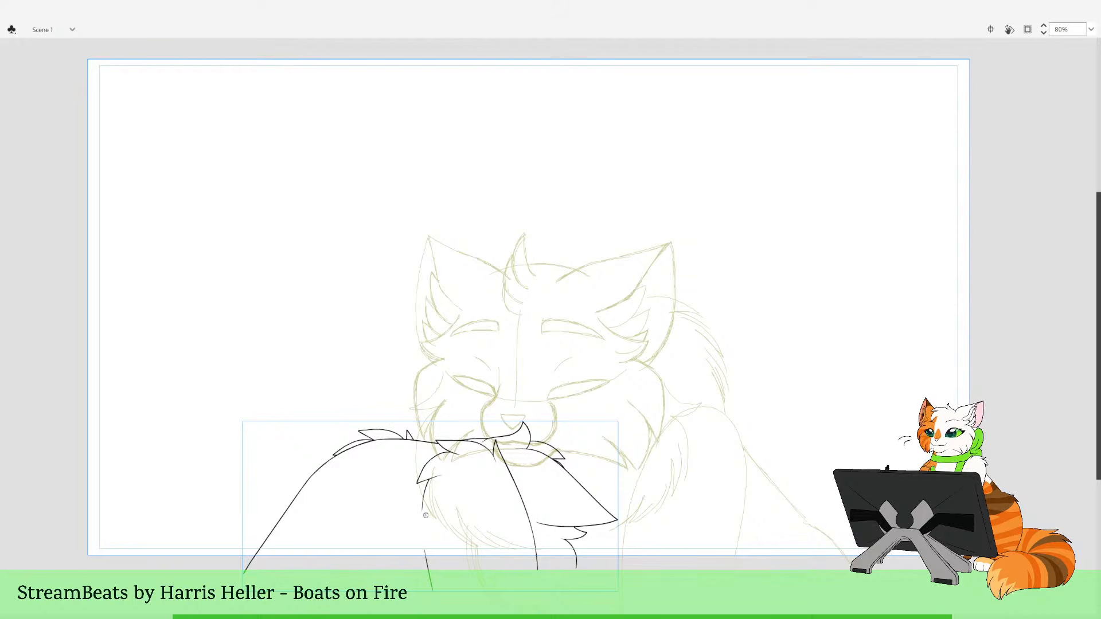
Review the inked drawing of the foreground character, and play the animation on to the rough sketch frames
click(539, 302)
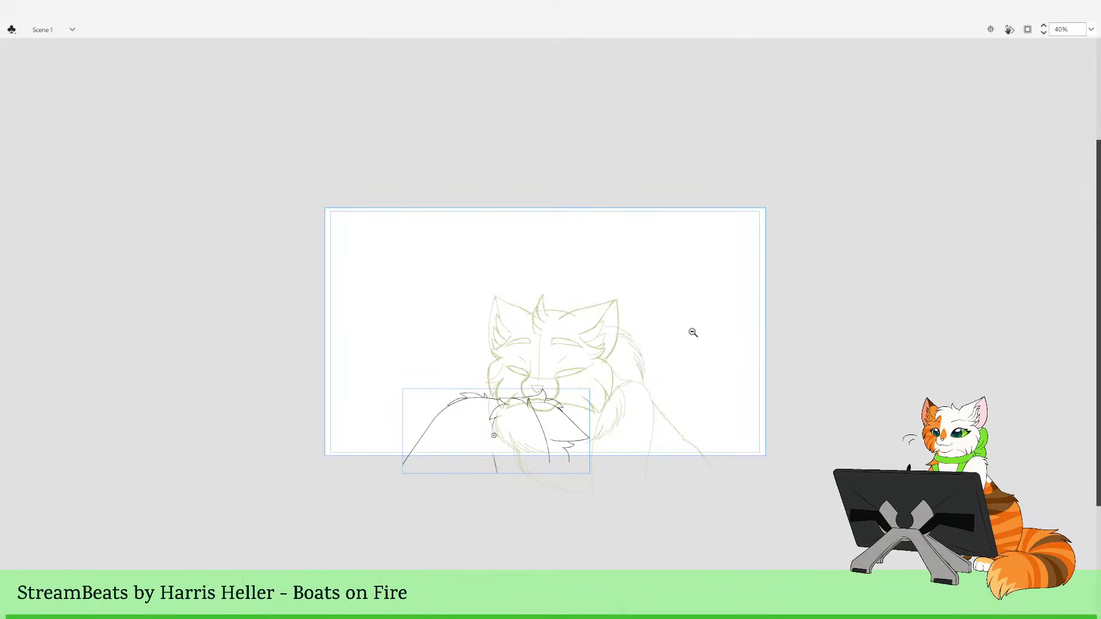
drag(315, 188, 844, 483)
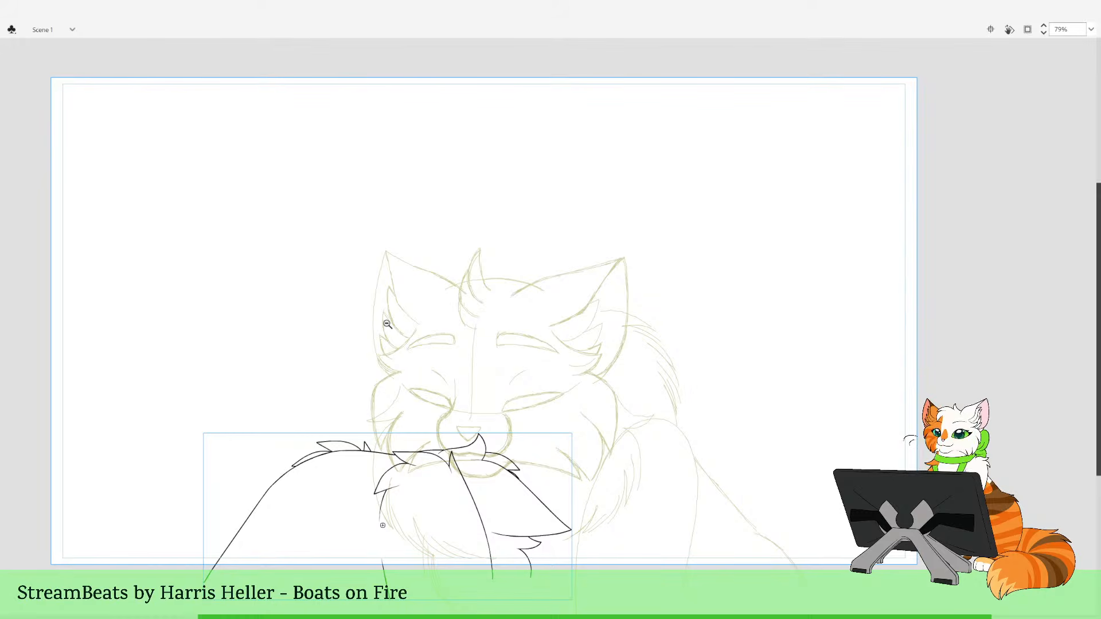
click(528, 265)
drag(433, 227, 754, 533)
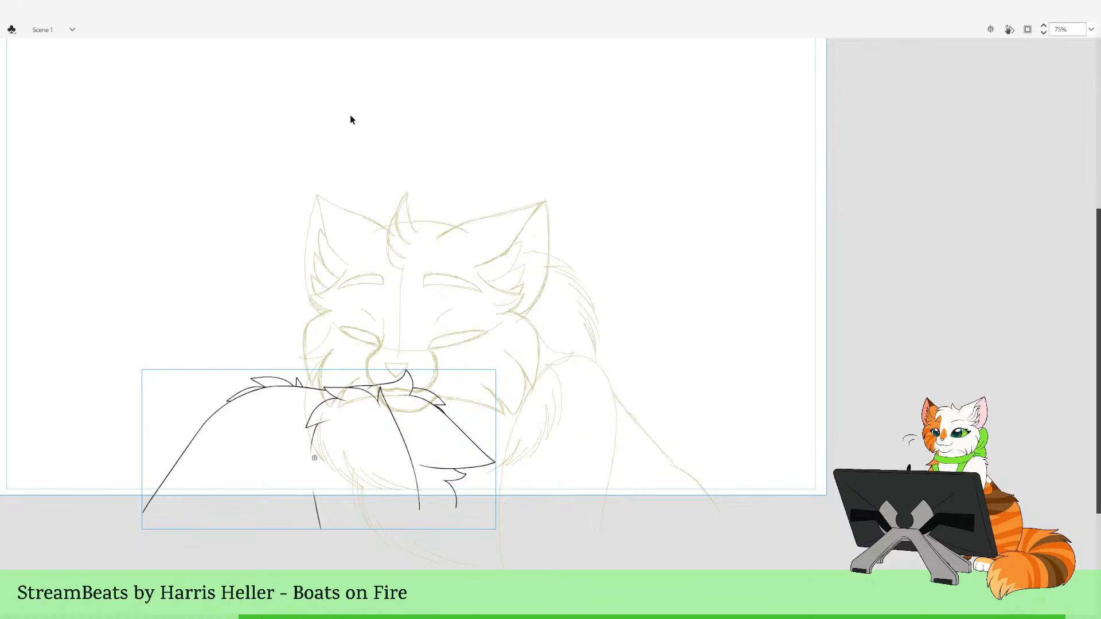
key(period)
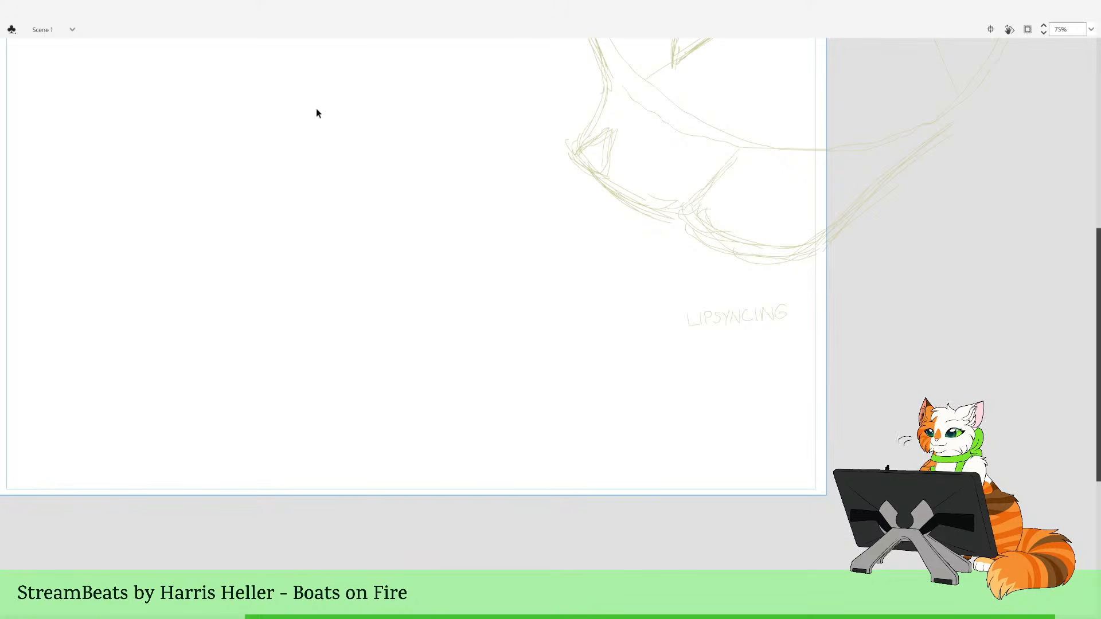
key(Return)
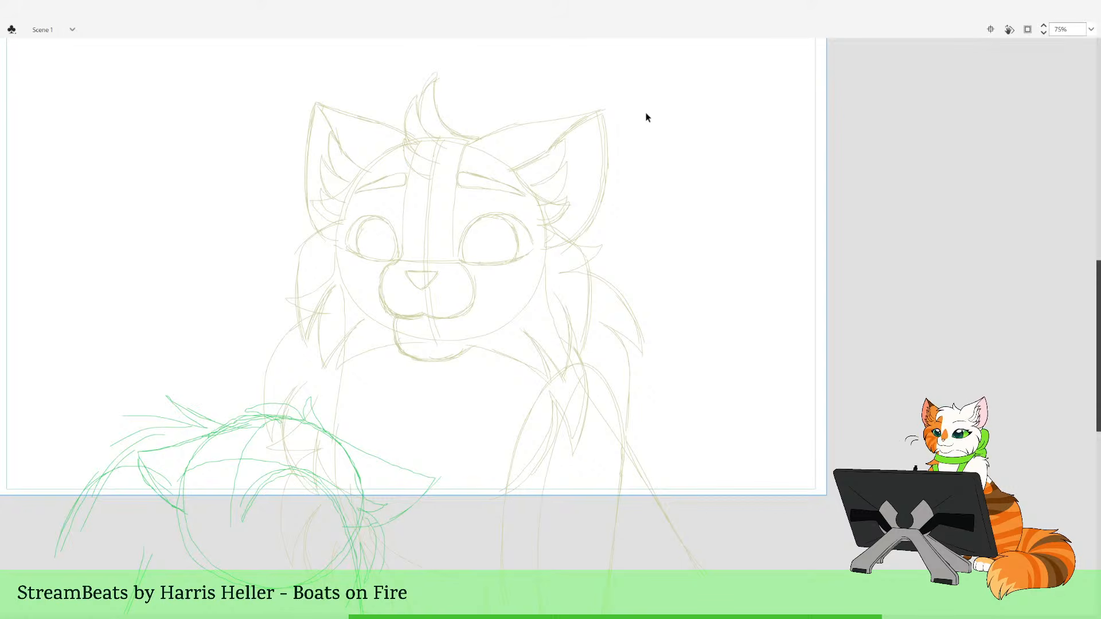
drag(455, 233, 602, 283)
key(ctrl+z)
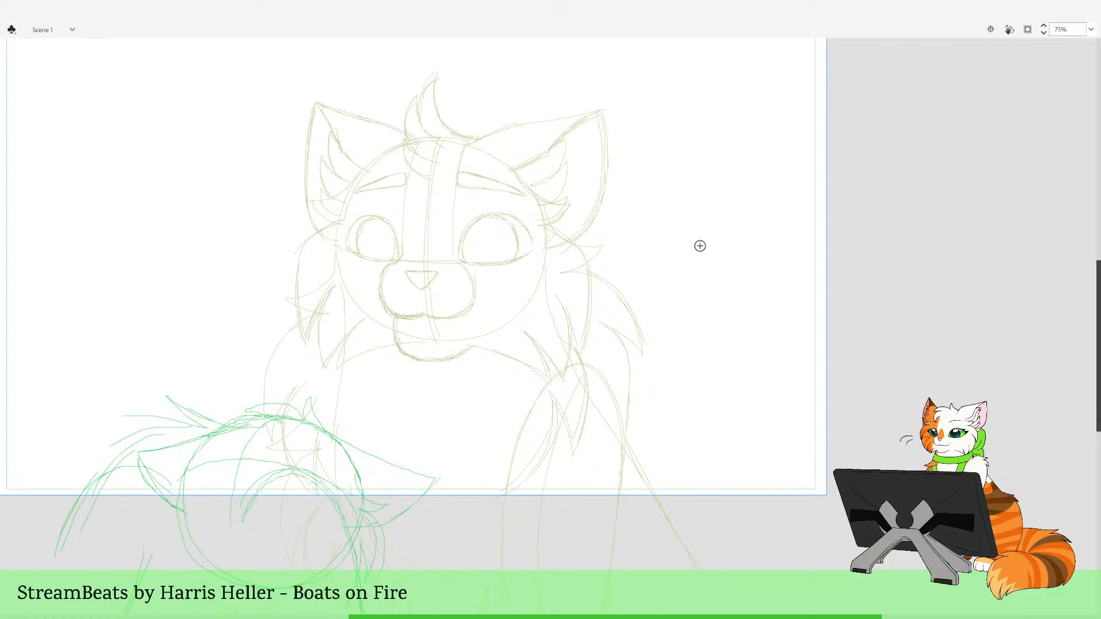
key(space)
mouse_move(497, 280)
mouse_down()
mouse_move(504, 269)
mouse_move(670, 270)
mouse_up()
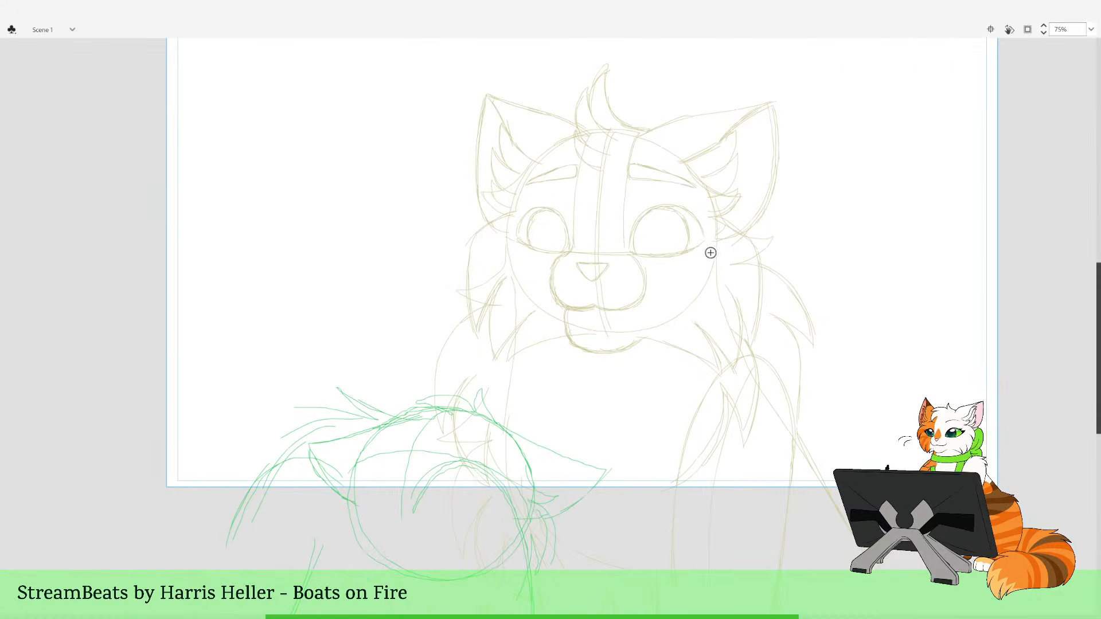
key(space)
drag(703, 218, 656, 294)
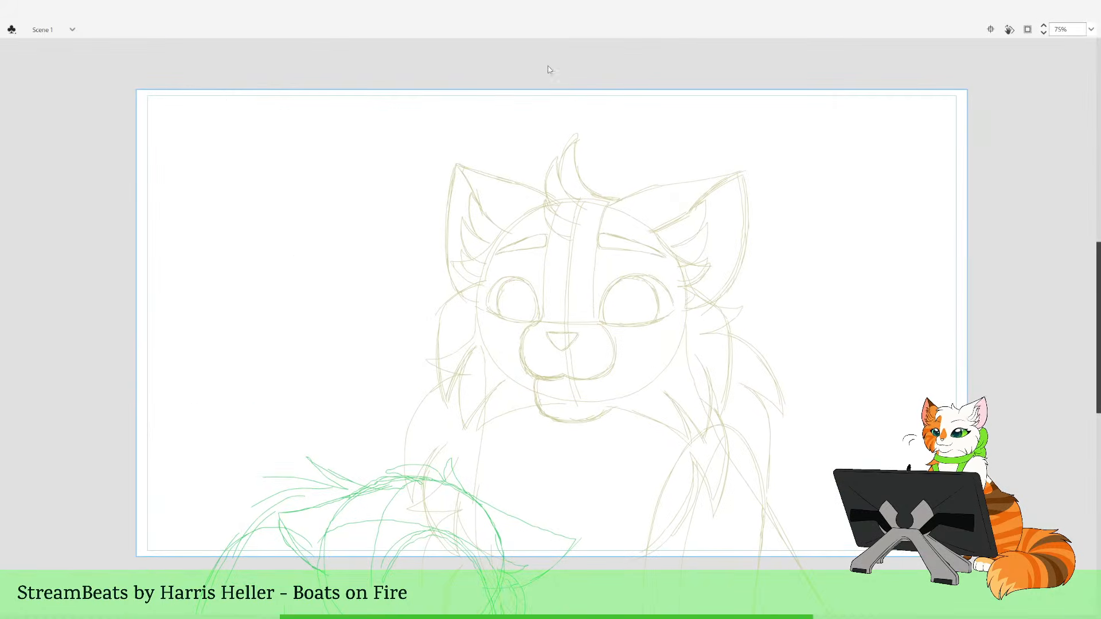
key(.)
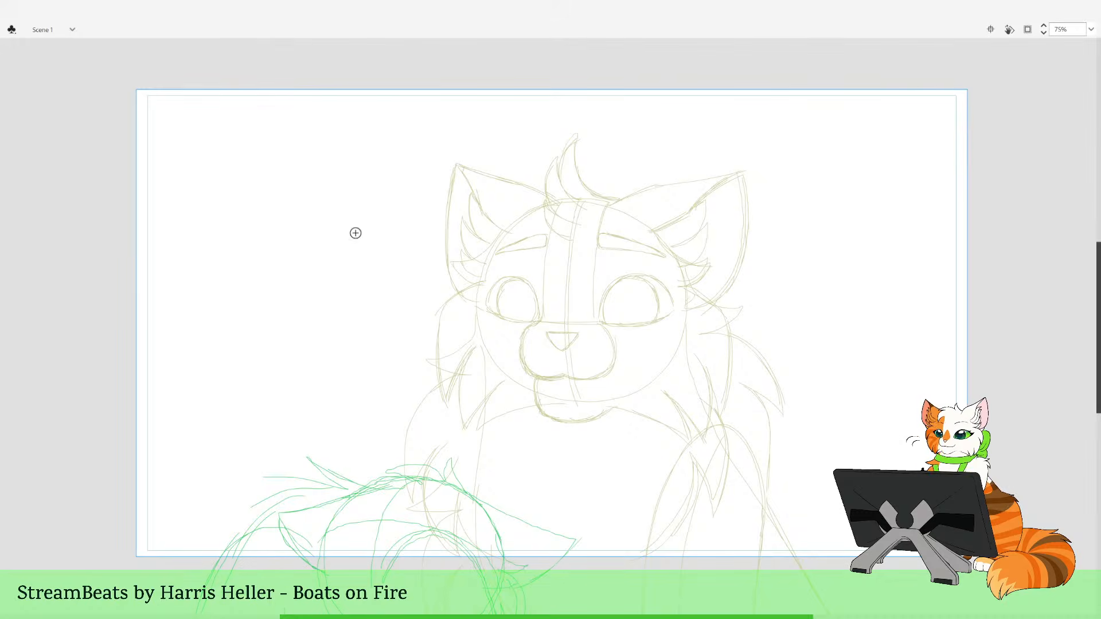
Try inking a pointed black outline over the small arc inside the green character's head circle
key(z)
alt+click(543, 318)
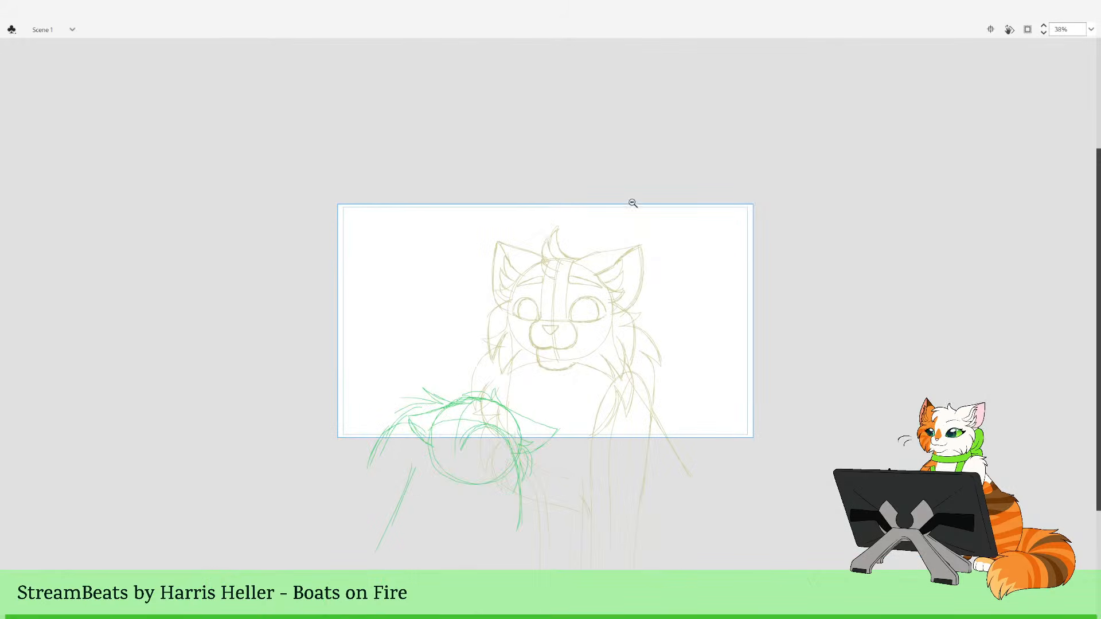
mouse_move(430, 293)
mouse_down()
mouse_move(564, 483)
mouse_move(578, 608)
mouse_up()
alt+click(577, 383)
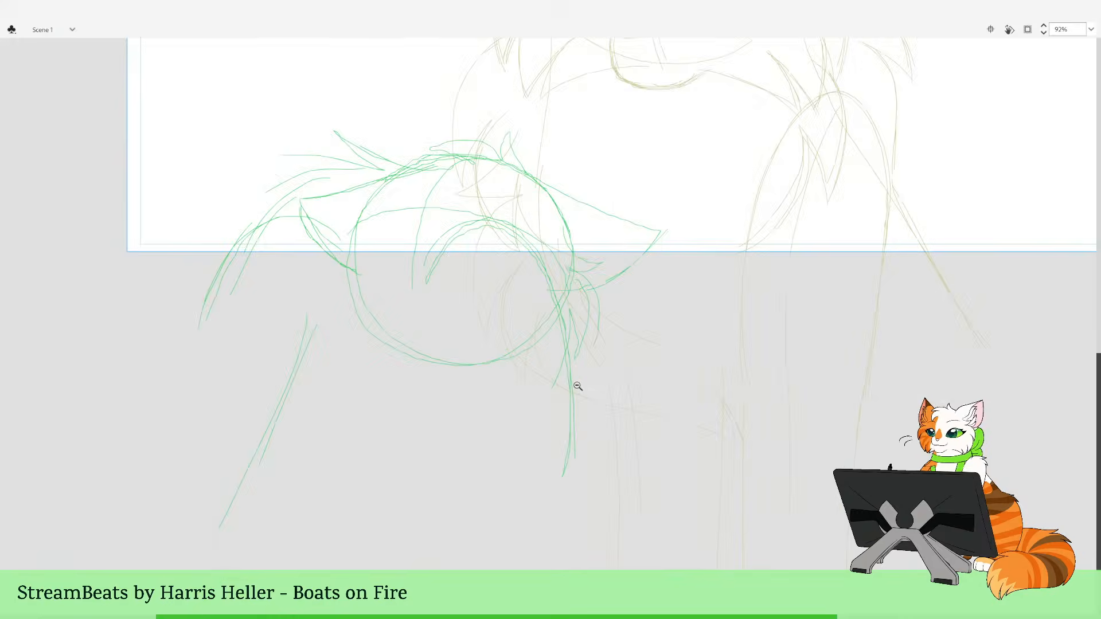
alt+click(576, 382)
drag(503, 219, 574, 415)
key(space)
alt+click(452, 247)
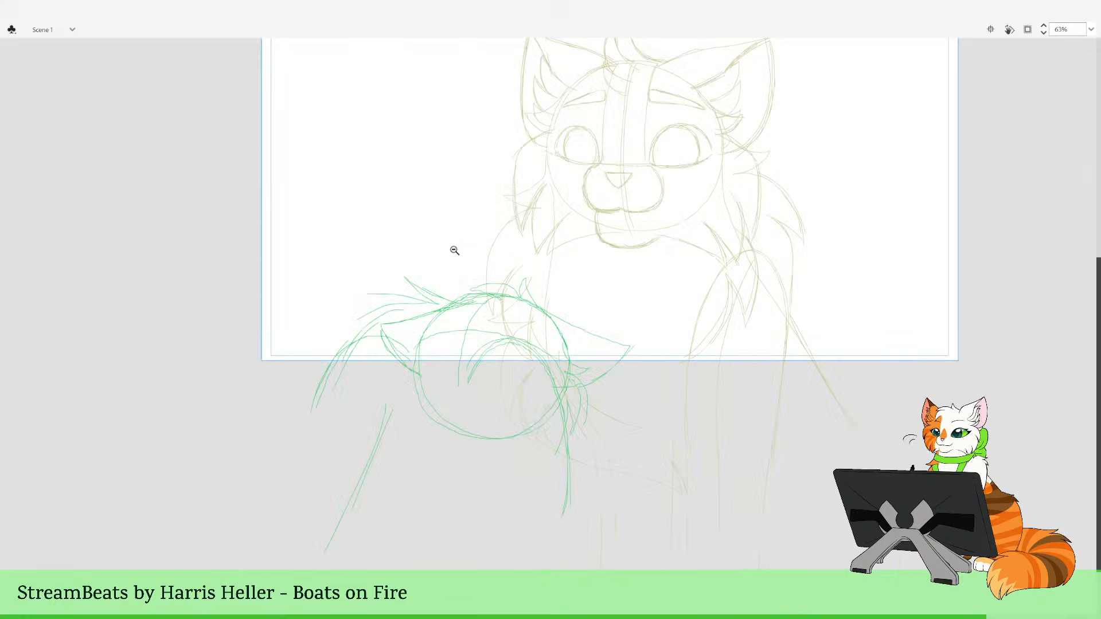
drag(463, 273, 636, 455)
key(space)
drag(458, 252, 536, 296)
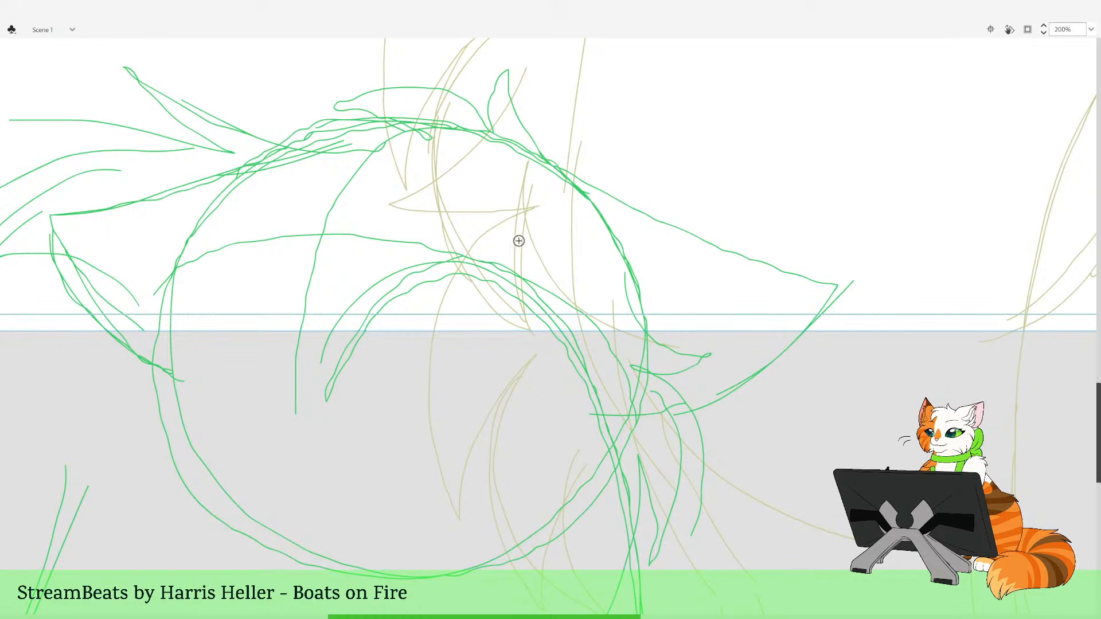
mouse_move(504, 274)
mouse_down()
mouse_move(421, 248)
mouse_move(344, 272)
mouse_move(382, 299)
mouse_move(436, 307)
mouse_move(485, 284)
mouse_move(393, 317)
mouse_move(363, 355)
mouse_move(442, 348)
mouse_up()
key(ctrl+z)
key(space)
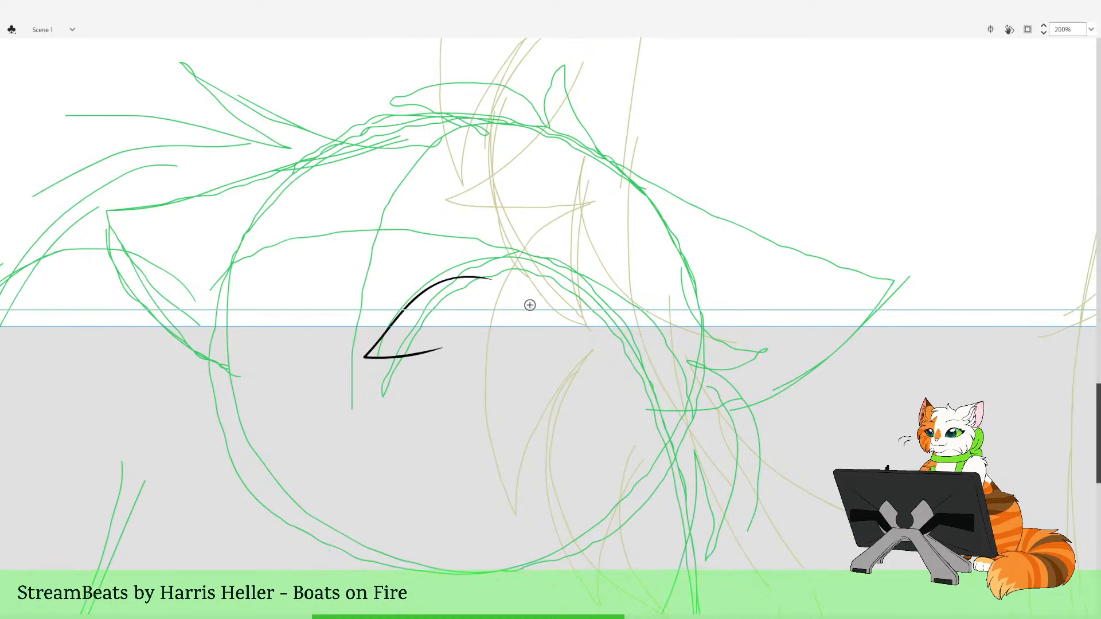
key(space)
drag(525, 274, 562, 305)
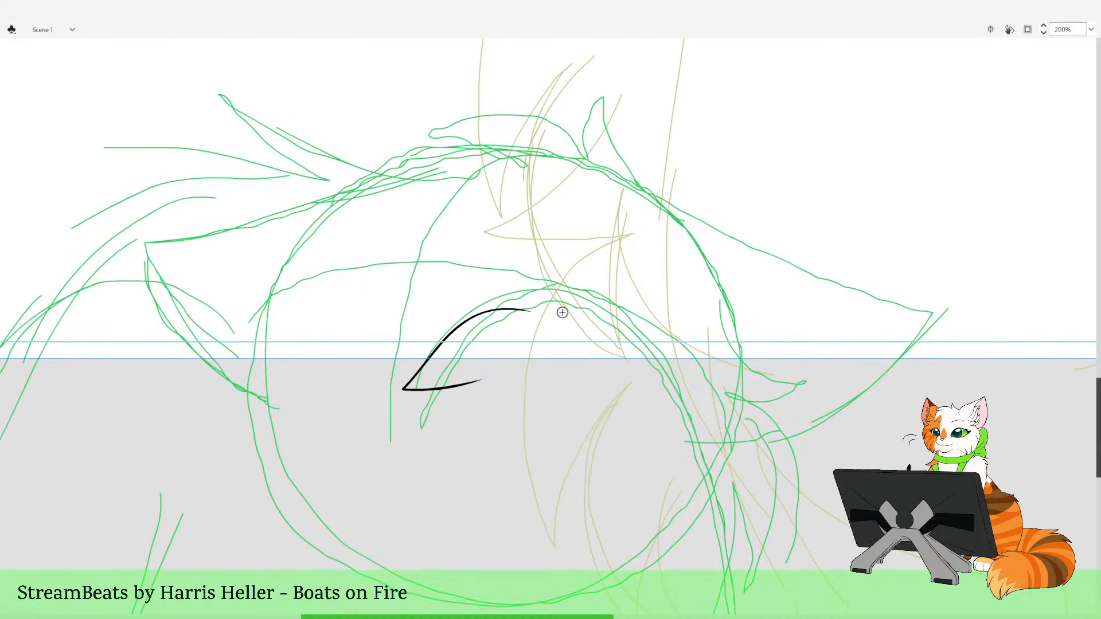
mouse_move(618, 319)
mouse_down()
mouse_move(605, 297)
mouse_move(576, 278)
mouse_move(473, 276)
mouse_up()
key(ctrl+z)
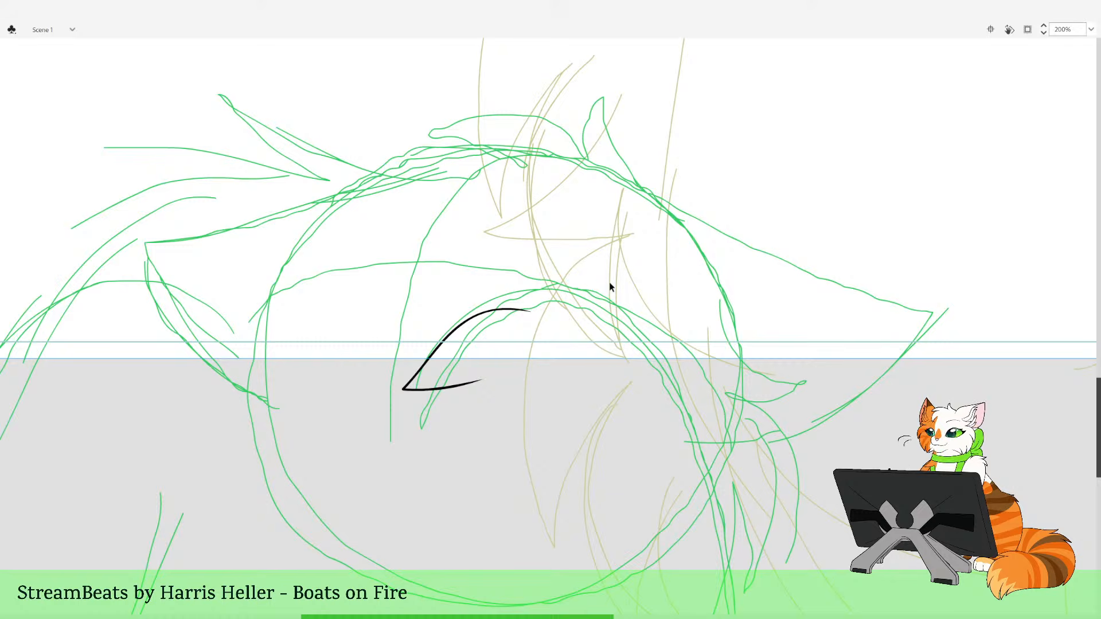
key(ctrl+z)
Examine the neighbouring sketch frames back and forth to compare the green character's head poses
click(623, 287)
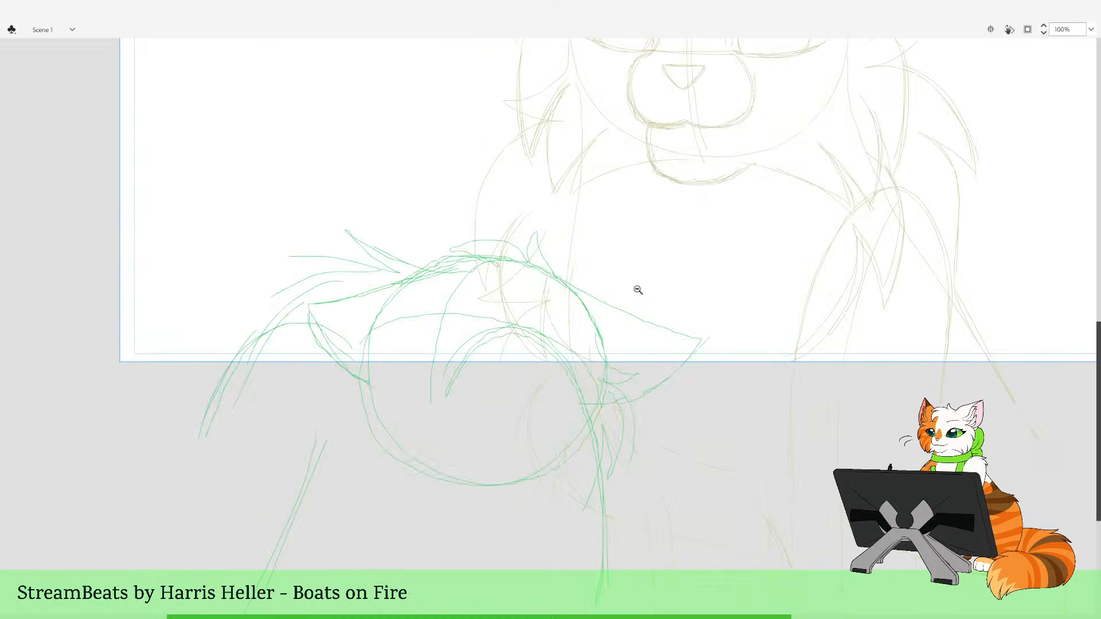
click(637, 290)
drag(493, 283, 576, 441)
drag(582, 498, 735, 469)
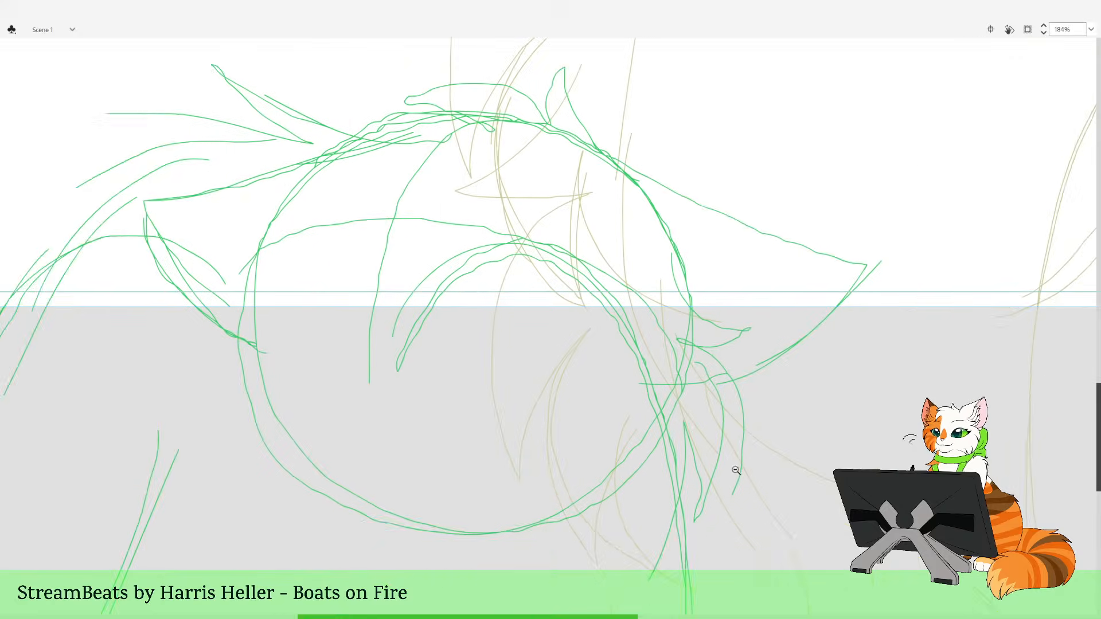
double_click(726, 462)
drag(450, 246, 543, 384)
double_click(606, 282)
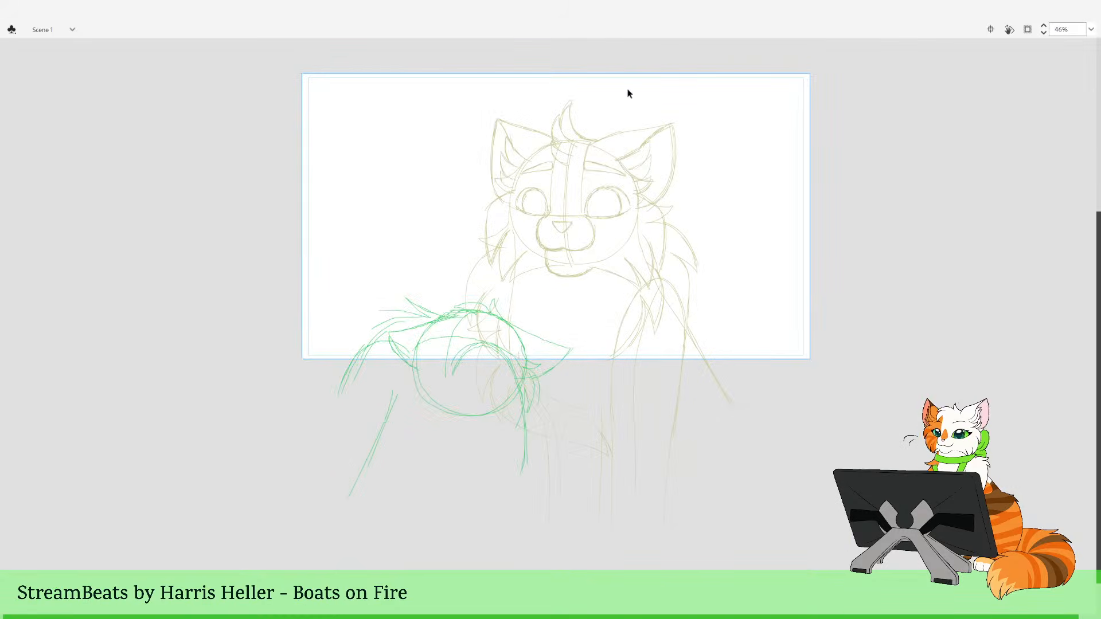
key(comma)
key(comma)
key(comma)
key(comma)
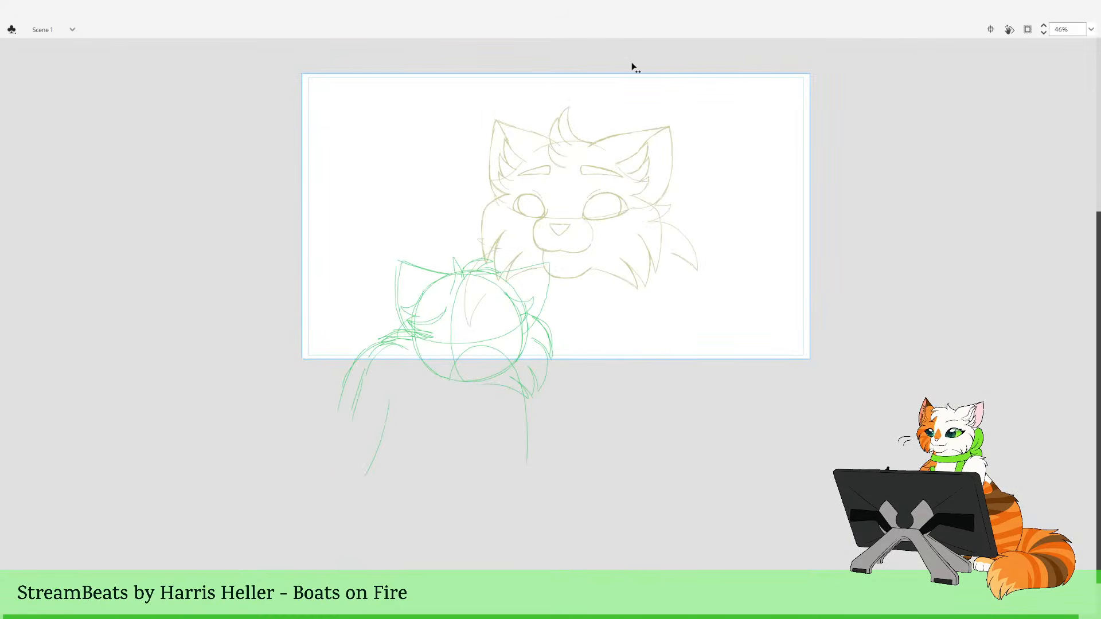
key(period)
key(period)
key(period)
key(period)
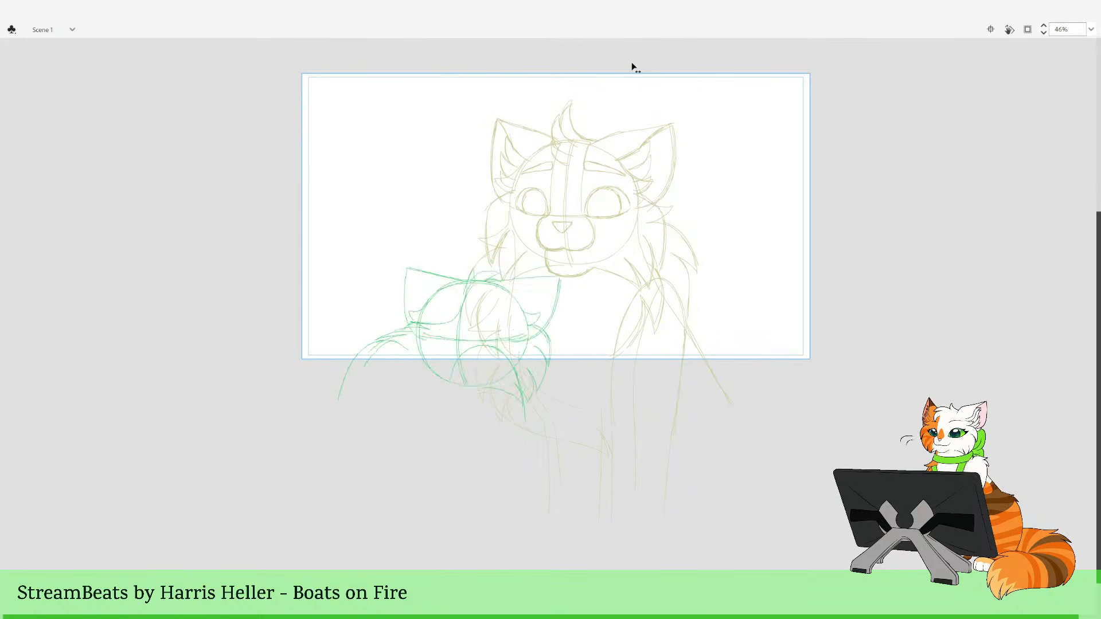
Ink a pointed black tuft with a curved upper and lower edge over the arc at the base of the green head circle
drag(464, 306, 581, 448)
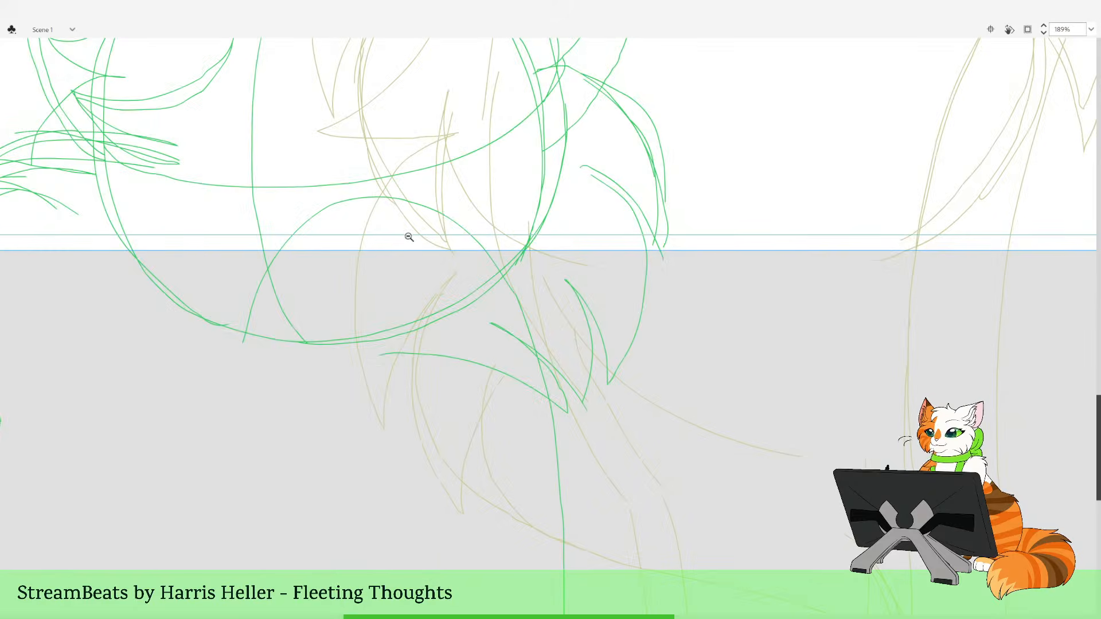
click(504, 314)
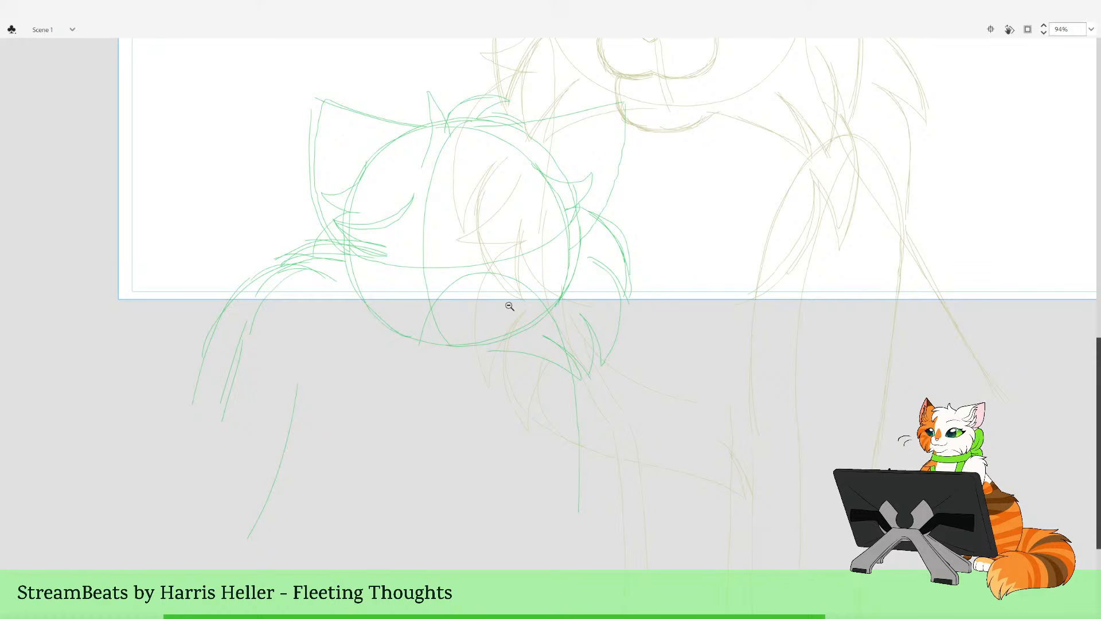
drag(486, 237, 505, 291)
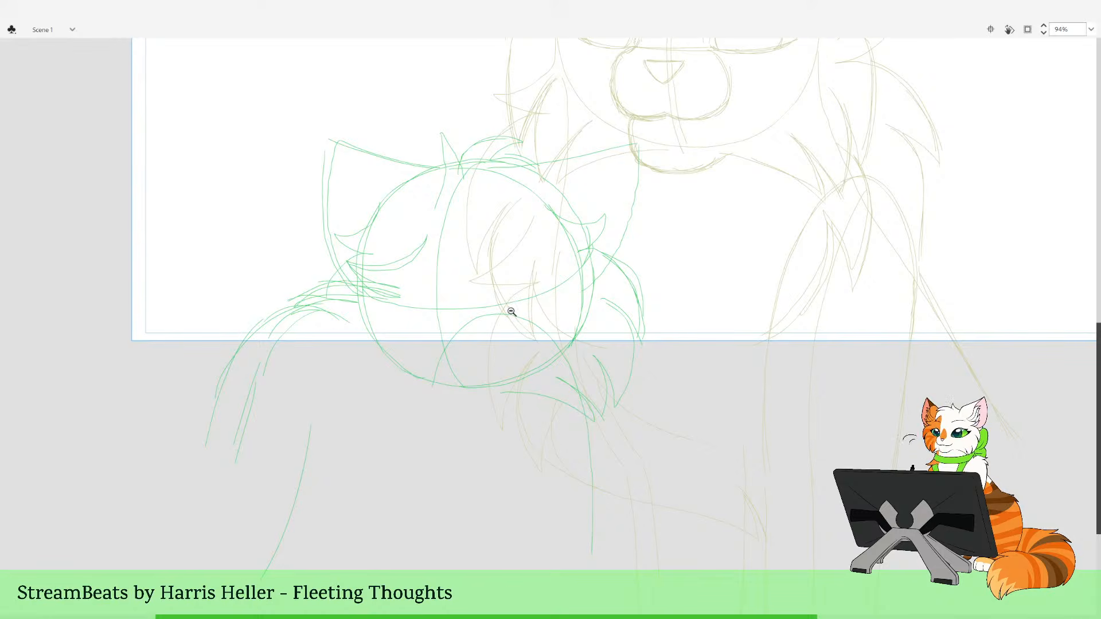
drag(473, 210, 603, 432)
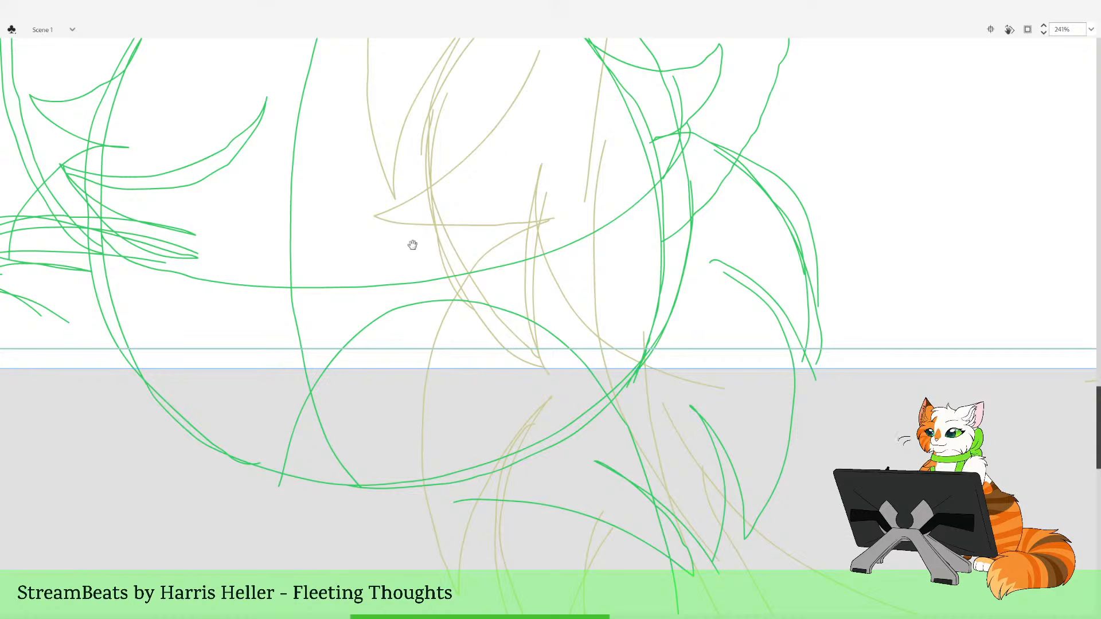
drag(552, 282, 579, 292)
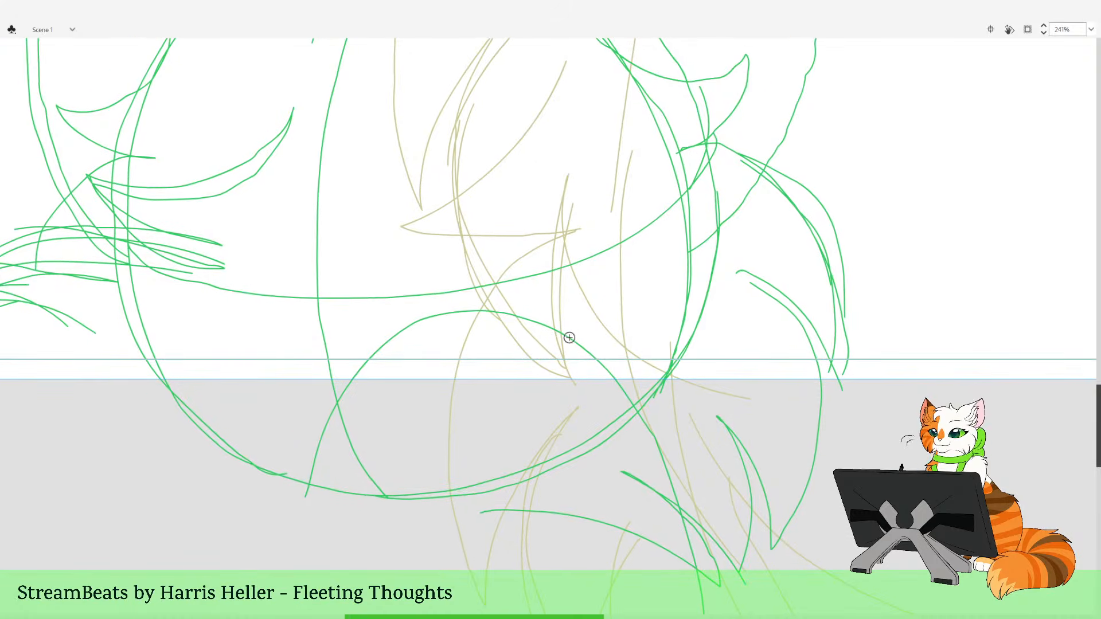
mouse_move(568, 336)
mouse_down()
mouse_move(492, 290)
mouse_move(364, 300)
mouse_move(460, 350)
mouse_up()
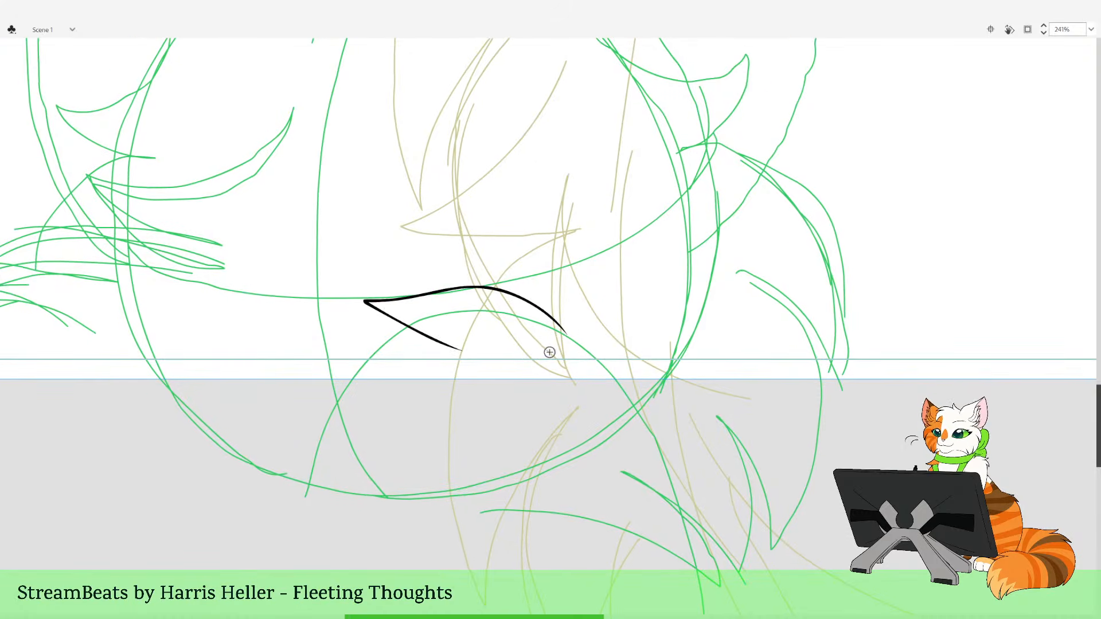
key(ctrl+z)
mouse_move(570, 332)
mouse_down()
mouse_move(548, 312)
mouse_move(459, 280)
mouse_move(362, 302)
mouse_move(460, 337)
mouse_up()
key(v)
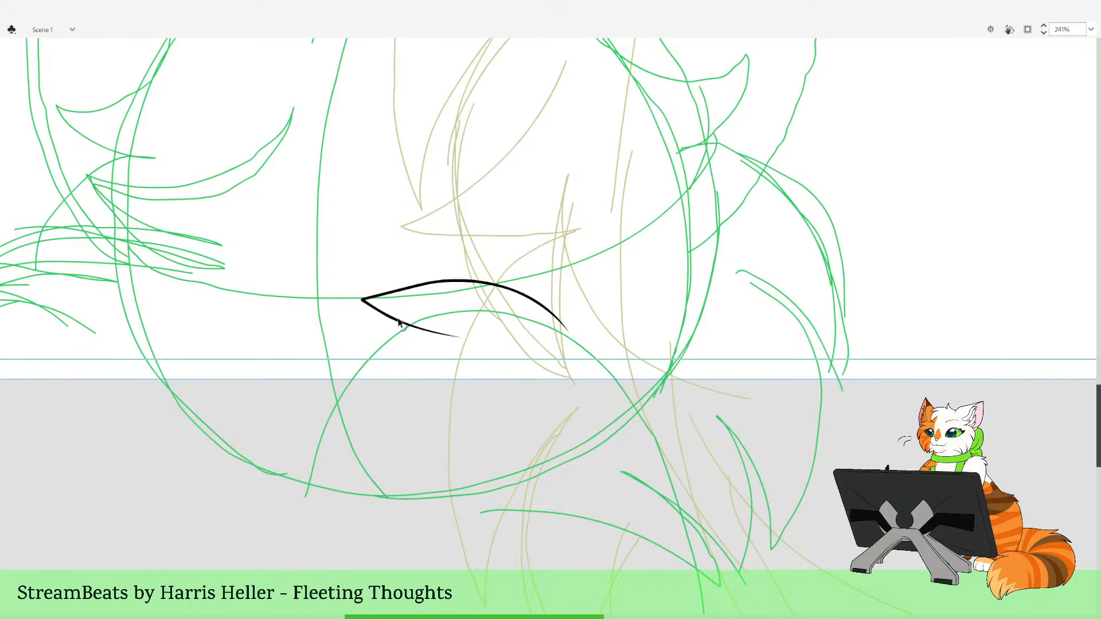
drag(395, 319, 446, 336)
key(b)
drag(450, 437, 520, 291)
drag(589, 154, 581, 254)
mouse_move(510, 280)
mouse_down()
mouse_move(550, 341)
mouse_move(596, 317)
mouse_move(585, 292)
mouse_move(659, 364)
mouse_up()
key(ctrl+z)
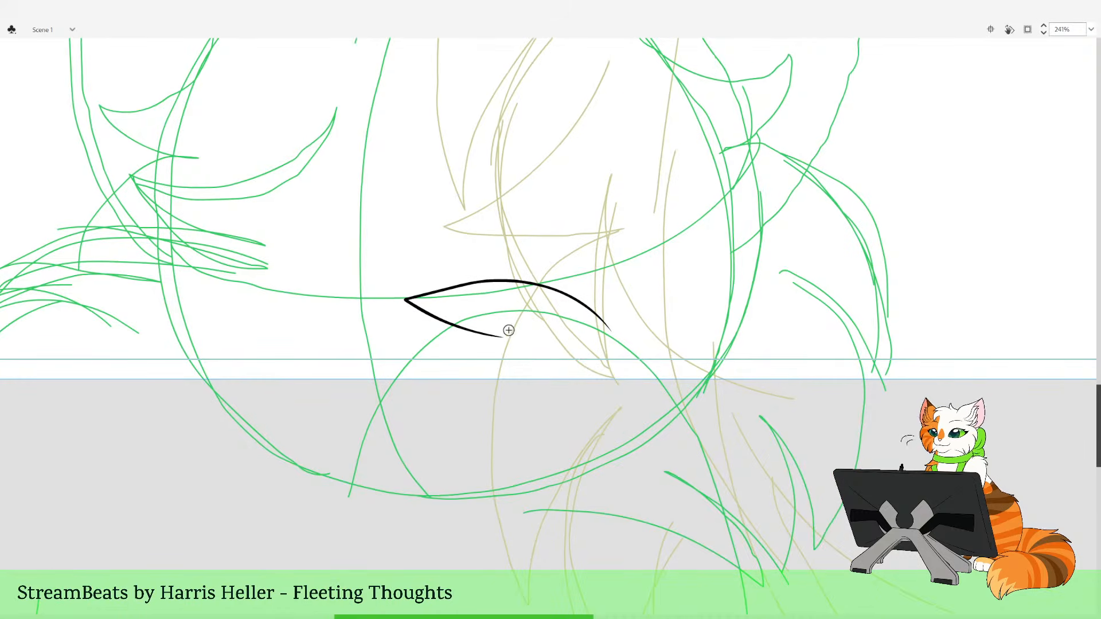
mouse_move(456, 323)
mouse_down()
mouse_move(515, 332)
mouse_move(384, 367)
mouse_move(341, 422)
mouse_move(453, 397)
mouse_up()
key(ctrl+z)
Draw a red pointed tuft beside the black one, continuing its long edge down along the green character's neck line
key(z)
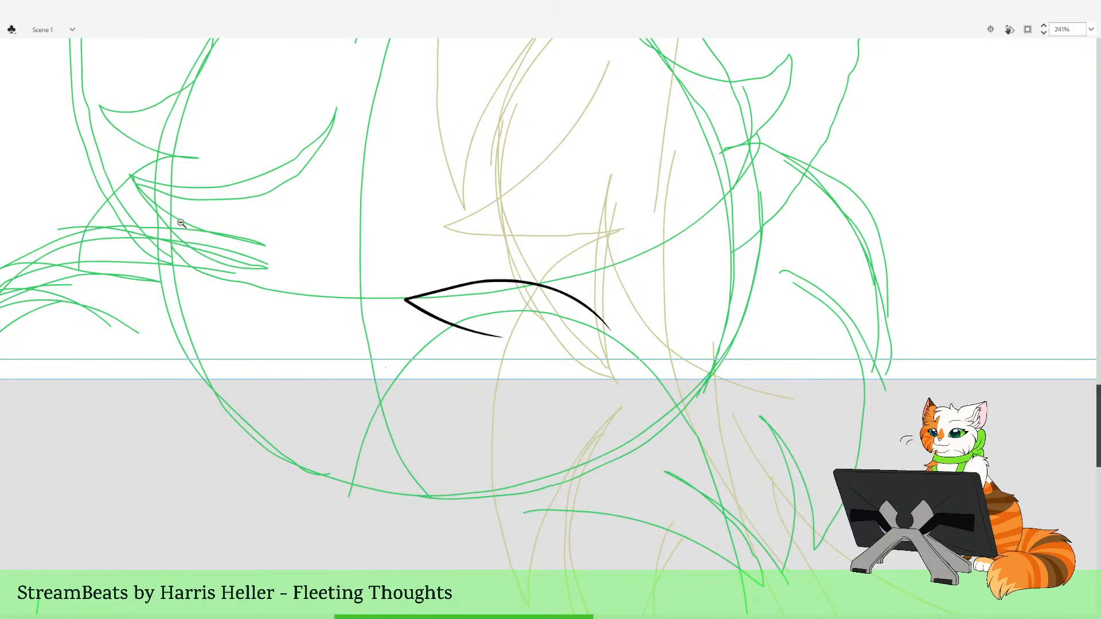
alt+click(611, 341)
alt+click(611, 343)
drag(404, 187, 449, 234)
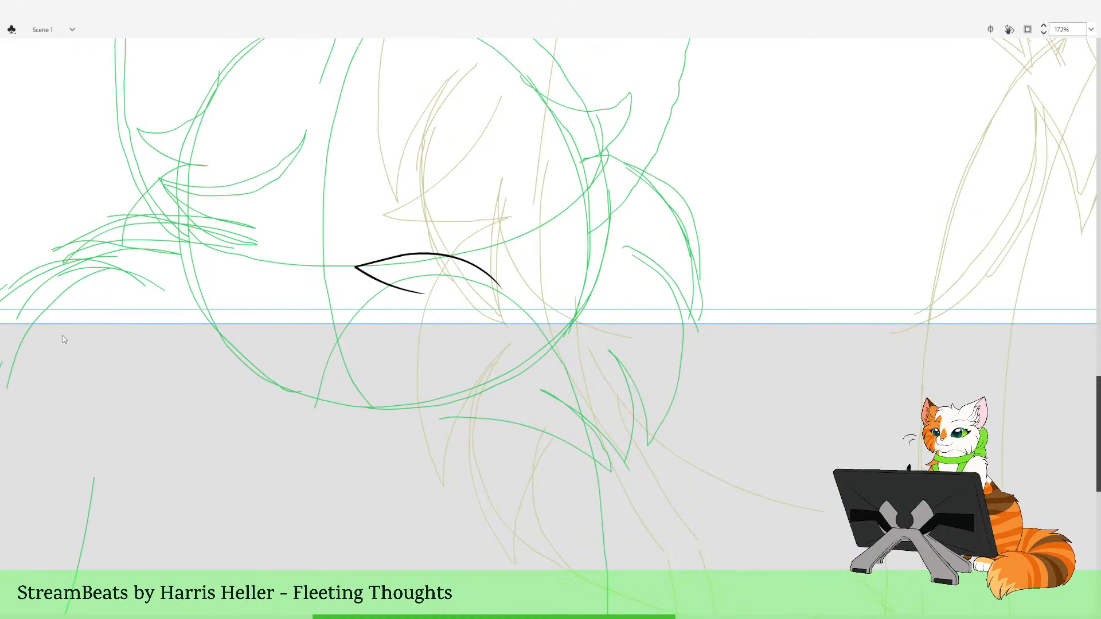
mouse_move(616, 375)
mouse_down()
mouse_move(615, 257)
mouse_move(631, 385)
mouse_up()
key(ctrl+z)
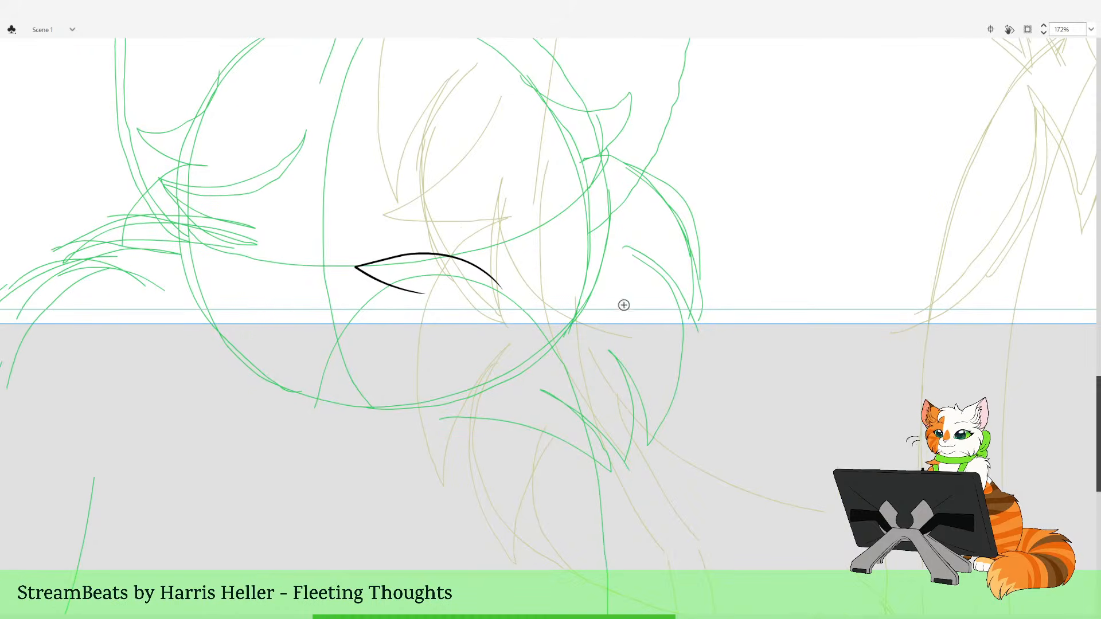
drag(514, 236, 559, 296)
mouse_move(522, 339)
mouse_down()
mouse_move(512, 287)
mouse_move(576, 358)
mouse_move(635, 511)
mouse_move(601, 403)
mouse_up()
key(ctrl+z)
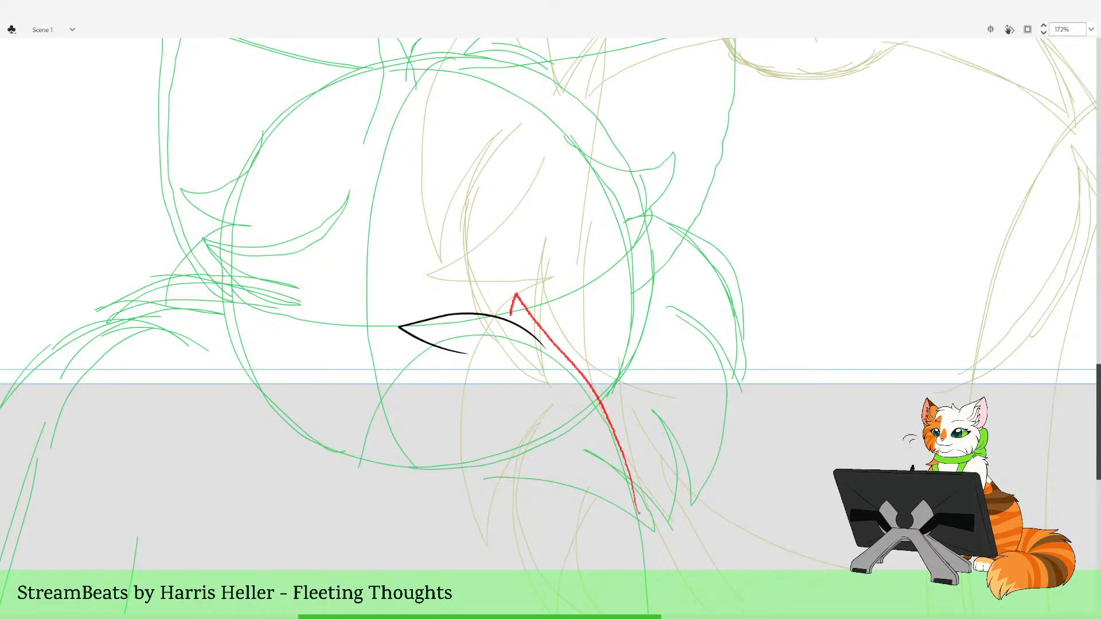
key(ctrl+z)
drag(527, 353, 520, 281)
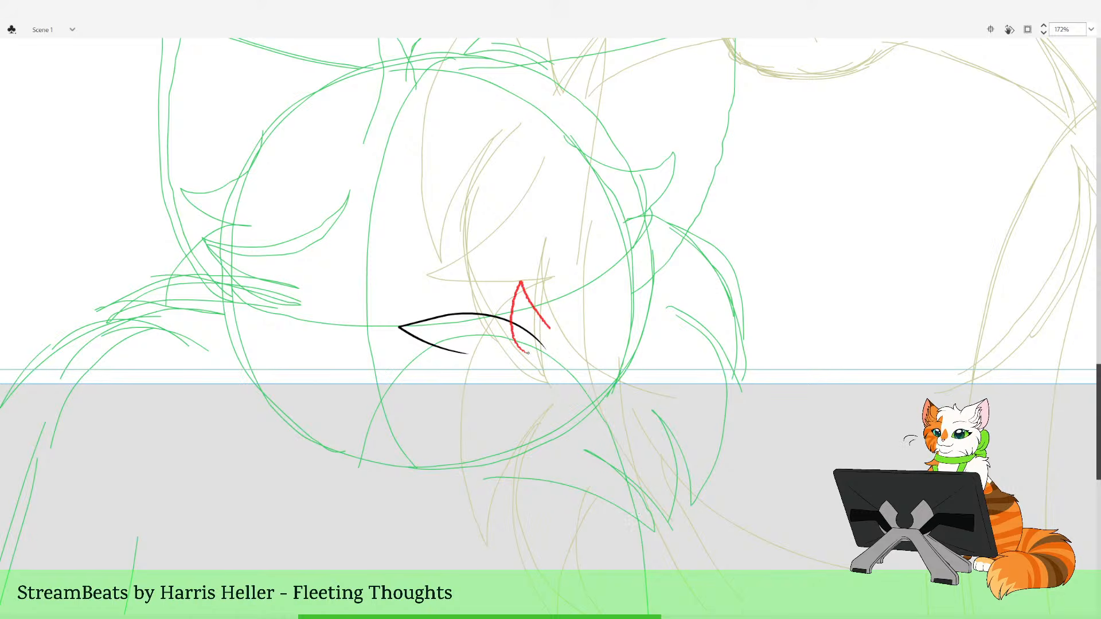
drag(615, 437, 636, 520)
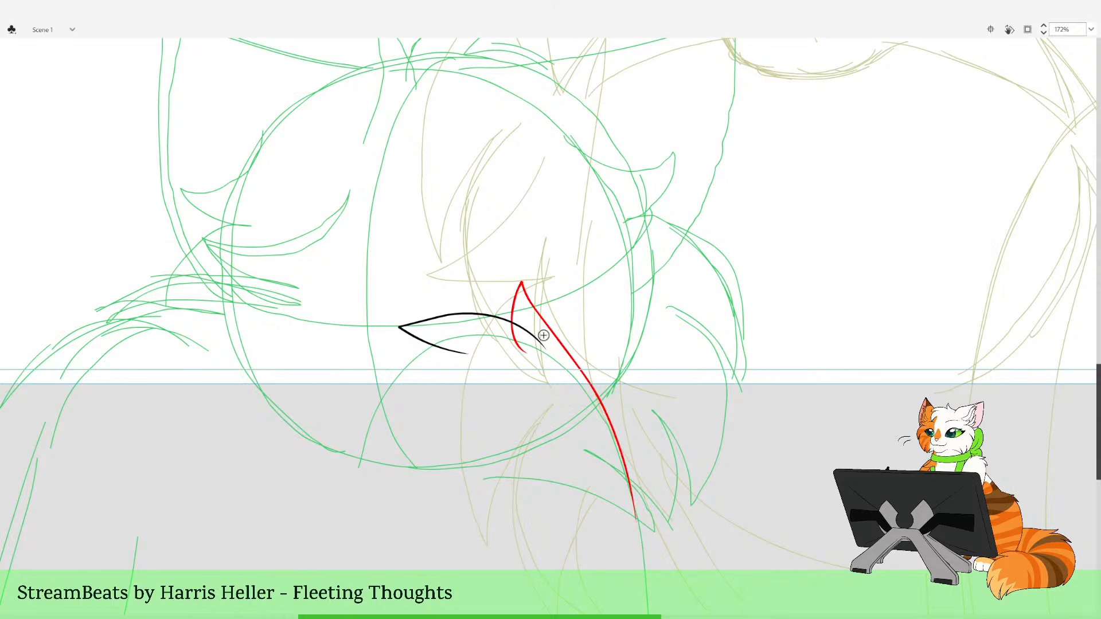
Delete the part of the red tuft's short edge that runs past the black tuft's upper edge
key(v)
click(518, 344)
key(Delete)
click(534, 334)
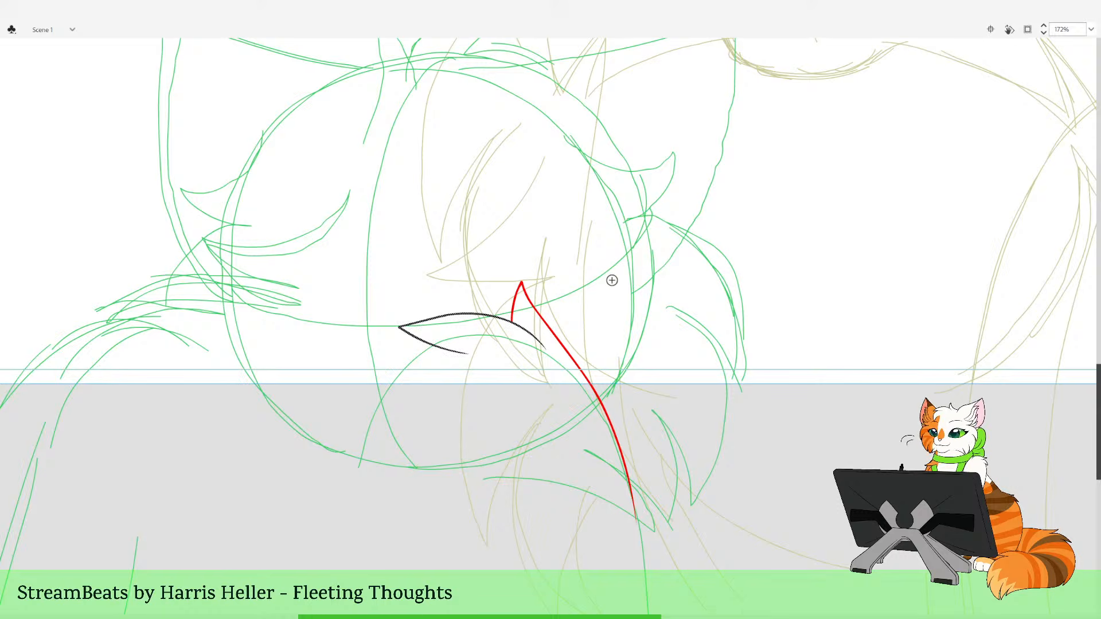
Reshape the black tuft's lower edge near its pointed tip
key(v)
click(489, 366)
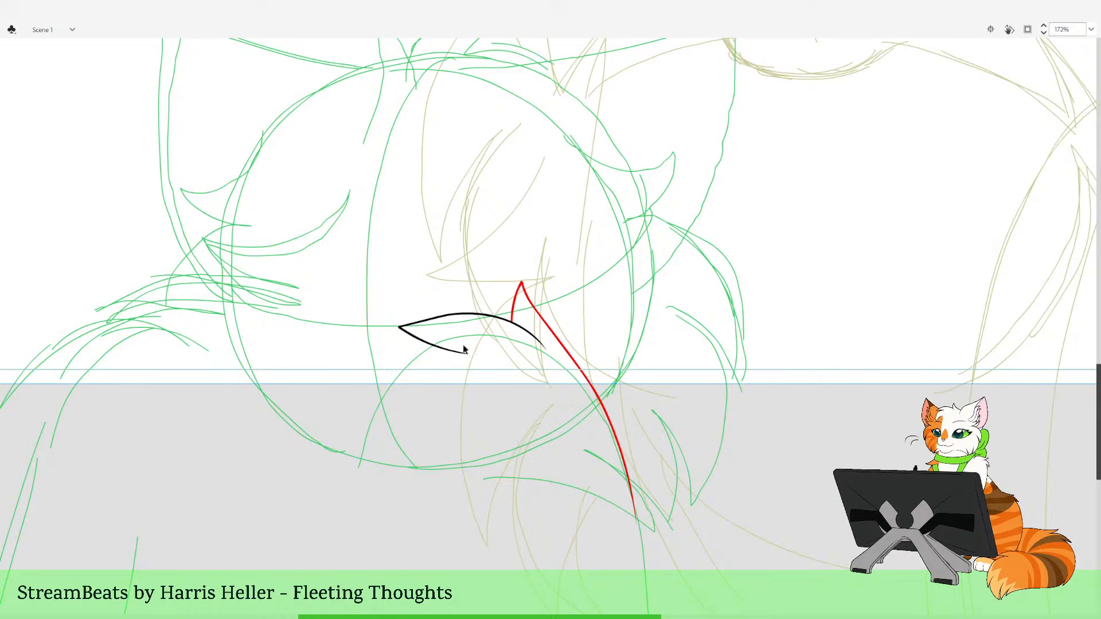
drag(436, 343, 409, 336)
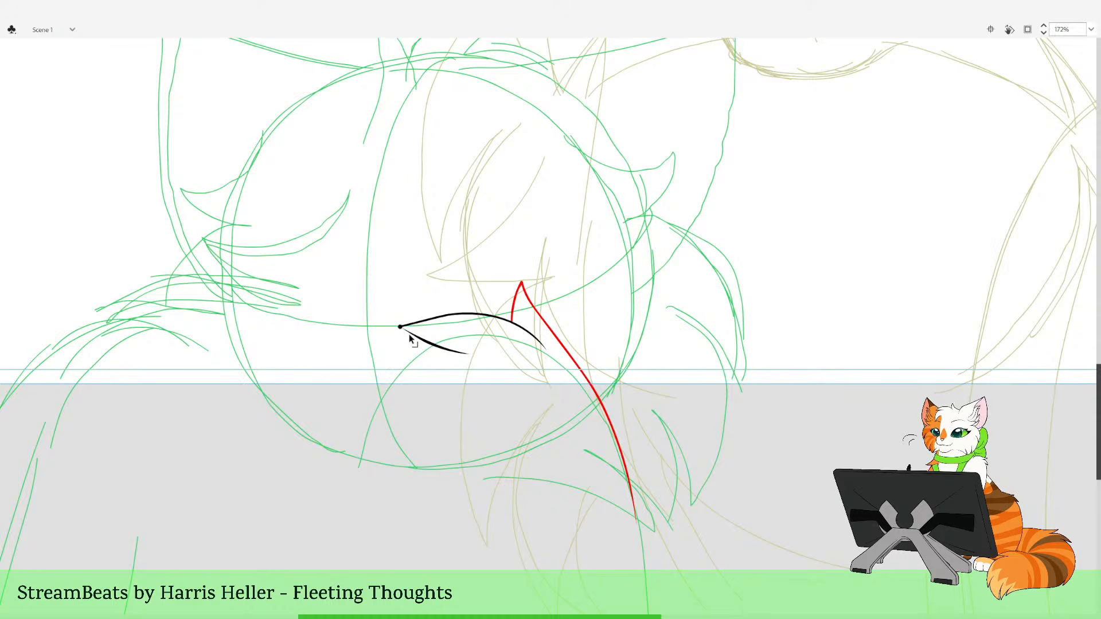
Adjust the tapered end of the black tuft's upper edge beside the red line
key(b)
drag(508, 302, 541, 286)
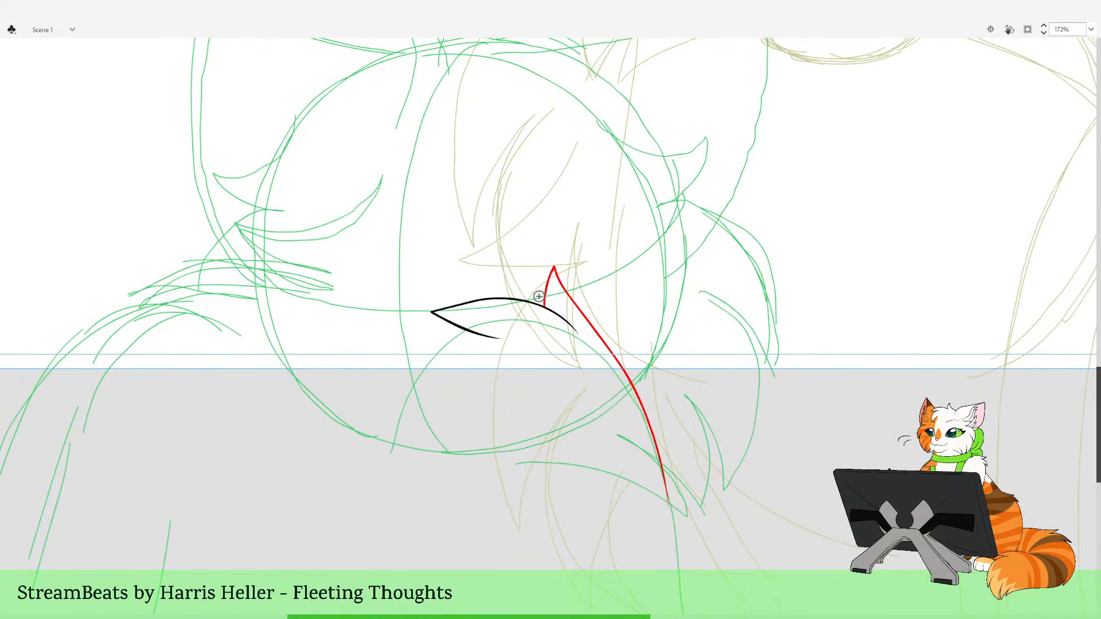
drag(514, 294, 517, 307)
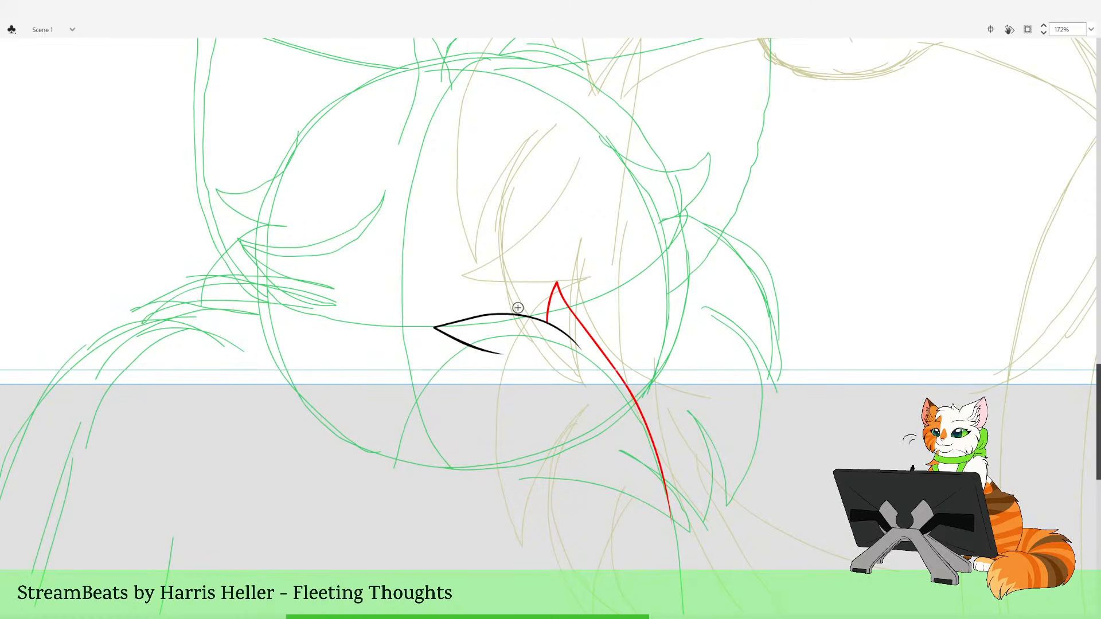
drag(546, 320, 501, 311)
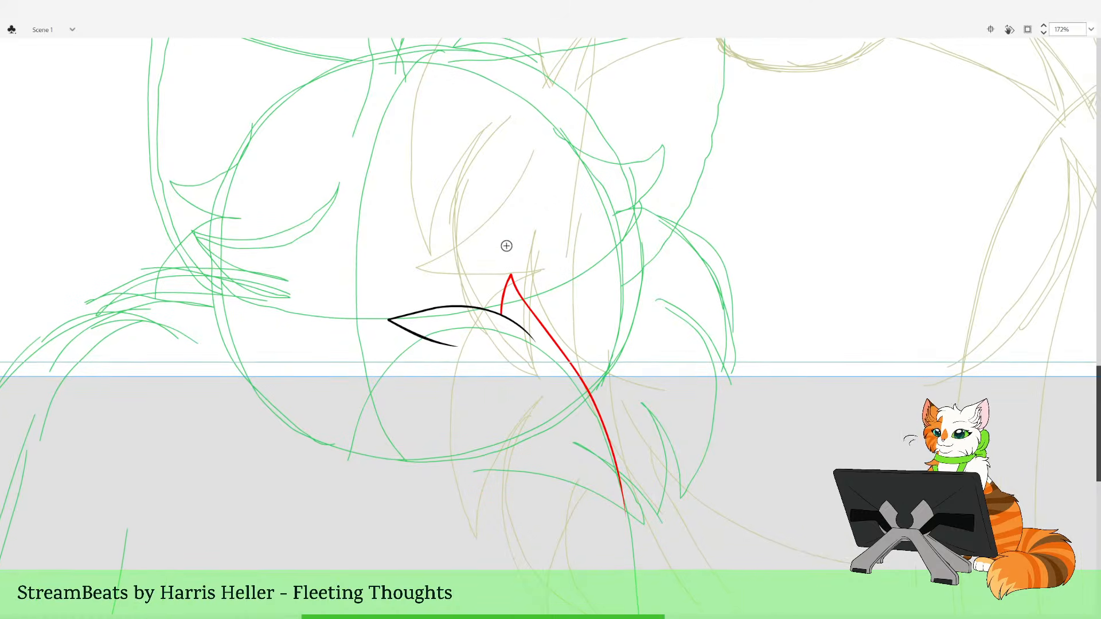
drag(540, 263, 555, 298)
key(v)
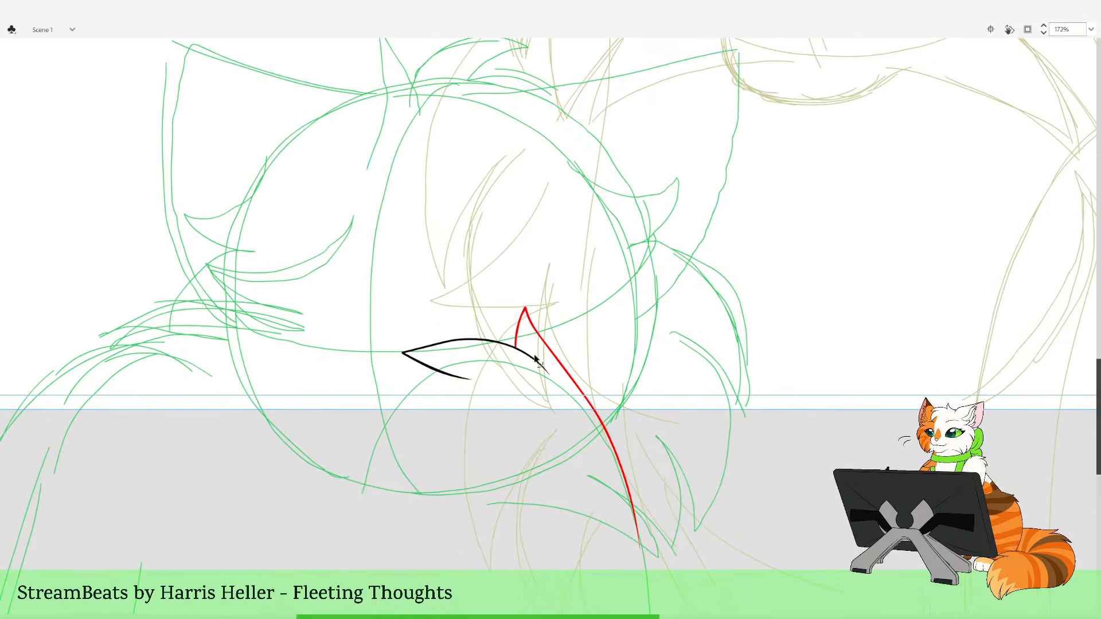
click(538, 358)
key(z)
drag(370, 249, 647, 469)
click(674, 328)
drag(661, 370, 657, 371)
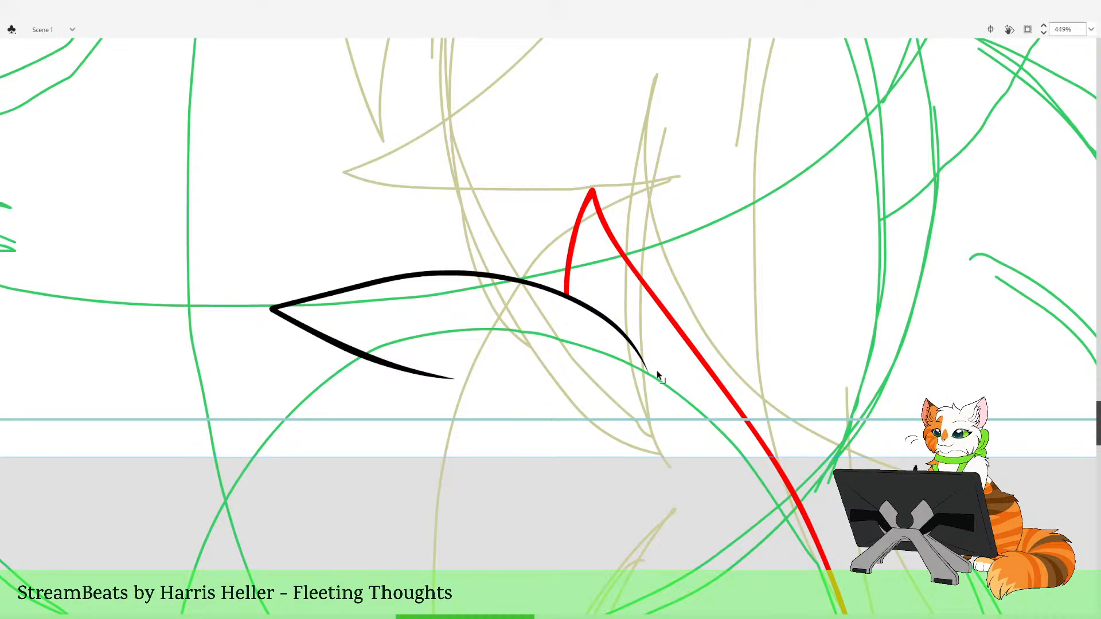
Try inking a red pointed tuft curving out from under the black tuft's lower edge
alt+click(655, 349)
alt+click(420, 253)
drag(471, 309, 755, 500)
drag(402, 274, 556, 365)
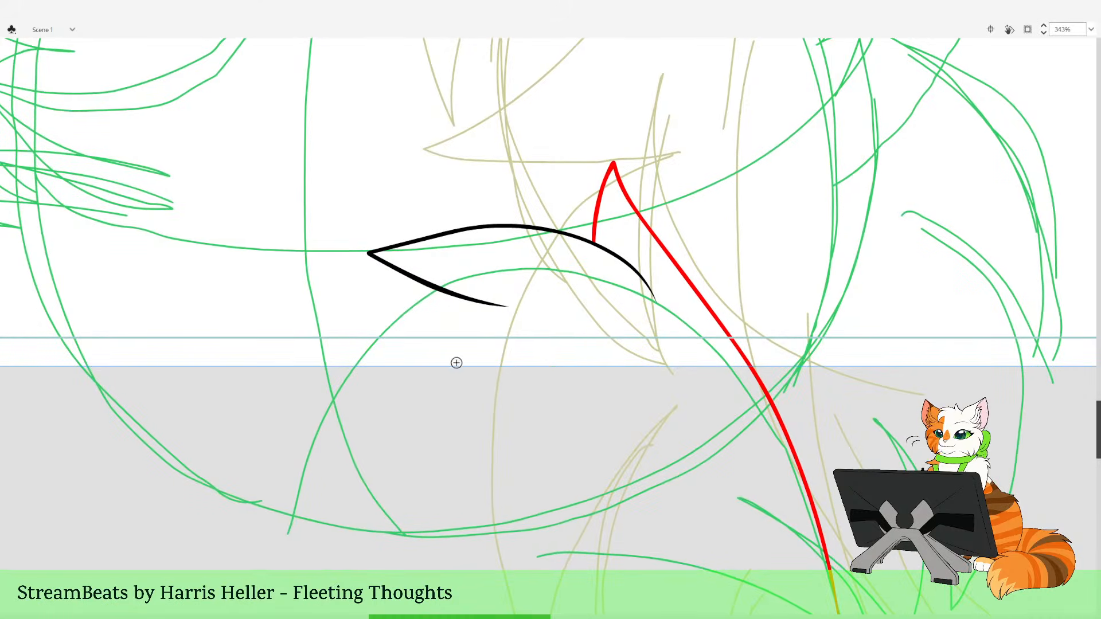
mouse_move(493, 369)
mouse_down()
mouse_move(491, 339)
mouse_move(583, 405)
mouse_move(612, 403)
mouse_up()
key(ctrl+z)
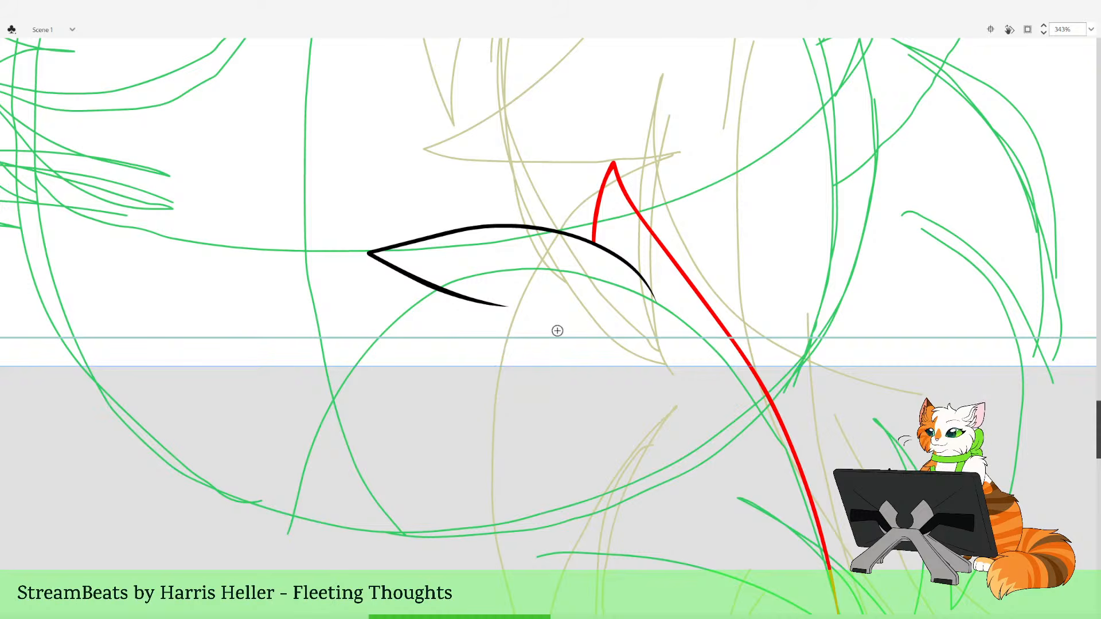
mouse_move(510, 281)
mouse_down()
mouse_move(580, 293)
mouse_move(401, 340)
mouse_move(343, 436)
mouse_move(482, 392)
mouse_up()
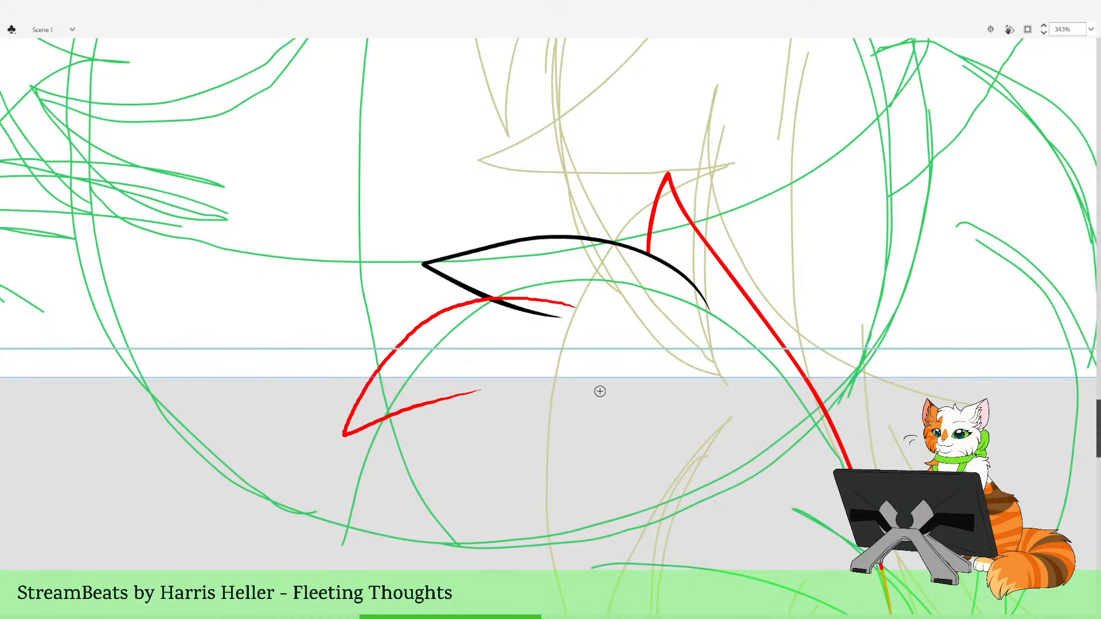
Try trimming the black edge where it crosses the lower red tuft, and undo both the trim and that tuft
drag(658, 459, 674, 518)
key(v)
click(557, 372)
key(Delete)
key(b)
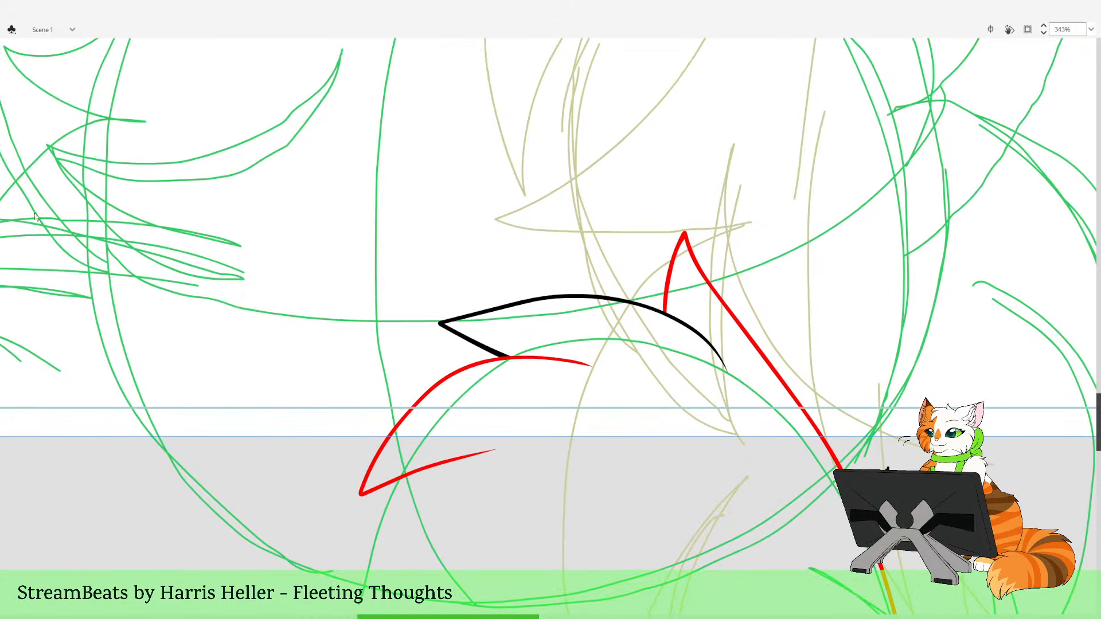
click(575, 398)
click(629, 450)
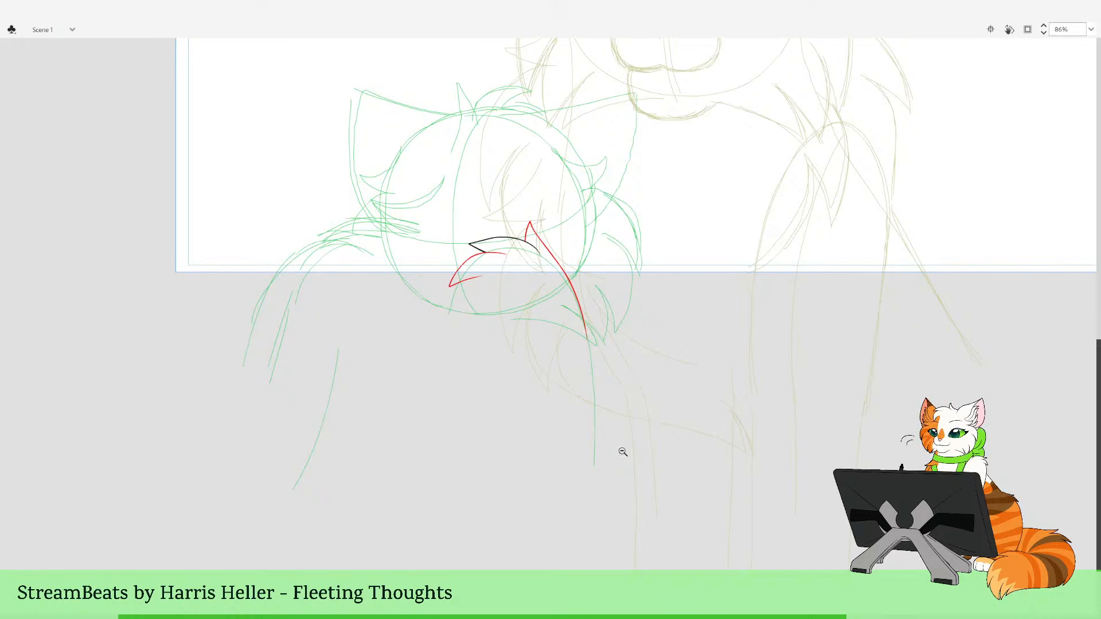
drag(622, 444, 636, 514)
key(ctrl+z)
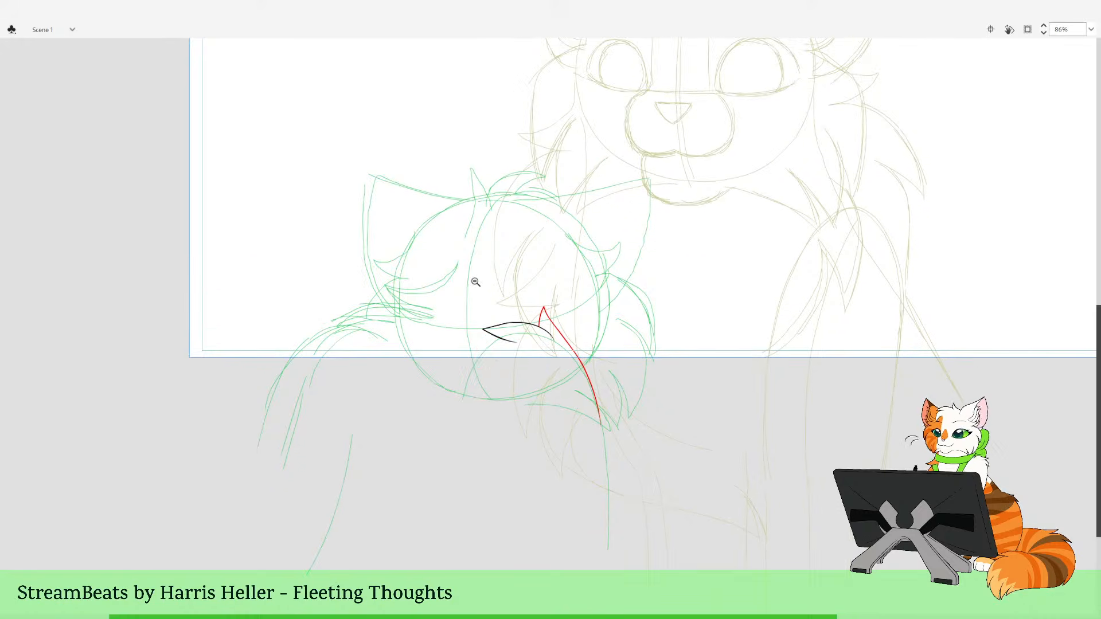
Ink a red pointed tuft below the black one and delete its overrun past the black lower edge
drag(474, 281, 615, 453)
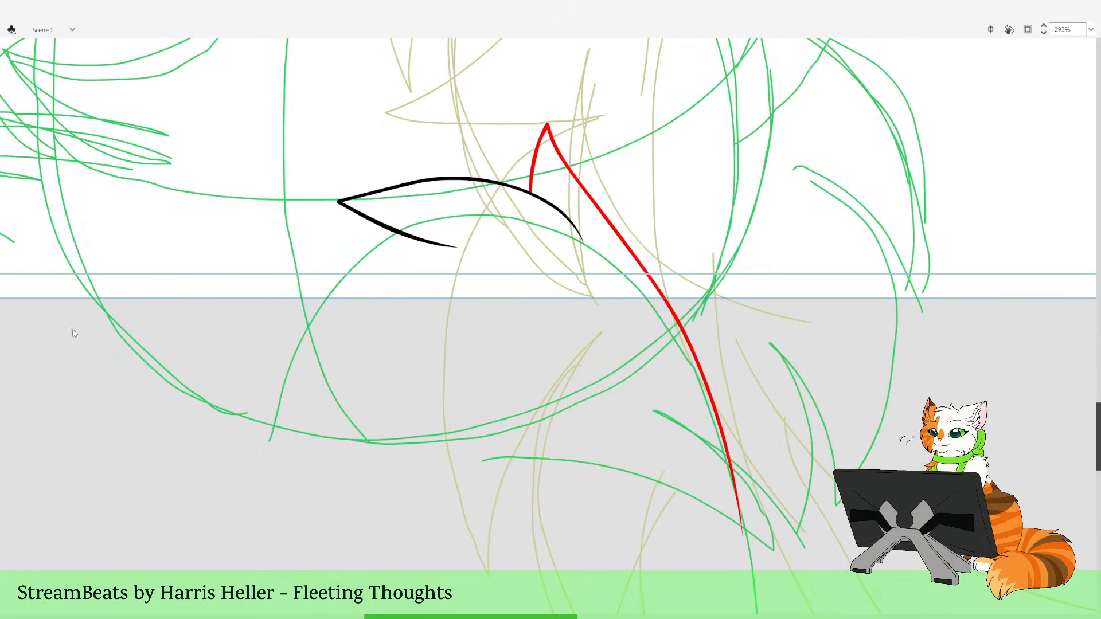
drag(366, 298, 494, 357)
key(ctrl+z)
mouse_move(462, 277)
mouse_down()
mouse_move(546, 347)
mouse_move(491, 308)
mouse_move(408, 354)
mouse_move(363, 422)
mouse_move(469, 403)
mouse_up()
click(539, 312)
key(Delete)
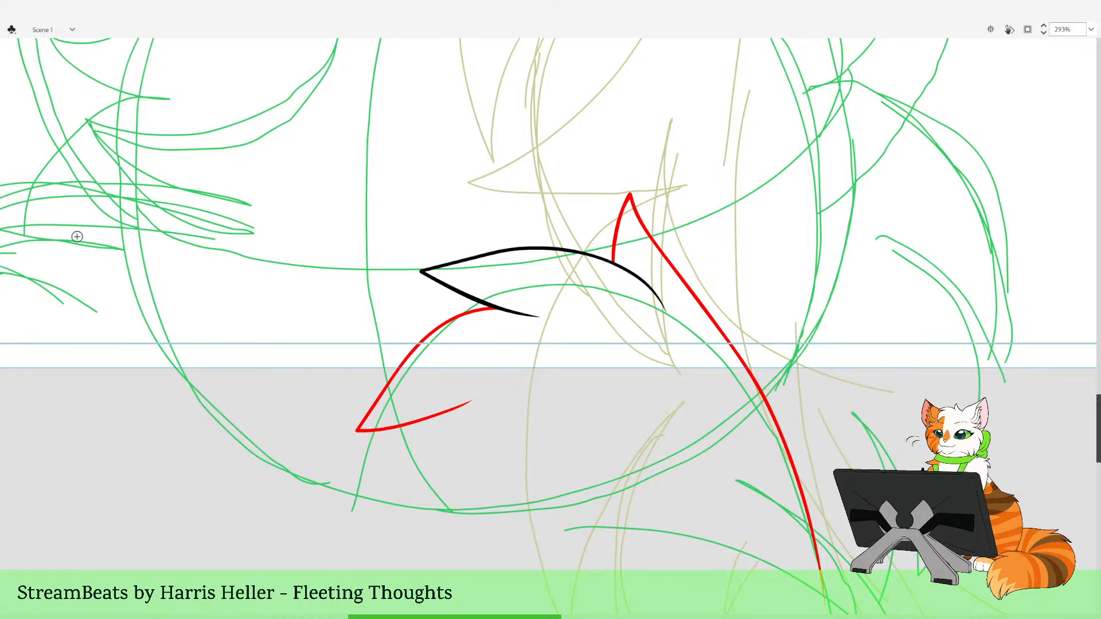
Bend the lower edge of the lower red tuft straighter near its point
key(z)
alt+click(581, 330)
alt+click(592, 331)
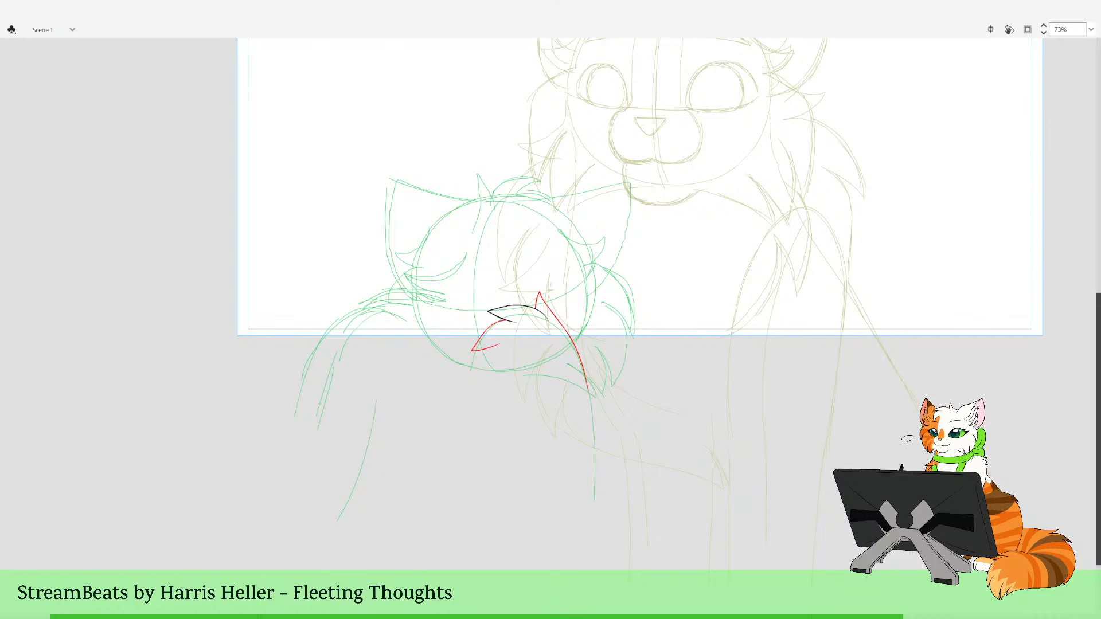
drag(448, 268, 517, 306)
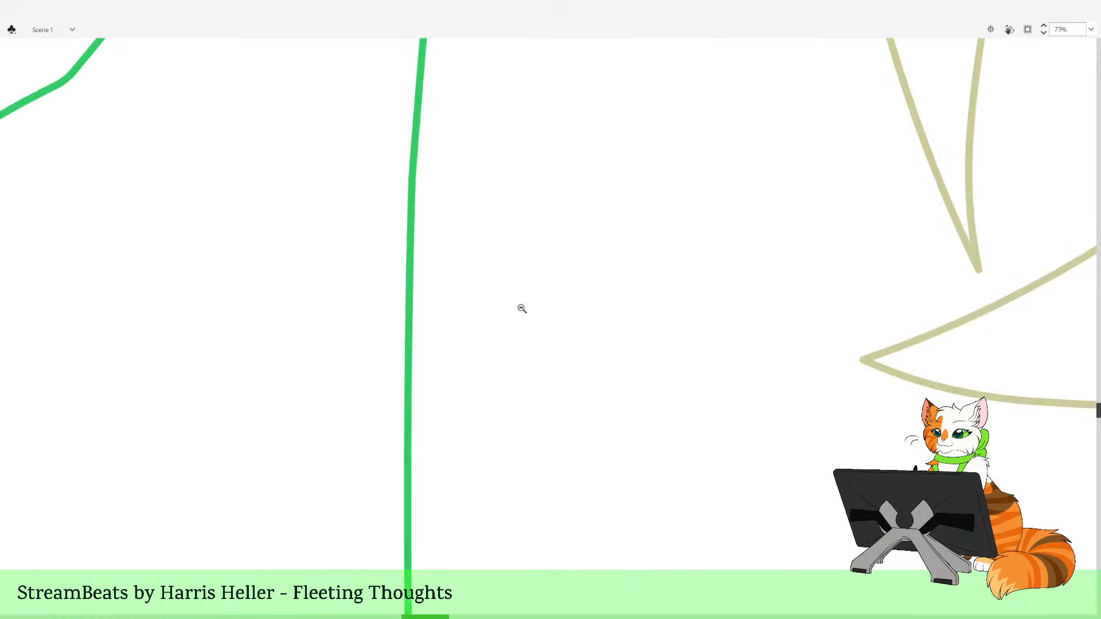
alt+click(527, 293)
alt+click(531, 280)
alt+click(533, 279)
alt+click(539, 277)
drag(514, 366, 675, 485)
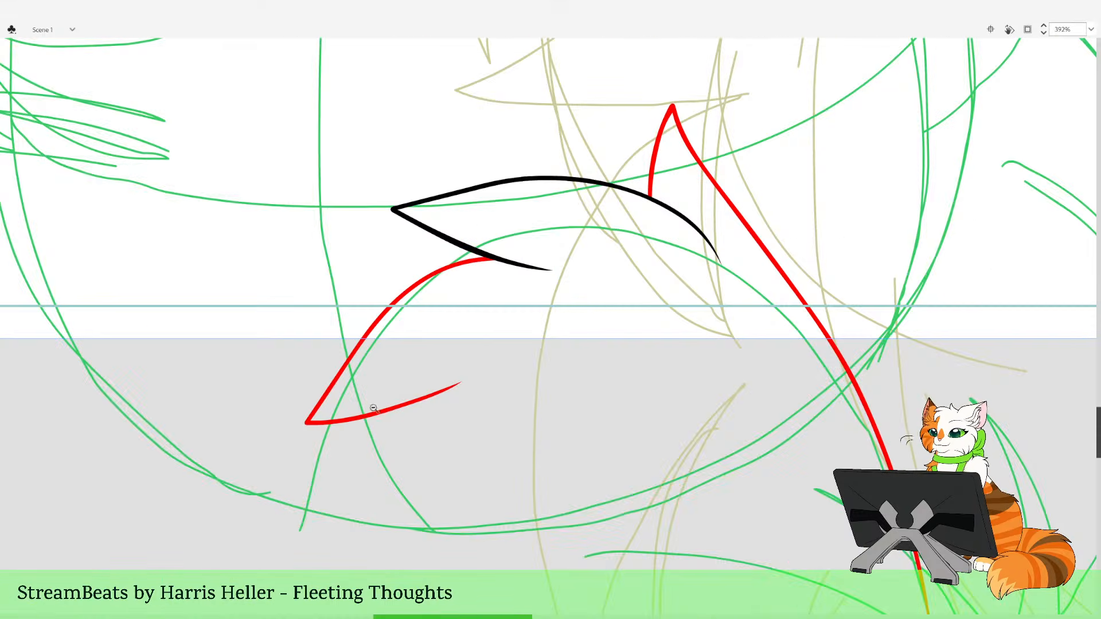
key(v)
mouse_move(360, 414)
mouse_down()
mouse_move(332, 418)
mouse_move(359, 413)
mouse_move(346, 422)
mouse_up()
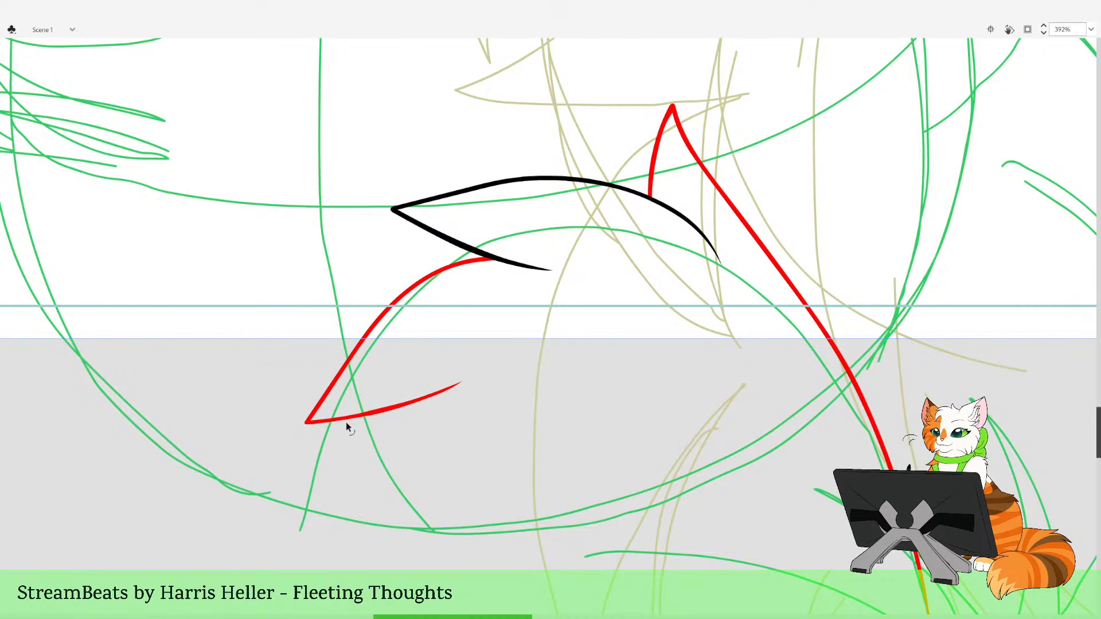
Ink a long black S-curve from the tip of the green cheek line down over the shoulder, replacing the first attempt
key(z)
double_click(585, 313)
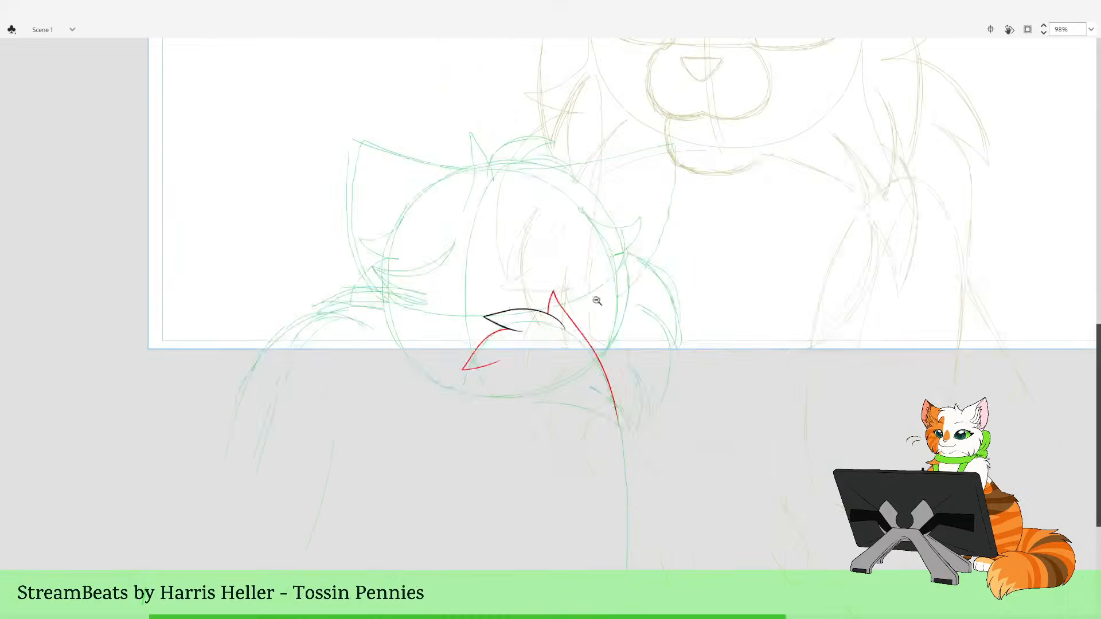
drag(566, 262, 585, 293)
drag(621, 228, 627, 244)
drag(480, 238, 579, 524)
mouse_move(527, 207)
mouse_down()
mouse_move(582, 199)
mouse_move(393, 282)
mouse_move(294, 344)
mouse_move(228, 444)
mouse_up()
drag(781, 481, 759, 528)
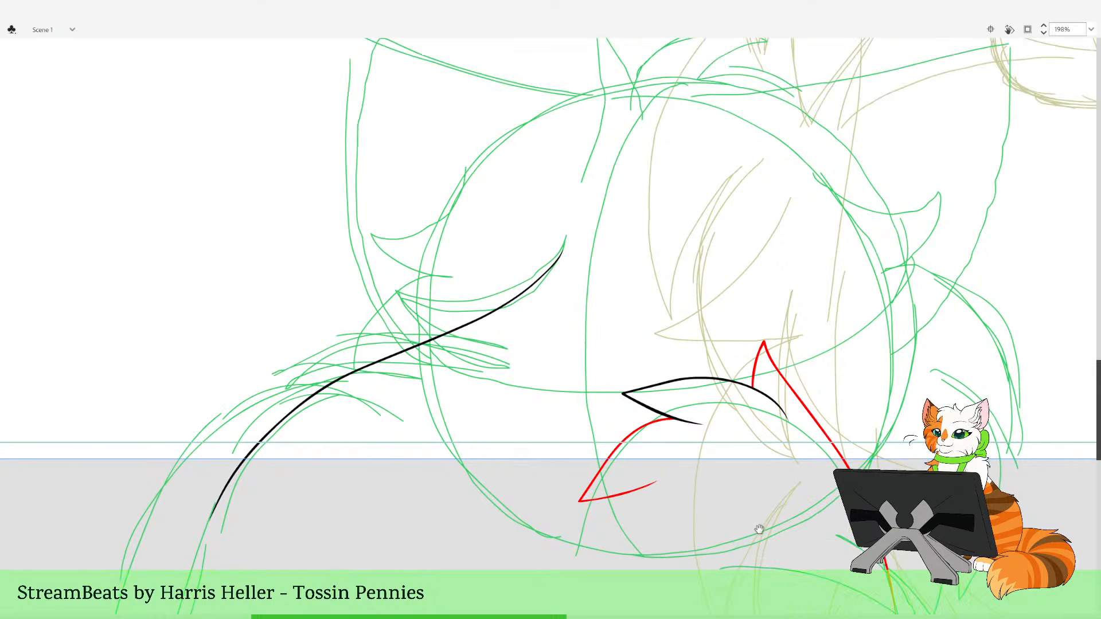
key(ctrl+z)
mouse_move(568, 236)
mouse_down()
mouse_move(556, 265)
mouse_move(522, 295)
mouse_move(346, 371)
mouse_move(276, 415)
mouse_move(219, 487)
mouse_move(192, 552)
mouse_up()
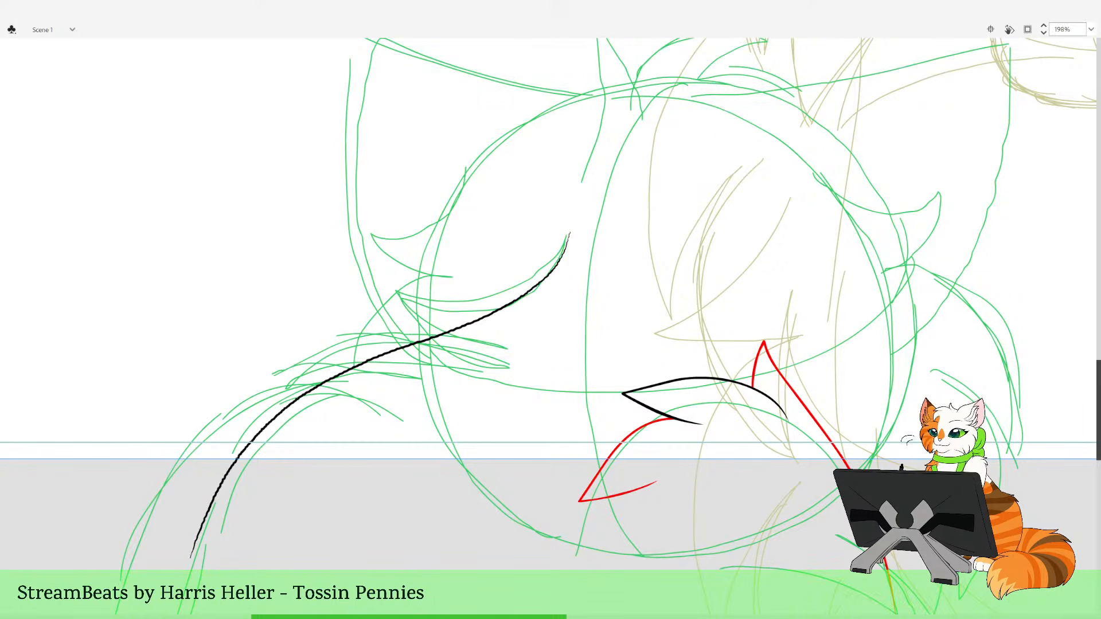
Examine the new black shoulder line against the green head and body sketch
drag(724, 477, 656, 580)
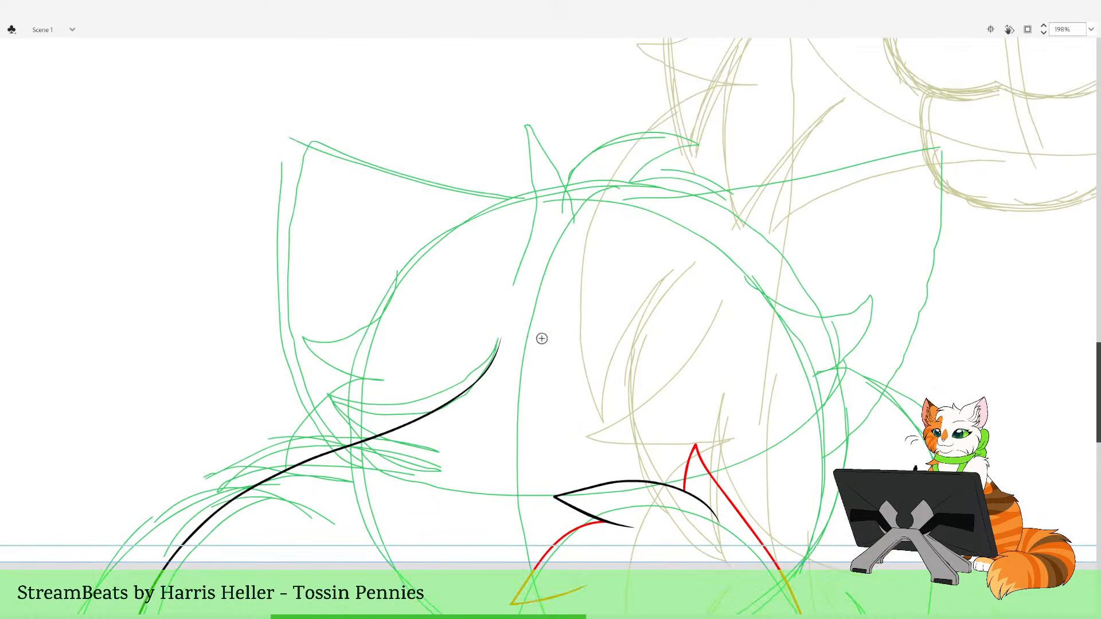
key(v)
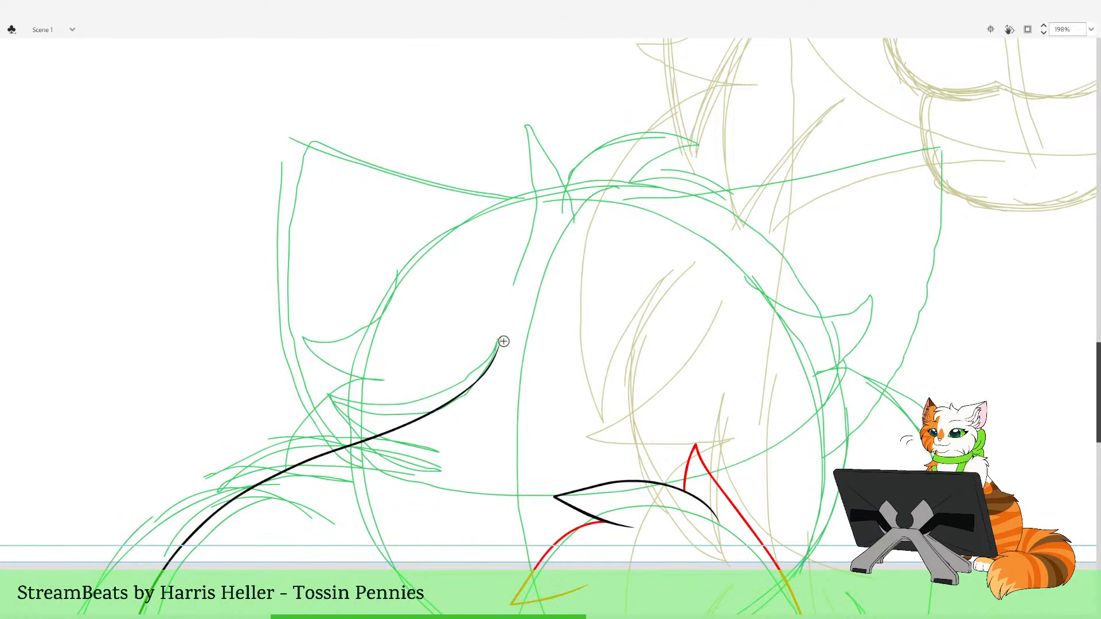
drag(612, 240, 556, 348)
drag(505, 419, 565, 239)
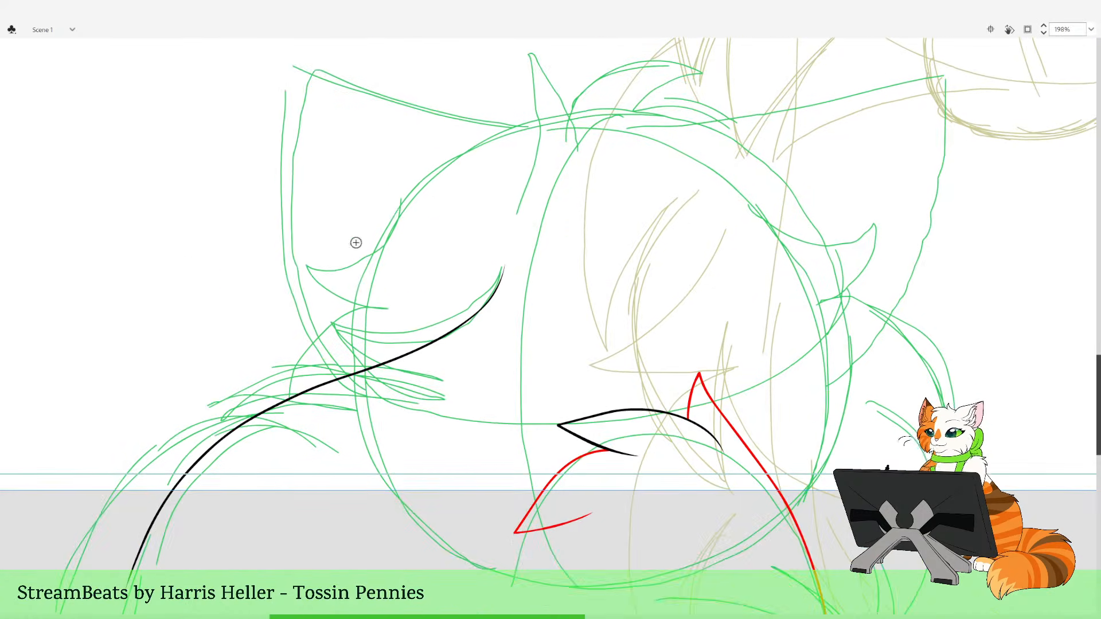
key(z)
click(552, 338)
click(496, 334)
drag(479, 282, 534, 458)
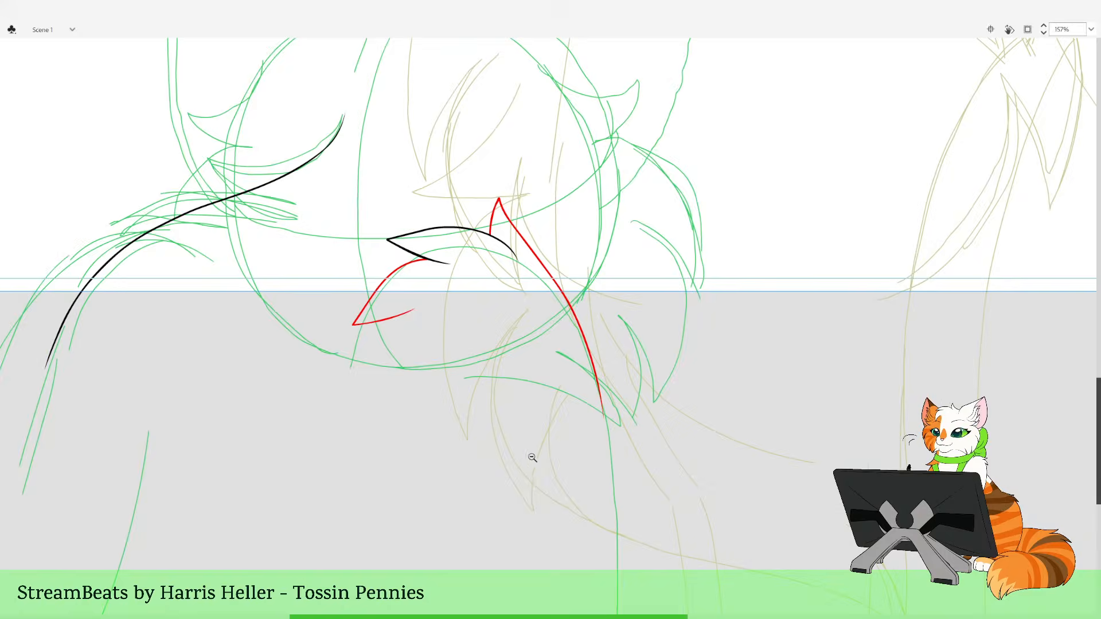
click(517, 325)
click(518, 329)
drag(470, 219, 548, 427)
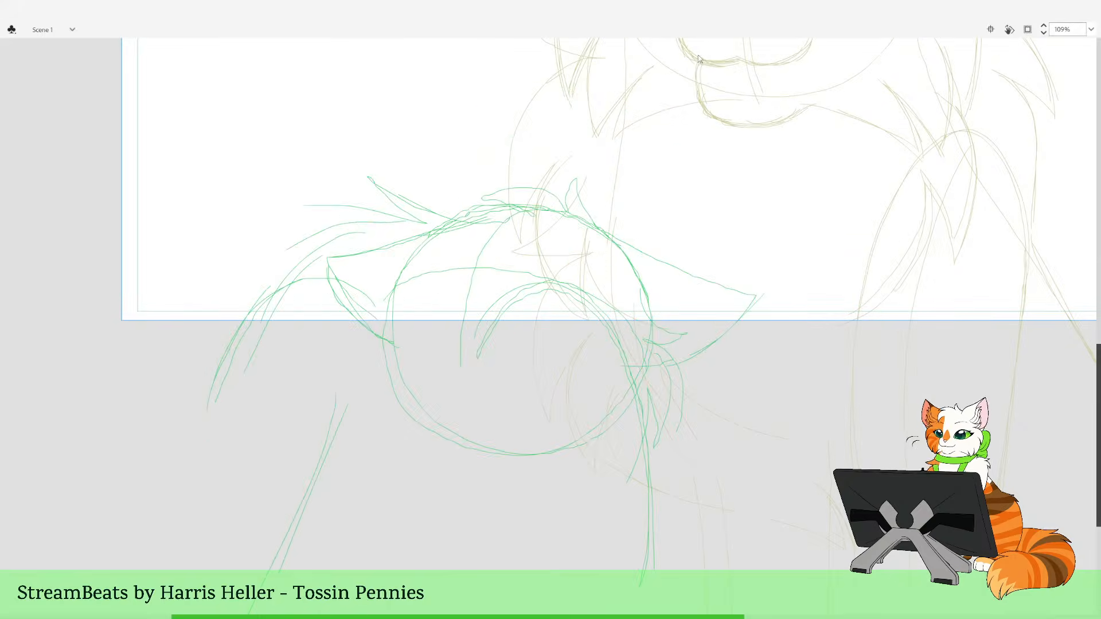
Compare the inked pose with the neighbouring frames and check it against the whole scene
key(comma)
key(comma)
key(period)
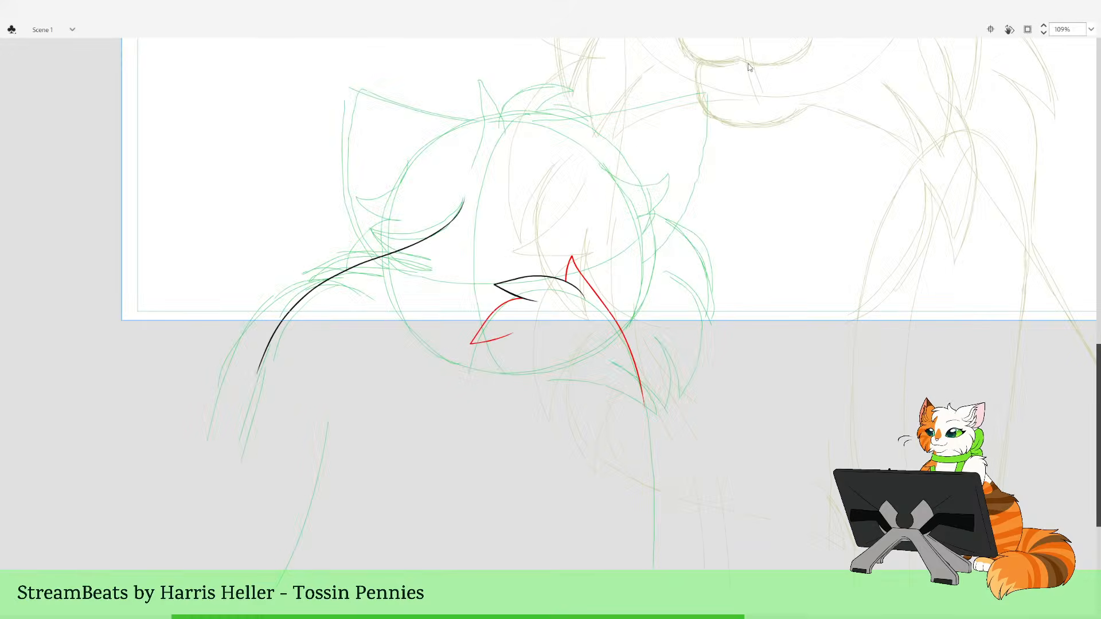
key(period)
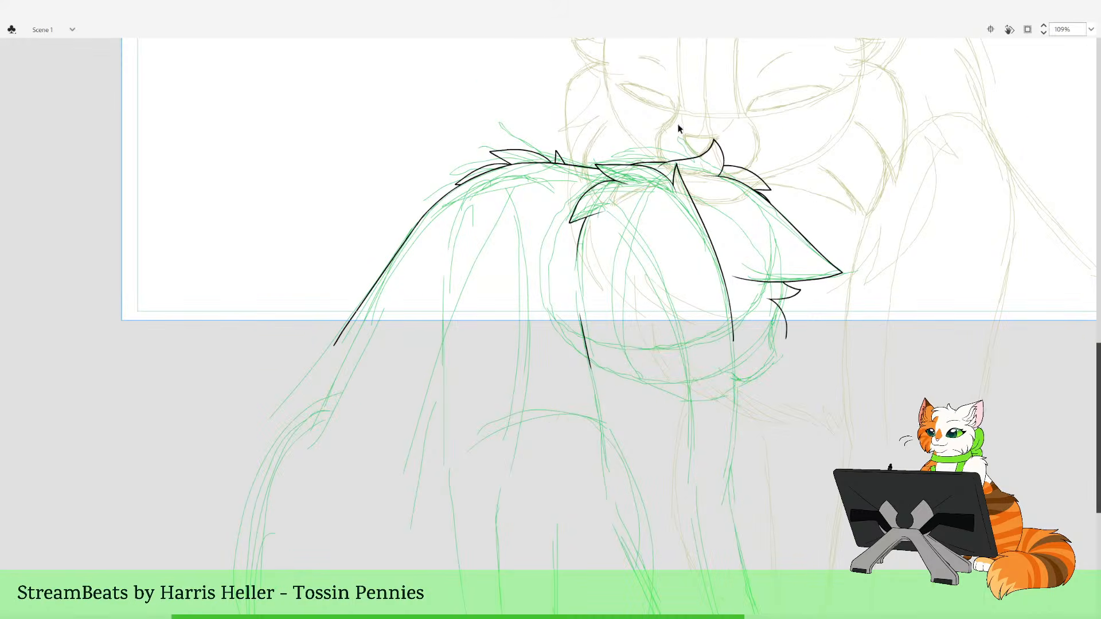
scroll(592, 256, up, 2)
key(period)
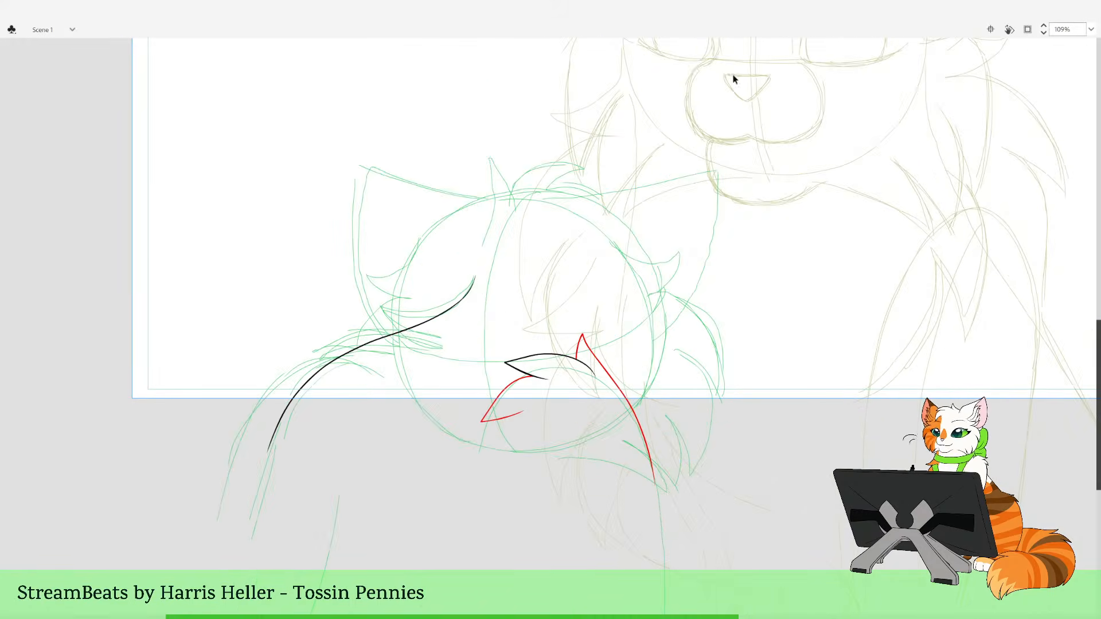
click(493, 275)
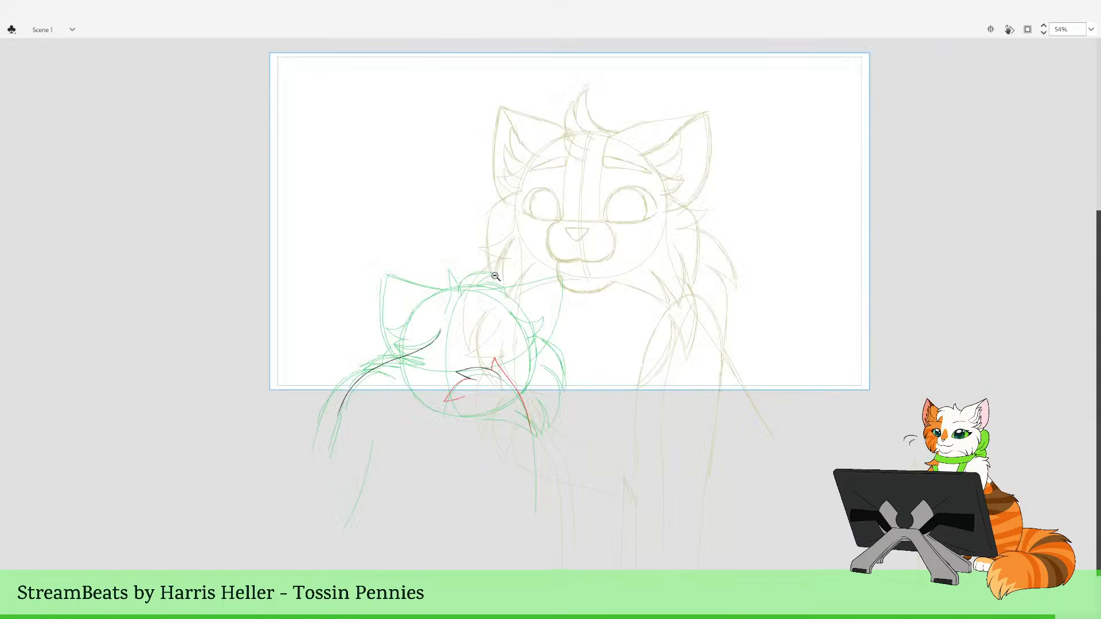
drag(440, 286, 494, 418)
click(382, 348)
click(382, 347)
drag(493, 265, 576, 419)
drag(366, 342, 887, 411)
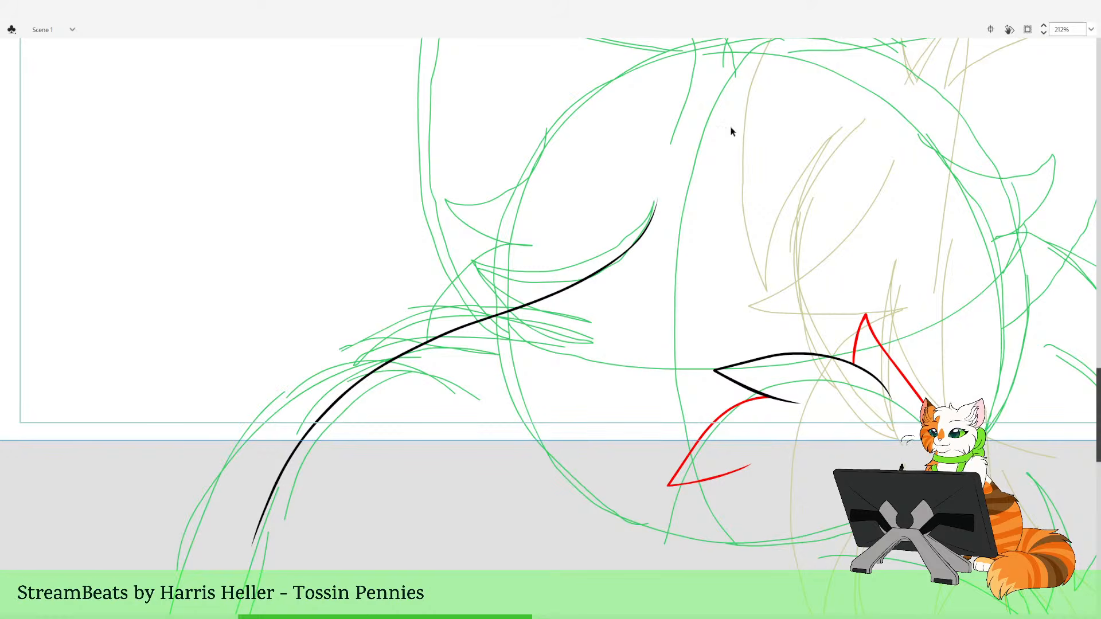
Ink a red pointed tuft with one short and one long edge across the black shoulder line, replacing the first stroke
click(597, 272)
click(516, 367)
drag(720, 276, 716, 206)
drag(720, 285, 774, 254)
key(.)
key(b)
mouse_move(507, 376)
mouse_down()
mouse_move(397, 272)
mouse_move(413, 338)
mouse_up()
key(ctrl+z)
key(ctrl+z)
drag(394, 294, 410, 335)
drag(410, 291, 510, 375)
drag(865, 267, 892, 293)
key(z)
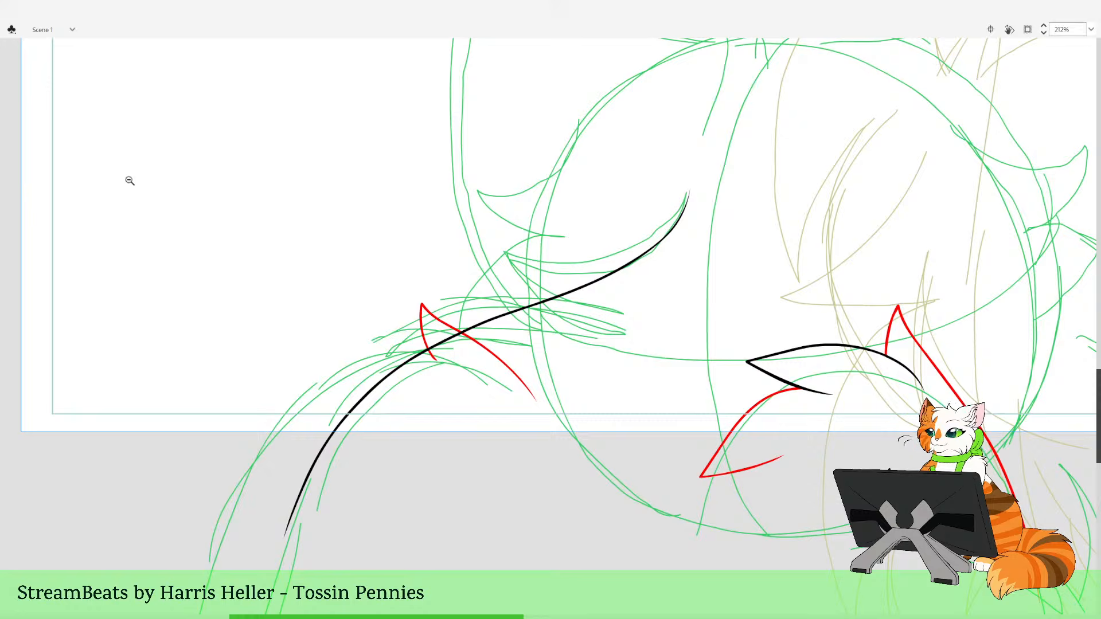
drag(290, 188, 612, 541)
drag(546, 228, 592, 302)
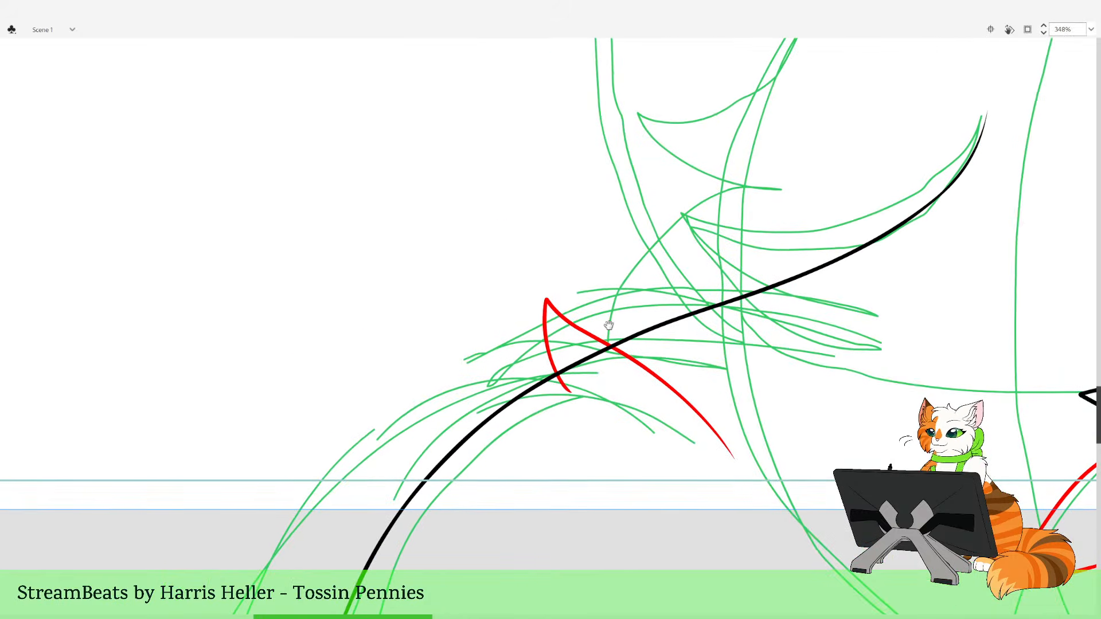
Replace the red tuft with a long one pointing outward from the shoulder line, and ink a black pointed tuft beneath it
key(ctrl+z)
key(ctrl+z)
mouse_move(597, 391)
mouse_down()
mouse_move(562, 358)
mouse_move(456, 327)
mouse_move(339, 351)
mouse_move(474, 397)
mouse_up()
key(ctrl+z)
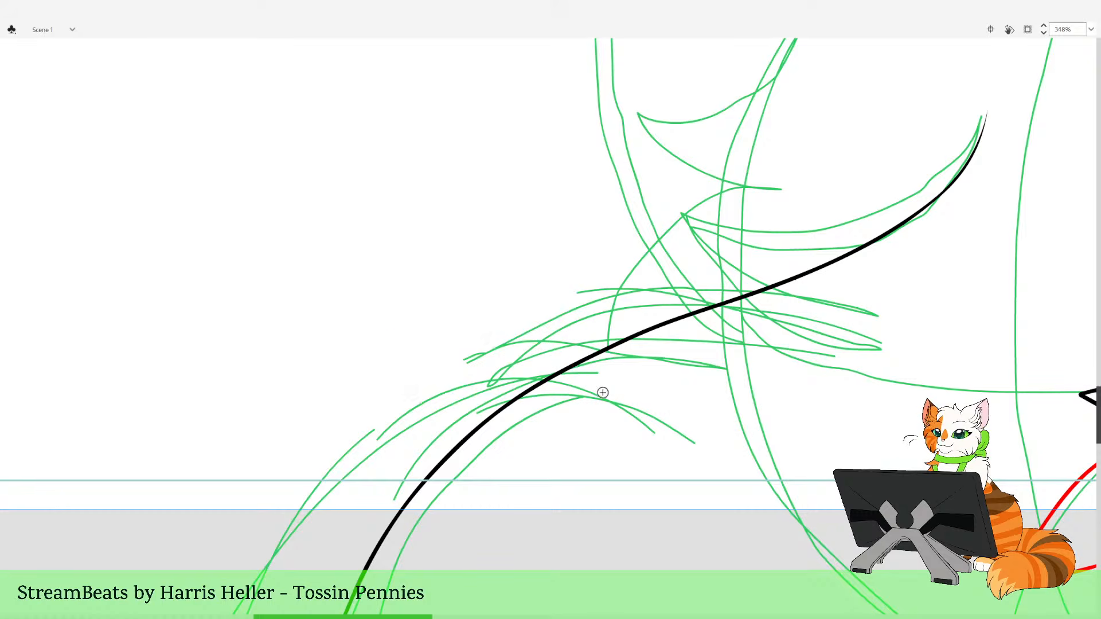
mouse_move(598, 388)
mouse_down()
mouse_move(524, 336)
mouse_move(381, 341)
mouse_move(325, 360)
mouse_move(451, 396)
mouse_up()
drag(589, 421, 719, 359)
mouse_move(599, 335)
mouse_down()
mouse_move(565, 326)
mouse_move(451, 356)
mouse_move(383, 445)
mouse_move(490, 419)
mouse_up()
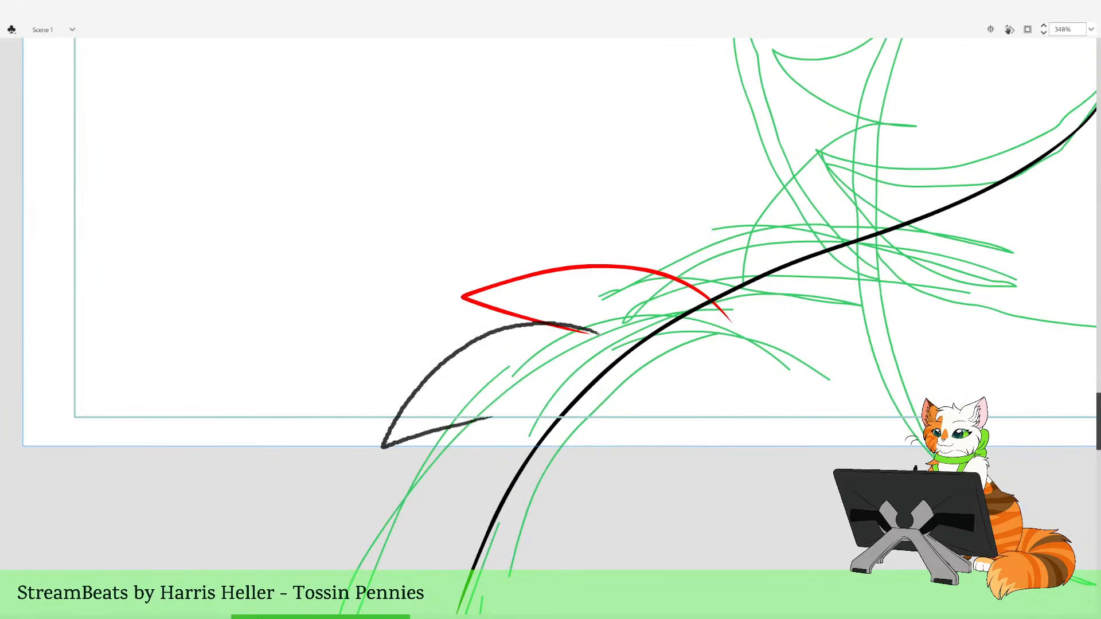
Ink a red curve down the outer edge of the arm from the black tuft, redrawing it once and removing the overlap inside the tuft
drag(595, 542, 689, 489)
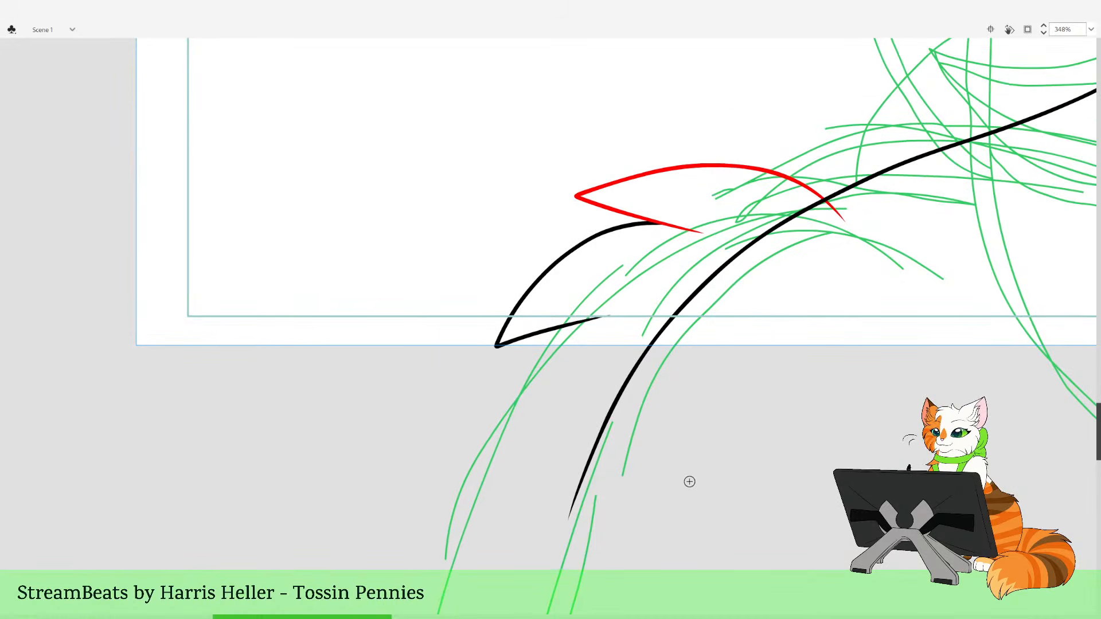
mouse_move(623, 288)
mouse_down()
mouse_move(562, 334)
mouse_move(502, 426)
mouse_move(456, 545)
mouse_up()
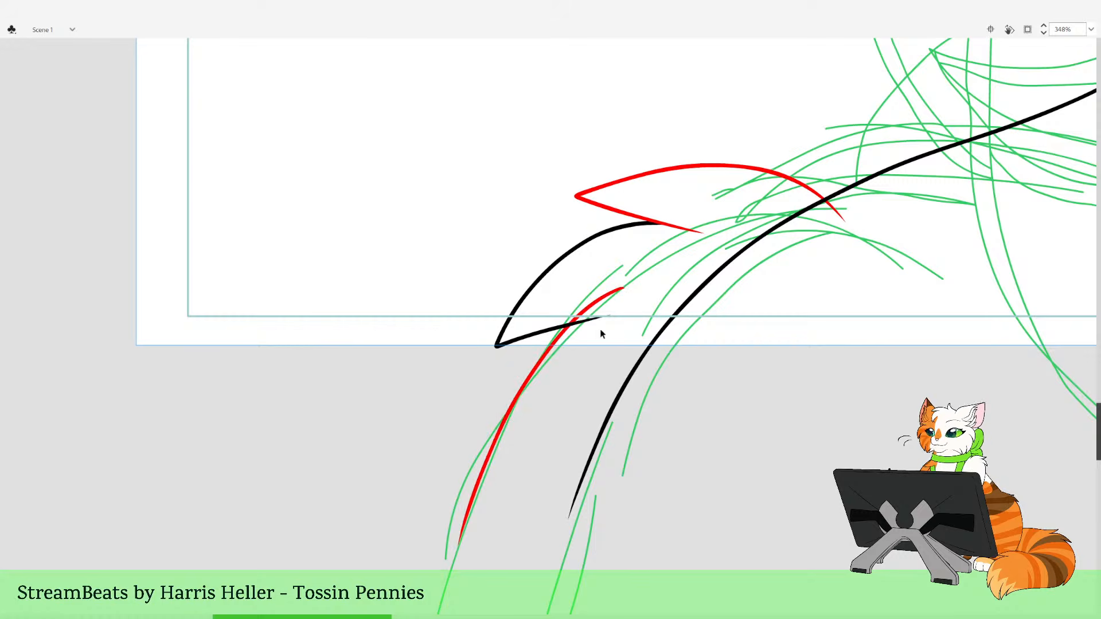
key(ctrl+z)
mouse_move(643, 276)
mouse_down()
mouse_move(579, 314)
mouse_move(521, 384)
mouse_move(479, 482)
mouse_up()
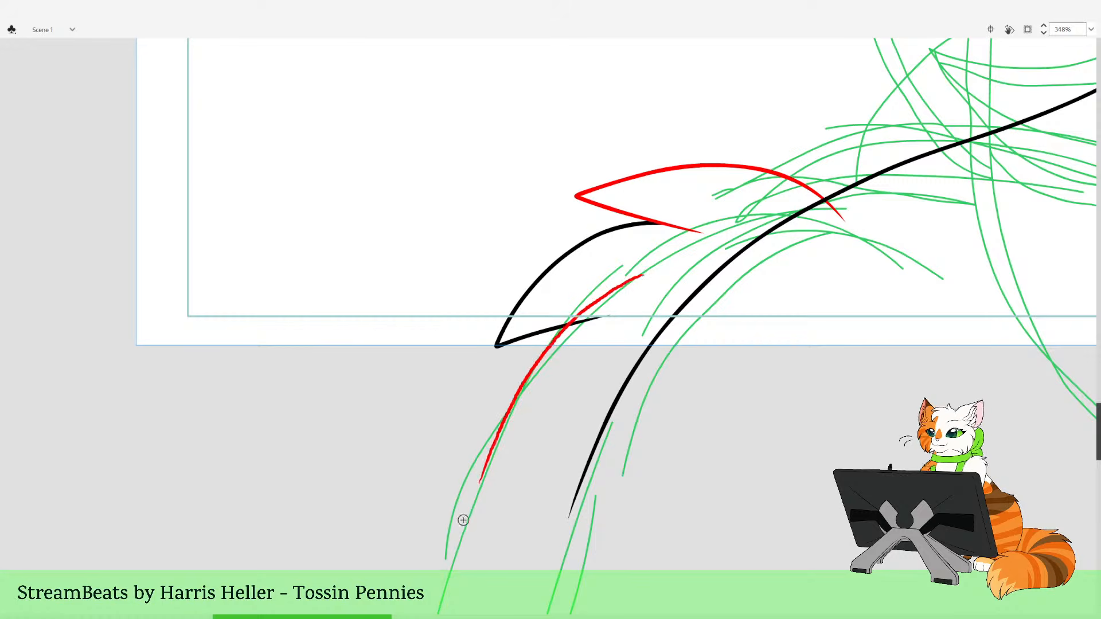
click(608, 294)
key(Delete)
key(b)
Ink a small red pointed tuft on the shoulder line beside the long red tuft, ending cleanly at the black line
drag(856, 332, 490, 513)
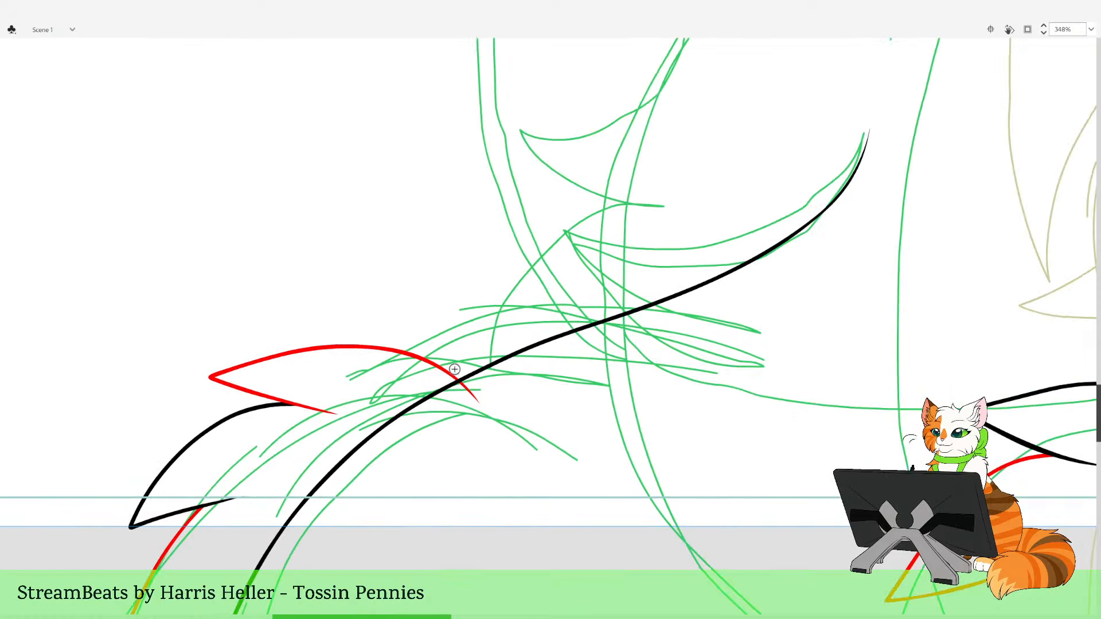
mouse_move(446, 372)
mouse_down()
mouse_move(419, 321)
mouse_move(602, 409)
mouse_up()
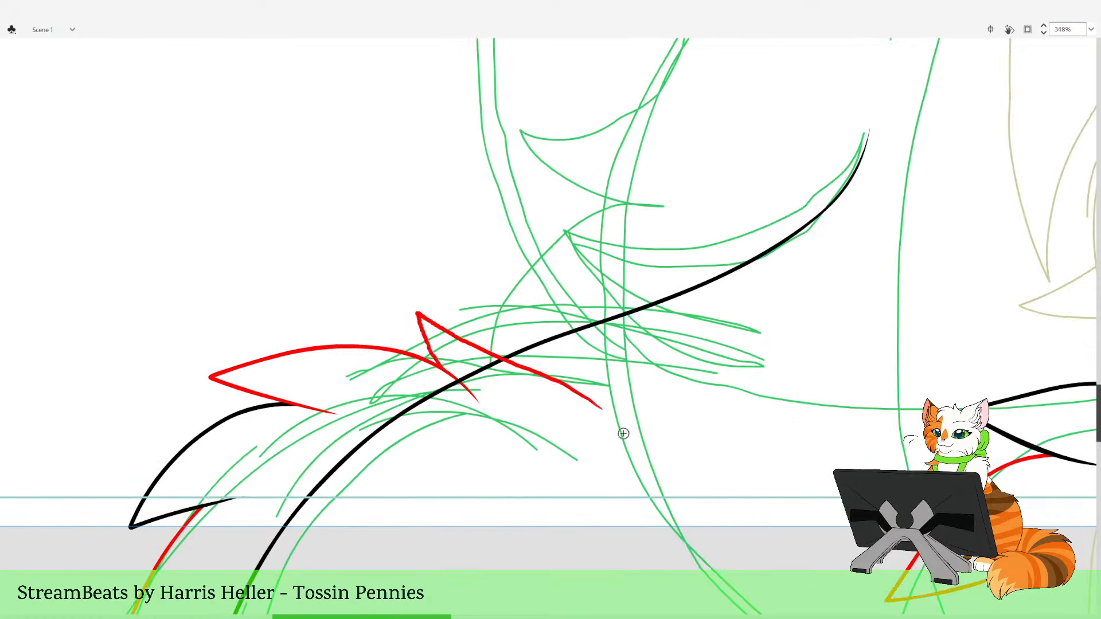
key(ctrl+z)
mouse_move(615, 543)
mouse_down()
mouse_move(585, 464)
mouse_move(466, 335)
mouse_up()
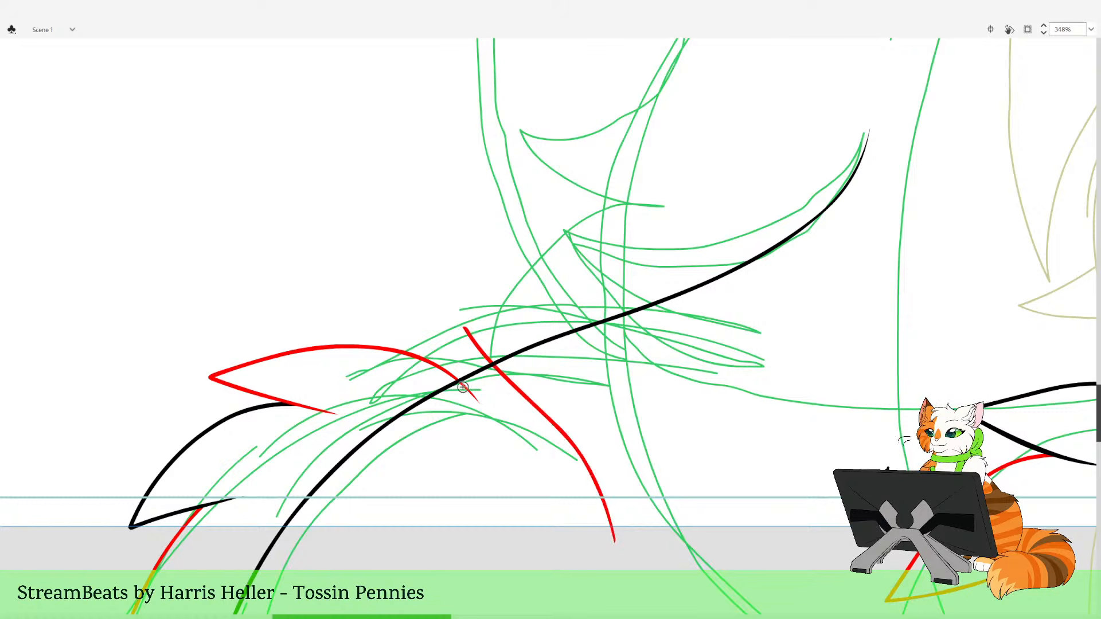
key(ctrl+z)
mouse_move(459, 381)
mouse_down()
mouse_move(442, 328)
mouse_move(519, 370)
mouse_move(573, 456)
mouse_move(554, 357)
mouse_up()
key(ctrl+z)
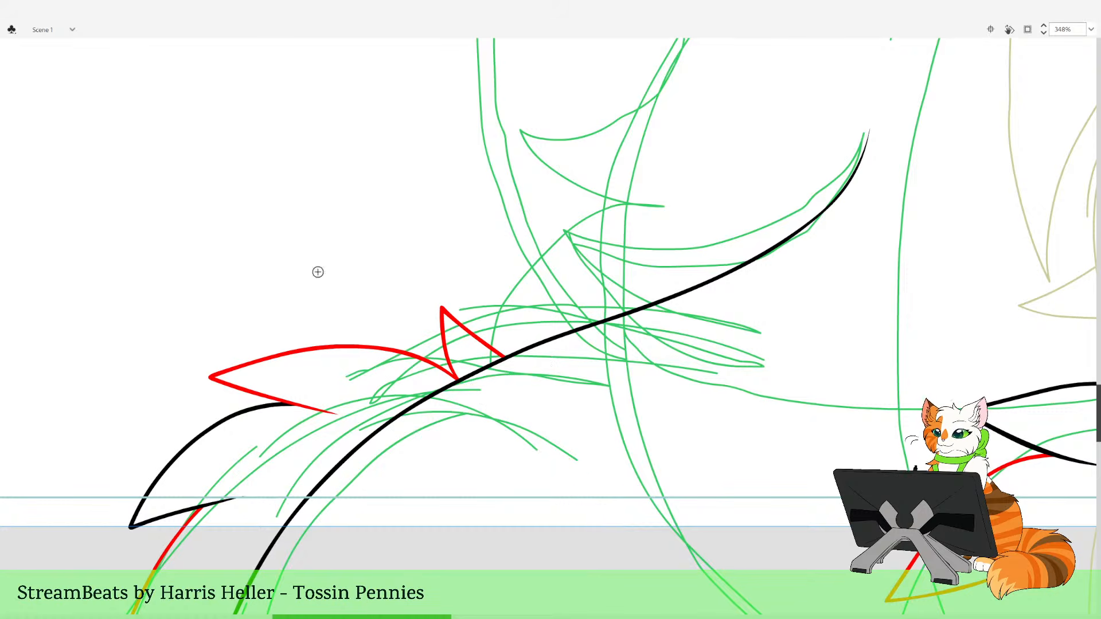
Recolour the red tuft and fur strokes black to match the rest of the cat's line art
click(564, 313)
click(564, 313)
drag(749, 312, 660, 358)
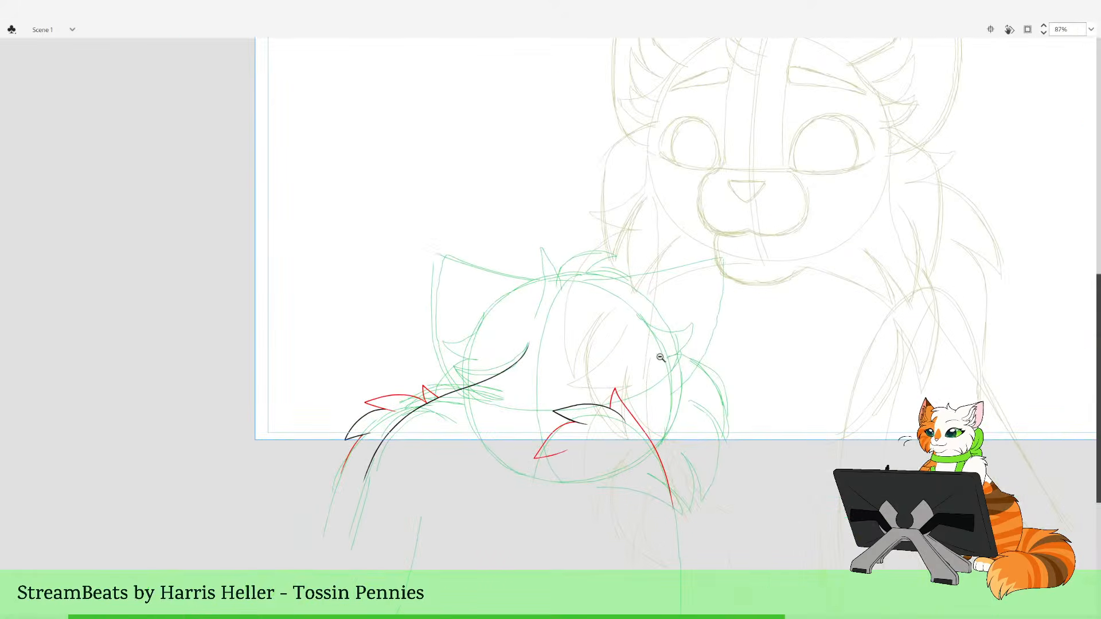
drag(713, 267, 687, 290)
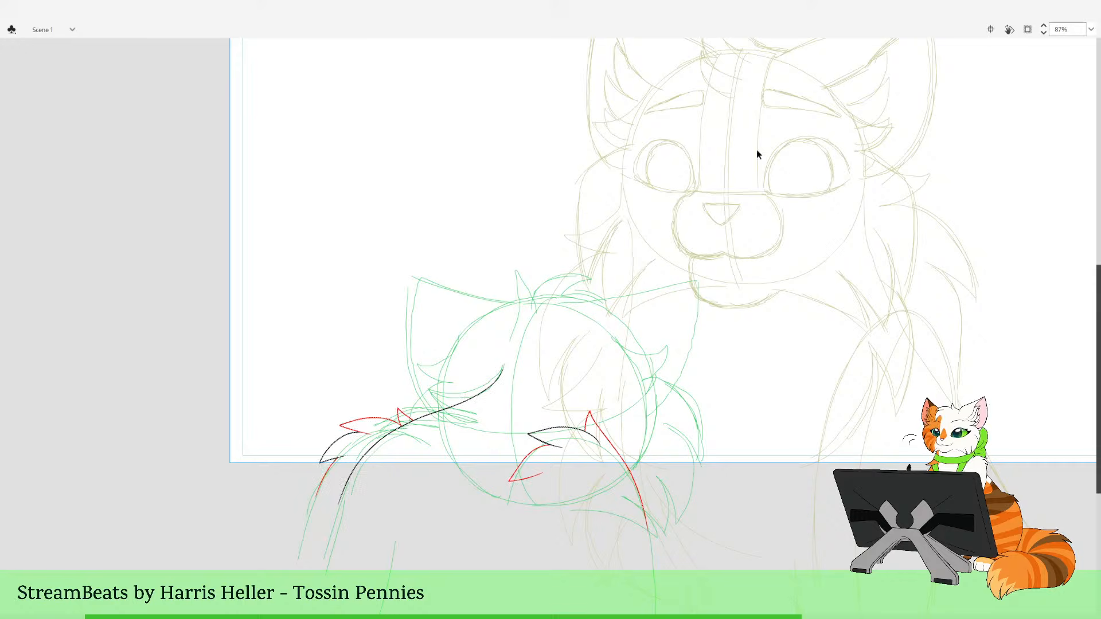
key(z)
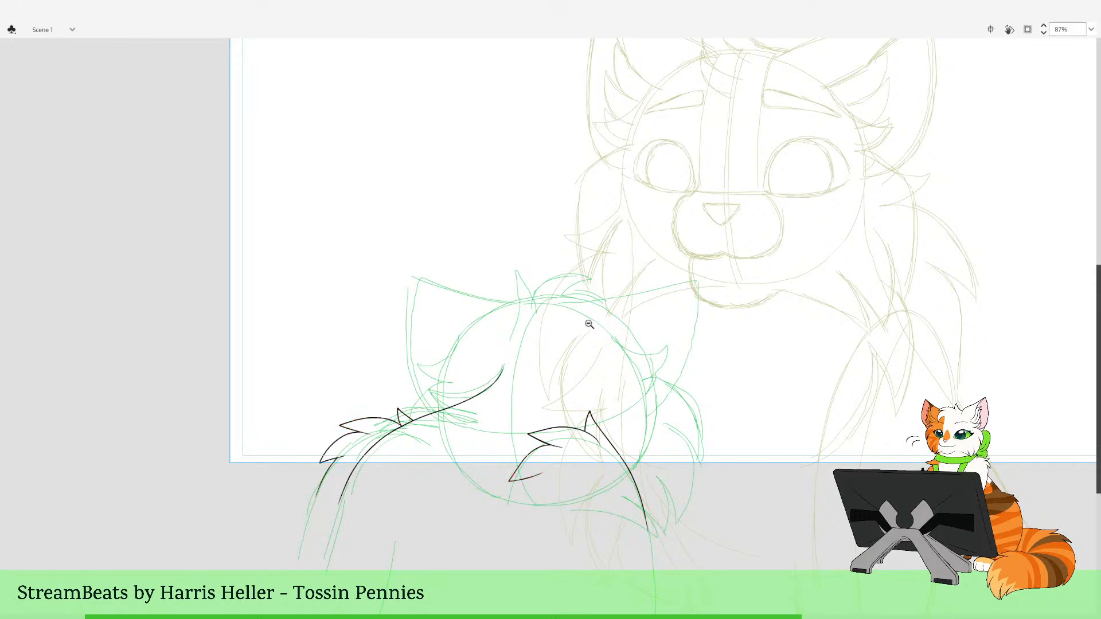
Try to ink the outer edge of the green ear nearest the larger character's chin as one black curve from cheek to tip
drag(598, 244, 711, 454)
drag(377, 190, 413, 286)
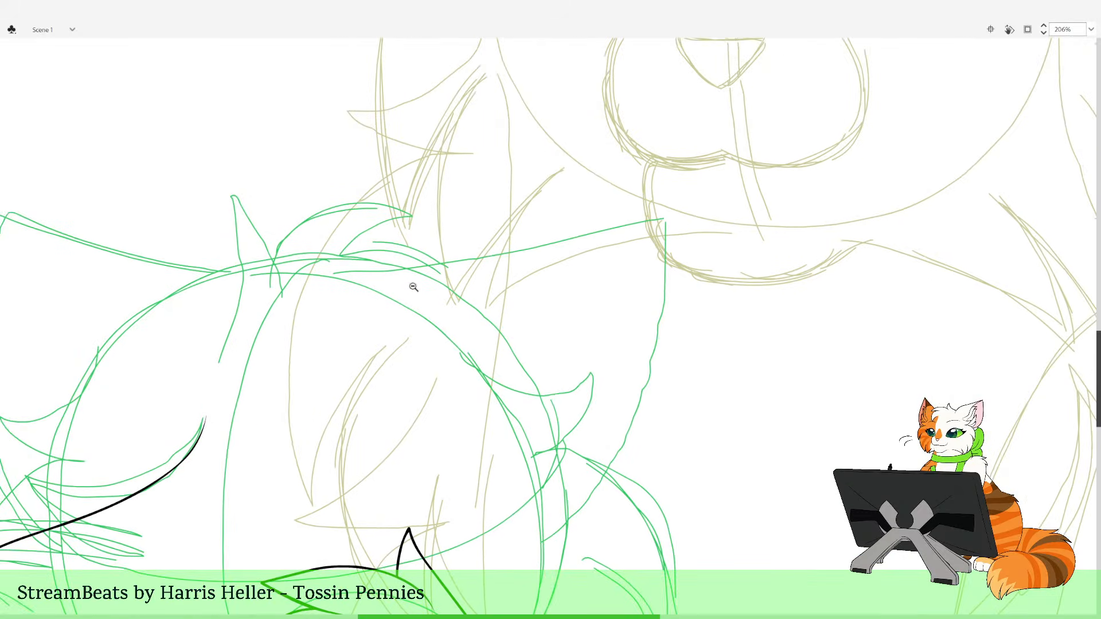
drag(693, 482, 742, 482)
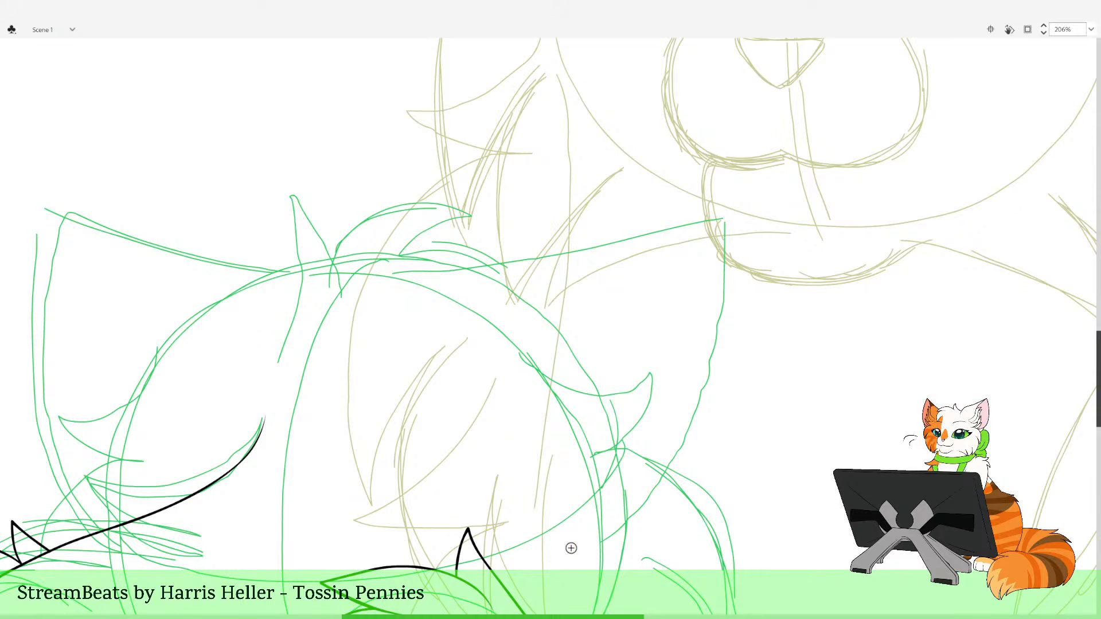
mouse_move(569, 546)
mouse_down()
mouse_move(626, 528)
mouse_move(672, 480)
mouse_move(724, 309)
mouse_up()
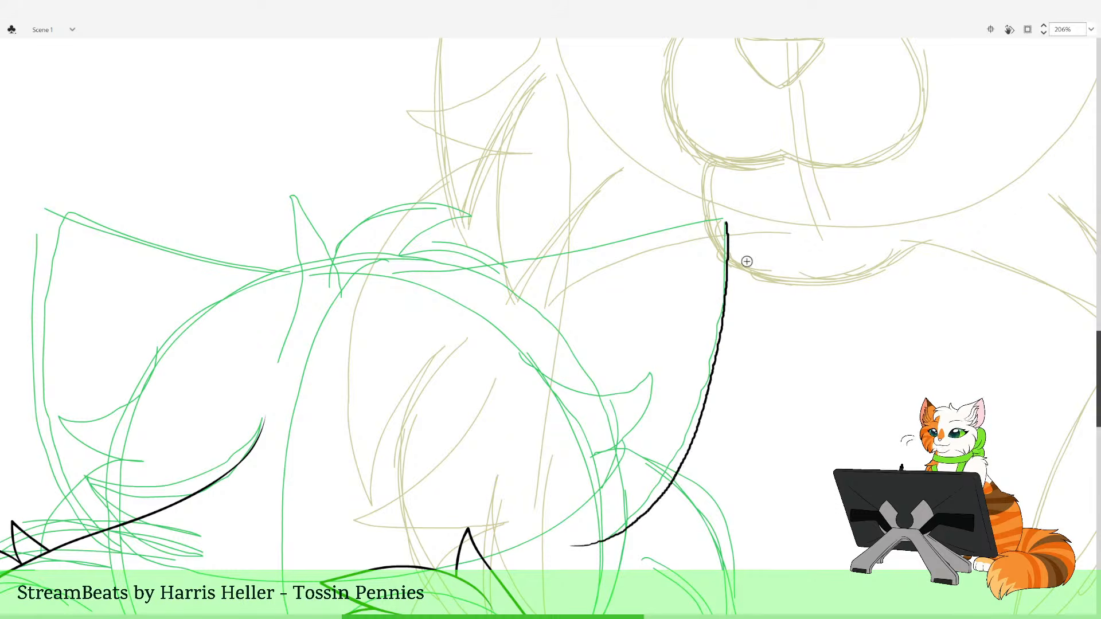
key(ctrl+z)
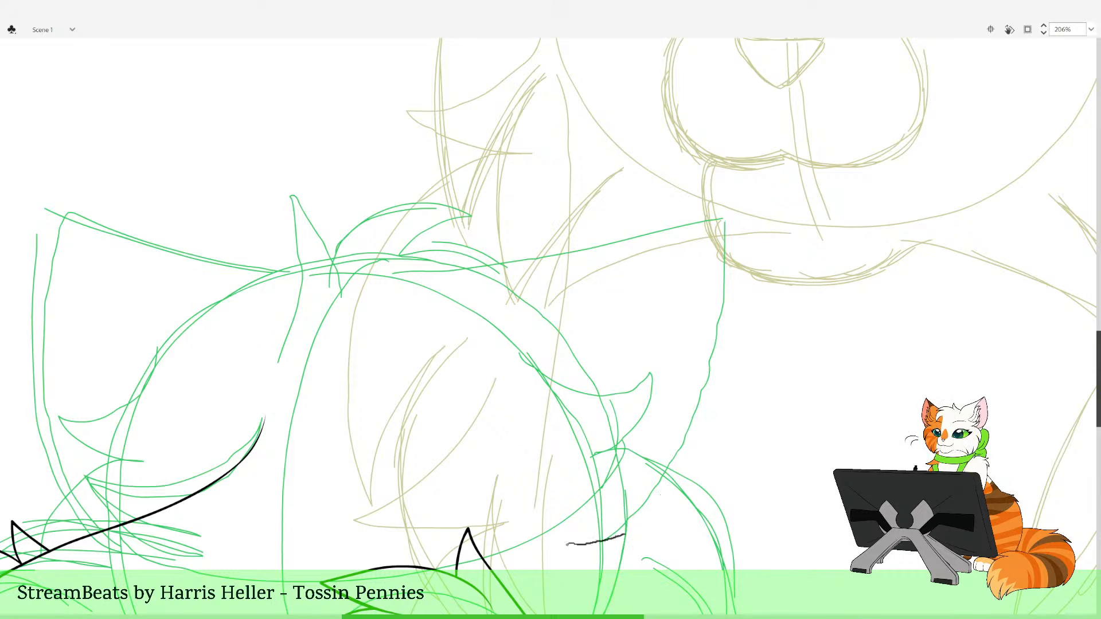
key(ctrl+z)
mouse_move(567, 544)
mouse_down()
mouse_move(612, 539)
mouse_move(656, 505)
mouse_up()
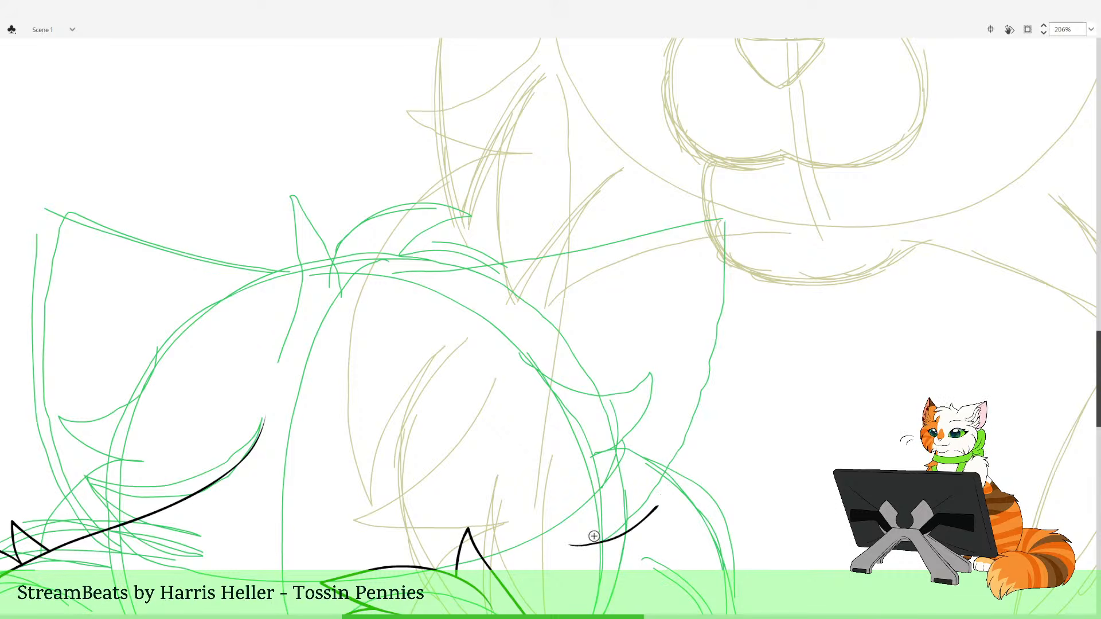
key(ctrl+z)
mouse_move(568, 545)
mouse_down()
mouse_move(626, 529)
mouse_move(666, 487)
mouse_move(699, 426)
mouse_move(721, 325)
mouse_up()
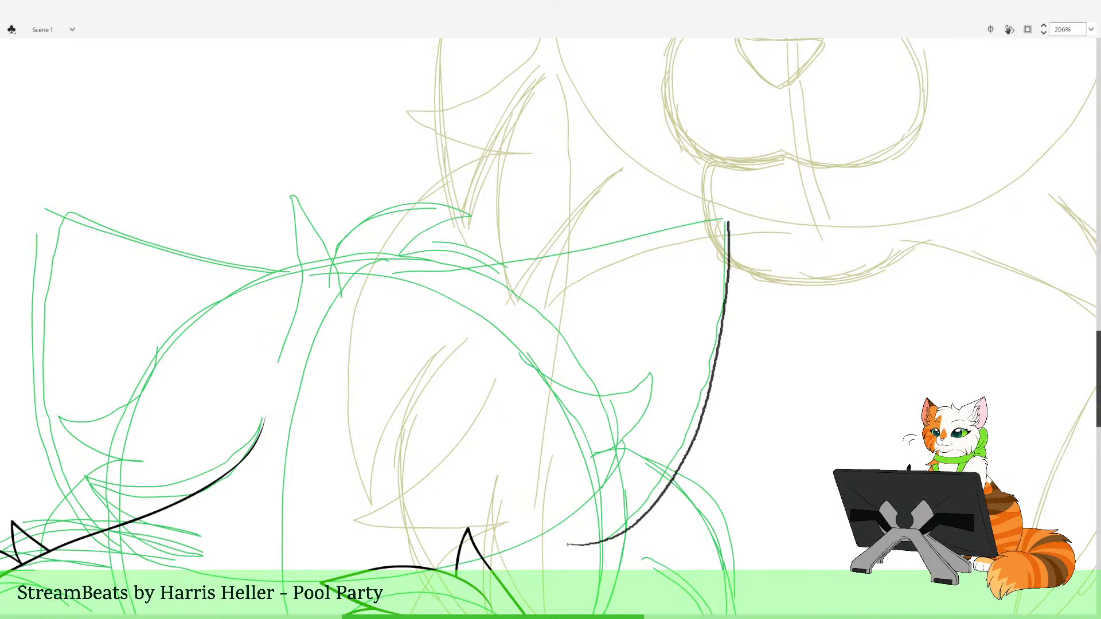
drag(728, 223, 729, 219)
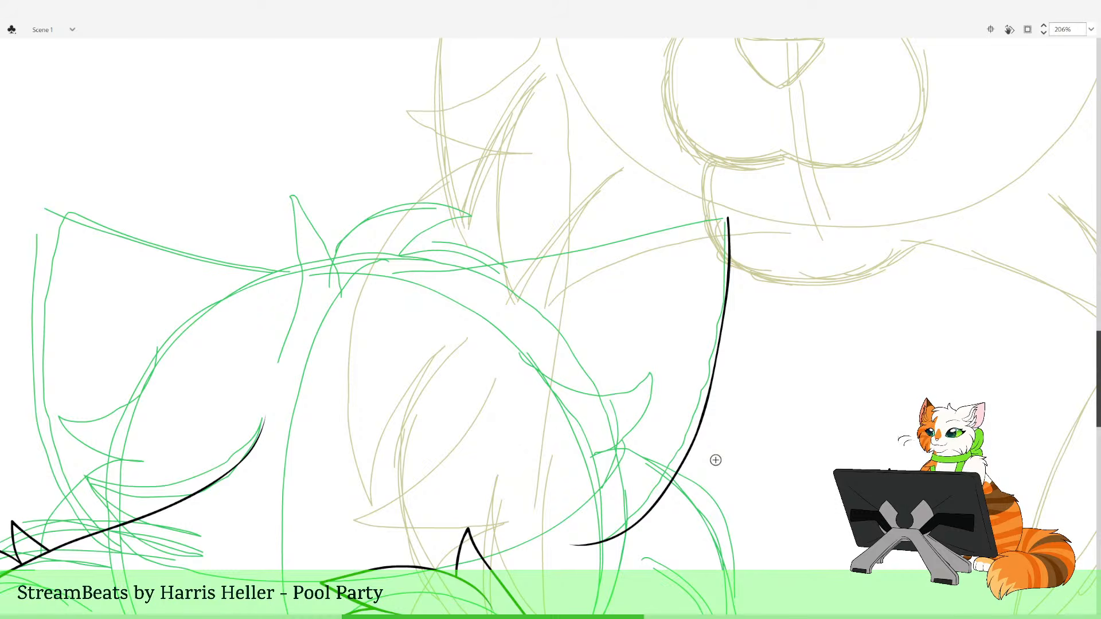
drag(768, 312, 602, 312)
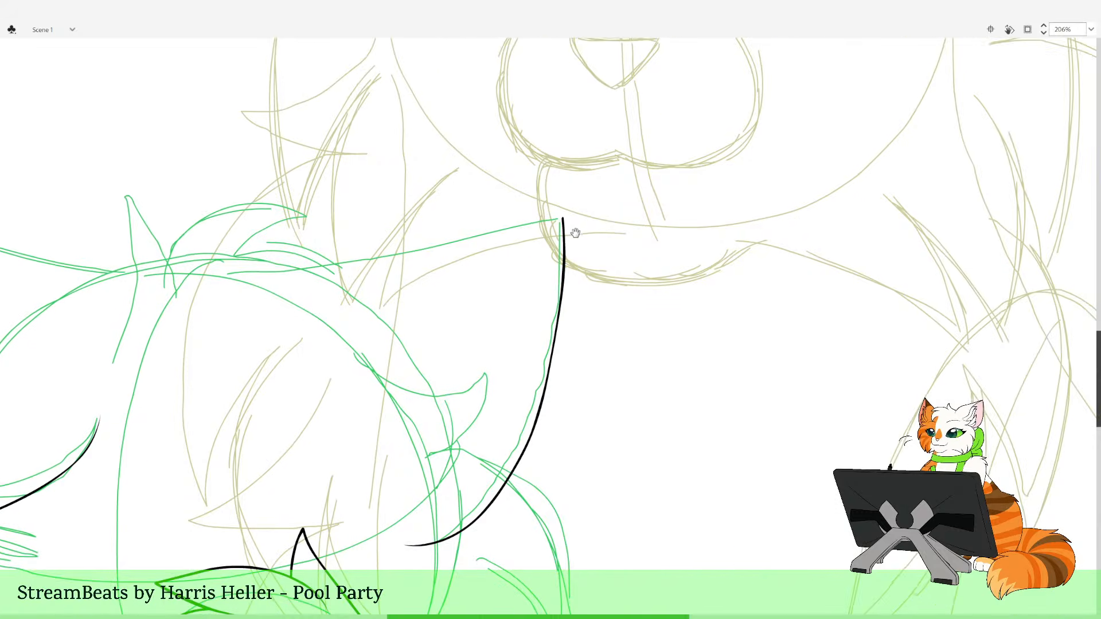
drag(575, 234, 589, 252)
drag(585, 309, 622, 278)
key(ctrl+z)
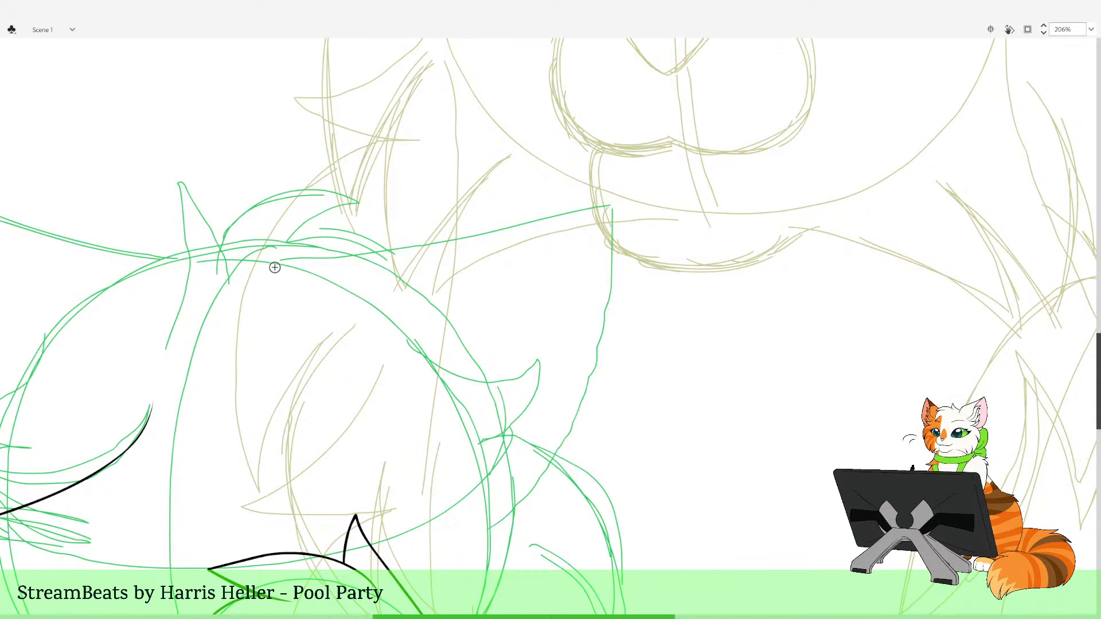
Ink the ear in one black stroke from the head along the upper edge to the tip and down the outer edge
drag(279, 273, 607, 206)
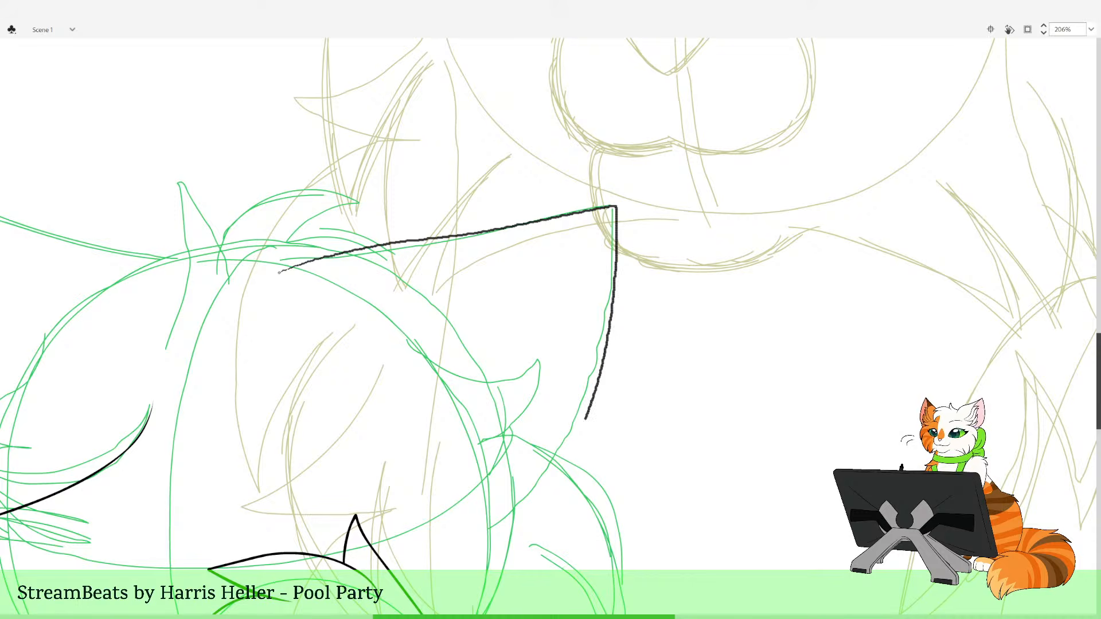
drag(463, 528, 479, 527)
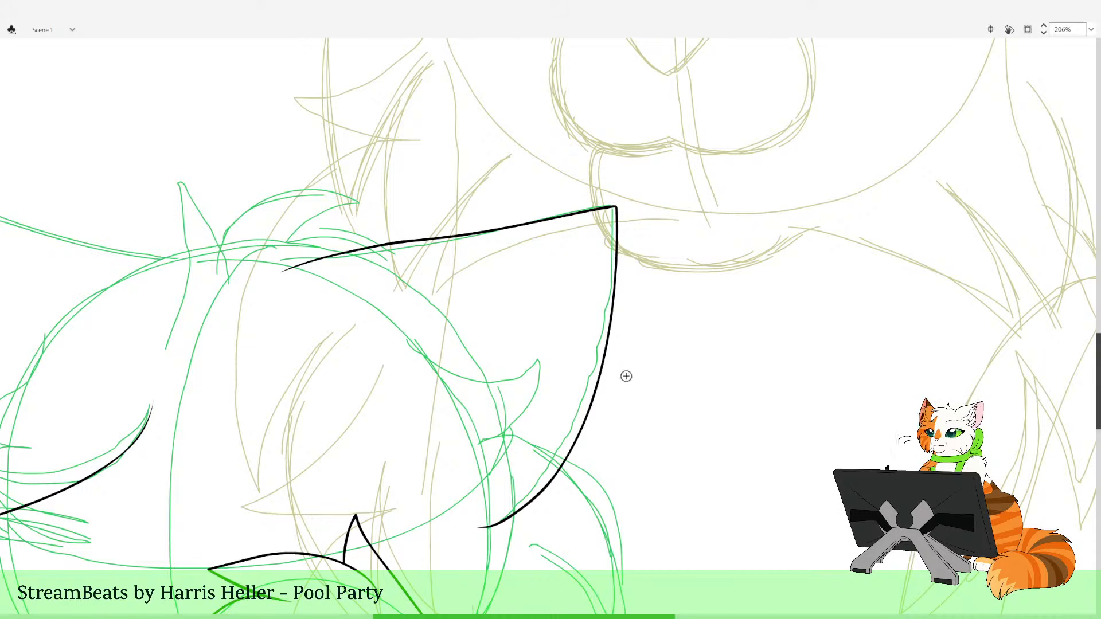
drag(656, 405, 668, 424)
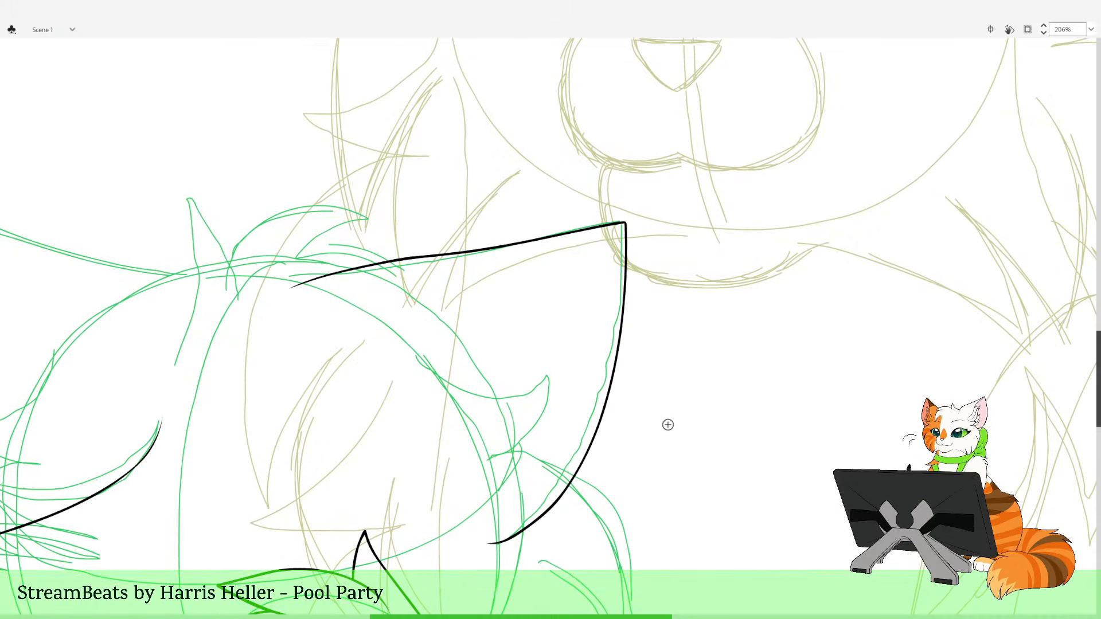
Delete the ear's inked outer edge, keeping only a short stub below the tip
click(624, 285)
key(Delete)
click(619, 340)
key(Delete)
key(y)
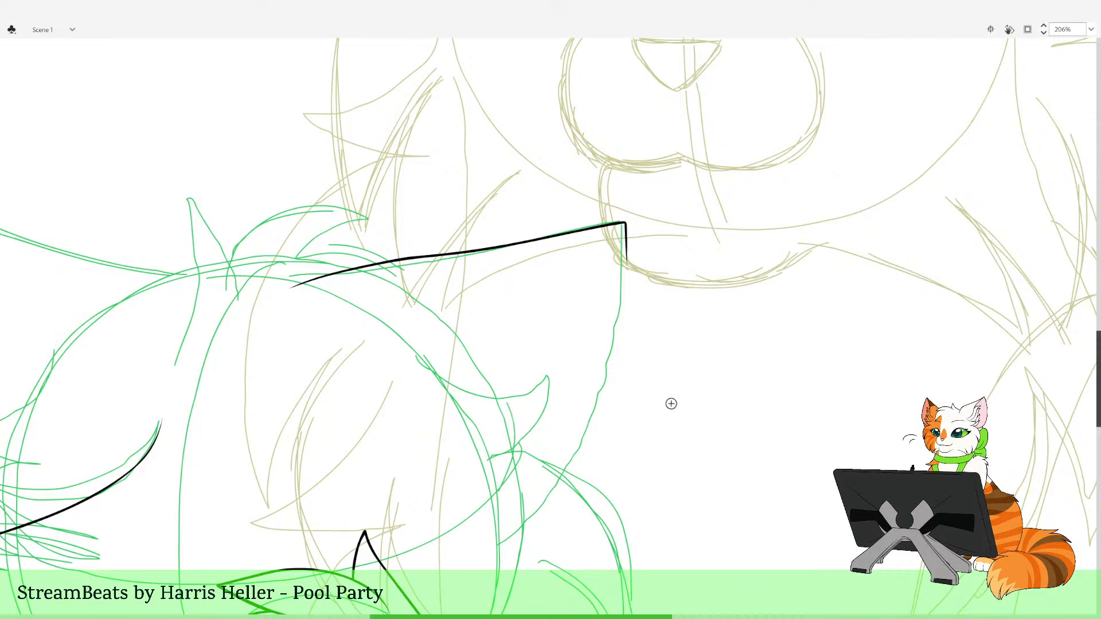
Nudge the lower end of the short black stub below the ear tip
click(44, 211)
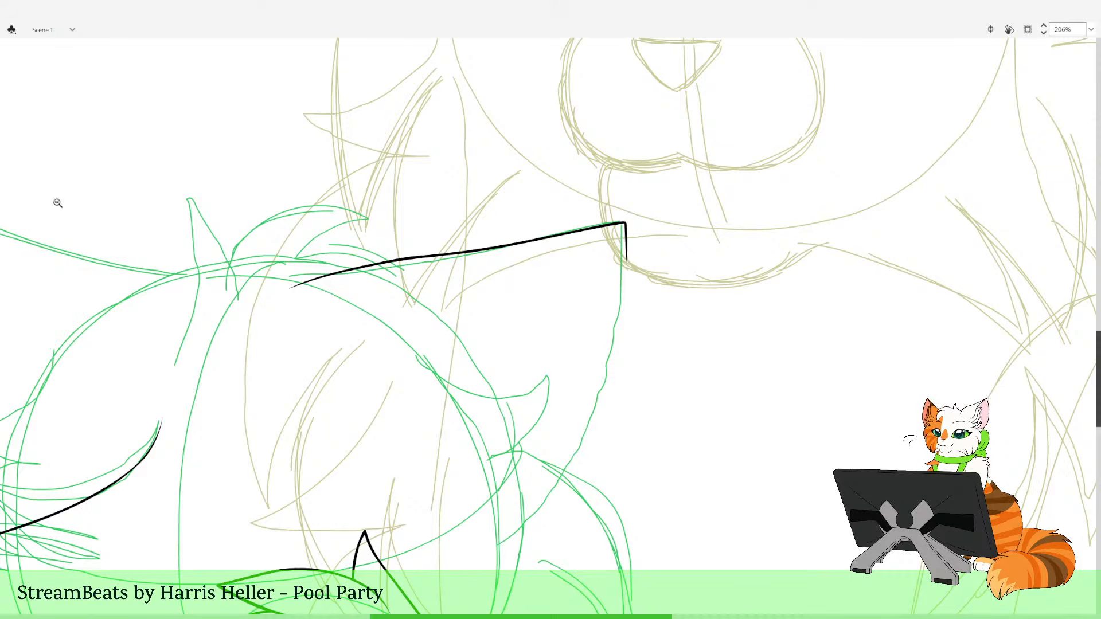
drag(535, 192, 725, 342)
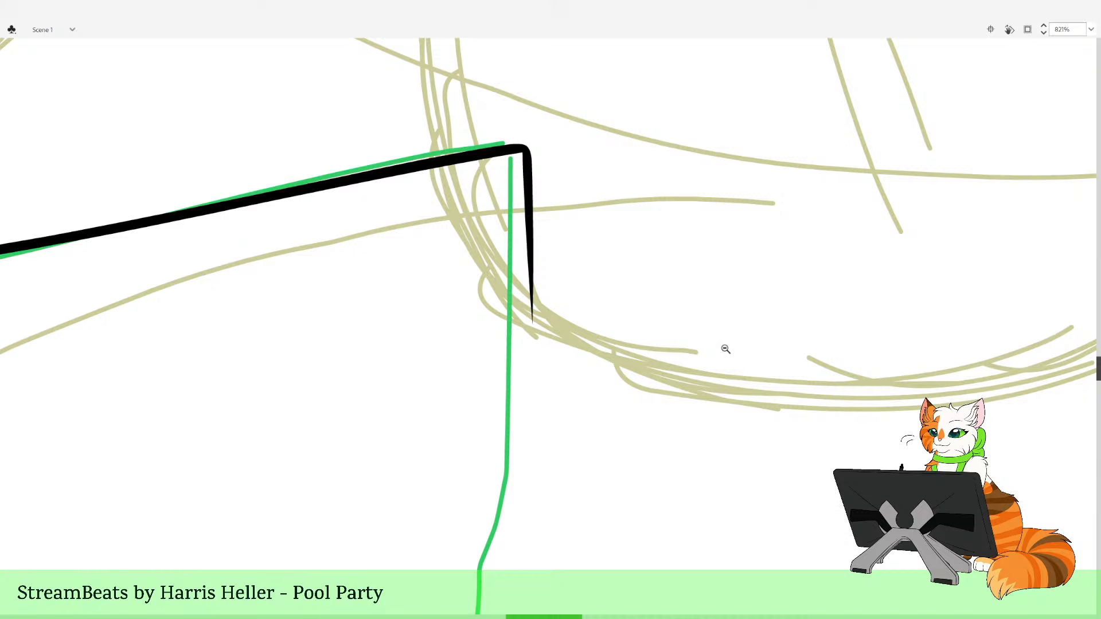
alt+click(546, 323)
alt+click(546, 323)
drag(522, 245, 585, 369)
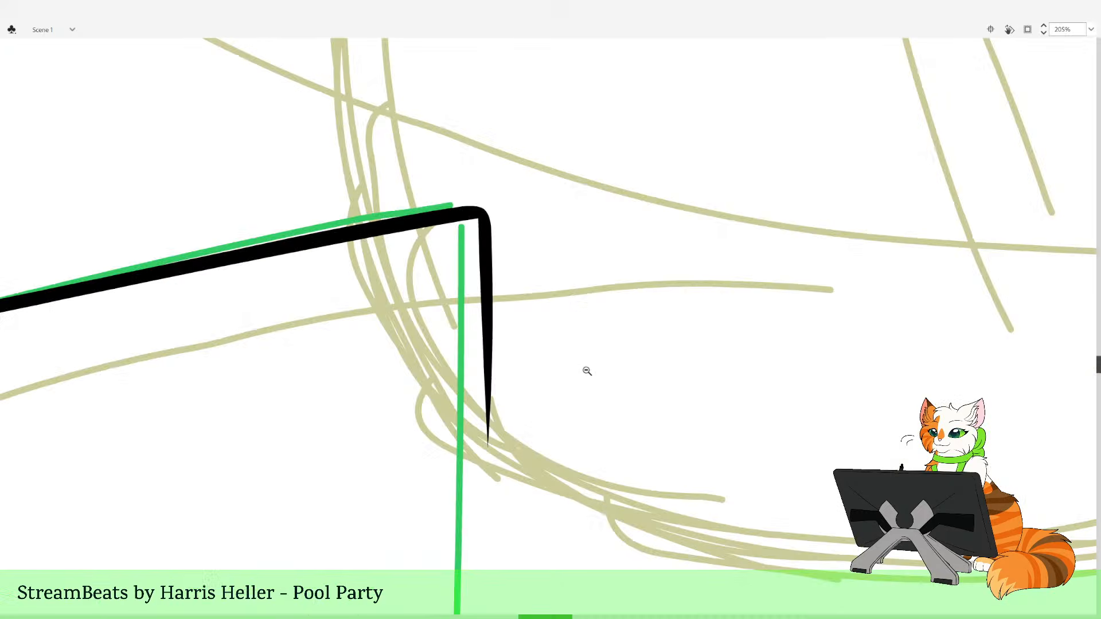
key(v)
drag(491, 444, 488, 446)
key(z)
alt+click(529, 436)
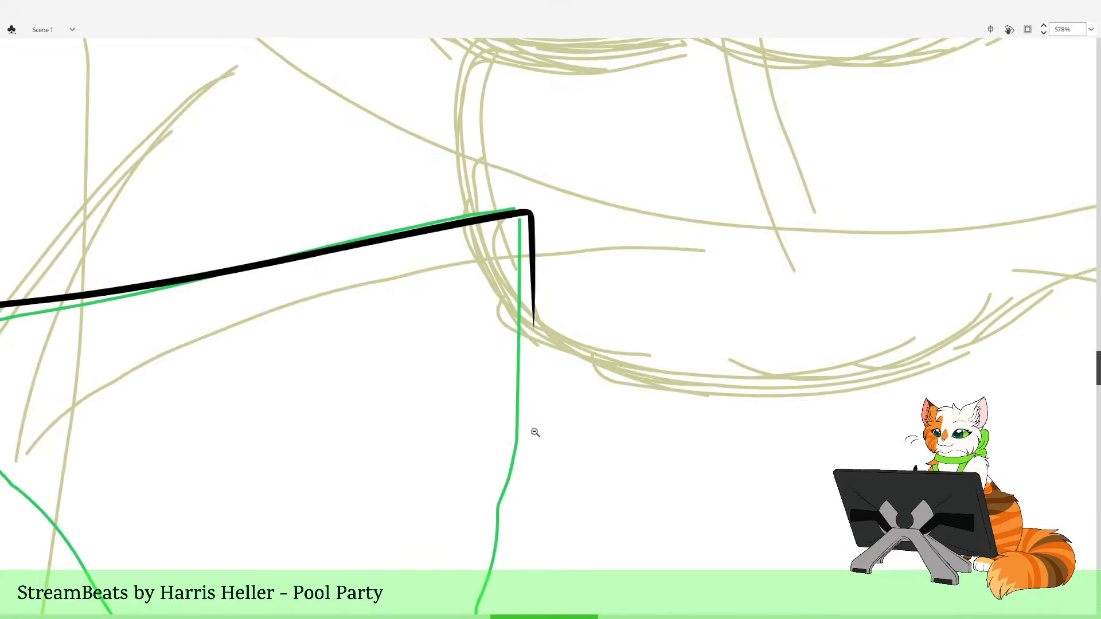
alt+click(533, 432)
alt+click(486, 275)
drag(470, 273, 508, 346)
alt+click(468, 376)
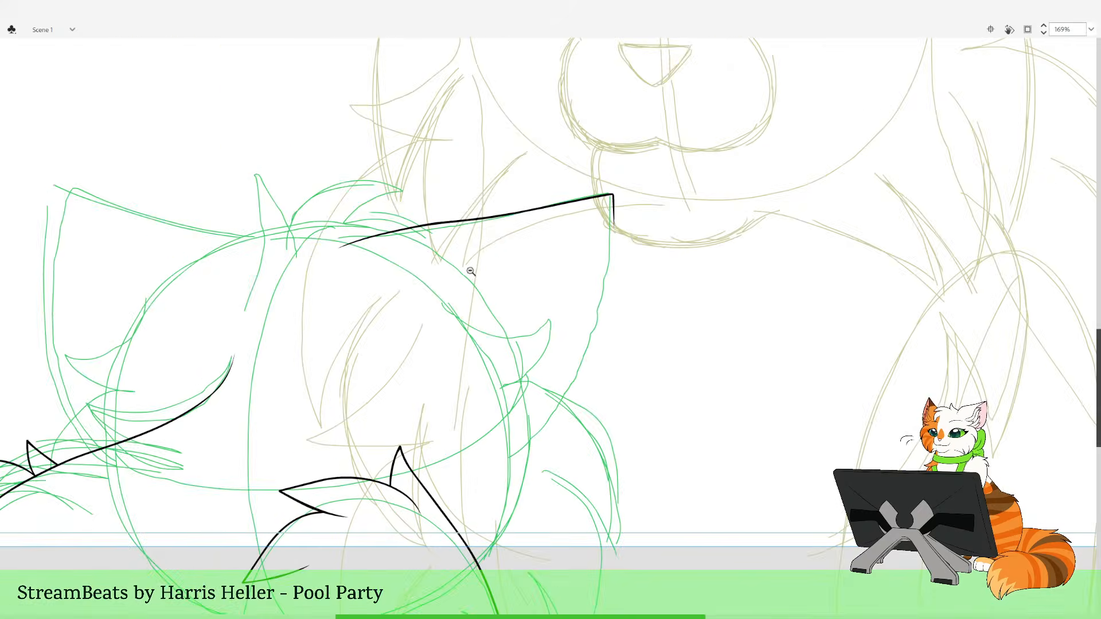
Try to ink the ear's outer edge as a black curve from its base near the cheek up toward the short stub
drag(455, 193, 657, 542)
drag(628, 454, 618, 503)
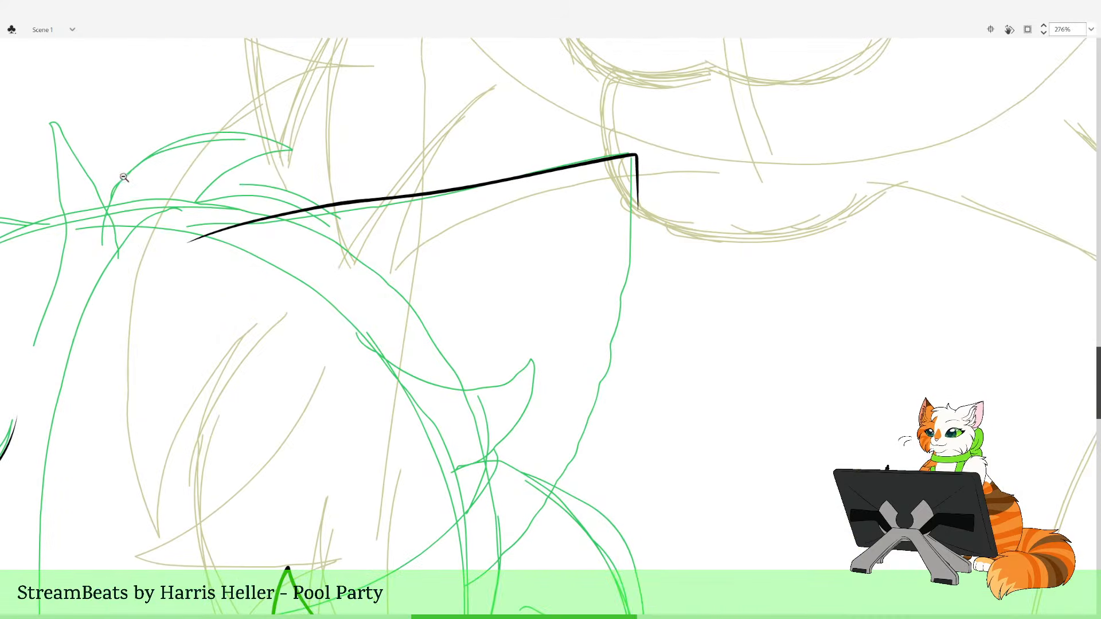
drag(668, 453, 683, 457)
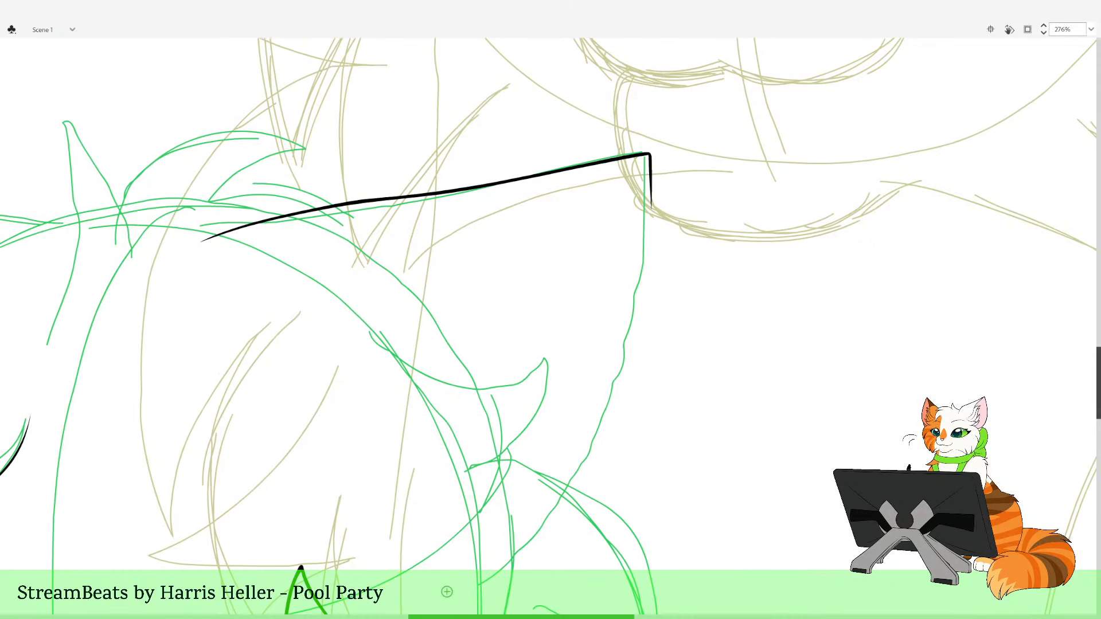
drag(445, 587, 528, 554)
key(ctrl+z)
mouse_move(441, 590)
mouse_down()
mouse_move(488, 587)
mouse_move(549, 551)
mouse_up()
key(ctrl+z)
mouse_move(445, 588)
mouse_down()
mouse_move(508, 570)
mouse_move(594, 471)
mouse_up()
key(ctrl+z)
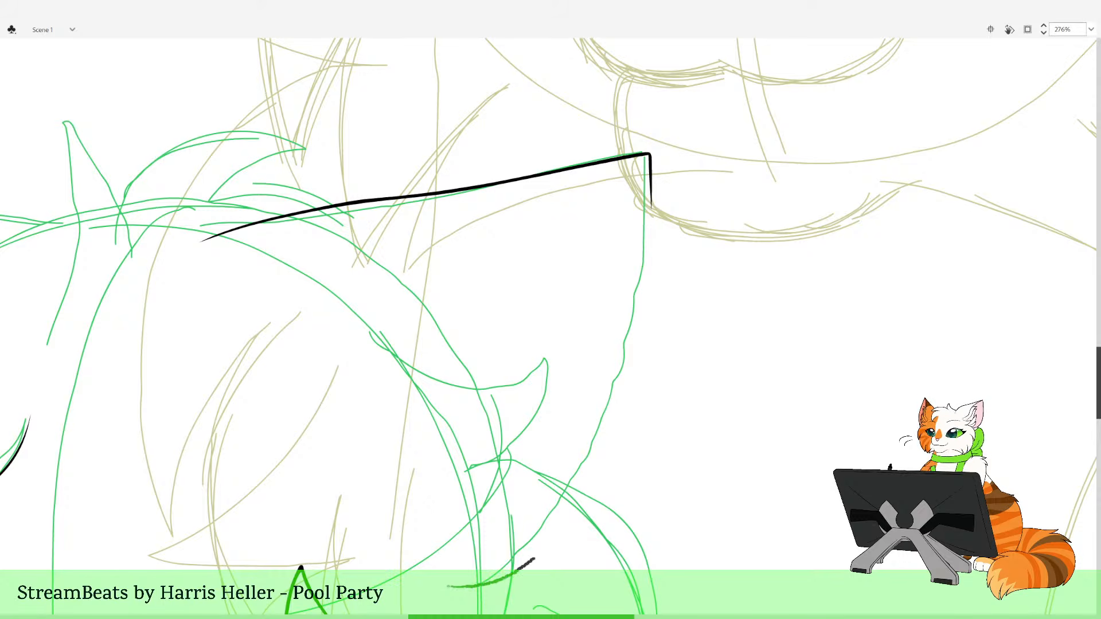
mouse_move(533, 559)
mouse_down()
mouse_move(599, 457)
mouse_move(638, 295)
mouse_up()
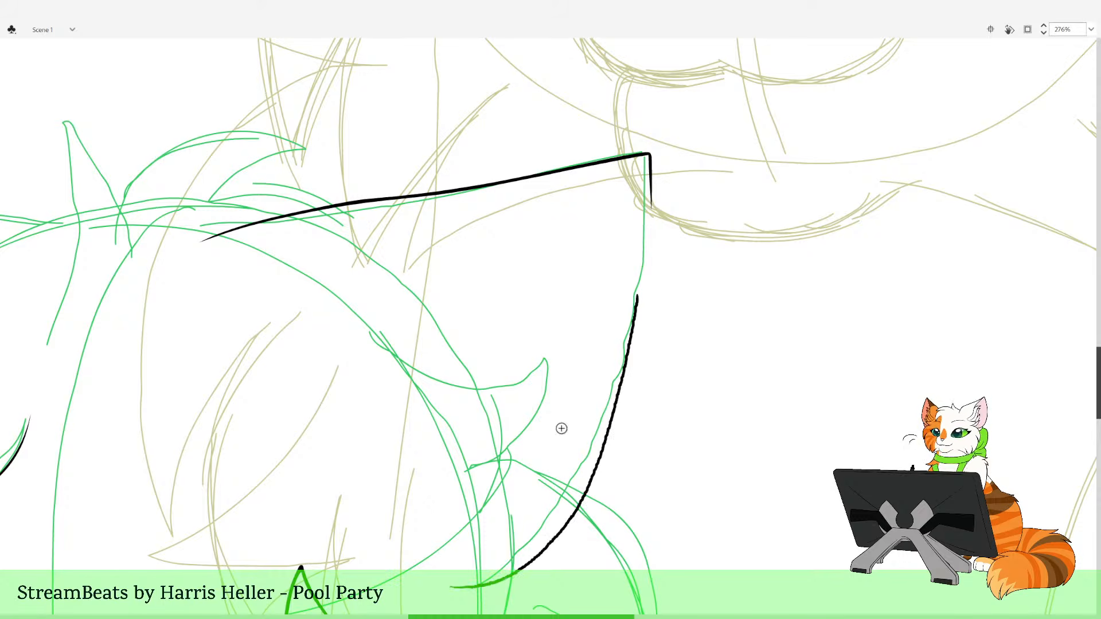
key(ctrl+z)
mouse_move(453, 587)
mouse_down()
mouse_move(522, 574)
mouse_move(555, 552)
mouse_up()
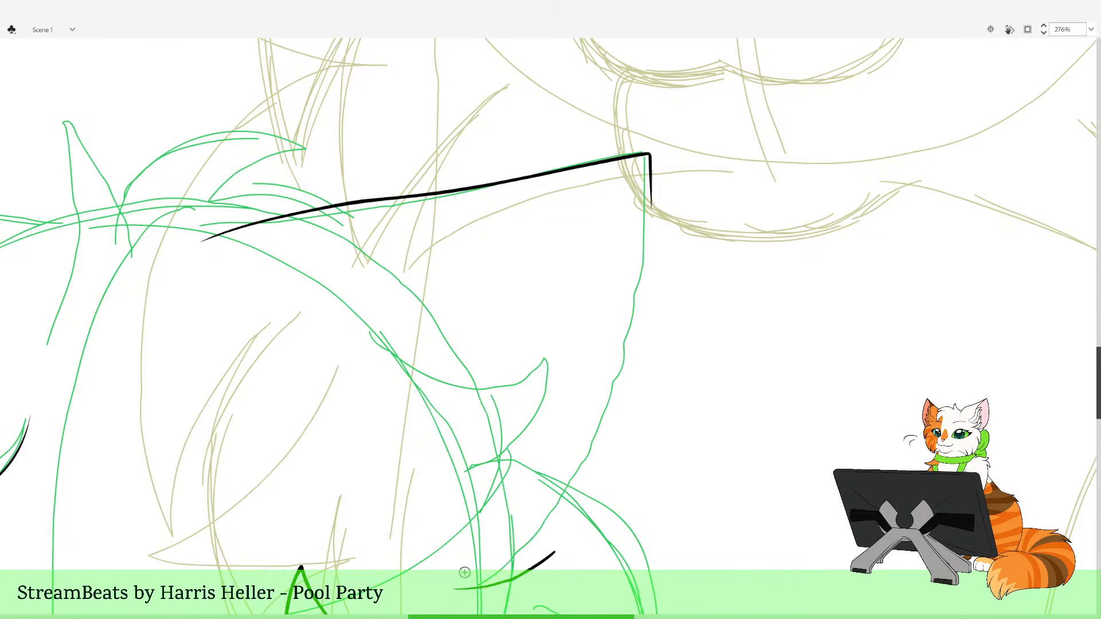
key(ctrl+z)
mouse_move(501, 578)
mouse_down()
mouse_move(567, 521)
mouse_move(605, 445)
mouse_move(648, 282)
mouse_up()
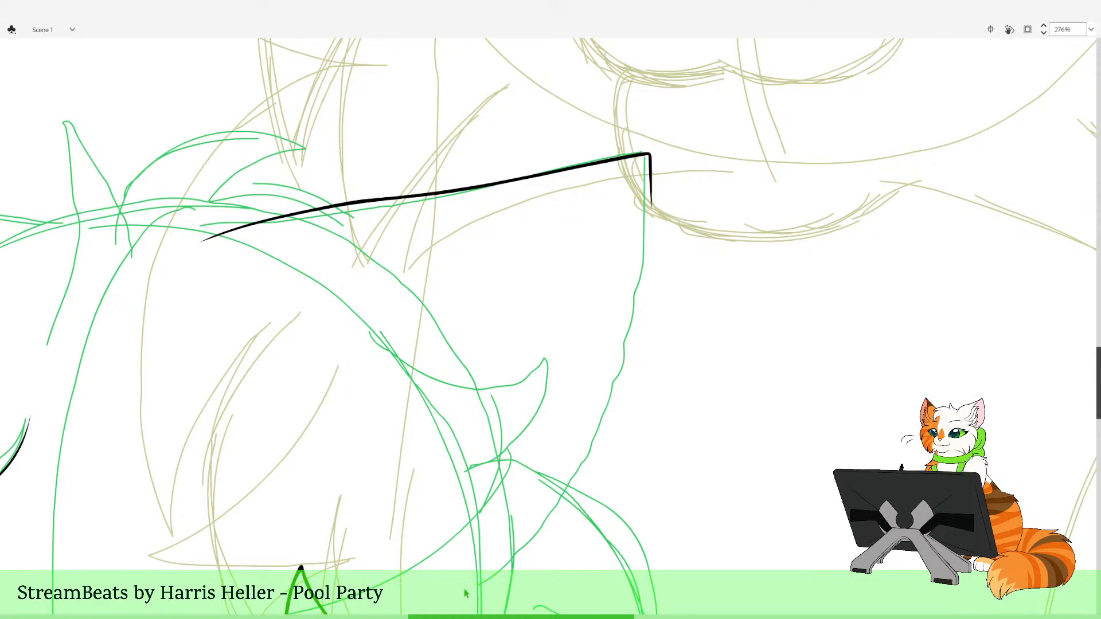
key(ctrl+z)
mouse_move(532, 569)
mouse_down()
mouse_move(563, 537)
mouse_move(609, 446)
mouse_move(649, 220)
mouse_up()
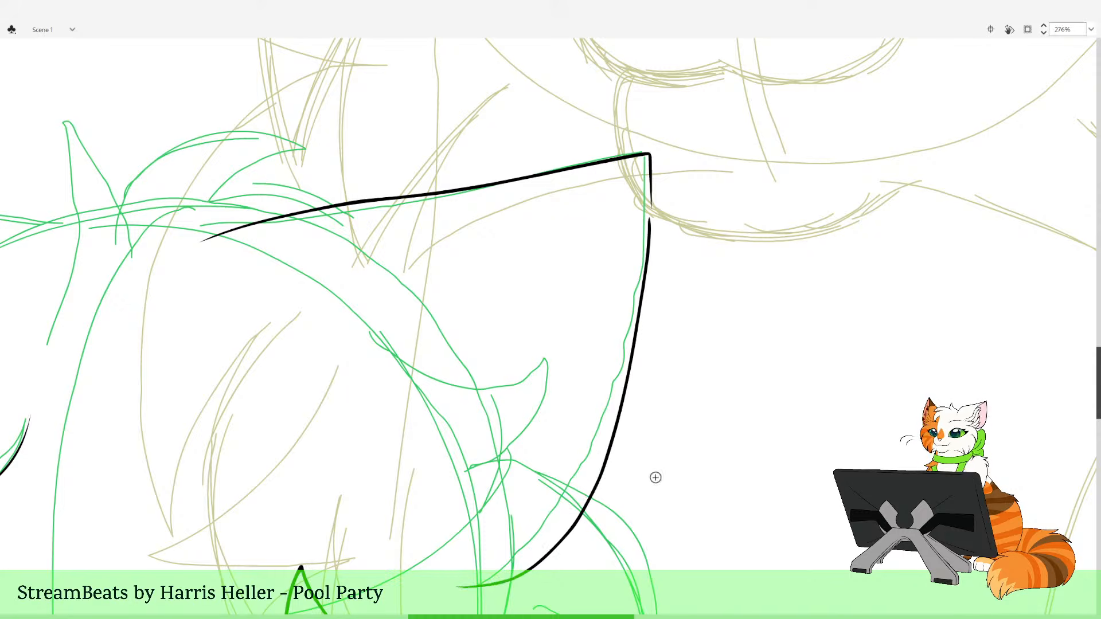
drag(676, 494, 647, 555)
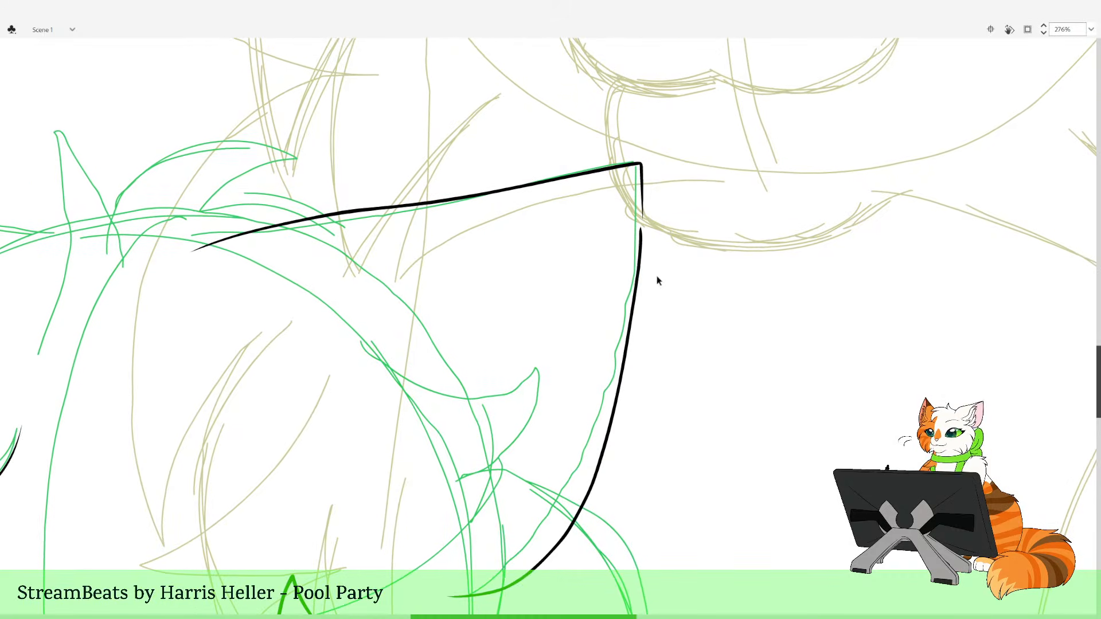
key(ctrl+z)
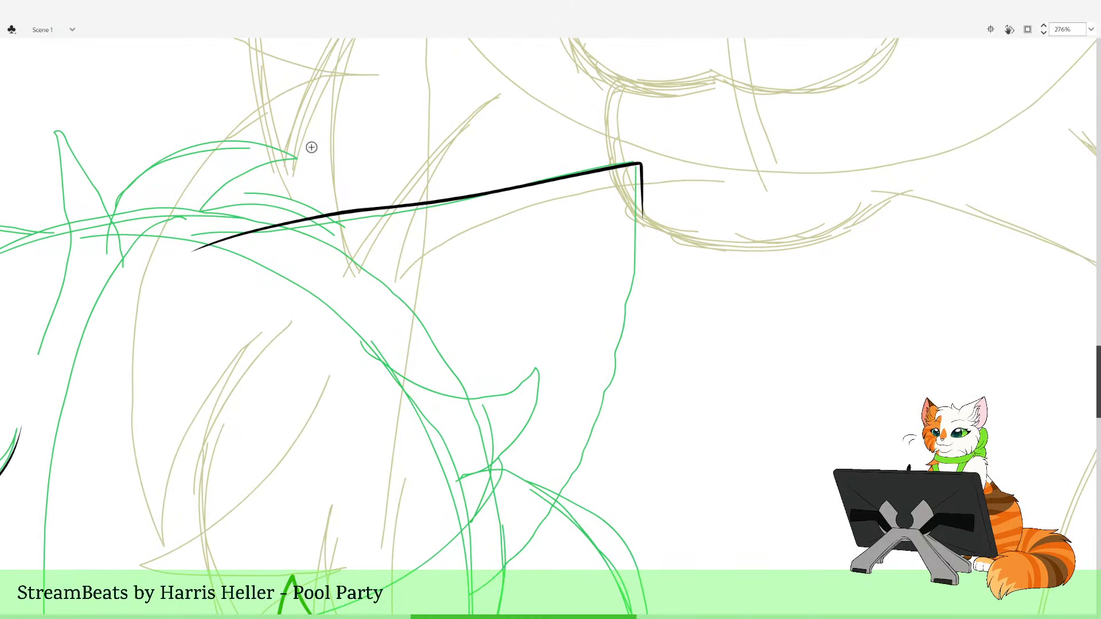
Try to ink the ear's outer edge downward from the tip along the green sketch to the ear base
drag(715, 226, 717, 219)
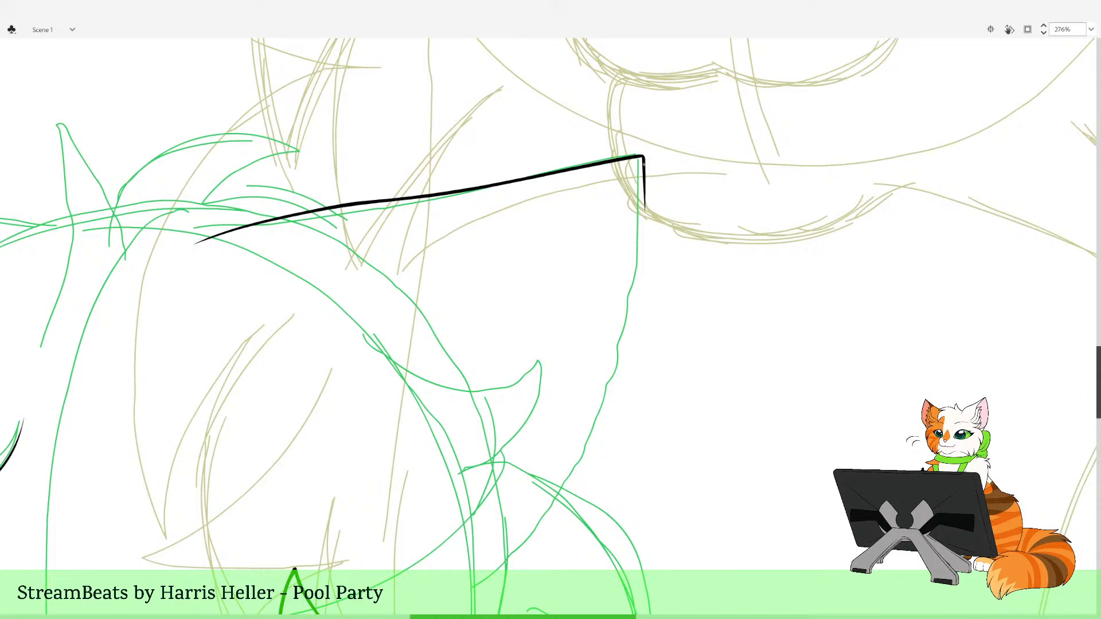
drag(644, 163, 641, 288)
key(ctrl+z)
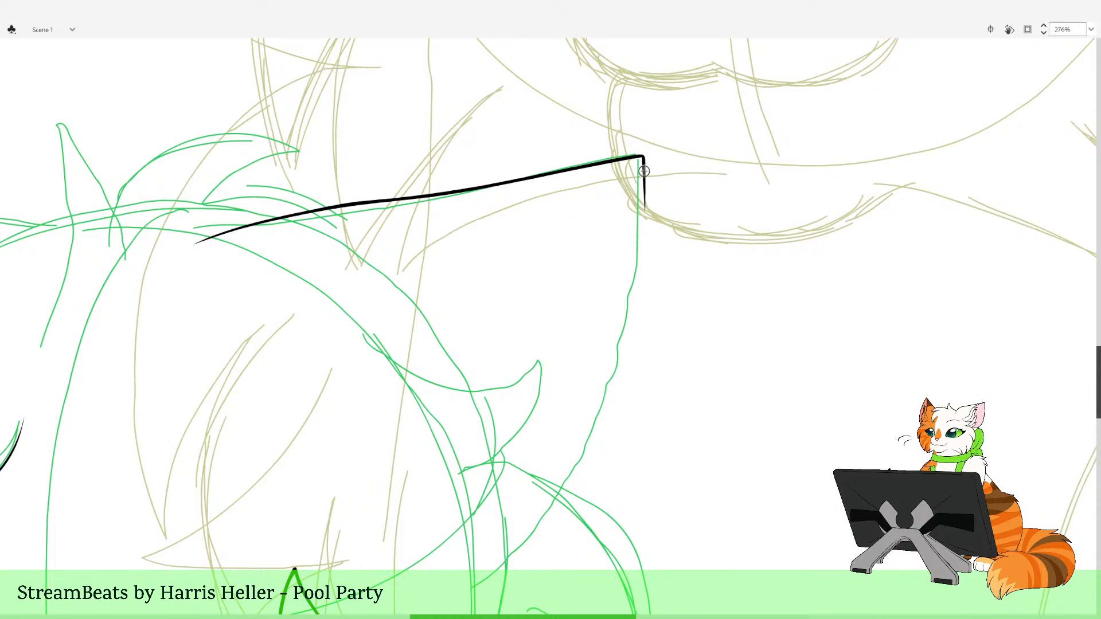
mouse_move(644, 212)
mouse_down()
mouse_move(632, 361)
mouse_move(592, 481)
mouse_move(551, 535)
mouse_move(458, 586)
mouse_move(539, 568)
mouse_up()
key(ctrl+z)
key(ctrl+z)
Try to ink the outer edge upward from the ear base, running the stroke over the stub to the tip
mouse_move(459, 587)
mouse_down()
mouse_move(538, 561)
mouse_move(571, 525)
mouse_move(632, 329)
mouse_up()
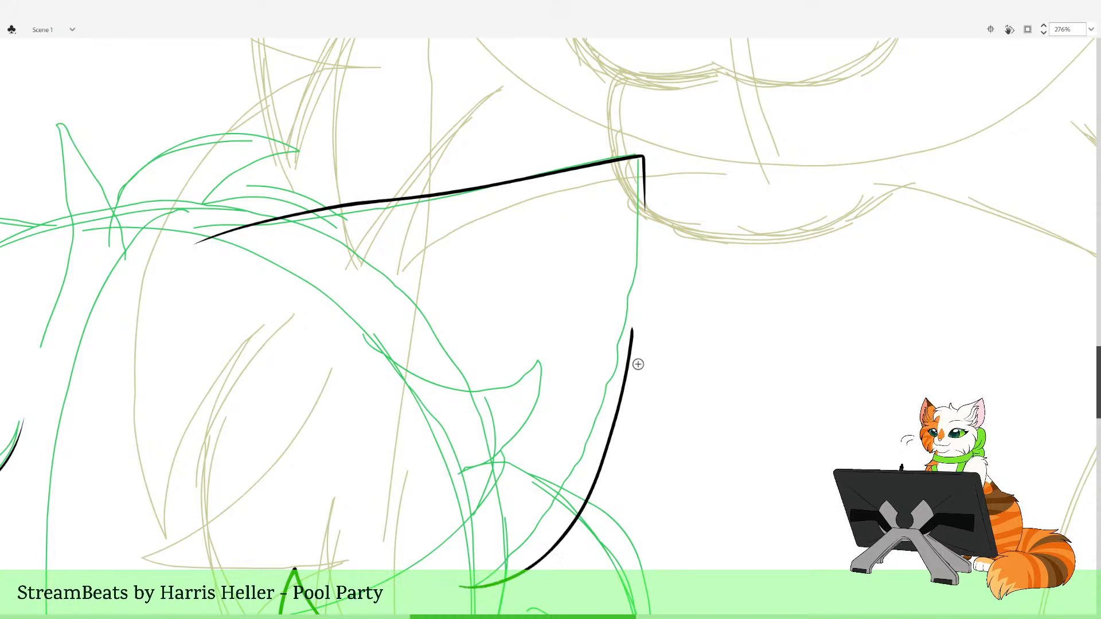
key(ctrl+z)
mouse_move(488, 584)
mouse_down()
mouse_move(553, 539)
mouse_move(585, 493)
mouse_up()
key(ctrl+z)
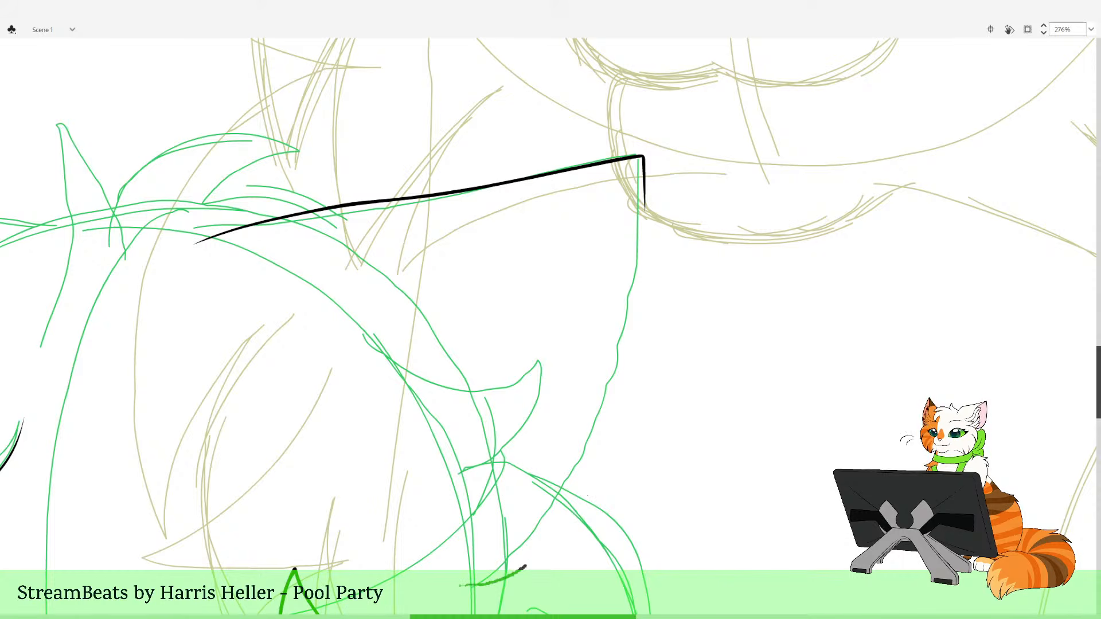
mouse_move(525, 567)
mouse_down()
mouse_move(569, 516)
mouse_move(602, 446)
mouse_move(642, 232)
mouse_up()
drag(645, 164, 644, 156)
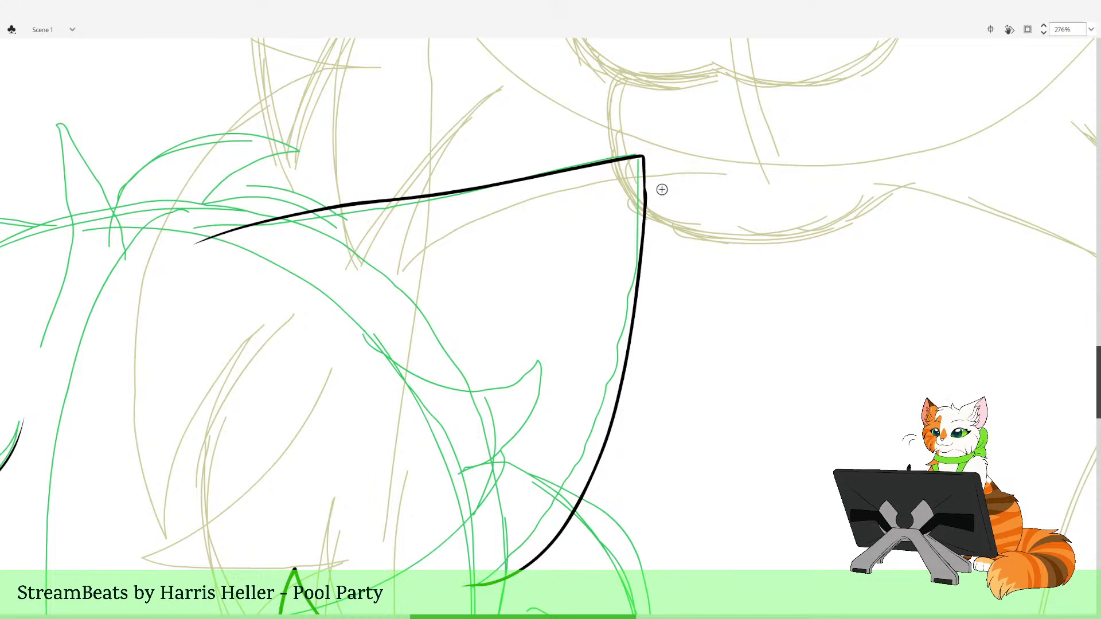
drag(691, 246, 680, 239)
key(ctrl+z)
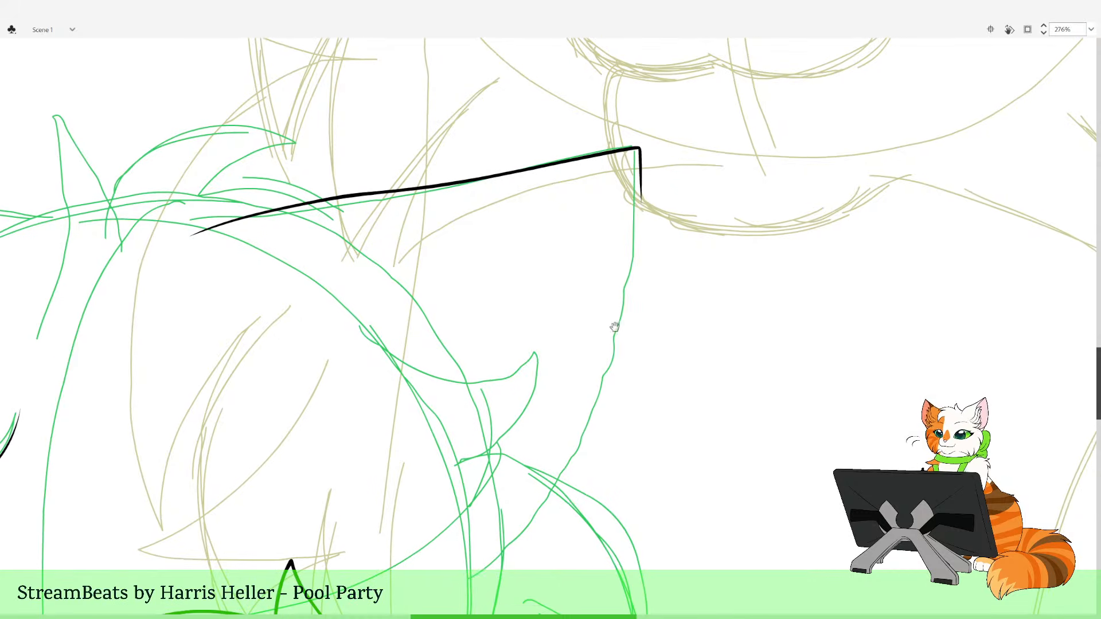
Retry the curved outer ear stroke from the base and make loose trial strokes inside the ear, undoing each
drag(614, 326, 695, 360)
drag(683, 545, 670, 492)
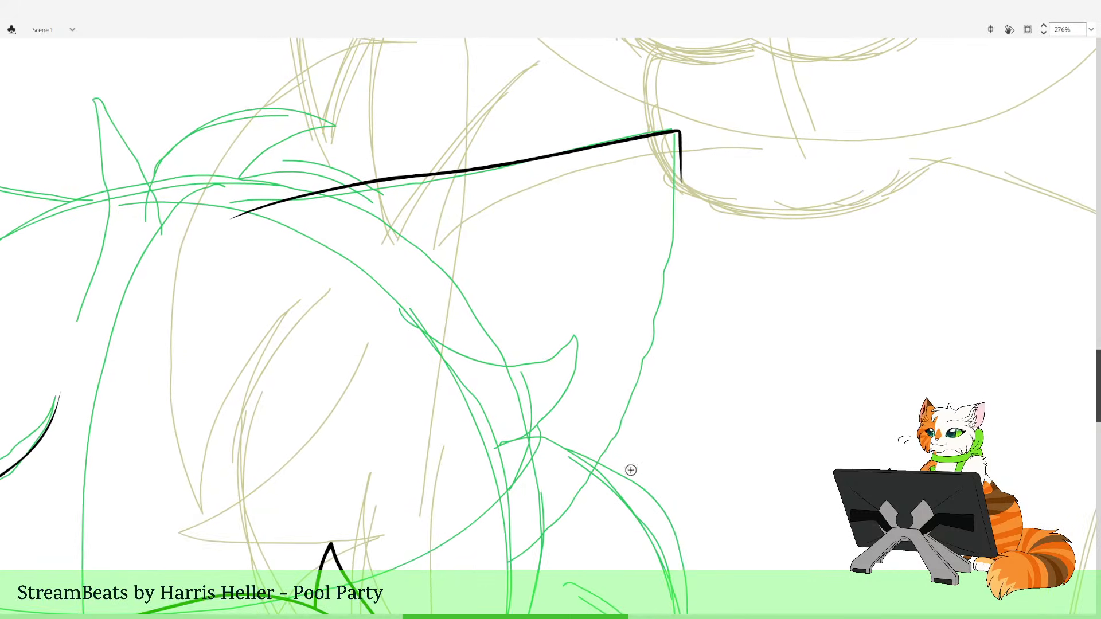
mouse_move(489, 561)
mouse_down()
mouse_move(564, 539)
mouse_move(512, 561)
mouse_move(570, 531)
mouse_move(627, 462)
mouse_move(664, 359)
mouse_up()
key(ctrl+z)
key(ctrl+z)
mouse_move(493, 563)
mouse_down()
mouse_move(561, 532)
mouse_move(607, 481)
mouse_move(645, 390)
mouse_move(670, 270)
mouse_up()
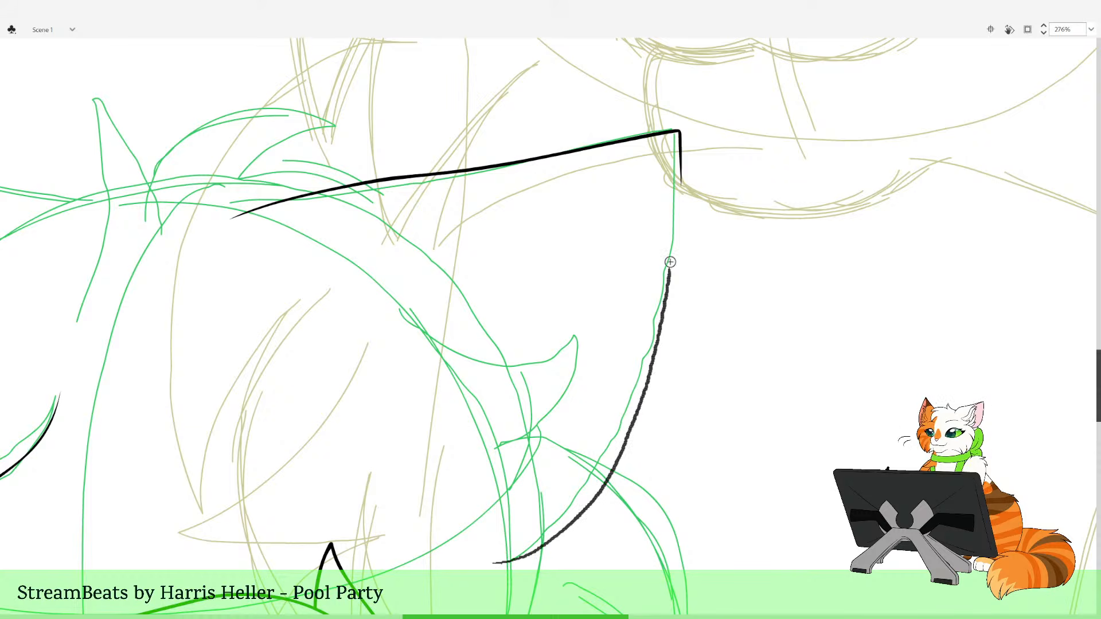
key(ctrl+z)
mouse_move(498, 562)
mouse_down()
mouse_move(561, 543)
mouse_move(610, 488)
mouse_move(654, 378)
mouse_move(665, 290)
mouse_up()
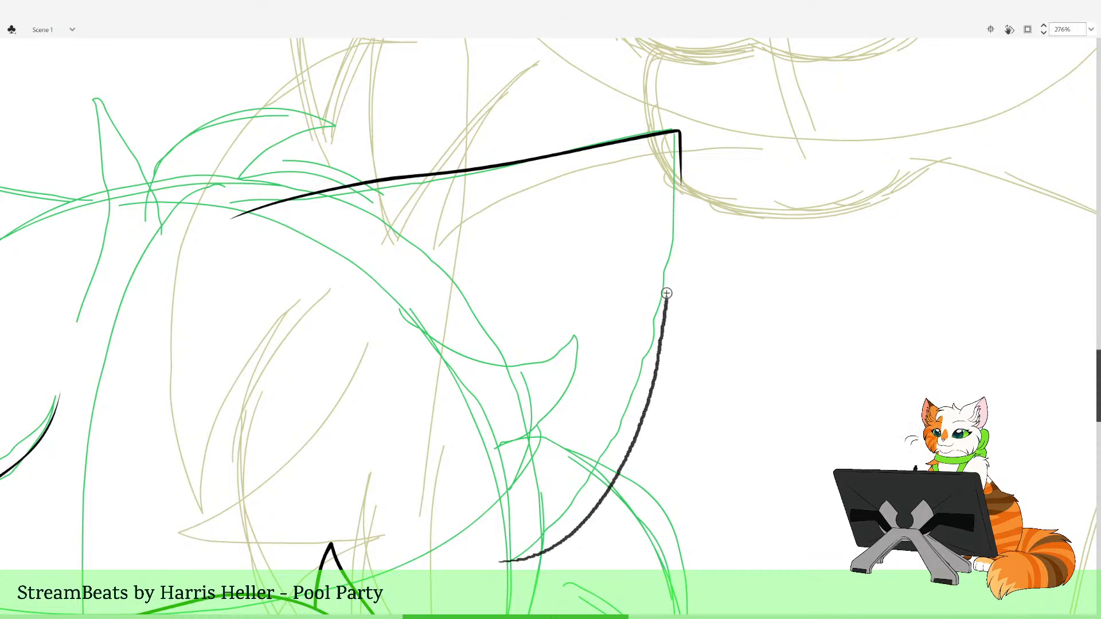
key(ctrl+z)
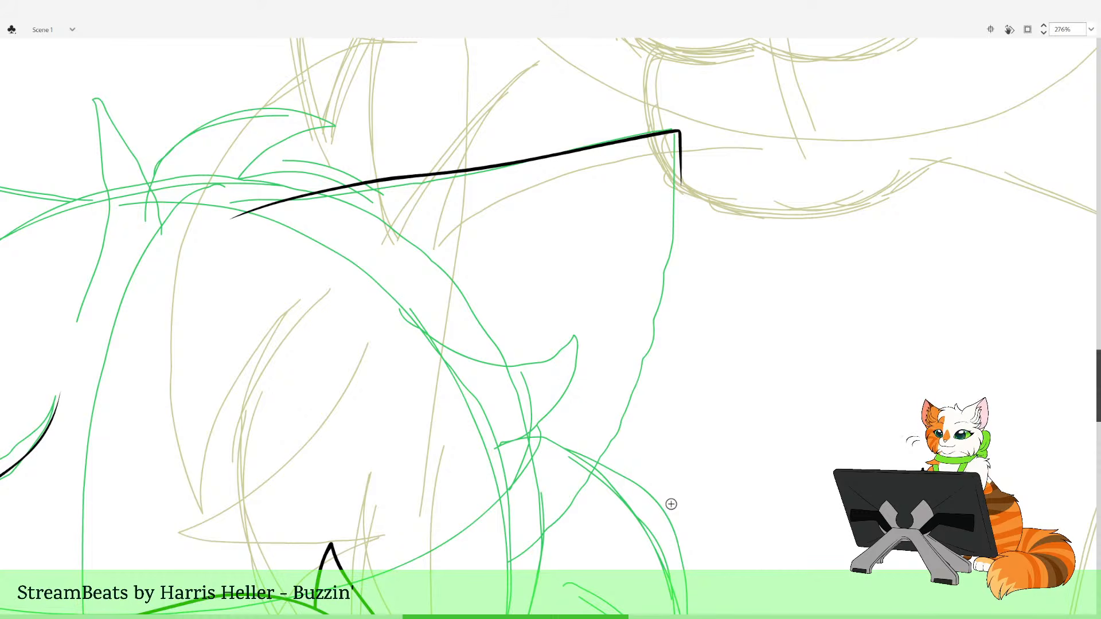
drag(636, 242, 627, 422)
key(ctrl+z)
drag(731, 469, 720, 483)
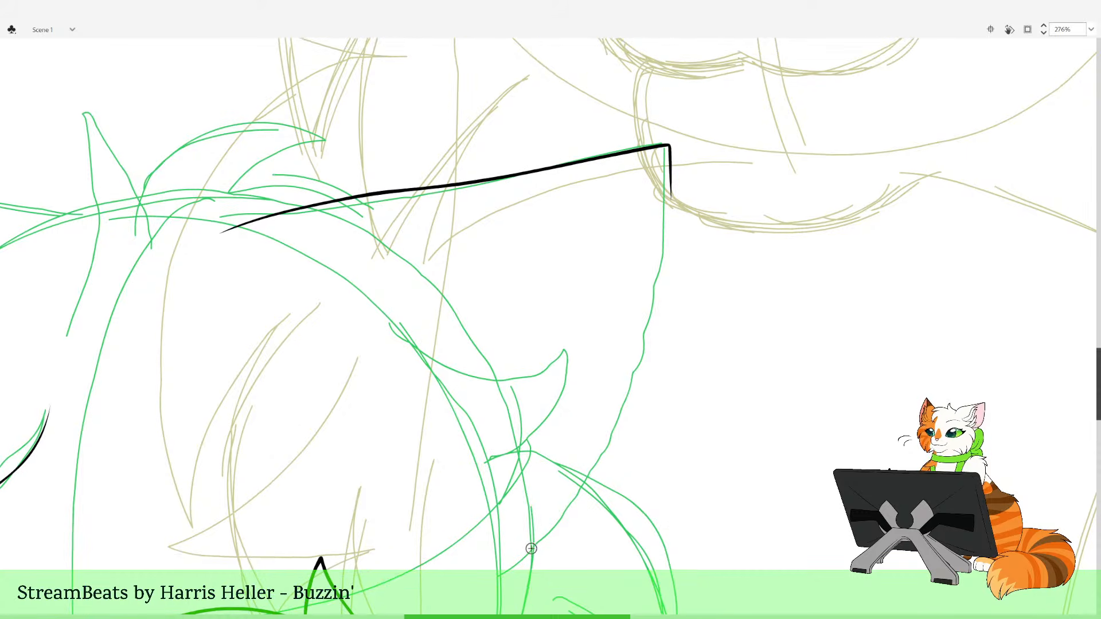
mouse_move(502, 575)
mouse_down()
mouse_move(555, 546)
mouse_move(620, 479)
mouse_up()
key(ctrl+z)
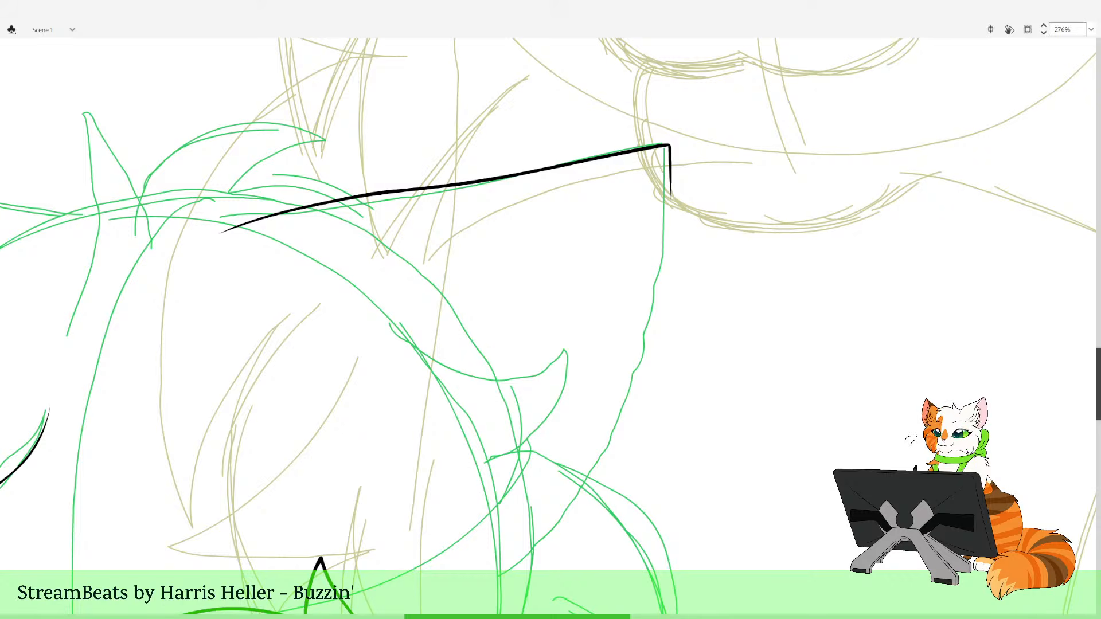
drag(552, 339, 583, 467)
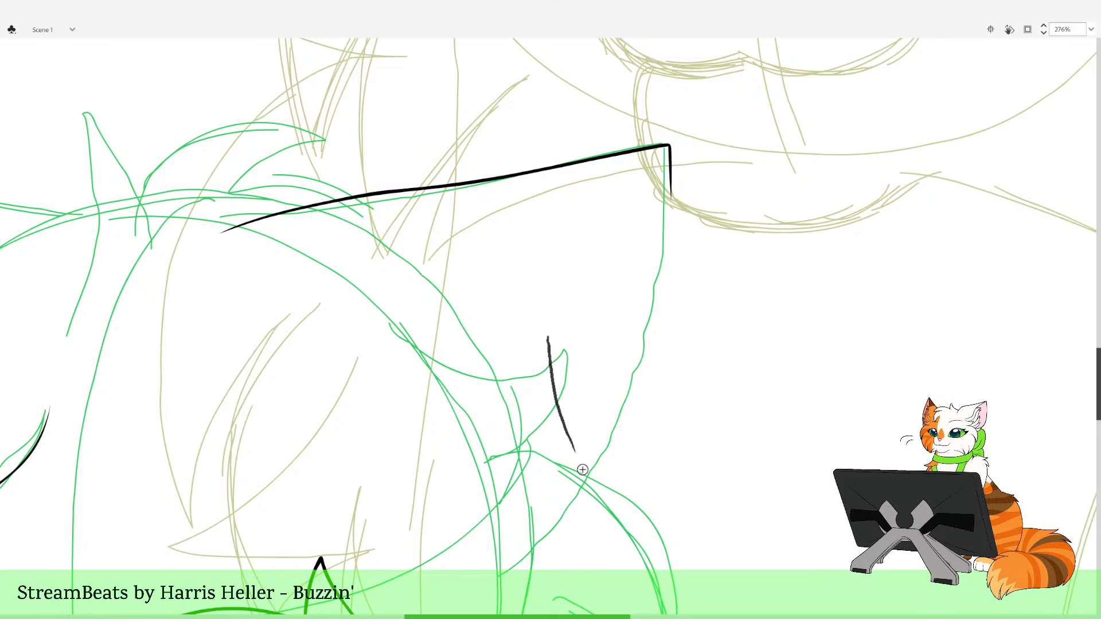
key(ctrl+z)
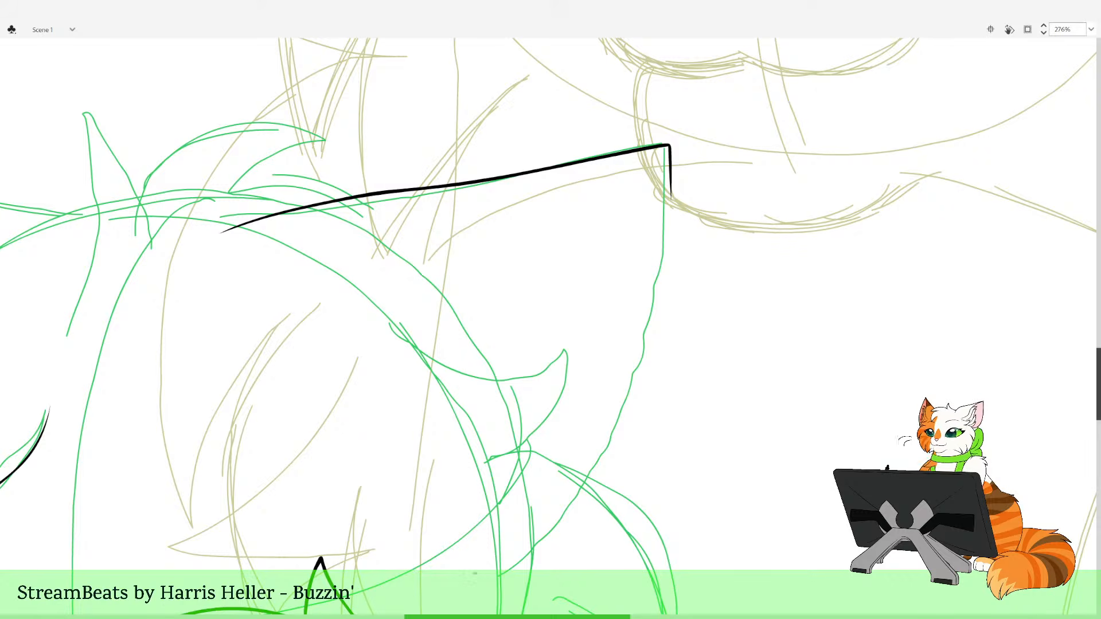
Ink the ear's outer edge as one black curve from the base near the cheek up over the stub to the tip
mouse_move(489, 574)
mouse_down()
mouse_move(543, 546)
mouse_move(473, 577)
mouse_move(535, 562)
mouse_move(615, 468)
mouse_move(653, 350)
mouse_move(668, 253)
mouse_up()
key(ctrl+z)
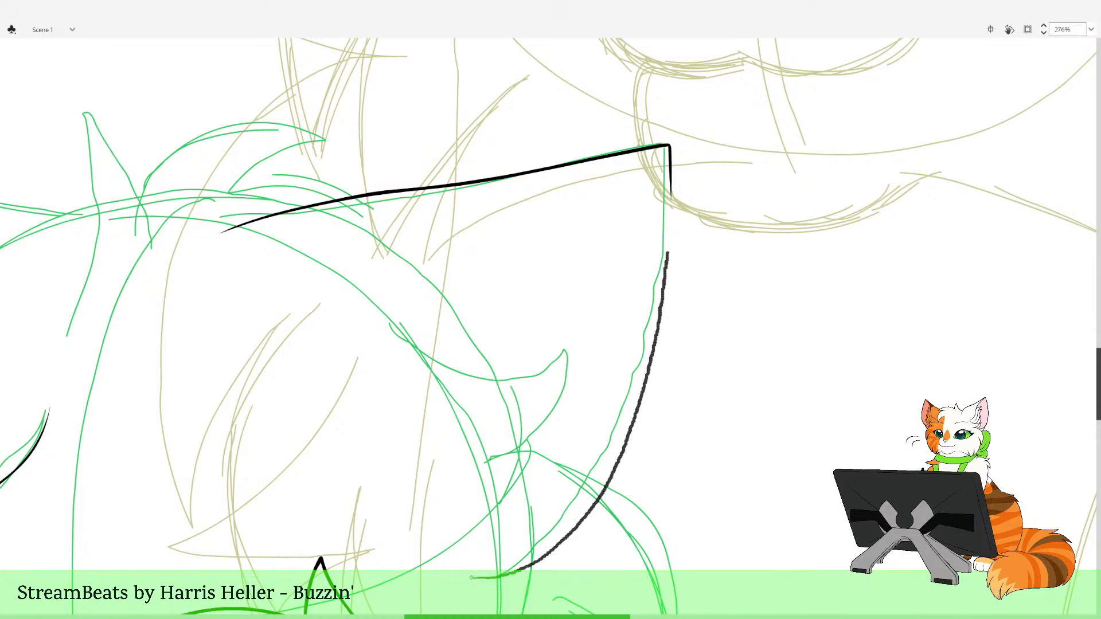
drag(672, 184, 671, 167)
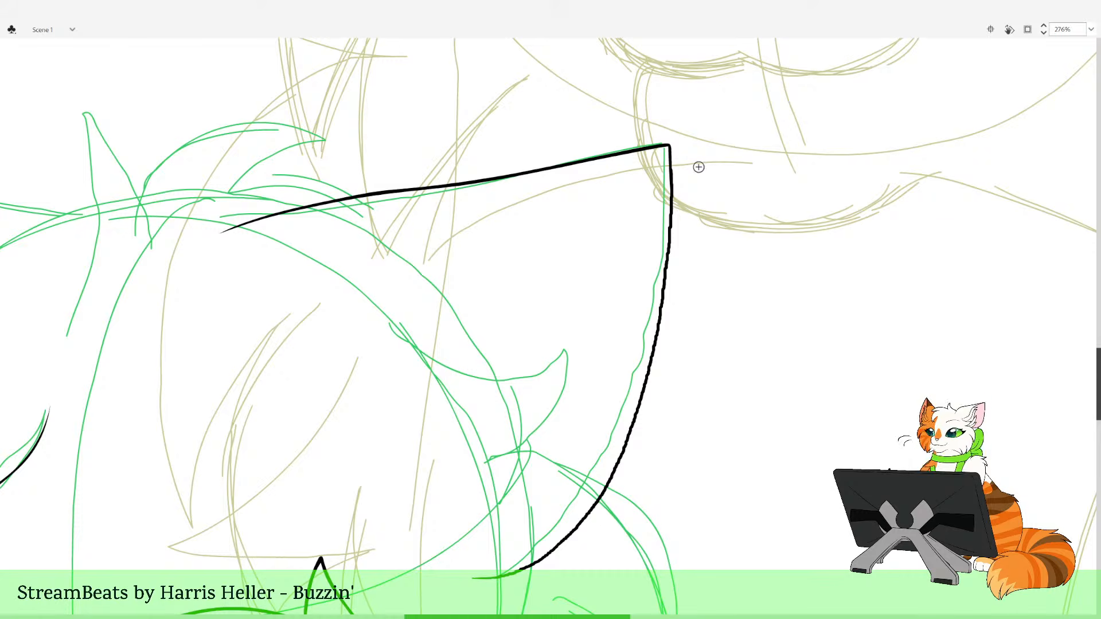
Smooth the inked line just below the ear tip by nudging it where the new curve overlaps the stub
drag(672, 209, 501, 318)
key(z)
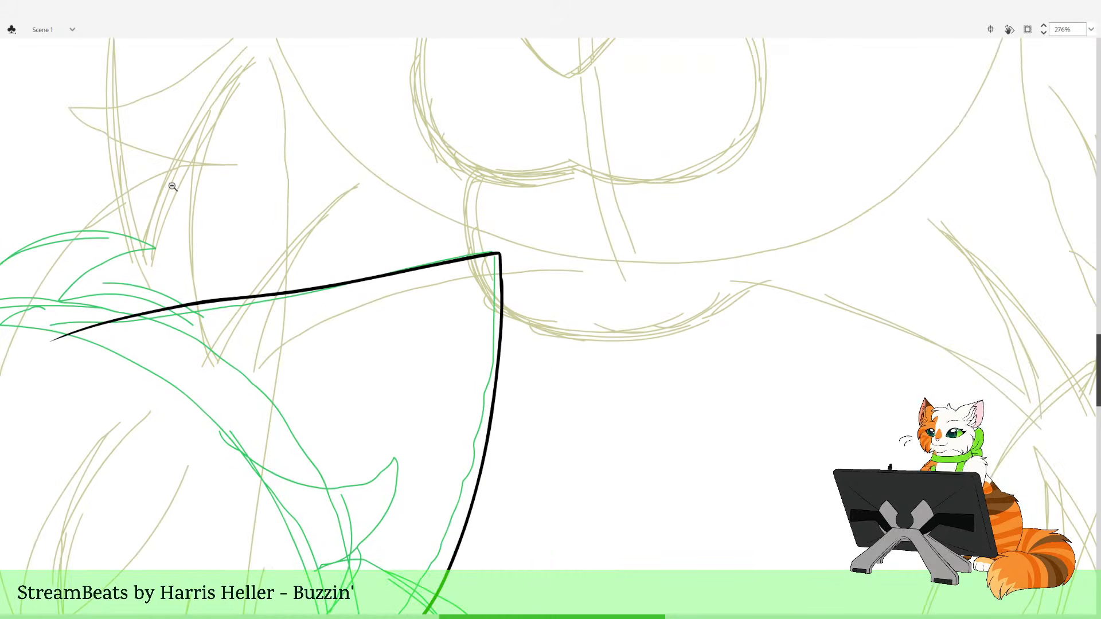
drag(461, 195, 623, 416)
key(v)
drag(446, 311, 439, 315)
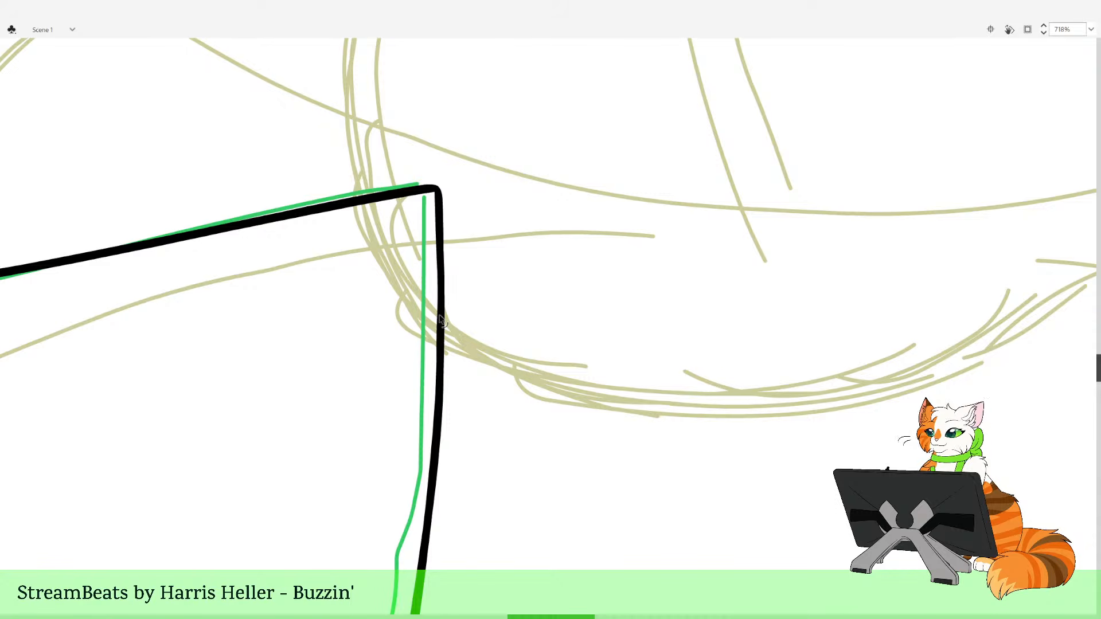
drag(444, 253, 438, 249)
drag(440, 295, 441, 289)
Examine the finished black ear outline in the context of the whole cat sketch
key(z)
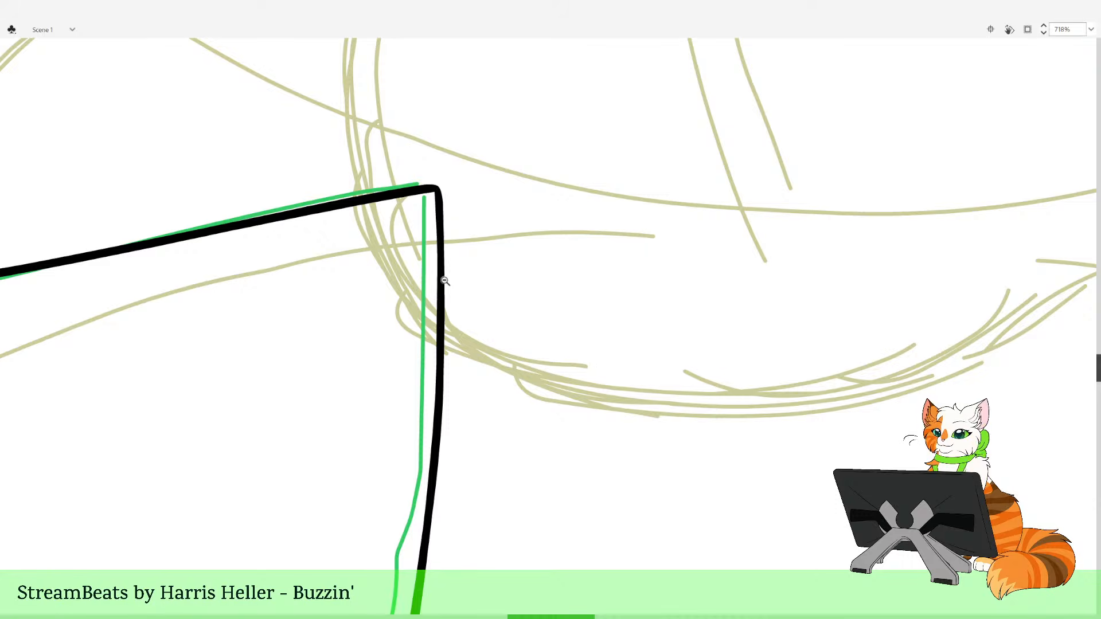
click(553, 478)
click(555, 462)
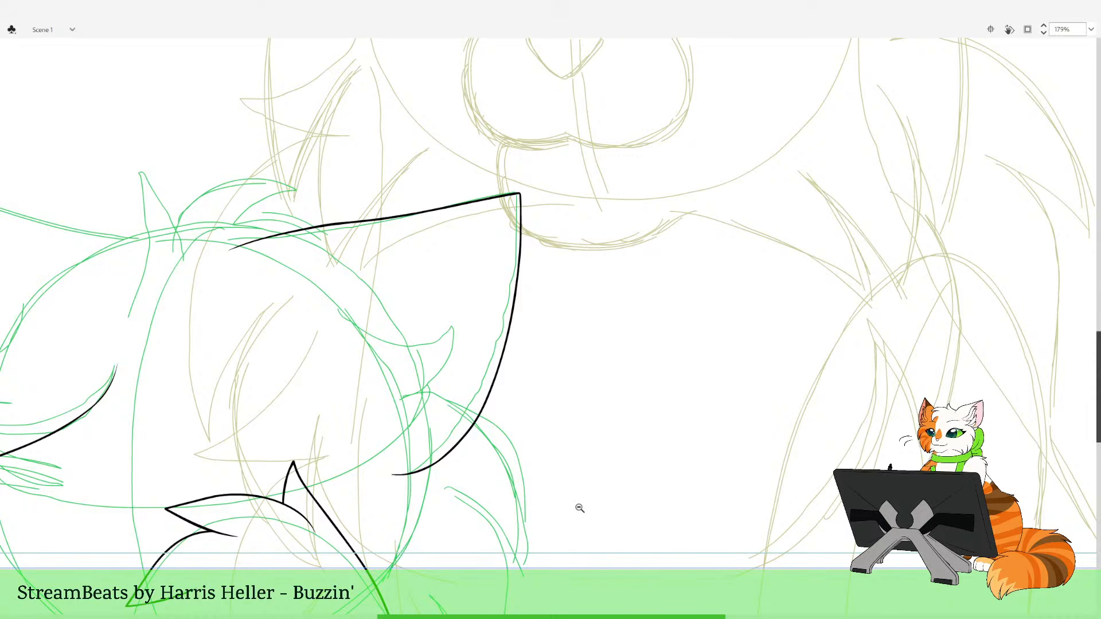
alt+click(574, 360)
drag(442, 226, 569, 415)
drag(228, 334, 589, 470)
alt+click(571, 441)
drag(480, 189, 586, 367)
alt+click(538, 359)
alt+click(538, 353)
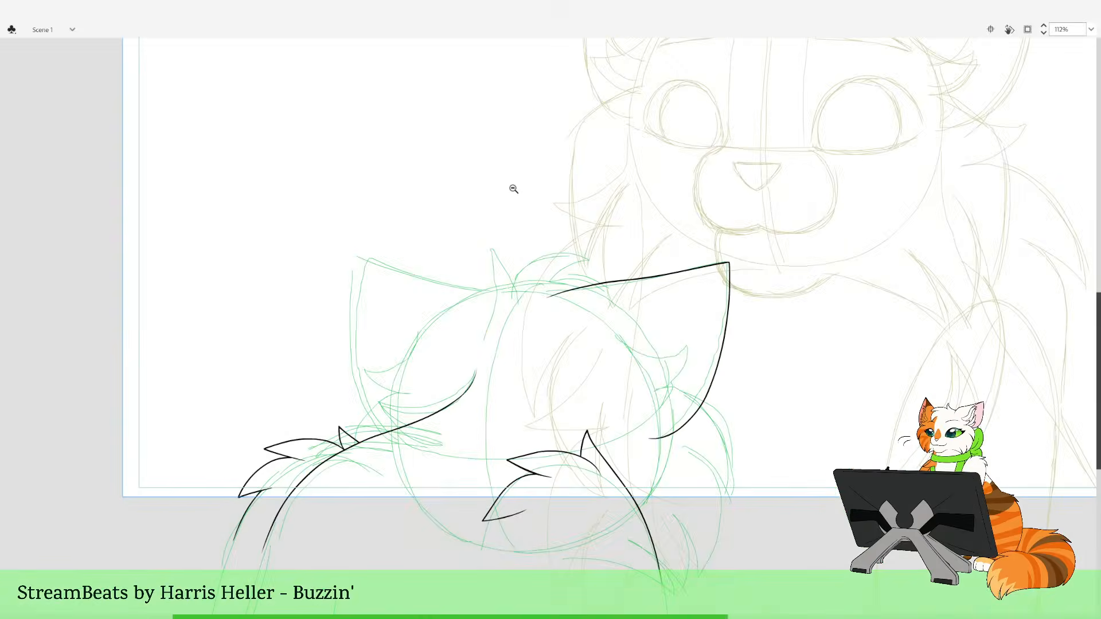
Ink the pointed fur tuft on top of the cat's head as one black stroke up to the tip and back down
drag(514, 189, 612, 396)
drag(436, 310, 536, 310)
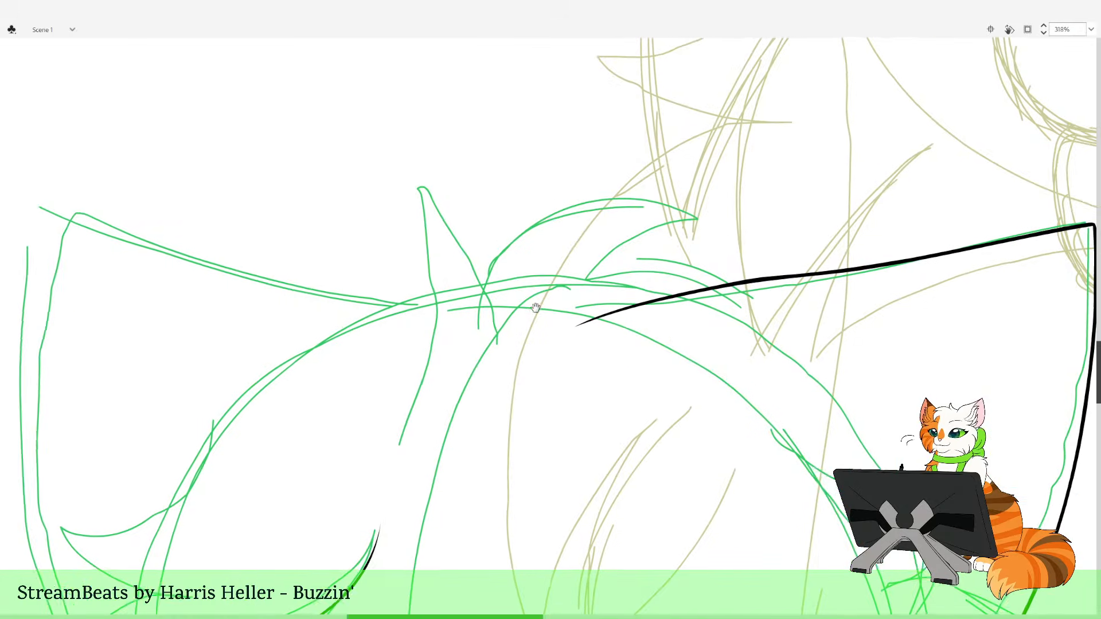
key(b)
mouse_move(424, 423)
mouse_down()
mouse_move(456, 308)
mouse_move(453, 219)
mouse_move(500, 241)
mouse_move(533, 338)
mouse_up()
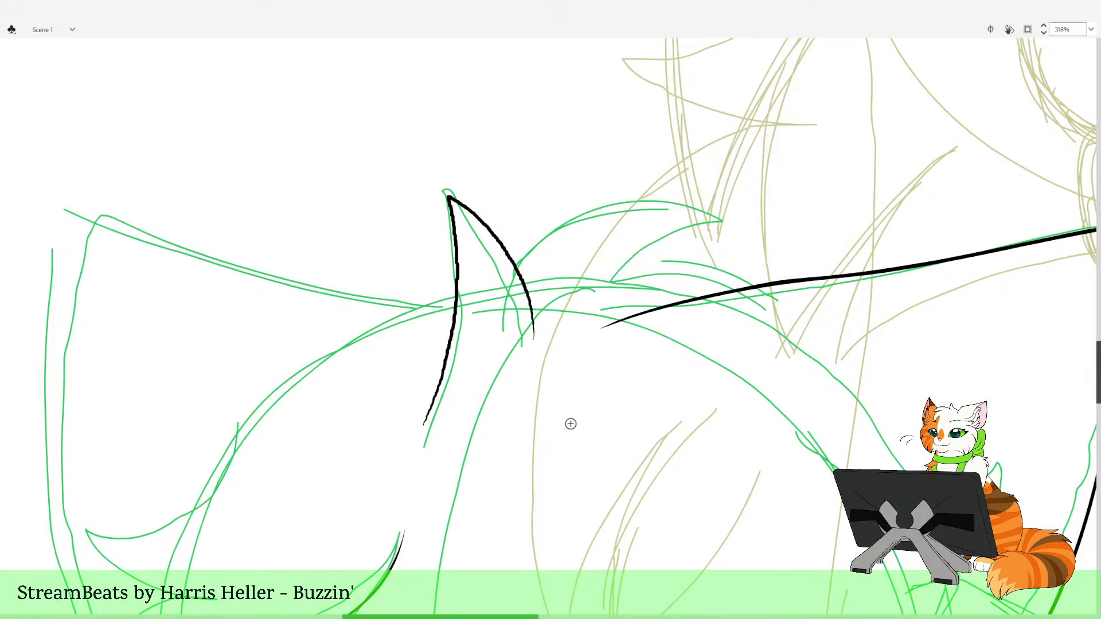
mouse_move(590, 486)
mouse_down()
mouse_move(710, 383)
mouse_move(541, 575)
mouse_move(596, 317)
mouse_move(550, 520)
mouse_up()
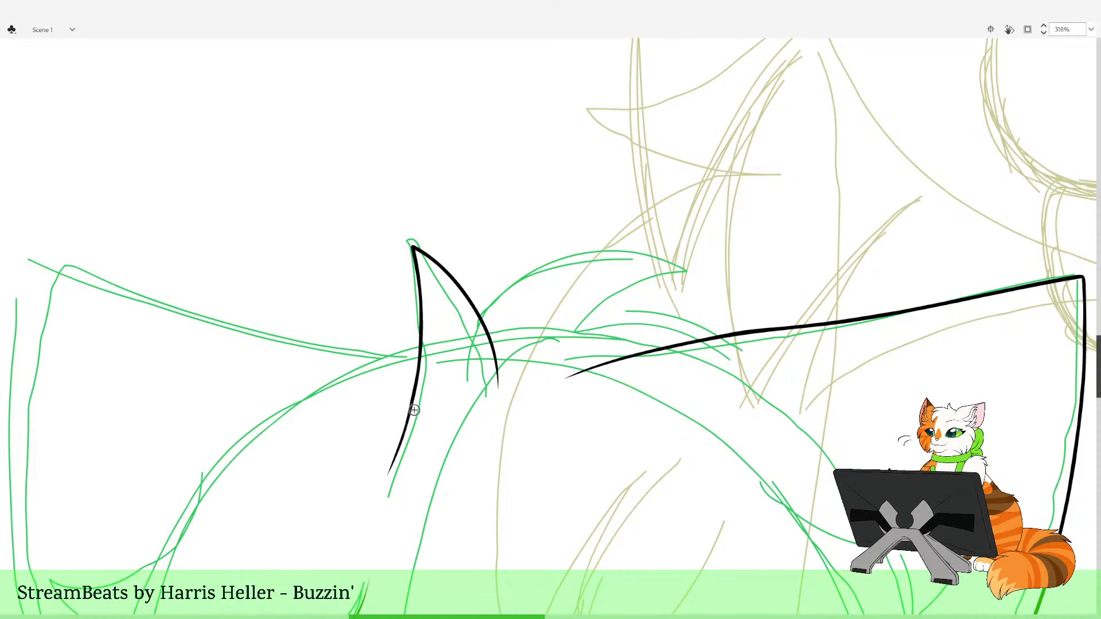
Widen the black head tuft slightly with Free Transform, stretching its longer side outward
drag(687, 553, 673, 402)
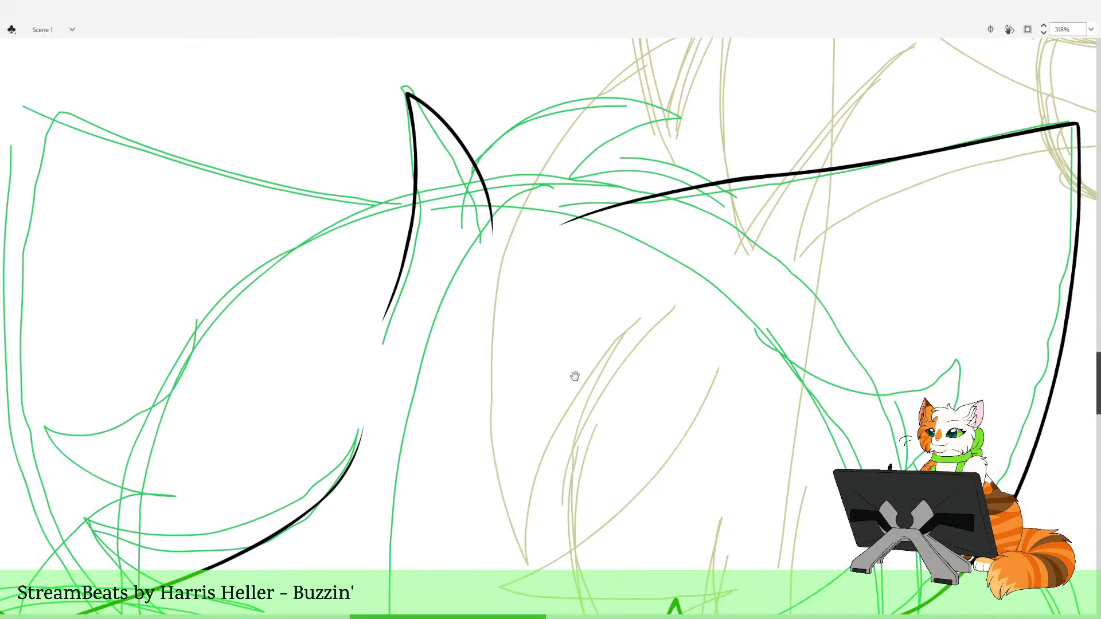
drag(509, 194, 509, 331)
ctrl+click(492, 338)
key(q)
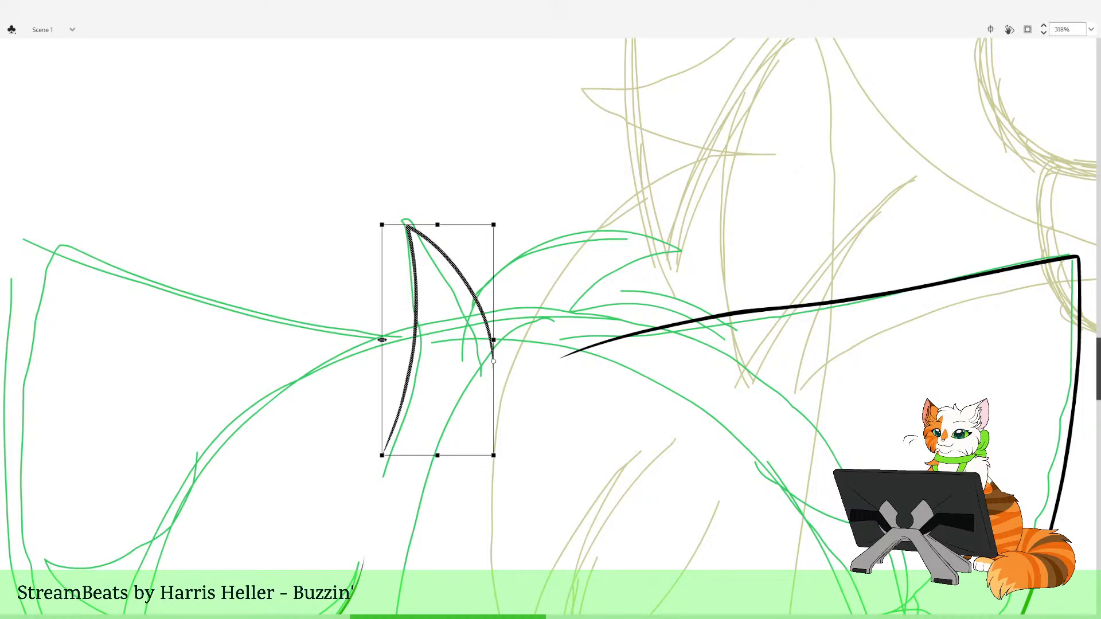
drag(382, 339, 376, 339)
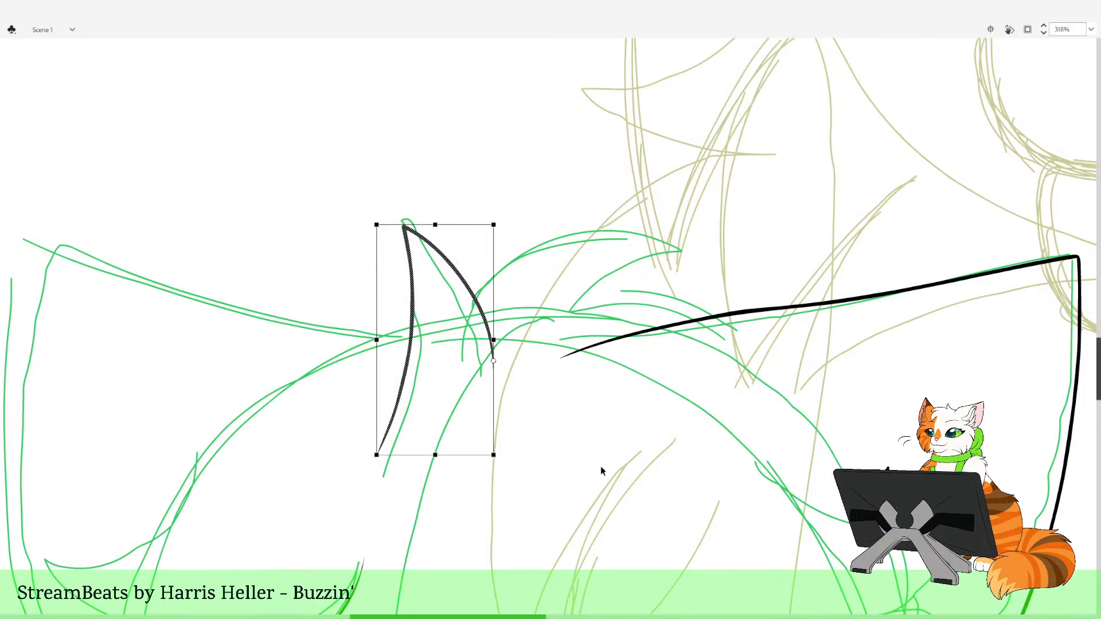
click(632, 534)
click(492, 351)
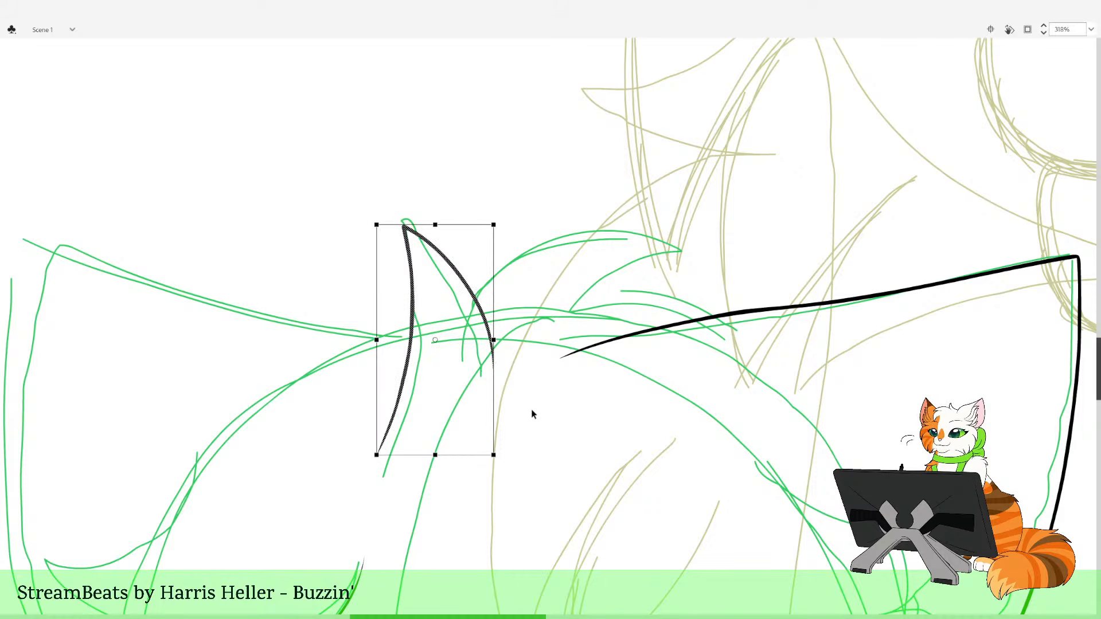
click(633, 518)
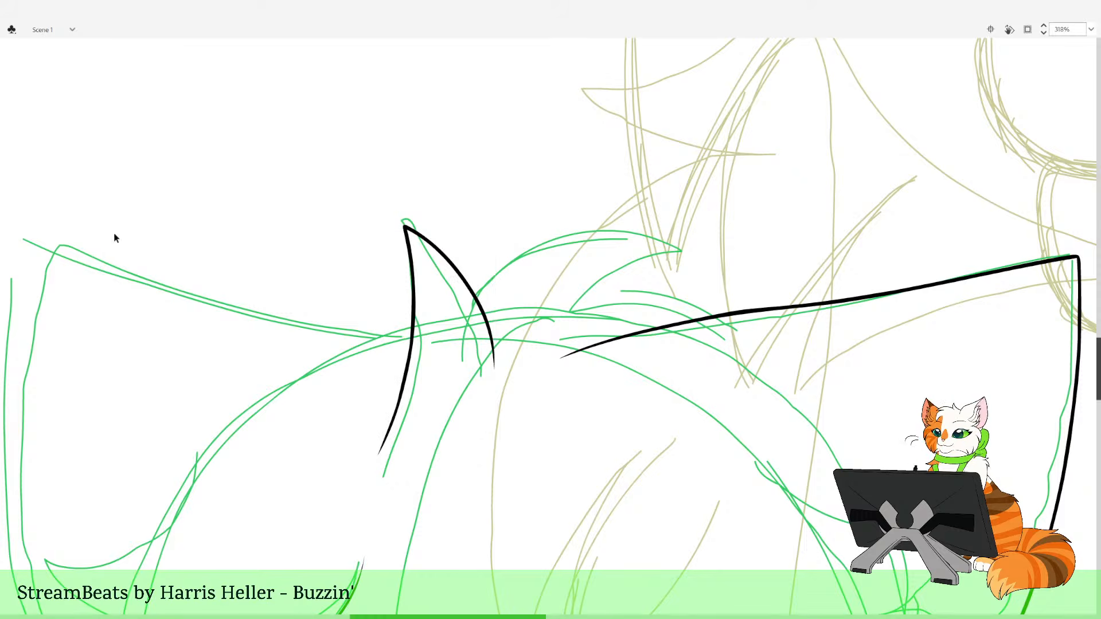
Shorten the black head tuft slightly with Free Transform, lowering its tip toward the head
click(601, 323)
click(608, 322)
drag(452, 281, 594, 453)
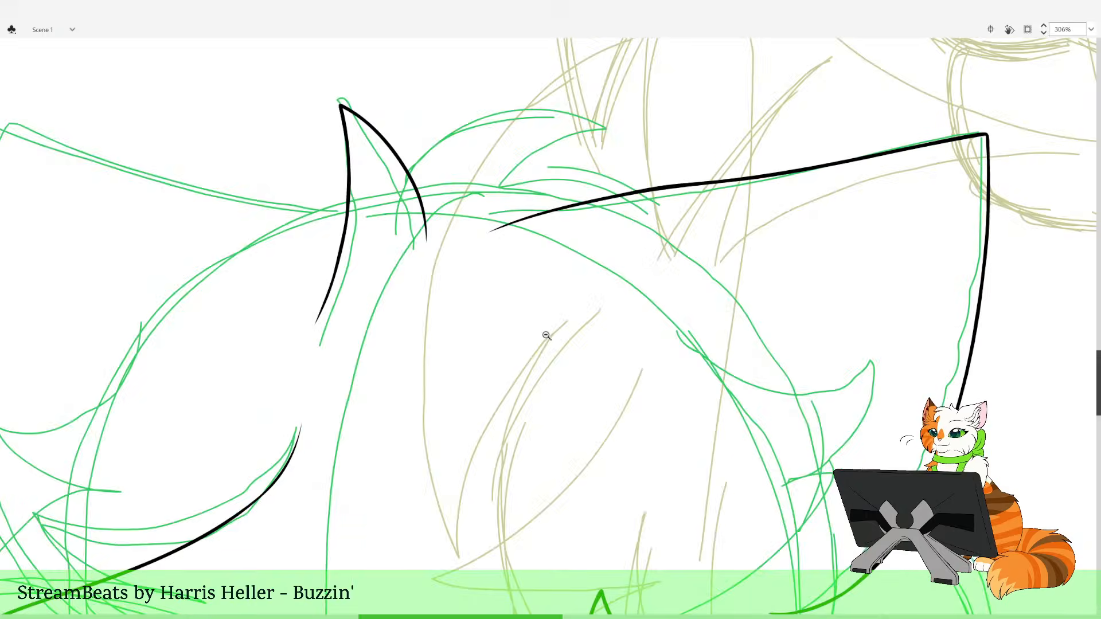
click(548, 335)
click(511, 276)
drag(503, 254, 665, 421)
click(371, 251)
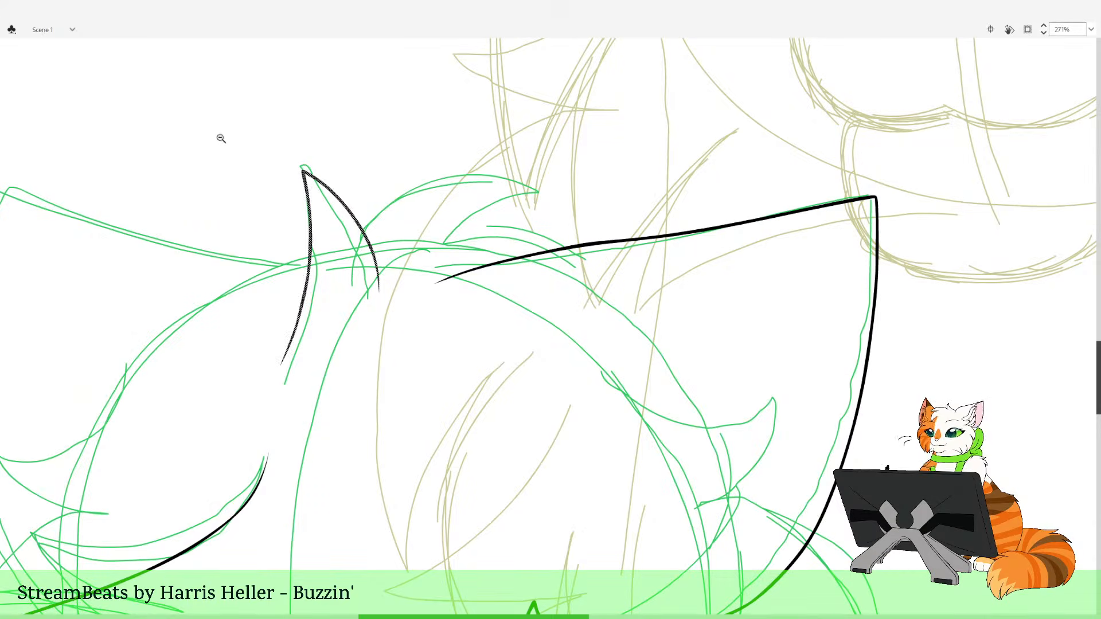
key(q)
drag(329, 268, 321, 352)
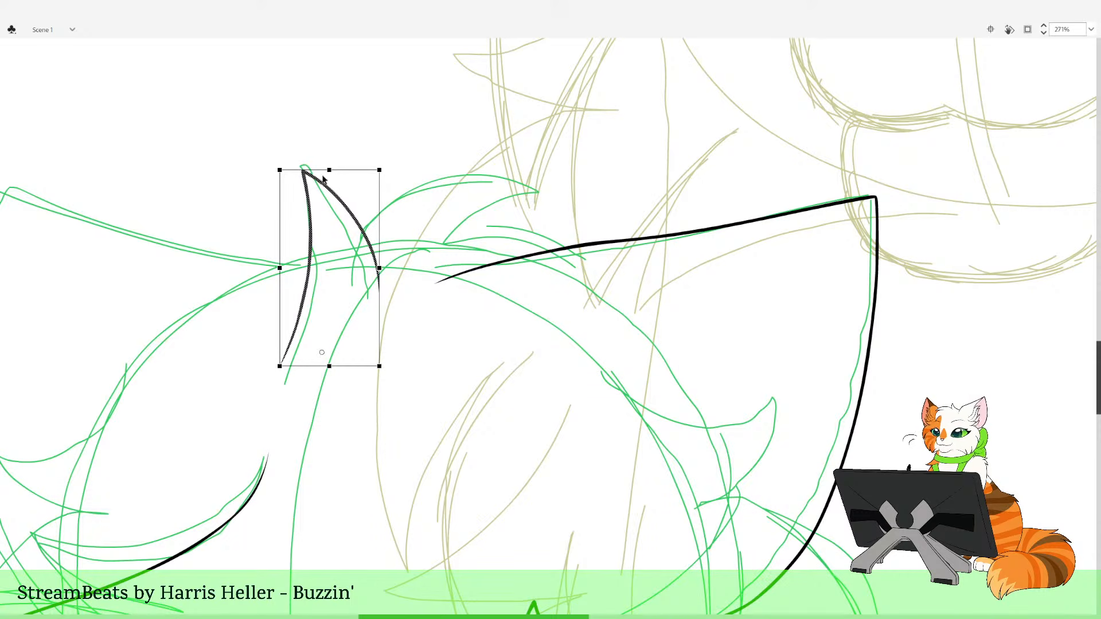
drag(329, 169, 331, 173)
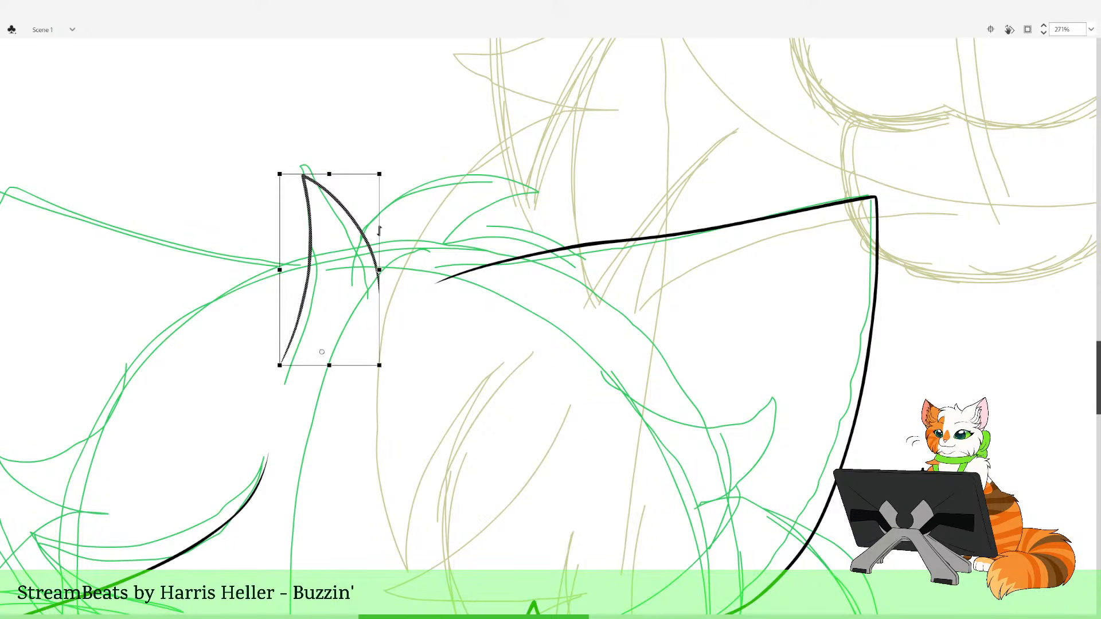
click(461, 404)
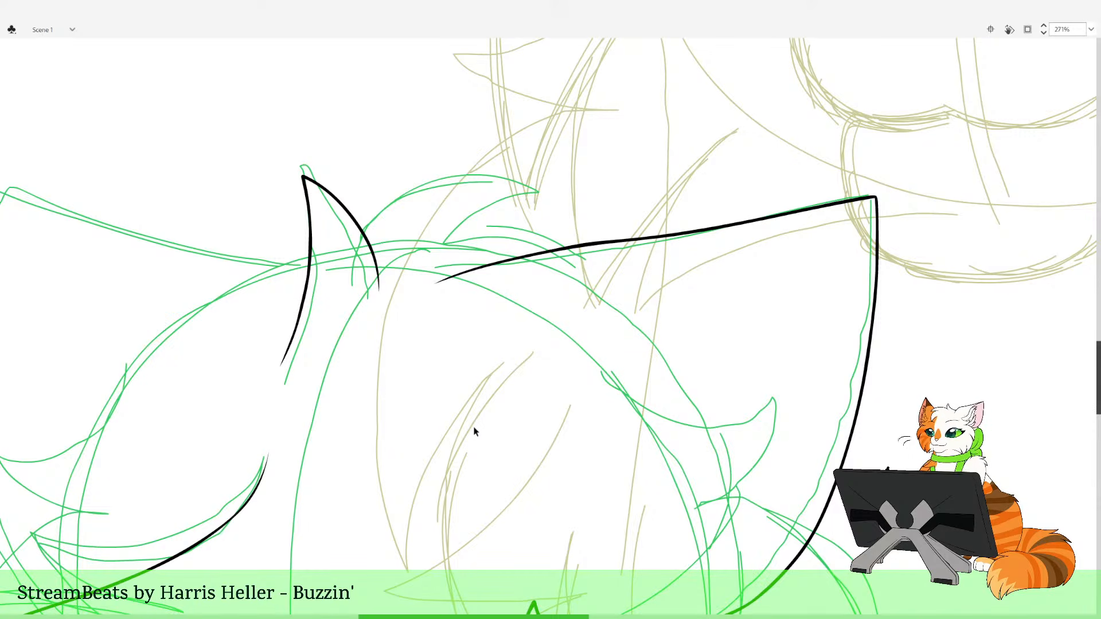
drag(241, 225, 272, 336)
key(ctrl+z)
key(c)
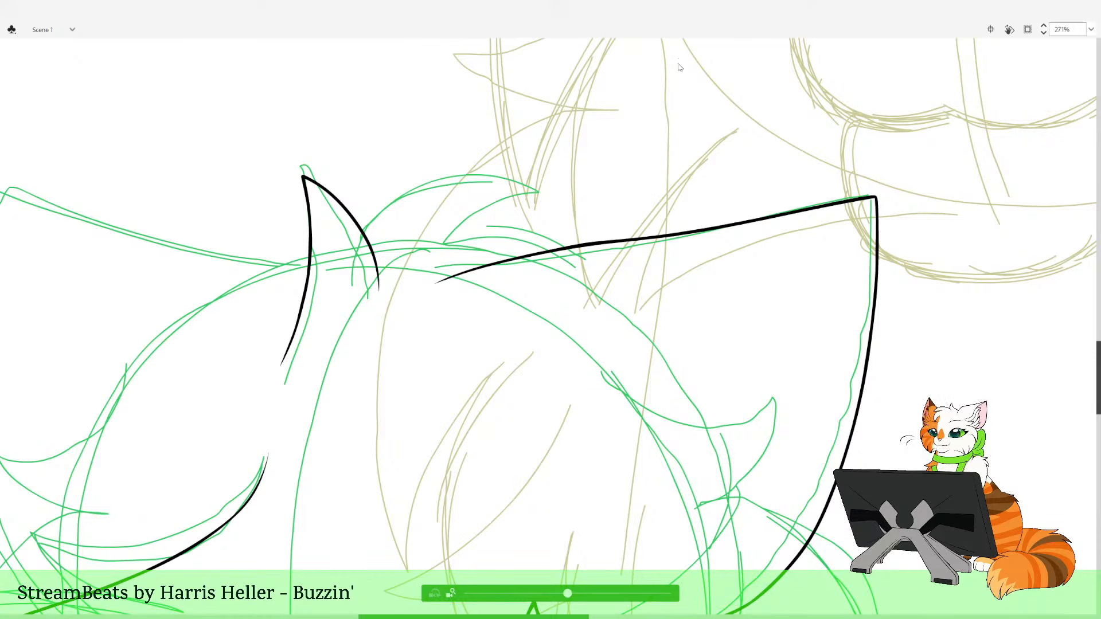
key(ctrl+a)
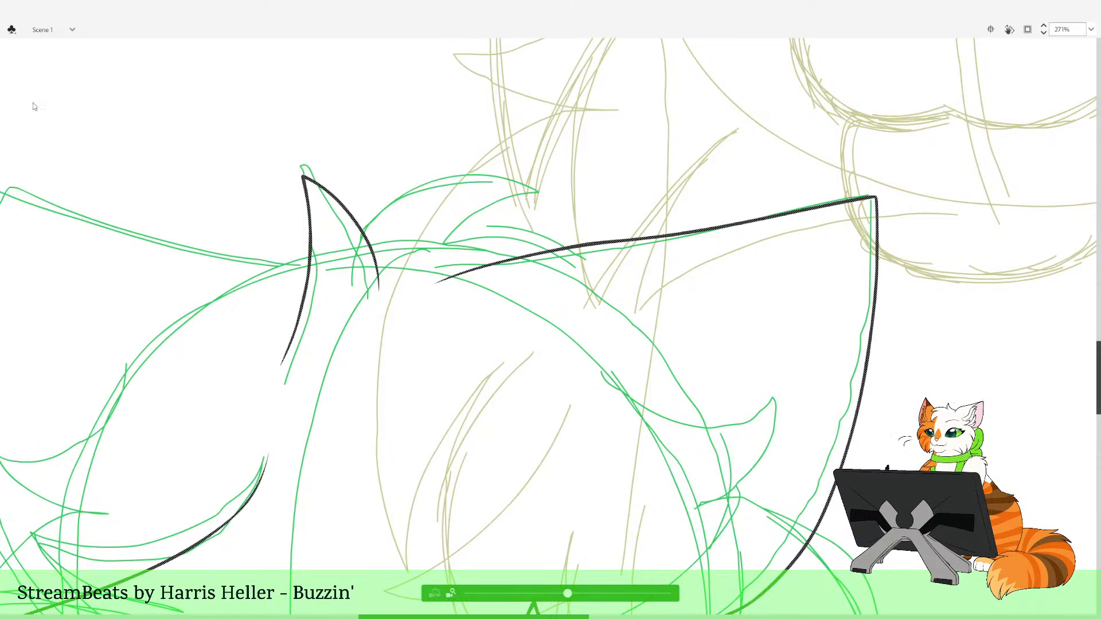
key(b)
mouse_move(357, 323)
mouse_down()
mouse_move(423, 331)
mouse_move(502, 367)
mouse_up()
key(ctrl+z)
key(Delete)
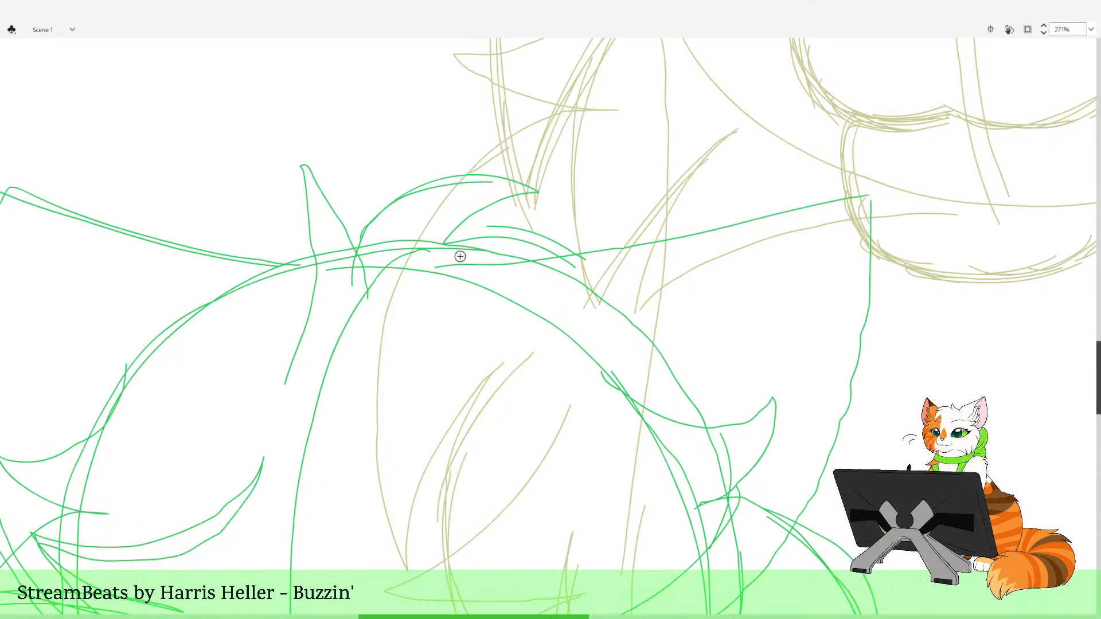
key(ctrl+z)
key(ctrl+z)
key(ctrl+z)
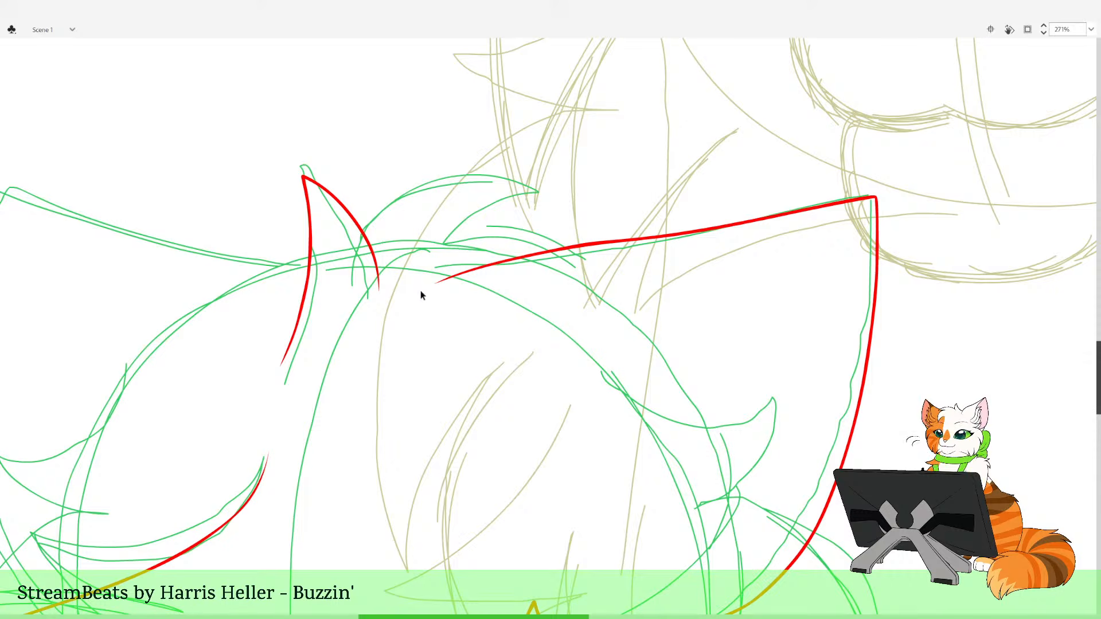
key(ctrl+z)
key(ctrl+z)
key(ctrl+z)
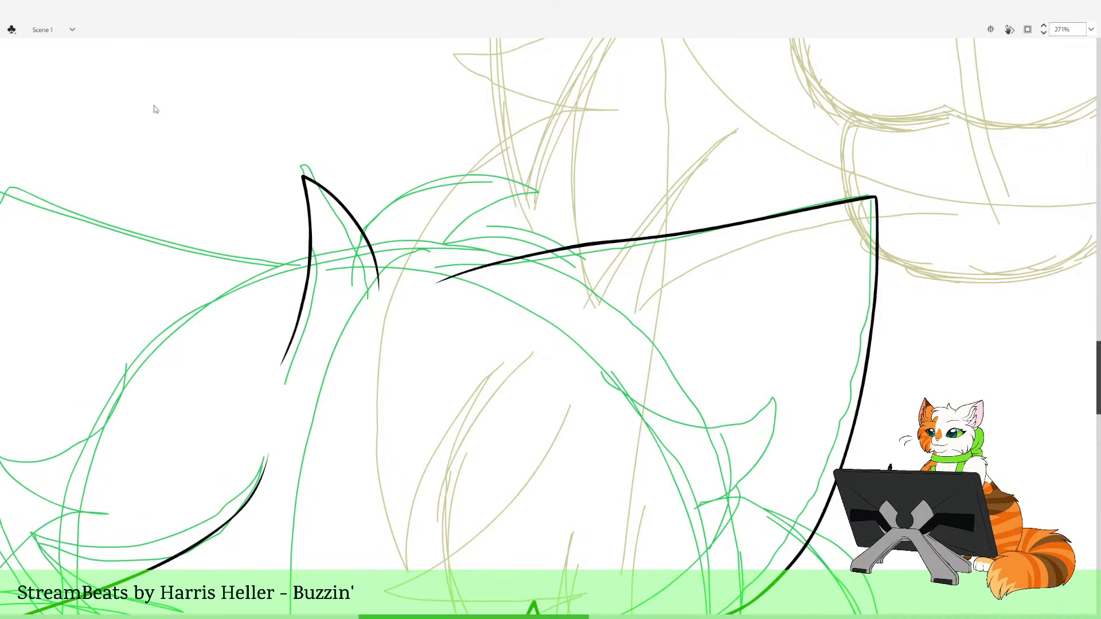
Ink the curved head tuft beside the black one in red, sweeping from the base over to the tip and back
drag(368, 324, 513, 391)
key(ctrl+z)
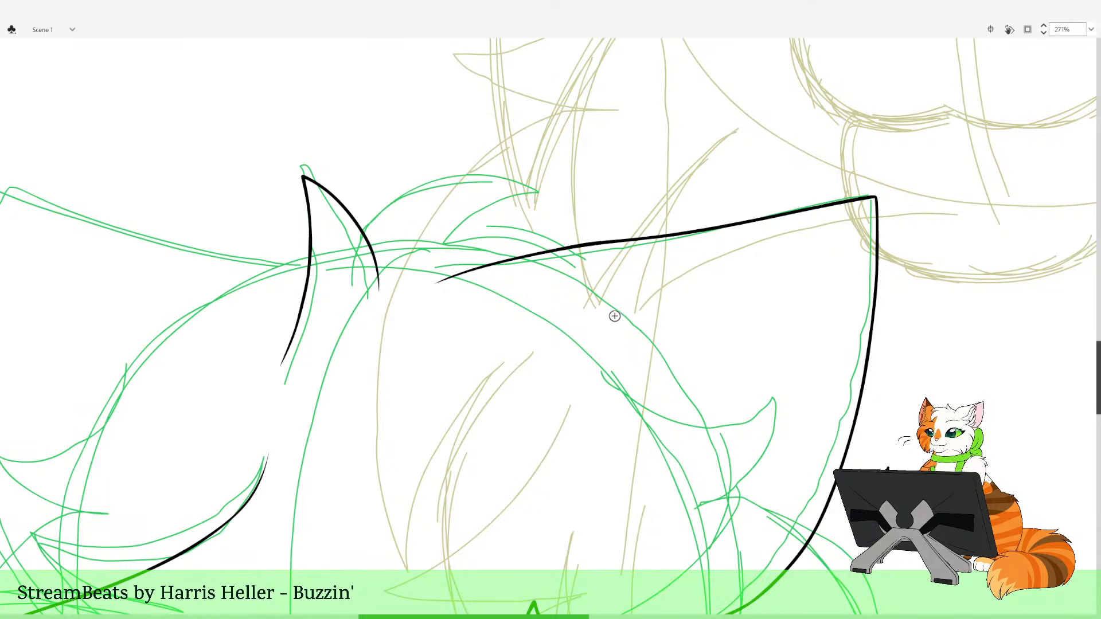
drag(614, 313, 712, 461)
key(ctrl+z)
mouse_move(607, 523)
mouse_down()
mouse_move(742, 245)
mouse_move(737, 222)
mouse_move(870, 413)
mouse_up()
drag(610, 386, 587, 456)
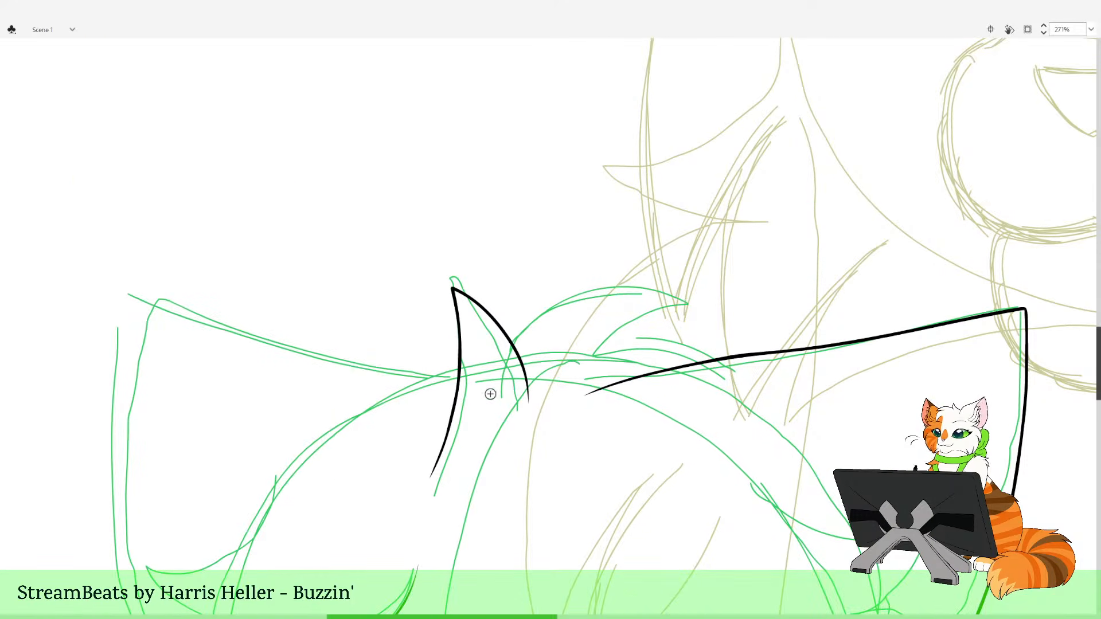
mouse_move(488, 412)
mouse_down()
mouse_move(490, 376)
mouse_move(545, 309)
mouse_move(622, 294)
mouse_up()
key(ctrl+z)
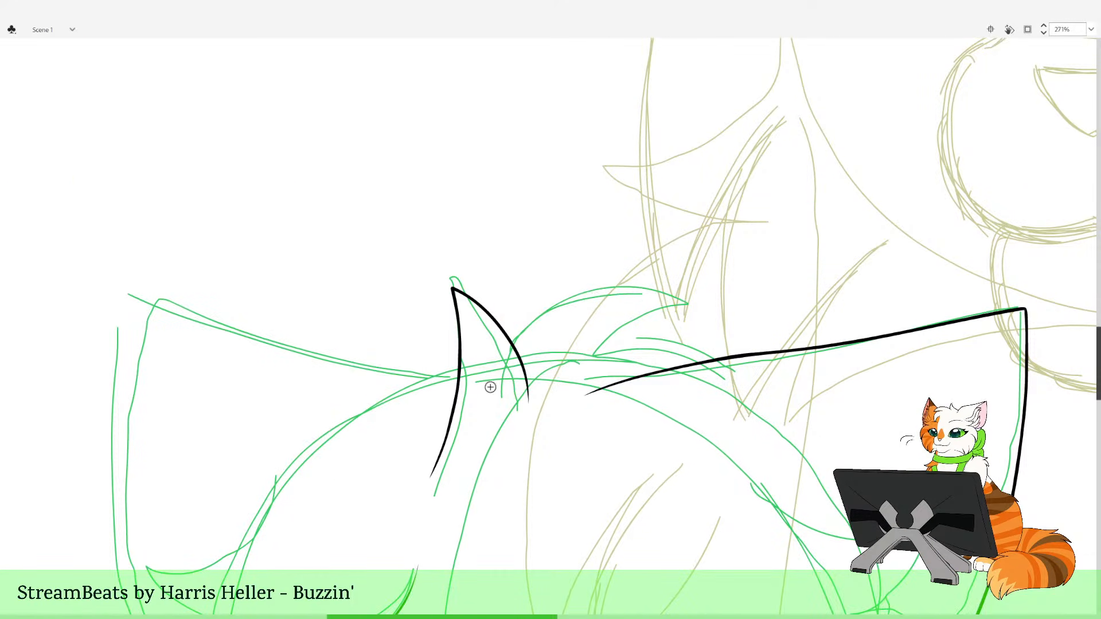
mouse_move(488, 408)
mouse_down()
mouse_move(525, 310)
mouse_move(632, 291)
mouse_move(599, 358)
mouse_up()
drag(663, 216, 509, 246)
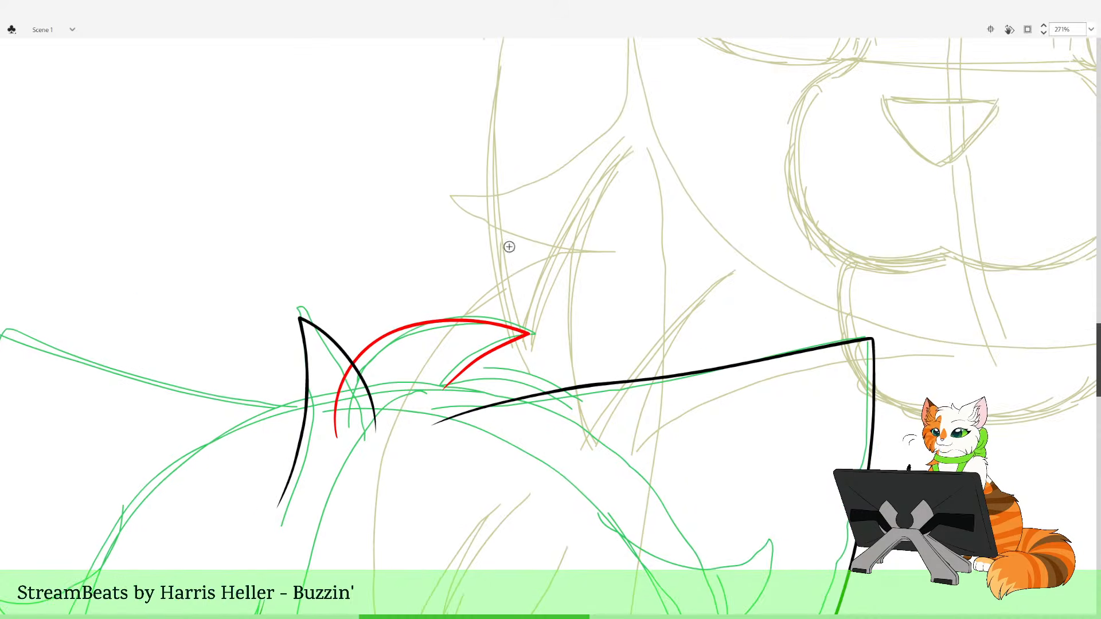
Bend the red head tuft's lower edge into a smooth curve and delete its line end crossing the black tuft
drag(367, 258, 631, 497)
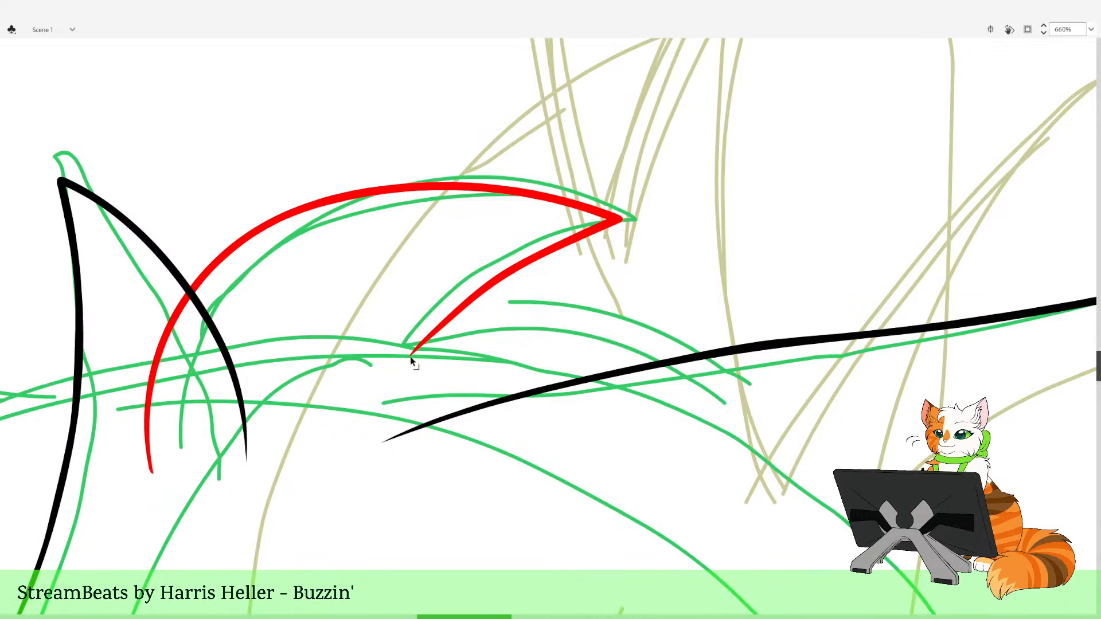
mouse_move(449, 323)
mouse_down()
mouse_move(416, 361)
mouse_move(447, 329)
mouse_move(422, 348)
mouse_up()
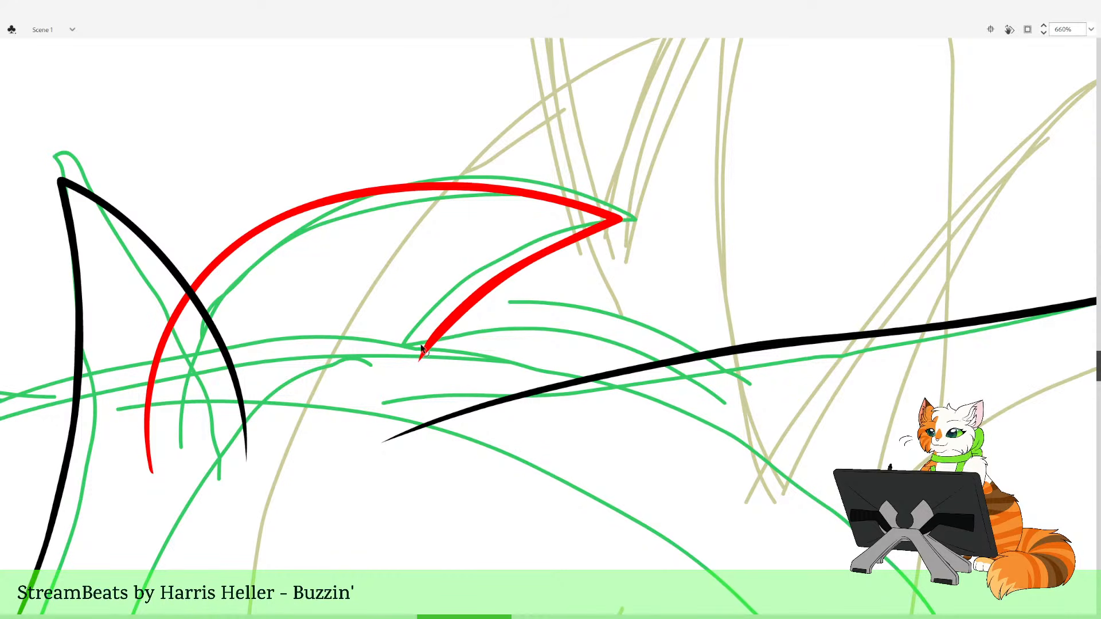
drag(451, 313, 449, 315)
drag(490, 280, 534, 254)
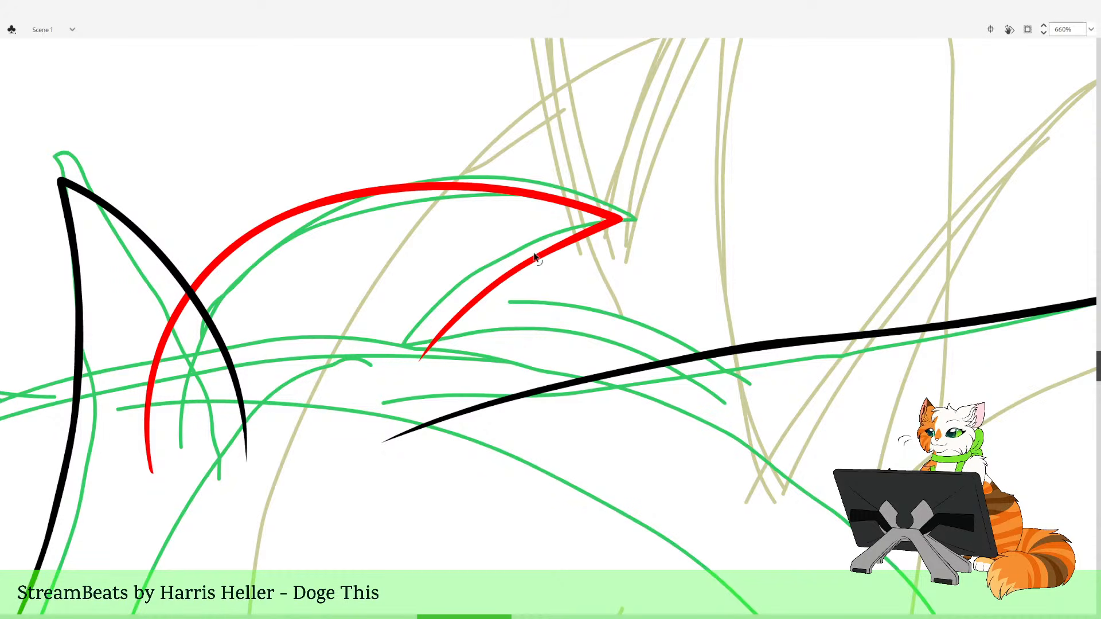
click(172, 317)
key(Delete)
Ink the large cheek tuft below the ear in red, curving down to a point and back up
key(z)
alt+click(587, 427)
alt+click(606, 431)
alt+click(605, 429)
drag(494, 199, 665, 434)
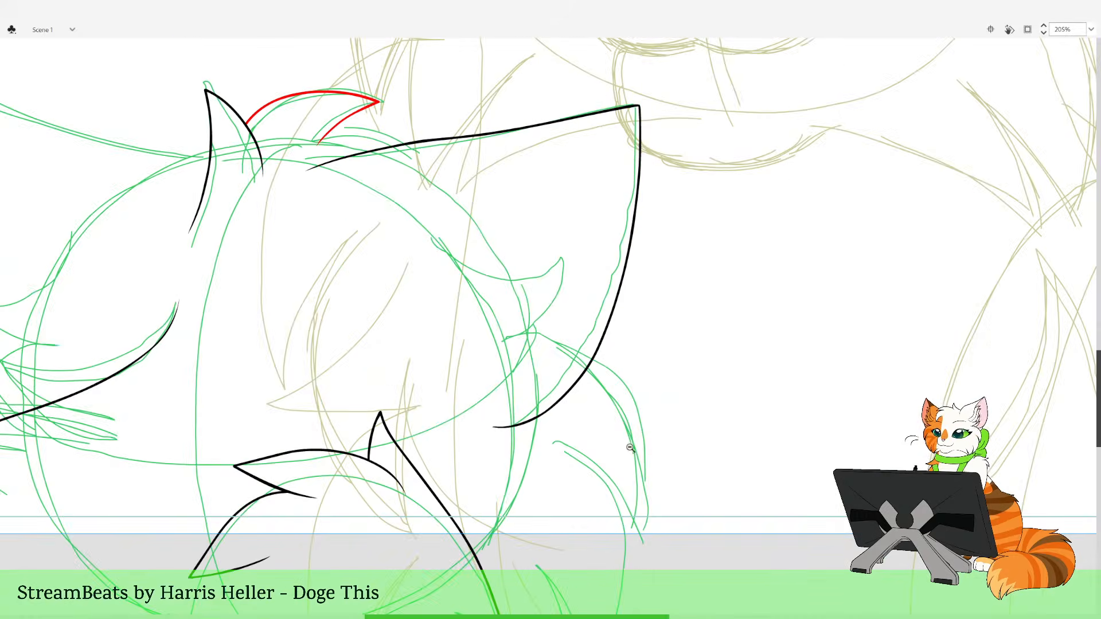
alt+click(535, 400)
drag(582, 374, 643, 474)
drag(575, 347, 786, 592)
drag(518, 245, 526, 389)
mouse_move(353, 308)
mouse_down()
mouse_move(444, 320)
mouse_move(505, 373)
mouse_move(523, 450)
mouse_move(511, 518)
mouse_move(494, 486)
mouse_move(424, 434)
mouse_up()
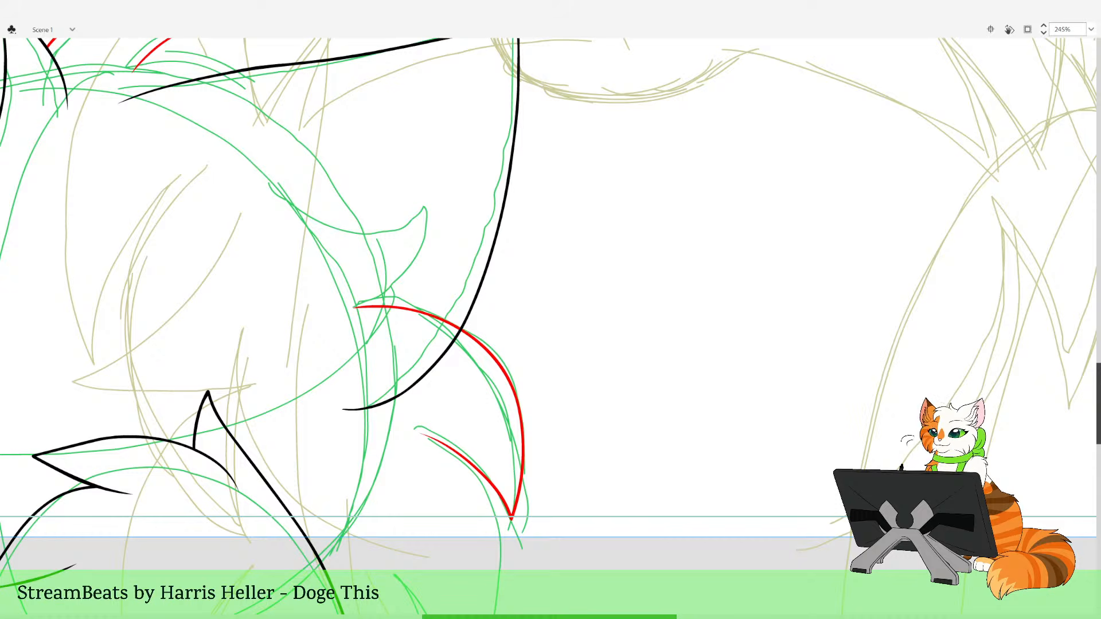
drag(562, 379, 642, 465)
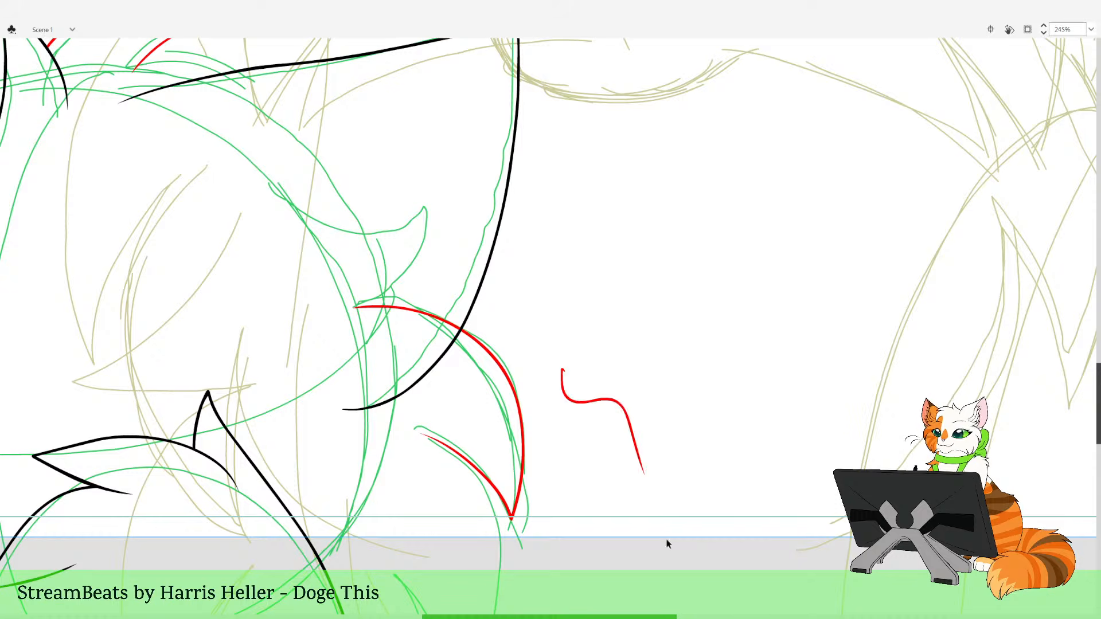
key(ctrl+z)
Ink the next pointed cheek tuft in black beneath the red one, down to its tip and back up across the red line
scroll(673, 516, down, 5)
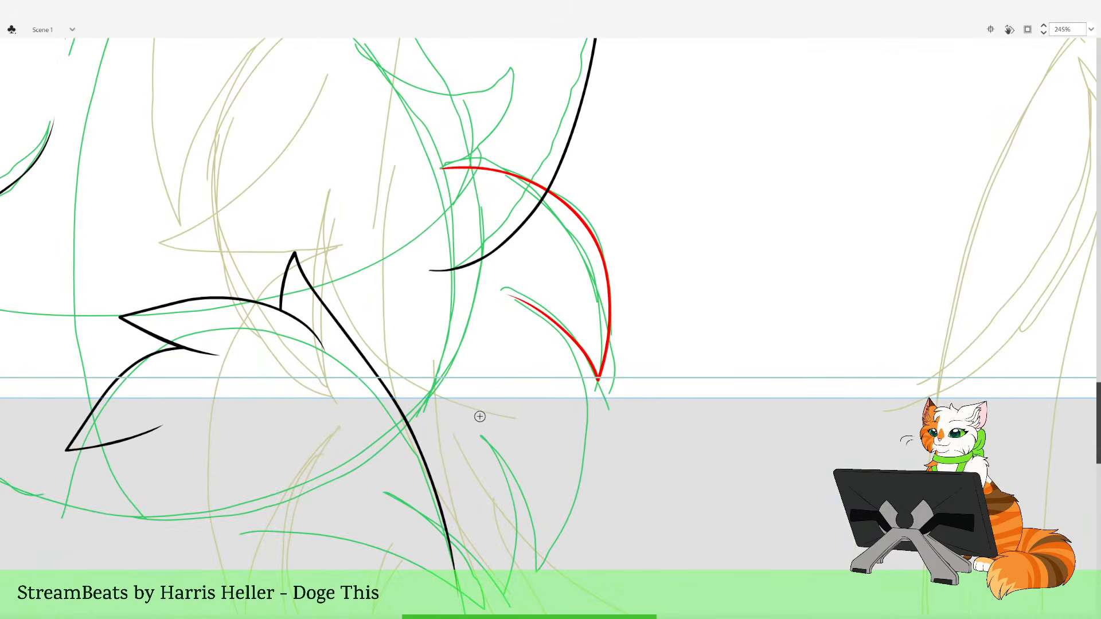
drag(477, 414, 523, 480)
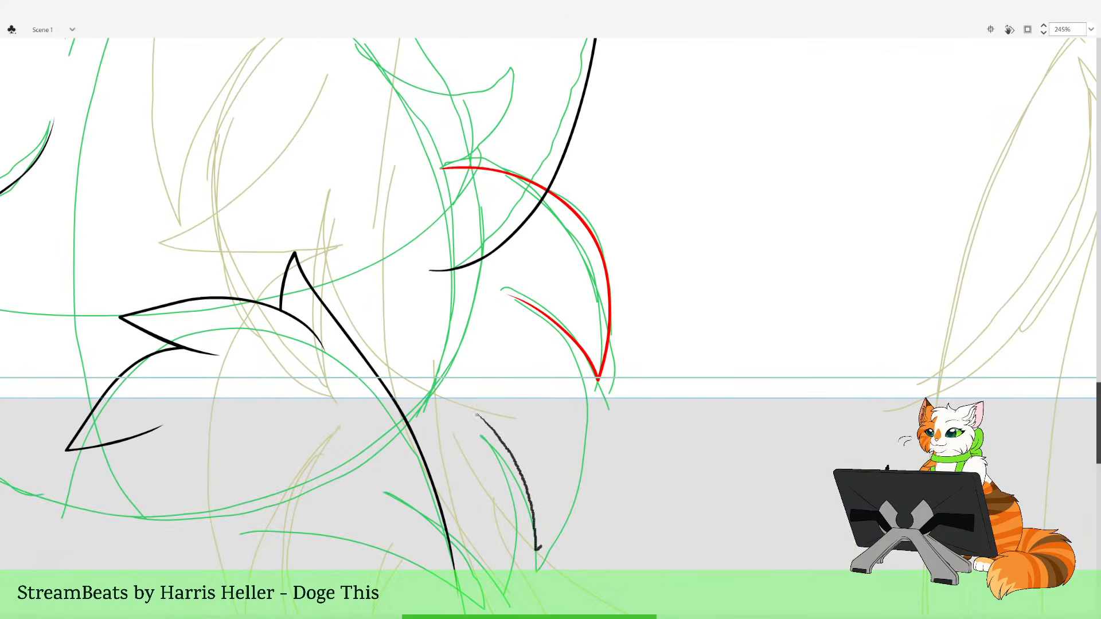
mouse_move(538, 548)
mouse_down()
mouse_move(575, 495)
mouse_move(590, 441)
mouse_up()
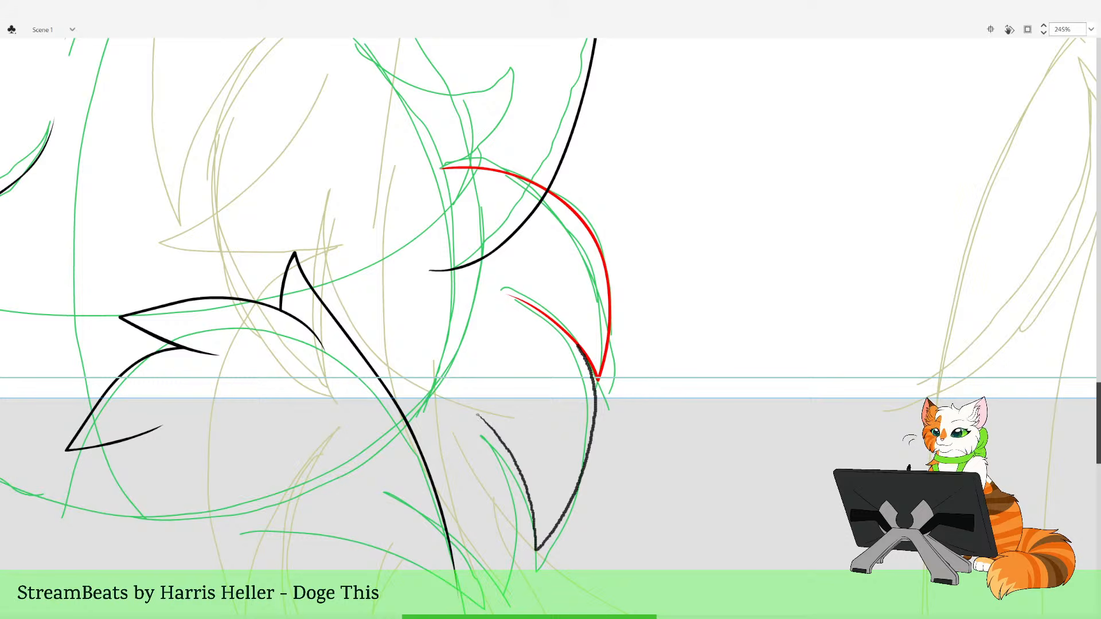
drag(578, 346, 502, 285)
Delete the black cheek tuft's excess line past the red tuft and the red tuft's line end inside the ear
key(v)
click(530, 301)
key(Delete)
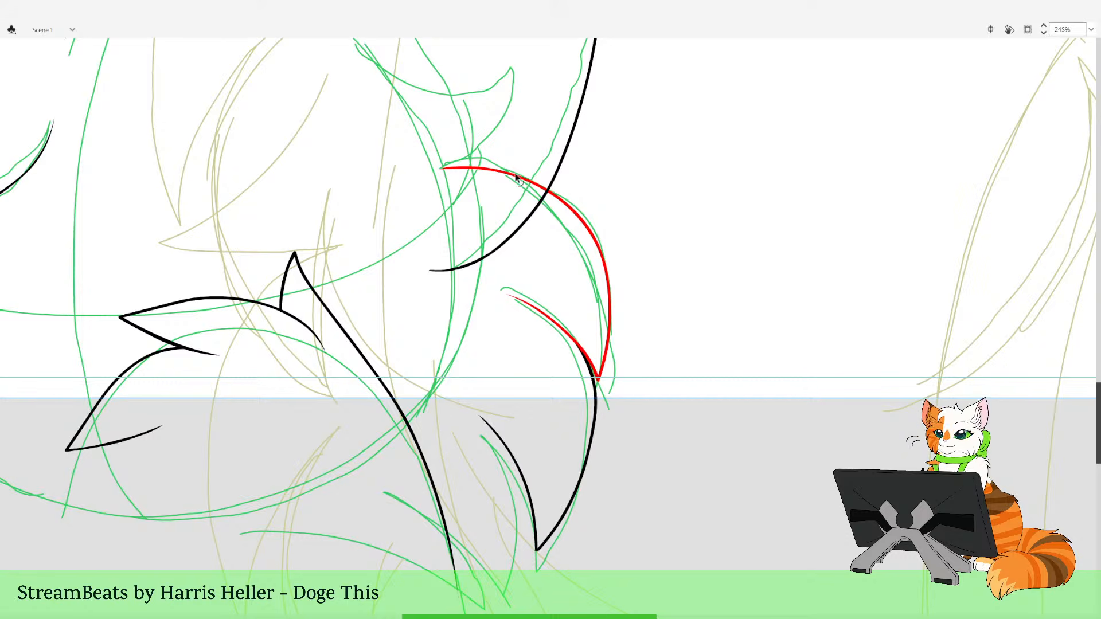
click(518, 177)
key(Delete)
Examine the inked tufts across the head and the uninked sketch of the other ear and cheek
key(y)
drag(663, 393, 699, 477)
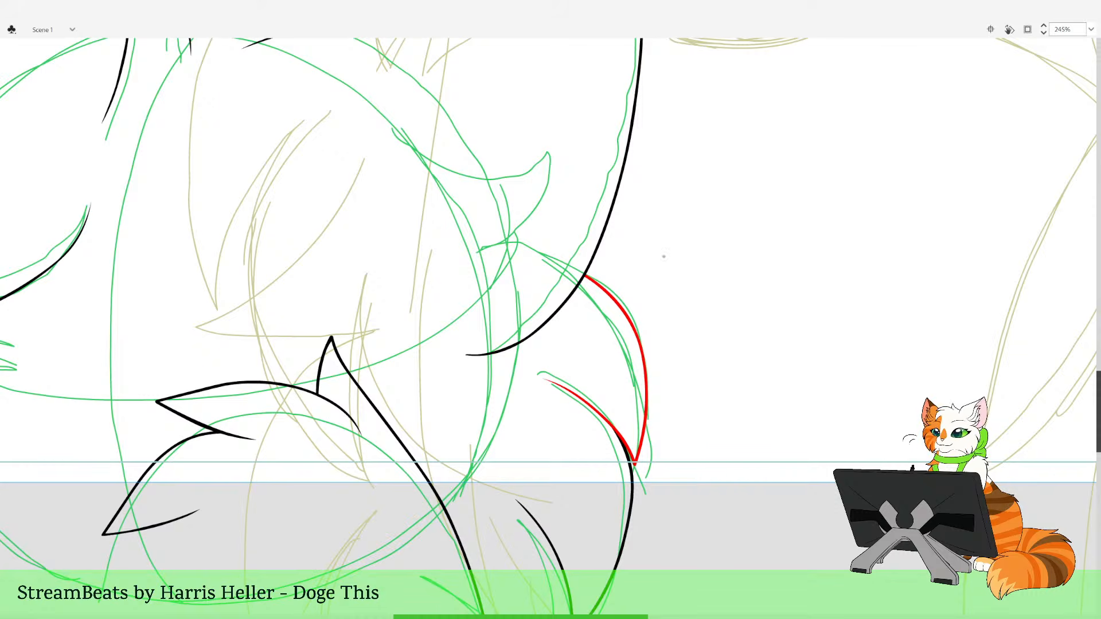
drag(664, 256, 750, 317)
key(ctrl+z)
drag(347, 600, 630, 506)
drag(410, 365, 627, 466)
drag(663, 314, 656, 445)
drag(778, 387, 691, 473)
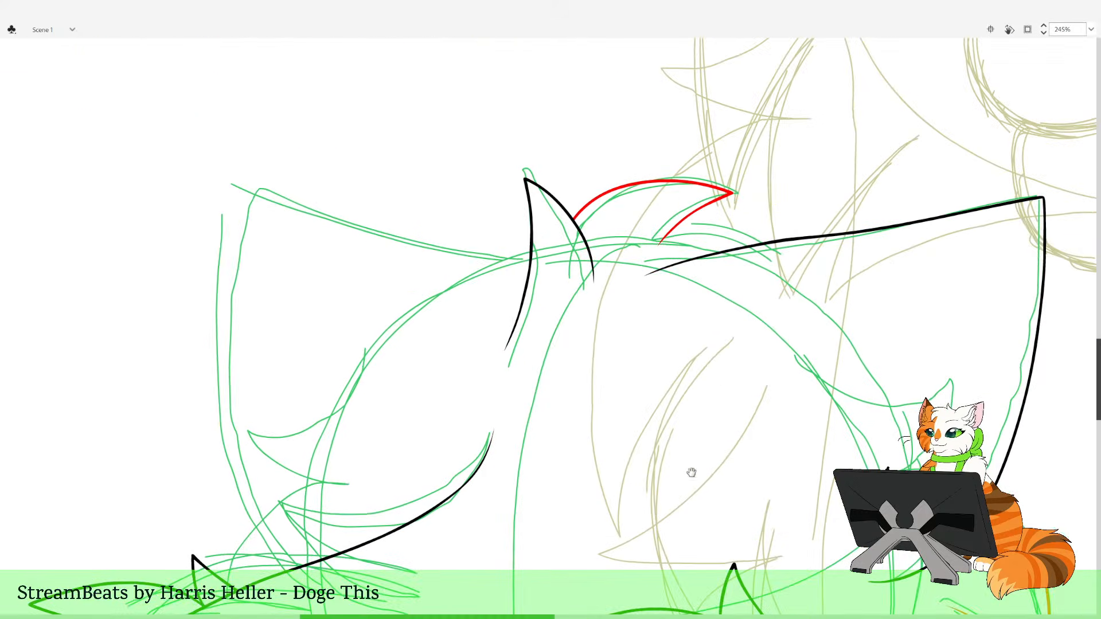
drag(608, 527, 654, 482)
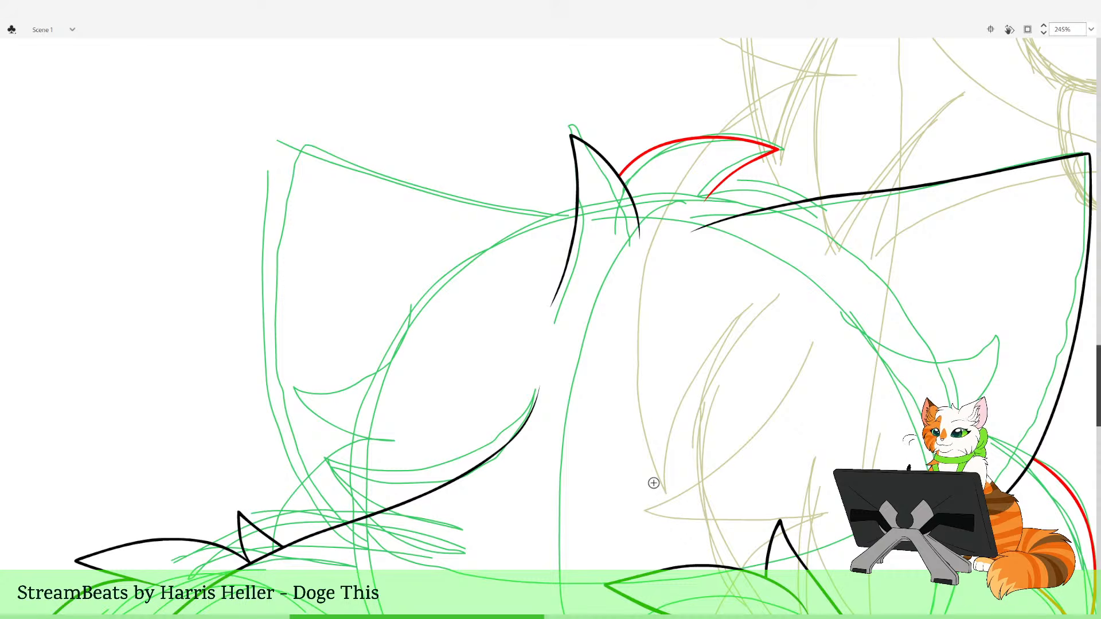
mouse_move(705, 285)
mouse_down()
mouse_move(792, 344)
mouse_move(803, 416)
mouse_up()
key(ctrl+z)
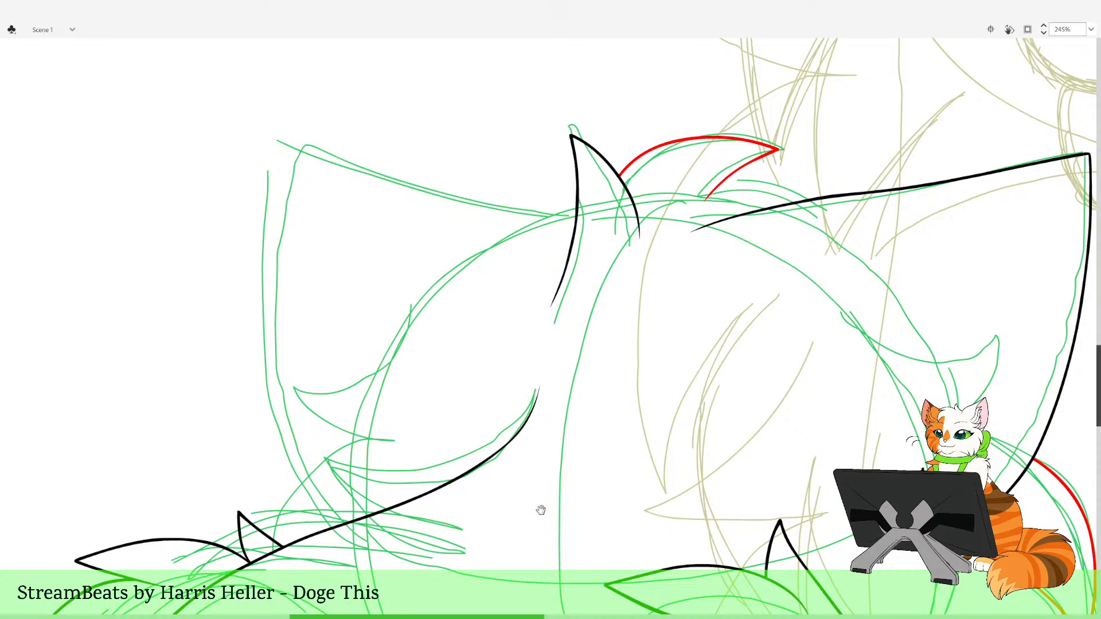
drag(541, 509, 607, 443)
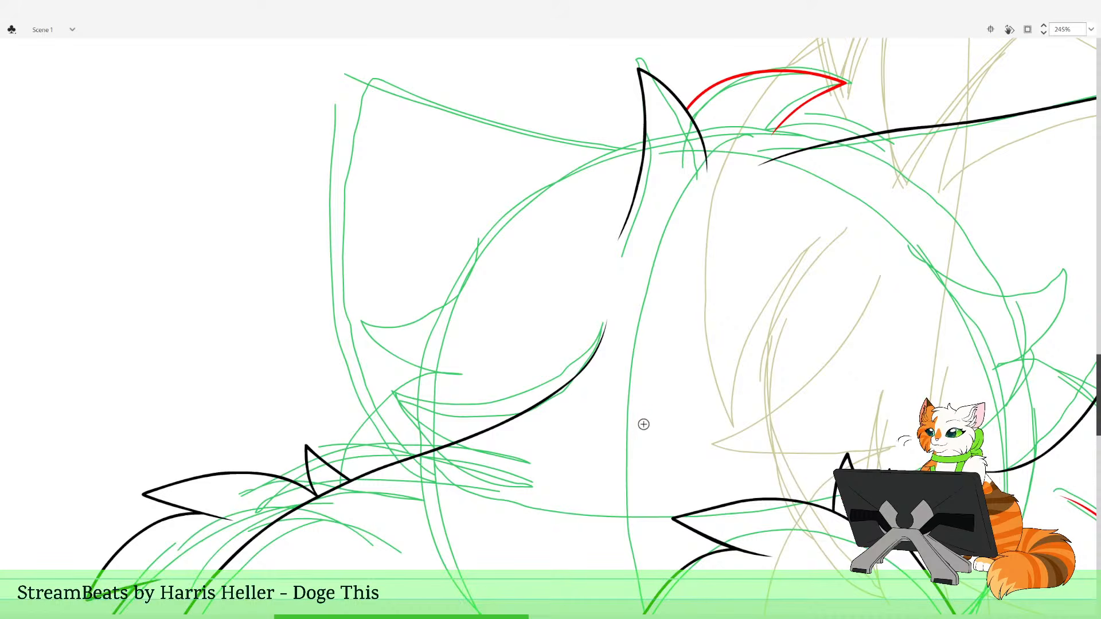
drag(671, 408, 565, 505)
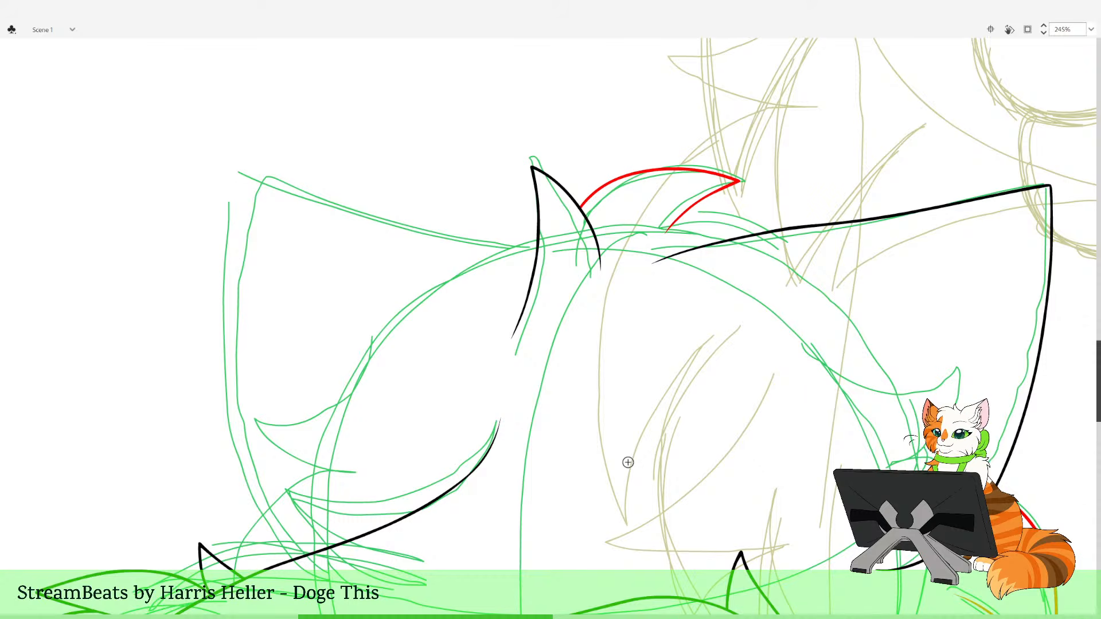
drag(703, 346, 782, 395)
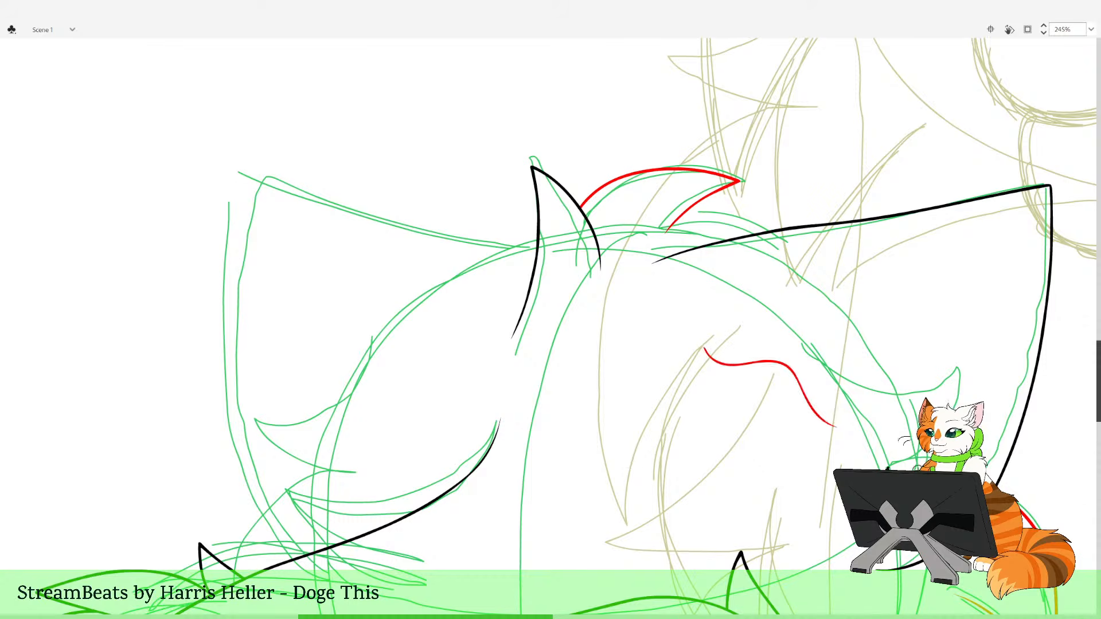
key(ctrl+z)
drag(826, 539, 621, 483)
mouse_move(529, 414)
mouse_down()
mouse_move(671, 474)
mouse_move(767, 497)
mouse_up()
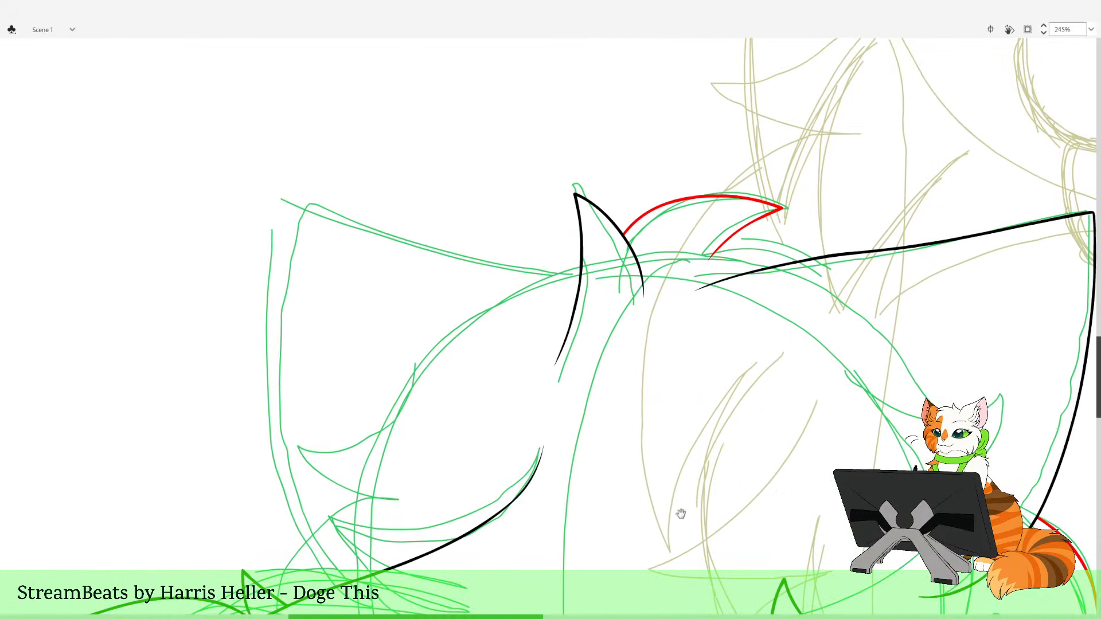
drag(681, 514, 727, 487)
drag(788, 469, 659, 476)
mouse_move(496, 267)
mouse_down()
mouse_move(212, 191)
mouse_move(177, 265)
mouse_move(171, 380)
mouse_move(233, 552)
mouse_move(321, 584)
mouse_up()
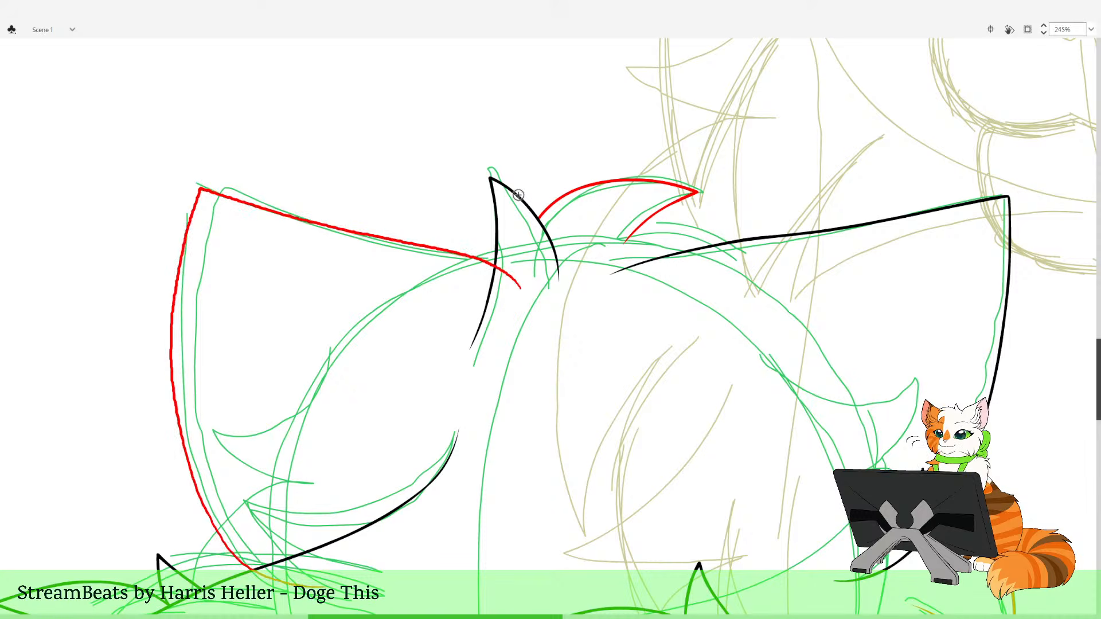
key(ctrl+z)
mouse_move(514, 284)
mouse_down()
mouse_move(202, 179)
mouse_move(183, 306)
mouse_move(199, 465)
mouse_move(234, 539)
mouse_move(306, 577)
mouse_up()
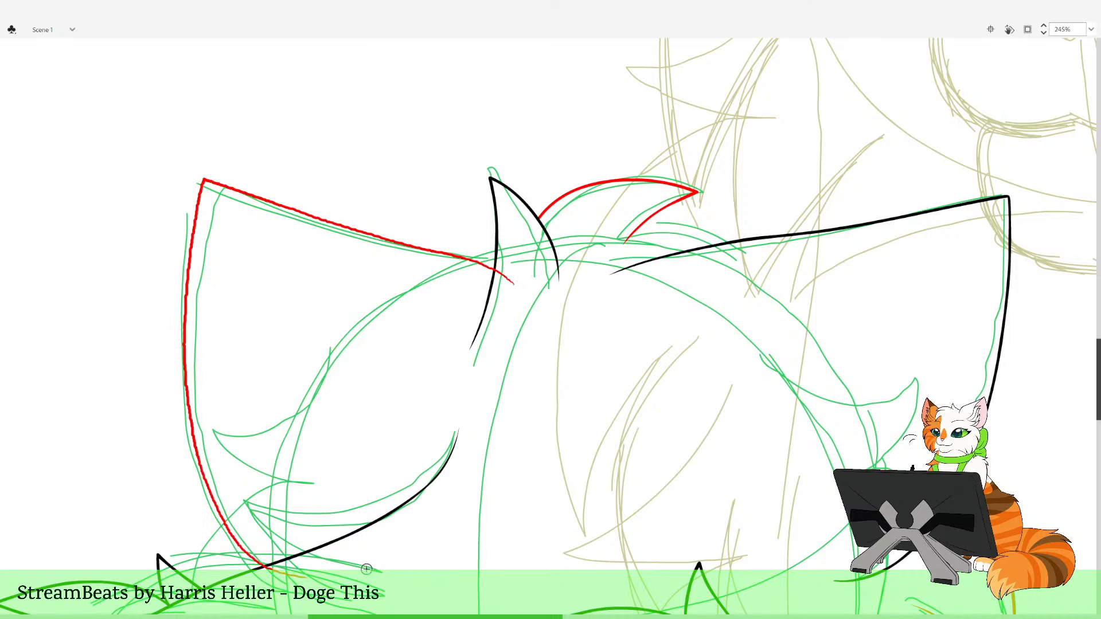
drag(690, 465, 725, 430)
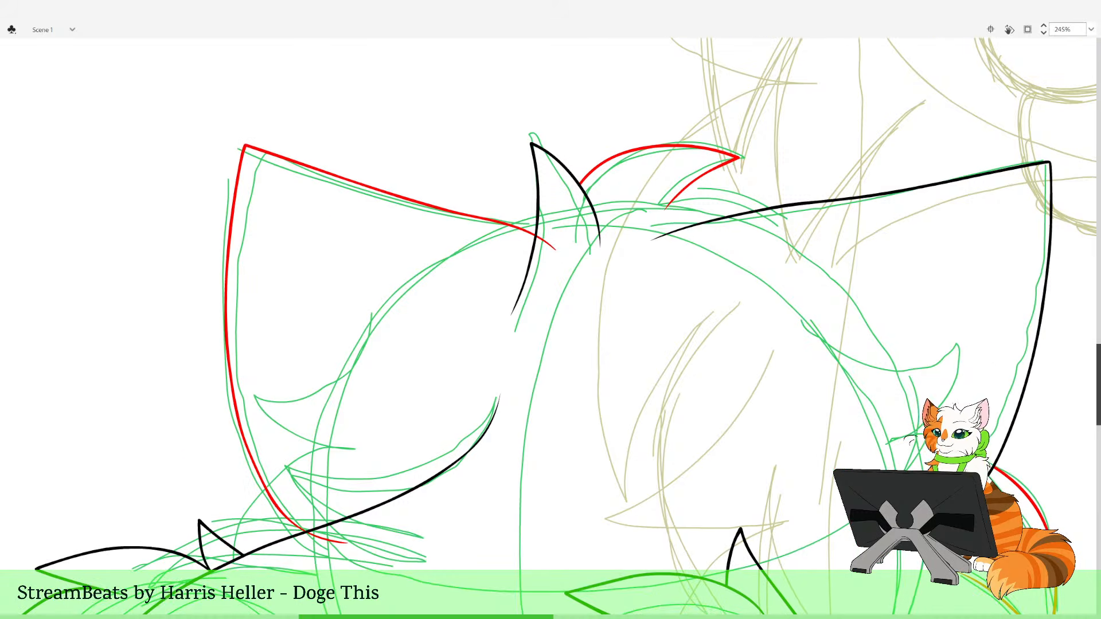
key(ctrl+z)
drag(562, 338, 537, 329)
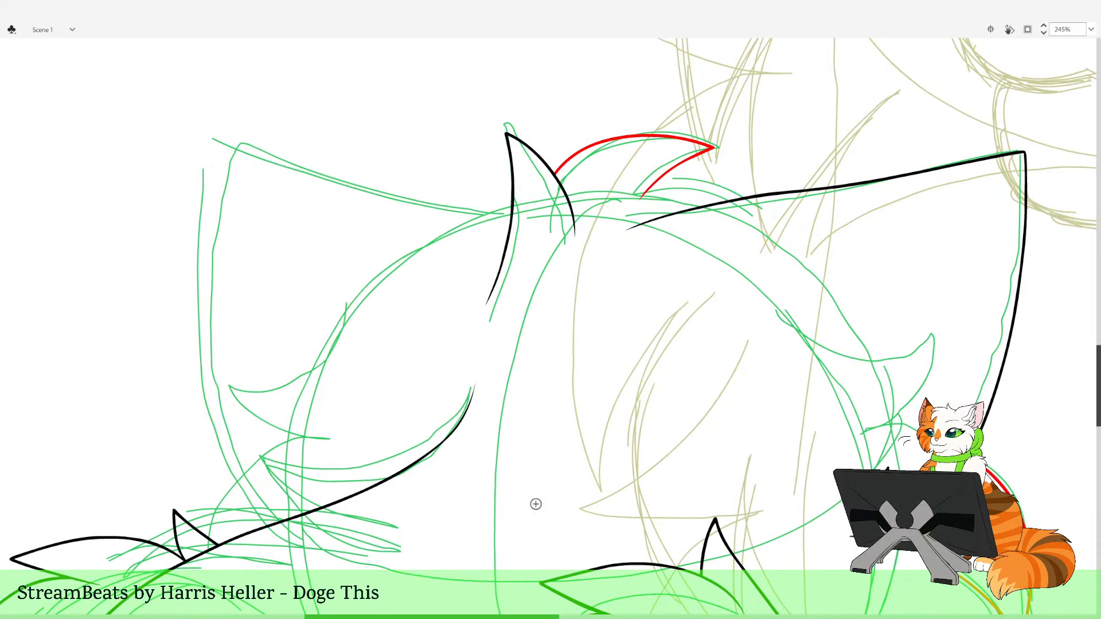
mouse_move(834, 534)
mouse_down()
mouse_move(729, 546)
mouse_move(319, 552)
mouse_move(261, 523)
mouse_move(275, 514)
mouse_move(211, 424)
mouse_move(204, 183)
mouse_up()
key(ctrl+z)
key(ctrl+z)
Ink the remaining ear's pointed outline in red and remove the line ends running past the head tuft and the shoulder line
mouse_move(321, 523)
mouse_down()
mouse_move(256, 500)
mouse_move(202, 380)
mouse_move(211, 210)
mouse_move(229, 143)
mouse_move(485, 210)
mouse_move(547, 245)
mouse_up()
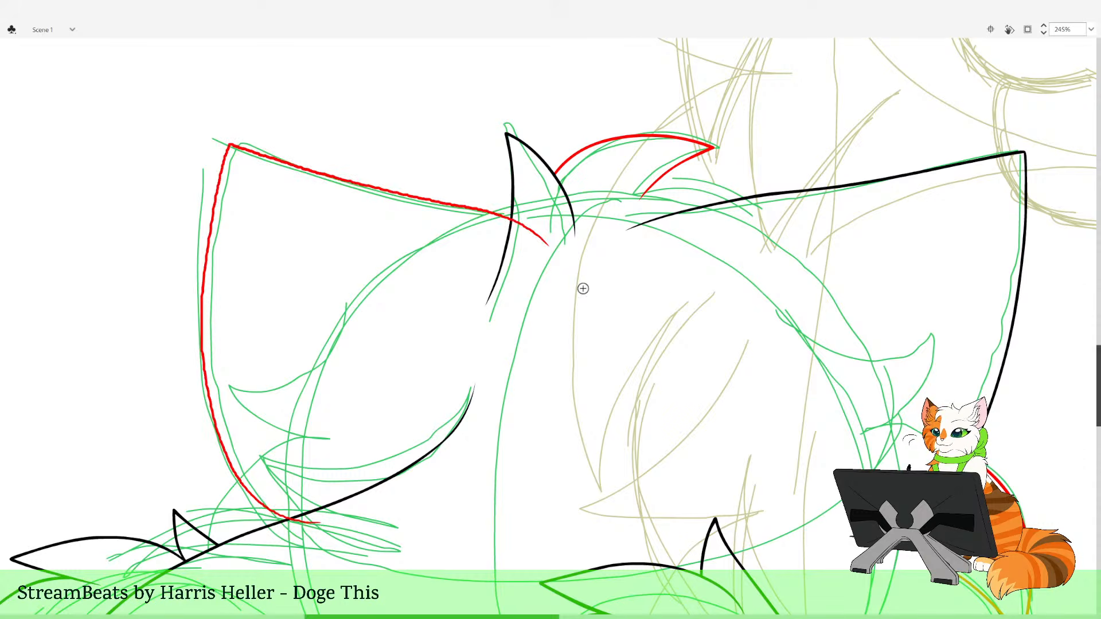
key(v)
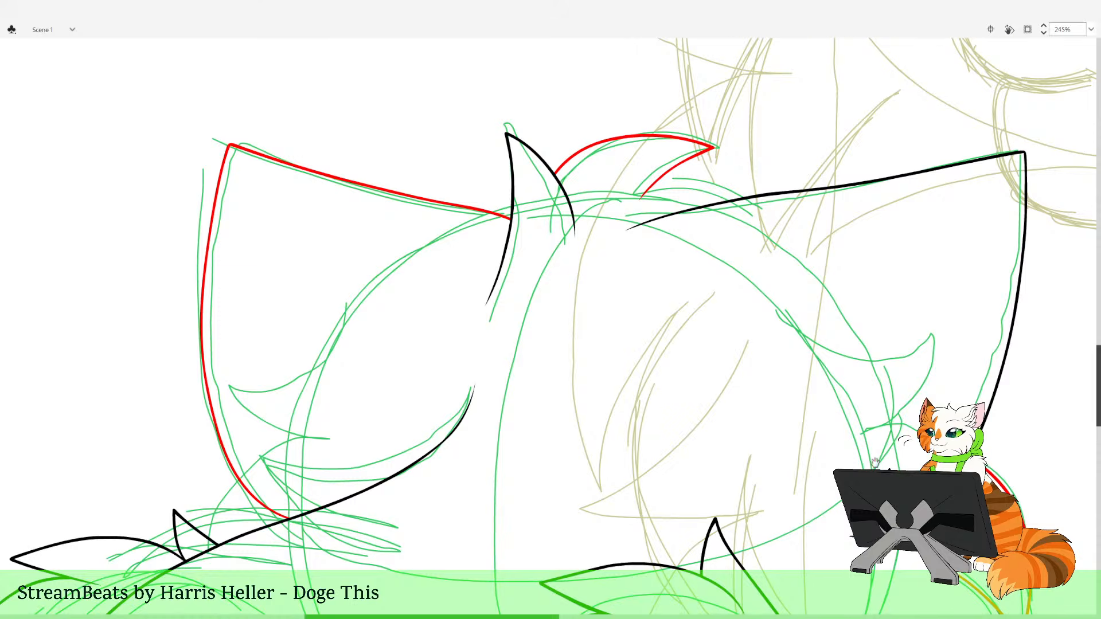
Thicken the outer edge of the red ear below its tip by reshaping the line's contour
drag(622, 360, 676, 411)
drag(219, 152, 473, 429)
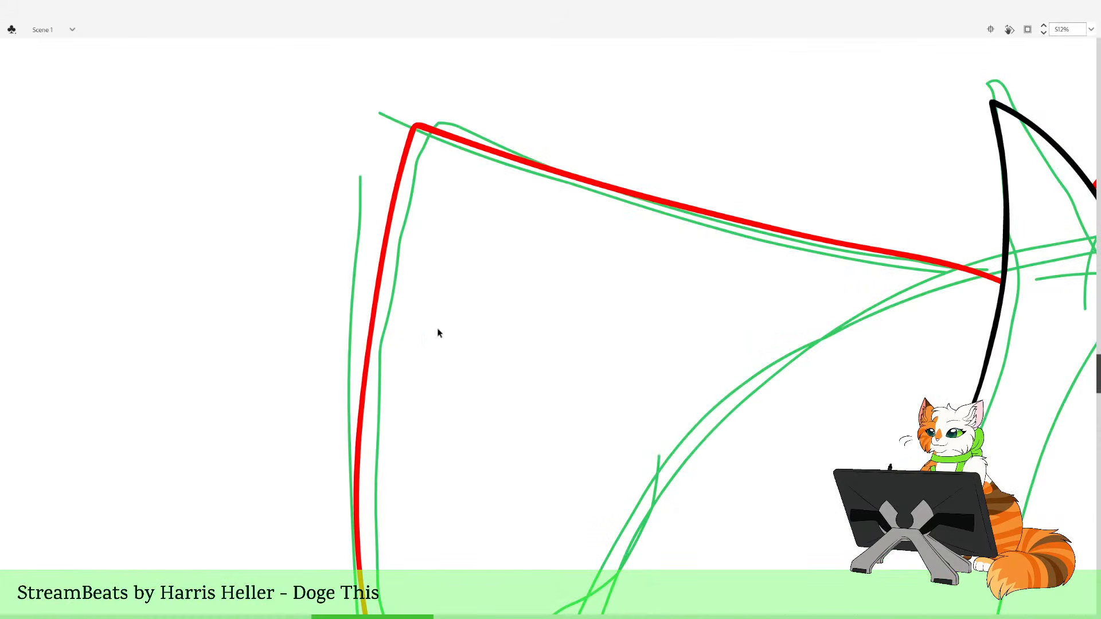
drag(367, 330, 366, 328)
mouse_move(412, 186)
mouse_down()
mouse_move(412, 261)
mouse_move(411, 197)
mouse_up()
drag(399, 245, 396, 244)
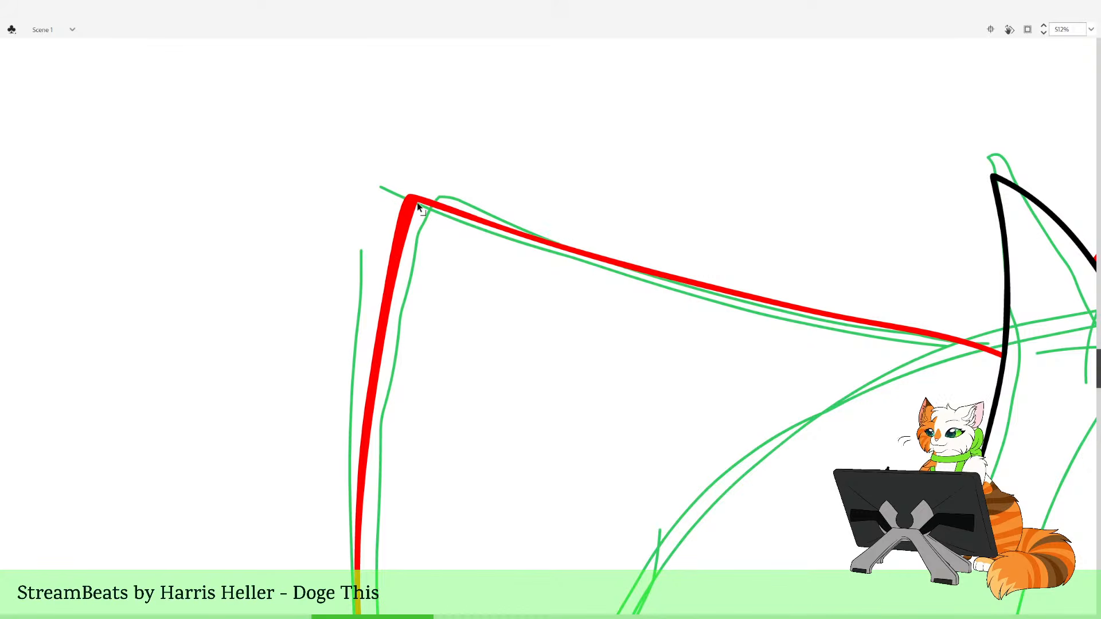
drag(417, 203, 411, 201)
mouse_move(407, 256)
mouse_down()
mouse_move(400, 264)
mouse_move(396, 247)
mouse_up()
drag(381, 350, 380, 346)
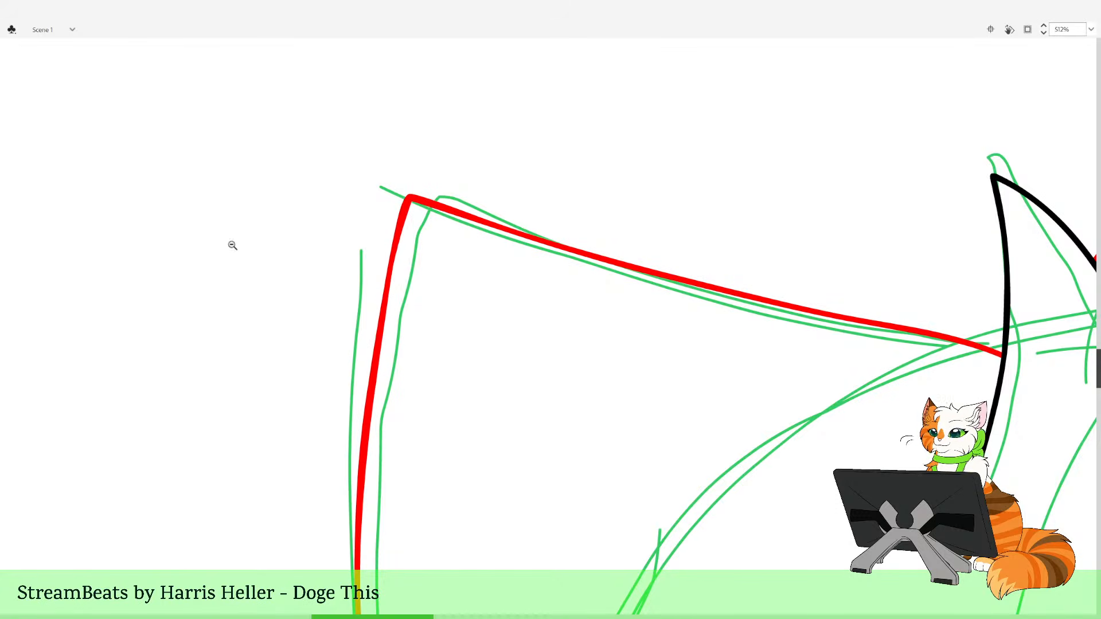
Even out the thickened outer line of the red ear and delete the stray black curve crossing the ear
click(656, 370)
click(657, 367)
drag(460, 221, 592, 431)
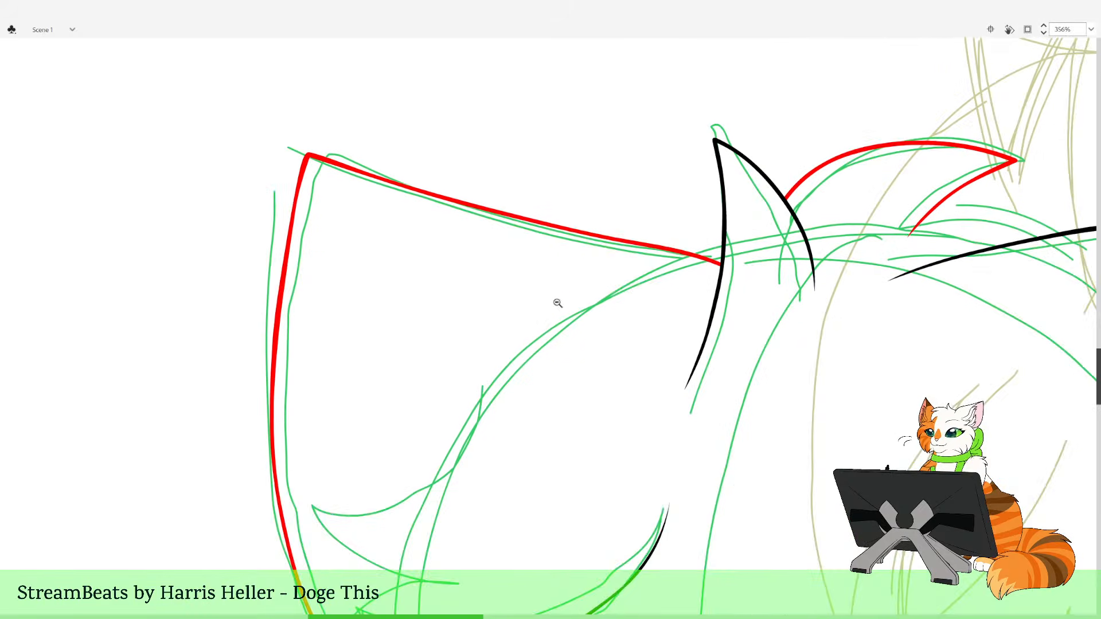
drag(407, 230, 450, 309)
mouse_move(260, 429)
mouse_down()
mouse_move(479, 363)
mouse_move(535, 211)
mouse_up()
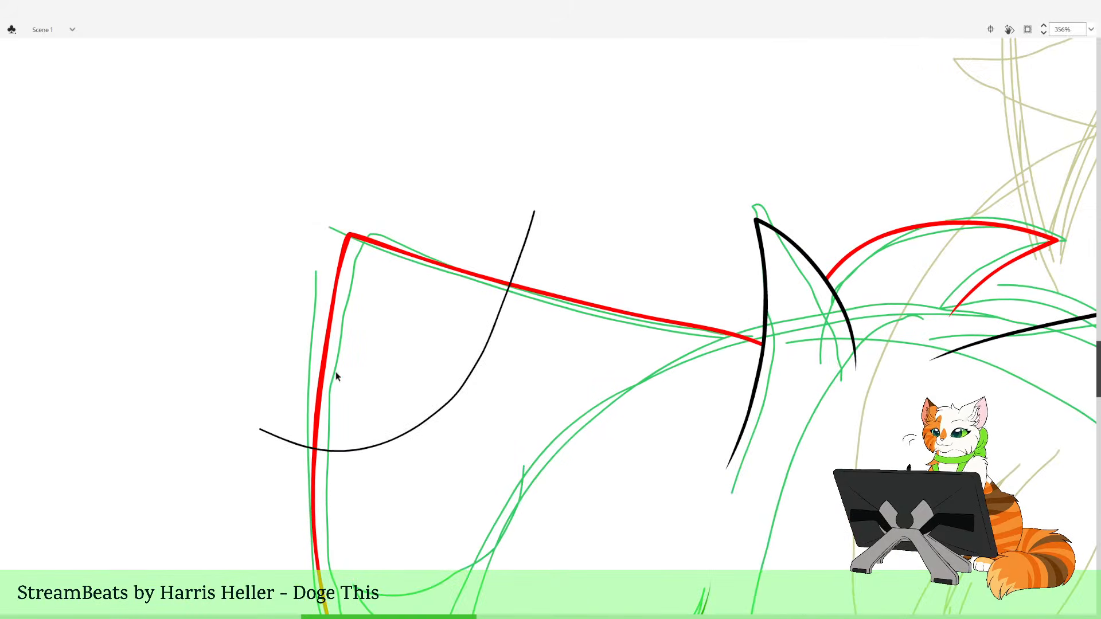
key(v)
drag(327, 349, 325, 344)
drag(334, 284, 333, 282)
key(shift+y)
key(v)
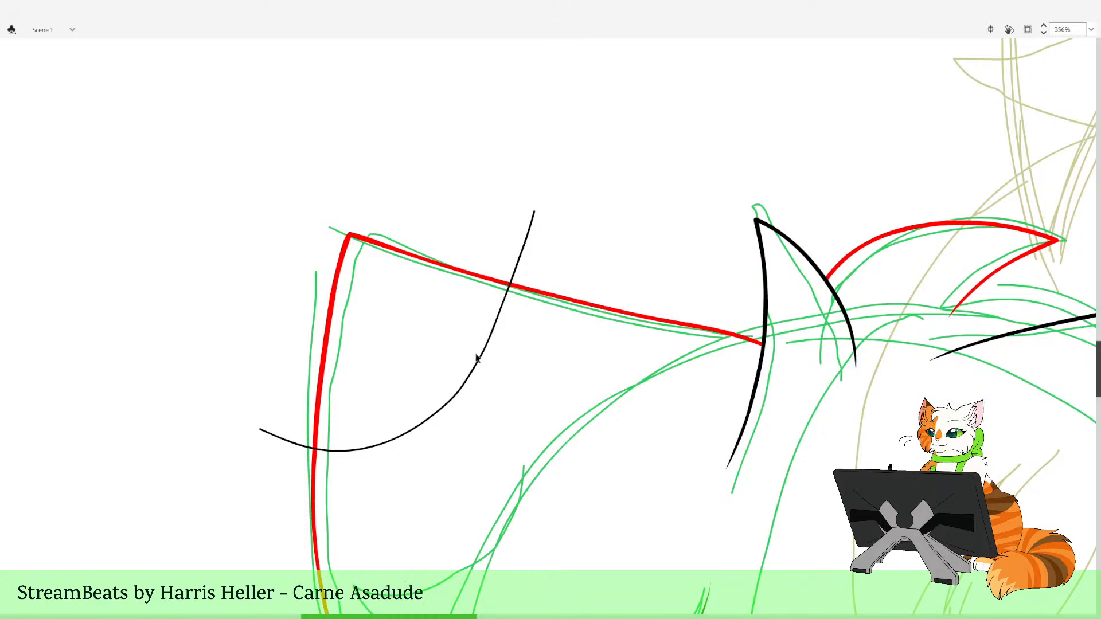
click(480, 362)
key(Delete)
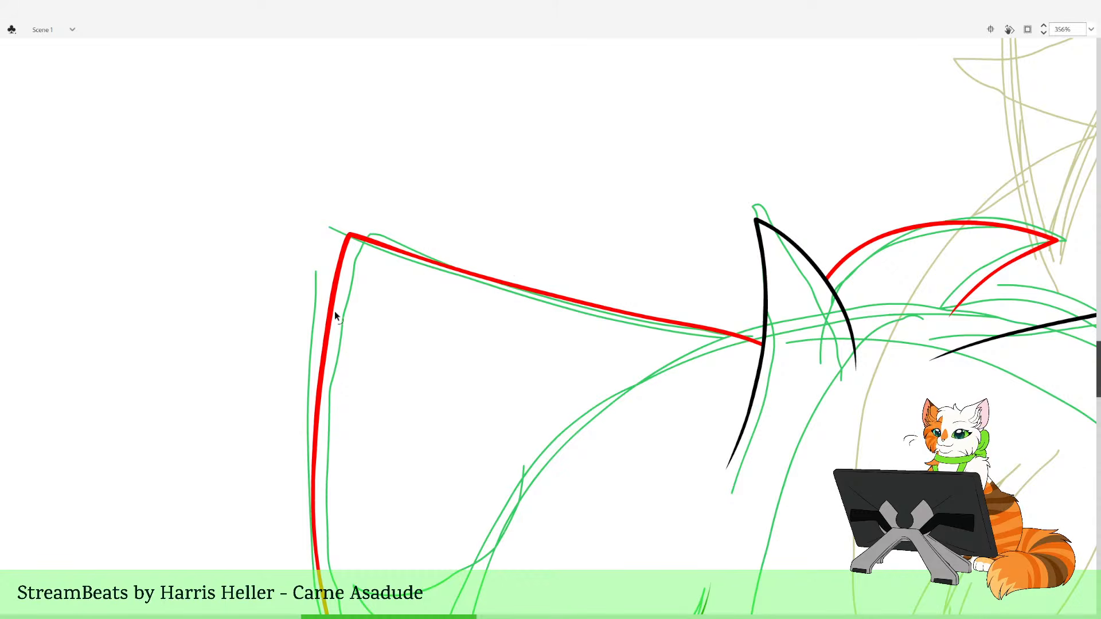
Make a further small contour adjustment to the upper part of the red ear's outer line
drag(334, 310, 333, 321)
key(shift+y)
key(v)
key(shift+y)
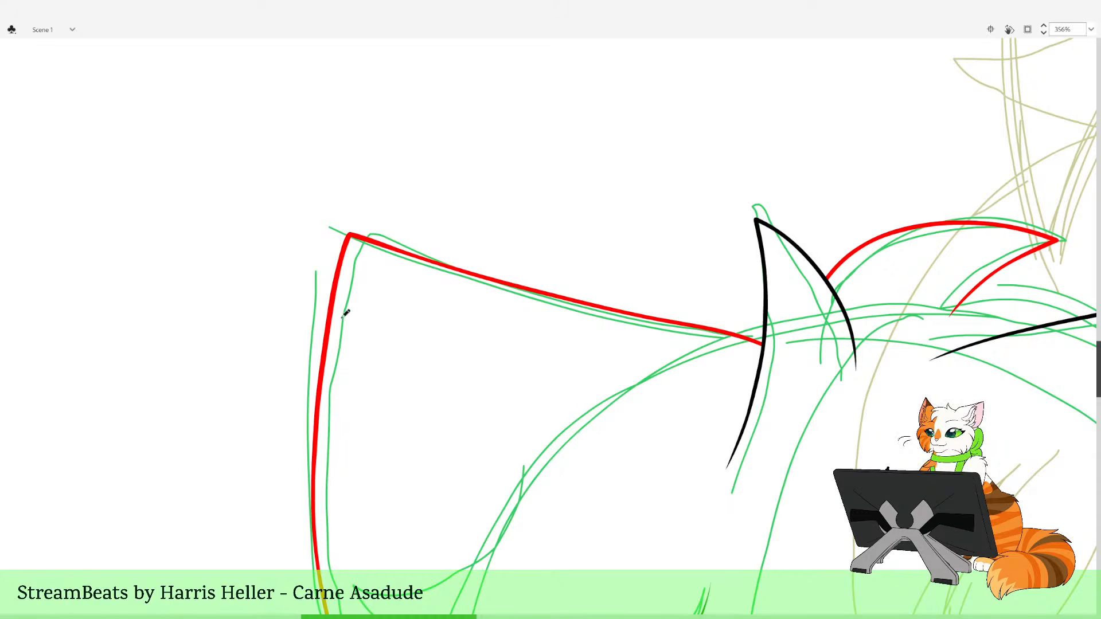
Ink a short red tuft from the underside of the large head tuft to the black ear line and delete its excess end
drag(602, 220, 575, 246)
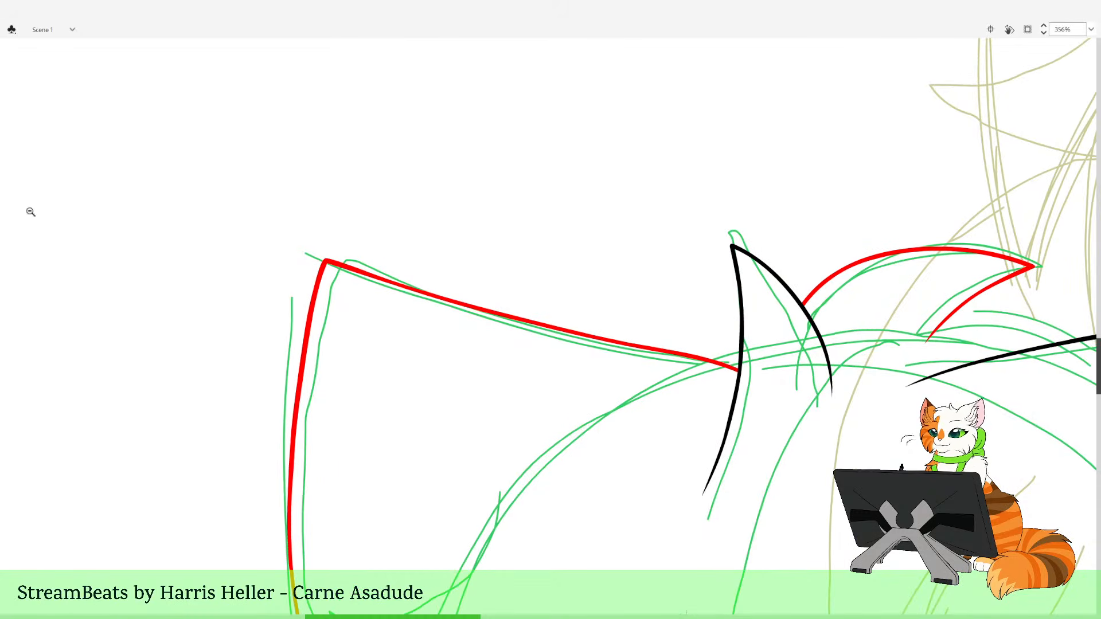
alt+click(673, 289)
alt+click(675, 289)
drag(508, 314, 616, 484)
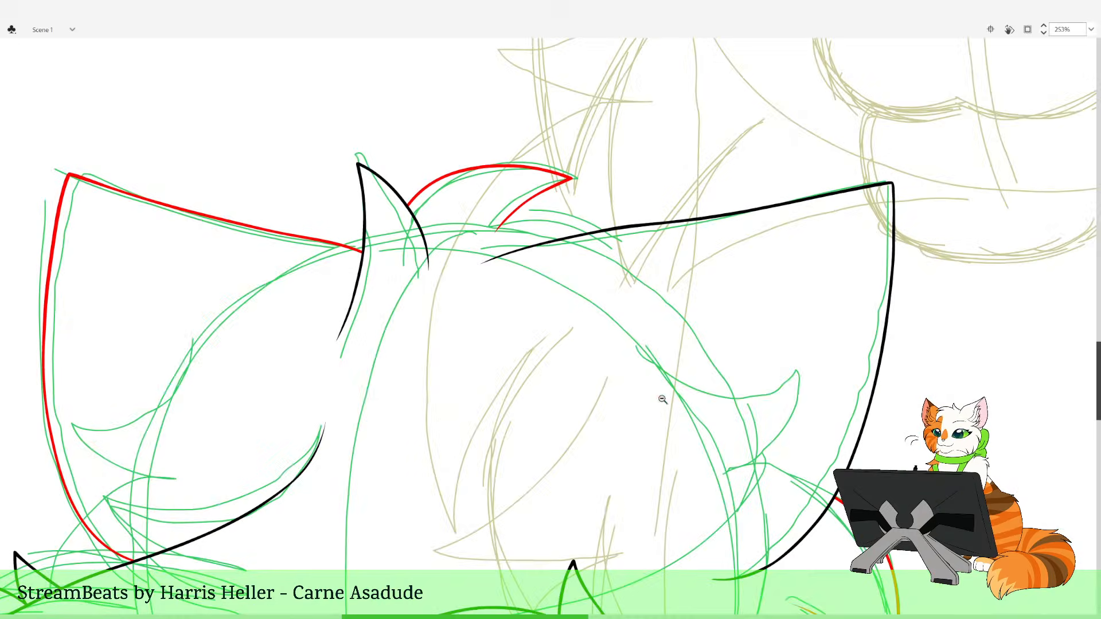
drag(587, 131, 633, 363)
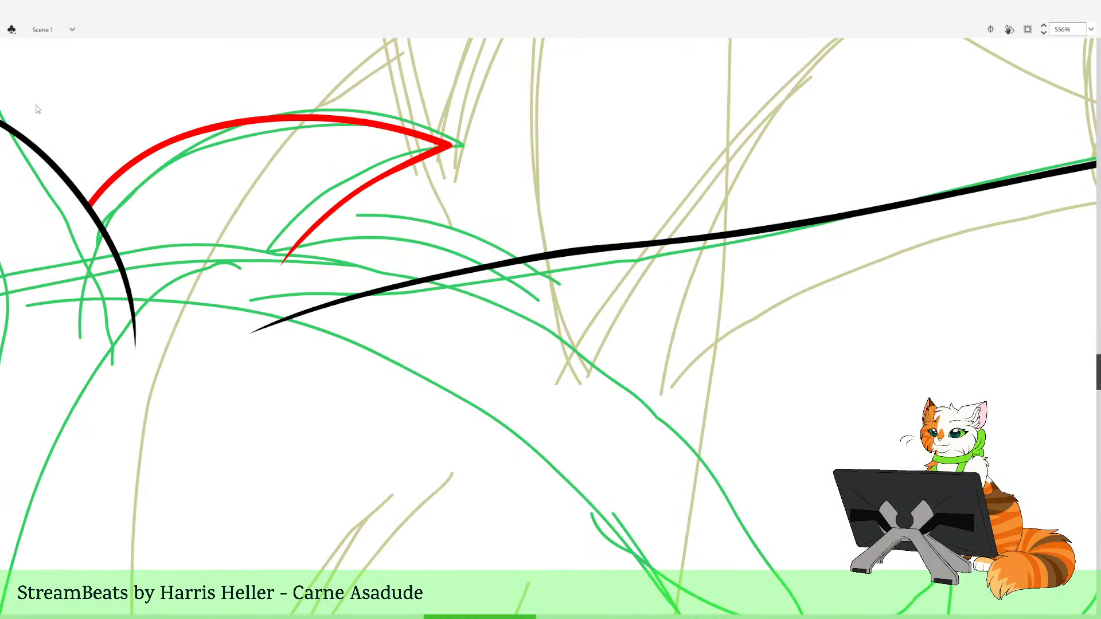
mouse_move(321, 219)
mouse_down()
mouse_move(399, 210)
mouse_move(456, 225)
mouse_move(528, 262)
mouse_move(601, 365)
mouse_up()
key(v)
click(563, 291)
key(Delete)
key(z)
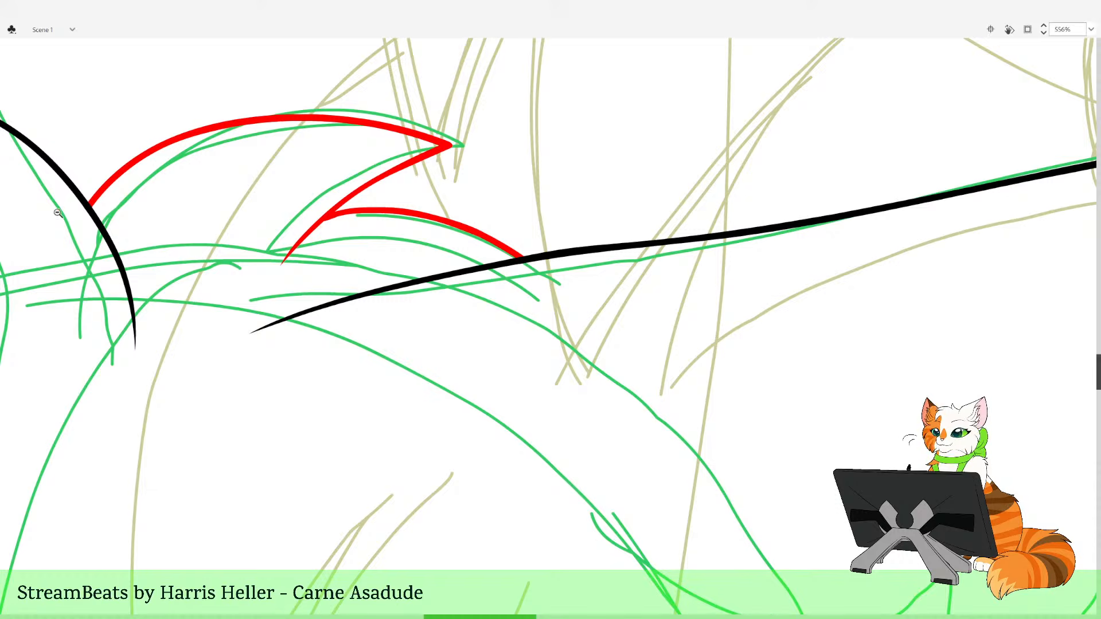
Ink a black curved tuft from the shoulder line up behind the red ear and delete the part inside the ear
alt+click(762, 397)
alt+click(761, 401)
alt+click(760, 411)
drag(333, 254, 483, 517)
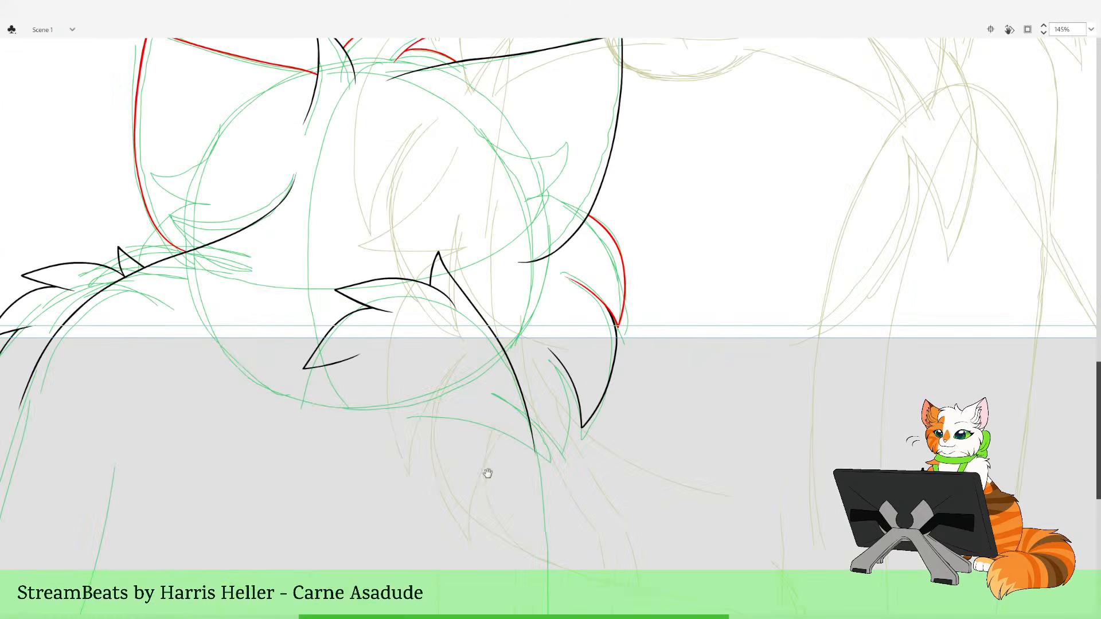
drag(501, 459, 815, 566)
drag(431, 267, 661, 520)
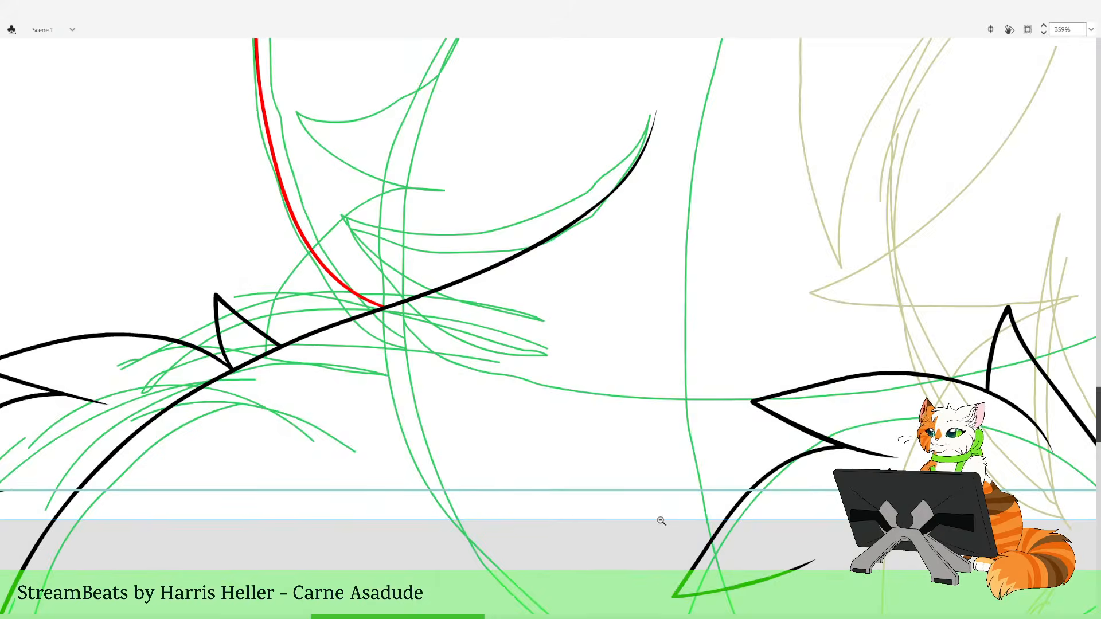
mouse_move(433, 253)
mouse_down()
mouse_move(555, 339)
mouse_move(608, 358)
mouse_up()
mouse_move(612, 296)
mouse_down()
mouse_move(528, 313)
mouse_move(495, 339)
mouse_move(461, 397)
mouse_move(452, 452)
mouse_up()
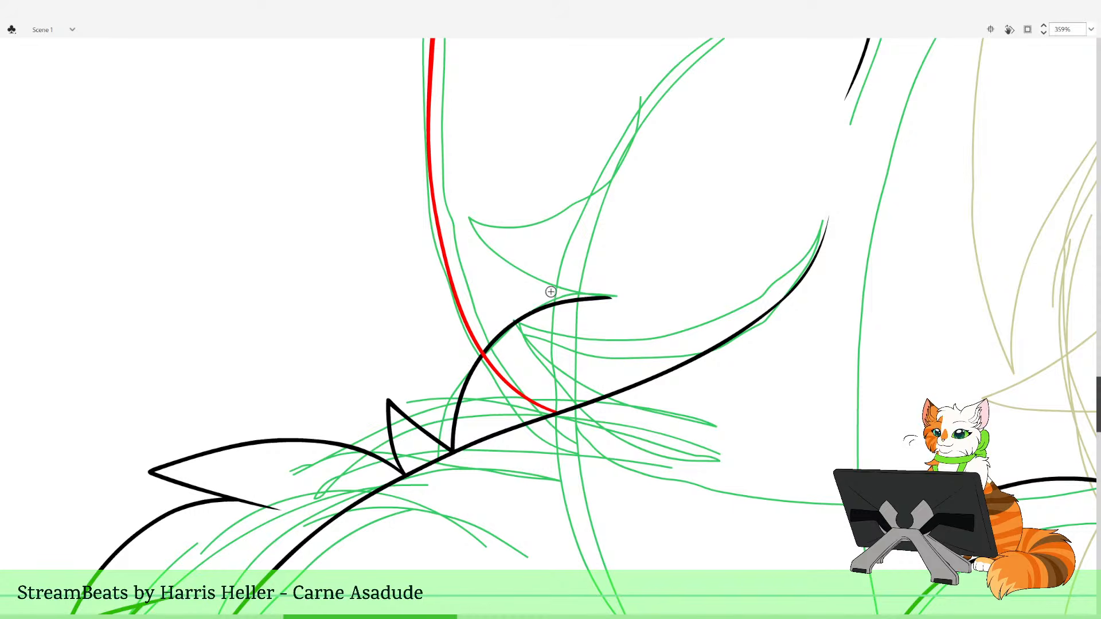
key(v)
click(517, 324)
key(Delete)
Select all the foreground cat's line art and recolour the red lines black
alt+click(727, 287)
alt+click(739, 283)
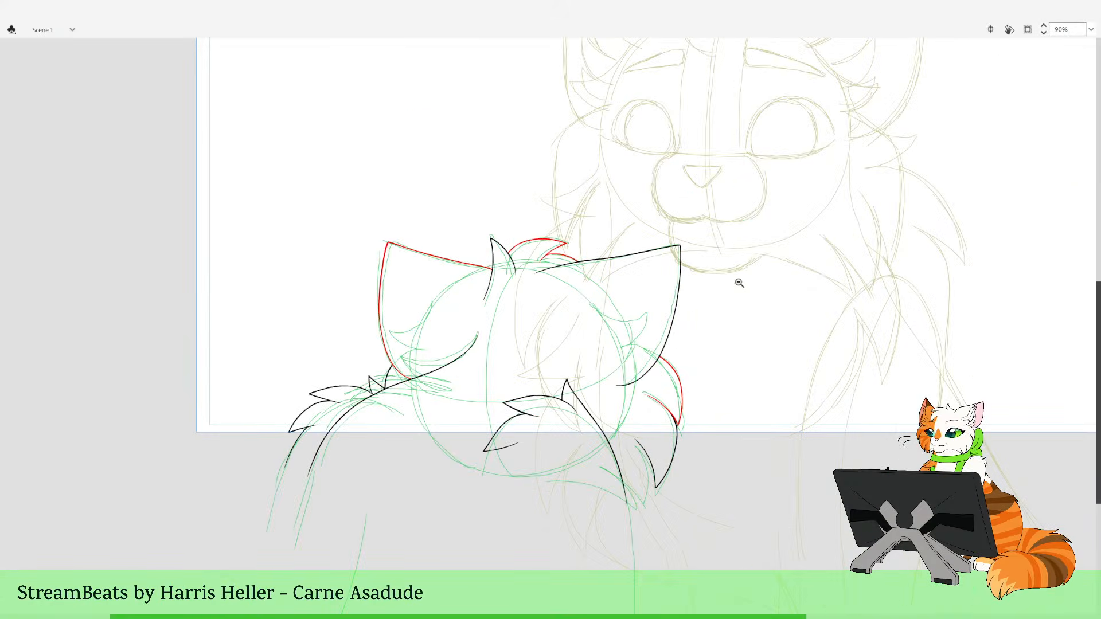
key(ctrl+a)
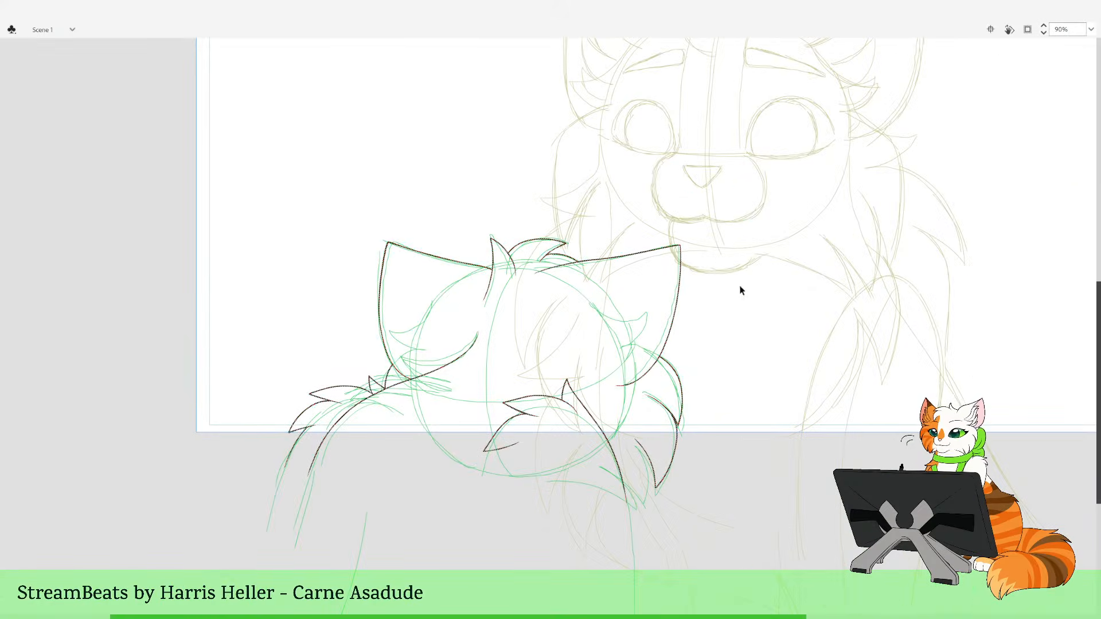
click(741, 288)
drag(761, 431, 785, 484)
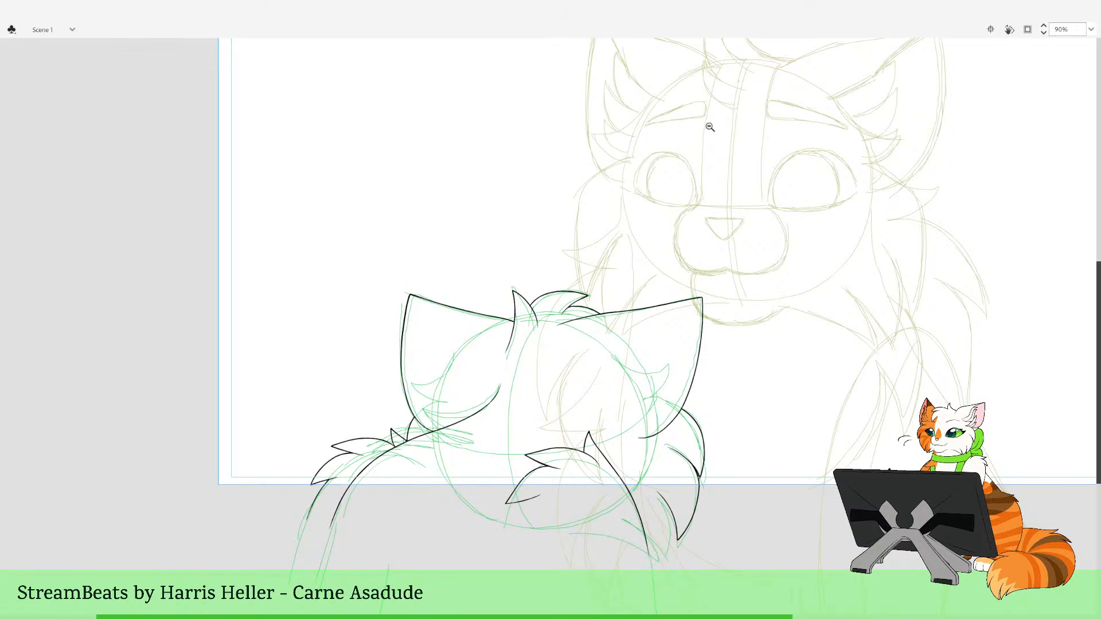
Advance to the next sketch frame and extend the onion skin to show the previous frame's line art faintly
key(period)
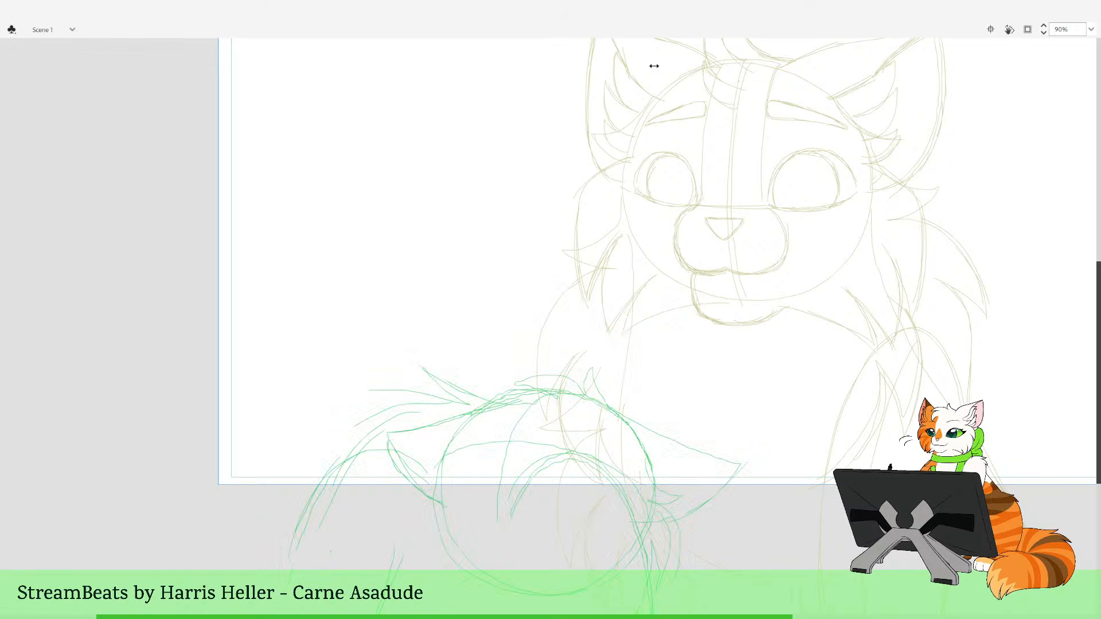
drag(654, 66, 707, 61)
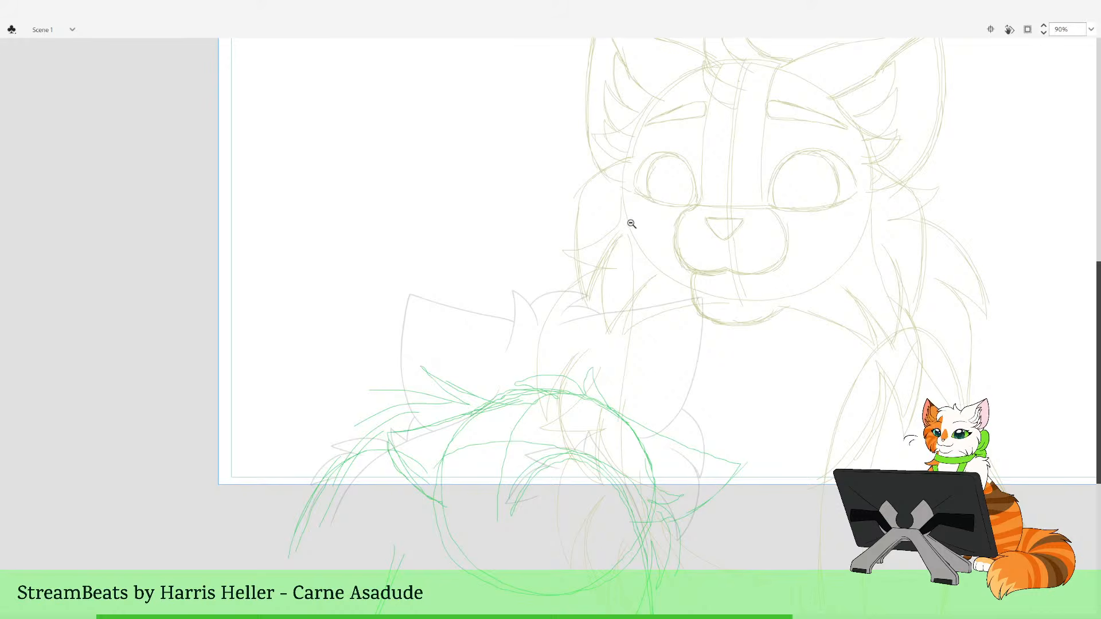
Ink the first pointed black tuft over the inner arch of the new sketch, curving to its tip and back beneath
alt+click(678, 295)
drag(451, 337, 589, 527)
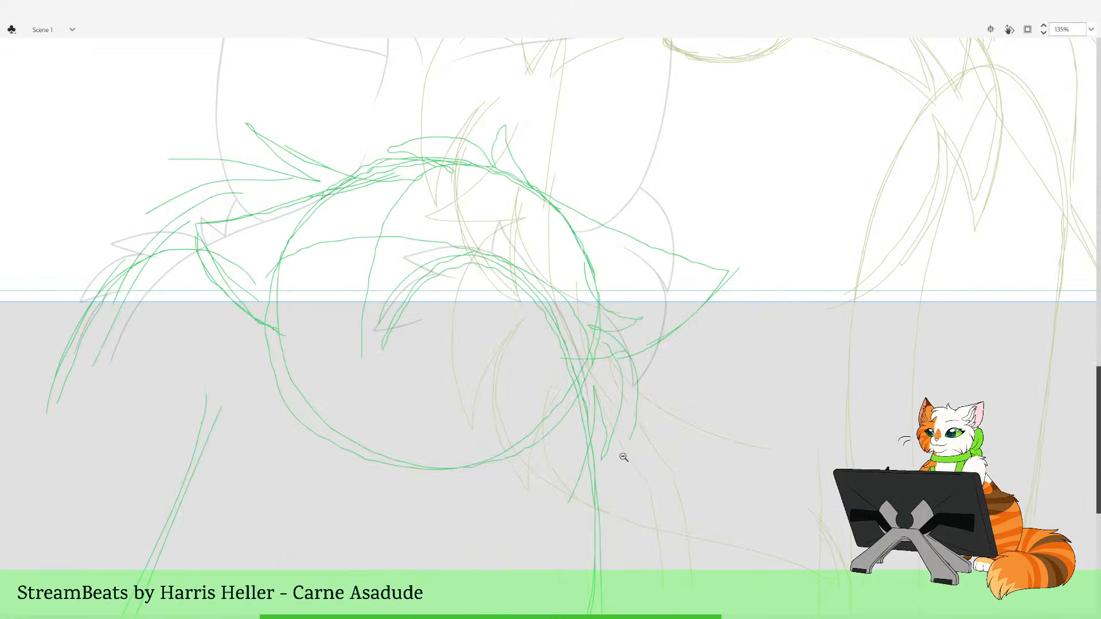
alt+click(629, 447)
drag(487, 155, 566, 423)
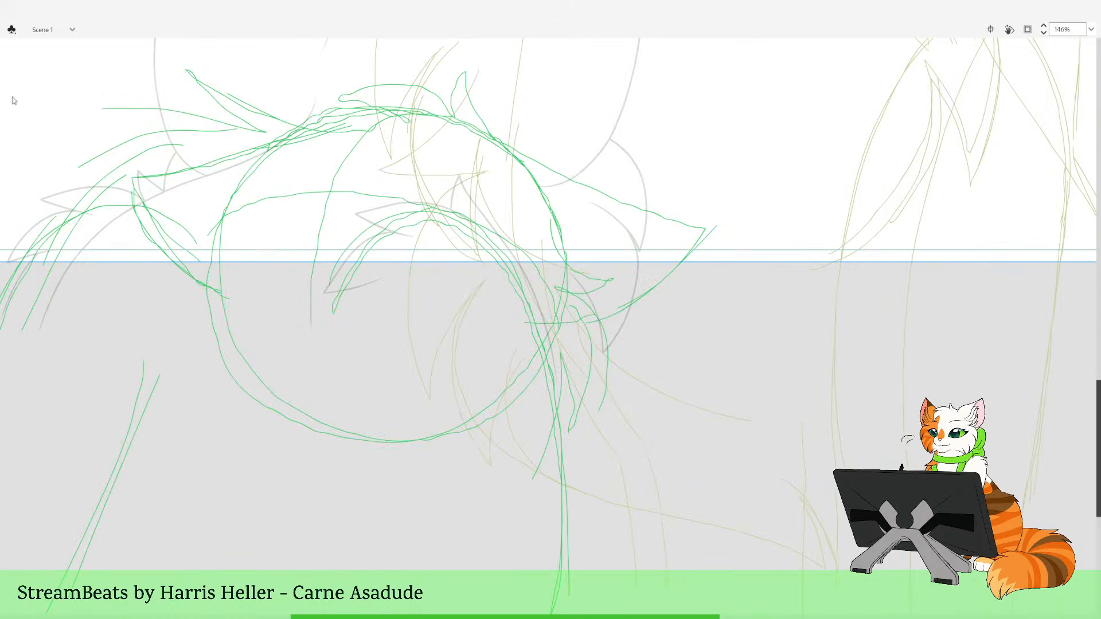
drag(539, 234, 604, 296)
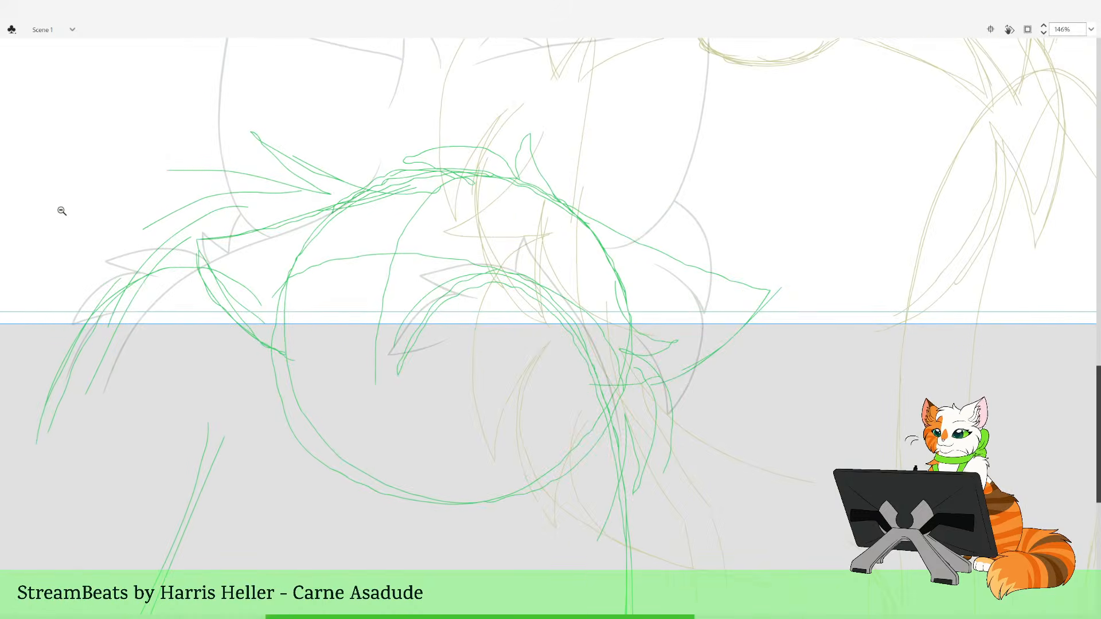
drag(414, 158, 684, 434)
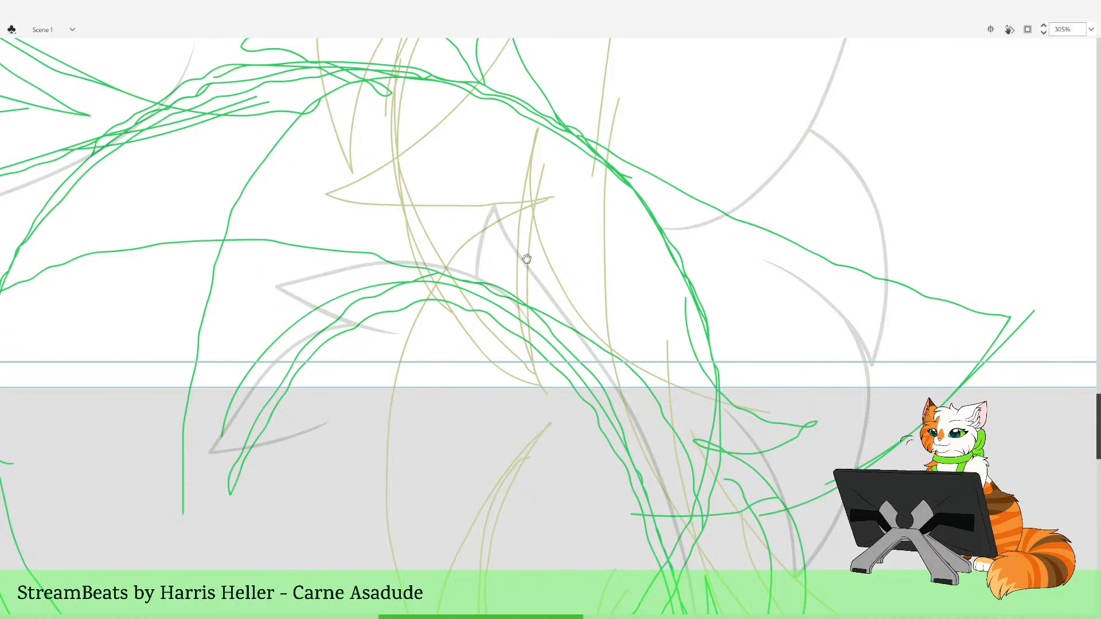
drag(546, 332, 494, 275)
key(ctrl+z)
mouse_move(547, 332)
mouse_down()
mouse_move(517, 292)
mouse_move(441, 261)
mouse_move(346, 265)
mouse_move(302, 281)
mouse_move(407, 325)
mouse_up()
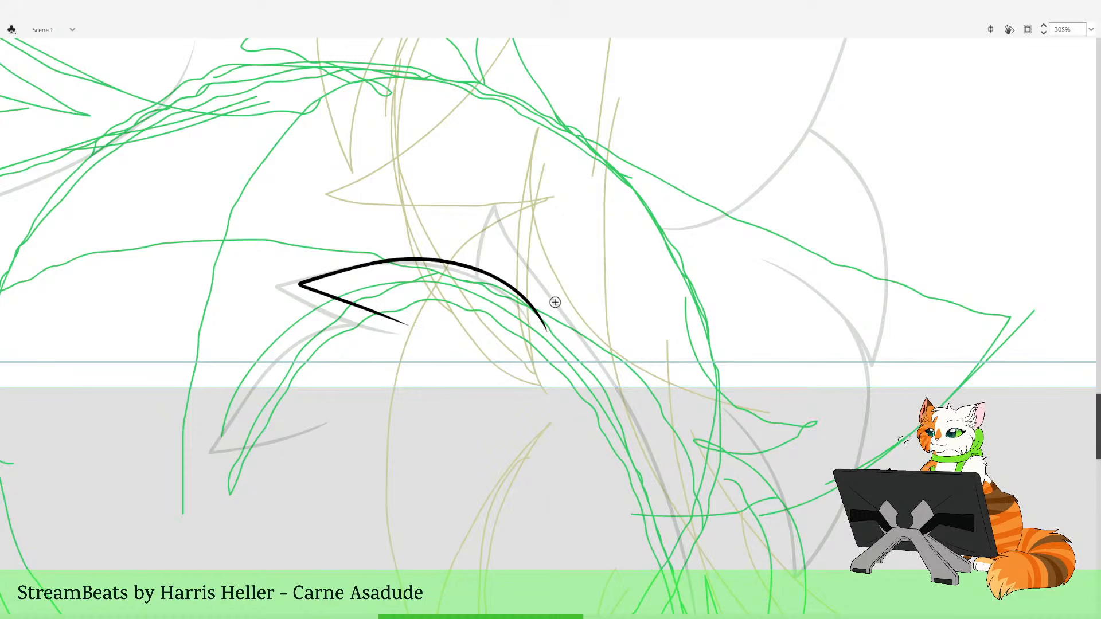
drag(500, 314, 618, 258)
click(44, 231)
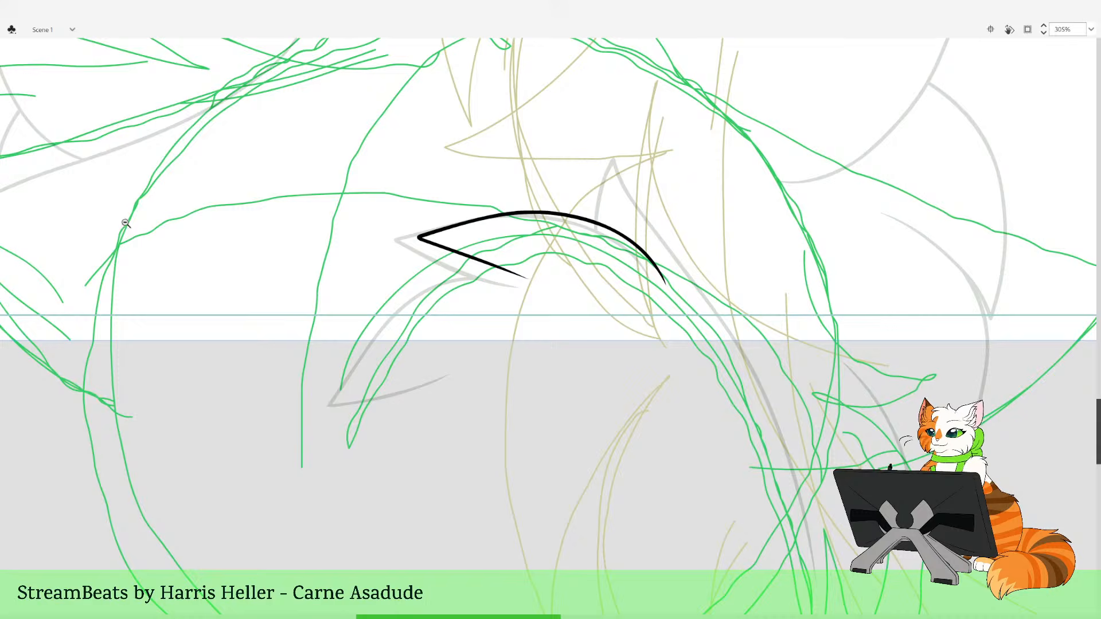
click(641, 374)
click(650, 371)
drag(444, 211, 553, 394)
drag(463, 271, 568, 347)
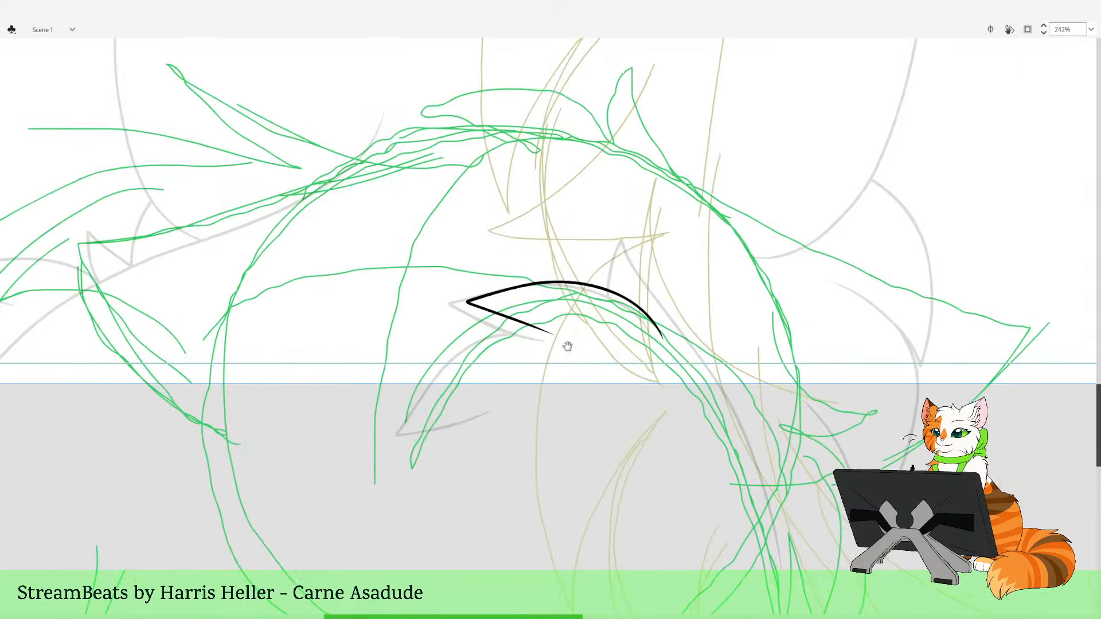
Ink a red curved tuft beneath the black one, sweeping down to a point and back, and delete the end overlapping the black tuft
drag(512, 210, 620, 524)
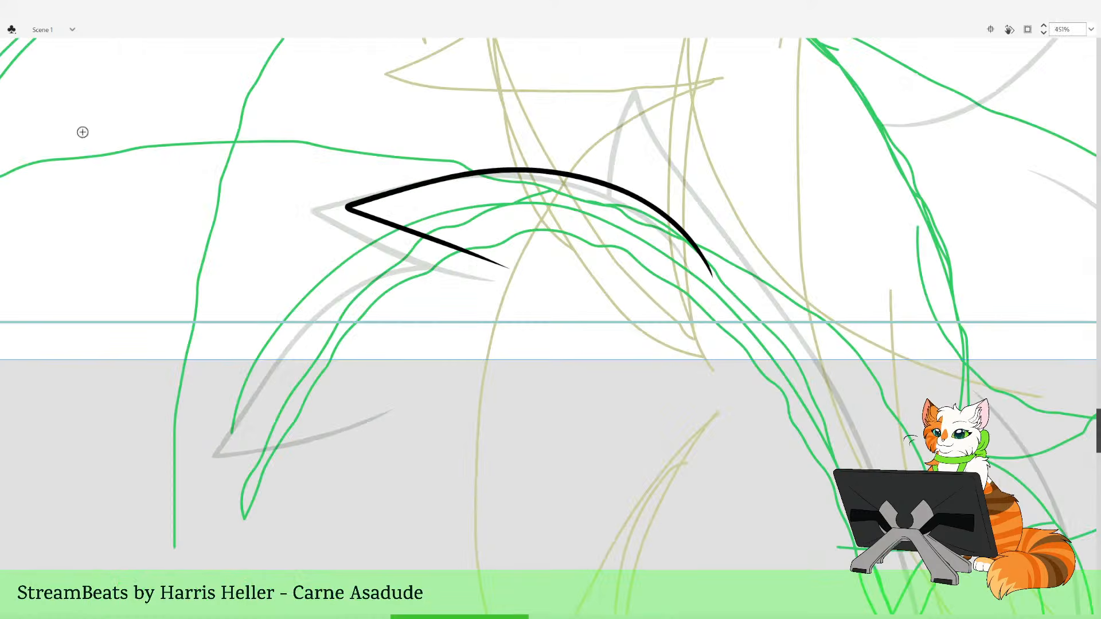
drag(562, 443, 768, 470)
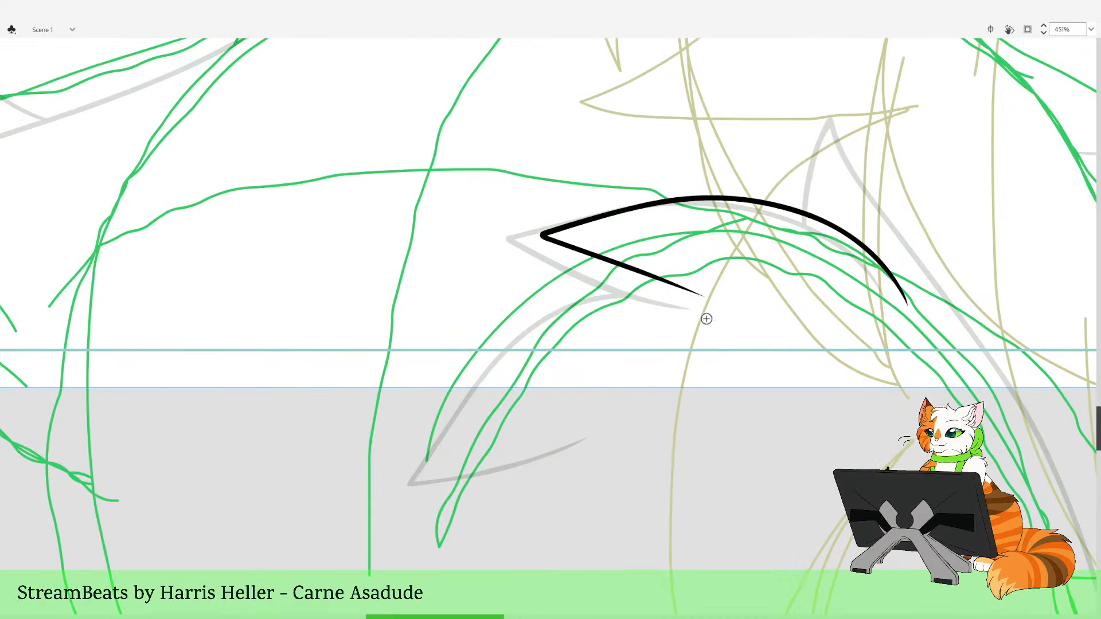
mouse_move(700, 290)
mouse_down()
mouse_move(634, 281)
mouse_move(515, 328)
mouse_move(427, 449)
mouse_move(595, 421)
mouse_up()
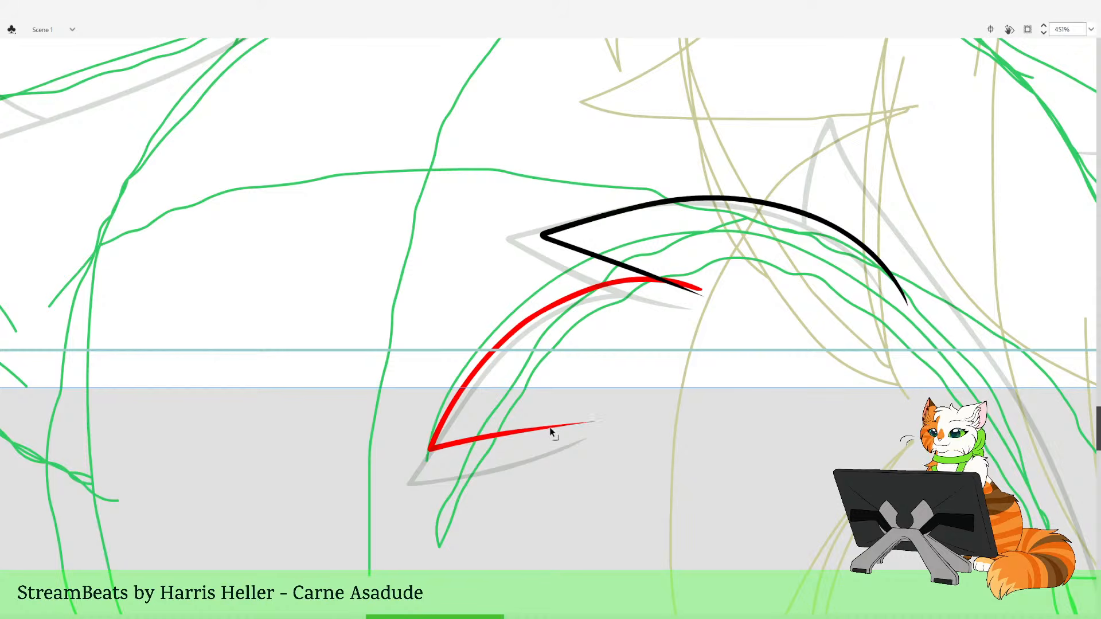
click(687, 286)
key(Delete)
key(y)
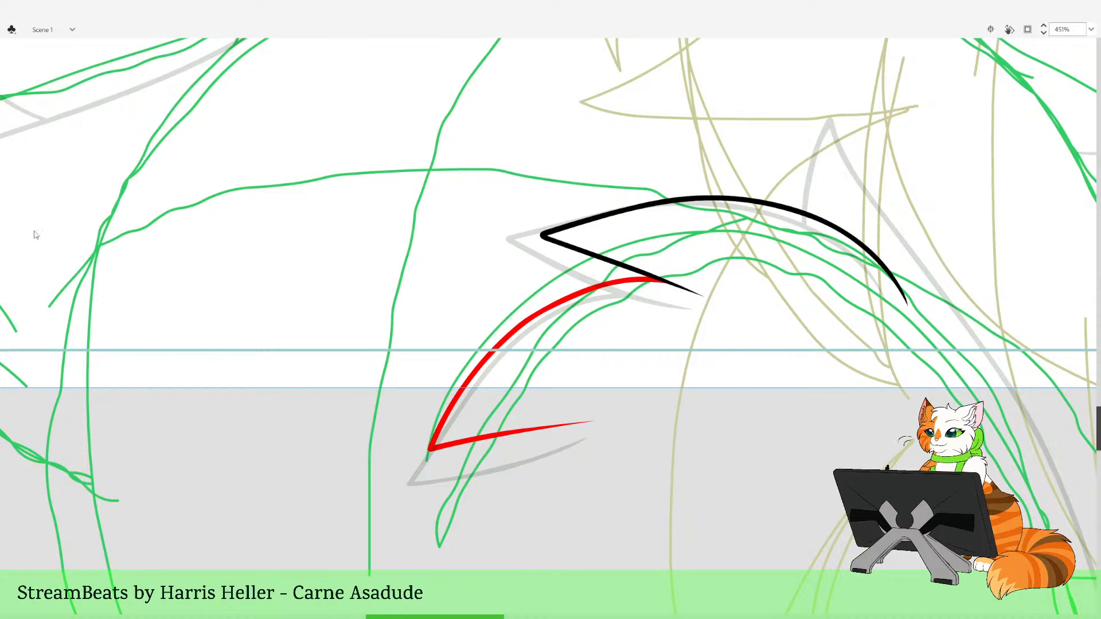
Try to ink a tall pointed red tuft rising from the black arch's outer end and running down the outer curve
double_click(717, 352)
drag(501, 247, 592, 498)
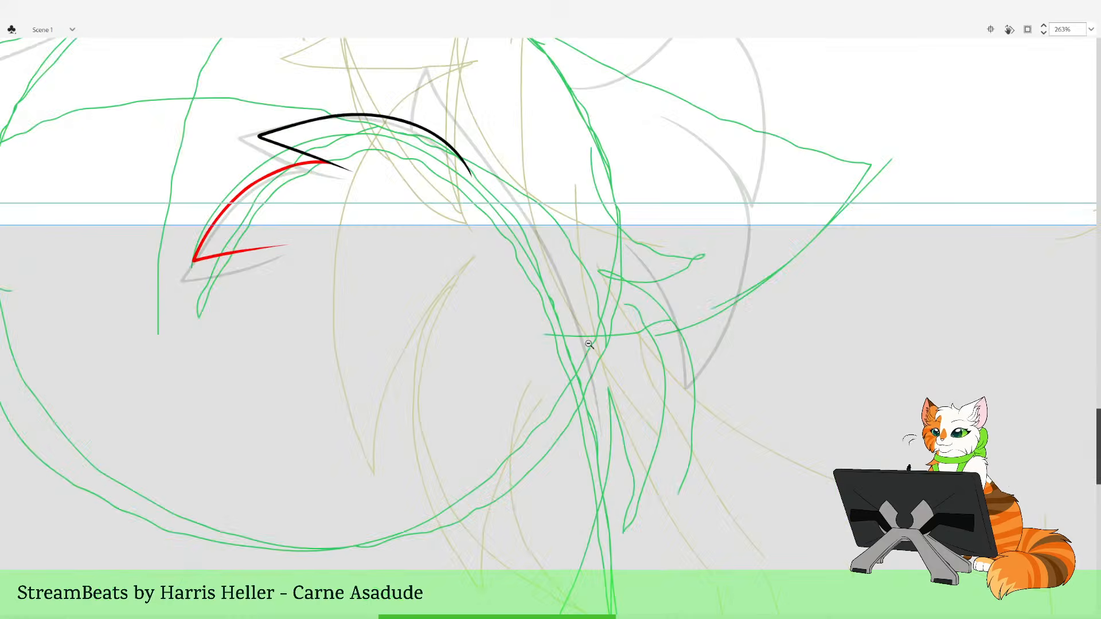
click(586, 344)
drag(502, 223, 579, 277)
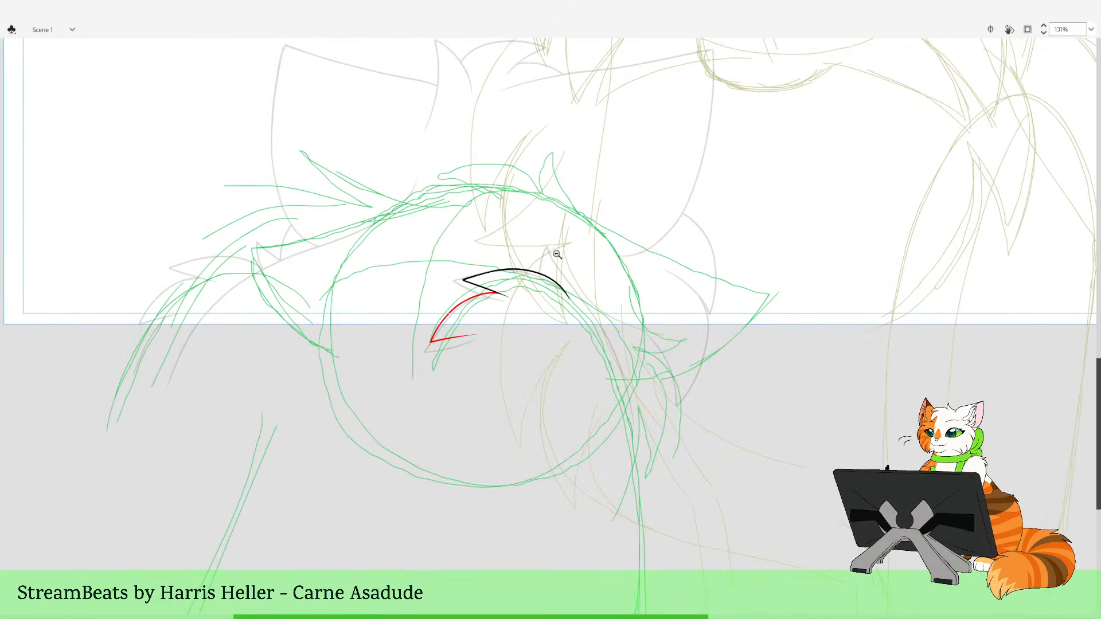
click(534, 209)
drag(516, 289, 666, 512)
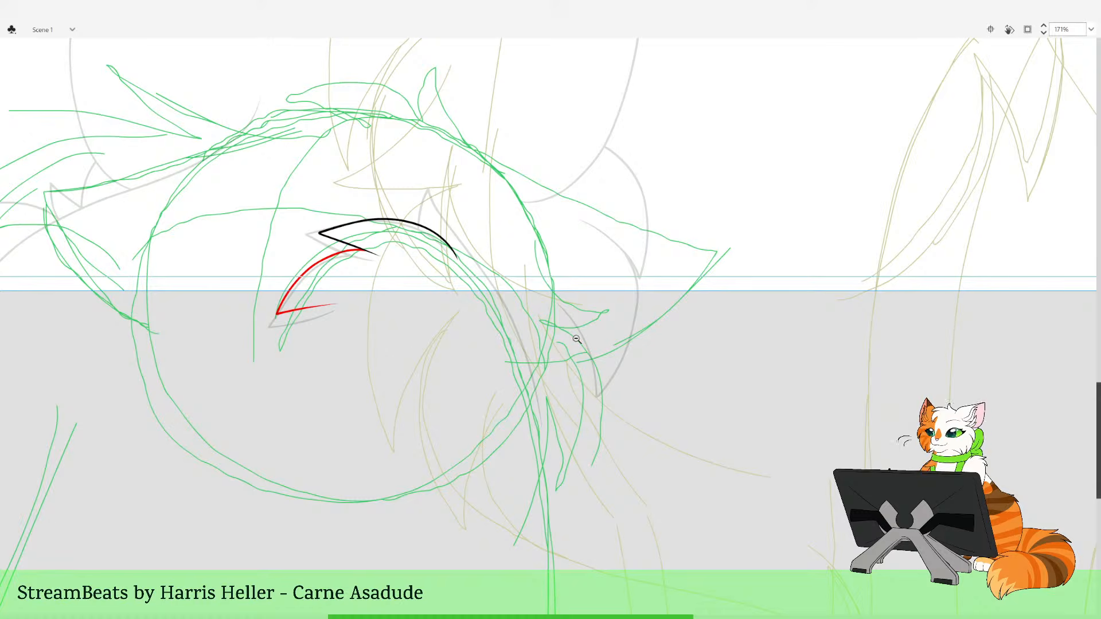
drag(538, 304, 613, 370)
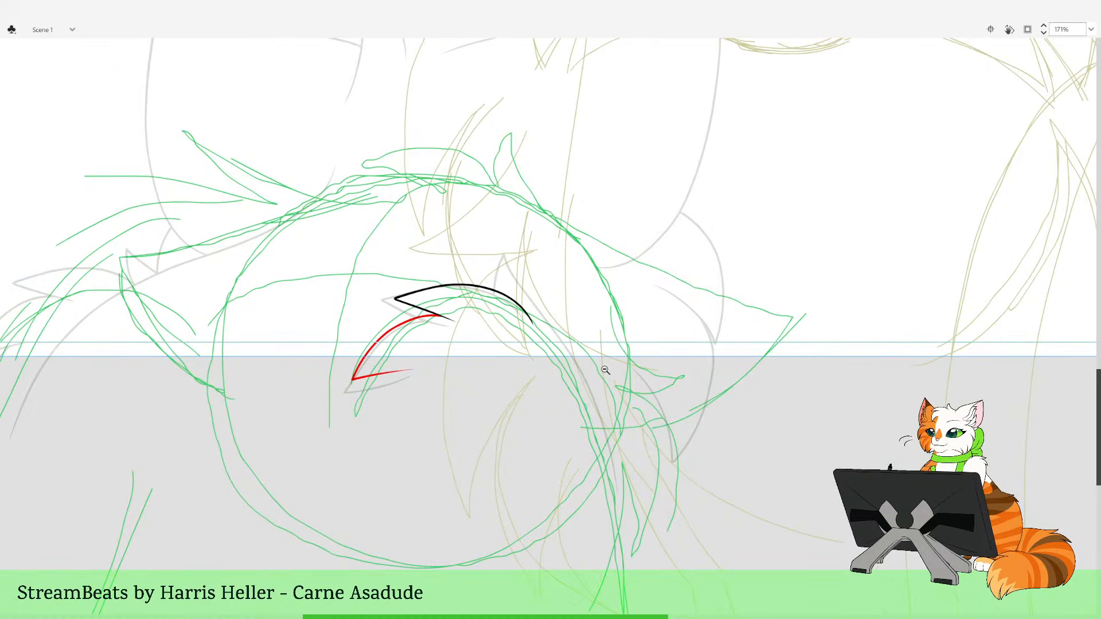
drag(678, 451, 634, 325)
click(611, 278)
drag(566, 283, 622, 382)
drag(515, 314, 661, 511)
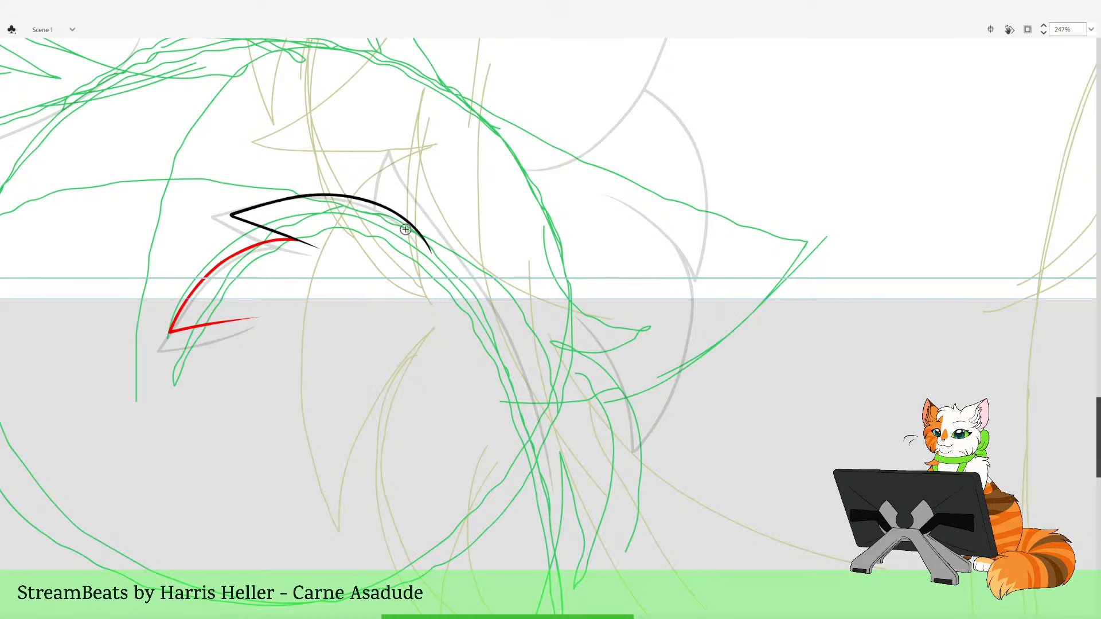
mouse_move(413, 248)
mouse_down()
mouse_move(394, 183)
mouse_move(404, 151)
mouse_move(398, 230)
mouse_move(398, 159)
mouse_move(522, 330)
mouse_move(546, 403)
mouse_move(558, 519)
mouse_up()
key(ctrl+z)
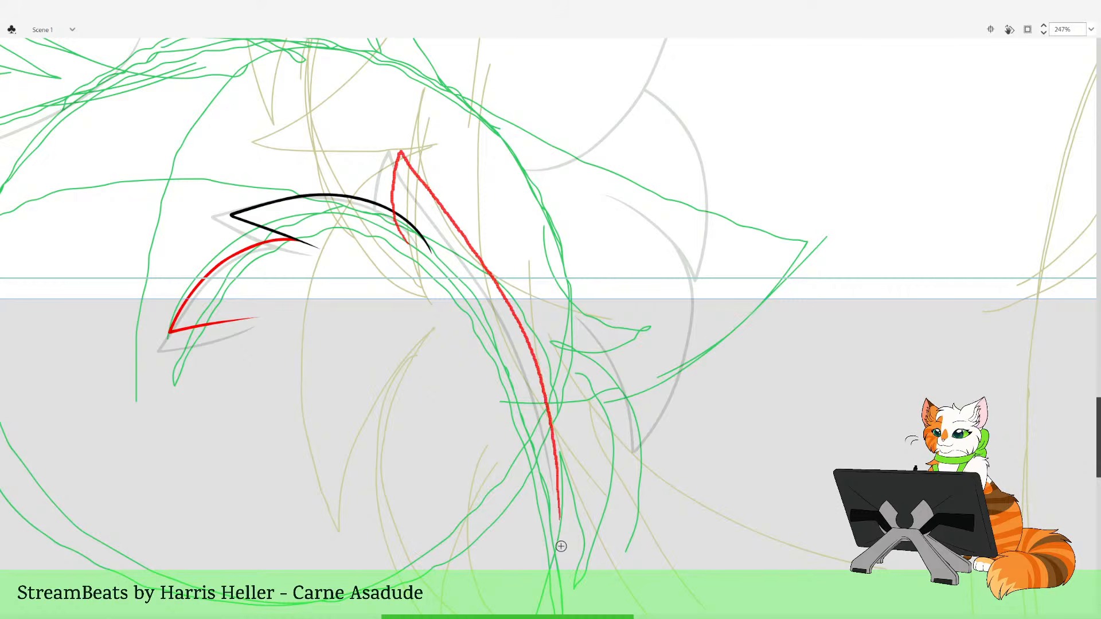
key(ctrl+z)
Redraw the tall red tuft with its tip above the black arch and its long outer side curving down the sketch's edge
mouse_move(412, 246)
mouse_down()
mouse_move(395, 172)
mouse_move(433, 198)
mouse_move(528, 324)
mouse_up()
key(ctrl+z)
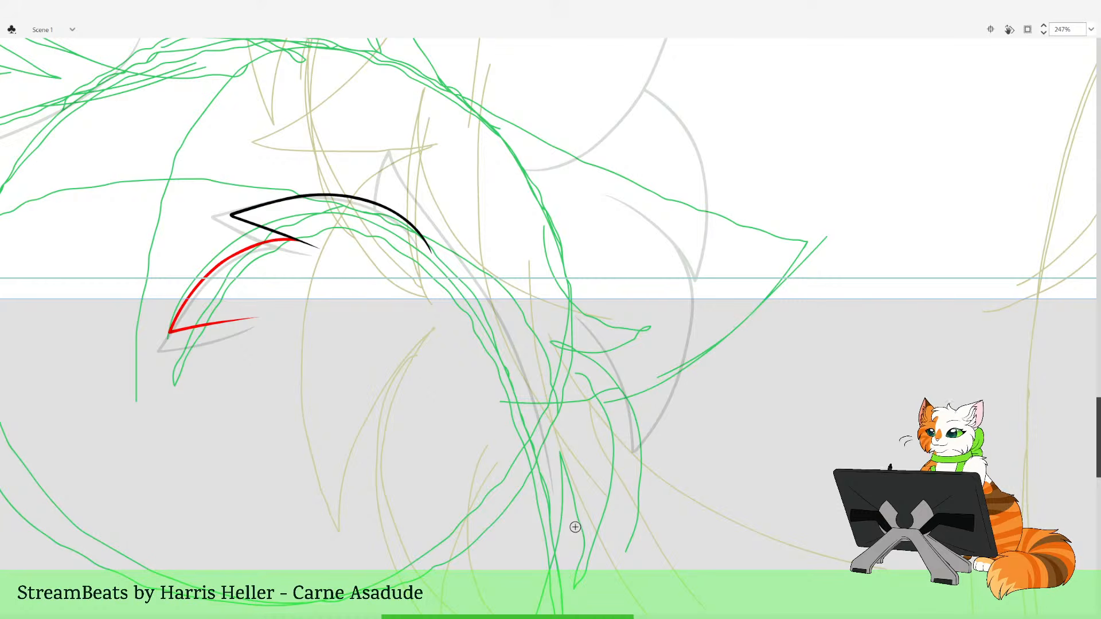
drag(531, 241, 642, 266)
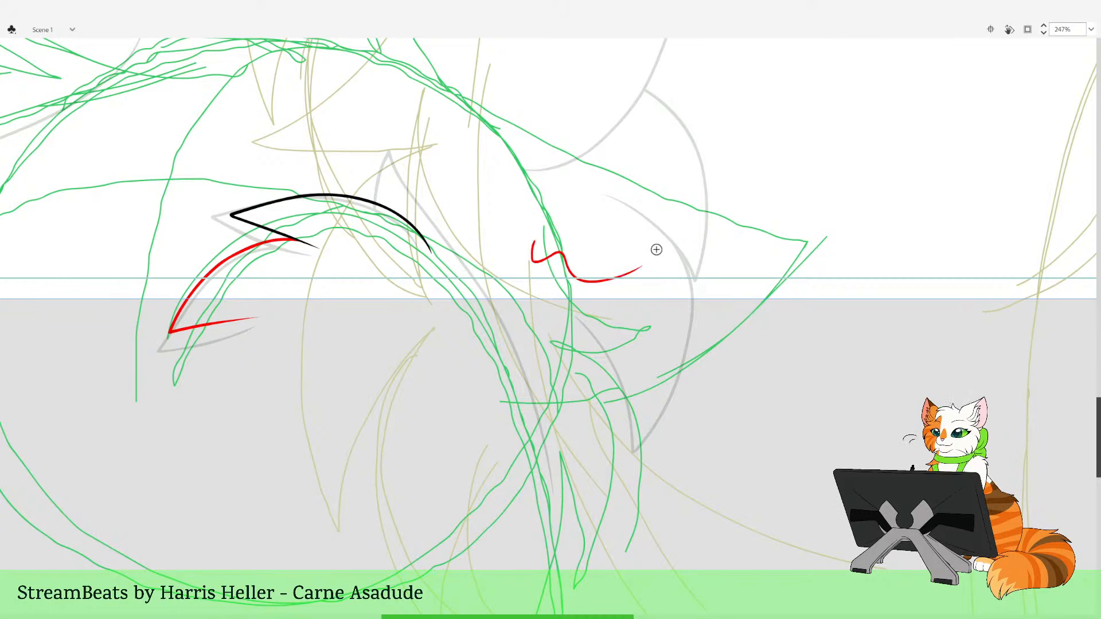
key(ctrl+z)
drag(552, 265, 610, 274)
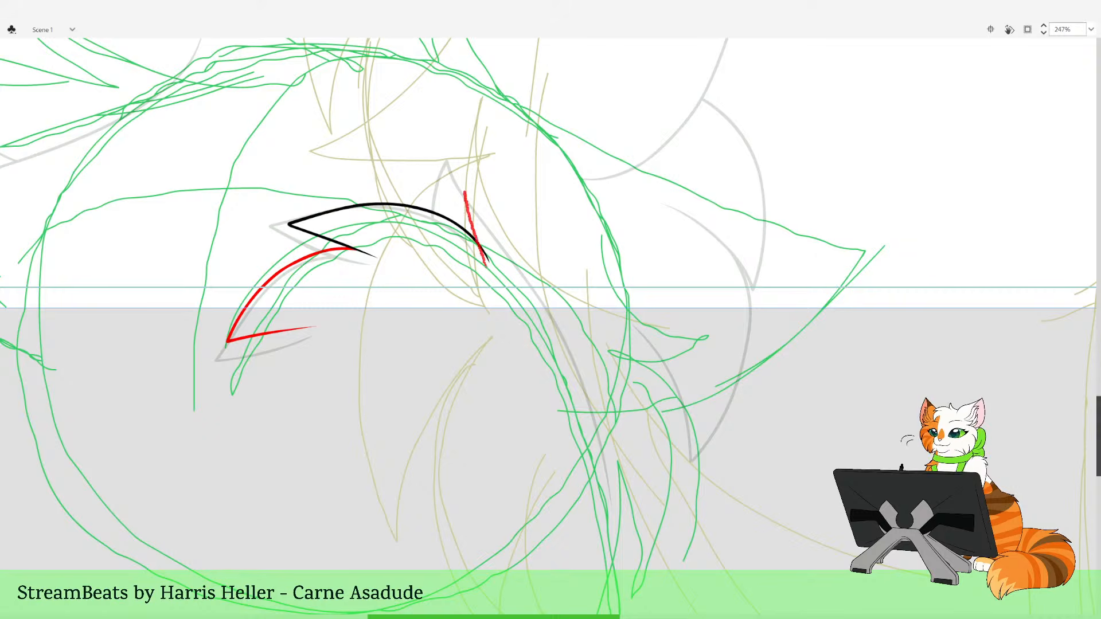
drag(465, 192, 461, 170)
key(ctrl+z)
drag(480, 254, 464, 170)
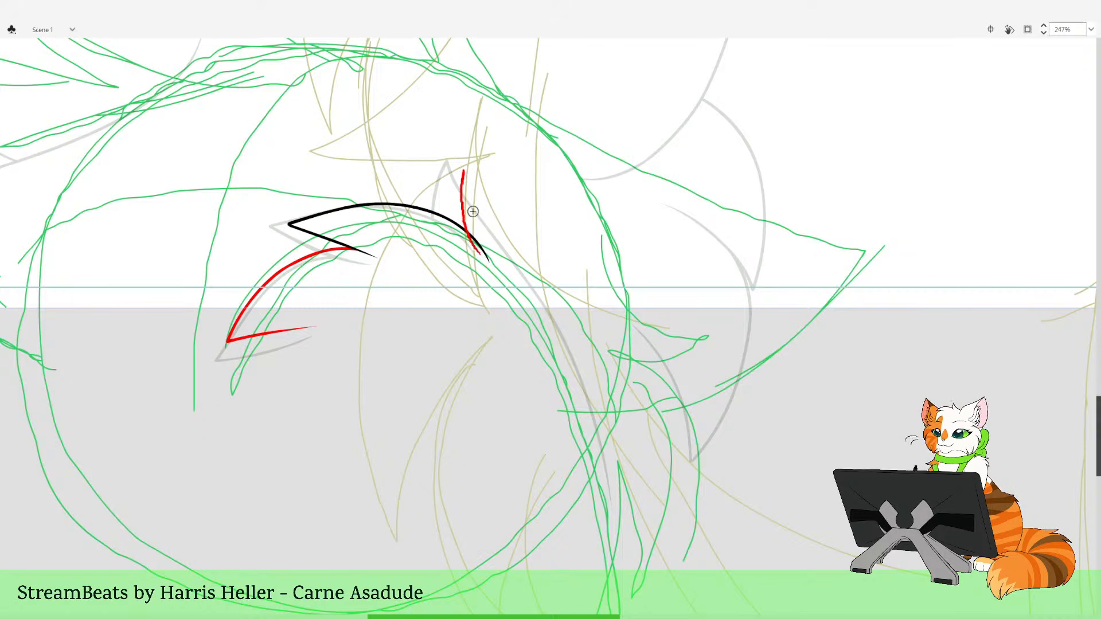
key(ctrl+z)
mouse_move(481, 254)
mouse_down()
mouse_move(465, 188)
mouse_move(496, 198)
mouse_move(586, 324)
mouse_move(613, 417)
mouse_move(618, 570)
mouse_up()
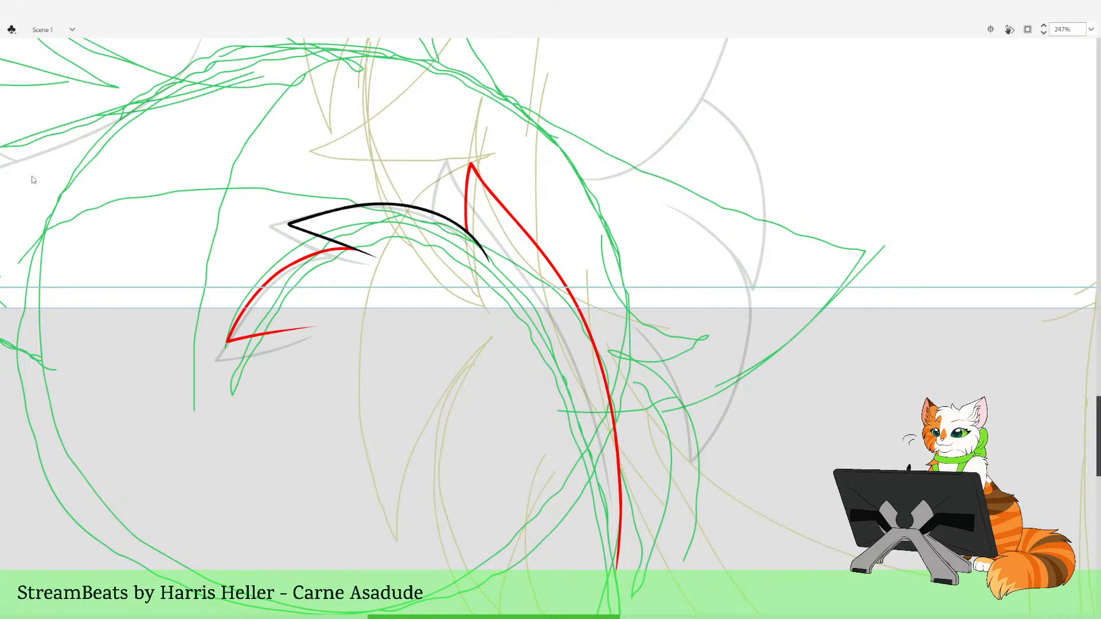
Hide the onion skin and flip between the previous and current frames to compare their line art
click(652, 279)
click(652, 278)
drag(415, 292, 532, 515)
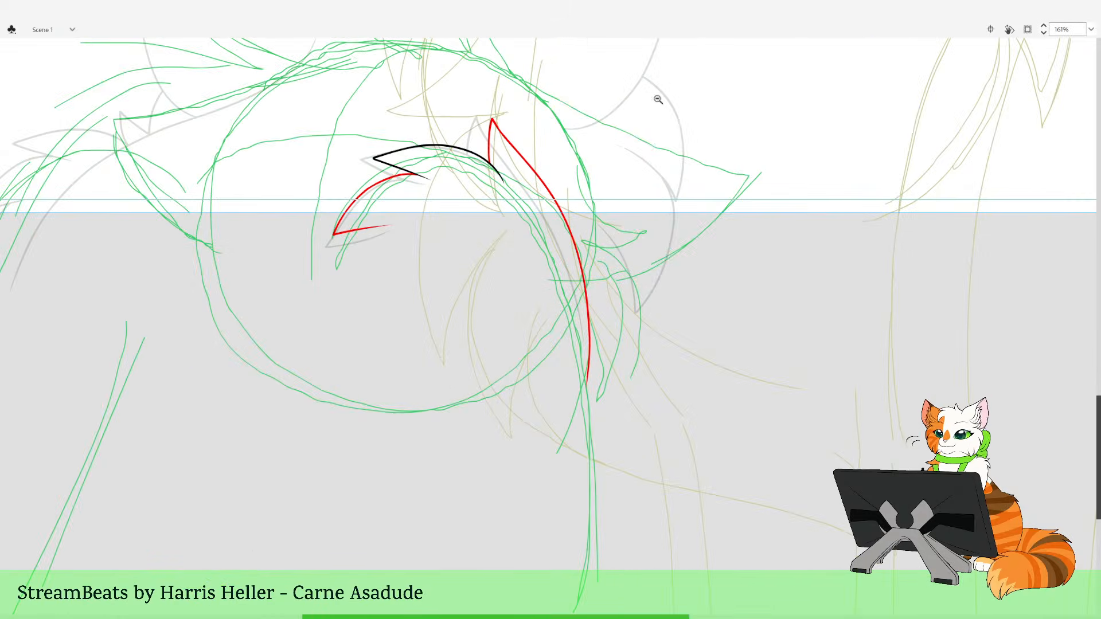
key(alt+shift+o)
drag(551, 127, 612, 230)
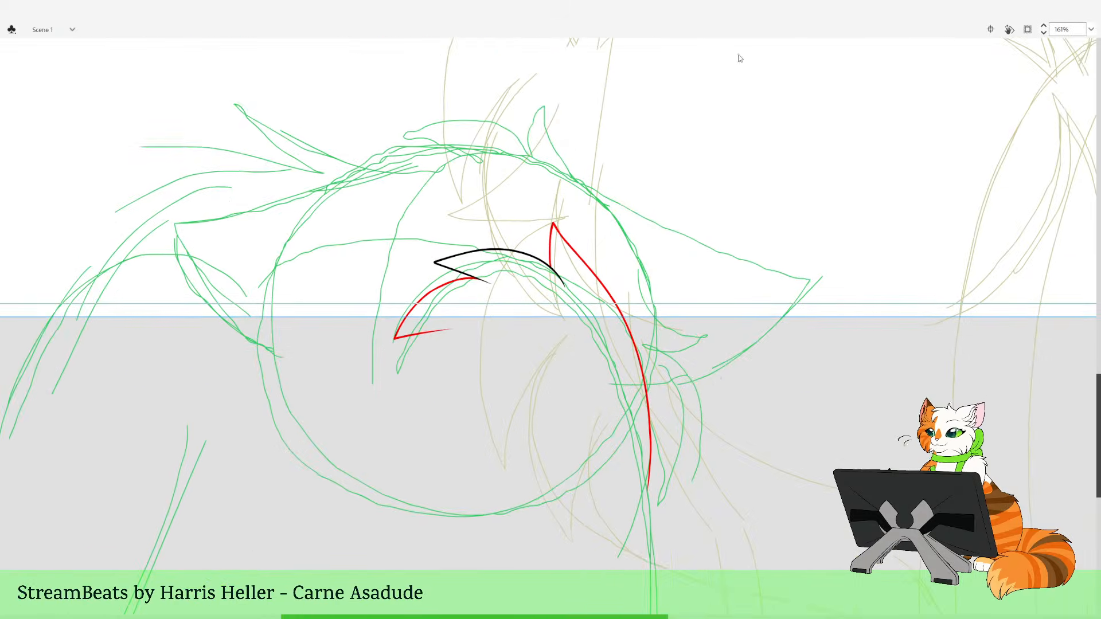
key(comma)
key(period)
key(comma)
key(period)
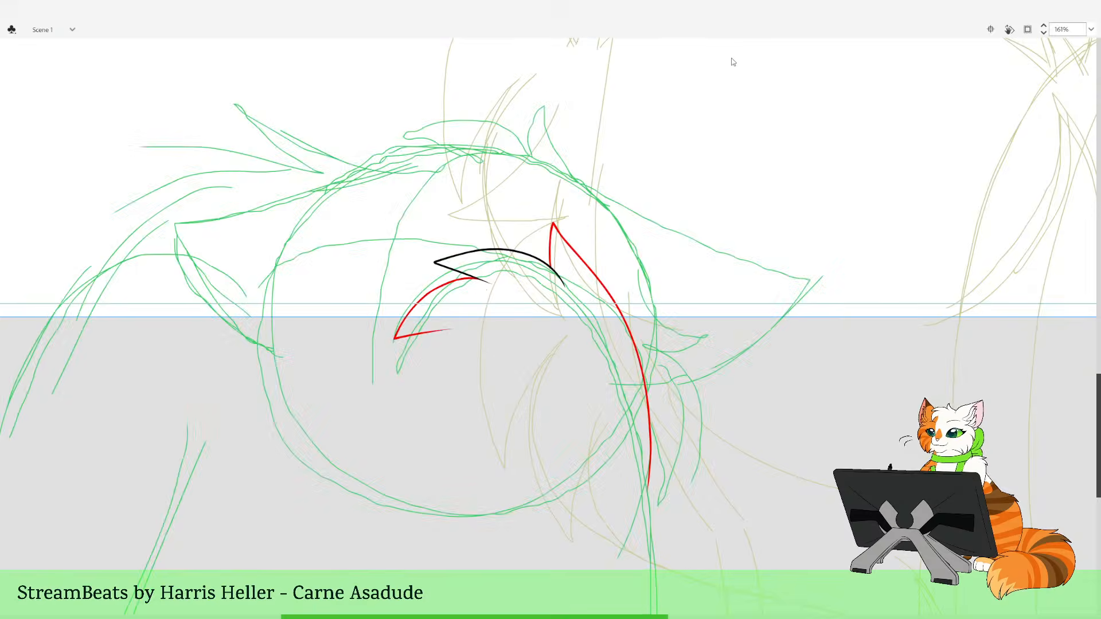
key(comma)
key(period)
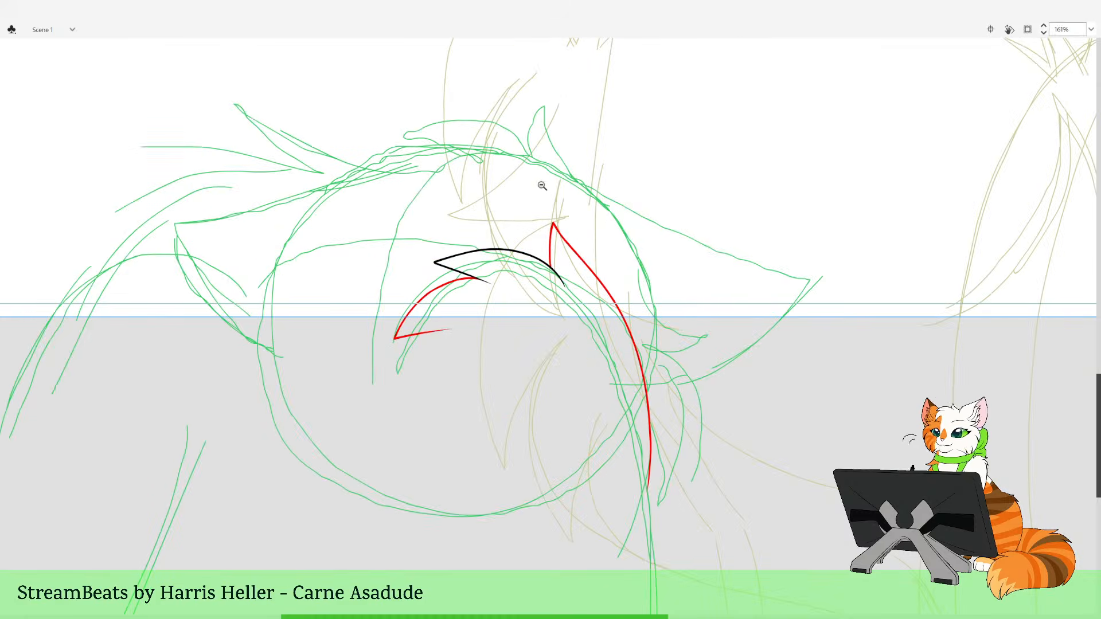
Show the onion skin again and delete the tall red tuft
key(alt+shift+o)
drag(557, 192, 692, 552)
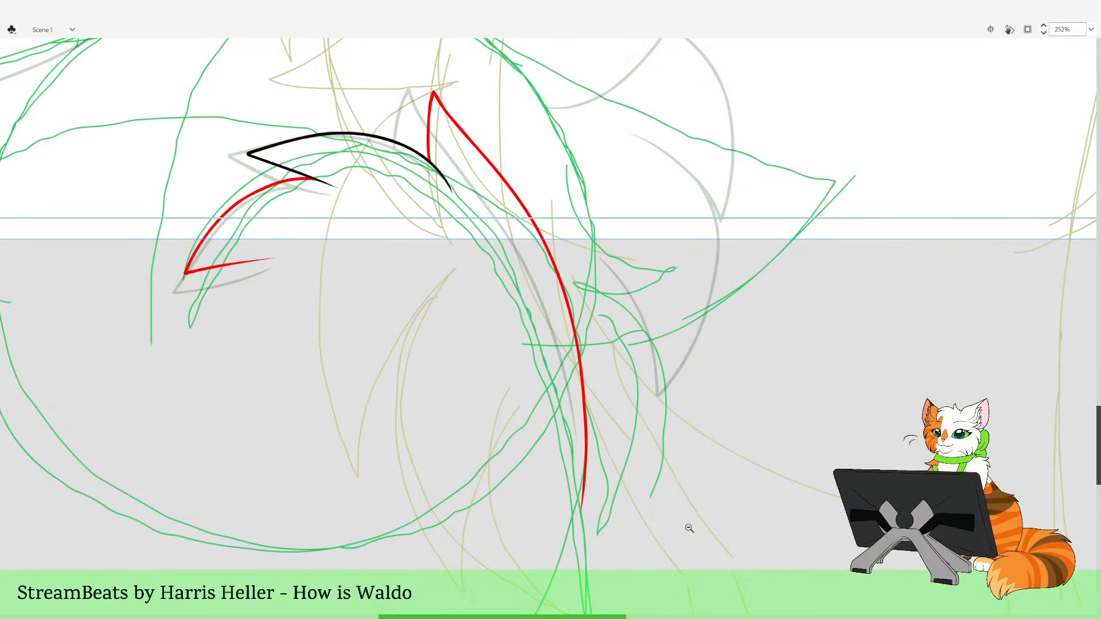
double_click(582, 360)
key(Delete)
drag(528, 285, 607, 343)
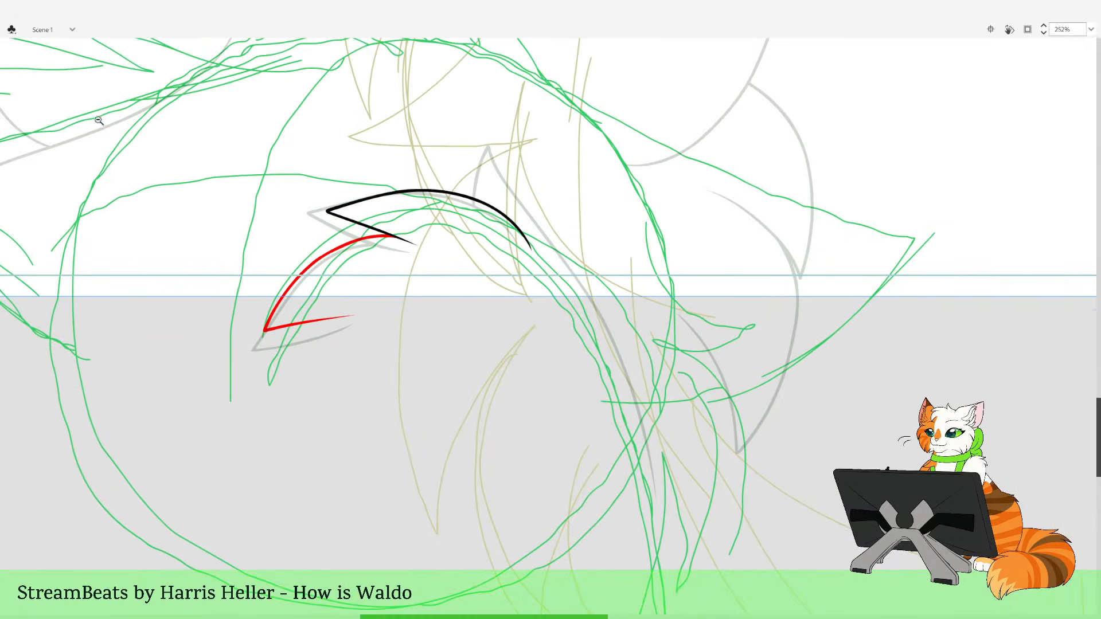
key(n)
mouse_move(511, 184)
mouse_down()
mouse_move(552, 283)
mouse_move(628, 281)
mouse_up()
key(ctrl+z)
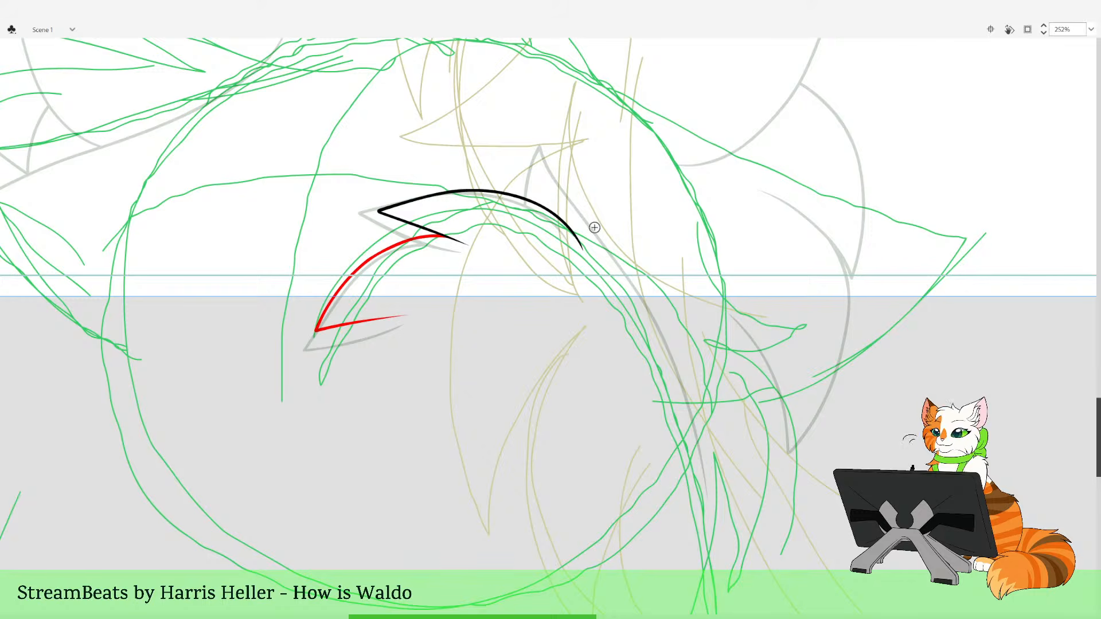
Ink the tall pointed red tuft from the black arch up to its tip and down the outer curve, following the previous frame's shape
drag(643, 223, 628, 244)
drag(552, 270, 556, 272)
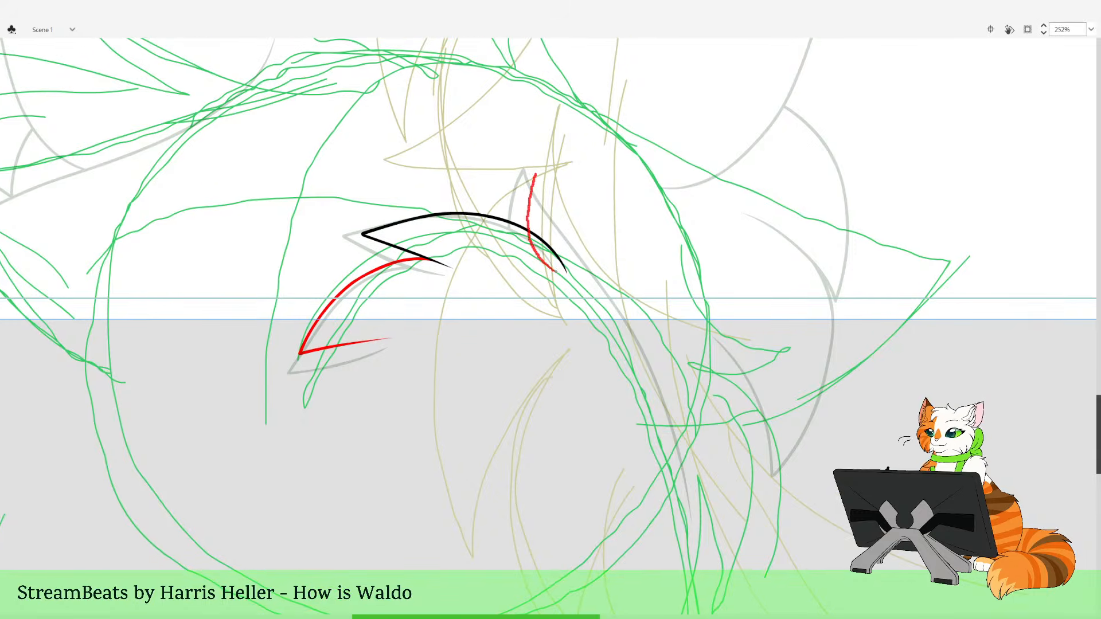
mouse_move(537, 172)
mouse_down()
mouse_move(620, 281)
mouse_move(681, 429)
mouse_up()
drag(692, 496, 694, 561)
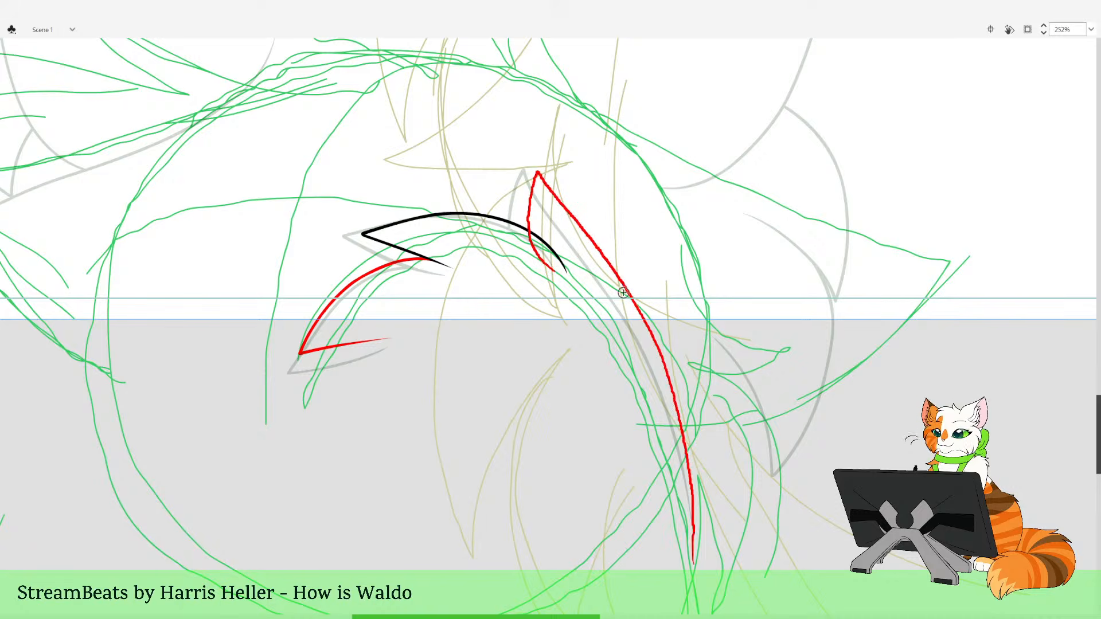
drag(606, 207, 630, 227)
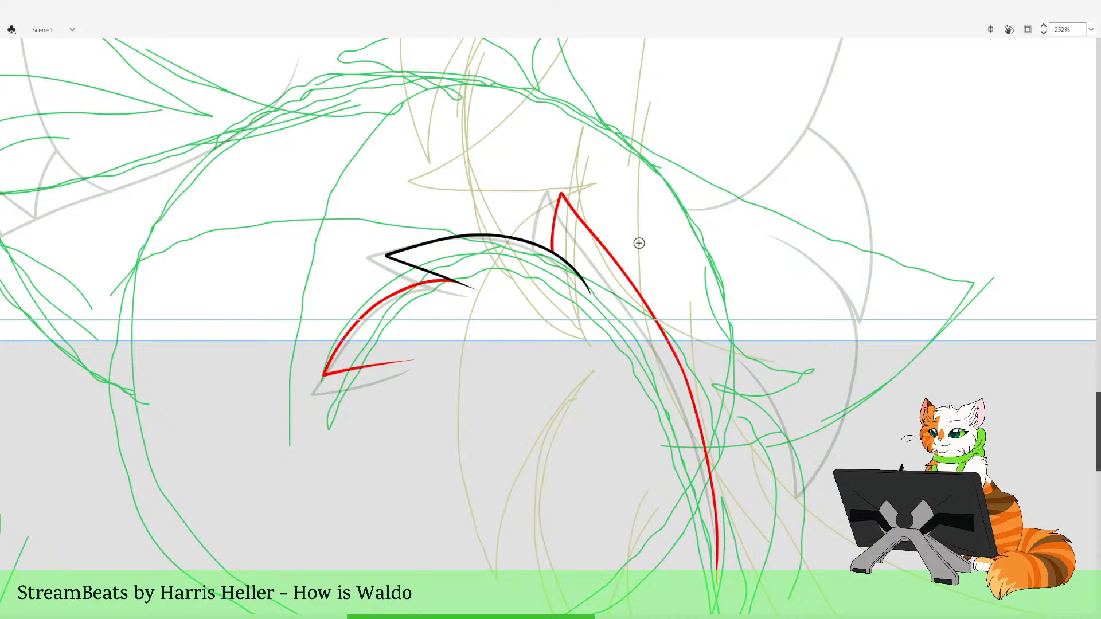
Nudge the black arched tuft slightly left and deselect it
click(587, 285)
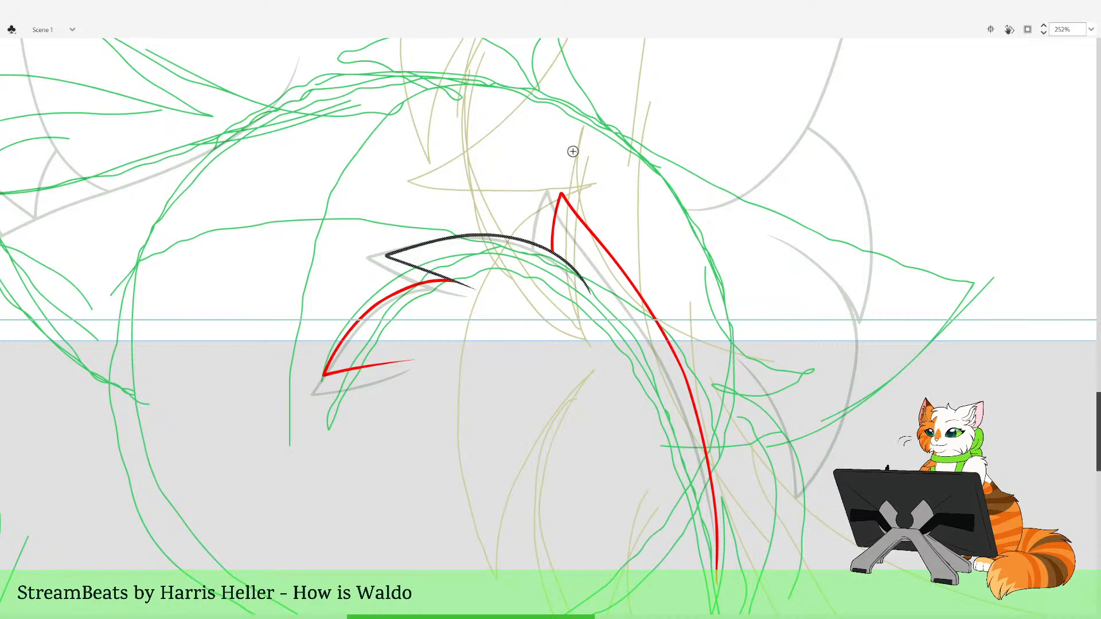
key(Left)
key(Left)
key(Left)
key(Left)
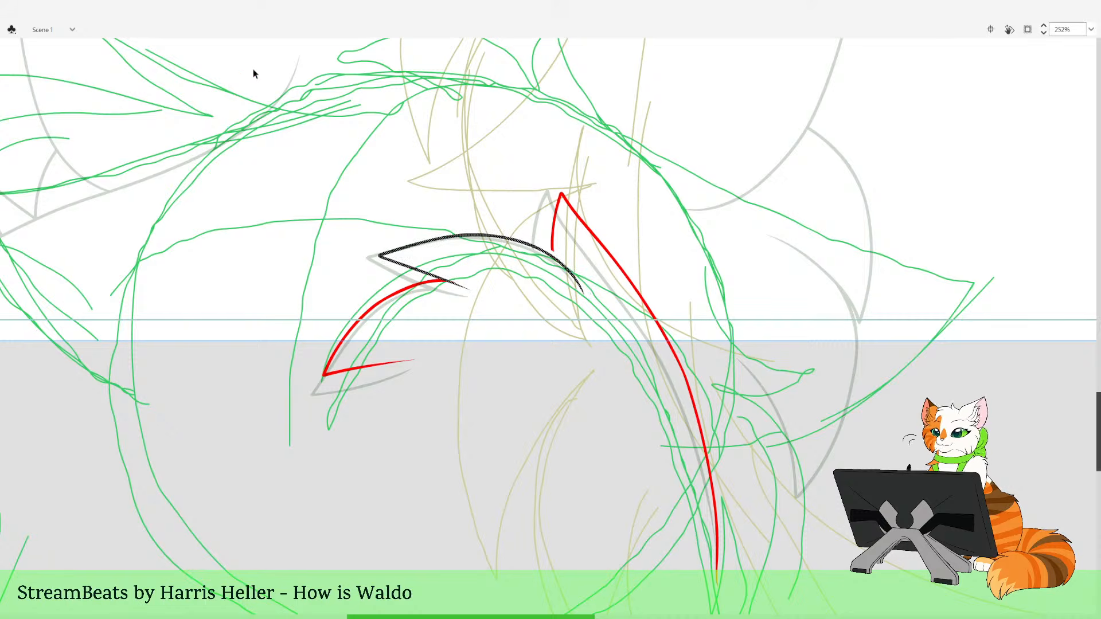
key(Right)
key(b)
key(v)
click(622, 214)
key(b)
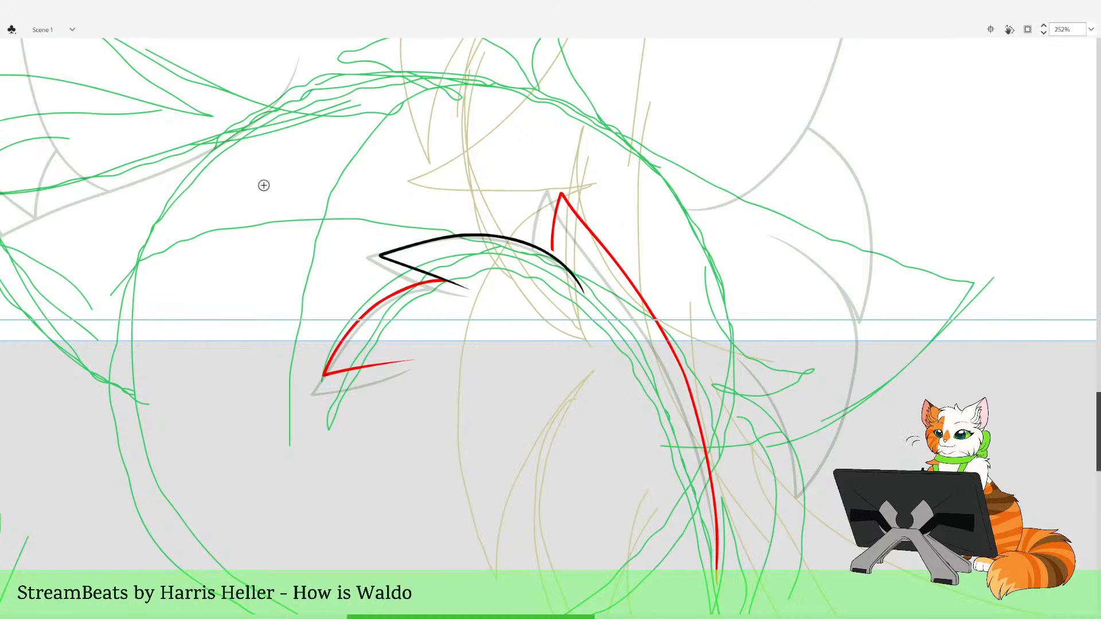
Extend the short inner side of the tall red tuft down to meet the black arch
key(z)
drag(373, 187, 635, 364)
key(v)
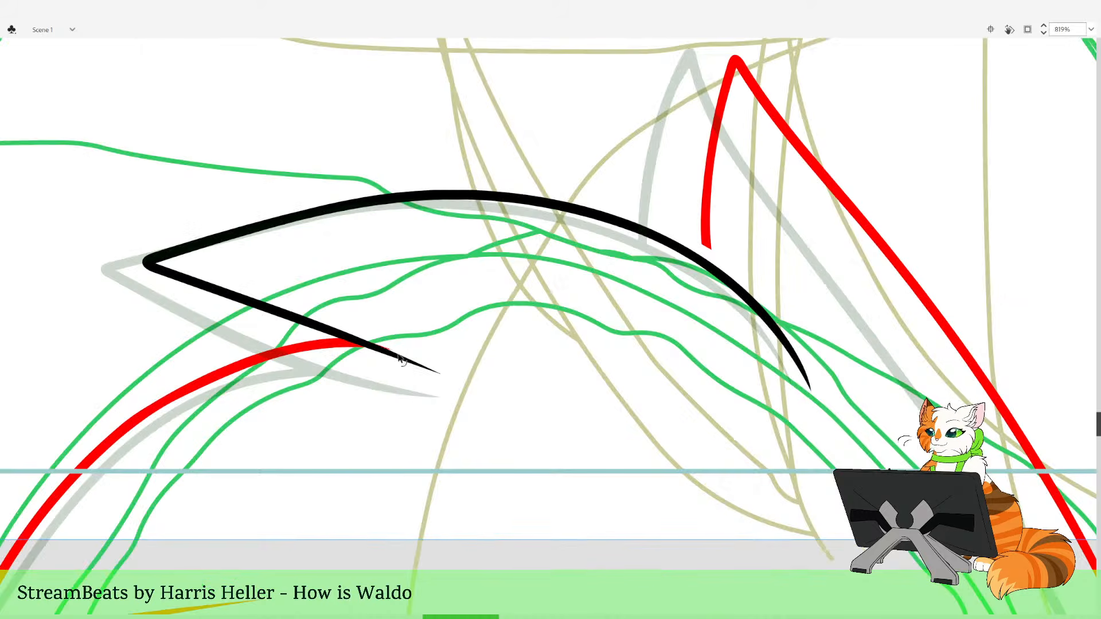
key(space)
drag(784, 217, 600, 335)
drag(528, 369, 520, 353)
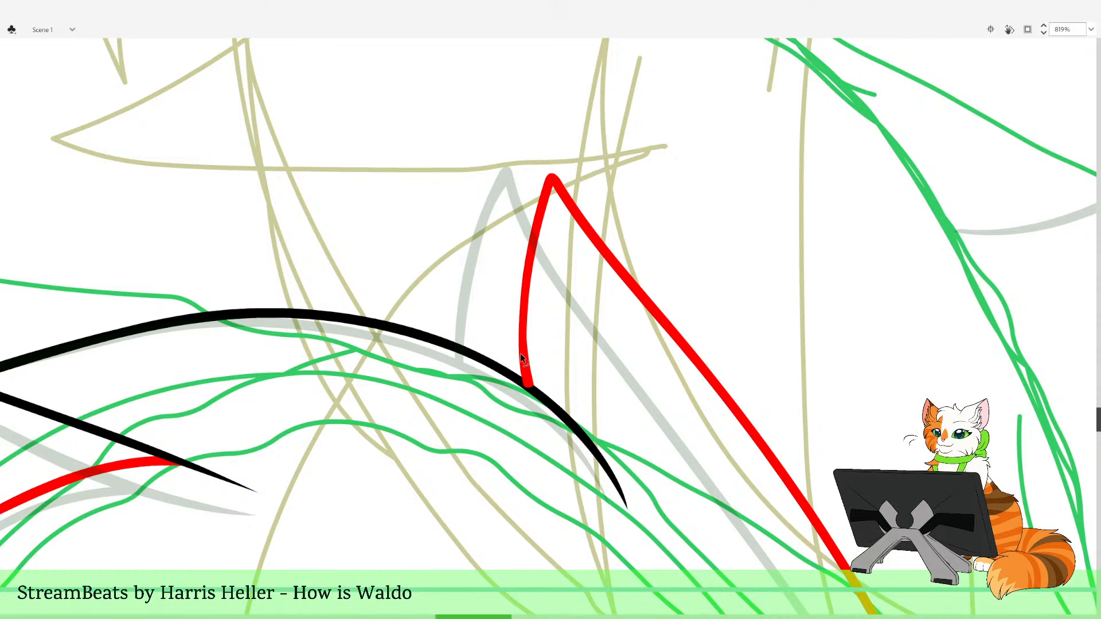
scroll(519, 344, down, 10)
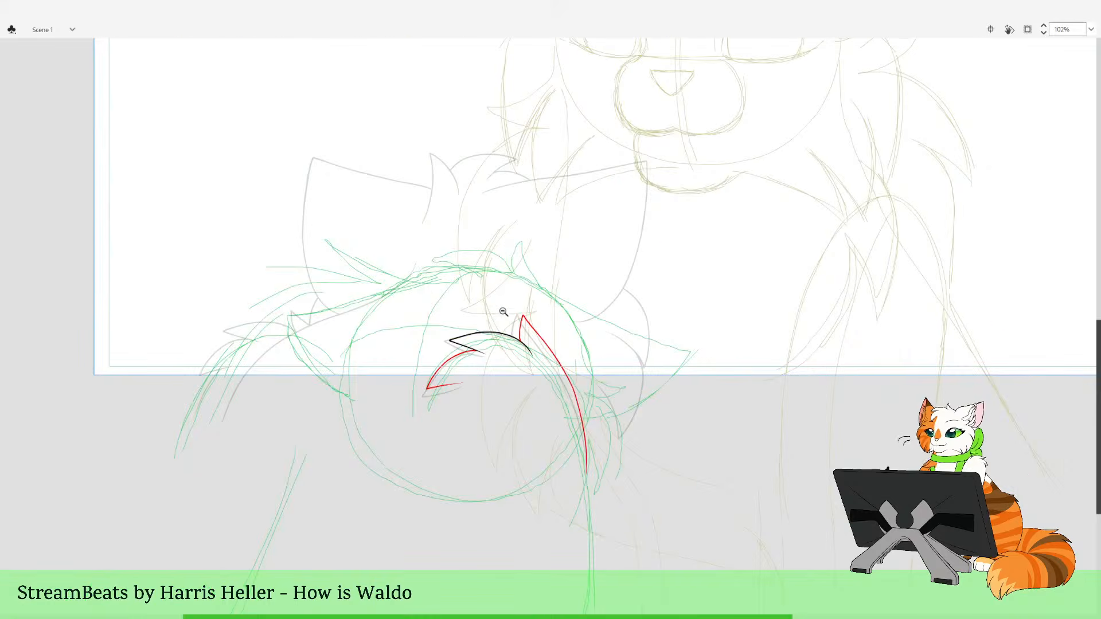
drag(445, 277, 646, 513)
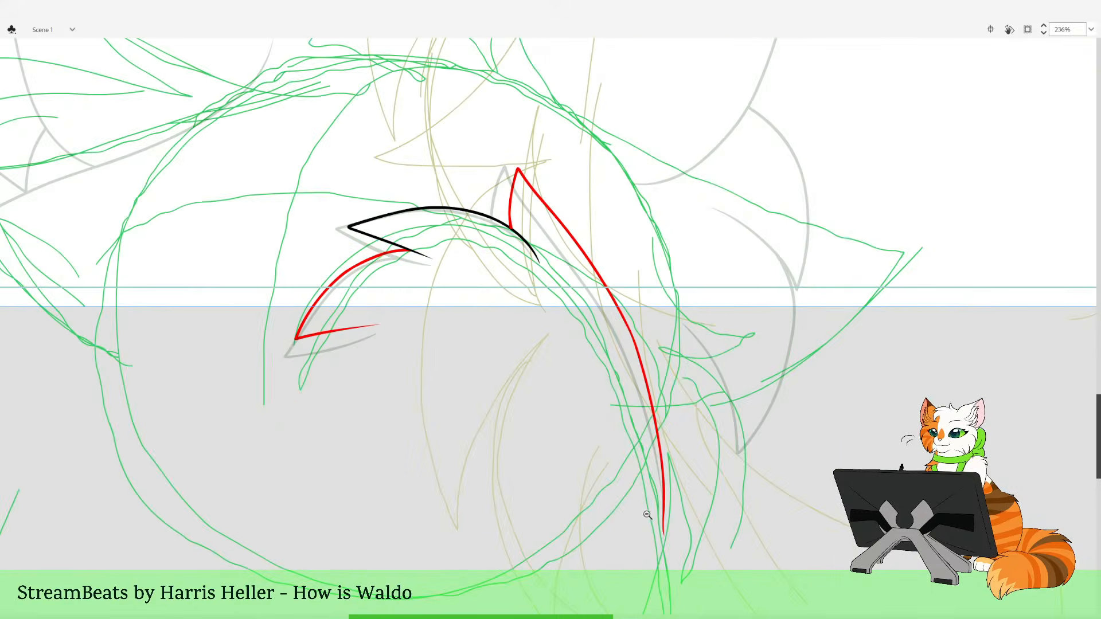
drag(489, 439, 543, 480)
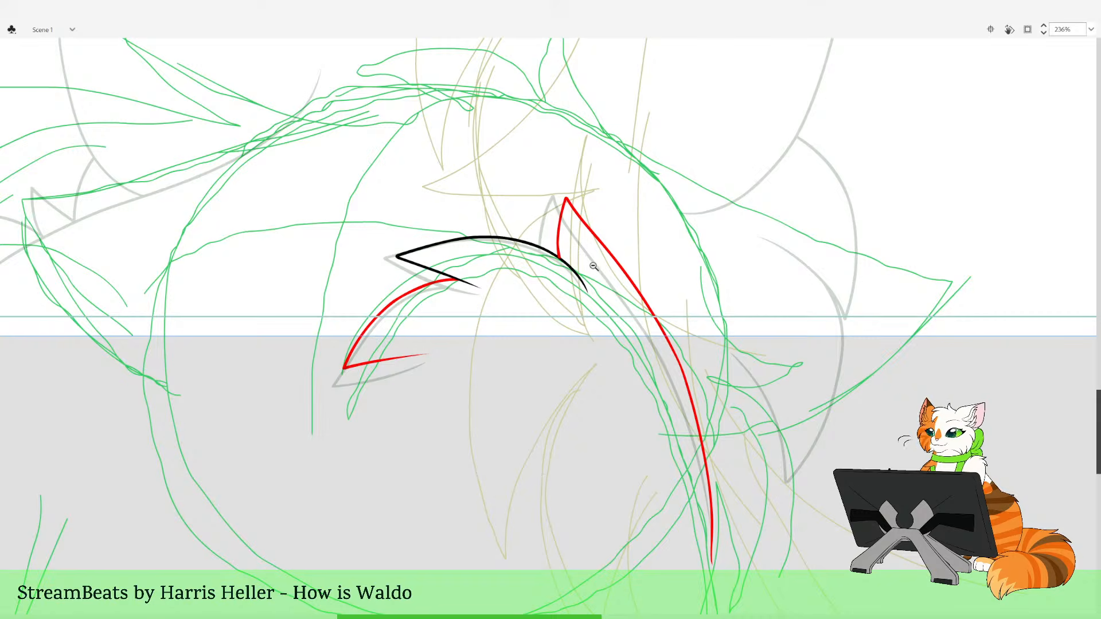
click(612, 293)
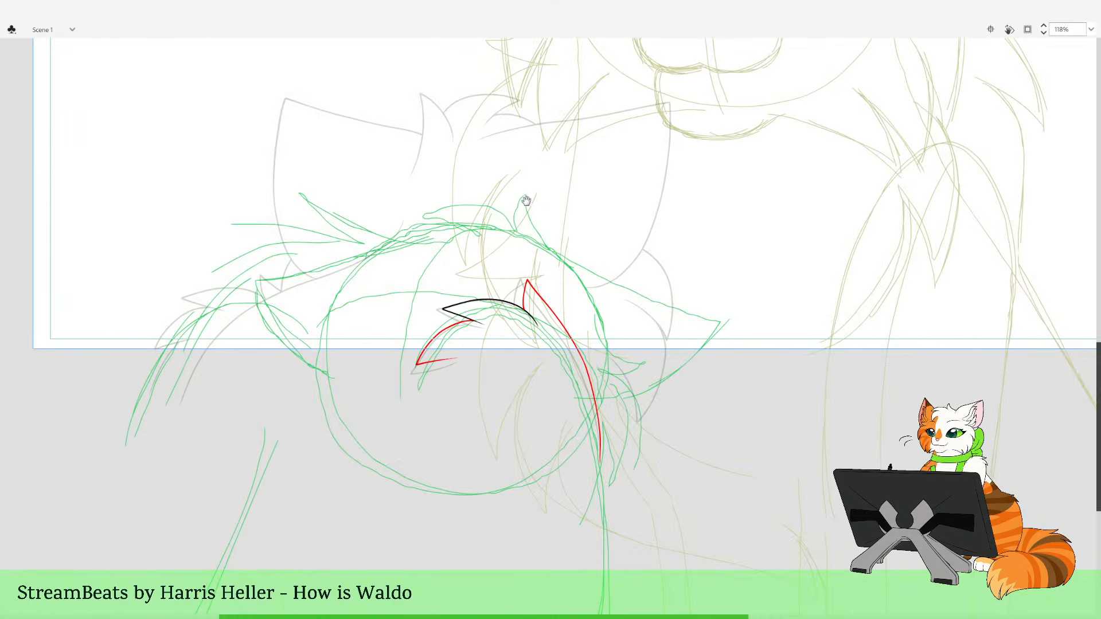
drag(526, 200, 560, 236)
drag(574, 342, 721, 563)
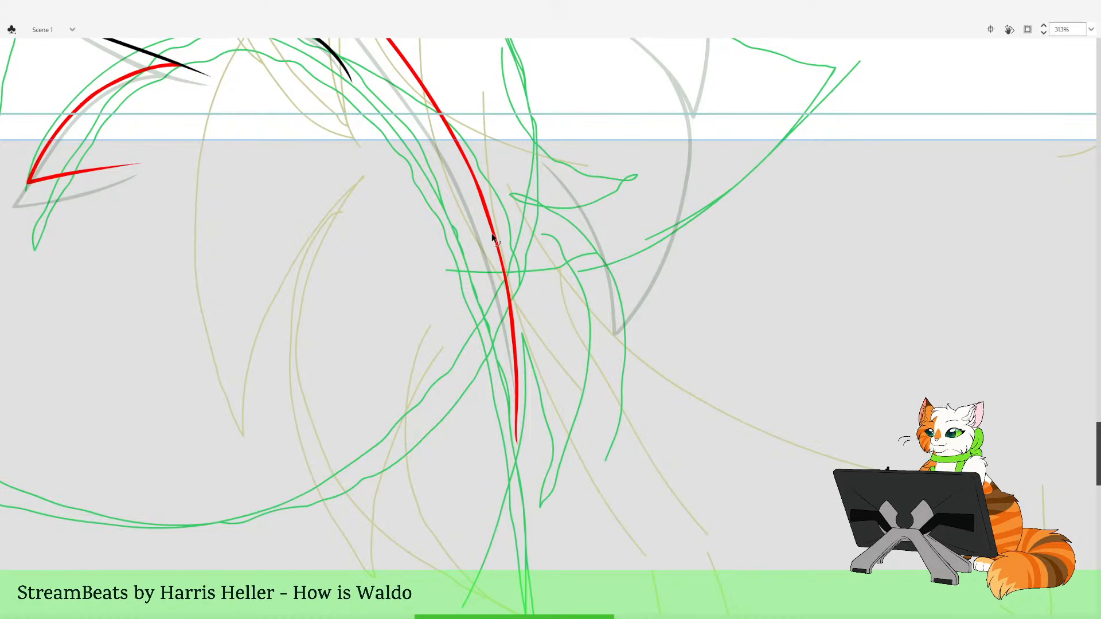
Delete the lower segments of the tall red tuft's outer curve that run past the head circle's edge
click(515, 371)
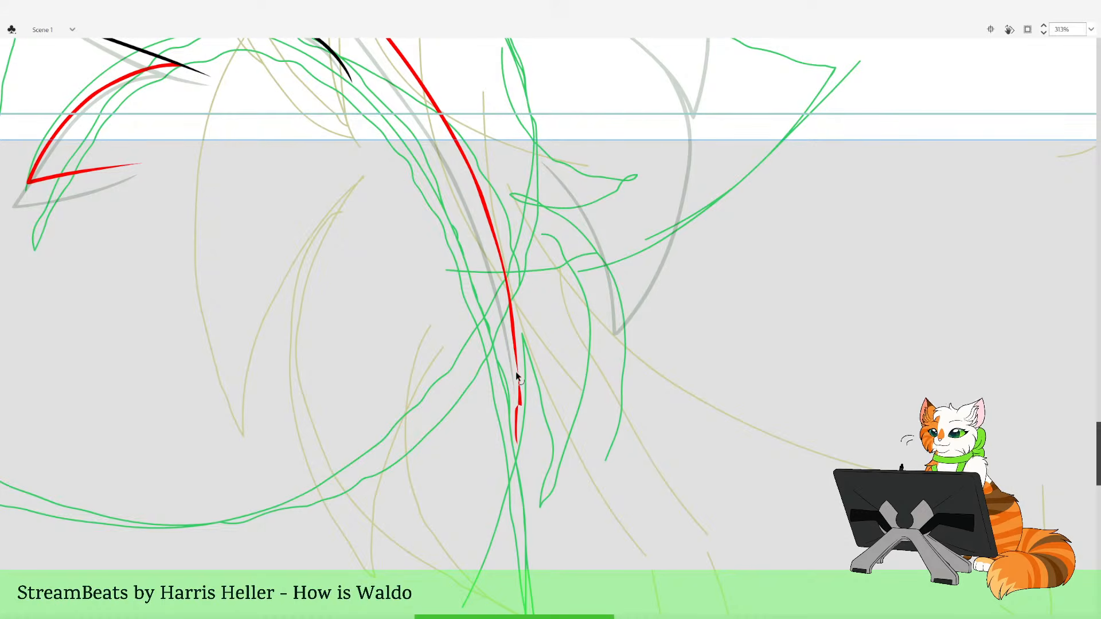
key(Delete)
click(514, 337)
key(Delete)
click(516, 416)
key(Delete)
Ink a long black back line from the top of the head circle, curving down to the lower left
mouse_move(549, 289)
mouse_down()
mouse_move(596, 336)
mouse_move(699, 494)
mouse_up()
click(700, 459)
drag(617, 413, 738, 570)
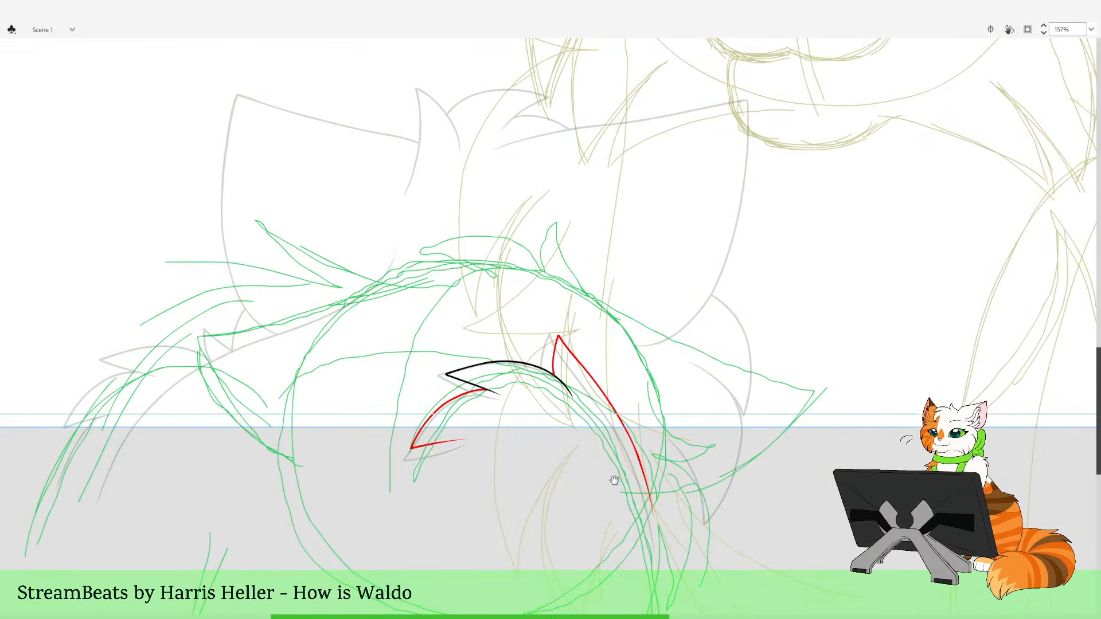
drag(524, 463, 622, 476)
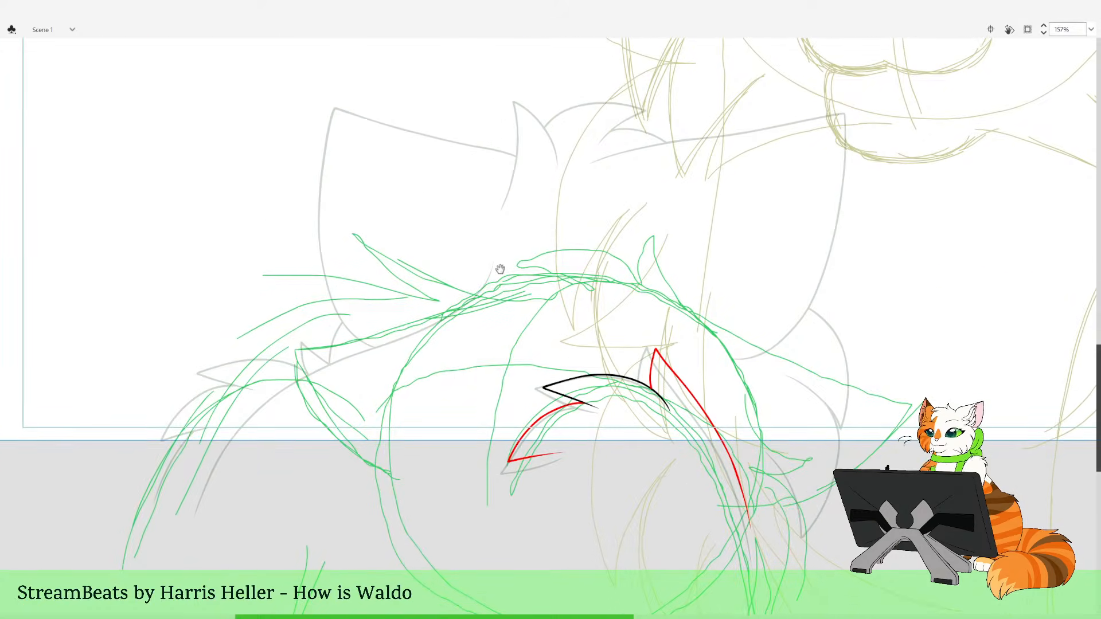
mouse_move(500, 269)
mouse_down()
mouse_move(623, 208)
mouse_move(624, 218)
mouse_move(603, 224)
mouse_move(428, 240)
mouse_move(367, 264)
mouse_move(287, 343)
mouse_move(217, 493)
mouse_up()
key(.)
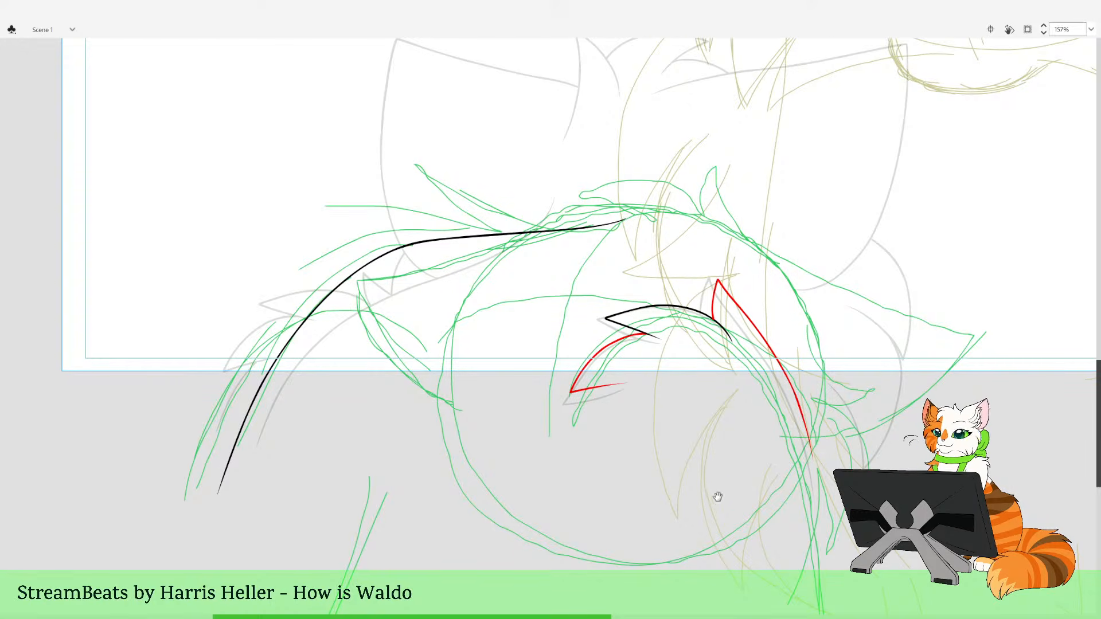
drag(718, 497, 675, 552)
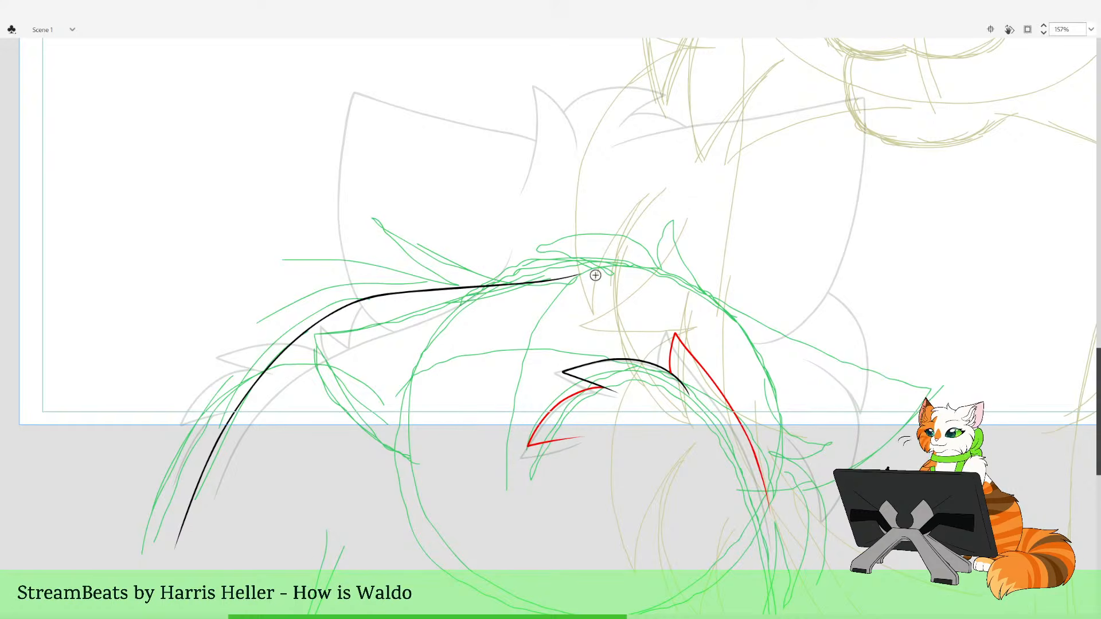
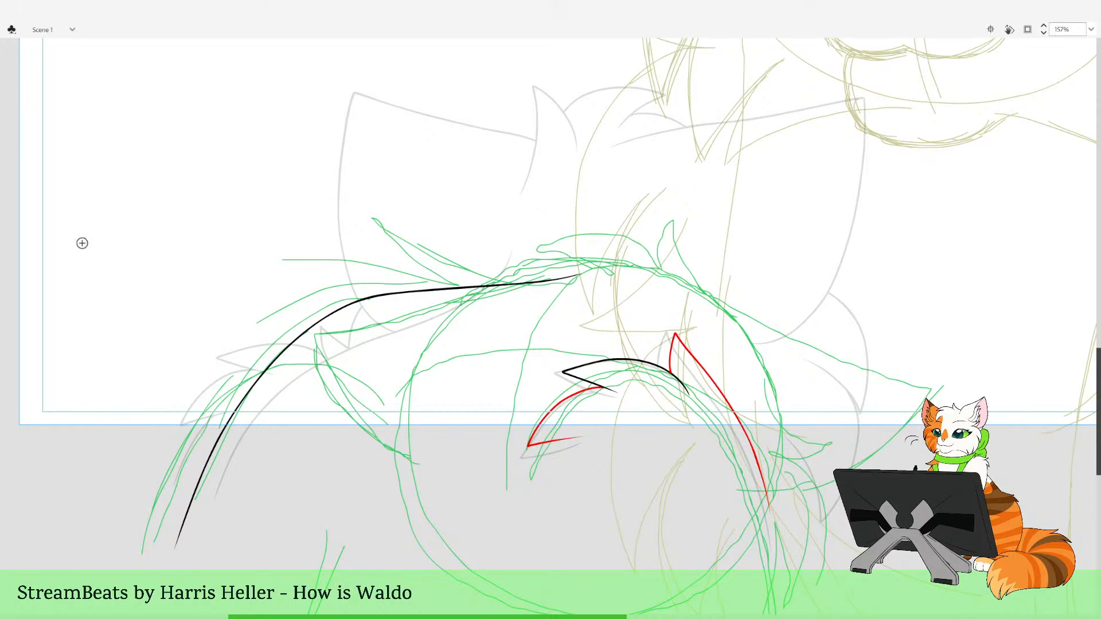
Compare the drawing with the previous frame and skew the outer side of the black back line slightly downward
alt+click(649, 279)
alt+click(649, 279)
mouse_move(413, 276)
mouse_down()
mouse_move(455, 361)
mouse_move(552, 476)
mouse_up()
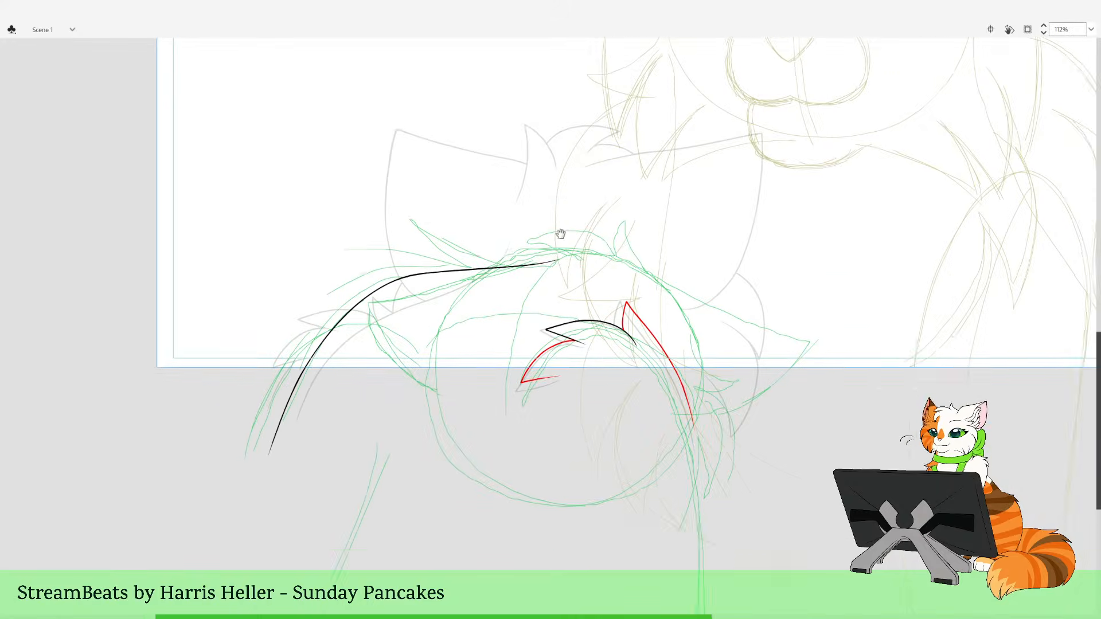
drag(560, 234, 581, 285)
click(578, 44)
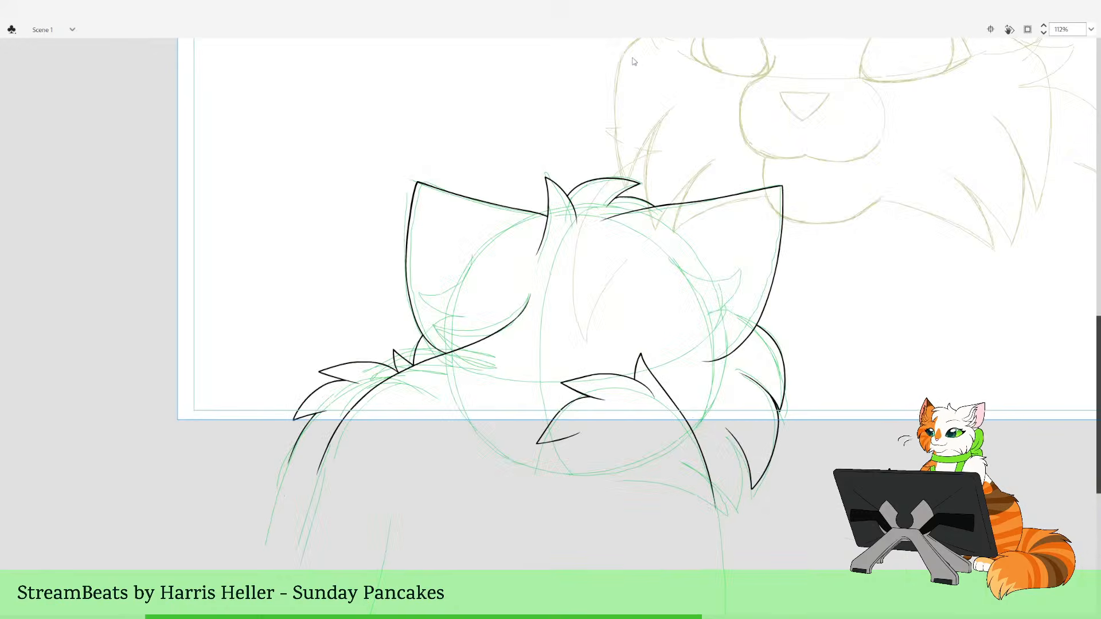
click(534, 317)
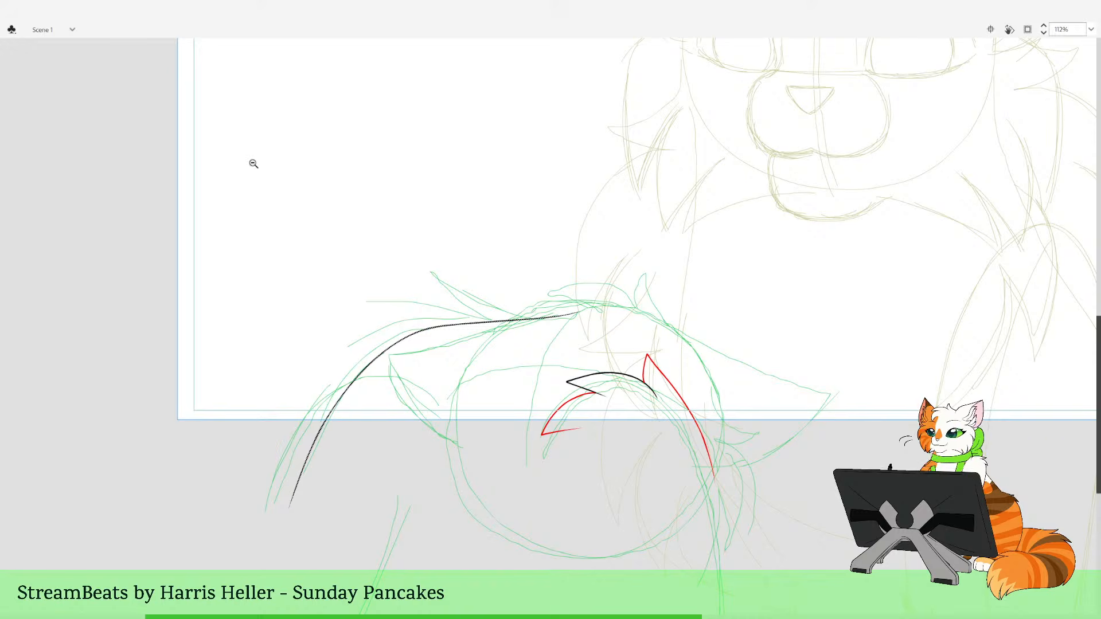
key(q)
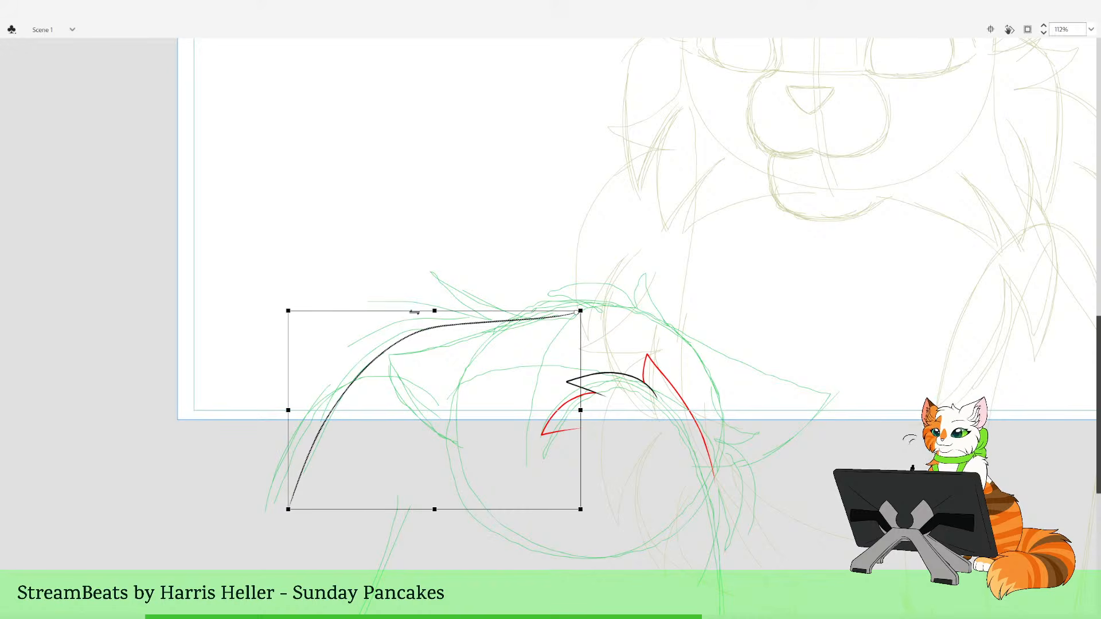
drag(289, 342, 295, 354)
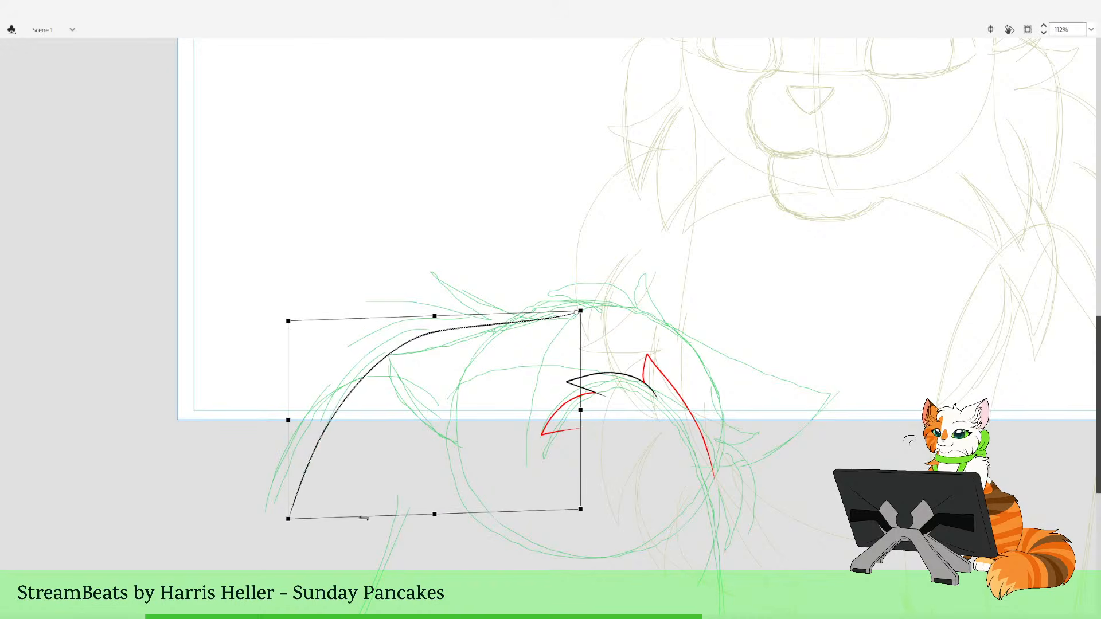
drag(364, 518, 358, 519)
click(614, 398)
Check the neighbouring frame and remove the skewed black back line
mouse_move(721, 61)
mouse_down()
mouse_move(734, 52)
mouse_move(632, 63)
mouse_up()
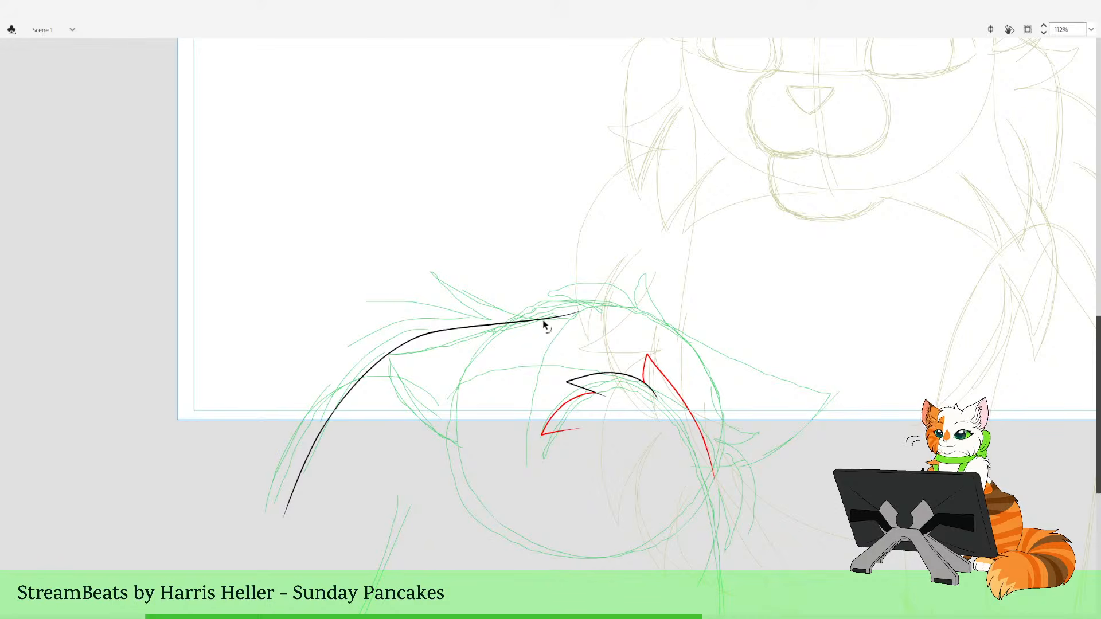
key(ctrl+z)
click(36, 208)
Ink the black back line again as one smooth arc from the head circle's top down to the lower left
drag(301, 223, 747, 603)
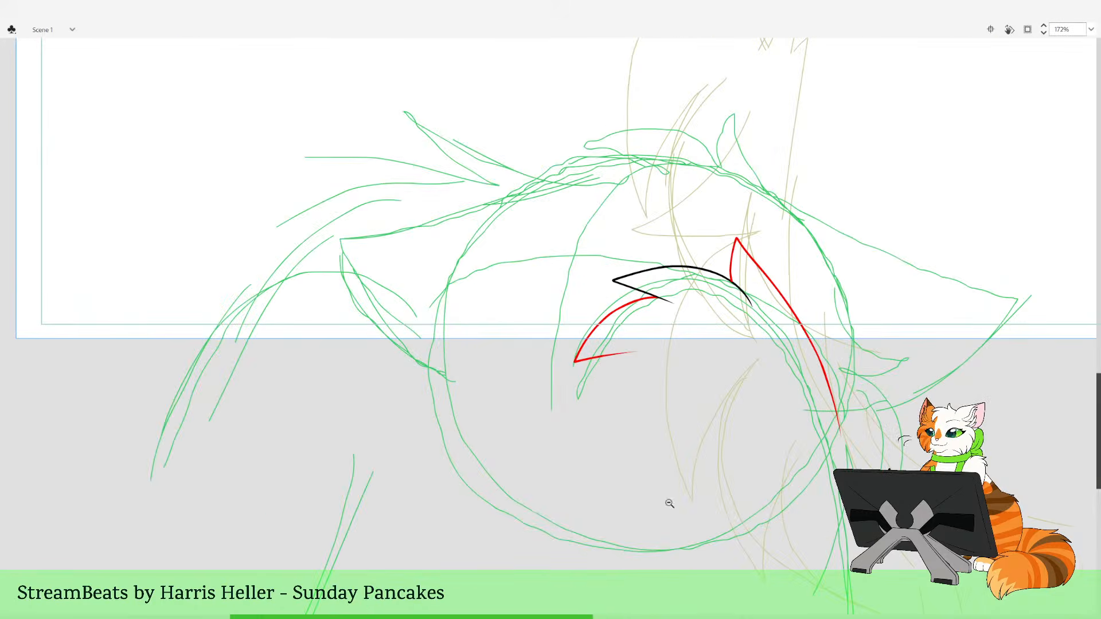
click(22, 113)
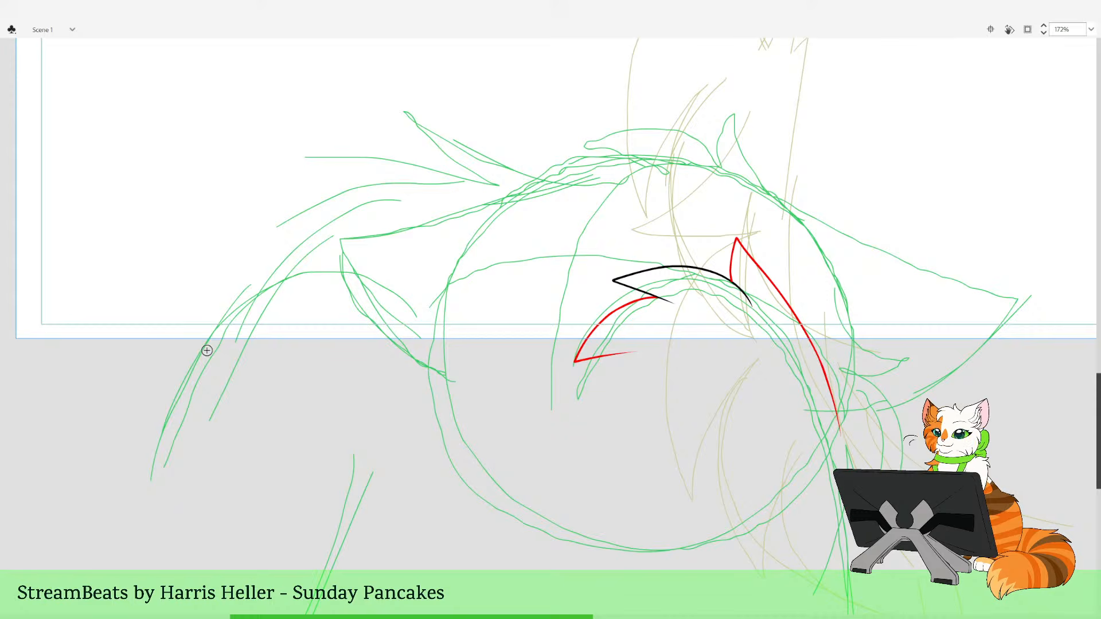
drag(531, 225, 592, 275)
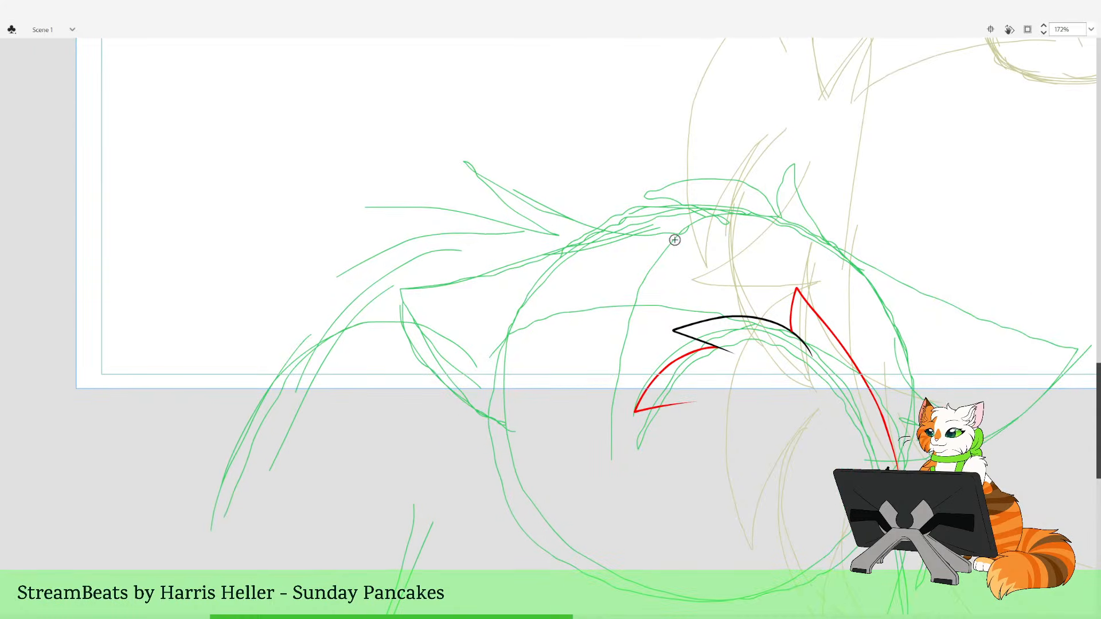
drag(676, 233, 486, 266)
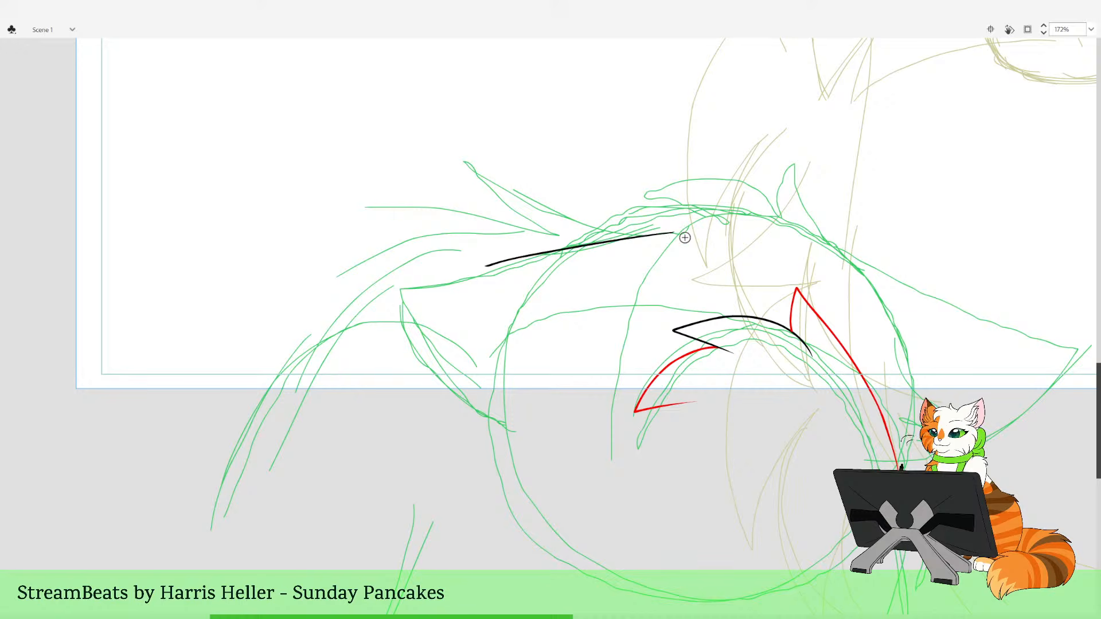
key(ctrl+z)
mouse_move(680, 232)
mouse_down()
mouse_move(507, 269)
mouse_move(416, 308)
mouse_move(320, 411)
mouse_move(277, 491)
mouse_up()
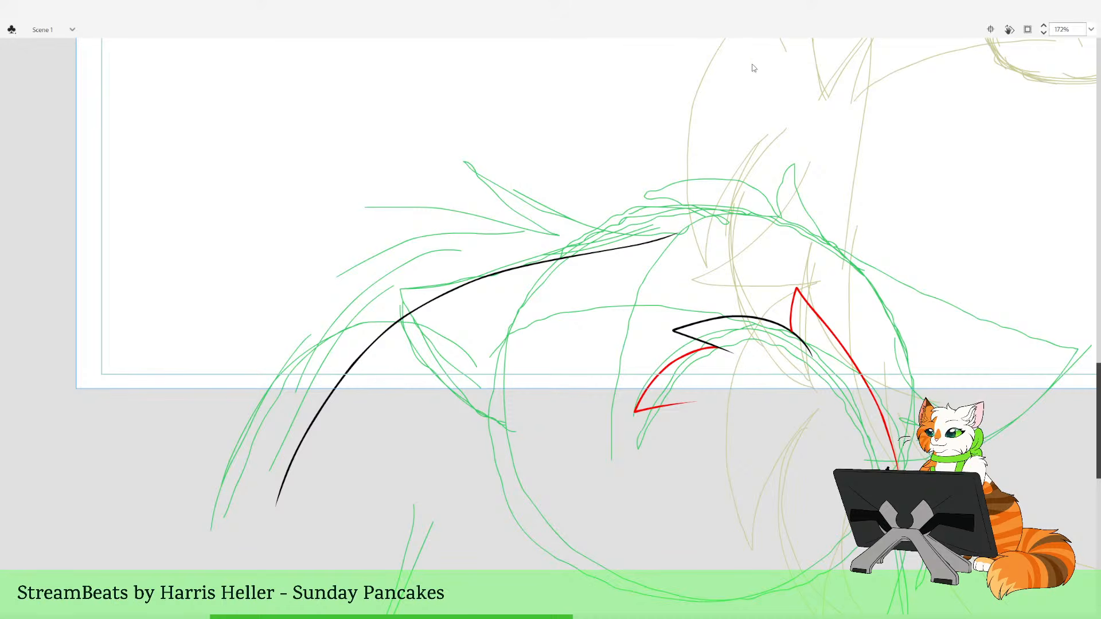
Skew the new back line so its outer end sits slightly higher, and deselect it
key(space)
drag(764, 258, 685, 194)
drag(609, 221, 662, 247)
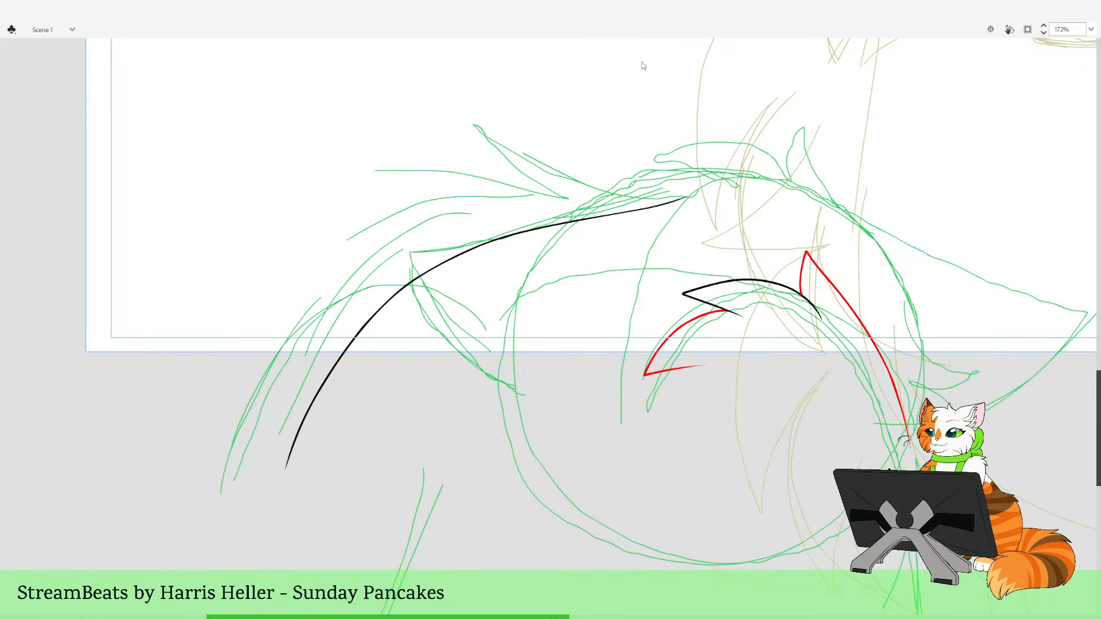
click(681, 202)
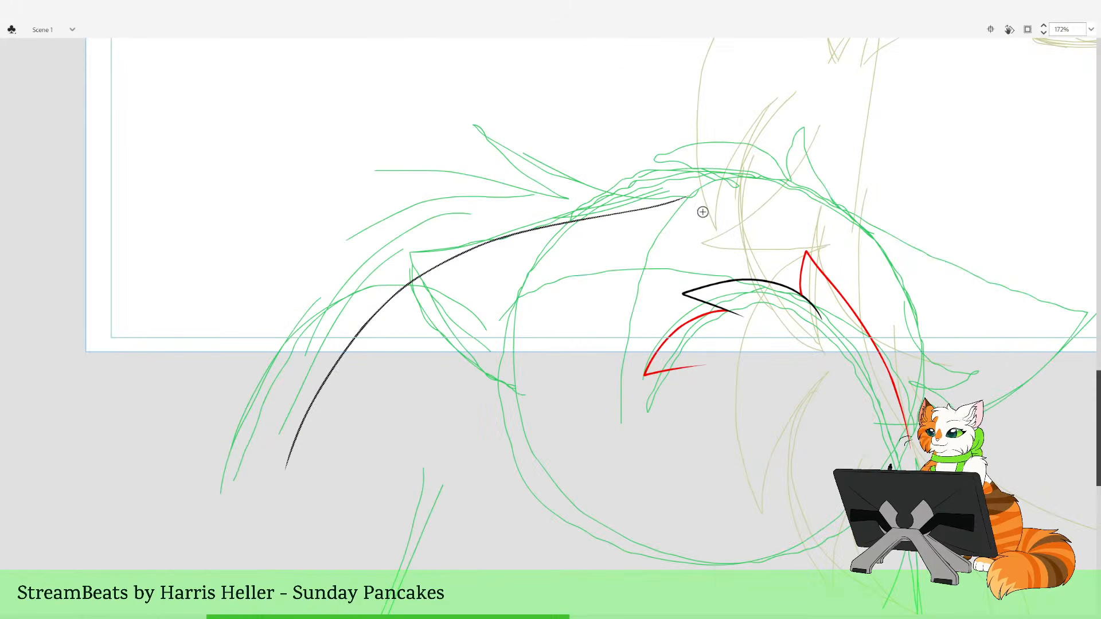
key(q)
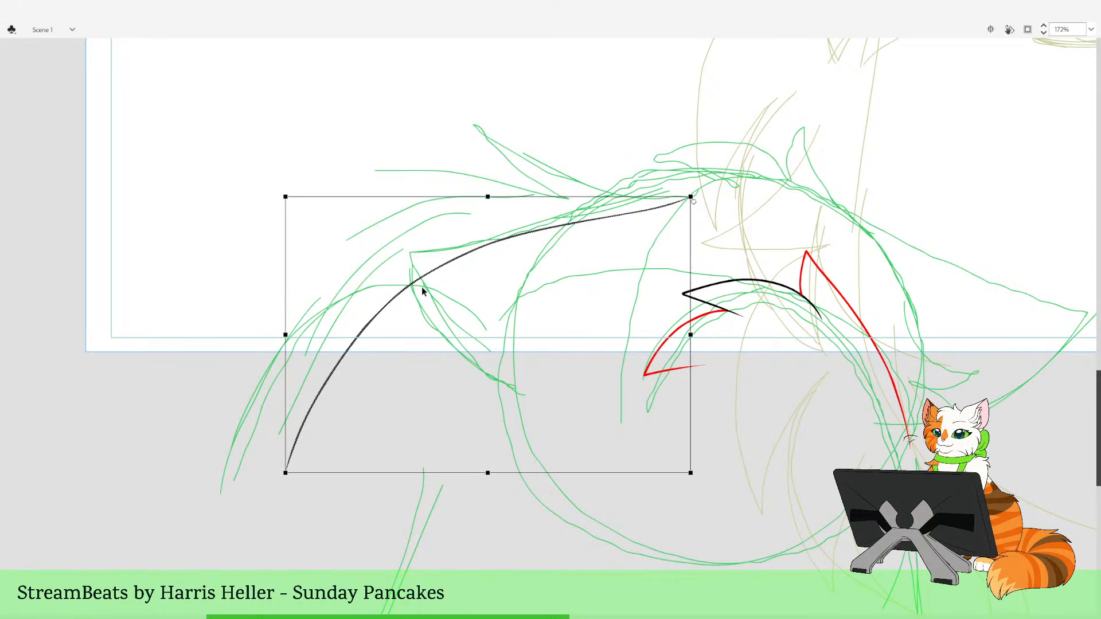
drag(287, 260, 286, 249)
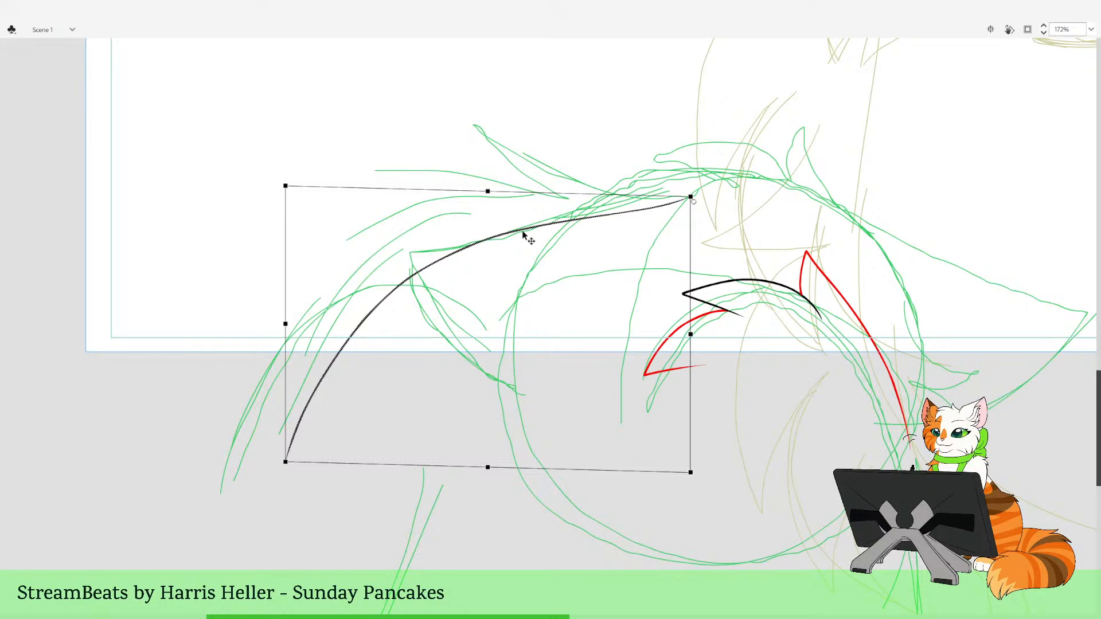
click(751, 495)
key(.)
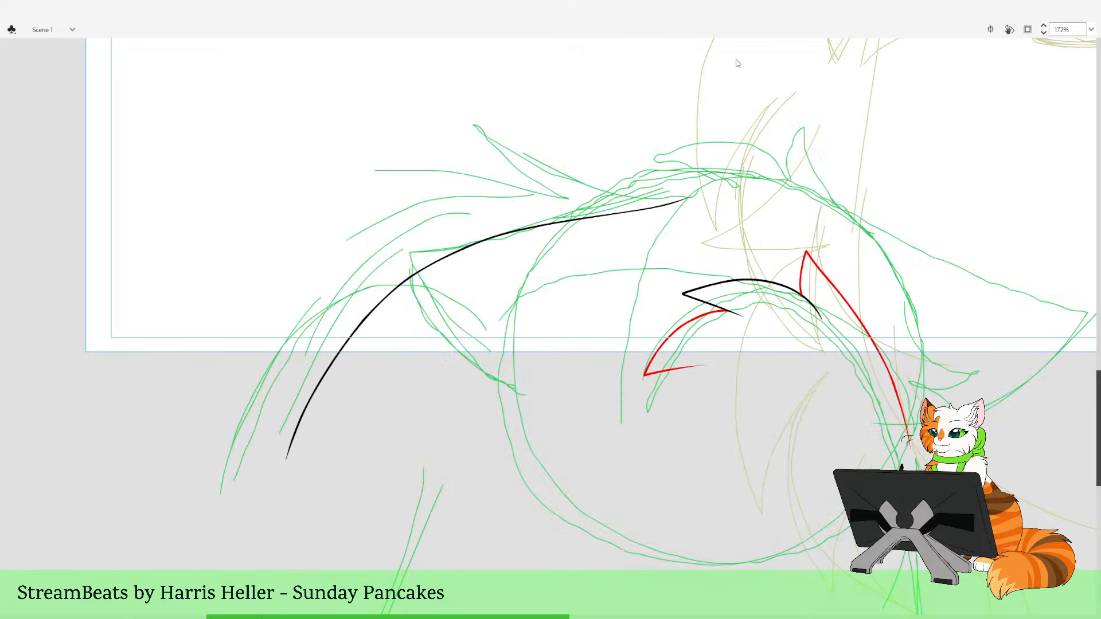
key(.)
key(.)
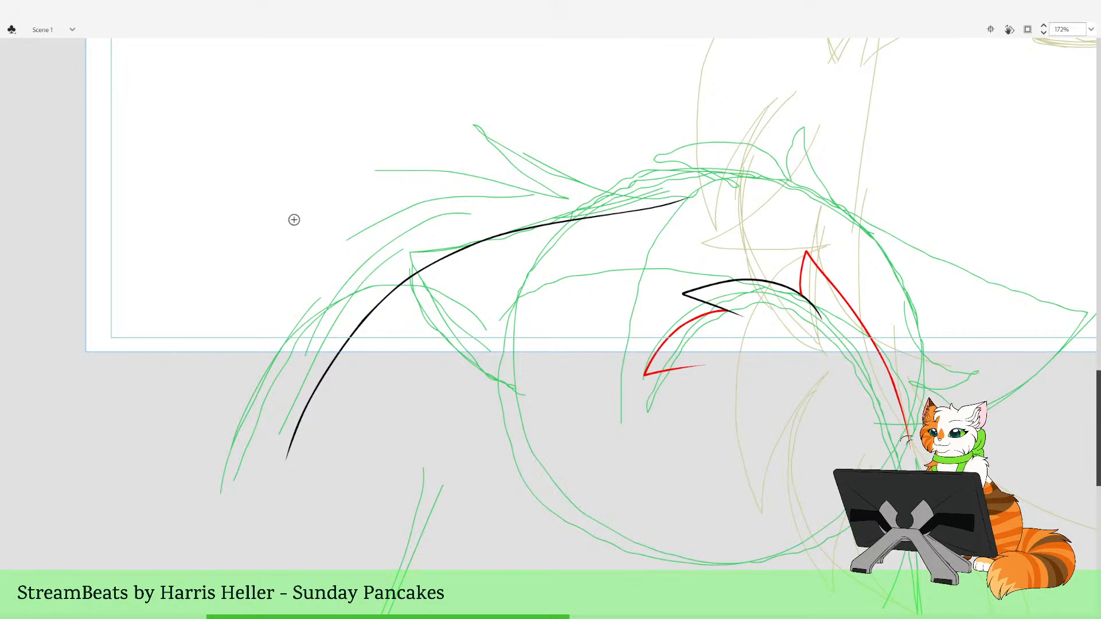
drag(310, 224, 469, 229)
key(ctrl+z)
Show the onion skin and ink a long pointed red tuft crossing the back line, following the previous frame's upper tuft
drag(681, 177, 706, 190)
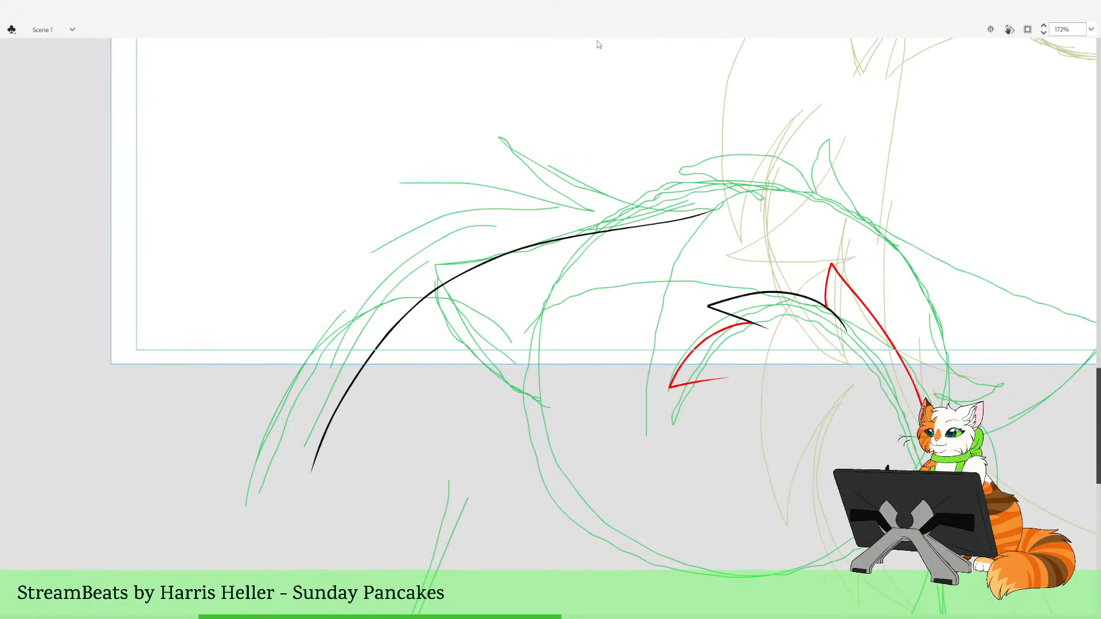
key(alt+shift+o)
drag(633, 173, 716, 175)
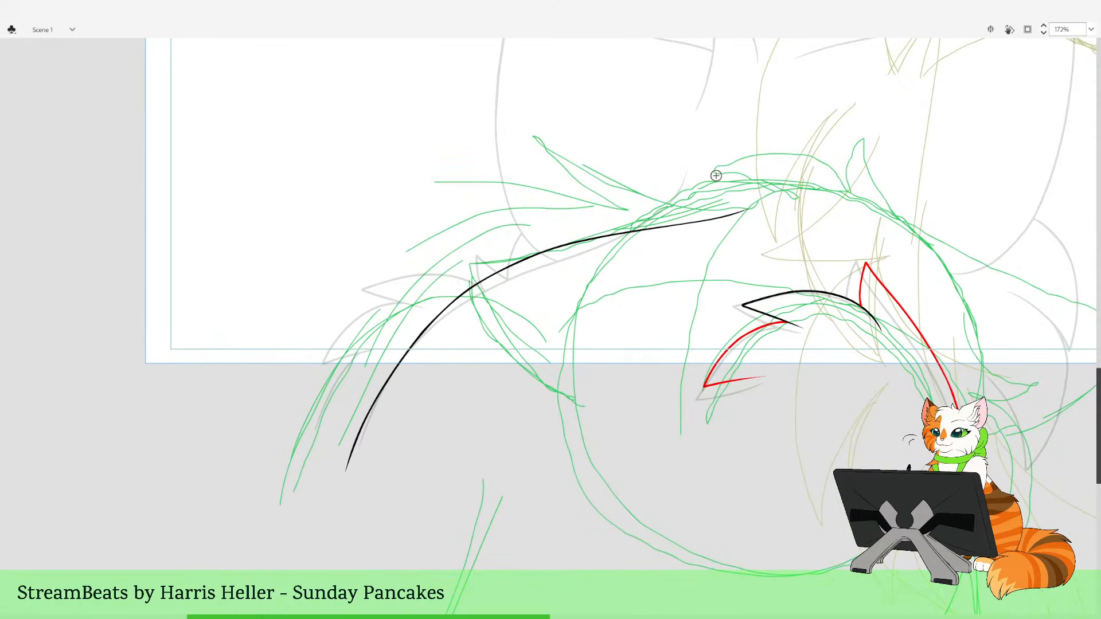
drag(487, 296, 502, 312)
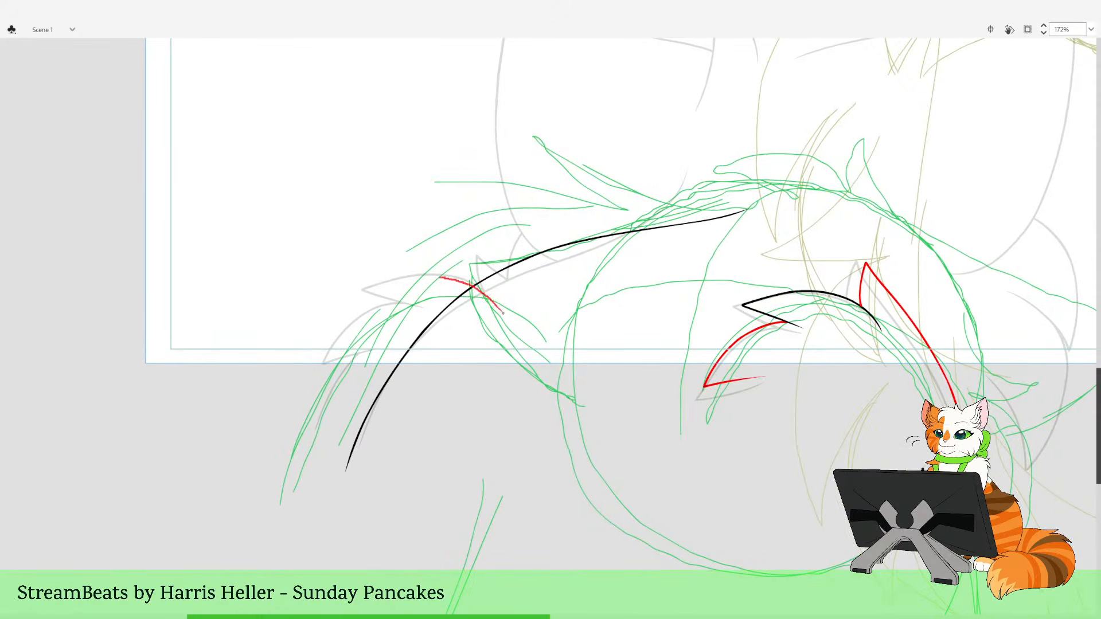
drag(441, 277, 382, 284)
key(ctrl+z)
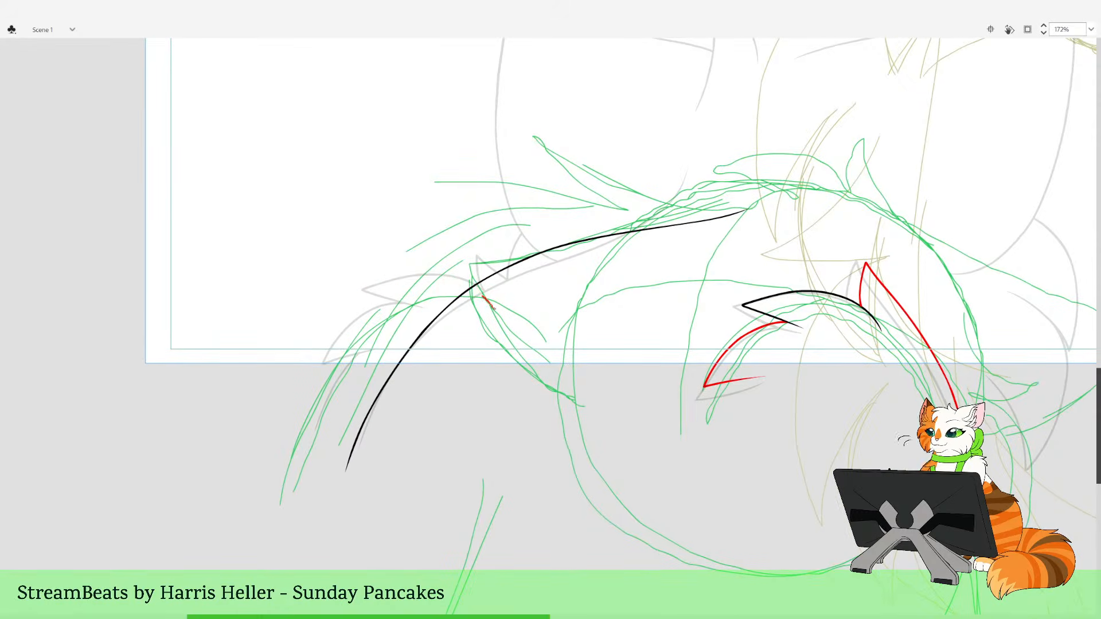
mouse_move(492, 307)
mouse_down()
mouse_move(454, 285)
mouse_move(365, 295)
mouse_up()
key(ctrl+z)
drag(488, 304, 420, 276)
drag(352, 293, 407, 308)
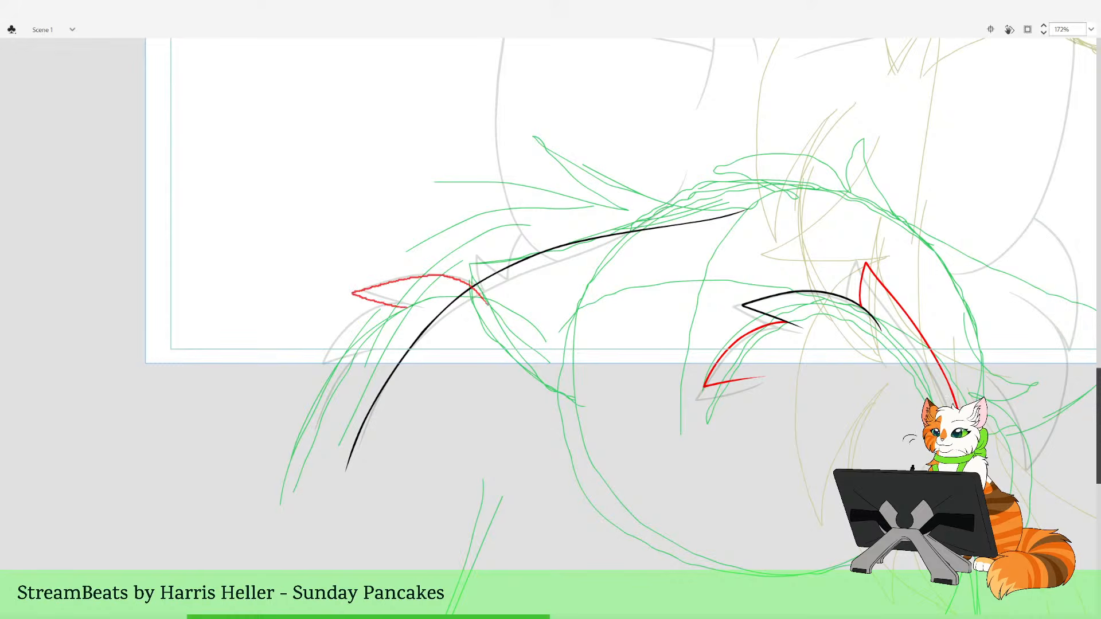
Redraw the long red tuft on the back with a sharper tip and a smoother lower edge
drag(328, 210, 591, 447)
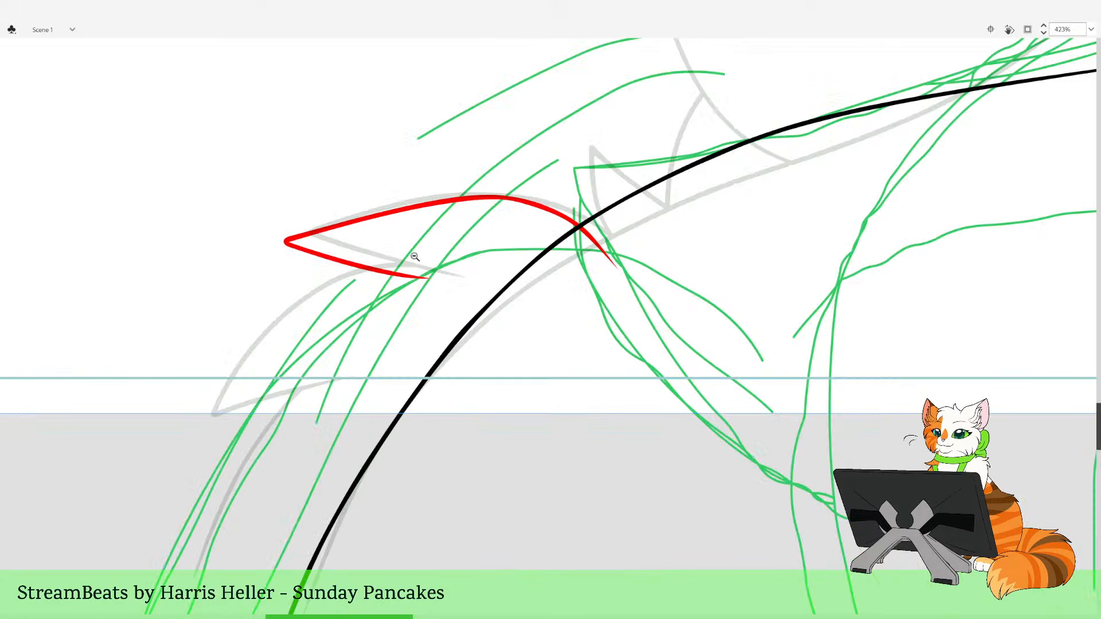
mouse_move(602, 287)
mouse_down()
mouse_move(636, 339)
mouse_move(595, 285)
mouse_move(506, 265)
mouse_move(323, 300)
mouse_move(481, 356)
mouse_up()
key(ctrl+z)
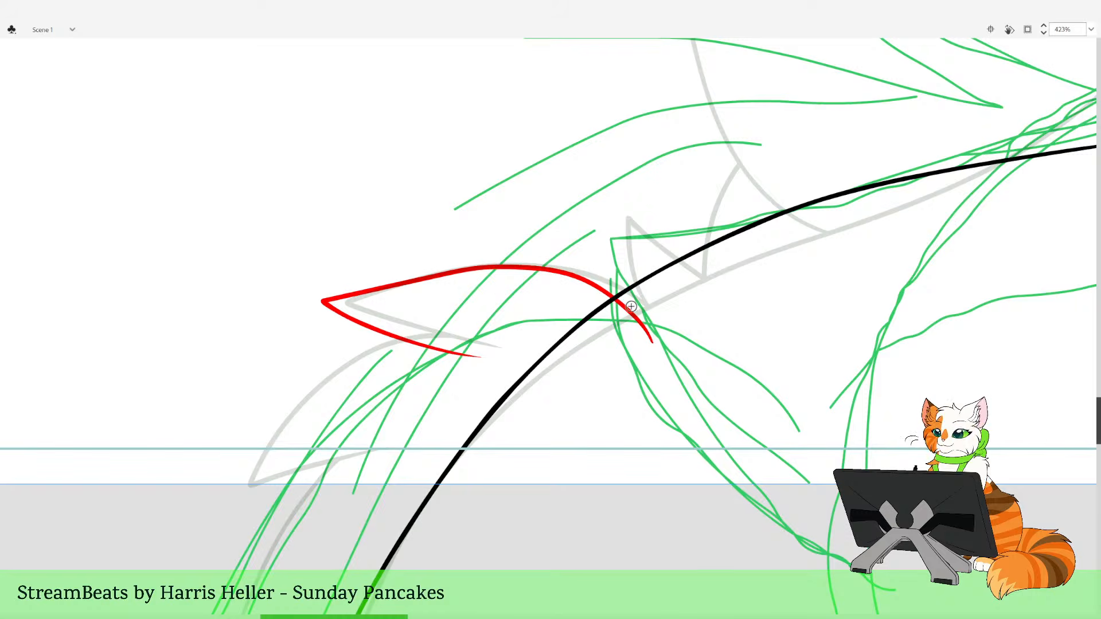
Ink a small pointed red spike beside the long tuft and delete the red stroke parts that overshoot below the back line
mouse_move(652, 332)
mouse_down()
mouse_move(606, 229)
mouse_move(706, 278)
mouse_move(614, 355)
mouse_up()
key(ctrl+z)
mouse_move(737, 381)
mouse_down()
mouse_move(709, 315)
mouse_move(615, 219)
mouse_up()
key(ctrl+z)
mouse_move(622, 301)
mouse_down()
mouse_move(601, 230)
mouse_move(667, 267)
mouse_move(613, 379)
mouse_up()
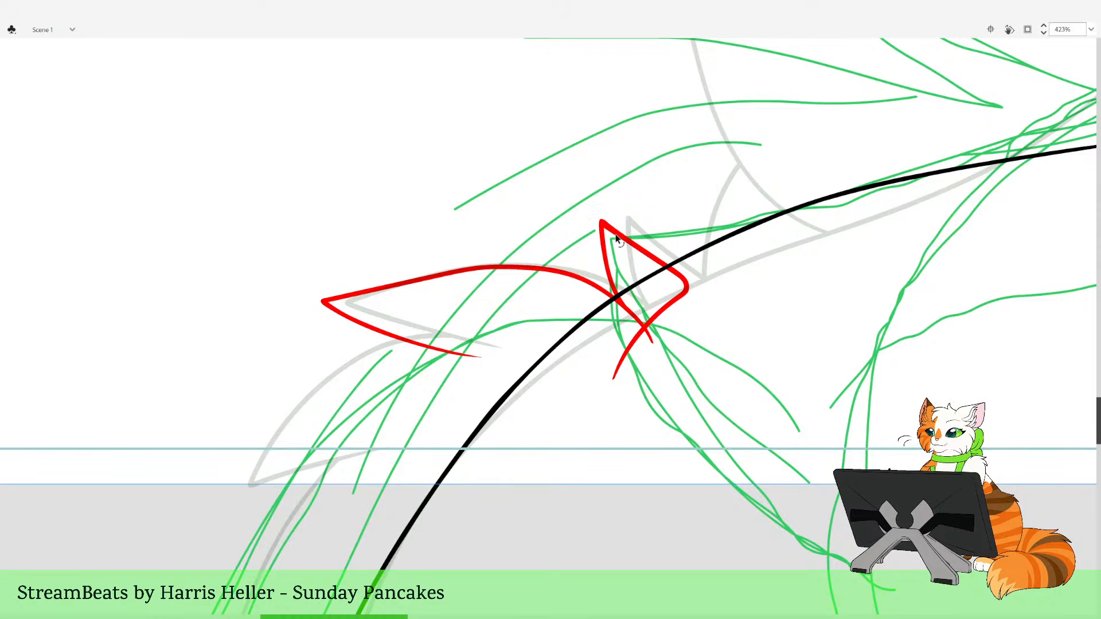
click(658, 317)
key(Delete)
Ink a curved black pointed tuft below the long red one, following the previous frame's lower tuft
key(b)
drag(488, 310, 652, 250)
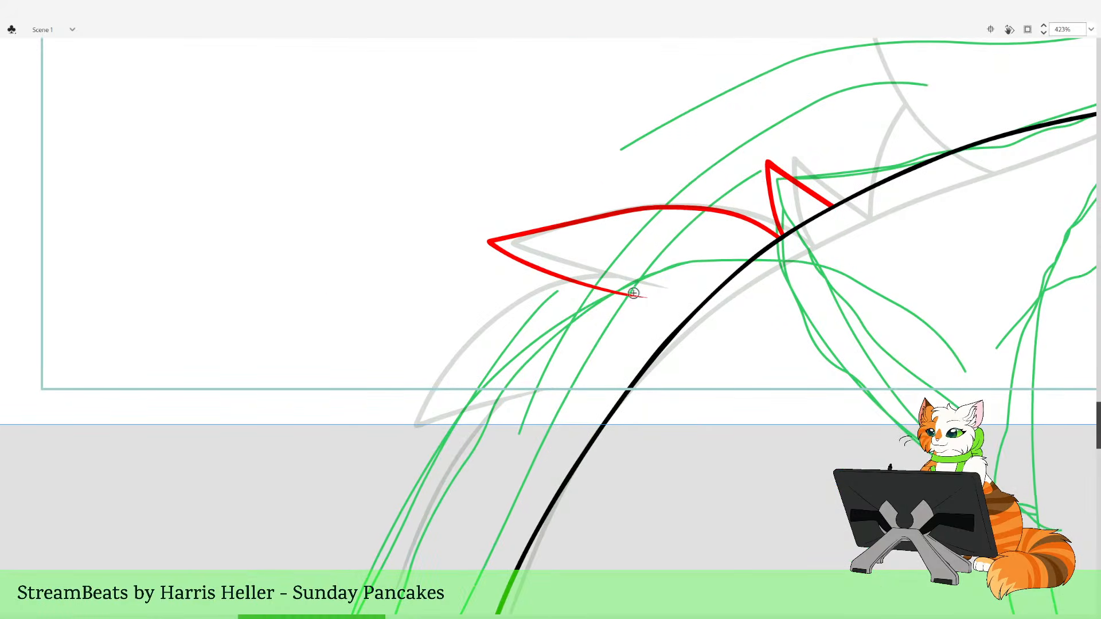
drag(636, 294, 522, 296)
mouse_move(438, 367)
mouse_down()
mouse_move(406, 446)
mouse_move(538, 393)
mouse_up()
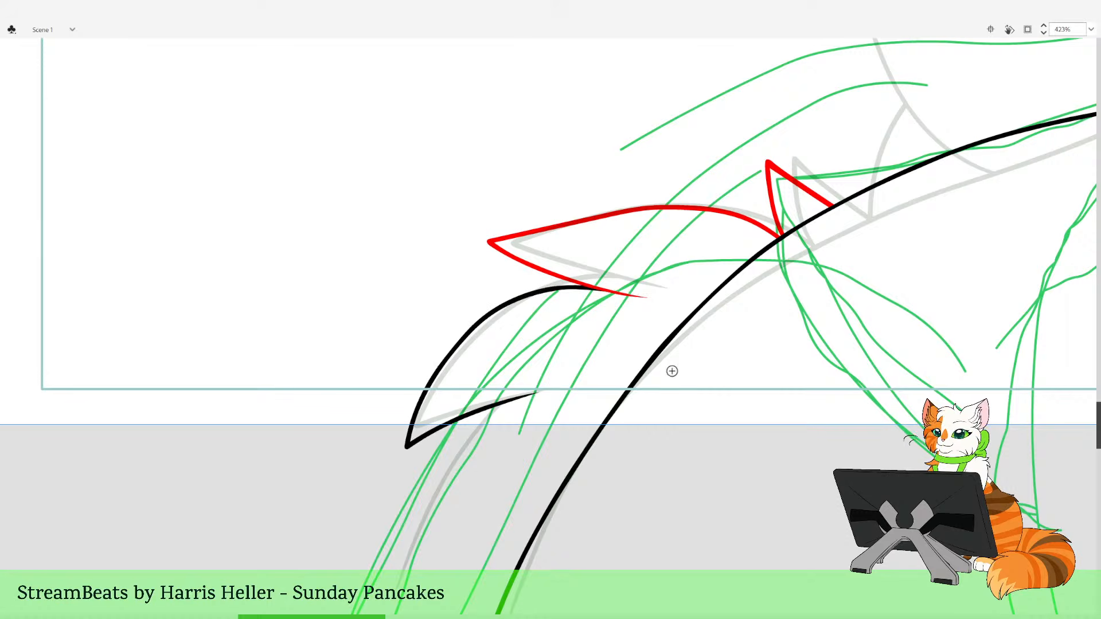
drag(710, 459, 685, 490)
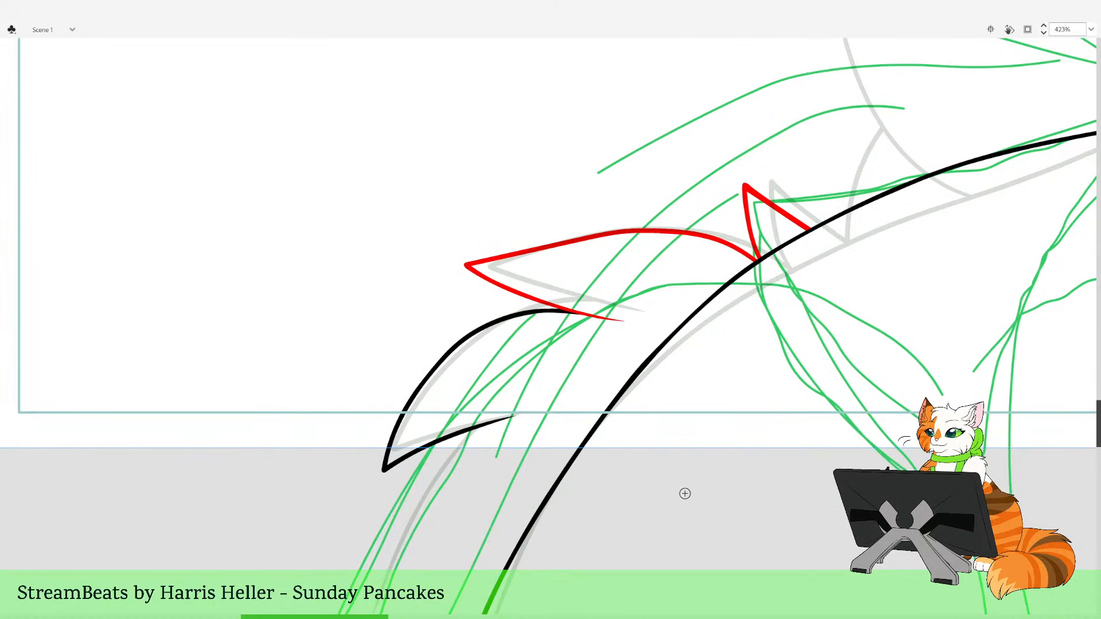
drag(669, 528, 720, 439)
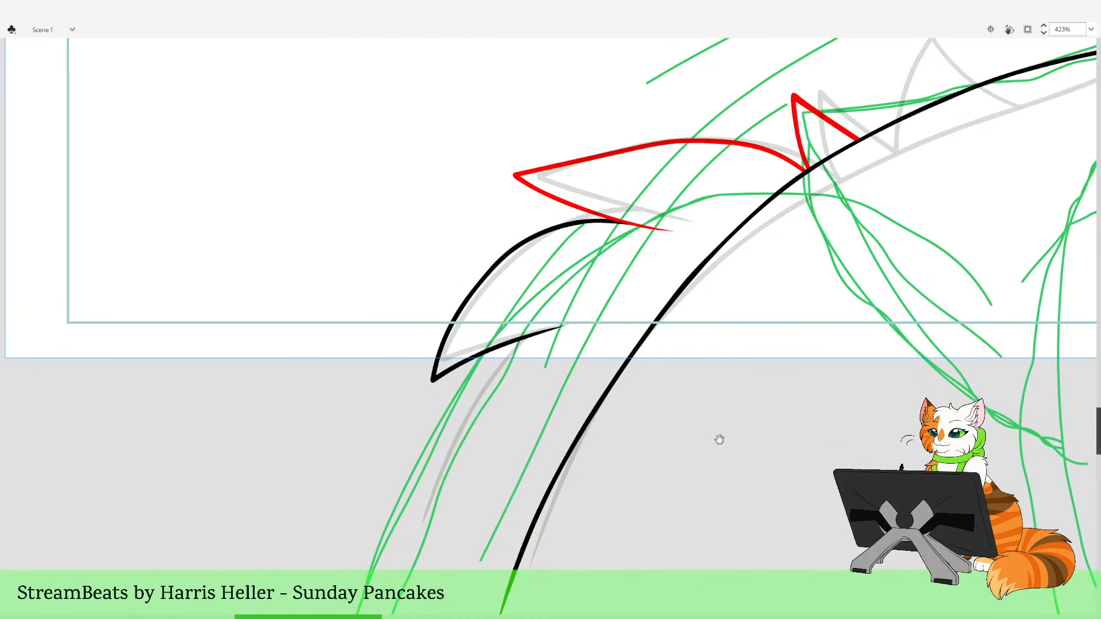
Ink a red fur stroke curving down from the underside of the lowest black tuft, and remove its overshoot above the tuft
mouse_move(653, 553)
mouse_down()
mouse_move(685, 511)
mouse_move(692, 405)
mouse_move(636, 551)
mouse_up()
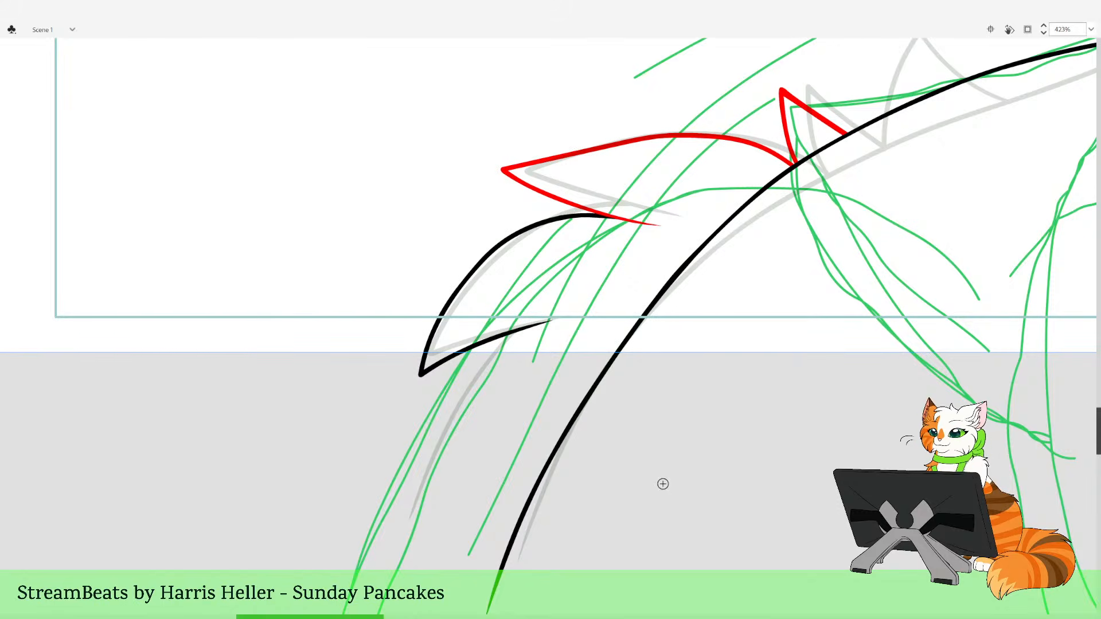
mouse_move(659, 462)
mouse_down()
mouse_move(726, 463)
mouse_move(730, 499)
mouse_up()
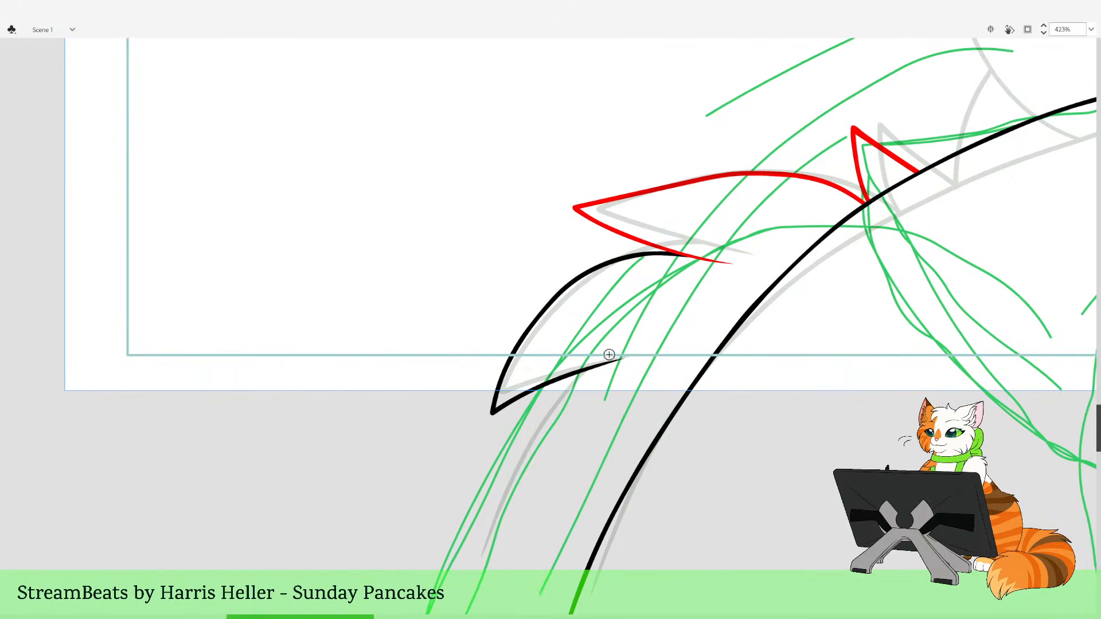
mouse_move(609, 354)
mouse_down()
mouse_move(544, 407)
mouse_move(479, 572)
mouse_up()
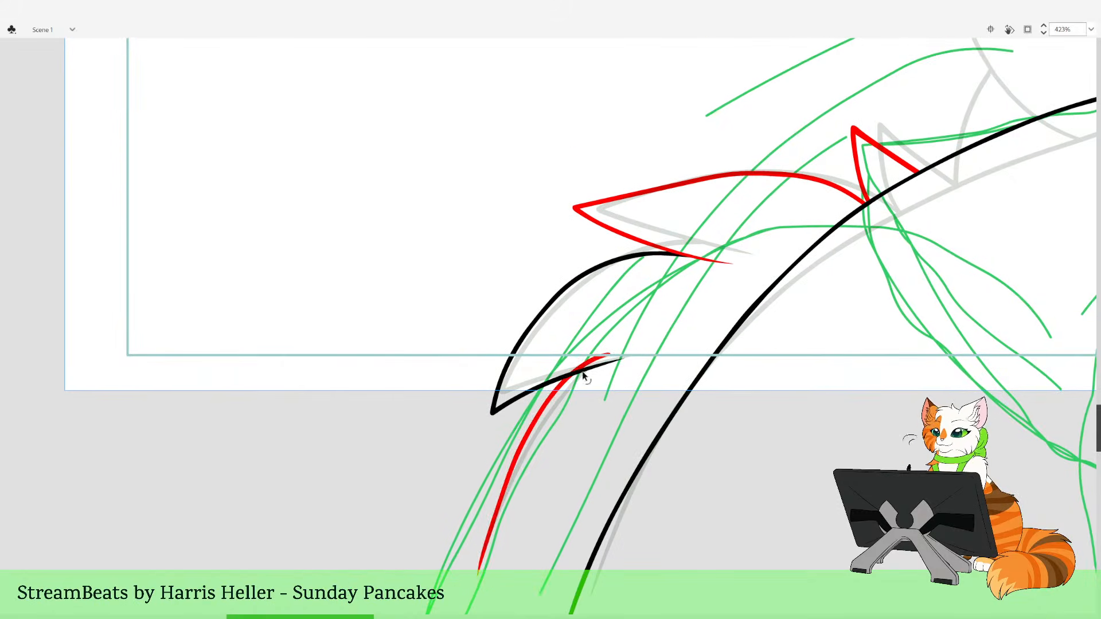
key(ctrl+z)
mouse_move(603, 351)
mouse_down()
mouse_move(551, 393)
mouse_move(486, 533)
mouse_move(562, 375)
mouse_move(608, 350)
mouse_move(539, 401)
mouse_move(485, 544)
mouse_move(527, 422)
mouse_move(566, 373)
mouse_move(616, 351)
mouse_up()
key(ctrl+z)
key(ctrl+z)
key(ctrl+z)
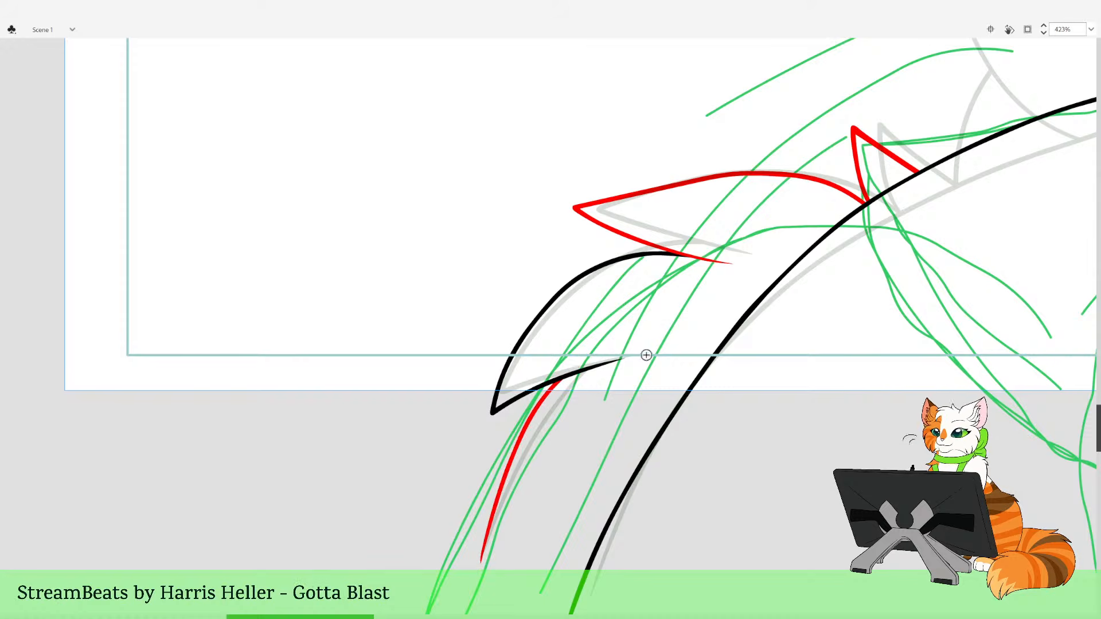
Recolor the red fur tuft strokes on the foreground cat black
drag(899, 355, 706, 432)
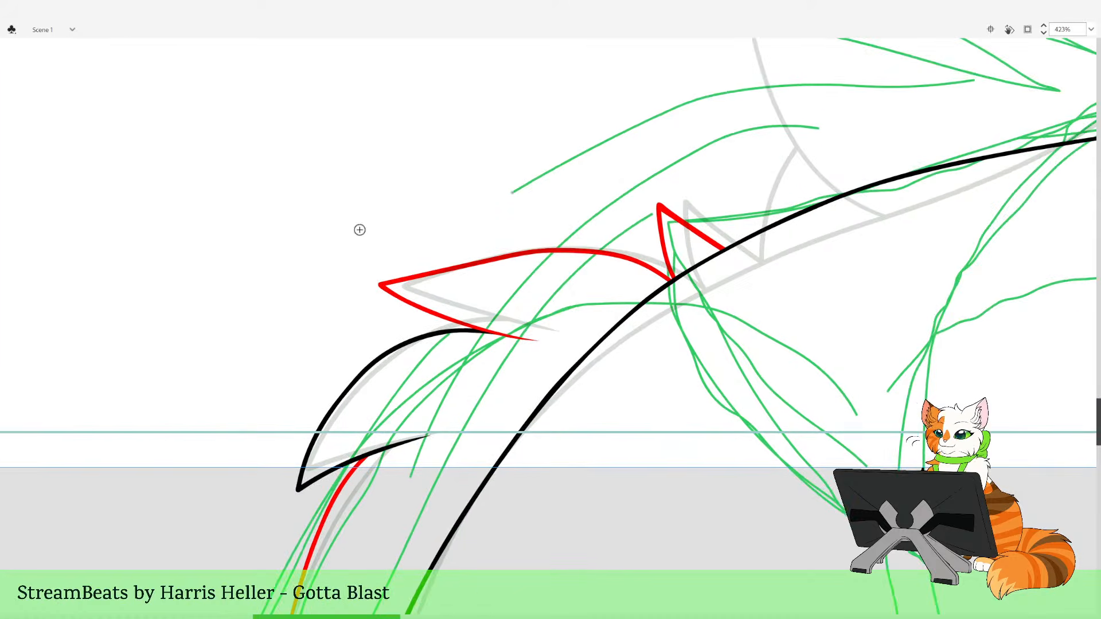
double_click(689, 273)
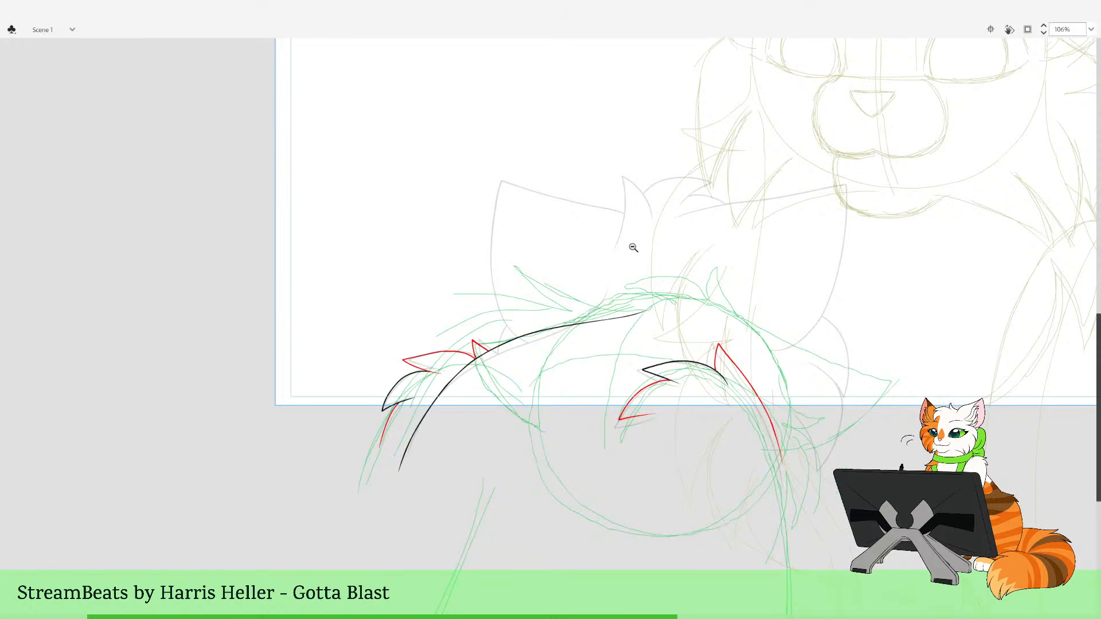
click(584, 36)
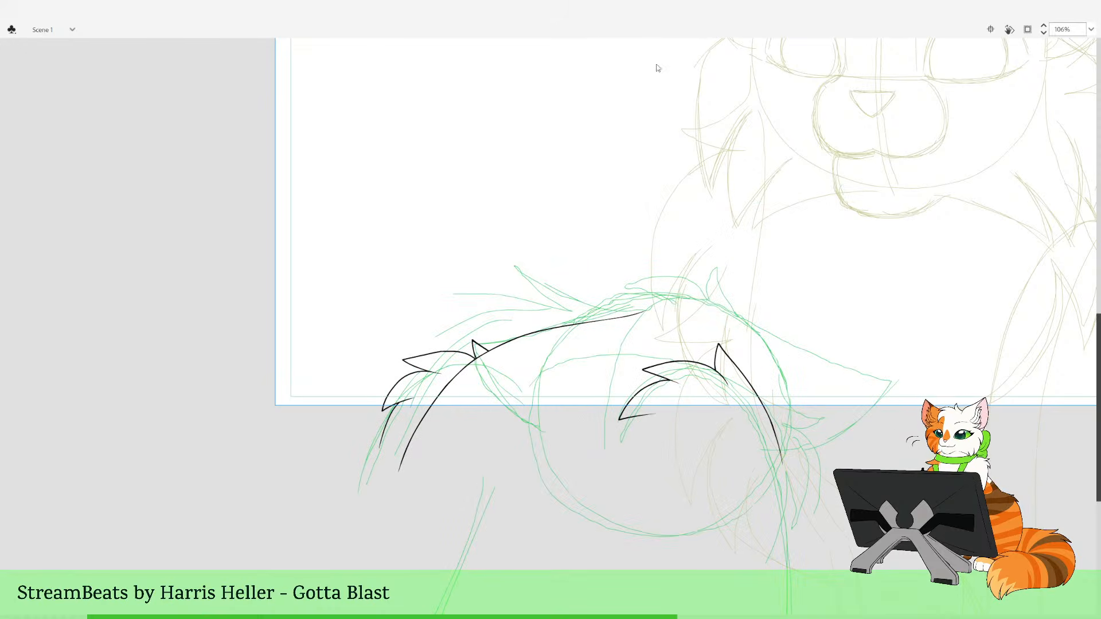
Ink the foreground cat's large pointed ear in red over the green sketch, and delete the end overshooting the black tuft line
drag(651, 235, 954, 505)
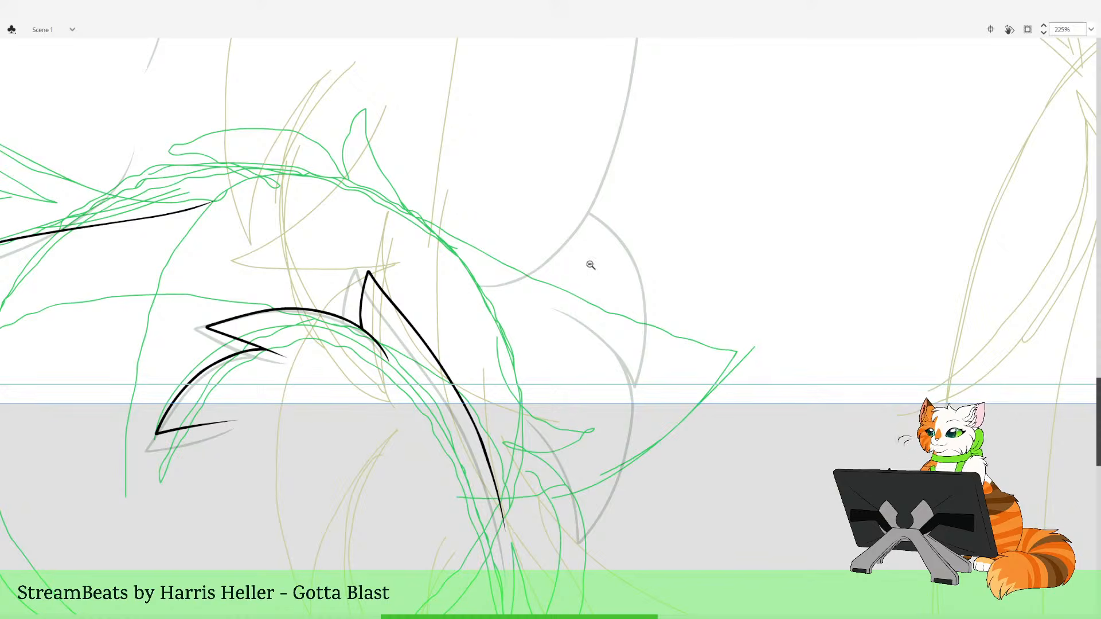
drag(393, 184, 438, 212)
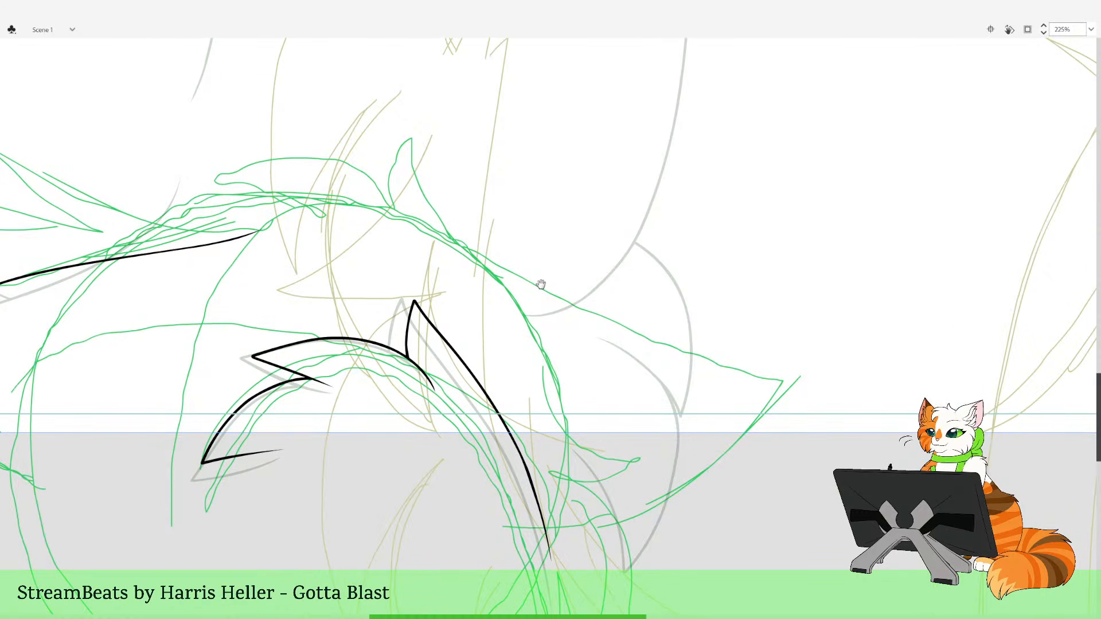
drag(540, 283, 582, 305)
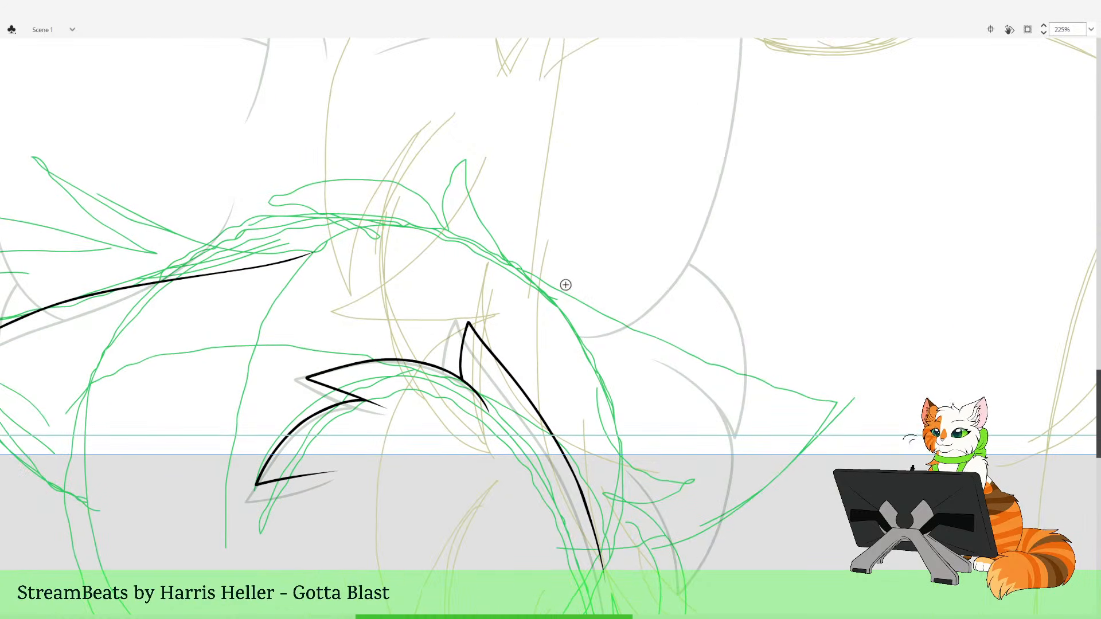
mouse_move(659, 281)
mouse_down()
mouse_move(623, 209)
mouse_move(661, 172)
mouse_move(597, 290)
mouse_move(625, 357)
mouse_move(674, 161)
mouse_up()
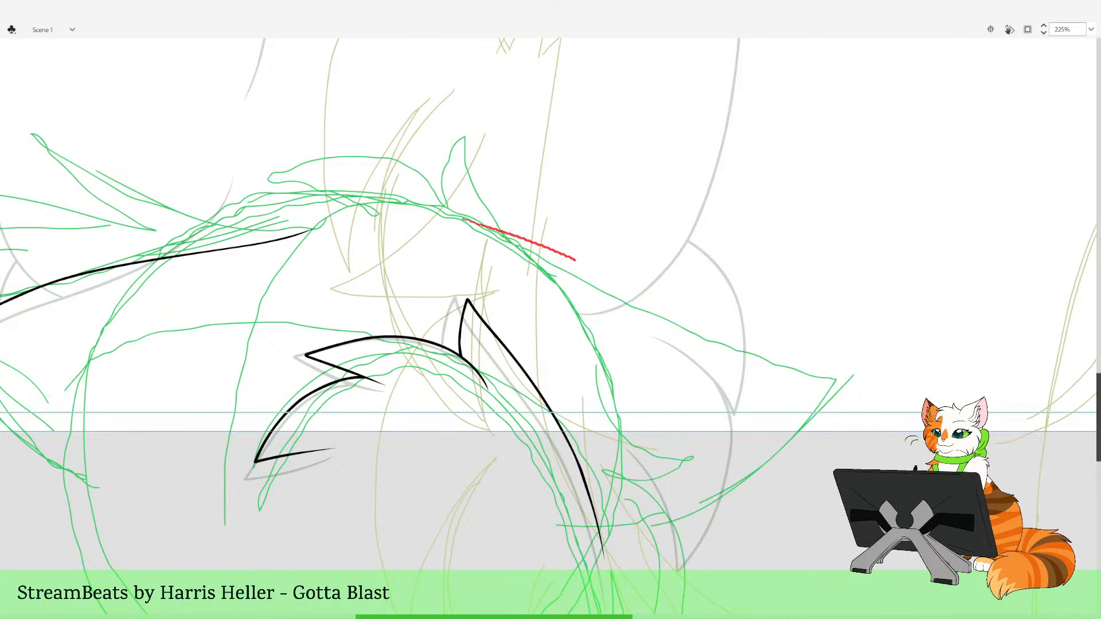
drag(645, 296, 721, 338)
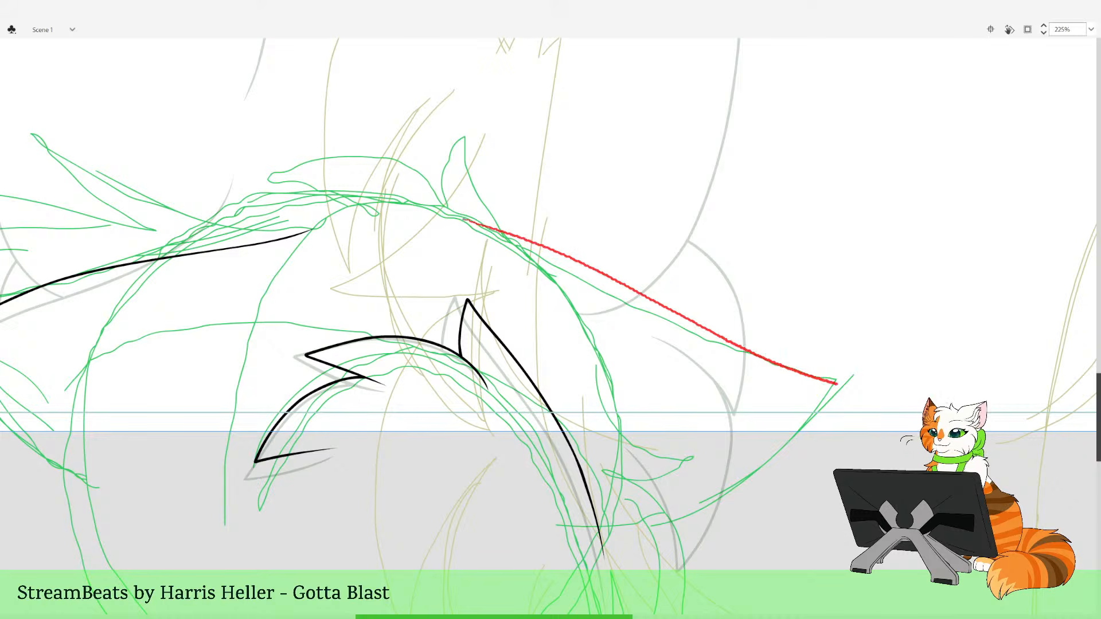
drag(838, 395, 777, 457)
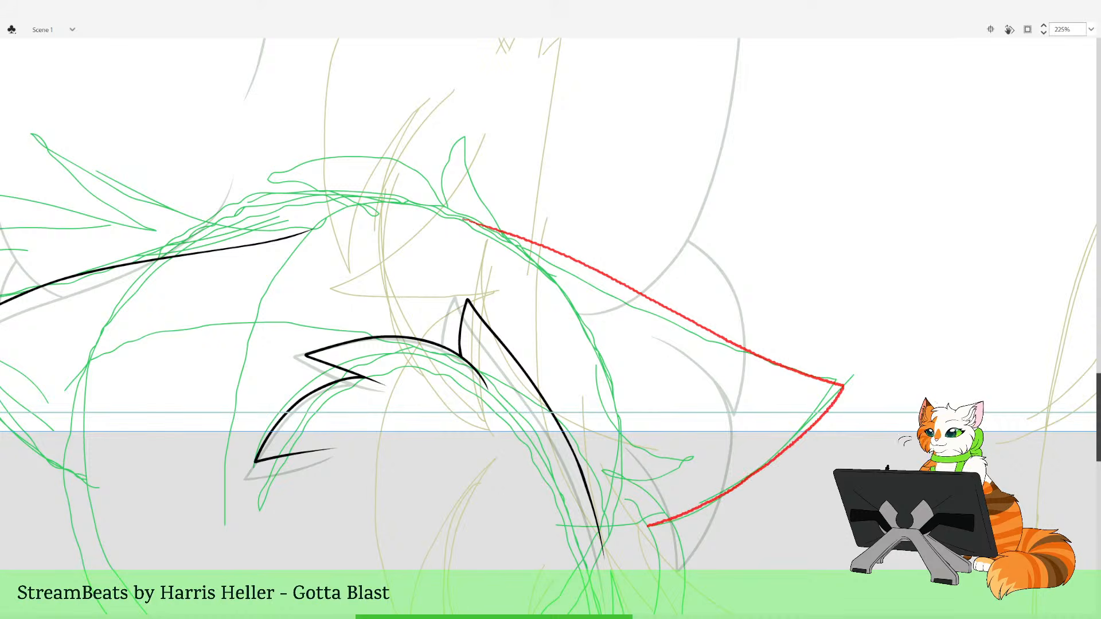
drag(648, 525, 531, 522)
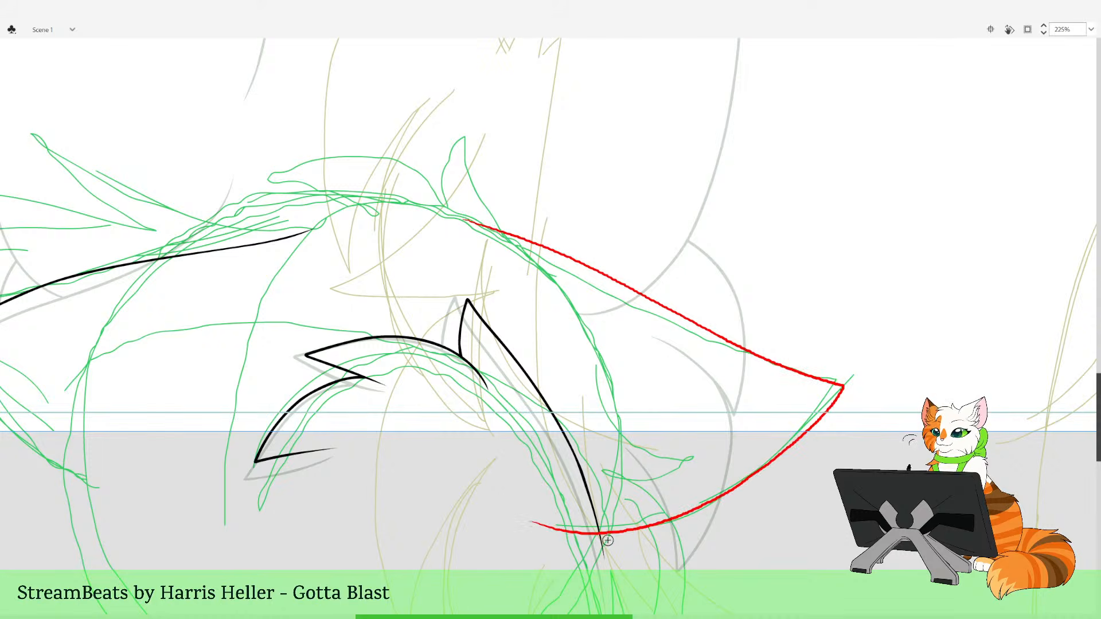
drag(768, 535, 728, 544)
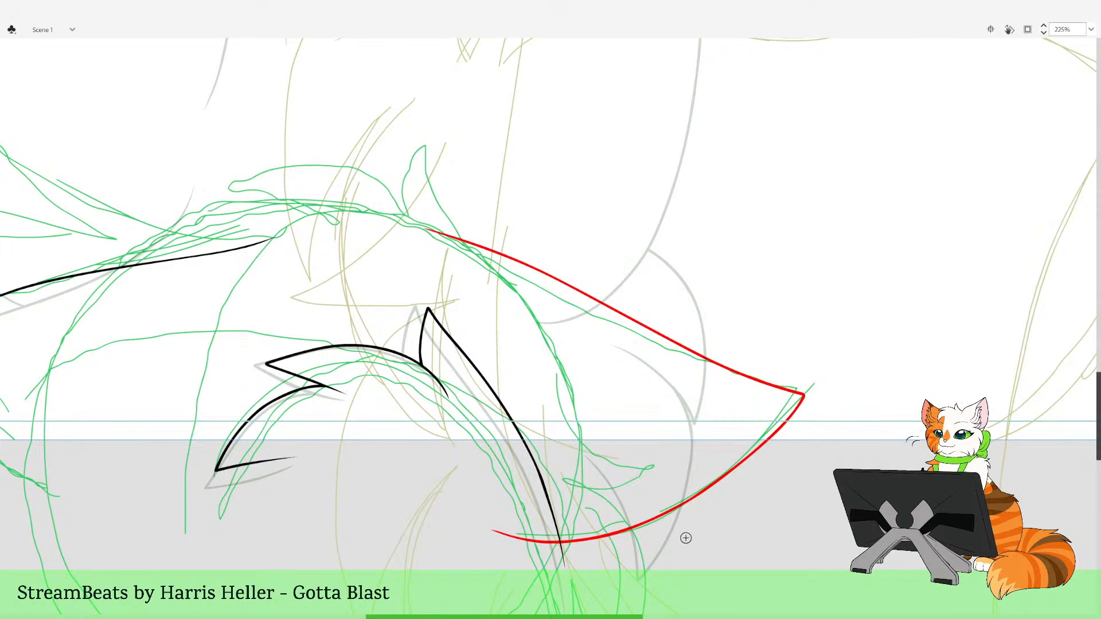
key(Delete)
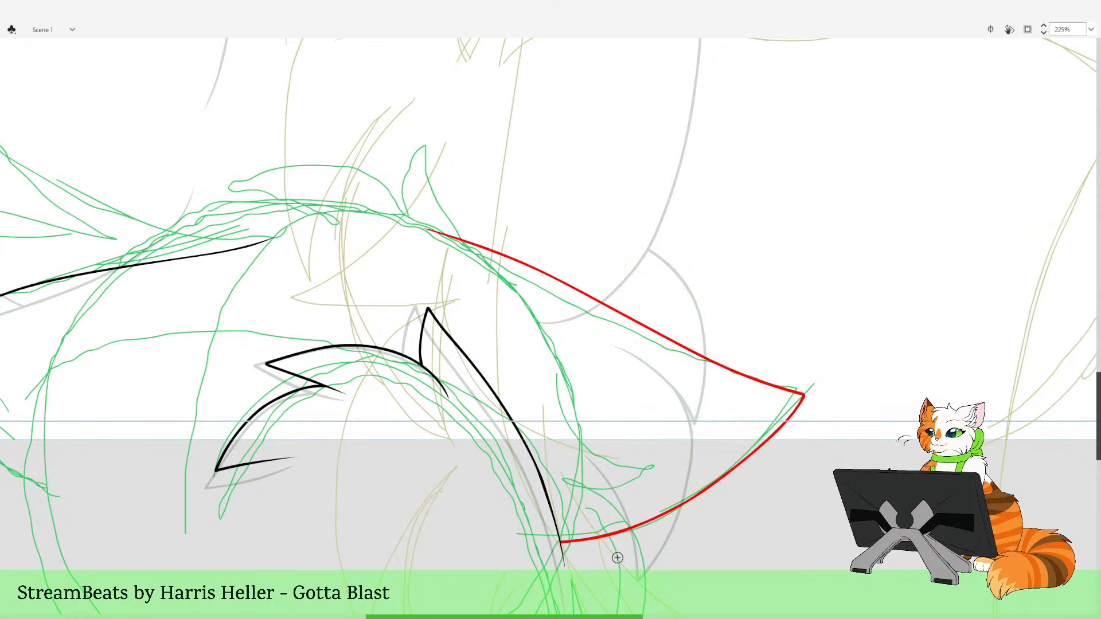
Try to thicken the lower edge of the red ear, and undo the ear strokes
drag(766, 487, 762, 491)
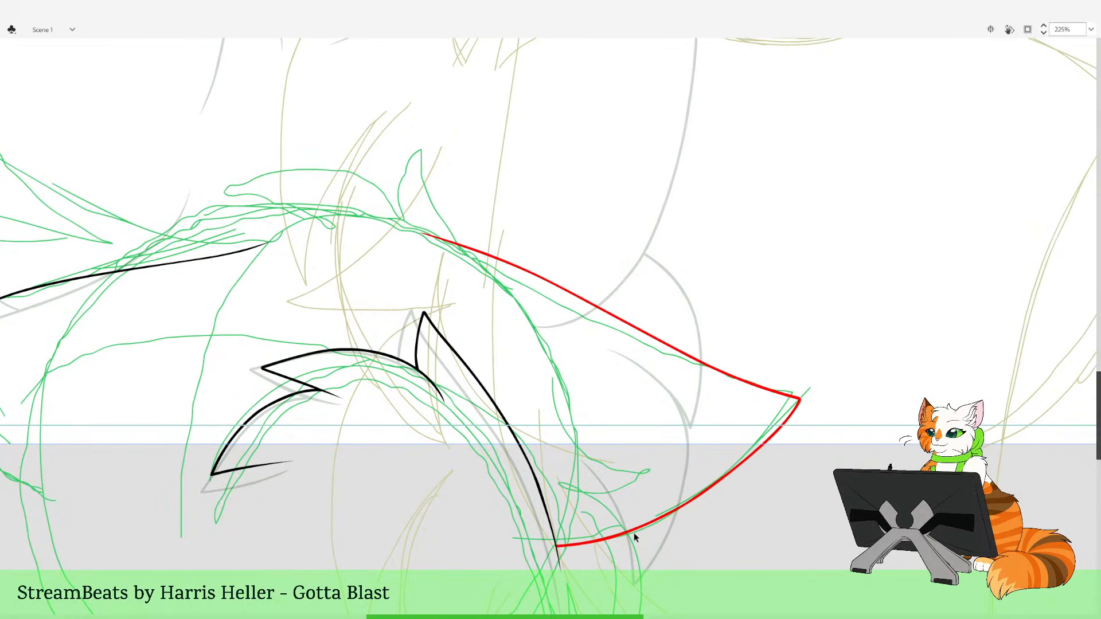
drag(637, 528, 638, 530)
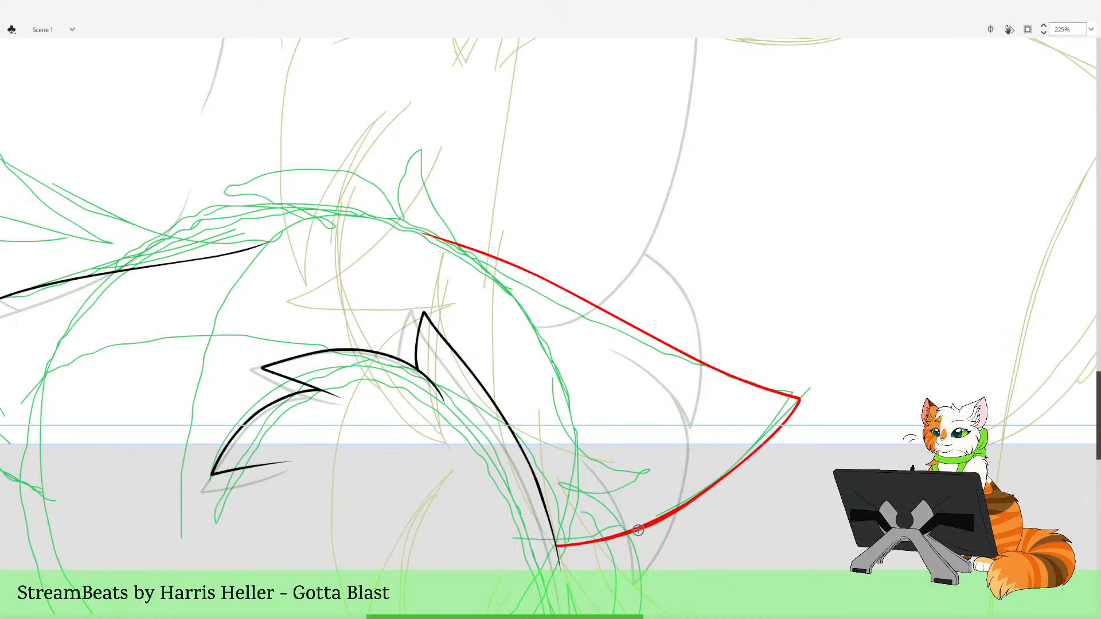
key(ctrl+z)
key(ctrl+z)
key(ctrl+z)
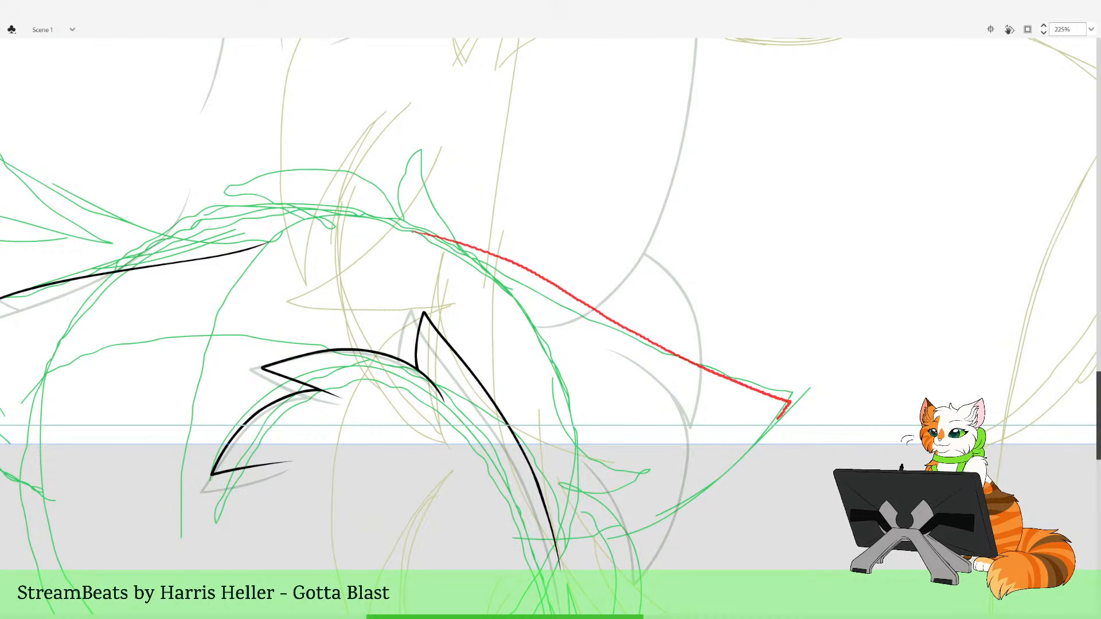
Redraw the pointed ear outline in red closer to the green sketch, and delete the lower end past the black tuft line
drag(591, 541, 465, 535)
key(v)
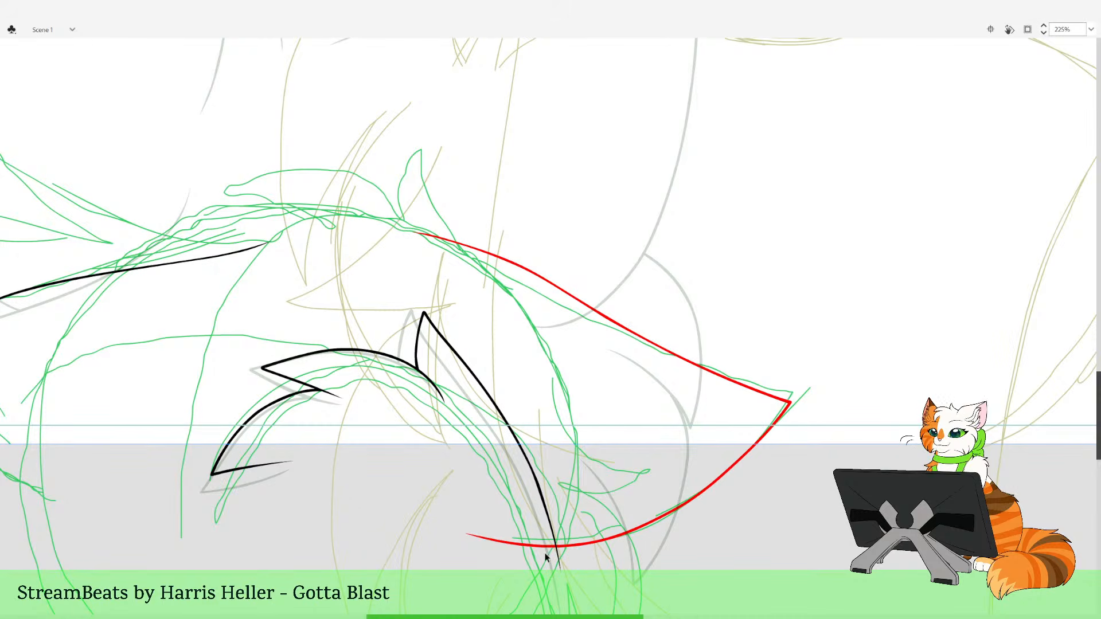
click(542, 546)
key(Delete)
key(b)
Thicken the middle of the red ear's upper edge with overlapping strokes
drag(706, 518, 783, 518)
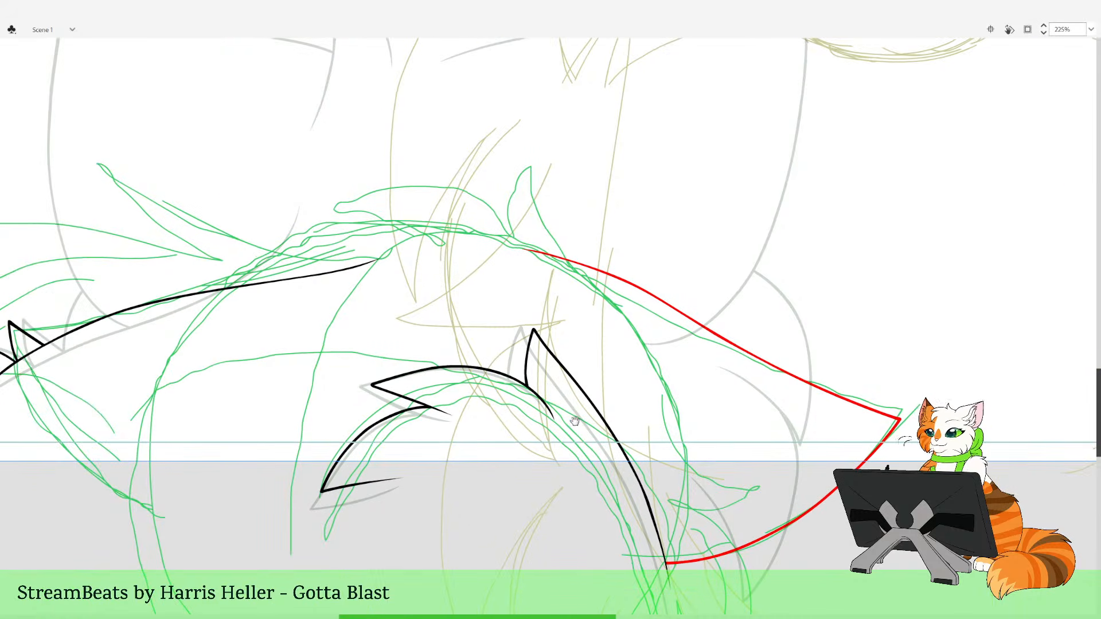
mouse_move(575, 421)
mouse_down()
mouse_move(634, 461)
mouse_move(668, 513)
mouse_up()
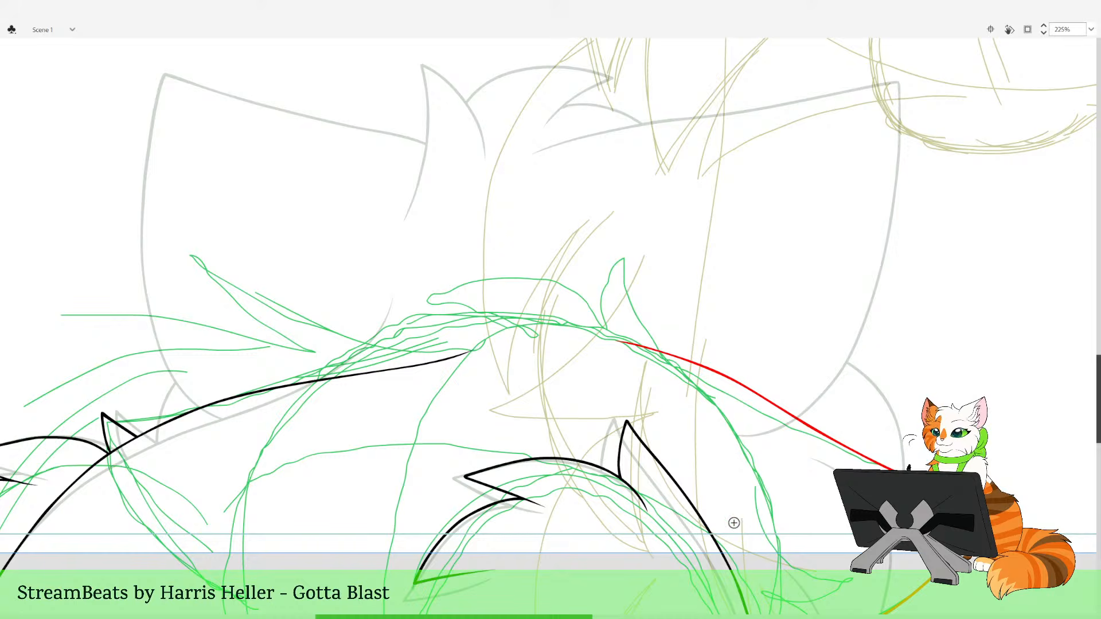
drag(777, 550, 535, 356)
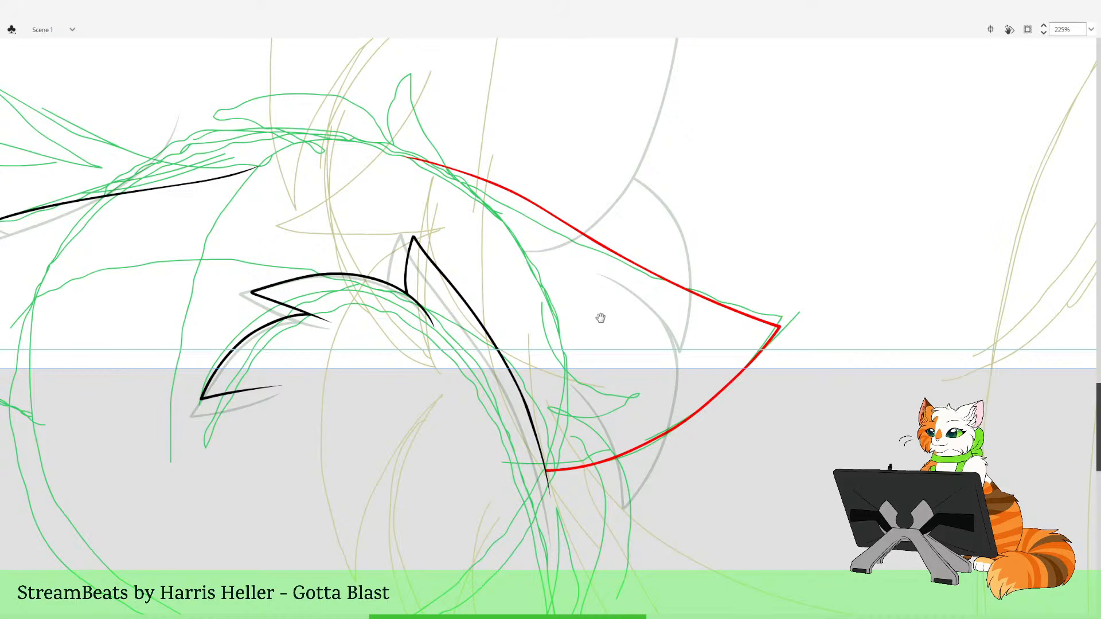
drag(606, 305, 561, 326)
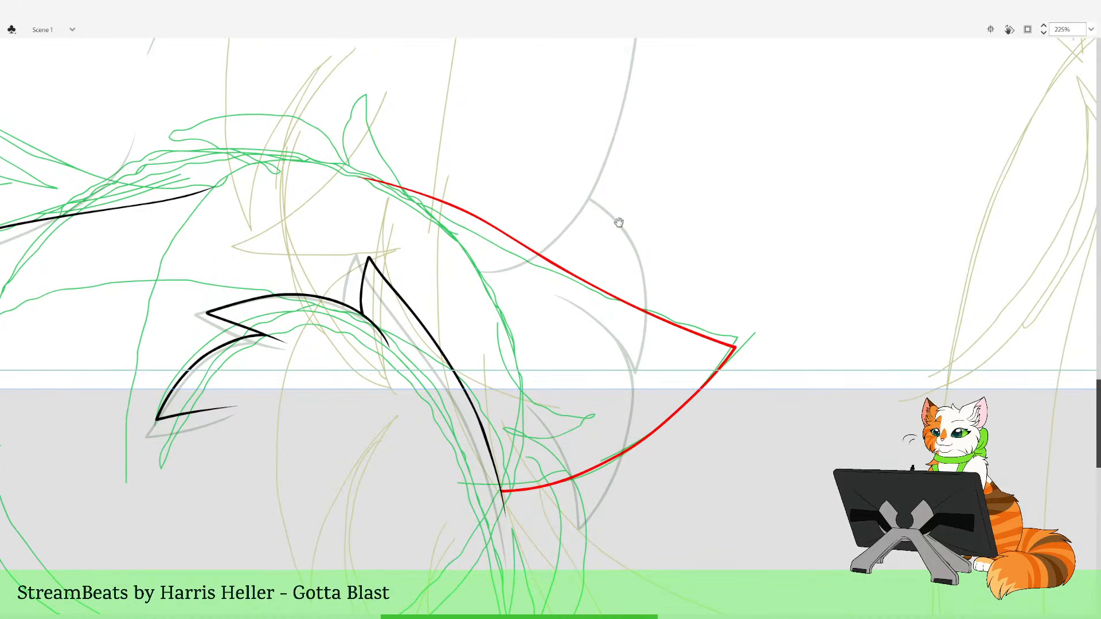
scroll(612, 304, up, 5)
drag(576, 370, 579, 292)
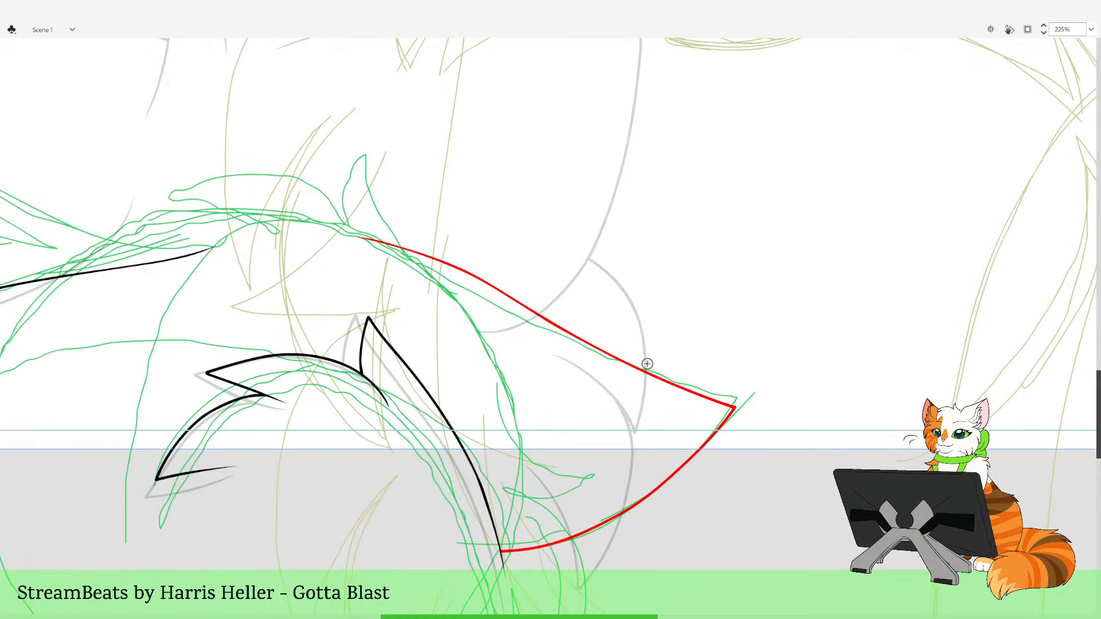
drag(663, 376, 663, 378)
drag(582, 342, 550, 323)
key(ctrl+z)
key(z)
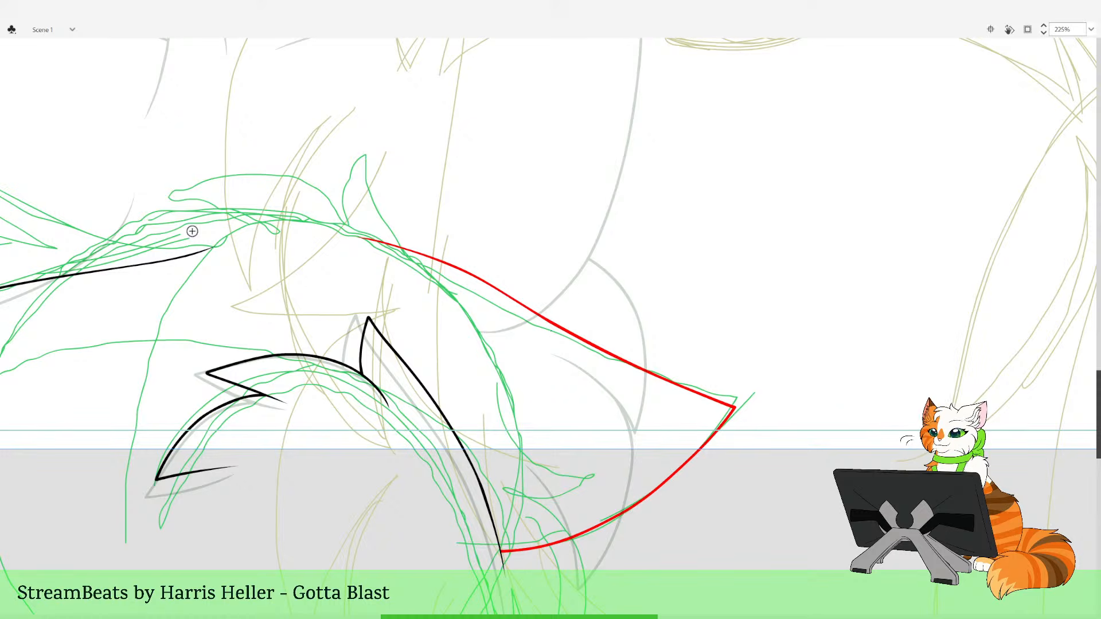
Touch up the thickened part of the ear's upper edge up close
drag(555, 251, 655, 380)
key(v)
drag(296, 360, 301, 365)
key(z)
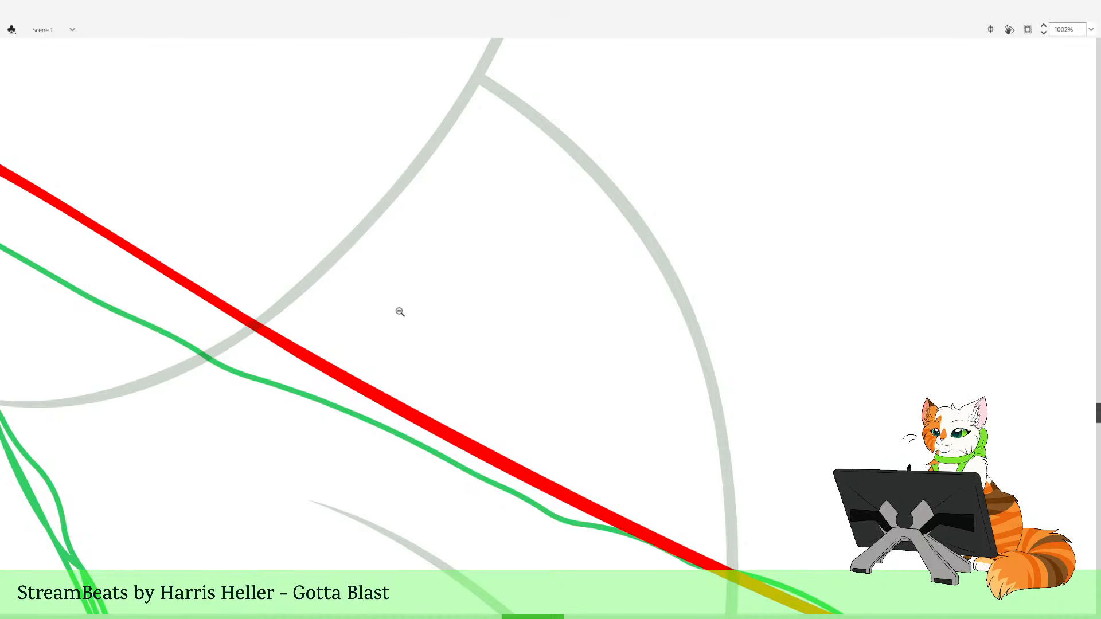
Ink a black line over the top of the head rising into a pointed tuft, and trim the tuft's end at the red ear line
alt+click(401, 313)
alt+click(403, 310)
alt+click(414, 274)
drag(432, 251, 659, 473)
alt+click(452, 262)
alt+click(487, 248)
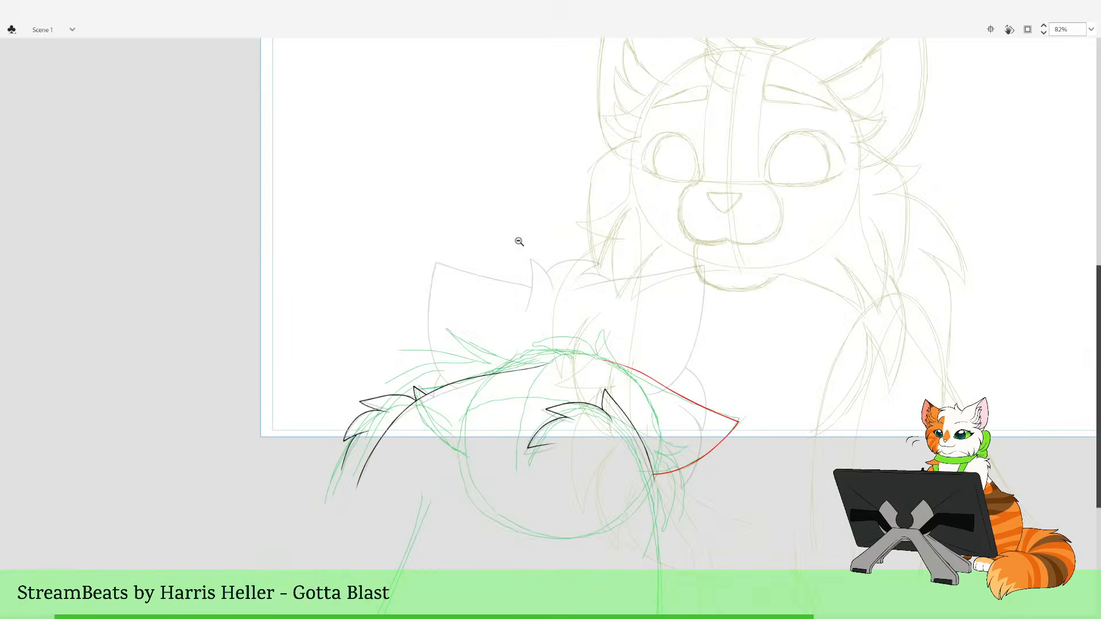
drag(545, 287, 680, 497)
key(space)
drag(487, 256, 531, 414)
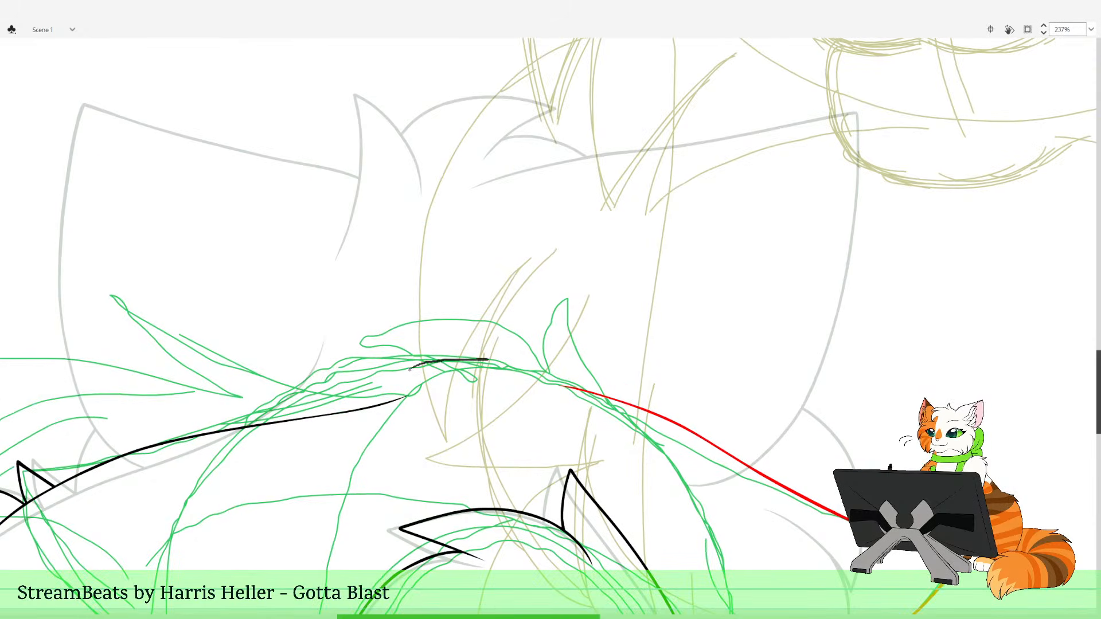
mouse_move(559, 312)
mouse_down()
mouse_move(582, 391)
mouse_move(573, 417)
mouse_move(579, 398)
mouse_up()
key(ctrl+z)
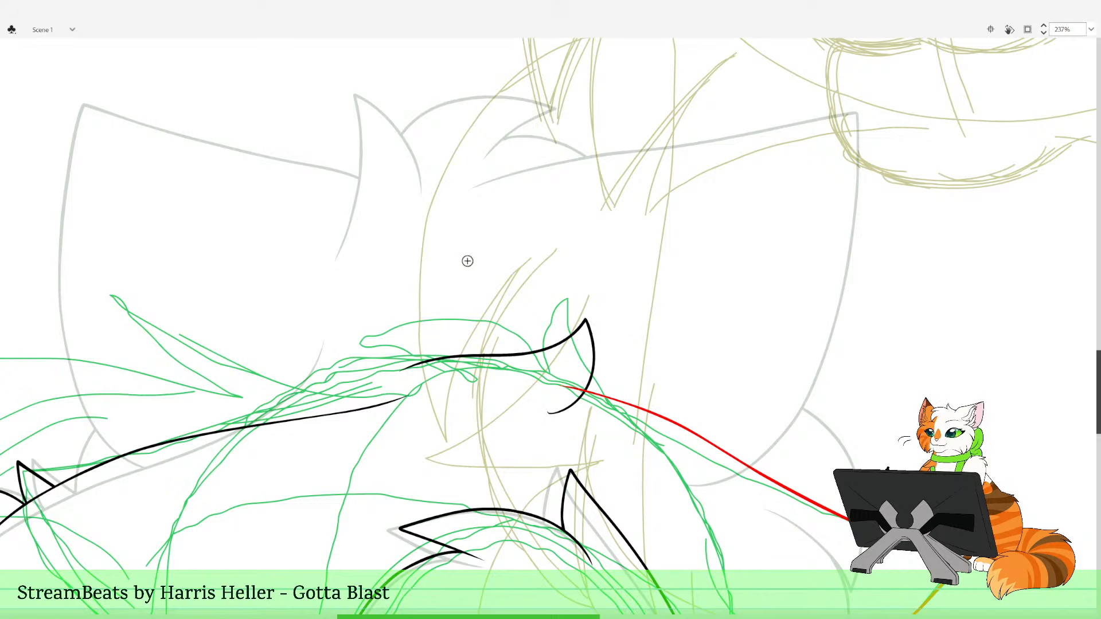
mouse_move(619, 384)
mouse_down()
mouse_move(557, 214)
mouse_move(545, 318)
mouse_up()
key(z)
drag(353, 177, 595, 455)
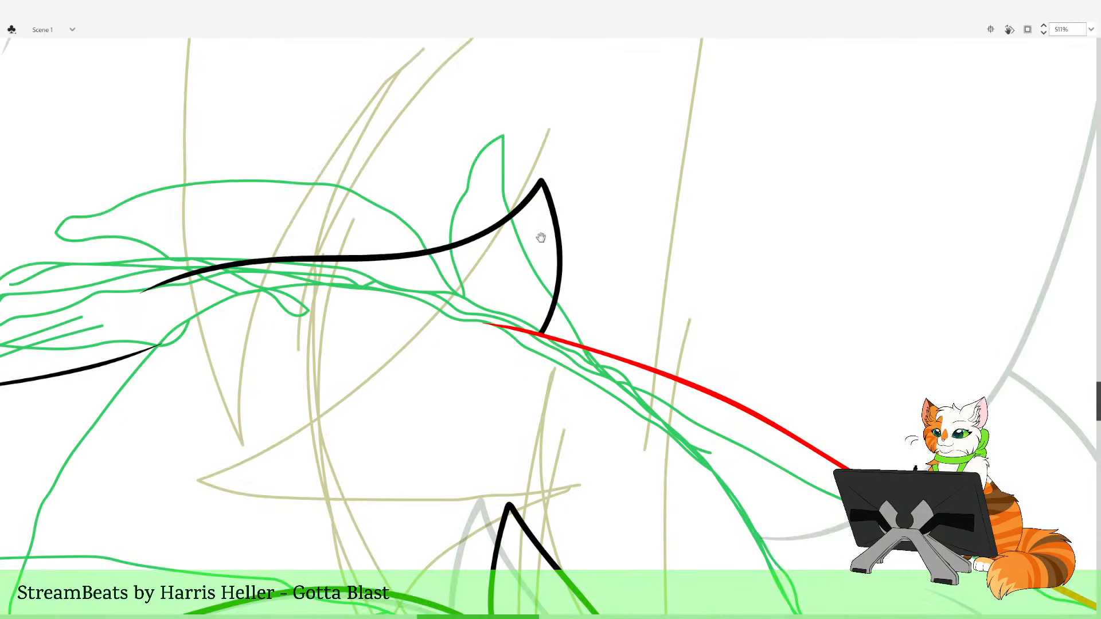
drag(680, 322, 723, 350)
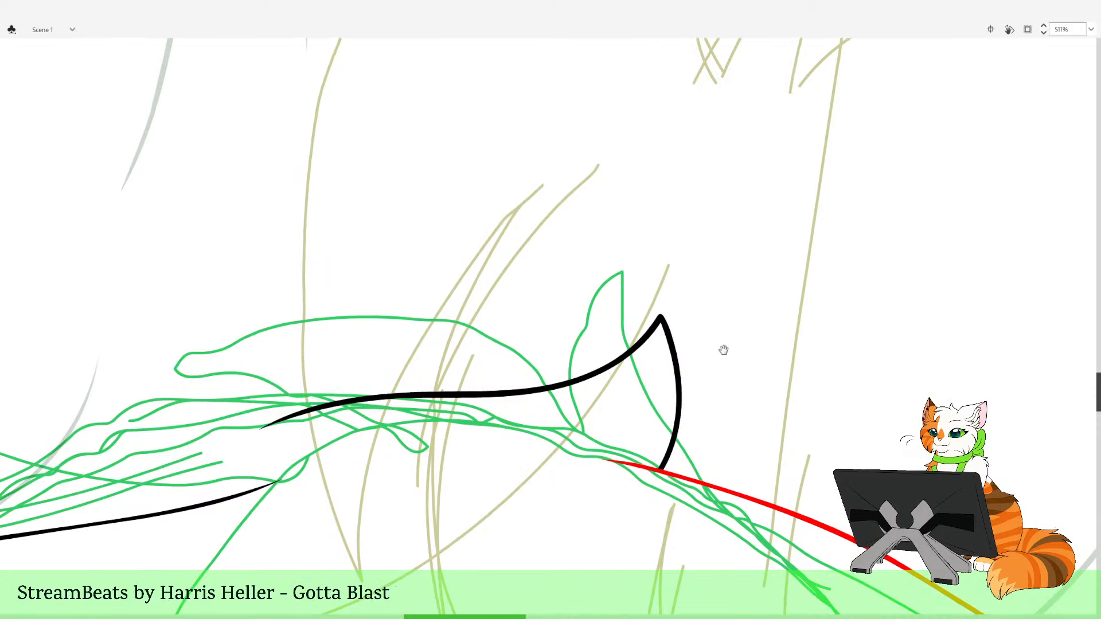
Redraw the black head-top line and pointed tuft with a smoother rise, and delete the tuft's overshoot below the red ear line
key(v)
click(677, 419)
key(Delete)
key(b)
mouse_move(631, 486)
mouse_down()
mouse_move(676, 432)
mouse_move(684, 374)
mouse_move(668, 301)
mouse_move(599, 361)
mouse_move(535, 386)
mouse_move(261, 440)
mouse_up()
drag(682, 436, 488, 347)
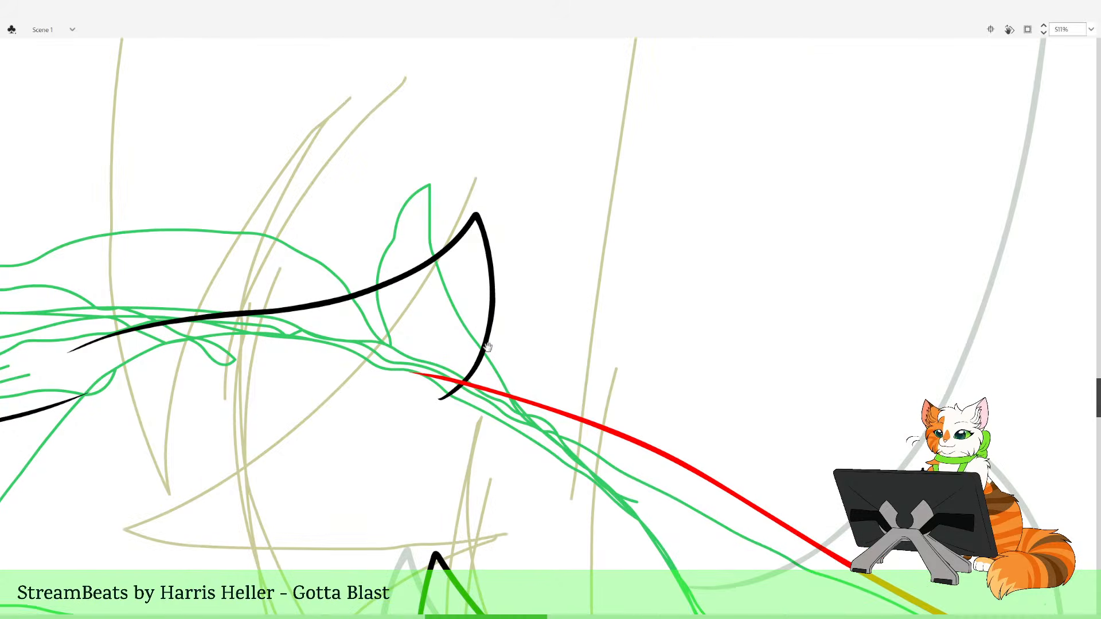
key(Delete)
key(b)
drag(621, 393, 618, 395)
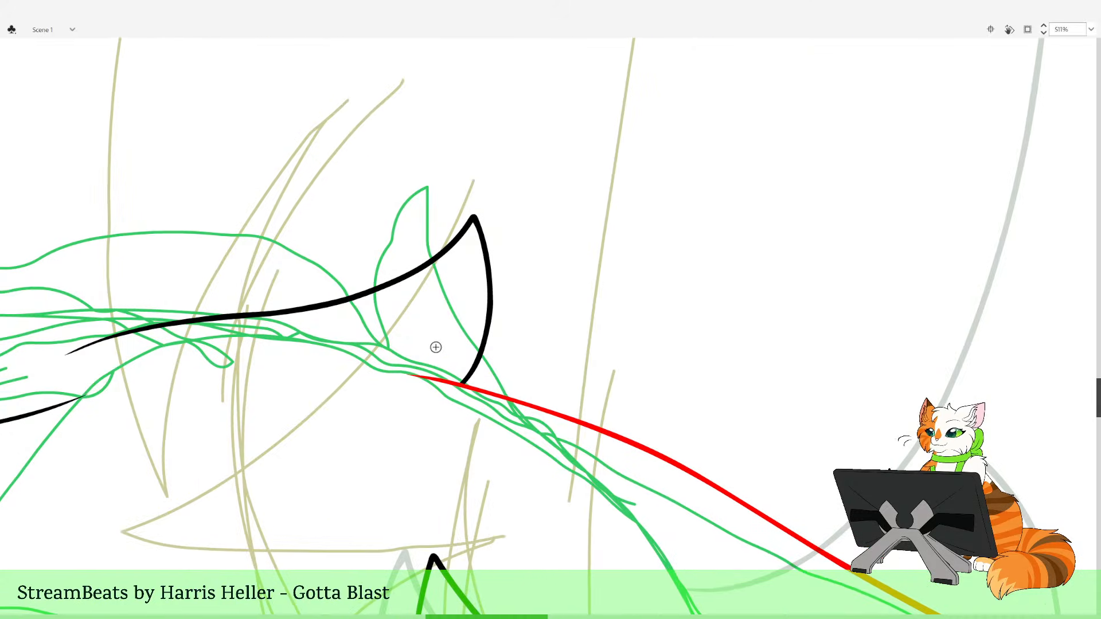
mouse_move(385, 354)
mouse_down()
mouse_move(418, 339)
mouse_move(498, 346)
mouse_move(581, 422)
mouse_up()
key(ctrl+z)
click(659, 304)
click(659, 308)
click(658, 313)
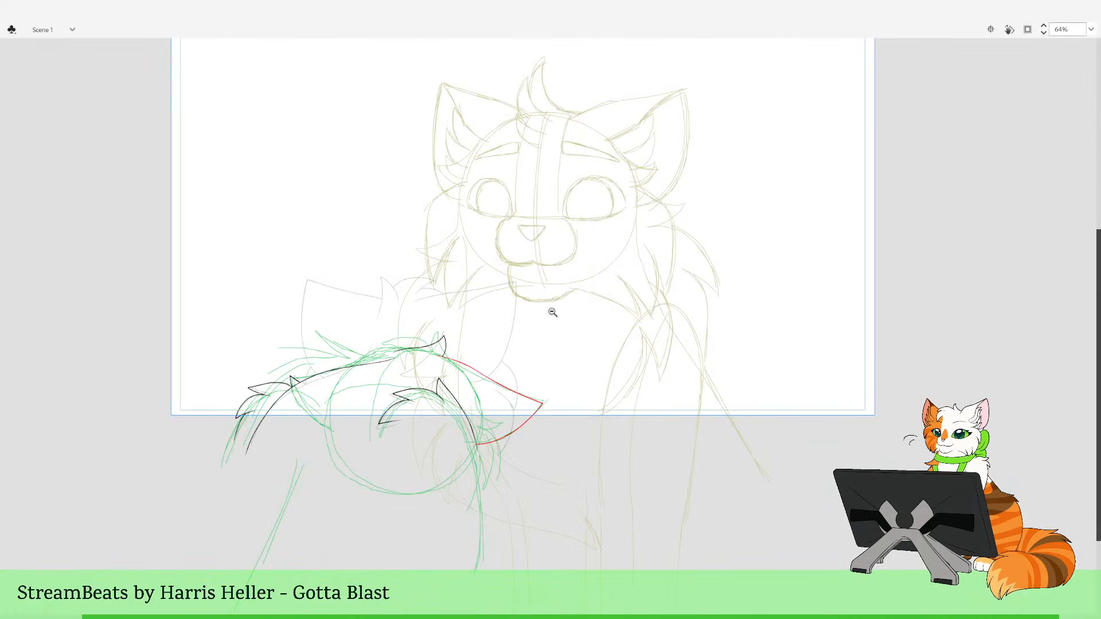
key(Return)
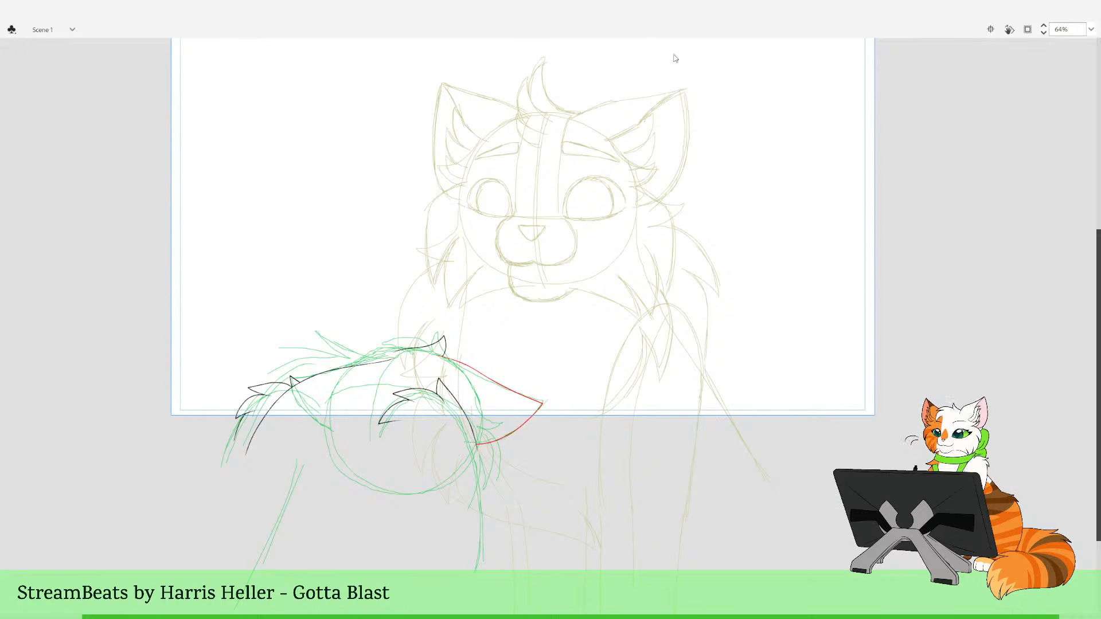
drag(380, 308, 528, 435)
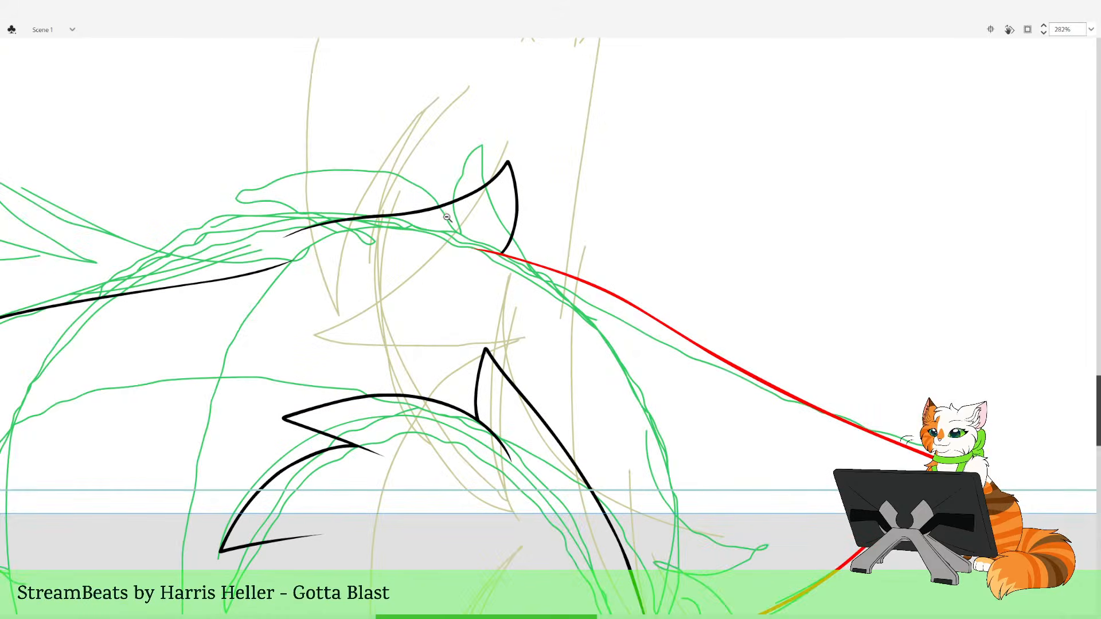
drag(487, 272, 501, 327)
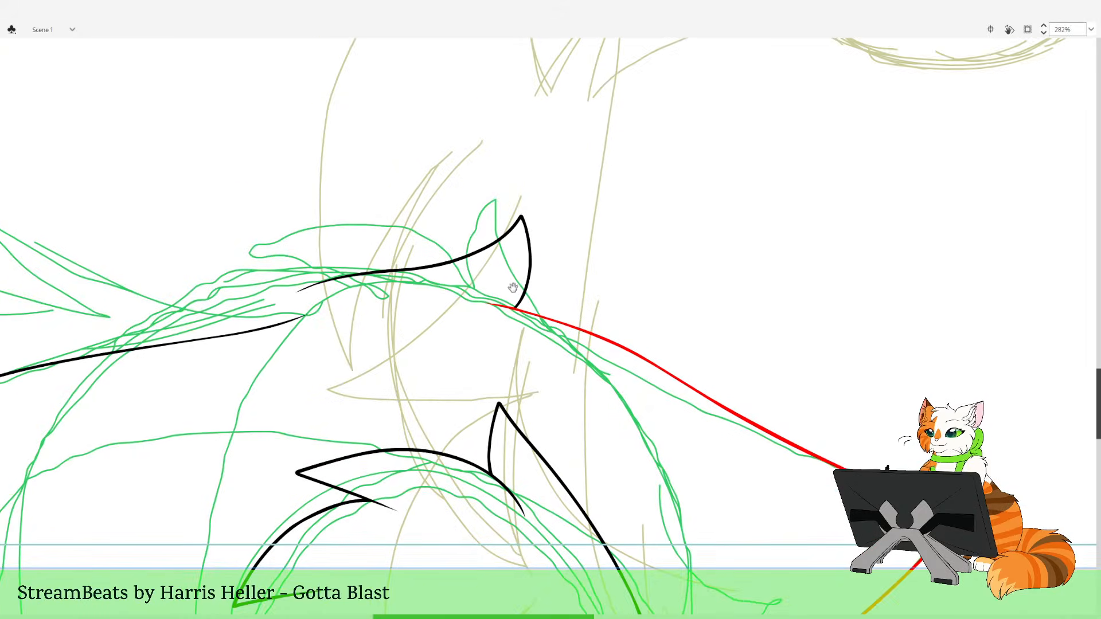
mouse_move(407, 285)
mouse_down()
mouse_move(481, 282)
mouse_move(554, 320)
mouse_up()
key(v)
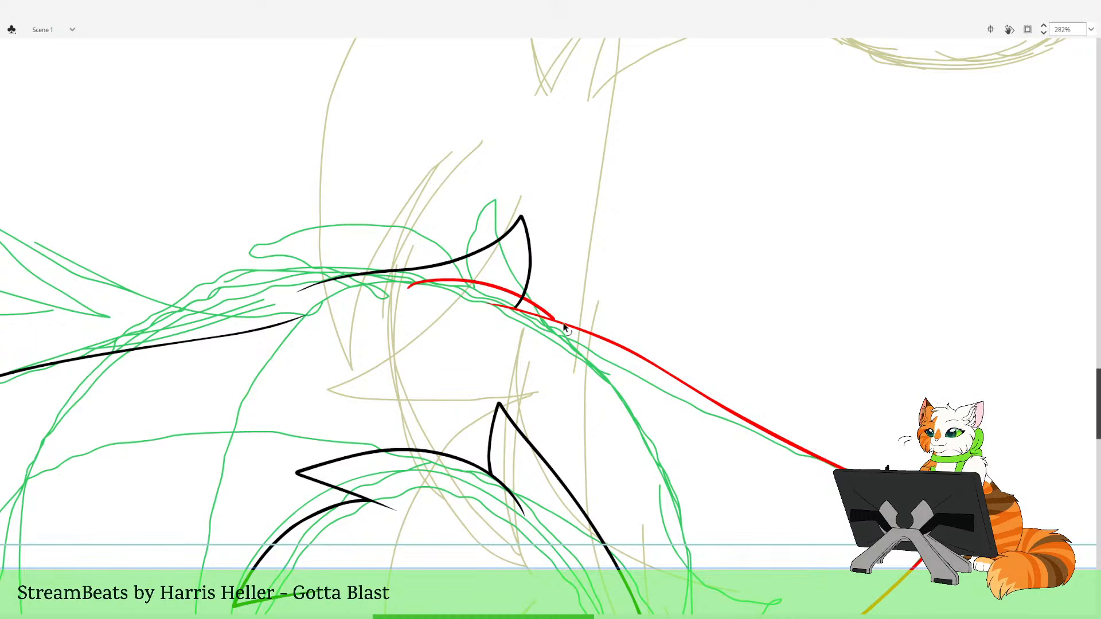
click(486, 288)
key(Delete)
drag(529, 247, 638, 469)
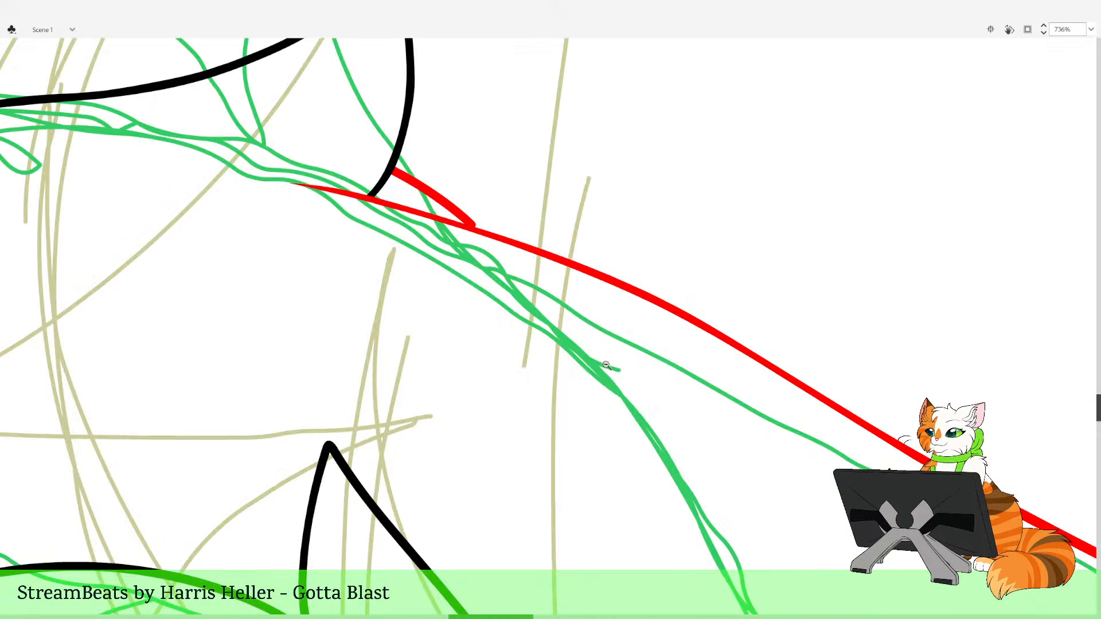
drag(407, 188, 444, 341)
key(ctrl+z)
key(ctrl+z)
key(ctrl+z)
key(ctrl+z)
key(ctrl+z)
key(ctrl+z)
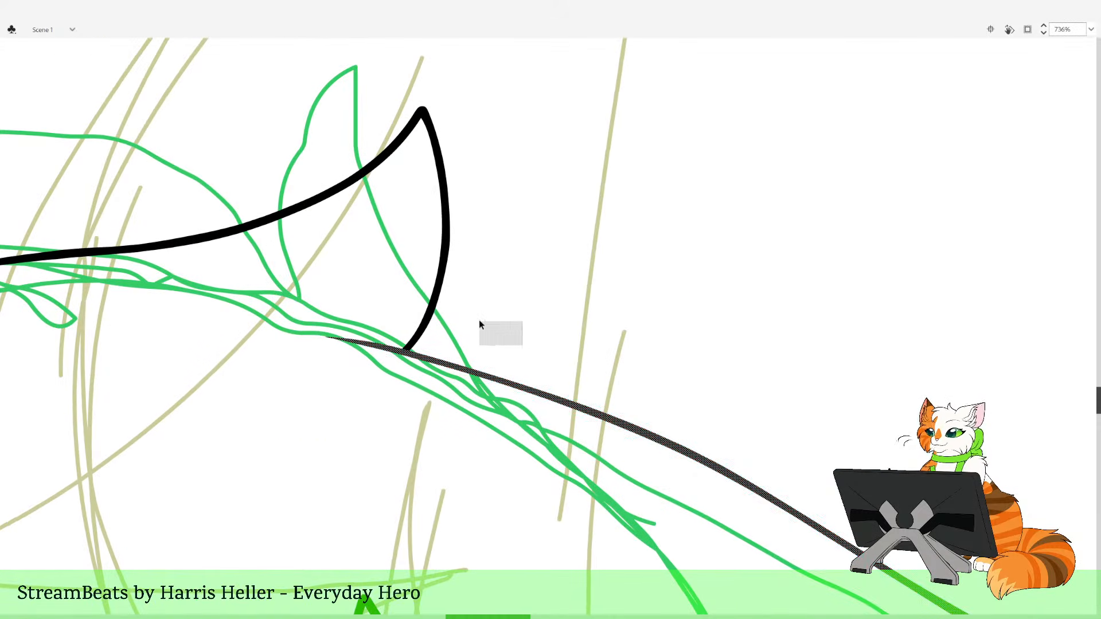
Turn the red ear outline black and ink a short red arc from the head tuft's outer edge down to the ear's upper edge
click(479, 325)
key(b)
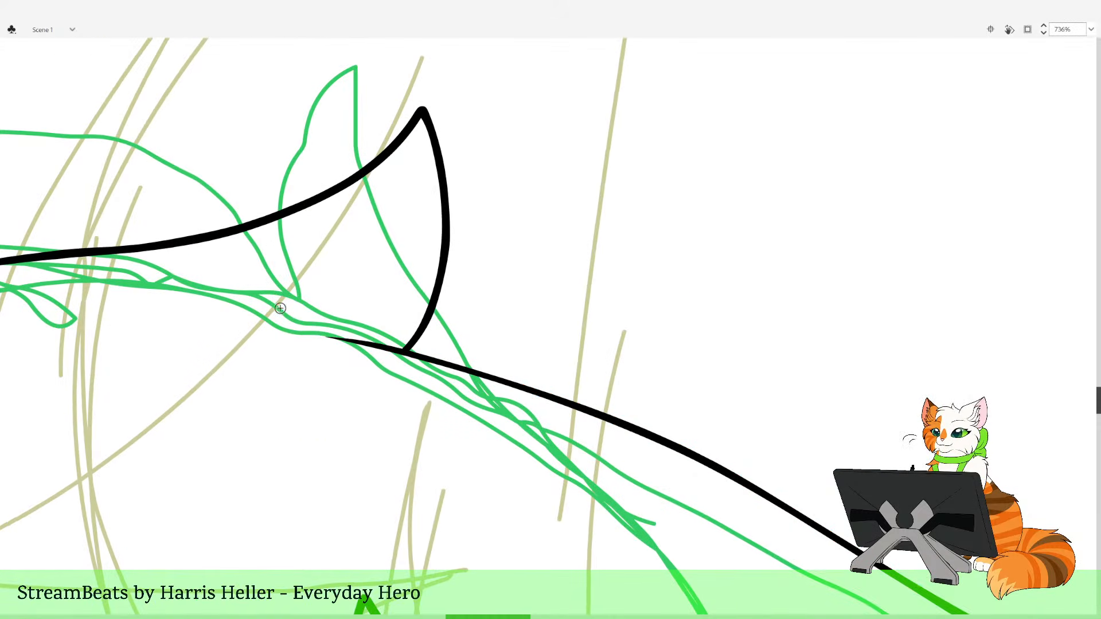
mouse_move(179, 316)
mouse_down()
mouse_move(226, 296)
mouse_move(368, 291)
mouse_move(488, 337)
mouse_move(573, 450)
mouse_up()
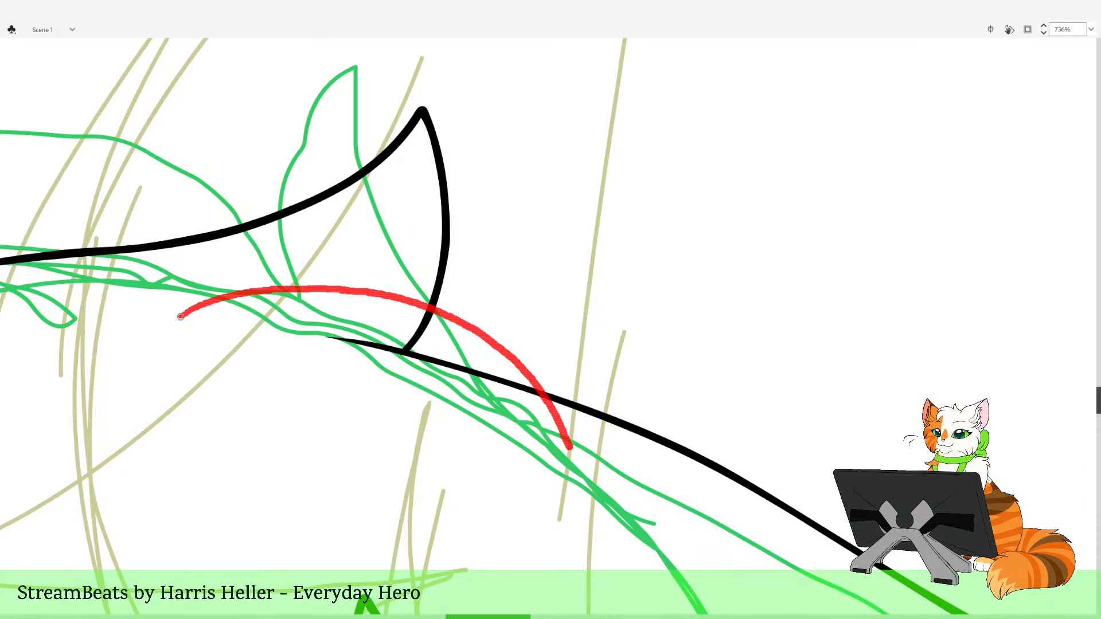
key(ctrl+z)
mouse_move(157, 316)
mouse_down()
mouse_move(279, 262)
mouse_move(442, 274)
mouse_move(546, 351)
mouse_move(593, 475)
mouse_move(213, 336)
mouse_up()
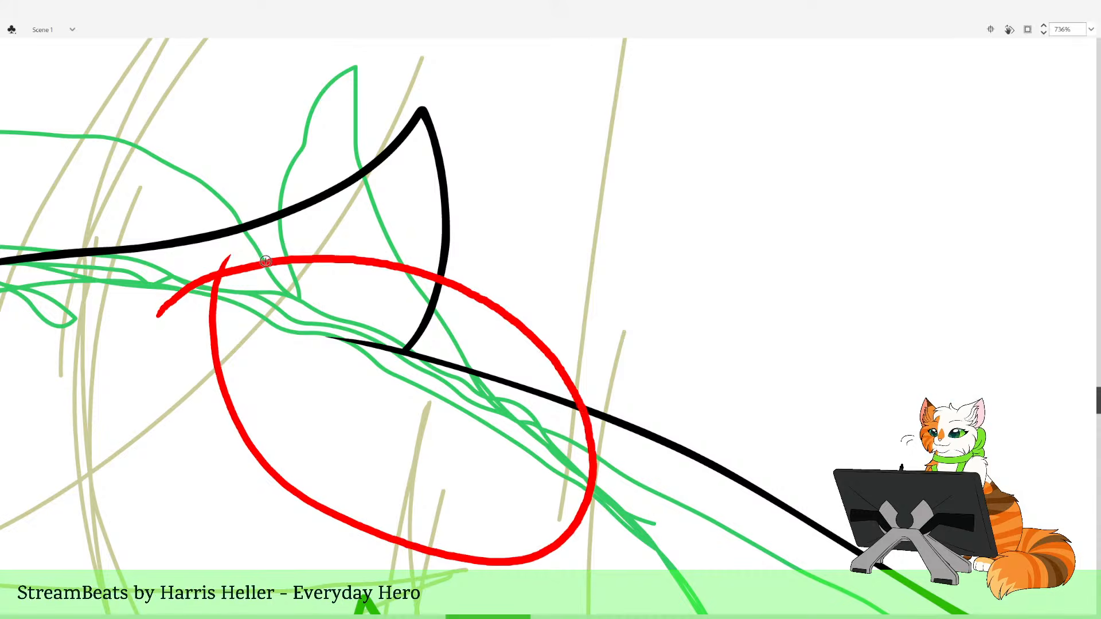
alt+click(525, 290)
alt+click(526, 290)
alt+click(530, 308)
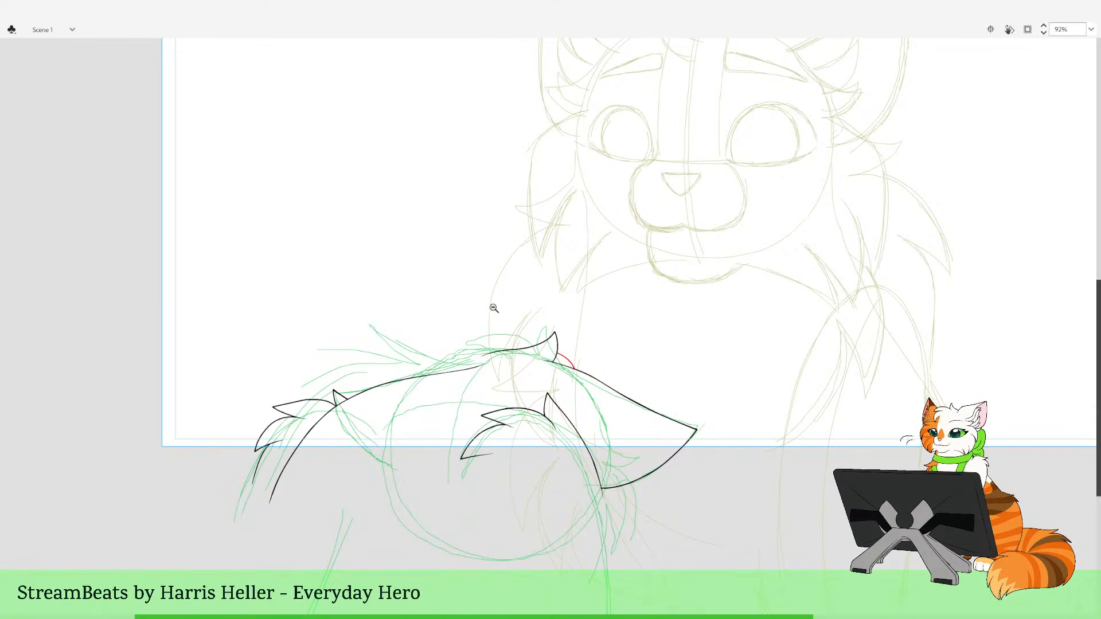
Rotate the short red arc slightly with Free Transform to fit between the tuft and the ear's upper edge
drag(493, 308, 606, 420)
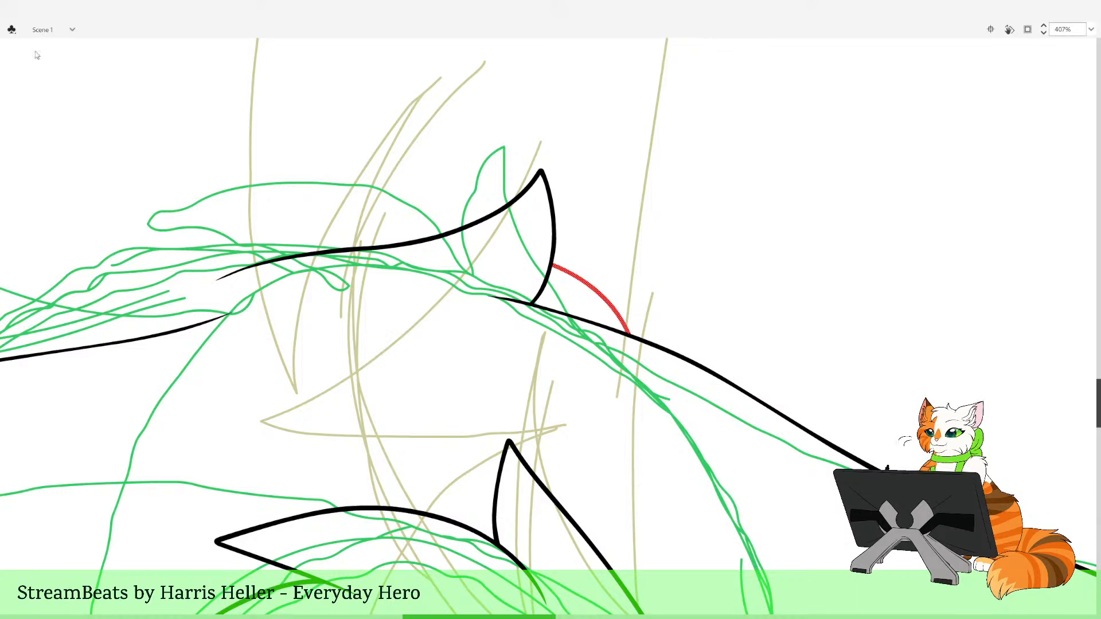
key(q)
drag(552, 273, 553, 286)
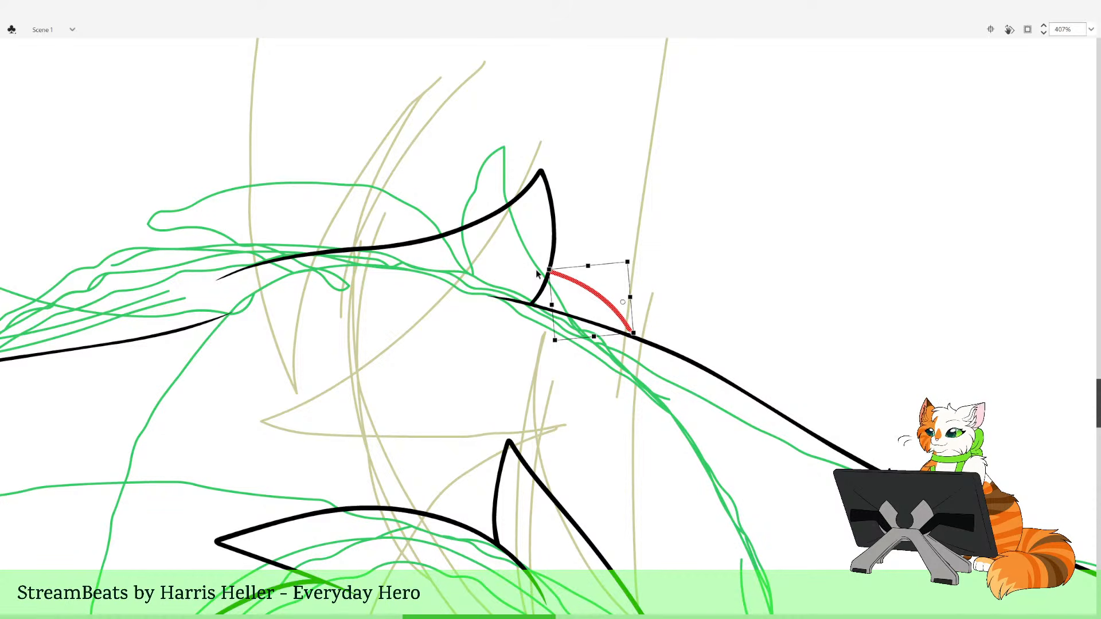
key(z)
Pull the red arc's lower end onto the ear's black upper edge so the lines join cleanly
drag(506, 223, 749, 394)
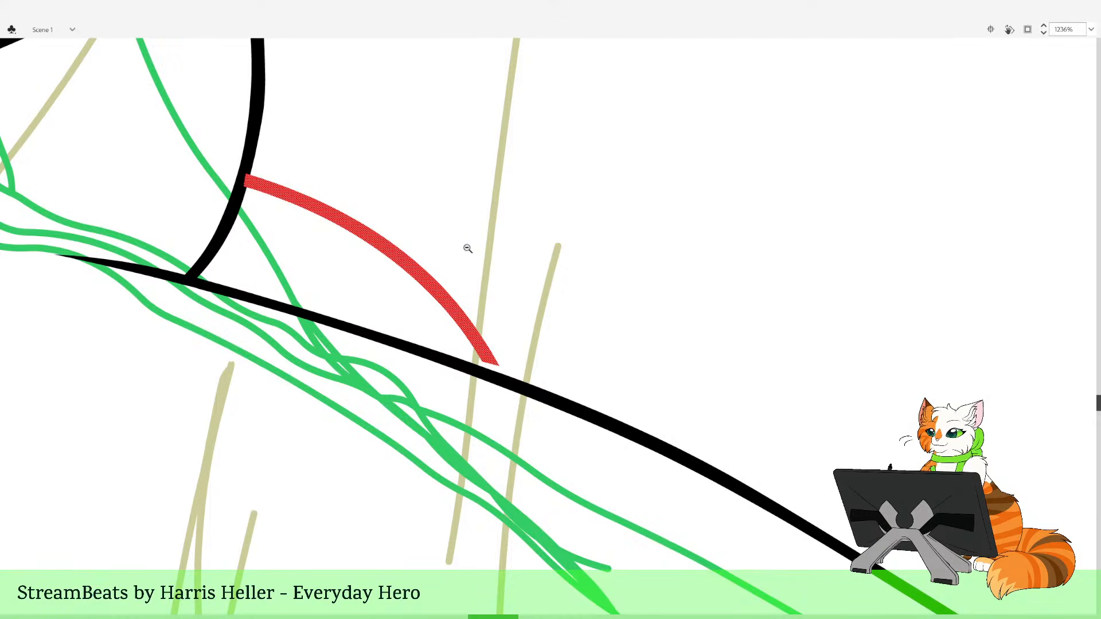
drag(494, 317, 539, 407)
drag(517, 342, 515, 339)
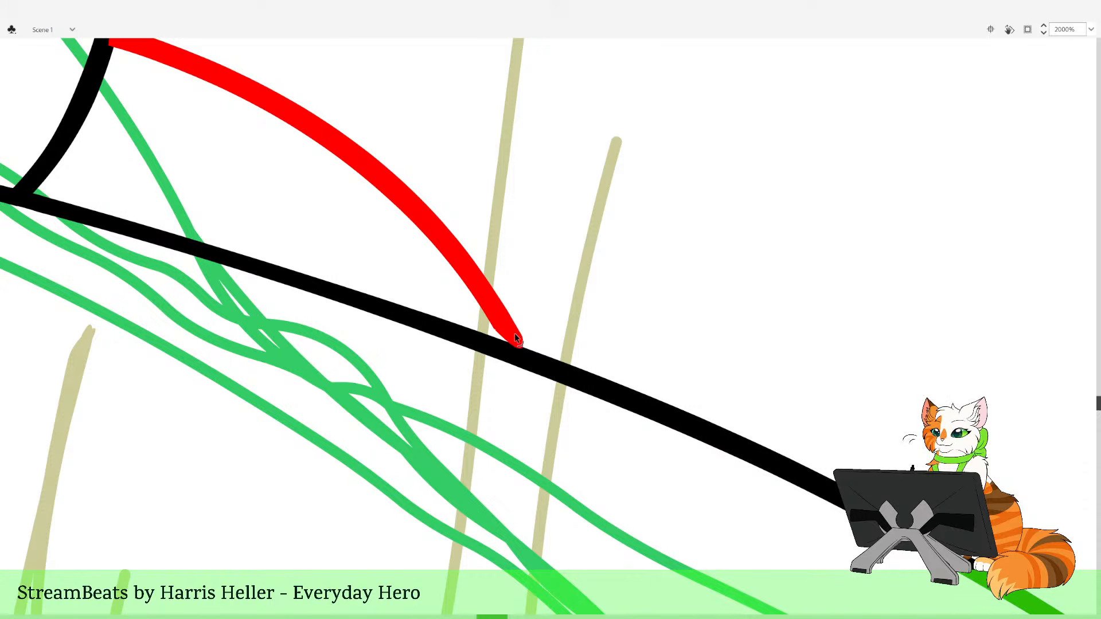
key(z)
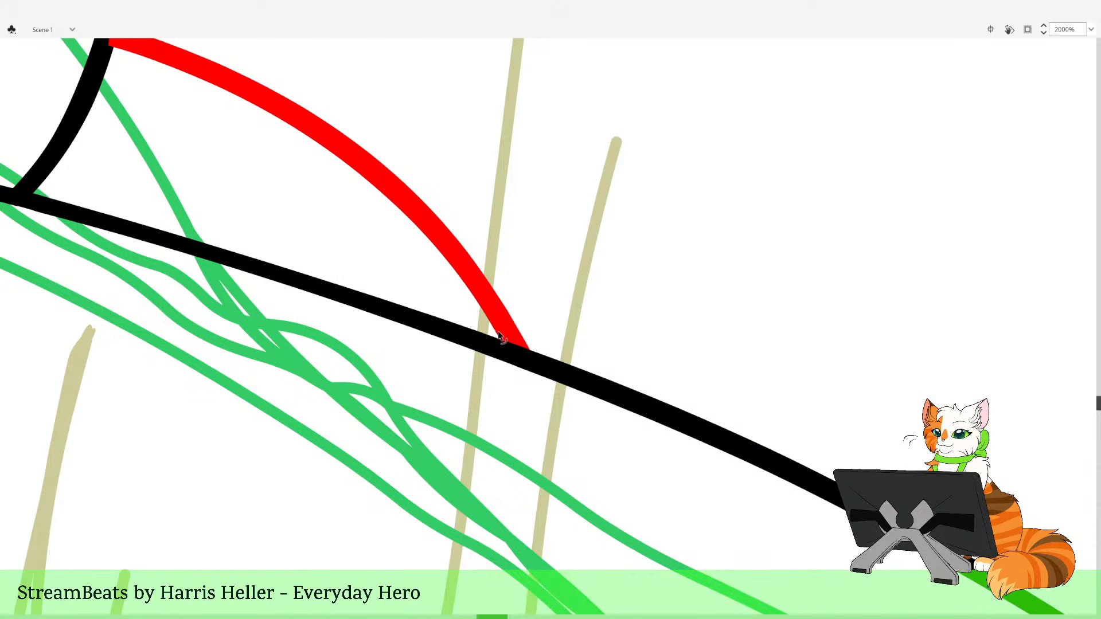
click(549, 289)
click(552, 291)
click(552, 291)
click(553, 296)
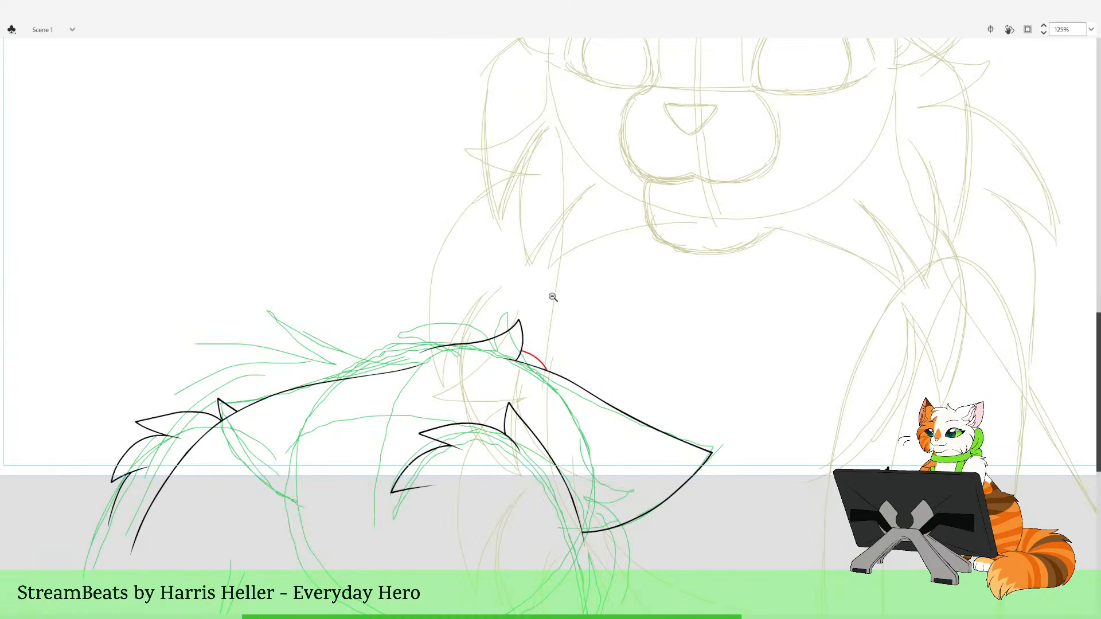
drag(489, 336, 597, 270)
drag(526, 205, 690, 491)
click(591, 295)
drag(546, 280, 628, 325)
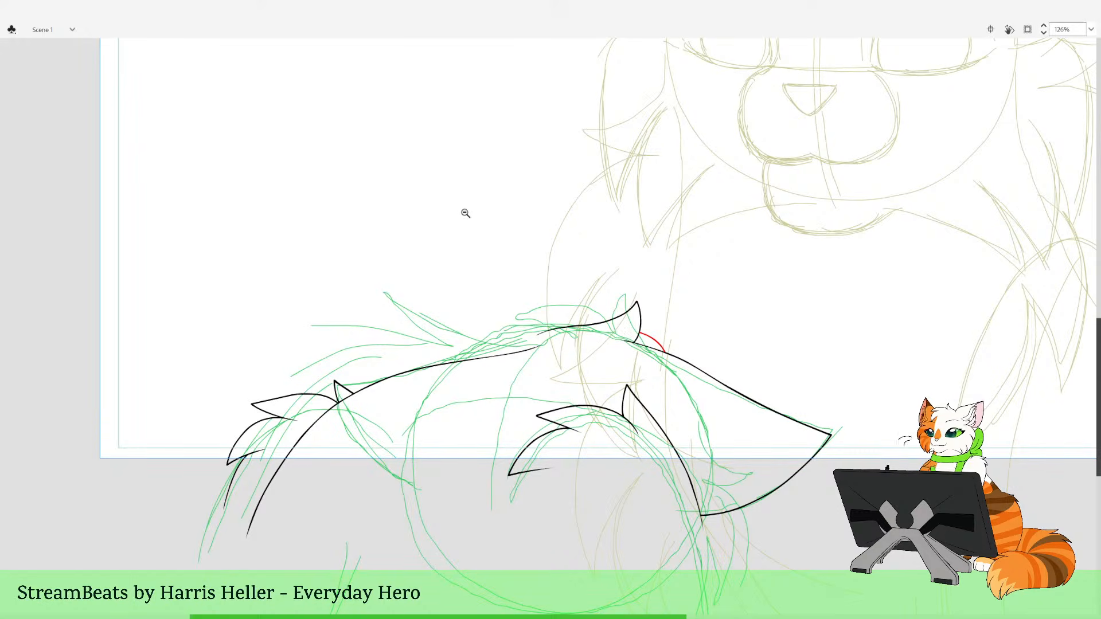
mouse_move(466, 214)
mouse_down()
mouse_move(738, 455)
mouse_move(806, 501)
mouse_move(838, 504)
mouse_move(781, 485)
mouse_move(722, 435)
mouse_move(722, 411)
mouse_move(706, 411)
mouse_move(706, 424)
mouse_up()
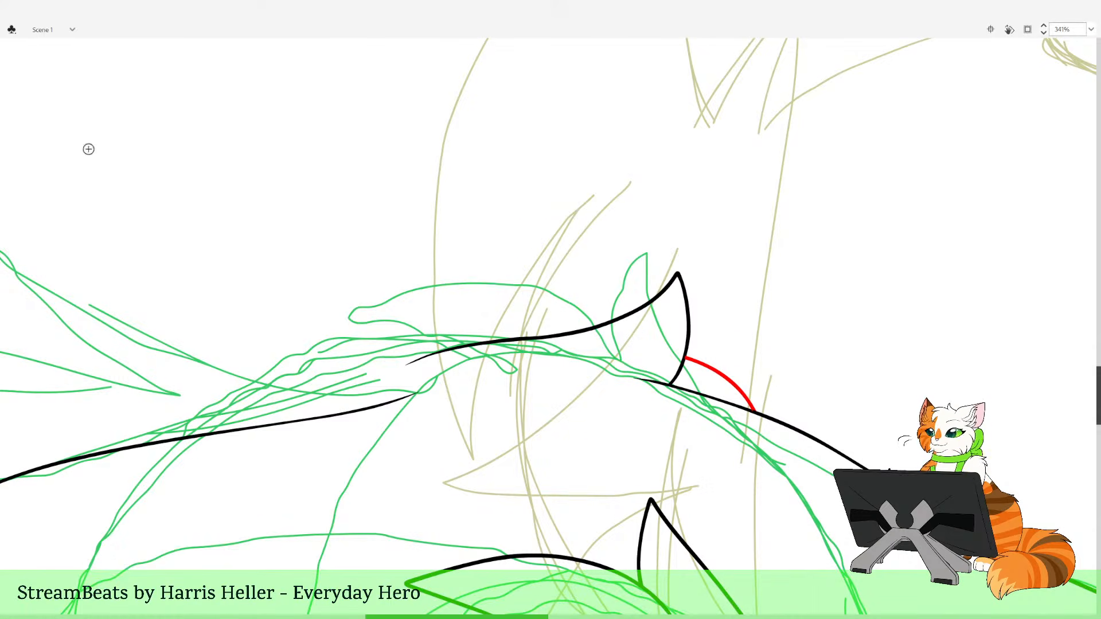
drag(480, 303, 563, 291)
drag(420, 345, 694, 238)
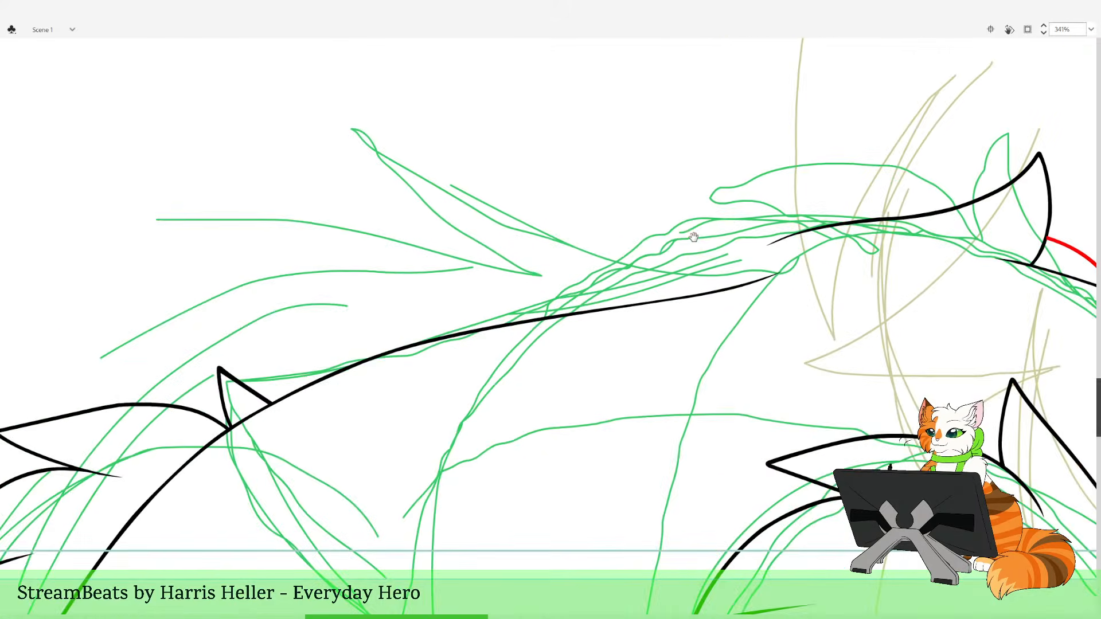
drag(544, 277, 498, 301)
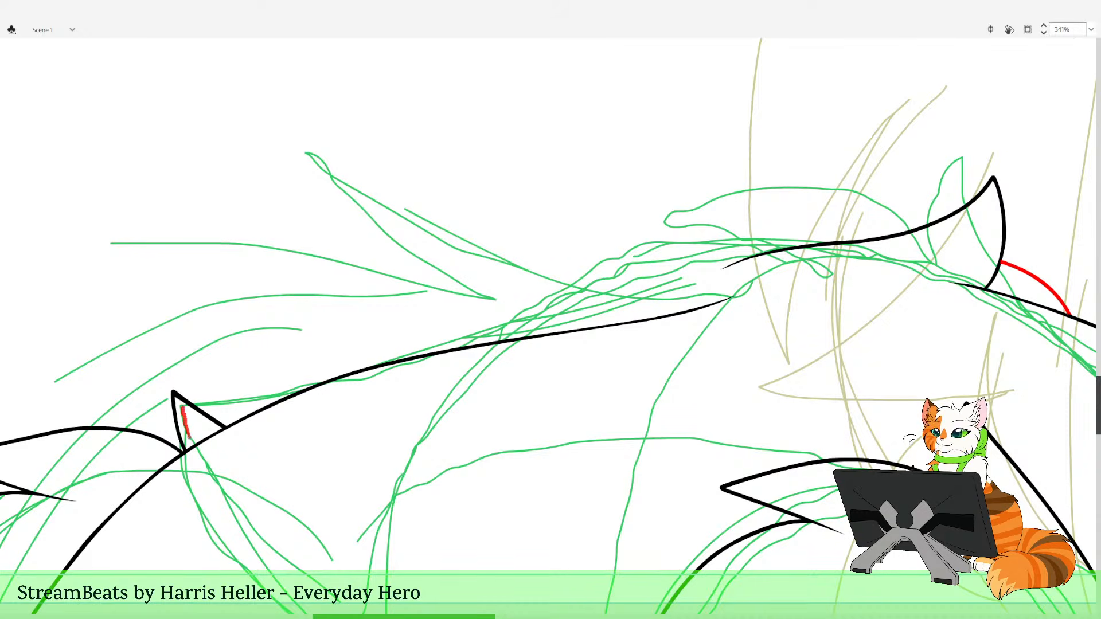
drag(184, 406, 341, 371)
mouse_move(445, 334)
mouse_down()
mouse_move(547, 297)
mouse_move(676, 274)
mouse_up()
mouse_move(827, 490)
mouse_down()
mouse_move(770, 524)
mouse_move(872, 526)
mouse_up()
key(ctrl+z)
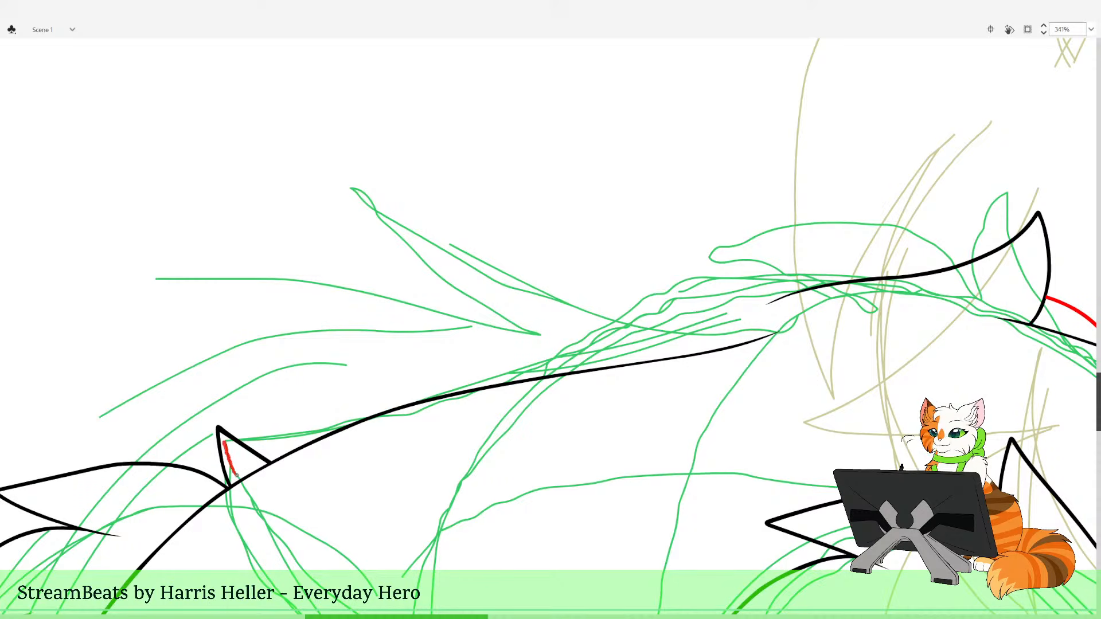
Ink a long red line from the back tuft up toward the head, and delete its short starting hook inside the tuft
mouse_move(223, 441)
mouse_down()
mouse_move(383, 404)
mouse_move(635, 312)
mouse_move(715, 300)
mouse_up()
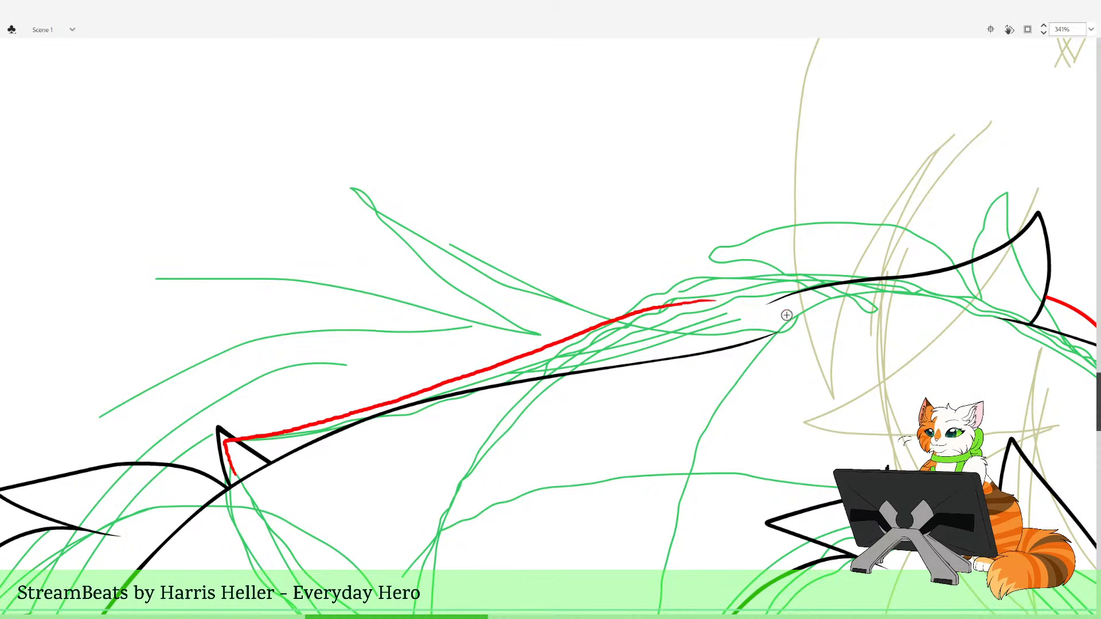
click(234, 469)
key(Delete)
drag(929, 386, 584, 446)
key(y)
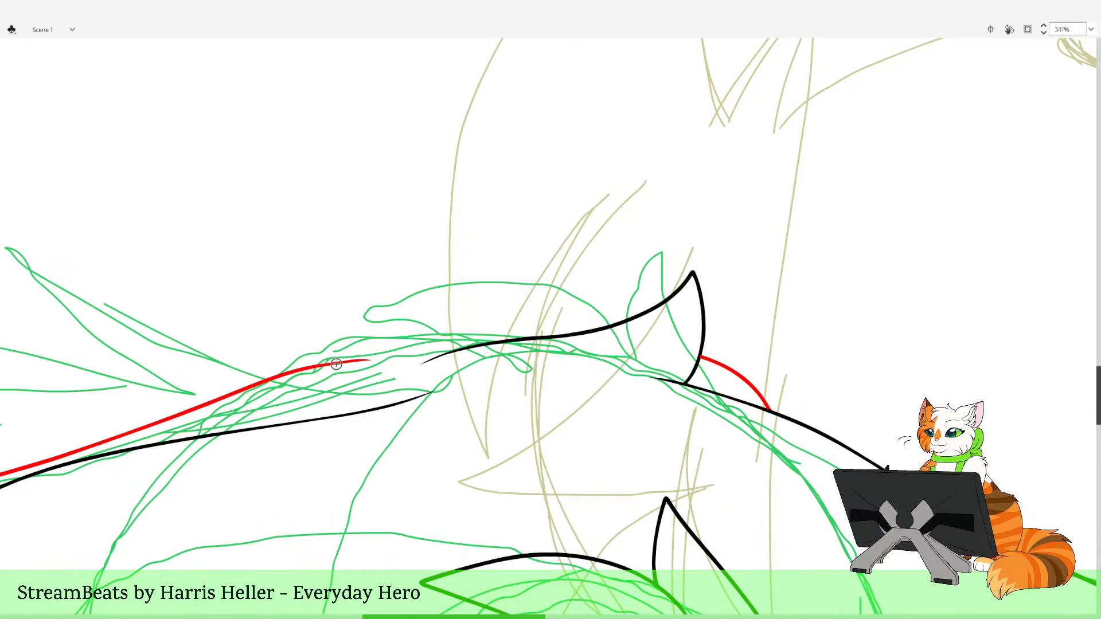
key(z)
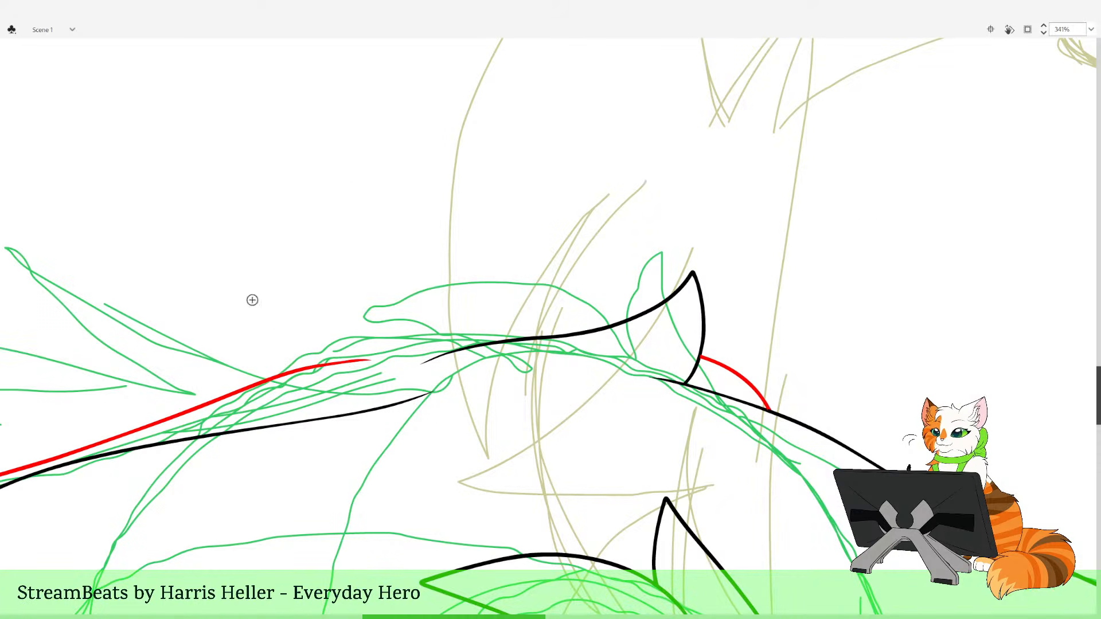
drag(258, 293, 518, 454)
drag(405, 290, 405, 288)
key(ctrl+z)
mouse_move(293, 306)
mouse_down()
mouse_move(290, 279)
mouse_move(291, 310)
mouse_up()
key(ctrl+z)
Hide the green sketch, smooth the red back line's upper edge near its tapered end, and show the sketch again
key(z)
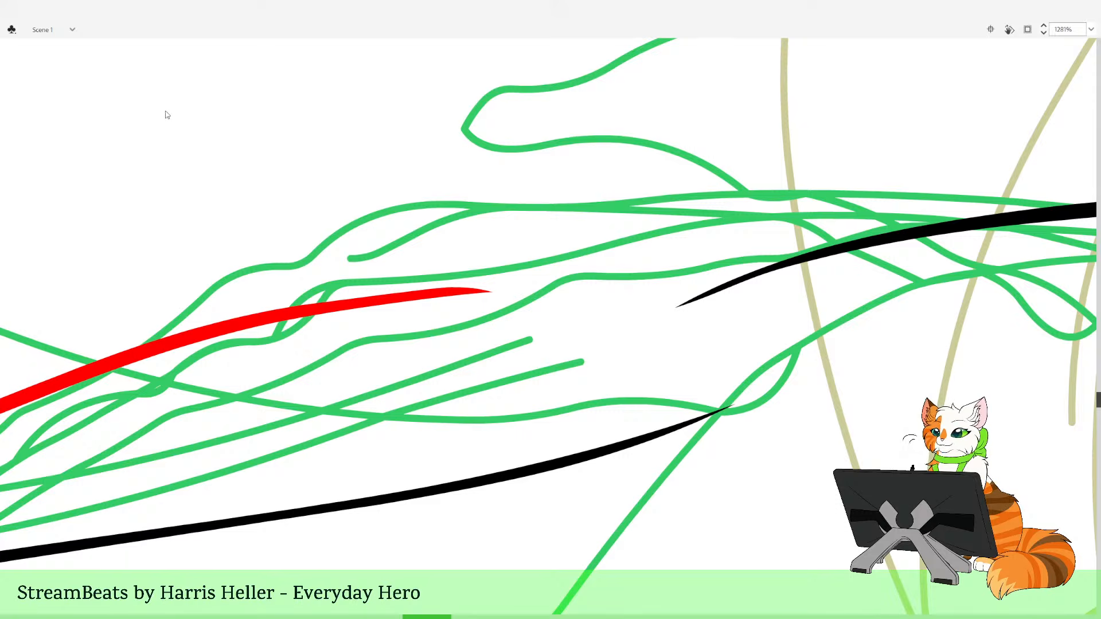
click(166, 113)
mouse_move(293, 307)
mouse_down()
mouse_move(296, 292)
mouse_move(339, 300)
mouse_move(390, 289)
mouse_up()
key(ctrl+z)
key(ctrl+z)
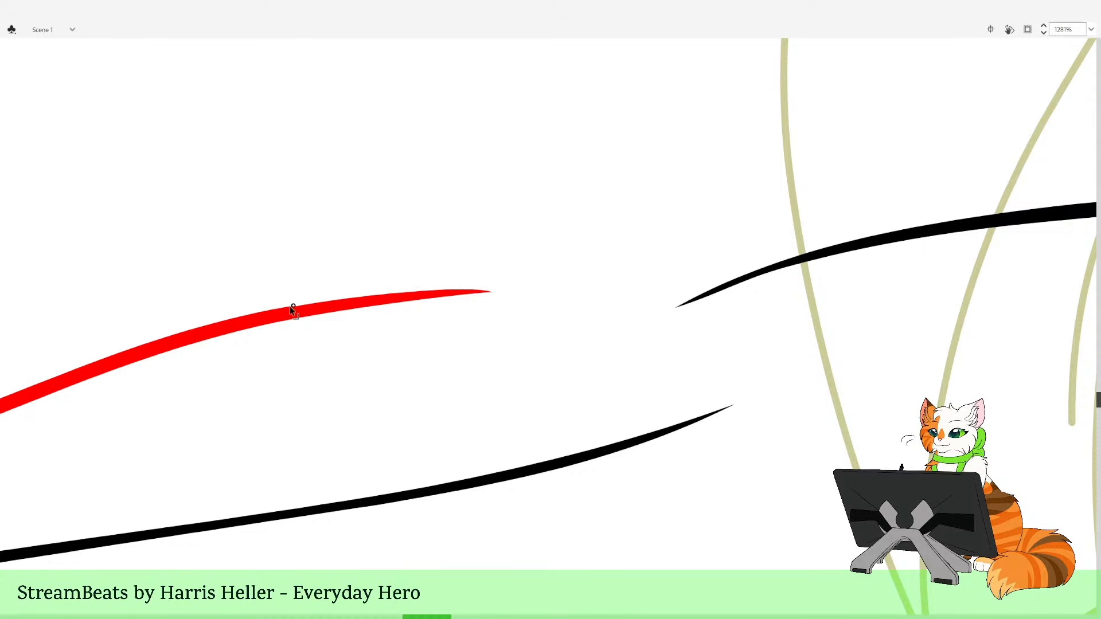
drag(293, 306, 381, 295)
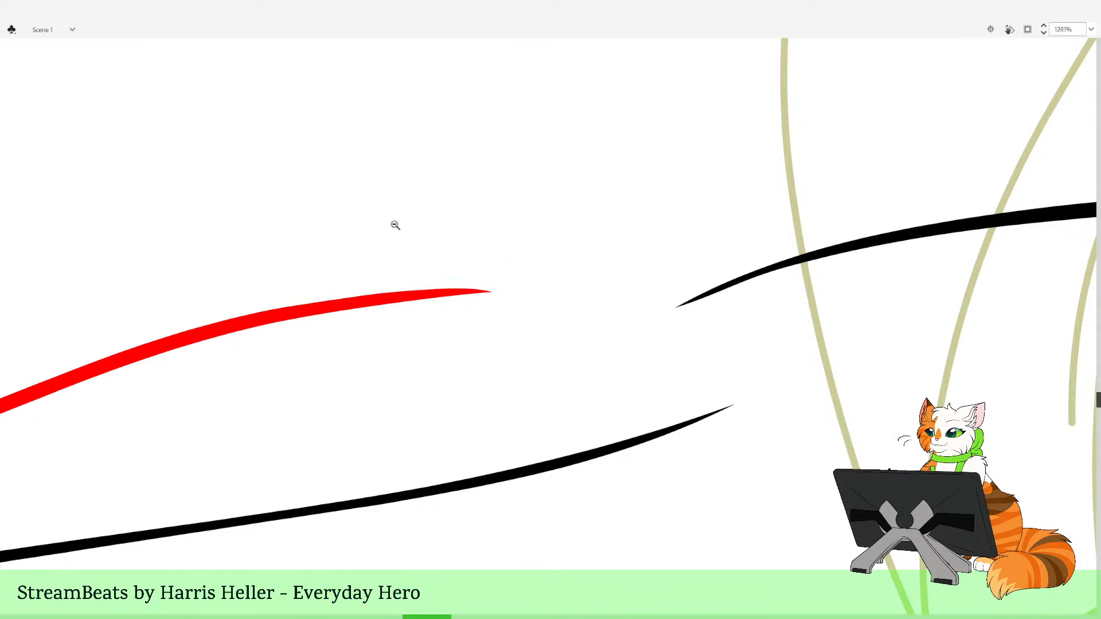
click(166, 119)
Ink a black line joining the red back line to the head-top line, and delete its overshoot below the red line
drag(597, 233, 685, 461)
click(545, 291)
click(546, 291)
click(546, 296)
right_click(518, 301)
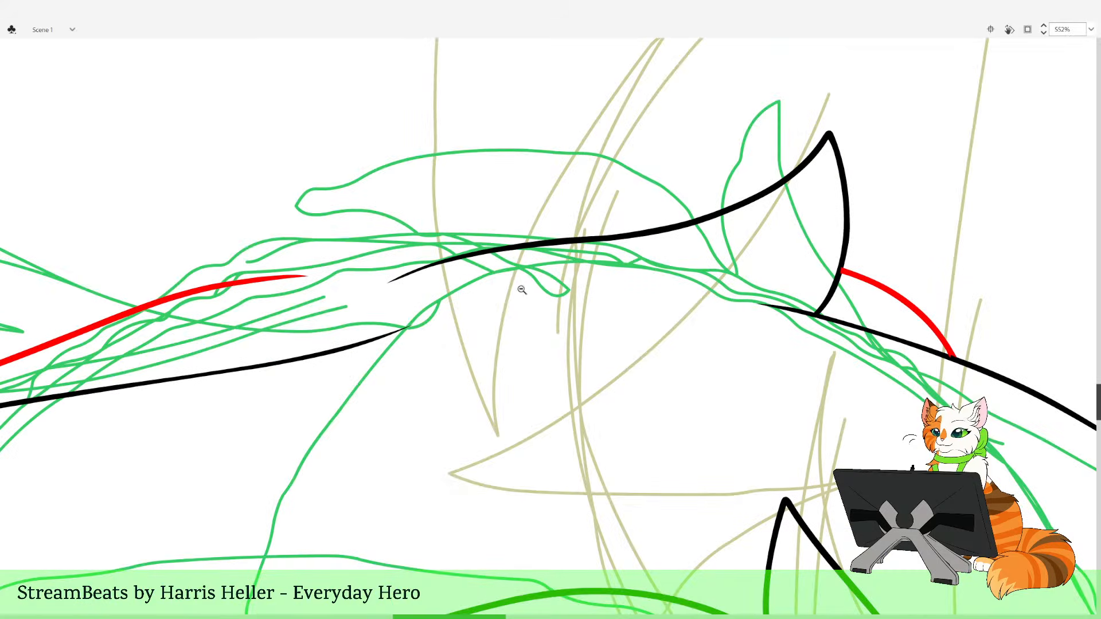
drag(354, 240, 354, 285)
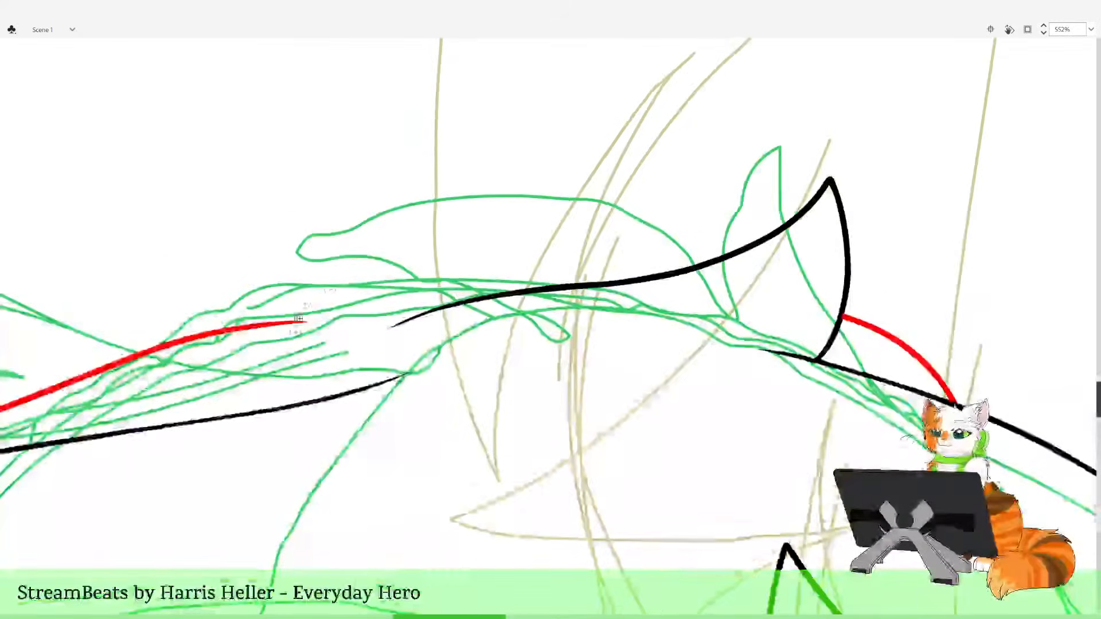
mouse_move(247, 344)
mouse_down()
mouse_move(374, 300)
mouse_move(571, 287)
mouse_up()
key(ctrl+z)
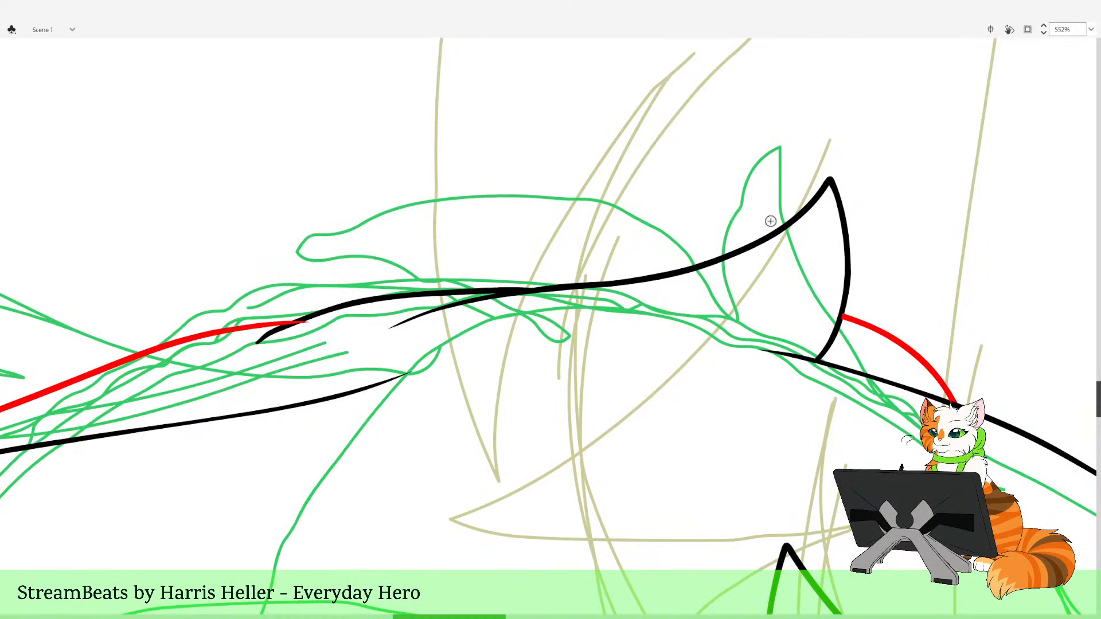
ctrl+click(272, 333)
key(Delete)
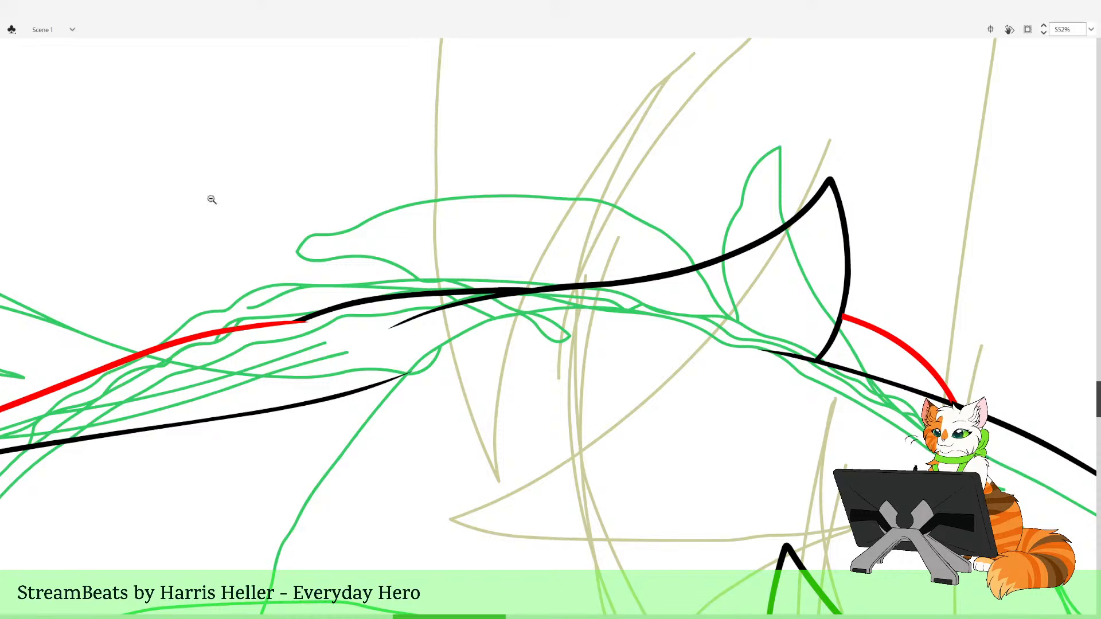
Nudge the curve of the new black joining line to smooth its transition into the head-top line
alt+click(578, 262)
alt+click(578, 270)
drag(514, 415, 451, 309)
drag(545, 313, 546, 315)
drag(599, 259, 552, 287)
drag(502, 336, 502, 334)
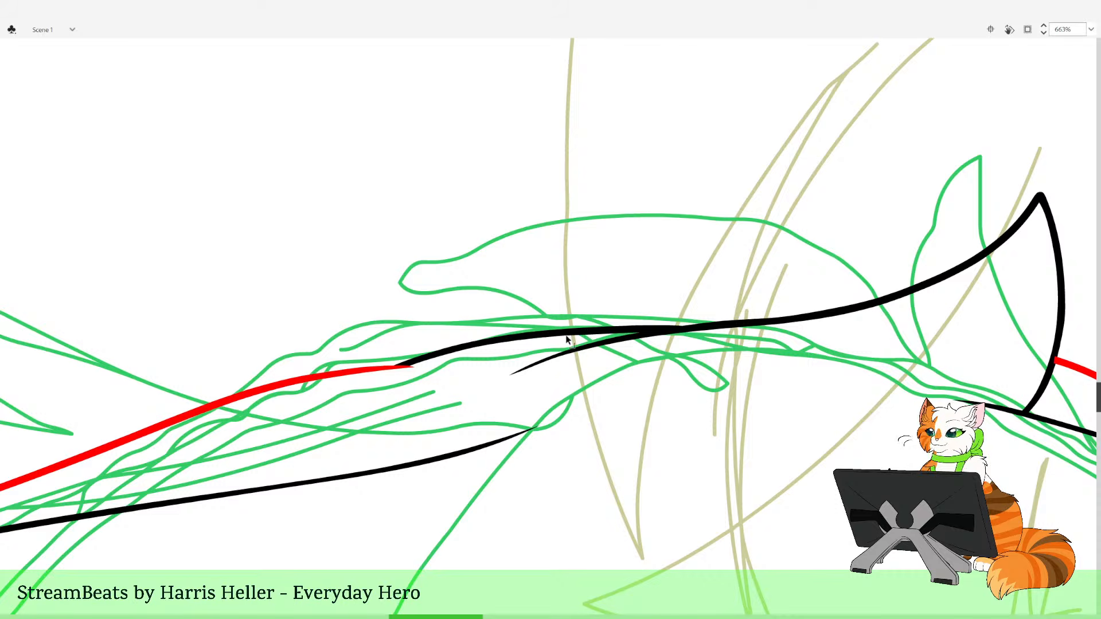
drag(568, 336, 570, 335)
key(z)
alt+click(579, 272)
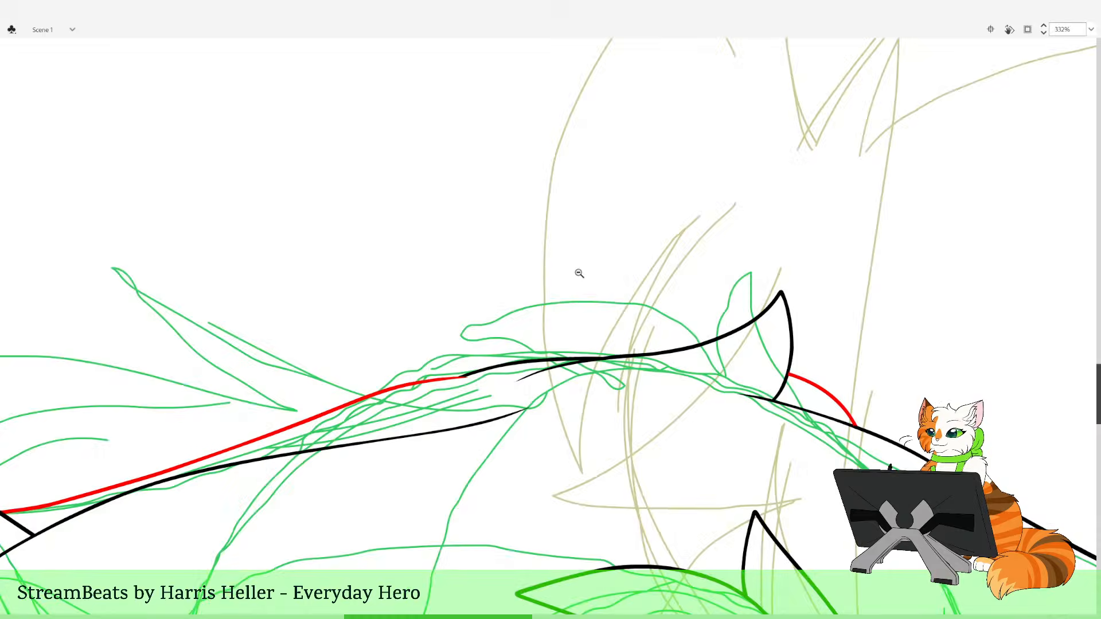
Recolor the remaining red line art black and deselect it
alt+click(579, 273)
click(575, 280)
click(572, 287)
drag(453, 332, 567, 506)
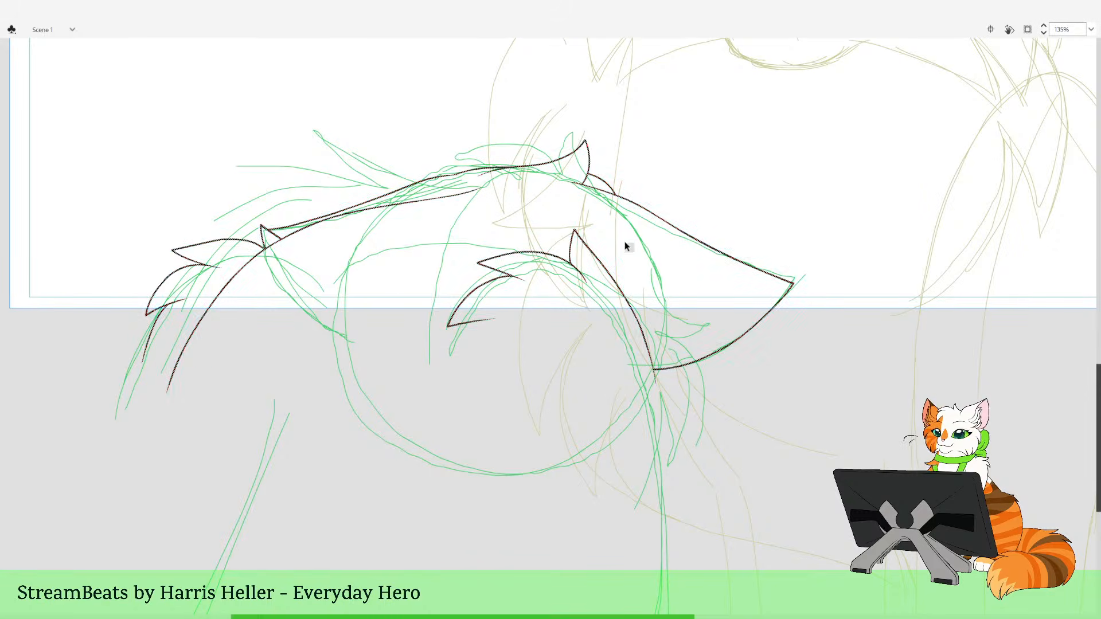
drag(637, 249, 633, 292)
key(z)
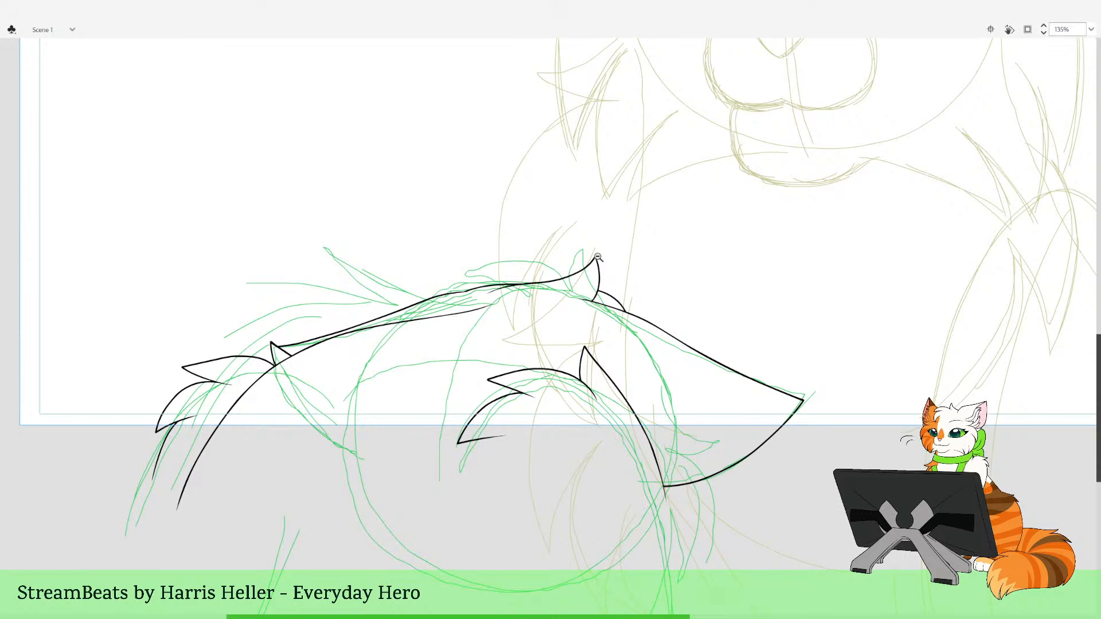
Examine the foreground cat's inked pose up close and at full view, and play the animation frames to check the motion
click(657, 342)
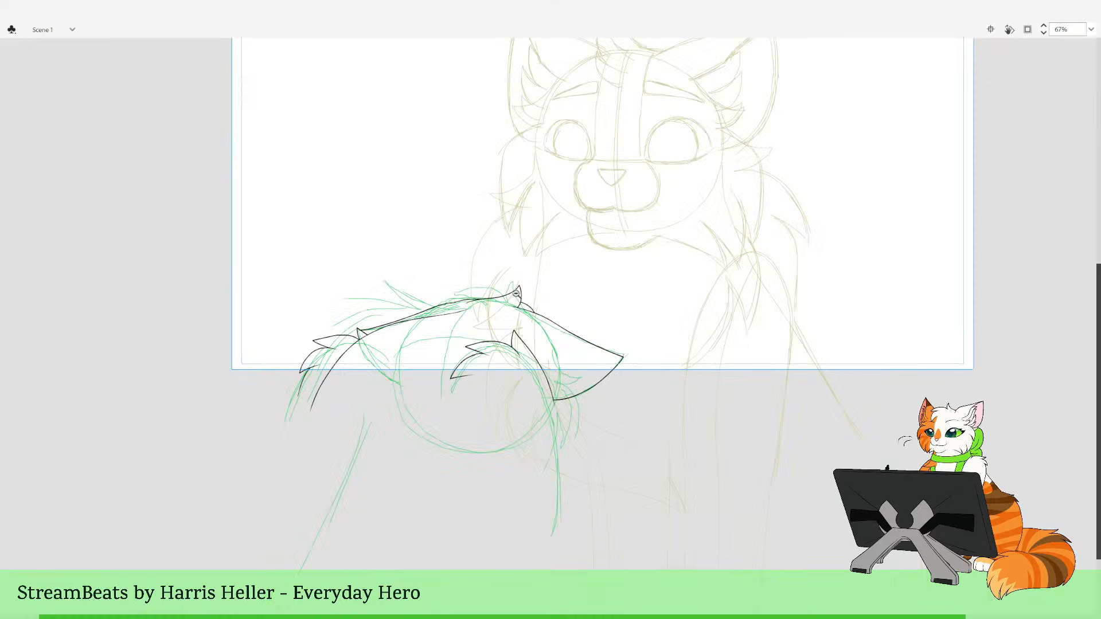
drag(431, 235, 526, 467)
drag(291, 189, 392, 385)
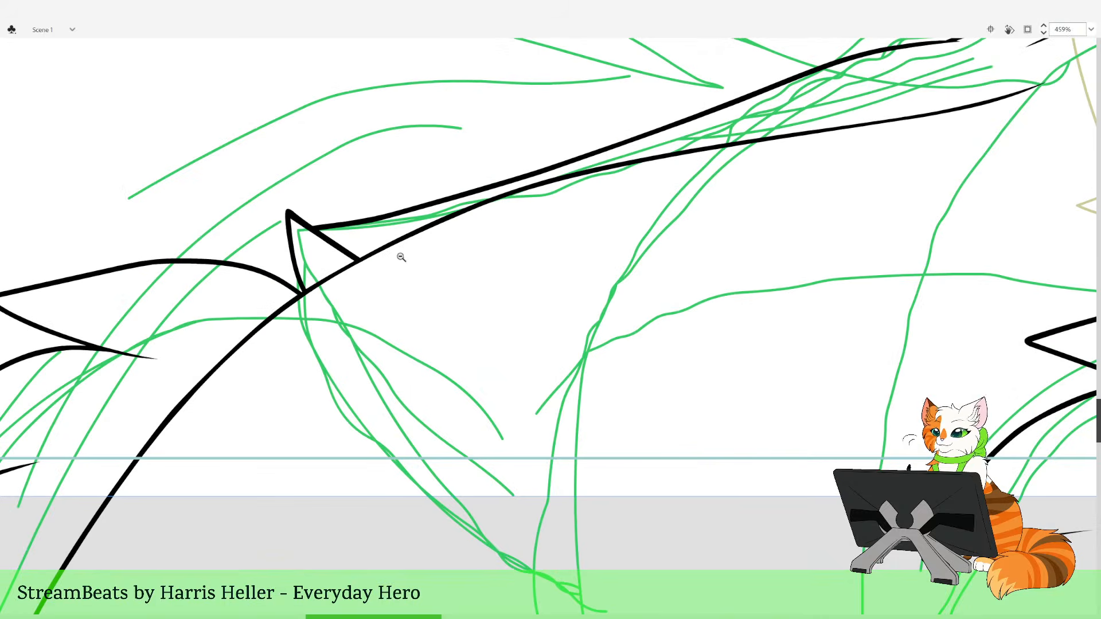
alt+click(445, 321)
alt+click(442, 304)
alt+click(566, 263)
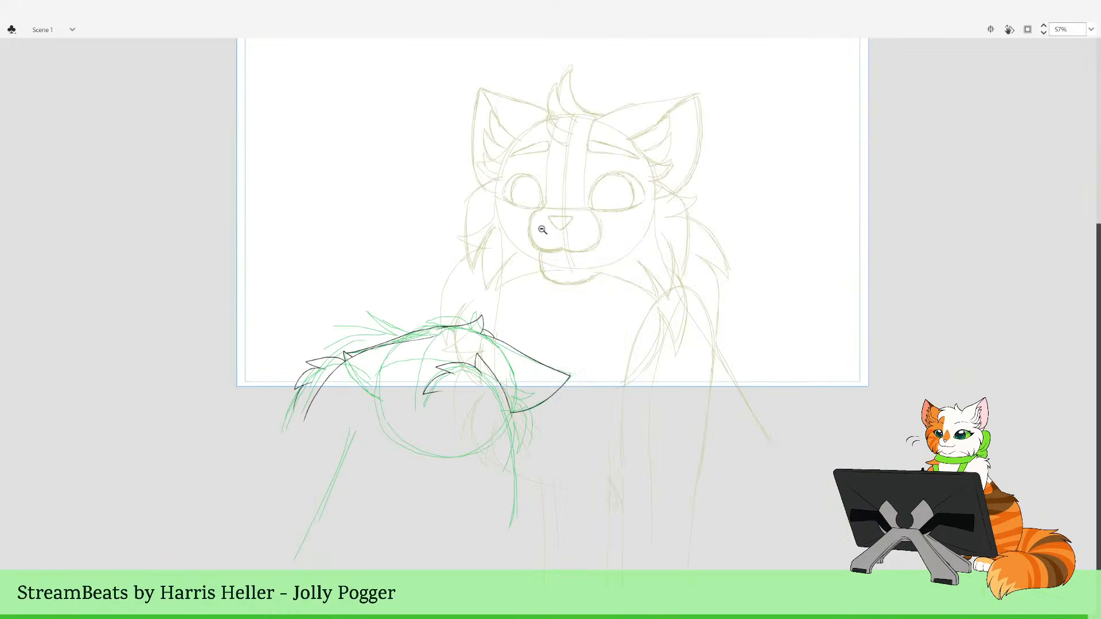
drag(543, 231, 642, 465)
drag(190, 325, 498, 337)
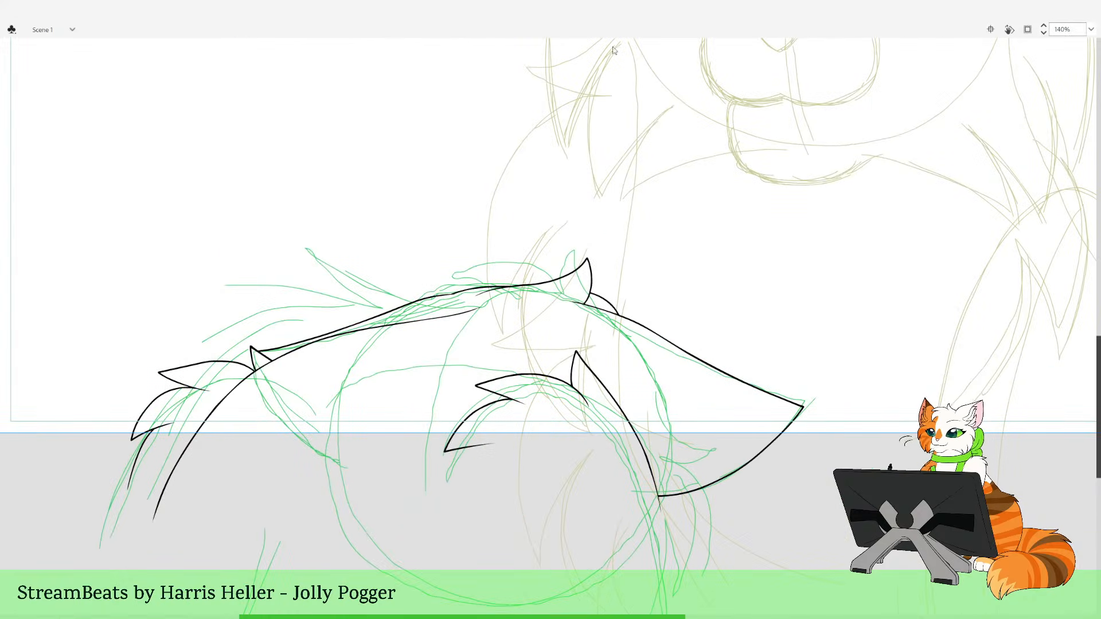
mouse_move(753, 65)
mouse_down()
mouse_move(640, 63)
mouse_move(744, 57)
mouse_up()
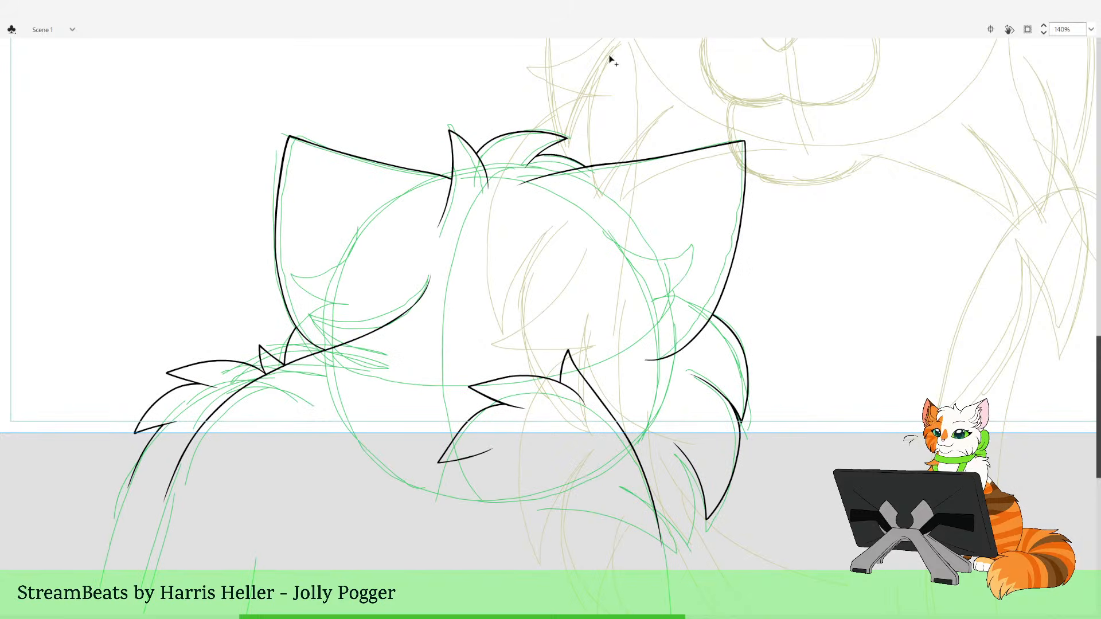
key(Return)
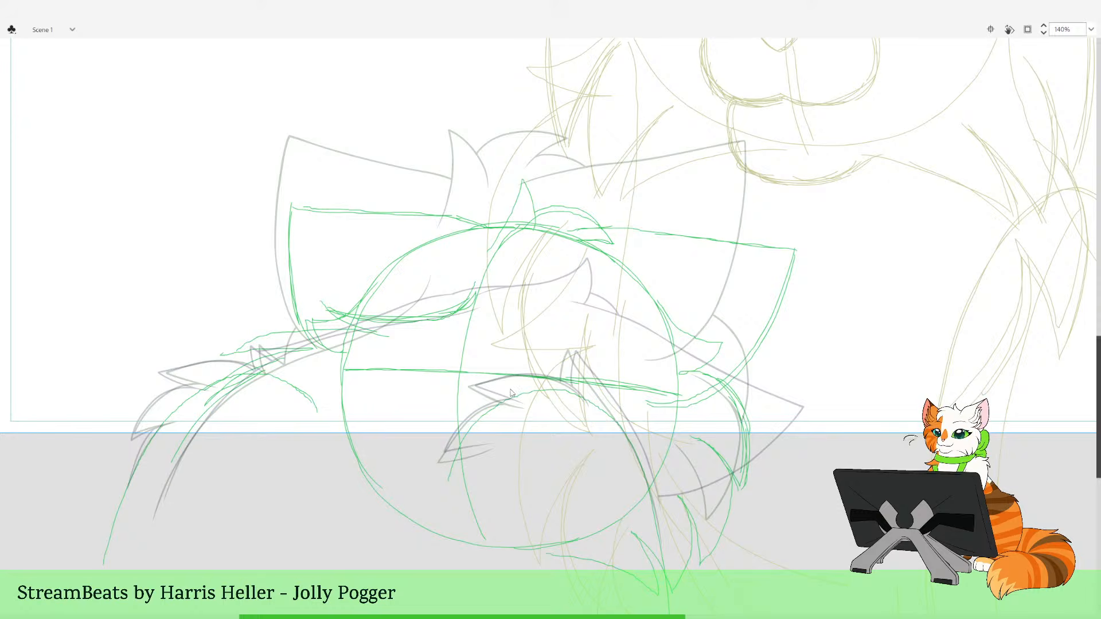
Fade the green sketch of the foreground cat's in-between pose to a pale cyan for inking
alt+click(609, 228)
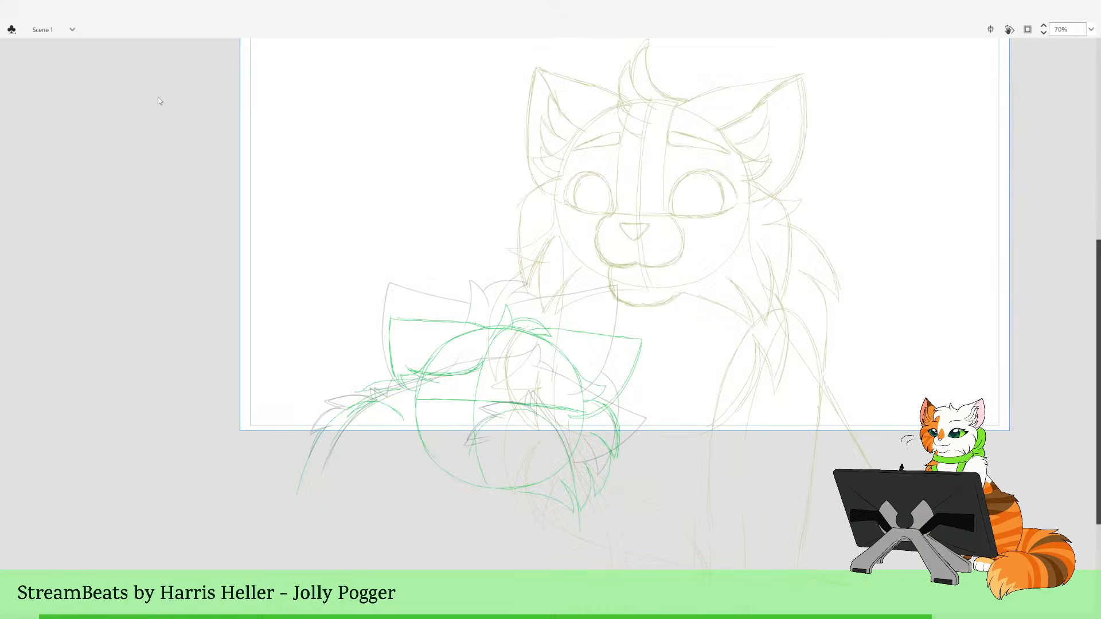
click(140, 131)
mouse_move(421, 245)
mouse_down()
mouse_move(687, 517)
mouse_move(745, 460)
mouse_up()
drag(779, 557, 717, 530)
drag(580, 260, 745, 553)
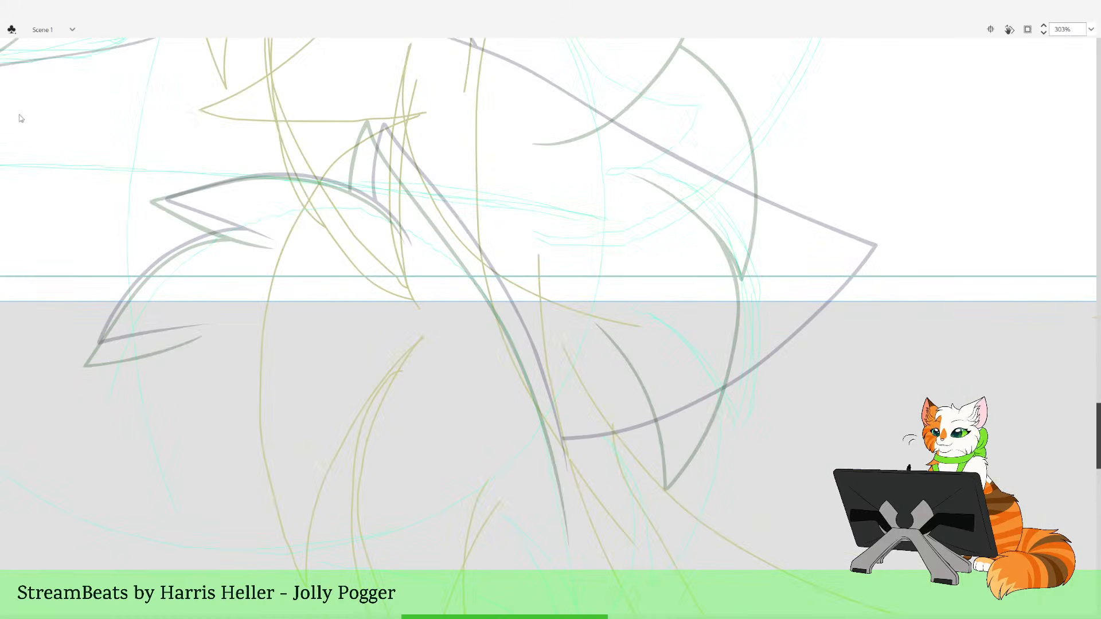
mouse_move(352, 199)
mouse_down()
mouse_move(644, 506)
mouse_move(620, 377)
mouse_move(610, 402)
mouse_up()
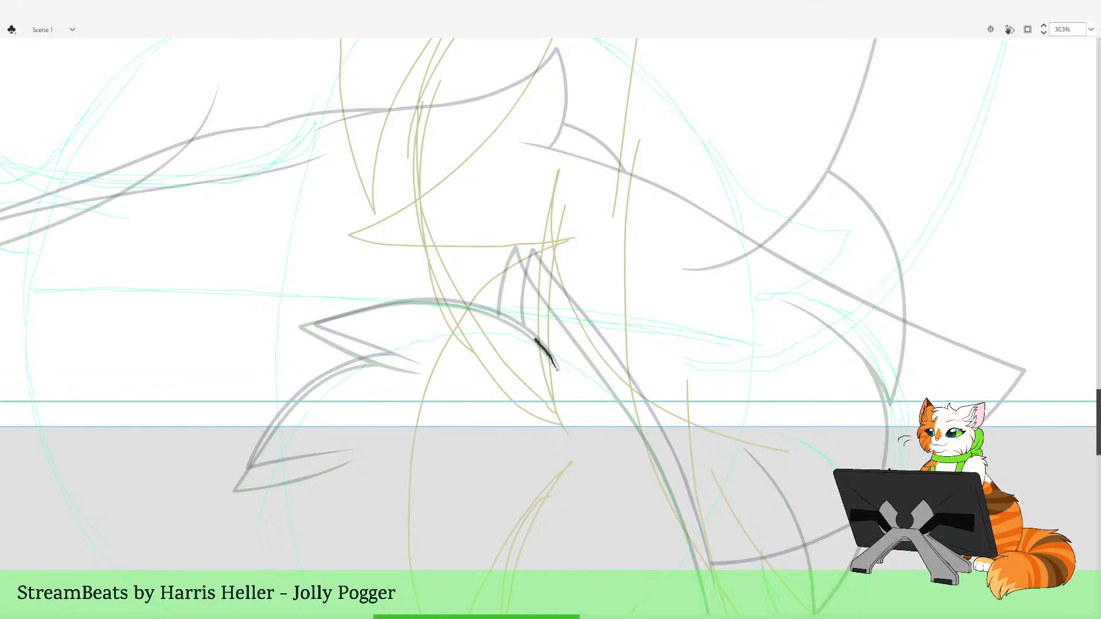
key(ctrl+z)
mouse_move(557, 370)
mouse_down()
mouse_move(536, 340)
mouse_move(557, 369)
mouse_move(526, 330)
mouse_move(555, 370)
mouse_up()
key(ctrl+z)
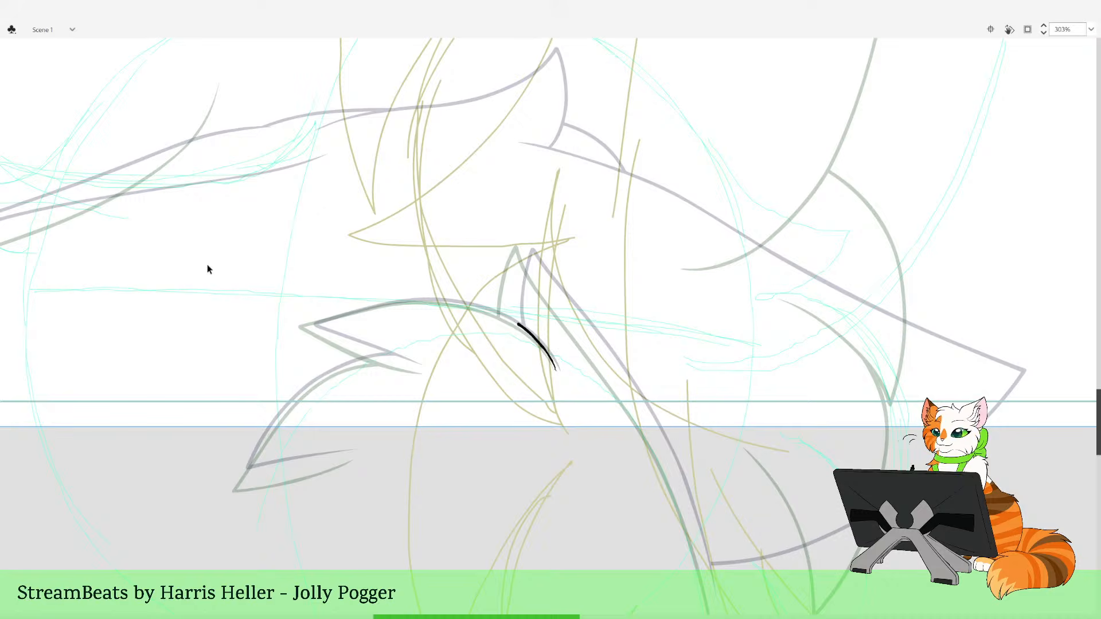
drag(625, 450, 308, 218)
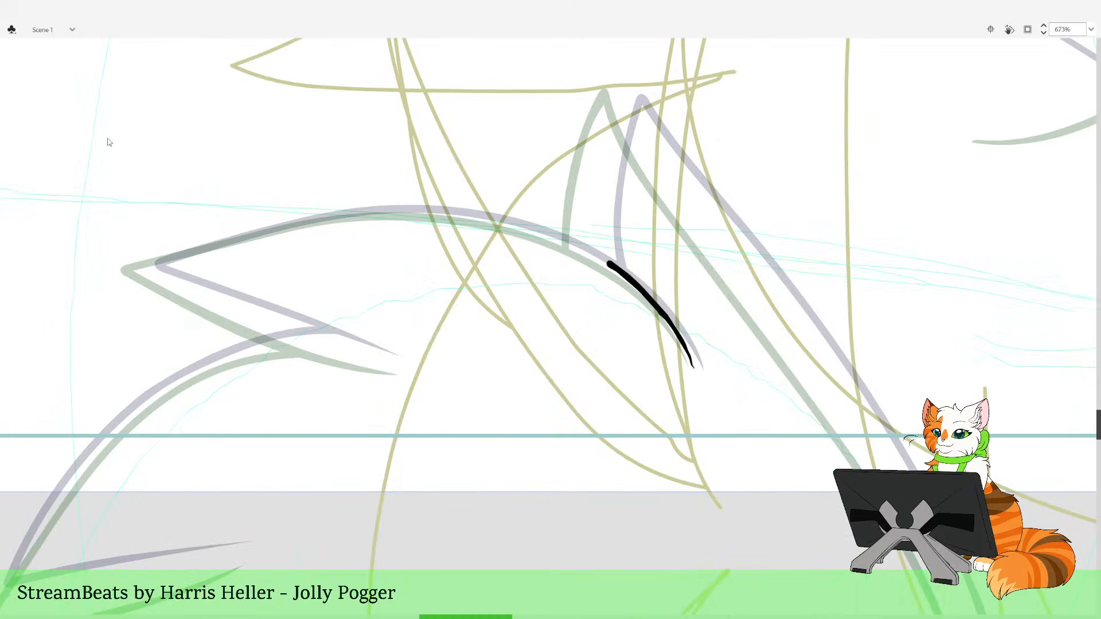
drag(664, 245, 689, 302)
key(ctrl+z)
Ink the upper fur tuft in black midway between the two onion-skinned poses, and adjust the end of its lower edge
mouse_move(721, 424)
mouse_down()
mouse_move(675, 358)
mouse_move(620, 318)
mouse_move(472, 270)
mouse_move(393, 268)
mouse_move(170, 322)
mouse_move(320, 393)
mouse_move(423, 423)
mouse_up()
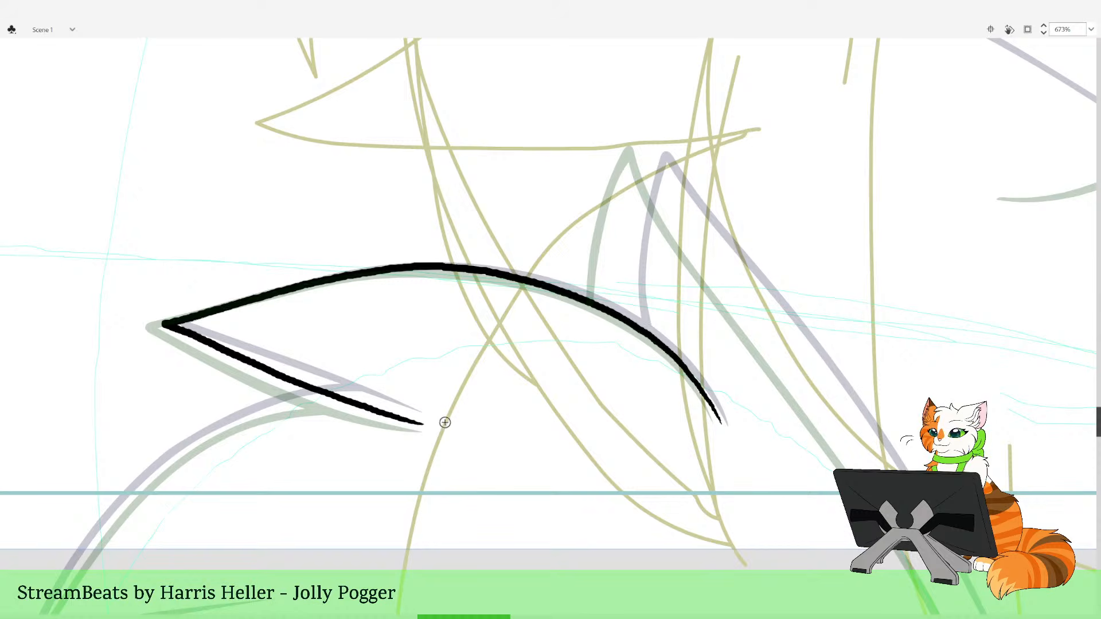
key(v)
drag(200, 342, 204, 333)
key(ctrl+z)
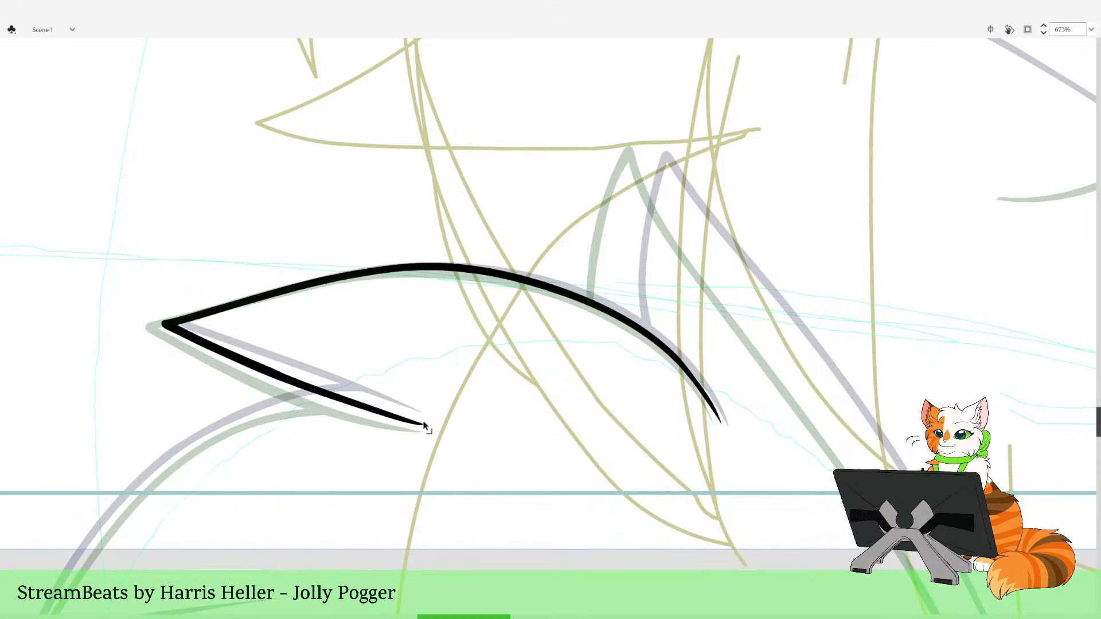
drag(415, 426, 410, 423)
Ink the next fur tuft below in red with a pointed tip, and delete its overshoot past the black tuft line
mouse_move(348, 482)
mouse_down()
mouse_move(411, 430)
mouse_move(624, 372)
mouse_up()
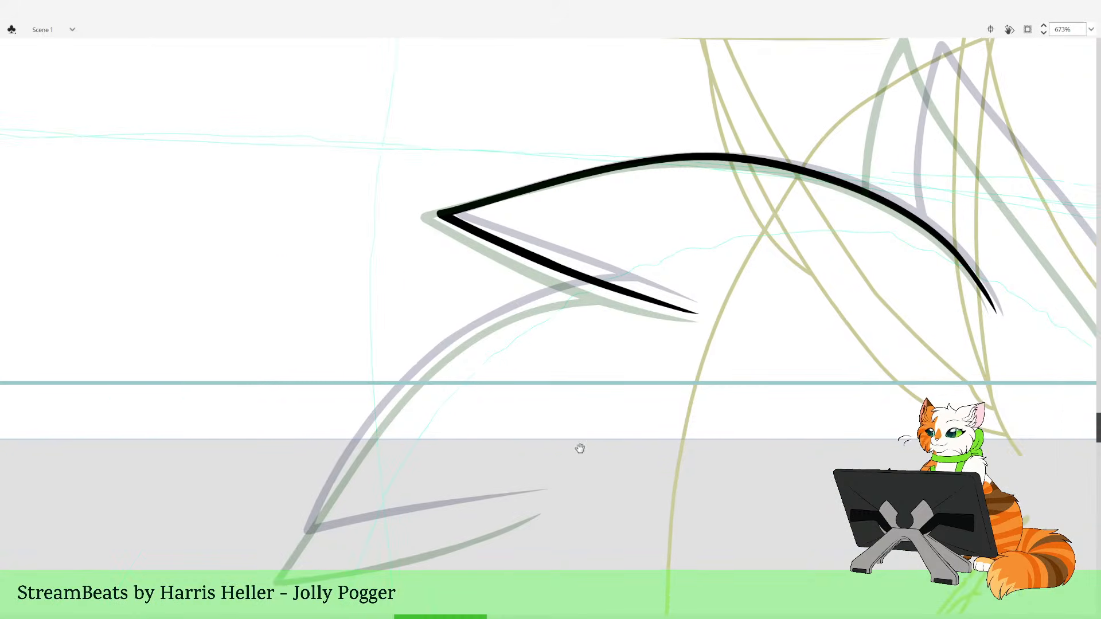
drag(580, 449, 617, 439)
key(b)
mouse_move(685, 290)
mouse_down()
mouse_move(588, 295)
mouse_move(500, 339)
mouse_move(423, 411)
mouse_move(331, 559)
mouse_move(578, 498)
mouse_move(565, 504)
mouse_up()
drag(498, 518, 498, 515)
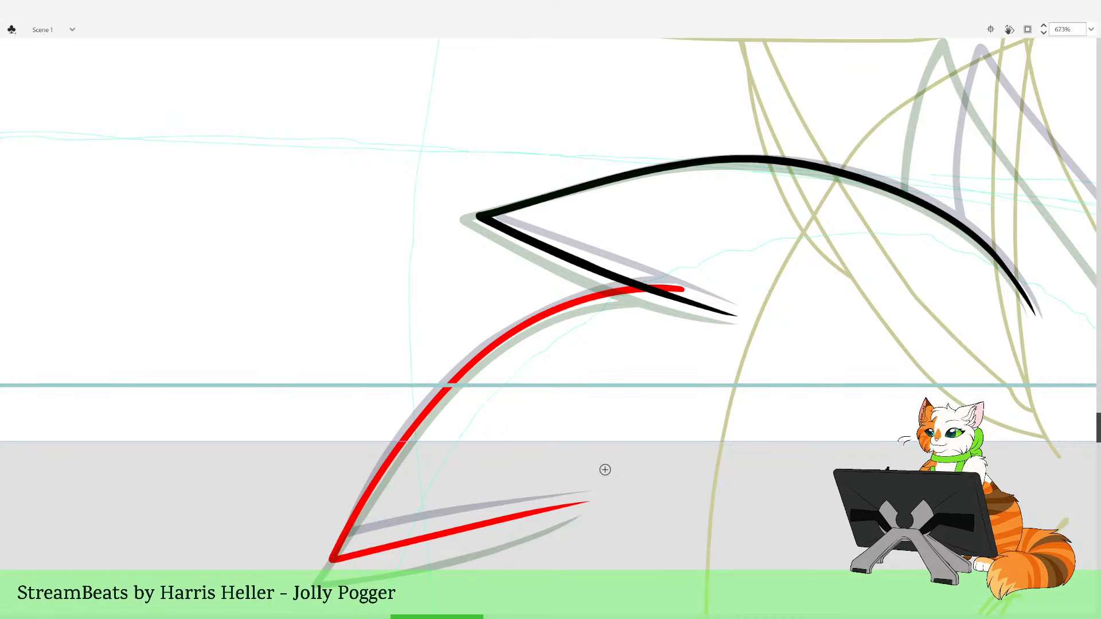
drag(692, 344, 541, 462)
click(527, 409)
key(Delete)
drag(969, 384, 487, 395)
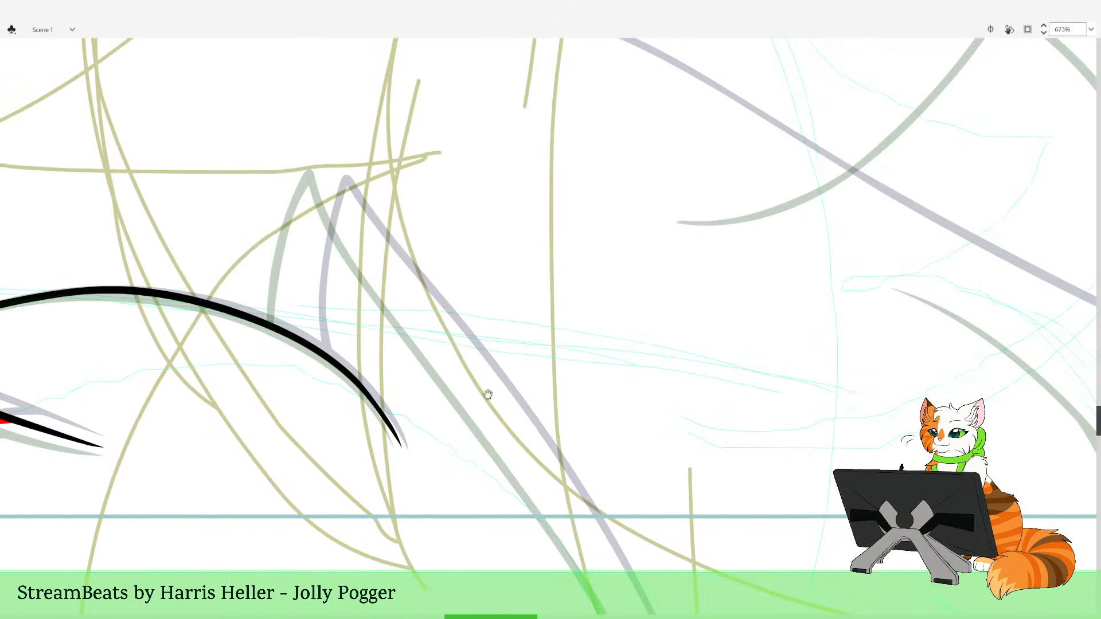
click(567, 356)
click(567, 355)
drag(498, 254, 618, 488)
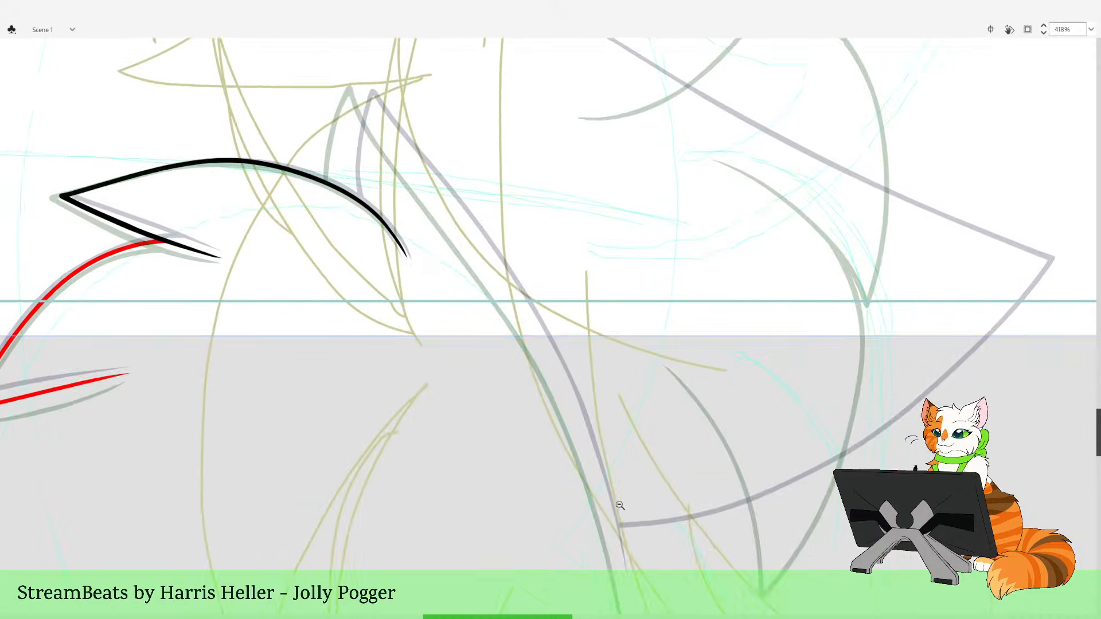
drag(586, 376, 589, 467)
drag(418, 267, 415, 299)
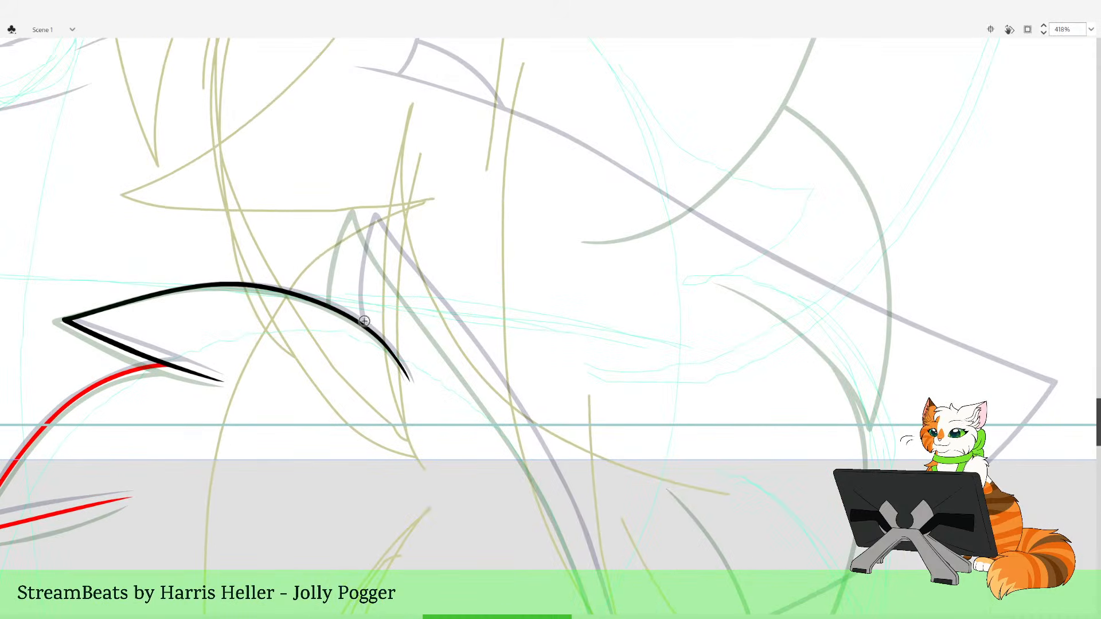
mouse_move(370, 387)
mouse_down()
mouse_move(351, 356)
mouse_move(343, 282)
mouse_move(352, 232)
mouse_move(360, 363)
mouse_move(347, 275)
mouse_move(361, 218)
mouse_move(530, 449)
mouse_move(598, 597)
mouse_up()
key(ctrl+z)
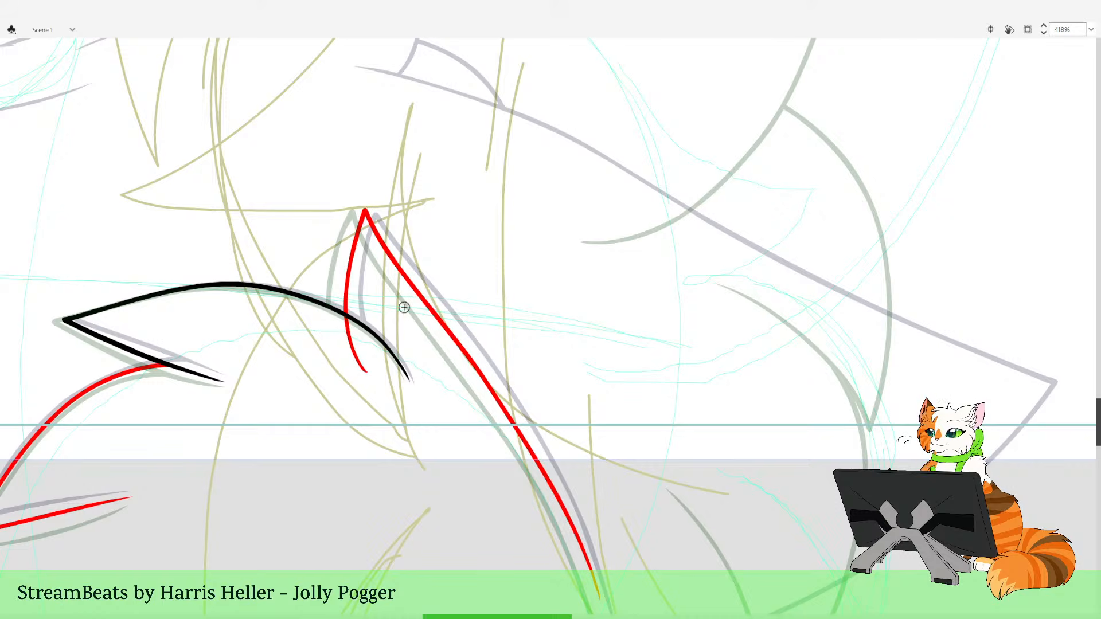
key(ctrl+z)
Ink the pointed tuft and the long line descending from its tip in red, and delete the overshoot below the black curve
mouse_move(360, 354)
mouse_down()
mouse_move(344, 285)
mouse_move(356, 225)
mouse_move(491, 388)
mouse_move(584, 570)
mouse_up()
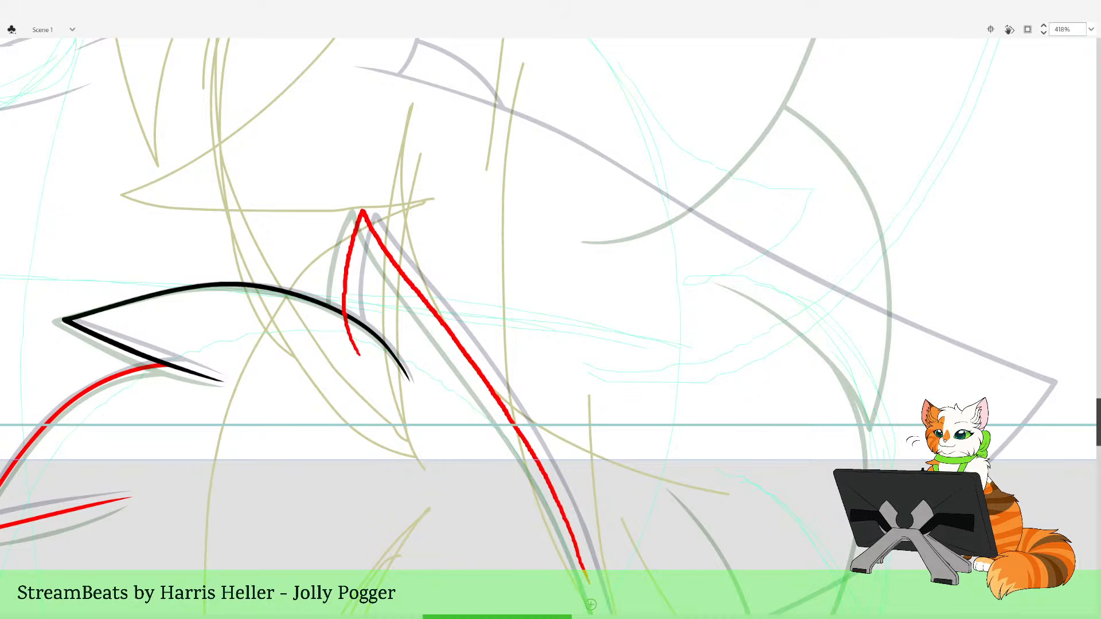
click(355, 350)
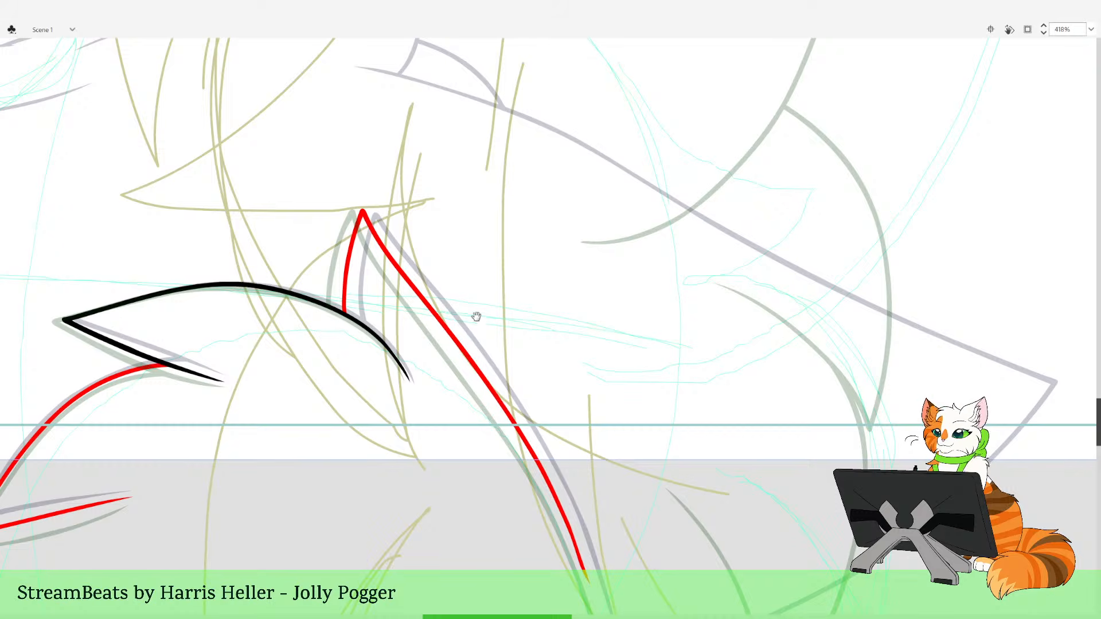
Try to ink the in-between pose's long back line in black, curving from the ear base down past the shoulder
drag(356, 103, 508, 430)
mouse_move(466, 513)
mouse_down()
mouse_move(658, 506)
mouse_move(853, 403)
mouse_up()
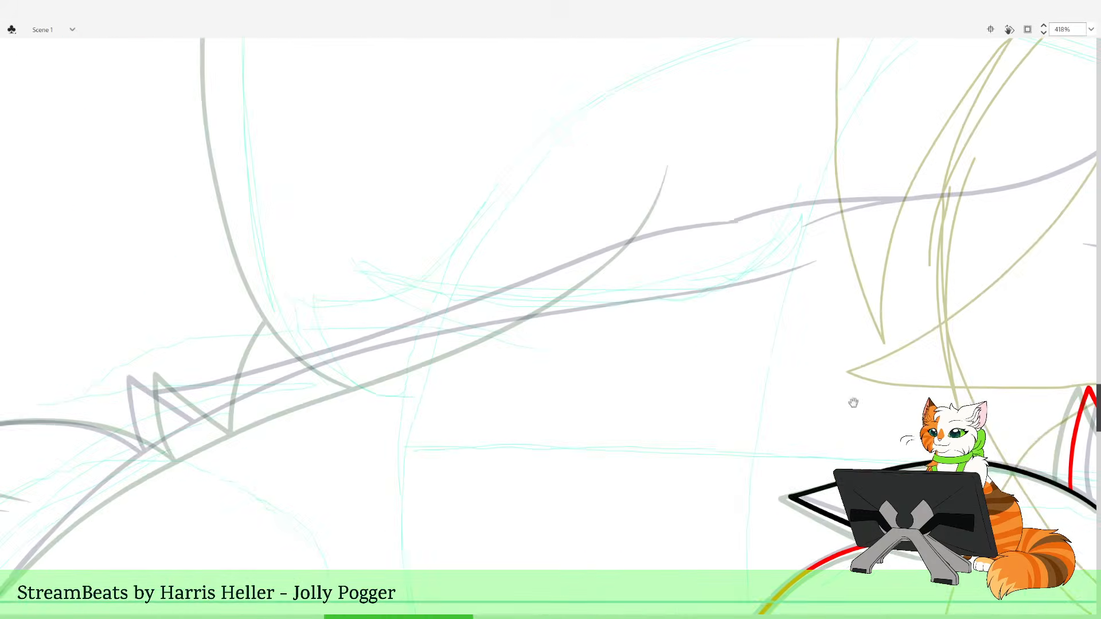
click(584, 439)
click(600, 450)
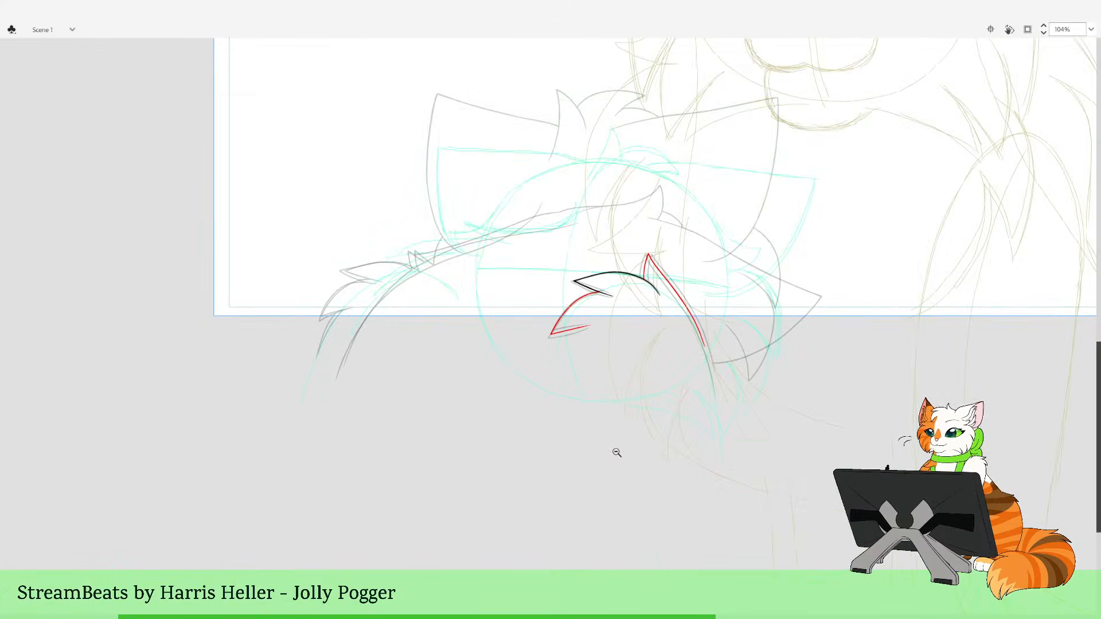
drag(625, 313, 624, 444)
drag(481, 268, 597, 555)
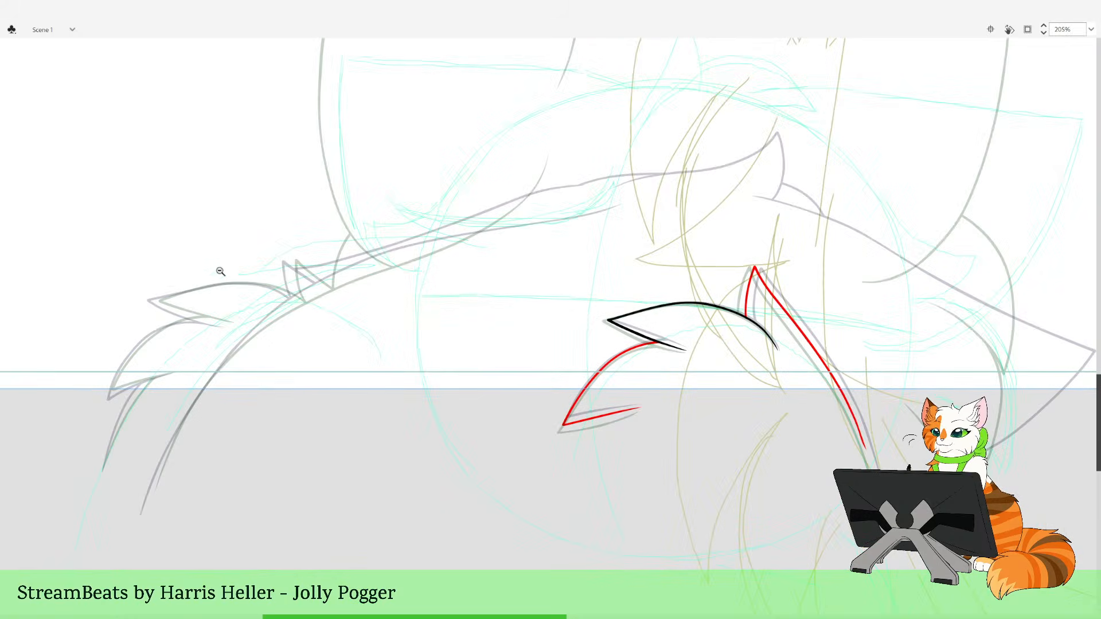
drag(560, 407, 655, 517)
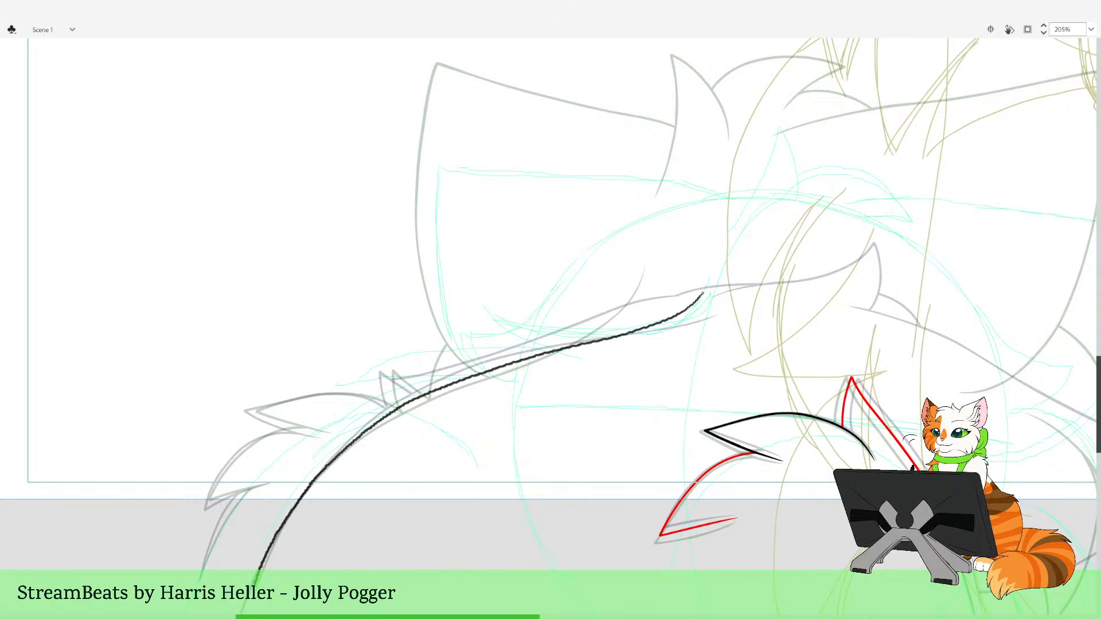
drag(258, 574, 243, 618)
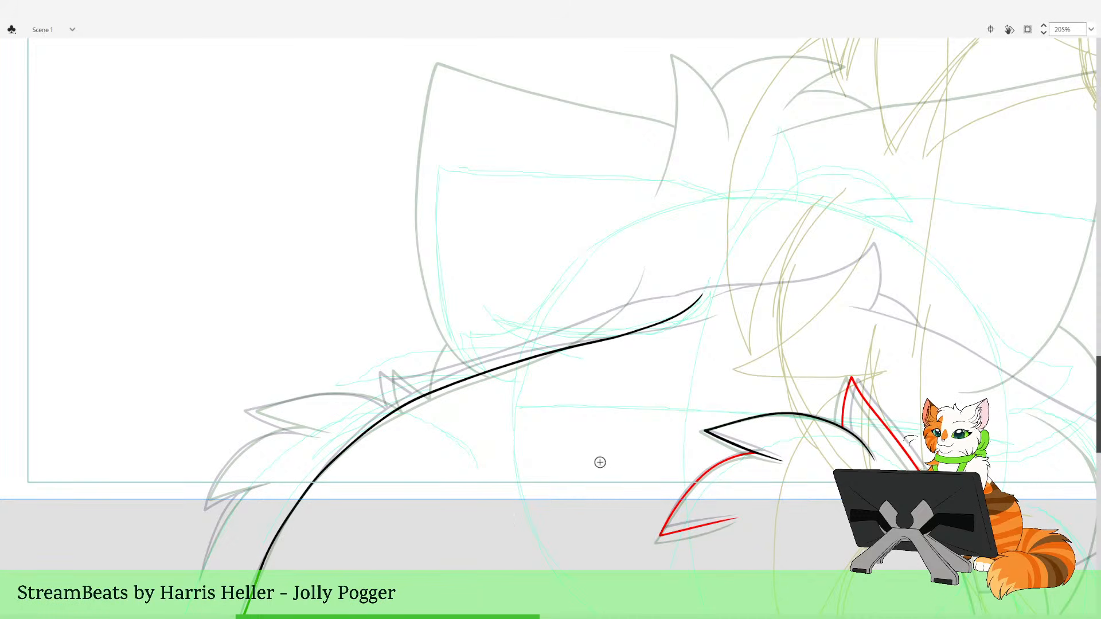
drag(611, 455, 508, 465)
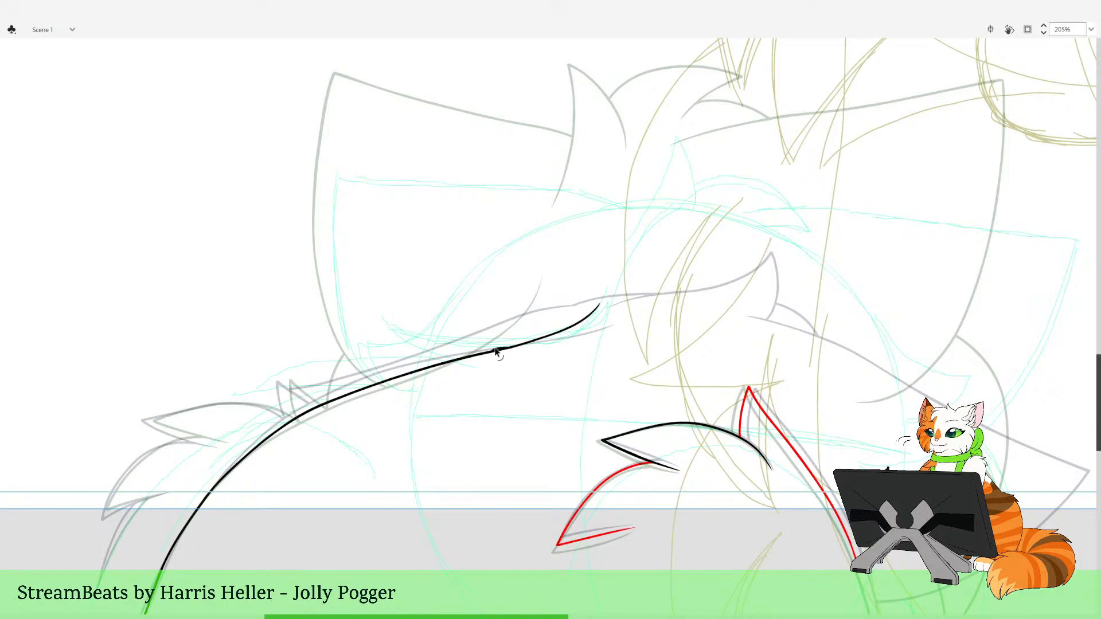
Undo the reshaping of the black back line, delete the line, and ready the brush for redrawing it
key(ctrl+z)
key(ctrl+z)
key(ctrl+z)
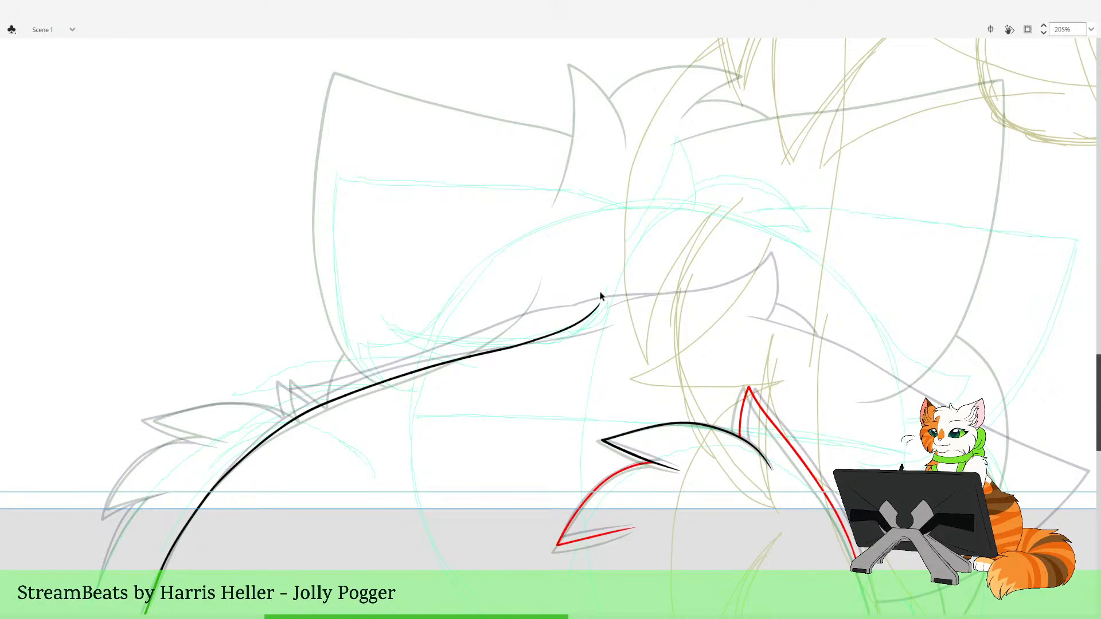
key(b)
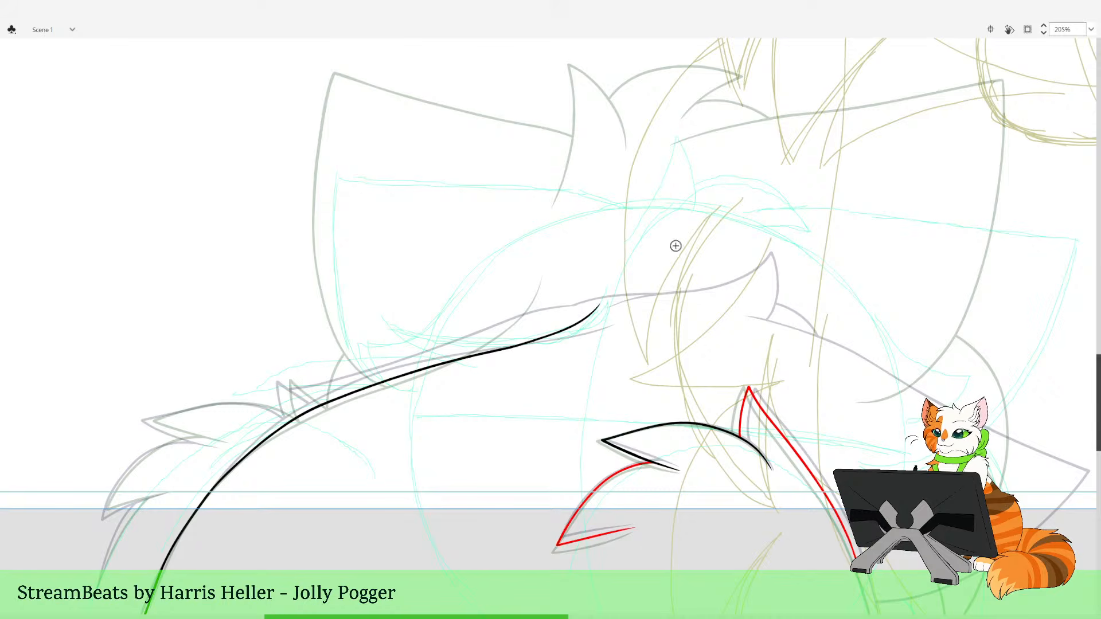
mouse_move(798, 215)
mouse_down()
mouse_move(720, 244)
mouse_move(665, 295)
mouse_up()
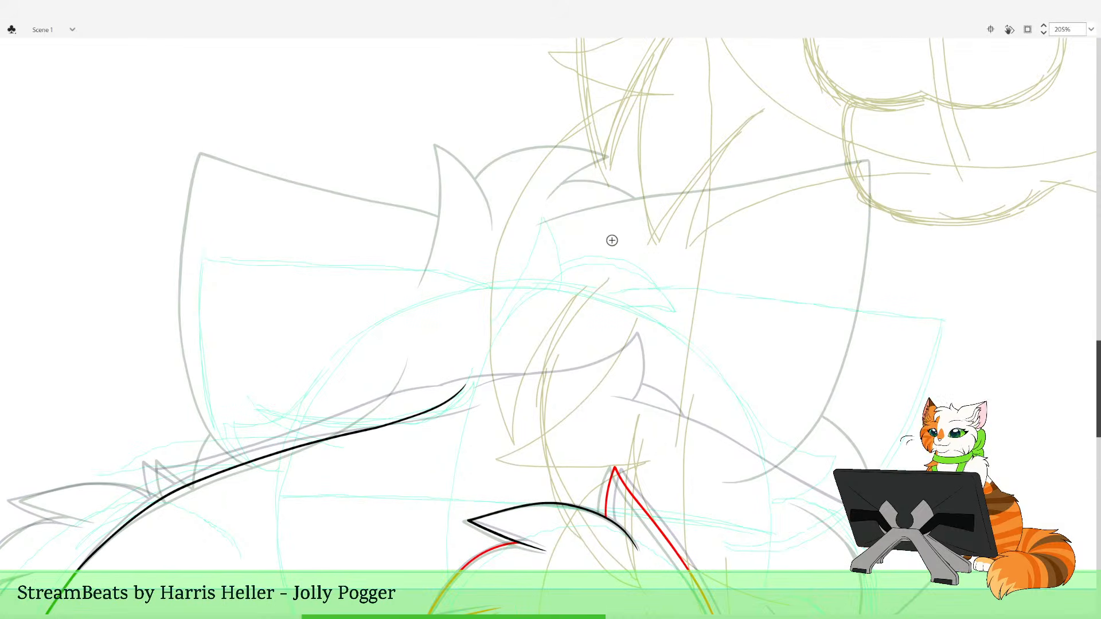
drag(494, 336, 651, 216)
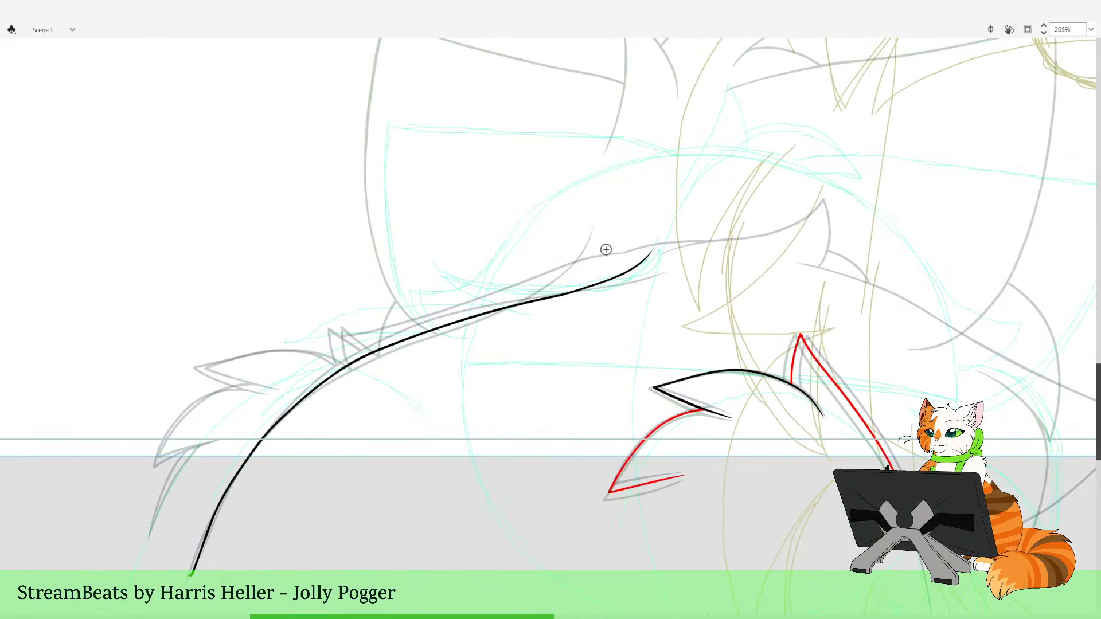
click(598, 286)
key(Delete)
key(b)
drag(663, 258, 698, 296)
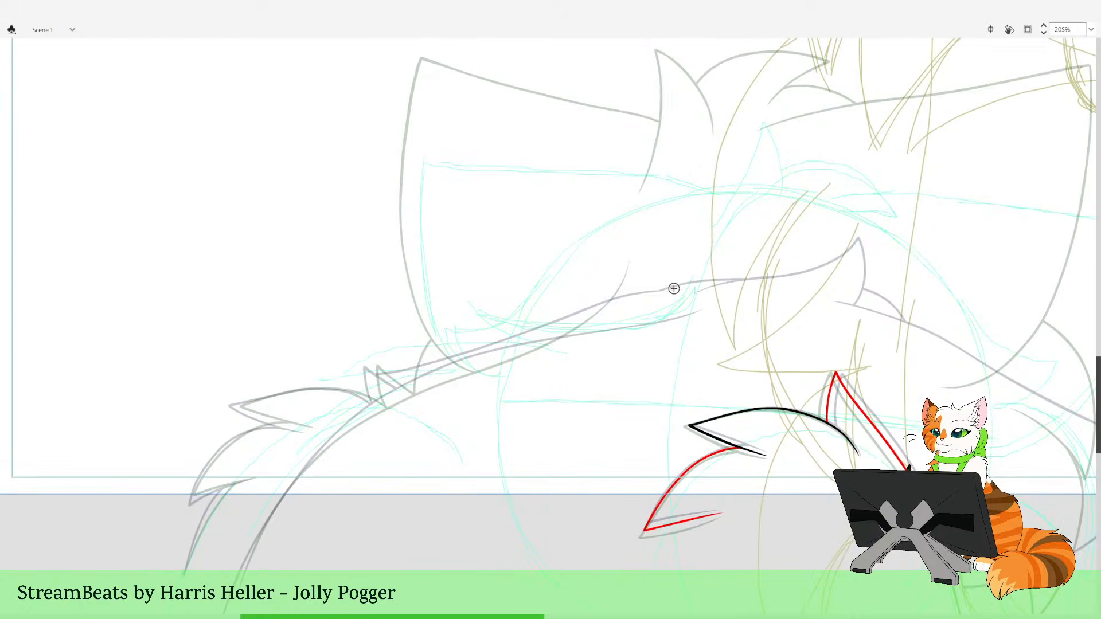
Flip back and forth through the neighbouring frames and onion skins to compare the lower character's line art
mouse_move(818, 354)
mouse_down()
mouse_move(777, 378)
mouse_move(590, 427)
mouse_up()
key(comma)
key(comma)
key(period)
key(period)
key(period)
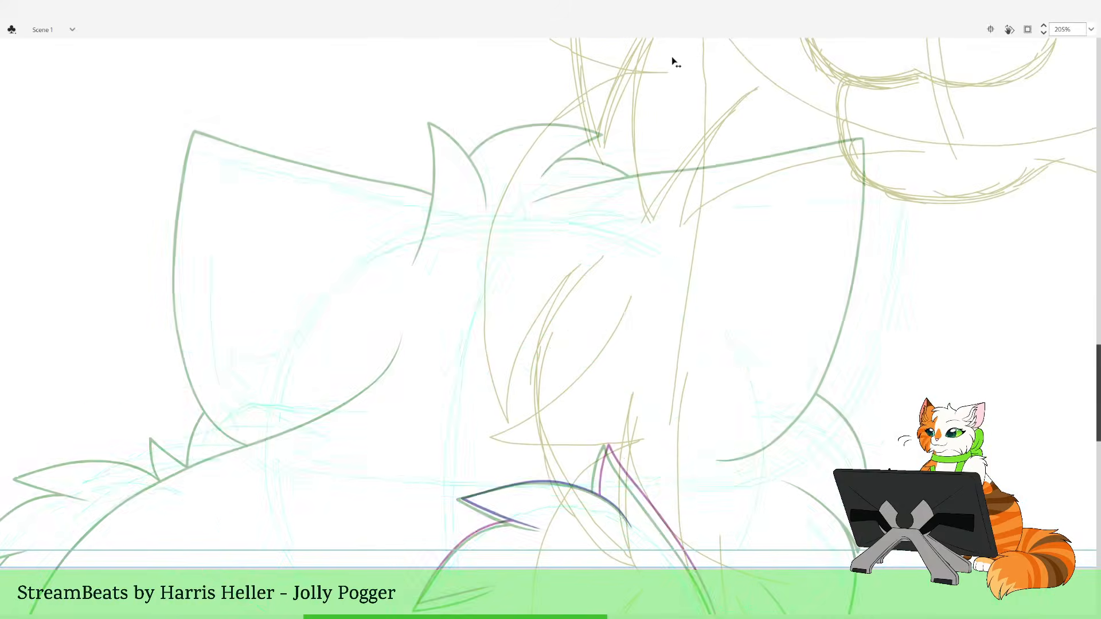
key(period)
key(comma)
key(comma)
key(comma)
key(period)
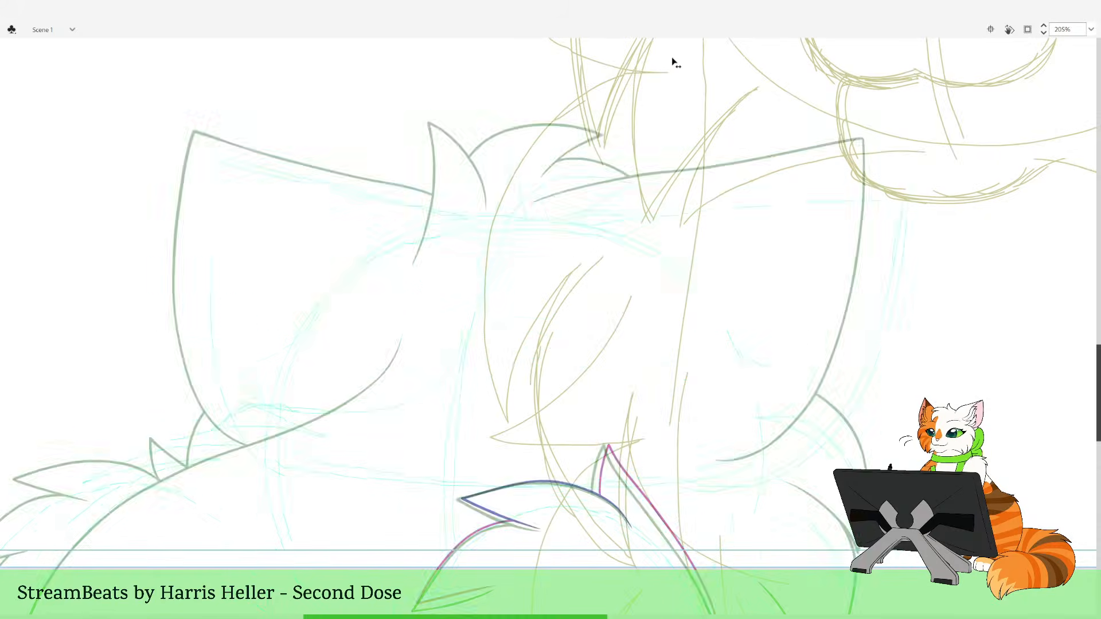
key(period)
key(period)
key(comma)
key(comma)
key(comma)
key(comma)
key(comma)
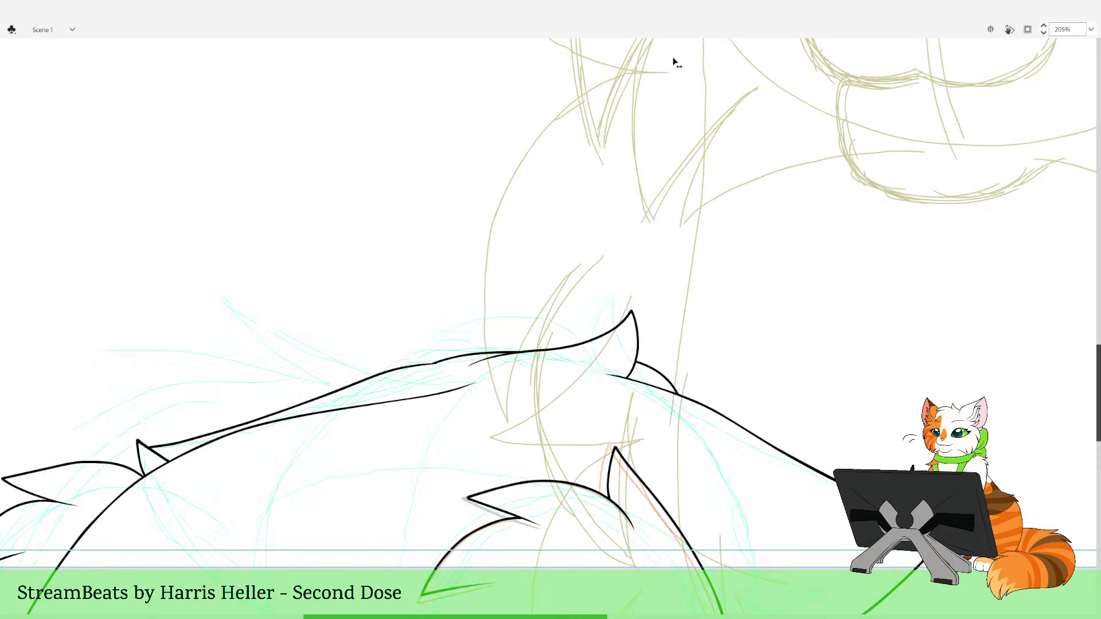
key(period)
key(period)
key(period)
key(period)
key(comma)
key(comma)
key(alt+shift+o)
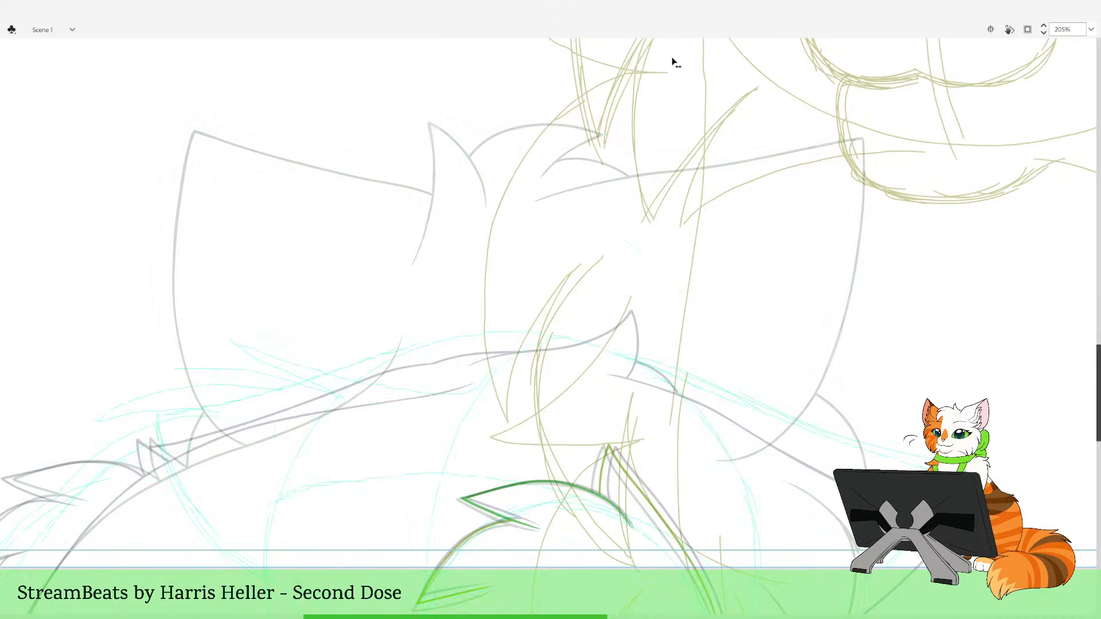
key(period)
Ink the lower character's long left body curve between the onion-skinned lines, from the head centre down below the canvas edge
drag(475, 361, 708, 297)
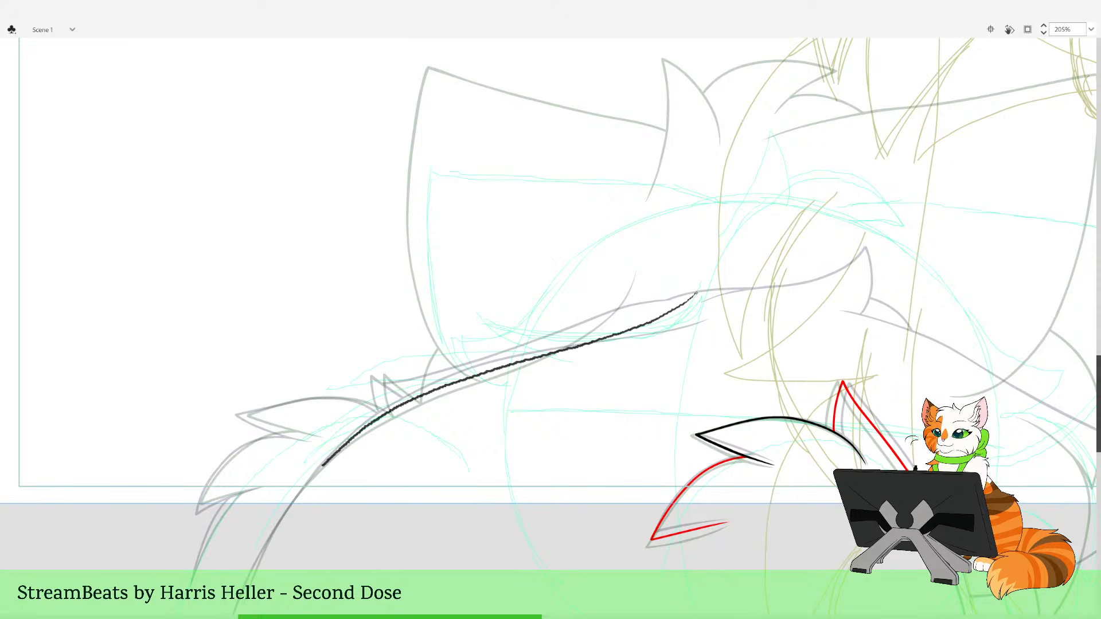
drag(291, 504, 252, 571)
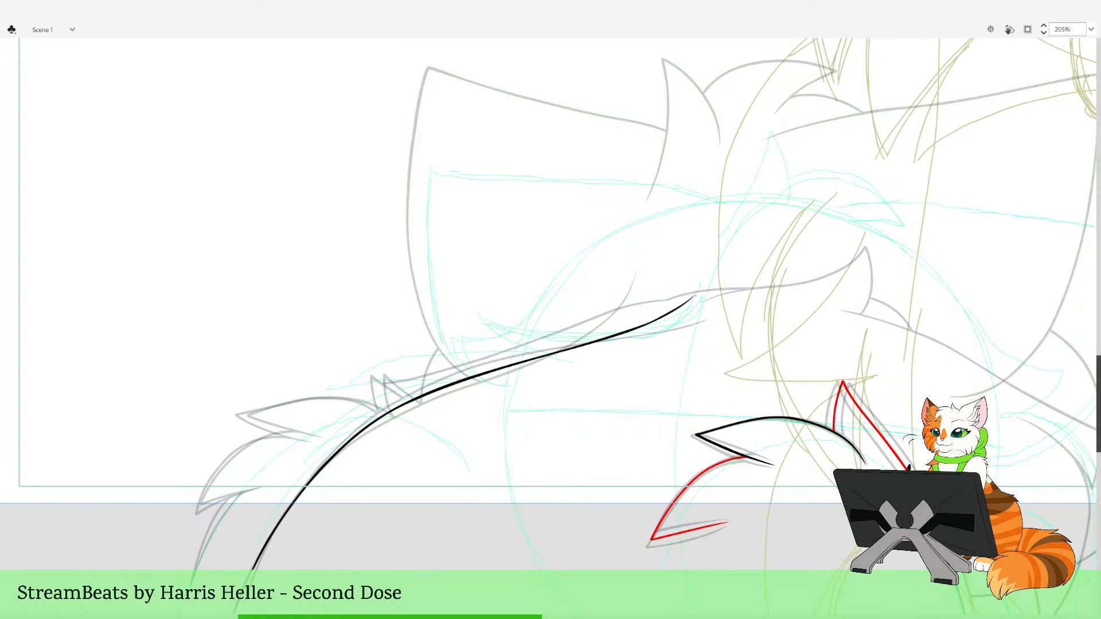
drag(668, 359, 580, 429)
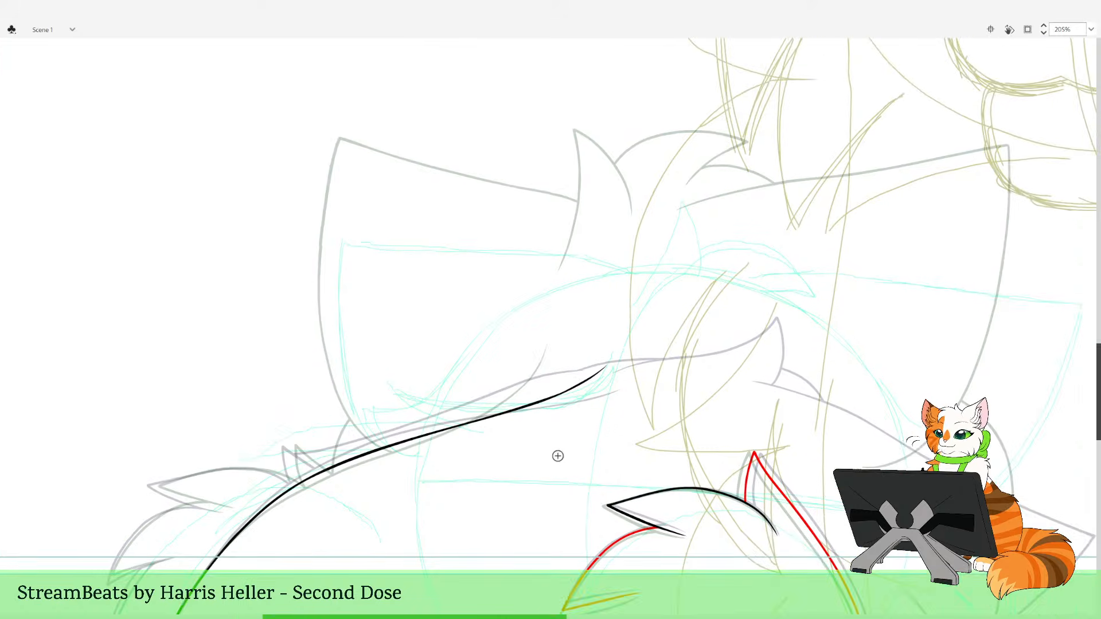
key(z)
drag(500, 244, 669, 507)
alt+click(598, 330)
alt+click(598, 334)
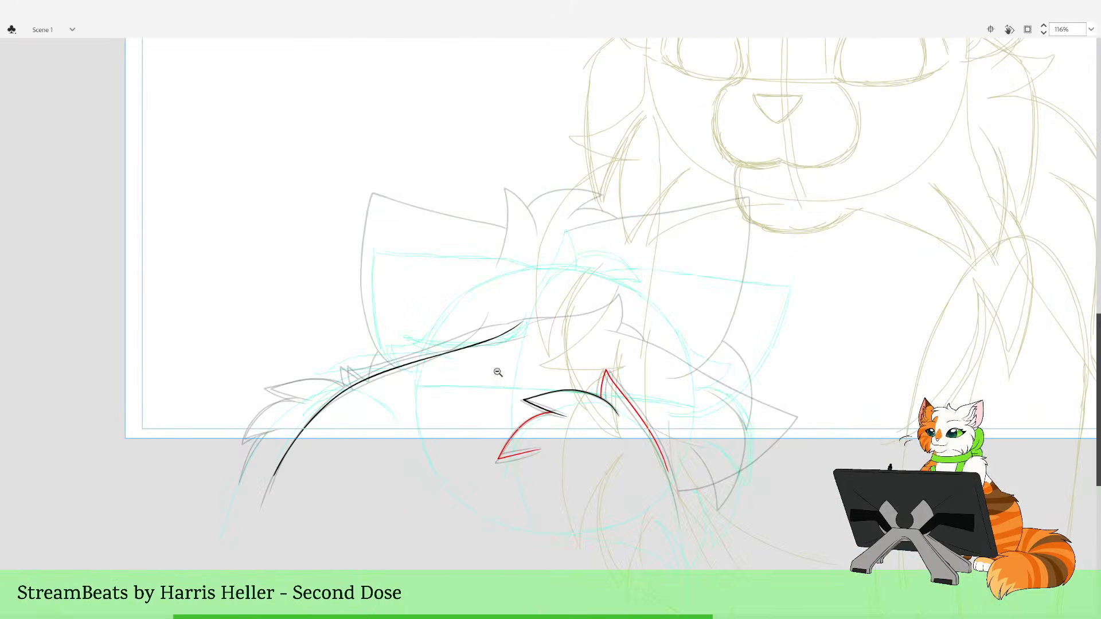
mouse_move(320, 297)
mouse_down()
mouse_move(385, 431)
mouse_move(447, 500)
mouse_up()
drag(491, 286, 539, 371)
drag(387, 238, 556, 604)
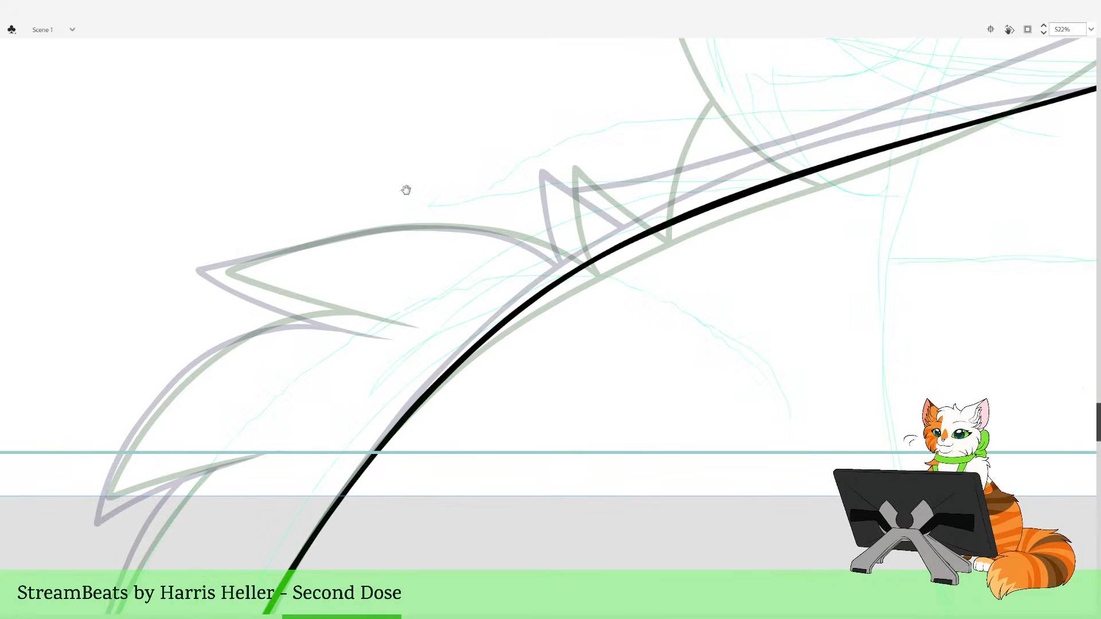
mouse_move(564, 238)
mouse_down()
mouse_move(596, 328)
mouse_move(542, 293)
mouse_up()
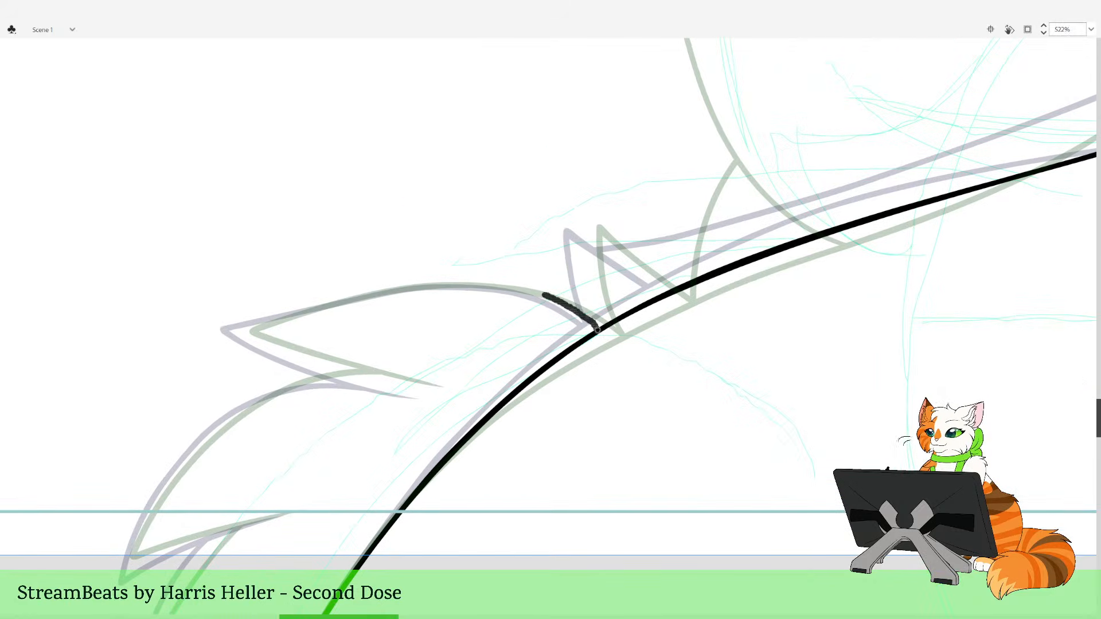
key(ctrl+z)
drag(618, 349, 565, 303)
key(ctrl+z)
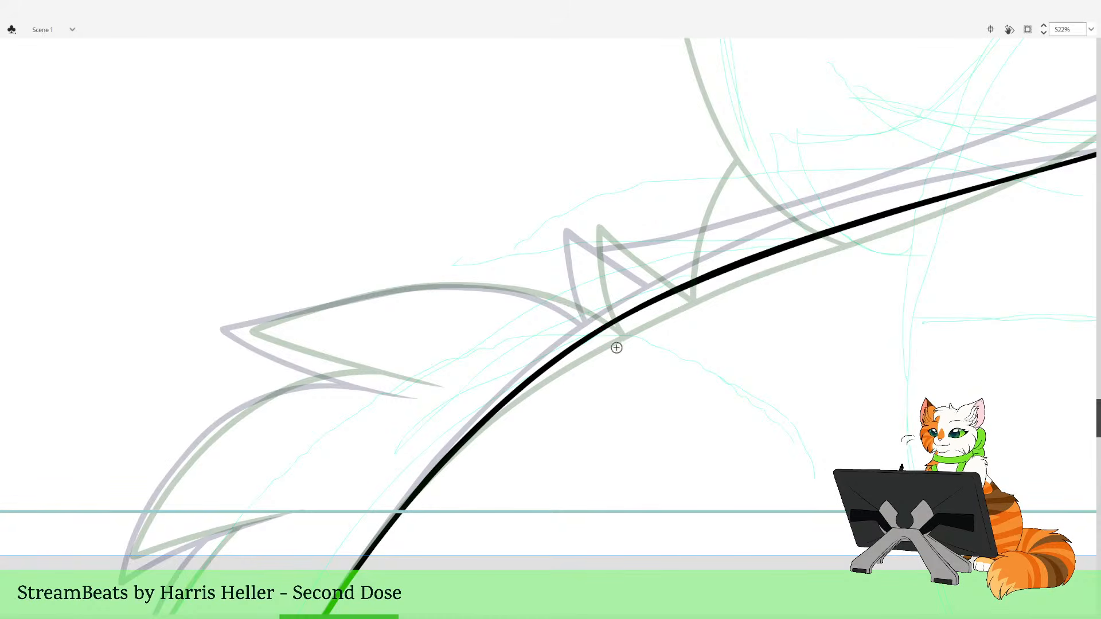
Ink the uppermost pointed fur tuft on the left body curve and delete the end that crosses the curve
mouse_move(619, 349)
mouse_down()
mouse_move(554, 300)
mouse_move(605, 333)
mouse_move(553, 301)
mouse_move(477, 285)
mouse_move(394, 287)
mouse_move(264, 323)
mouse_move(297, 354)
mouse_move(428, 395)
mouse_up()
key(ctrl+z)
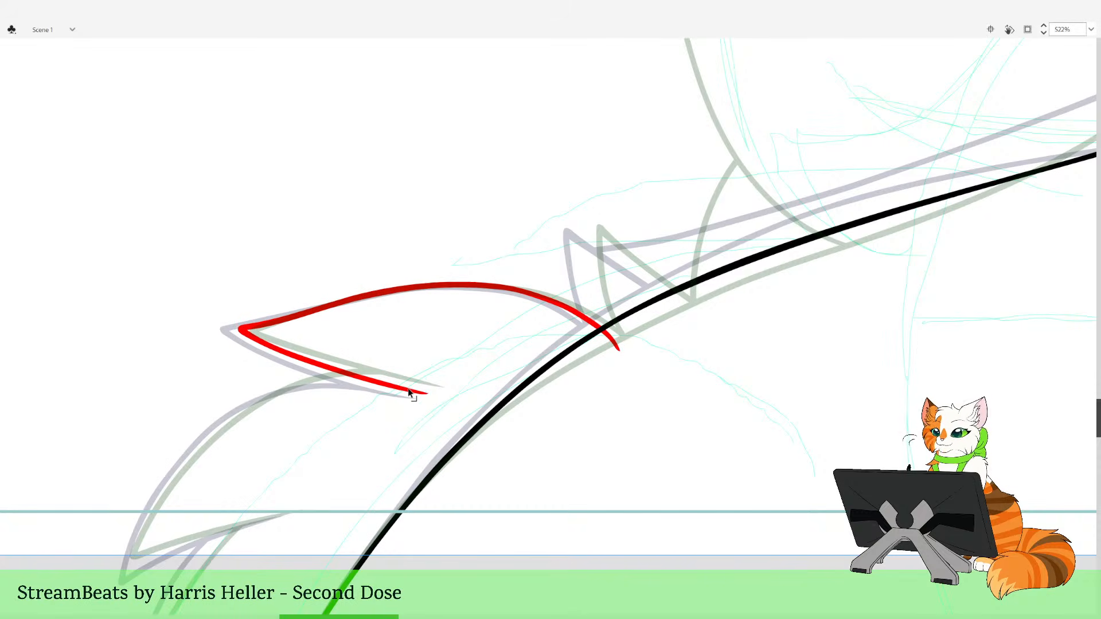
drag(426, 395, 425, 395)
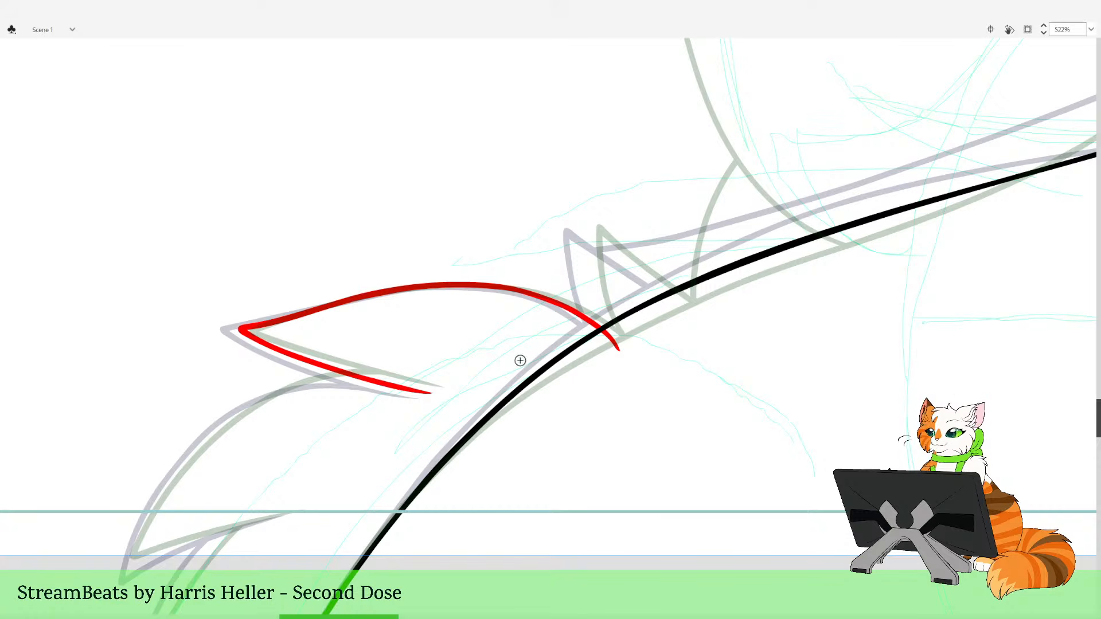
click(620, 350)
key(Delete)
Ink the small fur spike beside the uppermost tuft and remove the overshoot where it meets the body curve
drag(690, 287, 560, 360)
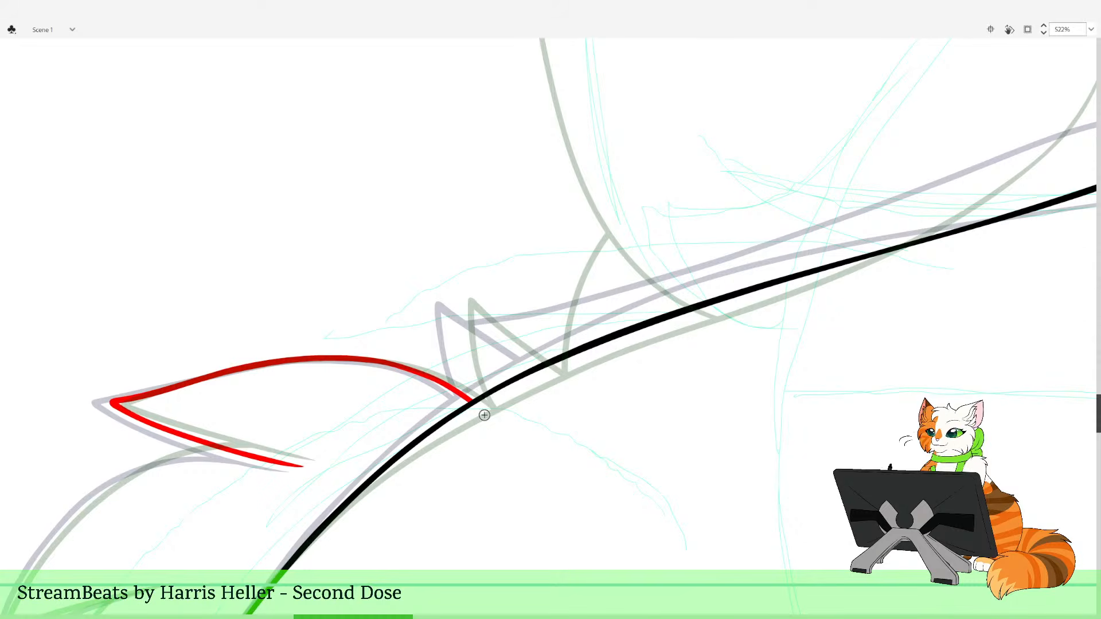
mouse_move(493, 426)
mouse_down()
mouse_move(458, 364)
mouse_move(453, 328)
mouse_move(483, 418)
mouse_move(463, 379)
mouse_move(455, 299)
mouse_move(563, 388)
mouse_move(467, 442)
mouse_up()
key(ctrl+z)
key(e)
click(567, 399)
key(b)
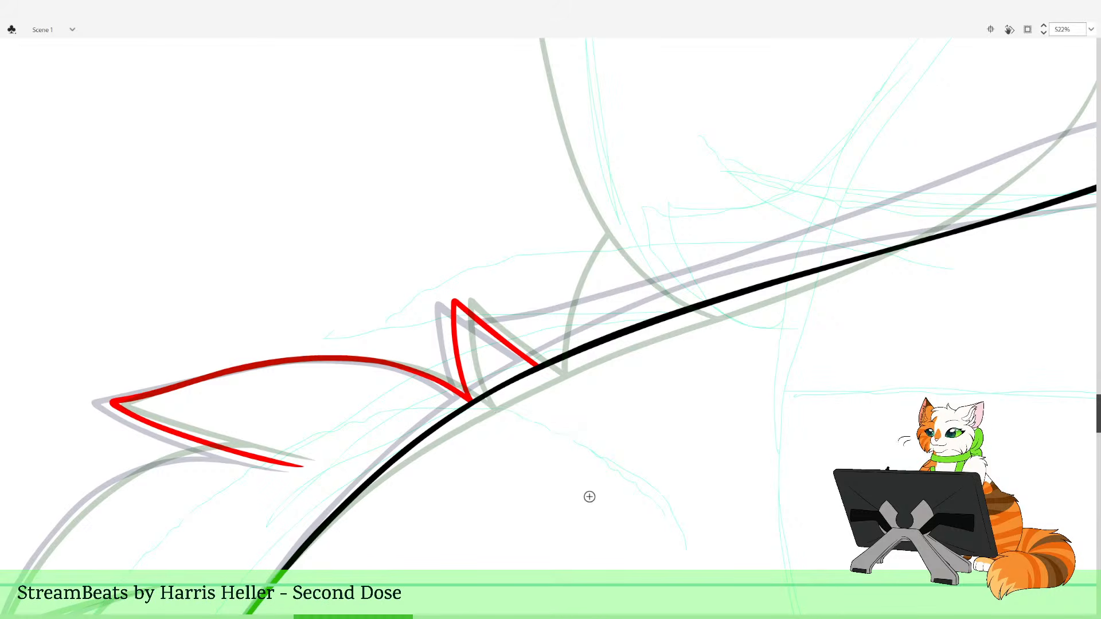
Ink the second pointed fur tuft below the first one and extend its tapered lower end
key(space)
mouse_move(433, 543)
mouse_down()
mouse_move(632, 464)
mouse_move(653, 484)
mouse_move(679, 475)
mouse_up()
key(space)
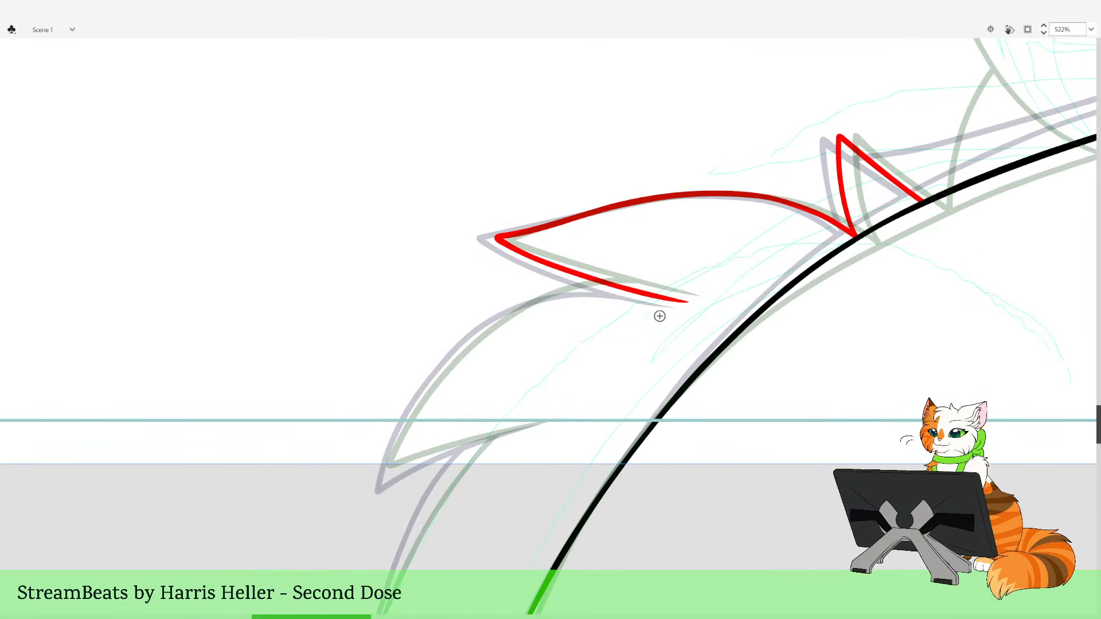
mouse_move(656, 296)
mouse_down()
mouse_move(565, 293)
mouse_move(490, 323)
mouse_move(426, 389)
mouse_move(383, 478)
mouse_move(540, 425)
mouse_up()
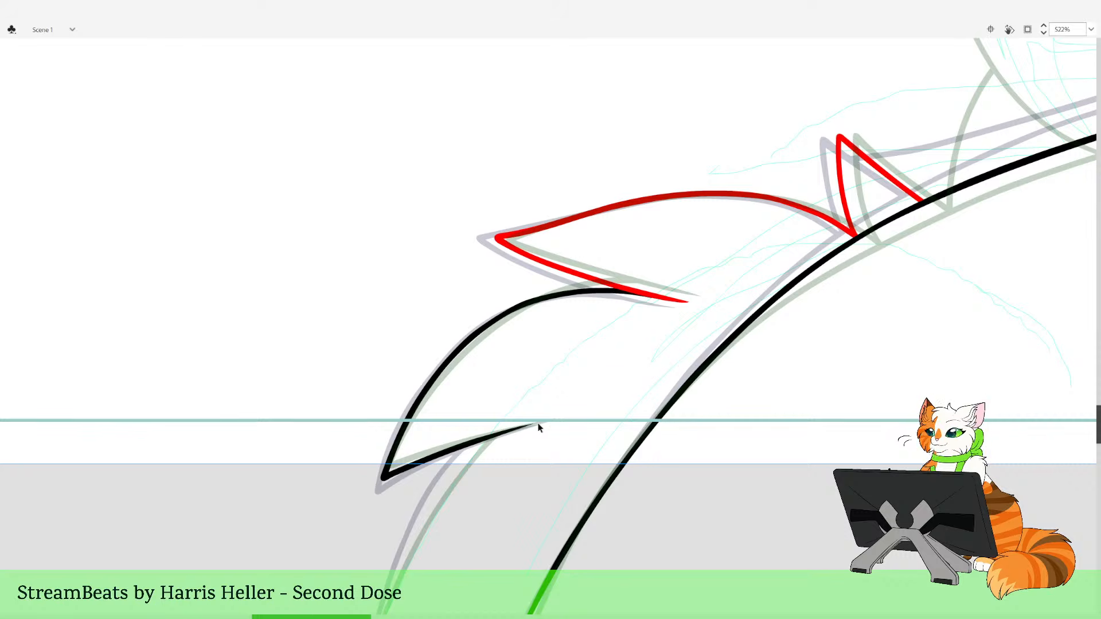
drag(538, 424, 536, 425)
key(y)
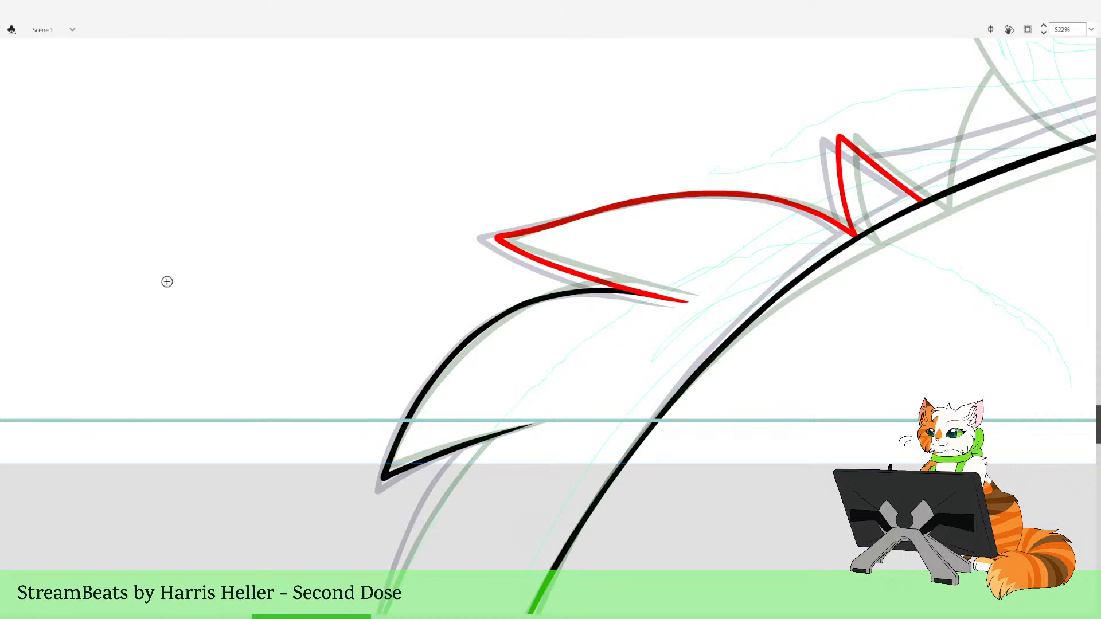
drag(426, 341, 669, 545)
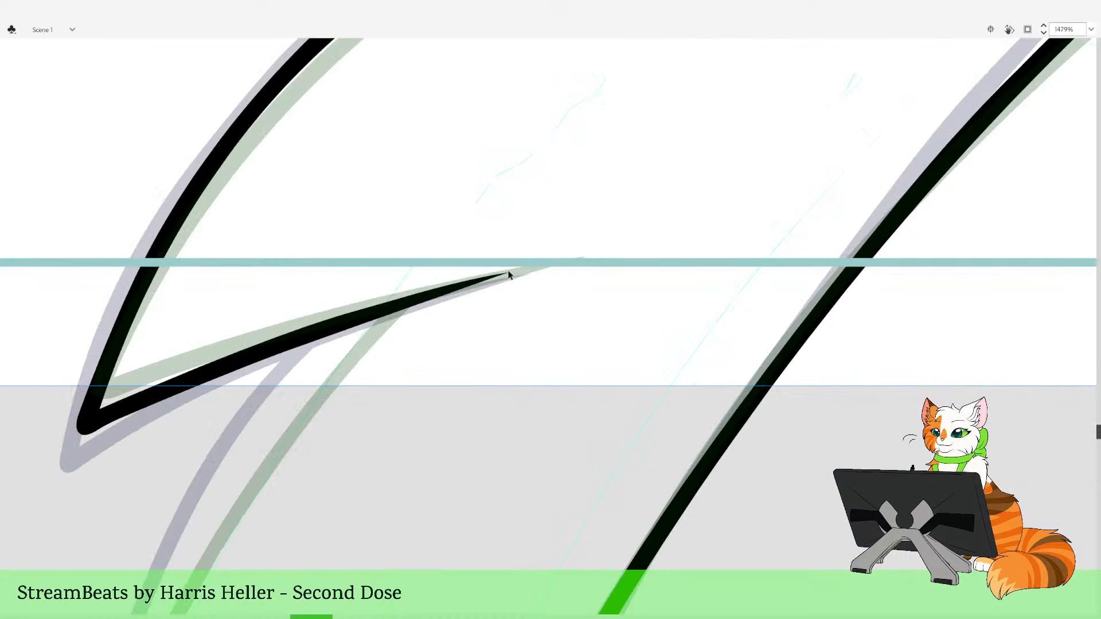
drag(509, 274, 509, 276)
key(z)
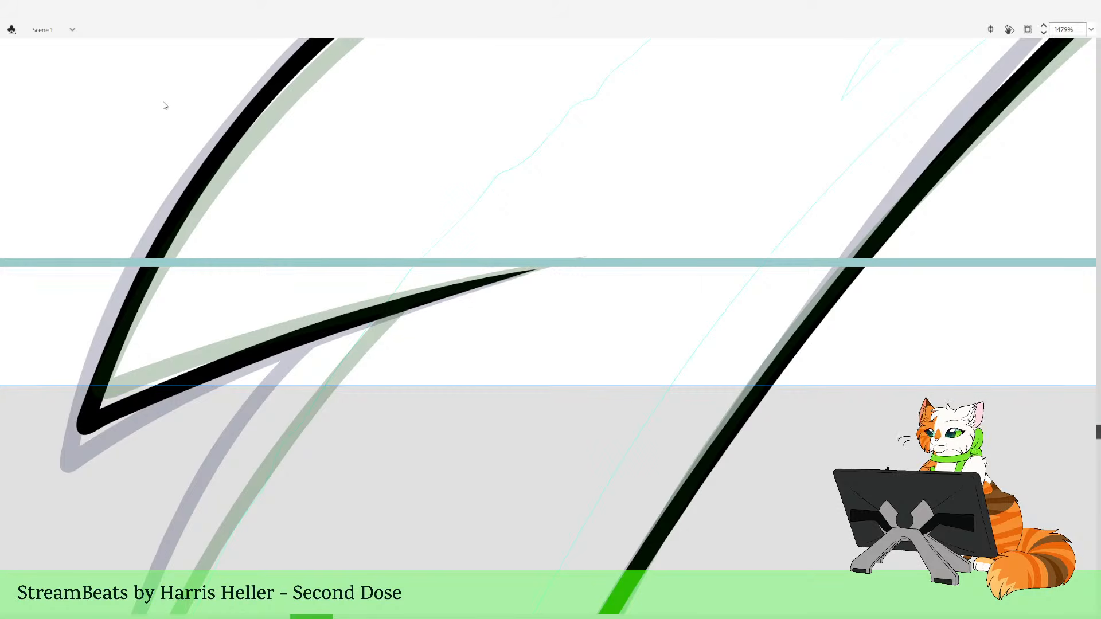
Ink the curved fur stroke hanging below the second tuft and trim it where it crosses the tuft
key(z)
click(490, 342)
click(495, 337)
drag(502, 229, 605, 539)
mouse_move(561, 179)
mouse_down()
mouse_move(496, 239)
mouse_move(447, 320)
mouse_move(385, 513)
mouse_move(388, 493)
mouse_move(376, 507)
mouse_move(405, 420)
mouse_up()
key(ctrl+z)
key(ctrl+z)
mouse_move(376, 510)
mouse_down()
mouse_move(411, 390)
mouse_move(476, 265)
mouse_move(549, 186)
mouse_move(587, 191)
mouse_up()
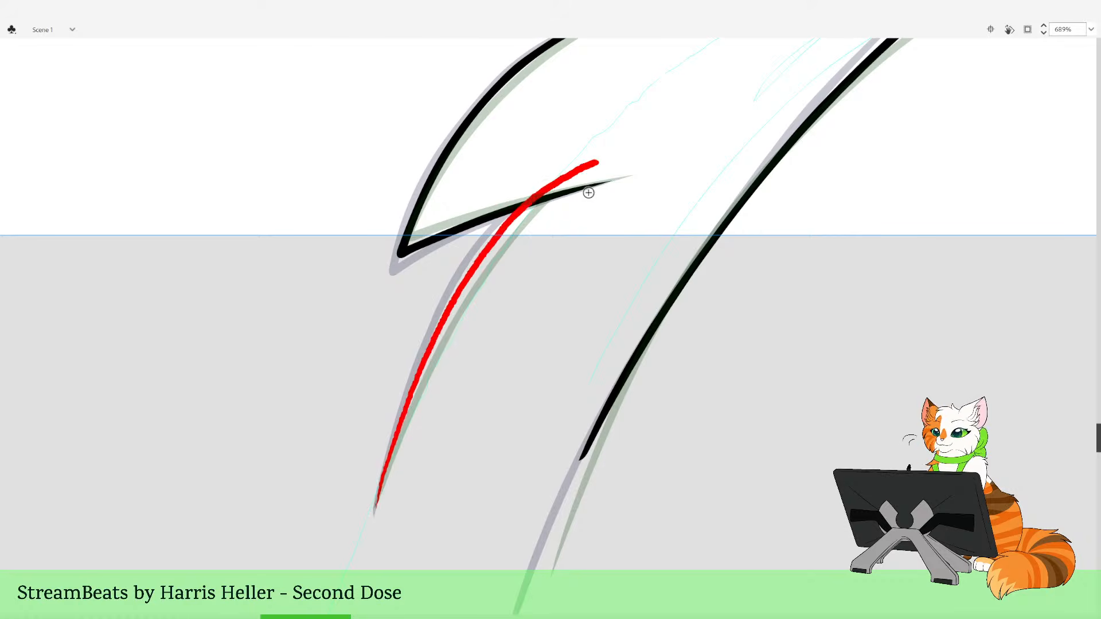
drag(711, 227, 620, 497)
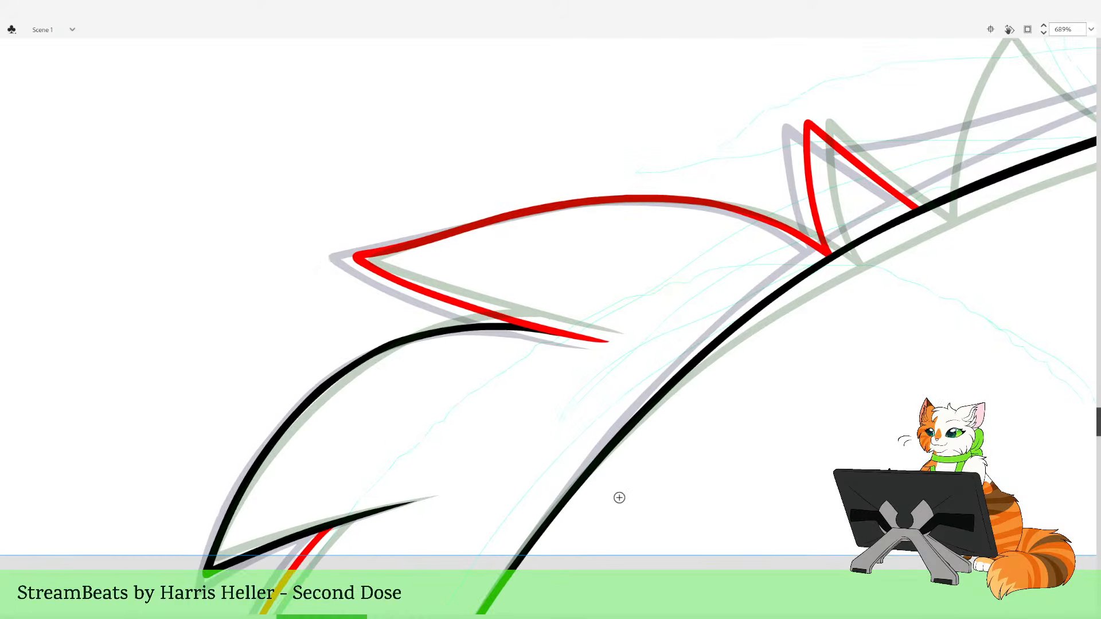
click(673, 386)
click(683, 396)
click(747, 410)
click(749, 396)
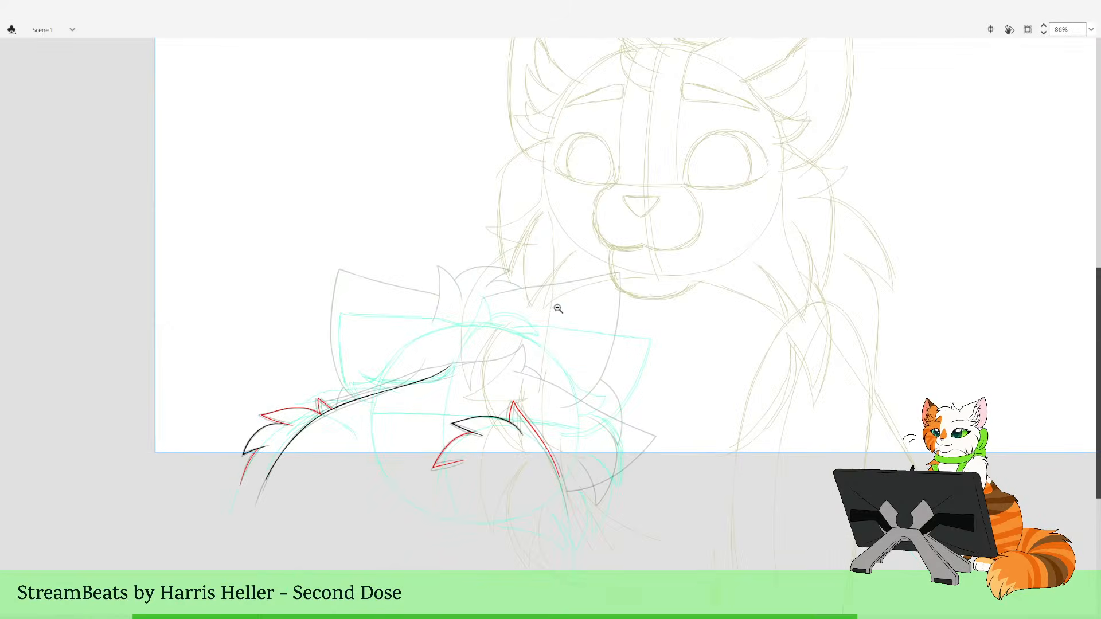
drag(549, 264, 763, 568)
drag(582, 440, 600, 475)
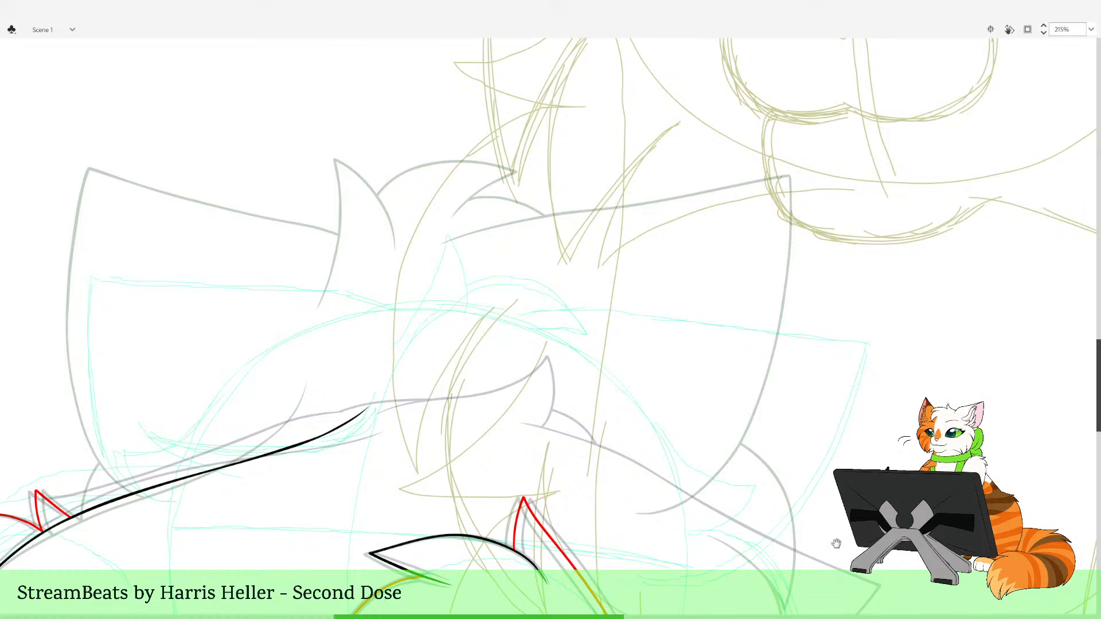
drag(836, 543, 811, 432)
drag(591, 468, 624, 515)
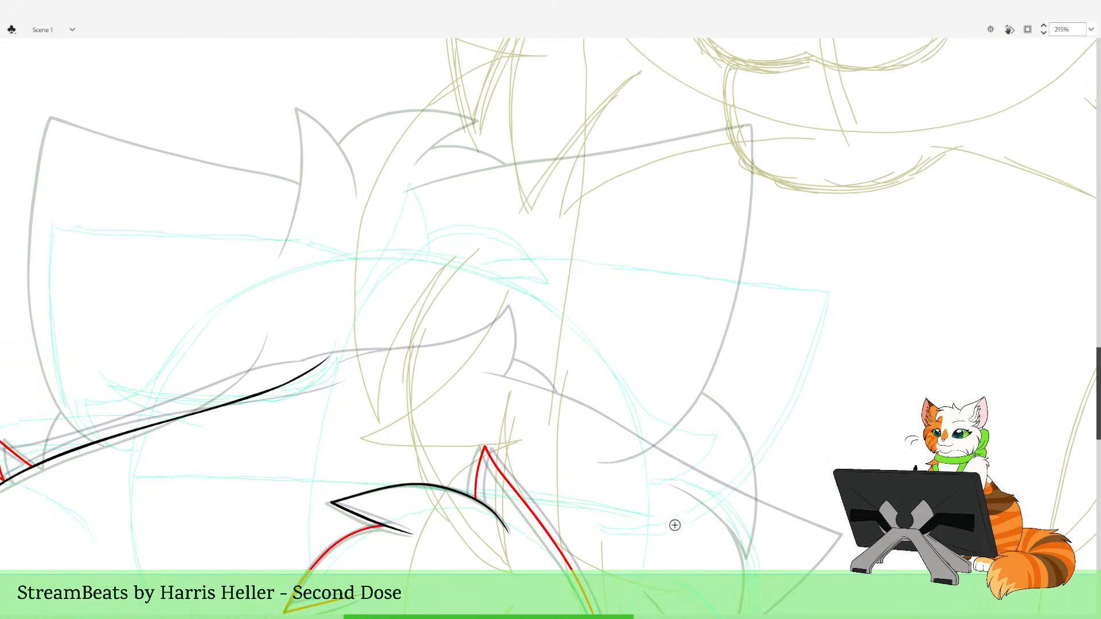
click(433, 285)
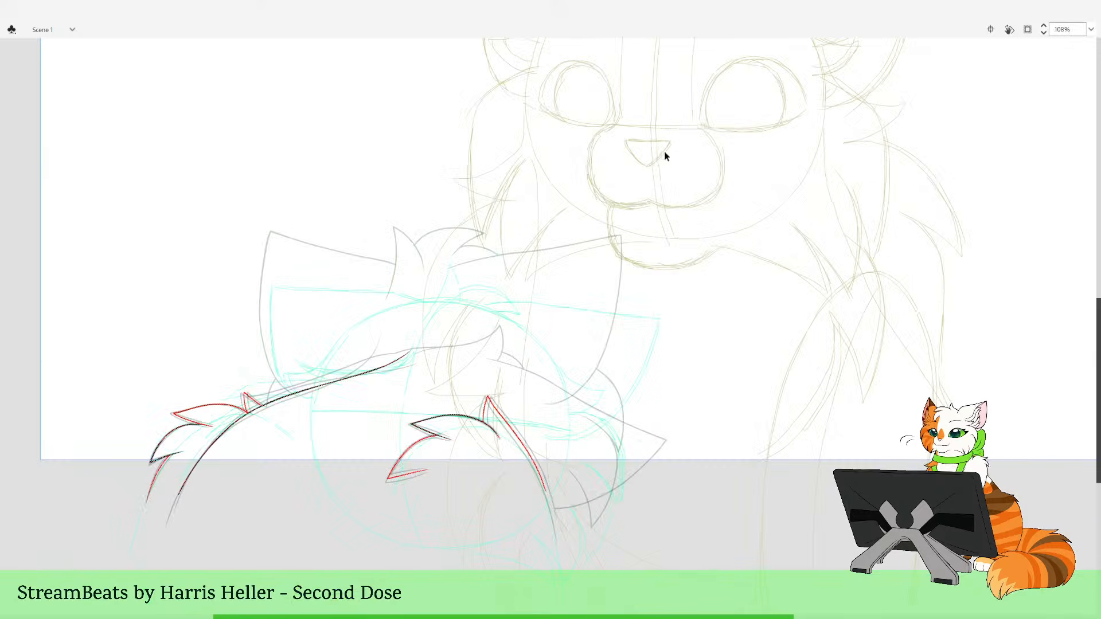
drag(611, 308, 650, 363)
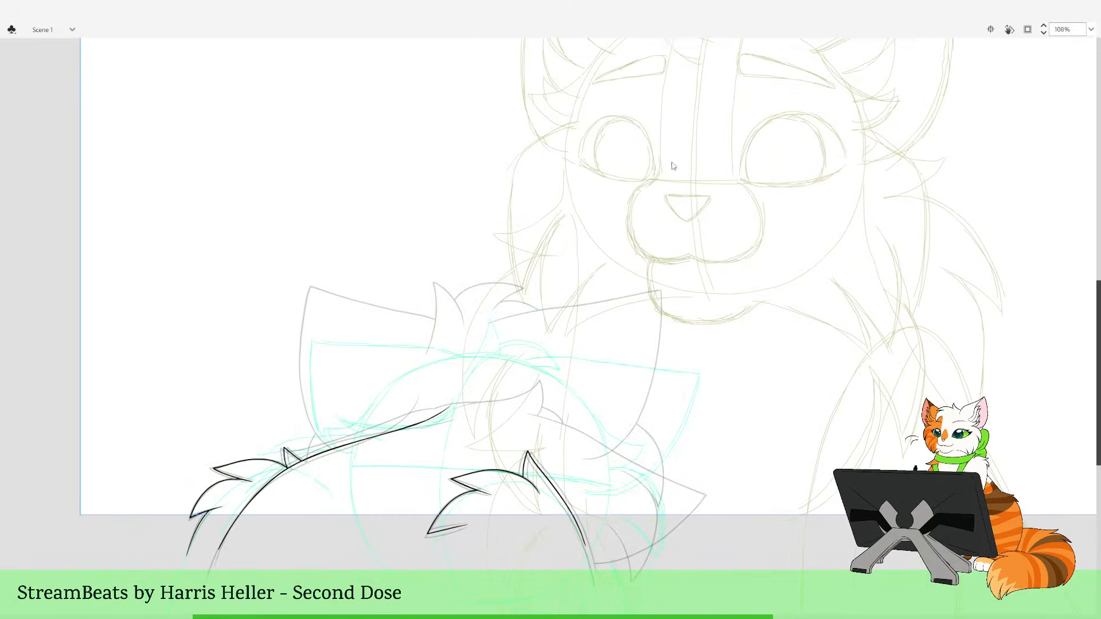
click(582, 42)
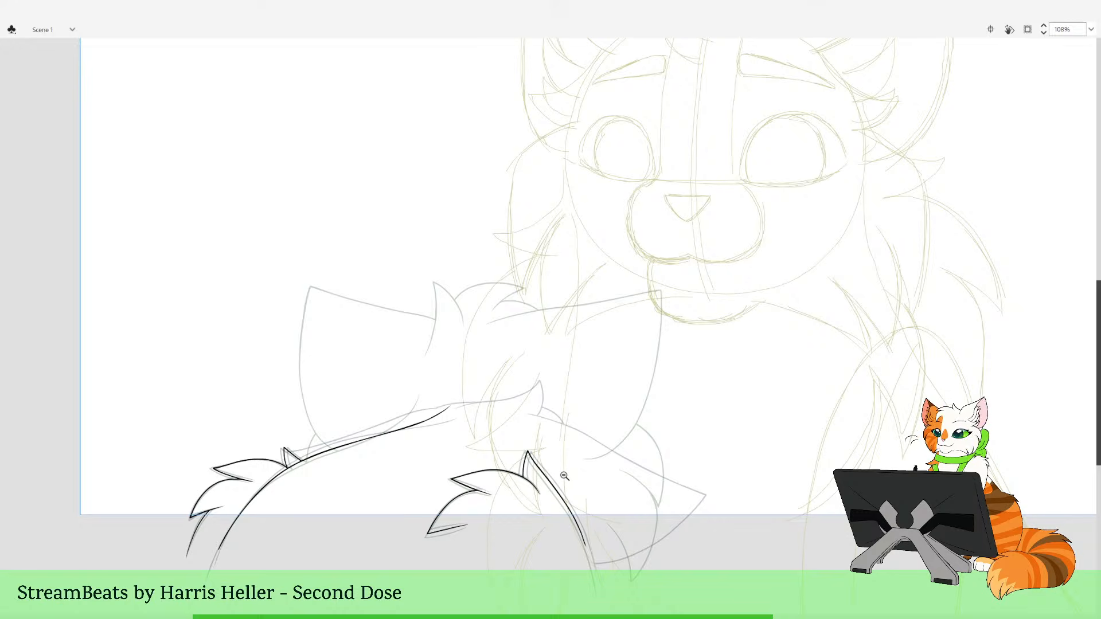
click(621, 450)
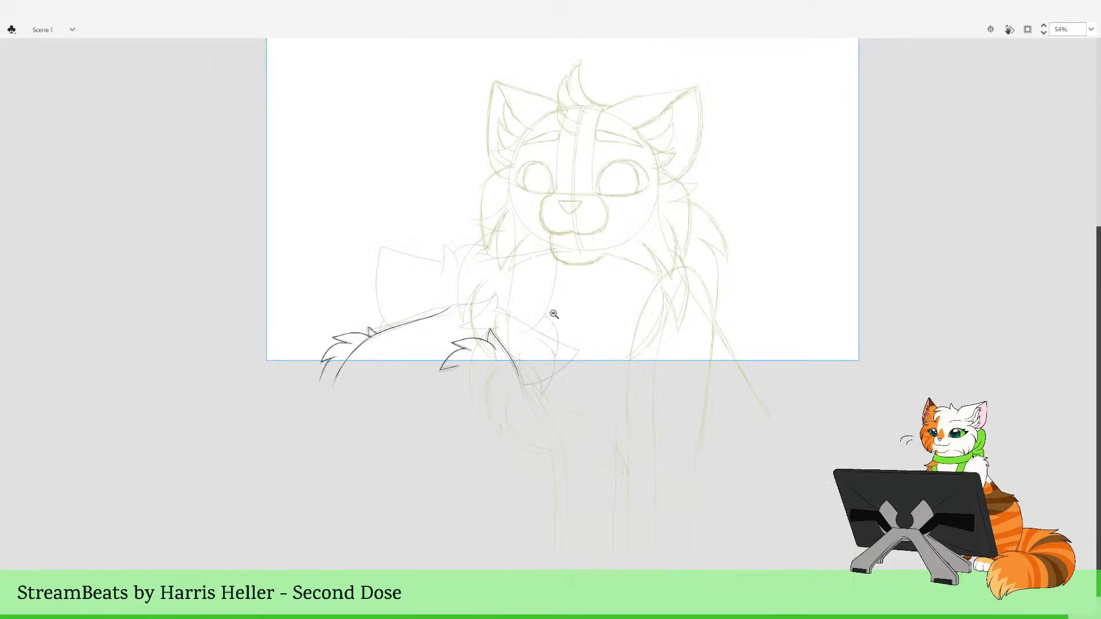
drag(504, 231, 570, 452)
click(152, 147)
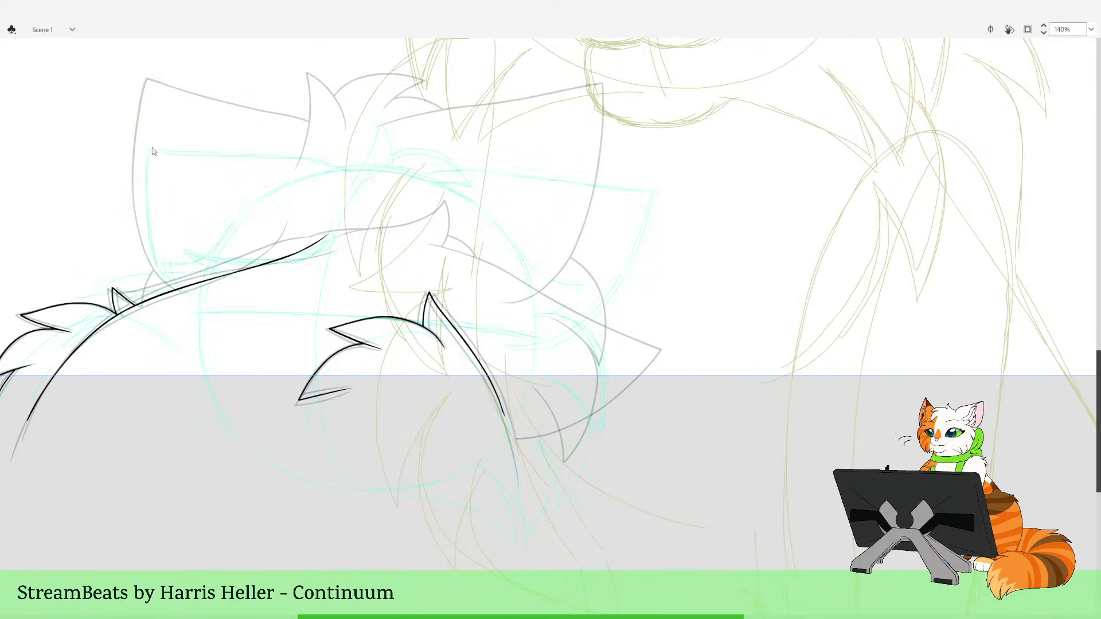
Try to ink the right ear's full outline, from its upper edge around the tip and along the lower curve
scroll(305, 182, up, 3)
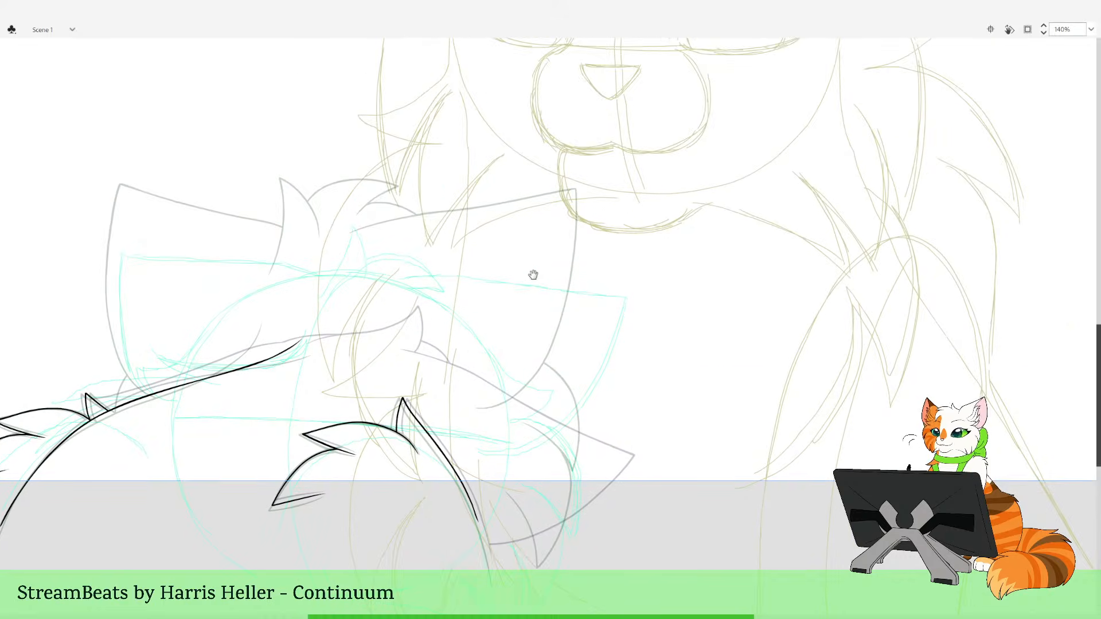
drag(332, 232, 644, 505)
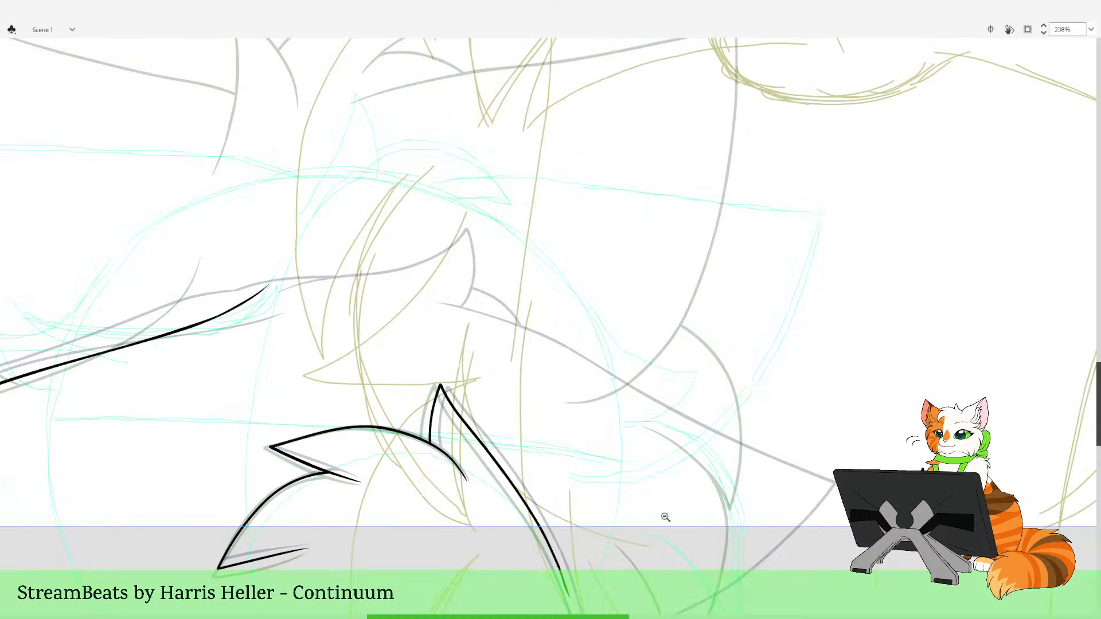
mouse_move(602, 367)
mouse_down()
mouse_move(629, 394)
mouse_move(776, 449)
mouse_move(800, 506)
mouse_move(730, 435)
mouse_move(739, 336)
mouse_move(744, 351)
mouse_move(661, 456)
mouse_up()
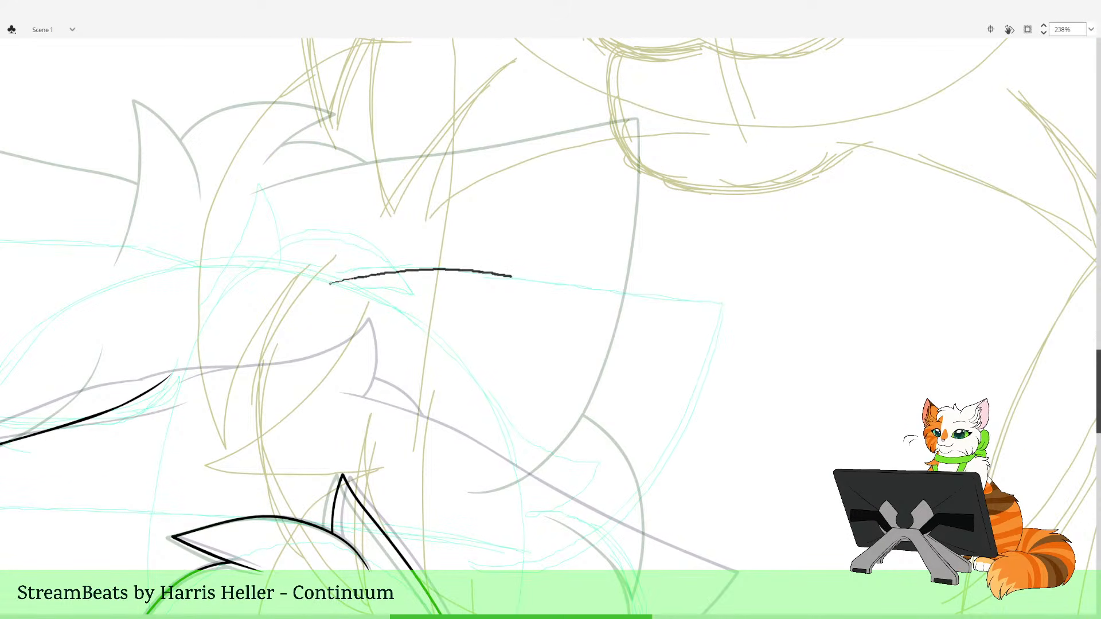
drag(583, 285, 669, 297)
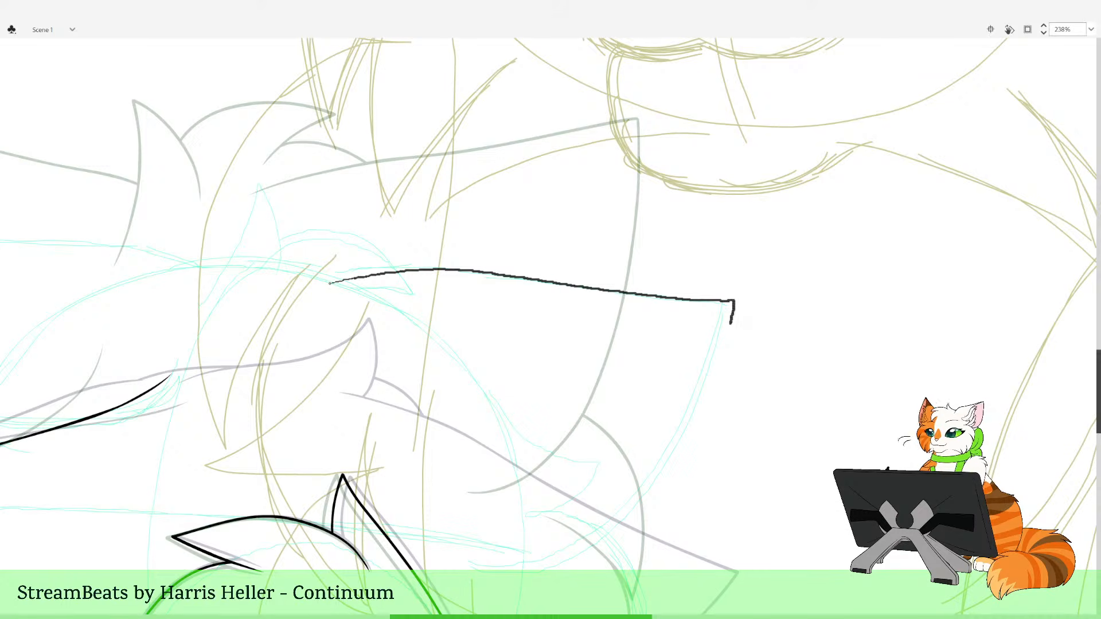
mouse_move(732, 324)
mouse_down()
mouse_move(681, 451)
mouse_move(607, 542)
mouse_up()
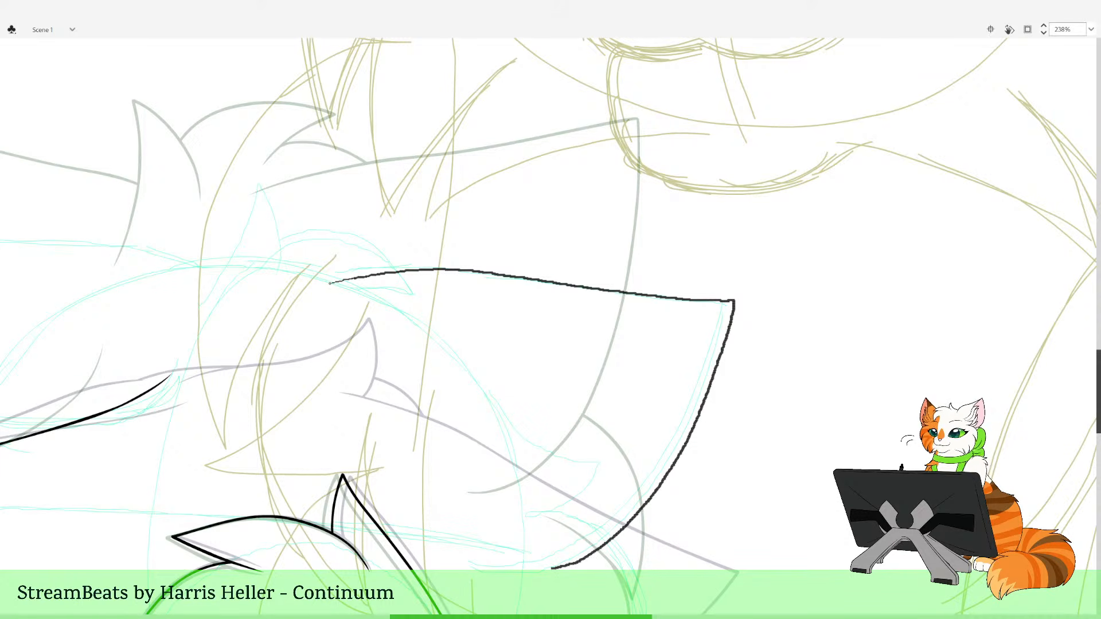
drag(502, 572, 460, 566)
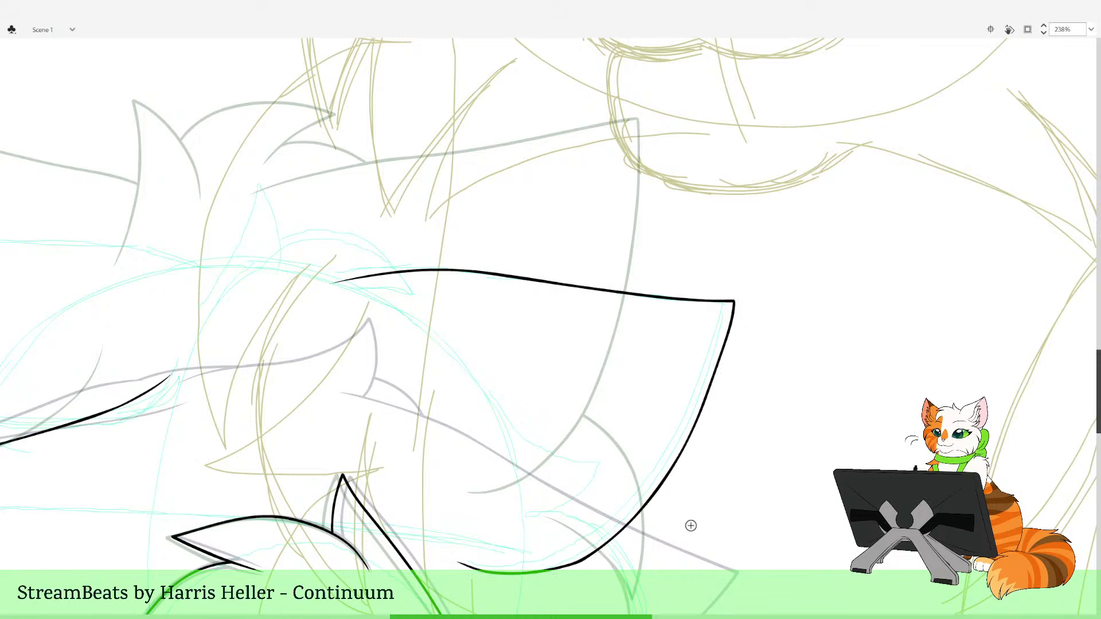
drag(688, 552, 681, 541)
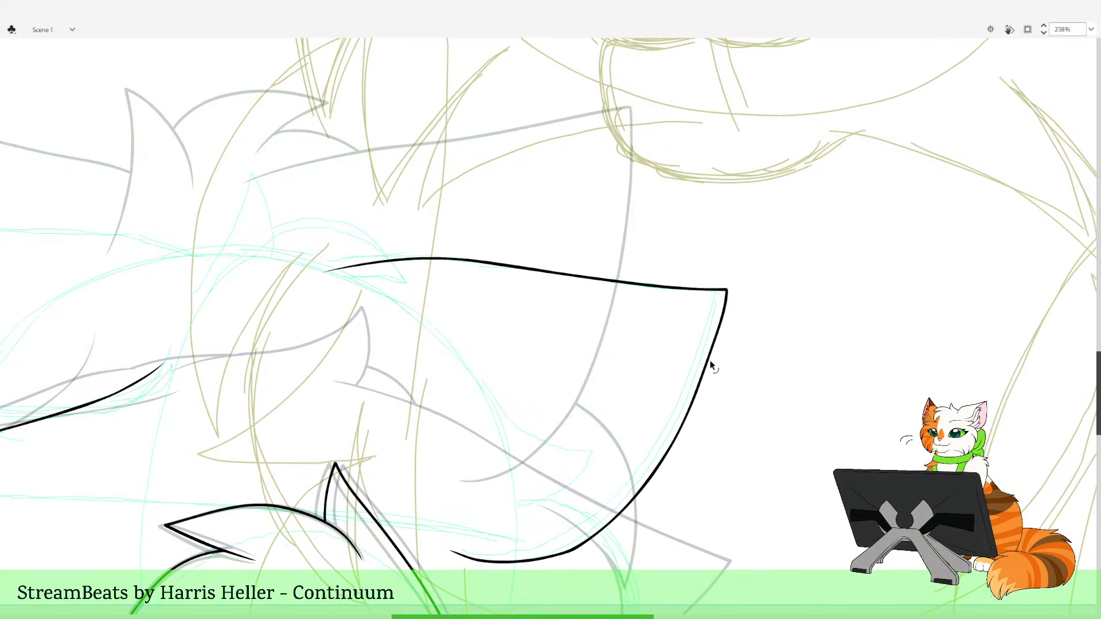
key(ctrl+z)
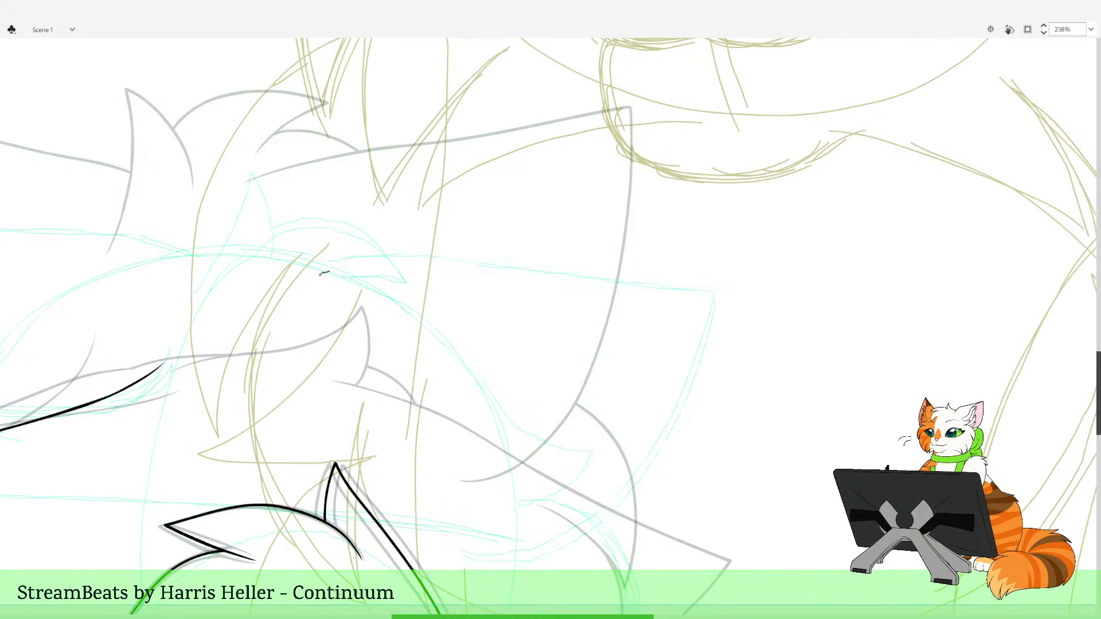
drag(319, 274, 319, 271)
key(ctrl+z)
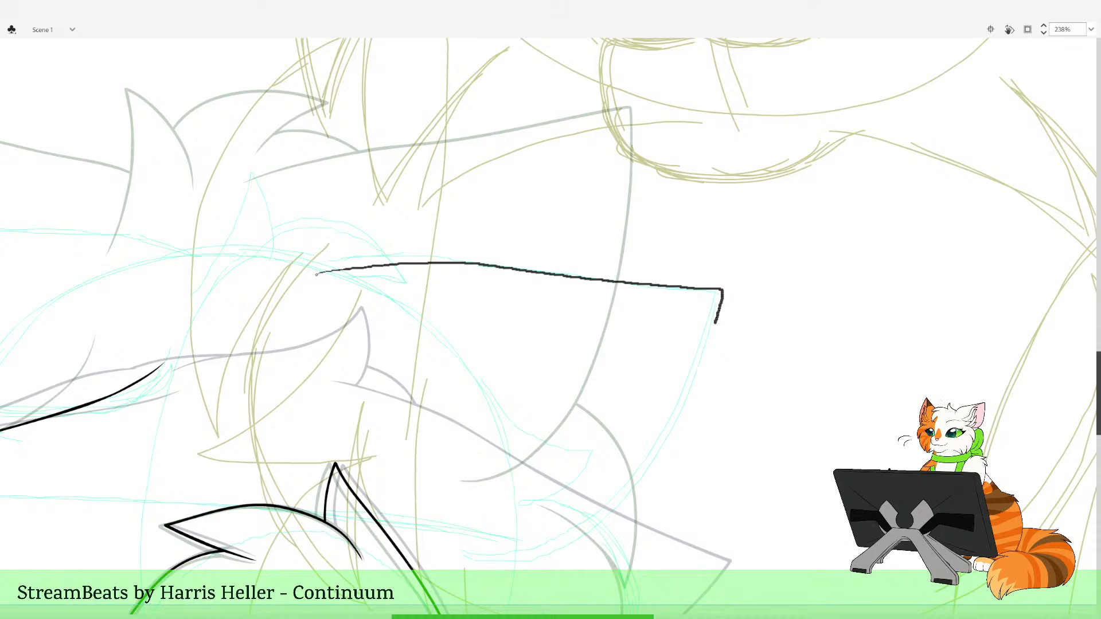
Ink the right ear's upper edge and tip, add a short stroke down from the tip and delete the surplus side line
drag(696, 374, 678, 418)
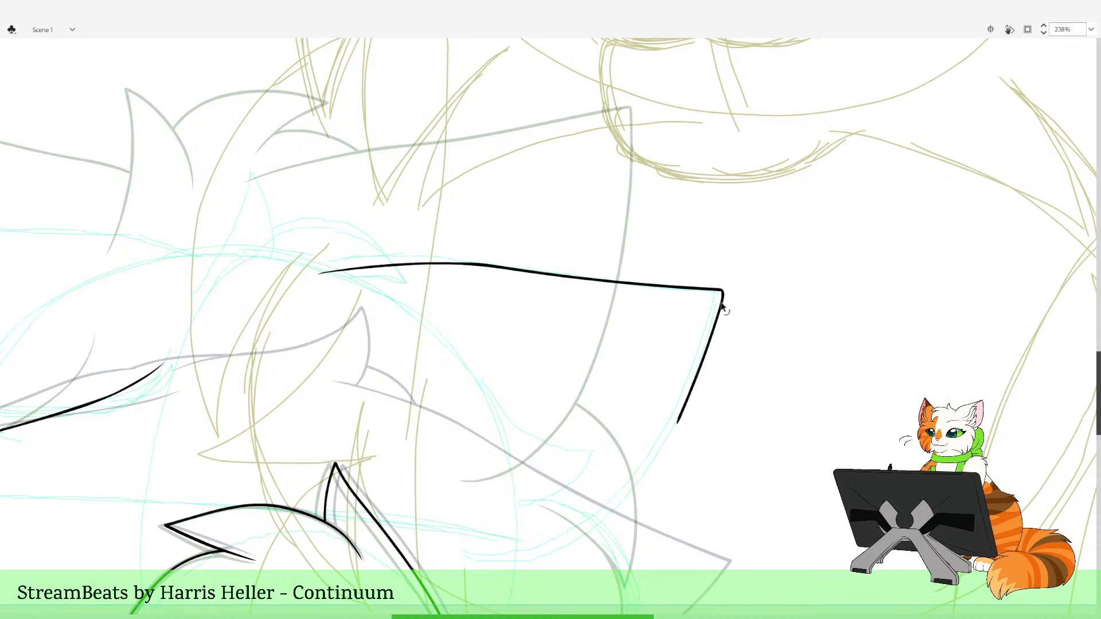
drag(724, 296, 712, 327)
key(v)
drag(713, 327, 714, 329)
click(690, 400)
key(Delete)
key(b)
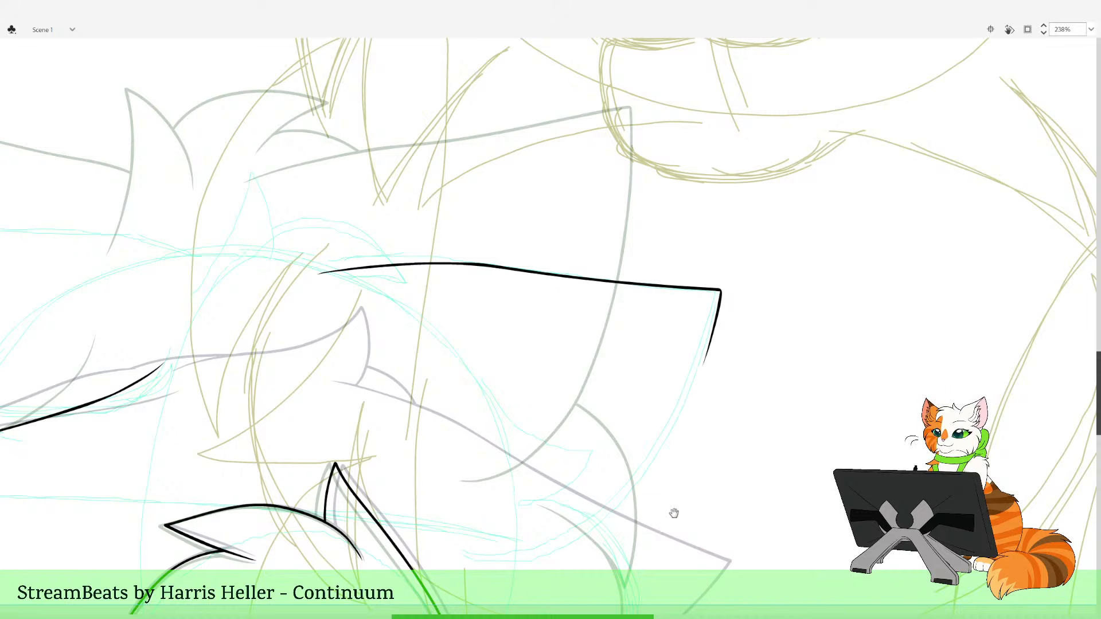
Try to ink the lower curve of the right ear, starting from its inner end
key(space)
mouse_move(662, 531)
mouse_down()
mouse_move(692, 532)
mouse_move(658, 533)
mouse_up()
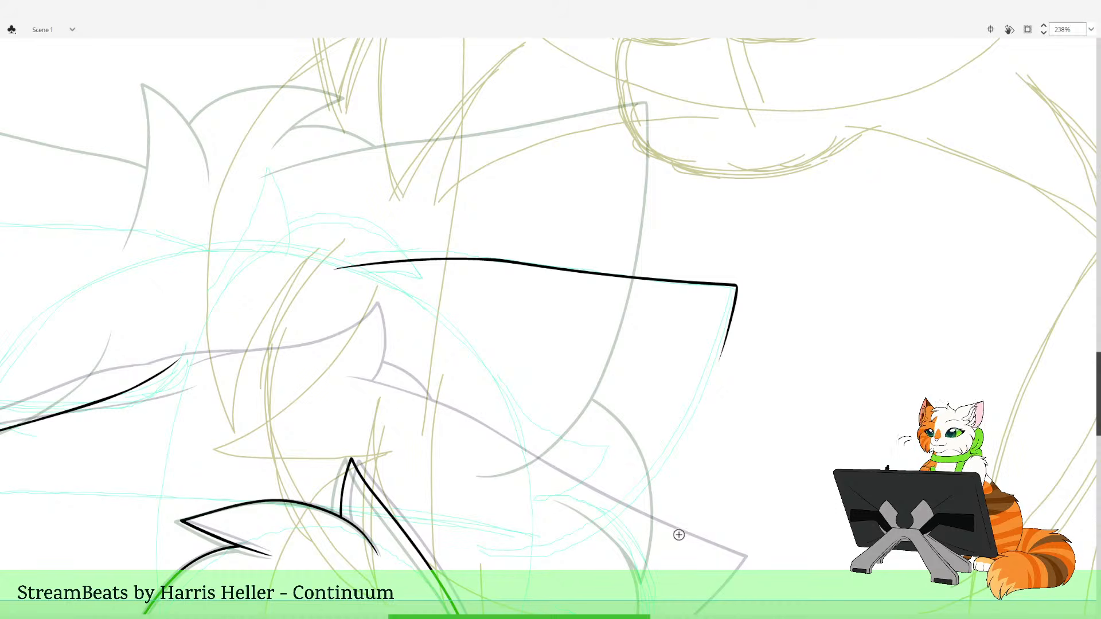
drag(715, 510, 699, 527)
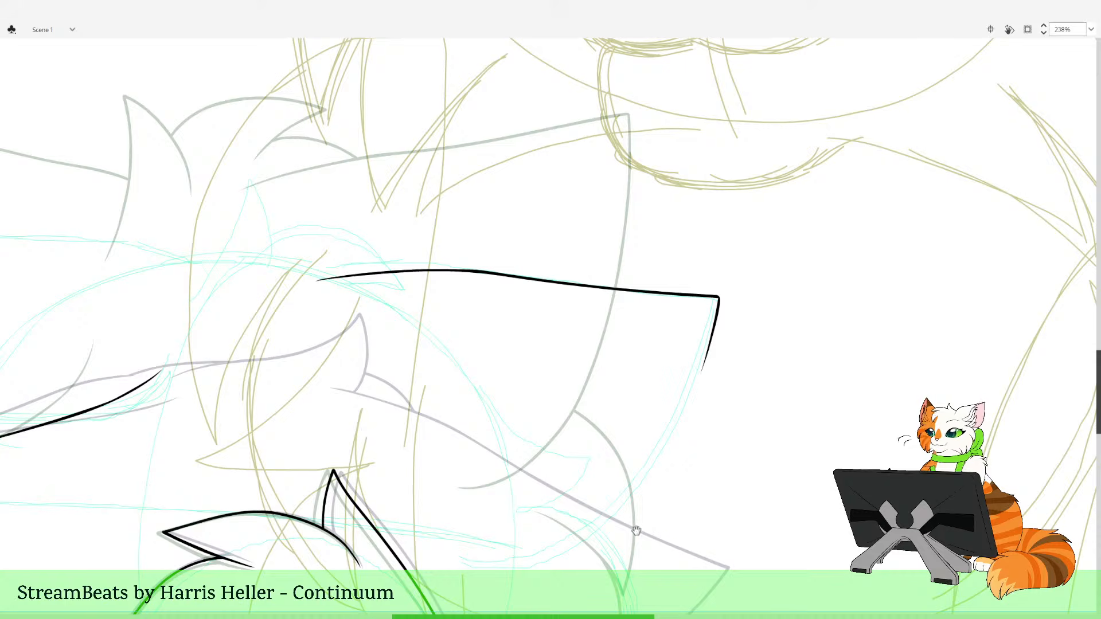
key(space)
drag(629, 577, 647, 527)
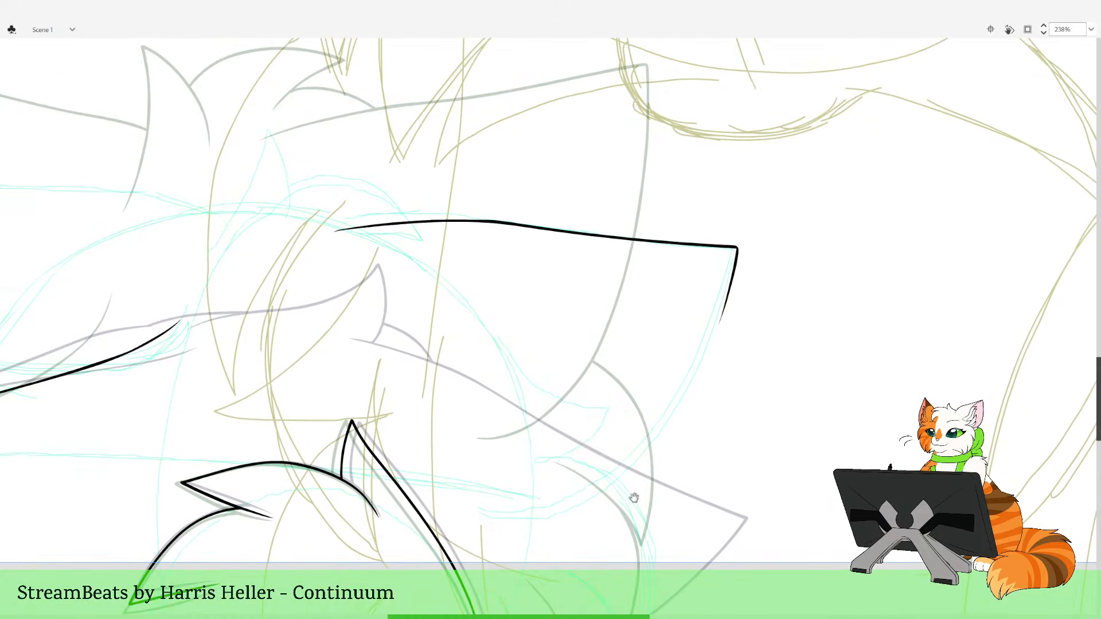
key(space)
drag(504, 523, 546, 602)
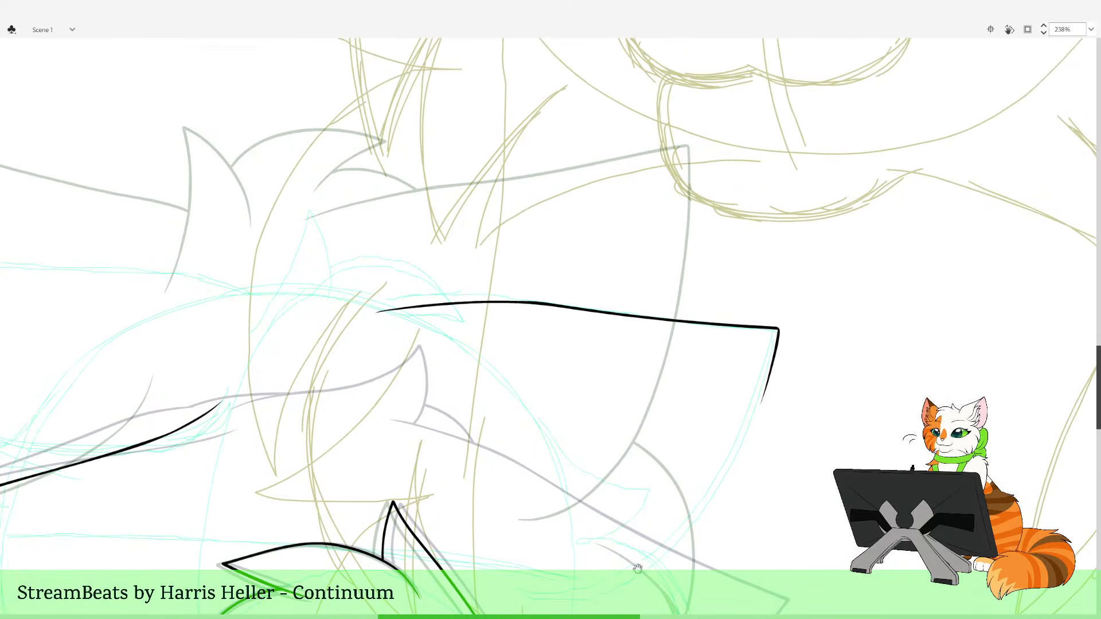
mouse_move(691, 527)
mouse_down()
mouse_move(596, 304)
mouse_move(587, 408)
mouse_up()
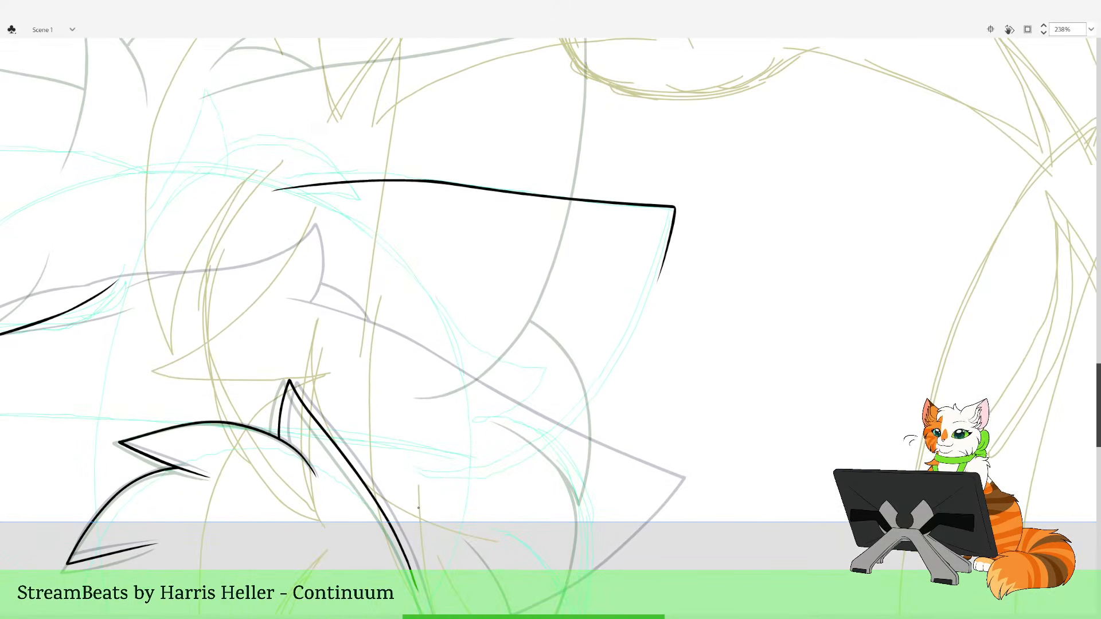
drag(418, 506, 508, 478)
key(ctrl+z)
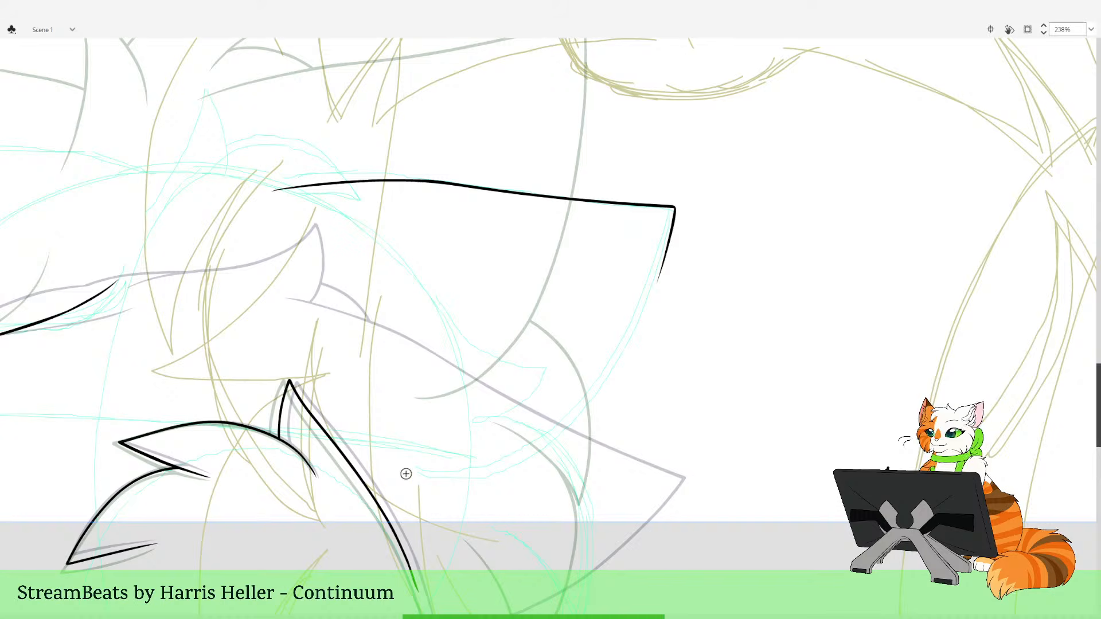
mouse_move(412, 476)
mouse_down()
mouse_move(496, 472)
mouse_move(537, 456)
mouse_up()
key(ctrl+z)
Compare the right ear's lower curve with the ears drawn in the neighbouring frames
key(space)
drag(602, 419, 647, 488)
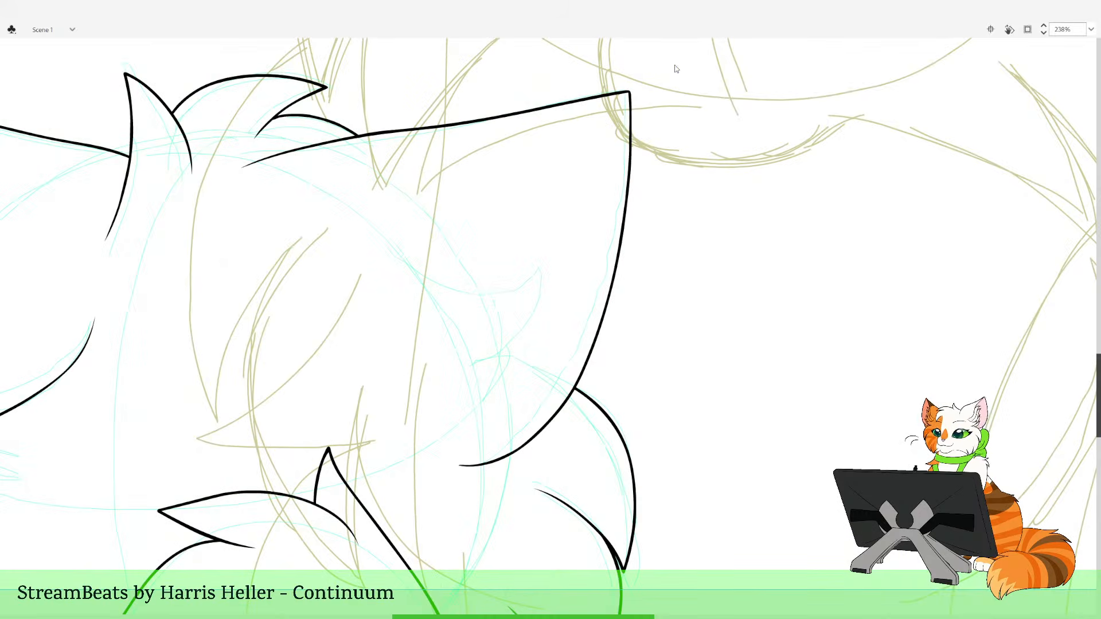
key(space)
drag(598, 363, 613, 319)
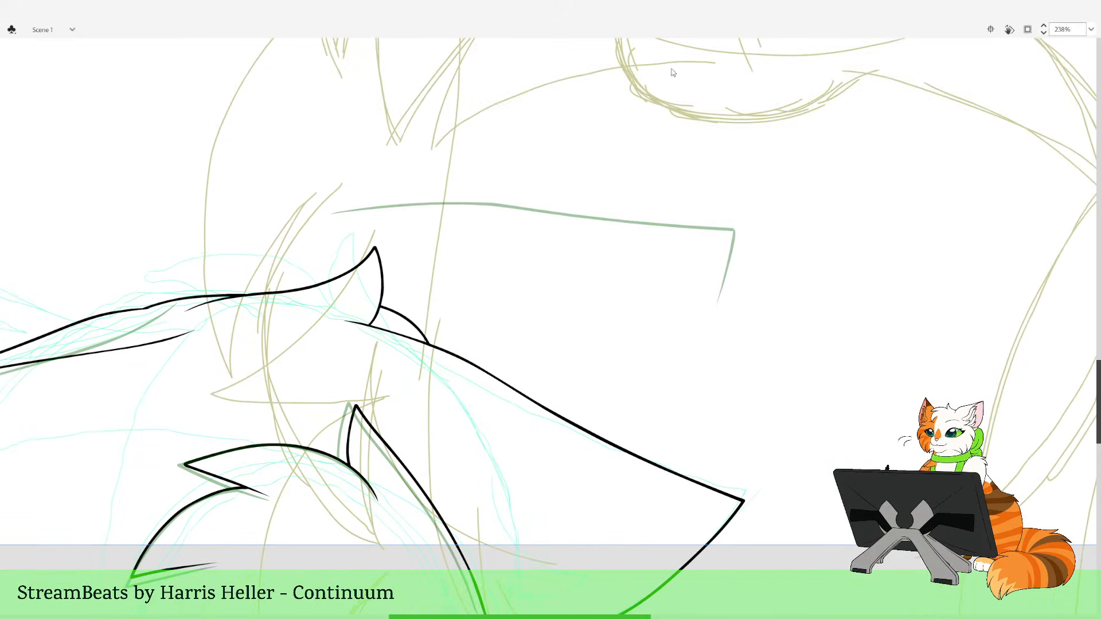
key(.)
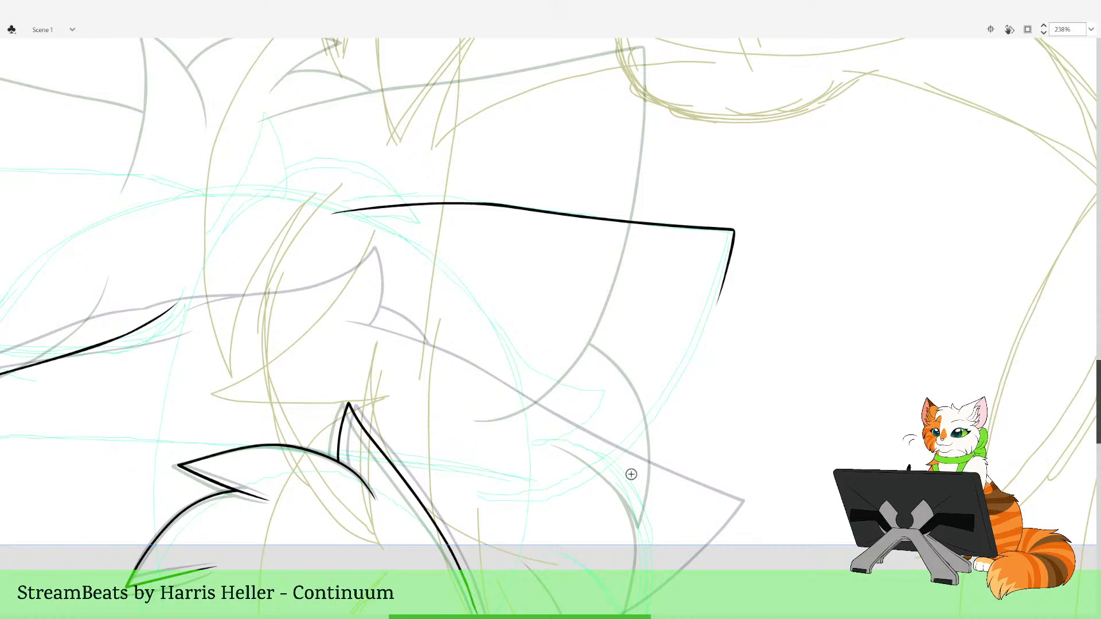
Try several strokes for the right ear's lower curve, sweeping from the inner end up toward the outer side
key(space)
mouse_move(659, 519)
mouse_down()
mouse_move(676, 393)
mouse_move(690, 432)
mouse_move(690, 513)
mouse_up()
mouse_move(481, 514)
mouse_down()
mouse_move(546, 508)
mouse_move(628, 467)
mouse_up()
key(ctrl+z)
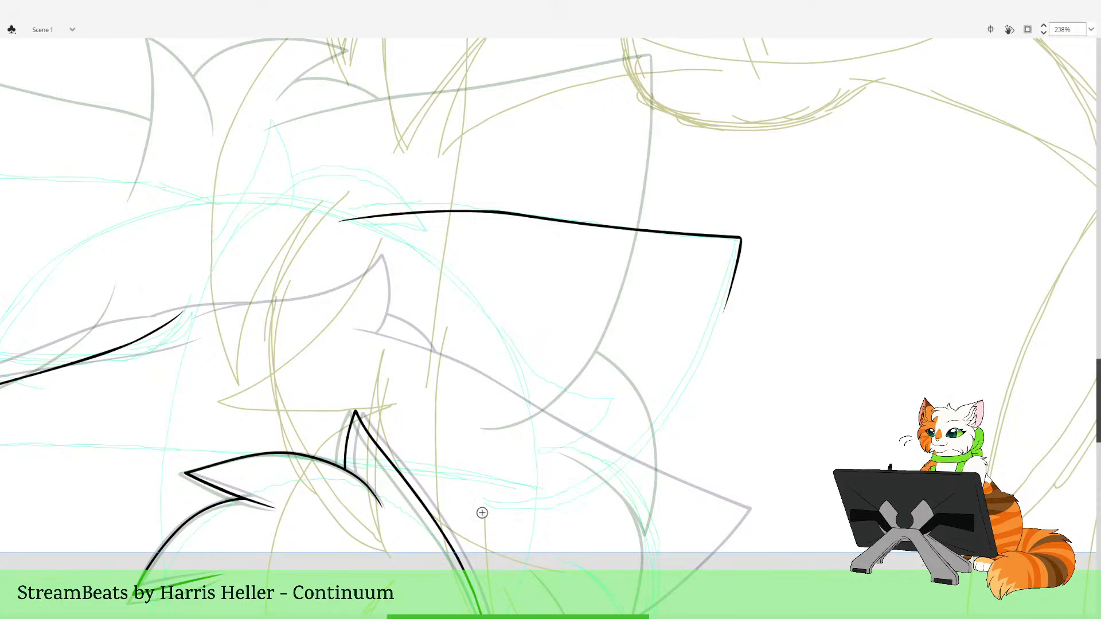
drag(485, 514, 543, 512)
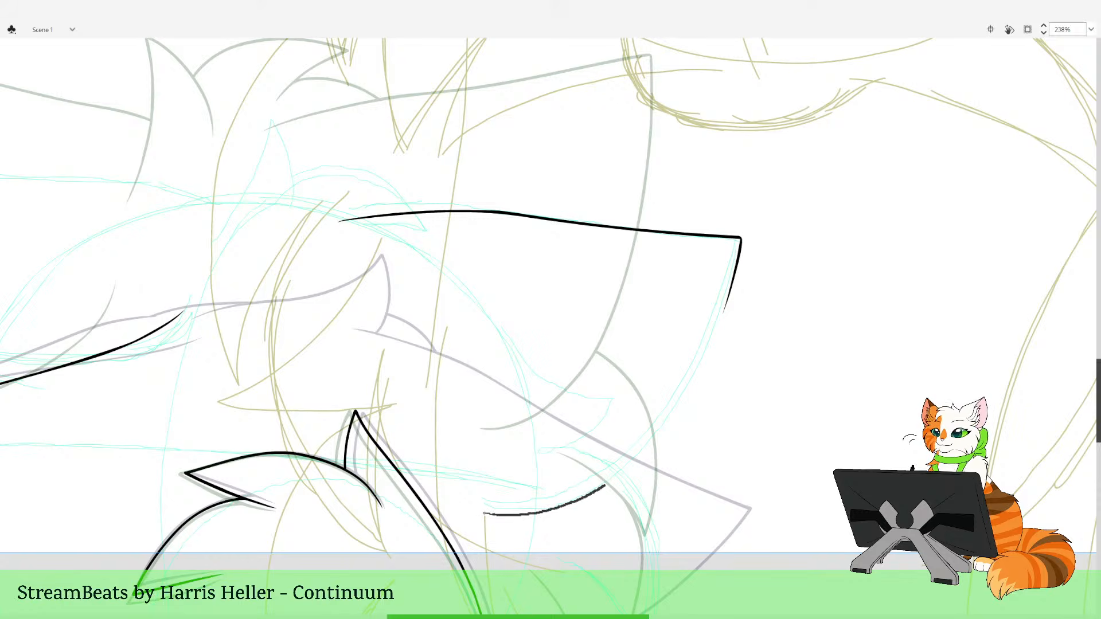
drag(628, 467, 642, 453)
key(ctrl+z)
mouse_move(485, 515)
mouse_down()
mouse_move(563, 504)
mouse_move(641, 454)
mouse_up()
key(ctrl+z)
Ink the right ear's lower curve up toward the tip stroke and rotate it slightly inward to align with it
mouse_move(485, 514)
mouse_down()
mouse_move(541, 511)
mouse_move(620, 476)
mouse_move(704, 366)
mouse_up()
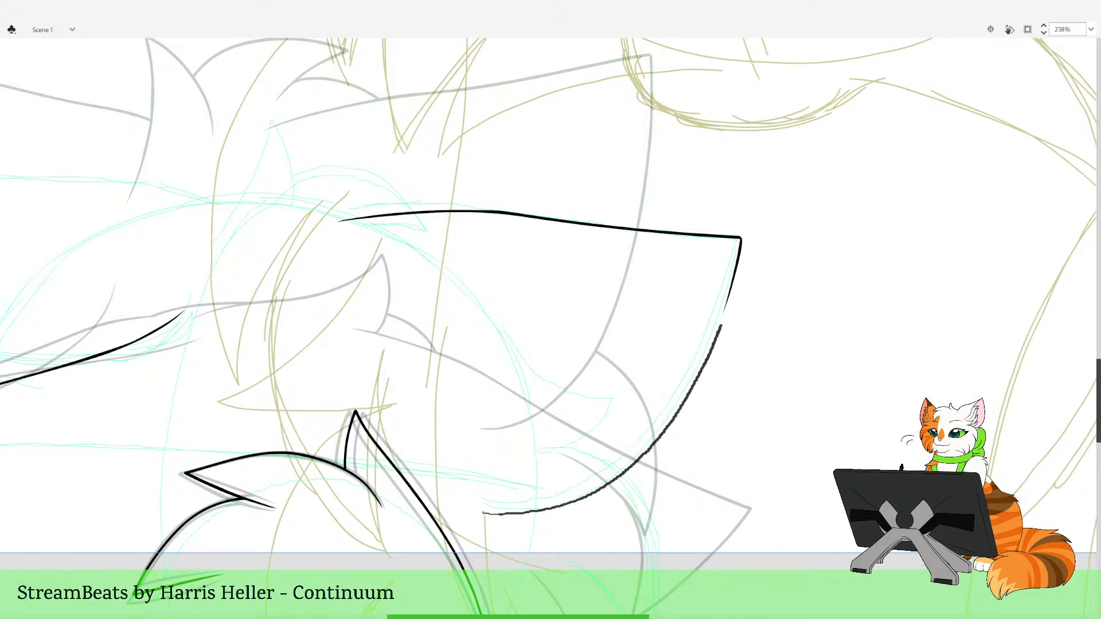
drag(721, 326, 724, 317)
ctrl+click(699, 378)
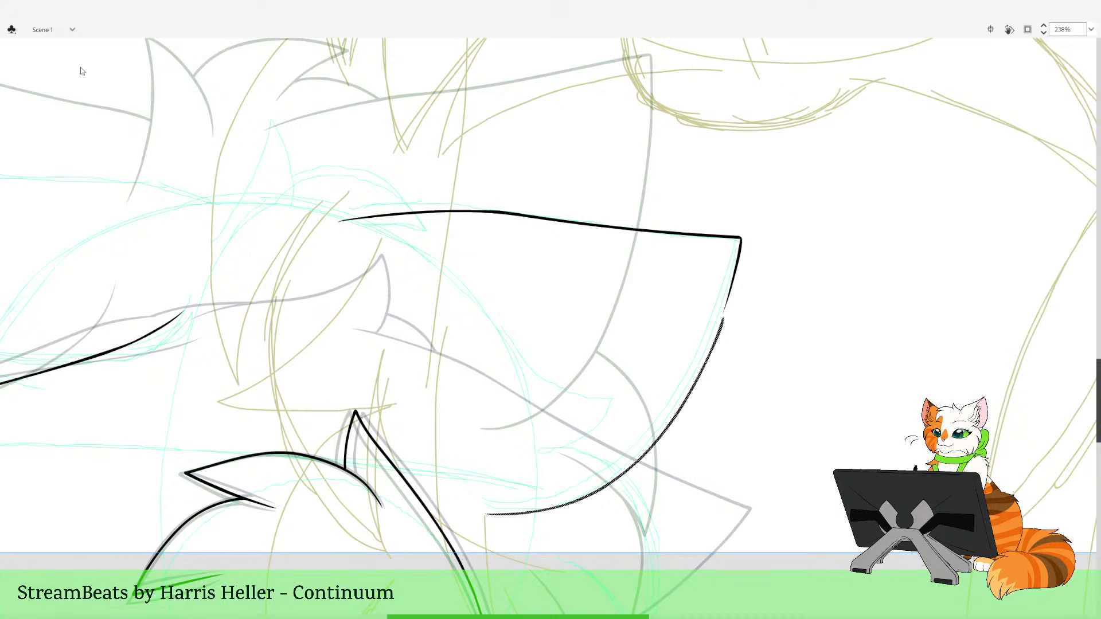
key(q)
drag(604, 416, 483, 503)
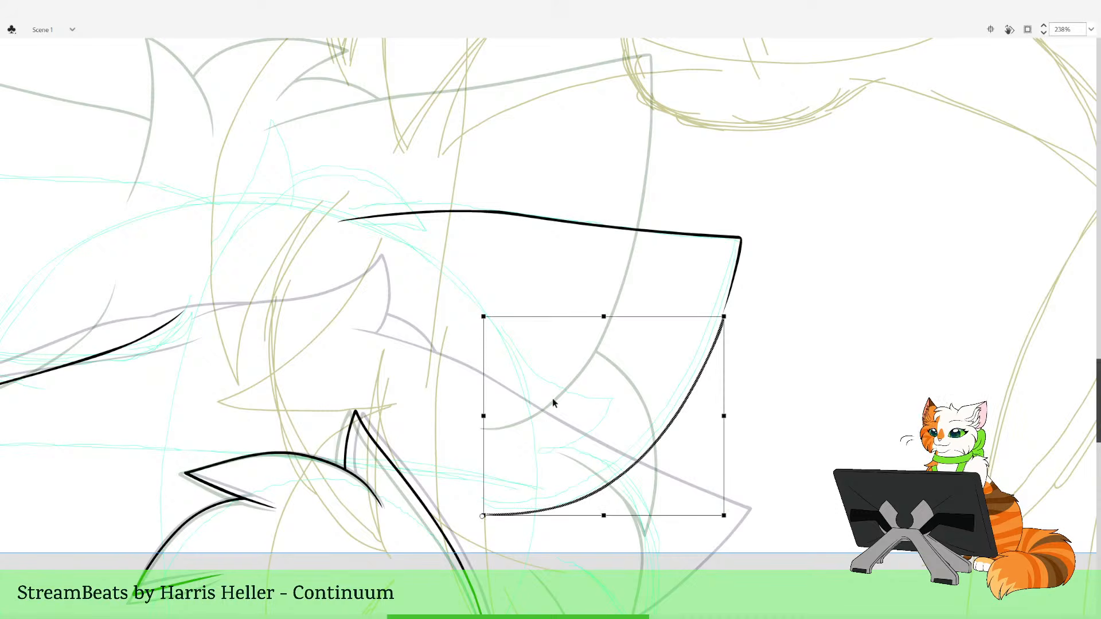
drag(702, 315, 699, 315)
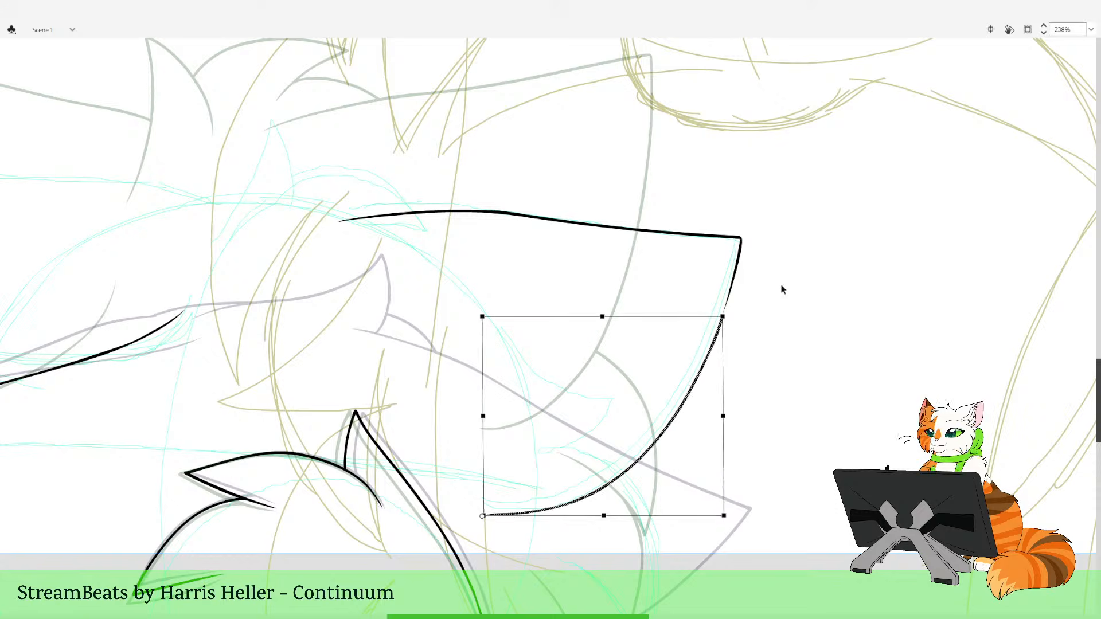
click(782, 288)
Close the gap between the right ear's outer curve and the short stroke below its tip
drag(788, 319, 642, 362)
drag(531, 271, 694, 410)
drag(405, 422, 454, 222)
mouse_move(411, 379)
mouse_down()
mouse_move(436, 333)
mouse_move(425, 374)
mouse_up()
alt+click(496, 311)
drag(500, 310, 522, 292)
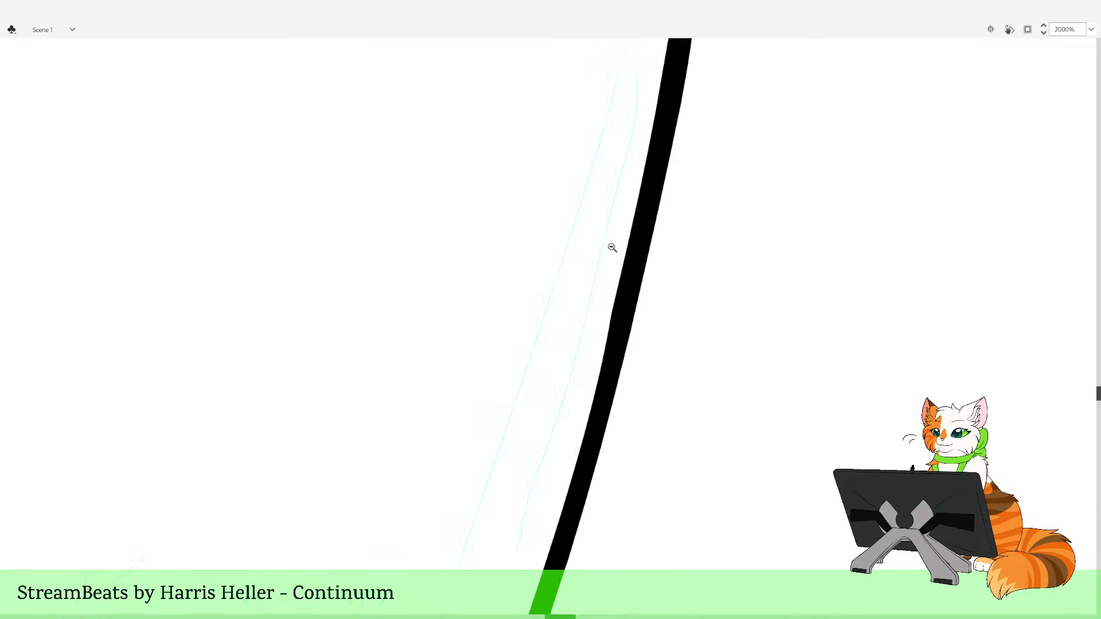
alt+click(612, 247)
alt+click(614, 247)
alt+click(619, 253)
alt+click(620, 255)
alt+click(574, 310)
Try to ink the left edge of the pointed hair tuft on top of the head
drag(336, 300, 506, 504)
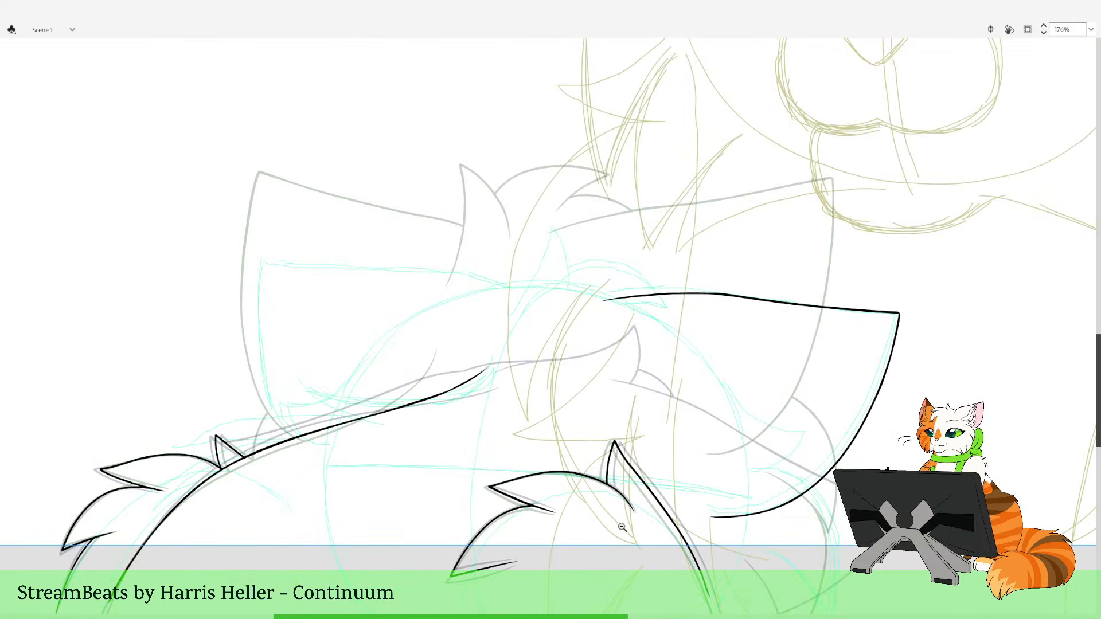
drag(606, 445, 674, 515)
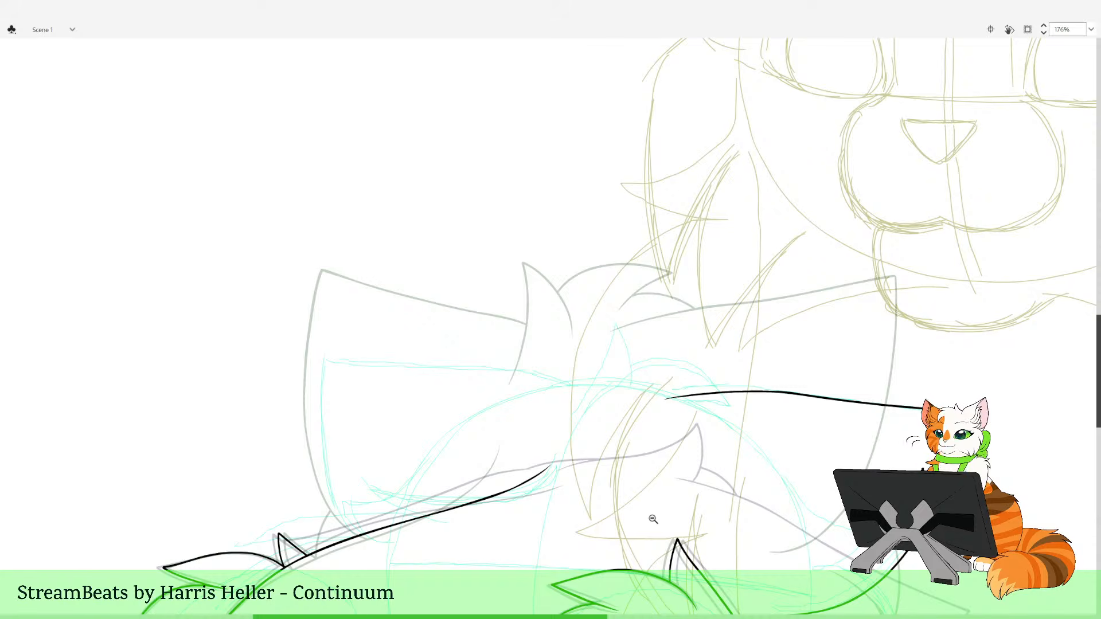
click(644, 382)
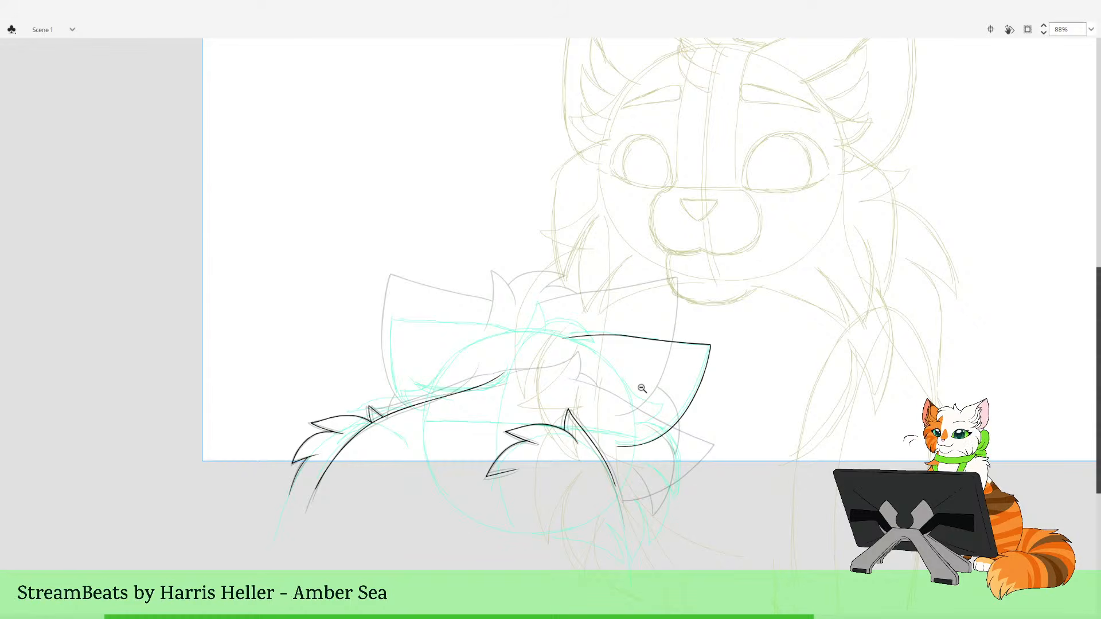
drag(496, 252, 659, 441)
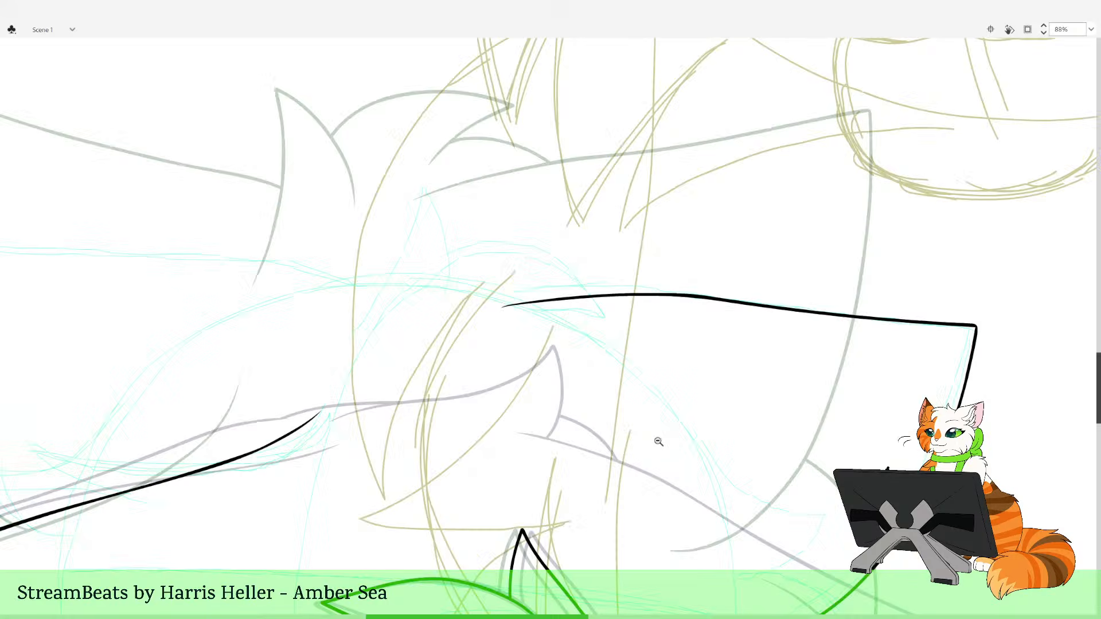
drag(482, 189, 589, 310)
drag(448, 450, 581, 303)
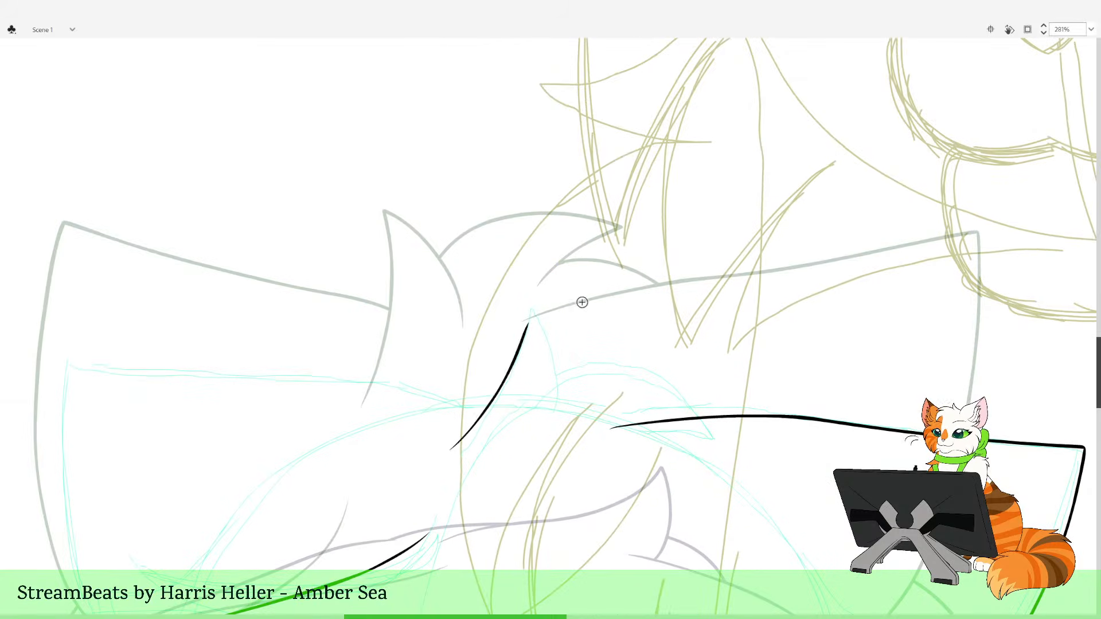
key(ctrl+z)
Ink the pointed hair tuft on top of the head, with a sweeping left edge and a curved right edge
drag(575, 451, 604, 423)
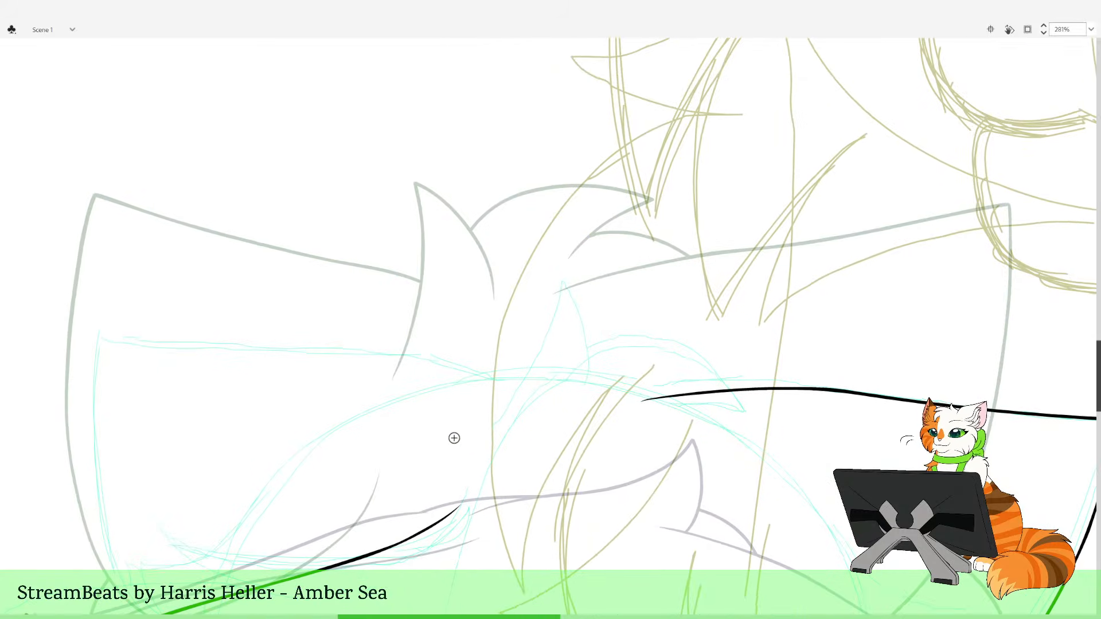
mouse_move(482, 408)
mouse_down()
mouse_move(454, 439)
mouse_move(556, 324)
mouse_up()
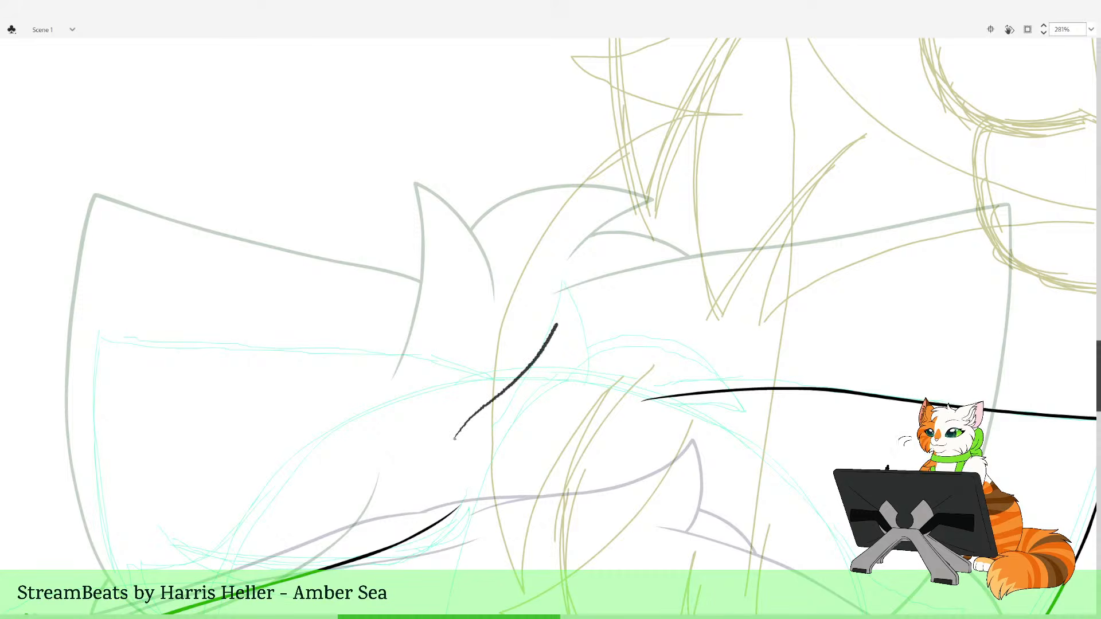
mouse_move(573, 280)
mouse_down()
mouse_move(593, 305)
mouse_move(606, 358)
mouse_move(595, 406)
mouse_up()
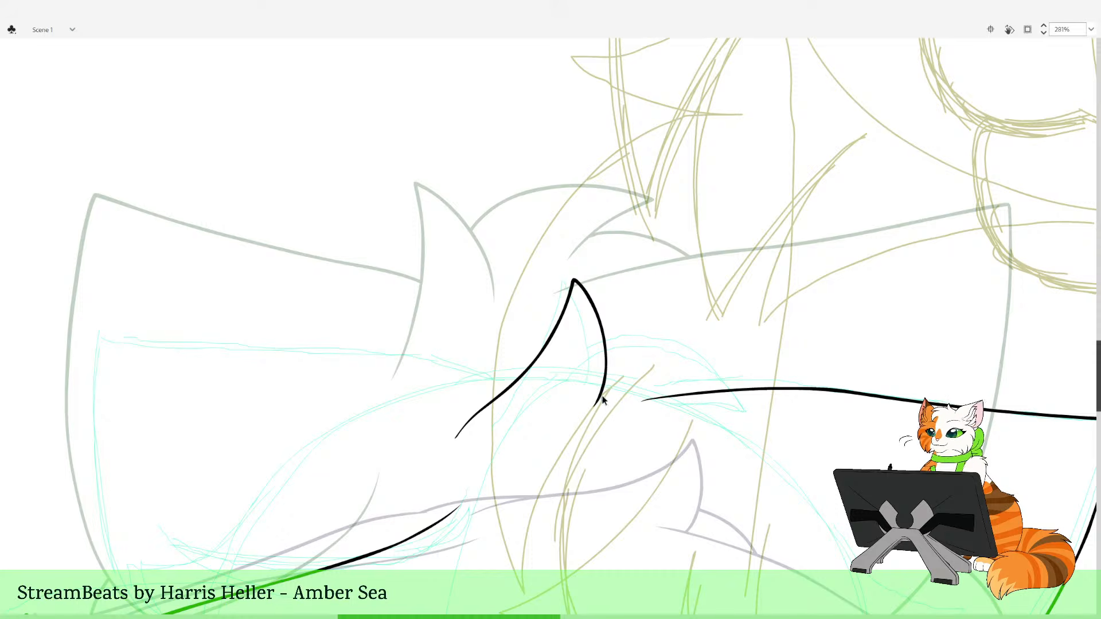
Refine the lower end of the hair tuft's left edge into a thin, straight tapered point
drag(580, 503, 697, 503)
drag(767, 474, 551, 405)
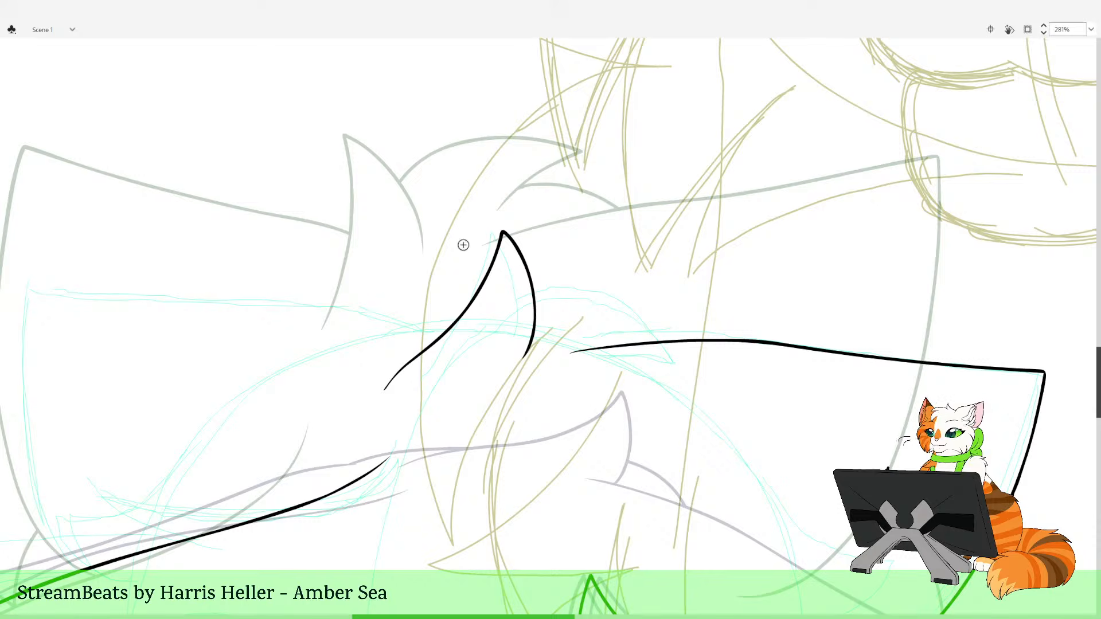
key(z)
drag(289, 236, 584, 474)
key(v)
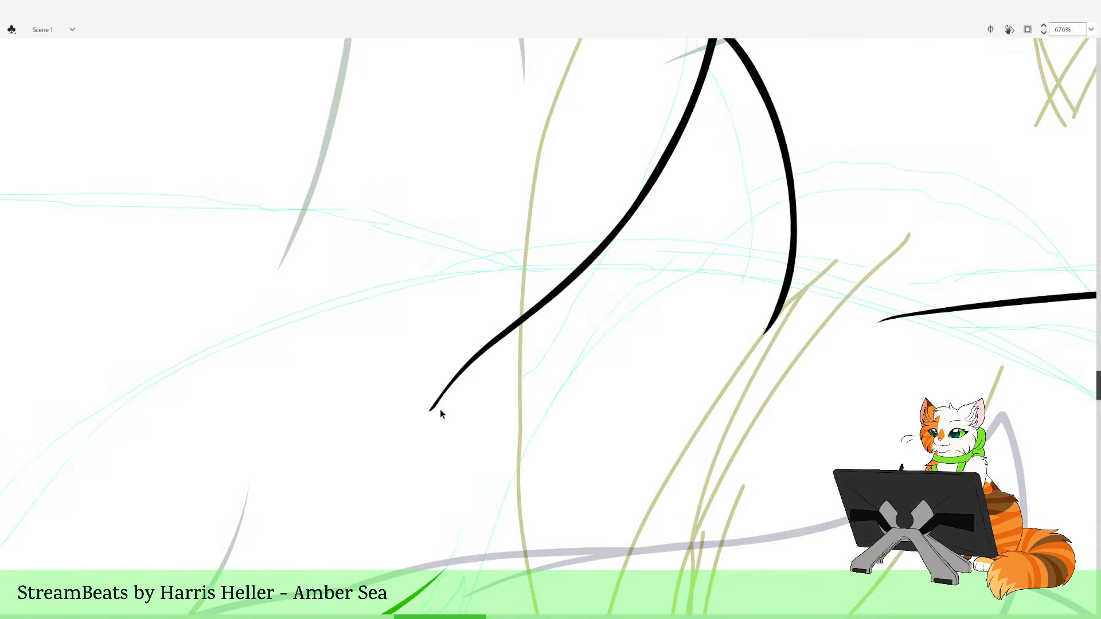
drag(439, 408, 454, 381)
key(z)
key(v)
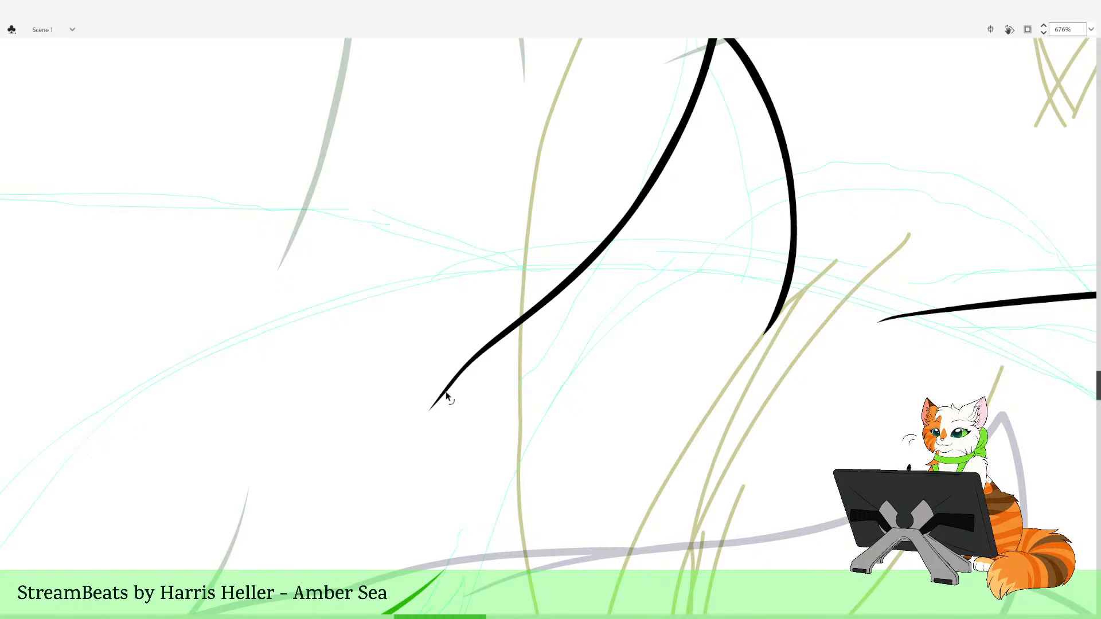
alt+click(603, 469)
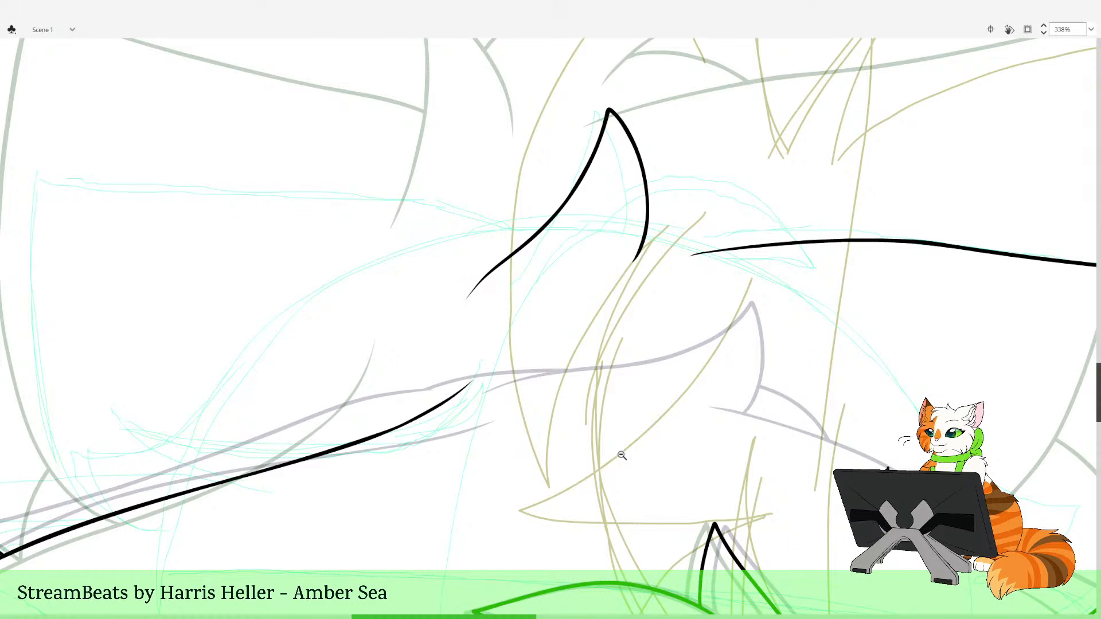
Try to ink the left ear's top edge, running outward from the hair tuft
click(621, 454)
drag(620, 451, 599, 505)
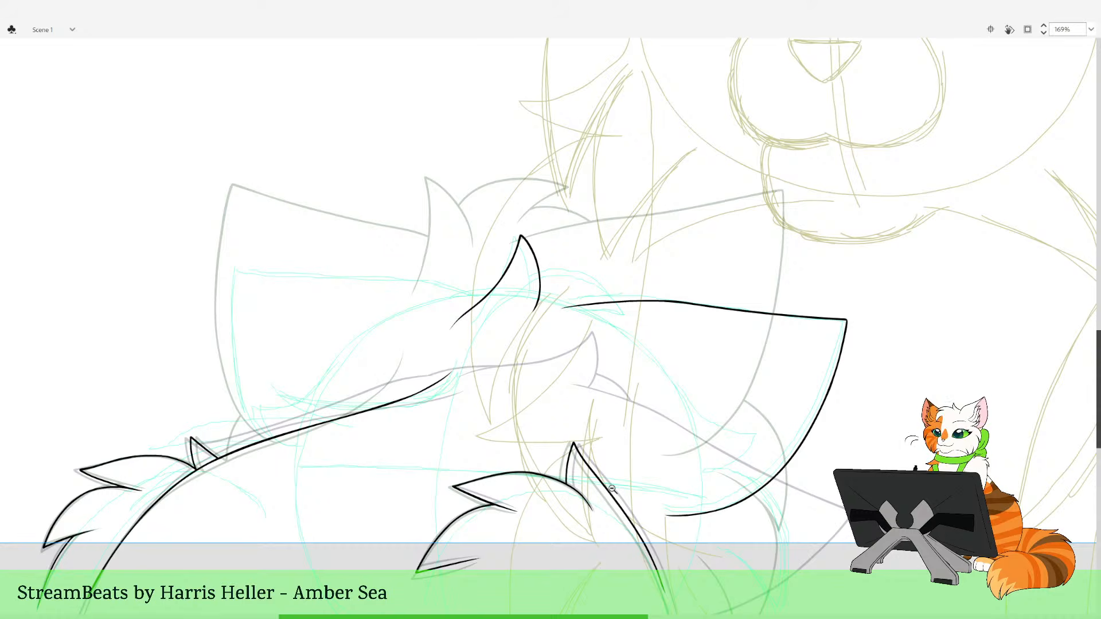
drag(544, 213, 618, 427)
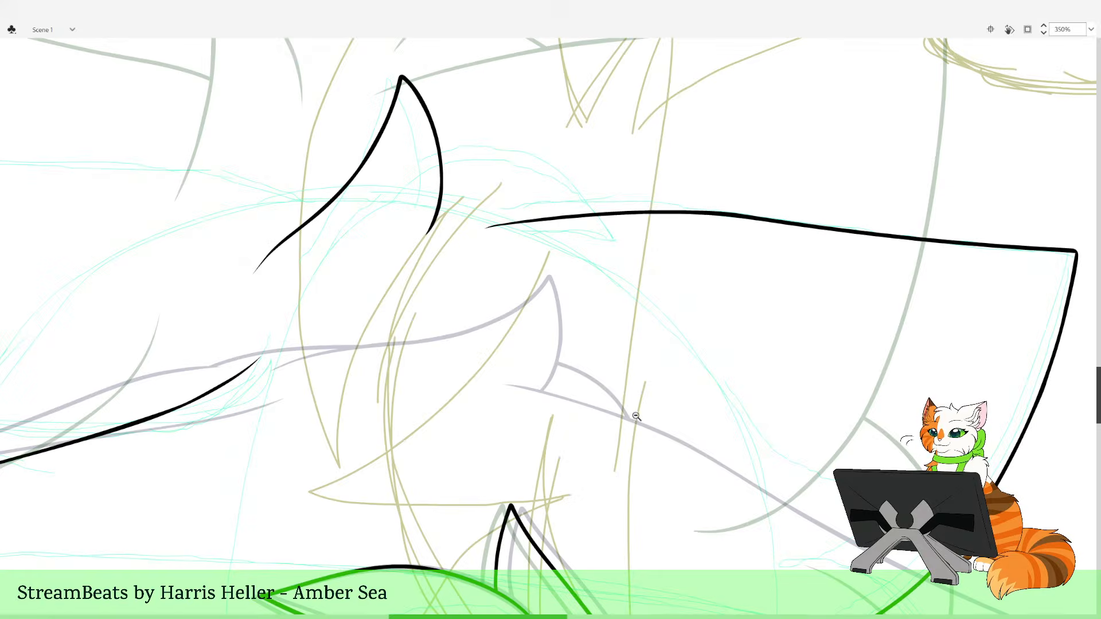
click(636, 417)
click(633, 395)
drag(524, 256, 604, 399)
drag(447, 292, 588, 519)
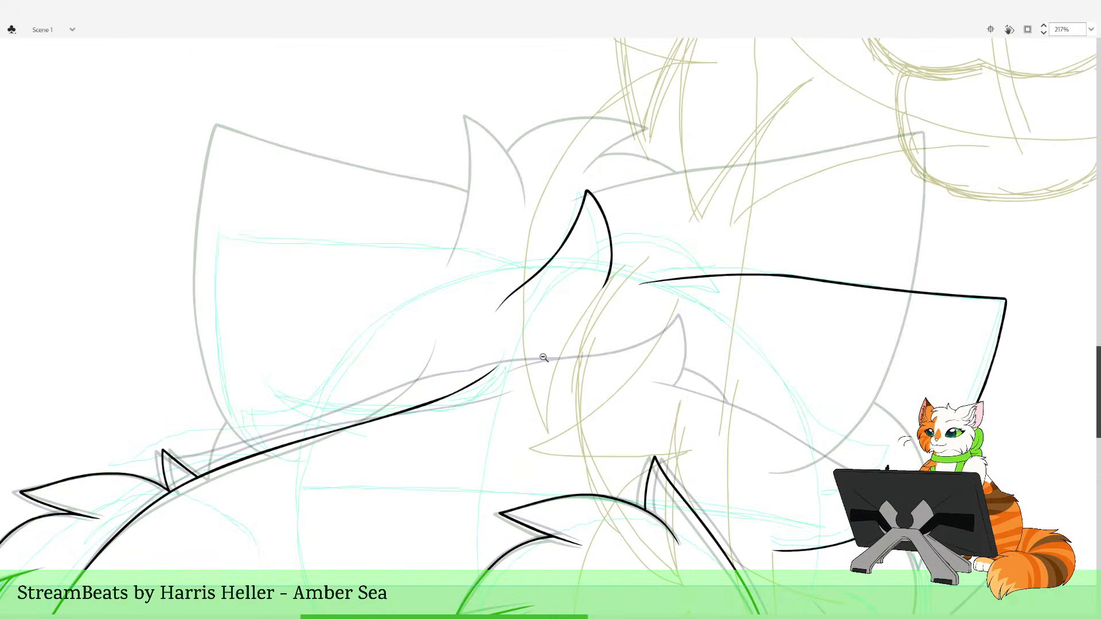
drag(491, 251, 506, 308)
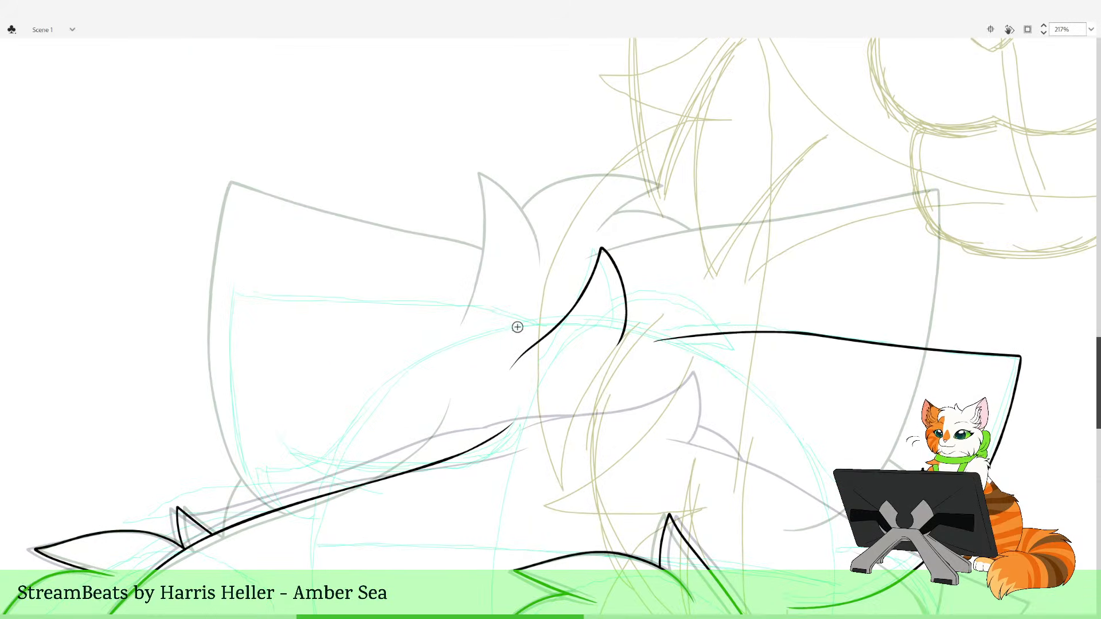
mouse_move(476, 318)
mouse_down()
mouse_move(523, 338)
mouse_move(413, 307)
mouse_move(298, 295)
mouse_up()
drag(355, 340, 305, 350)
key(ctrl+z)
Try to draw a straight horizontal guide line level with the left ear tip of the neighbouring frame
drag(153, 310, 1070, 382)
key(ctrl+z)
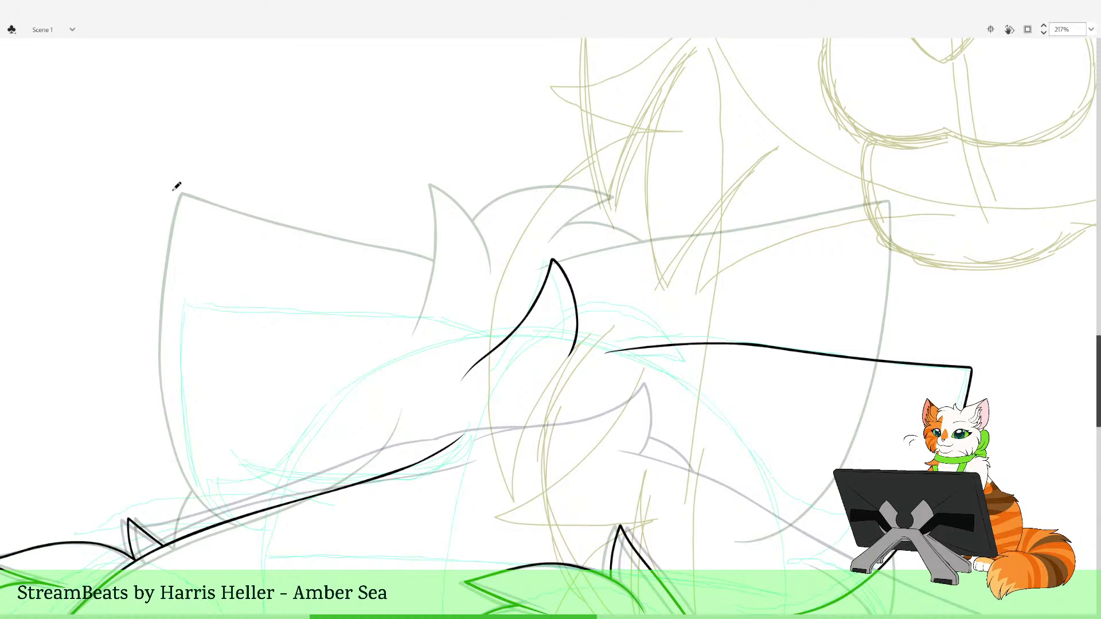
drag(176, 186, 971, 194)
drag(934, 393, 736, 252)
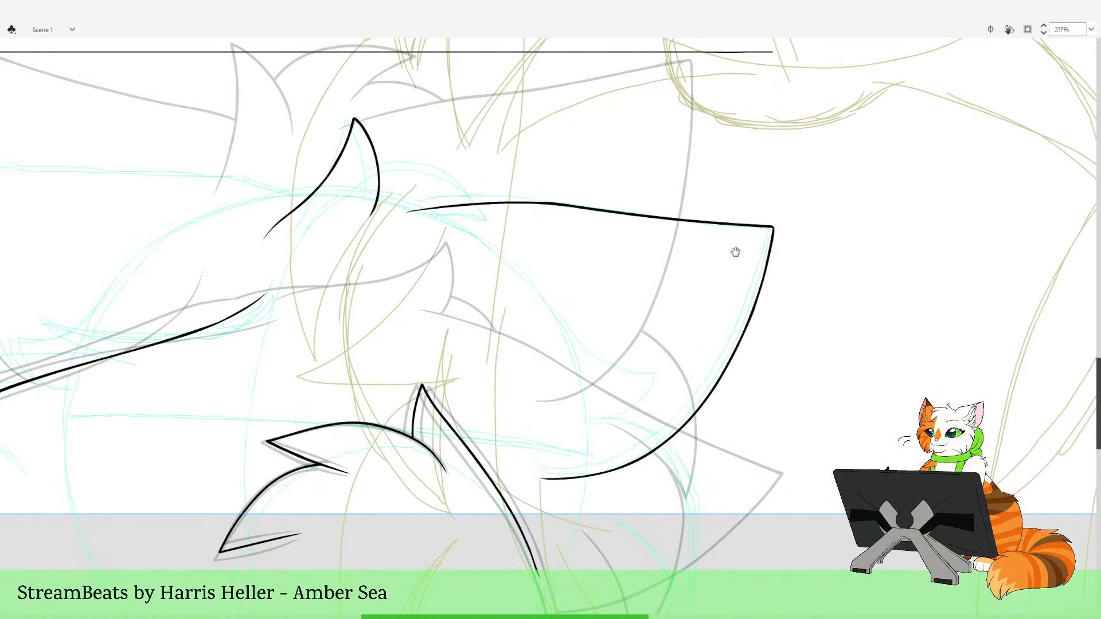
drag(402, 260, 602, 476)
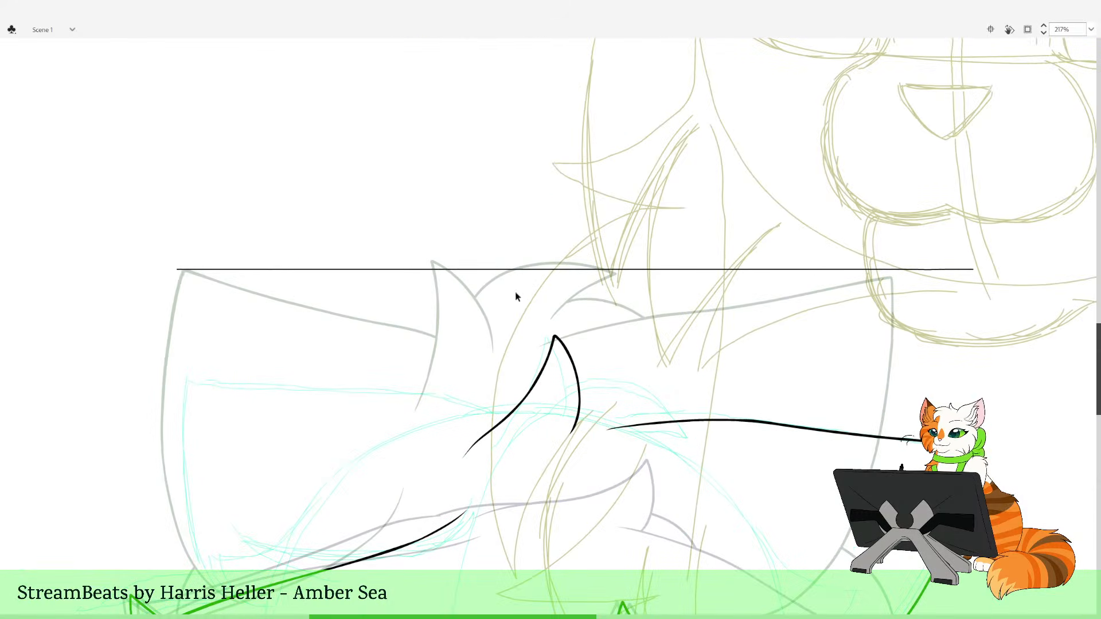
key(ctrl+z)
Draw a long horizontal guide line across both ears, just above the height of the inked right ear's tip
drag(914, 436, 50, 435)
drag(882, 537, 920, 463)
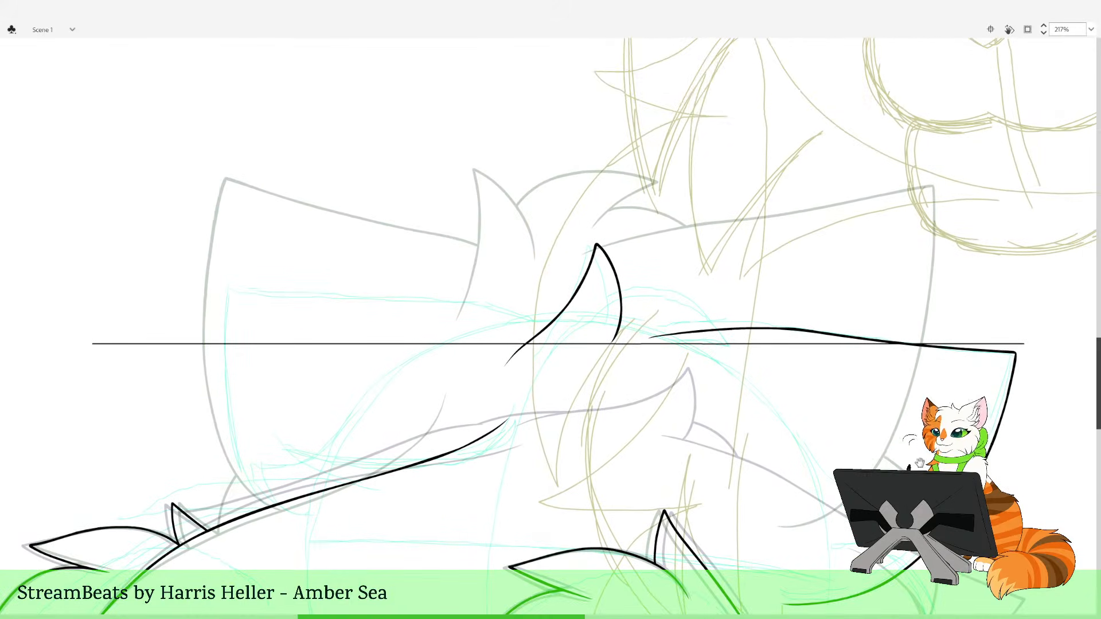
click(1024, 344)
click(740, 449)
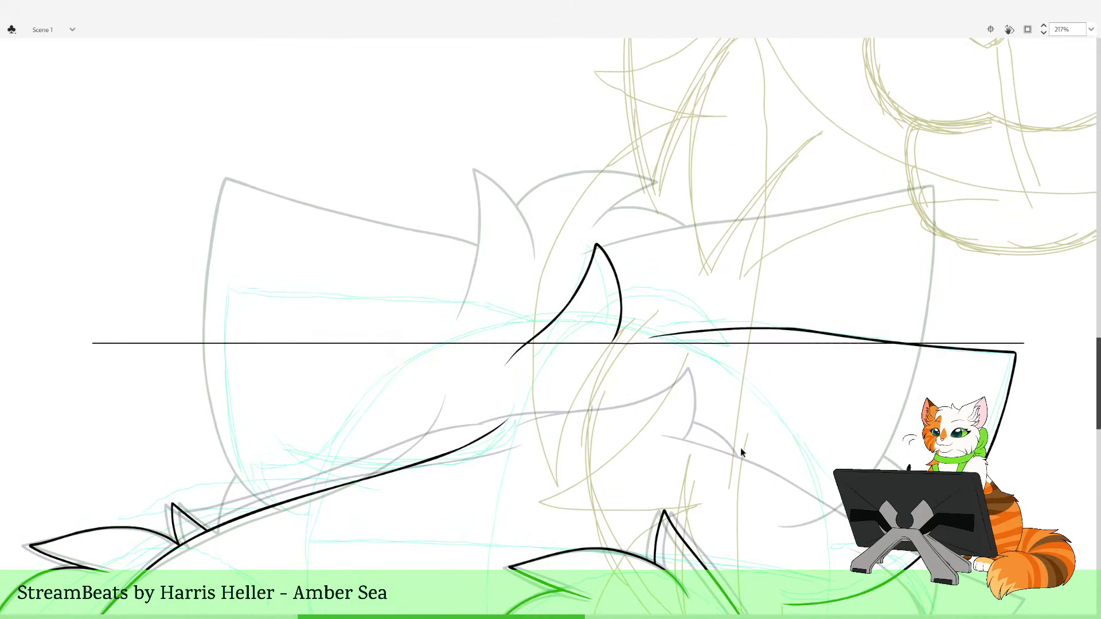
Add a shorter horizontal guide at the right ear's inner end, delete its far portion and cross it with a short vertical tick
drag(649, 337, 130, 336)
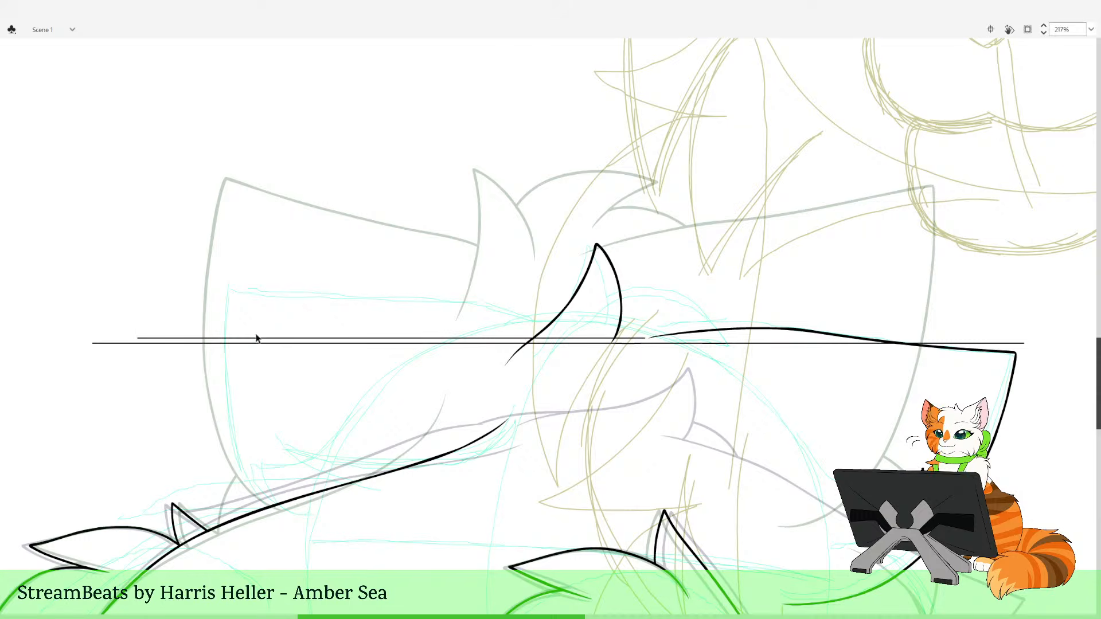
click(417, 340)
key(Delete)
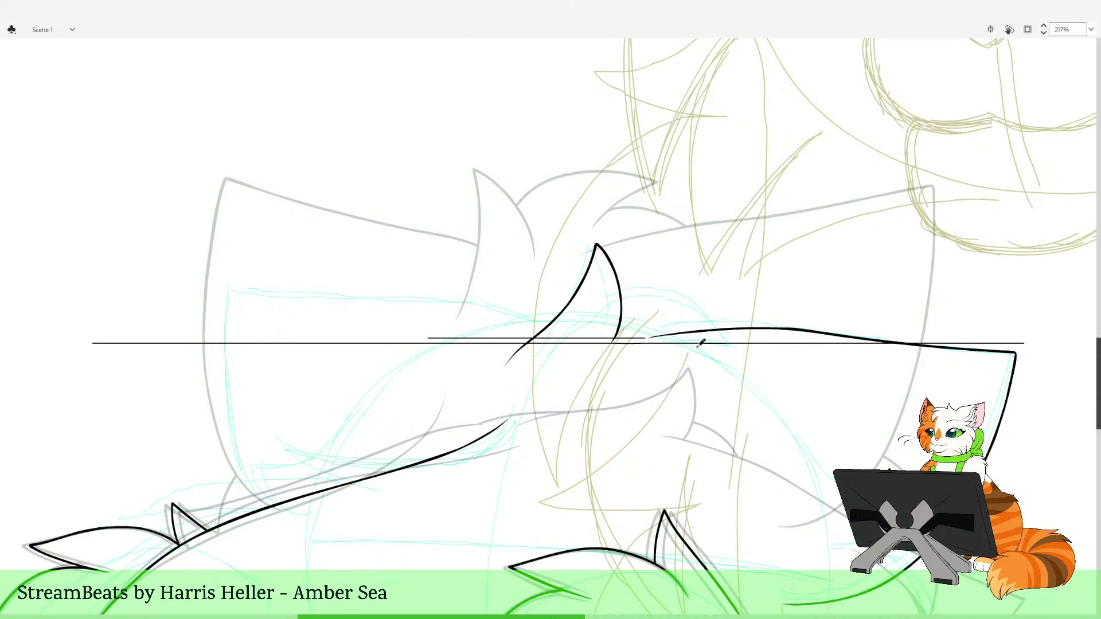
drag(686, 401, 680, 314)
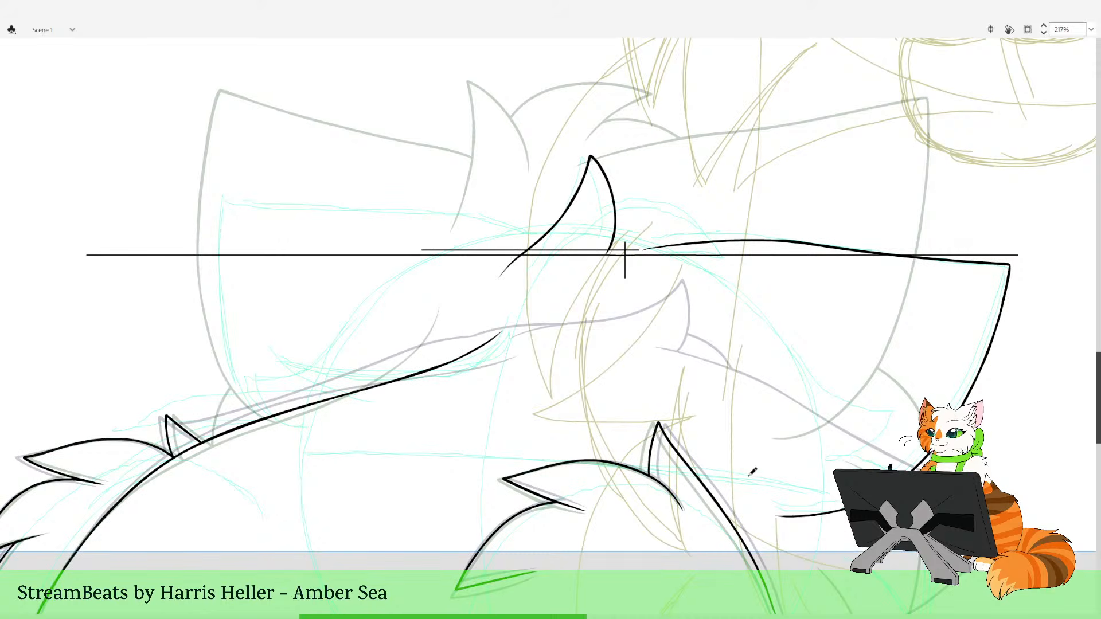
Try to draw a slanted guide line from the right ear's lower end across the face to the opposite cheek
drag(775, 509, 300, 453)
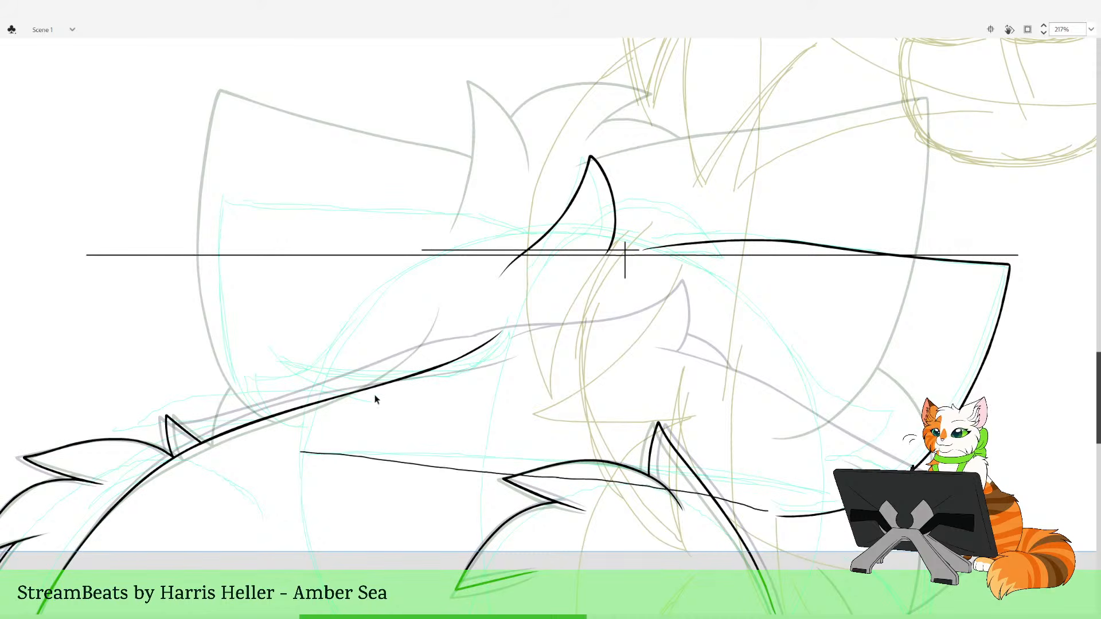
key(ctrl+z)
drag(728, 301, 776, 388)
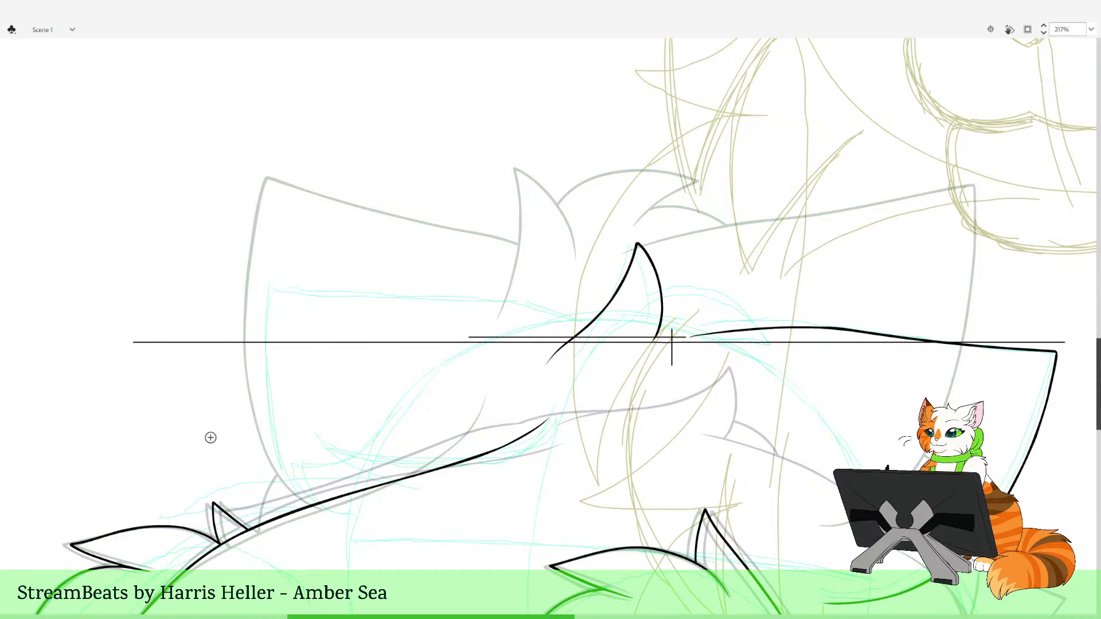
Try to ink the left ear's top edge in red from the base of the hair tuft
drag(531, 357, 588, 419)
key(ctrl+z)
drag(672, 244, 664, 249)
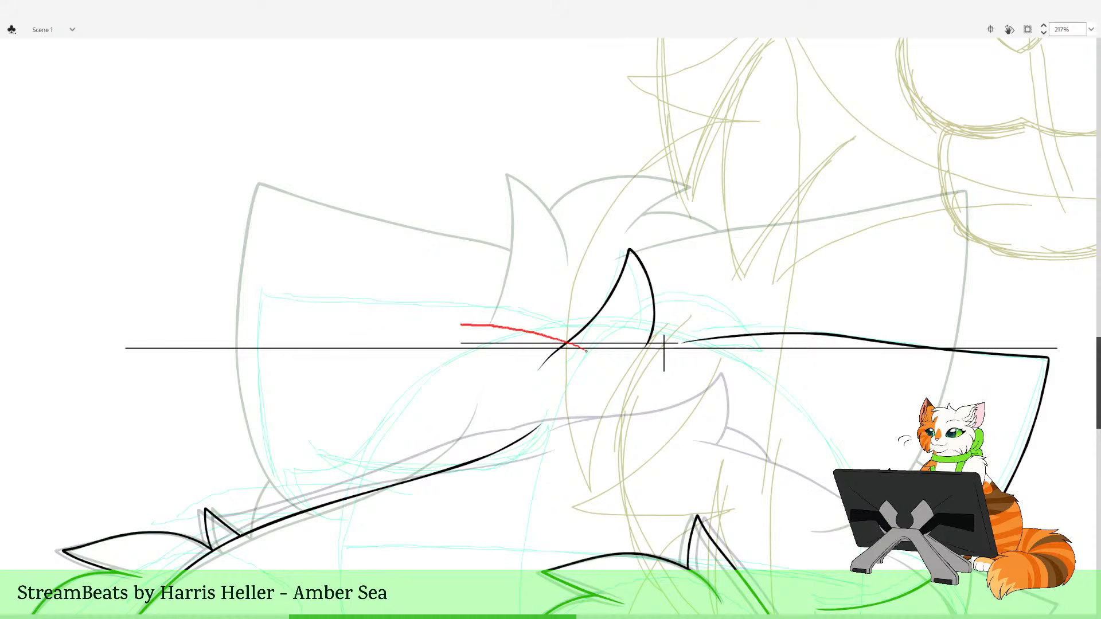
drag(461, 324, 252, 344)
drag(800, 268, 788, 259)
key(ctrl+z)
drag(573, 342, 569, 339)
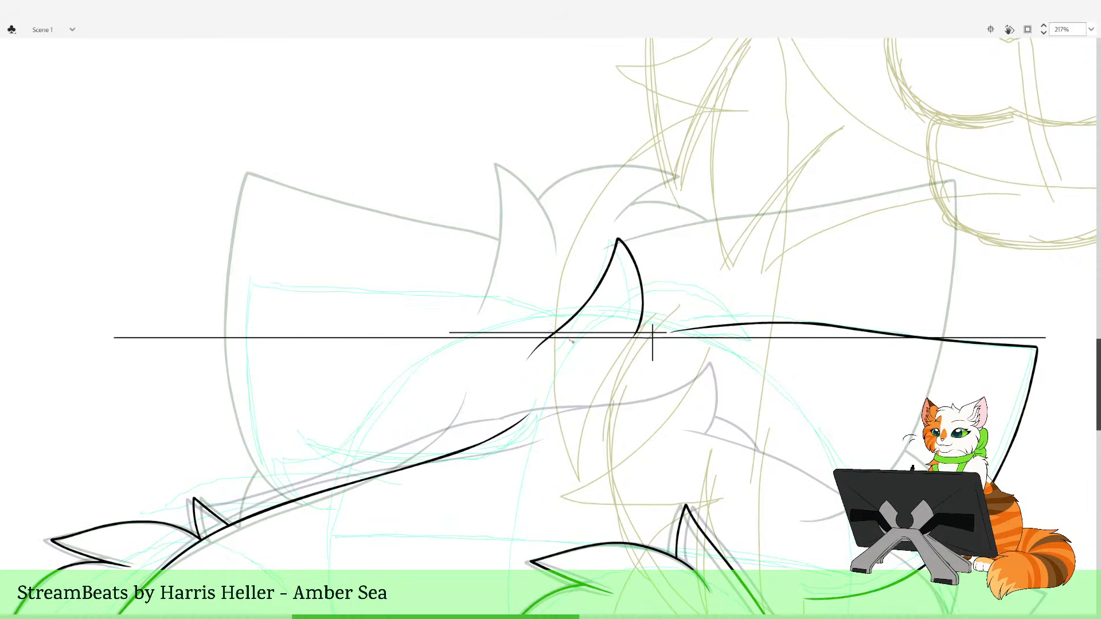
Try to ink the whole left ear outline in red, from the tuft around the tip to the lower curve
mouse_move(474, 309)
mouse_down()
mouse_move(240, 322)
mouse_move(246, 408)
mouse_up()
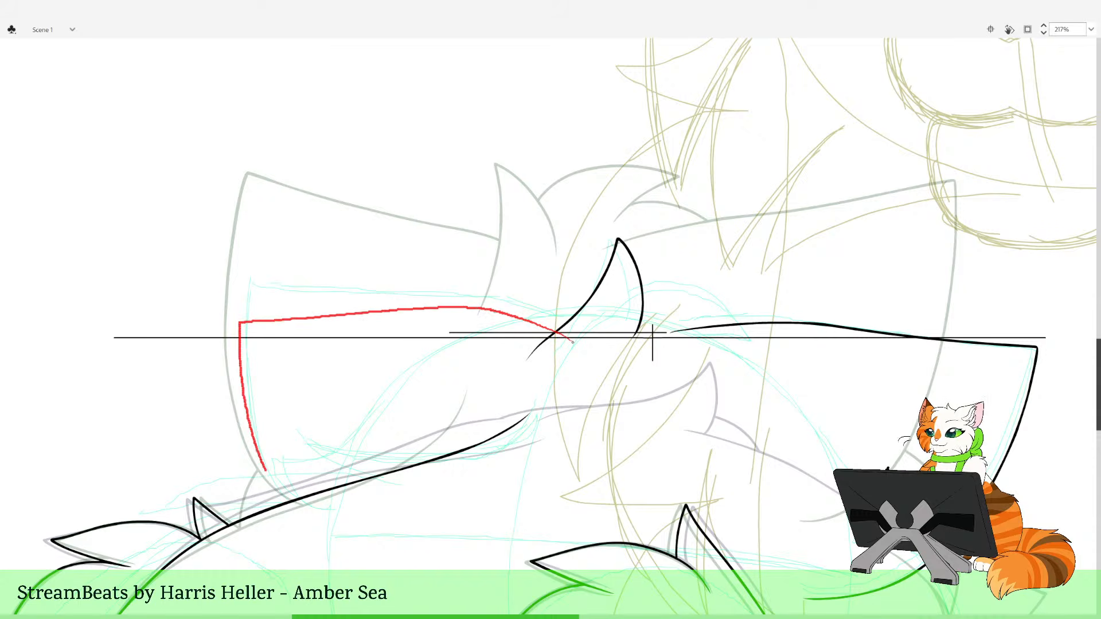
mouse_move(266, 470)
mouse_down()
mouse_move(284, 495)
mouse_move(369, 530)
mouse_up()
scroll(720, 514, down, 3)
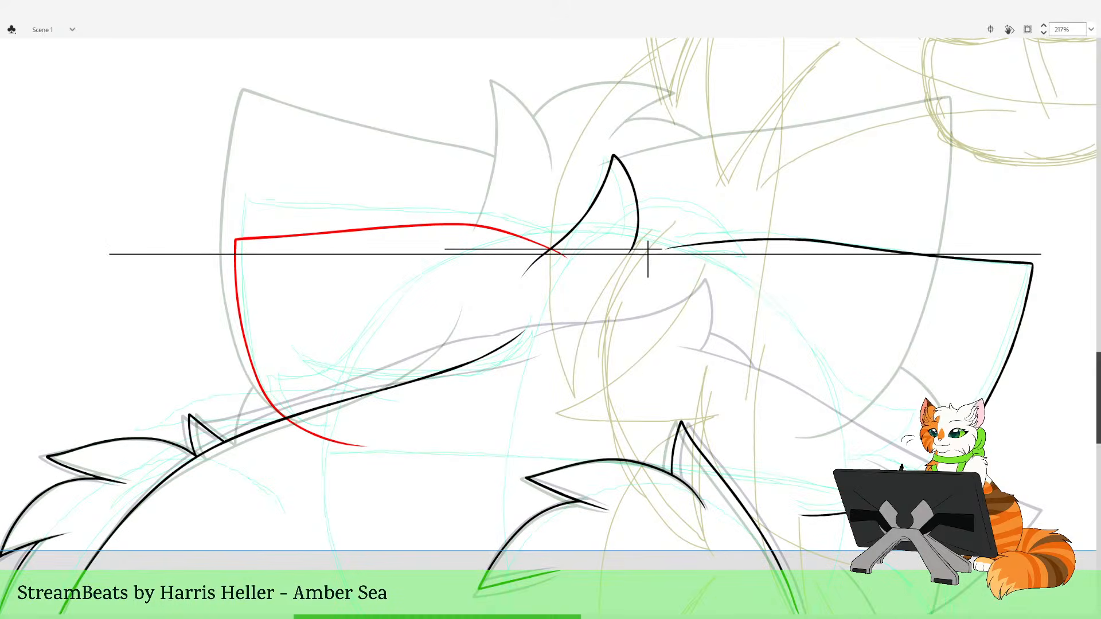
key(ctrl+z)
Try to ink the left ear in red from its lower curve up to the tip and along the top edge
mouse_move(326, 488)
mouse_down()
mouse_move(276, 461)
mouse_move(240, 409)
mouse_move(222, 303)
mouse_up()
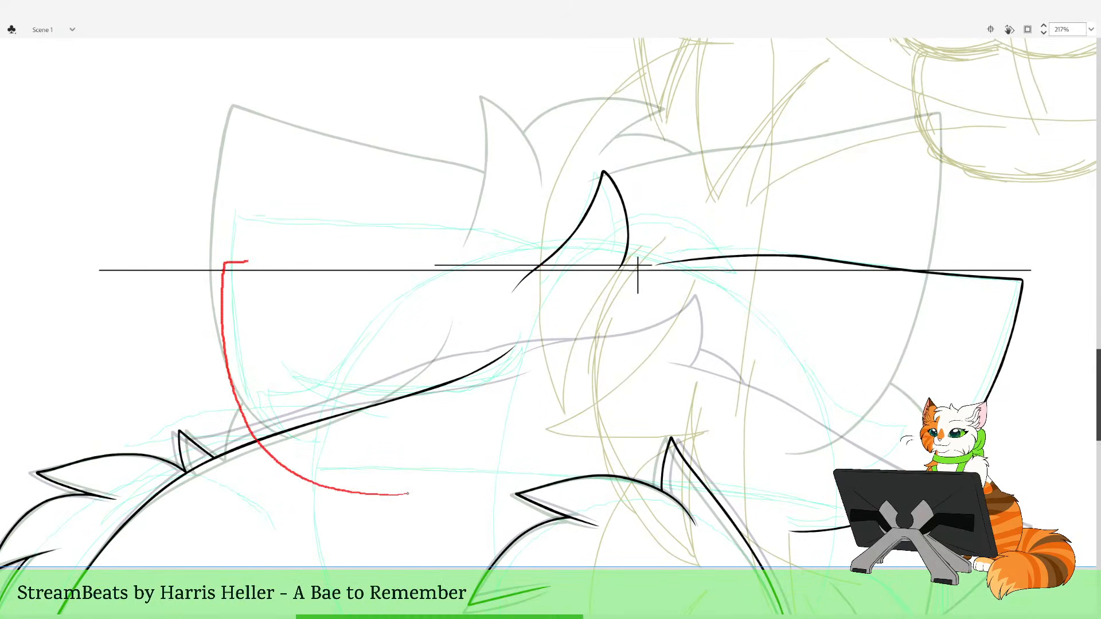
mouse_move(248, 262)
mouse_down()
mouse_move(471, 236)
mouse_move(462, 238)
mouse_up()
key(ctrl+z)
drag(323, 180, 352, 219)
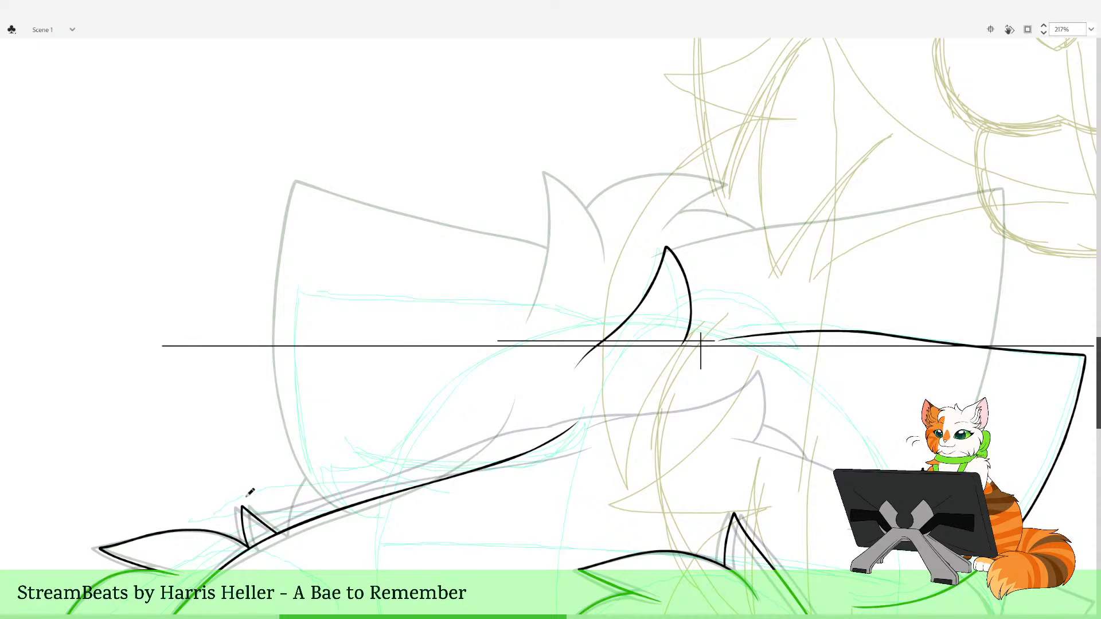
Draw three vertical guides near the left ear's outer edge and a short horizontal guide at the neighbouring frame's ear tip
drag(244, 512, 244, 123)
mouse_move(298, 195)
mouse_down()
mouse_move(303, 291)
mouse_move(301, 195)
mouse_move(275, 607)
mouse_up()
drag(234, 271, 376, 270)
drag(755, 566, 646, 434)
drag(716, 482, 720, 517)
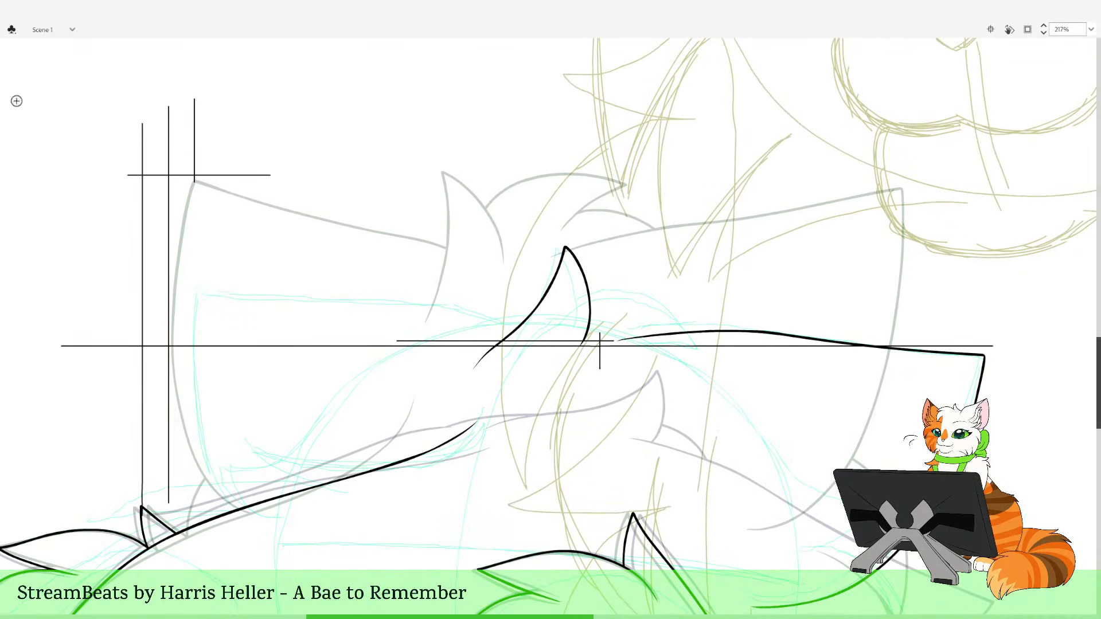
Try to ink the left ear in red from its lower curve up to the guide intersection and across to the tuft
drag(612, 413, 604, 315)
drag(685, 293, 696, 319)
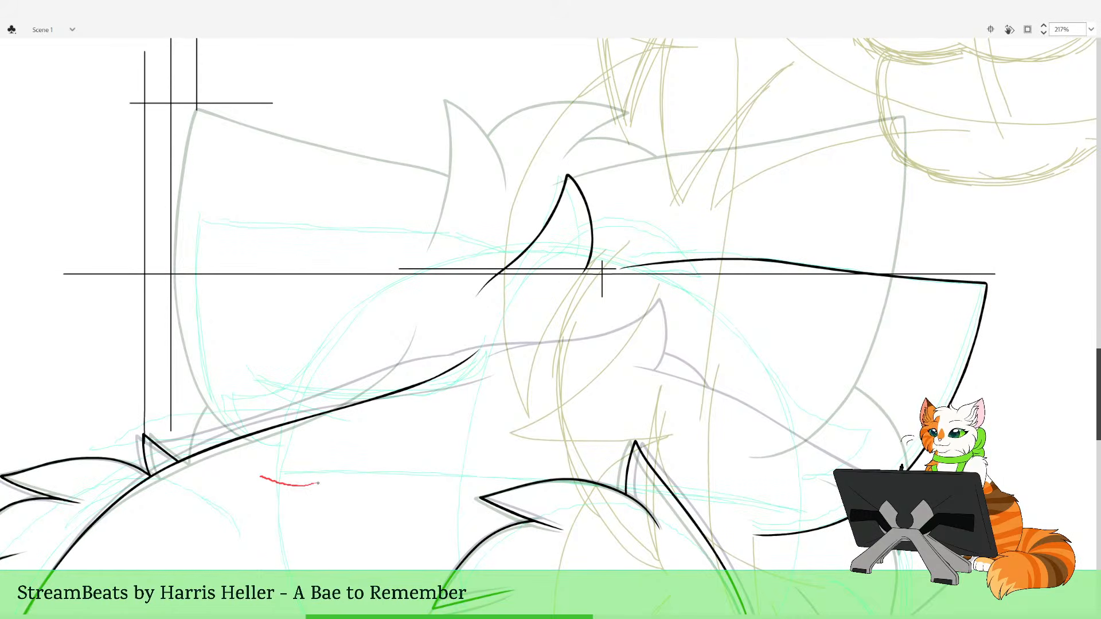
mouse_move(318, 484)
mouse_down()
mouse_move(189, 397)
mouse_move(173, 322)
mouse_up()
key(ctrl+z)
mouse_move(311, 480)
mouse_down()
mouse_move(280, 482)
mouse_move(217, 448)
mouse_move(186, 399)
mouse_move(175, 341)
mouse_up()
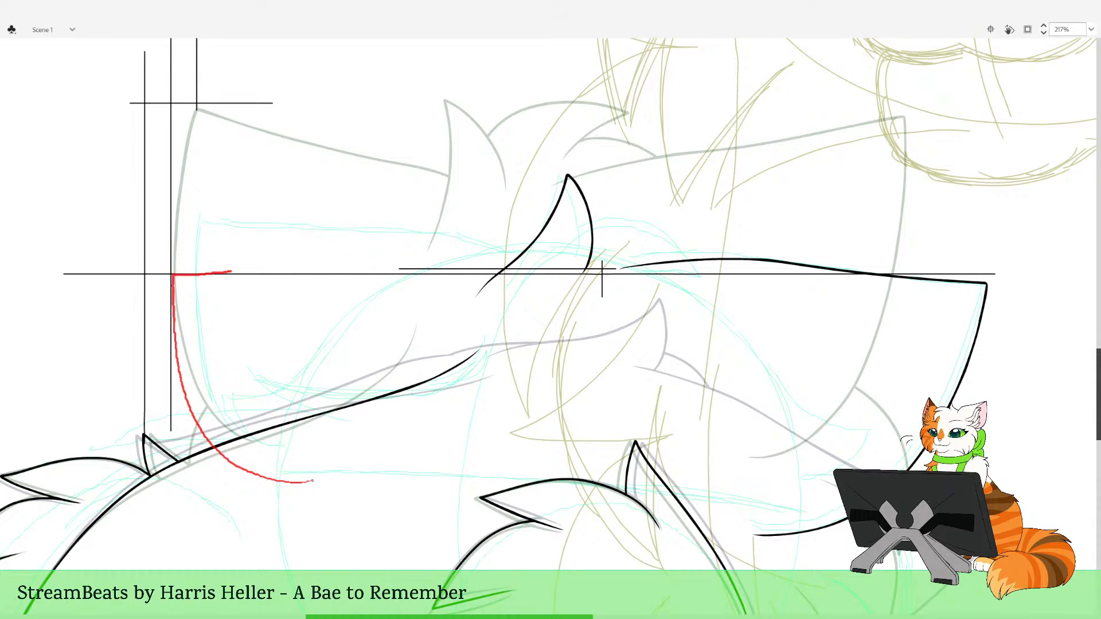
drag(445, 253, 504, 265)
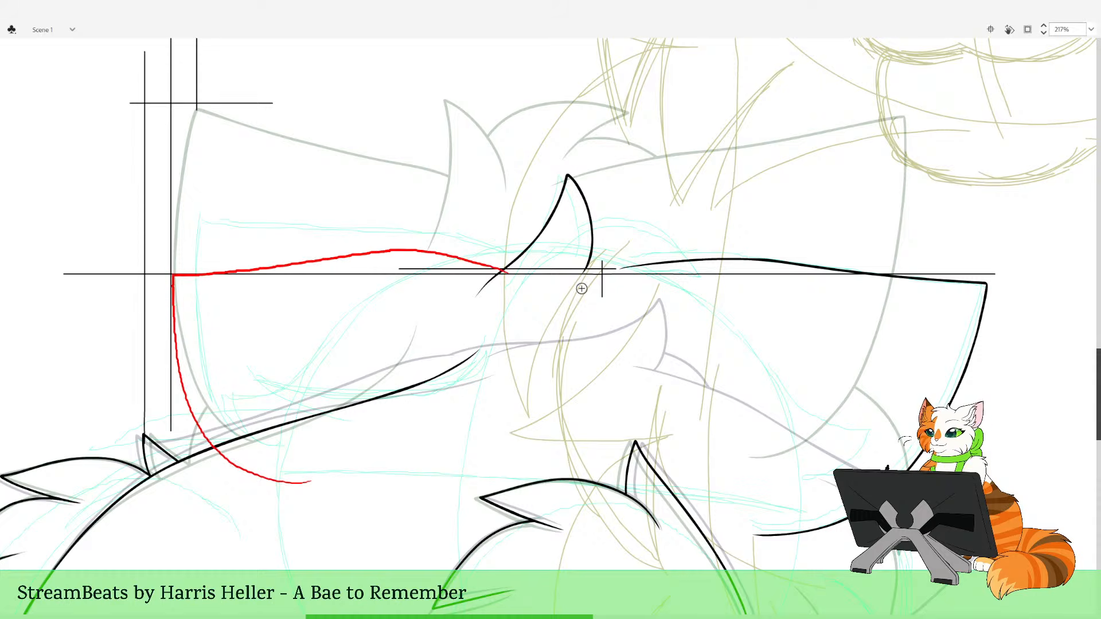
key(ctrl+z)
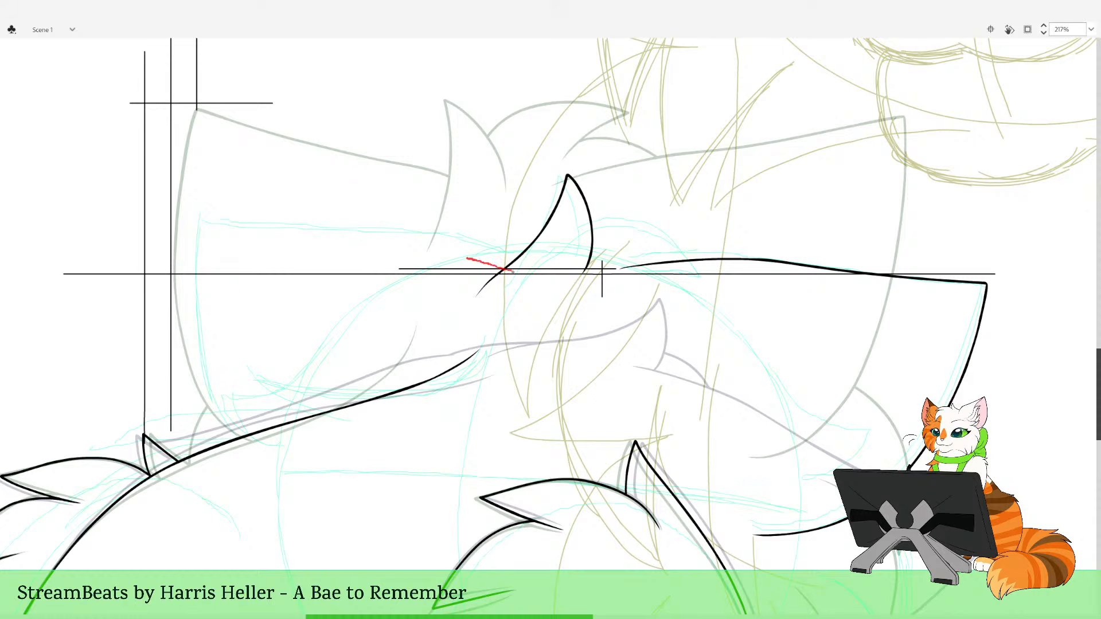
Ink the left ear's top edge in red from the hair tuft to the guide intersection, adding the outer edge down from the tip
drag(331, 256, 247, 266)
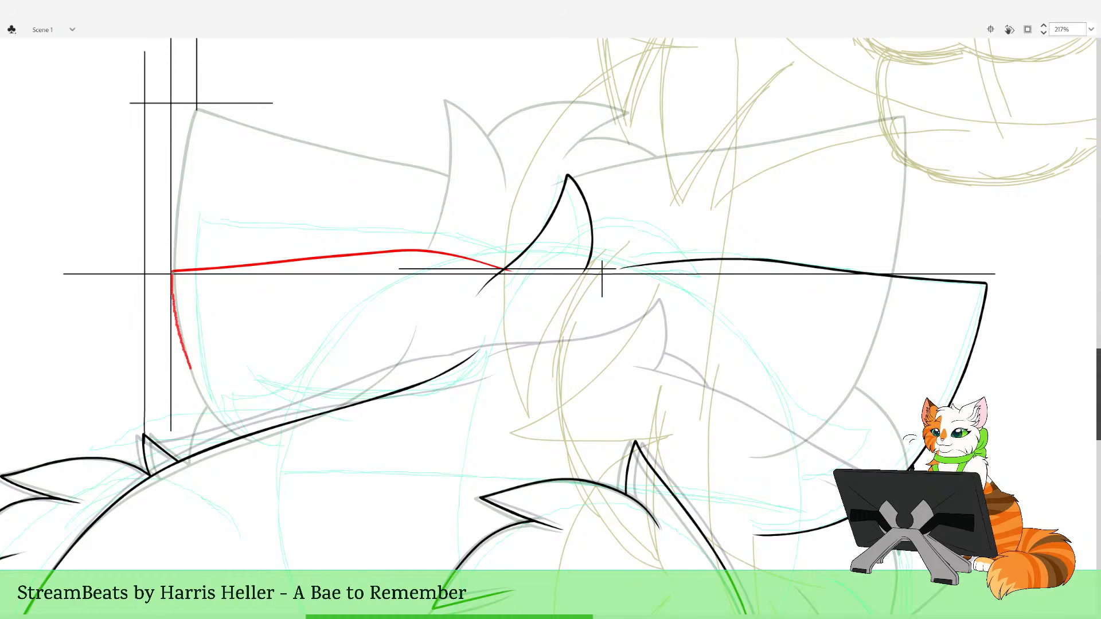
mouse_move(191, 369)
mouse_down()
mouse_move(231, 430)
mouse_move(323, 475)
mouse_move(282, 475)
mouse_move(217, 430)
mouse_move(182, 347)
mouse_move(172, 273)
mouse_up()
key(ctrl+z)
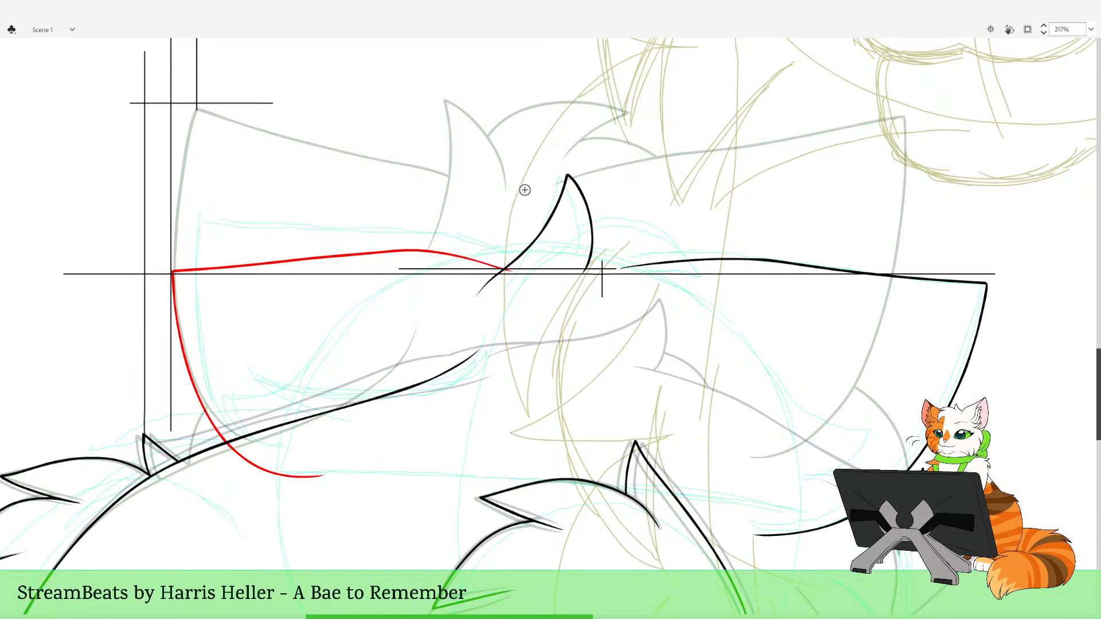
drag(550, 501, 555, 478)
drag(420, 500, 438, 517)
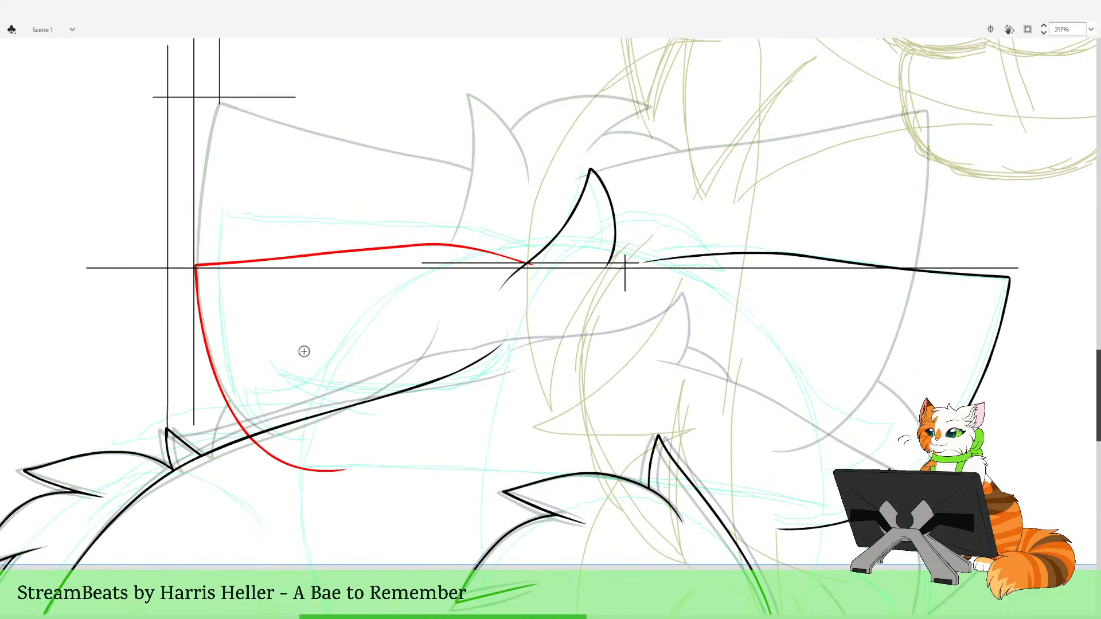
Redraw the left ear's outer edge in red, curving down from the tip and rising slightly at its inner end
key(ctrl+z)
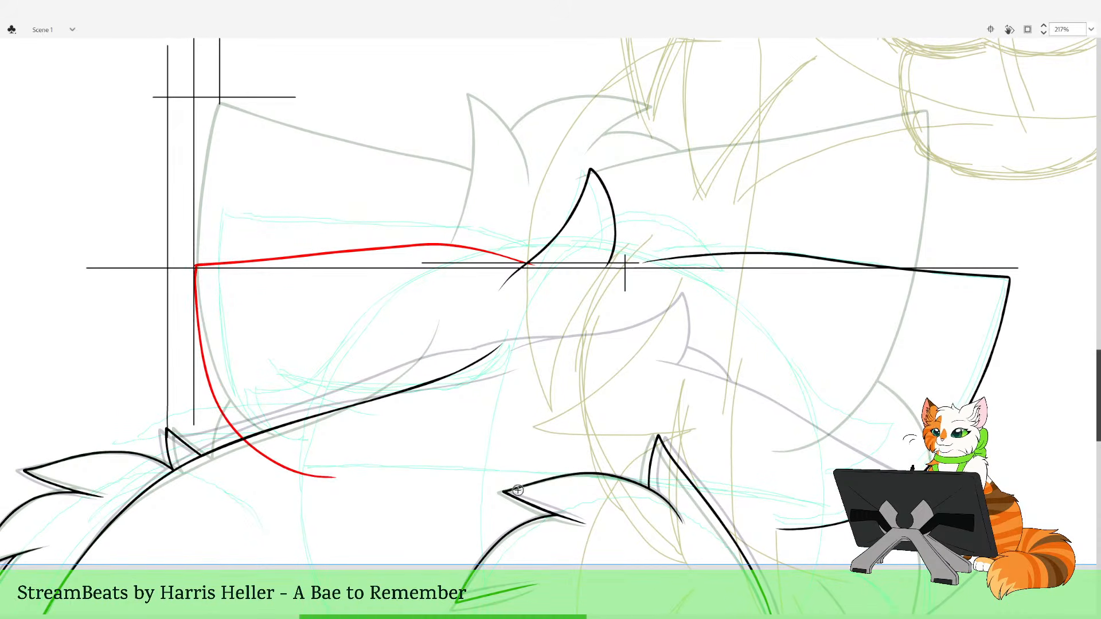
key(ctrl+z)
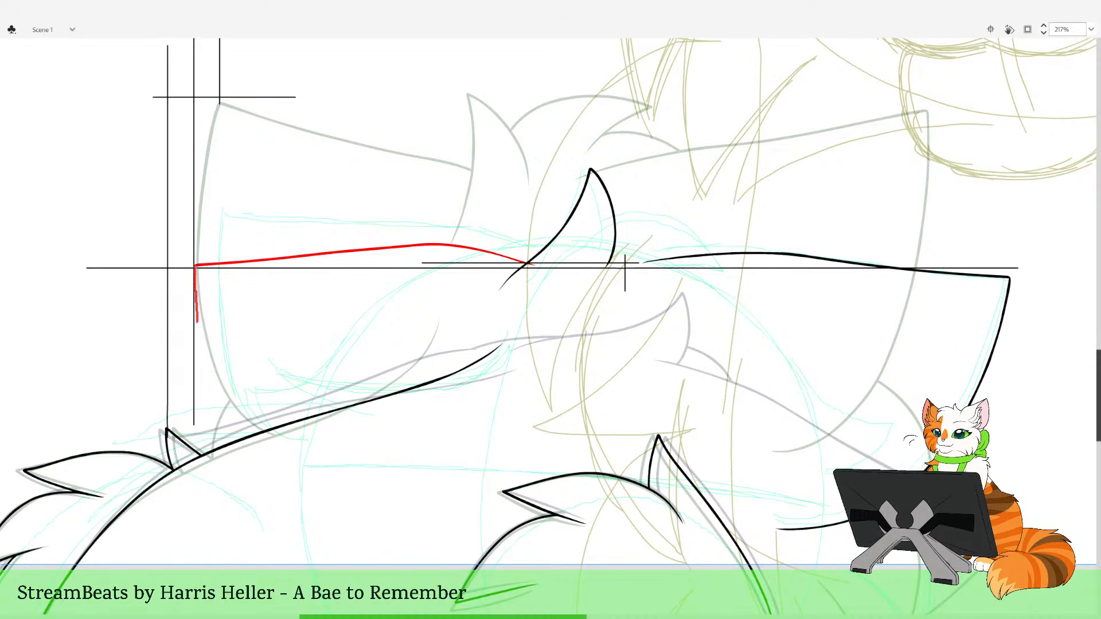
mouse_move(230, 424)
mouse_down()
mouse_move(305, 468)
mouse_move(380, 465)
mouse_up()
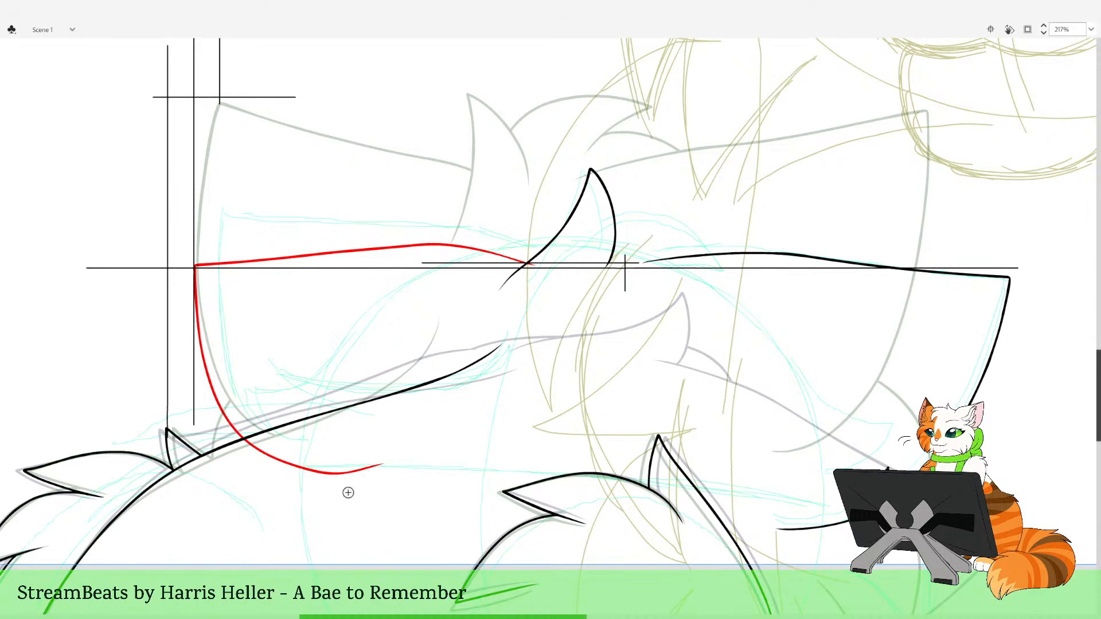
Delete the left ear's outer-edge overshoot below the back line, then remove the guide lines around the ears
key(v)
click(340, 474)
key(Delete)
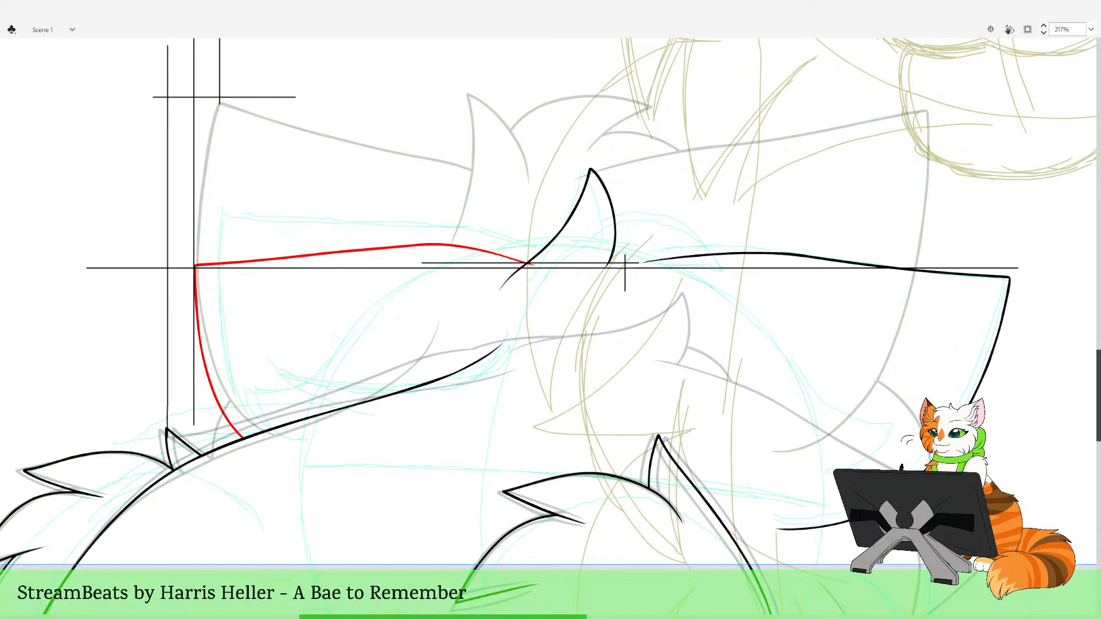
drag(527, 401, 559, 523)
double_click(674, 390)
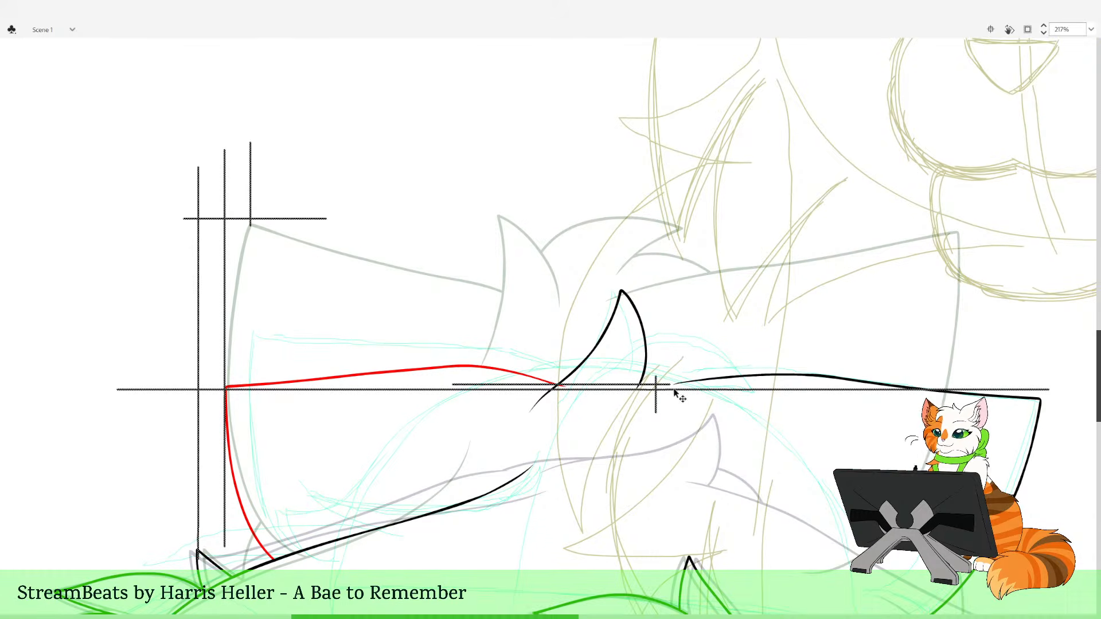
key(Delete)
Close the left ear's tip so that its red top and outer edges meet in a clean corner
key(z)
drag(183, 344, 384, 449)
drag(236, 274, 226, 280)
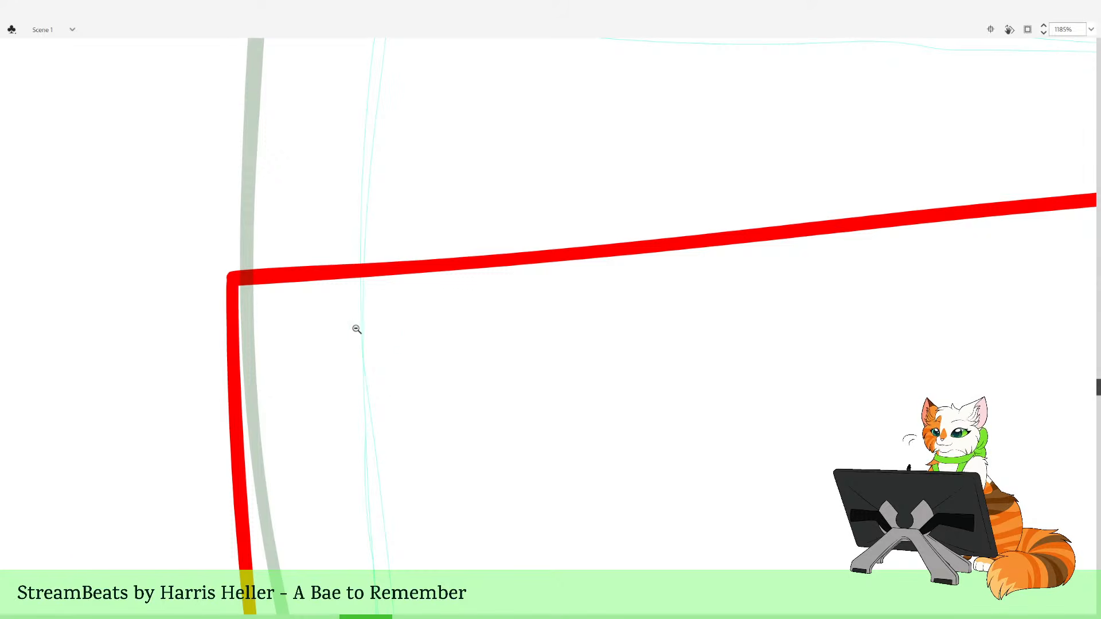
alt+click(386, 349)
alt+click(393, 346)
alt+click(395, 345)
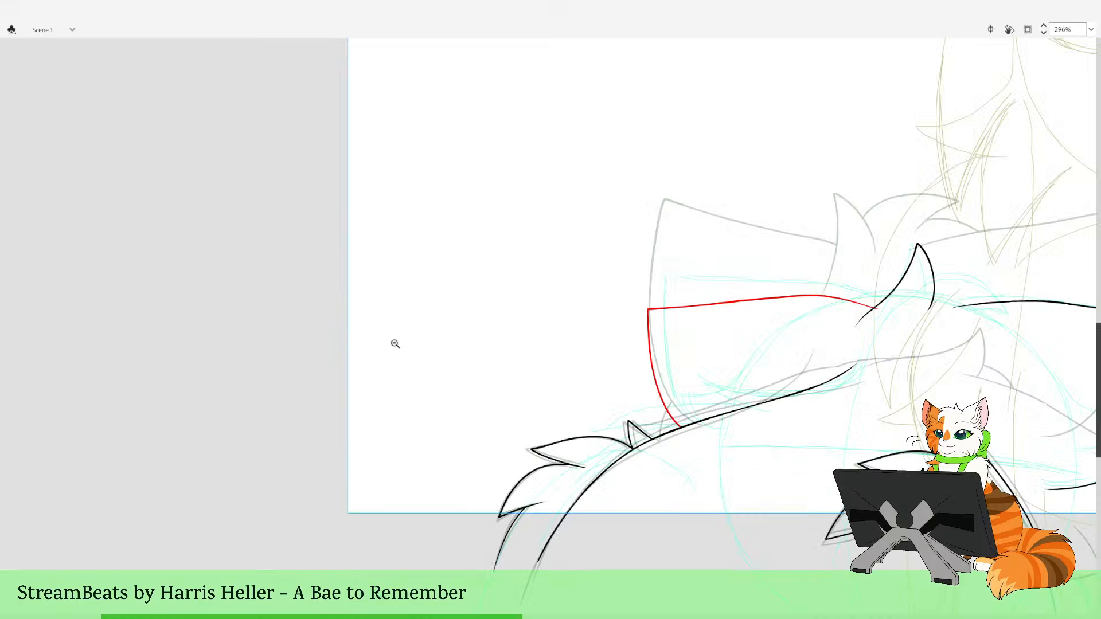
alt+click(532, 261)
Trim the end of the left ear's red top edge where it runs past the black hair tuft
drag(554, 254, 706, 493)
drag(513, 479, 601, 518)
drag(244, 349, 284, 398)
drag(416, 419, 407, 415)
alt+click(452, 396)
alt+click(455, 393)
drag(551, 287, 615, 477)
alt+click(626, 271)
alt+click(626, 273)
alt+click(628, 275)
alt+click(630, 277)
alt+click(631, 279)
drag(411, 237, 604, 567)
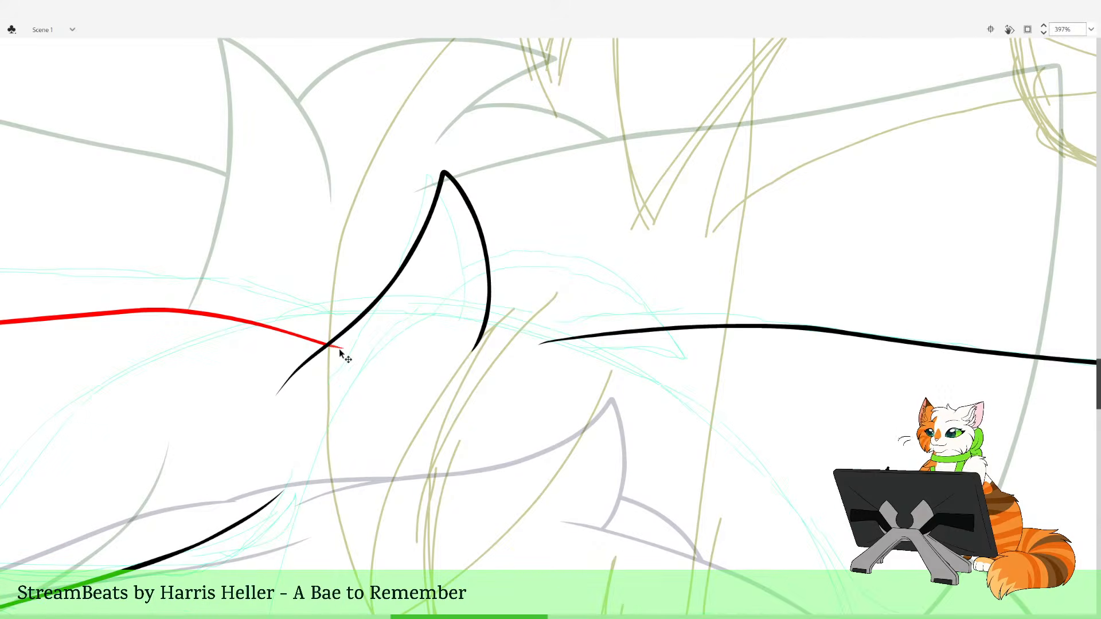
drag(733, 227, 697, 309)
Try to ink a red arc for the second hair tuft, curving from behind the pointed tuft over the right ear's edge
mouse_move(318, 413)
mouse_down()
mouse_move(339, 382)
mouse_move(395, 346)
mouse_move(453, 329)
mouse_move(565, 346)
mouse_move(648, 433)
mouse_up()
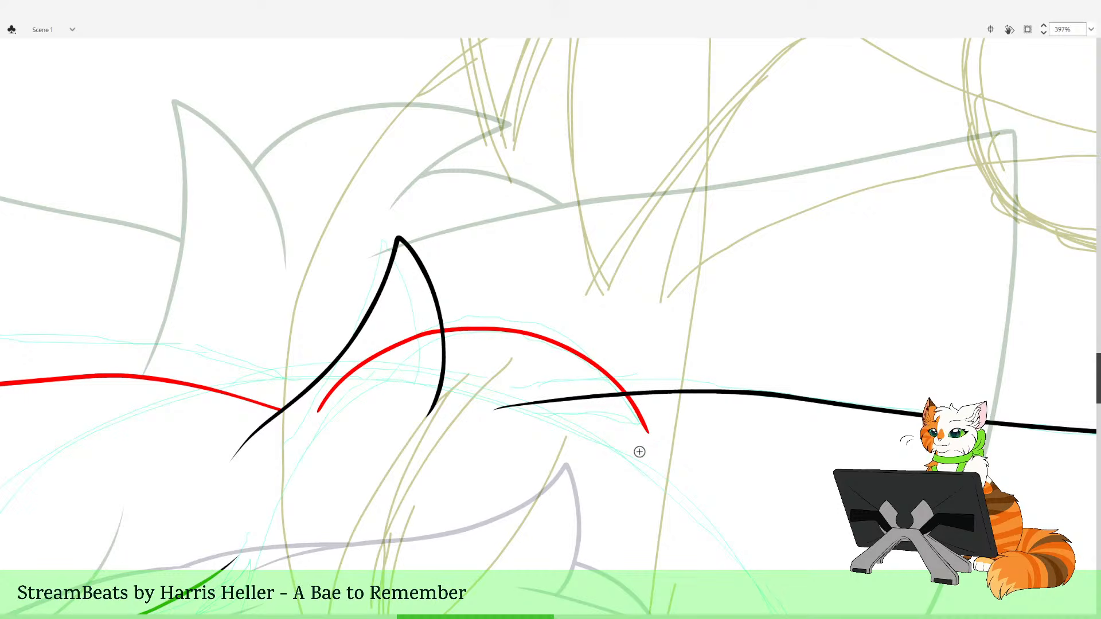
key(ctrl+z)
mouse_move(310, 422)
mouse_down()
mouse_move(346, 379)
mouse_move(407, 348)
mouse_move(516, 337)
mouse_move(595, 369)
mouse_move(658, 442)
mouse_up()
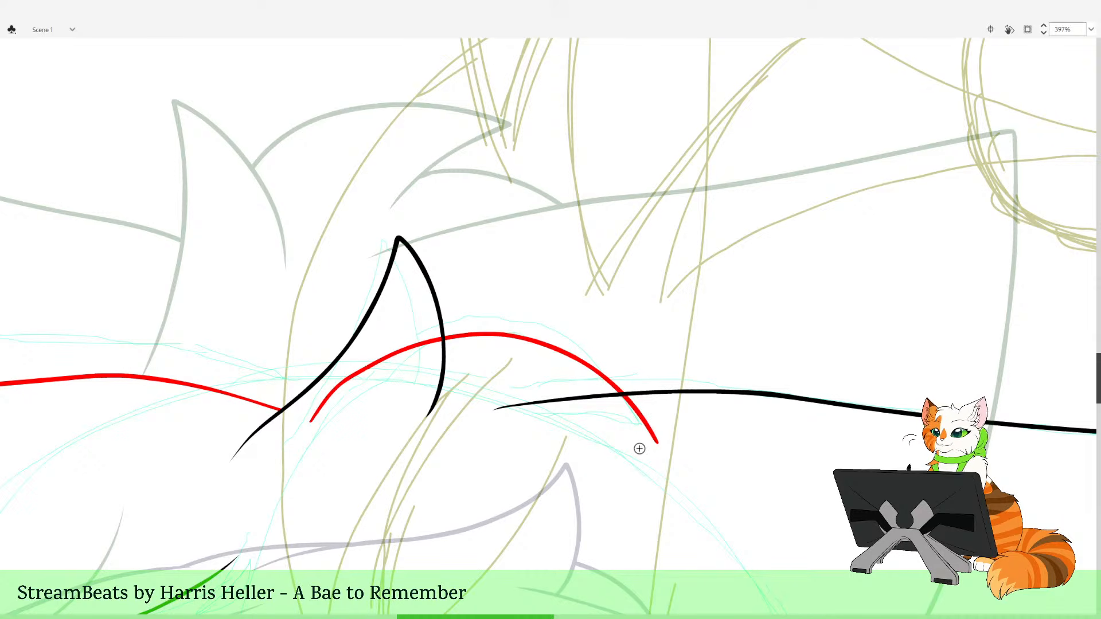
key(ctrl+z)
mouse_move(316, 417)
mouse_down()
mouse_move(357, 371)
mouse_move(417, 343)
mouse_move(480, 333)
mouse_move(609, 367)
mouse_move(658, 430)
mouse_up()
key(ctrl+z)
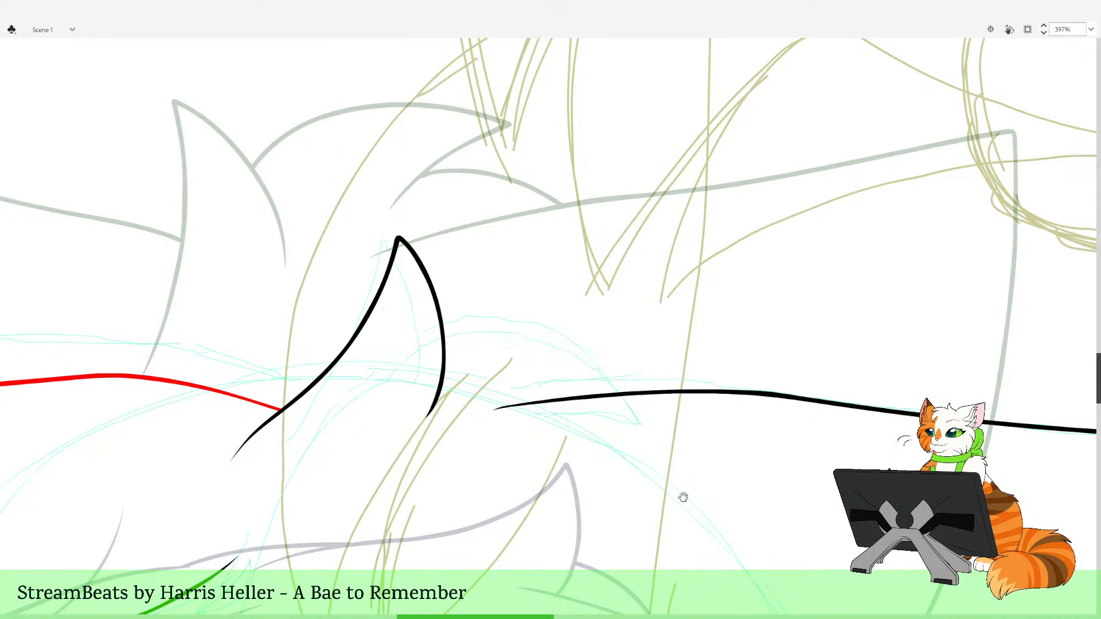
Ink the second hair tuft's arc in red between the pointed tuft and the right ear's top edge, removing both overshoots
mouse_move(680, 496)
mouse_down()
mouse_move(679, 331)
mouse_move(745, 529)
mouse_up()
drag(783, 573, 736, 517)
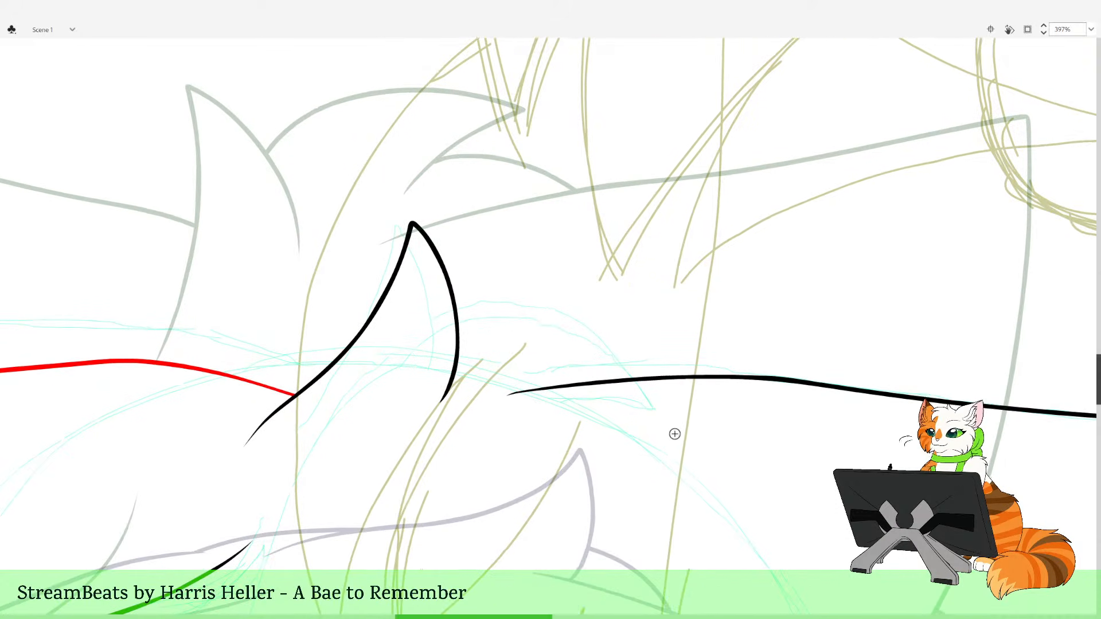
mouse_move(683, 448)
mouse_down()
mouse_move(603, 344)
mouse_move(516, 312)
mouse_move(401, 347)
mouse_move(351, 412)
mouse_up()
click(449, 329)
click(665, 416)
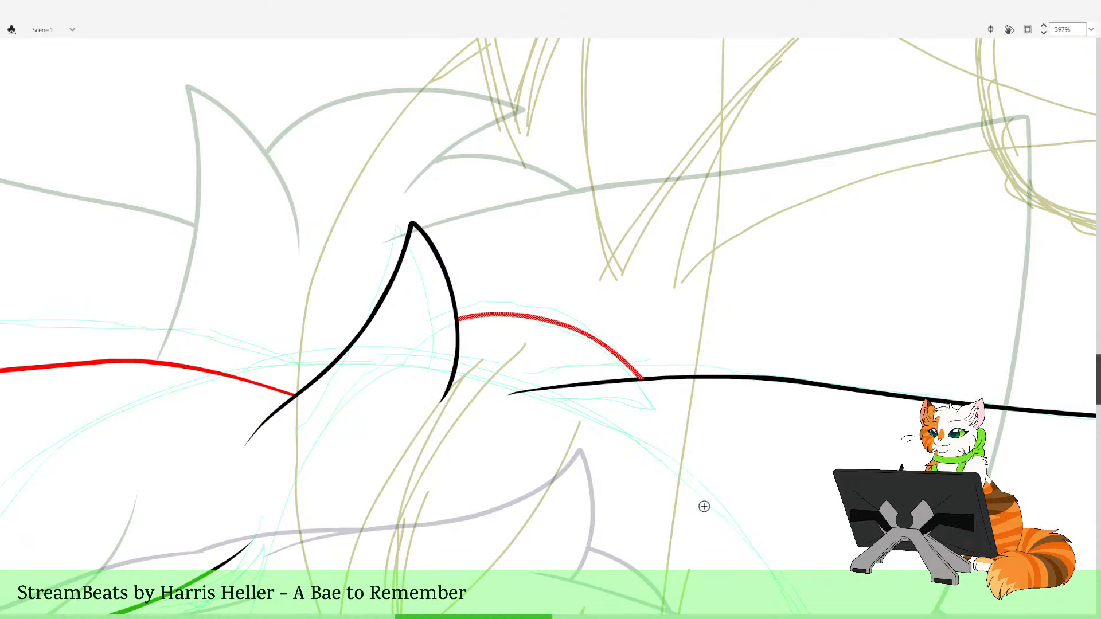
Transform the second hair tuft's red arc slightly to refine its curve between the pointed tuft and the right ear
scroll(705, 506, up, 3)
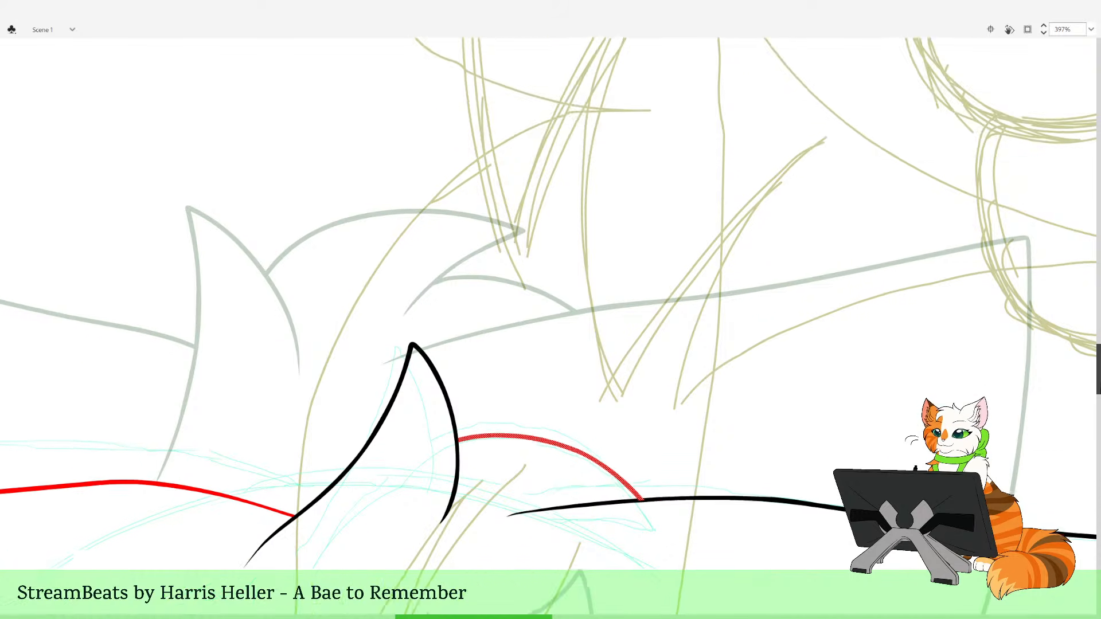
scroll(1088, 397, down, 4)
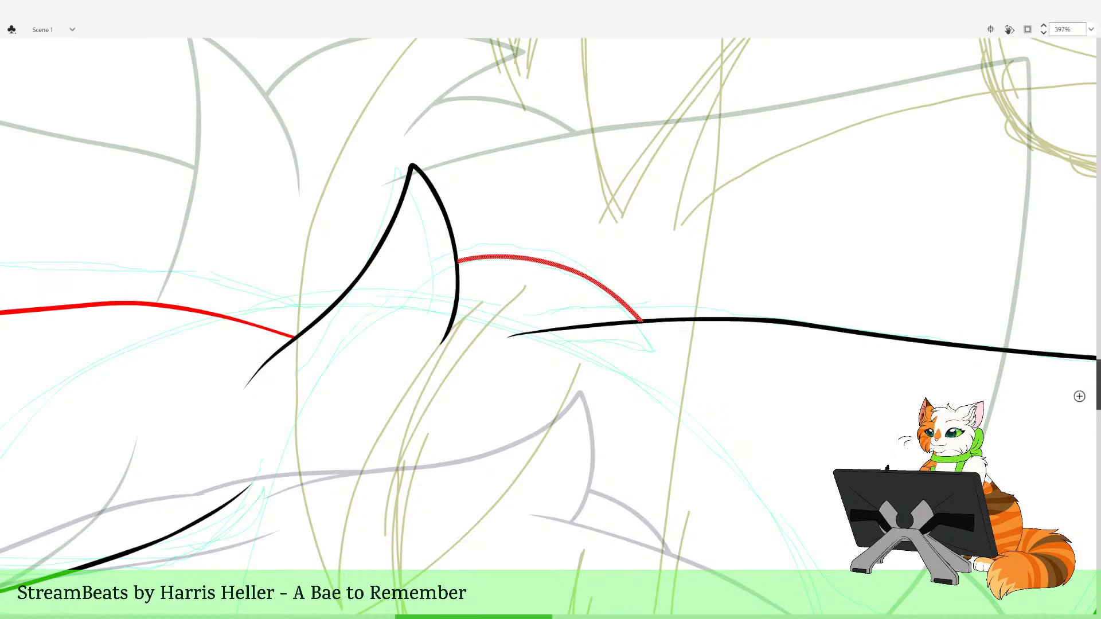
key(q)
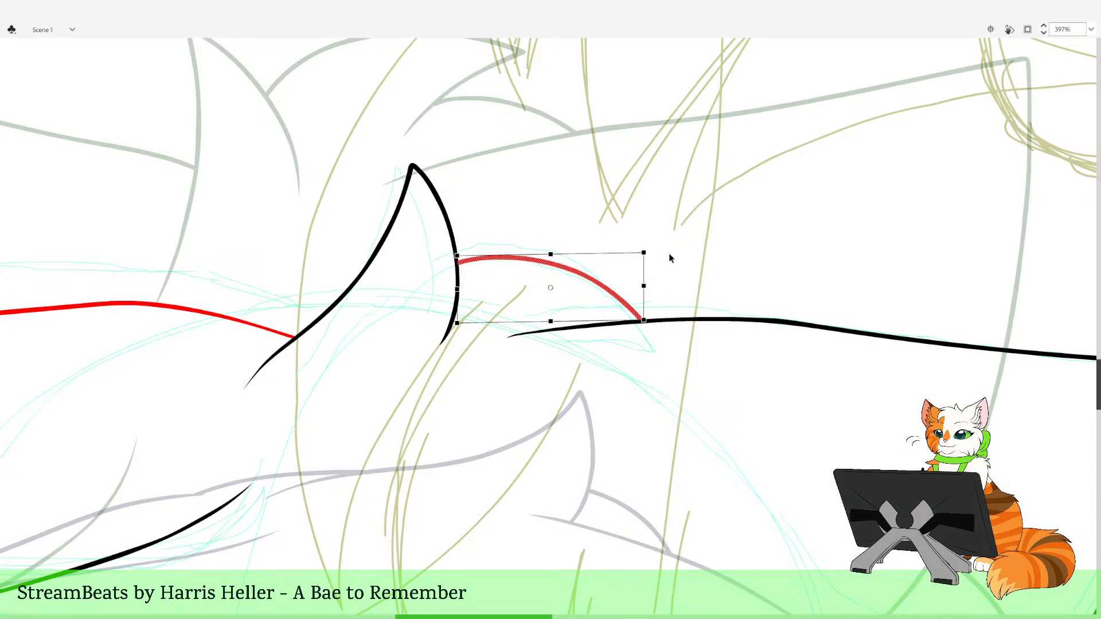
click(645, 271)
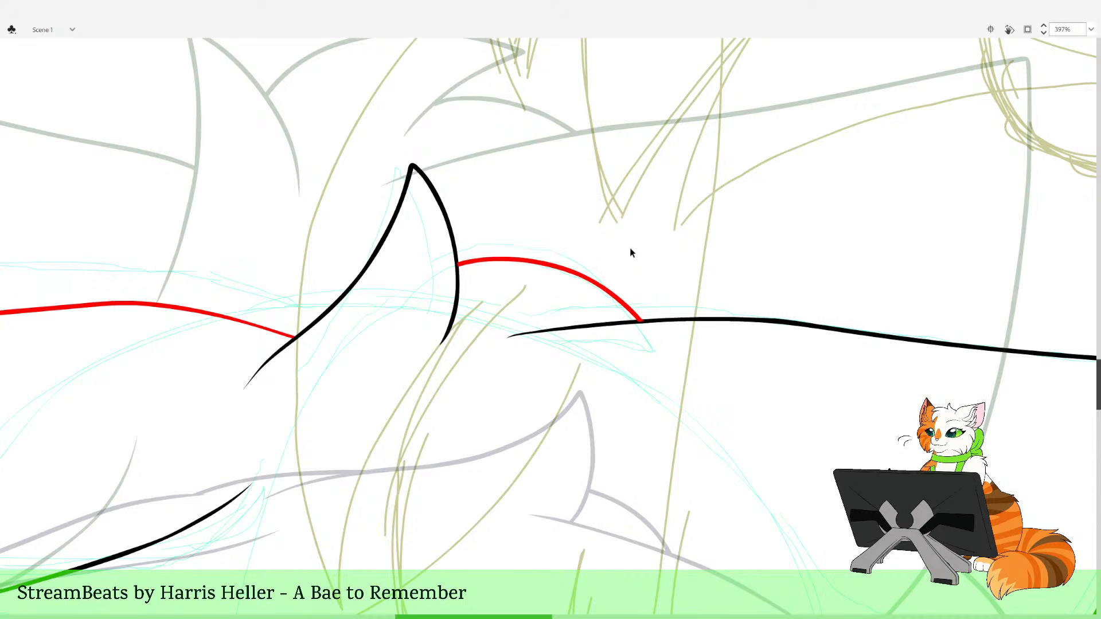
click(639, 272)
click(639, 272)
Ink the pointed cheek tuft in red below the right ear and delete the part of its curve inside the ear
click(634, 321)
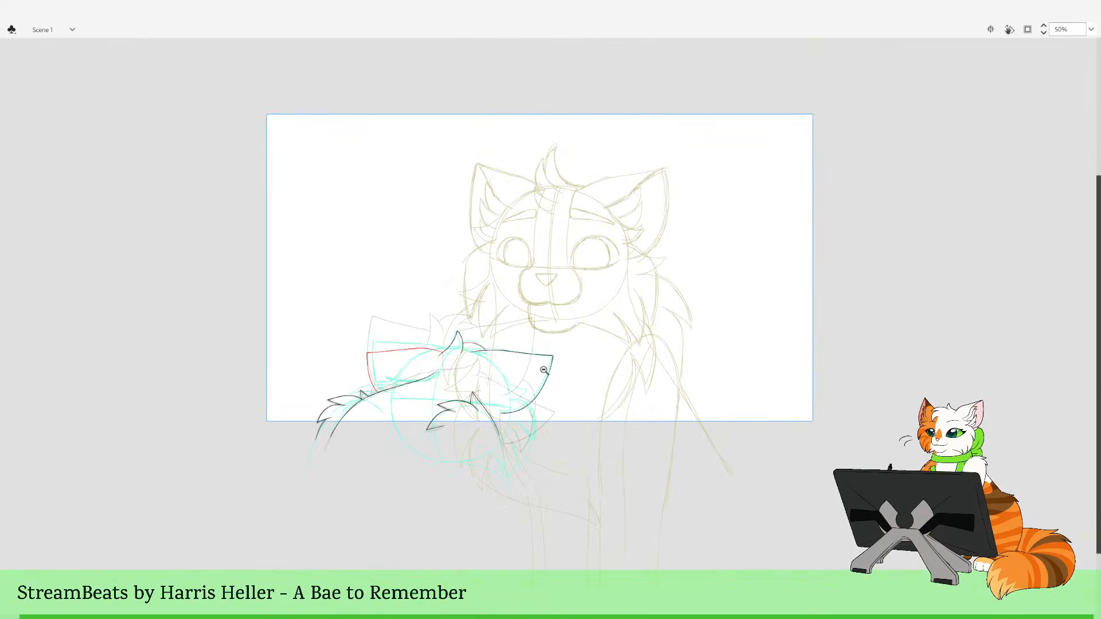
drag(449, 293, 580, 521)
drag(526, 187, 607, 423)
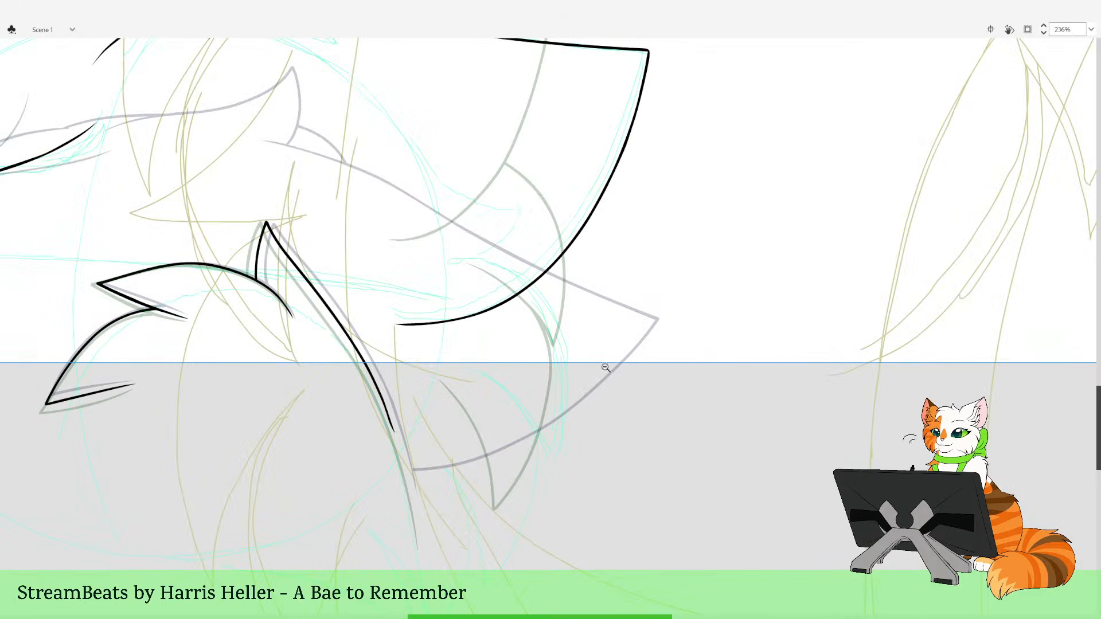
drag(516, 270, 554, 307)
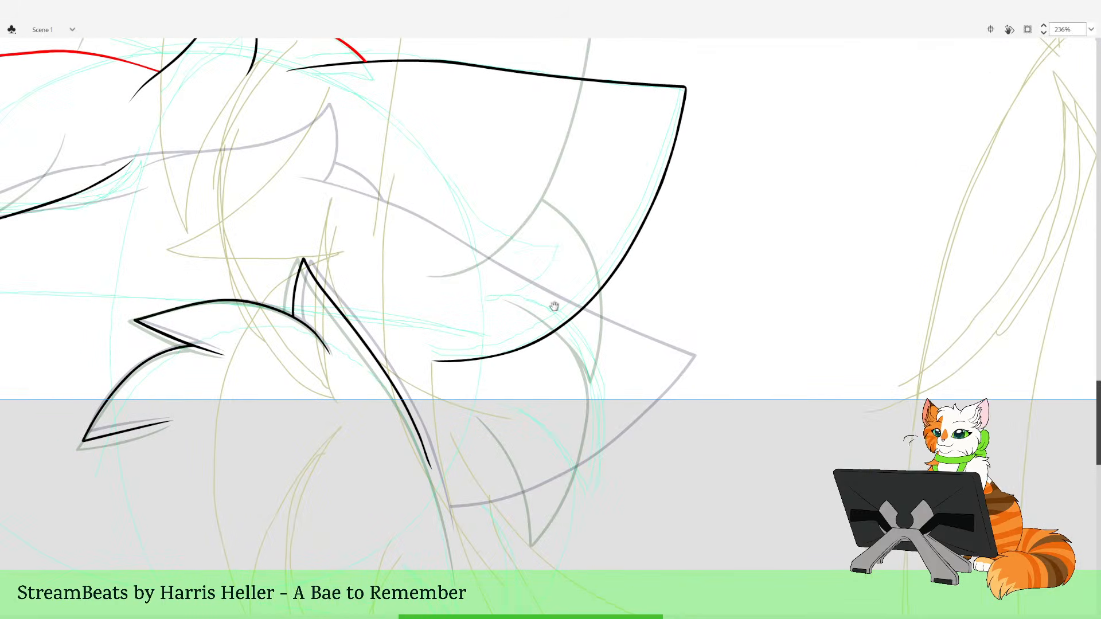
drag(484, 298, 510, 298)
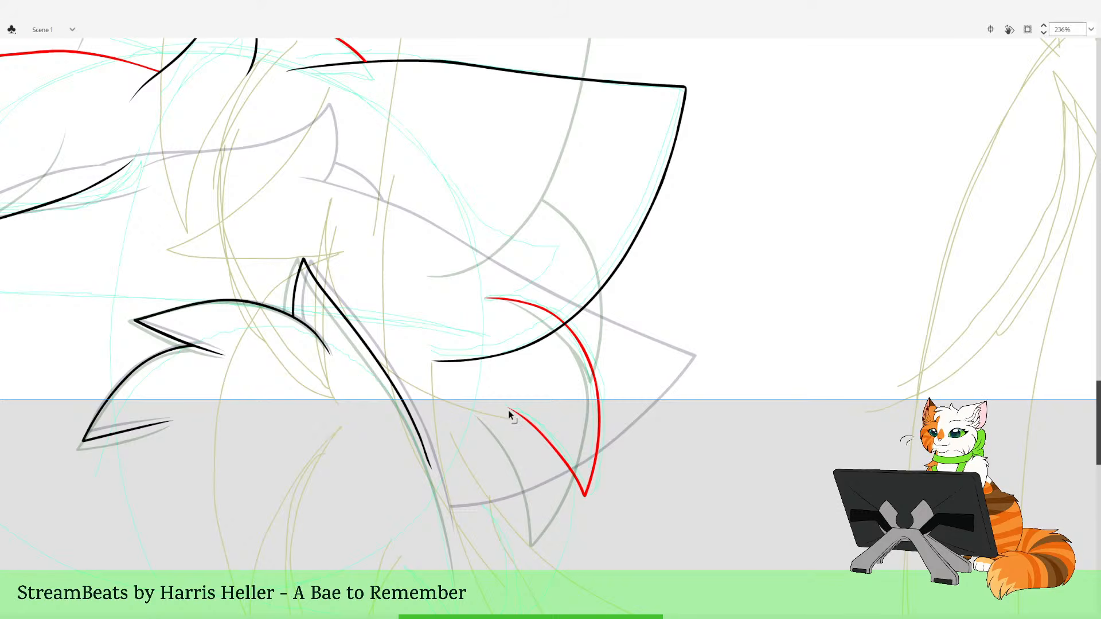
click(514, 302)
key(Delete)
Select all linework in the frame and recolour the red strokes black
mouse_move(543, 282)
mouse_down()
mouse_move(580, 418)
mouse_move(595, 386)
mouse_up()
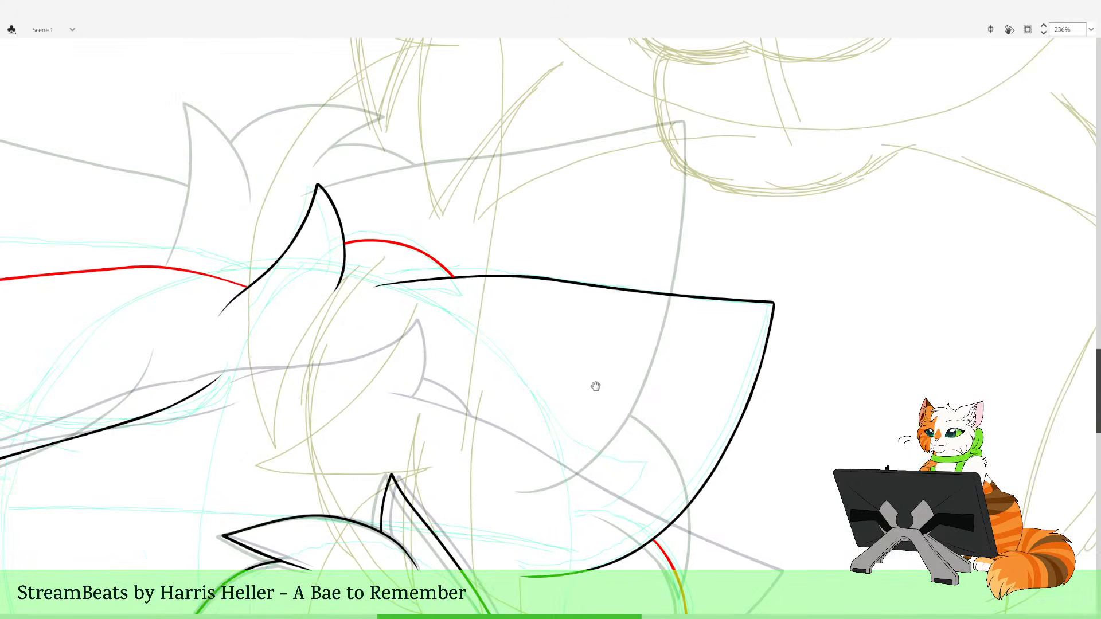
drag(551, 351, 672, 315)
mouse_move(578, 311)
mouse_down()
mouse_move(657, 305)
mouse_move(627, 351)
mouse_up()
key(ctrl+a)
click(654, 350)
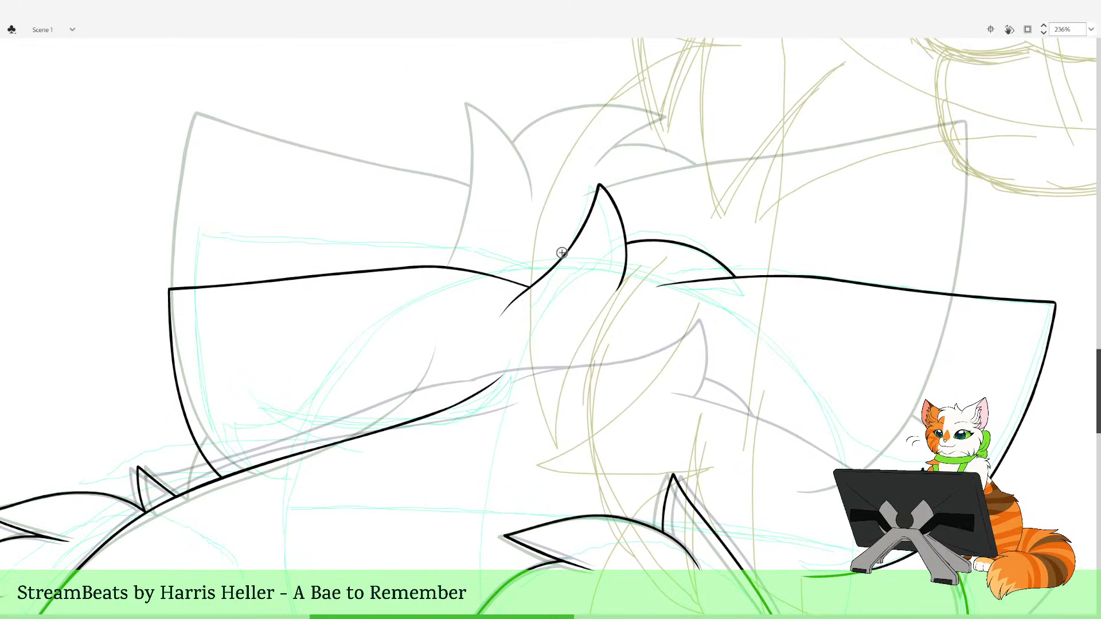
View the lower cat's whole head and play back the animation with the new in-between drawing
alt+click(542, 315)
alt+click(541, 314)
drag(375, 241, 554, 516)
drag(575, 363, 567, 474)
click(166, 148)
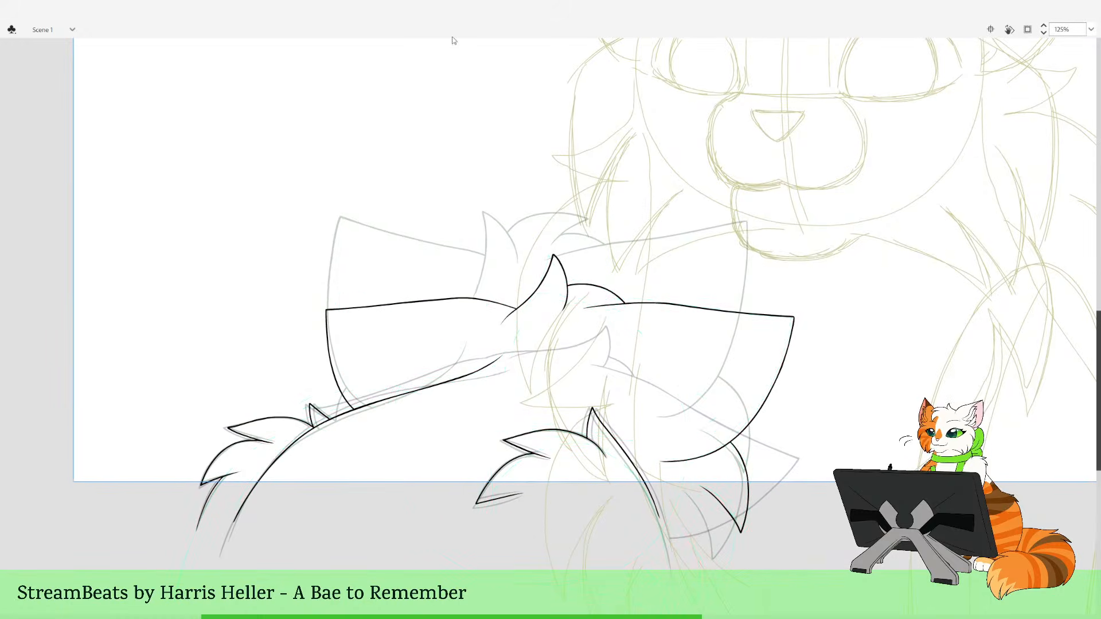
key(Return)
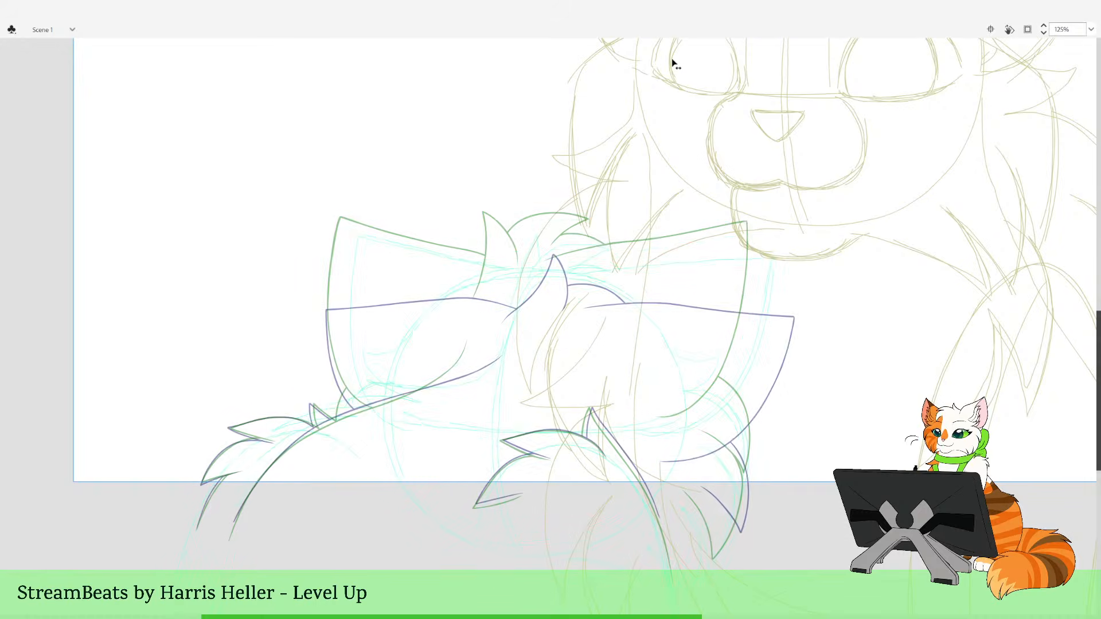
Flip back and forth through the neighbouring frames to compare the head drawings, and replay the animation
key(period)
key(period)
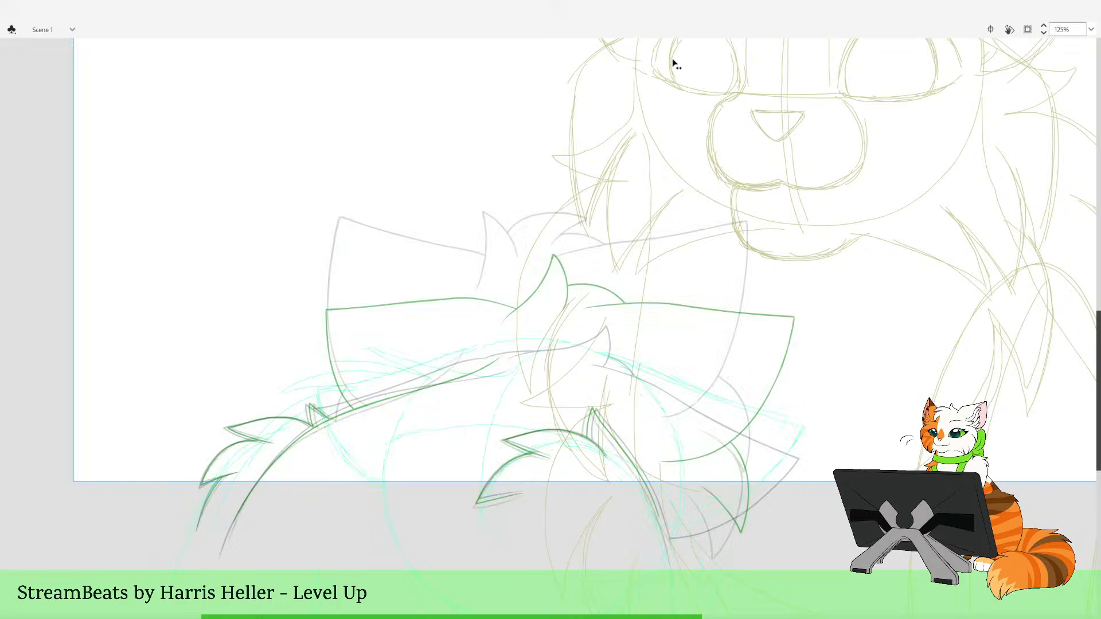
key(comma)
key(comma)
click(687, 45)
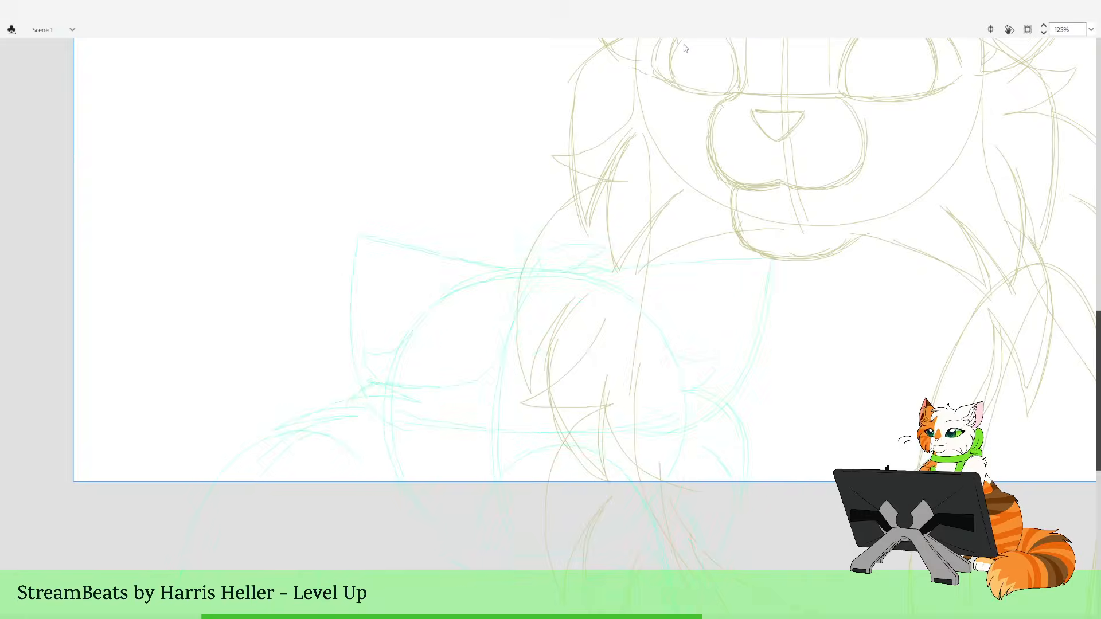
click(671, 113)
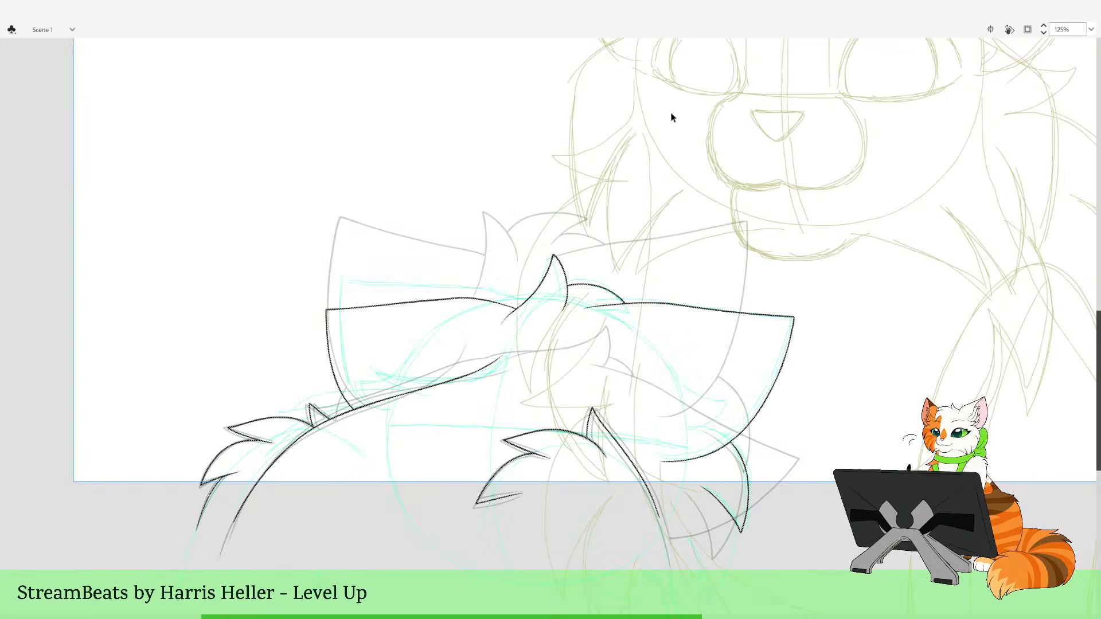
key(period)
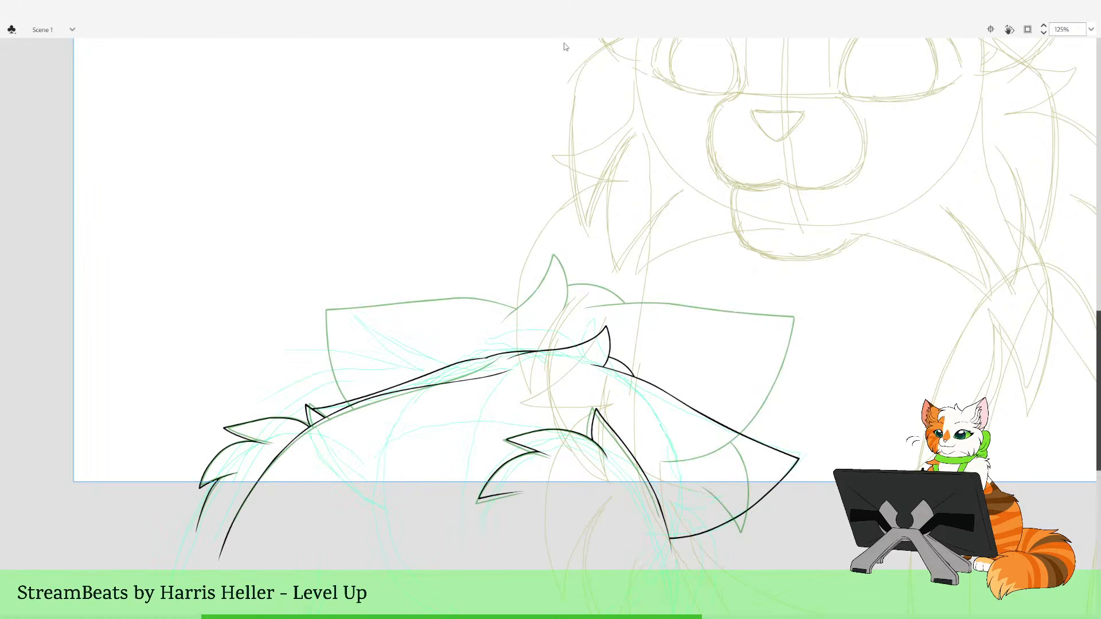
key(Return)
click(166, 151)
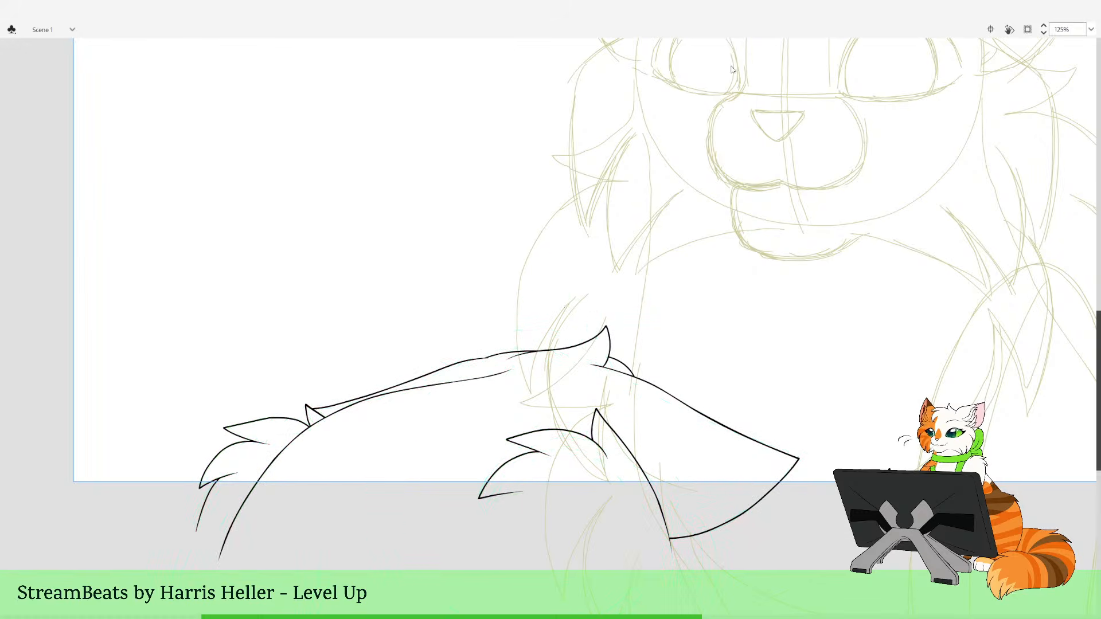
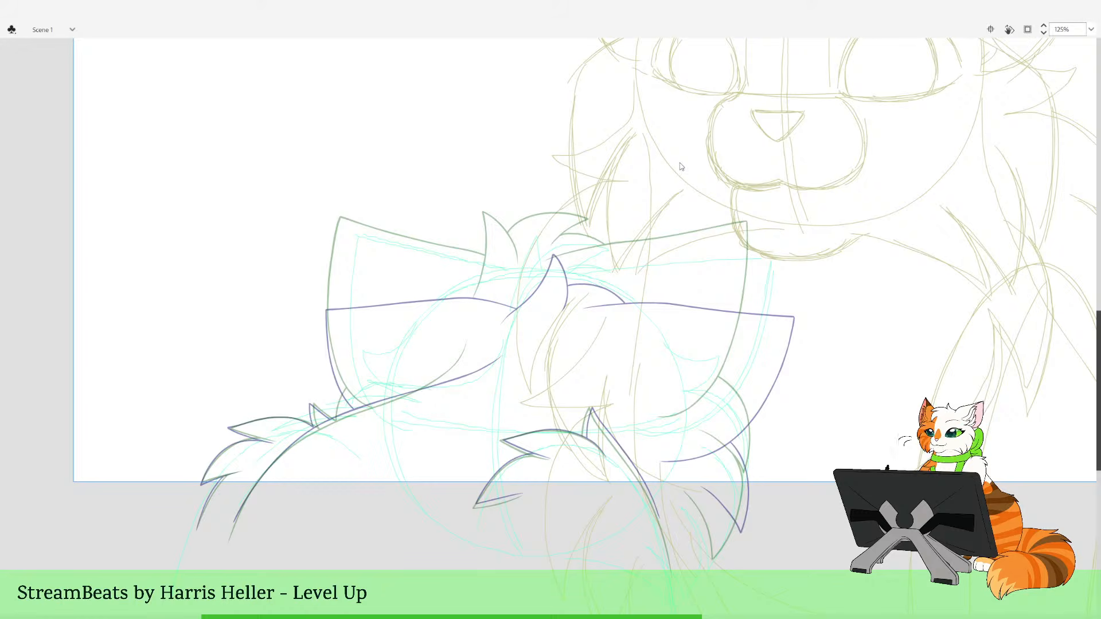
Ink the upper central fur tuft in black, its long arched edge and pointed tip following the neighbouring frames
click(620, 336)
drag(451, 222, 591, 445)
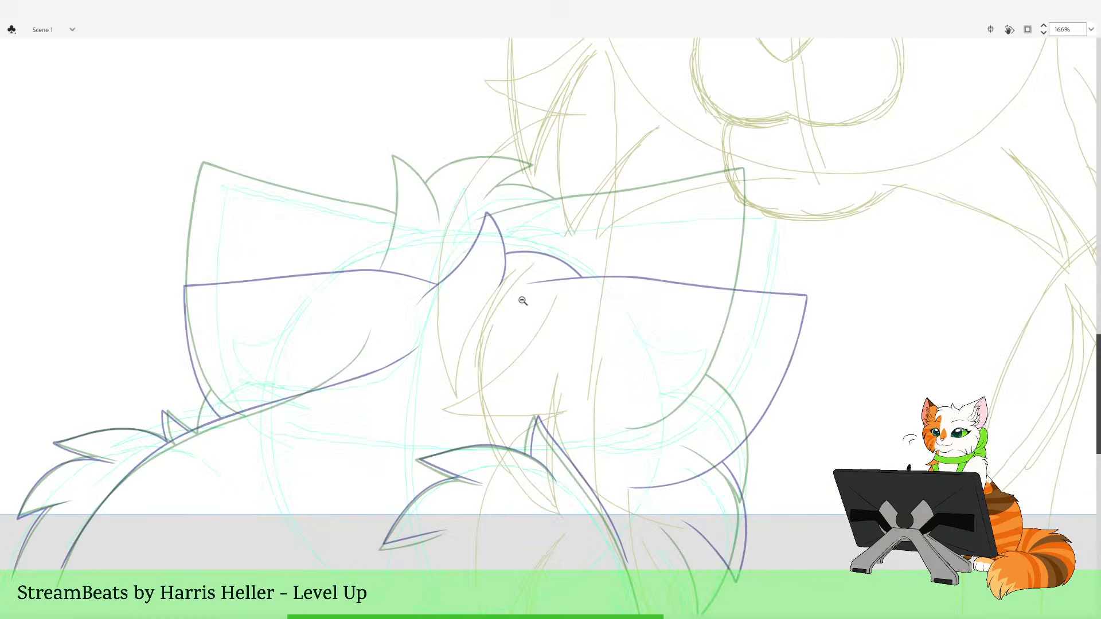
drag(529, 290, 561, 381)
click(543, 341)
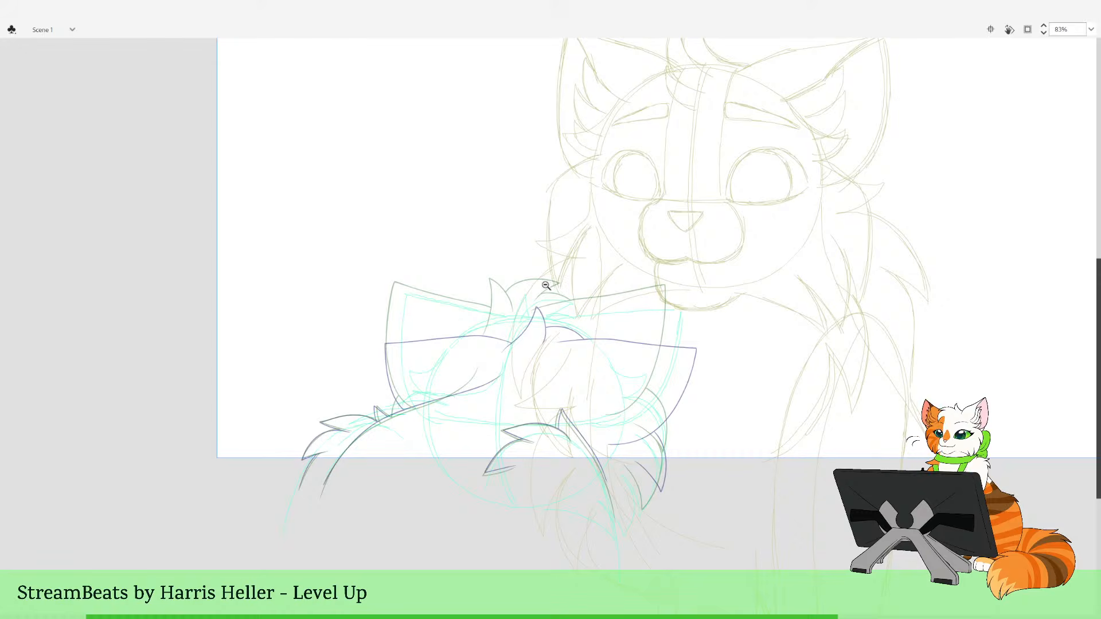
mouse_move(667, 63)
mouse_down()
mouse_move(644, 66)
mouse_move(672, 64)
mouse_up()
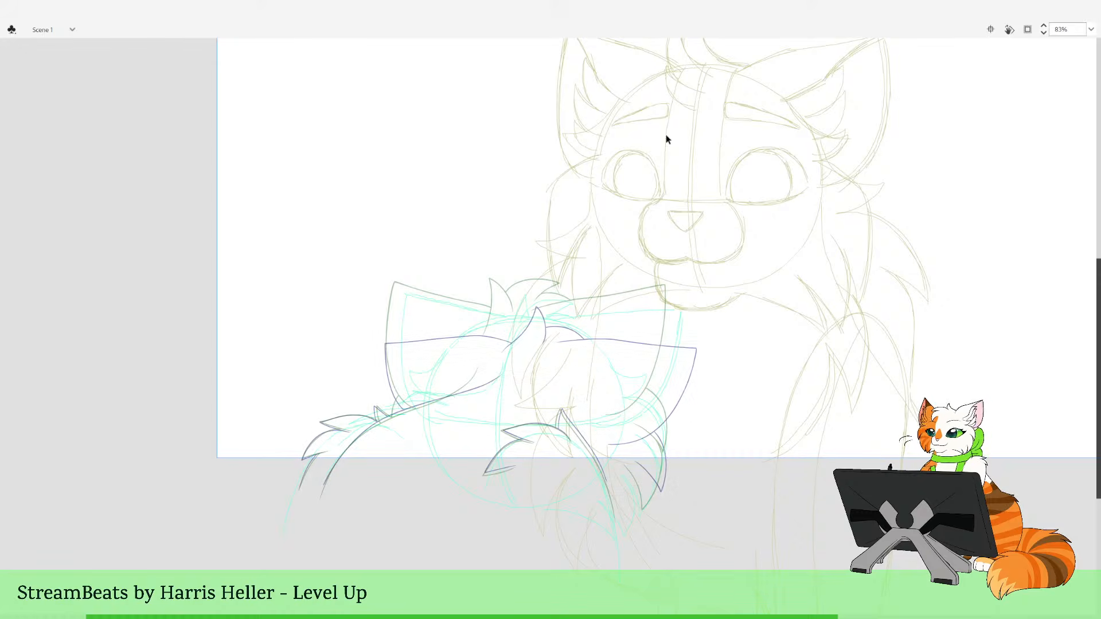
drag(482, 330, 695, 582)
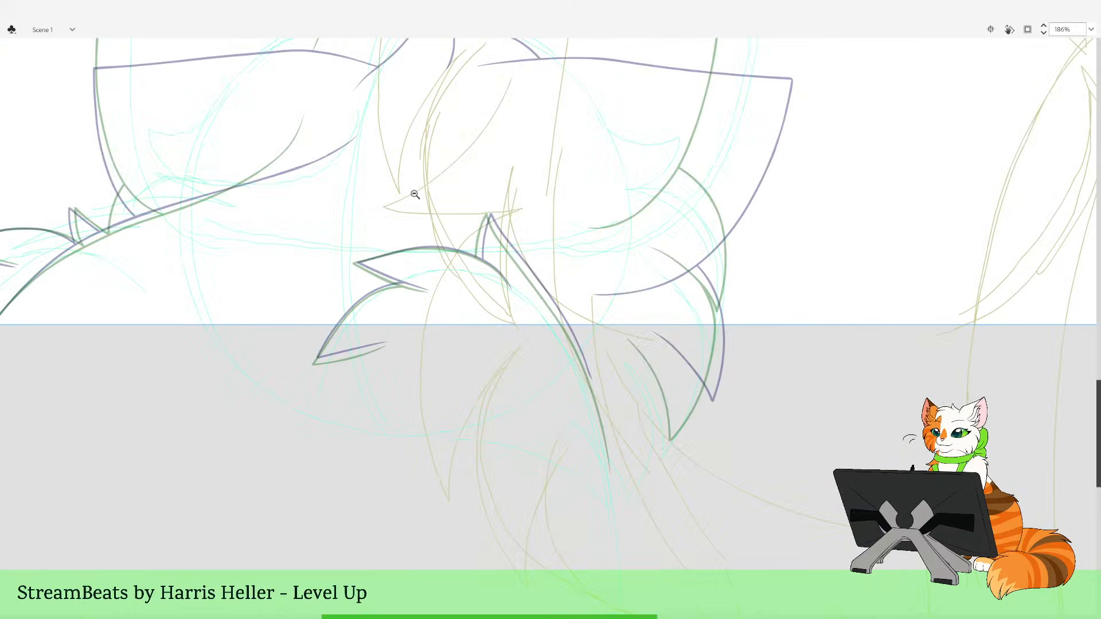
drag(415, 195, 464, 324)
mouse_move(314, 210)
mouse_down()
mouse_move(460, 255)
mouse_move(602, 504)
mouse_move(630, 528)
mouse_move(610, 499)
mouse_up()
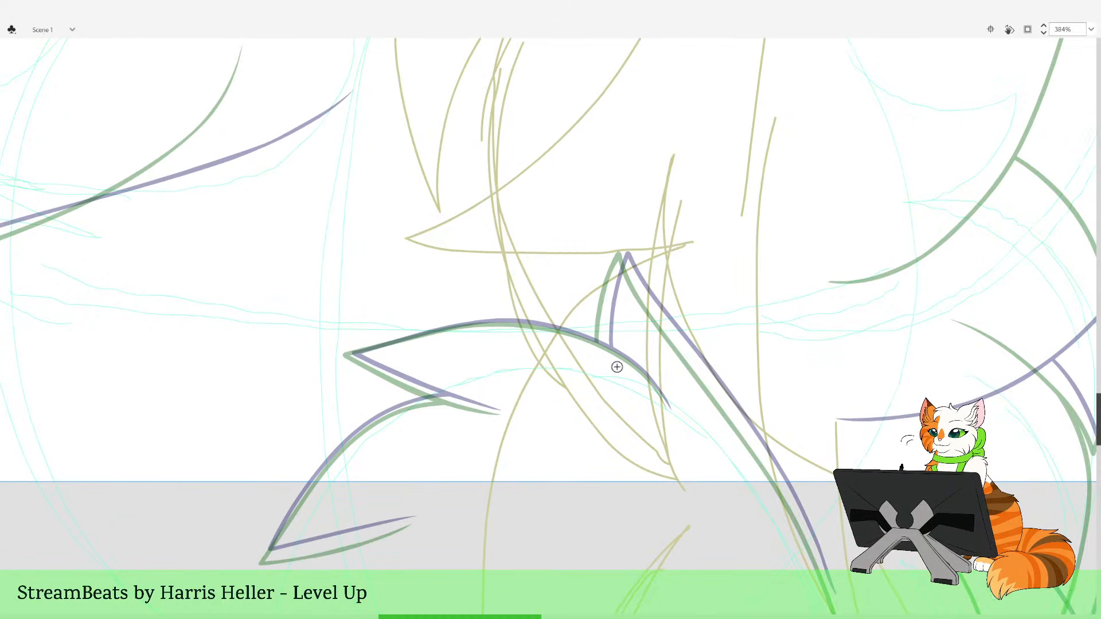
mouse_move(626, 360)
mouse_down()
mouse_move(671, 411)
mouse_move(575, 338)
mouse_move(526, 325)
mouse_move(367, 349)
mouse_move(375, 368)
mouse_move(420, 391)
mouse_move(500, 412)
mouse_up()
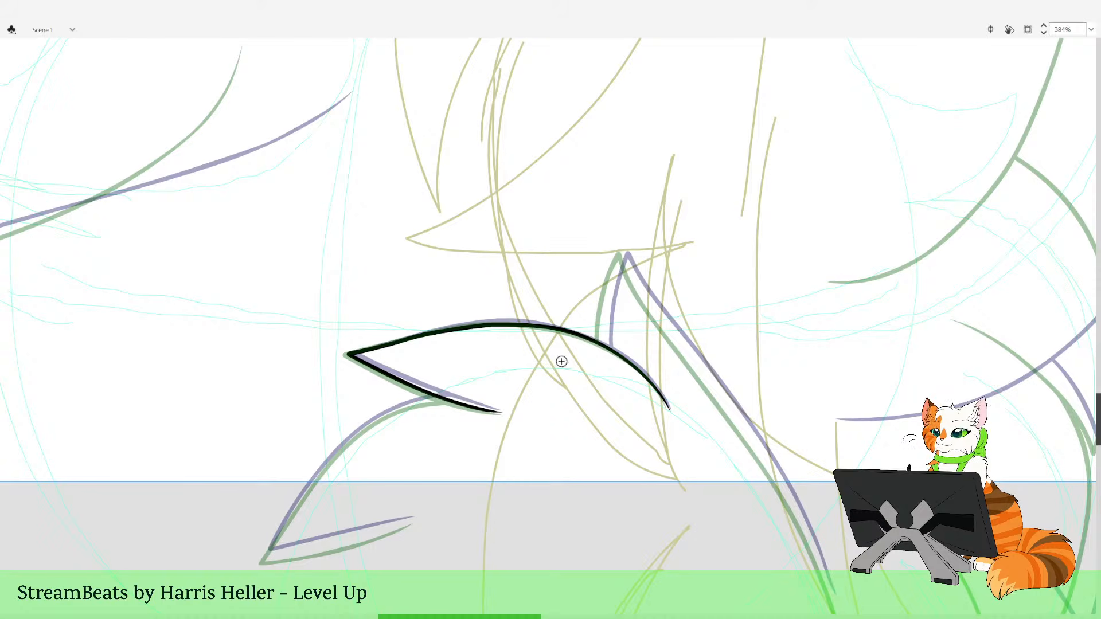
Ink the lower pointed fur tuft in red and delete the end that crosses past the black tuft line
drag(634, 374, 848, 334)
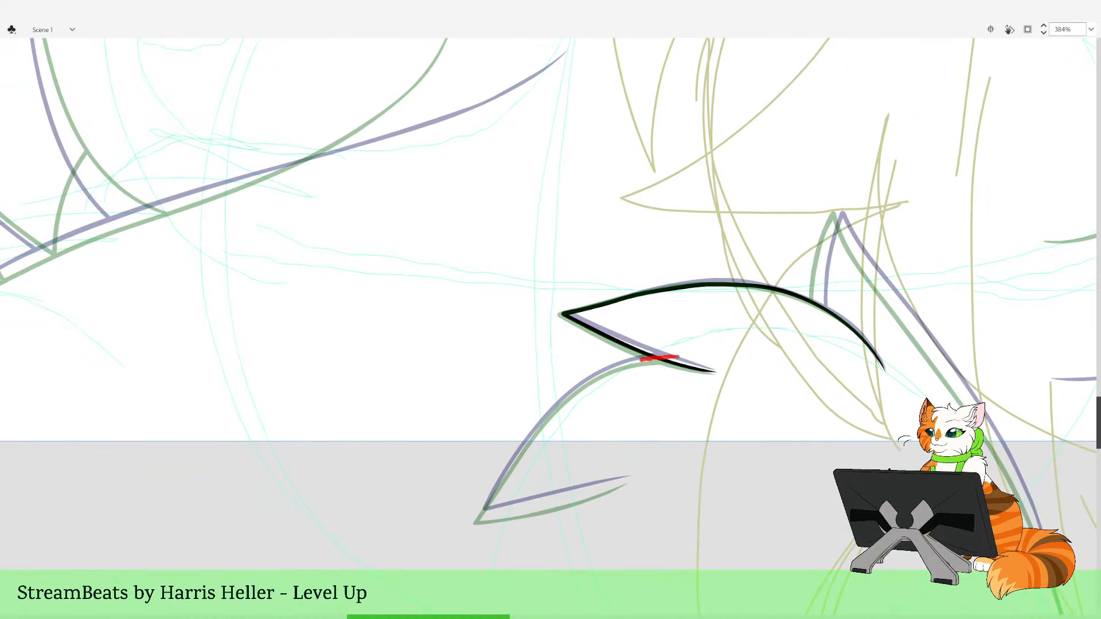
mouse_move(641, 359)
mouse_down()
mouse_move(596, 376)
mouse_move(540, 422)
mouse_move(481, 509)
mouse_move(599, 486)
mouse_up()
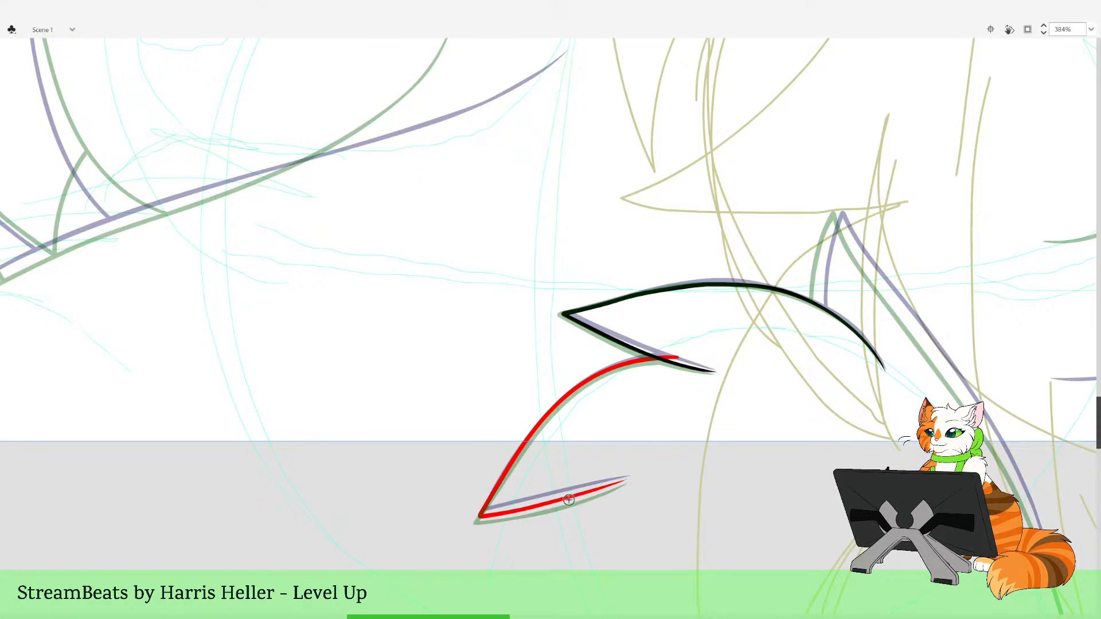
drag(841, 454, 561, 511)
click(395, 414)
key(Delete)
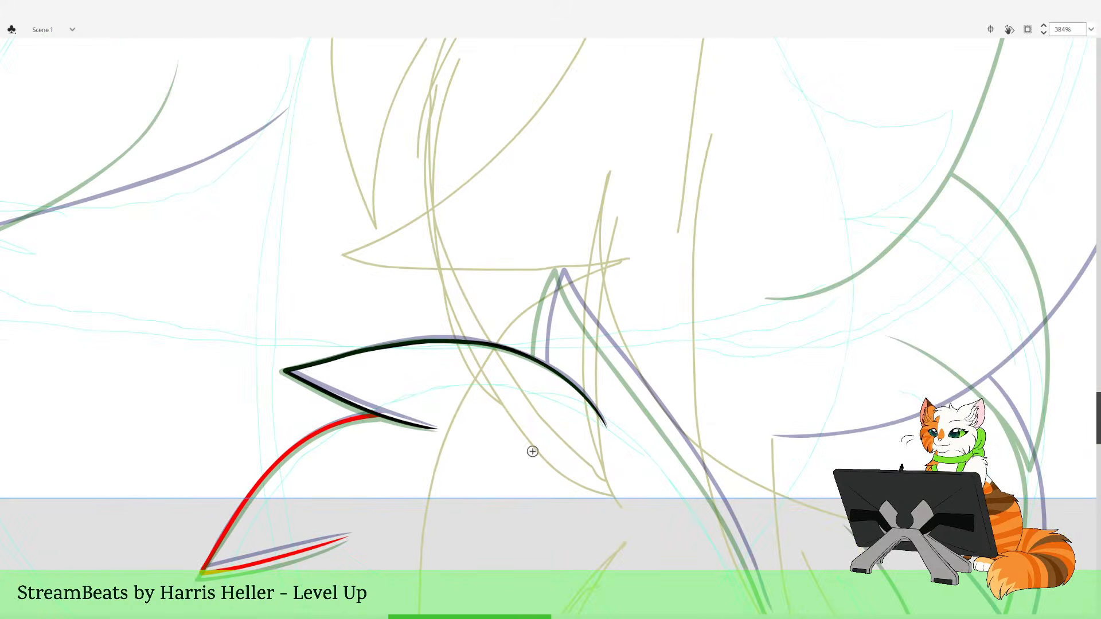
Ink the upright central spike and its long descending edge in red, and delete the stub below the black arch
mouse_move(721, 547)
mouse_down()
mouse_move(707, 498)
mouse_move(715, 515)
mouse_up()
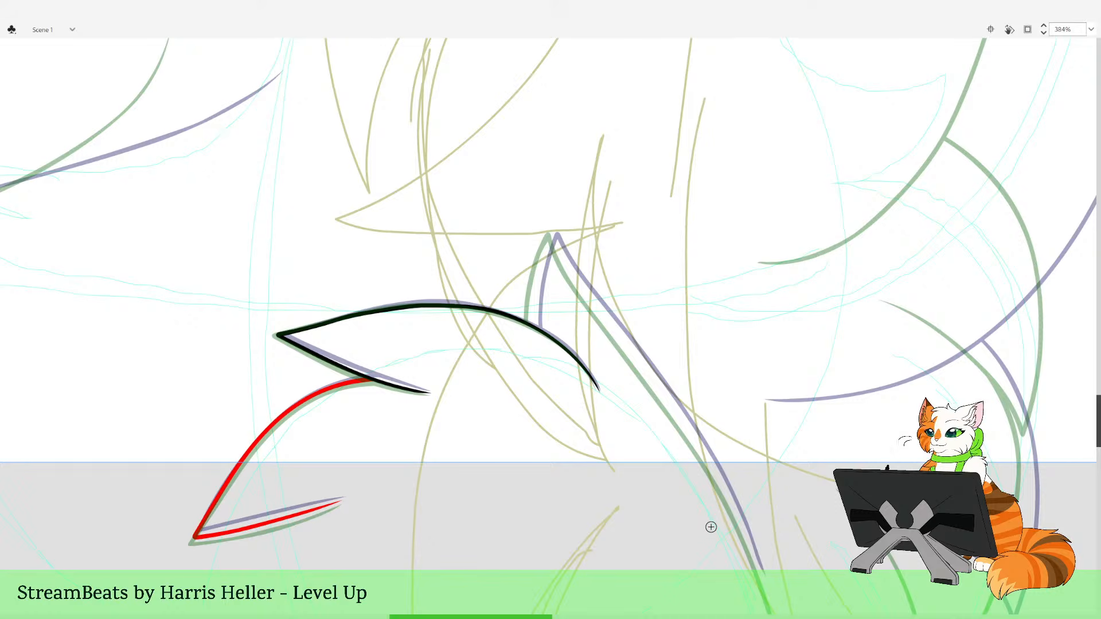
mouse_move(532, 318)
mouse_down()
mouse_move(549, 371)
mouse_move(533, 278)
mouse_up()
key(ctrl+z)
mouse_move(537, 356)
mouse_down()
mouse_move(541, 264)
mouse_move(566, 263)
mouse_move(714, 473)
mouse_move(763, 591)
mouse_up()
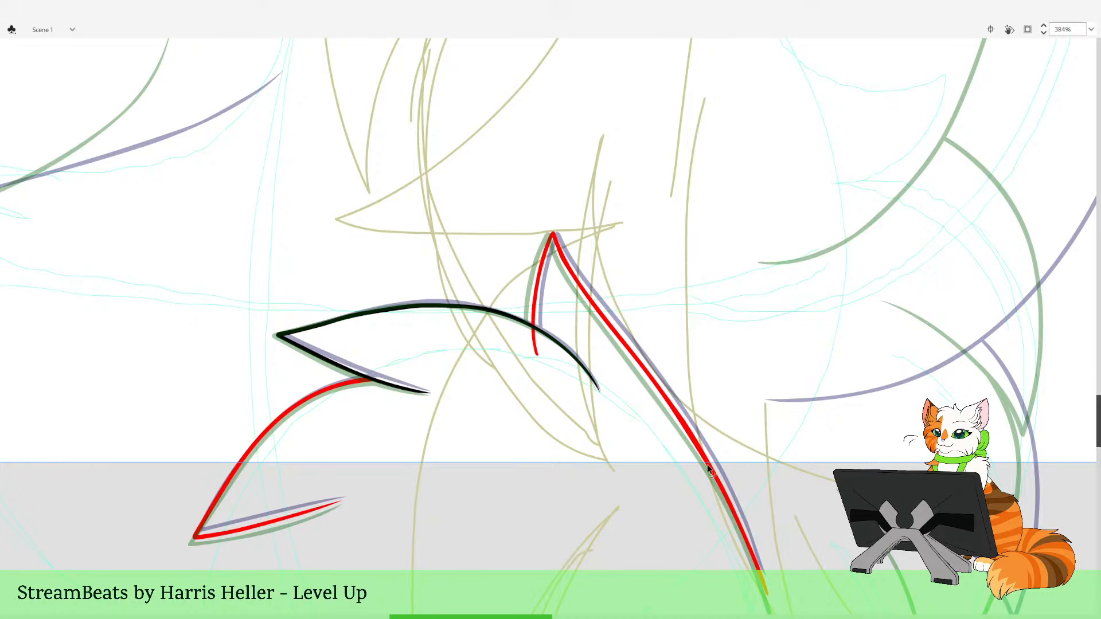
drag(688, 434, 690, 437)
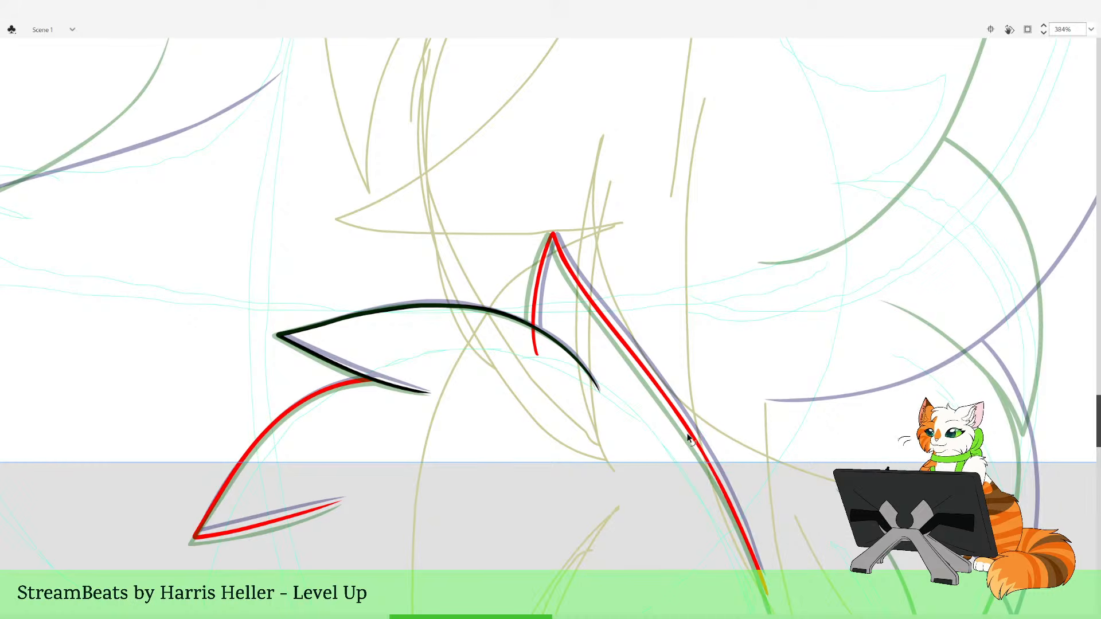
click(535, 349)
key(Delete)
Ink the long curved line in black from inside the head, beneath the left ear, down along the shoulder
drag(779, 318, 551, 556)
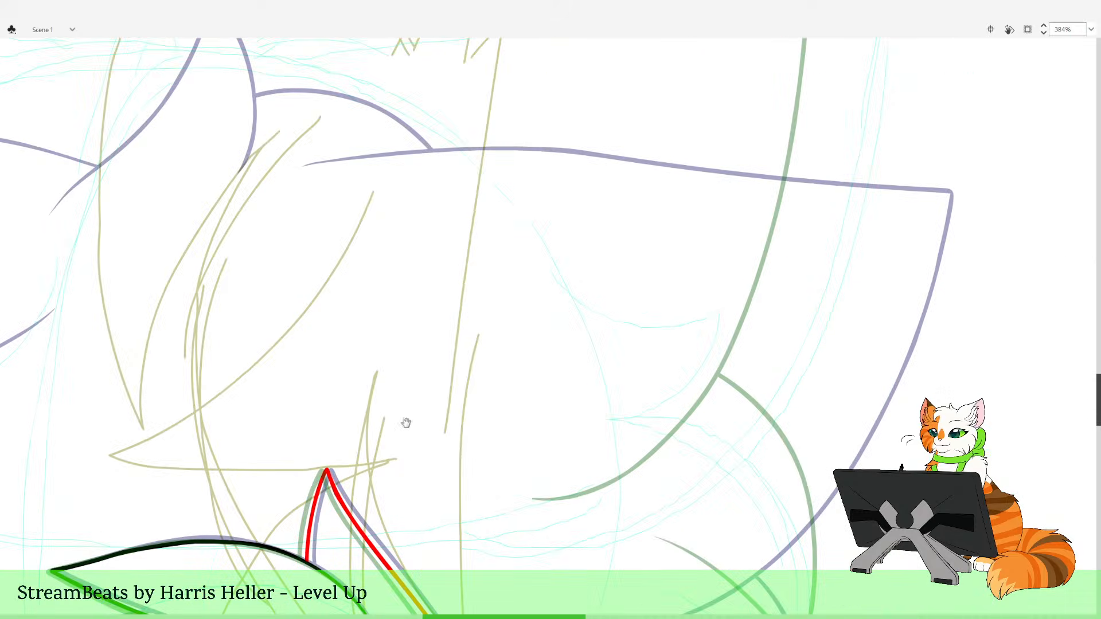
double_click(653, 453)
drag(626, 424, 756, 583)
drag(503, 447, 552, 486)
drag(482, 298, 619, 600)
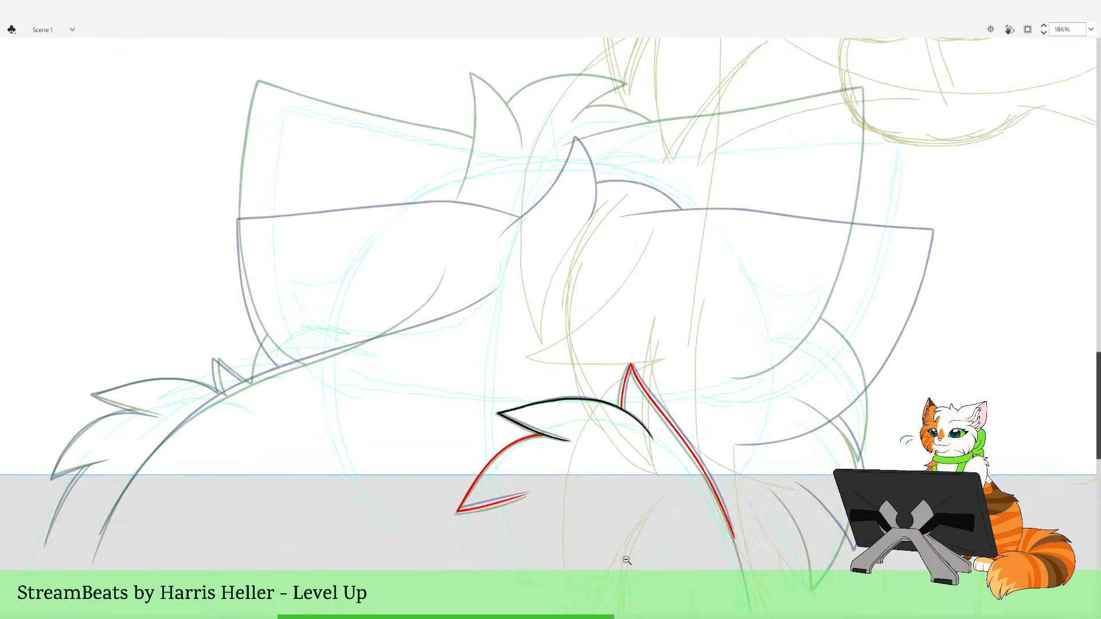
drag(623, 516, 772, 538)
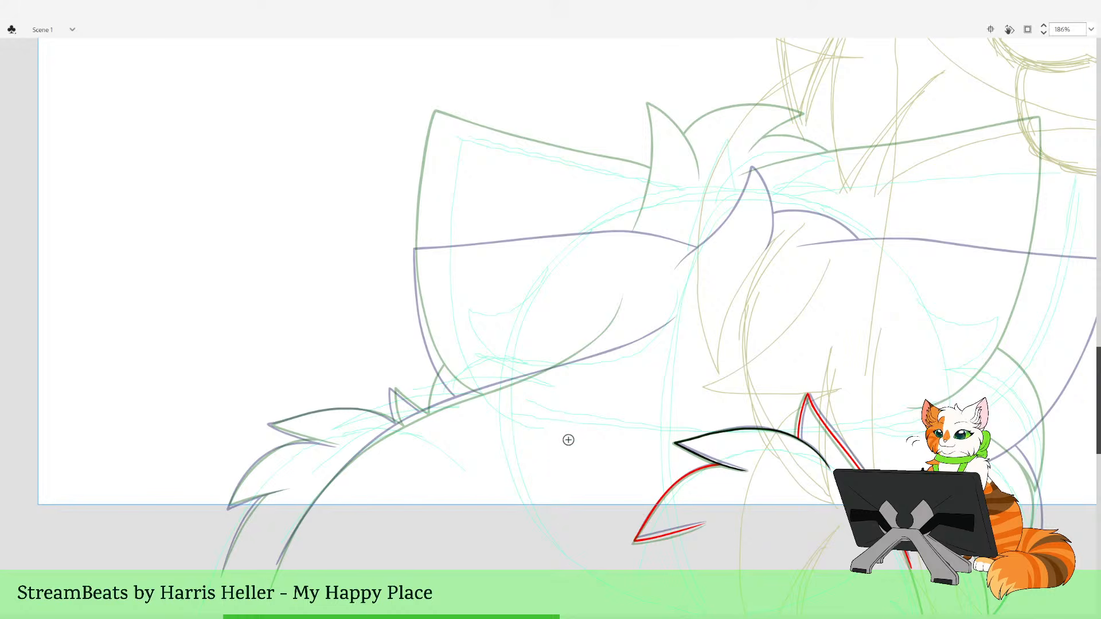
drag(582, 450, 620, 470)
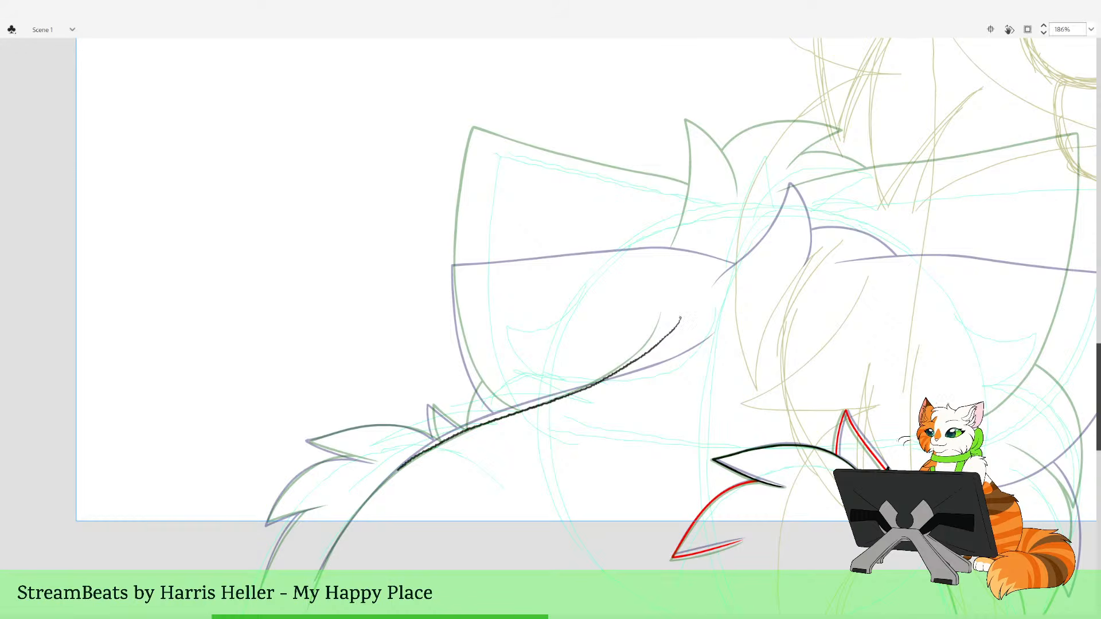
mouse_move(361, 505)
mouse_down()
mouse_move(324, 559)
mouse_move(313, 602)
mouse_up()
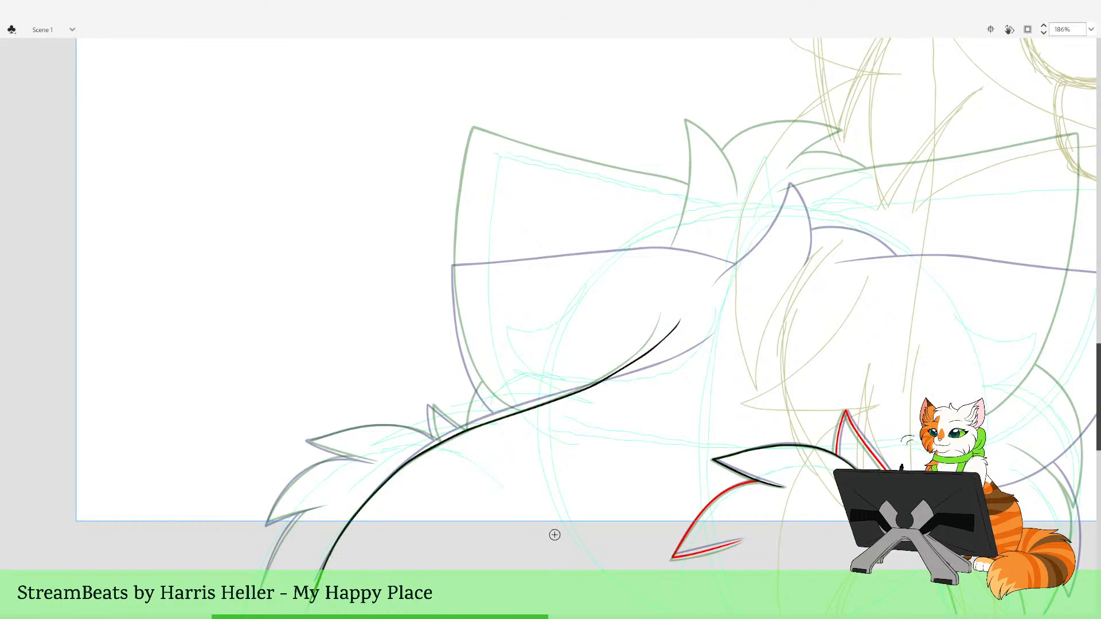
key(ctrl+z)
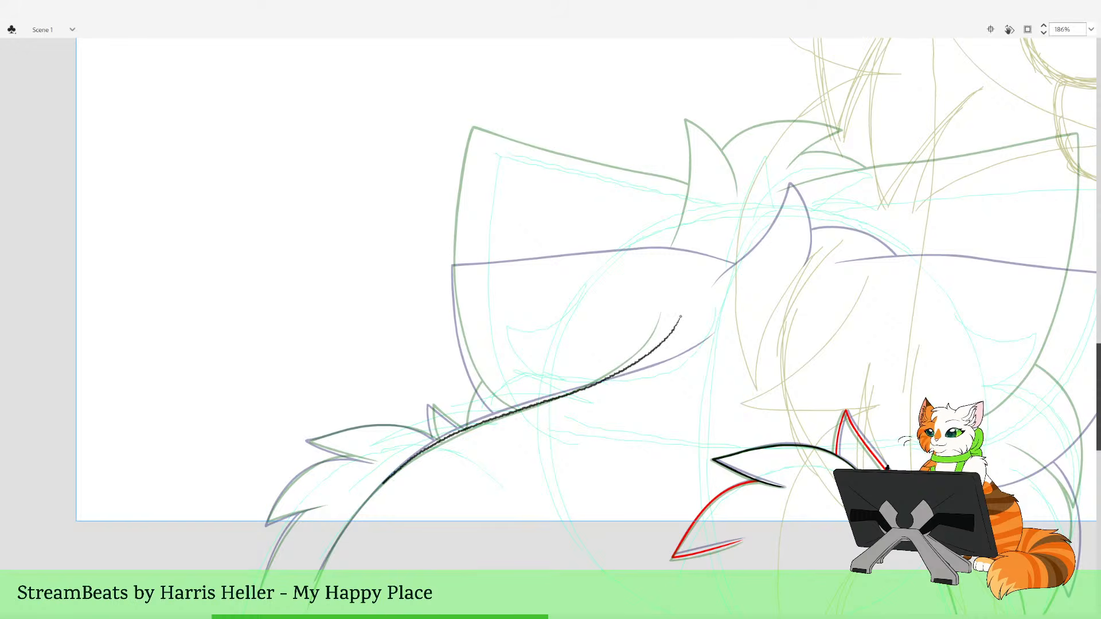
drag(315, 571, 313, 599)
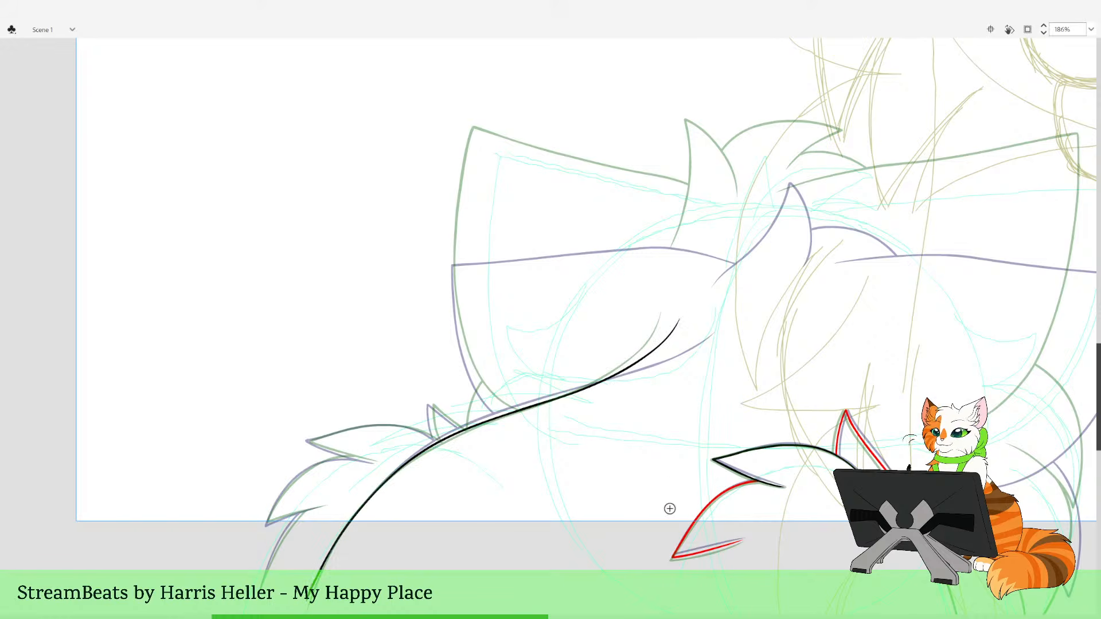
Fine-tune the shape and placement of the long black shoulder line between the two neighbouring frames' lines
drag(668, 483, 639, 534)
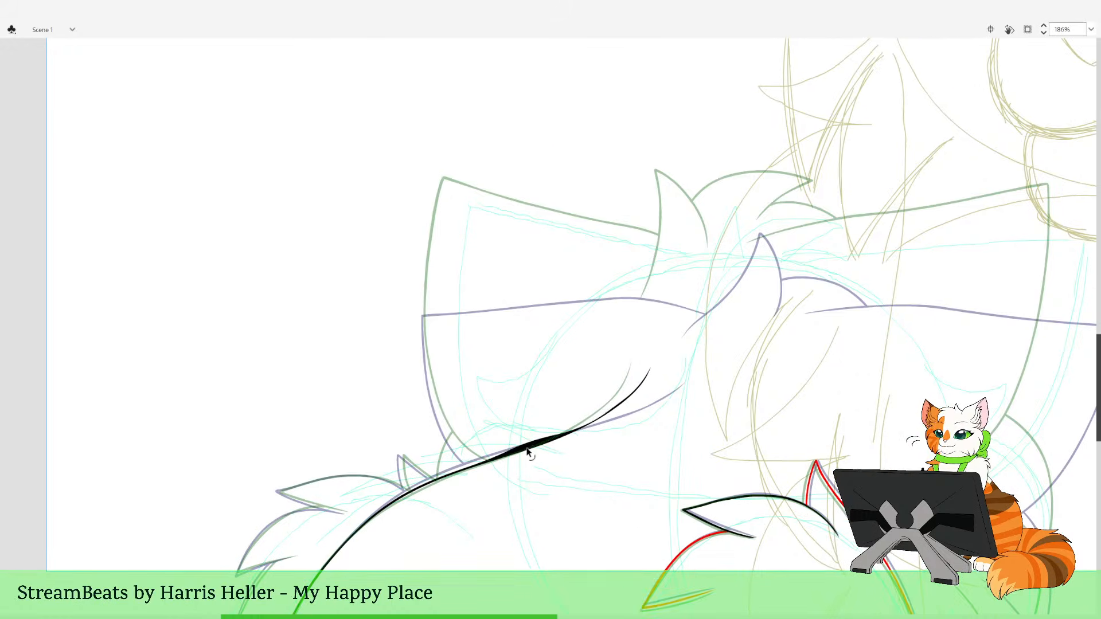
ctrl+click(582, 436)
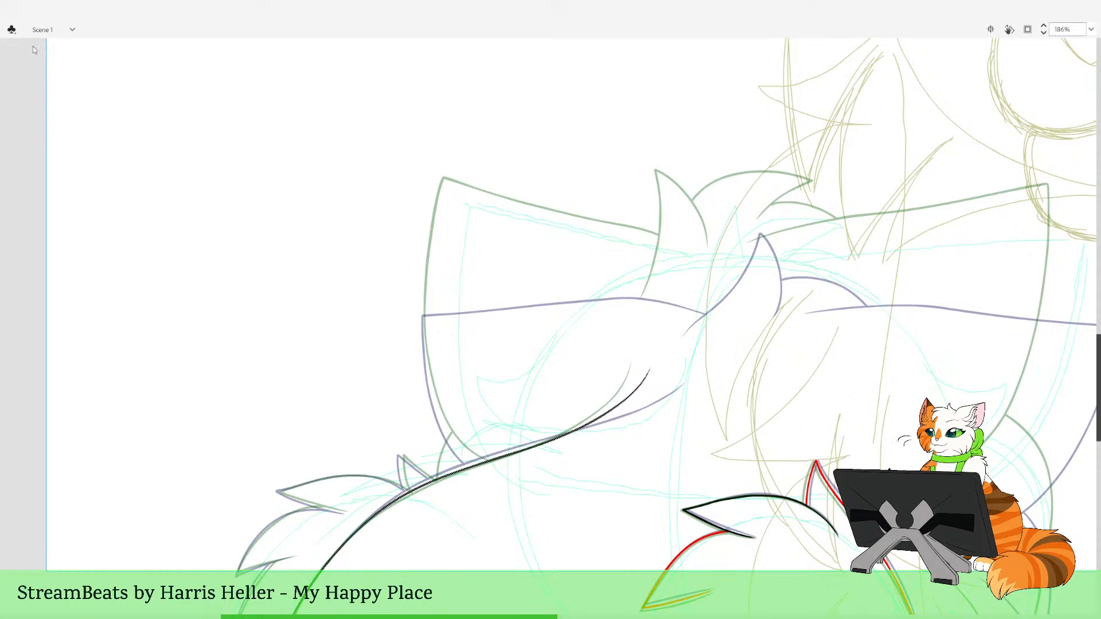
key(q)
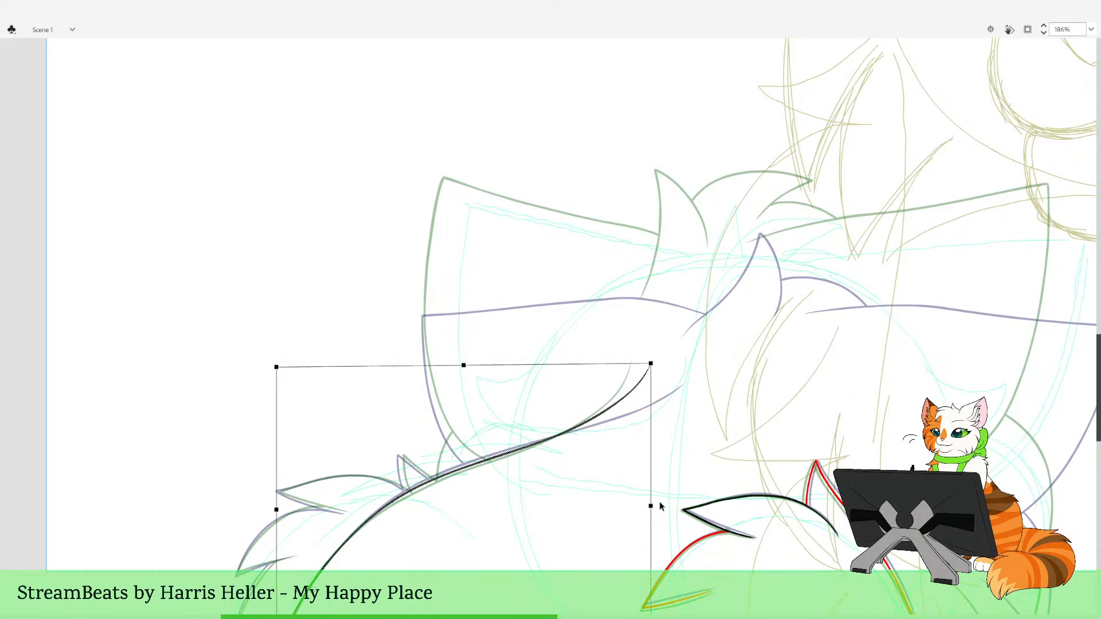
click(656, 348)
drag(415, 237, 760, 492)
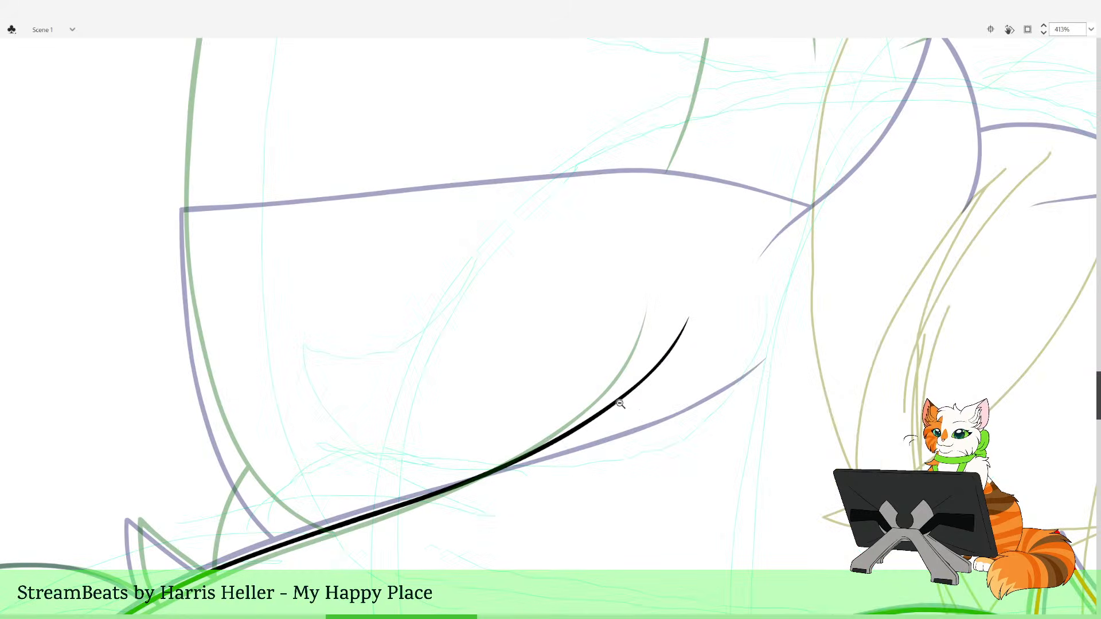
key(v)
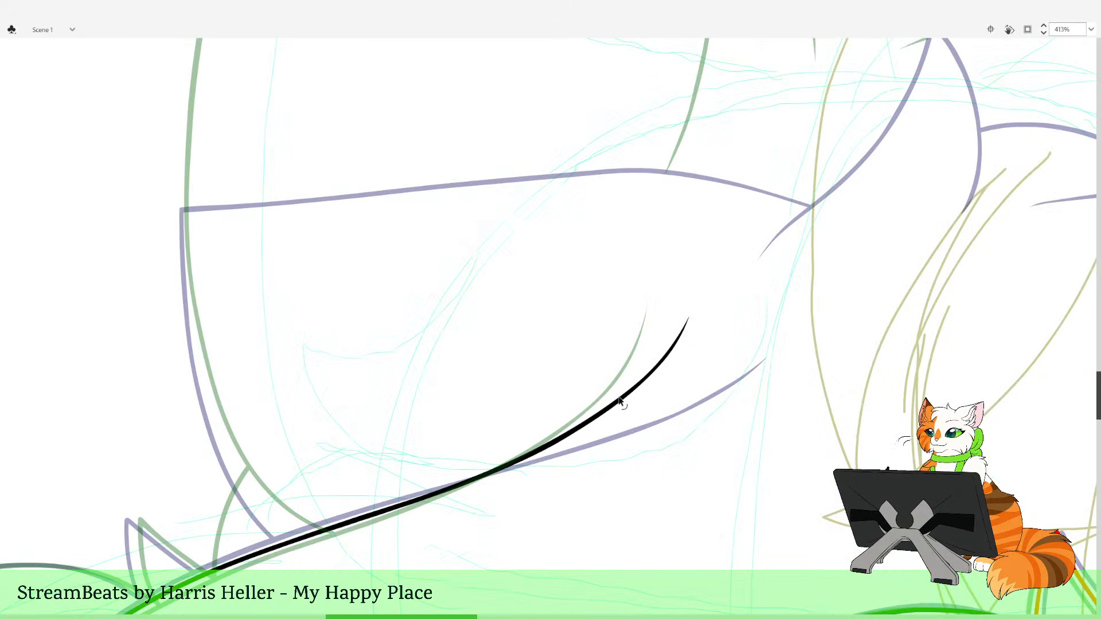
drag(619, 399, 625, 403)
Examine the new linework within the whole scene and up close around the lower cat's right ear
key(z)
alt+click(693, 434)
alt+click(698, 427)
alt+click(704, 422)
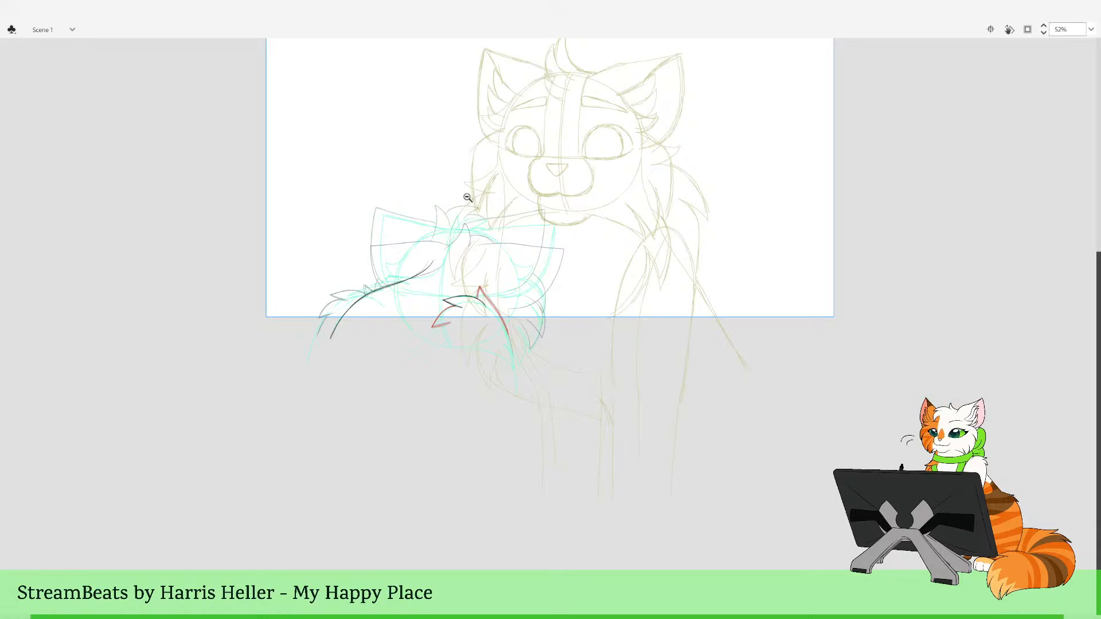
drag(468, 197, 598, 367)
key(space)
drag(570, 302, 634, 405)
mouse_move(374, 196)
mouse_down()
mouse_move(712, 605)
mouse_move(373, 195)
mouse_up()
key(space)
drag(492, 386, 602, 399)
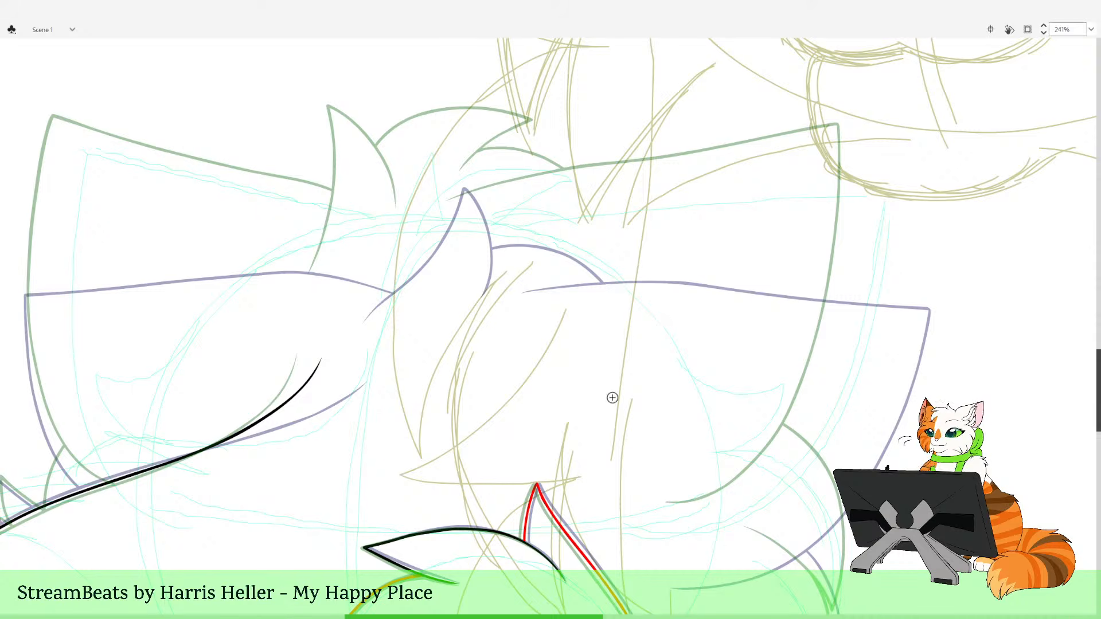
key(space)
drag(746, 348, 757, 406)
key(space)
mouse_move(728, 576)
mouse_down()
mouse_move(734, 494)
mouse_move(737, 560)
mouse_move(762, 555)
mouse_move(816, 506)
mouse_move(858, 432)
mouse_up()
drag(890, 344, 902, 263)
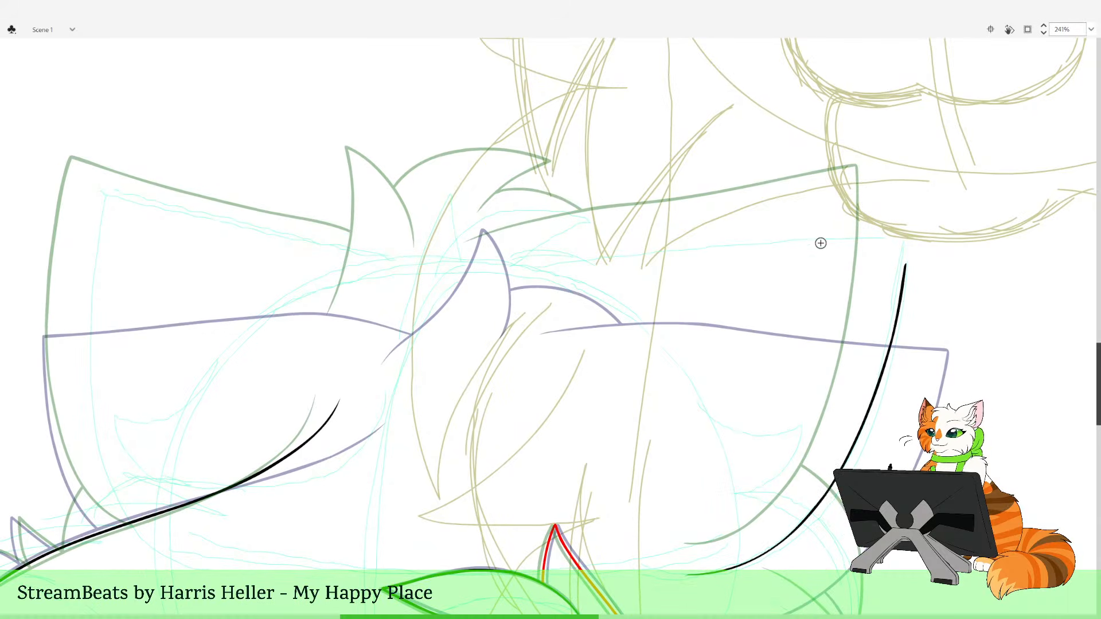
key(ctrl+z)
drag(686, 574, 750, 562)
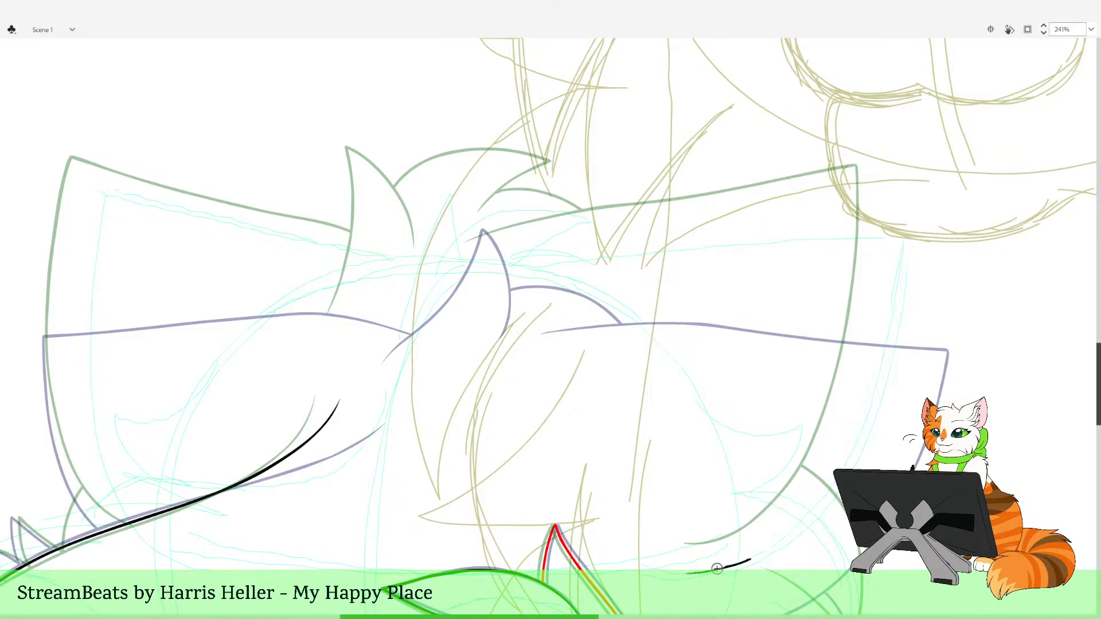
key(ctrl+z)
drag(686, 574, 758, 560)
drag(802, 524, 836, 476)
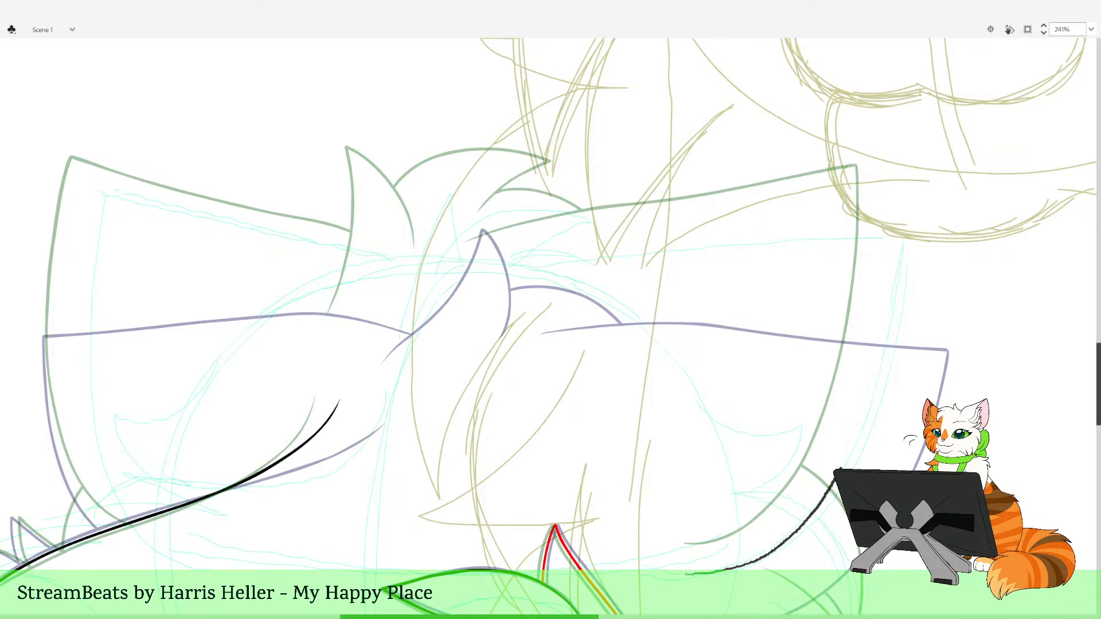
drag(866, 408, 903, 244)
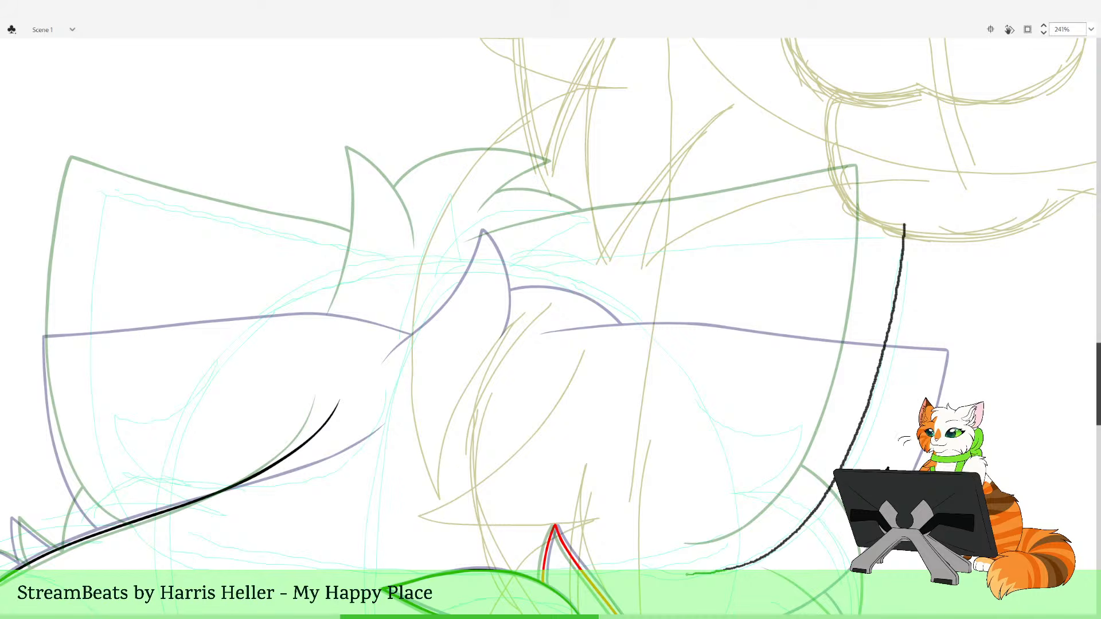
key(ctrl+z)
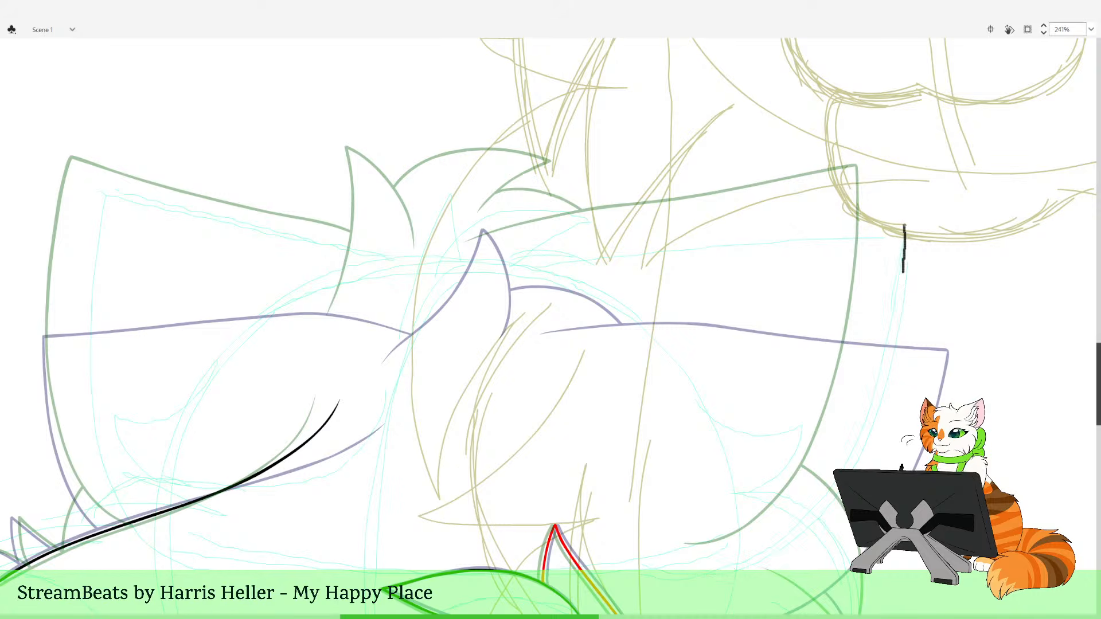
Ink the right ear's outer edge in black from its tip down to the cheek, and adjust the lower end
drag(903, 272, 894, 334)
drag(852, 466, 817, 515)
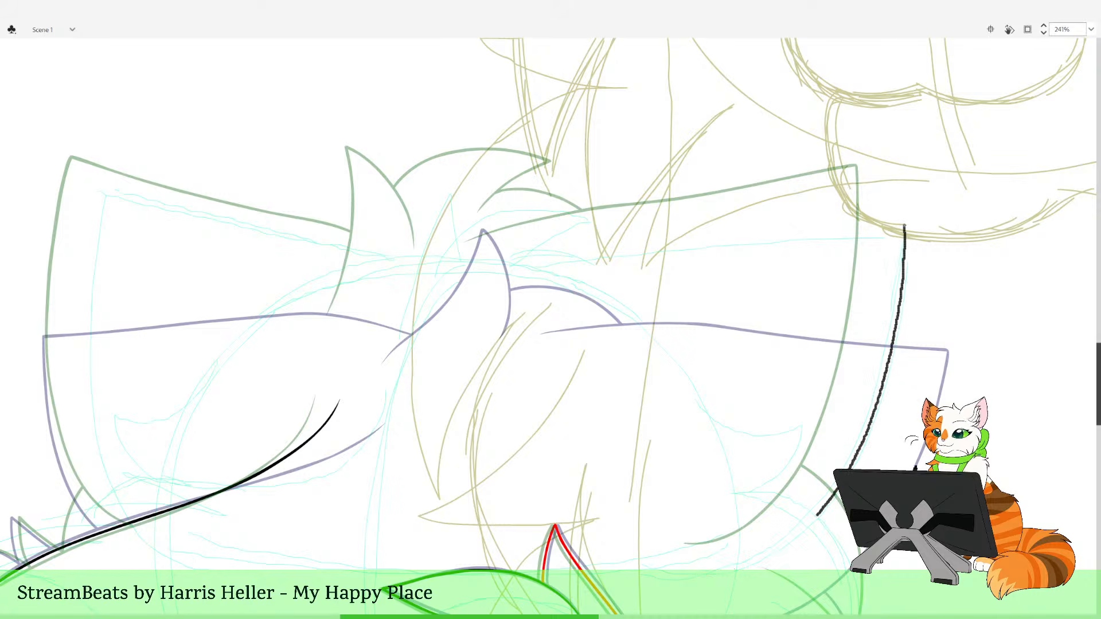
drag(701, 575, 676, 575)
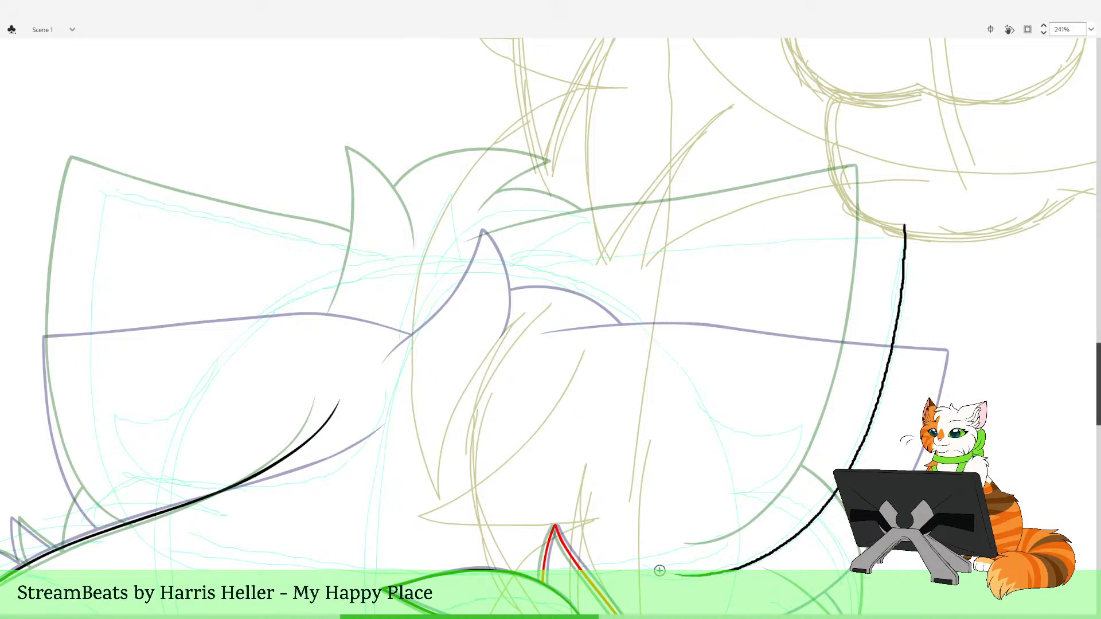
mouse_move(860, 552)
mouse_down()
mouse_move(843, 496)
mouse_move(776, 413)
mouse_up()
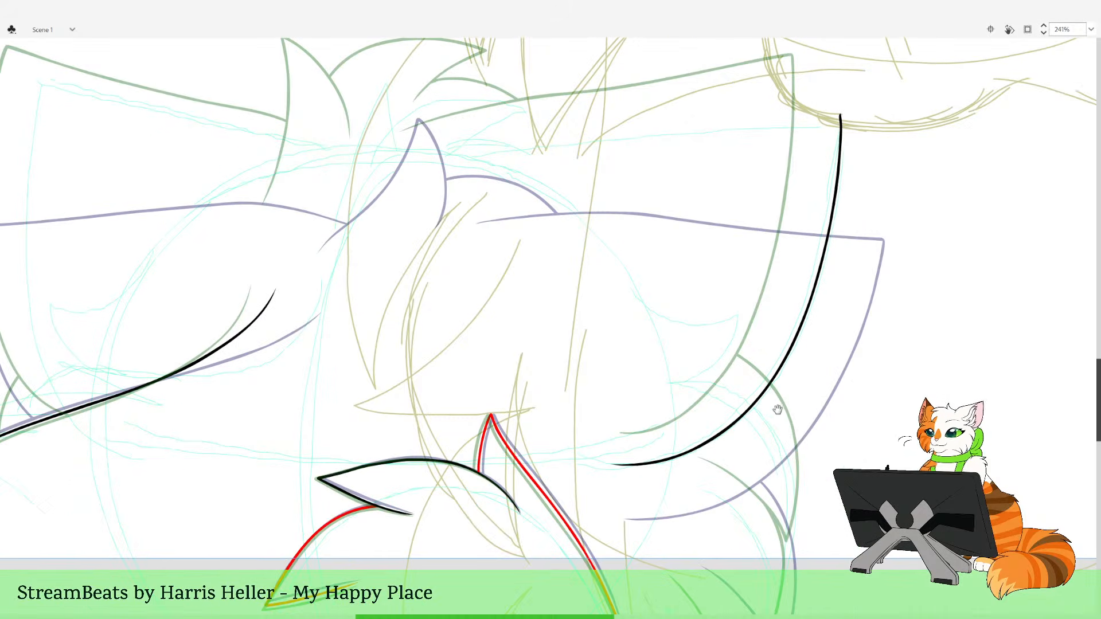
key(v)
drag(609, 463, 612, 465)
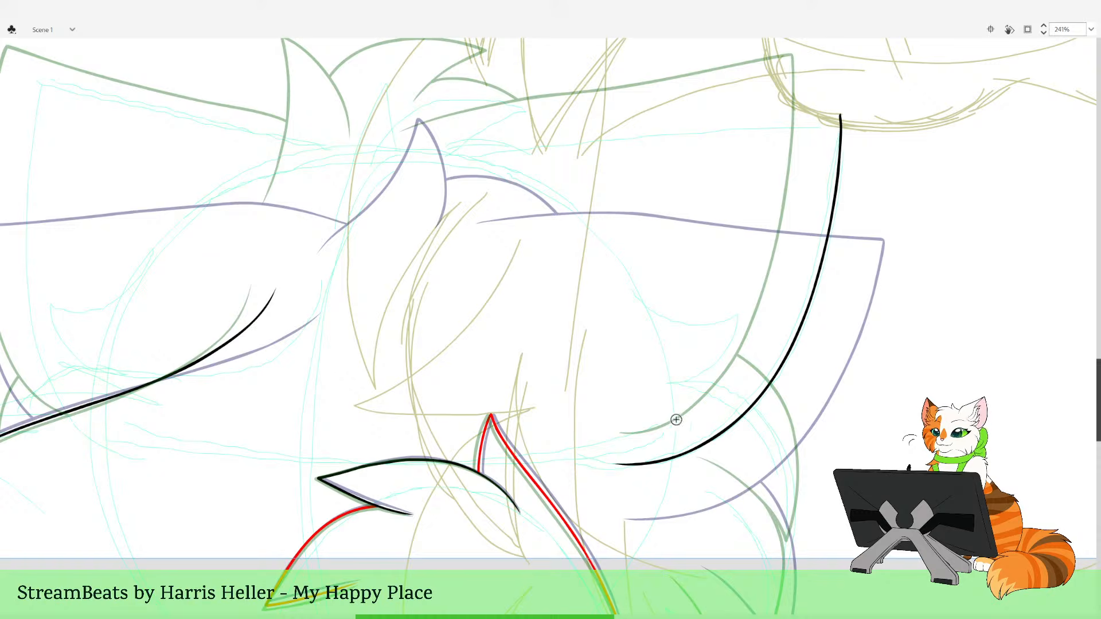
Ink the right ear's upper edge in black from the head out to the ear tip, and adjust its curve and outer end
scroll(676, 418, up, 5)
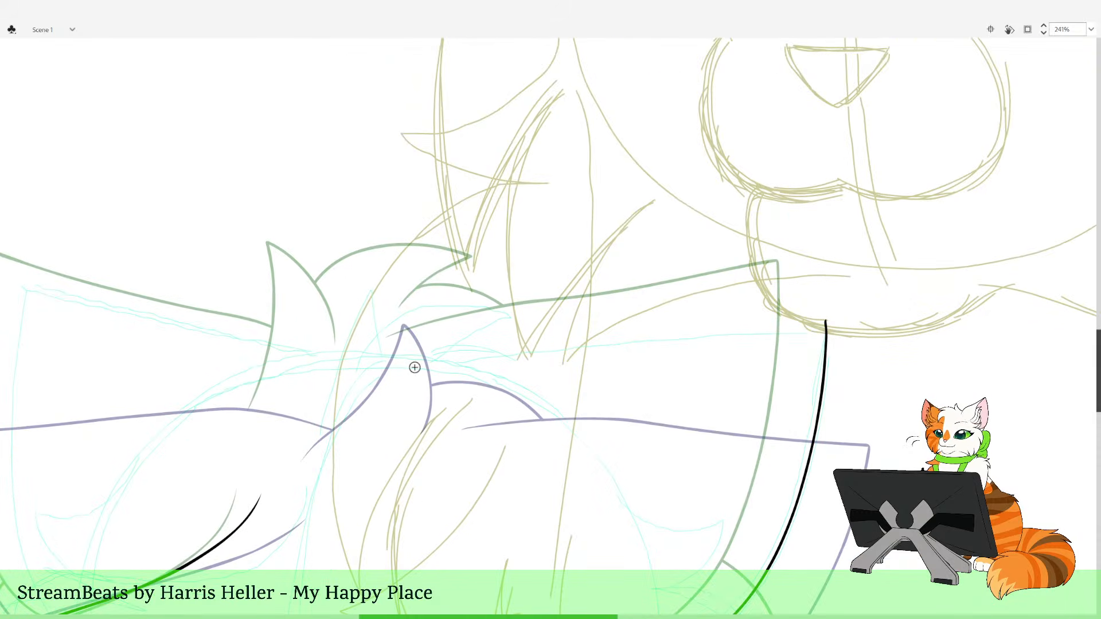
drag(416, 366, 477, 351)
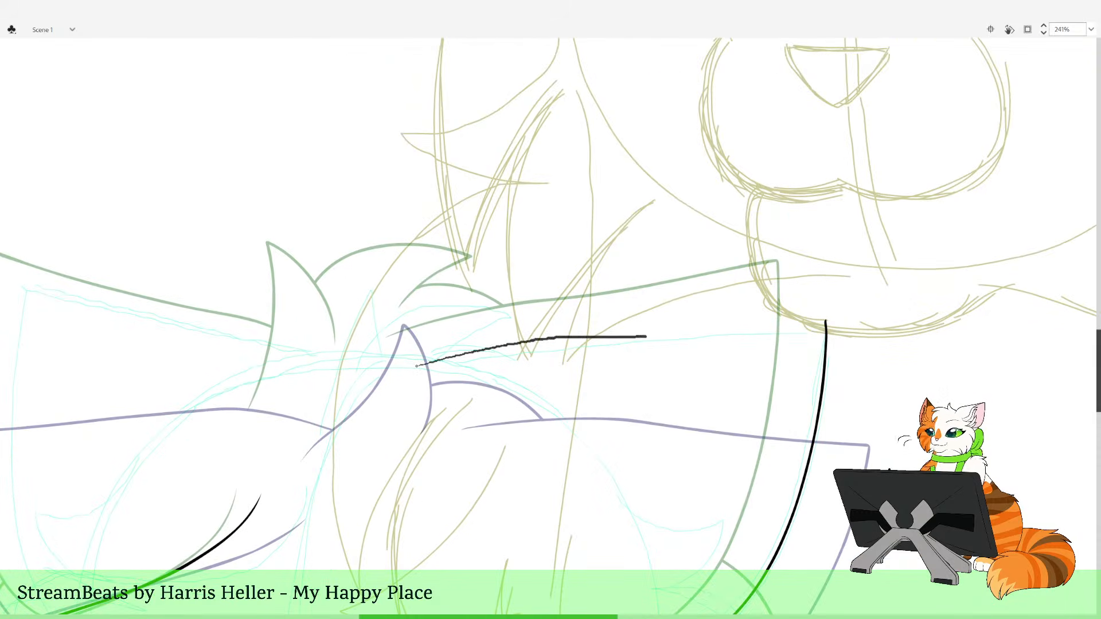
mouse_move(646, 337)
mouse_down()
mouse_move(826, 321)
mouse_move(835, 300)
mouse_move(734, 218)
mouse_move(723, 166)
mouse_move(722, 198)
mouse_move(559, 269)
mouse_up()
key(ctrl+z)
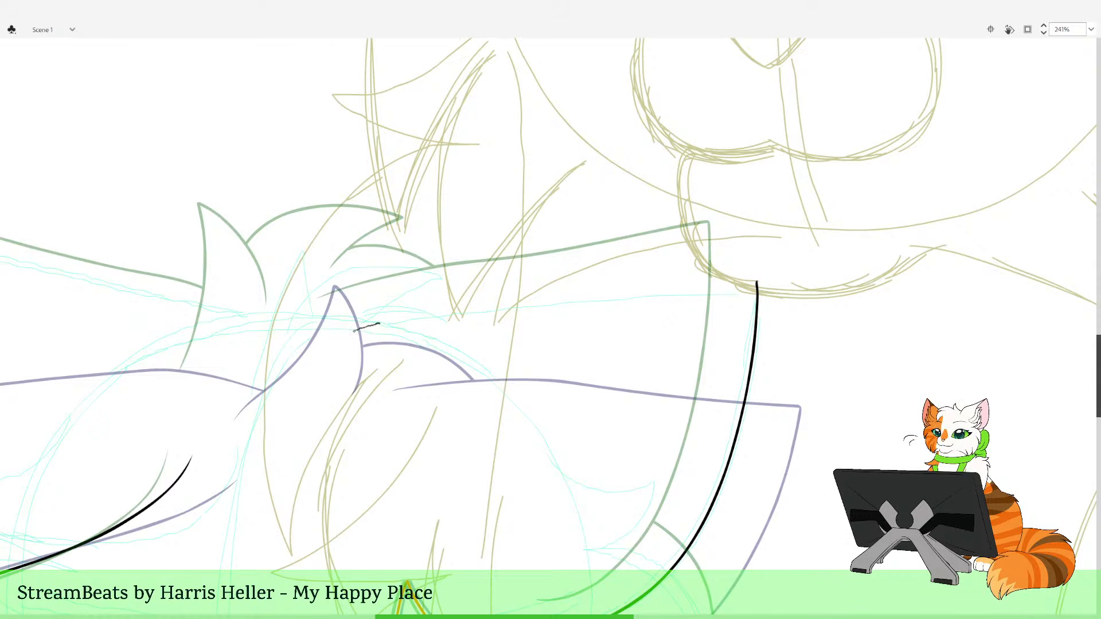
mouse_move(564, 304)
mouse_down()
mouse_move(757, 286)
mouse_move(769, 206)
mouse_move(766, 238)
mouse_up()
key(v)
mouse_move(625, 259)
mouse_down()
mouse_move(685, 258)
mouse_move(656, 260)
mouse_up()
drag(773, 227, 693, 260)
key(v)
drag(640, 283, 631, 282)
key(b)
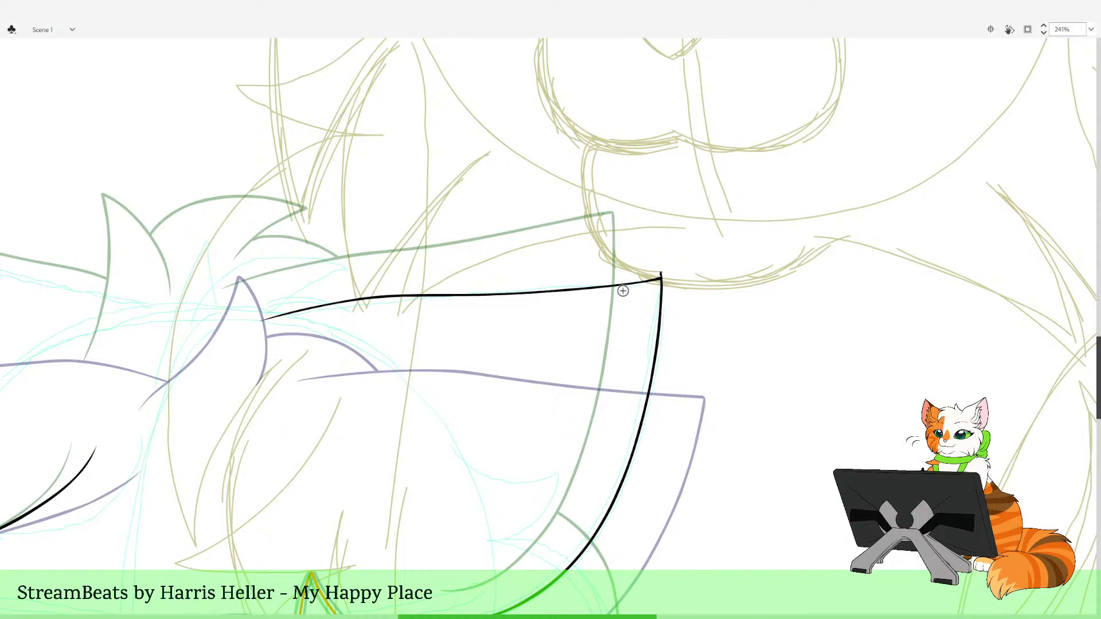
Remove the overshooting stub at the right ear's tip and join the two black edges in a clean, rounded corner
drag(609, 216, 683, 289)
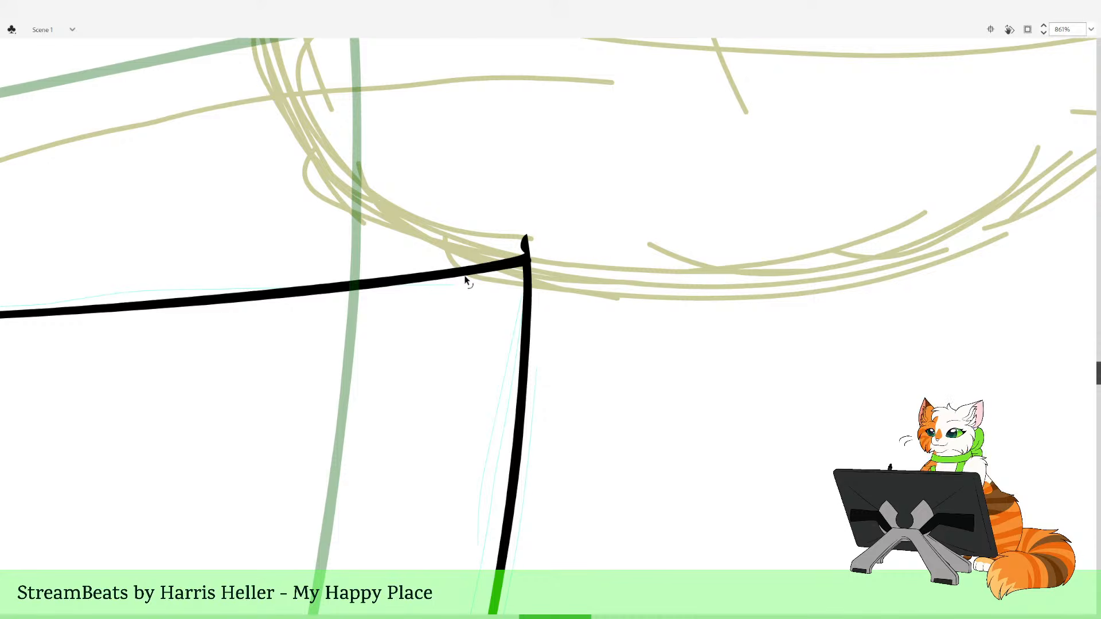
drag(510, 223, 603, 305)
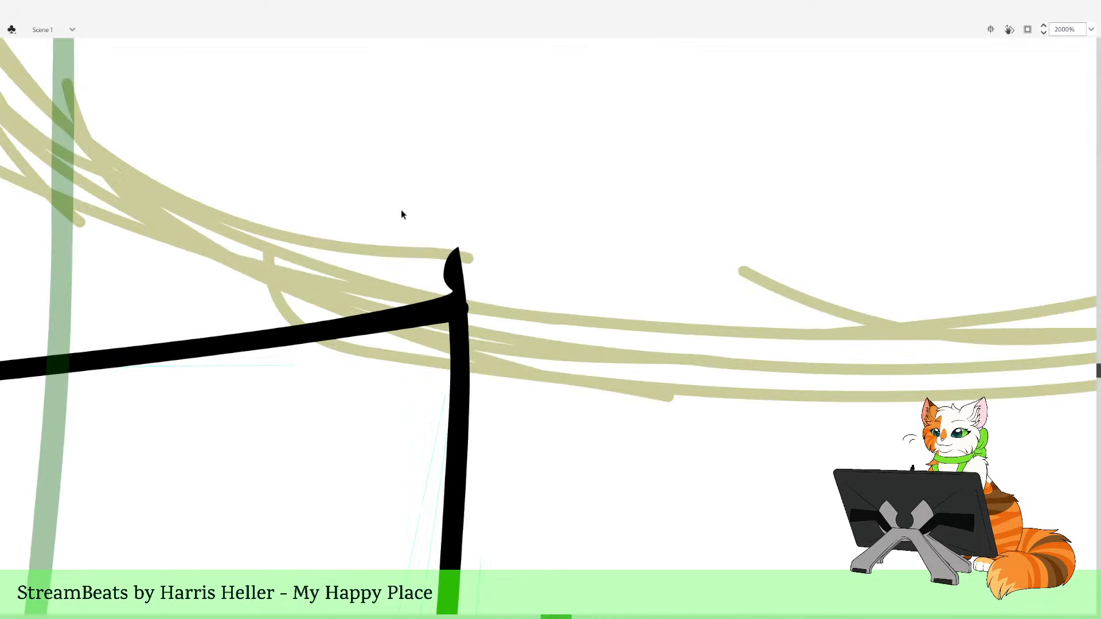
drag(401, 209, 513, 307)
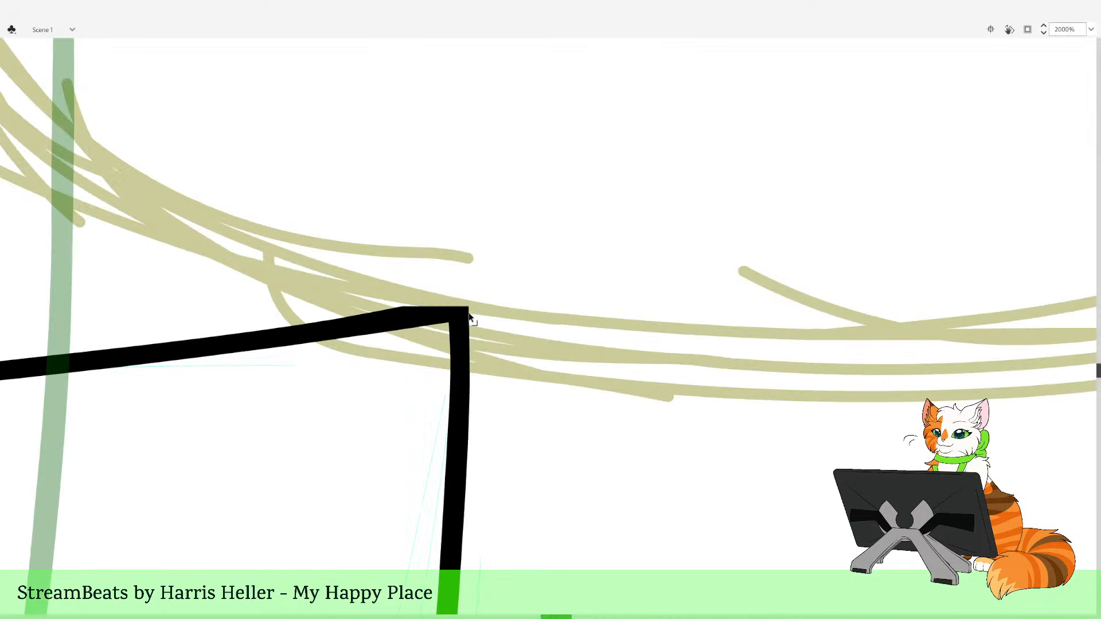
drag(445, 307, 469, 309)
click(469, 309)
click(471, 308)
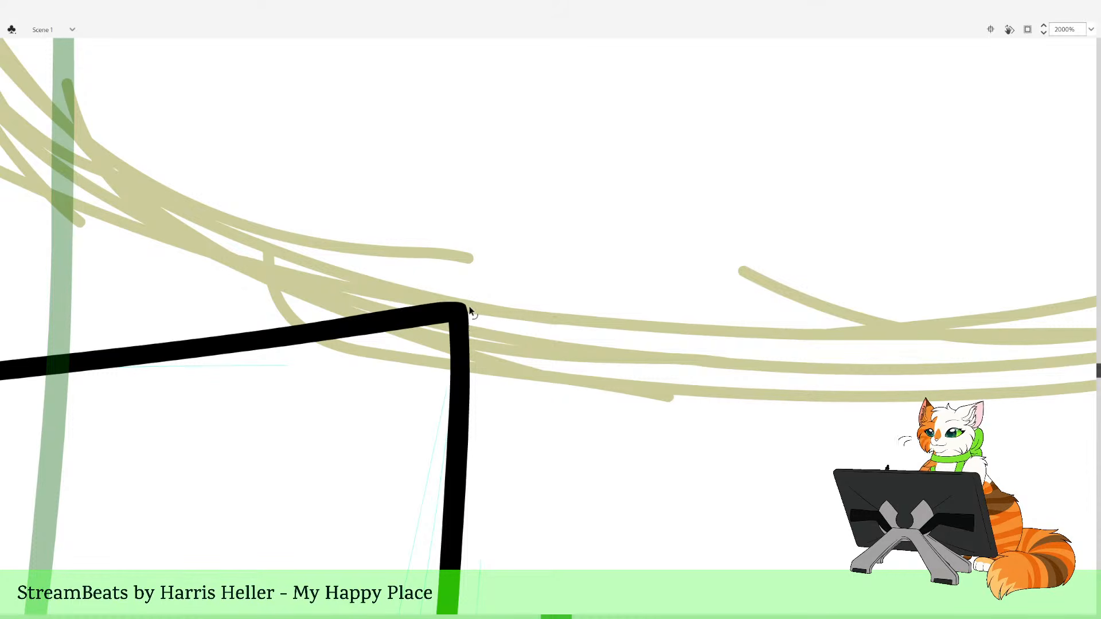
click(470, 312)
drag(514, 290, 601, 378)
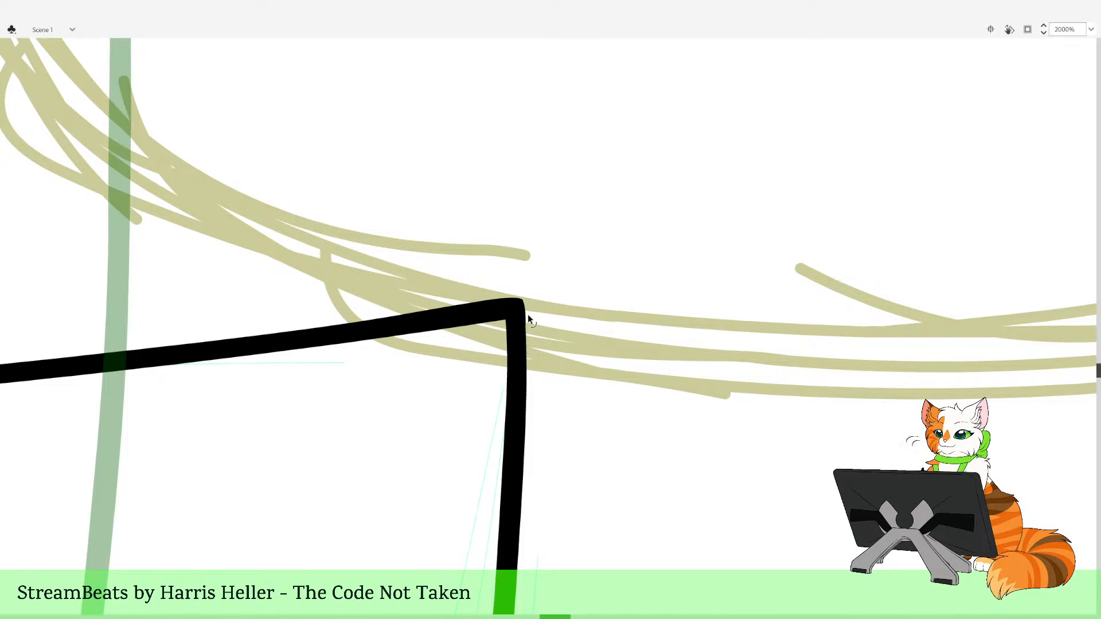
drag(526, 325, 547, 332)
key(ctrl+z)
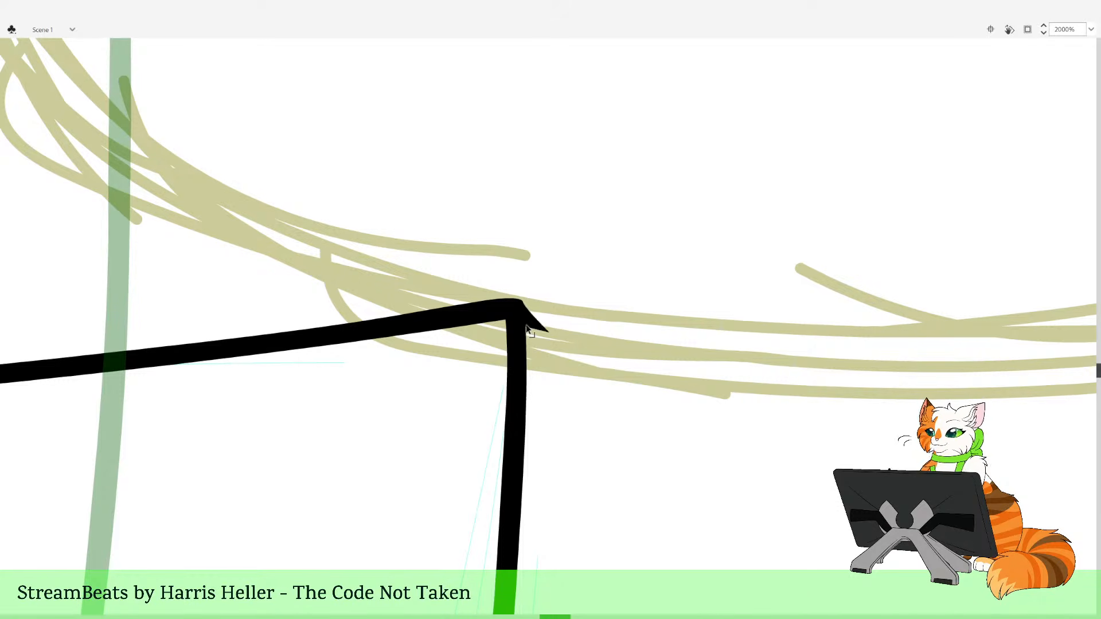
key(ctrl+z)
Fine-tune the lower inner end of the right ear's outer edge near the cheek
click(545, 329)
click(553, 324)
click(556, 322)
click(560, 322)
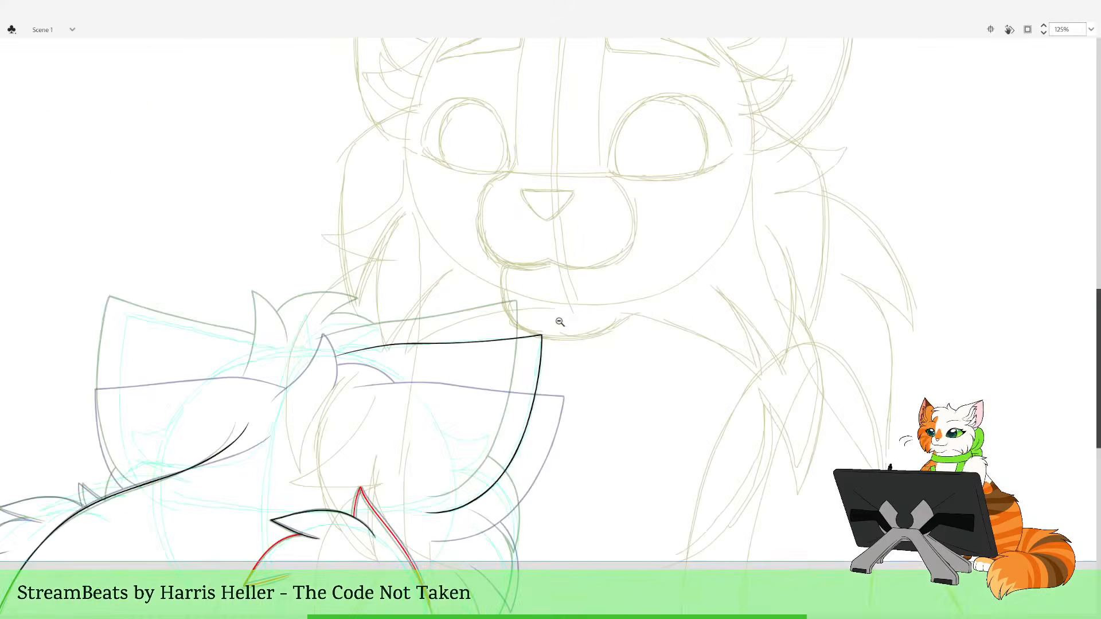
drag(441, 312, 627, 214)
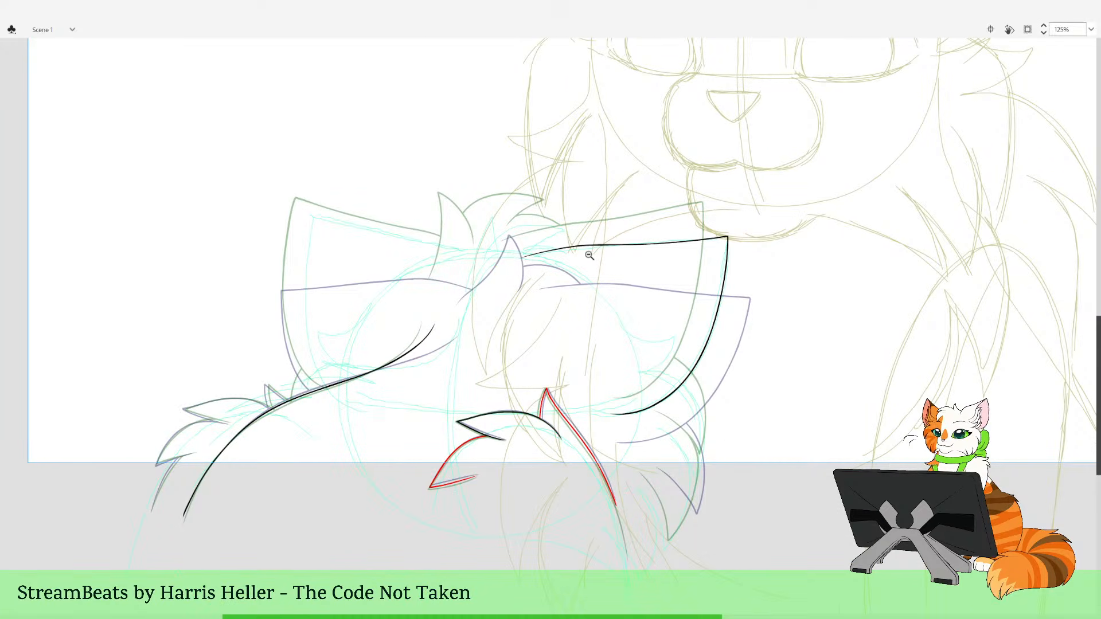
drag(689, 437, 623, 315)
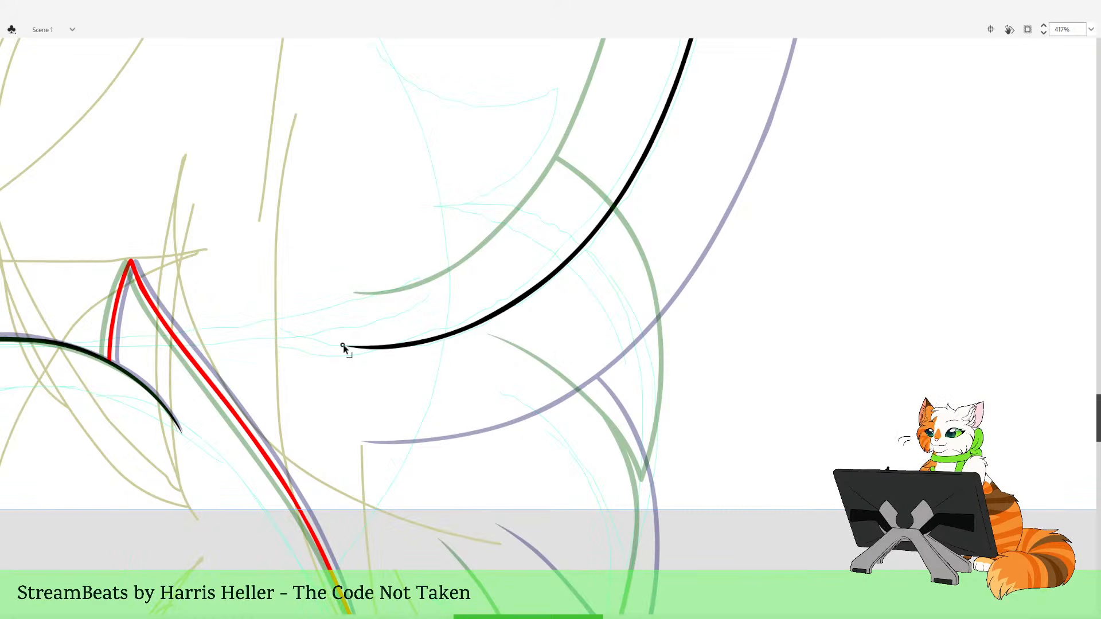
drag(343, 346, 344, 347)
click(516, 295)
click(513, 286)
drag(478, 261, 664, 481)
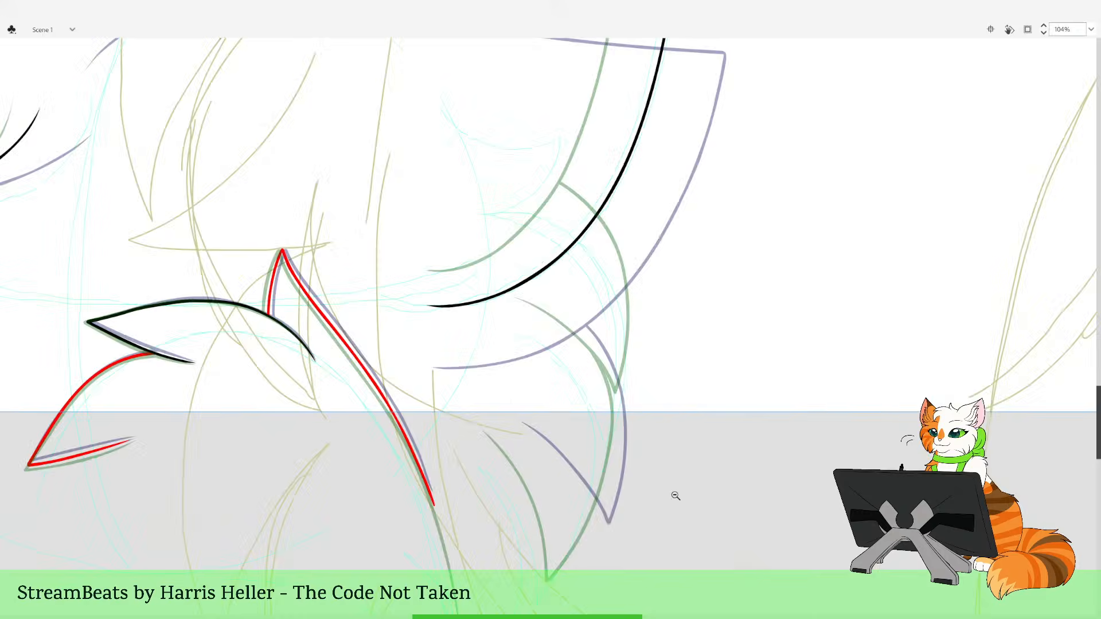
Ink the upper cheek tuft in red below the right ear, curving out to its point and back toward the cheek
drag(621, 244, 607, 308)
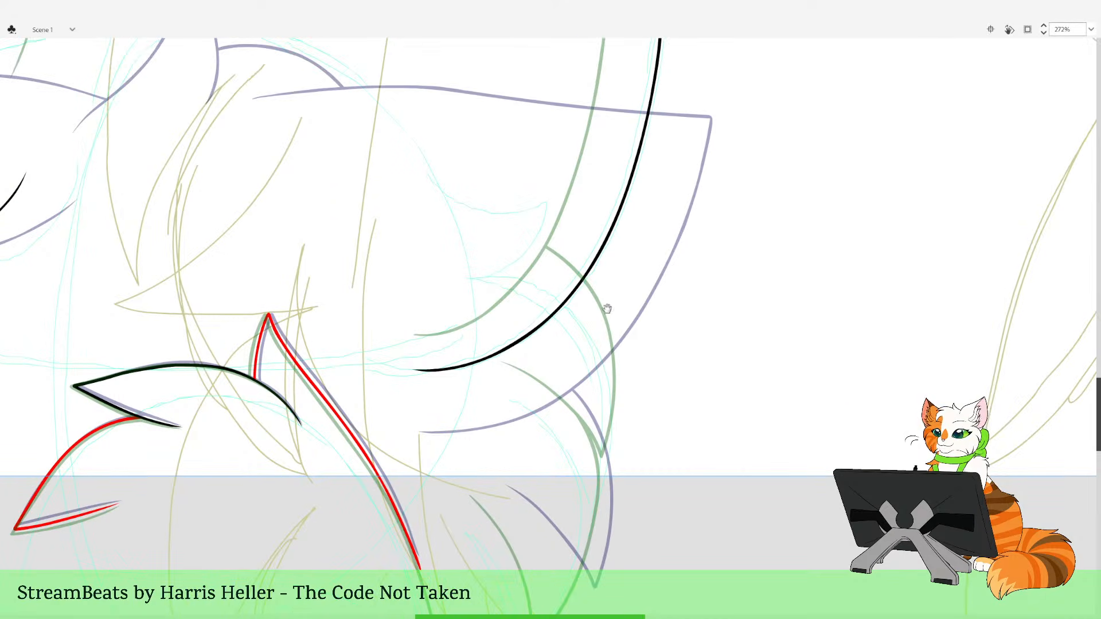
mouse_move(476, 273)
mouse_down()
mouse_move(540, 284)
mouse_move(596, 330)
mouse_move(616, 424)
mouse_move(599, 501)
mouse_move(522, 405)
mouse_up()
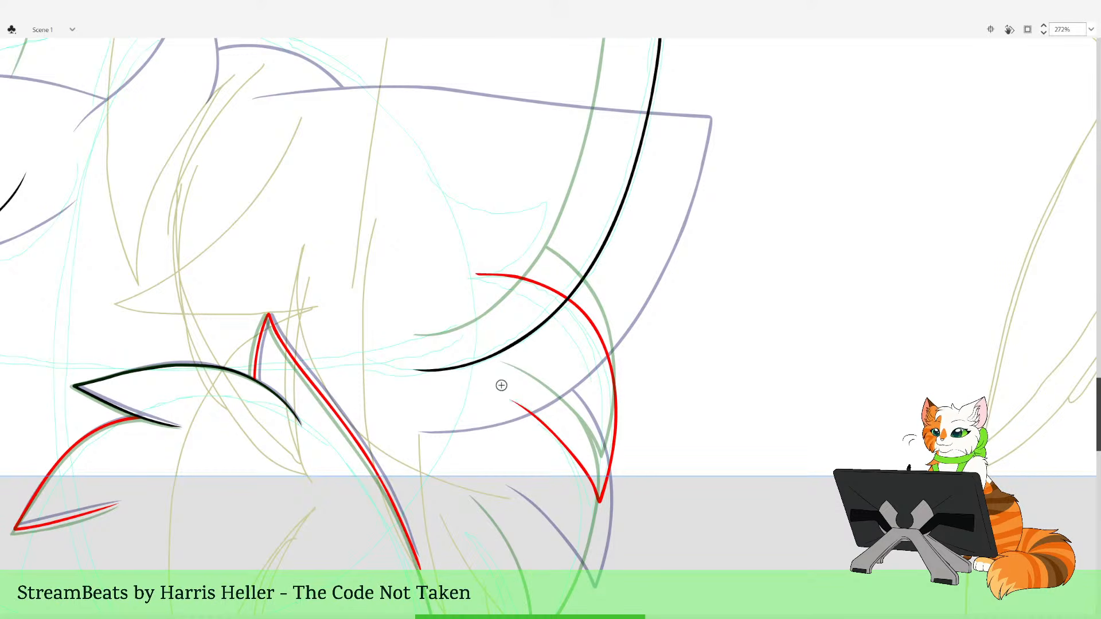
drag(491, 278, 567, 298)
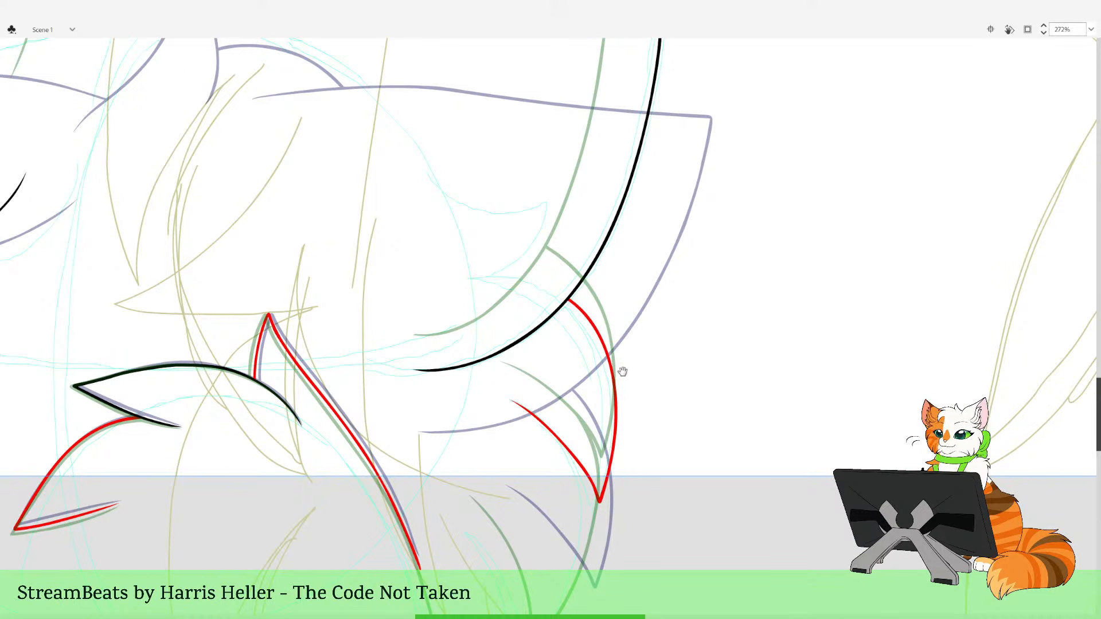
scroll(621, 373, right, 1)
key(ctrl+z)
Widen and slightly skew the red upper cheek tuft to fit between the neighbouring frames' tufts
click(582, 370)
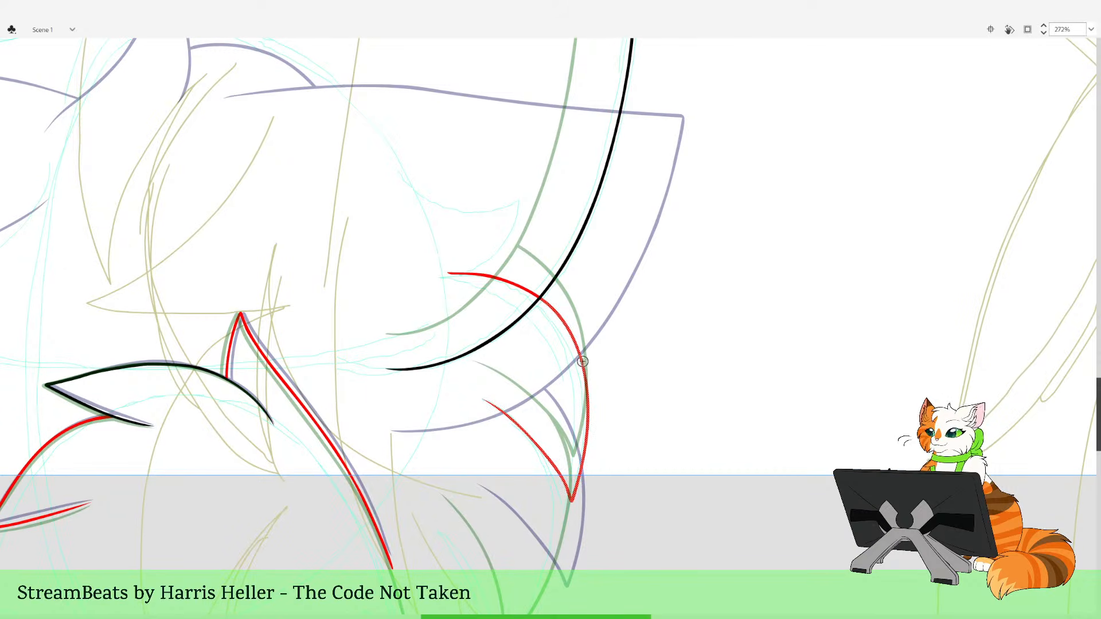
key(q)
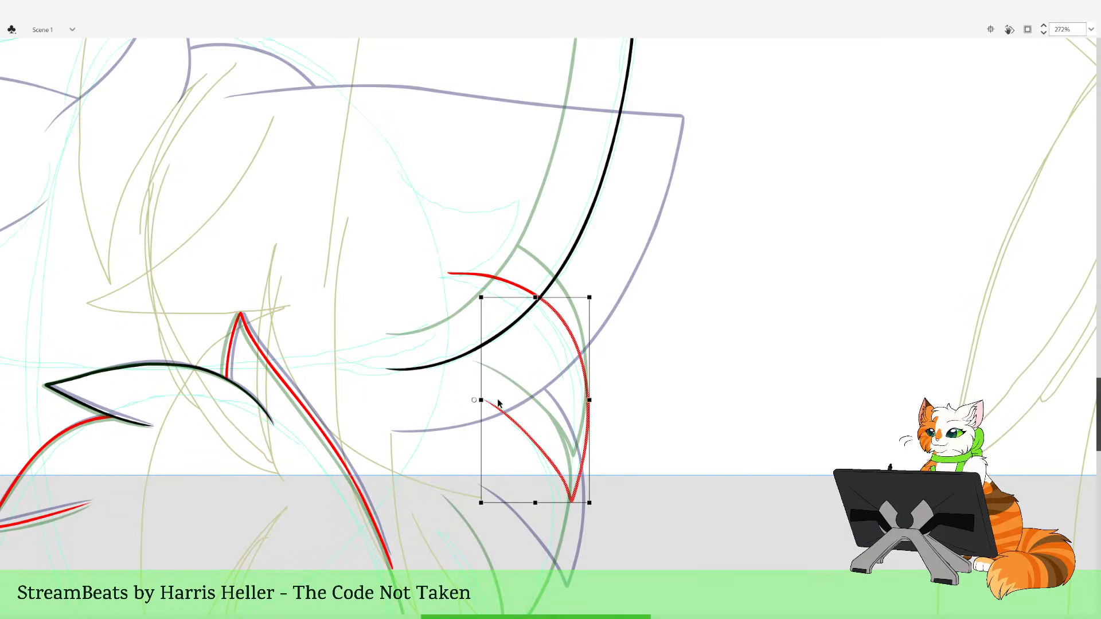
drag(589, 399, 593, 399)
drag(581, 299, 581, 299)
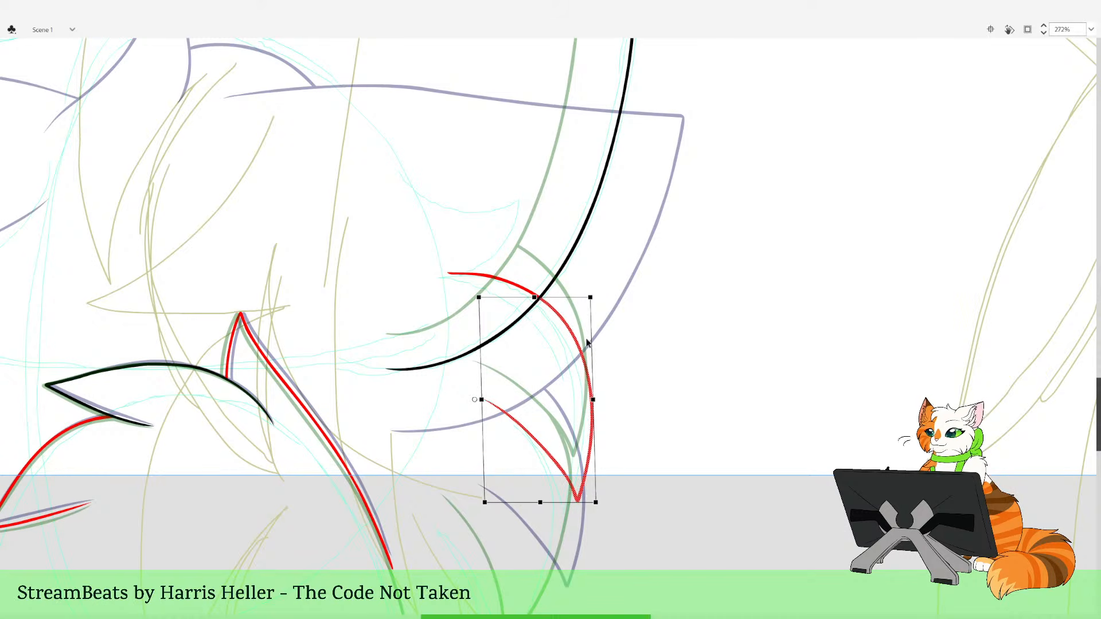
key(ctrl+z)
drag(593, 503, 590, 503)
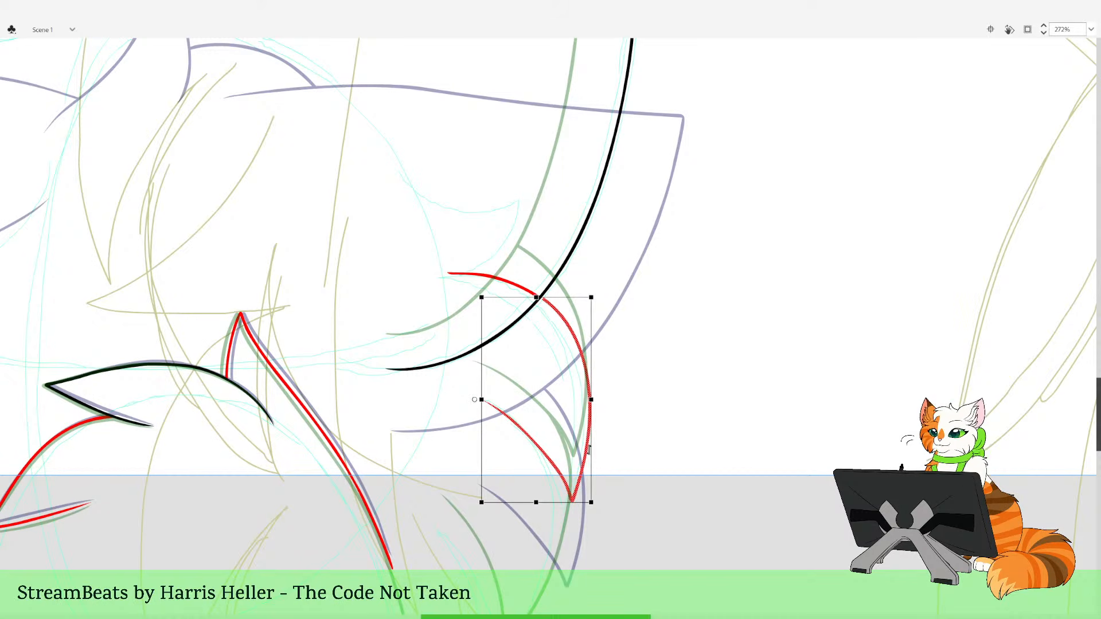
drag(572, 298, 572, 298)
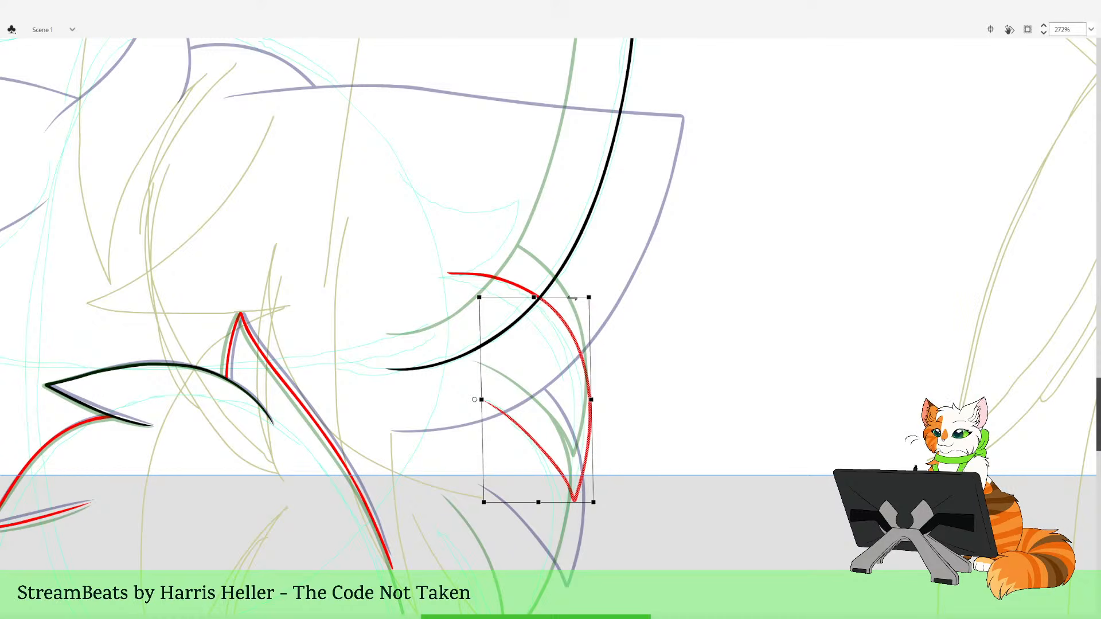
key(ctrl+z)
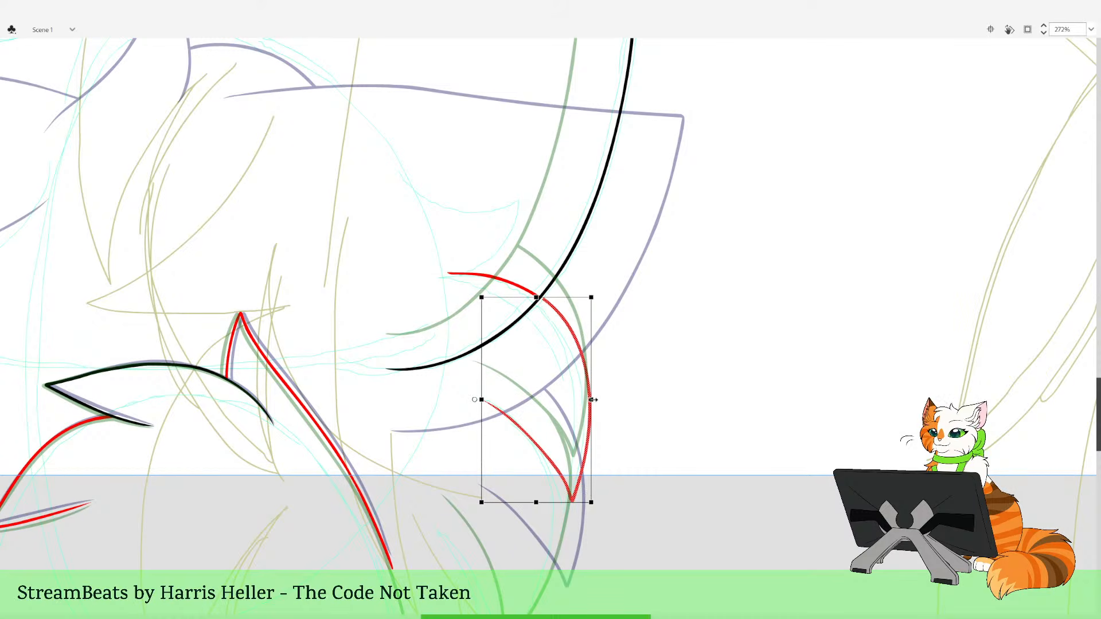
drag(591, 384, 591, 382)
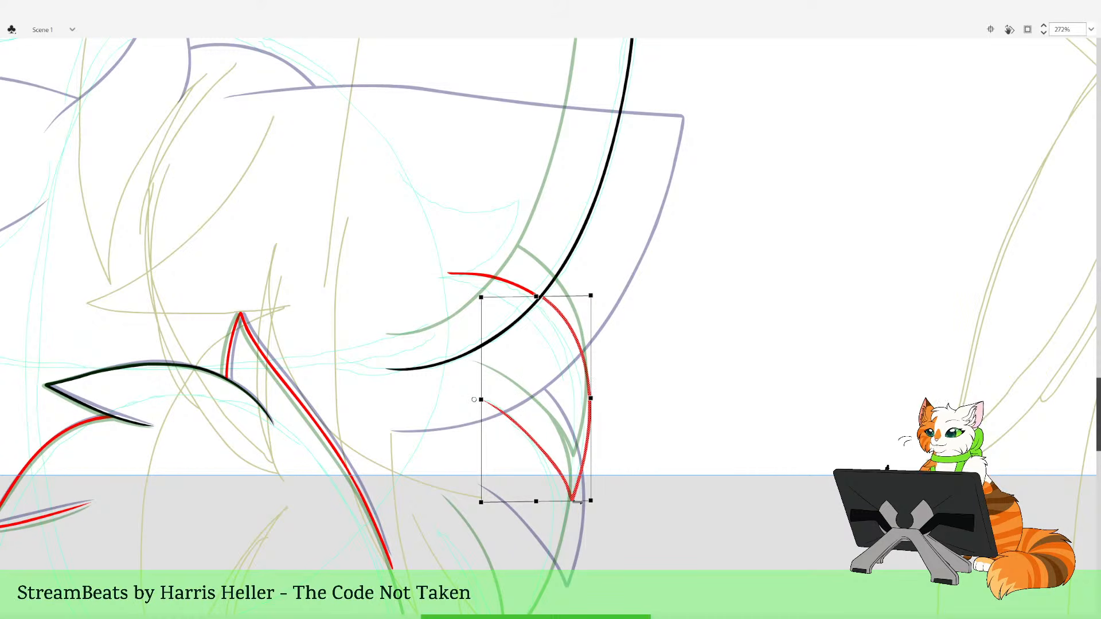
drag(574, 503, 576, 503)
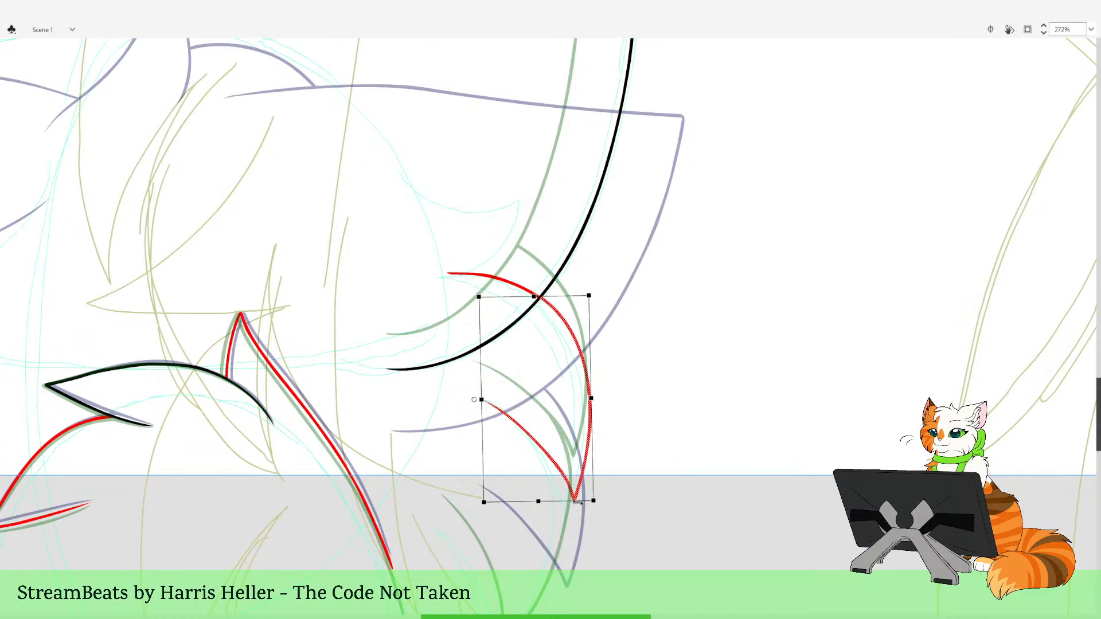
click(630, 405)
Delete the part of the red cheek tuft line that extends inside the right ear's edge
click(493, 276)
key(Delete)
key(z)
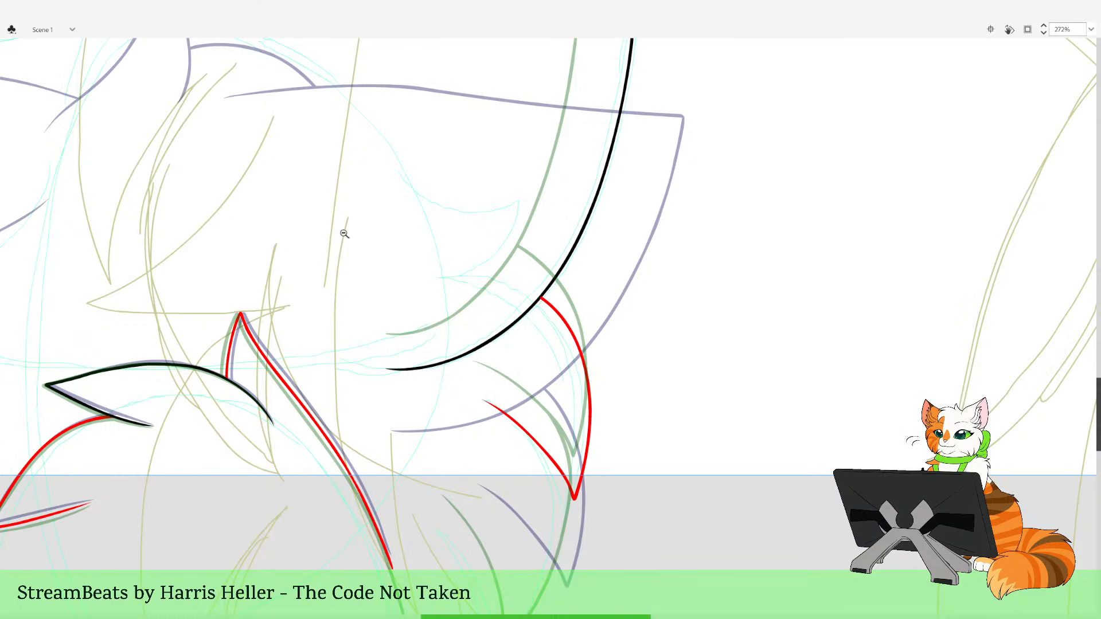
drag(507, 265, 640, 346)
alt+click(584, 402)
alt+click(586, 401)
alt+click(590, 396)
alt+click(599, 390)
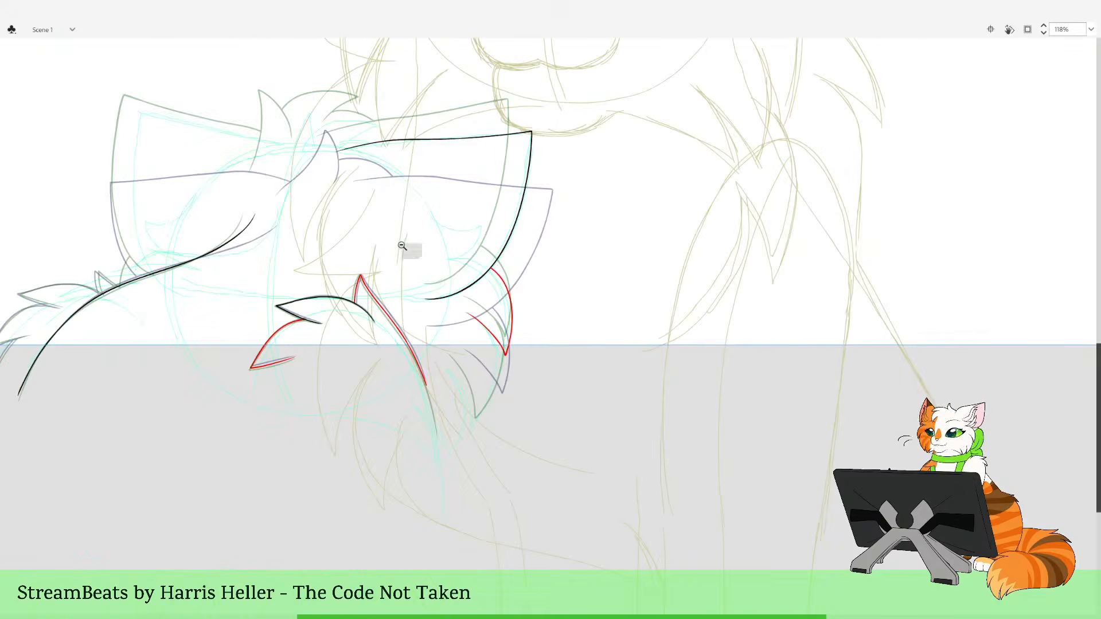
Ink the second cheek tuft's outer edge in black, curving from the red tuft's inner line down to its lower point
drag(403, 246, 533, 494)
drag(487, 391, 549, 487)
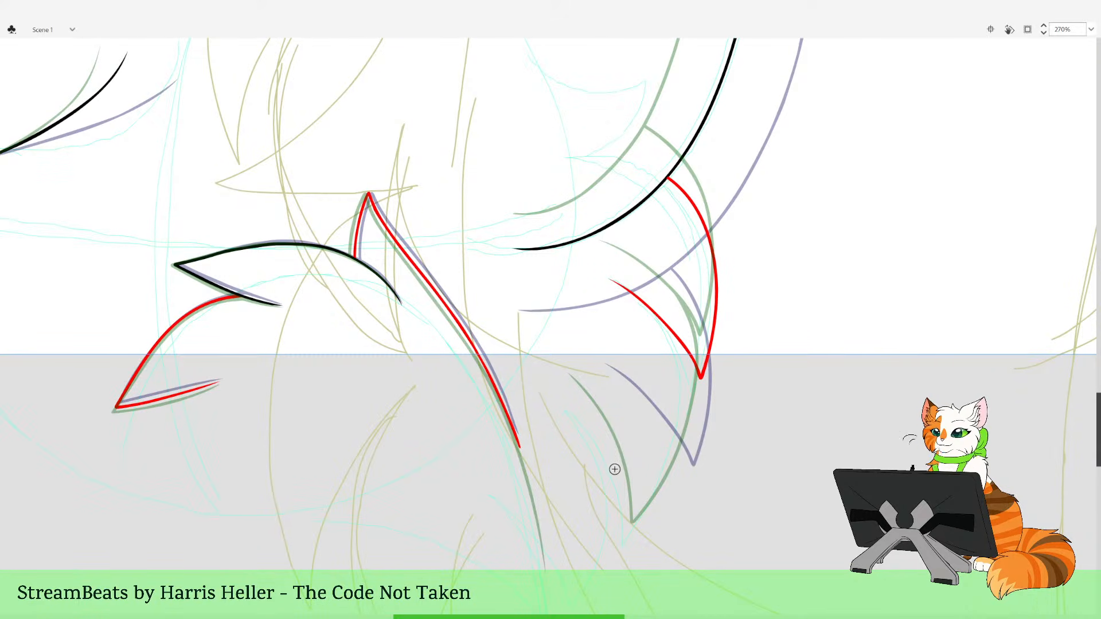
drag(661, 457, 645, 485)
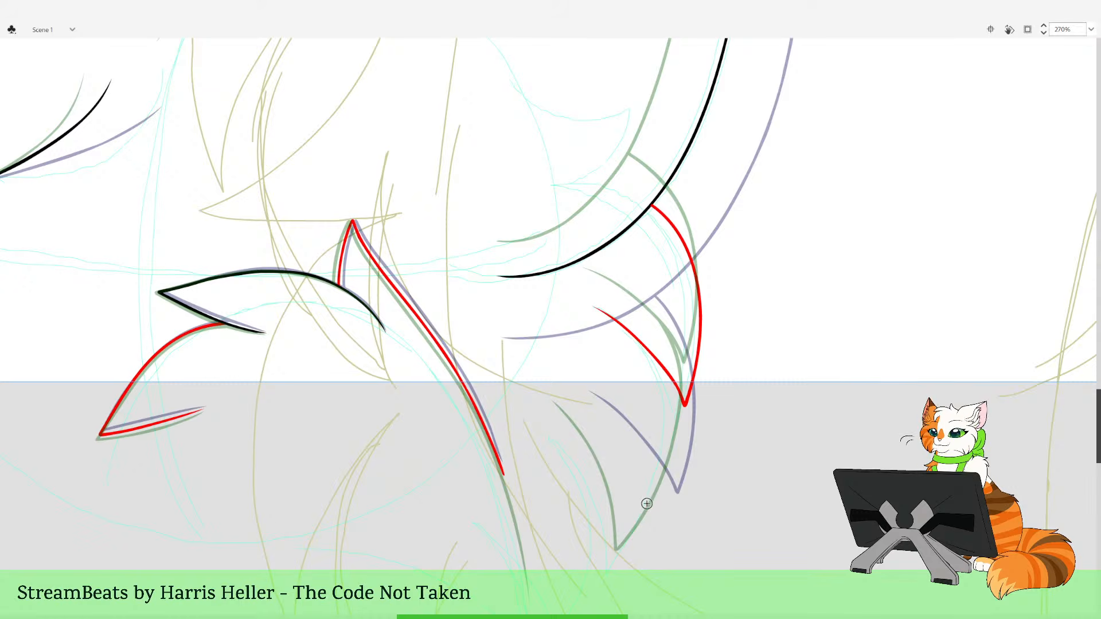
drag(664, 482, 777, 564)
key(ctrl+z)
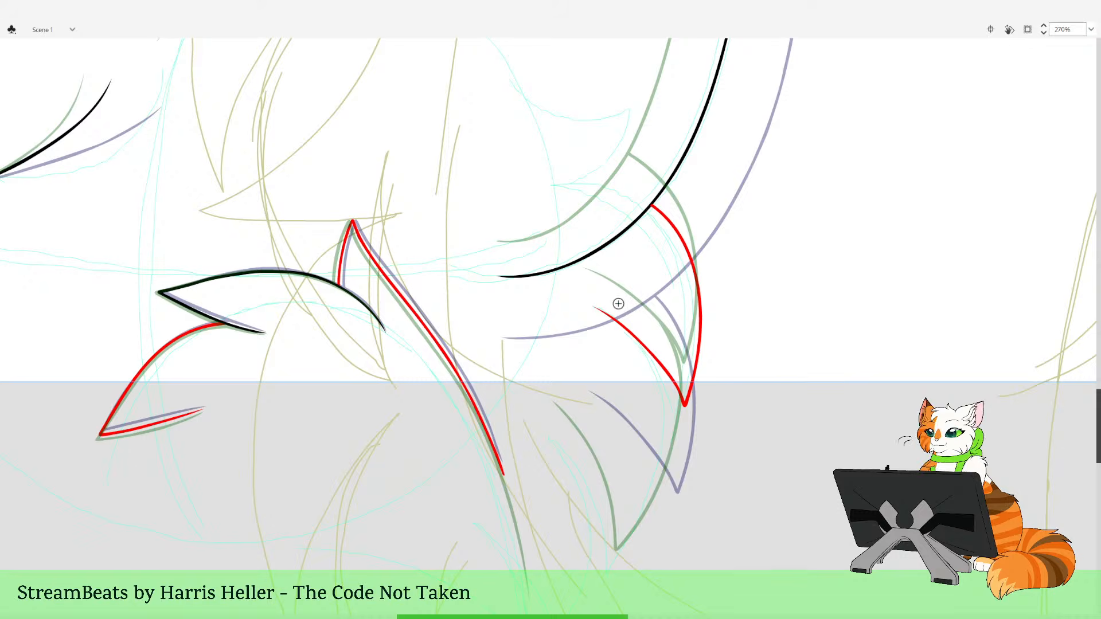
mouse_move(600, 305)
mouse_down()
mouse_move(645, 343)
mouse_move(678, 403)
mouse_move(666, 524)
mouse_up()
key(ctrl+z)
mouse_move(598, 307)
mouse_down()
mouse_move(657, 361)
mouse_move(673, 412)
mouse_move(645, 551)
mouse_up()
key(ctrl+z)
key(ctrl+z)
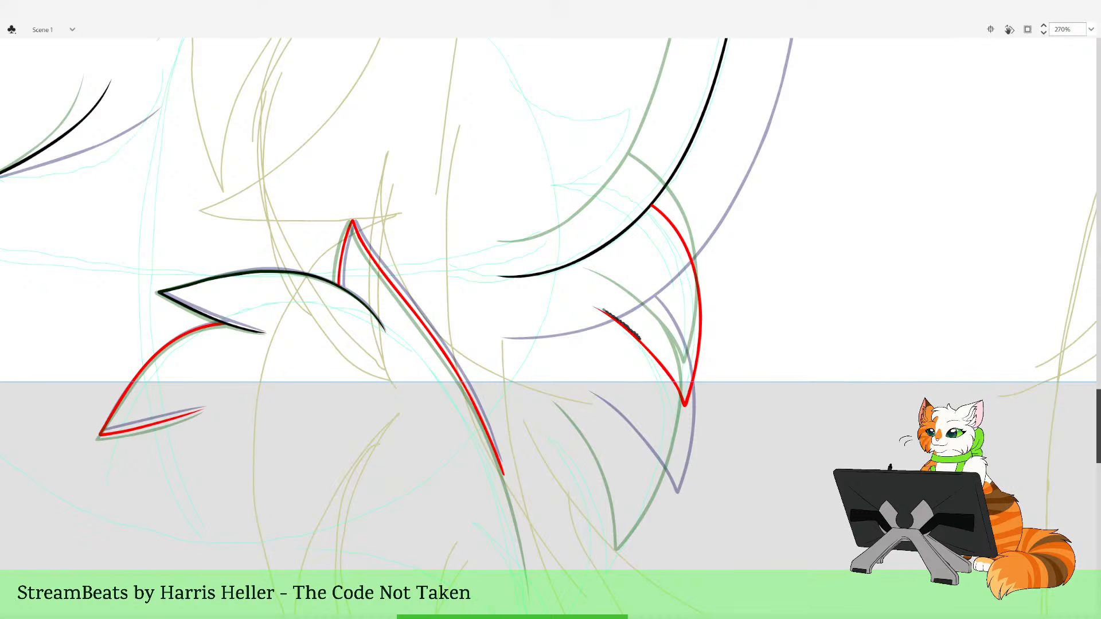
mouse_move(665, 373)
mouse_down()
mouse_move(674, 450)
mouse_move(639, 553)
mouse_up()
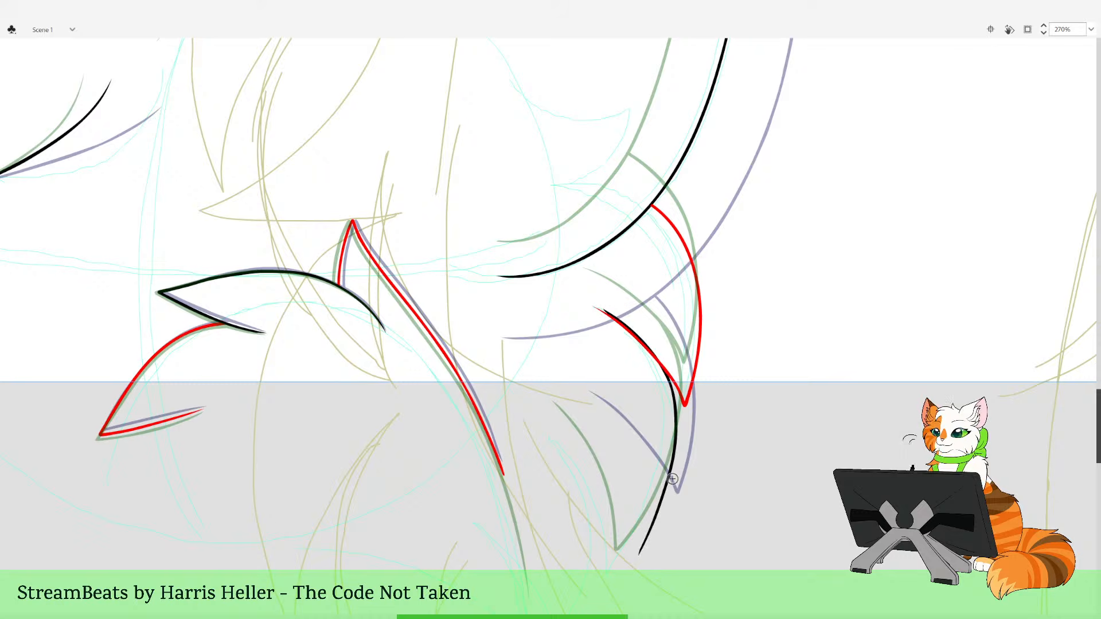
click(626, 330)
key(Delete)
key(b)
mouse_move(725, 457)
mouse_down()
mouse_move(771, 489)
mouse_move(779, 548)
mouse_move(697, 442)
mouse_up()
key(ctrl+z)
mouse_move(573, 294)
mouse_down()
mouse_move(621, 345)
mouse_move(591, 305)
mouse_move(610, 324)
mouse_move(639, 390)
mouse_move(626, 484)
mouse_move(582, 561)
mouse_up()
key(ctrl+z)
key(v)
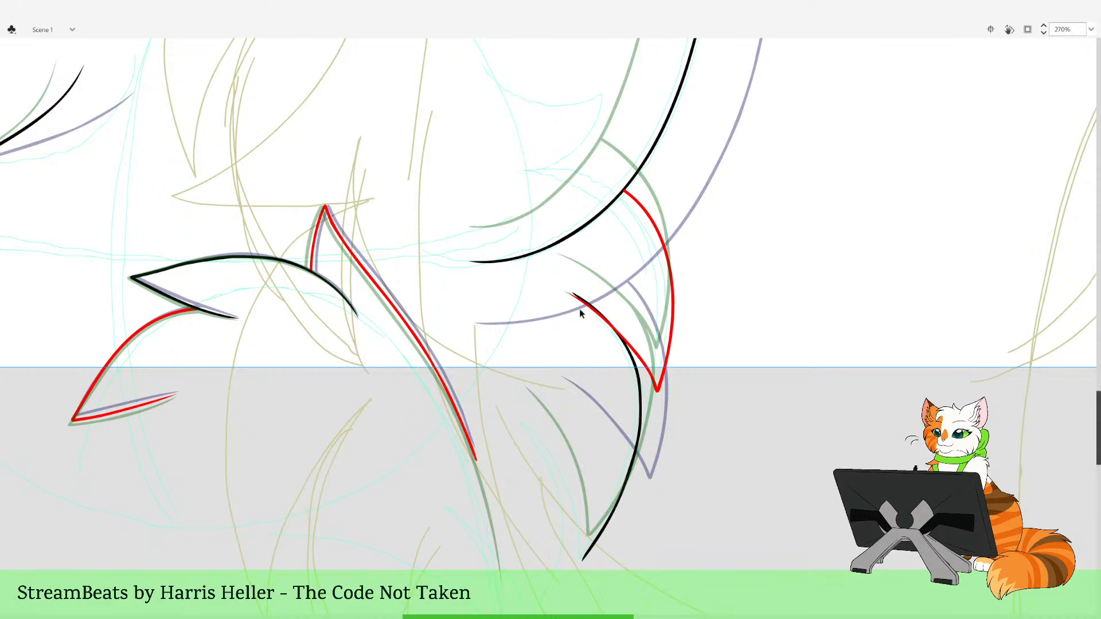
Delete the upper stretch of the second tuft's black line that overlaps the red tuft's inner edge
click(599, 313)
key(Delete)
mouse_move(587, 292)
mouse_down()
mouse_move(619, 334)
mouse_move(767, 455)
mouse_move(795, 520)
mouse_move(773, 446)
mouse_move(805, 497)
mouse_move(701, 456)
mouse_up()
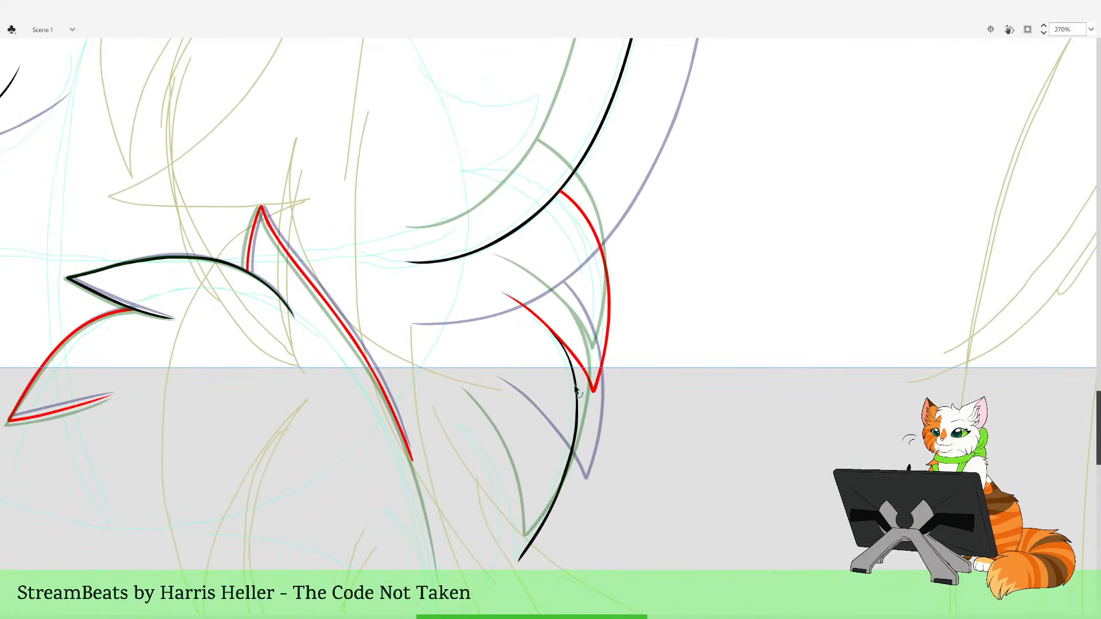
drag(484, 299, 638, 396)
drag(571, 392, 633, 393)
drag(559, 314, 599, 361)
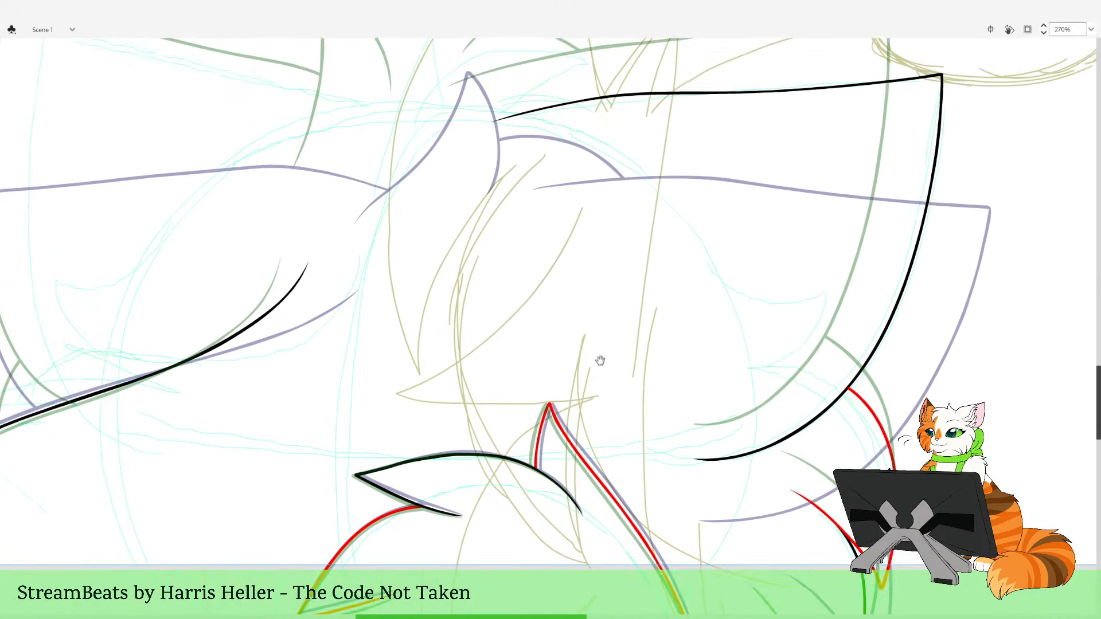
Ink the pointed head tuft in black between the ears, placing its tip between the neighbouring frames' tuft tips
drag(581, 288, 603, 350)
drag(654, 280, 625, 307)
drag(669, 252, 597, 332)
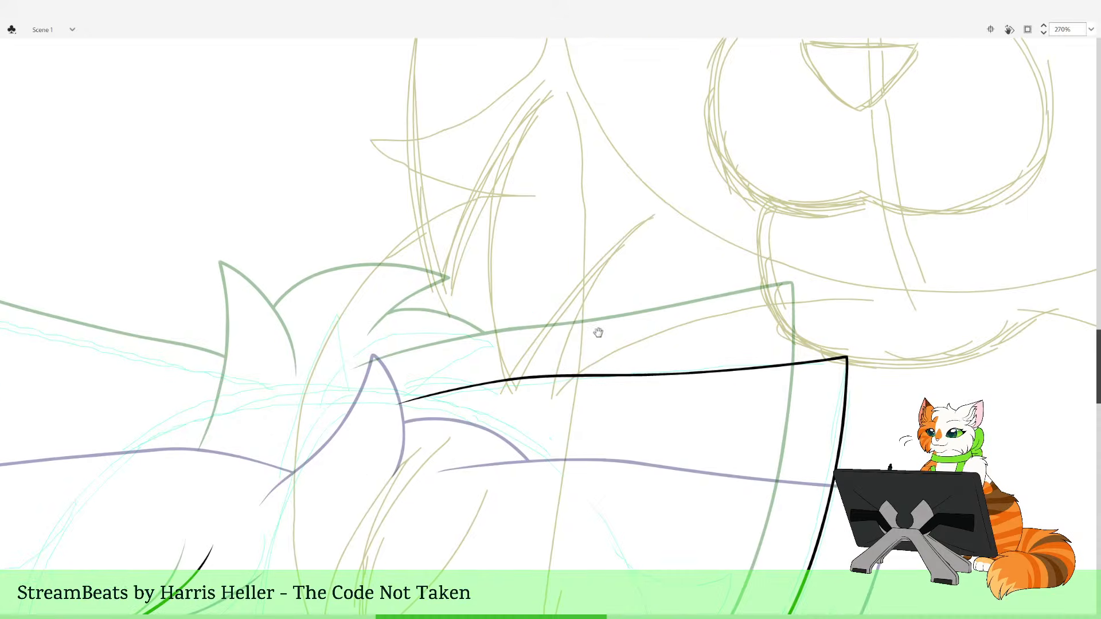
mouse_move(526, 384)
mouse_down()
mouse_move(680, 312)
mouse_move(639, 326)
mouse_move(635, 341)
mouse_up()
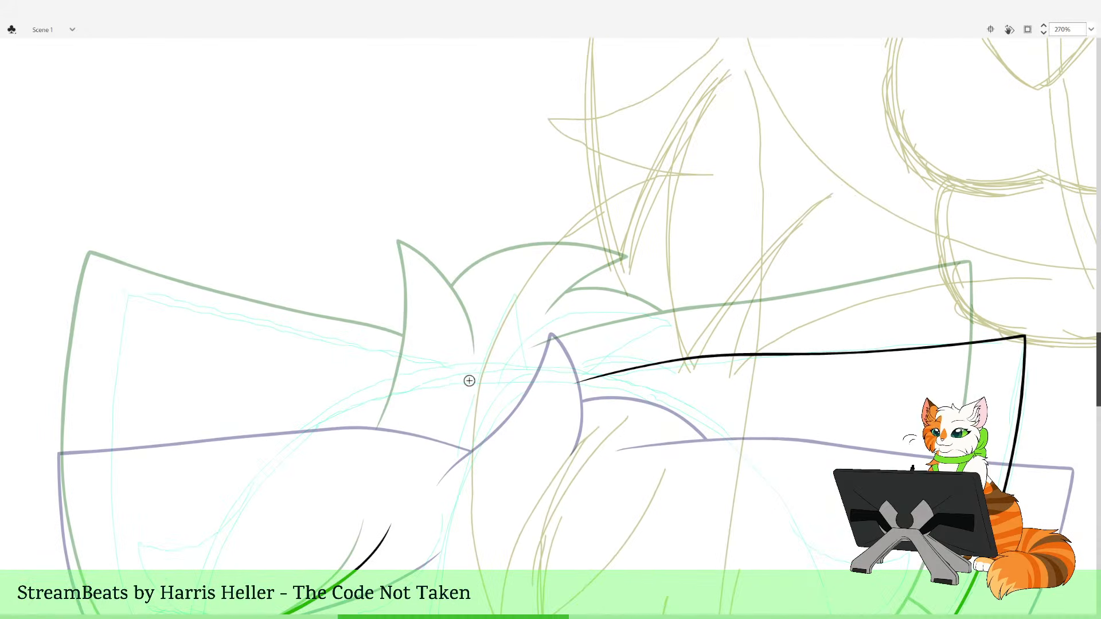
mouse_move(399, 445)
mouse_down()
mouse_move(453, 350)
mouse_move(468, 268)
mouse_move(520, 323)
mouse_move(528, 397)
mouse_up()
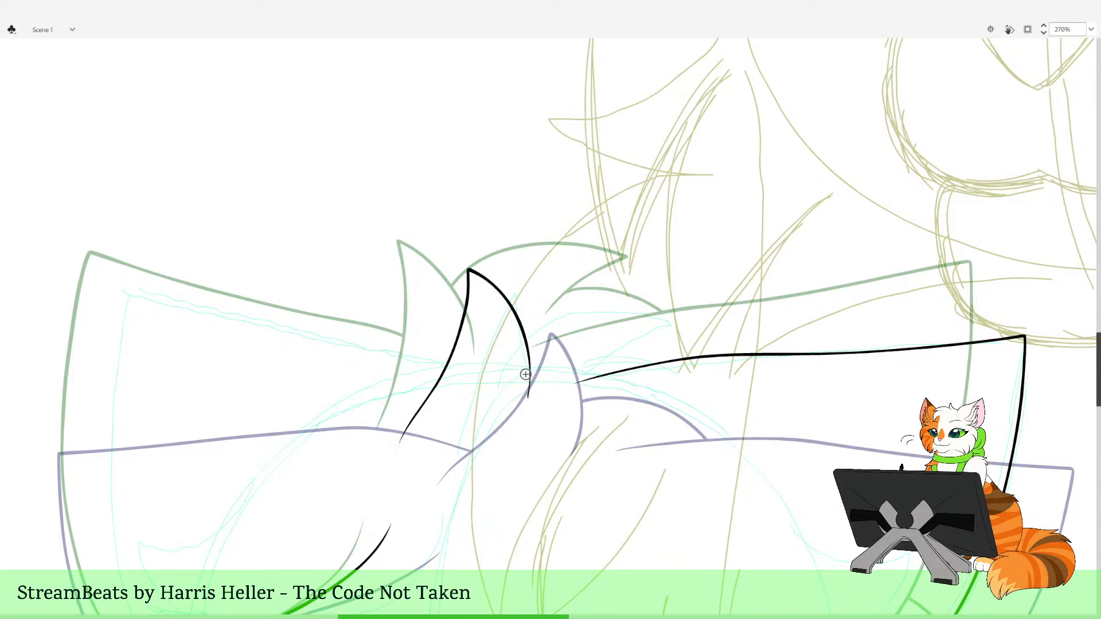
drag(536, 439, 567, 465)
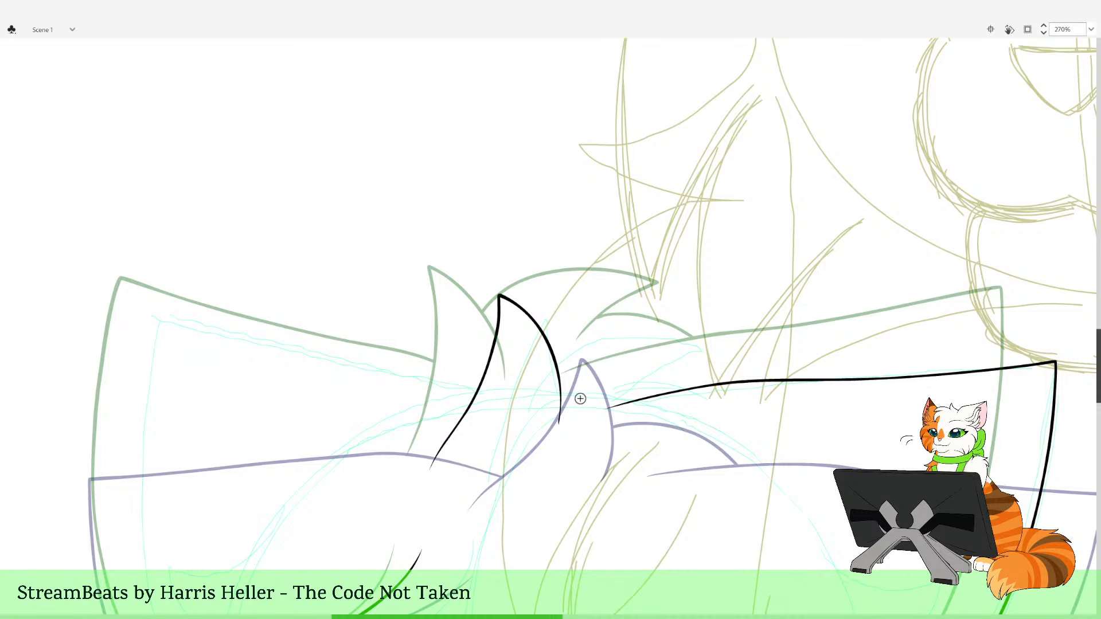
key(ctrl+z)
mouse_move(444, 443)
mouse_down()
mouse_move(431, 470)
mouse_move(508, 344)
mouse_up()
mouse_move(517, 296)
mouse_down()
mouse_move(560, 376)
mouse_move(553, 440)
mouse_up()
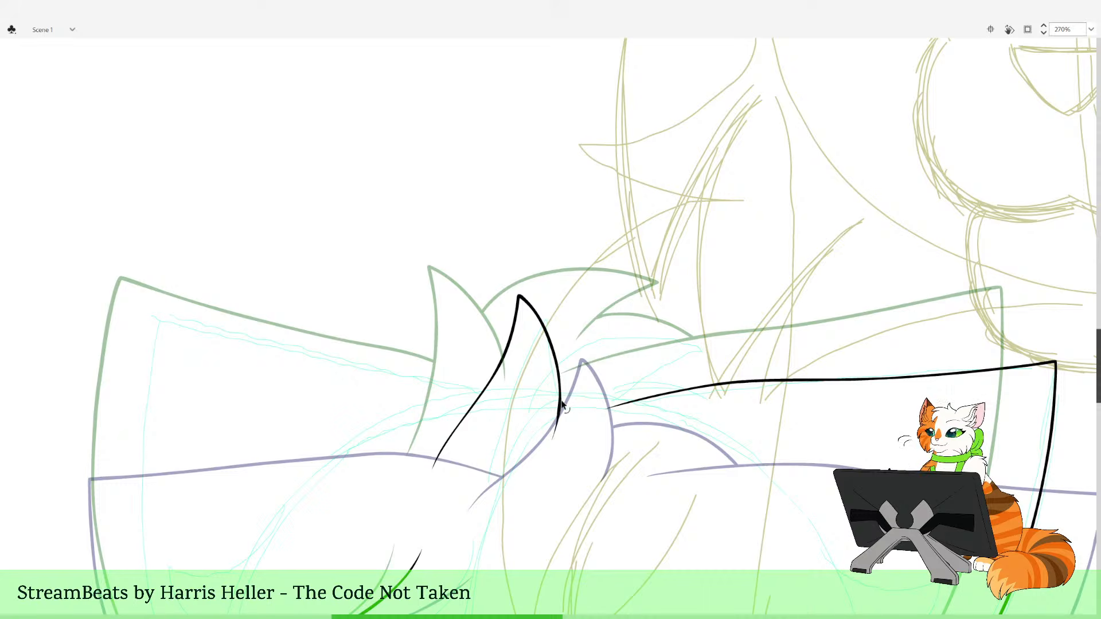
Adjust the curve and lower end of the black head tuft's inner edge
mouse_move(559, 403)
mouse_down()
mouse_move(555, 384)
mouse_move(560, 399)
mouse_up()
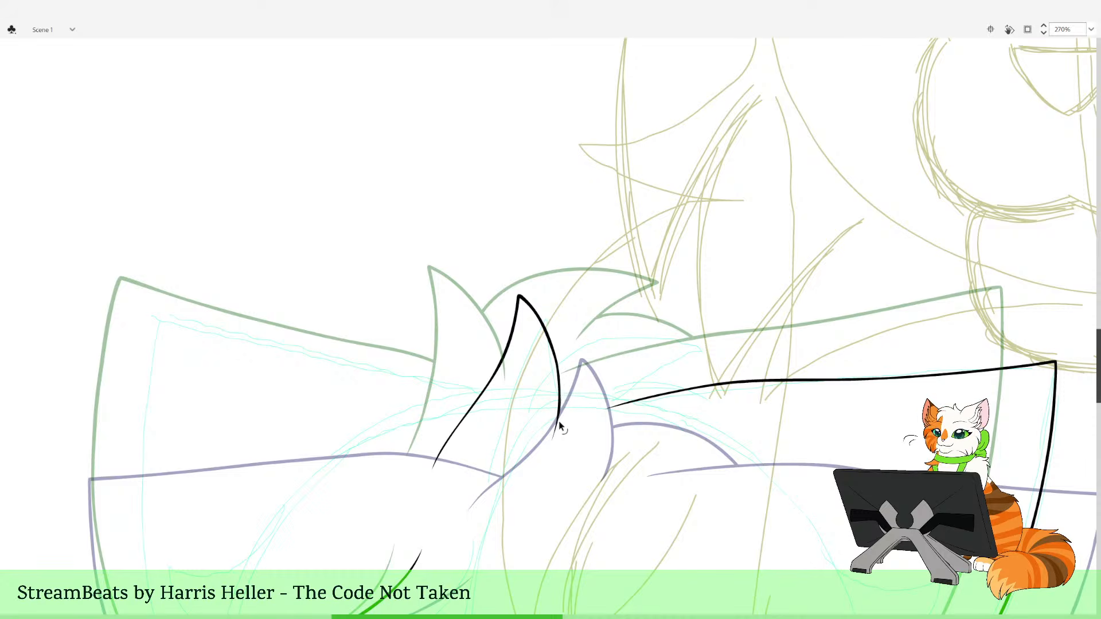
click(554, 441)
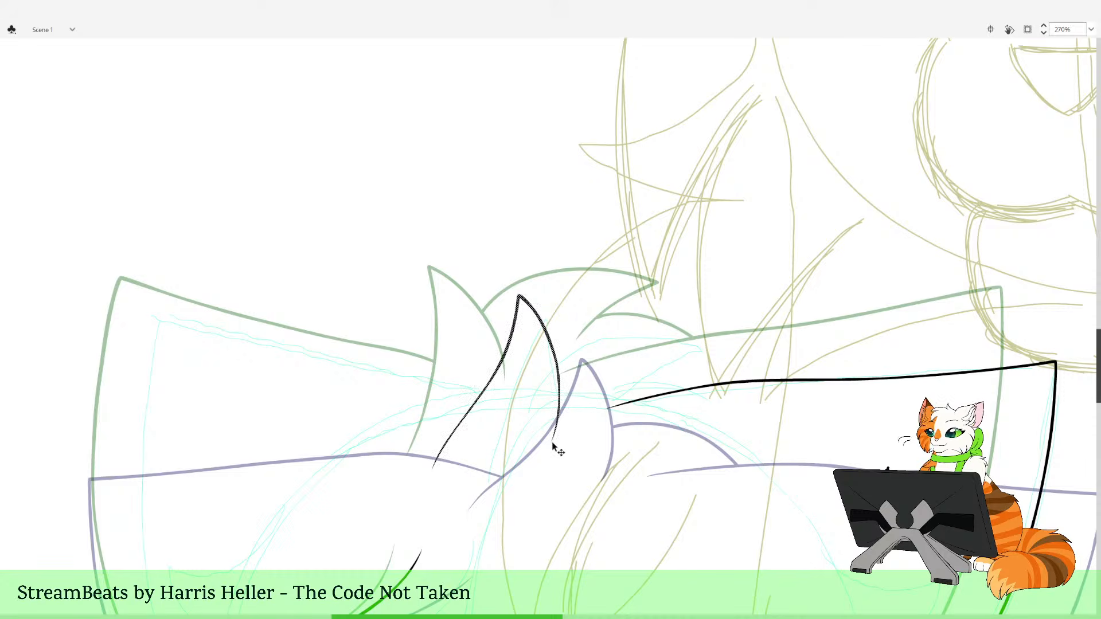
key(b)
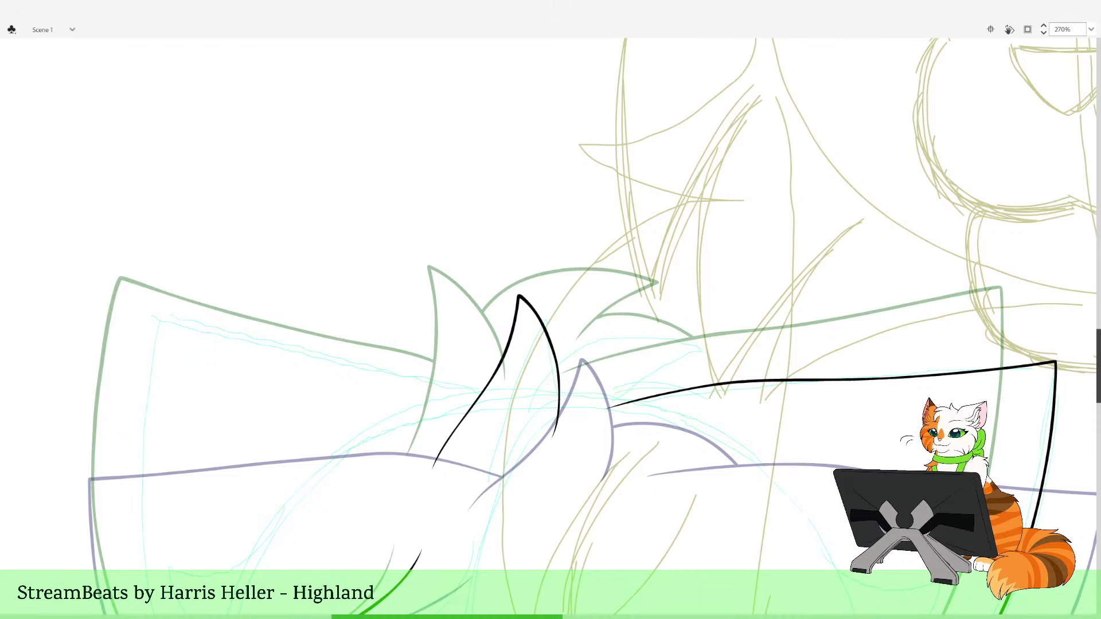
drag(575, 288, 718, 322)
key(ctrl+z)
drag(549, 324, 437, 251)
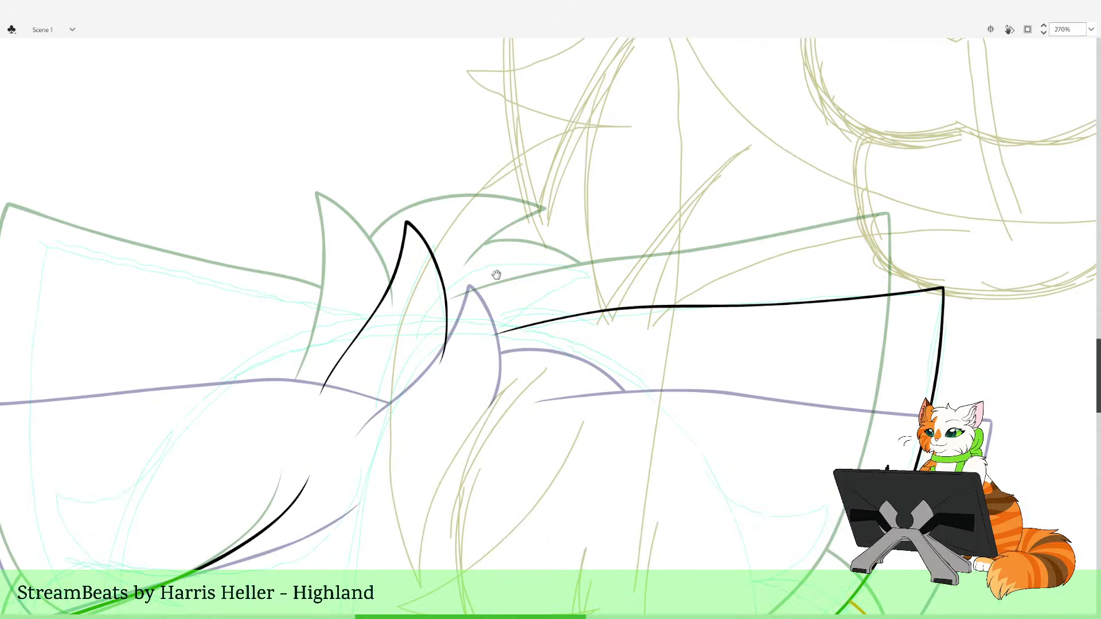
mouse_move(496, 275)
mouse_down()
mouse_move(553, 291)
mouse_move(629, 187)
mouse_move(555, 249)
mouse_up()
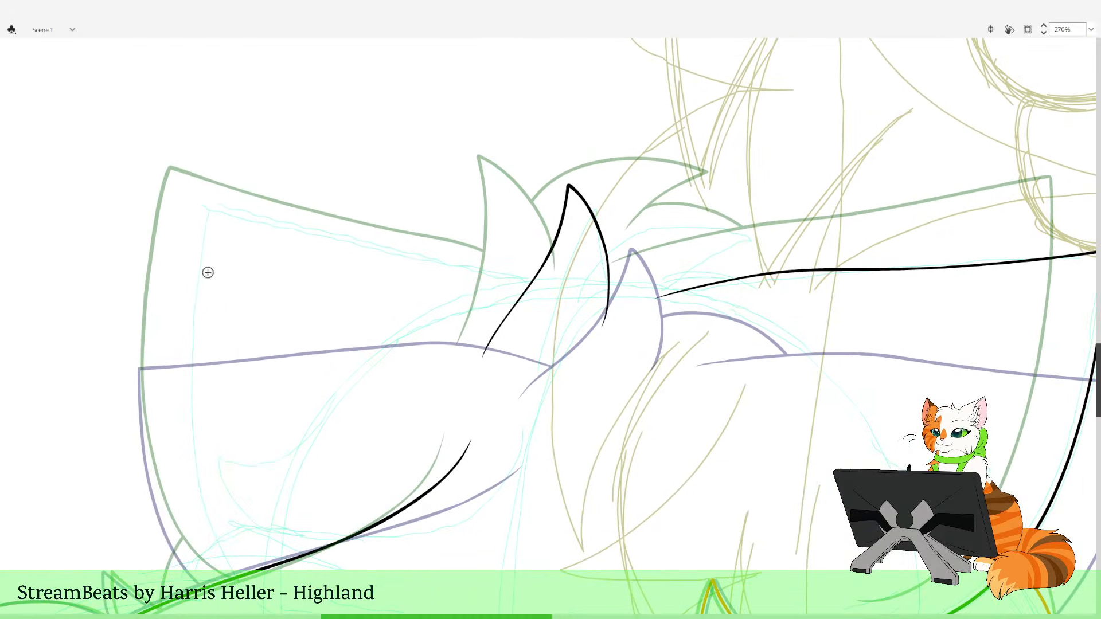
Draw a straight horizontal guide line from the right ear's tip across past the left ear
alt+click(435, 264)
drag(459, 231, 679, 537)
mouse_move(630, 447)
mouse_down()
mouse_move(630, 503)
mouse_move(515, 549)
mouse_up()
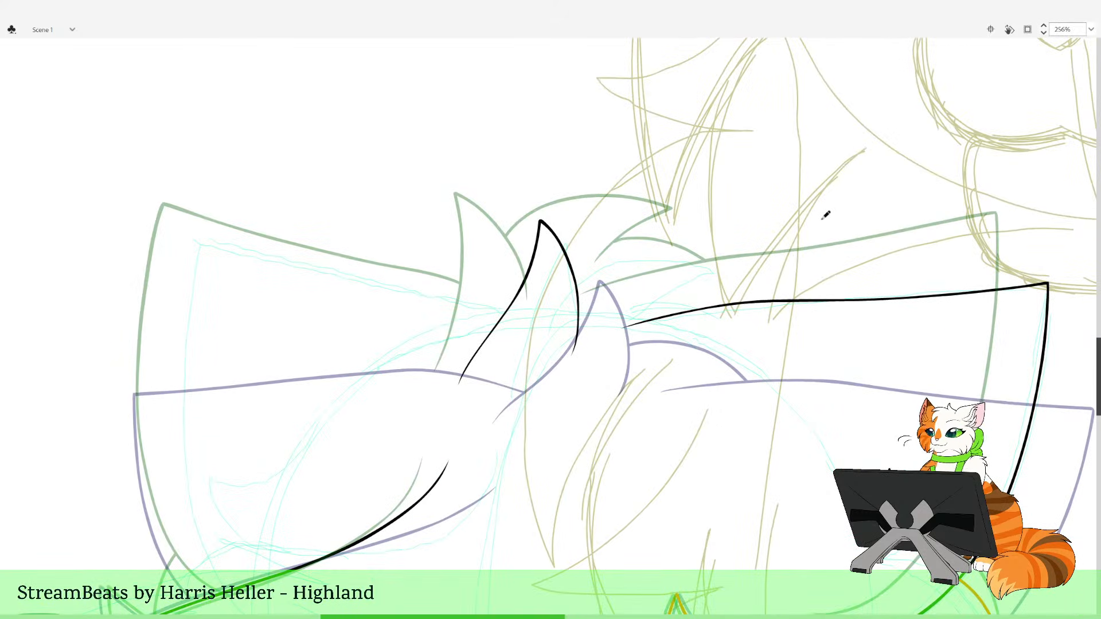
drag(1049, 280, 78, 280)
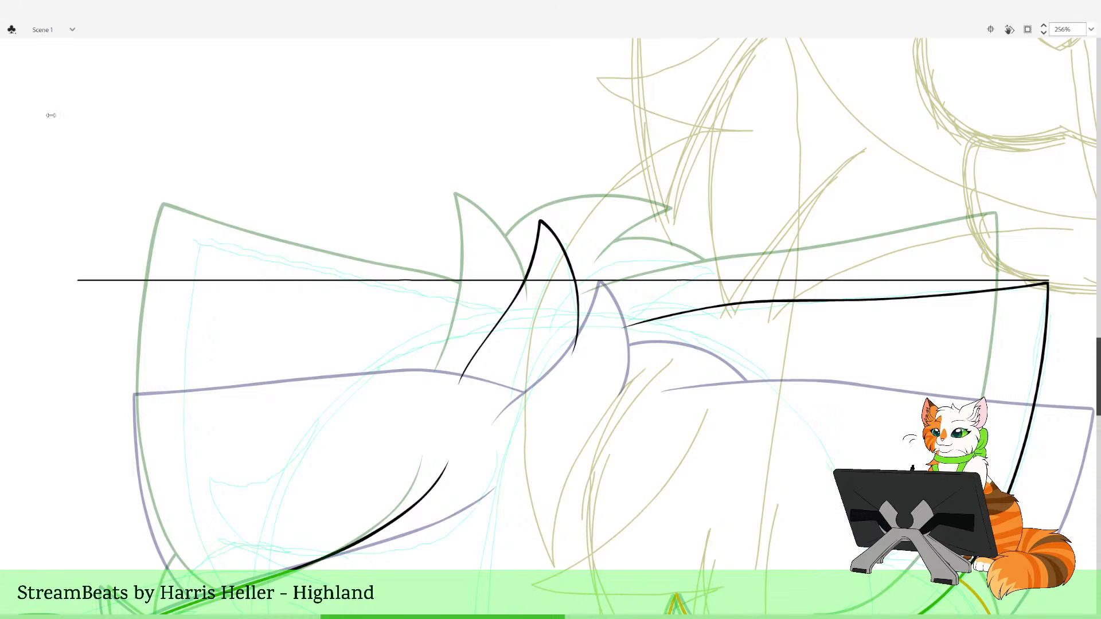
drag(164, 201, 1070, 202)
key(ctrl+z)
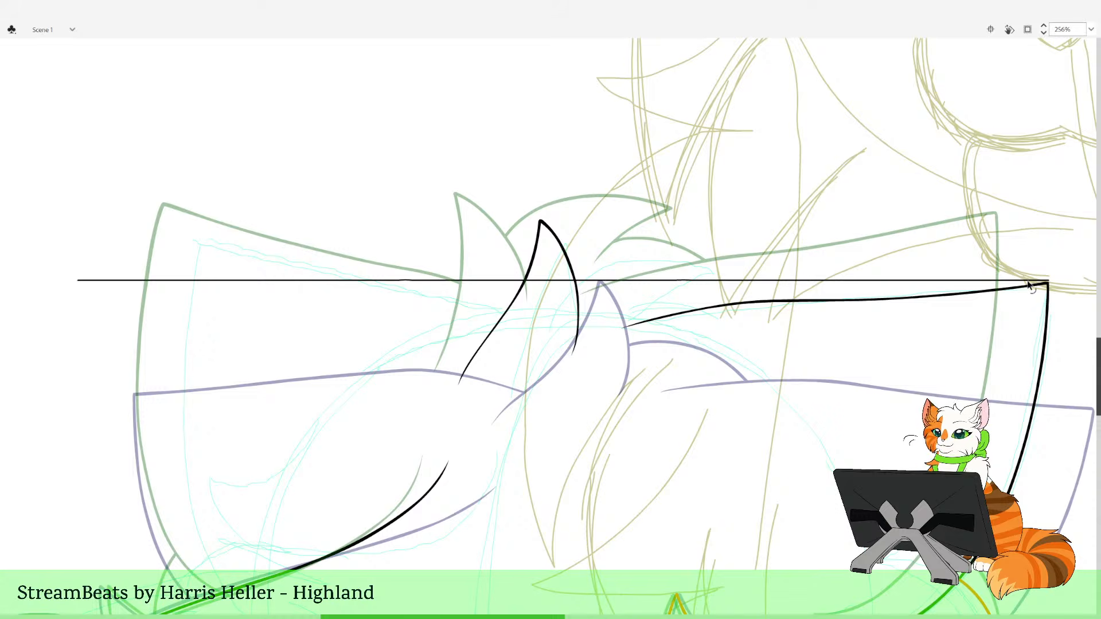
Nudge the horizontal guide line up slightly above the right ear's tip
click(1029, 281)
key(Up)
key(Up)
key(Up)
key(Up)
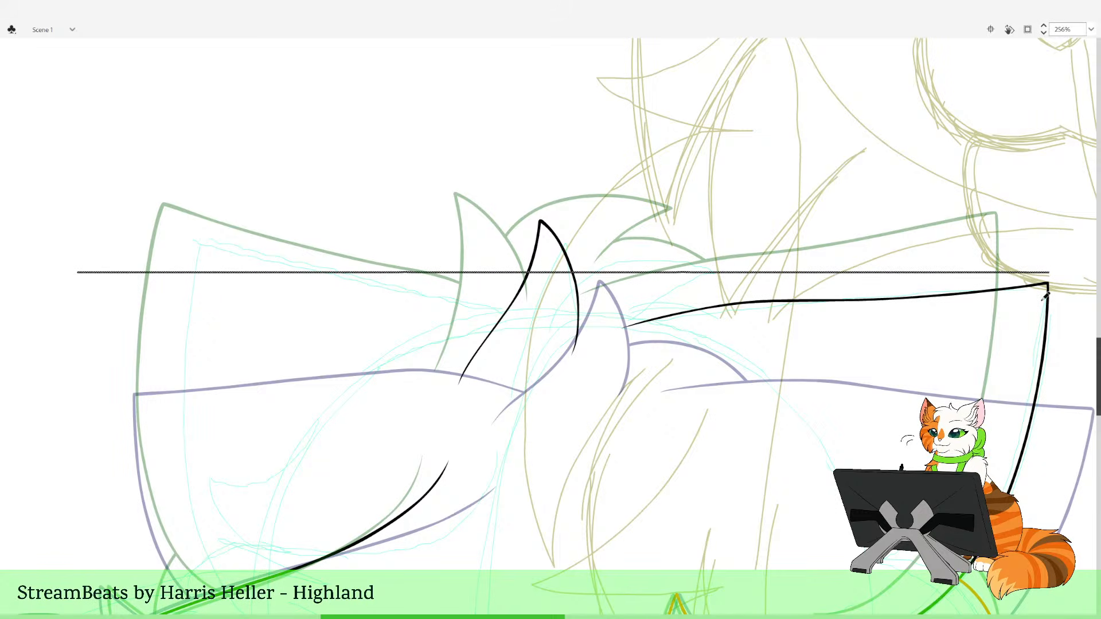
click(390, 321)
key(b)
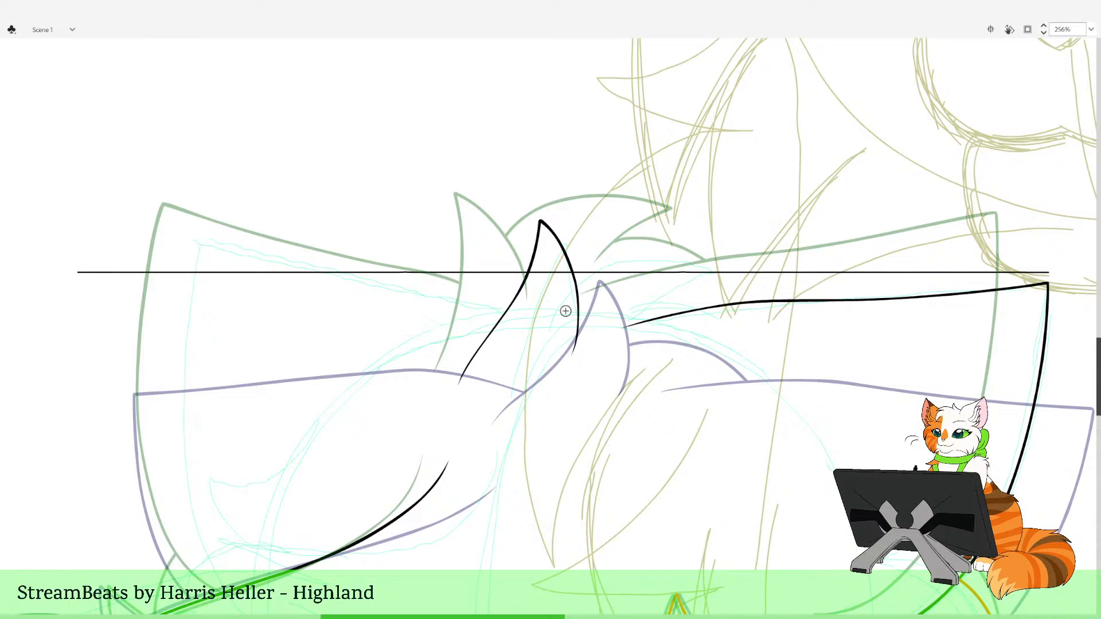
Try to ink the left ear's upper edge in red from the head tuft outward, then undo it
drag(505, 328, 176, 276)
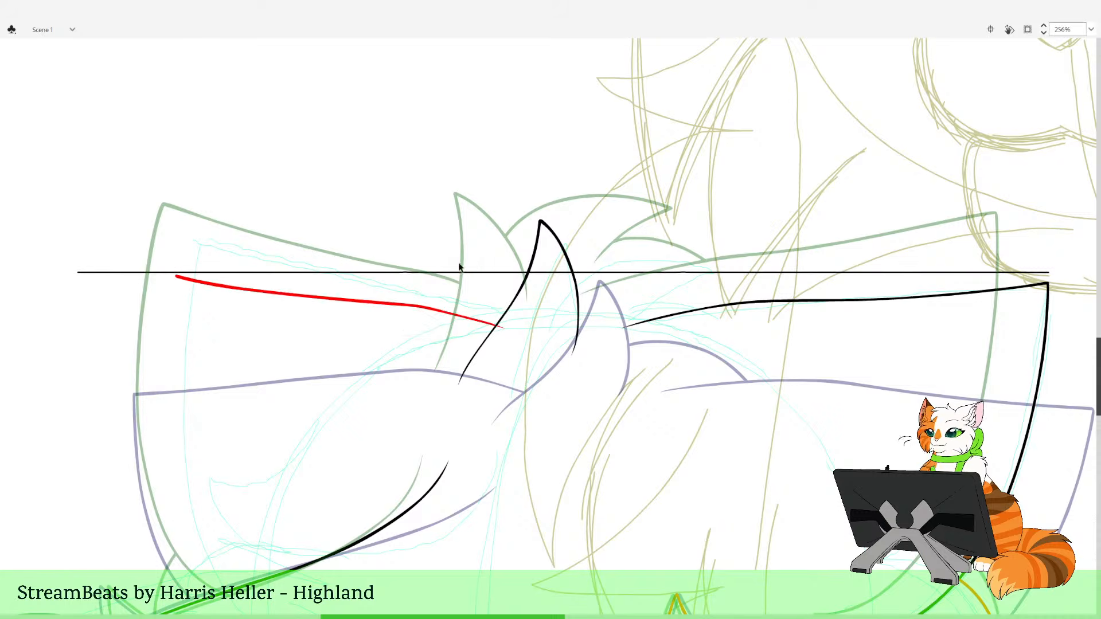
key(ctrl+z)
drag(494, 249, 585, 219)
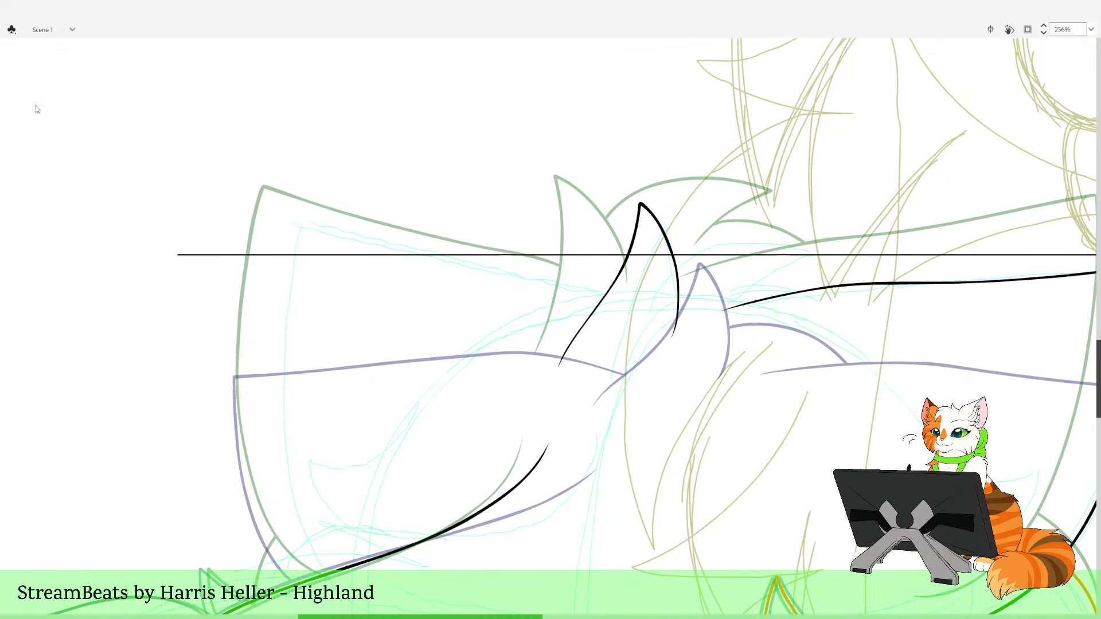
Draw vertical guide lines at the neighbouring frames' left ear tips and one midway between them
drag(232, 382, 232, 138)
mouse_move(278, 196)
mouse_down()
mouse_move(282, 263)
mouse_move(267, 197)
mouse_move(253, 230)
mouse_move(253, 443)
mouse_up()
key(v)
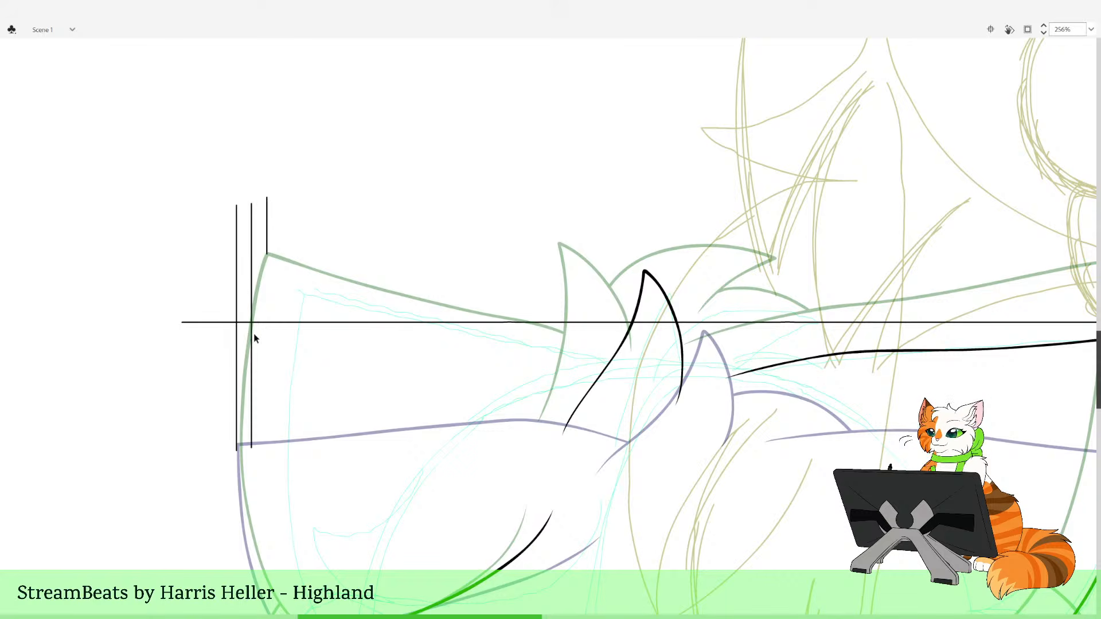
Try deleting segments of the middle and outermost vertical guides, undoing each deletion
click(253, 335)
key(Delete)
key(shift+y)
key(v)
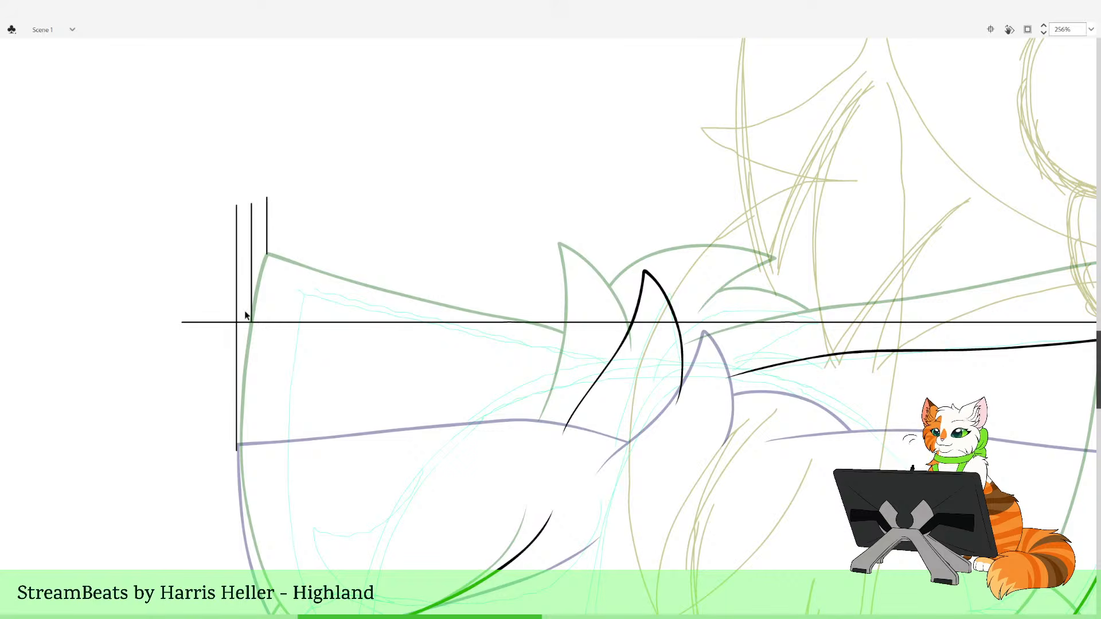
key(ctrl+z)
click(237, 328)
key(Delete)
key(ctrl+z)
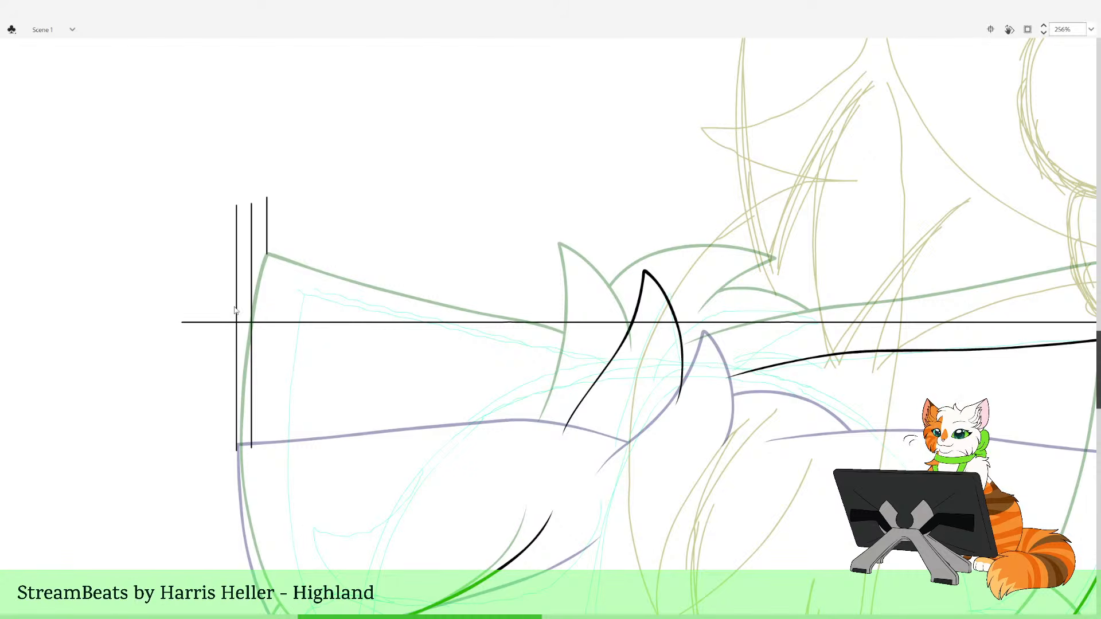
Delete the outermost vertical guide's part above the horizontal guide and draw a short horizontal tick across the other two
click(237, 301)
key(Delete)
key(shift+y)
drag(247, 214, 293, 214)
key(space)
mouse_move(460, 351)
mouse_down()
mouse_move(383, 280)
mouse_move(390, 226)
mouse_move(405, 255)
mouse_up()
Try to ink the left ear's upper edge in red from the head tuft to the guides' intersection
key(v)
key(space)
drag(476, 262, 475, 311)
drag(588, 337, 583, 316)
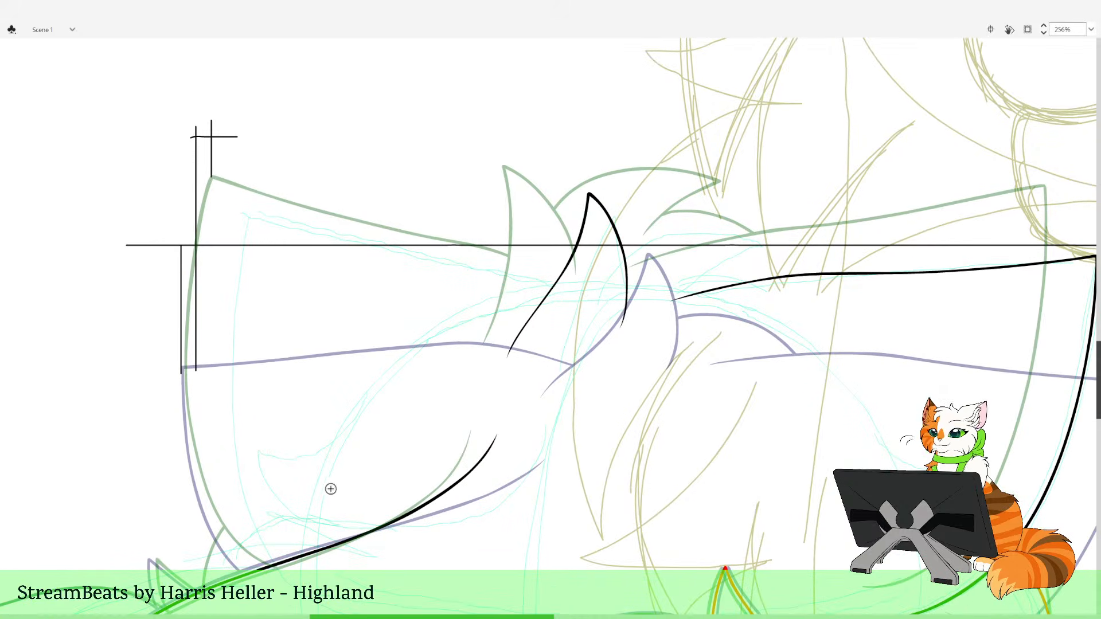
drag(591, 305, 497, 279)
key(ctrl+z)
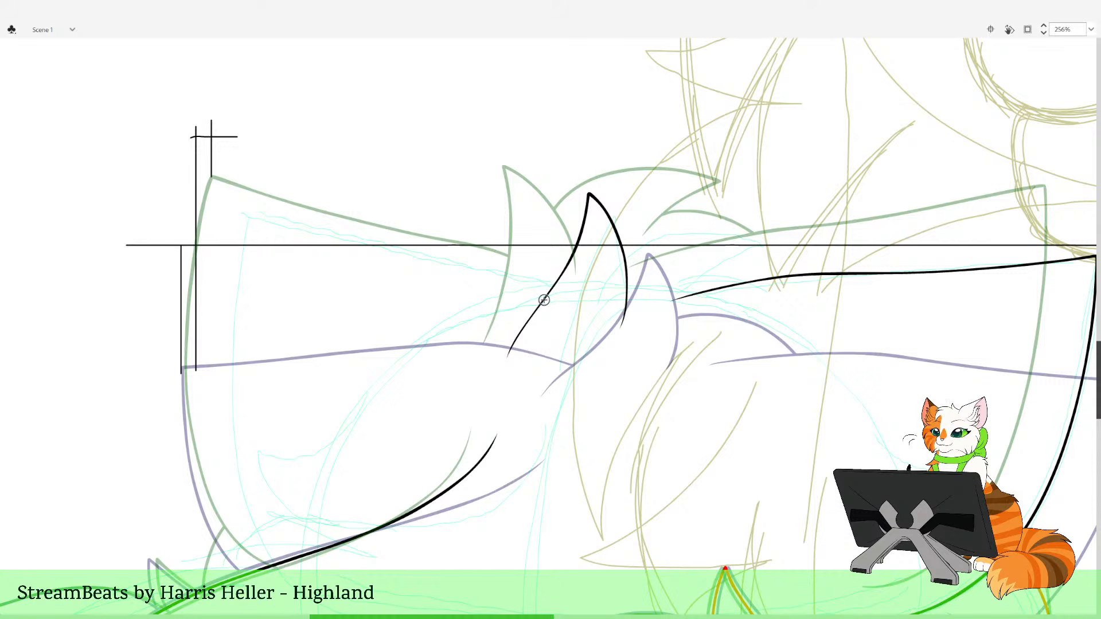
mouse_move(553, 300)
mouse_down()
mouse_move(417, 265)
mouse_move(196, 247)
mouse_up()
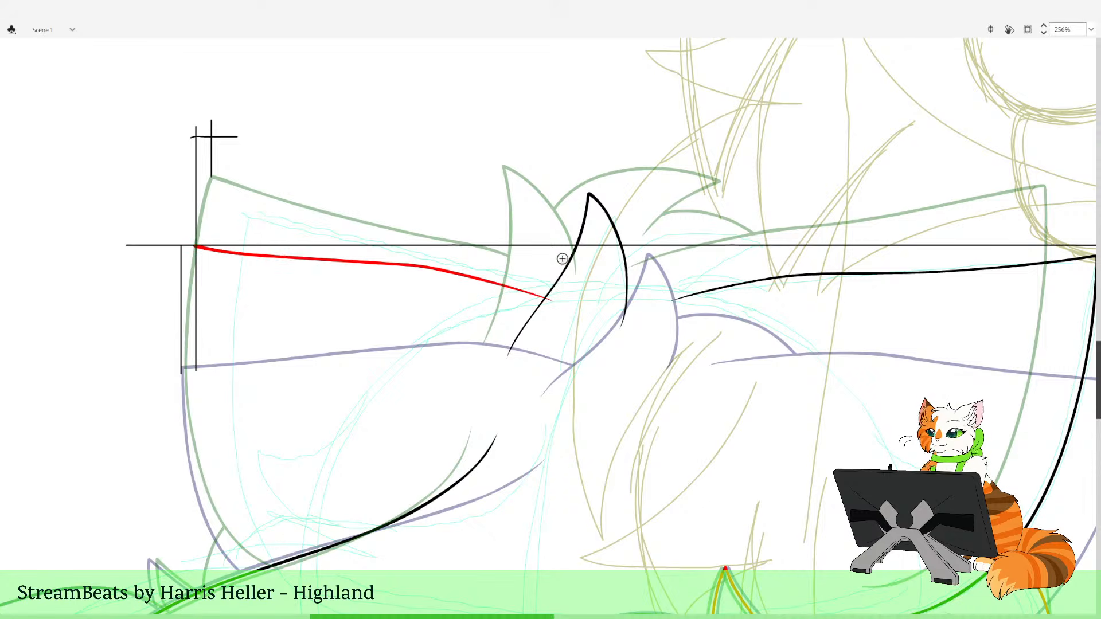
key(ctrl+z)
Nudge the middle vertical guide slightly inward, toward the left ear's centre
drag(560, 298, 568, 380)
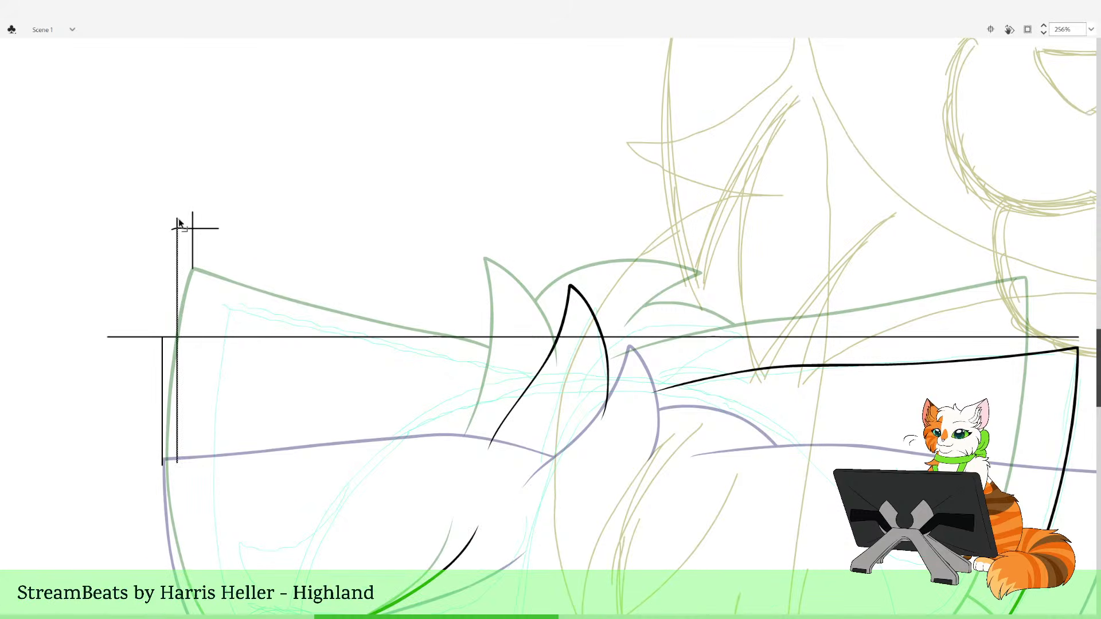
key(Right)
key(Right)
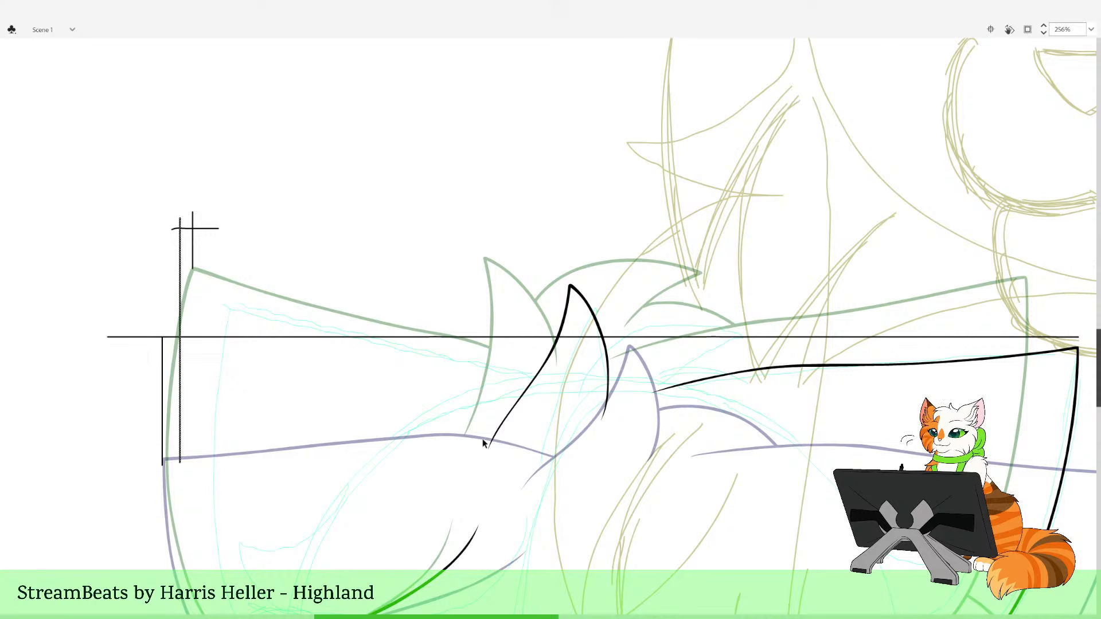
ctrl+click(504, 449)
Ink the left ear's upper edge in red, curving from the head tuft out to the guides' intersection
drag(570, 592, 597, 485)
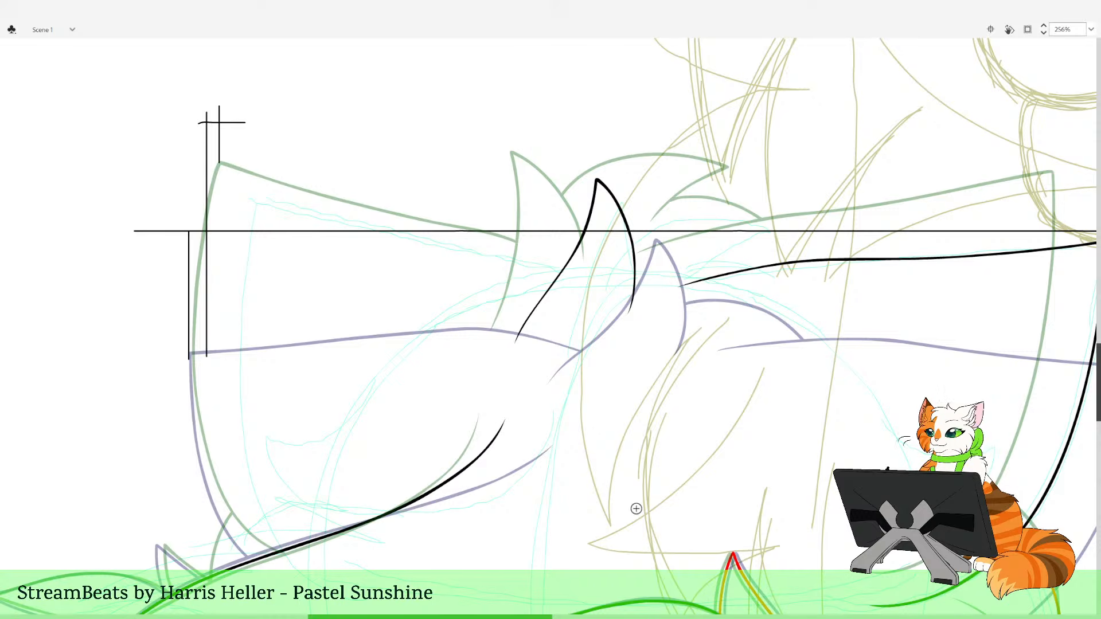
drag(376, 297, 509, 394)
key(ctrl+z)
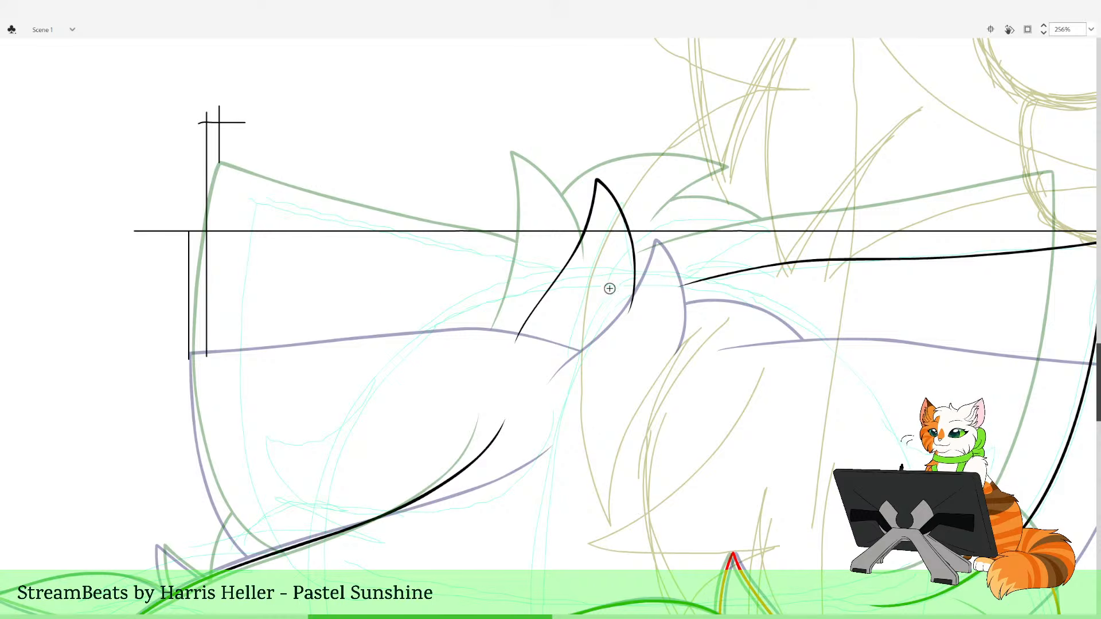
drag(641, 259, 625, 273)
drag(553, 300, 458, 274)
key(ctrl+z)
mouse_move(549, 302)
mouse_down()
mouse_move(424, 259)
mouse_move(190, 247)
mouse_move(432, 259)
mouse_move(556, 297)
mouse_up()
key(ctrl+z)
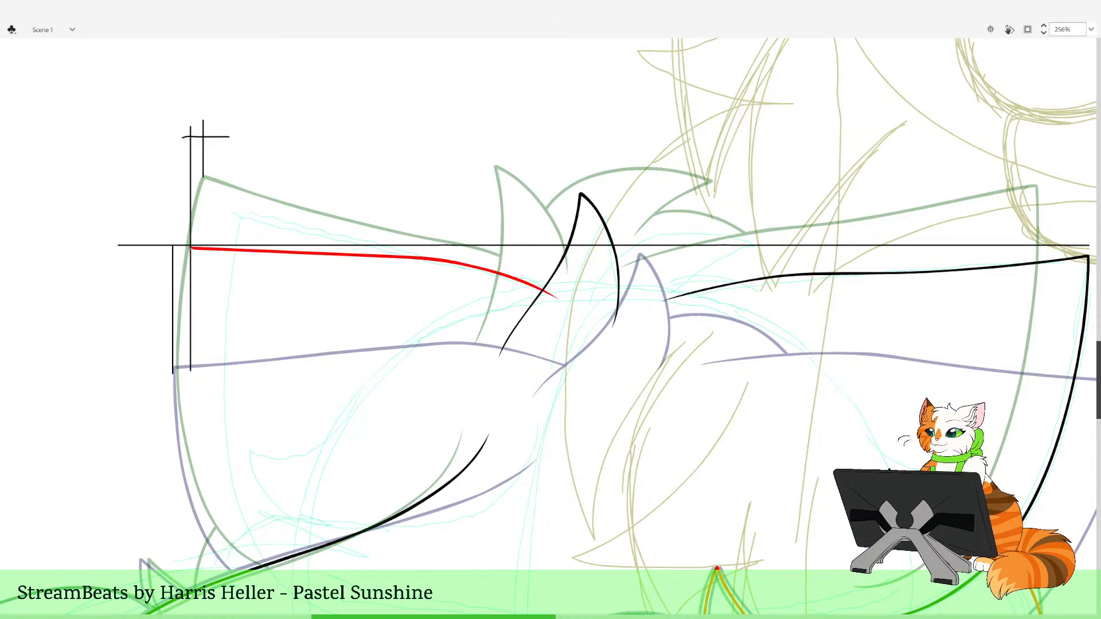
Try to ink the left ear's outer edge in red, curving down from the ear tip to the black outline below
drag(190, 249, 172, 382)
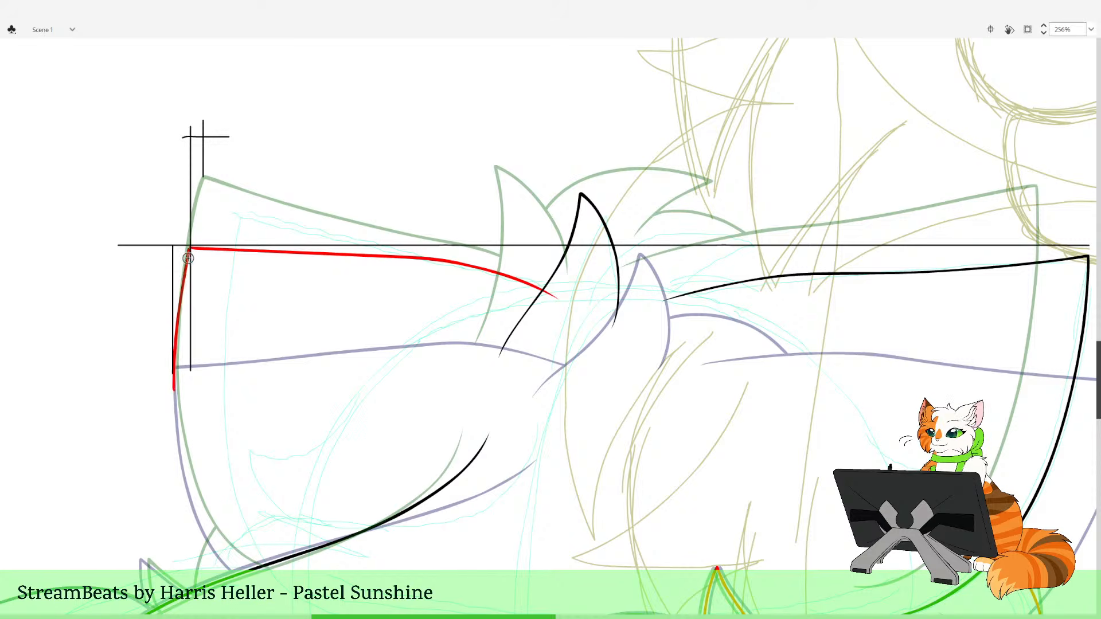
key(ctrl+z)
mouse_move(190, 249)
mouse_down()
mouse_move(176, 403)
mouse_move(193, 490)
mouse_move(247, 567)
mouse_move(315, 585)
mouse_up()
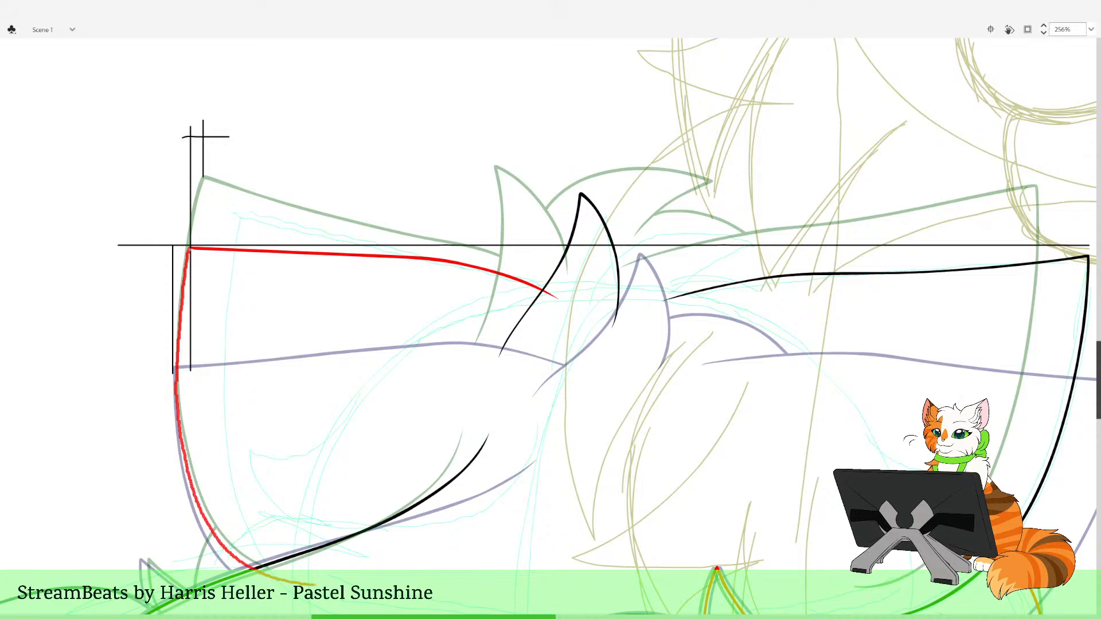
key(ctrl+z)
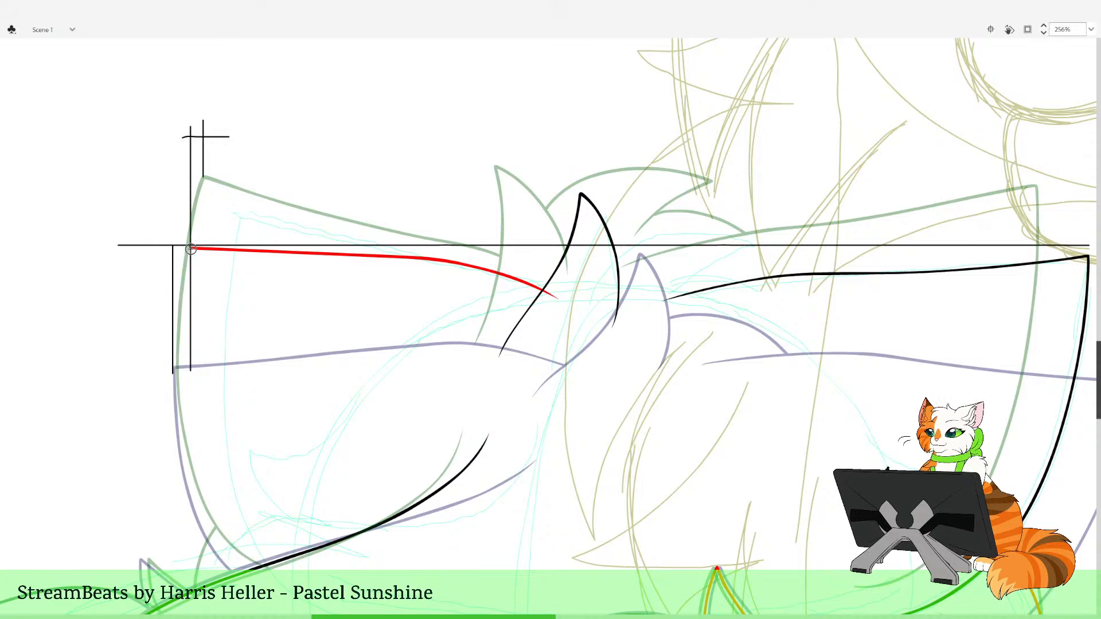
mouse_move(190, 249)
mouse_down()
mouse_move(174, 380)
mouse_move(203, 511)
mouse_move(254, 570)
mouse_move(338, 586)
mouse_up()
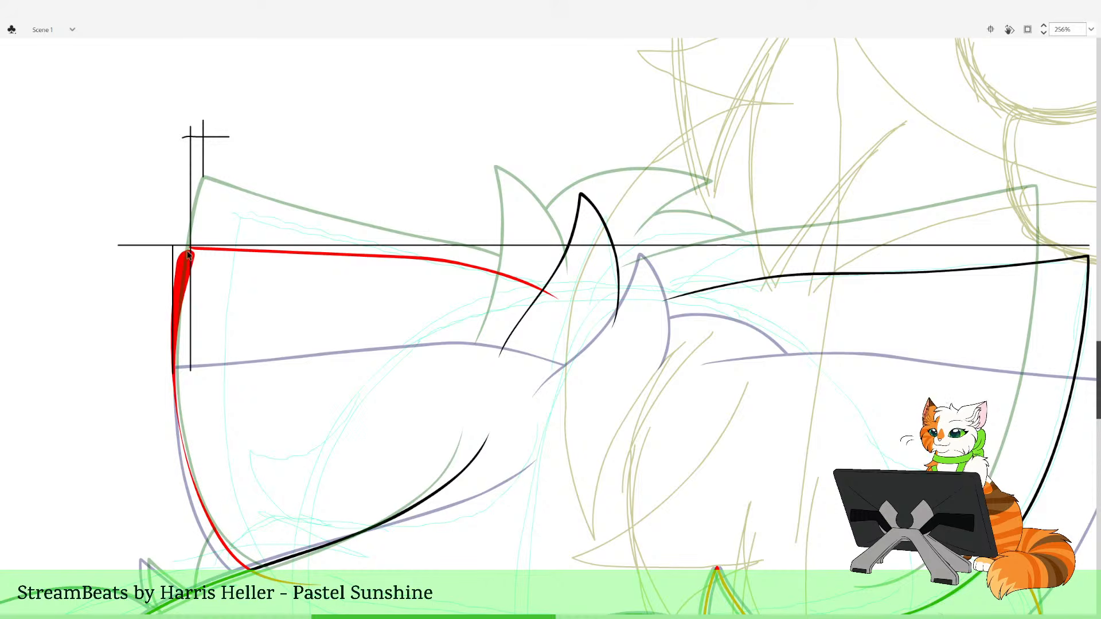
key(ctrl+z)
drag(190, 249, 175, 326)
key(ctrl+z)
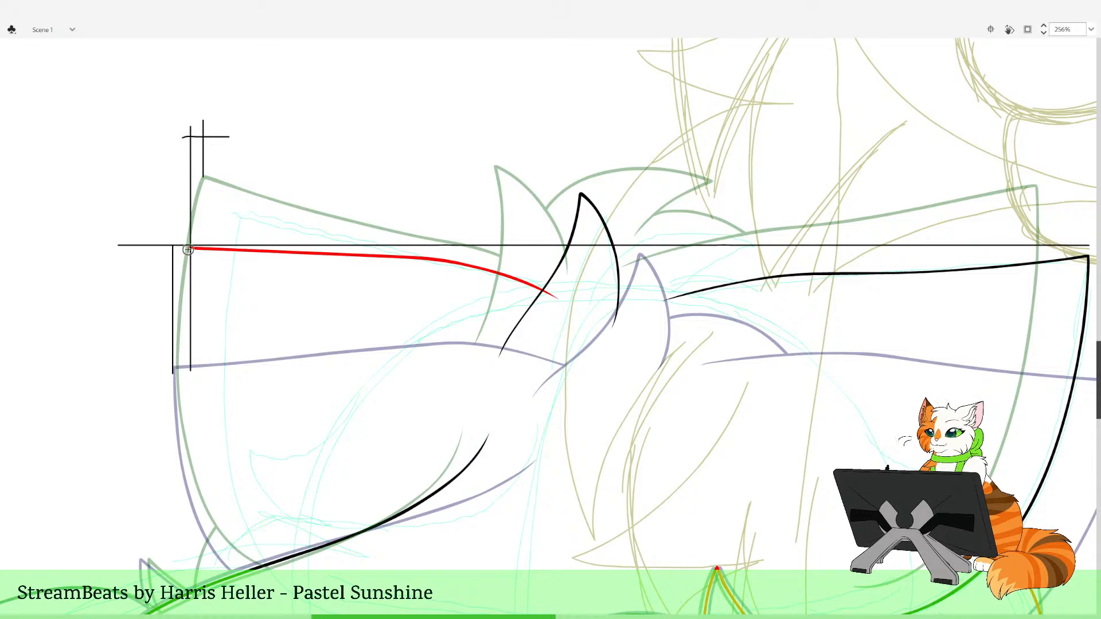
mouse_move(189, 246)
mouse_down()
mouse_move(176, 390)
mouse_move(203, 516)
mouse_up()
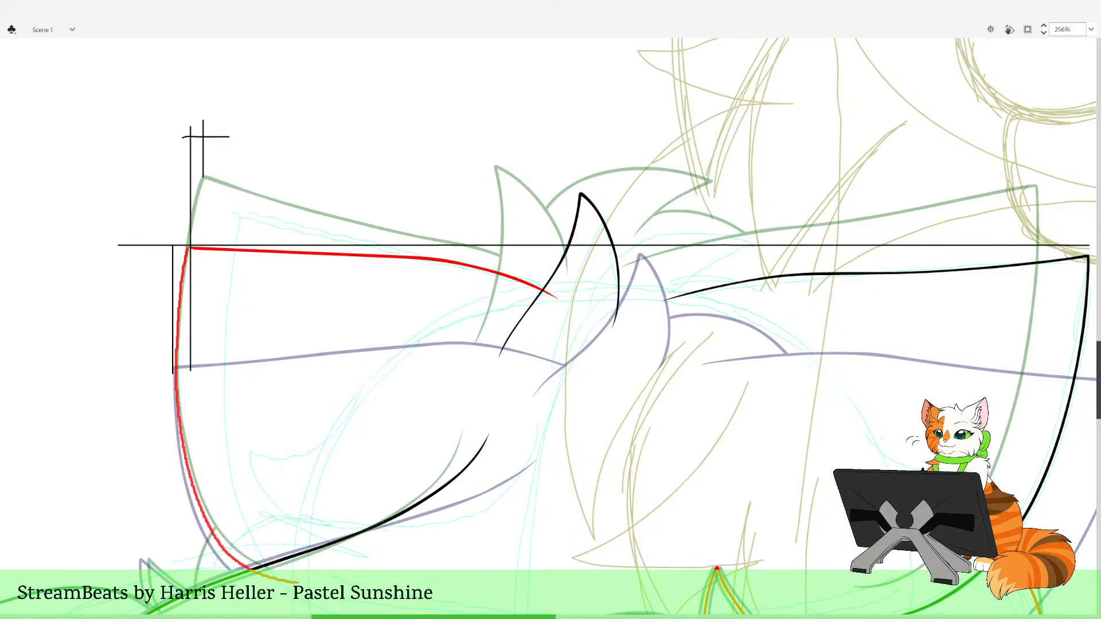
key(ctrl+z)
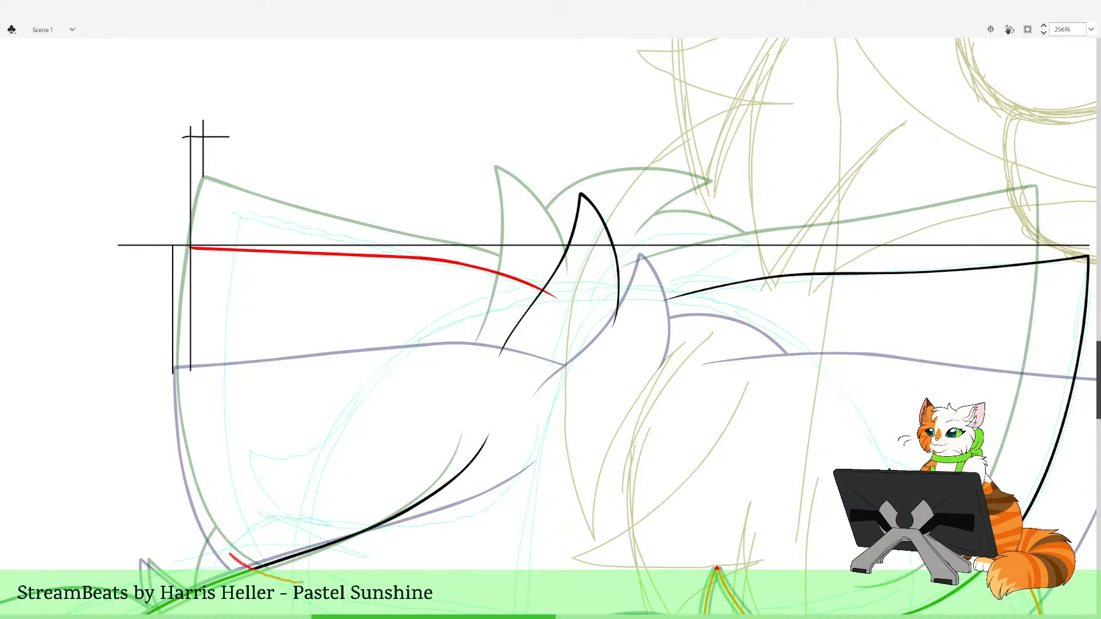
drag(180, 390, 188, 250)
key(ctrl+z)
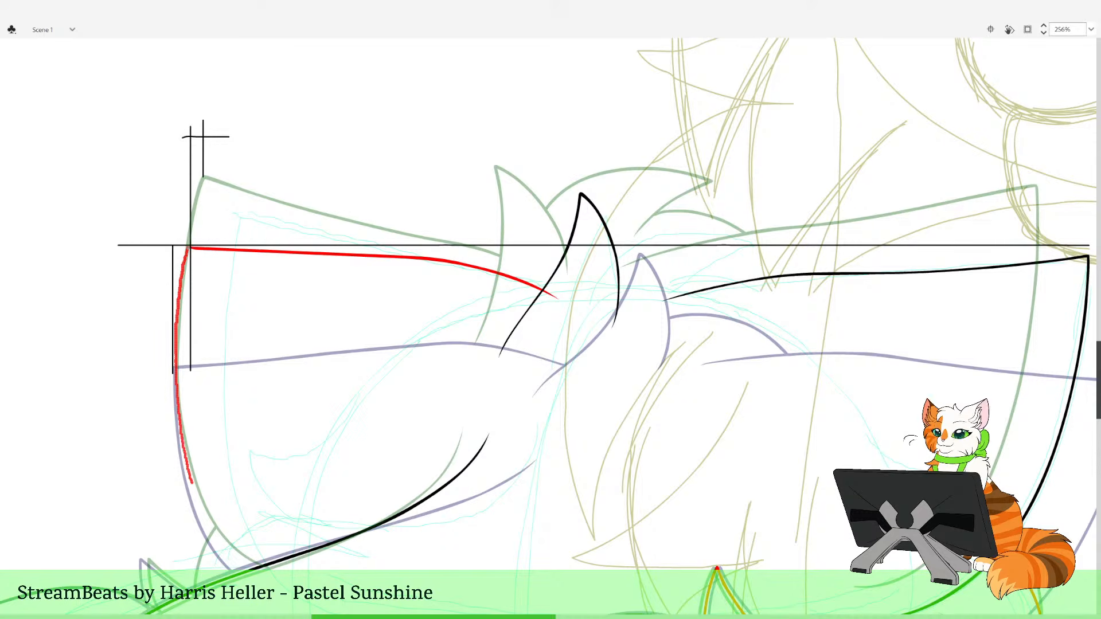
Ink the left ear's outer edge in red from its tip to the black outline, and delete the overshoot and the guide lines
mouse_move(238, 562)
mouse_down()
mouse_move(355, 571)
mouse_move(390, 544)
mouse_up()
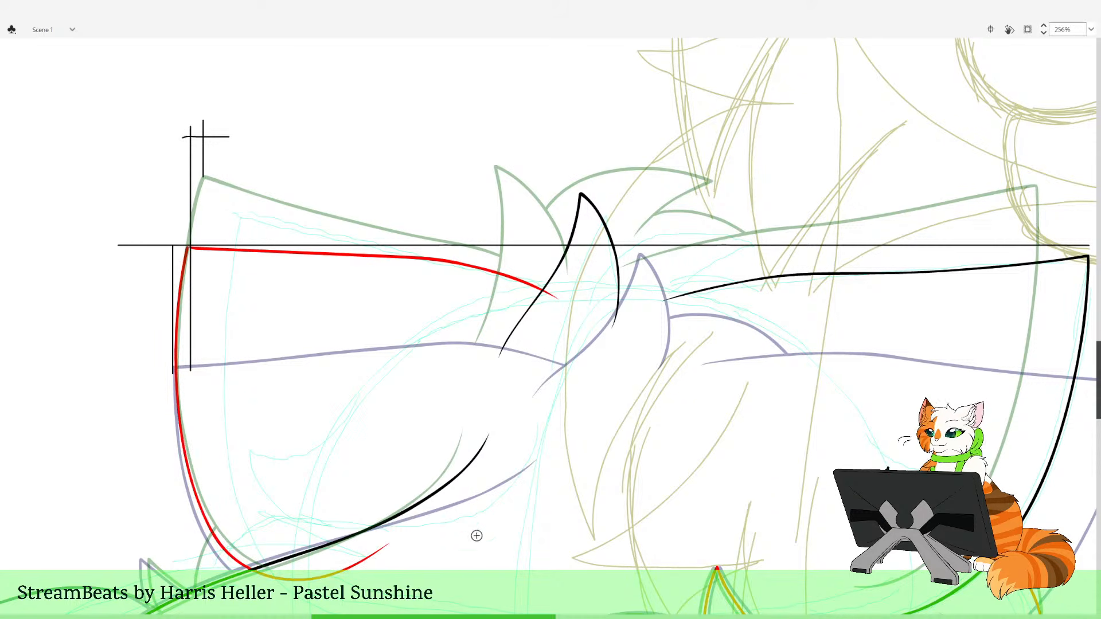
click(385, 548)
key(Delete)
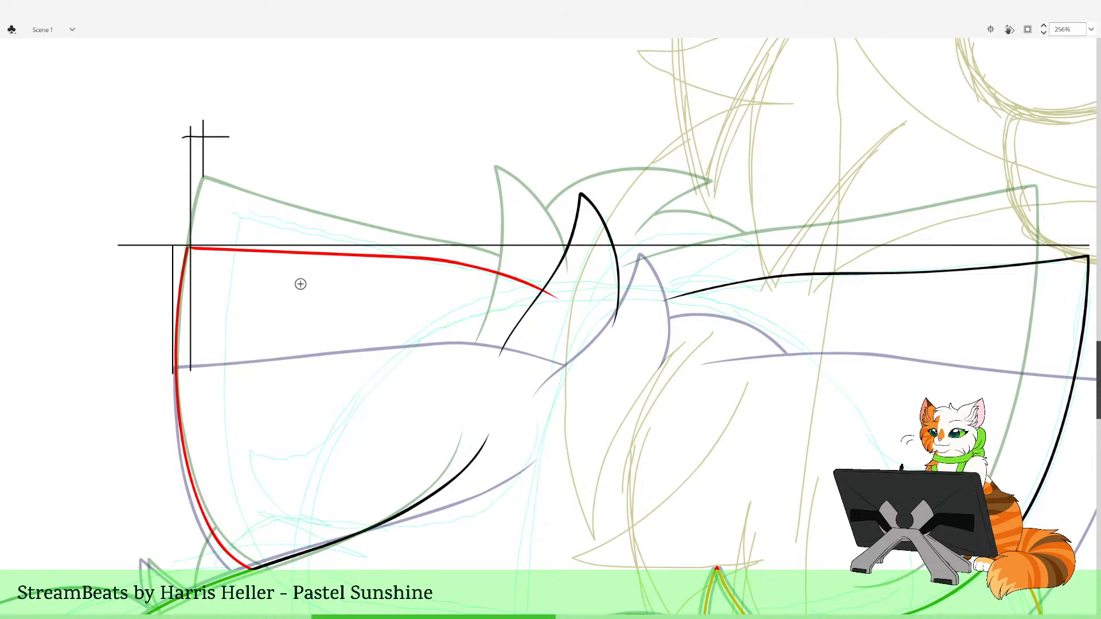
double_click(214, 245)
key(Delete)
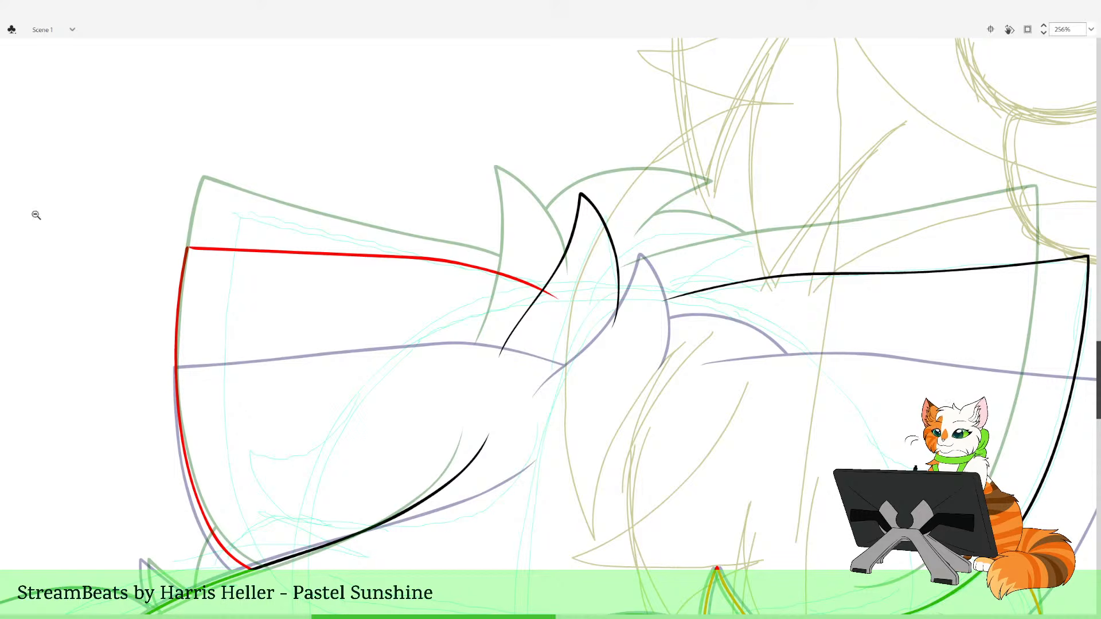
Reshape the ends of the two red strokes at the left ear's tip so they meet in a clean corner
drag(170, 219, 349, 327)
mouse_move(214, 239)
mouse_down()
mouse_move(272, 291)
mouse_move(250, 272)
mouse_up()
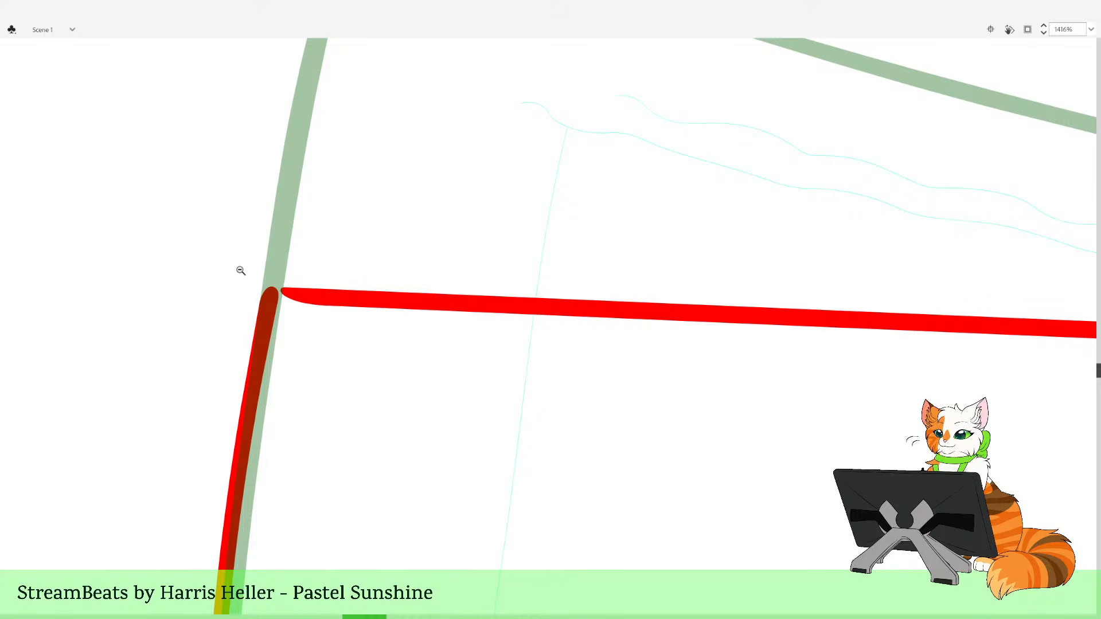
drag(403, 240, 426, 396)
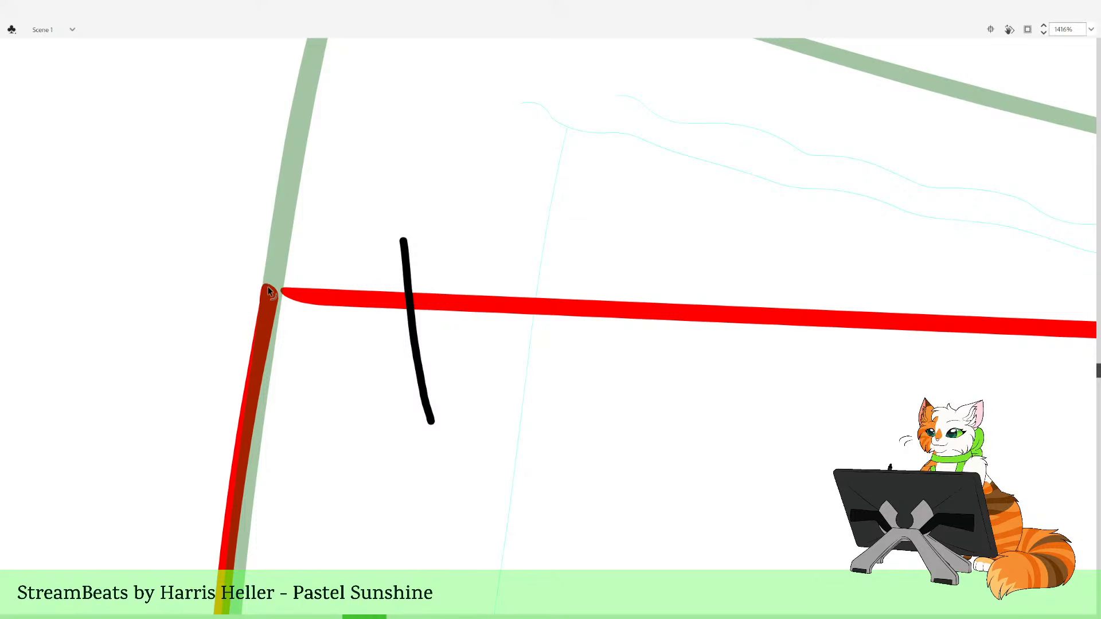
drag(267, 287, 270, 288)
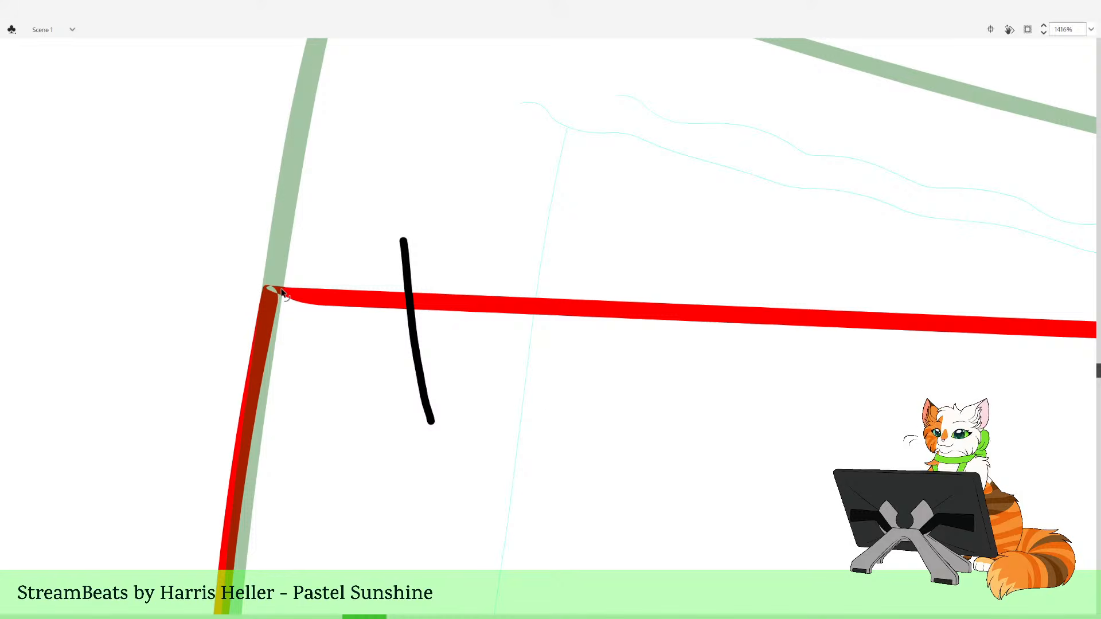
drag(281, 289, 280, 299)
key(i)
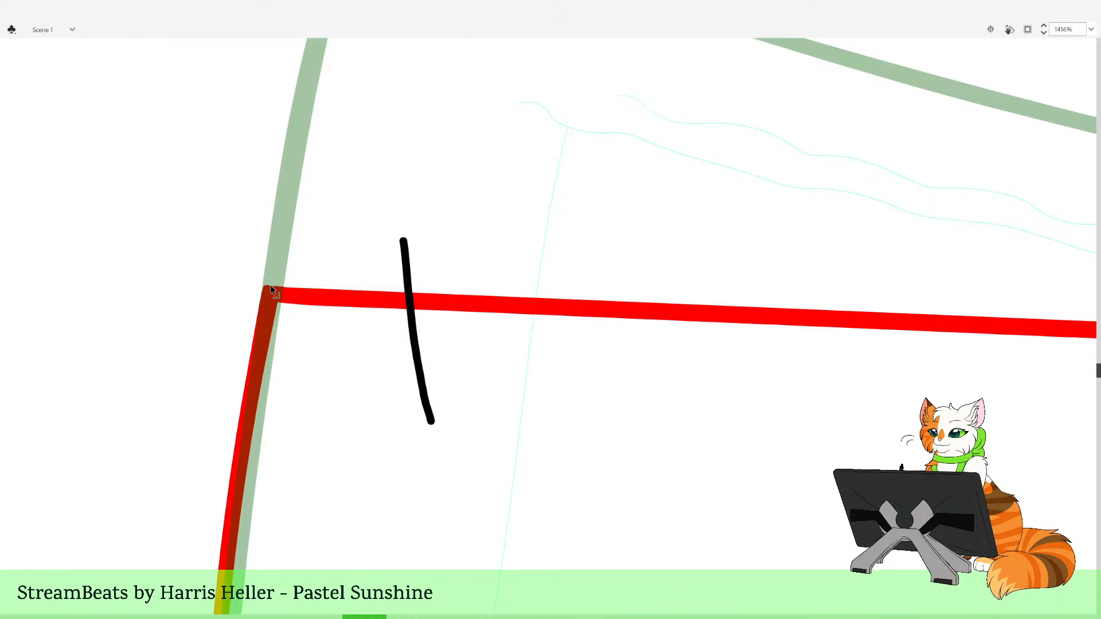
drag(285, 286, 286, 273)
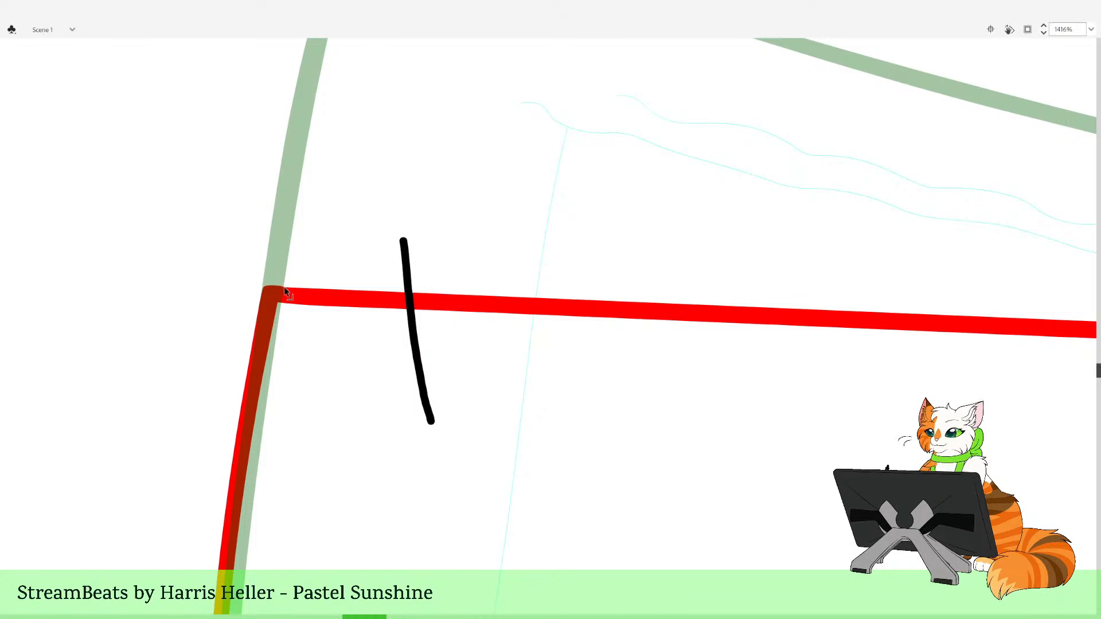
mouse_move(273, 287)
mouse_down()
mouse_move(283, 288)
mouse_move(241, 265)
mouse_move(288, 289)
mouse_up()
key(Delete)
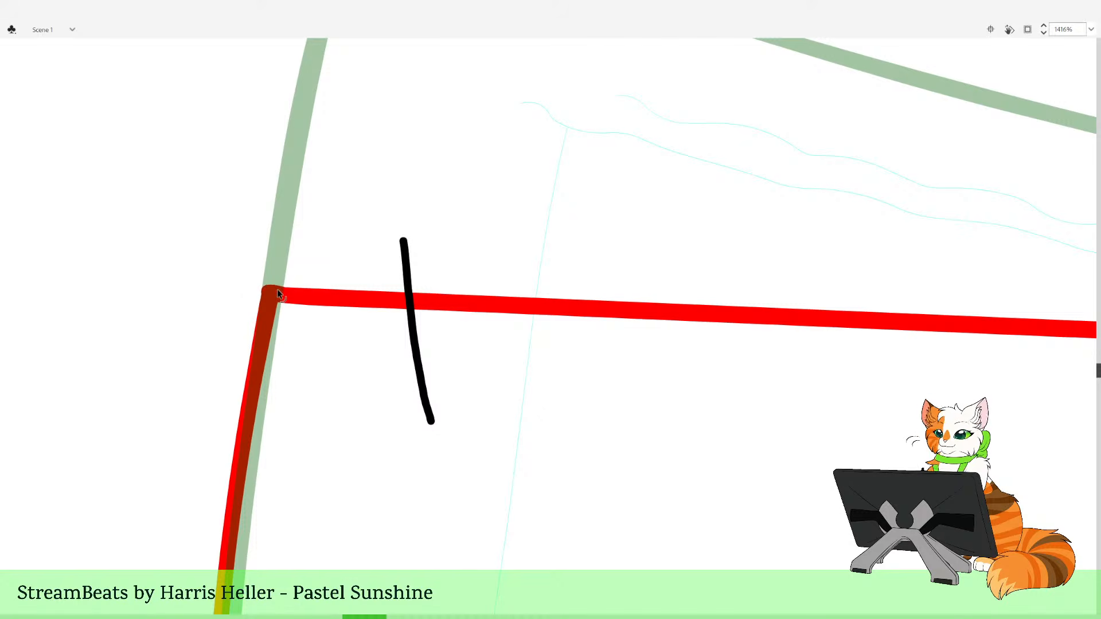
Delete the stray black stroke crossing the left ear's upper edge
key(Delete)
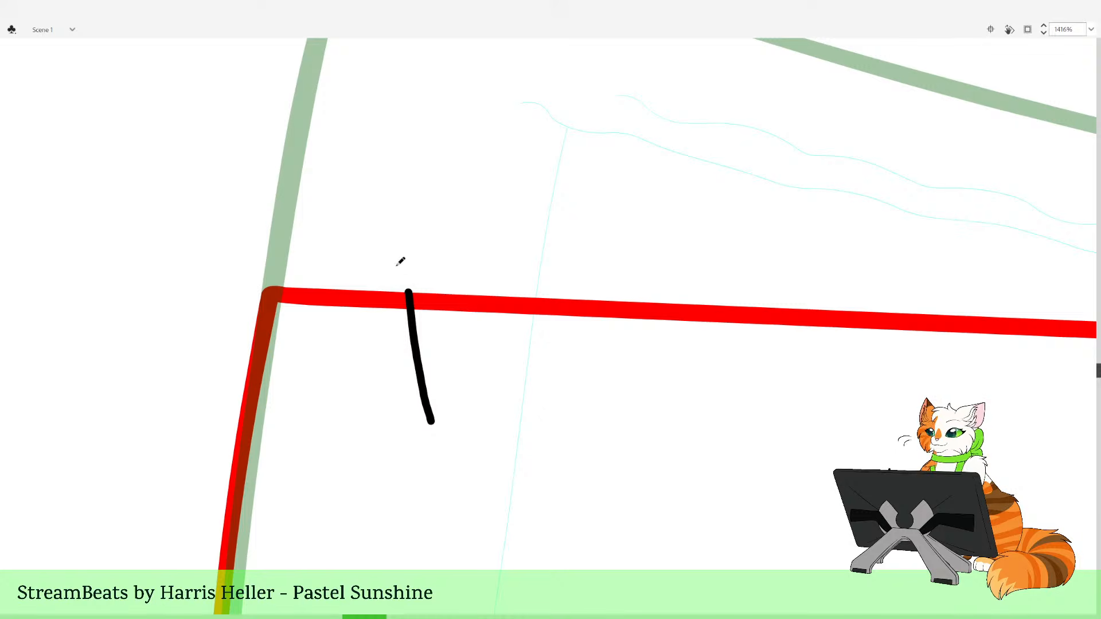
key(ctrl+z)
ctrl+double_click(409, 284)
key(Delete)
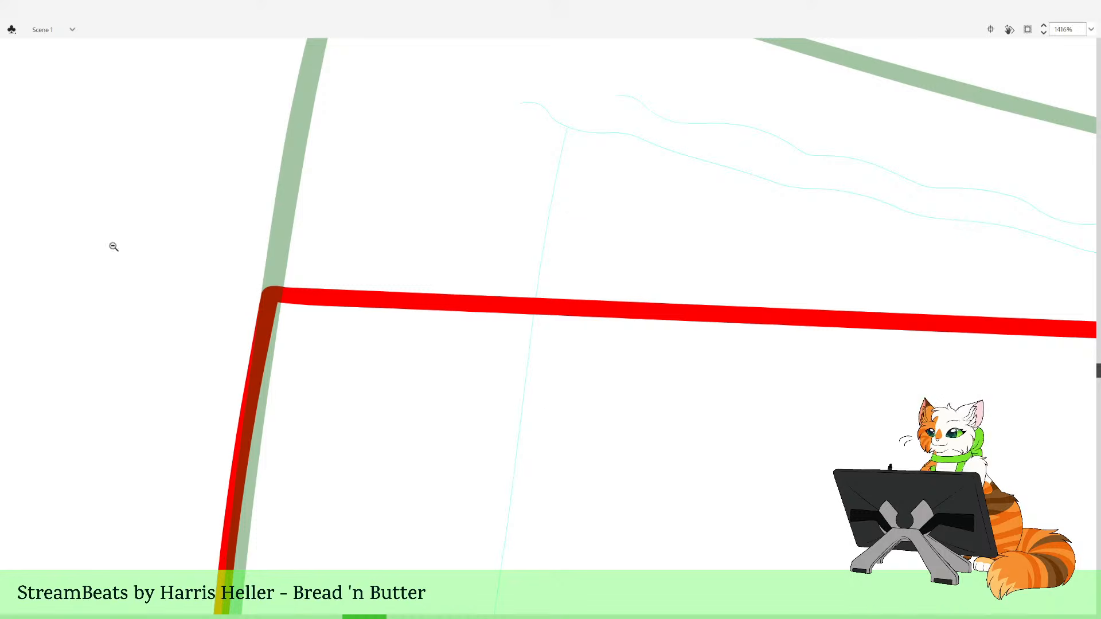
Examine the inked ears, head tuft and fur of the lower cat at a wider view, then the left ear's base
alt+click(699, 422)
alt+click(700, 423)
alt+click(696, 428)
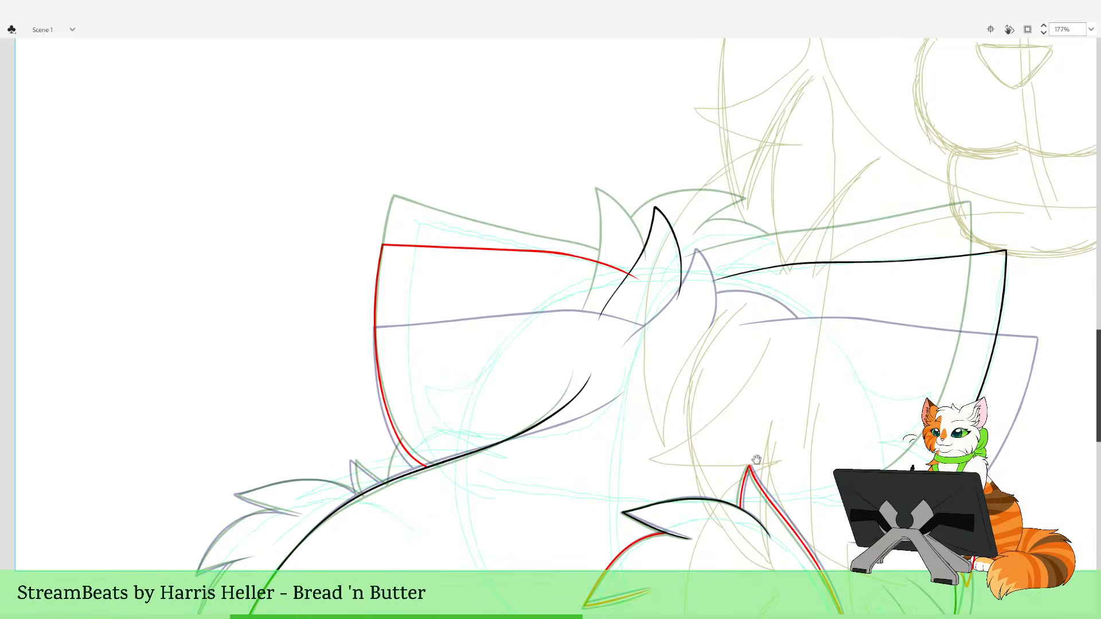
drag(756, 460, 594, 529)
alt+click(635, 485)
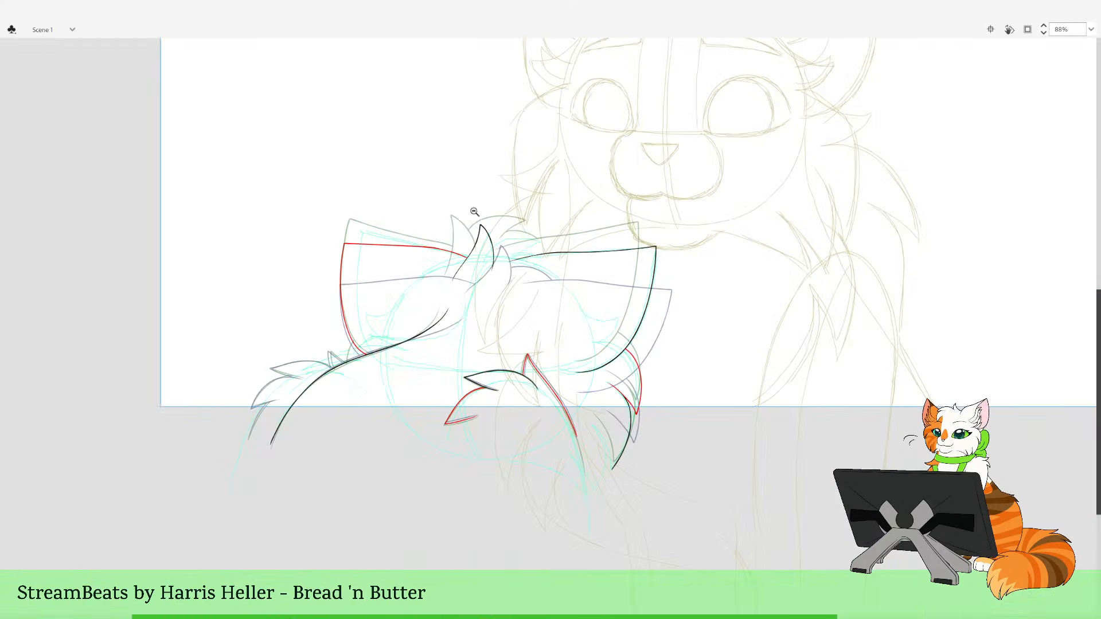
drag(475, 208, 566, 418)
alt+click(566, 294)
alt+click(574, 301)
drag(387, 301, 421, 423)
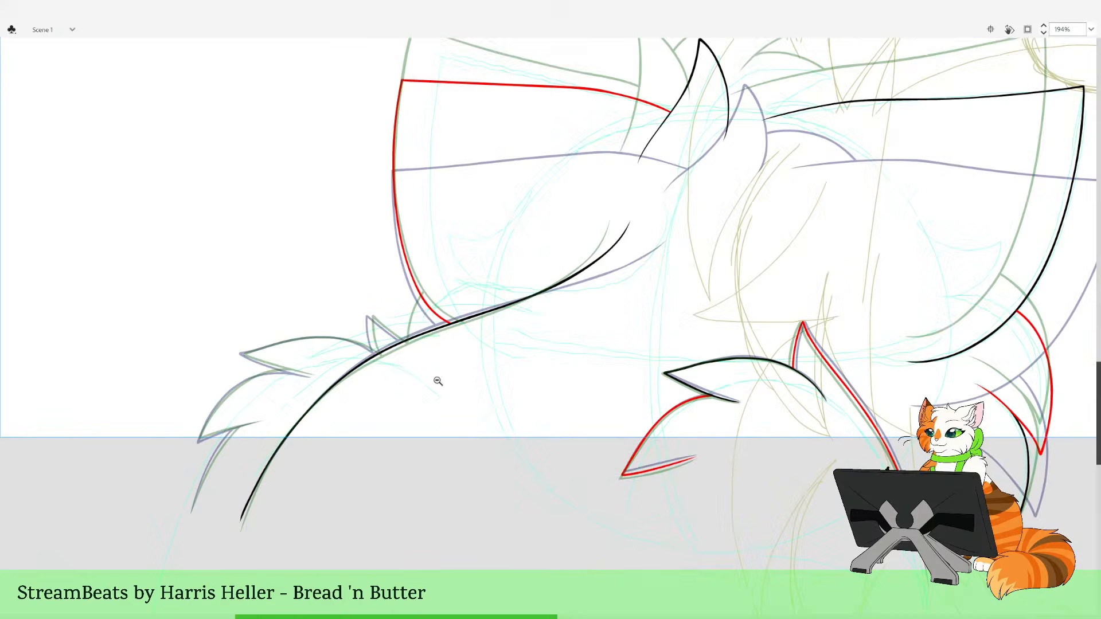
drag(476, 275, 511, 349)
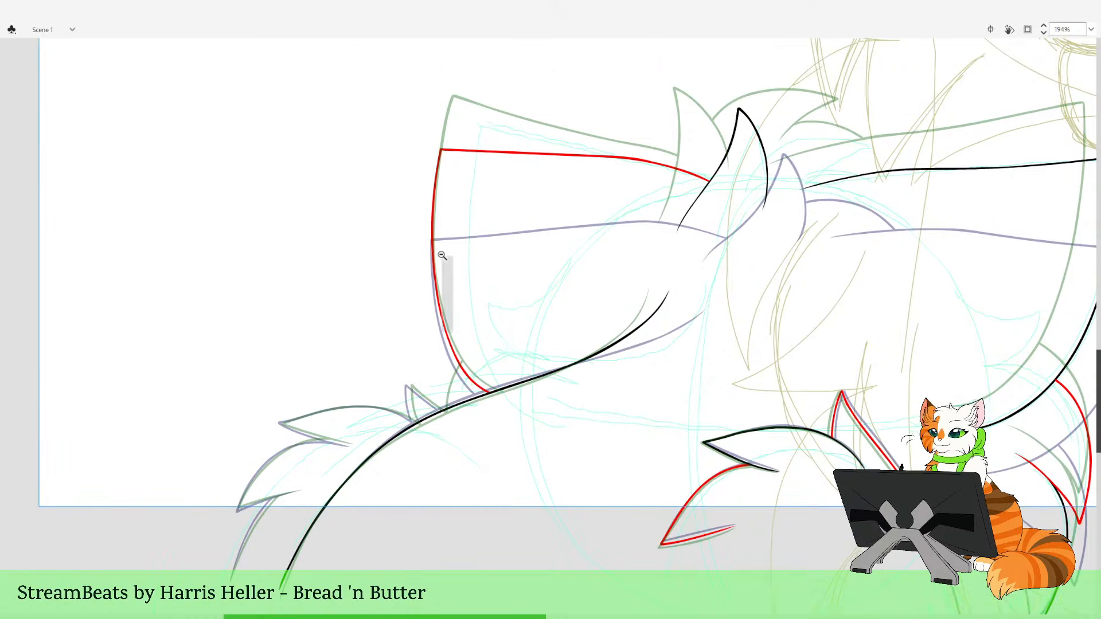
drag(442, 253, 514, 553)
drag(485, 250, 499, 337)
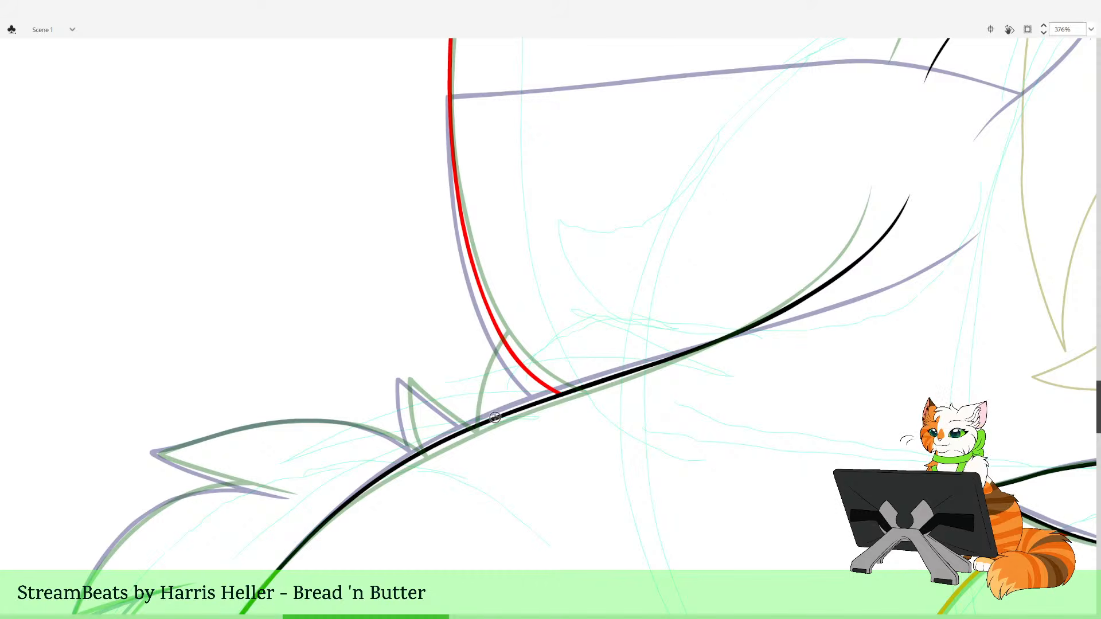
Try to ink a curve in black at the left ear's base, rising from the long outline through the red ear edge
drag(493, 417, 614, 290)
key(ctrl+z)
mouse_move(495, 417)
mouse_down()
mouse_move(549, 336)
mouse_move(634, 323)
mouse_up()
key(ctrl+z)
mouse_move(493, 418)
mouse_down()
mouse_move(523, 350)
mouse_move(659, 303)
mouse_up()
key(ctrl+z)
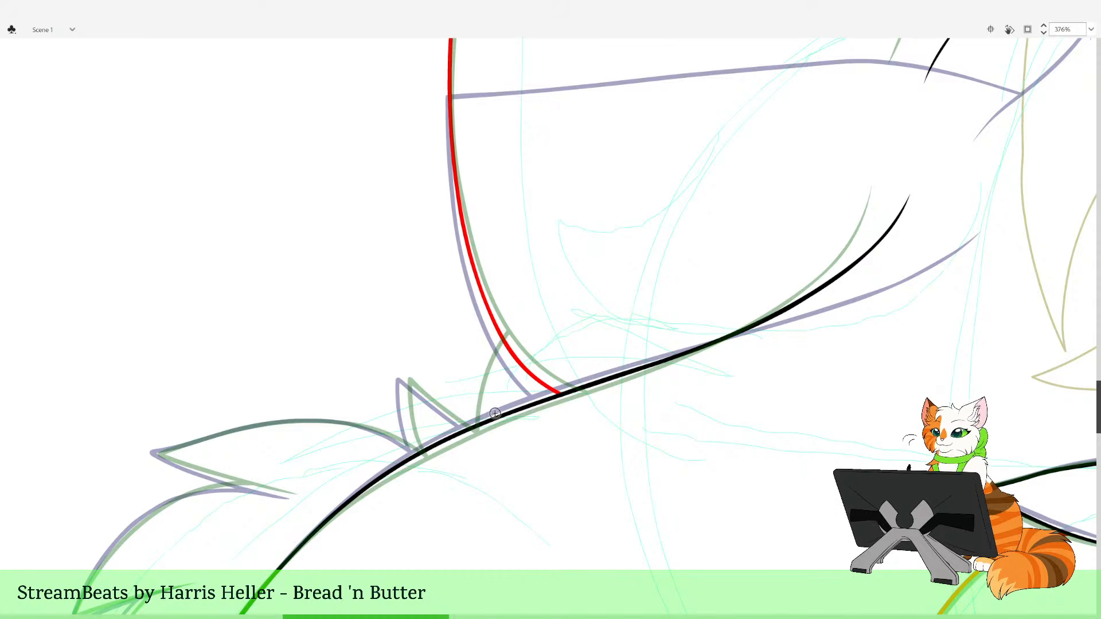
Ink a short black curve at the left ear's base, joining the long black outline to the red outer ear edge
mouse_move(495, 418)
mouse_down()
mouse_move(497, 402)
mouse_move(641, 315)
mouse_up()
drag(929, 522, 365, 444)
mouse_move(956, 514)
mouse_down()
mouse_move(781, 487)
mouse_move(510, 513)
mouse_up()
mouse_move(300, 484)
mouse_down()
mouse_move(671, 516)
mouse_move(551, 499)
mouse_move(830, 536)
mouse_up()
key(ctrl+z)
mouse_move(399, 453)
mouse_down()
mouse_move(410, 413)
mouse_move(517, 350)
mouse_move(432, 379)
mouse_move(397, 428)
mouse_up()
key(ctrl+z)
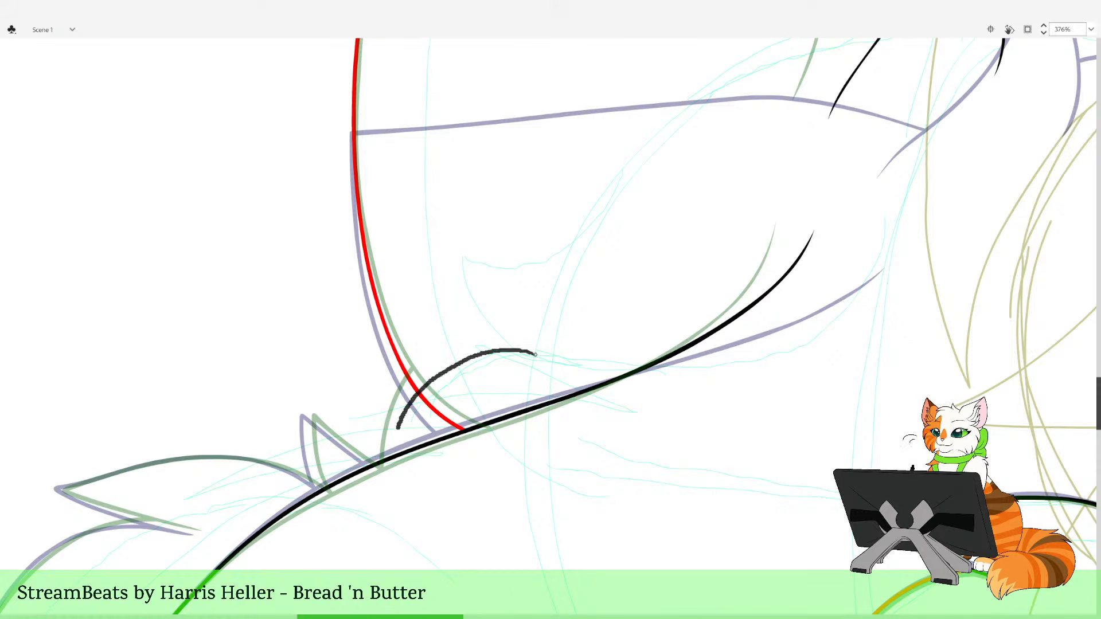
key(ctrl+z)
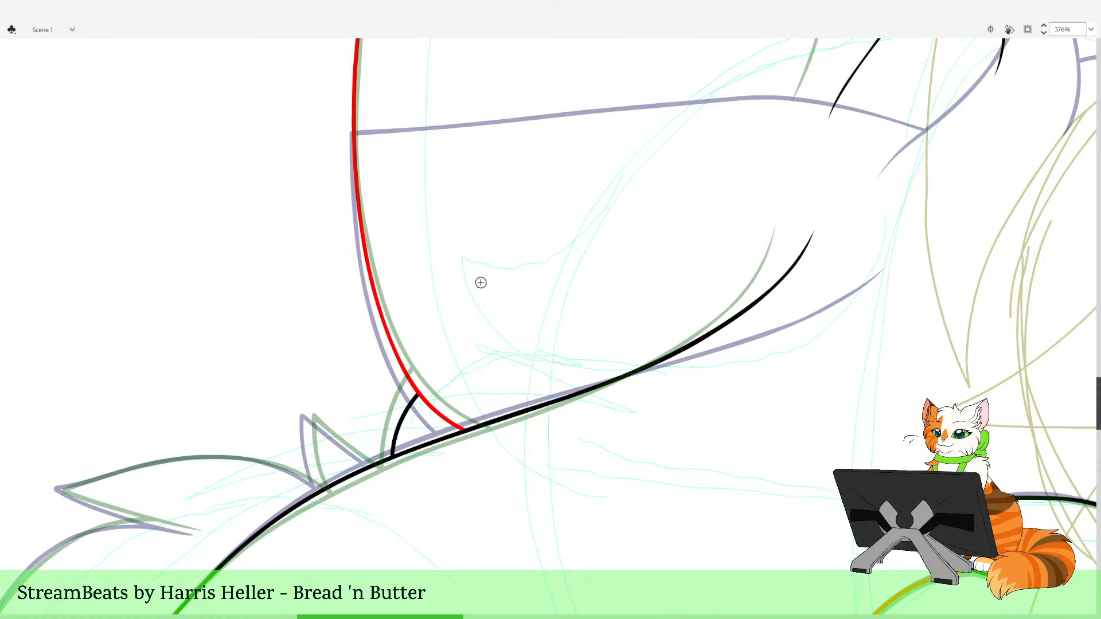
click(464, 349)
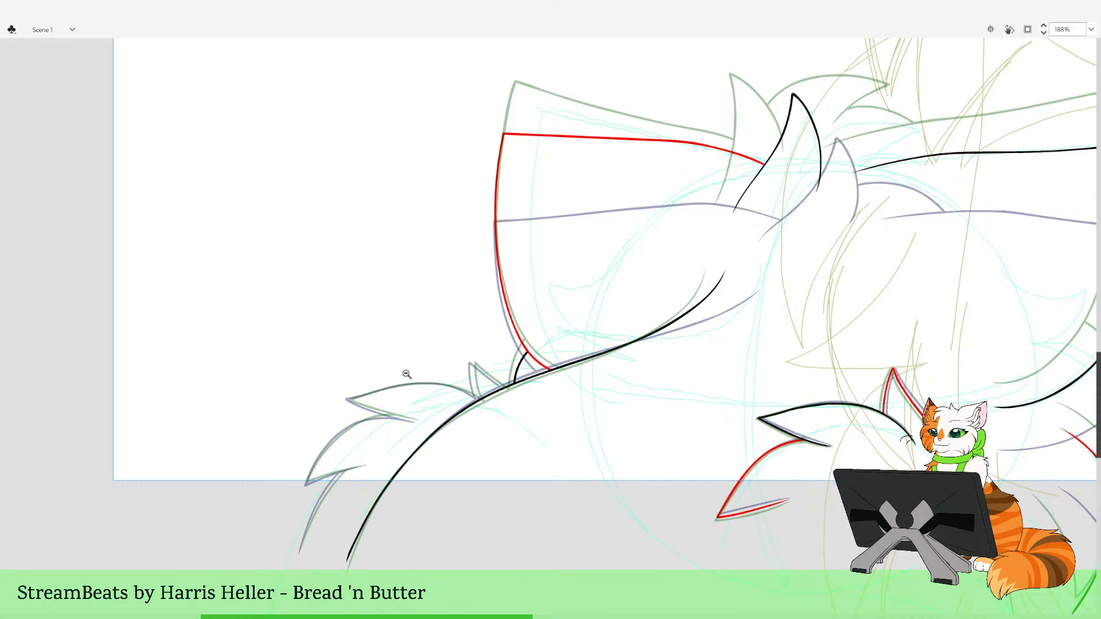
Ink the small pointed fur tuft beside the left ear's base in red, midway between the two onion-skinned tufts
drag(410, 286, 607, 475)
click(11, 105)
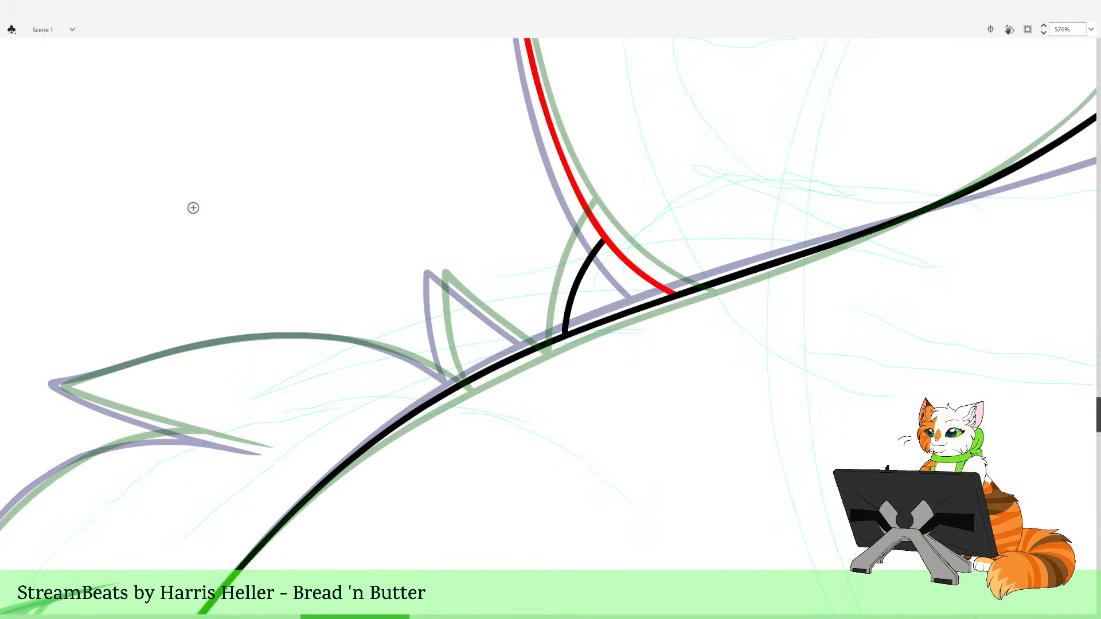
drag(476, 279, 464, 320)
mouse_move(455, 442)
mouse_down()
mouse_move(430, 393)
mouse_move(424, 326)
mouse_move(565, 418)
mouse_up()
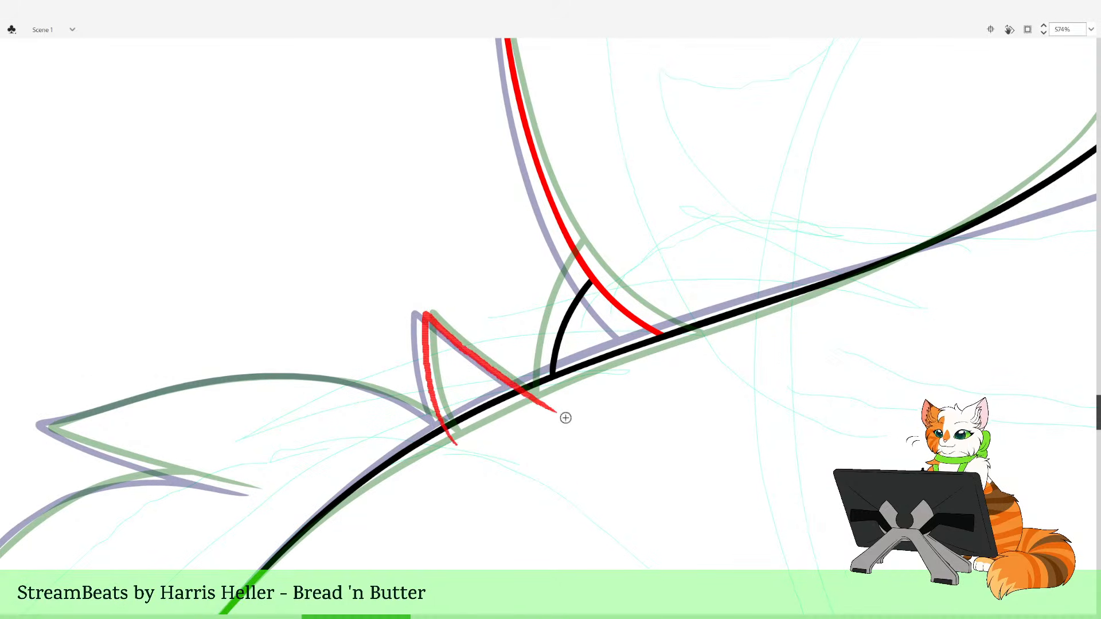
mouse_move(808, 558)
mouse_down()
mouse_move(234, 371)
mouse_move(157, 465)
mouse_up()
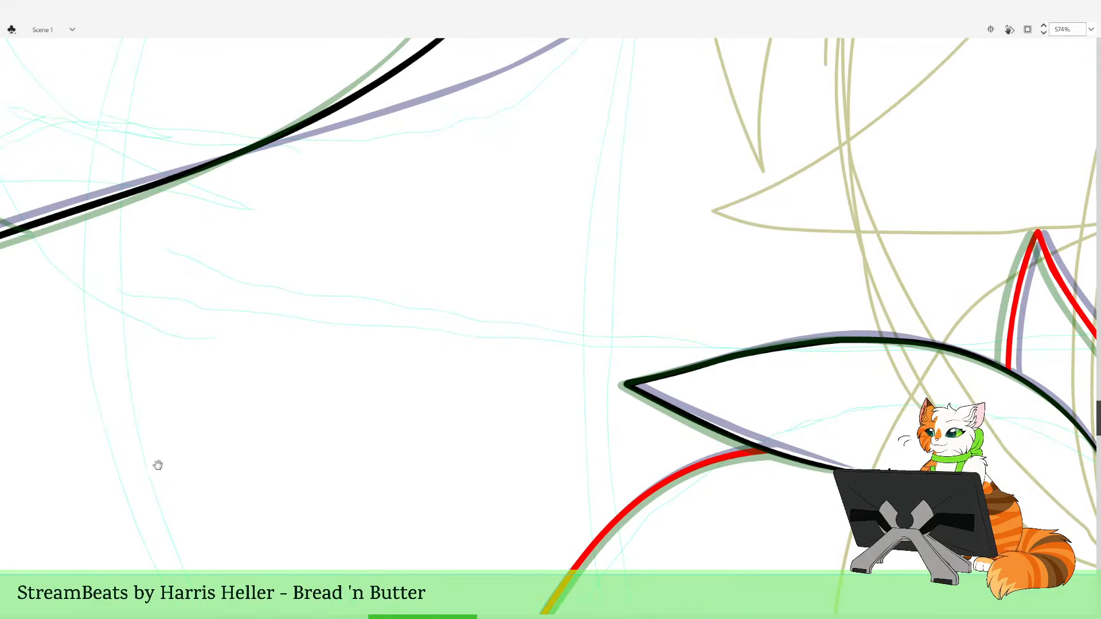
drag(416, 428, 600, 452)
drag(165, 383, 494, 440)
drag(318, 317, 479, 363)
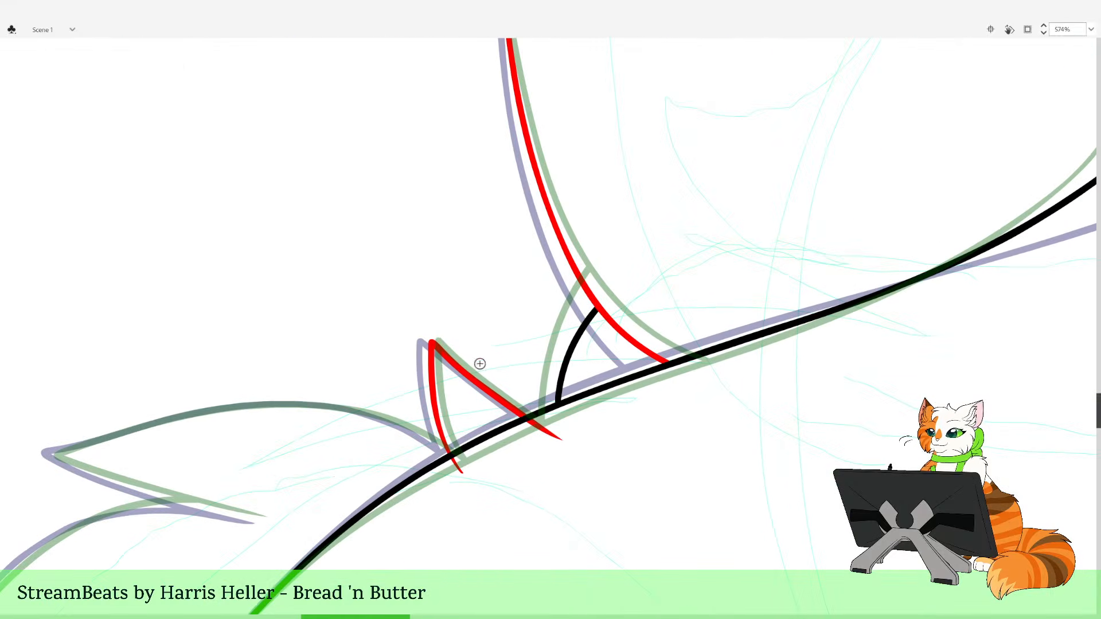
key(ctrl+z)
key(ctrl+z)
mouse_move(447, 452)
mouse_down()
mouse_move(430, 338)
mouse_move(513, 410)
mouse_move(580, 461)
mouse_up()
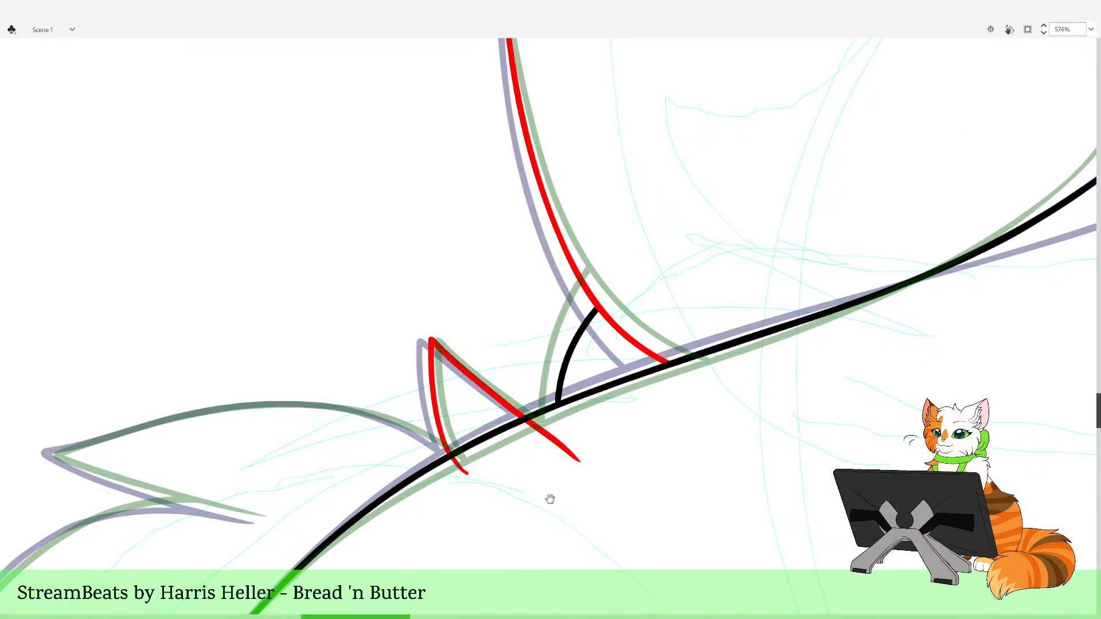
Ink the long pointed fur tuft beside the small one in red and delete the stroke ends overshooting the black outline
mouse_move(453, 425)
mouse_down()
mouse_move(627, 359)
mouse_move(591, 366)
mouse_move(533, 344)
mouse_up()
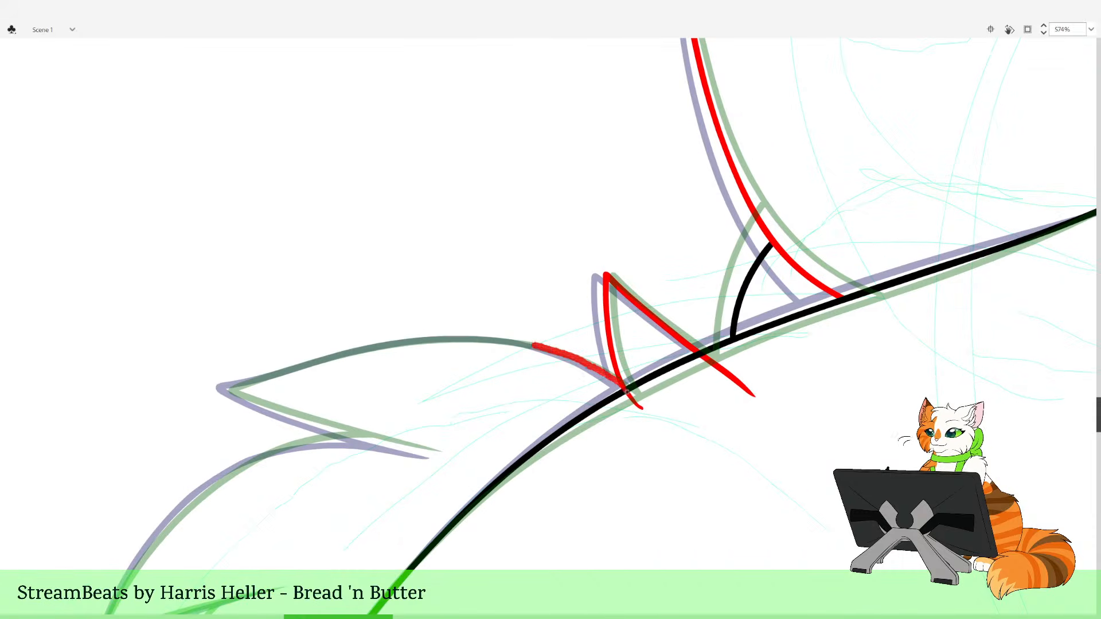
key(ctrl+z)
mouse_move(629, 398)
mouse_down()
mouse_move(576, 359)
mouse_move(514, 340)
mouse_move(433, 337)
mouse_move(230, 385)
mouse_move(344, 434)
mouse_move(434, 454)
mouse_up()
drag(519, 525, 618, 511)
drag(690, 407, 854, 353)
ctrl+click(819, 369)
key(Delete)
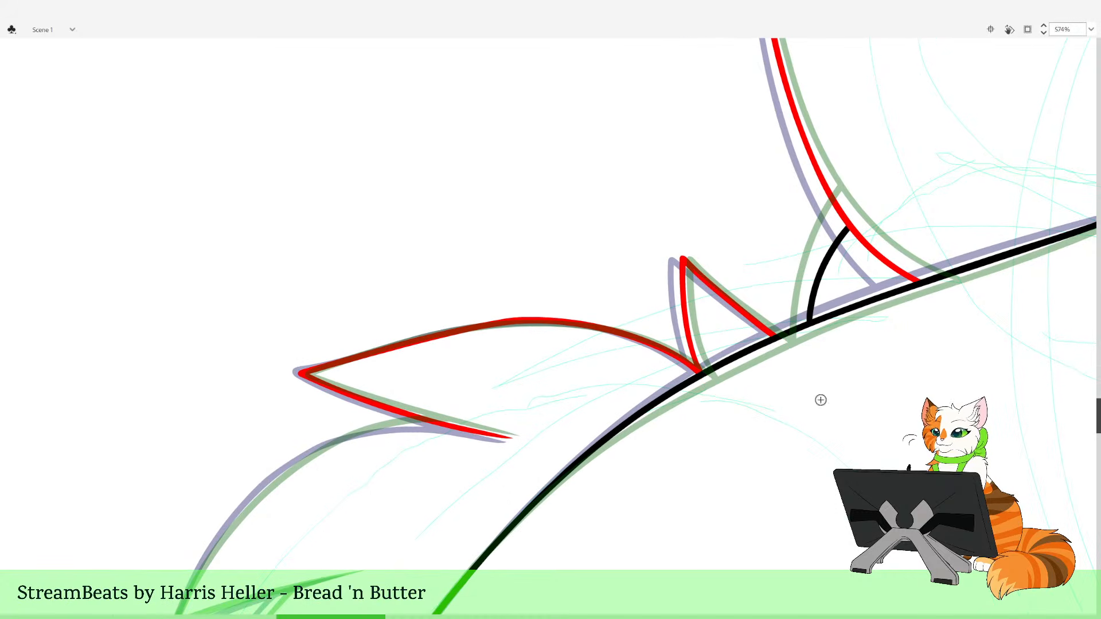
Try to ink the fur tuft below the long red tuft, following the two onion-skinned neighbours
mouse_move(481, 611)
mouse_down()
mouse_move(601, 544)
mouse_move(752, 482)
mouse_up()
drag(626, 469, 602, 518)
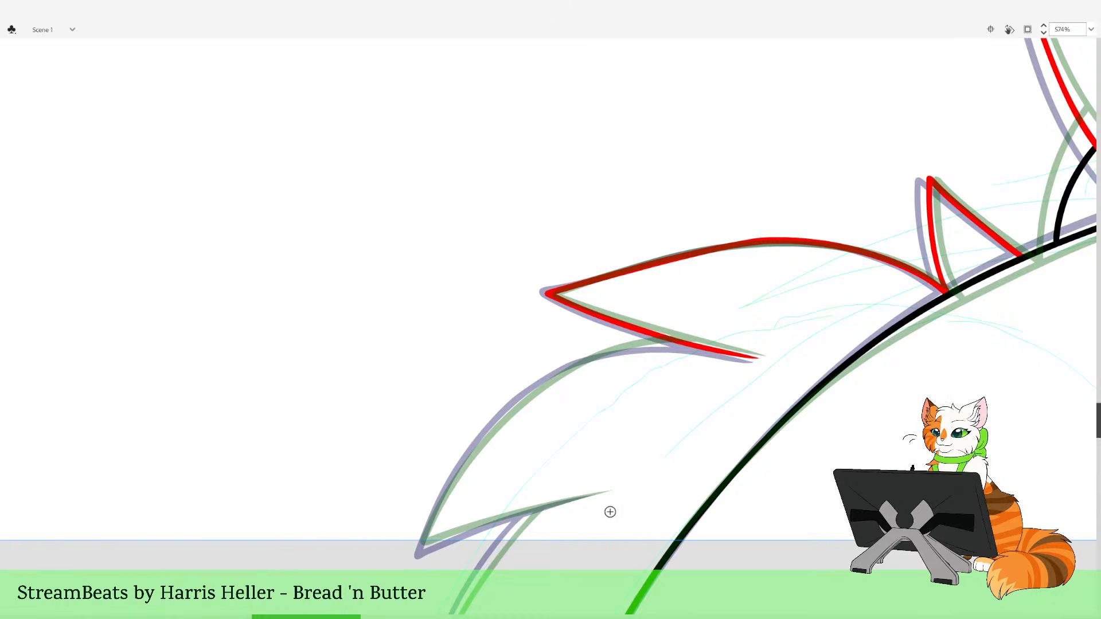
mouse_move(631, 495)
mouse_down()
mouse_move(572, 493)
mouse_move(582, 495)
mouse_move(401, 555)
mouse_move(491, 412)
mouse_move(554, 368)
mouse_move(630, 352)
mouse_up()
key(ctrl+z)
key(ctrl+z)
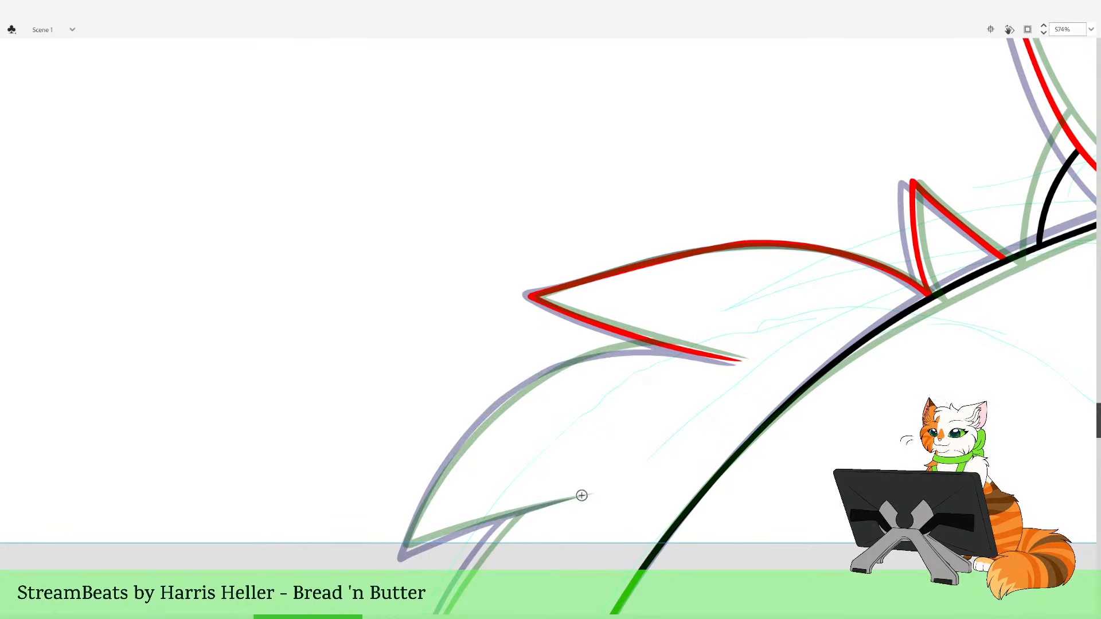
Ink the curved, pointed fur tuft below the long red tuft in black and delete the stroke end overshooting the red line
mouse_move(580, 496)
mouse_down()
mouse_move(413, 548)
mouse_move(439, 479)
mouse_move(482, 423)
mouse_move(568, 365)
mouse_move(608, 350)
mouse_move(711, 347)
mouse_move(791, 372)
mouse_up()
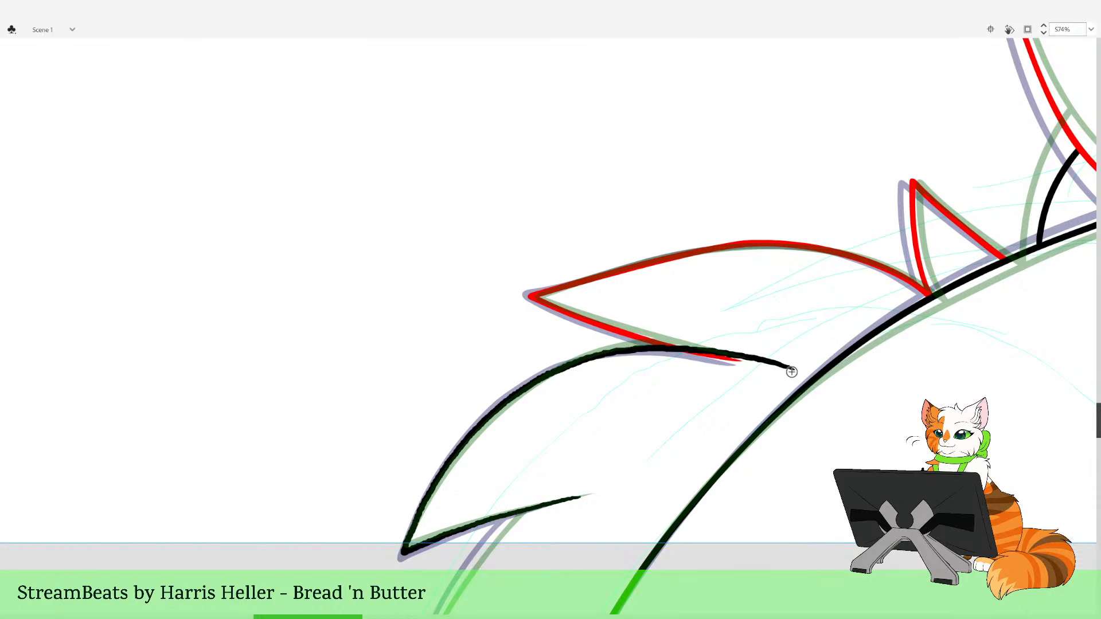
key(v)
click(772, 363)
key(Delete)
Ink the lowest fur tuft's outer curve in red up to the black tuft's underside and delete the part crossing it
key(space)
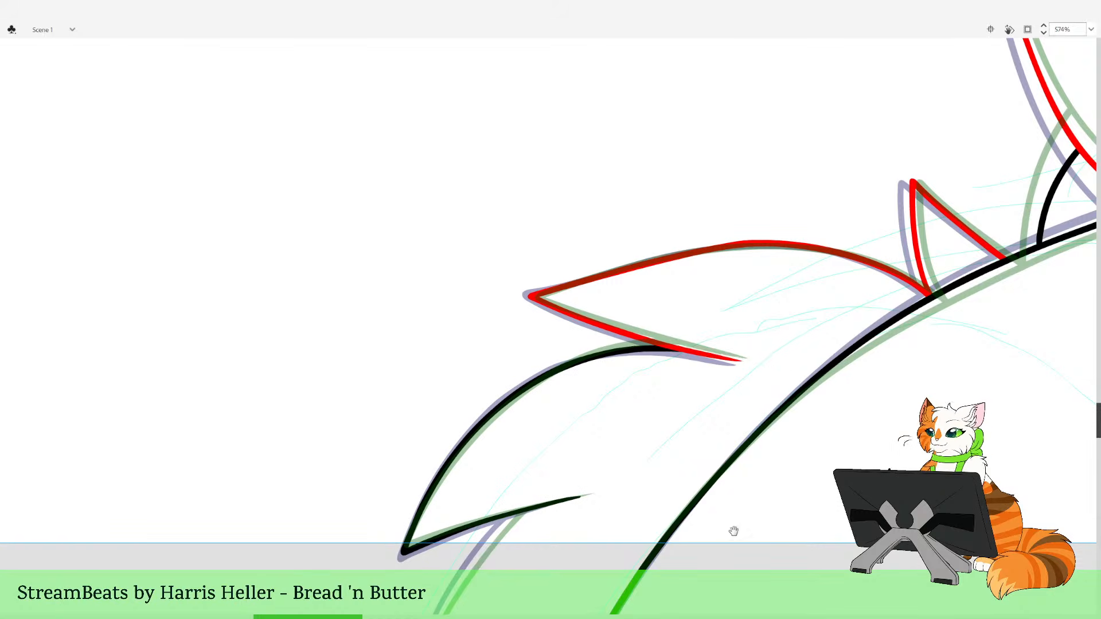
drag(733, 531, 766, 356)
drag(418, 571, 466, 456)
key(ctrl+z)
mouse_move(414, 600)
mouse_down()
mouse_move(478, 423)
mouse_move(430, 542)
mouse_move(514, 374)
mouse_move(633, 294)
mouse_up()
key(ctrl+z)
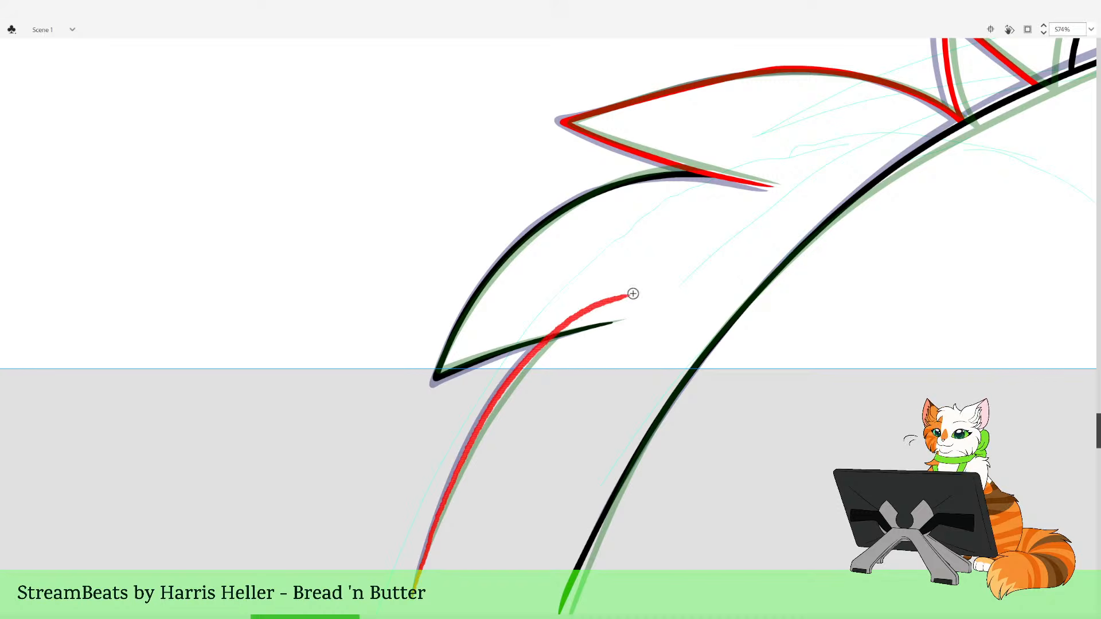
key(v)
click(594, 305)
key(Delete)
key(b)
Try to ink the swept hair tuft on top of the head in red, arching from the black pointed tuft towards the right ear
key(z)
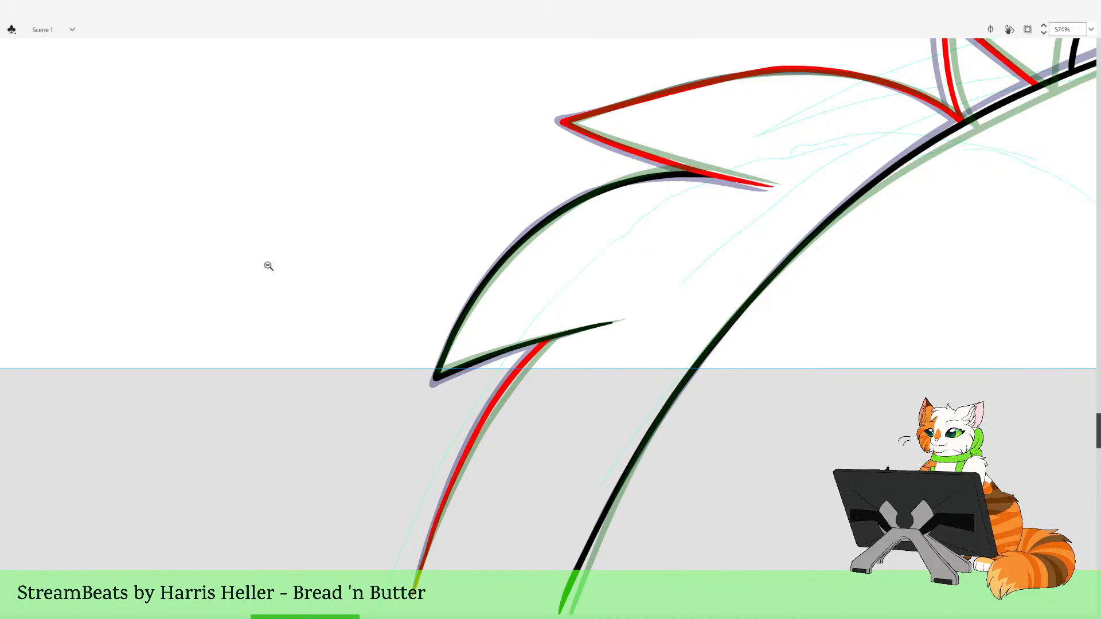
alt+click(806, 406)
alt+click(808, 416)
alt+click(805, 421)
key(space)
drag(682, 434, 690, 608)
drag(647, 403, 647, 437)
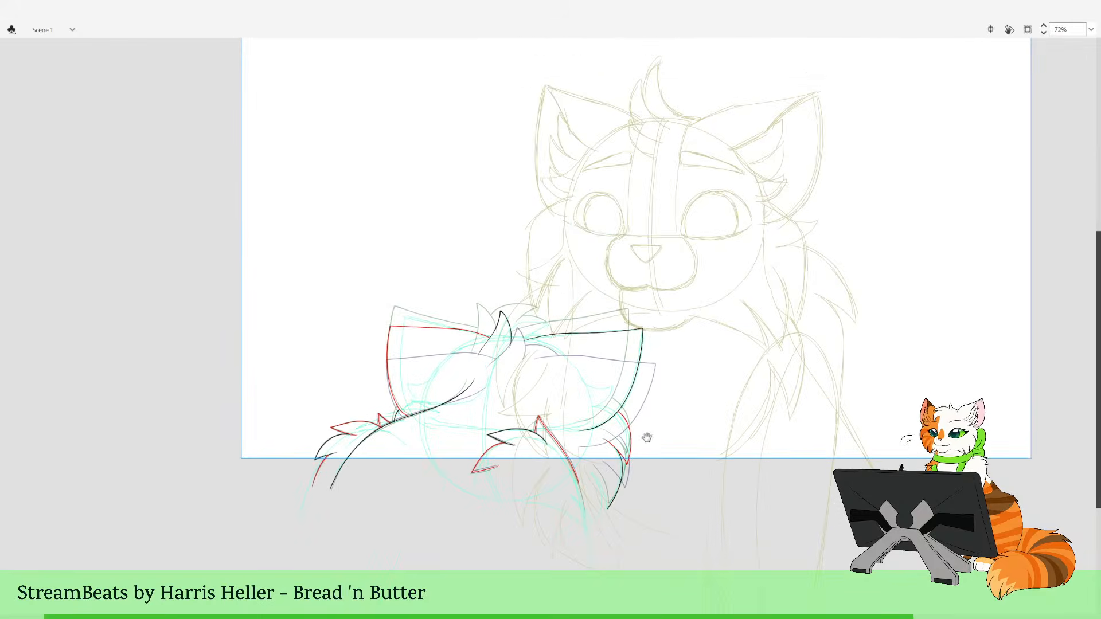
drag(471, 253, 654, 545)
key(space)
drag(518, 232, 571, 470)
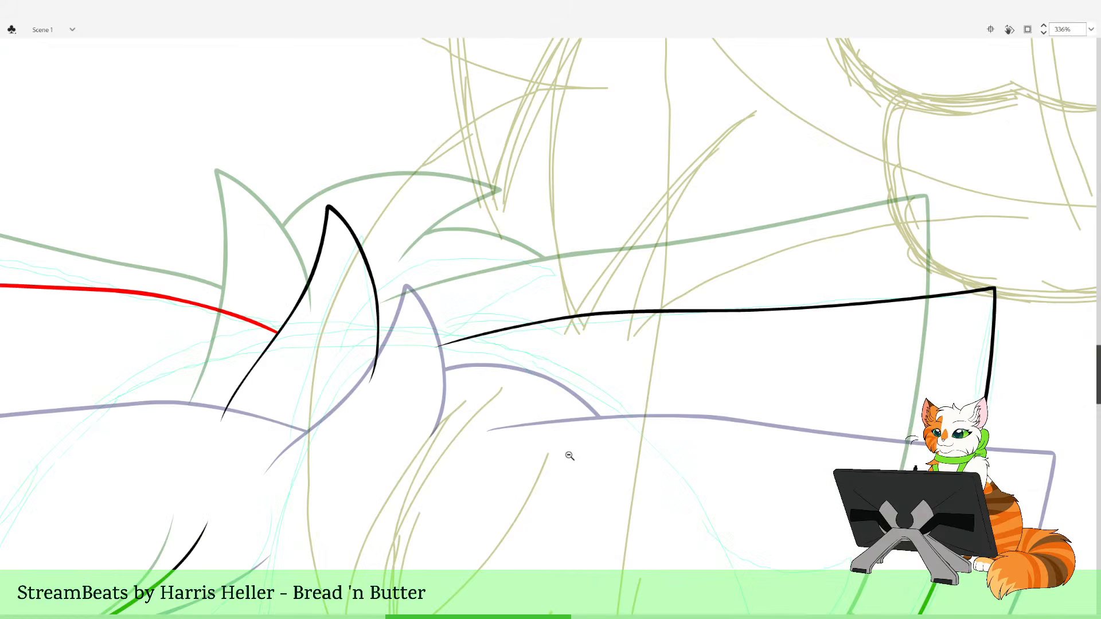
mouse_move(183, 211)
mouse_down()
mouse_move(312, 234)
mouse_move(319, 245)
mouse_up()
key(ctrl+z)
key(space)
drag(554, 241, 564, 280)
mouse_move(297, 424)
mouse_down()
mouse_move(301, 399)
mouse_move(378, 308)
mouse_move(496, 295)
mouse_move(568, 323)
mouse_move(492, 367)
mouse_up()
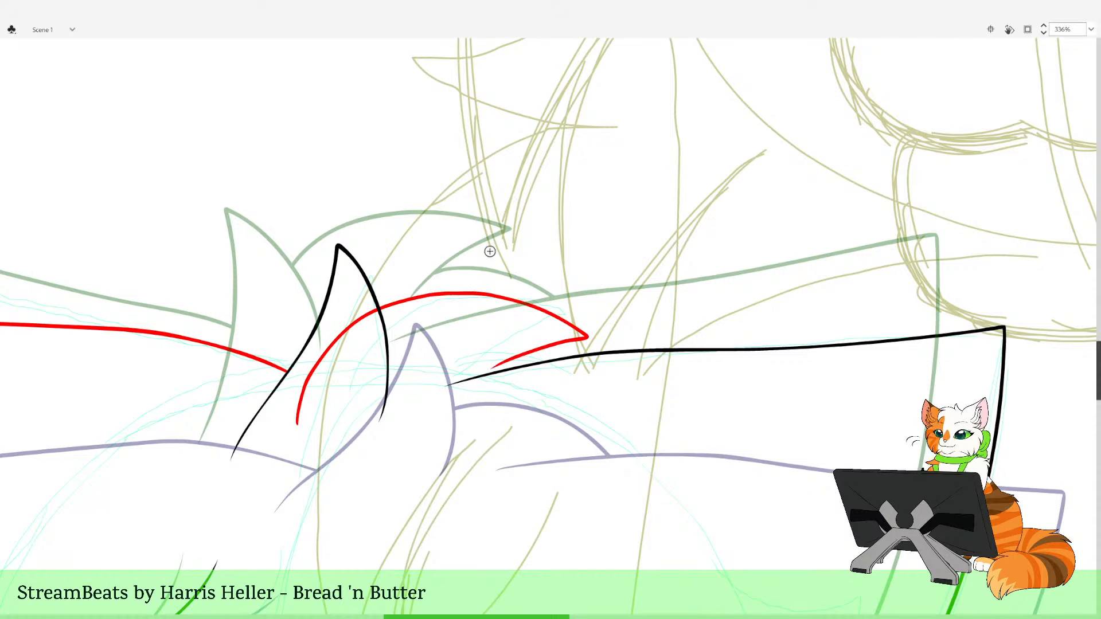
key(space)
drag(539, 249, 550, 257)
key(ctrl+z)
key(ctrl+z)
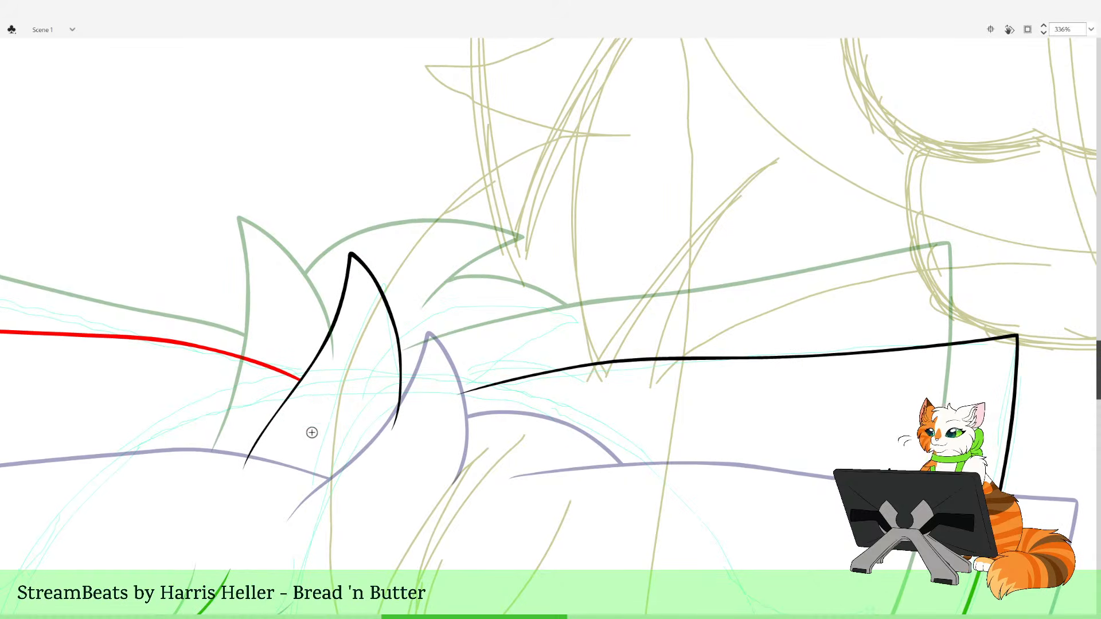
Try another version of the red swept hair tuft with a higher tip and a straighter underside
mouse_move(311, 432)
mouse_down()
mouse_move(360, 332)
mouse_move(456, 295)
mouse_move(591, 326)
mouse_move(476, 382)
mouse_up()
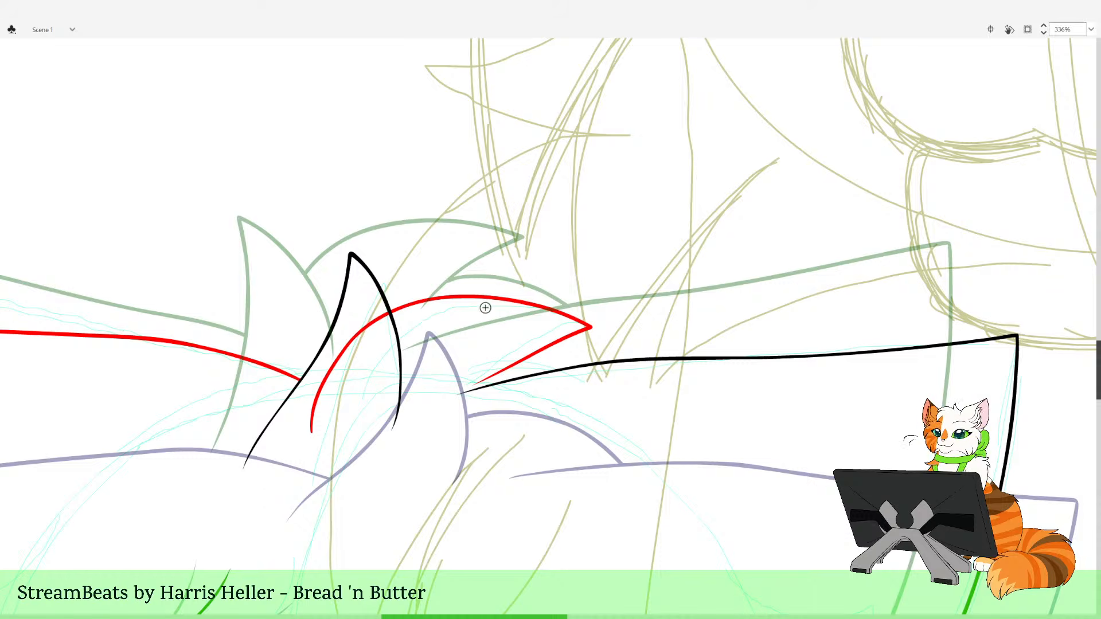
key(ctrl+z)
mouse_move(315, 444)
mouse_down()
mouse_move(322, 374)
mouse_move(414, 299)
mouse_move(504, 298)
mouse_move(565, 325)
mouse_up()
key(ctrl+z)
drag(559, 442, 624, 485)
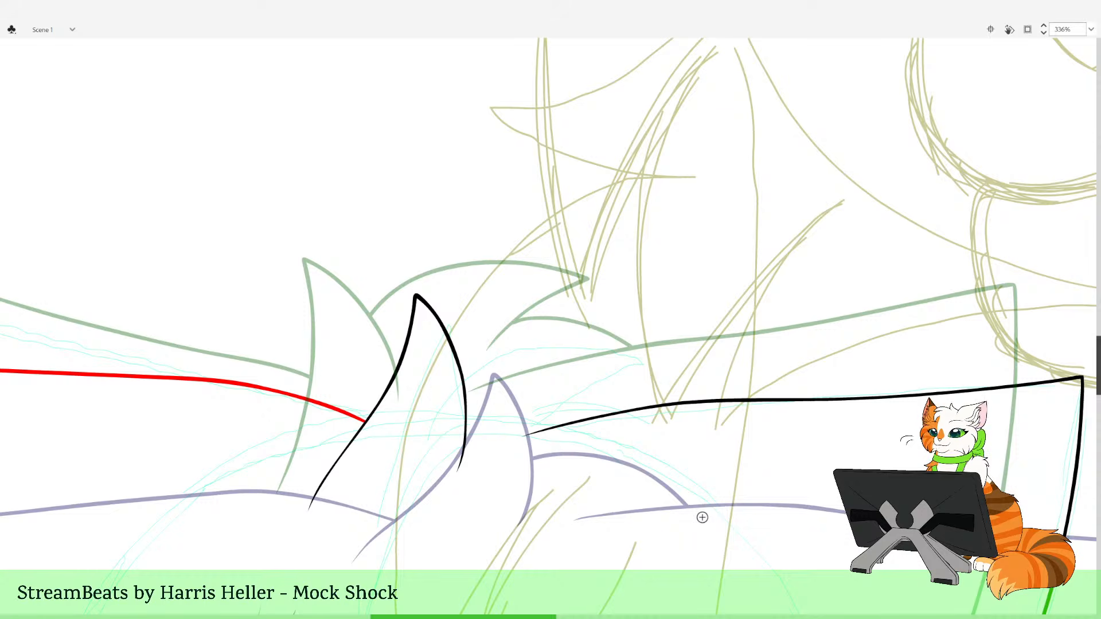
drag(576, 272, 584, 447)
key(ctrl+z)
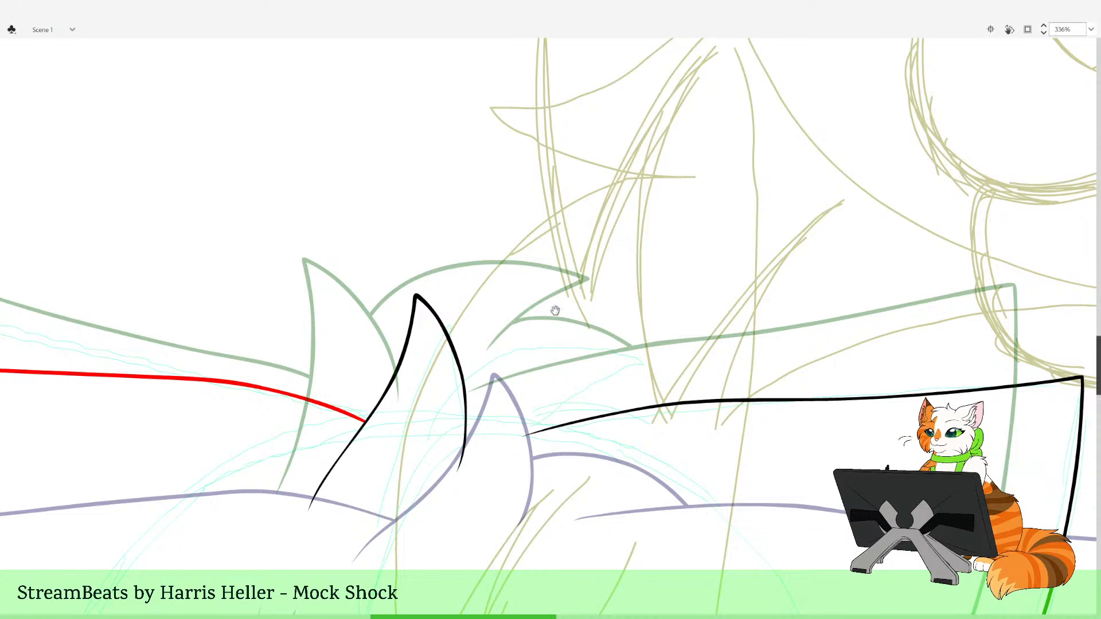
Ink the swept hair tuft in red from the black pointed tuft to a tip just above the right ear's upper edge
drag(555, 311, 503, 286)
mouse_move(371, 437)
mouse_down()
mouse_move(381, 386)
mouse_move(438, 333)
mouse_move(516, 321)
mouse_move(629, 357)
mouse_move(519, 403)
mouse_up()
drag(723, 539, 645, 536)
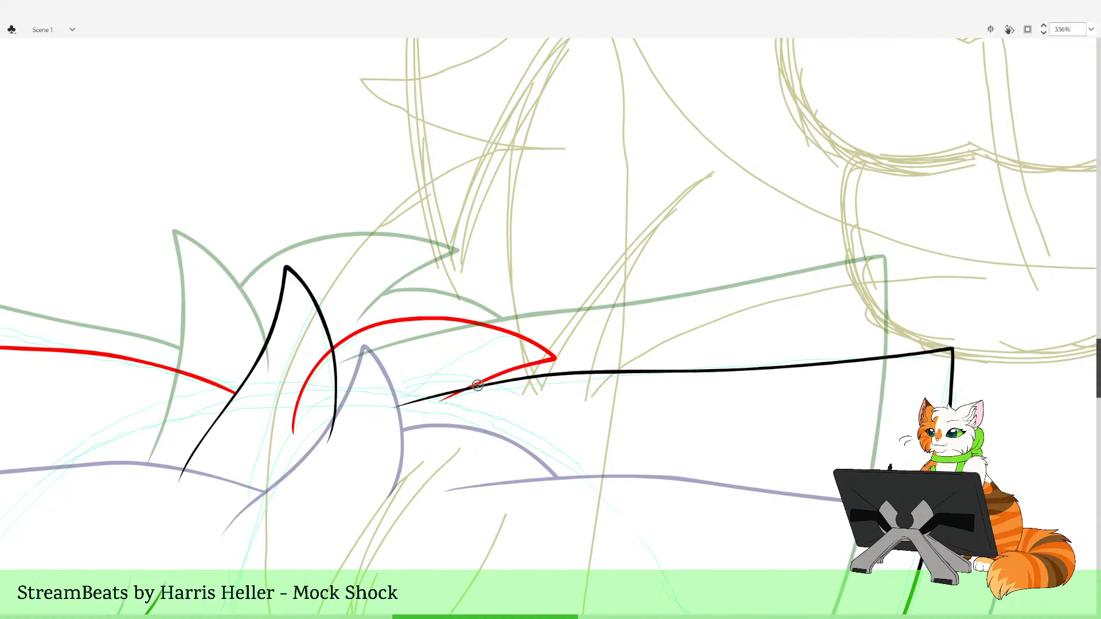
Try to ink a small secondary curve branching from the underside of the red hair tuft across the ear's black edge
drag(482, 381, 586, 420)
key(ctrl+z)
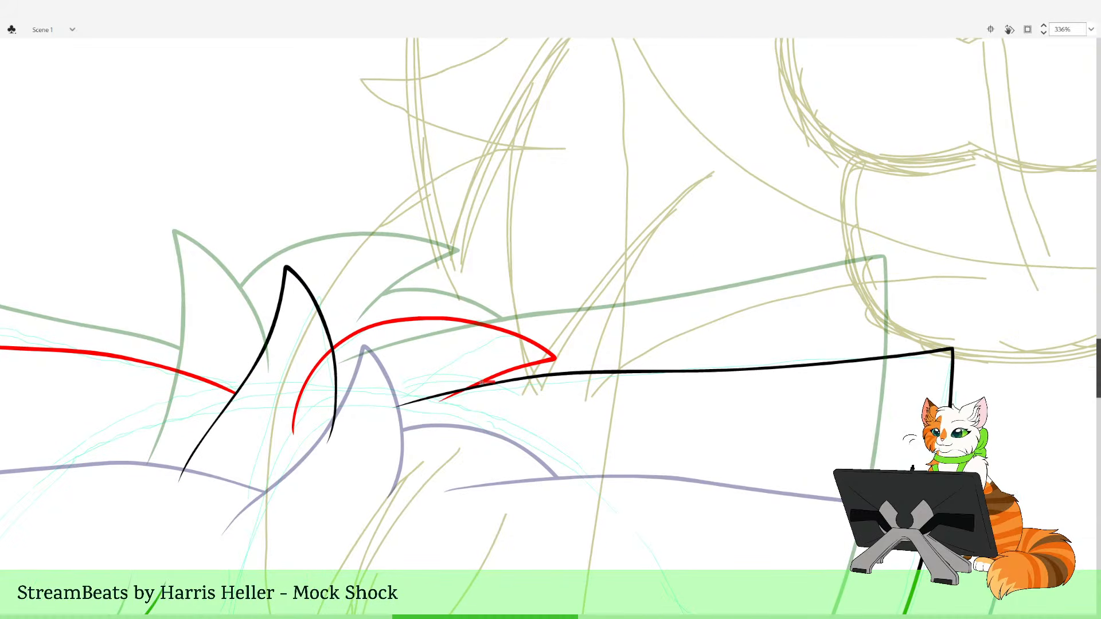
drag(481, 382, 570, 440)
key(ctrl+z)
drag(481, 382, 574, 437)
key(ctrl+z)
mouse_move(282, 238)
mouse_down()
mouse_move(411, 307)
mouse_move(652, 497)
mouse_up()
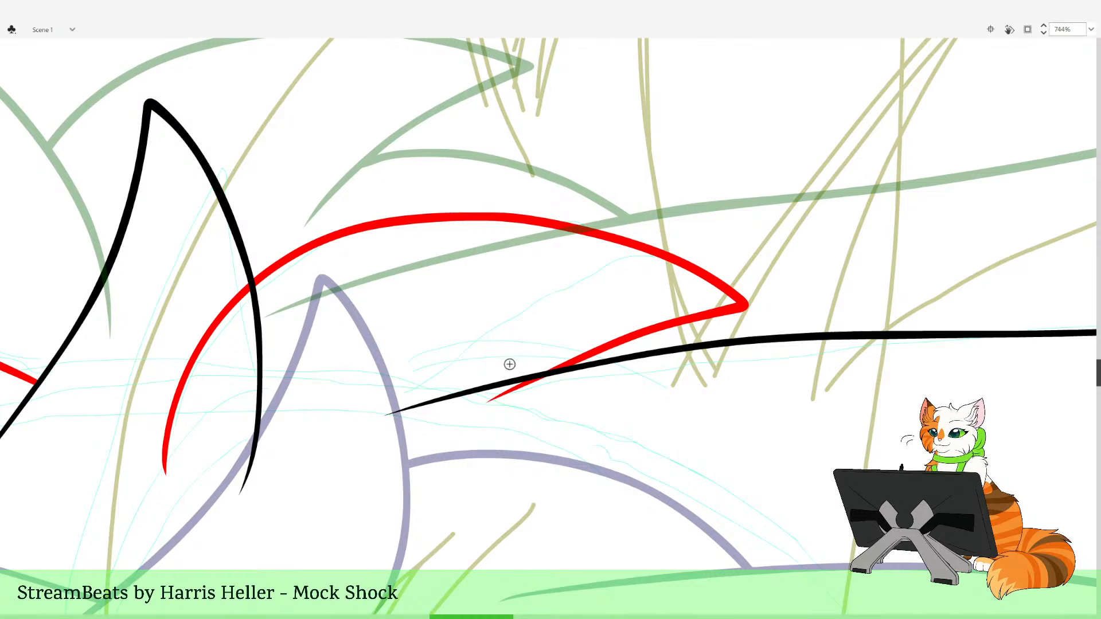
mouse_move(509, 363)
mouse_down()
mouse_move(613, 367)
mouse_move(565, 365)
mouse_move(645, 382)
mouse_move(669, 411)
mouse_up()
key(ctrl+z)
key(ctrl+z)
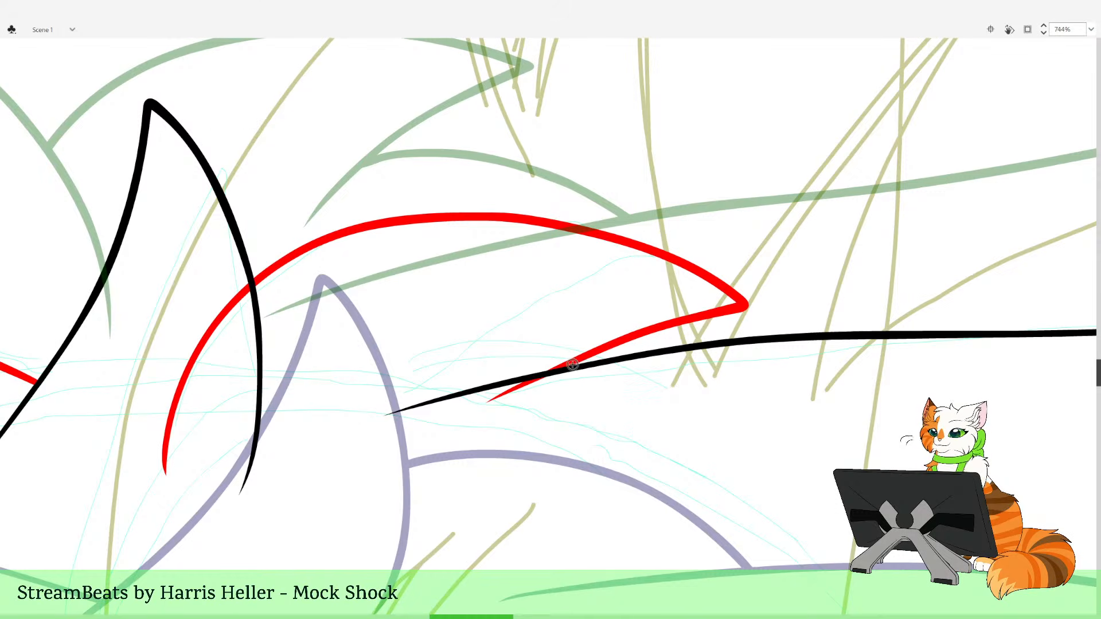
Ink the small red curve under the hair tuft and delete the red stroke ends crossing the black tuft and ear lines
mouse_move(566, 364)
mouse_down()
mouse_move(618, 367)
mouse_move(690, 408)
mouse_move(482, 404)
mouse_move(410, 437)
mouse_move(265, 533)
mouse_move(157, 393)
mouse_up()
click(169, 433)
key(Delete)
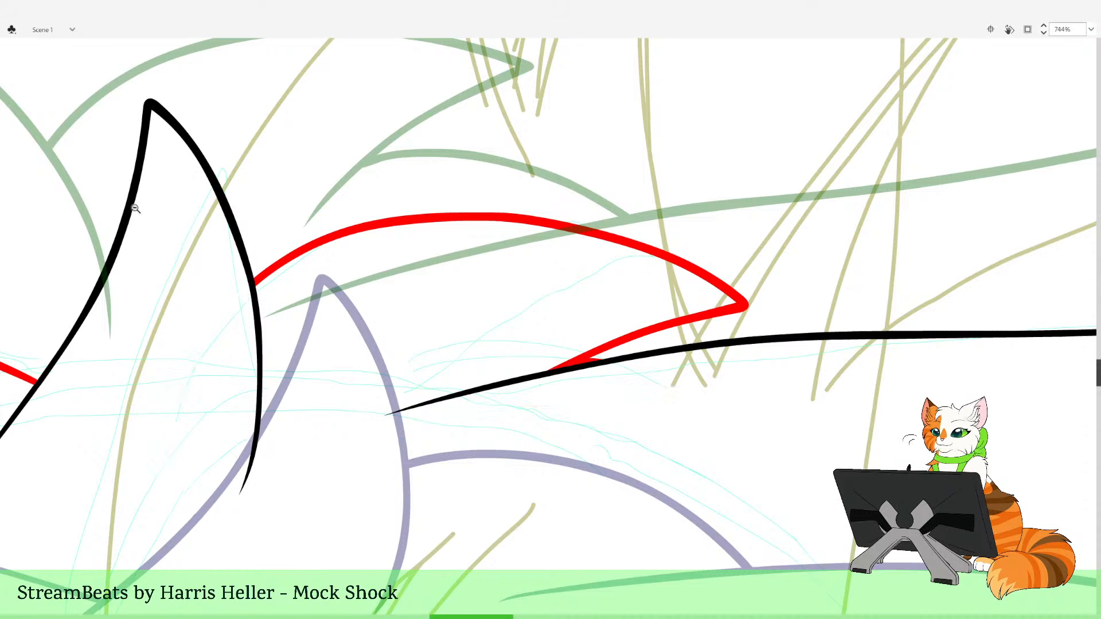
Leave the finished head drawing and advance through the frames to the next empty in-between frame
alt+click(620, 302)
alt+click(617, 311)
alt+click(616, 318)
drag(482, 279, 474, 256)
drag(547, 413, 480, 245)
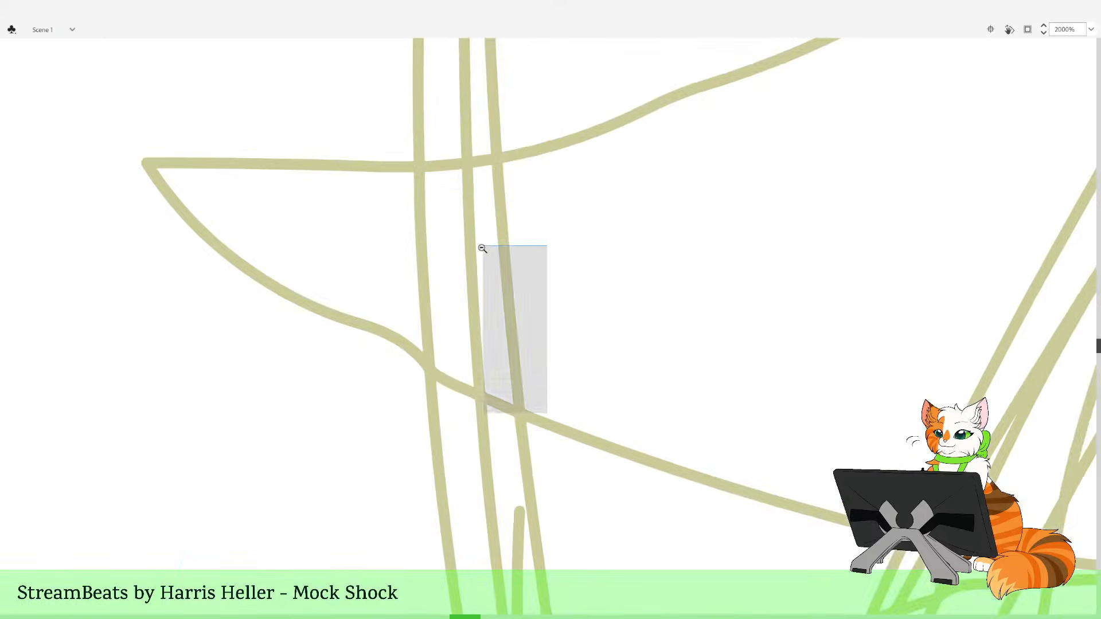
alt+click(531, 341)
alt+click(539, 348)
alt+click(539, 350)
alt+click(542, 349)
alt+click(545, 351)
drag(537, 365, 525, 344)
alt+click(549, 383)
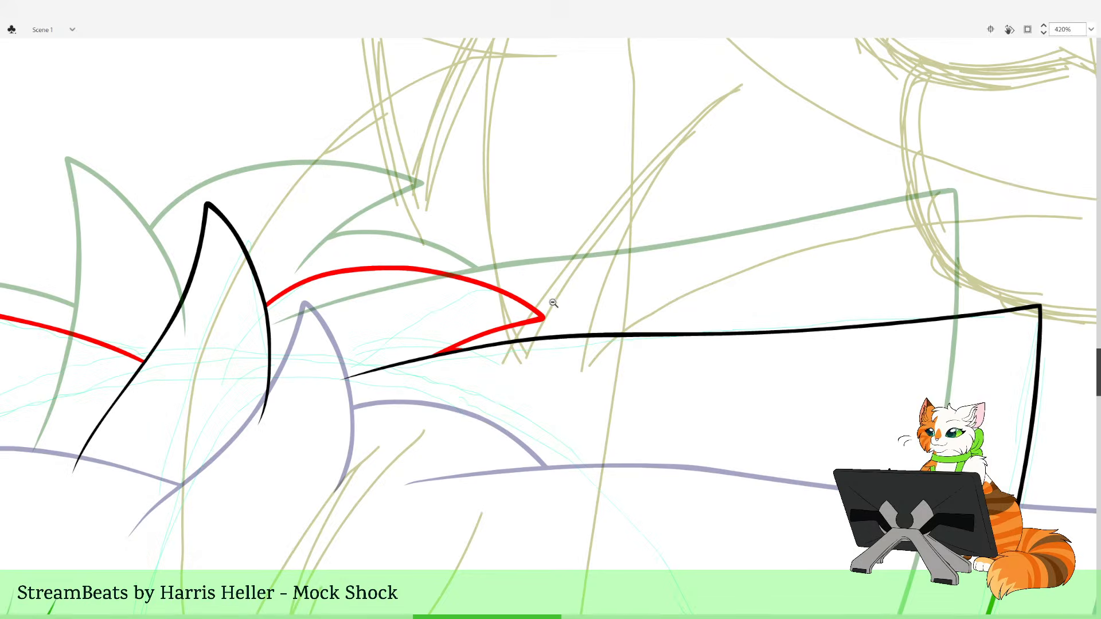
drag(545, 226, 565, 307)
alt+click(564, 331)
alt+click(563, 333)
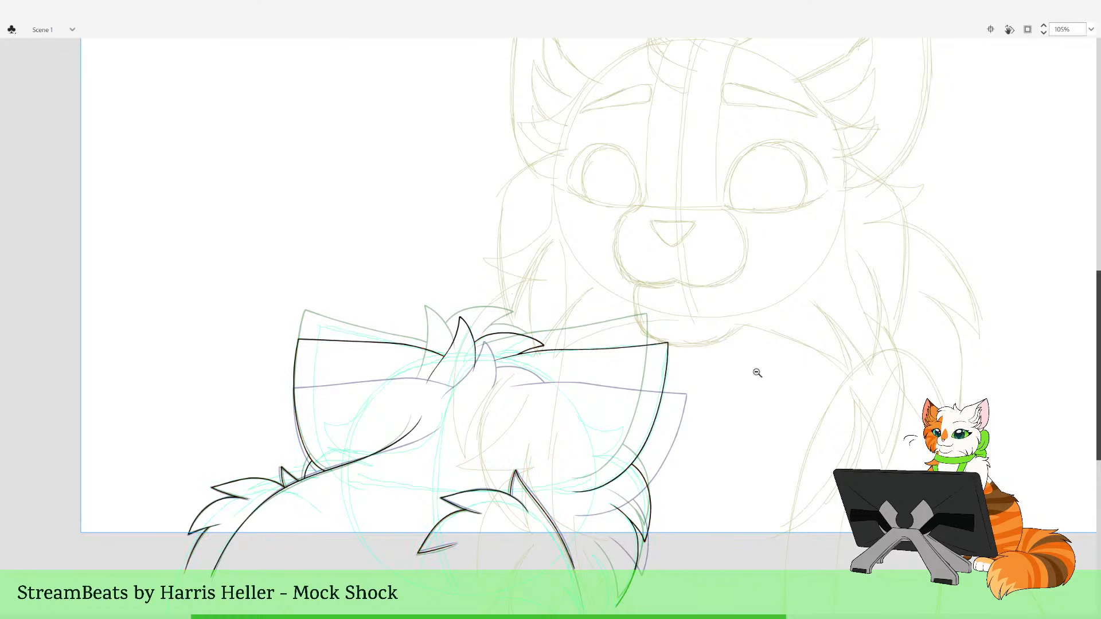
key(period)
key(period)
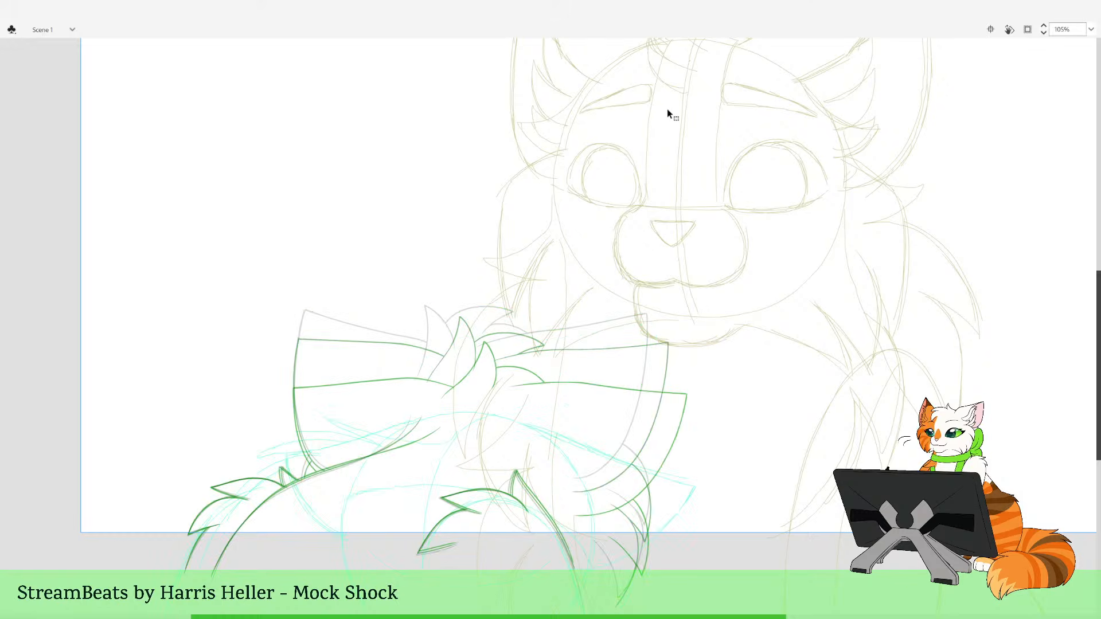
key(period)
key(period)
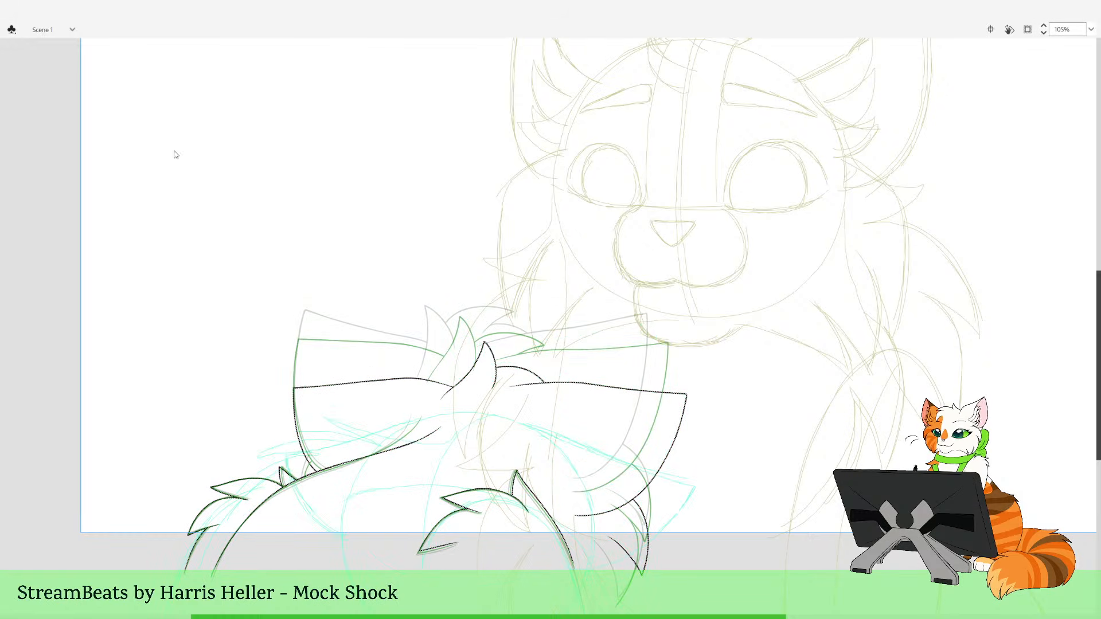
key(period)
key(period)
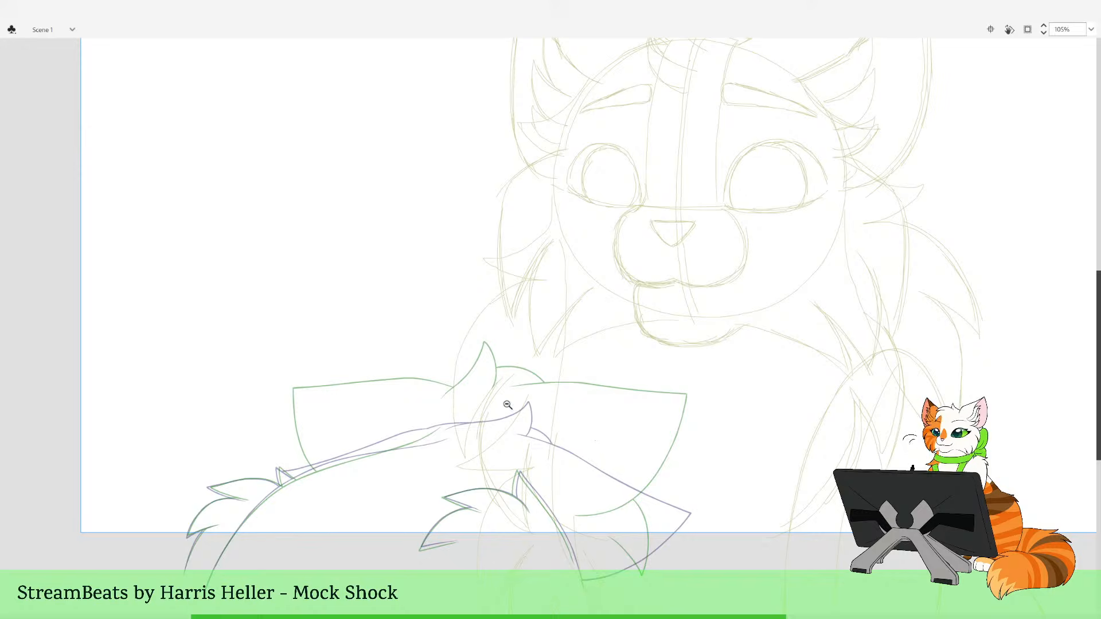
Ink the upper cheek fur tuft in black, with a long arched top and a pointed tip, along the onion-skinned neighbours
drag(458, 398, 628, 618)
drag(635, 485, 719, 592)
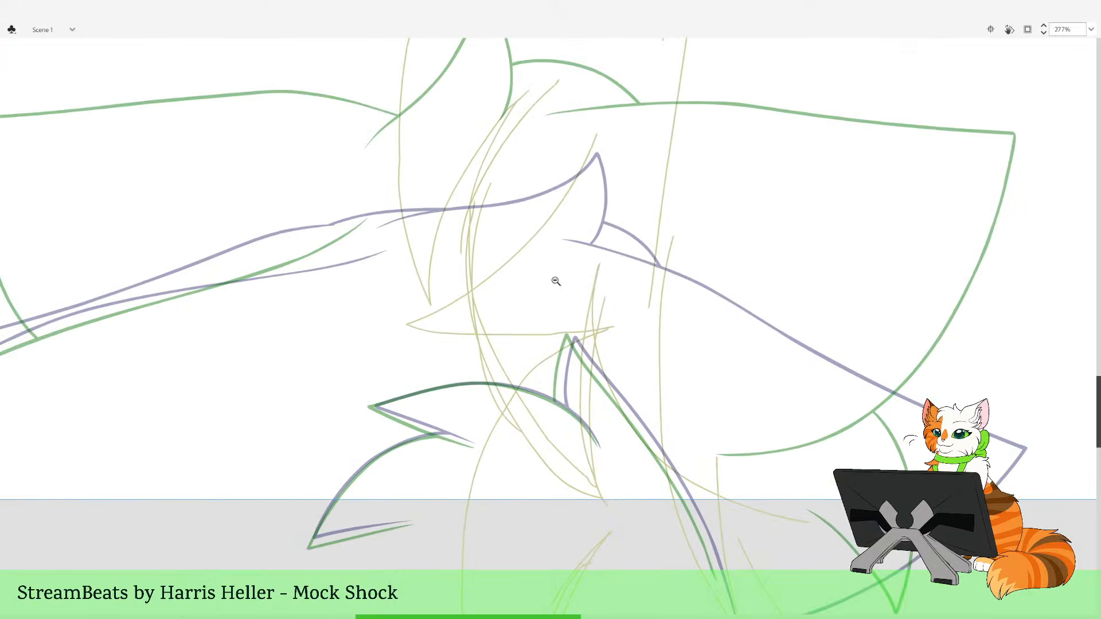
drag(547, 268, 670, 612)
drag(400, 274, 542, 352)
drag(677, 412, 666, 392)
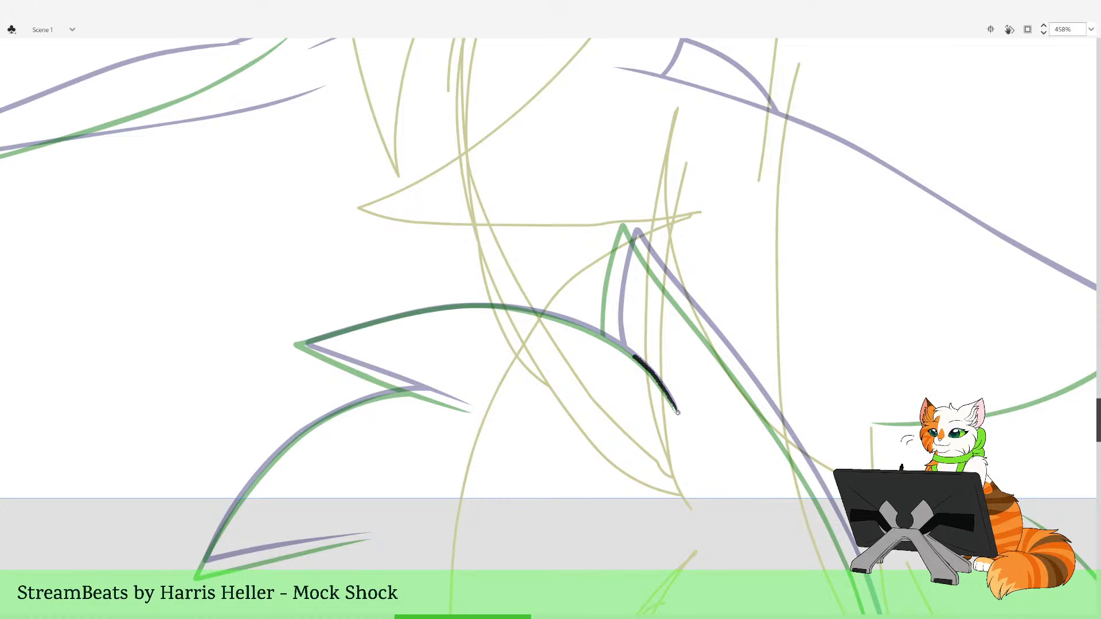
mouse_move(634, 357)
mouse_down()
mouse_move(583, 324)
mouse_move(495, 305)
mouse_move(419, 311)
mouse_move(303, 344)
mouse_move(462, 404)
mouse_up()
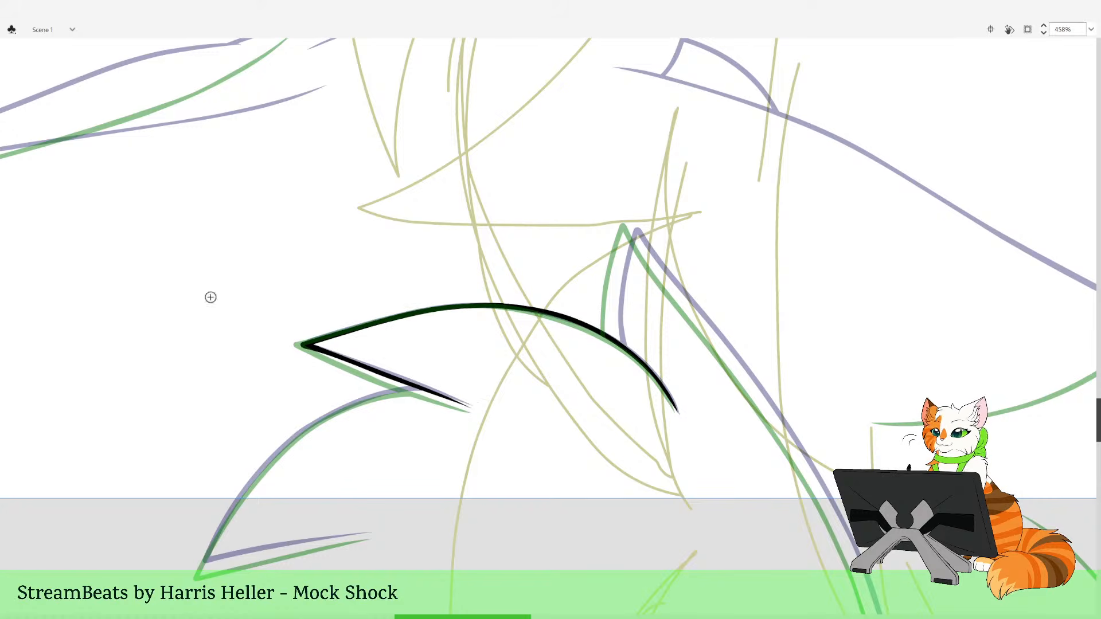
Adjust the black cheek tuft's lower edge near its pointed tip to refine its curve
drag(261, 215, 542, 465)
key(v)
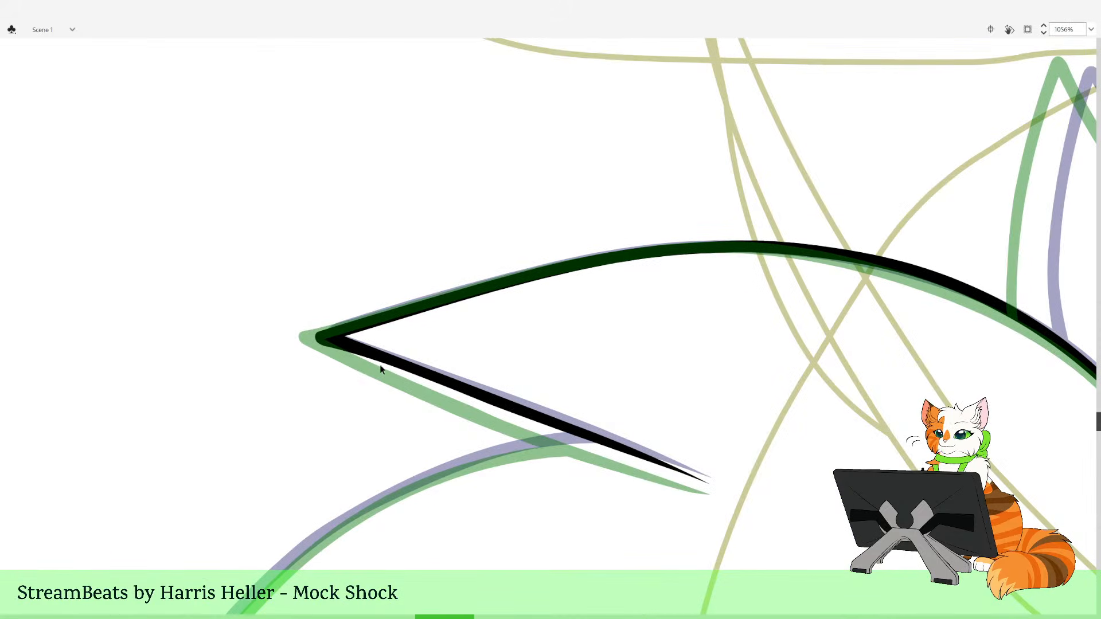
mouse_move(380, 365)
mouse_down()
mouse_move(343, 340)
mouse_move(361, 359)
mouse_up()
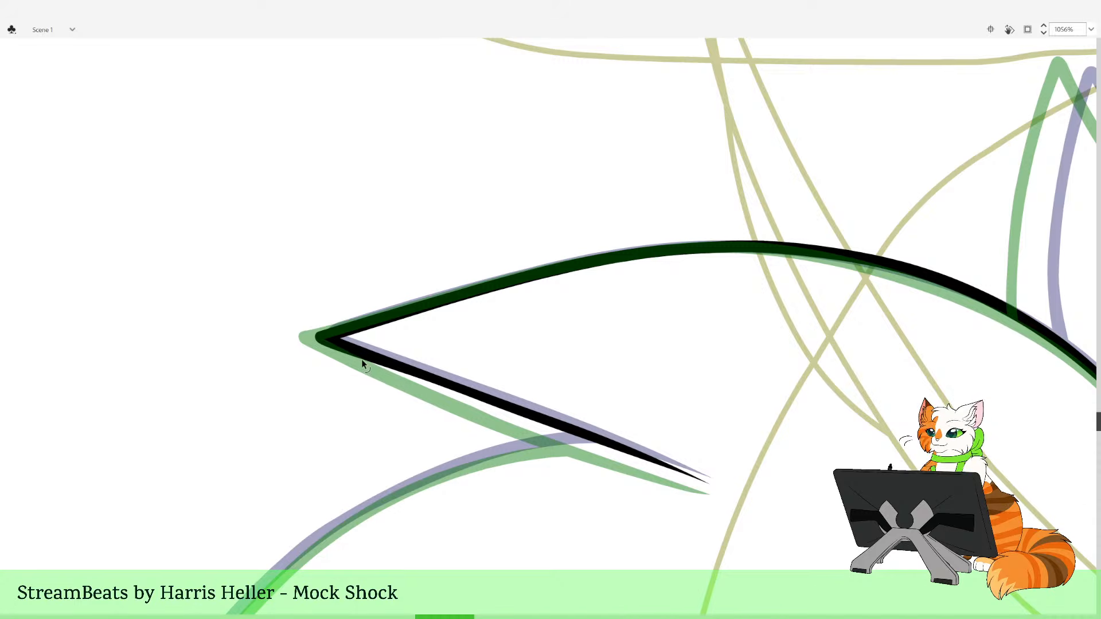
drag(432, 383, 432, 383)
Ink the cheek fur tuft below the black one in red, midway between the two onion-skinned tufts
key(z)
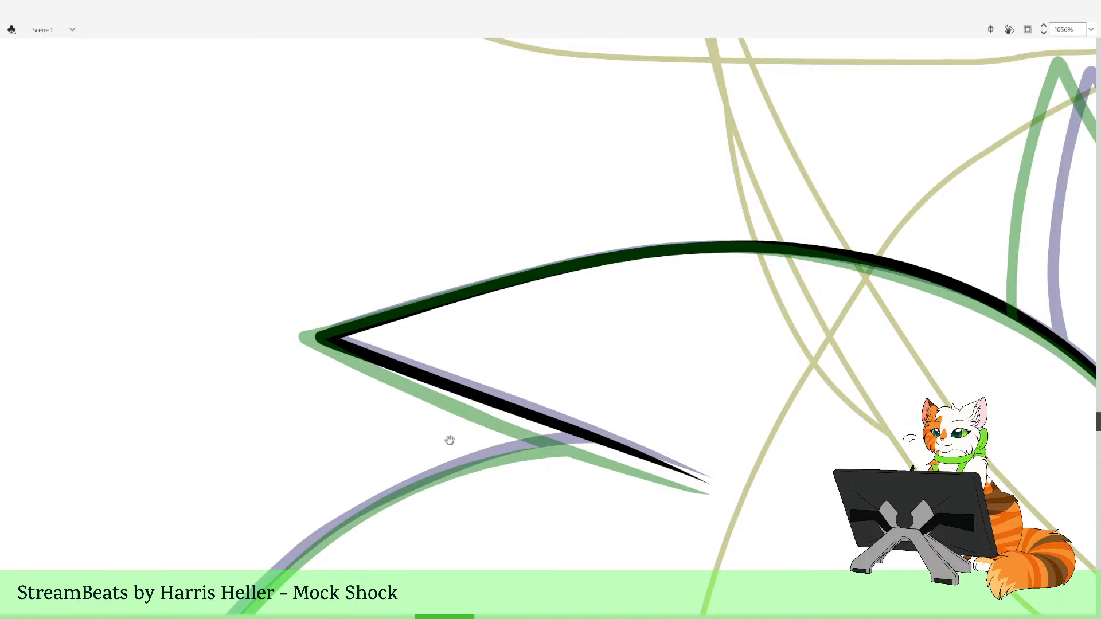
mouse_move(434, 515)
mouse_down()
mouse_move(430, 378)
mouse_move(462, 341)
mouse_move(452, 352)
mouse_up()
alt+click(456, 342)
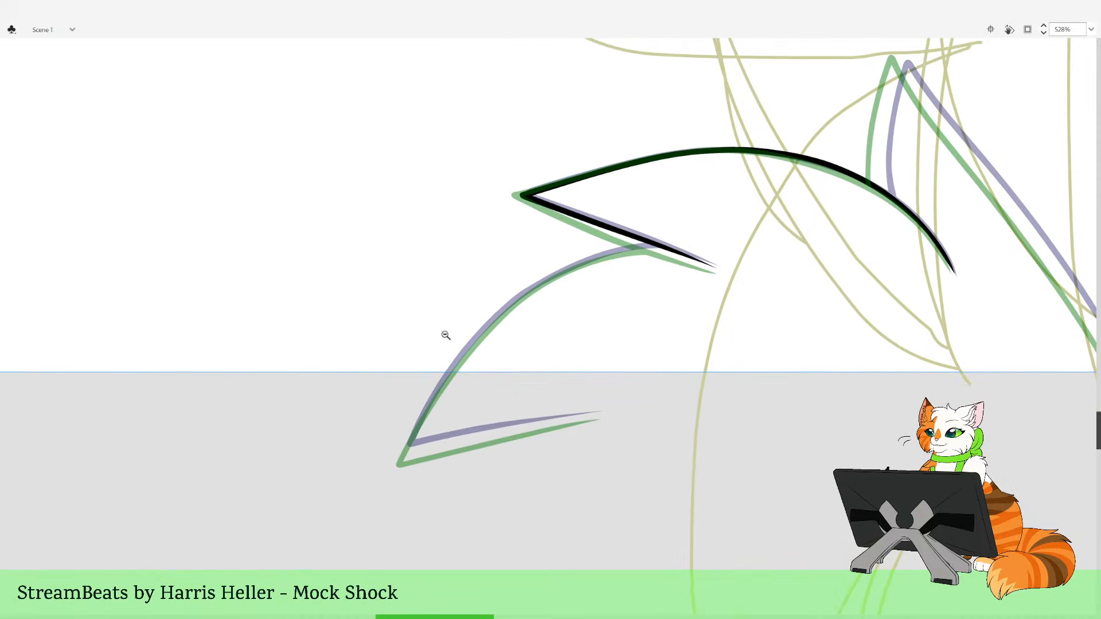
drag(415, 247, 723, 576)
alt+click(646, 461)
drag(479, 187, 501, 447)
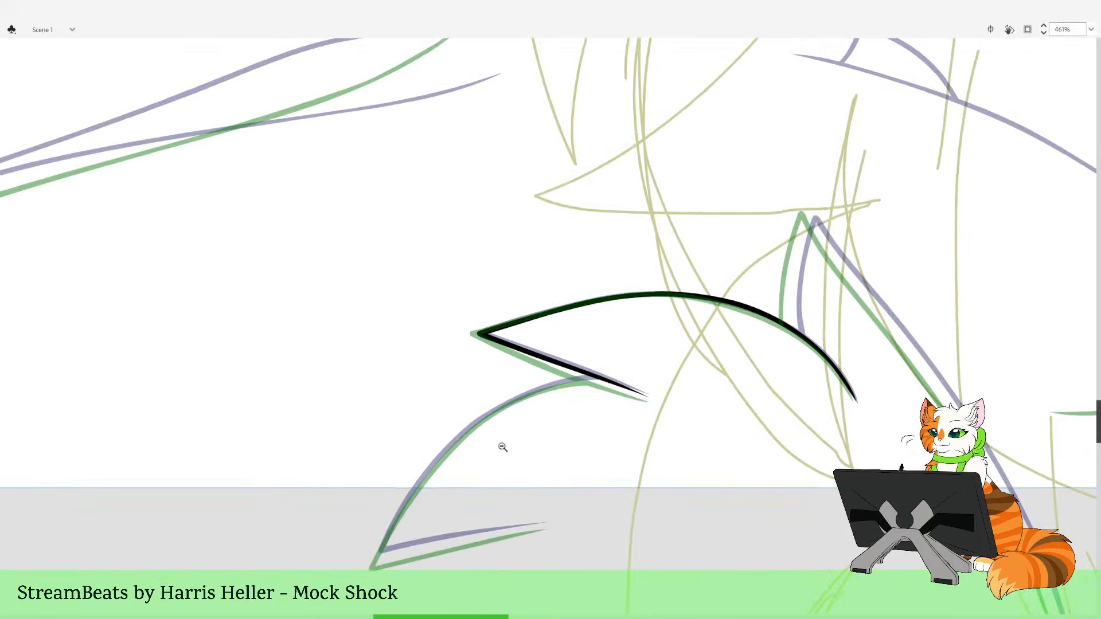
drag(463, 221, 634, 611)
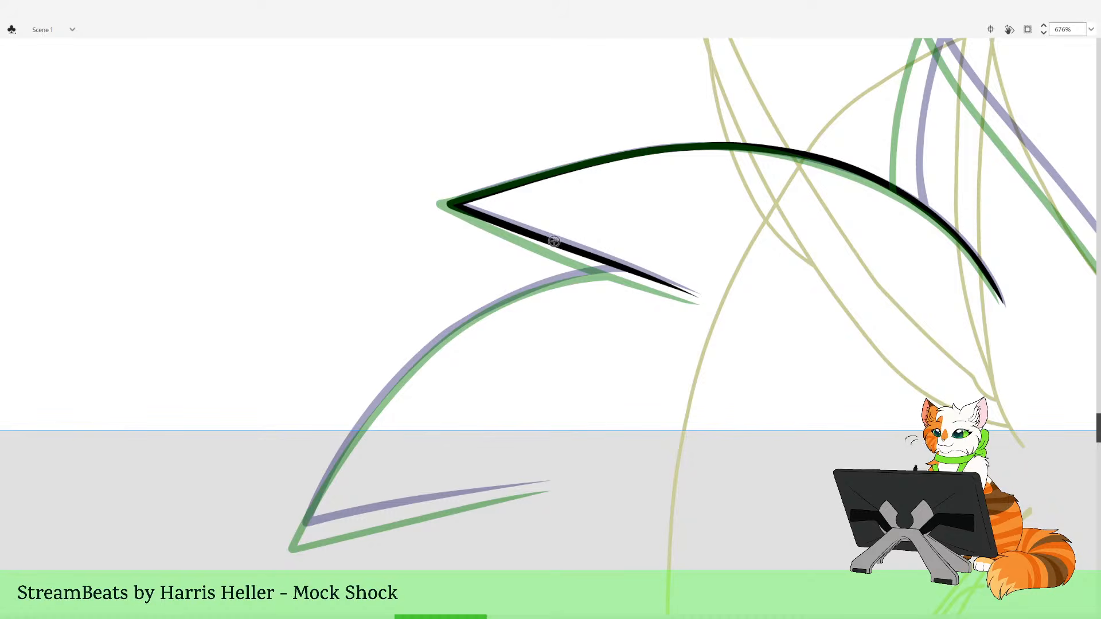
mouse_move(656, 273)
mouse_down()
mouse_move(573, 276)
mouse_move(430, 350)
mouse_move(338, 456)
mouse_move(300, 533)
mouse_move(425, 502)
mouse_move(564, 487)
mouse_up()
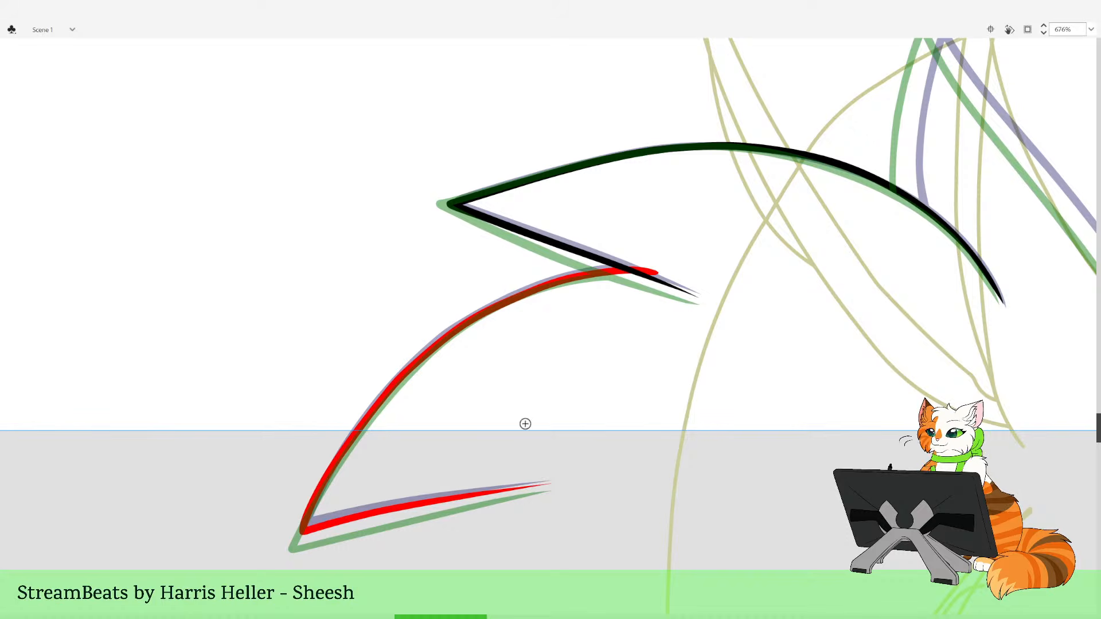
click(659, 359)
click(670, 360)
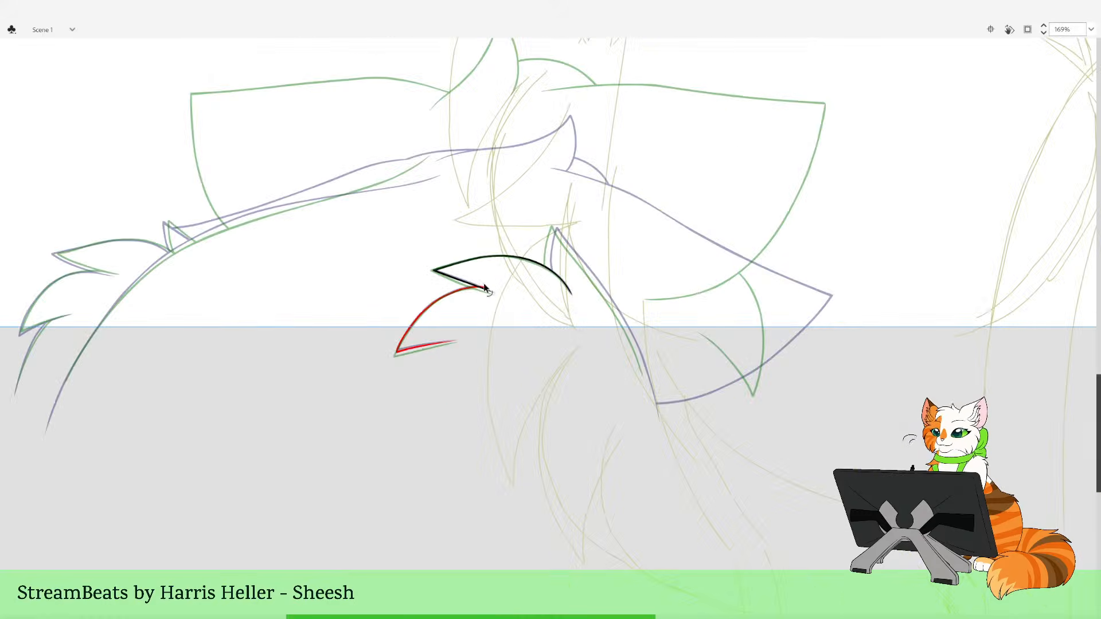
Ink the pointed fur spike behind the black cheek tuft in red, with its long slanting edge running down between the onion-skinned neighbours
drag(529, 329, 569, 487)
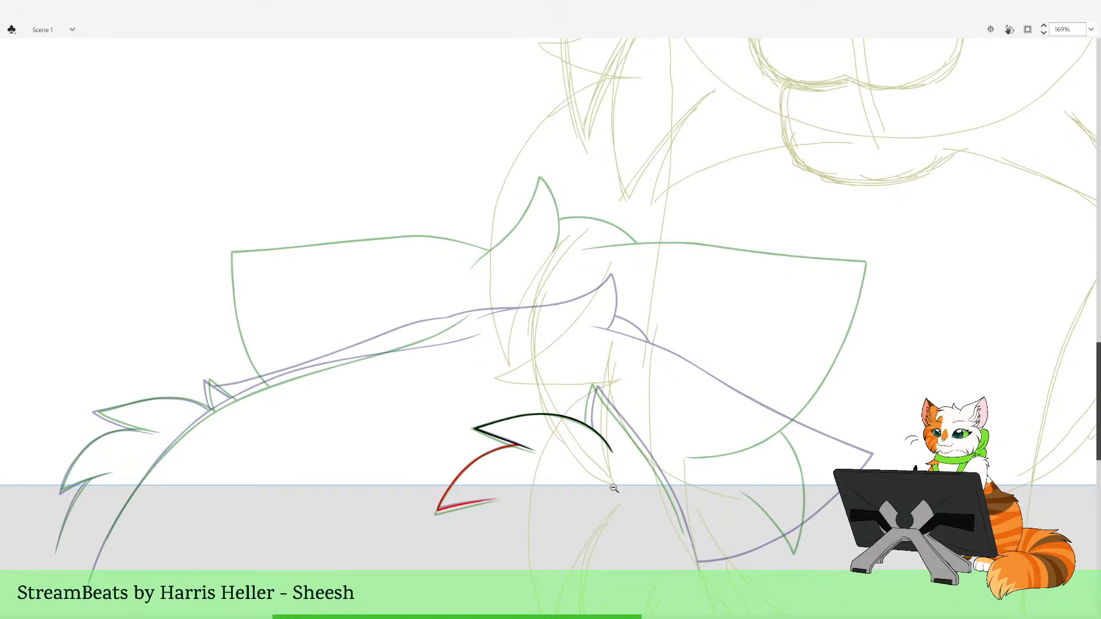
drag(474, 311, 573, 362)
click(590, 356)
click(587, 350)
click(587, 348)
click(587, 348)
mouse_move(540, 317)
mouse_down()
mouse_move(589, 394)
mouse_move(656, 453)
mouse_up()
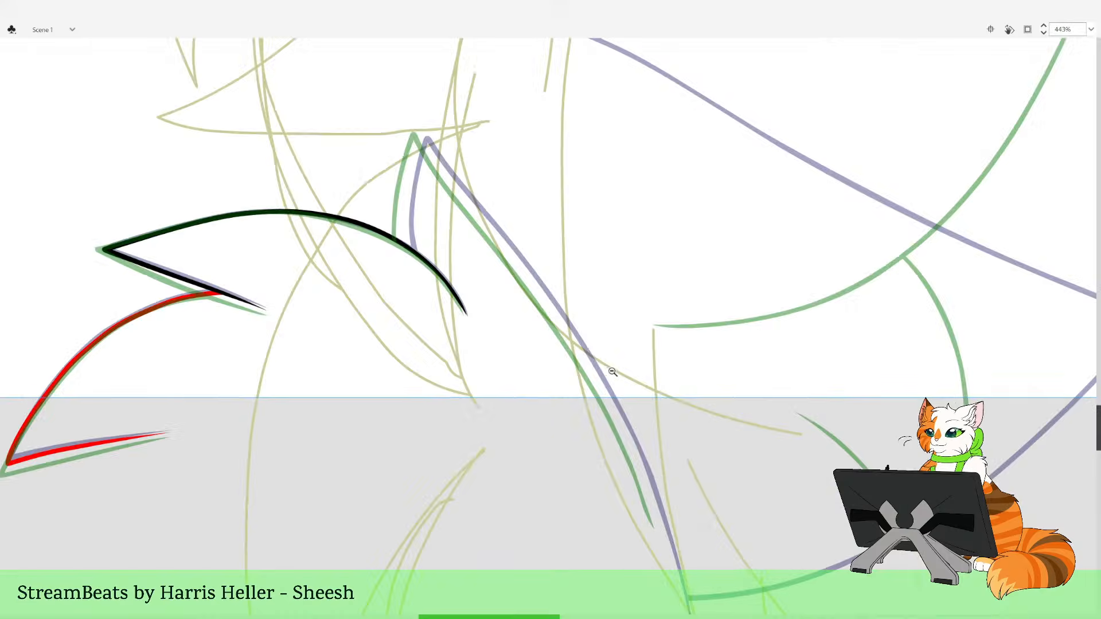
click(602, 344)
mouse_move(455, 192)
mouse_down()
mouse_move(629, 475)
mouse_move(464, 317)
mouse_up()
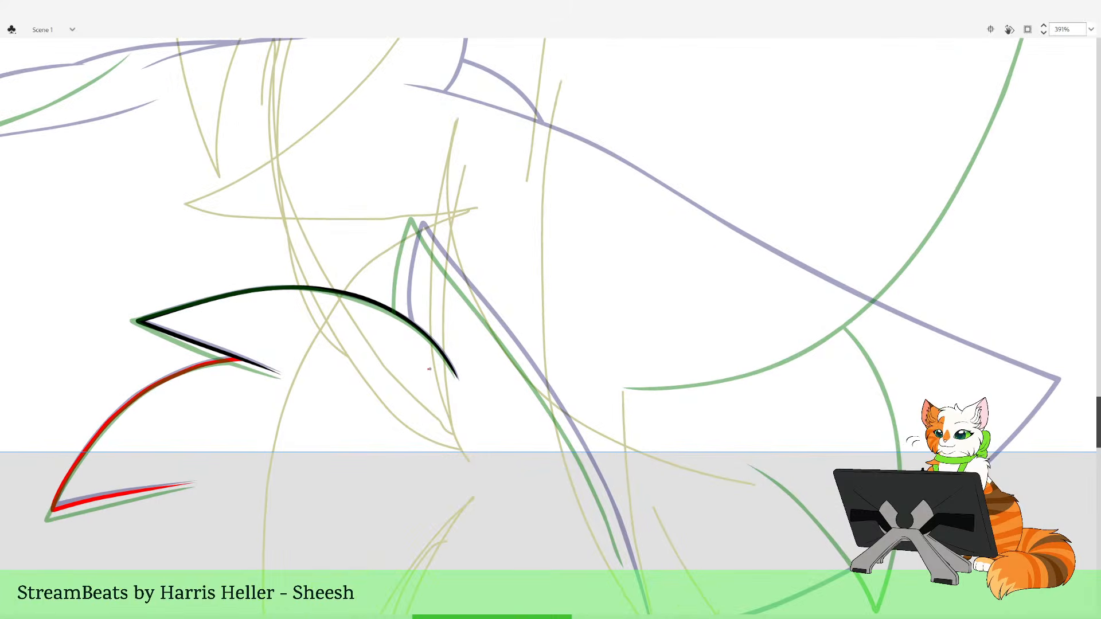
mouse_move(430, 369)
mouse_down()
mouse_move(407, 285)
mouse_move(412, 342)
mouse_move(404, 305)
mouse_up()
key(ctrl+z)
key(ctrl+z)
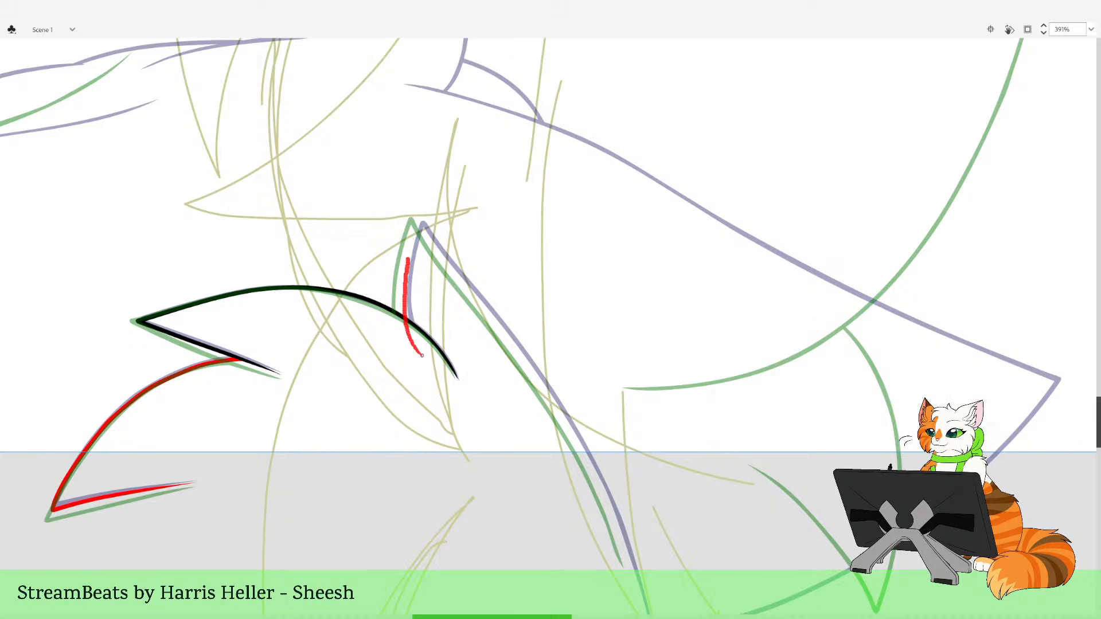
drag(439, 254, 585, 453)
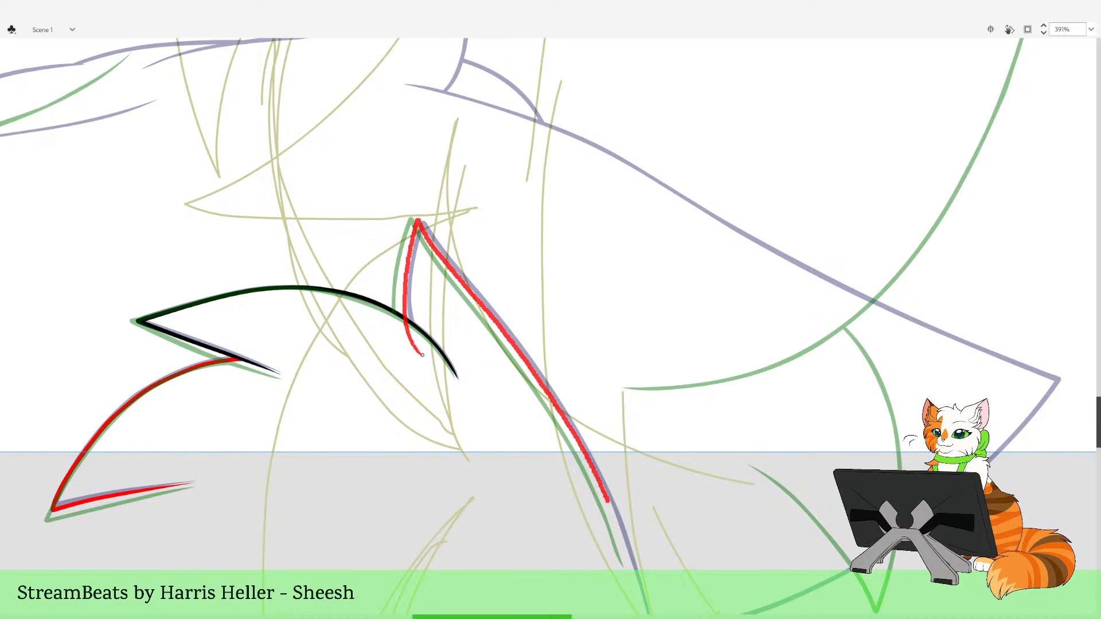
drag(608, 501, 637, 599)
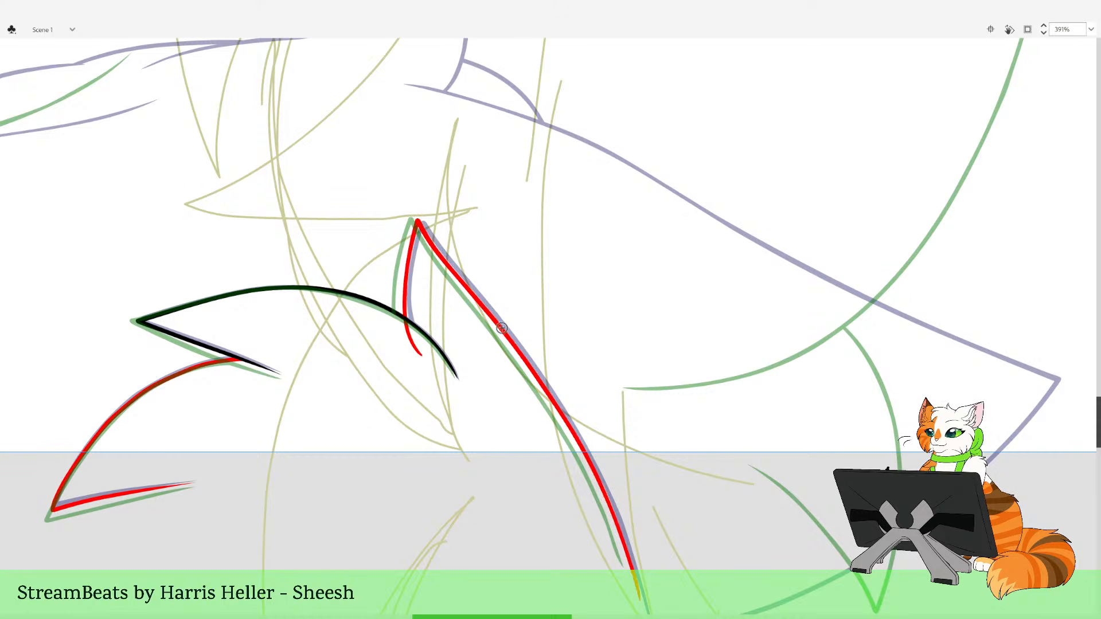
Delete the short red stub of the spike that hangs below the black cheek tuft's arch
key(v)
click(415, 350)
key(Delete)
key(b)
drag(534, 298, 518, 352)
drag(288, 325, 497, 337)
drag(234, 400, 459, 425)
mouse_move(400, 514)
mouse_down()
mouse_move(566, 539)
mouse_move(796, 448)
mouse_up()
drag(934, 325, 586, 509)
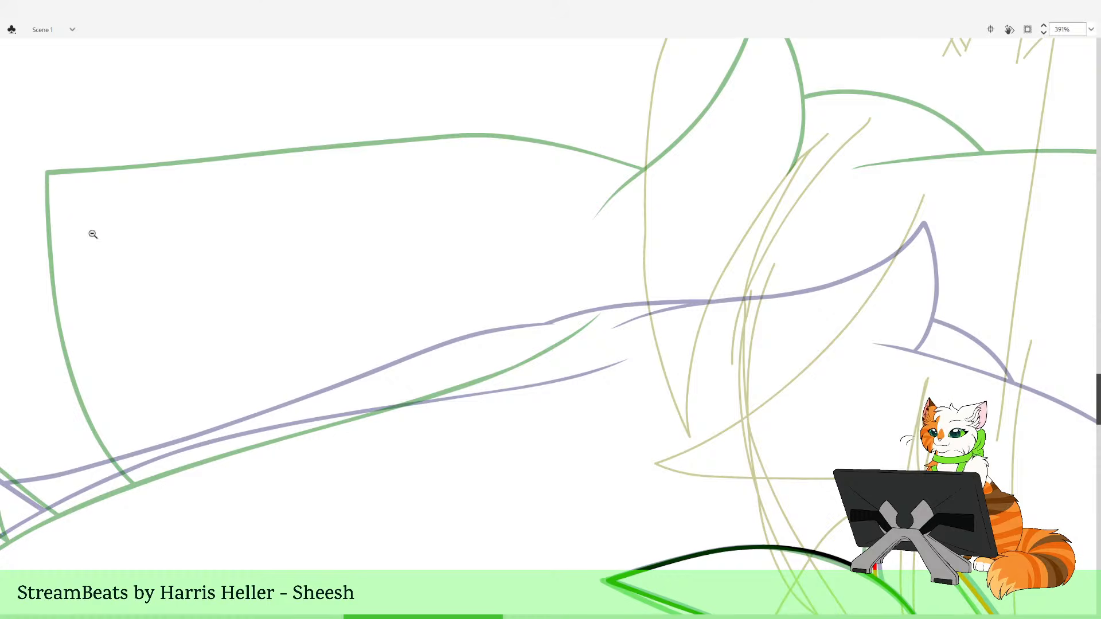
click(460, 349)
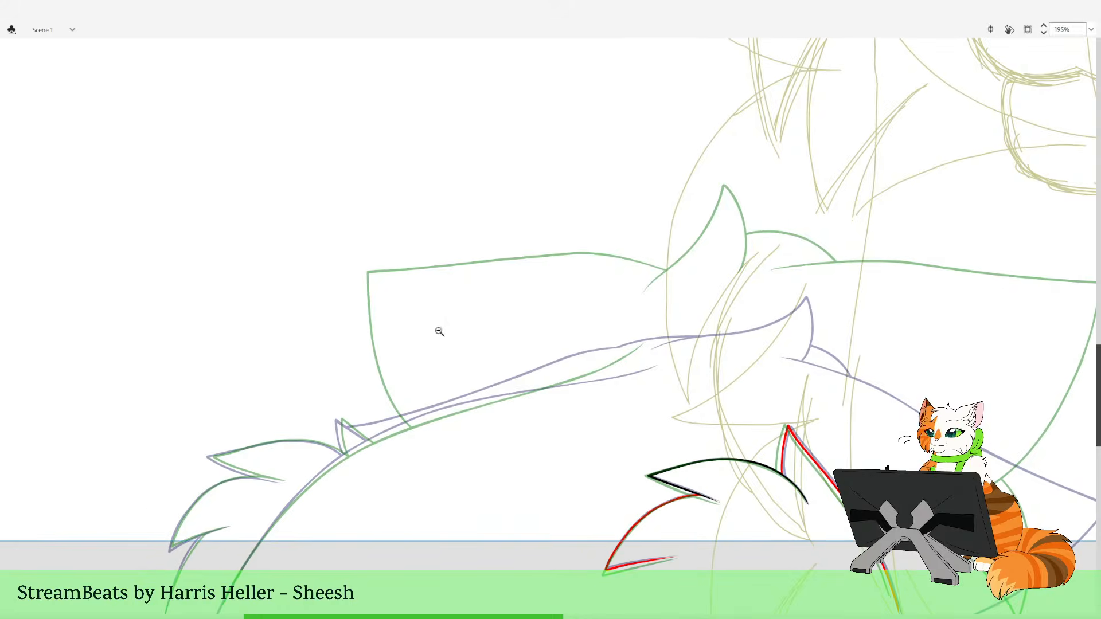
right_click(445, 283)
drag(445, 283, 660, 616)
drag(440, 462, 496, 493)
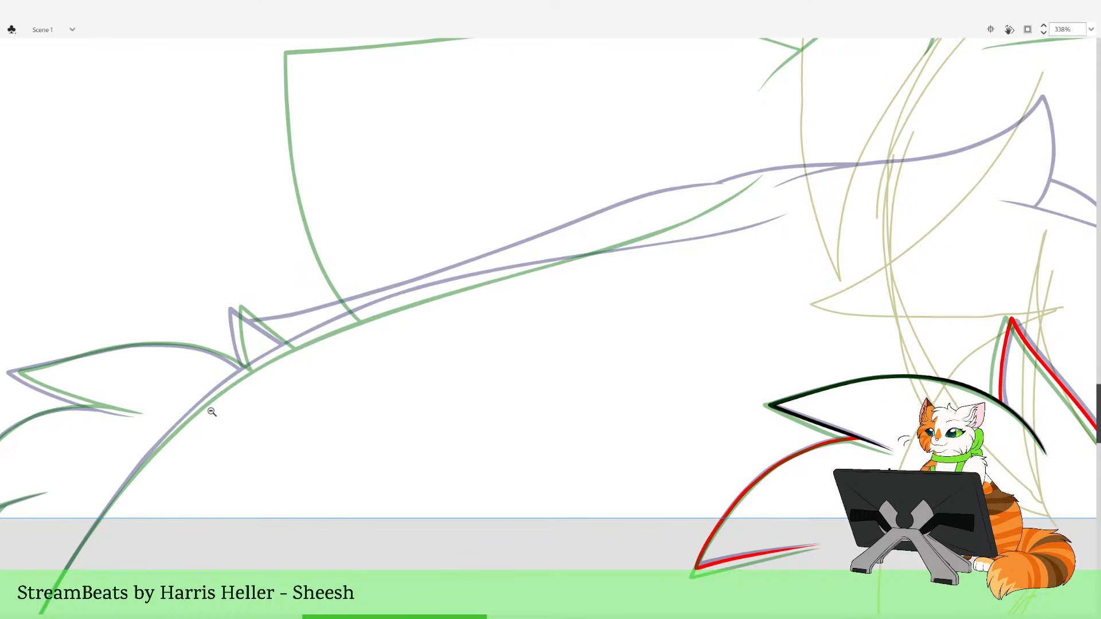
drag(698, 274, 769, 301)
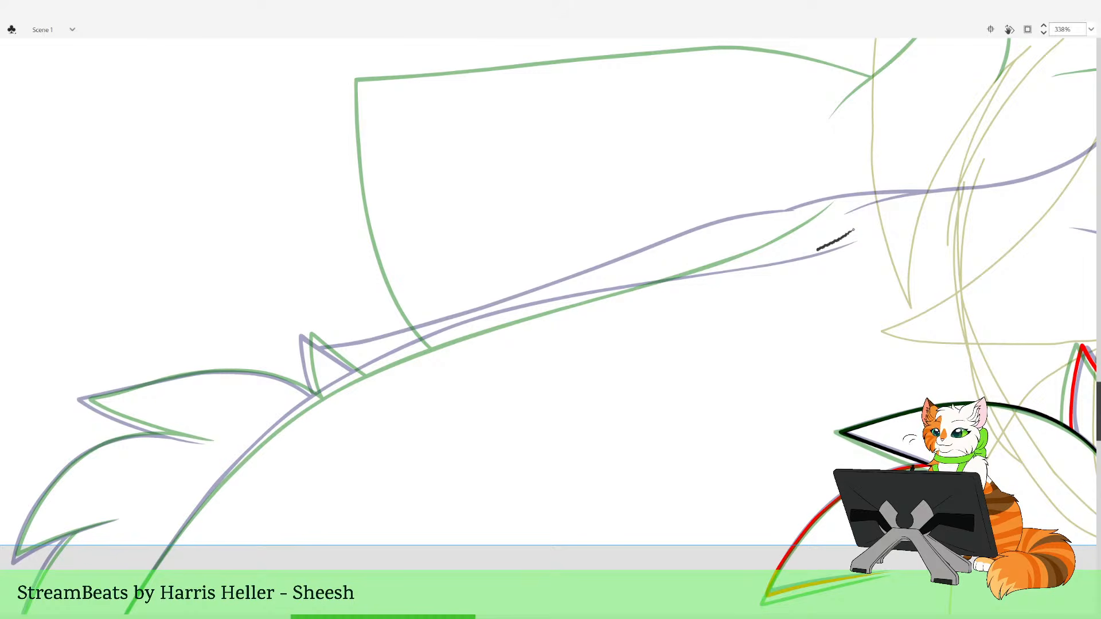
drag(817, 250, 708, 275)
key(ctrl+z)
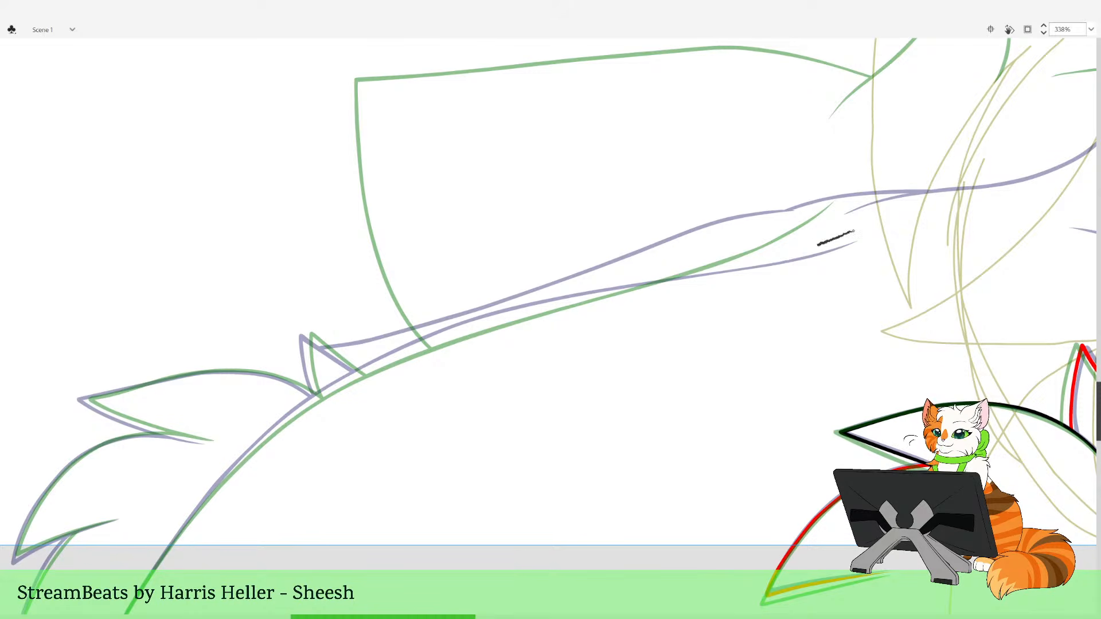
mouse_move(817, 245)
mouse_down()
mouse_move(513, 310)
mouse_move(328, 392)
mouse_move(202, 500)
mouse_move(144, 602)
mouse_move(123, 615)
mouse_up()
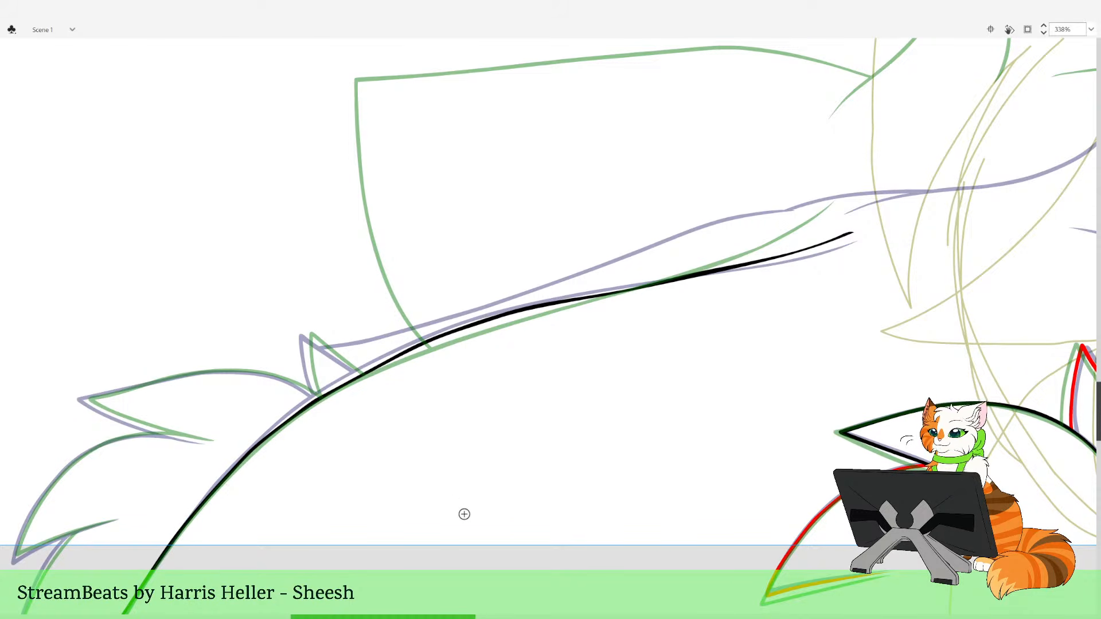
key(ctrl+z)
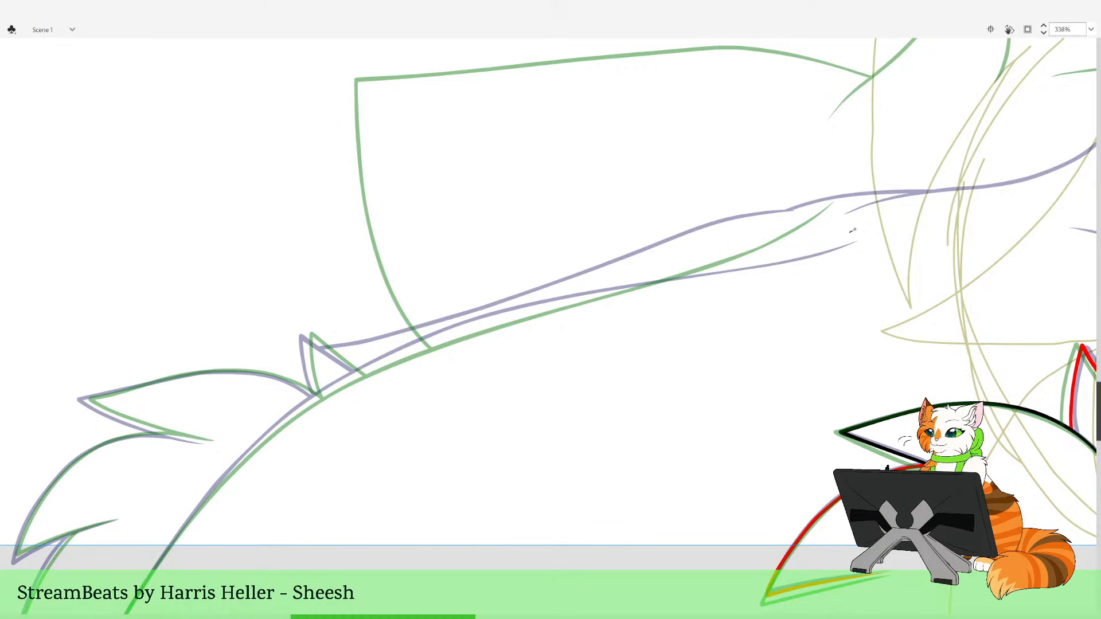
mouse_move(783, 255)
mouse_down()
mouse_move(492, 322)
mouse_move(359, 374)
mouse_move(240, 459)
mouse_move(129, 615)
mouse_up()
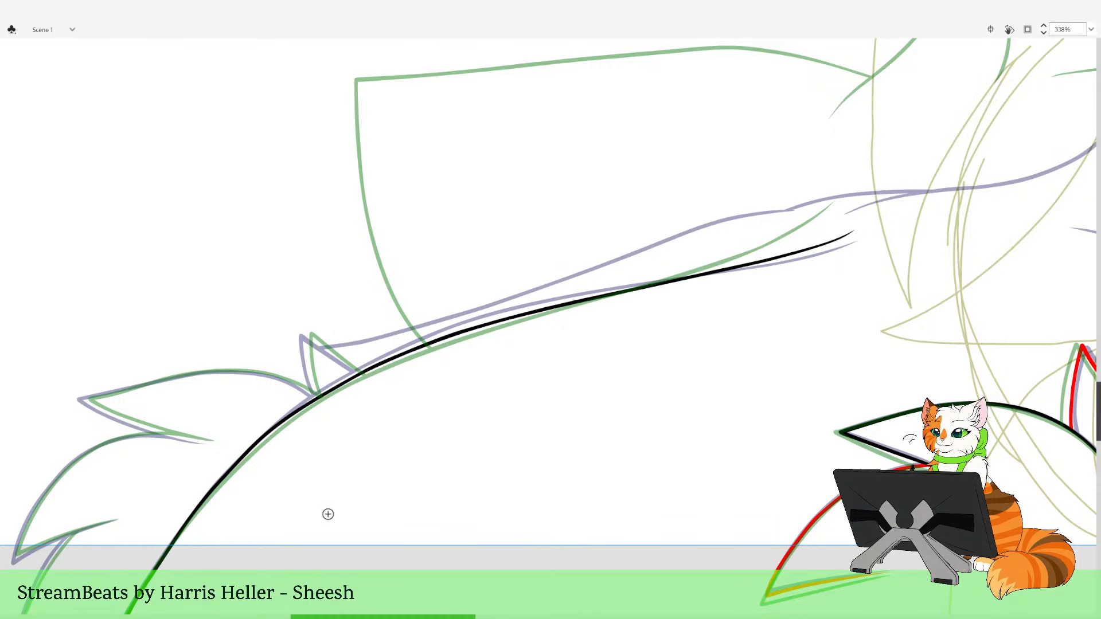
key(ctrl+z)
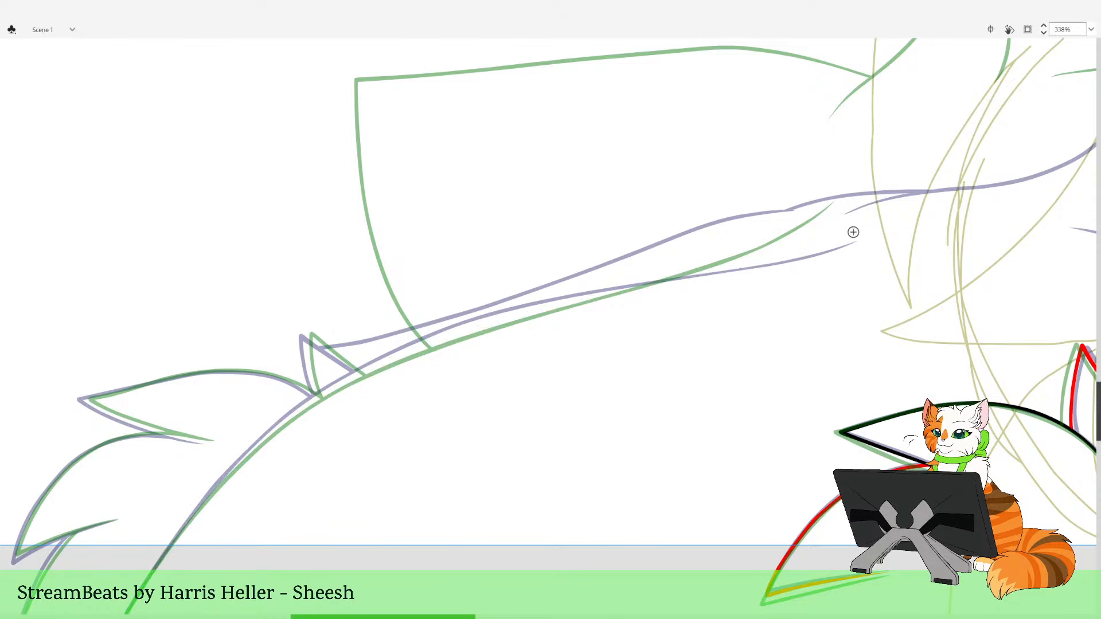
drag(854, 232, 611, 297)
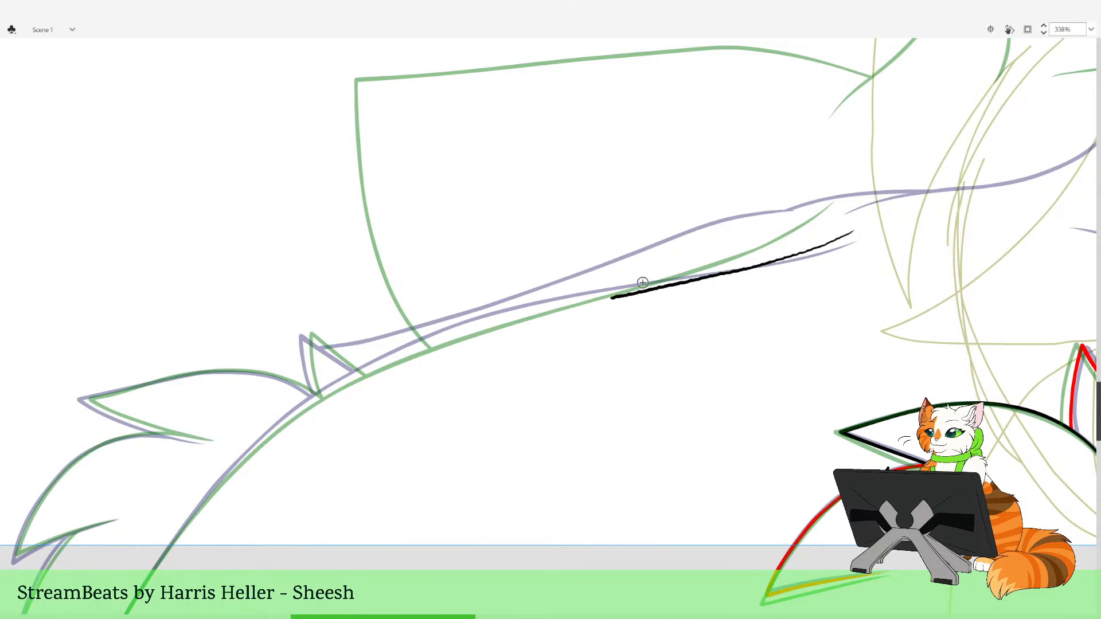
key(ctrl+z)
Ink the long curved outline in black, sweeping from its tapered upper end past the small onion-skinned spike and down the far side
drag(855, 230, 793, 254)
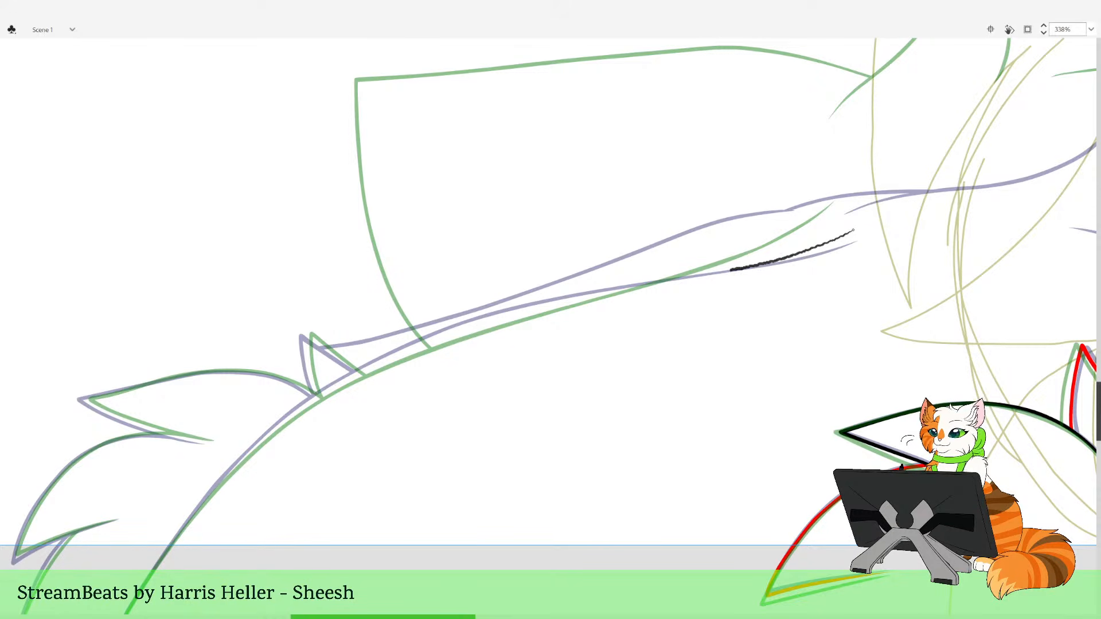
drag(730, 269, 551, 305)
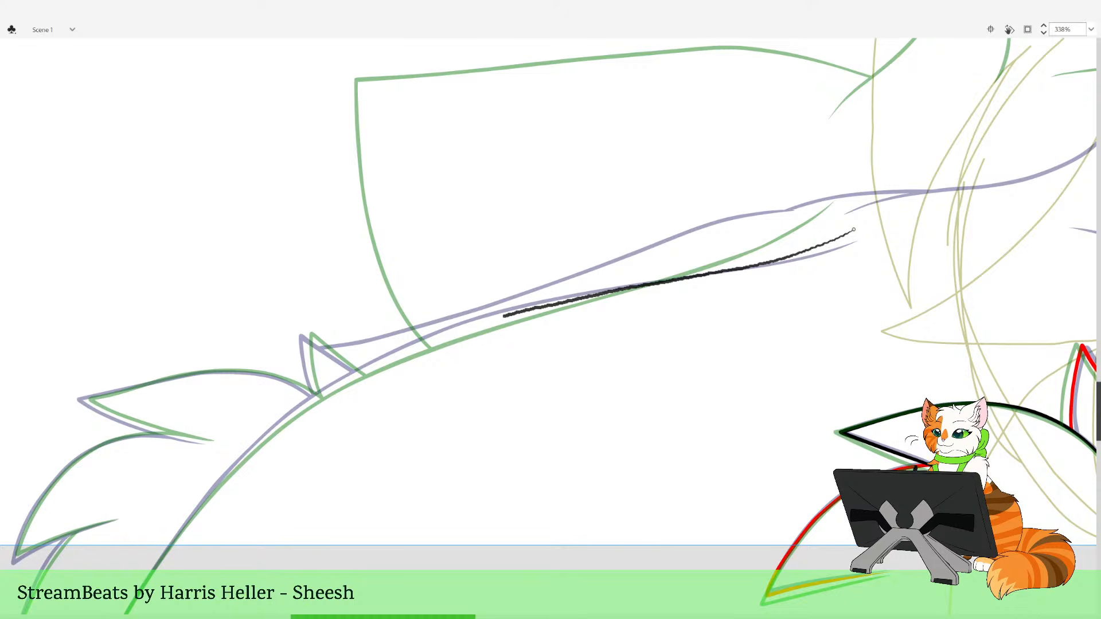
mouse_move(374, 365)
mouse_down()
mouse_move(262, 439)
mouse_move(170, 542)
mouse_move(126, 614)
mouse_up()
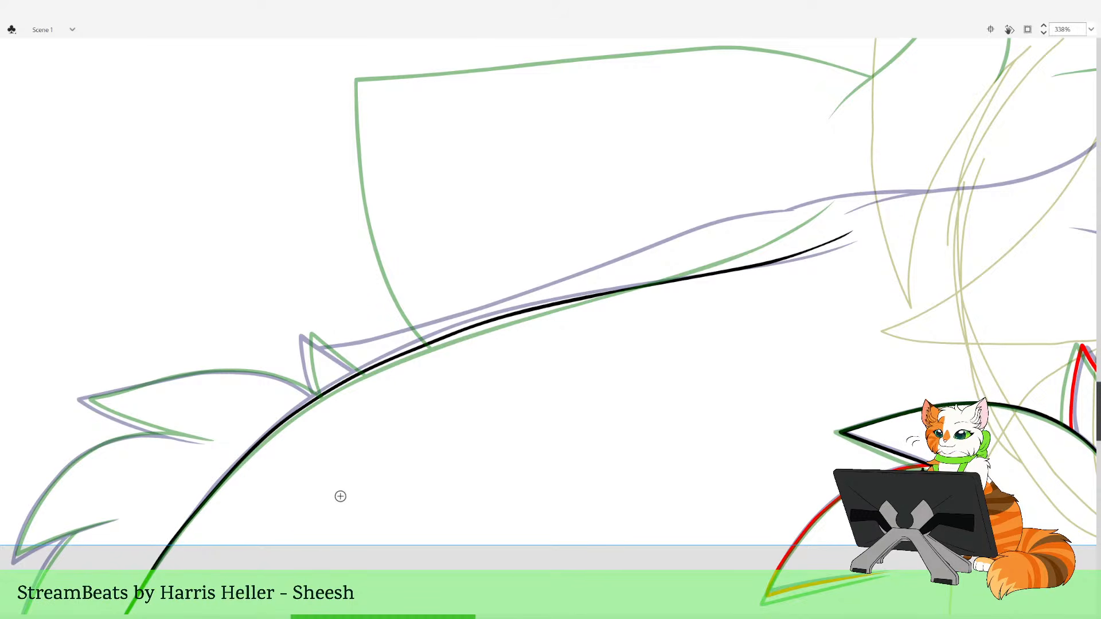
drag(464, 249, 450, 269)
key(v)
mouse_move(427, 356)
mouse_down()
mouse_move(397, 363)
mouse_move(398, 348)
mouse_up()
key(ctrl+z)
key(ctrl+z)
key(b)
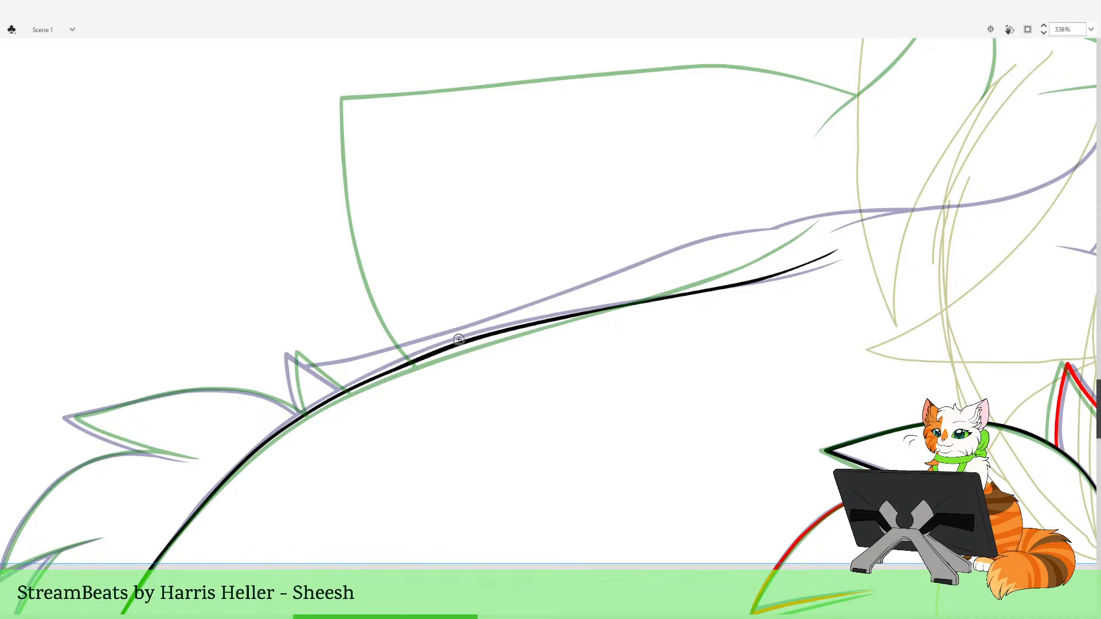
key(v)
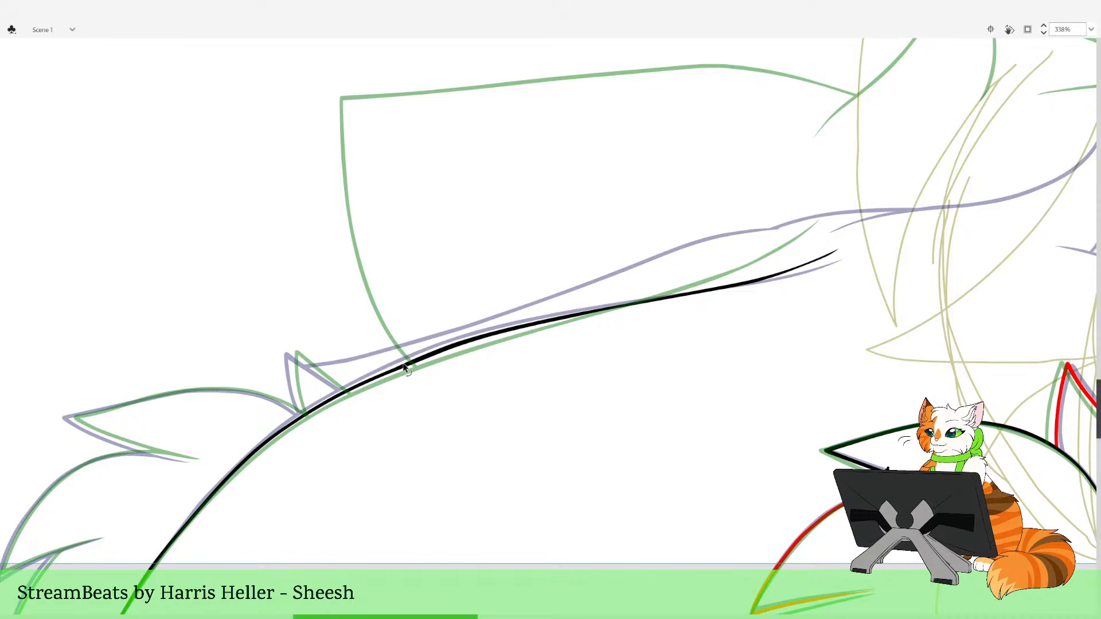
mouse_move(404, 365)
mouse_down()
mouse_move(395, 365)
mouse_move(396, 342)
mouse_move(369, 351)
mouse_move(388, 351)
mouse_up()
key(ctrl+z)
key(ctrl+z)
key(ctrl+z)
key(ctrl+z)
key(ctrl+z)
key(ctrl+z)
key(ctrl+z)
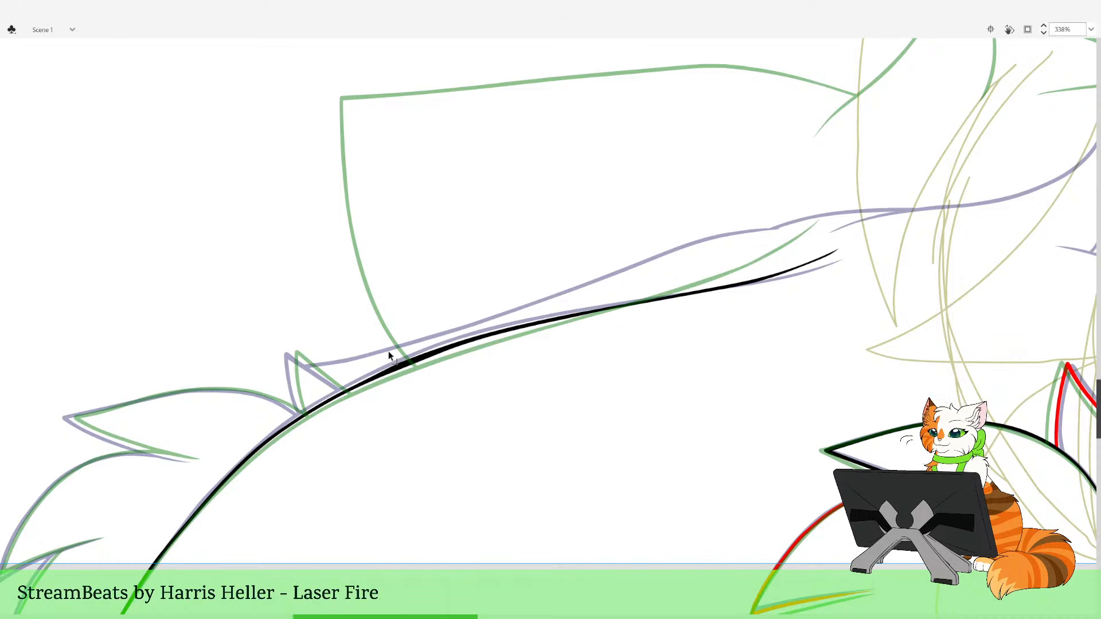
Compare the long black outline with and without its last edge adjustment
key(ctrl+y)
key(ctrl+z)
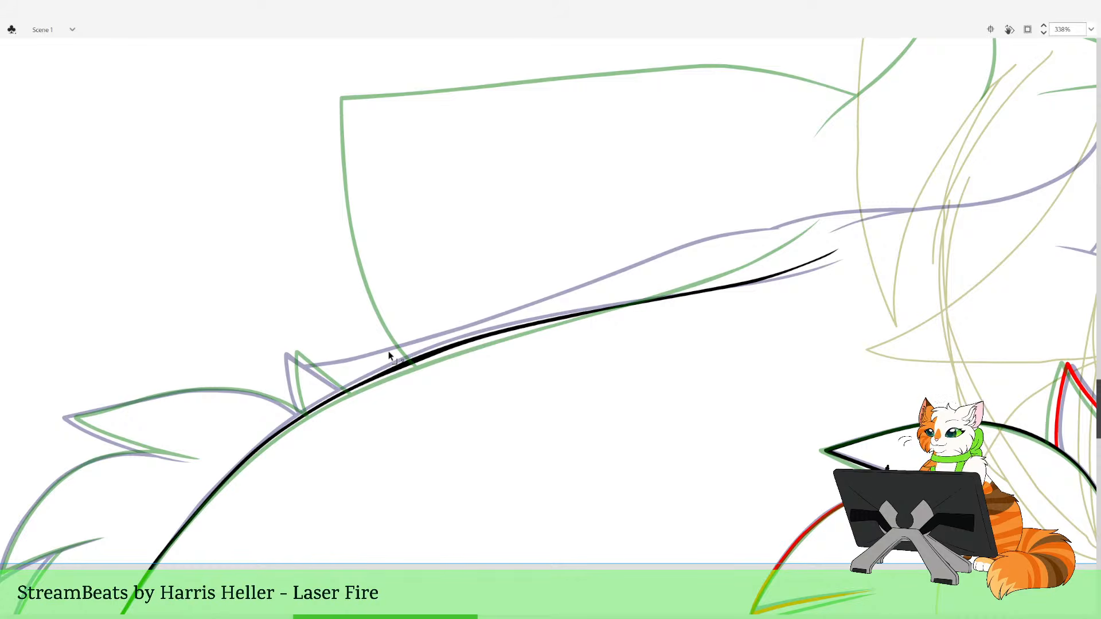
key(ctrl+y)
key(ctrl+z)
key(ctrl+z)
key(ctrl+y)
key(ctrl+y)
key(ctrl+z)
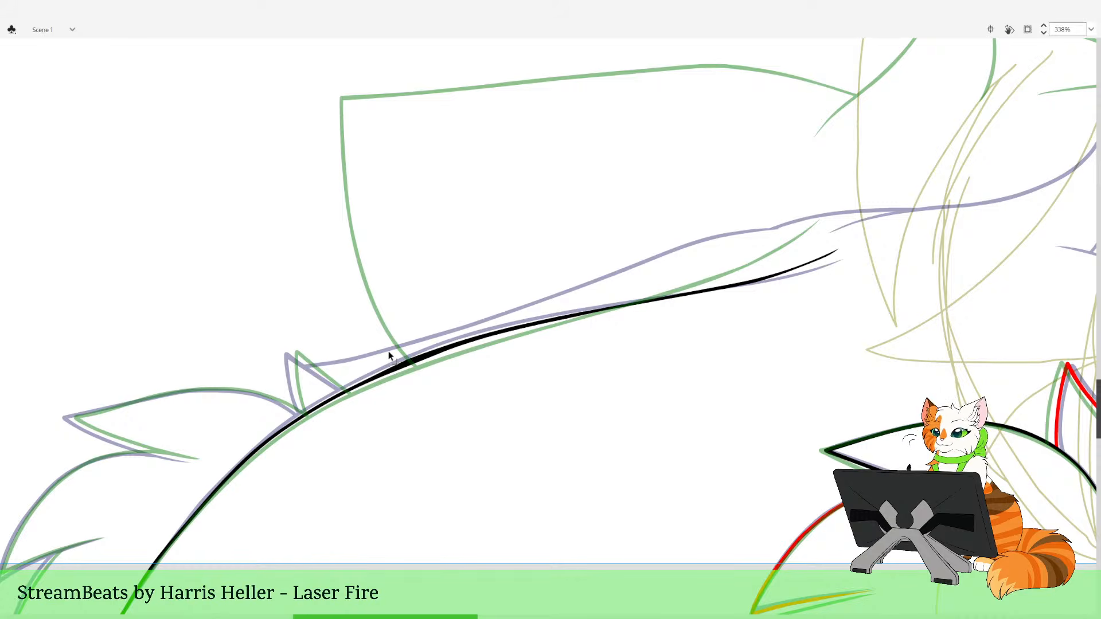
Reshape the edge of the thick section on the long black outline, near the small onion-skinned spike, to even its thickness
key(b)
key(z)
drag(475, 363, 269, 219)
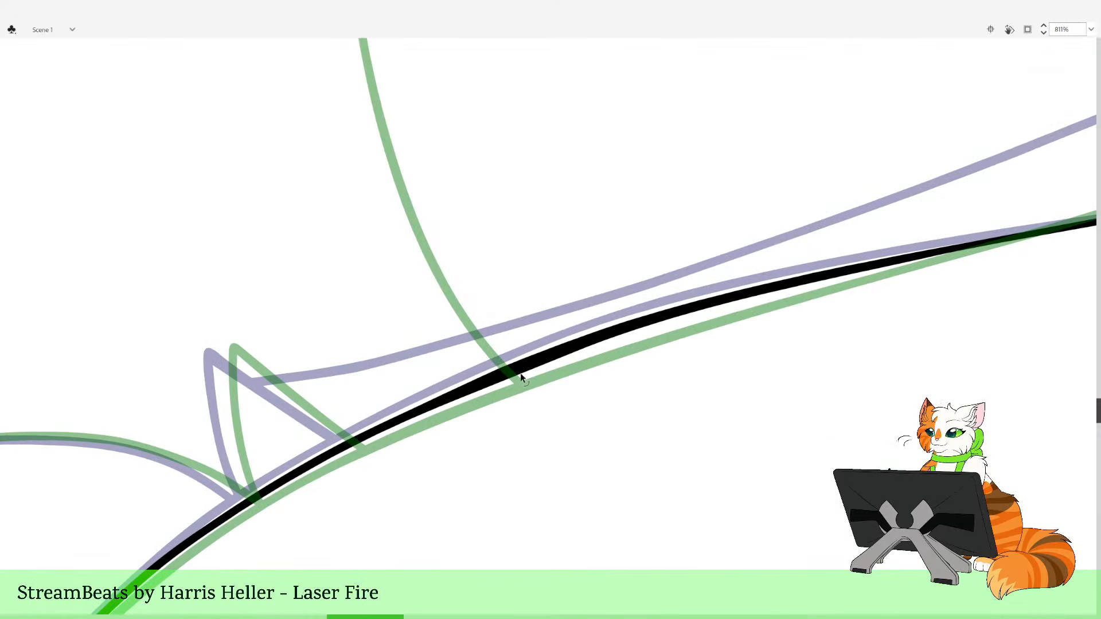
key(ctrl+y)
key(ctrl+z)
key(ctrl+z)
key(ctrl+y)
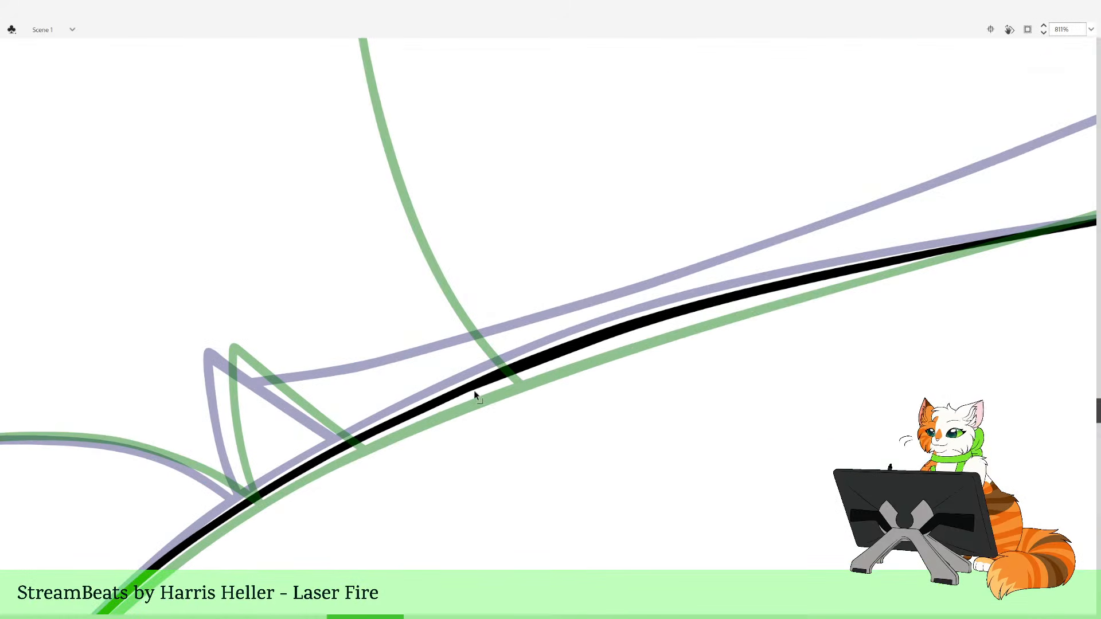
key(ctrl+z)
mouse_move(546, 365)
mouse_down()
mouse_move(586, 346)
mouse_move(542, 365)
mouse_move(538, 354)
mouse_up()
key(ctrl+z)
key(ctrl+y)
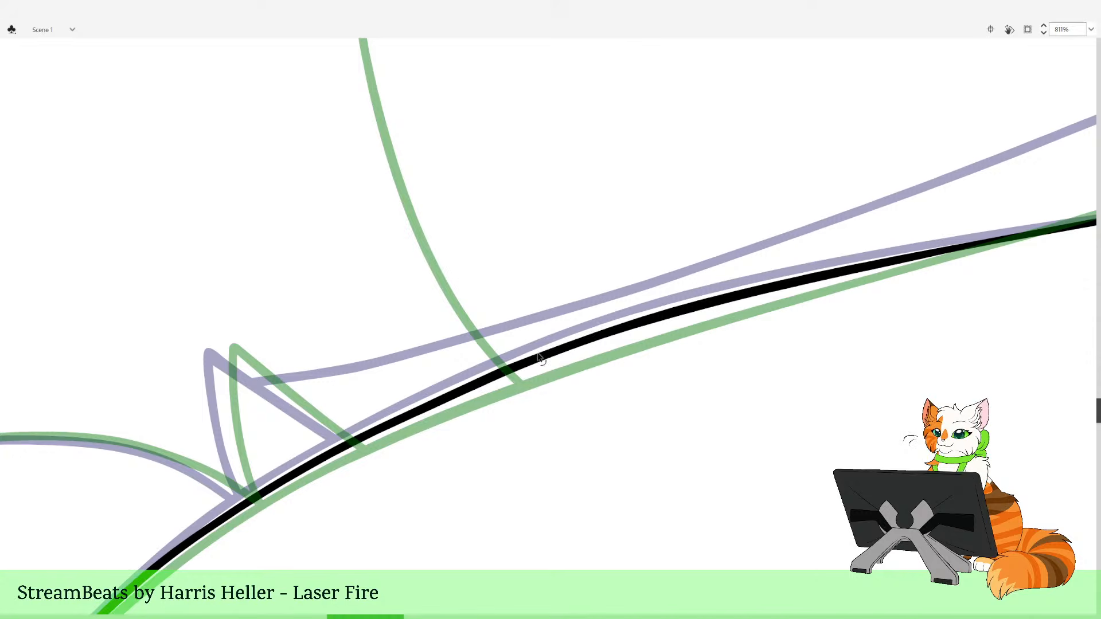
Pull the edges of the long black outline near its tapered upper end to thicken and smooth the stroke
alt+click(644, 278)
alt+click(645, 278)
drag(630, 266, 733, 394)
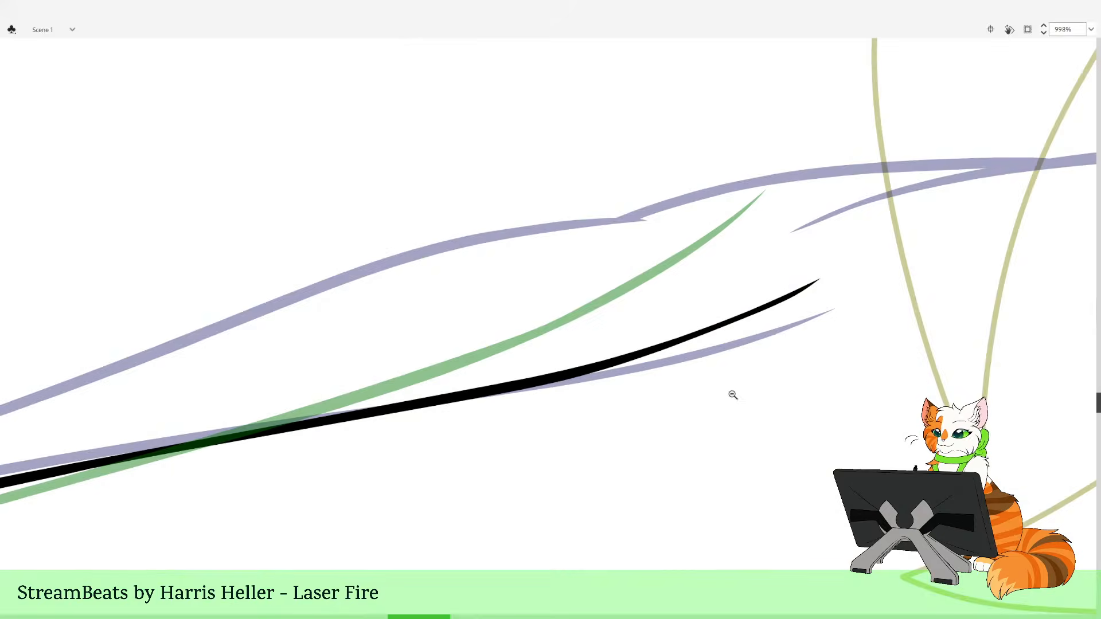
drag(564, 373, 564, 373)
mouse_move(498, 384)
mouse_down()
mouse_move(491, 362)
mouse_move(406, 409)
mouse_move(382, 404)
mouse_up()
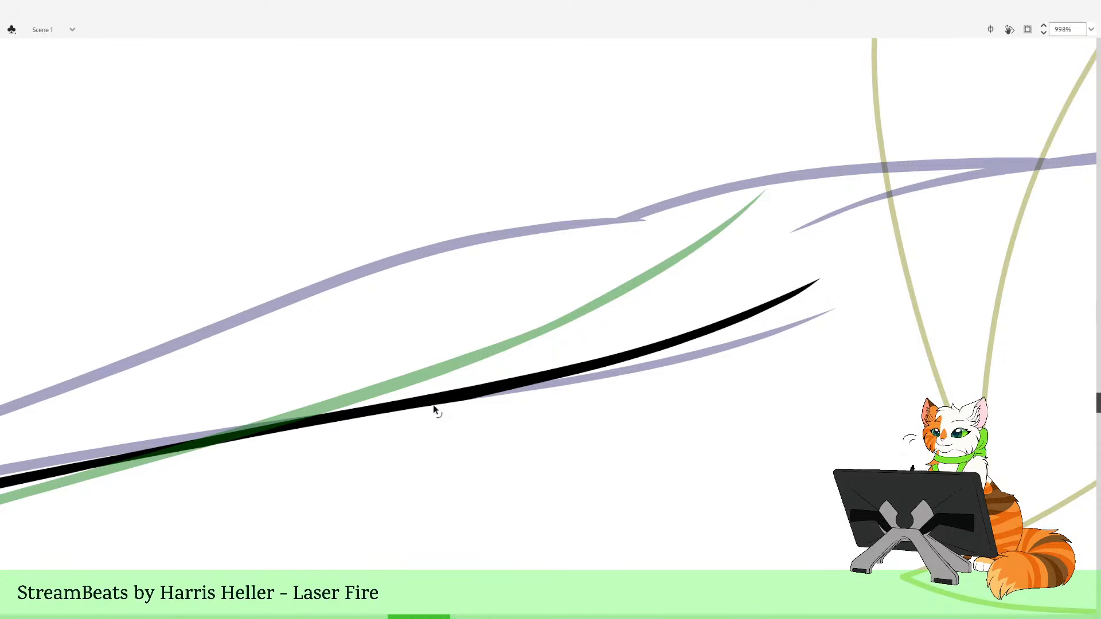
Select and delete the hooked stroke end at the lower tip of the long black outline
key(z)
alt+click(516, 348)
alt+click(523, 346)
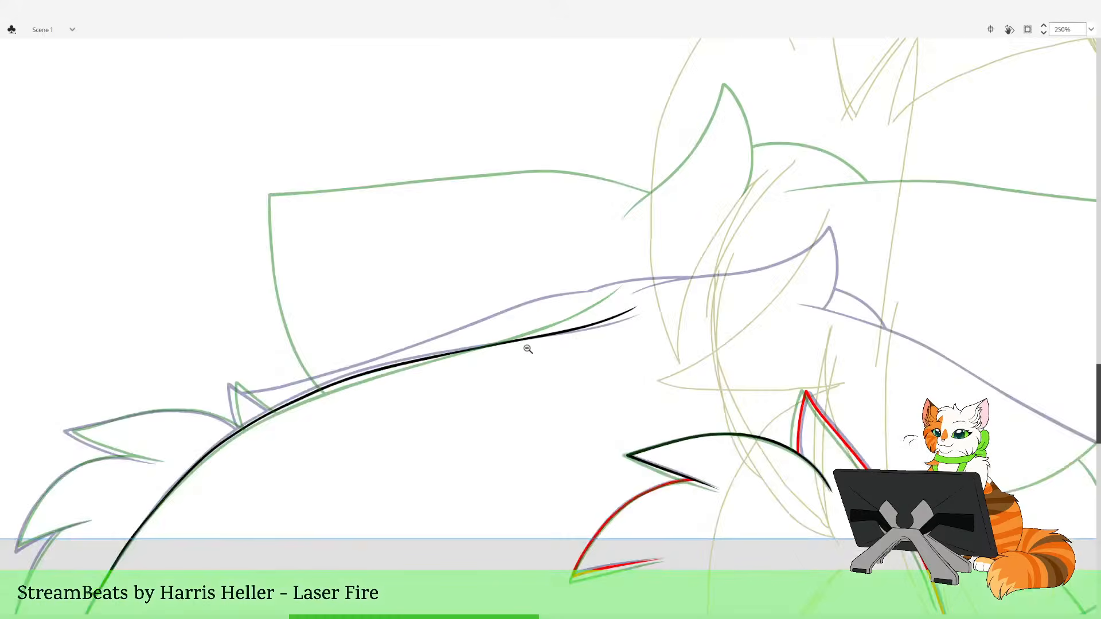
alt+click(523, 350)
drag(367, 298, 521, 497)
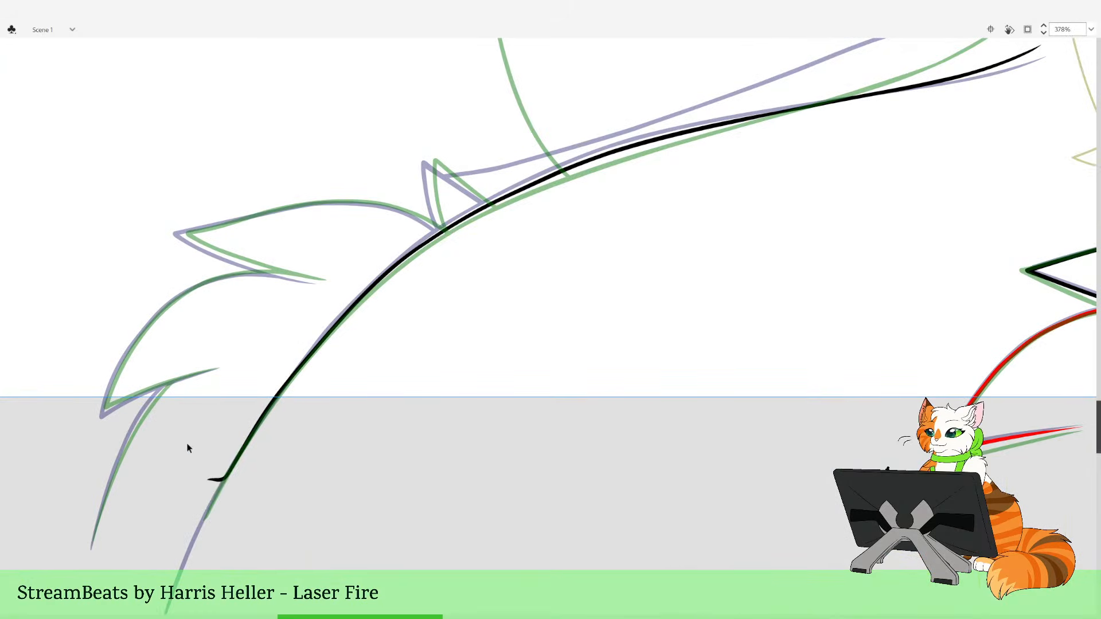
drag(187, 445, 236, 511)
key(Delete)
key(z)
key(ctrl+z)
drag(169, 435, 225, 511)
key(Delete)
Ink the small pointed fur spike on the long black outline in red, following the two onion-skinned spikes
drag(410, 367, 477, 516)
drag(440, 224, 682, 517)
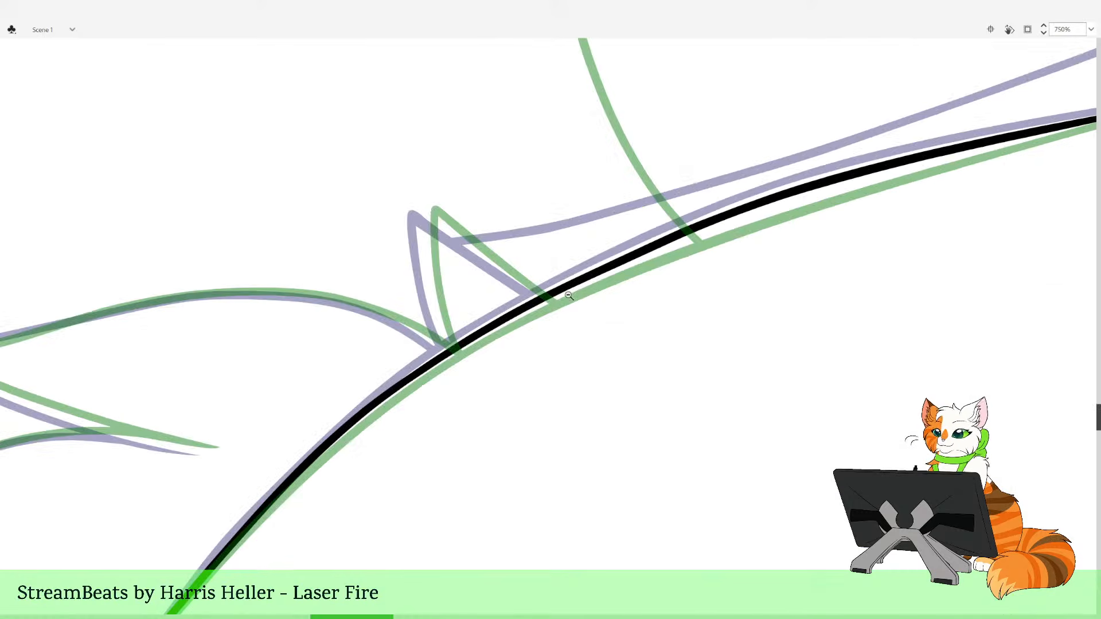
mouse_move(522, 280)
mouse_down()
mouse_move(533, 291)
mouse_move(529, 417)
mouse_up()
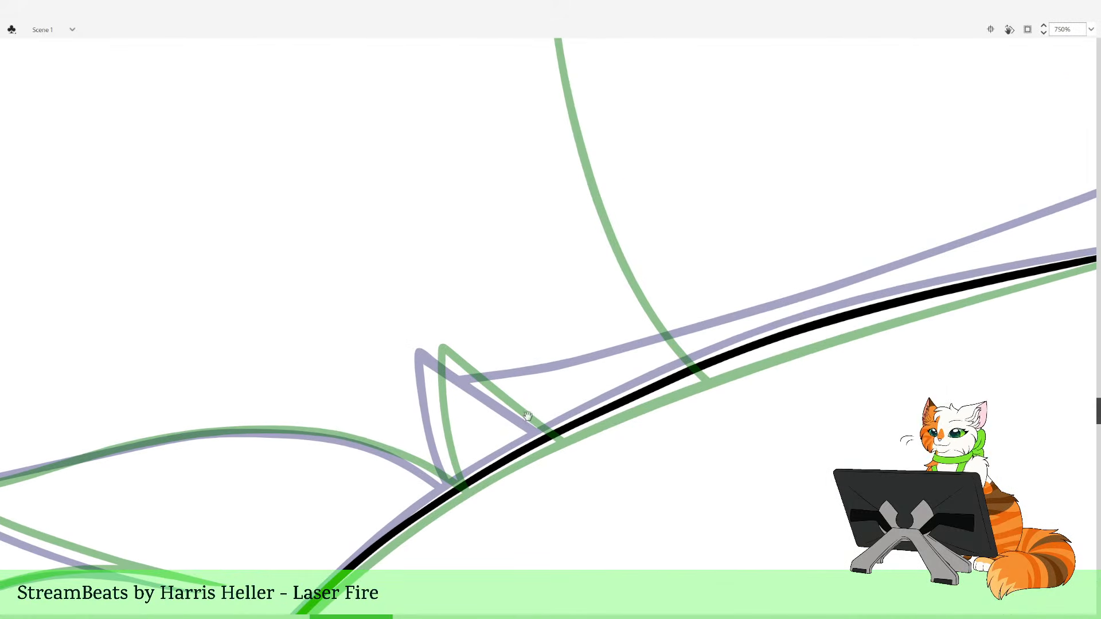
mouse_move(570, 454)
mouse_down()
mouse_move(425, 348)
mouse_move(453, 488)
mouse_move(602, 450)
mouse_up()
drag(405, 588, 578, 517)
drag(818, 477, 220, 386)
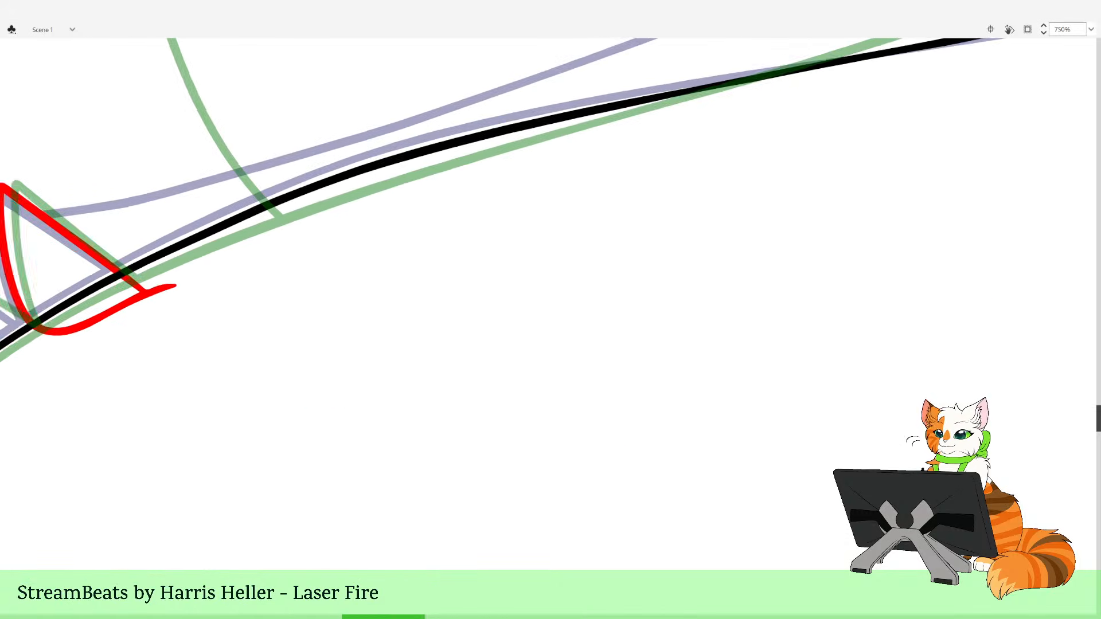
drag(624, 441, 321, 505)
drag(755, 460, 618, 445)
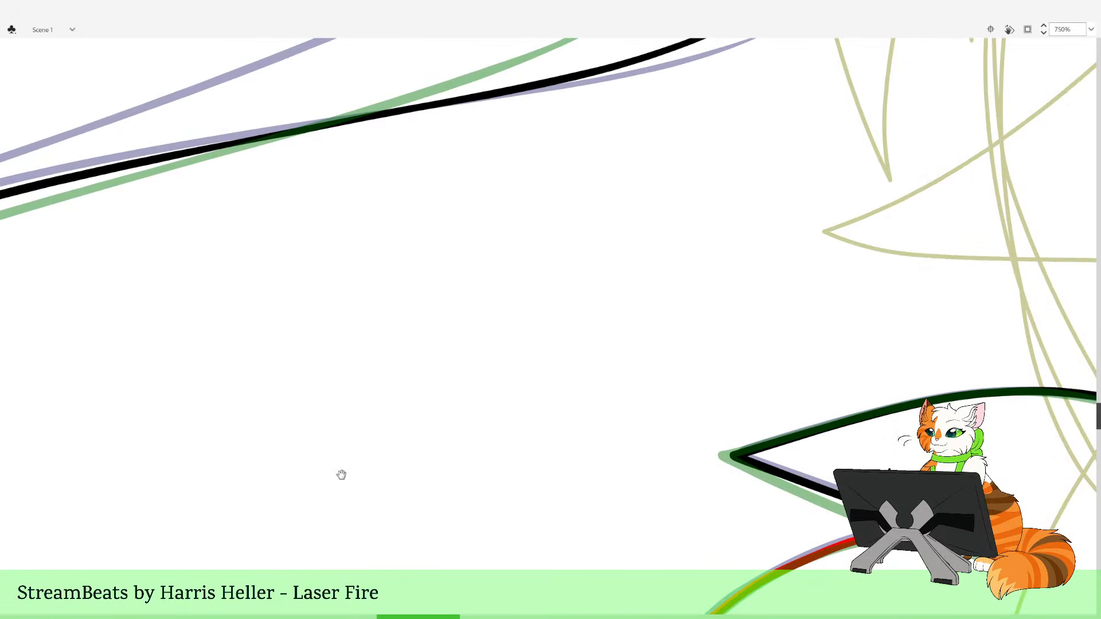
Ink the long pointed fur tuft beside the small spike in red and delete the stroke ends overshooting the black outline
drag(276, 461, 755, 485)
drag(365, 439, 713, 479)
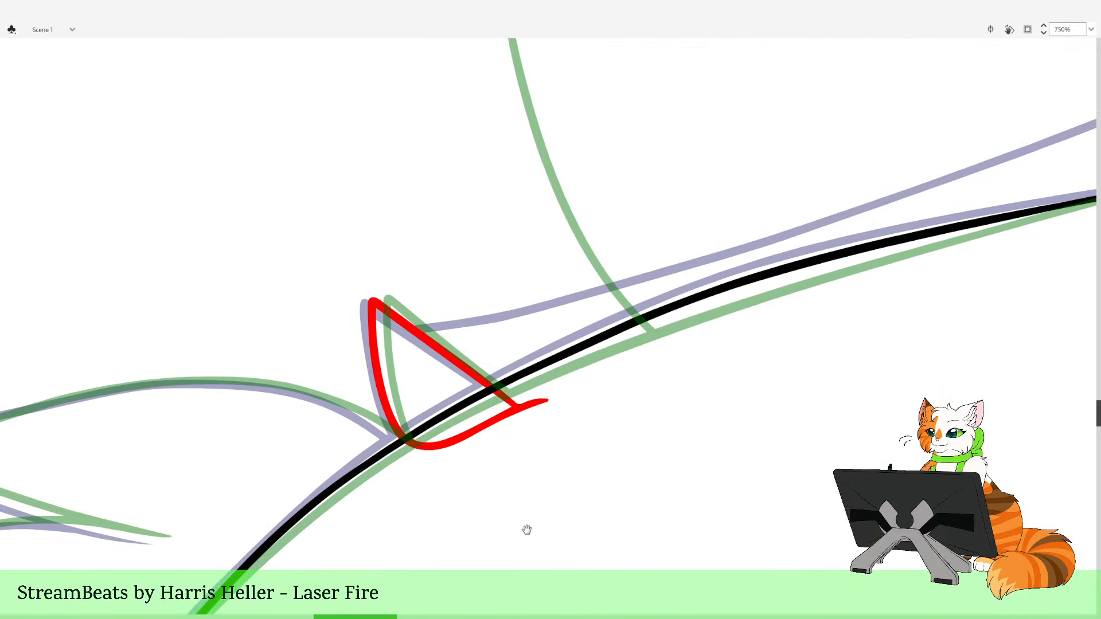
mouse_move(519, 526)
mouse_down()
mouse_move(691, 484)
mouse_move(656, 382)
mouse_move(512, 323)
mouse_move(433, 322)
mouse_move(270, 346)
mouse_move(130, 389)
mouse_move(256, 447)
mouse_move(407, 484)
mouse_up()
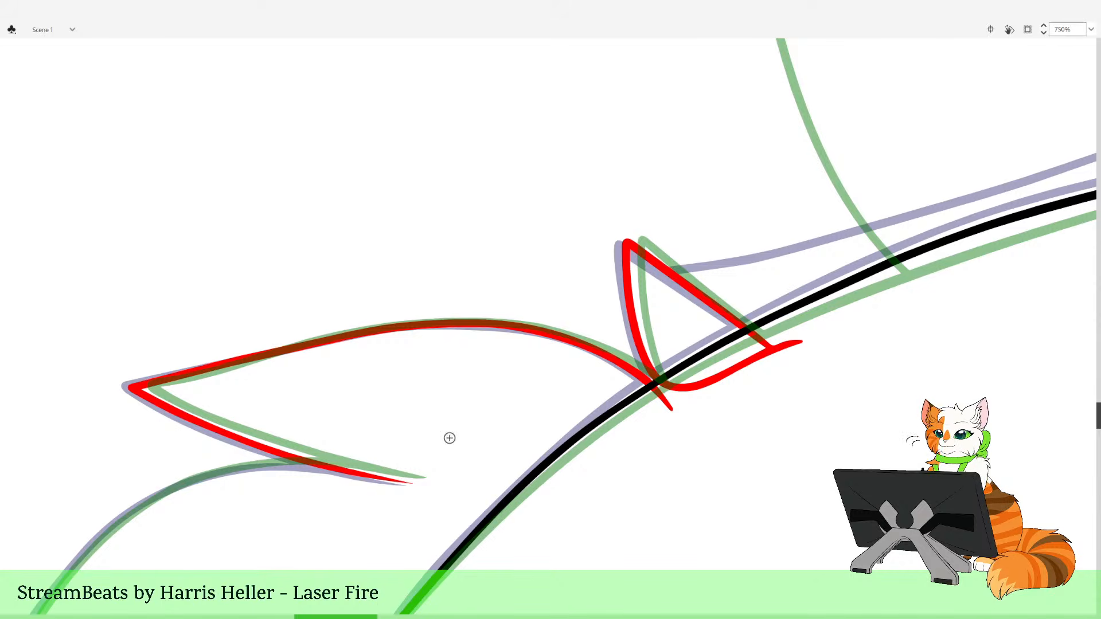
drag(656, 420, 686, 376)
key(v)
click(686, 390)
key(Delete)
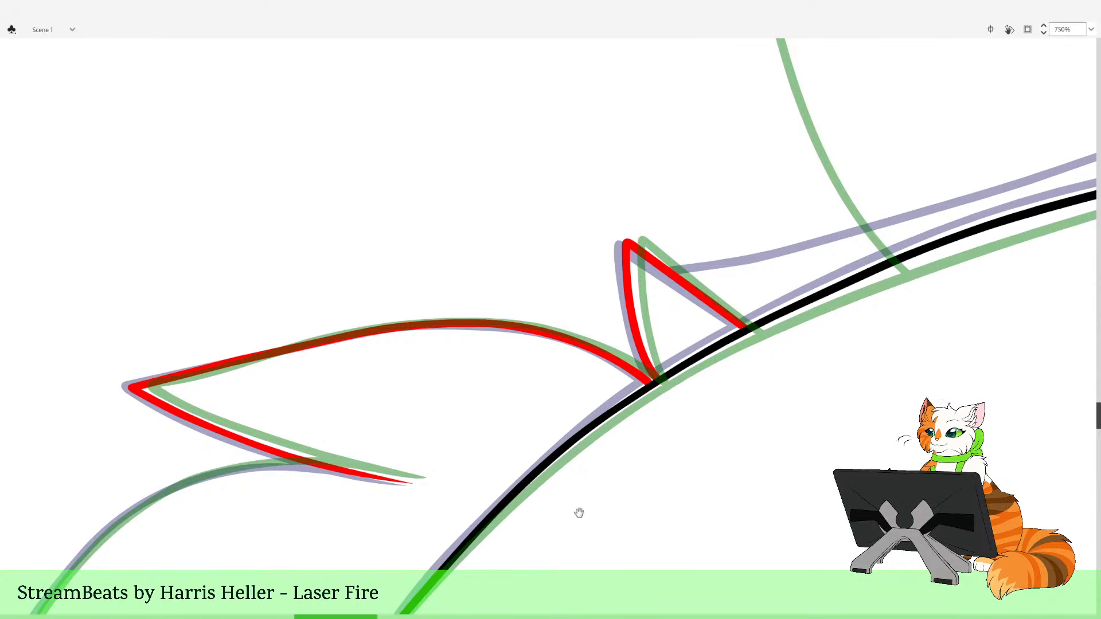
Ink the curved fur tuft below the red one in black and delete its stroke end overshooting the red tuft
drag(411, 581, 670, 459)
drag(512, 534, 655, 458)
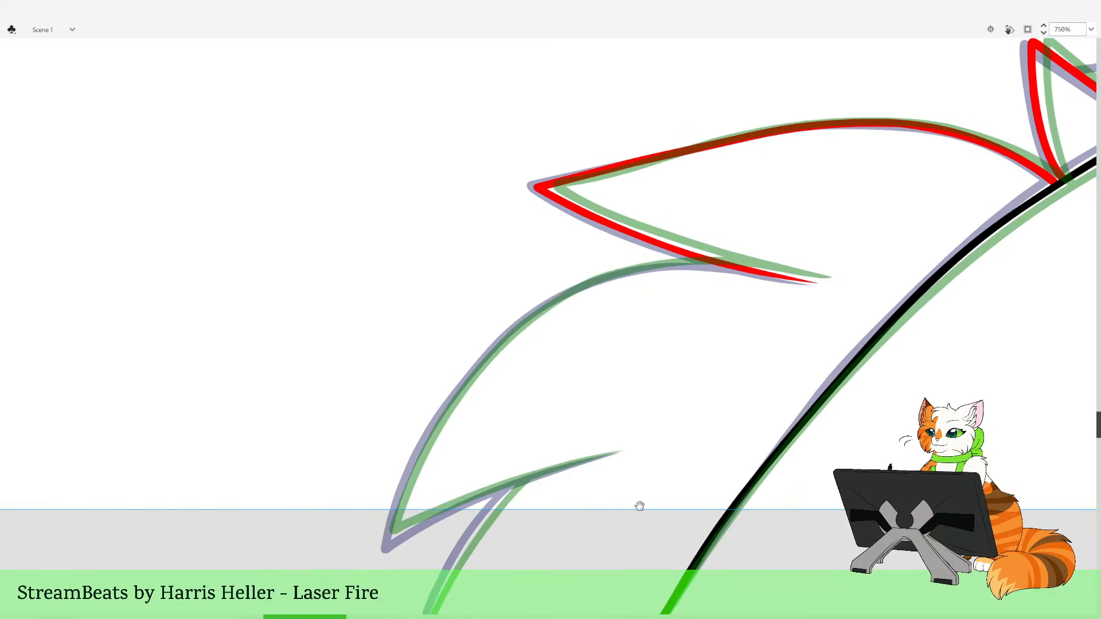
mouse_move(644, 514)
mouse_down()
mouse_move(632, 473)
mouse_move(607, 469)
mouse_up()
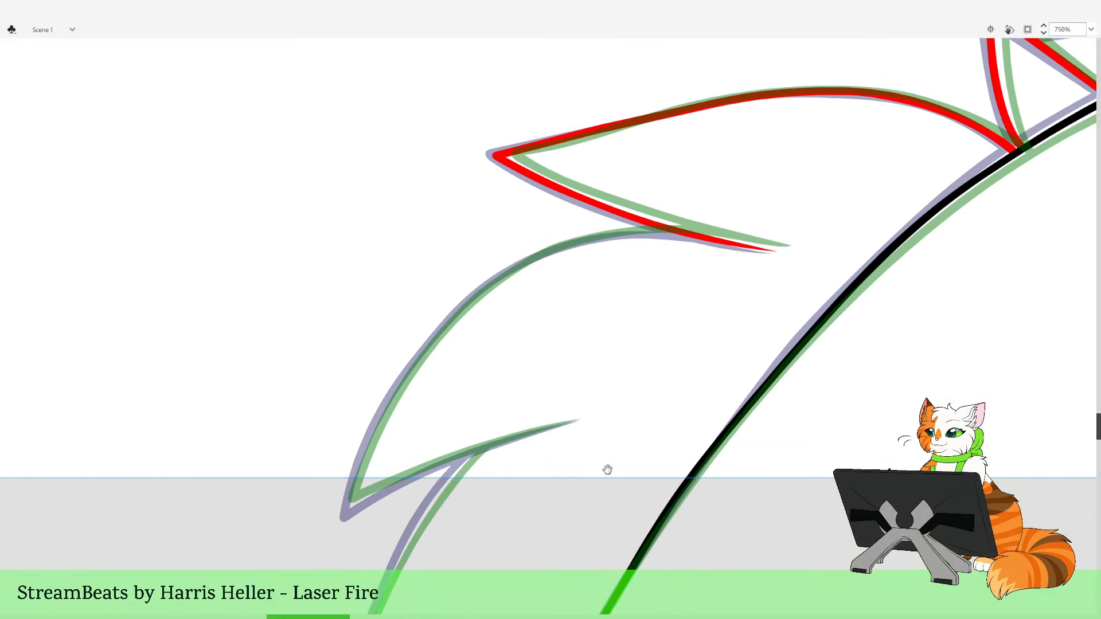
mouse_move(578, 421)
mouse_down()
mouse_move(425, 469)
mouse_move(344, 513)
mouse_move(379, 418)
mouse_move(420, 355)
mouse_move(469, 297)
mouse_move(525, 261)
mouse_move(639, 229)
mouse_move(794, 253)
mouse_up()
click(724, 236)
key(Delete)
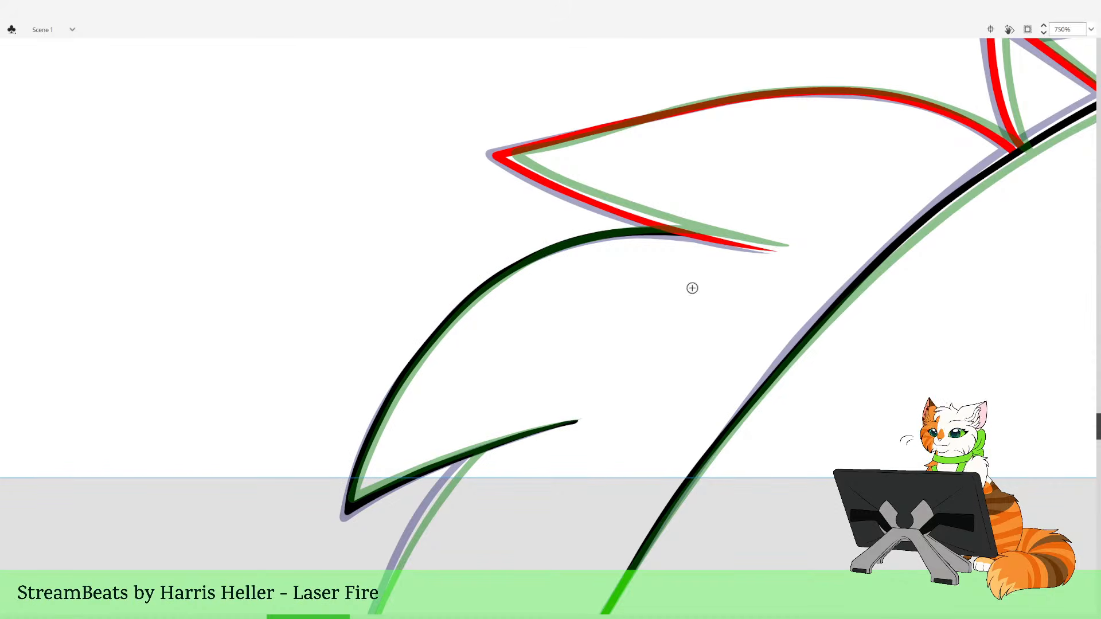
Remove the blunt end of the black tuft's inner stroke and pull the tip into a fine taper
click(573, 422)
key(Delete)
key(b)
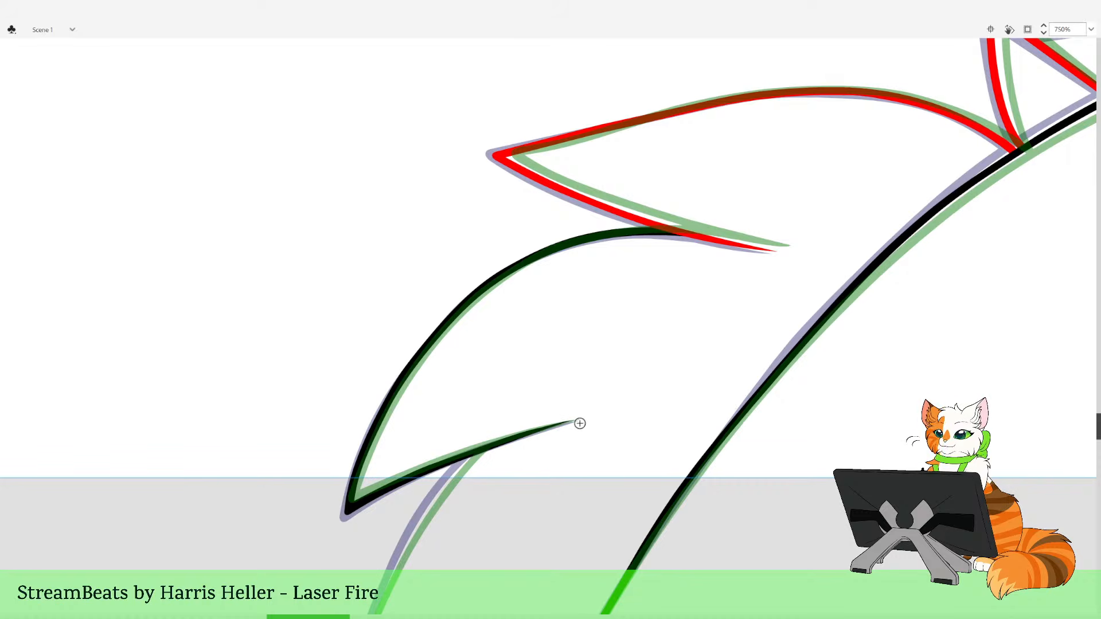
key(z)
drag(430, 312, 734, 564)
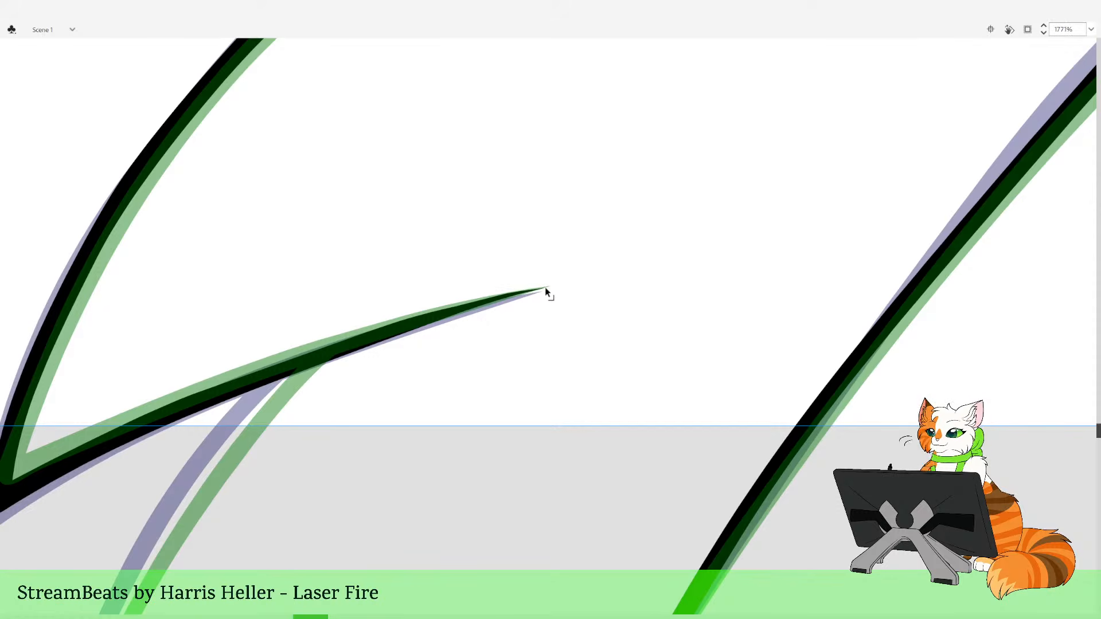
drag(518, 296, 542, 289)
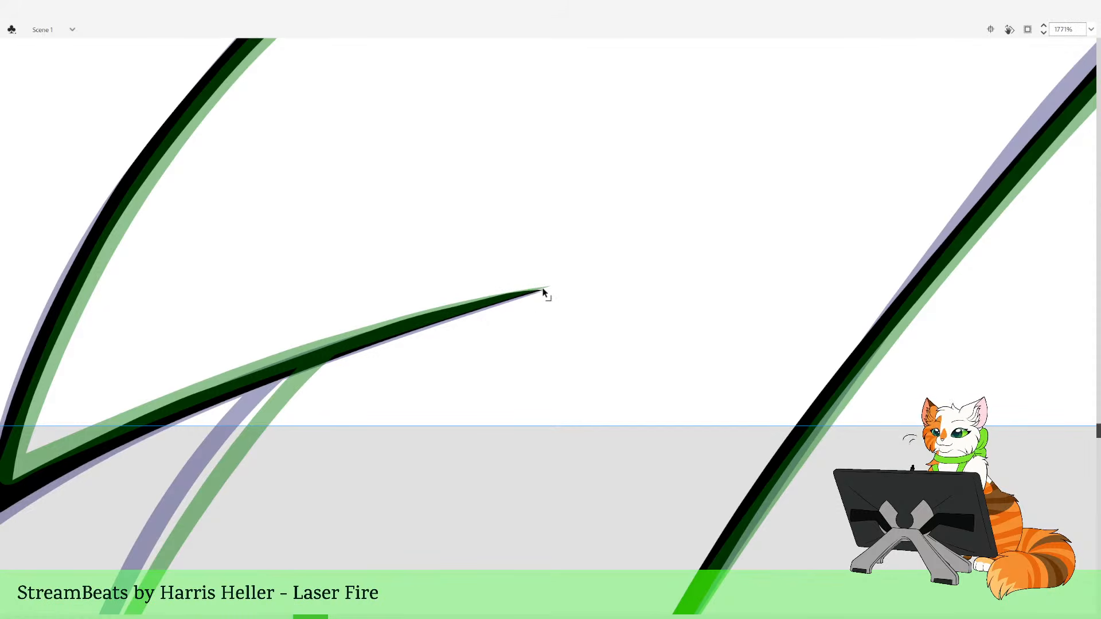
Ink the lowest fur stroke below the black tuft in red, between the two onion-skinned lines
key(z)
alt+click(547, 289)
alt+click(548, 289)
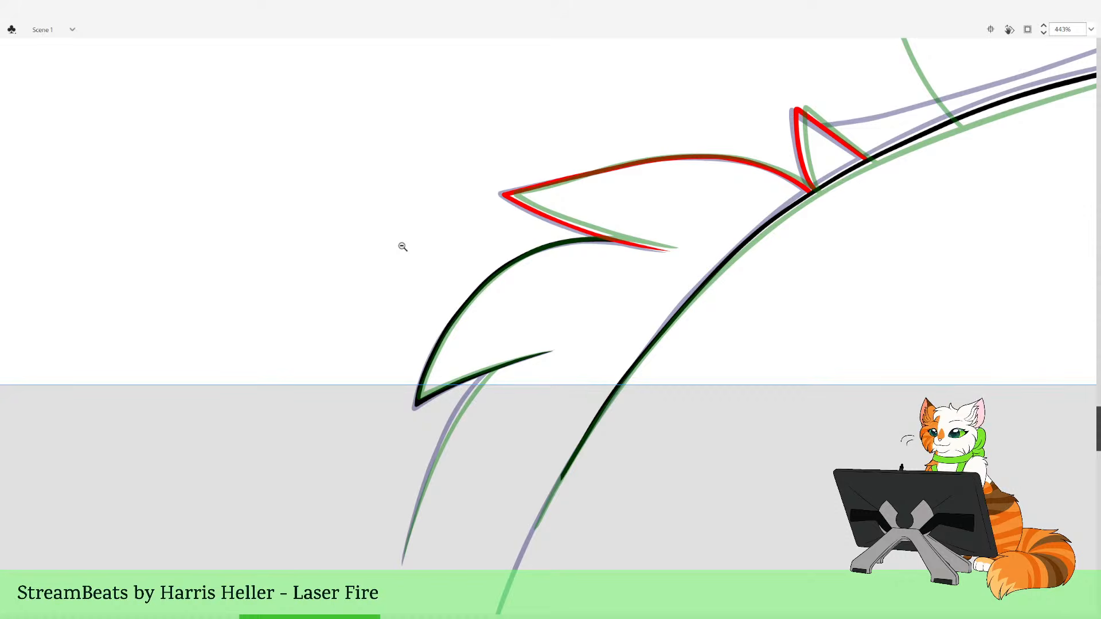
drag(407, 252, 668, 514)
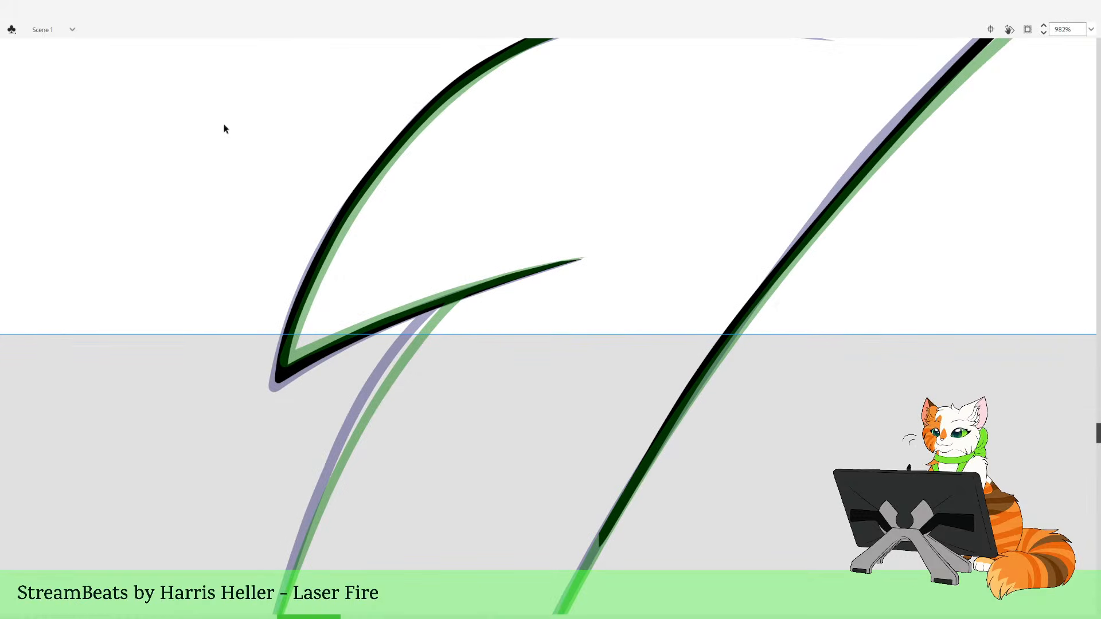
drag(300, 548, 386, 374)
key(ctrl+z)
mouse_move(294, 567)
mouse_down()
mouse_move(390, 361)
mouse_move(451, 292)
mouse_move(508, 243)
mouse_up()
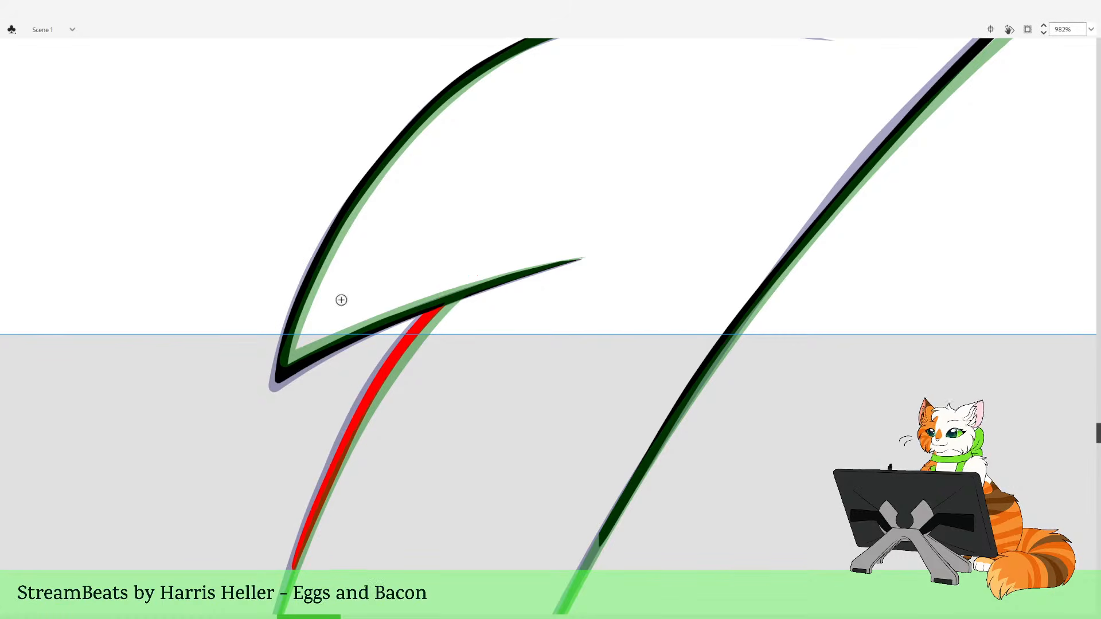
Select all the line art on the frame and recolour the red strokes black
key(z)
click(698, 367)
click(698, 367)
key(space)
drag(901, 281, 658, 422)
drag(937, 383, 659, 472)
click(729, 472)
key(space)
drag(669, 372, 585, 482)
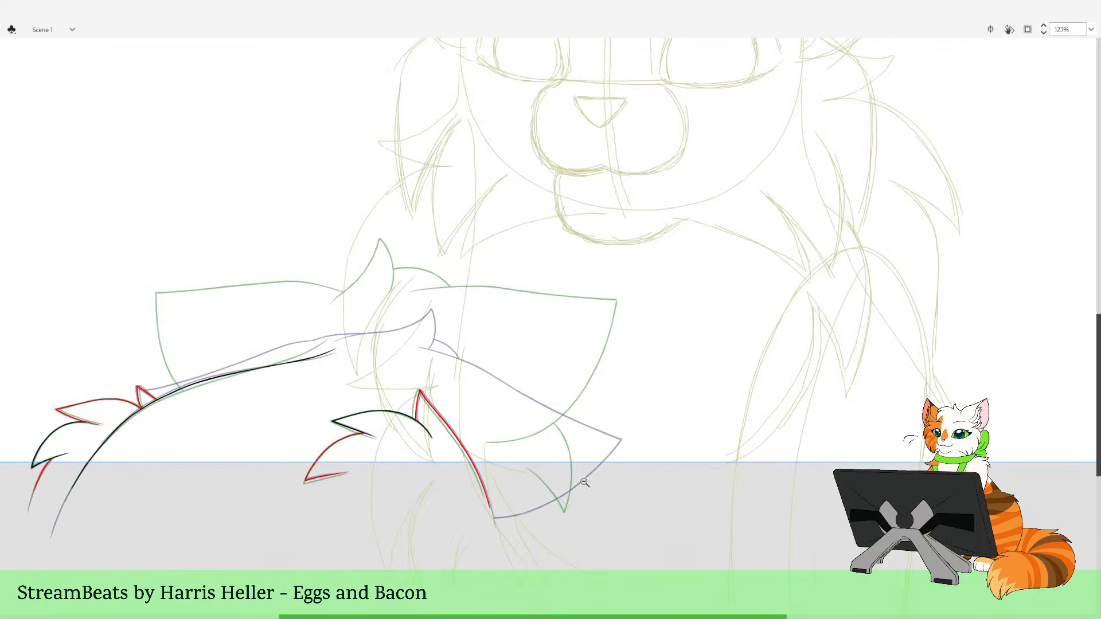
drag(554, 435, 685, 452)
key(ctrl+a)
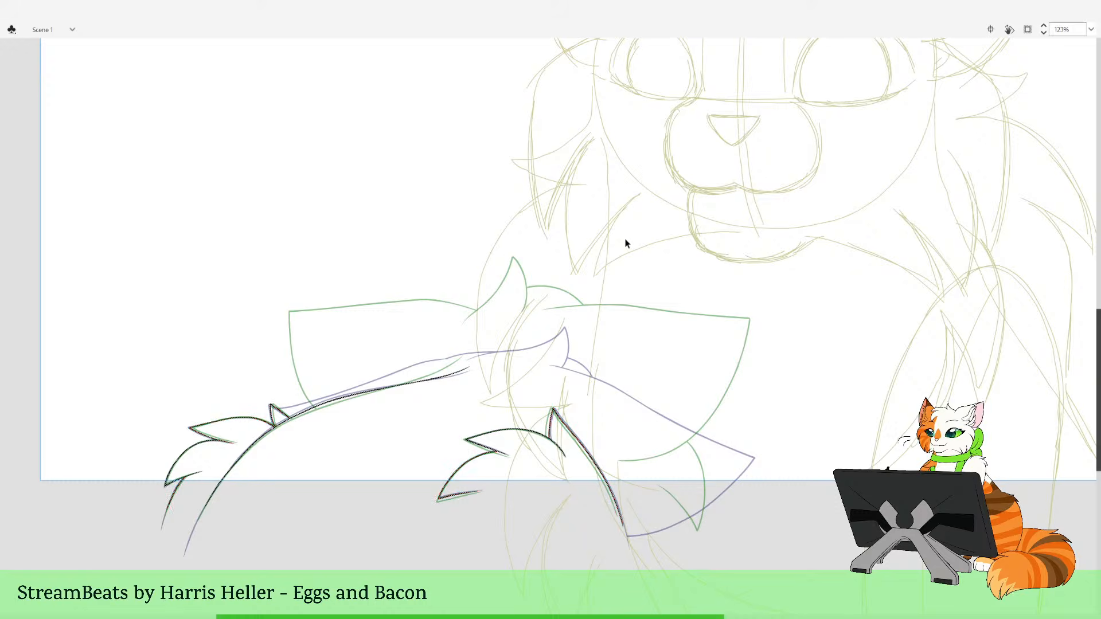
click(626, 241)
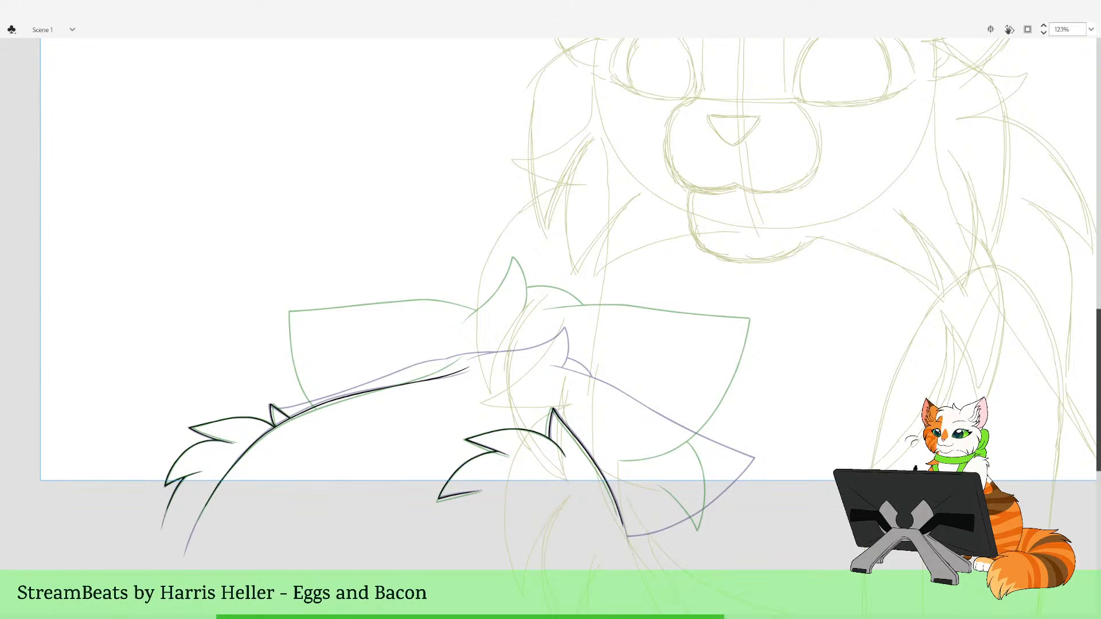
Bend the tapered upper end of the long black outline slightly upward, near the middle of the head
alt+click(628, 405)
drag(494, 241, 593, 453)
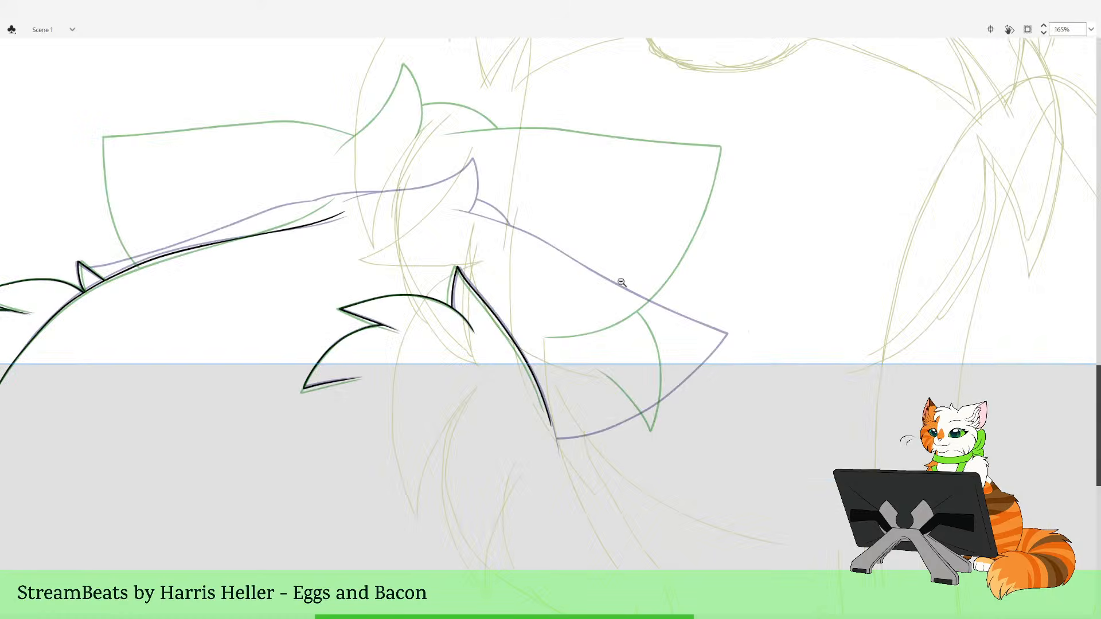
scroll(524, 236, up, 3)
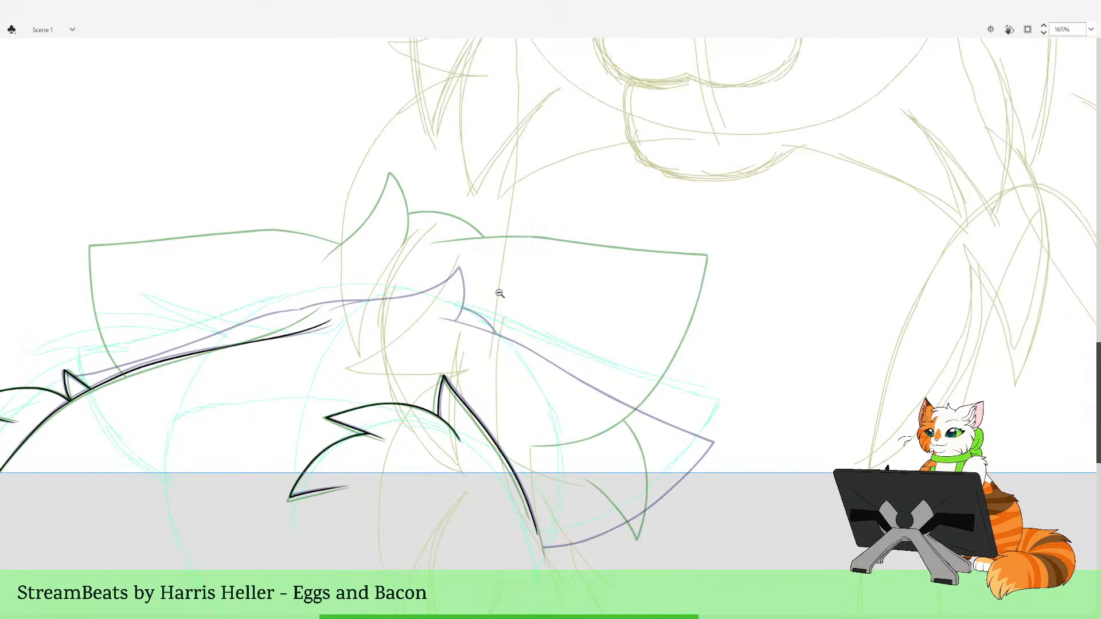
drag(479, 211, 700, 565)
scroll(664, 467, up, 3)
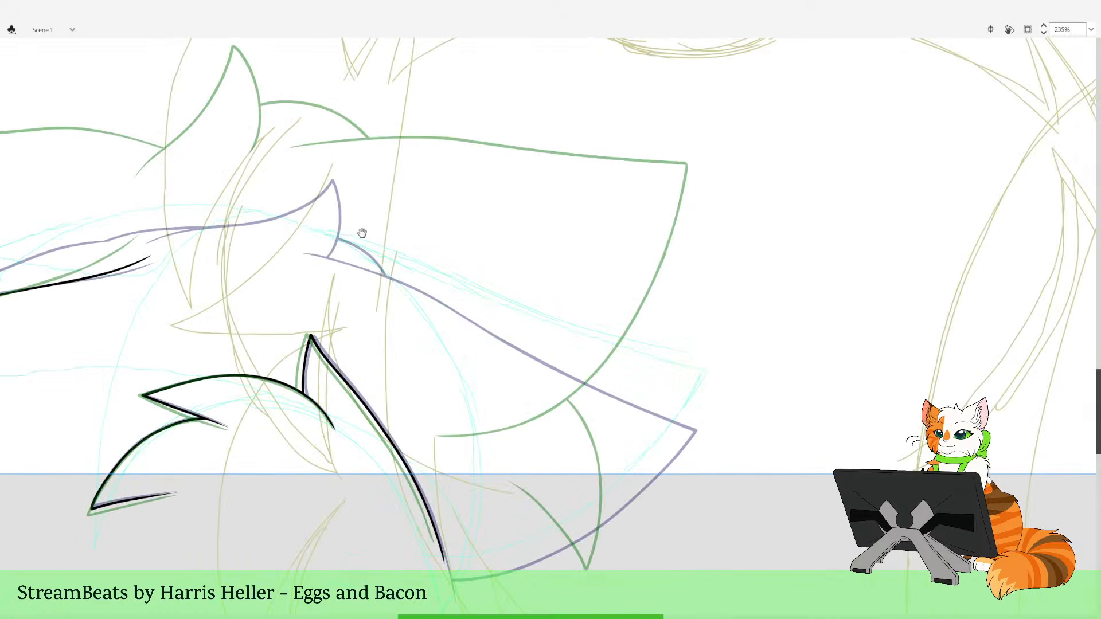
drag(402, 256, 438, 250)
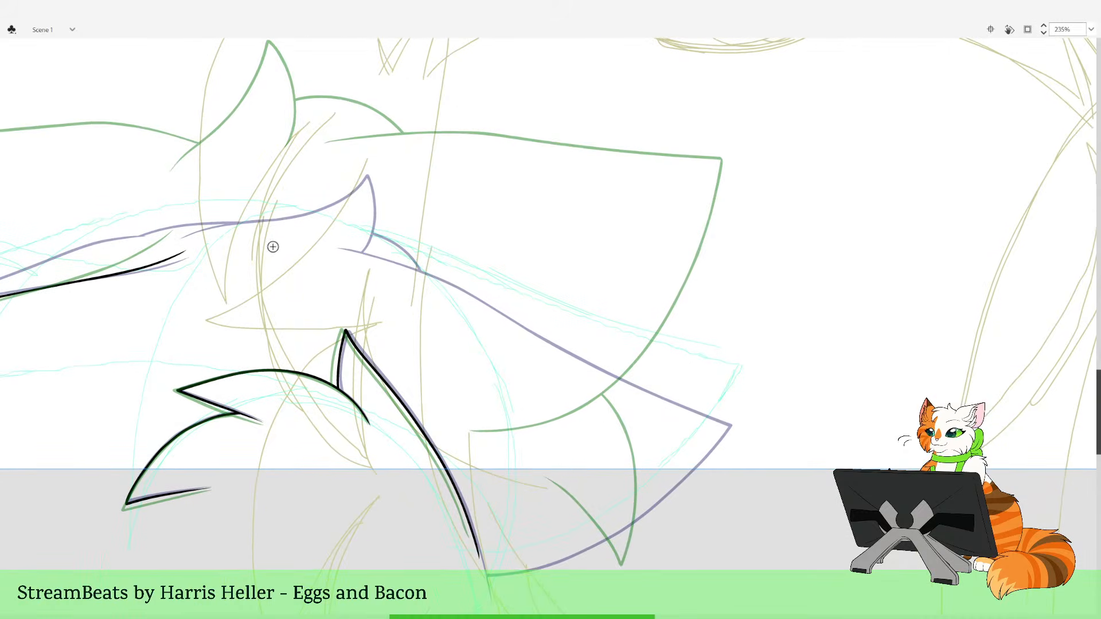
drag(390, 89, 446, 252)
drag(322, 360, 418, 298)
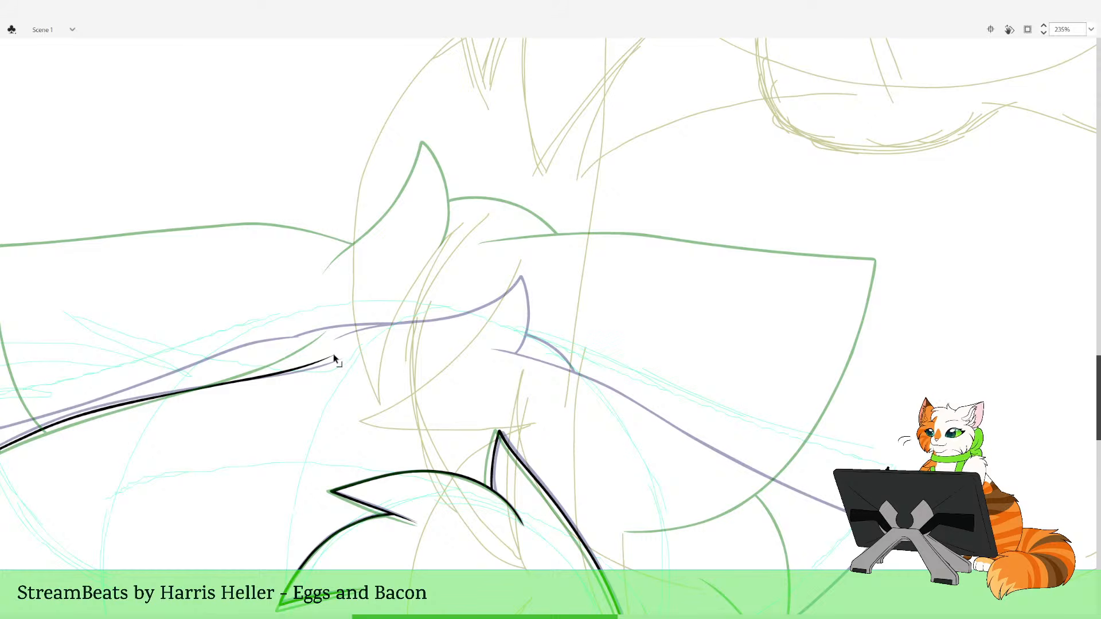
drag(334, 356, 340, 351)
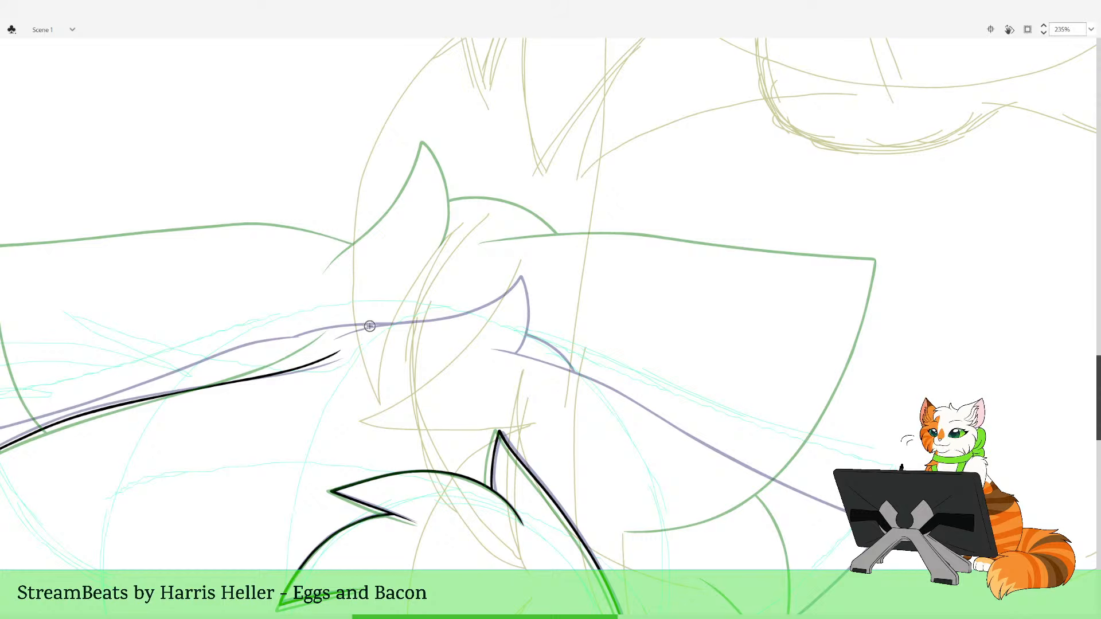
drag(430, 430, 317, 337)
drag(417, 334, 339, 305)
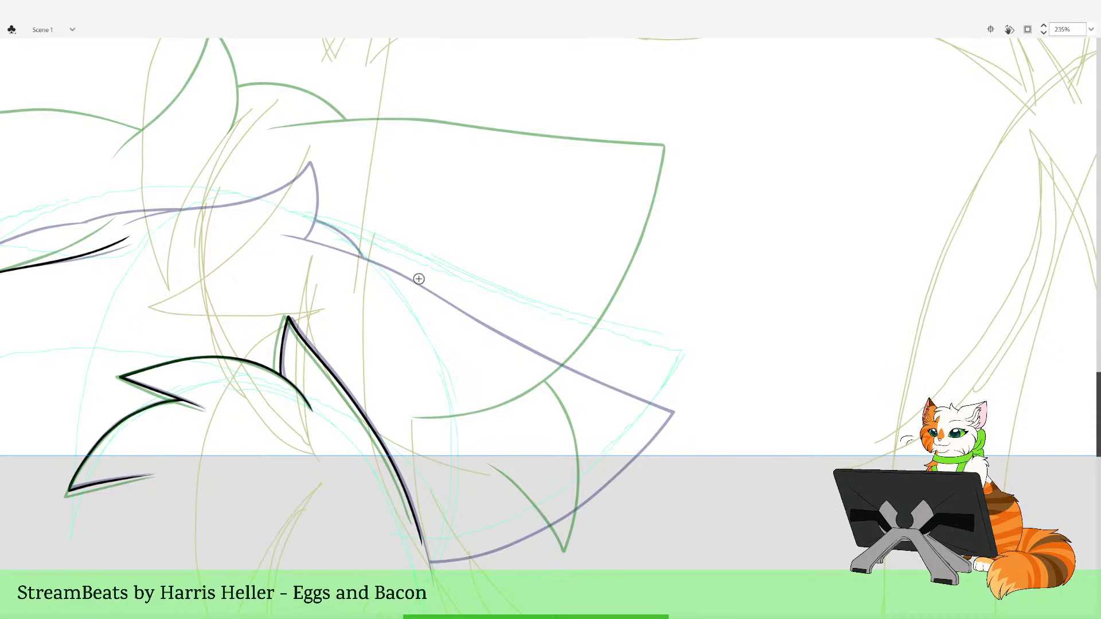
mouse_move(482, 329)
mouse_down()
mouse_move(423, 300)
mouse_move(415, 393)
mouse_move(462, 364)
mouse_move(500, 397)
mouse_up()
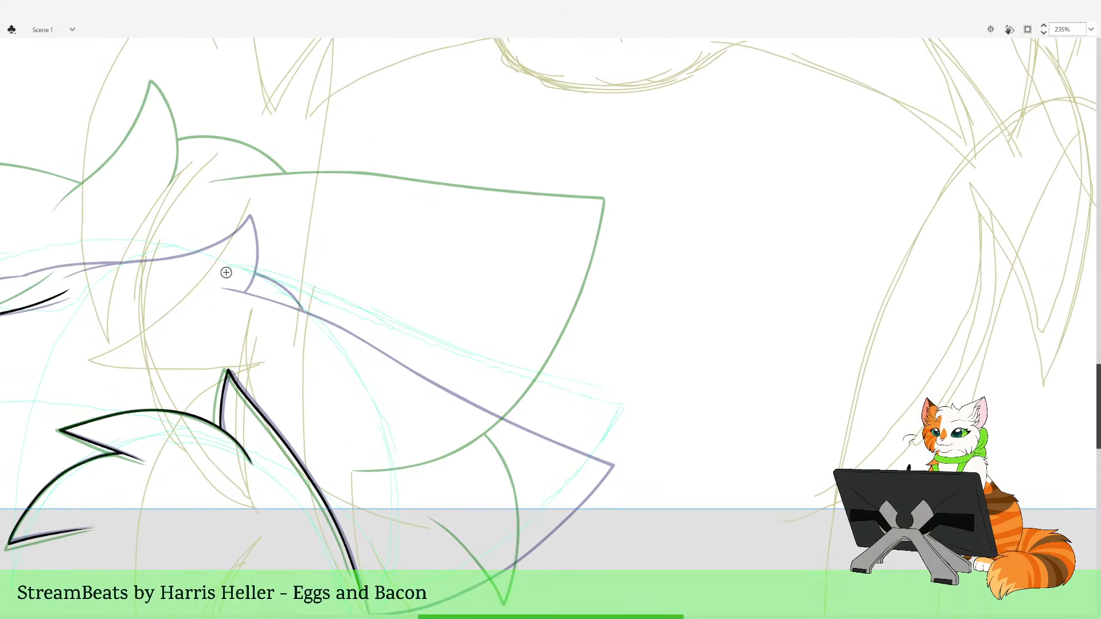
drag(224, 270, 322, 287)
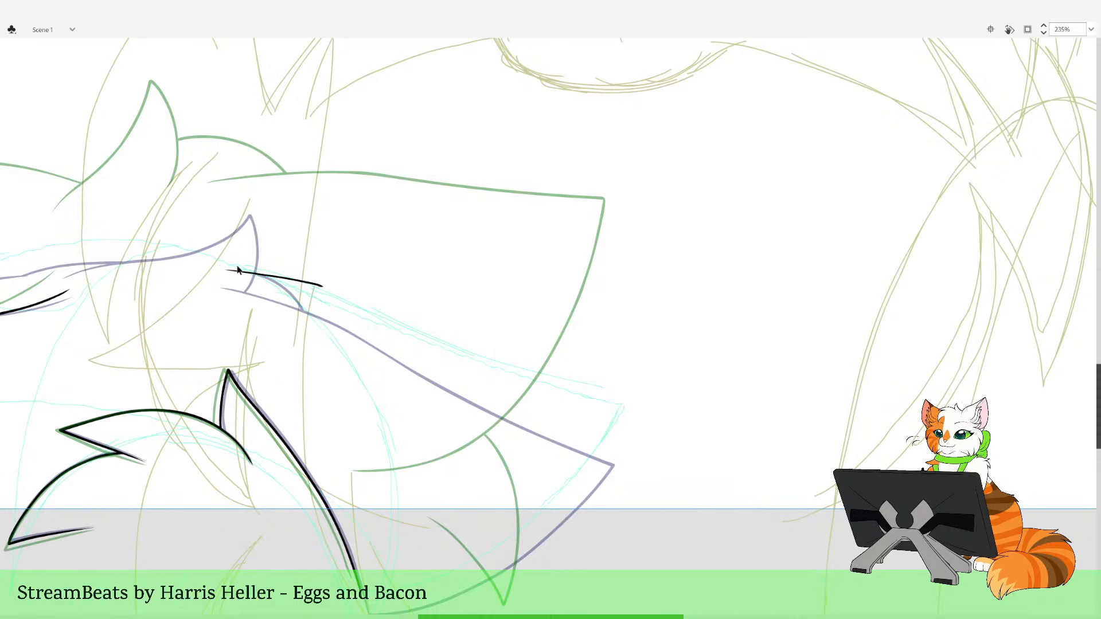
key(ctrl+z)
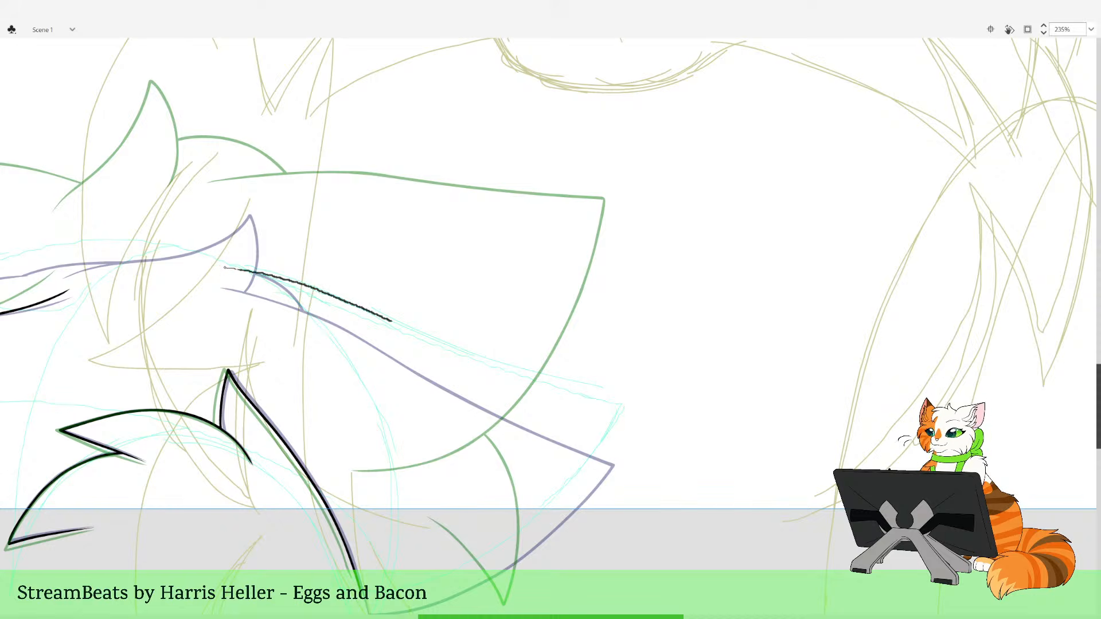
drag(526, 377, 596, 399)
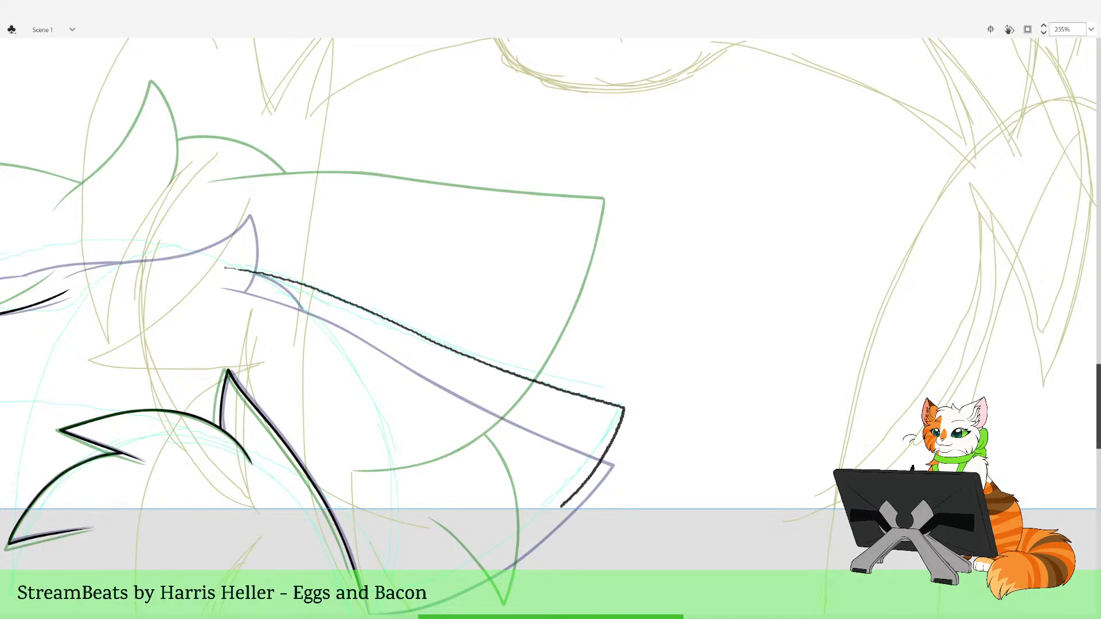
mouse_move(561, 506)
mouse_down()
mouse_move(473, 574)
mouse_move(369, 603)
mouse_up()
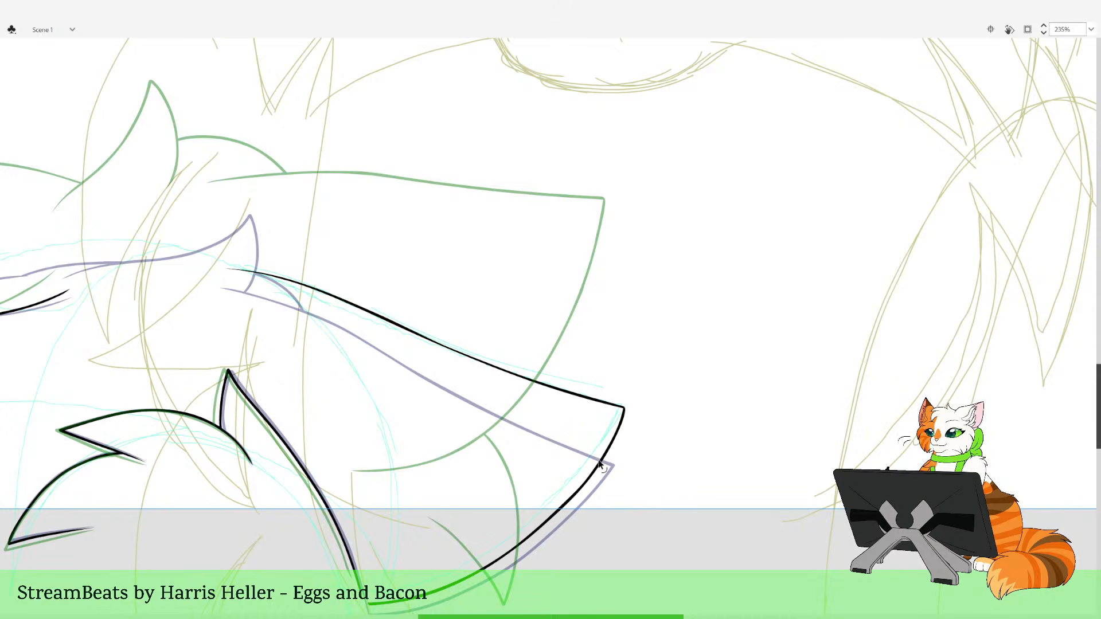
key(ctrl+z)
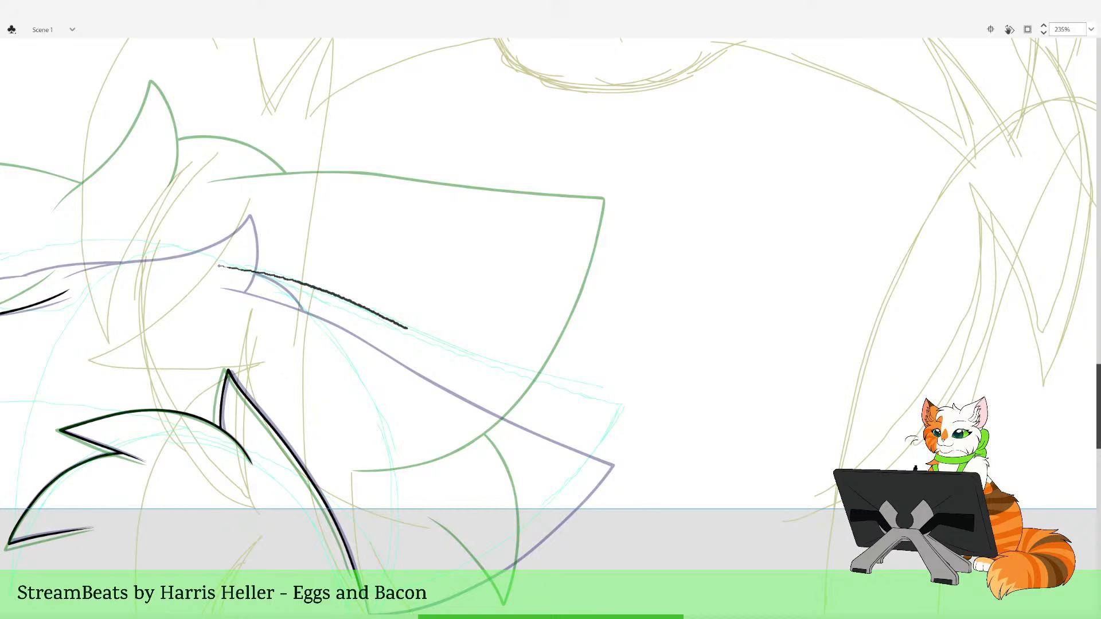
Ink the large ear in black along the cyan sketch, from the head around the pointed corner to the fur outline
drag(406, 328, 613, 399)
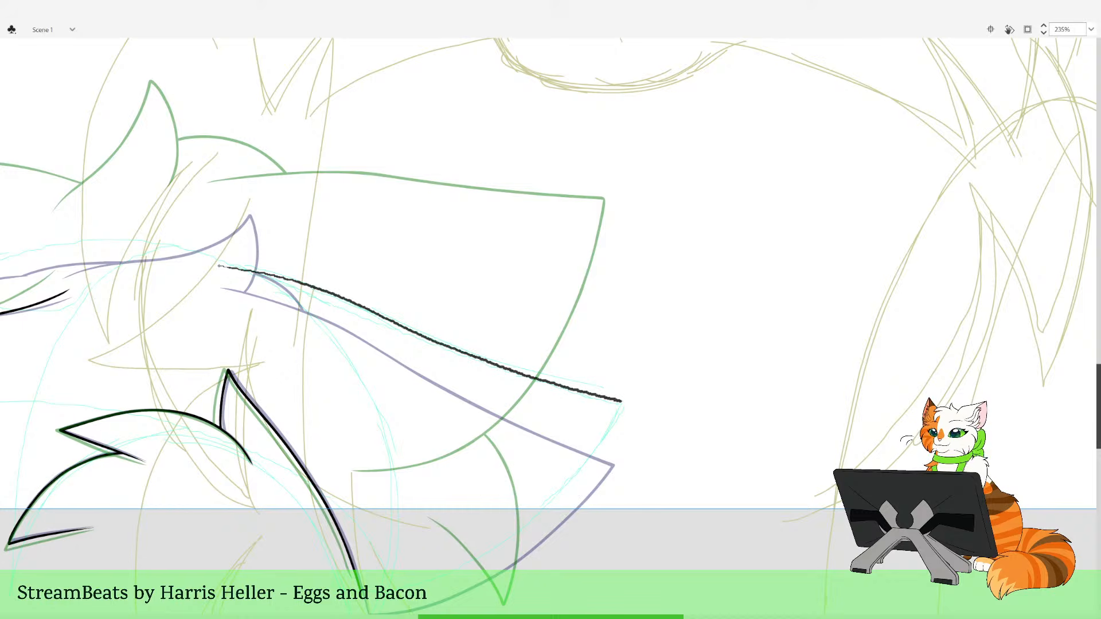
mouse_move(590, 464)
mouse_down()
mouse_move(508, 553)
mouse_move(436, 590)
mouse_move(364, 602)
mouse_up()
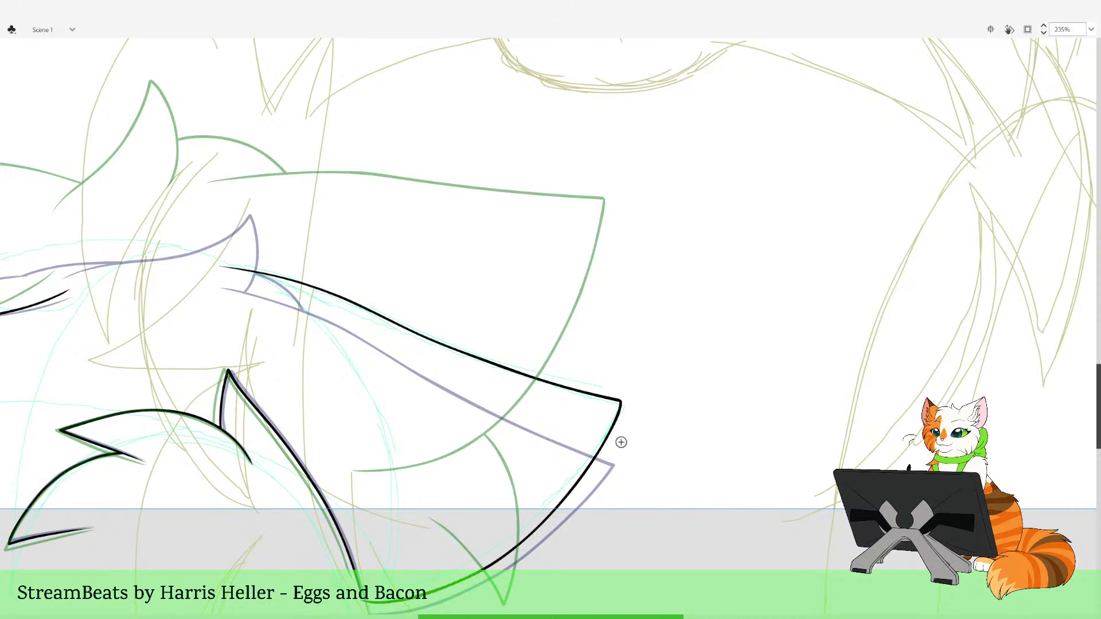
Bend the large ear's black outer edge outward just below its pointed corner
key(v)
mouse_move(615, 417)
mouse_down()
mouse_move(609, 426)
mouse_move(618, 412)
mouse_up()
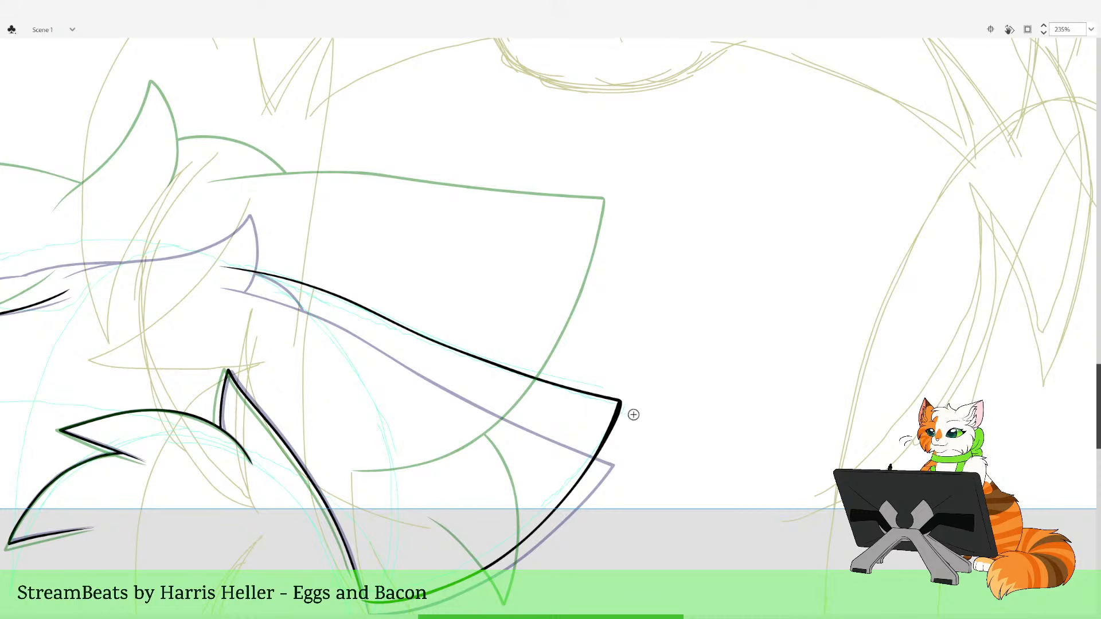
scroll(636, 438, right, 3)
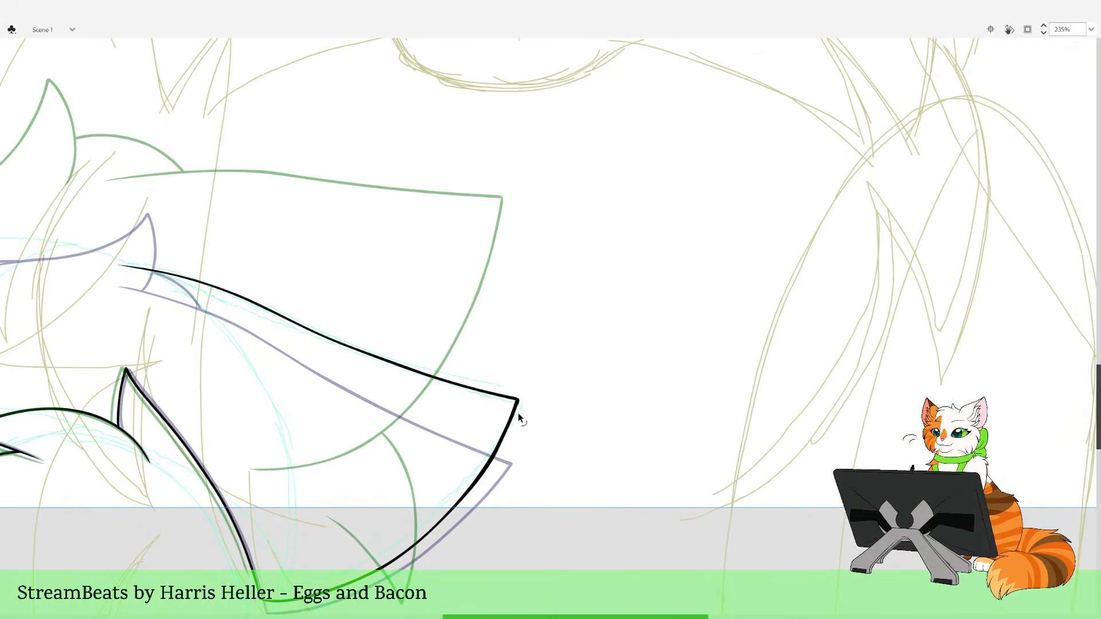
key(ctrl+z)
drag(431, 328, 656, 502)
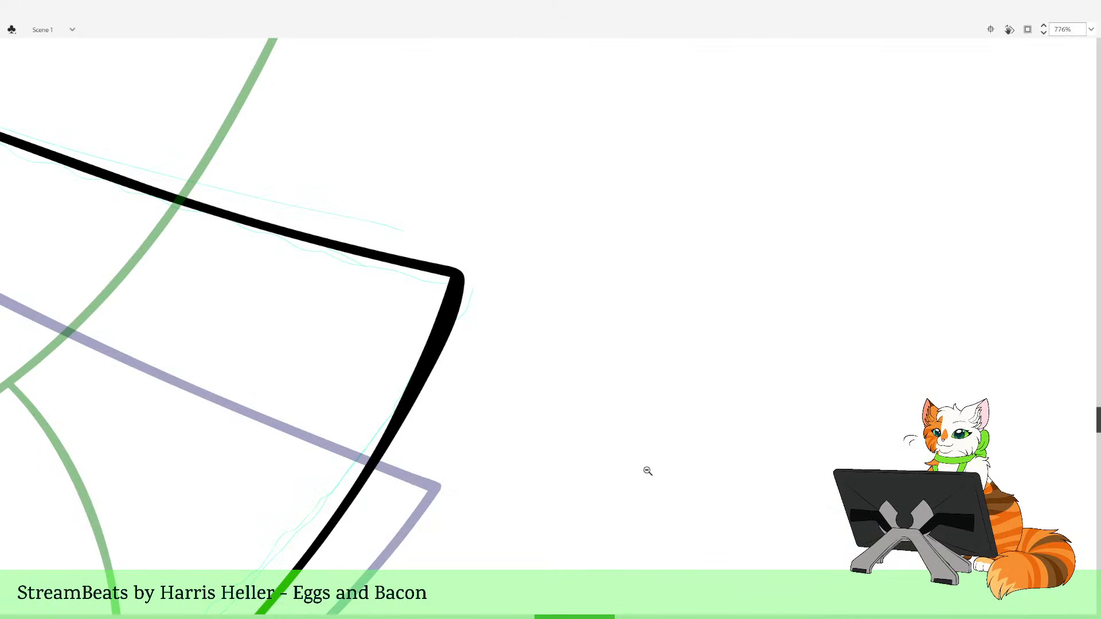
Draw a temporary red line across the ear's outer edge and reshape the thickened black stroke between it and the corner
drag(204, 368, 496, 543)
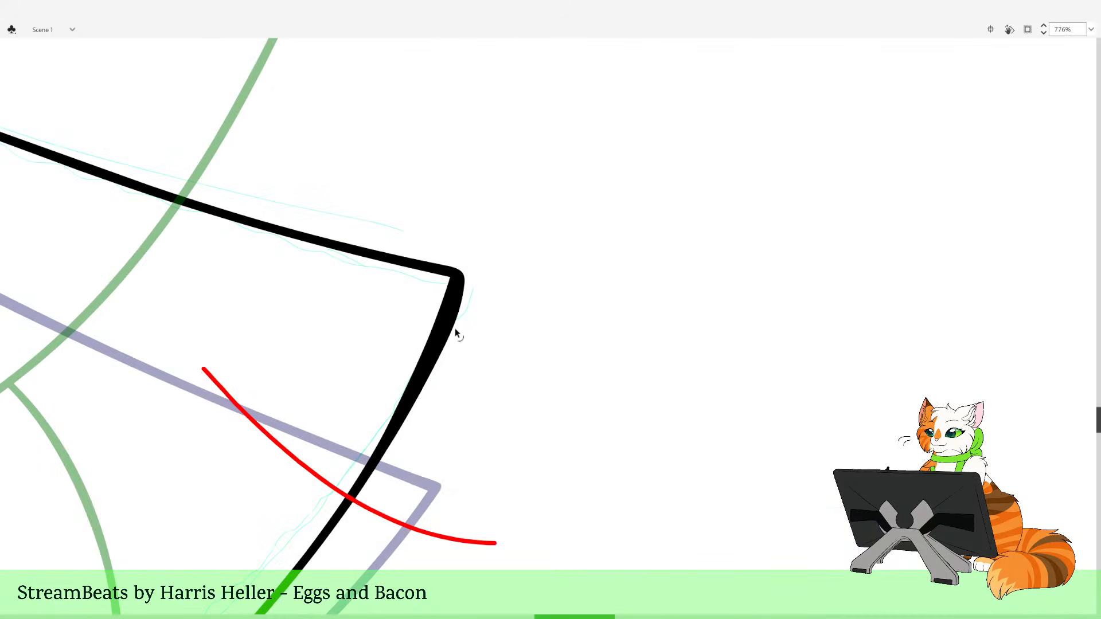
mouse_move(456, 329)
mouse_down()
mouse_move(465, 273)
mouse_move(441, 262)
mouse_up()
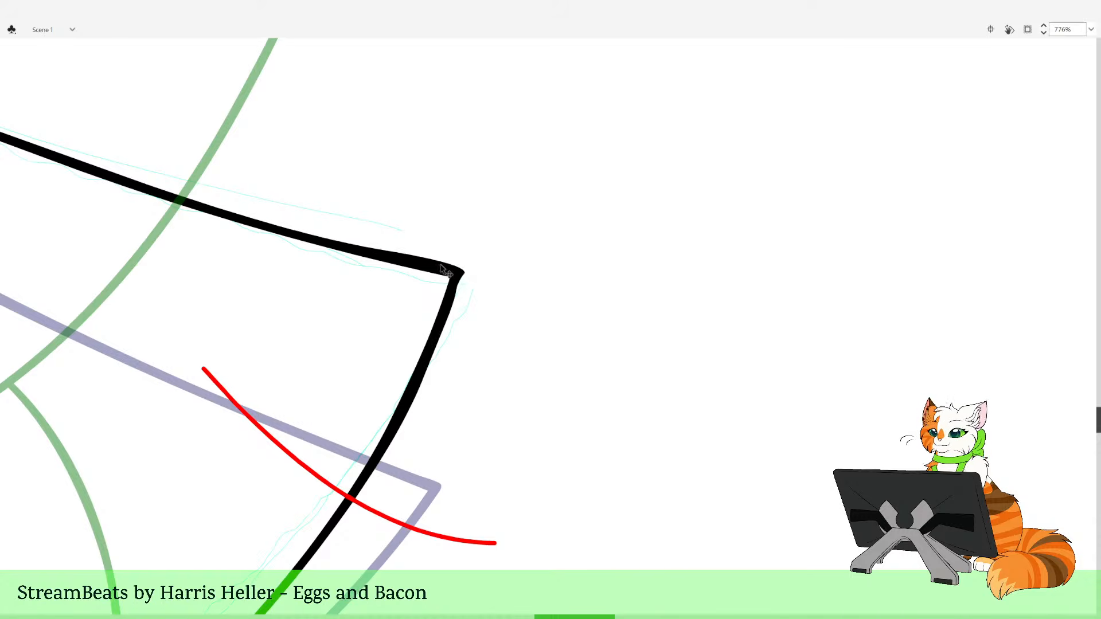
key(ctrl+z)
key(ctrl+z)
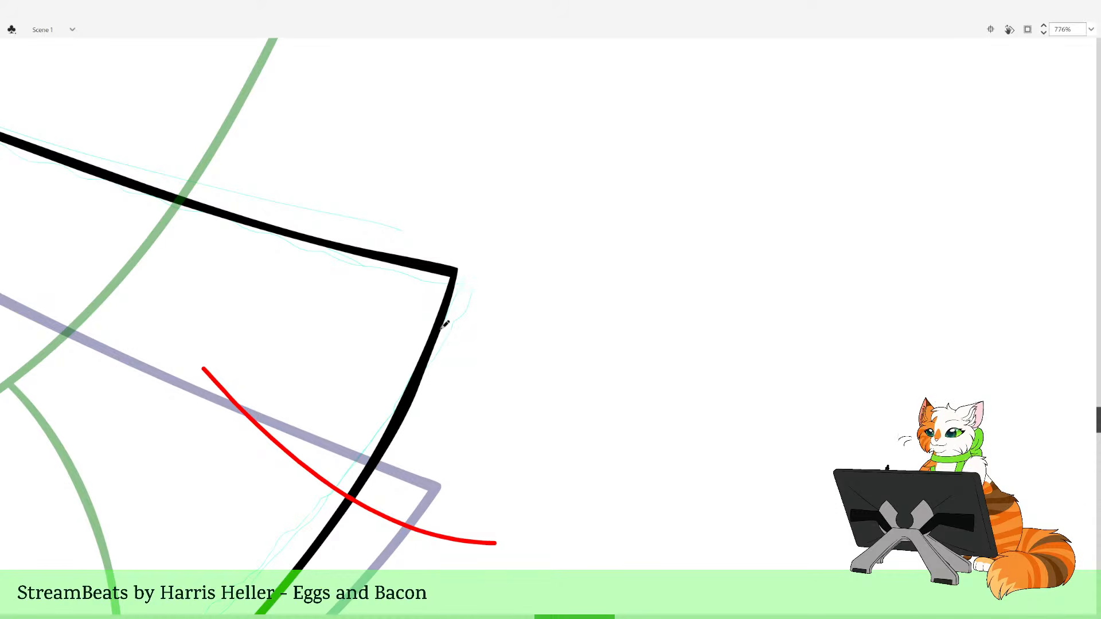
Even out the black outline's thickness around the ear's pointed corner and remove the temporary red line
drag(410, 410, 408, 409)
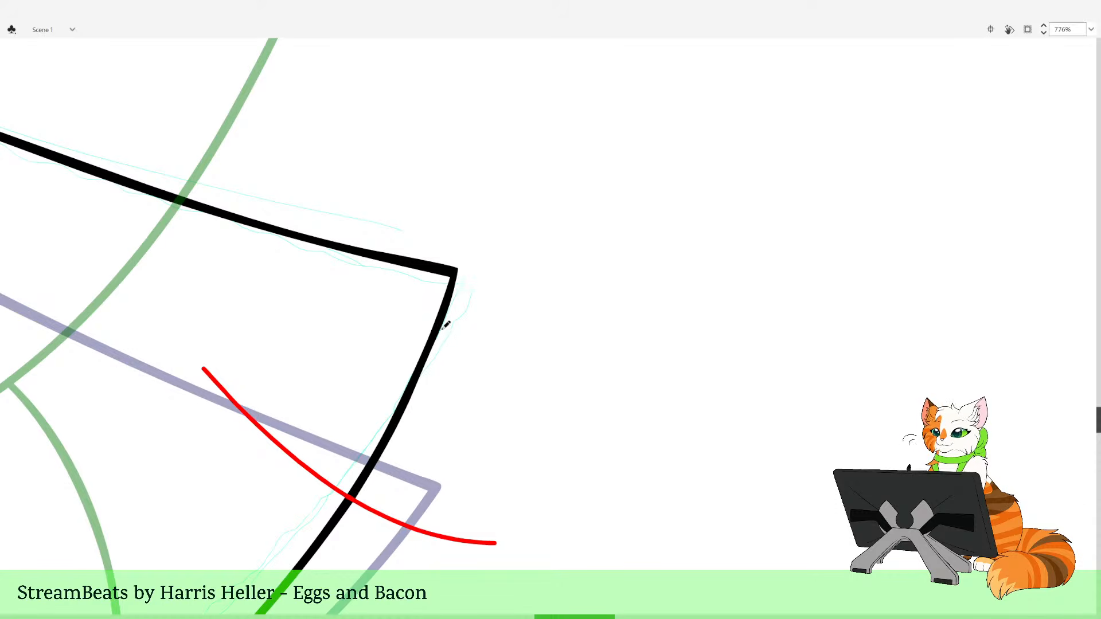
drag(439, 329, 448, 276)
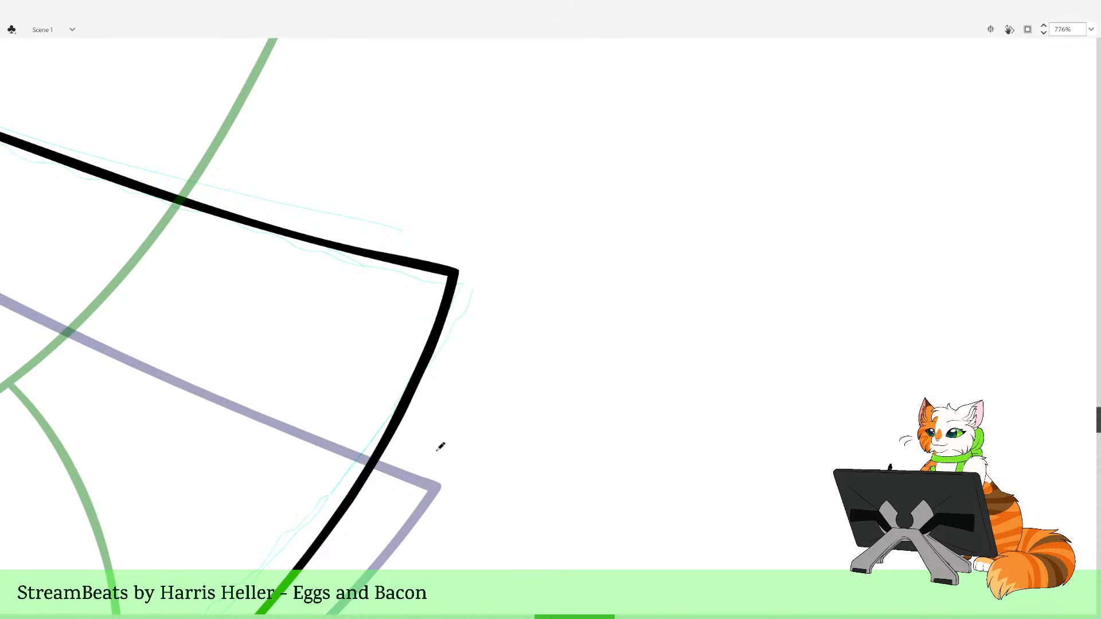
drag(484, 229, 453, 308)
key(Delete)
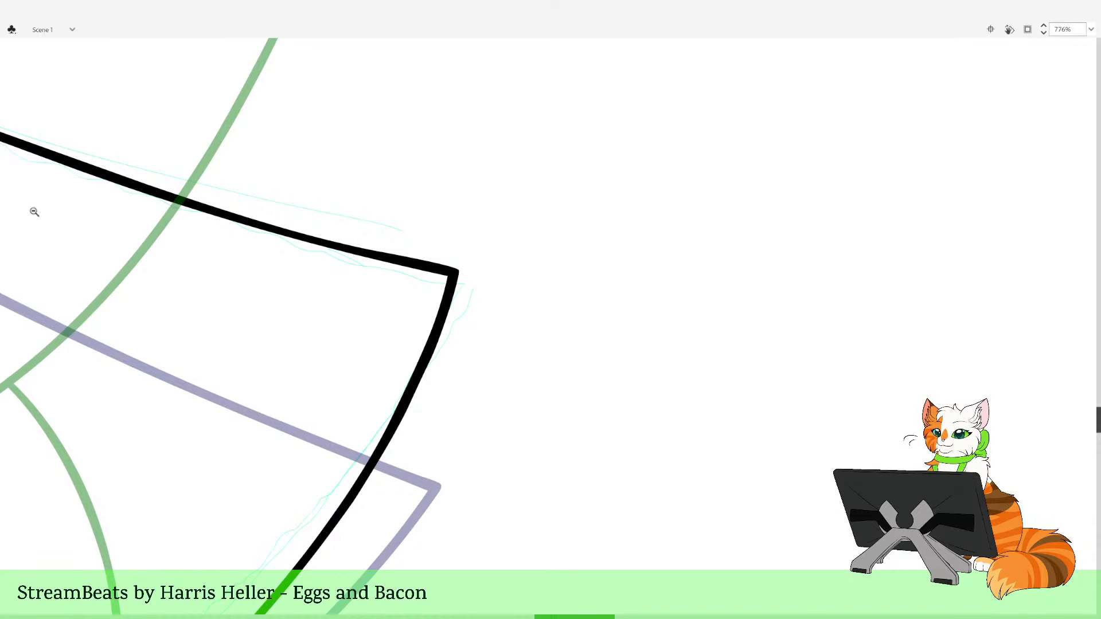
Examine the inked ear against the cyan sketch and onion-skinned frames, from its pointed corner to the tapered start at the head
click(455, 333)
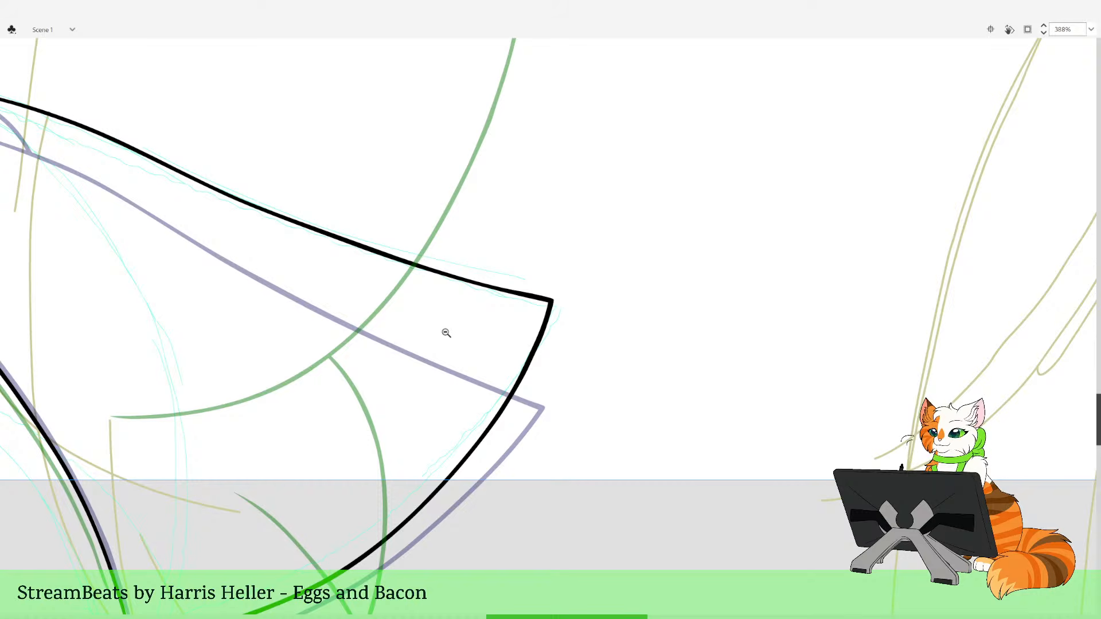
click(447, 332)
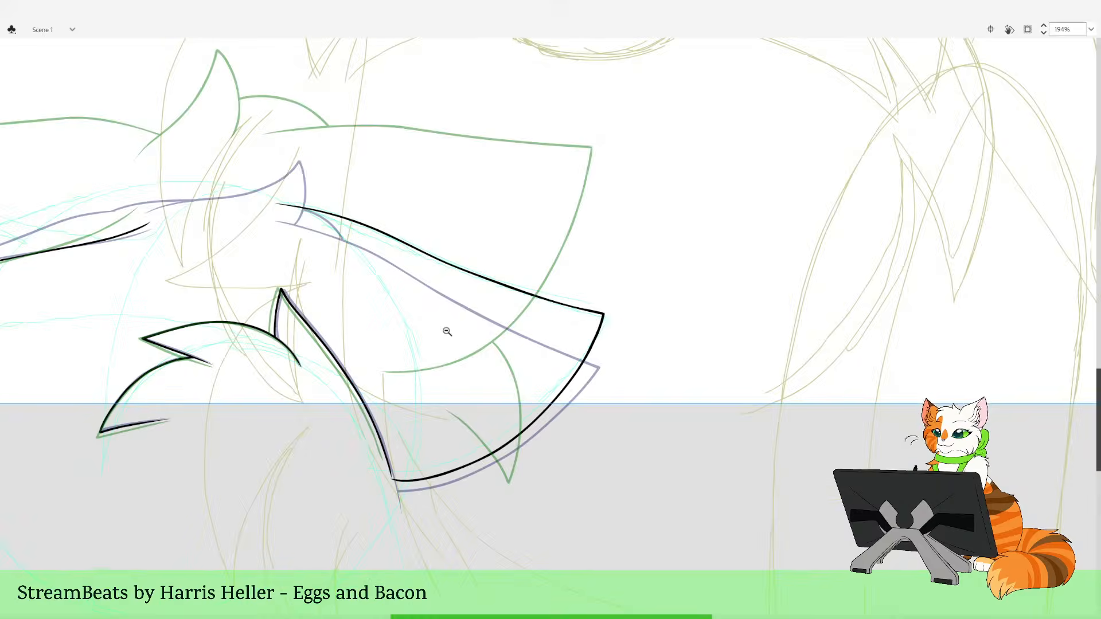
drag(433, 312, 467, 358)
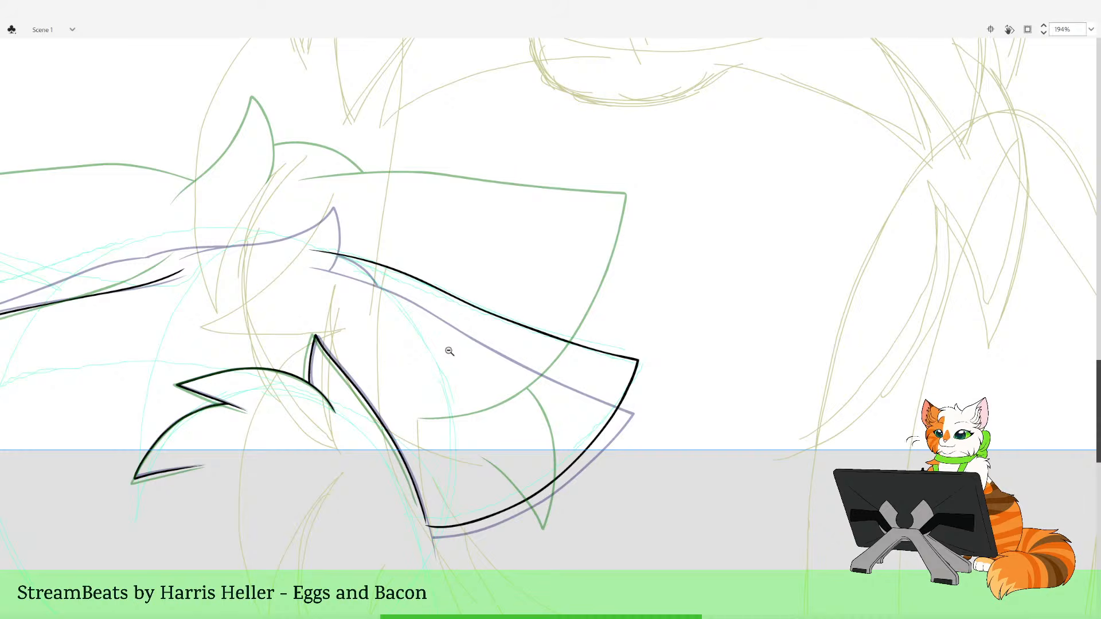
drag(396, 268, 610, 549)
scroll(643, 479, up, 1)
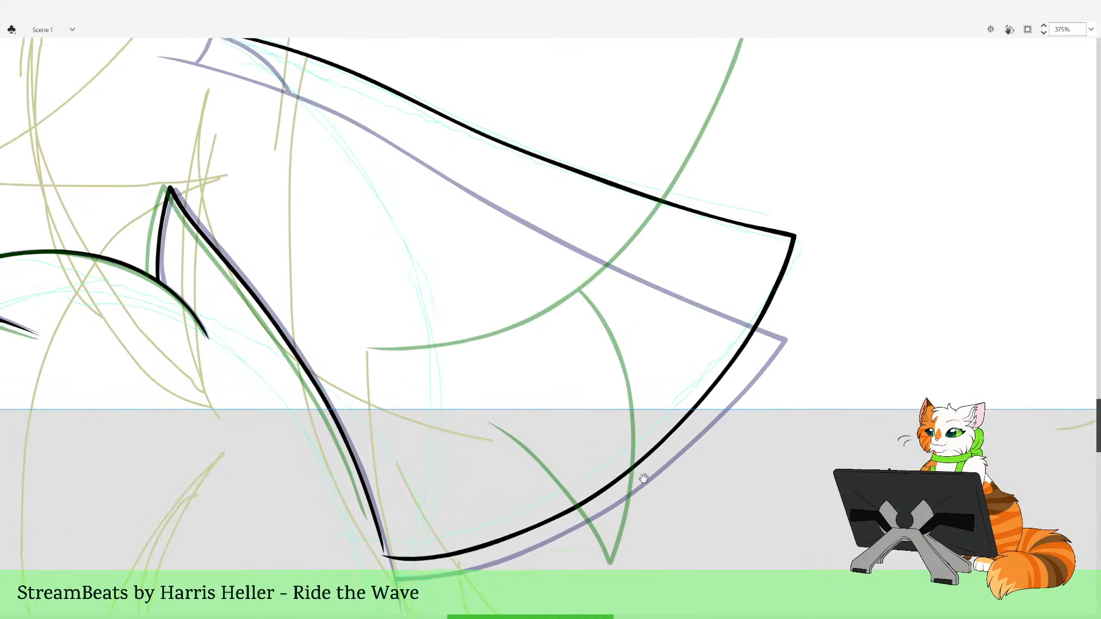
drag(643, 478, 635, 521)
click(633, 505)
drag(627, 334, 633, 532)
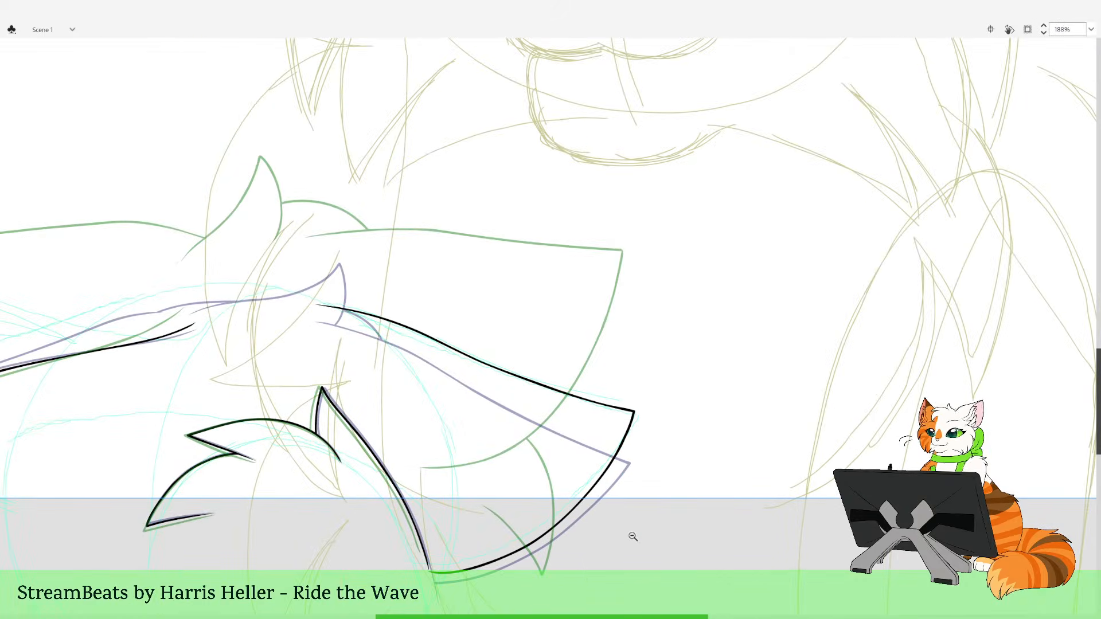
drag(548, 473, 747, 514)
drag(514, 270, 582, 398)
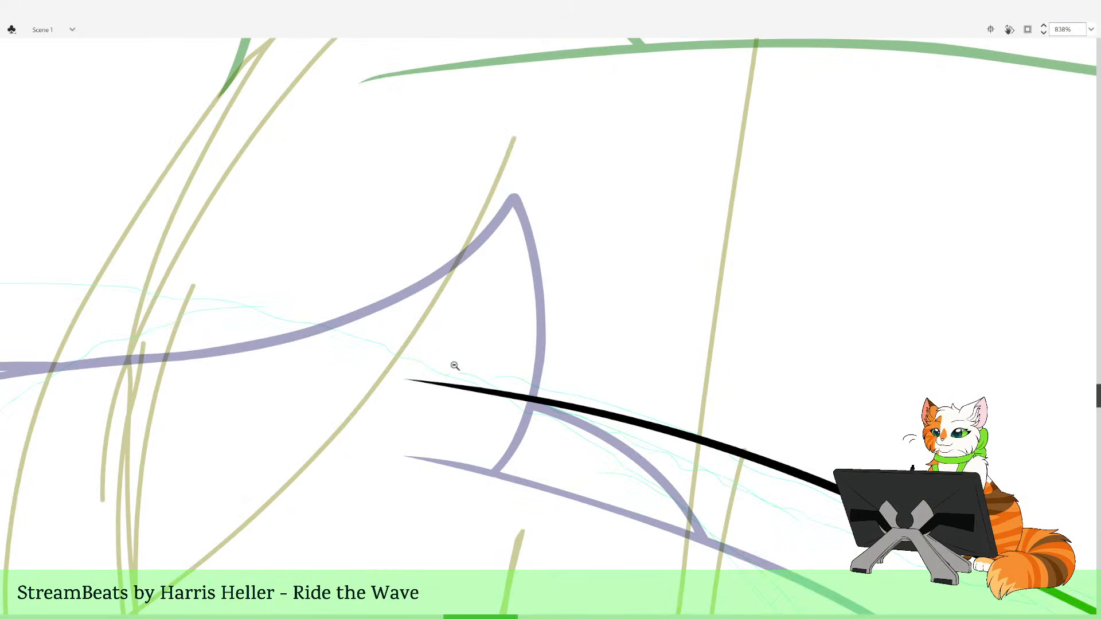
Try a black pointed tuft outline above the gap between the two black back lines
alt+click(454, 348)
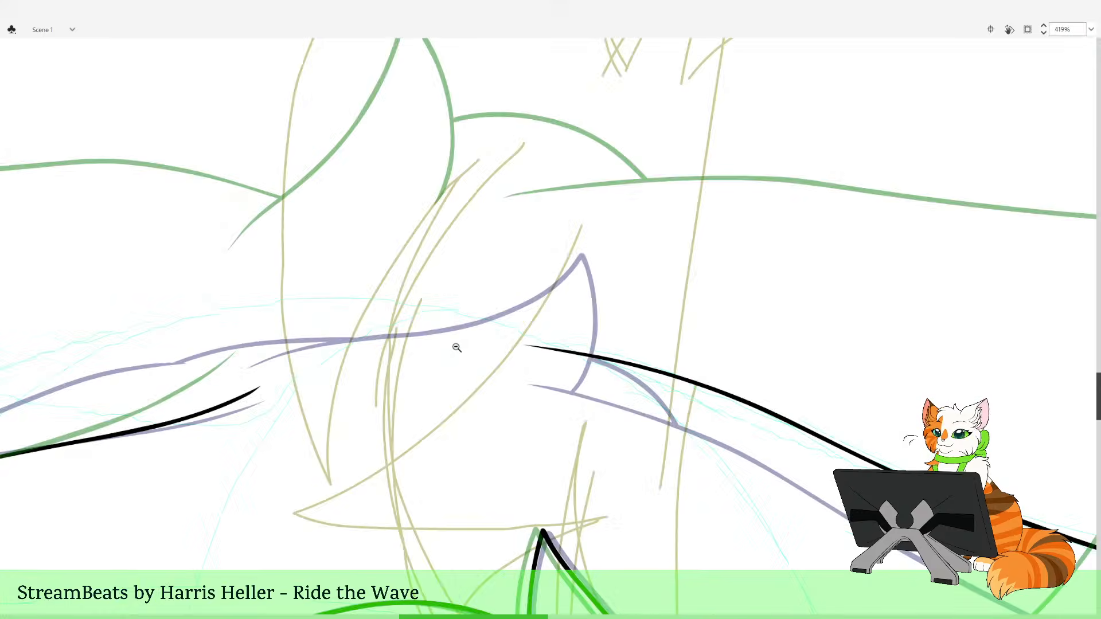
alt+click(456, 354)
alt+click(456, 329)
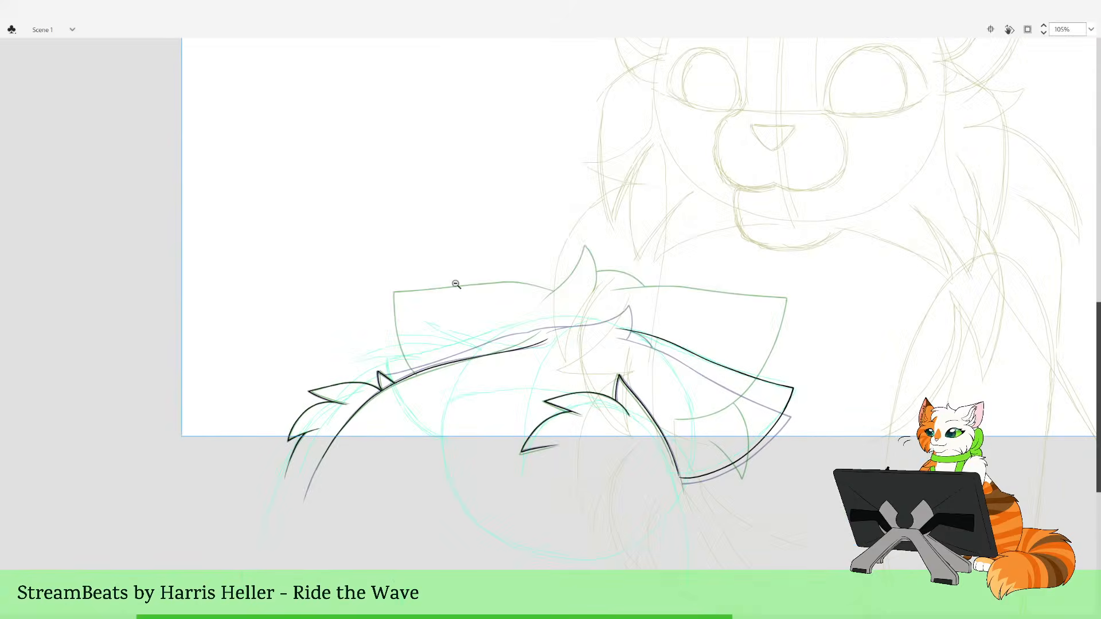
drag(479, 231, 709, 451)
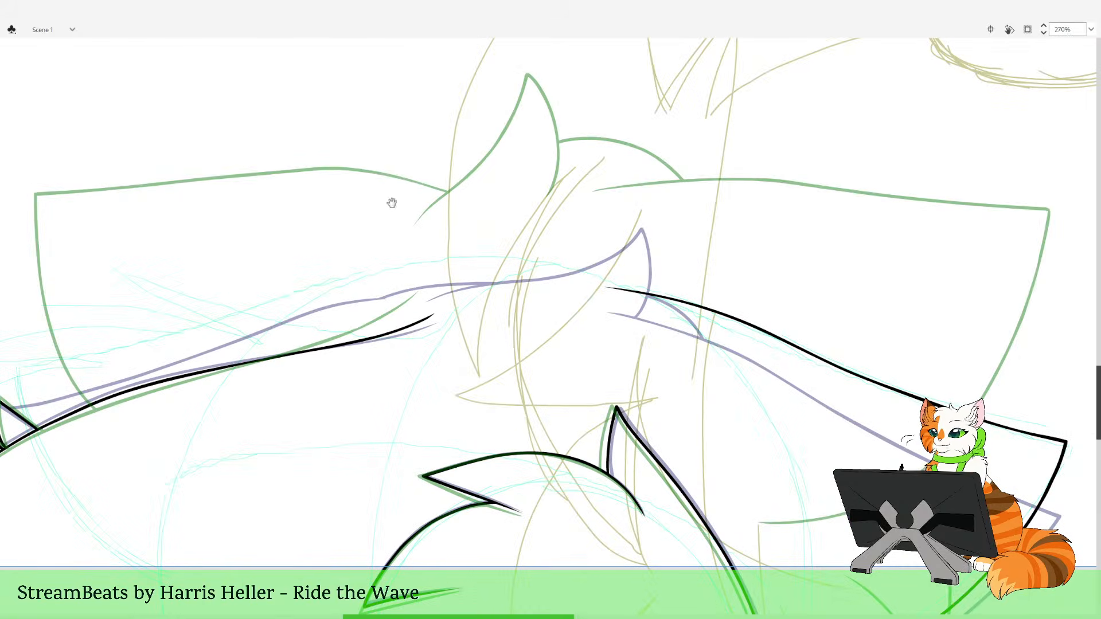
drag(609, 255, 539, 376)
drag(352, 417, 387, 394)
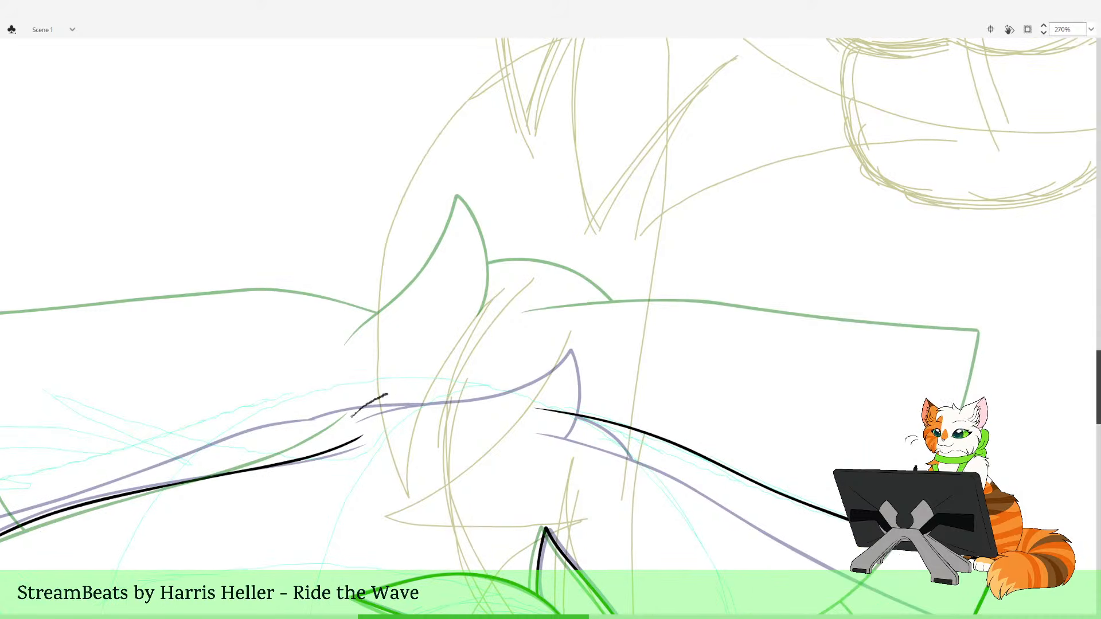
mouse_move(451, 377)
mouse_down()
mouse_move(510, 349)
mouse_move(542, 304)
mouse_move(558, 351)
mouse_up()
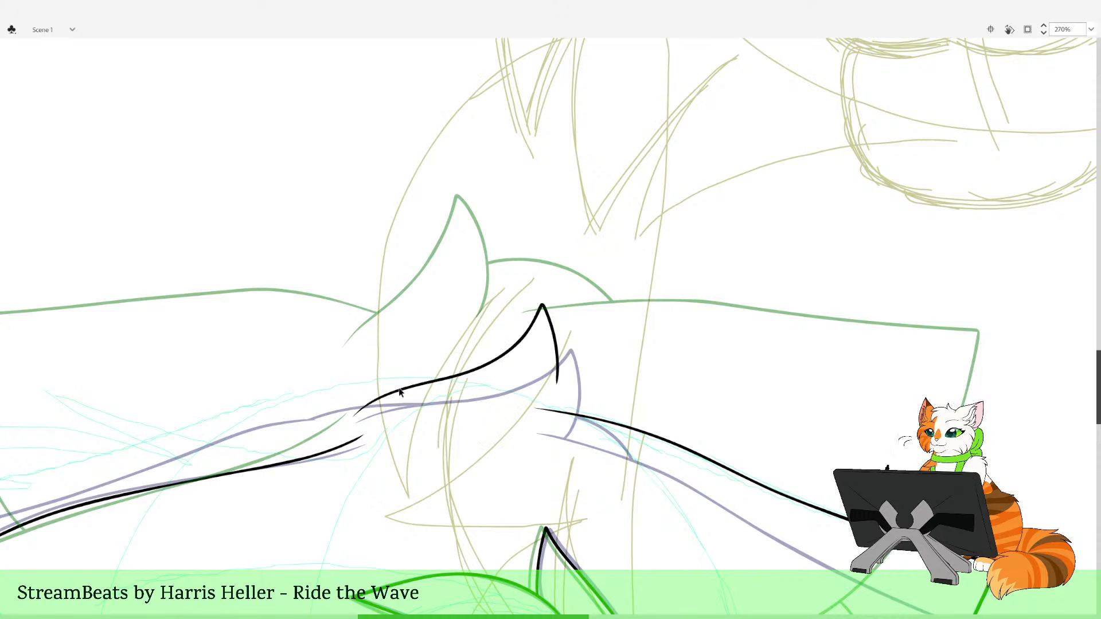
key(ctrl+z)
Try the pointed tuft outline in red, with its side running down past the black back line
mouse_move(352, 416)
mouse_down()
mouse_move(389, 392)
mouse_move(521, 350)
mouse_up()
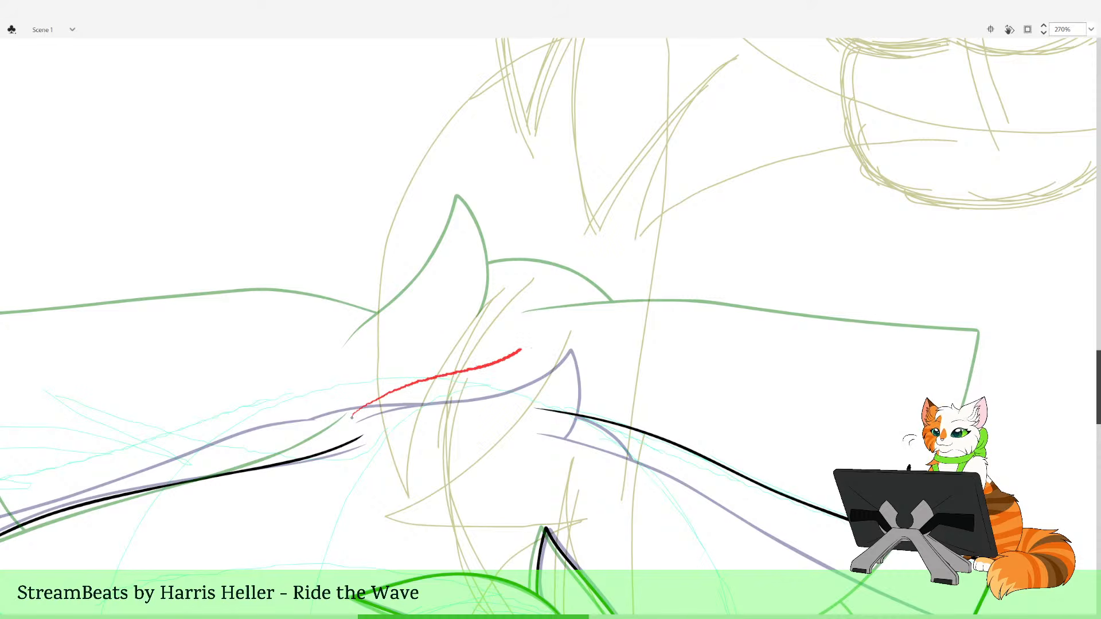
drag(547, 310, 567, 351)
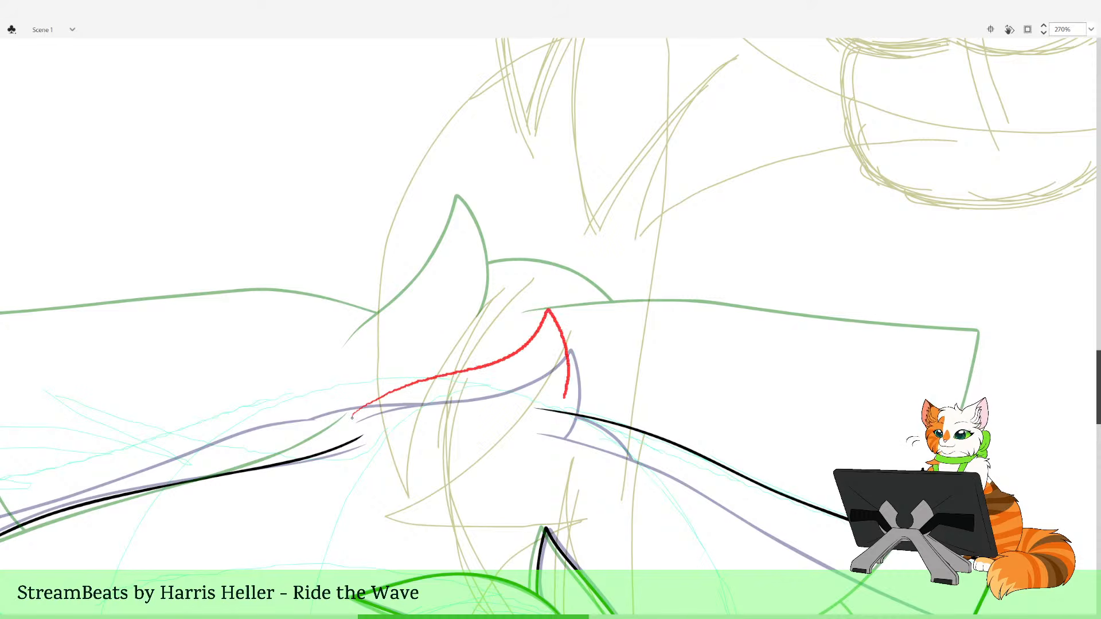
drag(564, 396, 548, 424)
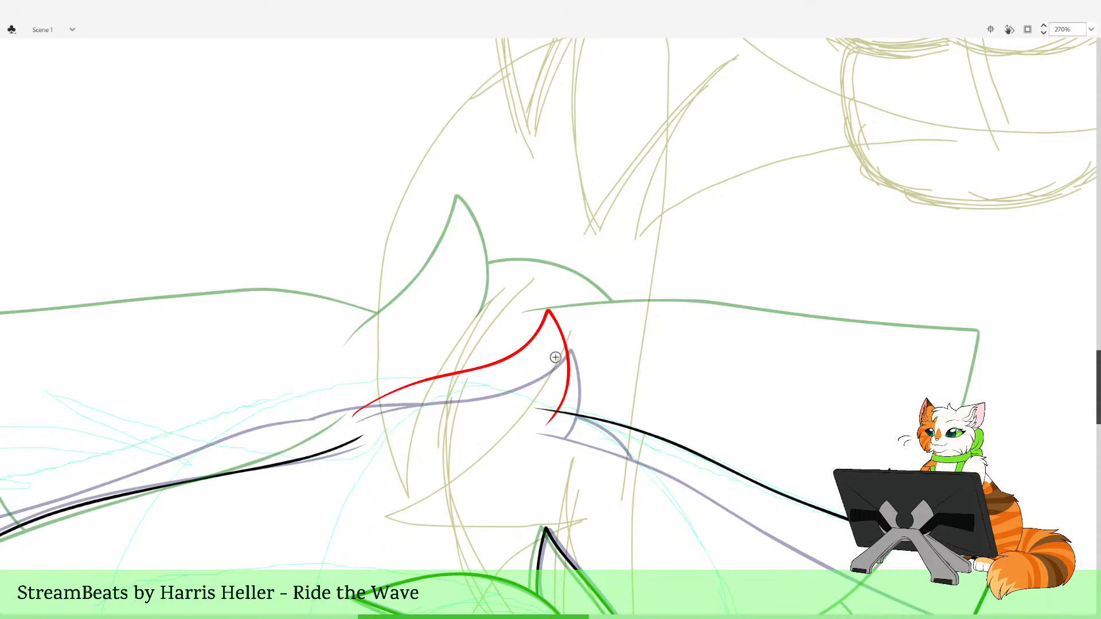
key(ctrl+z)
Try a lower red tuft outline ending on the black line, and delete it
mouse_move(354, 413)
mouse_down()
mouse_move(430, 375)
mouse_move(508, 356)
mouse_up()
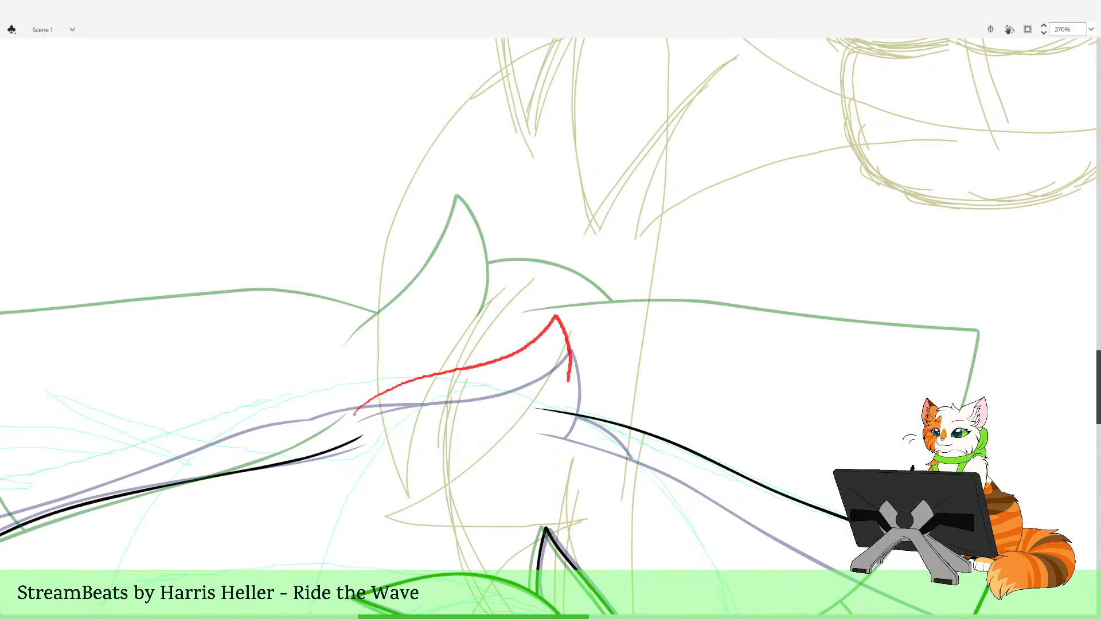
drag(560, 411, 560, 412)
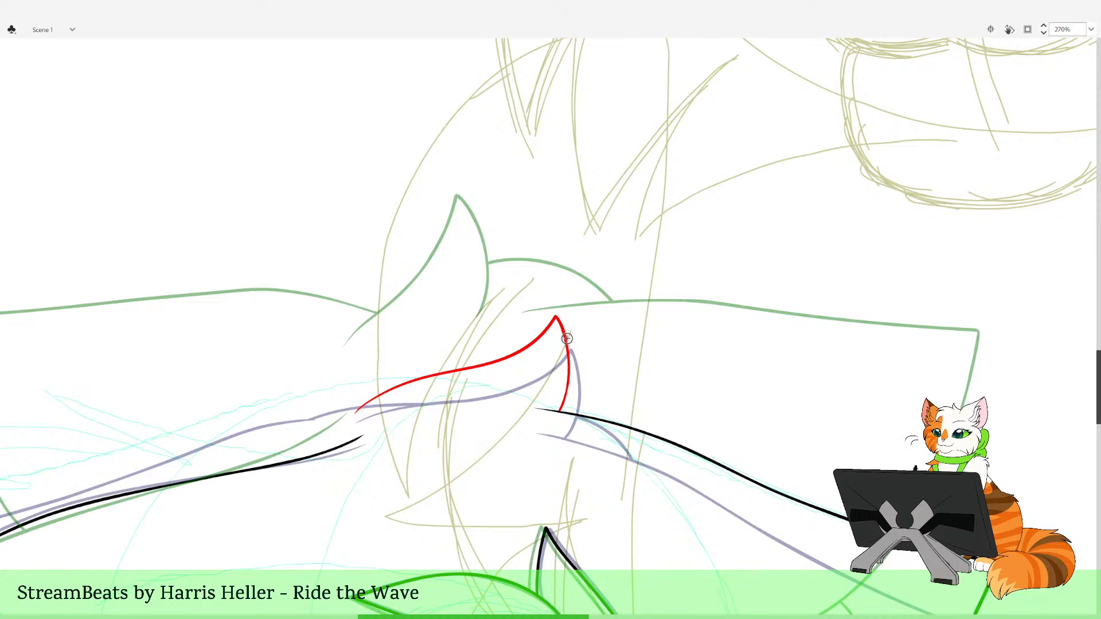
drag(576, 333, 576, 346)
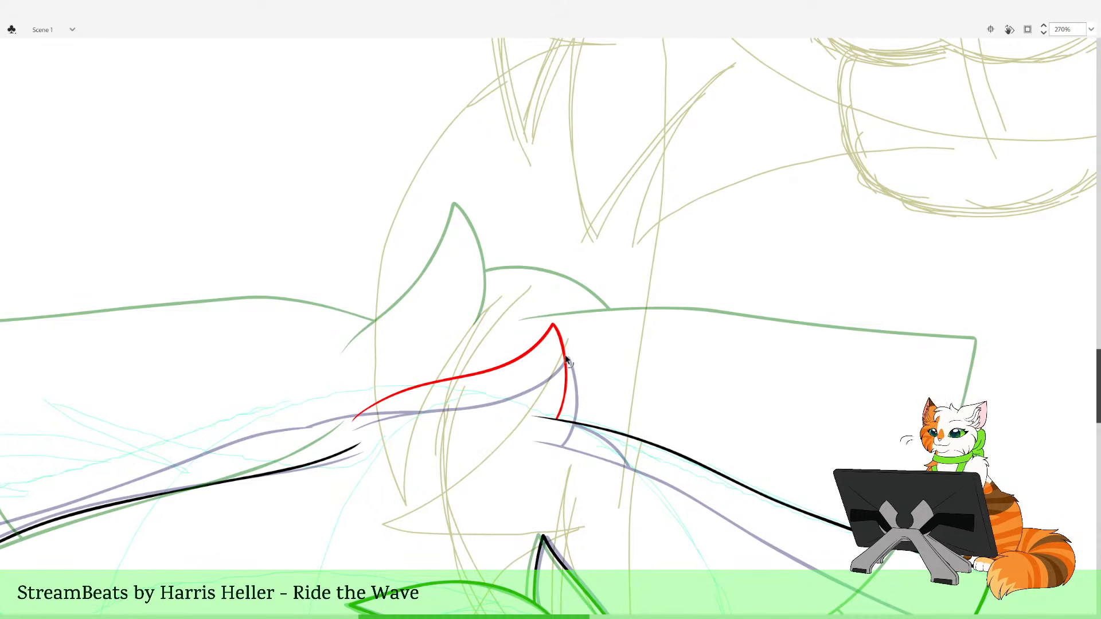
click(568, 360)
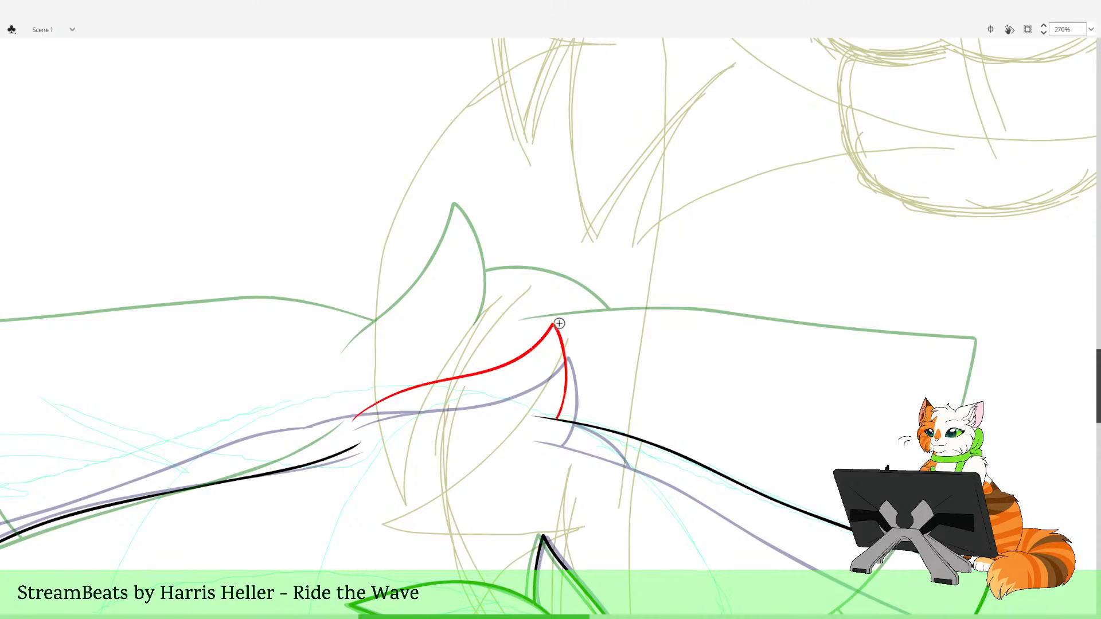
key(Delete)
Try further strokes for the tuft's rising edge and undo them
drag(568, 320, 582, 344)
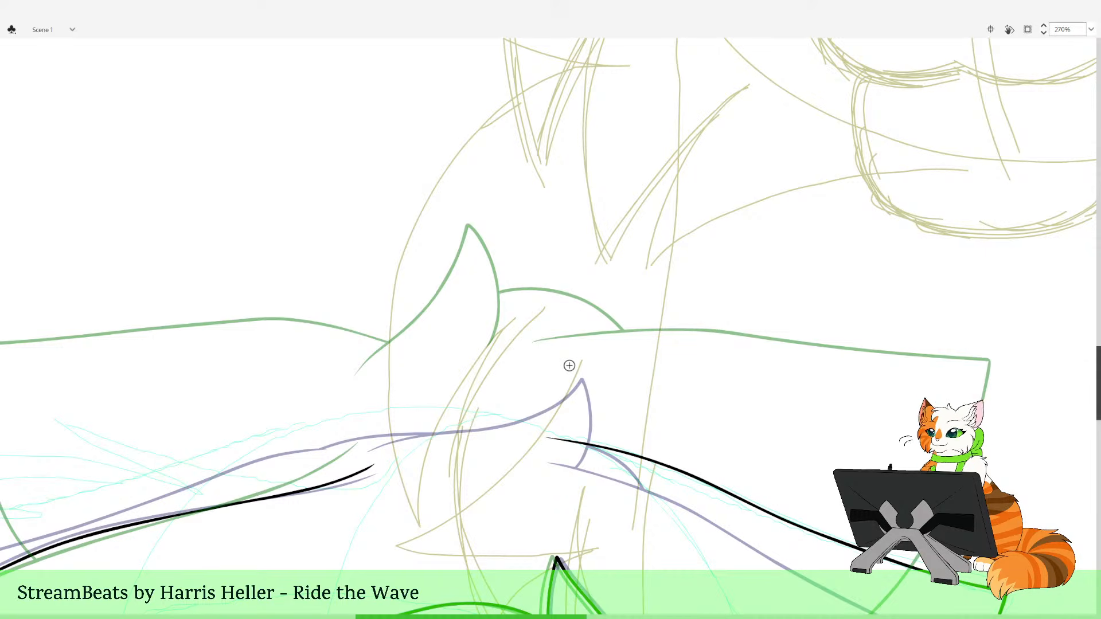
drag(517, 293, 554, 400)
key(ctrl+z)
mouse_move(567, 545)
mouse_down()
mouse_move(617, 514)
mouse_move(896, 443)
mouse_move(540, 557)
mouse_up()
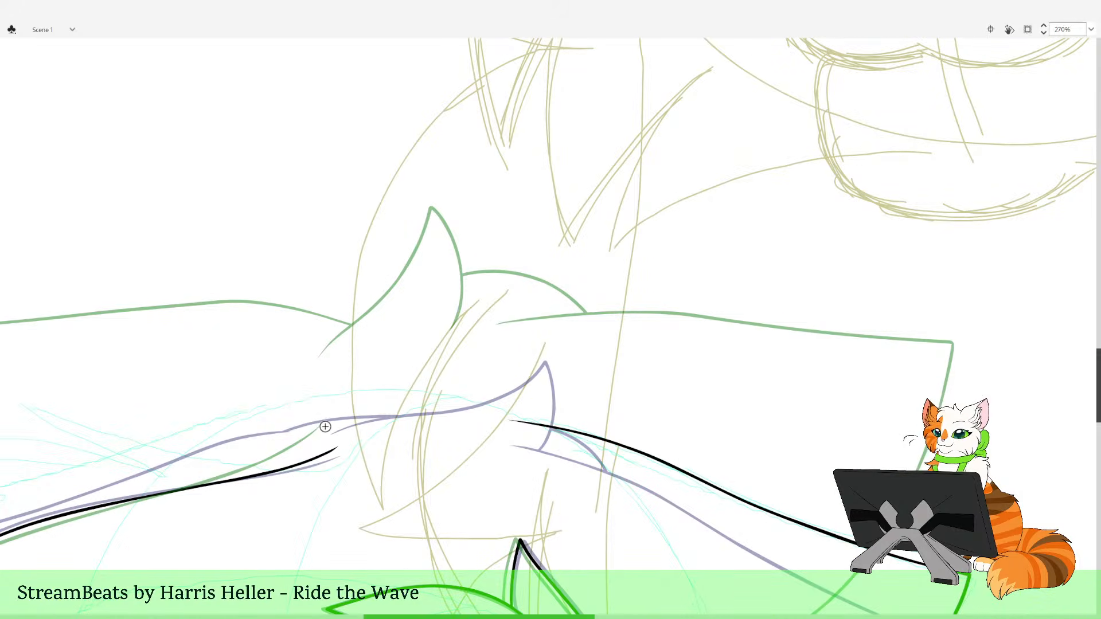
drag(328, 425, 407, 388)
key(ctrl+z)
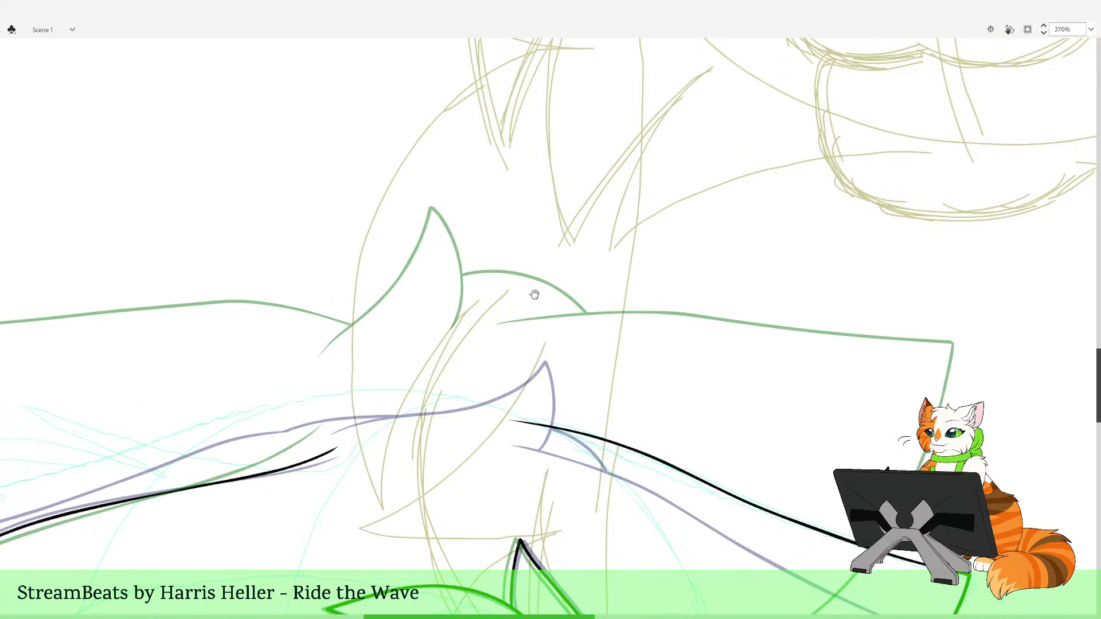
Draw the red pointed tuft above the lavender sketch and trim its end where it overshoots the black back line
drag(575, 274, 597, 280)
mouse_move(345, 429)
mouse_down()
mouse_move(468, 387)
mouse_move(543, 332)
mouse_up()
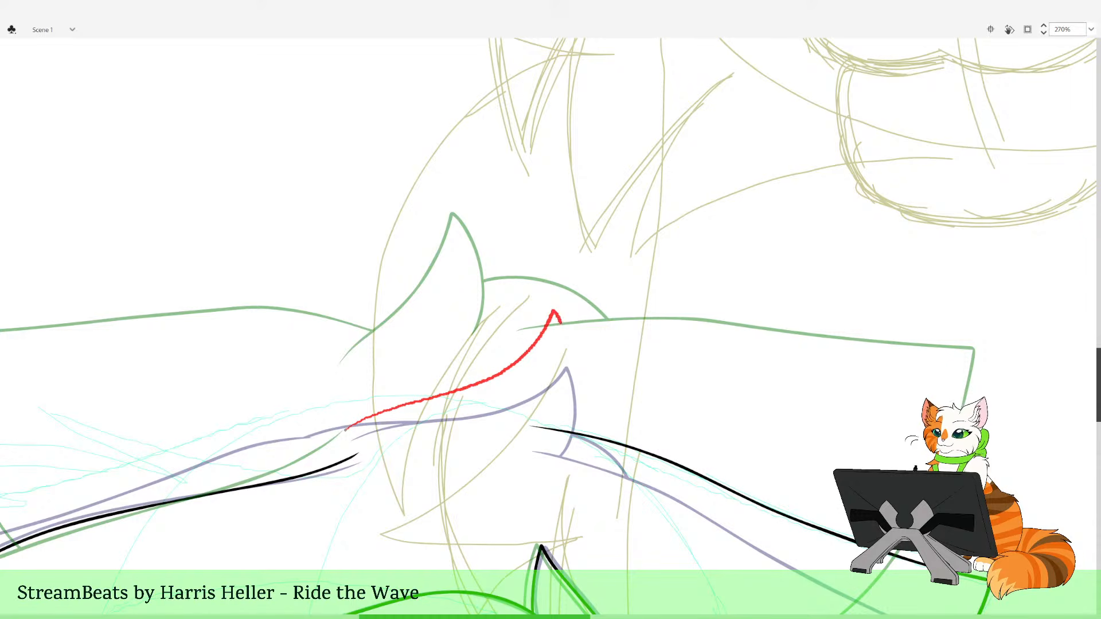
drag(569, 399, 538, 443)
key(v)
click(546, 437)
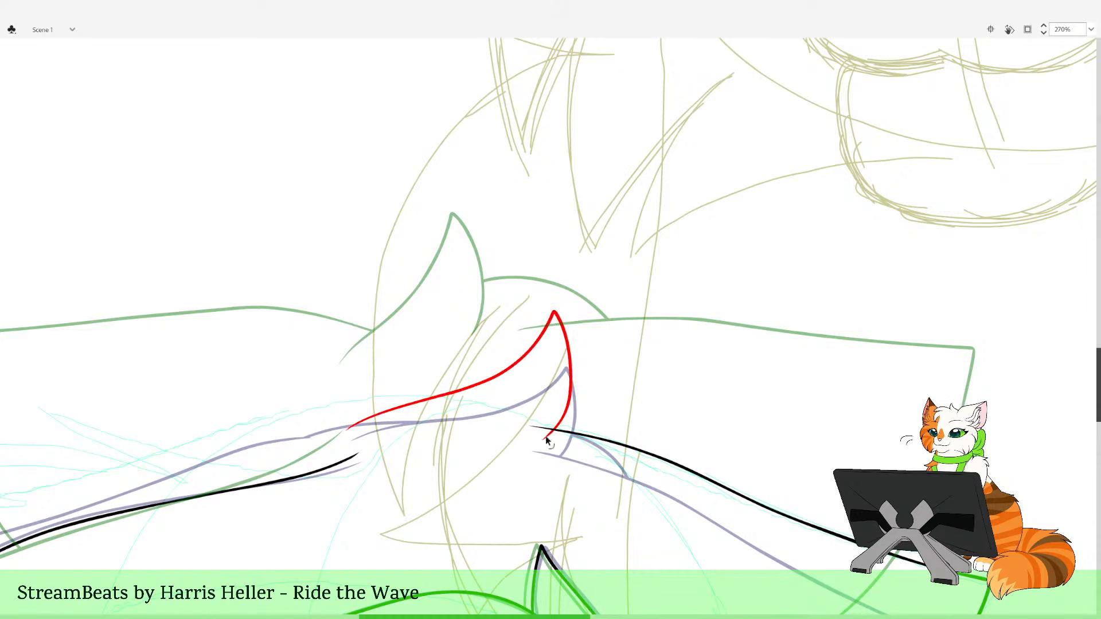
key(Delete)
Skew the red tuft slightly with Free Transform and reduce its height a little, keeping its base in place
click(571, 400)
key(b)
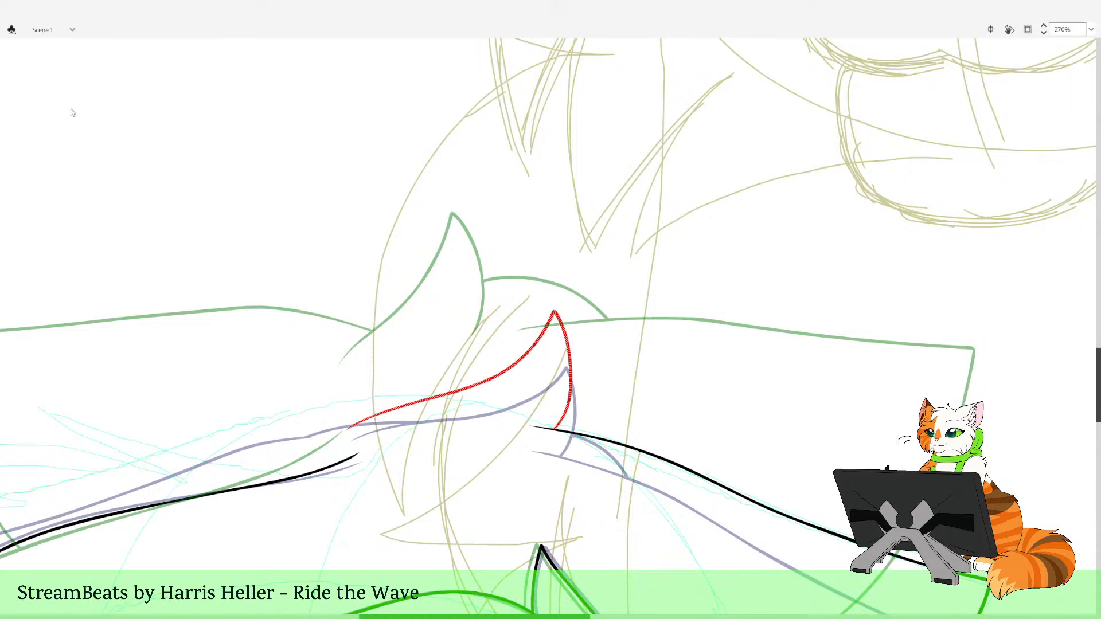
key(q)
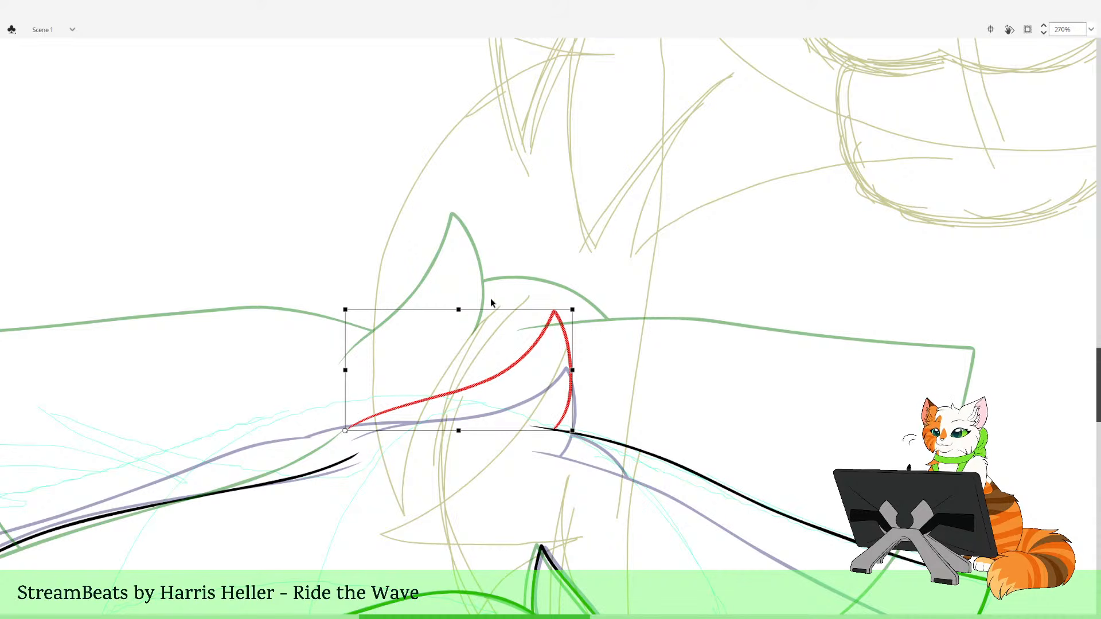
drag(559, 310, 557, 311)
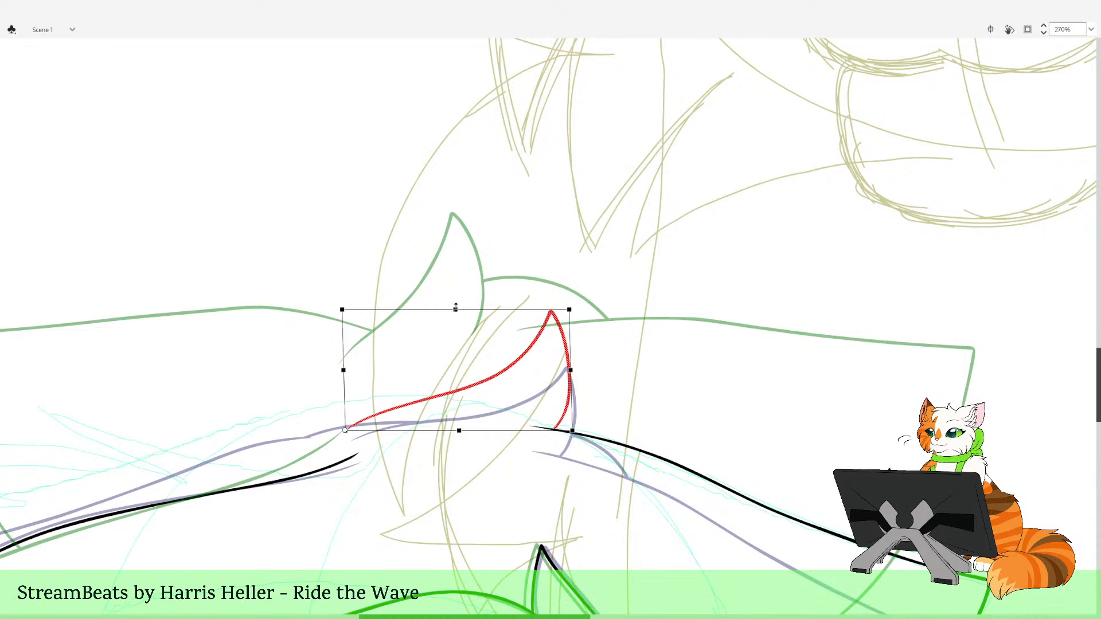
drag(455, 308, 456, 308)
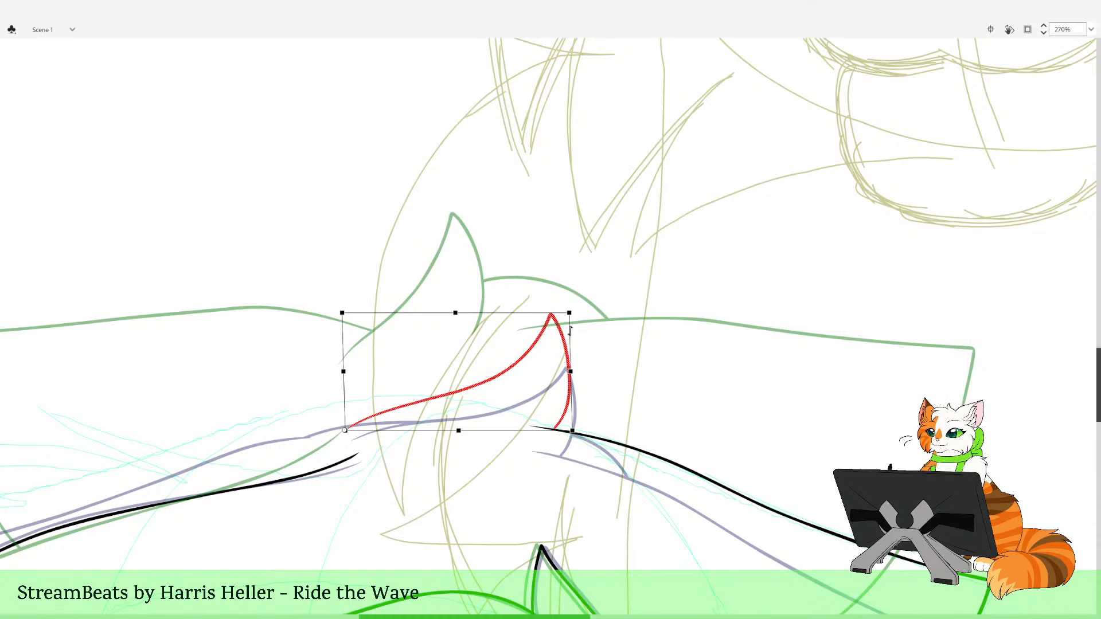
drag(570, 328, 571, 332)
click(63, 224)
Bend the lower part of the red tuft's short side slightly outward above the black line
drag(488, 276, 753, 534)
drag(446, 237, 487, 321)
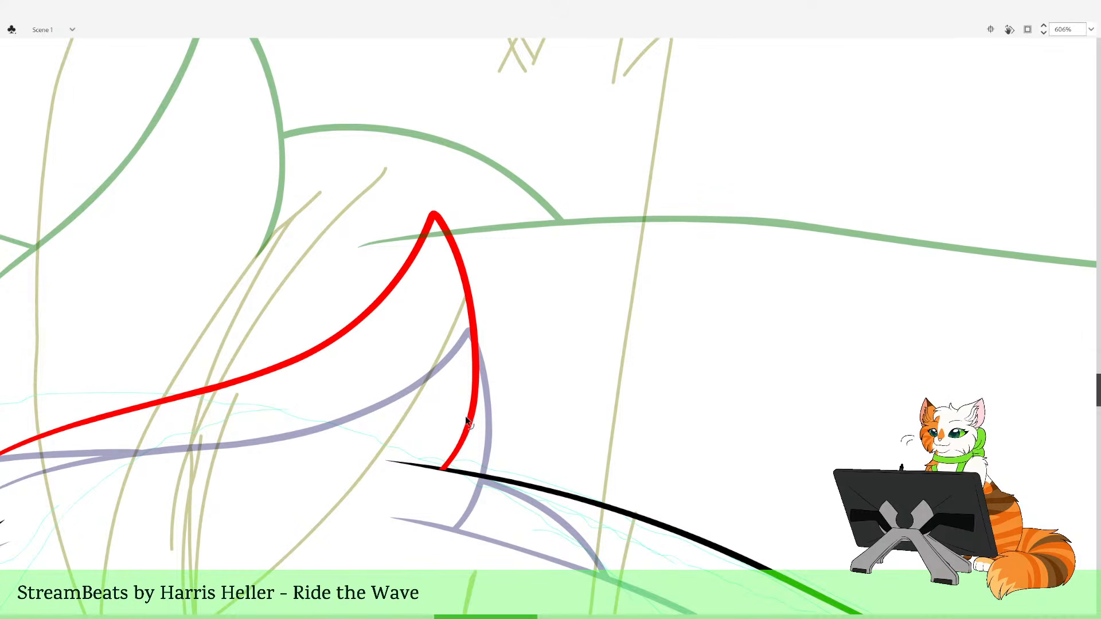
drag(477, 408, 477, 407)
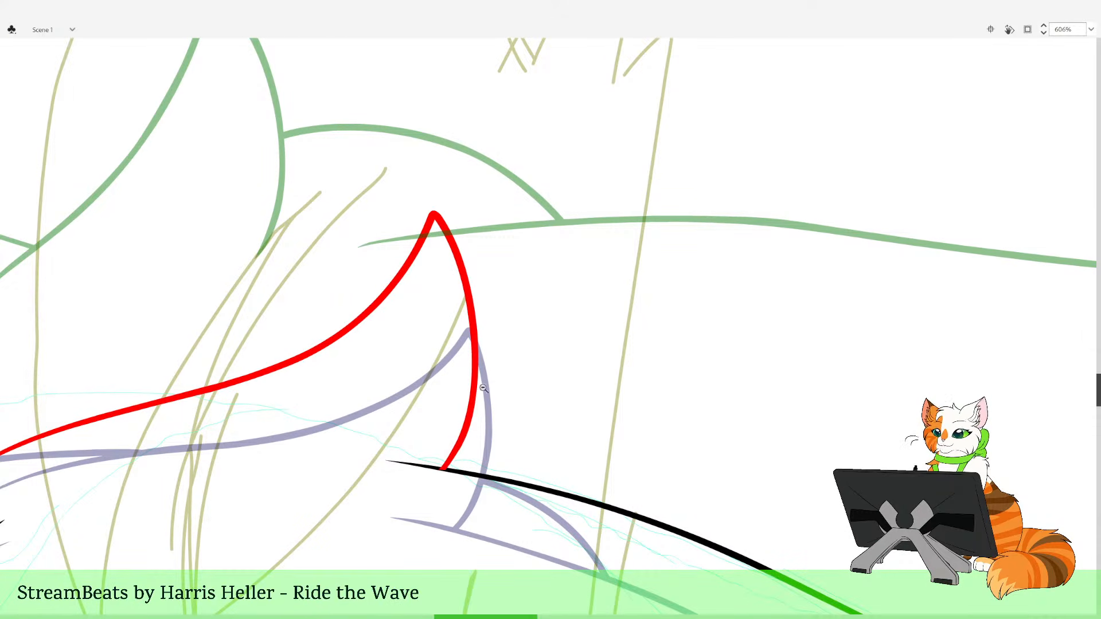
Examine the red tuft within the whole drawing and compare it with the neighbouring frames
click(499, 347)
click(517, 311)
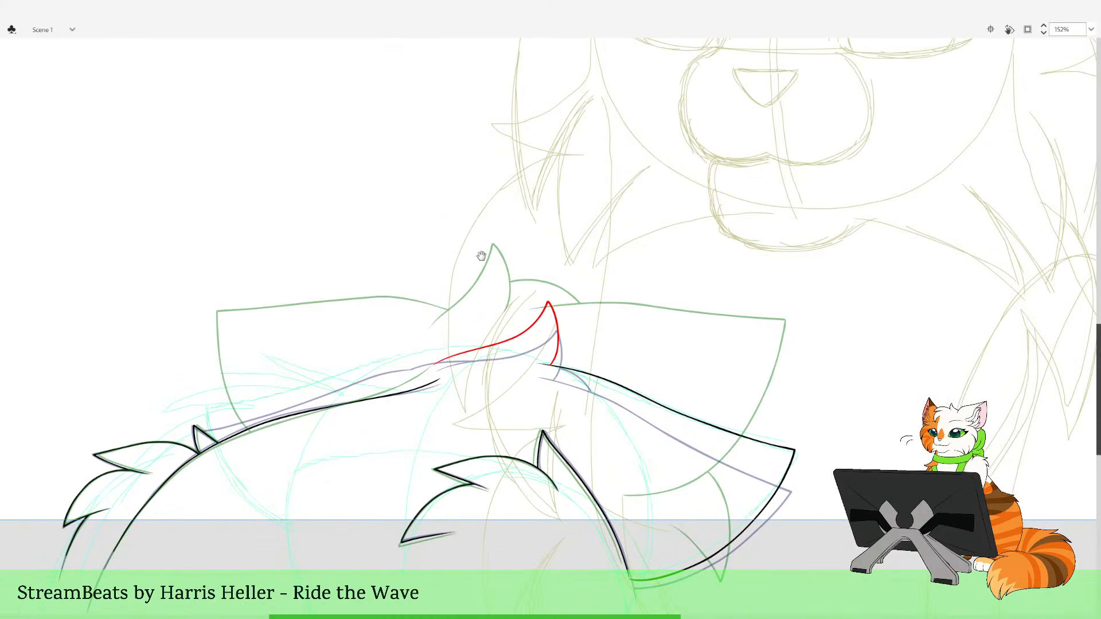
drag(481, 256, 487, 268)
drag(482, 224, 602, 368)
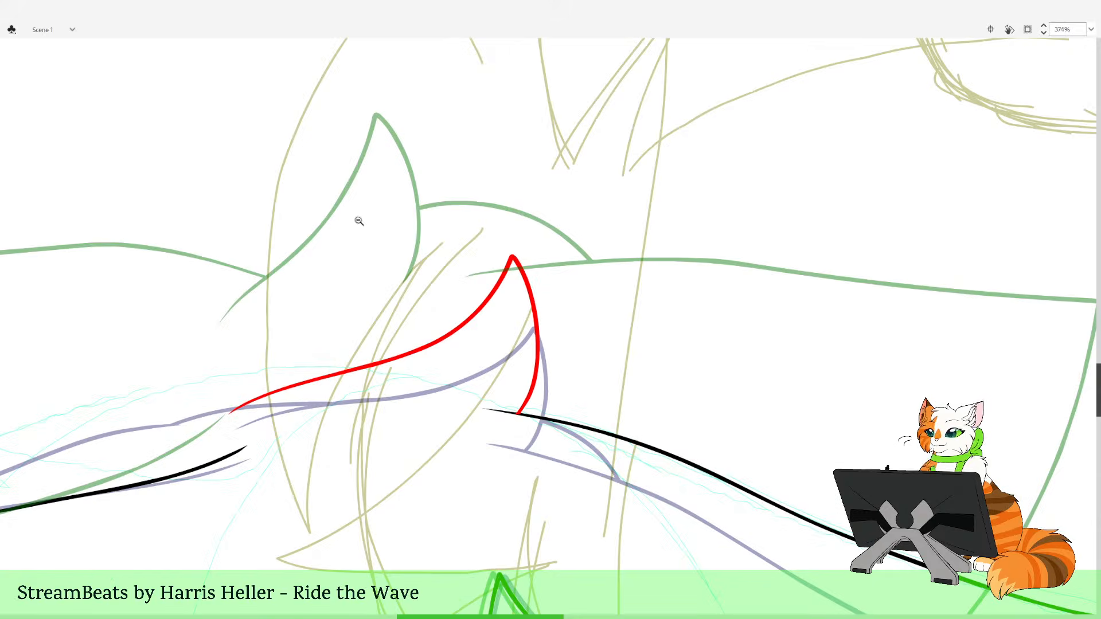
drag(537, 217, 601, 319)
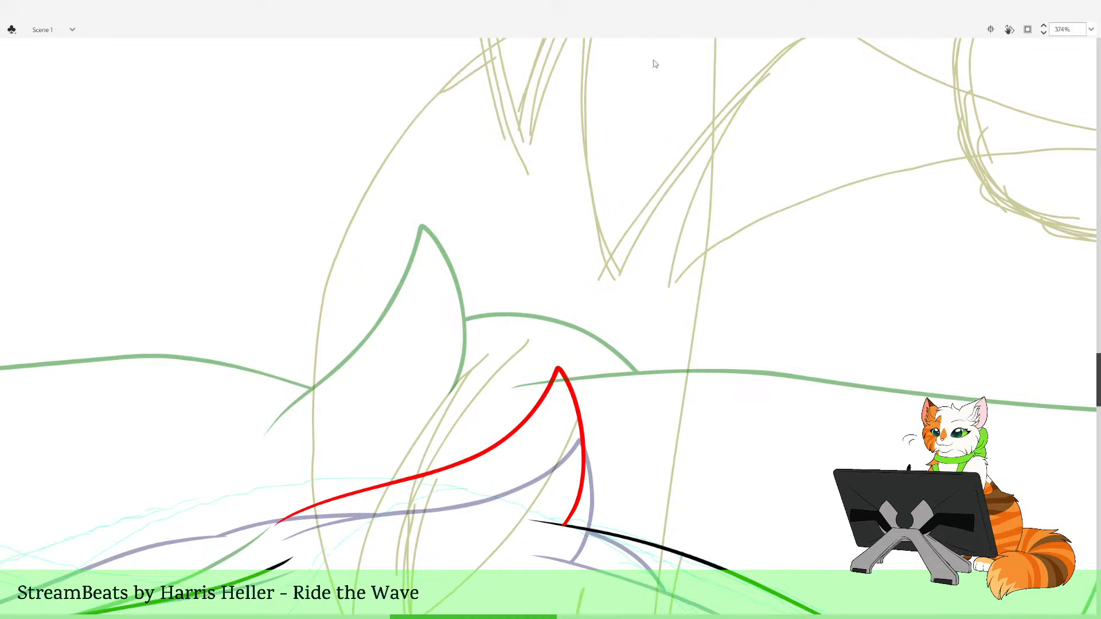
key(period)
key(period)
key(comma)
key(comma)
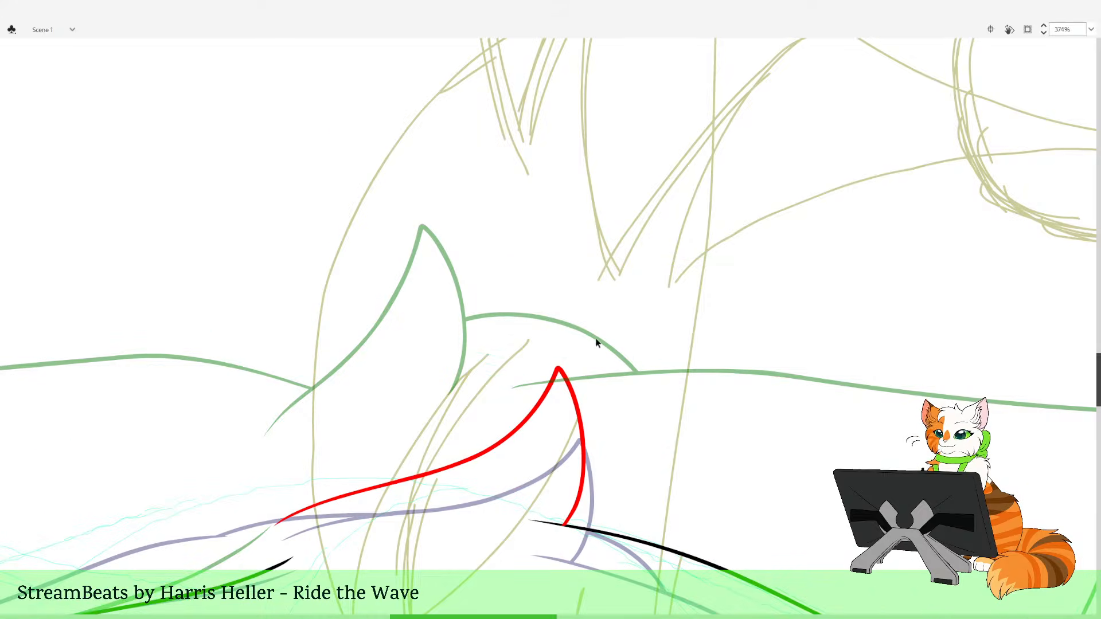
Try to reshape the tip of the red tuft and undo the change
drag(554, 318, 591, 449)
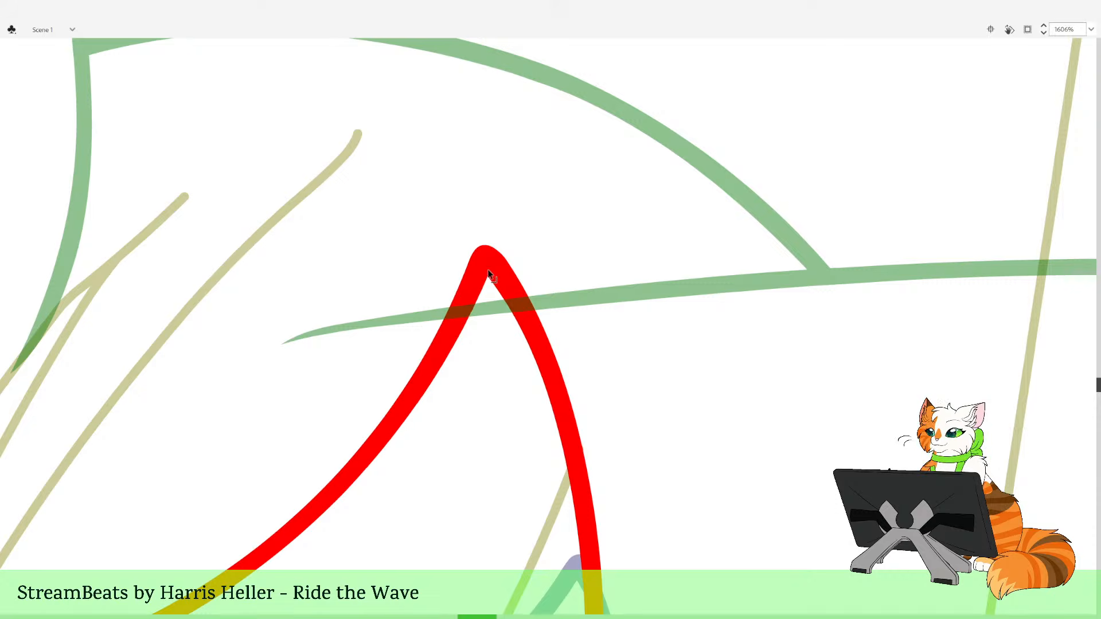
drag(483, 247, 495, 255)
key(ctrl+z)
Draw a long red edge sloping from beside the tuft's base to the far shoulder, with a curved side descending across the small black spike
alt+click(538, 293)
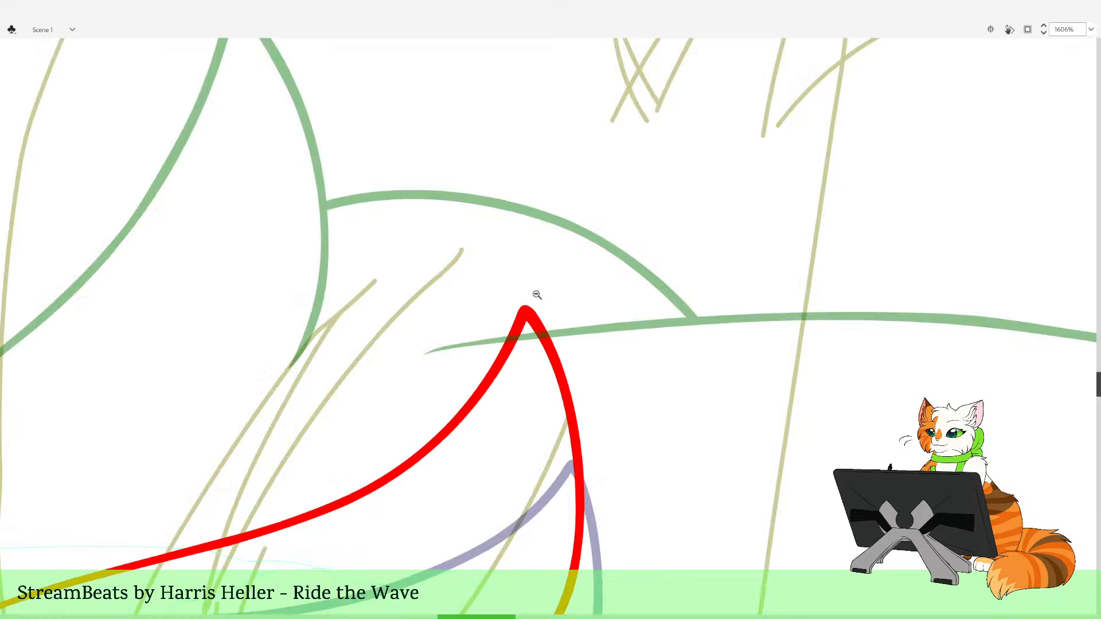
alt+click(542, 294)
alt+click(539, 297)
drag(428, 319, 568, 515)
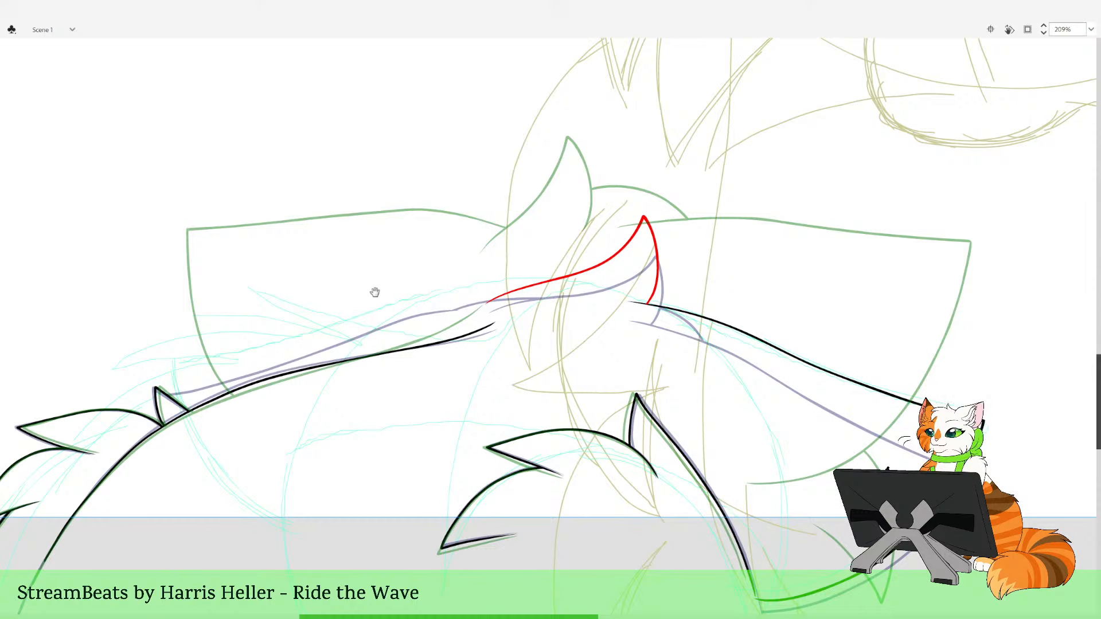
drag(374, 292, 403, 328)
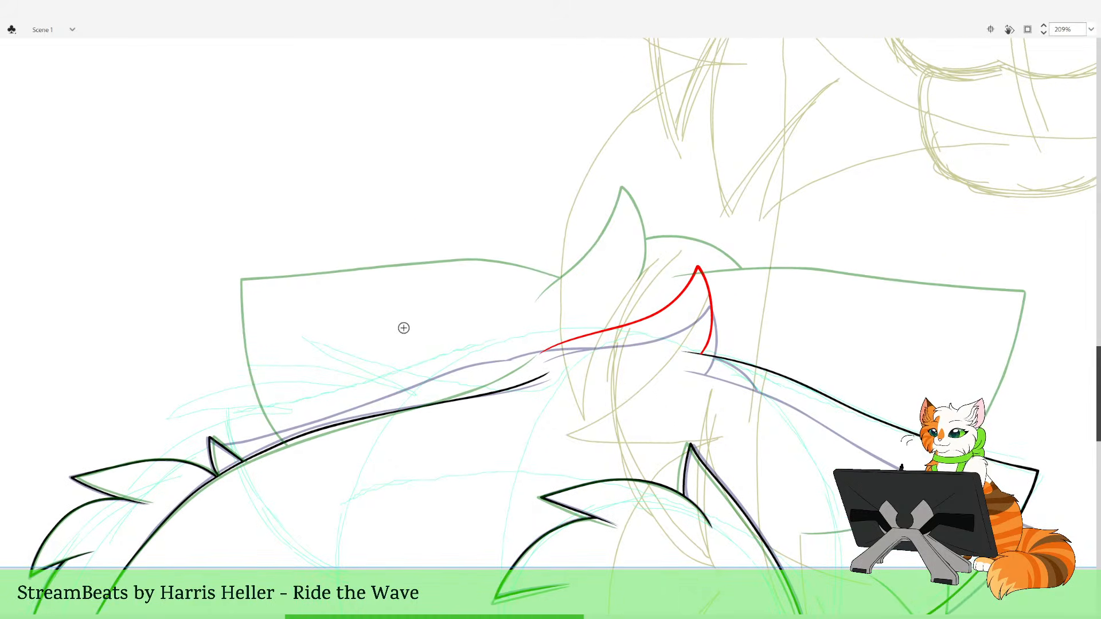
mouse_move(514, 275)
mouse_down()
mouse_move(526, 263)
mouse_move(511, 281)
mouse_up()
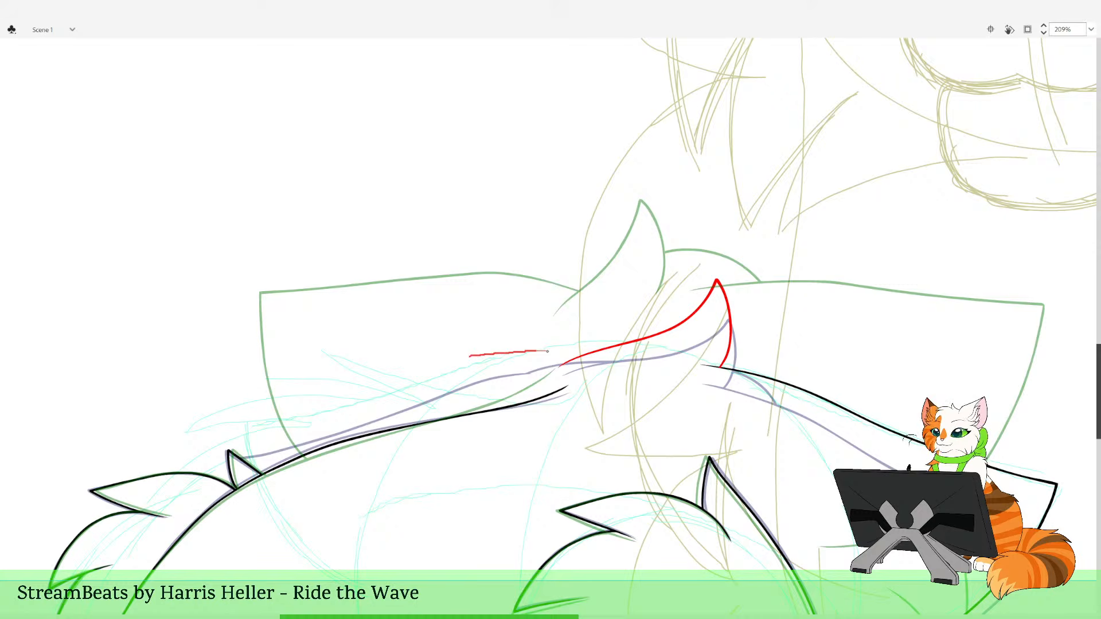
drag(469, 356, 304, 400)
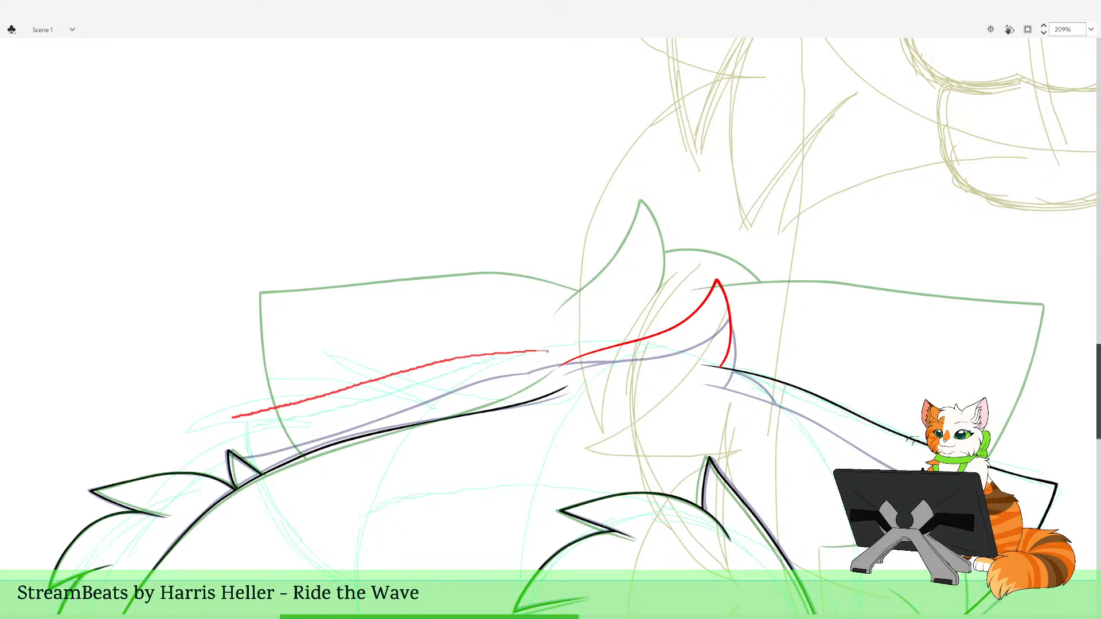
drag(233, 427, 286, 542)
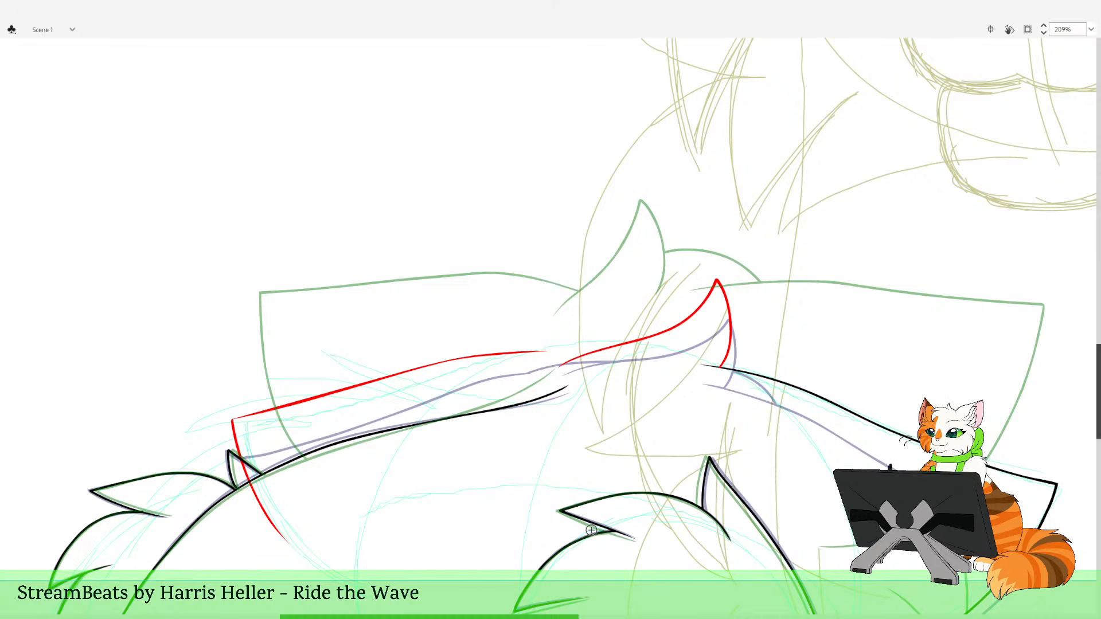
Delete the parts of the red descending side that extend below the small black spike's edge
key(v)
click(244, 465)
key(Delete)
click(254, 489)
key(Delete)
key(b)
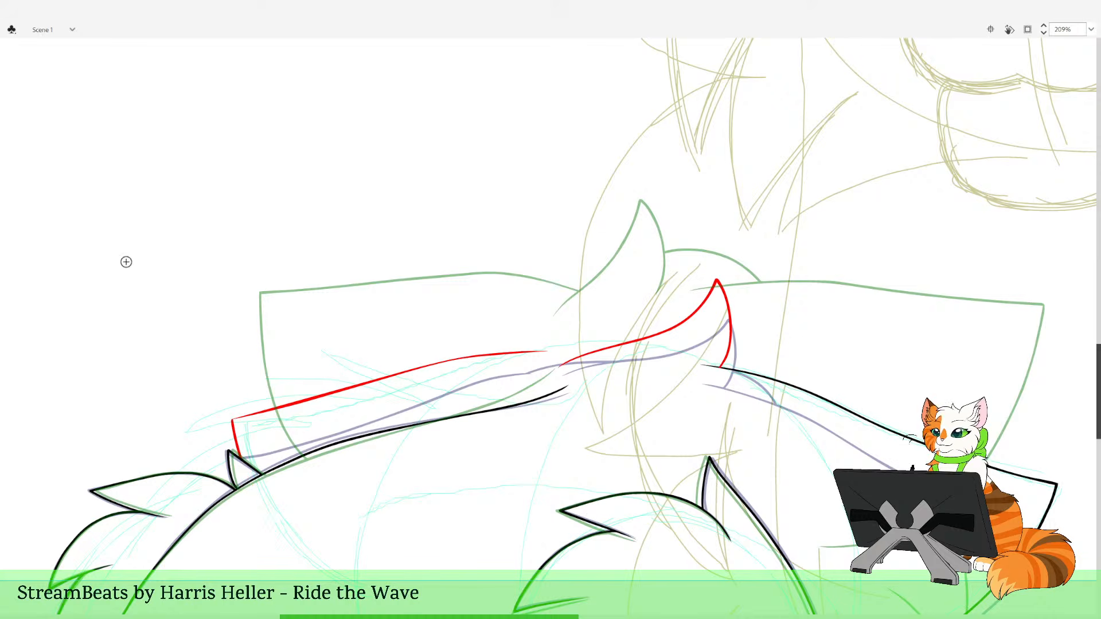
Refine the curve of the long red edge near its tapered inner end beside the tuft
key(z)
drag(215, 363, 402, 461)
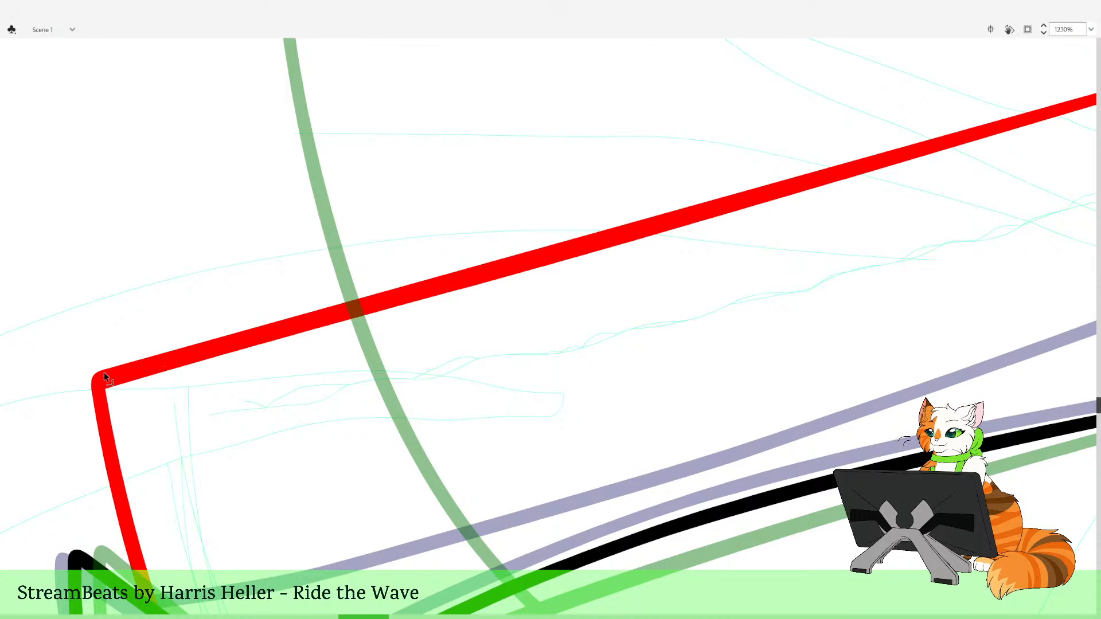
alt+click(521, 368)
alt+click(531, 370)
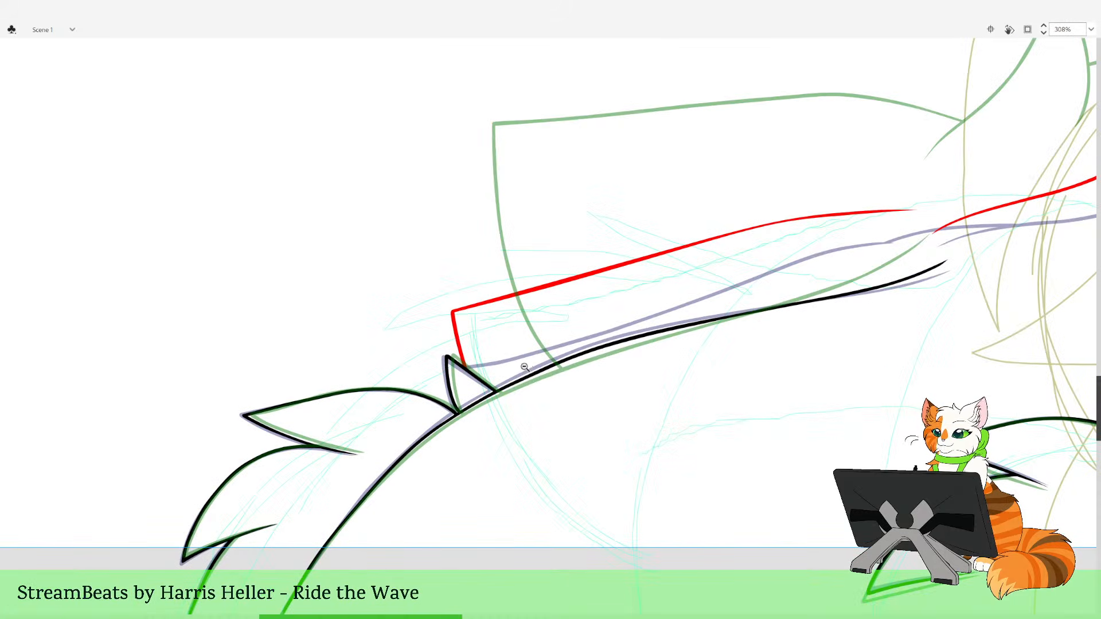
alt+click(829, 336)
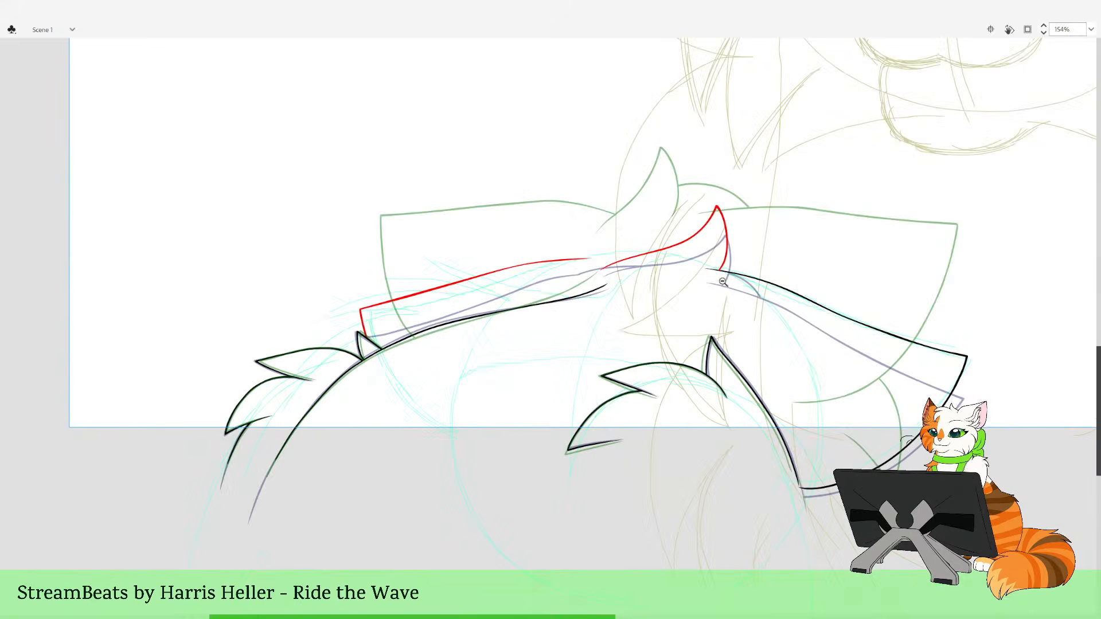
drag(504, 221, 605, 318)
drag(766, 267, 756, 286)
key(space)
mouse_move(868, 183)
mouse_down()
mouse_move(724, 269)
mouse_move(786, 223)
mouse_up()
drag(553, 328, 580, 321)
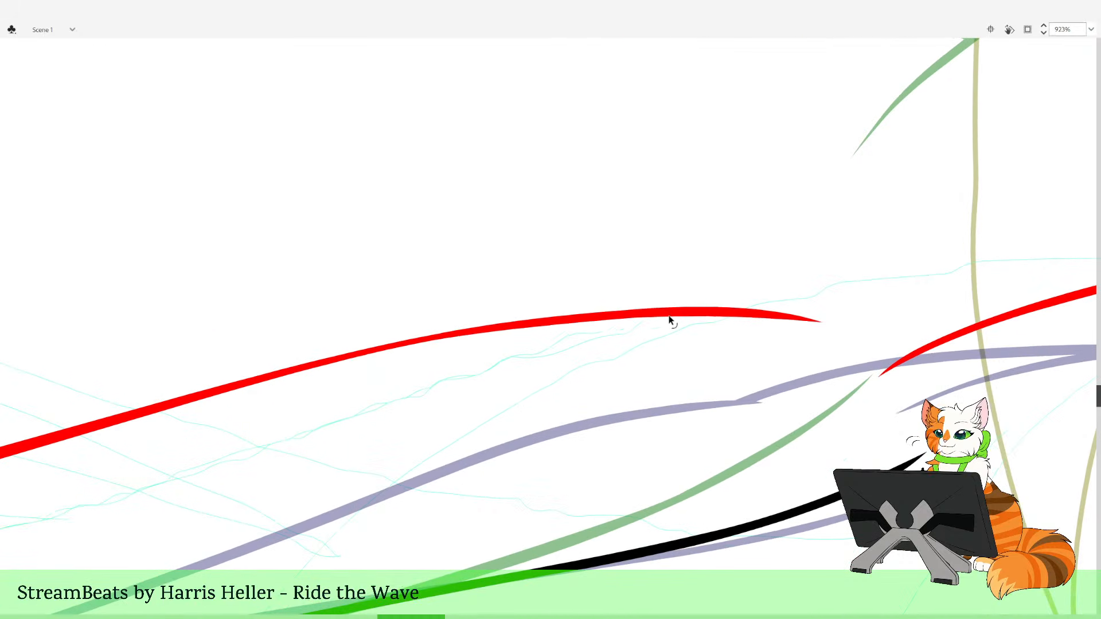
drag(668, 314, 709, 309)
key(z)
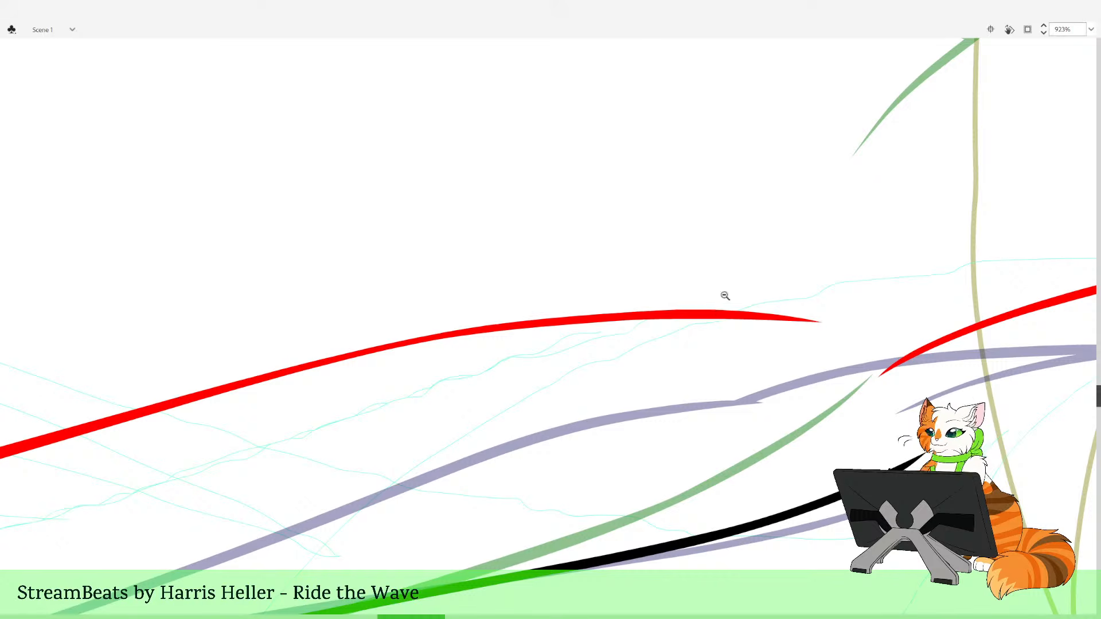
alt+click(725, 295)
alt+click(717, 295)
drag(424, 254, 589, 392)
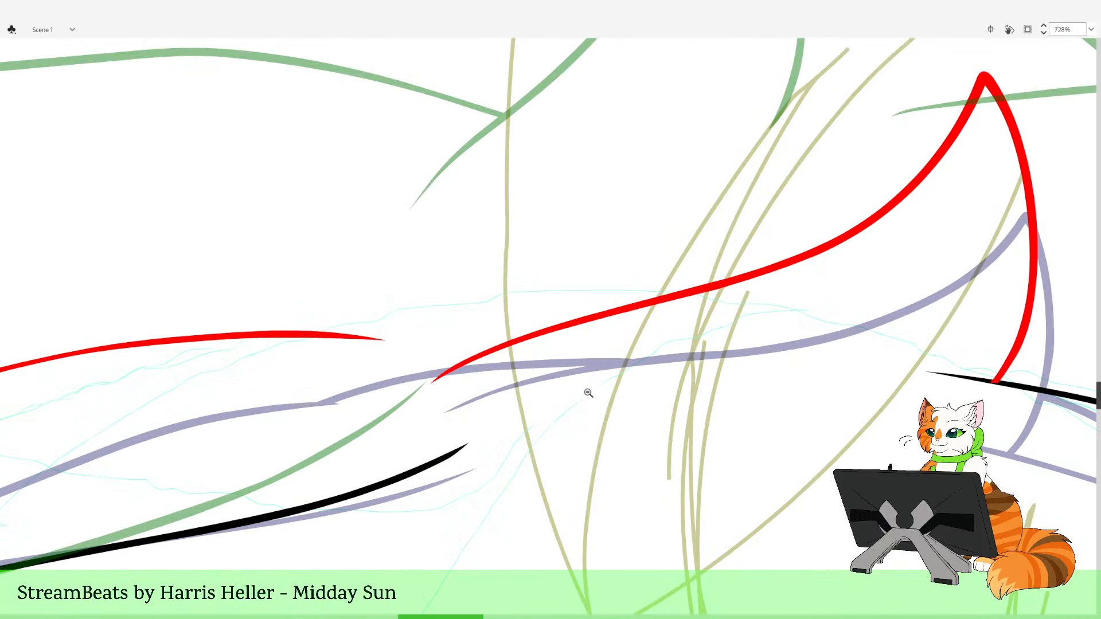
drag(385, 340, 385, 341)
Draw a short black arched stroke bridging the gap between the long red edge and the red tuft's base
key(z)
alt+click(449, 318)
alt+click(448, 318)
alt+click(463, 305)
drag(478, 247, 571, 531)
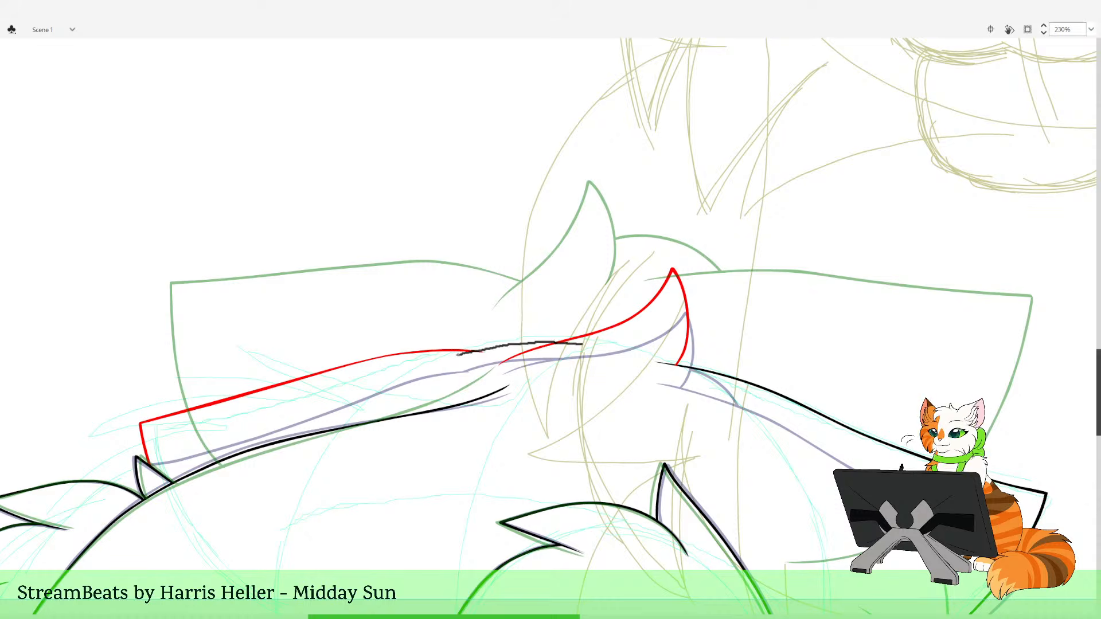
drag(582, 344, 635, 359)
key(ctrl+z)
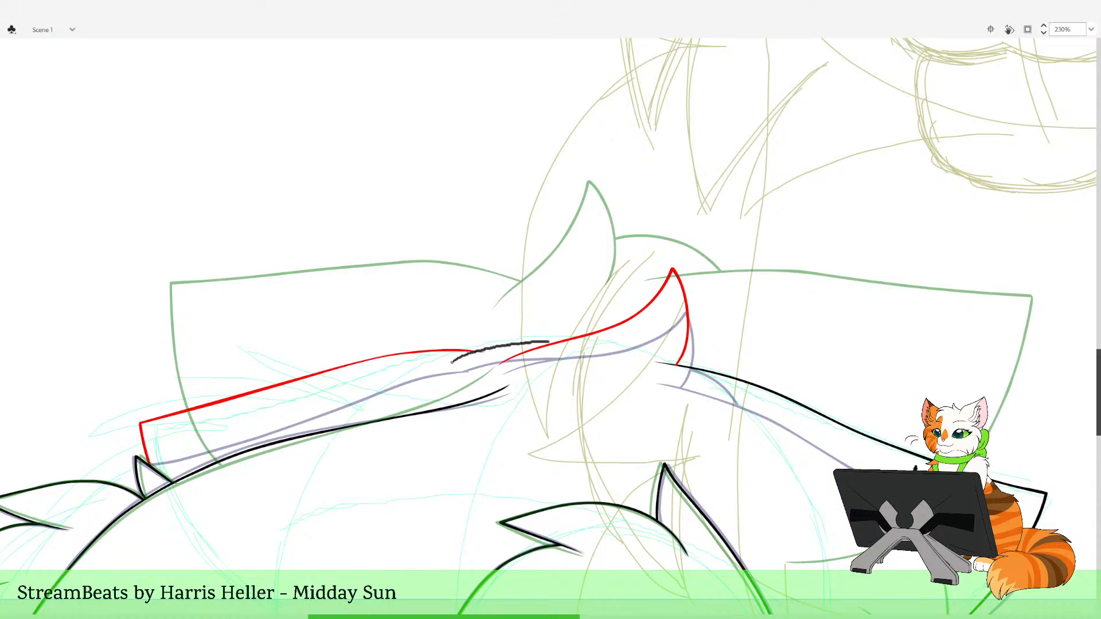
drag(548, 343, 622, 352)
Delete the bridging stroke's excess ends beyond its intersections with the red edge and the tuft
key(v)
click(464, 356)
key(Delete)
click(598, 347)
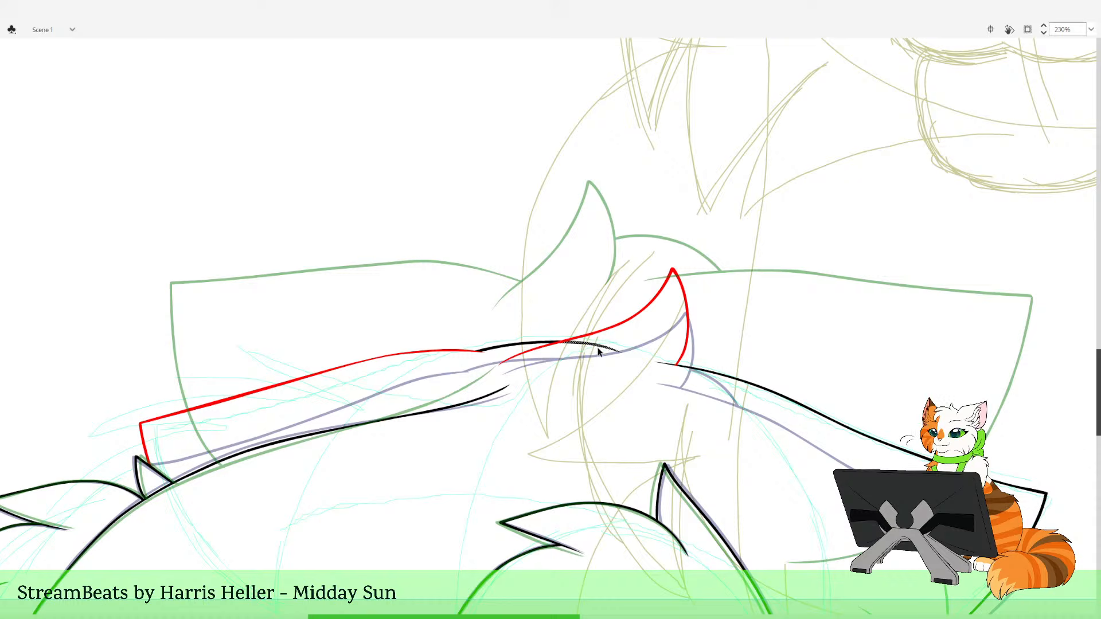
key(Delete)
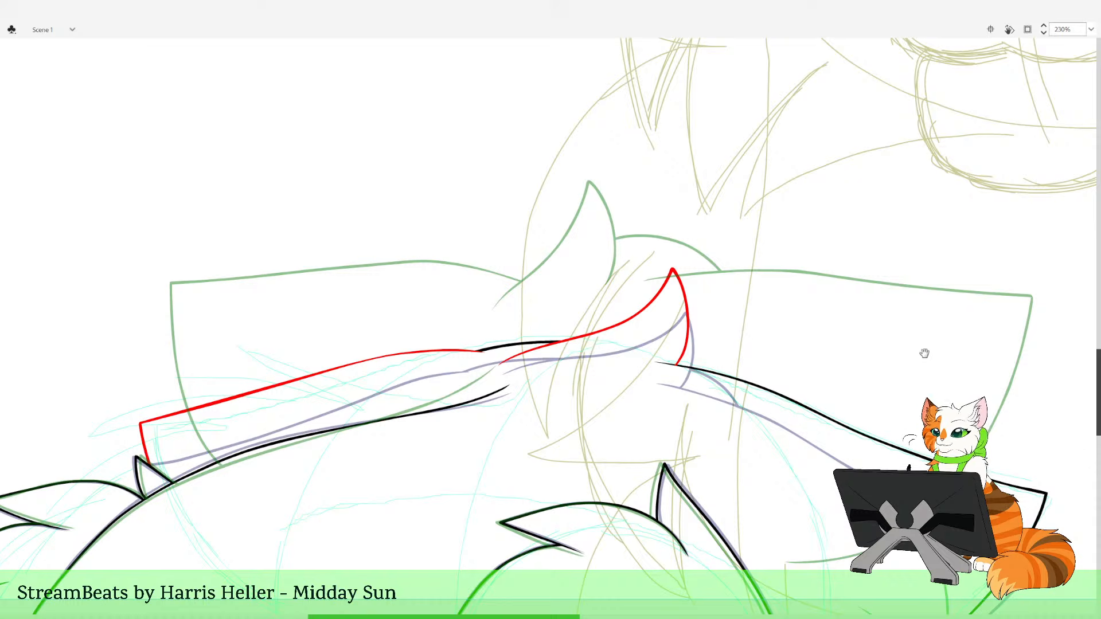
Recolour the red edge, its side and the pointed tuft to black to match the rest of the line art
drag(925, 354, 833, 359)
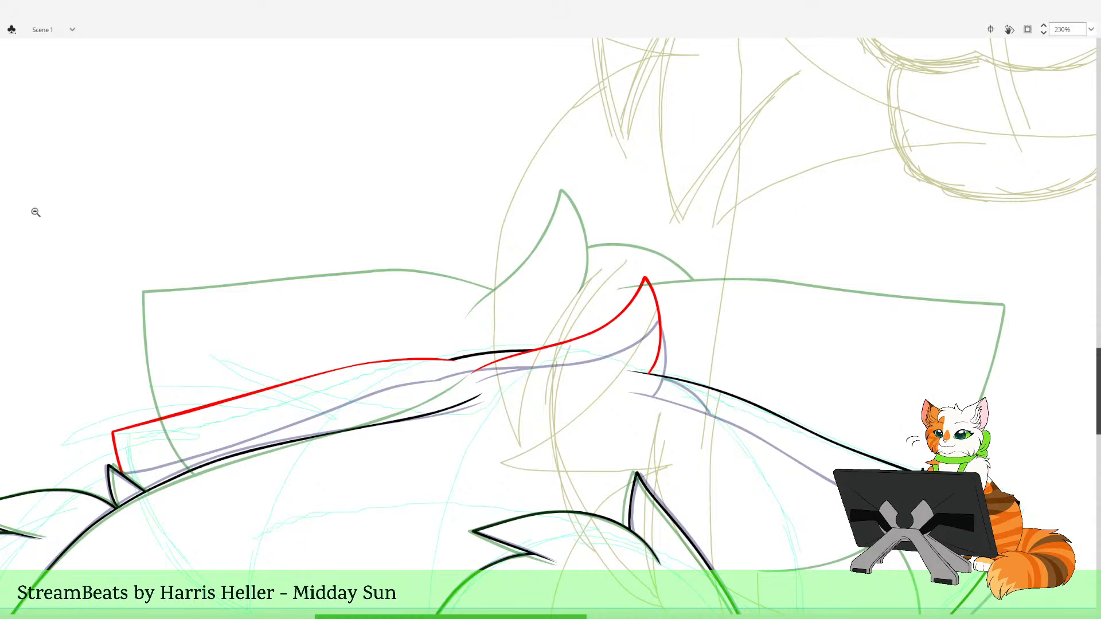
click(597, 271)
click(565, 318)
drag(386, 307, 560, 545)
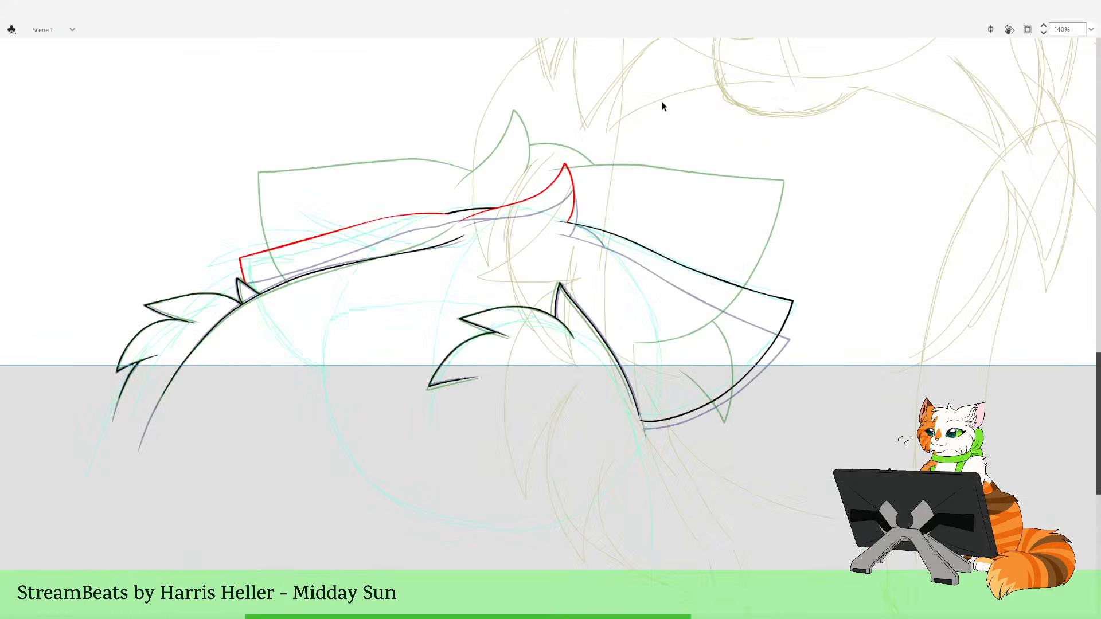
key(ctrl+a)
key(x)
key(x)
click(608, 284)
drag(616, 291, 653, 345)
click(621, 322)
drag(315, 194, 585, 413)
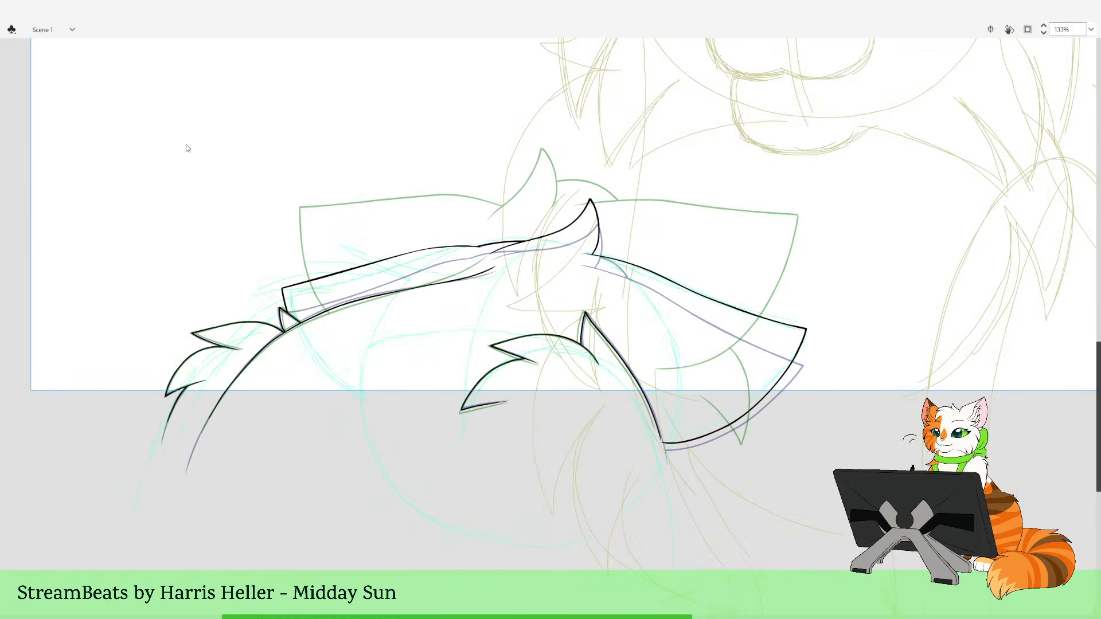
Deselect the recoloured line art and switch to an empty frame
click(185, 144)
click(587, 42)
click(679, 49)
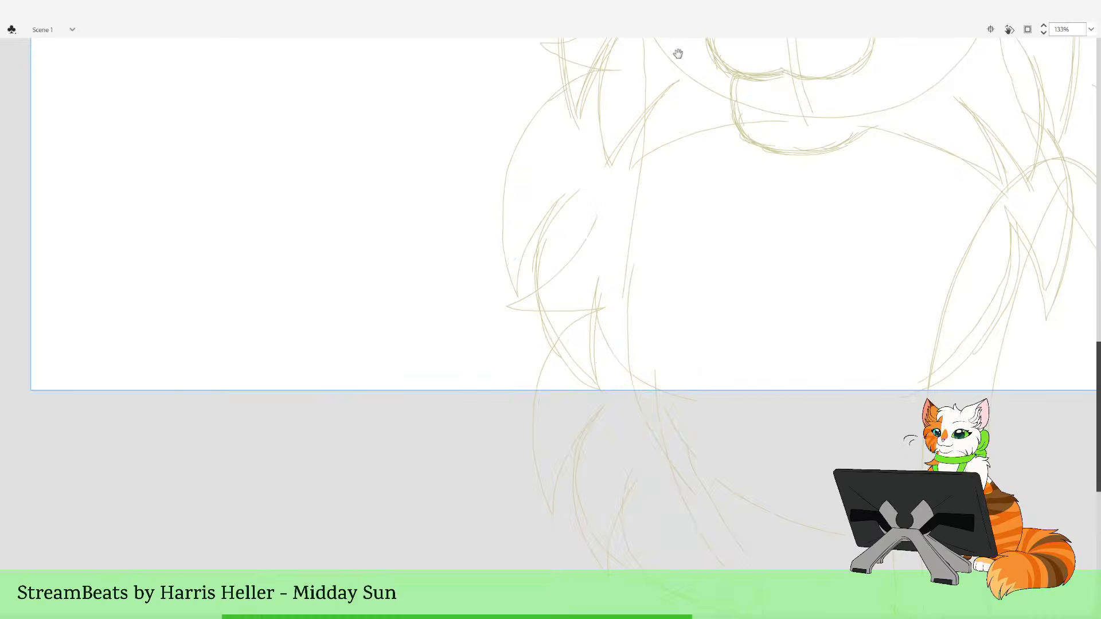
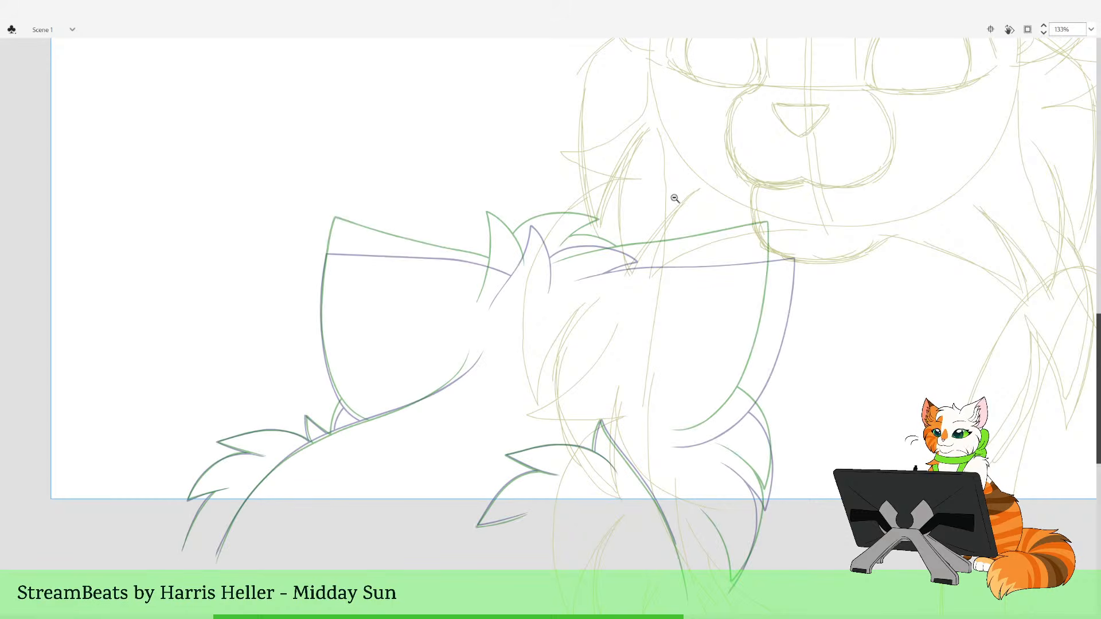
Examine the onion-skinned fur tufts of the neighbouring frames up close and within the whole drawing
click(640, 257)
drag(494, 364, 595, 509)
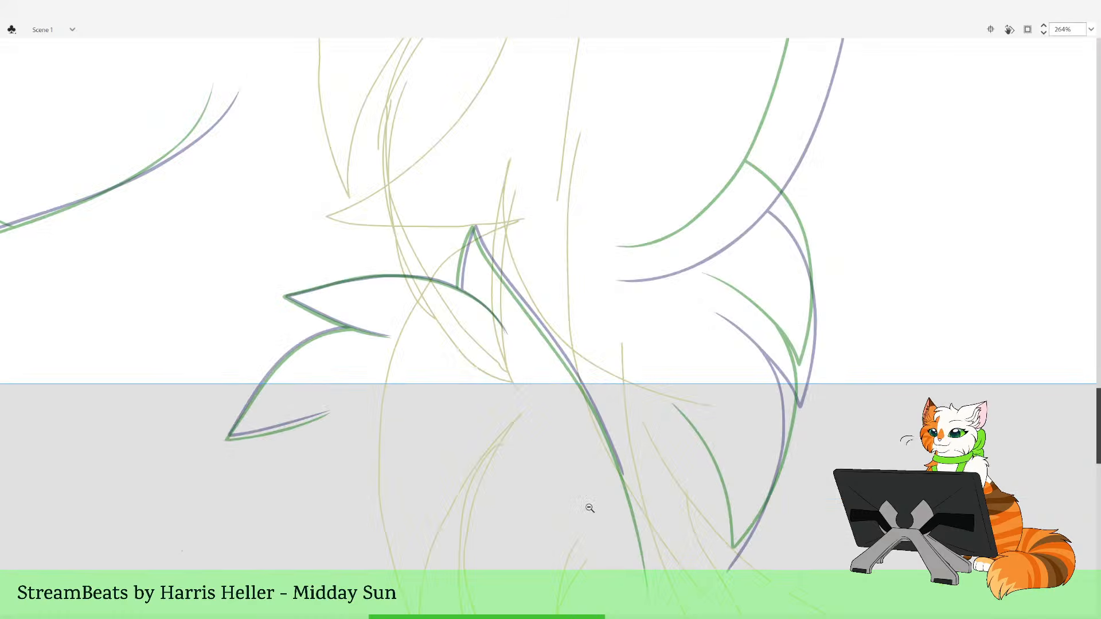
alt+click(438, 278)
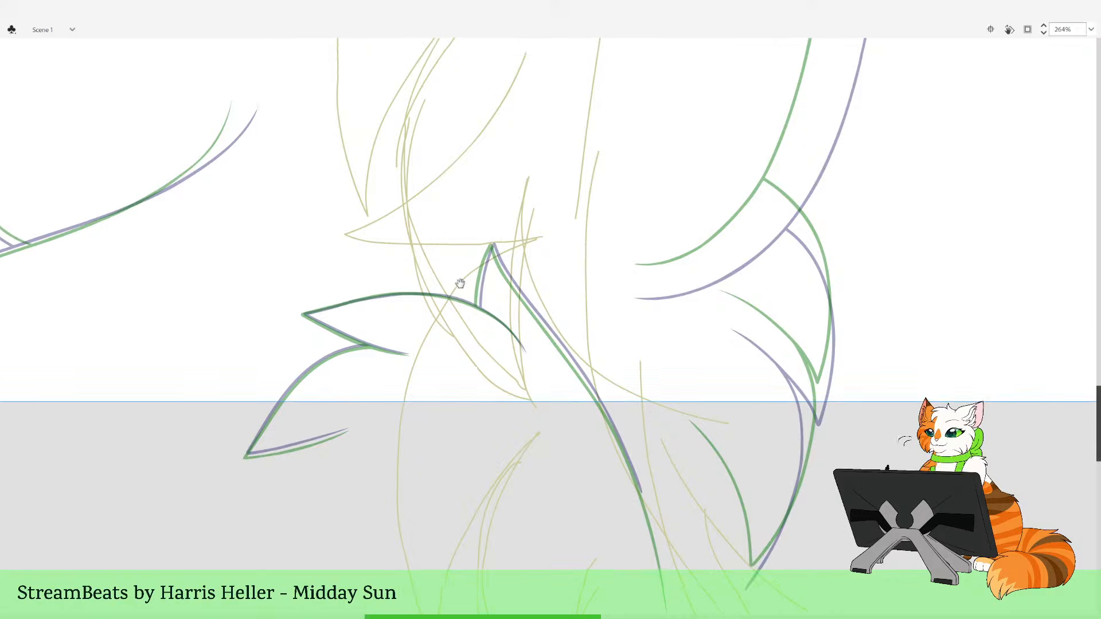
drag(470, 306, 435, 249)
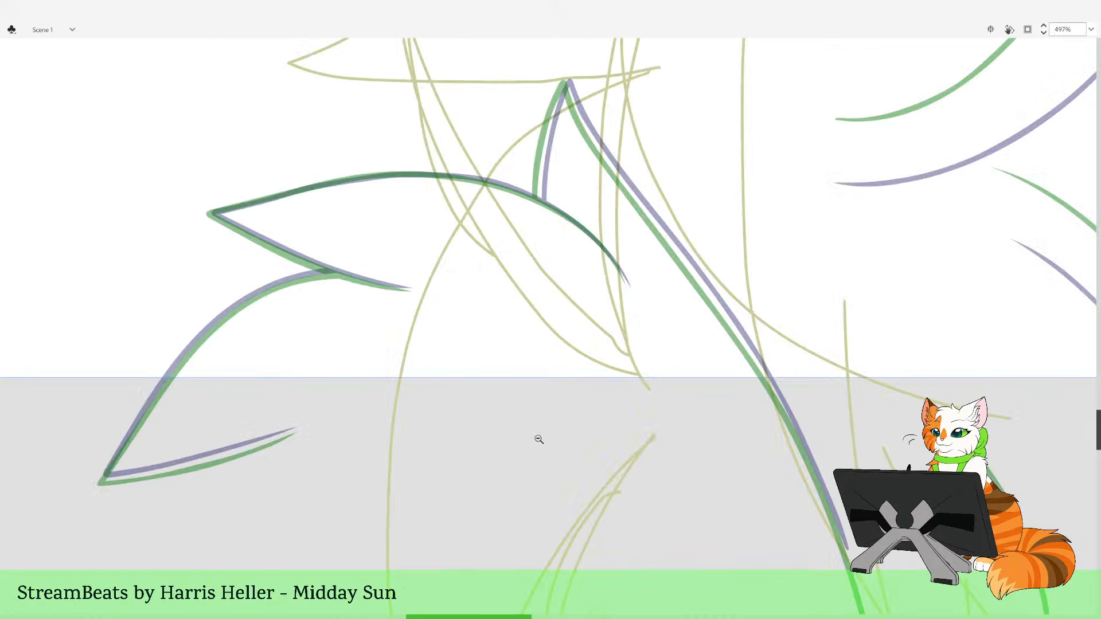
alt+click(539, 439)
alt+click(539, 439)
scroll(541, 448, up, 4)
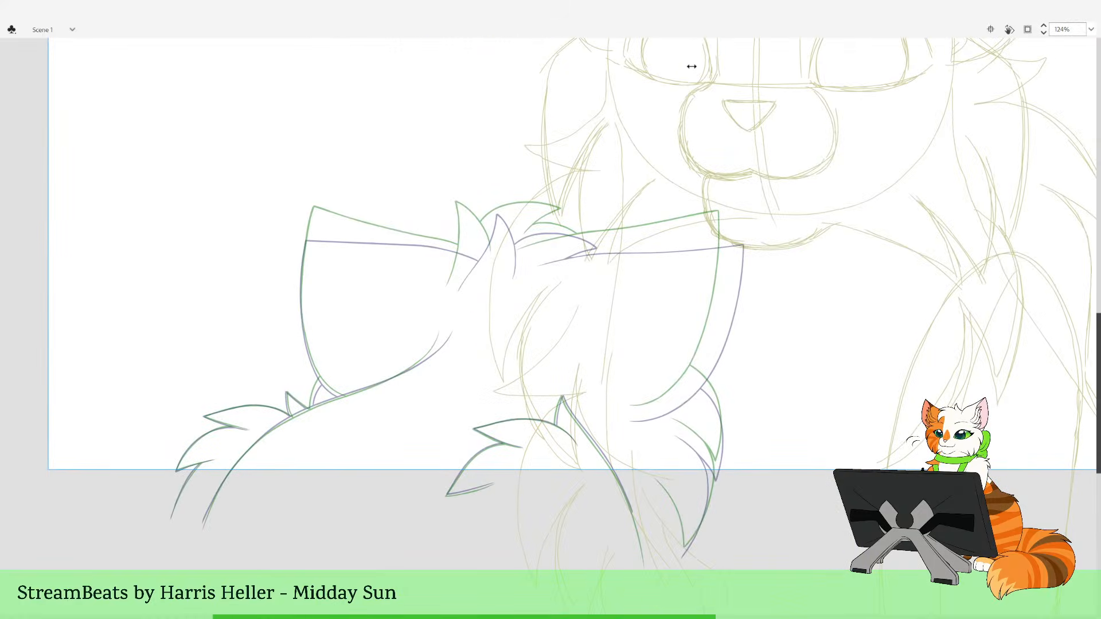
Widen the onion-skin range to compare more neighbouring frames and narrow it back to the nearest ones
drag(692, 67, 647, 66)
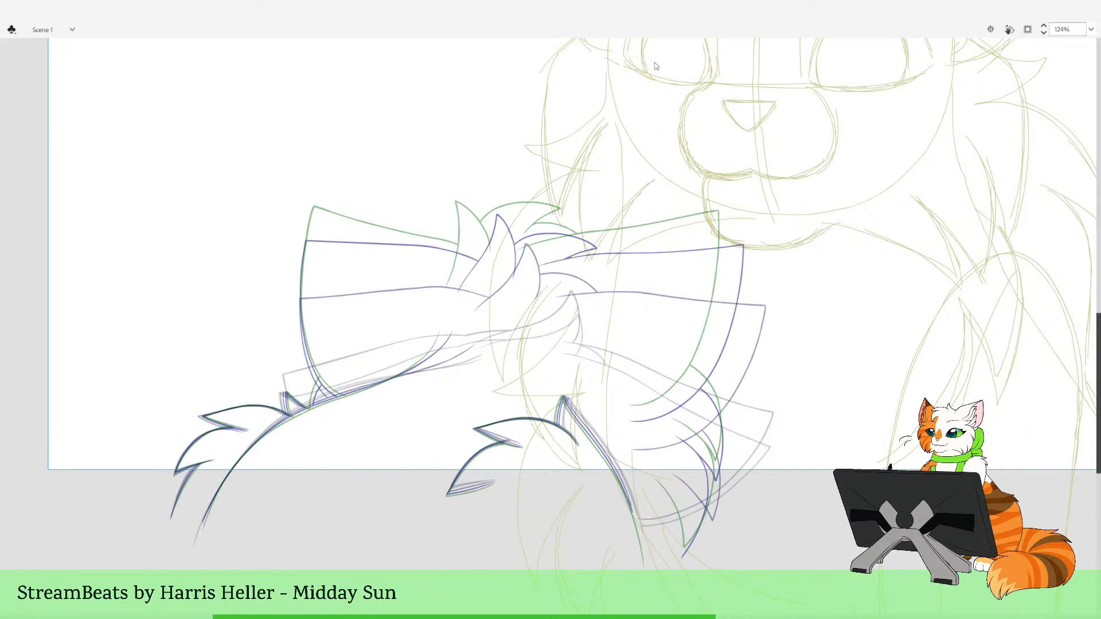
drag(641, 65, 688, 69)
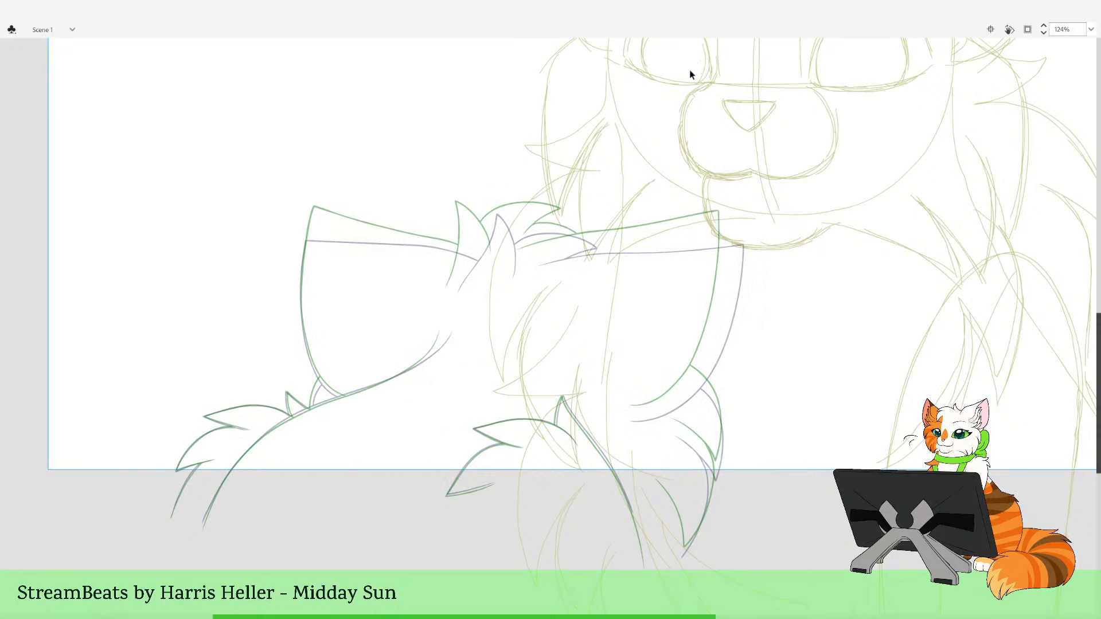
drag(510, 391, 557, 329)
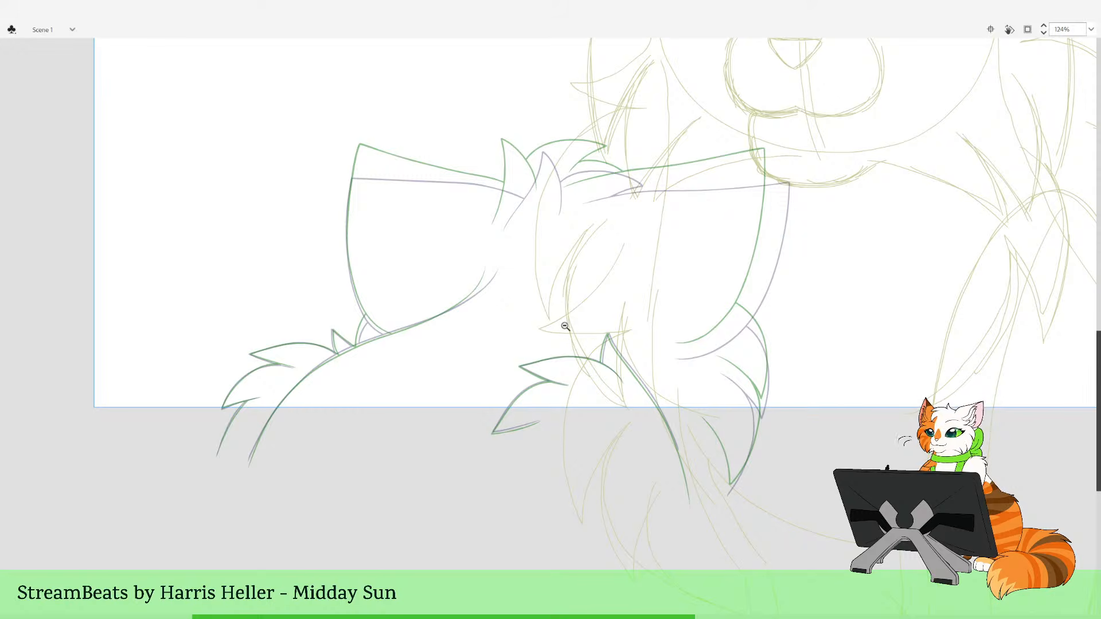
alt+click(550, 321)
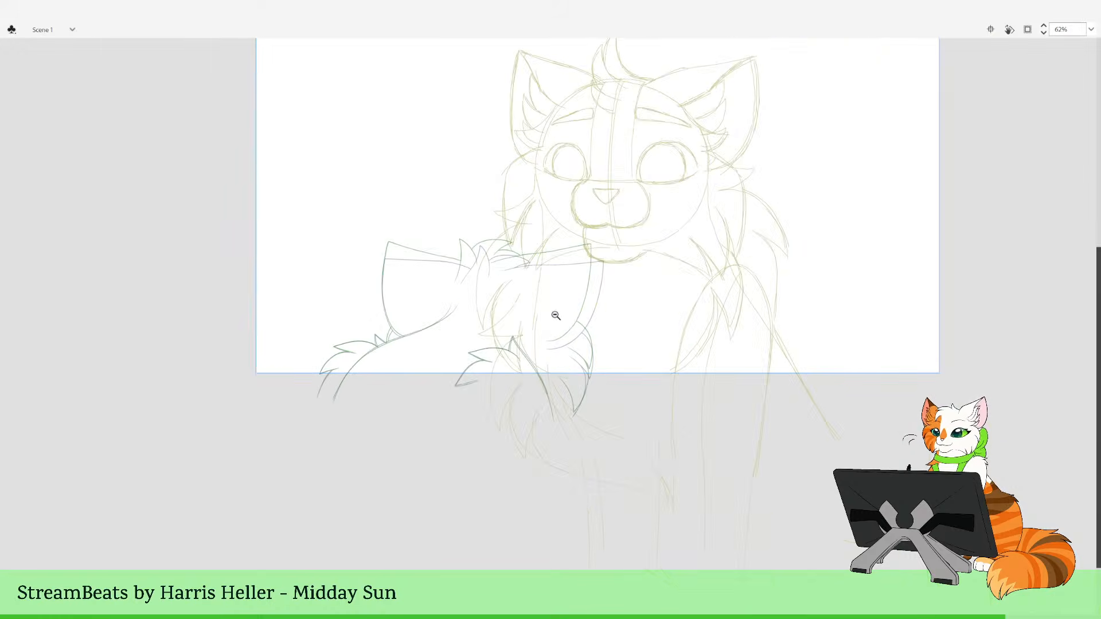
Trace the leaf-shaped fur tuft in black over the onion skin, with its arched upper edge, sharp tip and tapering lower side
drag(465, 288, 562, 450)
drag(440, 269, 467, 378)
drag(479, 240, 604, 454)
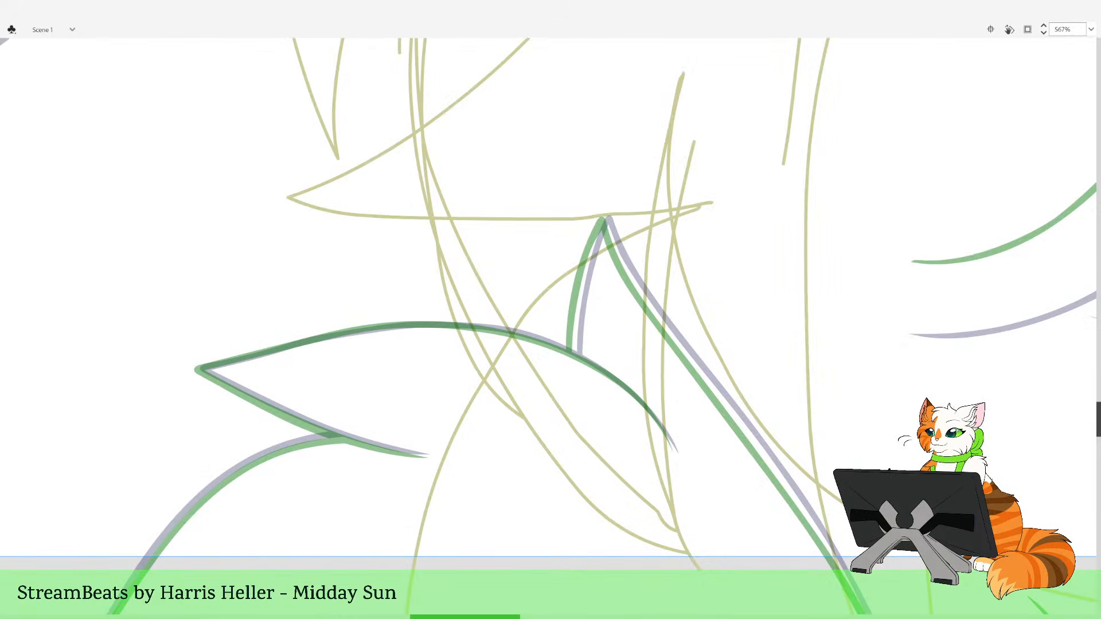
drag(816, 505, 453, 483)
drag(372, 503, 792, 505)
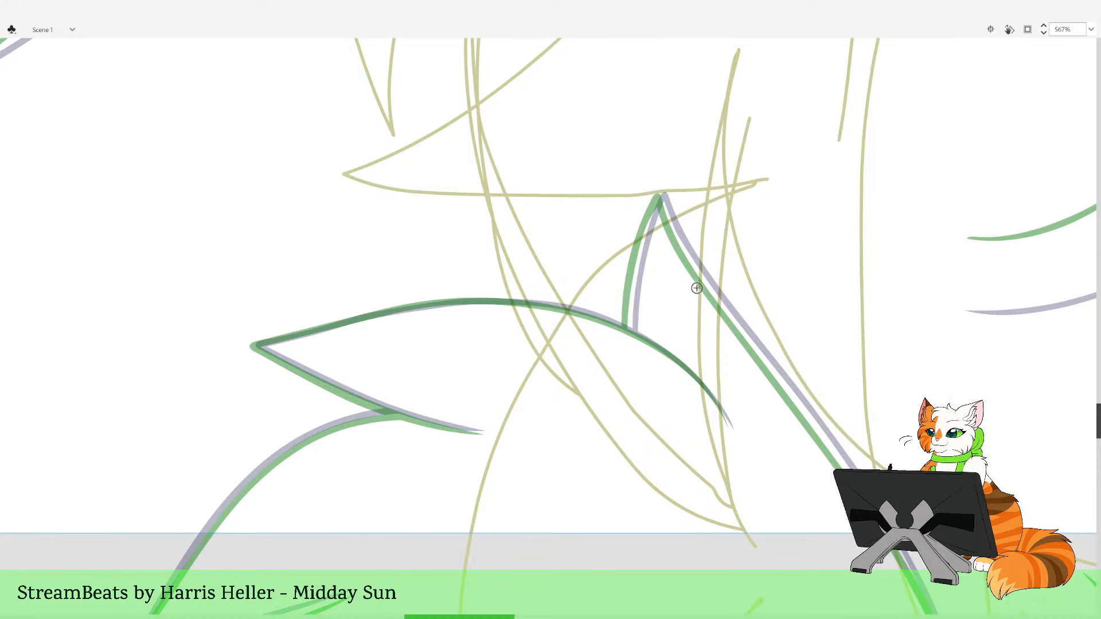
drag(601, 506, 631, 502)
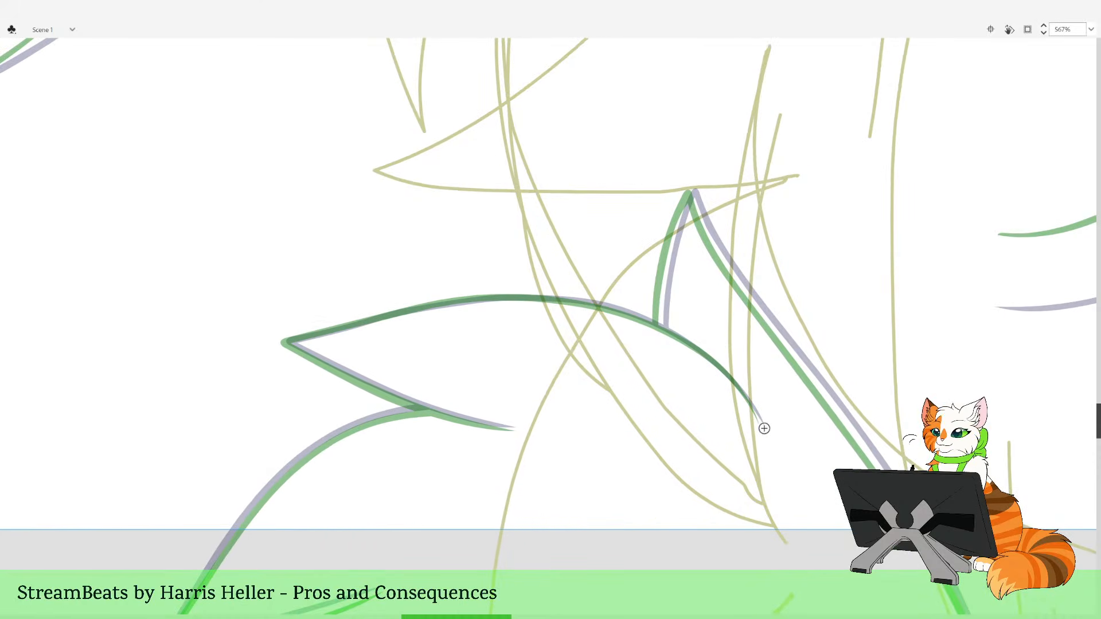
mouse_move(761, 427)
mouse_down()
mouse_move(681, 336)
mouse_move(578, 300)
mouse_up()
key(ctrl+z)
key(ctrl+z)
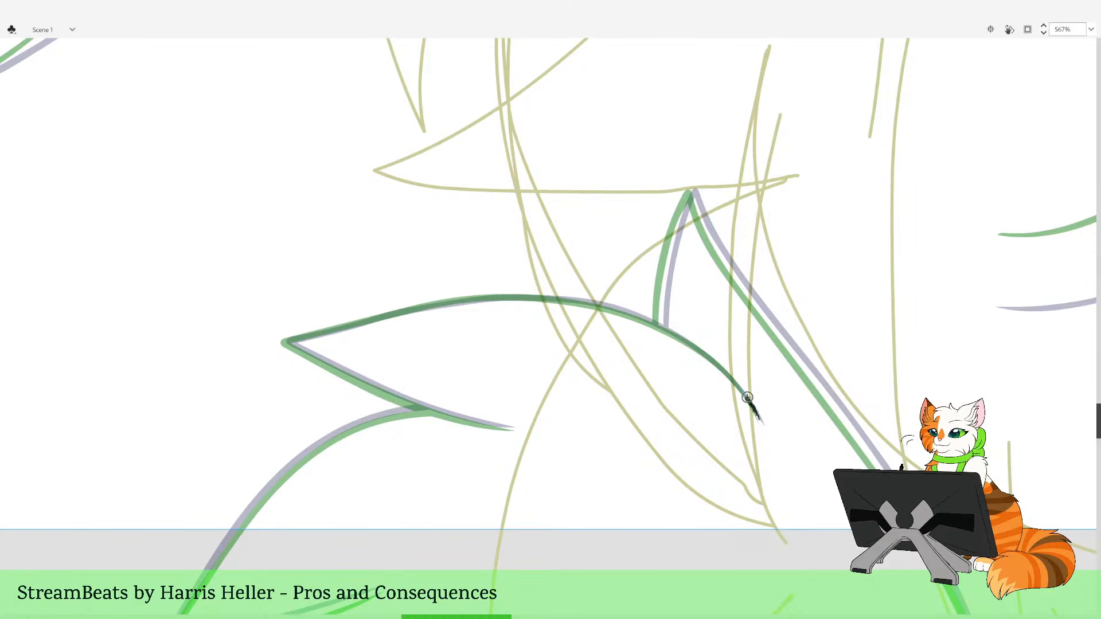
key(ctrl+z)
key(ctrl+z)
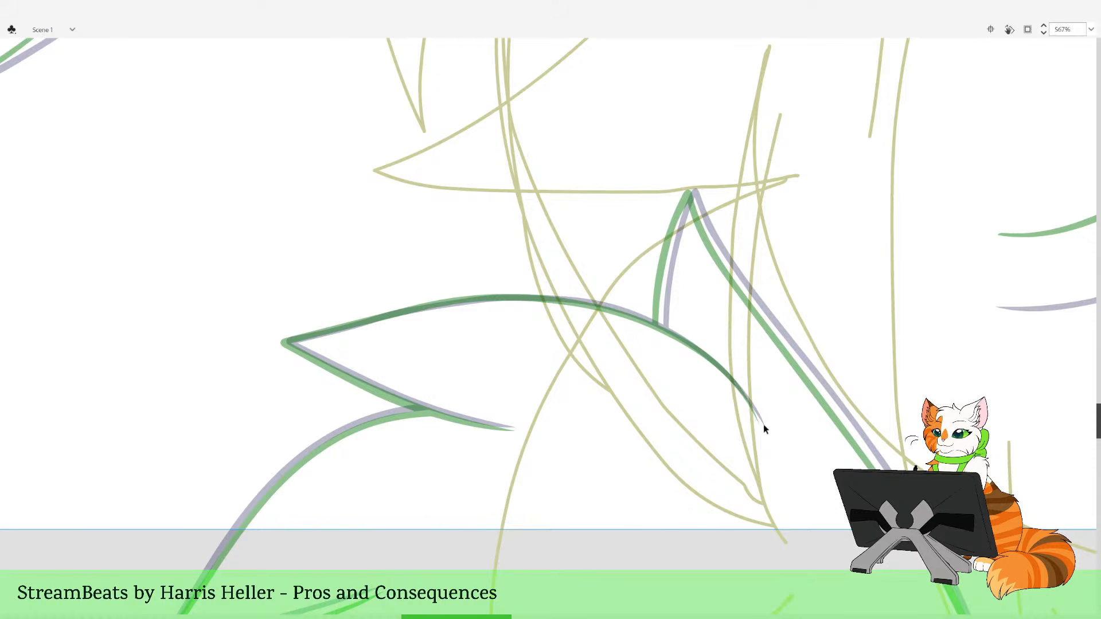
mouse_move(739, 391)
mouse_down()
mouse_move(641, 319)
mouse_move(544, 298)
mouse_move(432, 304)
mouse_move(286, 344)
mouse_move(406, 402)
mouse_move(522, 430)
mouse_up()
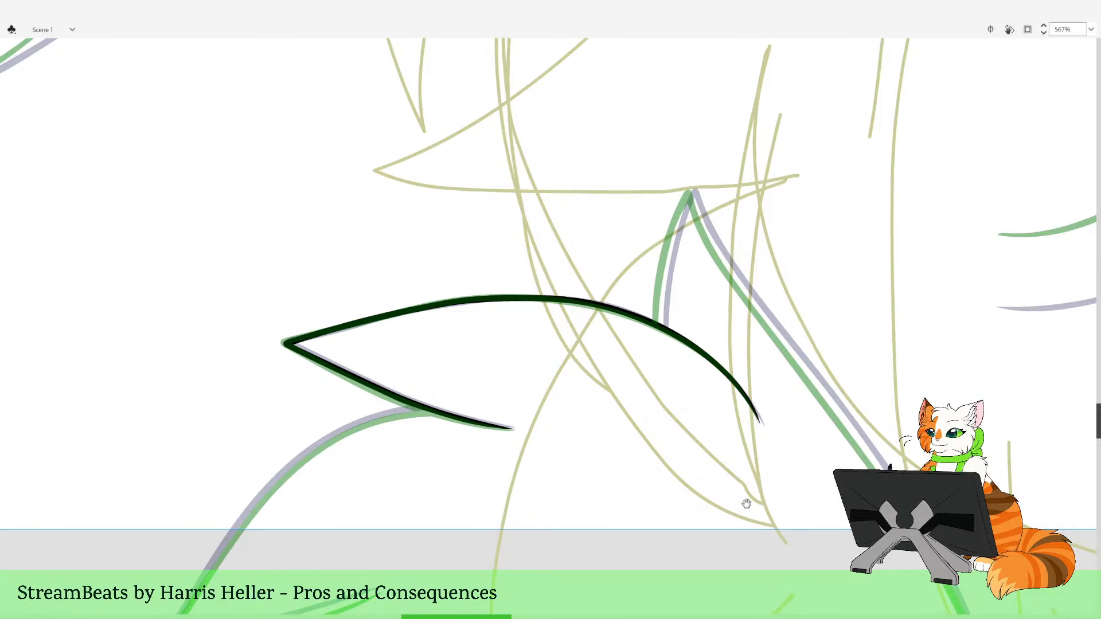
drag(567, 590, 737, 512)
mouse_move(813, 418)
mouse_down()
mouse_move(480, 516)
mouse_move(860, 432)
mouse_up()
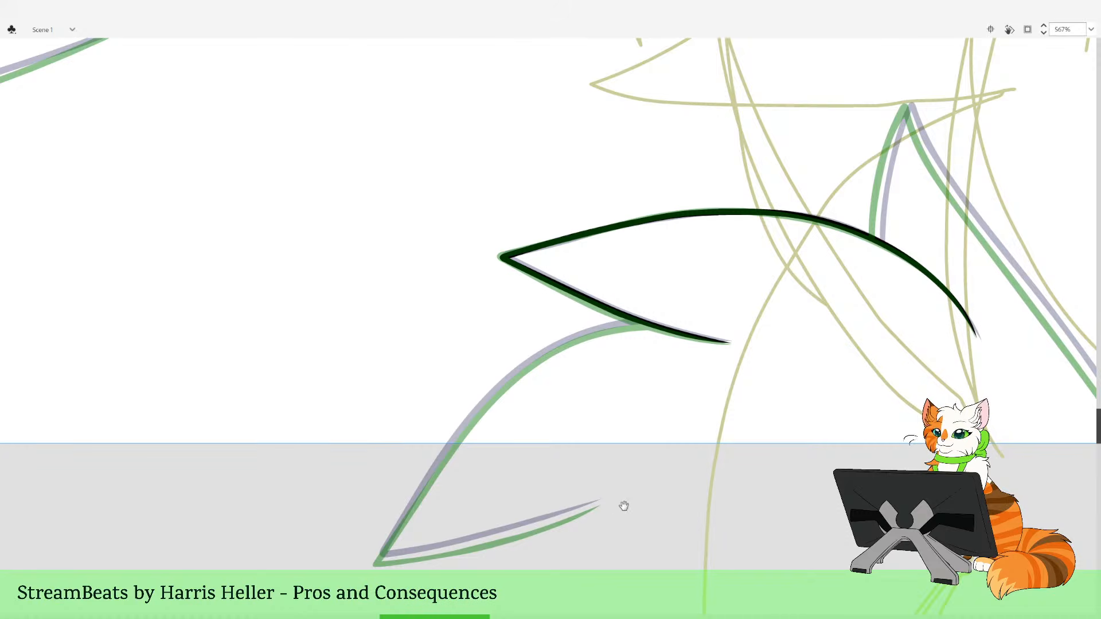
drag(623, 506, 733, 486)
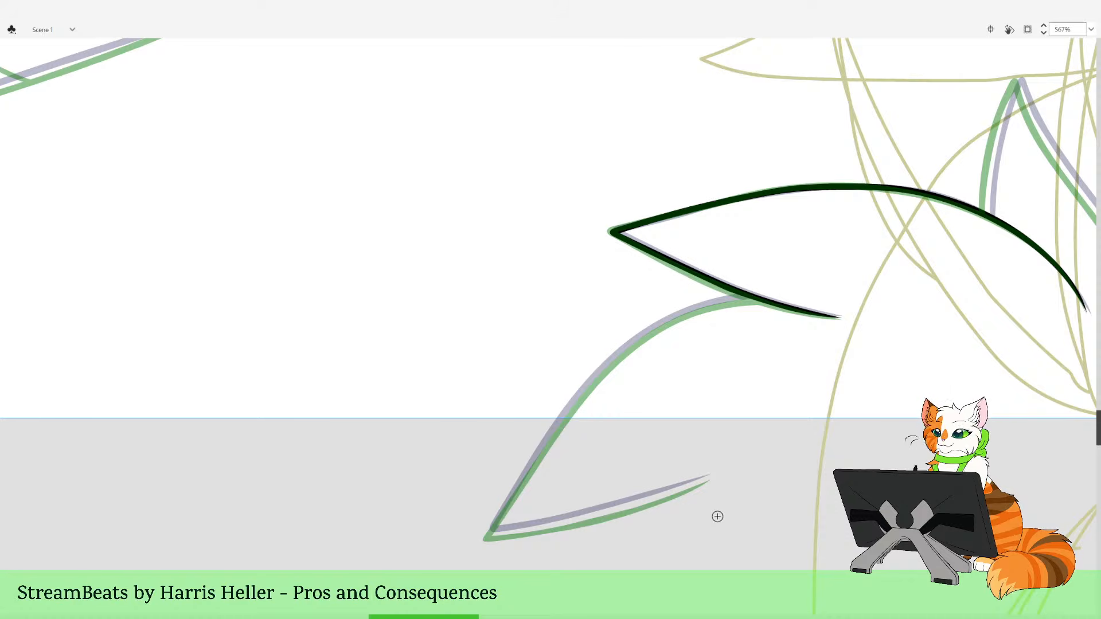
drag(813, 405, 710, 414)
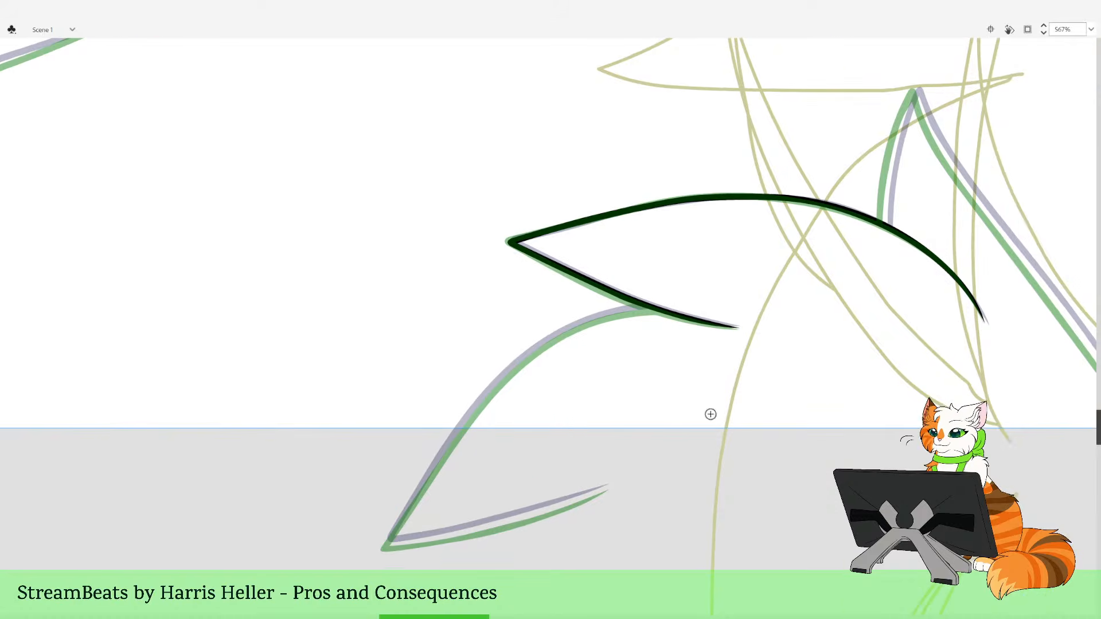
drag(679, 308, 686, 311)
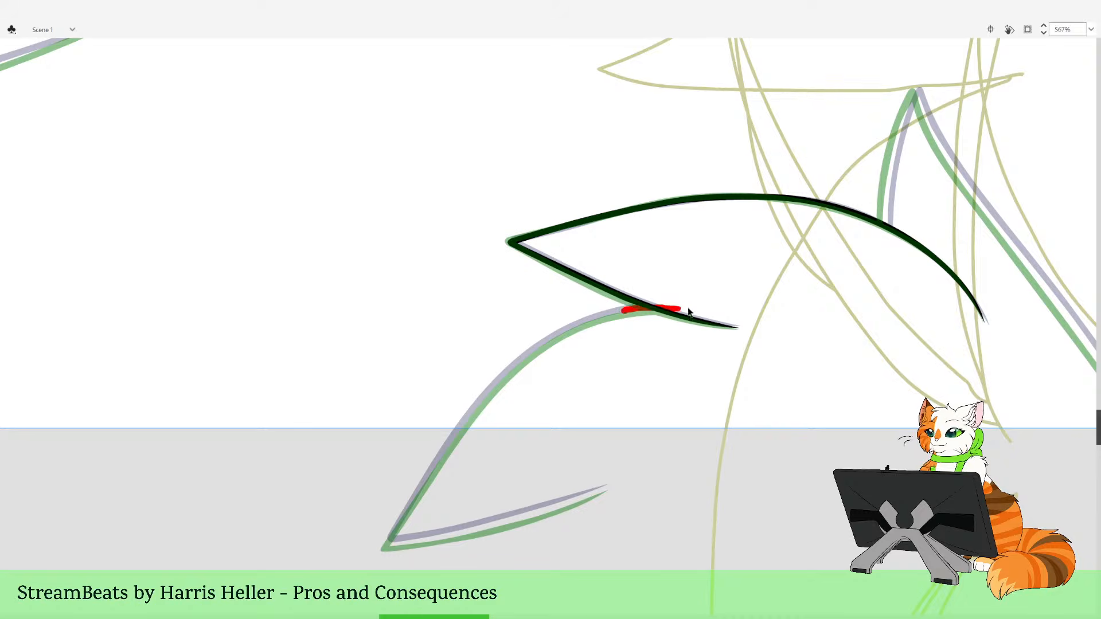
Trace the tuft below the black leaf-shaped one in red, with its arched upper edge, sharp tip and tapering lower side
mouse_move(892, 371)
mouse_down()
mouse_move(878, 393)
mouse_move(695, 509)
mouse_up()
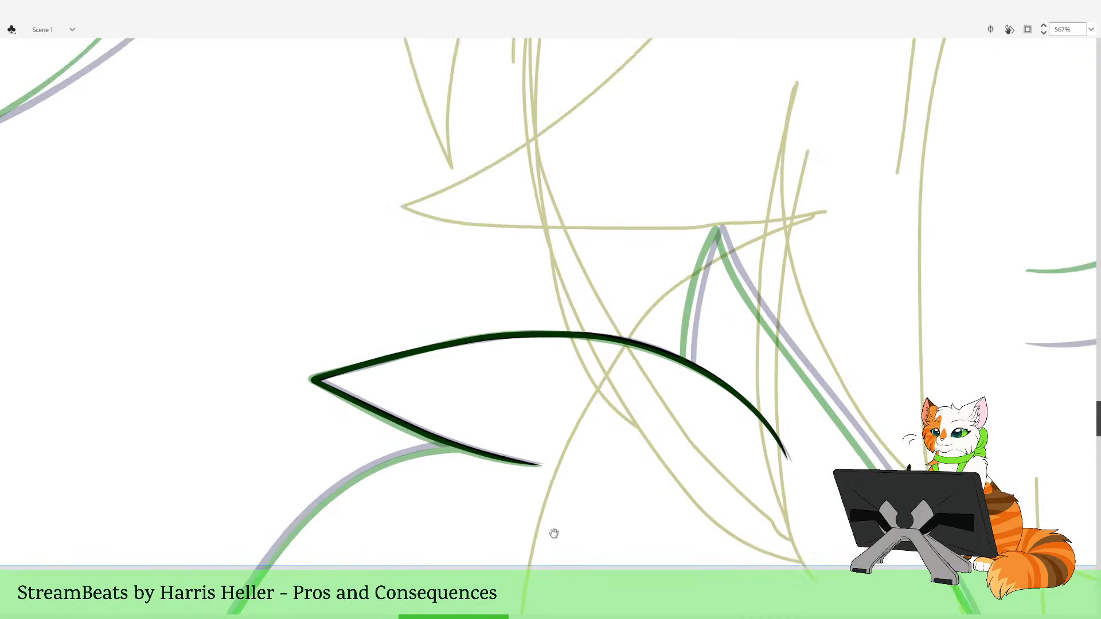
drag(553, 533, 587, 472)
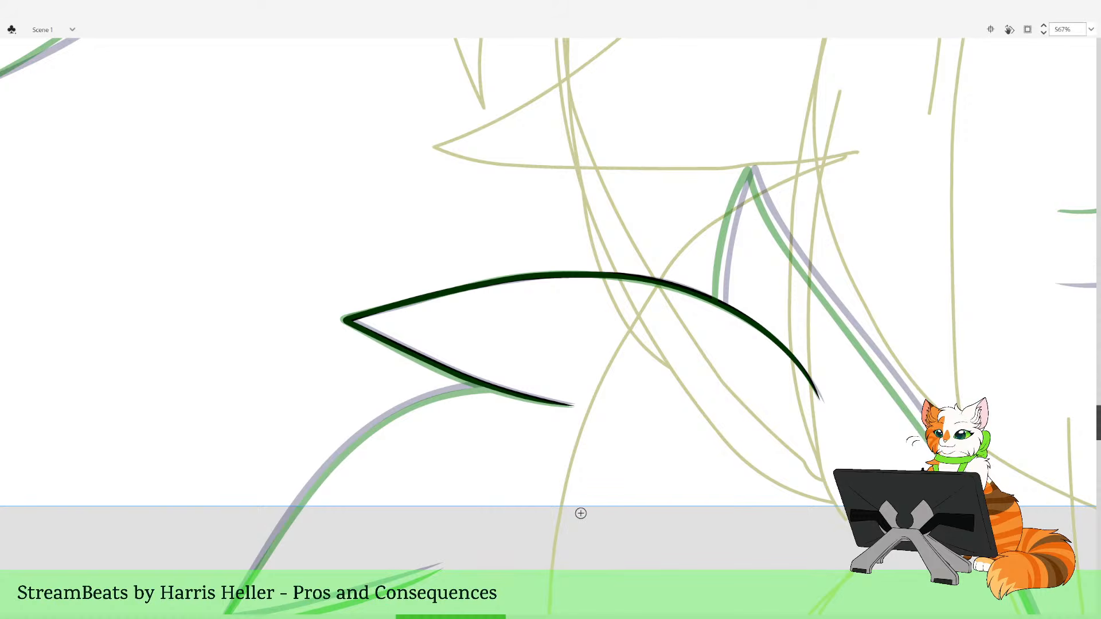
drag(562, 526, 598, 488)
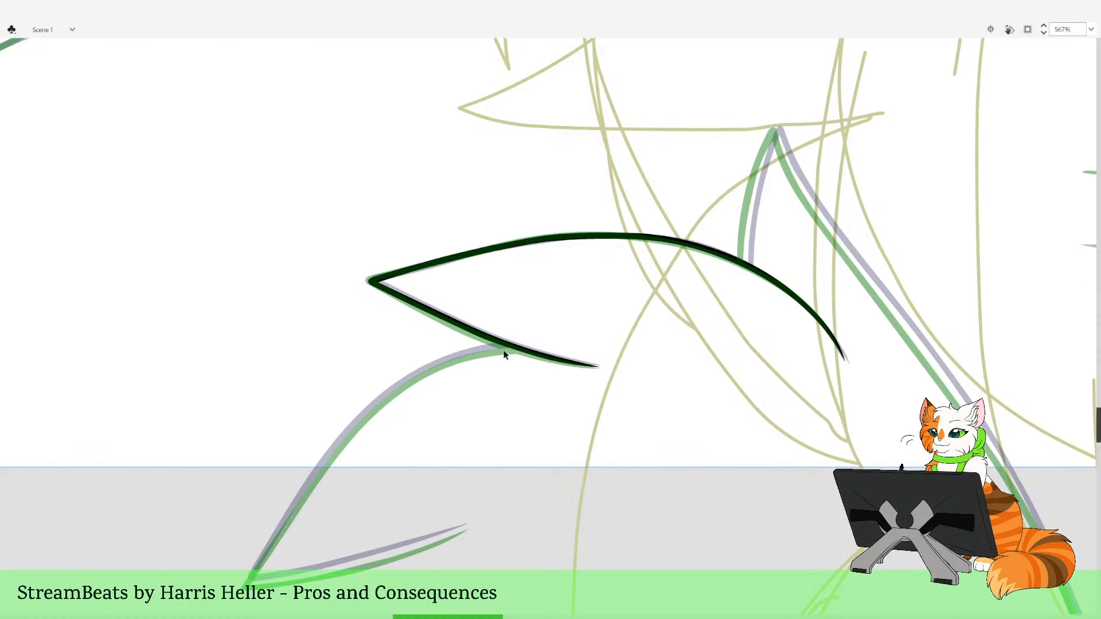
drag(536, 354, 644, 312)
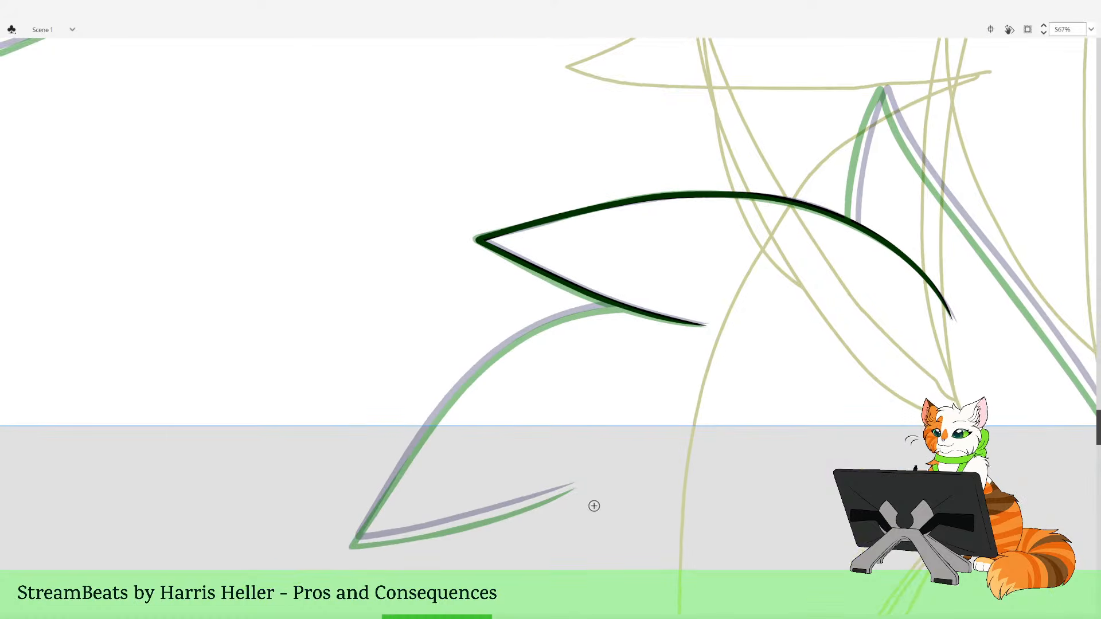
drag(636, 498, 687, 493)
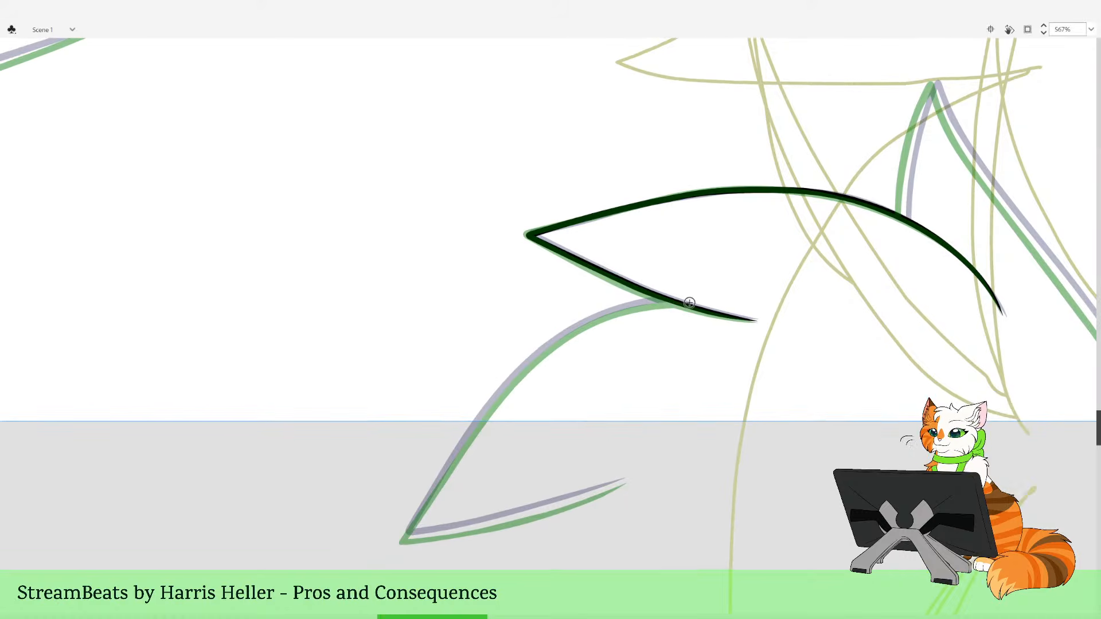
mouse_move(643, 305)
mouse_down()
mouse_move(565, 335)
mouse_move(517, 375)
mouse_move(406, 539)
mouse_move(626, 482)
mouse_up()
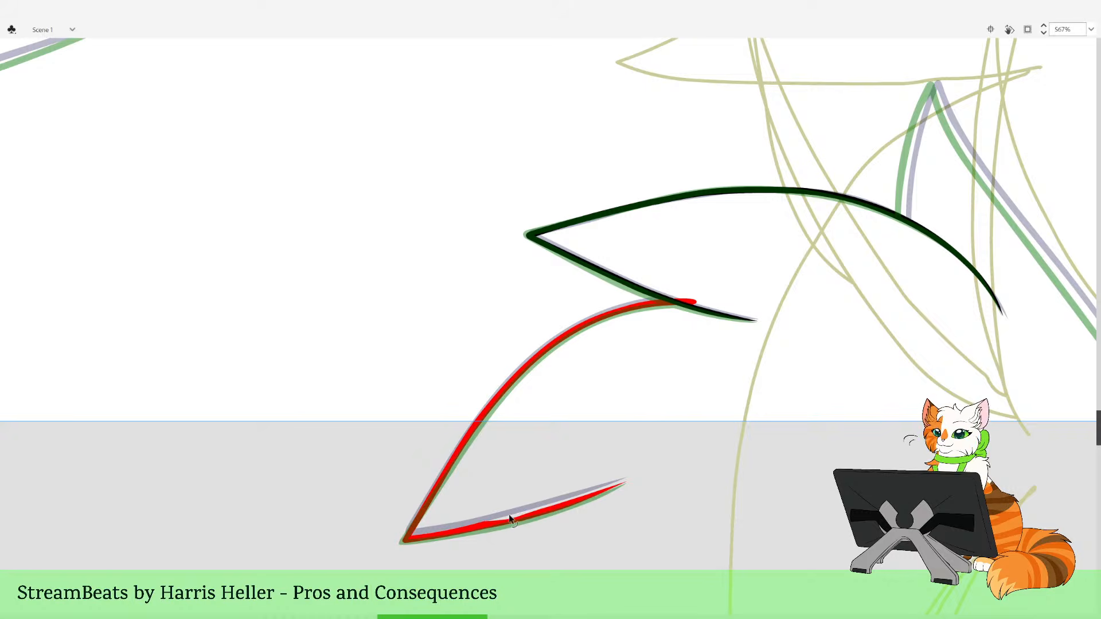
Remove the red overshoot beyond the black tuft's line and smooth out the bump in the red tuft's lower edge
ctrl+drag(546, 508, 548, 511)
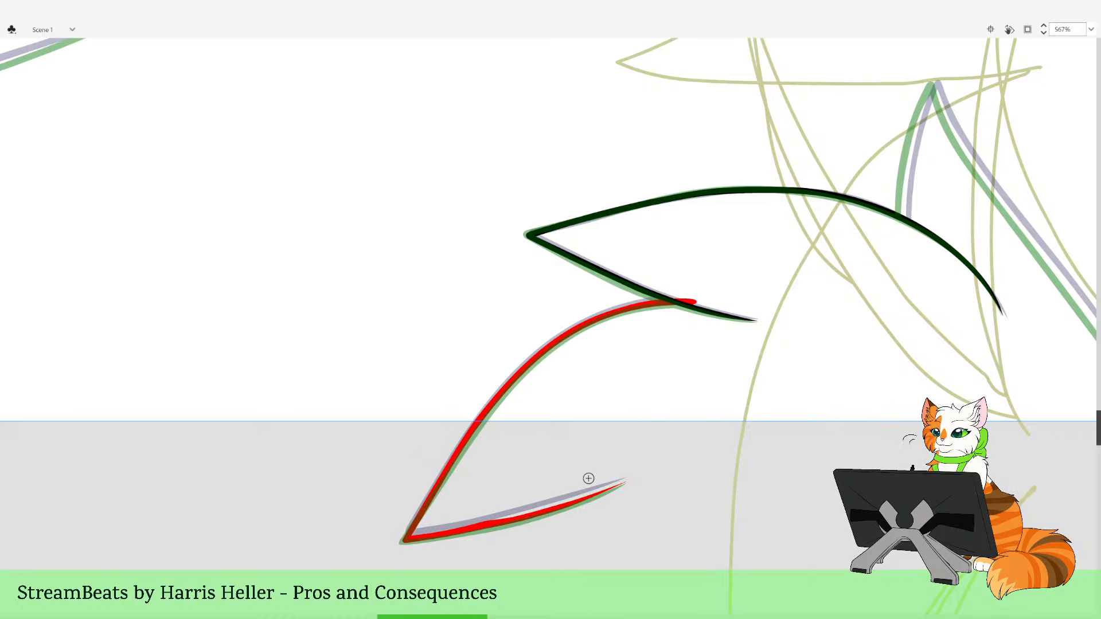
ctrl+click(692, 299)
key(Delete)
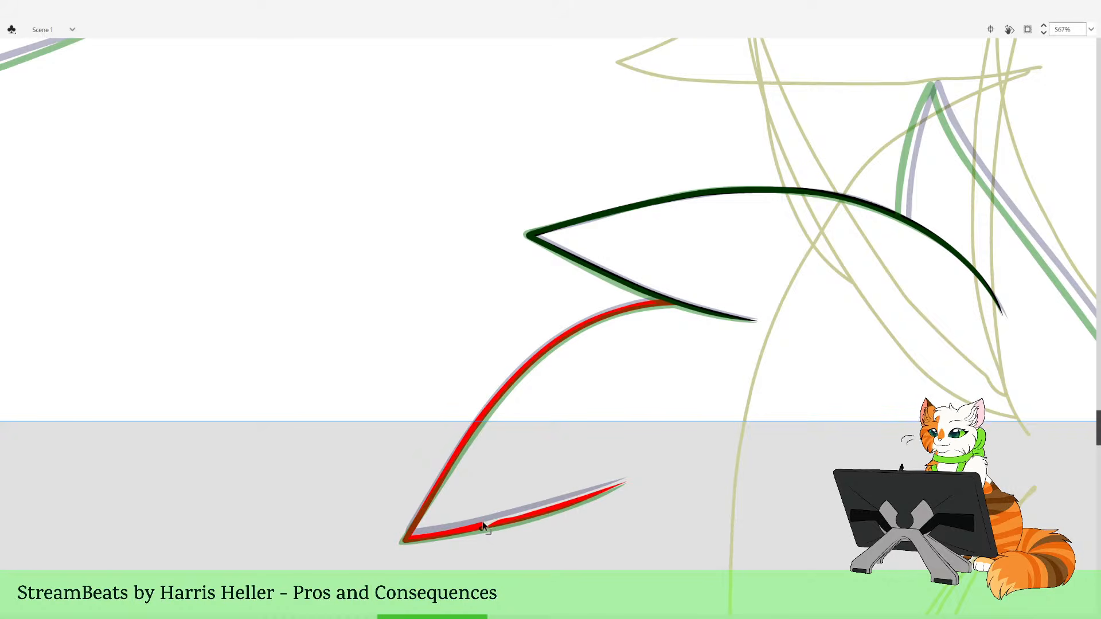
drag(483, 525, 472, 500)
key(ctrl+z)
key(ctrl+z)
key(ctrl+z)
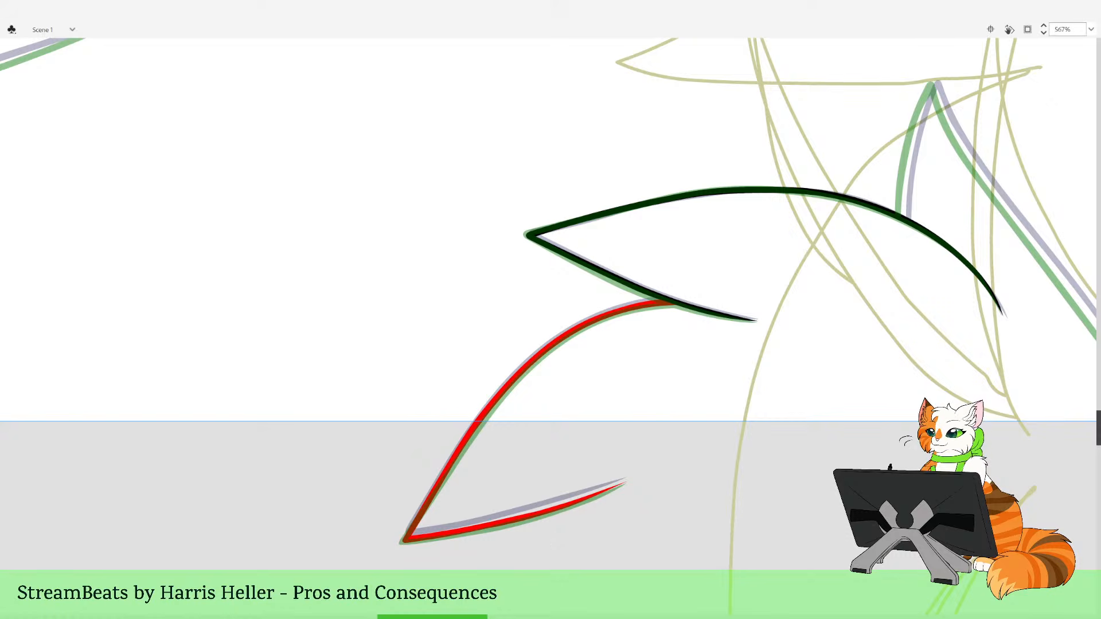
Trace the upright pointed tuft and its long descending edge in red, and remove the overshoot below the black arch
drag(1030, 517, 654, 453)
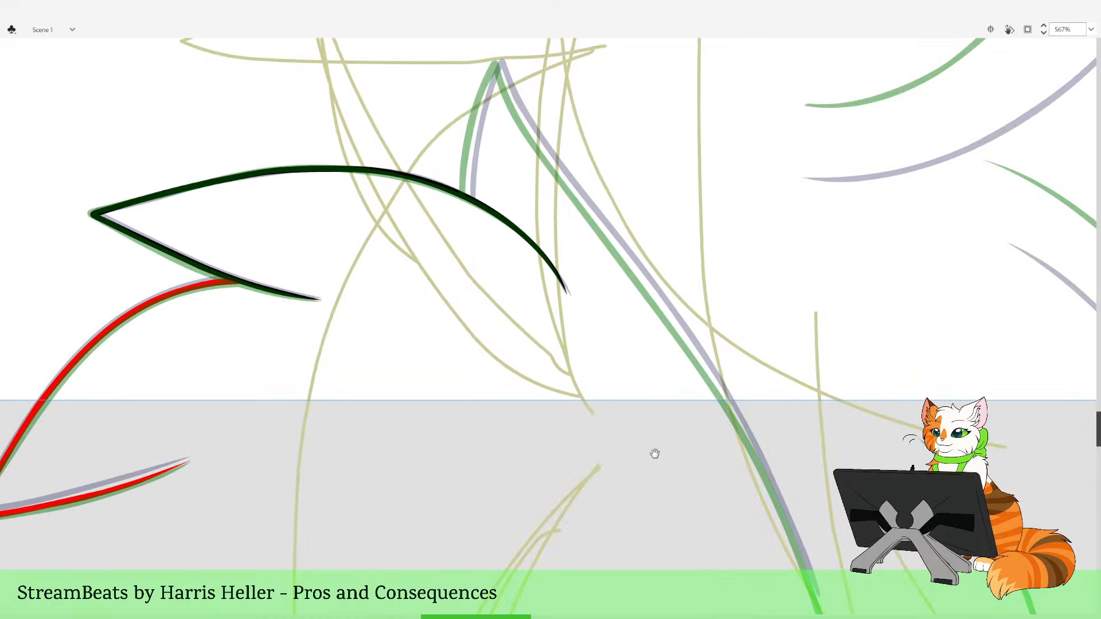
drag(760, 405, 661, 497)
drag(669, 452, 655, 530)
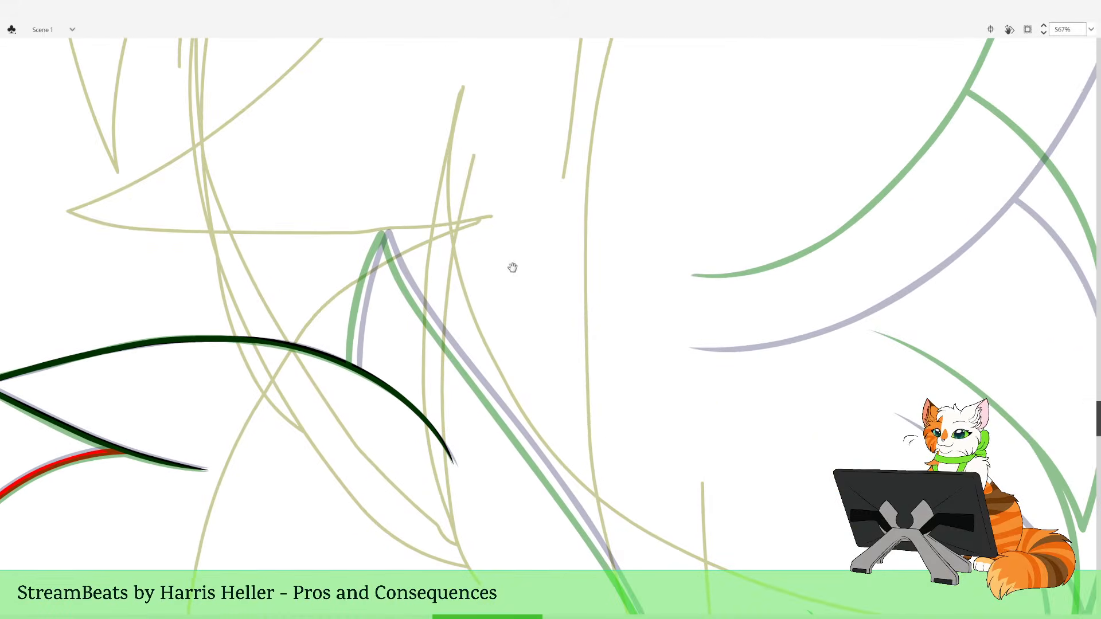
mouse_move(479, 309)
mouse_down()
mouse_move(570, 218)
mouse_move(493, 309)
mouse_up()
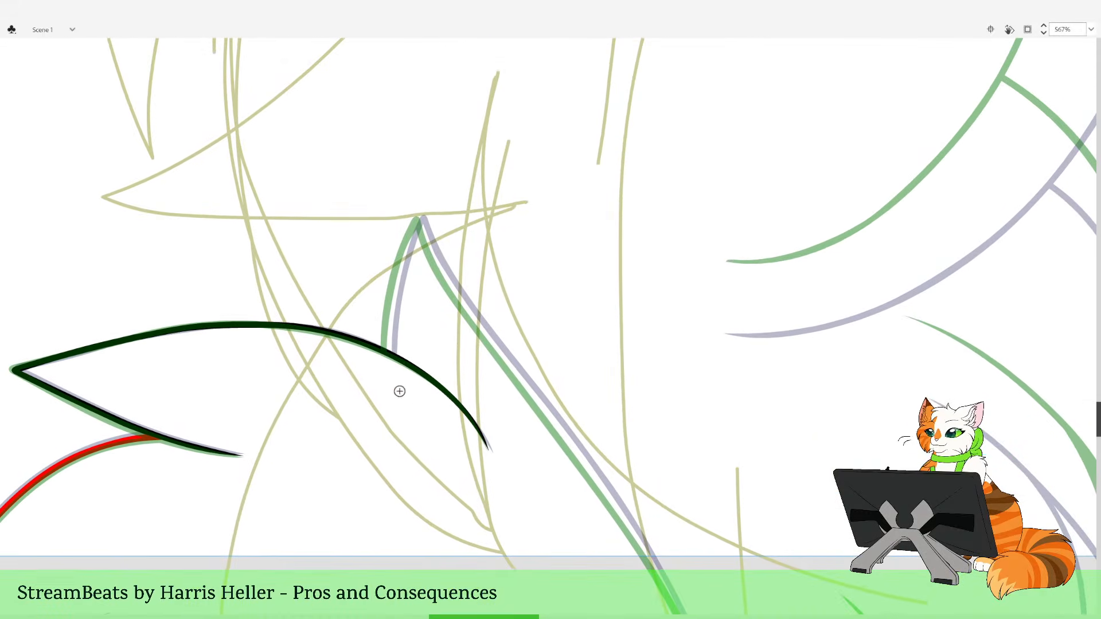
mouse_move(403, 399)
mouse_down()
mouse_move(387, 351)
mouse_move(407, 238)
mouse_move(433, 256)
mouse_move(607, 500)
mouse_move(675, 611)
mouse_up()
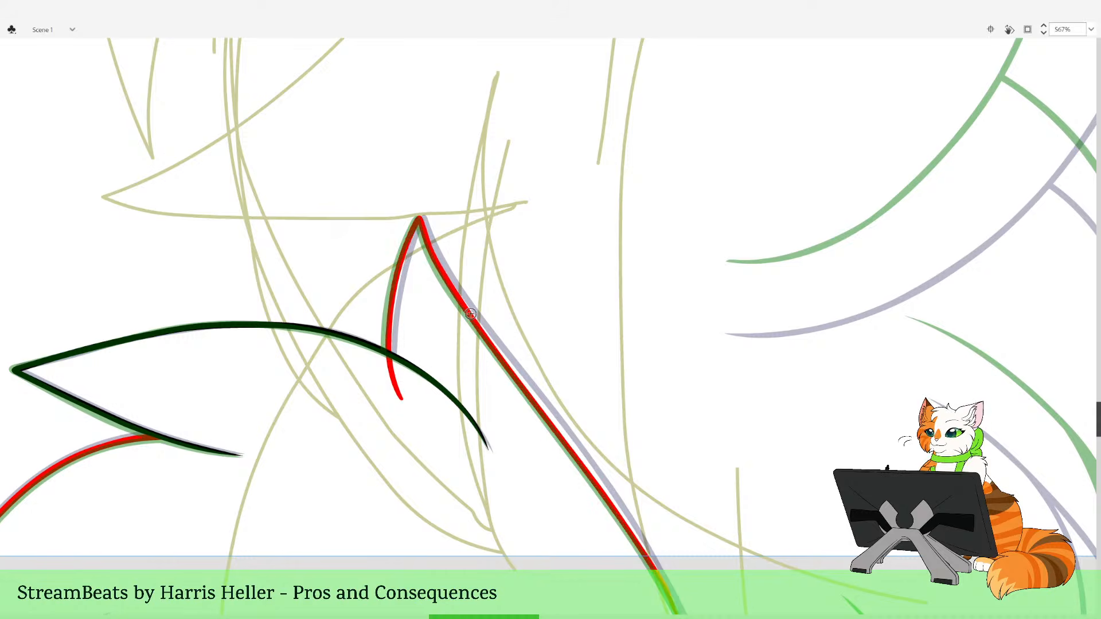
click(395, 391)
key(Delete)
Refine the lower end of the long red edge so it follows the green onion-skin line
drag(550, 454, 490, 304)
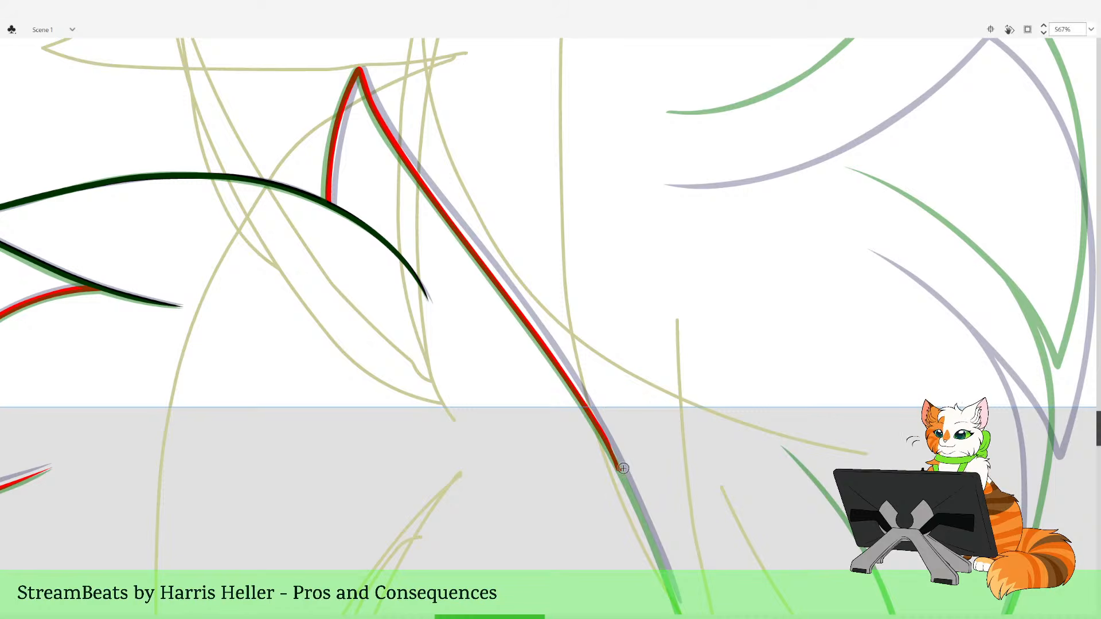
drag(611, 446, 614, 452)
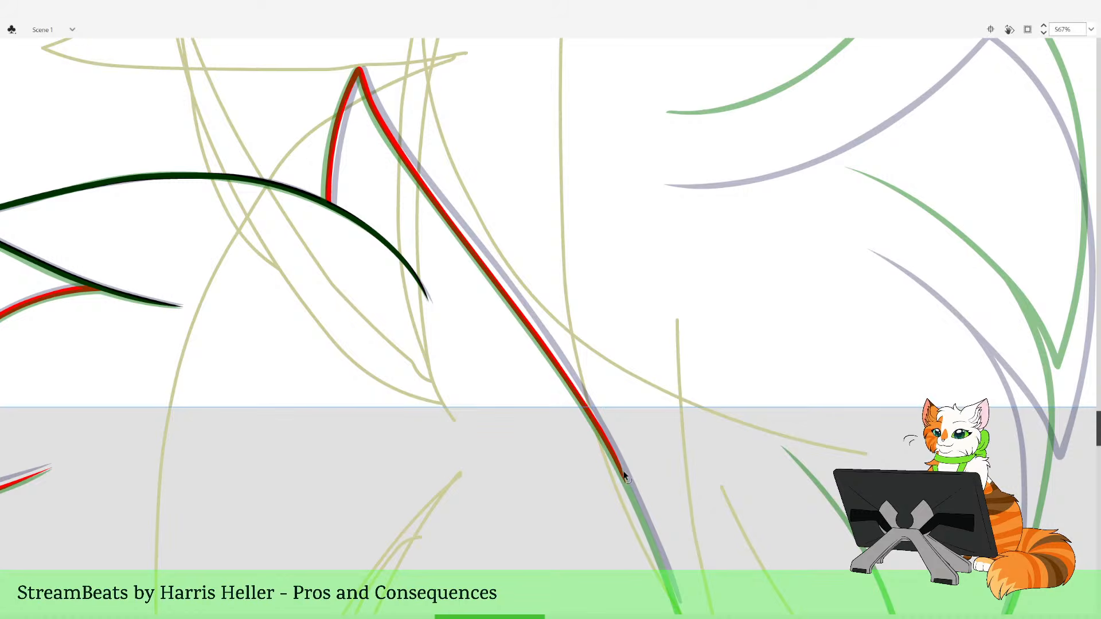
drag(623, 472, 624, 472)
drag(590, 308, 614, 464)
drag(403, 304, 447, 348)
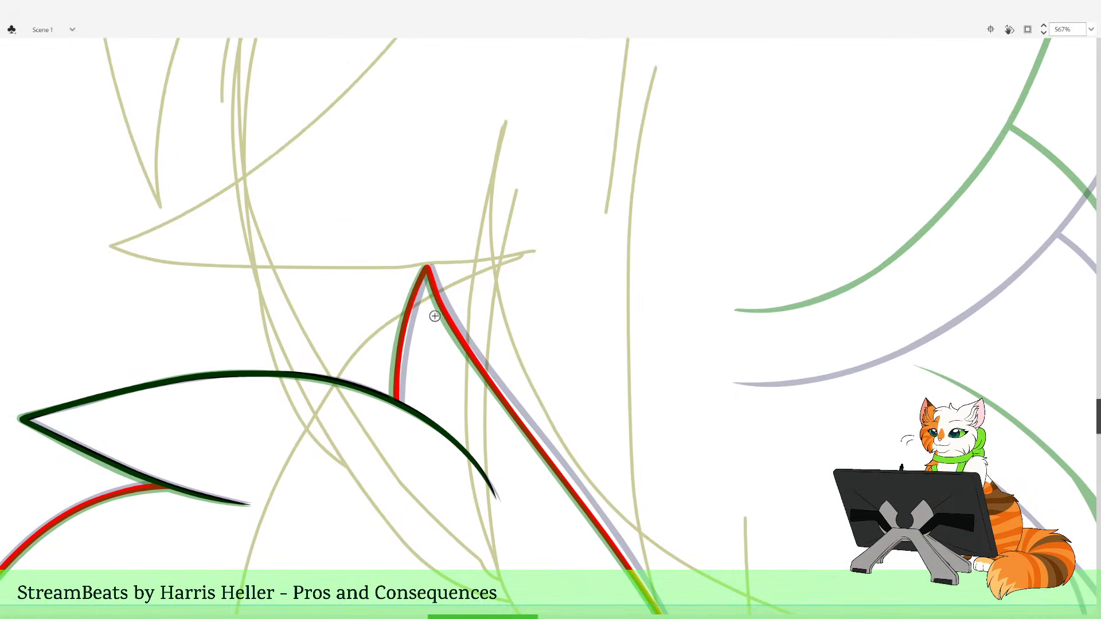
Trace the long sweeping edge beneath the neighbouring group of tufts in black, from its tapered upper end down past the canvas border
drag(449, 239, 683, 259)
click(560, 301)
click(559, 281)
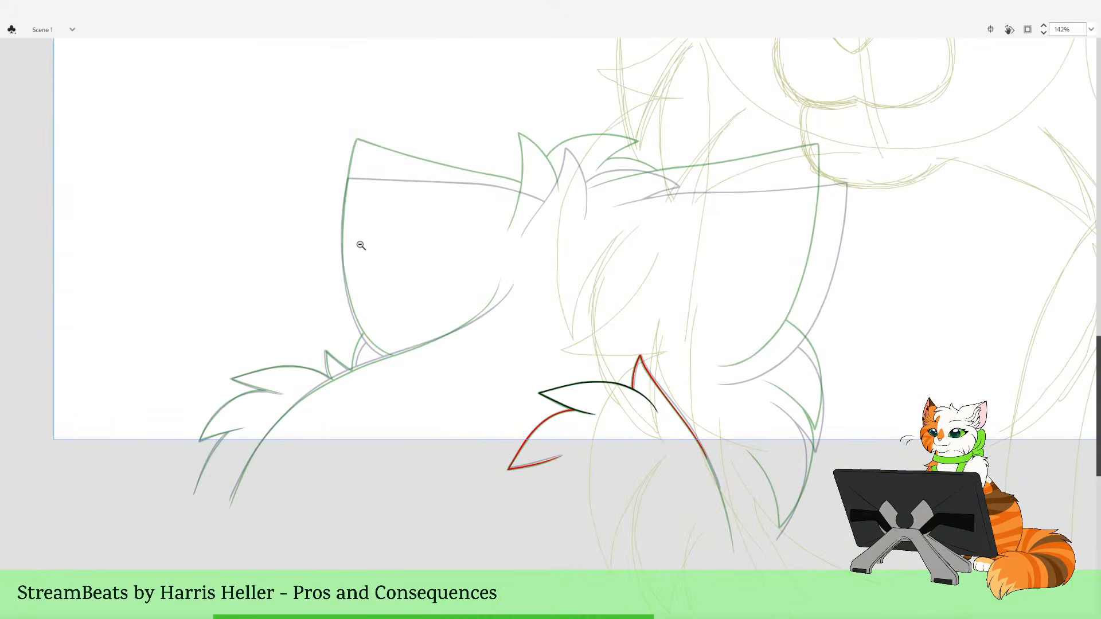
drag(369, 228, 530, 549)
drag(480, 460, 517, 508)
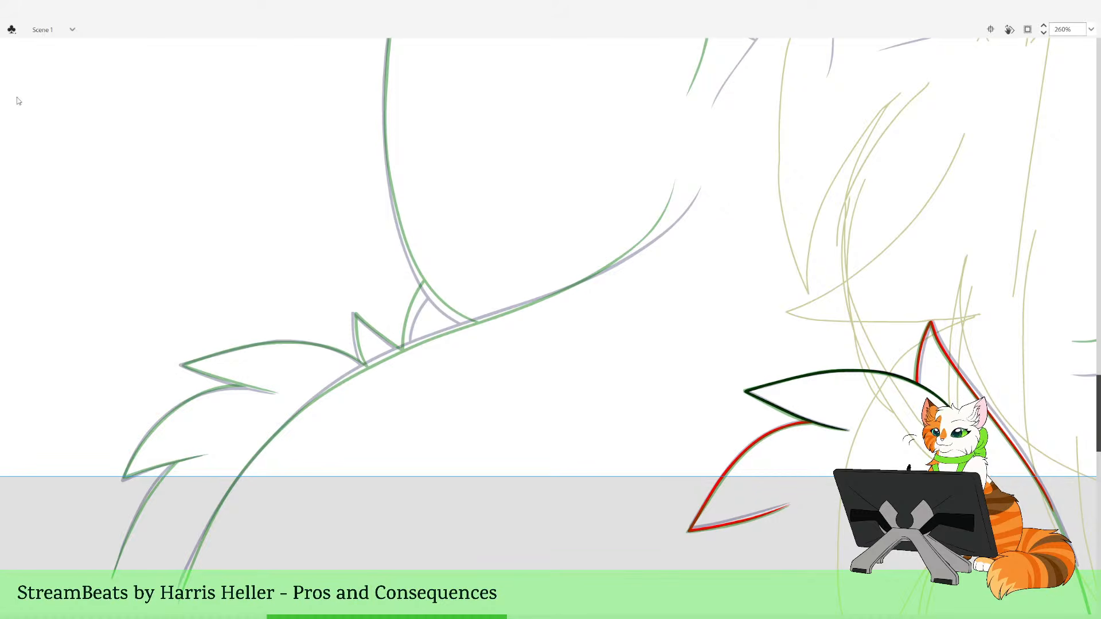
drag(396, 396, 431, 445)
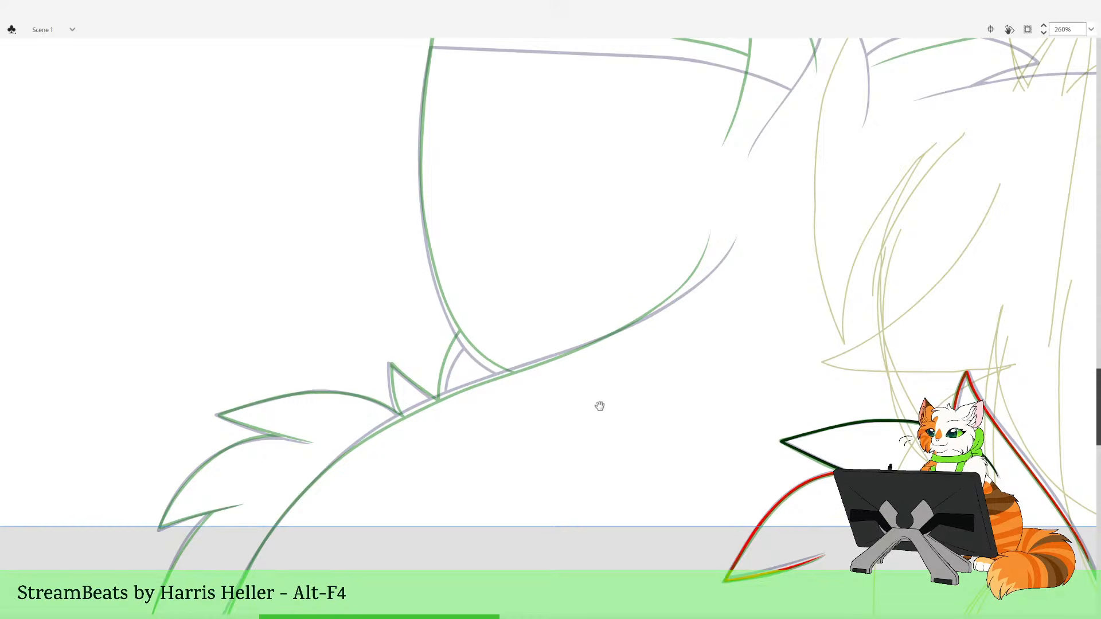
drag(599, 405, 585, 428)
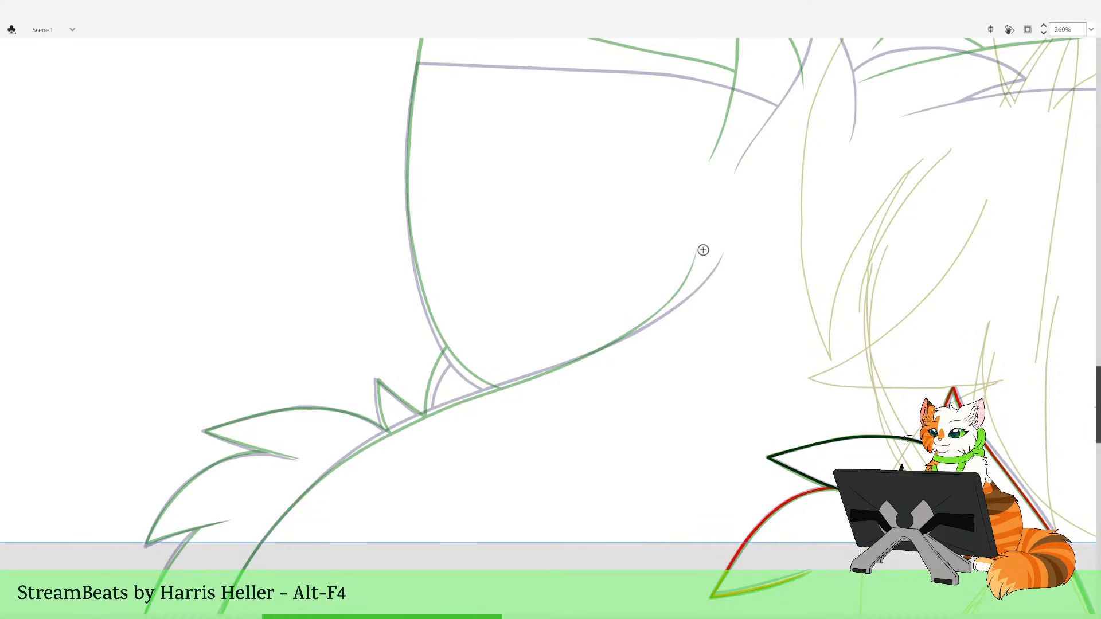
drag(643, 327, 593, 354)
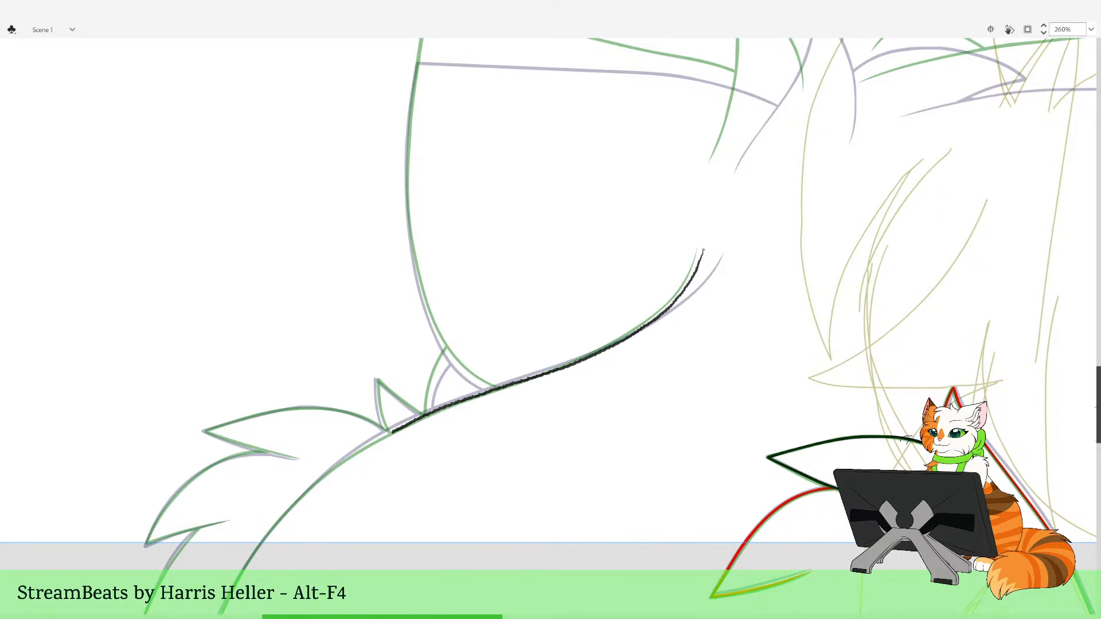
mouse_move(298, 498)
mouse_down()
mouse_move(252, 548)
mouse_move(225, 602)
mouse_up()
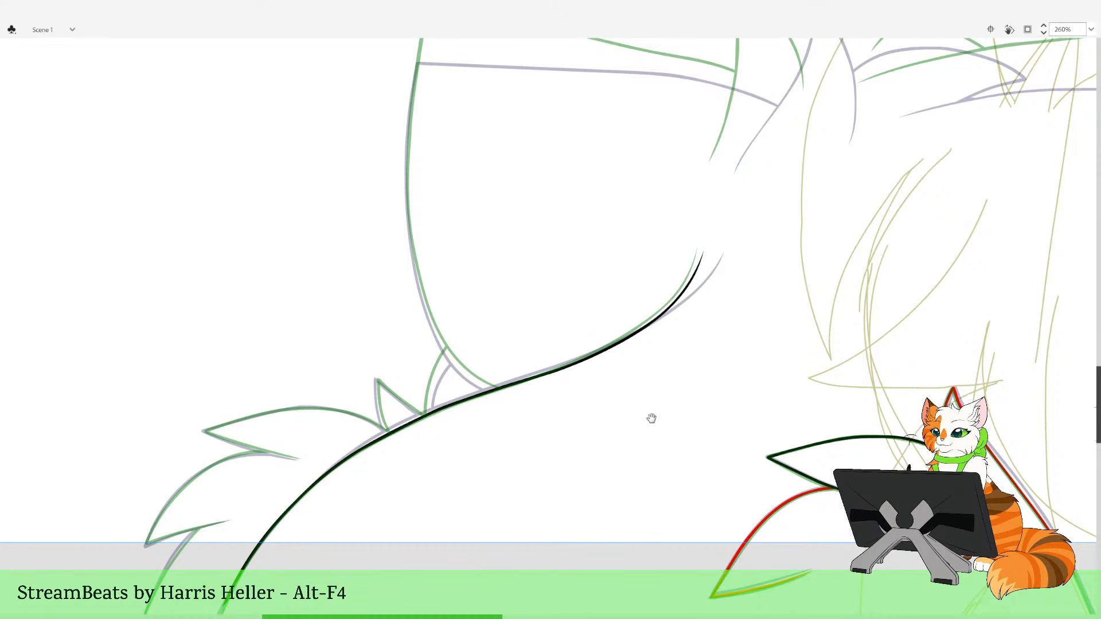
Even out the black curve's thickness at the small tuft's base and along its middle stretch
scroll(652, 417, up, 1)
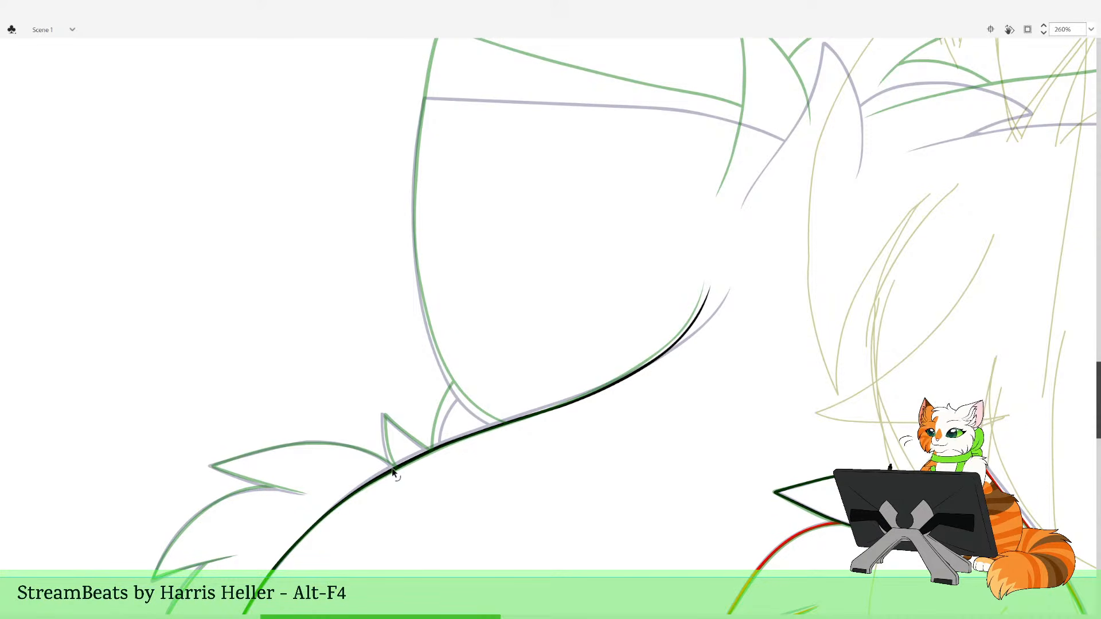
drag(392, 470, 393, 468)
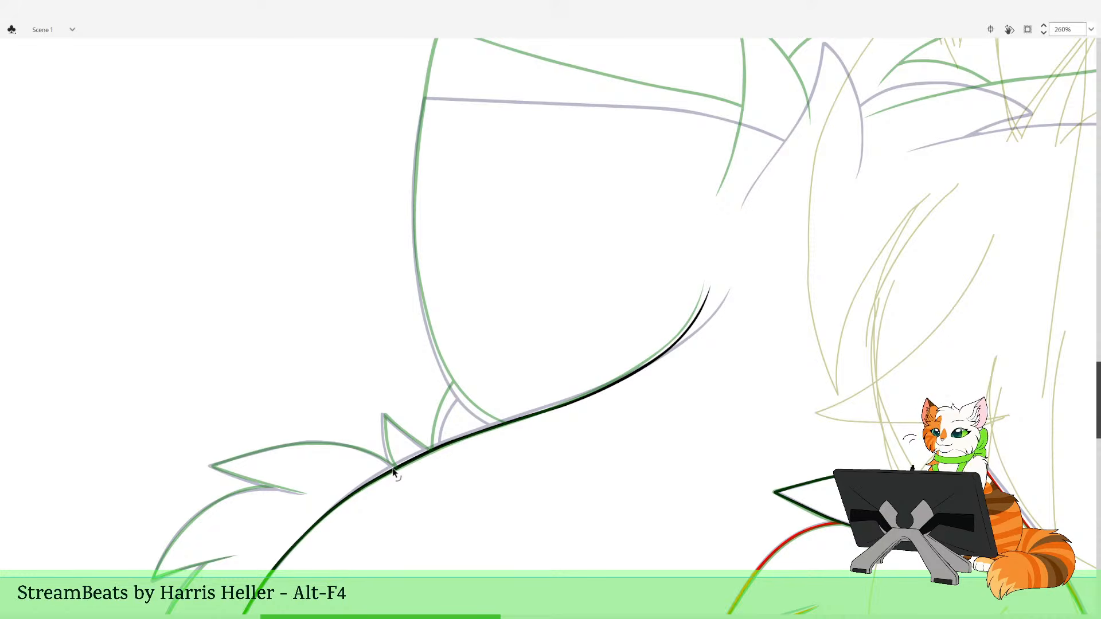
drag(698, 405, 612, 466)
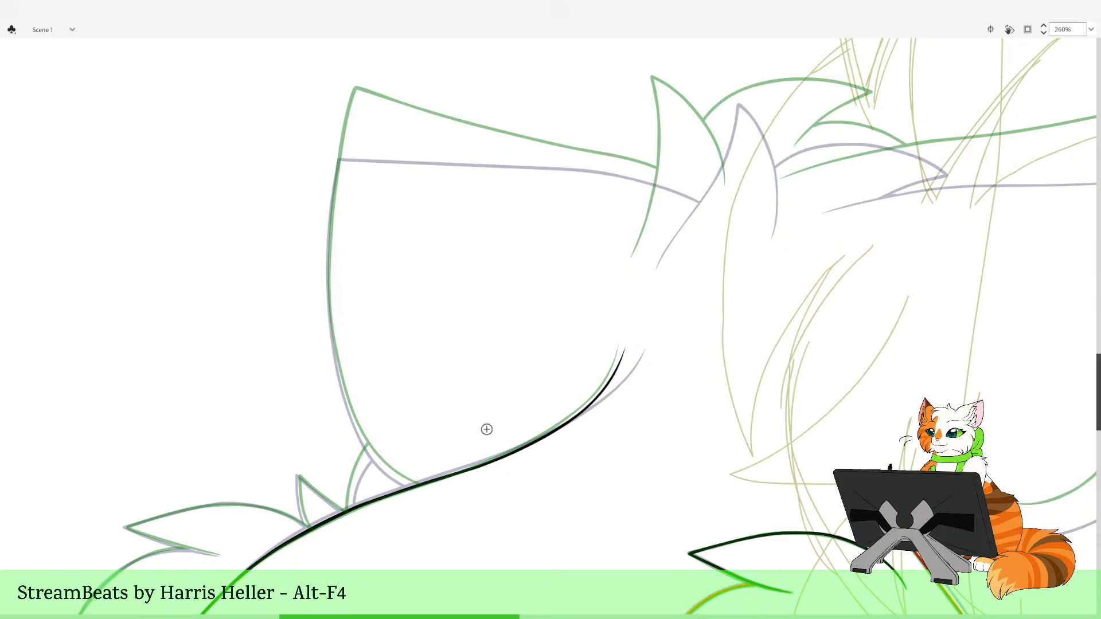
click(46, 226)
drag(423, 323, 650, 561)
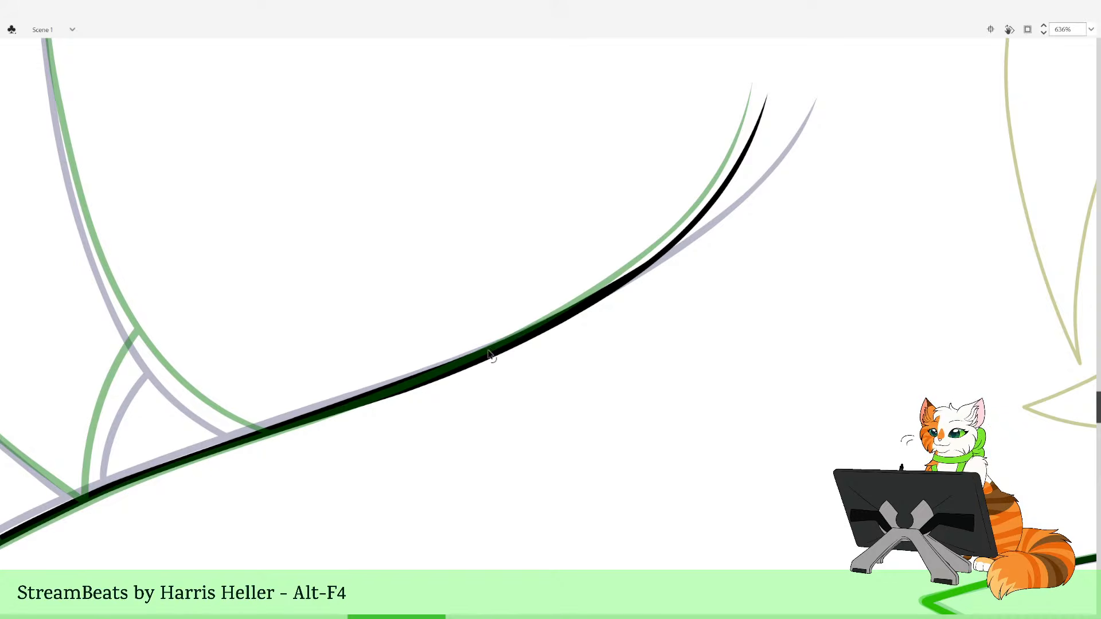
drag(498, 419, 532, 503)
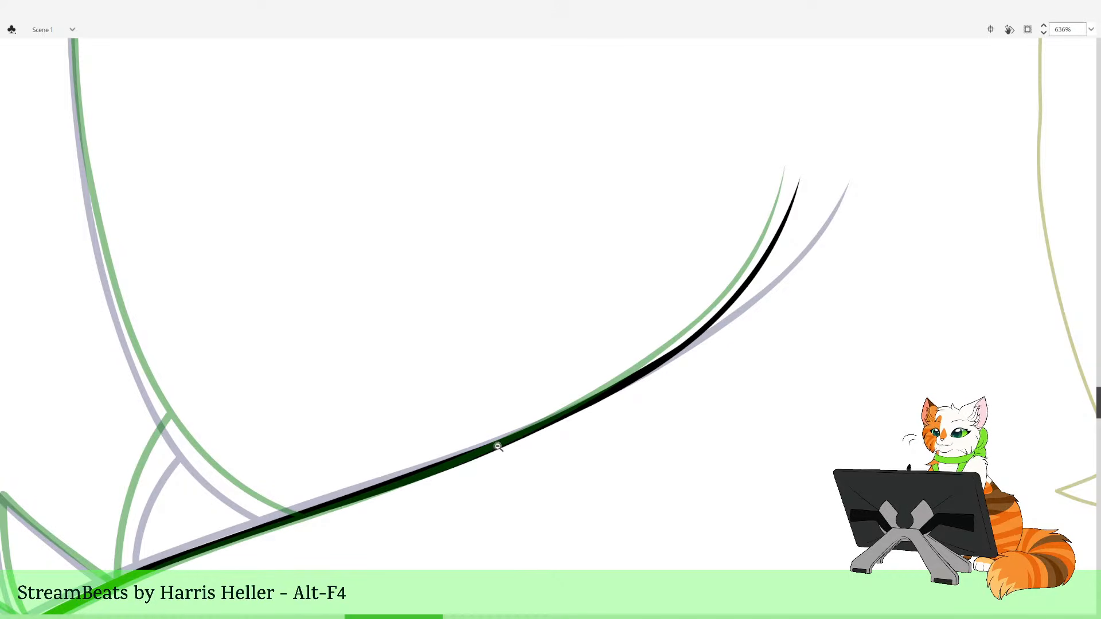
click(456, 467)
key(Left)
click(453, 469)
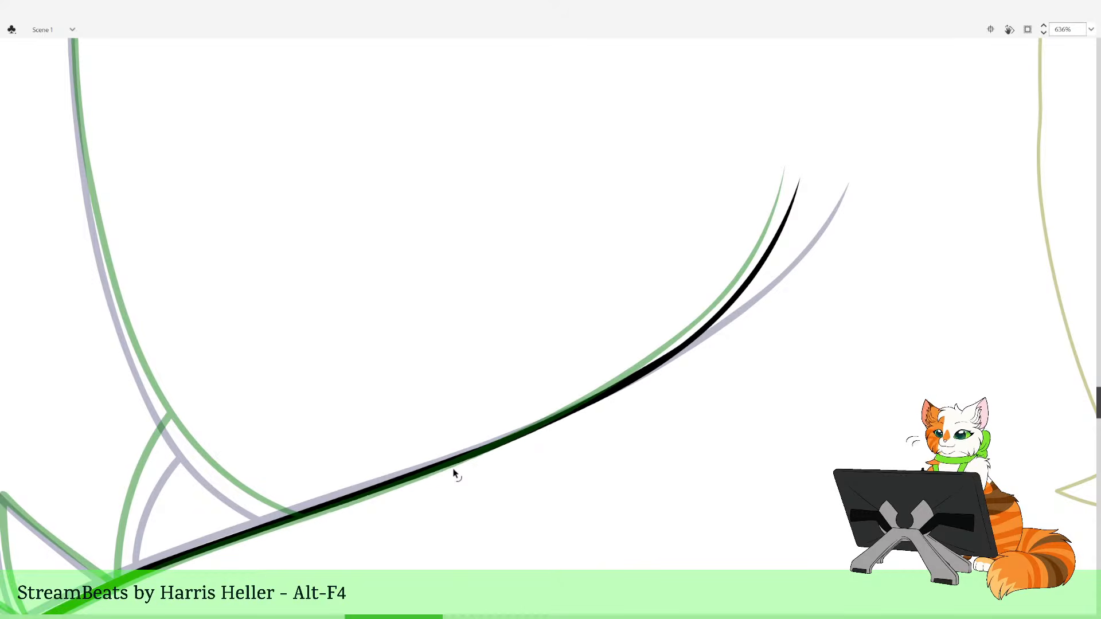
Smooth and thin the bend of the black curve just below its tapered upper end
drag(686, 347, 590, 434)
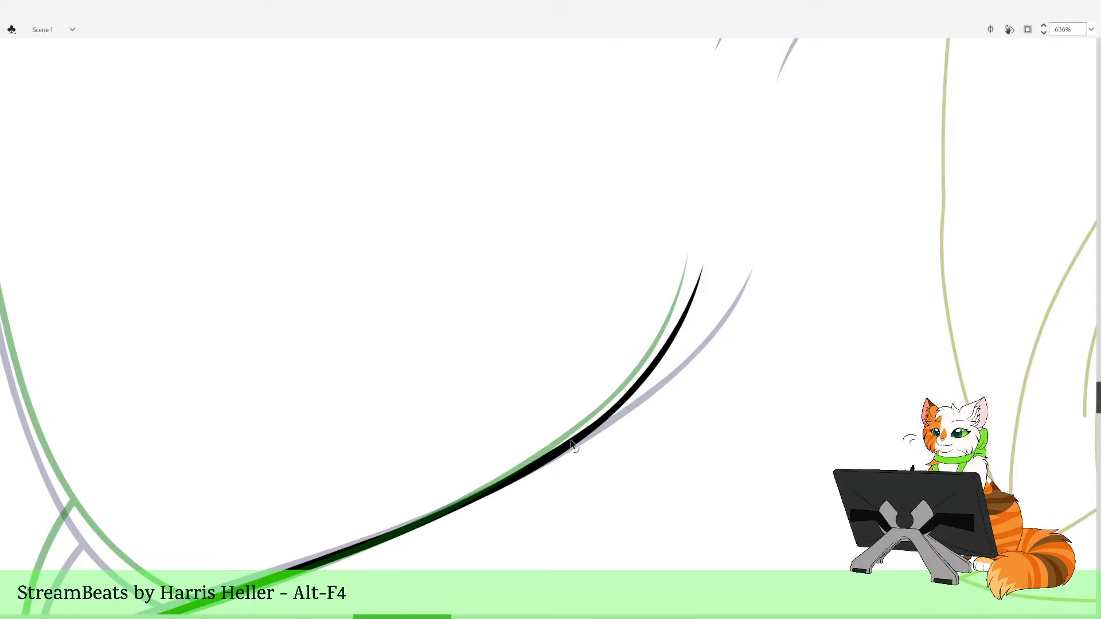
drag(566, 453, 545, 464)
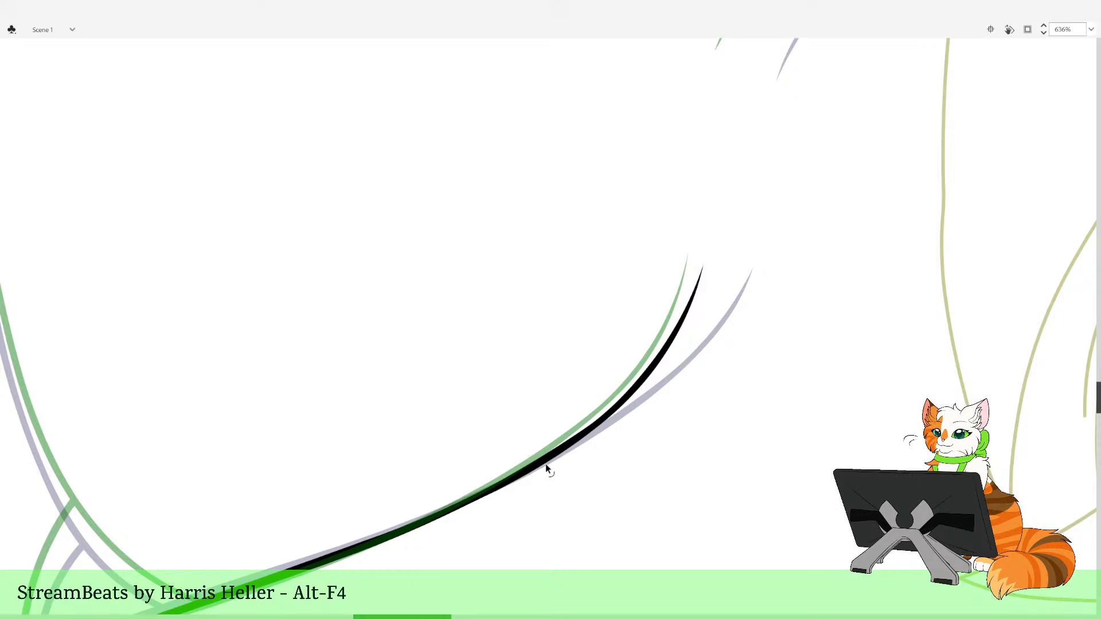
key(z)
alt+click(600, 456)
alt+click(600, 455)
scroll(605, 458, up, 4)
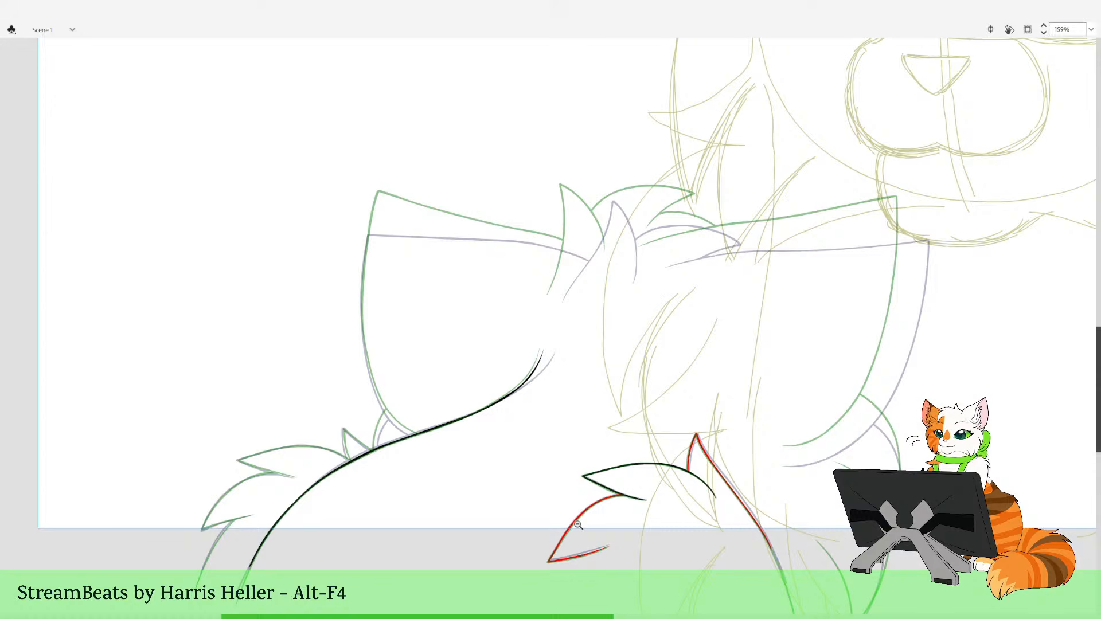
Trace the small pointed tuft above the long black edge in red, following the green onion skin
alt+click(574, 457)
drag(572, 364, 453, 377)
drag(384, 278, 535, 548)
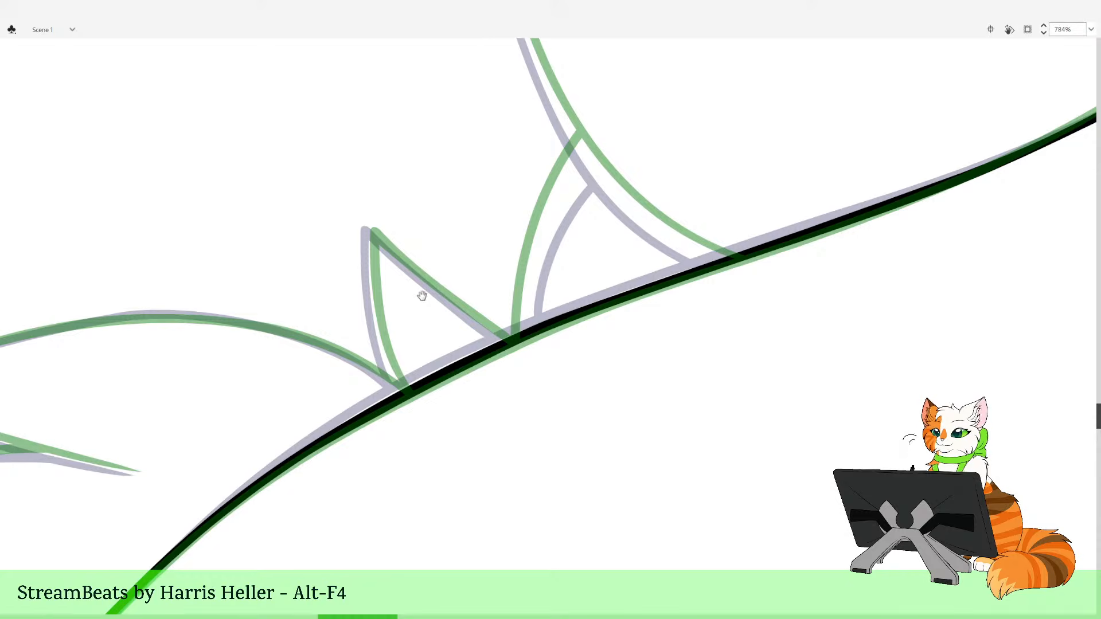
drag(422, 296, 444, 340)
mouse_move(453, 458)
mouse_down()
mouse_move(406, 398)
mouse_move(391, 320)
mouse_move(413, 417)
mouse_move(392, 270)
mouse_move(575, 431)
mouse_up()
key(ctrl+z)
drag(480, 493, 745, 423)
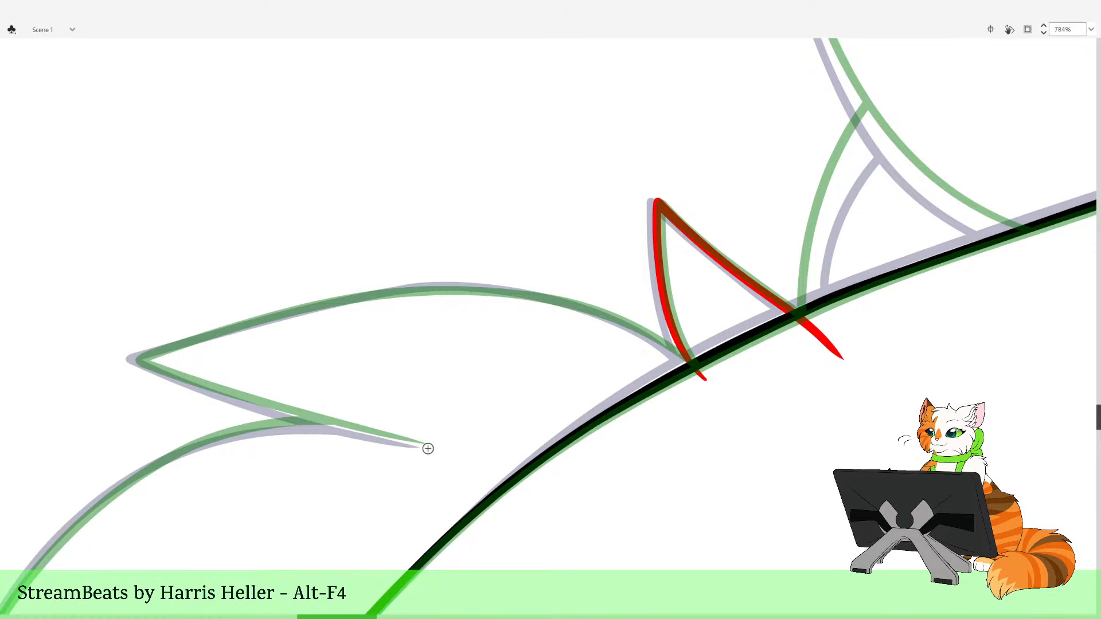
Trace the large leaf-shaped tuft beside it in red and delete both tufts' overshooting ends past the black edge
mouse_move(425, 446)
mouse_down()
mouse_move(142, 362)
mouse_move(326, 304)
mouse_move(495, 289)
mouse_move(671, 351)
mouse_move(745, 441)
mouse_up()
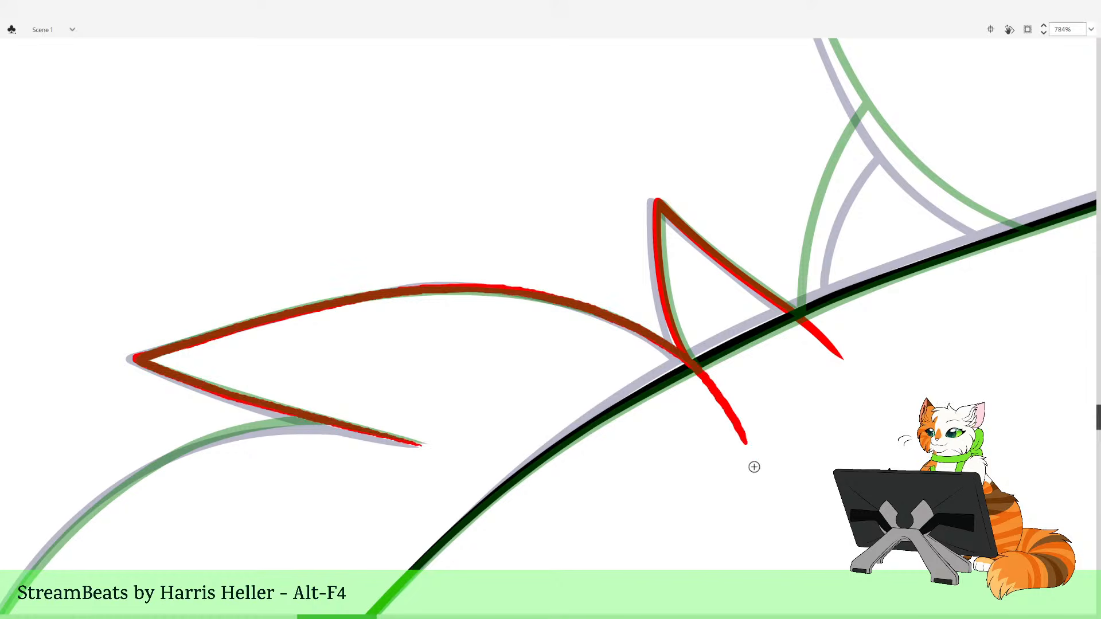
key(v)
click(714, 392)
key(Delete)
click(828, 346)
key(Delete)
Trace the next curved tuft below the large red one in black, ending in a tapered lower tip
key(b)
drag(515, 524, 695, 462)
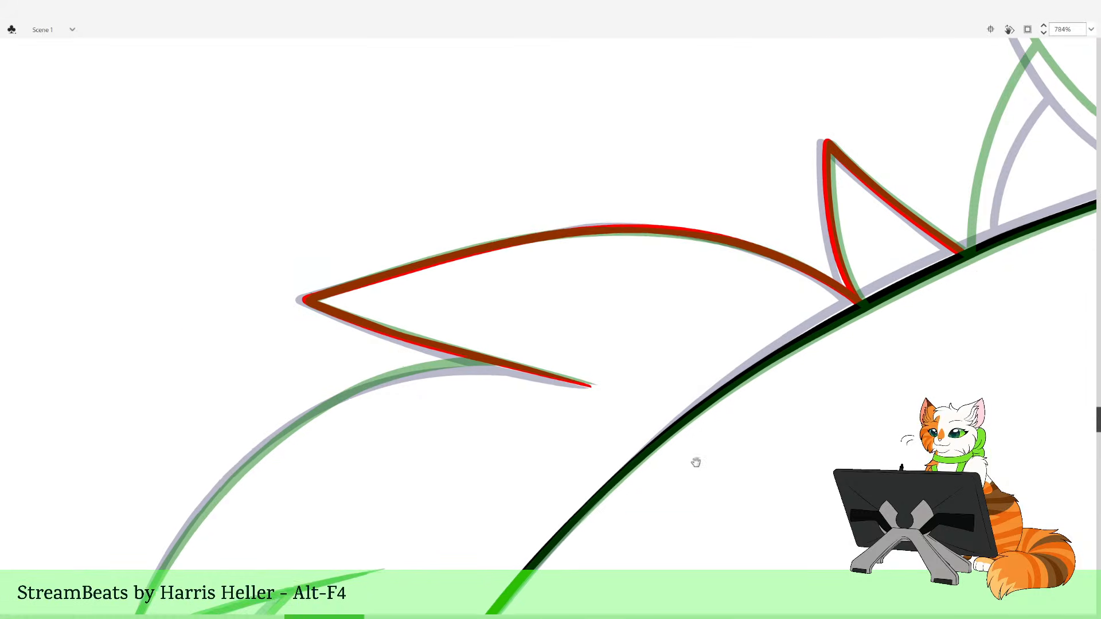
drag(601, 385, 600, 384)
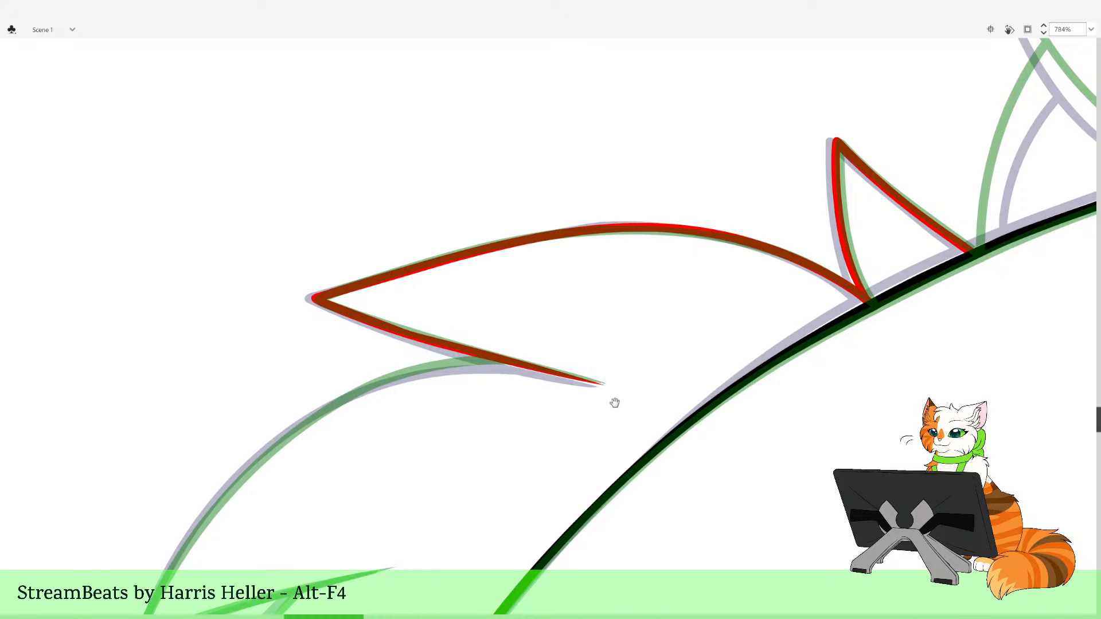
drag(591, 426, 712, 311)
mouse_move(582, 396)
mouse_down()
mouse_move(603, 413)
mouse_move(590, 394)
mouse_up()
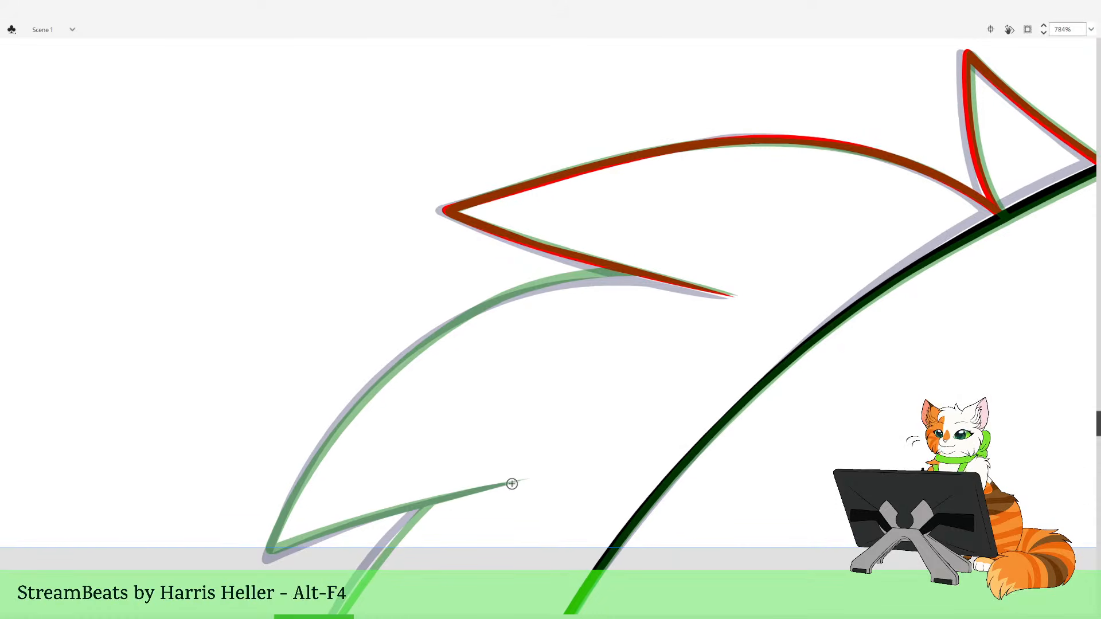
mouse_move(470, 491)
mouse_down()
mouse_move(519, 482)
mouse_move(271, 553)
mouse_move(350, 412)
mouse_move(453, 324)
mouse_move(511, 292)
mouse_move(608, 272)
mouse_move(745, 295)
mouse_up()
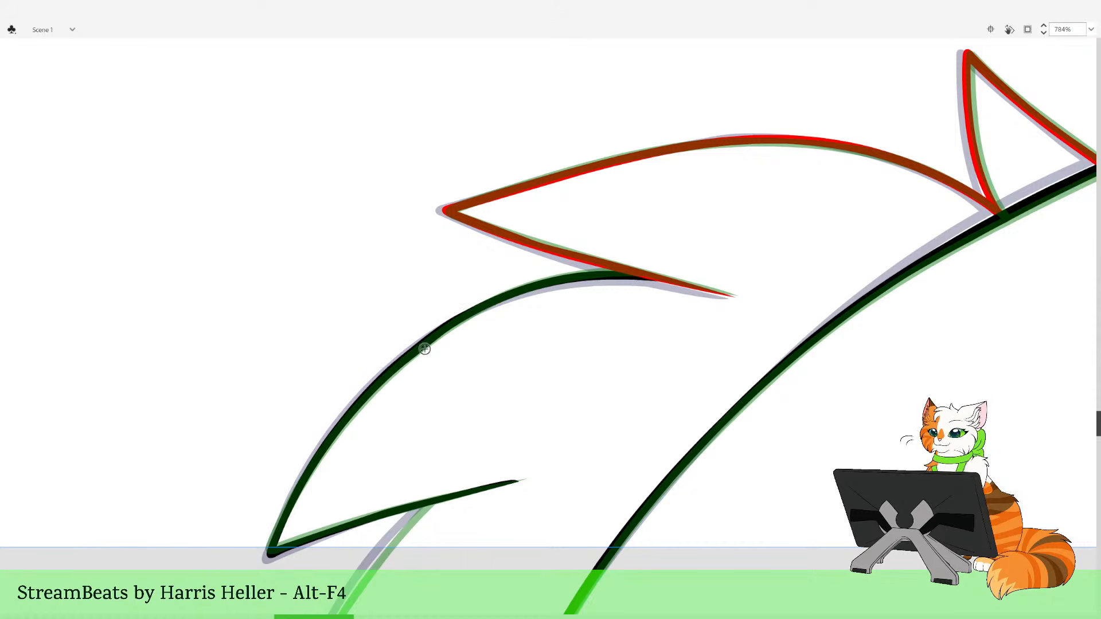
Skew the new black tuft slightly with Free Transform so its pointed tip shifts outward while its upper end stays aligned
drag(452, 511, 510, 323)
drag(476, 246, 414, 390)
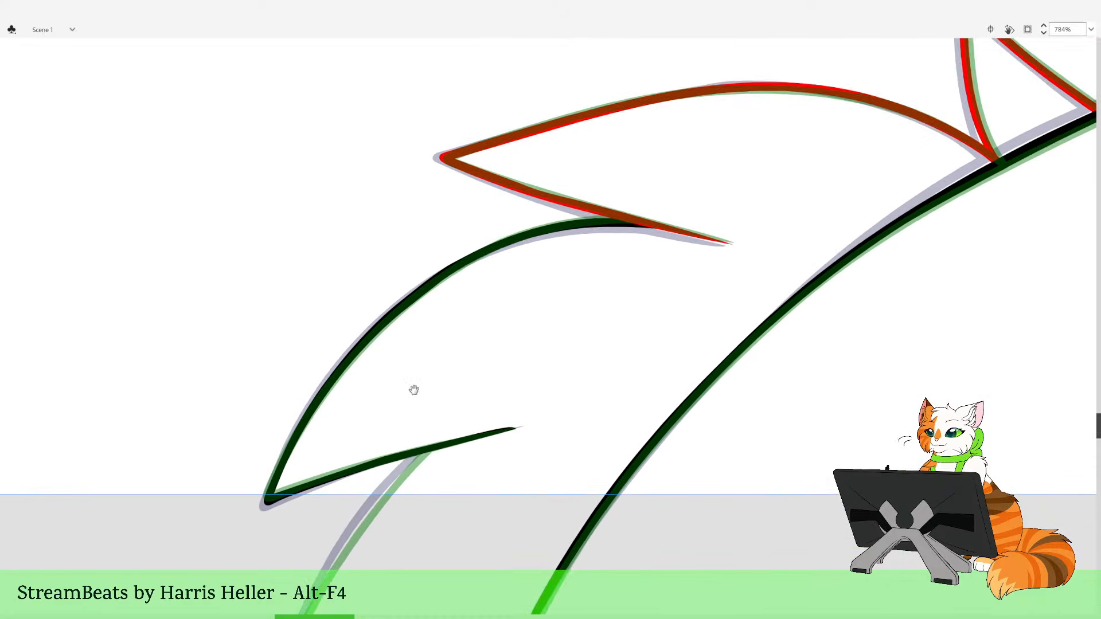
click(592, 239)
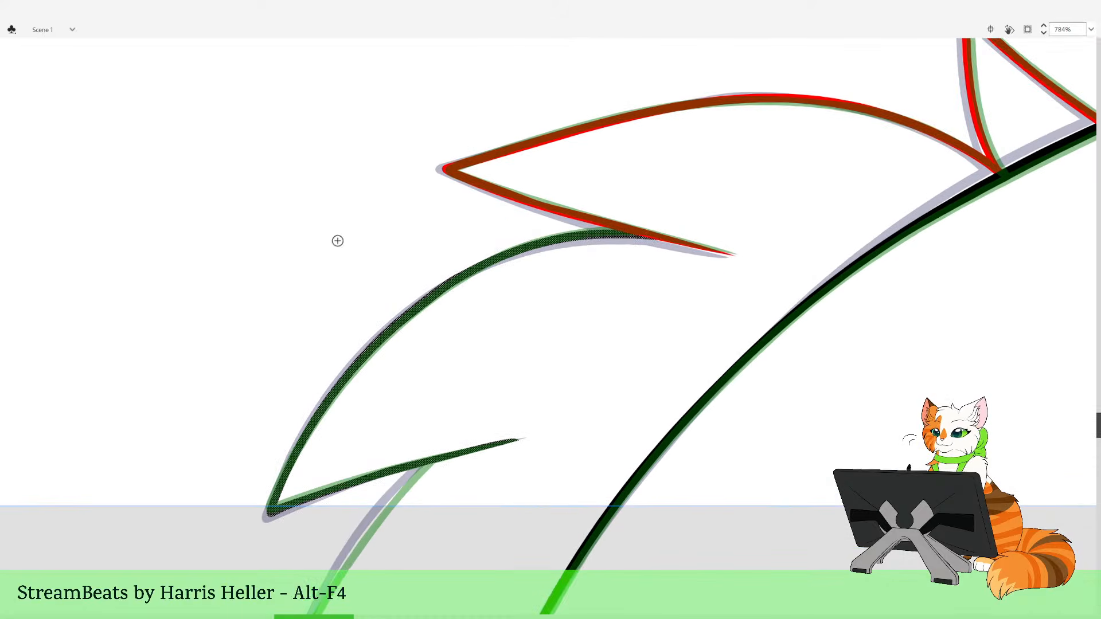
key(q)
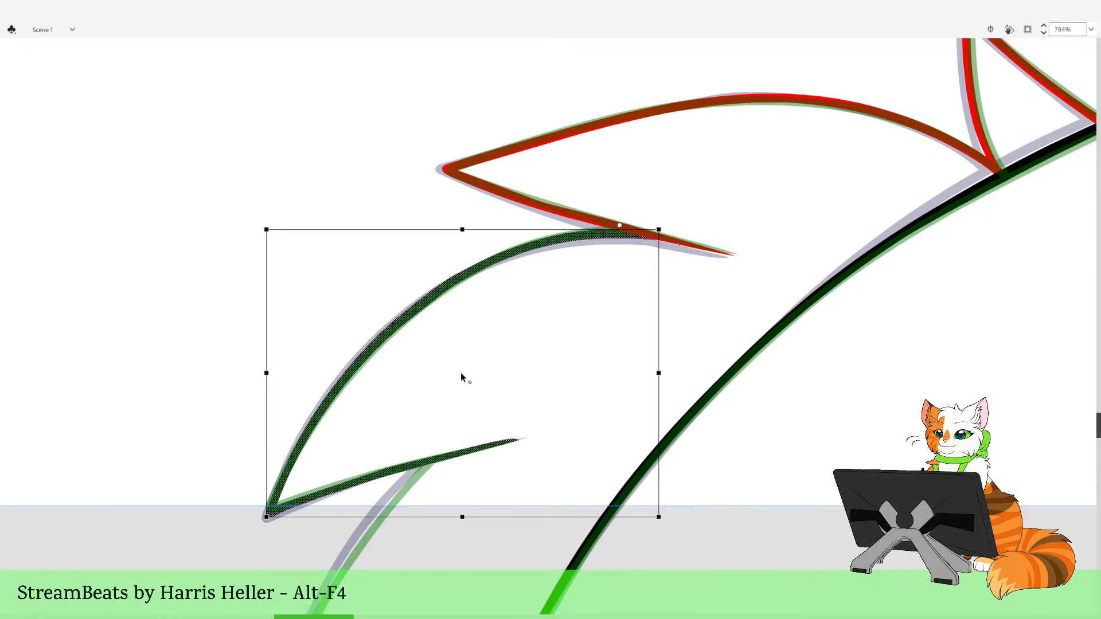
drag(513, 517, 508, 518)
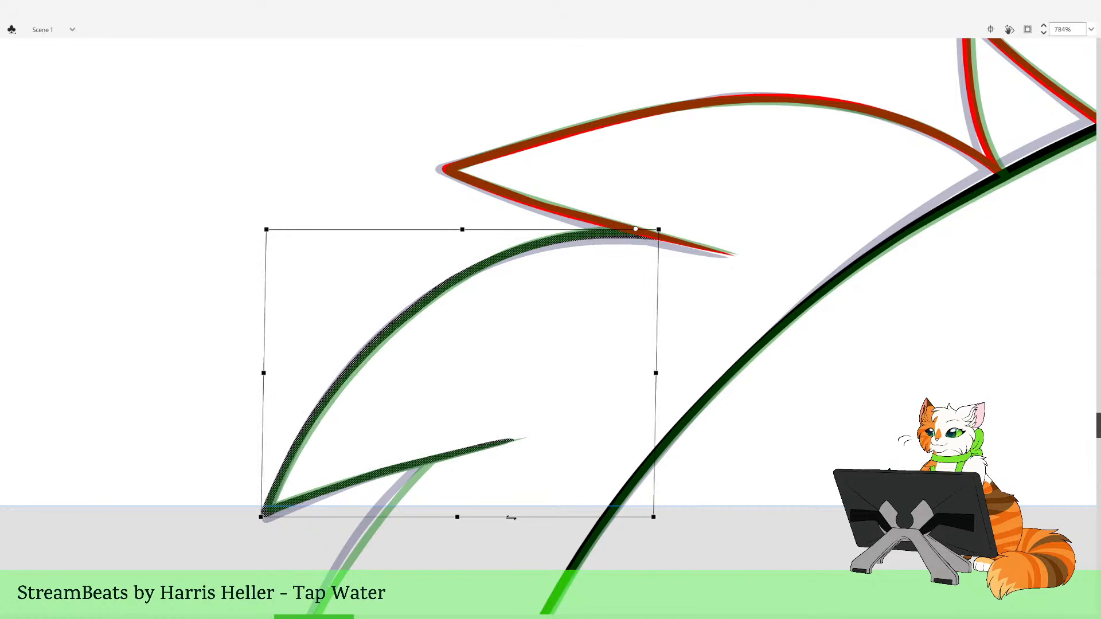
click(511, 359)
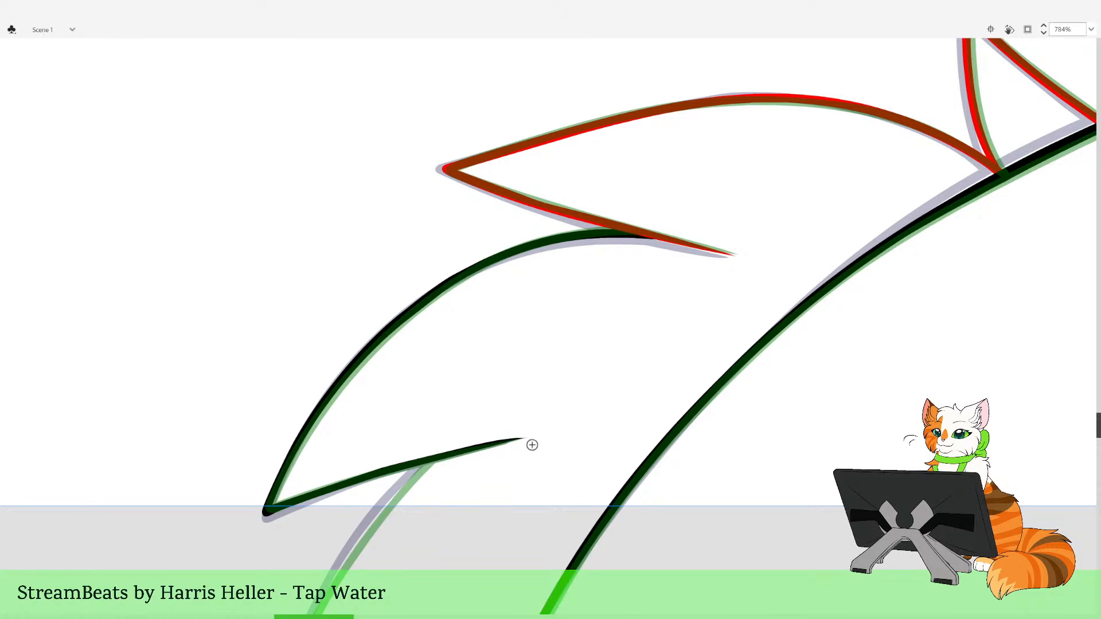
Trace the curved line below the black tuft in red past the canvas border and delete its overshoot inside the tuft
drag(422, 558, 531, 469)
key(c)
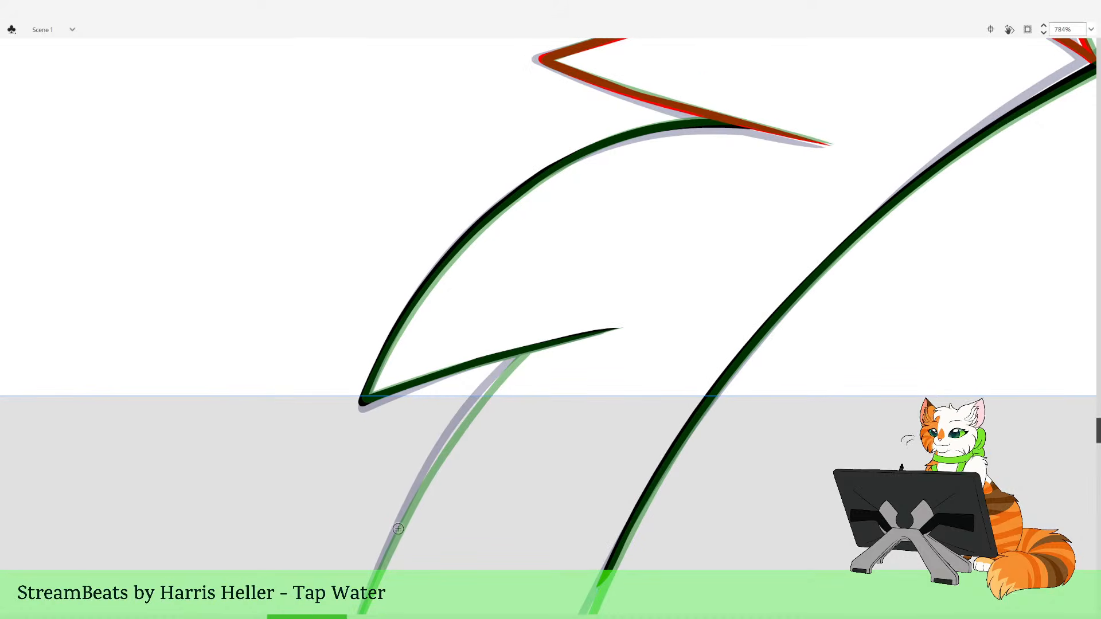
drag(398, 528, 465, 426)
key(ctrl+z)
mouse_move(392, 546)
mouse_down()
mouse_move(484, 393)
mouse_move(499, 382)
mouse_move(387, 553)
mouse_move(482, 396)
mouse_move(573, 322)
mouse_up()
key(ctrl+z)
click(544, 336)
key(Delete)
key(b)
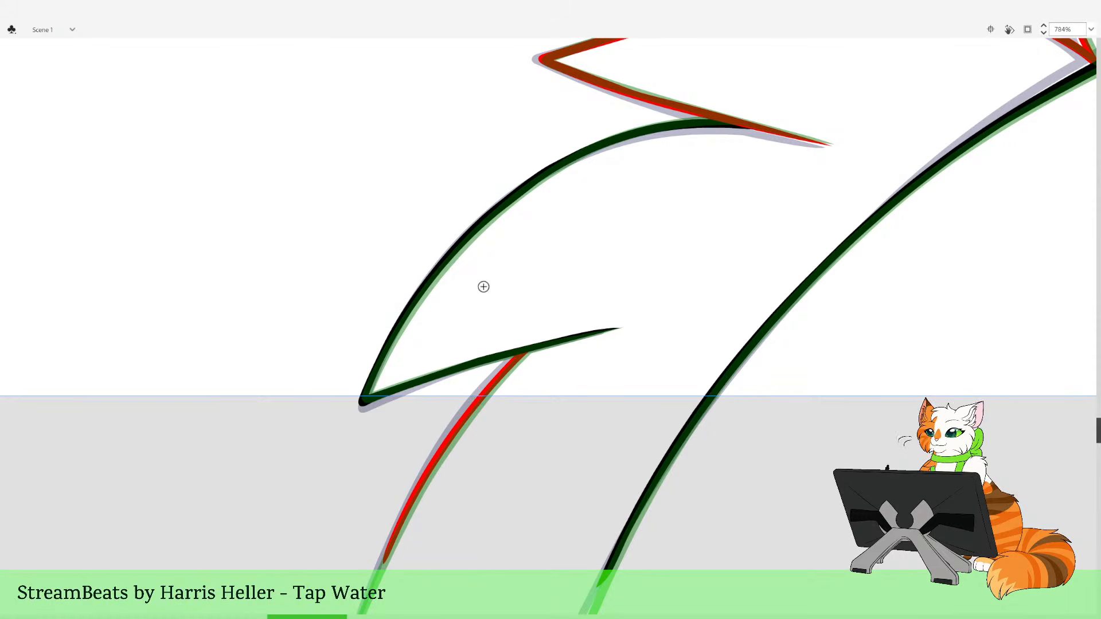
Try drawing the pointed head tuft between the ears in red, between the green onion skin and the cyan sketch
key(z)
click(718, 408)
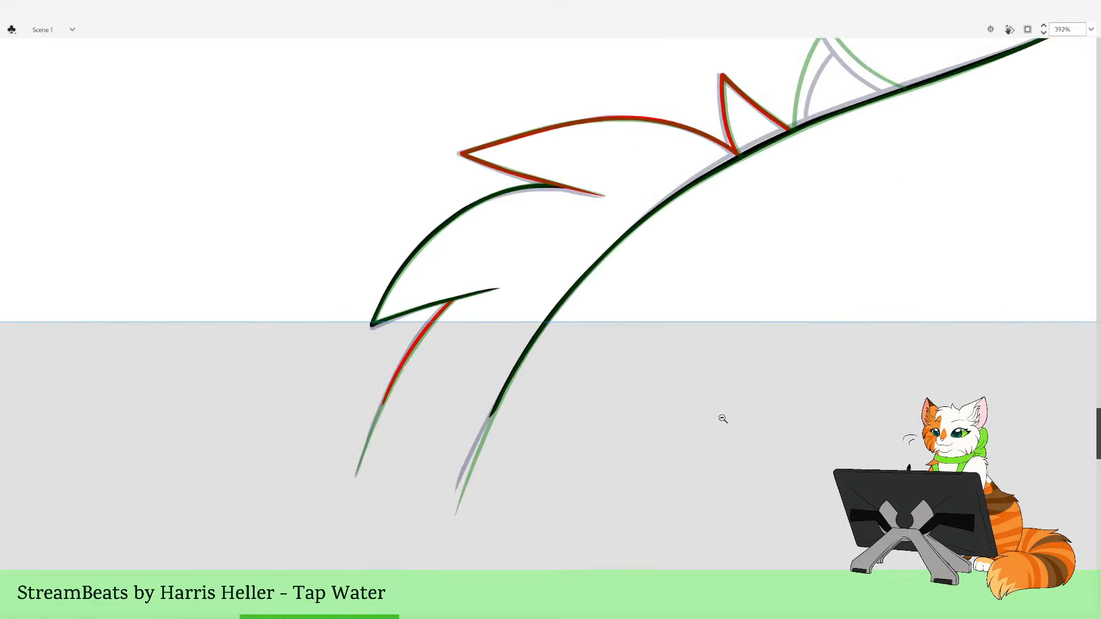
click(722, 419)
drag(772, 371, 554, 531)
drag(681, 454, 584, 523)
mouse_move(830, 505)
mouse_down()
mouse_move(538, 489)
mouse_move(574, 562)
mouse_up()
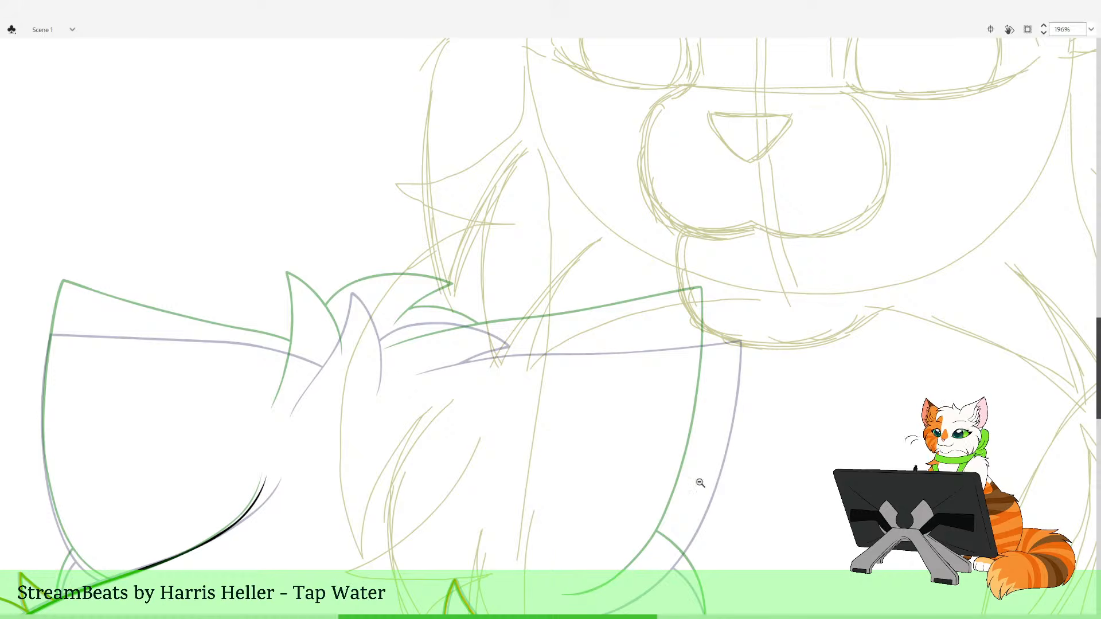
click(665, 388)
drag(395, 213, 528, 528)
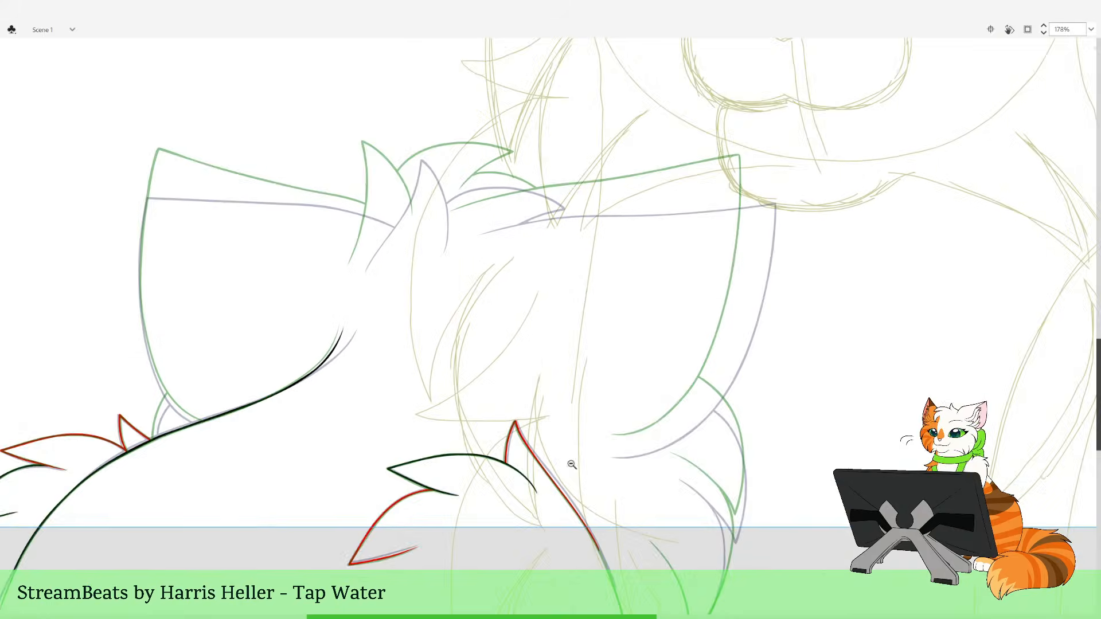
drag(578, 434, 611, 578)
drag(432, 234, 540, 553)
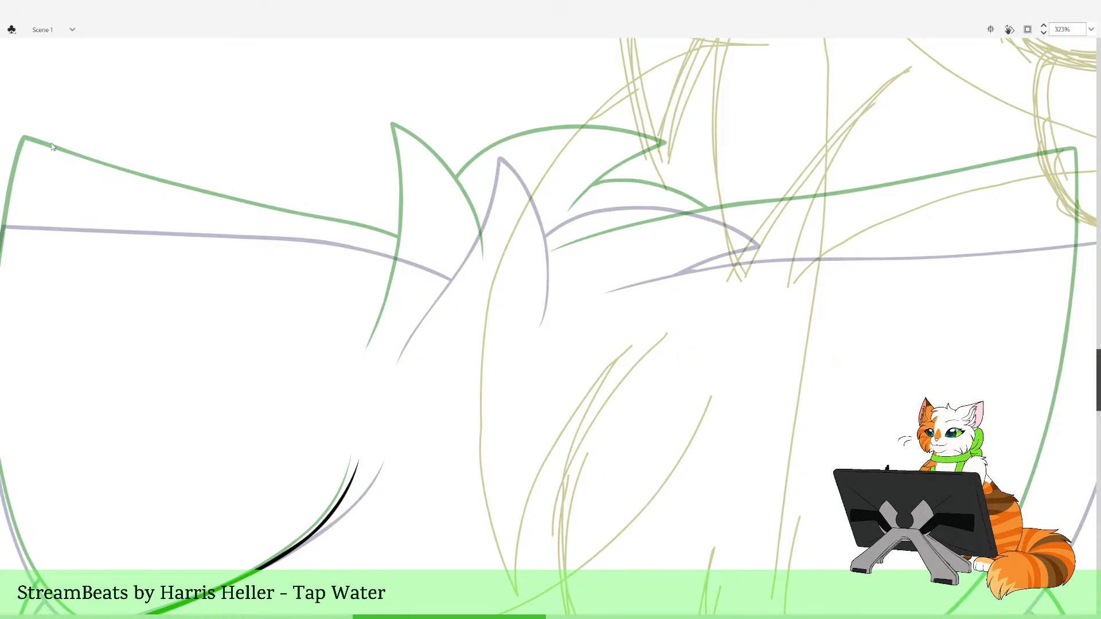
drag(508, 214, 550, 321)
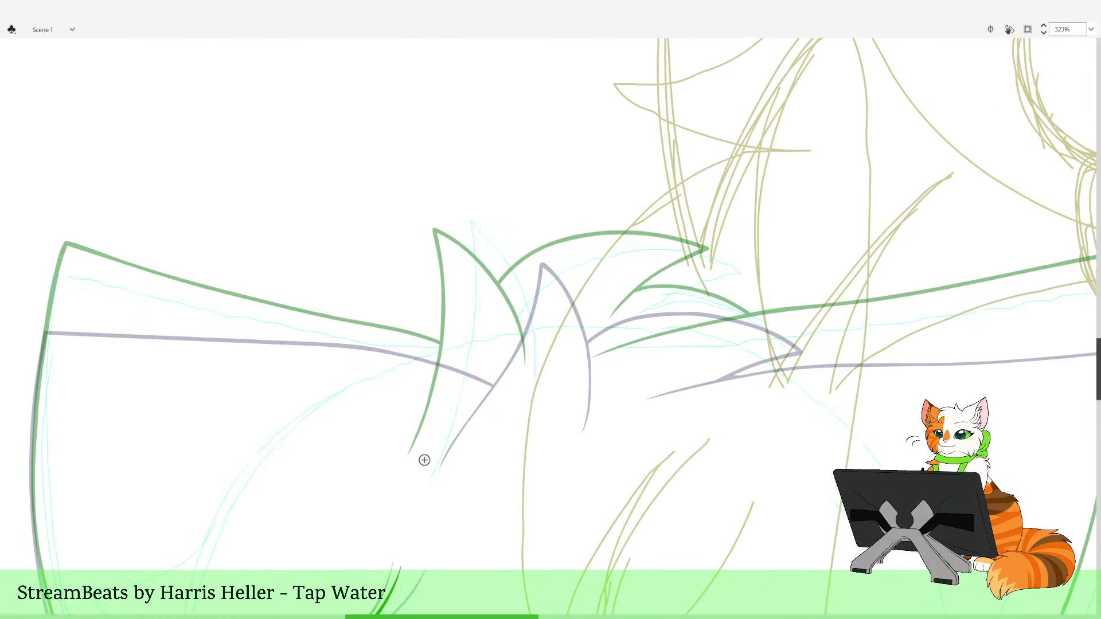
mouse_move(419, 458)
mouse_down()
mouse_move(454, 352)
mouse_move(453, 228)
mouse_move(505, 274)
mouse_move(530, 318)
mouse_move(542, 391)
mouse_up()
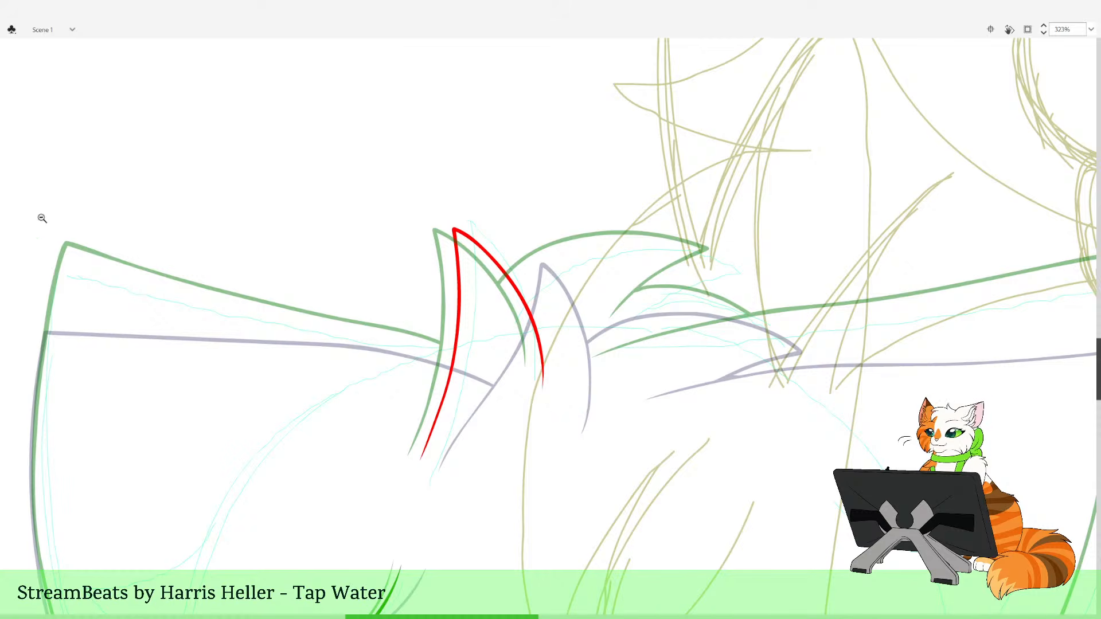
Check the red head tuft against the whole figure and remove it
click(503, 437)
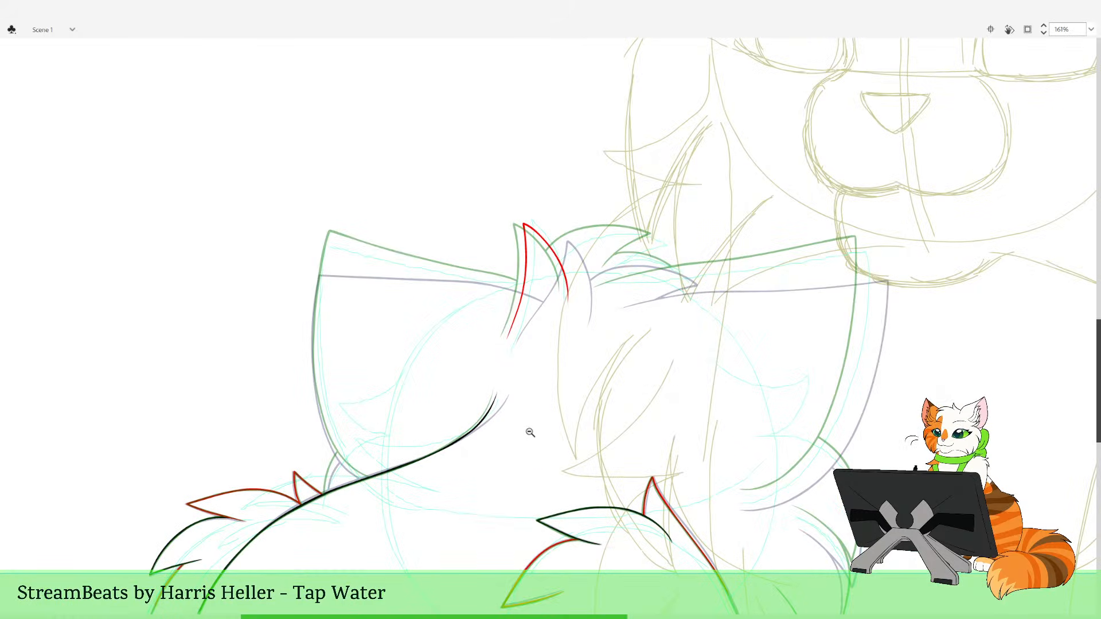
drag(534, 420, 524, 465)
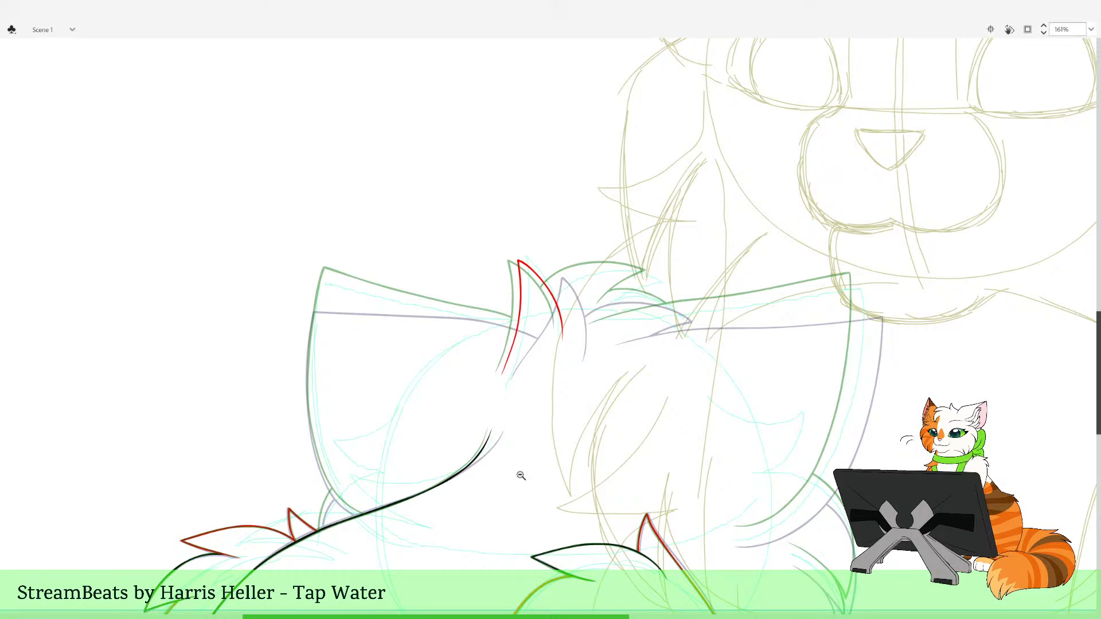
drag(489, 256, 618, 515)
click(616, 439)
click(618, 426)
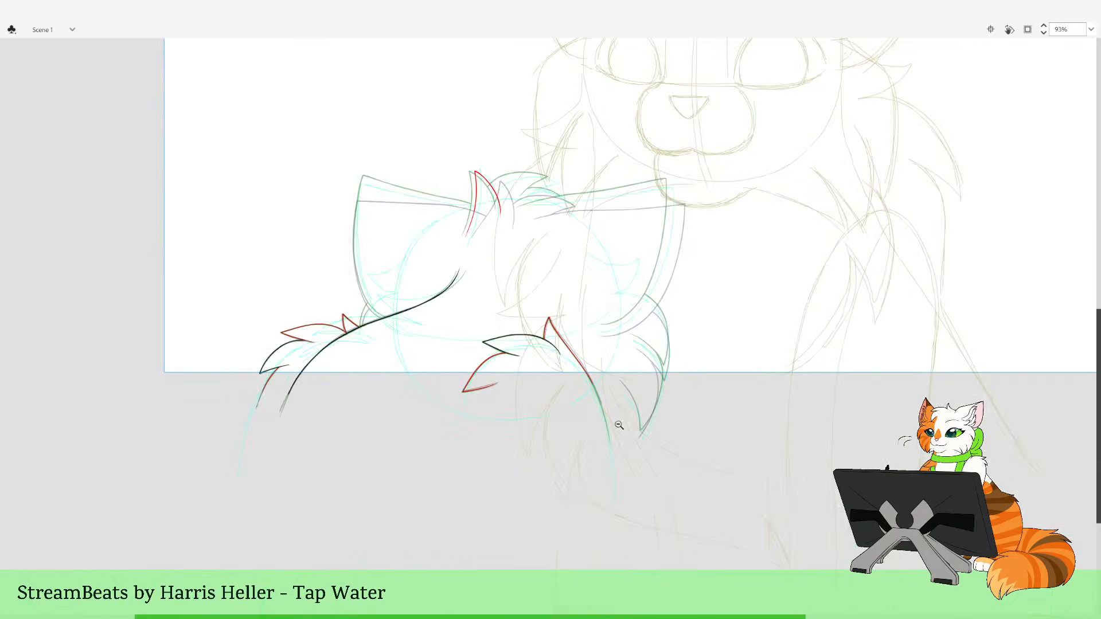
drag(542, 322, 562, 486)
drag(465, 292, 551, 468)
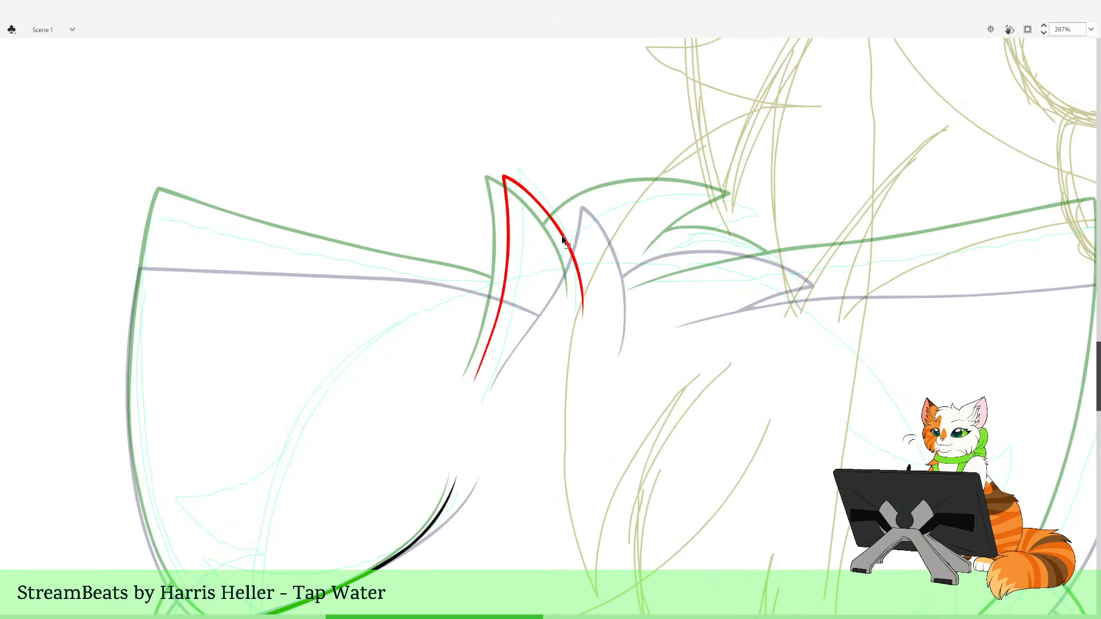
drag(526, 345, 494, 437)
drag(455, 213, 599, 554)
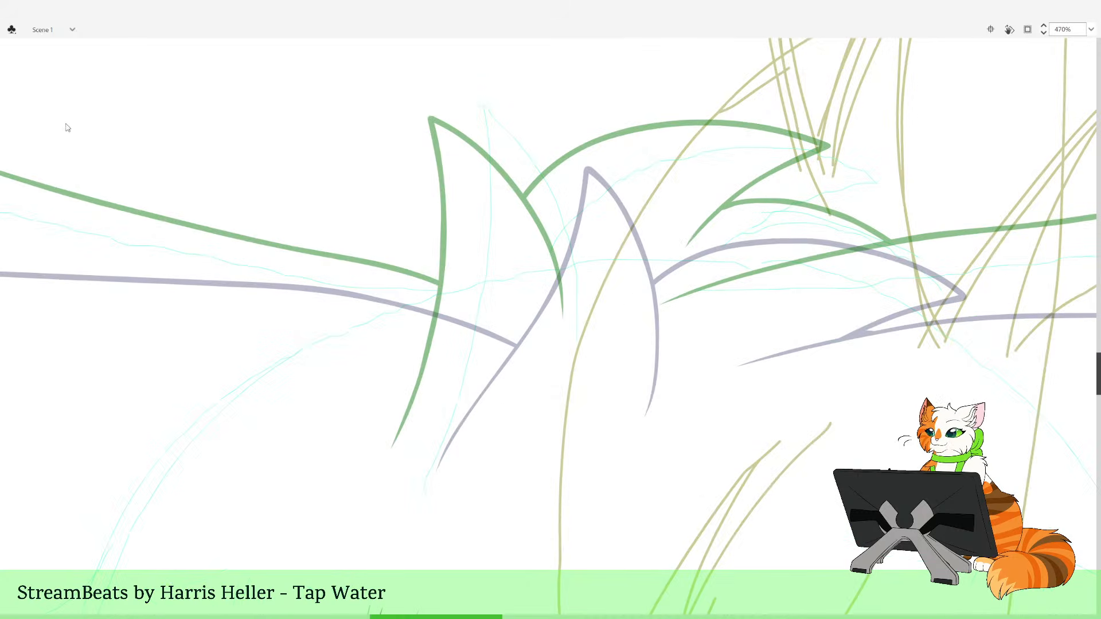
Draw the pointed head tuft between the ears in black, offset slightly from the green onion skin, with tapered ends
drag(625, 239, 619, 351)
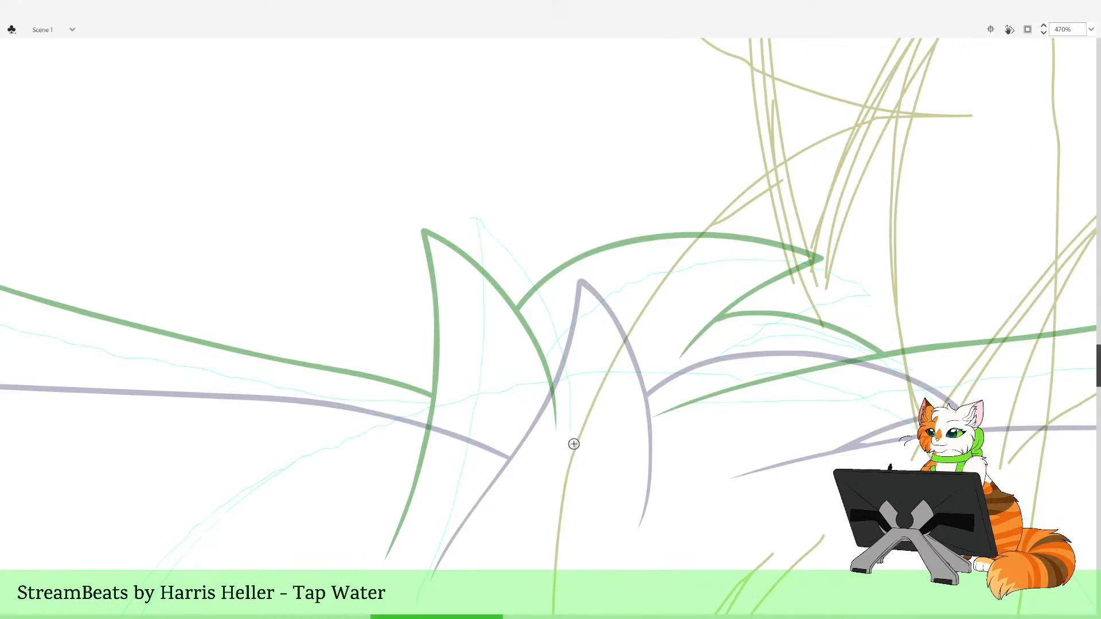
mouse_move(573, 442)
mouse_down()
mouse_move(554, 335)
mouse_move(506, 261)
mouse_move(465, 230)
mouse_up()
key(ctrl+z)
mouse_move(573, 445)
mouse_down()
mouse_move(560, 344)
mouse_move(520, 275)
mouse_move(458, 232)
mouse_move(463, 323)
mouse_move(450, 402)
mouse_move(401, 565)
mouse_up()
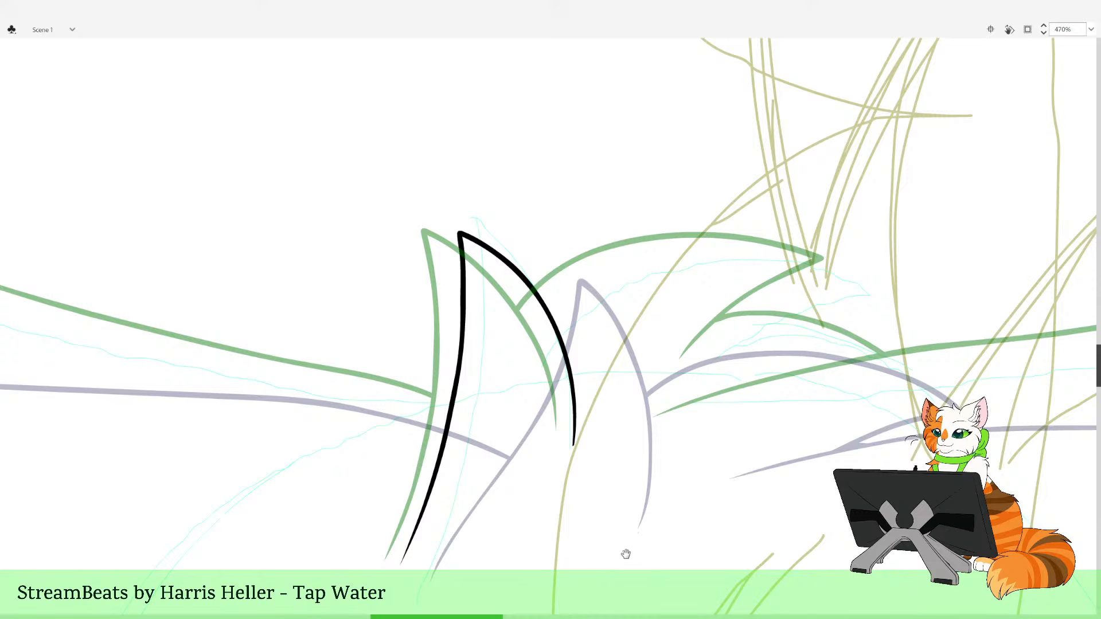
Examine the black head tuft at a wider view and flip between this frame and the previous one to compare its motion
drag(624, 555, 664, 422)
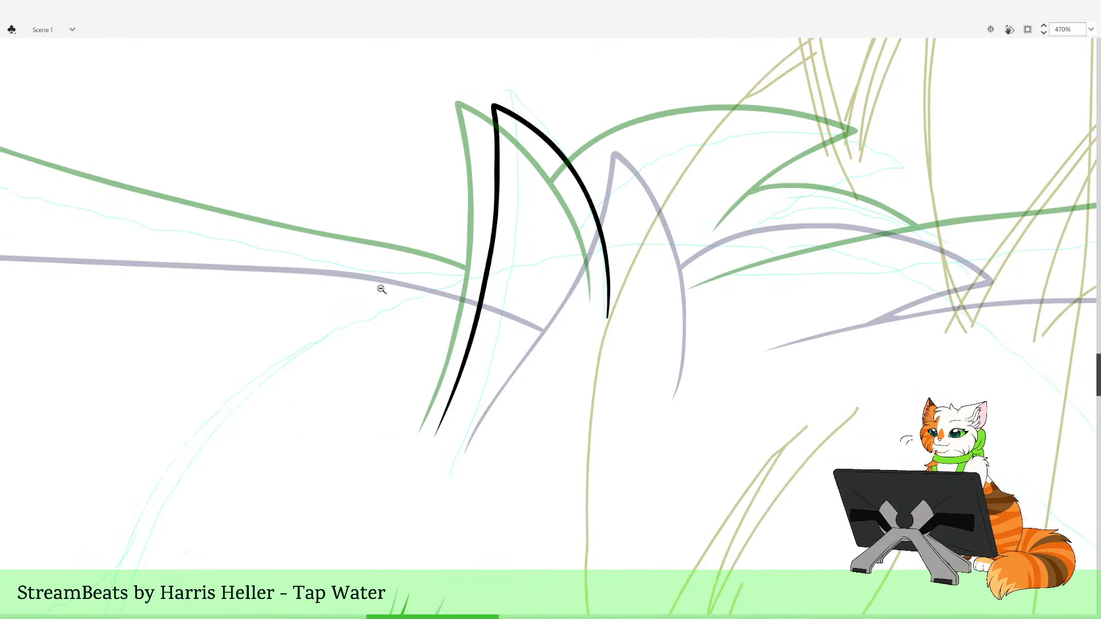
click(616, 365)
click(615, 384)
drag(521, 396, 561, 489)
drag(467, 281, 564, 556)
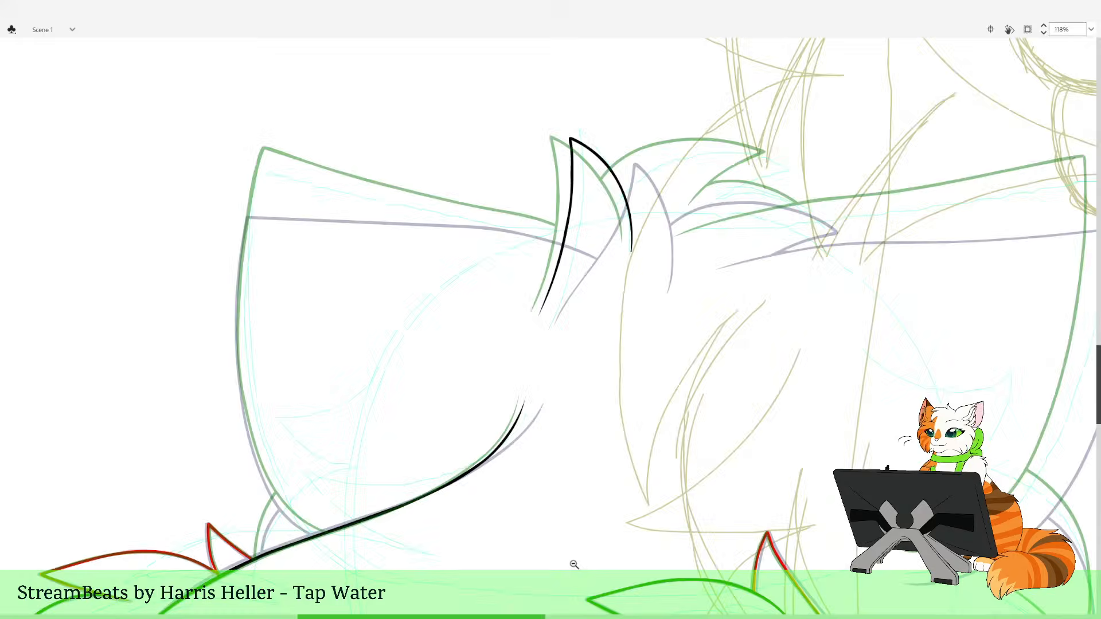
drag(562, 479, 568, 521)
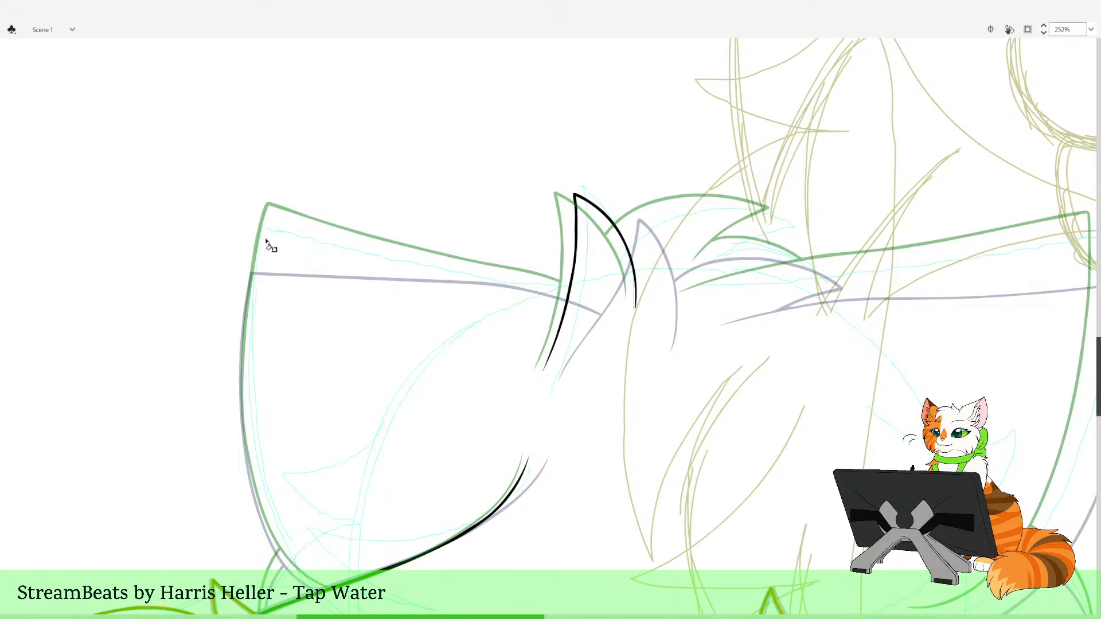
key(comma)
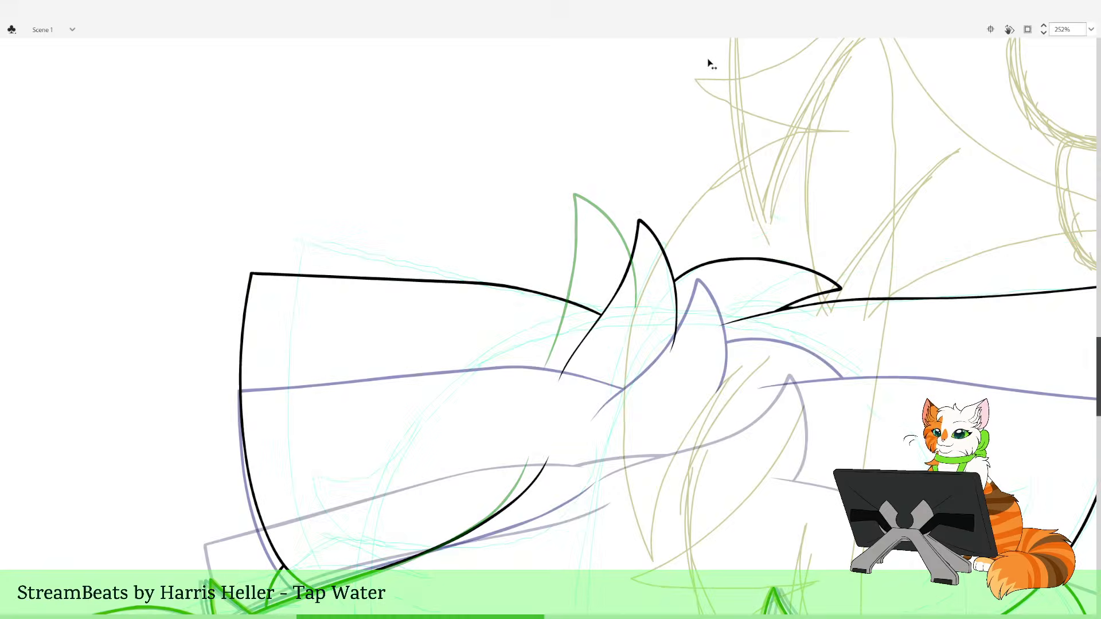
key(period)
key(comma)
key(period)
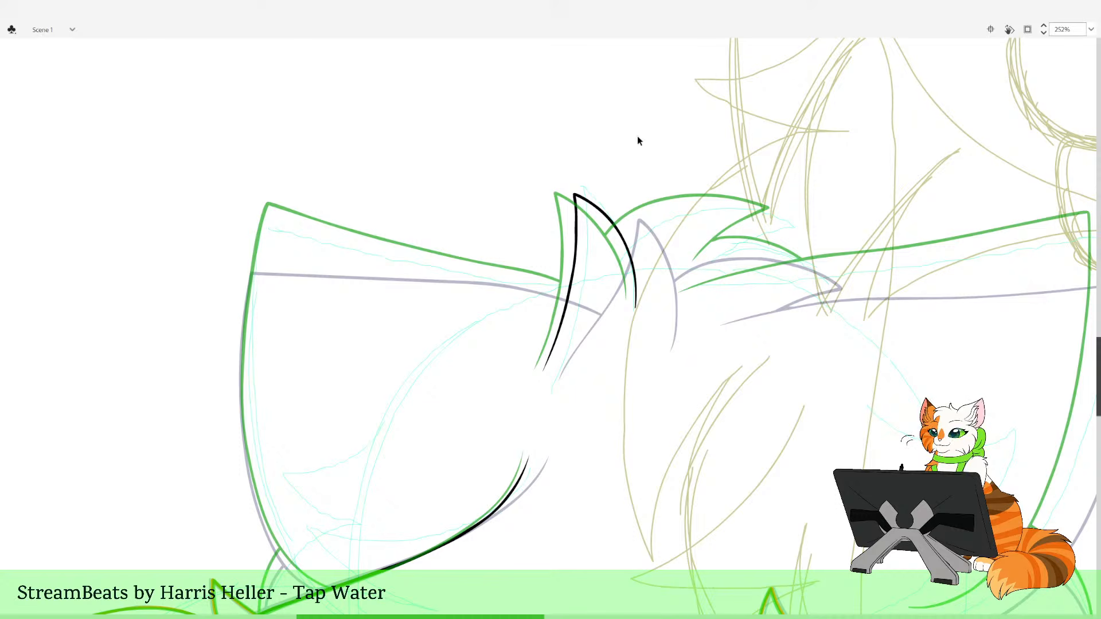
mouse_move(511, 290)
mouse_down()
mouse_move(552, 356)
mouse_move(618, 346)
mouse_up()
key(ctrl+z)
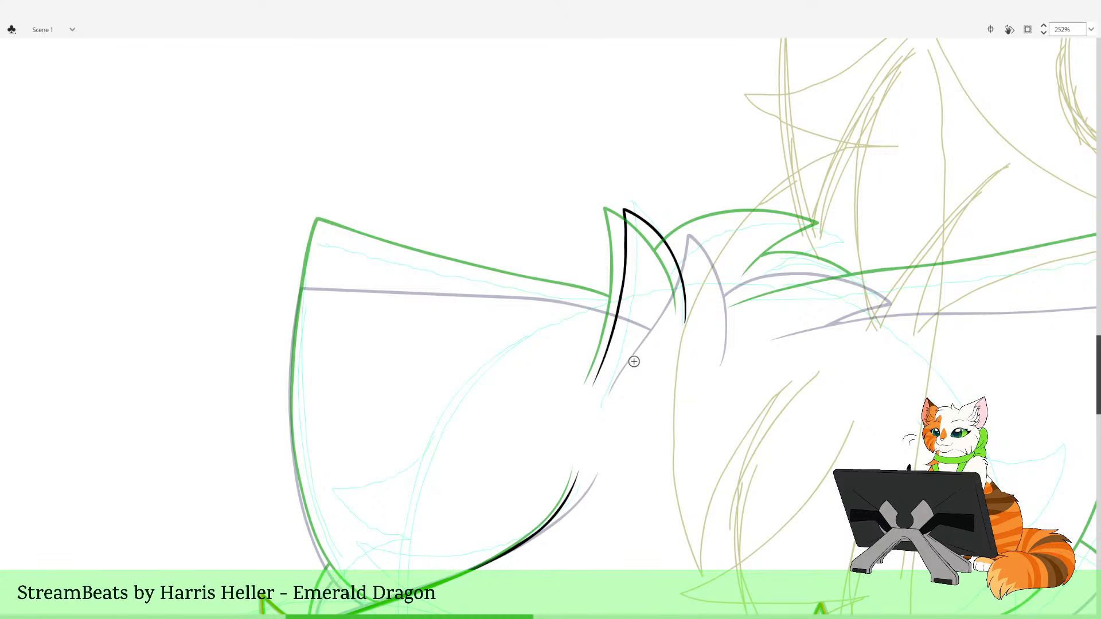
drag(638, 297, 701, 439)
key(ctrl+z)
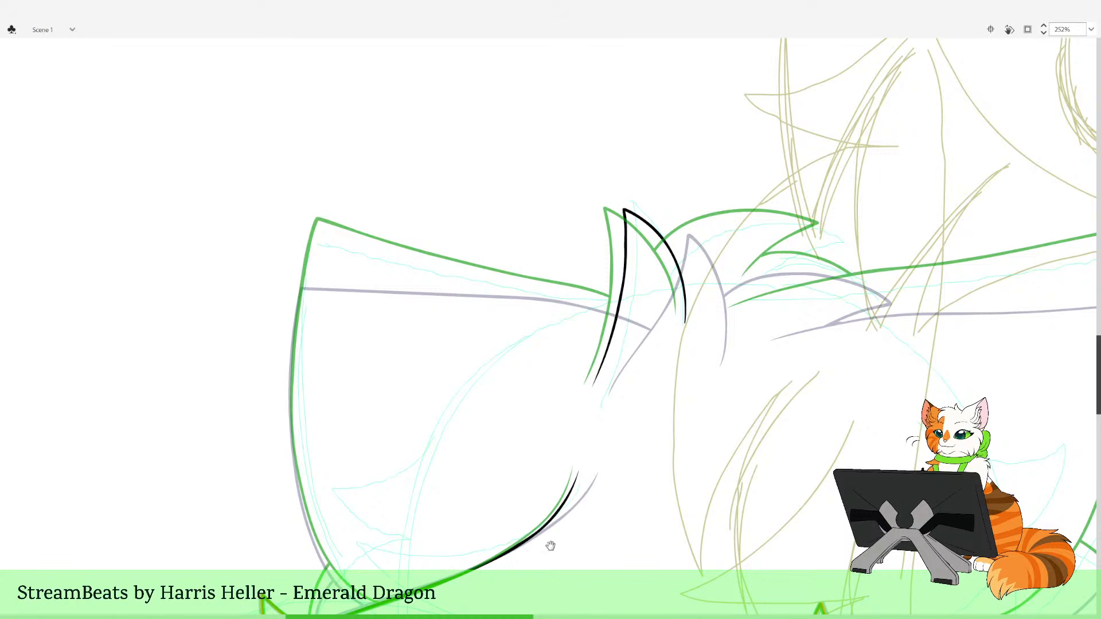
mouse_move(499, 522)
mouse_down()
mouse_move(629, 437)
mouse_move(639, 499)
mouse_up()
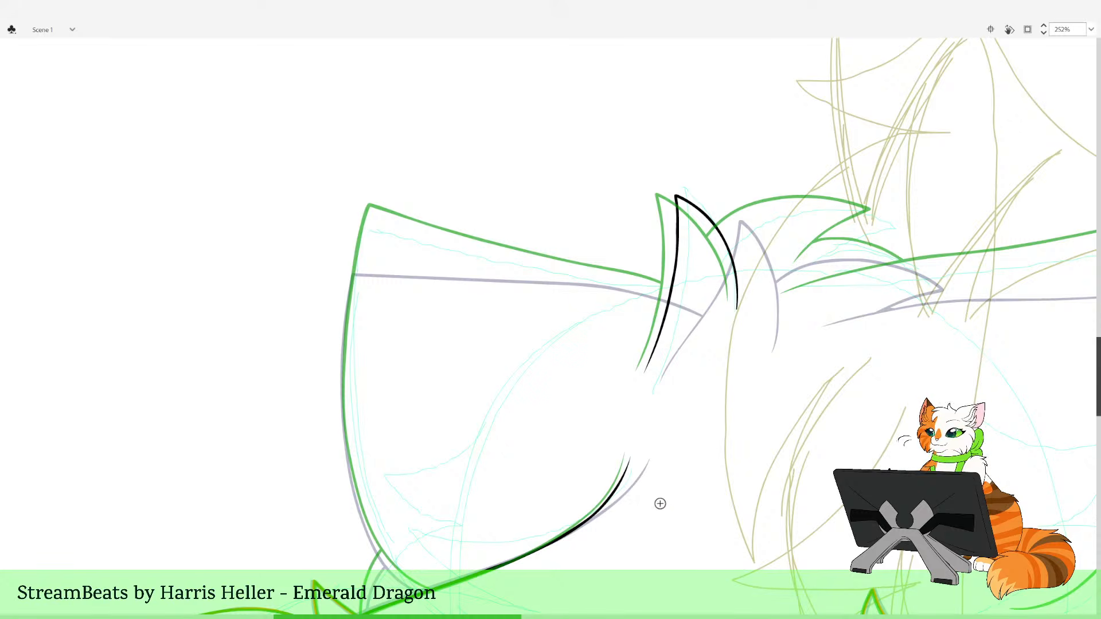
Examine the black head tuft and the left ear's onion-skin outlines at several magnifications
drag(753, 510, 270, 432)
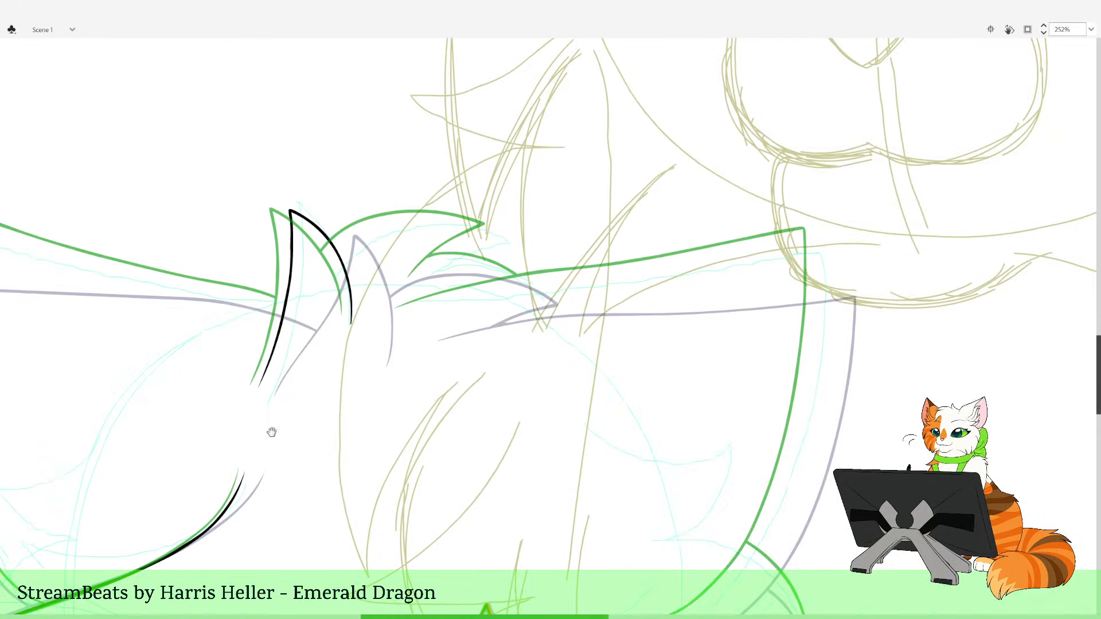
alt+click(372, 415)
drag(356, 193, 668, 512)
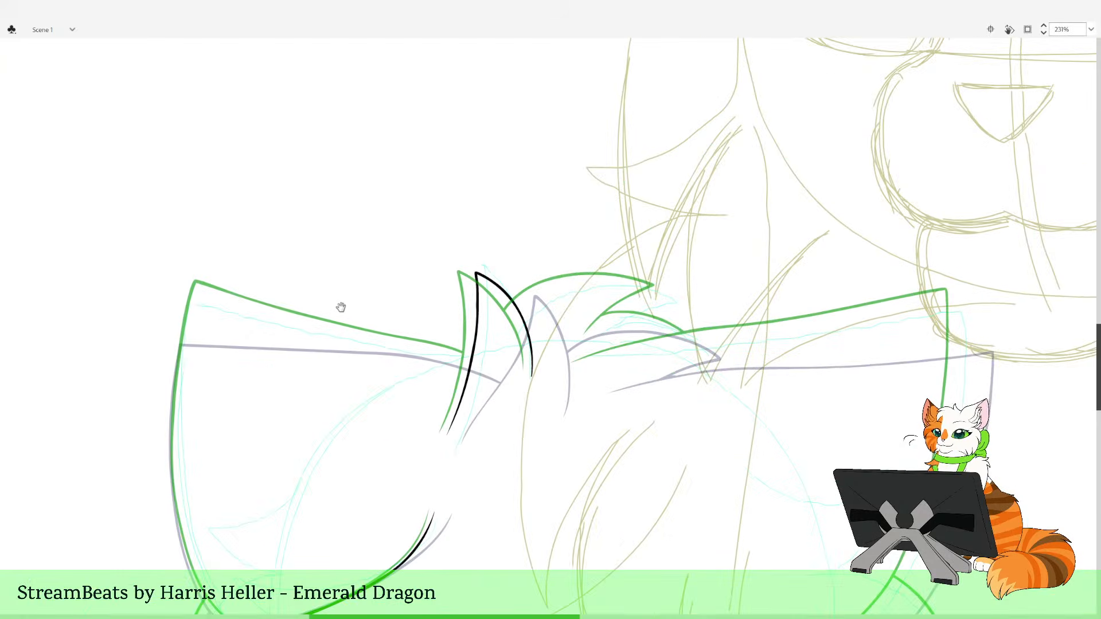
drag(193, 201, 575, 600)
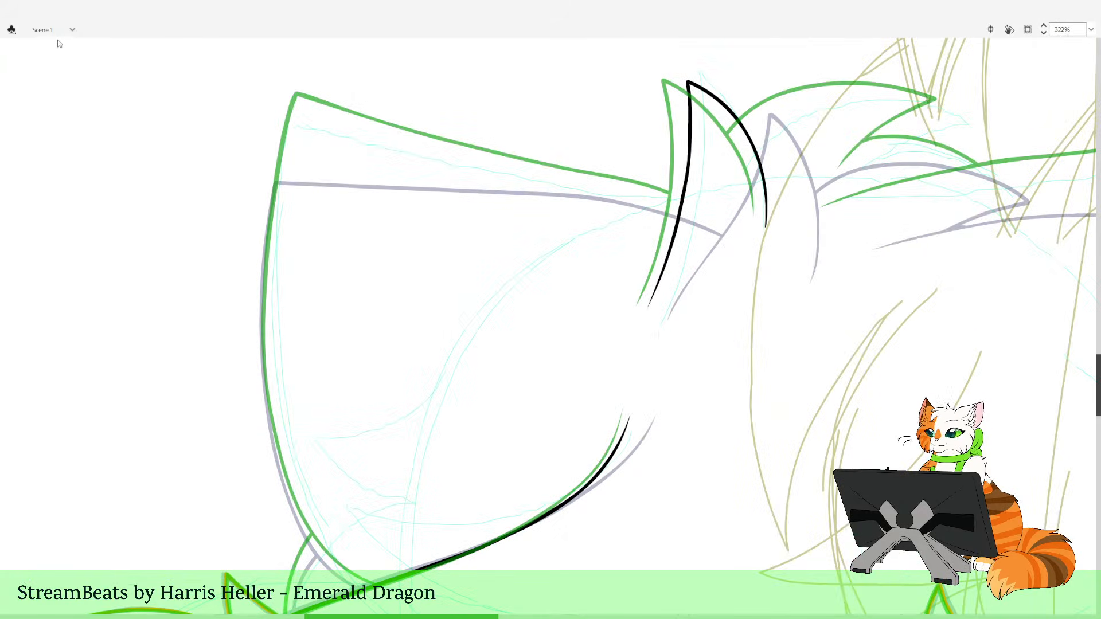
click(26, 103)
drag(758, 242, 668, 260)
click(37, 211)
click(316, 191)
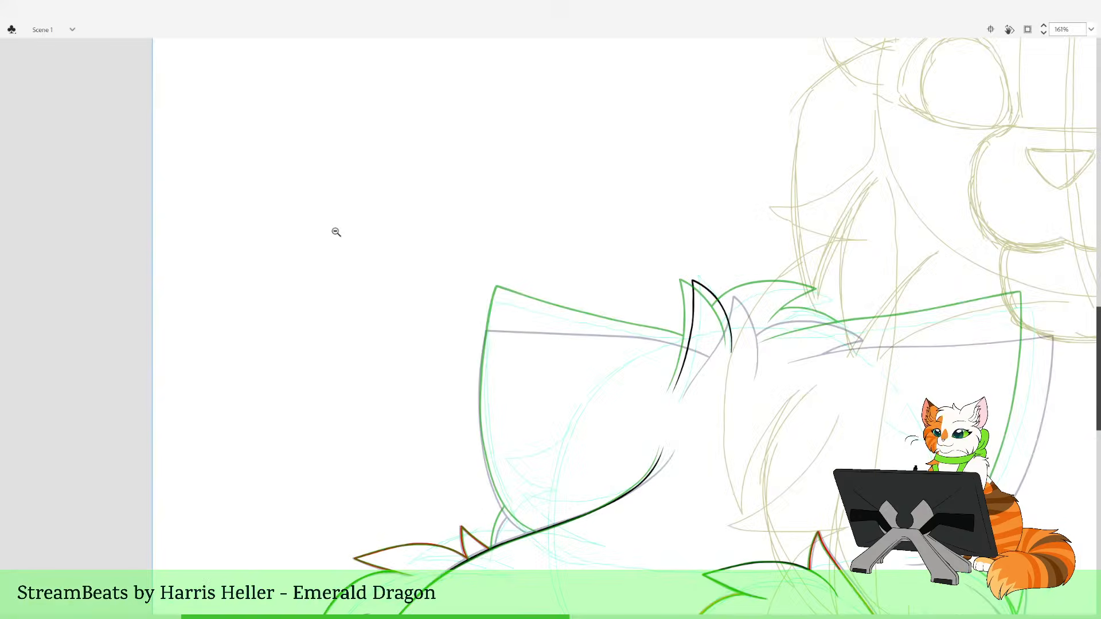
drag(453, 287, 809, 598)
drag(703, 378, 679, 471)
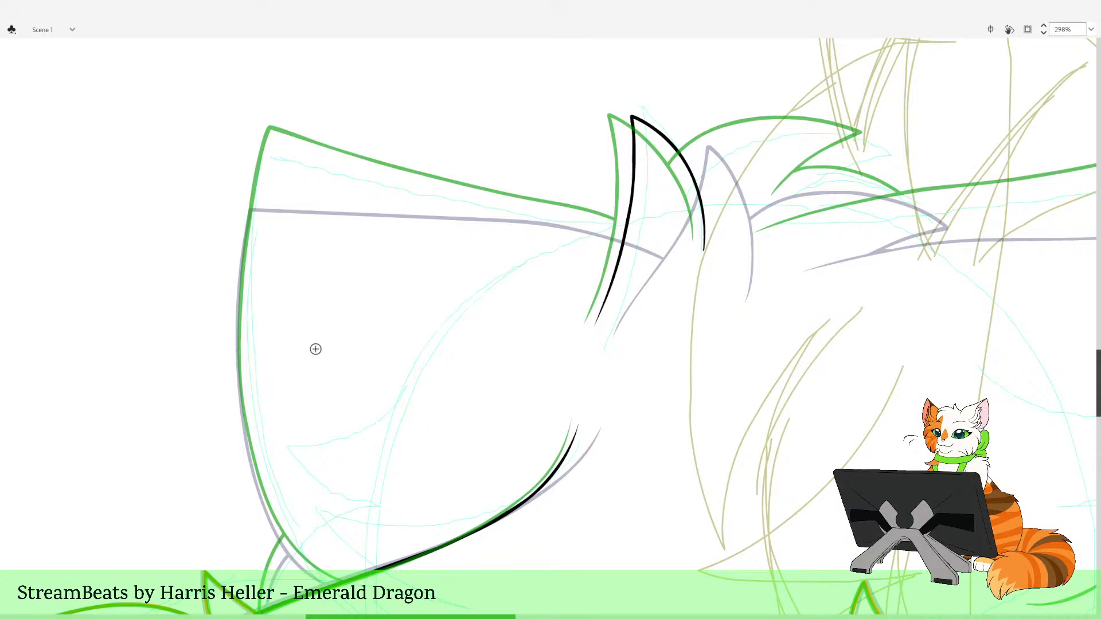
Draw the left ear's upper edge in red just below the green onion skin, running from the ear tip past the black head tuft
drag(624, 253, 682, 363)
key(ctrl+z)
drag(654, 306, 616, 322)
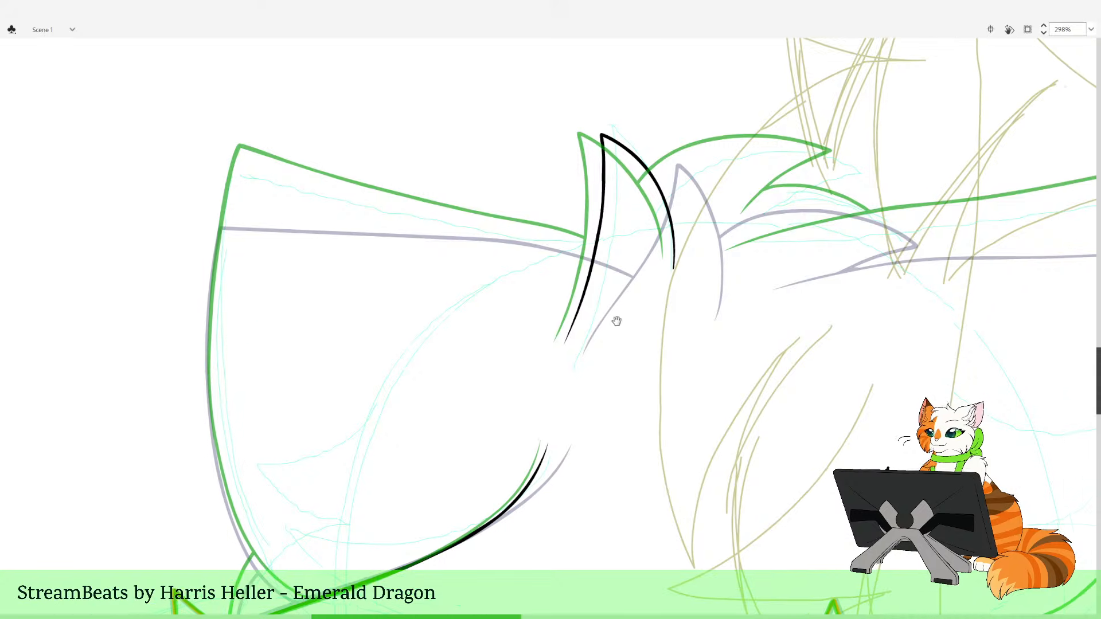
drag(631, 269, 553, 238)
key(ctrl+z)
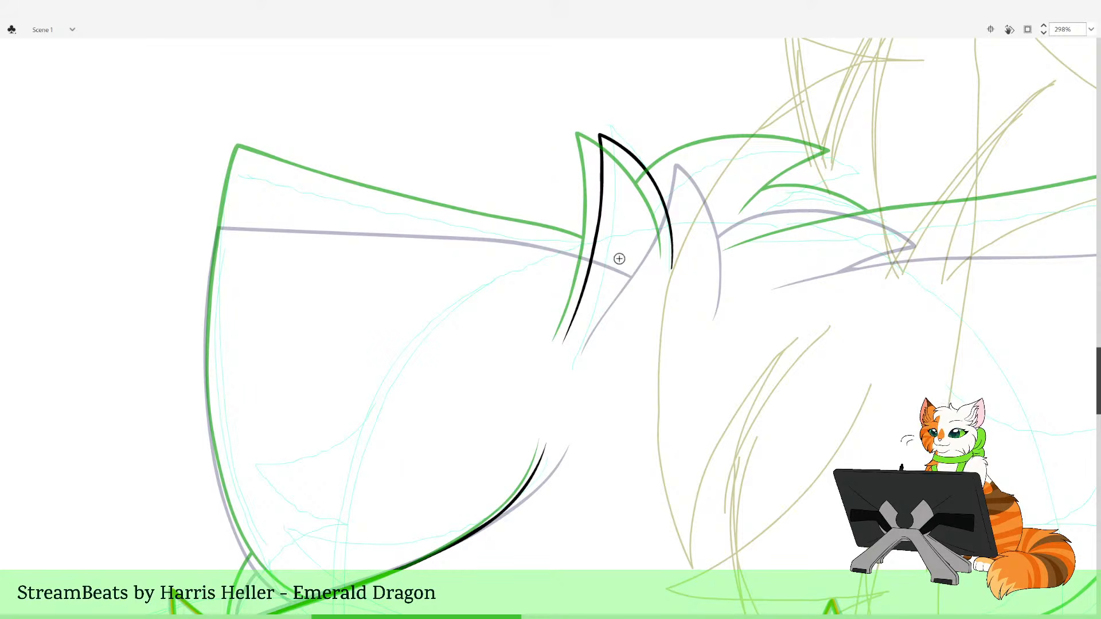
mouse_move(624, 258)
mouse_down()
mouse_move(539, 233)
mouse_move(352, 208)
mouse_move(261, 181)
mouse_move(234, 161)
mouse_move(561, 237)
mouse_move(651, 282)
mouse_up()
key(ctrl+z)
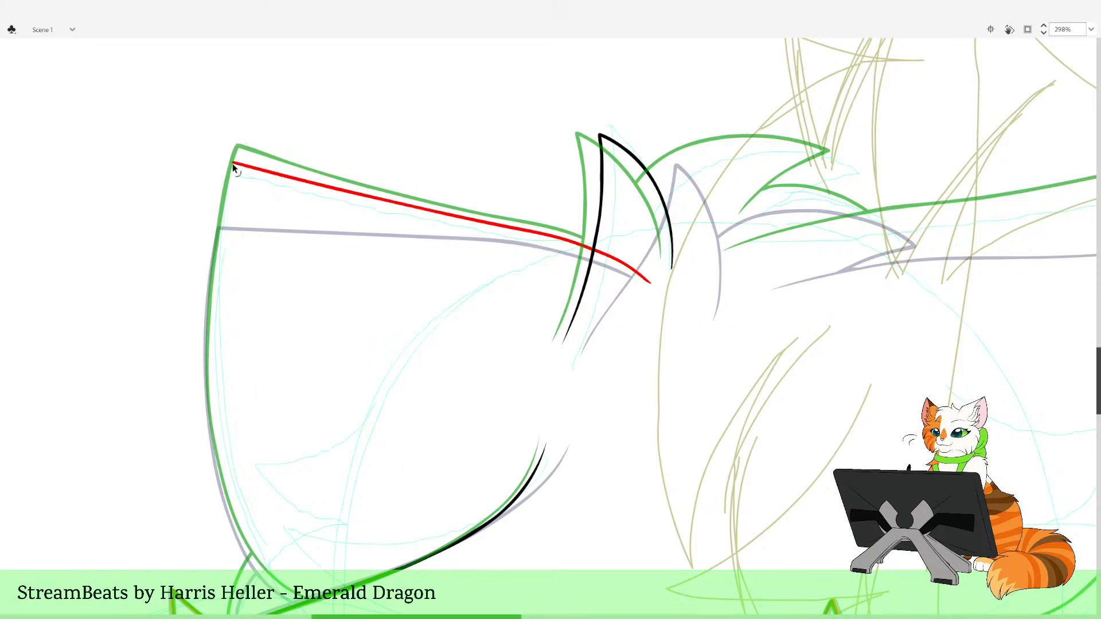
key(ctrl+z)
mouse_move(234, 162)
mouse_down()
mouse_move(597, 247)
mouse_move(652, 288)
mouse_up()
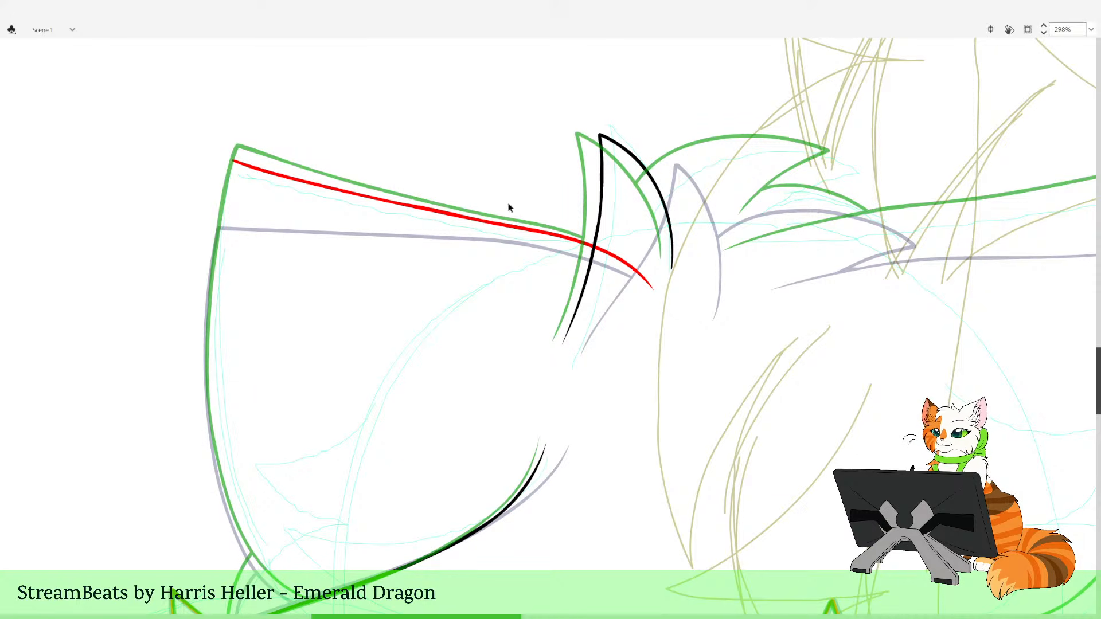
Draw the left ear's outer edge in red along the green onion skin, from the black line at its base up to the tip
mouse_move(407, 312)
mouse_down()
mouse_move(481, 315)
mouse_move(449, 277)
mouse_up()
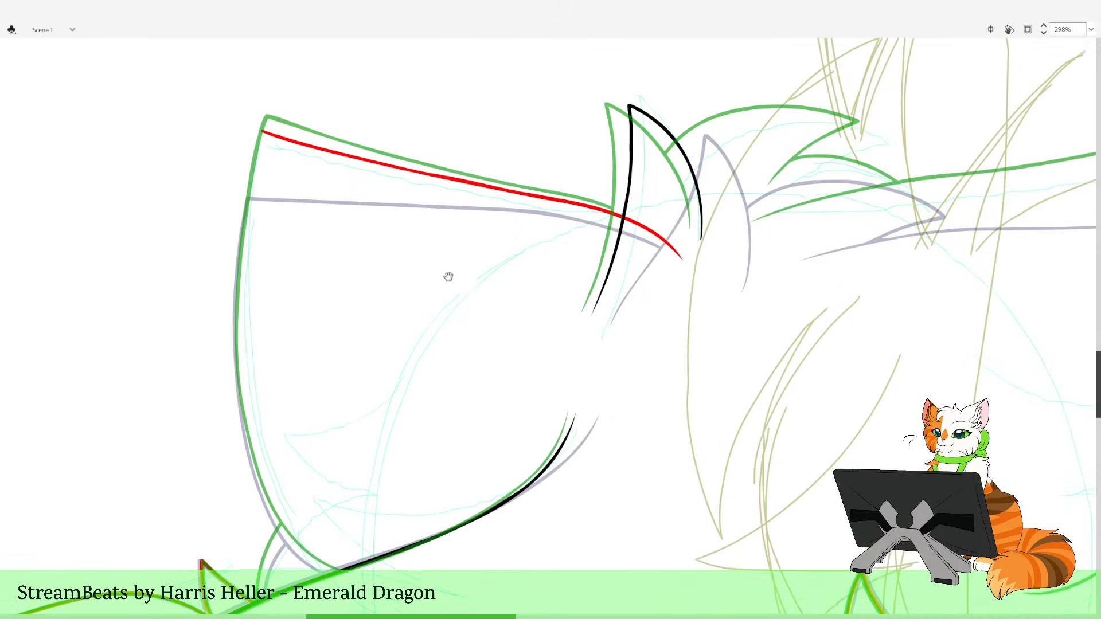
mouse_move(354, 576)
mouse_down()
mouse_move(290, 540)
mouse_move(358, 578)
mouse_move(297, 548)
mouse_move(332, 573)
mouse_up()
key(ctrl+z)
key(ctrl+z)
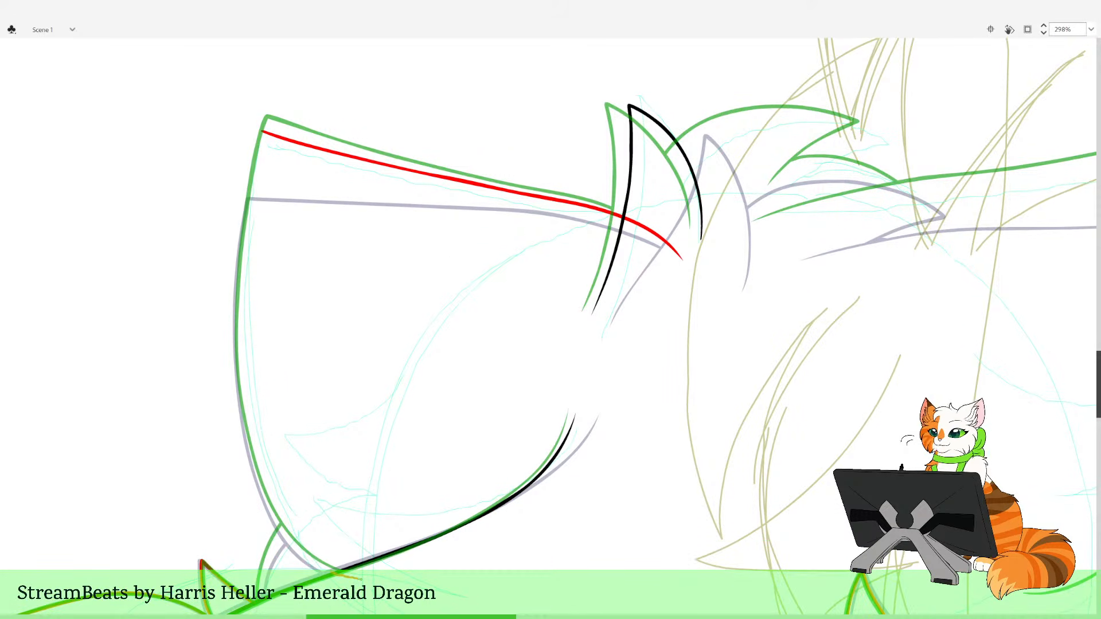
drag(266, 500, 259, 483)
key(ctrl+z)
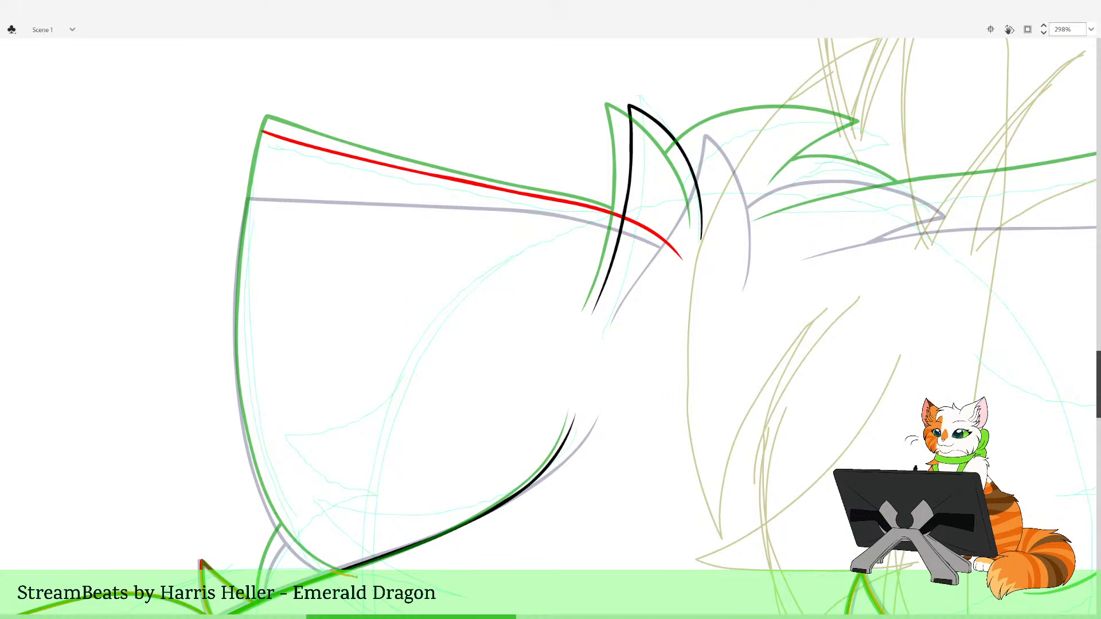
mouse_move(357, 577)
mouse_down()
mouse_move(271, 512)
mouse_move(241, 418)
mouse_move(236, 278)
mouse_move(265, 133)
mouse_up()
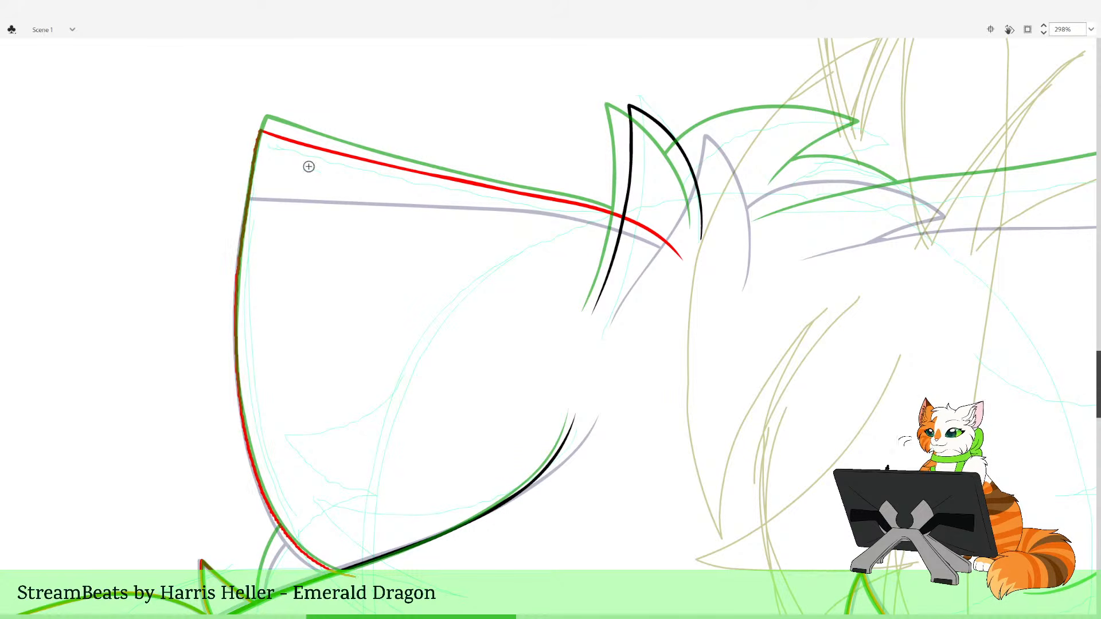
Remove the red overshoots beyond the black head tuft and below the black line at the left ear's base
drag(739, 266, 647, 391)
click(563, 362)
key(Delete)
drag(527, 570, 737, 378)
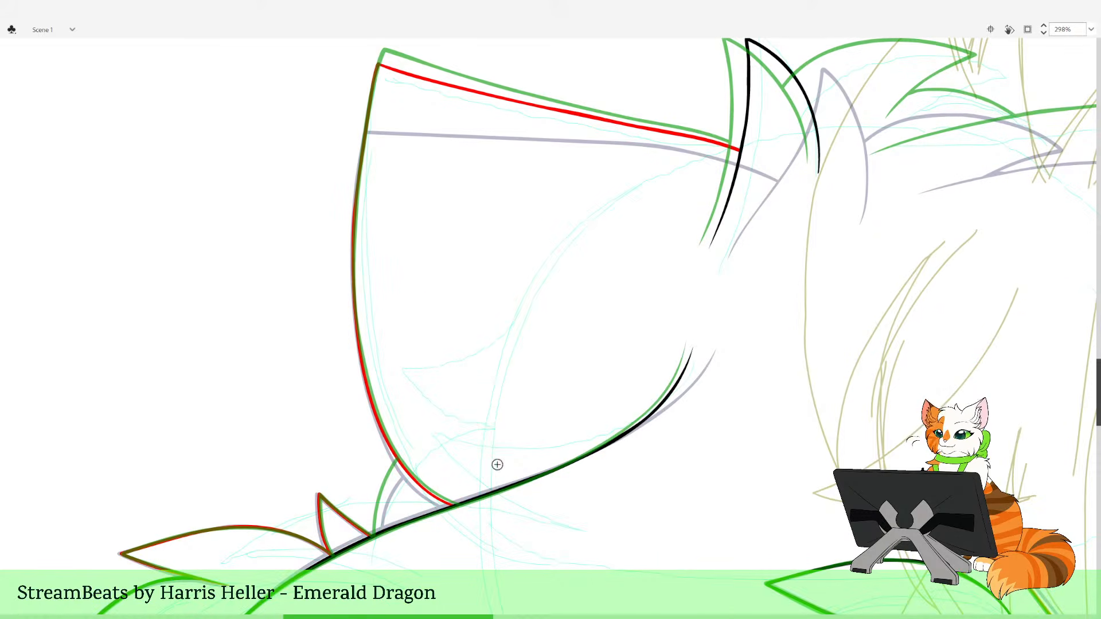
Refine the red corner at the left ear's tip and the bend of the outer edge just below it
drag(554, 130, 478, 380)
drag(223, 255, 526, 383)
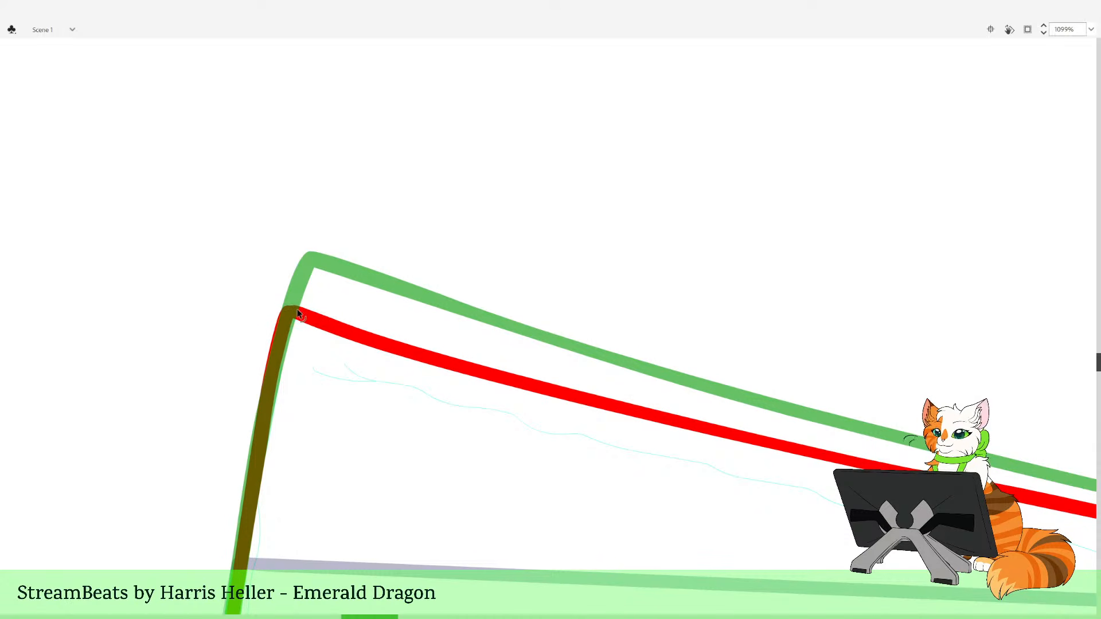
click(393, 318)
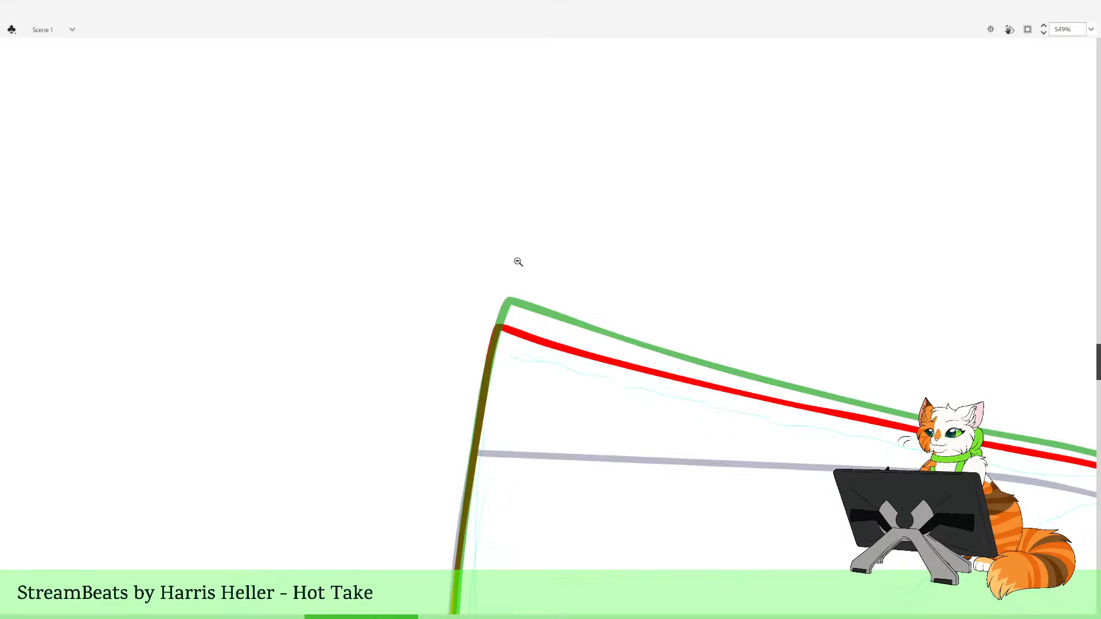
click(518, 262)
click(520, 264)
mouse_move(554, 337)
mouse_down()
mouse_move(429, 322)
mouse_move(527, 410)
mouse_up()
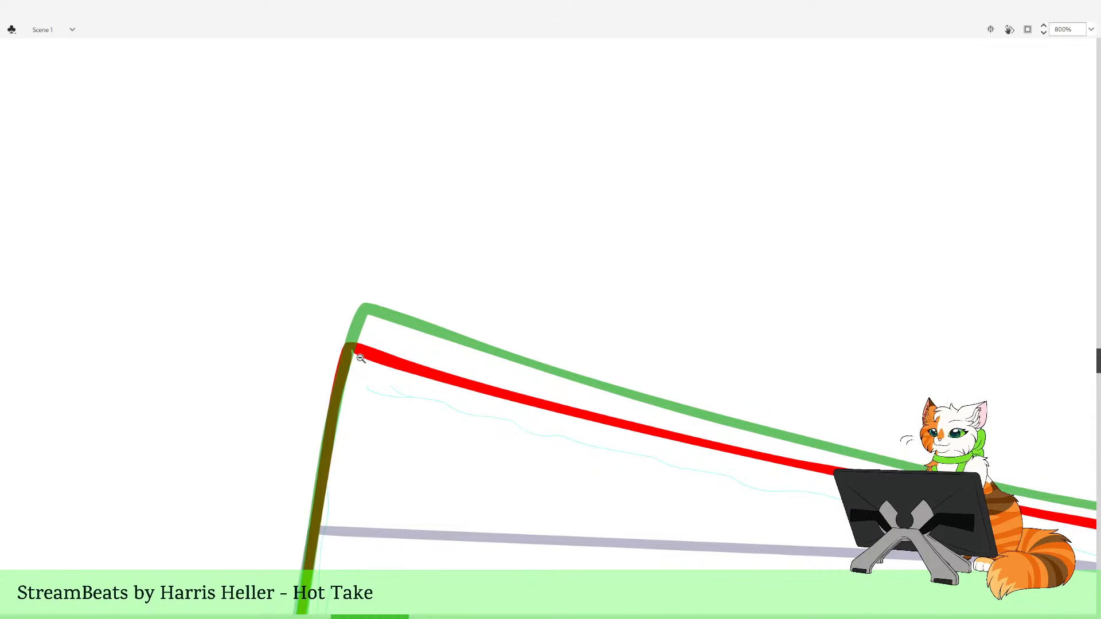
drag(355, 292, 501, 430)
key(v)
mouse_move(349, 316)
mouse_down()
mouse_move(370, 315)
mouse_move(357, 325)
mouse_move(362, 335)
mouse_up()
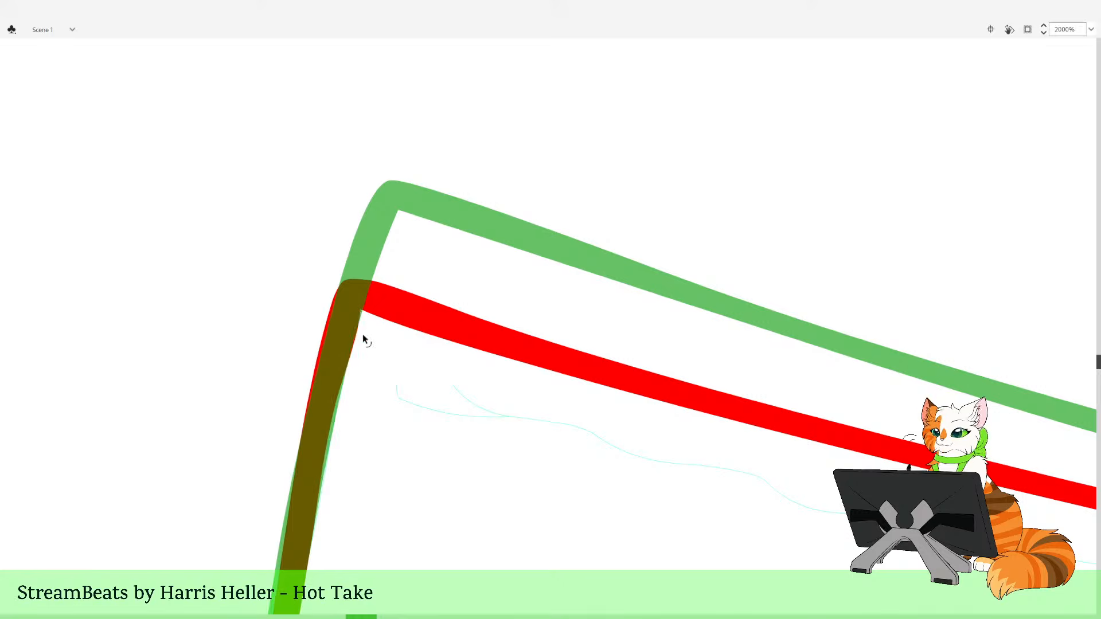
drag(331, 413, 304, 415)
Check the left ear's red tip and edges against the rest of the figure
key(z)
alt+click(477, 262)
alt+click(487, 261)
alt+click(504, 262)
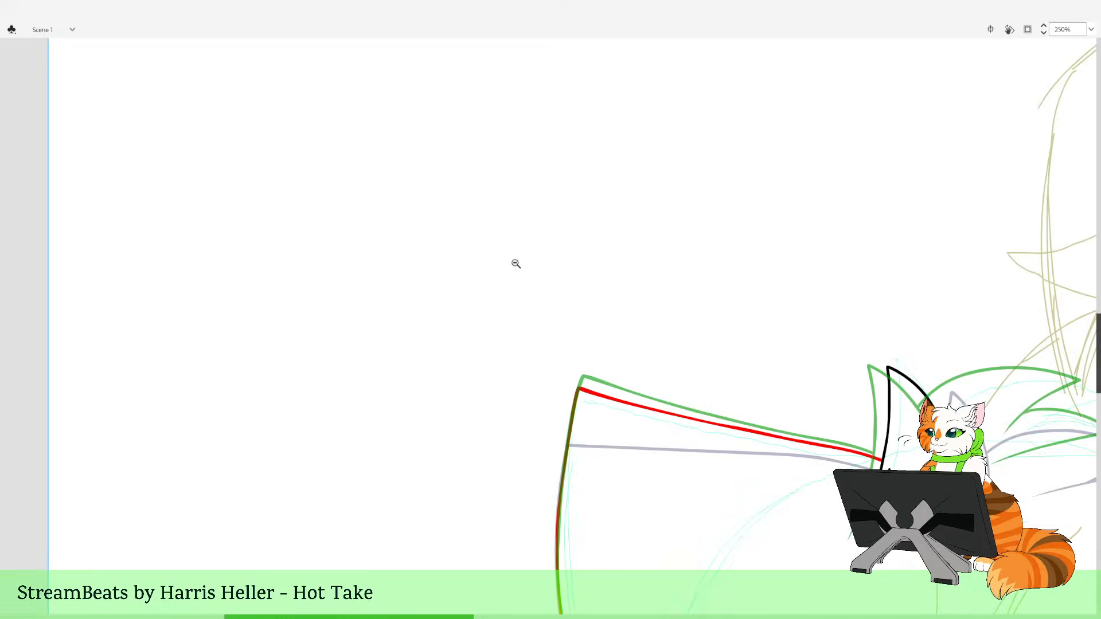
alt+click(516, 265)
drag(511, 311, 624, 437)
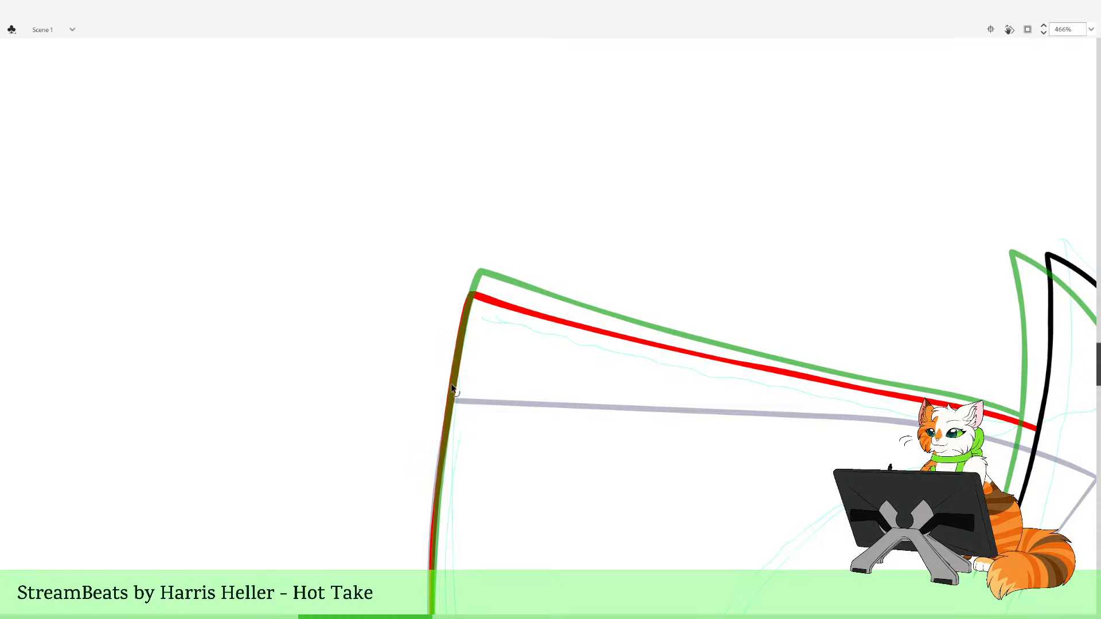
alt+click(524, 374)
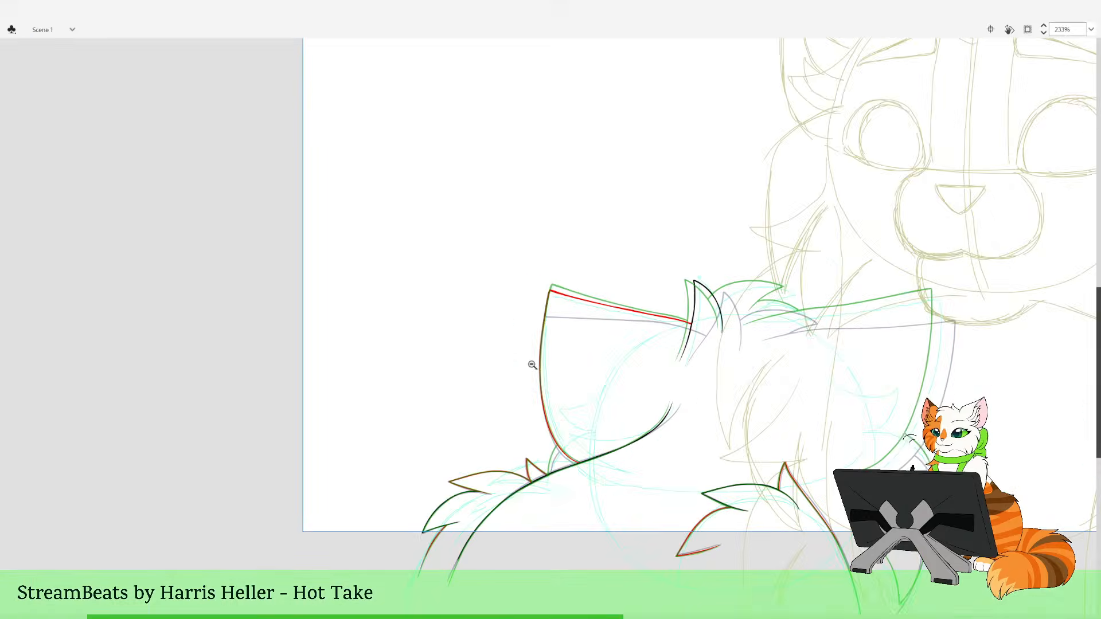
Draw the short curved fold at the left ear's base in red, between both onion skins, and trim its overshoot at the black line
drag(529, 314, 669, 505)
drag(349, 295, 542, 564)
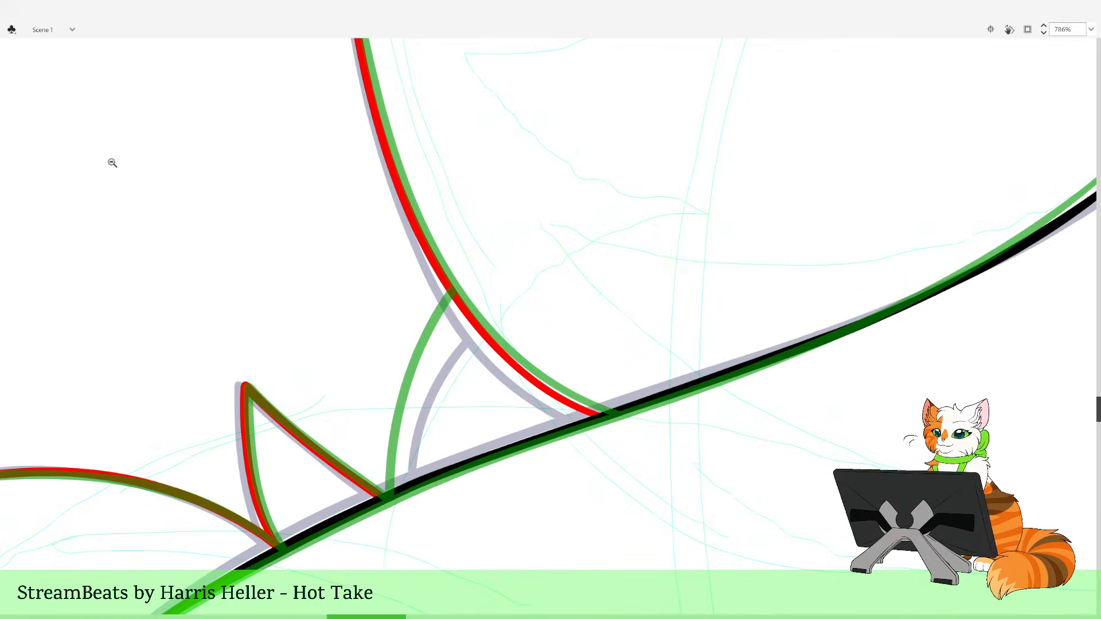
drag(545, 345, 476, 349)
drag(475, 349, 484, 324)
key(b)
mouse_move(402, 534)
mouse_down()
mouse_move(388, 475)
mouse_move(394, 395)
mouse_move(393, 512)
mouse_move(398, 386)
mouse_move(449, 281)
mouse_up()
key(ctrl+z)
key(v)
click(392, 503)
key(Delete)
key(b)
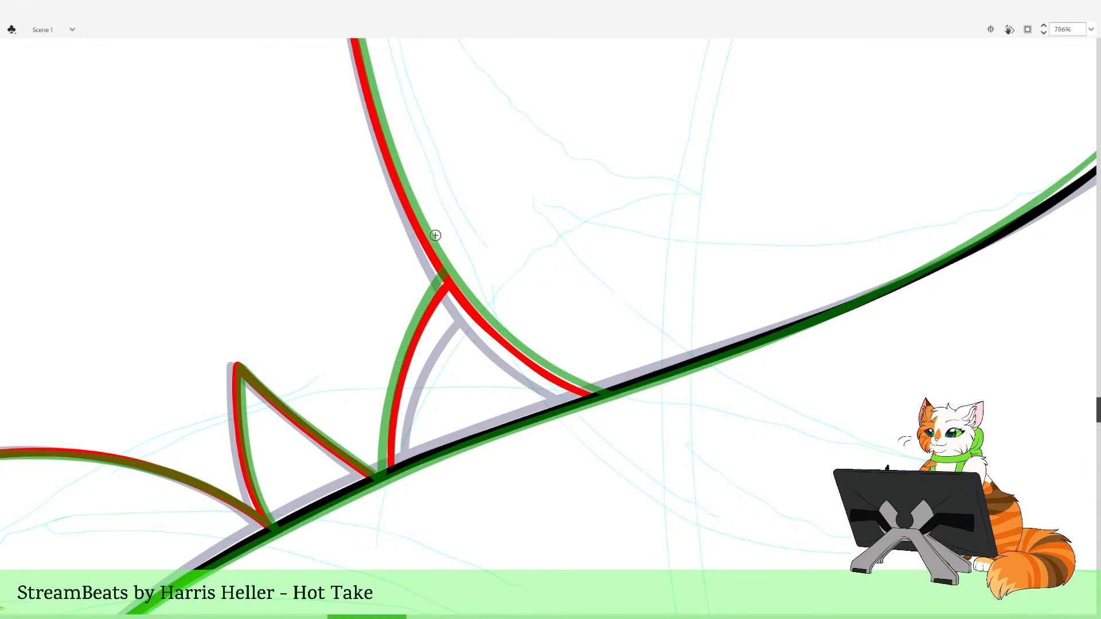
Examine the outlined left ear and the onion-skin shape of the right ear
double_click(363, 225)
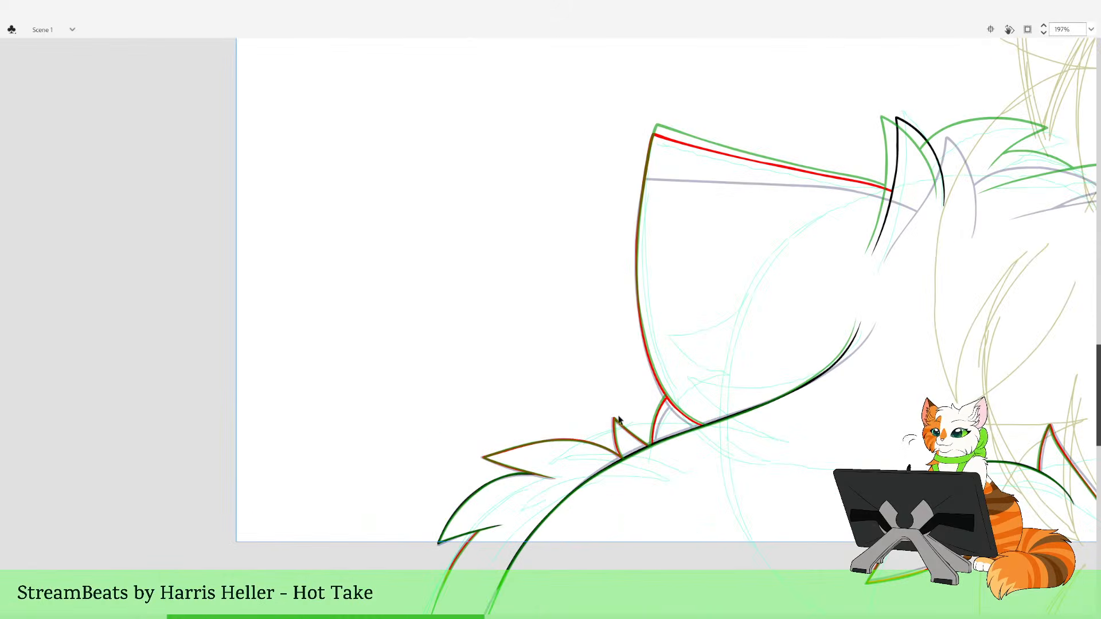
drag(822, 374, 492, 588)
drag(812, 533, 631, 526)
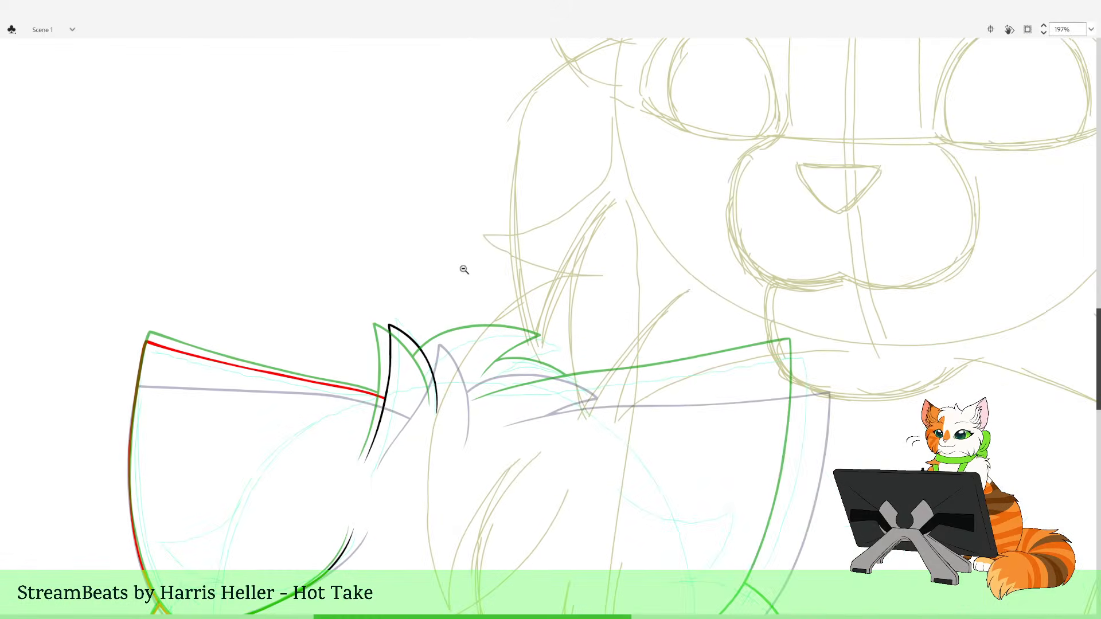
drag(463, 259, 583, 537)
click(668, 477)
click(674, 482)
drag(498, 152, 637, 459)
drag(420, 140, 691, 600)
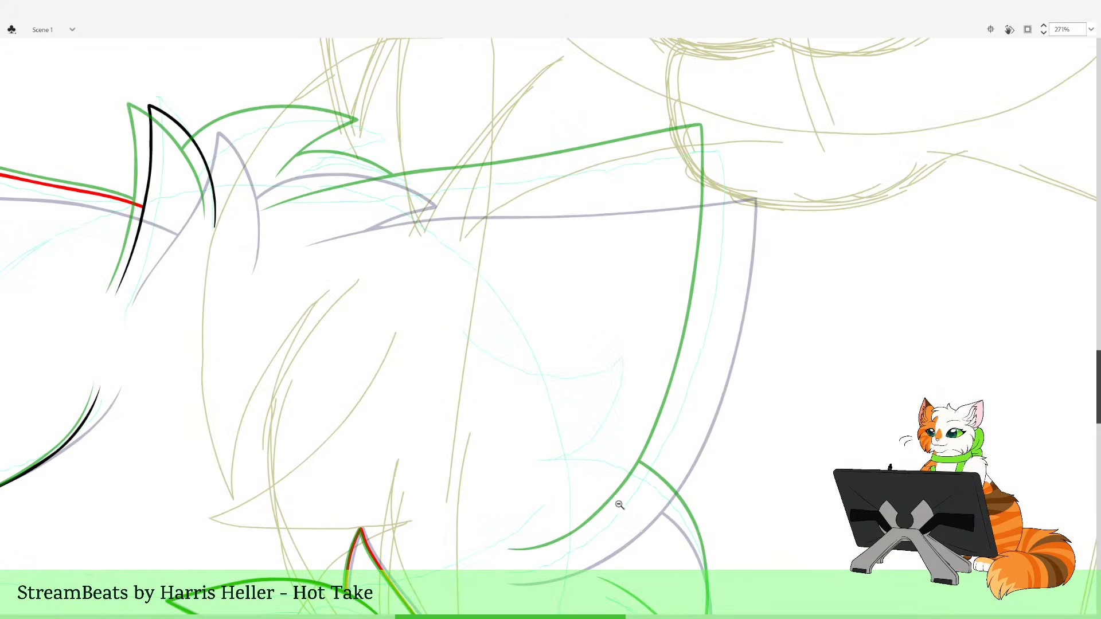
drag(643, 391, 740, 406)
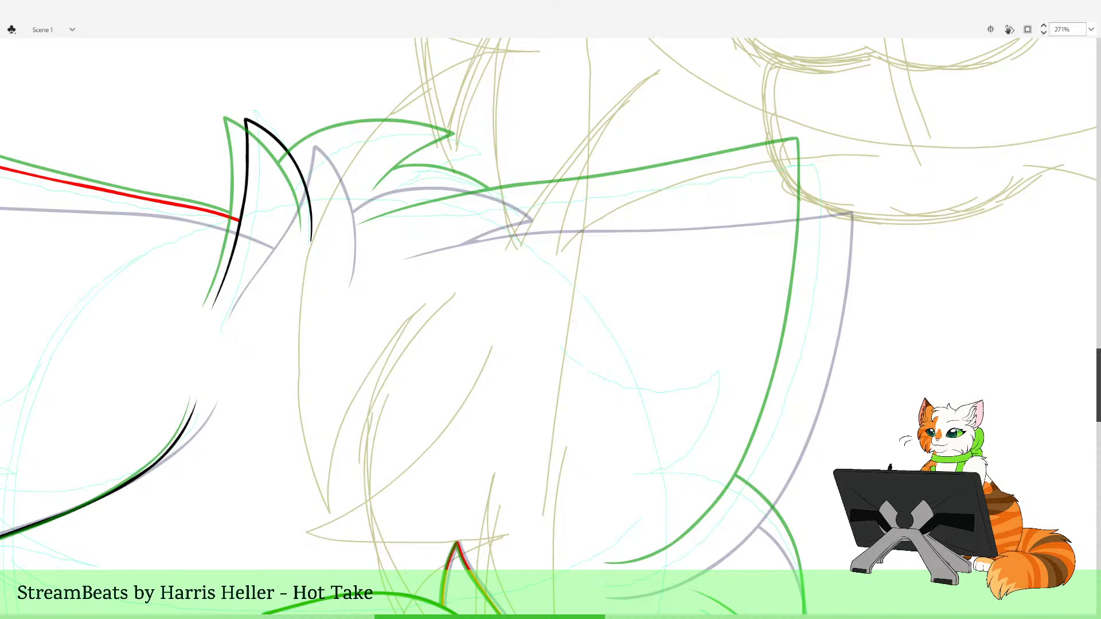
mouse_move(583, 291)
mouse_down()
mouse_move(640, 379)
mouse_move(711, 439)
mouse_up()
key(ctrl+z)
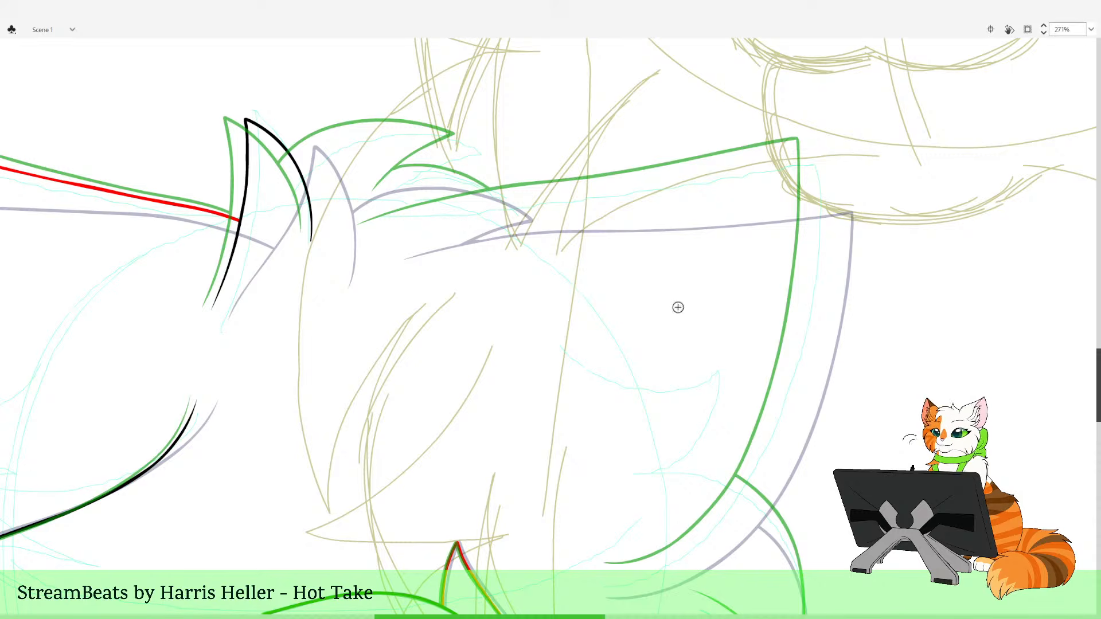
Inspect the black head tuft's tapered lower end up close and compare the tuft with both ears
key(z)
drag(246, 273, 288, 281)
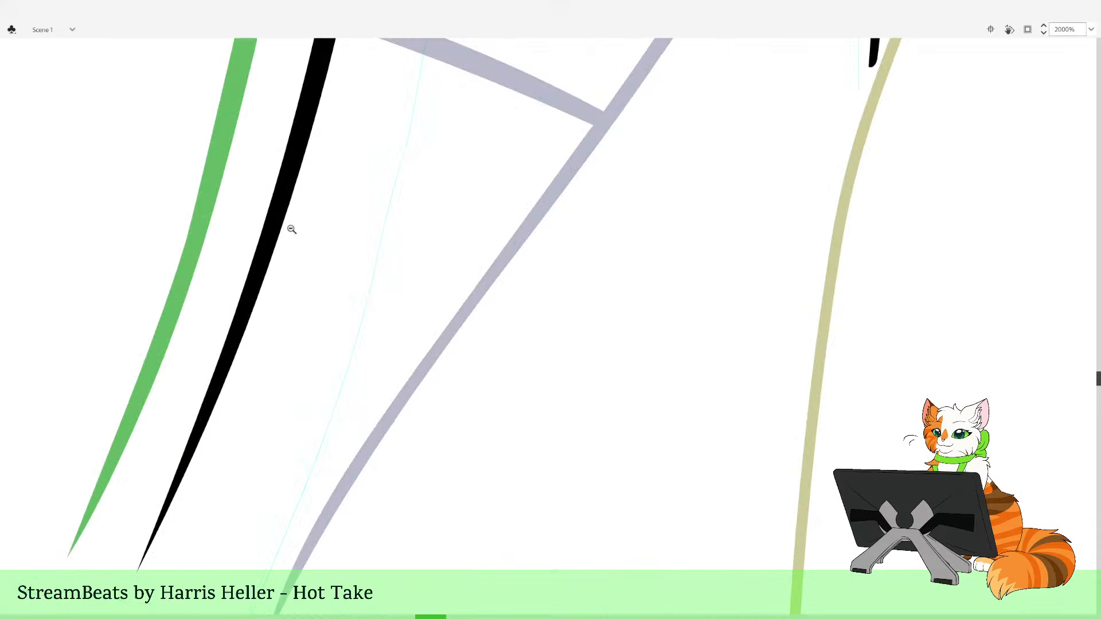
alt+click(366, 194)
alt+click(388, 197)
alt+click(395, 199)
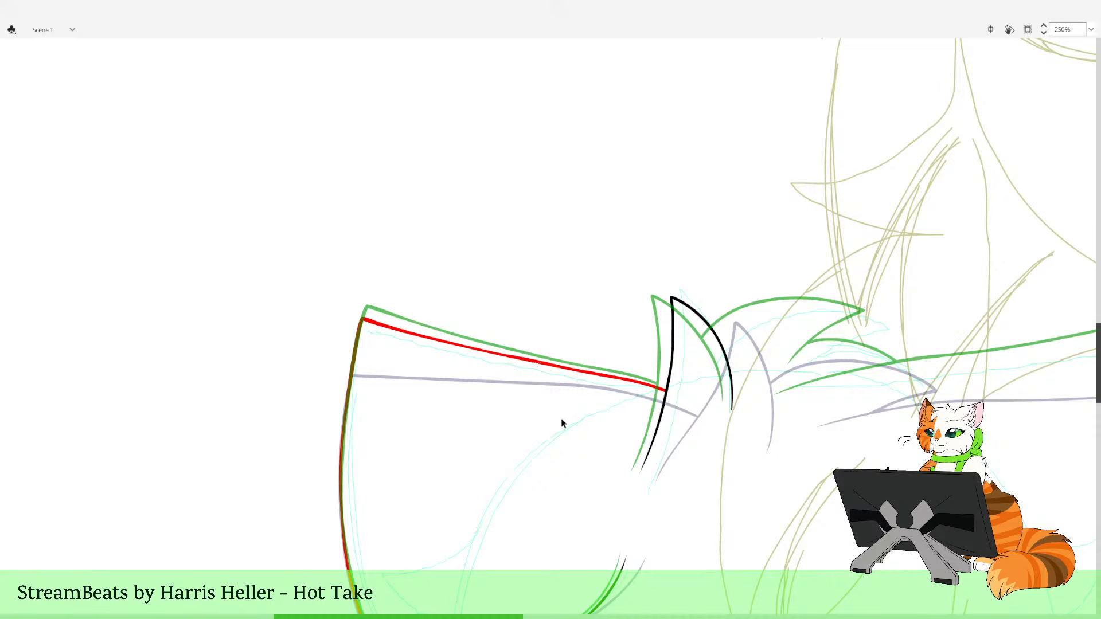
alt+click(559, 294)
drag(568, 268, 713, 550)
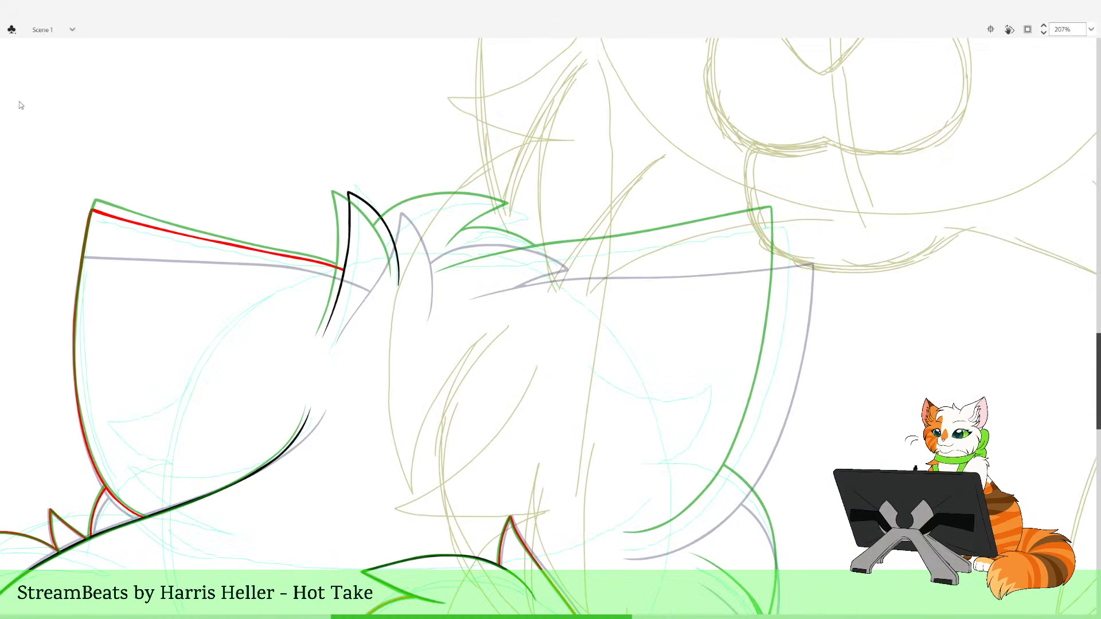
Try to trace the right ear's upper edge, tip and outer edge in red as one continuous stroke
drag(730, 389, 727, 395)
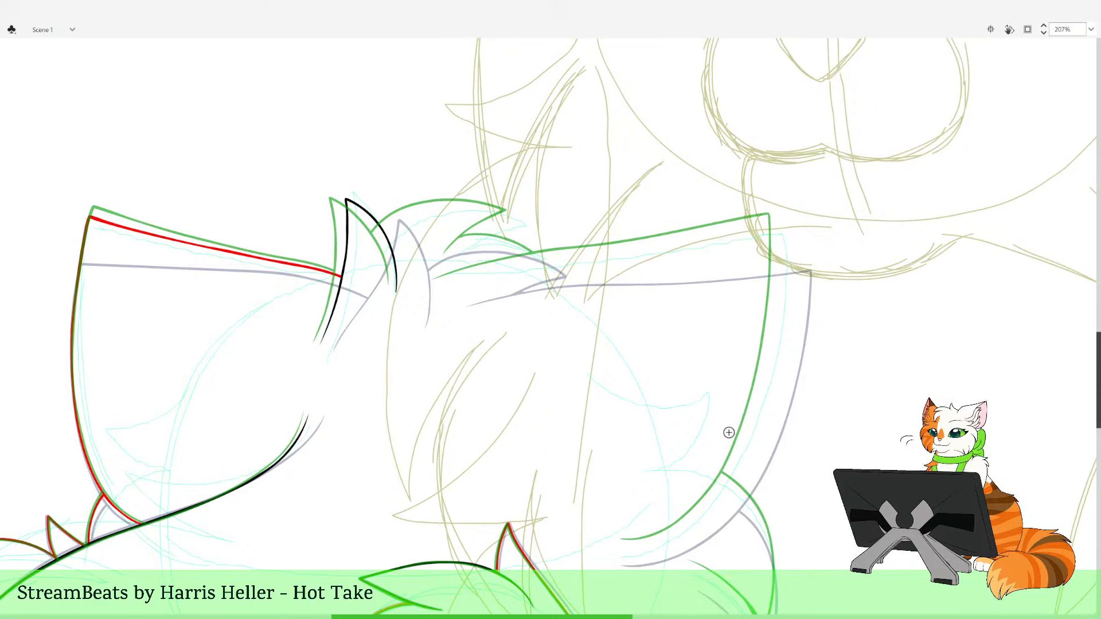
drag(439, 285, 451, 282)
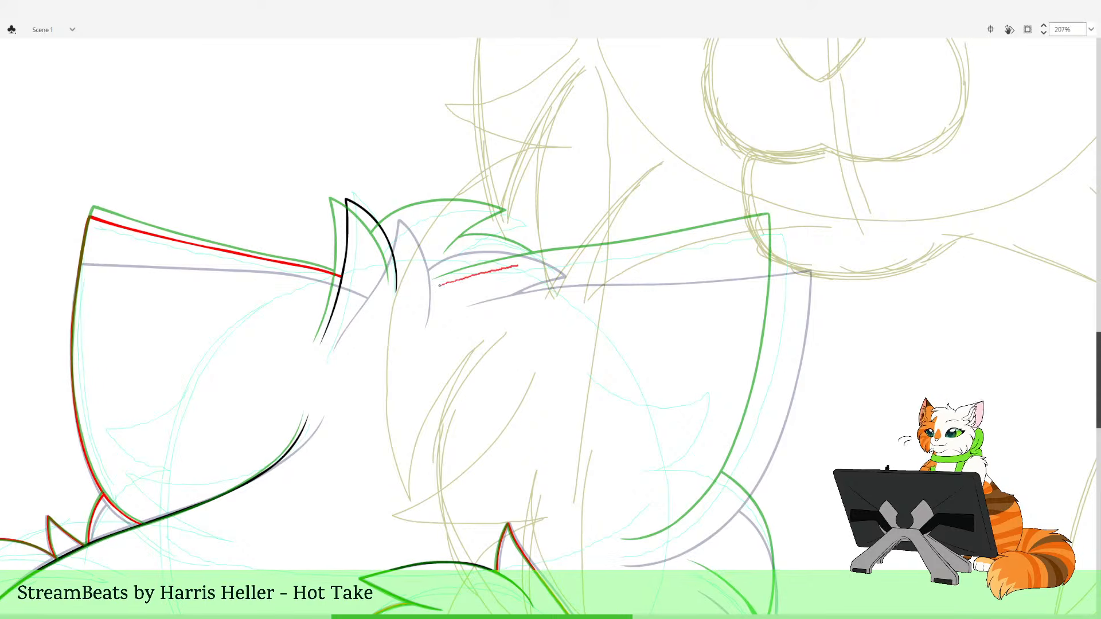
drag(631, 254, 676, 241)
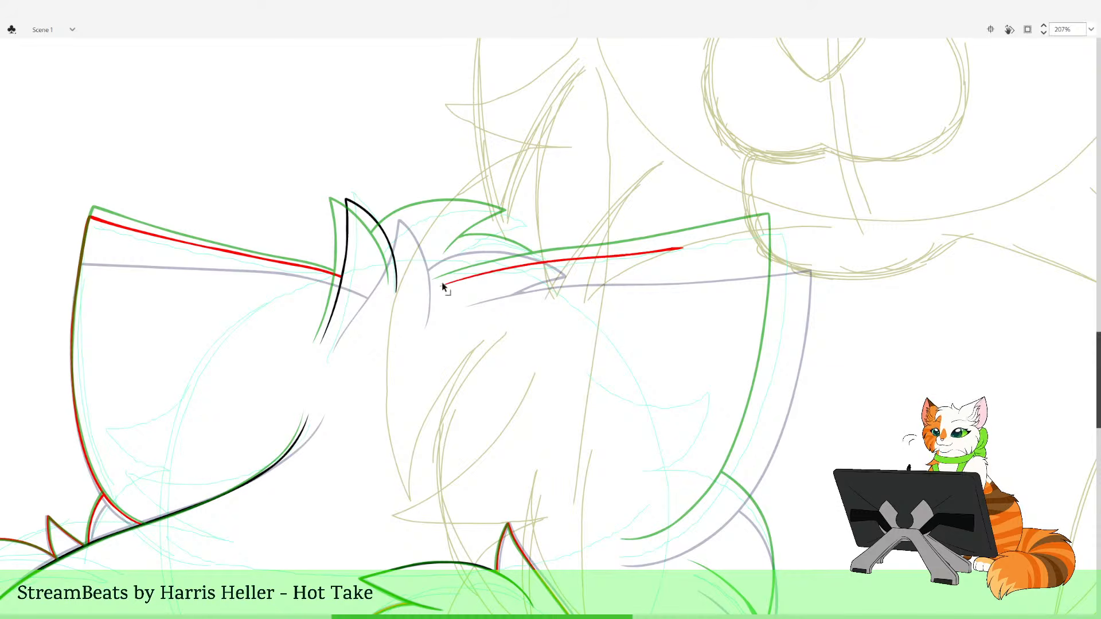
key(ctrl+z)
drag(439, 285, 500, 266)
drag(568, 256, 772, 225)
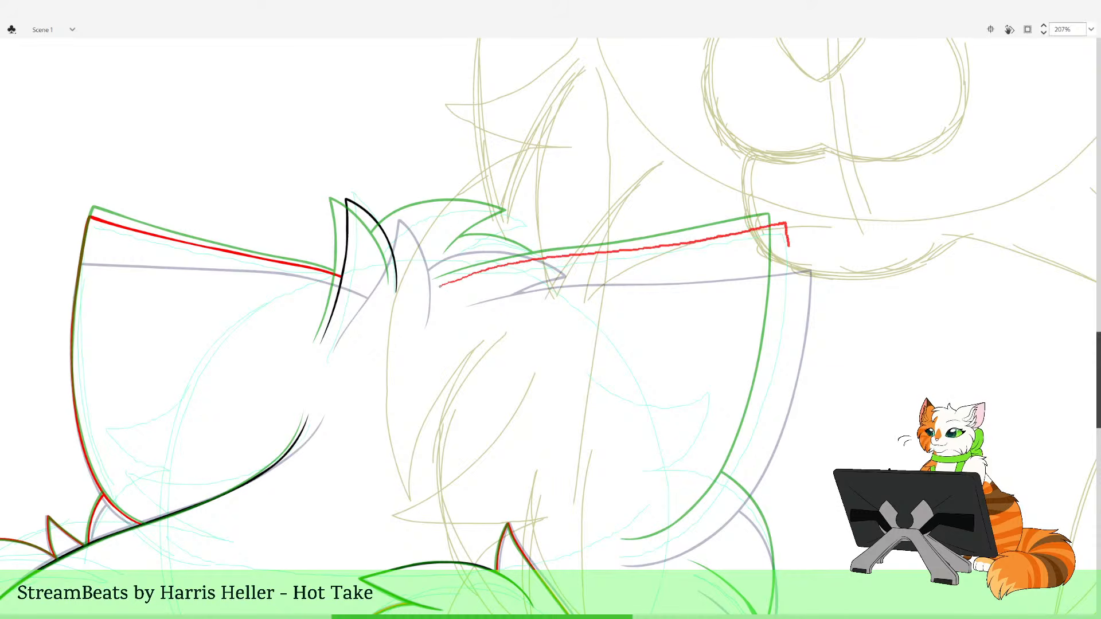
drag(788, 298, 760, 447)
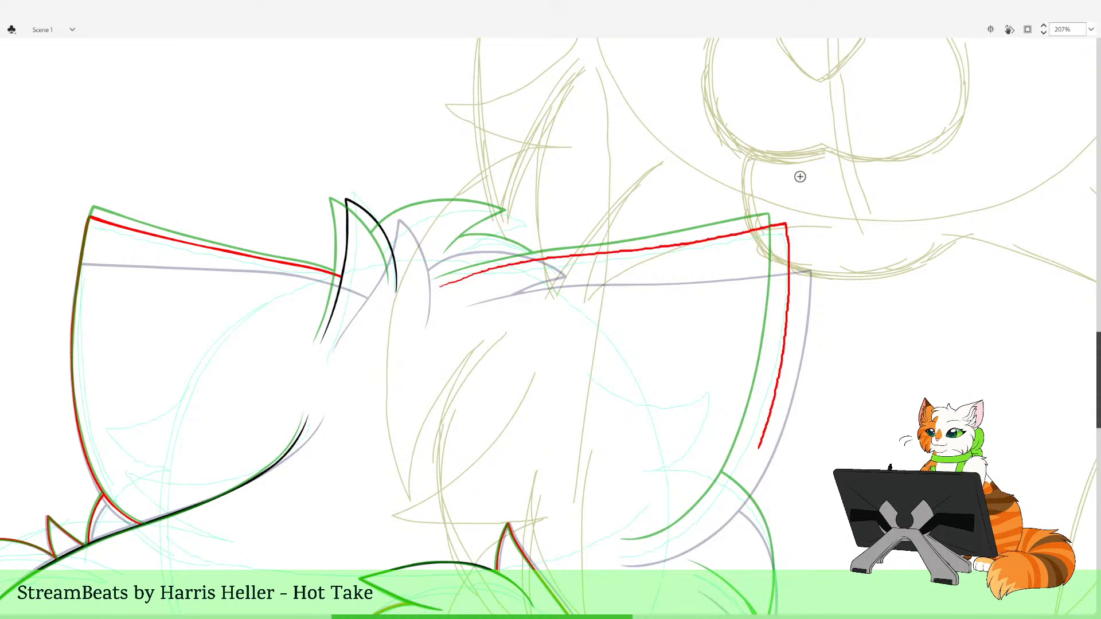
key(ctrl+z)
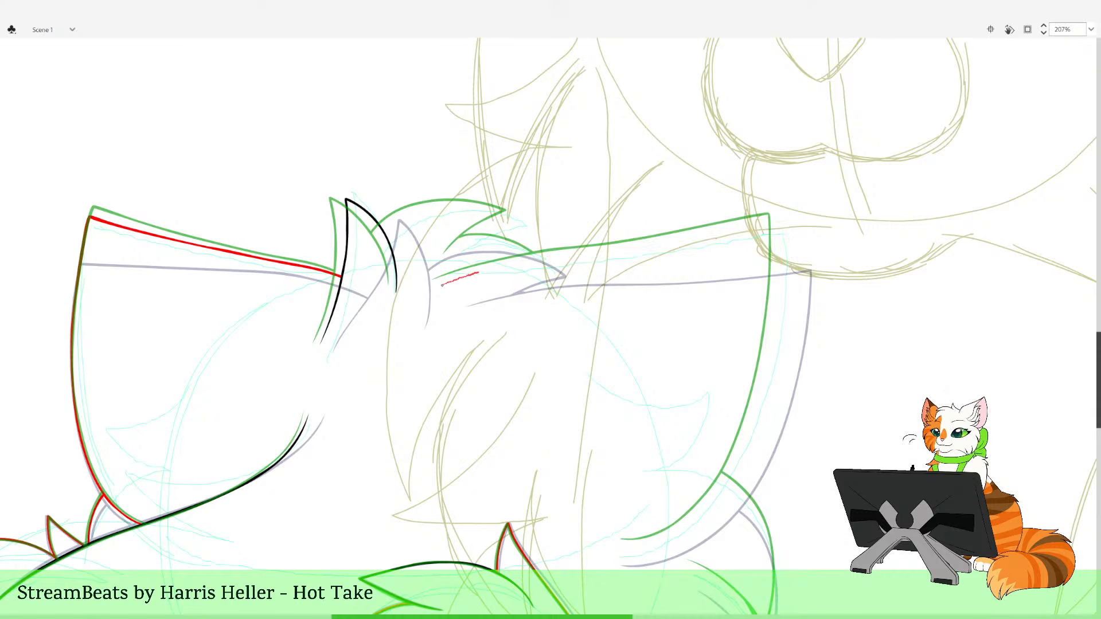
Try again to trace the right ear's upper edge in red, continuing around the tip into the upper outer edge
drag(642, 251, 674, 247)
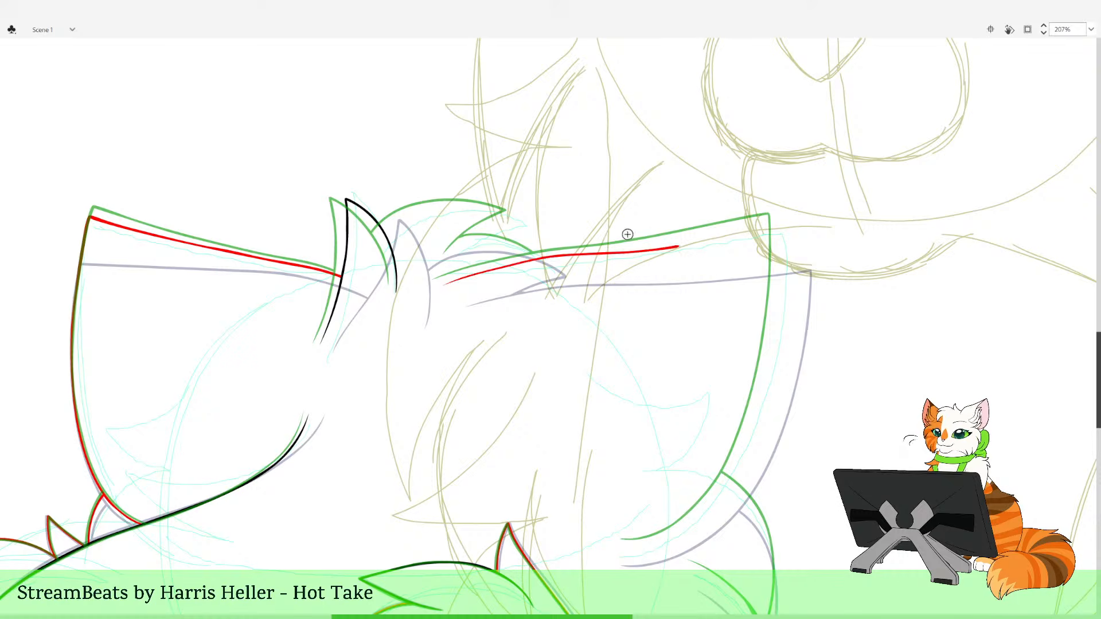
key(ctrl+z)
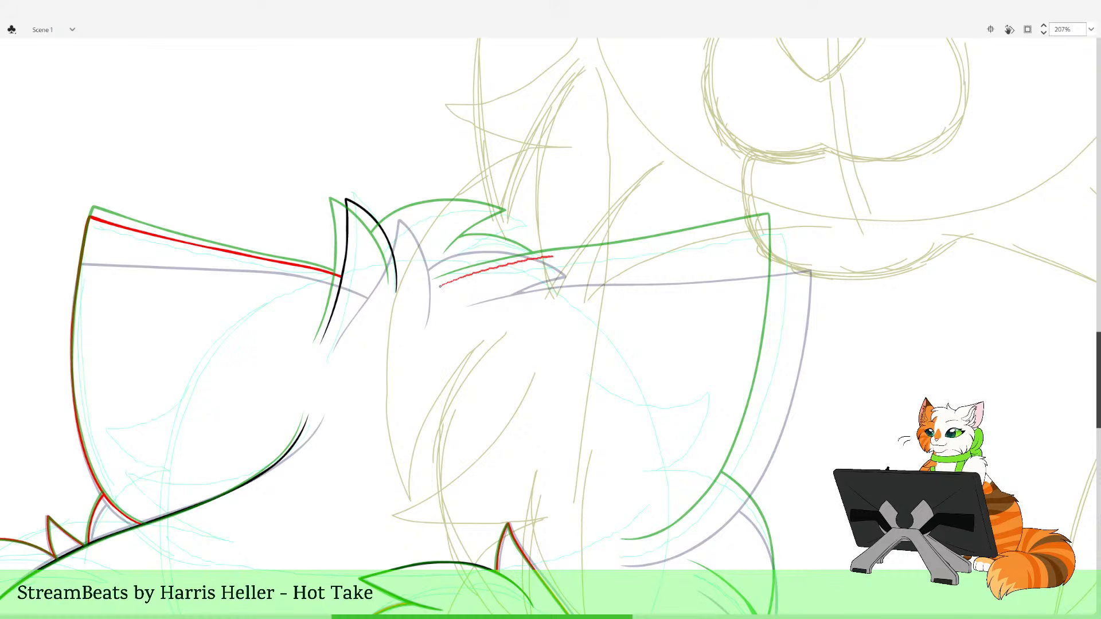
drag(661, 245, 729, 233)
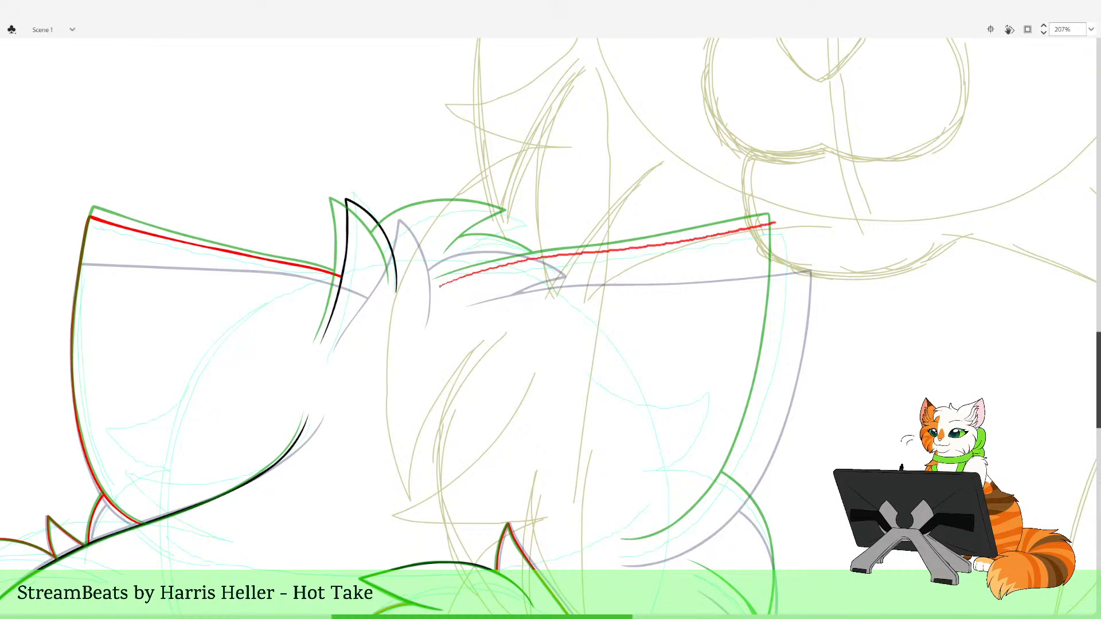
drag(786, 321, 785, 330)
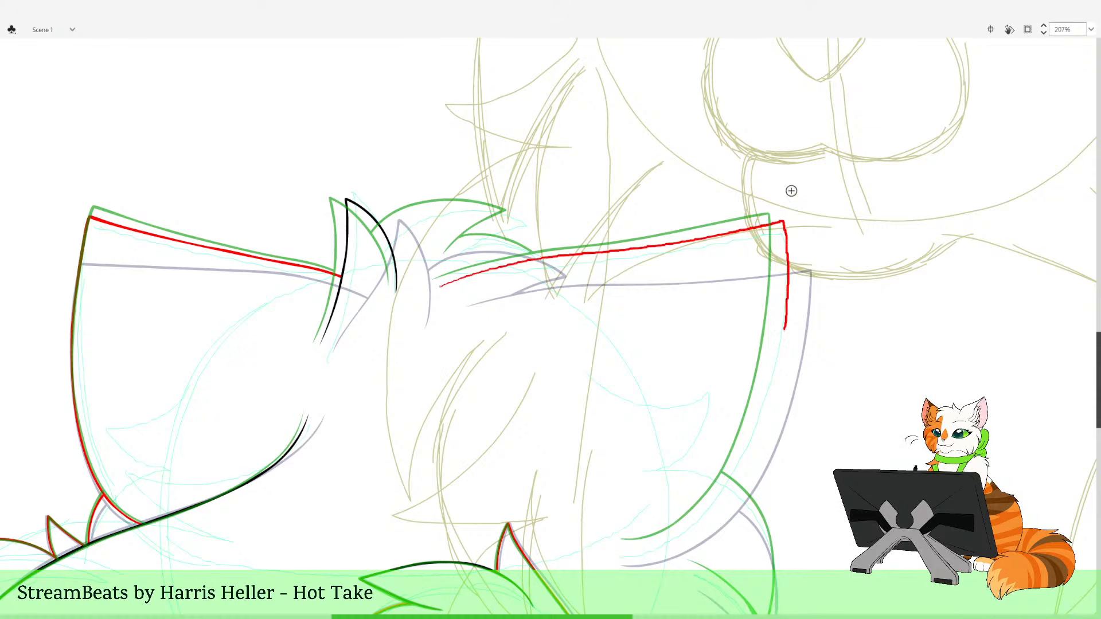
drag(813, 224, 813, 228)
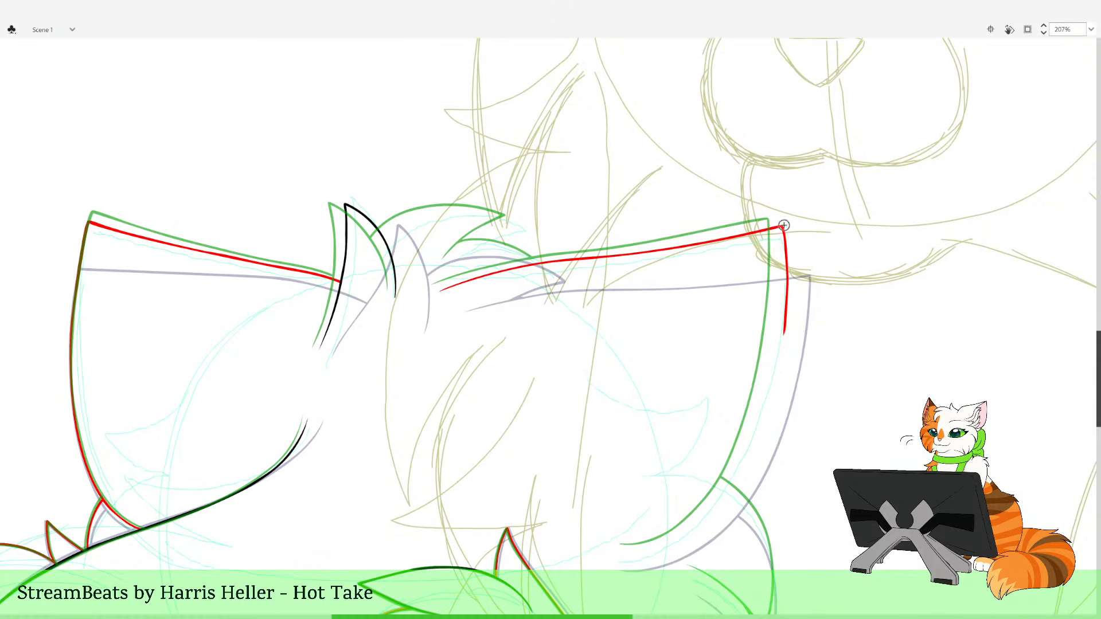
key(ctrl+z)
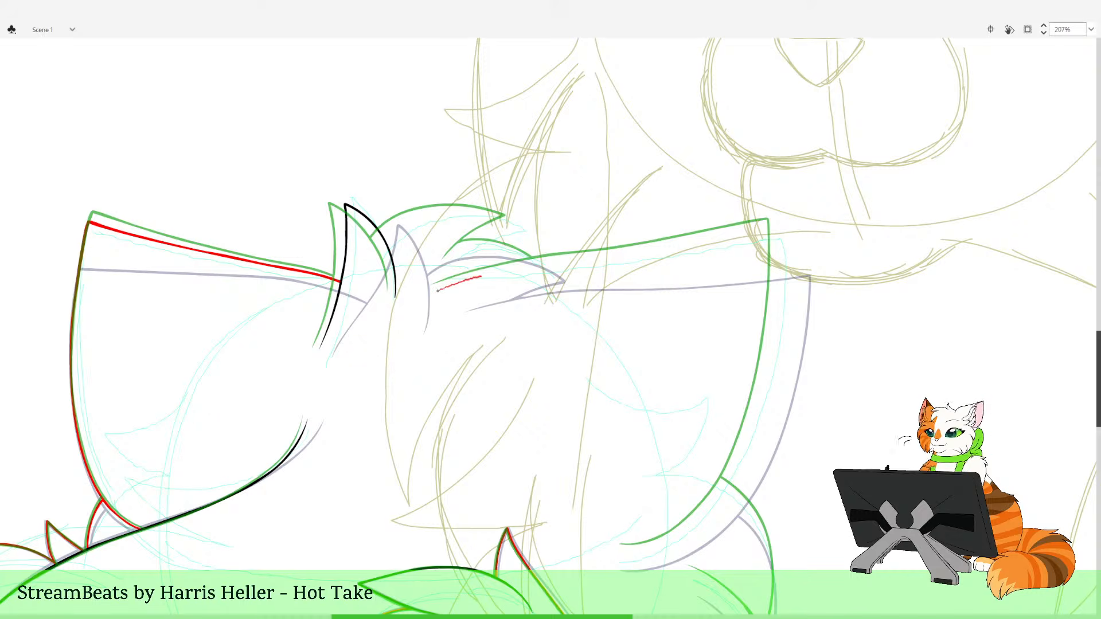
Try to draw the inner part of the right ear's upper edge in red with short strokes starting beside the head tuft
drag(640, 259, 682, 255)
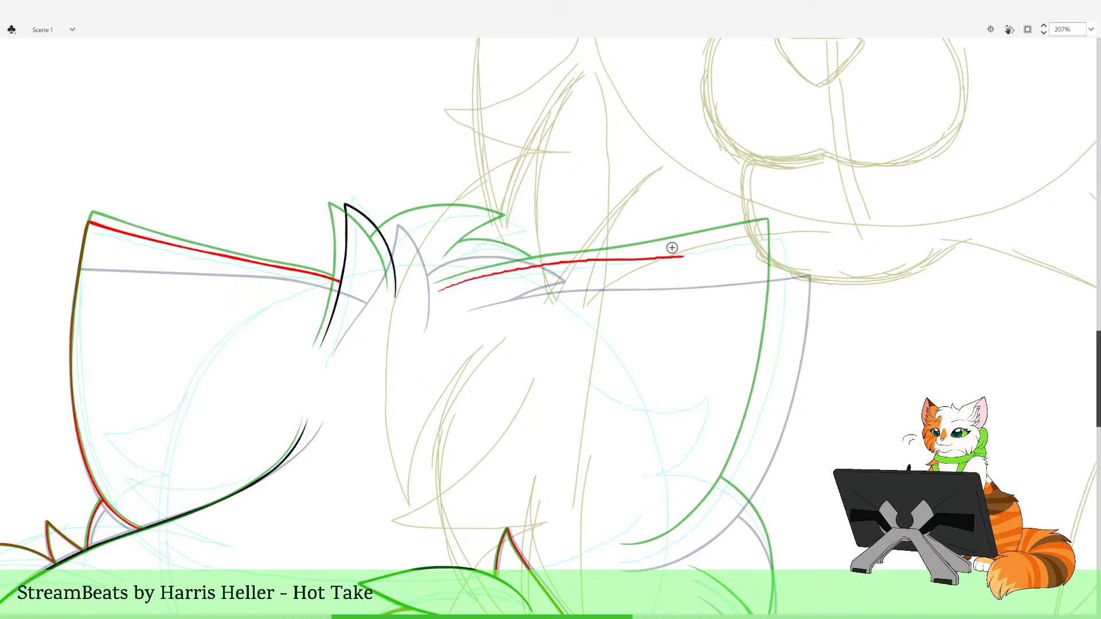
key(ctrl+z)
drag(490, 272, 535, 259)
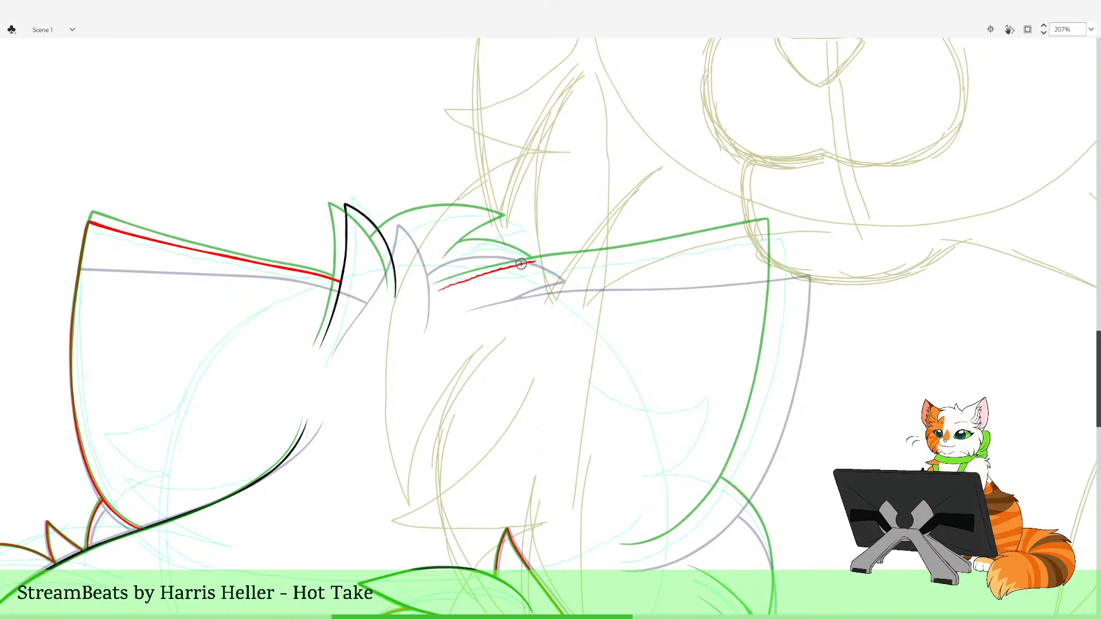
key(ctrl+z)
drag(440, 292, 456, 285)
drag(521, 270, 545, 266)
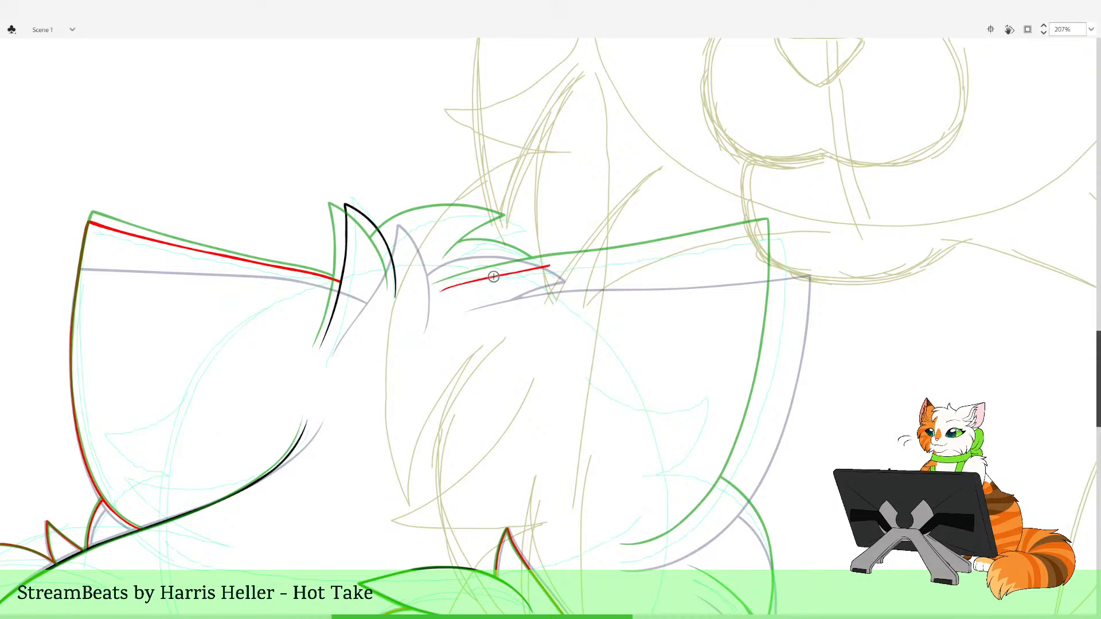
key(ctrl+z)
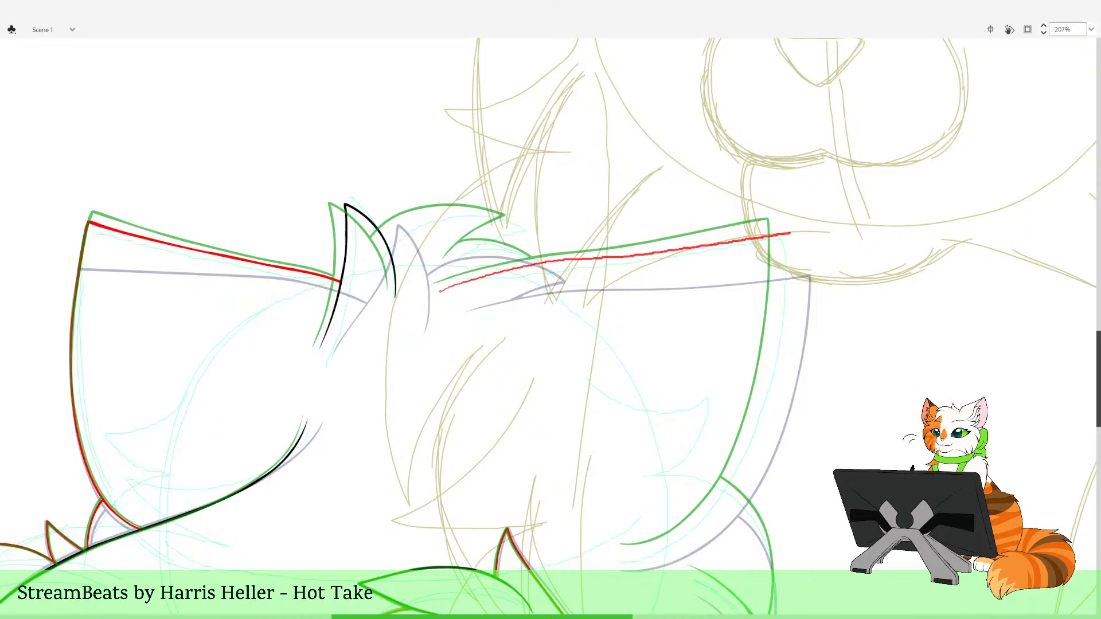
Draw the right ear's upper edge in red from beside the head tuft to the ear tip, and smooth its curve
drag(790, 233, 791, 233)
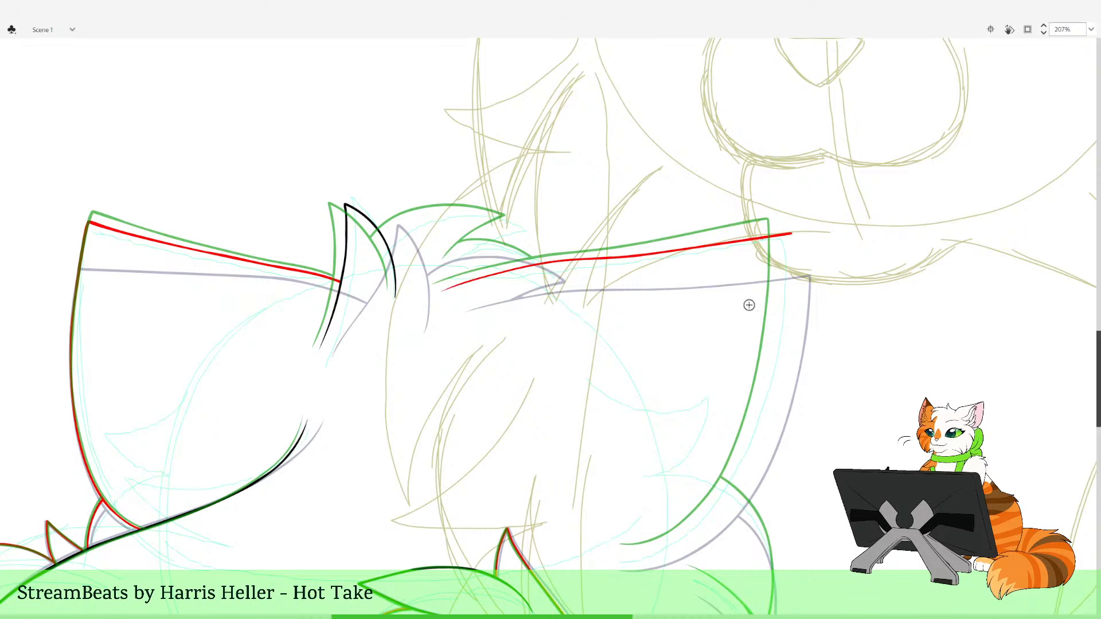
key(v)
mouse_move(633, 256)
mouse_down()
mouse_move(614, 257)
mouse_move(649, 253)
mouse_up()
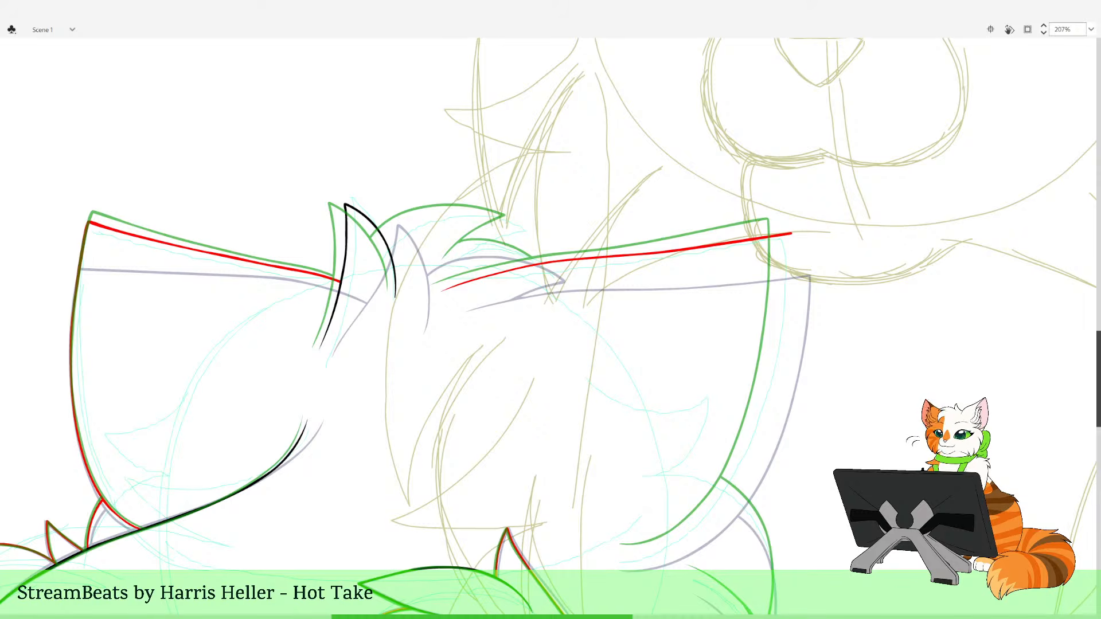
Try to draw the right ear's outer edge in red from the tip down to the base, between both onion skins
drag(692, 377, 702, 426)
key(ctrl+z)
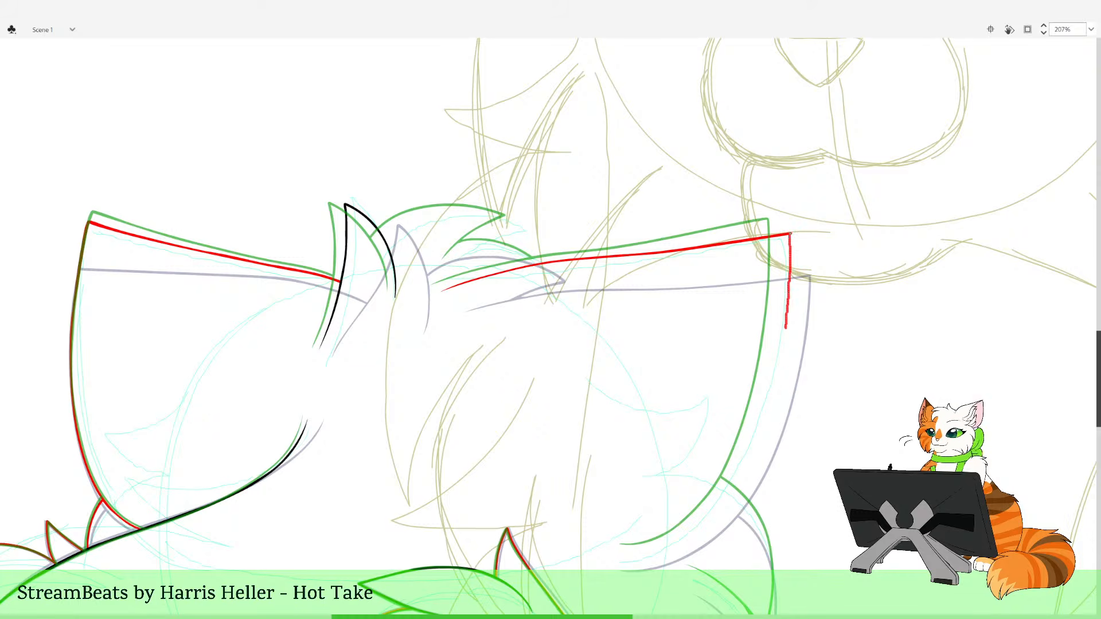
mouse_move(785, 328)
mouse_down()
mouse_move(781, 354)
mouse_move(789, 254)
mouse_move(775, 374)
mouse_move(733, 482)
mouse_up()
key(ctrl+z)
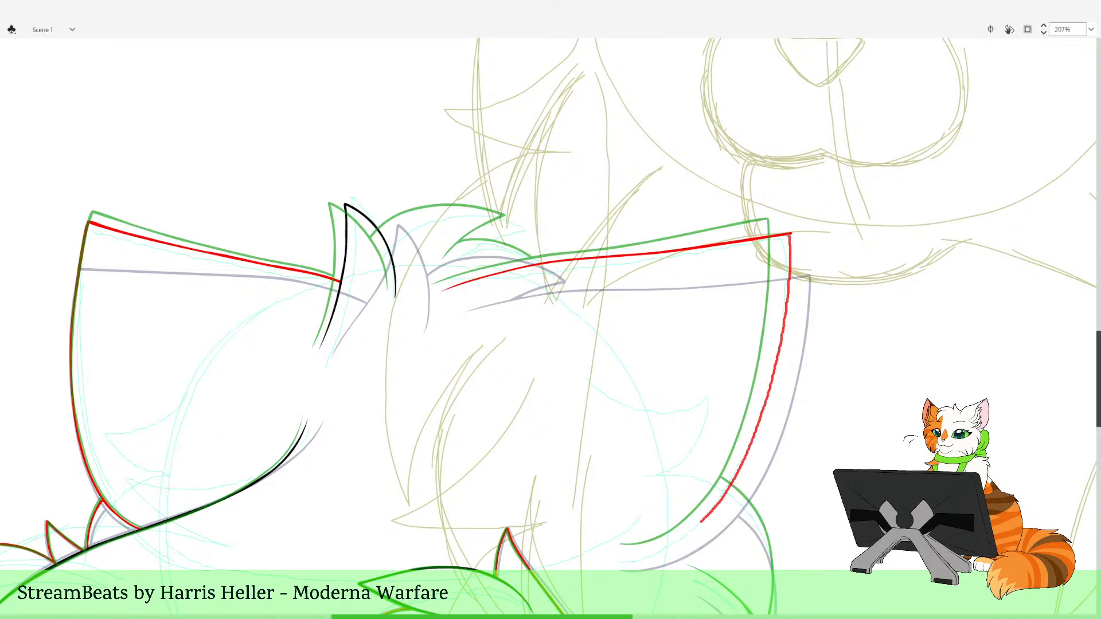
drag(626, 555, 613, 555)
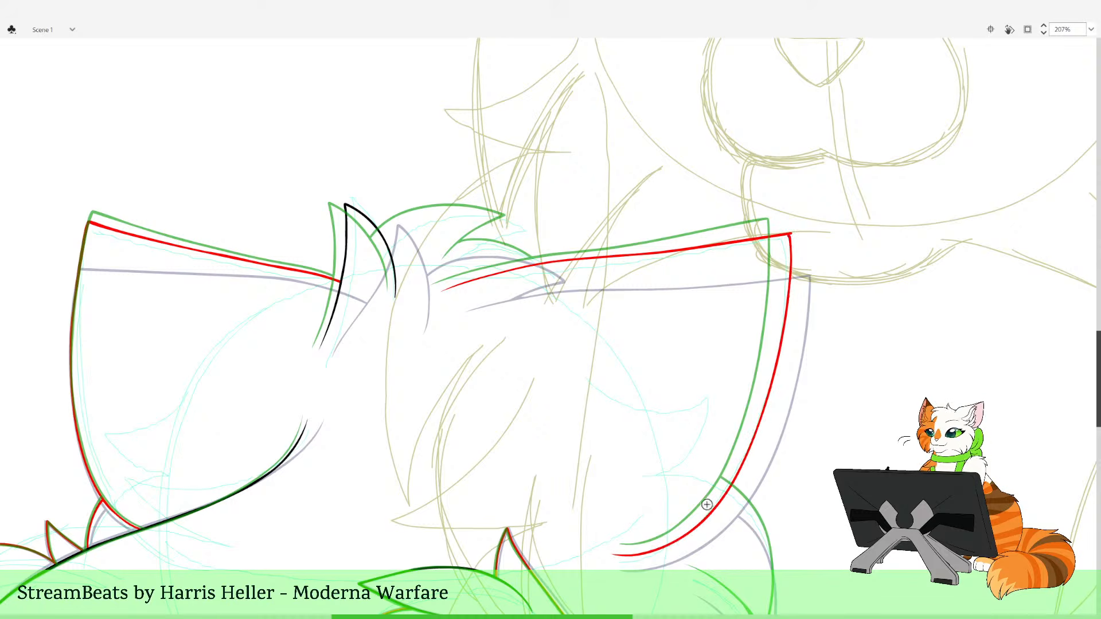
drag(735, 517, 692, 527)
key(ctrl+z)
Try to draw the right ear's outer edge in red from the base upward
drag(618, 558, 602, 559)
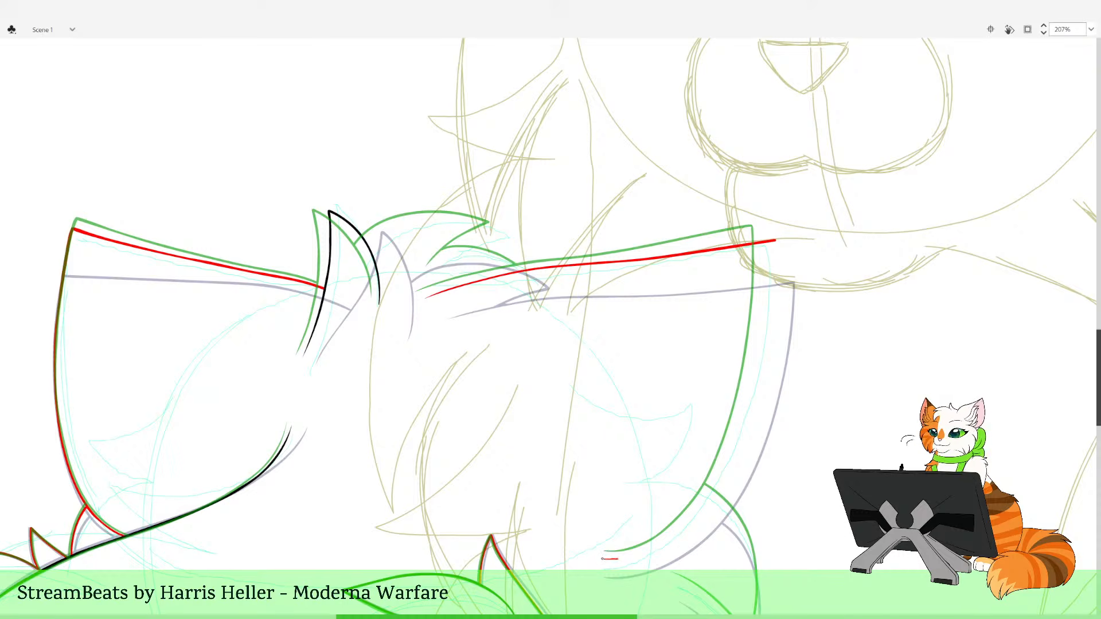
key(ctrl+z)
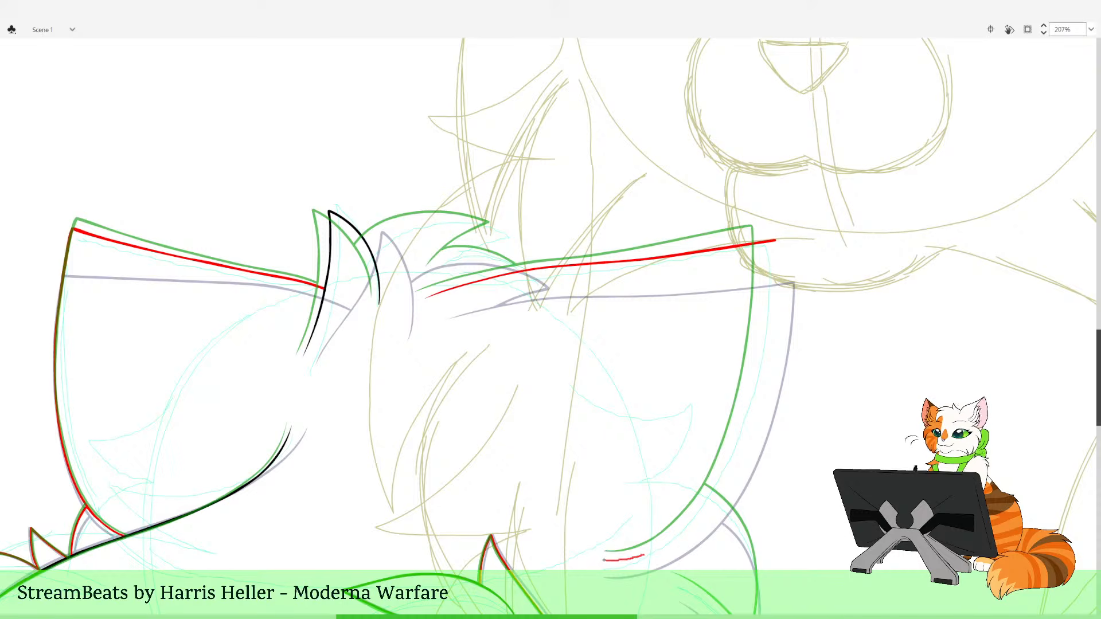
key(ctrl+z)
drag(690, 531, 701, 538)
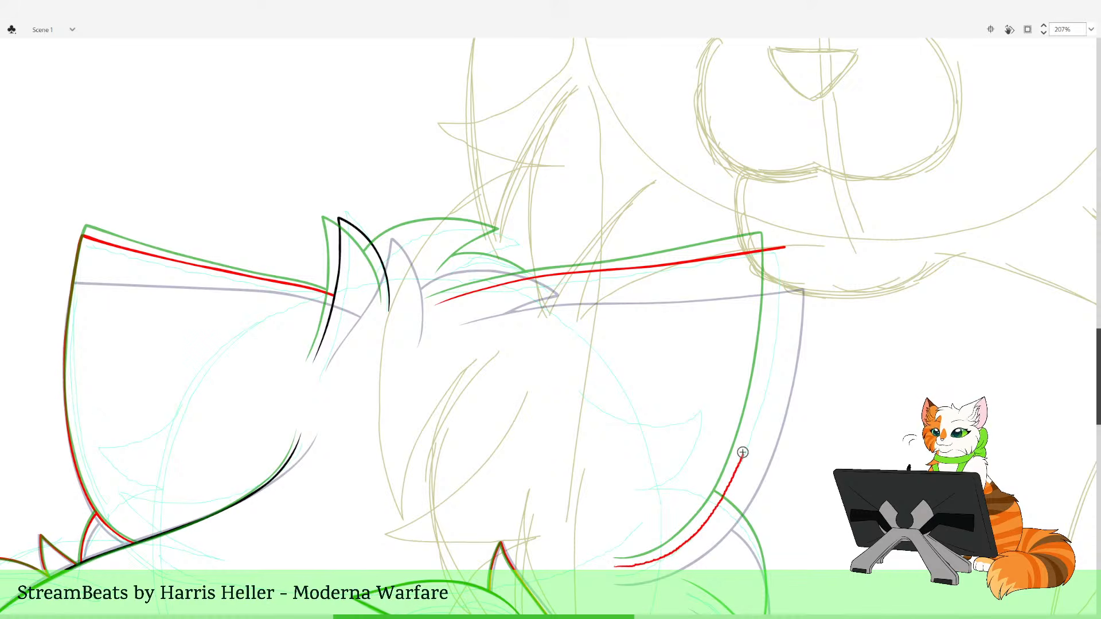
key(ctrl+z)
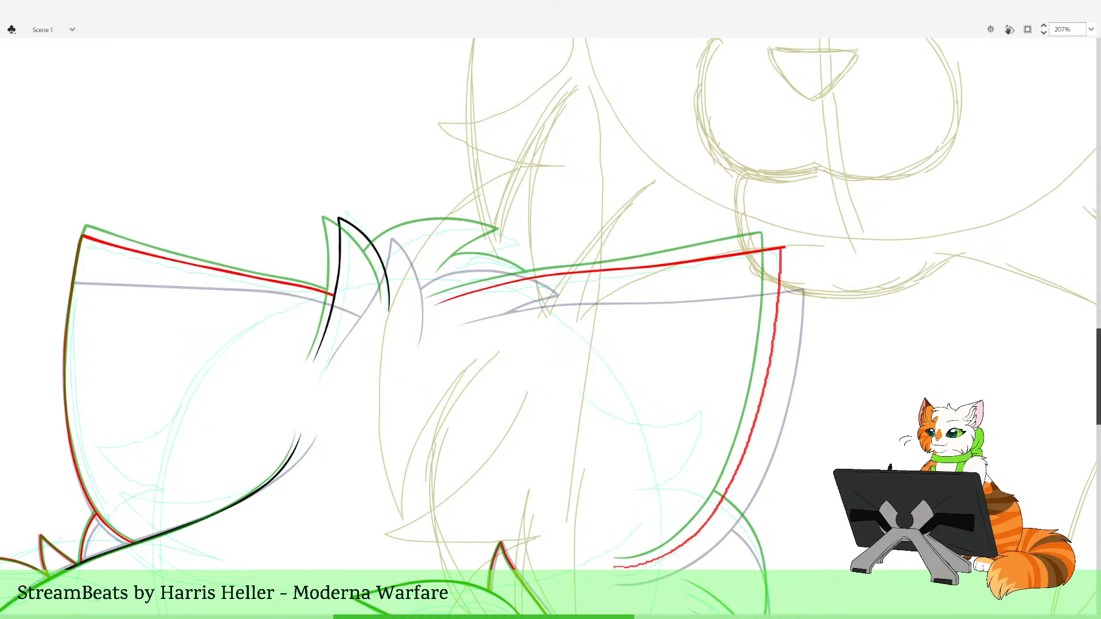
Trace the right ear's full outer edge in red from base to tip, and try to reshape its lower curve up close
drag(781, 249, 781, 247)
key(space)
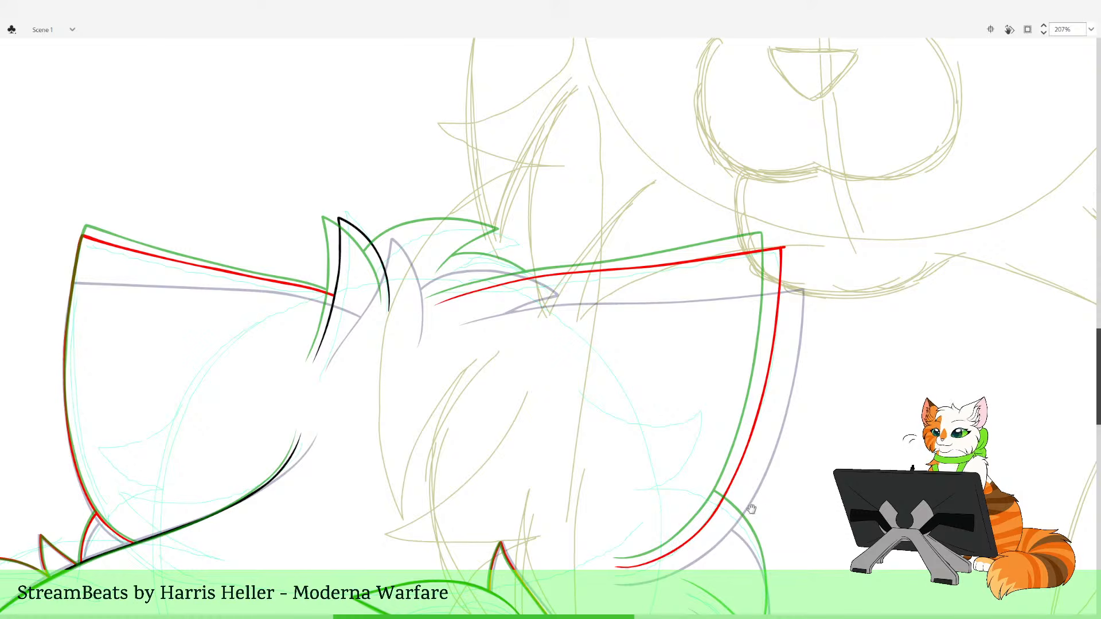
drag(816, 534, 697, 496)
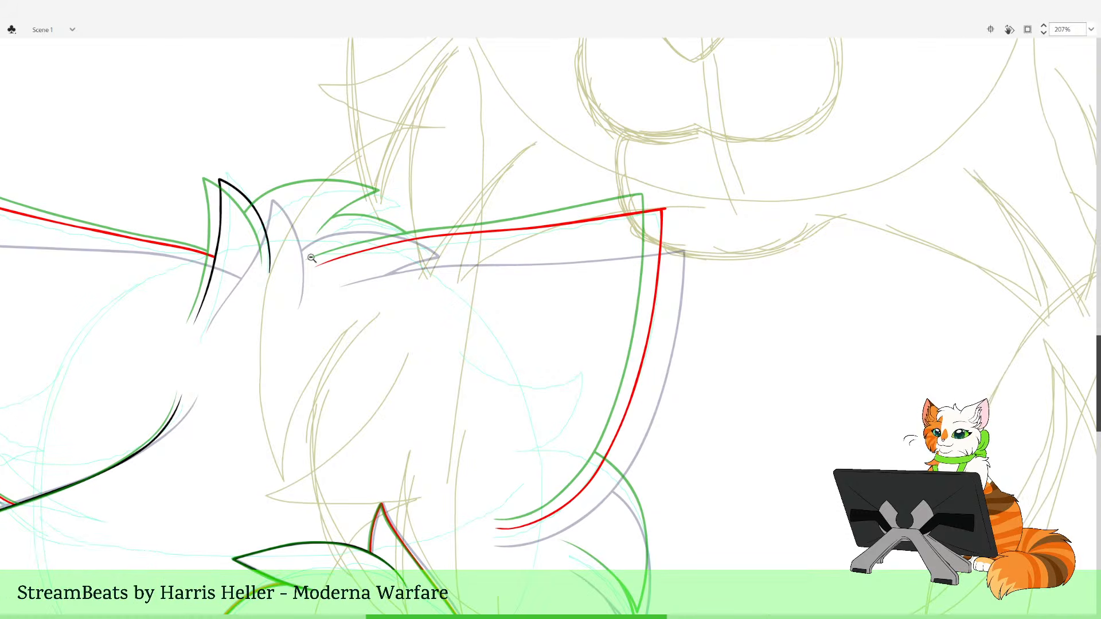
drag(466, 303, 681, 528)
drag(566, 344, 576, 337)
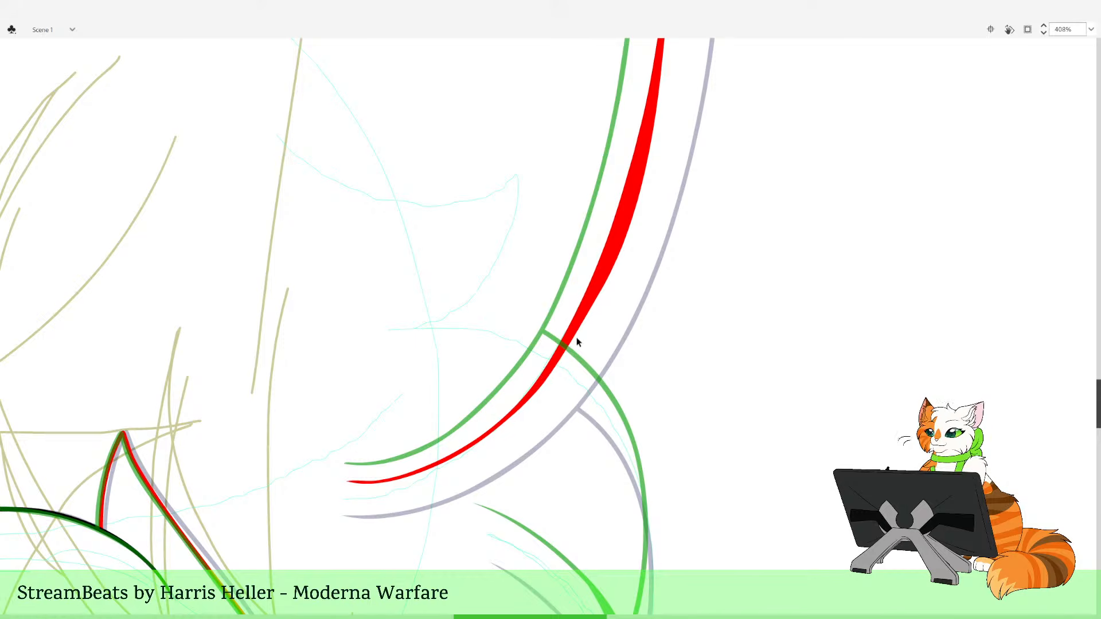
key(ctrl+z)
Try to redraw the right ear's outer edge in red as one stroke from the tip to the base
click(367, 222)
drag(497, 209, 697, 606)
drag(732, 196, 739, 214)
key(ctrl+z)
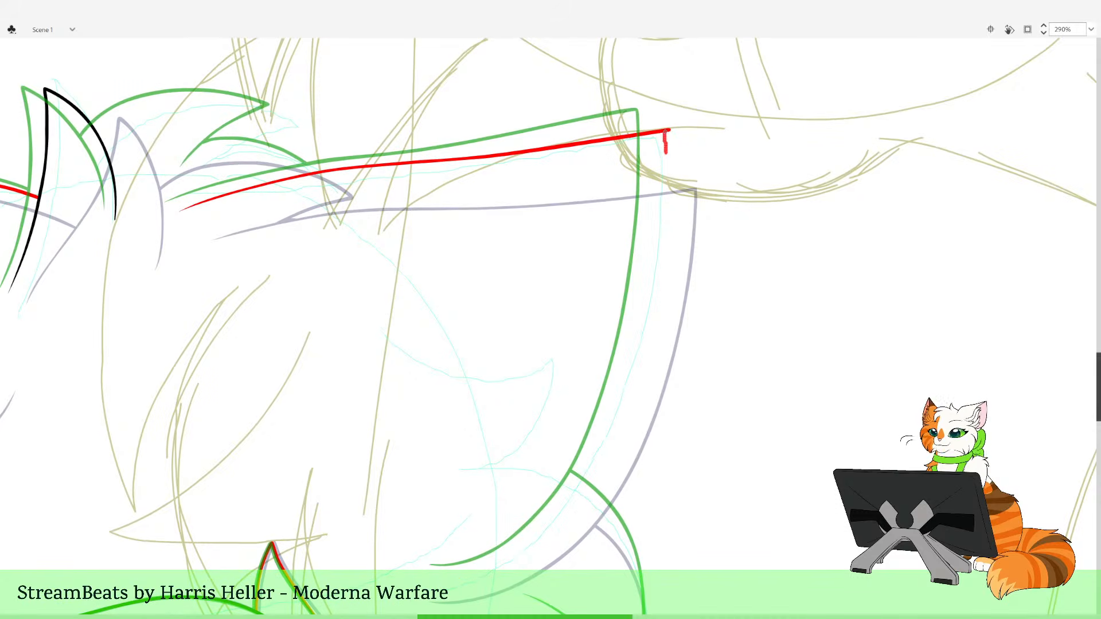
mouse_move(665, 152)
mouse_down()
mouse_move(644, 348)
mouse_move(589, 480)
mouse_move(533, 539)
mouse_move(471, 571)
mouse_move(427, 576)
mouse_up()
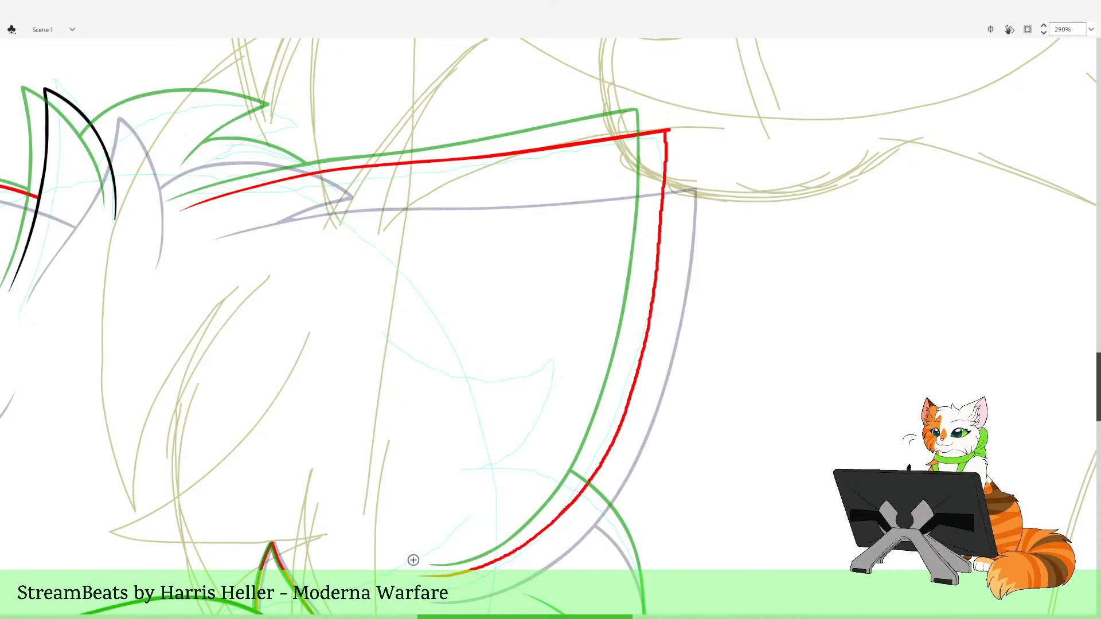
key(ctrl+z)
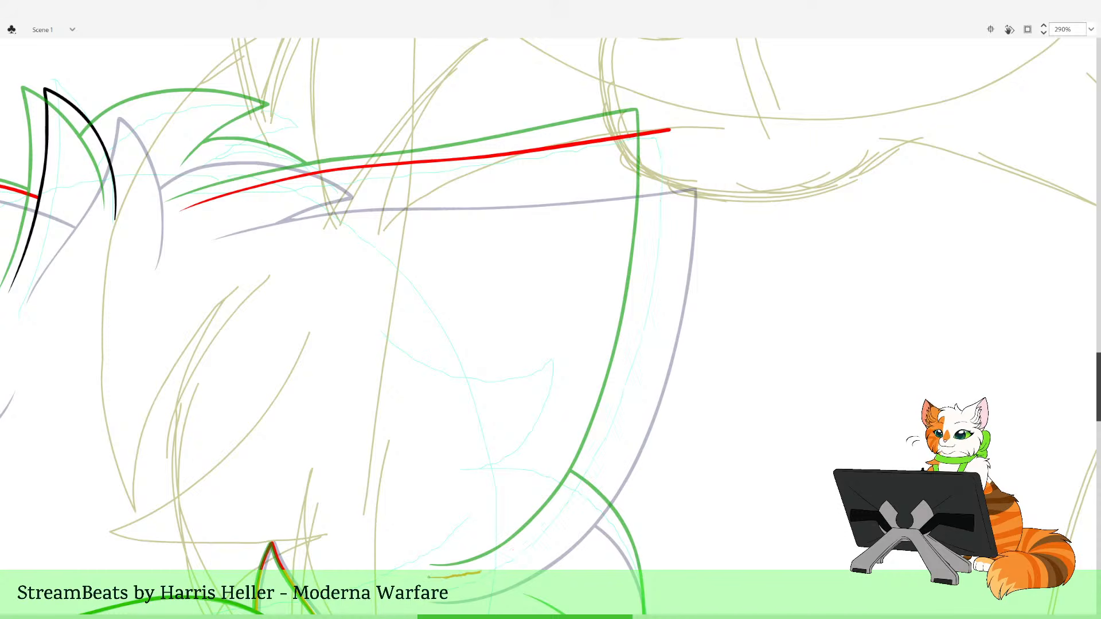
Try short red strokes for the right ear's outer edge, working up from the base and down from the tip
drag(563, 518, 592, 467)
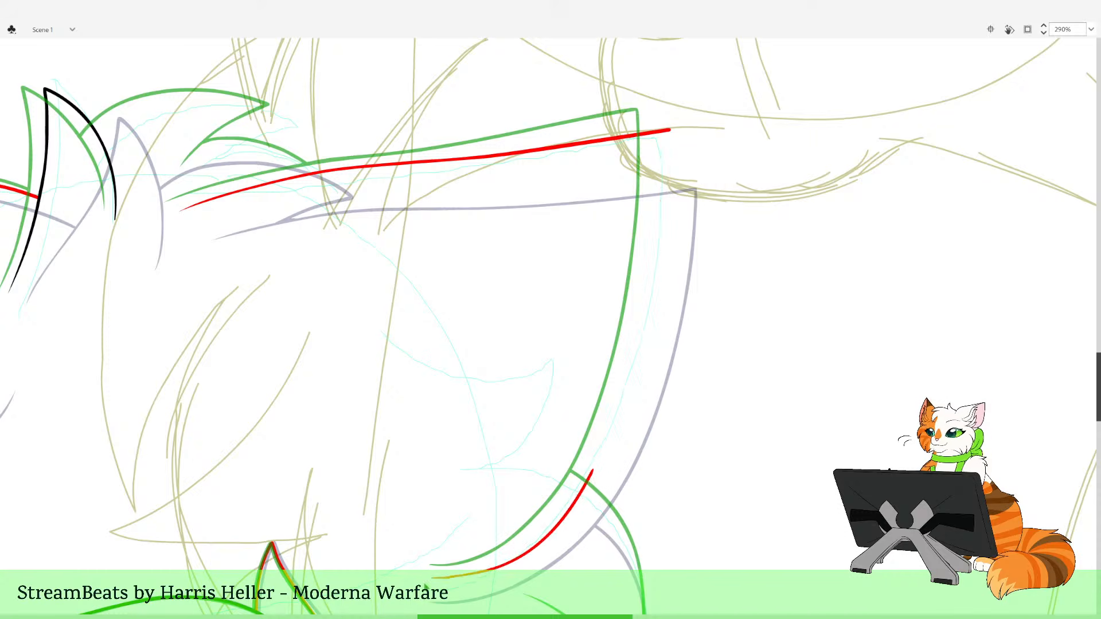
key(ctrl+z)
key(ctrl+z)
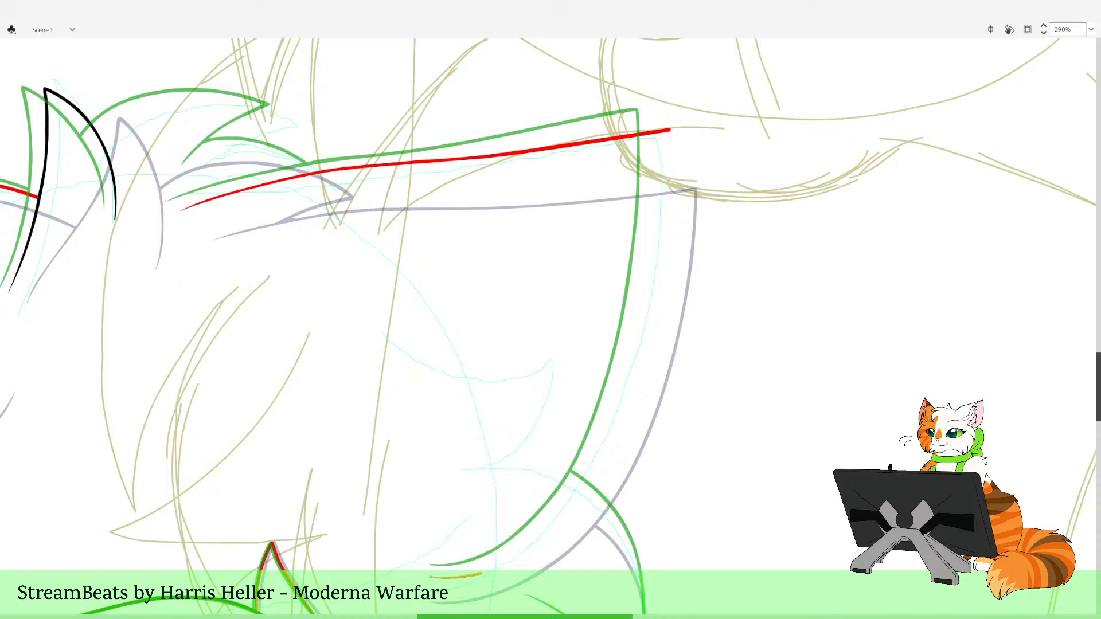
drag(527, 549, 565, 492)
key(ctrl+z)
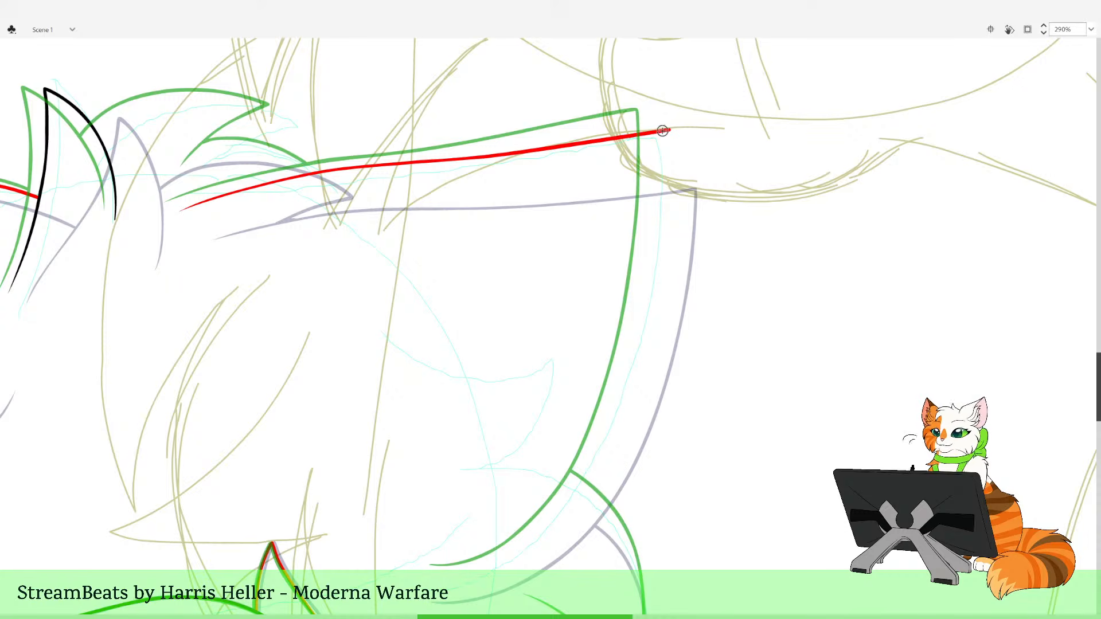
drag(669, 132, 663, 278)
key(ctrl+z)
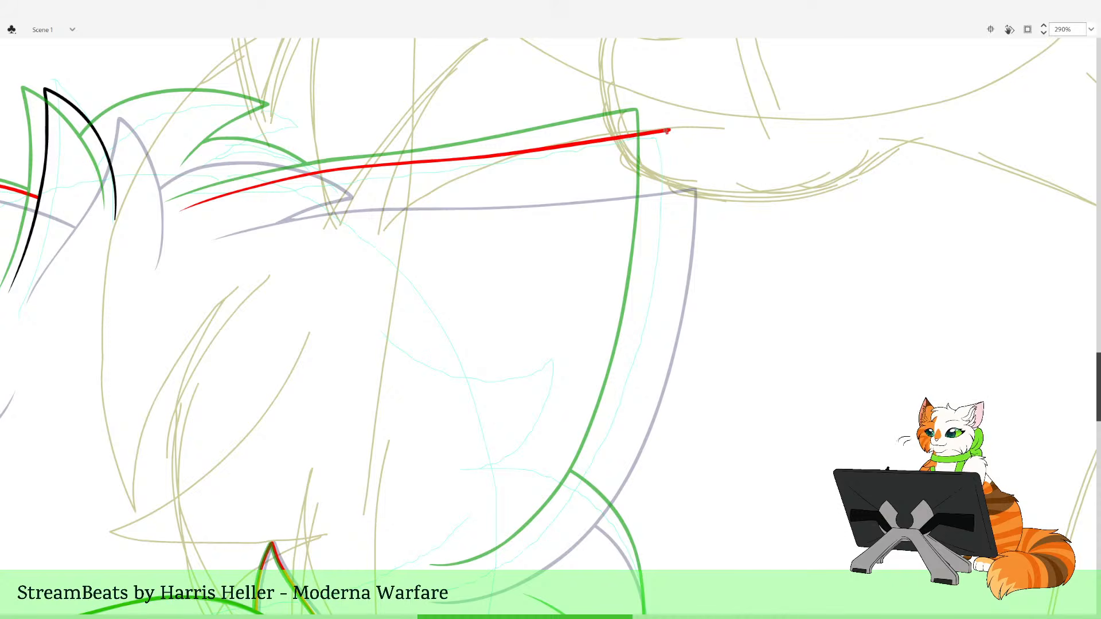
Try to trace the right ear's full outer edge in red from the tip down to the base between the onion skins
mouse_move(668, 163)
mouse_down()
mouse_move(646, 323)
mouse_move(591, 473)
mouse_up()
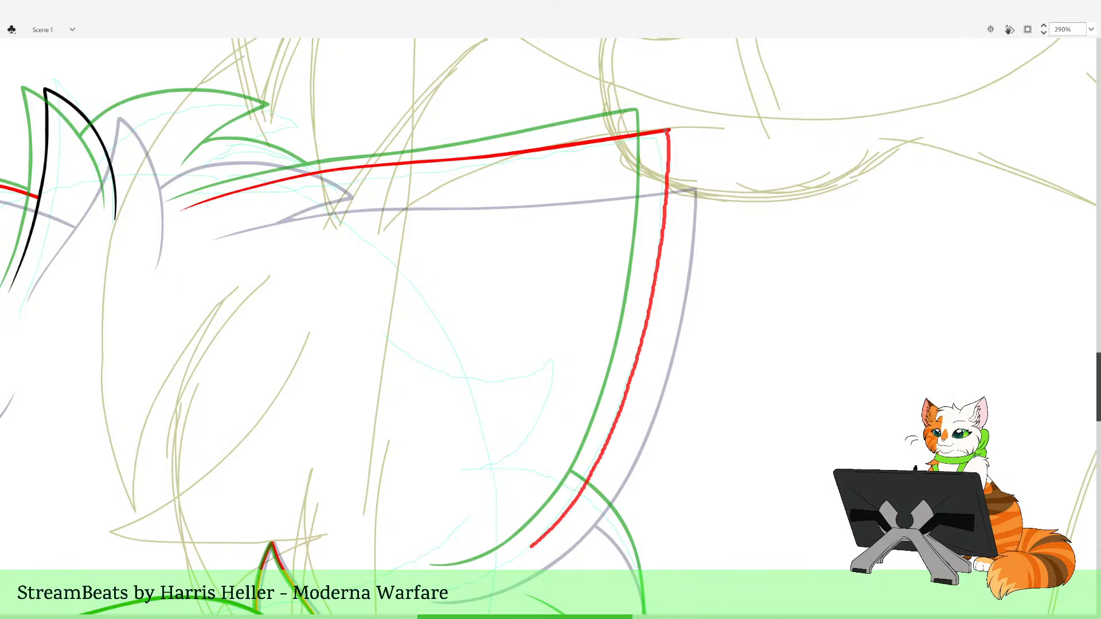
drag(435, 574, 427, 575)
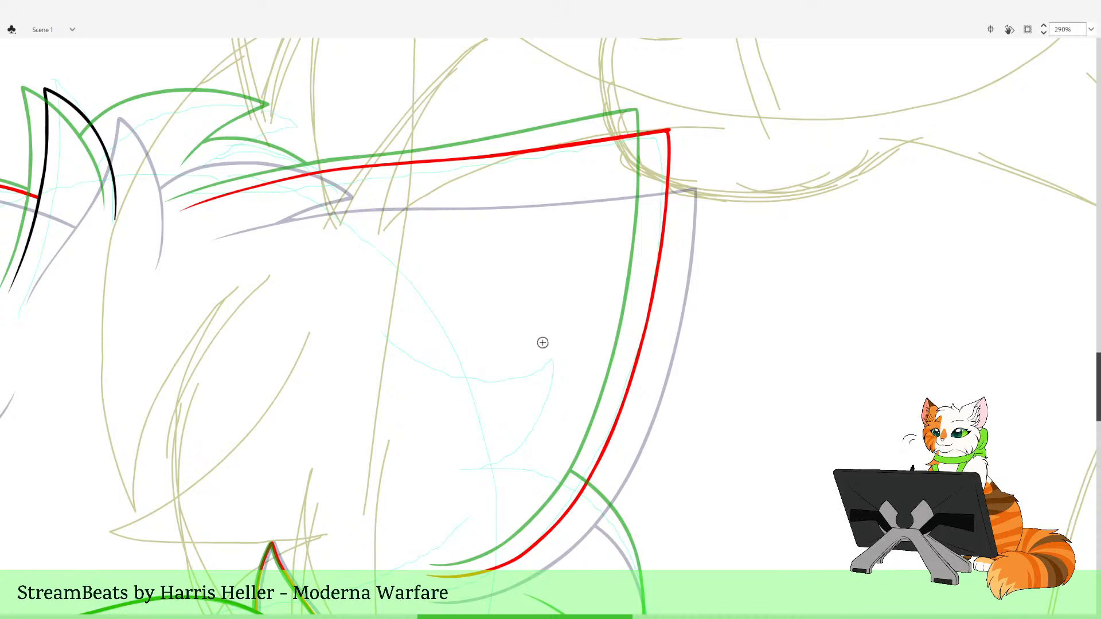
drag(544, 342, 556, 432)
key(ctrl+z)
key(ctrl+z)
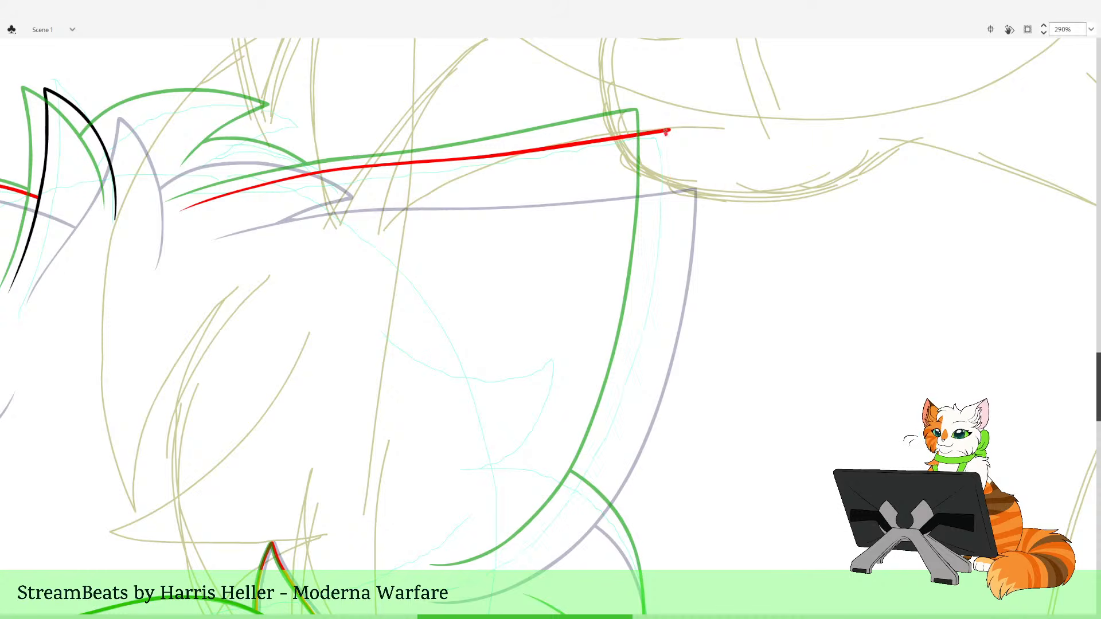
mouse_move(665, 133)
mouse_down()
mouse_move(661, 265)
mouse_move(614, 423)
mouse_move(549, 525)
mouse_move(502, 559)
mouse_move(441, 574)
mouse_up()
key(ctrl+z)
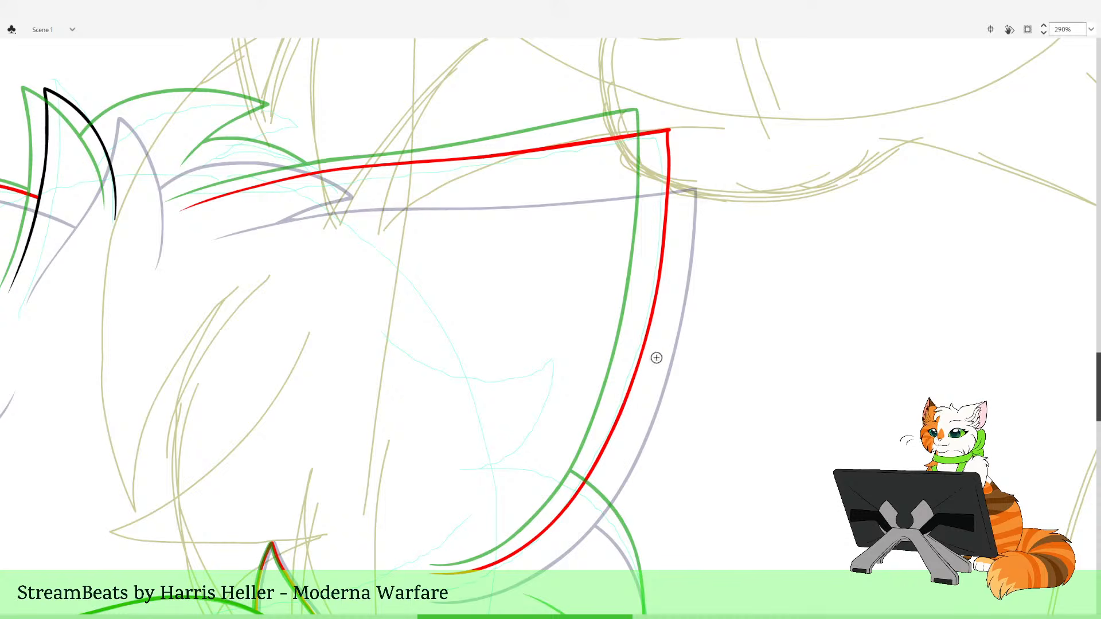
key(ctrl+z)
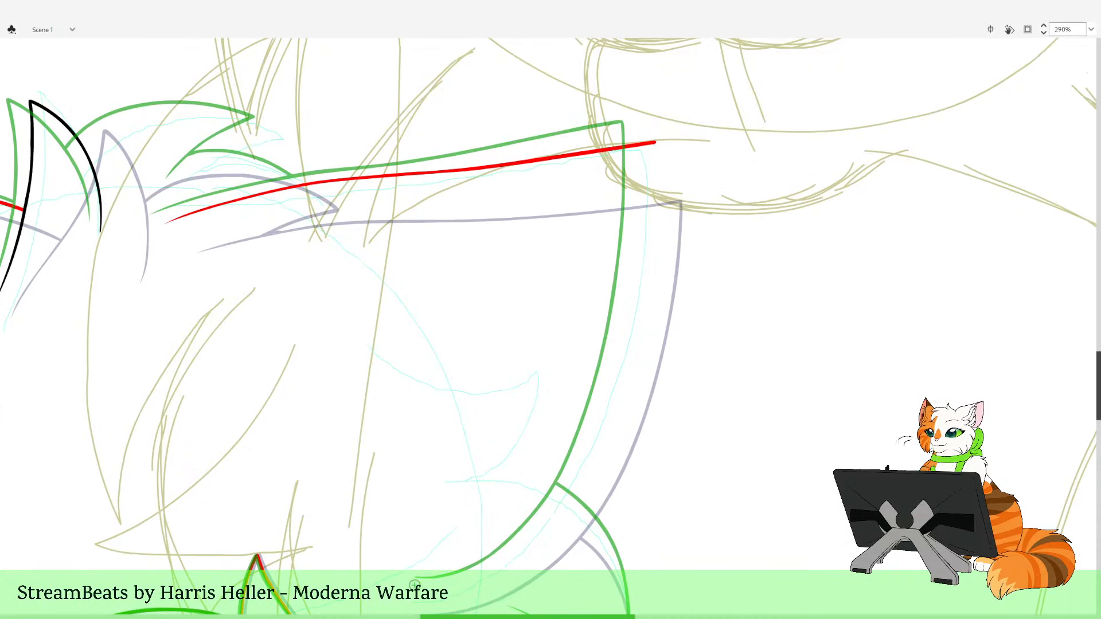
Try to start the right ear's outer edge in red at its lower inner end
drag(415, 585, 463, 583)
mouse_move(504, 550)
mouse_down()
mouse_move(435, 562)
mouse_move(497, 548)
mouse_up()
key(ctrl+z)
key(ctrl+z)
drag(422, 561, 514, 545)
key(ctrl+z)
drag(422, 560, 458, 560)
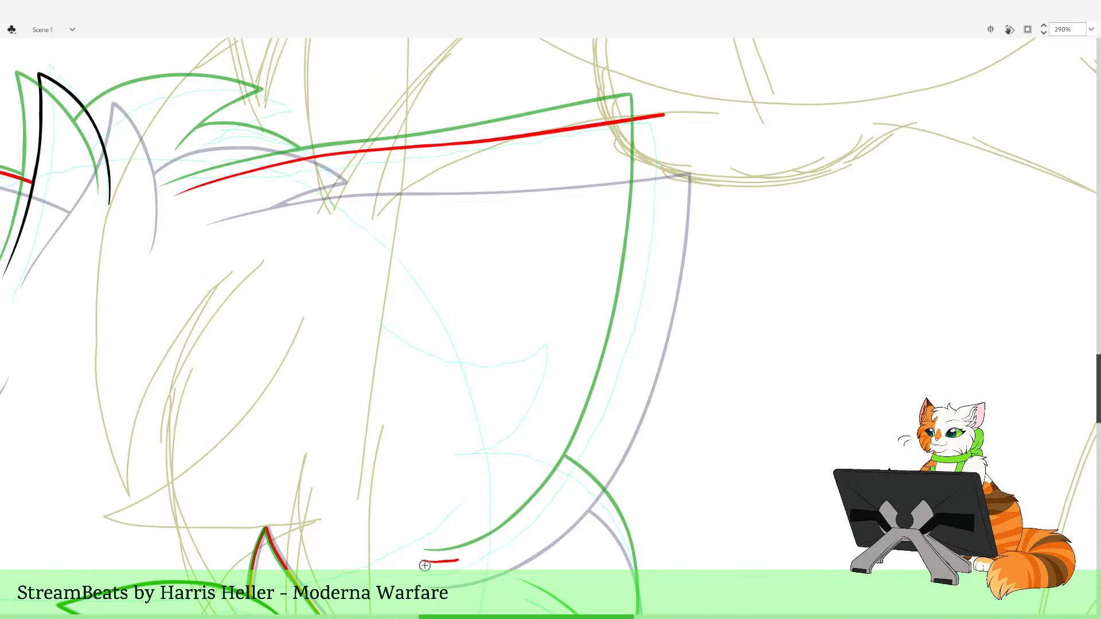
key(ctrl+z)
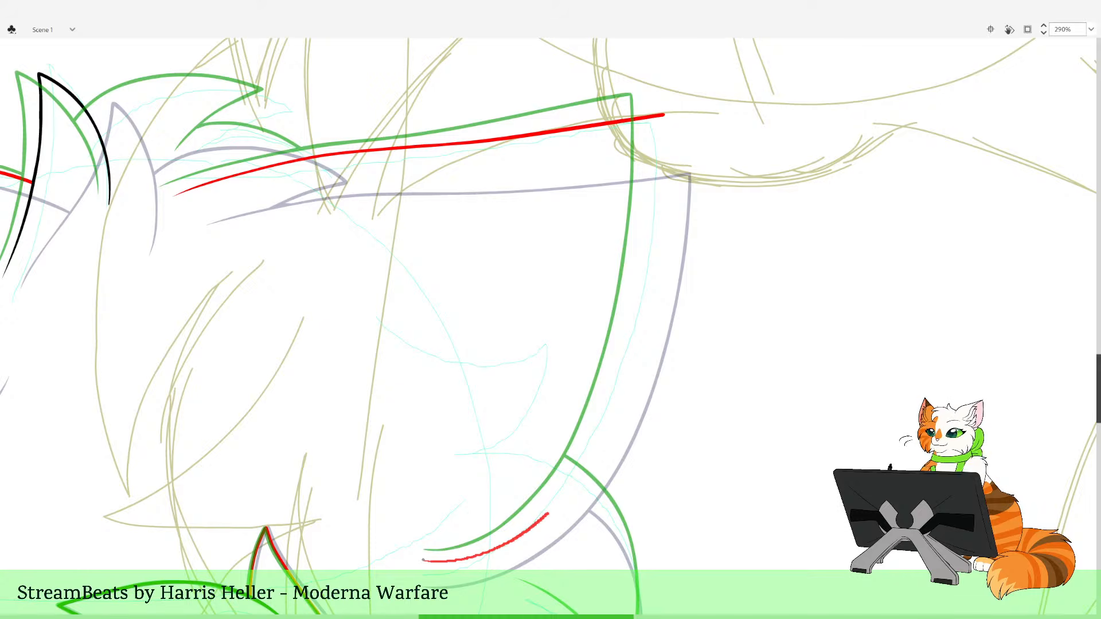
Draw the right ear's outer edge in red from base to tip and delete the line overshooting the tip corner
mouse_move(600, 433)
mouse_down()
mouse_move(632, 331)
mouse_move(655, 155)
mouse_up()
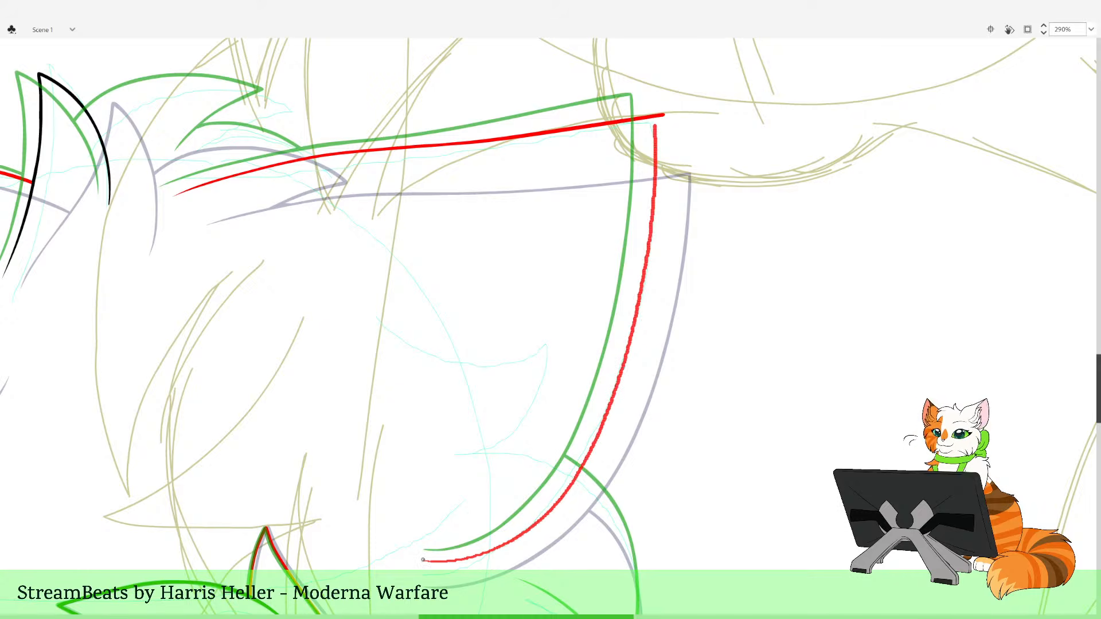
drag(423, 559, 422, 559)
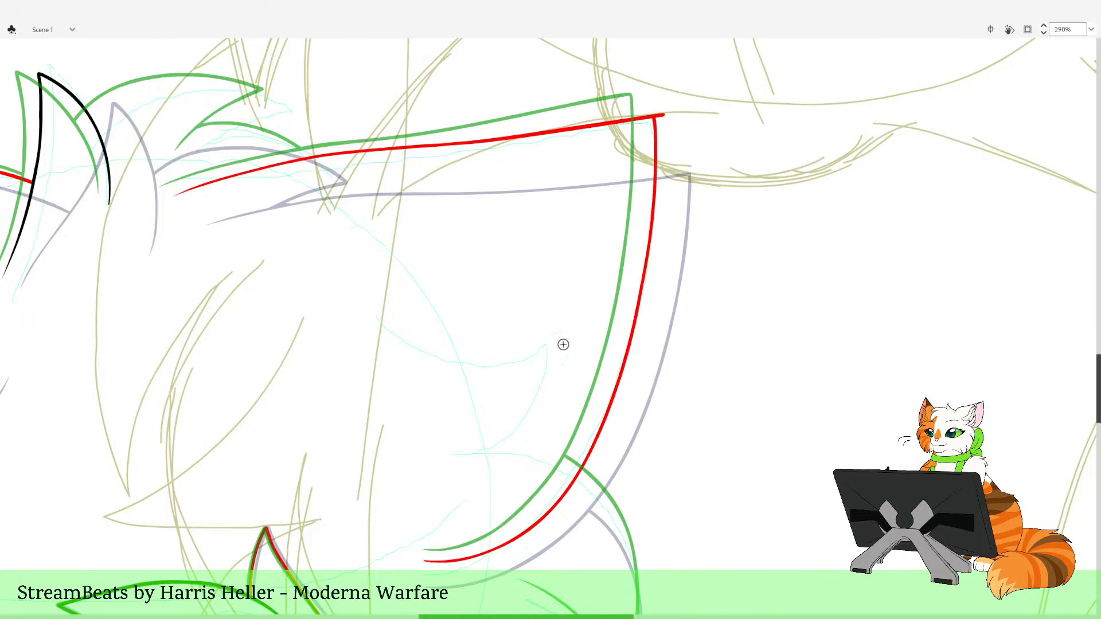
mouse_move(731, 166)
mouse_down()
mouse_move(646, 278)
mouse_move(587, 387)
mouse_up()
key(z)
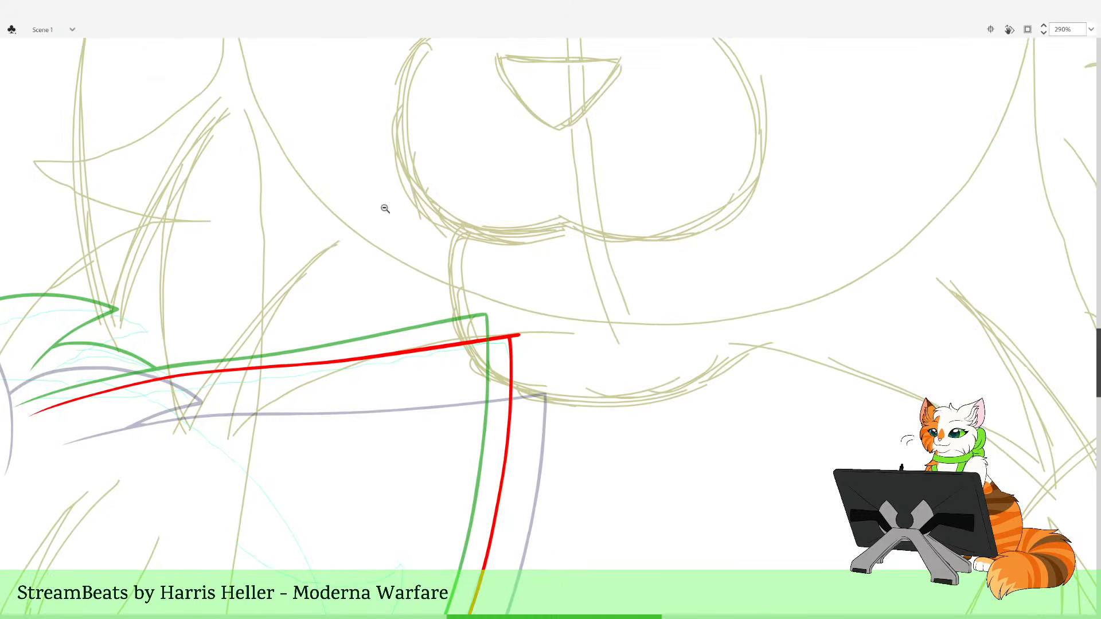
drag(481, 247, 669, 409)
mouse_move(422, 376)
mouse_down()
mouse_move(316, 299)
mouse_move(385, 360)
mouse_up()
drag(315, 298, 315, 298)
key(Delete)
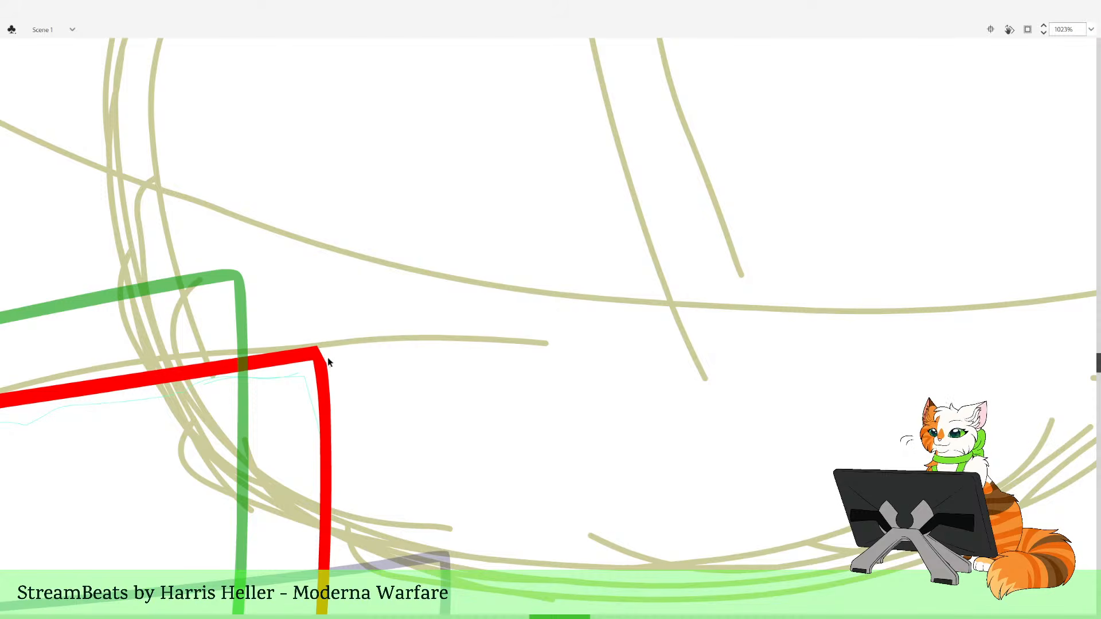
drag(316, 330, 397, 410)
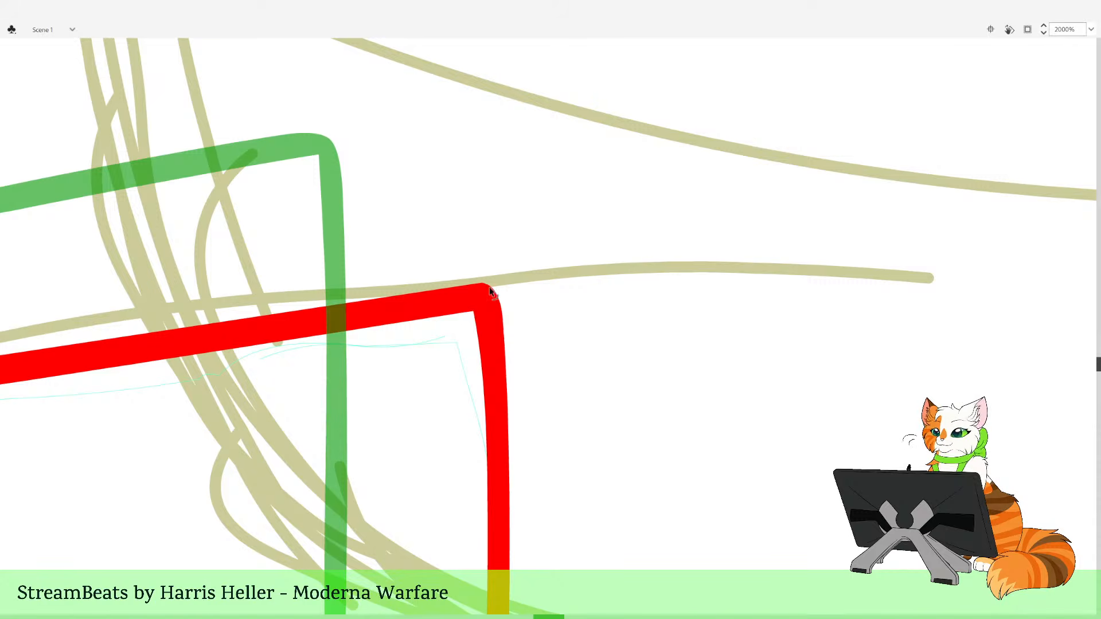
Refine the tapered end of the right ear's red outer edge at its base
alt+click(513, 287)
alt+click(514, 289)
alt+click(514, 292)
alt+click(514, 293)
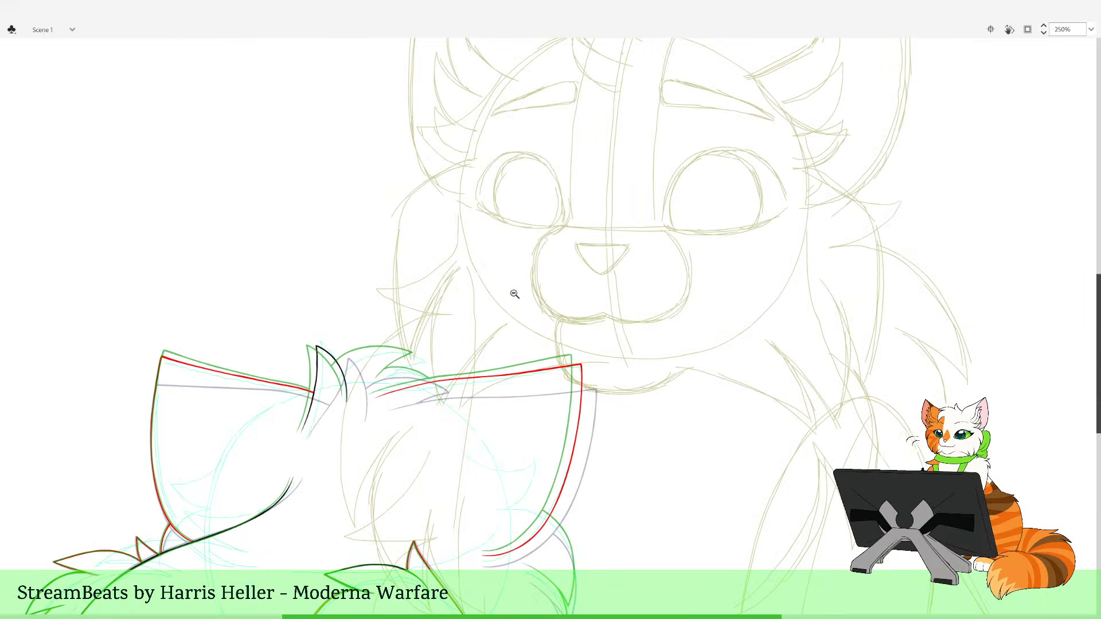
drag(466, 449, 577, 560)
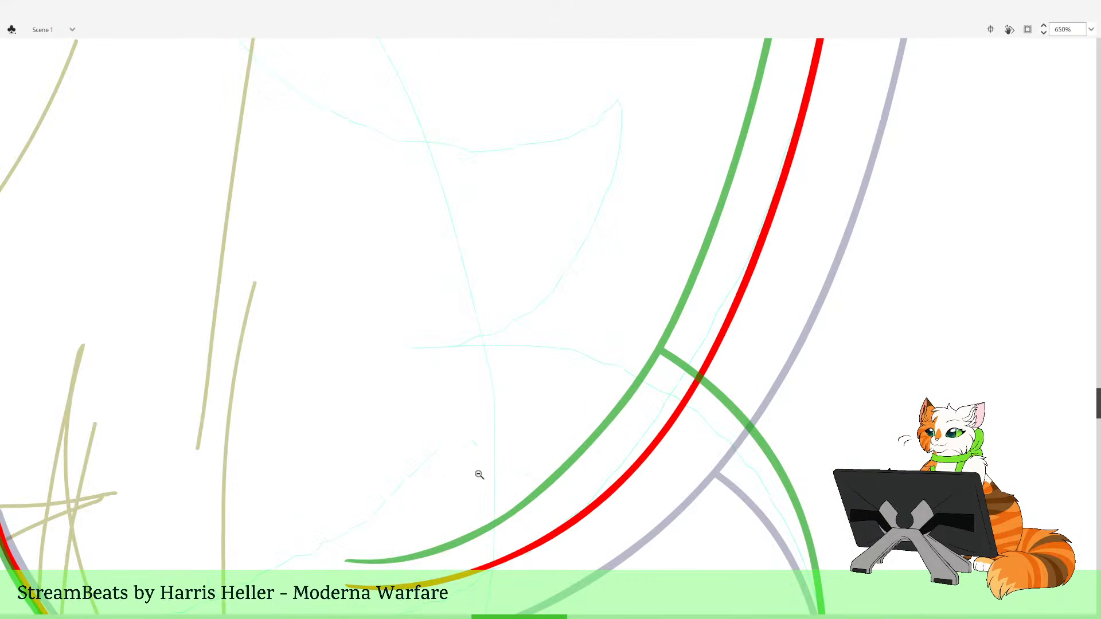
mouse_move(332, 445)
mouse_down()
mouse_move(351, 491)
mouse_move(479, 617)
mouse_up()
drag(361, 492, 383, 496)
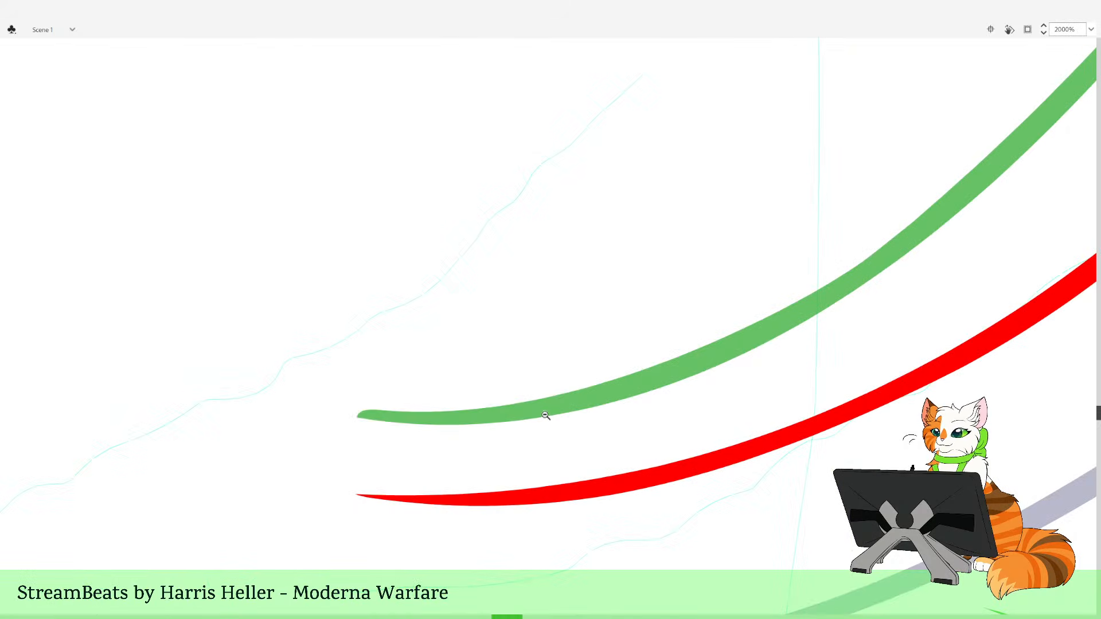
Try to draw the curved head tuft in red between the black tuft and the right ear, starting behind the black tuft
alt+click(546, 399)
alt+click(553, 381)
alt+click(557, 374)
drag(678, 151, 678, 340)
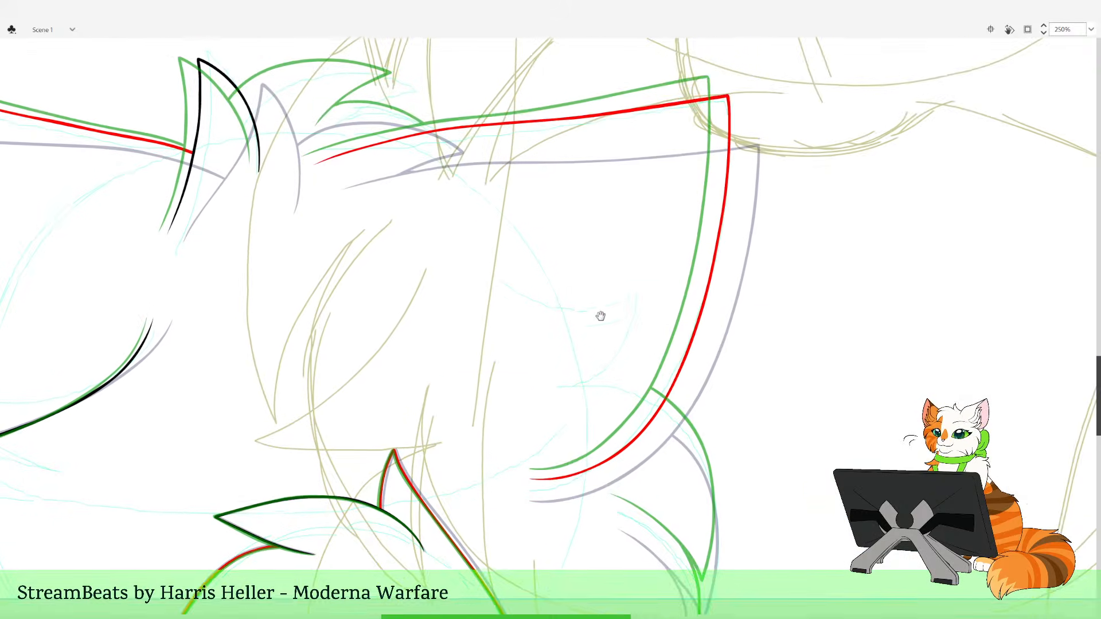
drag(528, 215, 583, 413)
drag(329, 180, 457, 522)
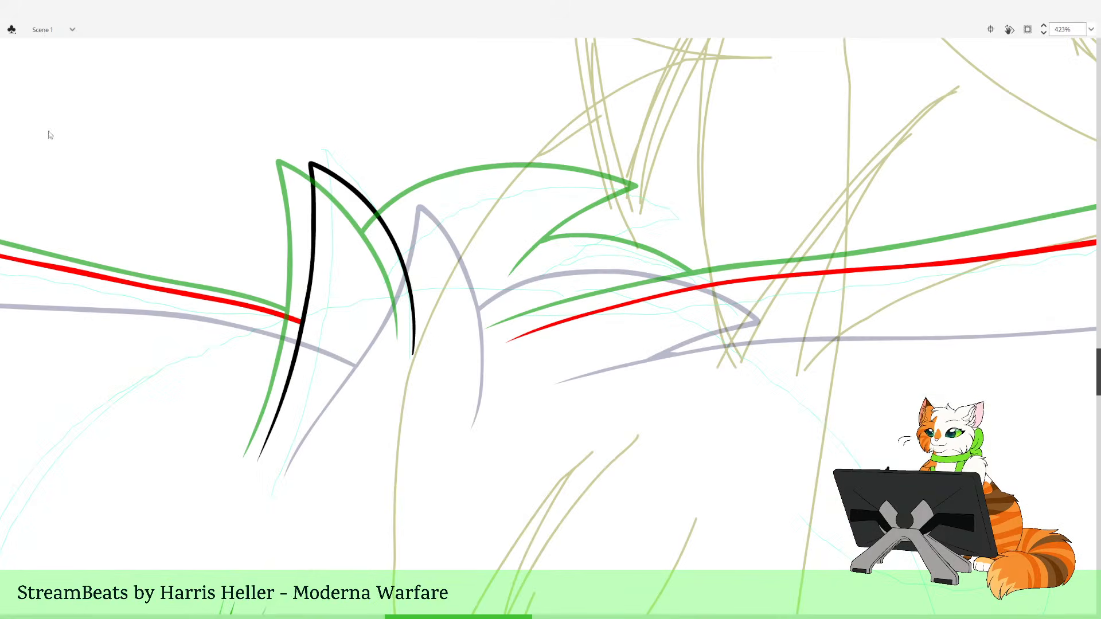
drag(536, 331, 521, 467)
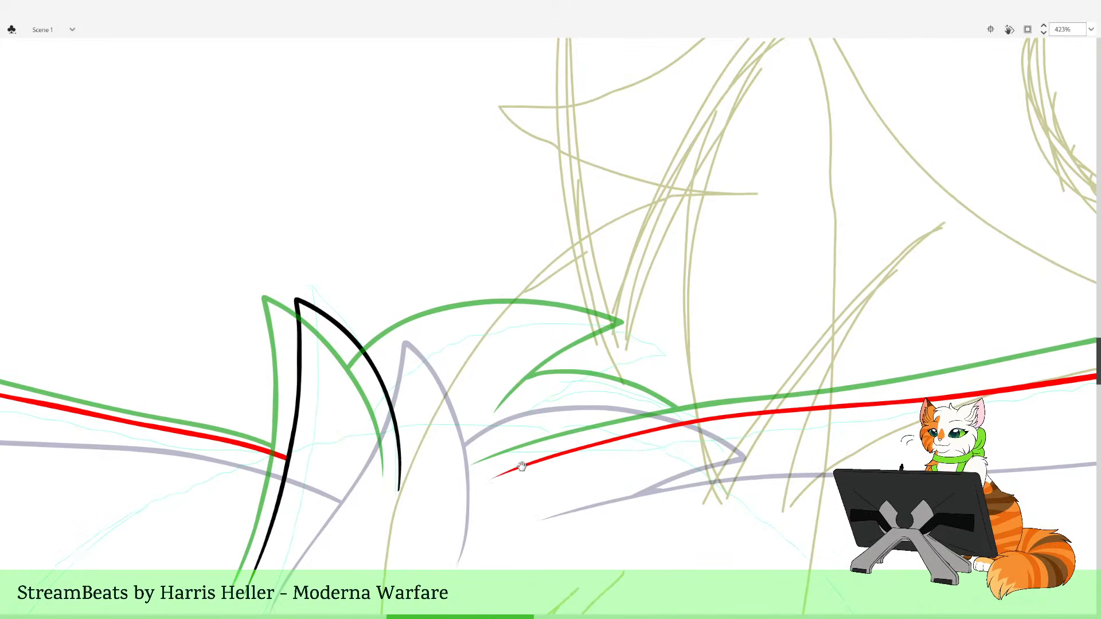
drag(673, 442, 634, 408)
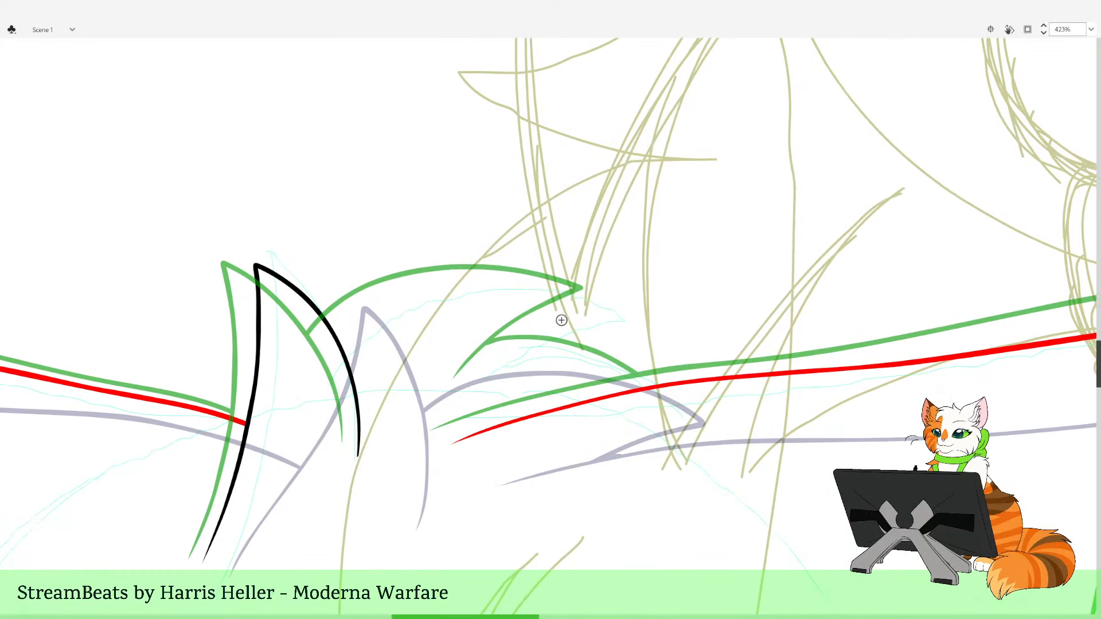
mouse_move(311, 458)
mouse_down()
mouse_move(320, 347)
mouse_move(361, 303)
mouse_move(321, 441)
mouse_move(323, 369)
mouse_move(355, 323)
mouse_move(392, 299)
mouse_move(476, 279)
mouse_move(549, 286)
mouse_move(602, 307)
mouse_move(476, 383)
mouse_up()
key(ctrl+z)
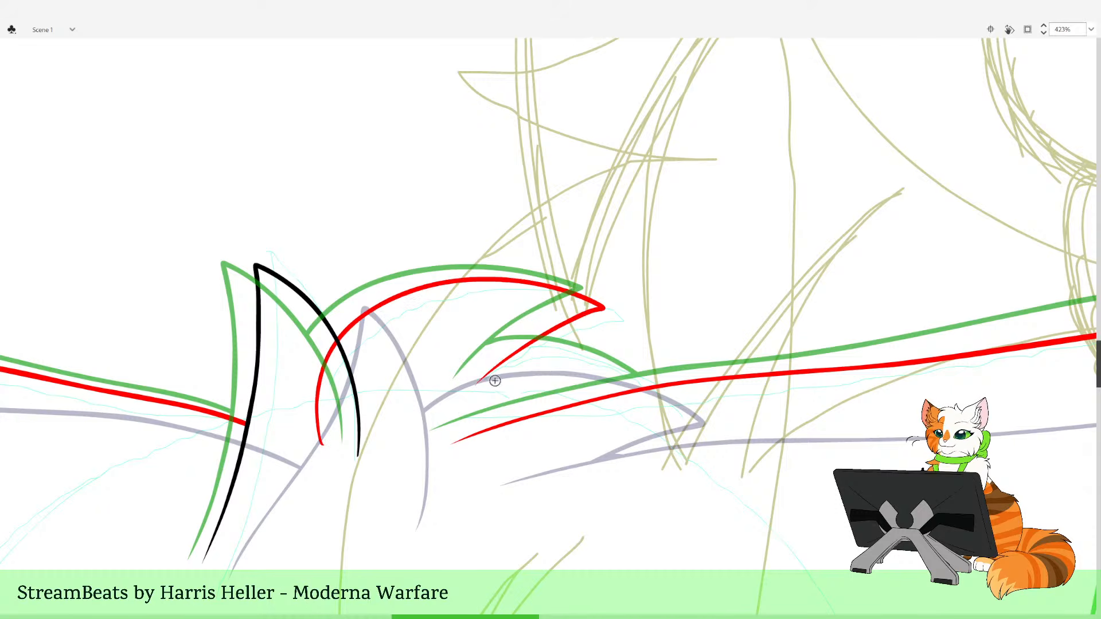
drag(726, 312, 705, 323)
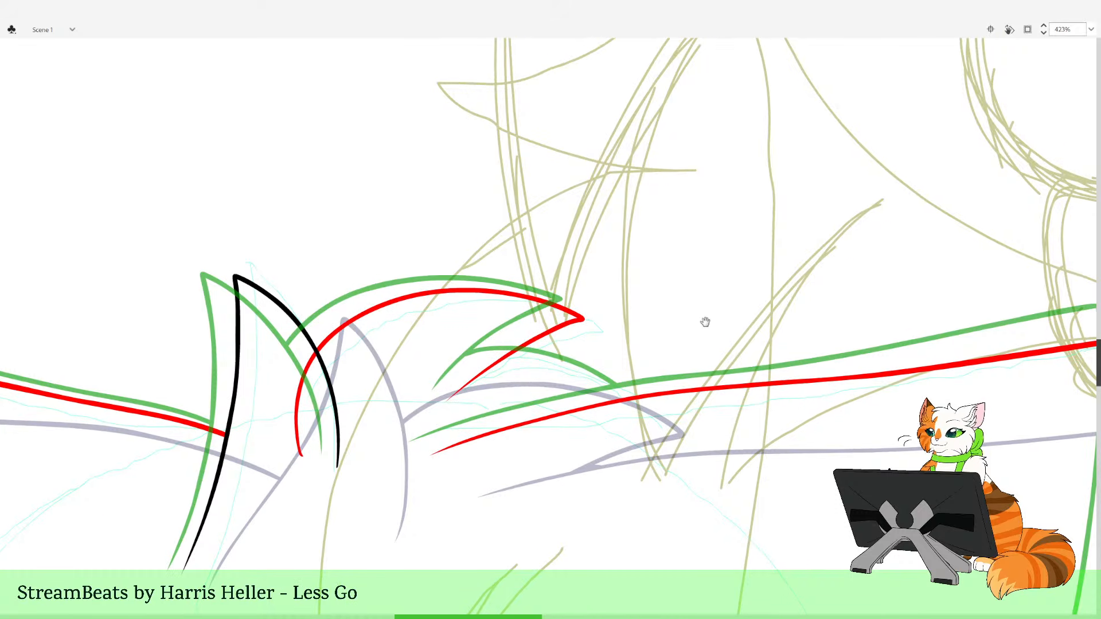
mouse_move(312, 461)
mouse_down()
mouse_move(305, 405)
mouse_move(350, 317)
mouse_up()
key(ctrl+z)
key(ctrl+z)
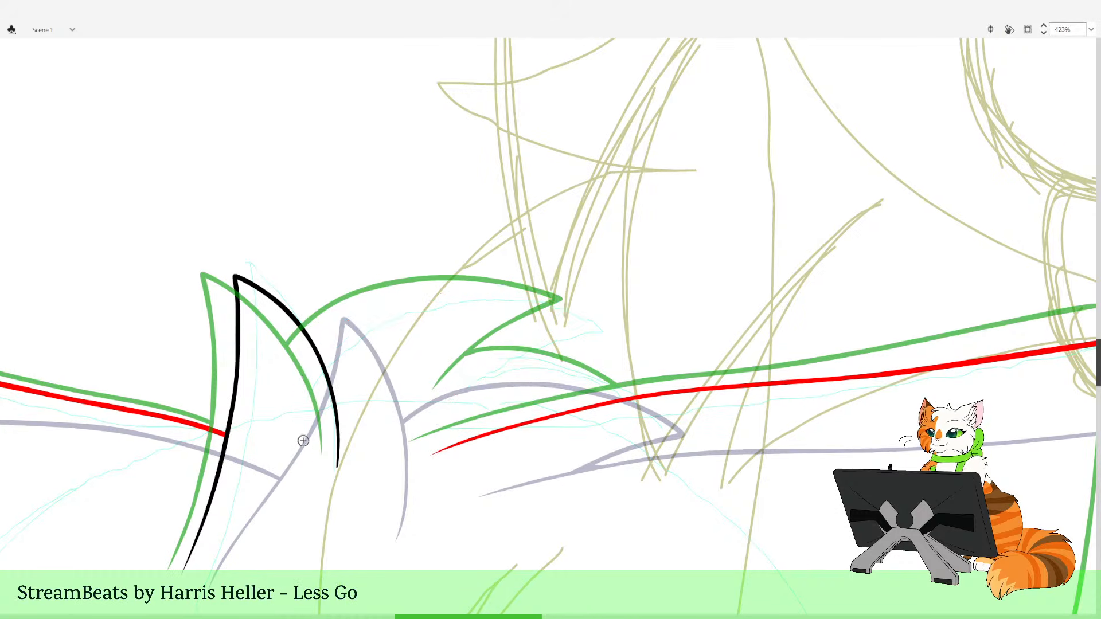
mouse_move(302, 442)
mouse_down()
mouse_move(304, 385)
mouse_move(345, 331)
mouse_move(449, 302)
mouse_up()
key(ctrl+z)
Draw the curved head tuft in red beside the black tuft and delete the part that crosses inside the black tuft
mouse_move(304, 450)
mouse_down()
mouse_move(309, 368)
mouse_move(342, 324)
mouse_move(391, 299)
mouse_move(477, 288)
mouse_move(585, 316)
mouse_move(459, 387)
mouse_up()
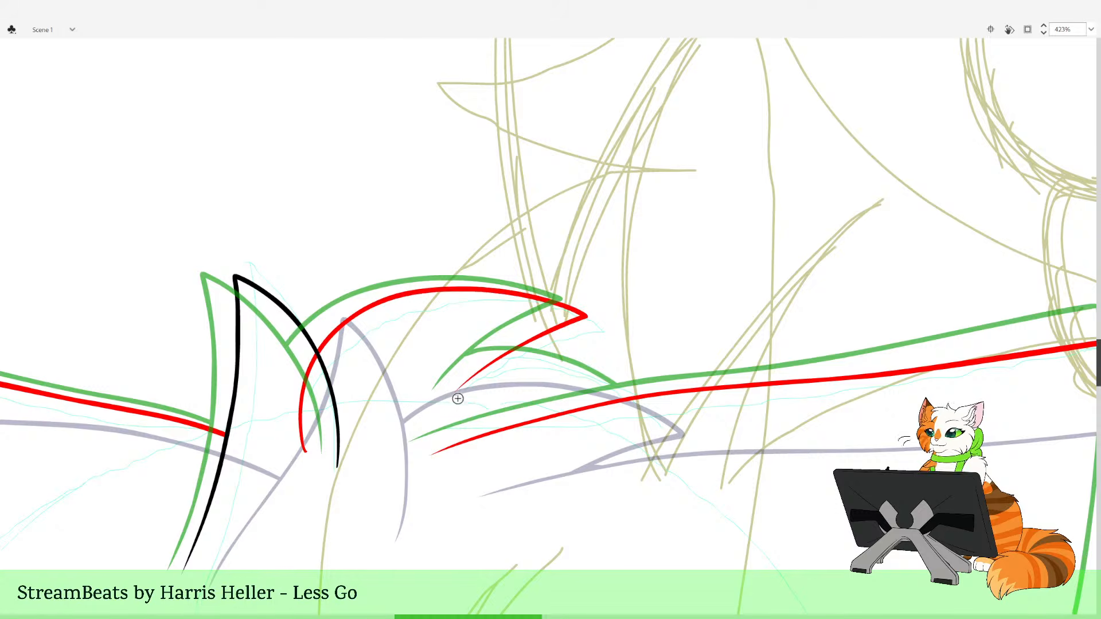
key(b)
key(v)
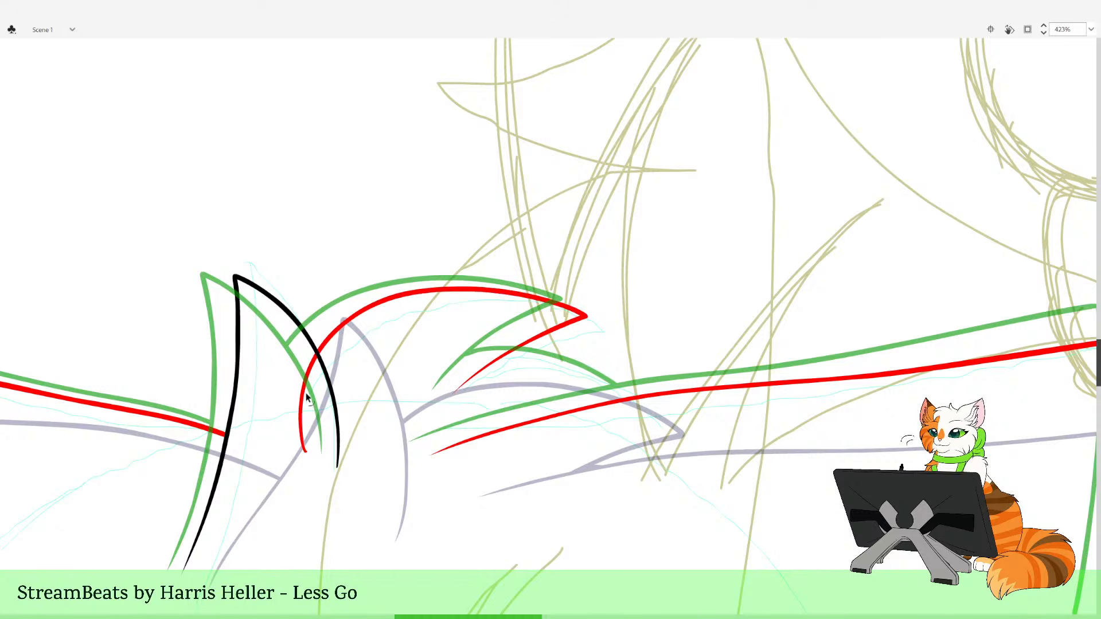
click(303, 394)
key(Delete)
key(b)
key(space)
mouse_move(623, 473)
mouse_down()
mouse_move(627, 487)
mouse_move(615, 481)
mouse_up()
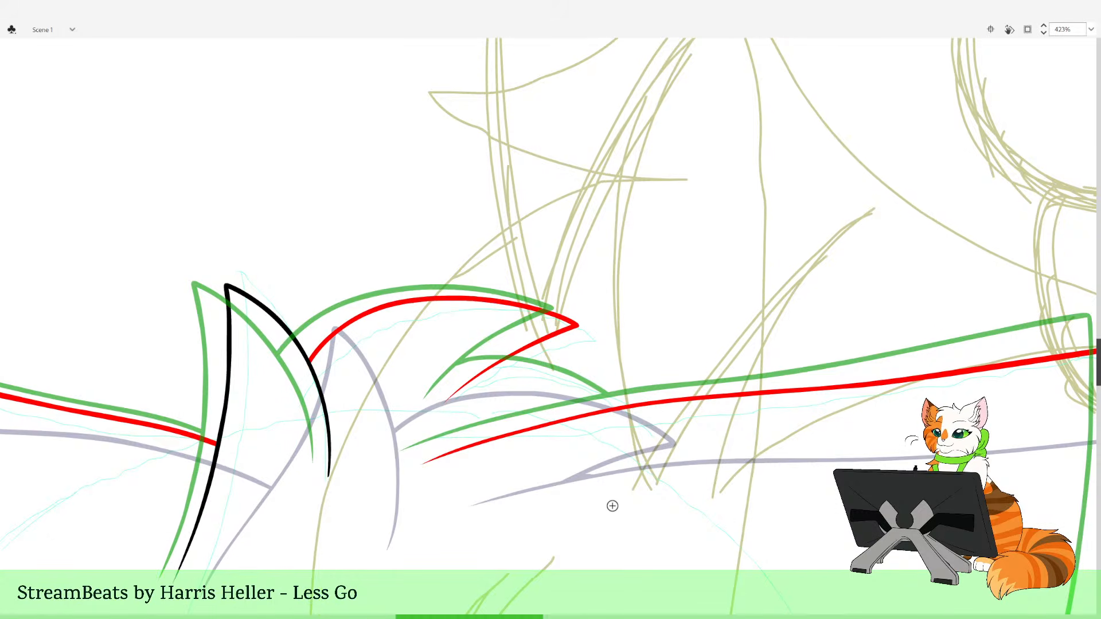
Try to draw the small fur strand from beneath the red head tuft to the right ear's upper edge
key(space)
mouse_move(630, 521)
mouse_down()
mouse_move(589, 506)
mouse_move(601, 520)
mouse_move(637, 521)
mouse_move(604, 521)
mouse_up()
key(space)
mouse_move(330, 372)
mouse_down()
mouse_move(404, 350)
mouse_move(465, 354)
mouse_up()
key(ctrl+z)
mouse_move(328, 378)
mouse_down()
mouse_move(390, 354)
mouse_move(455, 360)
mouse_move(512, 387)
mouse_up()
key(ctrl+z)
mouse_move(334, 372)
mouse_down()
mouse_move(370, 357)
mouse_move(439, 355)
mouse_up()
key(ctrl+z)
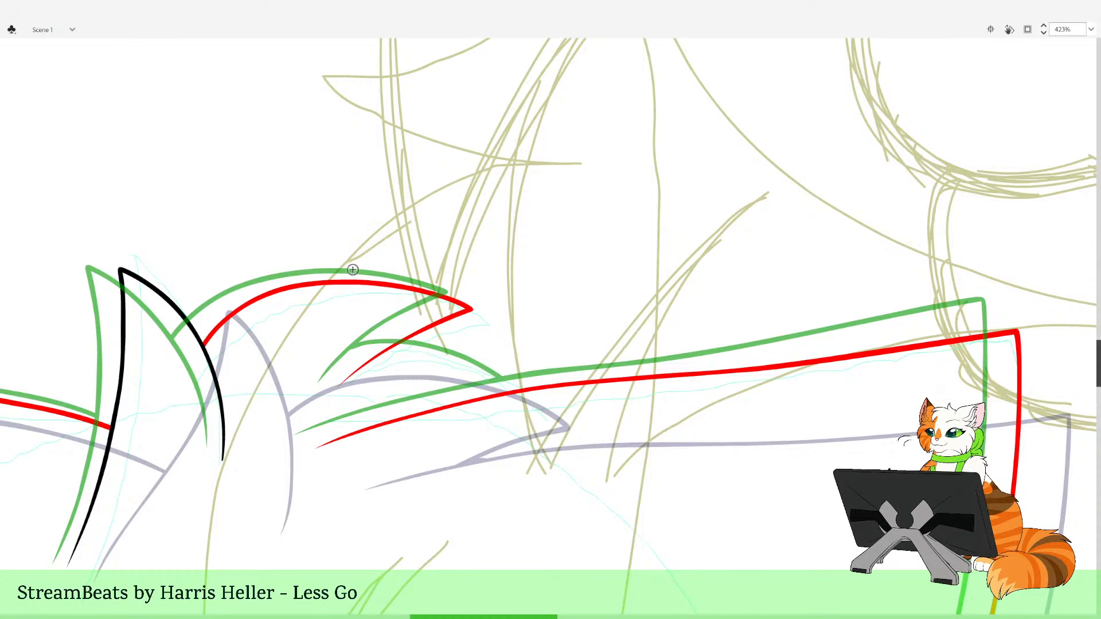
Draw the small strand beneath the red head tuft in black and trim it where it meets the tuft and ear lines
mouse_move(335, 378)
mouse_down()
mouse_move(400, 356)
mouse_move(457, 362)
mouse_move(521, 475)
mouse_move(336, 382)
mouse_move(346, 372)
mouse_up()
ctrl+click(346, 372)
key(Delete)
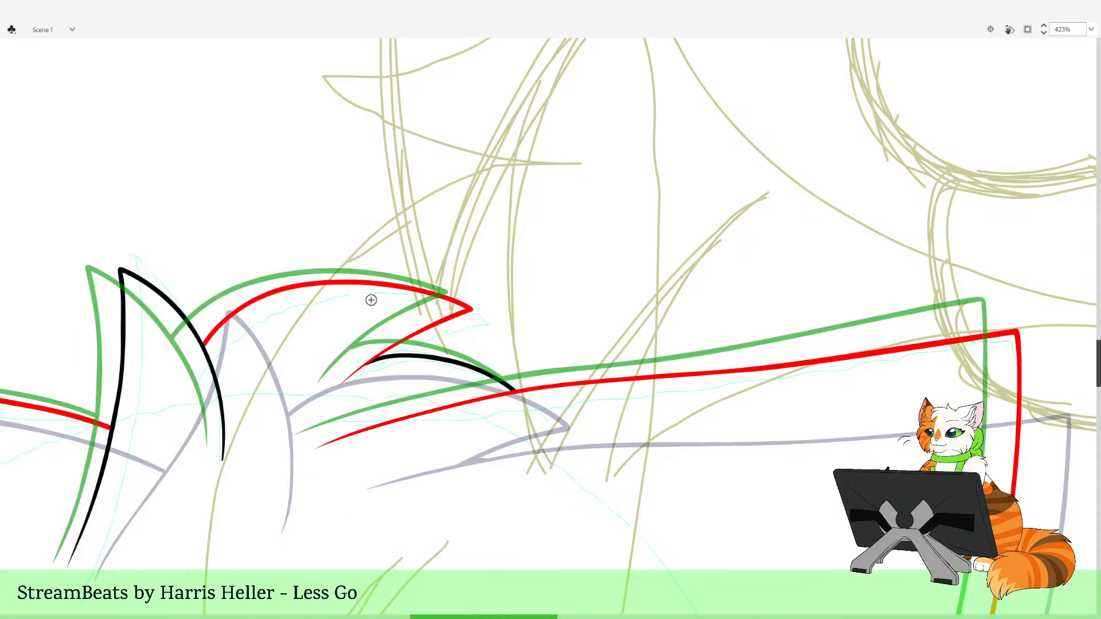
Draw the pointed fur tuft below the right ear in black and reshape the inner end of its lower line
alt+click(610, 328)
alt+click(610, 329)
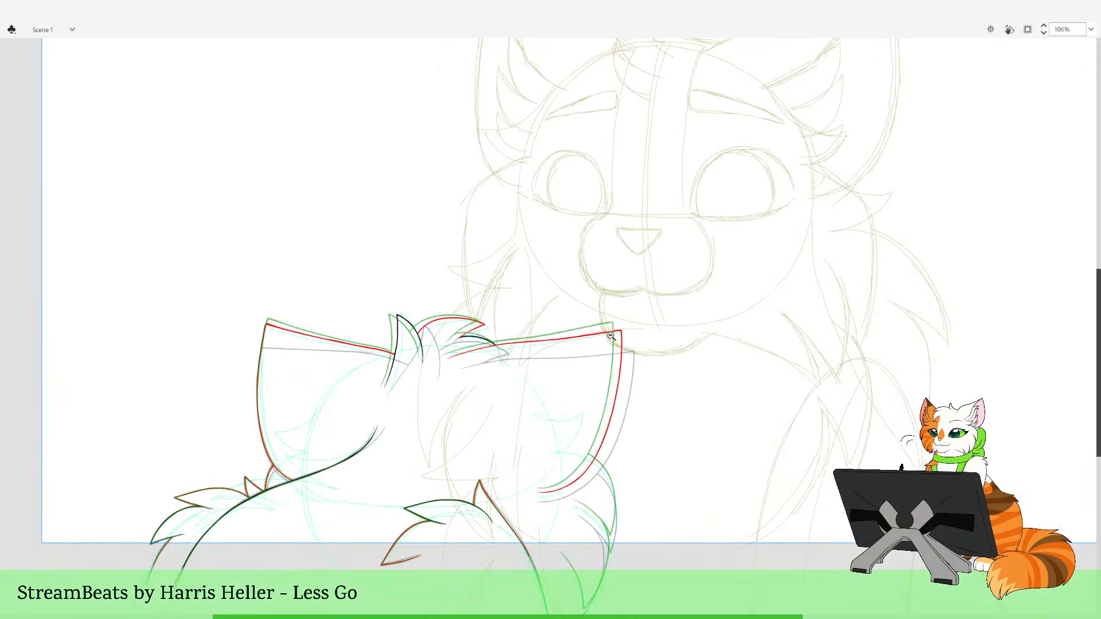
drag(554, 388, 687, 568)
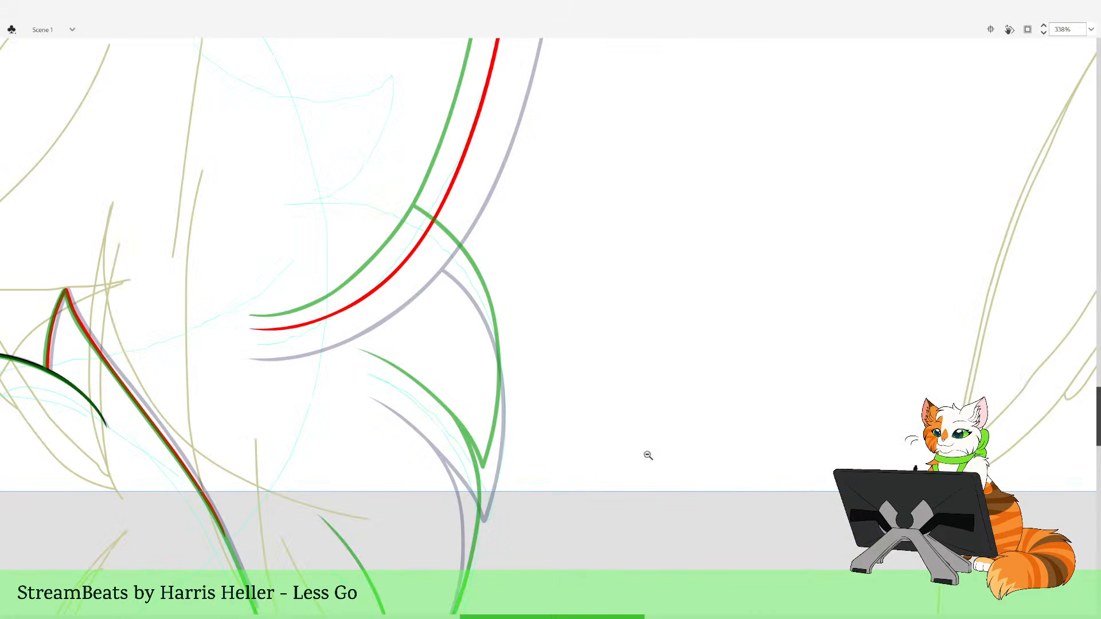
mouse_move(289, 250)
mouse_down()
mouse_move(405, 277)
mouse_move(683, 504)
mouse_move(894, 461)
mouse_up()
drag(517, 403, 279, 344)
mouse_move(399, 415)
mouse_down()
mouse_move(448, 441)
mouse_move(522, 523)
mouse_move(537, 513)
mouse_move(543, 465)
mouse_move(542, 398)
mouse_move(523, 344)
mouse_move(492, 304)
mouse_move(428, 285)
mouse_move(490, 300)
mouse_move(538, 381)
mouse_up()
key(ctrl+z)
key(ctrl+z)
mouse_move(410, 264)
mouse_down()
mouse_move(474, 288)
mouse_move(525, 354)
mouse_move(543, 467)
mouse_move(527, 540)
mouse_move(486, 476)
mouse_move(447, 444)
mouse_up()
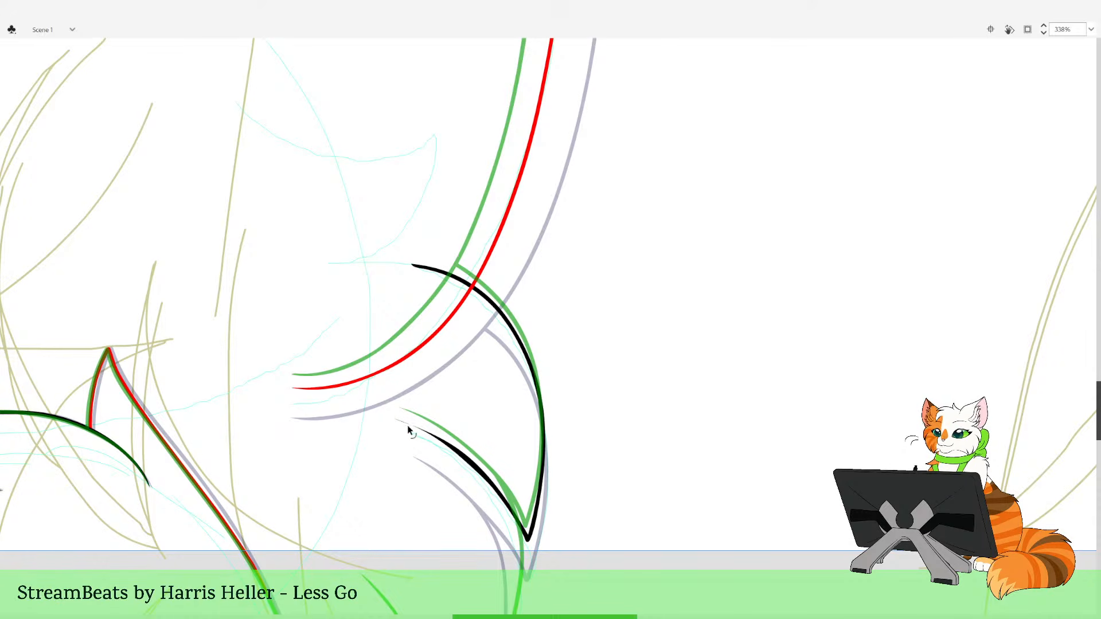
mouse_move(413, 427)
mouse_down()
mouse_move(404, 424)
mouse_move(433, 434)
mouse_up()
key(v)
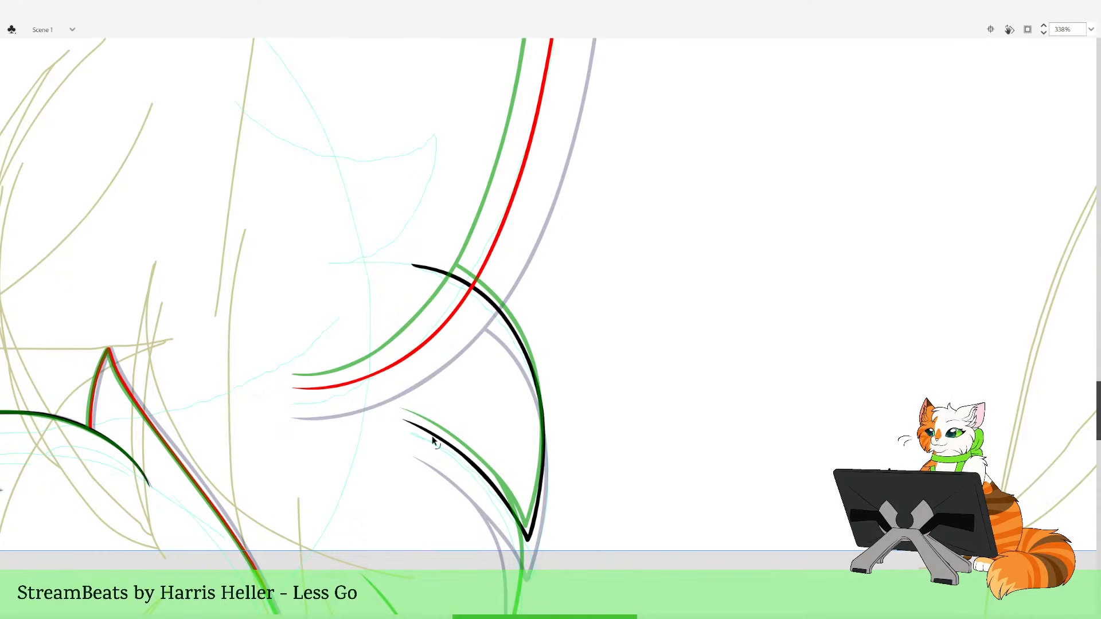
Trim the black tuft at the red ear outline, then draw the outer line of the next tuft below in red and delete its overlap
key(e)
click(457, 278)
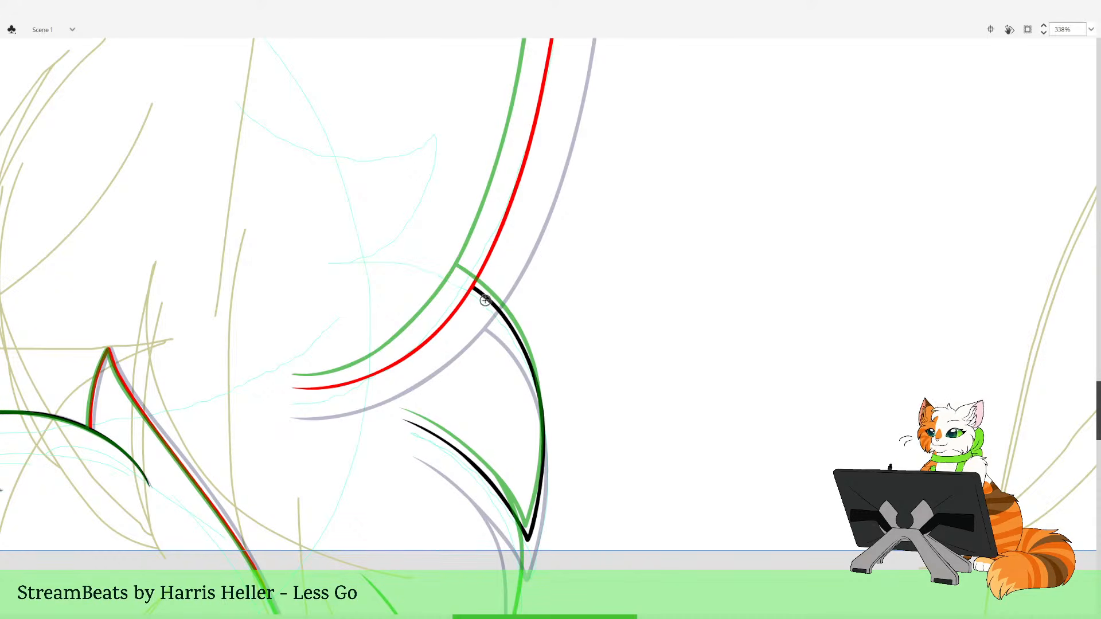
scroll(485, 300, down, 5)
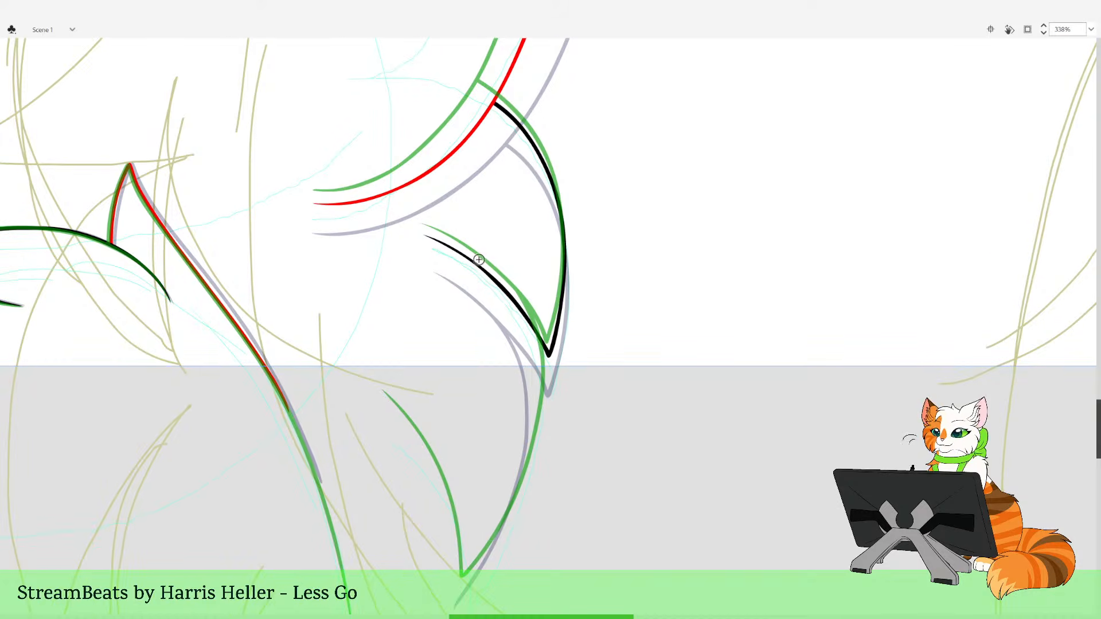
mouse_move(479, 260)
mouse_down()
mouse_move(531, 339)
mouse_move(533, 430)
mouse_move(502, 524)
mouse_move(463, 575)
mouse_up()
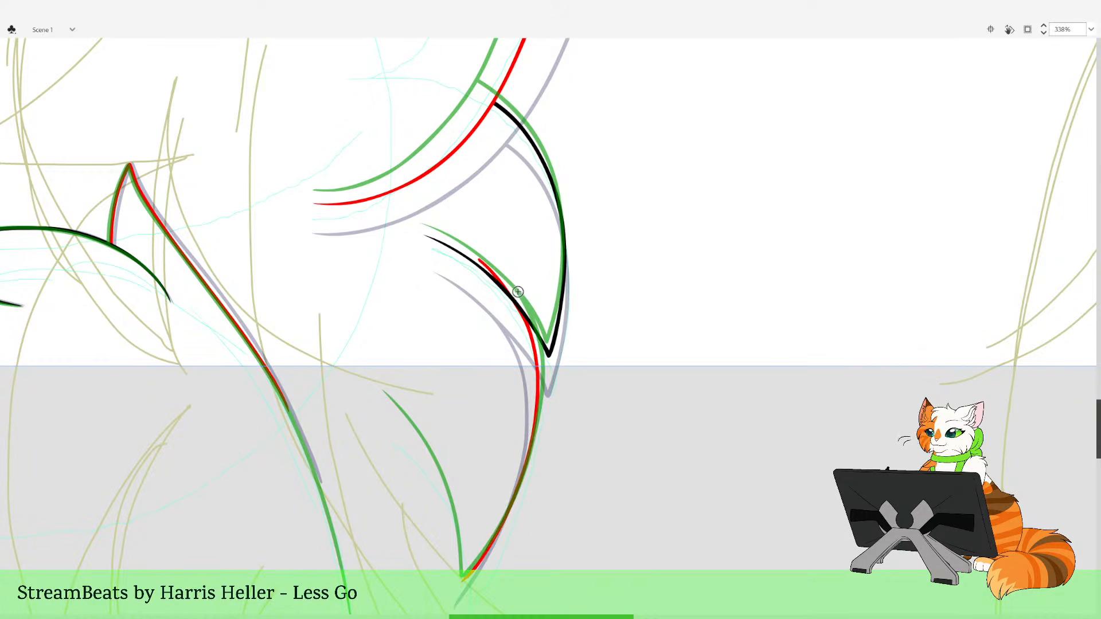
ctrl+click(495, 276)
key(Delete)
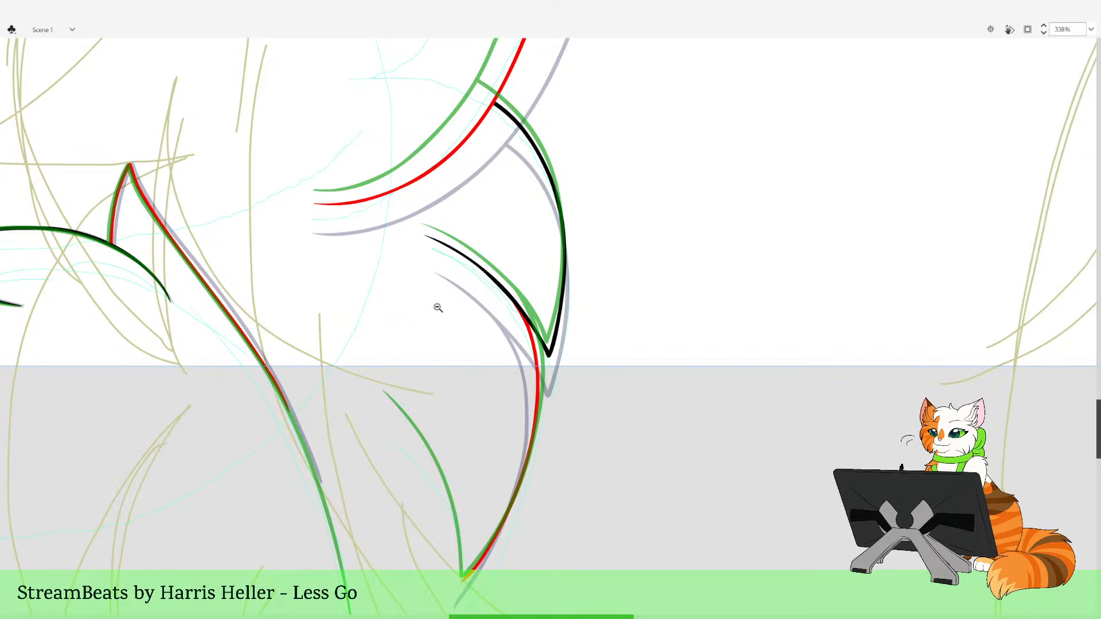
Examine the line art of the ears, head tufts and fur at several zoom levels and play back the frames
click(467, 348)
drag(452, 285, 455, 368)
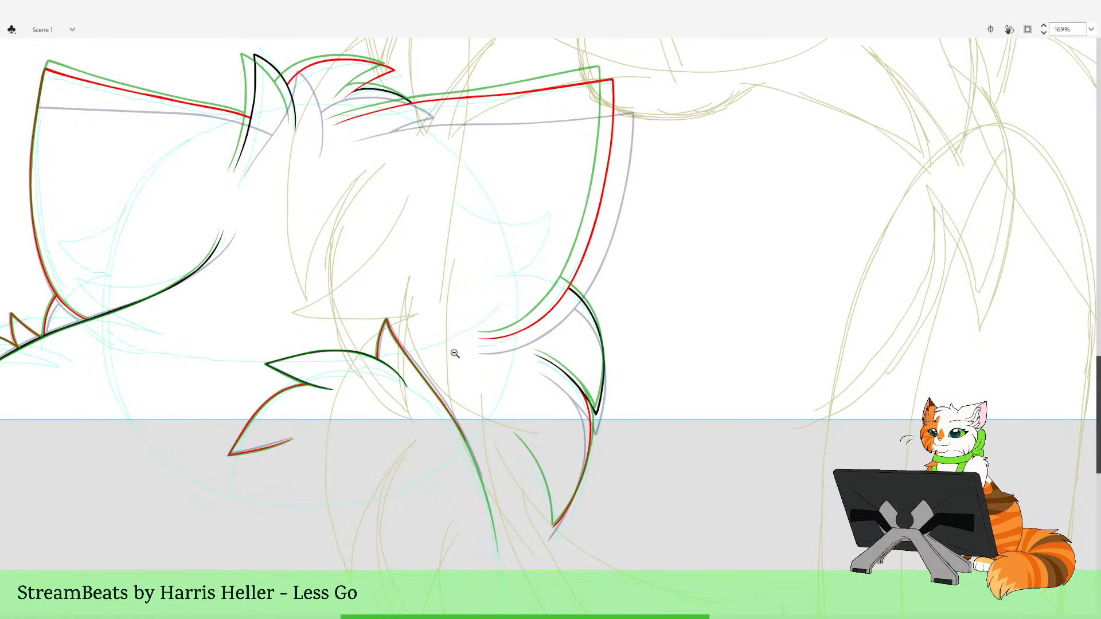
click(457, 295)
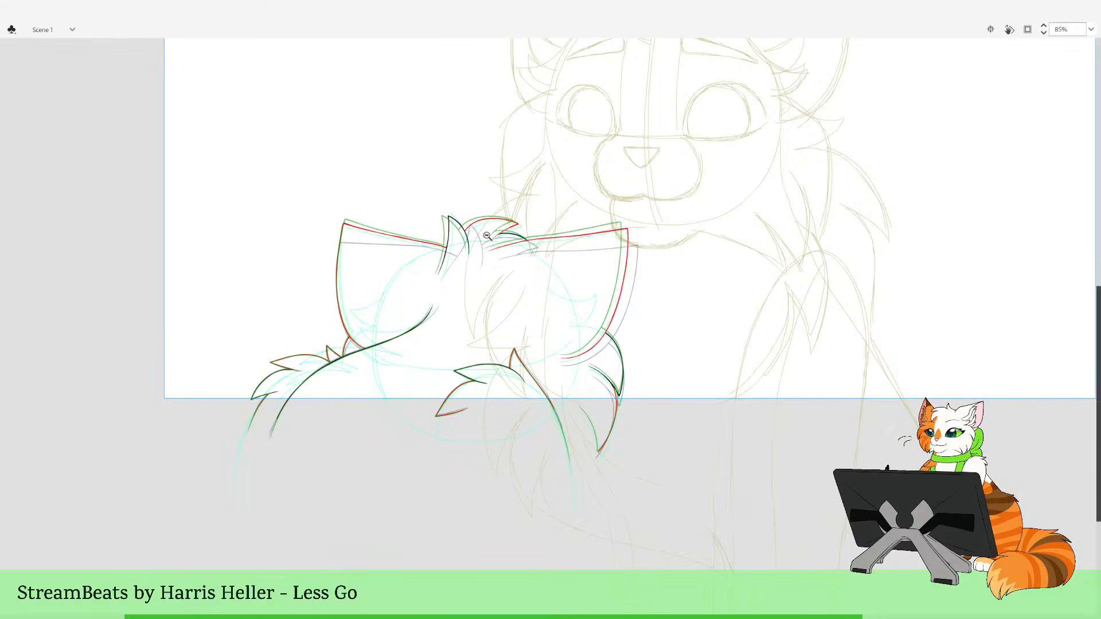
drag(264, 170, 692, 523)
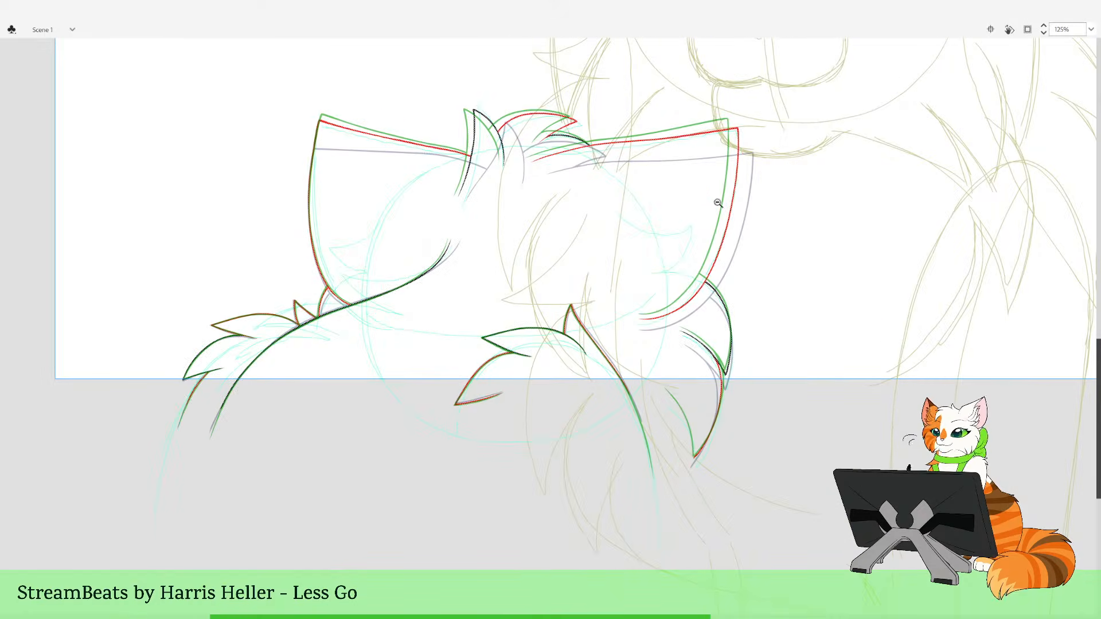
click(744, 197)
click(751, 249)
drag(547, 289, 558, 308)
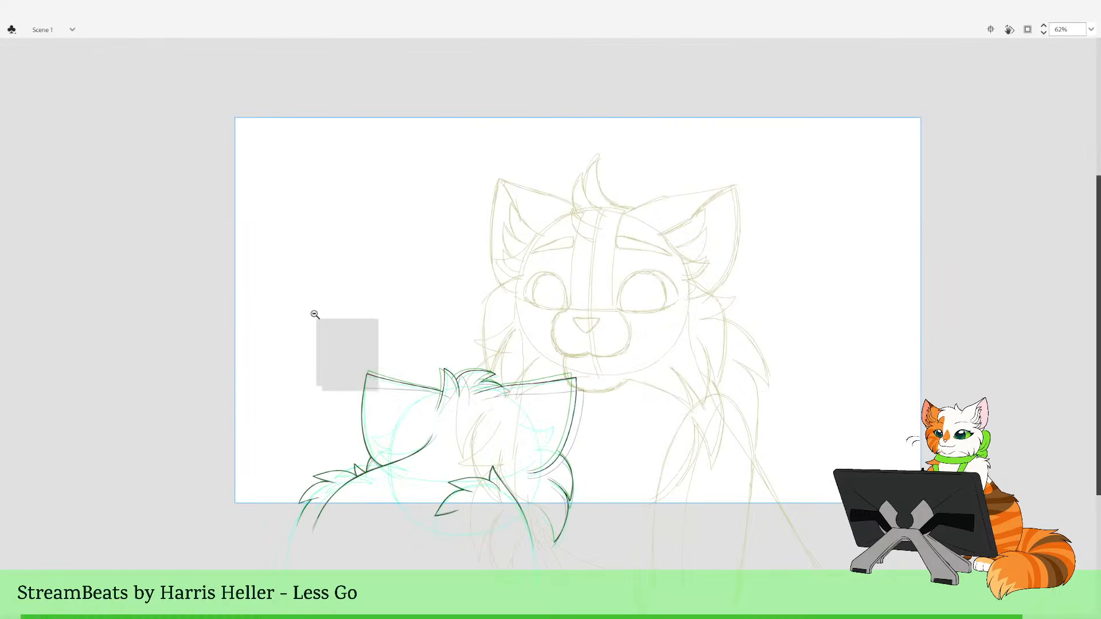
drag(315, 318, 687, 617)
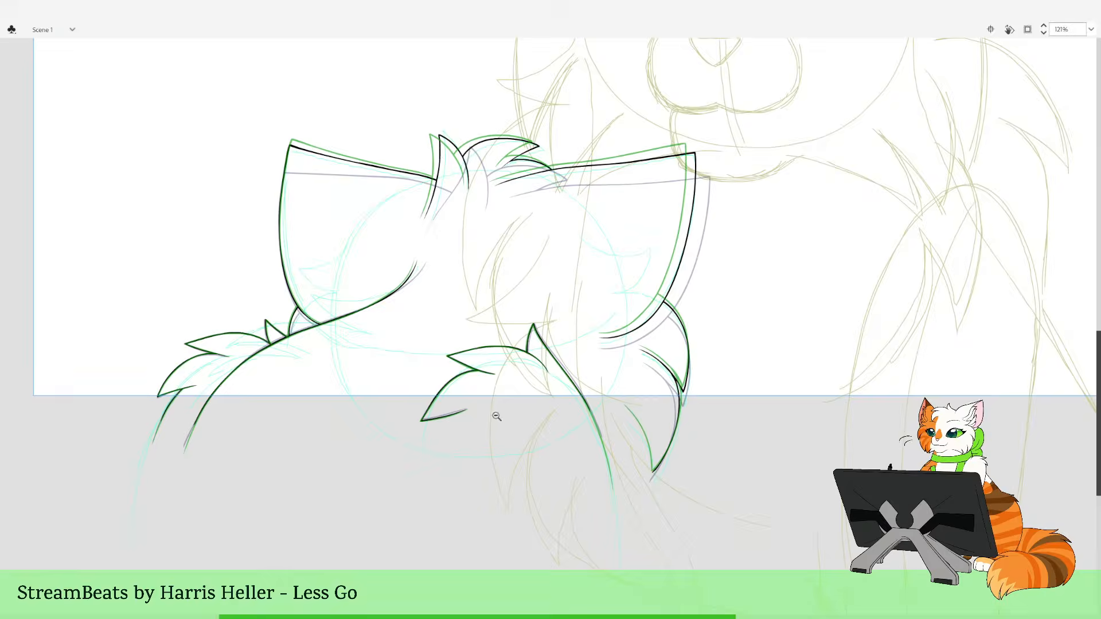
click(166, 125)
click(556, 258)
drag(311, 199, 641, 505)
drag(641, 393, 646, 448)
key(Return)
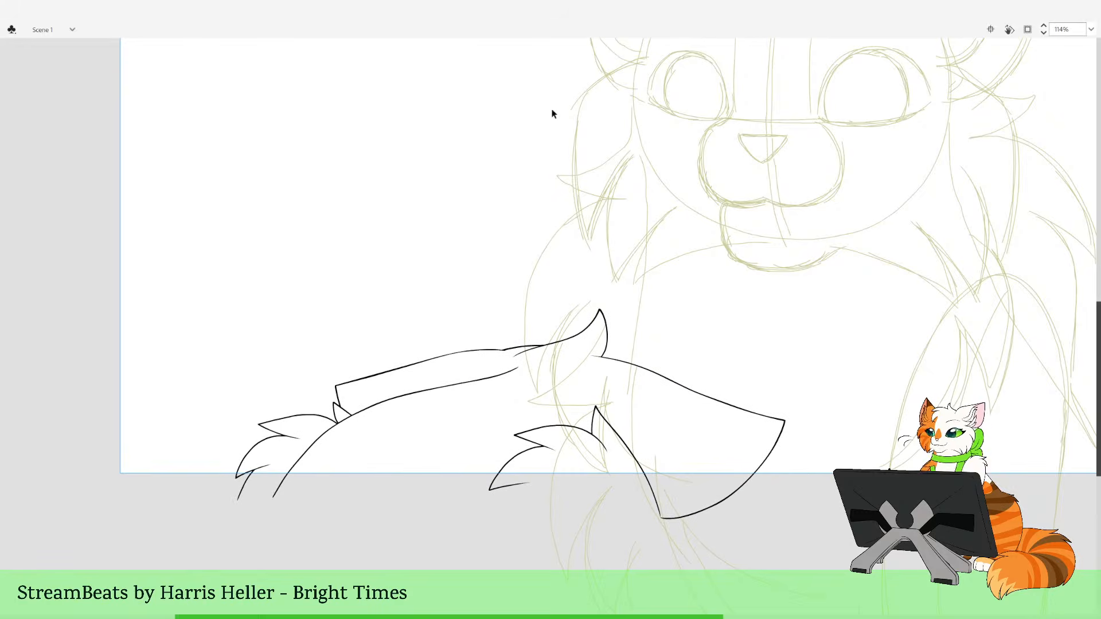
Review the line art and rough sketches across the following frames, through to the "LIPSYNCING" rough
double_click(616, 267)
drag(351, 230, 741, 469)
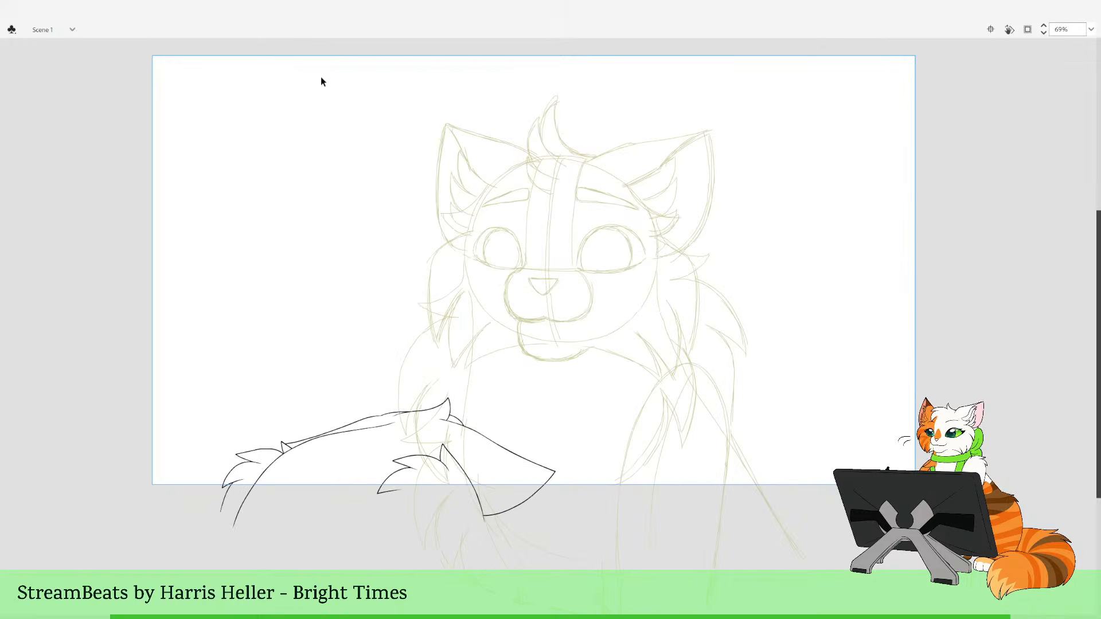
key(z)
alt+click(455, 220)
right_click(330, 243)
drag(331, 243, 768, 487)
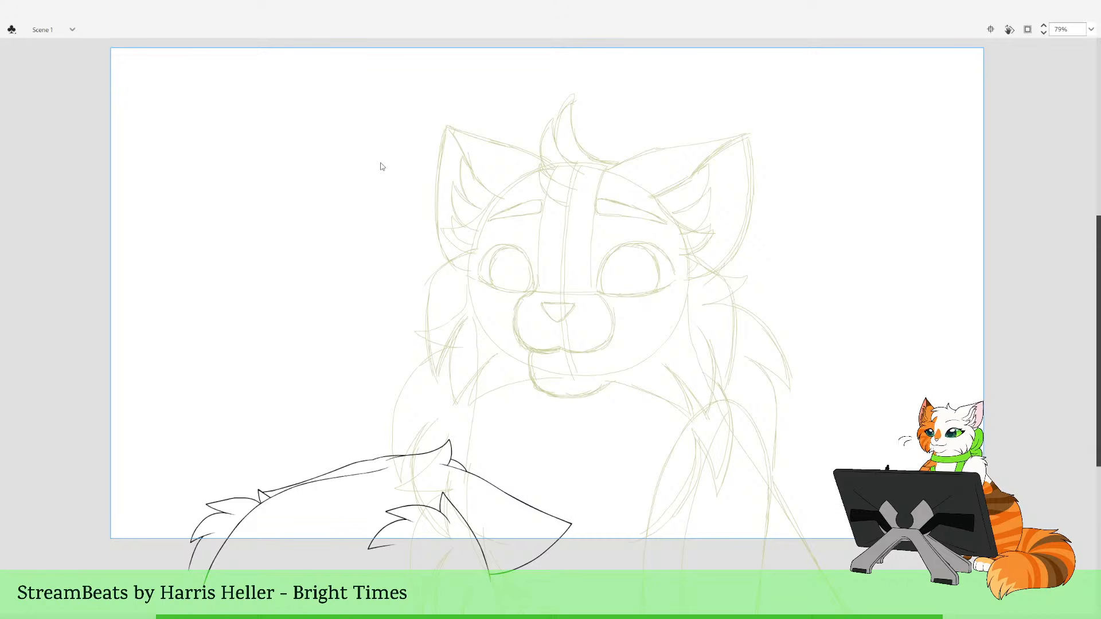
key(.)
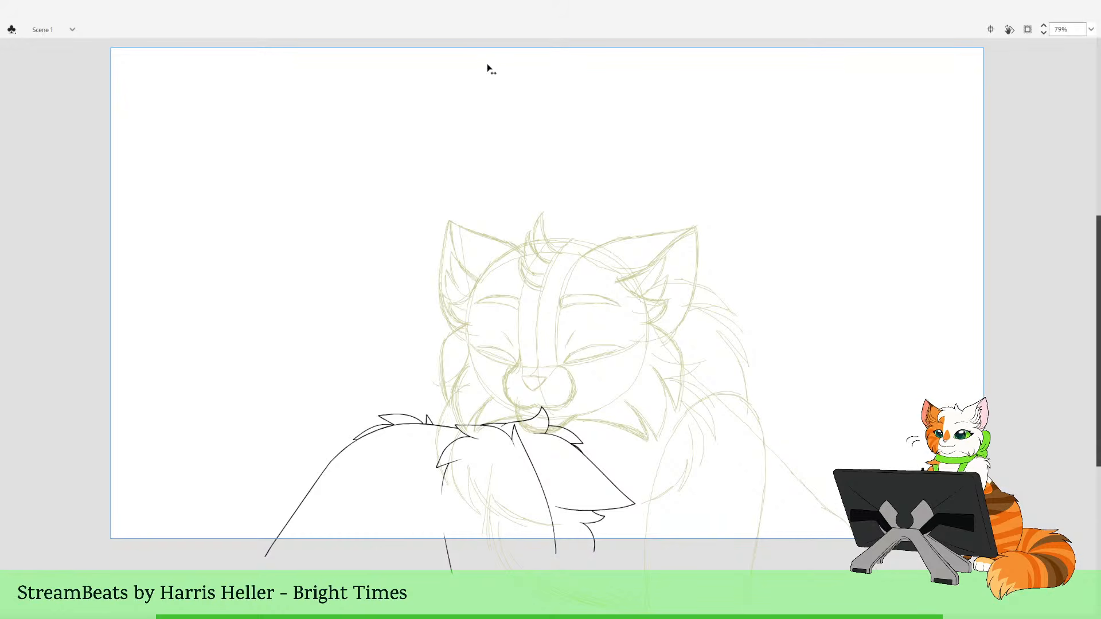
key(.)
key(.)
key(.)
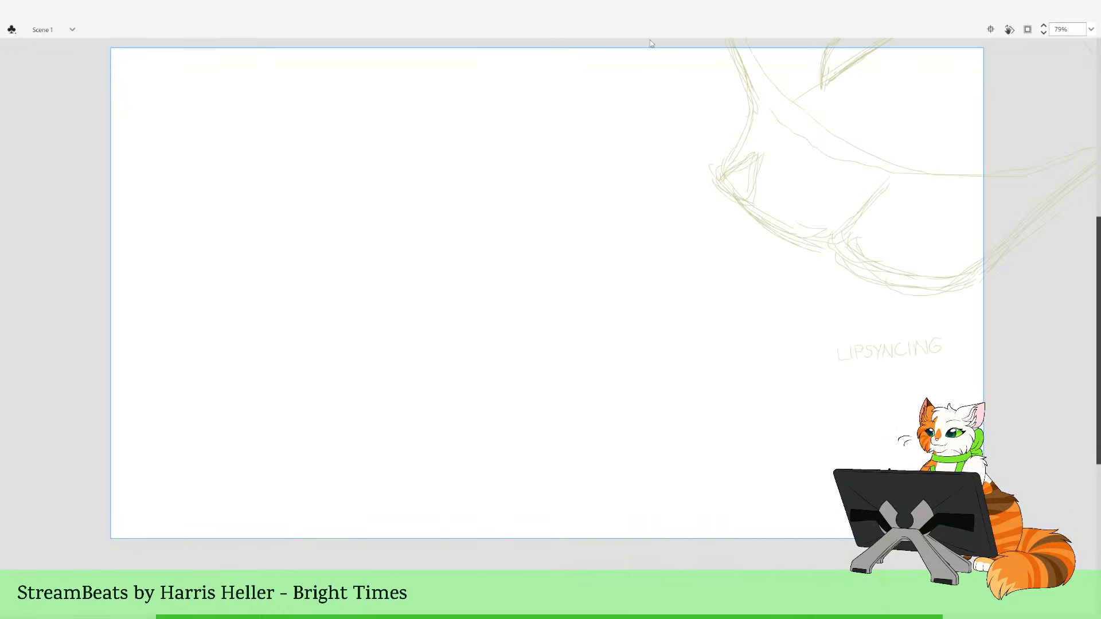
key(Return)
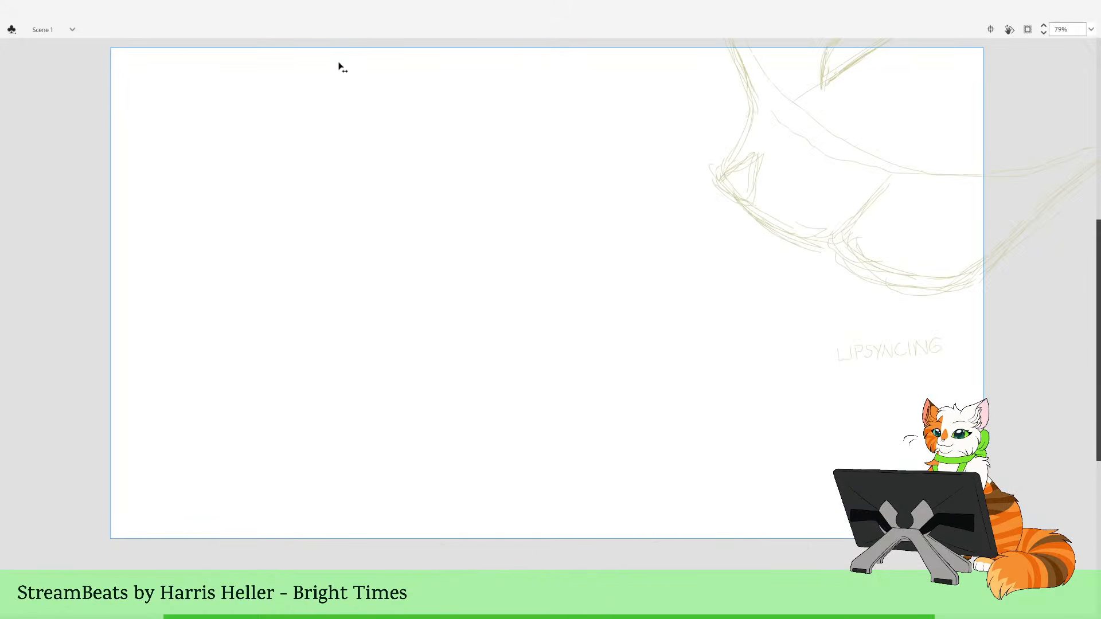
alt+click(408, 242)
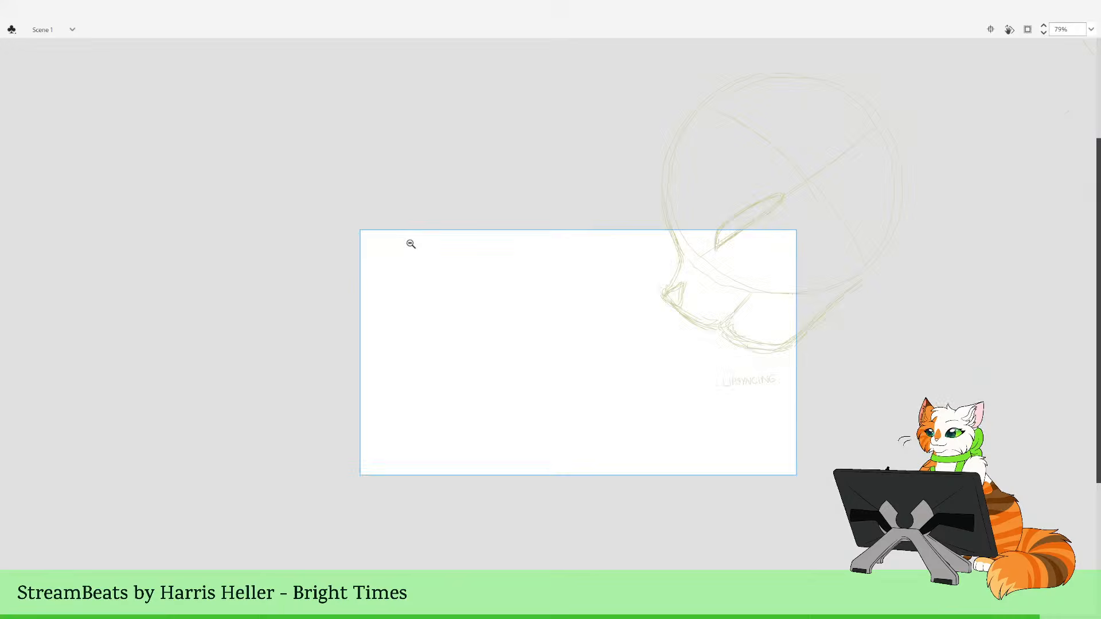
alt+click(408, 242)
drag(396, 241, 706, 461)
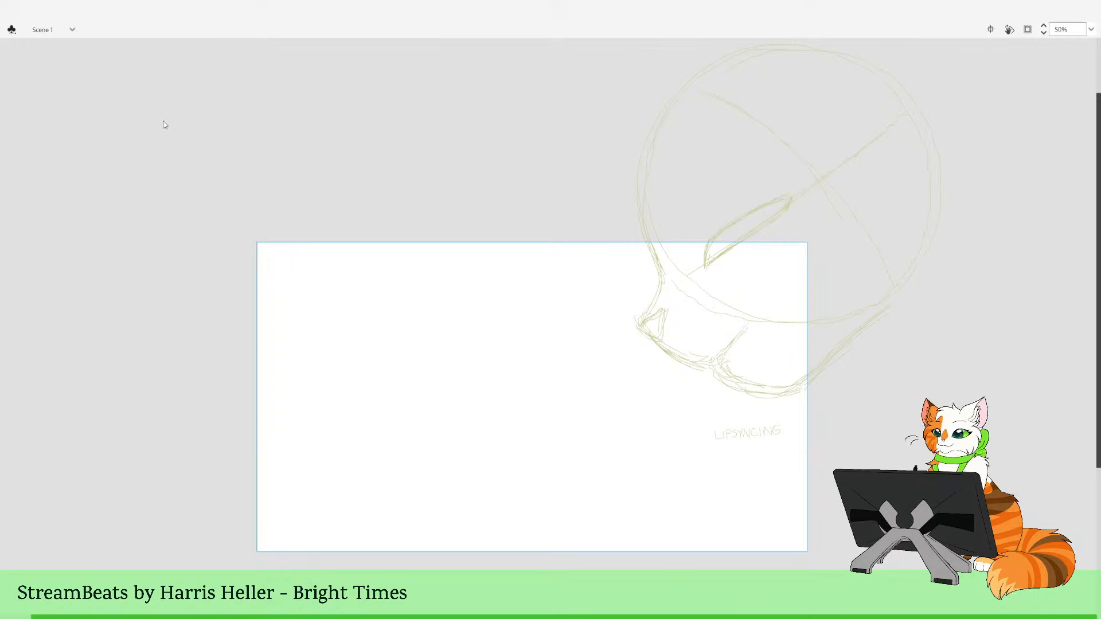
drag(401, 214, 579, 501)
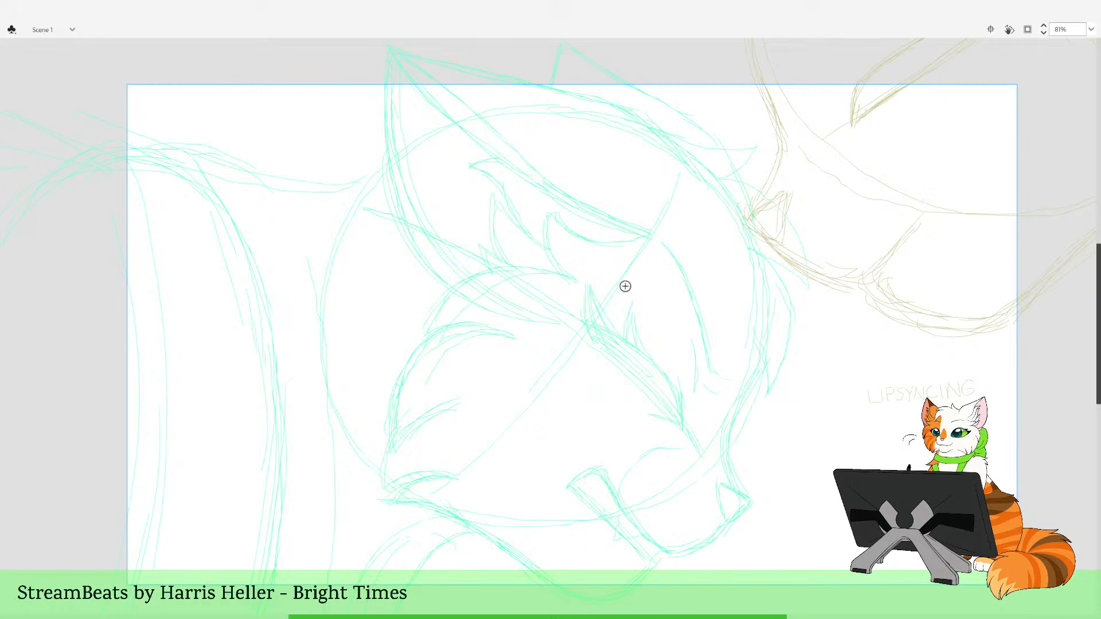
drag(613, 270, 721, 374)
key(ctrl+z)
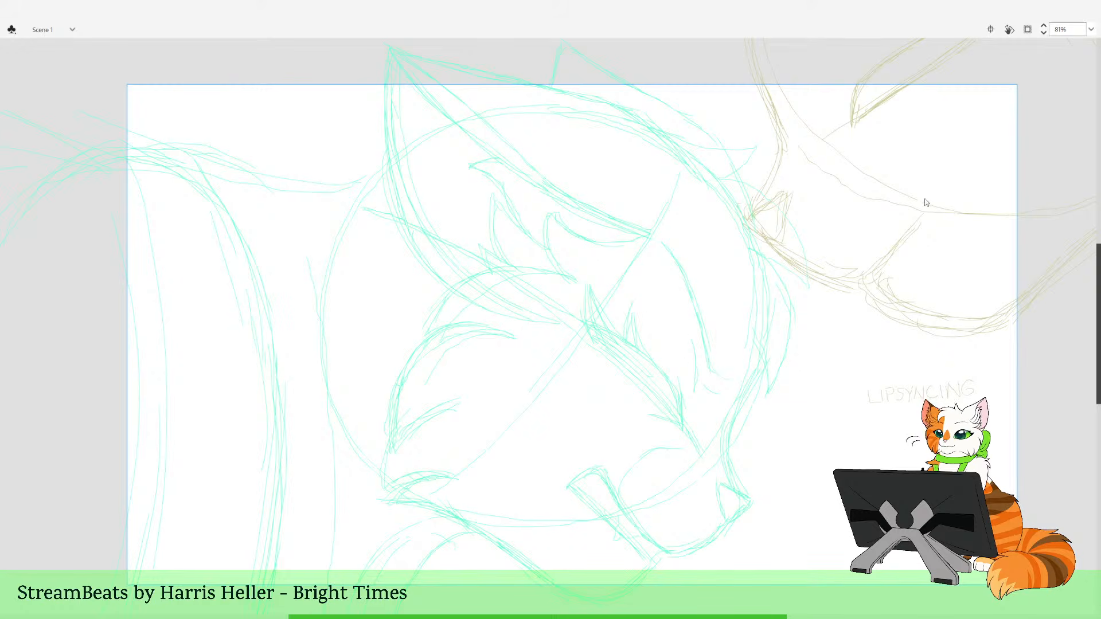
mouse_move(735, 256)
mouse_down()
mouse_move(840, 467)
mouse_move(768, 491)
mouse_up()
key(ctrl+z)
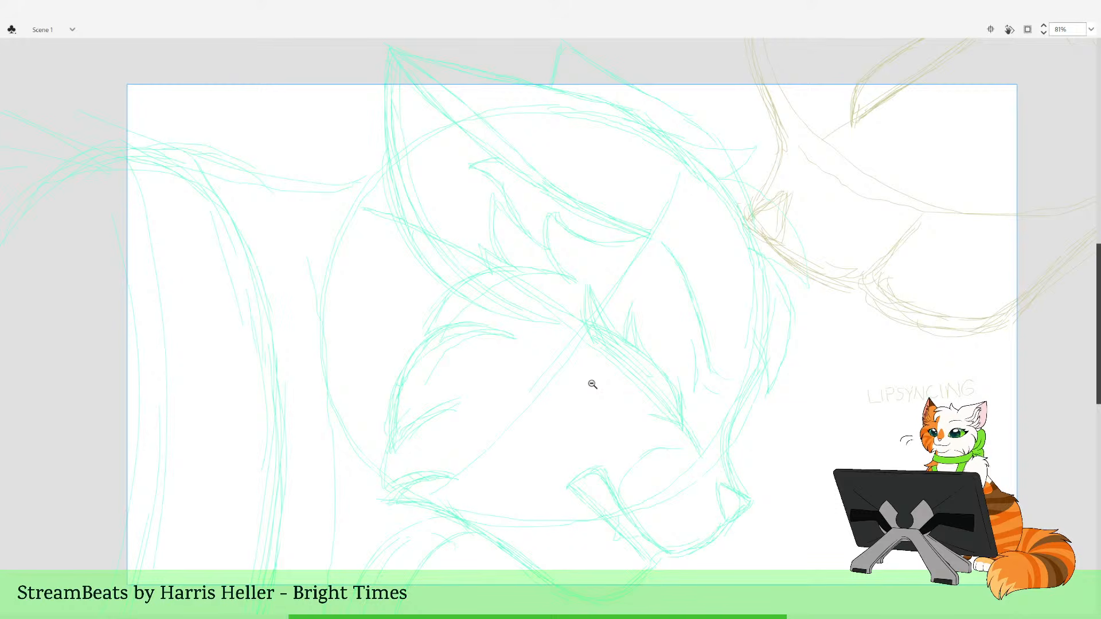
Draw the short curved line at the front corner of the profile head's eye in black, tracing the cyan sketch
click(593, 383)
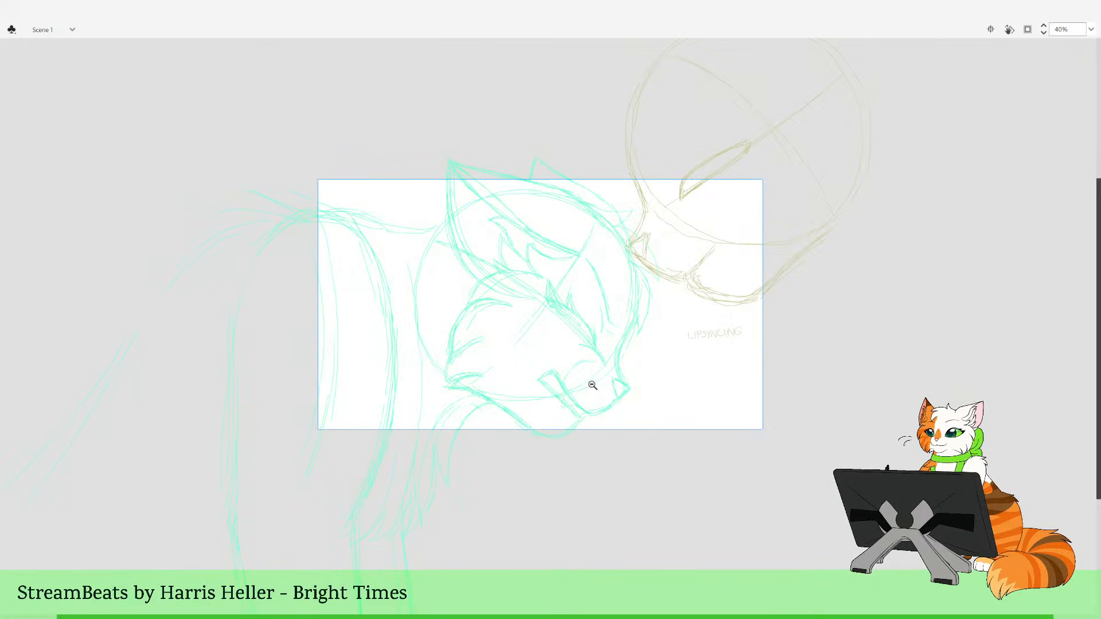
drag(561, 280, 776, 511)
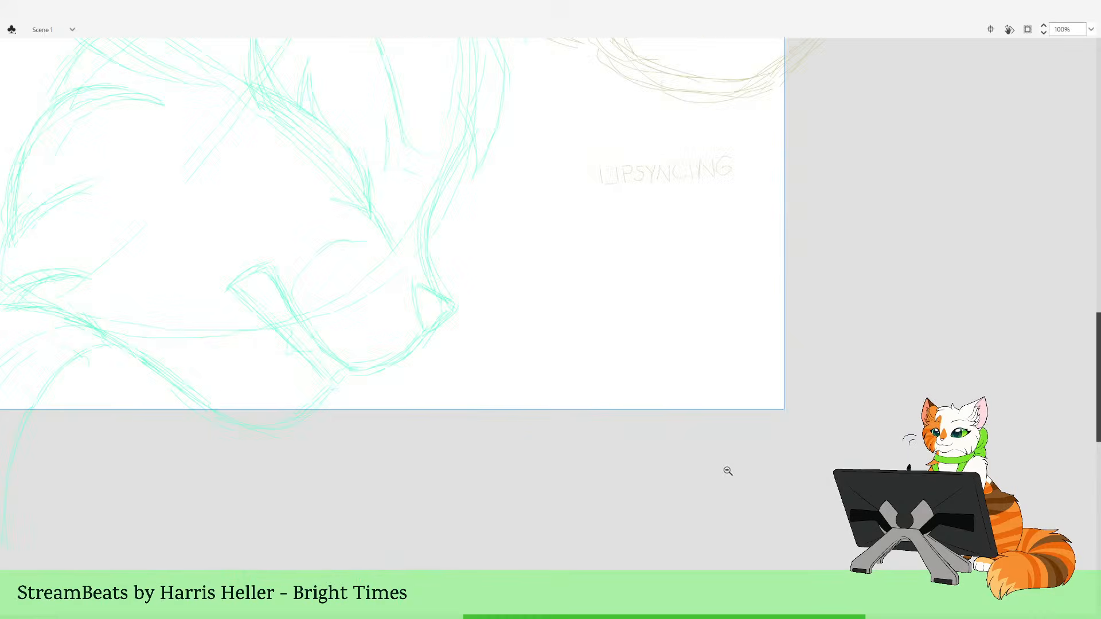
drag(451, 196, 562, 408)
drag(496, 290, 583, 536)
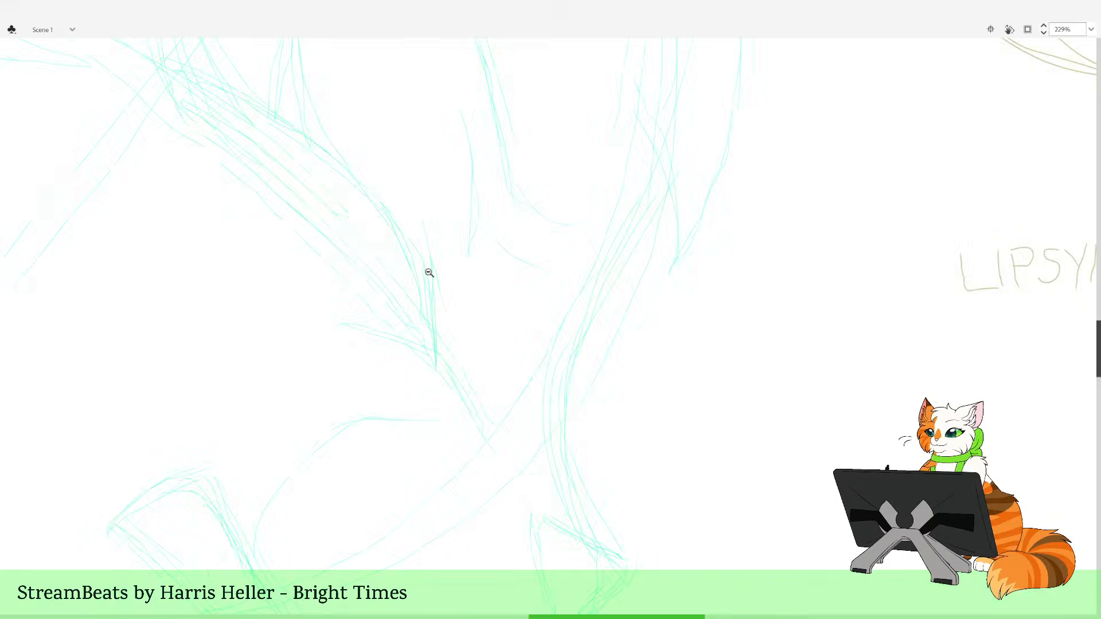
click(20, 115)
mouse_move(490, 445)
mouse_down()
mouse_move(431, 350)
mouse_move(356, 322)
mouse_up()
key(ctrl+z)
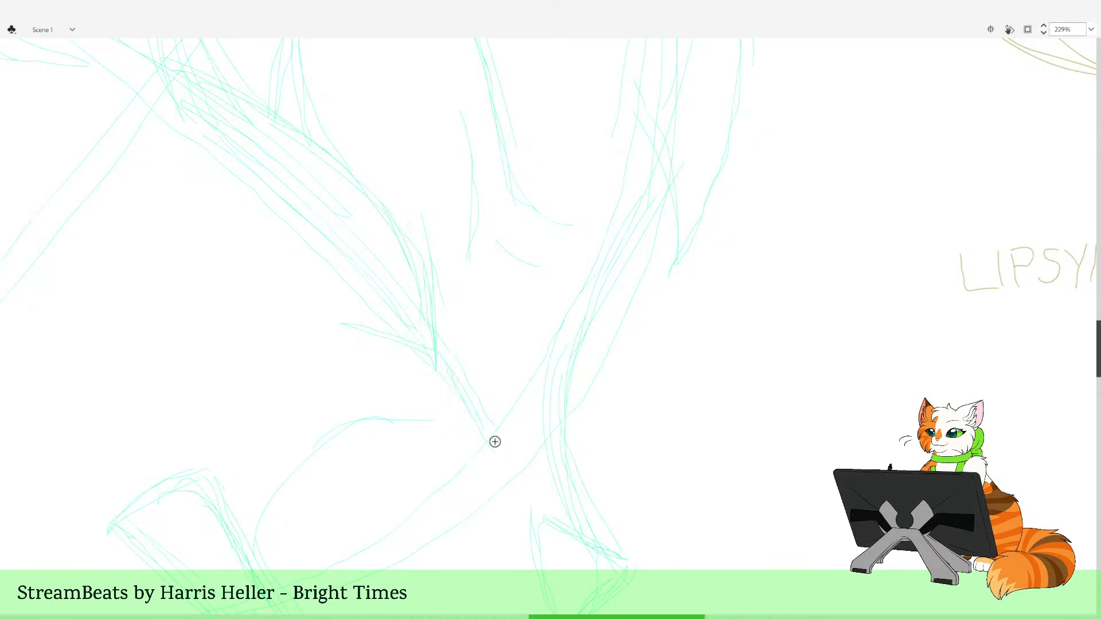
mouse_move(488, 438)
mouse_down()
mouse_move(451, 362)
mouse_move(366, 331)
mouse_up()
Draw the closed outline of the long pointed eyelash shape in red, rising from the black corner line to its tip and back
mouse_move(489, 334)
mouse_down()
mouse_move(663, 449)
mouse_move(671, 472)
mouse_up()
mouse_move(568, 593)
mouse_down()
mouse_move(457, 475)
mouse_move(320, 364)
mouse_up()
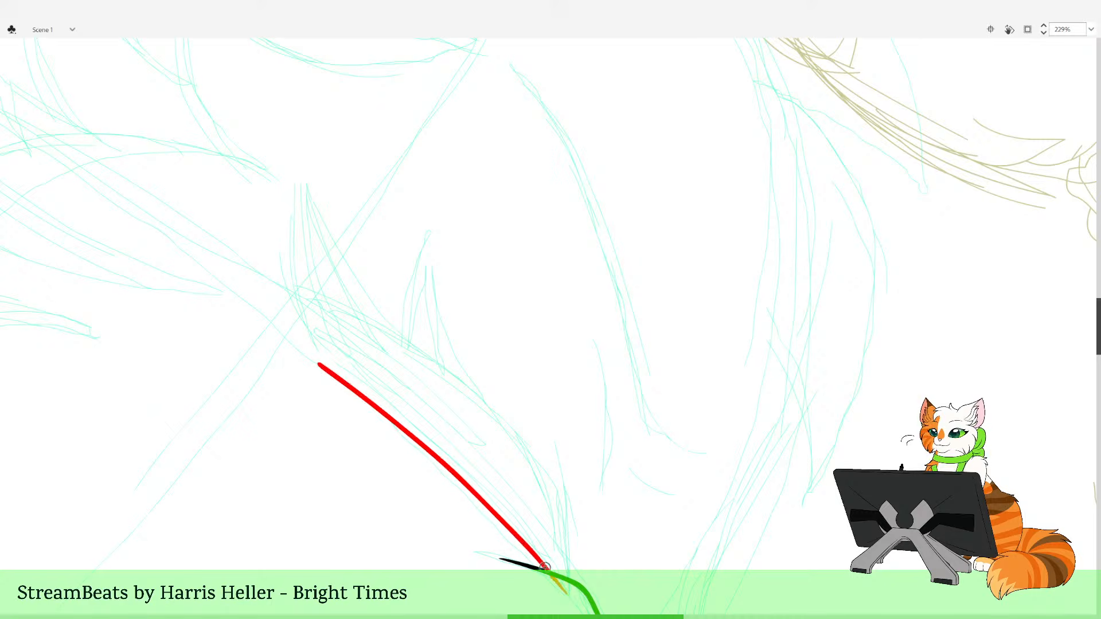
key(ctrl+z)
mouse_move(569, 596)
mouse_down()
mouse_move(486, 497)
mouse_move(337, 377)
mouse_up()
key(ctrl+z)
mouse_move(568, 596)
mouse_down()
mouse_move(478, 482)
mouse_move(300, 335)
mouse_move(285, 236)
mouse_move(298, 181)
mouse_move(329, 235)
mouse_up()
mouse_move(383, 298)
mouse_down()
mouse_move(531, 448)
mouse_move(564, 543)
mouse_up()
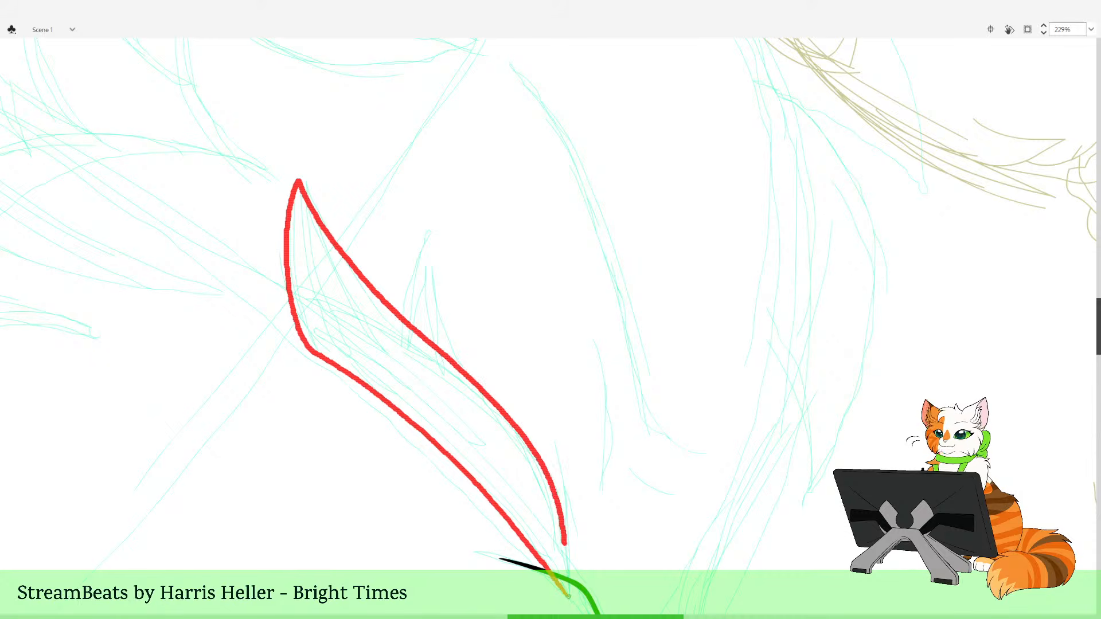
drag(569, 596, 564, 602)
drag(551, 411, 618, 463)
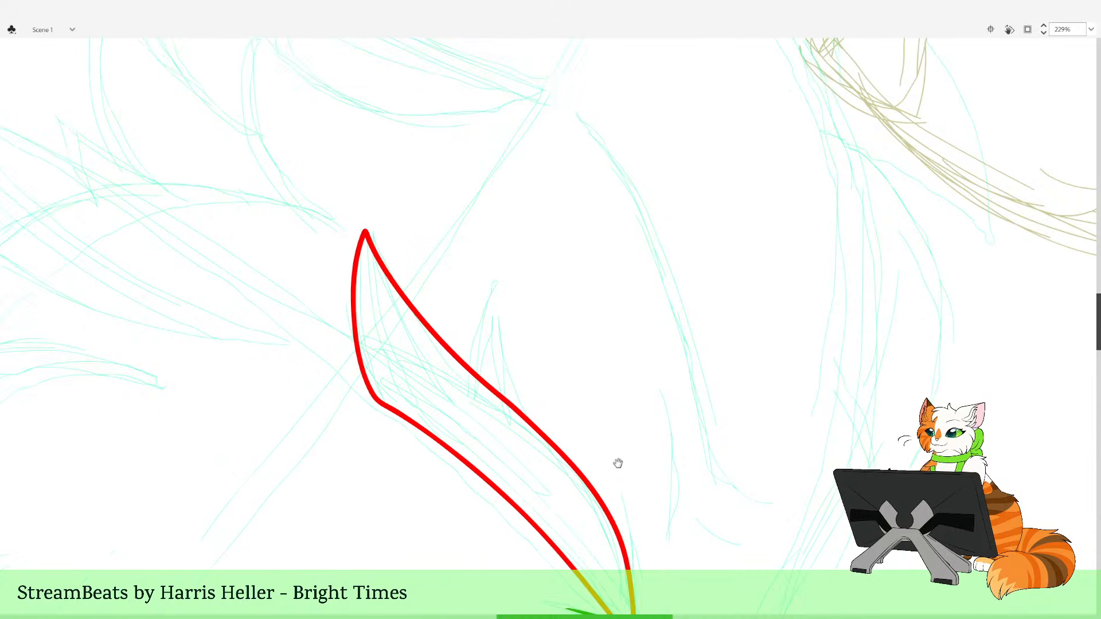
drag(651, 575, 619, 491)
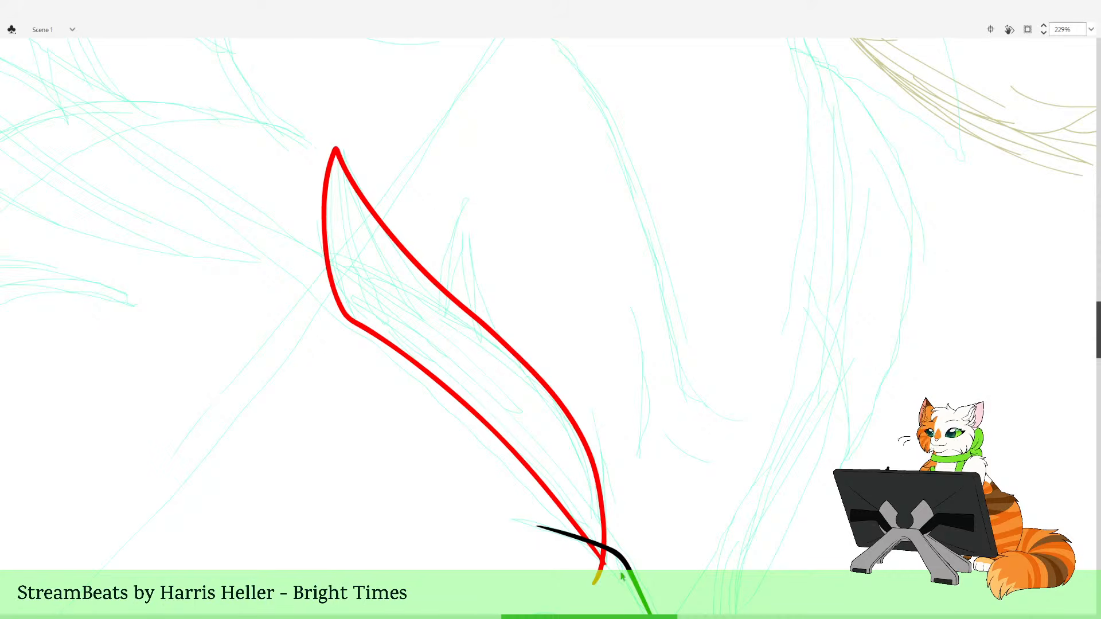
Add a smaller pointed lash in red on the eyelash shape's upper edge and fill the whole shape with solid red
scroll(621, 379, up, 3)
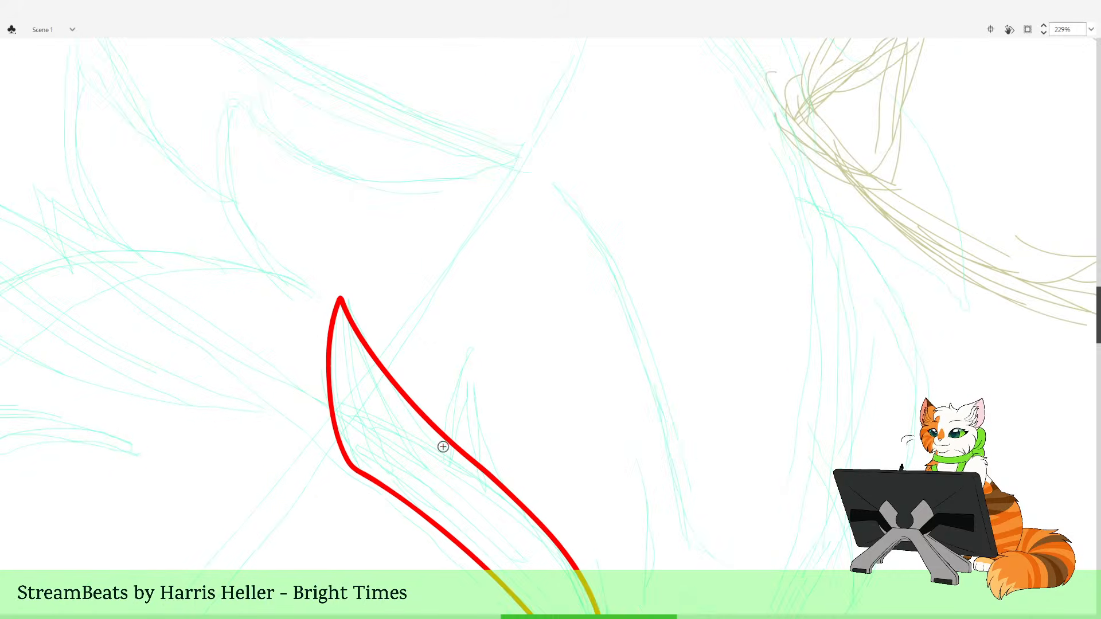
drag(445, 433, 469, 352)
key(ctrl+z)
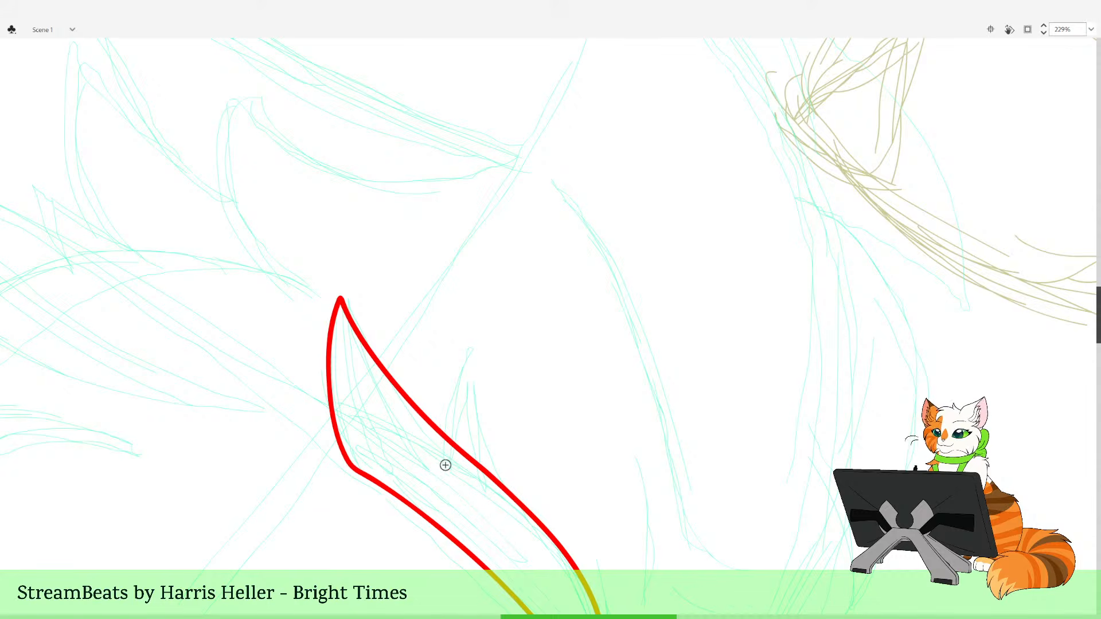
mouse_move(445, 467)
mouse_down()
mouse_move(444, 401)
mouse_move(470, 354)
mouse_move(520, 504)
mouse_up()
key(ctrl+z)
mouse_move(489, 458)
mouse_down()
mouse_move(471, 357)
mouse_move(441, 421)
mouse_move(473, 348)
mouse_move(484, 436)
mouse_move(507, 486)
mouse_move(484, 441)
mouse_move(473, 355)
mouse_move(447, 406)
mouse_move(452, 492)
mouse_up()
key(ctrl+z)
key(ctrl+z)
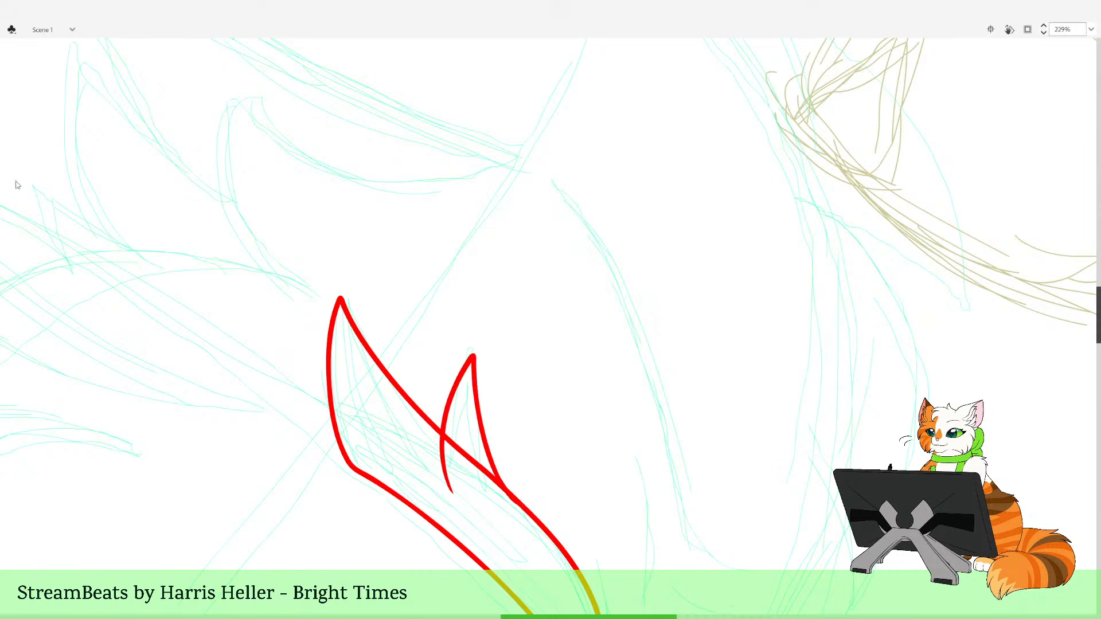
click(435, 458)
Draw the short curved detail line just in front of the red eyelash shape in black, following the sketch
scroll(565, 482, down, 3)
scroll(566, 482, right, 2)
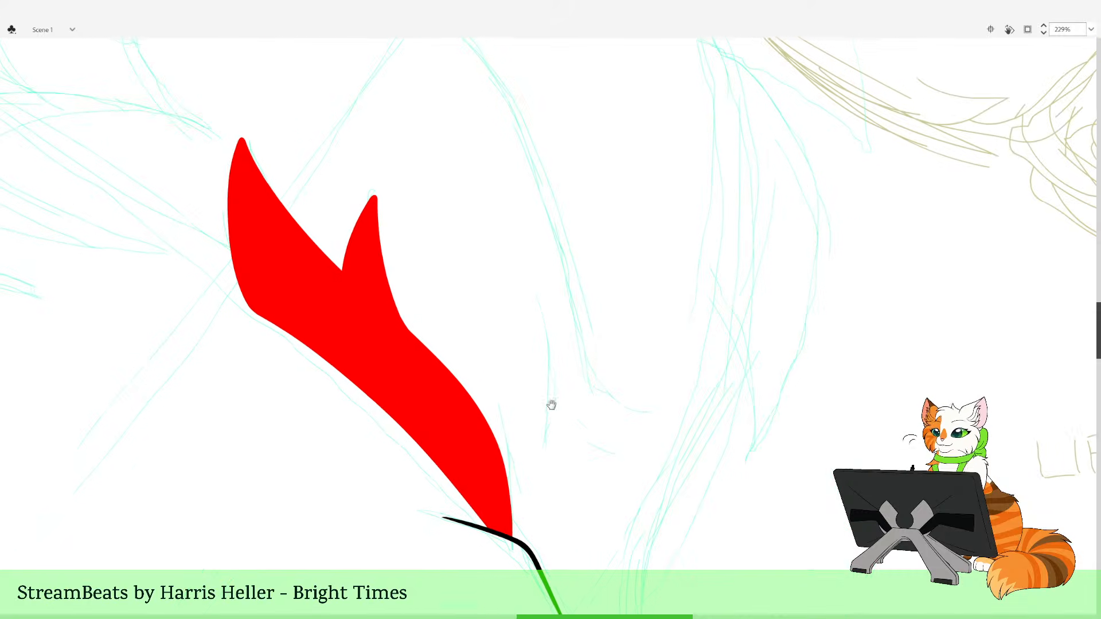
mouse_move(607, 335)
mouse_down()
mouse_move(600, 383)
mouse_move(602, 326)
mouse_up()
drag(515, 484, 498, 394)
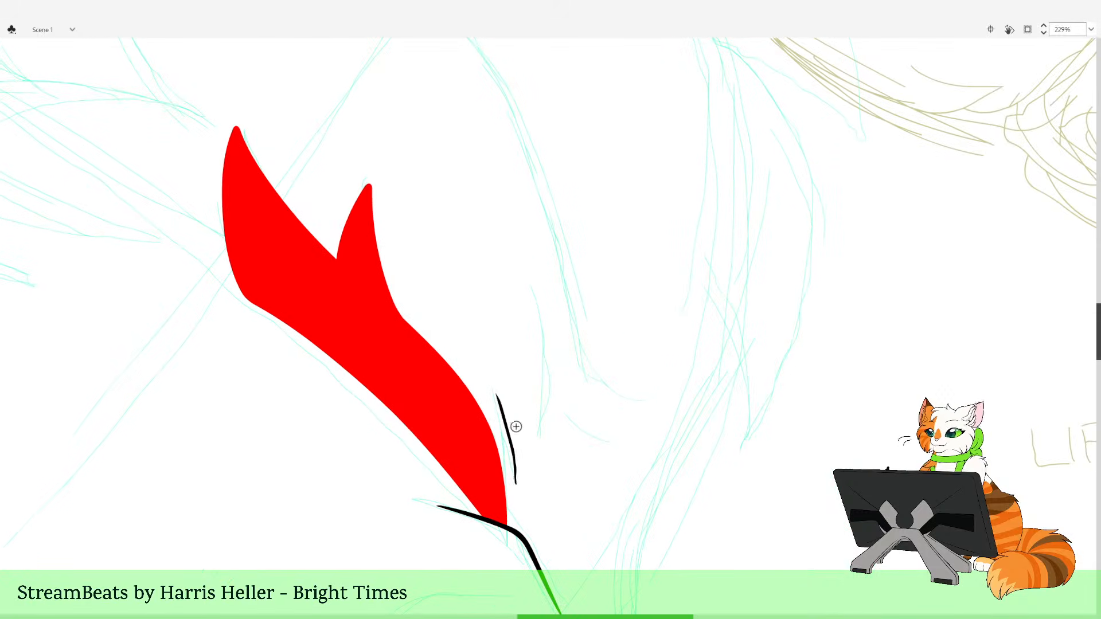
key(ctrl+z)
mouse_move(561, 422)
mouse_down()
mouse_move(560, 456)
mouse_move(540, 457)
mouse_up()
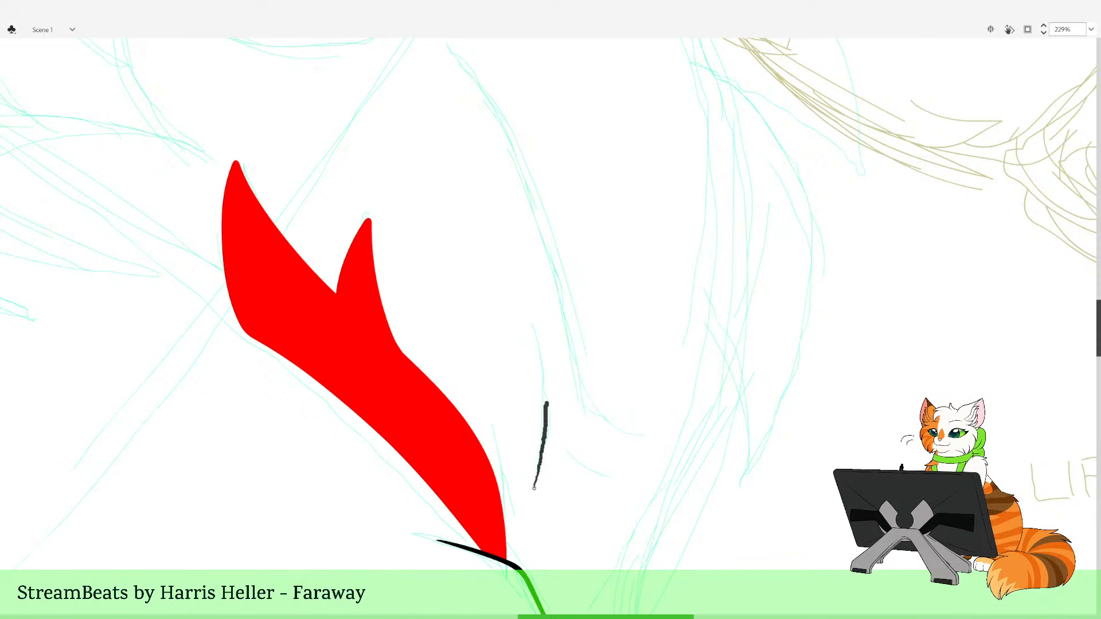
drag(547, 402, 537, 330)
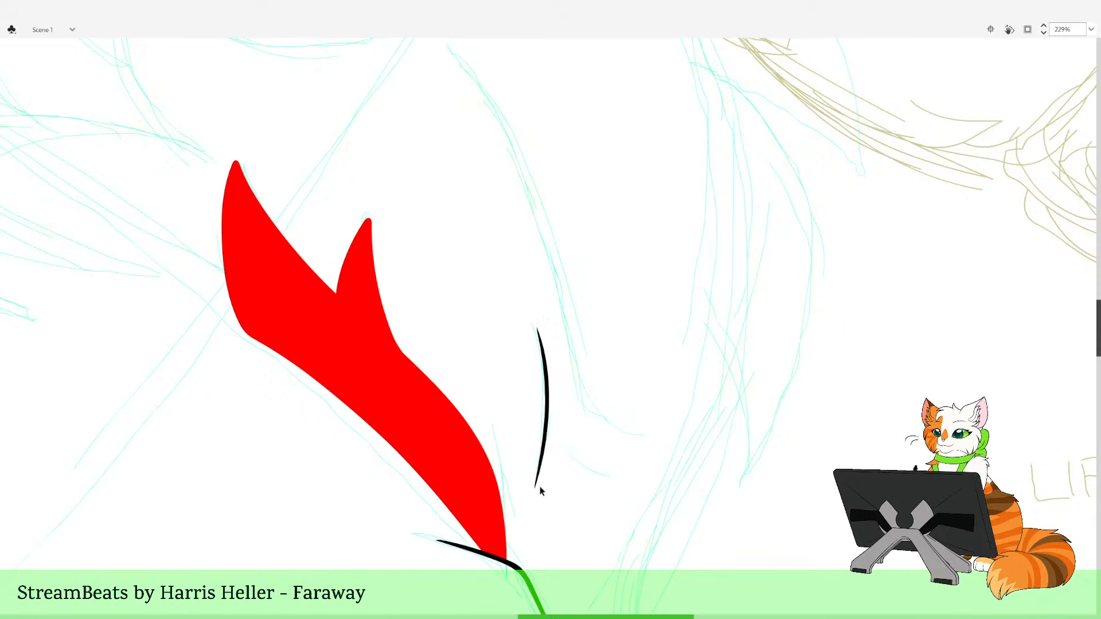
Redraw the short curved detail line in front of the red eyelash shape in black, with tapered ends following the sketch
key(ctrl+z)
drag(533, 491, 547, 422)
drag(548, 371, 540, 344)
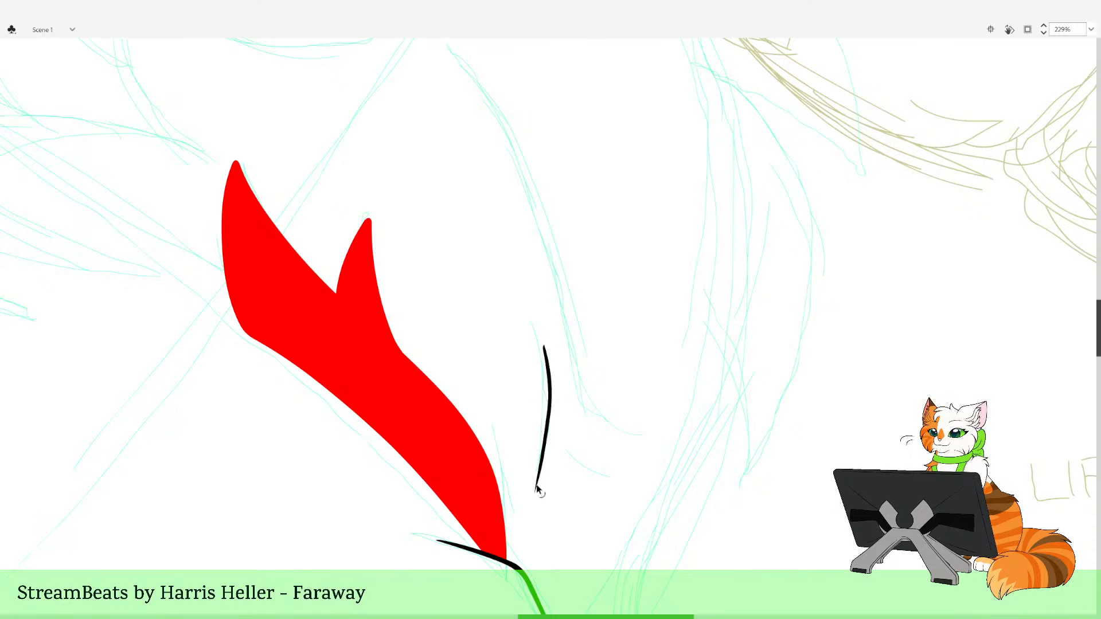
key(ctrl+z)
drag(533, 496, 545, 412)
drag(541, 364, 538, 333)
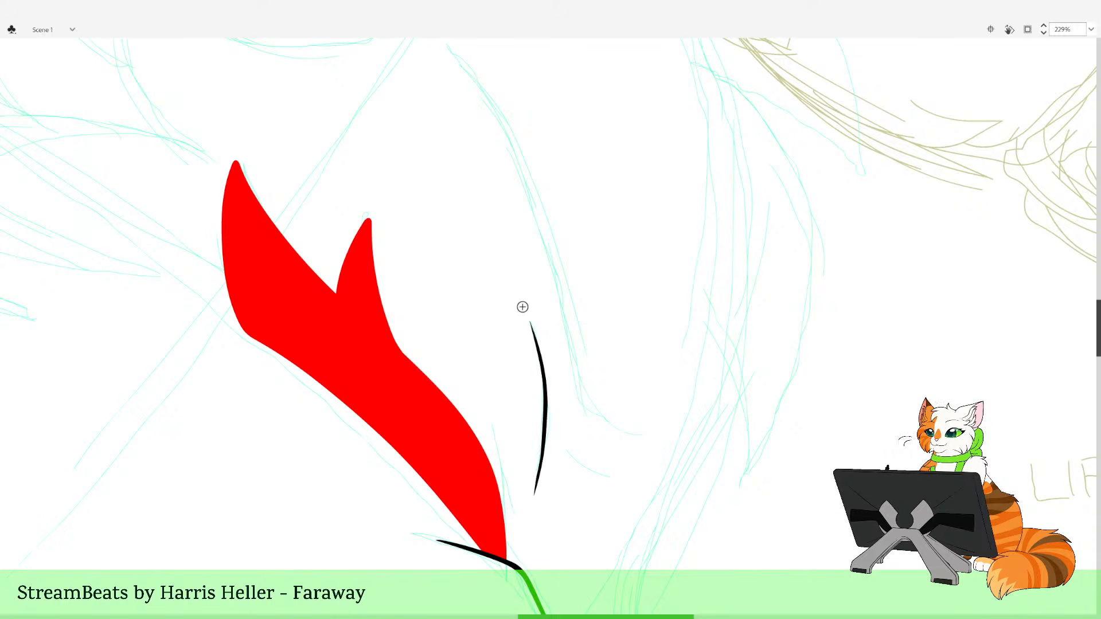
key(ctrl+z)
drag(533, 497, 544, 404)
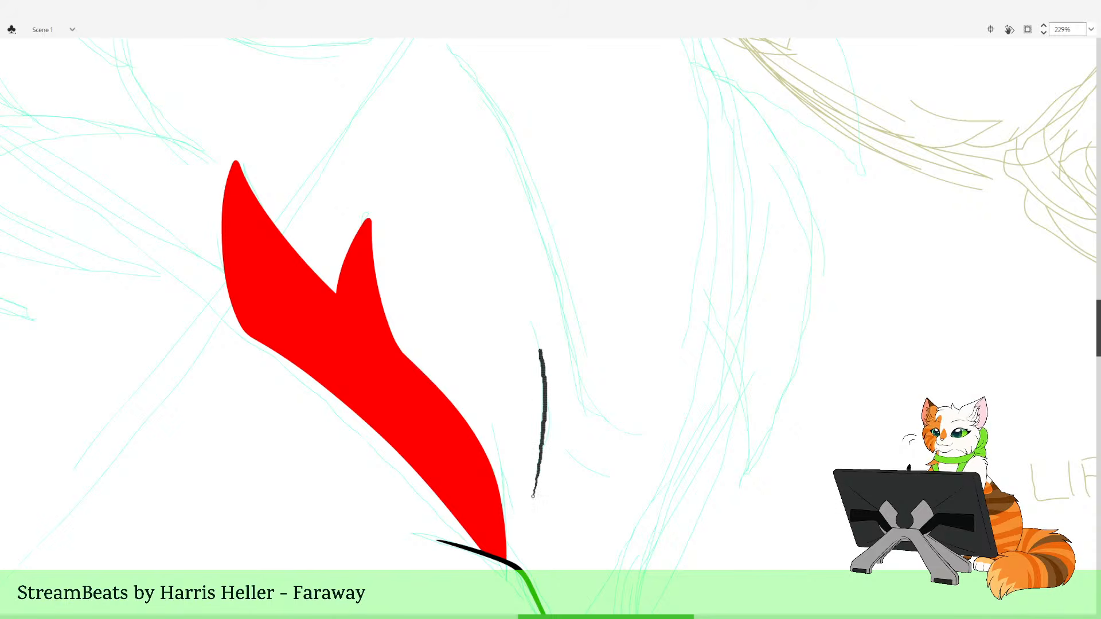
drag(540, 349, 533, 320)
key(ctrl+z)
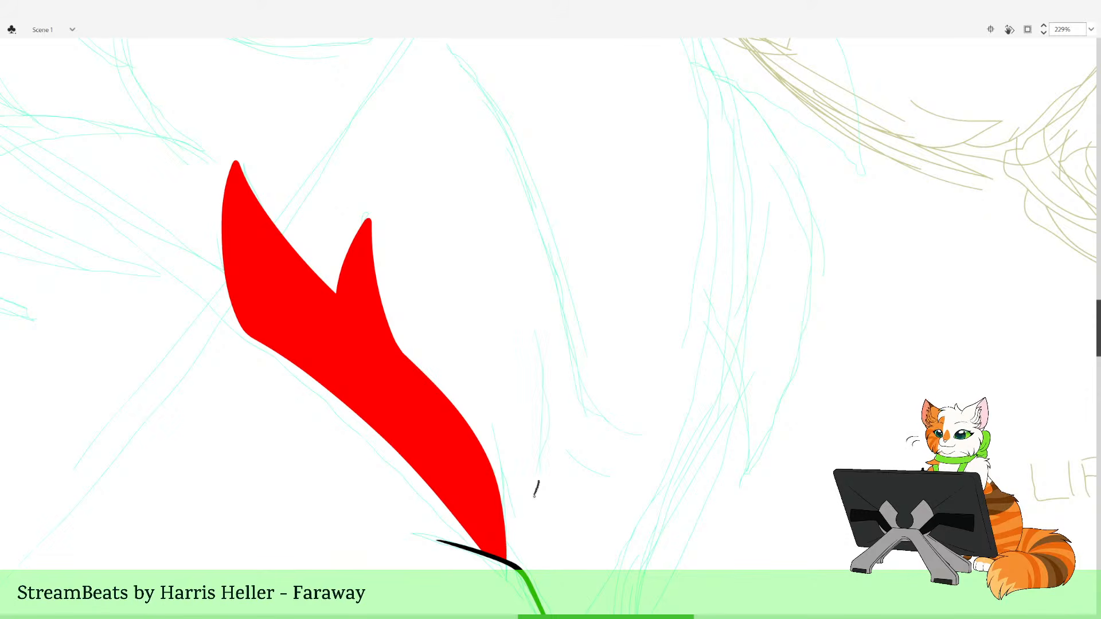
drag(539, 481, 549, 431)
key(ctrl+z)
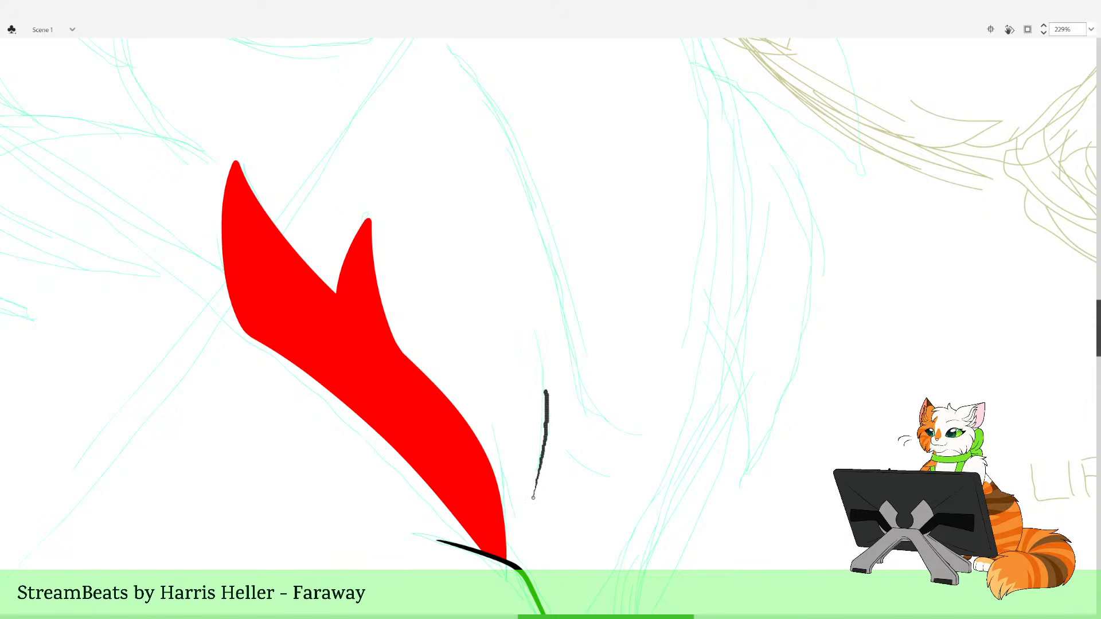
drag(537, 344, 531, 320)
key(ctrl+z)
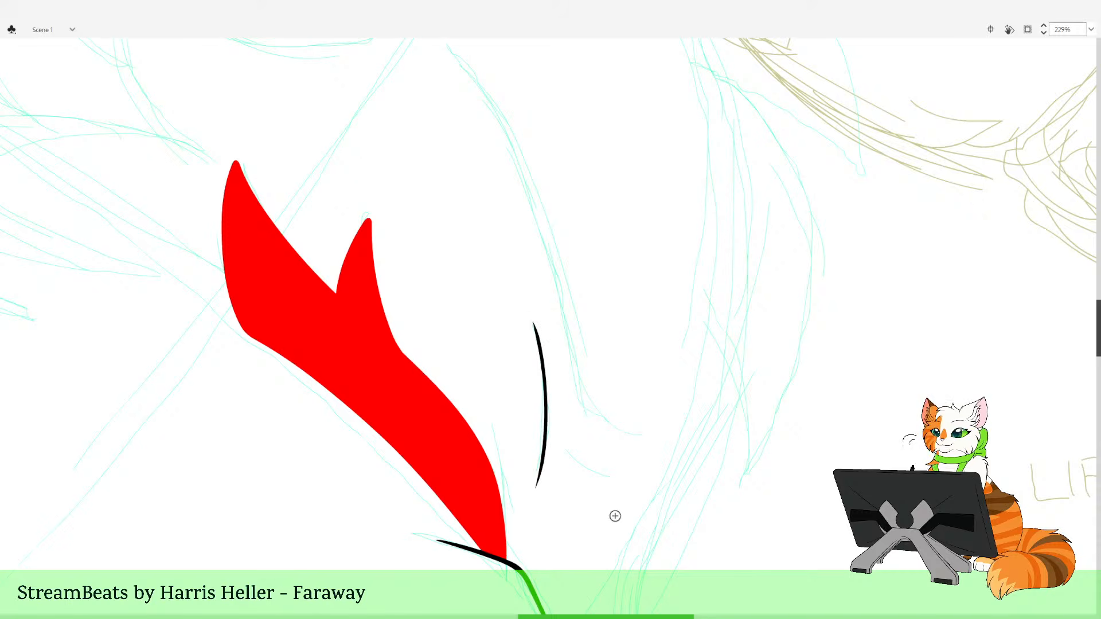
Draw the long curved brow line in black in front of the eye, tracing the sketch down to its outward-curling lower end
mouse_move(656, 497)
mouse_down()
mouse_move(605, 497)
mouse_move(595, 550)
mouse_up()
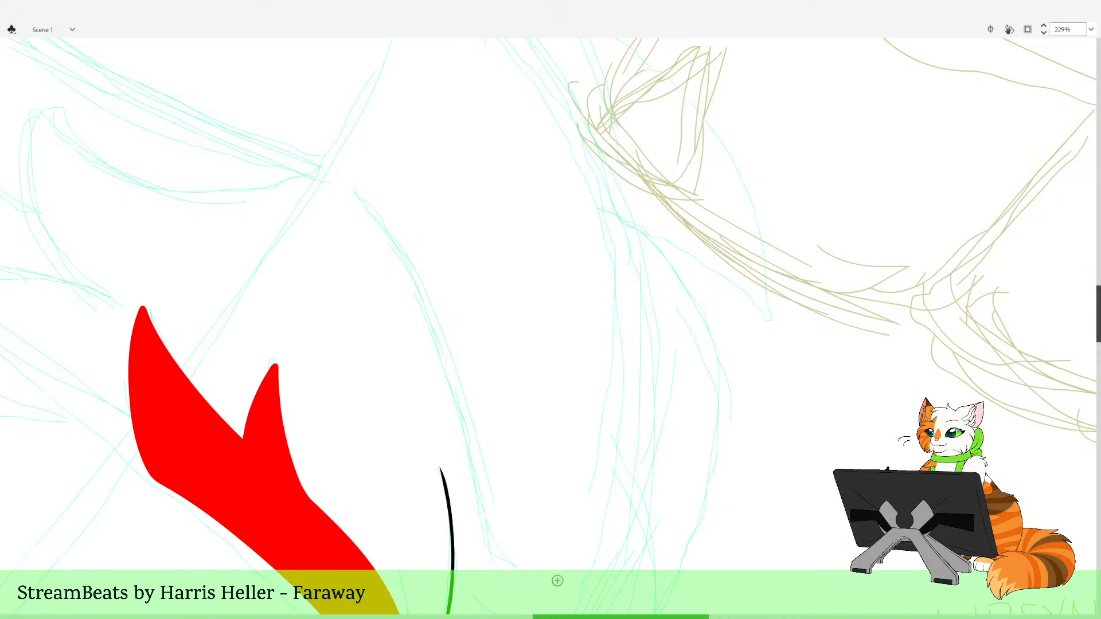
drag(558, 580, 558, 582)
key(ctrl+z)
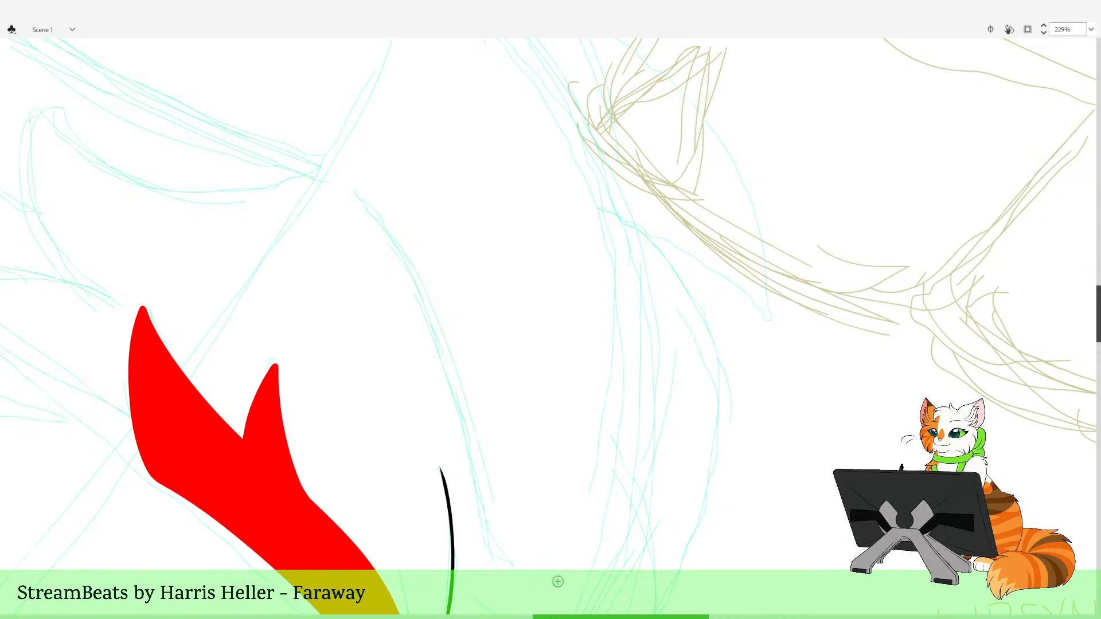
mouse_move(487, 542)
mouse_down()
mouse_move(434, 341)
mouse_move(350, 189)
mouse_up()
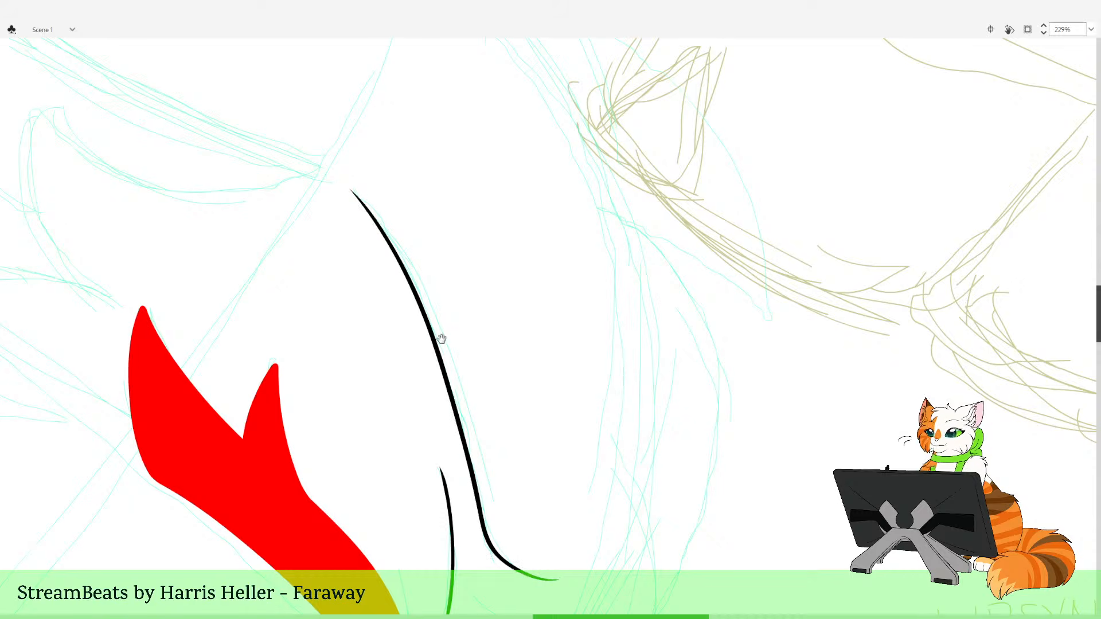
Draw a short tapered crease in black just below the curled lower end of the long brow line
drag(441, 338, 415, 251)
drag(445, 448, 509, 478)
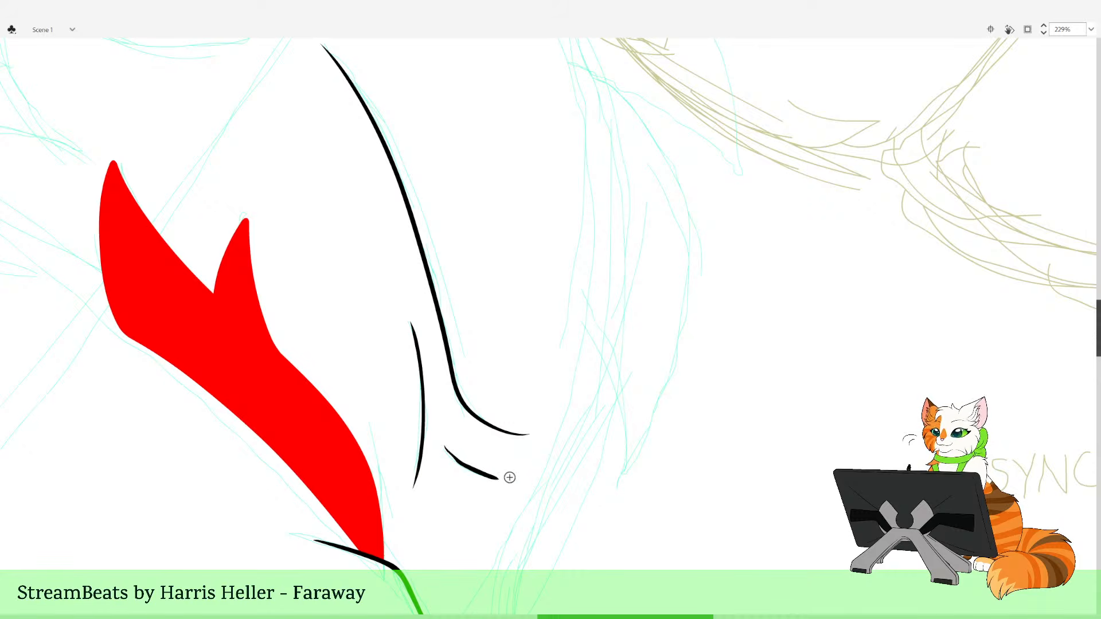
drag(403, 325, 681, 533)
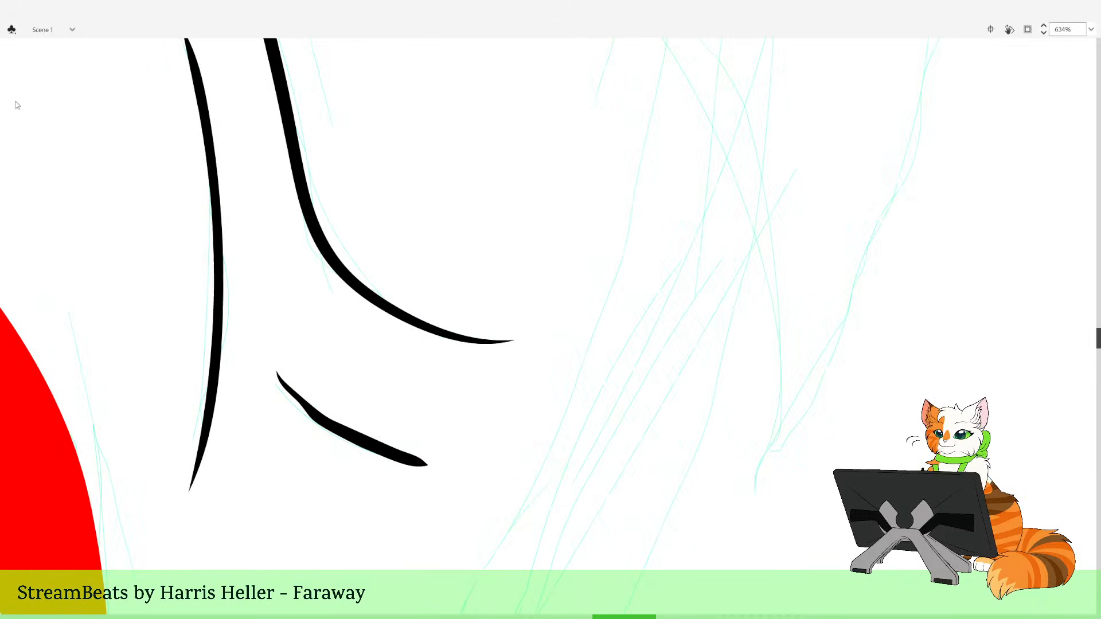
key(ctrl+z)
mouse_move(438, 457)
mouse_down()
mouse_move(356, 438)
mouse_move(282, 386)
mouse_up()
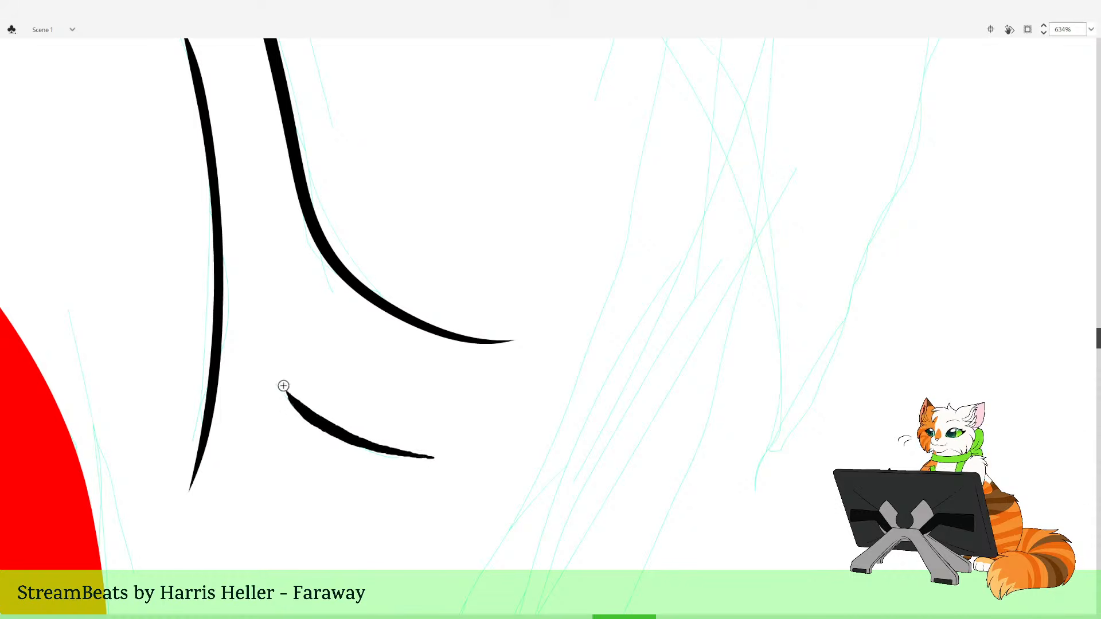
key(ctrl+z)
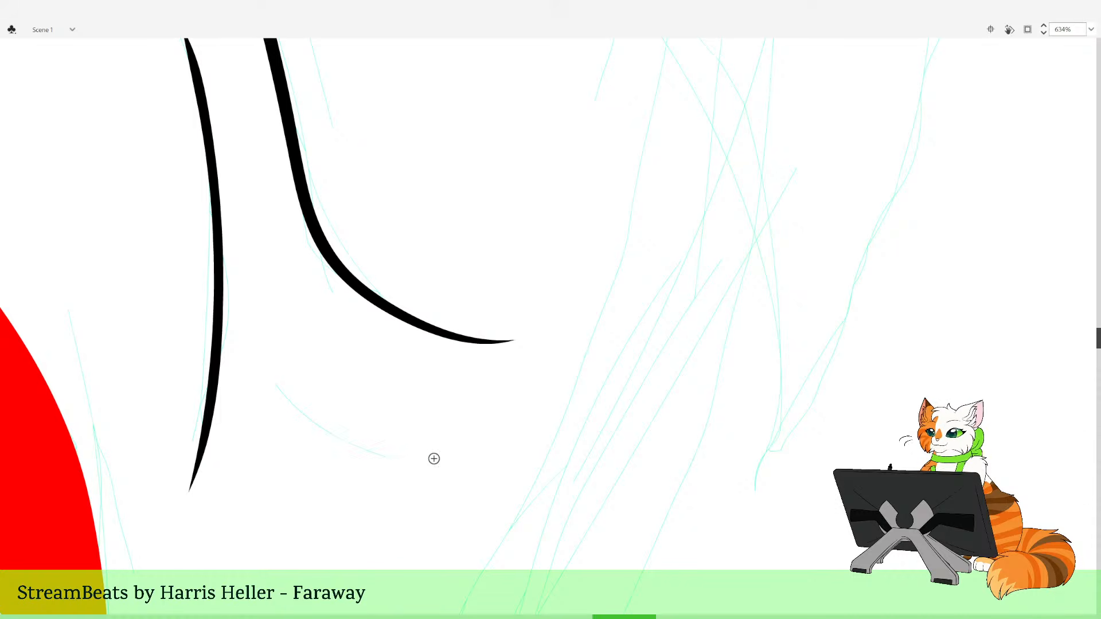
mouse_move(442, 456)
mouse_down()
mouse_move(347, 438)
mouse_move(275, 390)
mouse_up()
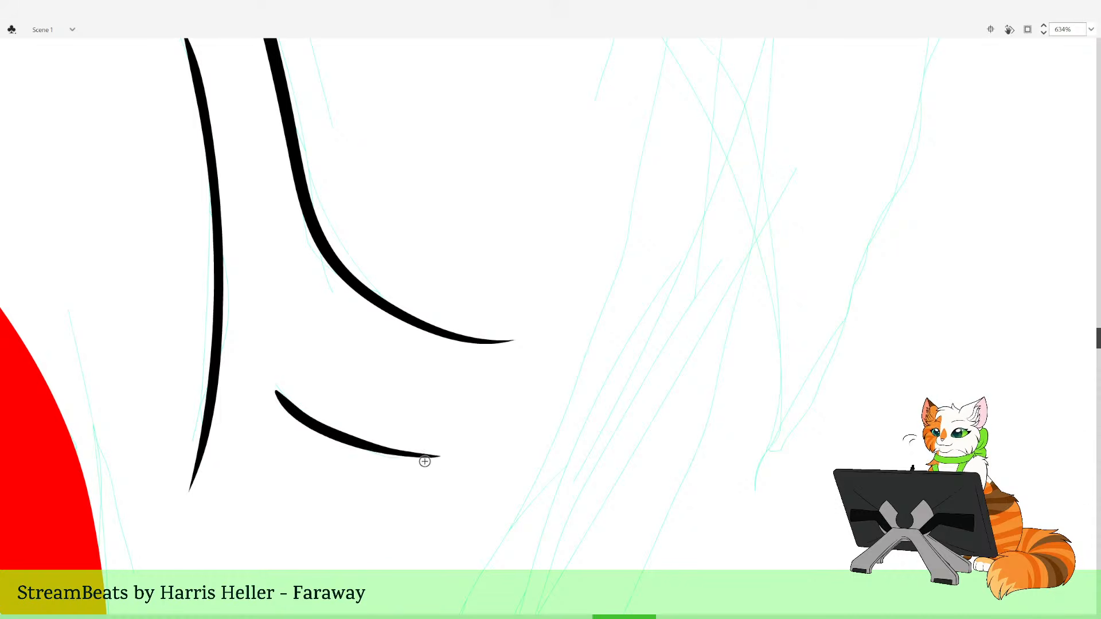
key(ctrl+z)
mouse_move(438, 454)
mouse_down()
mouse_move(368, 445)
mouse_move(300, 411)
mouse_move(276, 383)
mouse_up()
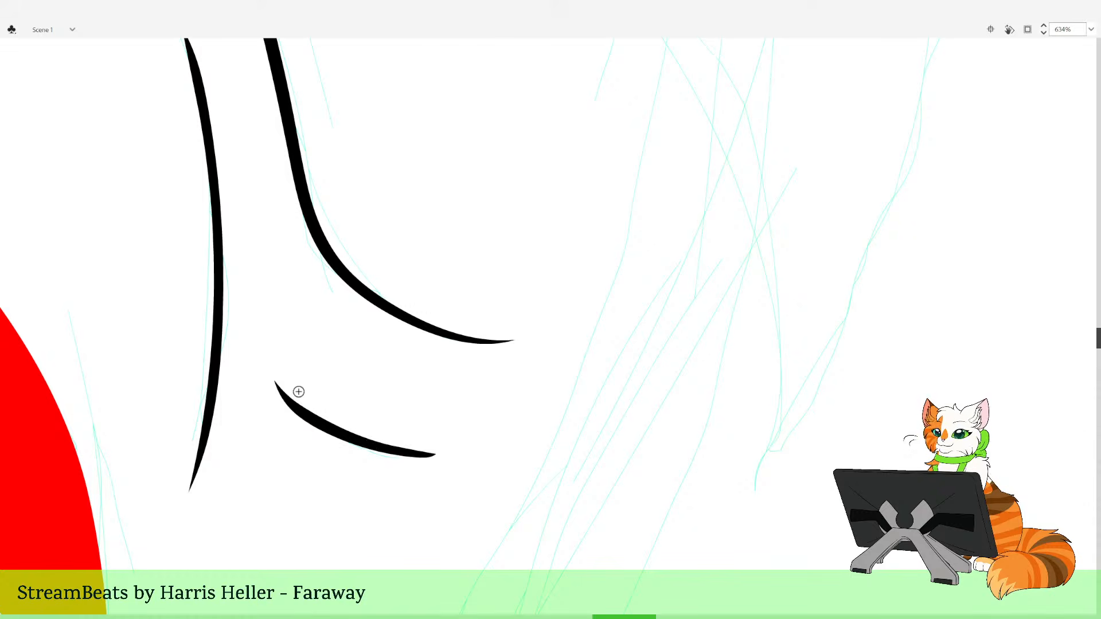
key(ctrl+z)
mouse_move(447, 454)
mouse_down()
mouse_move(340, 434)
mouse_move(284, 387)
mouse_up()
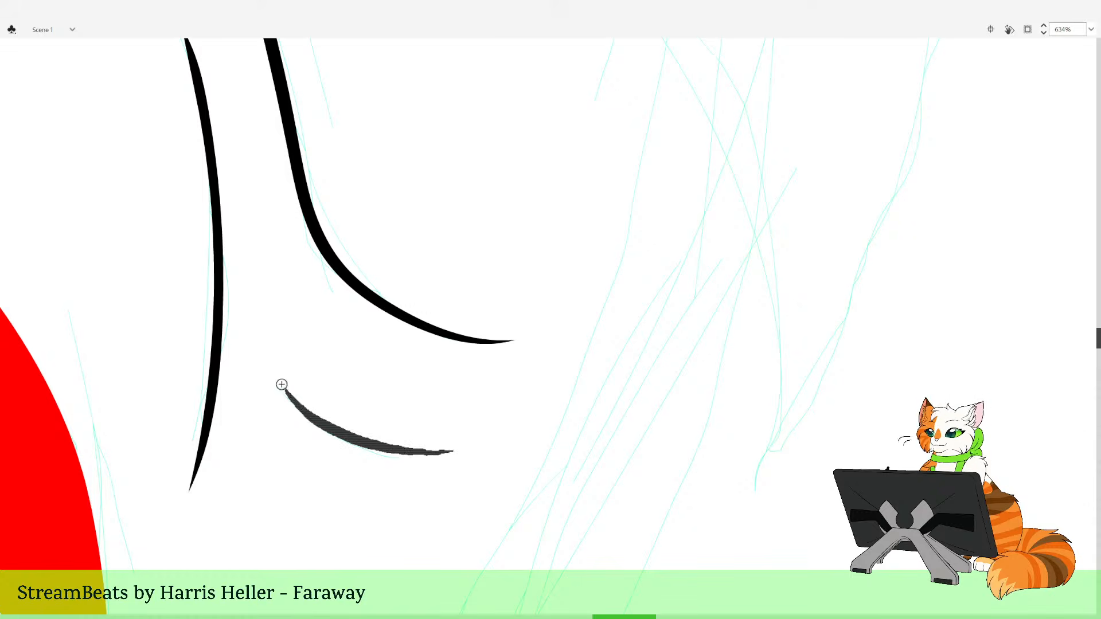
Go to another frame and play back the animation to review the drawings
alt+click(544, 293)
alt+click(548, 288)
alt+click(555, 284)
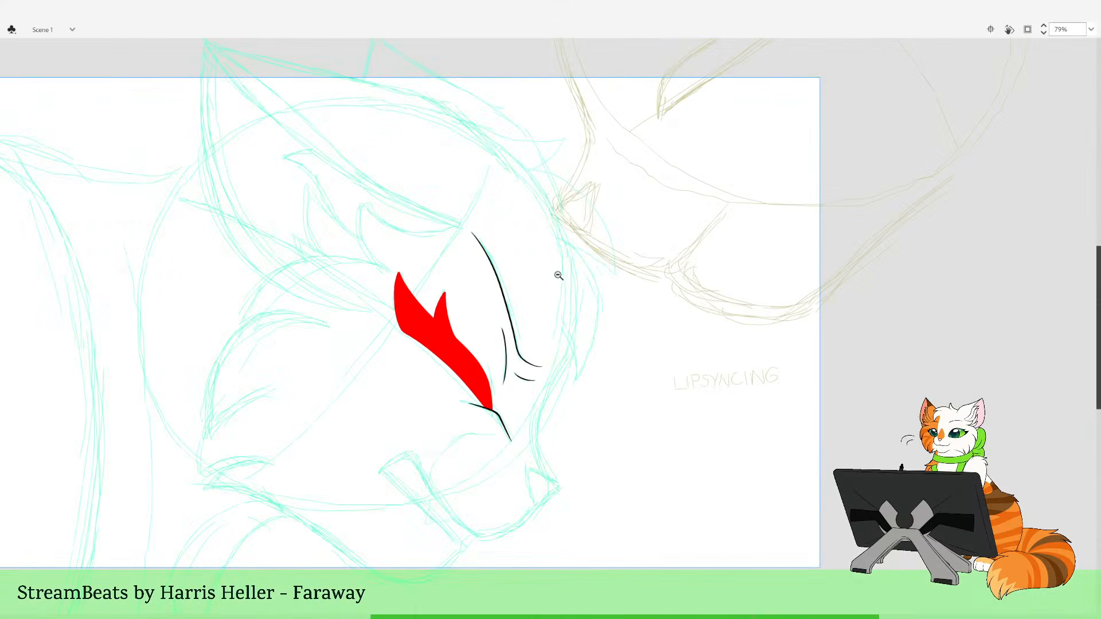
click(379, 55)
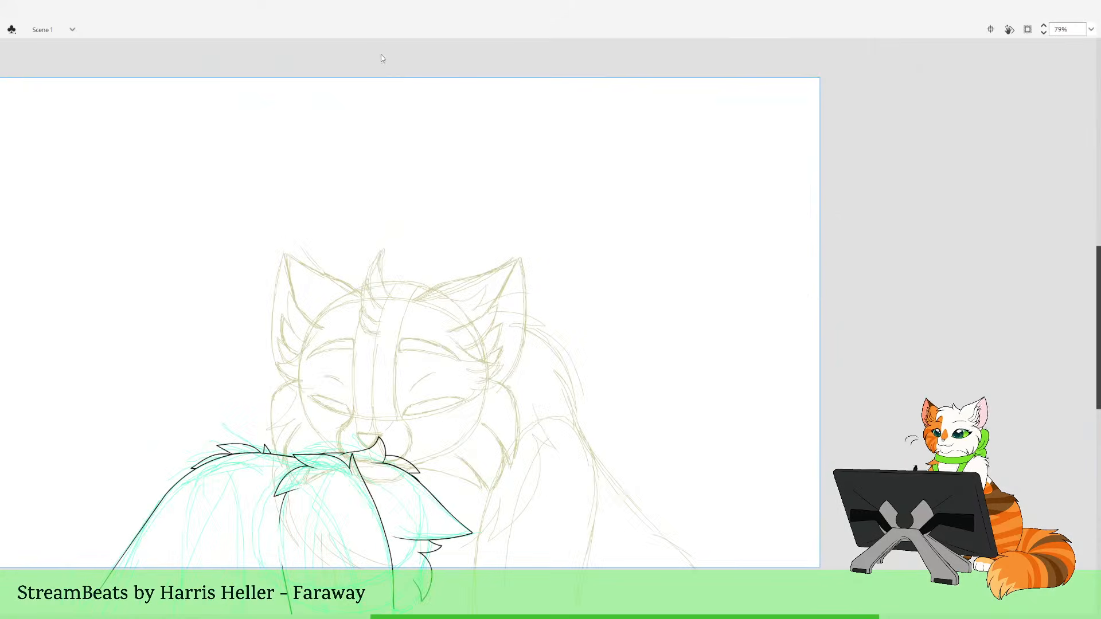
key(Return)
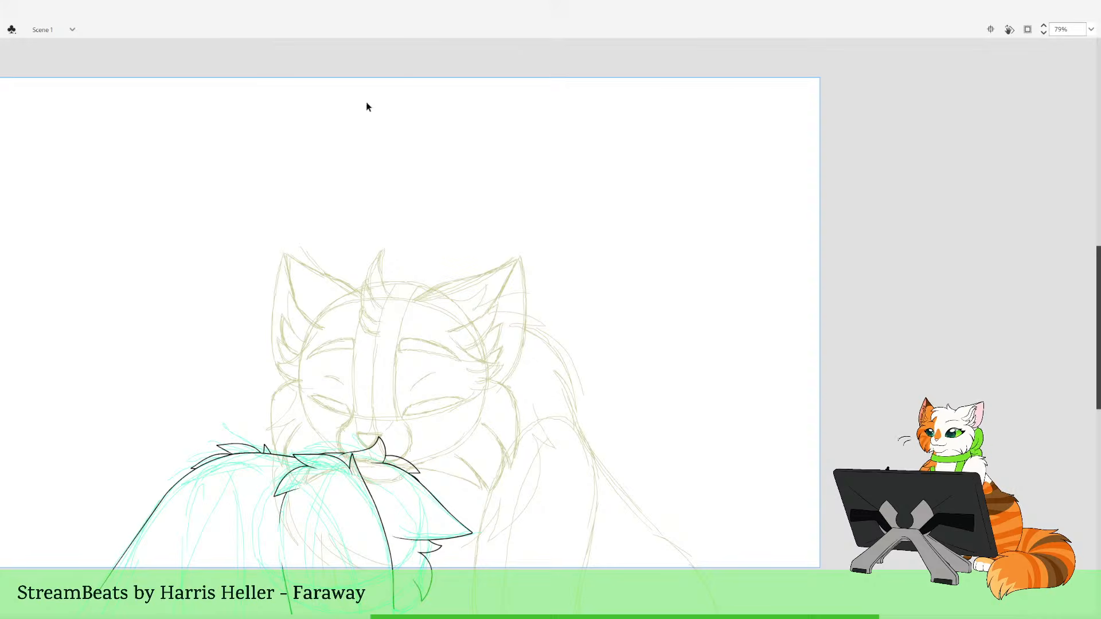
Draw the closed triangular nose outline with rounded corners in black over the sketch at the muzzle's tip
alt+click(475, 367)
drag(479, 288, 626, 455)
drag(559, 232, 757, 487)
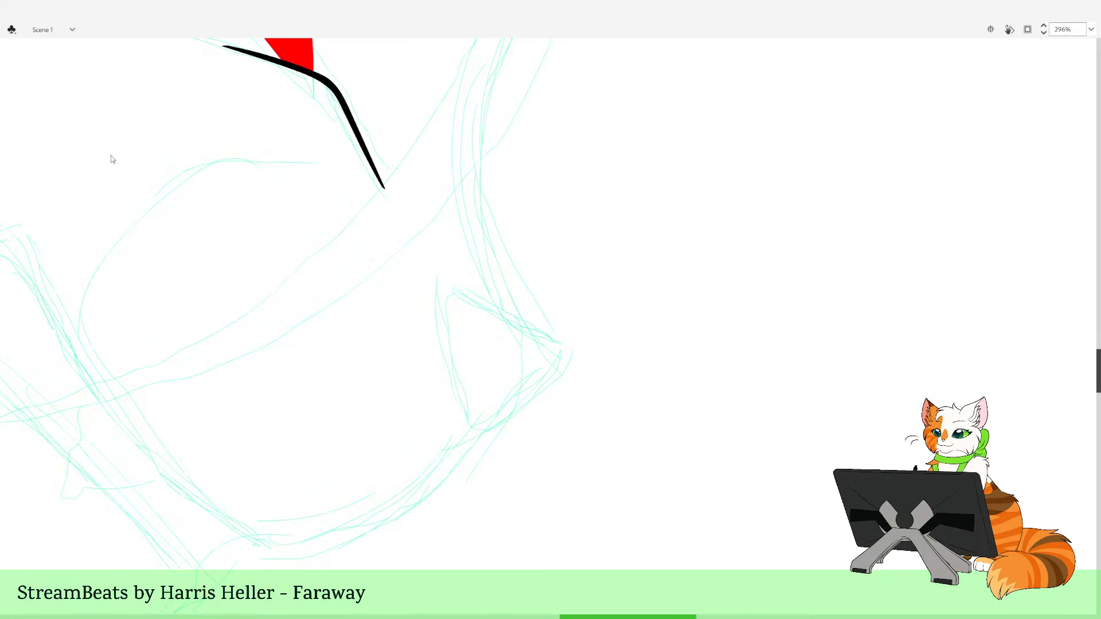
mouse_move(476, 431)
mouse_down()
mouse_move(451, 381)
mouse_move(440, 307)
mouse_move(481, 309)
mouse_move(529, 332)
mouse_move(521, 401)
mouse_up()
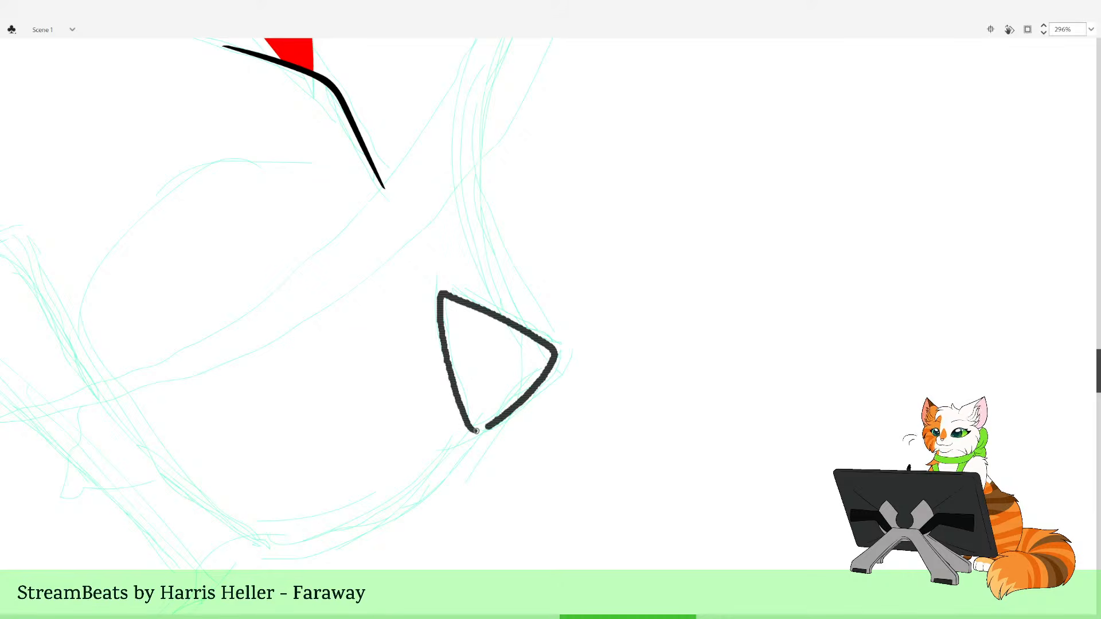
drag(602, 448, 656, 520)
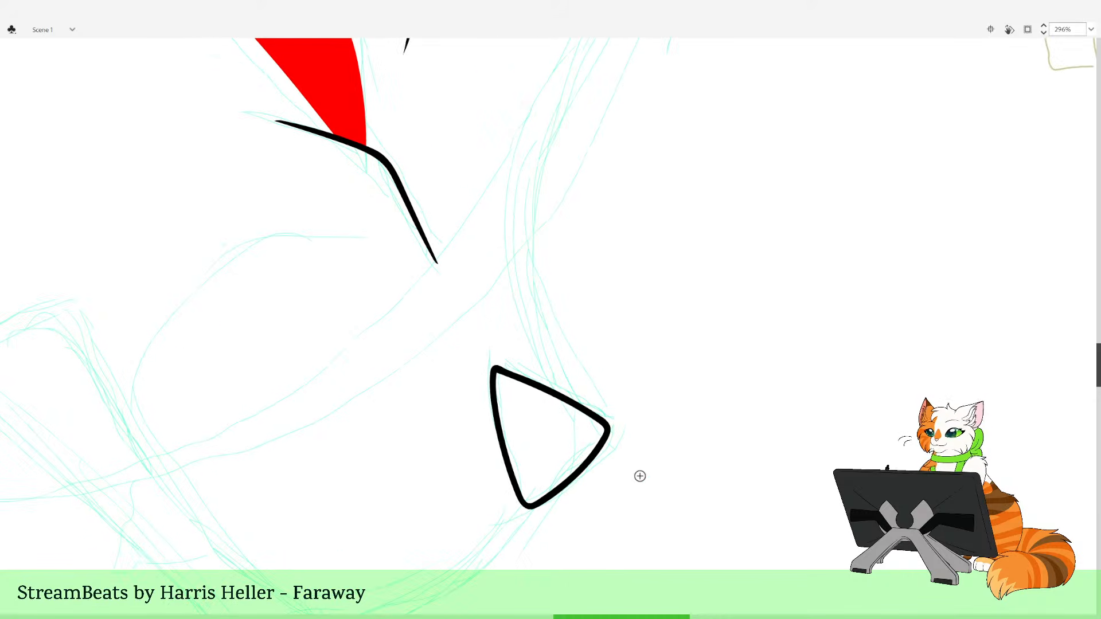
Refine the triangular nose outline by pulling its upper edge slightly straighter
click(596, 456)
key(q)
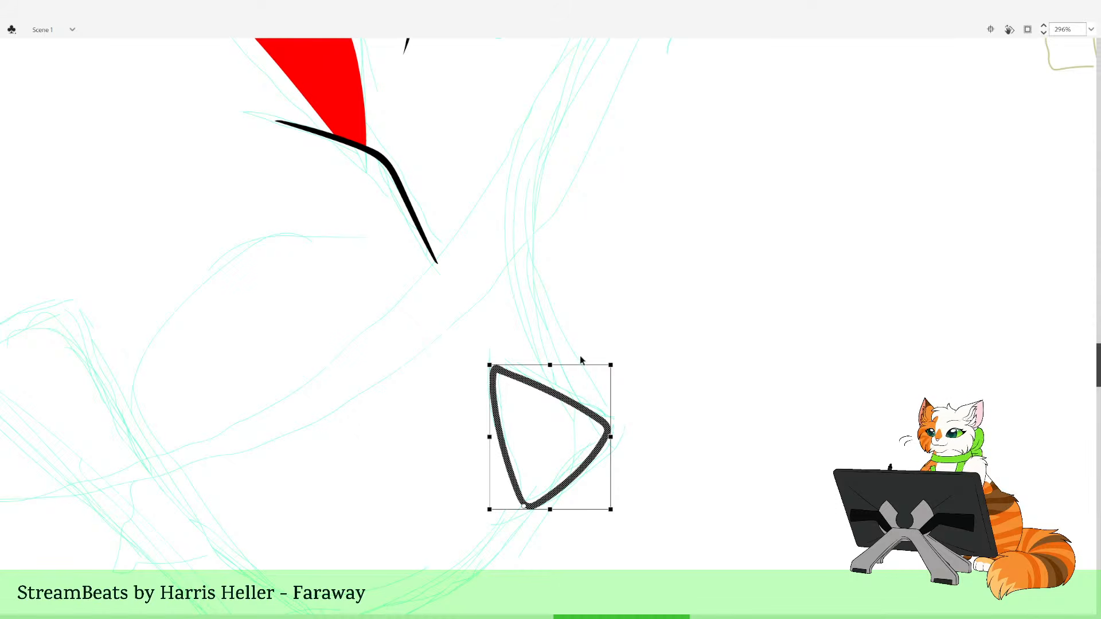
drag(617, 364, 648, 552)
click(637, 356)
drag(466, 248, 506, 443)
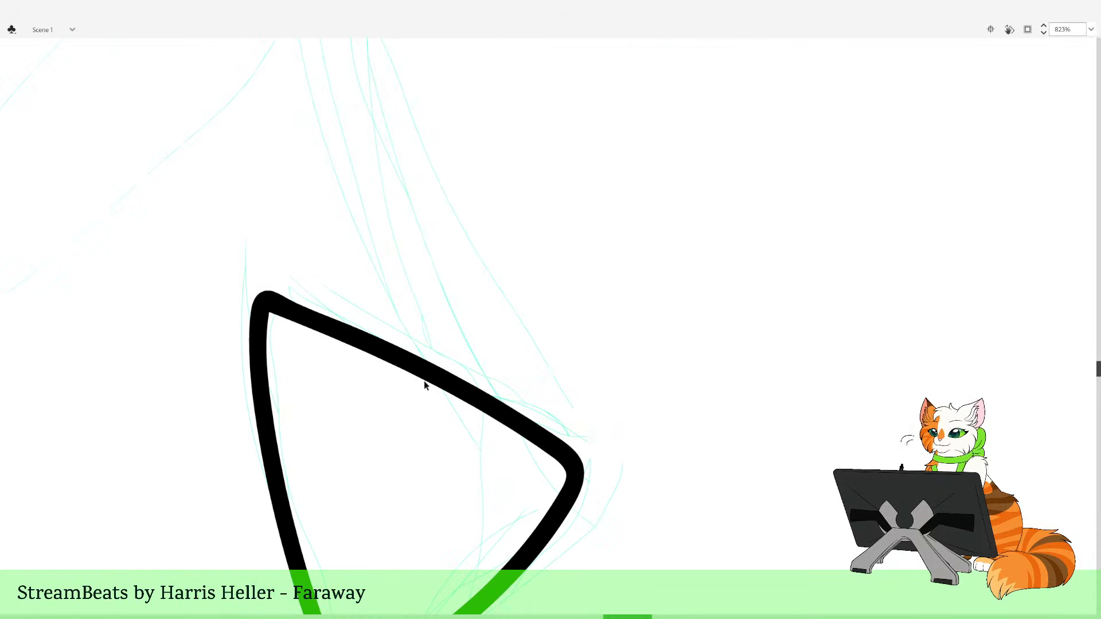
drag(419, 363, 420, 357)
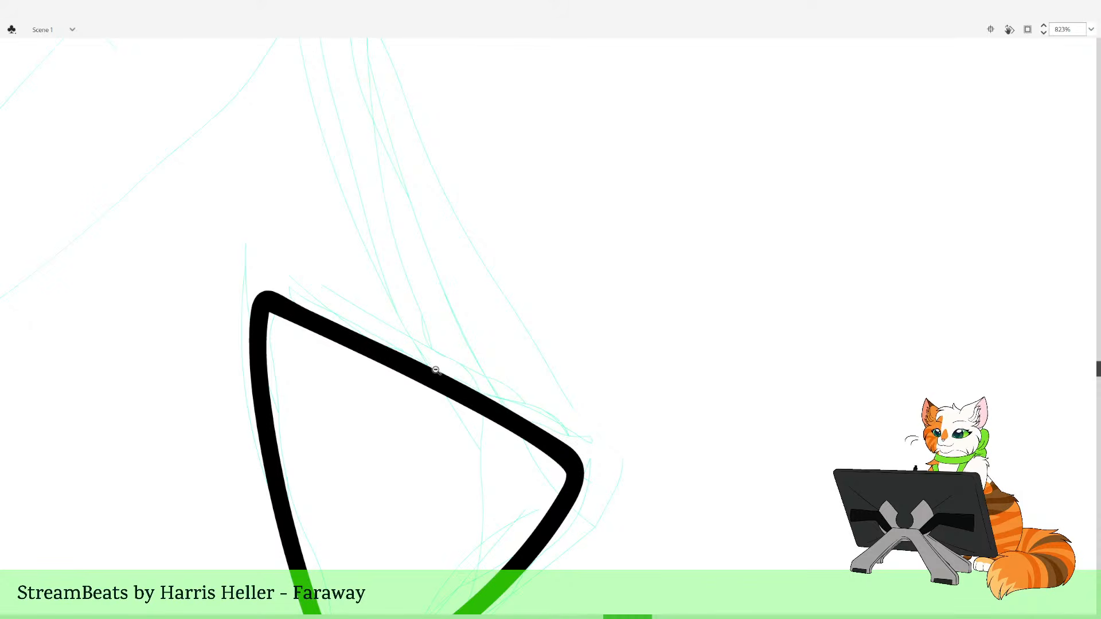
Draw the open mouth's outline in black, tracing the upper lip back to the mouth corner and down along the lower jaw
alt+click(483, 359)
alt+click(485, 352)
alt+click(489, 342)
drag(474, 209, 591, 517)
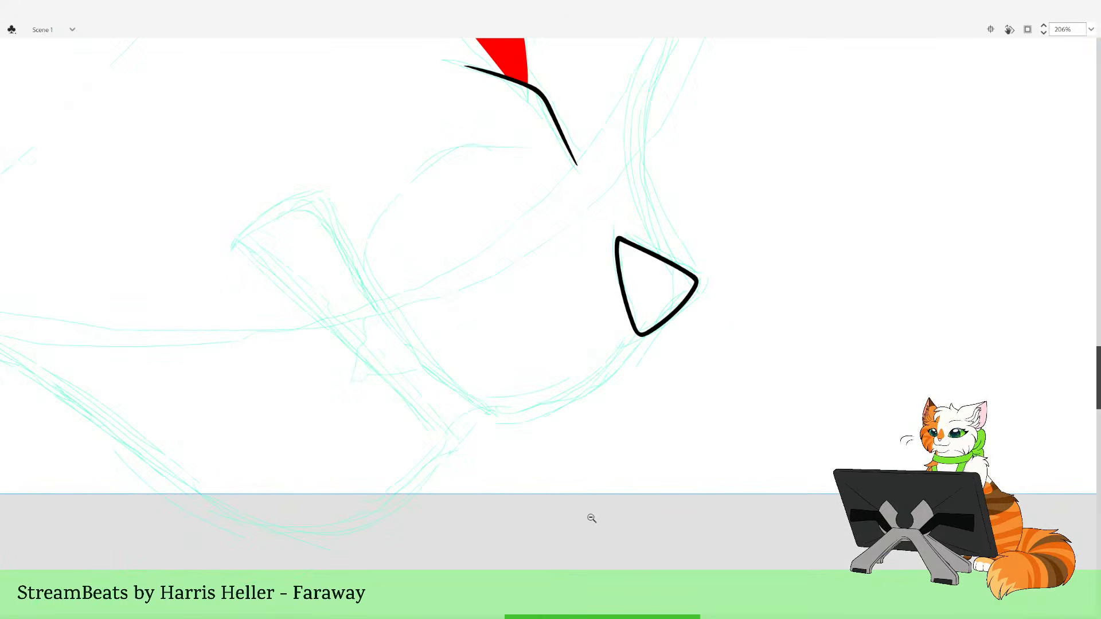
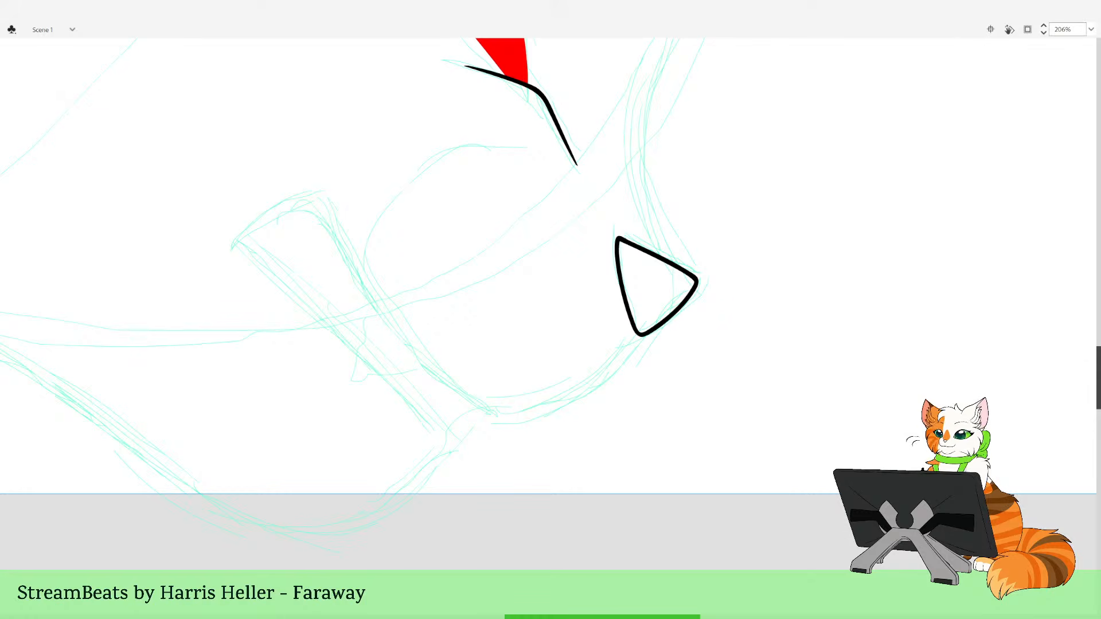
drag(609, 401, 621, 473)
alt+click(675, 437)
alt+click(676, 437)
alt+click(653, 421)
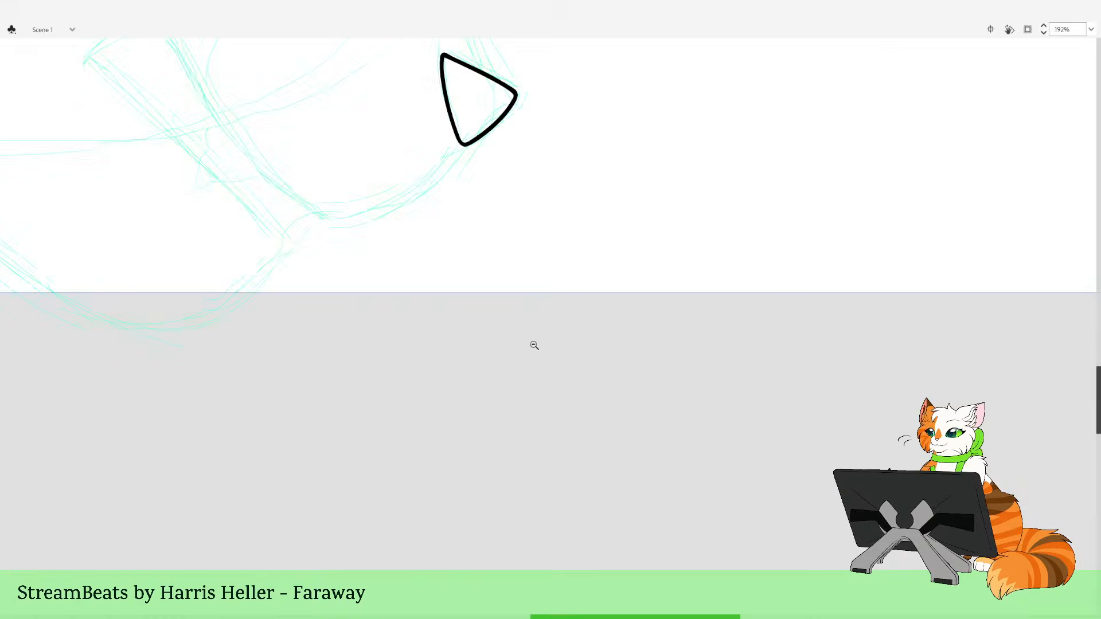
alt+click(534, 345)
drag(459, 259, 514, 465)
drag(487, 239, 610, 518)
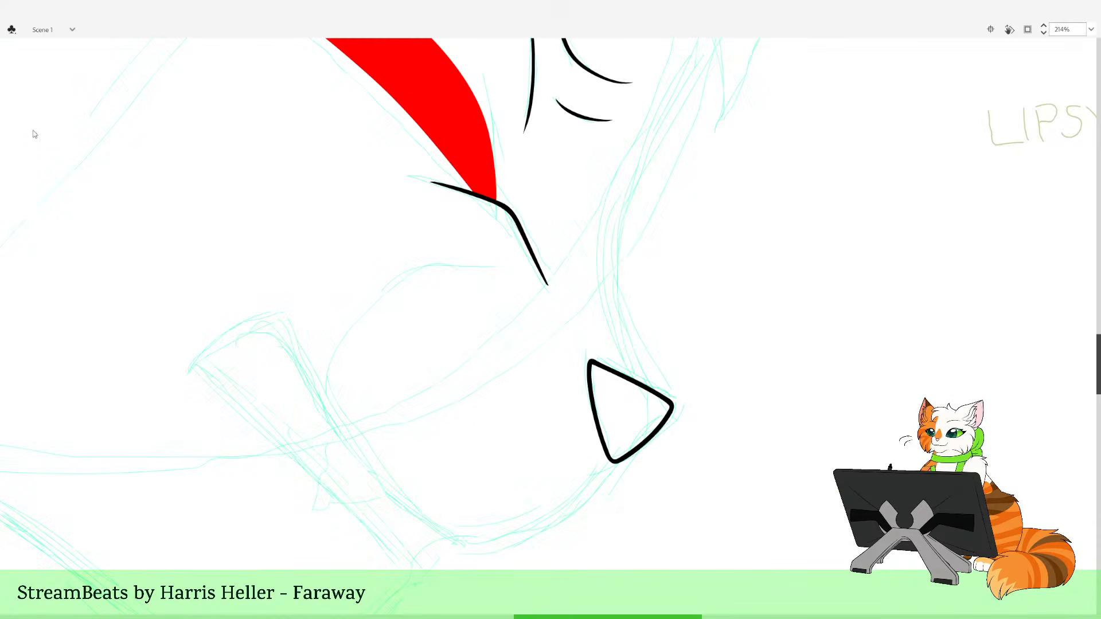
mouse_move(471, 543)
mouse_down()
mouse_move(362, 457)
mouse_move(283, 321)
mouse_move(258, 318)
mouse_move(209, 349)
mouse_move(193, 365)
mouse_move(411, 581)
mouse_up()
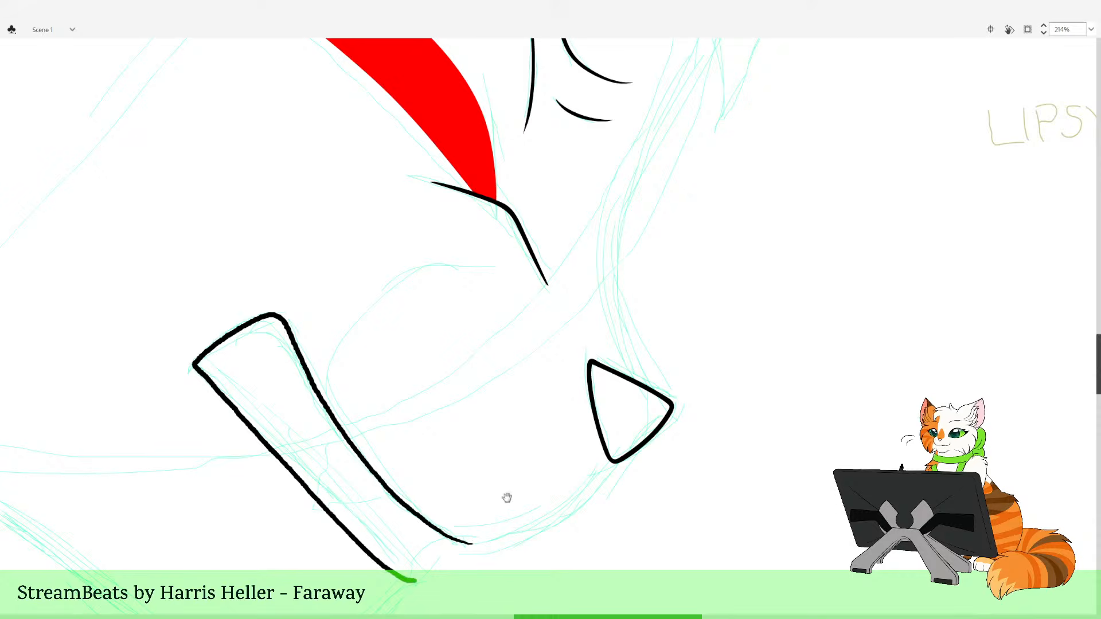
Draw a short tapered crease in black just above the mouth corner, curving down toward the upper lip line
mouse_move(565, 503)
mouse_down()
mouse_move(723, 432)
mouse_move(619, 522)
mouse_up()
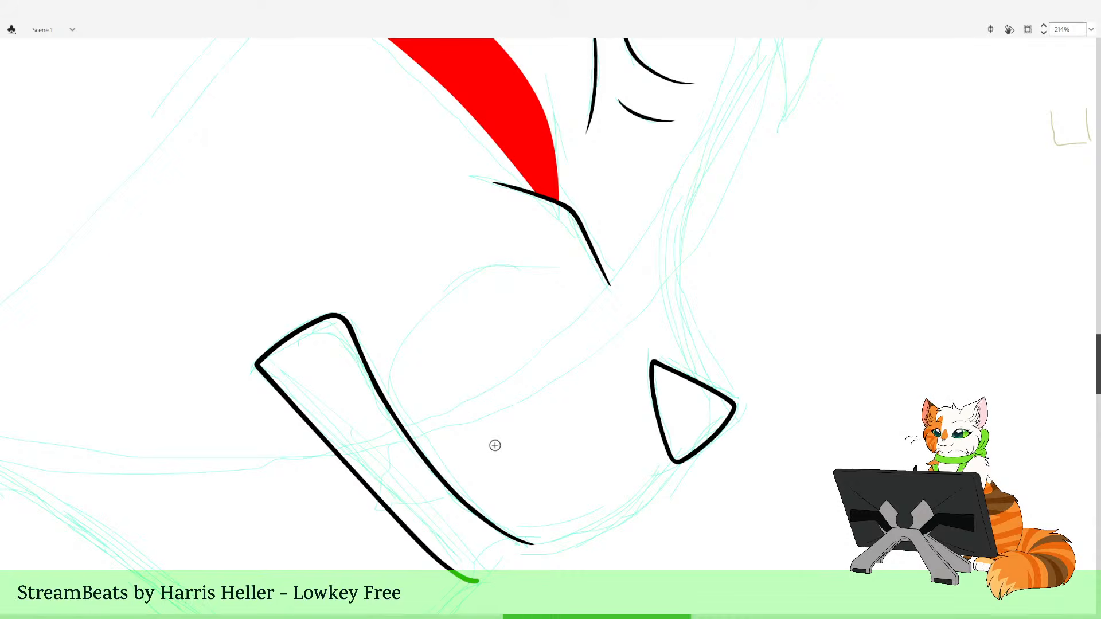
drag(552, 191, 539, 270)
drag(235, 275, 520, 478)
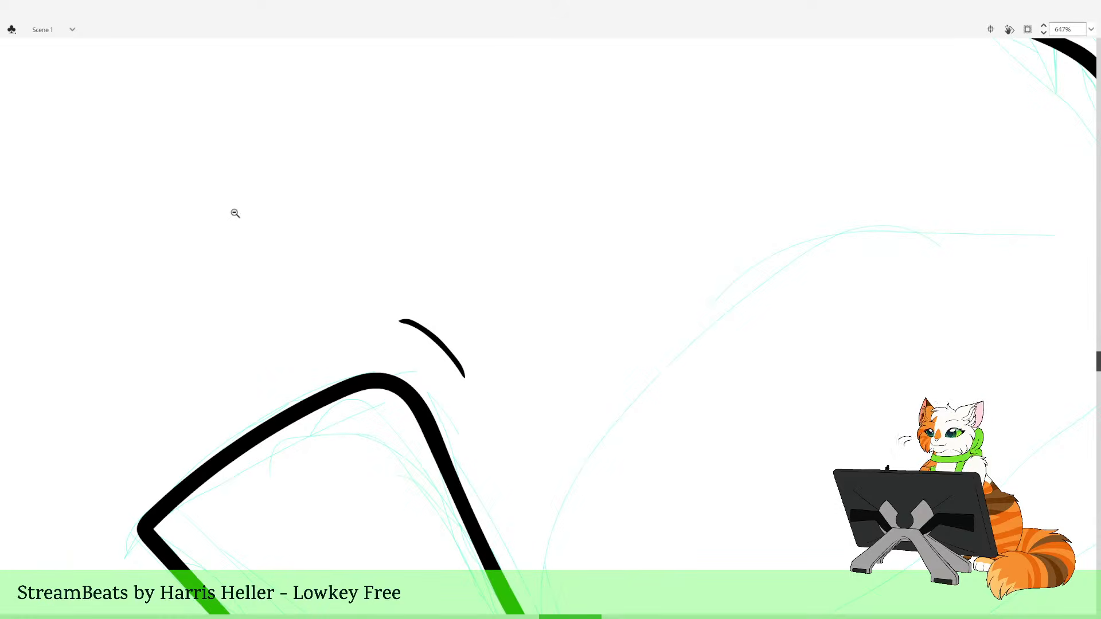
key(ctrl+z)
mouse_move(467, 378)
mouse_down()
mouse_move(445, 339)
mouse_move(399, 312)
mouse_move(437, 325)
mouse_move(463, 370)
mouse_up()
key(ctrl+z)
key(ctrl+z)
mouse_move(387, 310)
mouse_down()
mouse_move(442, 336)
mouse_move(463, 370)
mouse_up()
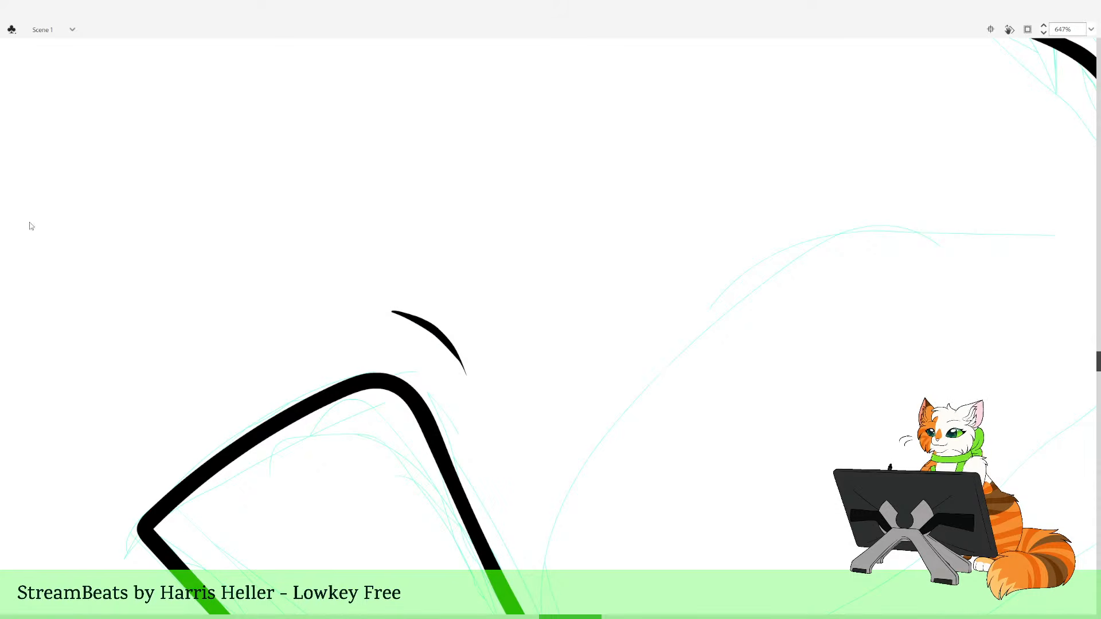
Delete the crease above the mouth corner and redraw it as a short tapered black curve in the same place
click(567, 304)
click(577, 298)
click(589, 290)
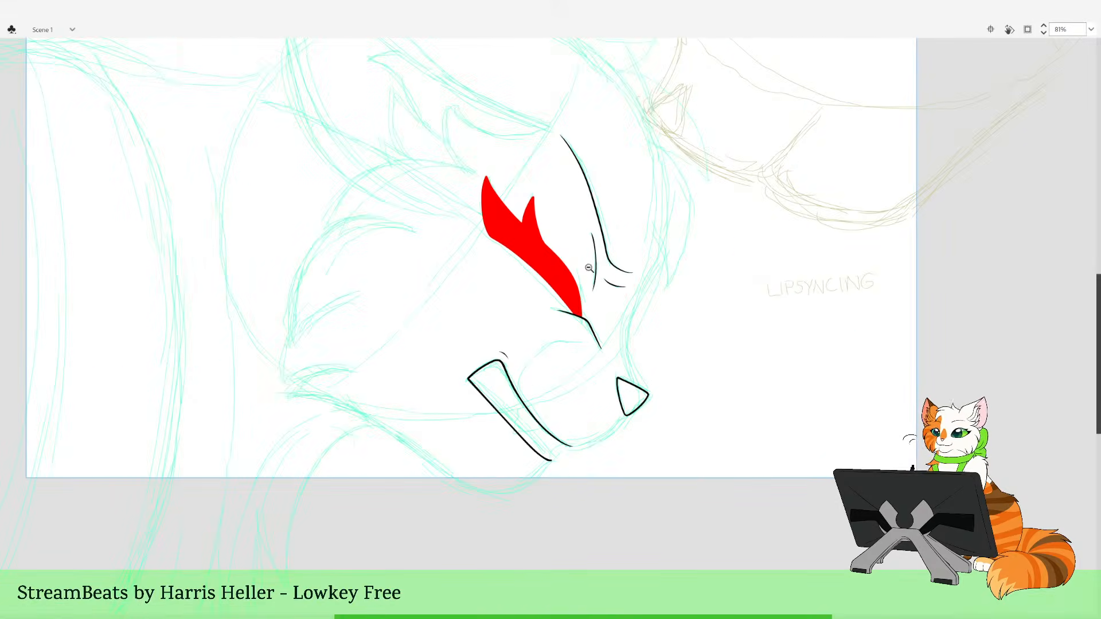
drag(503, 304, 564, 385)
drag(400, 268, 496, 548)
click(339, 299)
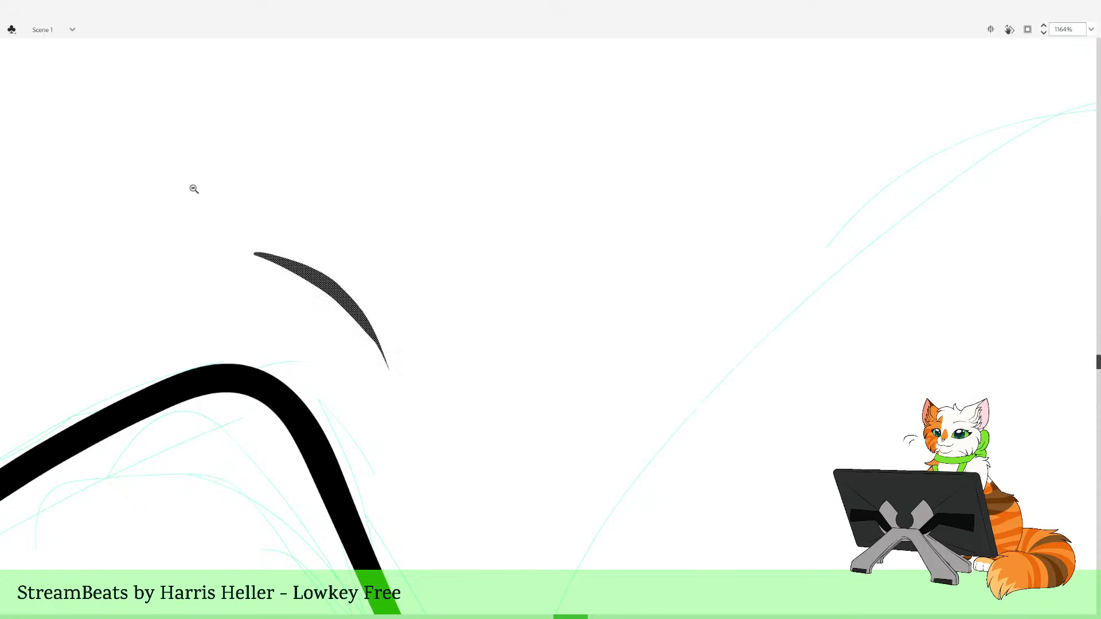
key(Delete)
mouse_move(266, 250)
mouse_down()
mouse_move(341, 287)
mouse_move(392, 360)
mouse_move(338, 282)
mouse_move(230, 241)
mouse_up()
key(ctrl+z)
key(v)
key(Delete)
Smooth the new crease above the mouth corner by pulling its inner edge into a thinner, even curve
click(335, 286)
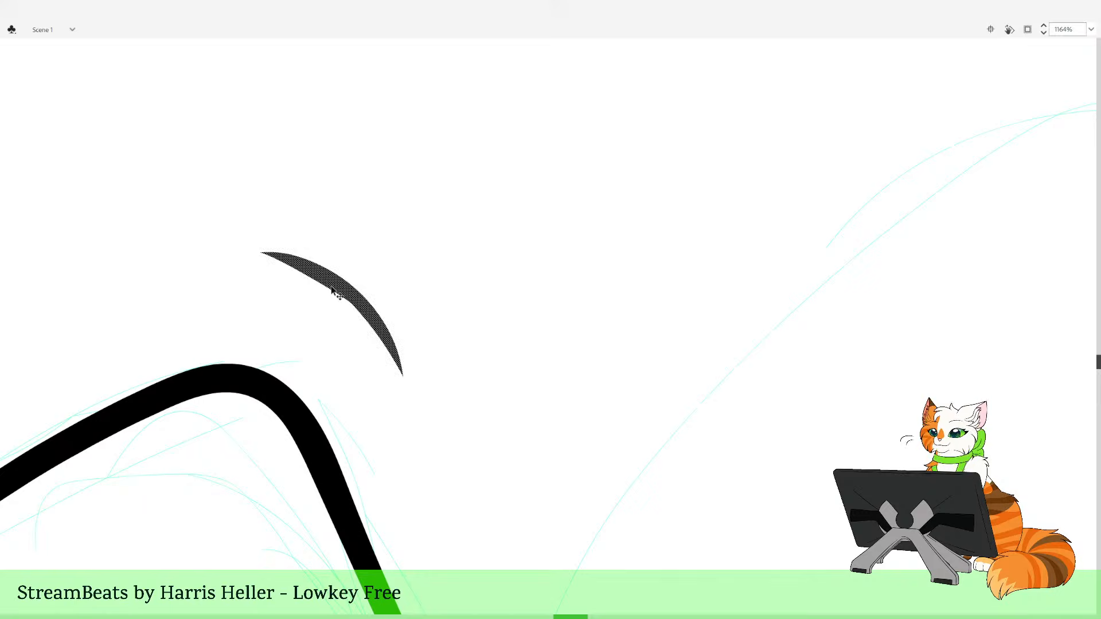
drag(335, 291, 330, 287)
drag(373, 327, 372, 322)
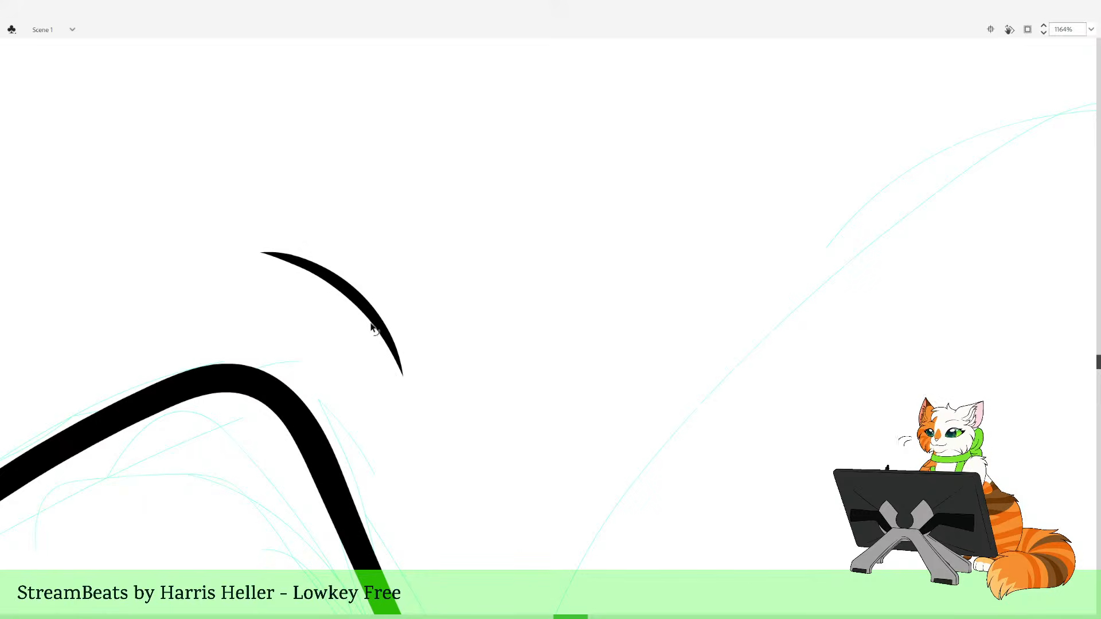
key(b)
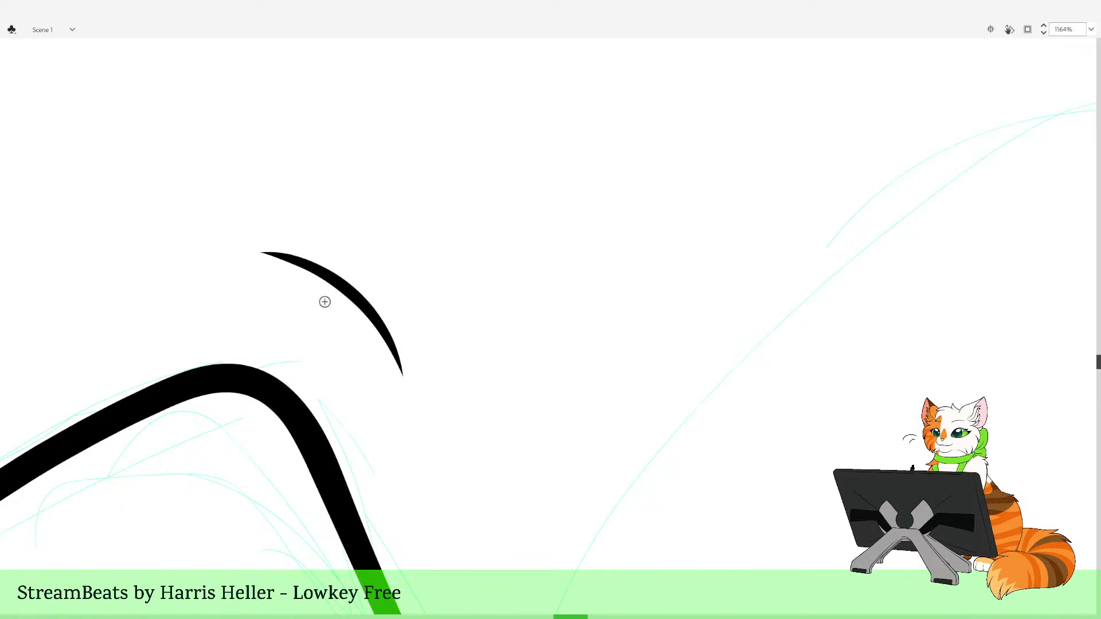
Draw a small bent black line inside the mouth corner, running from the top edge into the upper lip line
click(458, 259)
click(520, 284)
click(517, 282)
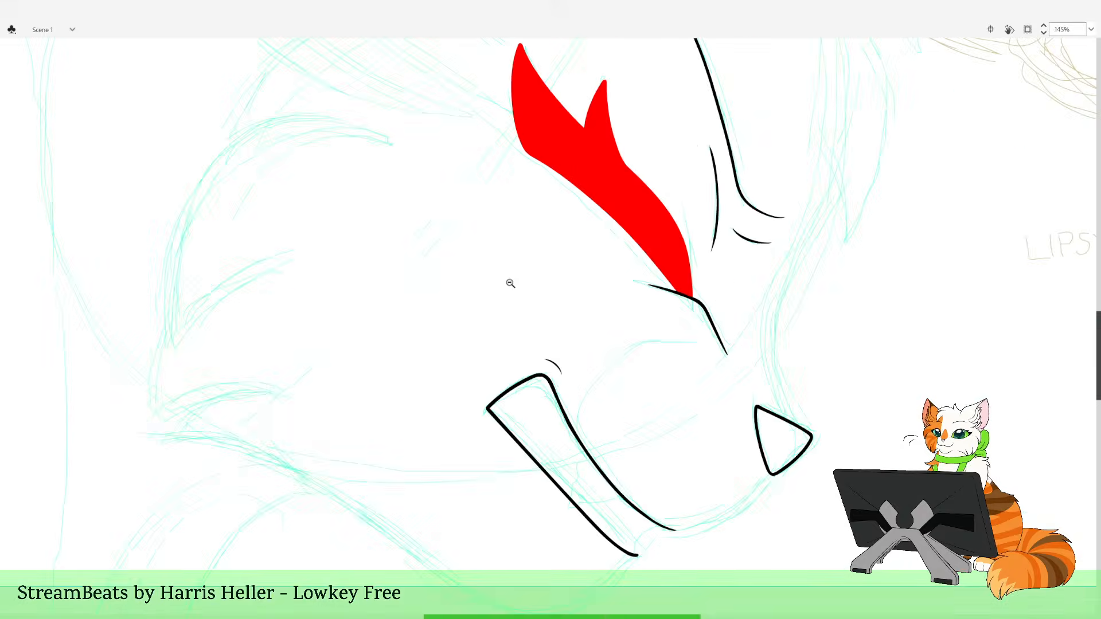
click(511, 282)
drag(560, 261, 676, 492)
drag(556, 451, 459, 209)
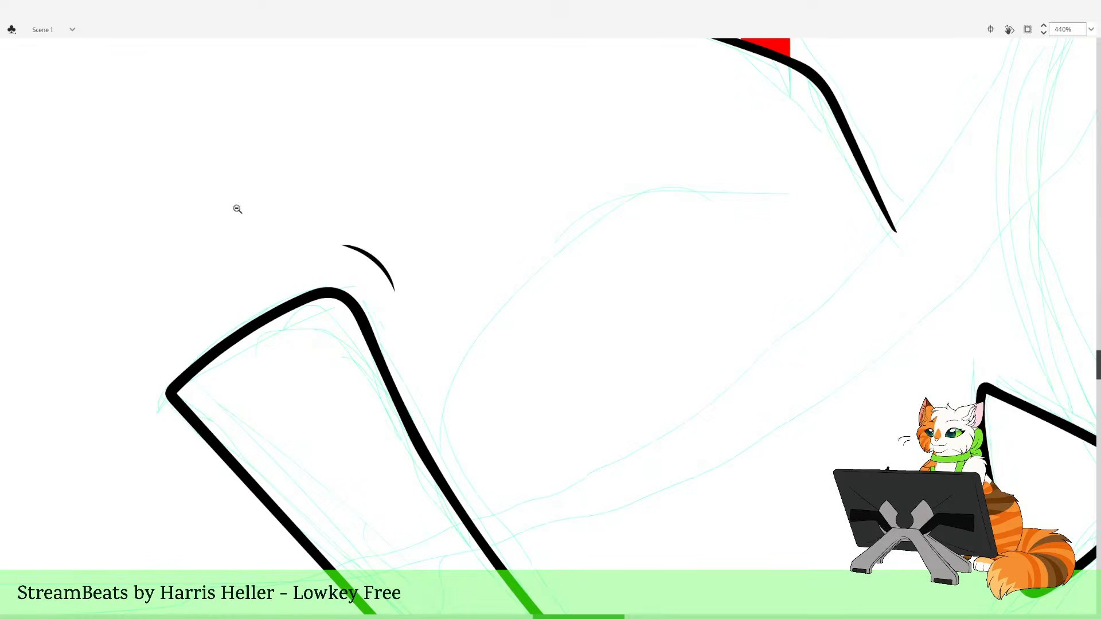
mouse_move(399, 407)
mouse_down()
mouse_move(373, 370)
mouse_move(291, 311)
mouse_move(360, 355)
mouse_up()
key(ctrl+z)
drag(286, 307, 287, 307)
Draw two tapered red strokes spreading from the lower jaw line into the open mouth, removing the part outside the jaw
drag(521, 509, 487, 201)
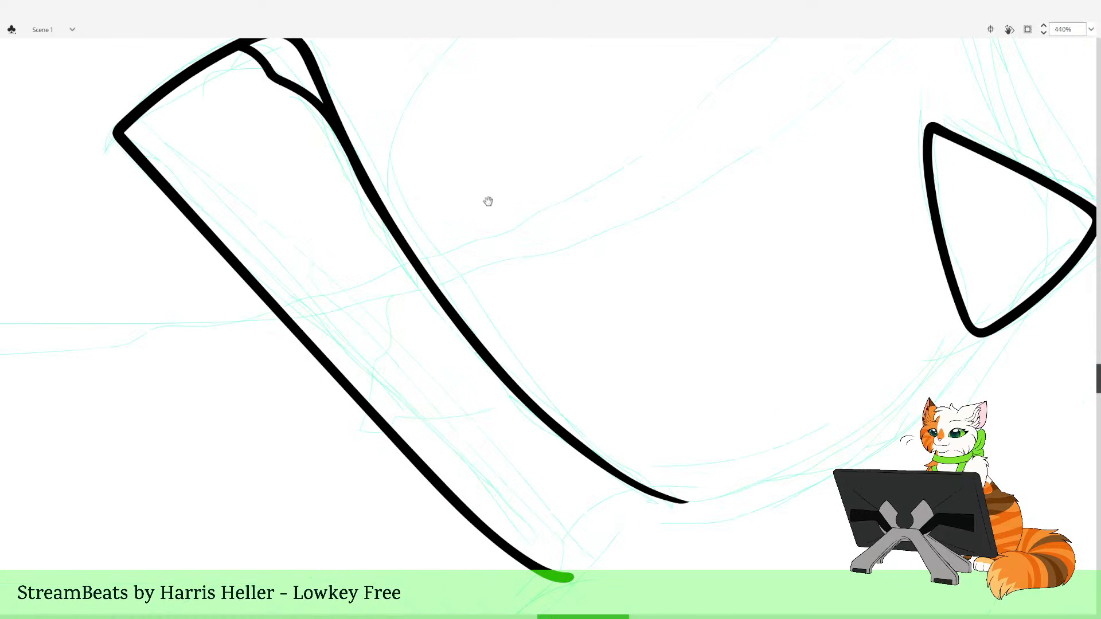
drag(563, 357, 558, 379)
mouse_move(495, 423)
mouse_down()
mouse_move(389, 453)
mouse_move(350, 445)
mouse_move(403, 342)
mouse_up()
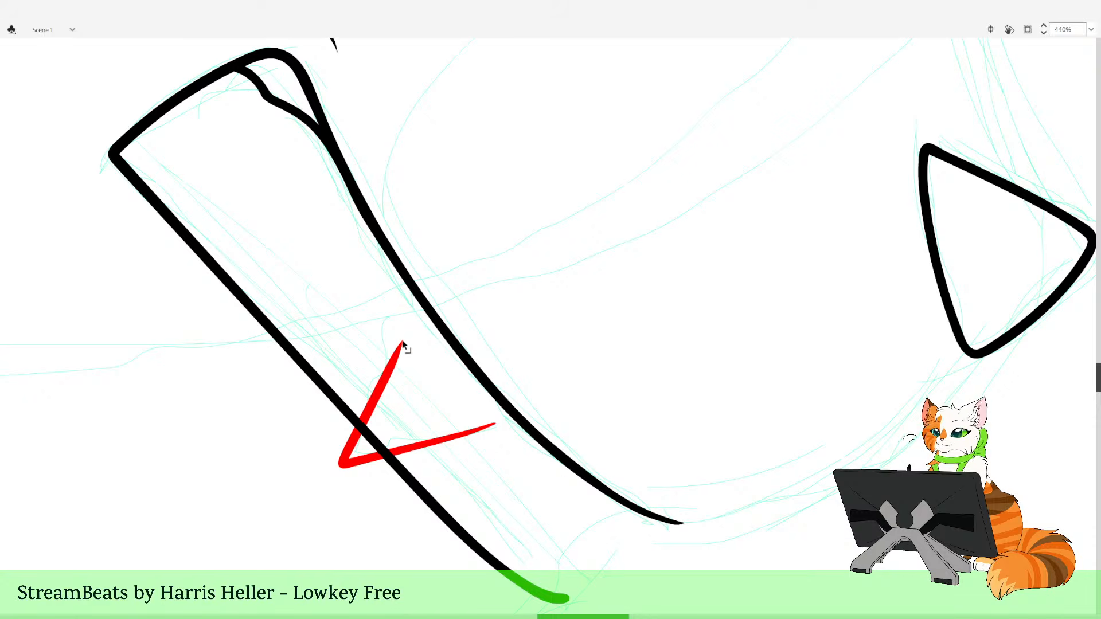
click(348, 456)
key(Delete)
key(b)
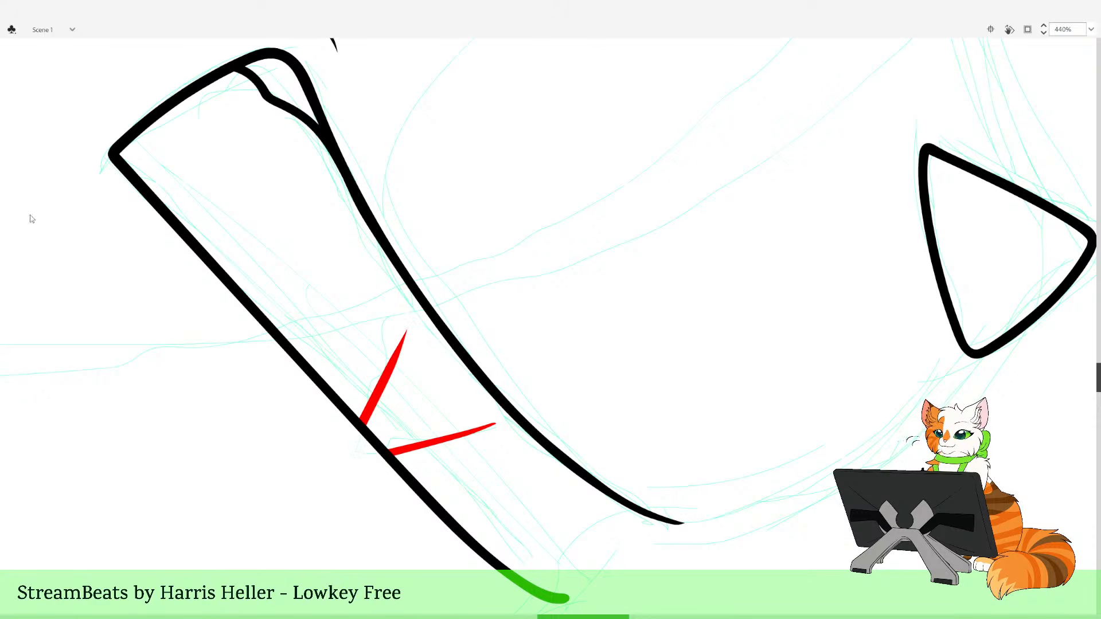
Draw a curved red line joining the front end of the lower jaw line to the front end of the upper lip
click(635, 377)
click(649, 385)
drag(649, 385, 648, 487)
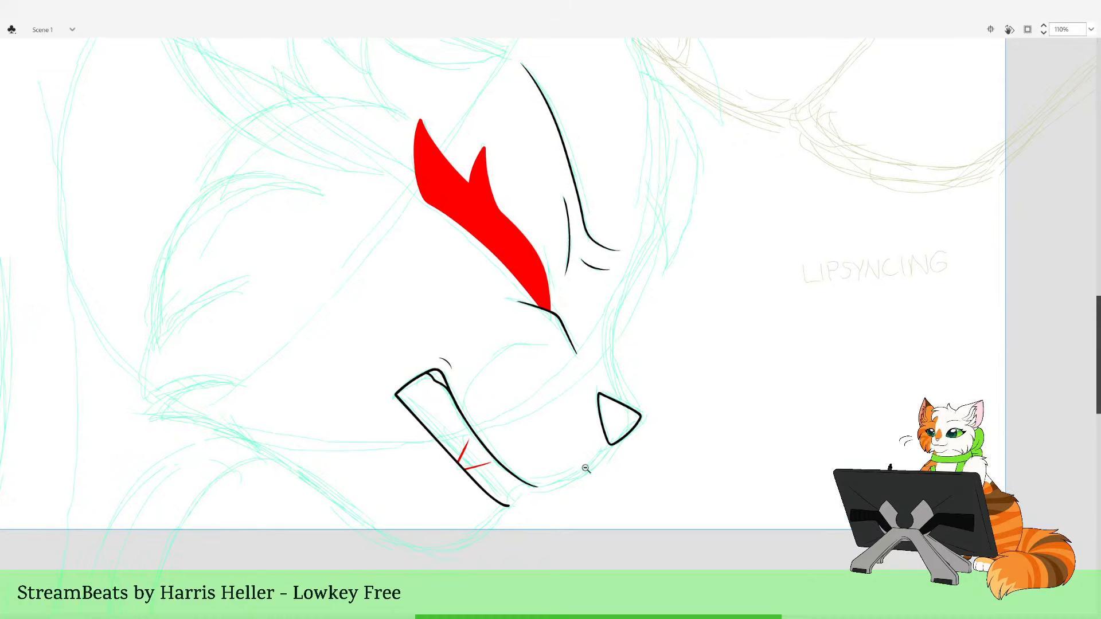
click(534, 536)
click(609, 561)
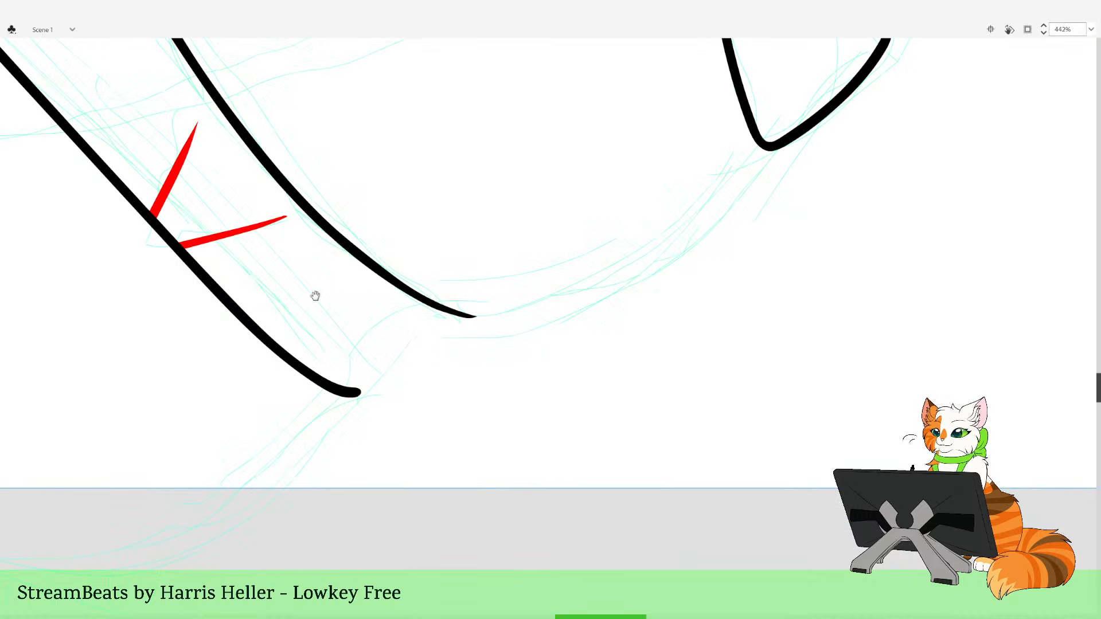
drag(460, 352, 521, 518)
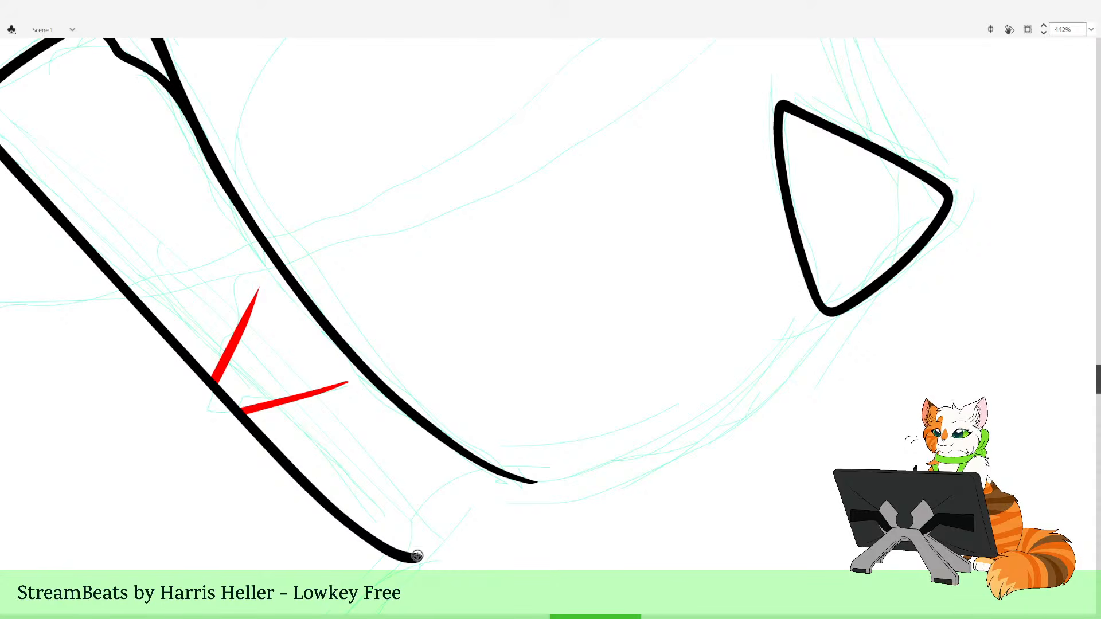
mouse_move(420, 553)
mouse_down()
mouse_move(499, 486)
mouse_move(612, 445)
mouse_up()
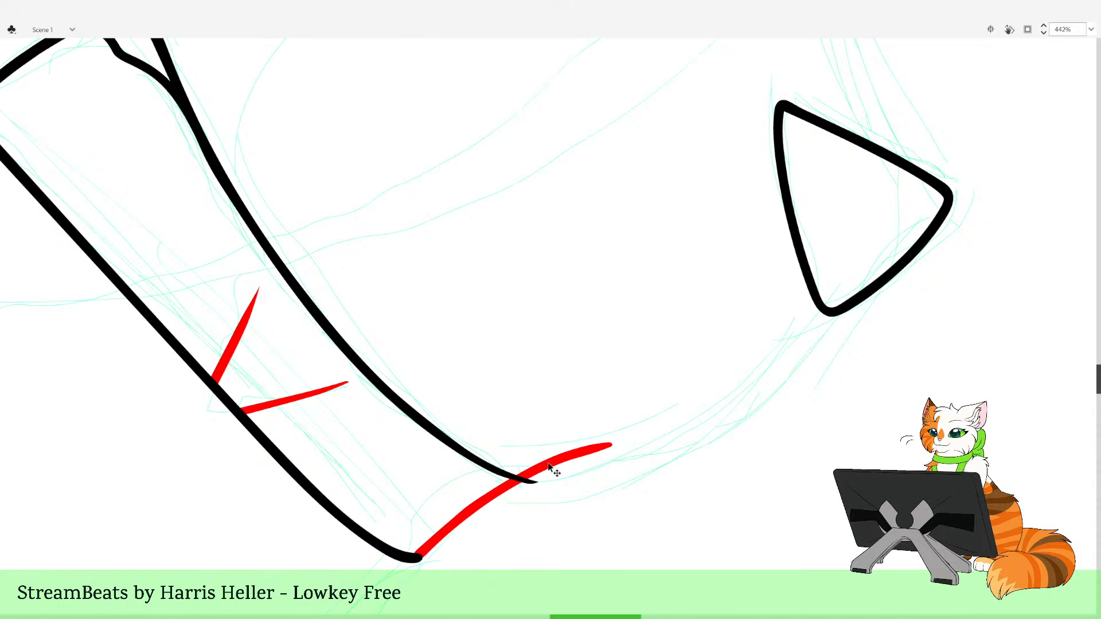
key(ctrl+z)
mouse_move(418, 554)
mouse_down()
mouse_move(505, 487)
mouse_move(634, 447)
mouse_up()
Draw the muzzle's underside in red from the nose's lower corner to the upper lip's end, removing the overlap inside the nose
drag(769, 448, 617, 526)
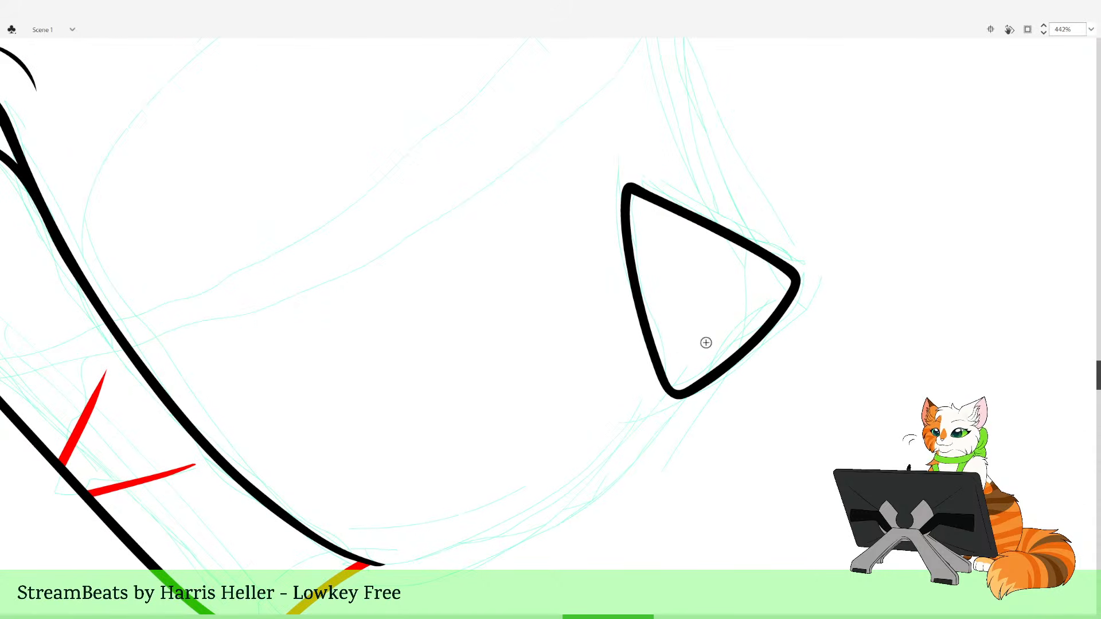
mouse_move(680, 388)
mouse_down()
mouse_move(714, 318)
mouse_move(631, 442)
mouse_move(546, 504)
mouse_move(368, 565)
mouse_up()
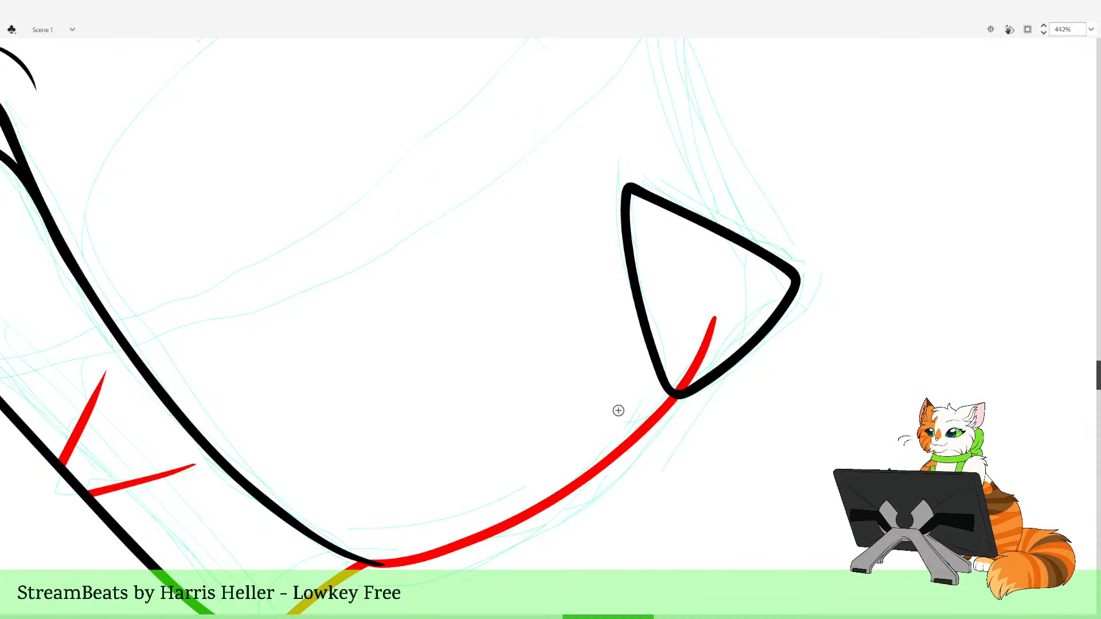
click(693, 375)
key(Delete)
Draw the chin and throat contour in red from the lower jaw's front end, under the chin, back and down the neck
mouse_move(532, 565)
mouse_down()
mouse_move(573, 526)
mouse_move(875, 393)
mouse_up()
drag(560, 512, 811, 433)
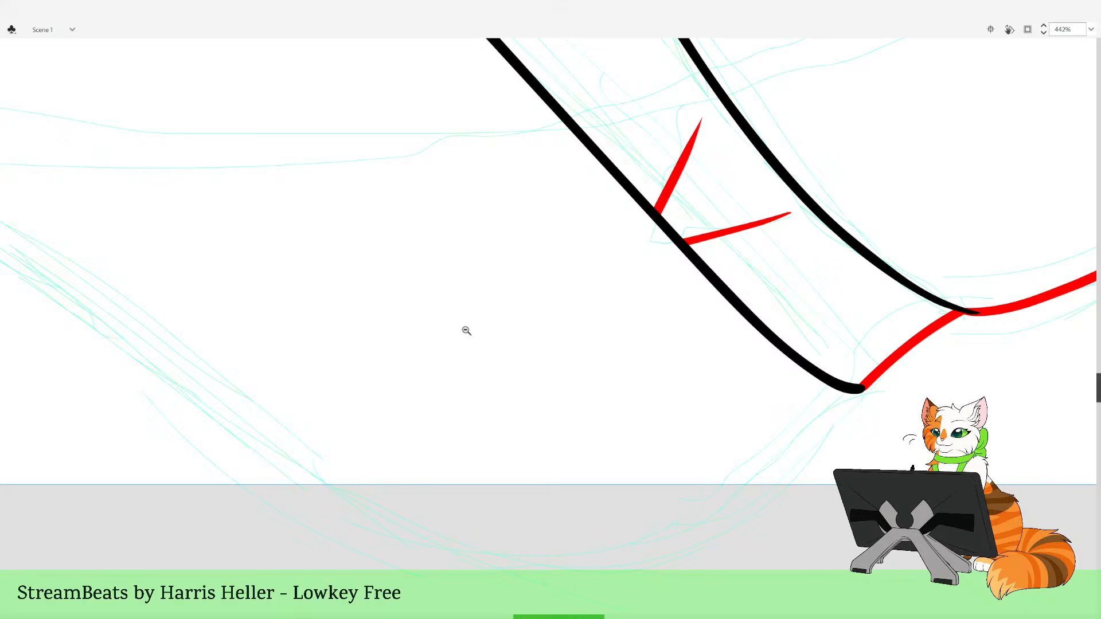
click(466, 331)
click(466, 324)
click(493, 223)
drag(487, 216, 690, 440)
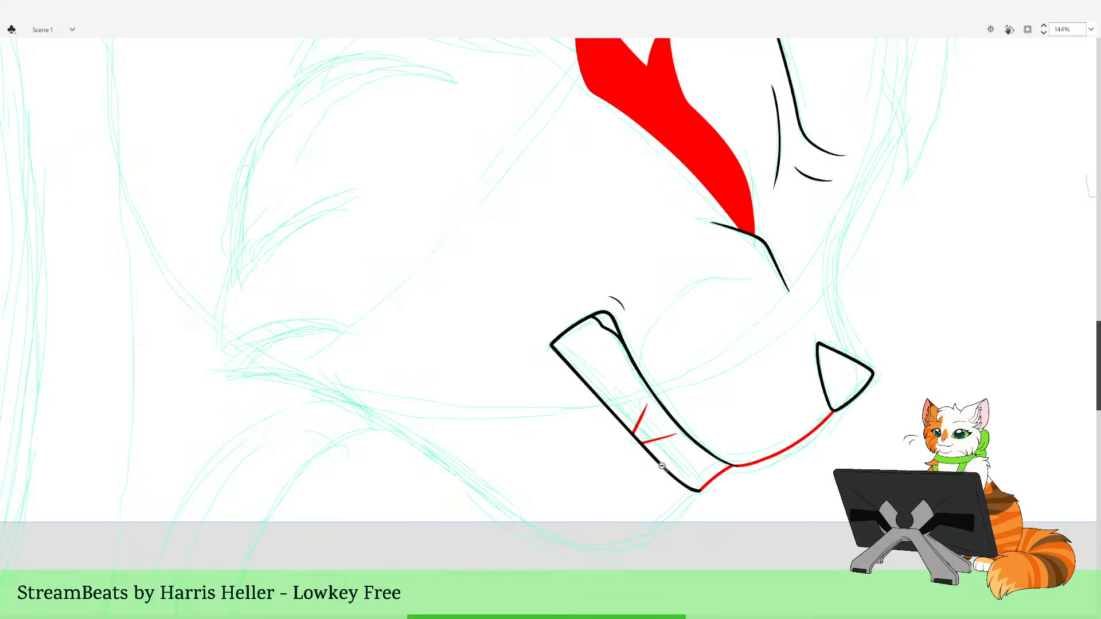
scroll(686, 384, down, 1)
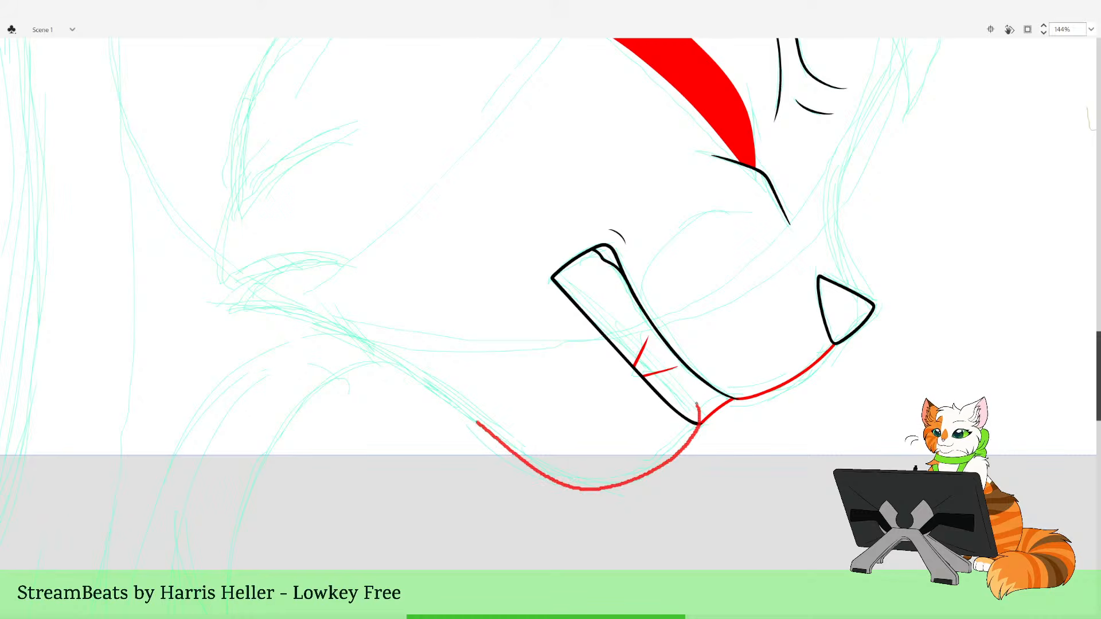
drag(476, 423, 426, 384)
mouse_move(367, 363)
mouse_down()
mouse_move(292, 420)
mouse_move(241, 513)
mouse_move(229, 570)
mouse_up()
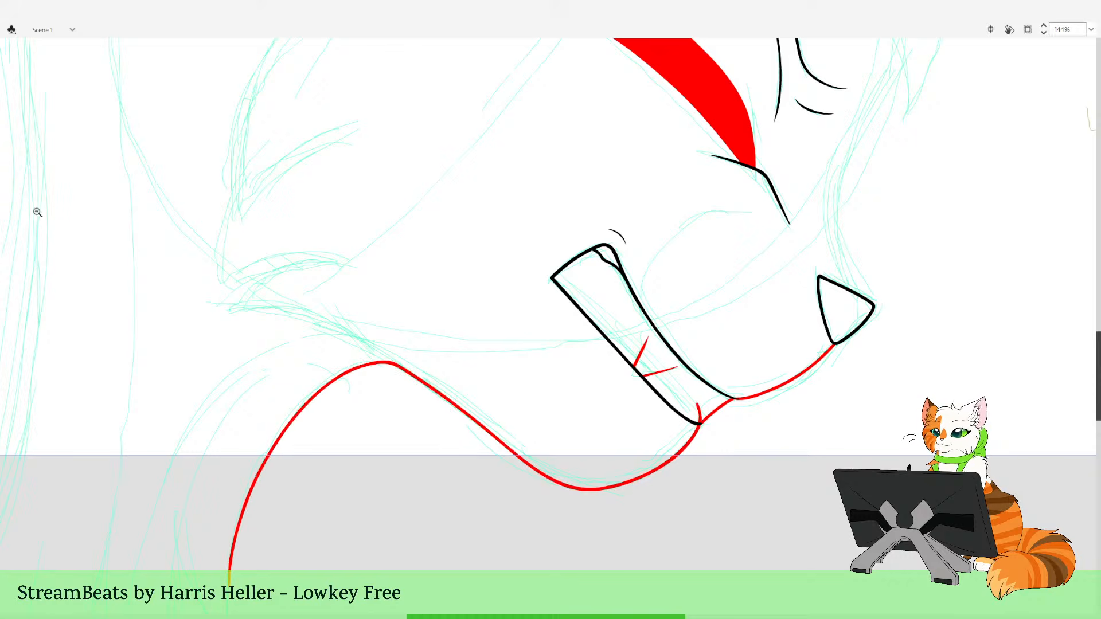
Delete the red chin line's excess stub extending above the front end of the lower jaw
drag(571, 299, 782, 486)
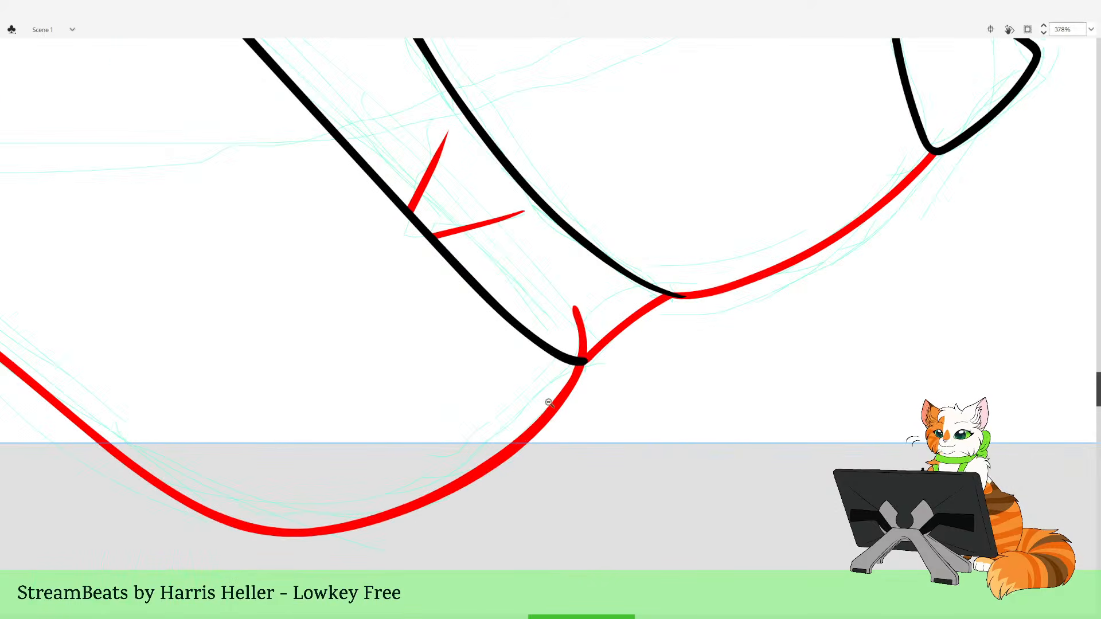
drag(652, 385, 554, 304)
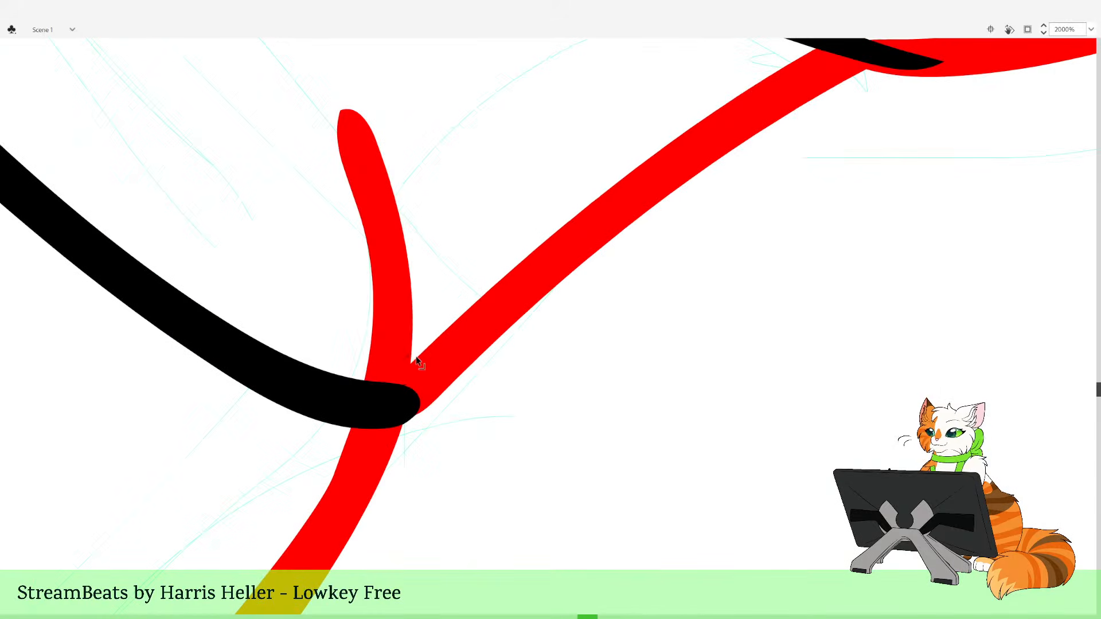
mouse_move(416, 357)
mouse_down()
mouse_move(403, 342)
mouse_move(353, 380)
mouse_up()
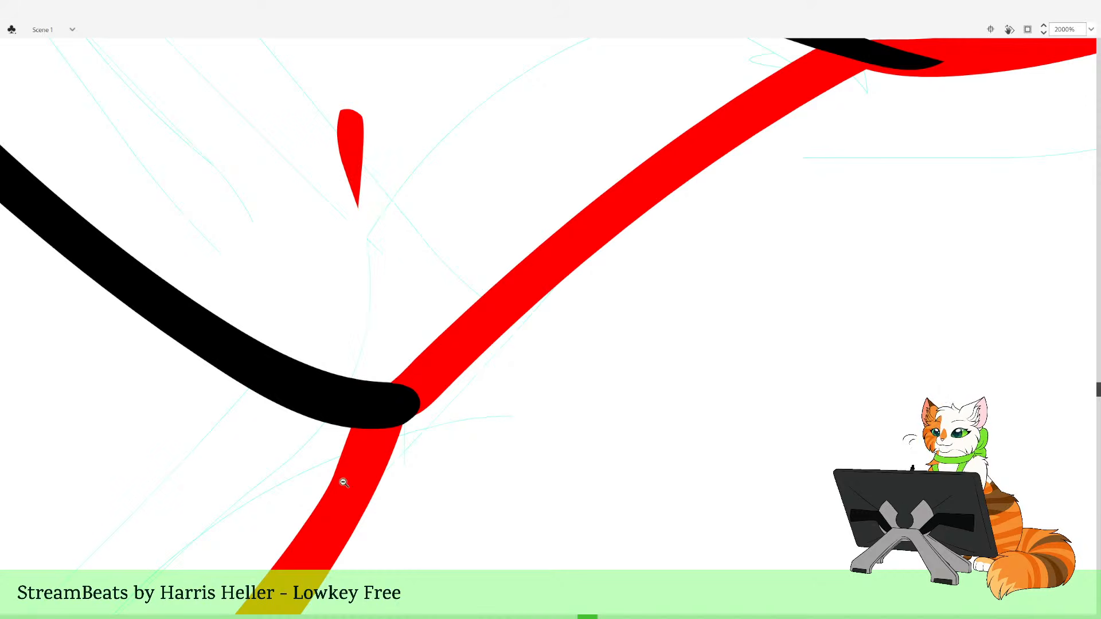
key(space)
drag(438, 293, 446, 491)
click(364, 393)
key(Delete)
Draw the pointed fur tuft at the ear's base in black, curving from above the brow to a tip and down toward the red eye marking
ctrl+shift+click(460, 414)
ctrl+shift+click(467, 409)
ctrl+shift+click(504, 394)
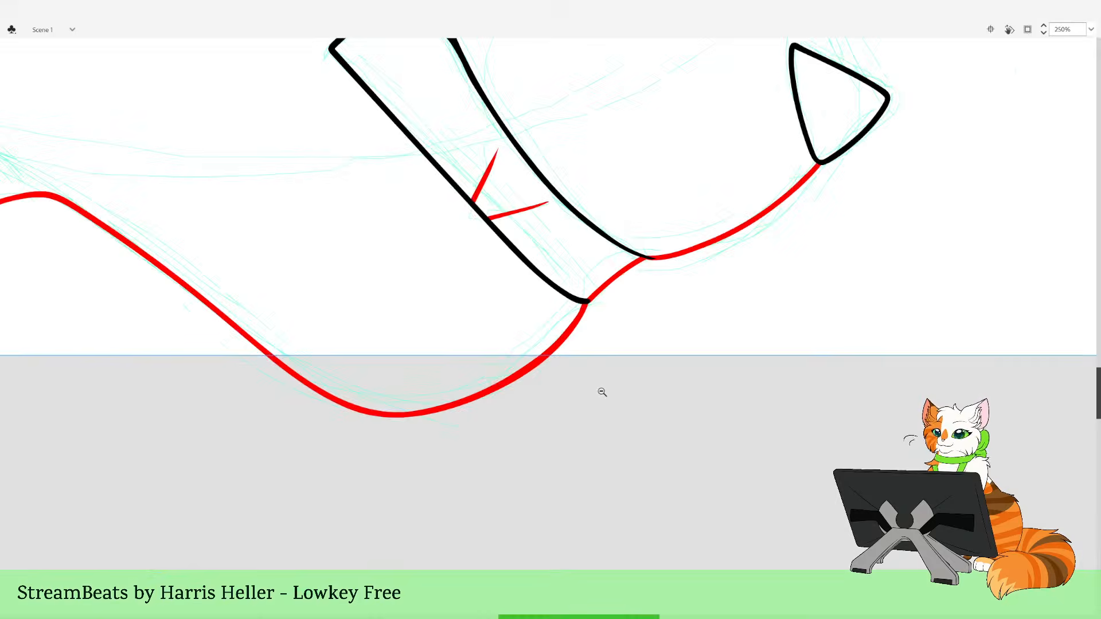
ctrl+shift+click(601, 391)
ctrl+shift+click(602, 390)
drag(591, 376, 586, 534)
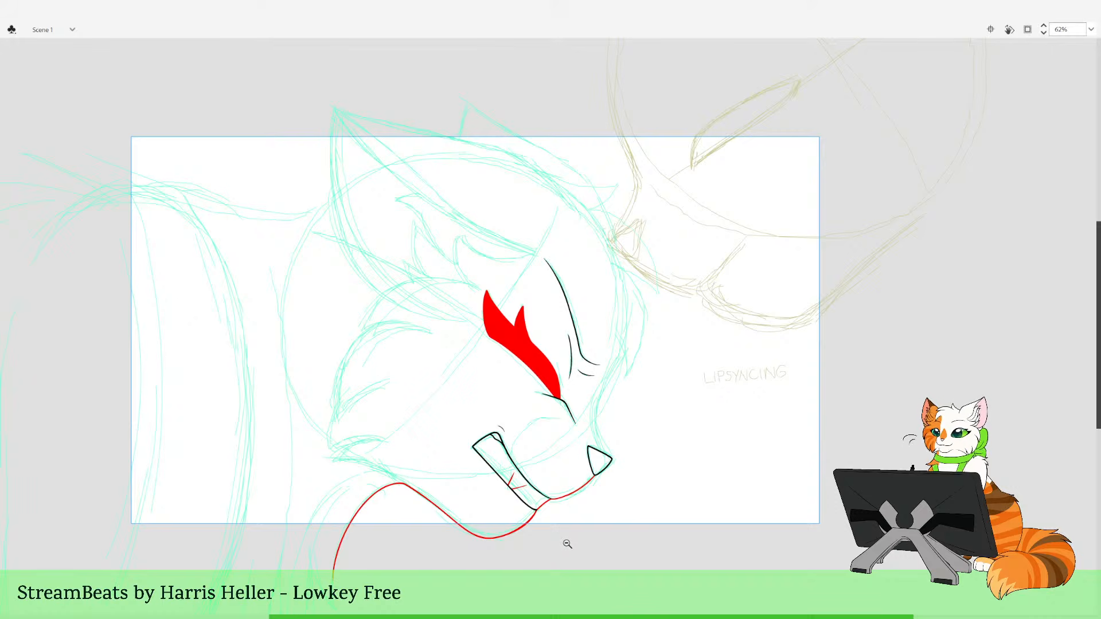
alt+click(574, 283)
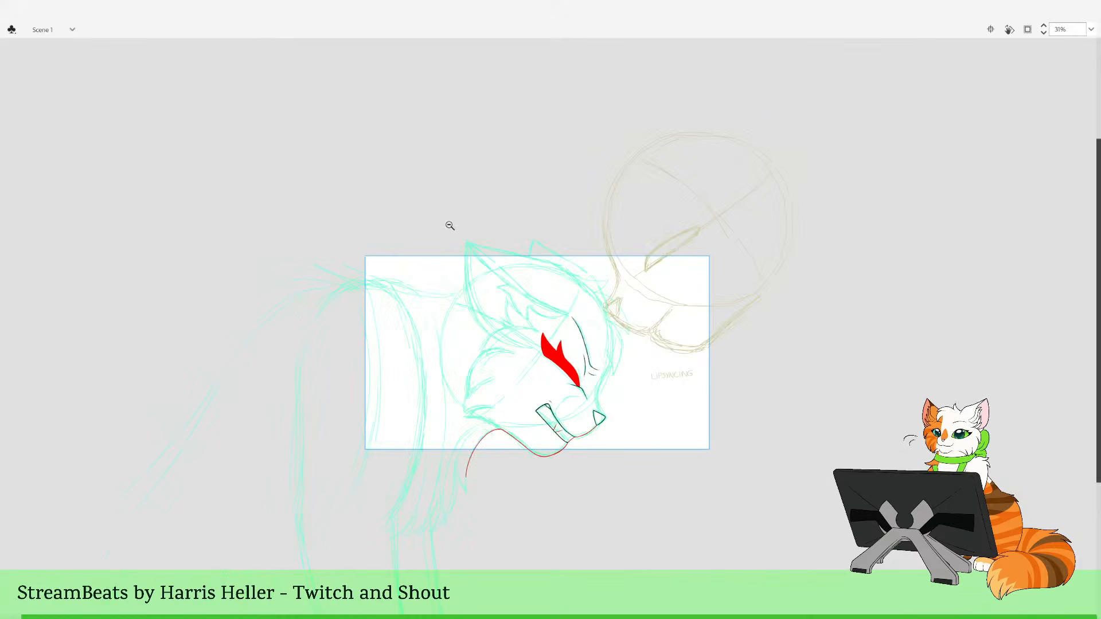
drag(450, 225, 626, 460)
drag(470, 193, 658, 384)
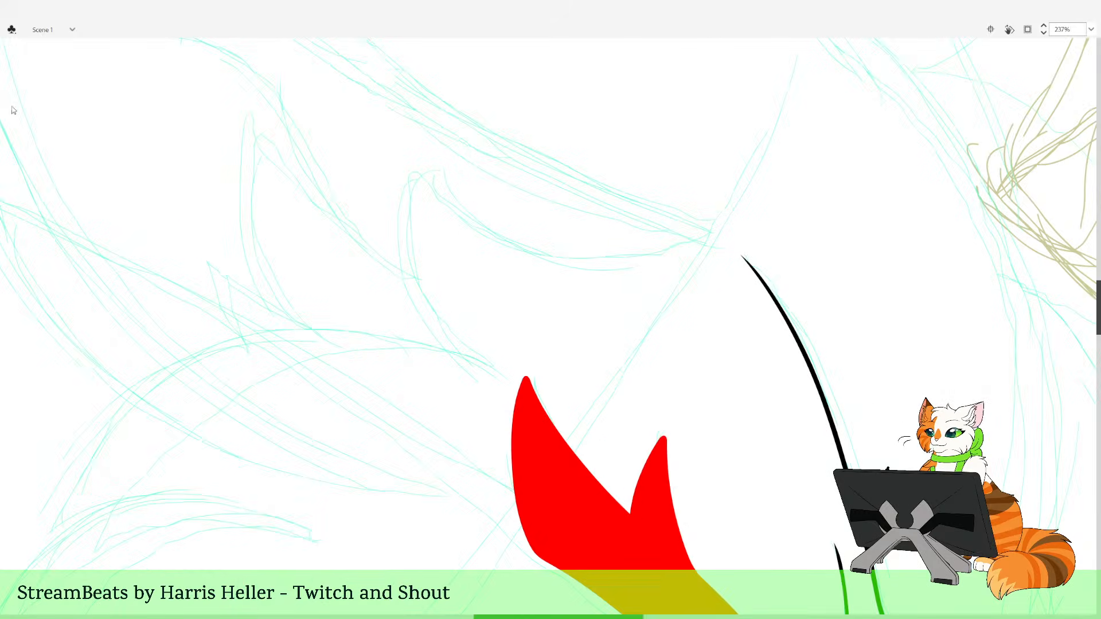
drag(657, 313, 666, 364)
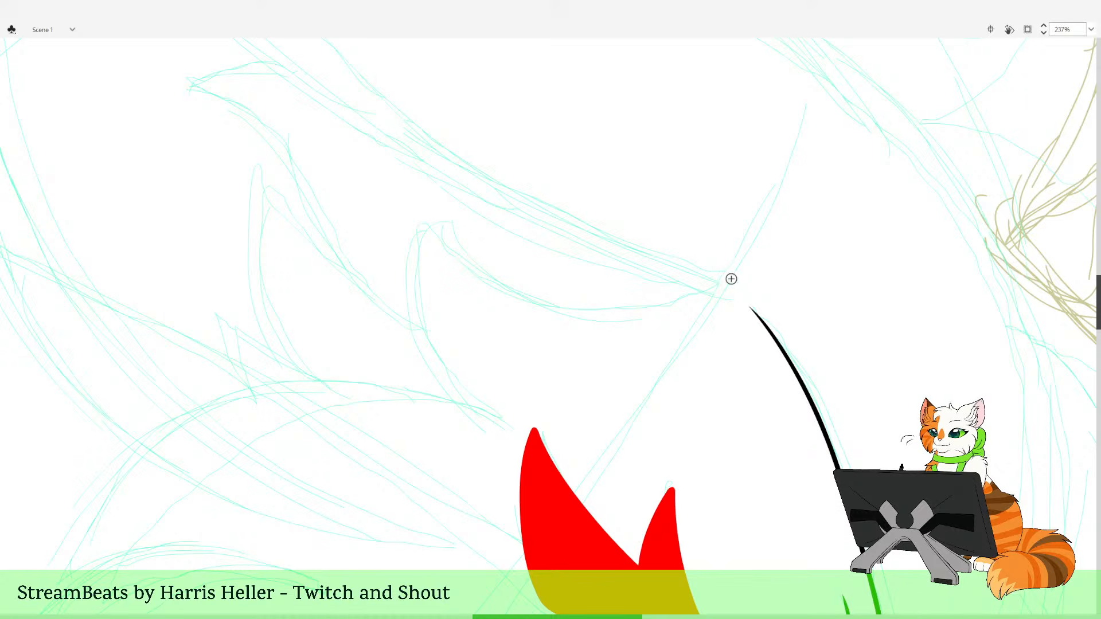
mouse_move(724, 283)
mouse_down()
mouse_move(633, 306)
mouse_move(506, 297)
mouse_up()
key(ctrl+z)
mouse_move(728, 279)
mouse_down()
mouse_move(577, 296)
mouse_move(510, 273)
mouse_up()
key(ctrl+z)
drag(733, 274, 664, 302)
key(ctrl+z)
mouse_move(730, 275)
mouse_down()
mouse_move(627, 308)
mouse_move(510, 292)
mouse_move(443, 236)
mouse_move(407, 264)
mouse_move(406, 344)
mouse_move(485, 424)
mouse_up()
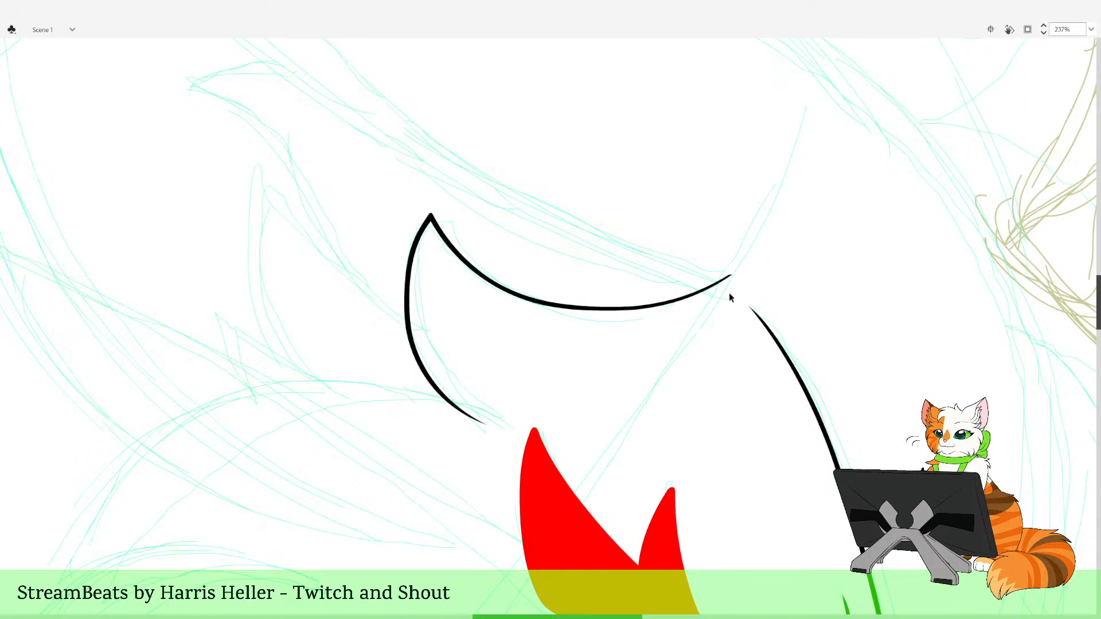
key(ctrl+z)
mouse_move(729, 277)
mouse_down()
mouse_move(663, 299)
mouse_move(528, 289)
mouse_move(470, 259)
mouse_move(426, 216)
mouse_move(411, 257)
mouse_move(414, 325)
mouse_move(455, 394)
mouse_move(428, 365)
mouse_move(408, 300)
mouse_move(412, 248)
mouse_move(429, 217)
mouse_move(462, 262)
mouse_move(544, 307)
mouse_move(688, 310)
mouse_up()
key(ctrl+z)
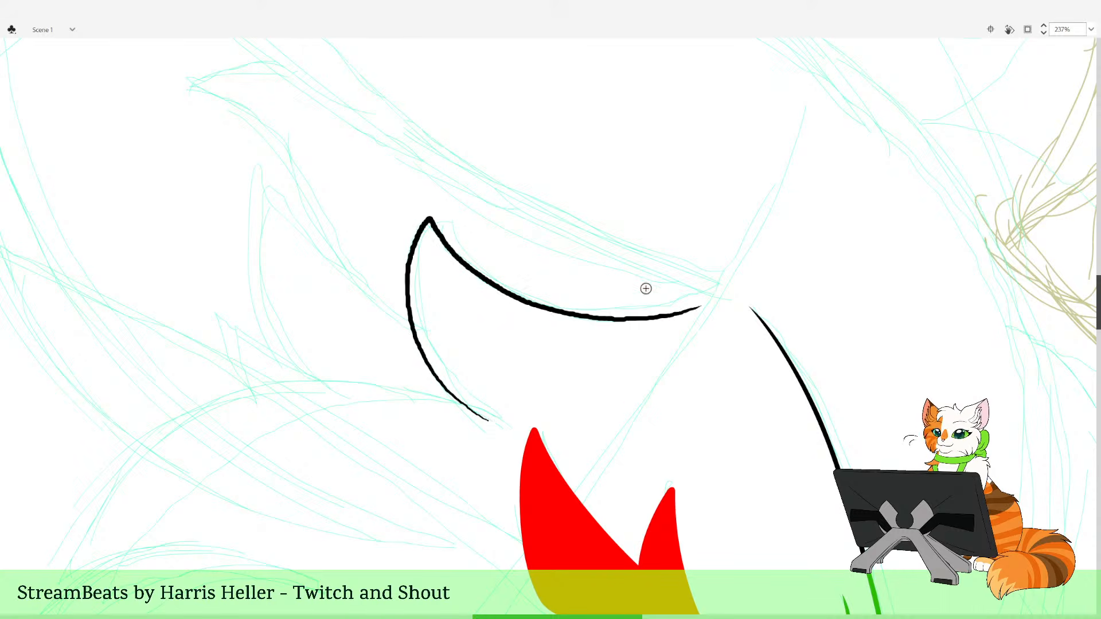
key(ctrl+z)
mouse_move(485, 425)
mouse_down()
mouse_move(452, 394)
mouse_move(423, 347)
mouse_move(413, 293)
mouse_move(431, 222)
mouse_move(483, 269)
mouse_move(473, 411)
mouse_move(424, 357)
mouse_move(409, 286)
mouse_move(429, 218)
mouse_move(504, 285)
mouse_move(581, 308)
mouse_move(656, 305)
mouse_move(743, 278)
mouse_up()
key(ctrl+z)
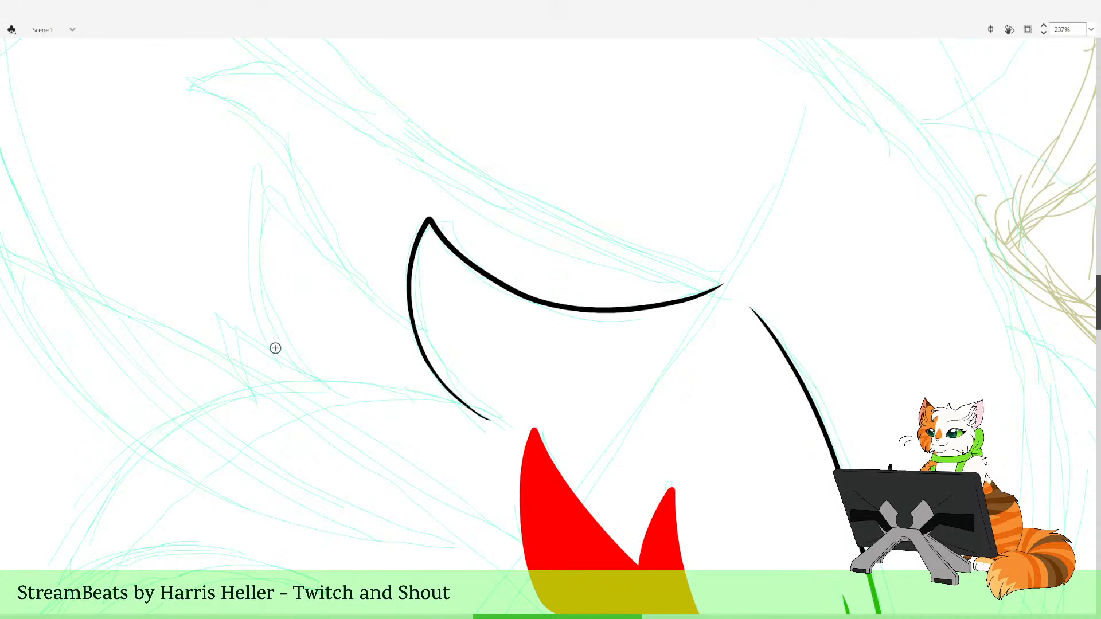
mouse_move(280, 347)
mouse_down()
mouse_move(274, 380)
mouse_move(372, 432)
mouse_move(371, 464)
mouse_up()
key(ctrl+z)
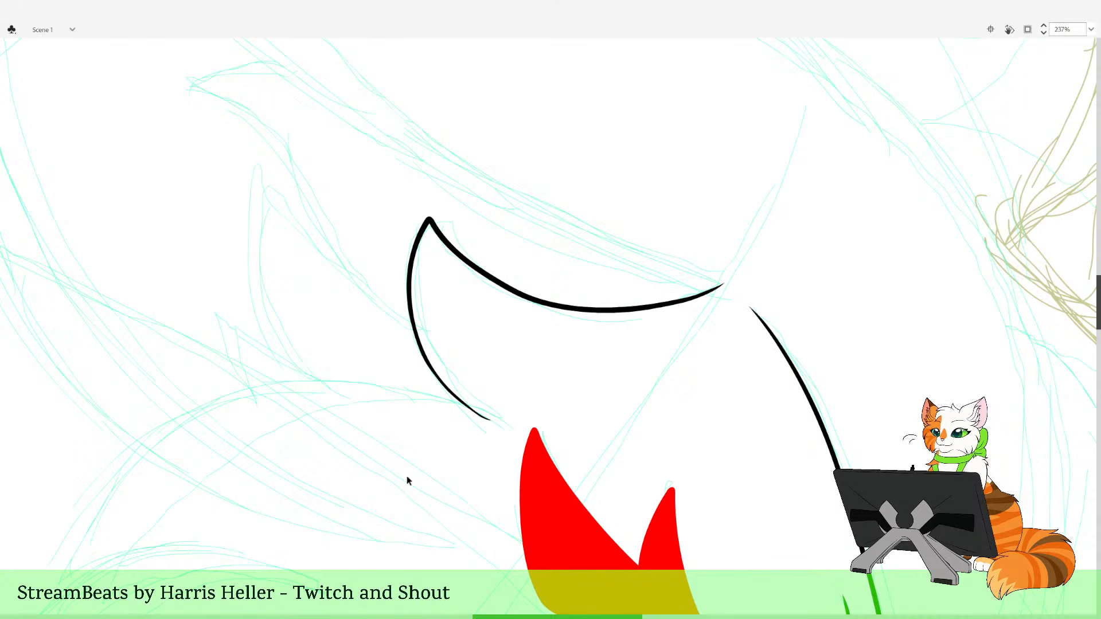
key(space)
mouse_move(424, 492)
mouse_down()
mouse_move(539, 389)
mouse_move(592, 385)
mouse_move(591, 399)
mouse_up()
mouse_move(606, 454)
mouse_down()
mouse_move(545, 454)
mouse_move(582, 418)
mouse_up()
mouse_move(483, 441)
mouse_down()
mouse_move(381, 414)
mouse_move(487, 445)
mouse_up()
key(ctrl+z)
mouse_move(426, 420)
mouse_down()
mouse_move(308, 405)
mouse_move(212, 426)
mouse_move(281, 305)
mouse_move(336, 261)
mouse_move(394, 236)
mouse_up()
key(ctrl+z)
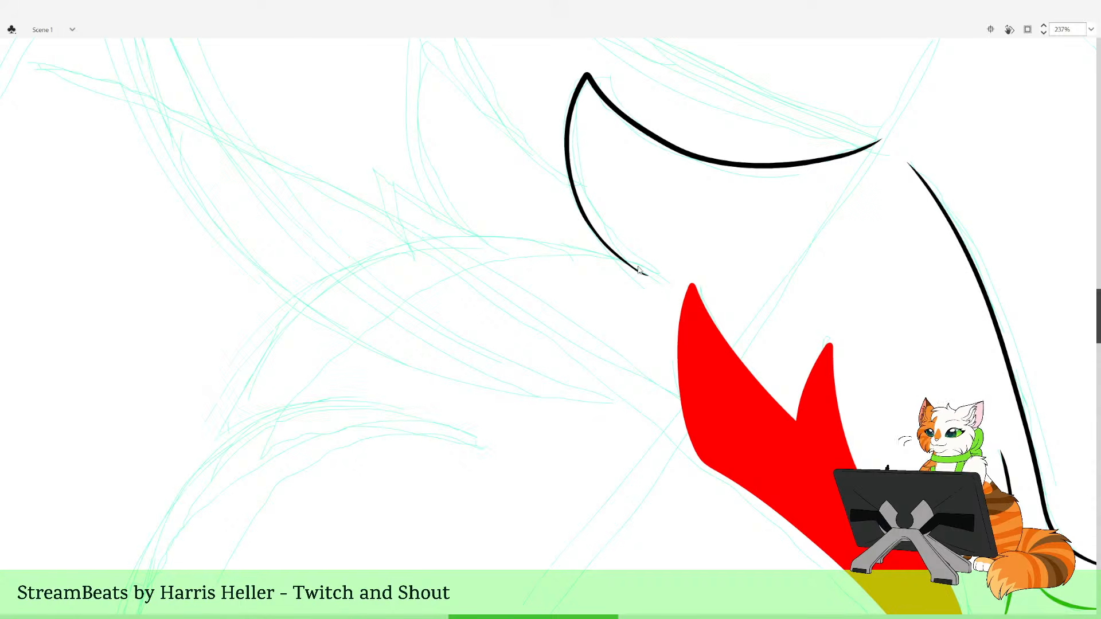
mouse_move(643, 269)
mouse_down()
mouse_move(549, 236)
mouse_move(474, 229)
mouse_up()
key(ctrl+z)
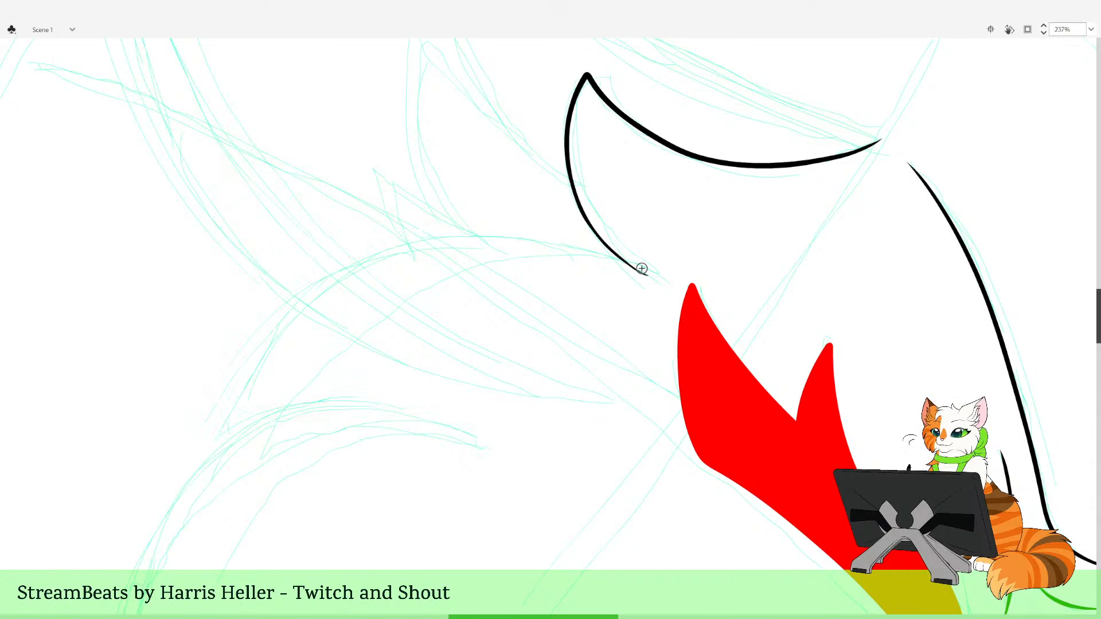
Draw the upper cheek fur tuft in red, arcing back from the ear tuft's lower end to a point, and delete the overlapping end
mouse_move(642, 268)
mouse_down()
mouse_move(571, 238)
mouse_move(479, 228)
mouse_move(372, 252)
mouse_move(266, 332)
mouse_move(212, 438)
mouse_move(347, 406)
mouse_move(471, 431)
mouse_up()
key(v)
click(640, 265)
key(Delete)
key(b)
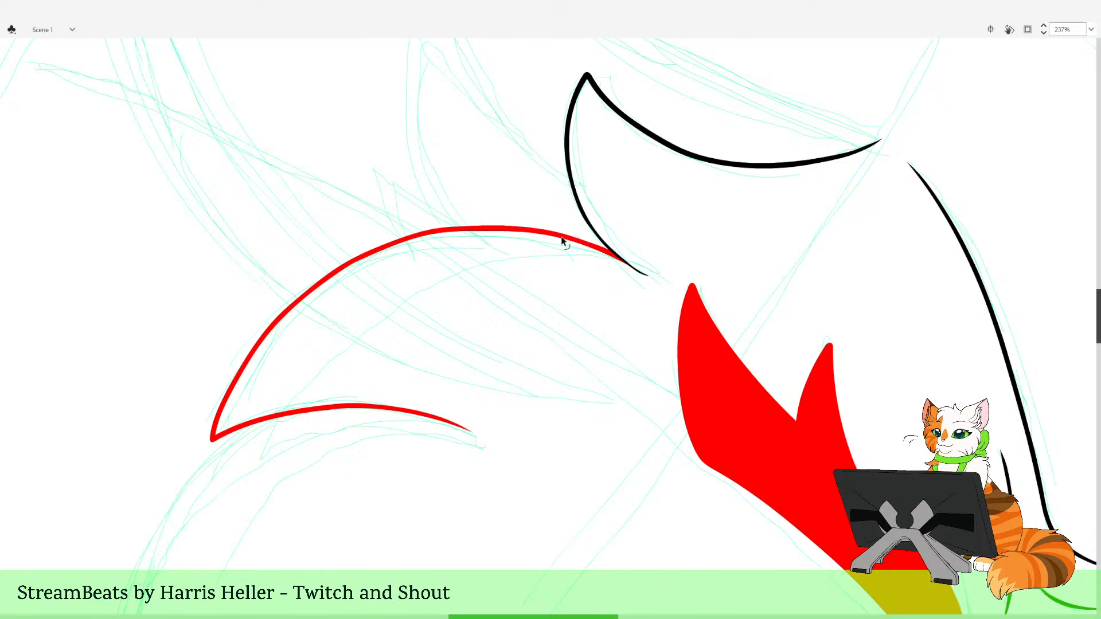
Smooth the upper arc of the red cheek tuft near where it meets the black ear tuft
mouse_move(577, 243)
mouse_down()
mouse_move(545, 239)
mouse_move(554, 238)
mouse_up()
key(ctrl+z)
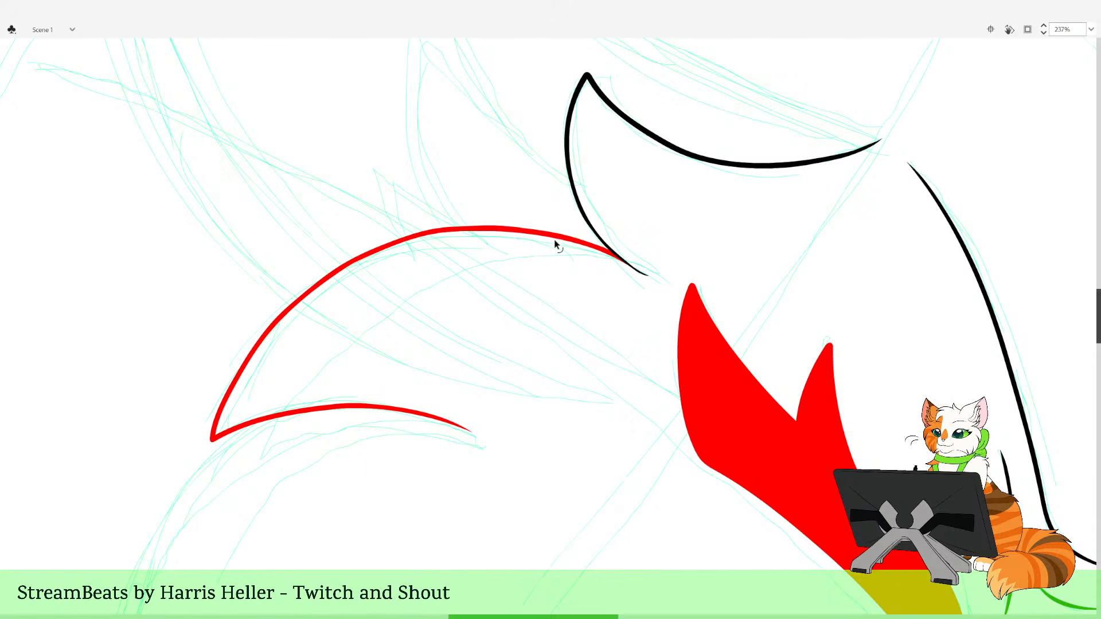
drag(518, 484, 638, 365)
drag(575, 437, 542, 450)
click(523, 350)
click(528, 351)
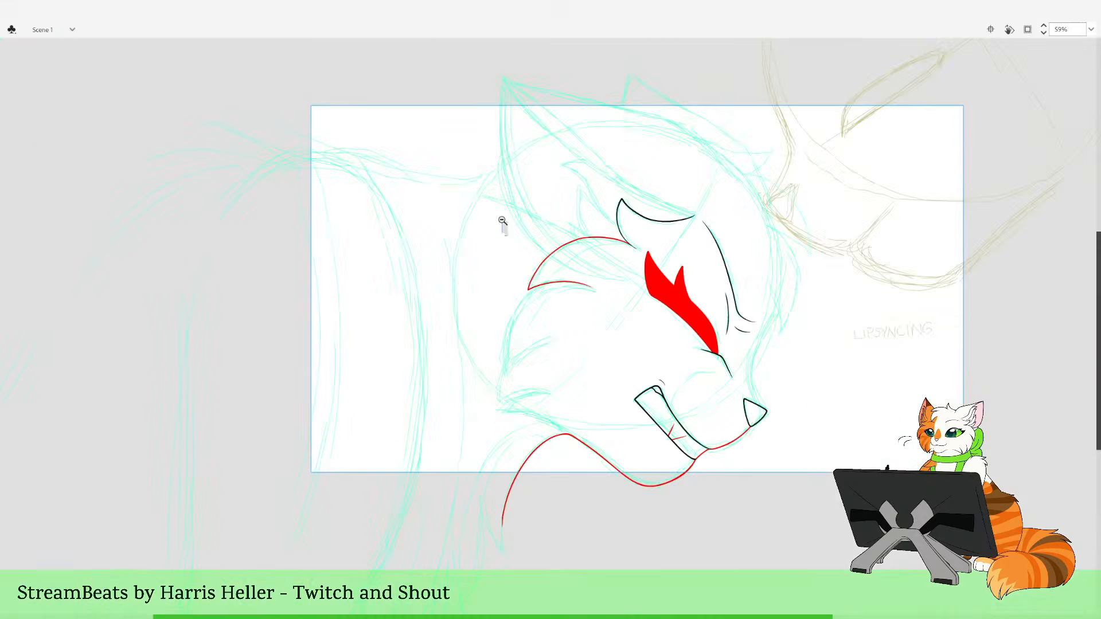
drag(503, 223, 641, 468)
mouse_move(586, 292)
mouse_down()
mouse_move(592, 327)
mouse_move(578, 371)
mouse_up()
drag(550, 463, 484, 191)
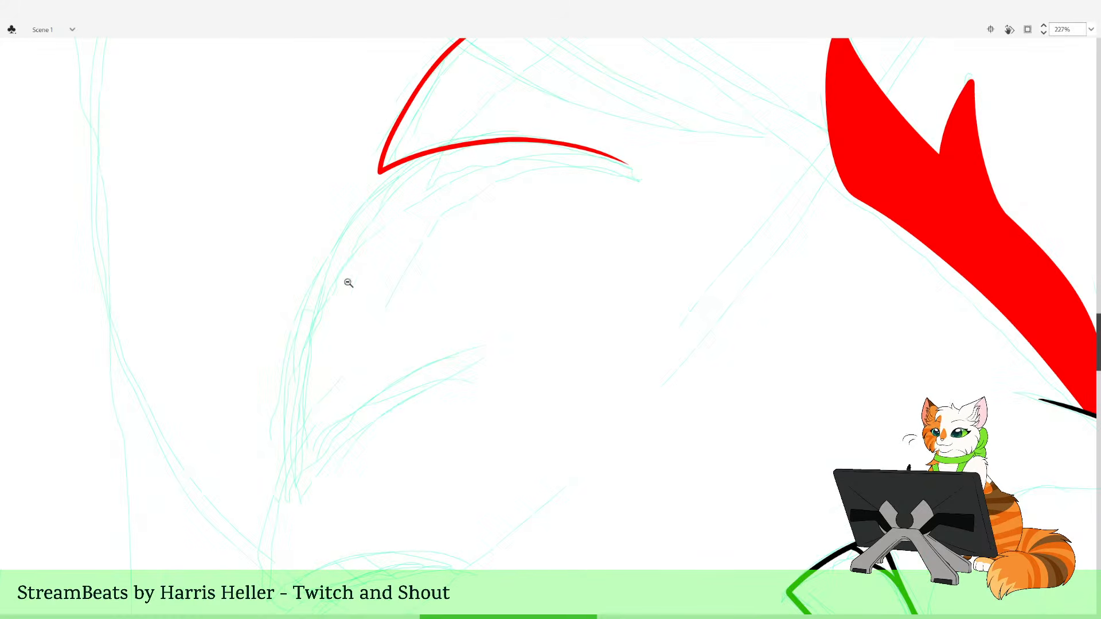
Extend the lower edge of the red cheek tuft to a tapered end and smooth its curve
drag(394, 305, 488, 438)
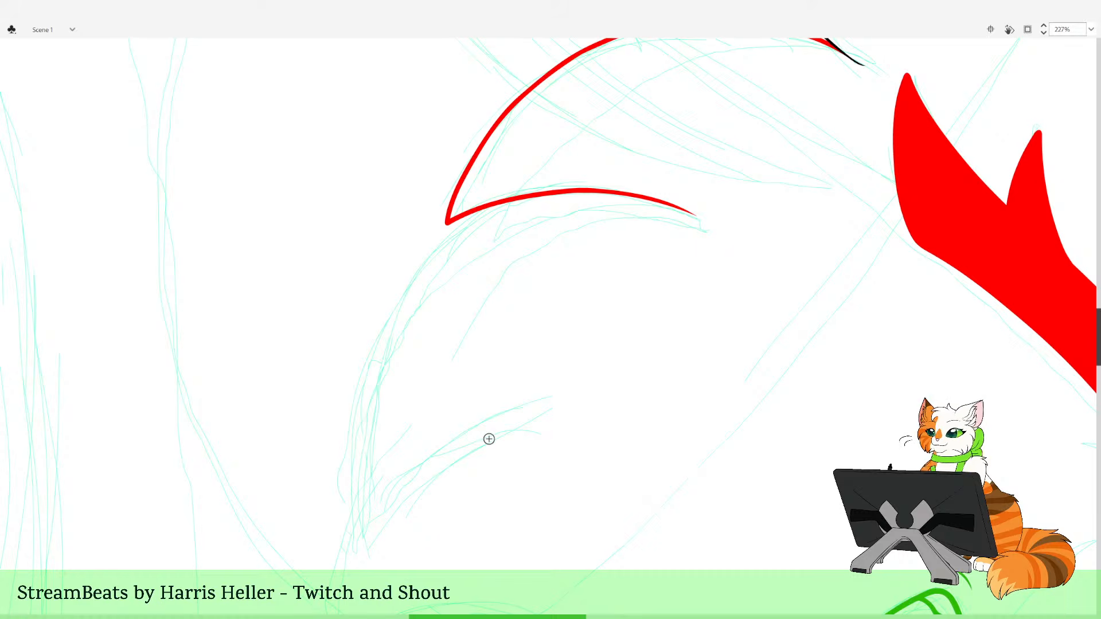
drag(583, 305, 584, 416)
key(ctrl+z)
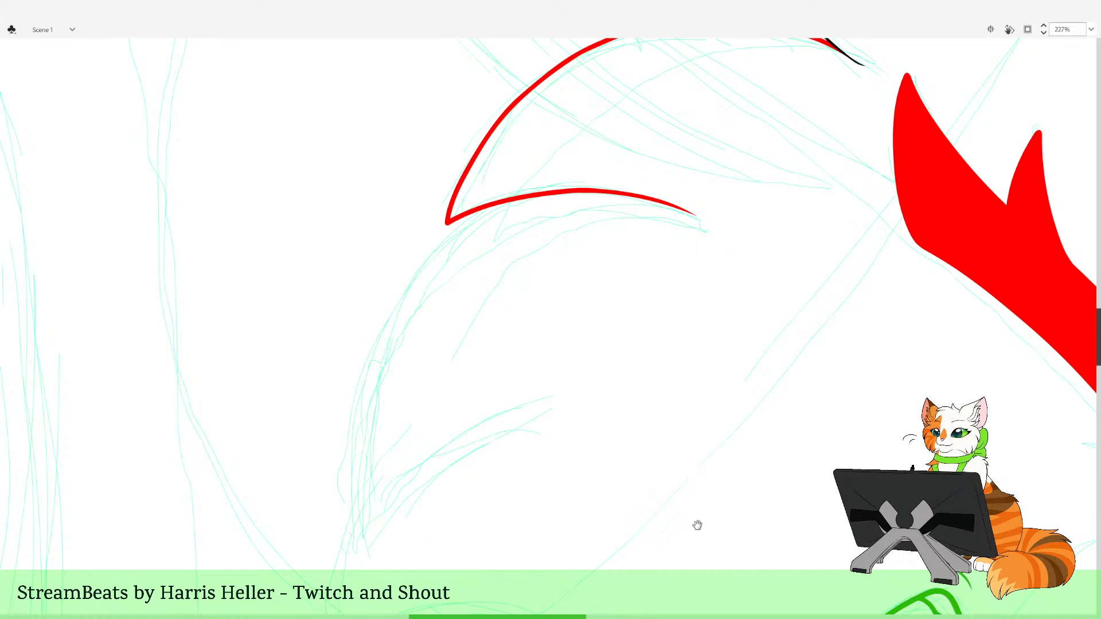
drag(711, 437, 590, 546)
drag(575, 323, 587, 337)
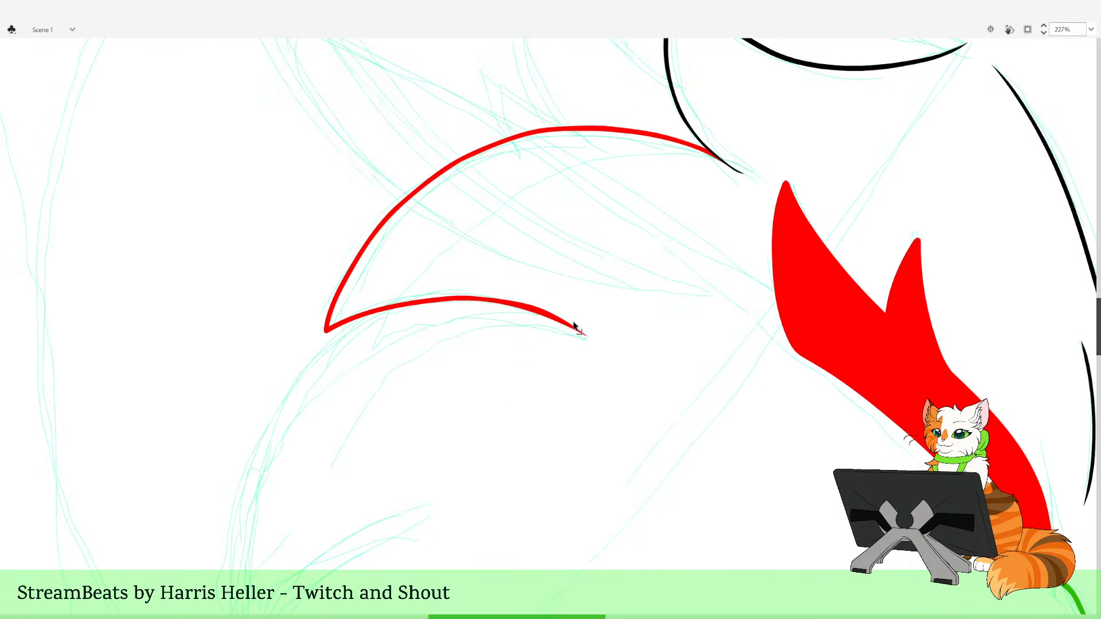
mouse_move(524, 306)
mouse_down()
mouse_move(427, 305)
mouse_move(480, 296)
mouse_move(461, 295)
mouse_move(548, 315)
mouse_move(508, 304)
mouse_up()
key(ctrl+z)
key(b)
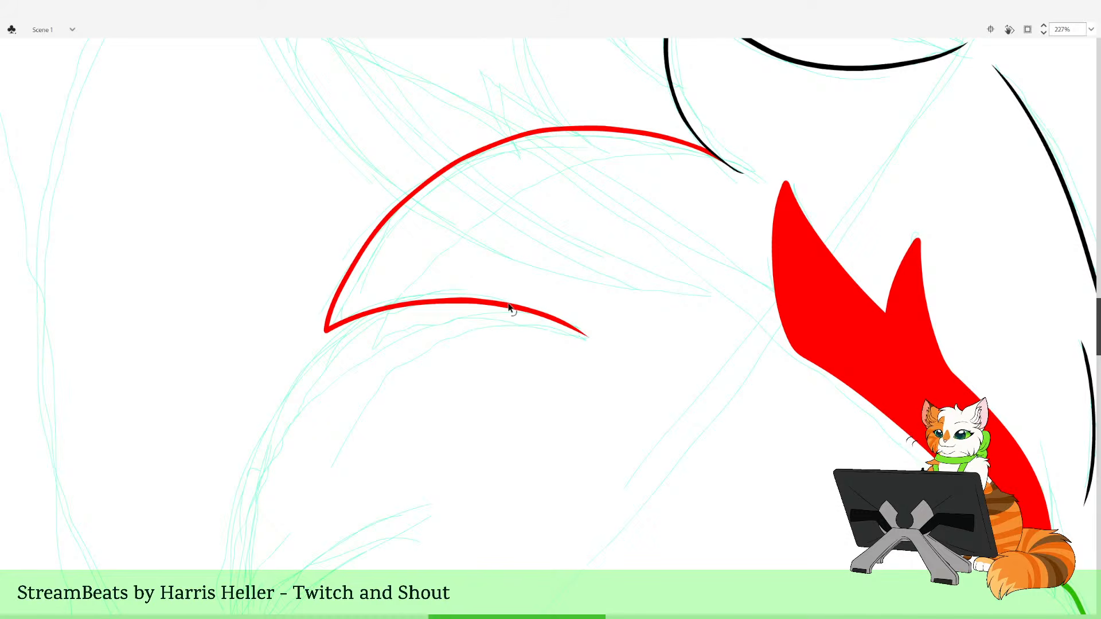
Draw the lowest cheek fur tuft in black as a backward-pointing tip with two curved edges just above the red throat line
scroll(555, 504, down, 8)
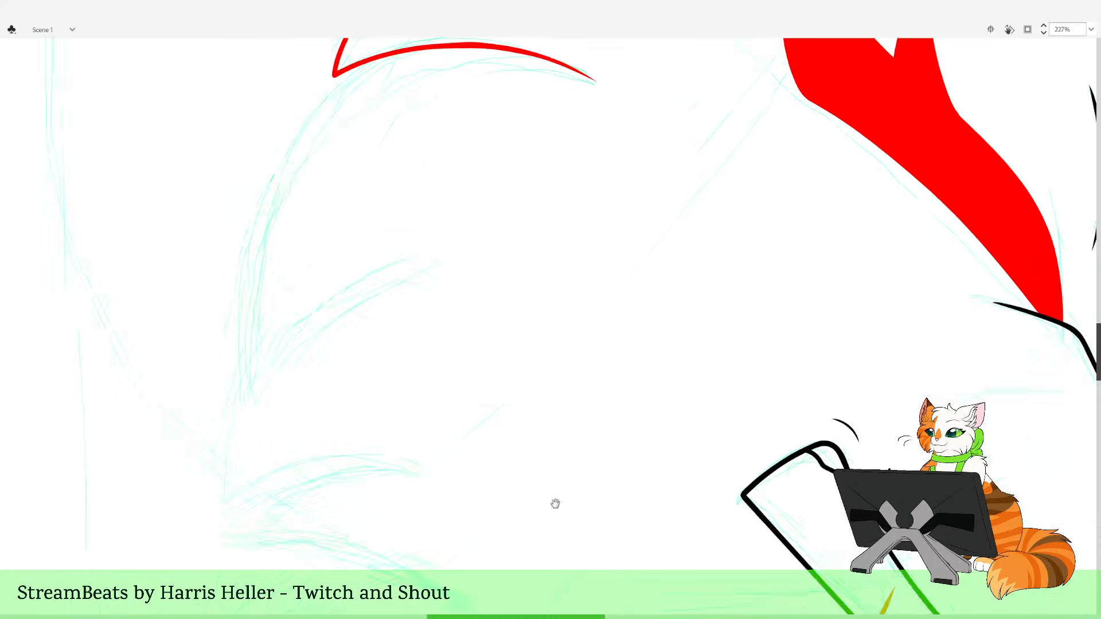
drag(497, 475, 440, 442)
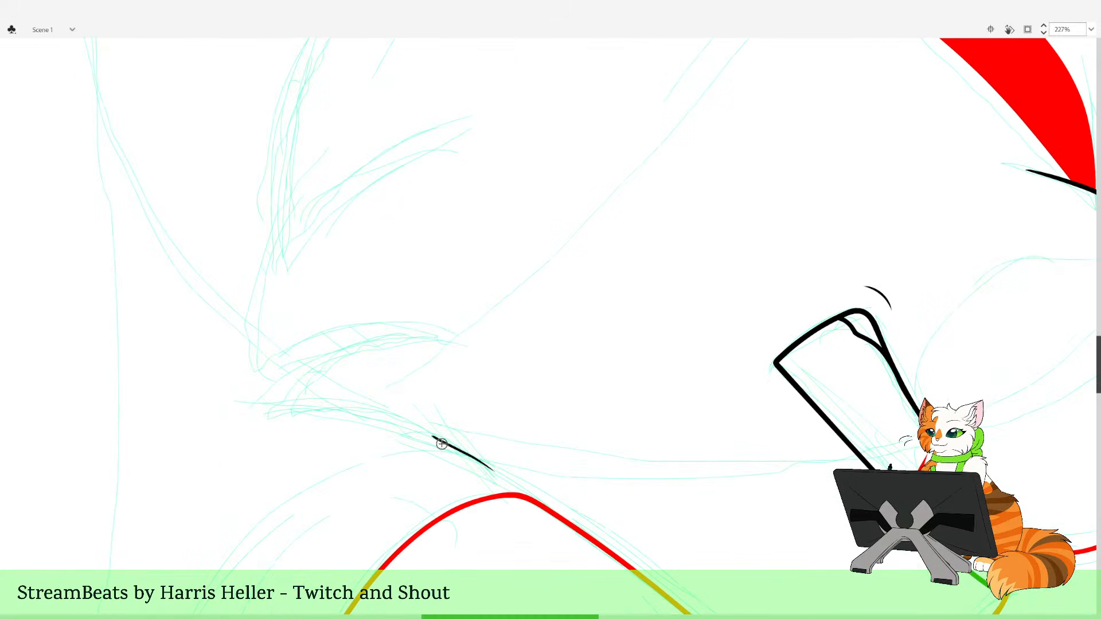
key(ctrl+z)
mouse_move(509, 480)
mouse_down()
mouse_move(385, 422)
mouse_move(286, 409)
mouse_move(310, 375)
mouse_move(375, 341)
mouse_move(468, 343)
mouse_up()
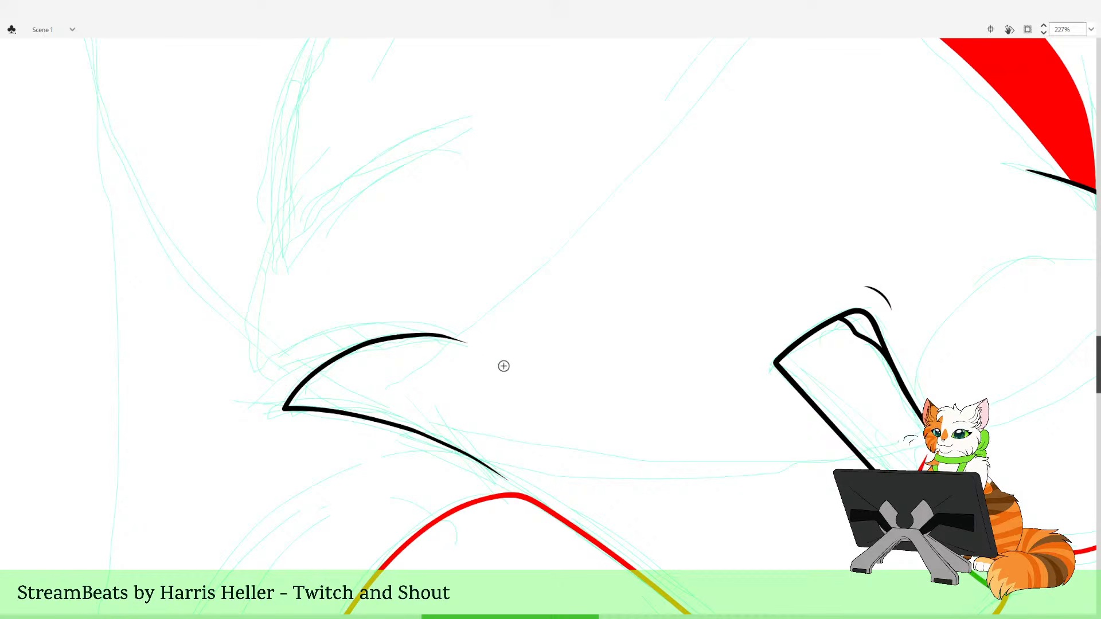
drag(506, 283, 550, 355)
Draw the middle cheek fur tuft in black, arcing from beneath the red tuft down to a point and curving back inward
drag(640, 292, 676, 446)
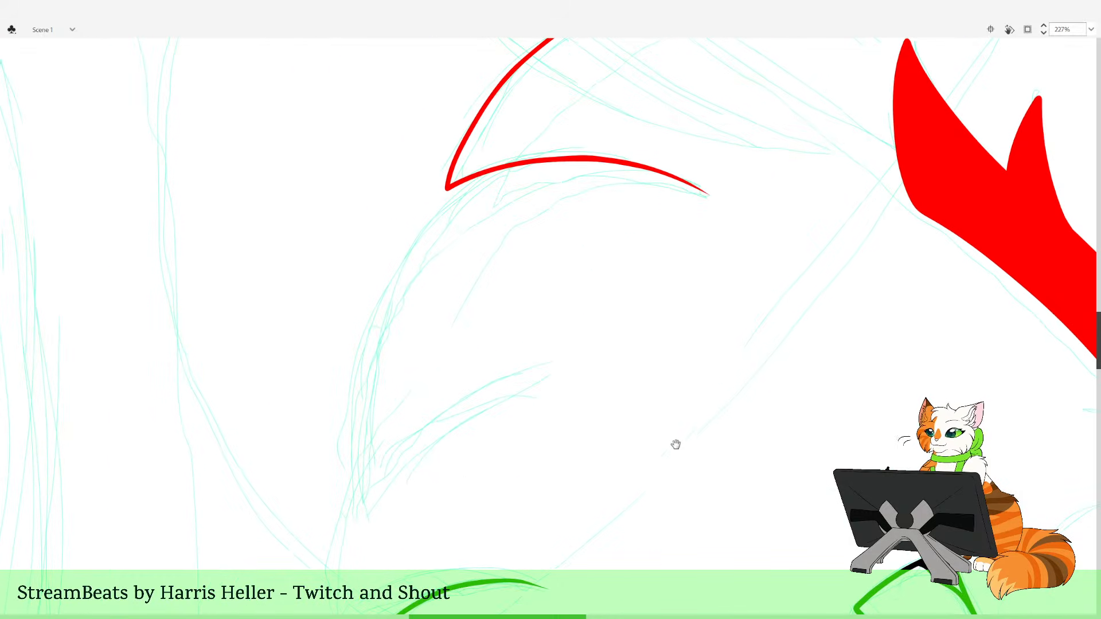
mouse_move(554, 383)
mouse_down()
mouse_move(480, 396)
mouse_move(401, 445)
mouse_move(367, 489)
mouse_up()
key(ctrl+z)
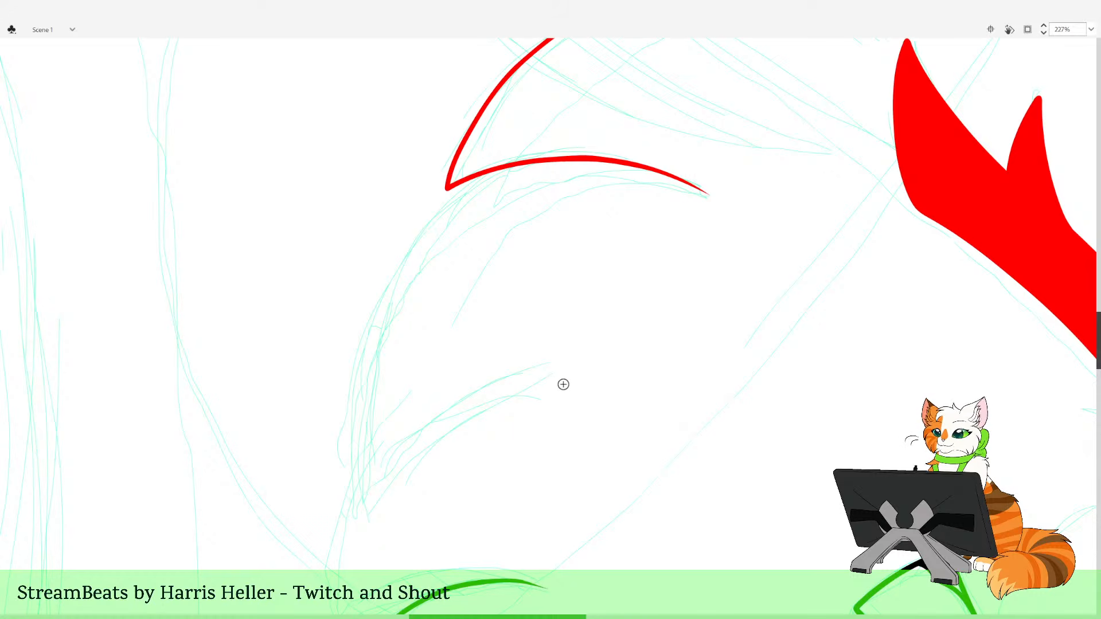
mouse_move(559, 381)
mouse_down()
mouse_move(497, 384)
mouse_move(400, 432)
mouse_move(364, 475)
mouse_move(363, 363)
mouse_move(394, 275)
mouse_move(442, 212)
mouse_move(516, 166)
mouse_move(673, 160)
mouse_up()
drag(714, 273, 664, 369)
click(583, 248)
key(Delete)
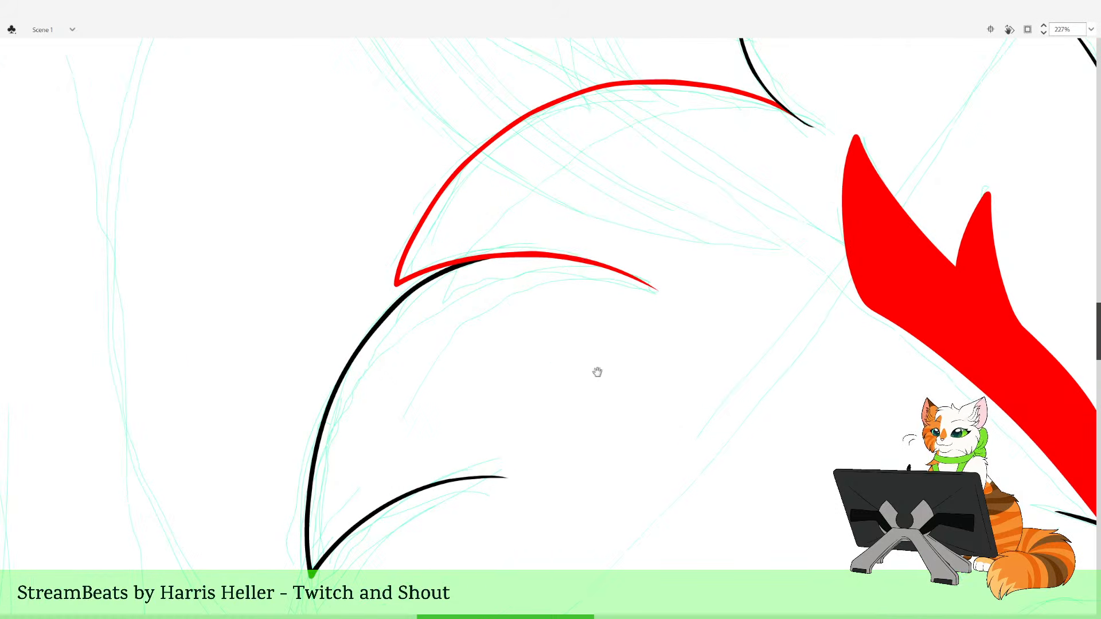
Draw a red fur tuft linking the middle and lowest black tufts, and remove its end overlapping the lowest tuft
drag(579, 462, 713, 172)
drag(603, 280, 591, 364)
mouse_move(598, 220)
mouse_down()
mouse_move(478, 274)
mouse_move(410, 402)
mouse_move(407, 492)
mouse_move(575, 458)
mouse_move(625, 462)
mouse_move(531, 469)
mouse_move(414, 515)
mouse_move(413, 406)
mouse_move(446, 308)
mouse_move(573, 218)
mouse_up()
key(ctrl+z)
click(512, 250)
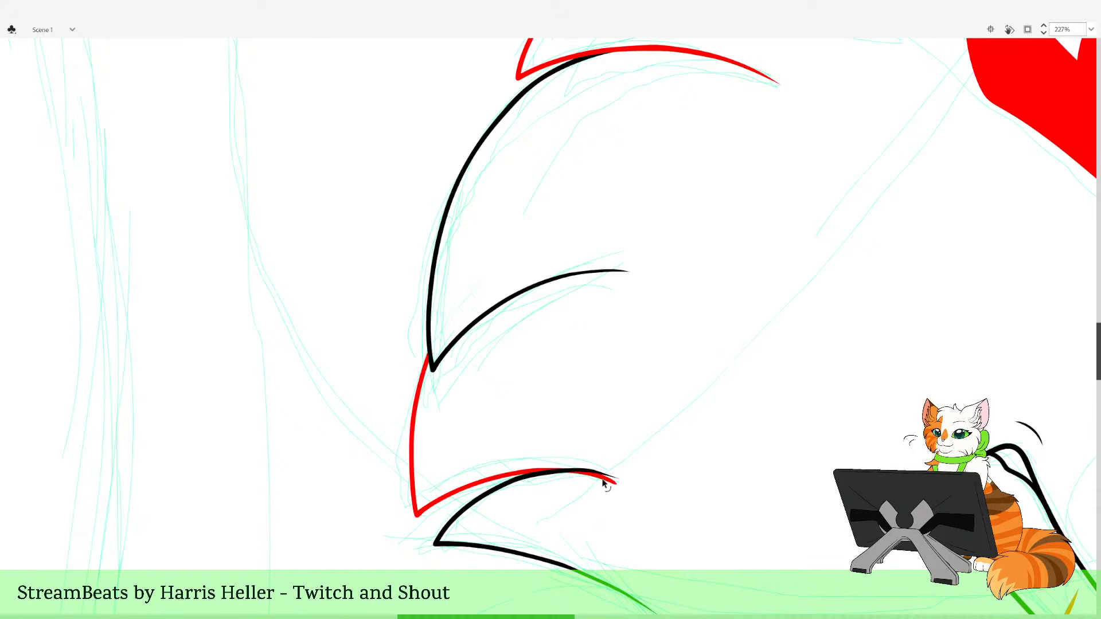
click(607, 480)
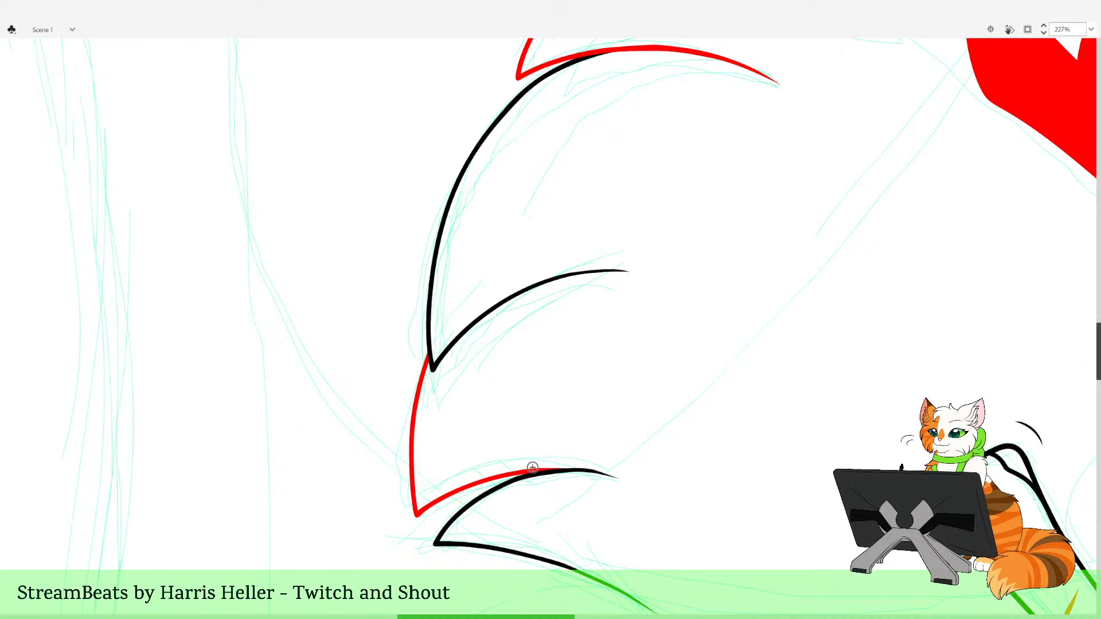
mouse_move(352, 447)
mouse_down()
mouse_move(412, 456)
mouse_move(444, 436)
mouse_move(474, 461)
mouse_move(467, 482)
mouse_up()
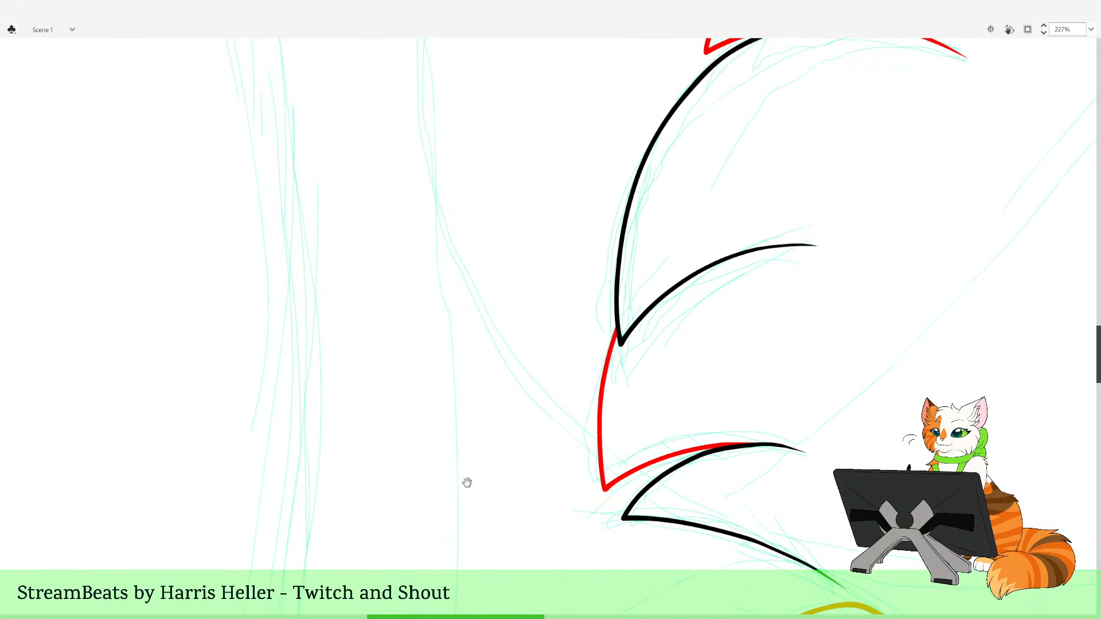
Examine the cheek fur line art and the ear sketch across the whole profile head
alt+click(461, 352)
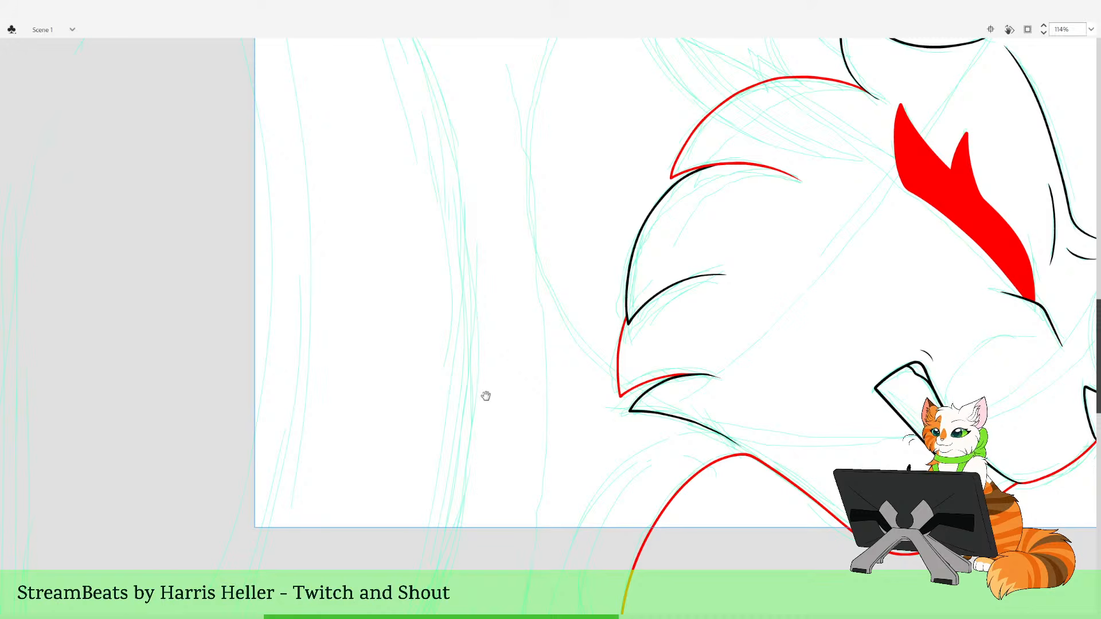
drag(565, 383, 403, 417)
drag(593, 414, 441, 455)
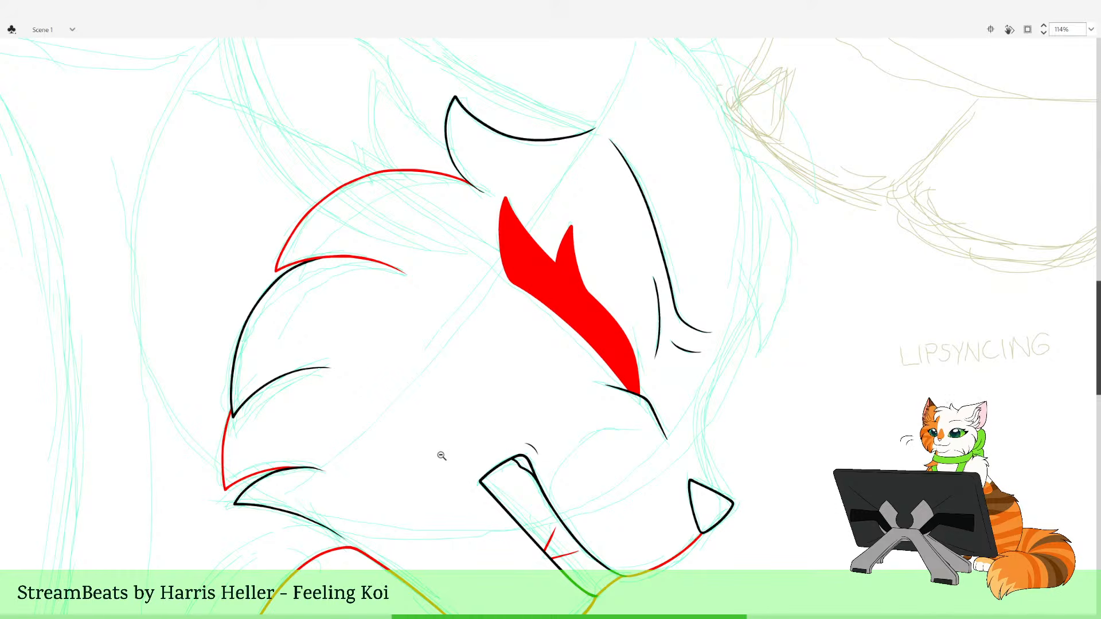
click(608, 426)
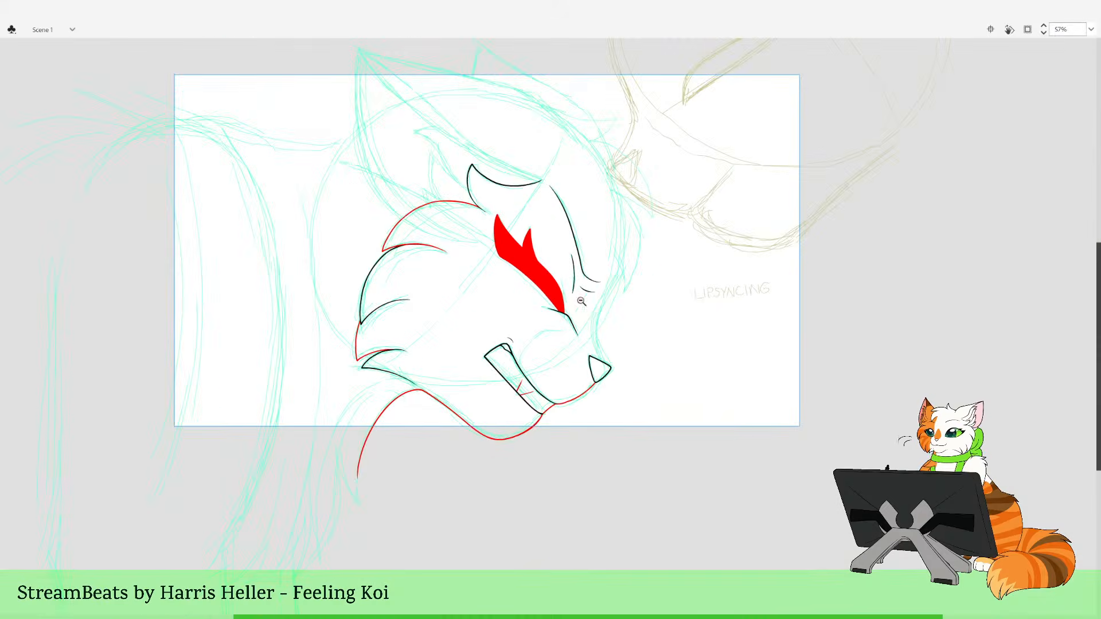
drag(519, 268, 545, 366)
drag(515, 260, 631, 455)
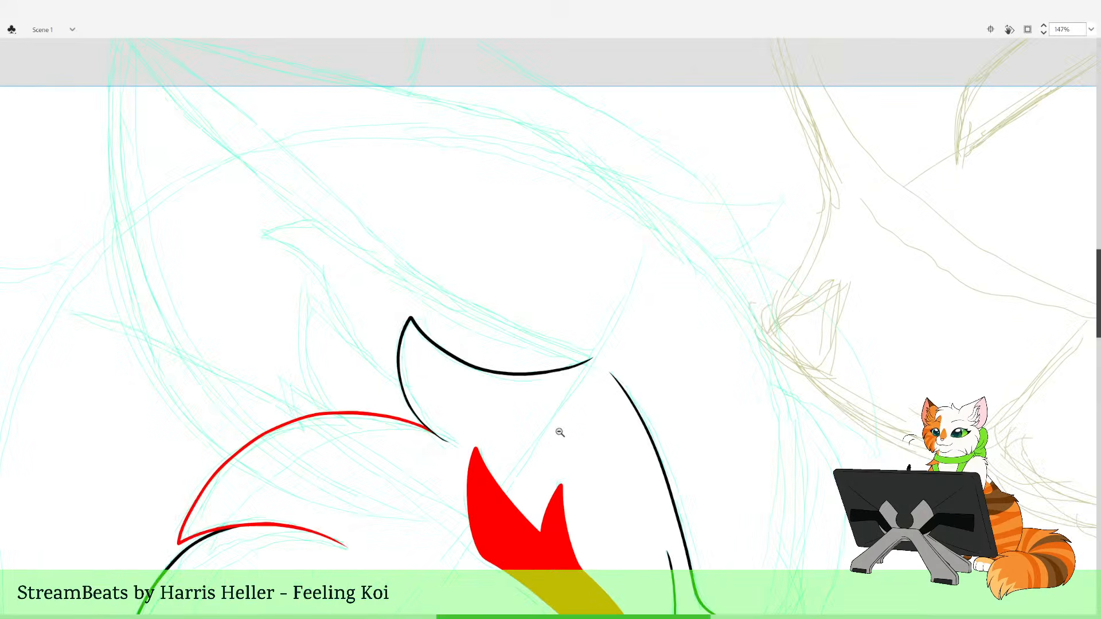
drag(504, 397, 510, 492)
drag(588, 374, 602, 409)
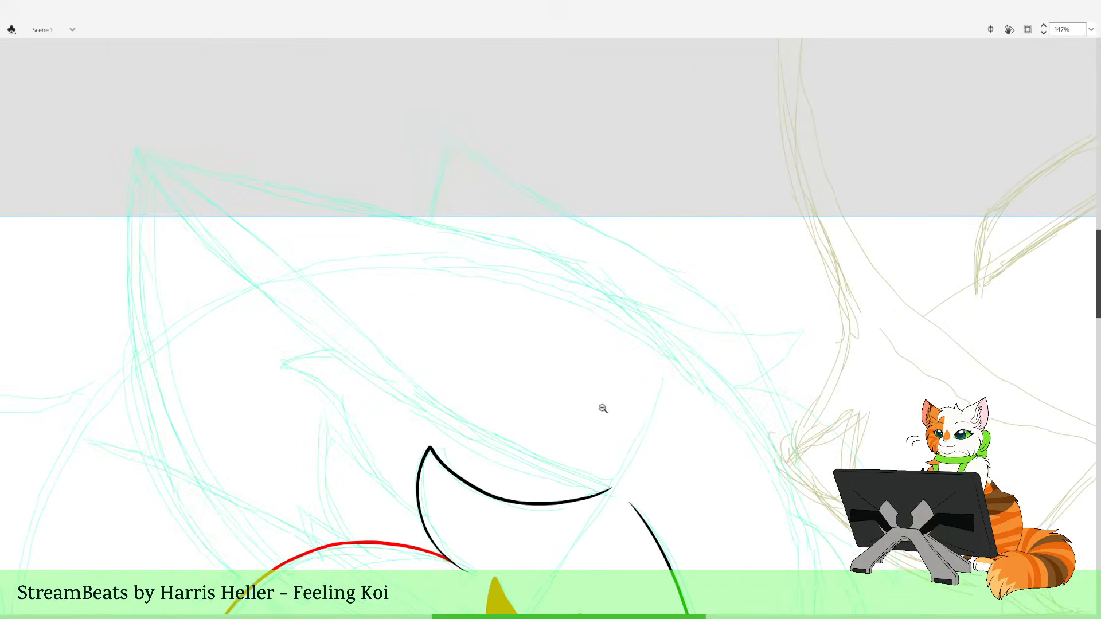
click(594, 401)
drag(442, 201, 629, 493)
drag(610, 425, 664, 529)
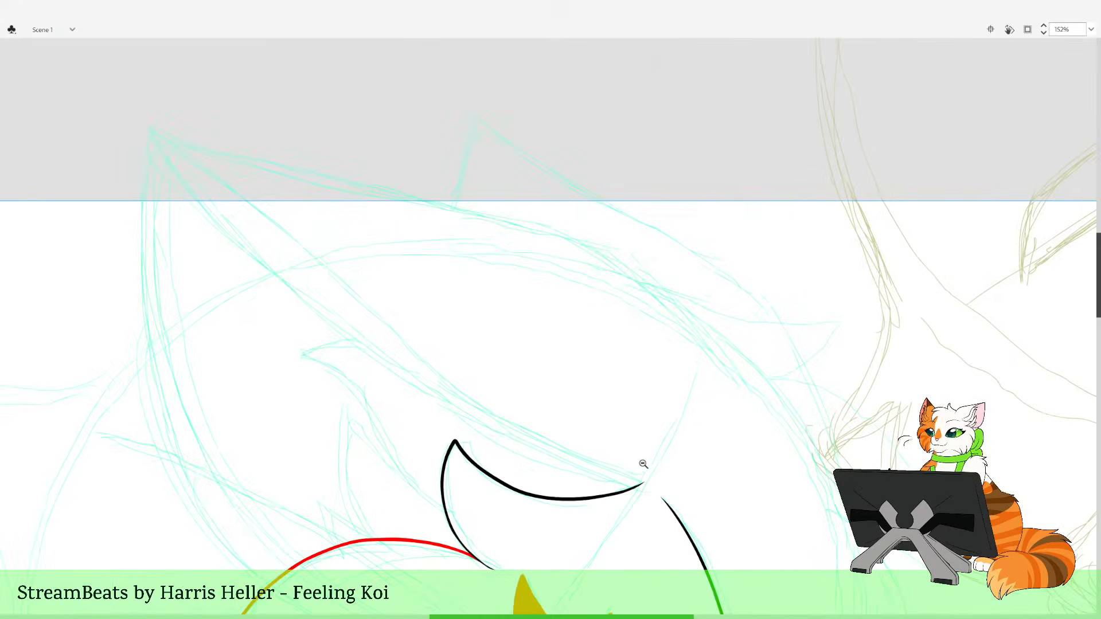
double_click(635, 455)
Draw the ear's front inner edge in black, curving from just above the brow up to the ear tip
drag(438, 179, 632, 327)
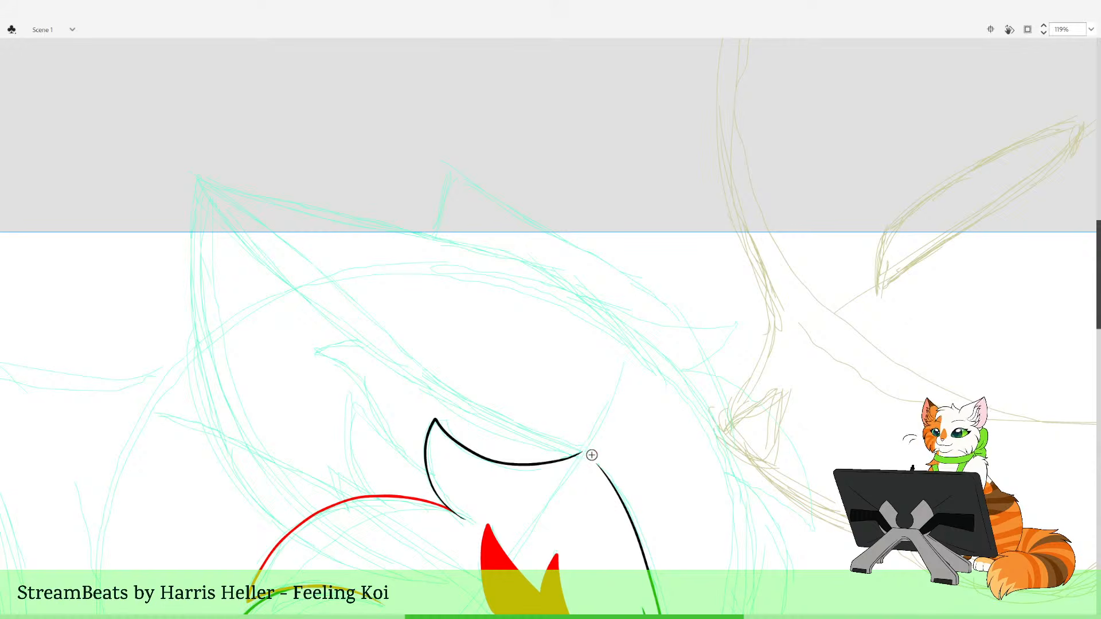
drag(581, 450, 507, 425)
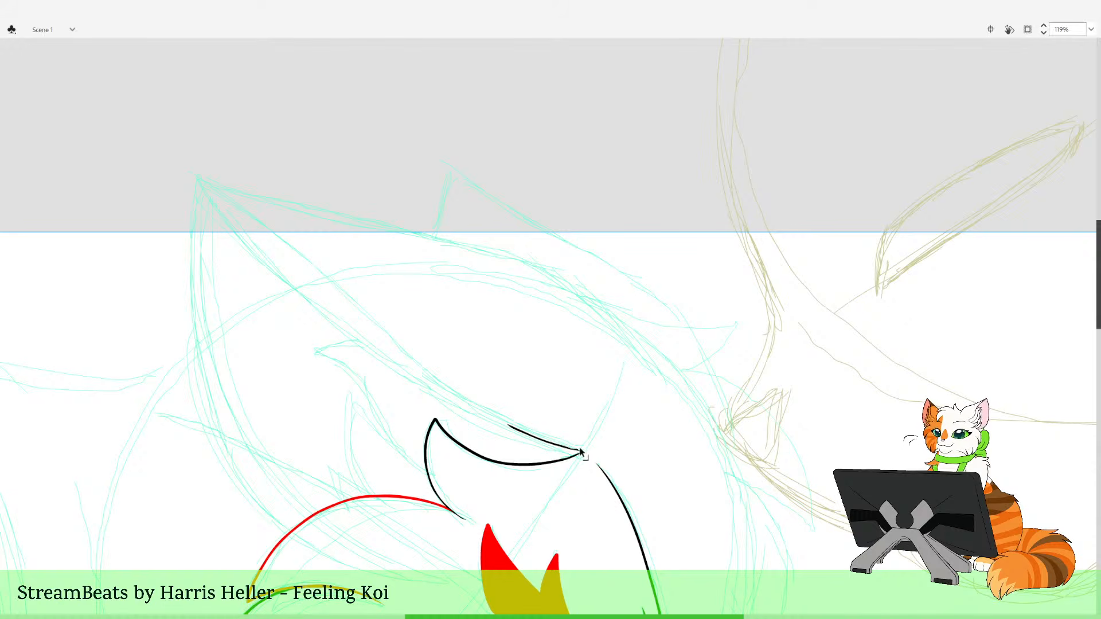
key(ctrl+z)
drag(585, 449, 483, 415)
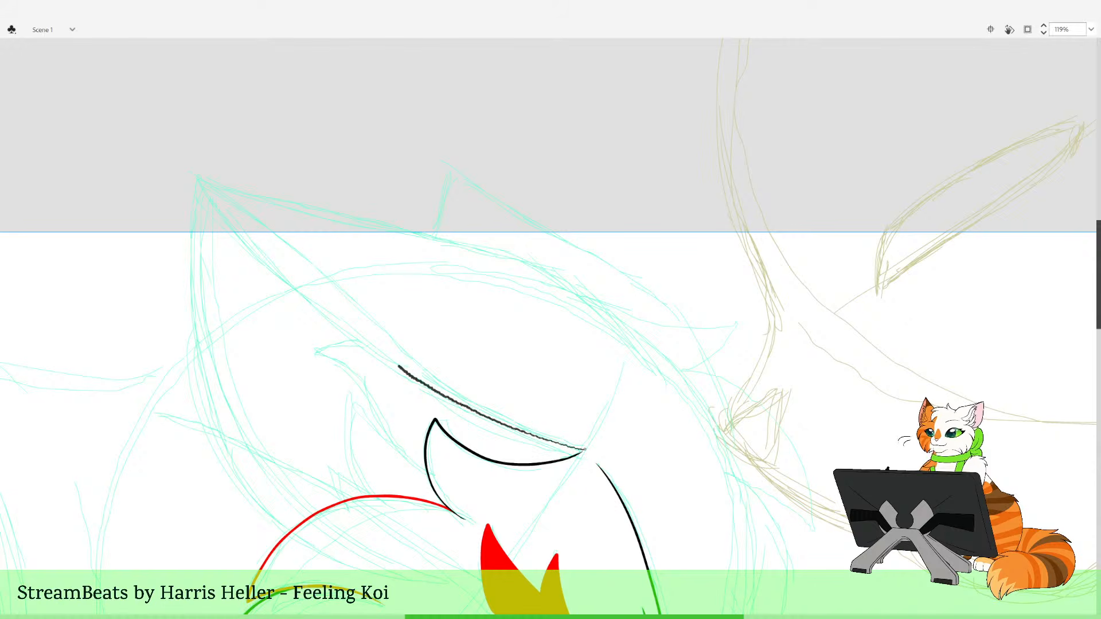
drag(347, 319, 216, 204)
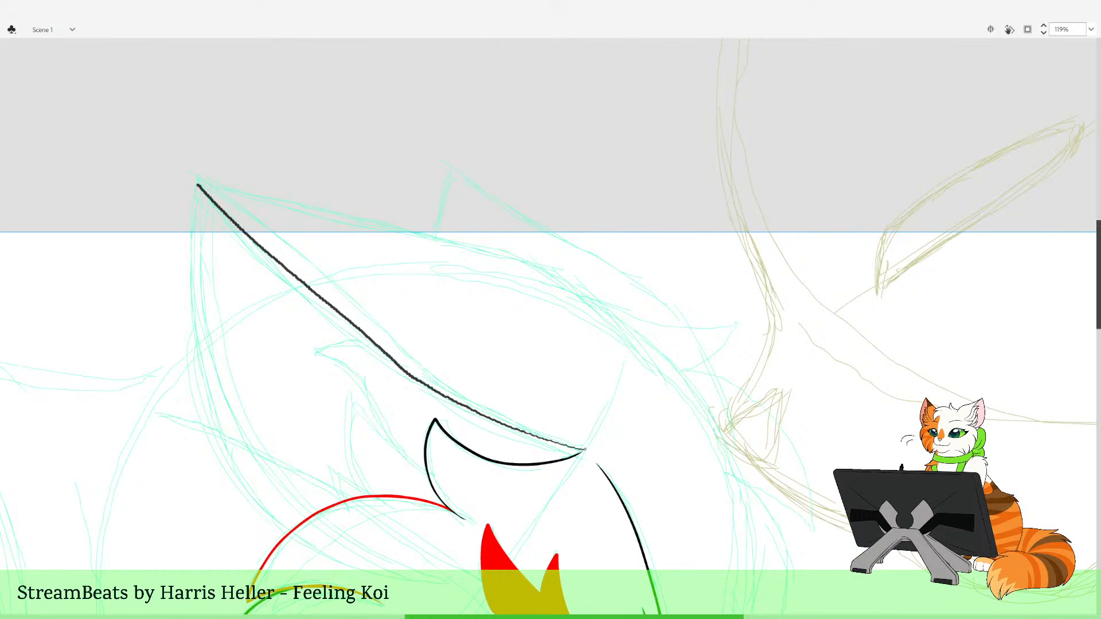
Delete the excess black stroke pieces running down the back side from the ear tip
drag(188, 251, 187, 255)
key(v)
drag(199, 191, 196, 197)
click(188, 215)
key(Delete)
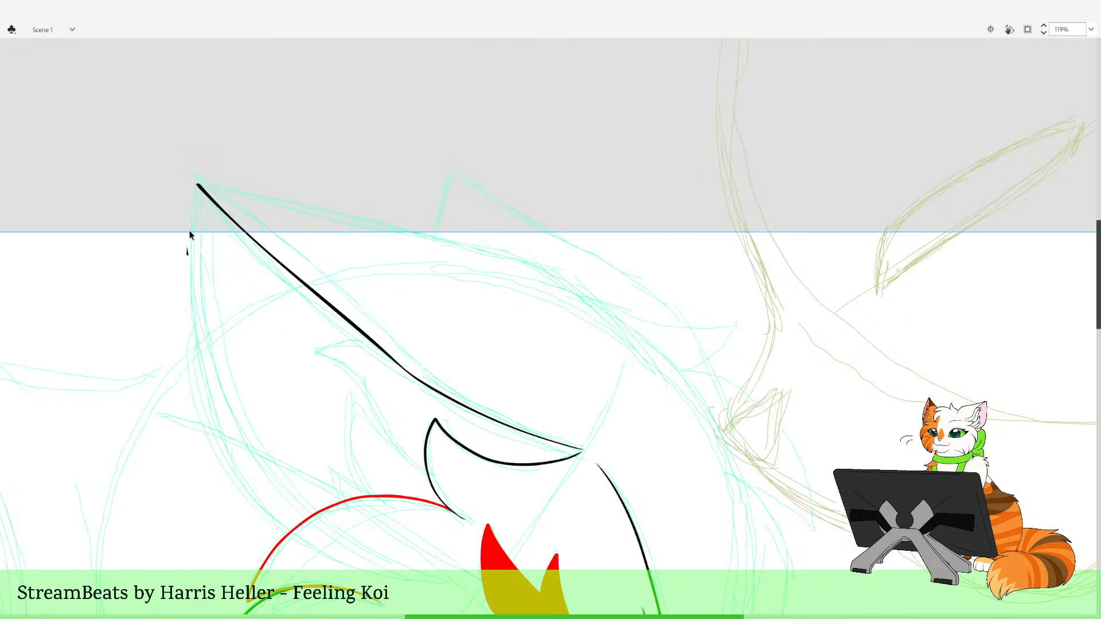
click(187, 253)
key(Delete)
Smooth the kink in the middle of the ear's black front edge into a continuous curve
key(b)
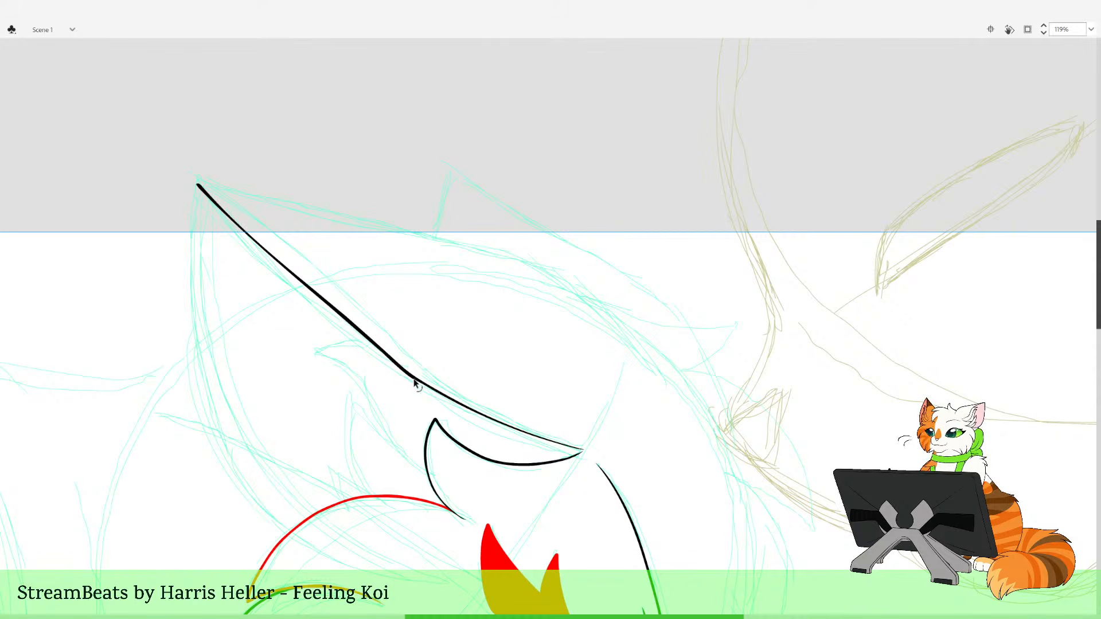
drag(322, 247, 498, 436)
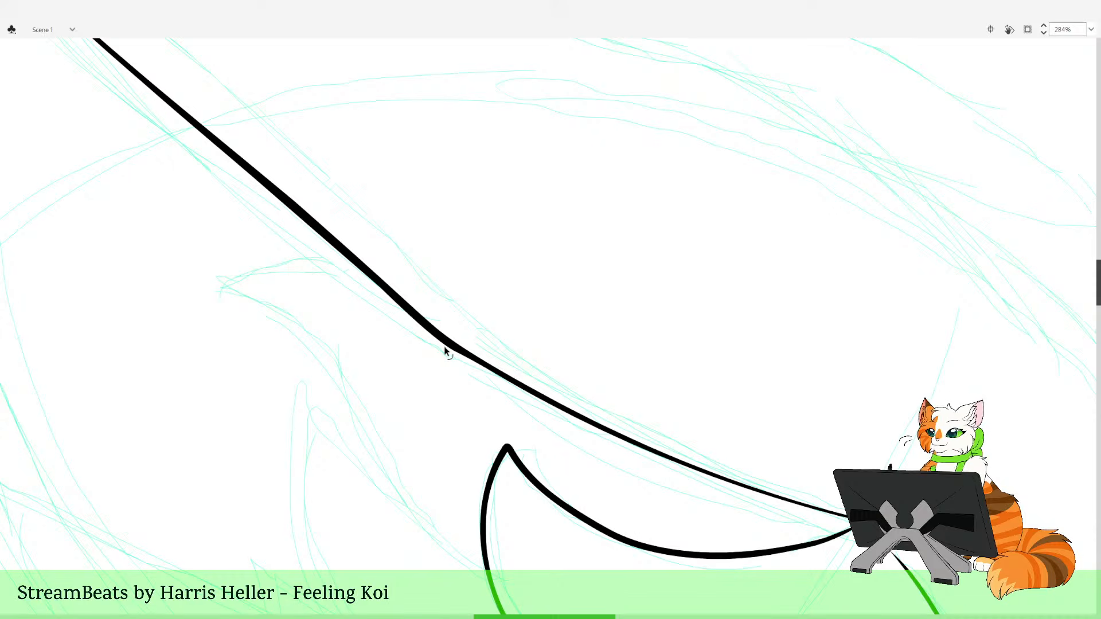
drag(445, 348, 481, 369)
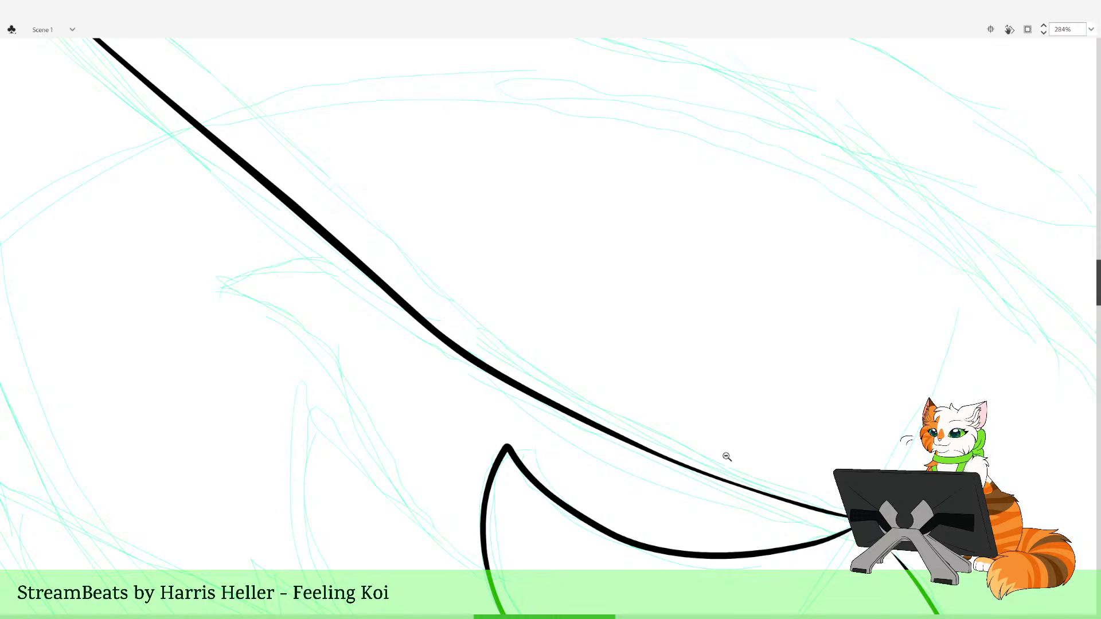
drag(625, 433, 627, 436)
double_click(631, 424)
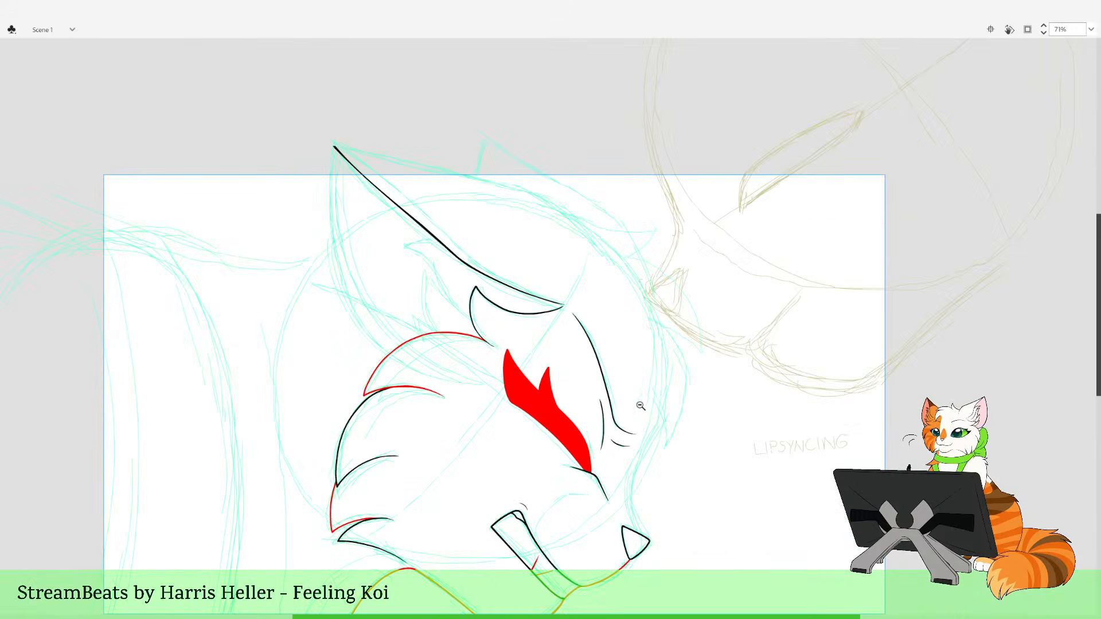
Draw the ear's back edge in black, curving from the ear tip down to the red cheek fur outline, and trim the excess past it
drag(501, 326, 543, 462)
drag(417, 255, 645, 568)
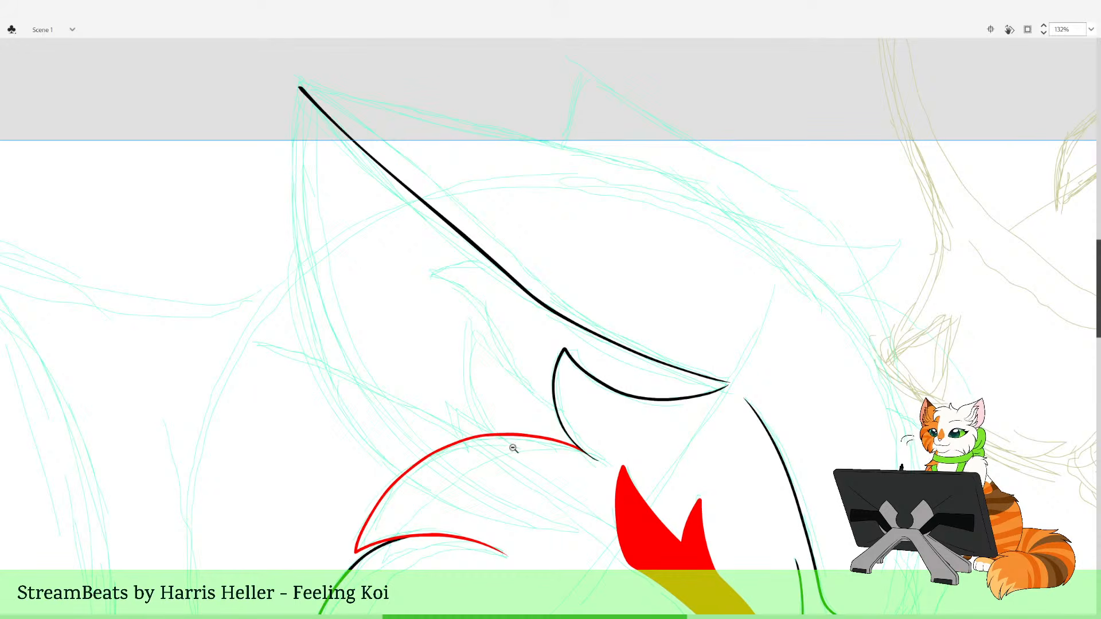
alt+click(555, 334)
drag(516, 268, 467, 287)
drag(438, 224, 599, 485)
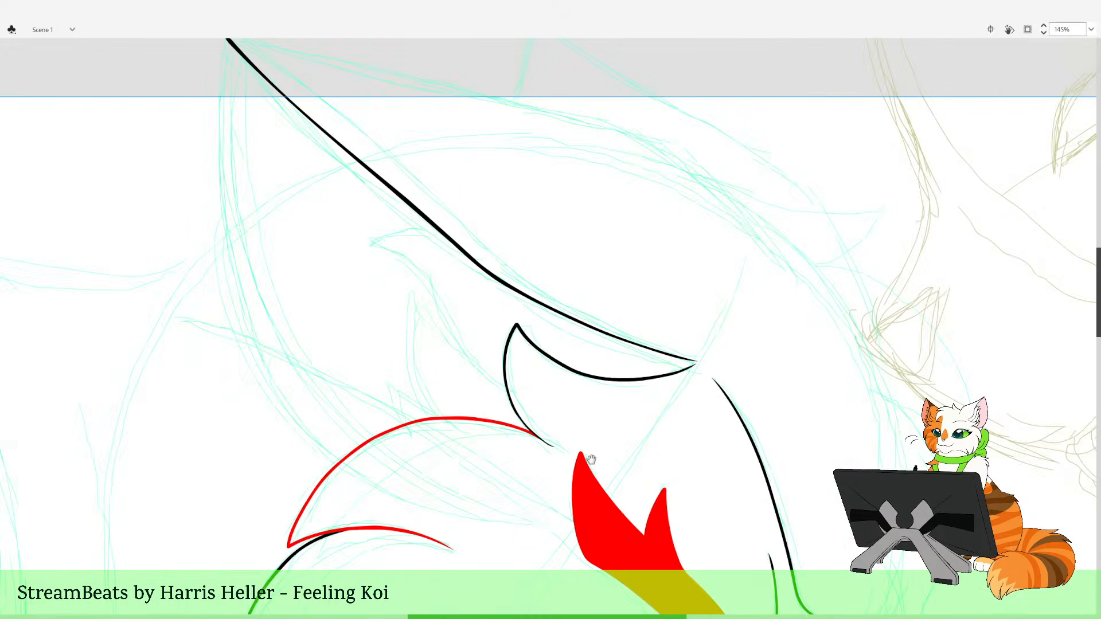
drag(568, 383, 531, 470)
scroll(453, 423, up, 2)
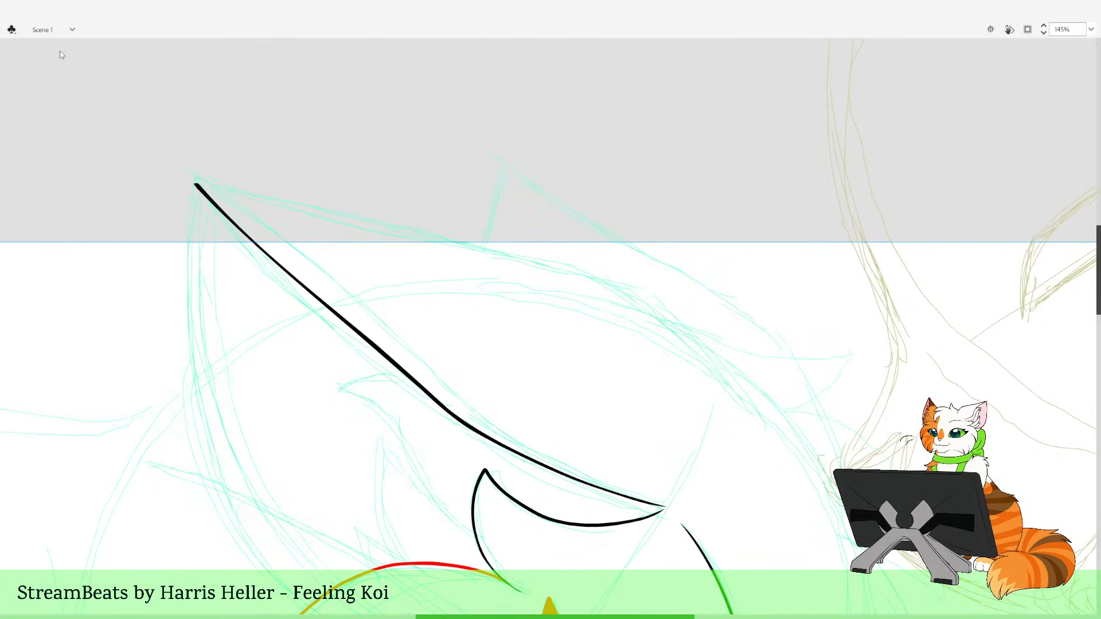
drag(366, 259, 410, 217)
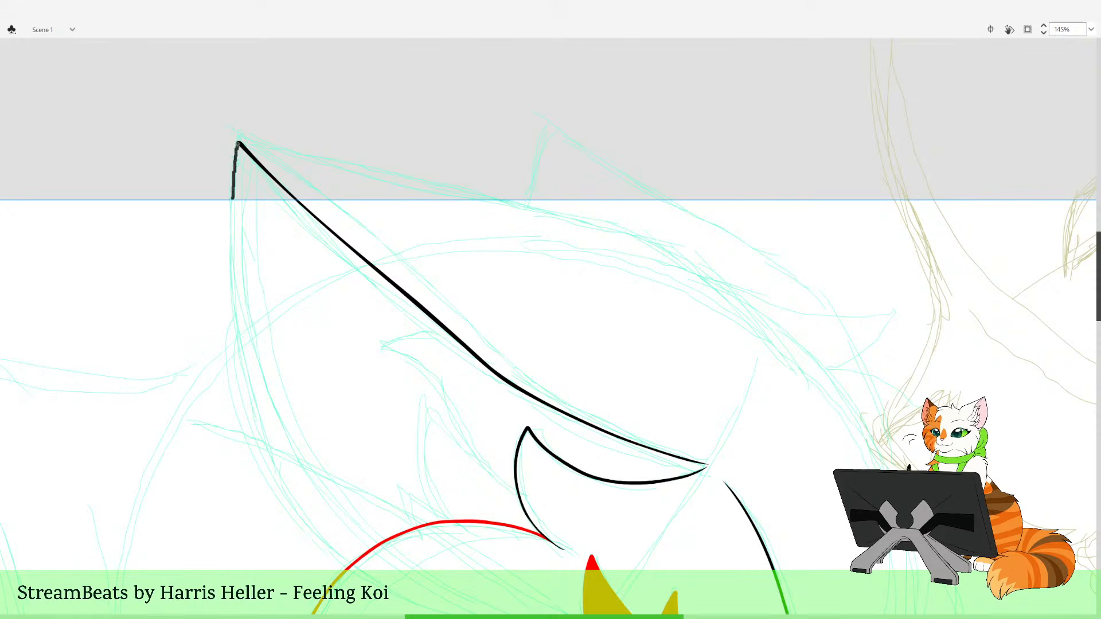
drag(233, 198, 231, 241)
key(ctrl+z)
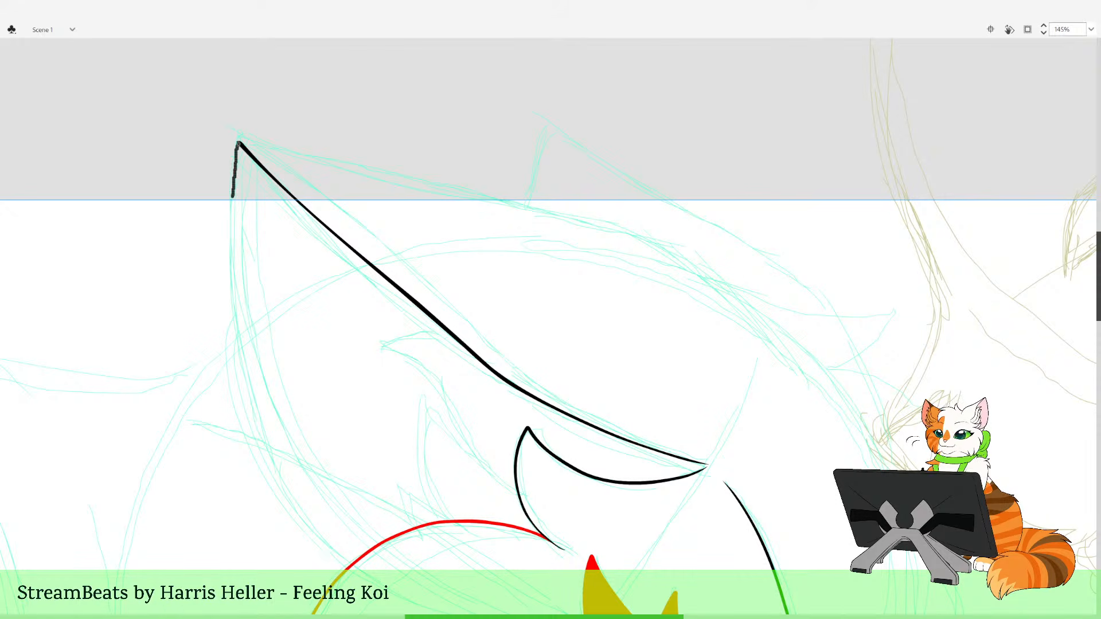
mouse_move(233, 196)
mouse_down()
mouse_move(233, 384)
mouse_move(270, 499)
mouse_move(326, 565)
mouse_move(433, 608)
mouse_up()
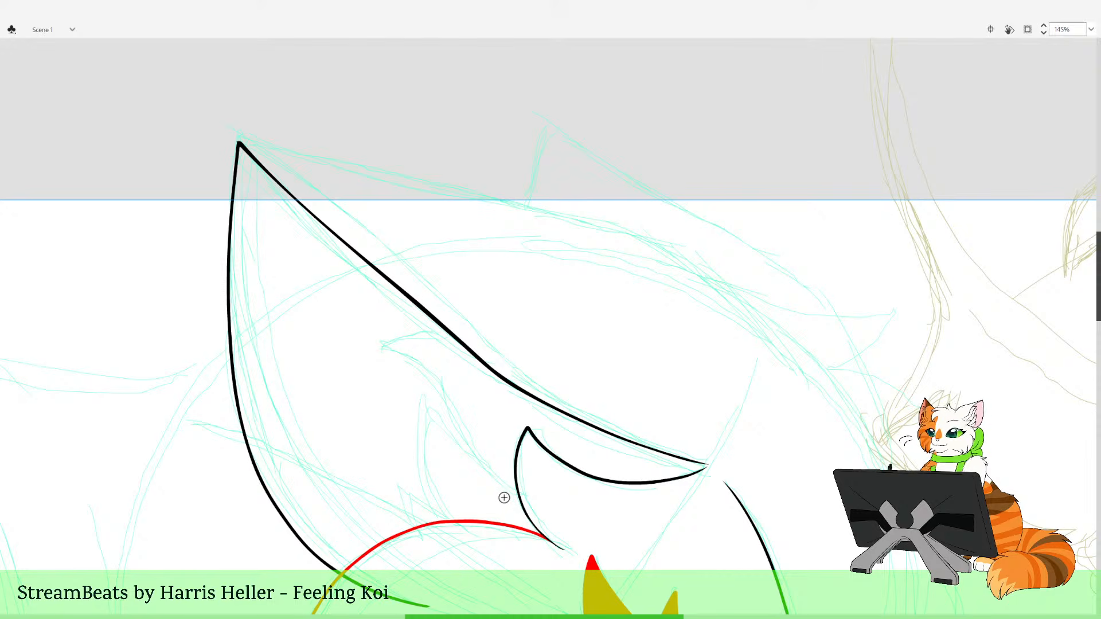
drag(524, 529, 444, 408)
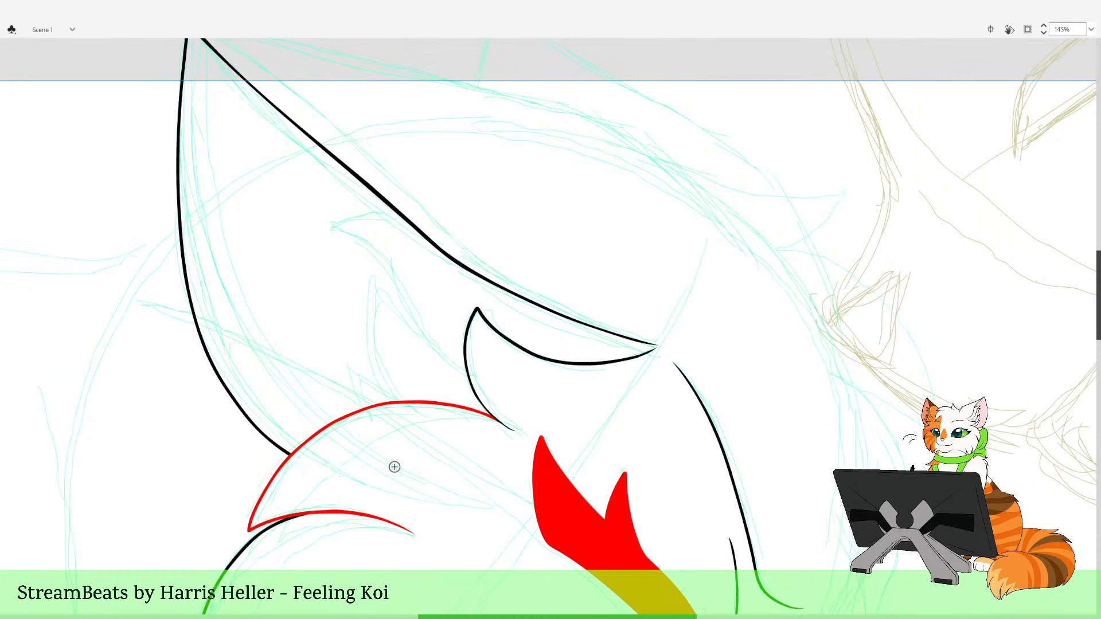
Draw the ear's upper edge in black from the ear tip along the sketch, curving down toward the forehead
drag(552, 312, 438, 503)
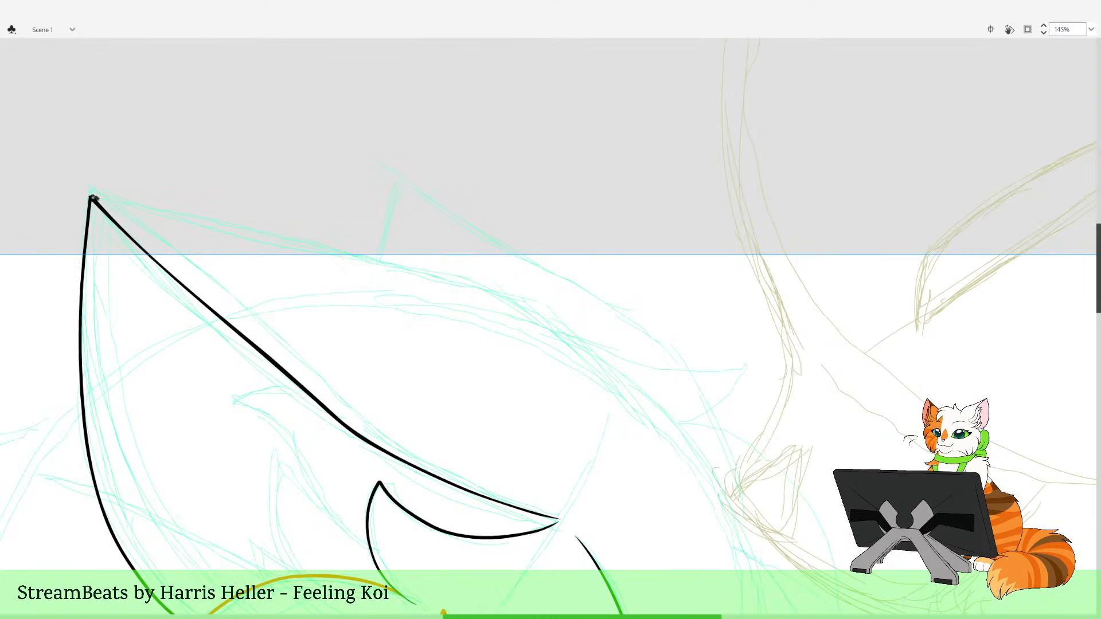
mouse_move(93, 198)
mouse_down()
mouse_move(484, 293)
mouse_move(554, 325)
mouse_up()
drag(615, 386, 637, 411)
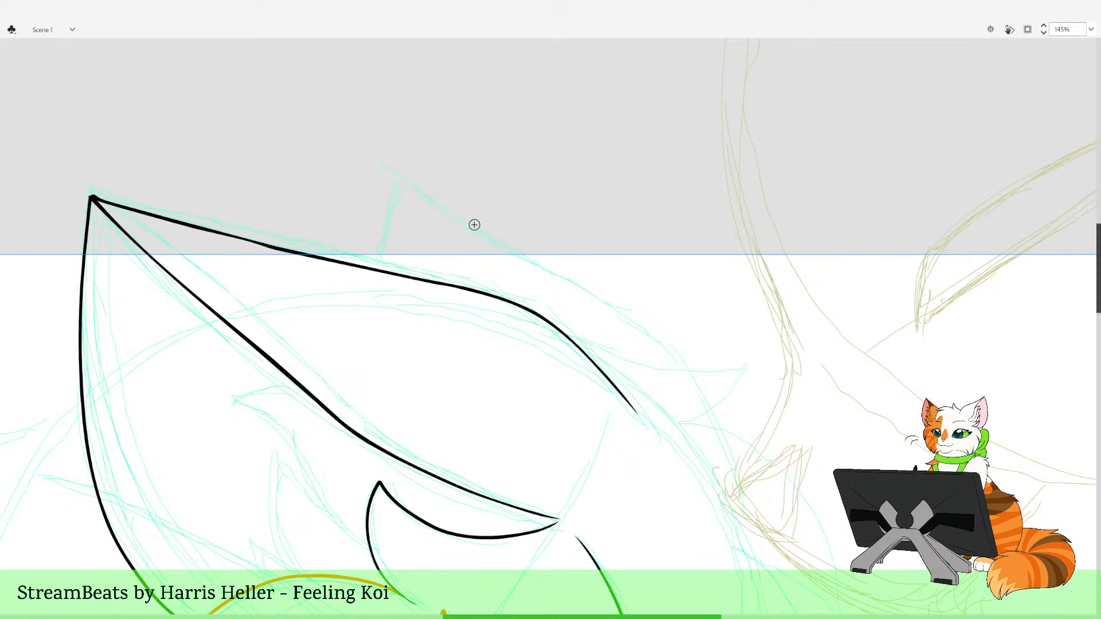
key(ctrl+z)
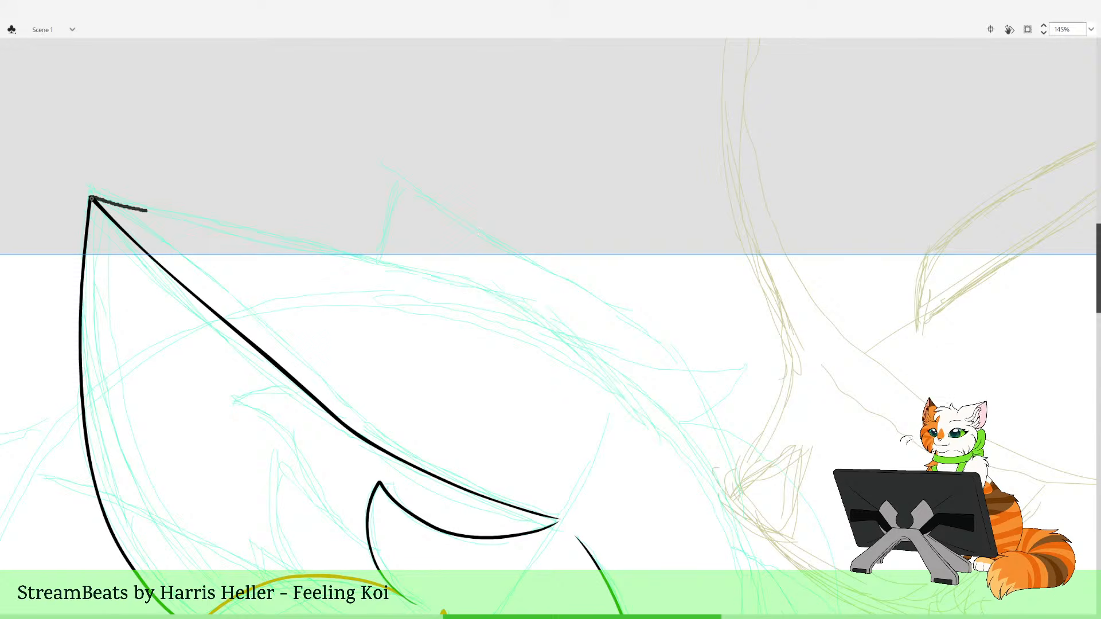
Ink the ear's upper edge in black from the ear tip along the sketch, curving down onto the forehead, and refine its end
drag(148, 211, 473, 284)
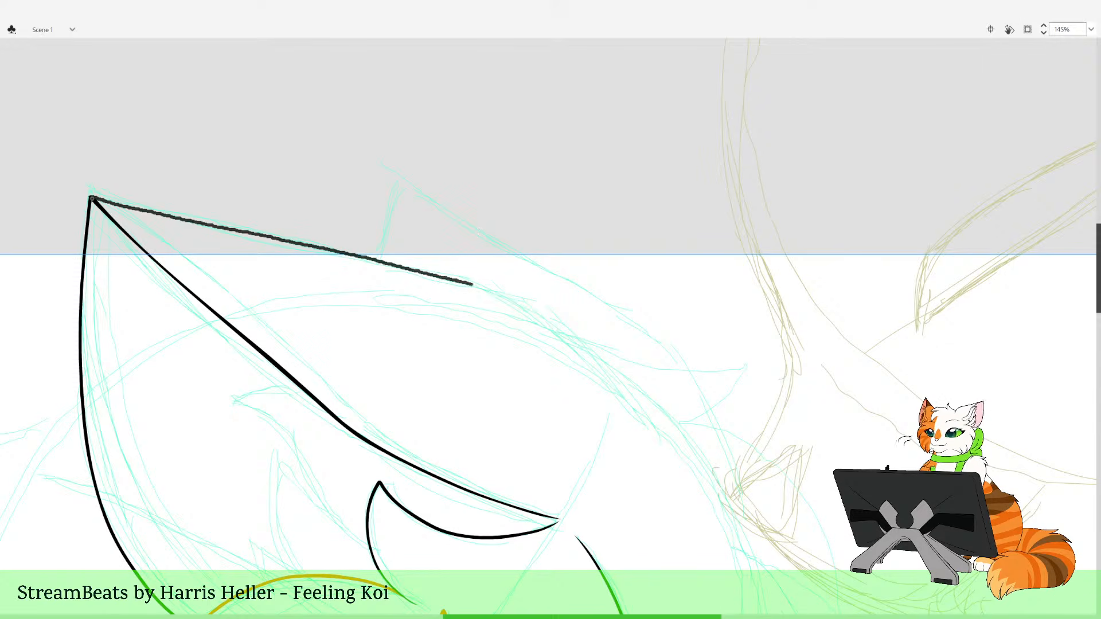
drag(576, 346, 613, 392)
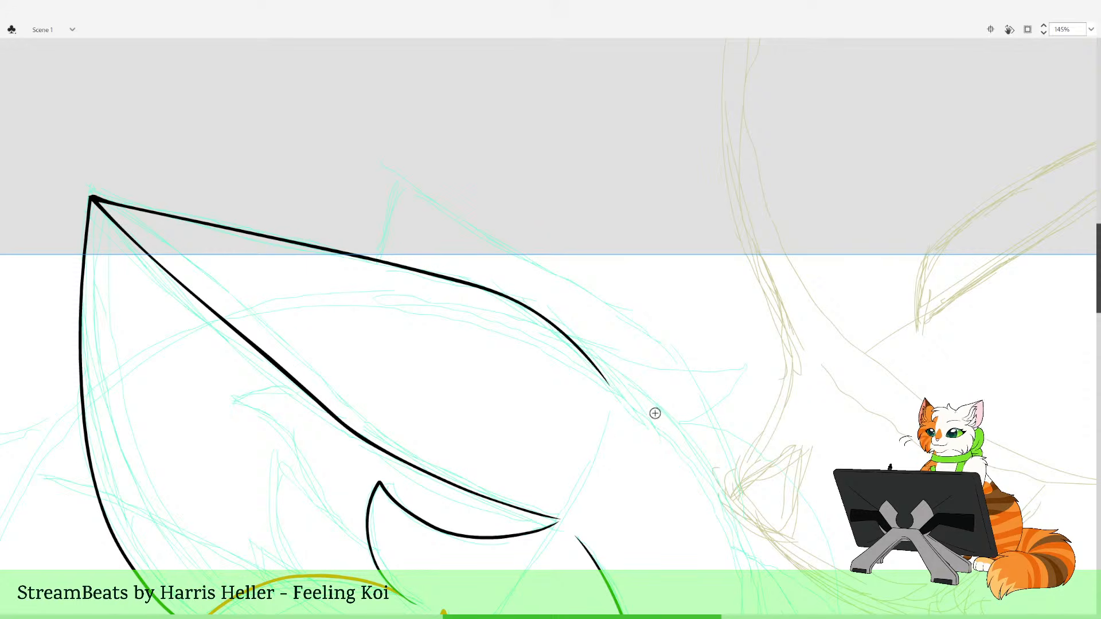
mouse_move(655, 413)
mouse_down()
mouse_move(578, 345)
mouse_move(572, 383)
mouse_up()
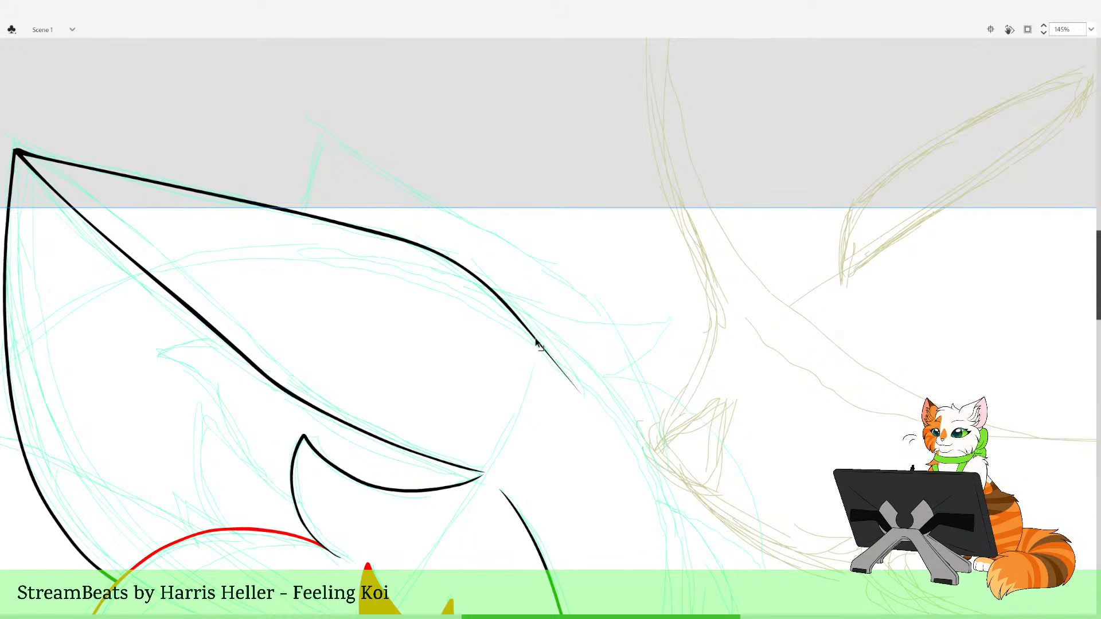
key(ctrl+z)
mouse_move(535, 340)
mouse_down()
mouse_move(582, 395)
mouse_move(564, 365)
mouse_up()
key(ctrl+z)
drag(507, 305, 548, 344)
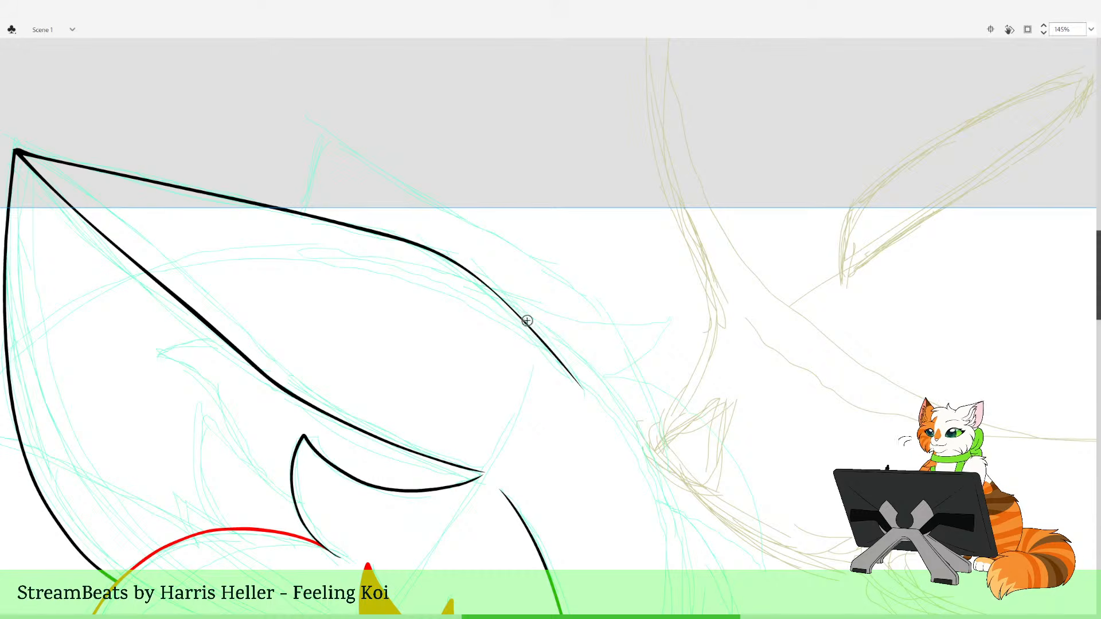
drag(513, 309, 523, 321)
Draw a pointed red fur tuft inside the ear, curving from above the cheek up to its tip and across the inner ear line
drag(406, 443, 551, 337)
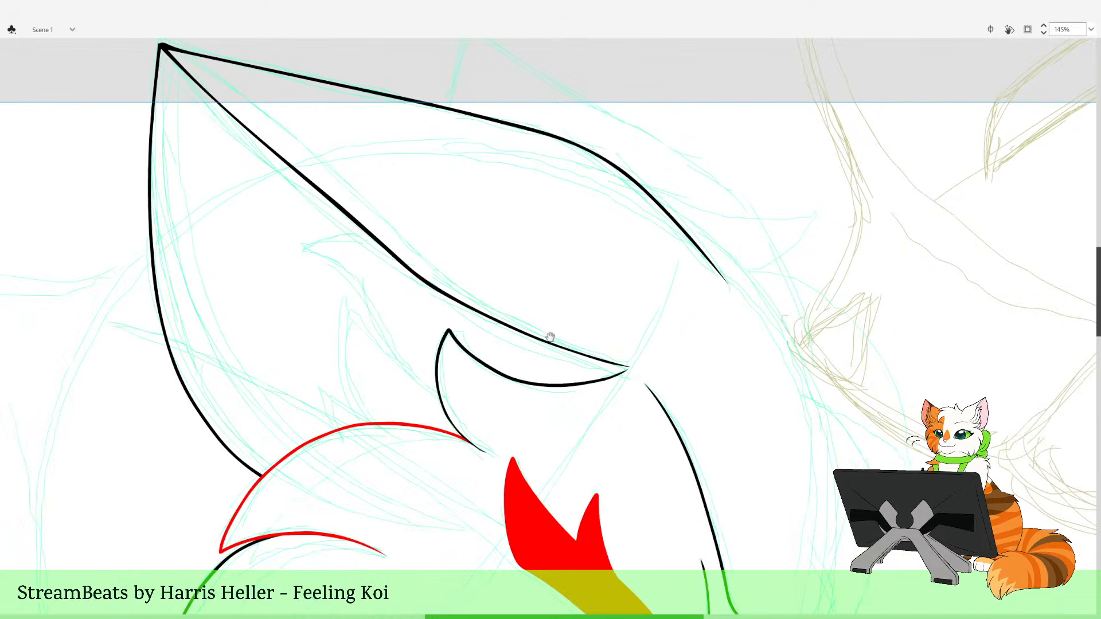
mouse_move(541, 420)
mouse_down()
mouse_move(414, 381)
mouse_move(371, 305)
mouse_up()
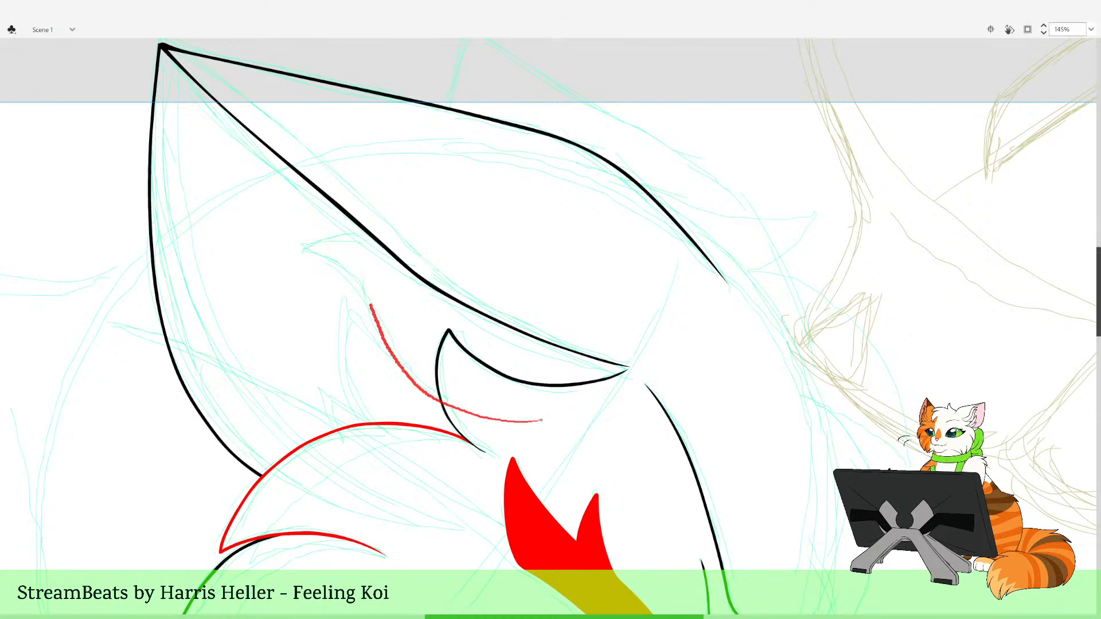
mouse_move(304, 245)
mouse_down()
mouse_move(426, 254)
mouse_move(449, 307)
mouse_move(455, 295)
mouse_move(407, 253)
mouse_up()
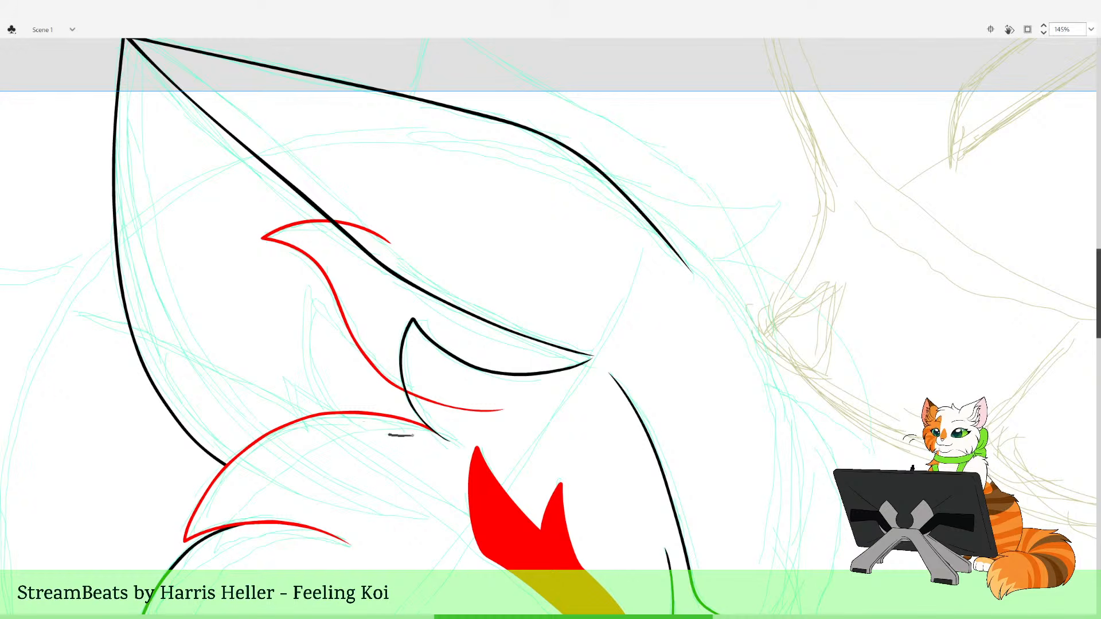
mouse_move(413, 436)
mouse_down()
mouse_move(314, 383)
mouse_move(304, 303)
mouse_up()
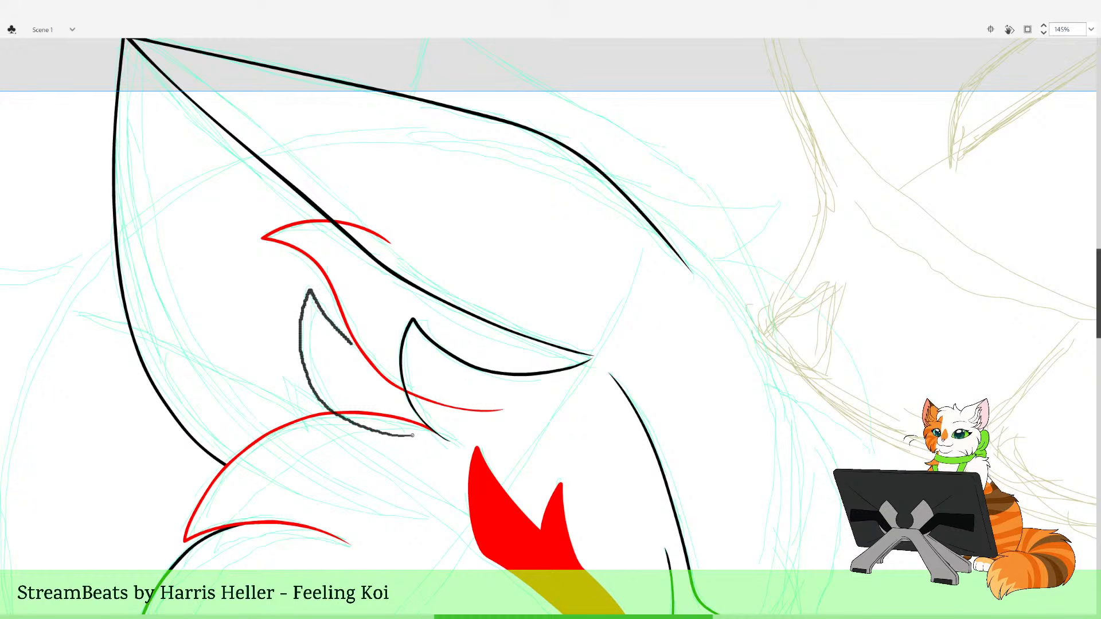
drag(351, 344, 375, 365)
key(ctrl+z)
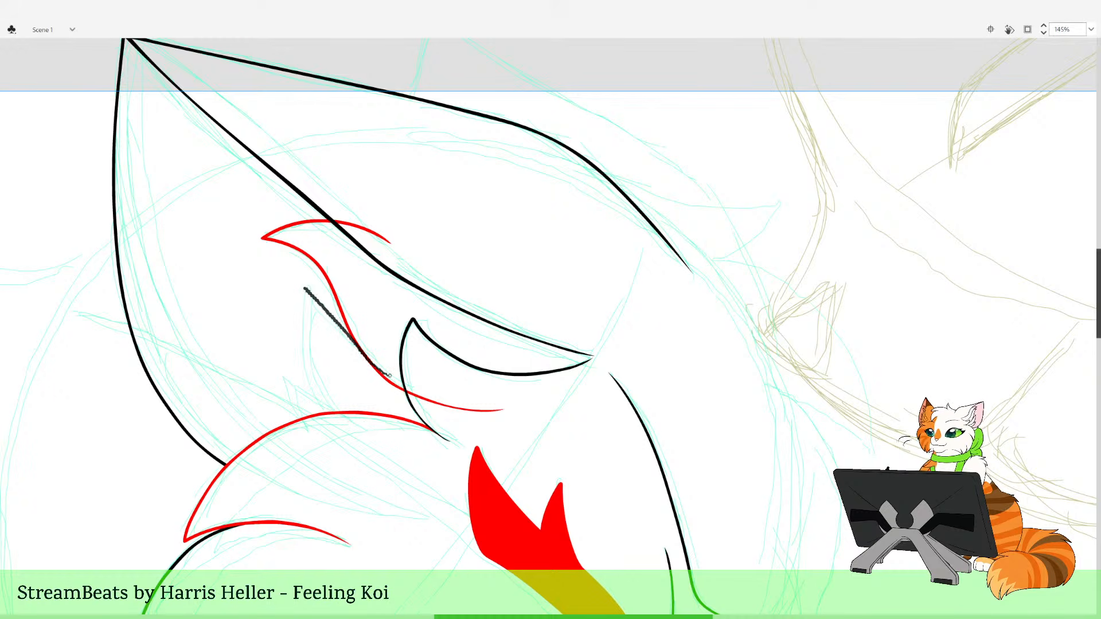
mouse_move(316, 388)
mouse_down()
mouse_move(350, 414)
mouse_move(340, 422)
mouse_move(296, 320)
mouse_up()
key(ctrl+z)
key(ctrl+z)
Draw two pointed black fur tufts at the inner base of the ear, a larger one and a smaller one beside it
mouse_move(403, 436)
mouse_down()
mouse_move(356, 433)
mouse_move(301, 359)
mouse_up()
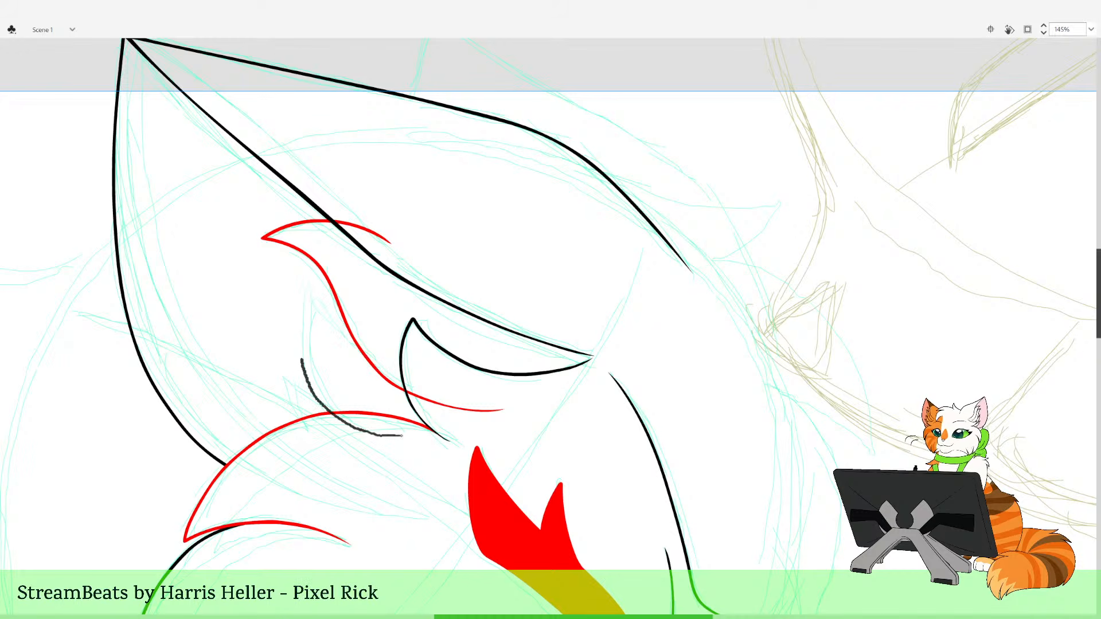
drag(366, 348, 371, 351)
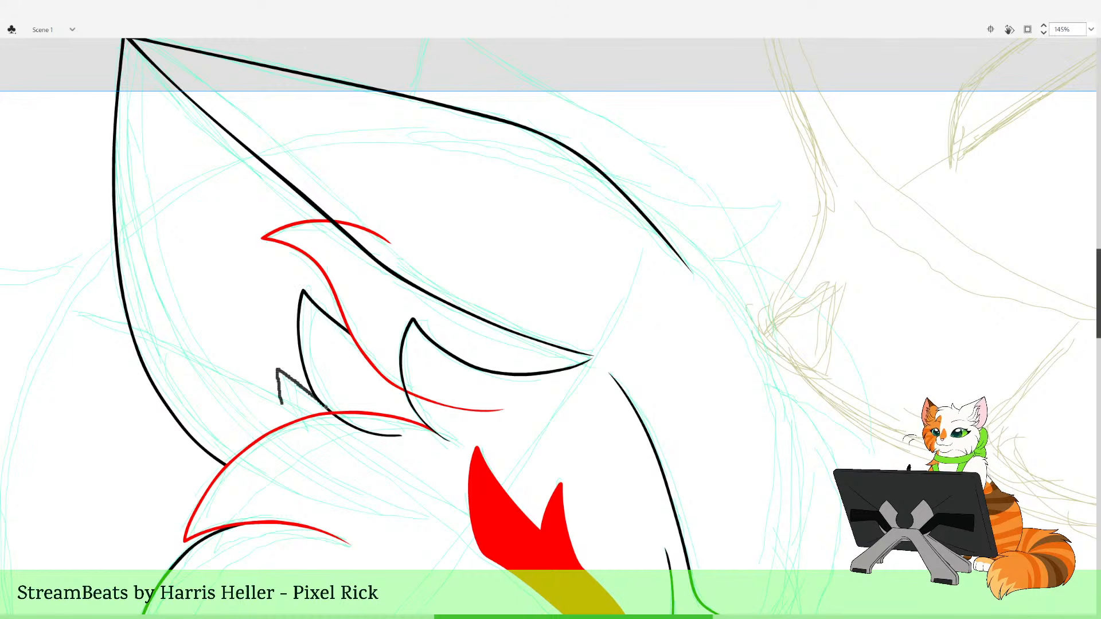
mouse_move(281, 404)
mouse_down()
mouse_move(365, 467)
mouse_move(408, 437)
mouse_move(401, 461)
mouse_up()
Delete the line ends that overshoot where the black and red ear tufts cross the neighbouring outlines
key(v)
double_click(397, 439)
key(Delete)
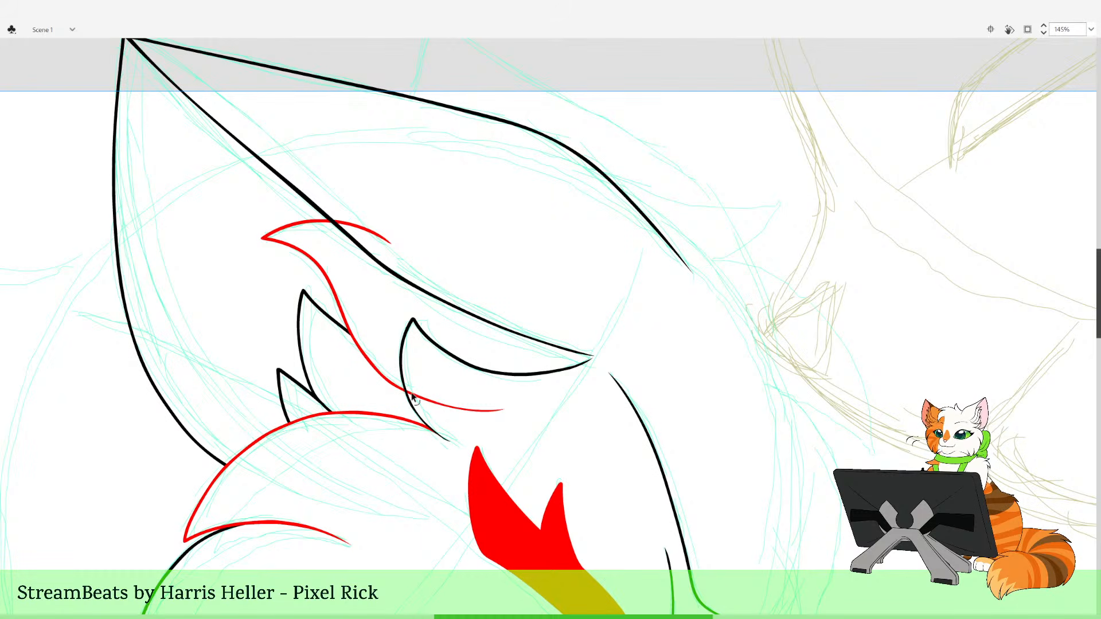
click(413, 399)
key(Delete)
click(374, 239)
key(Delete)
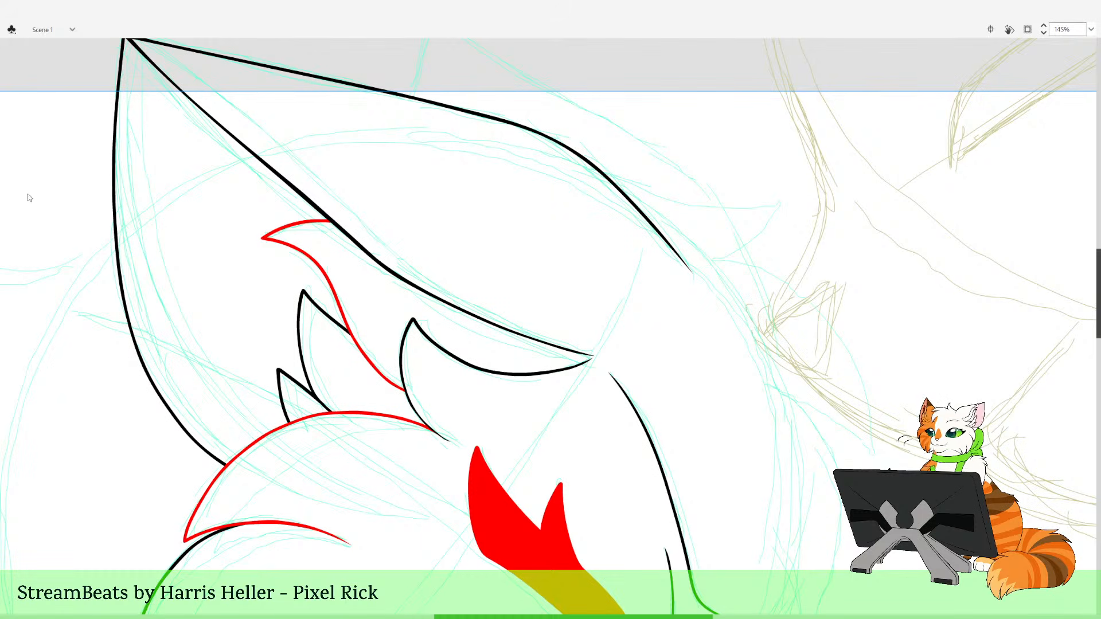
Draw a short black fur stroke branching off the ear's lower outer edge and curving into the red cheek tuft
double_click(488, 360)
drag(637, 338, 620, 360)
drag(534, 263, 613, 426)
drag(353, 174, 483, 514)
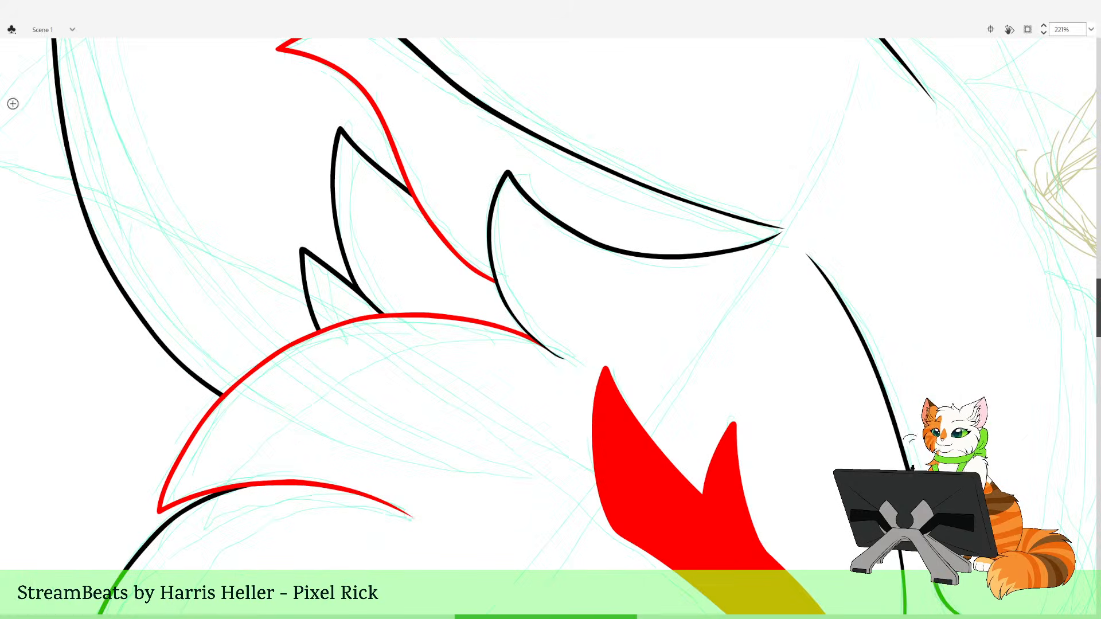
mouse_move(167, 348)
mouse_down()
mouse_move(229, 439)
mouse_move(302, 466)
mouse_up()
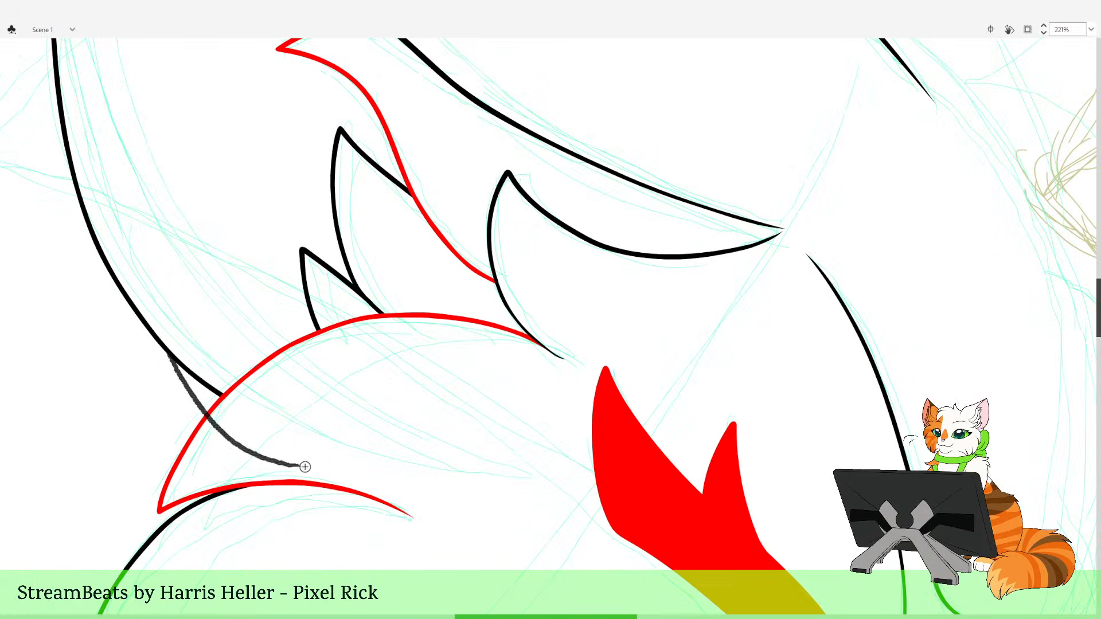
Examine the whole head's line art against the rough sketch
click(498, 313)
click(527, 321)
click(561, 327)
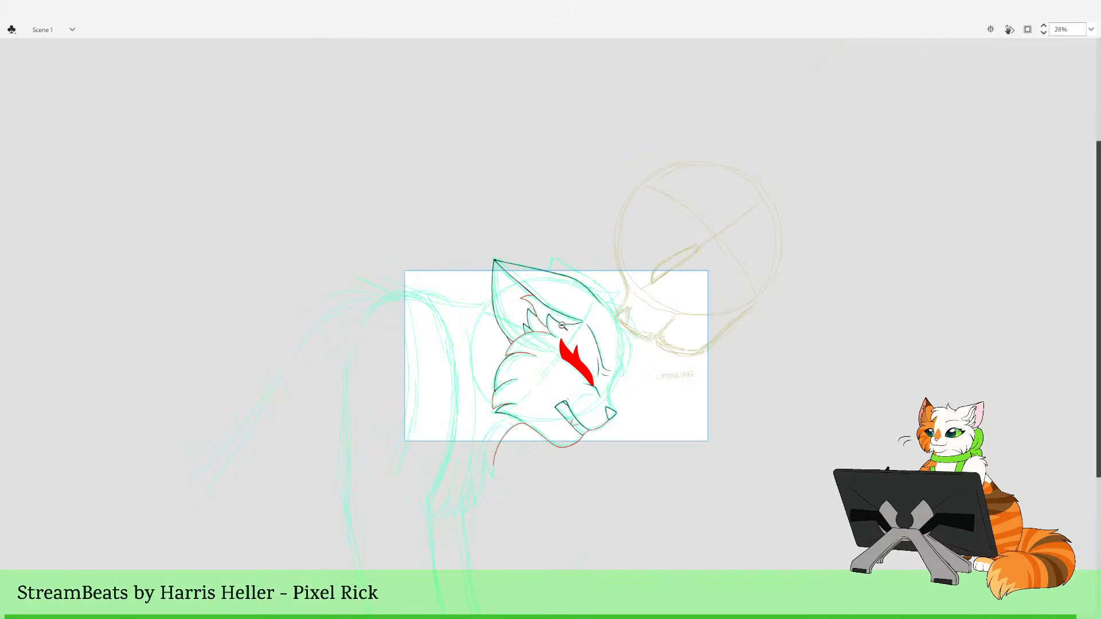
drag(670, 363, 656, 386)
drag(516, 249, 653, 446)
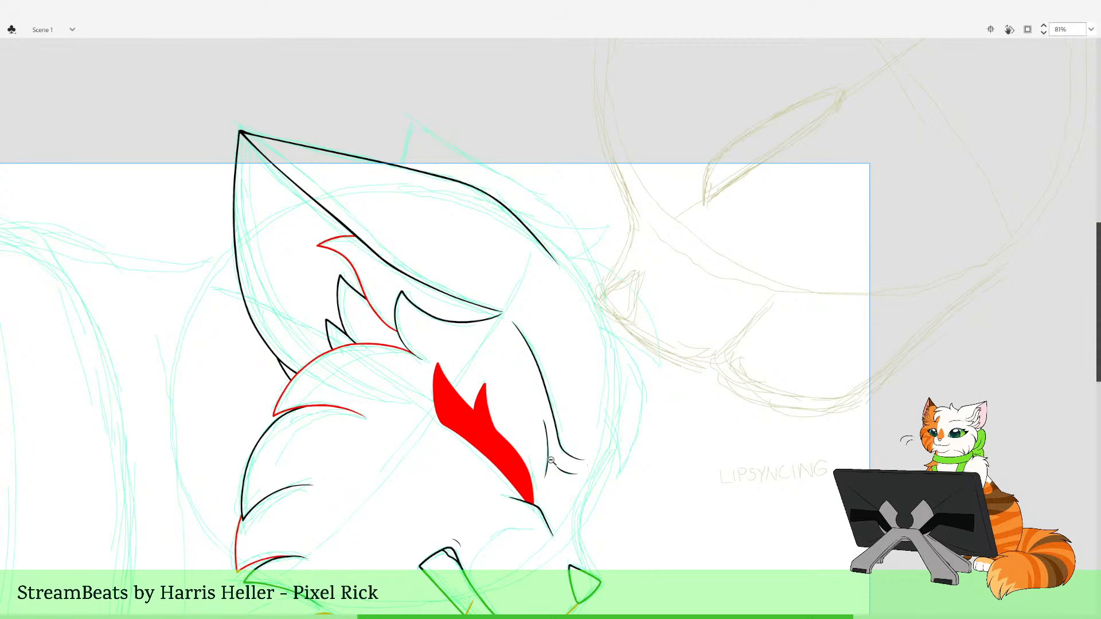
mouse_move(479, 403)
mouse_down()
mouse_move(501, 418)
mouse_move(491, 421)
mouse_up()
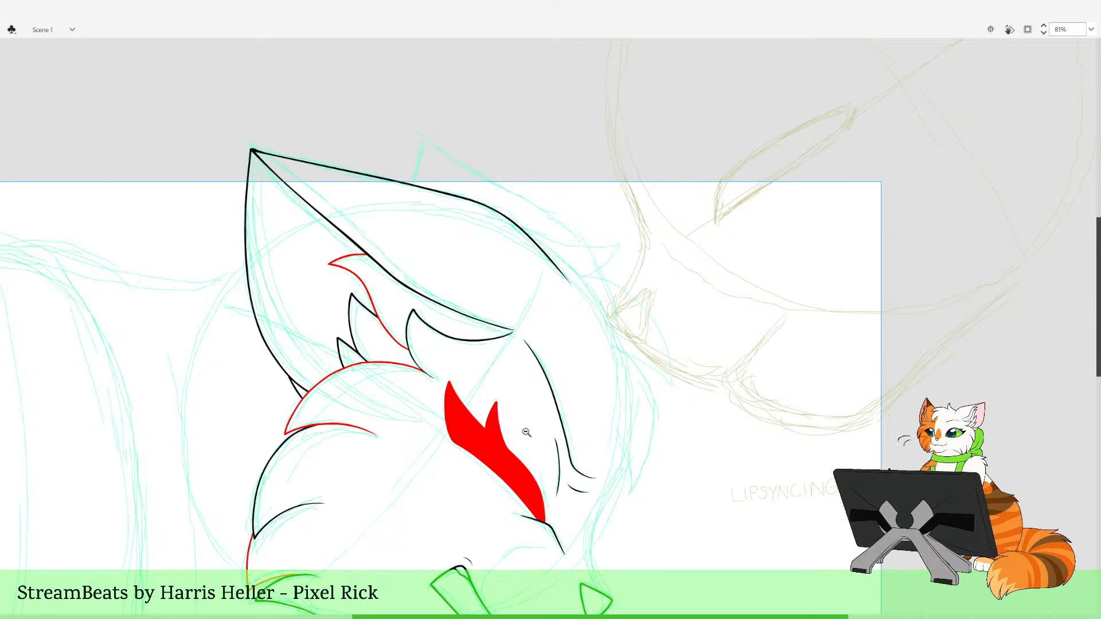
click(528, 434)
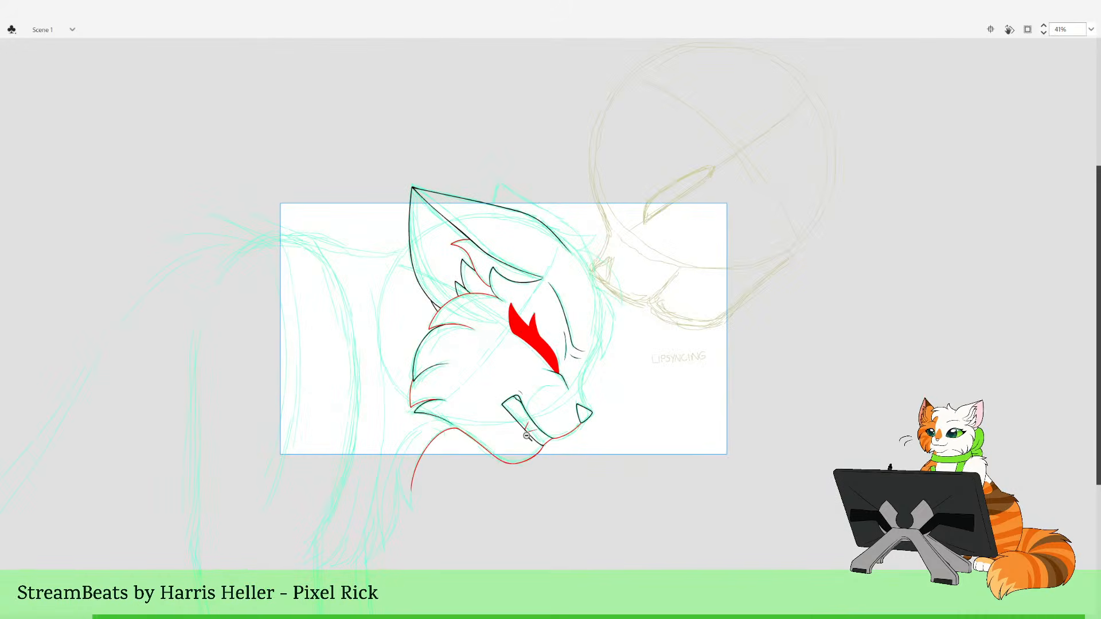
drag(561, 425, 552, 439)
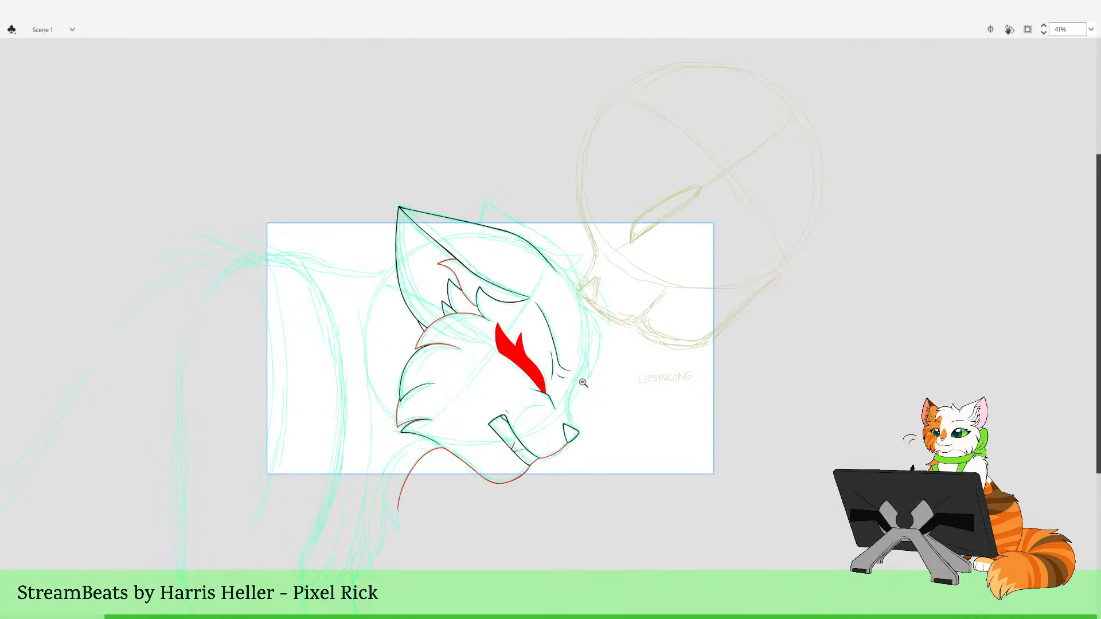
Ink a curved, pointed black hair tuft on the forehead, starting at the end of the ear's upper line
drag(511, 176, 680, 509)
drag(552, 278, 523, 348)
drag(516, 179, 617, 536)
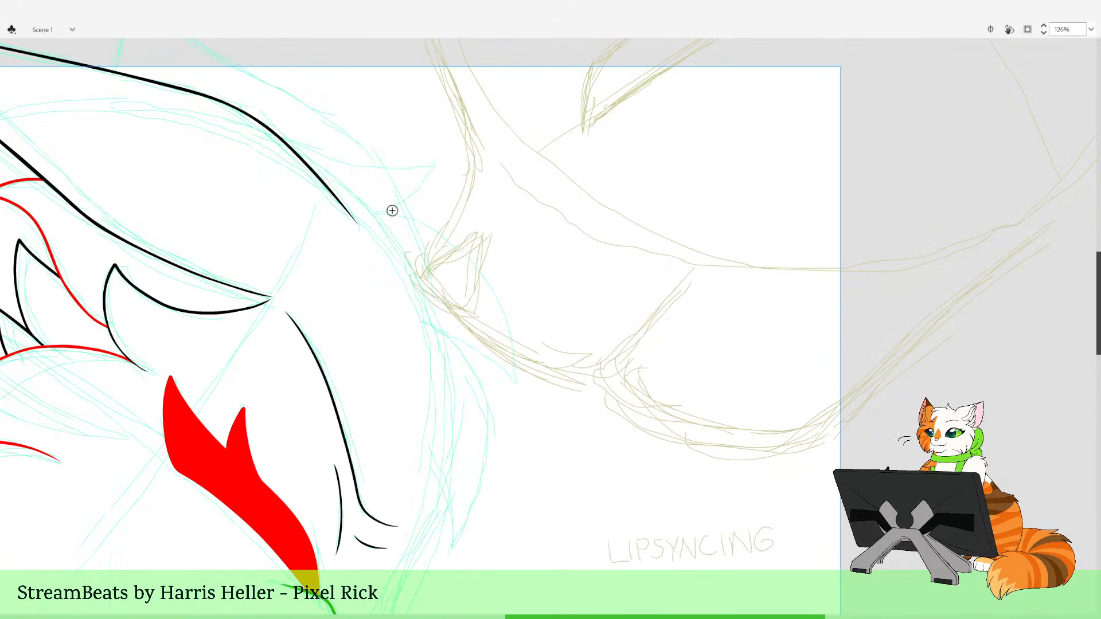
drag(404, 211, 437, 224)
key(ctrl+z)
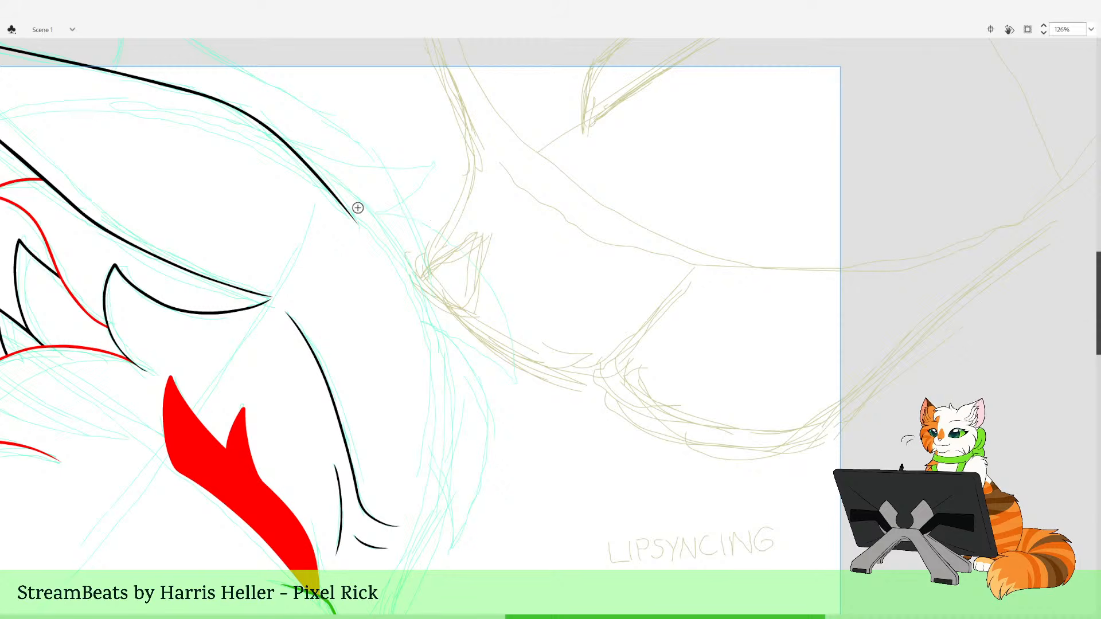
mouse_move(357, 208)
mouse_down()
mouse_move(420, 218)
mouse_move(478, 255)
mouse_move(514, 309)
mouse_move(526, 383)
mouse_move(431, 325)
mouse_up()
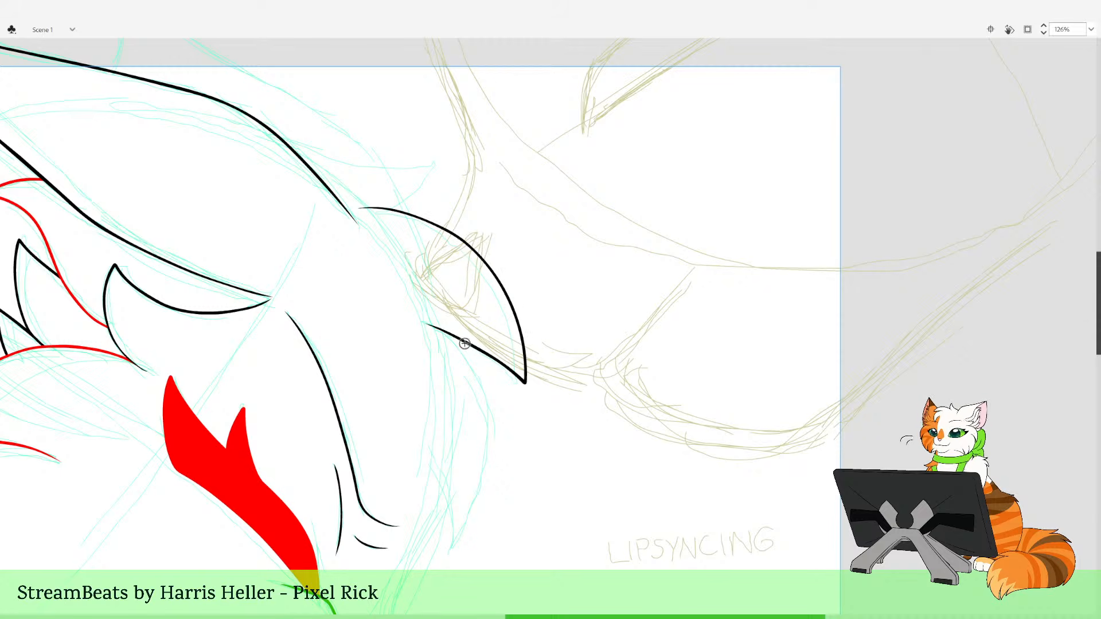
mouse_move(486, 382)
mouse_down()
mouse_move(494, 444)
mouse_move(479, 509)
mouse_up()
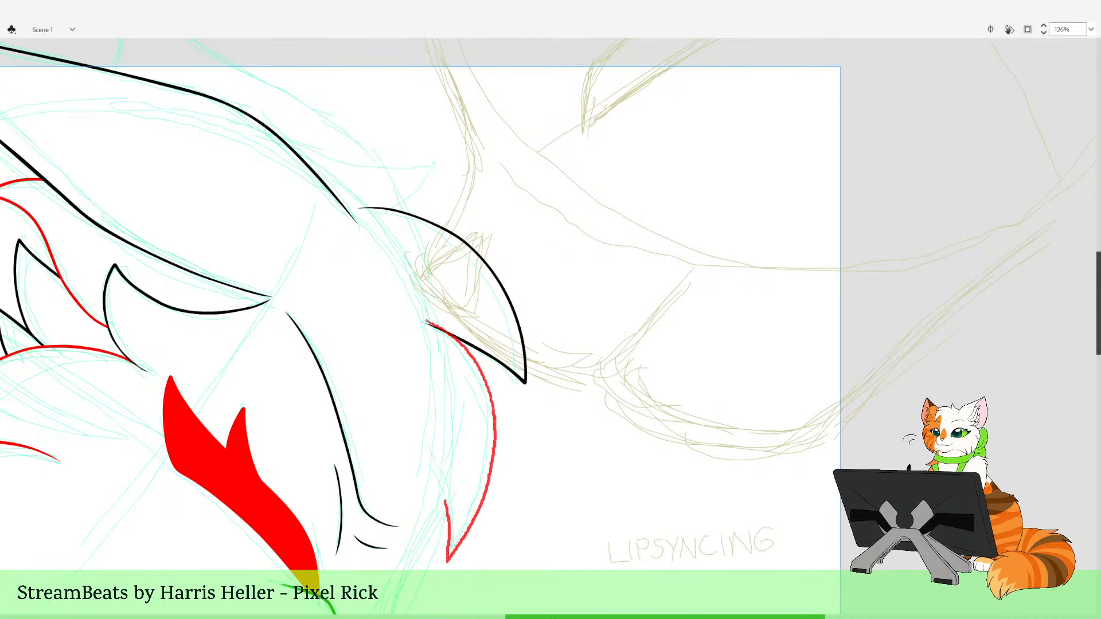
key(ctrl+z)
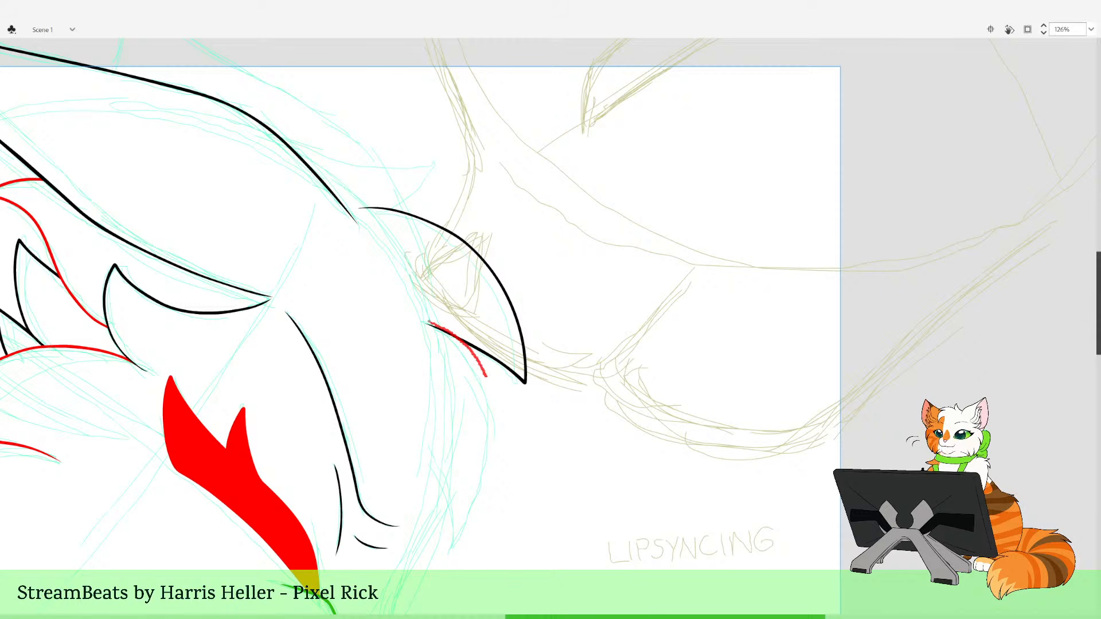
mouse_move(486, 375)
mouse_down()
mouse_move(489, 469)
mouse_move(451, 554)
mouse_up()
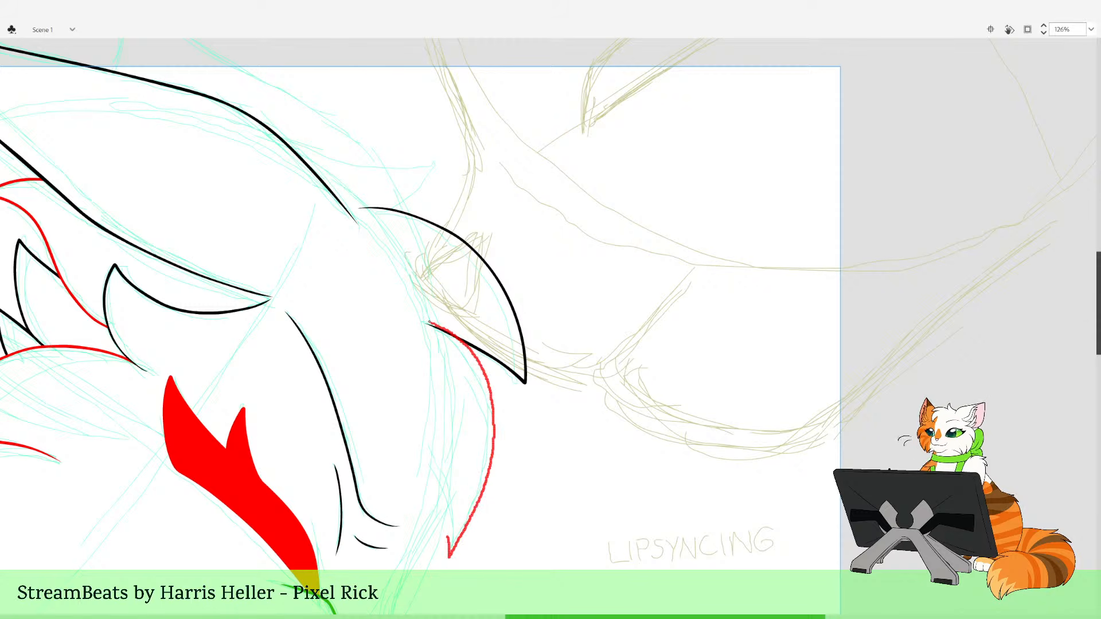
drag(436, 482, 430, 463)
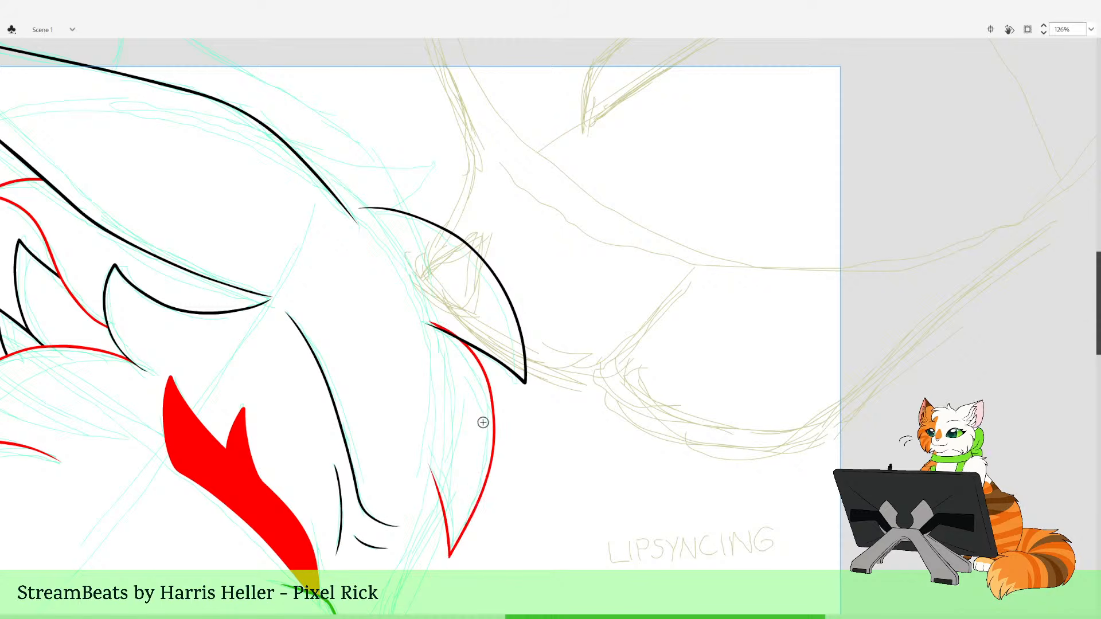
key(space)
drag(537, 611, 507, 577)
key(ctrl+z)
key(ctrl+z)
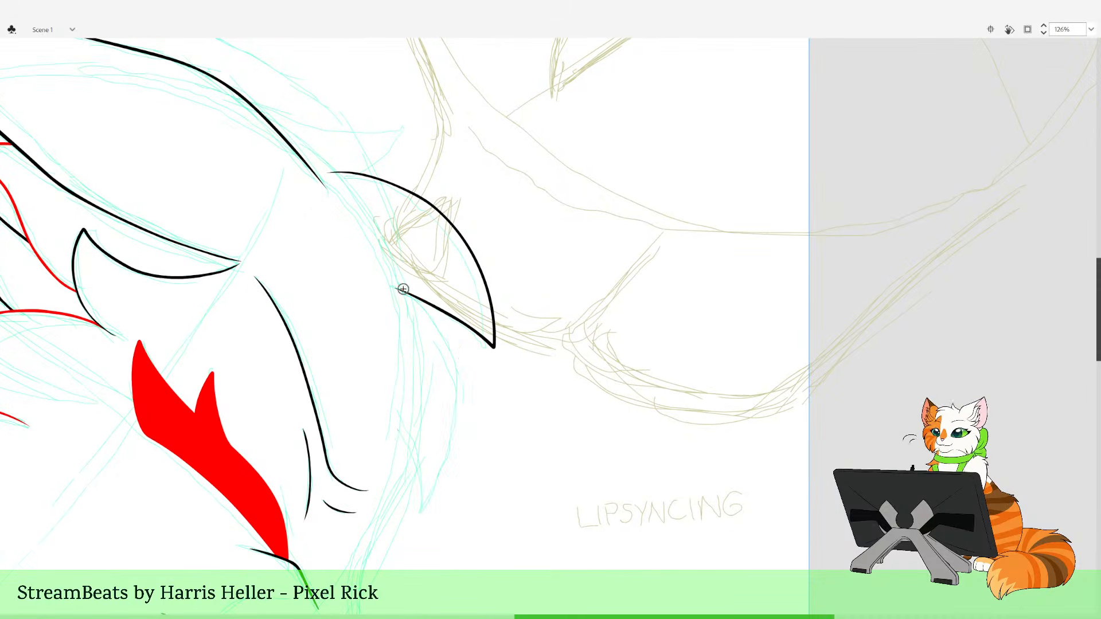
Draw a curved red hair tuft hanging below the black forehead tuft, ending in a downward point
mouse_move(417, 297)
mouse_down()
mouse_move(457, 347)
mouse_move(466, 408)
mouse_move(453, 472)
mouse_move(425, 519)
mouse_up()
drag(420, 482, 398, 421)
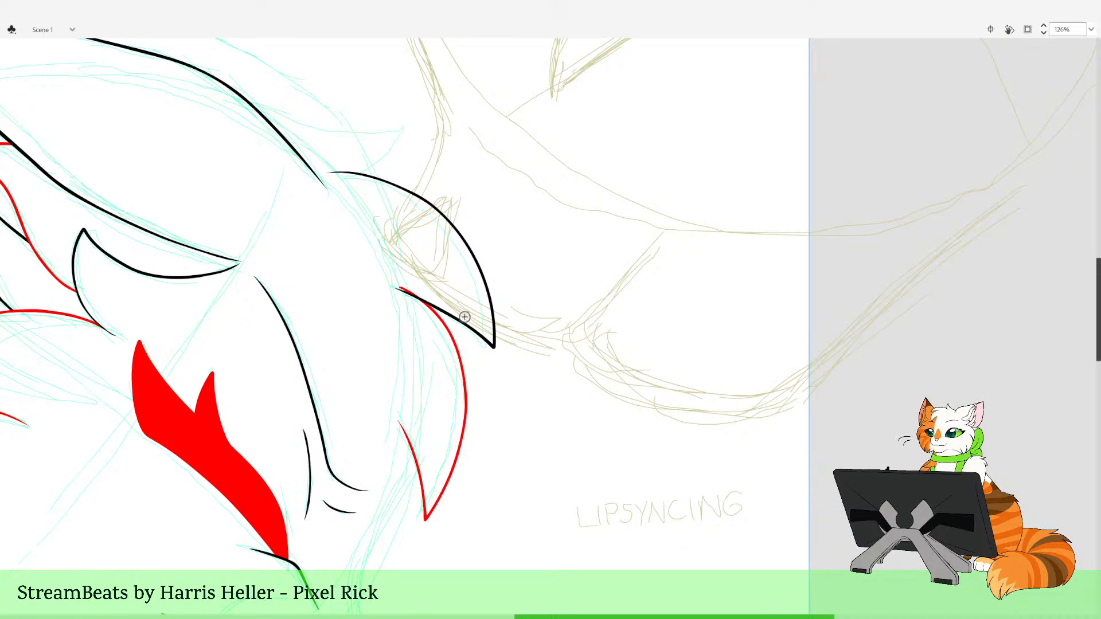
Ink the bridge of the snout in black from the red forehead tuft down to the tip of the nose
drag(547, 511, 614, 332)
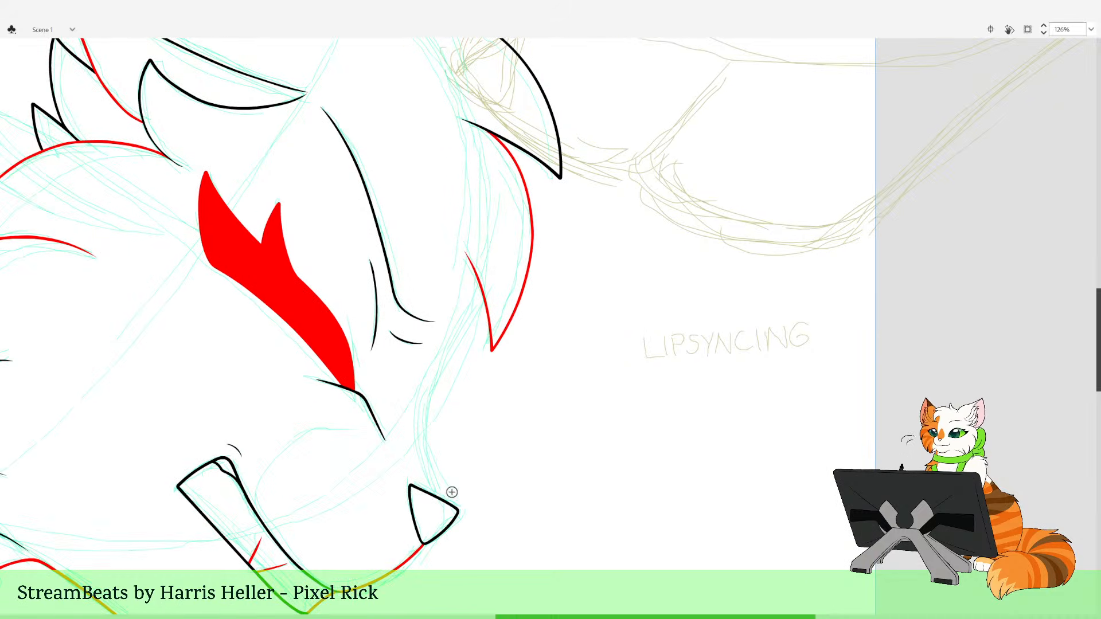
drag(480, 234, 486, 260)
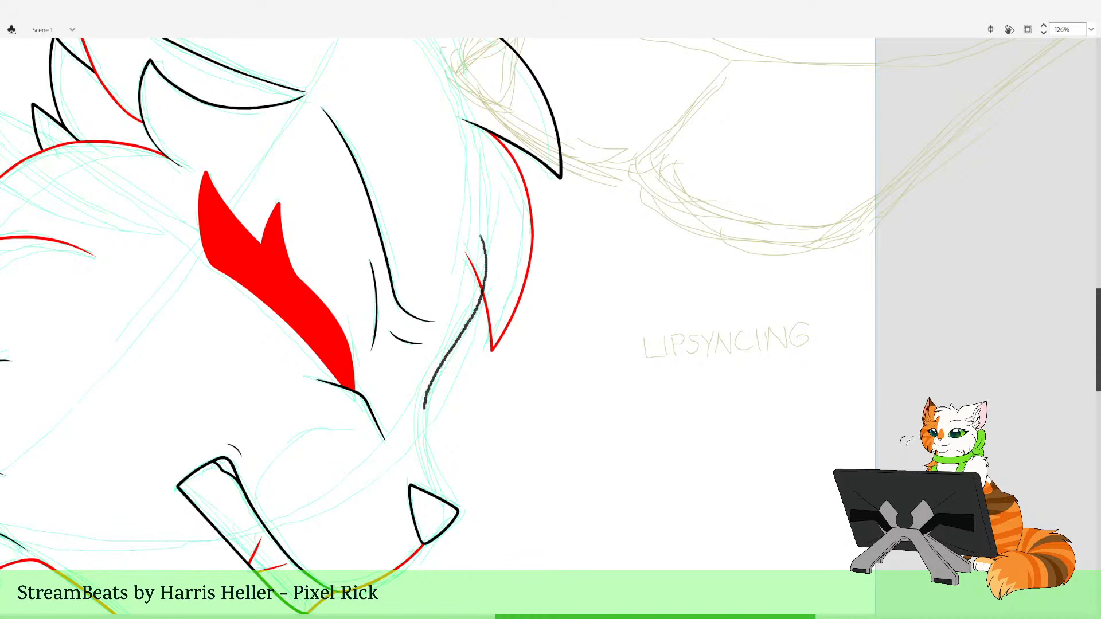
drag(449, 497, 452, 503)
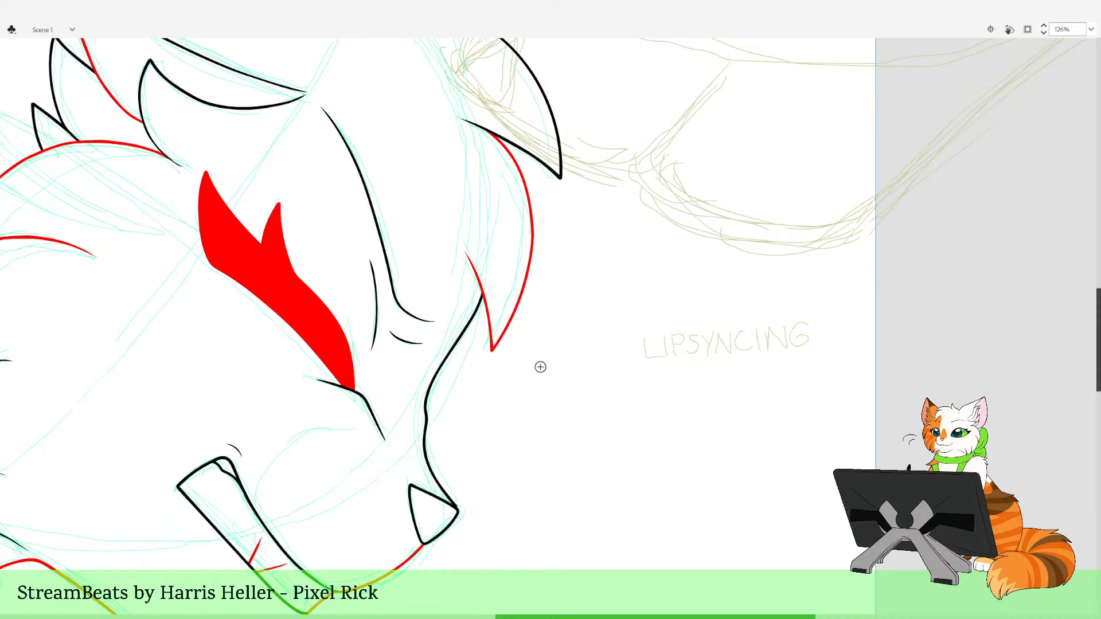
Adjust the curve of the black snout bridge line around its small bump above the nose
drag(546, 505, 525, 422)
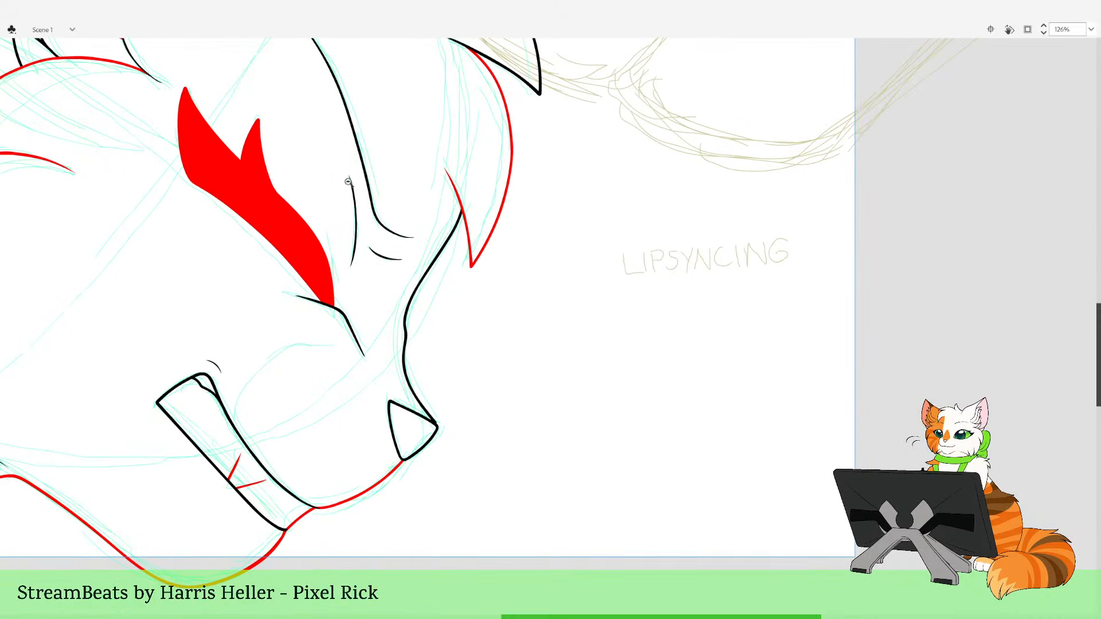
drag(416, 290, 499, 483)
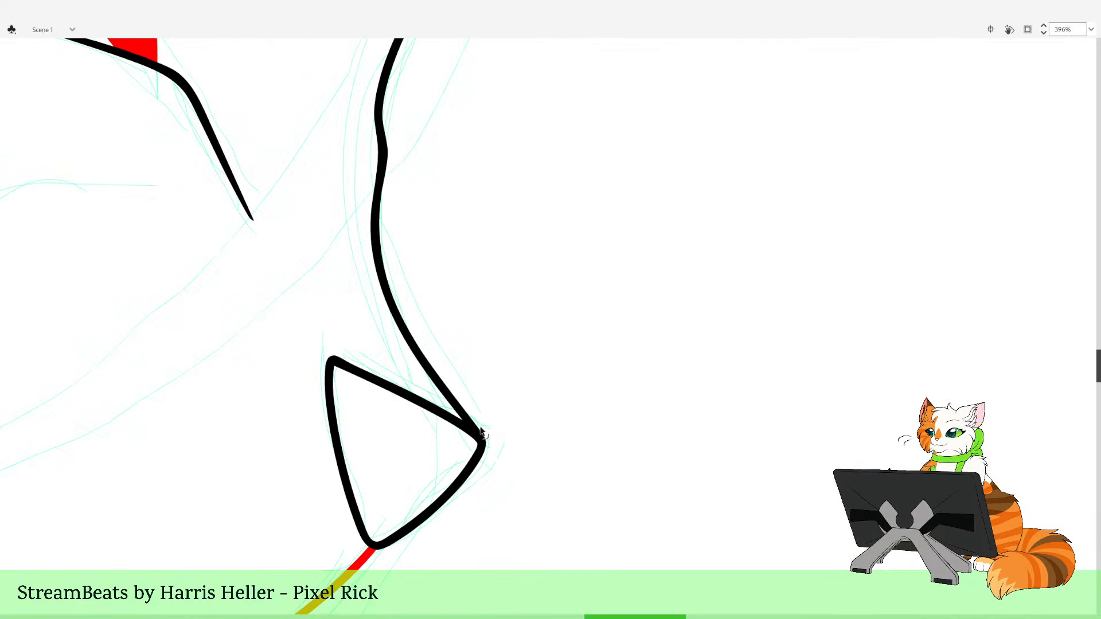
drag(487, 406, 492, 558)
key(v)
mouse_move(401, 395)
mouse_down()
mouse_move(408, 376)
mouse_move(399, 383)
mouse_up()
key(z)
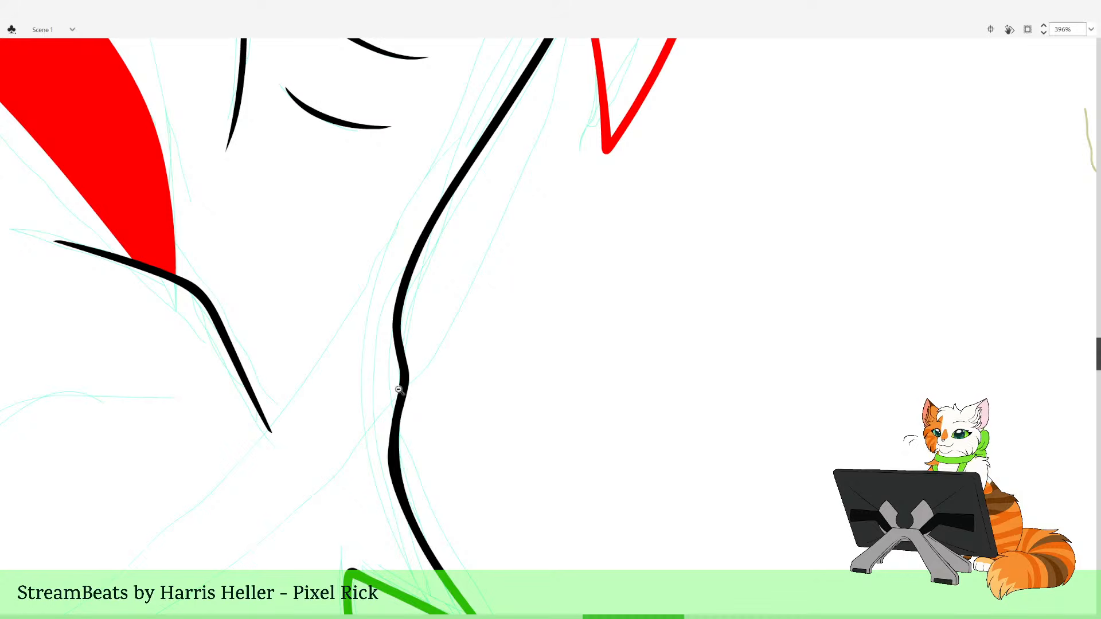
Smooth and thin the lower part of the black snout bridge line between the small bump and the nose
key(v)
drag(390, 473, 390, 467)
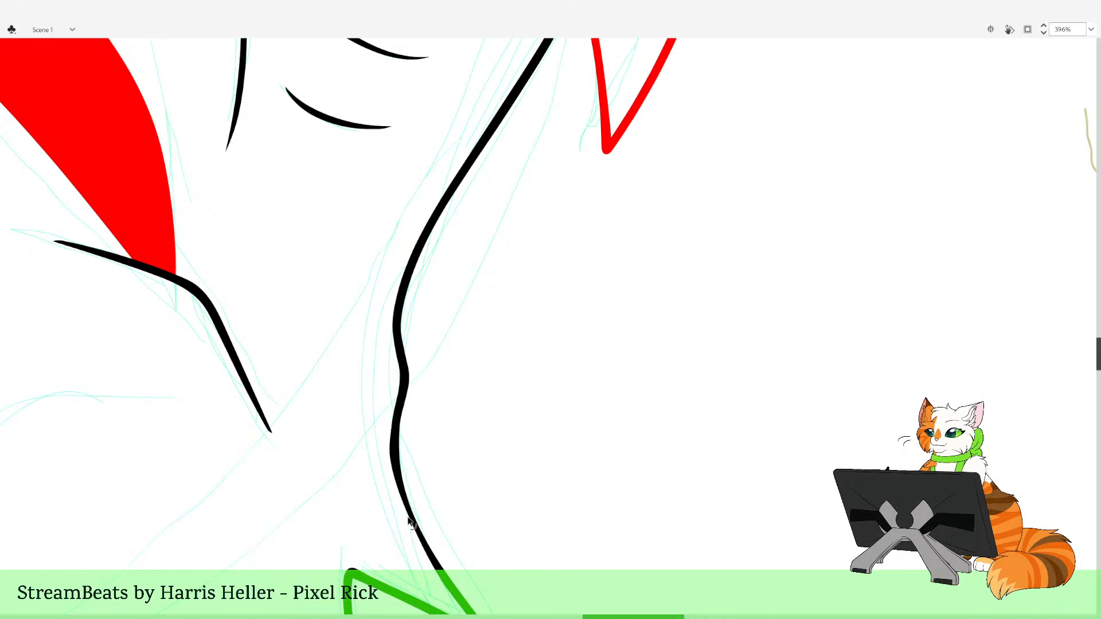
drag(407, 518, 409, 514)
drag(397, 386, 399, 386)
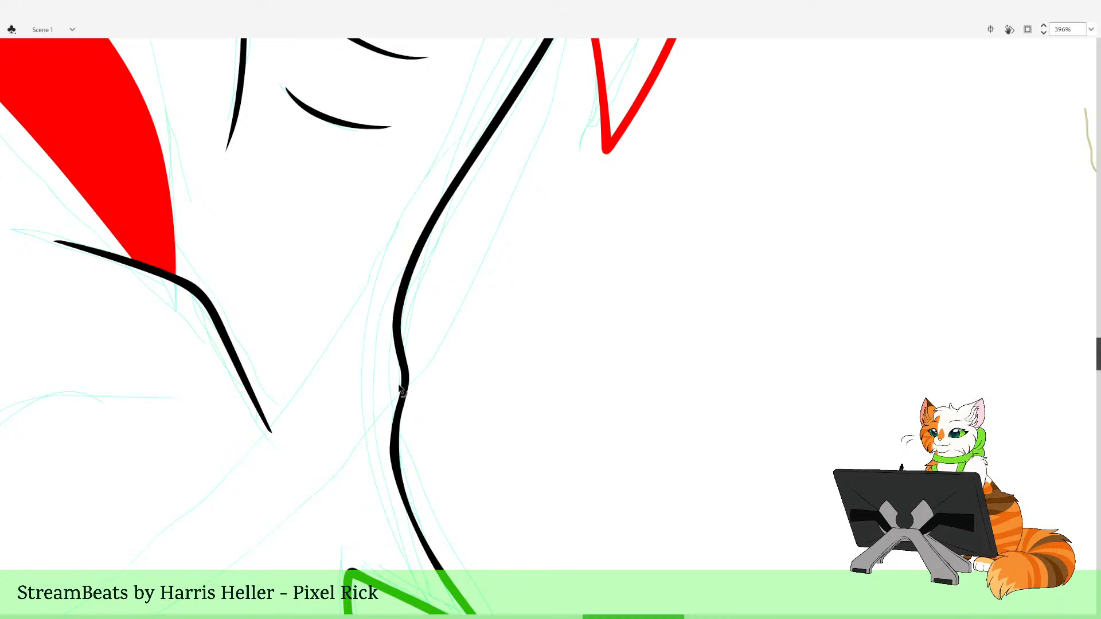
drag(391, 447, 391, 437)
mouse_move(394, 474)
mouse_down()
mouse_move(399, 485)
mouse_move(394, 464)
mouse_up()
key(ctrl+z)
key(ctrl+z)
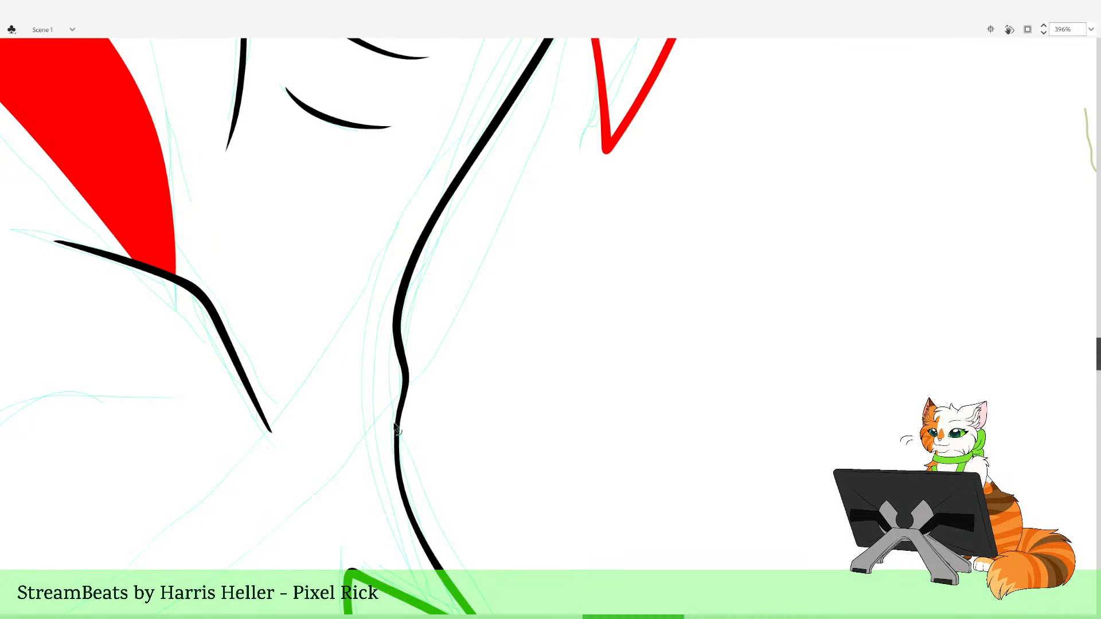
drag(394, 424, 395, 424)
Draw a curved, pointed red hair tuft on top of the head between the ear's upper line and the black forehead tuft, removing the excess line
key(z)
alt+click(453, 412)
alt+click(512, 380)
alt+click(540, 387)
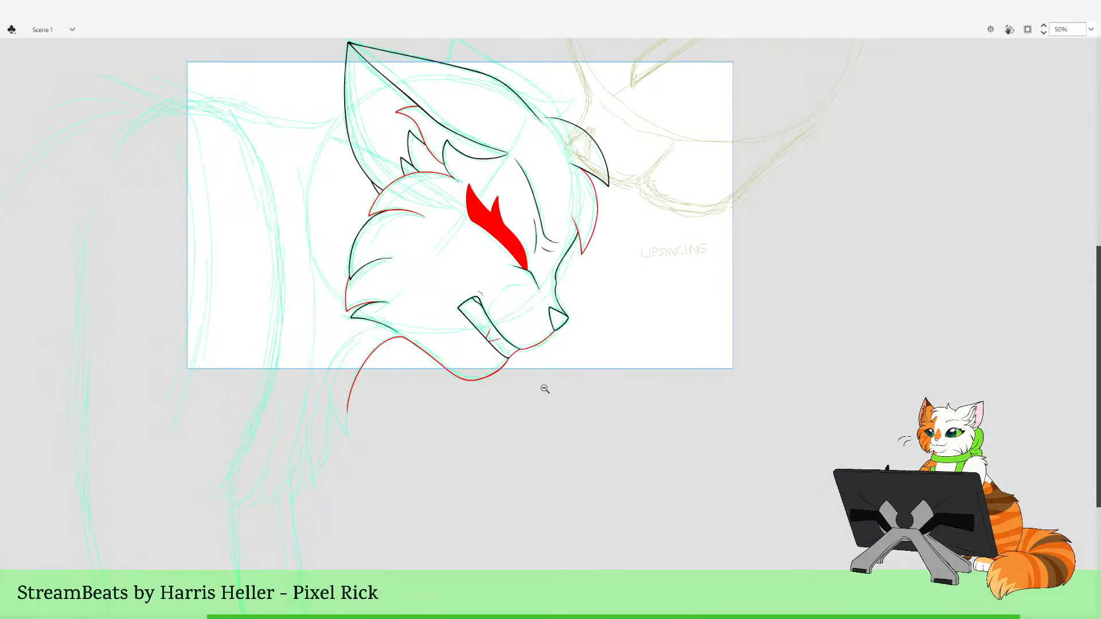
drag(573, 313, 533, 430)
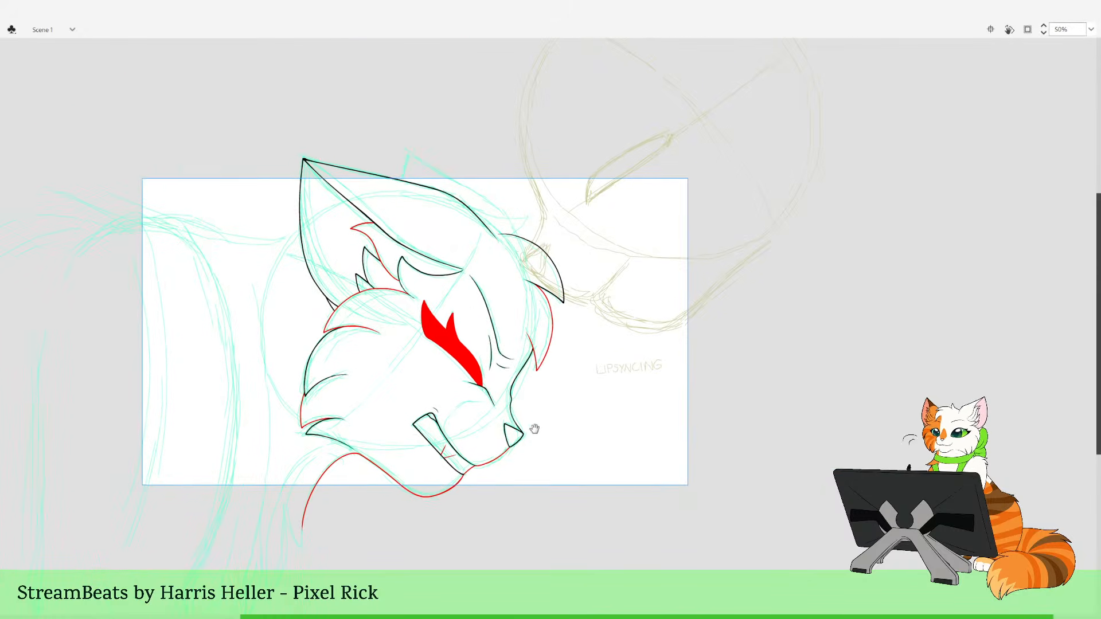
scroll(516, 321, up, 1)
drag(415, 184, 565, 338)
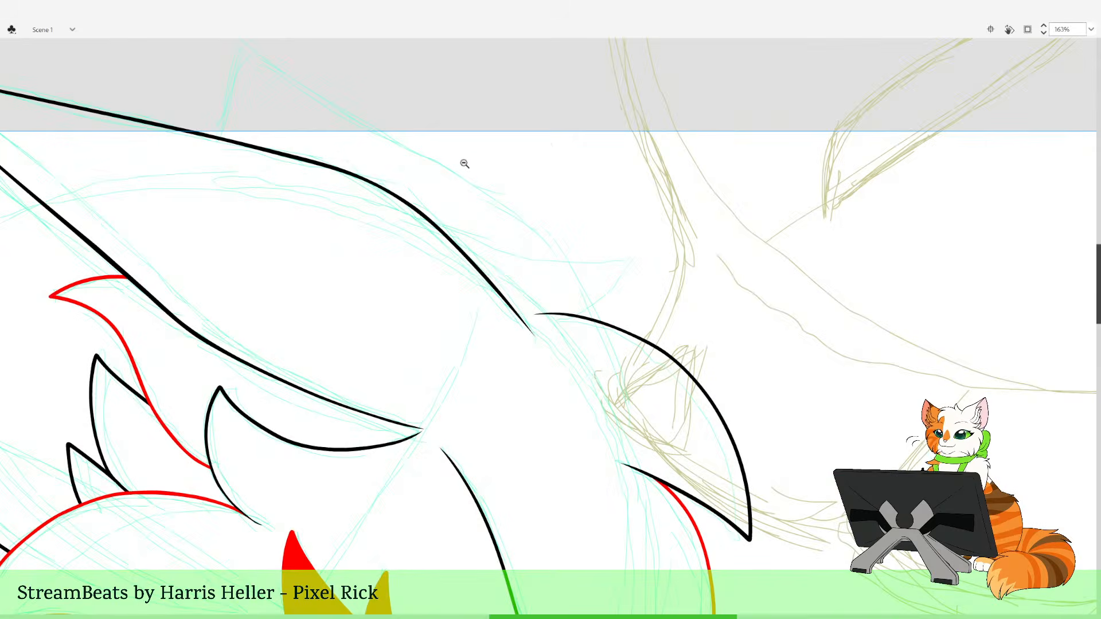
drag(451, 172, 437, 196)
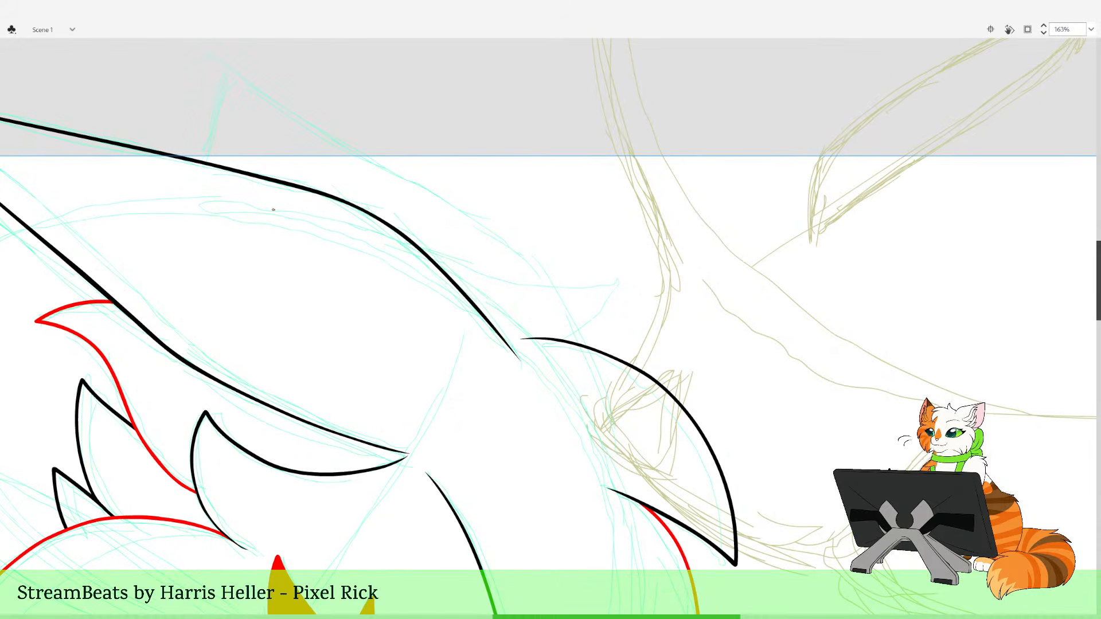
mouse_move(273, 210)
mouse_down()
mouse_move(489, 265)
mouse_move(580, 258)
mouse_move(605, 238)
mouse_move(590, 307)
mouse_move(541, 341)
mouse_move(589, 300)
mouse_move(603, 230)
mouse_move(536, 256)
mouse_move(339, 223)
mouse_move(299, 289)
mouse_move(472, 418)
mouse_move(557, 391)
mouse_move(523, 344)
mouse_up()
key(ctrl+z)
ctrl+click(560, 398)
key(Delete)
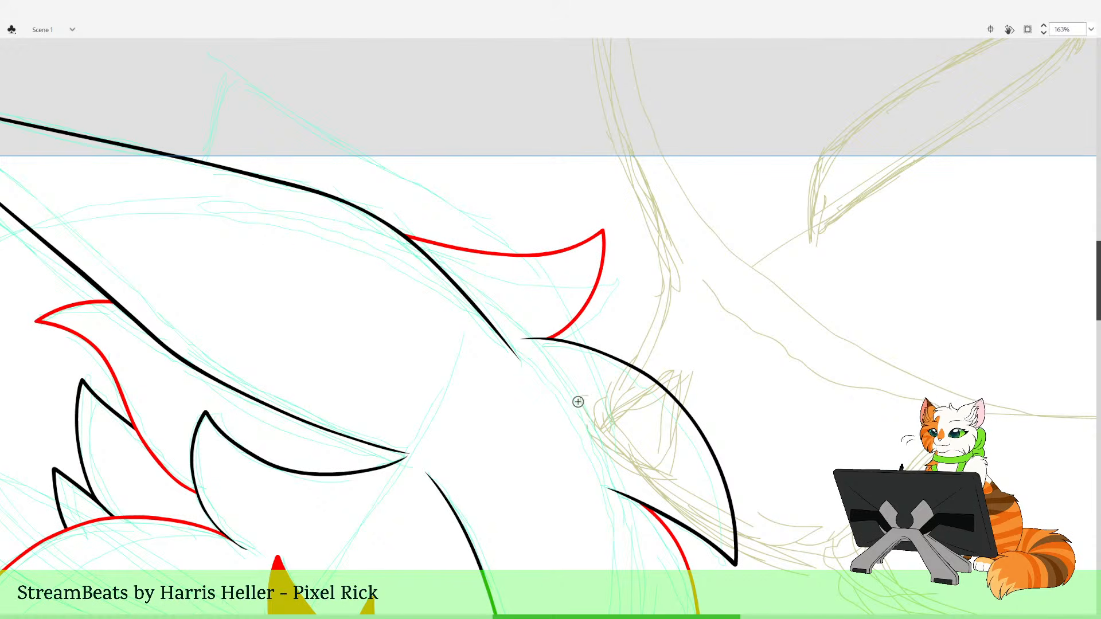
Ink a pointed black fur tuft on the animal's back behind the ear, with its tip facing away from the head
drag(435, 551, 642, 492)
drag(511, 515, 707, 438)
mouse_move(479, 461)
mouse_down()
mouse_move(513, 451)
mouse_move(710, 522)
mouse_up()
click(516, 383)
click(519, 385)
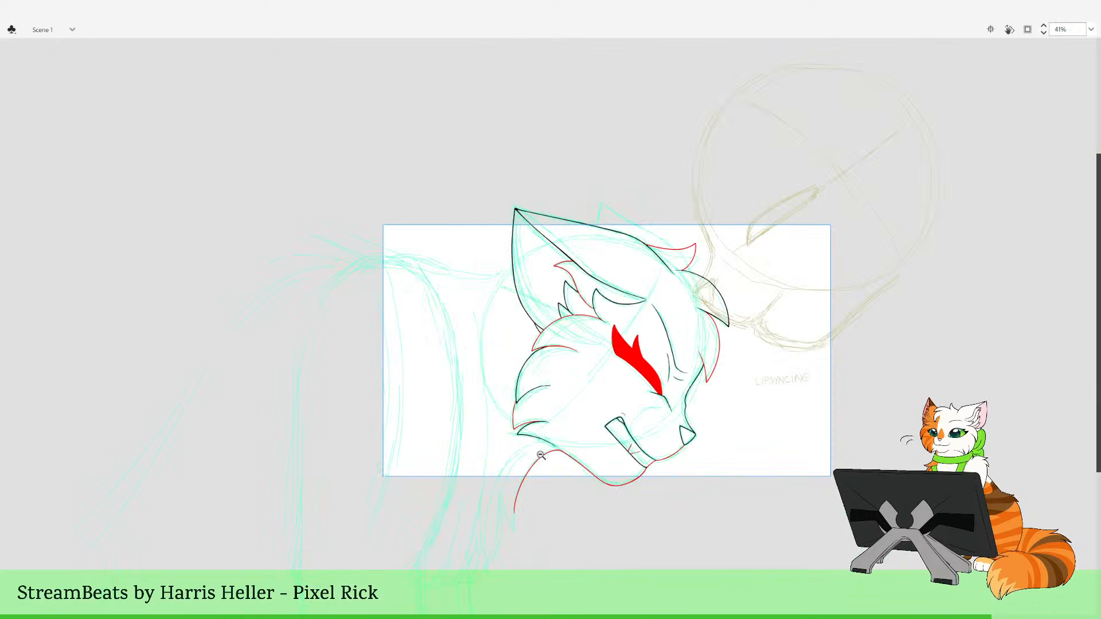
drag(476, 213, 625, 529)
scroll(420, 373, up, 2)
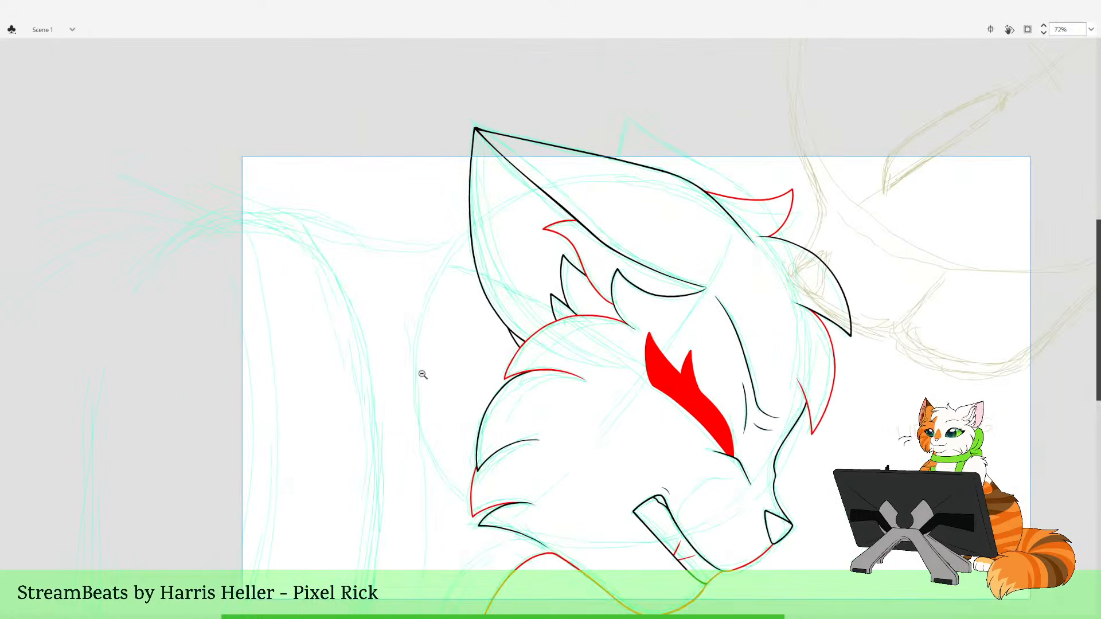
drag(481, 543, 339, 160)
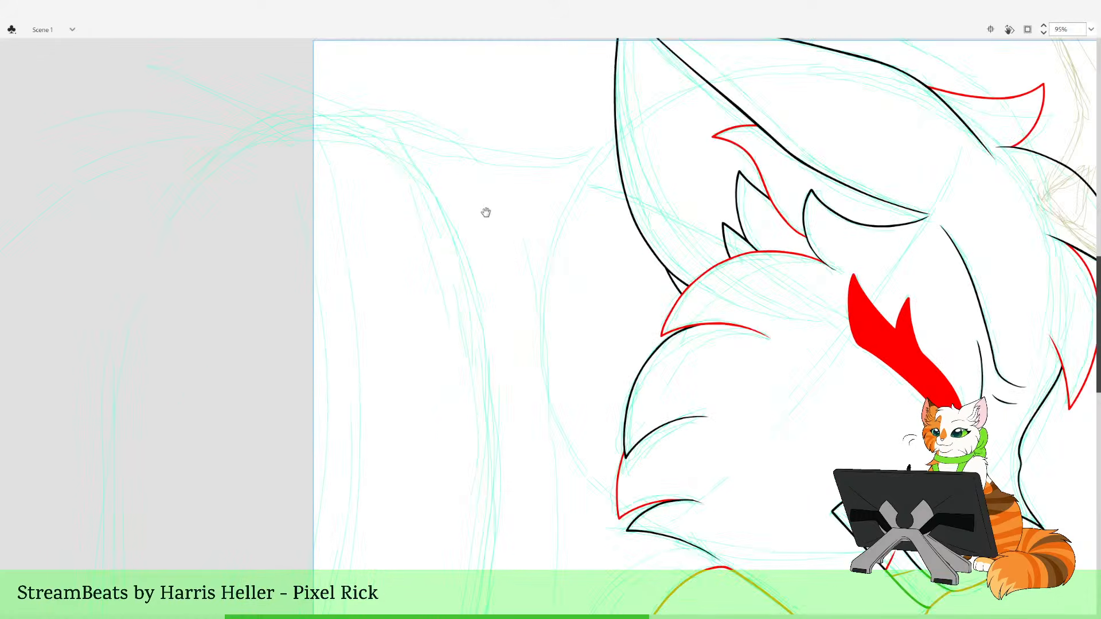
scroll(484, 211, up, 2)
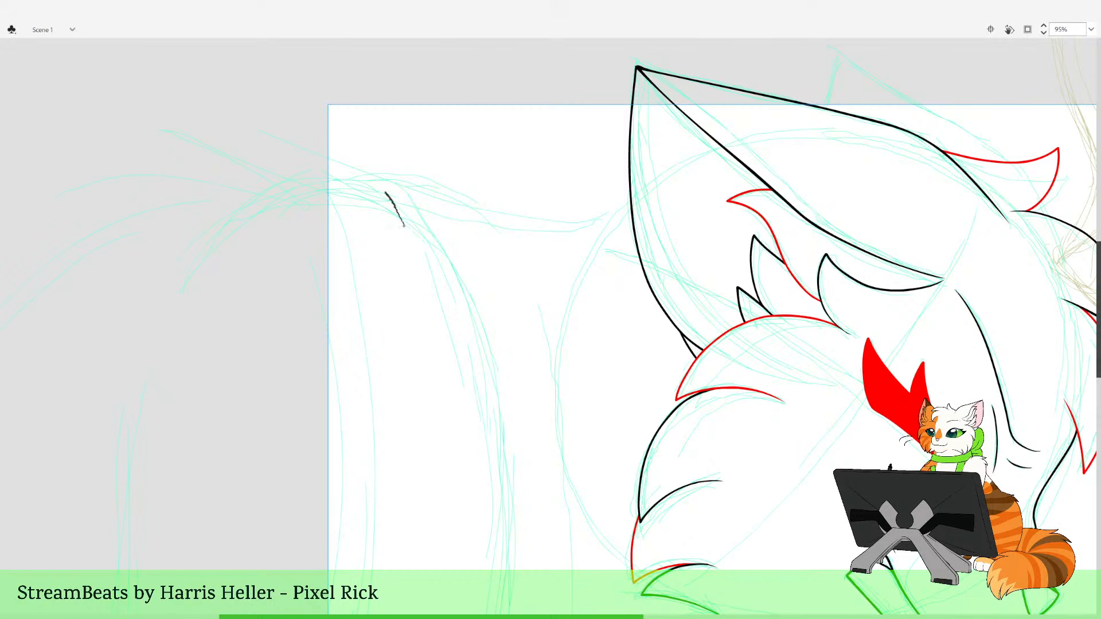
drag(386, 193, 350, 170)
mouse_move(245, 156)
mouse_down()
mouse_move(297, 211)
mouse_move(253, 180)
mouse_up()
key(ctrl+z)
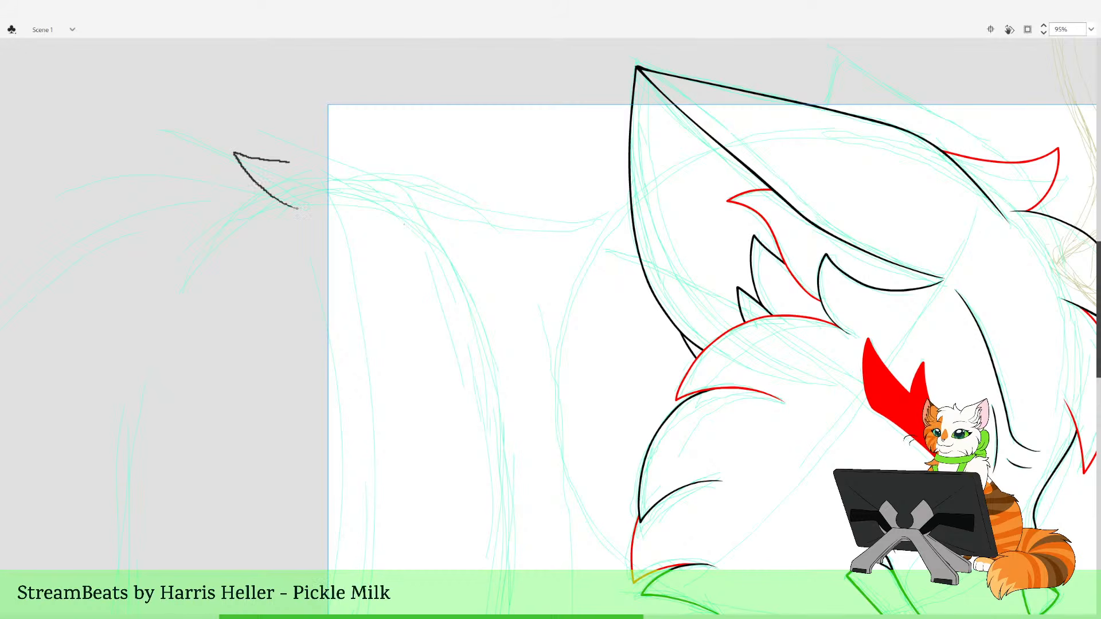
drag(391, 199, 399, 215)
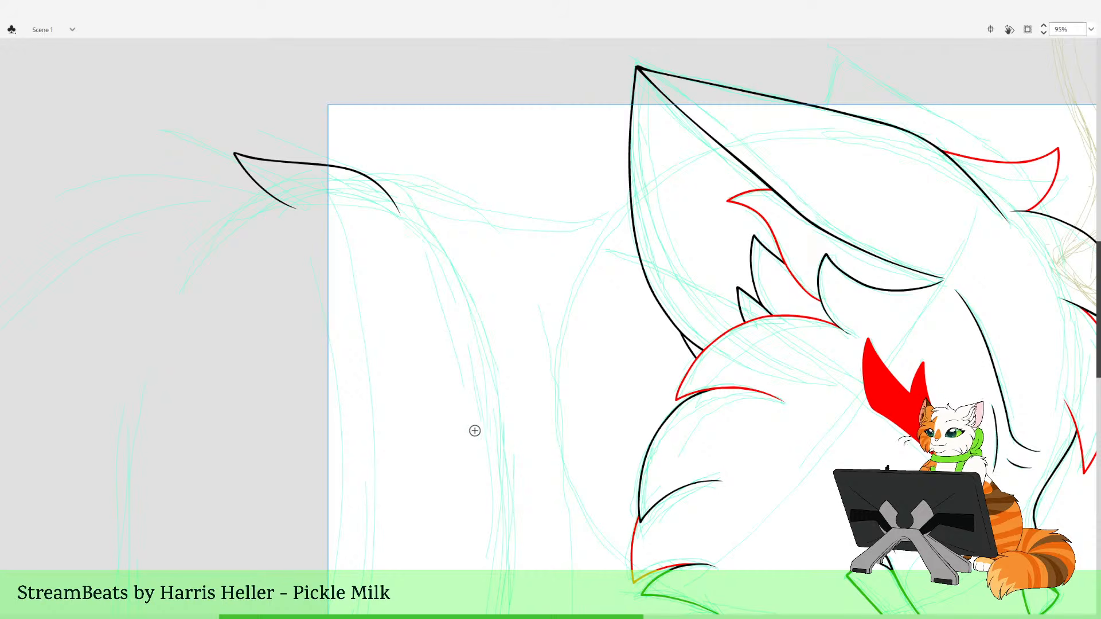
Draw a pointed red fur tuft below the black back tuft and delete the part overlapping it
mouse_move(465, 321)
mouse_down()
mouse_move(506, 373)
mouse_move(470, 389)
mouse_up()
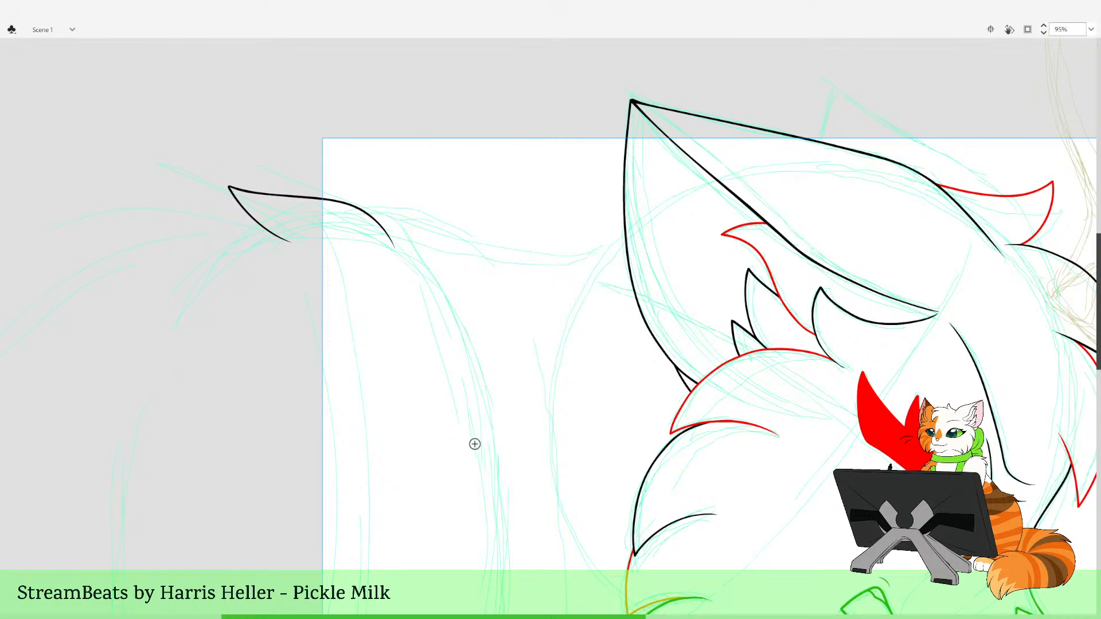
mouse_move(286, 237)
mouse_down()
mouse_move(211, 227)
mouse_move(135, 281)
mouse_move(221, 281)
mouse_move(308, 180)
mouse_move(175, 210)
mouse_move(150, 240)
mouse_up()
key(ctrl+z)
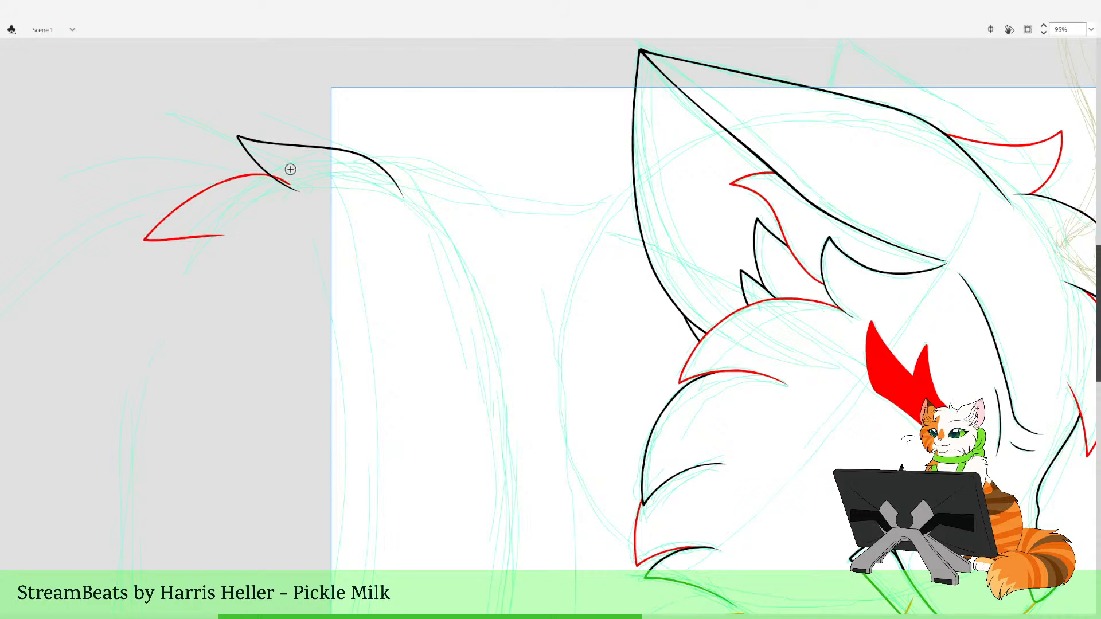
key(ctrl+z)
mouse_move(252, 174)
mouse_down()
mouse_move(183, 202)
mouse_move(146, 241)
mouse_move(222, 236)
mouse_up()
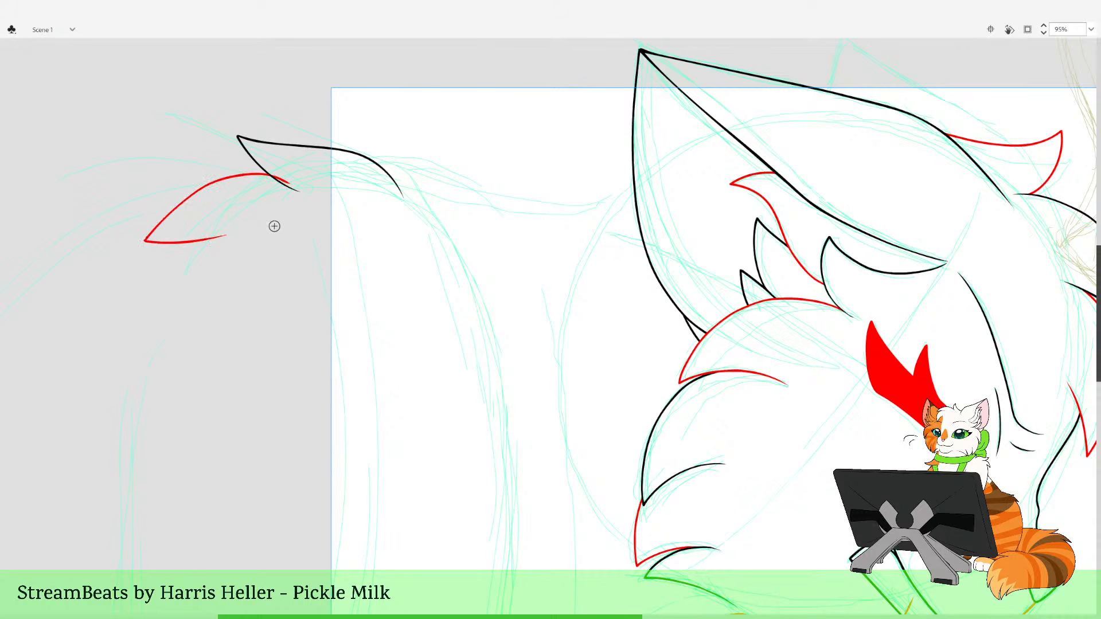
key(ctrl+z)
mouse_move(287, 183)
mouse_down()
mouse_move(159, 224)
mouse_move(229, 231)
mouse_up()
key(v)
click(285, 181)
key(Delete)
key(b)
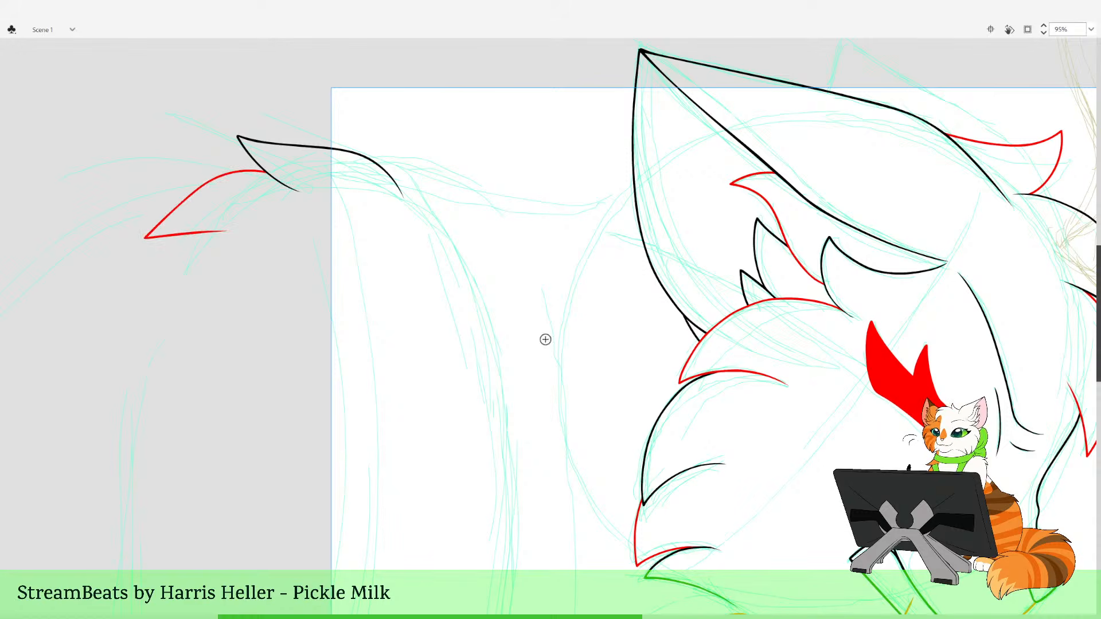
Recolor the red back tuft black and shift both back tufts slightly away from the head
key(space)
drag(569, 468, 578, 439)
click(474, 273)
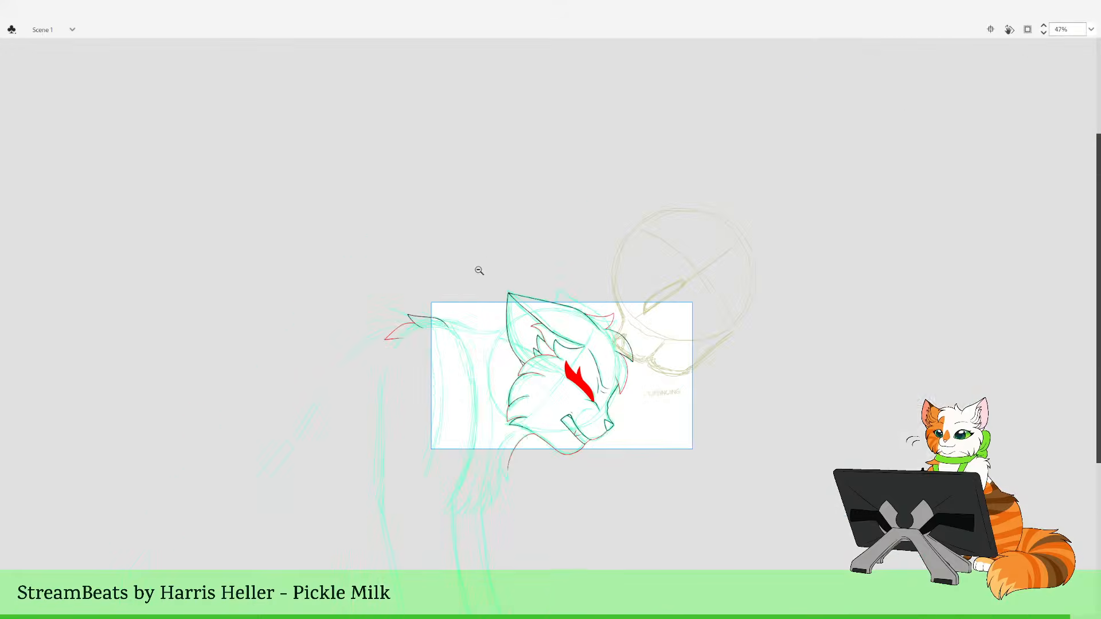
drag(459, 227, 505, 459)
drag(285, 156, 490, 342)
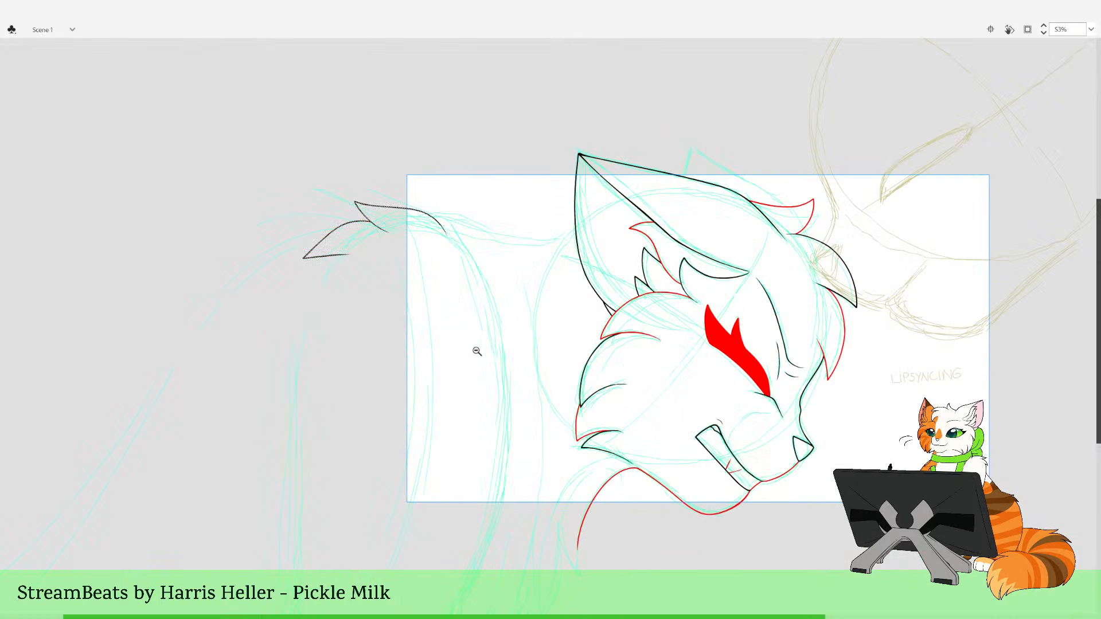
key(Left)
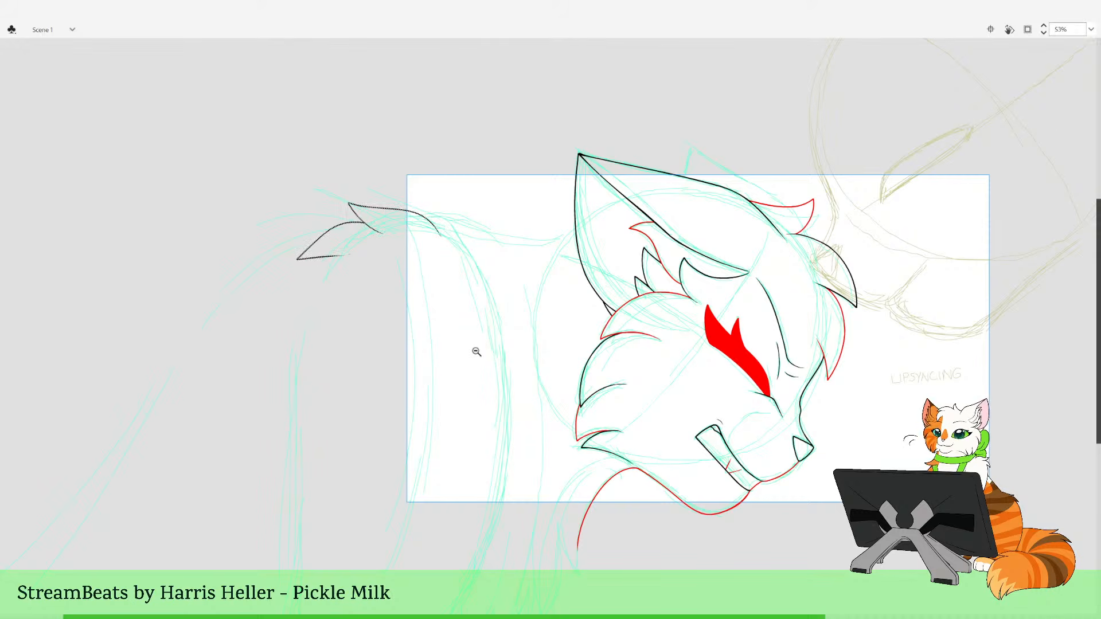
click(300, 320)
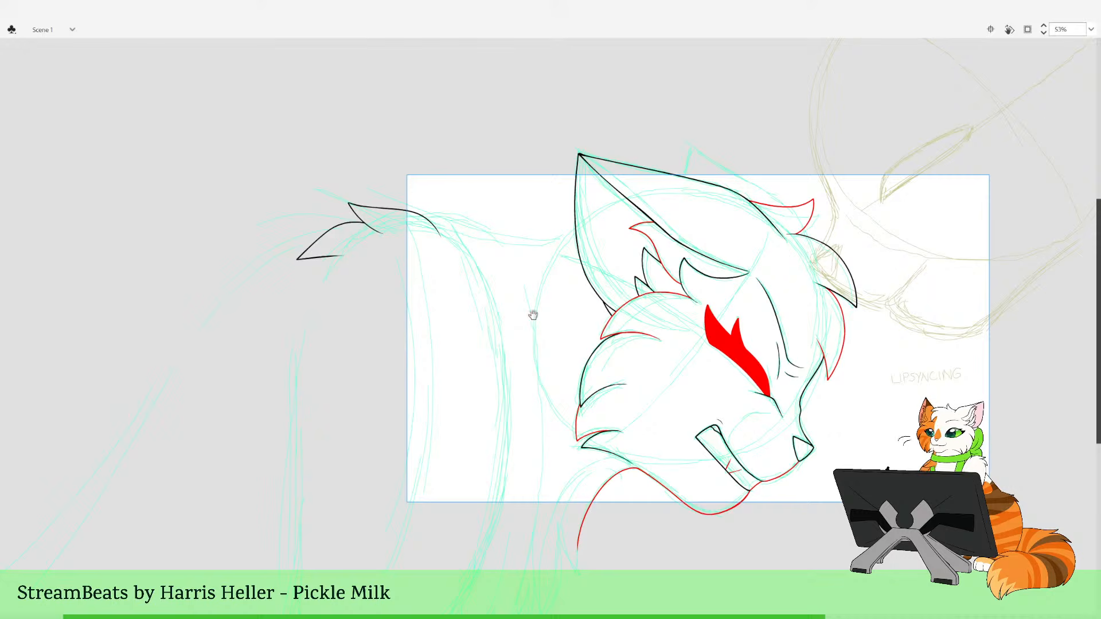
Draw a red shoulder line with a pointed tip at the black back tuft, curving down the body, and trim its overlap with the tuft
mouse_move(645, 411)
mouse_down()
mouse_move(607, 361)
mouse_move(599, 387)
mouse_up()
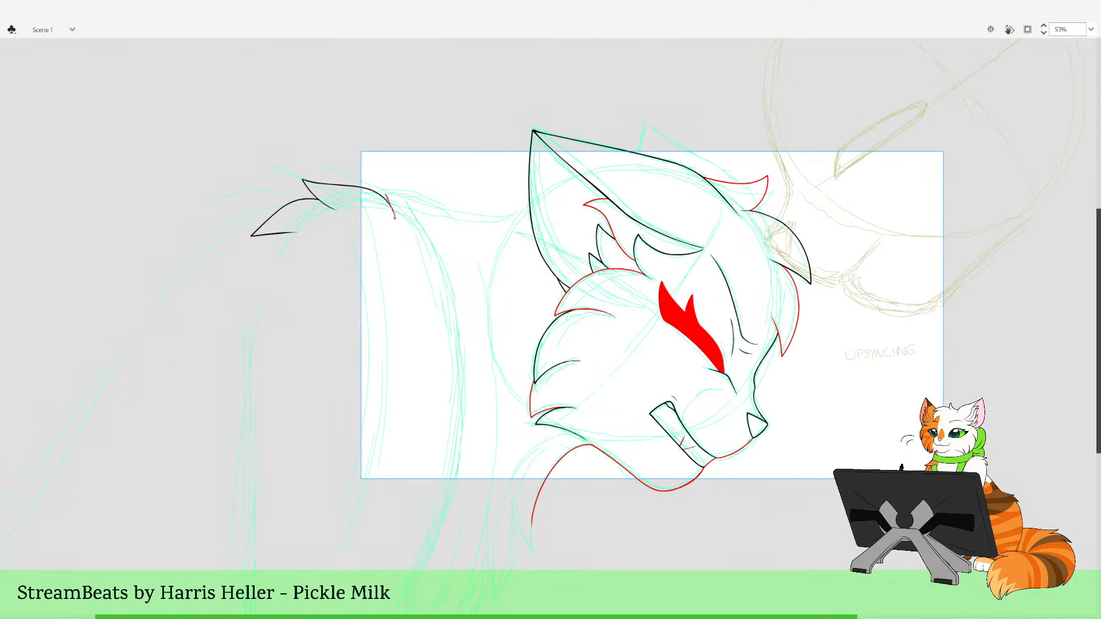
drag(389, 202, 393, 218)
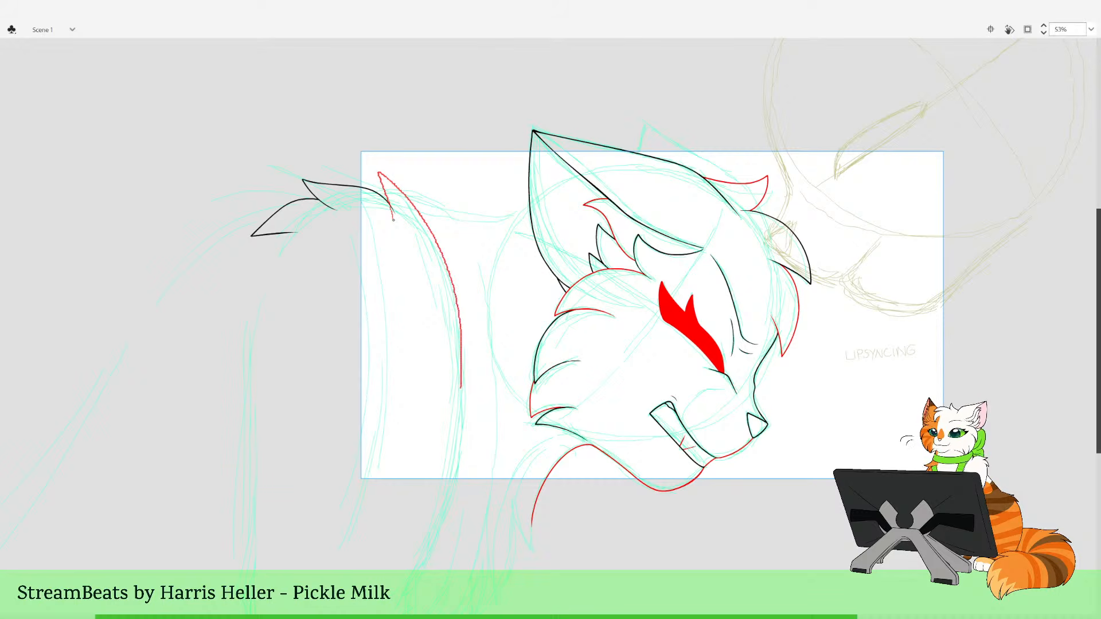
drag(393, 220, 394, 221)
key(ctrl+z)
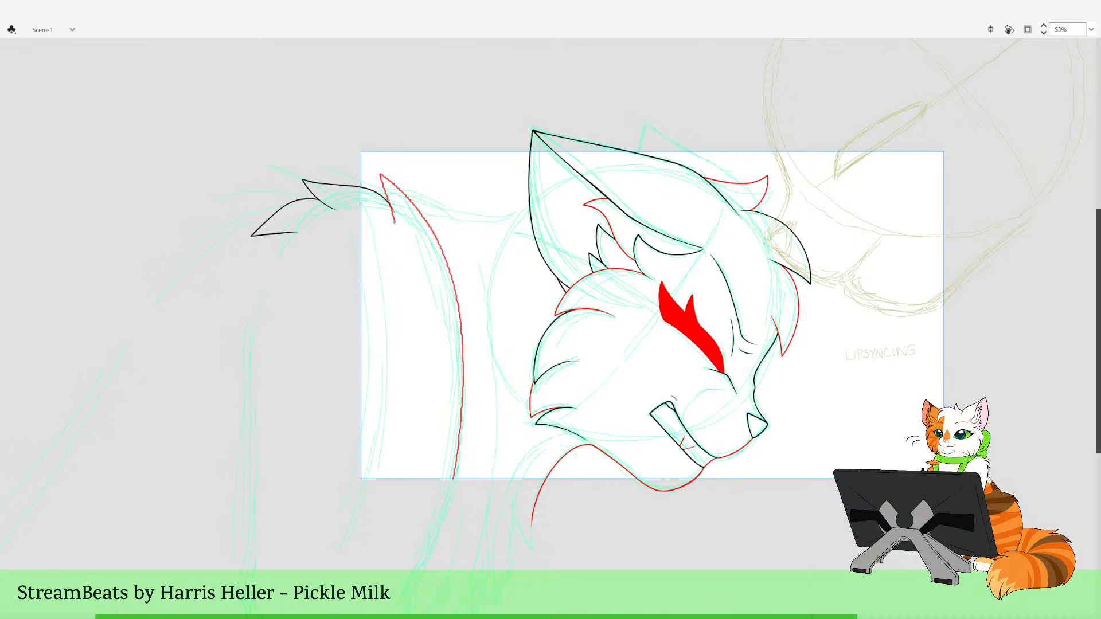
drag(434, 532, 434, 532)
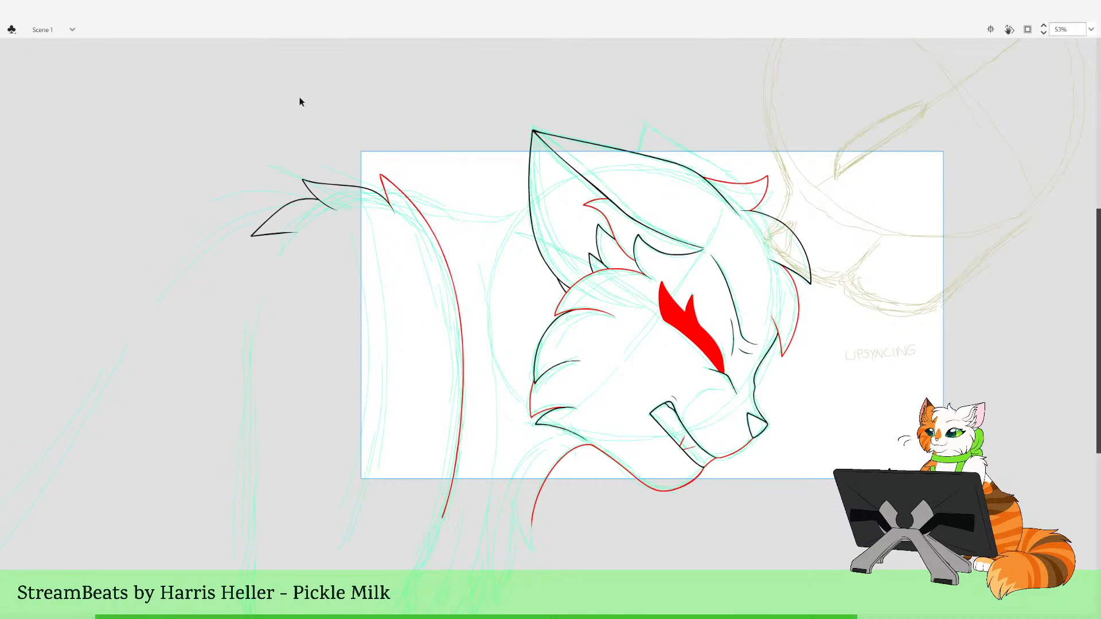
drag(344, 150, 470, 229)
key(v)
drag(352, 233, 350, 211)
Recolor all the red line art and the filled eye shape black
key(z)
alt+click(447, 321)
alt+click(450, 326)
alt+click(563, 267)
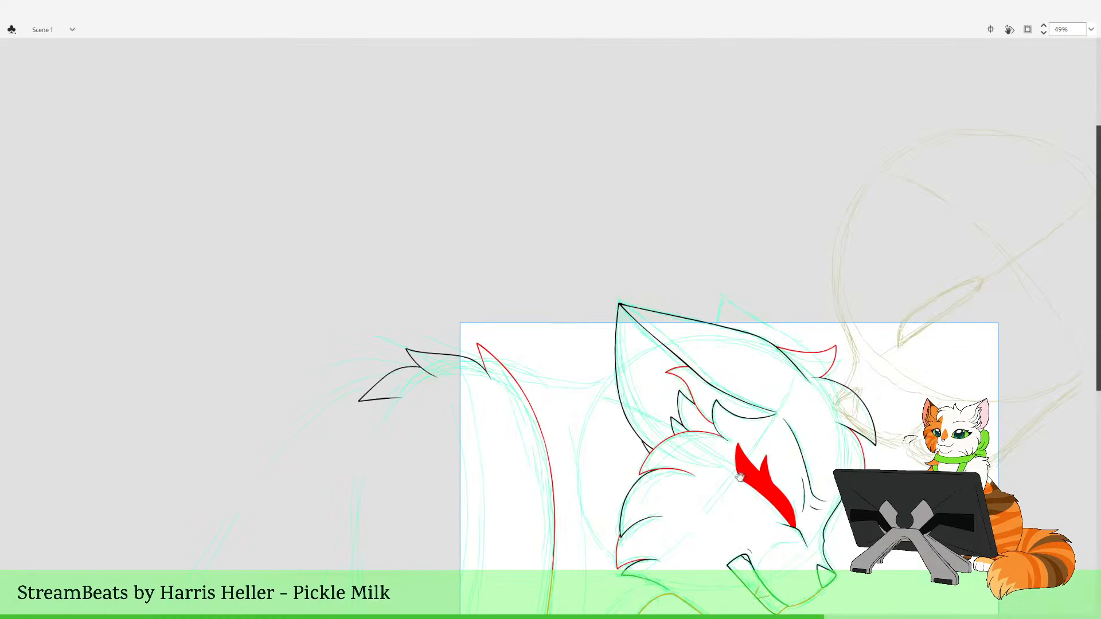
alt+click(439, 369)
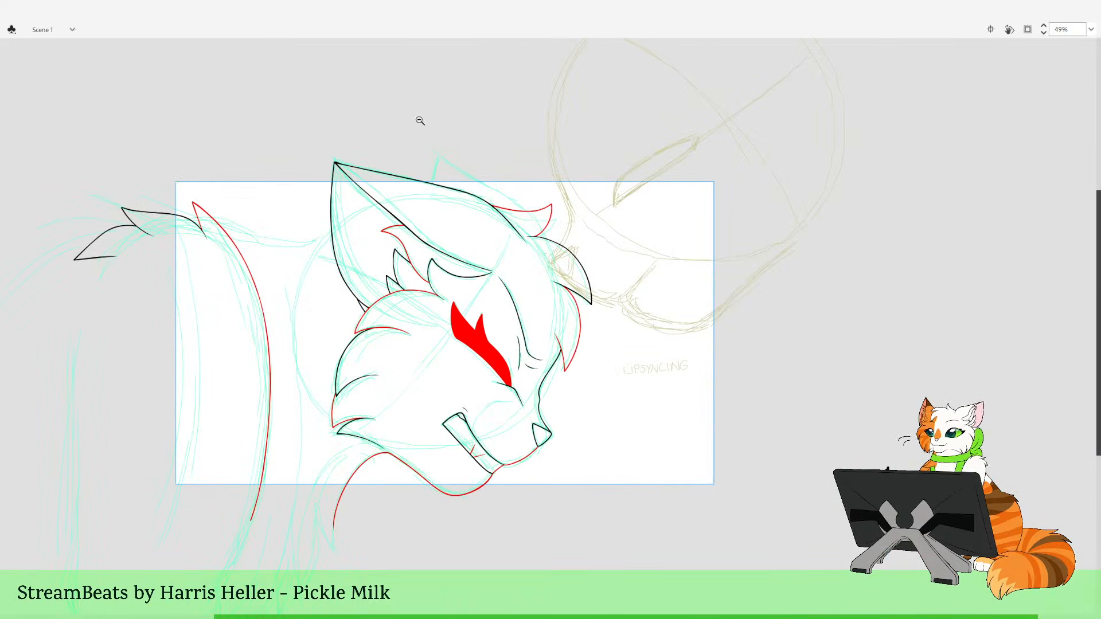
key(ctrl+a)
key(d)
key(ctrl+shift+a)
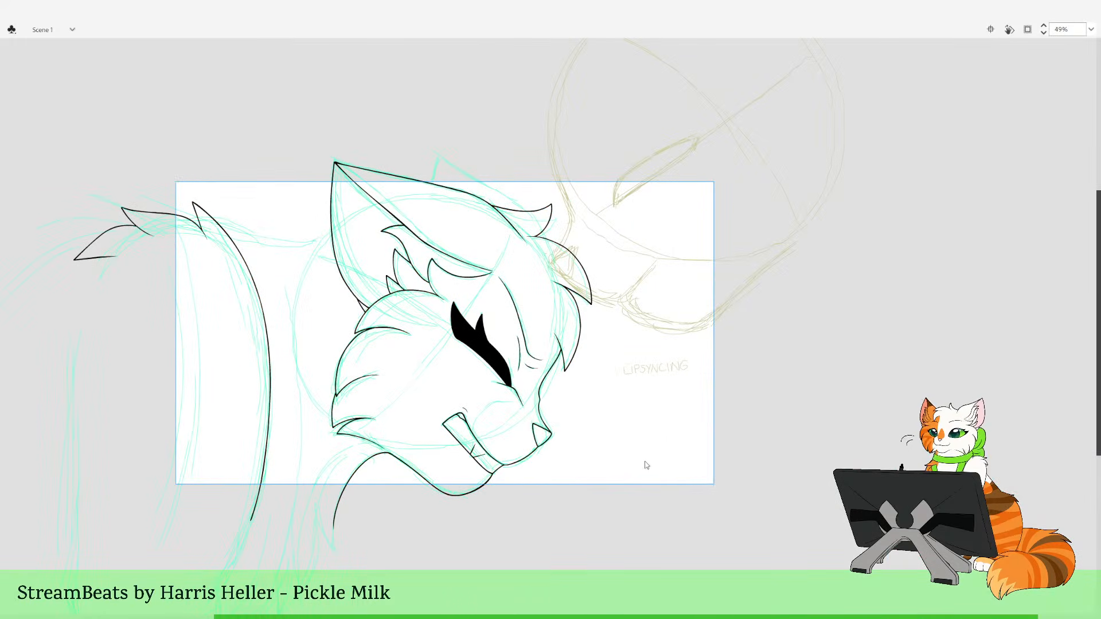
Draw the far ear in red, from the brow tuft up to a pointed tip and down behind the near ear
drag(405, 130, 542, 236)
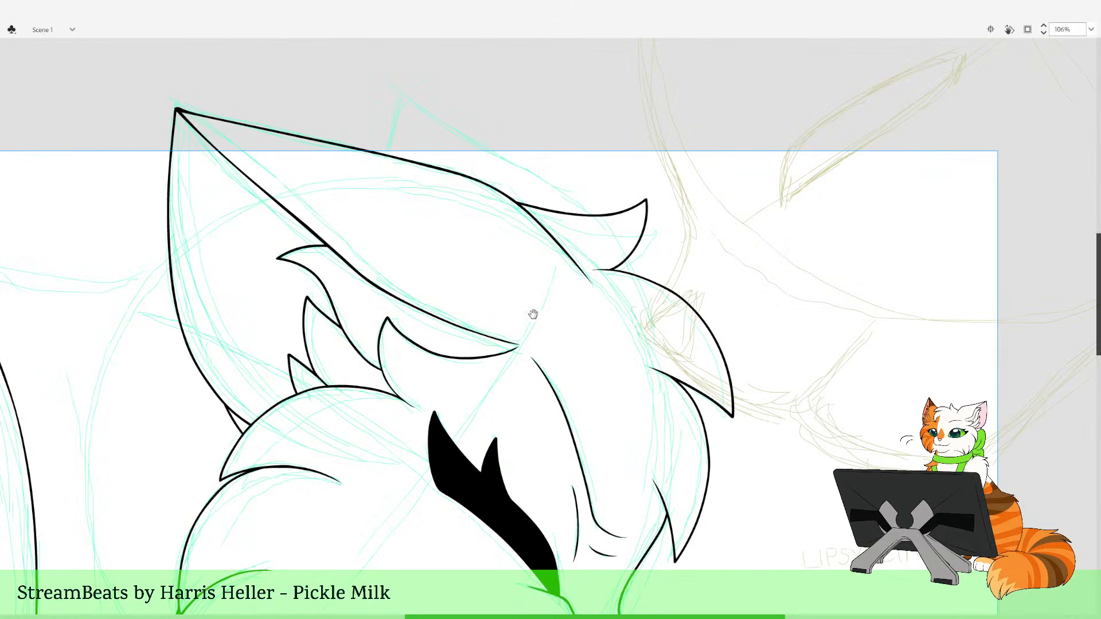
drag(533, 313, 570, 369)
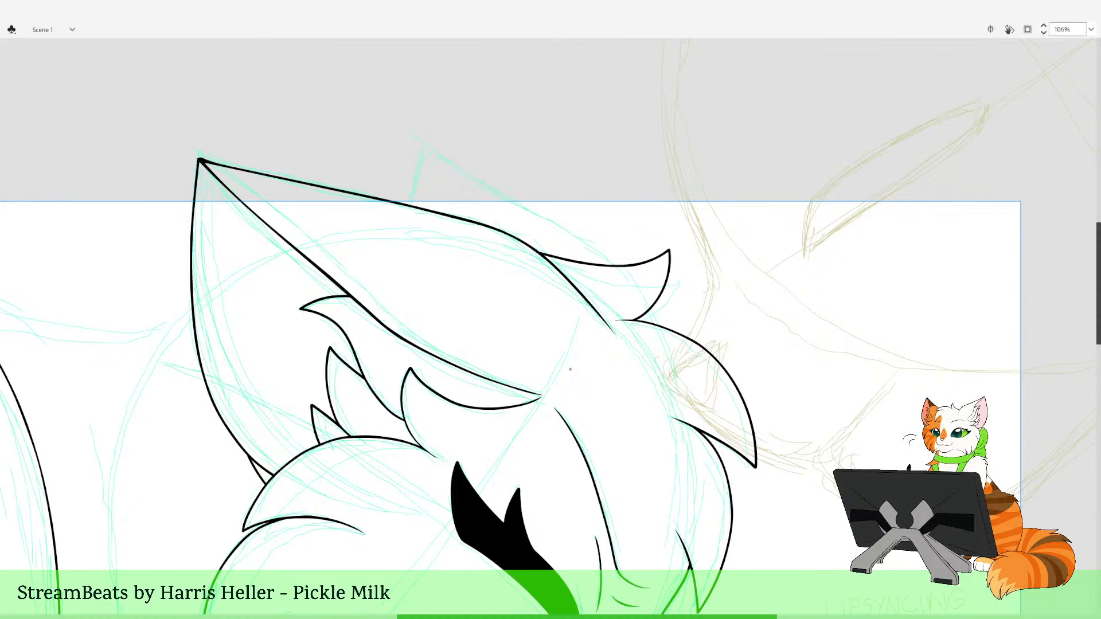
drag(669, 197, 751, 345)
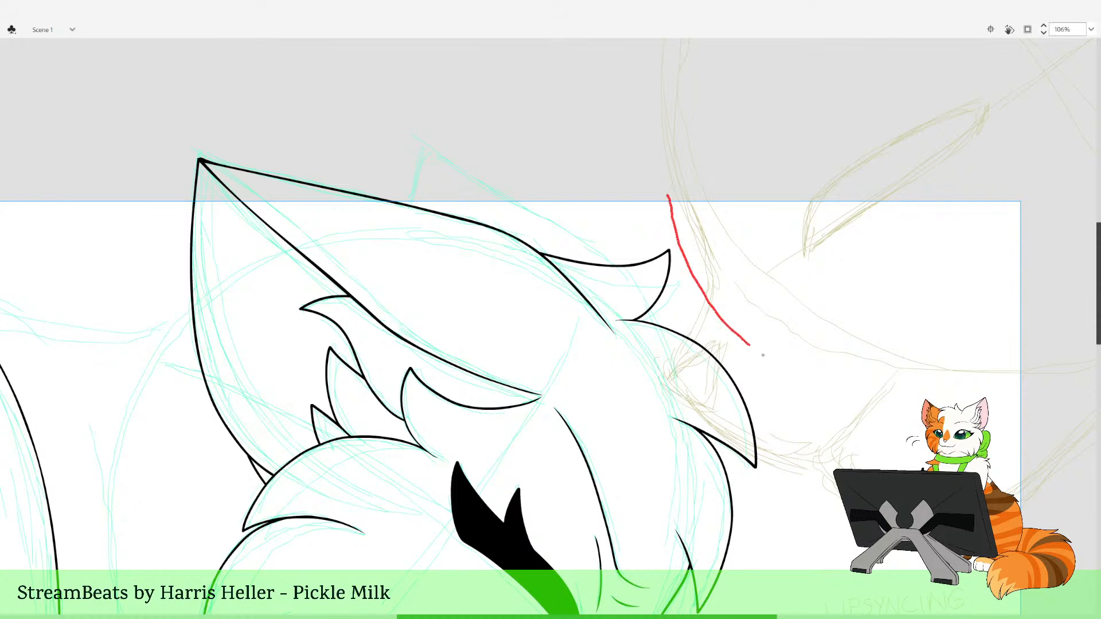
key(ctrl+z)
drag(694, 303, 625, 291)
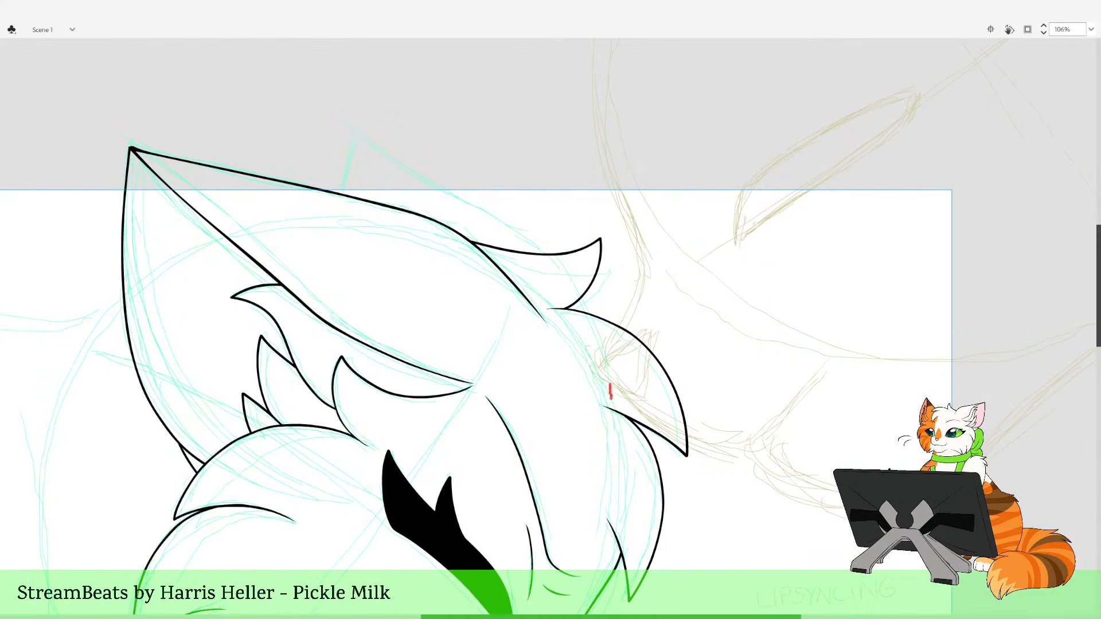
drag(610, 395, 577, 282)
key(ctrl+z)
drag(612, 402, 605, 357)
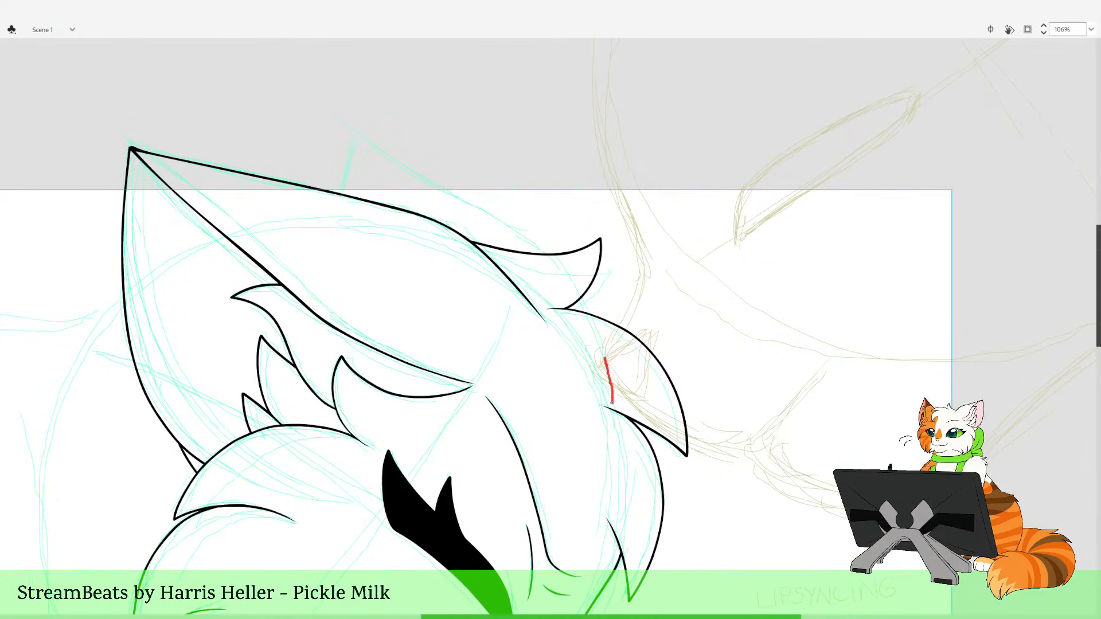
mouse_move(535, 244)
mouse_down()
mouse_move(370, 135)
mouse_move(347, 160)
mouse_move(339, 234)
mouse_up()
Delete the parts of the far ear's red outline that overlap the near ear and the forehead tufts
key(v)
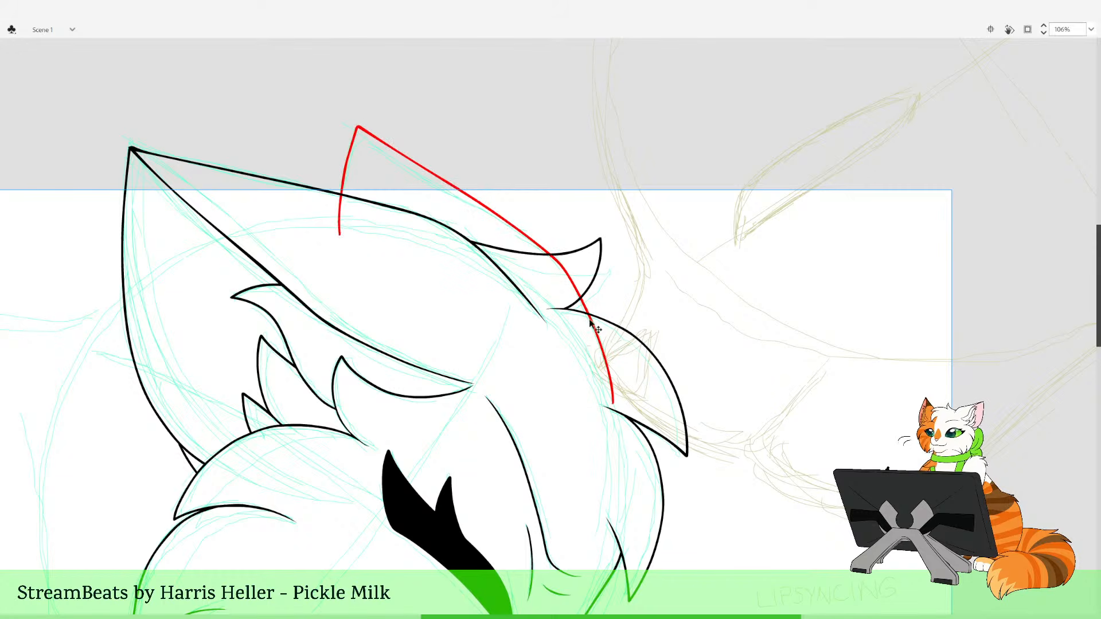
click(593, 325)
shift+click(563, 264)
shift+click(341, 230)
key(Delete)
Bend the short back edge of the red far ear slightly outward
key(b)
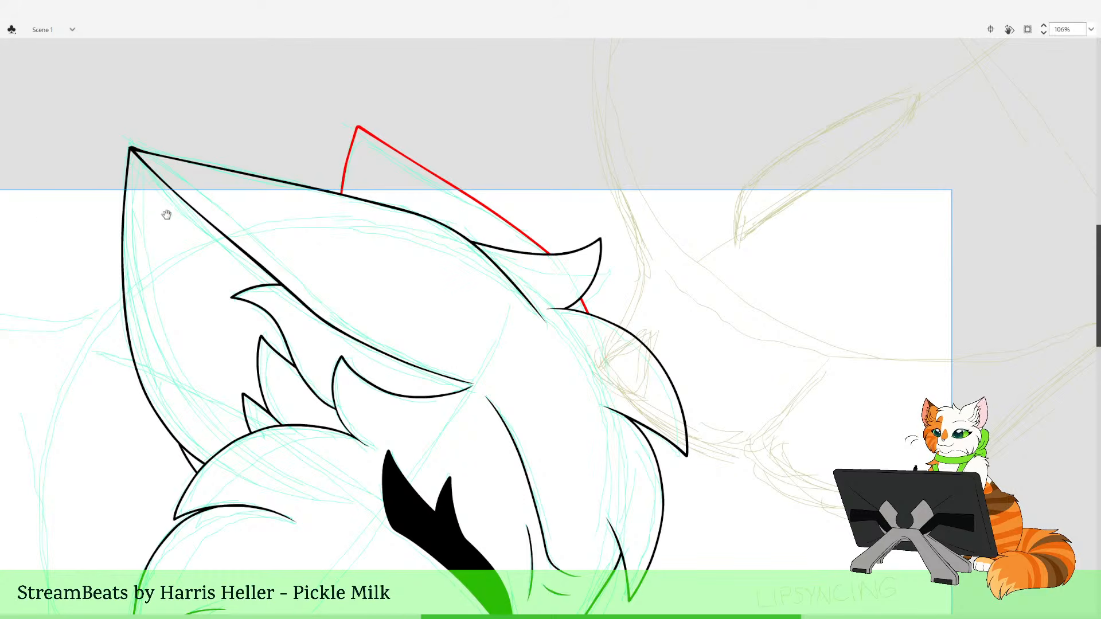
drag(165, 214, 411, 291)
alt+click(515, 330)
drag(545, 219, 731, 347)
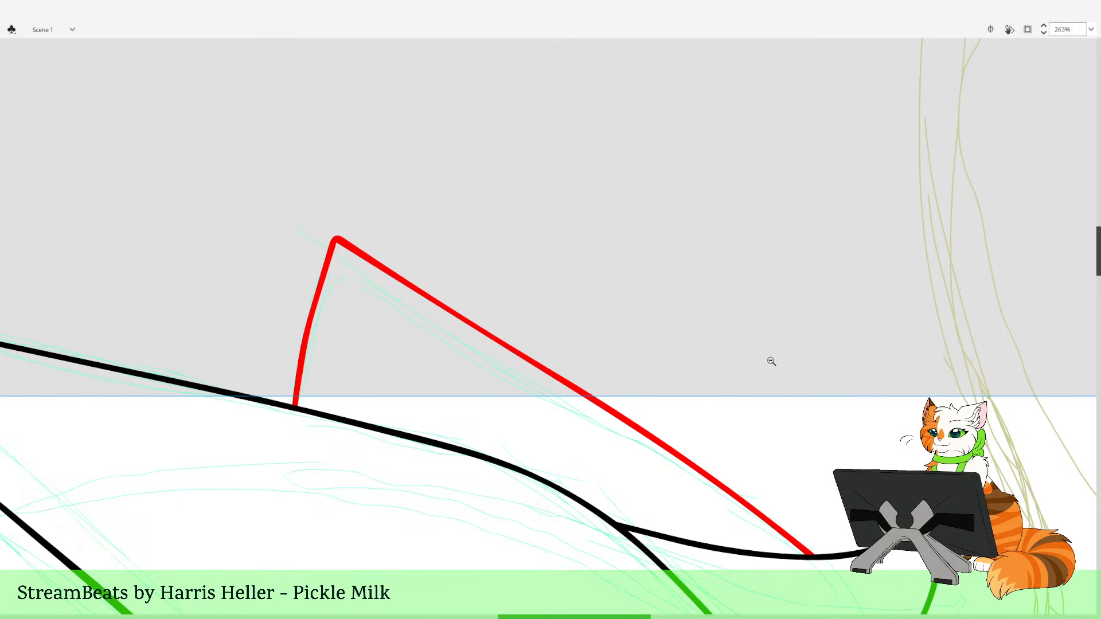
key(v)
drag(311, 329, 303, 337)
key(z)
alt+click(488, 349)
alt+click(497, 343)
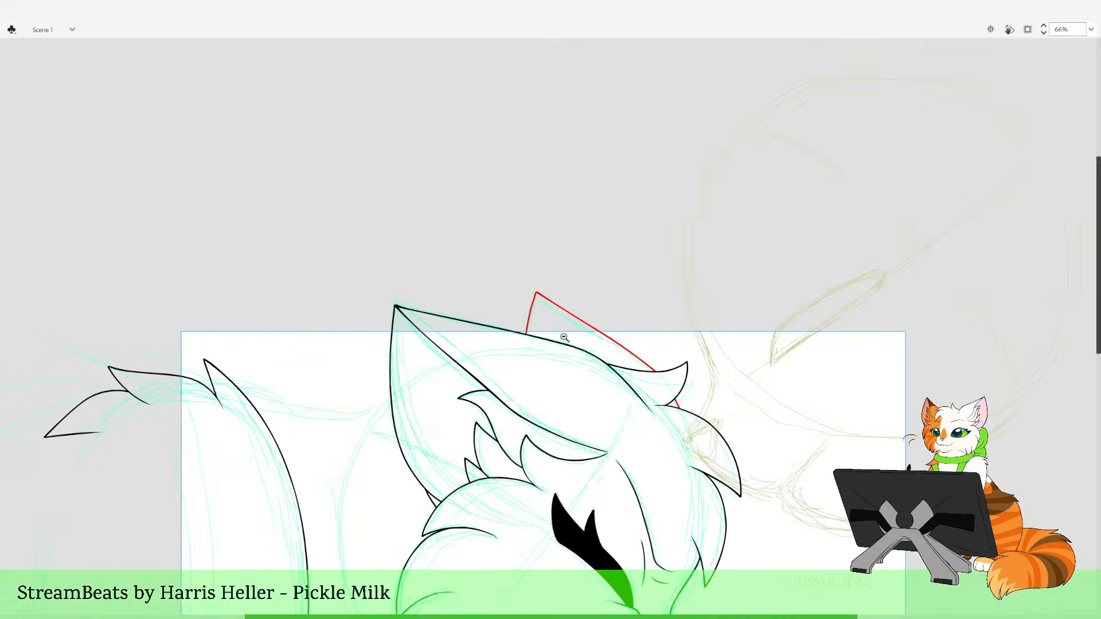
alt+click(564, 338)
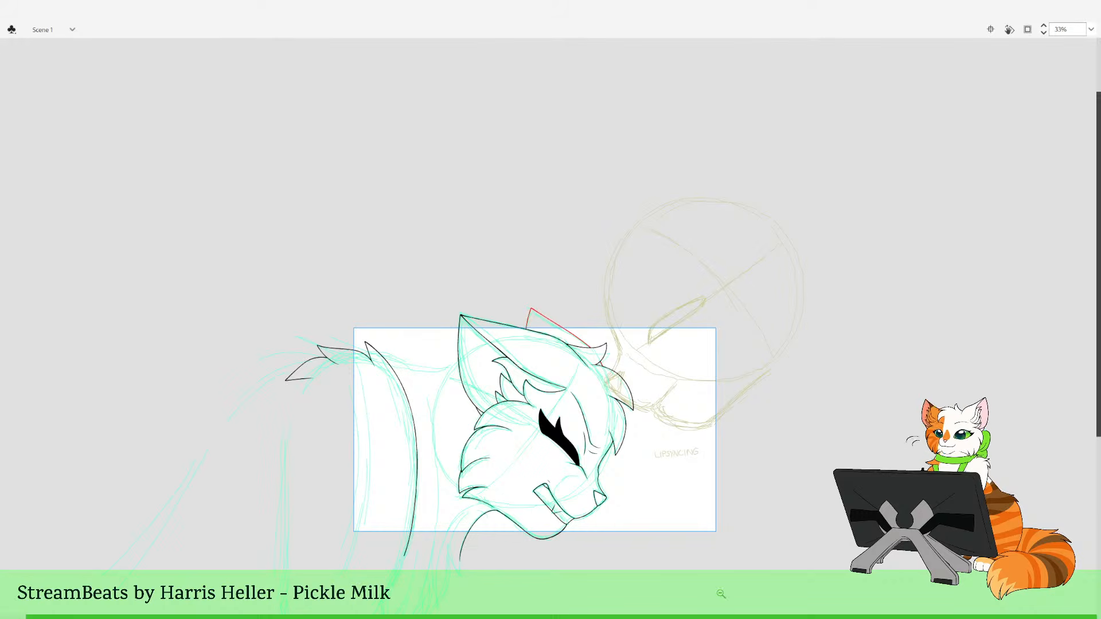
Draw a short red curve for the back of the head behind the near ear and delete its part inside the ear
drag(368, 254, 561, 467)
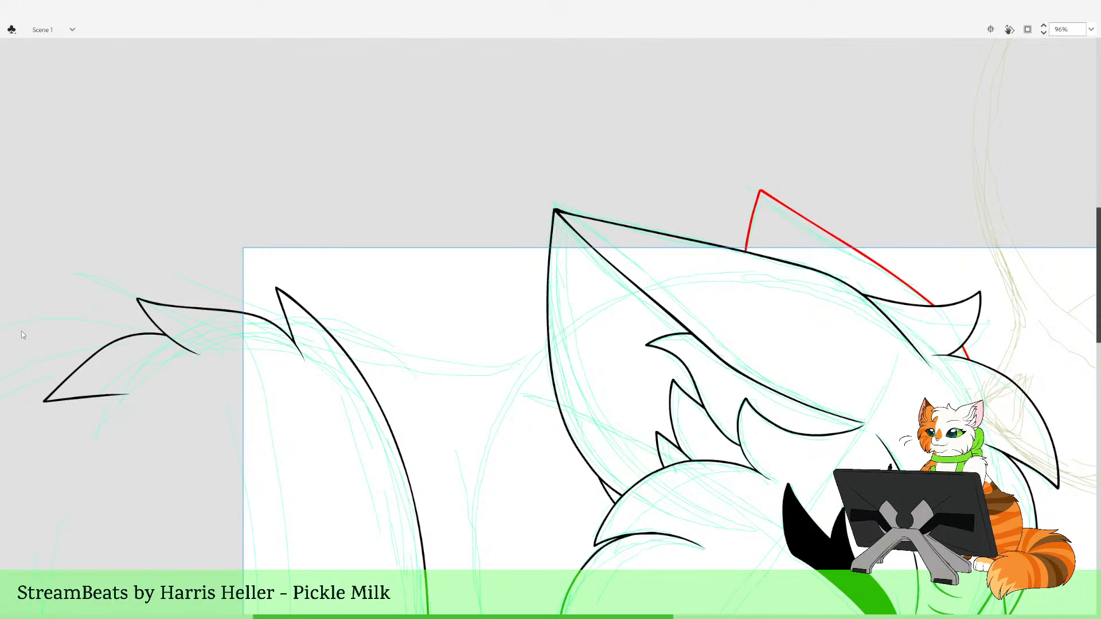
drag(834, 441, 816, 391)
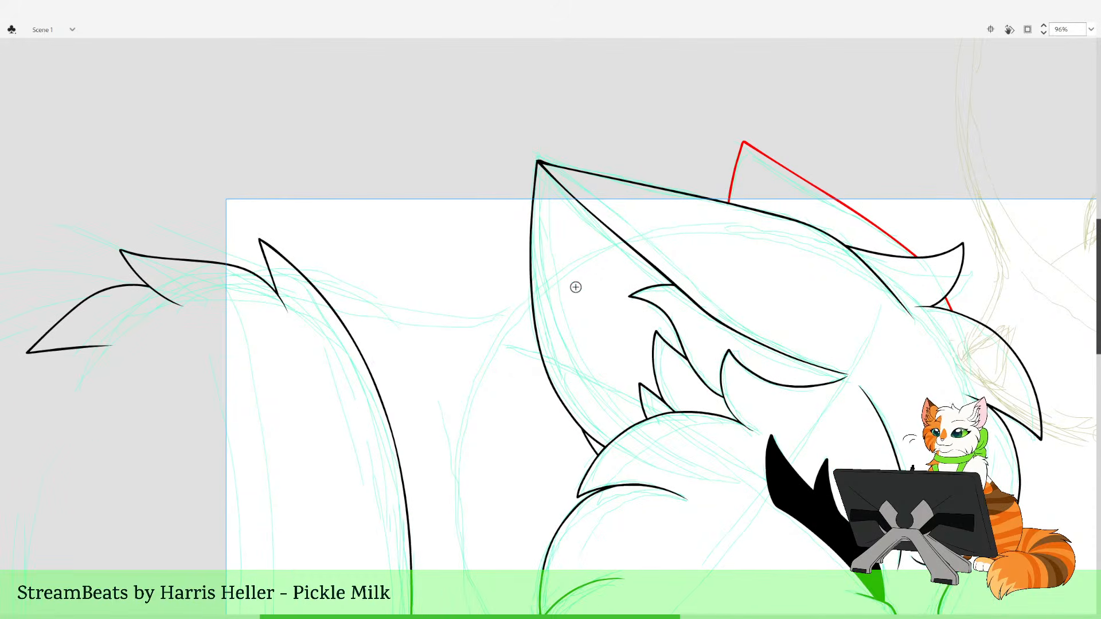
mouse_move(612, 248)
mouse_down()
mouse_move(512, 327)
mouse_move(585, 265)
mouse_up()
key(ctrl+z)
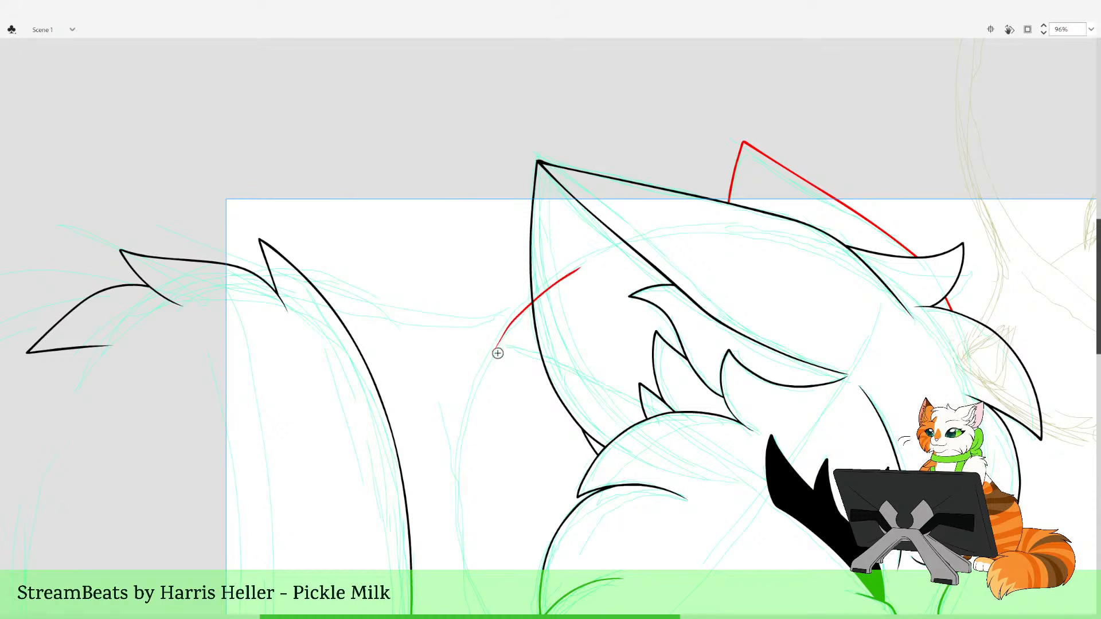
key(ctrl+z)
mouse_move(494, 349)
mouse_down()
mouse_move(526, 307)
mouse_move(609, 252)
mouse_up()
scroll(600, 310, down, 2)
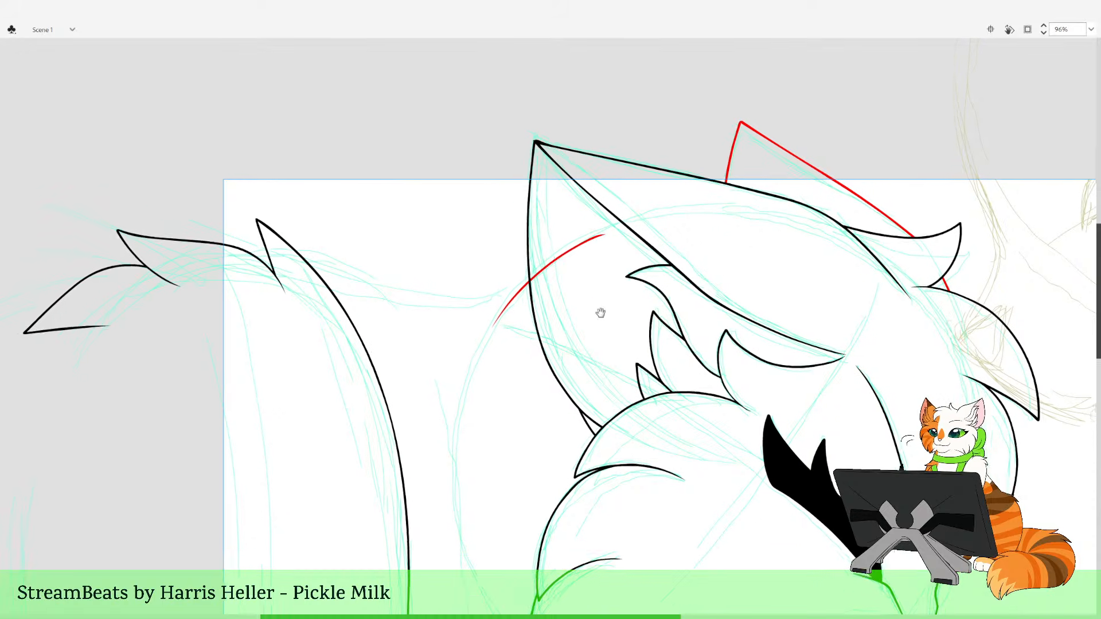
click(559, 256)
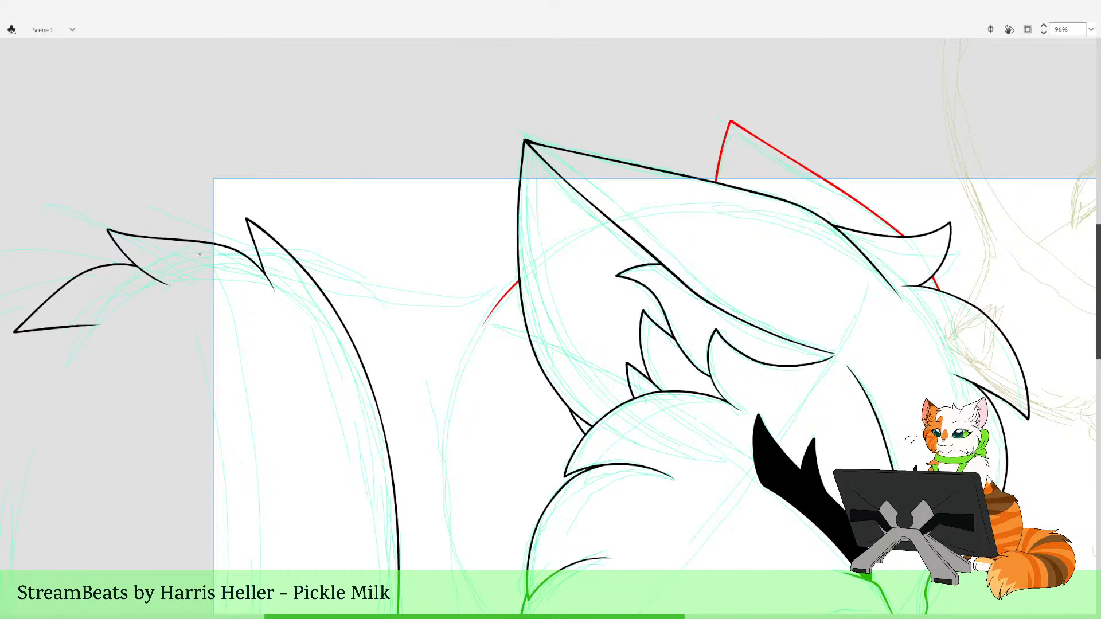
drag(441, 224, 476, 234)
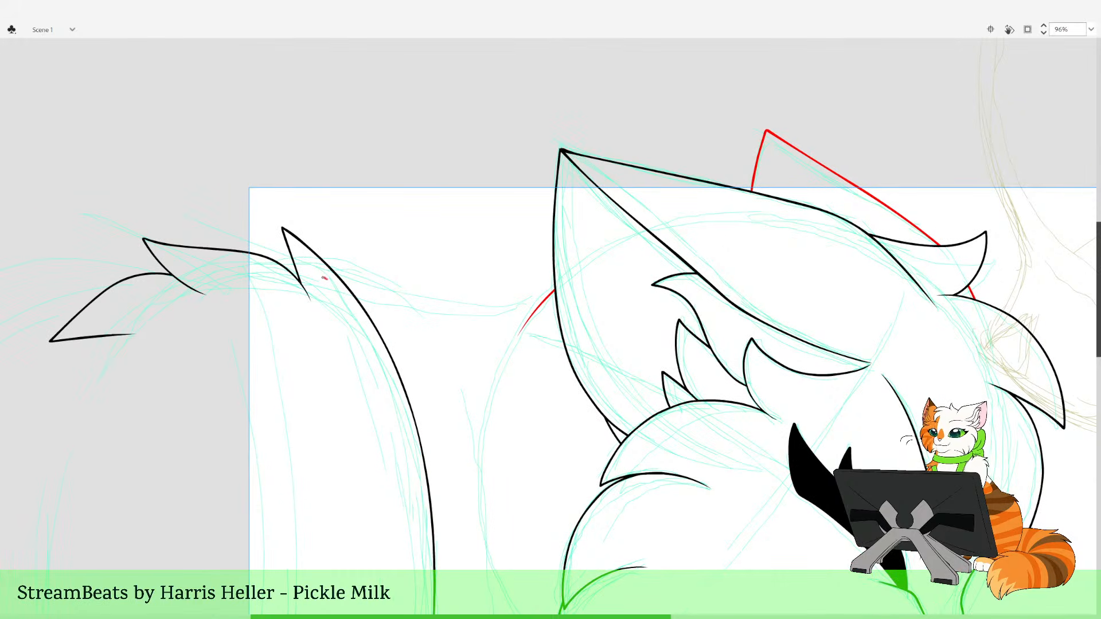
drag(323, 278, 536, 307)
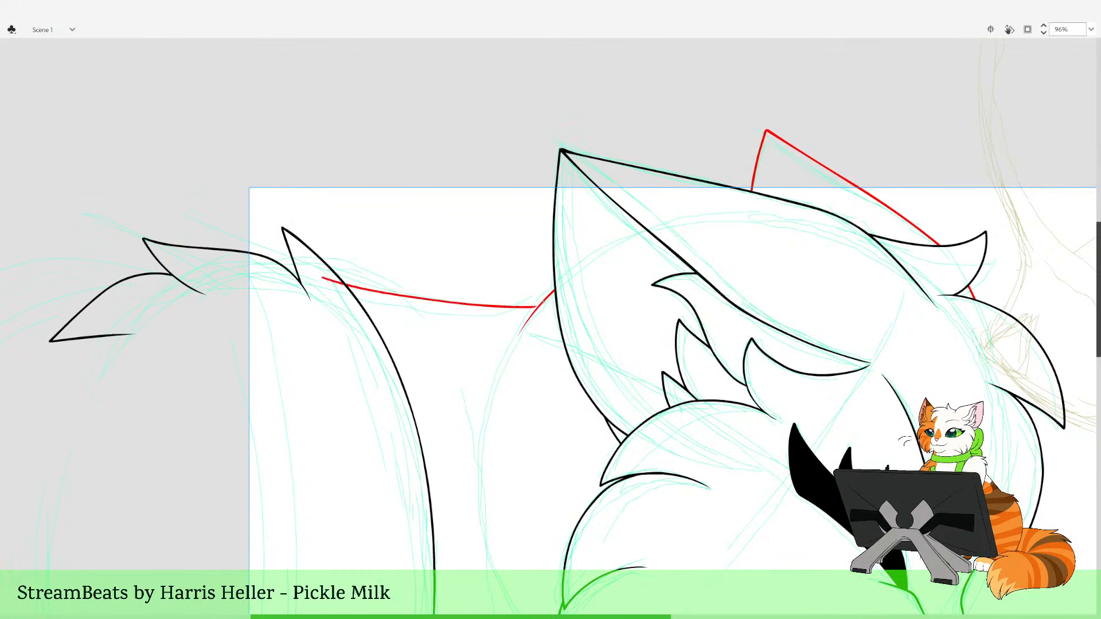
key(ctrl+z)
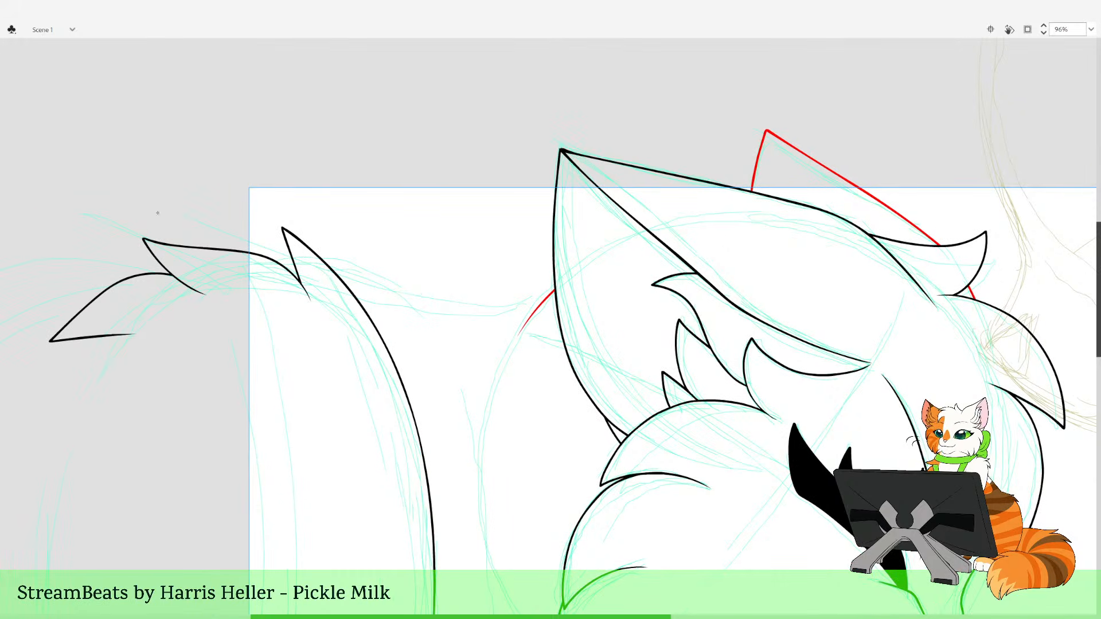
Recolor the back tufts and shoulder line red and draw a black neck line from the back of the head to the tufts
click(284, 229)
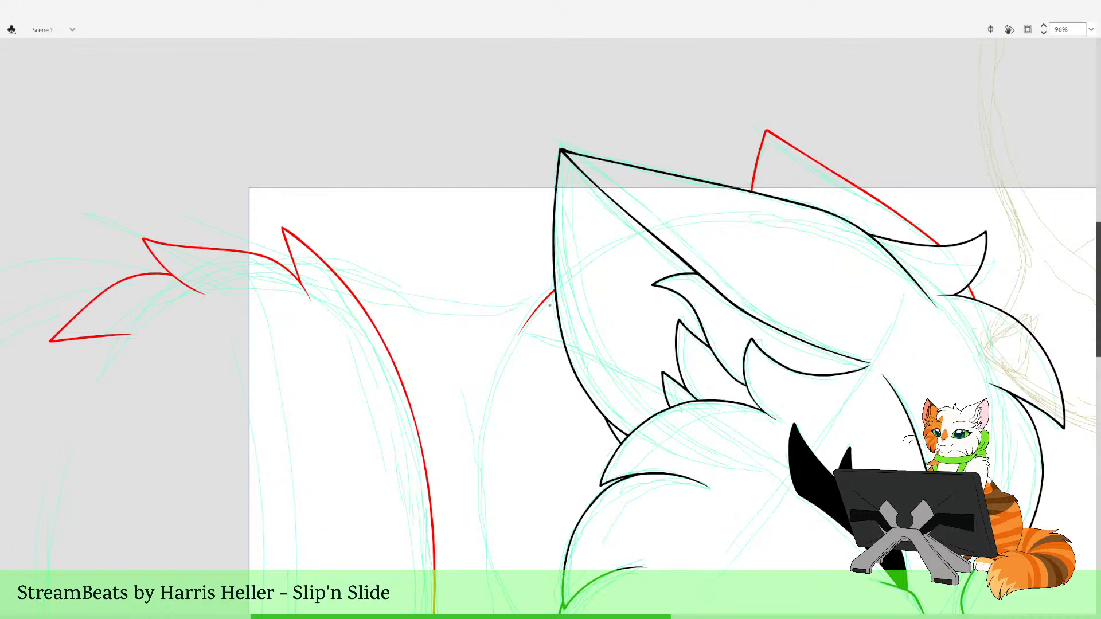
mouse_move(540, 305)
mouse_down()
mouse_move(438, 306)
mouse_move(209, 269)
mouse_up()
key(ctrl+z)
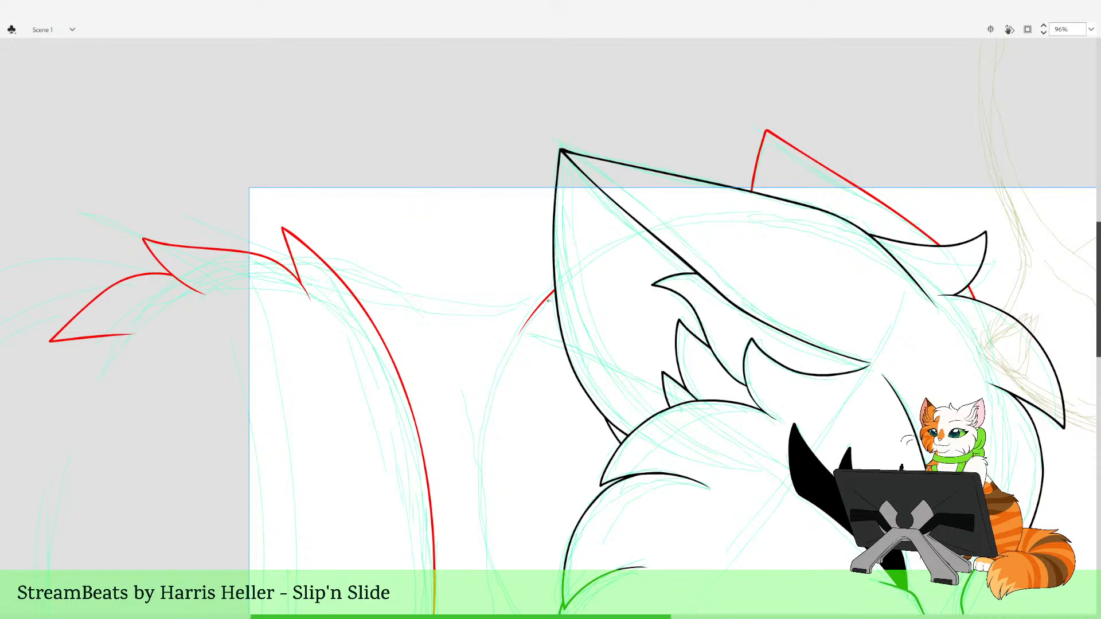
mouse_move(550, 299)
mouse_down()
mouse_move(438, 303)
mouse_move(244, 267)
mouse_up()
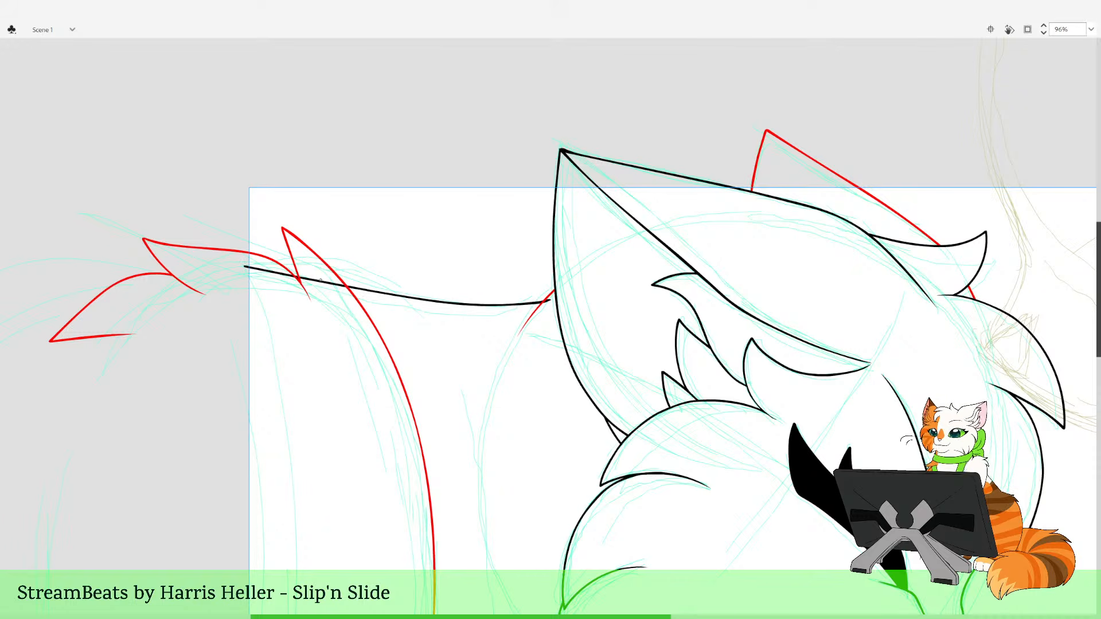
key(ctrl+z)
mouse_move(529, 301)
mouse_down()
mouse_move(430, 304)
mouse_move(217, 273)
mouse_move(544, 313)
mouse_up()
key(ctrl+z)
click(544, 313)
key(Delete)
key(y)
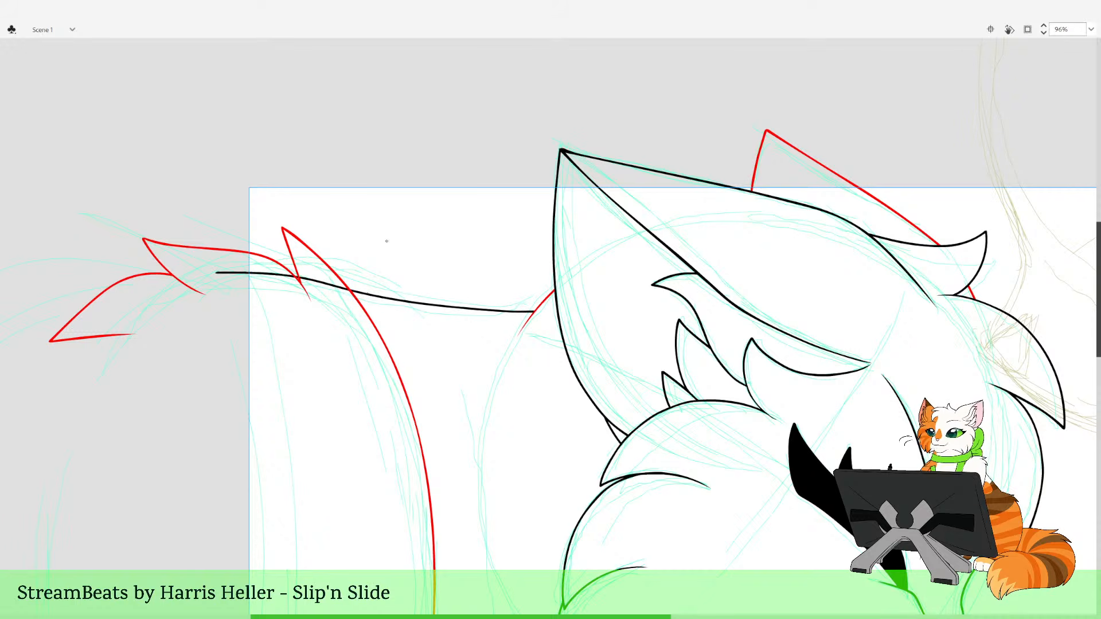
Delete the parts of the black neck line that run inside the shoulder tip and beneath the back tuft
drag(390, 311, 216, 231)
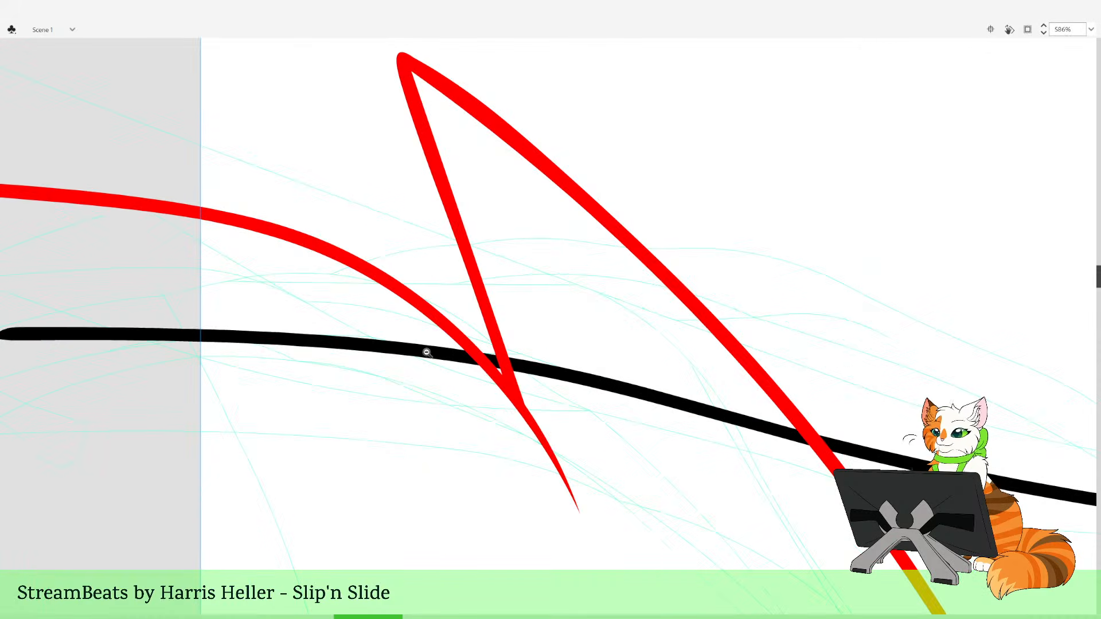
click(533, 373)
key(Delete)
key(y)
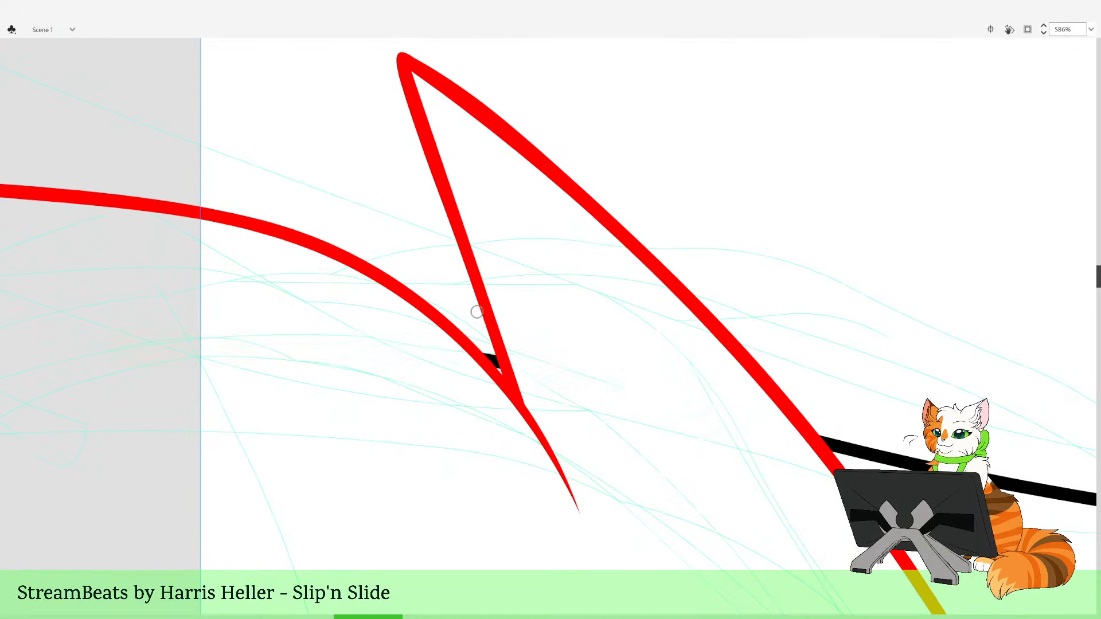
Draw another pointed red fur tuft on the neck beside the shoulder tip, its long edge crossing the black neck line
key(z)
alt+click(604, 309)
alt+click(608, 311)
alt+click(608, 311)
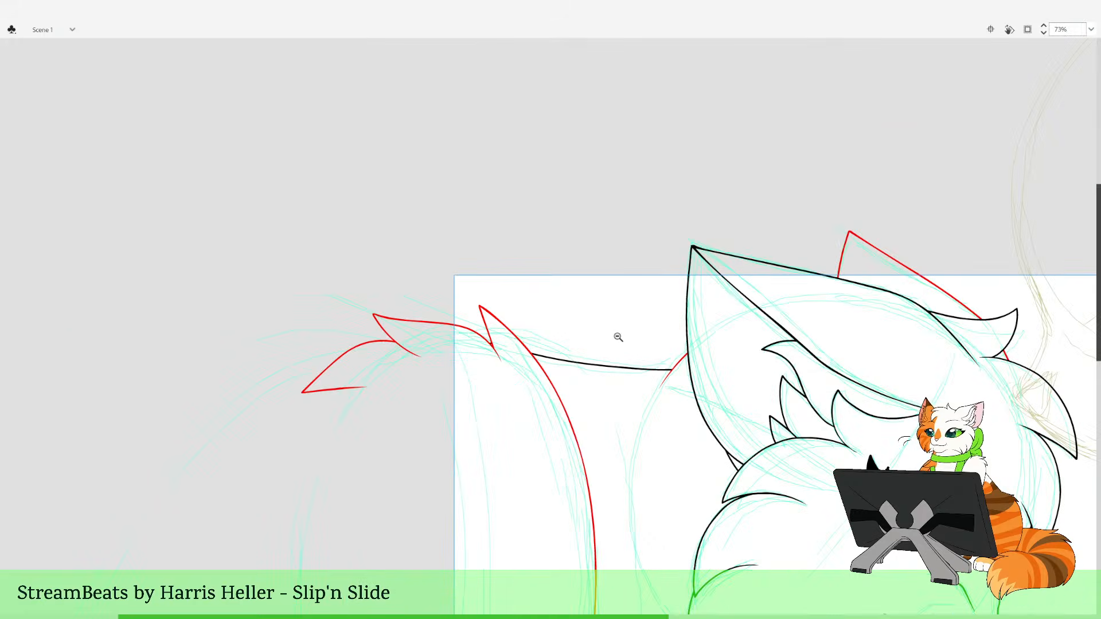
alt+click(561, 287)
drag(376, 283, 503, 465)
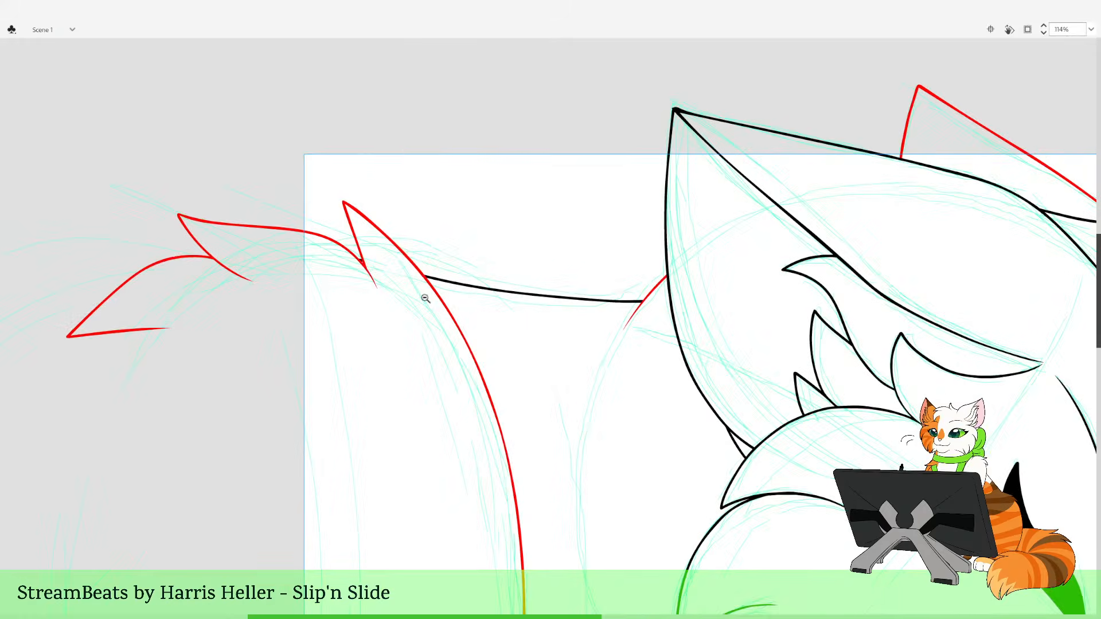
drag(403, 154, 604, 482)
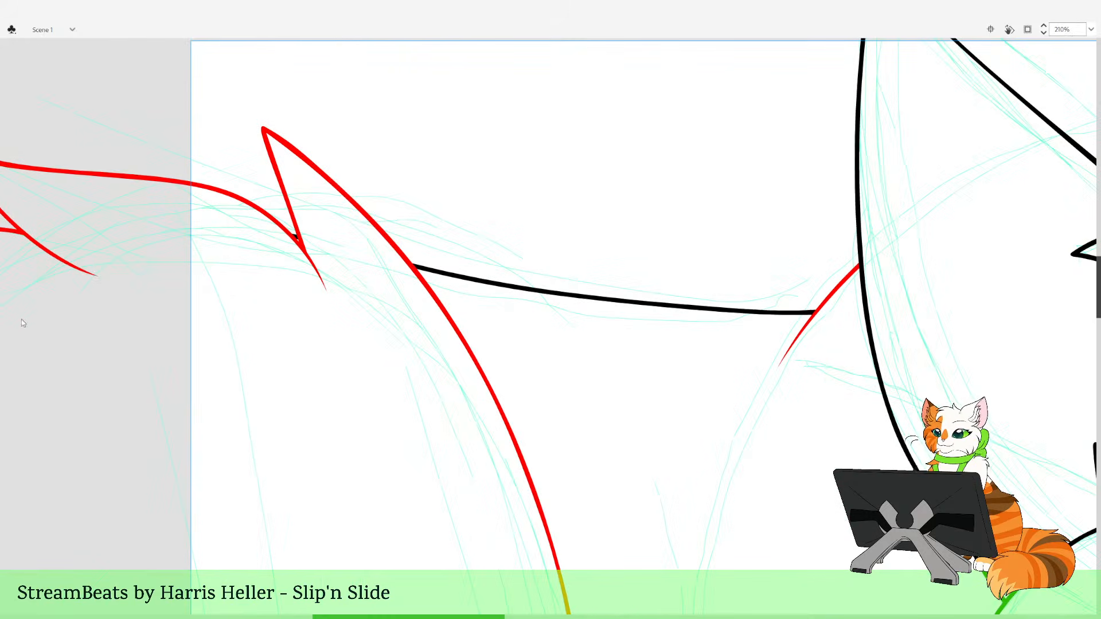
drag(499, 177, 525, 211)
mouse_move(655, 445)
mouse_down()
mouse_move(560, 314)
mouse_move(376, 185)
mouse_up()
key(ctrl+z)
mouse_move(438, 267)
mouse_down()
mouse_move(442, 282)
mouse_move(377, 166)
mouse_move(477, 216)
mouse_move(556, 284)
mouse_move(622, 370)
mouse_move(665, 465)
mouse_up()
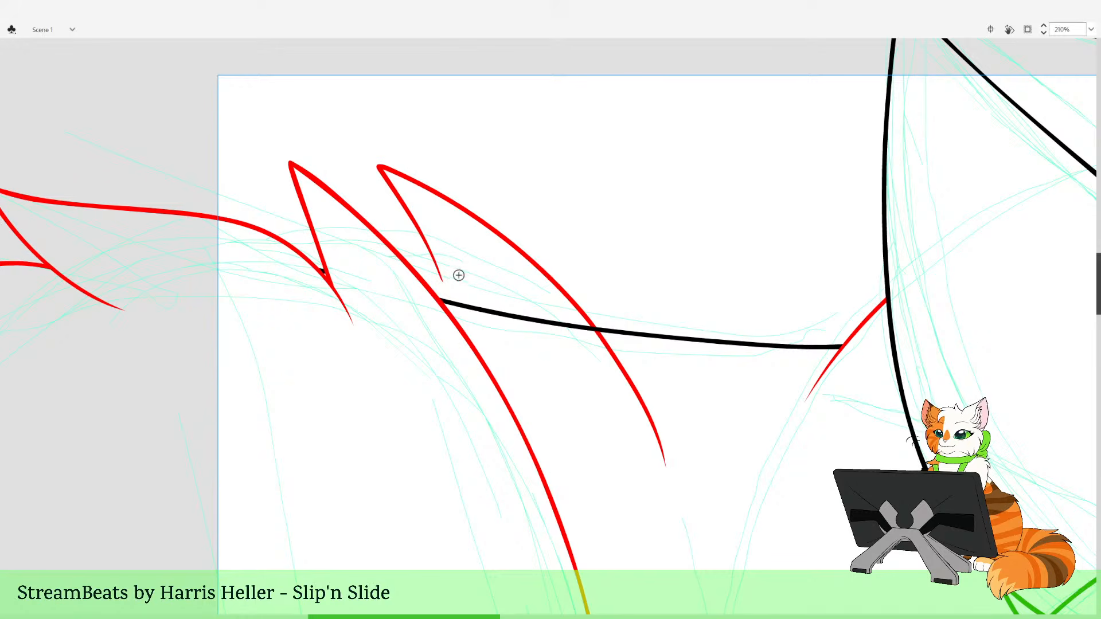
Draw a black back line connecting the red tufts and delete its overlaps along with the new tuft's end below the neck line
mouse_move(451, 282)
mouse_down()
mouse_move(385, 224)
mouse_move(347, 215)
mouse_move(169, 241)
mouse_move(217, 233)
mouse_move(382, 367)
mouse_move(343, 226)
mouse_move(324, 205)
mouse_up()
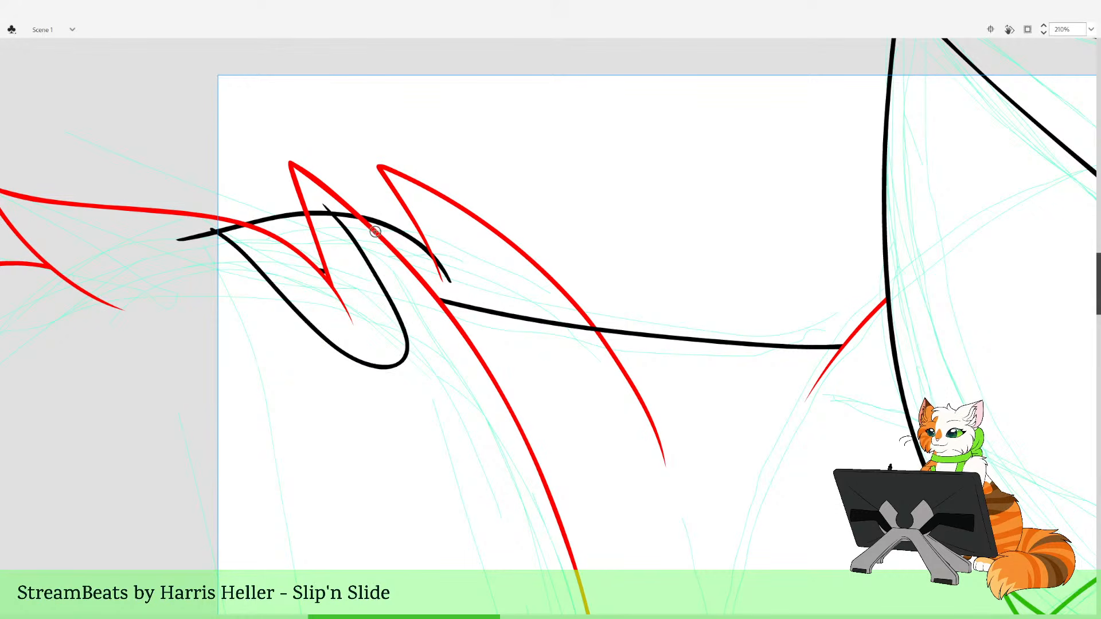
mouse_move(375, 231)
mouse_down()
mouse_move(377, 276)
mouse_move(420, 269)
mouse_move(600, 344)
mouse_move(622, 370)
mouse_up()
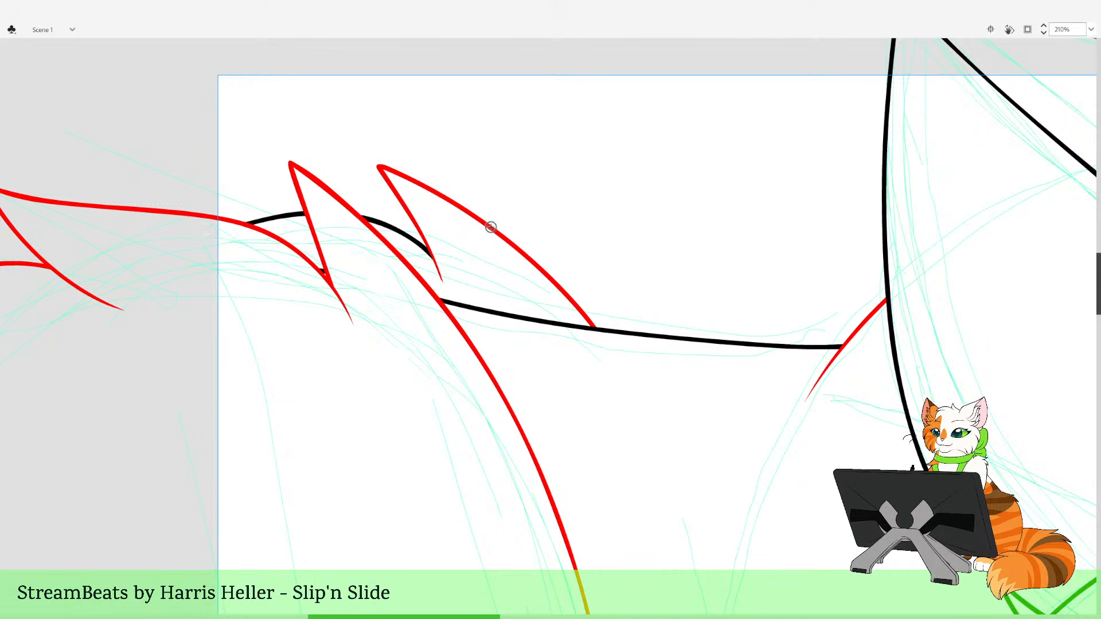
alt+click(600, 331)
alt+click(600, 332)
alt+click(603, 345)
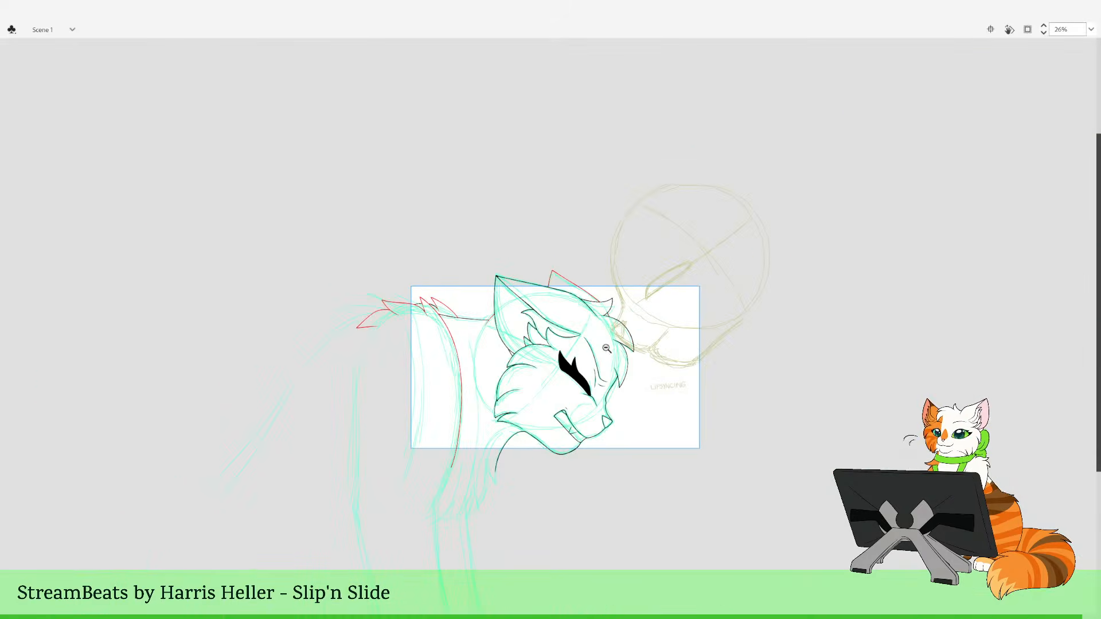
Try to redraw the short black back line as a longer stroke crossing the two red tufts on the back
drag(445, 226, 562, 427)
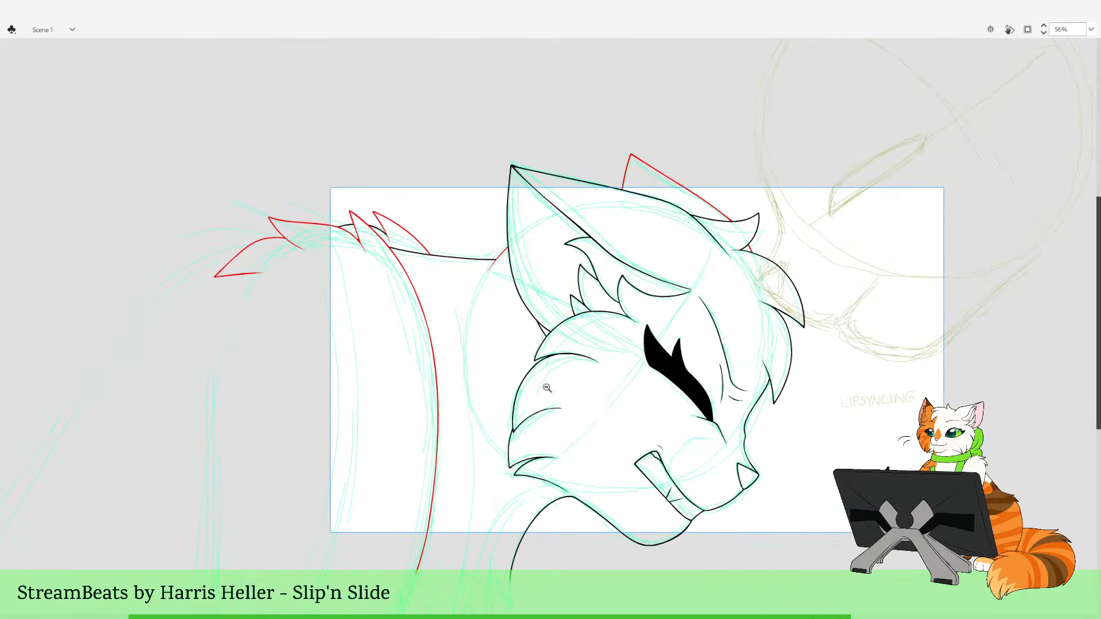
drag(392, 241, 332, 176)
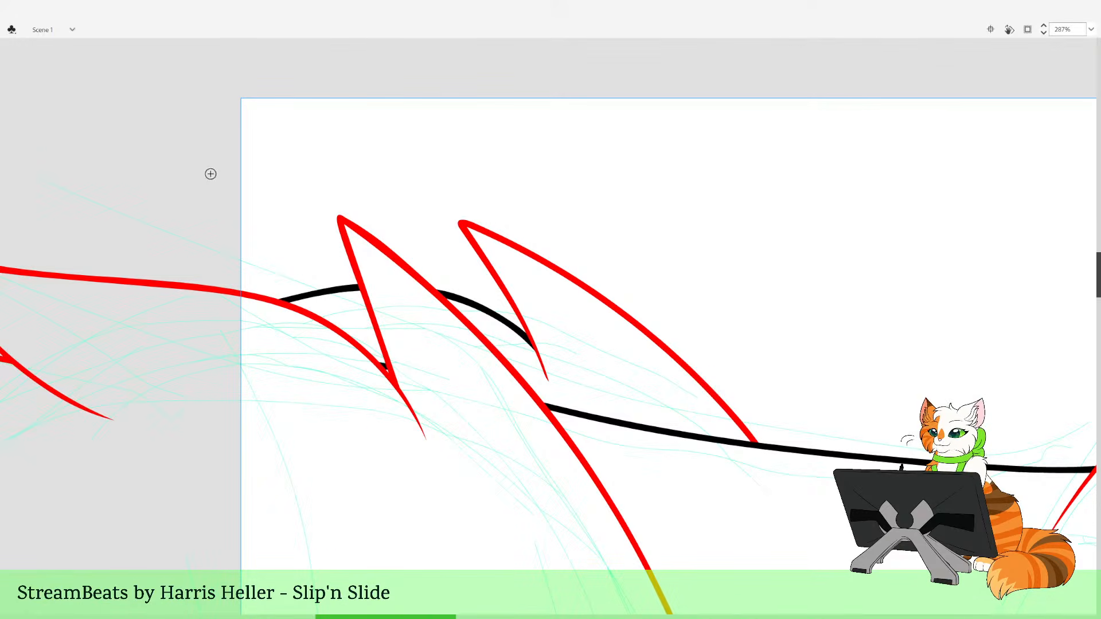
drag(397, 285, 209, 305)
key(ctrl+z)
key(v)
click(358, 288)
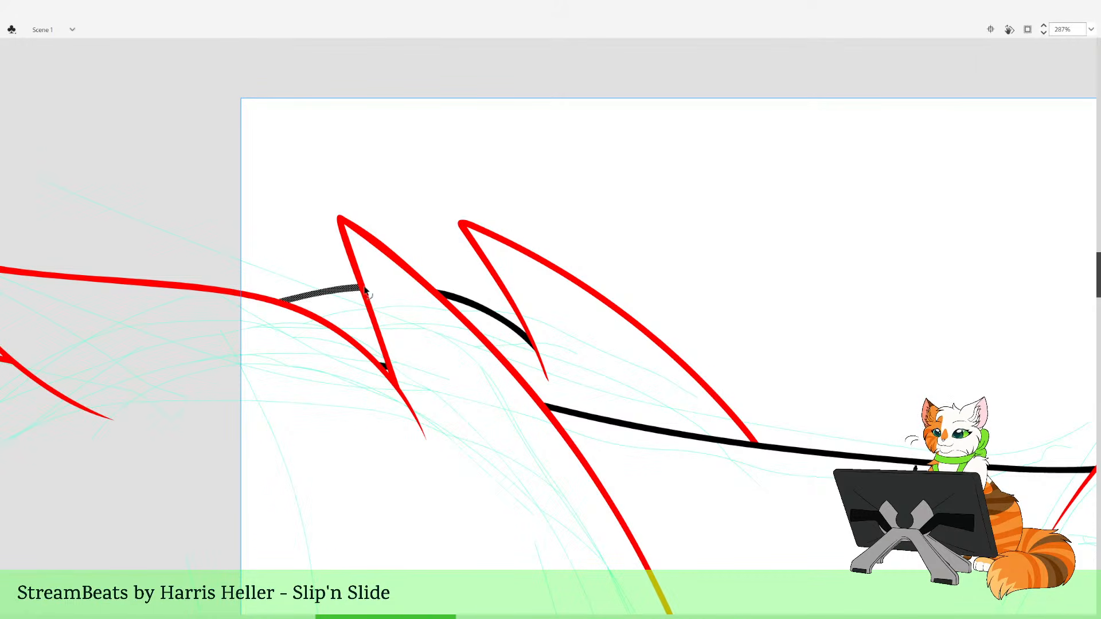
key(Delete)
key(b)
mouse_move(421, 290)
mouse_down()
mouse_move(366, 284)
mouse_move(206, 309)
mouse_up()
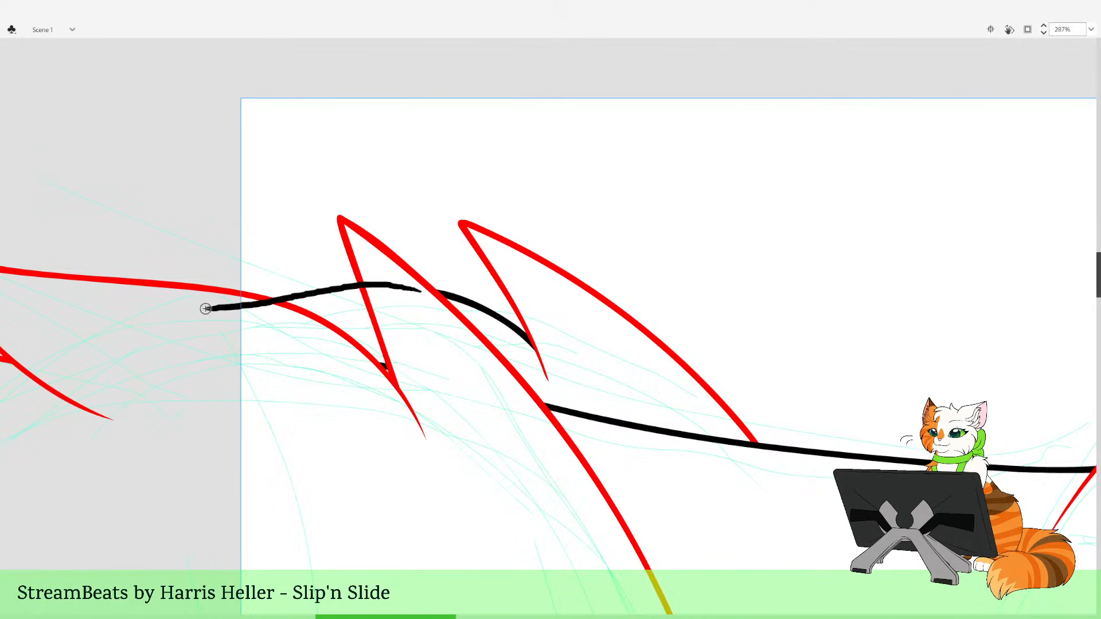
Try to trim the redrawn back line's ends where they extend into the neighbouring red tufts
key(v)
click(230, 307)
key(Delete)
click(387, 285)
key(Delete)
key(b)
key(v)
key(ctrl+z)
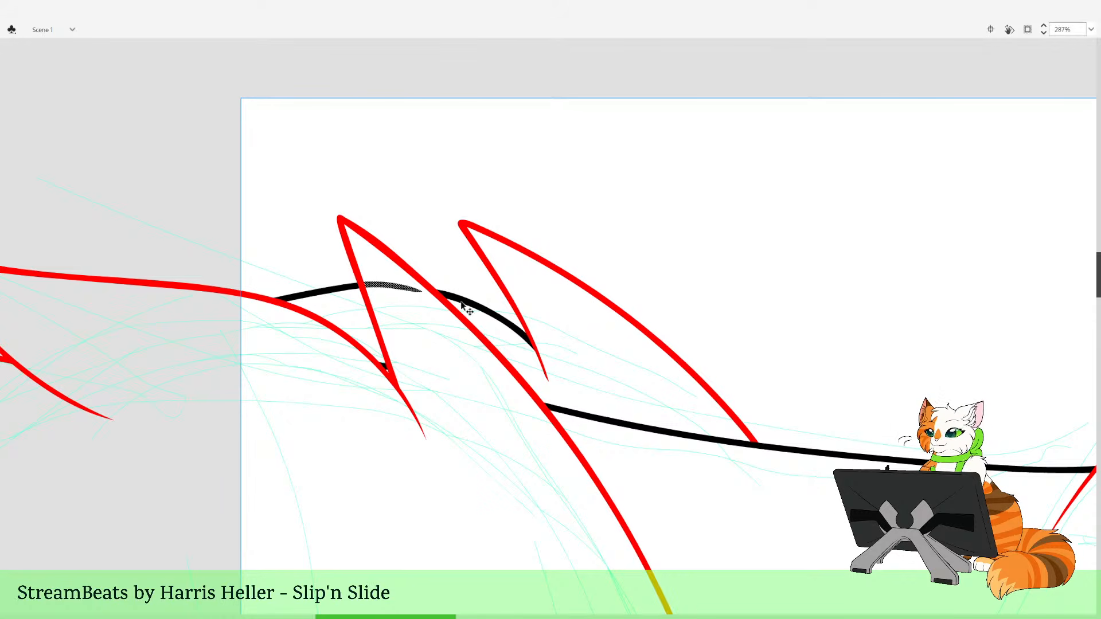
Delete the black back line pieces between the red tufts and redraw them as one smooth curve running through the tufts
click(462, 303)
shift+click(356, 287)
shift+click(371, 286)
key(Delete)
key(b)
mouse_move(198, 302)
mouse_down()
mouse_move(401, 285)
mouse_move(496, 312)
mouse_move(552, 372)
mouse_move(475, 305)
mouse_move(352, 295)
mouse_move(212, 313)
mouse_move(459, 298)
mouse_move(544, 370)
mouse_move(555, 366)
mouse_up()
key(ctrl+z)
key(ctrl+z)
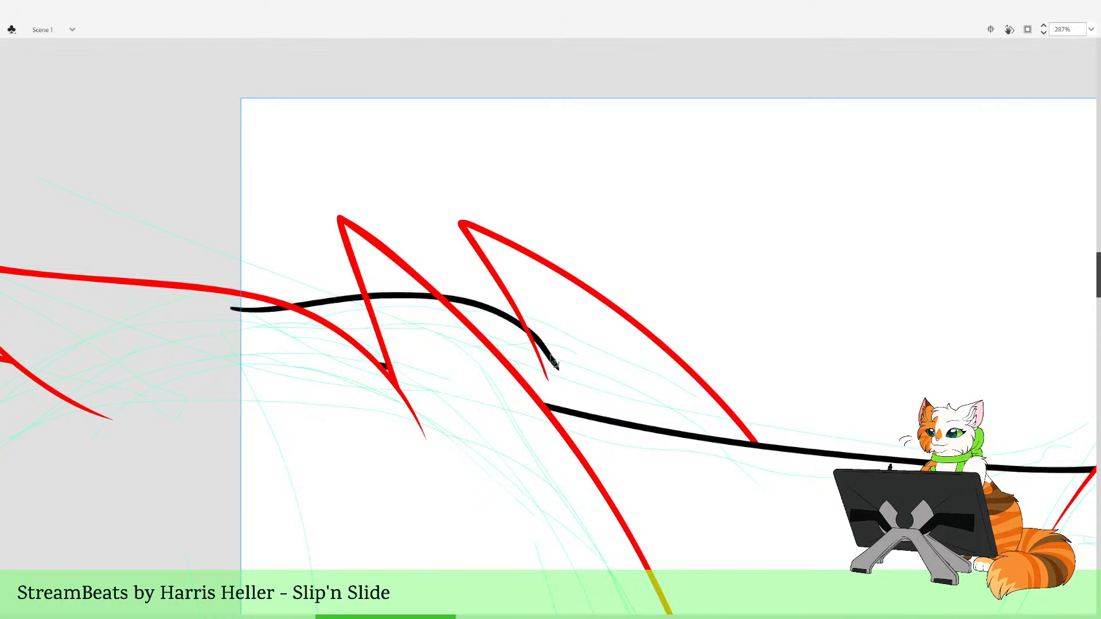
Delete the parts of the new black back line that overlap the insides of the red tufts
click(551, 357)
key(Delete)
click(280, 310)
key(Delete)
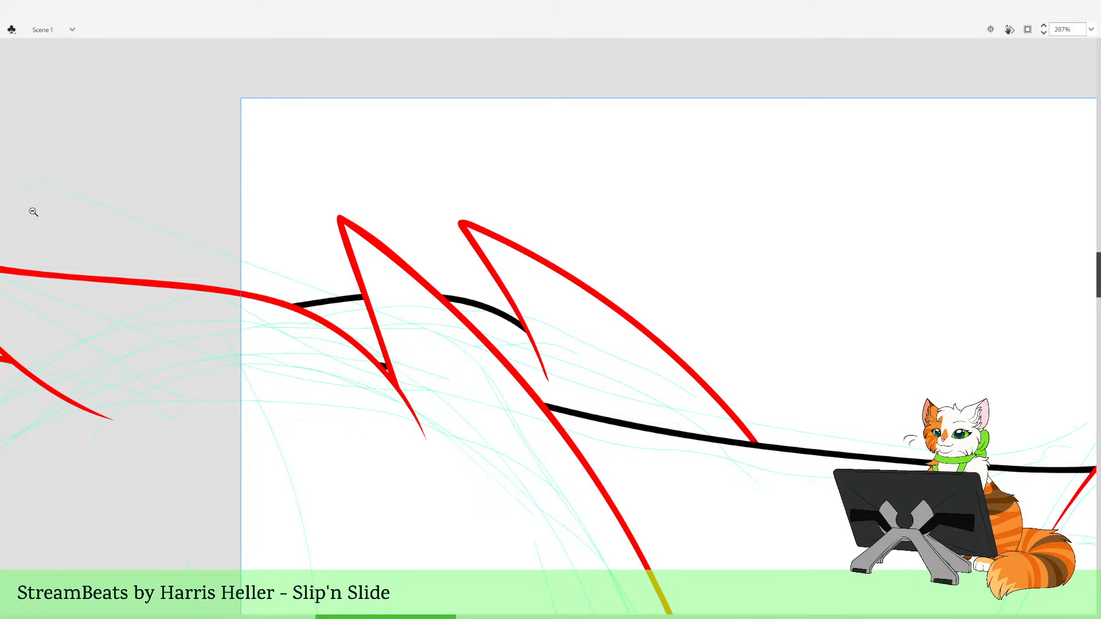
Recolor the red far ear, back tufts, neck tuft and shoulder lines black to match the line art
click(490, 423)
click(497, 431)
click(538, 442)
drag(731, 501, 719, 477)
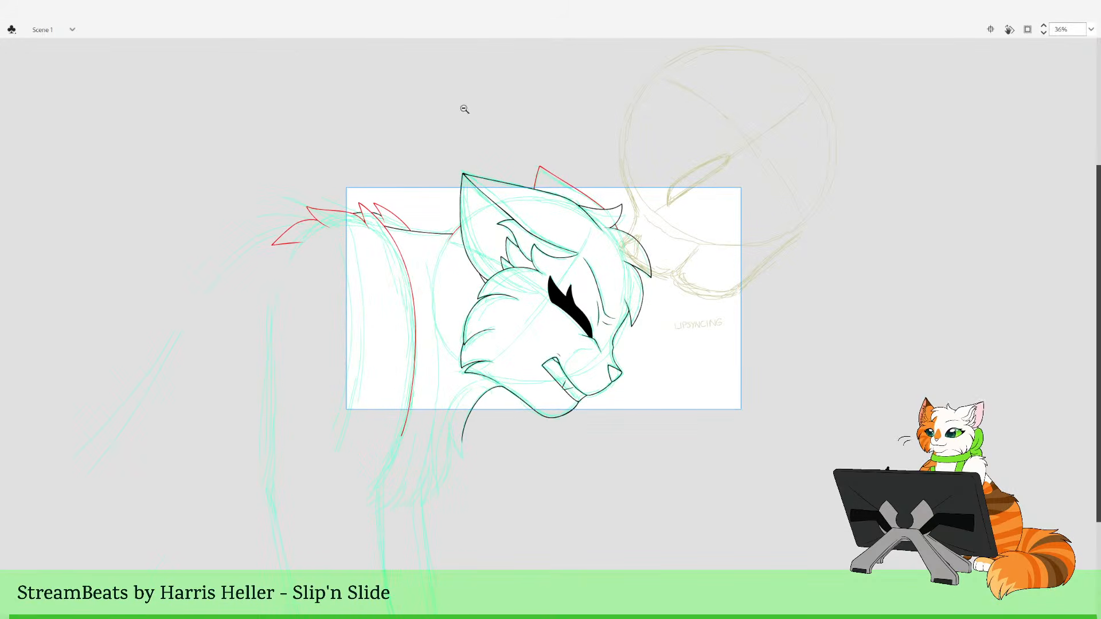
click(418, 98)
click(705, 367)
click(708, 382)
key(Escape)
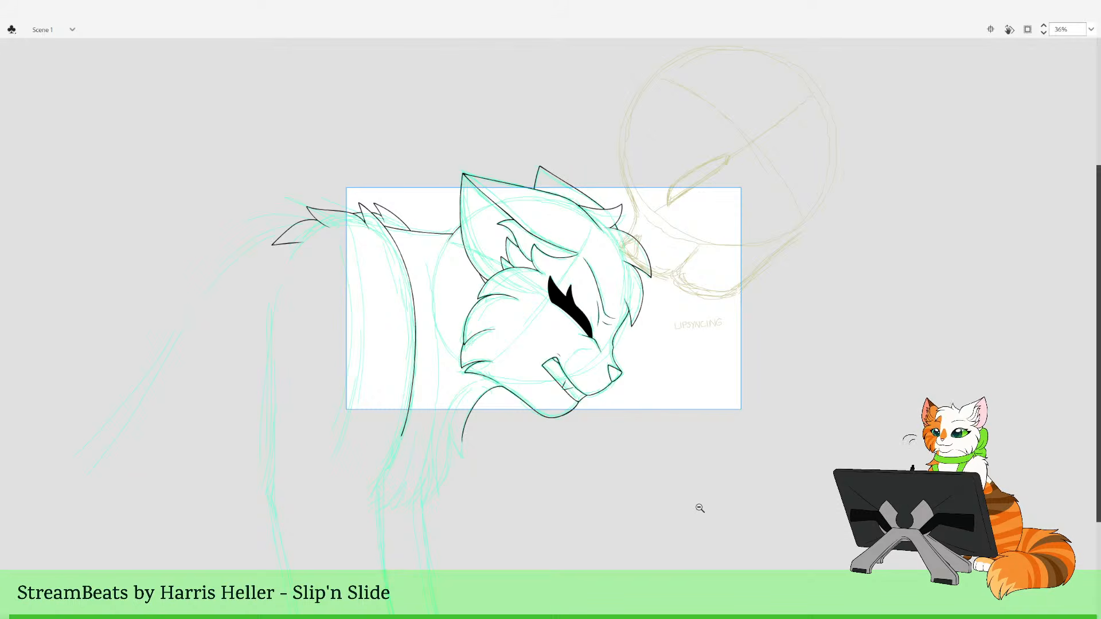
Step through the scene's frames and play them back to review the sketches and the finished line art
click(232, 68)
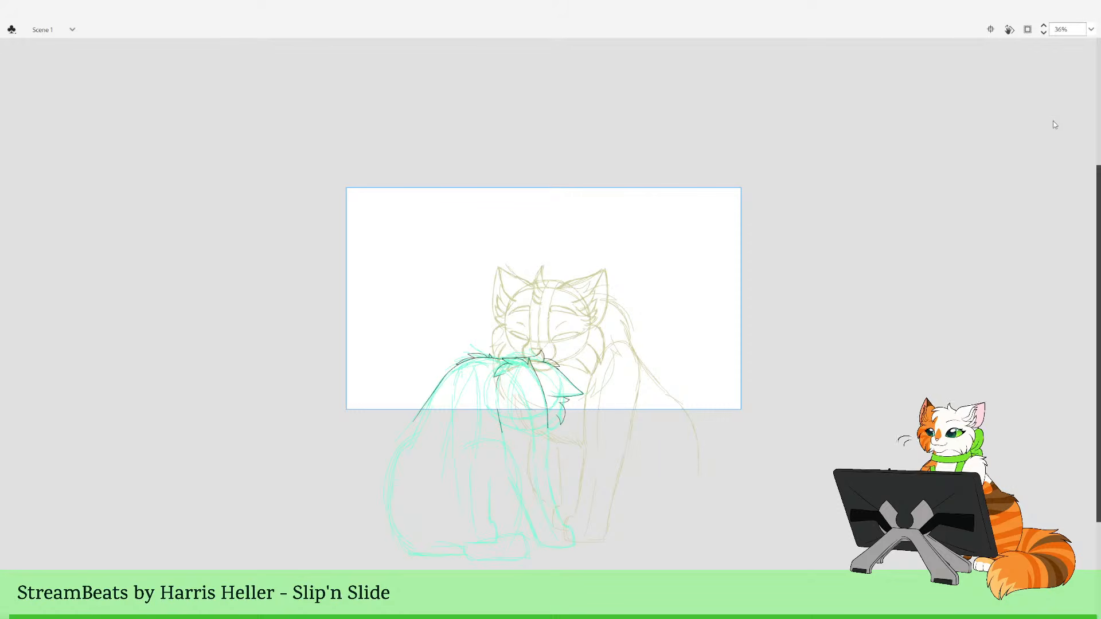
key(ctrl+a)
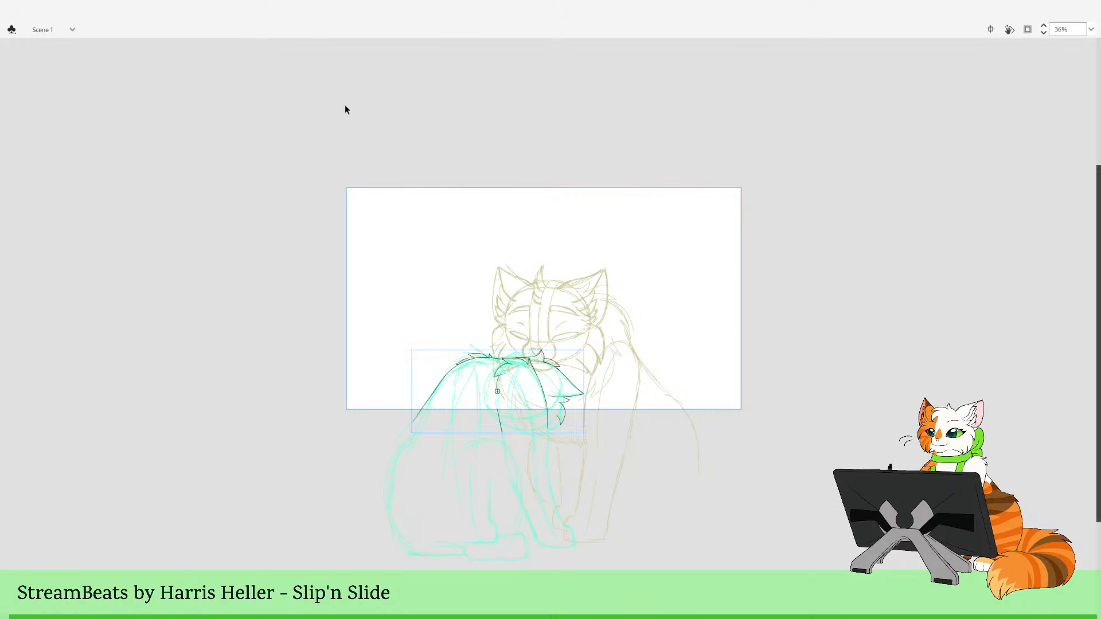
key(Delete)
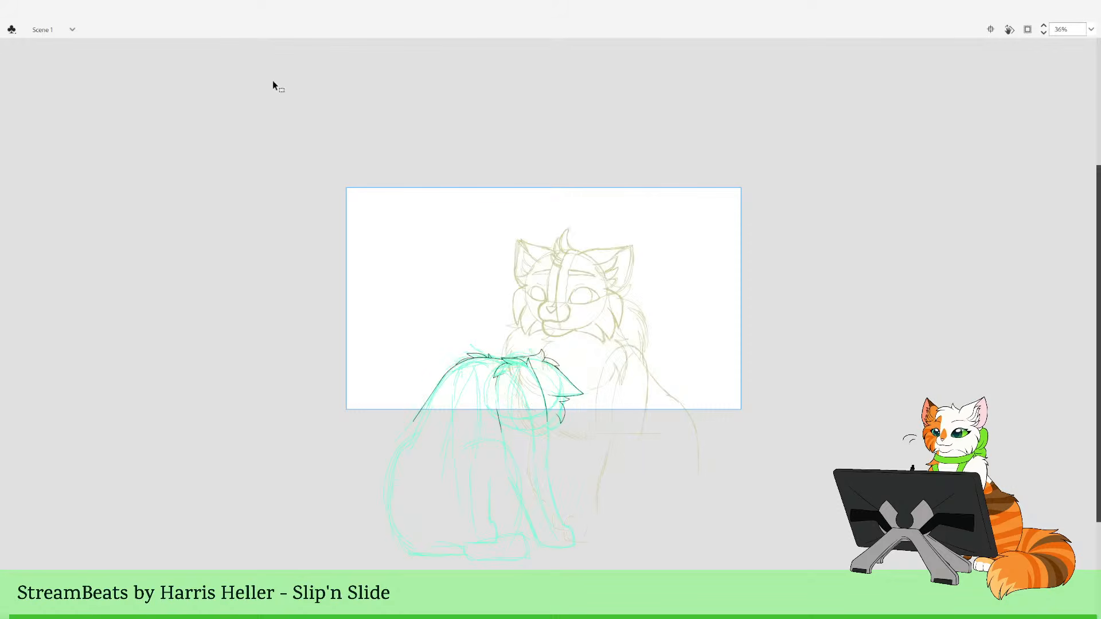
key(ctrl+a)
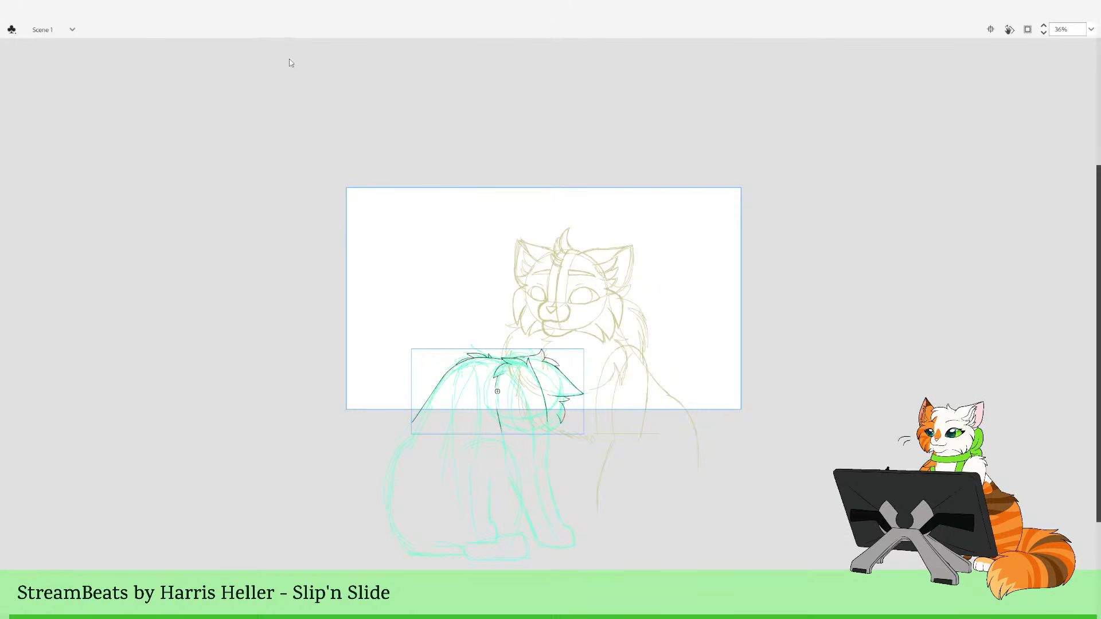
key(.)
key(.)
key(.)
key(.)
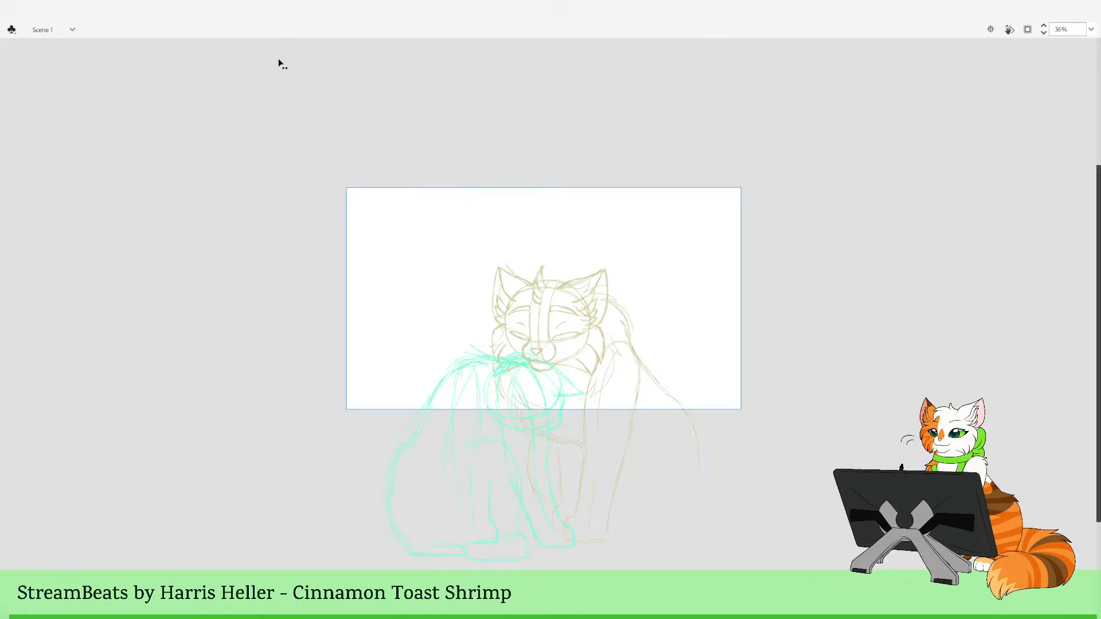
key(.)
key(.)
key(.)
key(.)
key(.)
key(.)
key(.)
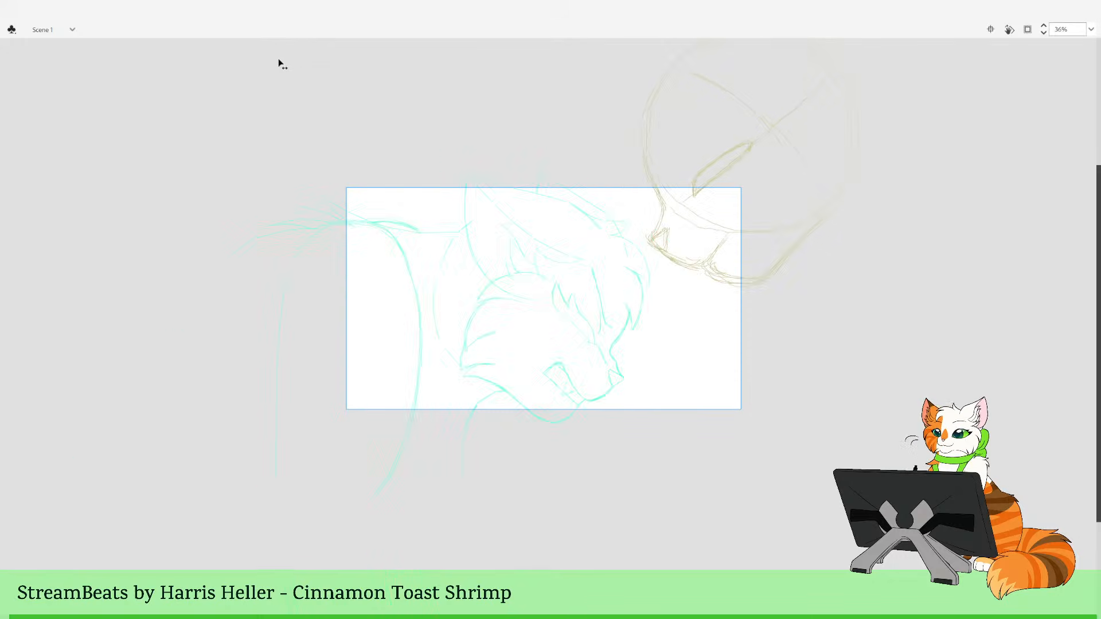
key(.)
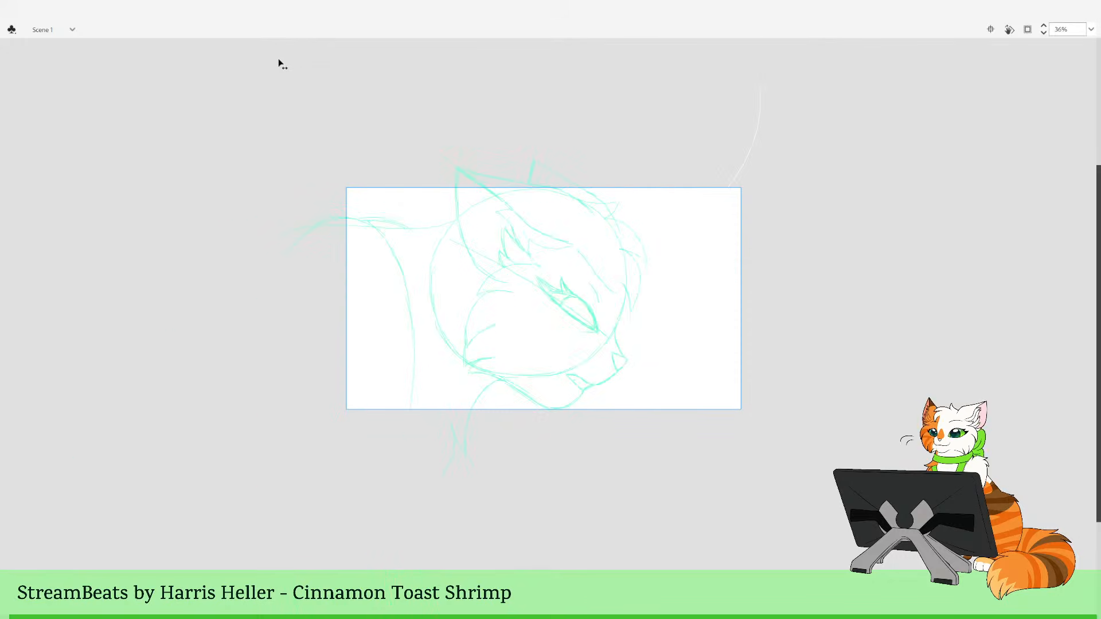
key(.)
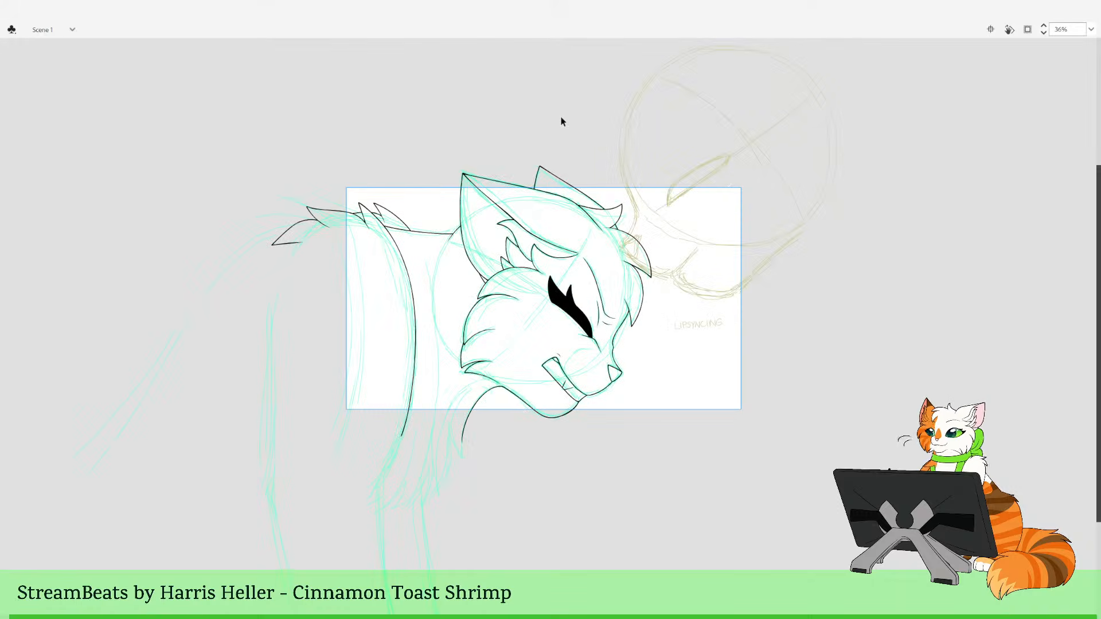
key(.)
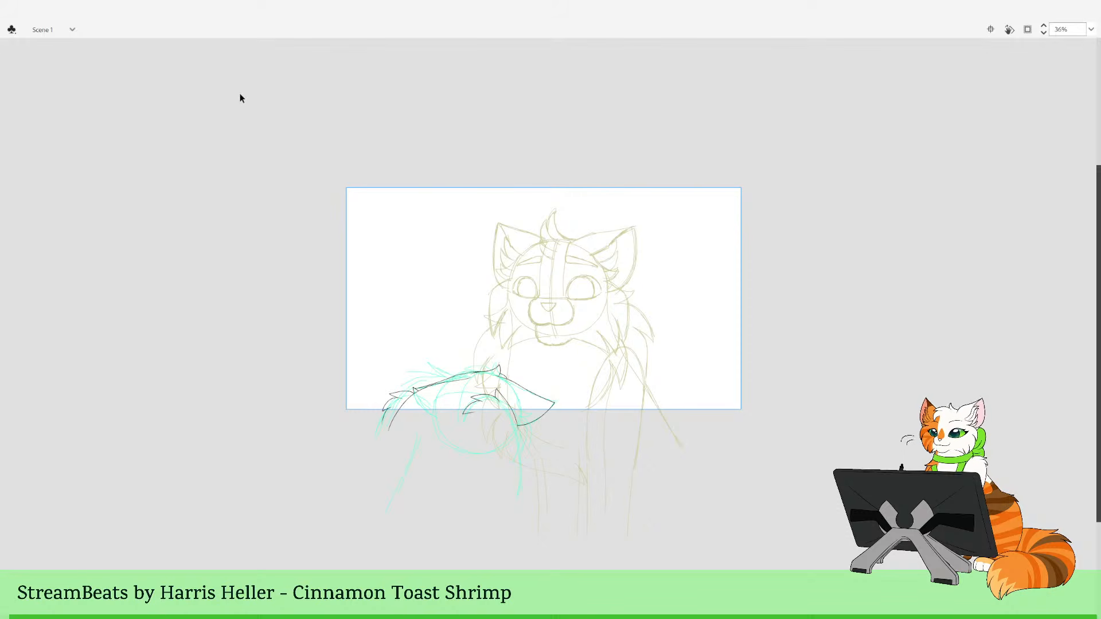
alt+click(401, 251)
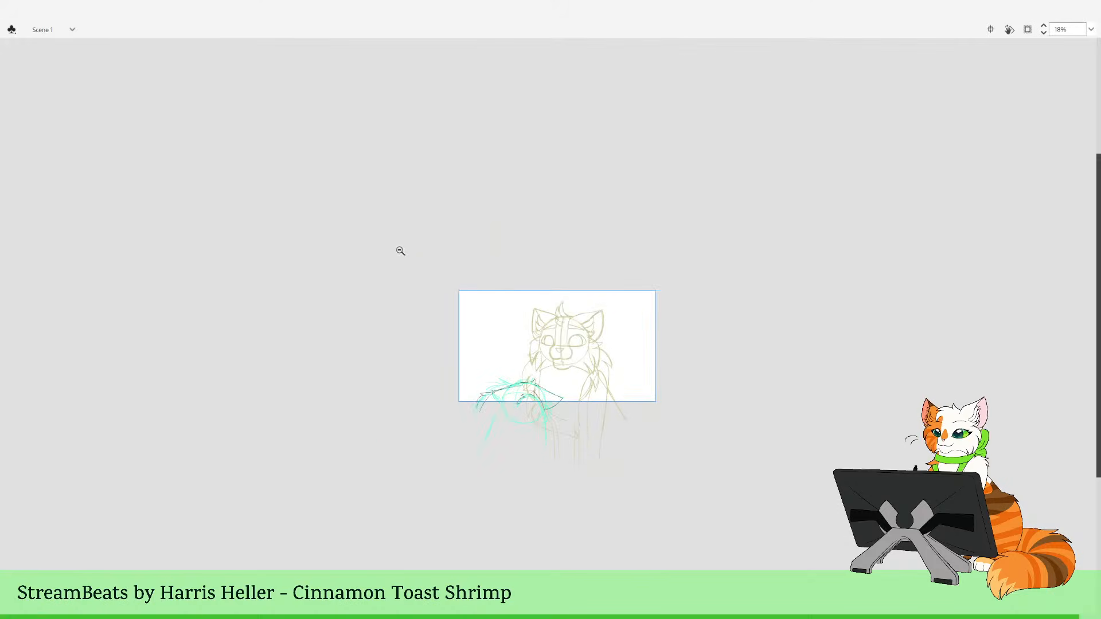
drag(447, 240, 712, 460)
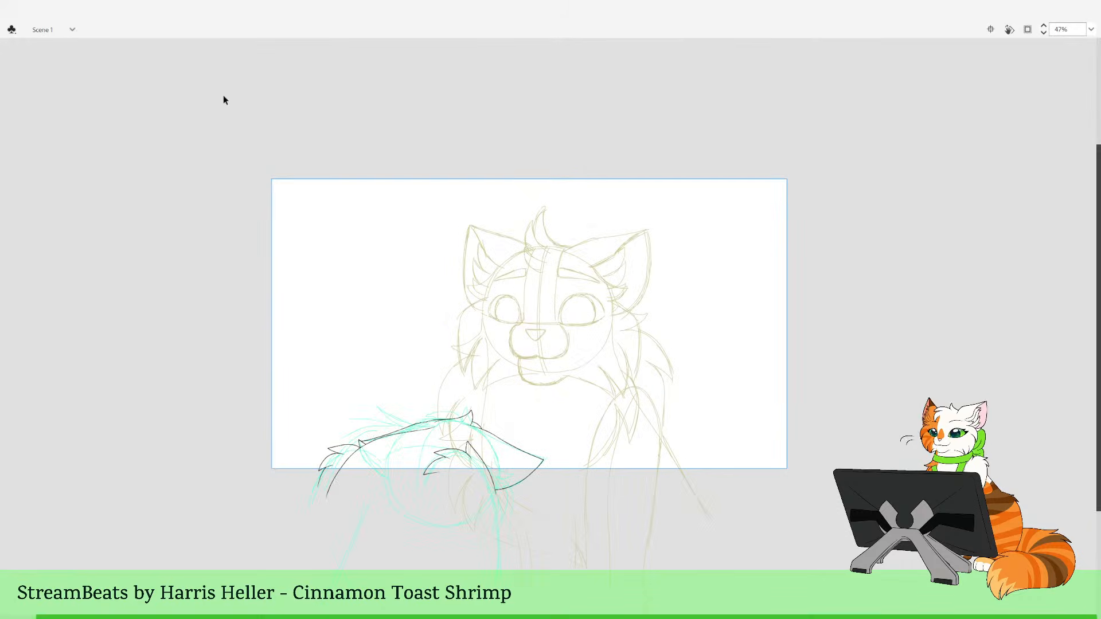
key(Return)
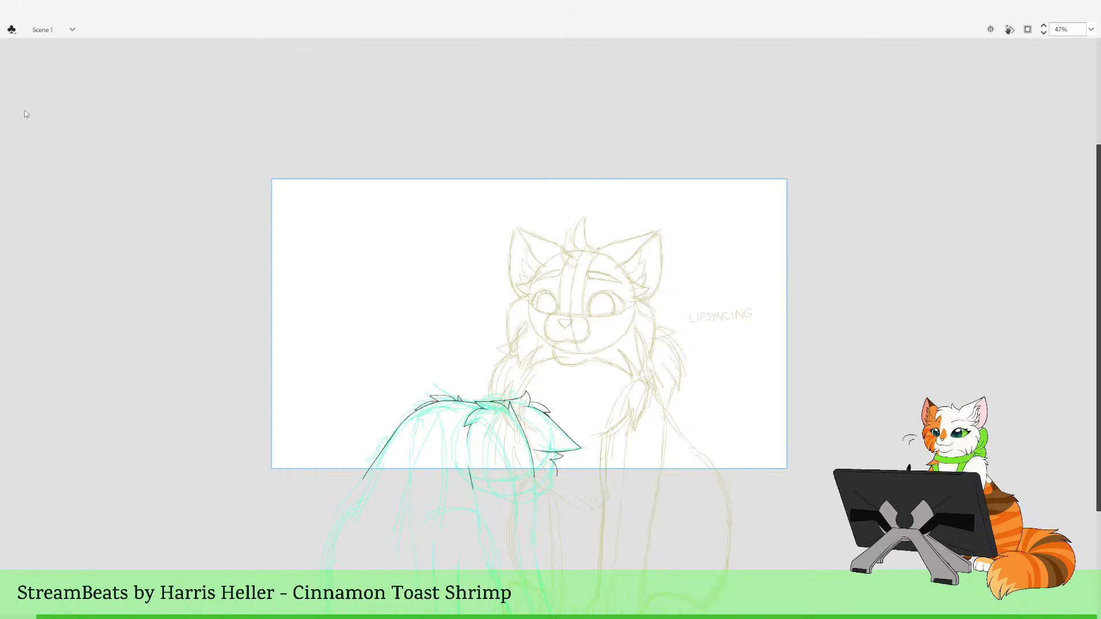
Handwrite "BRB" in red on the empty canvas area beside the sitting cat sketch
drag(325, 241, 338, 282)
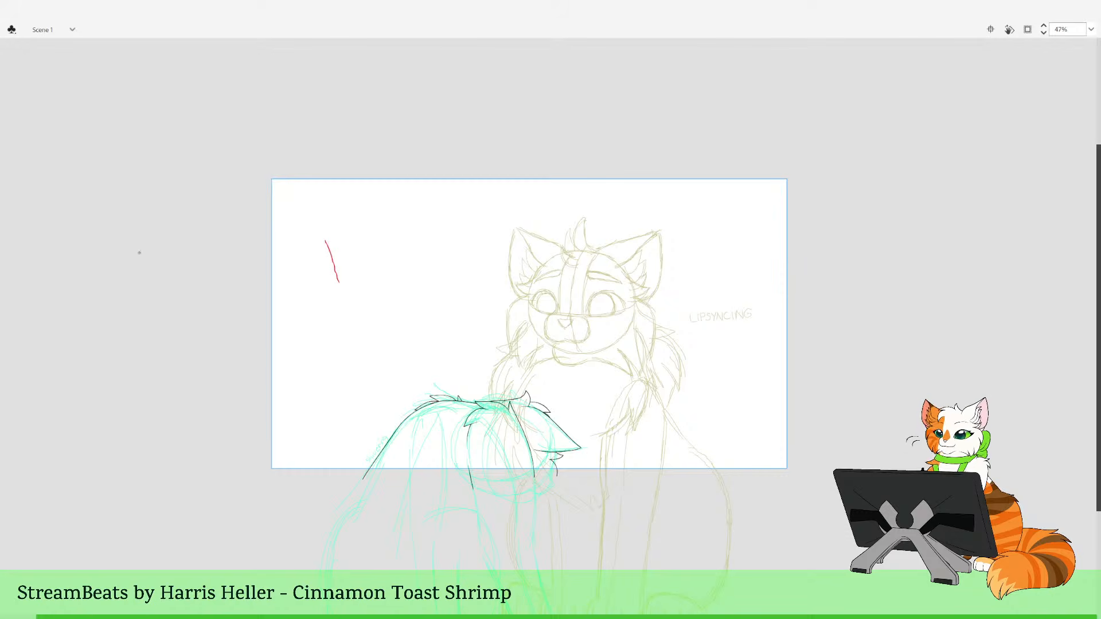
key(ctrl+z)
mouse_move(316, 236)
mouse_down()
mouse_move(323, 265)
mouse_move(316, 244)
mouse_move(343, 251)
mouse_move(328, 272)
mouse_up()
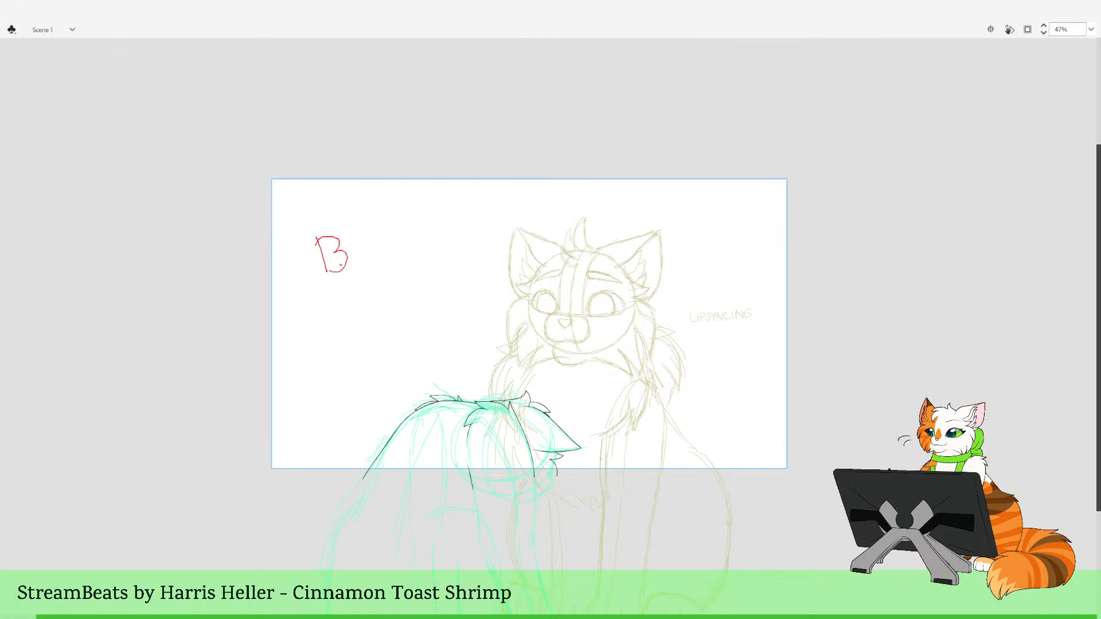
mouse_move(350, 235)
mouse_down()
mouse_move(360, 269)
mouse_move(362, 223)
mouse_move(359, 252)
mouse_move(383, 263)
mouse_up()
drag(381, 216, 393, 258)
mouse_move(398, 213)
mouse_down()
mouse_move(373, 219)
mouse_move(396, 234)
mouse_up()
drag(395, 234, 395, 254)
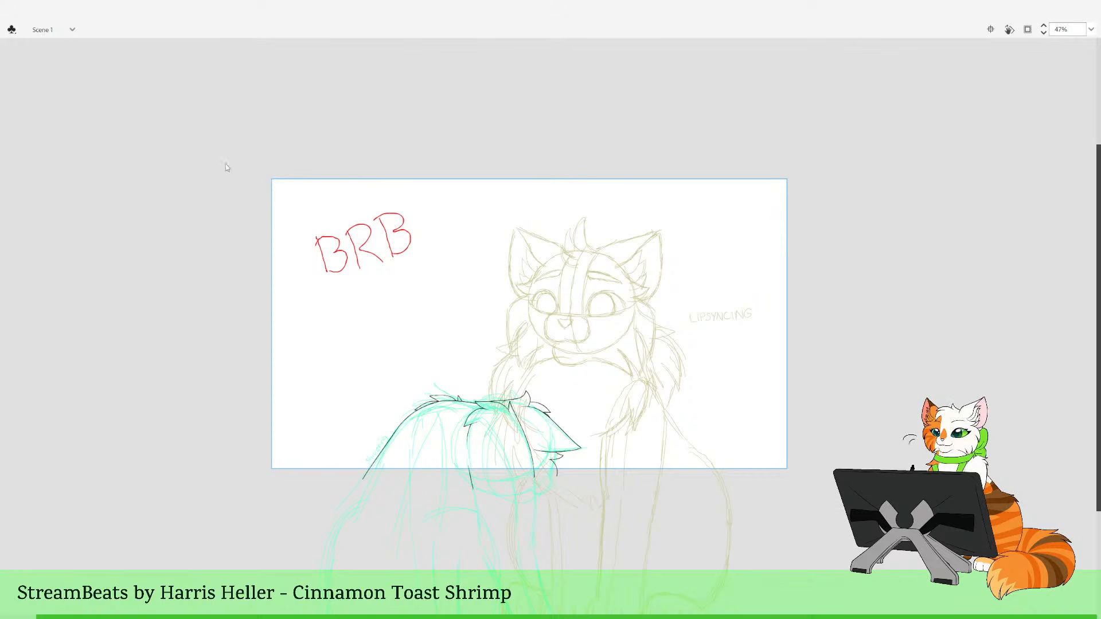
mouse_move(264, 172)
mouse_down()
mouse_move(684, 465)
mouse_move(799, 481)
mouse_up()
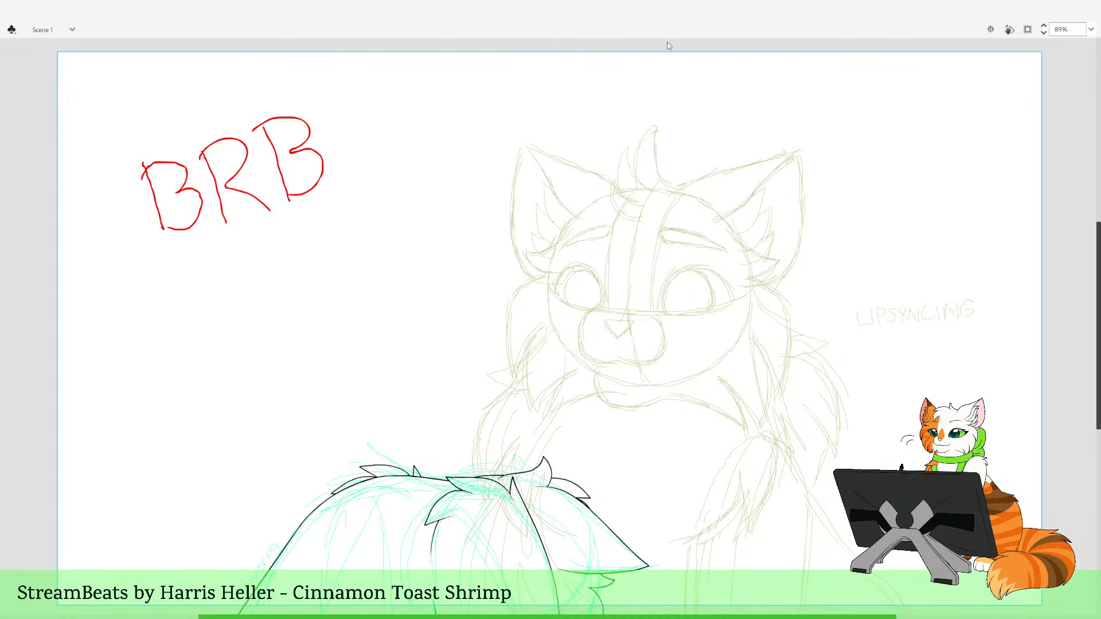
key(Return)
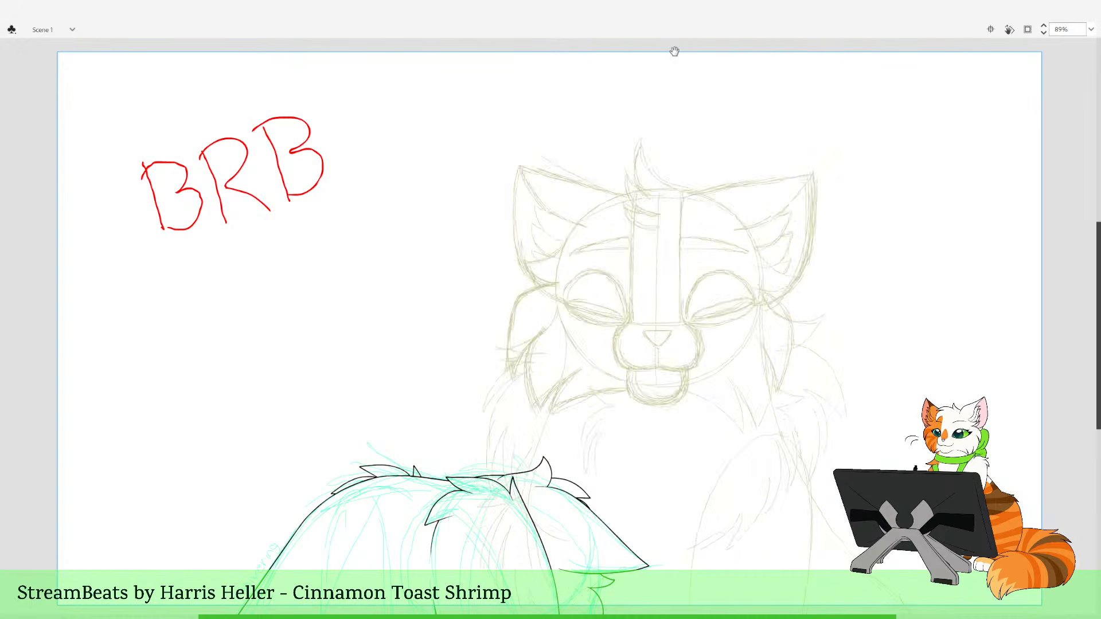
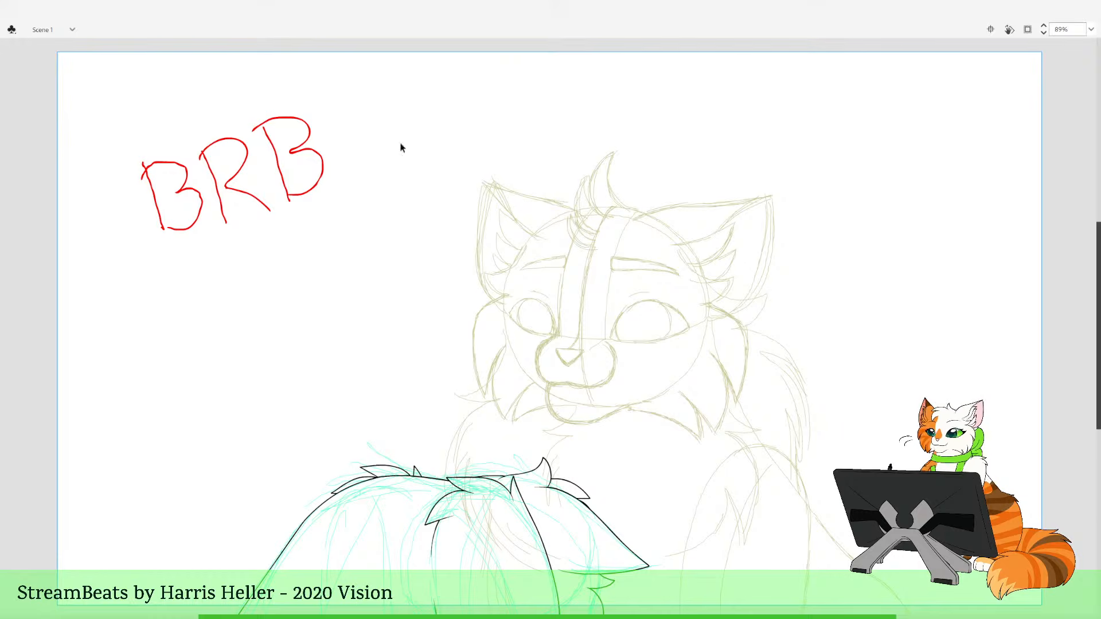
Delete the red "BRB" lettering from the canvas
click(360, 259)
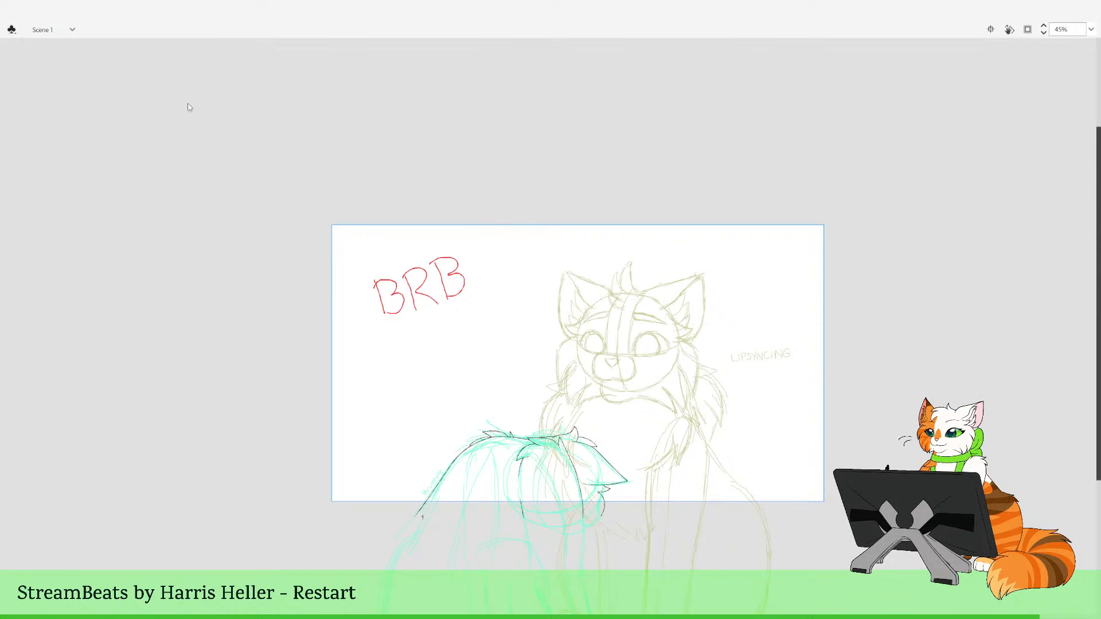
key(.)
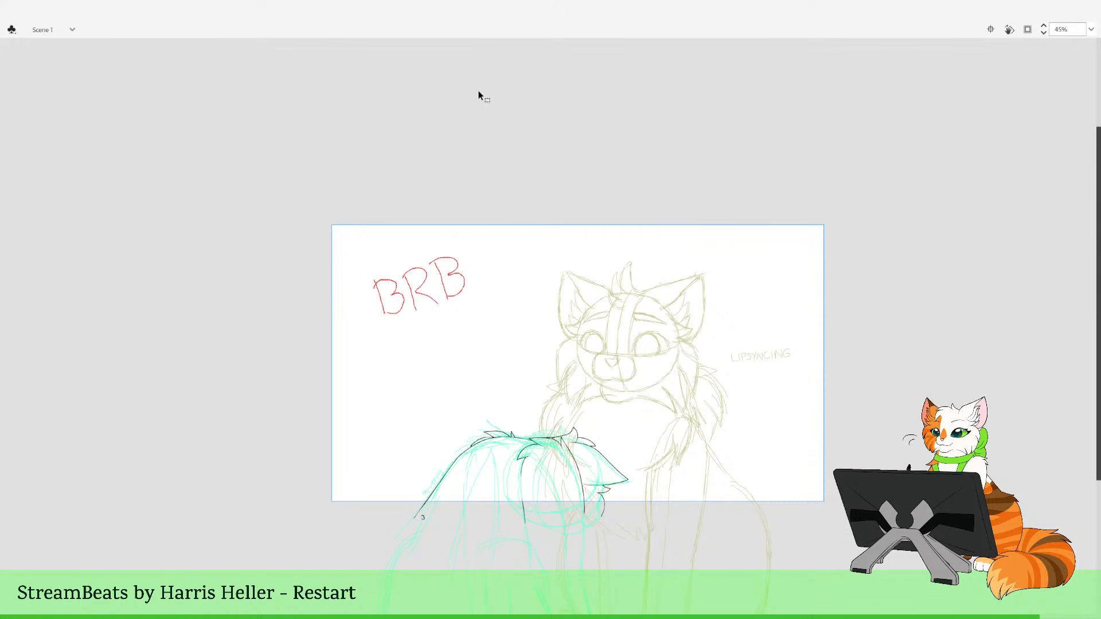
key(Delete)
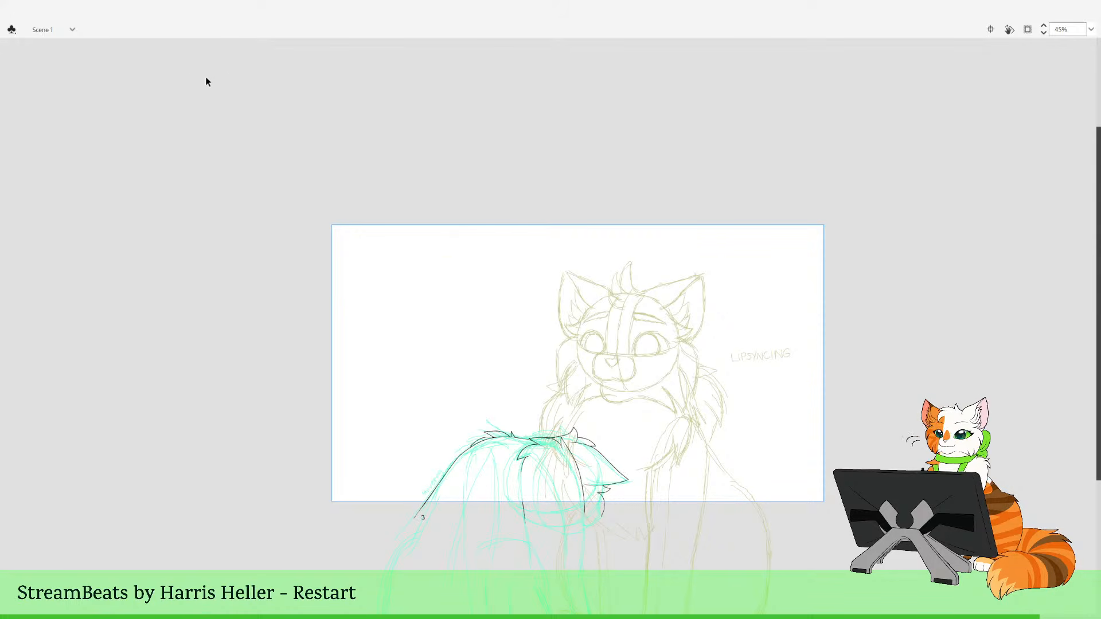
key(.)
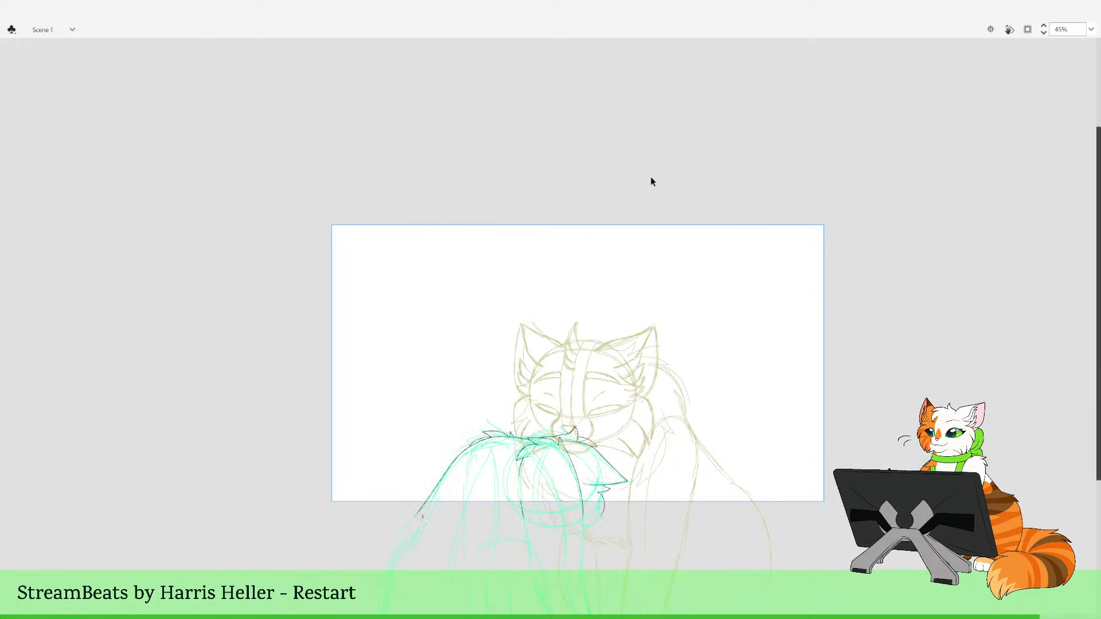
Play the scene and flip back and forth through frames to examine the hunched animal's head and back line art up close
key(Return)
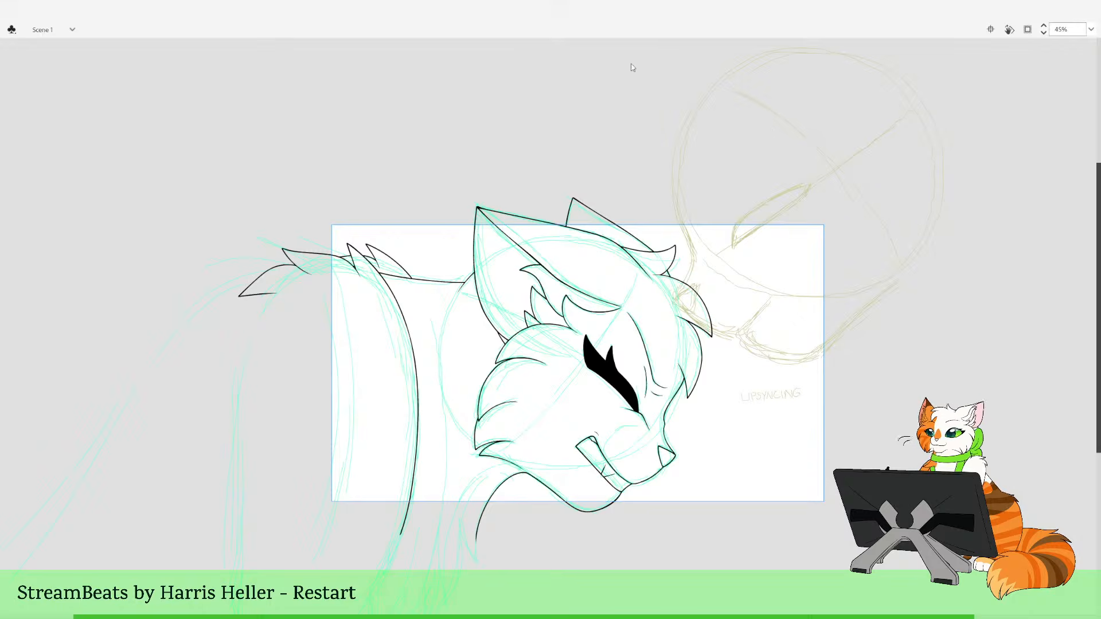
key(period)
key(period)
click(591, 345)
drag(480, 281, 681, 469)
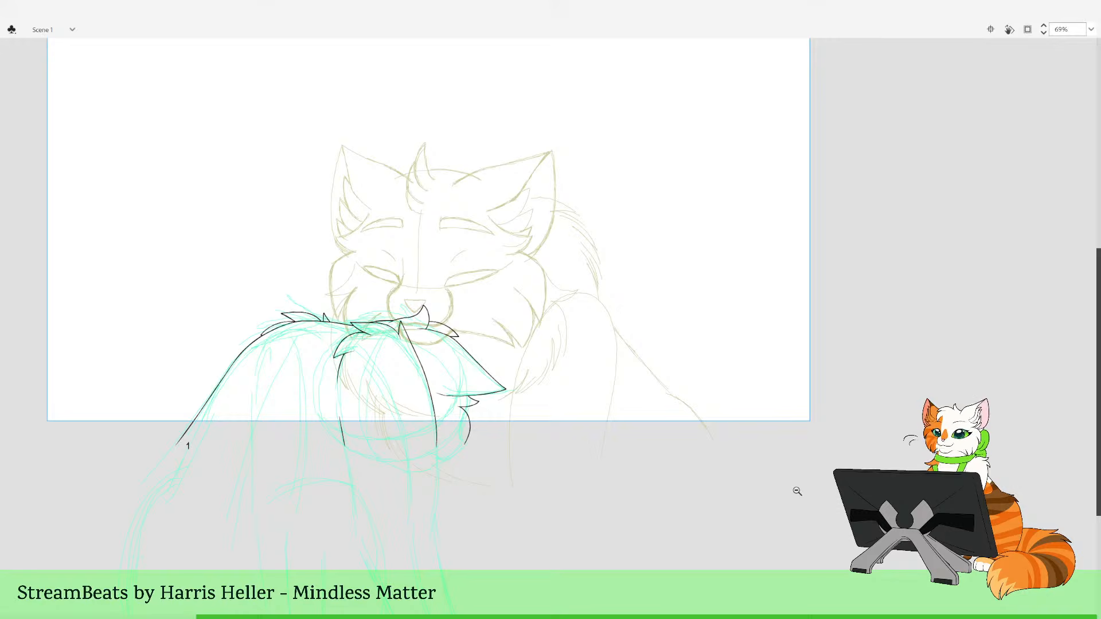
alt+click(582, 392)
drag(407, 224, 655, 424)
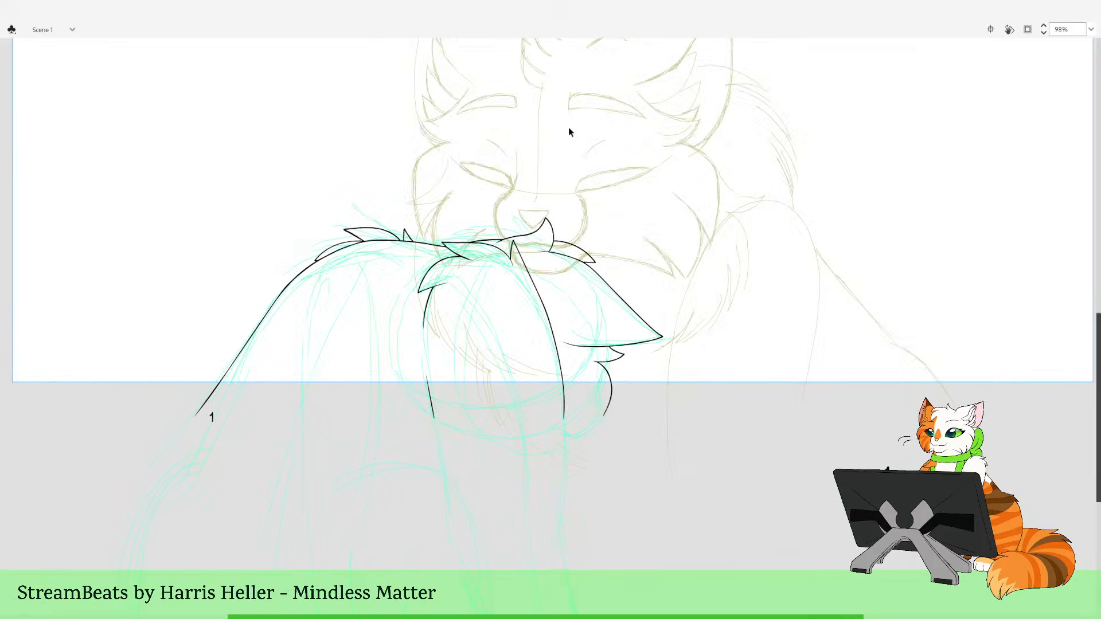
key(comma)
key(comma)
key(comma)
key(period)
key(period)
key(period)
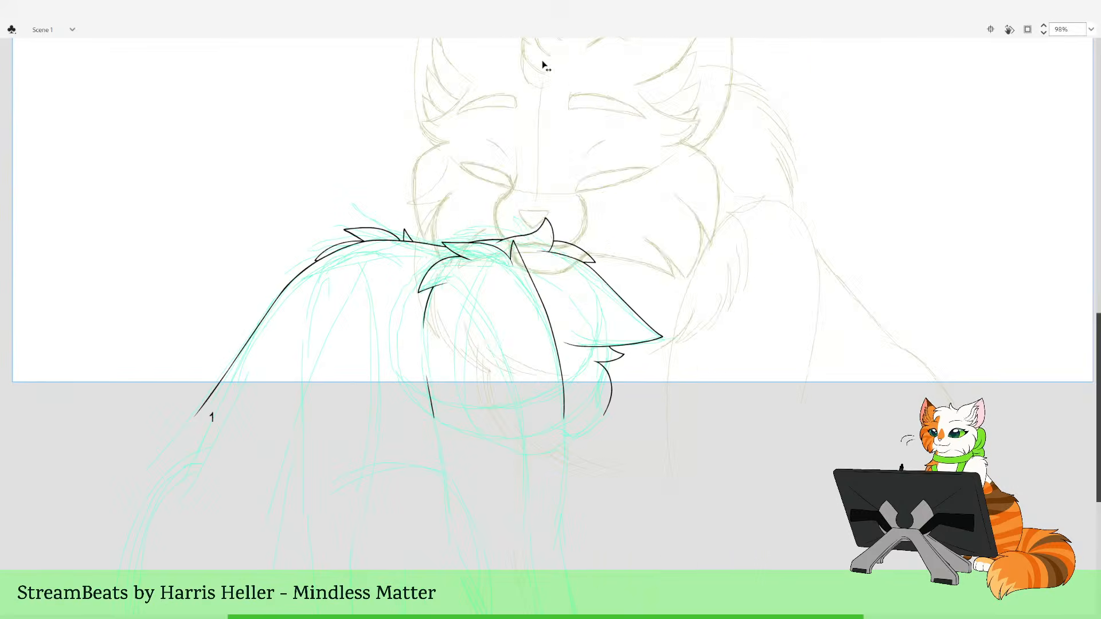
Step forward through the scene's frames to review the hunched animal's line art, the sitting cat sketches and the snarling close-up
key(period)
key(period)
key(period)
key(period)
key(period)
key(period)
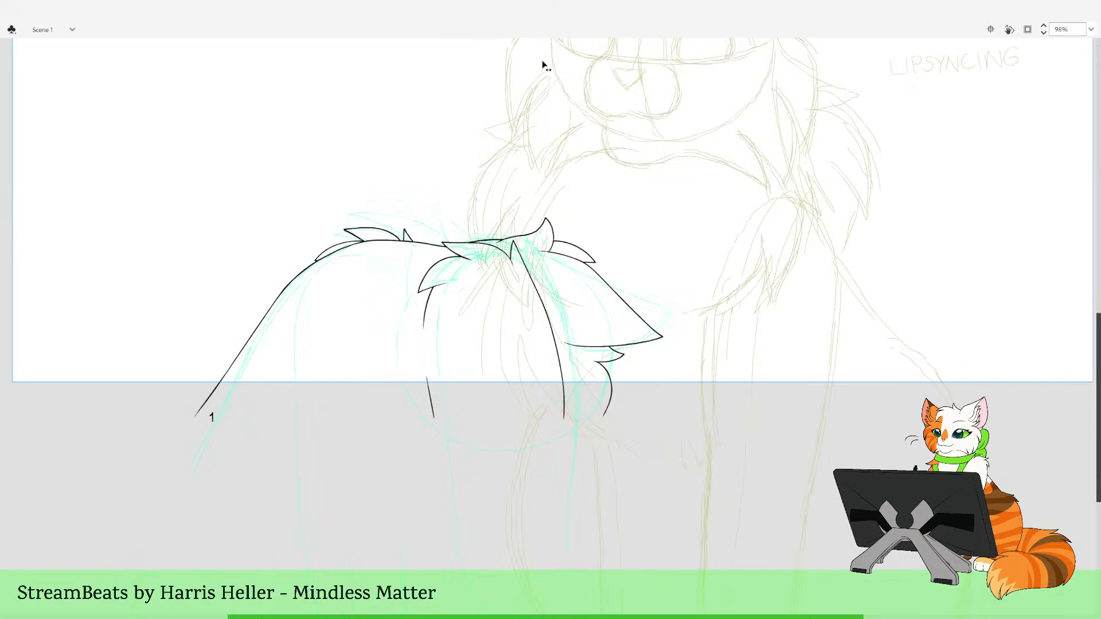
key(period)
key(period)
key(period)
key(period)
key(period)
key(period)
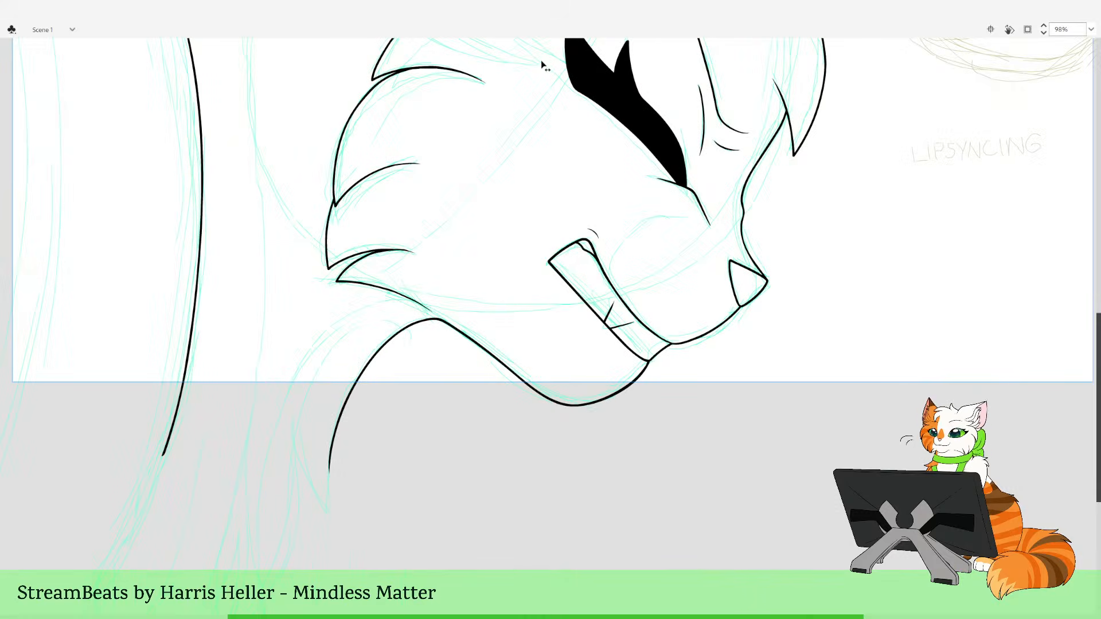
key(period)
key(period)
key(period)
key(period)
key(period)
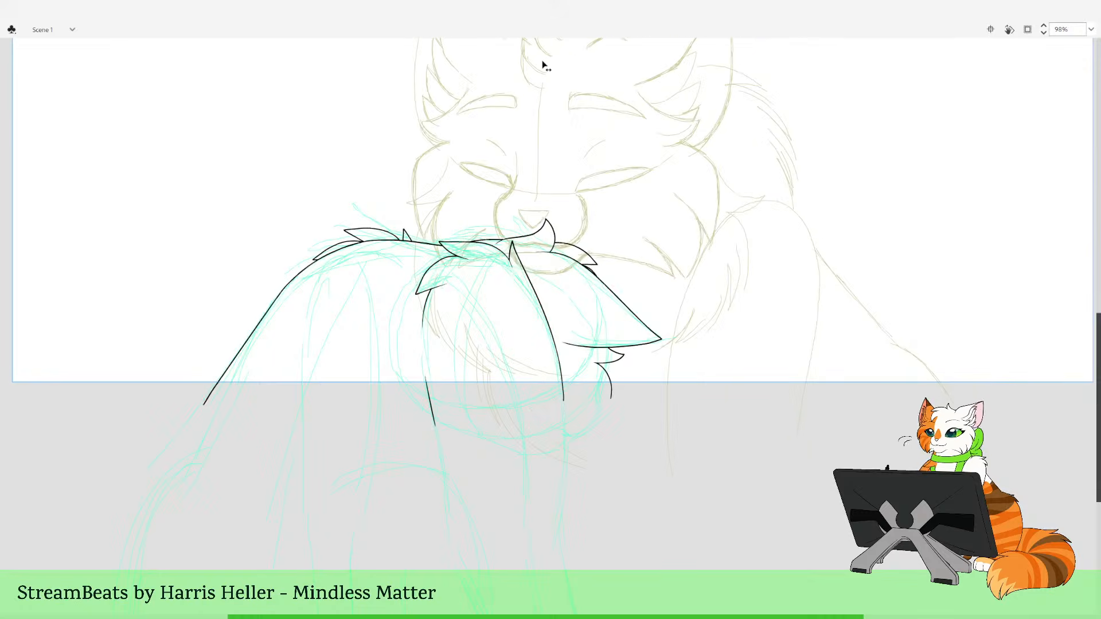
key(period)
key(period)
key(period)
key(period)
key(period)
key(period)
key(period)
key(period)
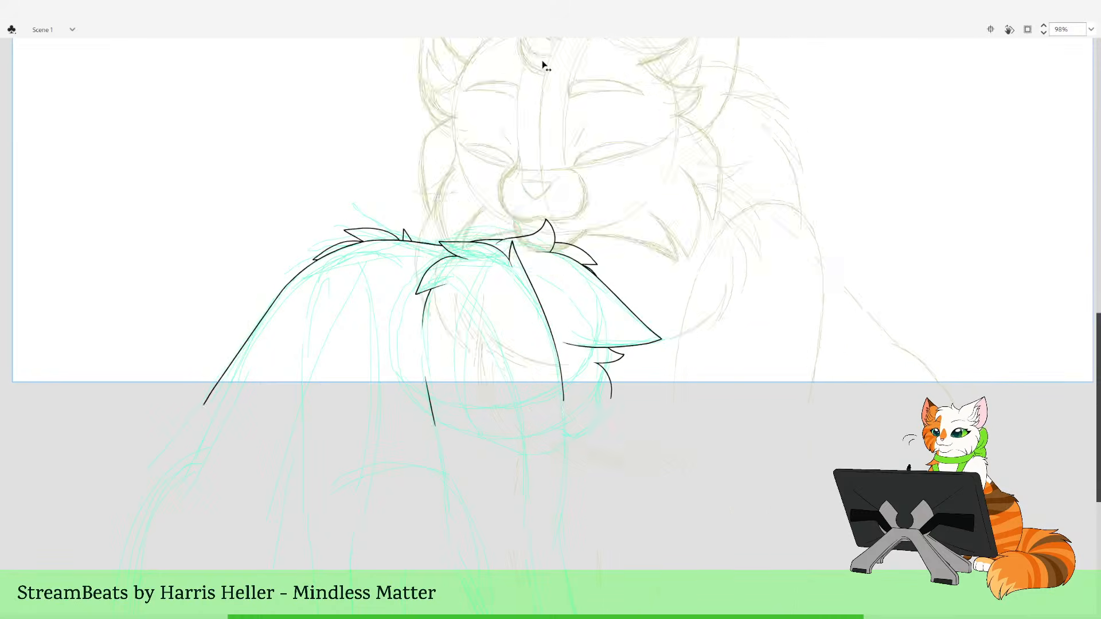
Flip back and forth between neighbouring hunched-animal frames to compare the line art with the sitting cat's changing poses
key(comma)
key(comma)
key(comma)
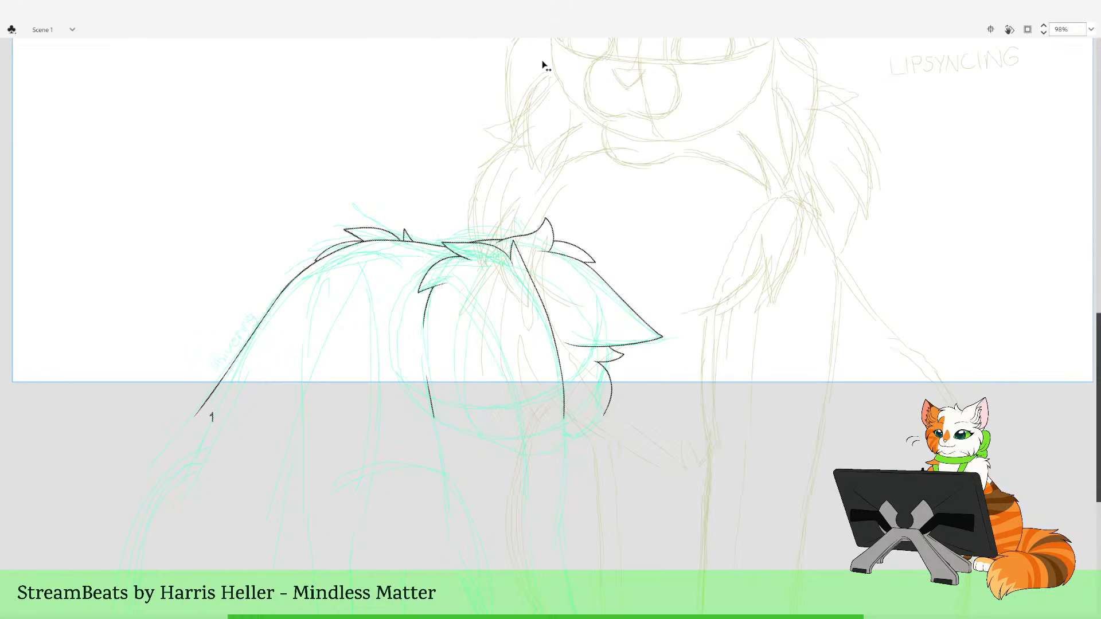
key(period)
key(period)
key(period)
key(period)
key(comma)
key(comma)
key(period)
key(period)
key(period)
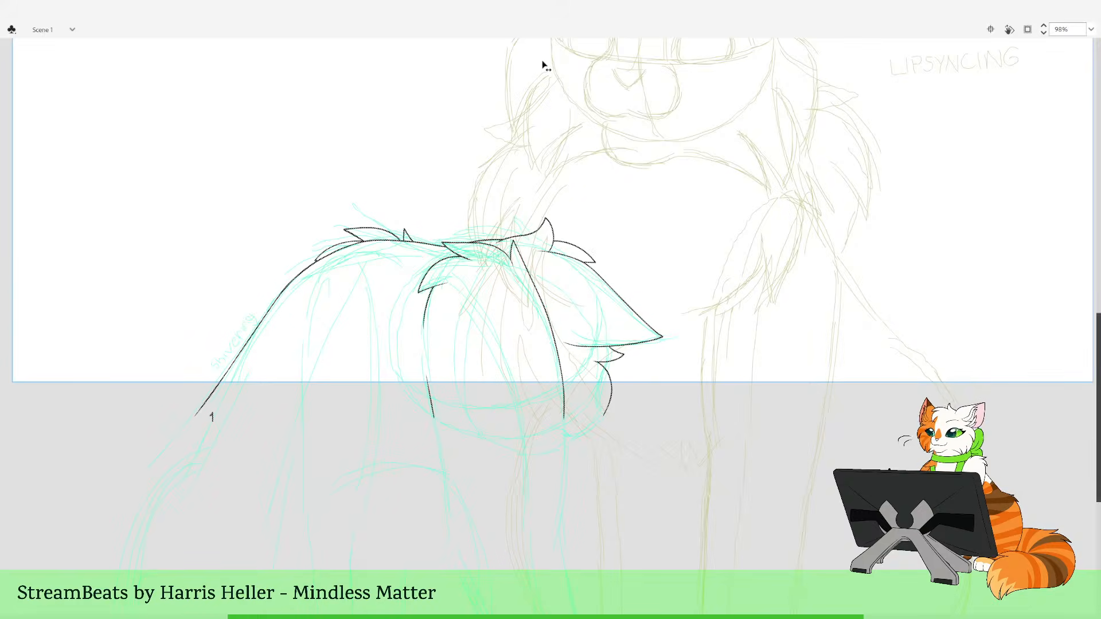
key(comma)
key(comma)
key(comma)
key(comma)
key(period)
key(period)
key(period)
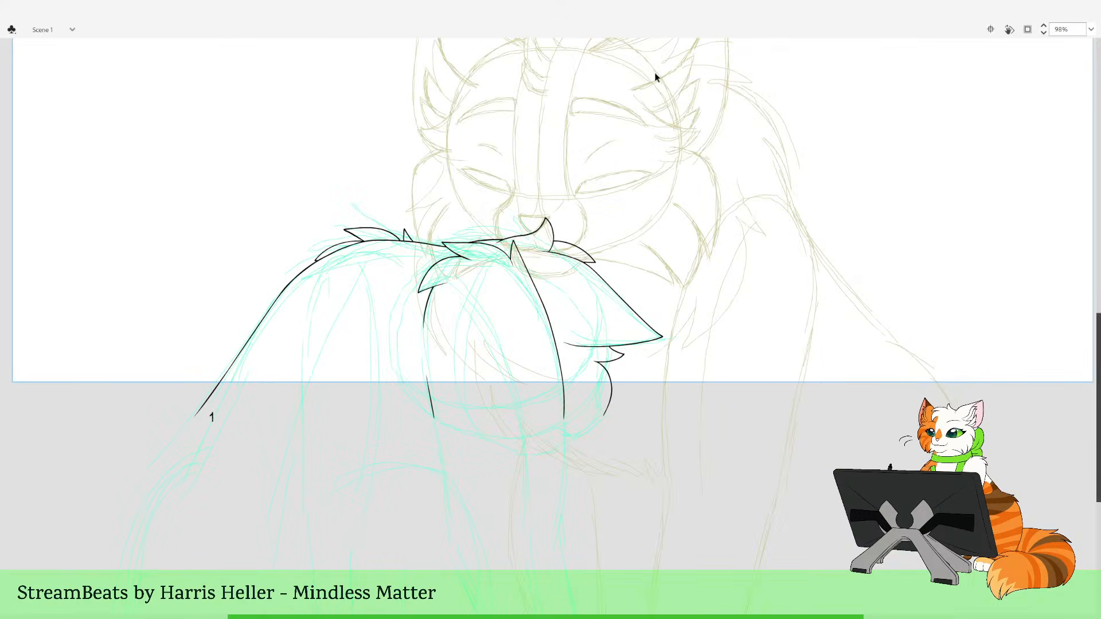
Go to the snarling close-up frame and examine its full line art both from afar and up close
click(649, 75)
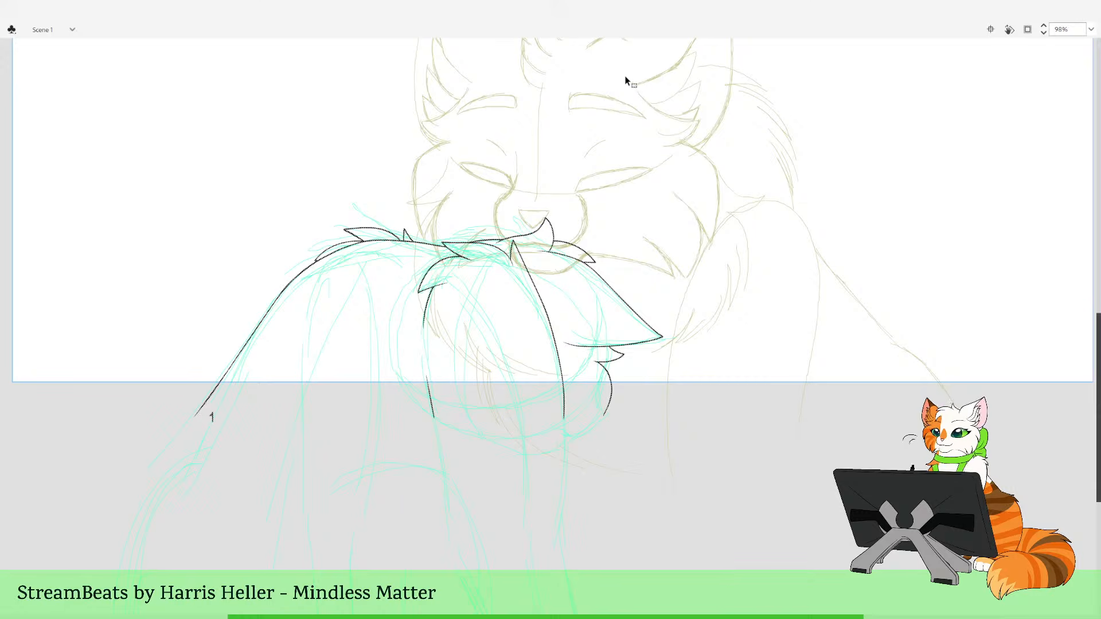
key(period)
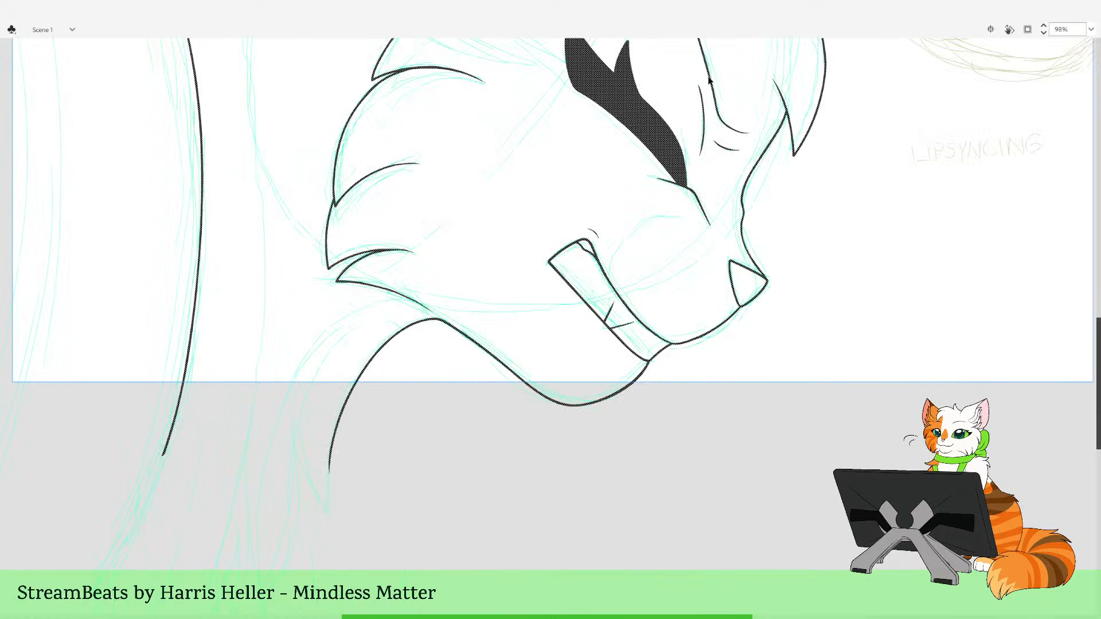
key(z)
click(605, 258)
click(600, 261)
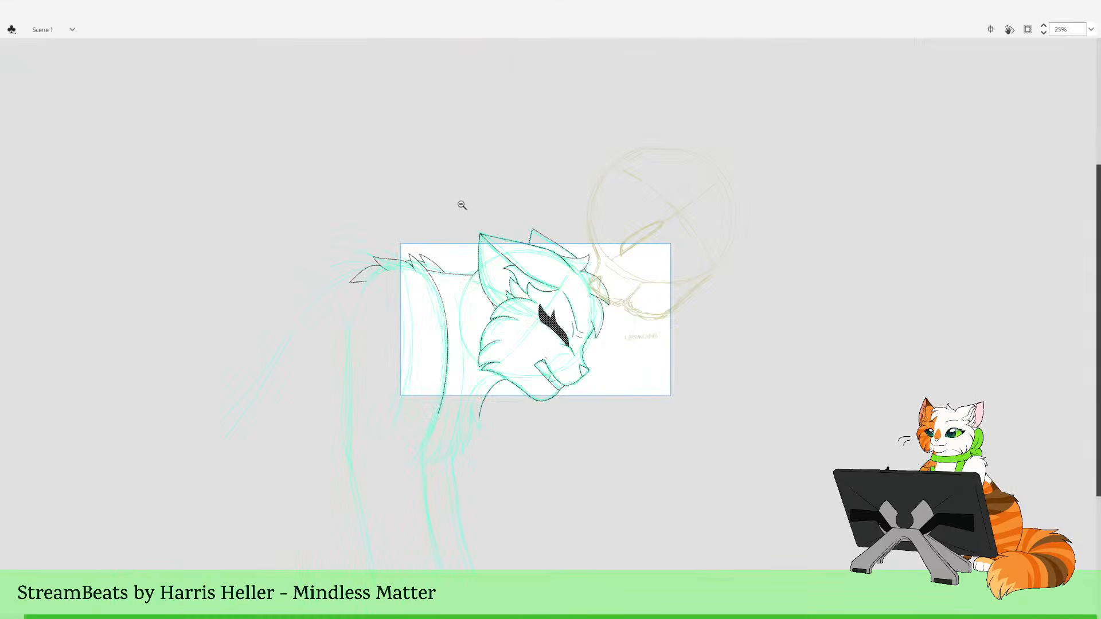
drag(461, 204, 625, 437)
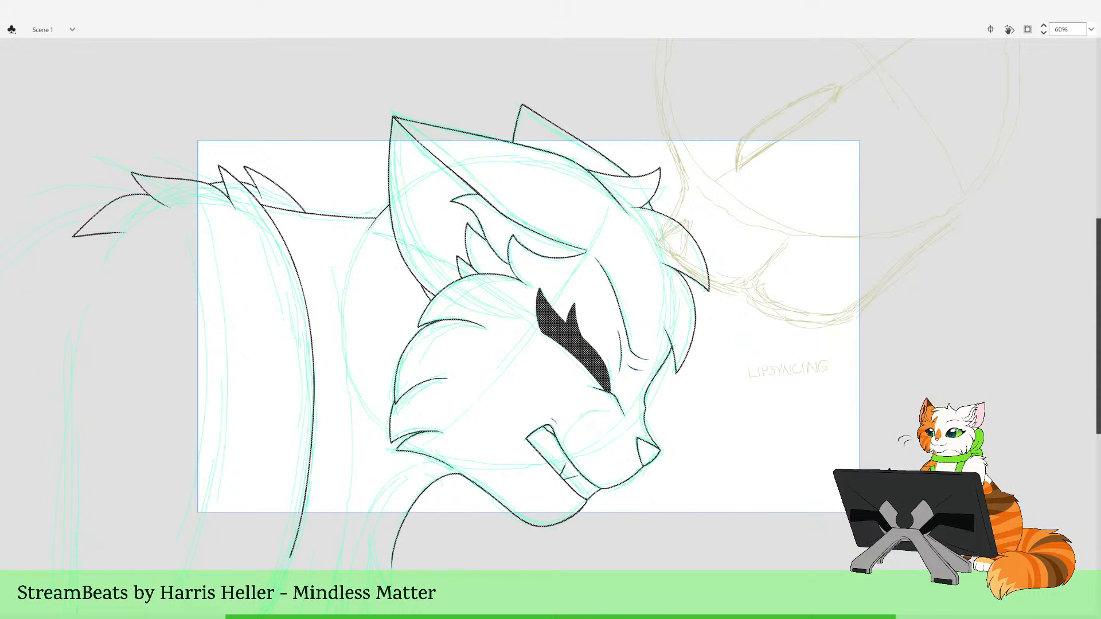
alt+click(558, 366)
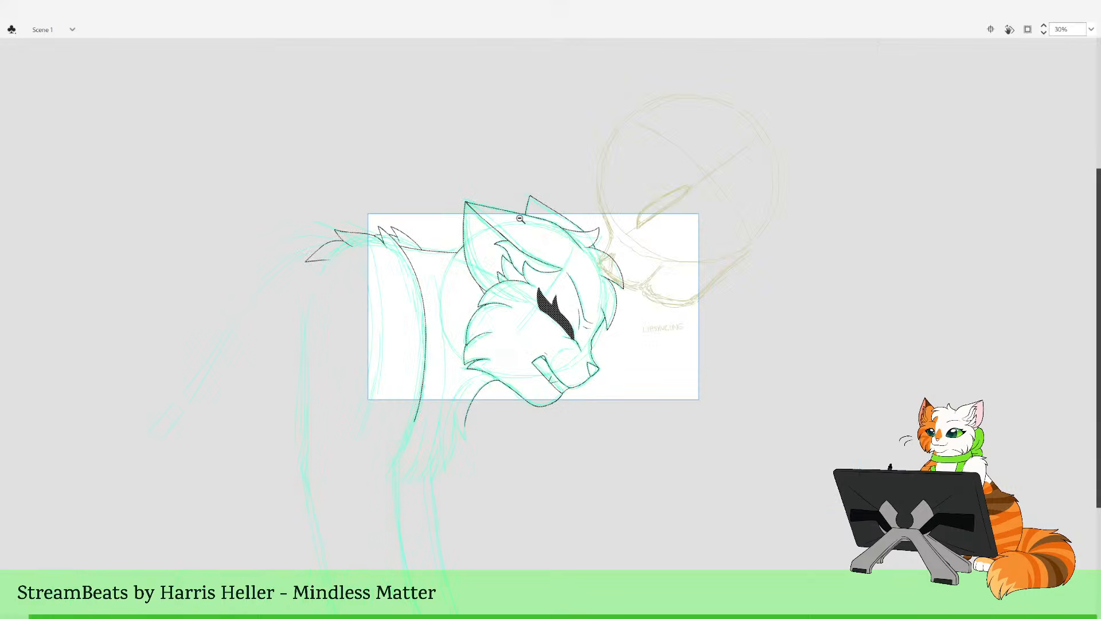
drag(498, 180, 634, 462)
drag(753, 373, 724, 319)
drag(589, 214, 622, 335)
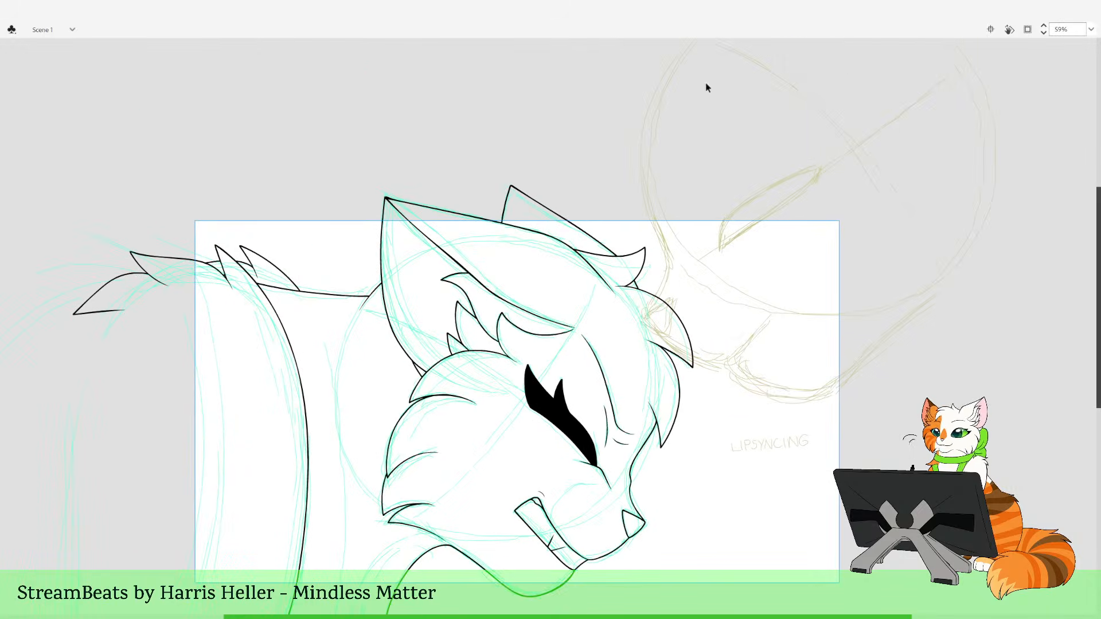
Step backward from the snarling close-up into the preceding frames with the hunched animal and the closed-eyed sitting cat
key(comma)
key(period)
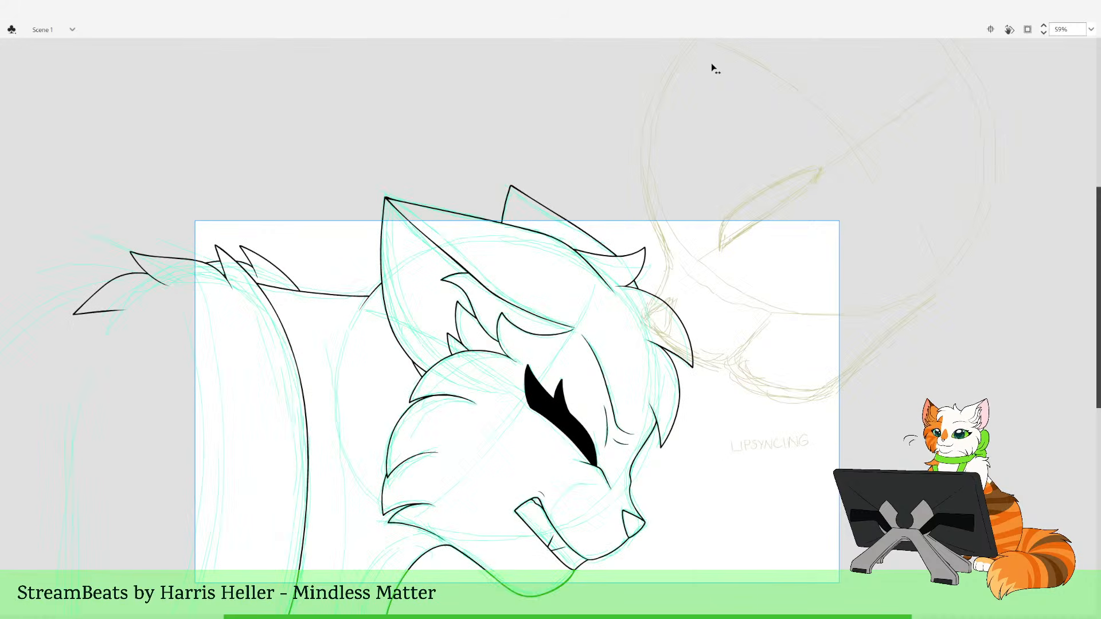
key(comma)
key(comma)
key(comma)
key(comma)
key(comma)
key(comma)
key(comma)
key(comma)
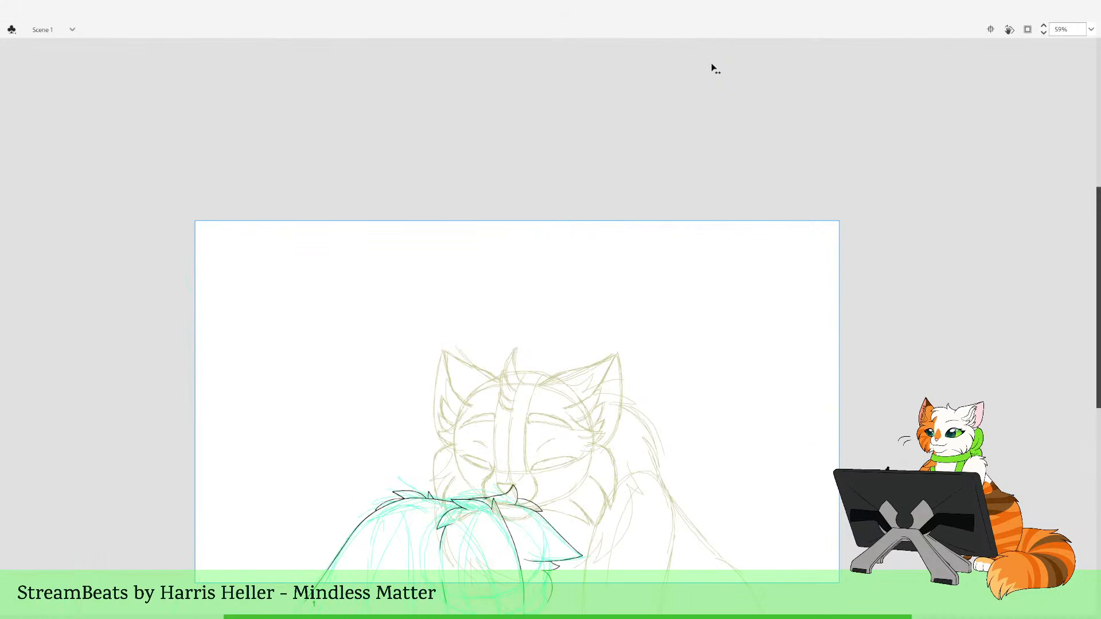
key(comma)
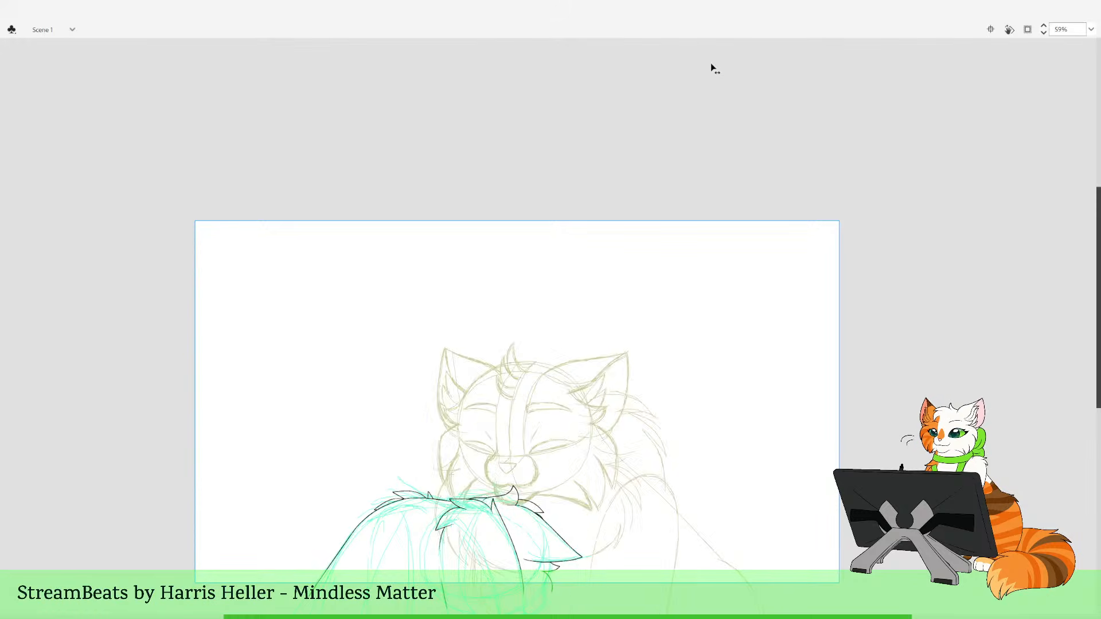
Advance frame by frame to check the sitting cat's head and eye movement behind the inked hunched animal
key(period)
key(period)
key(period)
key(period)
key(period)
key(period)
key(period)
key(period)
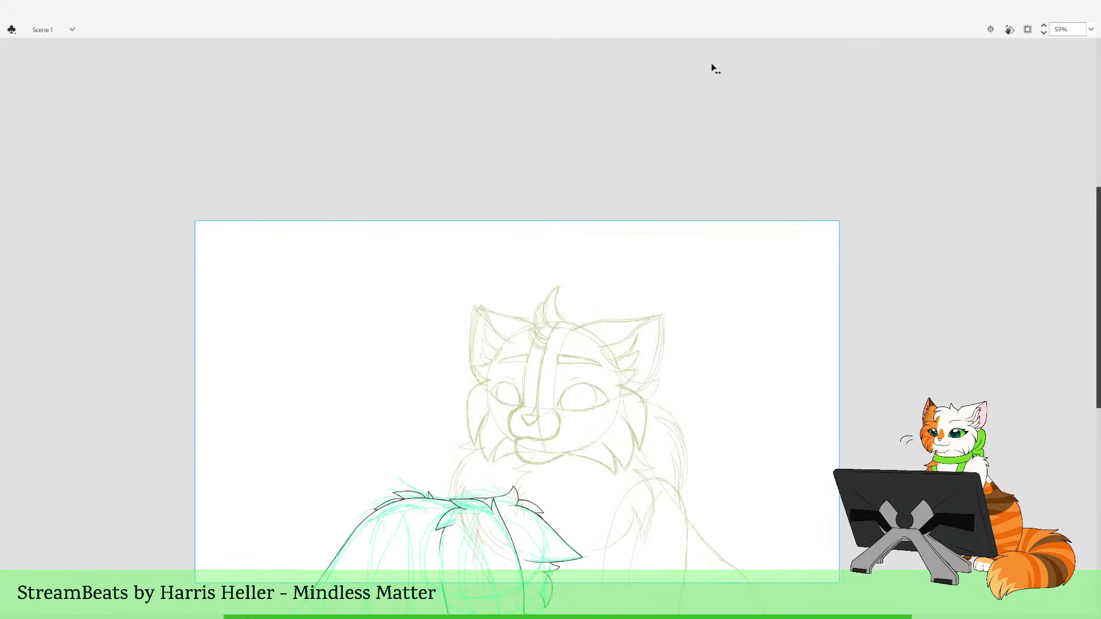
key(period)
key(period)
key(period)
key(period)
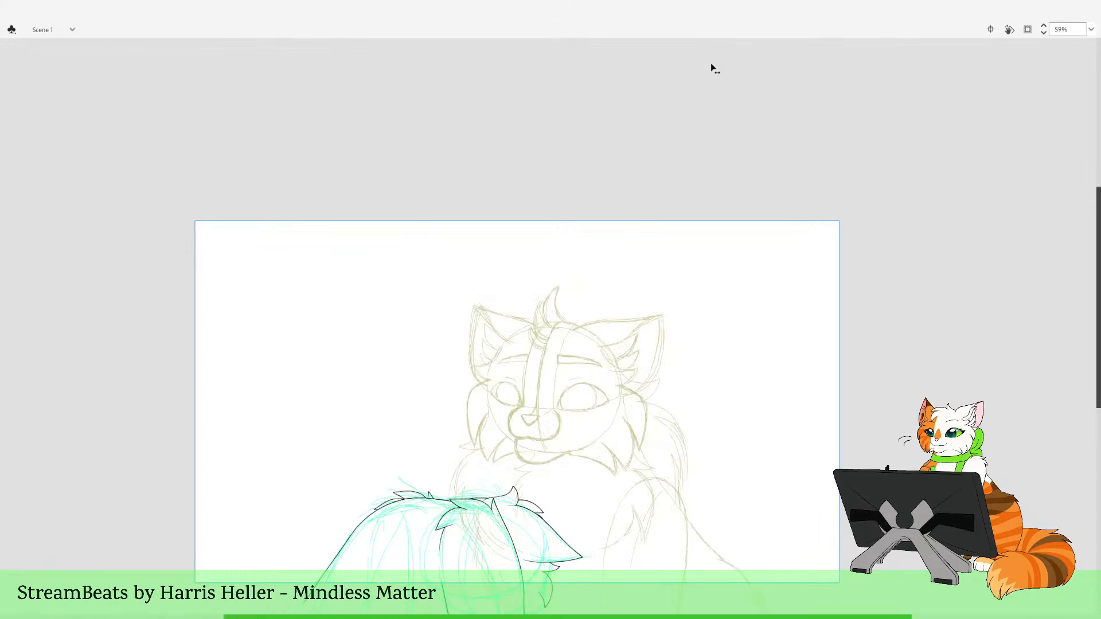
key(period)
key(period)
key(period)
key(period)
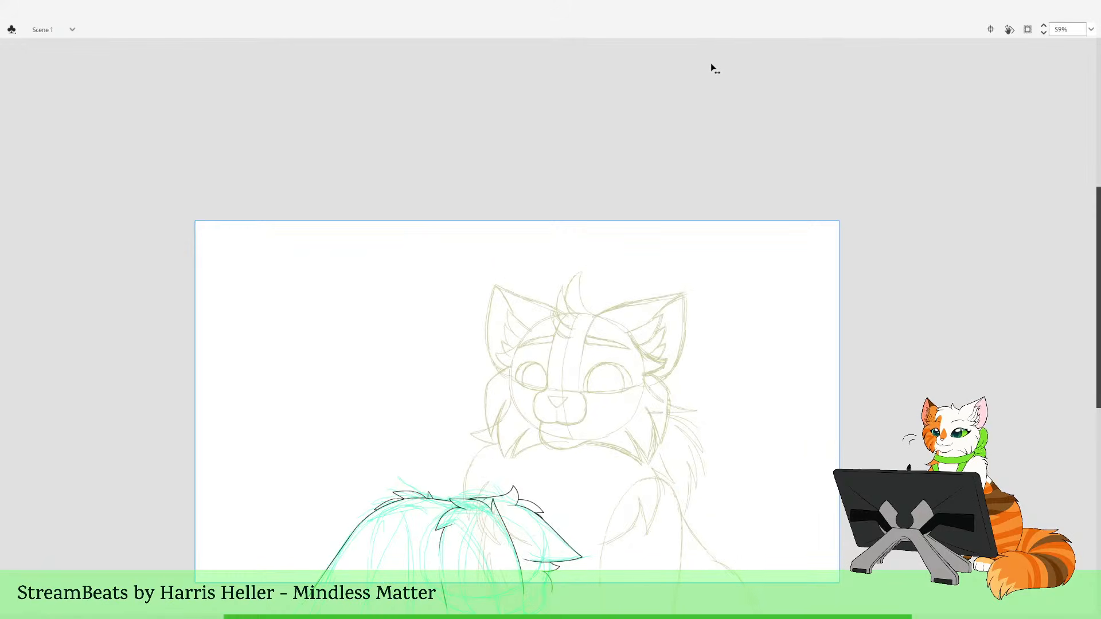
key(period)
key(period)
key(period)
key(period)
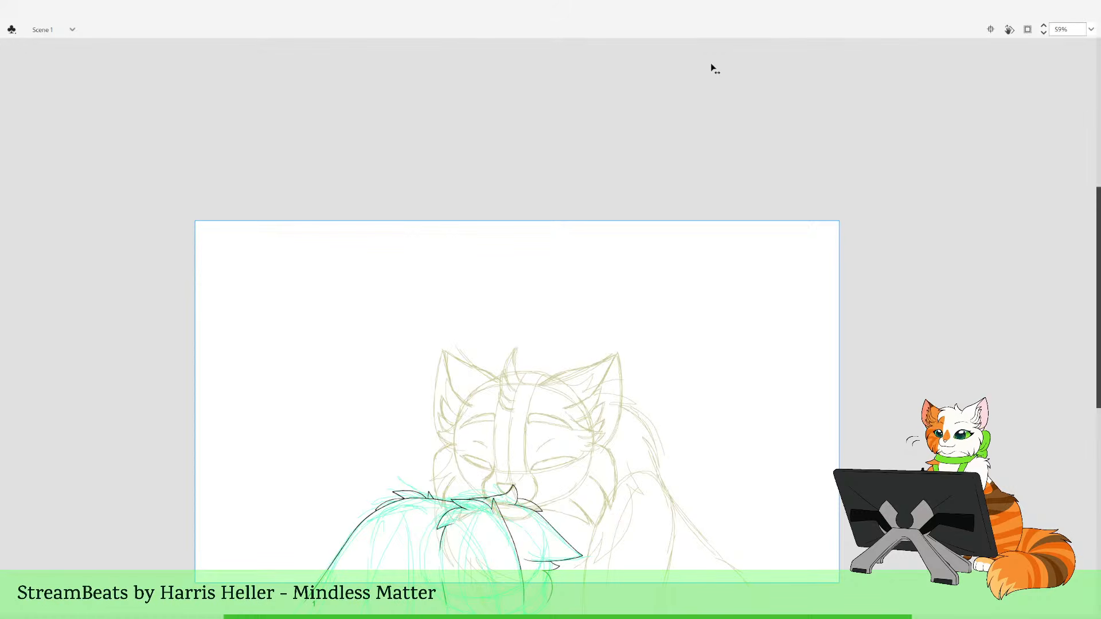
key(period)
key(period)
key(period)
key(period)
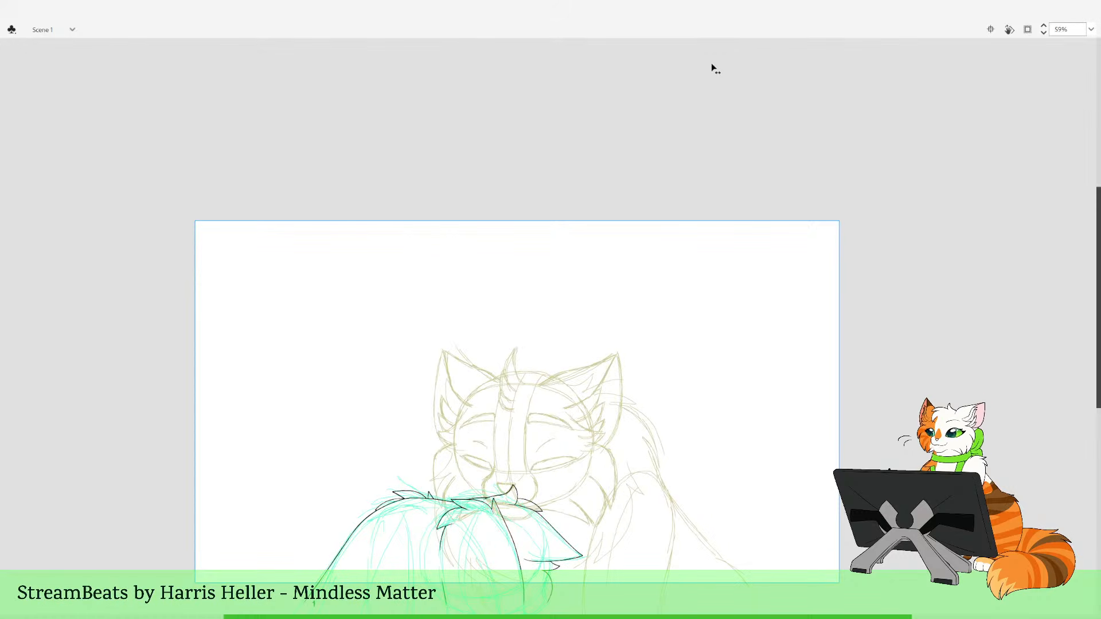
key(period)
key(period)
key(period)
key(period)
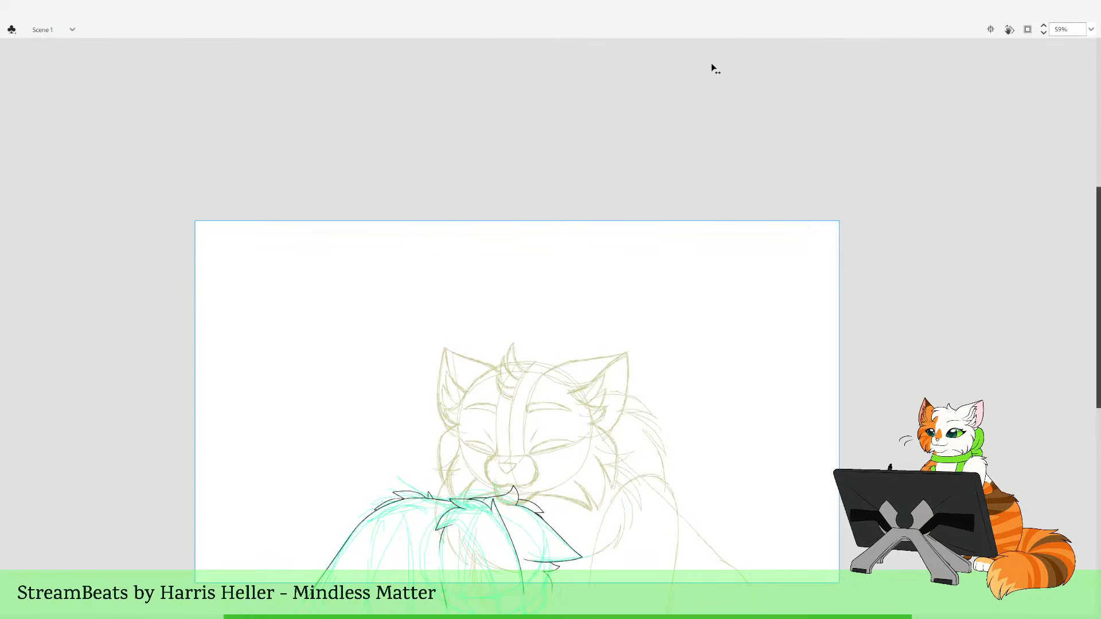
key(period)
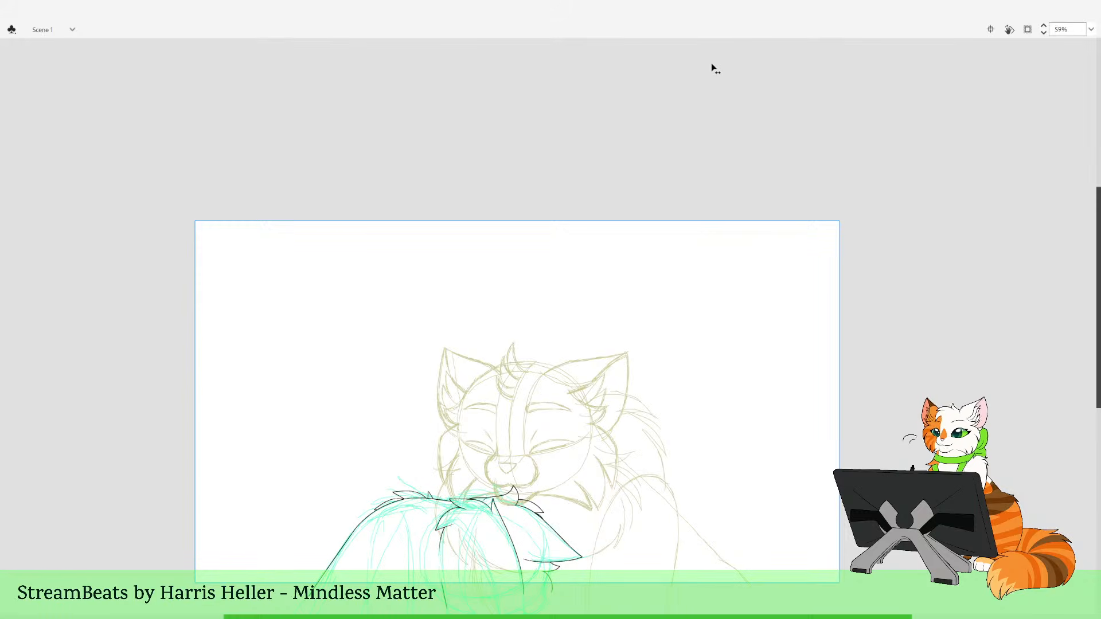
Flip between adjacent frames around the closed-eyed sitting cat pose to compare their sketches
key(comma)
key(period)
key(period)
key(comma)
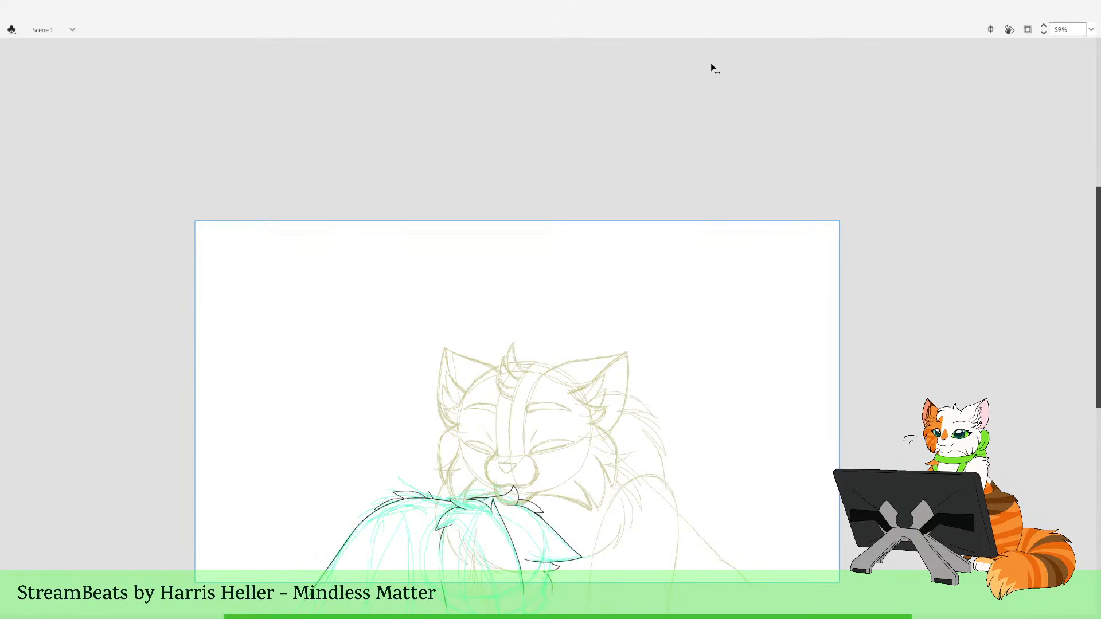
key(period)
key(comma)
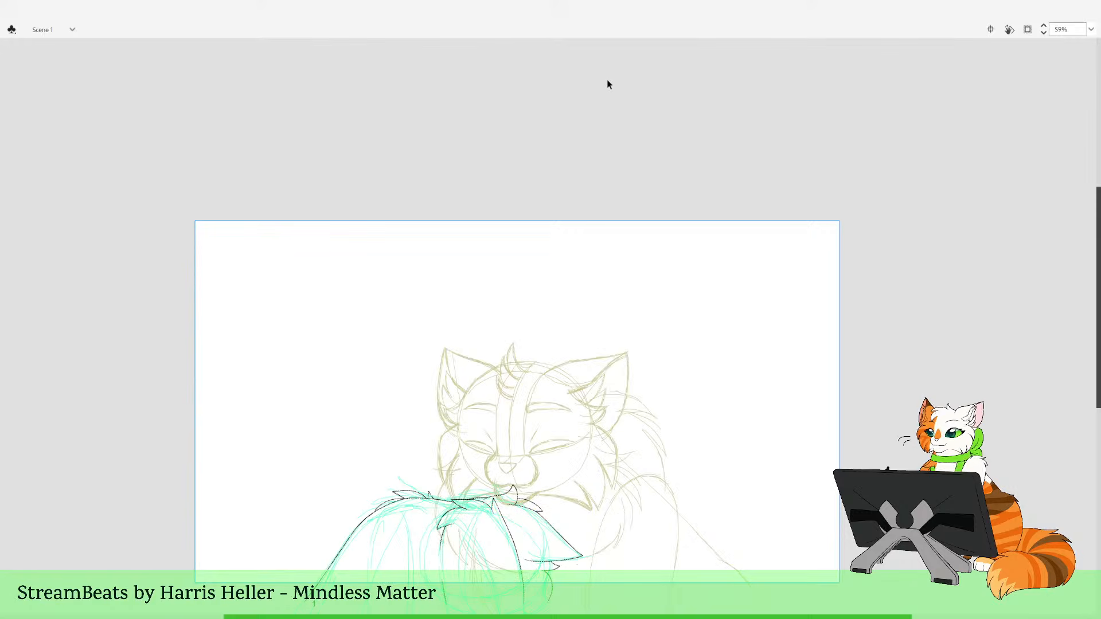
key(comma)
key(period)
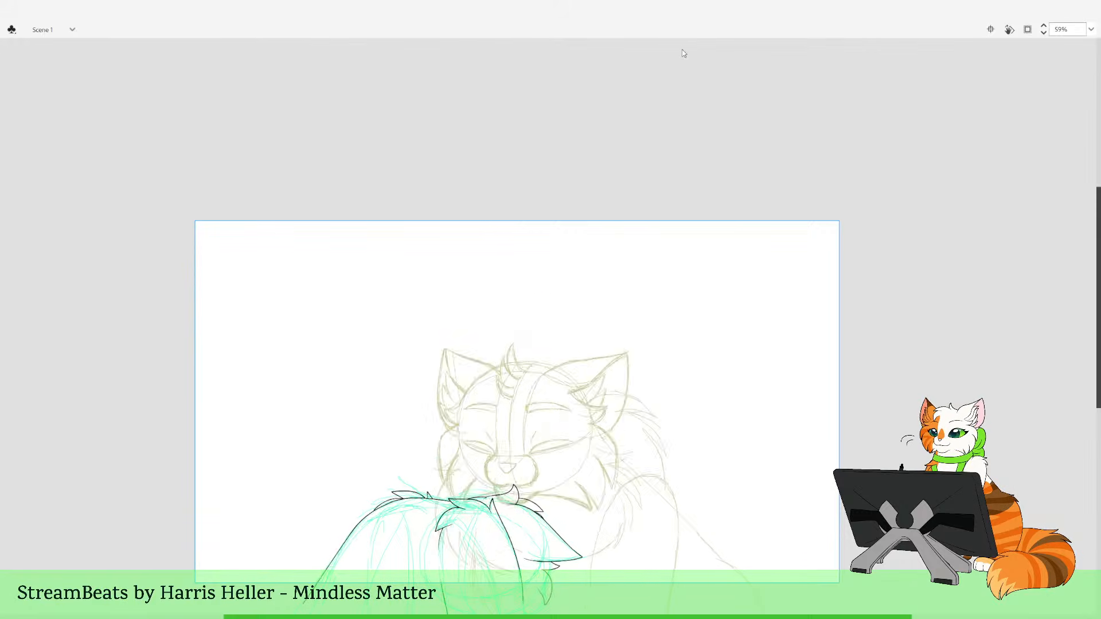
key(period)
key(period)
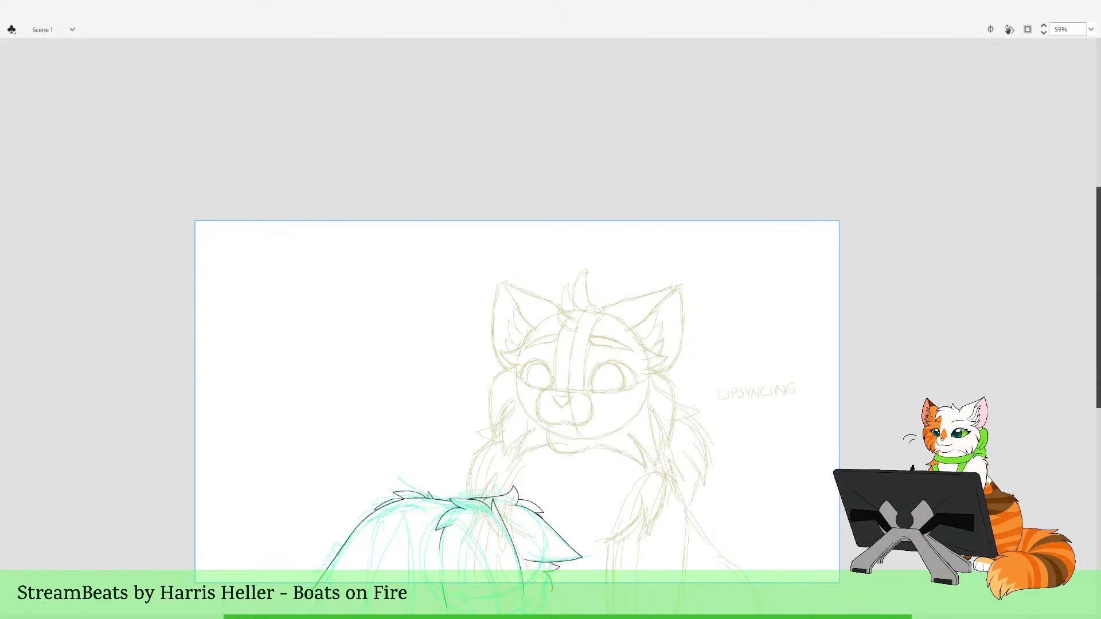
Examine the sitting cat sketch marked "LIPSYNCING" and the hunched animal's line art up close
alt+click(626, 315)
drag(482, 282, 706, 488)
alt+click(567, 437)
drag(445, 194, 640, 401)
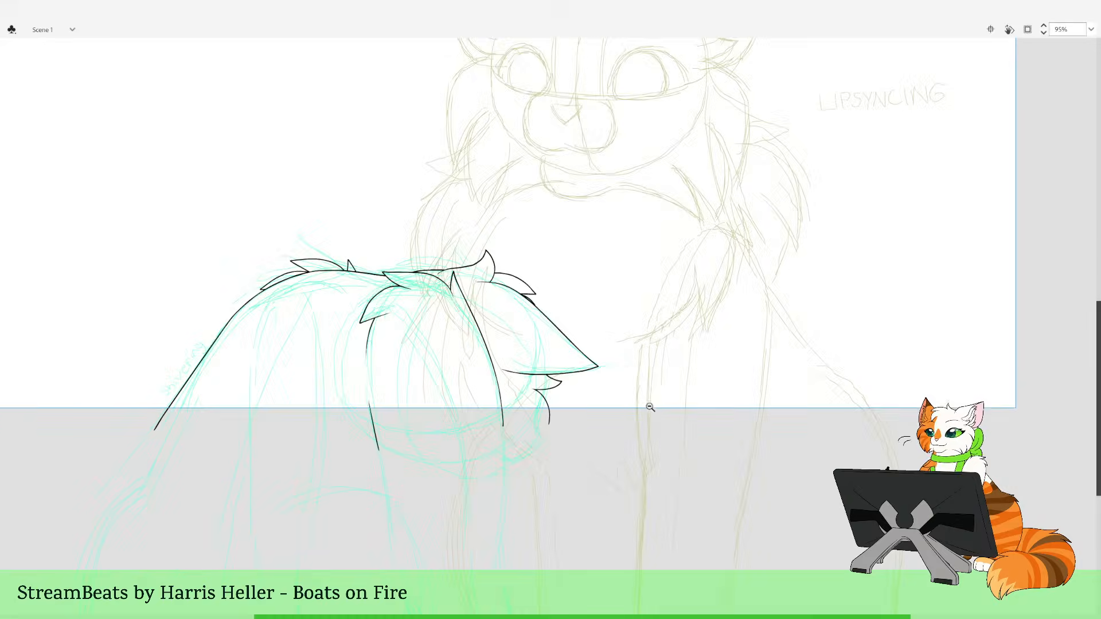
alt+click(625, 364)
alt+click(564, 276)
drag(493, 190, 636, 350)
drag(513, 129, 525, 166)
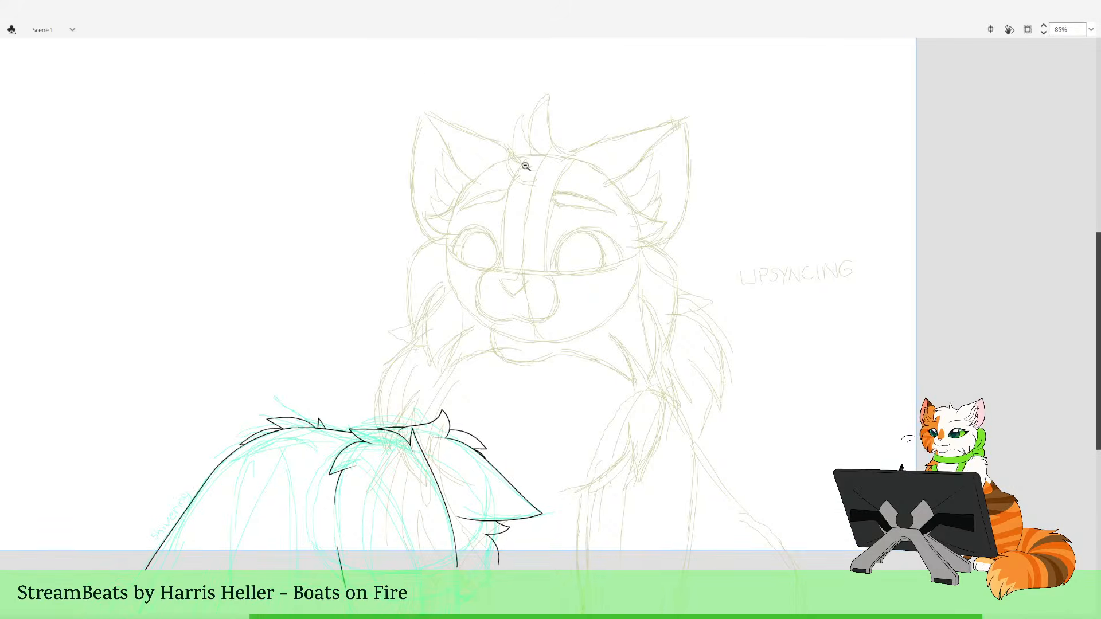
drag(382, 66, 384, 66)
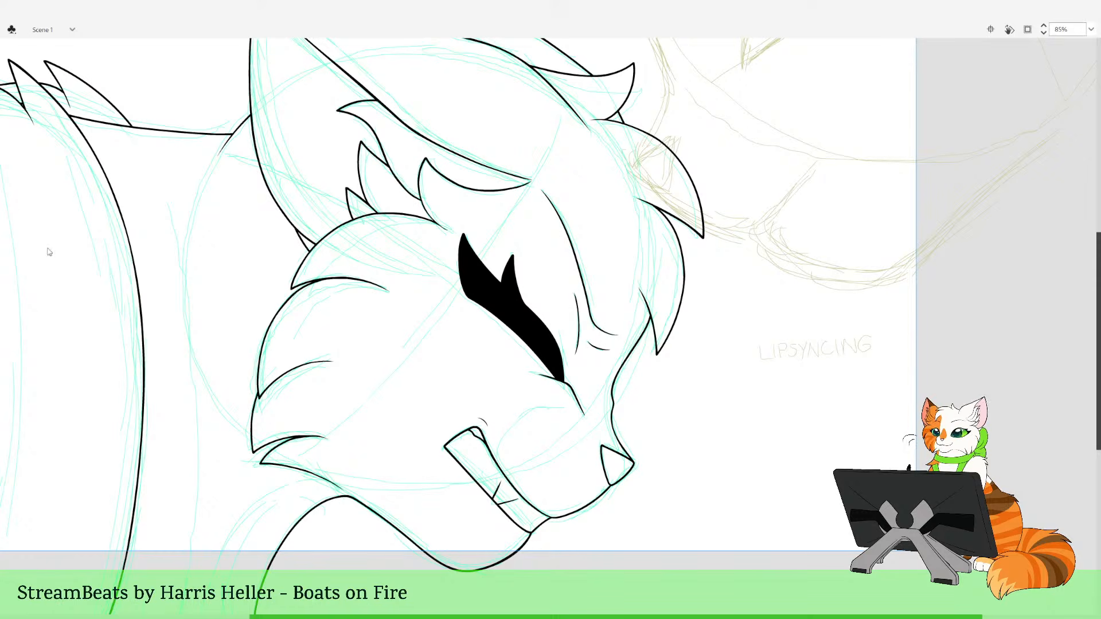
Move from the snarling close-up to the following rough head sketch and turn on onion skinning to show the neighbouring line art
click(470, 271)
click(584, 227)
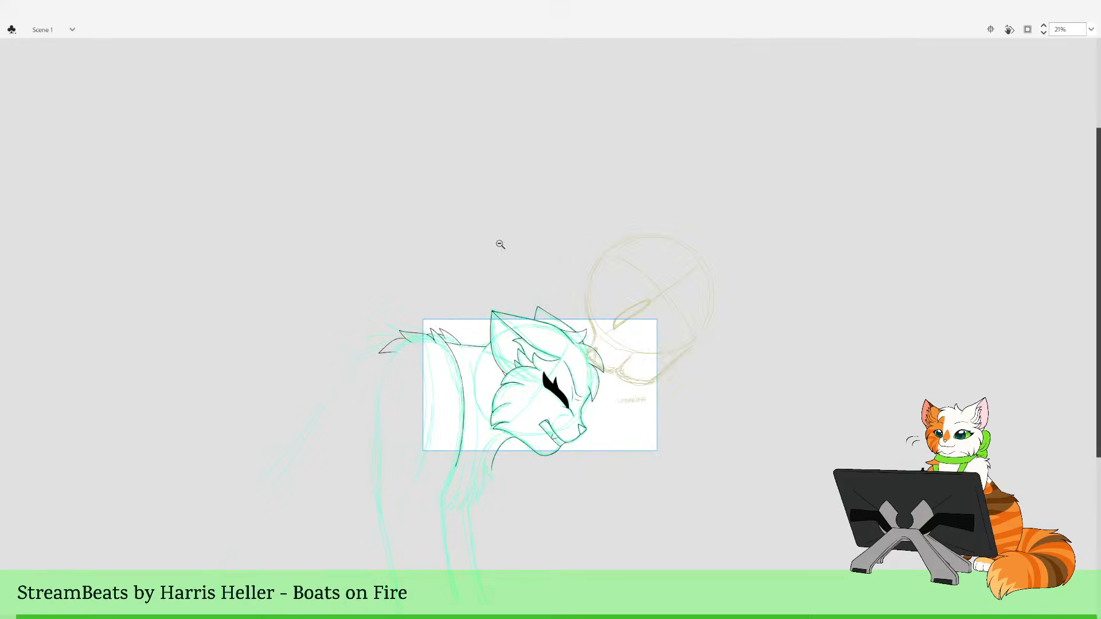
drag(499, 244, 622, 515)
key(period)
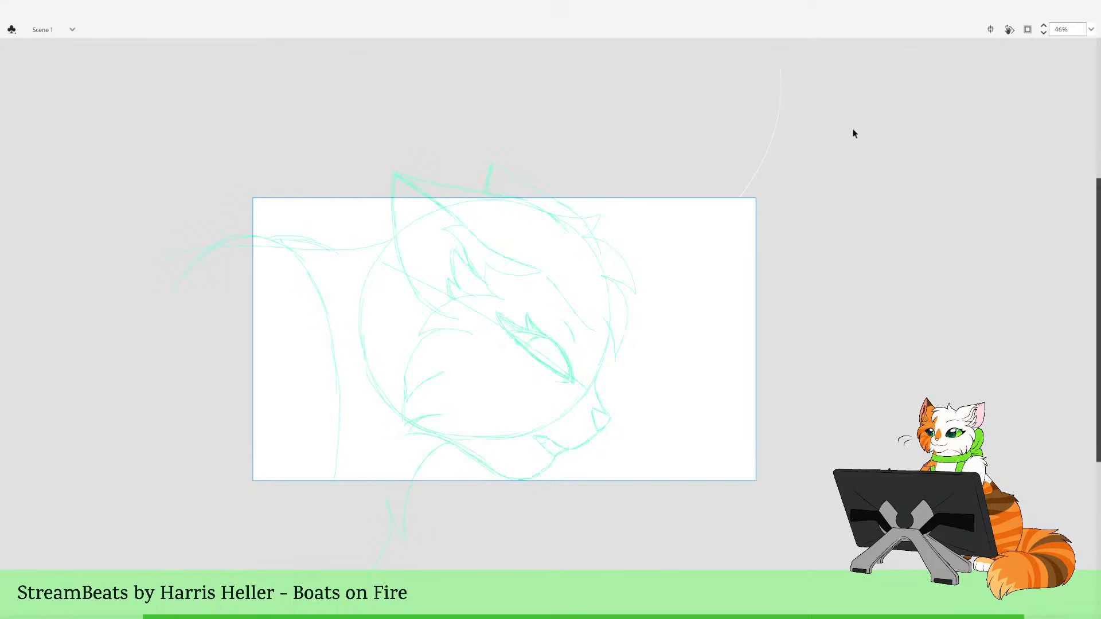
drag(653, 304, 603, 350)
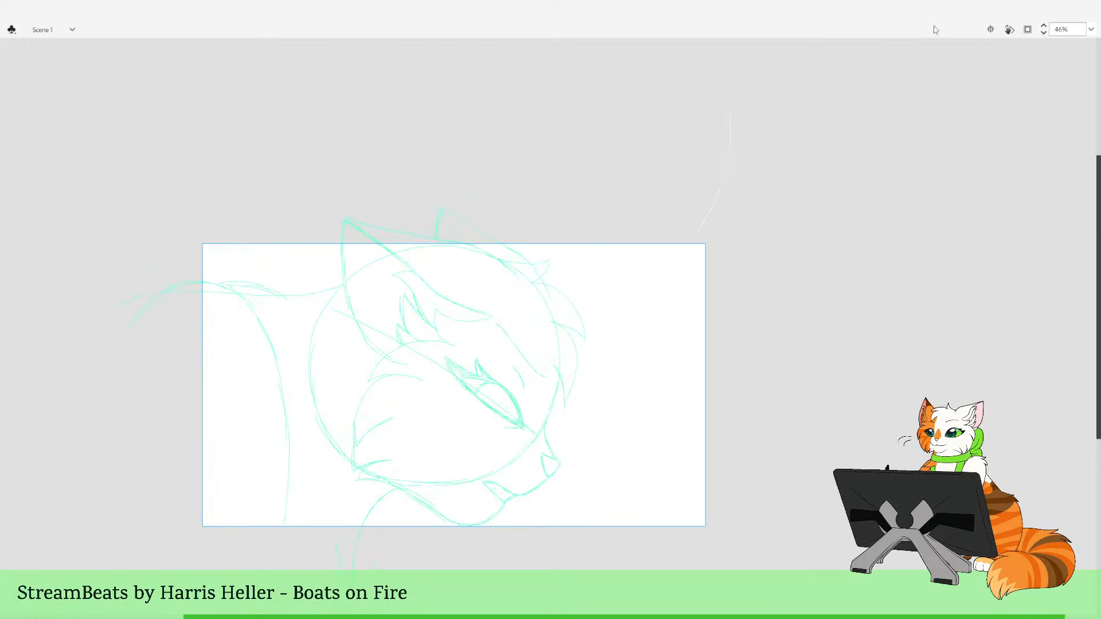
click(576, 40)
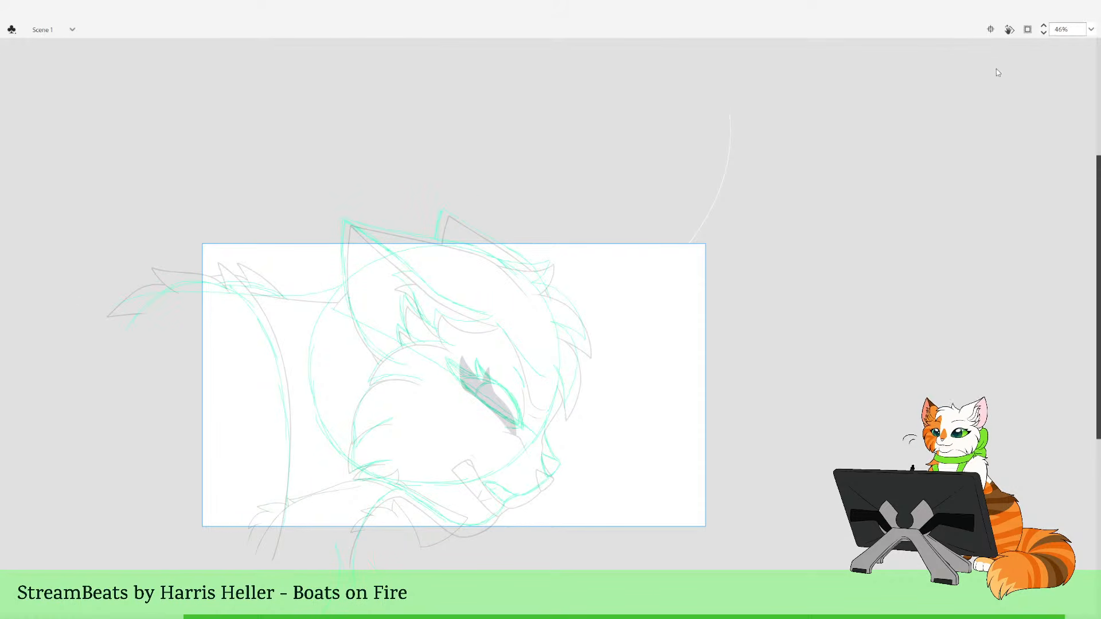
click(597, 336)
drag(519, 322, 640, 438)
click(568, 330)
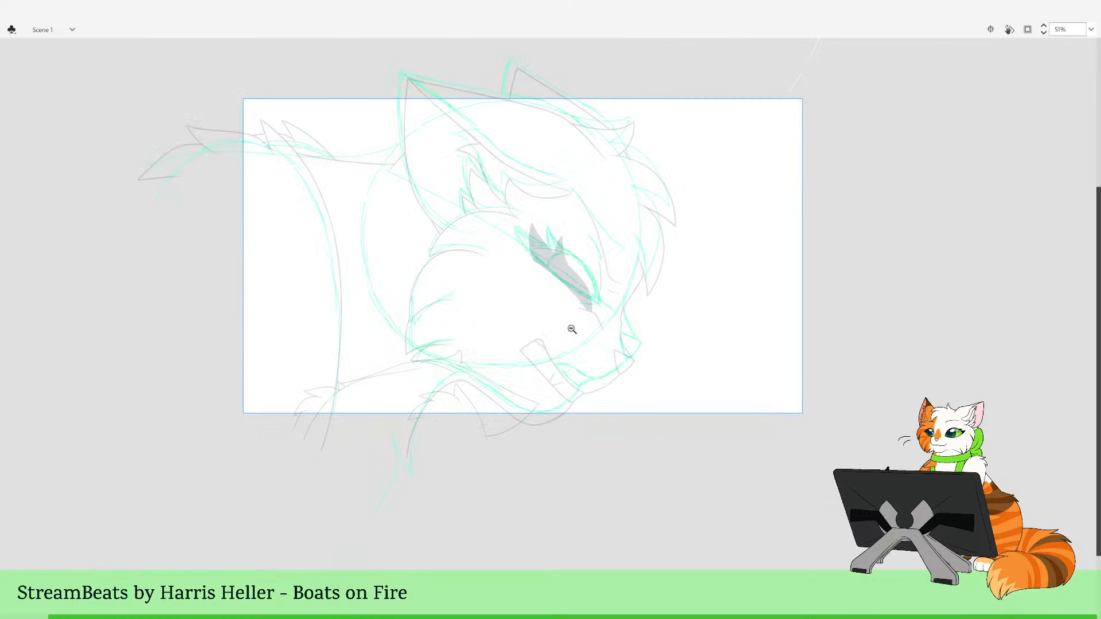
Ink the triangular nose outline in black, tracing the nose of the onion-skinned neighbouring frame
mouse_move(558, 290)
mouse_down()
mouse_move(590, 387)
mouse_move(546, 325)
mouse_move(555, 317)
mouse_up()
drag(564, 259, 652, 402)
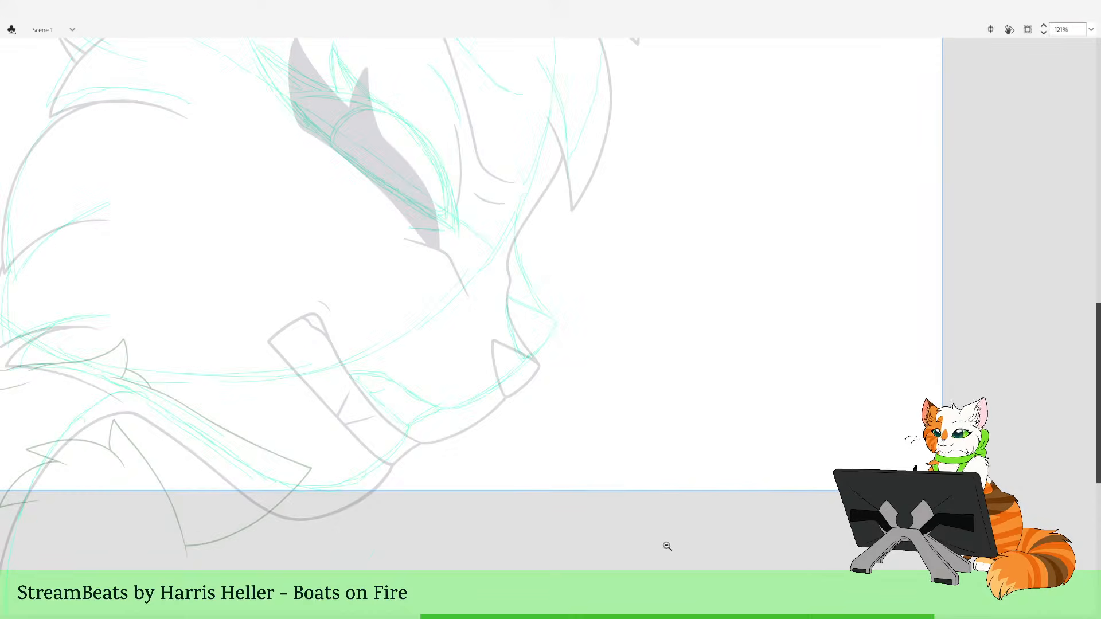
drag(542, 356, 614, 426)
alt+click(388, 258)
mouse_move(523, 265)
mouse_down()
mouse_move(769, 489)
mouse_move(783, 464)
mouse_up()
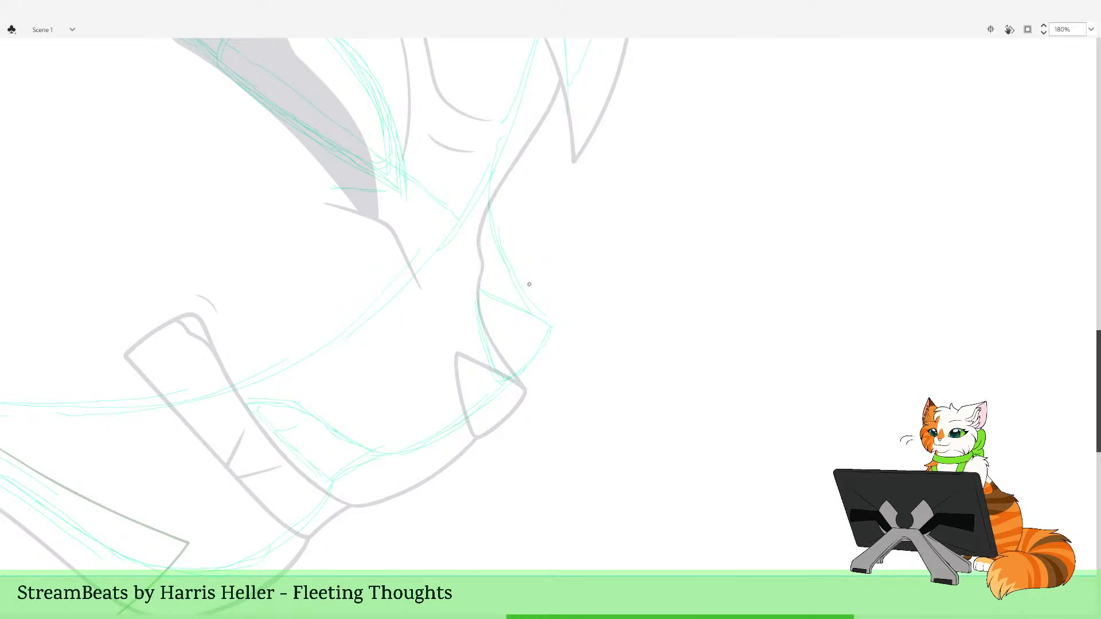
click(561, 312)
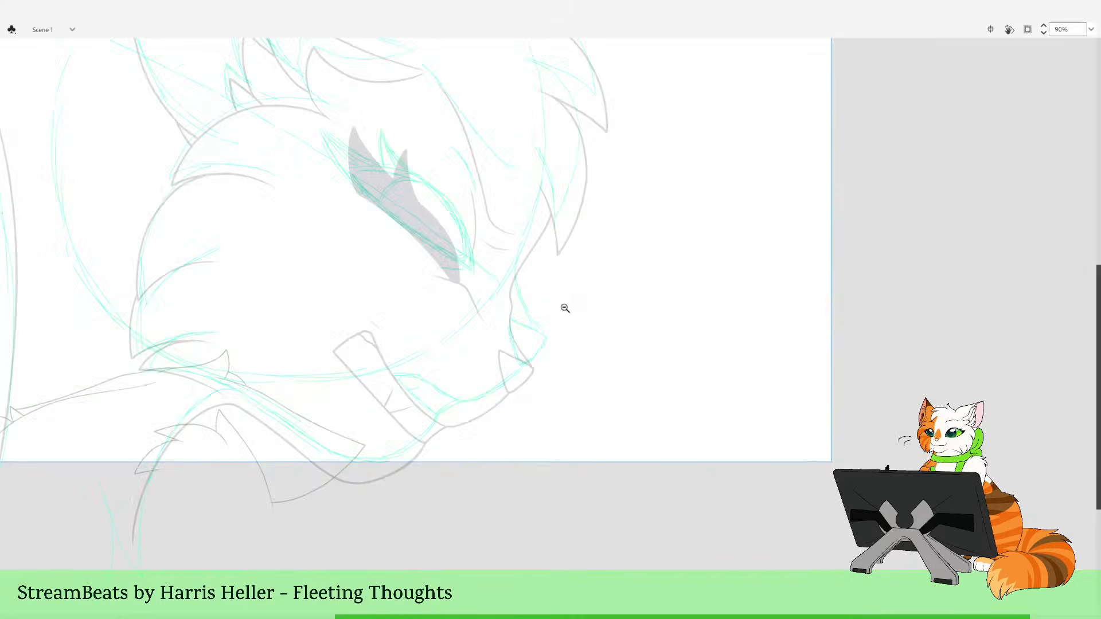
click(570, 306)
drag(565, 272, 584, 339)
drag(628, 287, 713, 480)
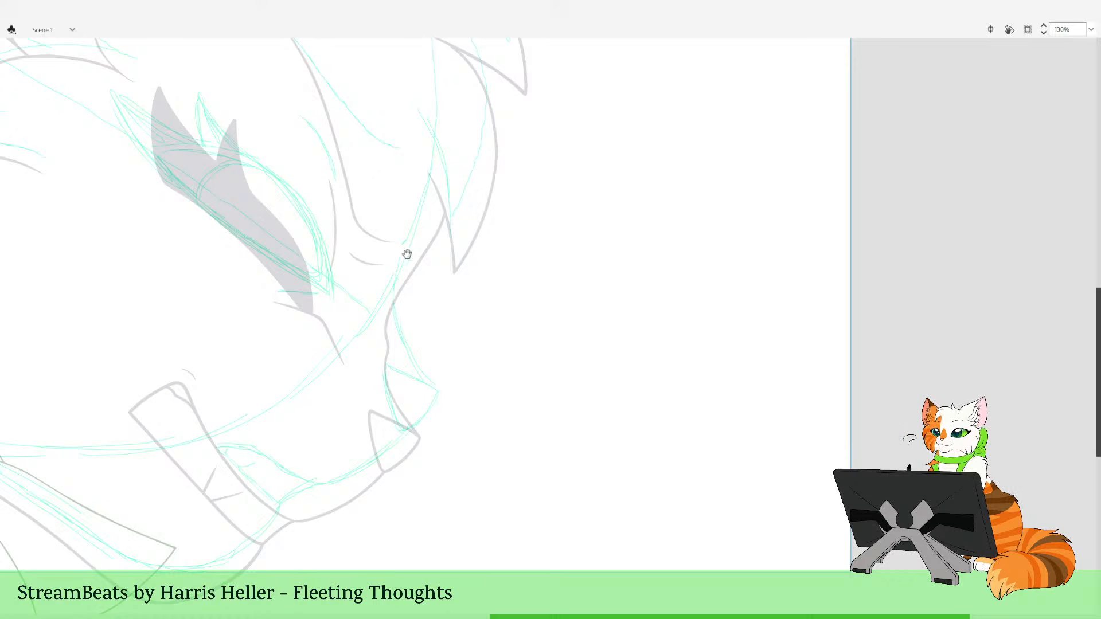
drag(407, 255, 565, 595)
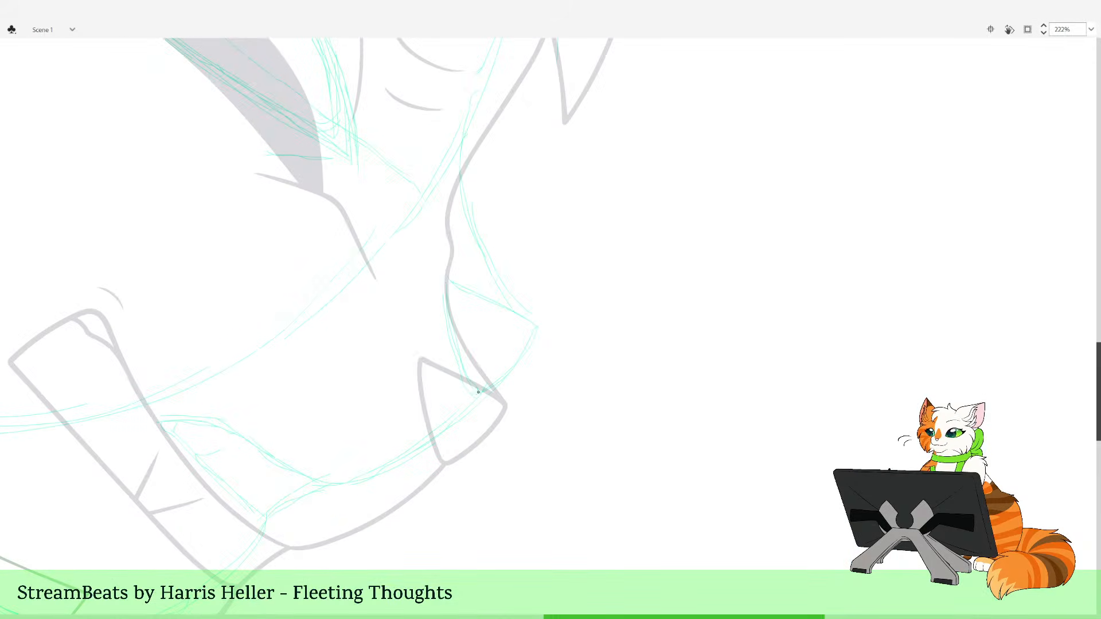
mouse_move(479, 393)
mouse_down()
mouse_move(454, 351)
mouse_move(443, 287)
mouse_up()
key(ctrl+z)
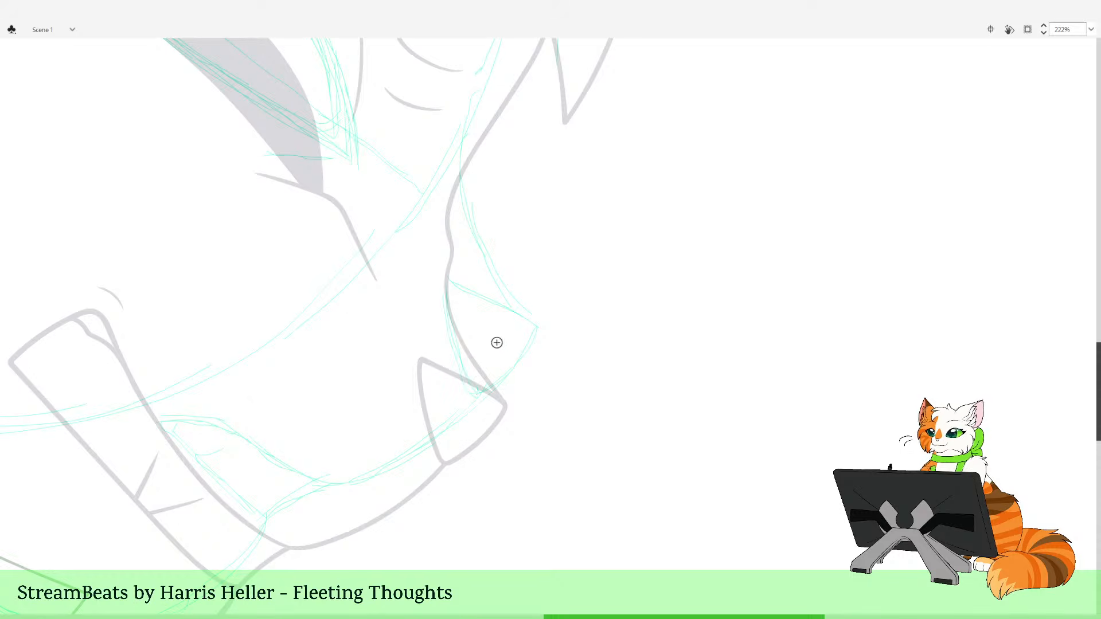
scroll(516, 359, up, 1)
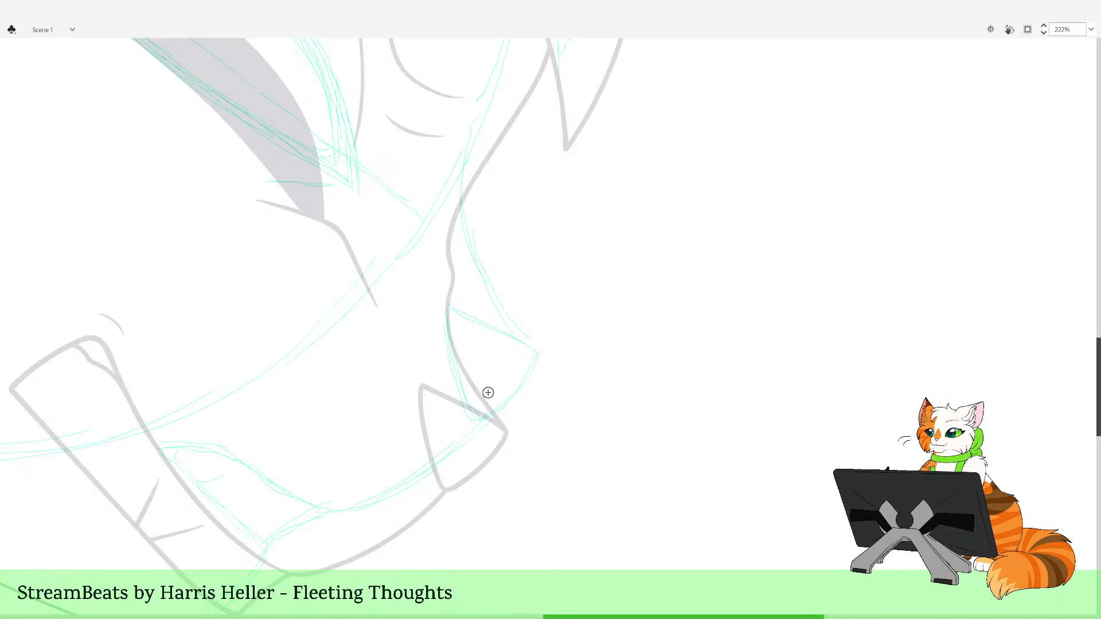
mouse_move(446, 490)
mouse_down()
mouse_move(419, 387)
mouse_move(507, 433)
mouse_move(446, 491)
mouse_up()
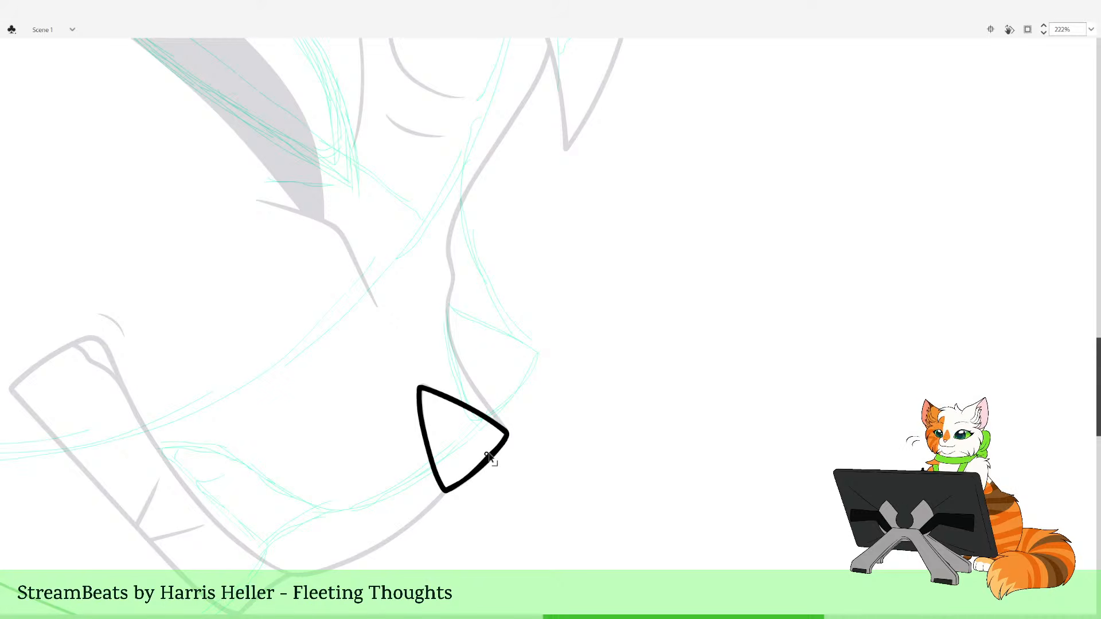
Adjust the upper rear corner and the front tip of the inked nose outline
key(z)
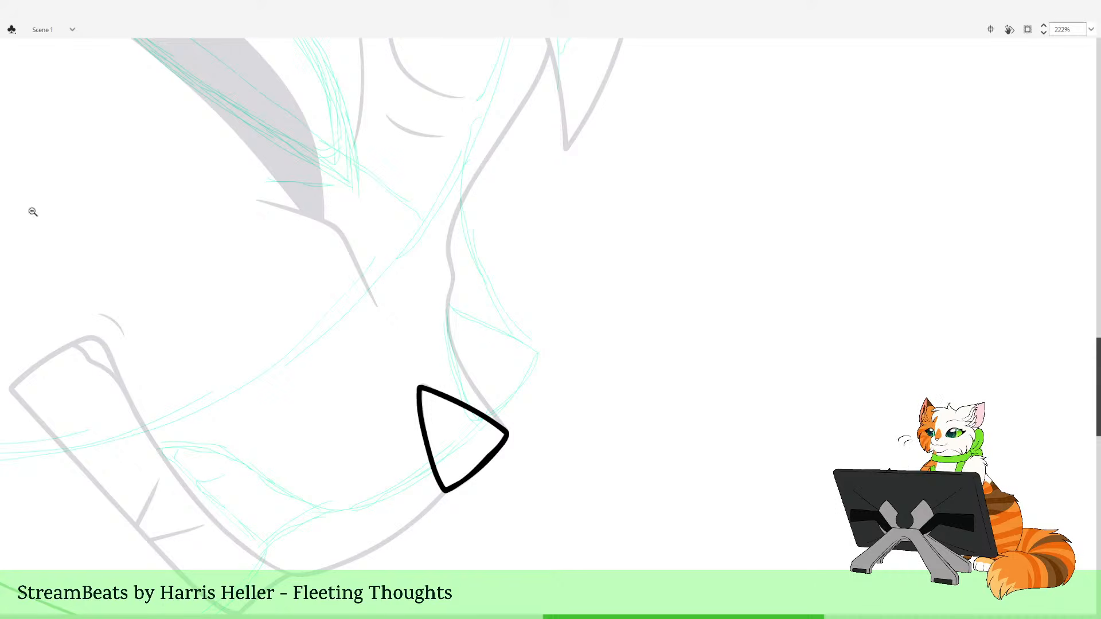
drag(372, 349, 683, 525)
key(v)
mouse_move(416, 379)
mouse_down()
mouse_move(390, 350)
mouse_move(456, 337)
mouse_move(413, 394)
mouse_up()
key(z)
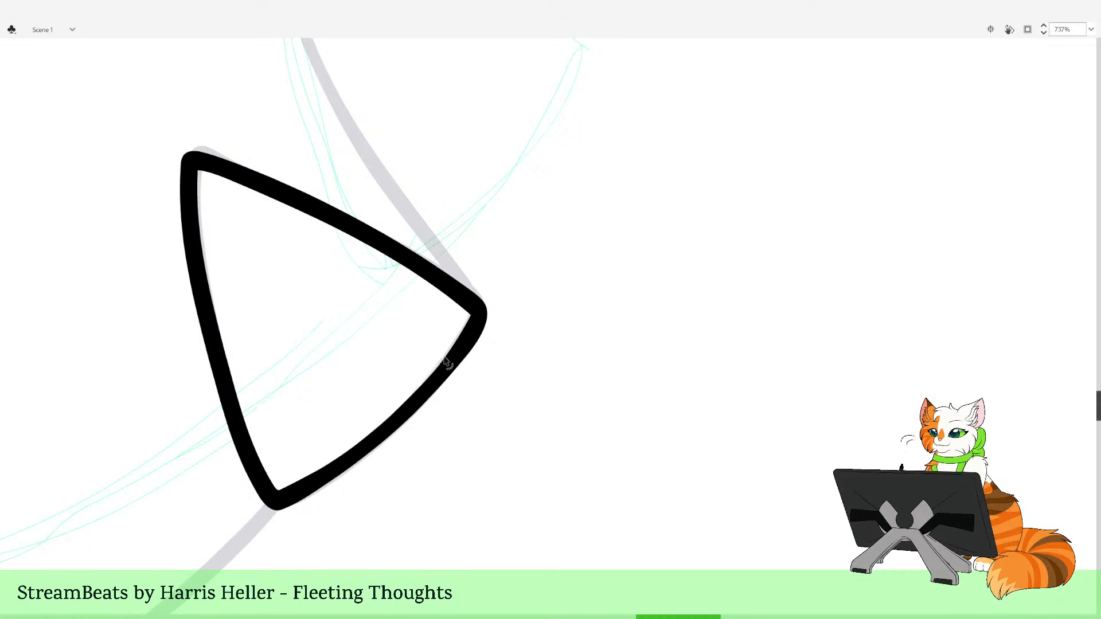
click(513, 310)
click(514, 298)
click(538, 292)
drag(513, 227, 609, 397)
drag(489, 373, 591, 502)
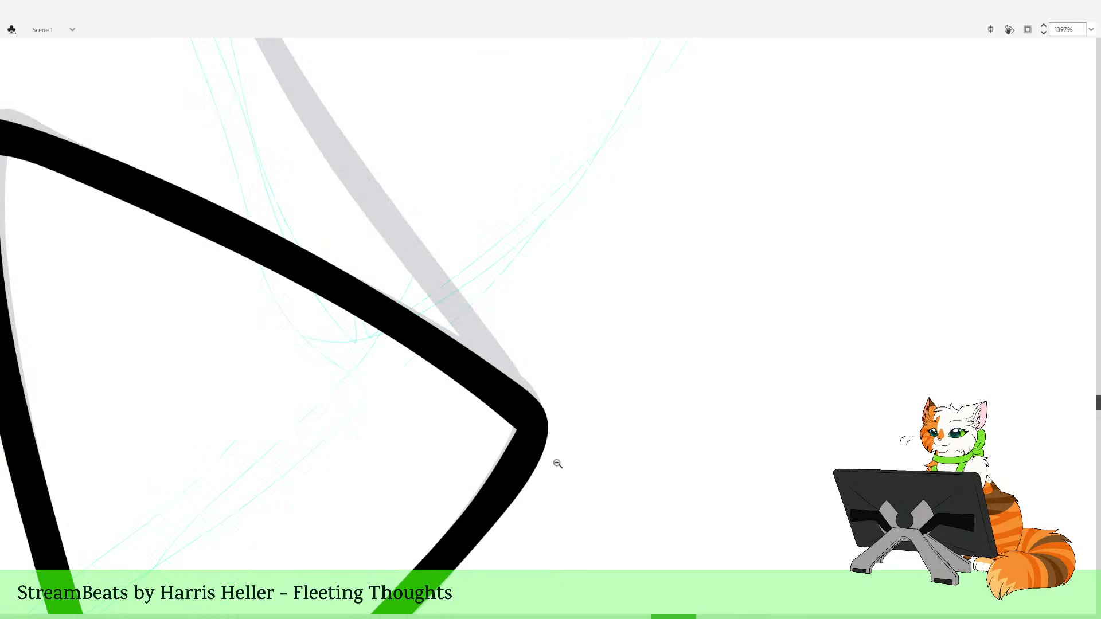
mouse_move(543, 408)
mouse_down()
mouse_move(551, 422)
mouse_move(515, 428)
mouse_move(511, 441)
mouse_up()
Check the inked nose outline up close and against the whole rough head sketch
alt+click(560, 366)
alt+click(562, 365)
alt+click(565, 348)
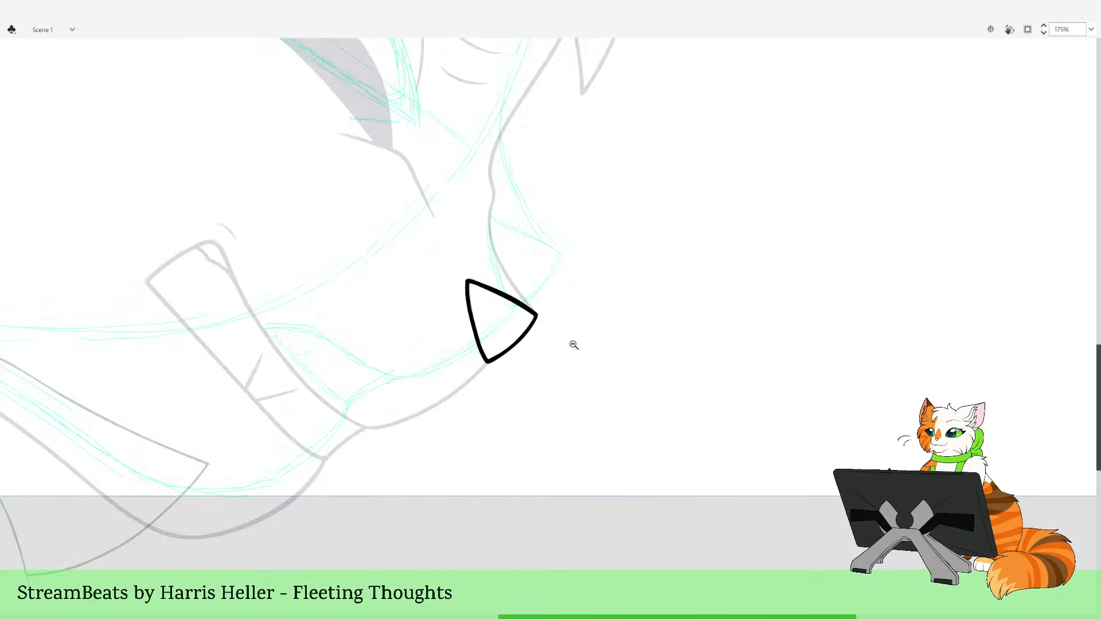
alt+click(570, 344)
drag(460, 216, 576, 401)
drag(565, 347, 566, 456)
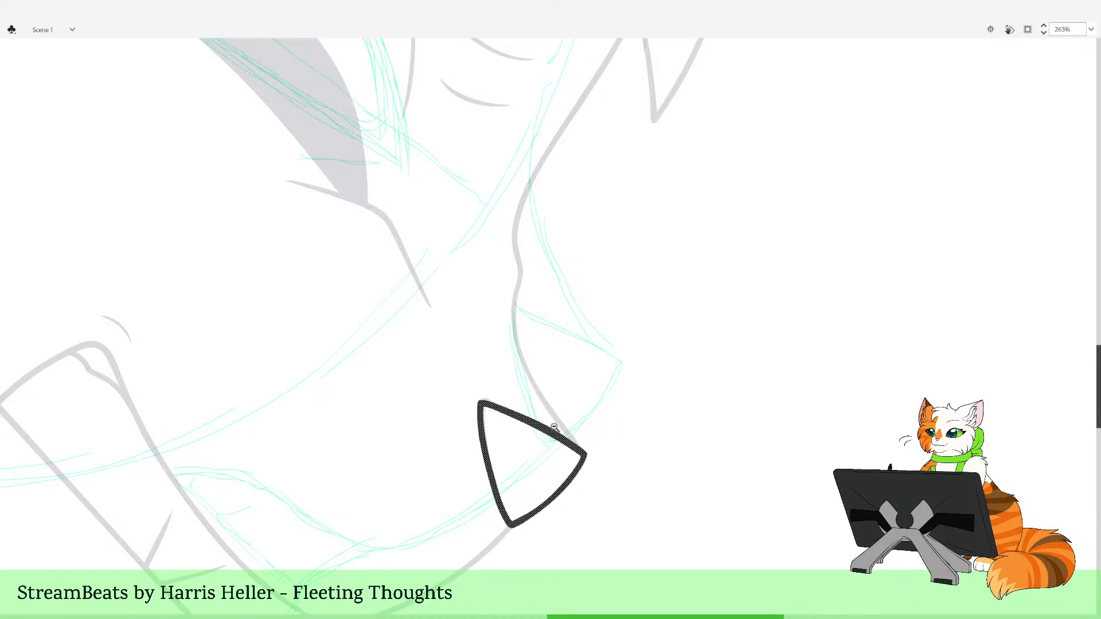
drag(496, 308, 608, 516)
mouse_move(356, 272)
mouse_down()
mouse_move(353, 288)
mouse_move(380, 297)
mouse_up()
alt+click(425, 276)
alt+click(431, 272)
alt+click(453, 263)
alt+click(457, 264)
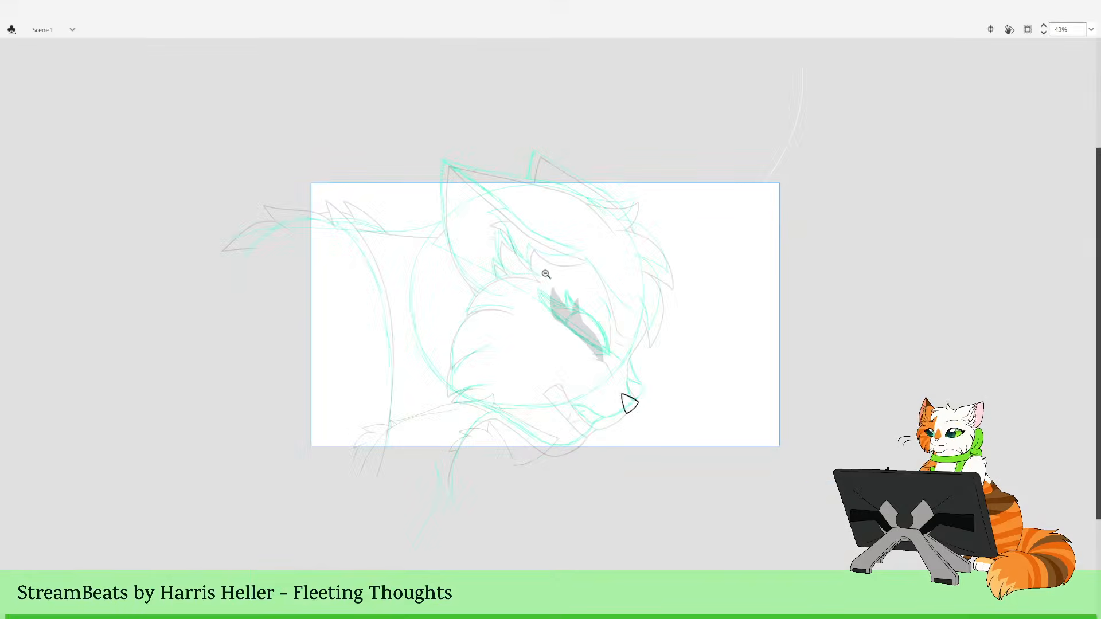
Move the nose outline up and forward onto the nose of the green rough sketch
drag(584, 286, 692, 445)
click(543, 412)
drag(545, 414, 586, 390)
drag(529, 269, 609, 477)
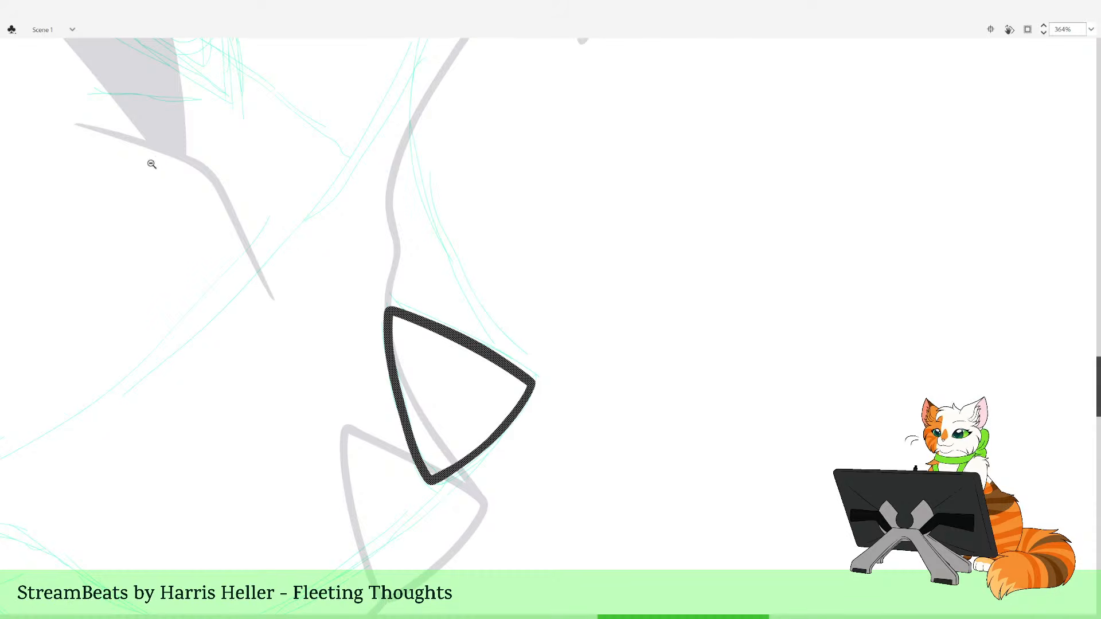
Rotate the nose outline slightly counterclockwise and nudge it to line up with the rough nose
key(q)
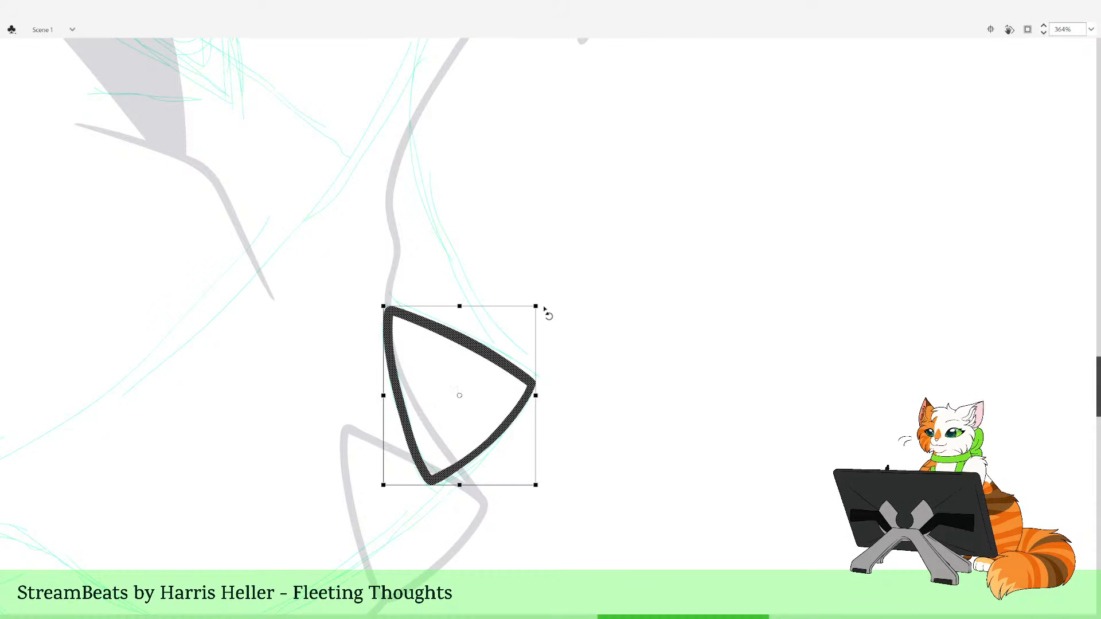
drag(544, 309, 547, 301)
key(ctrl+z)
key(Up)
key(Up)
key(Up)
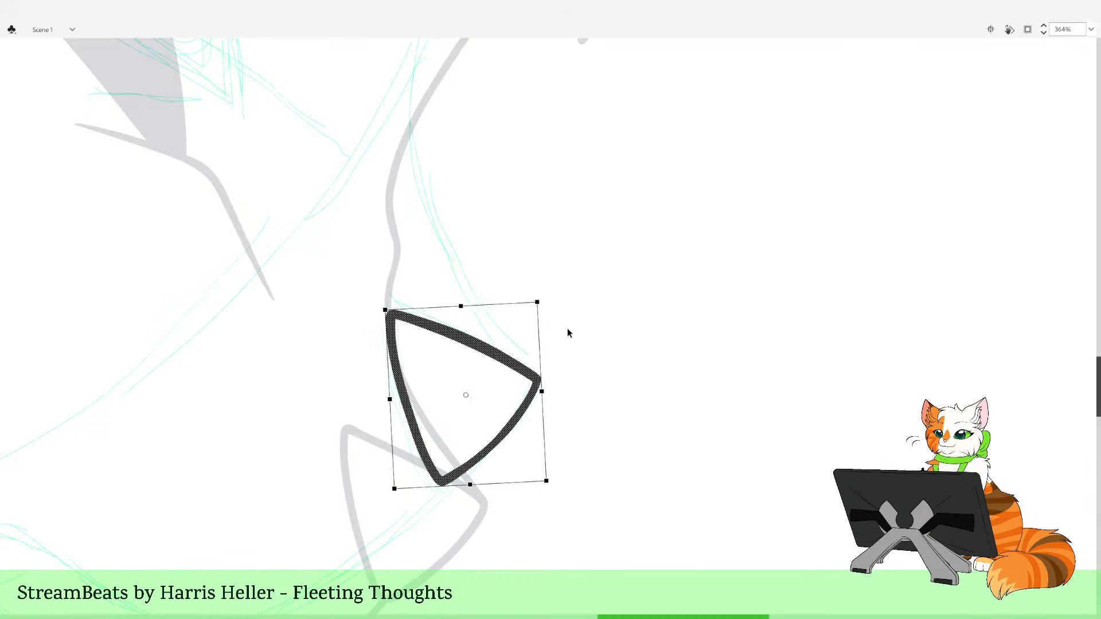
key(Down)
key(Down)
key(Down)
key(Right)
key(Right)
key(Right)
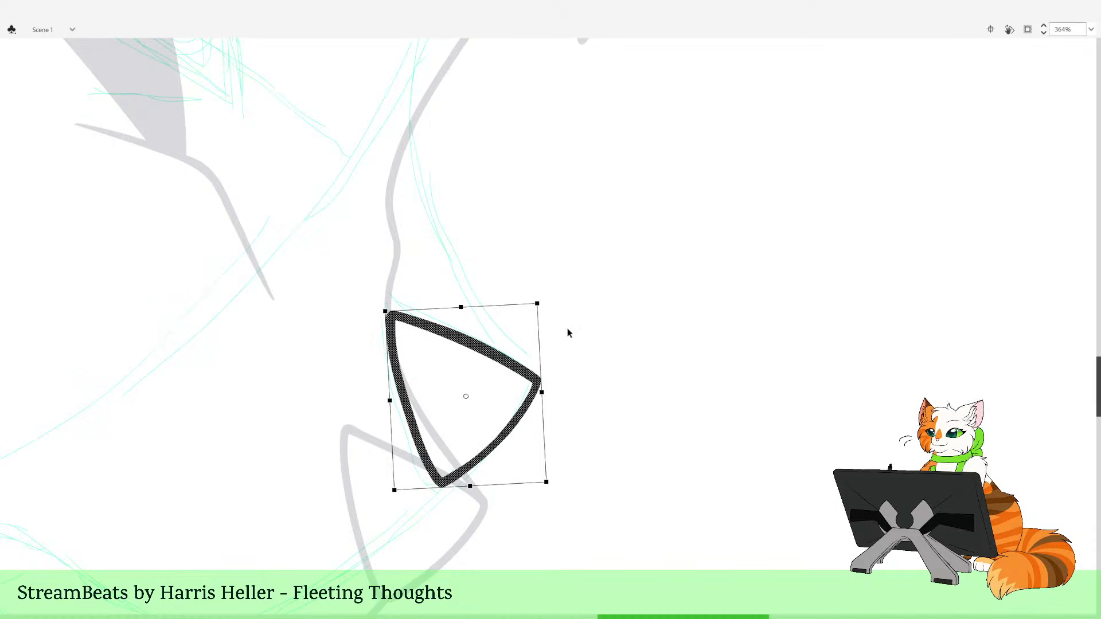
Set the nose outline's pivot at its lower tip and rotate it slightly further counterclockwise to match the sketch
drag(467, 400, 443, 488)
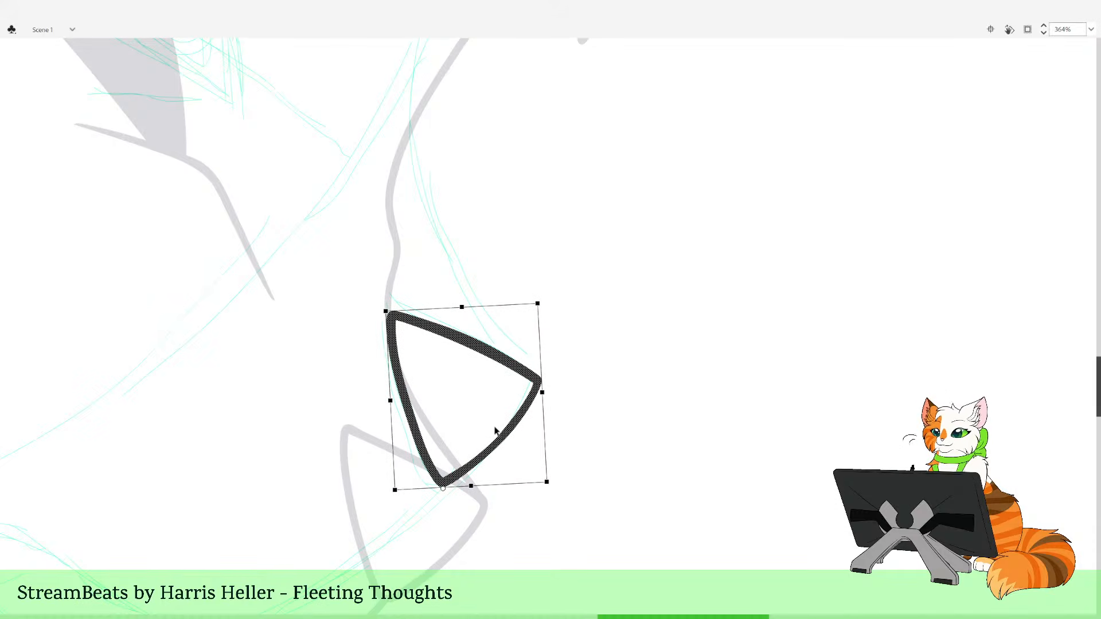
drag(549, 306, 531, 295)
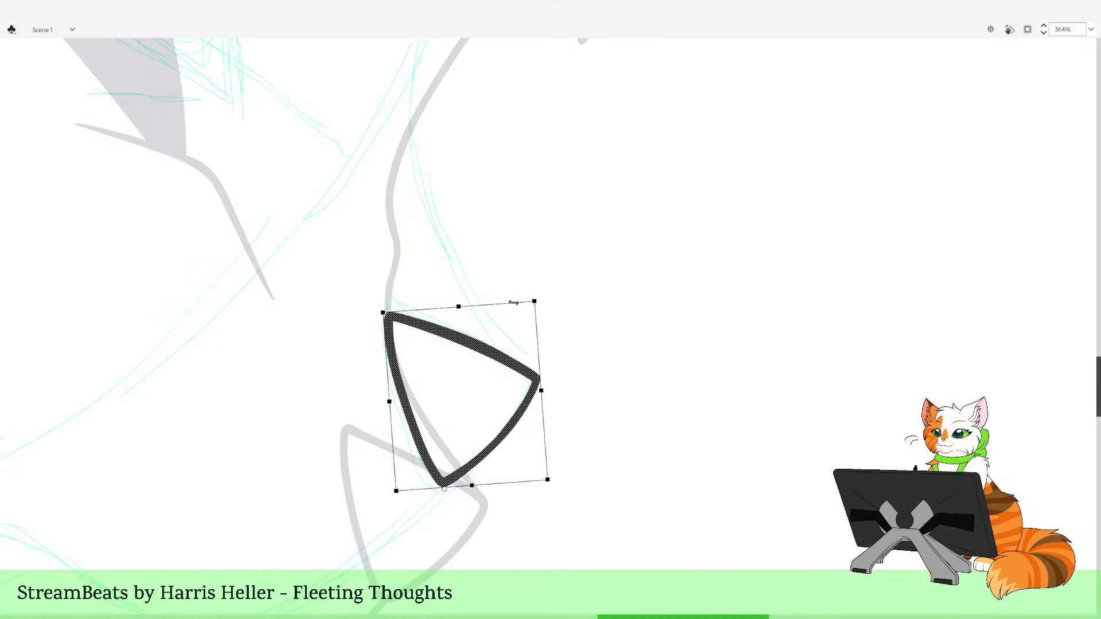
drag(514, 303, 512, 302)
drag(535, 350, 536, 347)
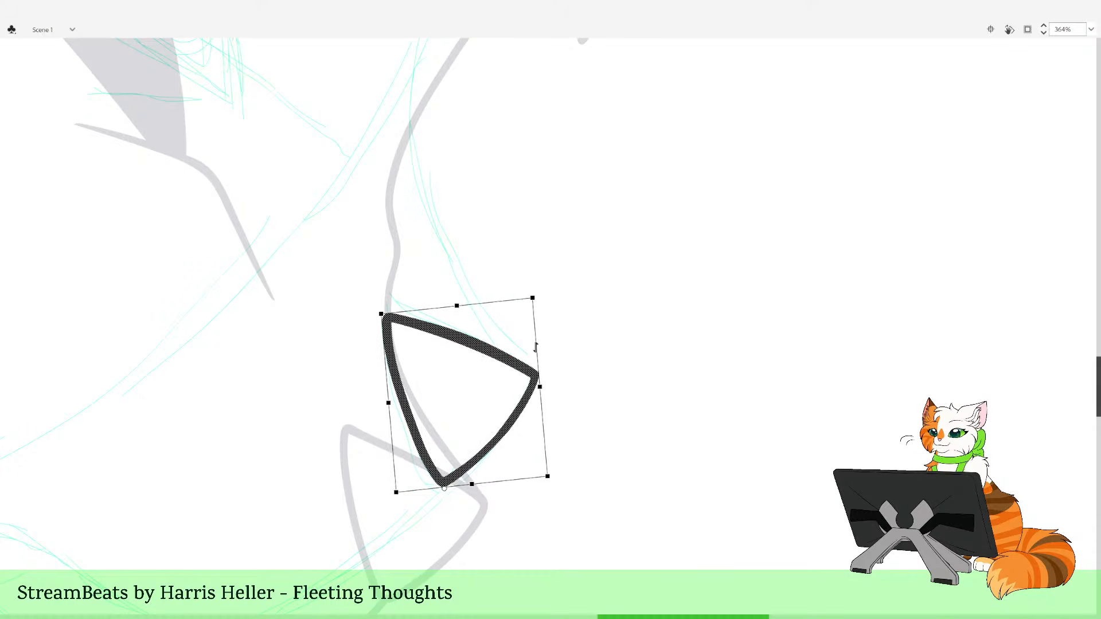
click(571, 343)
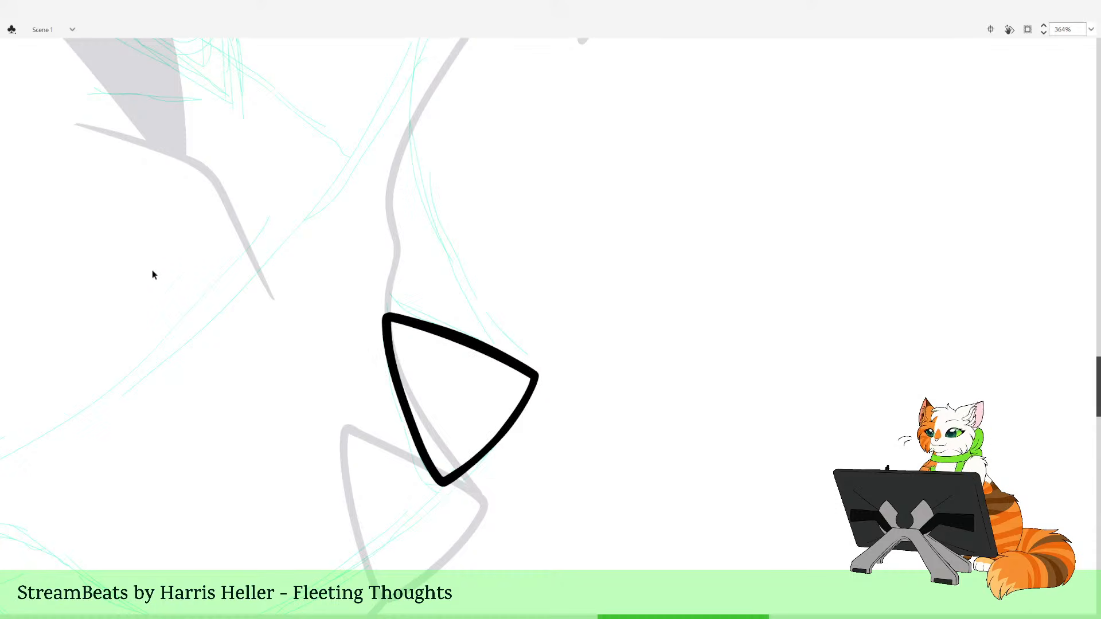
Ink the mouth's curved upper lip line and straight slanted lower edge over the rough sketch
alt+click(680, 463)
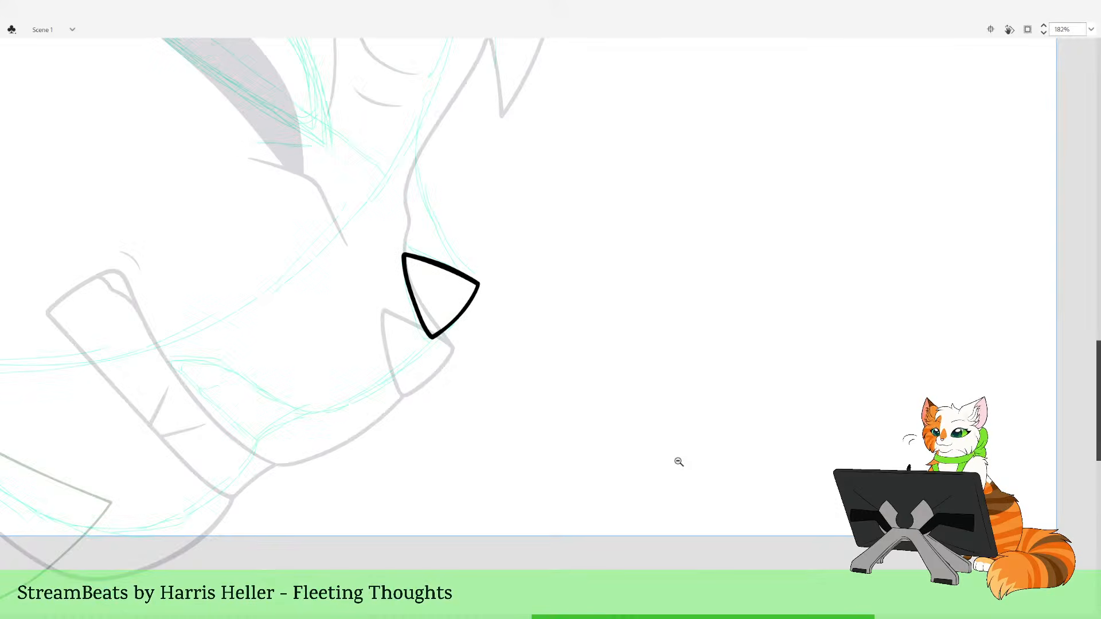
alt+click(679, 462)
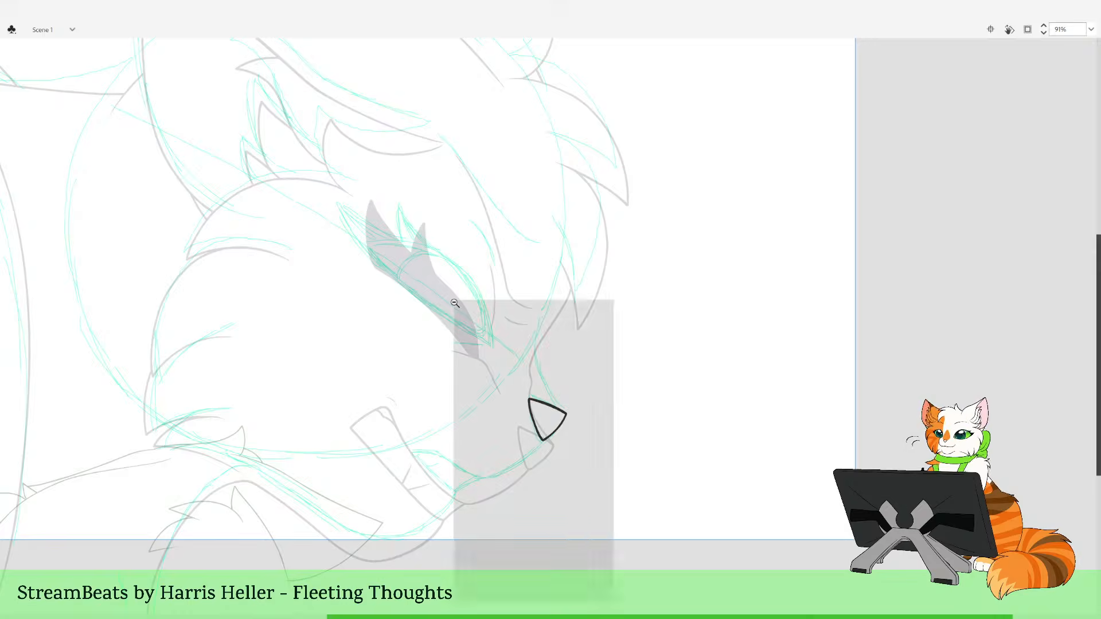
drag(454, 303, 454, 300)
mouse_move(446, 349)
mouse_down()
mouse_move(474, 382)
mouse_move(451, 405)
mouse_move(386, 363)
mouse_move(342, 362)
mouse_move(427, 443)
mouse_up()
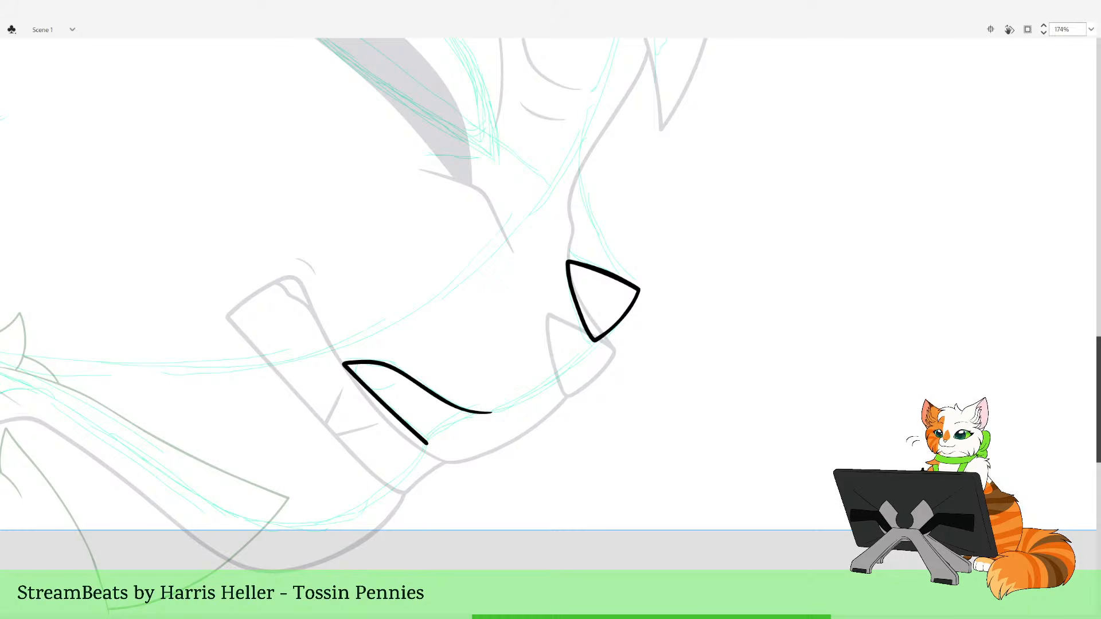
Draw a red V-shaped line at the back of the mouth and delete the part outside the mouth outline
mouse_move(599, 382)
mouse_down()
mouse_move(683, 420)
mouse_move(732, 404)
mouse_move(550, 446)
mouse_up()
key(ctrl+z)
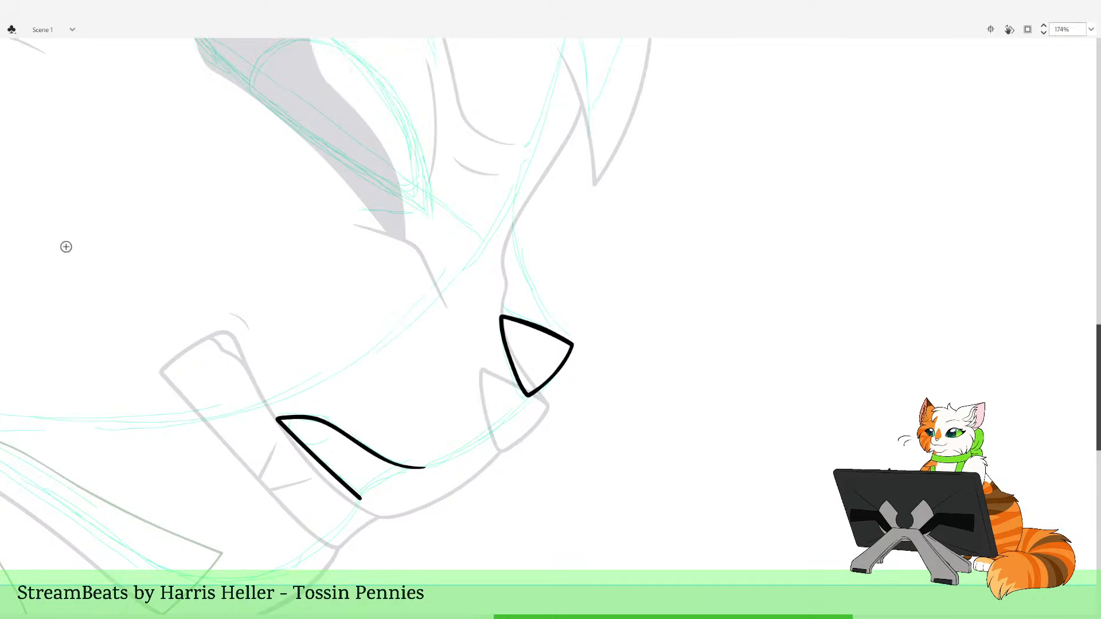
drag(593, 591, 211, 212)
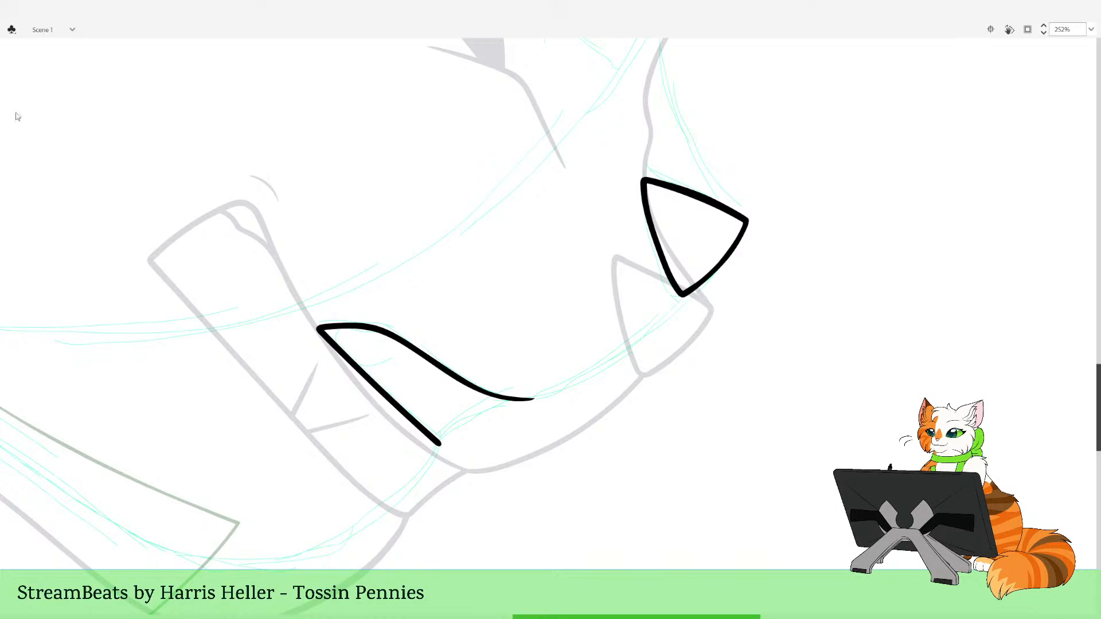
drag(369, 234, 354, 261)
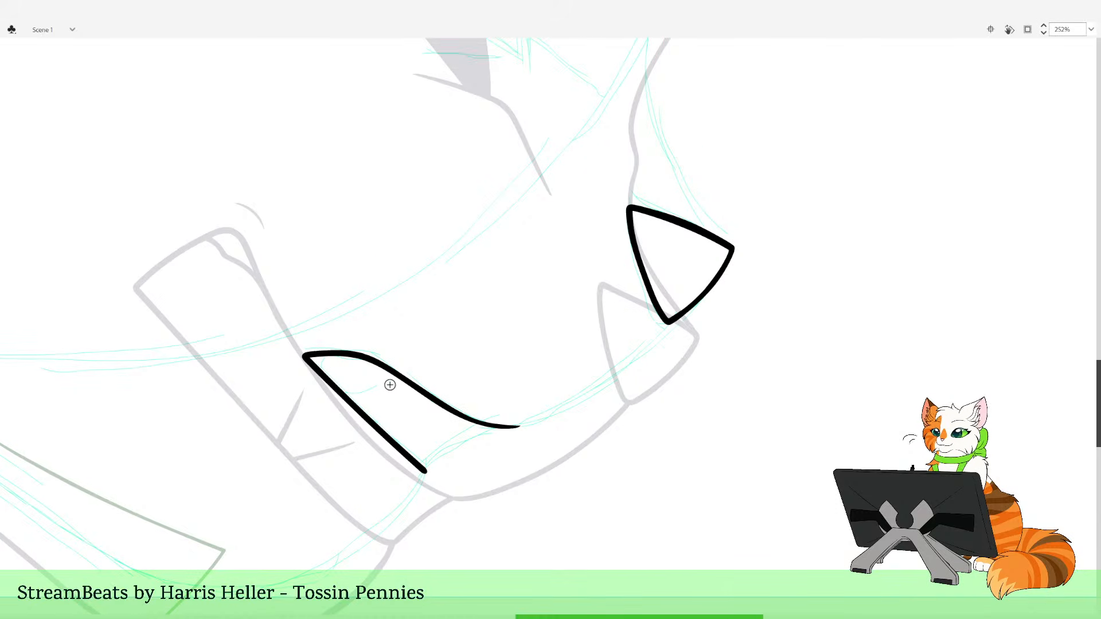
mouse_move(384, 386)
mouse_down()
mouse_move(302, 399)
mouse_move(341, 311)
mouse_up()
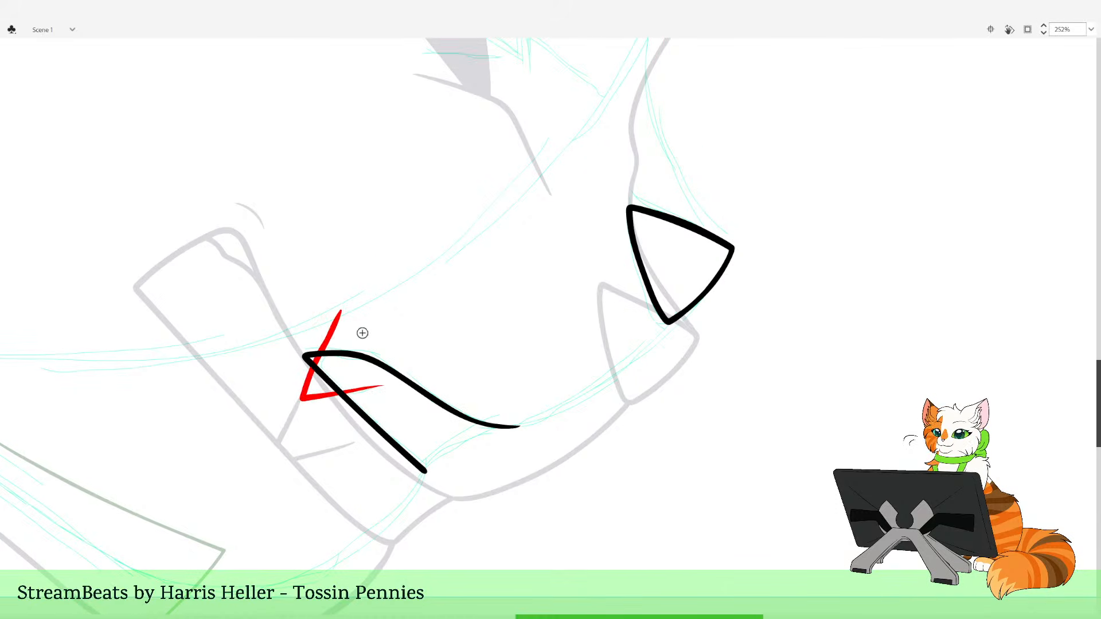
key(ctrl+z)
mouse_move(390, 382)
mouse_down()
mouse_move(312, 398)
mouse_move(324, 348)
mouse_up()
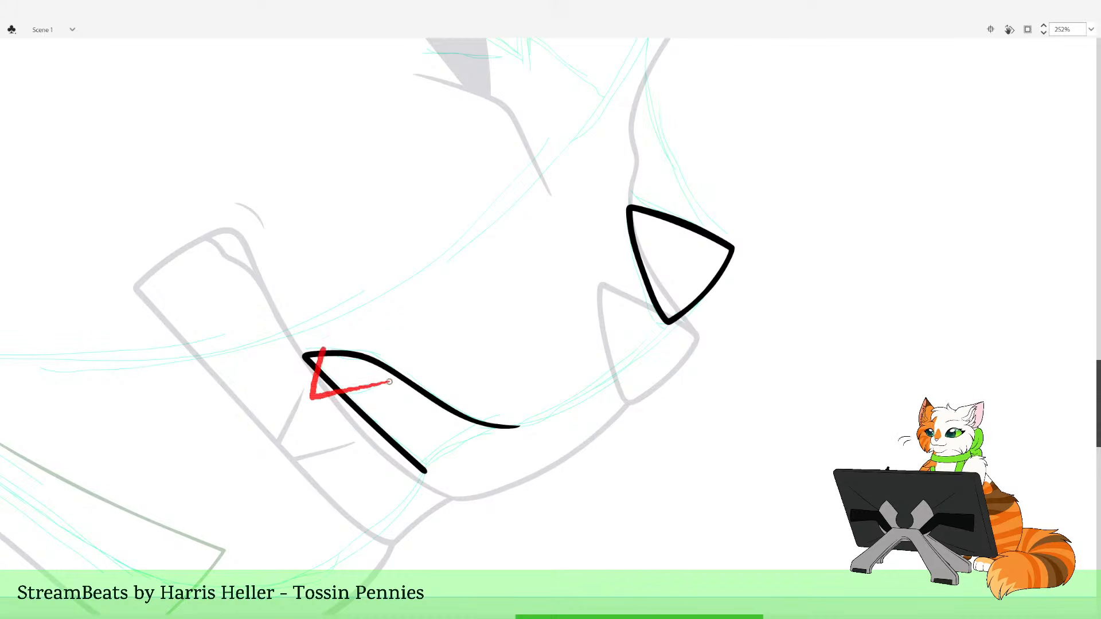
key(ctrl+z)
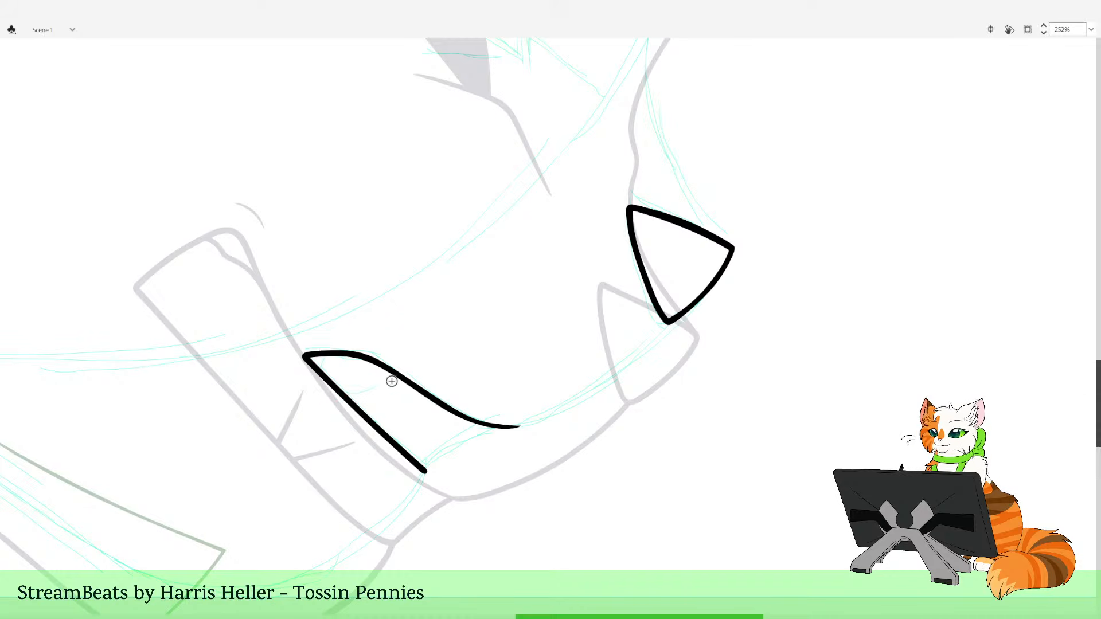
mouse_move(392, 381)
mouse_down()
mouse_move(306, 404)
mouse_move(334, 313)
mouse_move(342, 333)
mouse_move(311, 395)
mouse_up()
ctrl+click(314, 401)
key(Delete)
drag(517, 443, 491, 492)
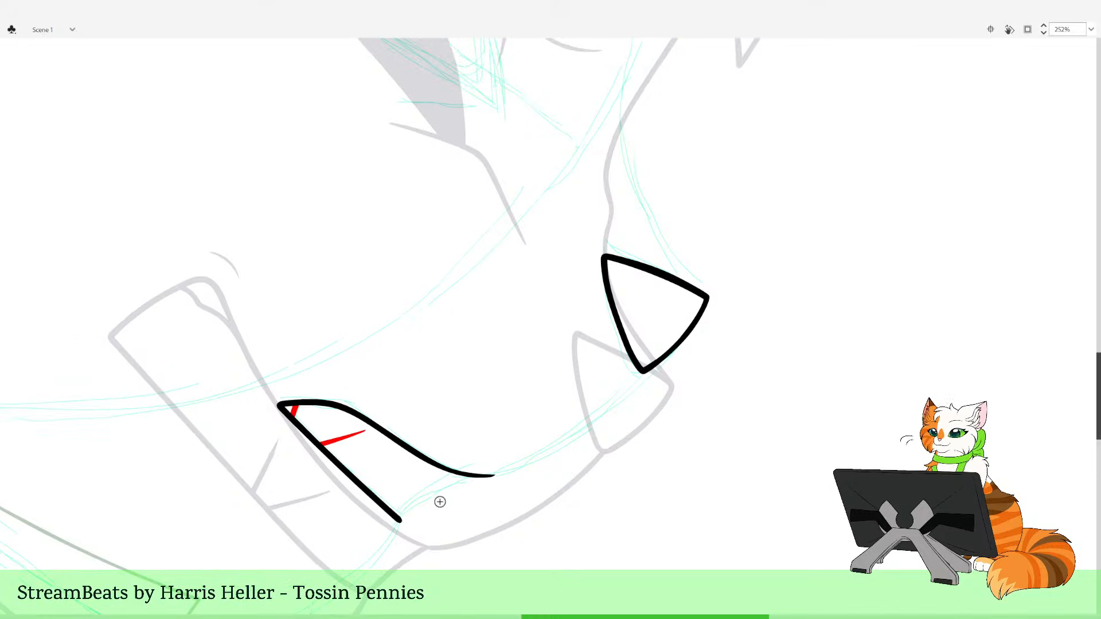
Draw a straight red line from the mouth edge's lower end to the upper lip line and delete the overshoot
drag(401, 520, 539, 432)
key(ctrl+z)
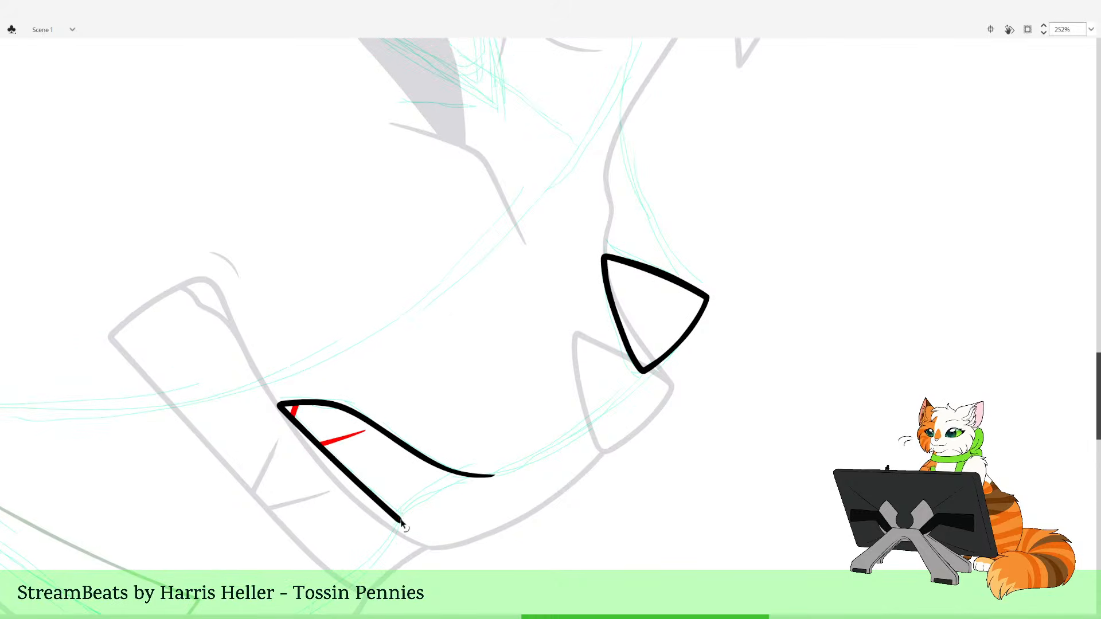
mouse_move(401, 519)
mouse_down()
mouse_move(455, 474)
mouse_move(524, 442)
mouse_up()
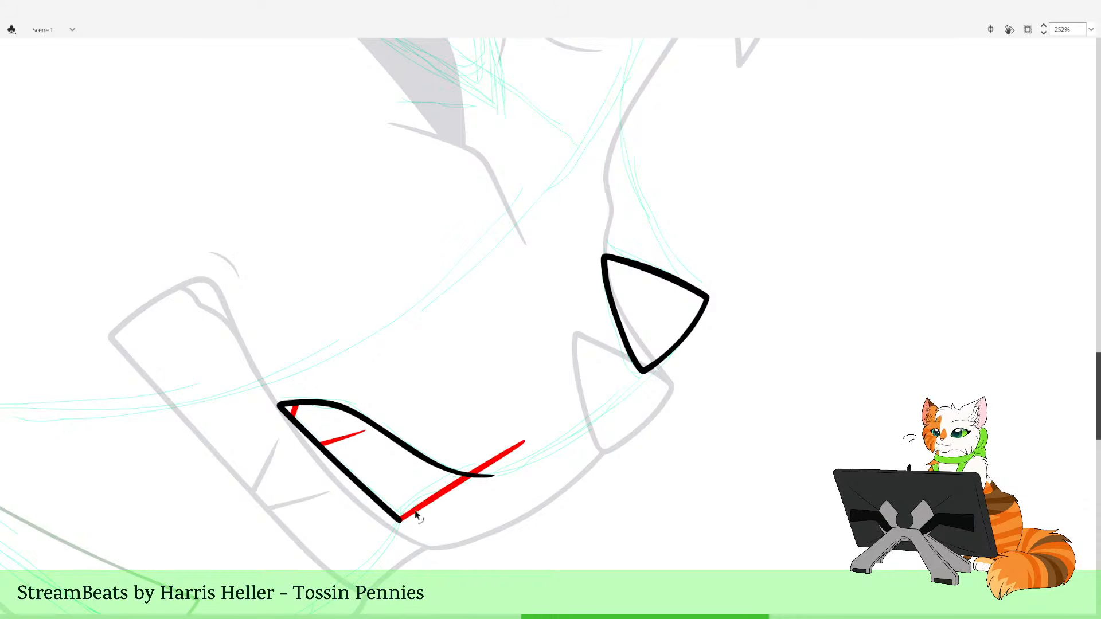
key(ctrl+z)
drag(402, 519, 523, 442)
ctrl+click(490, 462)
key(Delete)
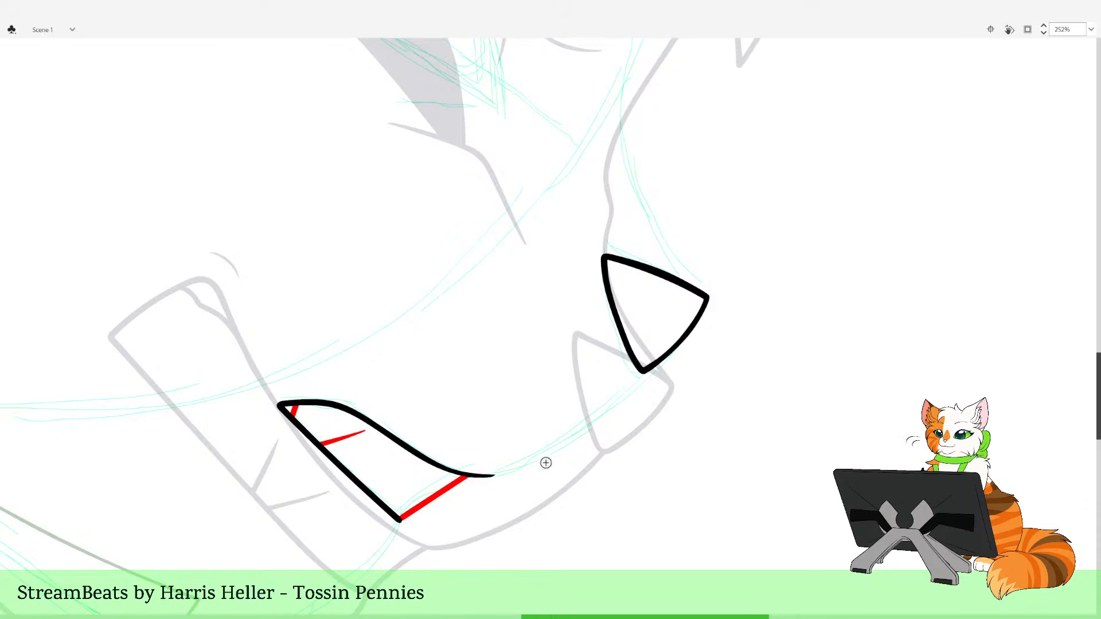
Draw a curved red line from the front end of the upper lip to the nose's lower tip and delete the overshoot
drag(654, 485, 609, 538)
mouse_move(621, 378)
mouse_down()
mouse_move(592, 434)
mouse_move(548, 469)
mouse_move(414, 528)
mouse_up()
key(ctrl+z)
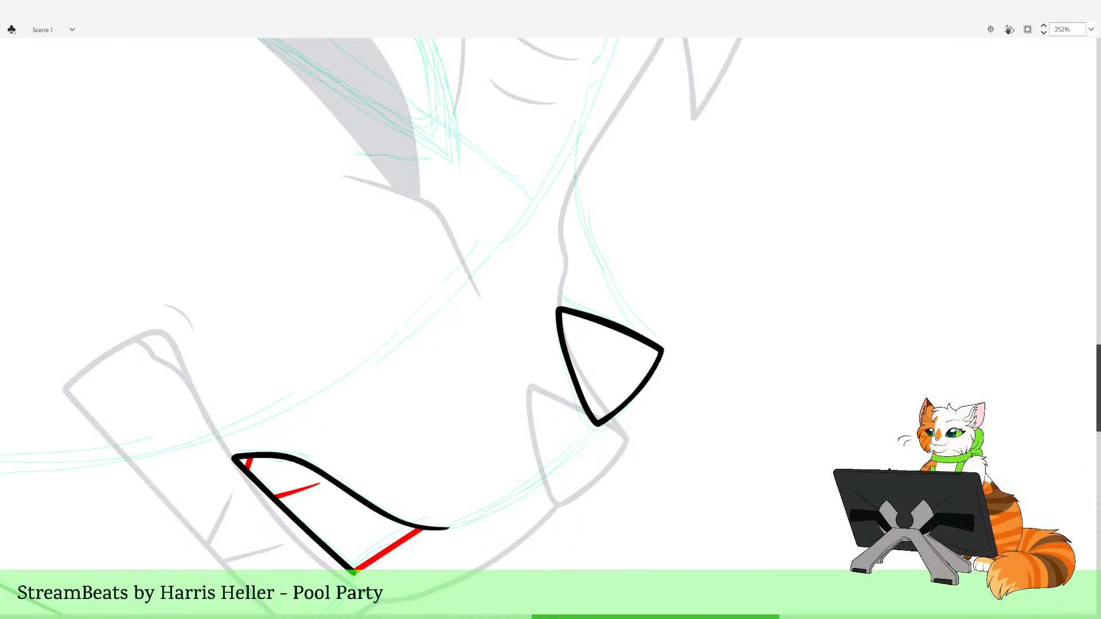
drag(494, 419, 527, 530)
key(ctrl+z)
mouse_move(764, 508)
mouse_down()
mouse_move(648, 484)
mouse_move(614, 464)
mouse_up()
mouse_move(289, 485)
mouse_down()
mouse_move(395, 431)
mouse_move(444, 387)
mouse_move(476, 339)
mouse_up()
ctrl+click(470, 354)
key(Delete)
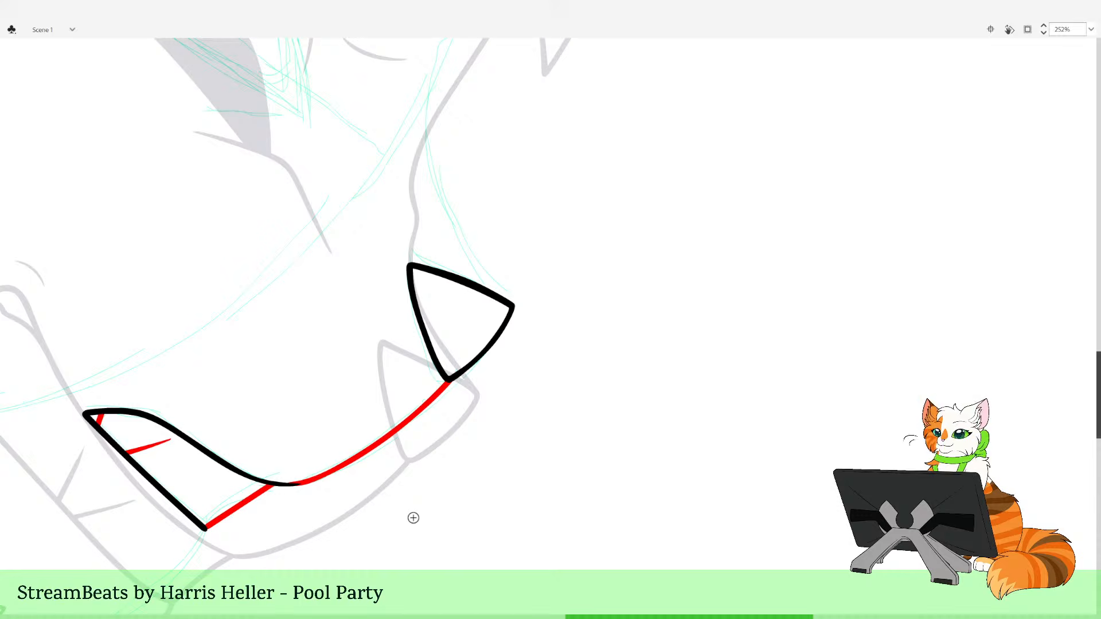
Reshape the rear end of the red lip line so it blends smoothly into the black upper lip line
key(z)
drag(211, 367, 465, 526)
key(v)
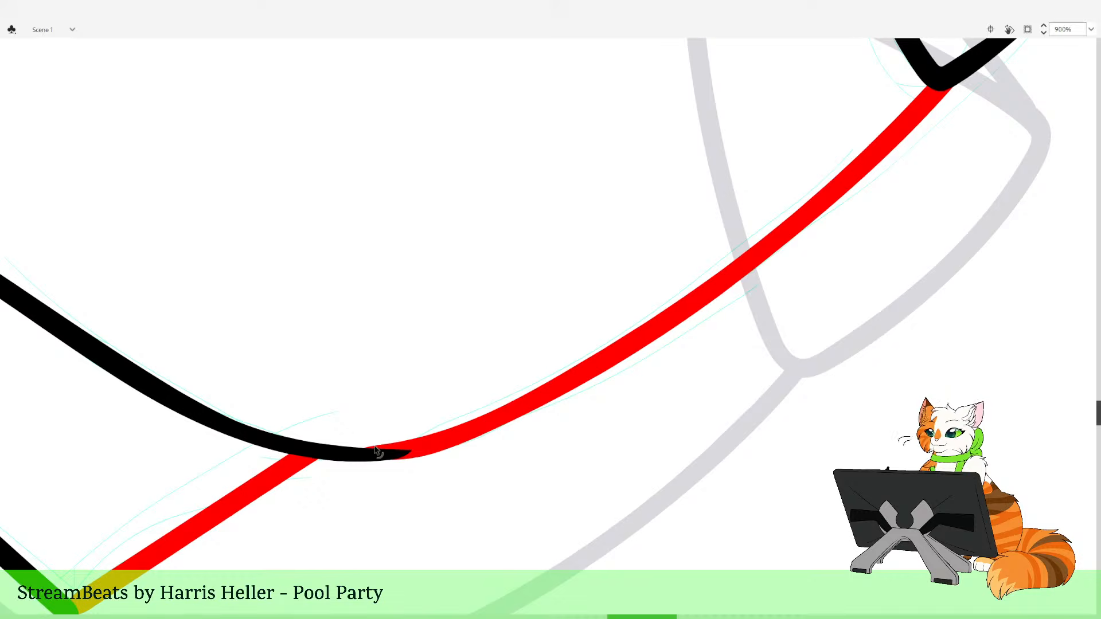
drag(373, 448, 455, 431)
alt+click(527, 449)
alt+click(525, 449)
alt+click(435, 408)
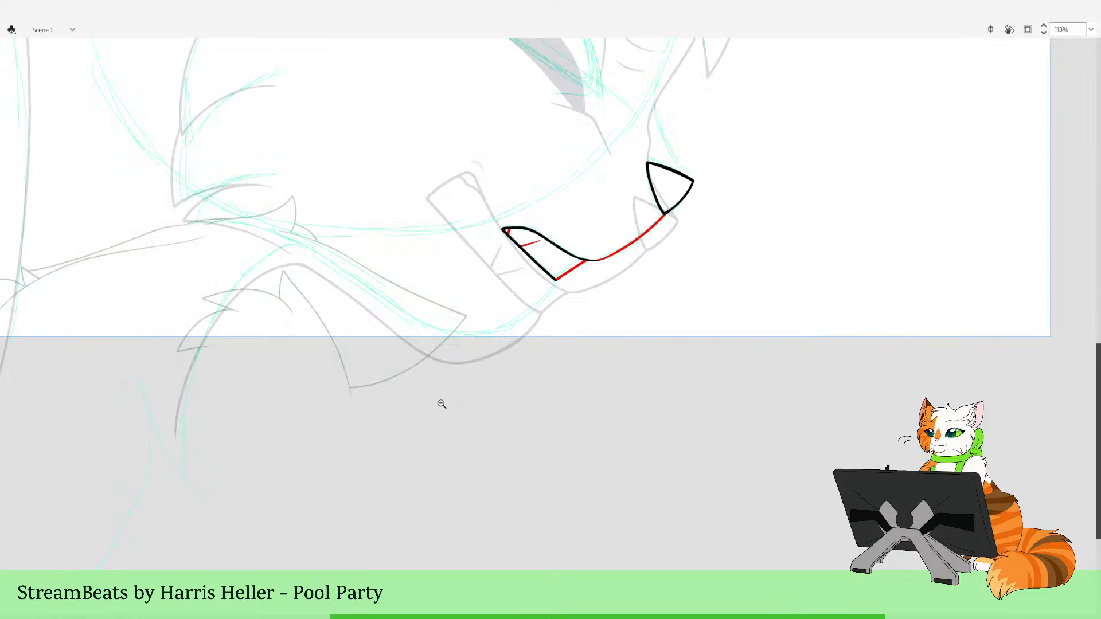
Ink a short black line just below the front corner of the eye over the sketch
drag(458, 376, 472, 584)
drag(378, 305, 508, 617)
alt+click(497, 528)
alt+click(497, 528)
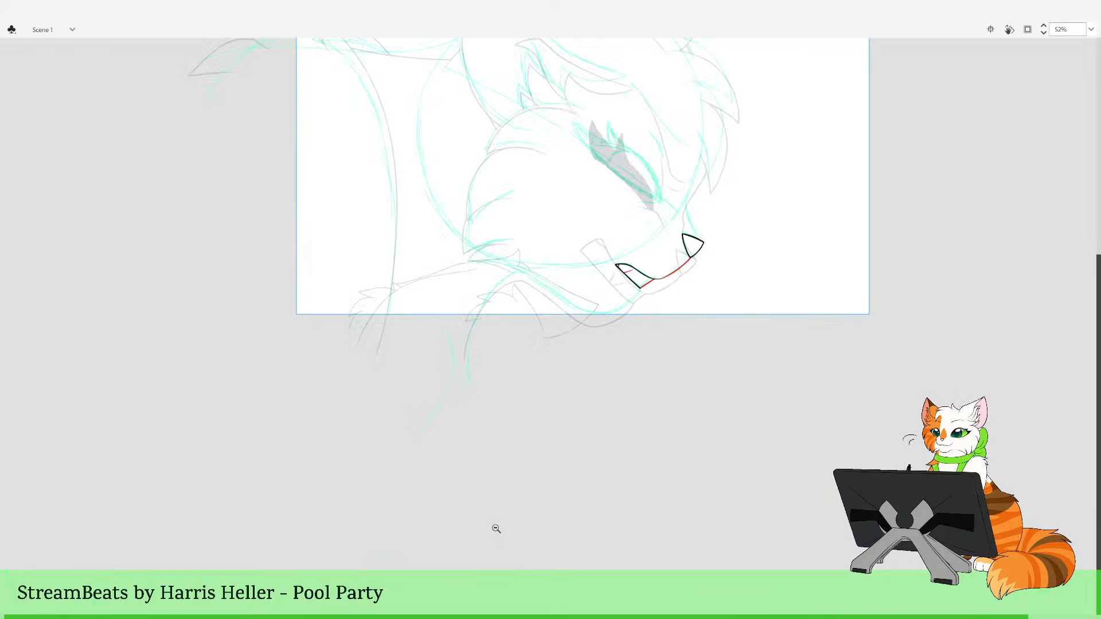
drag(485, 187, 475, 345)
drag(482, 406, 467, 496)
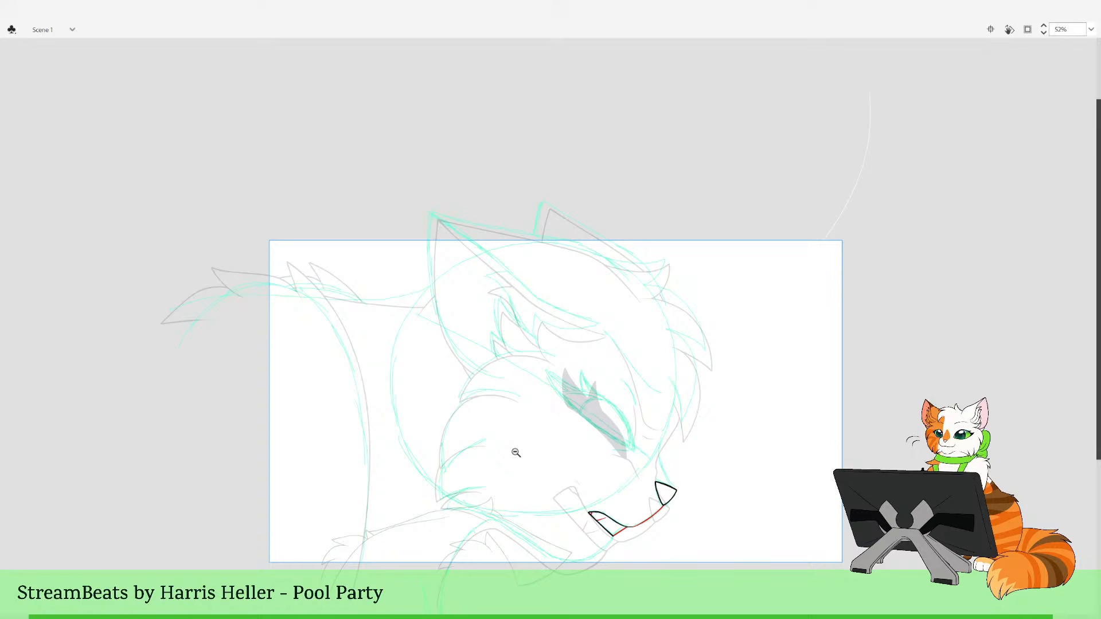
drag(619, 468, 572, 503)
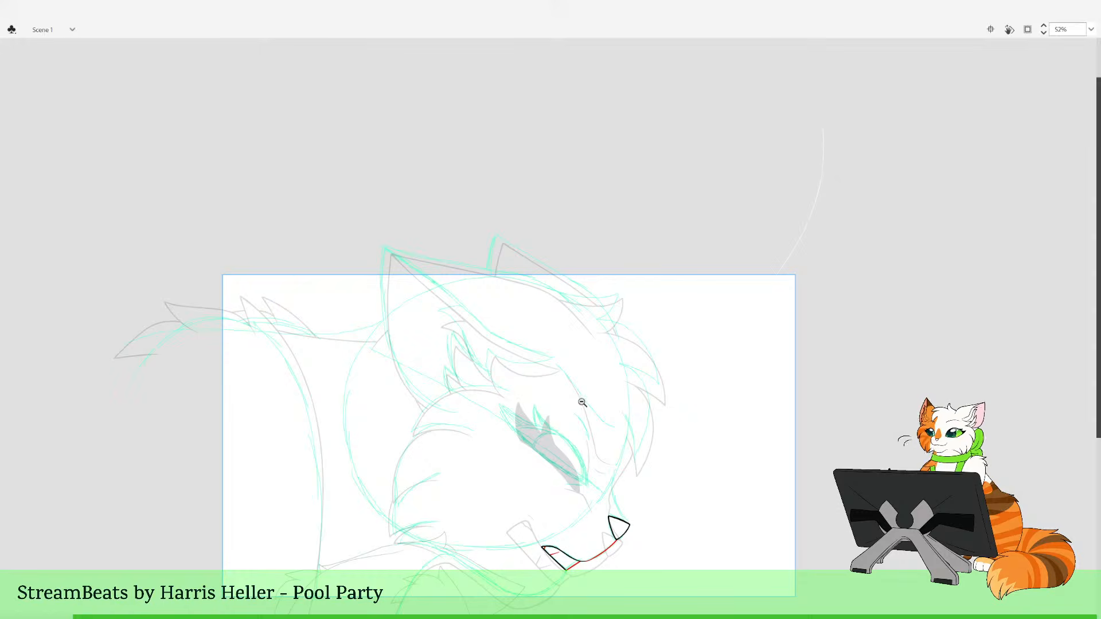
drag(582, 403, 616, 516)
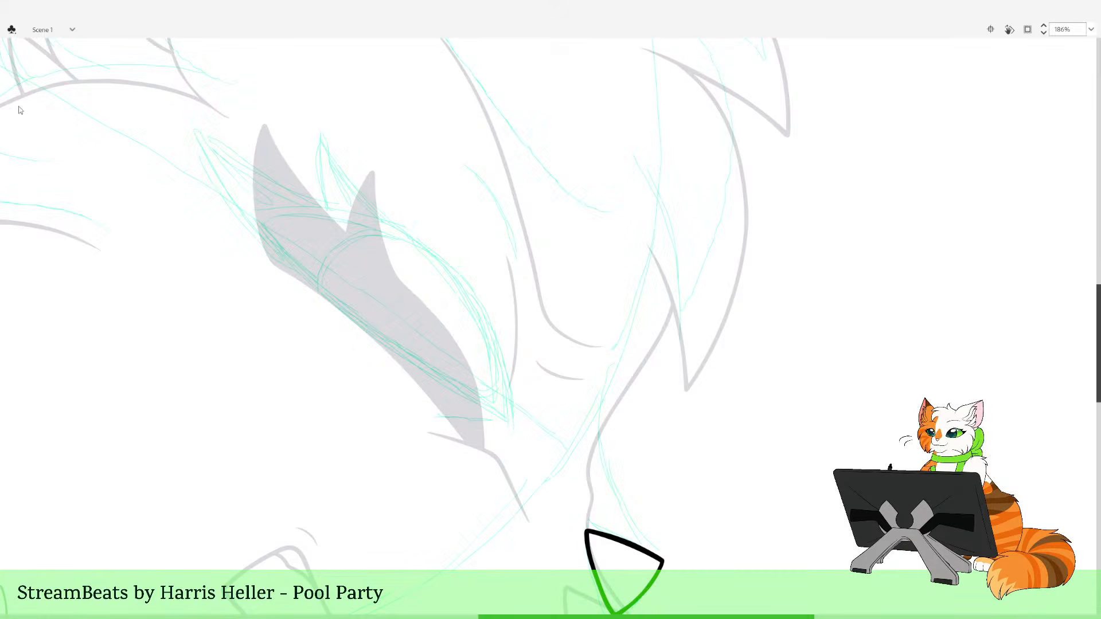
drag(437, 409, 509, 430)
key(ctrl+z)
drag(401, 250, 691, 577)
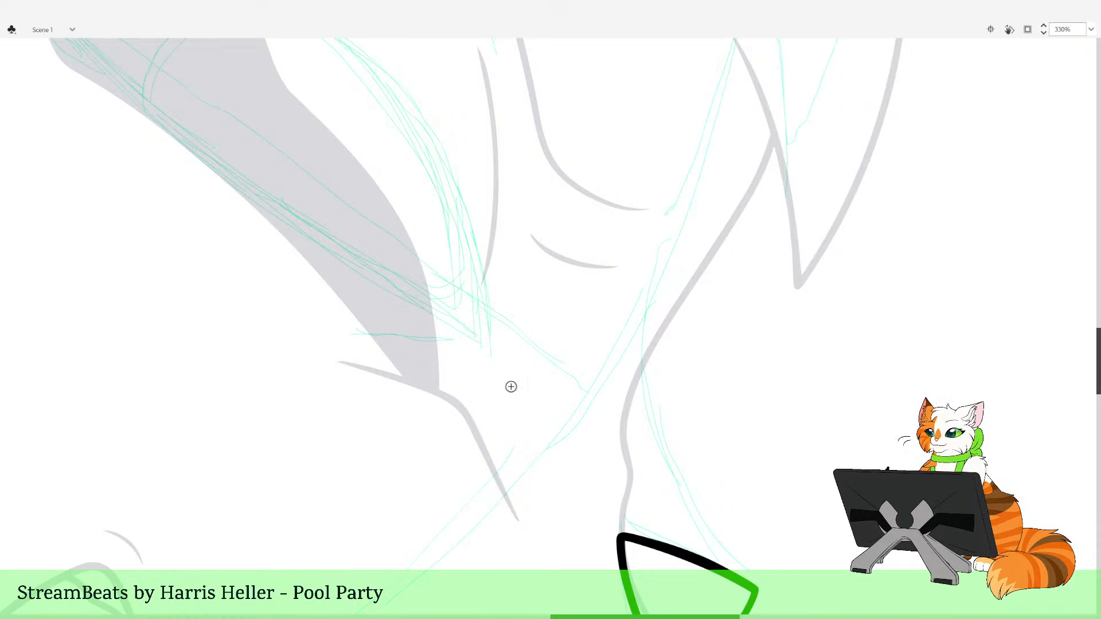
mouse_move(511, 386)
mouse_down()
mouse_move(479, 356)
mouse_move(400, 327)
mouse_move(360, 326)
mouse_move(507, 349)
mouse_move(627, 466)
mouse_up()
key(ctrl+z)
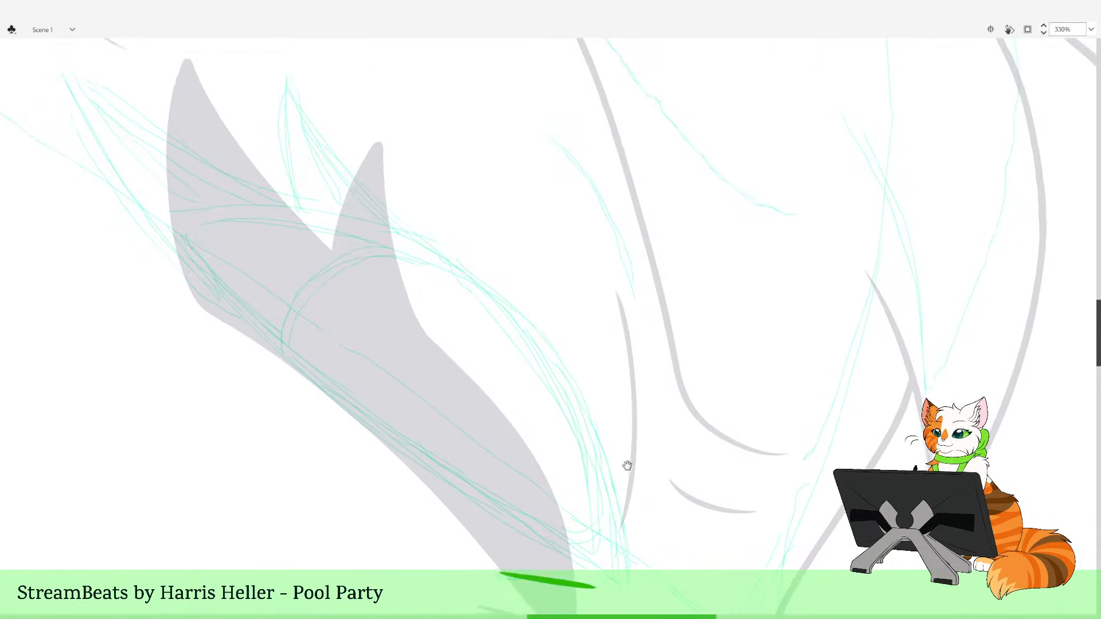
Ink the almond-shaped eye outline with an arched upper edge and a slanted lower edge over the sketch
mouse_move(615, 569)
mouse_down()
mouse_move(606, 488)
mouse_move(572, 391)
mouse_move(510, 302)
mouse_move(425, 241)
mouse_move(342, 216)
mouse_move(171, 215)
mouse_move(280, 339)
mouse_move(615, 572)
mouse_move(314, 374)
mouse_move(232, 301)
mouse_move(180, 232)
mouse_move(174, 204)
mouse_up()
key(ctrl+z)
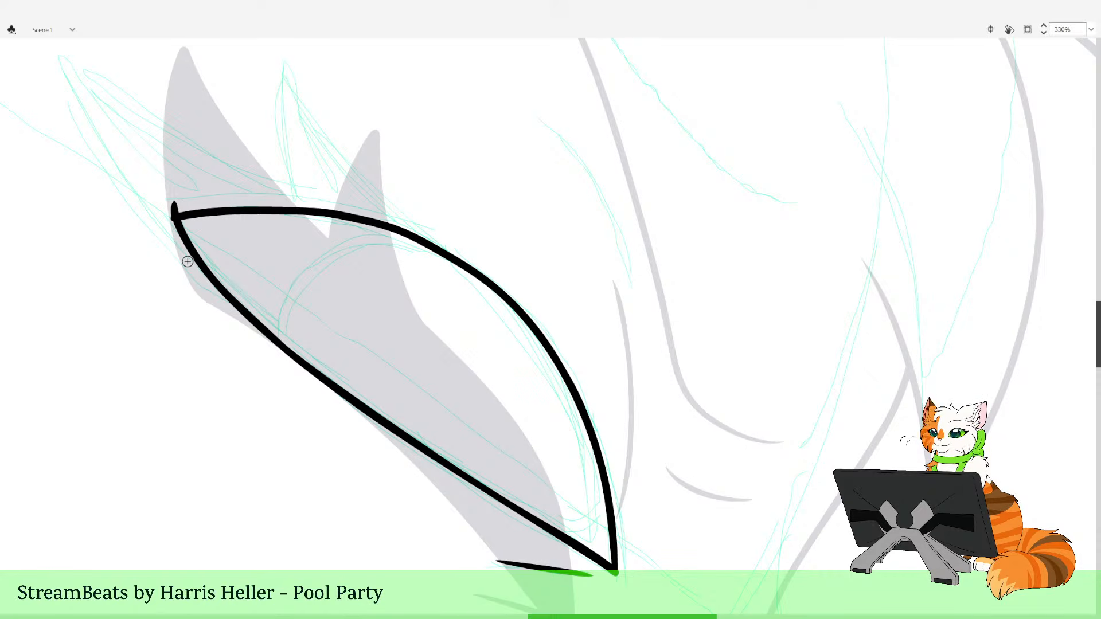
drag(420, 276, 484, 379)
key(ctrl+z)
Delete the overshoot at the eye outline's front corner and reshape the corner into a clean point
mouse_move(714, 479)
mouse_down()
mouse_move(579, 378)
mouse_move(439, 366)
mouse_up()
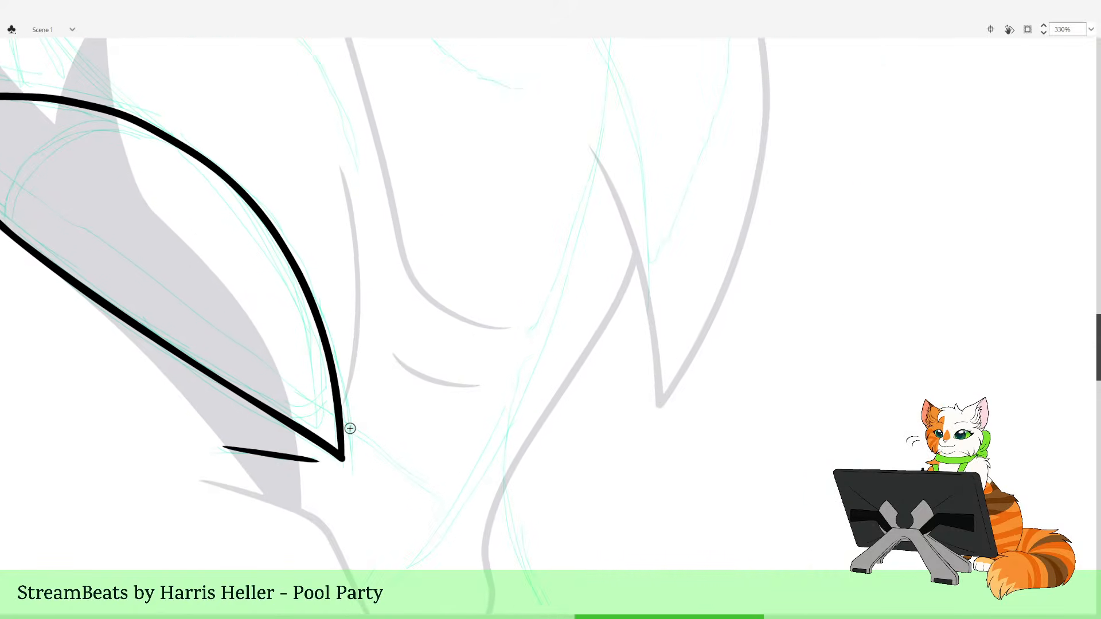
click(355, 461)
key(Delete)
drag(340, 457, 343, 456)
key(z)
drag(279, 413, 488, 510)
key(v)
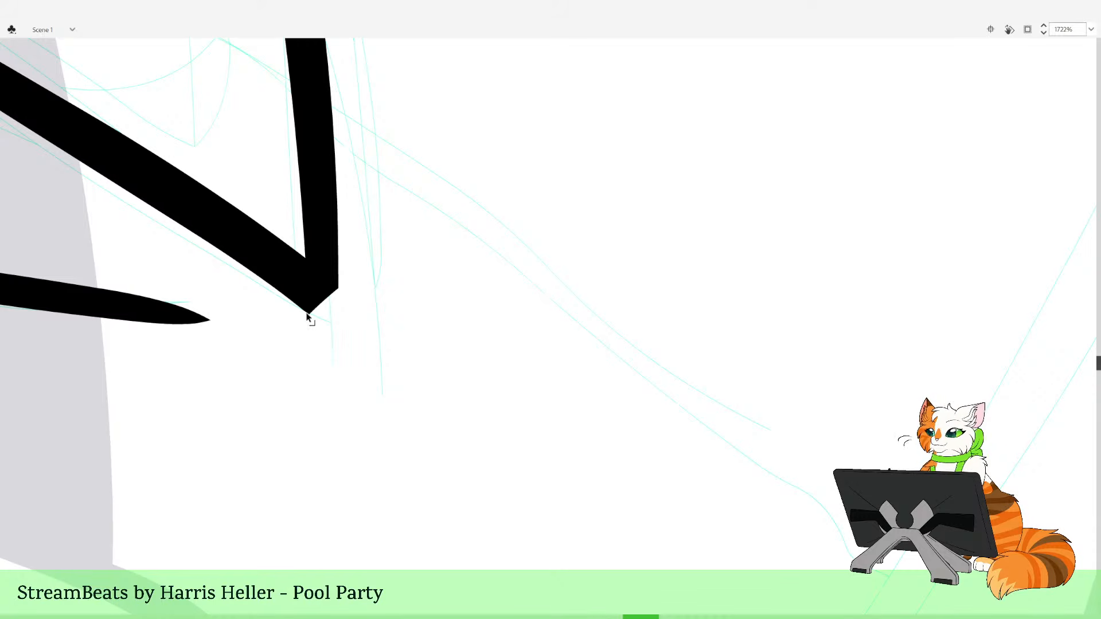
mouse_move(307, 314)
mouse_down()
mouse_move(334, 299)
mouse_move(322, 312)
mouse_up()
key(z)
alt+click(437, 253)
alt+click(437, 254)
alt+click(450, 251)
Draw the large pointed lash shape at the back of the eye in red, thin its lower end, and fill it red
drag(434, 217, 390, 426)
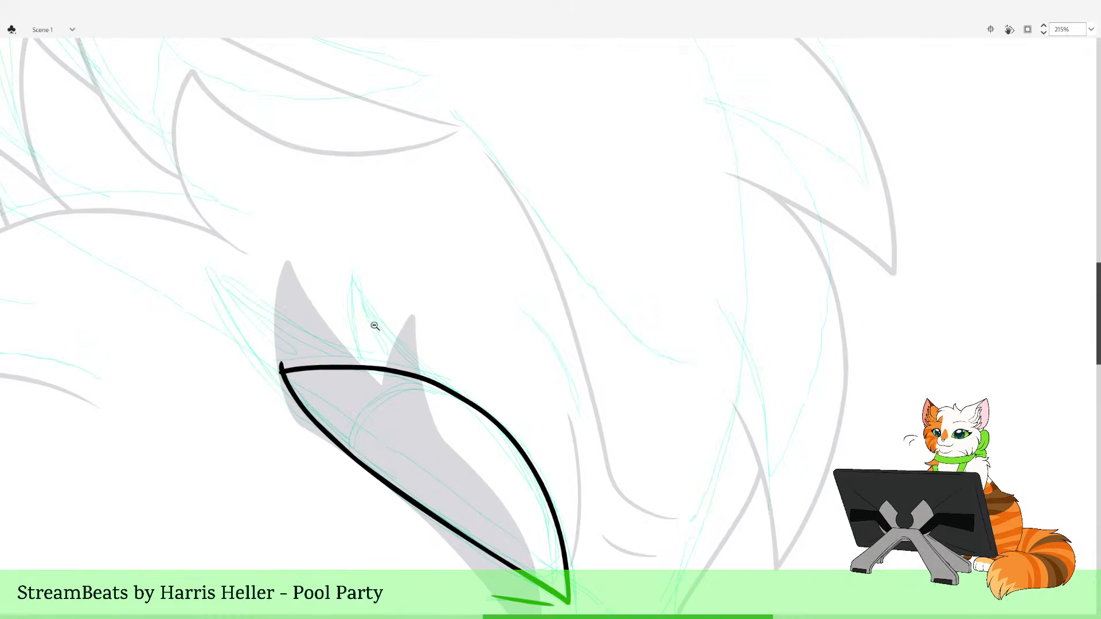
alt+click(384, 293)
drag(444, 248, 745, 506)
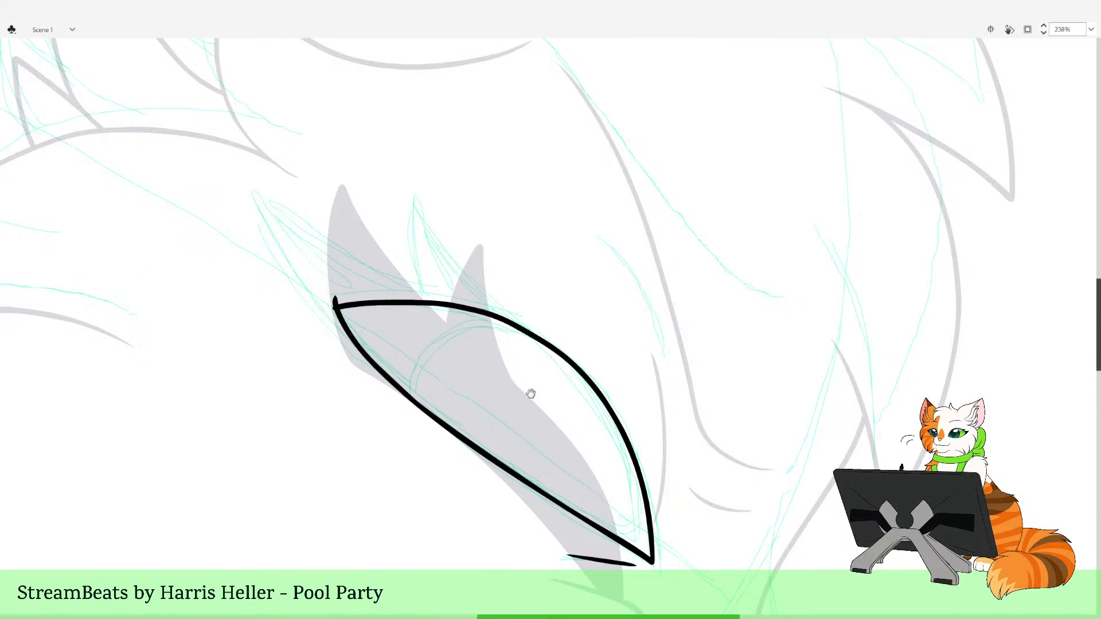
drag(531, 394, 394, 486)
mouse_move(293, 499)
mouse_down()
mouse_move(186, 414)
mouse_move(119, 294)
mouse_move(204, 353)
mouse_move(343, 408)
mouse_move(201, 351)
mouse_move(123, 294)
mouse_move(163, 388)
mouse_move(206, 444)
mouse_move(274, 492)
mouse_move(307, 449)
mouse_up()
key(ctrl+z)
key(ctrl+z)
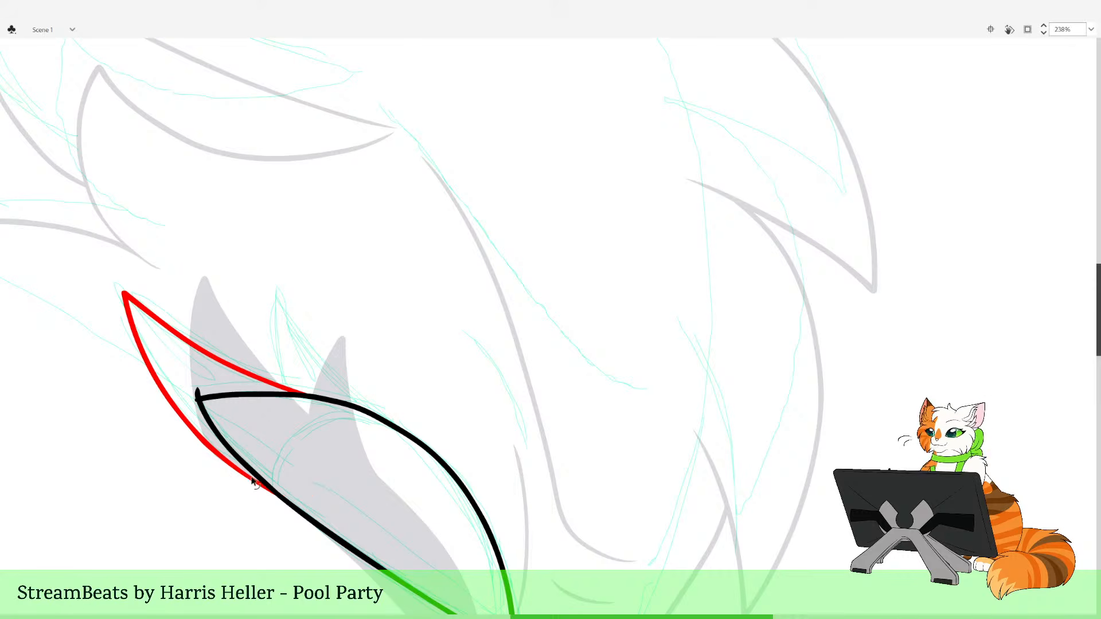
drag(255, 485, 254, 482)
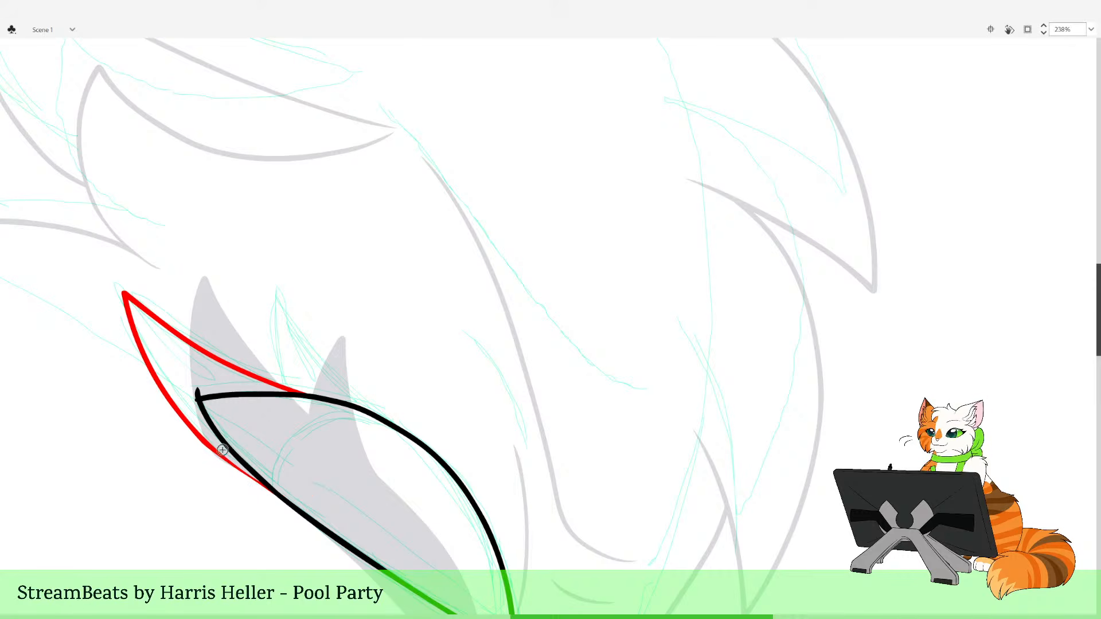
click(149, 361)
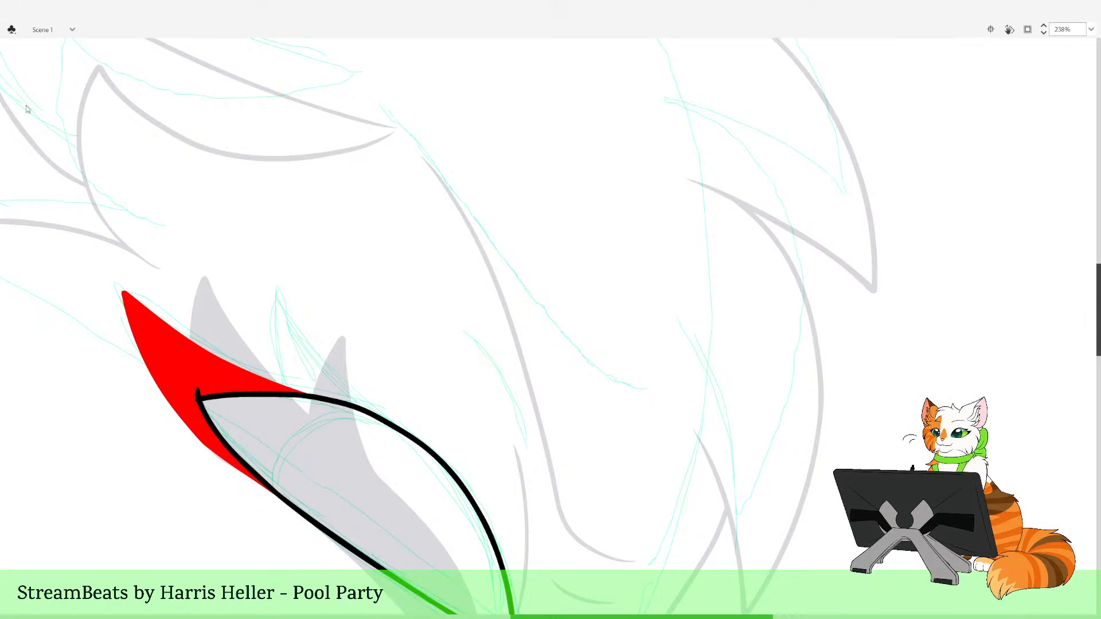
Draw a second, smaller red lash spike on the upper eye edge and fill it with red
drag(374, 380, 362, 399)
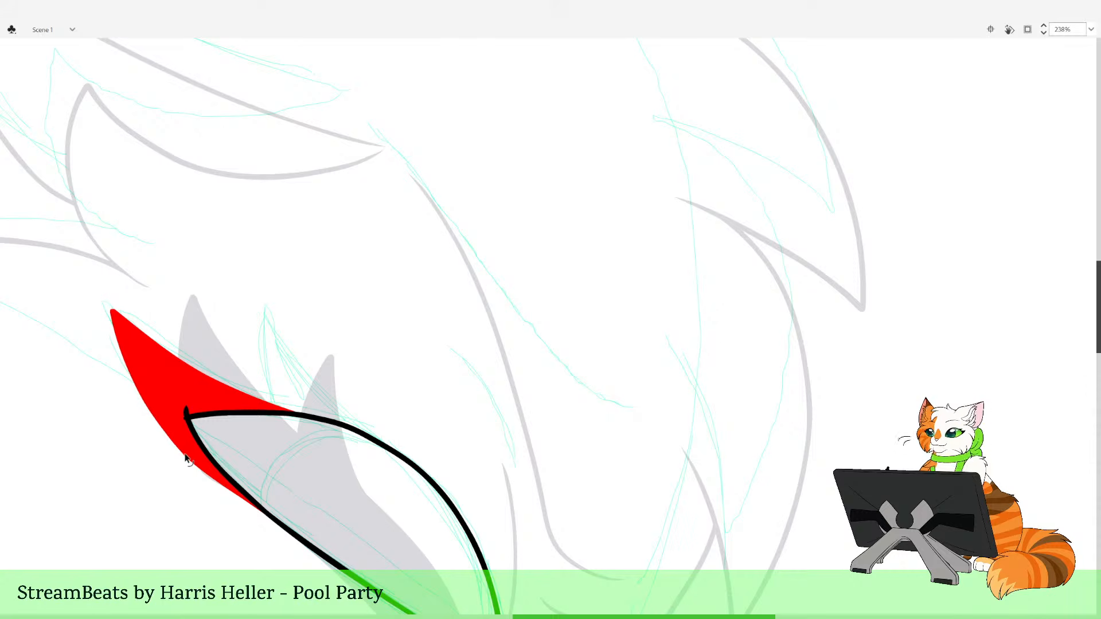
mouse_move(317, 455)
mouse_down()
mouse_move(284, 412)
mouse_move(275, 319)
mouse_move(301, 363)
mouse_move(401, 459)
mouse_move(309, 453)
mouse_up()
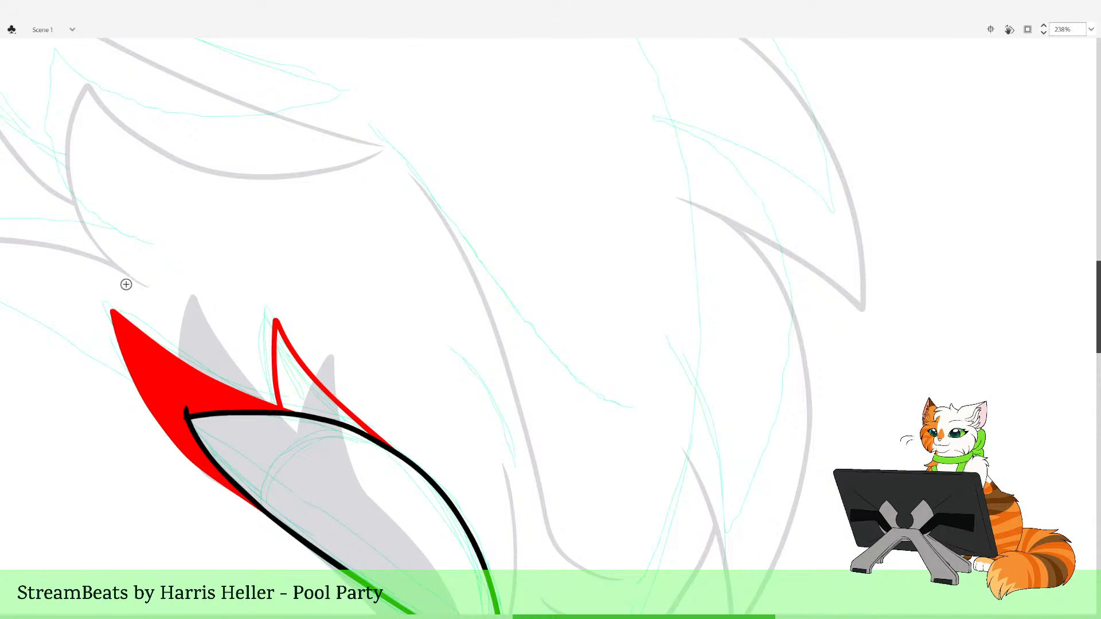
click(316, 351)
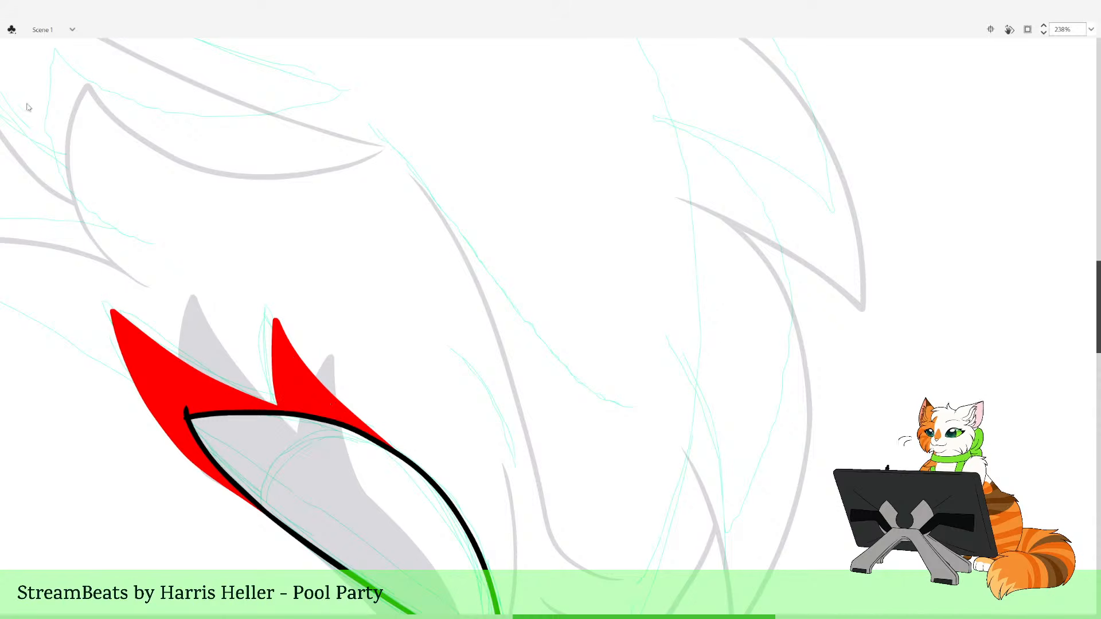
Ink a short curved black crease line between the eye and the bridge of the muzzle, adjusting its lower end
drag(578, 560, 467, 577)
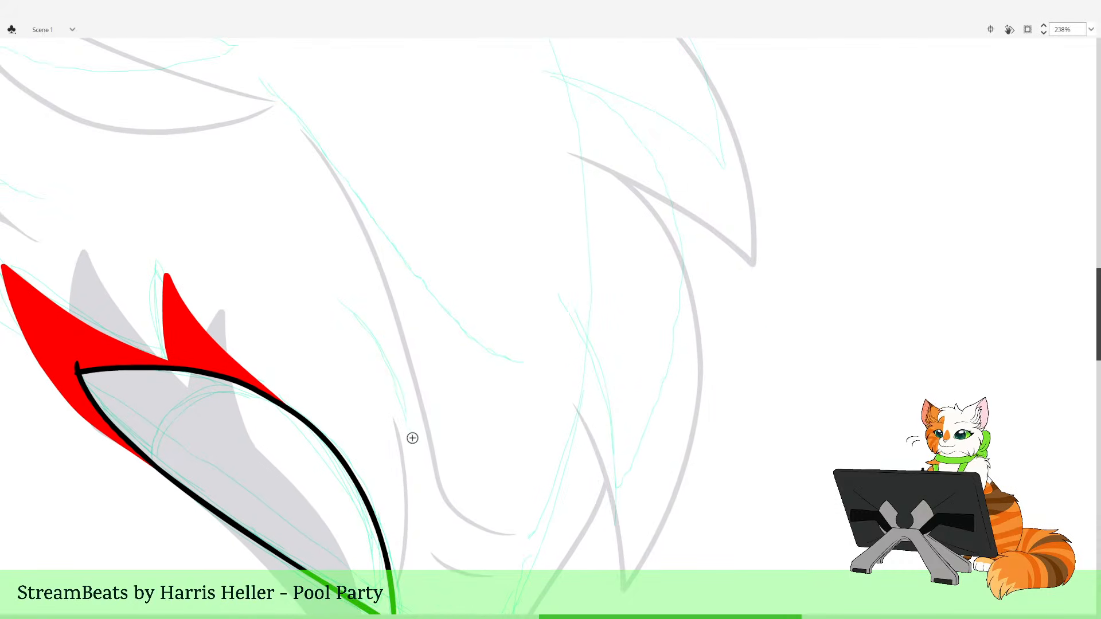
mouse_move(413, 438)
mouse_down()
mouse_move(398, 380)
mouse_move(360, 314)
mouse_move(393, 370)
mouse_up()
key(ctrl+z)
mouse_move(409, 418)
mouse_down()
mouse_move(413, 442)
mouse_move(408, 420)
mouse_up()
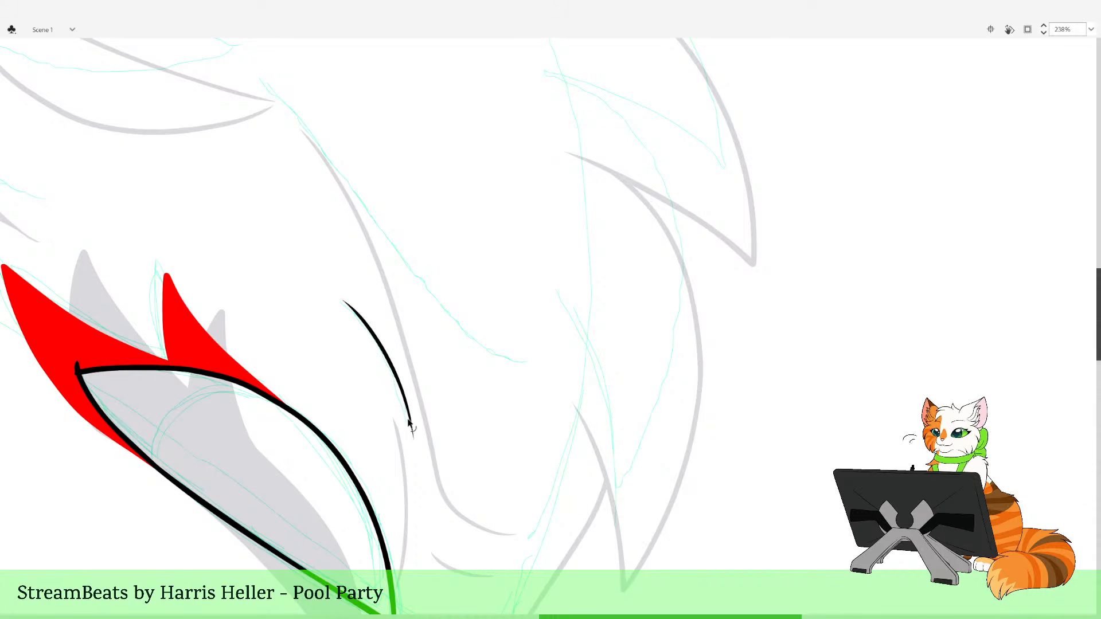
Ink a long black line from the forehead down to the muzzle bridge, curving forward at its lower end
key(space)
drag(519, 509, 541, 428)
drag(540, 345, 502, 570)
key(b)
mouse_move(245, 226)
mouse_down()
mouse_move(443, 479)
mouse_move(493, 507)
mouse_move(519, 508)
mouse_move(533, 618)
mouse_up()
key(space)
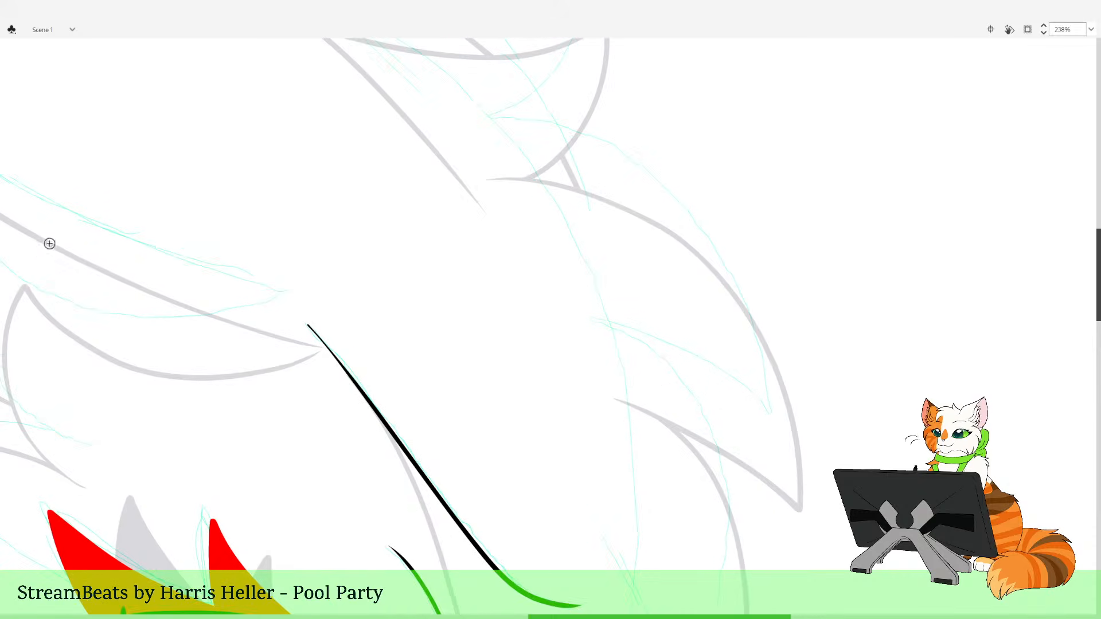
Reshape the upper end of the long forehead line into a smoother, fuller taper with a sharp tip
key(z)
mouse_move(377, 370)
mouse_down()
mouse_move(236, 261)
mouse_move(385, 301)
mouse_up()
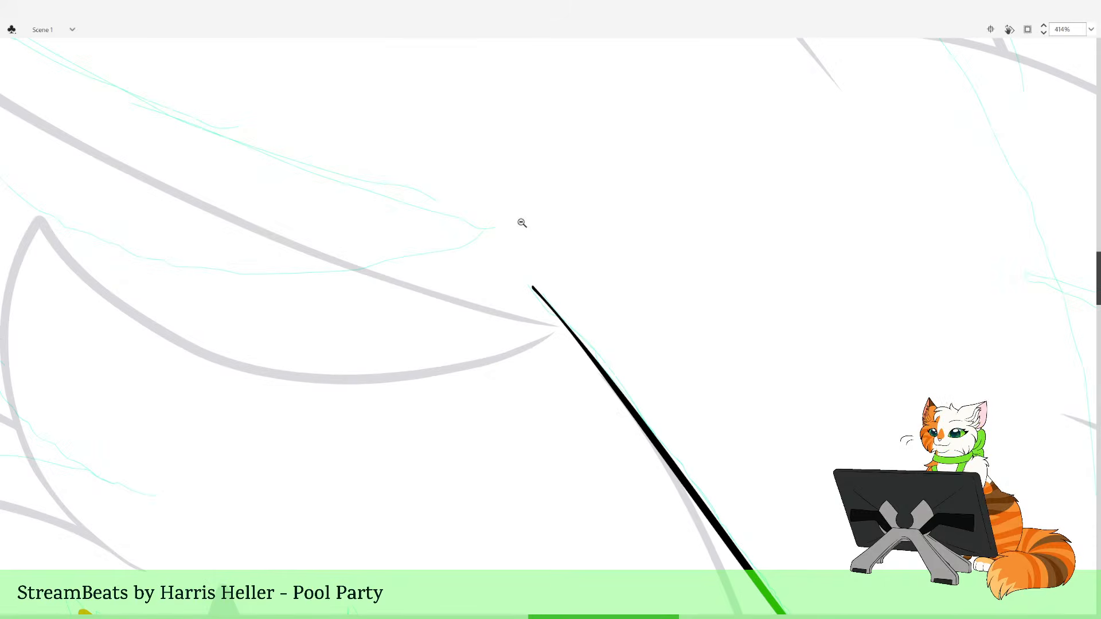
drag(521, 222, 627, 352)
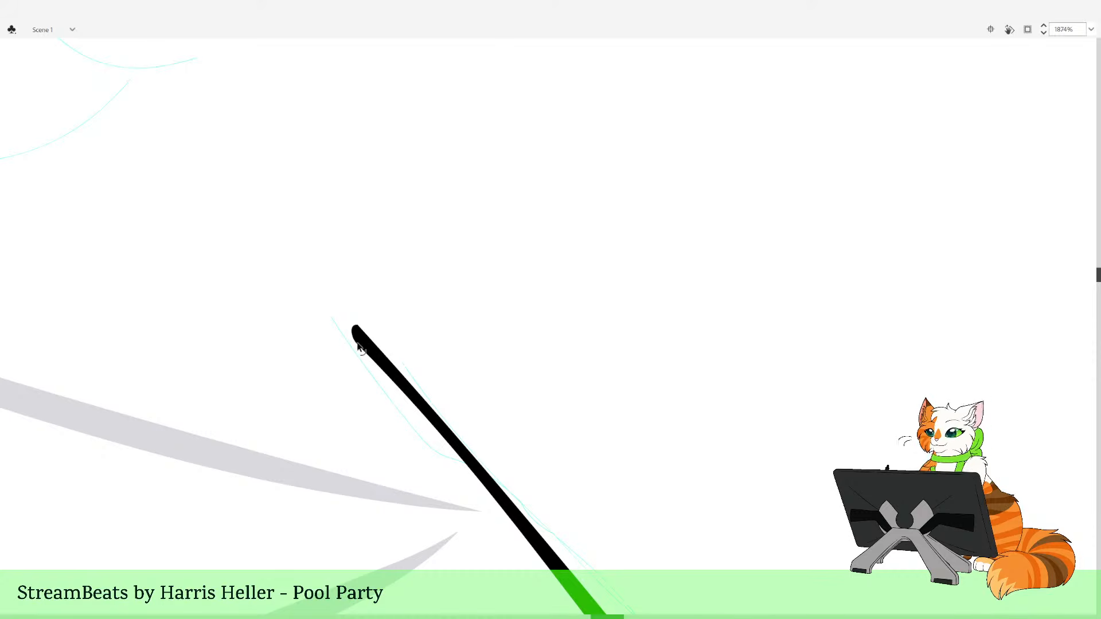
mouse_move(358, 343)
mouse_down()
mouse_move(334, 297)
mouse_move(343, 316)
mouse_up()
key(ctrl+z)
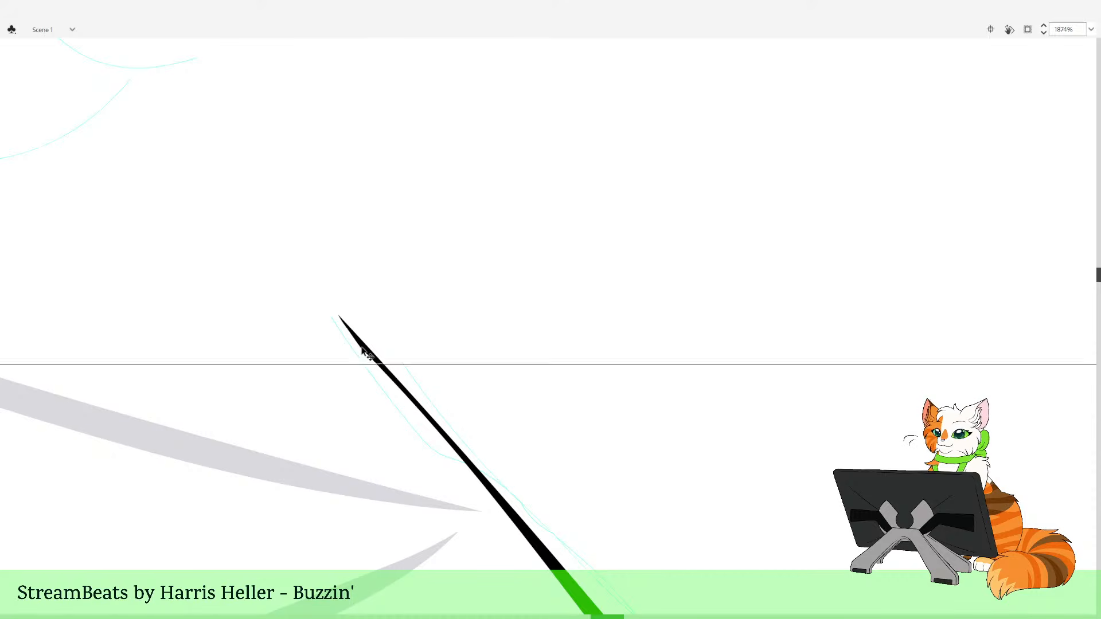
drag(361, 351, 360, 350)
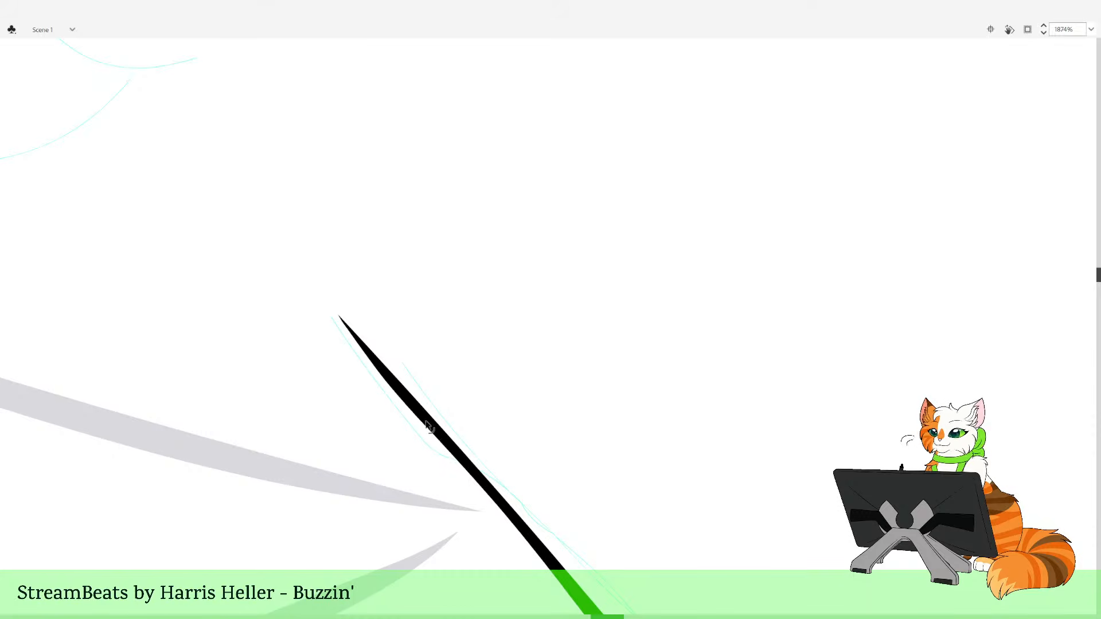
alt+click(425, 342)
alt+click(426, 342)
alt+click(444, 321)
alt+click(473, 299)
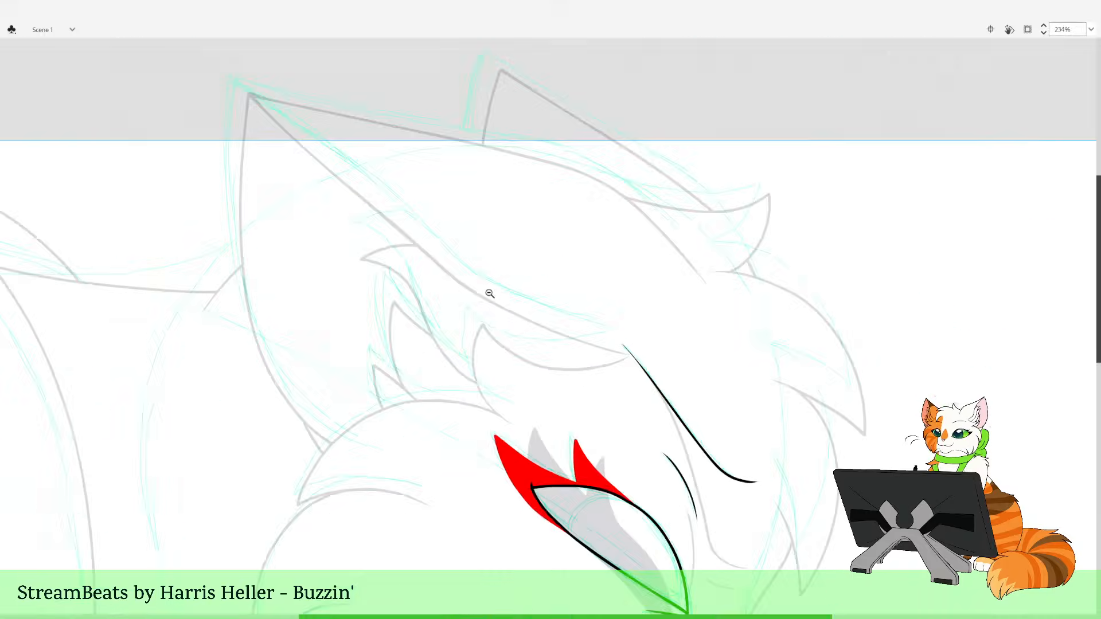
Ink the pointed fur tuft above the eye with a long curved upper edge and a curved rear edge, tapering its front end
alt+click(489, 295)
drag(709, 459, 680, 416)
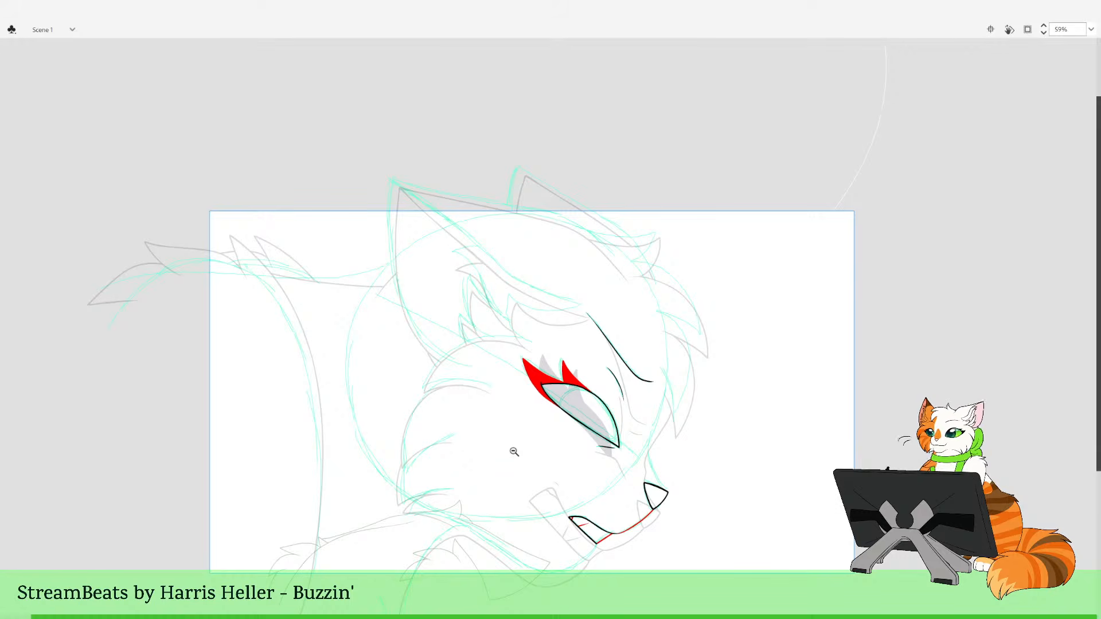
click(577, 316)
drag(560, 275, 629, 470)
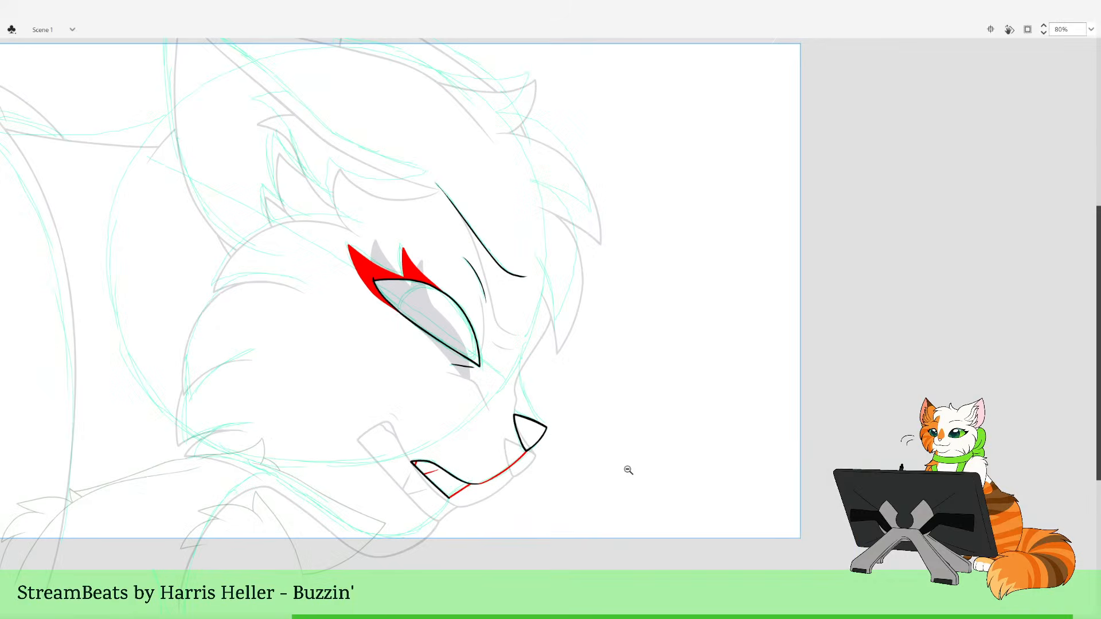
mouse_move(424, 253)
mouse_down()
mouse_move(437, 241)
mouse_move(485, 302)
mouse_up()
drag(475, 258, 489, 288)
mouse_move(450, 253)
mouse_down()
mouse_move(457, 297)
mouse_move(602, 500)
mouse_up()
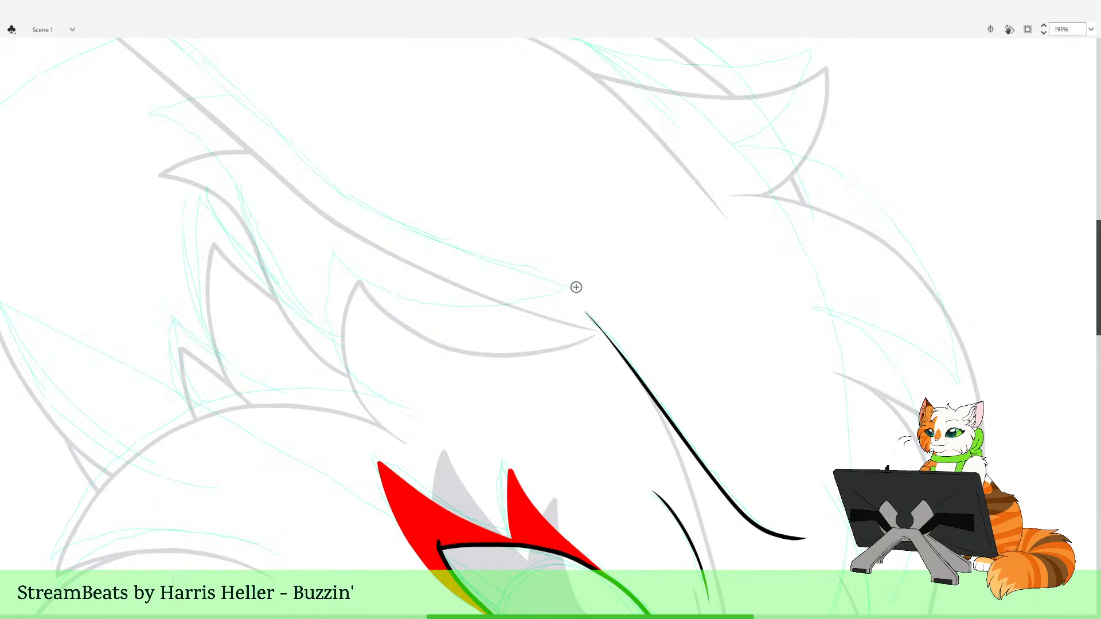
mouse_move(574, 285)
mouse_down()
mouse_move(453, 307)
mouse_move(410, 301)
mouse_move(346, 269)
mouse_up()
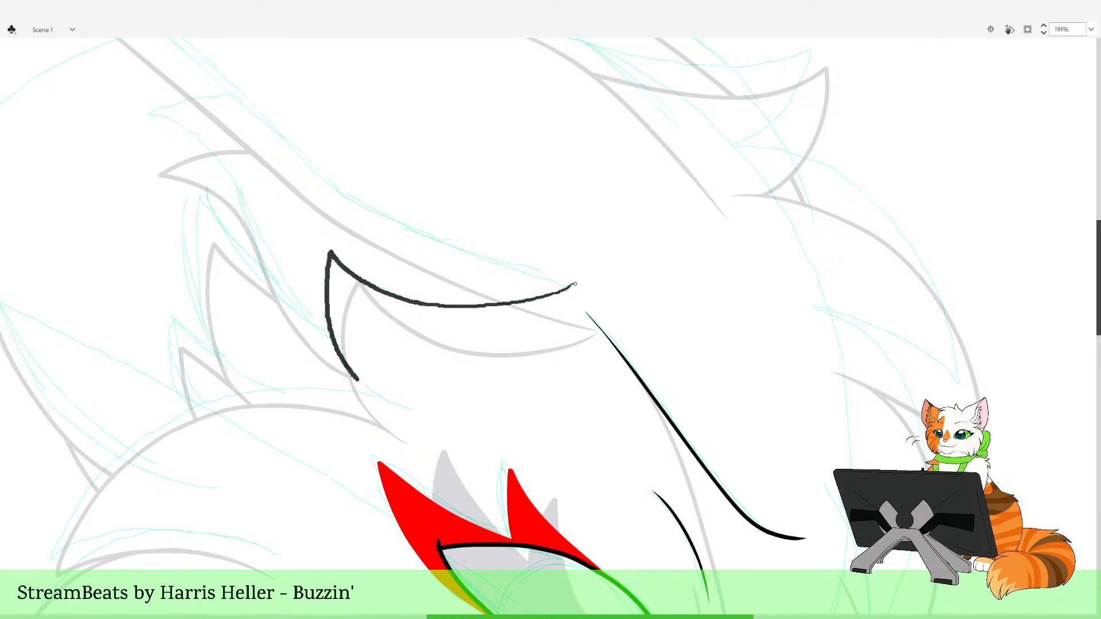
drag(357, 379, 407, 410)
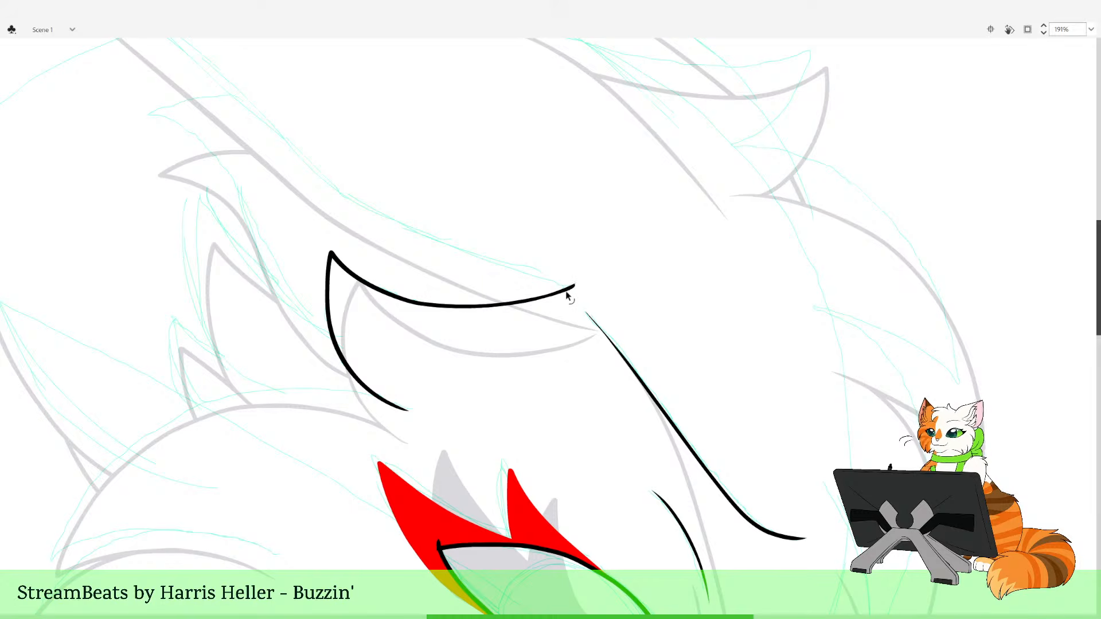
mouse_move(472, 359)
mouse_down()
mouse_move(656, 209)
mouse_move(614, 229)
mouse_move(605, 257)
mouse_up()
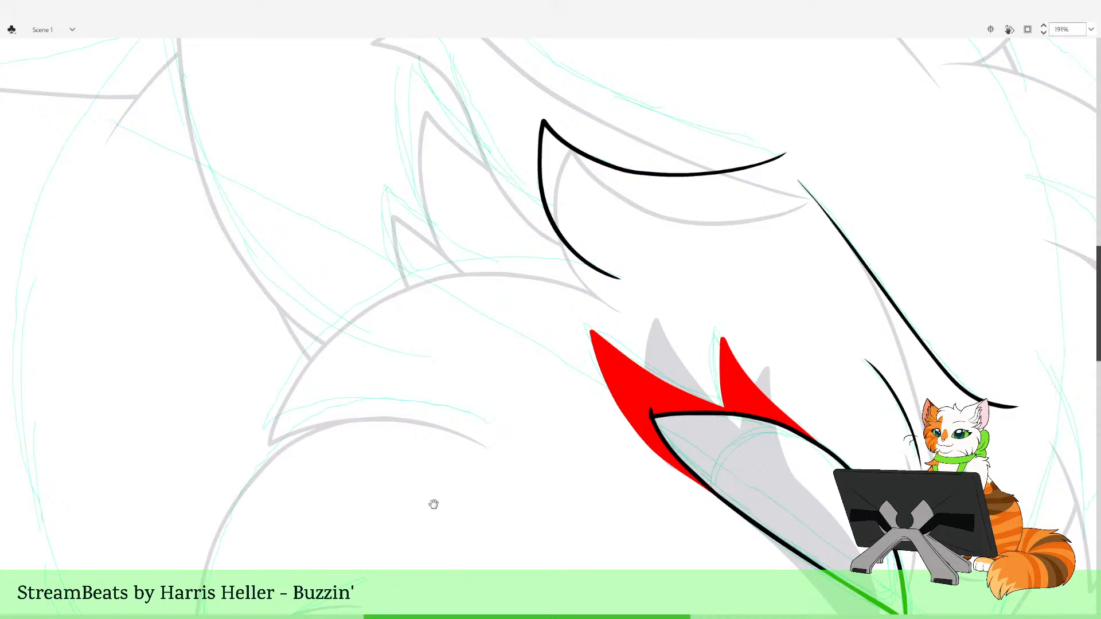
Ink the upper cheek tuft in red, with a long arched edge running from the brow tuft to a sharp point and a curved lower edge
mouse_move(435, 504)
mouse_down()
mouse_move(553, 270)
mouse_move(411, 334)
mouse_up()
drag(598, 500, 530, 373)
drag(622, 327, 562, 270)
drag(416, 239, 595, 459)
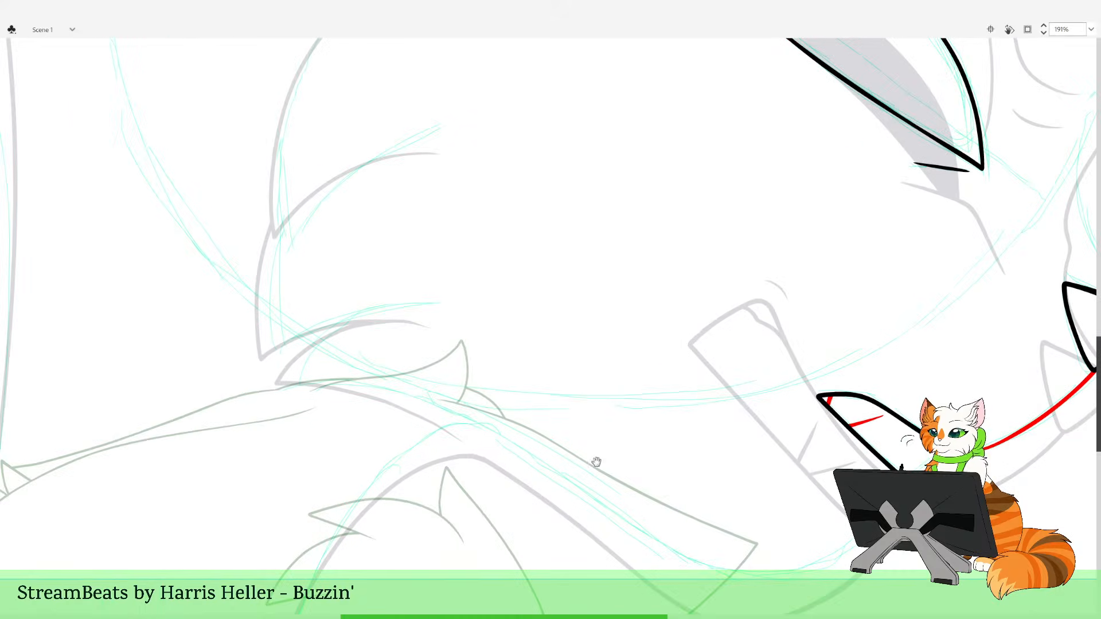
drag(515, 241, 545, 510)
mouse_move(578, 261)
mouse_down()
mouse_move(533, 384)
mouse_move(455, 466)
mouse_move(433, 465)
mouse_up()
drag(508, 319, 545, 533)
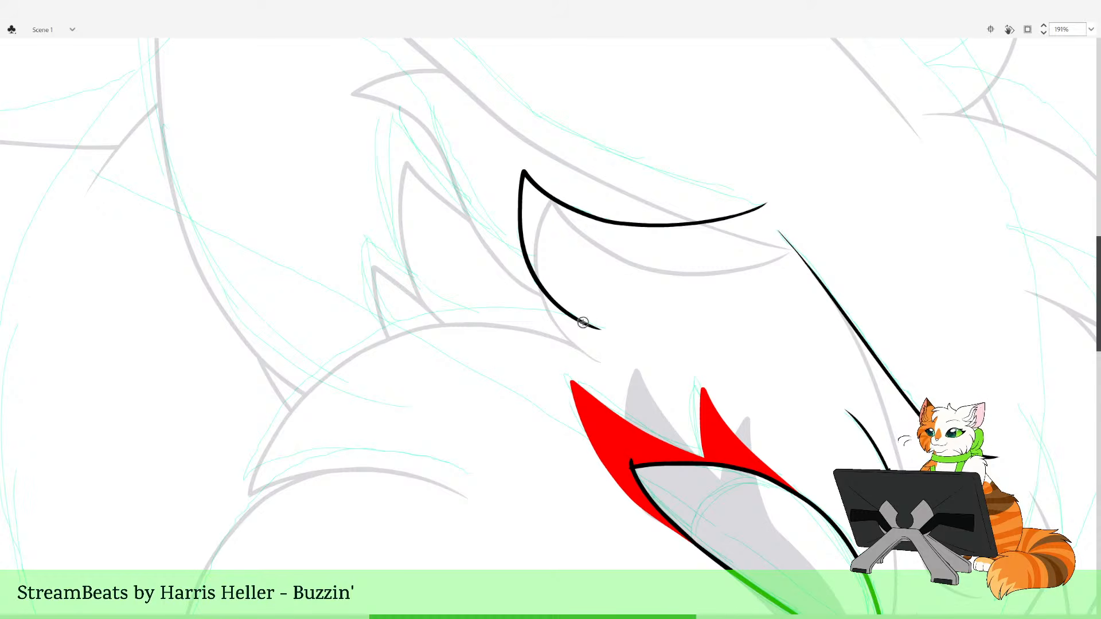
mouse_move(589, 324)
mouse_down()
mouse_move(497, 304)
mouse_move(421, 303)
mouse_up()
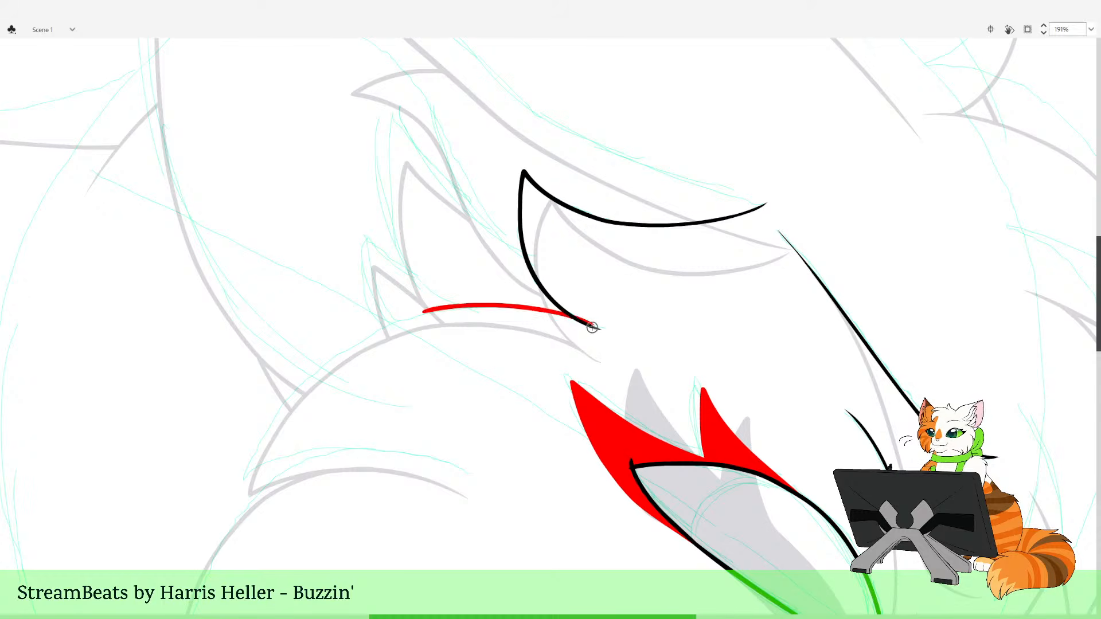
key(ctrl+z)
mouse_move(542, 305)
mouse_down()
mouse_move(441, 301)
mouse_move(362, 331)
mouse_move(269, 421)
mouse_move(243, 473)
mouse_move(357, 446)
mouse_move(451, 461)
mouse_move(335, 451)
mouse_move(245, 471)
mouse_move(313, 374)
mouse_move(393, 326)
mouse_move(506, 307)
mouse_move(635, 339)
mouse_up()
key(ctrl+z)
ctrl+click(625, 339)
key(Delete)
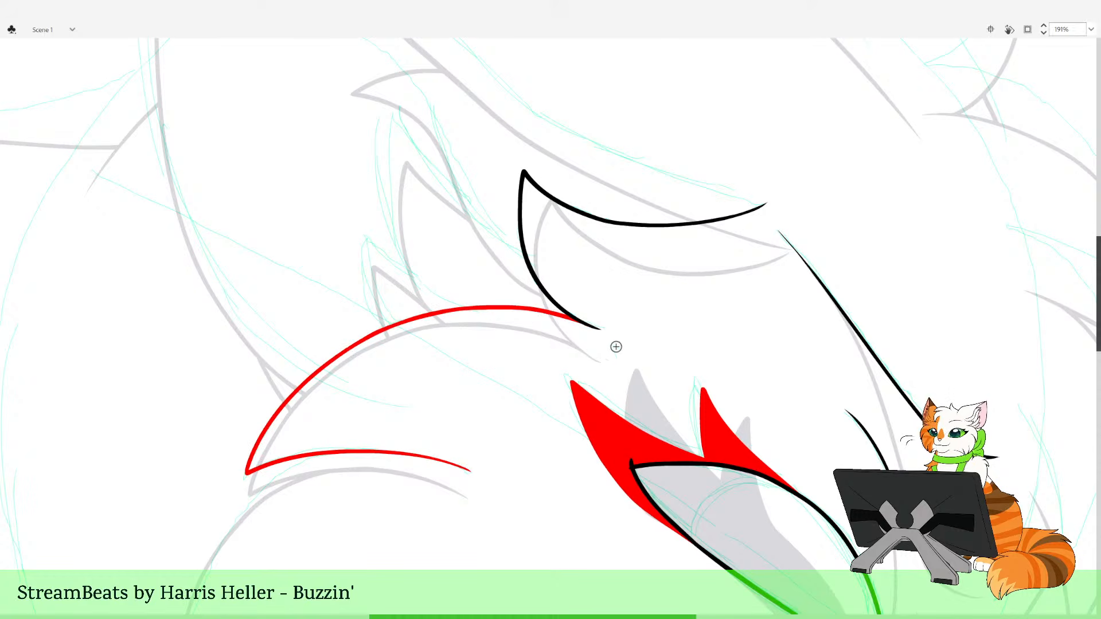
Ink the middle cheek tuft in black, with a rounded outer edge descending from the red tuft to a point and a short tapered lower edge
drag(511, 559, 582, 339)
drag(556, 463, 593, 489)
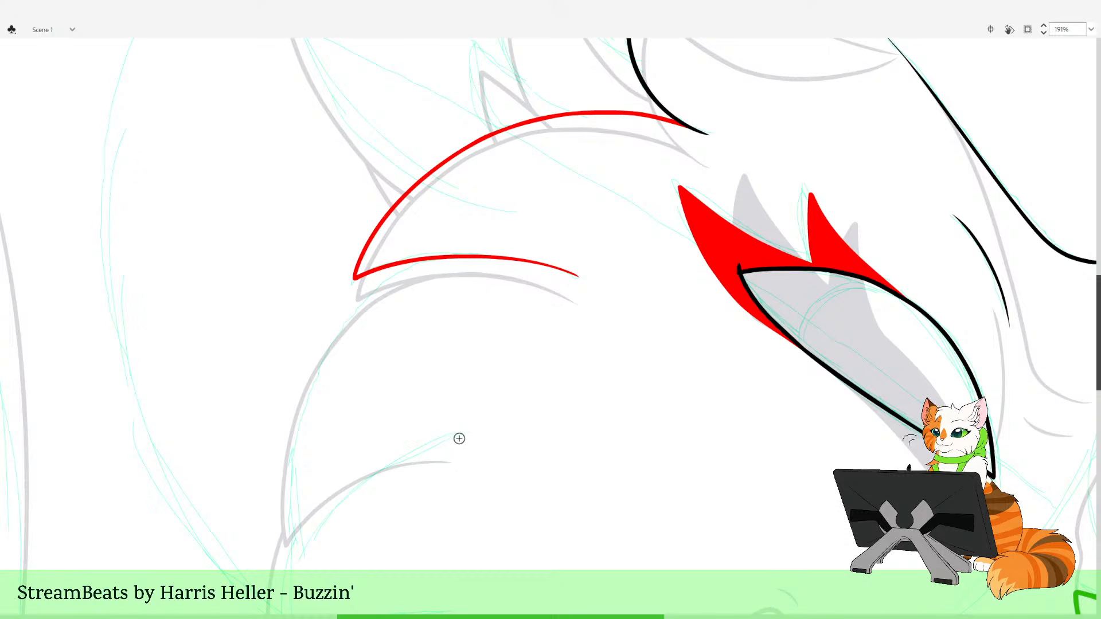
mouse_move(459, 437)
mouse_down()
mouse_move(378, 472)
mouse_move(316, 524)
mouse_move(291, 495)
mouse_move(305, 399)
mouse_move(354, 311)
mouse_move(411, 270)
mouse_move(480, 258)
mouse_move(576, 266)
mouse_up()
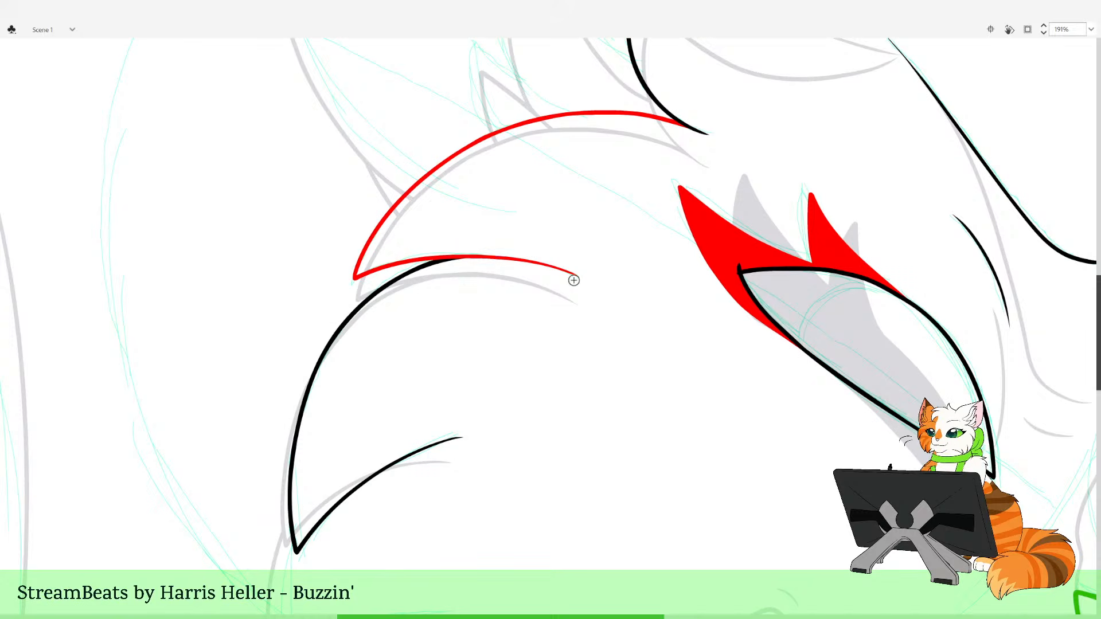
drag(597, 389, 481, 541)
mouse_move(480, 579)
mouse_down()
mouse_move(566, 390)
mouse_move(611, 334)
mouse_up()
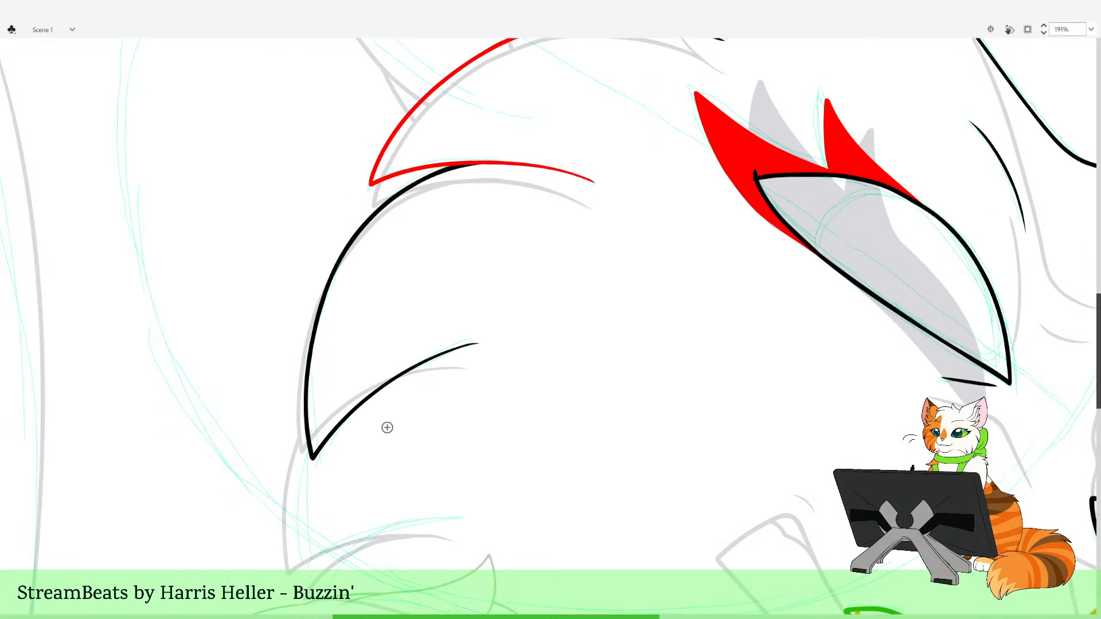
Examine up close where the black middle cheek tuft meets the lower edge of the red tuft
click(333, 437)
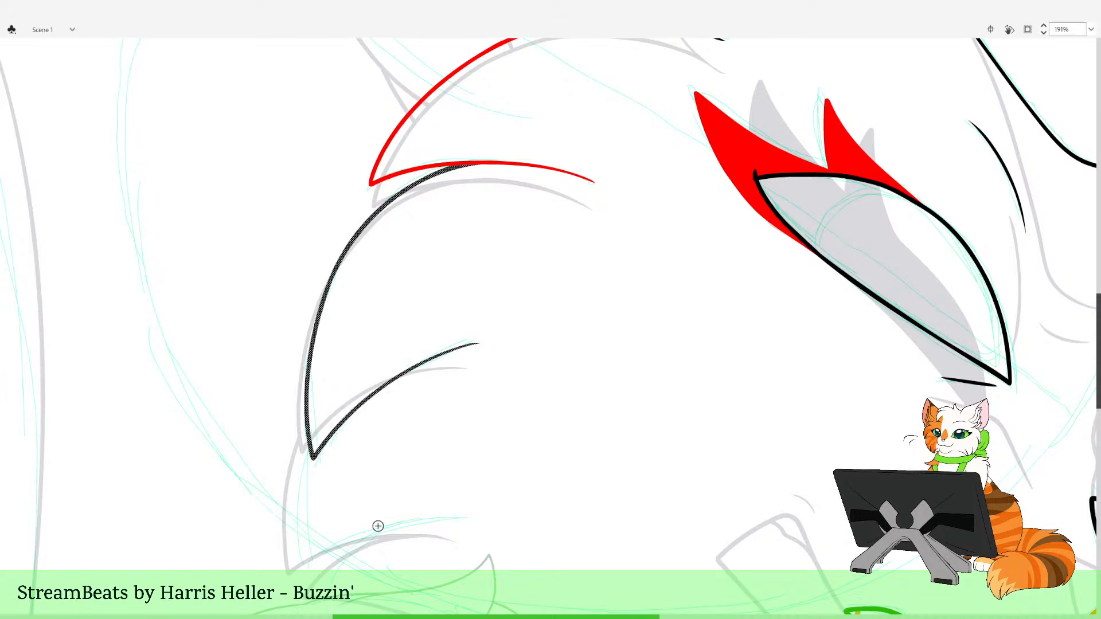
drag(578, 197, 497, 330)
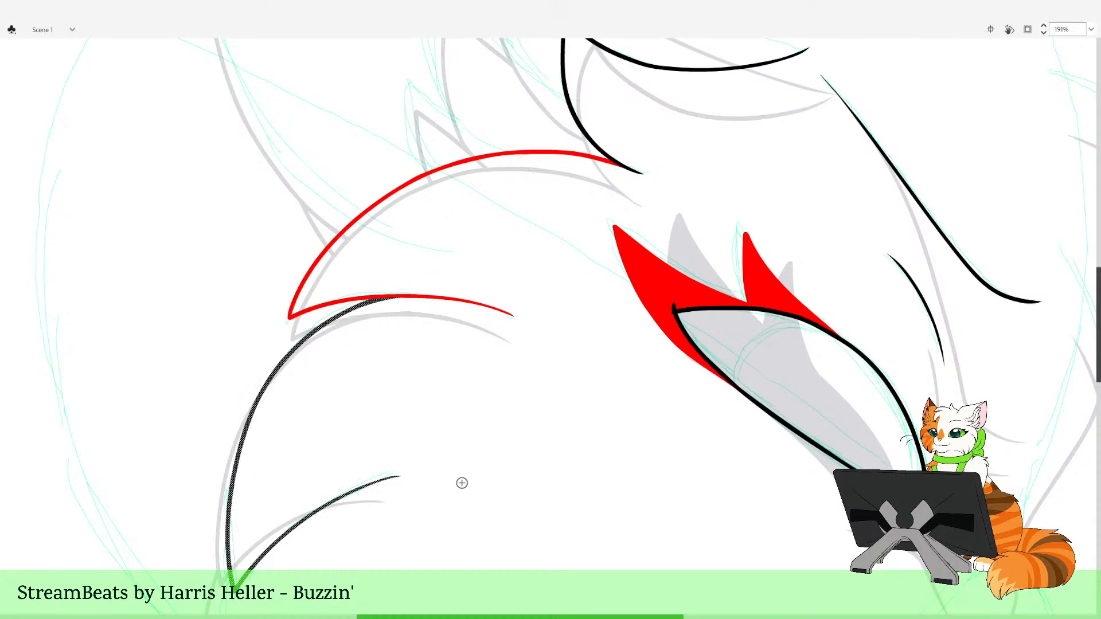
drag(378, 262, 502, 340)
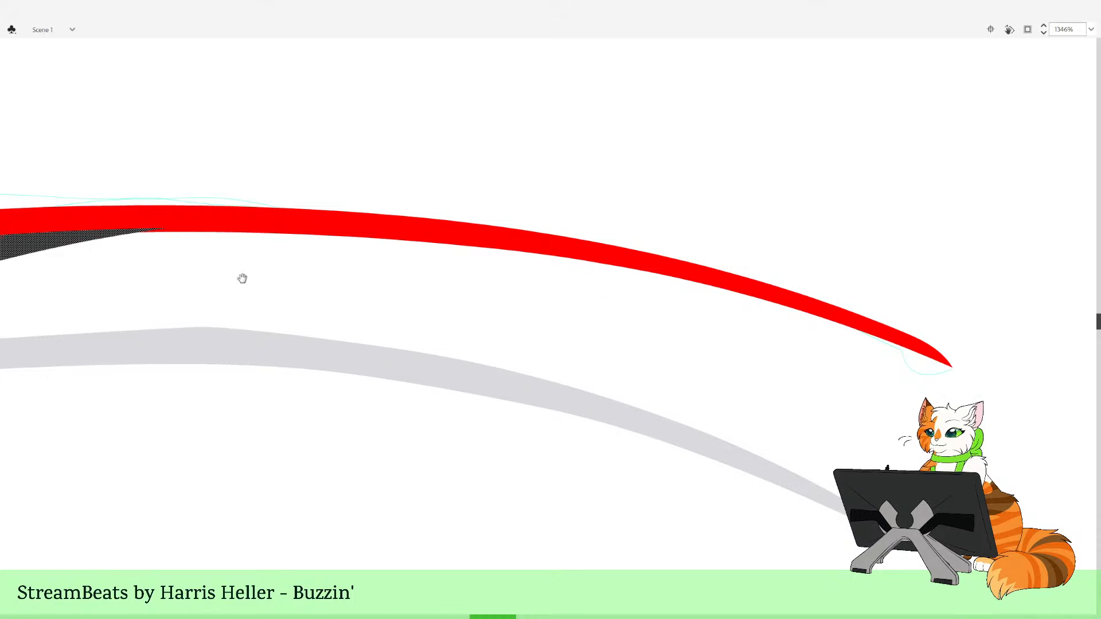
drag(242, 278, 344, 388)
alt+click(527, 474)
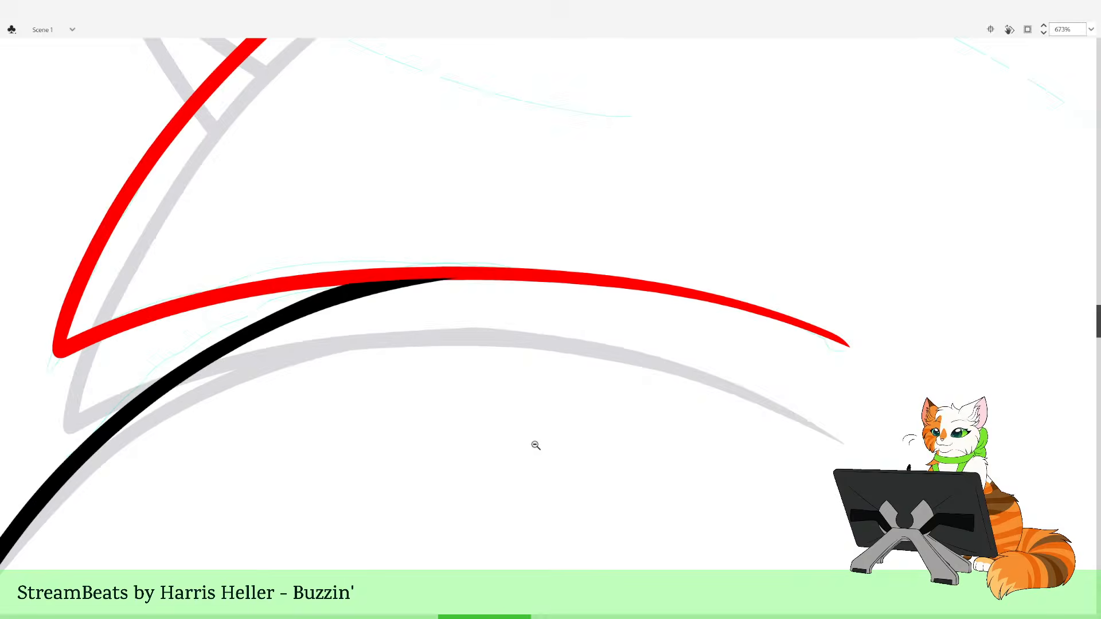
alt+click(536, 445)
alt+click(539, 442)
alt+click(542, 439)
drag(515, 215, 581, 528)
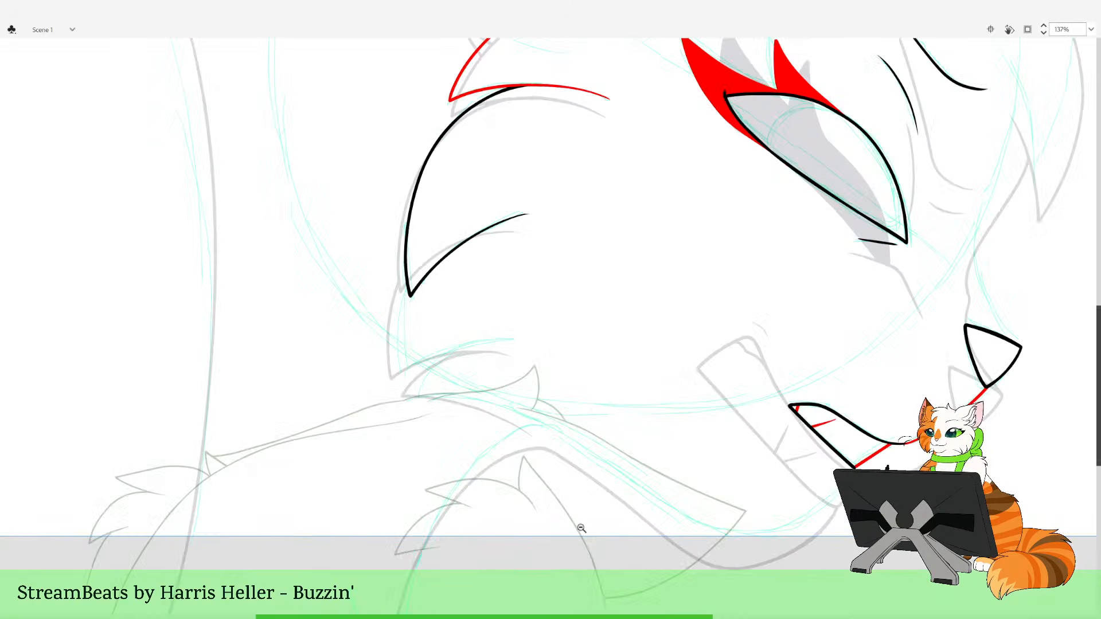
alt+click(592, 445)
drag(568, 382, 529, 597)
drag(516, 325, 590, 581)
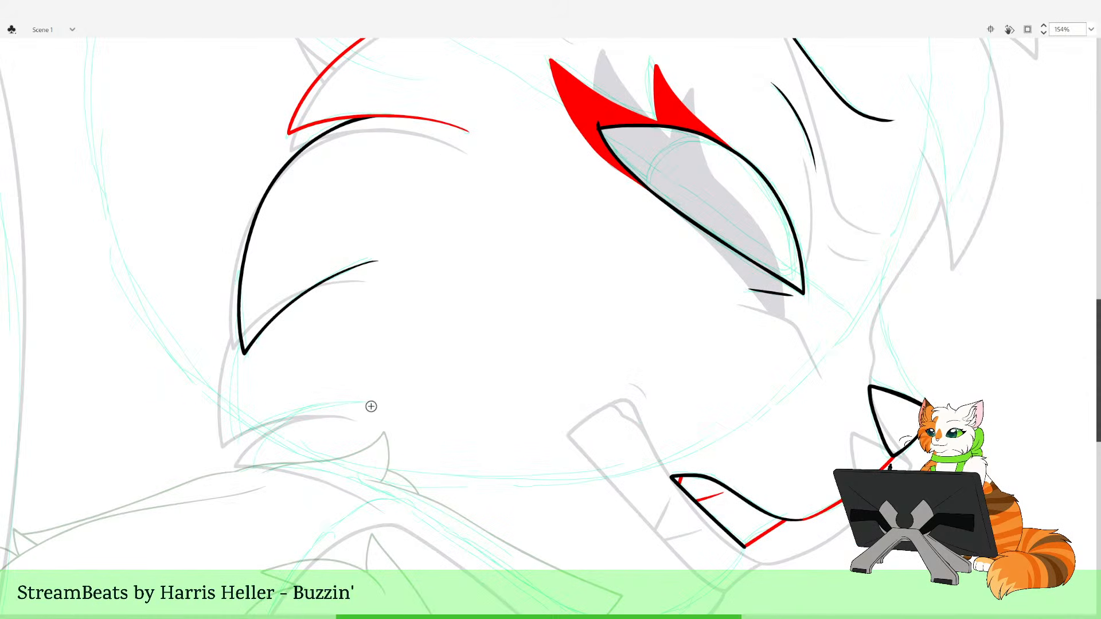
key(ctrl+z)
drag(368, 405, 281, 406)
key(ctrl+z)
drag(373, 406, 307, 411)
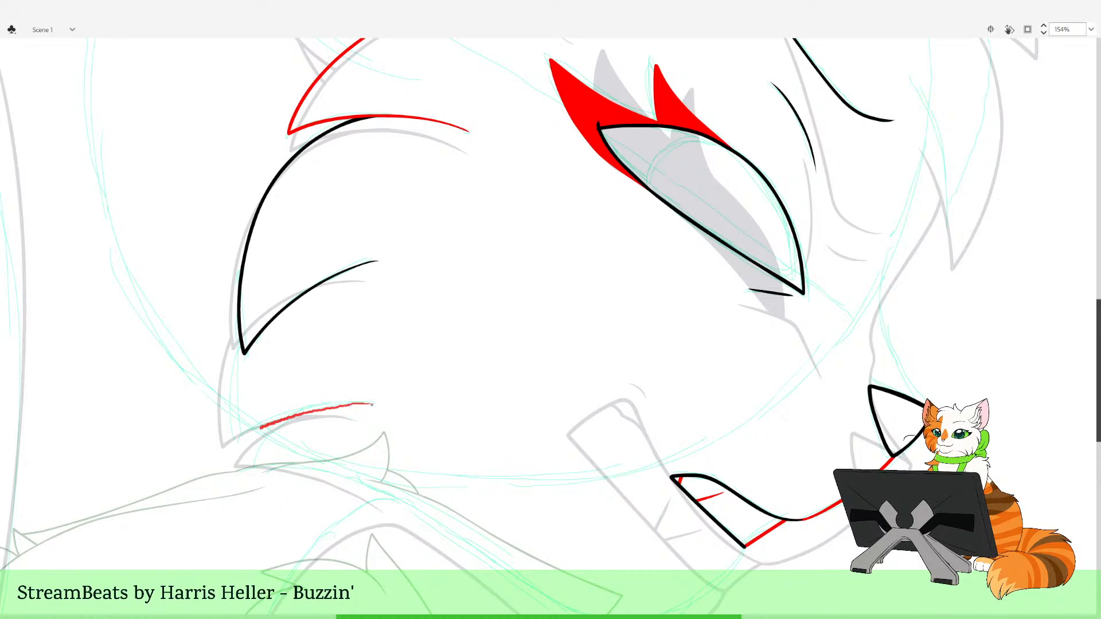
mouse_move(235, 413)
mouse_down()
mouse_move(238, 333)
mouse_move(354, 225)
mouse_up()
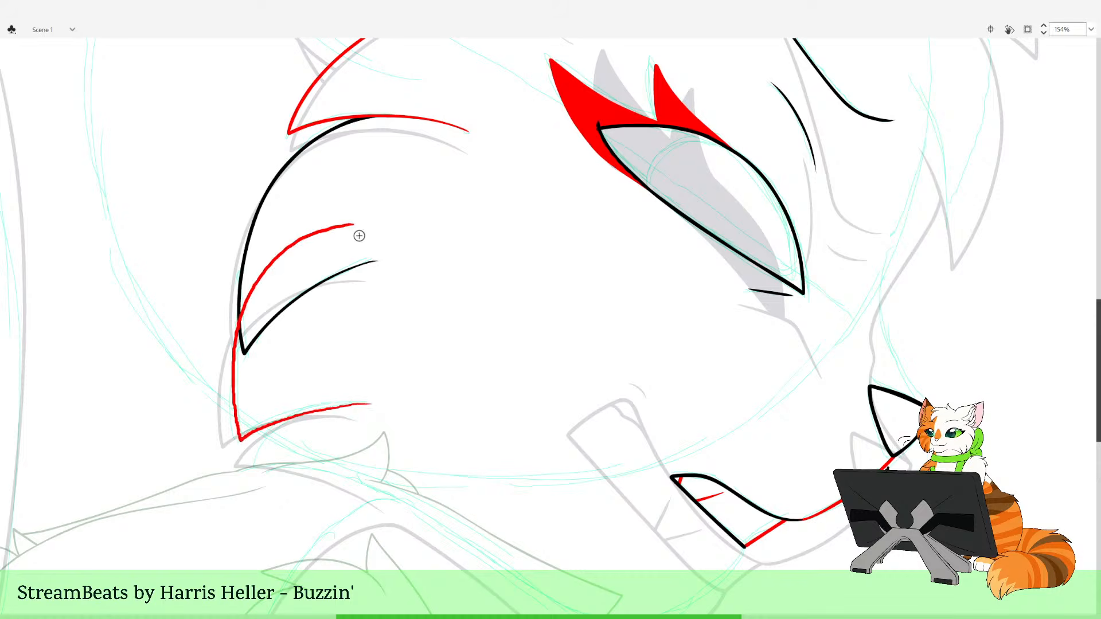
ctrl+click(254, 289)
key(Delete)
key(ctrl+z)
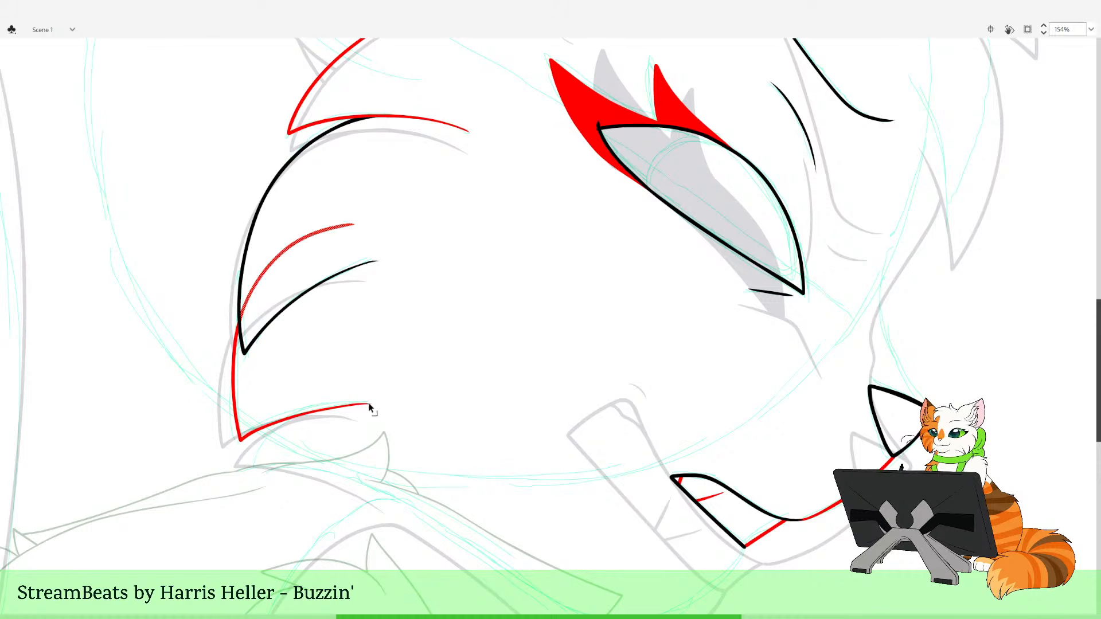
key(ctrl+z)
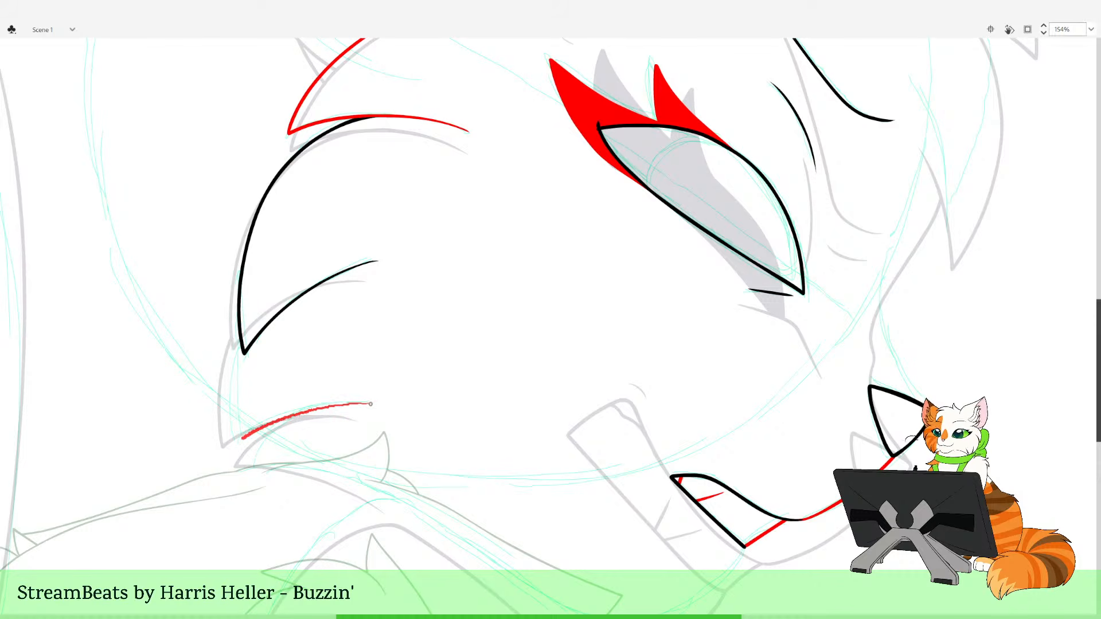
mouse_move(236, 427)
mouse_down()
mouse_move(229, 367)
mouse_move(372, 199)
mouse_up()
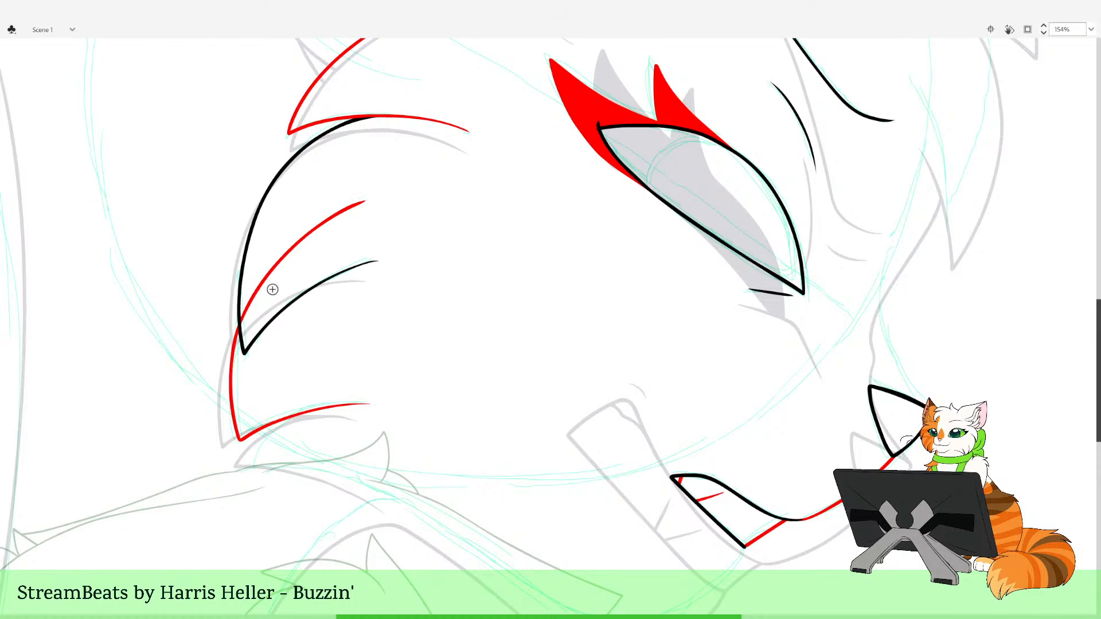
key(ctrl+z)
Ink the lowest cheek tuft in red with a curved outer and lower edge, and delete the stroke end overlapping the black tuft
drag(270, 279, 233, 354)
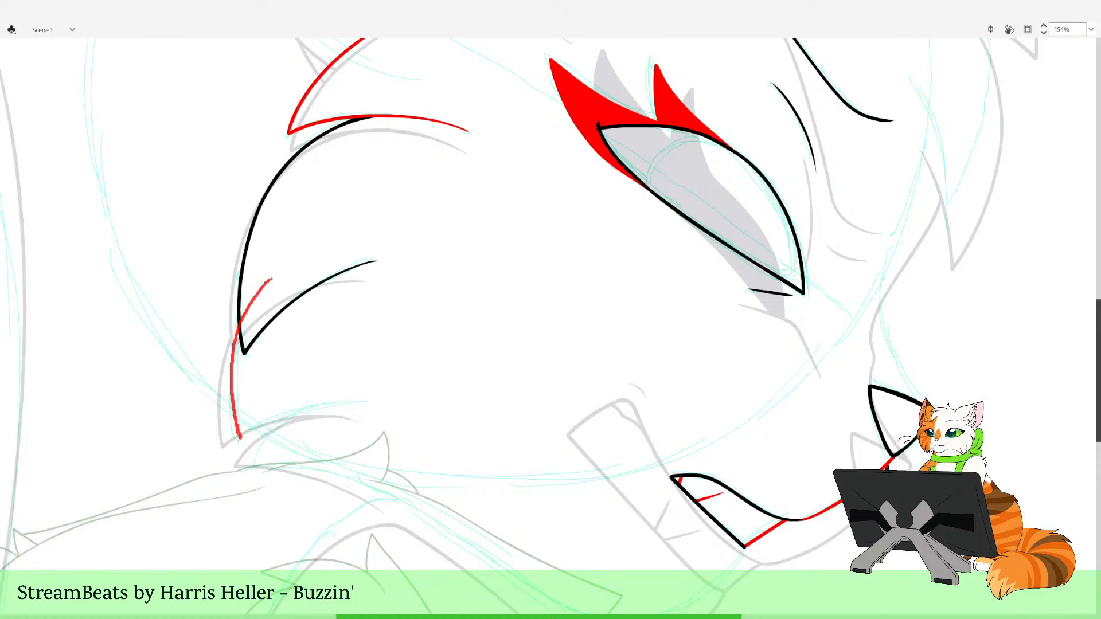
drag(331, 407, 376, 405)
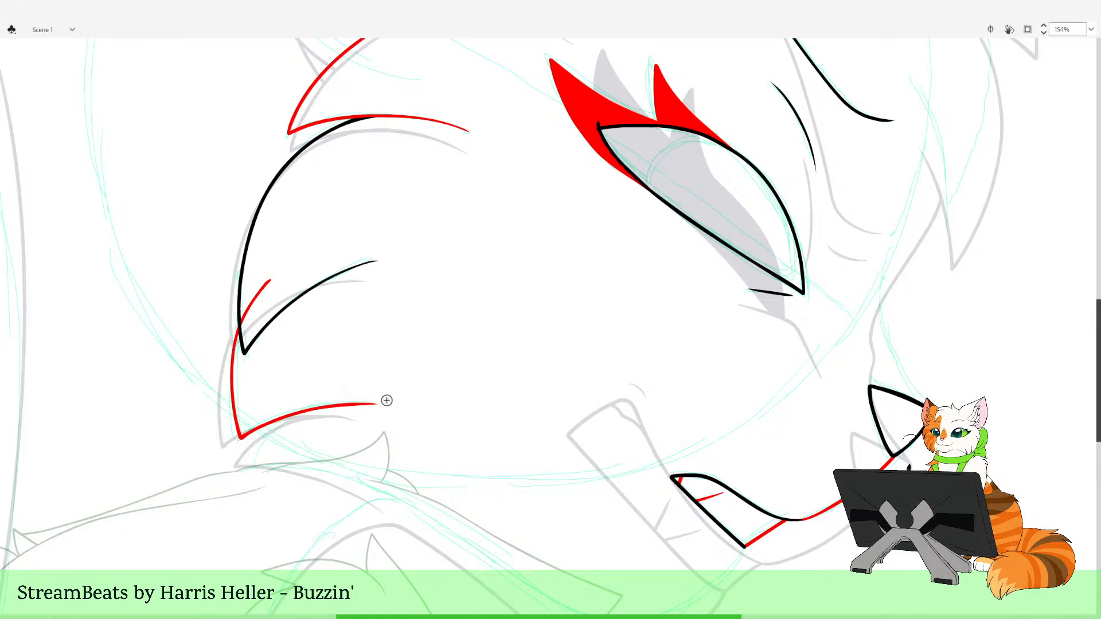
key(v)
click(254, 296)
key(Delete)
key(b)
Hide the thin grey-green fur lines showing over the neck and shoulder below the head
drag(446, 407, 413, 279)
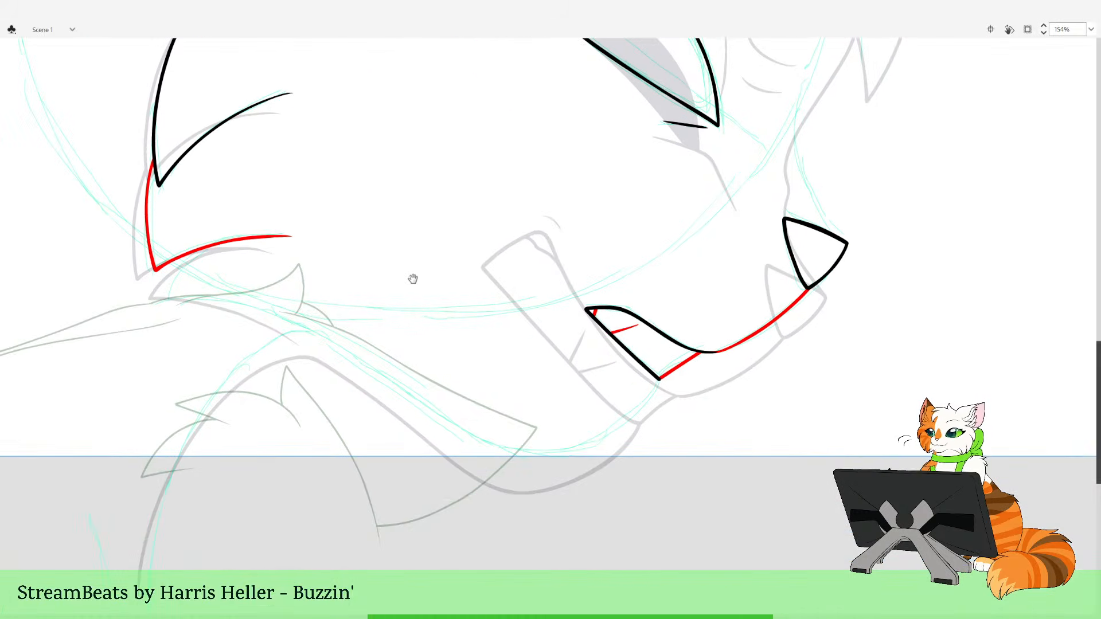
drag(666, 329, 669, 435)
drag(683, 380, 663, 573)
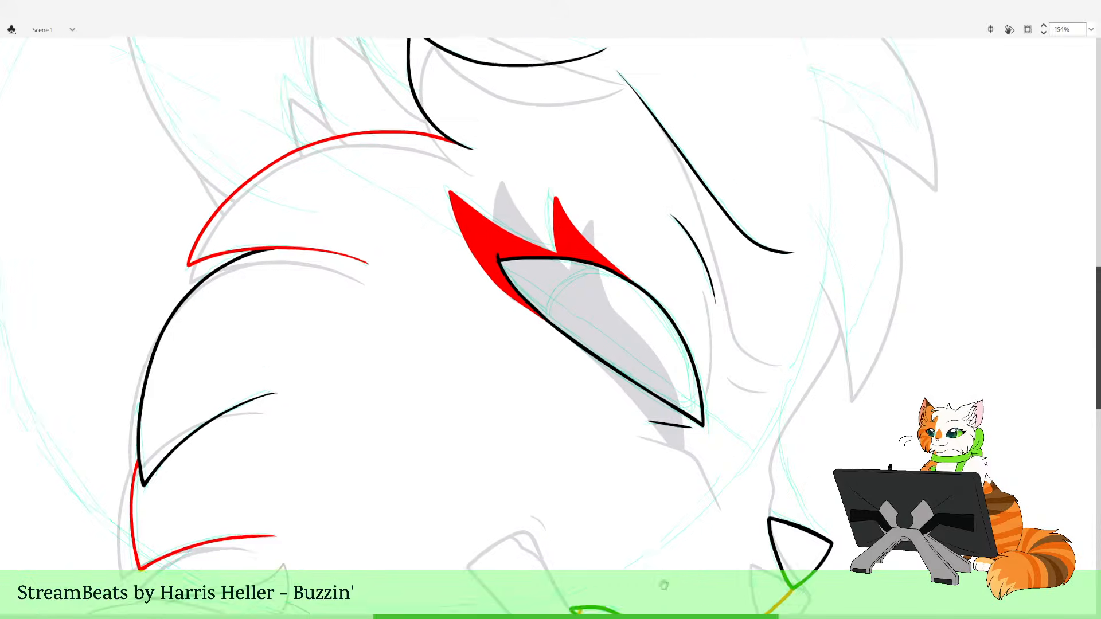
drag(728, 336, 826, 274)
drag(597, 541, 841, 288)
drag(703, 593, 865, 415)
drag(1090, 340, 594, 447)
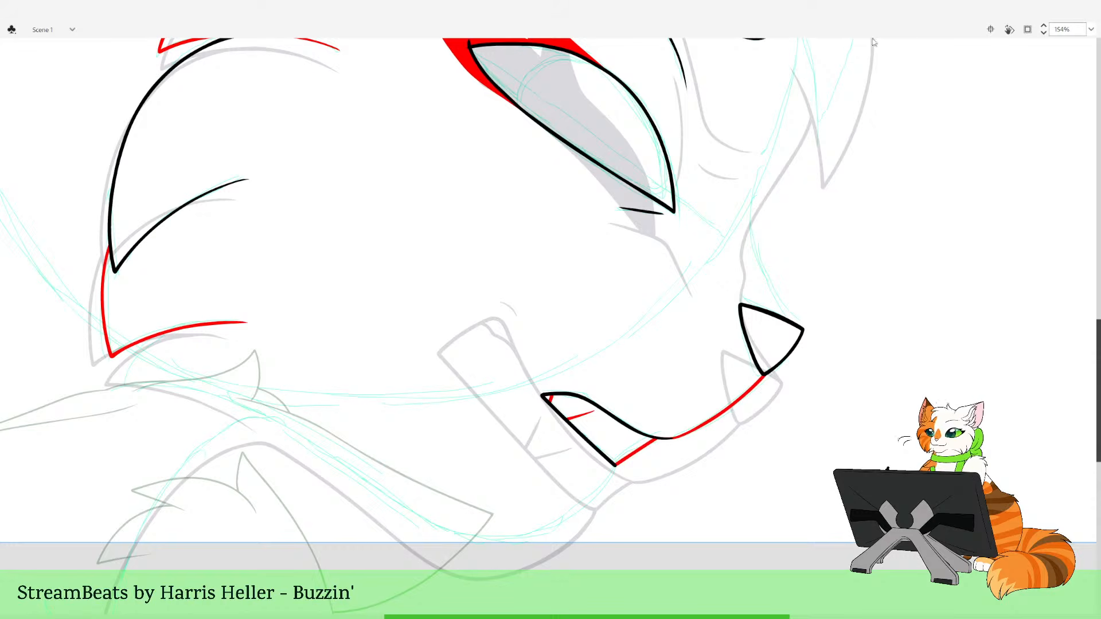
click(1016, 74)
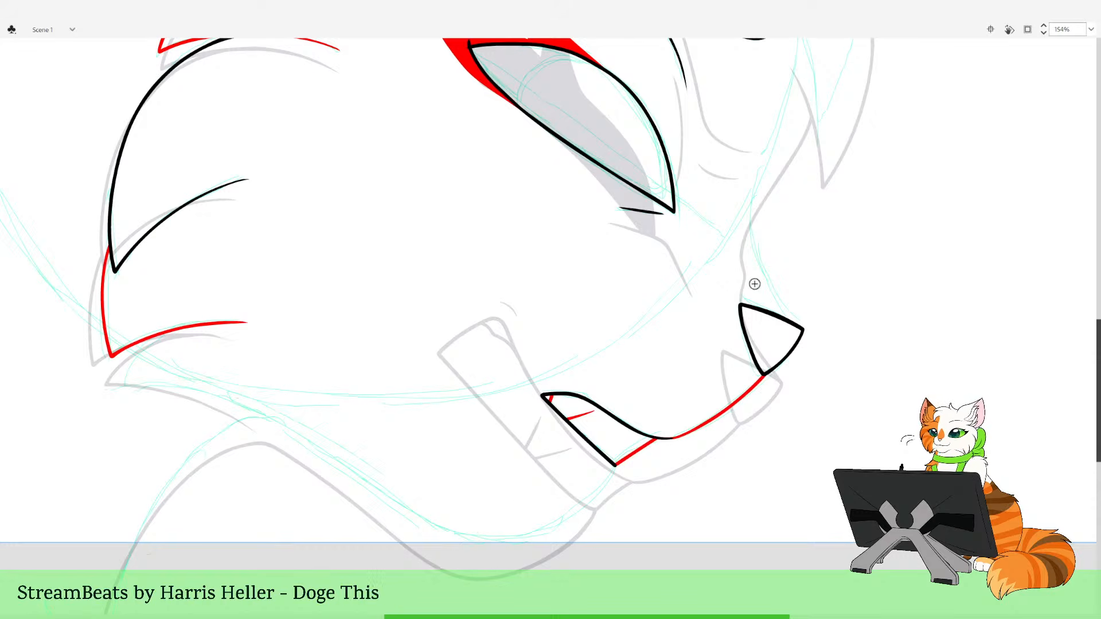
Compare the back and shoulder fur contours of the previous frame with the current frame's rough sketch by flipping between the two frames
drag(418, 487, 604, 411)
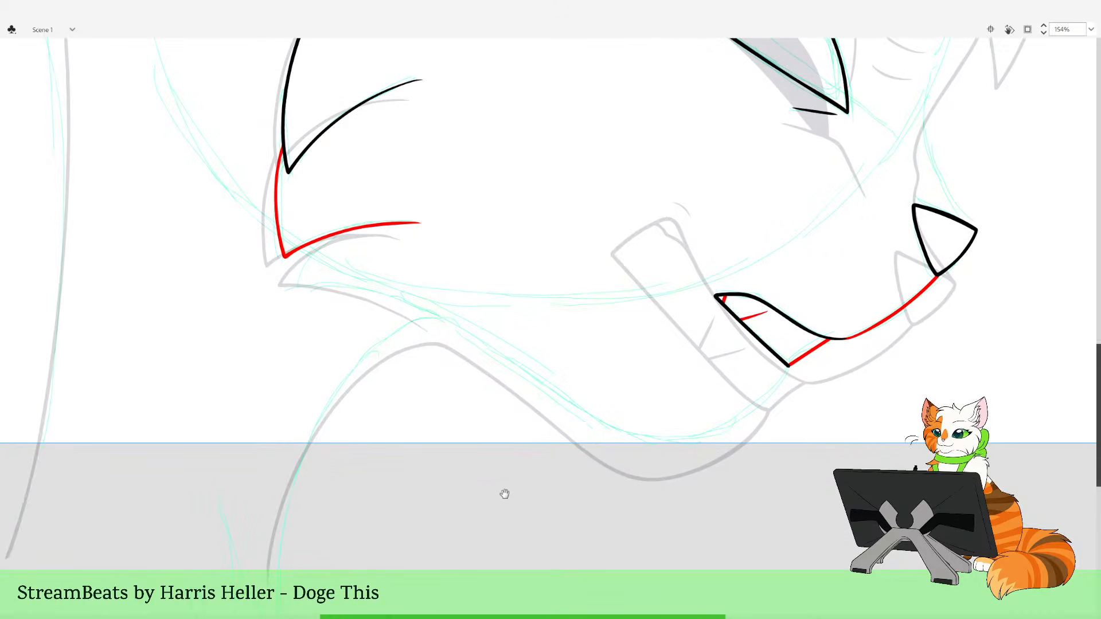
drag(627, 460, 610, 418)
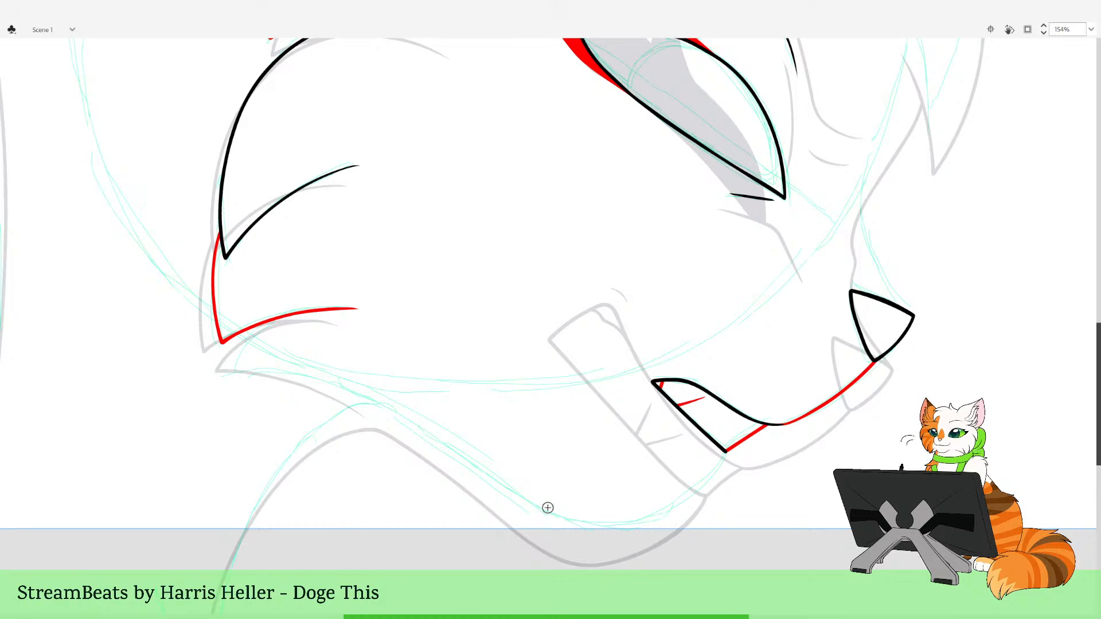
alt+click(618, 317)
alt+click(614, 334)
scroll(475, 246, up, 5)
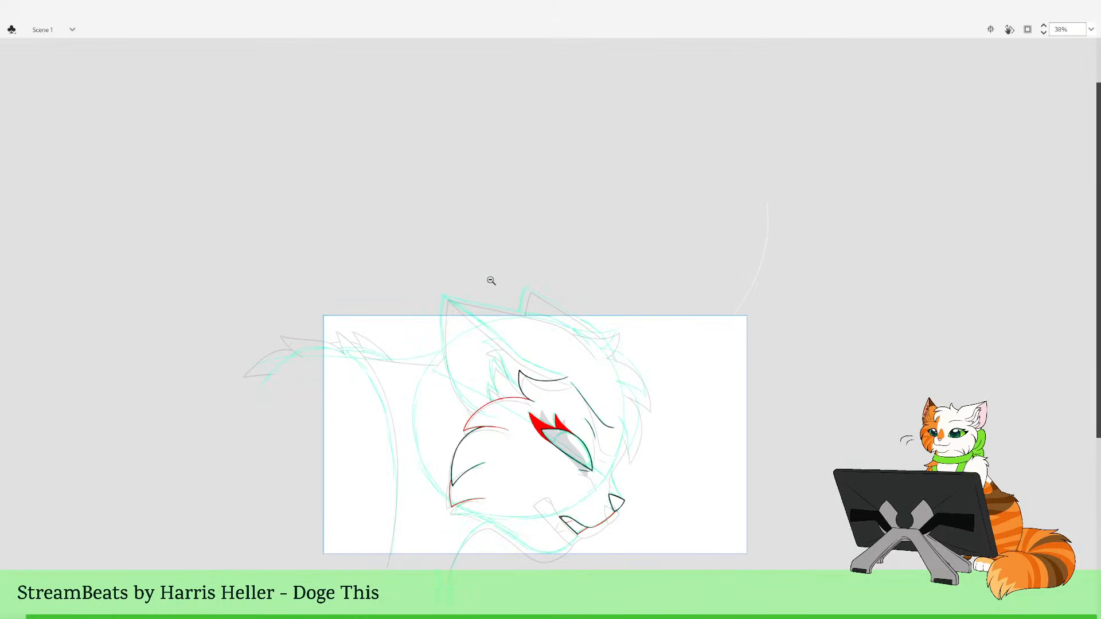
drag(471, 618, 579, 617)
drag(414, 226, 475, 535)
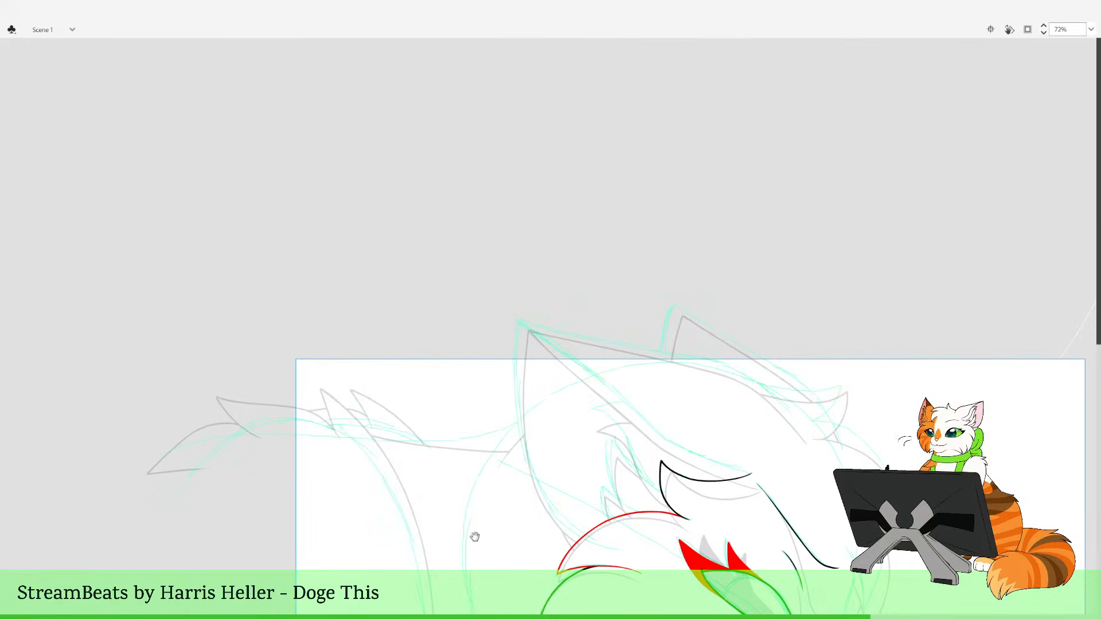
drag(309, 329, 429, 525)
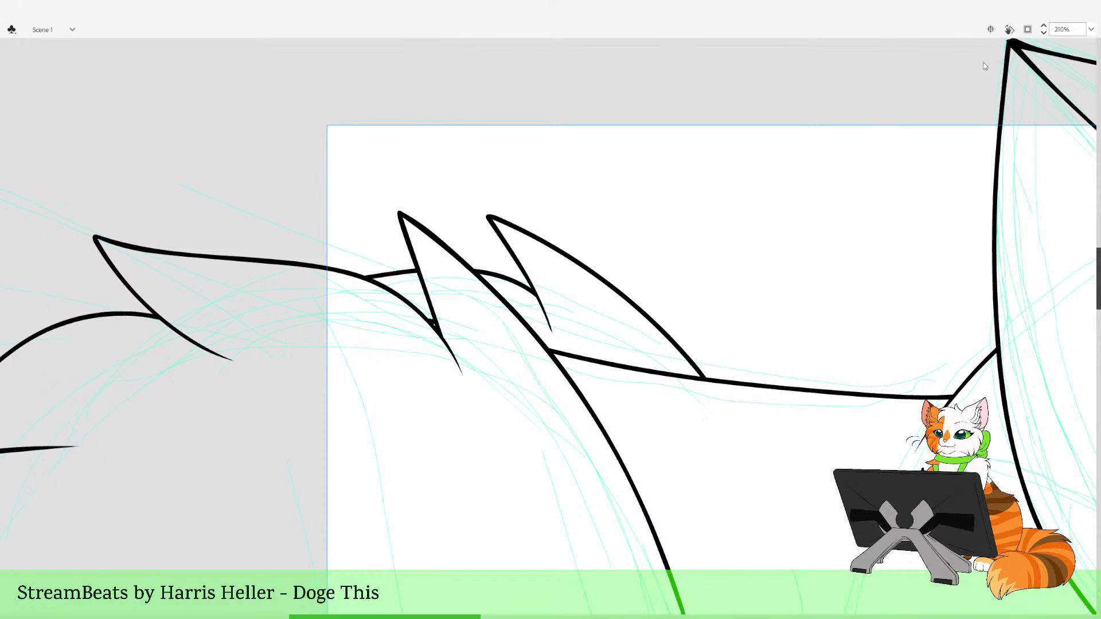
key(period)
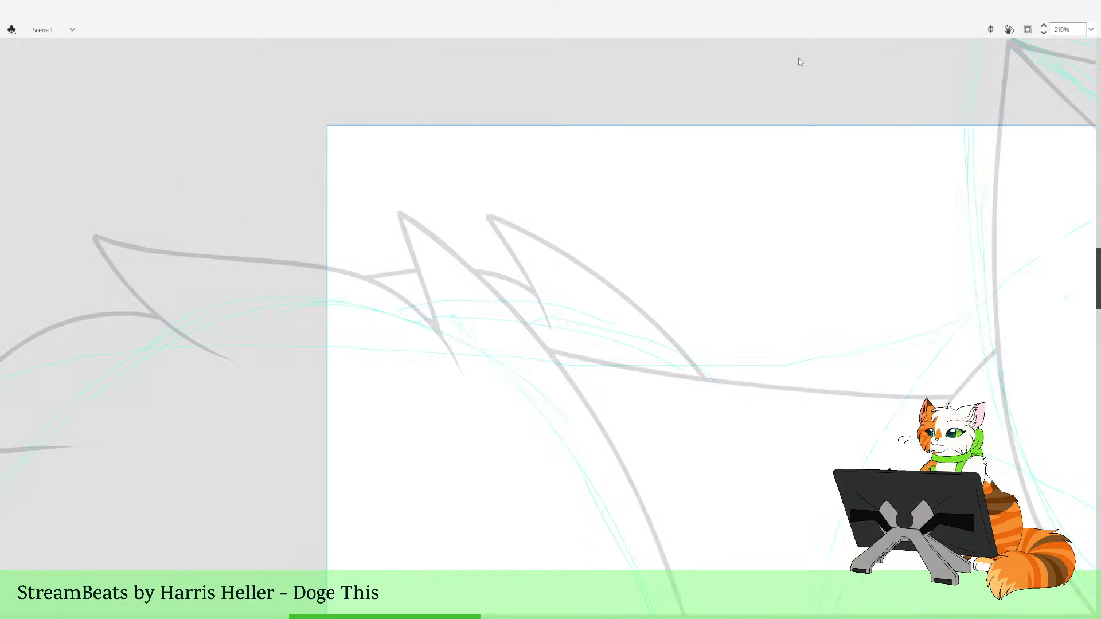
key(comma)
key(period)
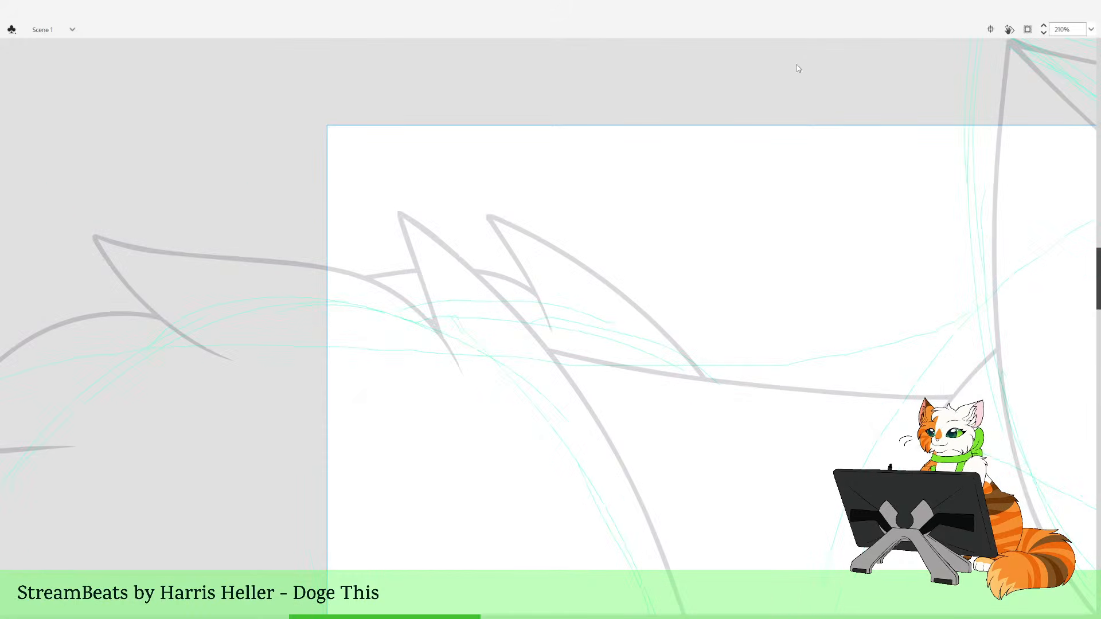
key(comma)
key(period)
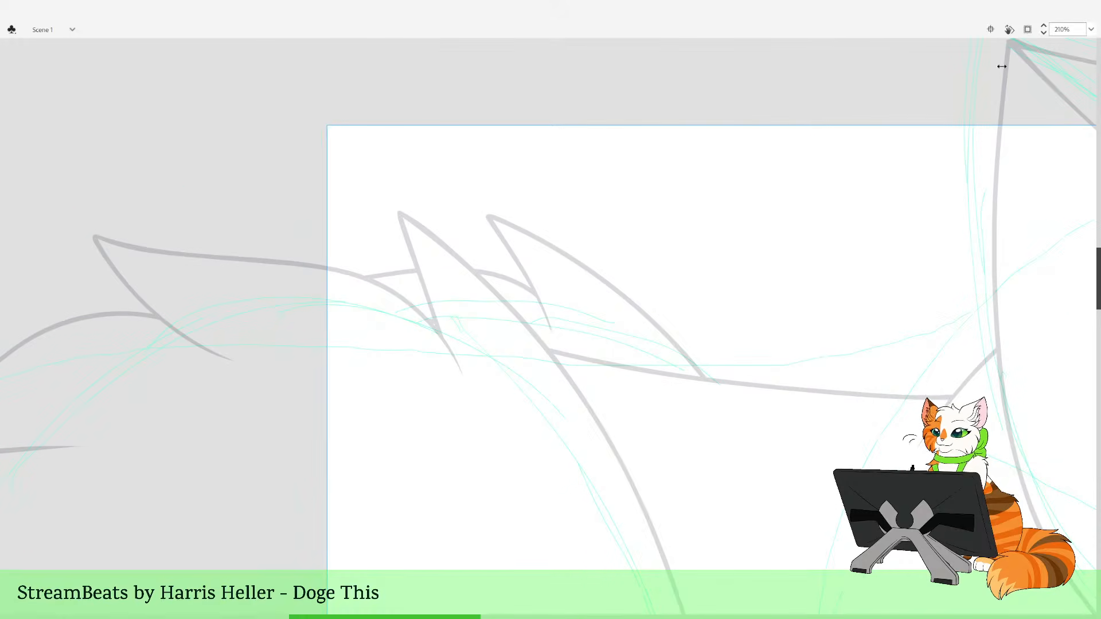
scroll(609, 302, down, 10)
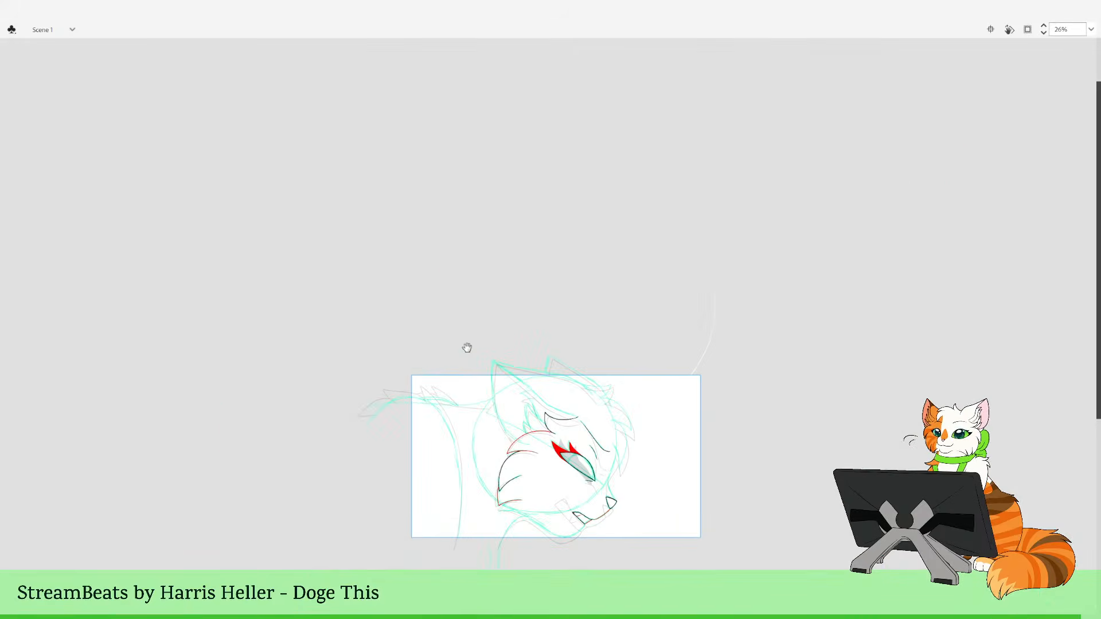
drag(467, 349, 468, 355)
drag(411, 352, 480, 472)
drag(359, 233, 372, 259)
drag(371, 201, 520, 500)
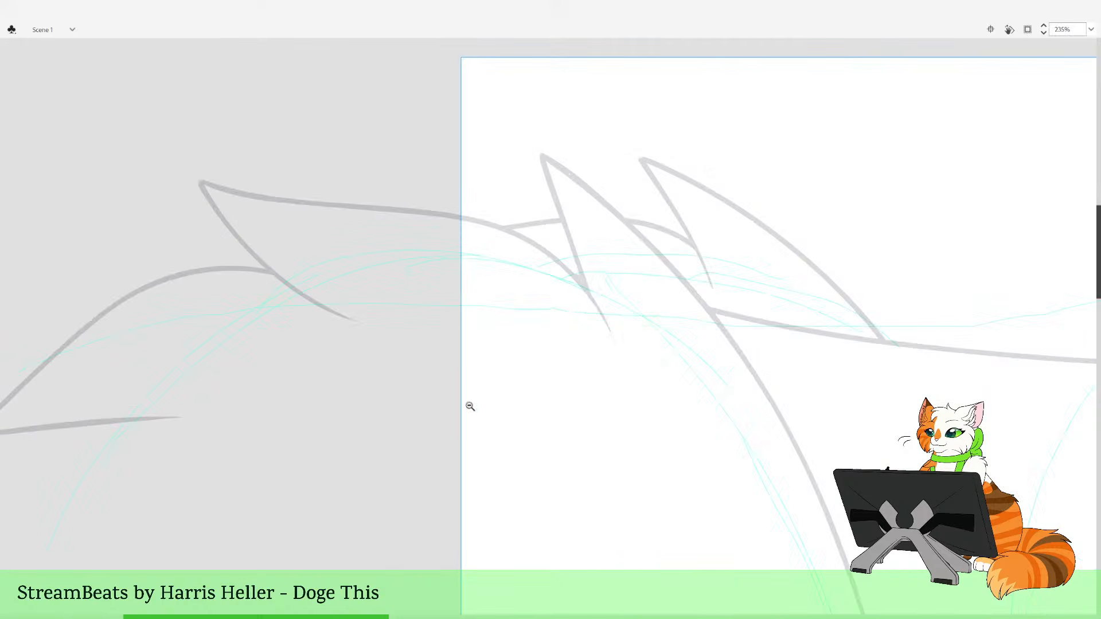
drag(491, 292, 557, 438)
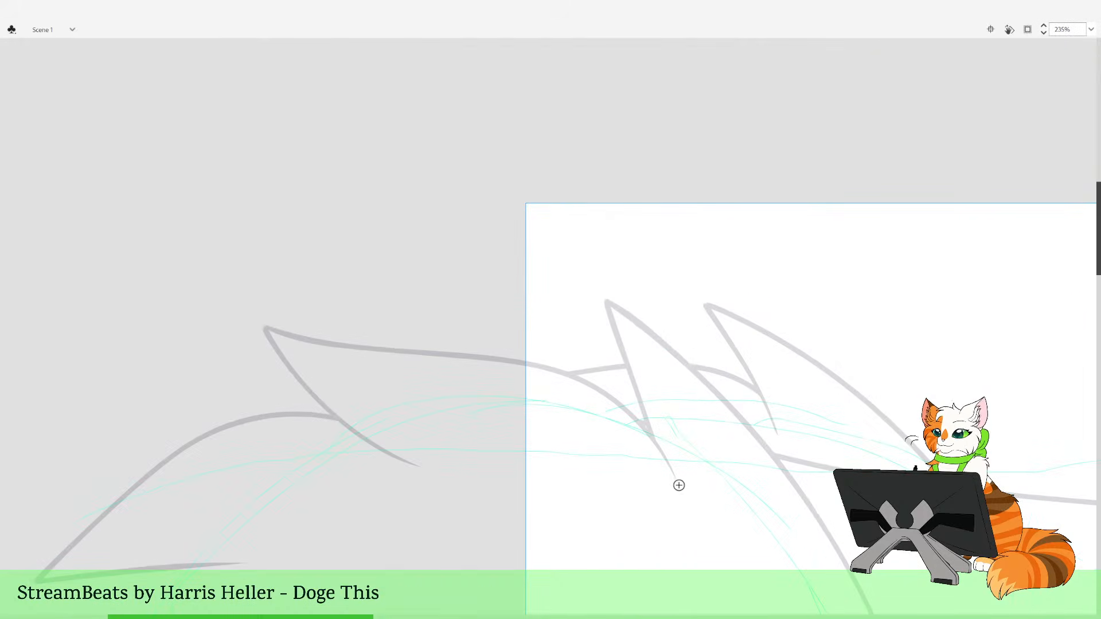
Ink the back fur tuft in black, with a long wavy top line and a curved underside, tracing the grey neighbouring-frame outline
drag(679, 484, 651, 437)
key(ctrl+z)
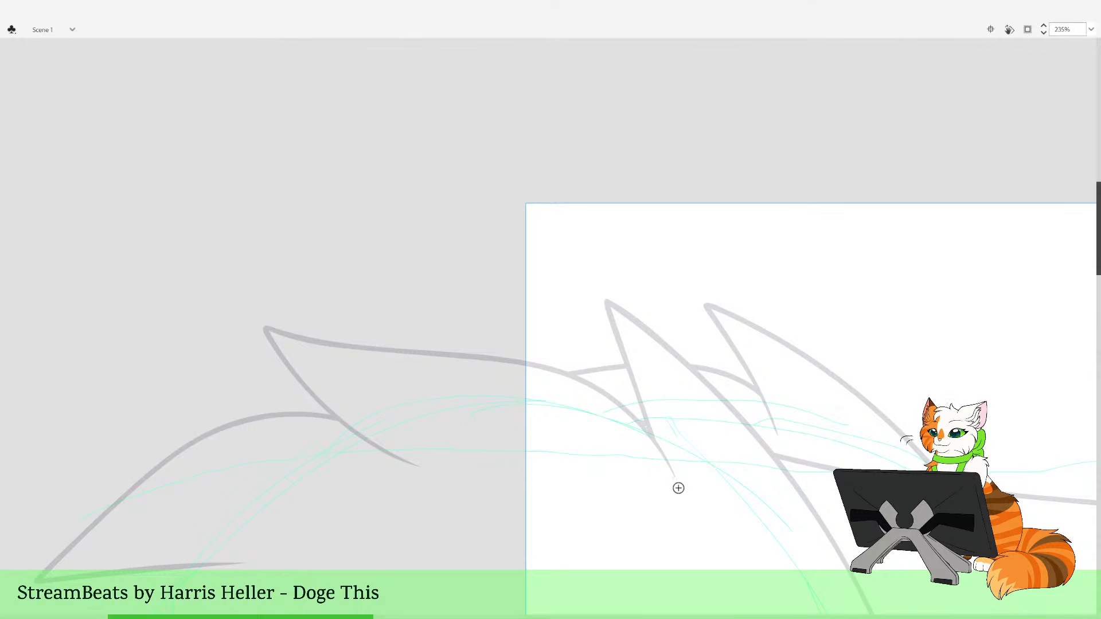
mouse_move(679, 487)
mouse_down()
mouse_move(635, 413)
mouse_move(590, 383)
mouse_move(269, 327)
mouse_move(300, 383)
mouse_move(347, 430)
mouse_move(418, 465)
mouse_up()
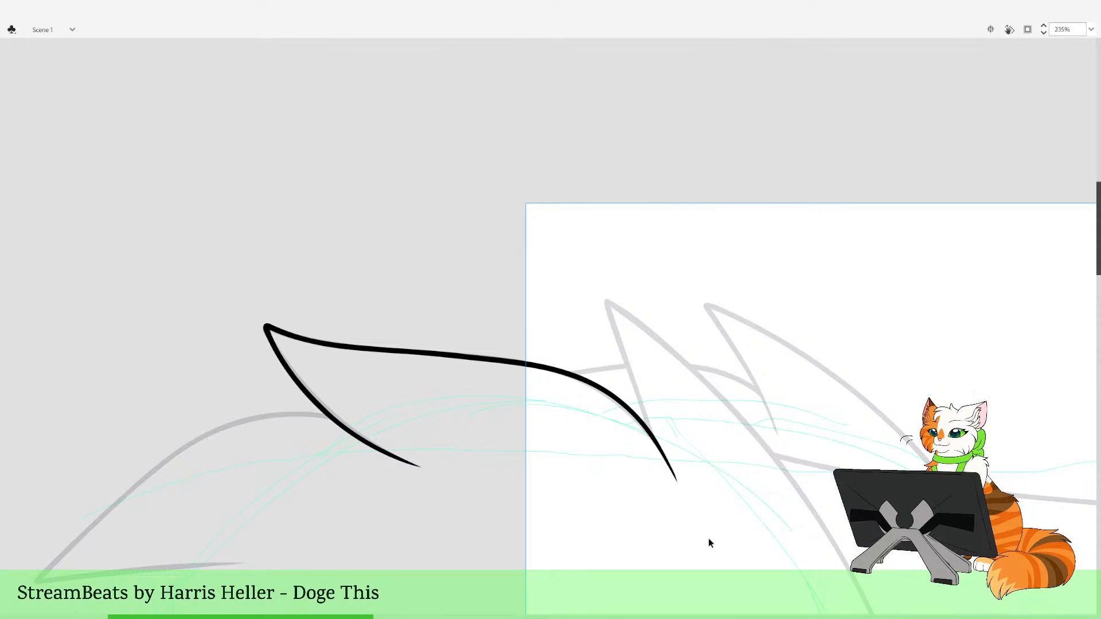
scroll(702, 530, right, 5)
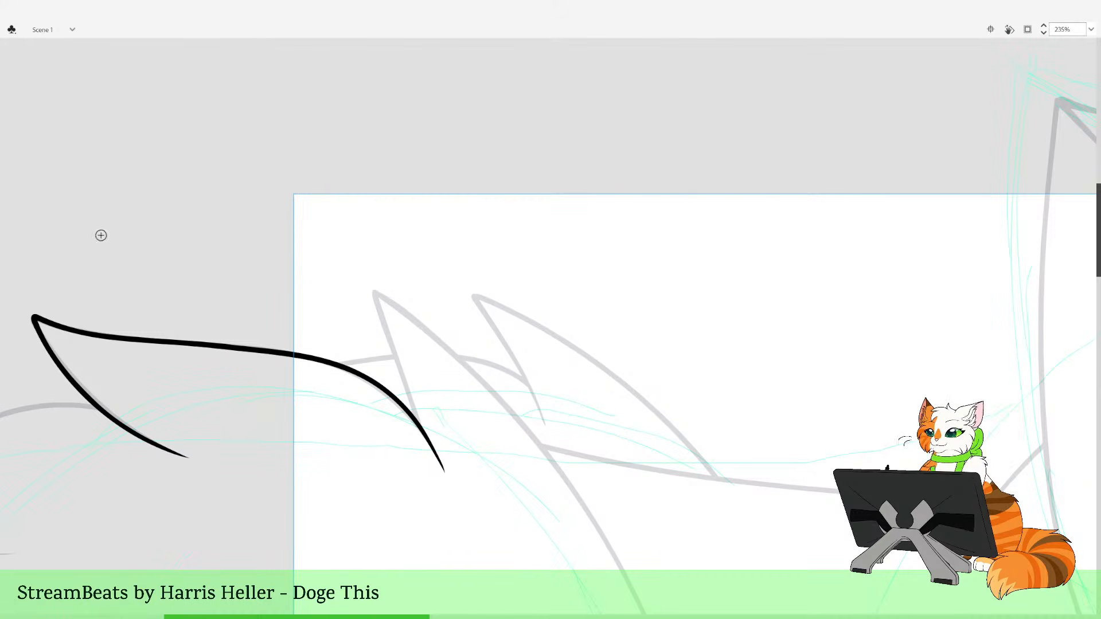
Ink in red the pointed shoulder tuft beside the black back tuft and its long curved contour down past the lower canvas edge
scroll(535, 408, down, 6)
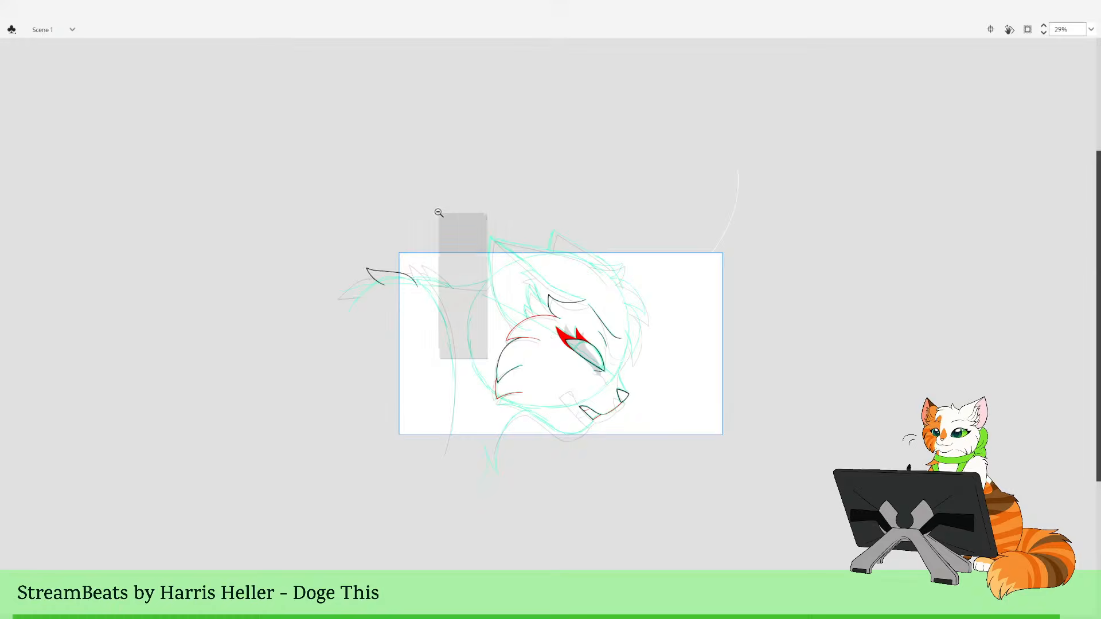
scroll(546, 327, up, 4)
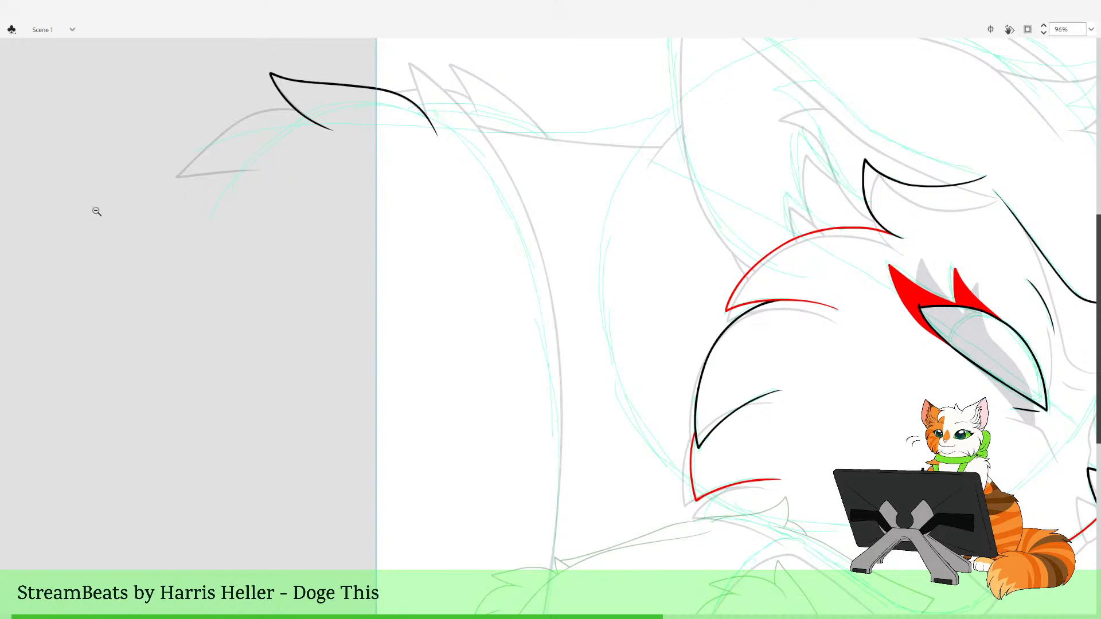
click(495, 285)
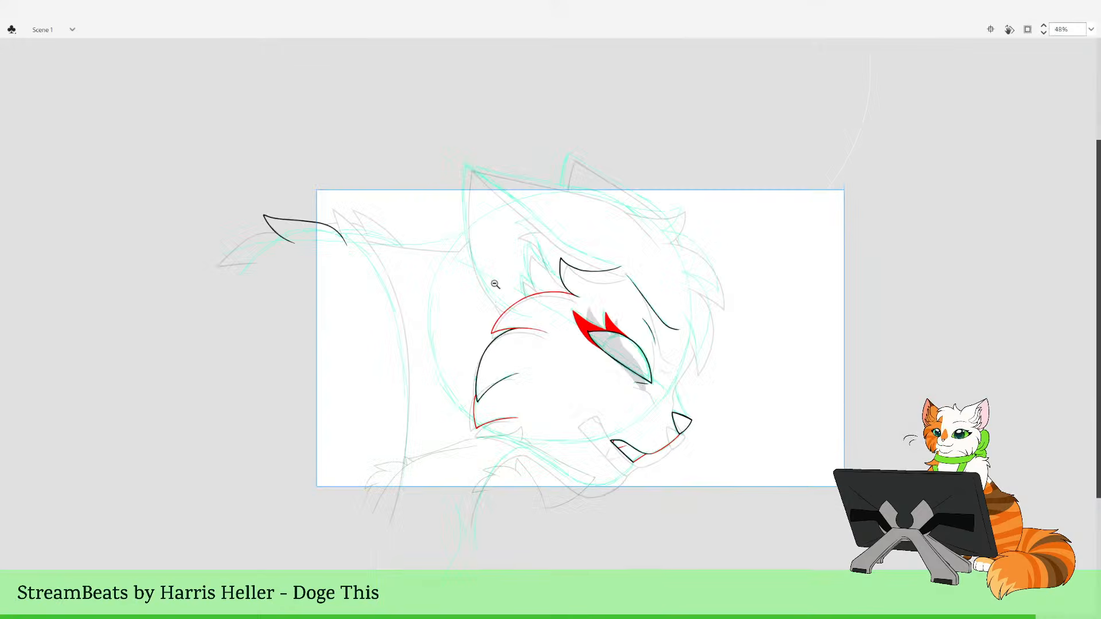
drag(332, 188, 500, 535)
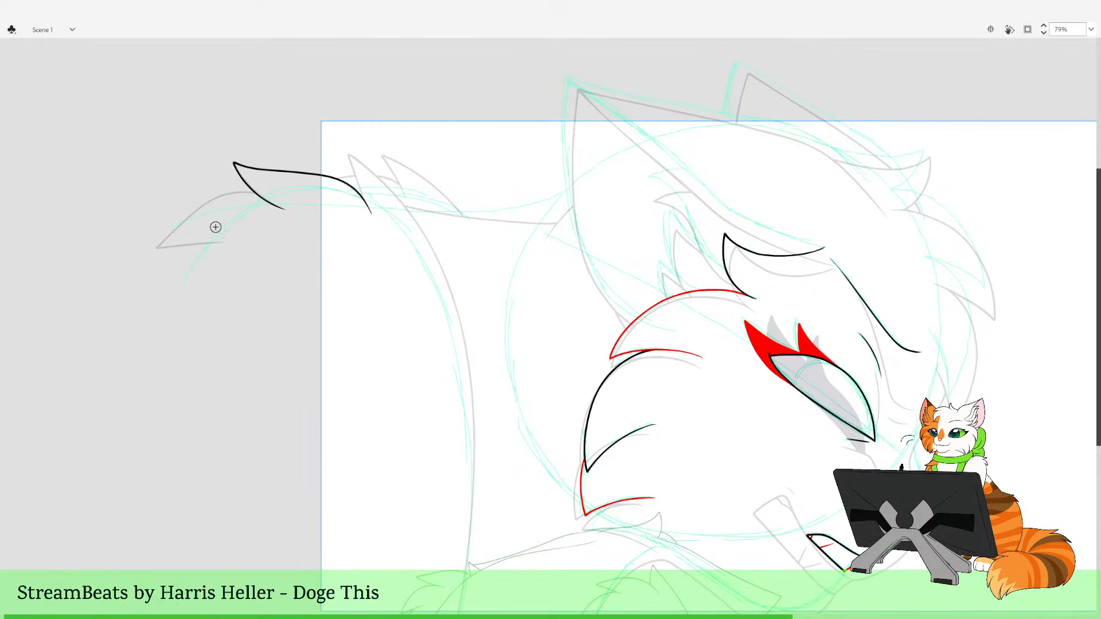
scroll(507, 341, down, 2)
mouse_move(511, 340)
mouse_down()
mouse_move(504, 308)
mouse_move(504, 327)
mouse_up()
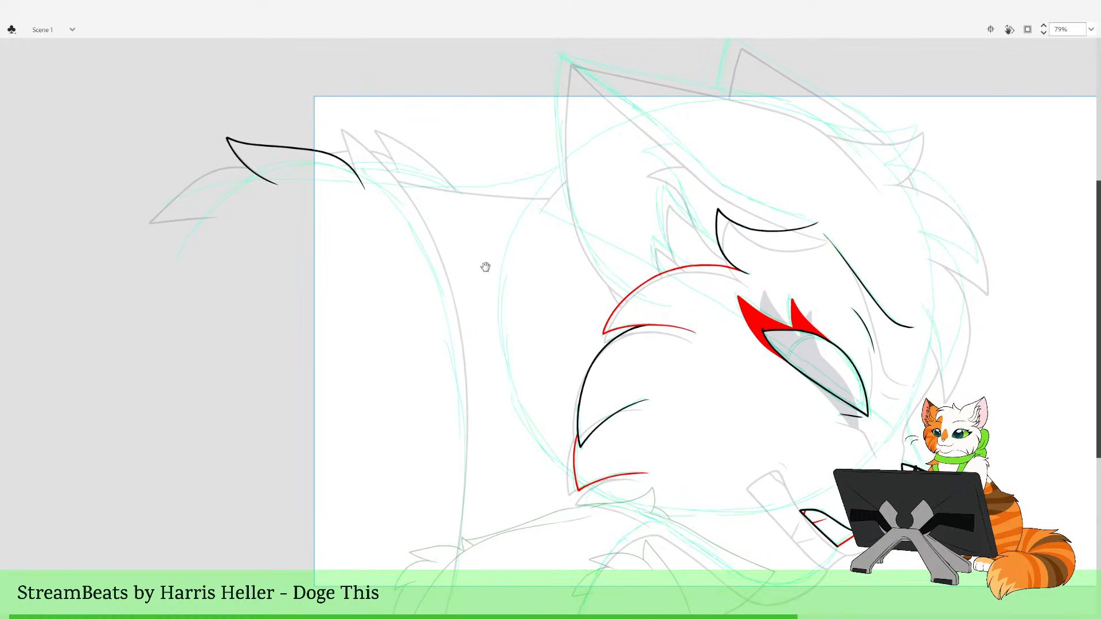
drag(361, 185, 365, 195)
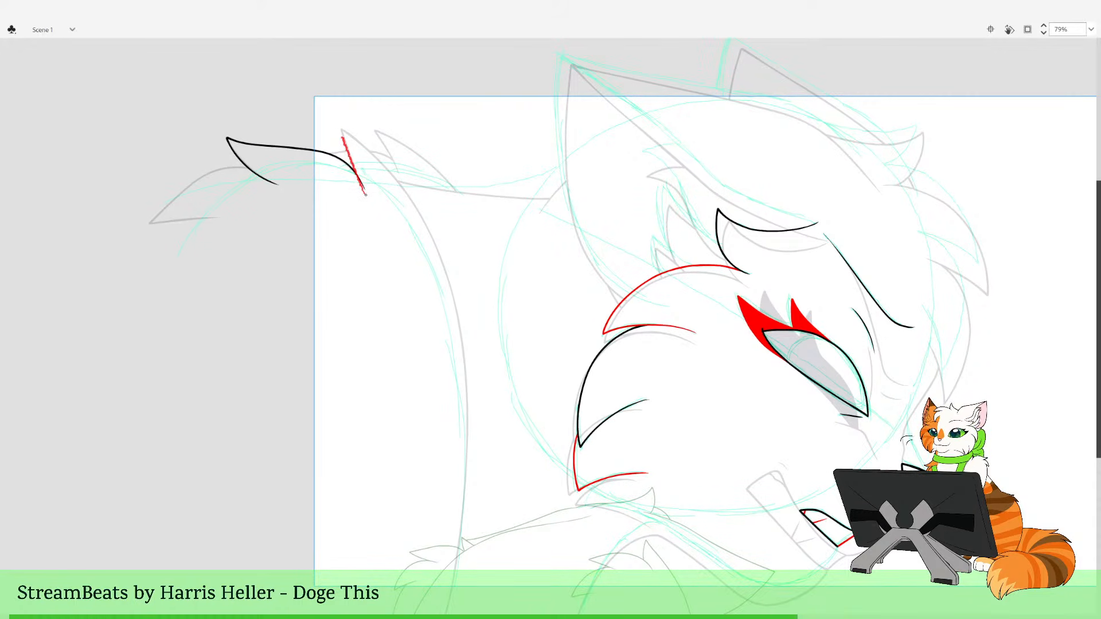
mouse_move(388, 171)
mouse_down()
mouse_move(451, 293)
mouse_move(468, 440)
mouse_up()
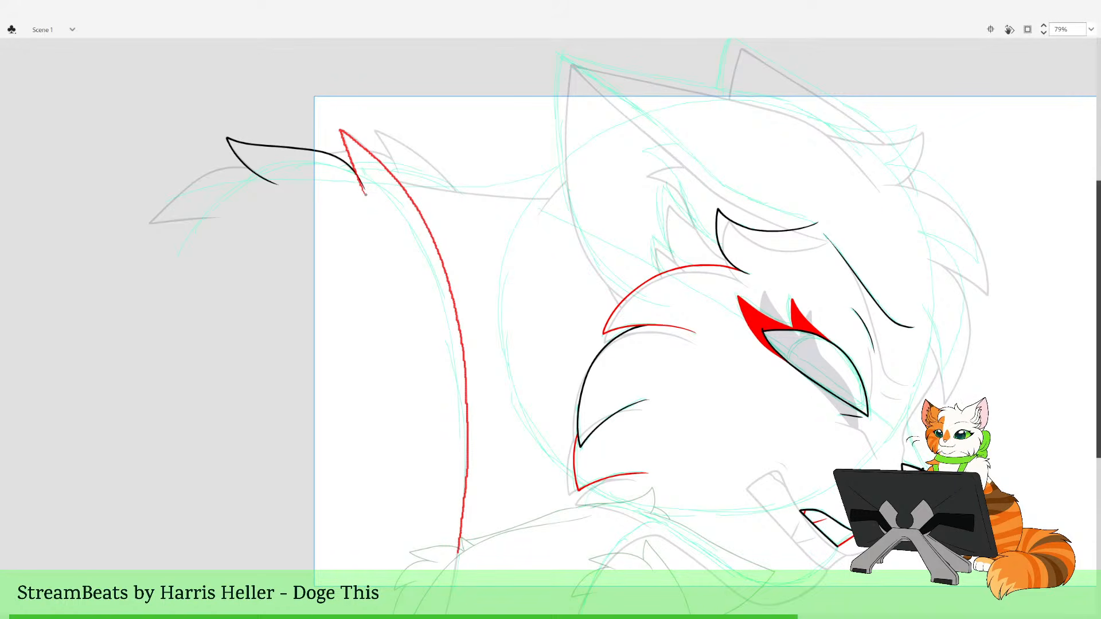
drag(449, 604, 446, 615)
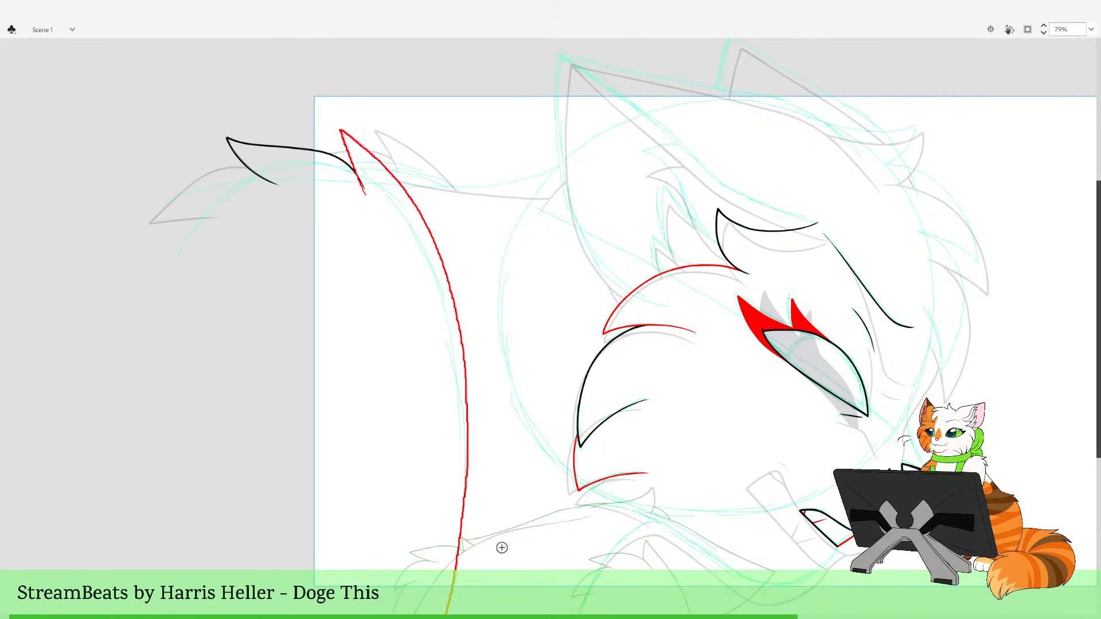
Delete the stray hook at the shoulder contour's lower end and recolour the red tuft and contour black
key(space)
drag(499, 375, 485, 507)
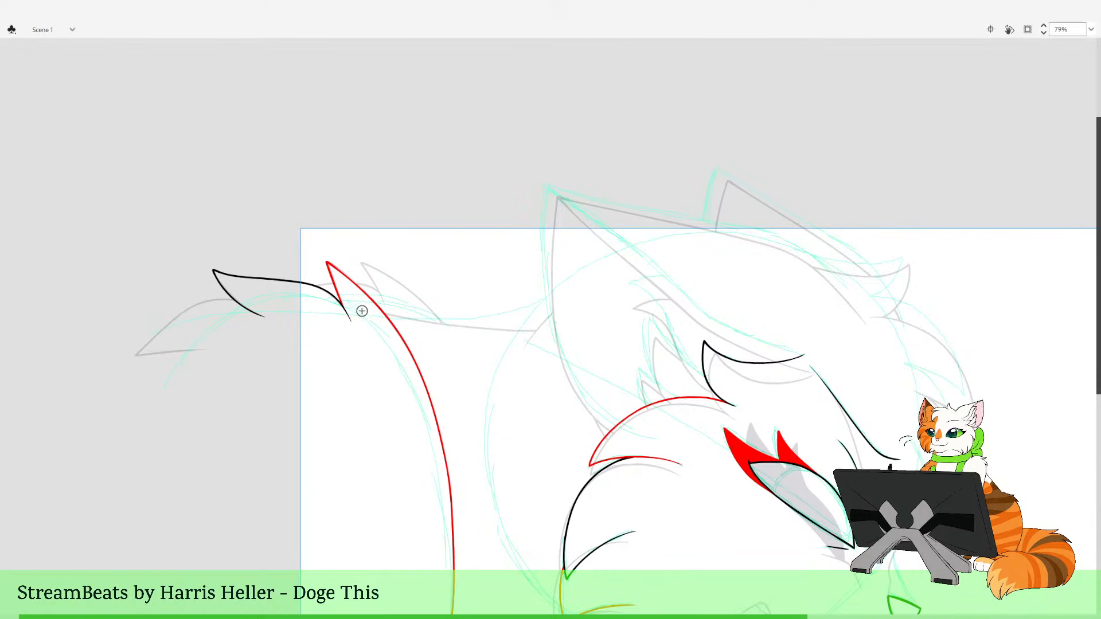
alt+double_click(477, 324)
drag(397, 256, 657, 488)
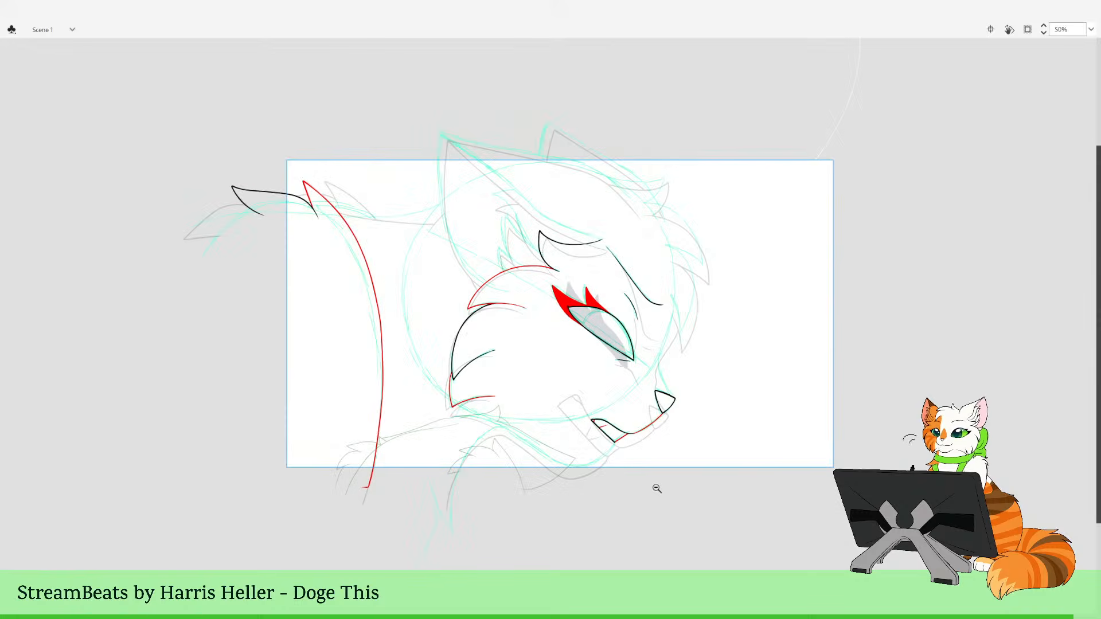
key(v)
drag(351, 476, 367, 498)
scroll(413, 441, up, 3)
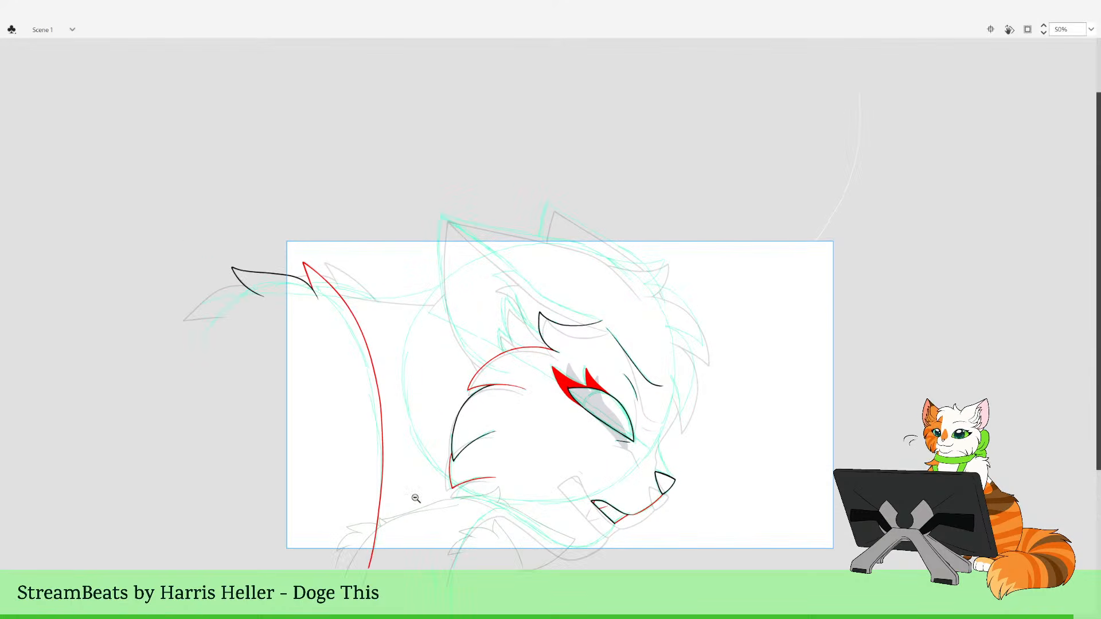
click(383, 474)
mouse_move(432, 530)
mouse_down()
mouse_move(451, 549)
mouse_move(440, 551)
mouse_up()
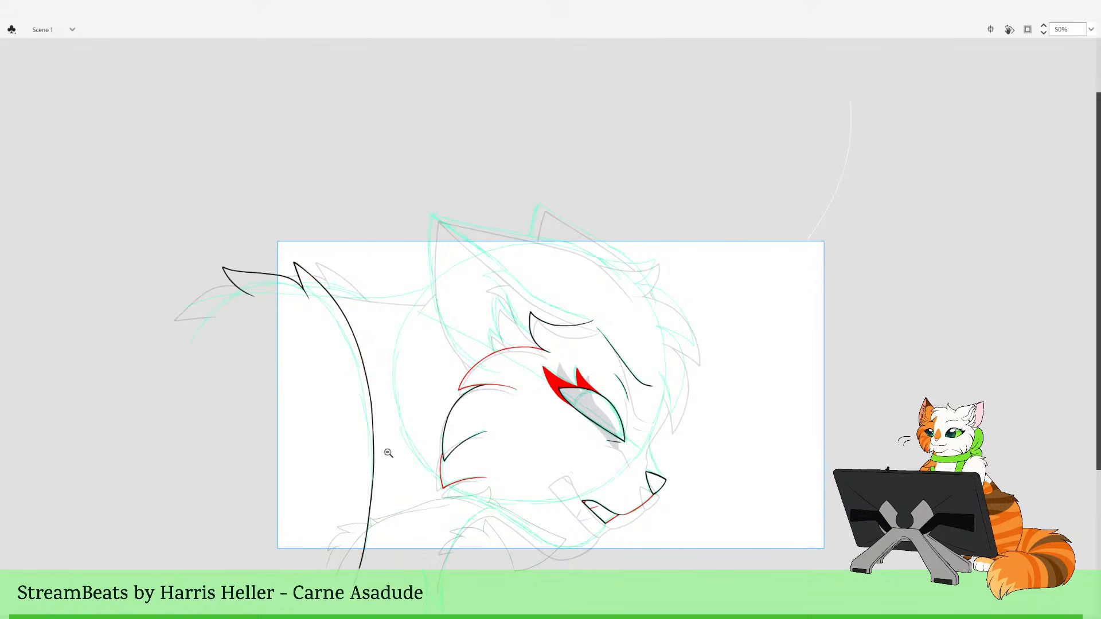
Rotate the inked back tuft and shoulder contour together slightly counterclockwise about a pivot below them
double_click(356, 350)
drag(269, 203, 636, 606)
alt+click(604, 552)
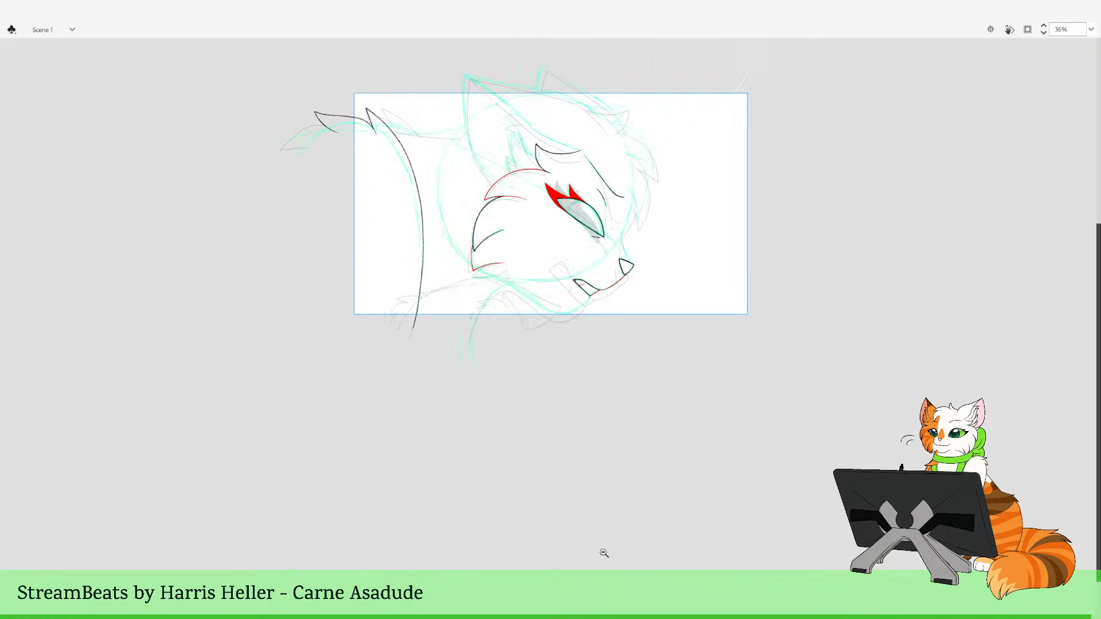
alt+click(602, 551)
drag(515, 287, 515, 536)
drag(479, 299, 645, 547)
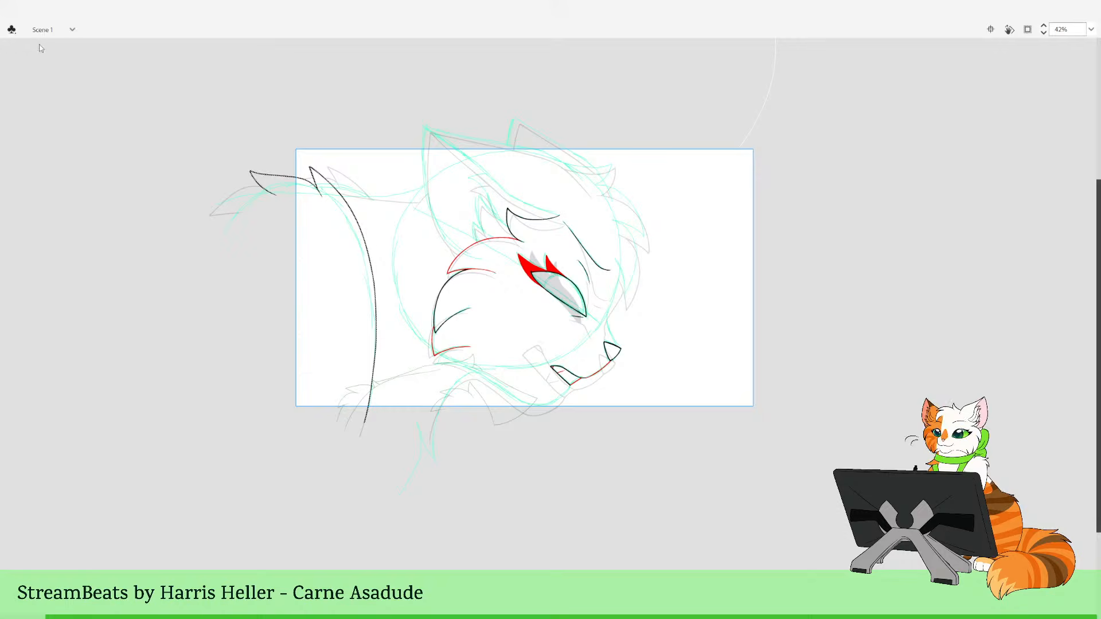
key(q)
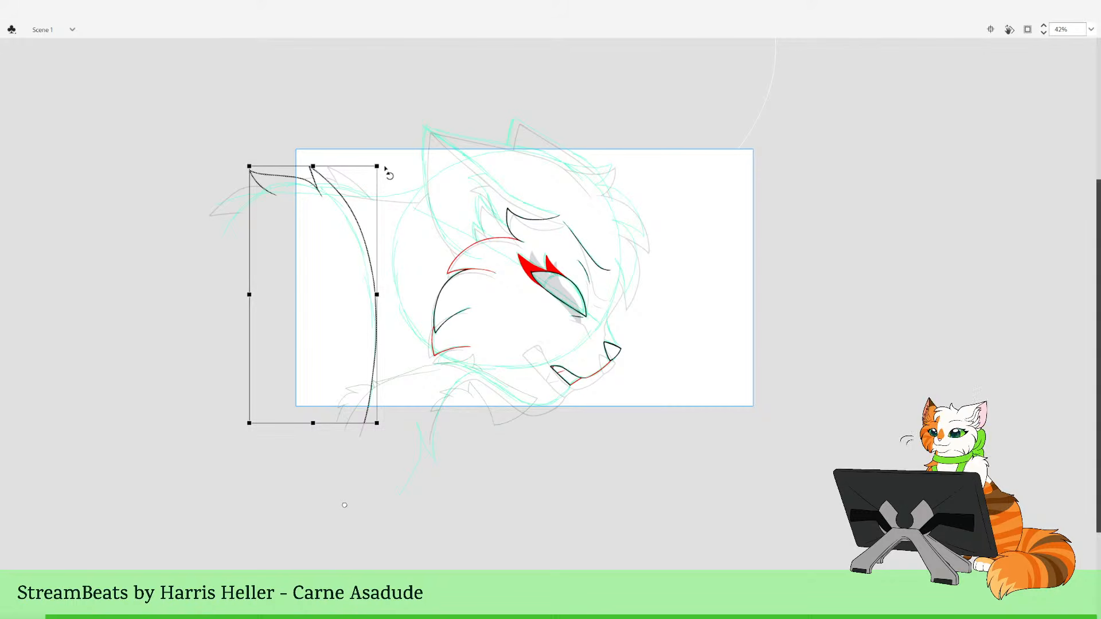
drag(387, 172, 385, 167)
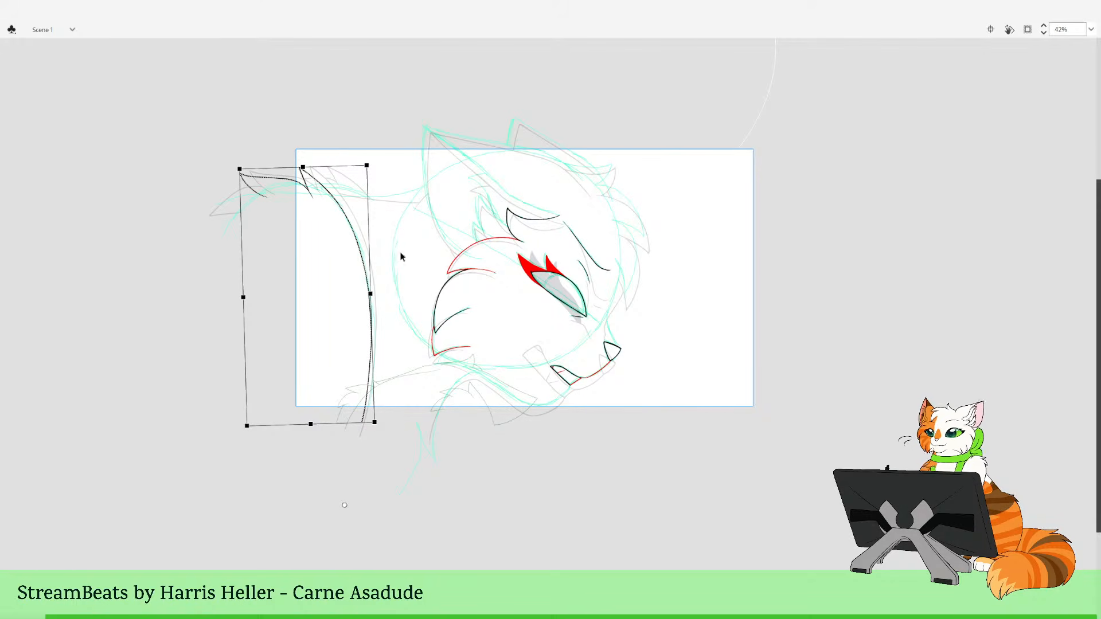
drag(444, 499, 441, 524)
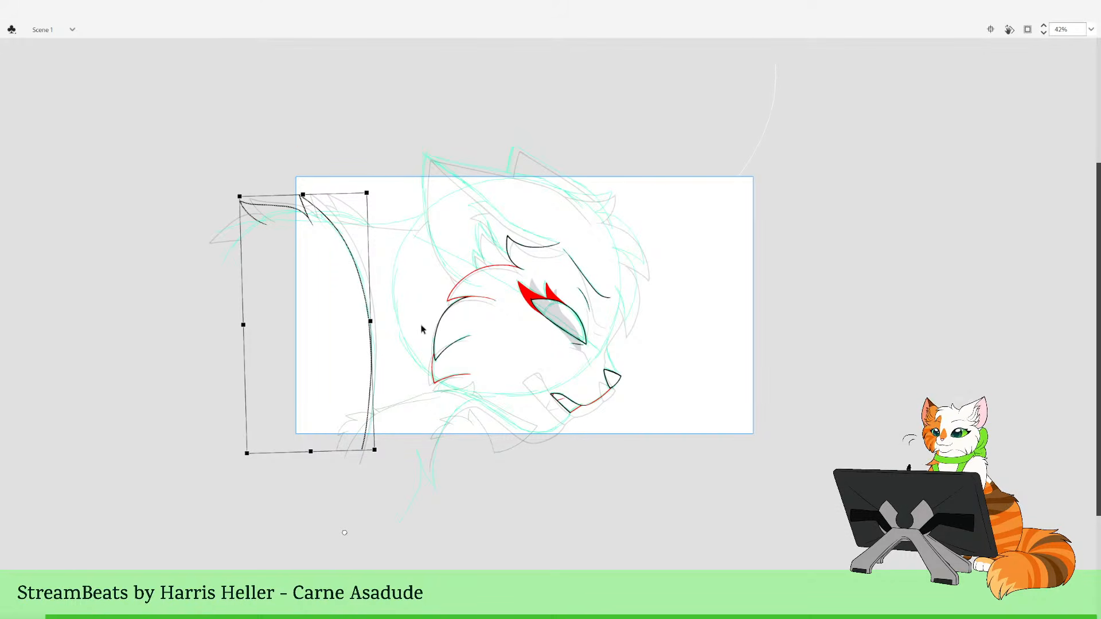
drag(381, 197, 381, 197)
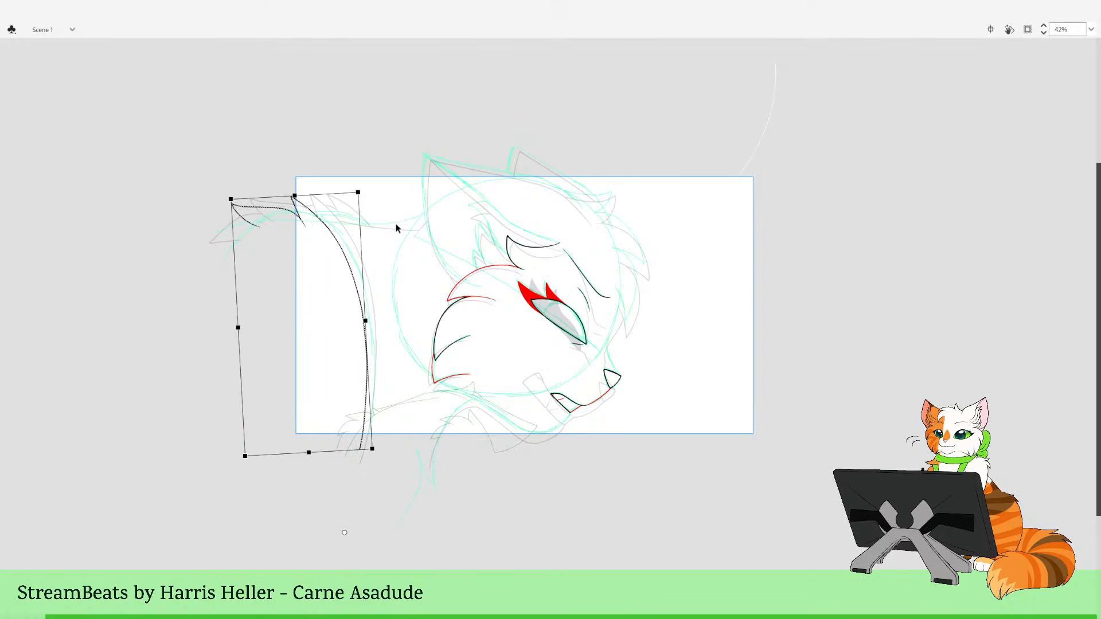
Nudge the back tuft and shoulder contour sideways and rotate them slightly clockwise to fit the rough sketch
key(shift+Right)
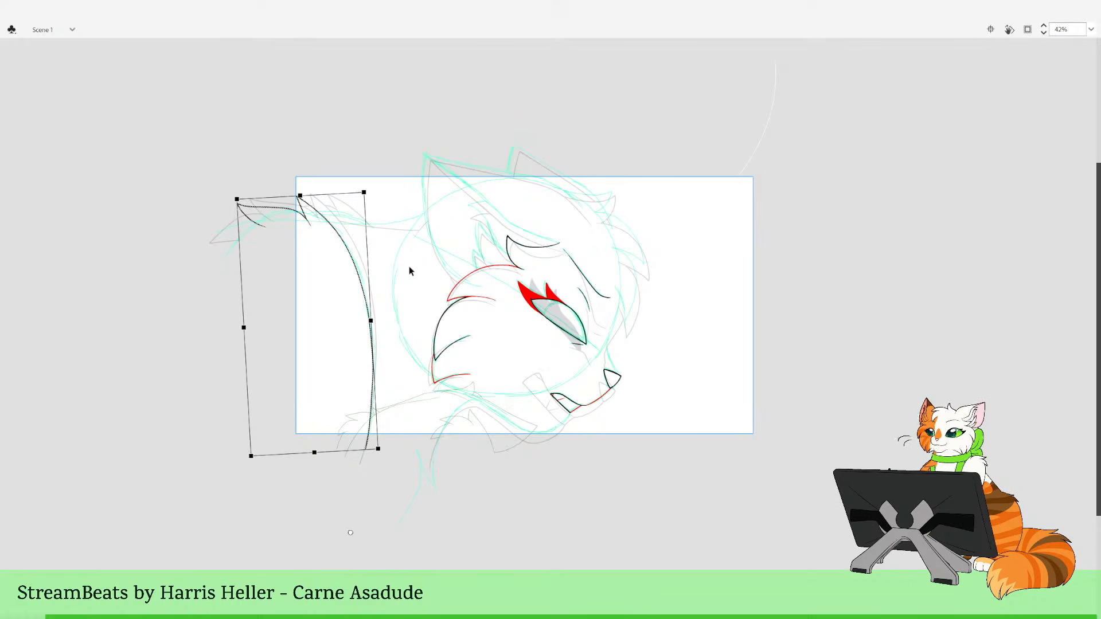
key(Right)
key(Right)
key(Right)
key(Right)
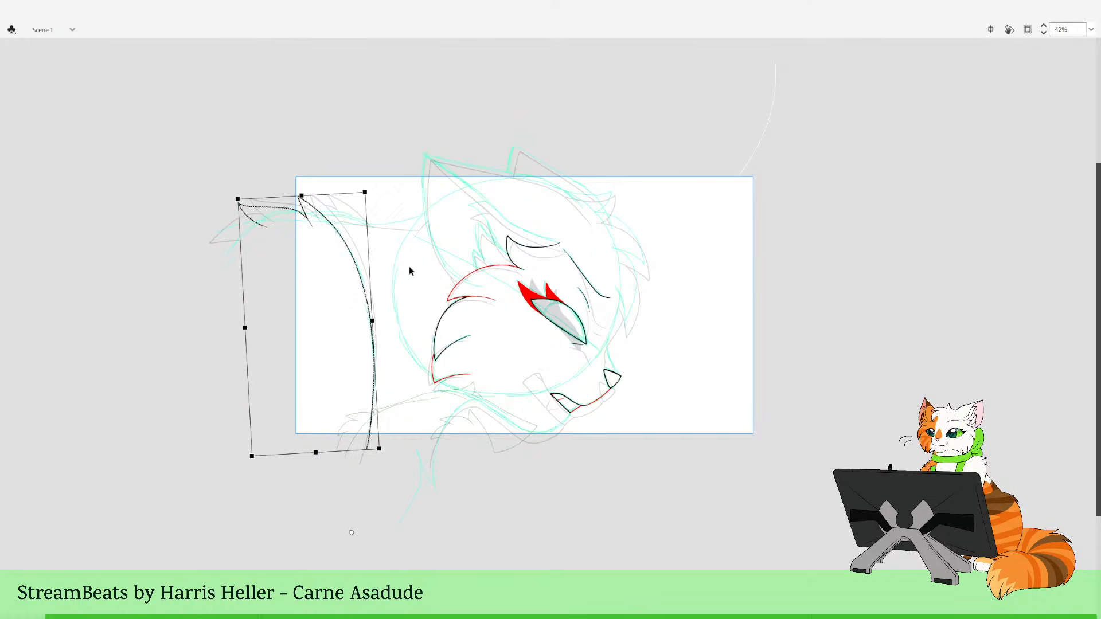
key(Right)
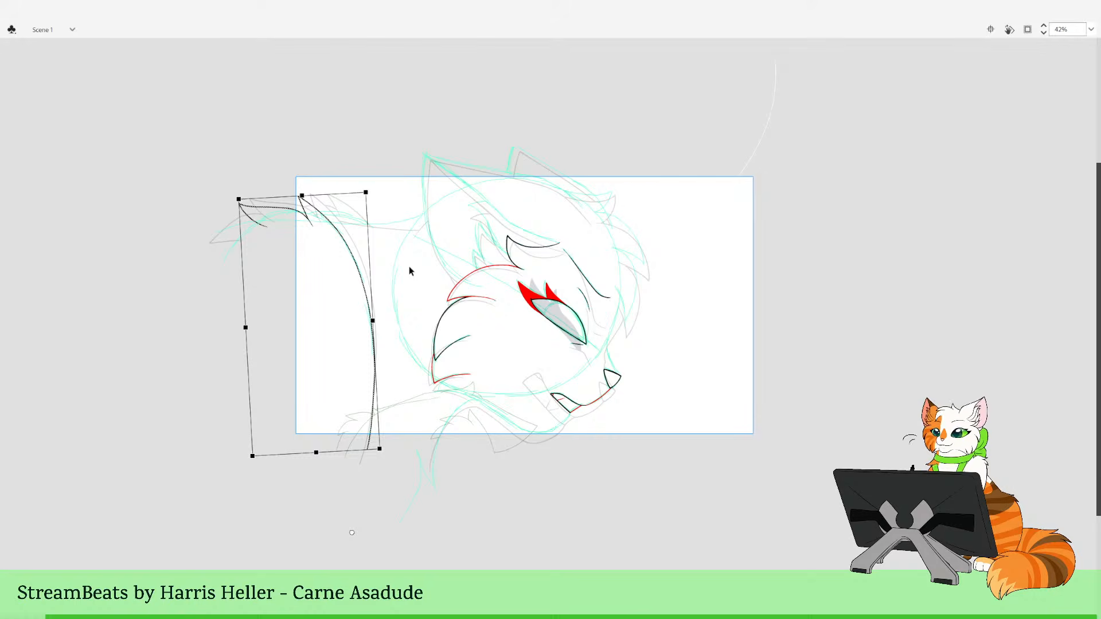
key(Left)
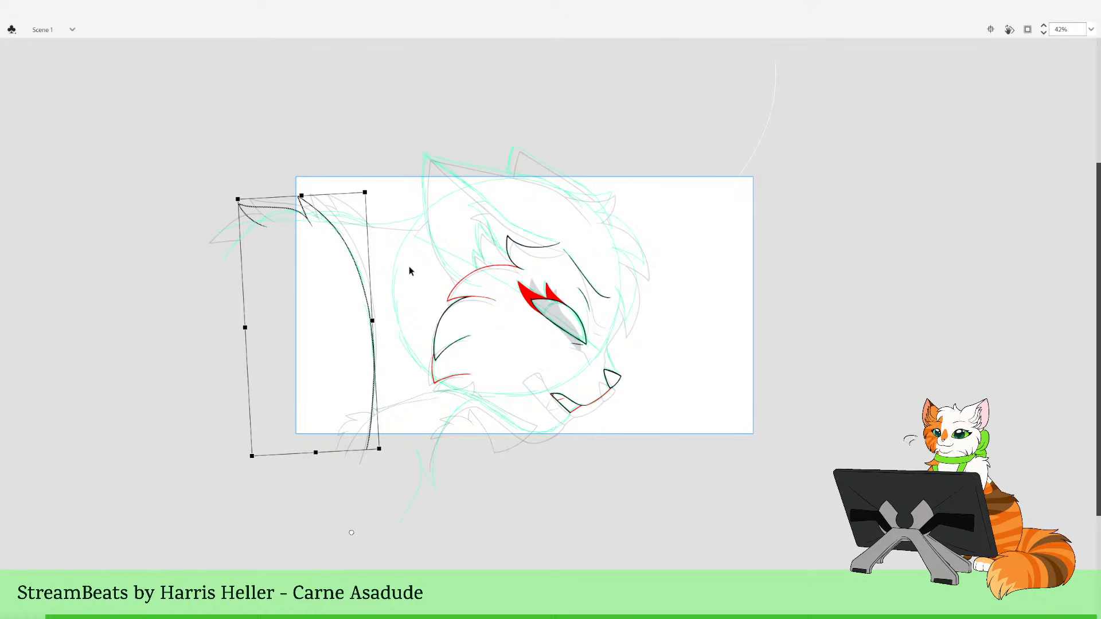
key(Left)
key(Left)
key(Left)
key(Left)
key(Left)
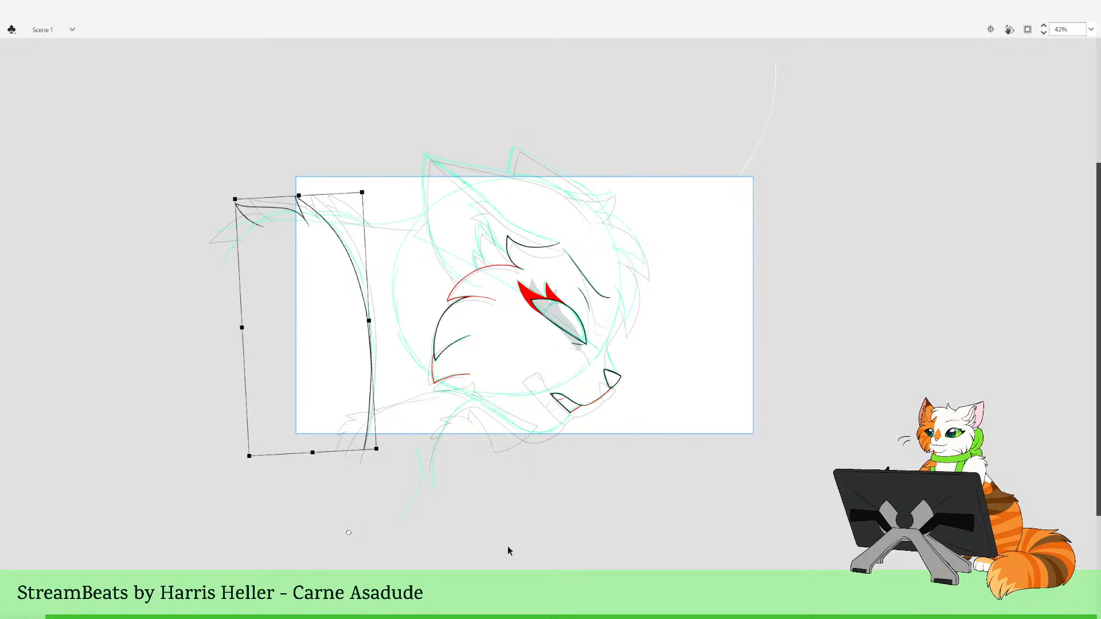
key(Left)
key(Left)
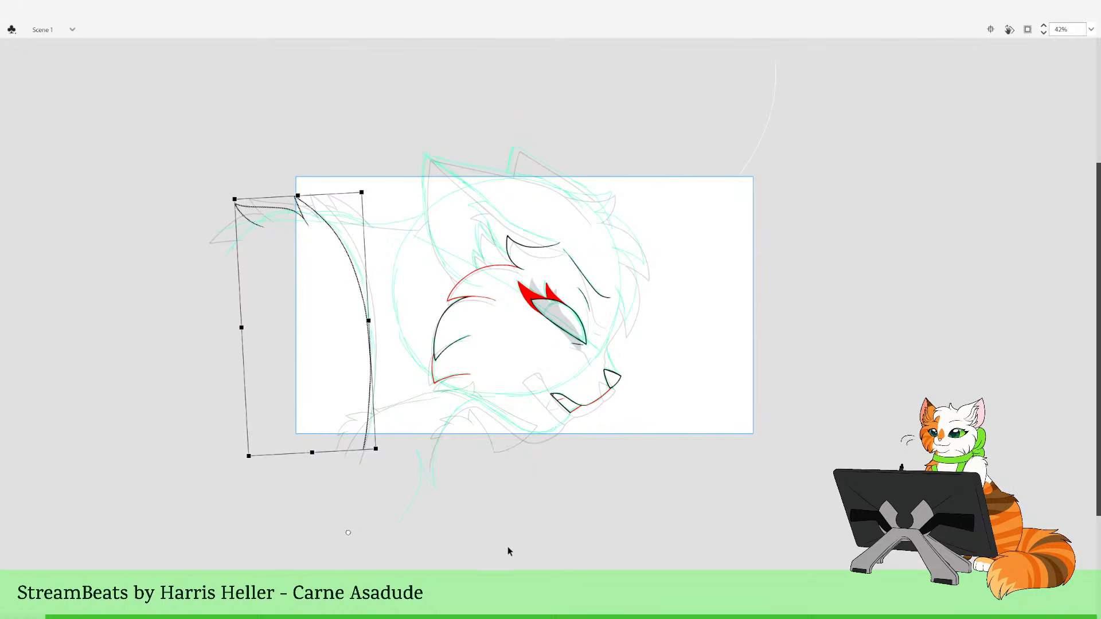
drag(374, 195, 383, 196)
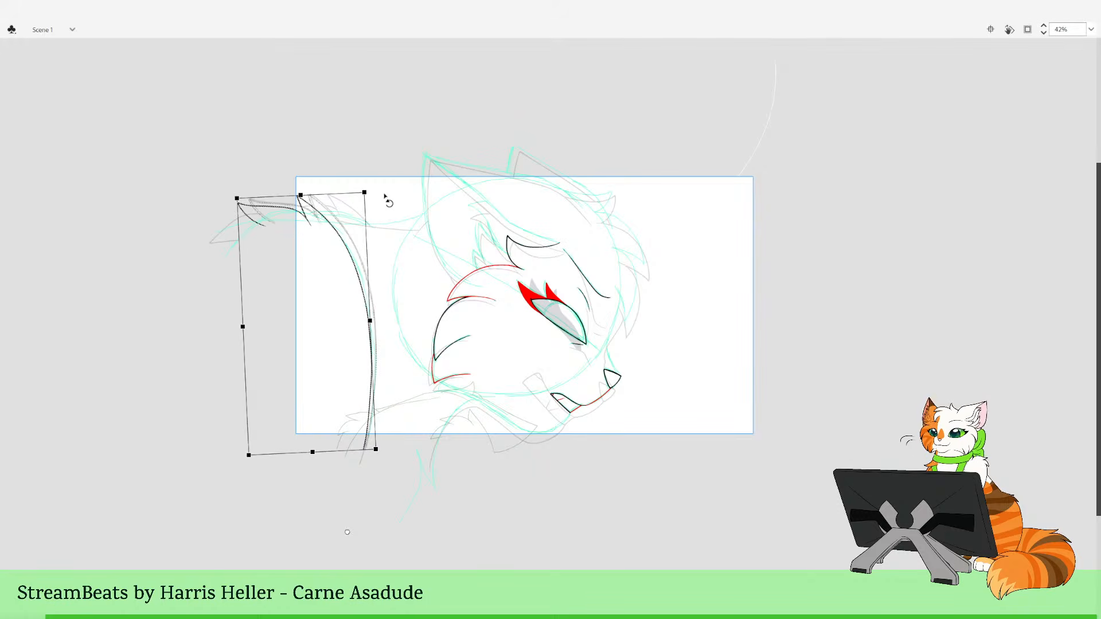
click(421, 254)
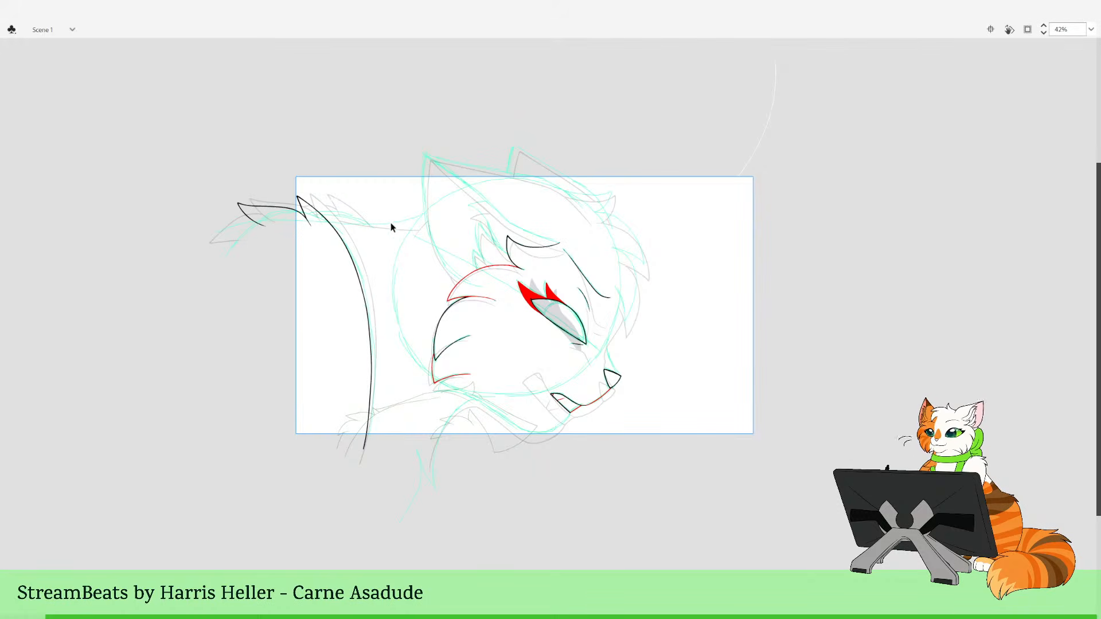
Compare the repositioned back and shoulder lines with the adjacent inked frame by flipping between frames with onion skinning off
key(z)
click(487, 200)
drag(371, 186, 768, 495)
key(alt+shift+o)
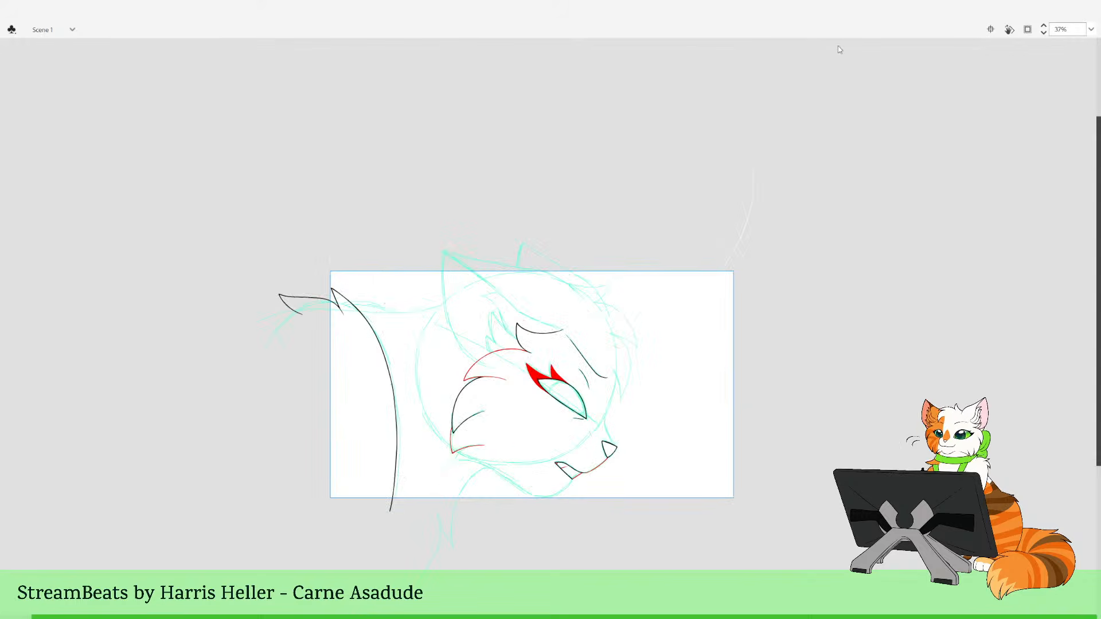
key(comma)
key(comma)
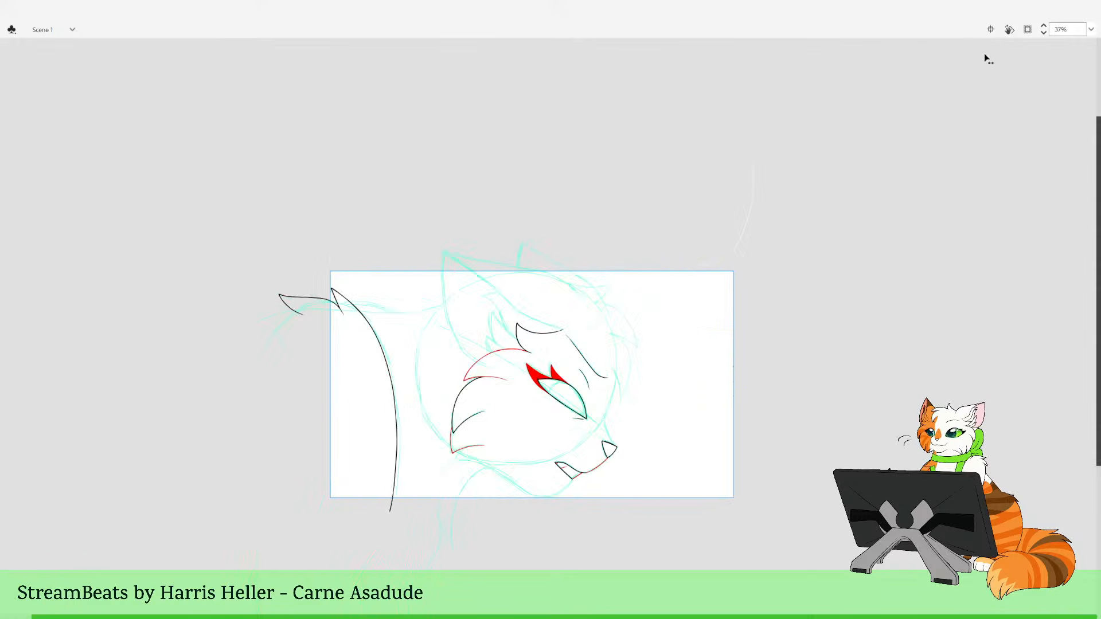
key(period)
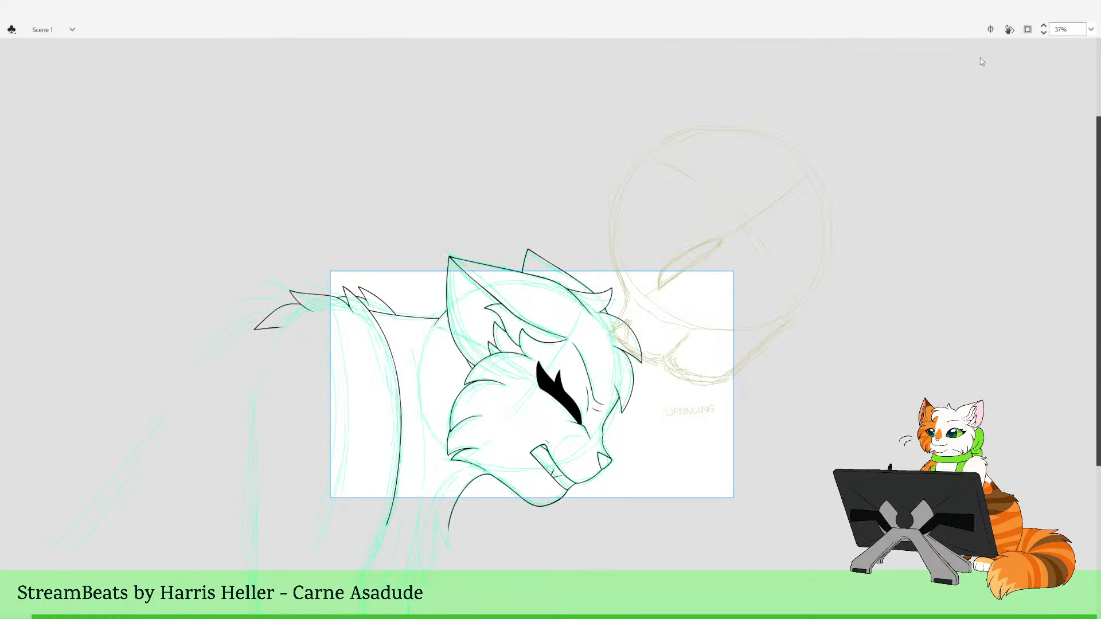
key(comma)
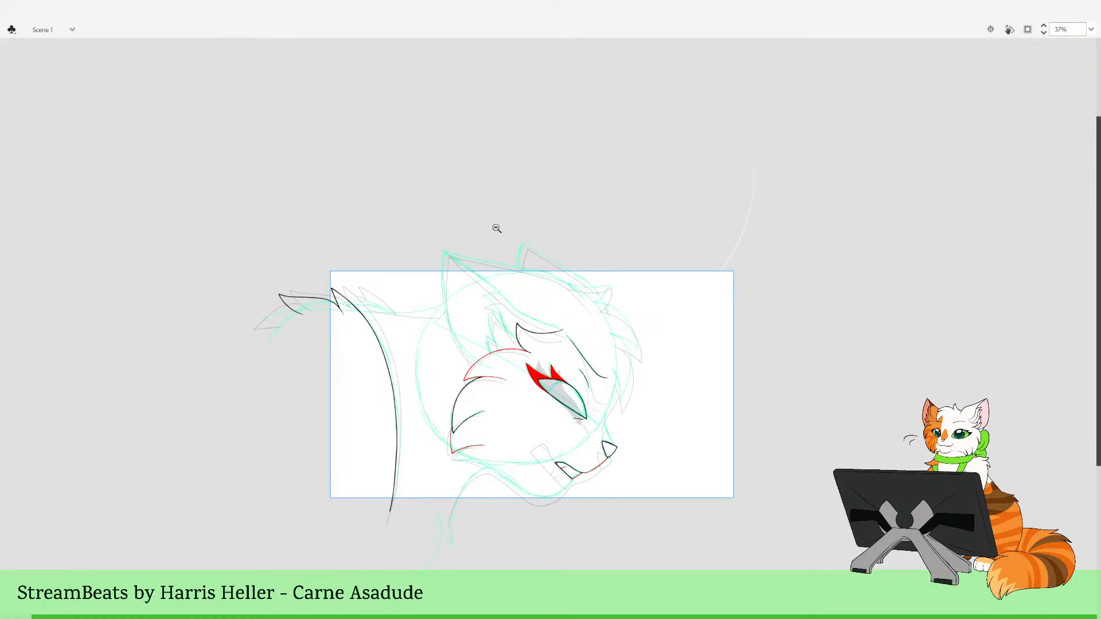
Ink the near ear's outline in black over the rough sketch, with both edges meeting at the tip and the front edge ending at the brow tuft
drag(486, 218, 676, 396)
click(525, 407)
drag(459, 198, 630, 516)
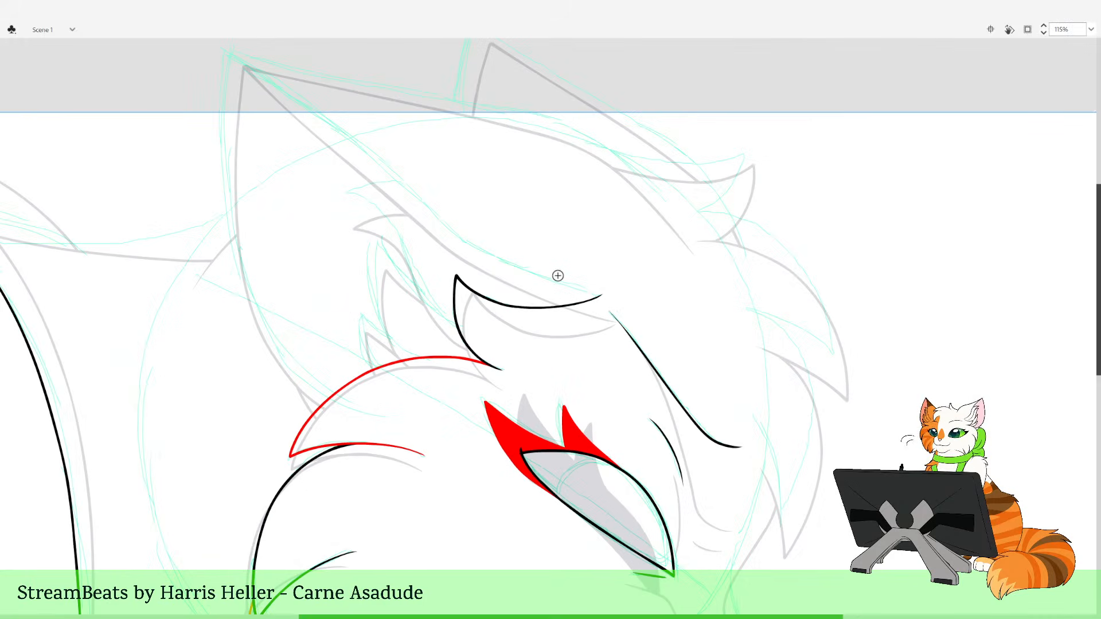
drag(590, 247, 581, 293)
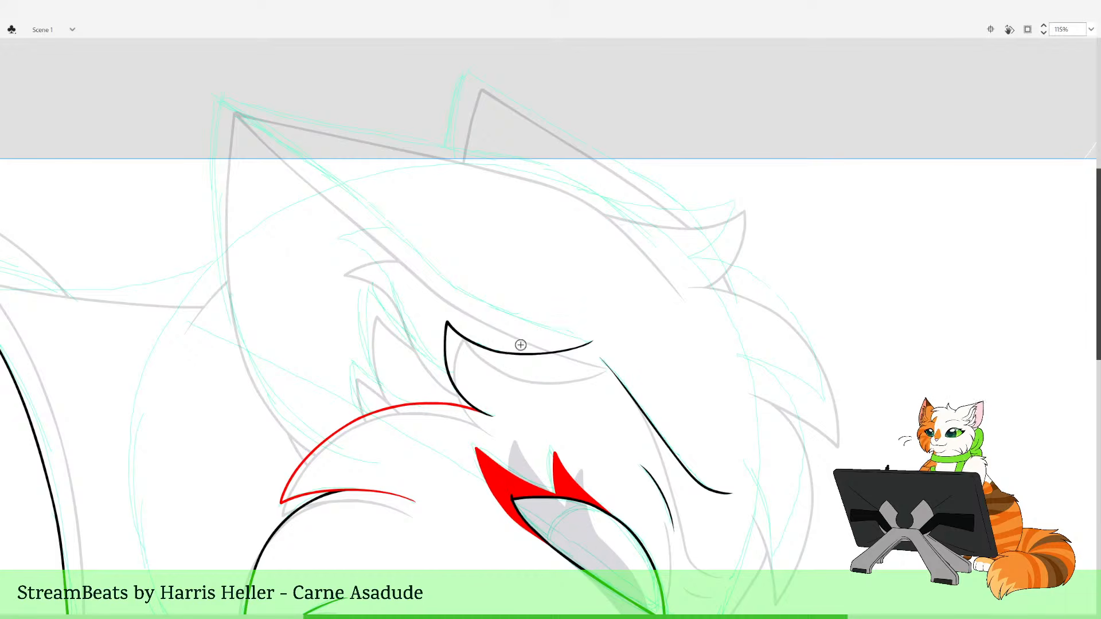
drag(496, 286, 535, 351)
key(ctrl+z)
drag(565, 238, 523, 340)
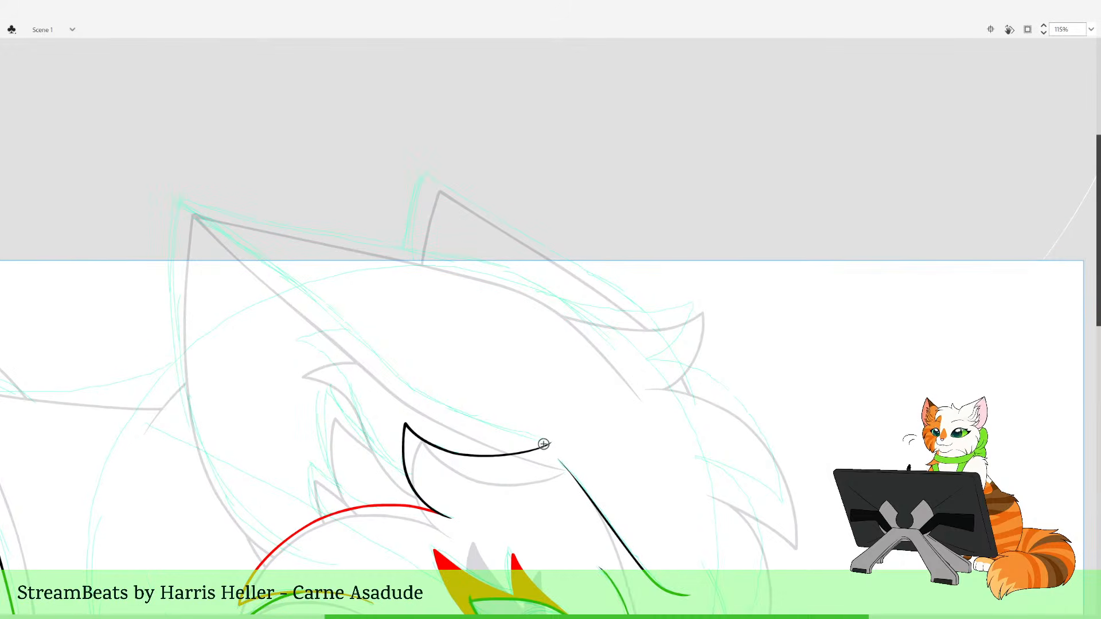
mouse_move(550, 442)
mouse_down()
mouse_move(418, 391)
mouse_move(329, 309)
mouse_move(178, 206)
mouse_move(173, 382)
mouse_move(207, 487)
mouse_move(238, 524)
mouse_move(298, 559)
mouse_move(427, 564)
mouse_up()
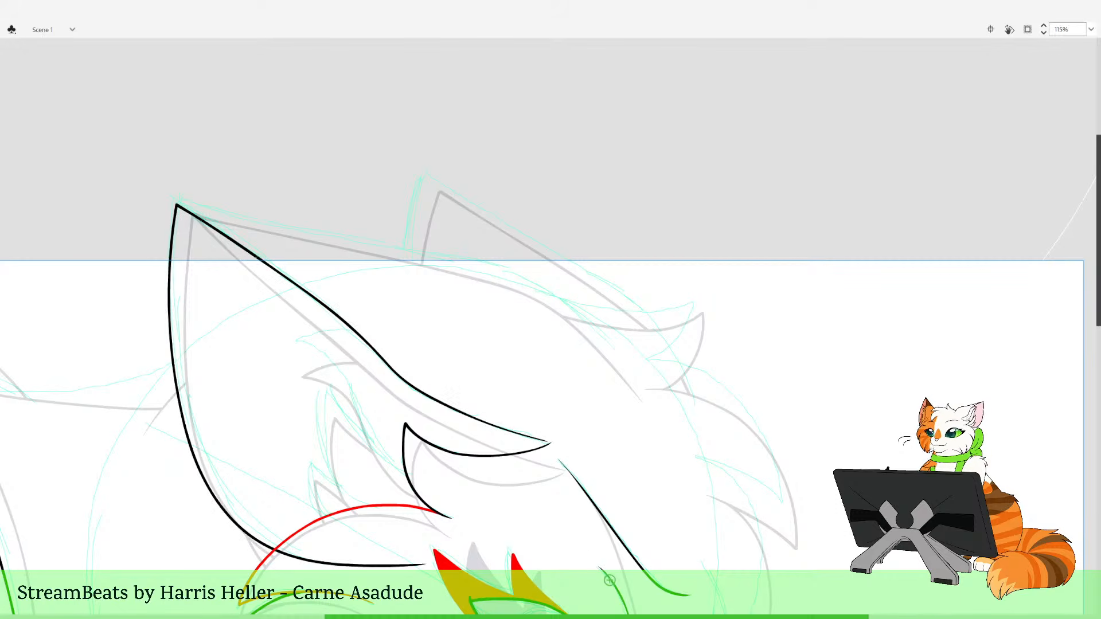
Add a short curved stroke at the ear's base and delete the line ends that cross the red cheek-fur line
scroll(472, 514, down, 4)
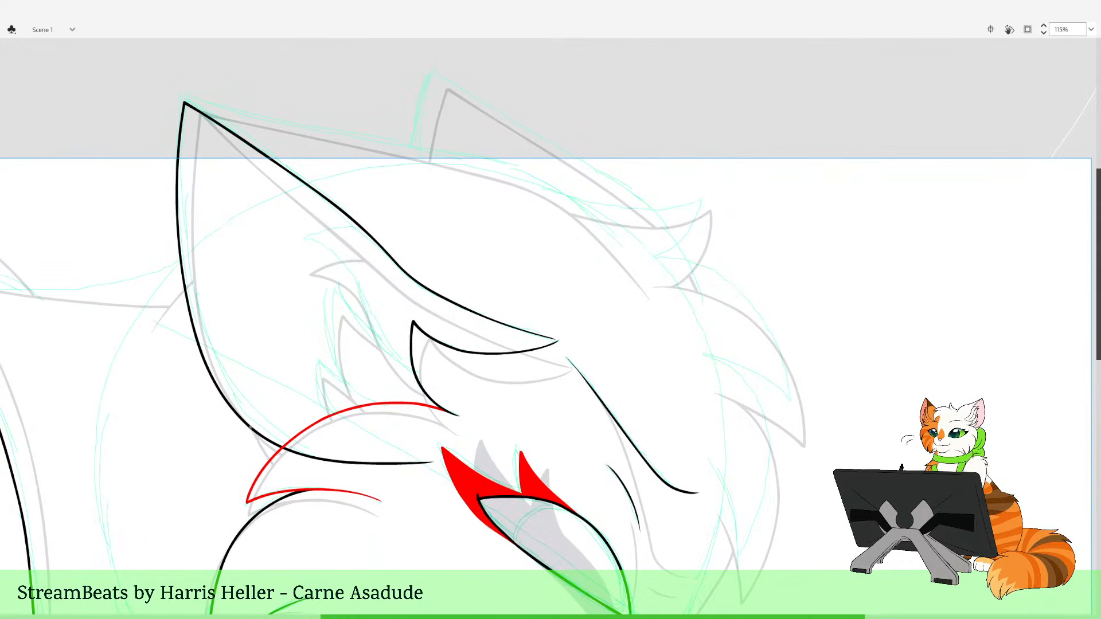
mouse_move(265, 451)
mouse_down()
mouse_move(315, 480)
mouse_move(393, 447)
mouse_up()
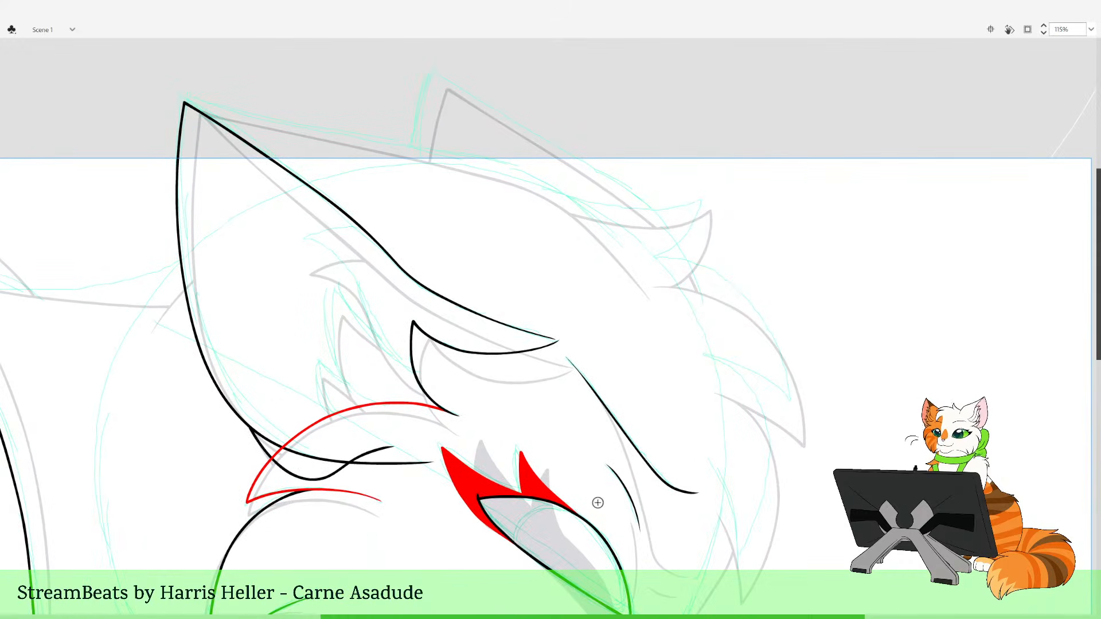
click(398, 463)
key(Delete)
drag(610, 415, 622, 409)
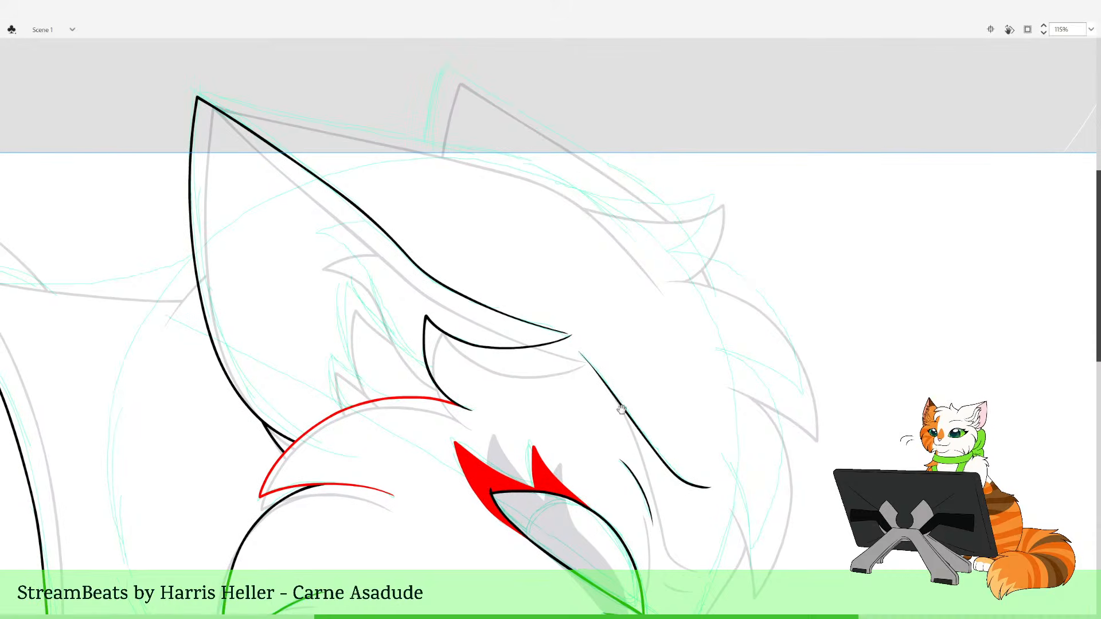
Refine the ear's lower outline so it flows smoothly into the small branch at its base
drag(251, 263, 545, 548)
key(v)
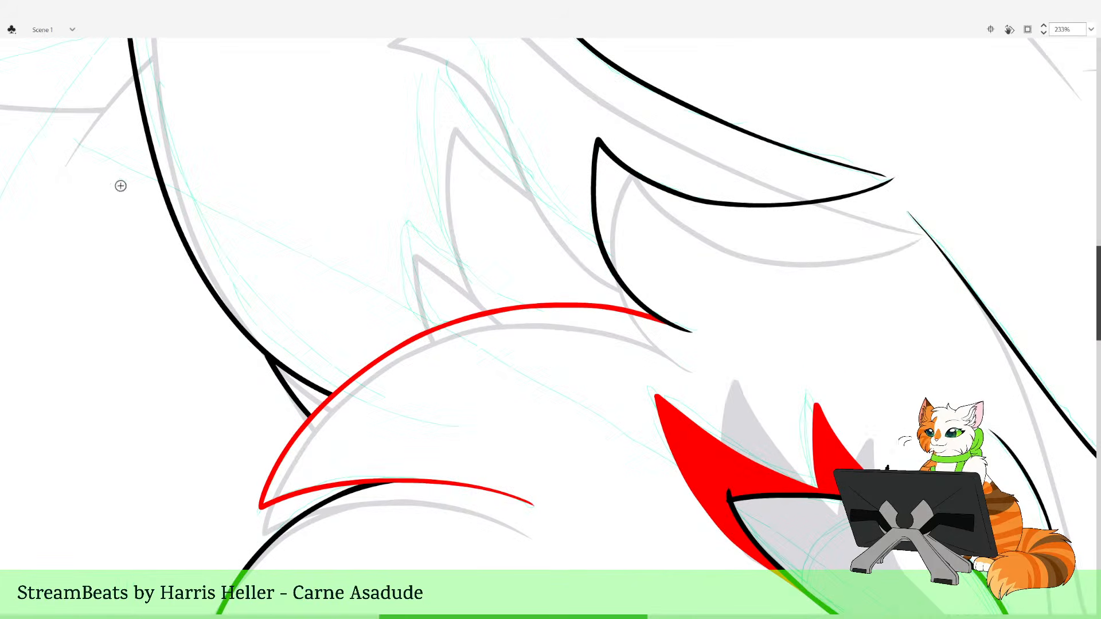
key(ctrl+z)
key(ctrl+z)
key(ctrl+z)
mouse_move(274, 363)
mouse_down()
mouse_move(332, 439)
mouse_move(459, 391)
mouse_up()
key(ctrl+z)
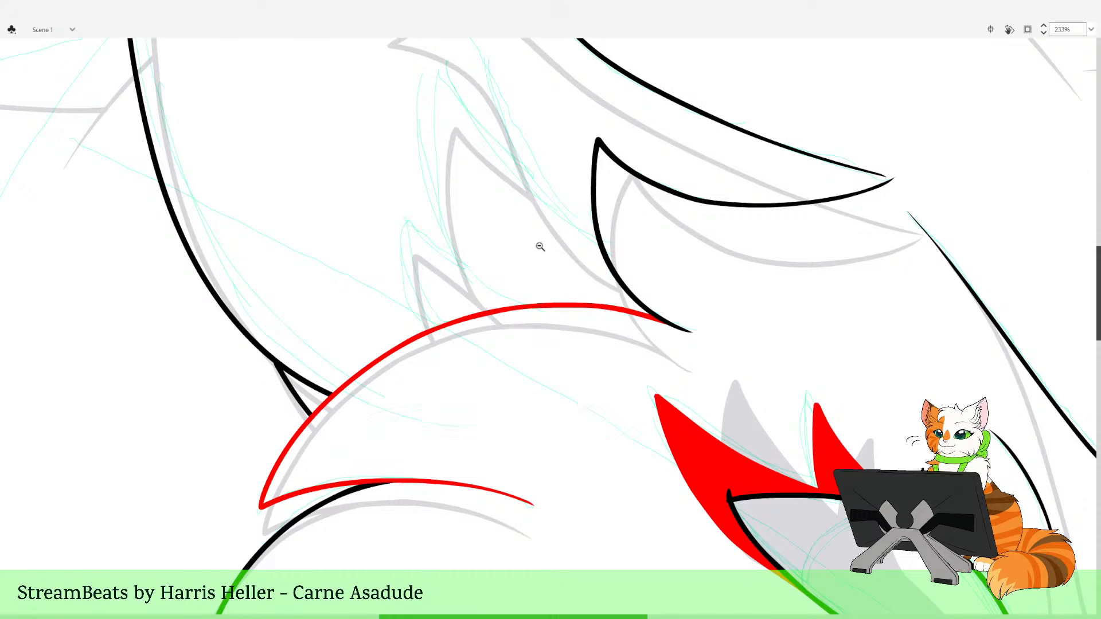
key(ctrl+minus)
key(ctrl+minus)
drag(622, 270, 605, 333)
drag(484, 238, 688, 467)
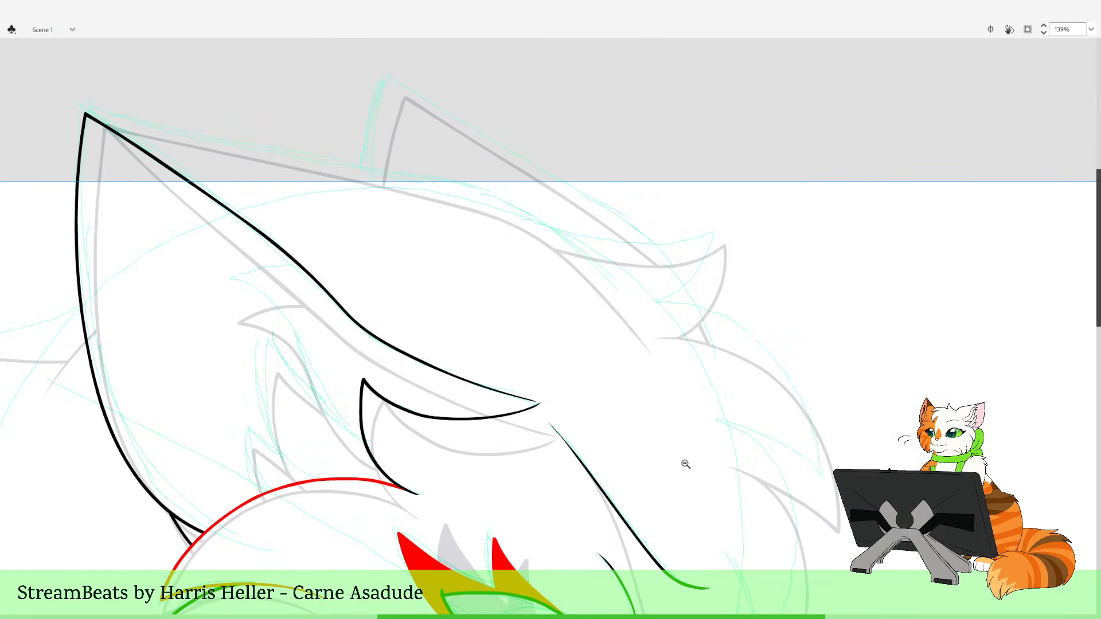
drag(620, 240, 631, 340)
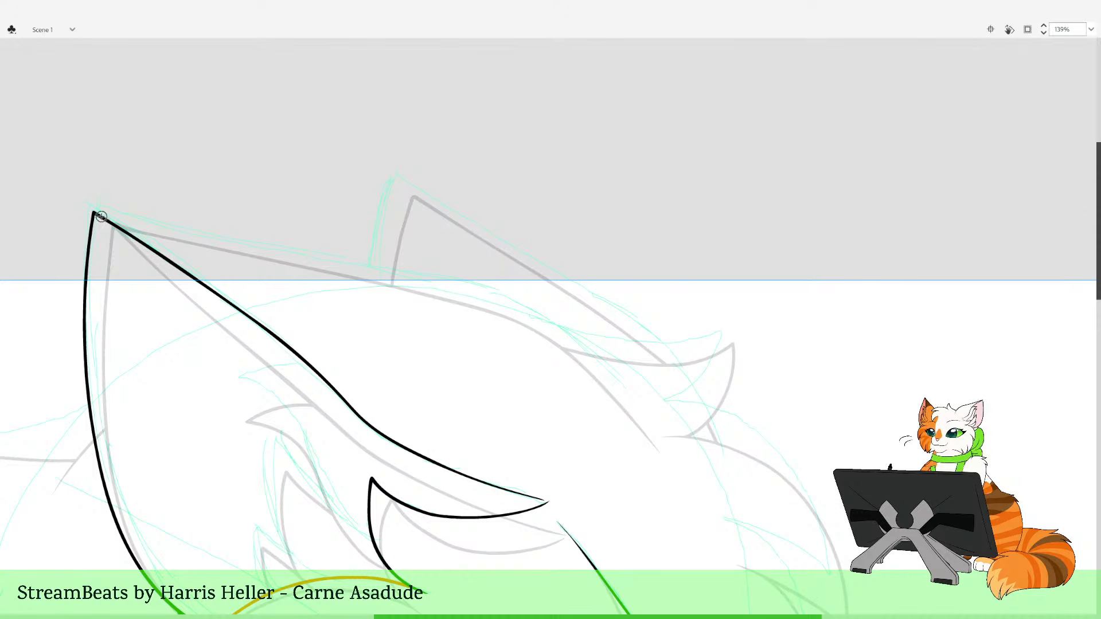
mouse_move(125, 224)
mouse_down()
mouse_move(503, 294)
mouse_move(572, 328)
mouse_move(647, 400)
mouse_up()
key(ctrl+z)
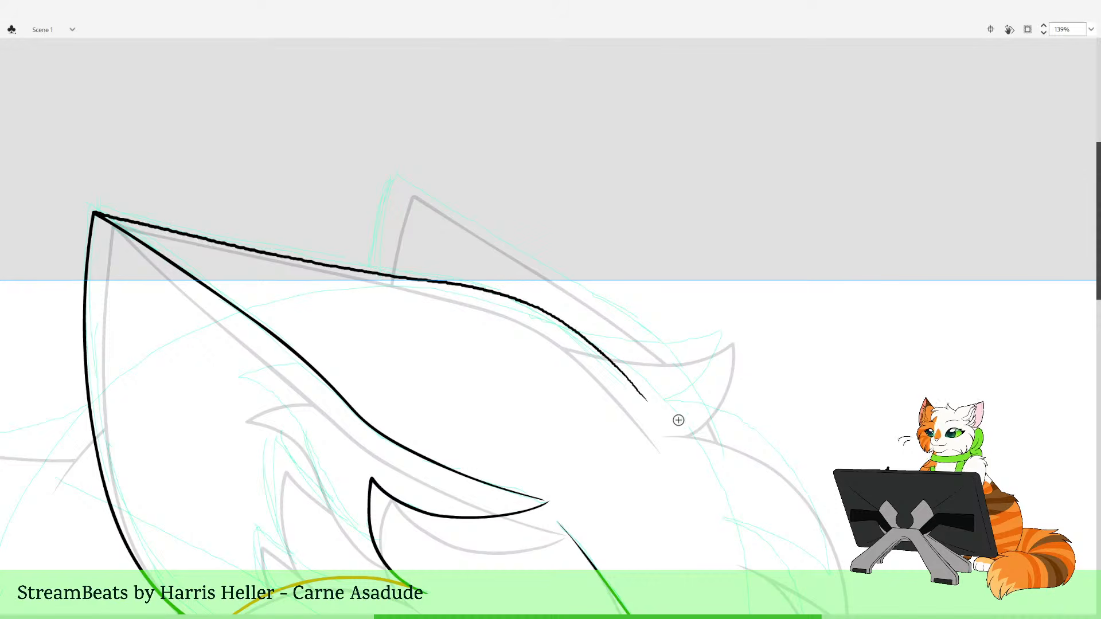
key(ctrl+z)
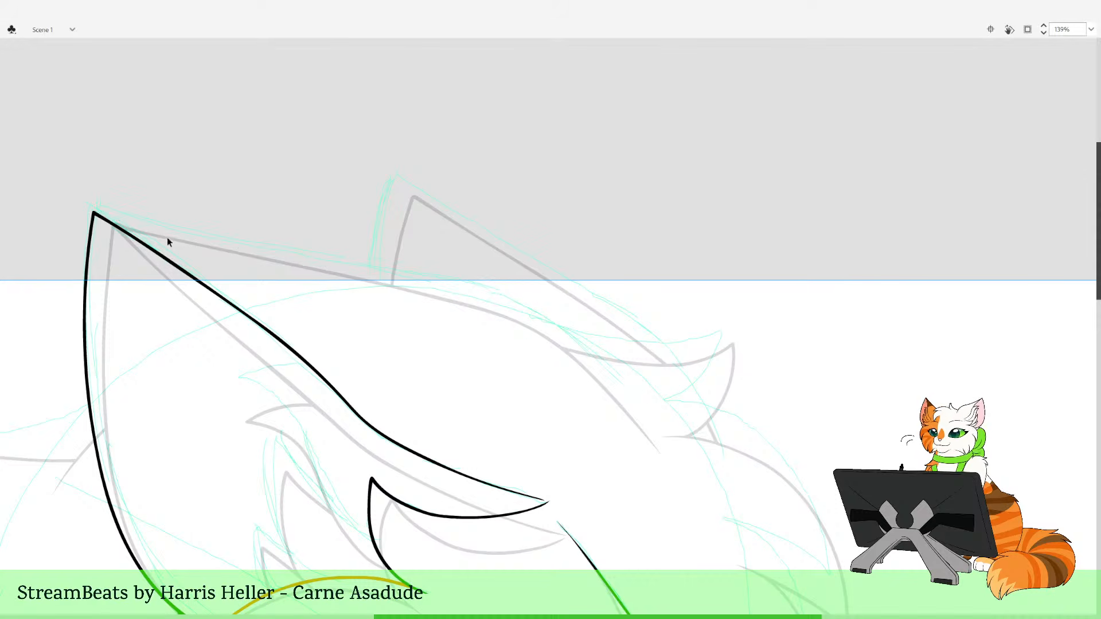
mouse_move(125, 220)
mouse_down()
mouse_move(103, 215)
mouse_move(224, 243)
mouse_up()
key(ctrl+z)
key(ctrl+z)
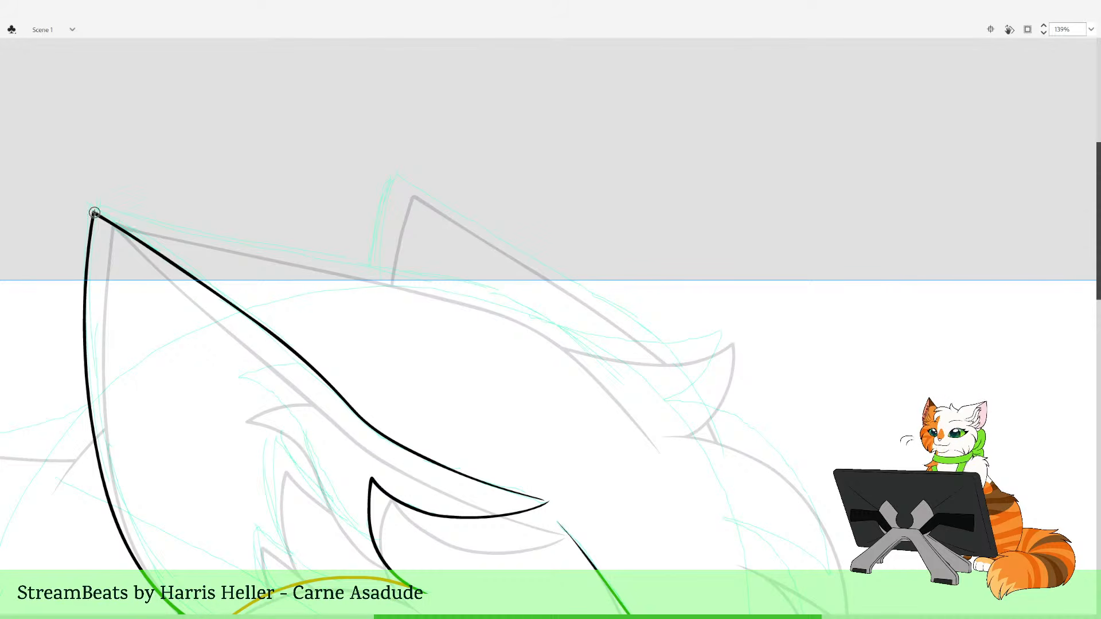
mouse_move(95, 213)
mouse_down()
mouse_move(479, 290)
mouse_move(565, 330)
mouse_move(628, 383)
mouse_up()
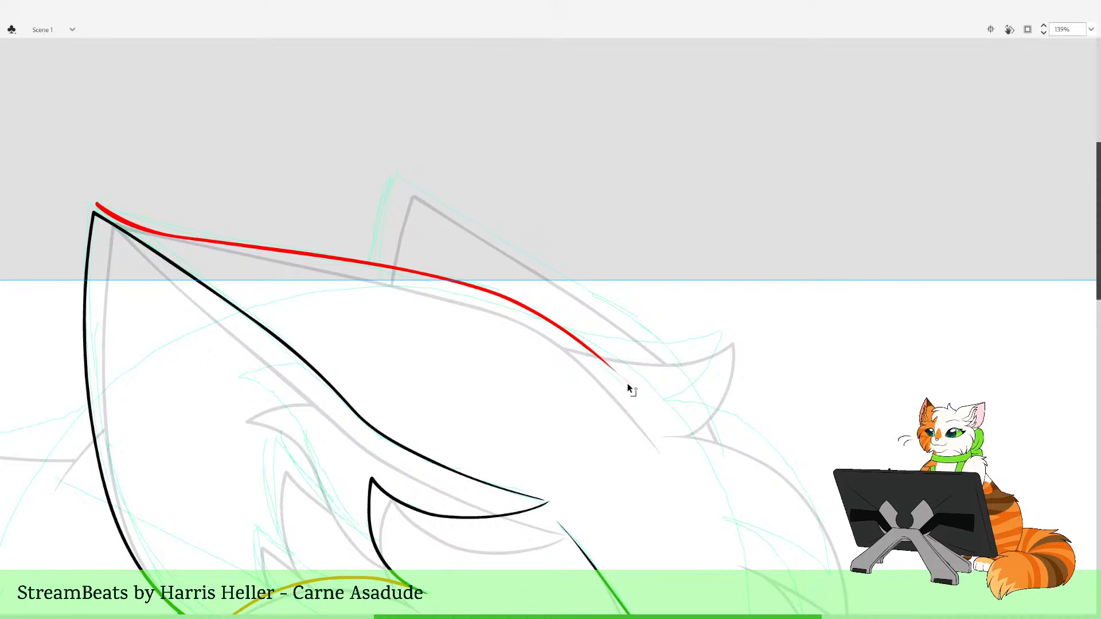
key(ctrl+z)
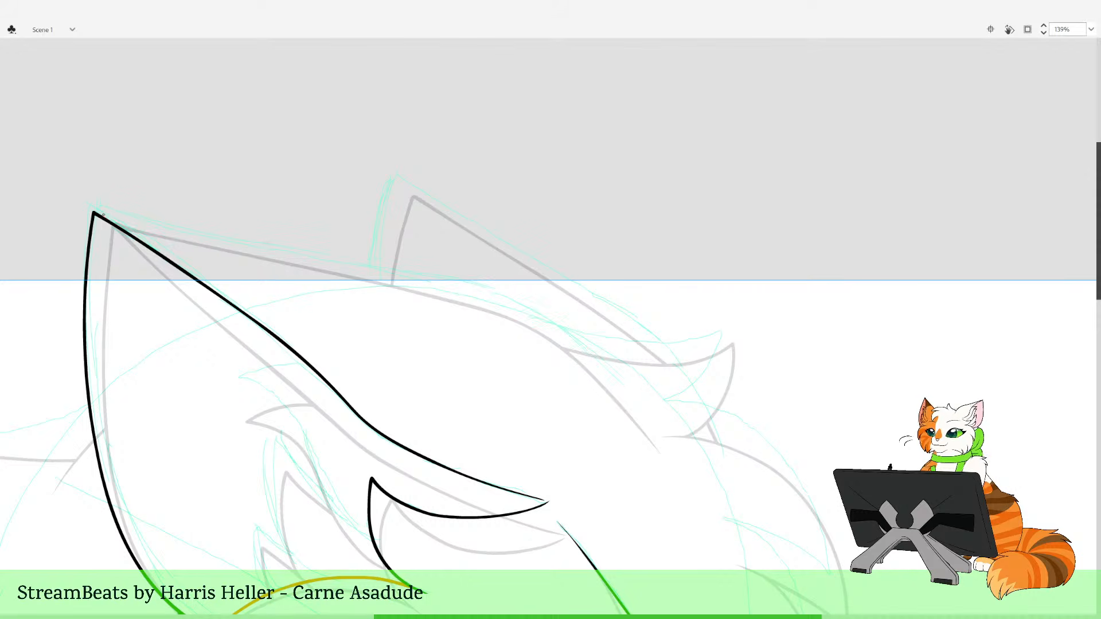
Draw the top-of-head line in red from the ear tip towards the forehead and smooth its lower end
mouse_move(103, 216)
mouse_down()
mouse_move(511, 300)
mouse_move(603, 352)
mouse_move(671, 420)
mouse_up()
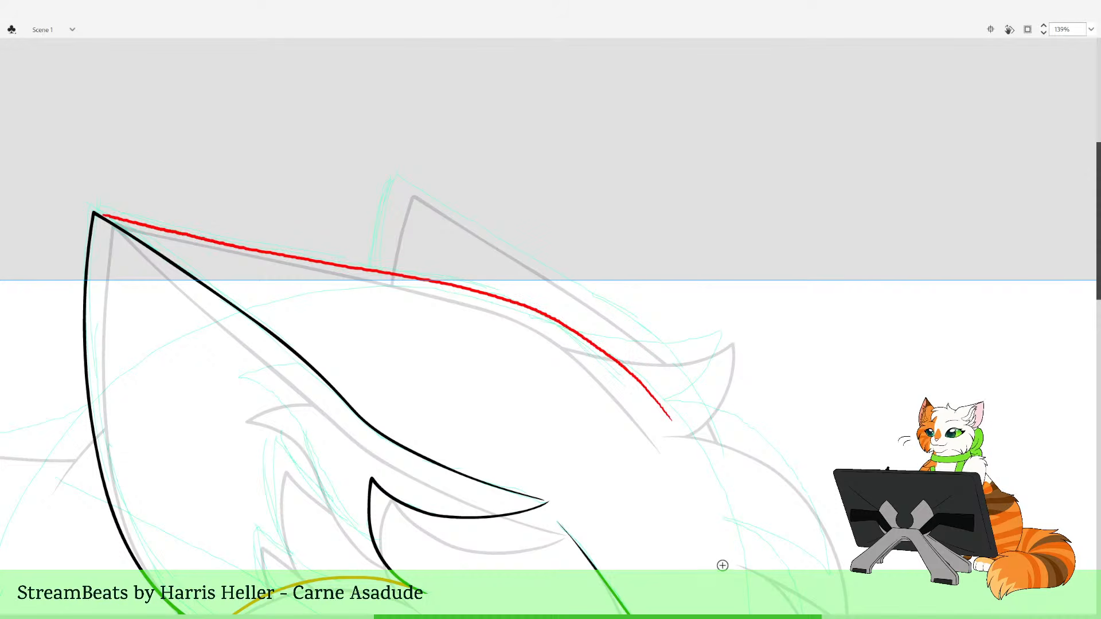
key(v)
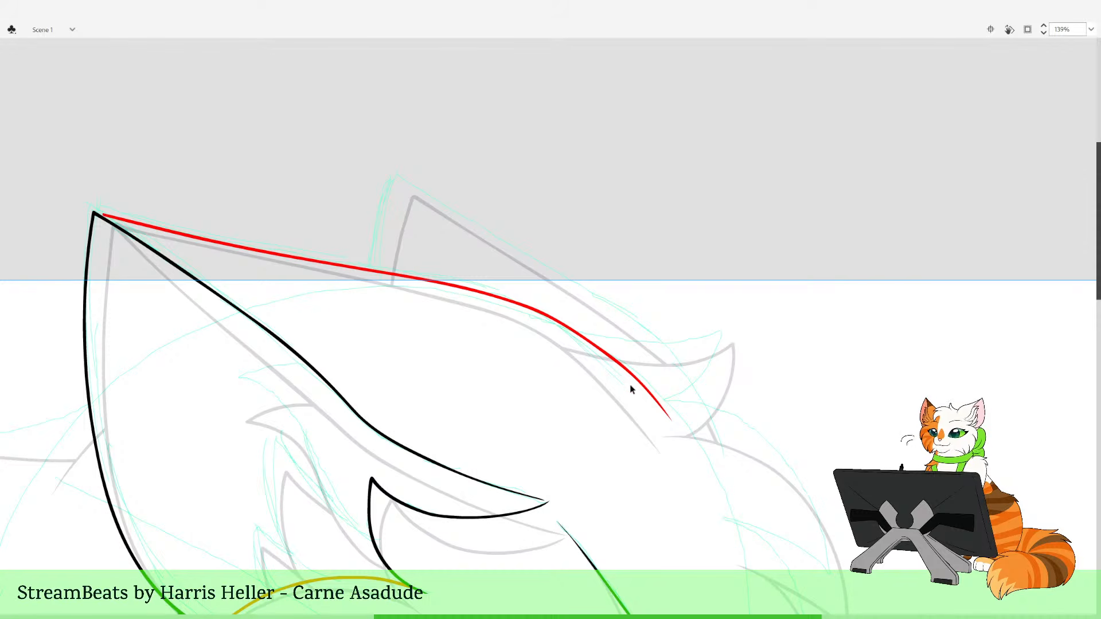
drag(633, 378, 632, 377)
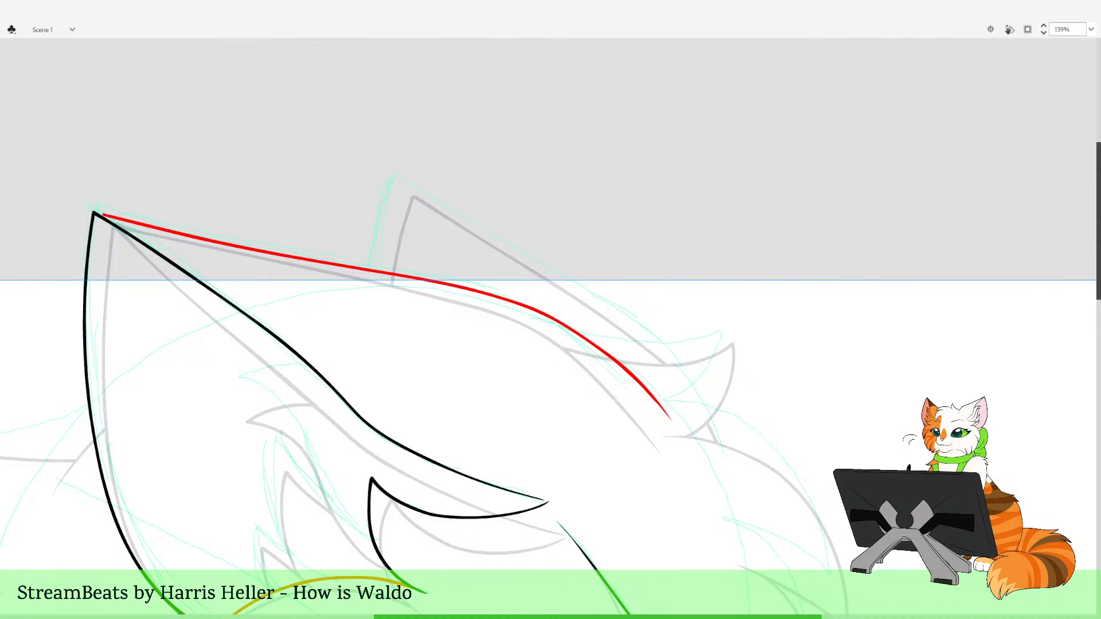
Bend the lower section of the red head line into a rounder, more even arc
drag(483, 311, 564, 401)
key(ctrl+z)
drag(573, 305, 537, 314)
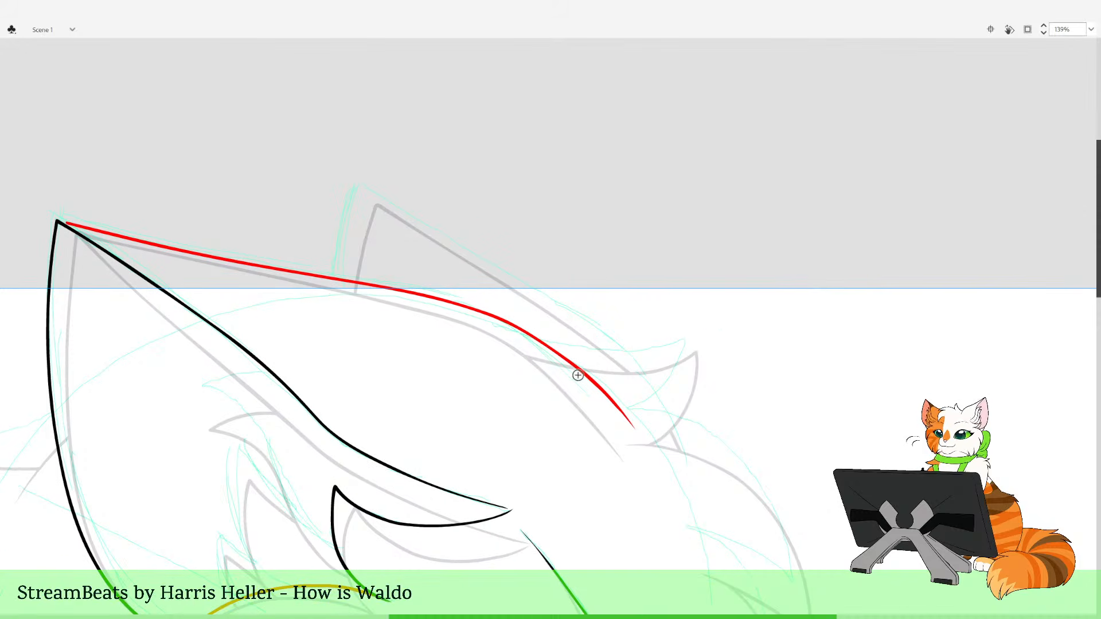
key(v)
drag(580, 371, 598, 390)
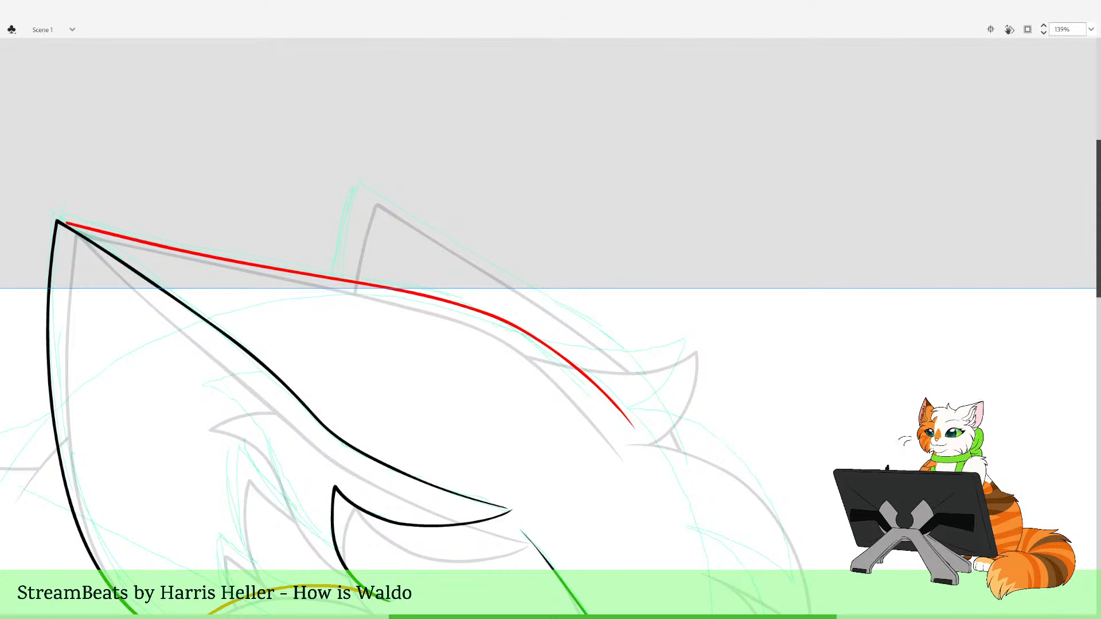
drag(498, 370, 604, 464)
key(ctrl+z)
drag(519, 488, 632, 467)
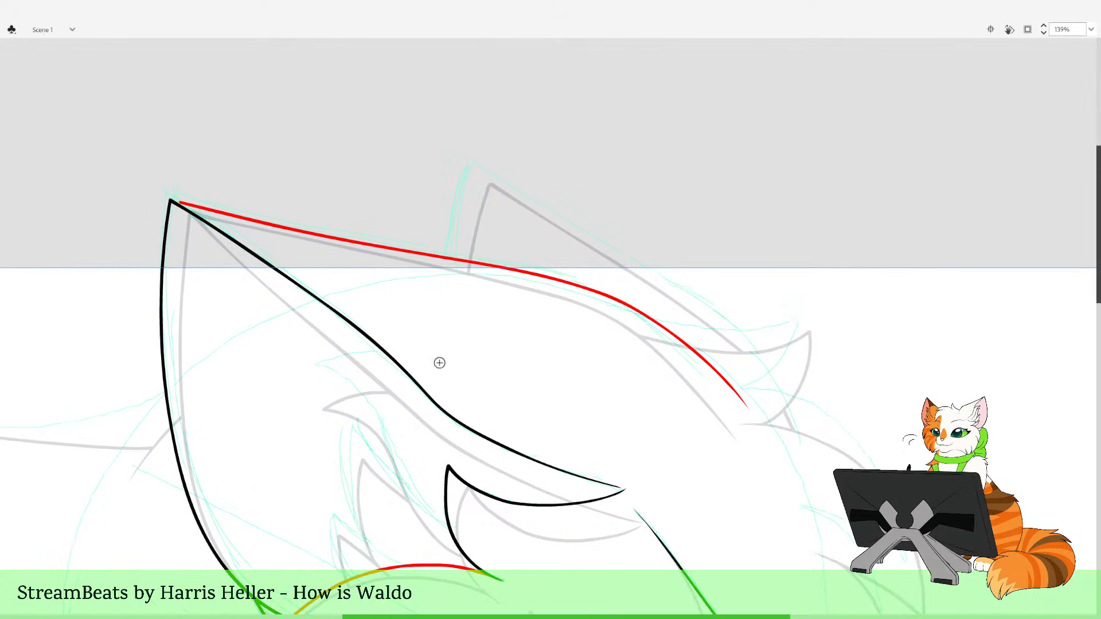
Extend the start of the red head line so it meets the tip of the black ear outline
drag(156, 159, 396, 281)
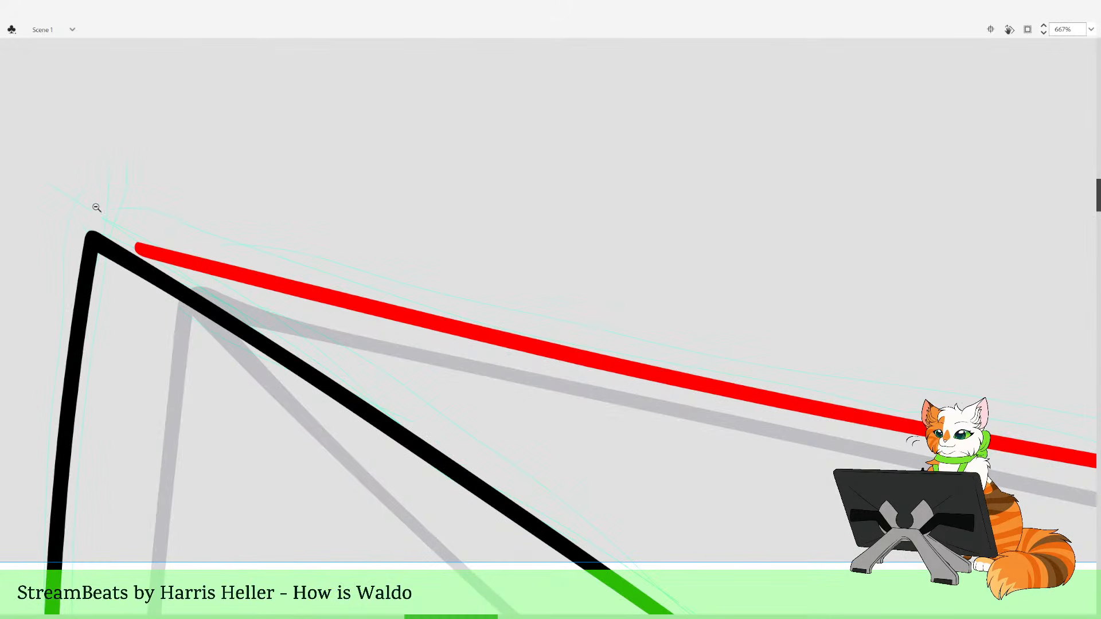
mouse_move(91, 235)
mouse_down()
mouse_move(169, 260)
mouse_move(153, 259)
mouse_up()
key(v)
key(z)
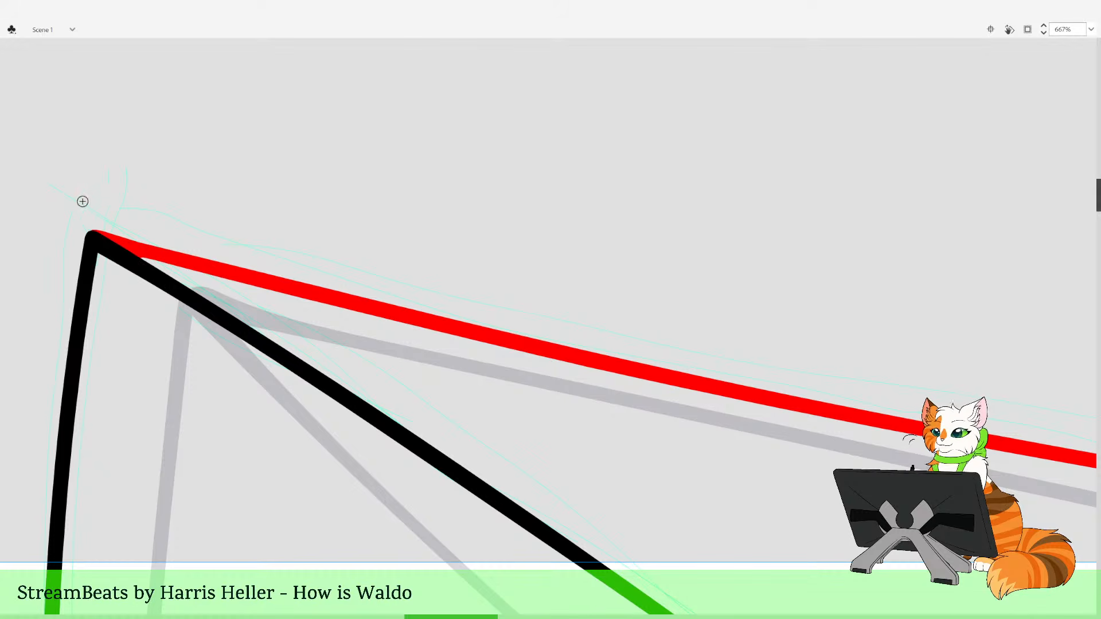
Compare the new ear and head line with the adjacent inked frame with onion skinning off, and restore onion skinning
click(545, 331)
click(545, 331)
click(547, 327)
click(553, 317)
drag(539, 303, 680, 505)
drag(524, 360, 508, 464)
drag(267, 212, 577, 612)
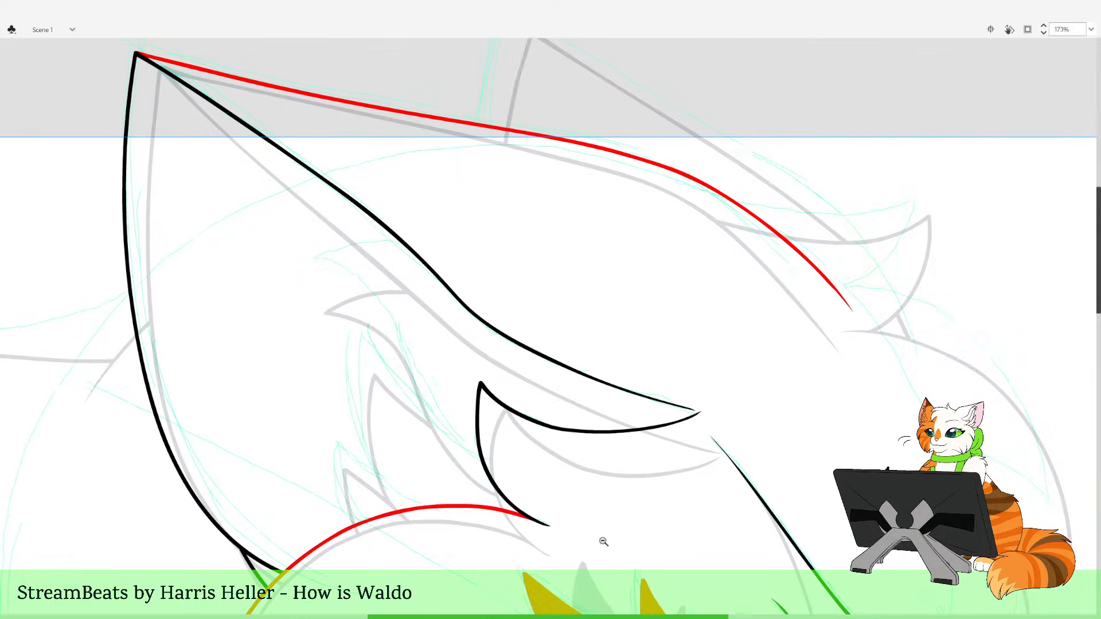
click(579, 494)
click(577, 470)
drag(590, 300, 592, 483)
drag(520, 264, 651, 585)
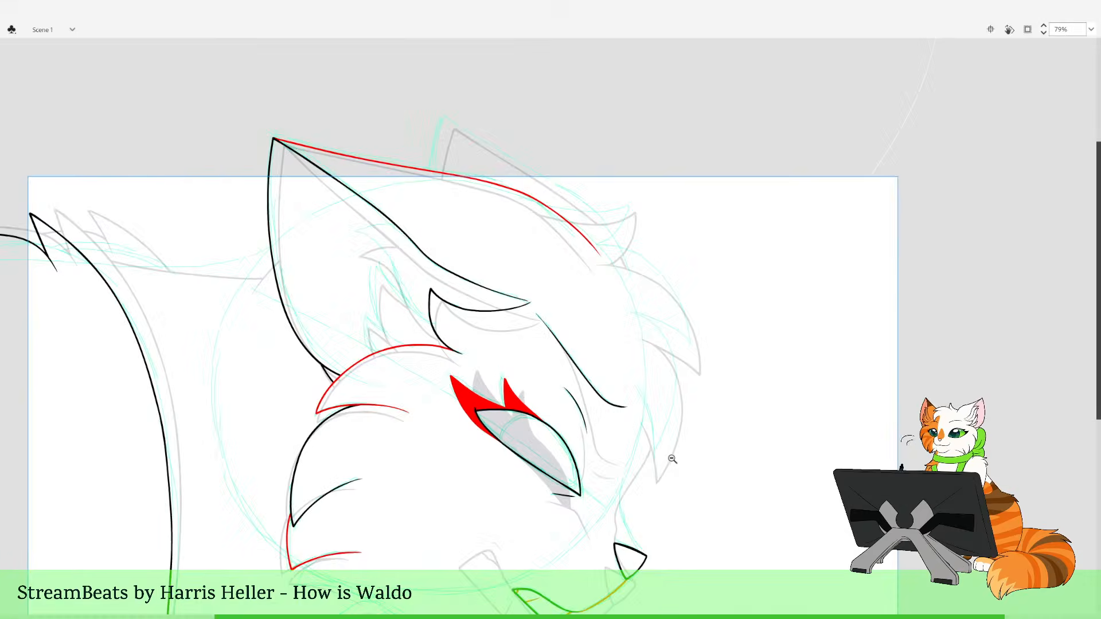
click(668, 452)
key(alt+shift+o)
mouse_move(876, 57)
mouse_down()
mouse_move(997, 61)
mouse_move(905, 53)
mouse_up()
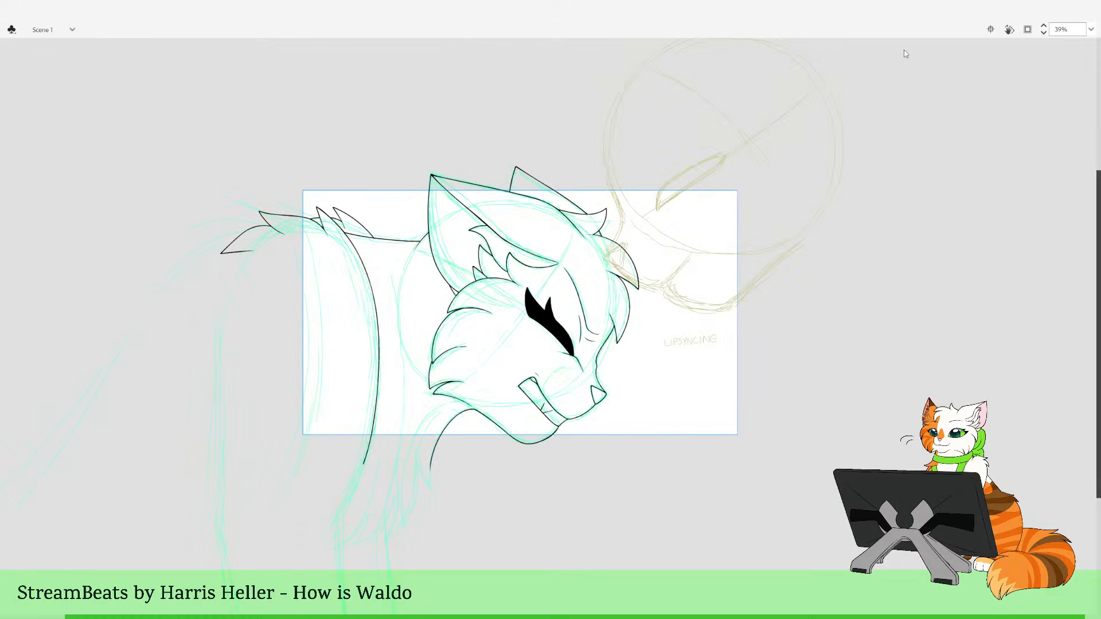
drag(988, 61, 983, 64)
scroll(451, 253, up, 3)
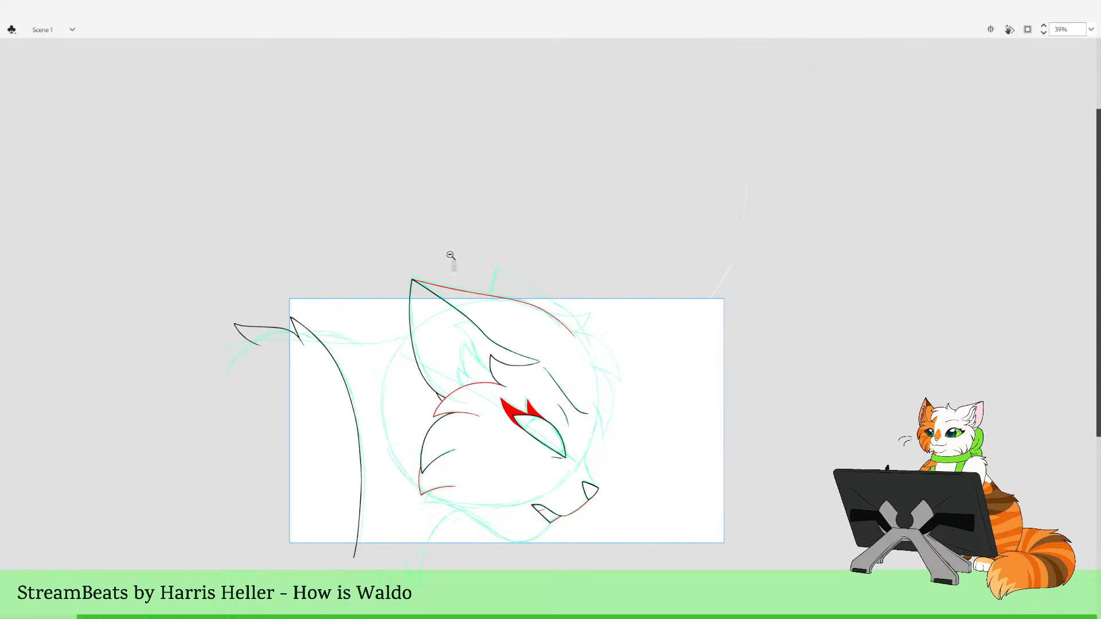
scroll(468, 322, up, 5)
drag(422, 363, 413, 350)
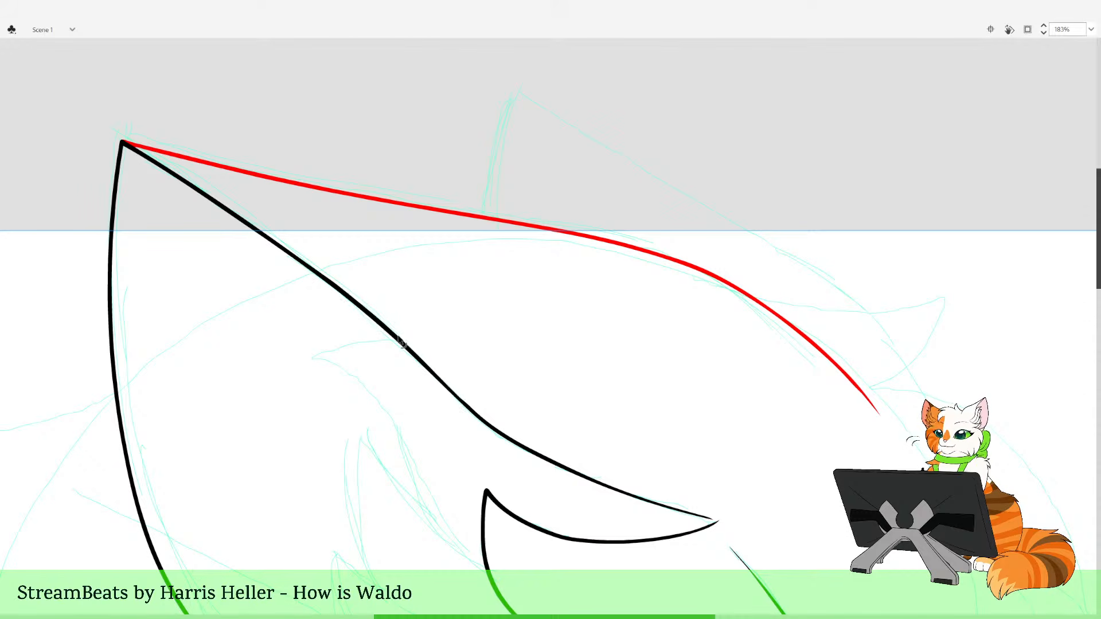
alt+click(489, 351)
alt+click(502, 303)
drag(491, 221, 664, 492)
drag(543, 388, 509, 455)
click(565, 9)
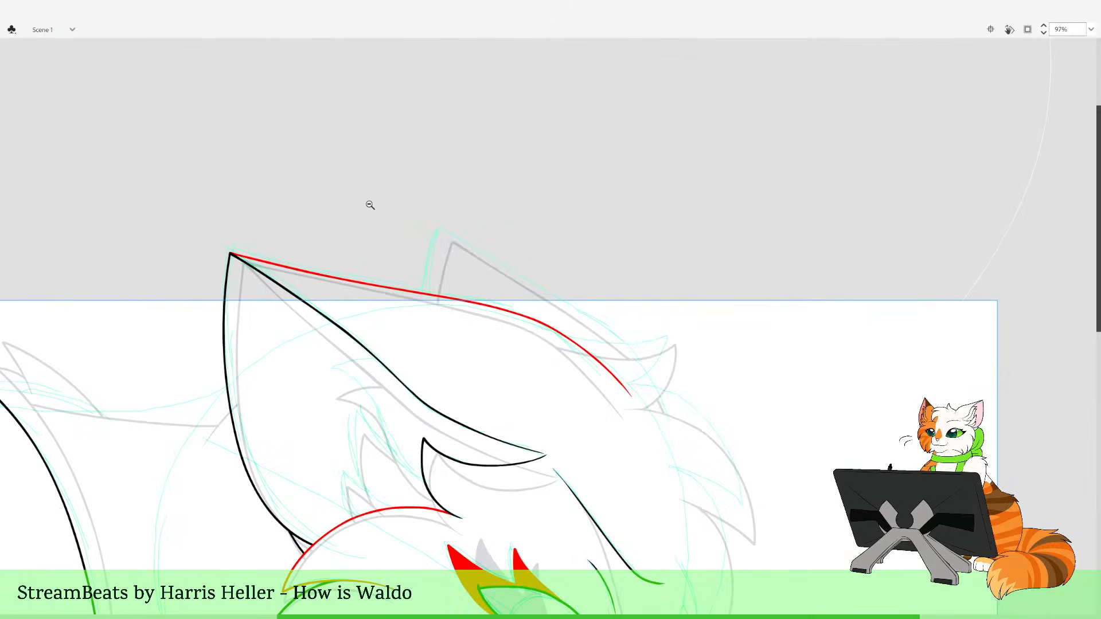
drag(370, 205, 701, 595)
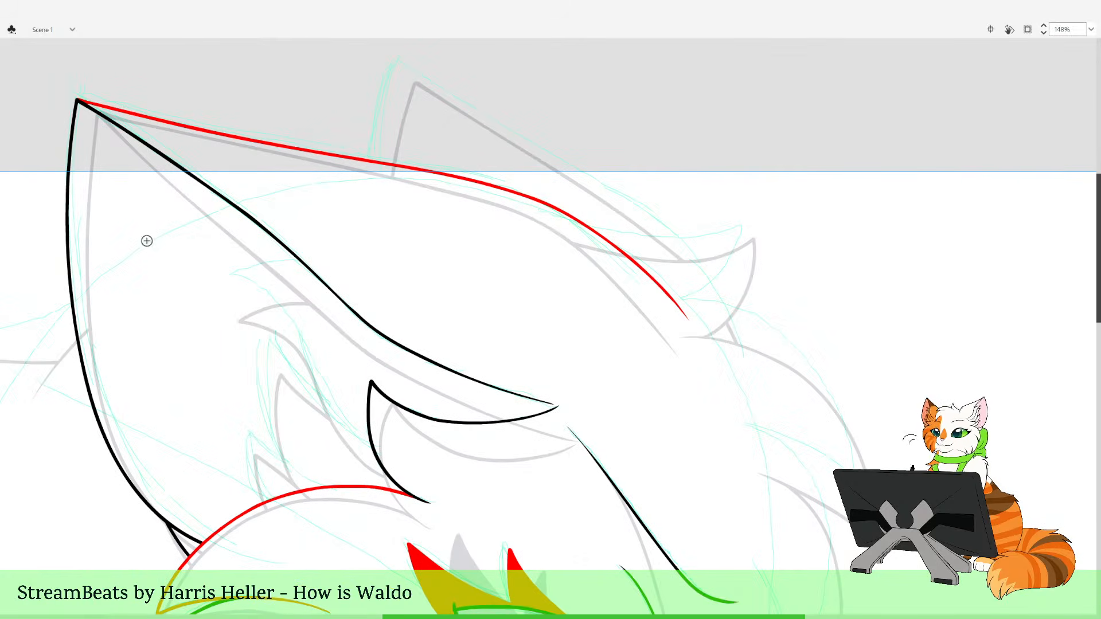
drag(318, 344, 323, 388)
drag(462, 477, 494, 485)
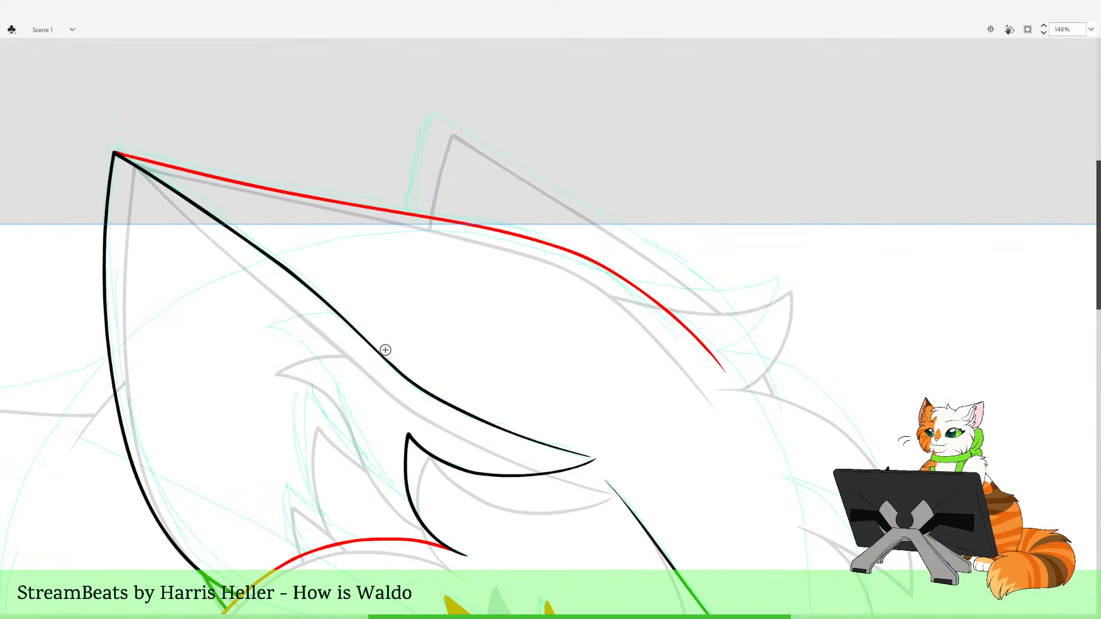
drag(451, 506, 469, 500)
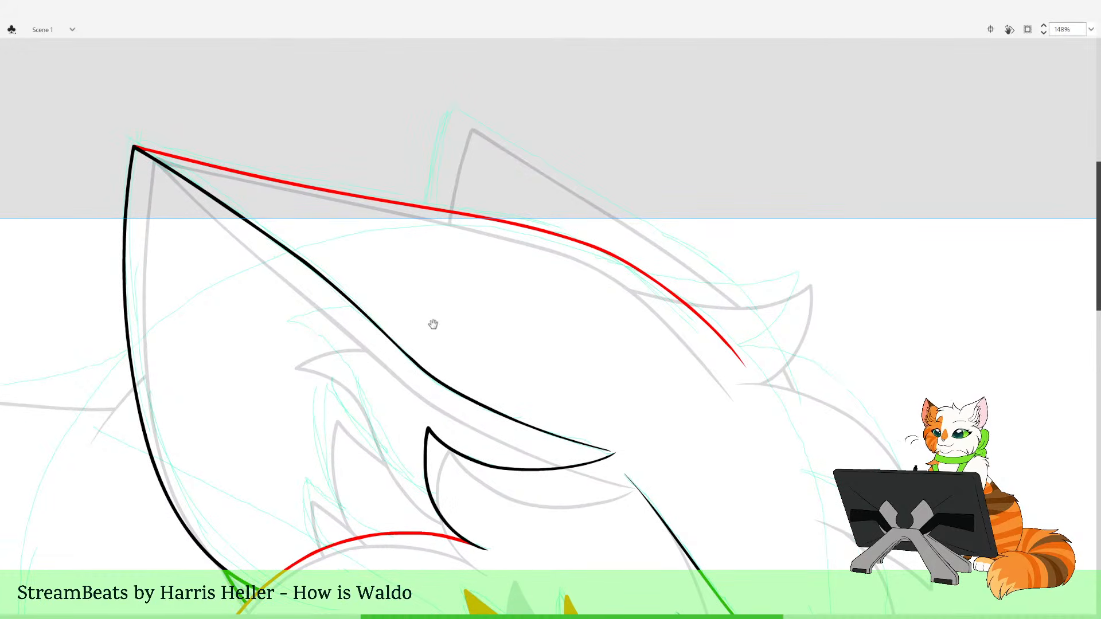
drag(486, 300, 465, 291)
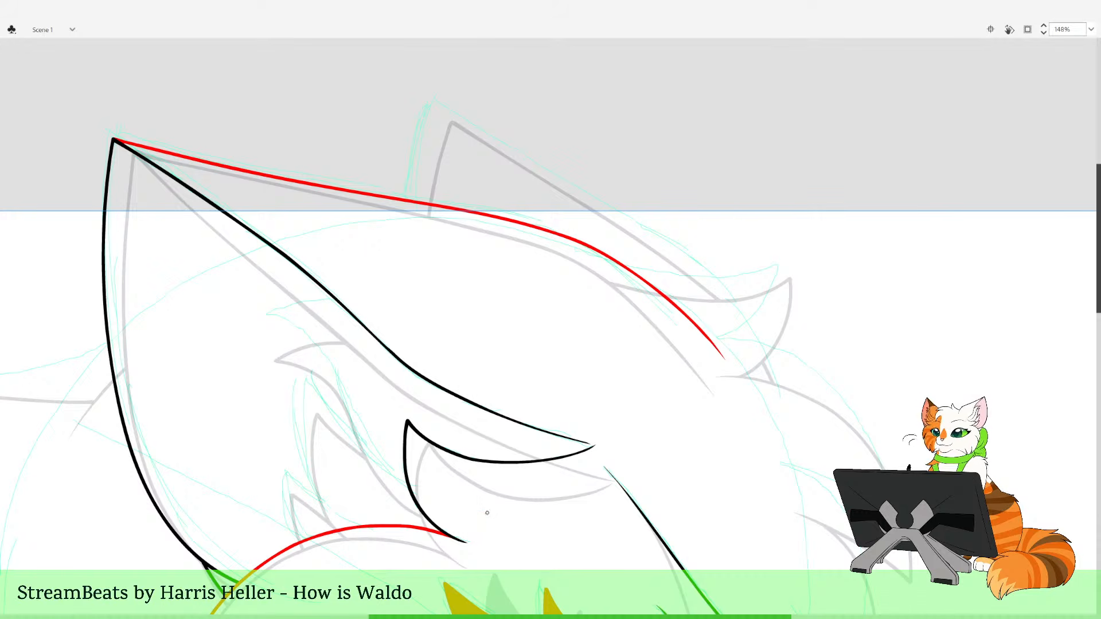
mouse_move(487, 512)
mouse_down()
mouse_move(436, 506)
mouse_move(388, 476)
mouse_move(313, 354)
mouse_move(276, 337)
mouse_move(352, 326)
mouse_move(272, 334)
mouse_move(319, 356)
mouse_move(376, 464)
mouse_move(409, 495)
mouse_move(486, 508)
mouse_up()
key(ctrl+z)
key(ctrl+z)
mouse_move(449, 337)
mouse_down()
mouse_move(483, 328)
mouse_move(447, 322)
mouse_up()
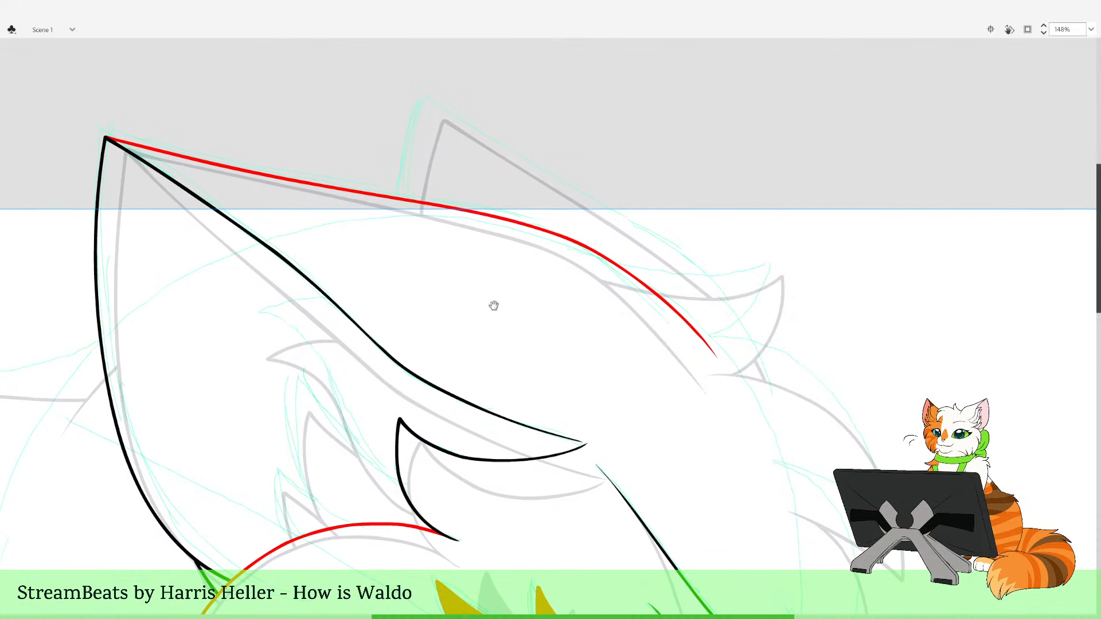
Try a curved red fur tuft inside the near ear and trim its ends at the black outlines
mouse_move(382, 337)
mouse_down()
mouse_move(266, 333)
mouse_move(322, 379)
mouse_move(374, 474)
mouse_move(421, 507)
mouse_move(382, 336)
mouse_move(497, 513)
mouse_move(401, 499)
mouse_move(344, 433)
mouse_up()
key(ctrl+z)
key(ctrl+z)
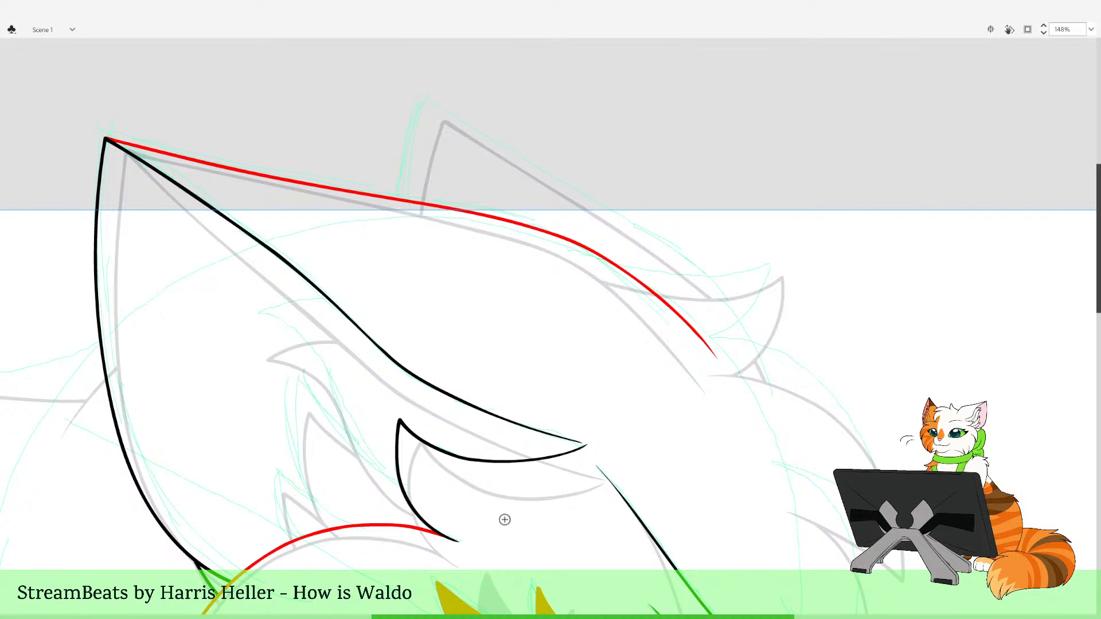
mouse_move(508, 517)
mouse_down()
mouse_move(417, 502)
mouse_move(355, 447)
mouse_move(323, 379)
mouse_move(287, 344)
mouse_move(307, 316)
mouse_move(388, 329)
mouse_up()
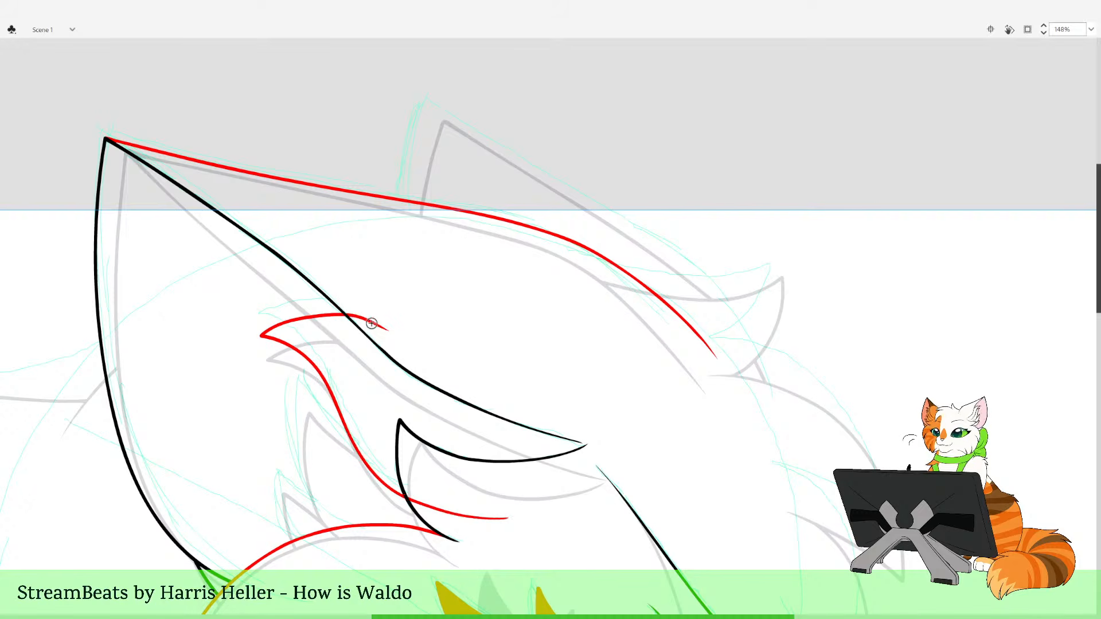
key(ctrl+z)
mouse_move(439, 516)
mouse_down()
mouse_move(383, 479)
mouse_move(309, 363)
mouse_move(262, 339)
mouse_move(355, 320)
mouse_up()
click(430, 515)
key(Delete)
key(b)
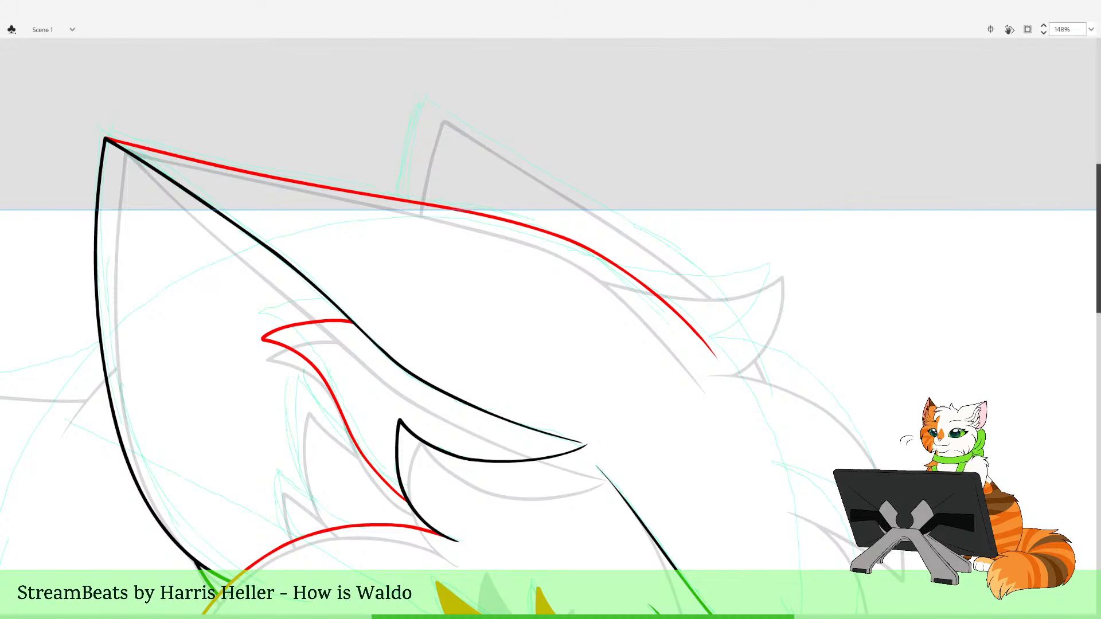
Remove the trial red tuft from inside the near ear
drag(399, 260, 435, 361)
key(ctrl+z)
key(v)
click(326, 321)
key(Delete)
key(space)
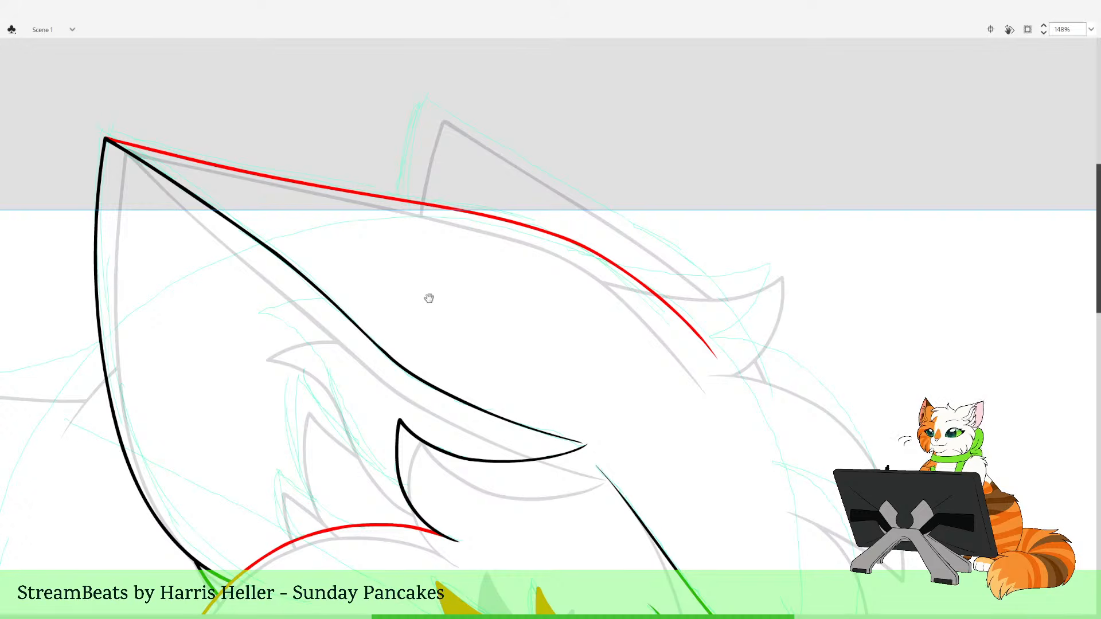
Draw a red S-curved fur tuft inside the near ear, running from the ear's inner edge down to the black tuft
drag(429, 298, 437, 301)
mouse_move(474, 520)
mouse_down()
mouse_move(428, 503)
mouse_move(387, 468)
mouse_move(355, 409)
mouse_up()
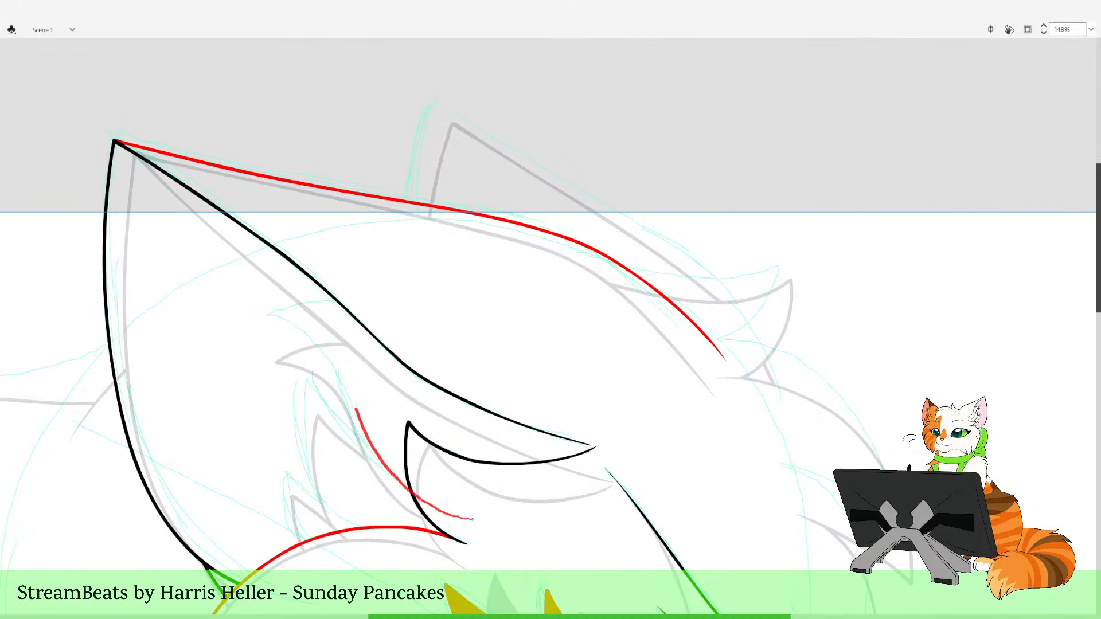
key(ctrl+z)
mouse_move(466, 510)
mouse_down()
mouse_move(421, 499)
mouse_move(314, 344)
mouse_move(354, 316)
mouse_move(380, 328)
mouse_up()
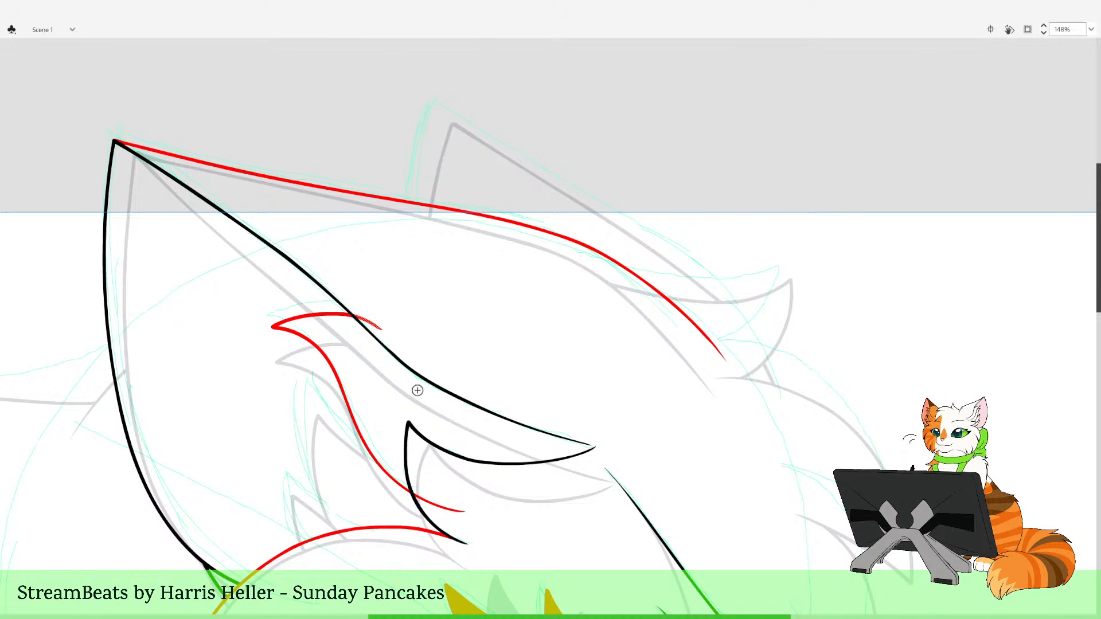
key(ctrl+z)
Add a pointed black tuft beneath the red ear tuft and trim the line ends that cross neighbouring strokes
mouse_move(408, 540)
mouse_down()
mouse_move(319, 503)
mouse_move(297, 401)
mouse_move(311, 383)
mouse_move(361, 438)
mouse_move(379, 441)
mouse_move(302, 365)
mouse_move(294, 436)
mouse_move(313, 490)
mouse_move(350, 529)
mouse_move(418, 545)
mouse_up()
key(ctrl+z)
key(v)
click(373, 440)
key(Delete)
click(409, 544)
key(Delete)
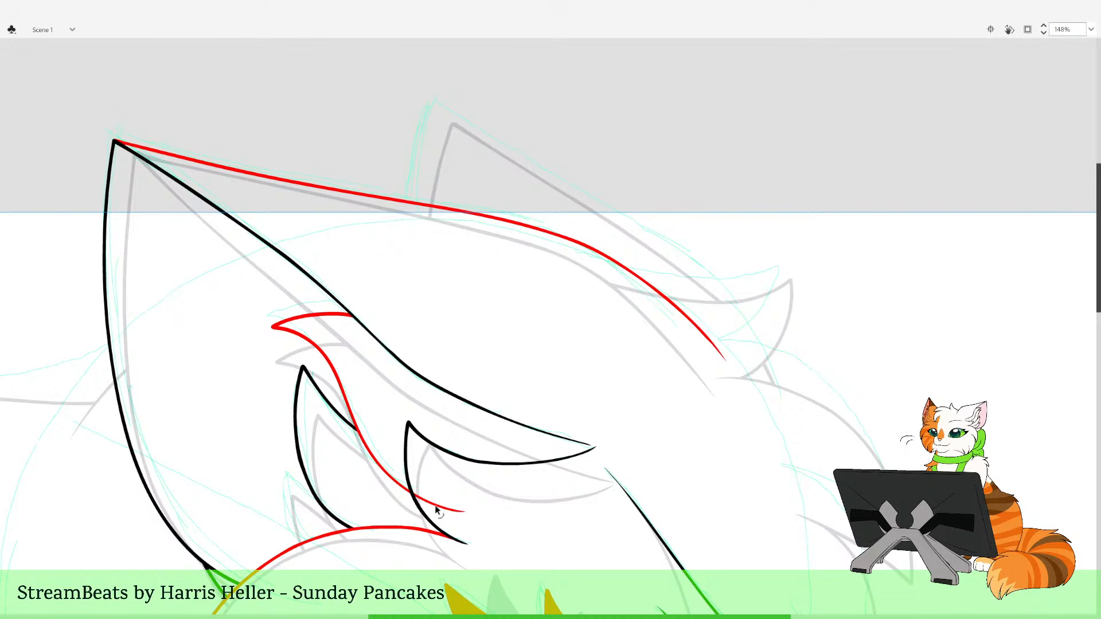
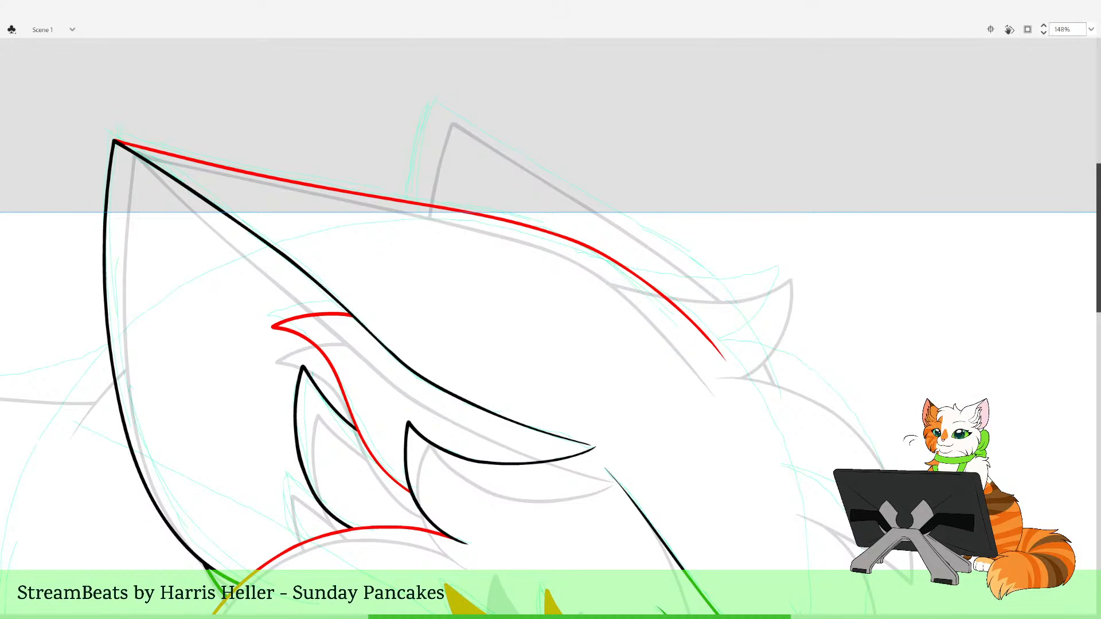
Draw a small pointed black tuft at the ear base just above the red cheek line and trim its excess
drag(460, 288, 556, 381)
key(ctrl+z)
drag(375, 348, 413, 306)
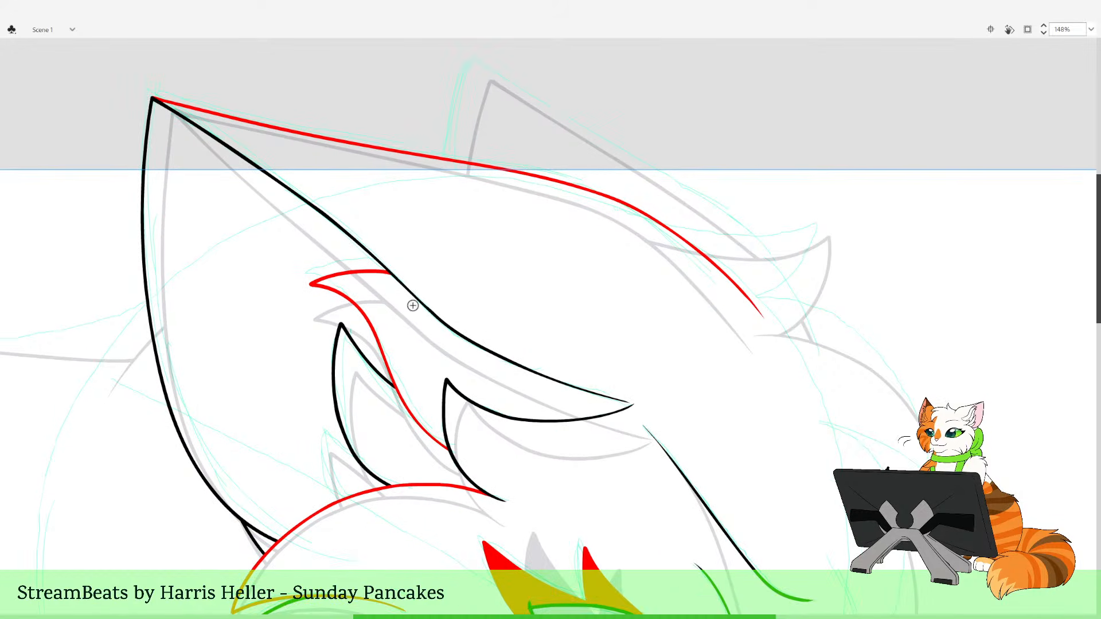
mouse_move(417, 525)
mouse_down()
mouse_move(348, 506)
mouse_move(317, 433)
mouse_move(369, 471)
mouse_move(321, 434)
mouse_move(322, 481)
mouse_move(354, 519)
mouse_move(322, 468)
mouse_move(318, 435)
mouse_move(353, 459)
mouse_move(388, 524)
mouse_move(353, 462)
mouse_move(316, 438)
mouse_move(329, 491)
mouse_move(412, 541)
mouse_move(346, 512)
mouse_move(316, 440)
mouse_move(365, 466)
mouse_move(317, 443)
mouse_move(333, 501)
mouse_move(401, 538)
mouse_up()
key(ctrl+z)
key(ctrl+z)
key(ctrl+z)
key(ctrl+z)
key(ctrl+z)
ctrl+click(362, 528)
key(Delete)
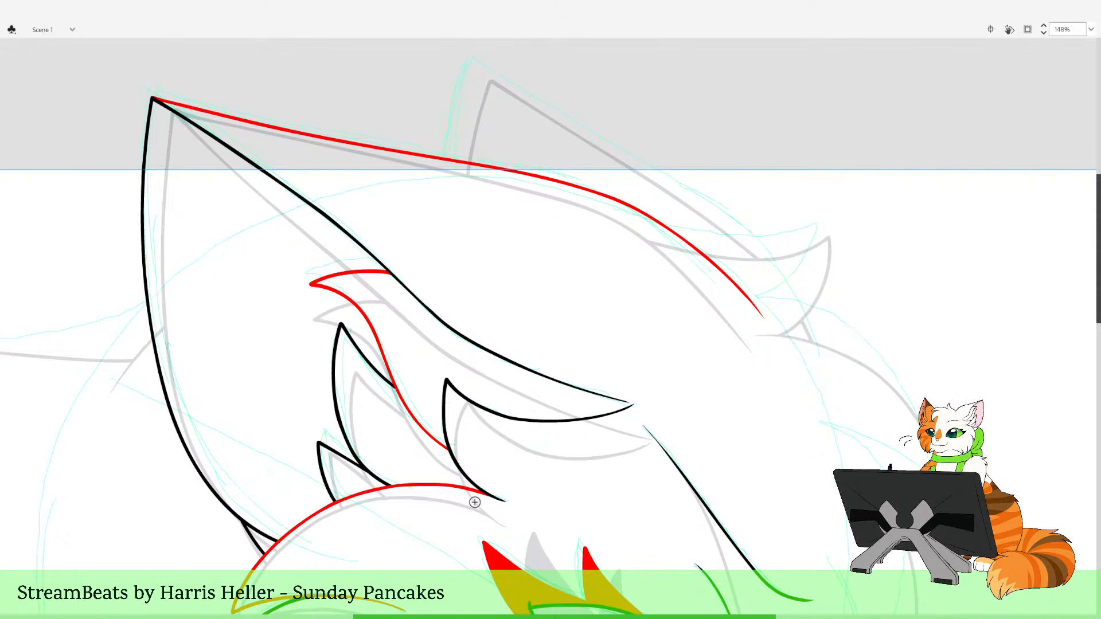
Draw a large curved red fur tuft on the forehead, starting at the lower end of the red head line
click(567, 322)
click(567, 321)
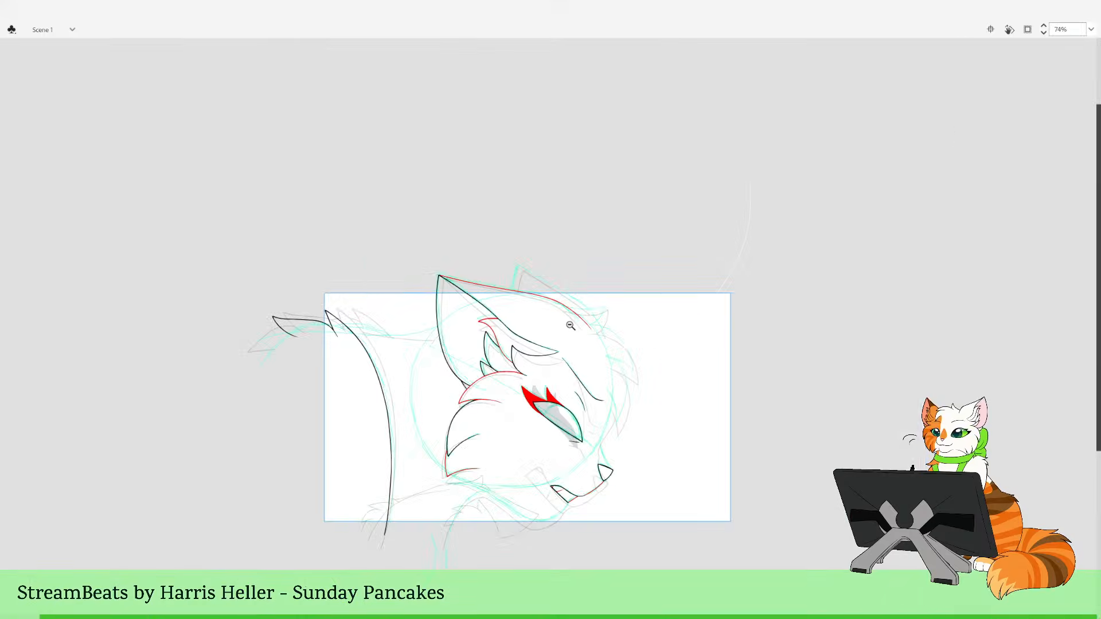
drag(521, 251, 672, 478)
click(616, 500)
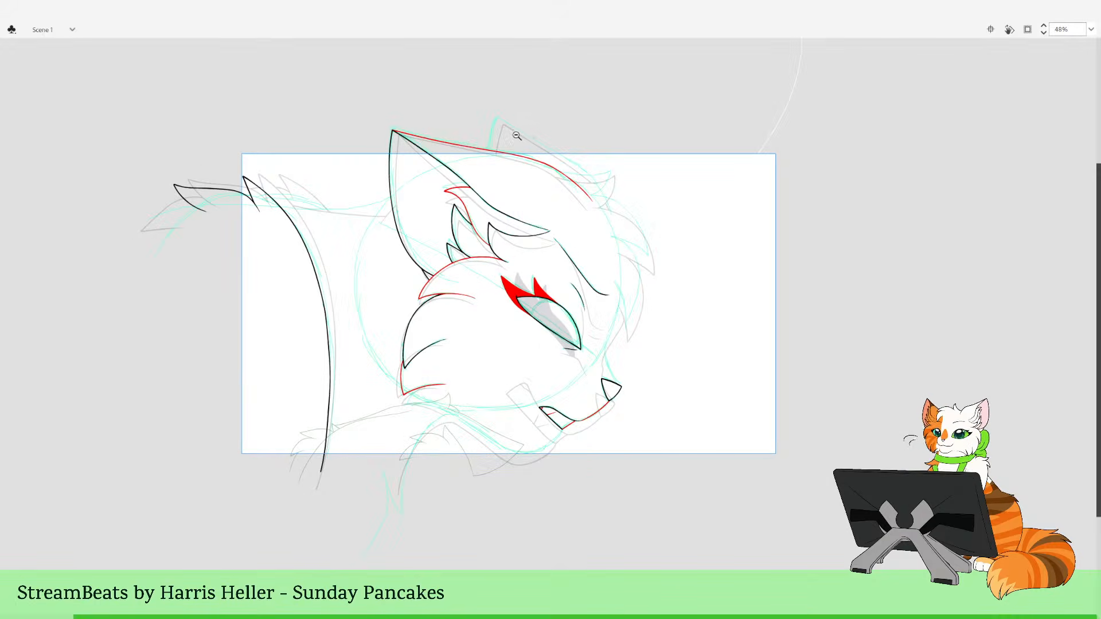
drag(516, 135, 659, 261)
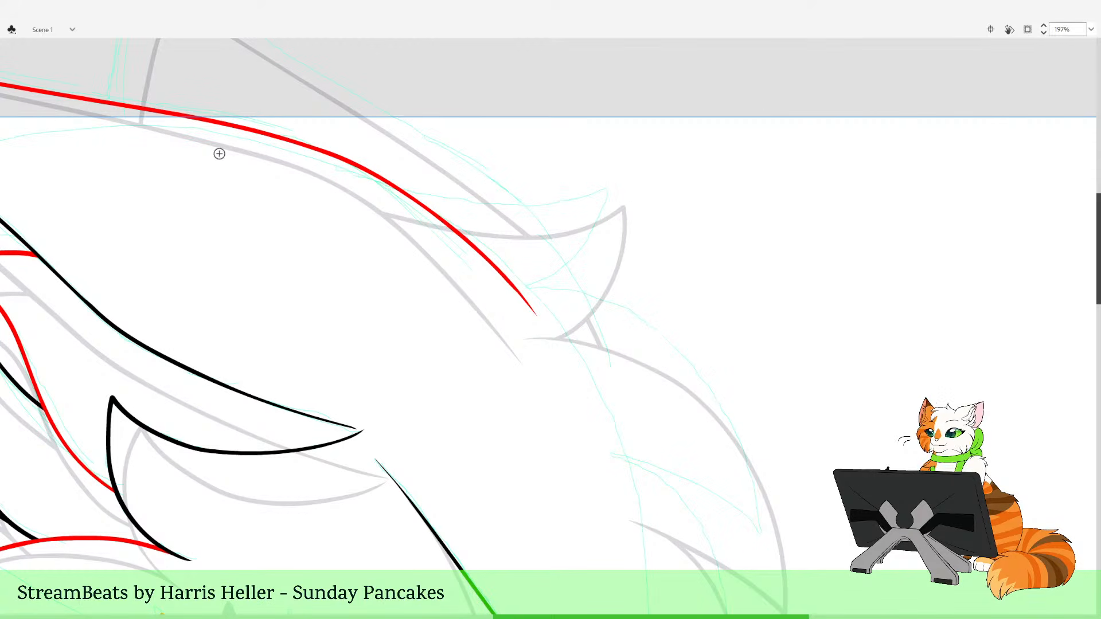
drag(725, 370, 557, 352)
mouse_move(357, 271)
mouse_down()
mouse_move(418, 277)
mouse_move(516, 327)
mouse_up()
key(ctrl+z)
mouse_move(351, 270)
mouse_down()
mouse_move(420, 271)
mouse_move(511, 309)
mouse_move(566, 367)
mouse_move(597, 450)
mouse_move(600, 508)
mouse_move(551, 469)
mouse_move(445, 427)
mouse_up()
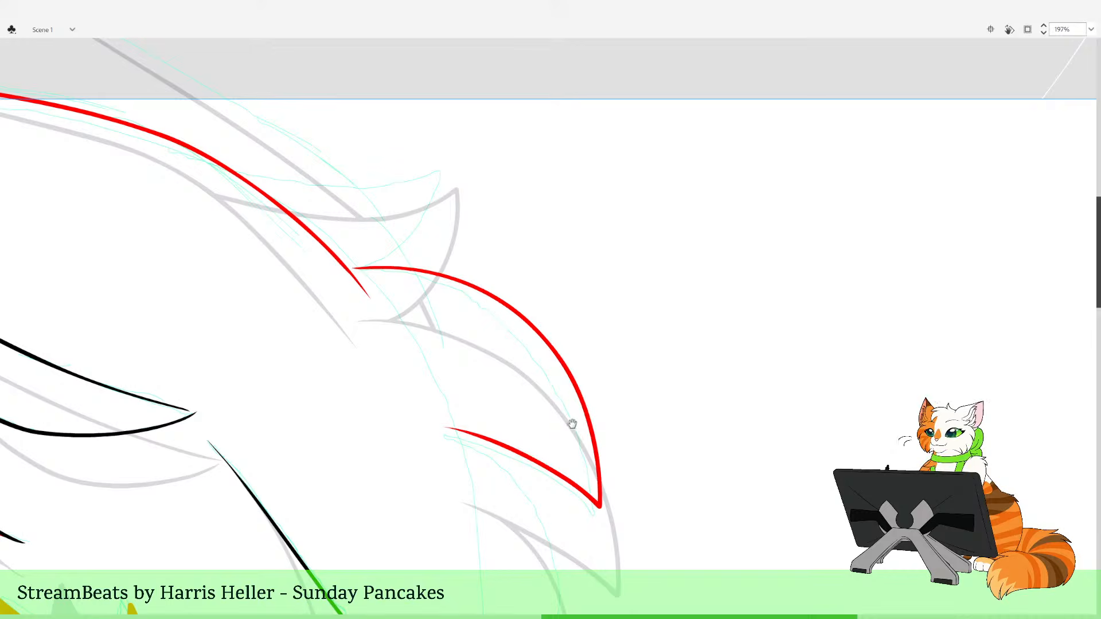
Draw a long curved black fur tuft below the red forehead tuft, ending in a downward point
mouse_move(572, 423)
mouse_down()
mouse_move(528, 252)
mouse_move(407, 249)
mouse_move(461, 283)
mouse_move(481, 317)
mouse_move(497, 453)
mouse_up()
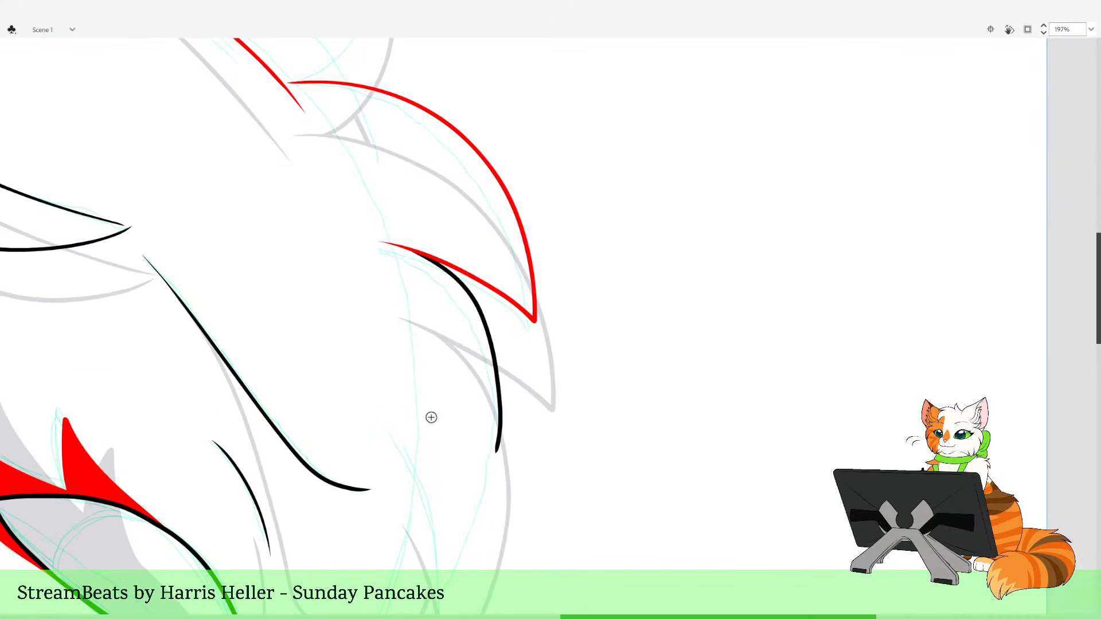
key(ctrl+z)
mouse_move(401, 444)
mouse_down()
mouse_move(422, 488)
mouse_move(442, 599)
mouse_move(485, 539)
mouse_move(510, 451)
mouse_move(502, 350)
mouse_up()
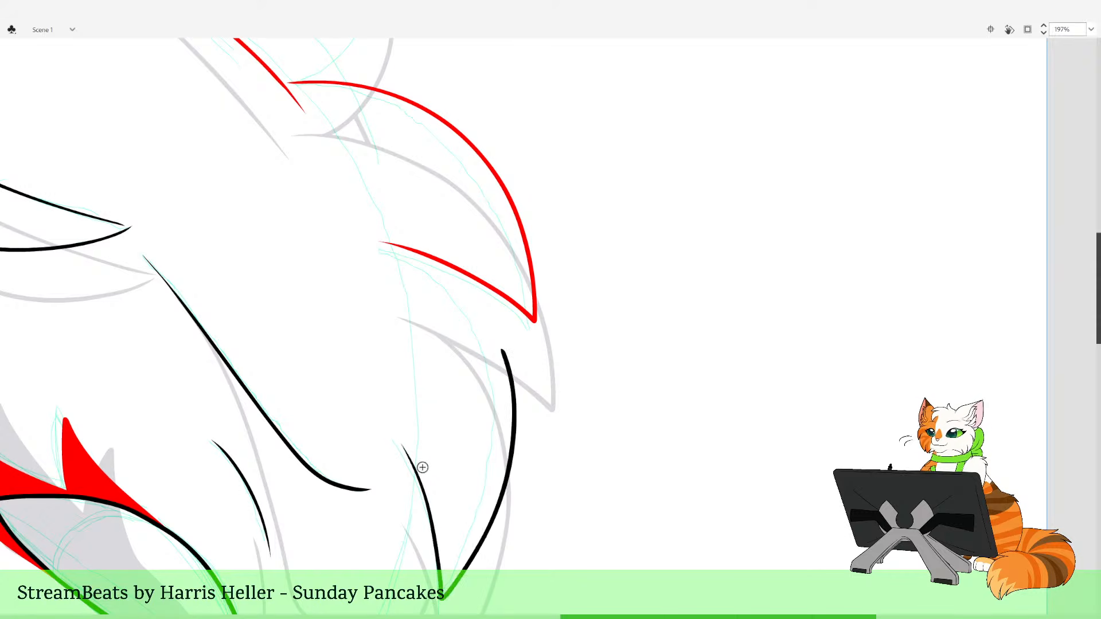
key(ctrl+z)
mouse_move(399, 439)
mouse_down()
mouse_move(426, 509)
mouse_move(437, 586)
mouse_move(452, 584)
mouse_move(502, 462)
mouse_move(503, 372)
mouse_move(470, 301)
mouse_move(393, 249)
mouse_up()
mouse_move(578, 447)
mouse_down()
mouse_move(556, 384)
mouse_move(557, 401)
mouse_up()
key(ctrl+z)
mouse_move(378, 391)
mouse_down()
mouse_move(405, 452)
mouse_move(425, 550)
mouse_move(469, 464)
mouse_move(487, 336)
mouse_move(462, 267)
mouse_move(435, 235)
mouse_move(345, 189)
mouse_up()
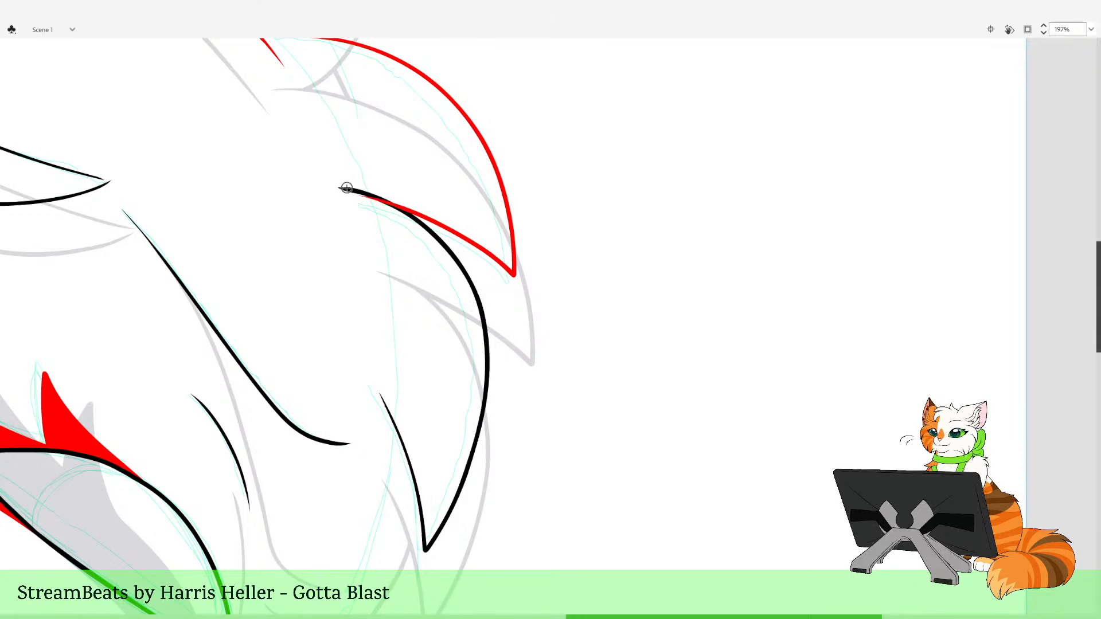
Trim the black tuft's upper end at the red tuft and smooth its curve where they join
drag(519, 282, 520, 286)
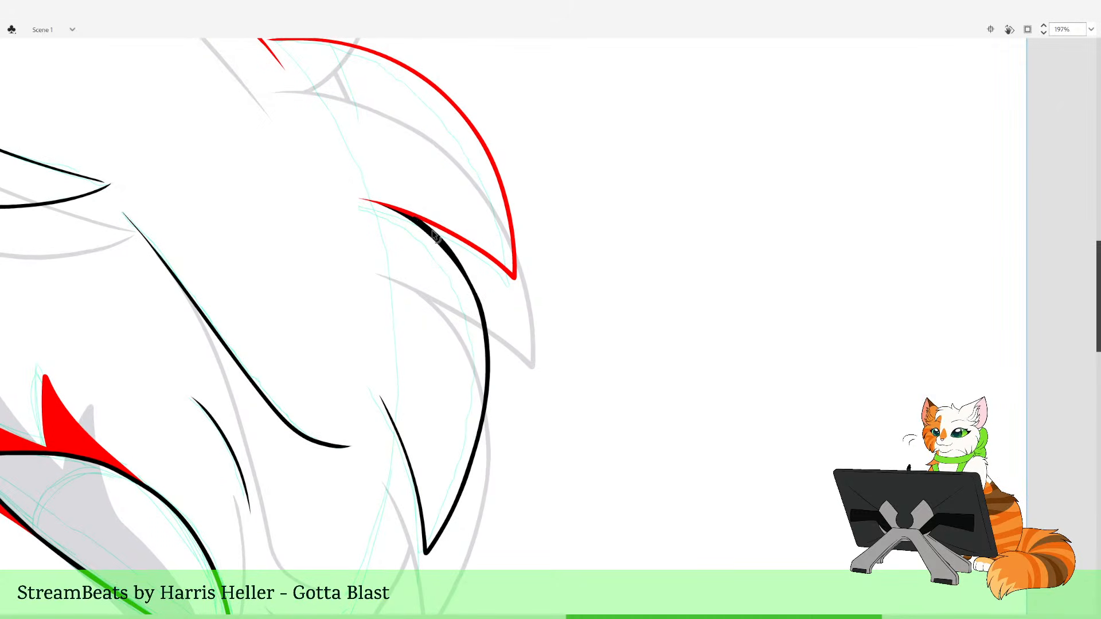
drag(469, 277, 479, 293)
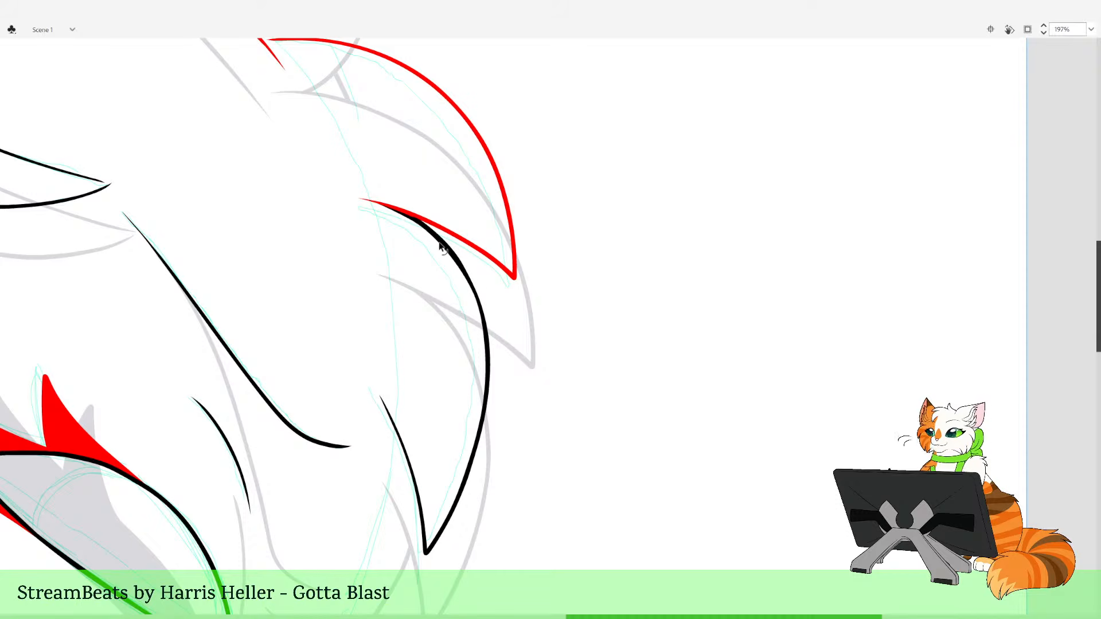
drag(405, 218, 469, 279)
key(b)
drag(485, 390, 450, 252)
key(ctrl+z)
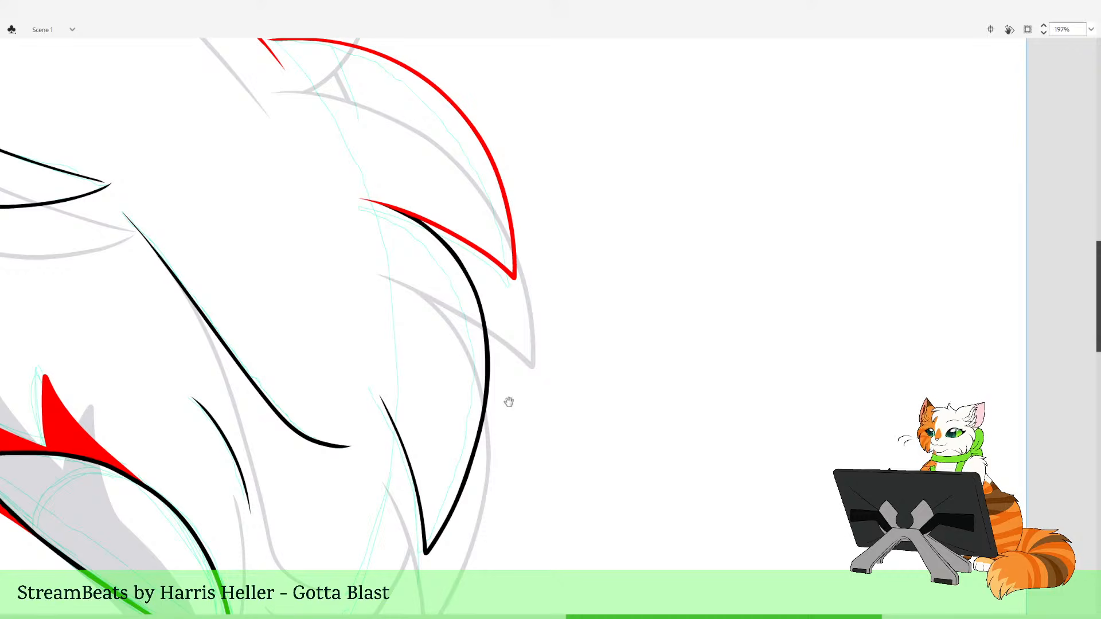
Draw the red bridge line from the tip of the nose up to the black forehead tuft and trim the overlap
drag(457, 584, 531, 470)
mouse_move(481, 509)
mouse_down()
mouse_move(557, 468)
mouse_move(617, 472)
mouse_move(597, 504)
mouse_move(585, 332)
mouse_move(585, 374)
mouse_up()
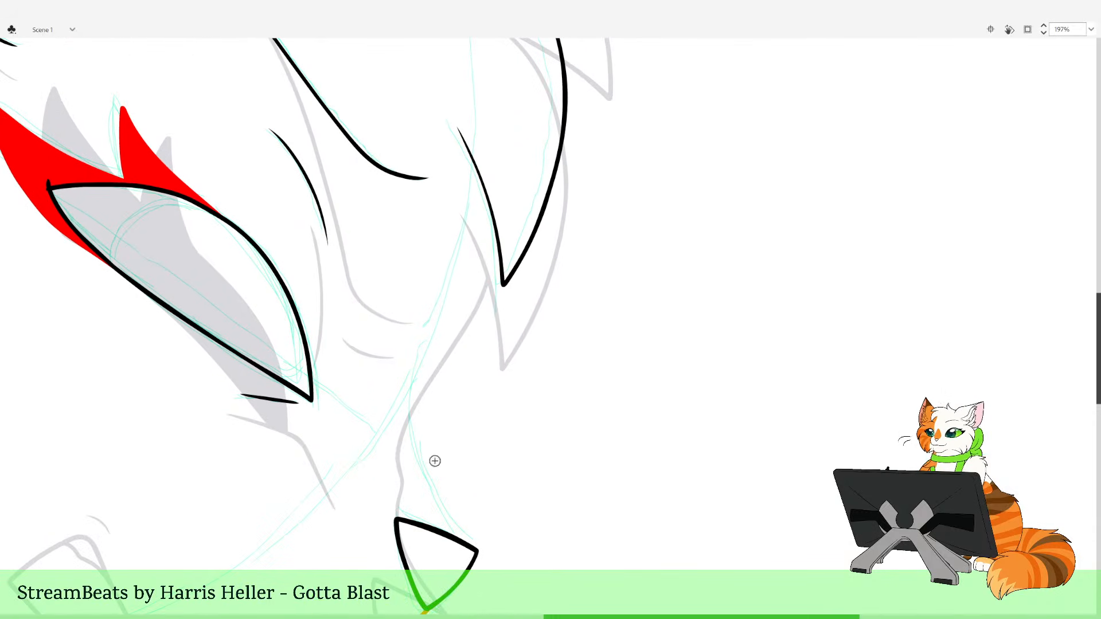
drag(474, 549, 437, 497)
key(ctrl+z)
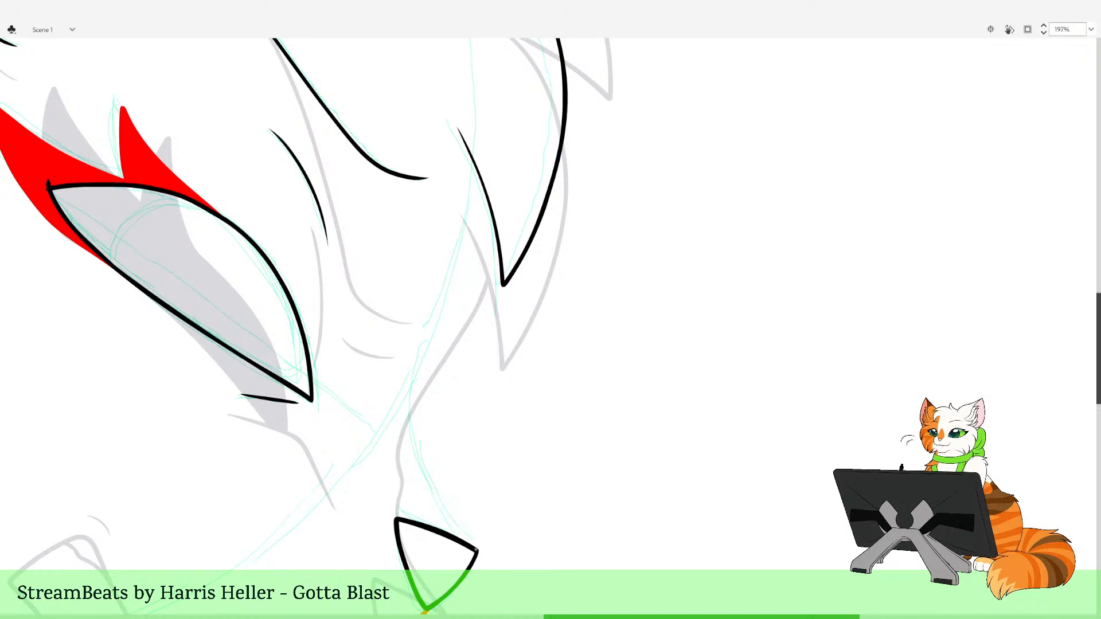
mouse_move(475, 550)
mouse_down()
mouse_move(420, 453)
mouse_move(412, 392)
mouse_move(459, 269)
mouse_move(477, 181)
mouse_move(469, 117)
mouse_move(477, 172)
mouse_move(466, 254)
mouse_move(416, 371)
mouse_move(409, 432)
mouse_move(431, 491)
mouse_move(476, 550)
mouse_up()
key(ctrl+z)
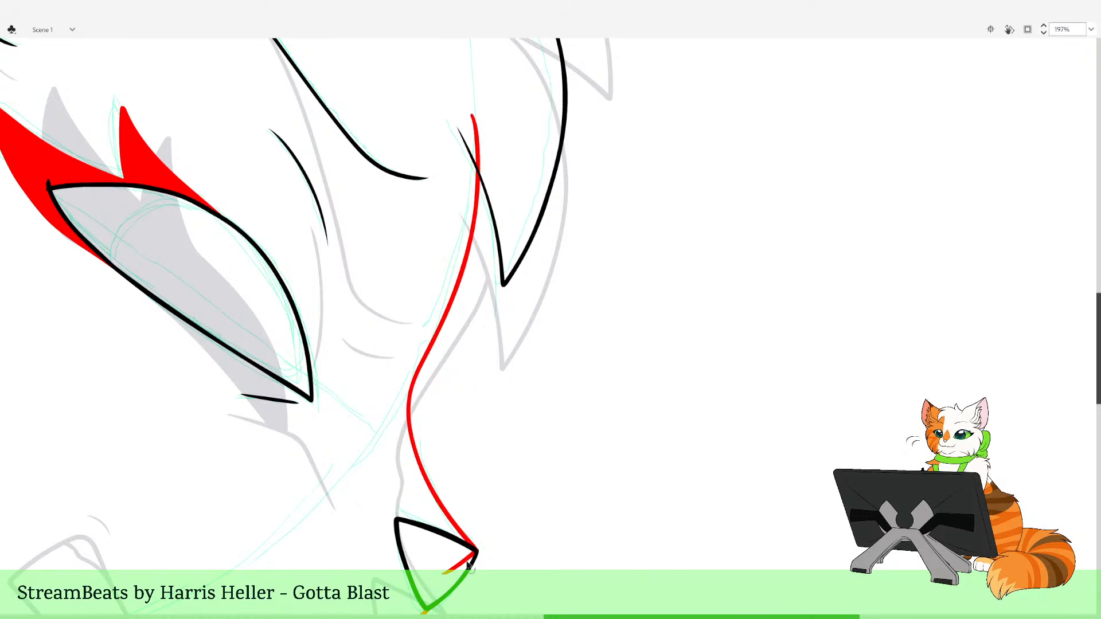
click(479, 150)
key(Delete)
Bend the red bridge line into a smoother curve between the forehead tuft and the nose
mouse_move(494, 225)
mouse_down()
mouse_move(542, 307)
mouse_move(528, 284)
mouse_up()
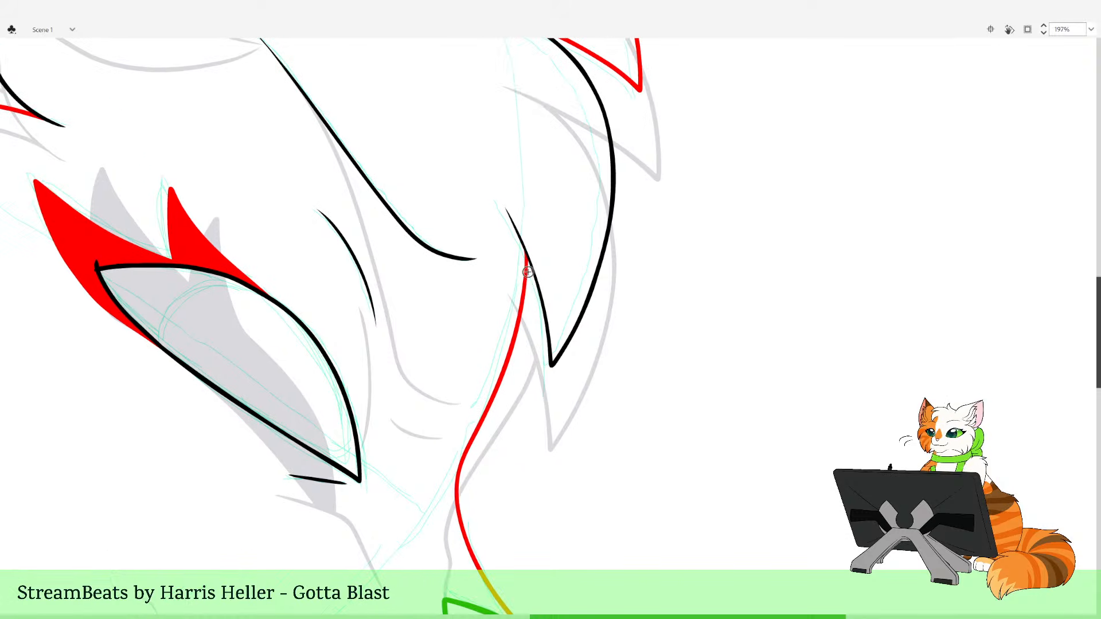
mouse_move(528, 354)
mouse_down()
mouse_move(528, 202)
mouse_move(508, 217)
mouse_move(509, 285)
mouse_move(447, 317)
mouse_up()
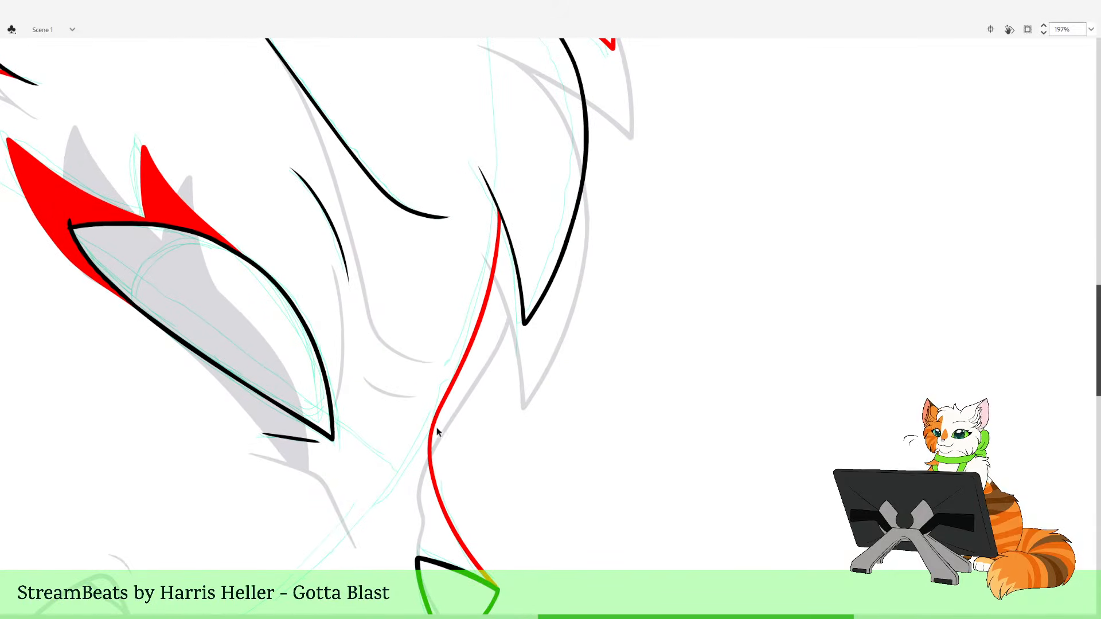
mouse_move(434, 426)
mouse_down()
mouse_move(435, 449)
mouse_move(438, 419)
mouse_up()
drag(442, 504, 443, 507)
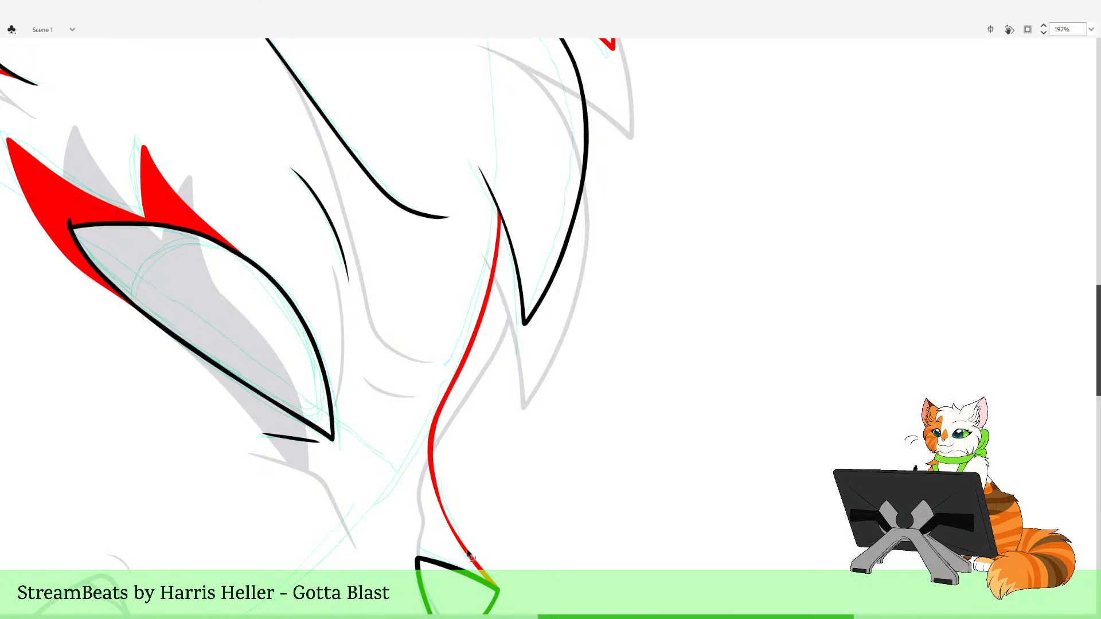
drag(470, 552, 474, 553)
drag(440, 486, 438, 489)
drag(434, 446, 434, 423)
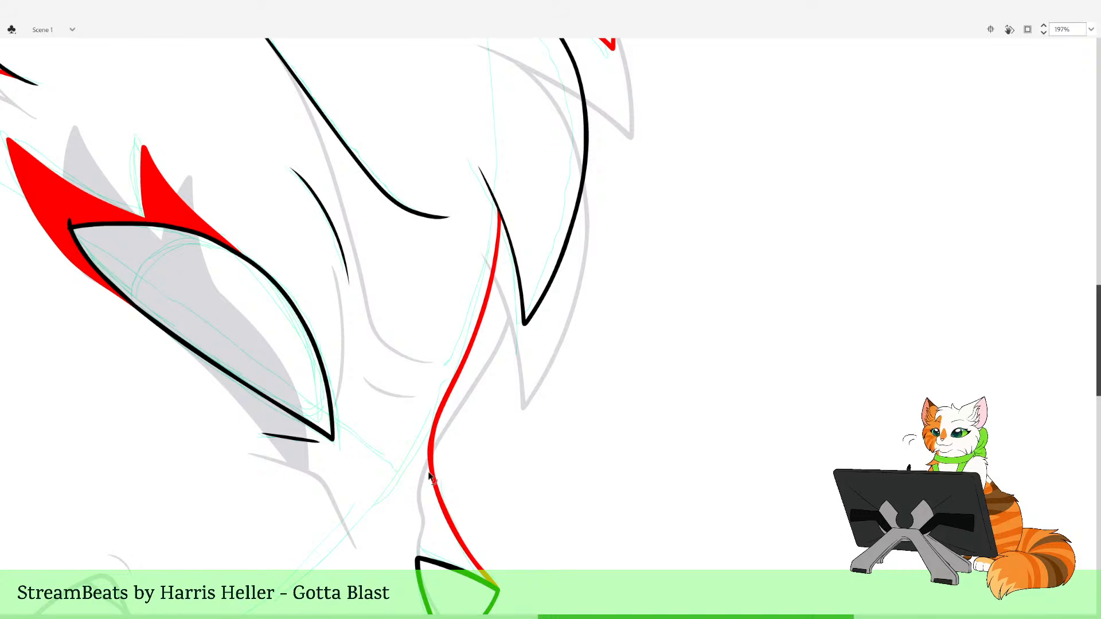
Refine the lower section of the red bridge line where it runs into the nose tip
click(453, 533)
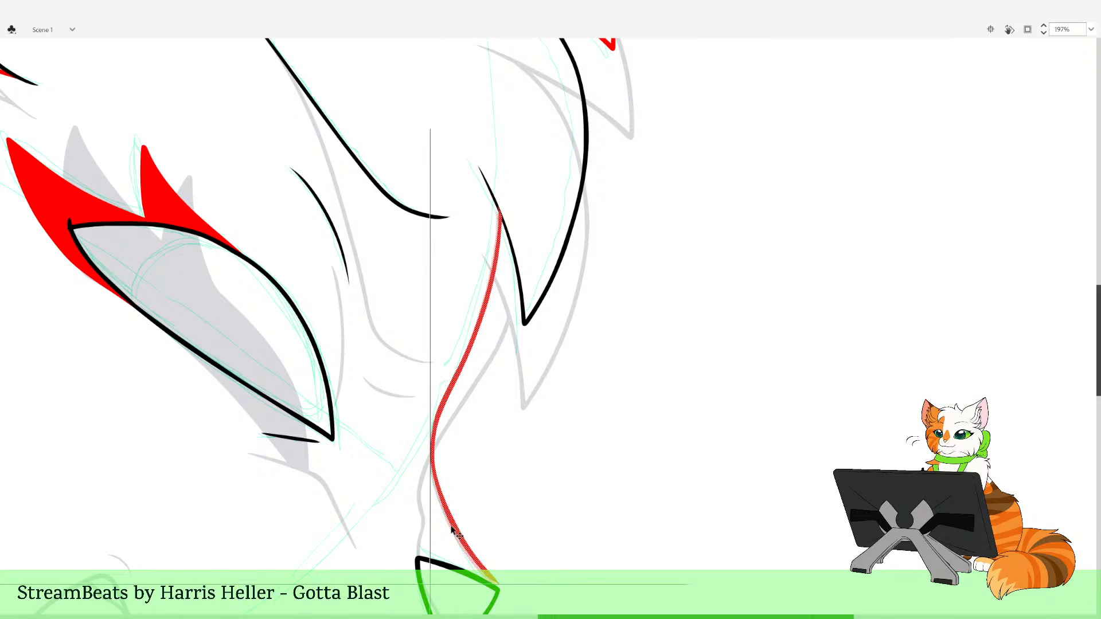
key(ctrl+z)
drag(456, 541, 453, 538)
key(b)
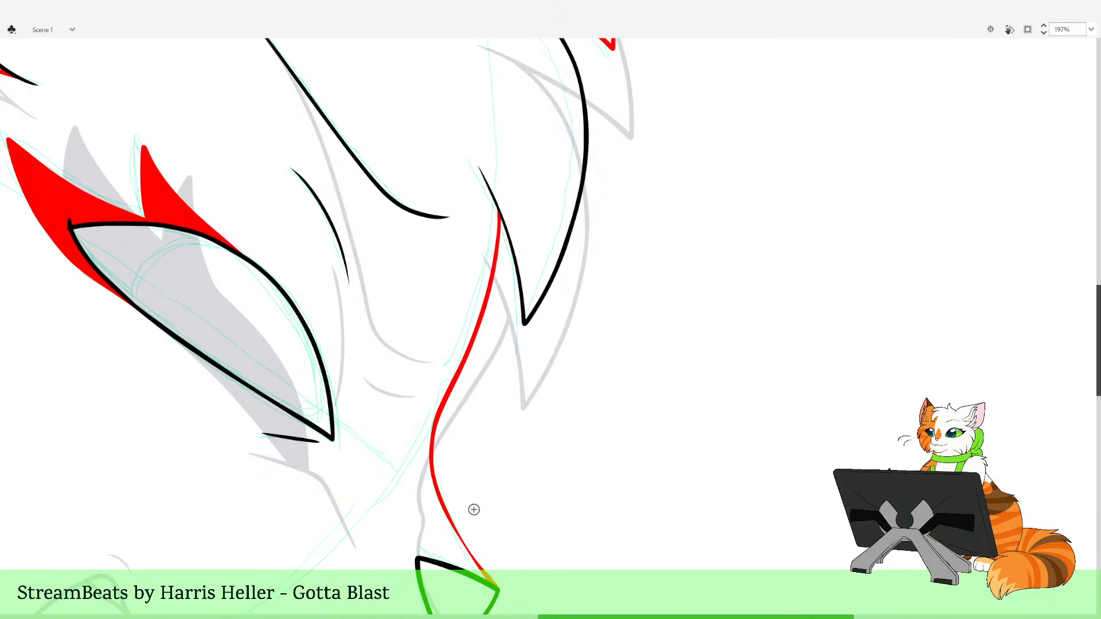
scroll(473, 510, down, 5)
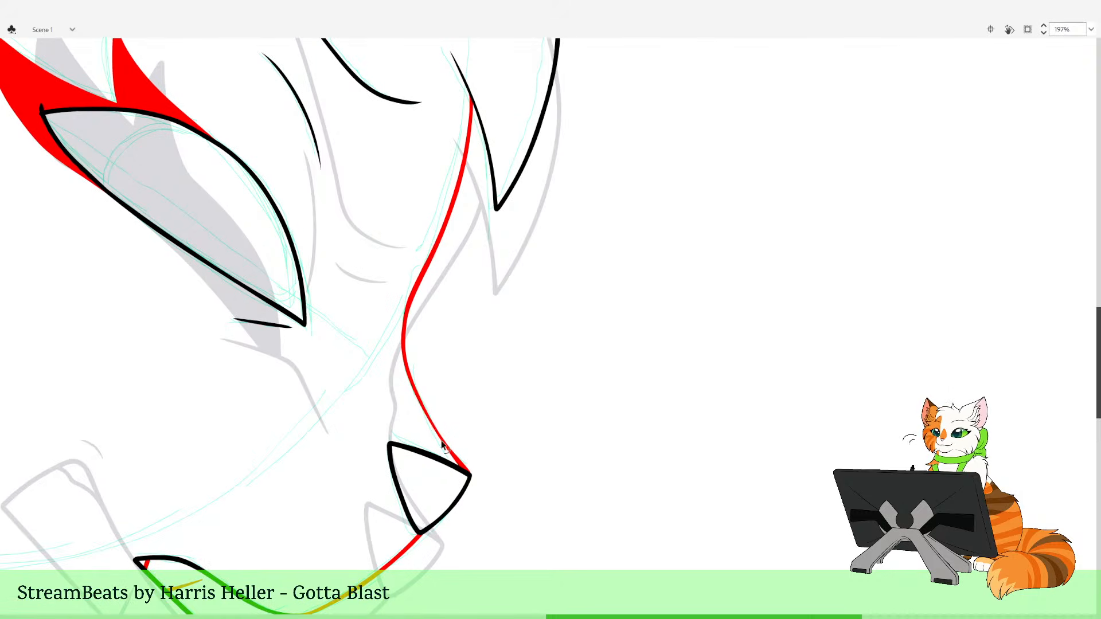
drag(478, 382, 483, 431)
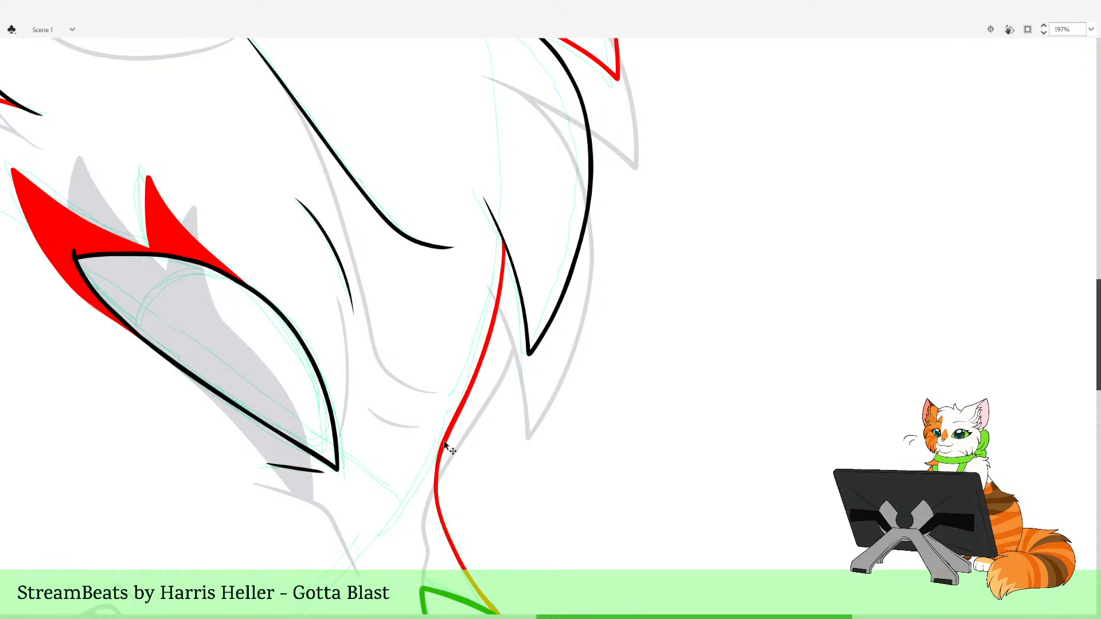
Try a pointed black fur tuft on the top of the head and trim the loop inside the red head line
drag(486, 386, 516, 430)
mouse_move(554, 143)
mouse_down()
mouse_move(536, 323)
mouse_move(545, 453)
mouse_up()
mouse_move(460, 292)
mouse_down()
mouse_move(548, 428)
mouse_move(549, 468)
mouse_up()
drag(553, 428, 551, 477)
mouse_move(480, 431)
mouse_down()
mouse_move(544, 384)
mouse_move(564, 329)
mouse_move(423, 343)
mouse_move(339, 329)
mouse_move(317, 439)
mouse_move(509, 453)
mouse_move(481, 431)
mouse_up()
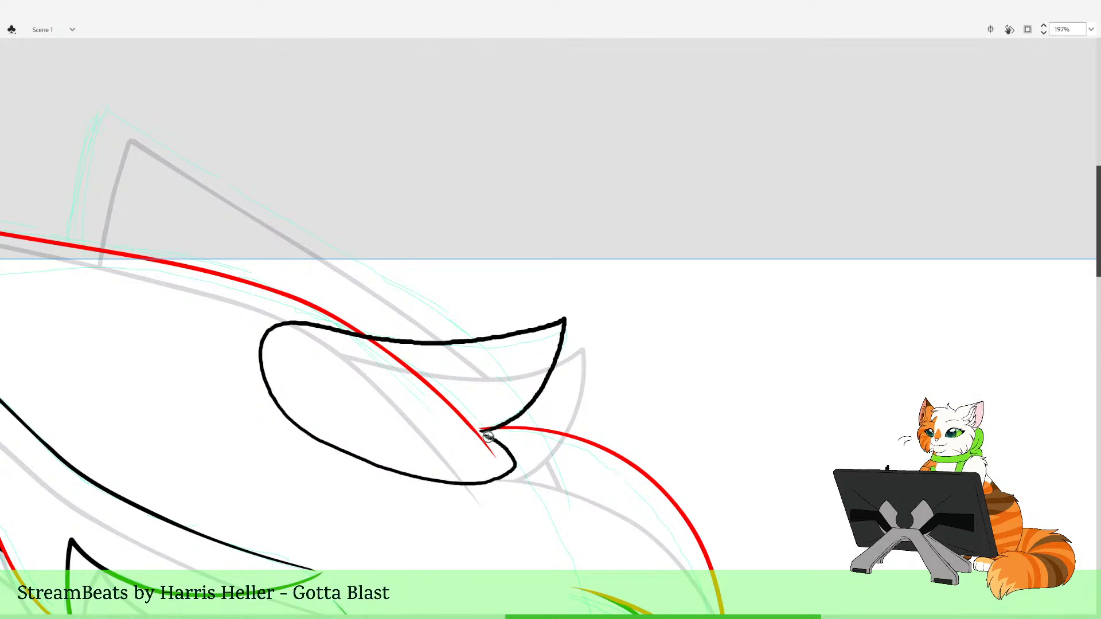
click(491, 439)
key(Delete)
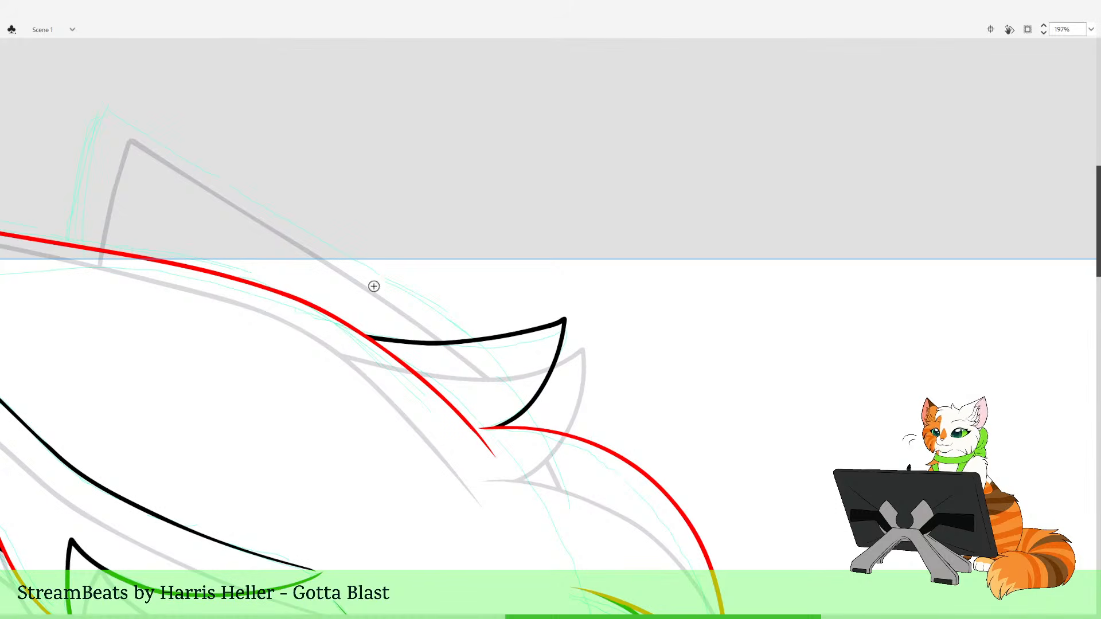
Redraw the pointed black tuft on the top of the head and trim it against the red lines
click(533, 417)
key(Delete)
mouse_move(481, 432)
mouse_down()
mouse_move(516, 417)
mouse_move(561, 363)
mouse_move(571, 324)
mouse_move(442, 344)
mouse_move(295, 326)
mouse_move(439, 347)
mouse_move(503, 343)
mouse_move(552, 323)
mouse_move(548, 372)
mouse_move(493, 429)
mouse_move(532, 408)
mouse_move(560, 331)
mouse_move(384, 342)
mouse_move(334, 421)
mouse_move(502, 443)
mouse_move(485, 430)
mouse_up()
key(ctrl+z)
key(ctrl+z)
key(ctrl+z)
click(488, 432)
key(Delete)
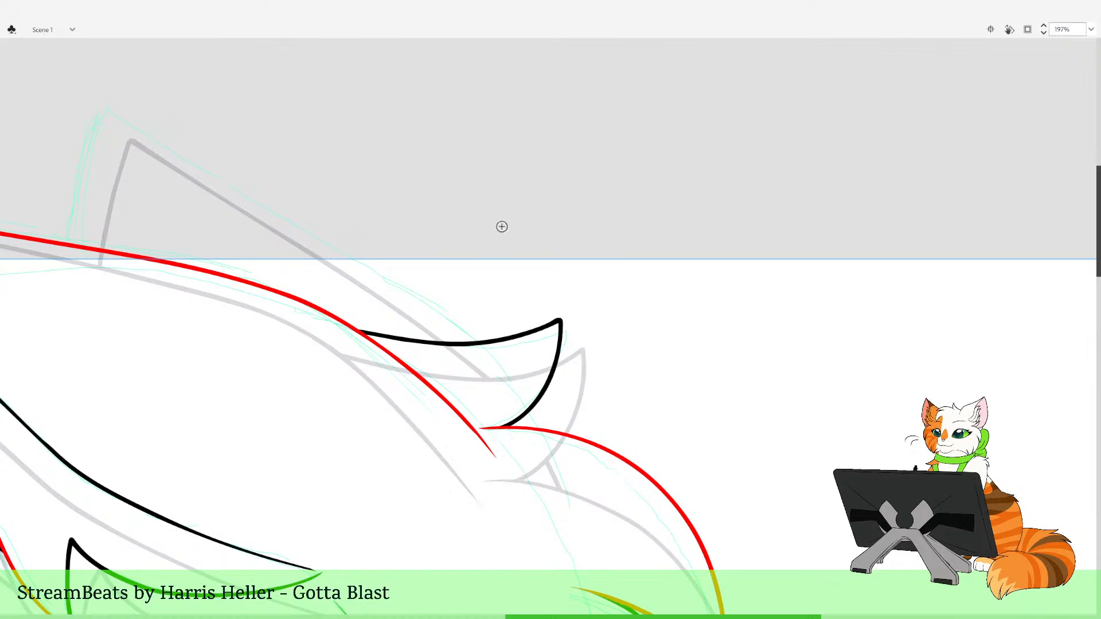
Try a stroke for the neck line behind the near ear and undo it
key(z)
alt+click(495, 278)
alt+click(505, 282)
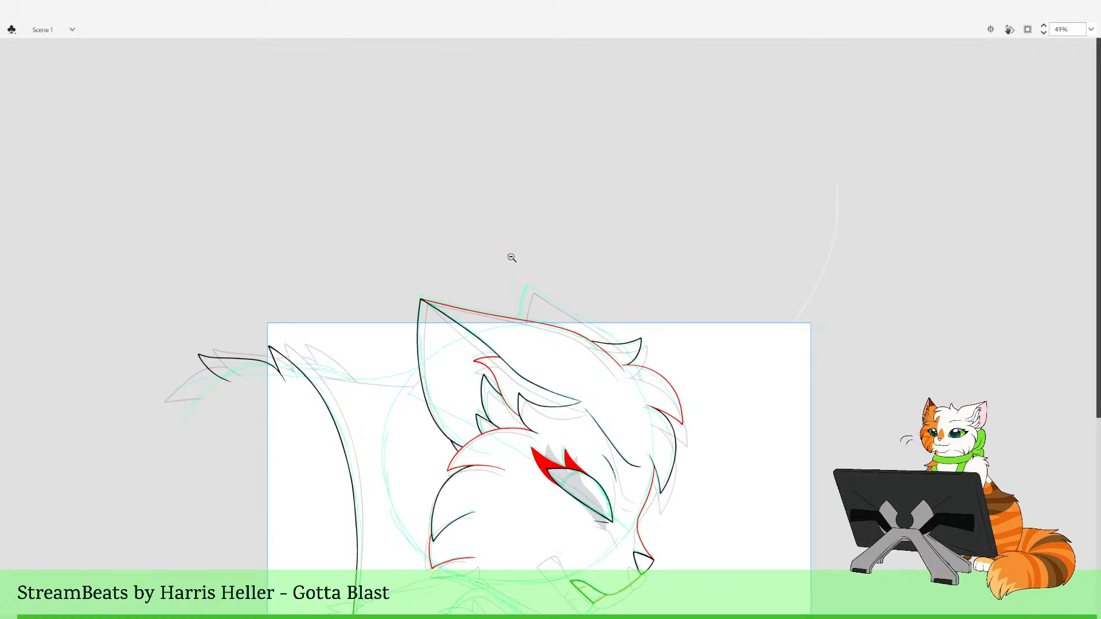
drag(396, 285, 525, 479)
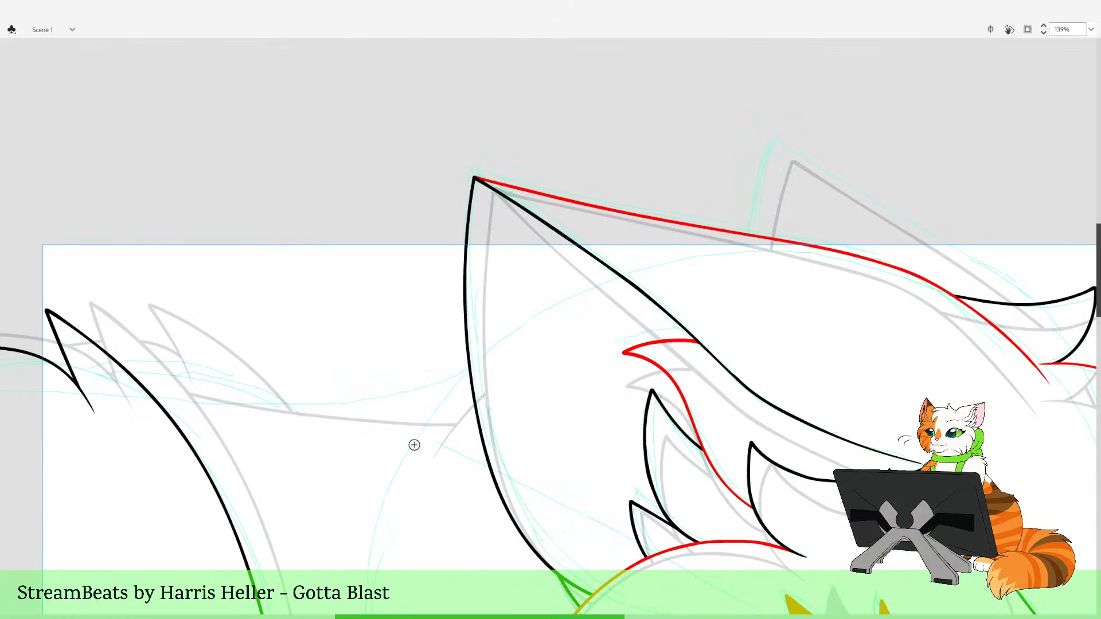
mouse_move(414, 445)
mouse_down()
mouse_move(511, 332)
mouse_move(583, 297)
mouse_up()
key(ctrl+z)
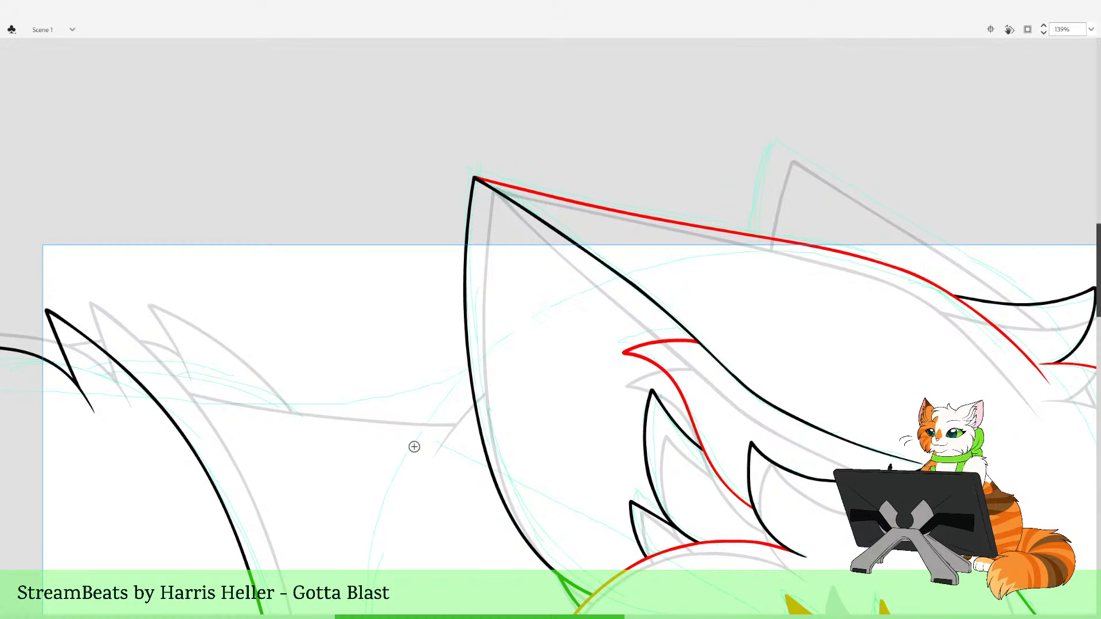
Draw a short red contour for the back of the head, curving down from the near ear's rear edge
mouse_move(414, 446)
mouse_down()
mouse_move(509, 337)
mouse_move(573, 313)
mouse_move(421, 435)
mouse_move(528, 331)
mouse_move(575, 311)
mouse_up()
key(ctrl+z)
key(ctrl+z)
mouse_move(414, 446)
mouse_down()
mouse_move(473, 370)
mouse_move(578, 309)
mouse_up()
key(ctrl+z)
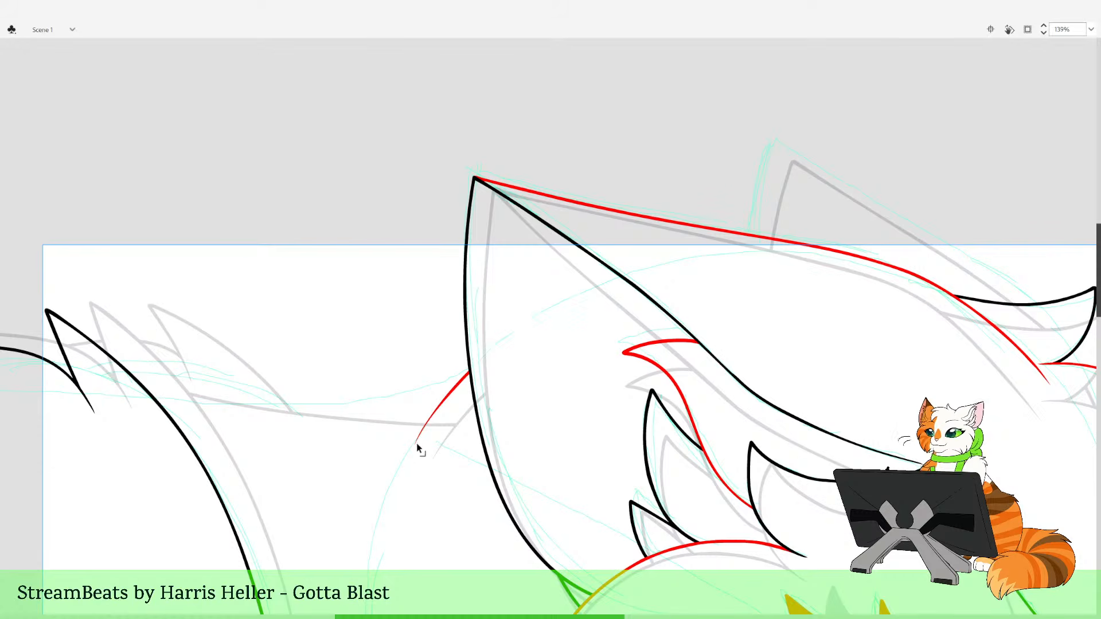
Draw the red neck line from behind the near ear to the curved black shoulder line, following the sketch
key(space)
drag(551, 433, 679, 460)
drag(534, 465, 615, 472)
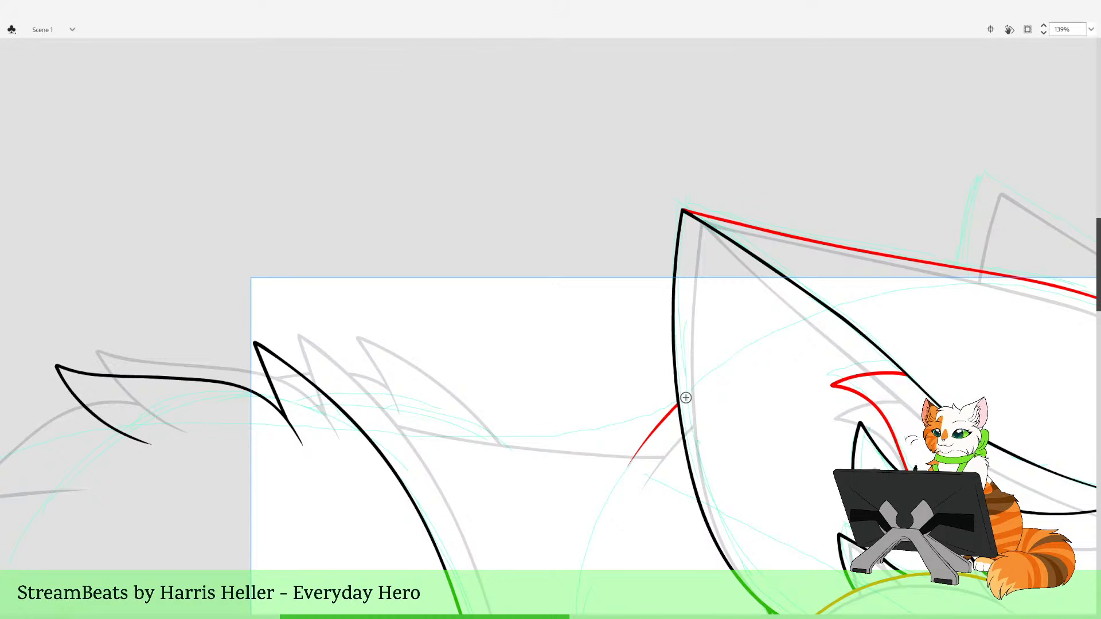
mouse_move(677, 406)
mouse_down()
mouse_move(519, 439)
mouse_move(386, 435)
mouse_move(331, 421)
mouse_move(589, 434)
mouse_move(661, 420)
mouse_move(677, 389)
mouse_move(652, 397)
mouse_up()
key(ctrl+z)
click(350, 433)
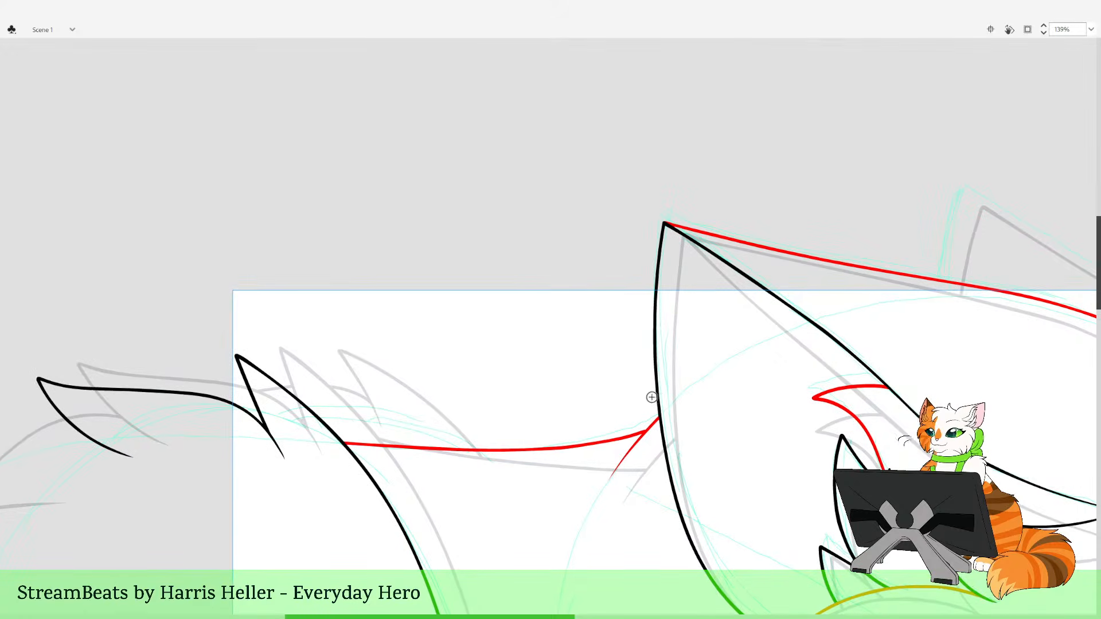
Draw a pointed black fur tuft rising above the red neck line and delete the excess below that line
drag(460, 403, 566, 401)
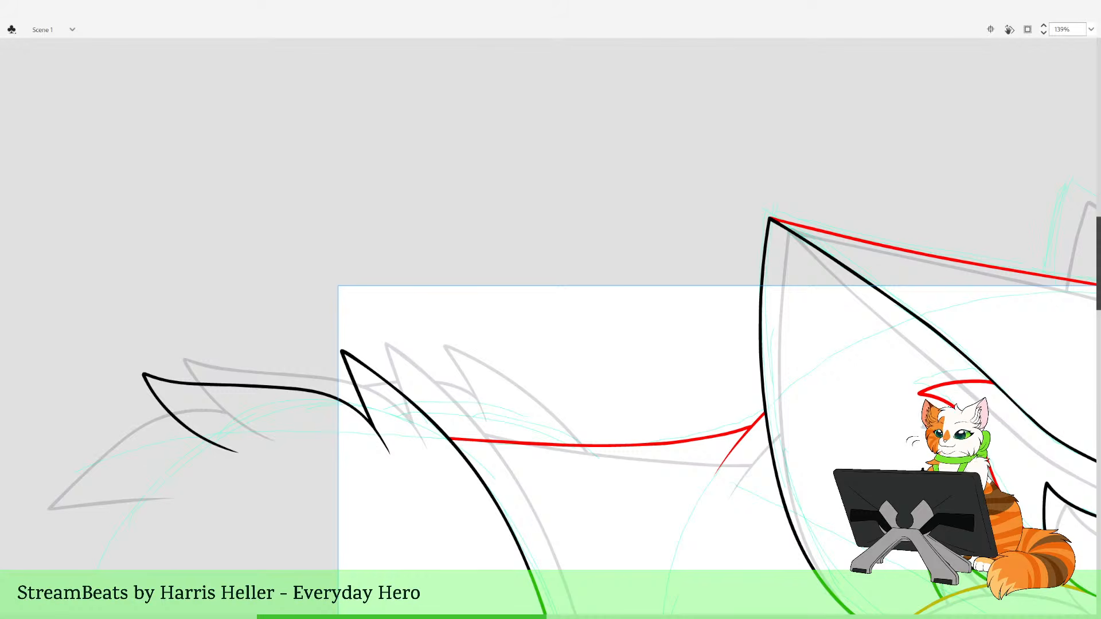
drag(494, 363, 551, 430)
key(ctrl+z)
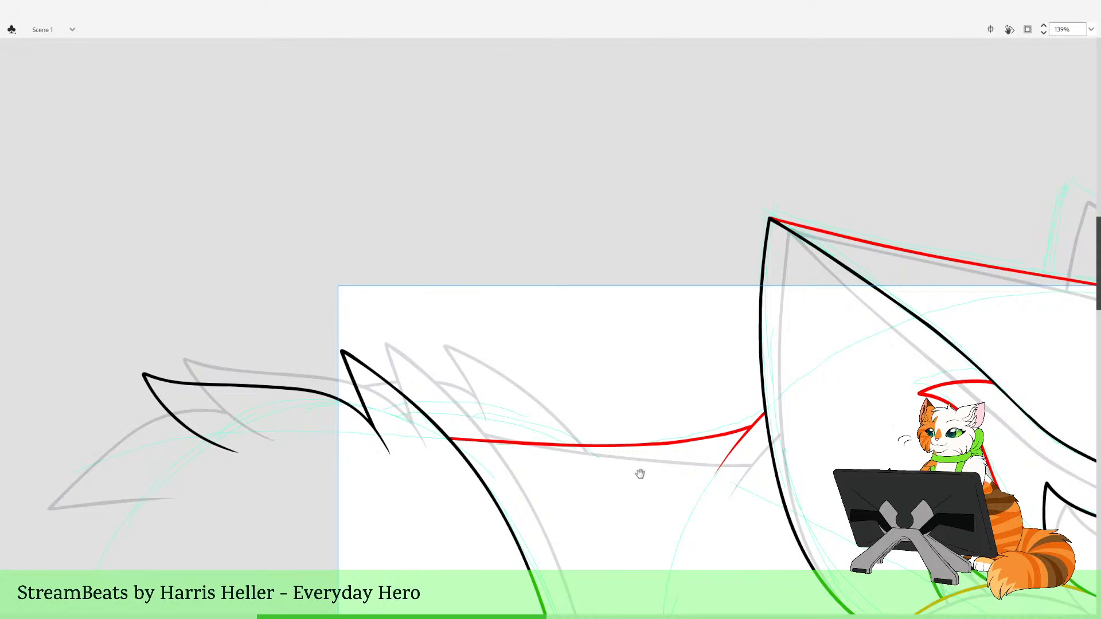
drag(639, 474, 575, 470)
mouse_move(539, 508)
mouse_down()
mouse_move(469, 419)
mouse_move(359, 348)
mouse_up()
key(ctrl+z)
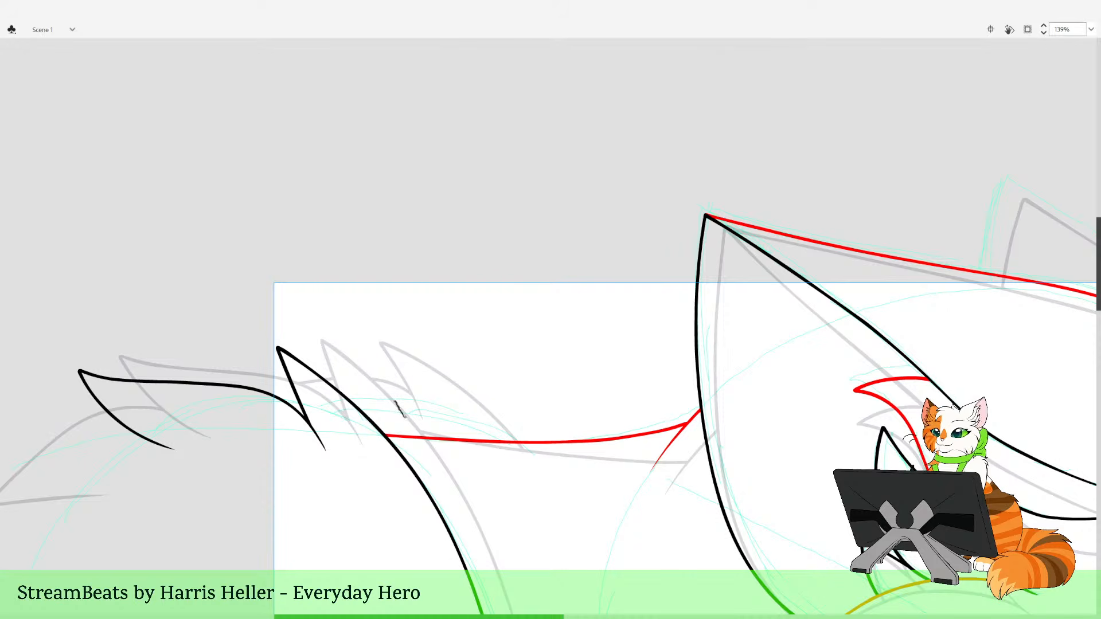
mouse_move(405, 417)
mouse_down()
mouse_move(362, 354)
mouse_move(453, 397)
mouse_move(504, 450)
mouse_move(532, 542)
mouse_up()
key(v)
click(507, 457)
key(Delete)
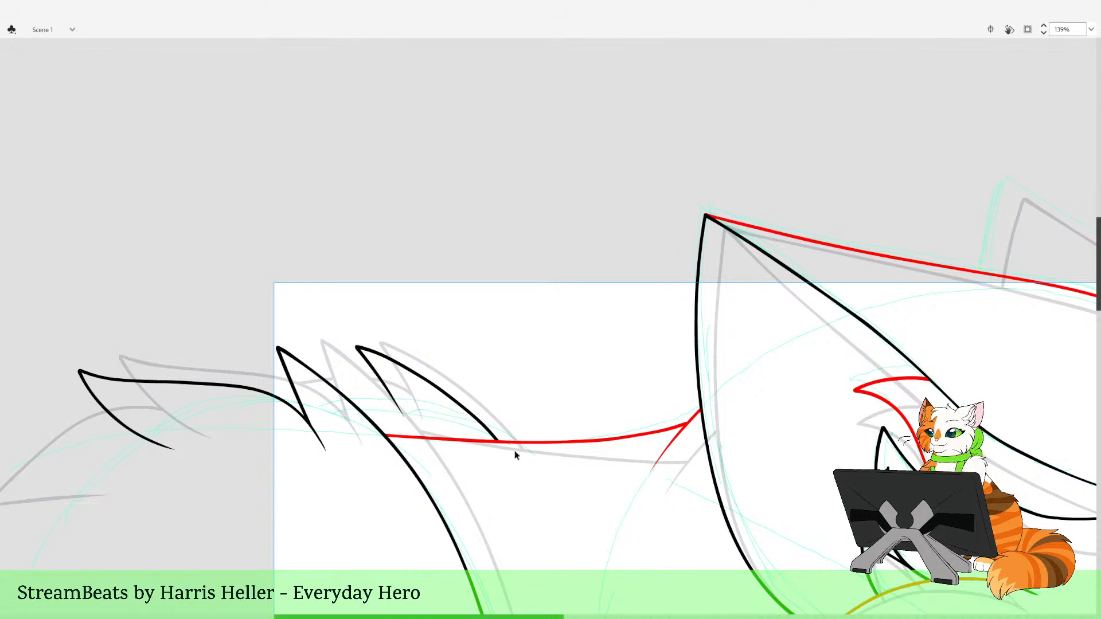
Draw a red back line linking the new fur tuft to the other tufts, and delete its overlapping and overshooting segments
key(b)
drag(482, 367, 497, 391)
mouse_move(427, 440)
mouse_down()
mouse_move(393, 412)
mouse_move(342, 401)
mouse_move(230, 409)
mouse_up()
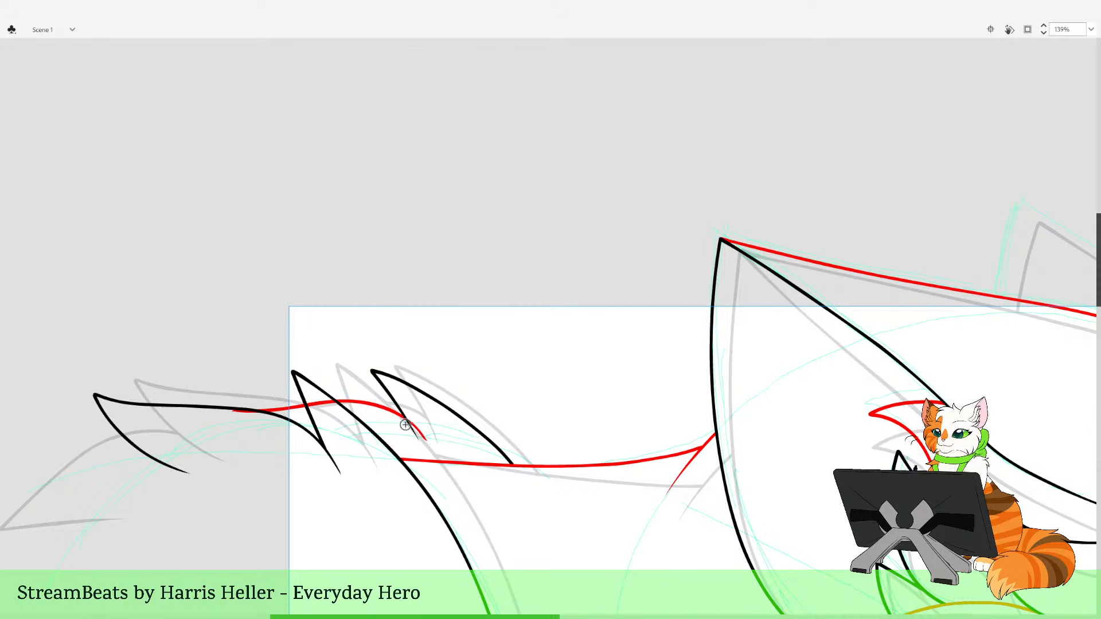
key(ctrl+z)
mouse_move(429, 443)
mouse_down()
mouse_move(357, 401)
mouse_move(212, 411)
mouse_up()
key(Delete)
click(319, 403)
key(Delete)
click(422, 435)
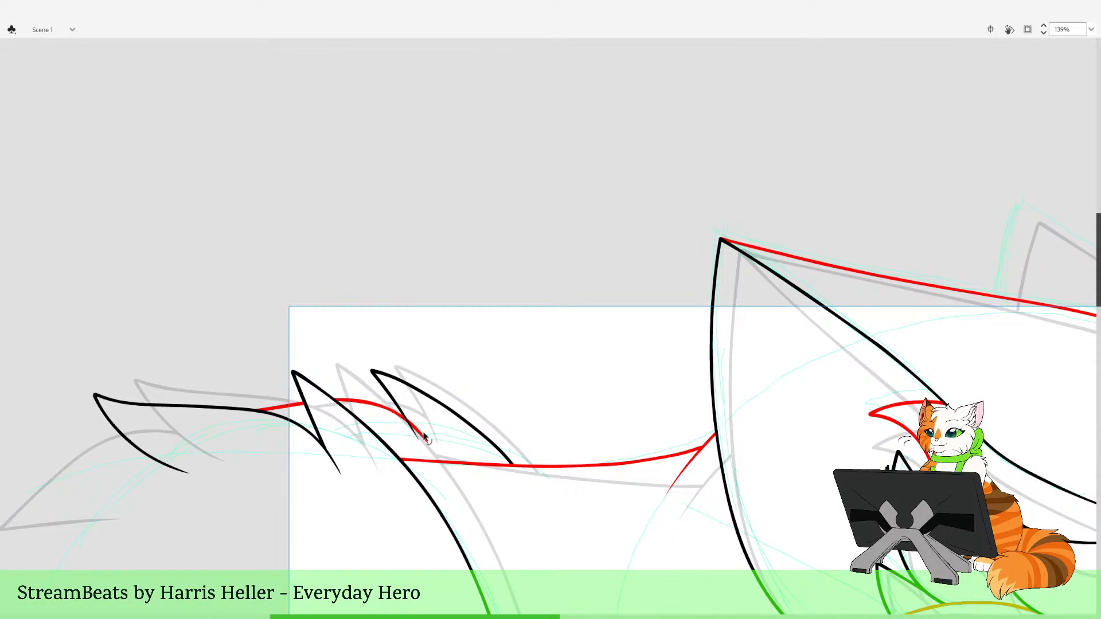
key(Delete)
key(b)
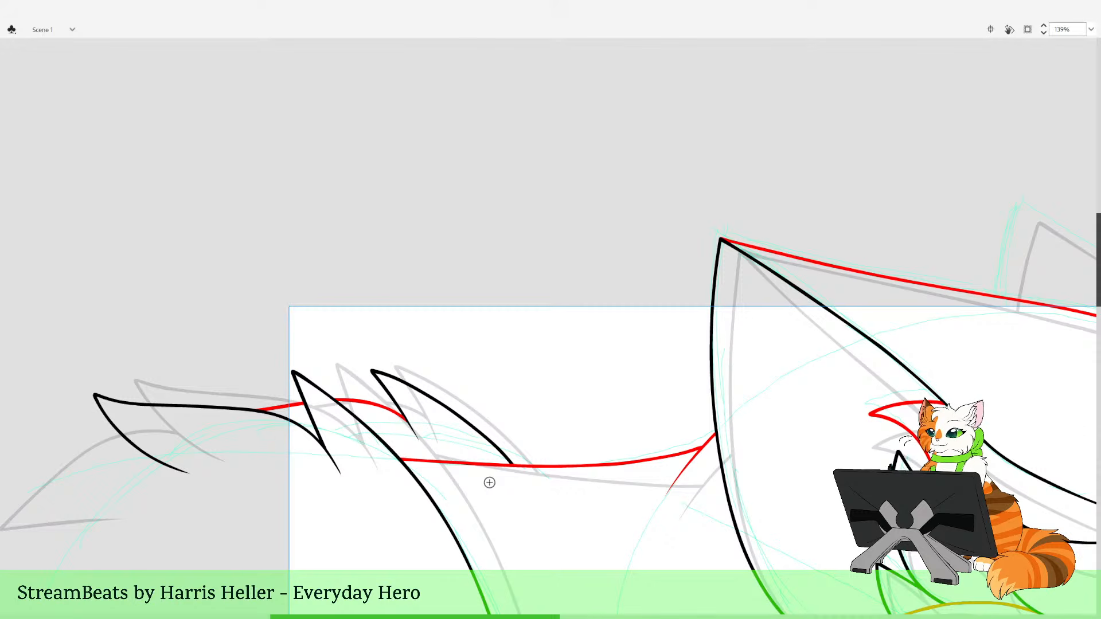
Examine the whole head and the back fur at several zoom levels, including the far ear's sketch
key(z)
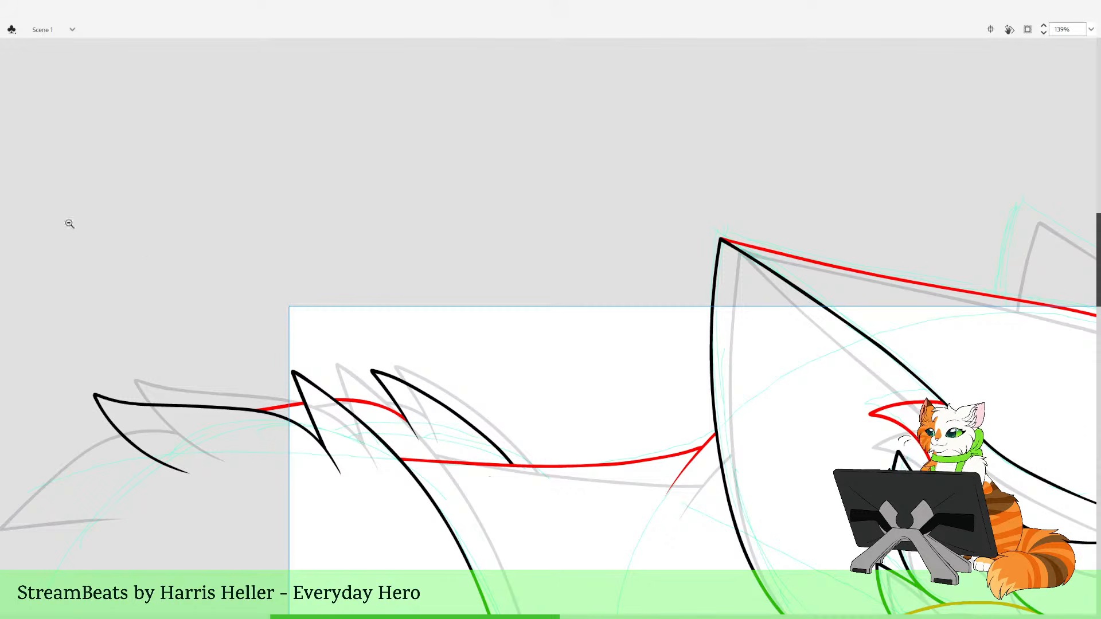
alt+click(570, 344)
alt+click(570, 345)
alt+click(573, 357)
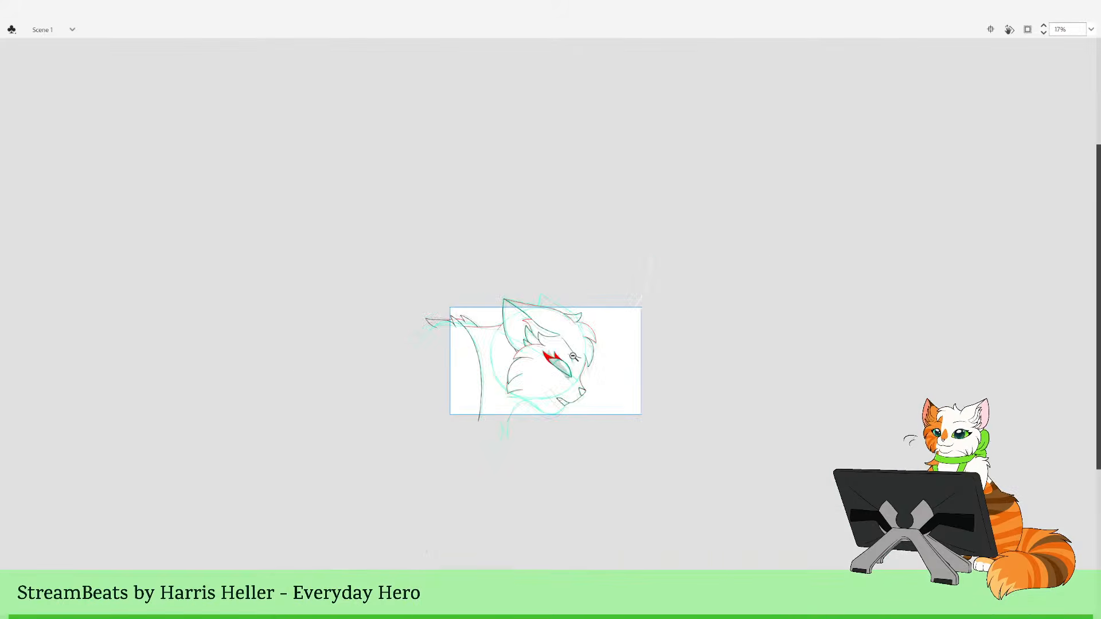
drag(572, 357, 526, 319)
drag(497, 268, 583, 444)
alt+click(566, 402)
alt+click(562, 356)
alt+click(556, 335)
alt+click(544, 301)
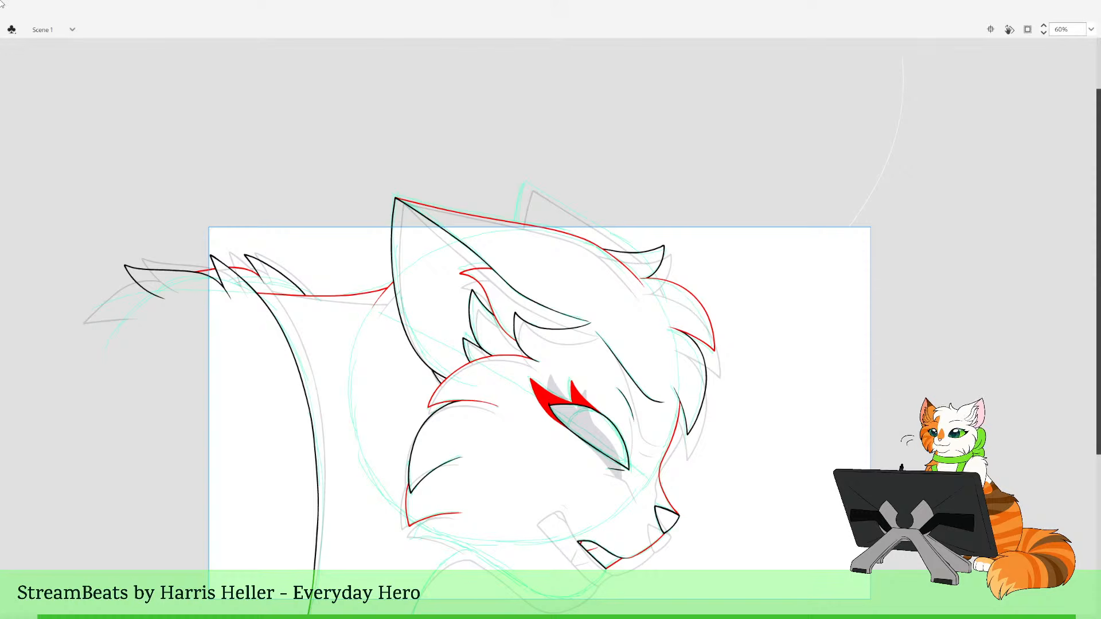
alt+click(556, 483)
drag(418, 143, 635, 432)
alt+click(545, 211)
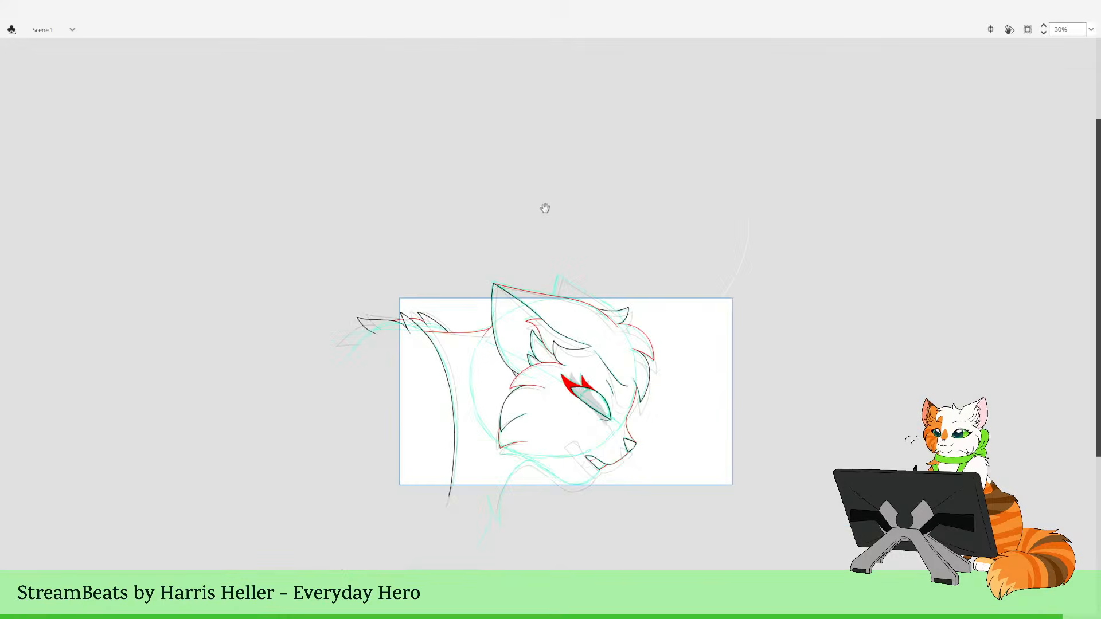
drag(545, 208, 514, 336)
drag(372, 382, 471, 478)
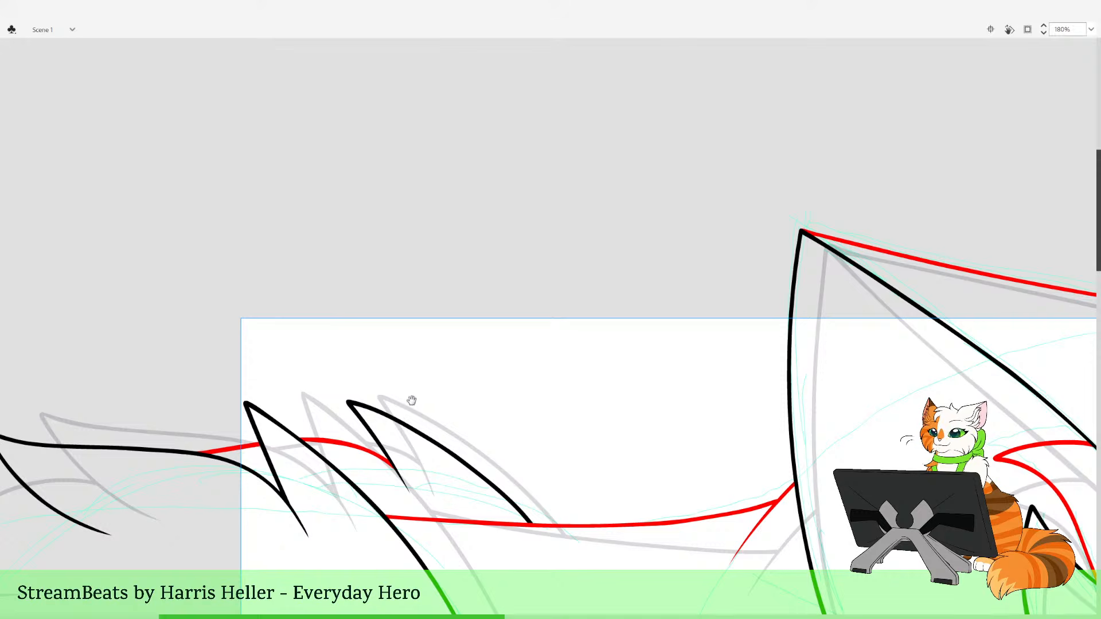
alt+click(435, 379)
drag(403, 265, 454, 468)
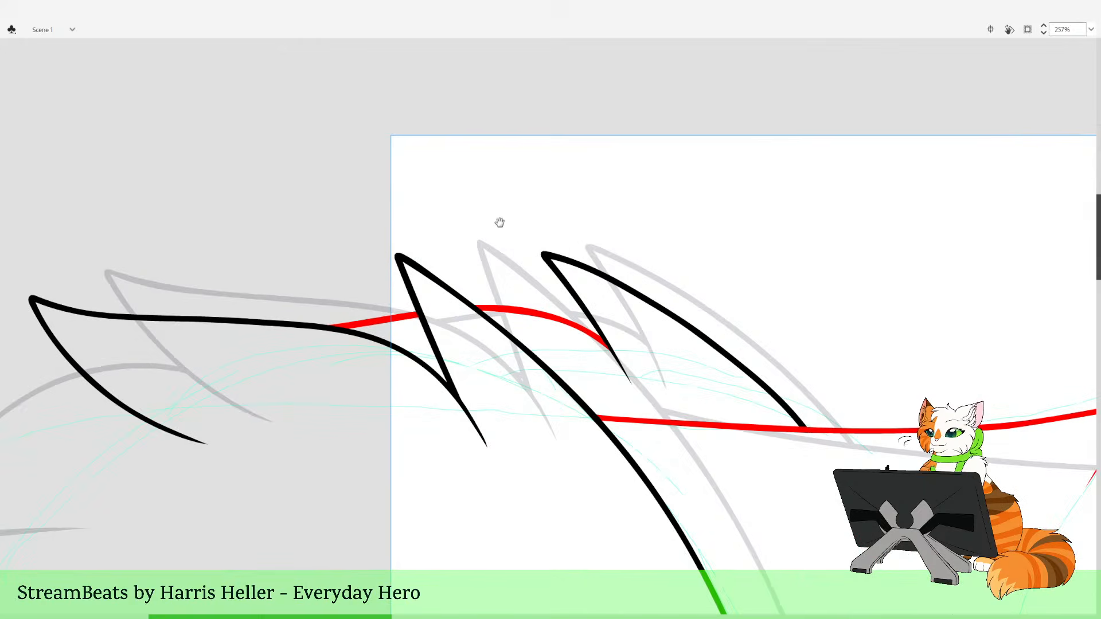
drag(500, 225, 442, 317)
alt+click(491, 369)
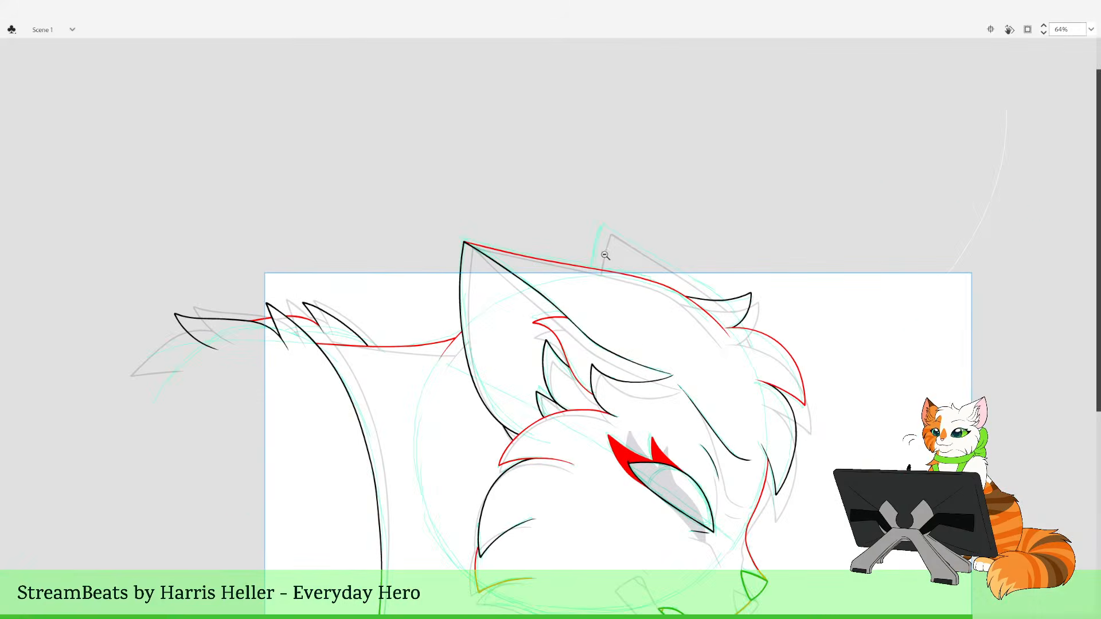
drag(658, 250, 706, 444)
alt+click(504, 297)
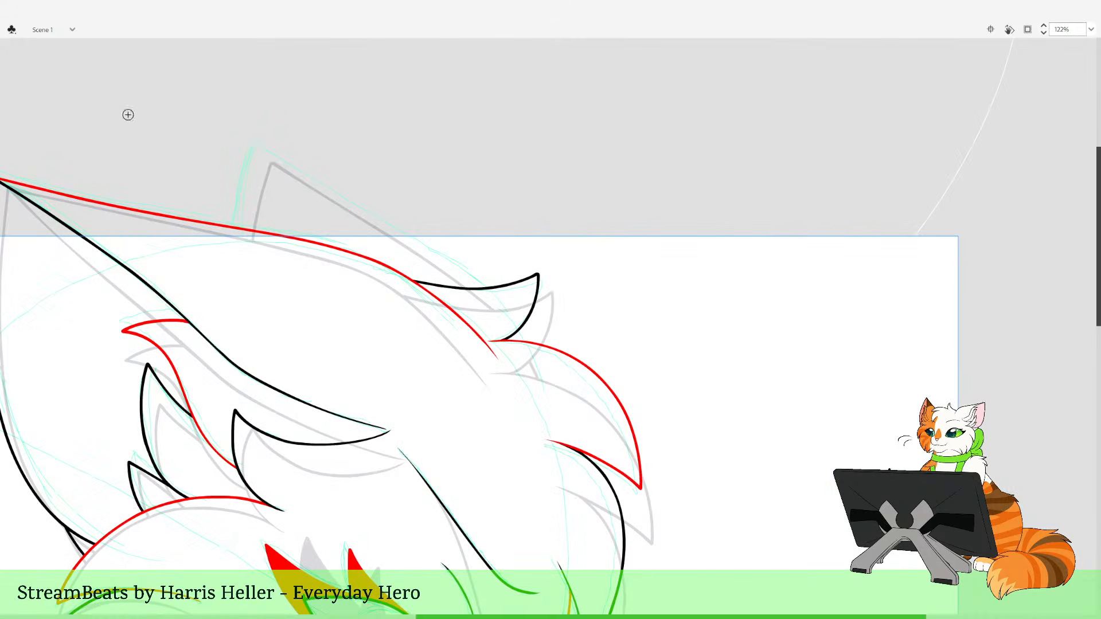
Select all the line art on the current layer and recolour it black
key(ctrl+a)
key(b)
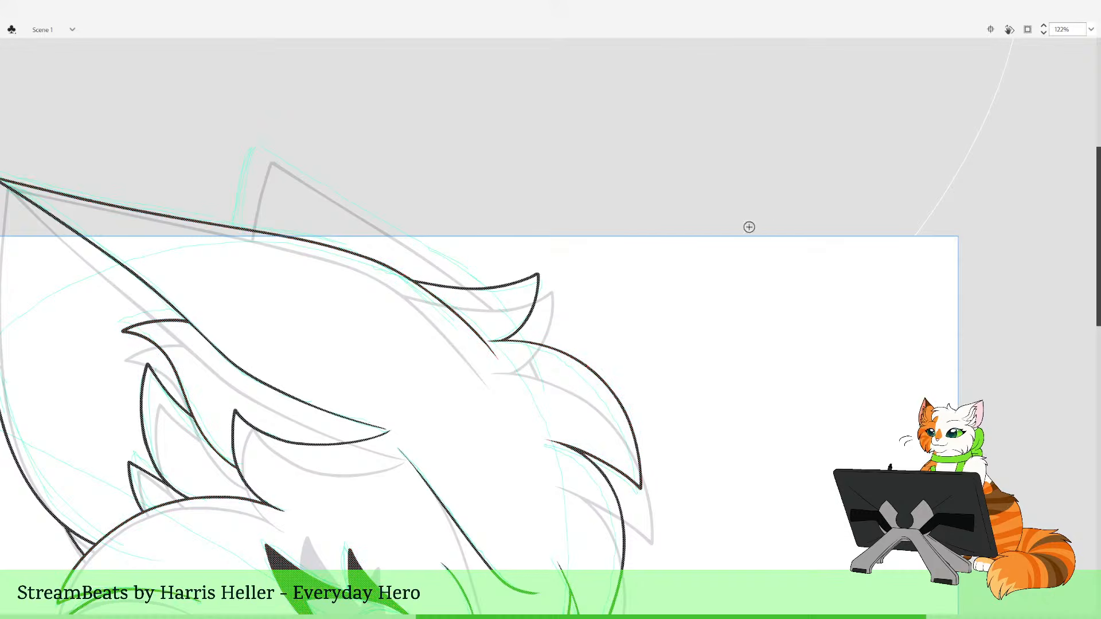
key(Escape)
drag(415, 517, 660, 476)
drag(621, 304, 710, 393)
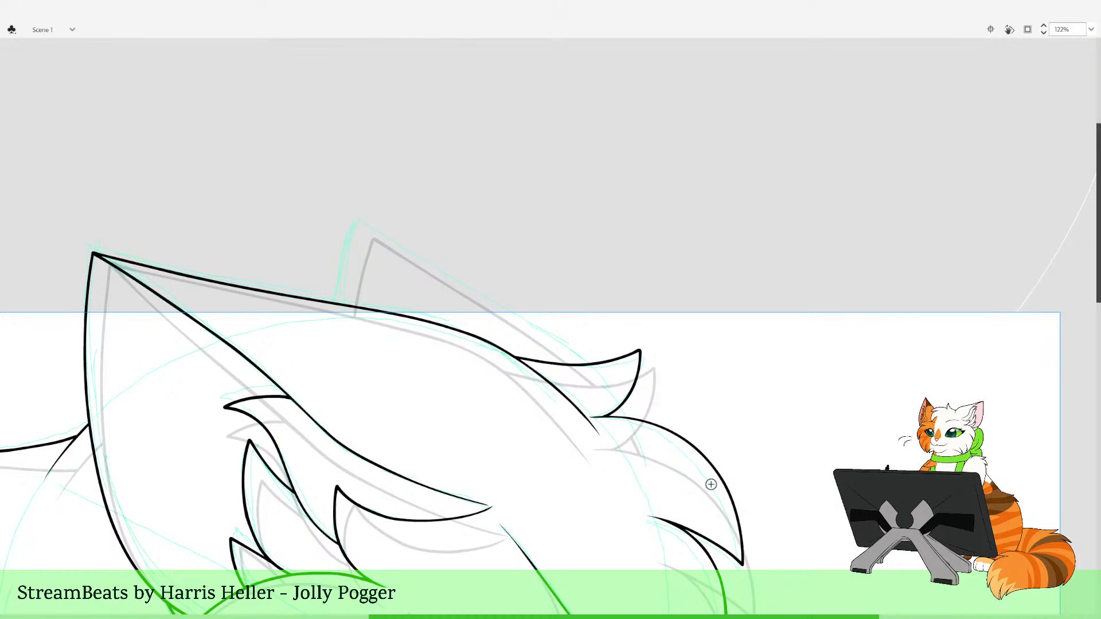
mouse_move(583, 268)
mouse_down()
mouse_move(657, 367)
mouse_move(758, 315)
mouse_up()
key(ctrl+z)
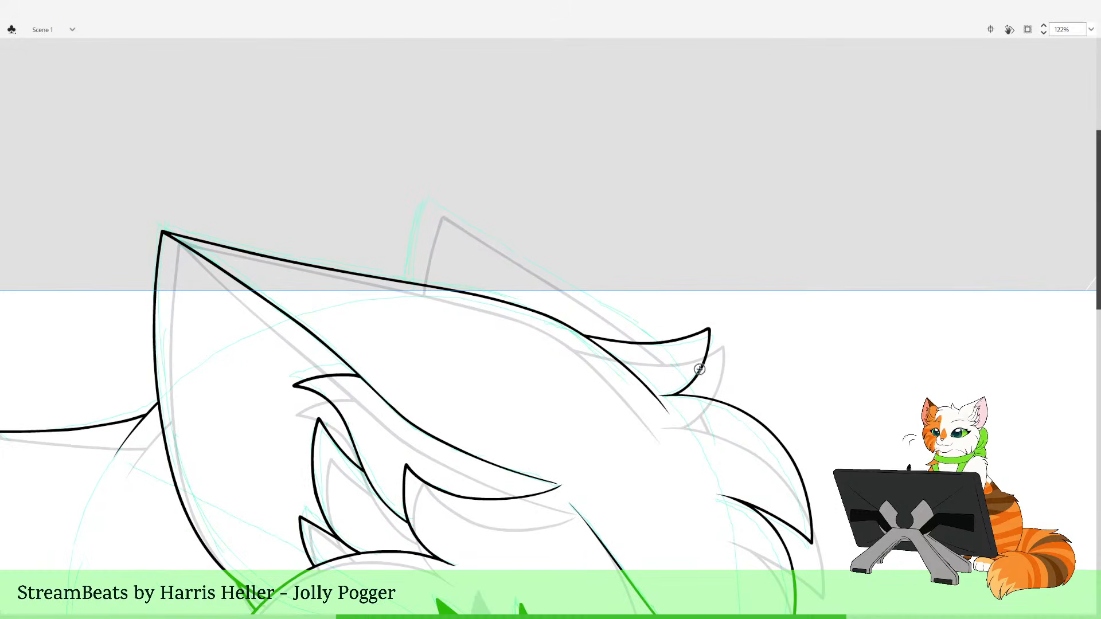
drag(686, 386, 727, 431)
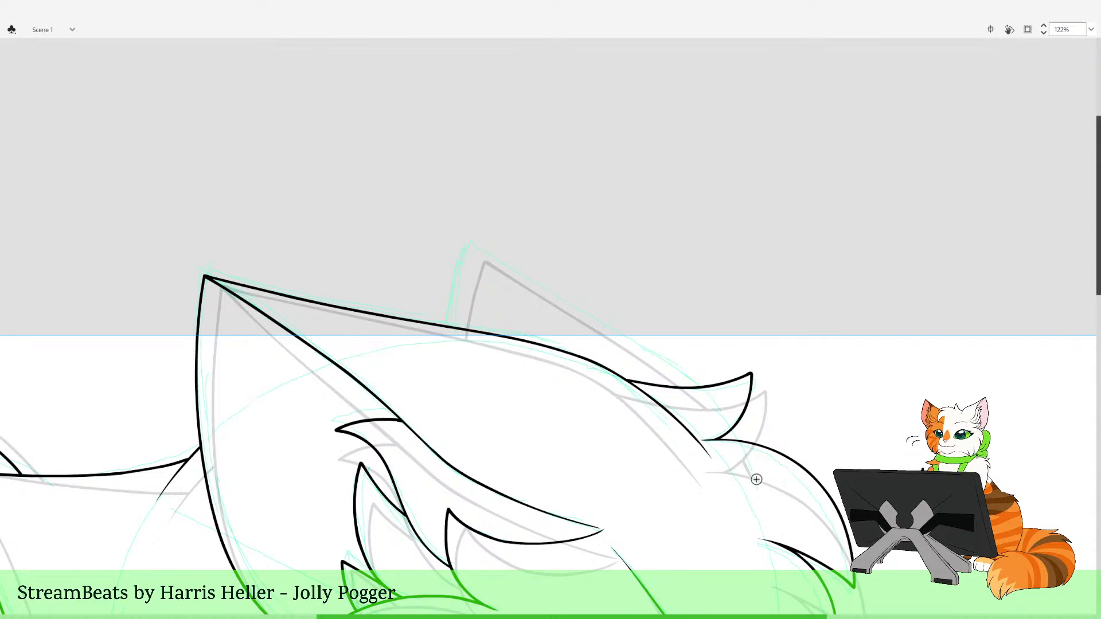
mouse_move(757, 479)
mouse_down()
mouse_move(706, 392)
mouse_move(747, 451)
mouse_move(698, 388)
mouse_move(463, 253)
mouse_move(438, 355)
mouse_up()
key(ctrl+z)
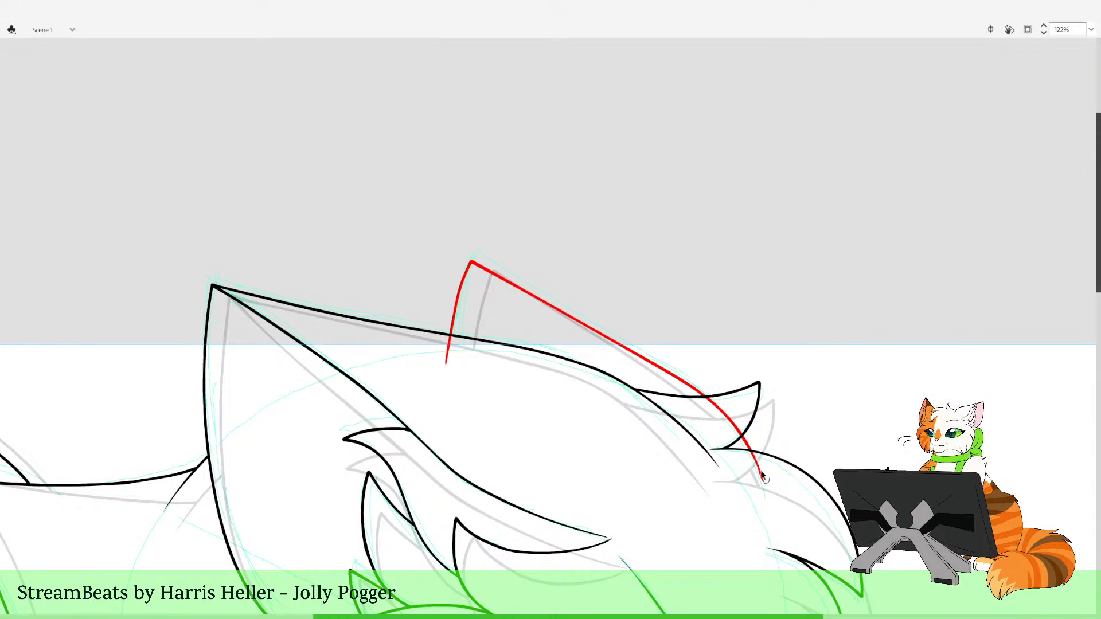
key(ctrl+z)
drag(769, 492, 713, 396)
key(ctrl+z)
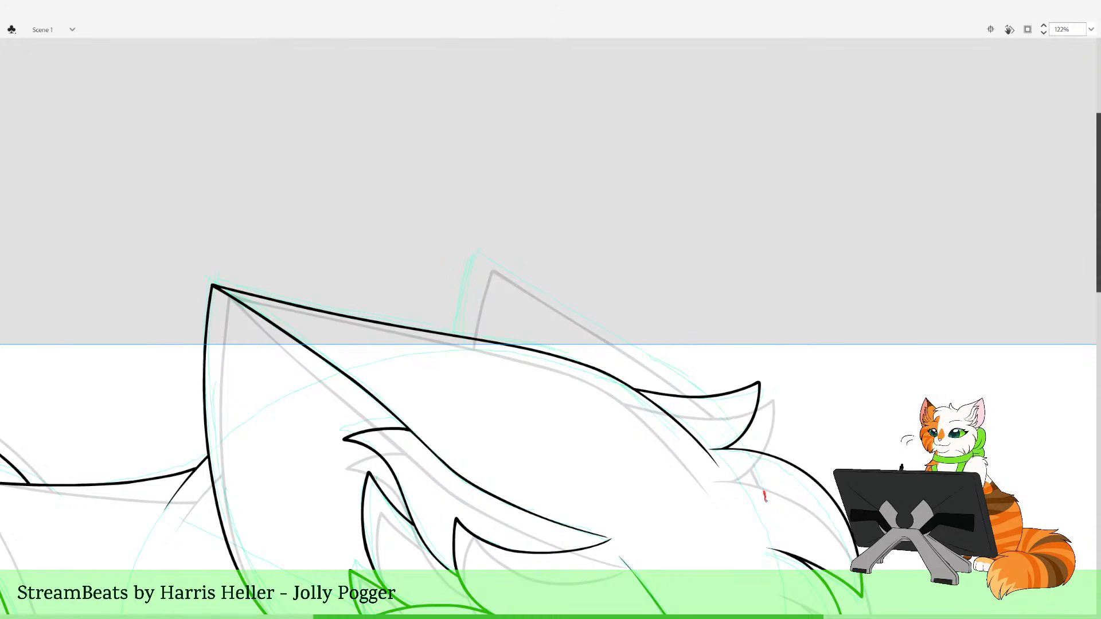
drag(766, 501, 736, 436)
drag(705, 400, 691, 385)
key(ctrl+z)
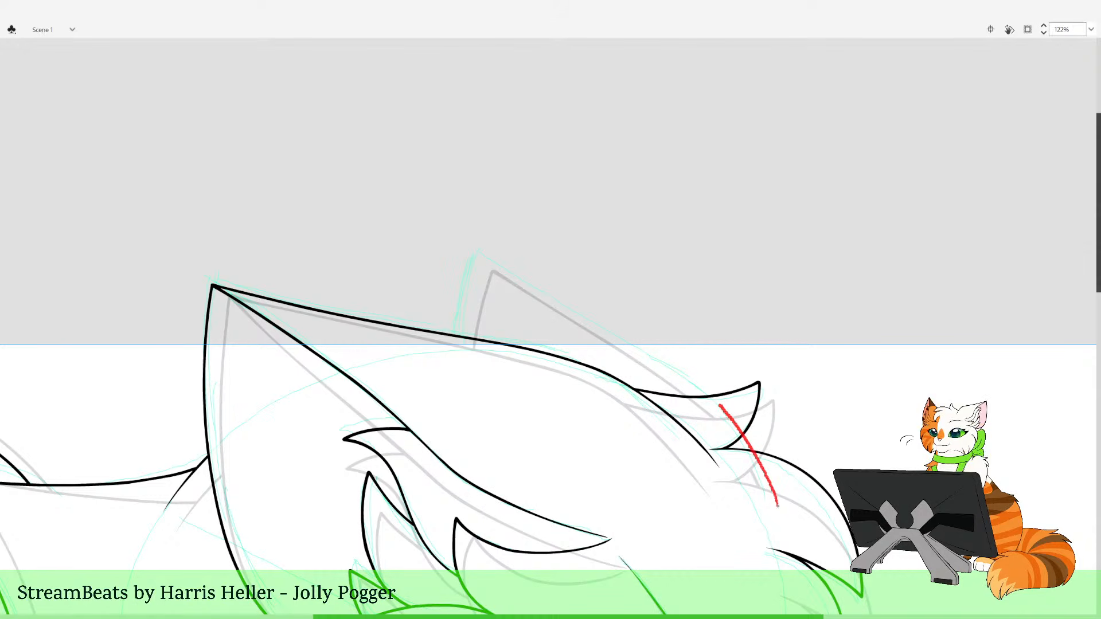
key(ctrl+z)
drag(770, 480, 777, 512)
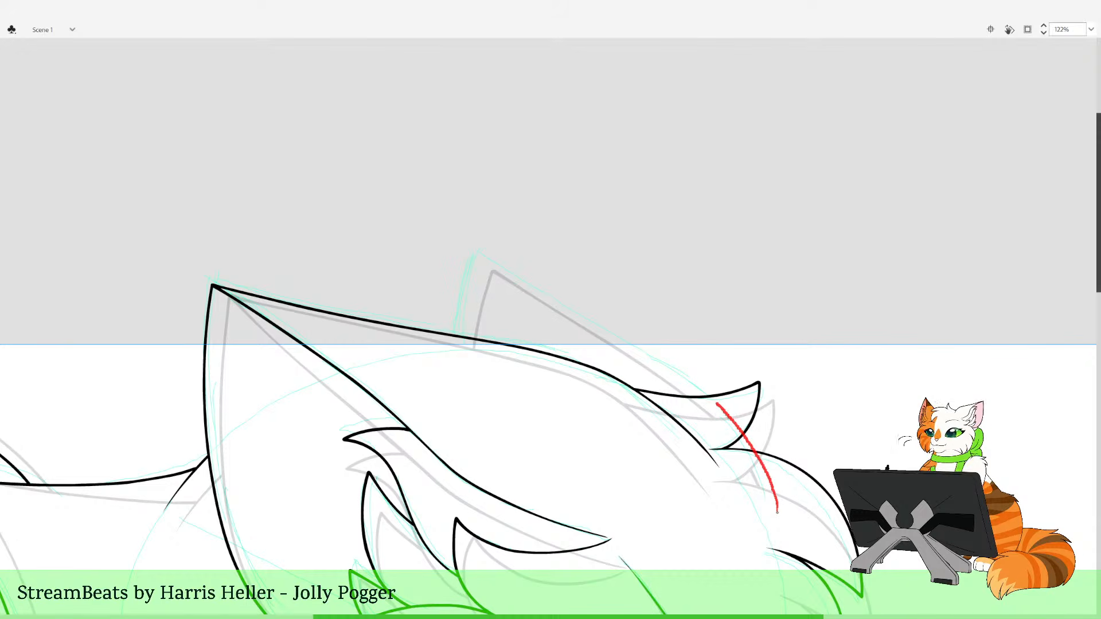
drag(680, 378, 482, 259)
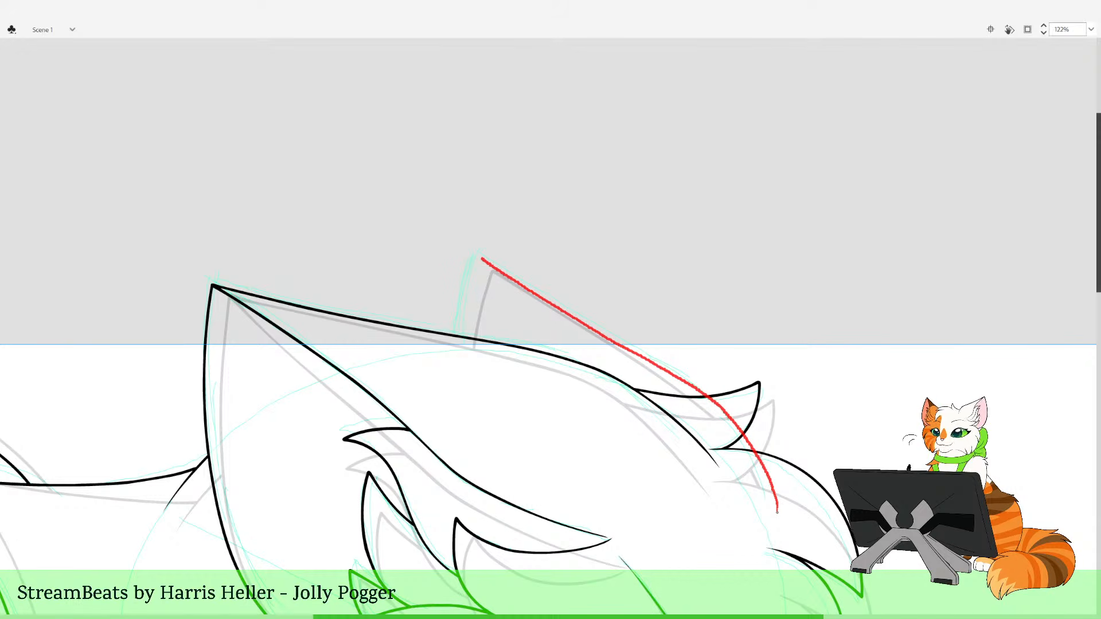
mouse_move(451, 347)
mouse_down()
mouse_move(451, 405)
mouse_move(528, 467)
mouse_up()
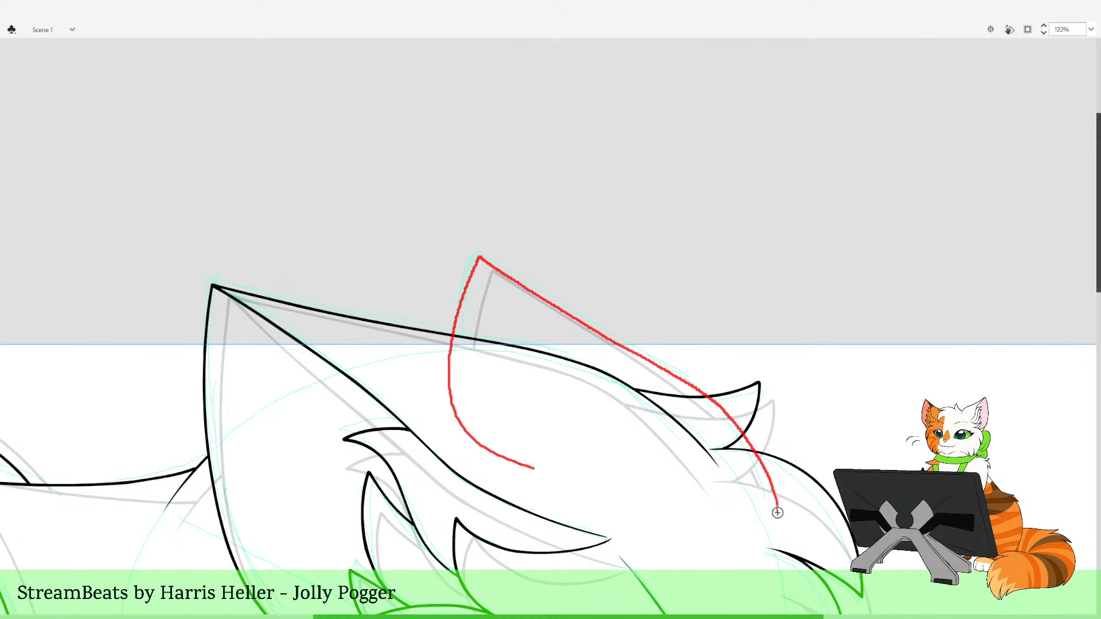
key(ctrl+z)
drag(778, 512, 702, 387)
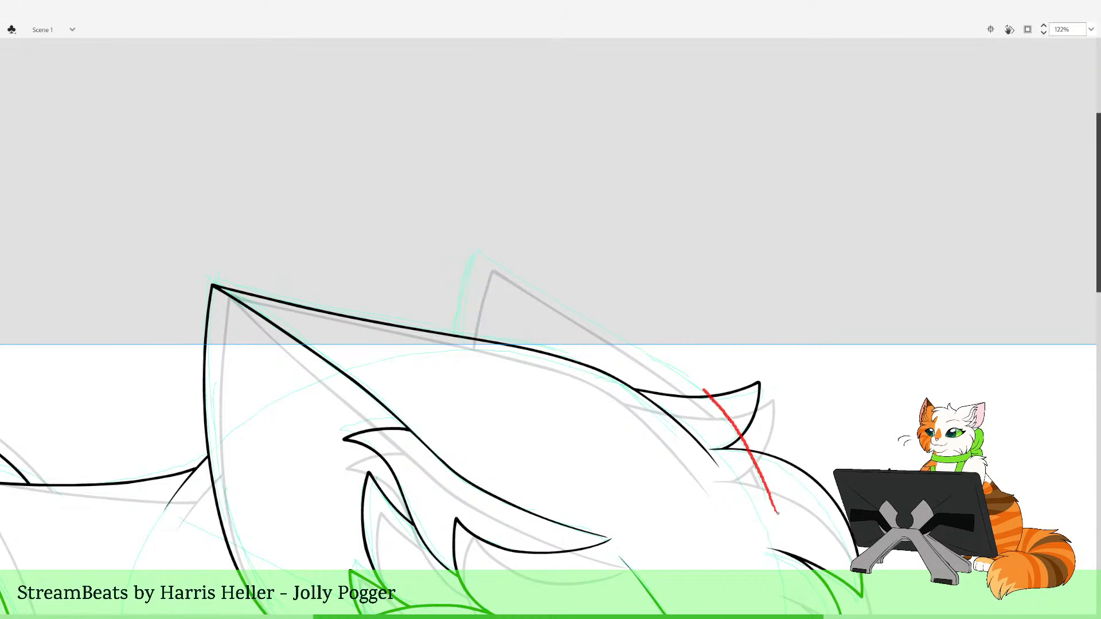
key(ctrl+z)
drag(463, 421, 458, 299)
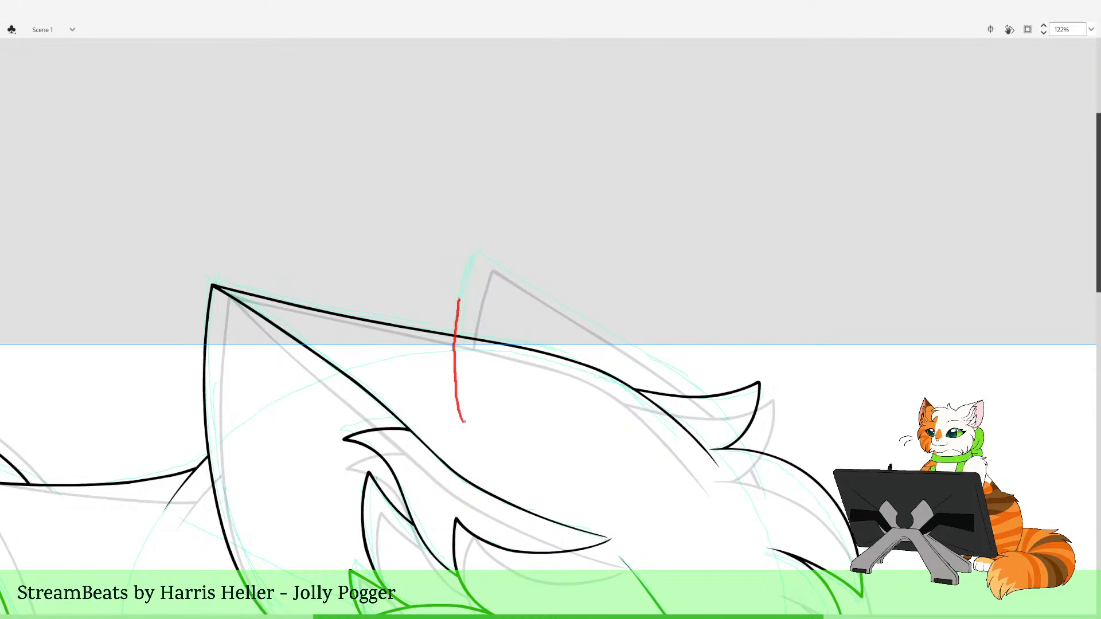
drag(470, 260, 473, 254)
key(ctrl+z)
mouse_move(458, 394)
mouse_down()
mouse_move(468, 275)
mouse_move(511, 283)
mouse_move(630, 351)
mouse_up()
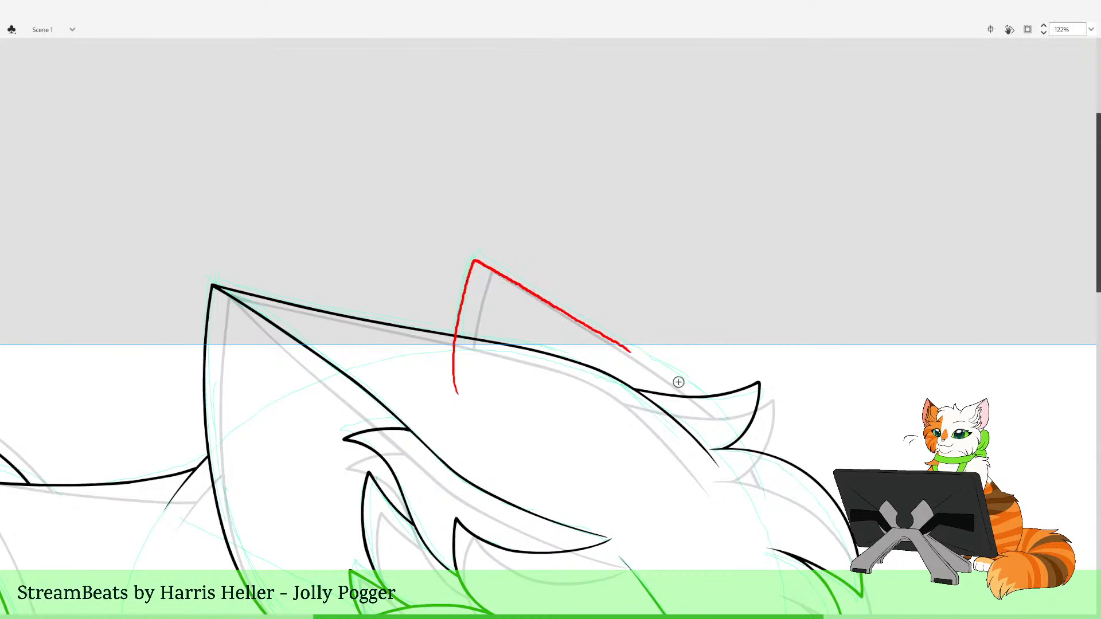
key(ctrl+z)
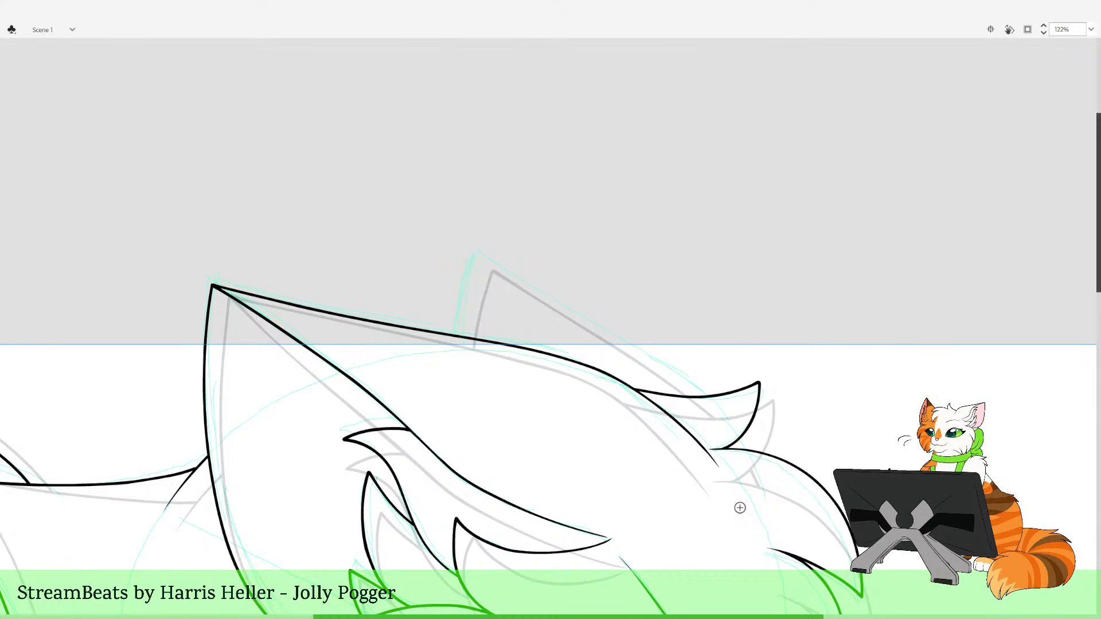
mouse_move(788, 457)
mouse_down()
mouse_move(802, 480)
mouse_move(762, 476)
mouse_move(744, 440)
mouse_up()
key(ctrl+z)
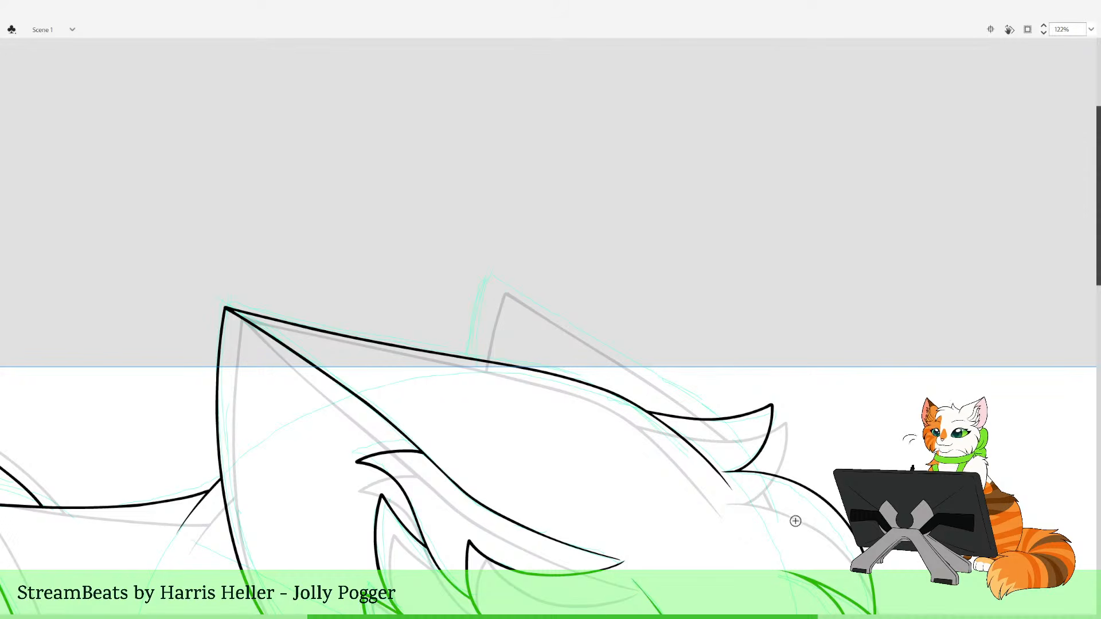
drag(795, 521, 749, 440)
mouse_move(711, 408)
mouse_down()
mouse_move(486, 281)
mouse_move(460, 405)
mouse_up()
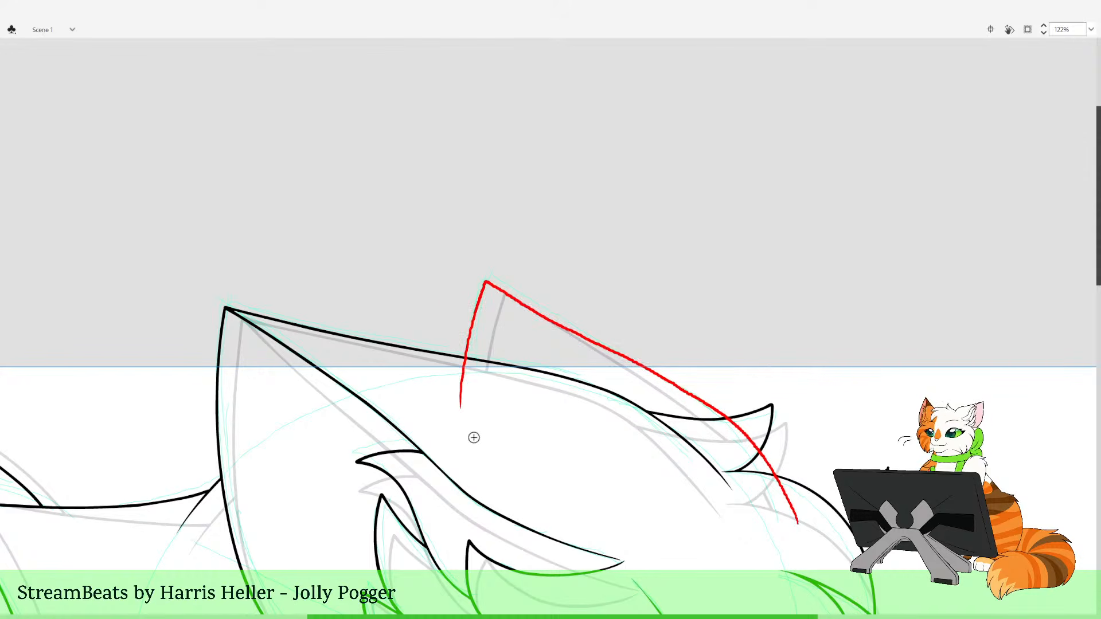
key(ctrl+z)
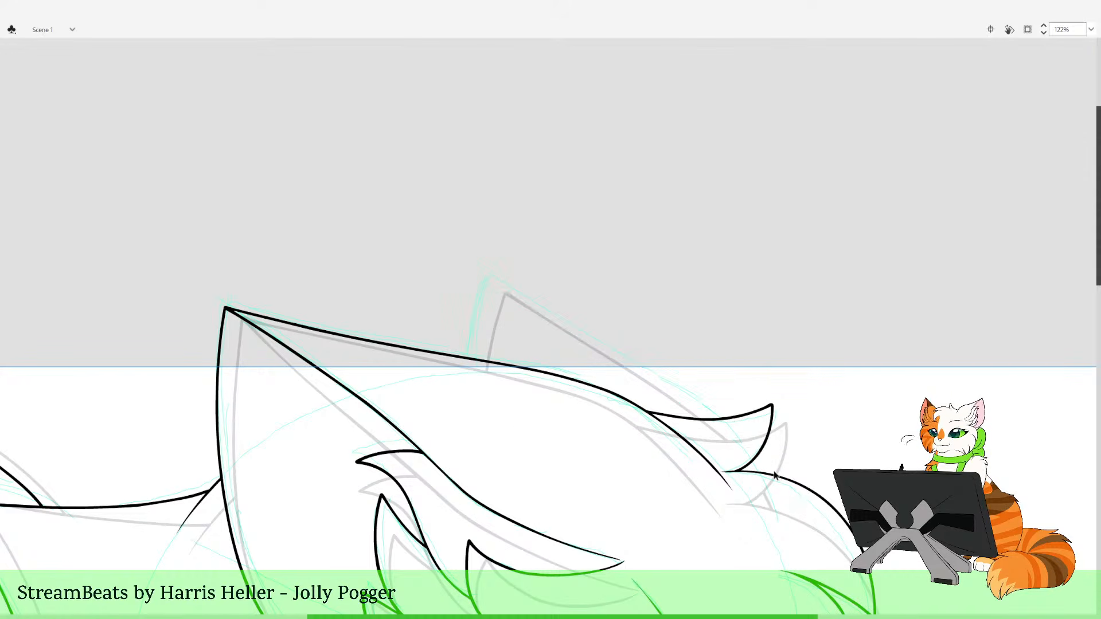
Draw the far ear's outline in red behind the head, and delete the segments that overlap the forehead tuft and the head
mouse_move(475, 444)
mouse_down()
mouse_move(463, 388)
mouse_move(479, 288)
mouse_move(708, 408)
mouse_up()
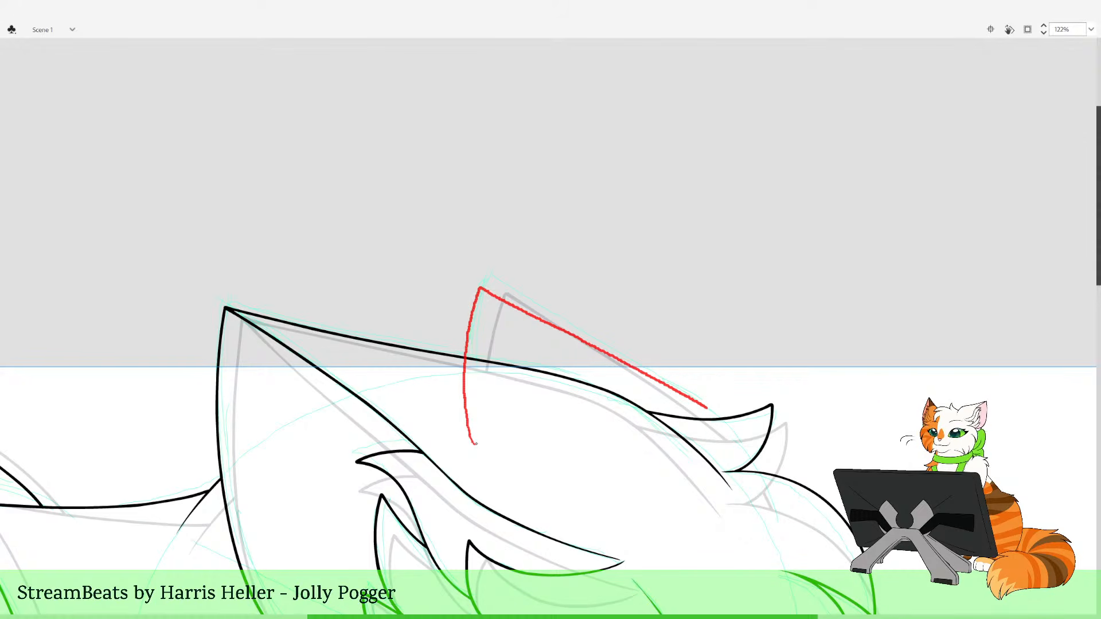
mouse_move(746, 442)
mouse_down()
mouse_move(775, 496)
mouse_move(775, 554)
mouse_move(625, 534)
mouse_move(421, 377)
mouse_up()
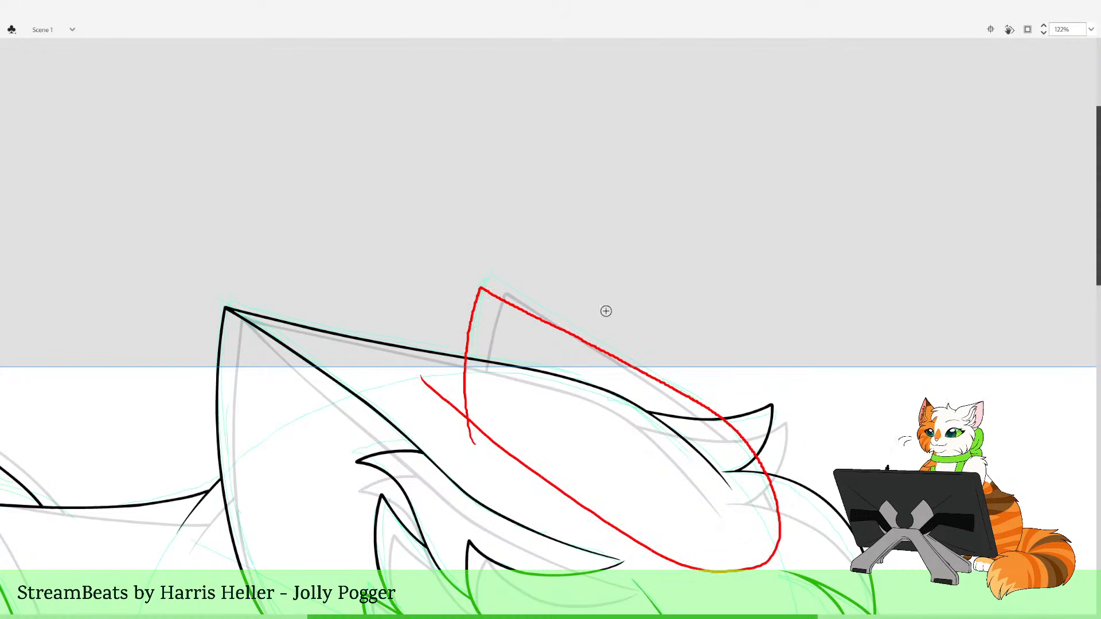
key(v)
click(751, 450)
key(Delete)
click(774, 490)
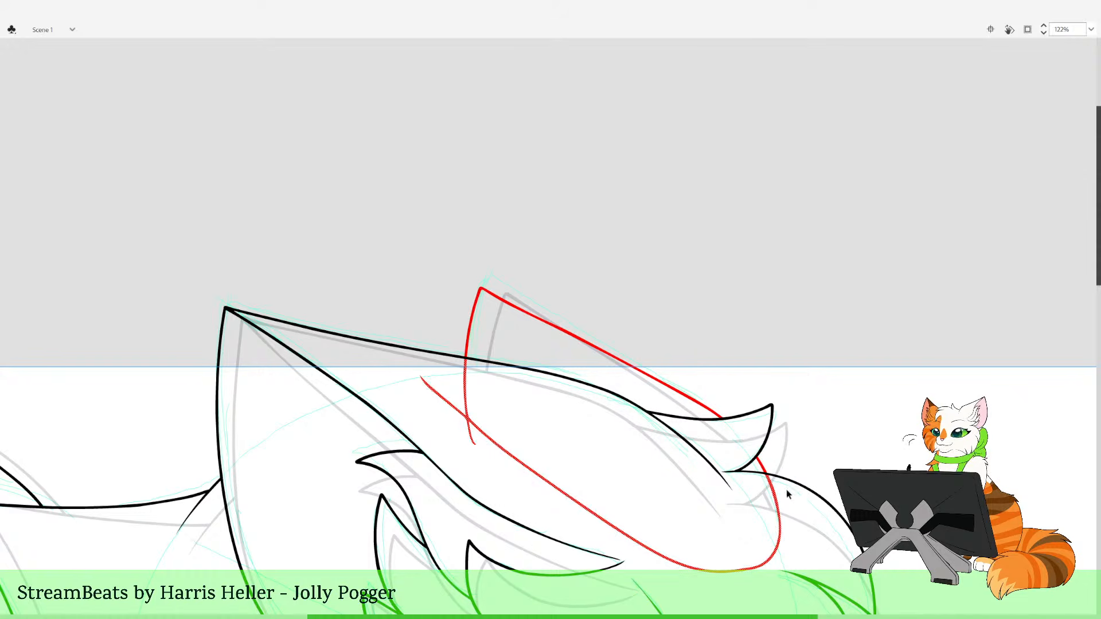
key(Delete)
key(b)
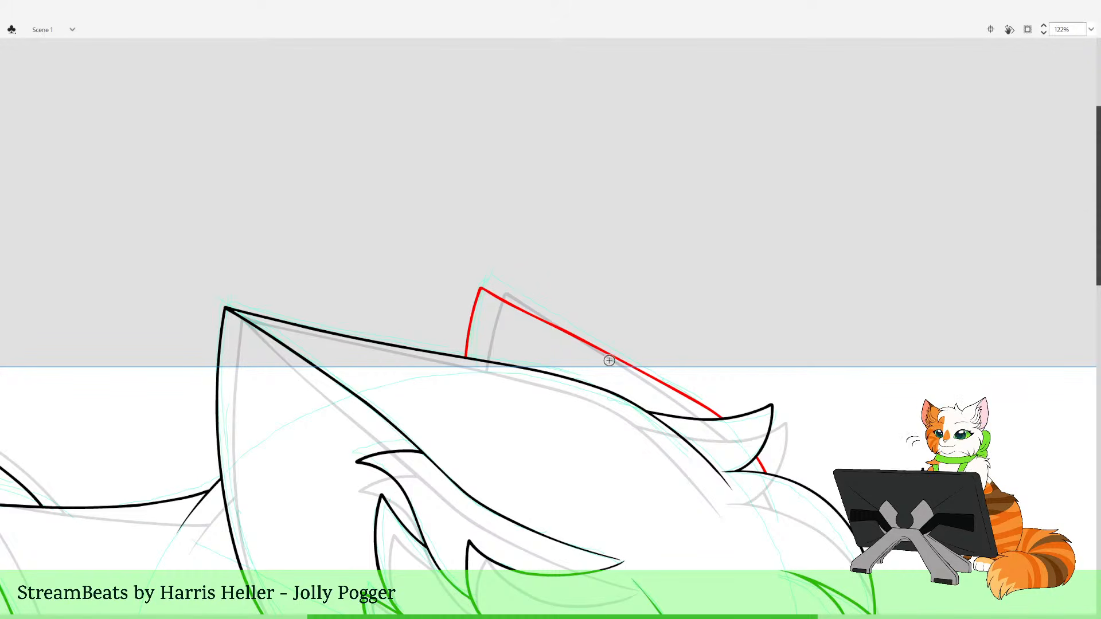
Even out the long upper edge of the red far ear and nudge its short edge
drag(577, 338, 578, 339)
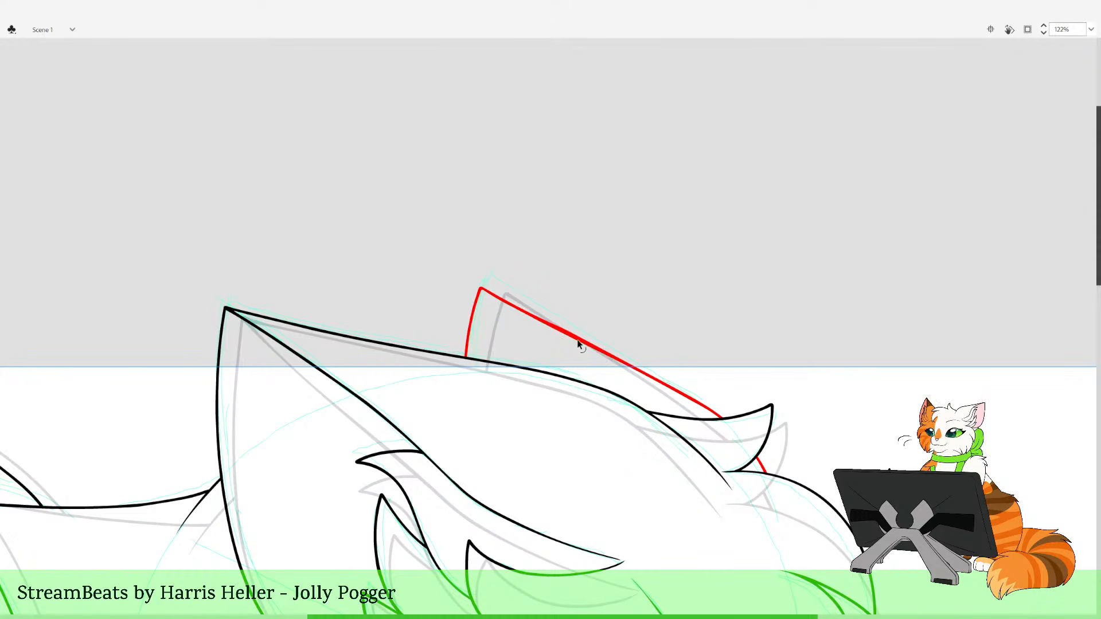
key(b)
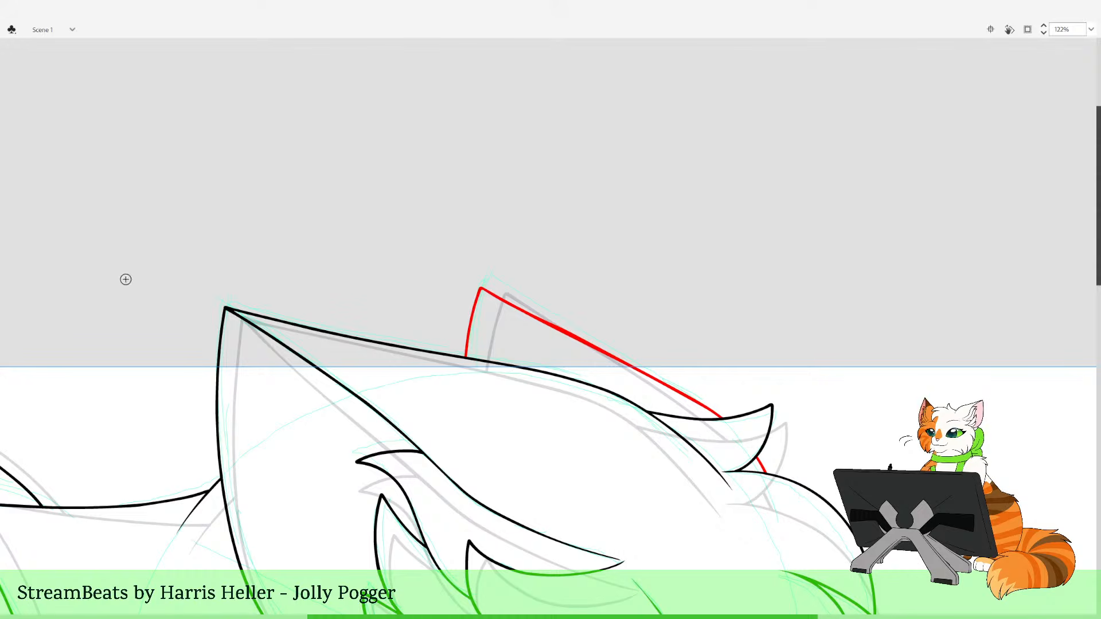
key(z)
drag(503, 229, 720, 409)
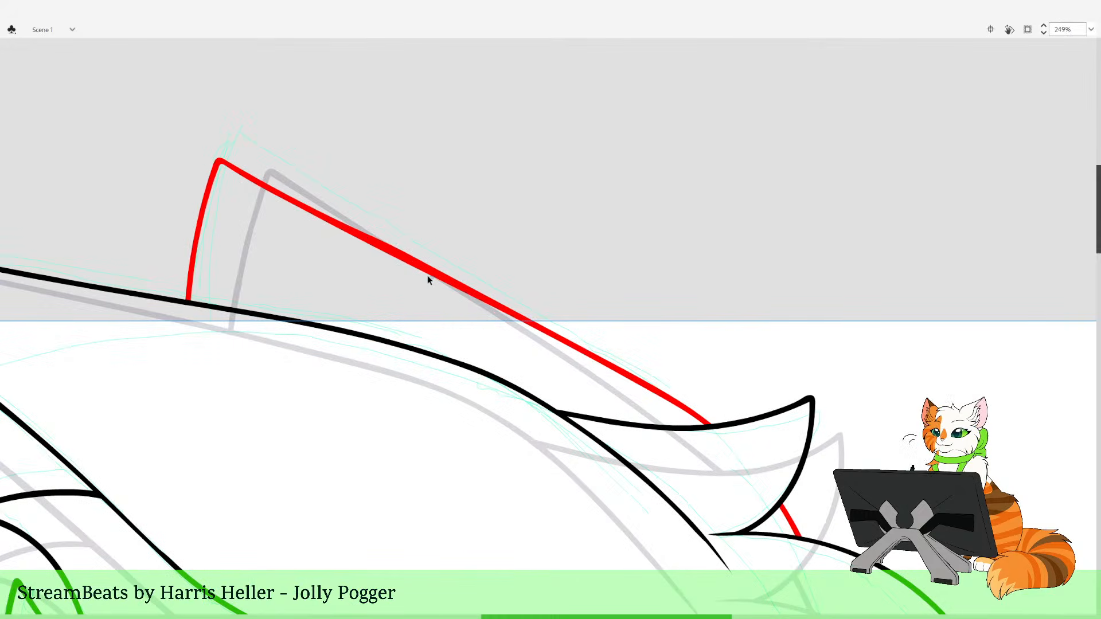
drag(428, 277, 334, 220)
key(z)
drag(359, 134, 521, 217)
drag(505, 311, 509, 310)
mouse_move(394, 253)
mouse_down()
mouse_move(416, 268)
mouse_move(399, 256)
mouse_up()
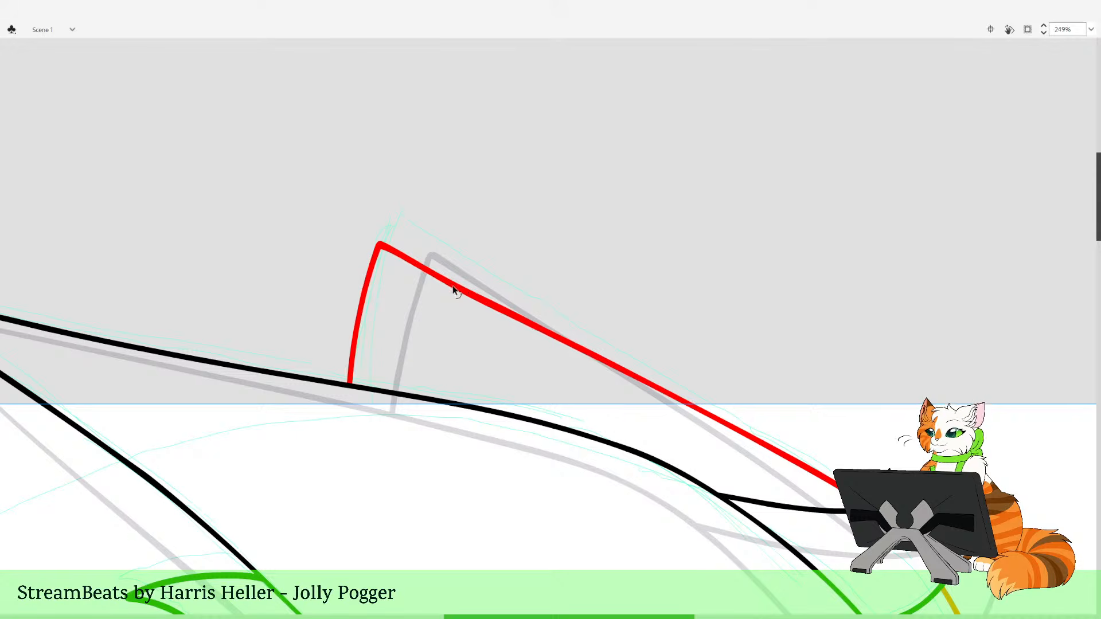
click(515, 300)
click(611, 237)
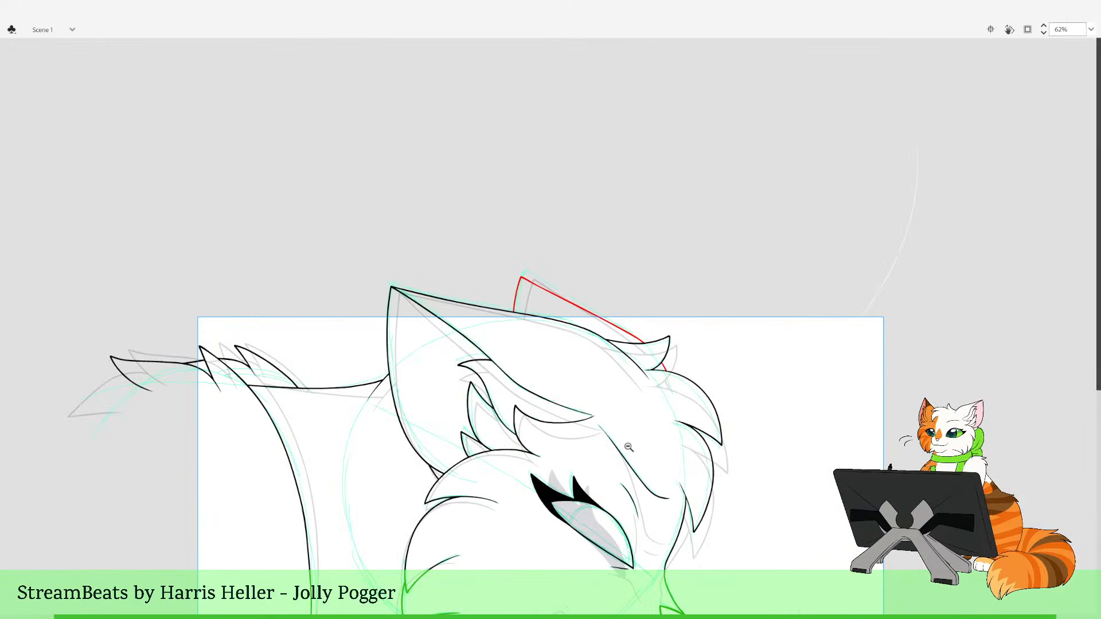
scroll(509, 280, up, 5)
mouse_move(410, 388)
mouse_down()
mouse_move(405, 408)
mouse_move(403, 389)
mouse_up()
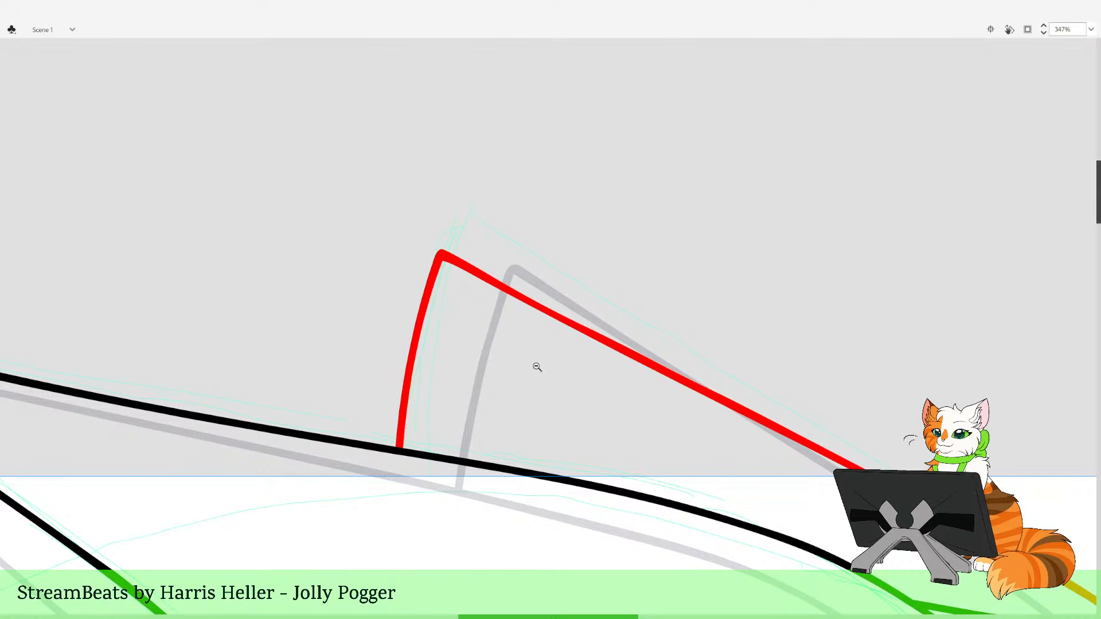
Draw a red jaw and throat line from the mouth's lower corner, under the chin and down toward the chest
click(539, 360)
click(553, 346)
click(676, 303)
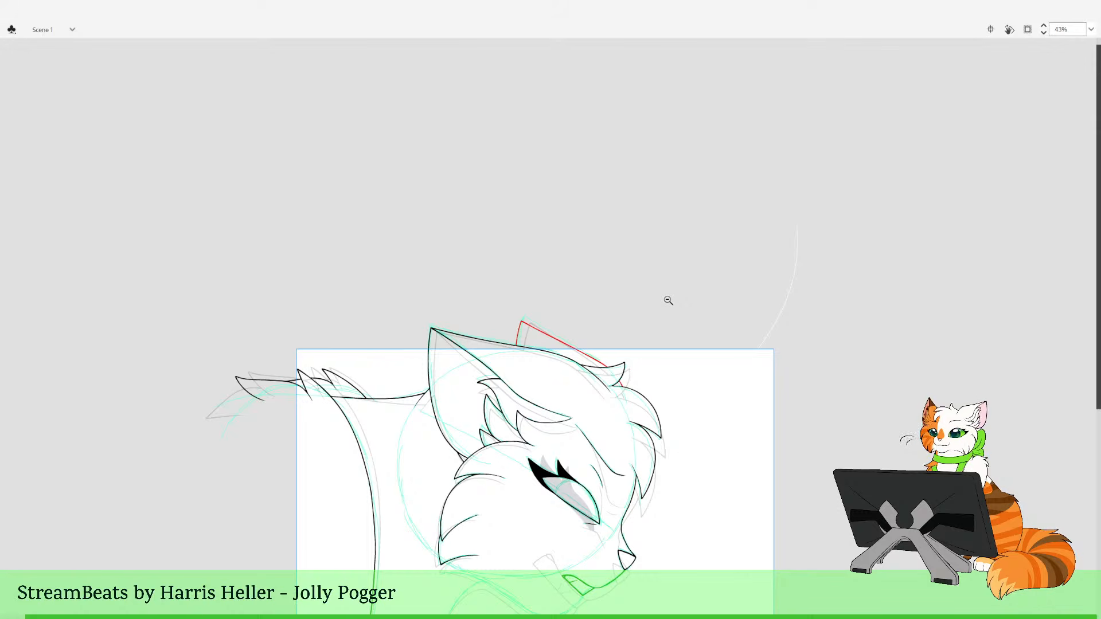
click(657, 538)
drag(455, 242, 613, 428)
mouse_move(435, 183)
mouse_down()
mouse_move(599, 527)
mouse_move(436, 183)
mouse_up()
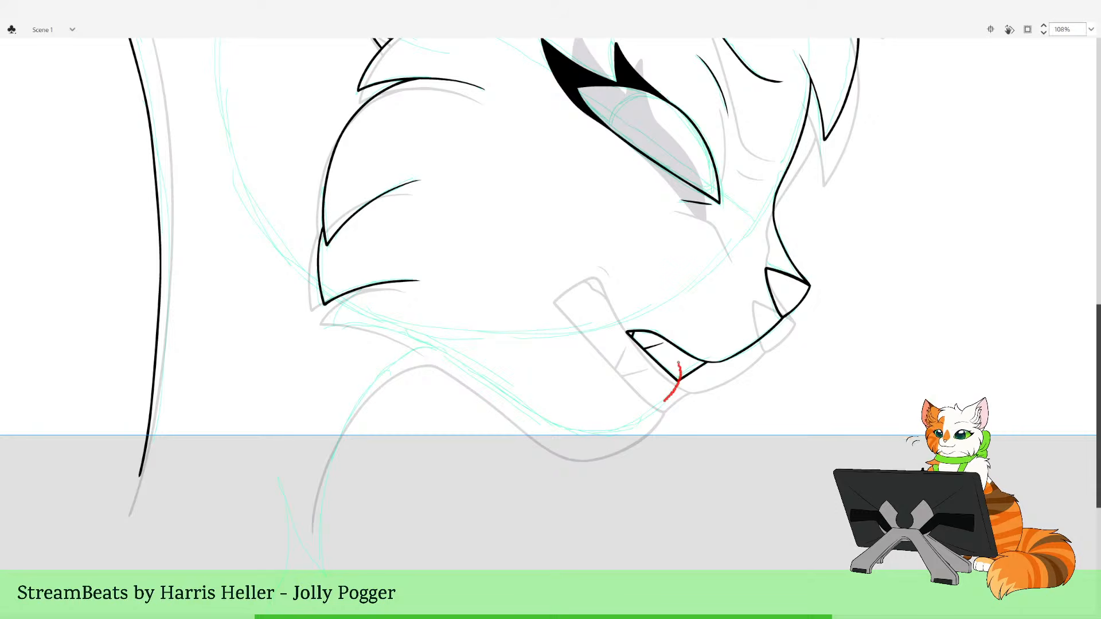
mouse_move(585, 438)
mouse_down()
mouse_move(454, 357)
mouse_move(421, 351)
mouse_move(390, 368)
mouse_move(337, 438)
mouse_move(320, 489)
mouse_move(317, 573)
mouse_up()
drag(693, 437, 670, 506)
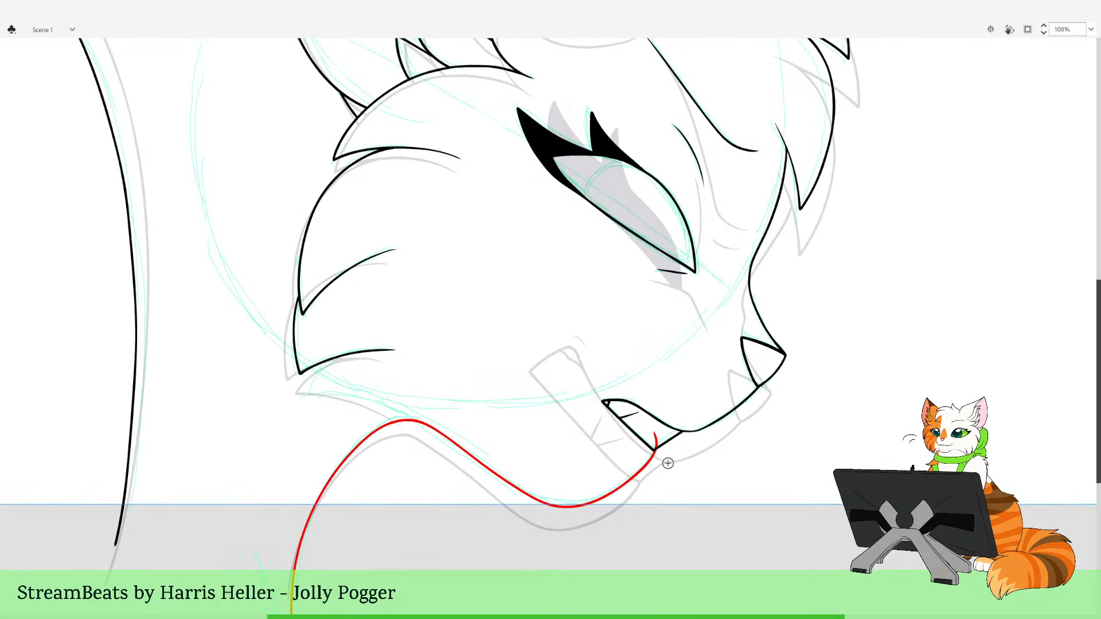
Delete the jaw line's overshoot inside the mouth and tidy its end at the mouth corner
key(v)
click(656, 441)
key(Delete)
click(650, 464)
key(y)
key(v)
click(680, 497)
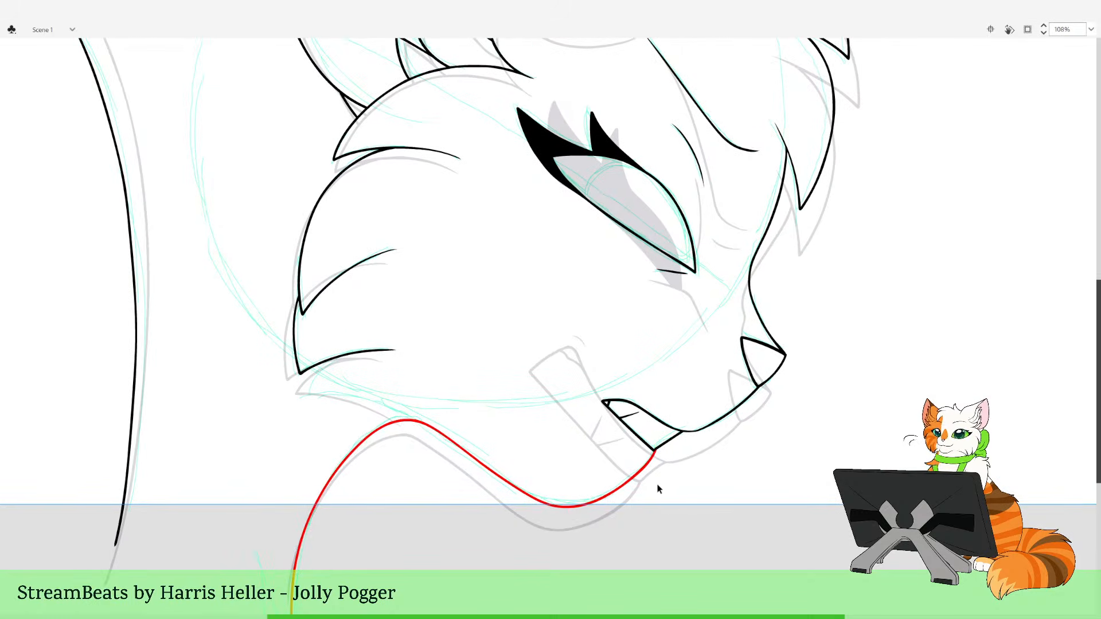
click(640, 472)
key(y)
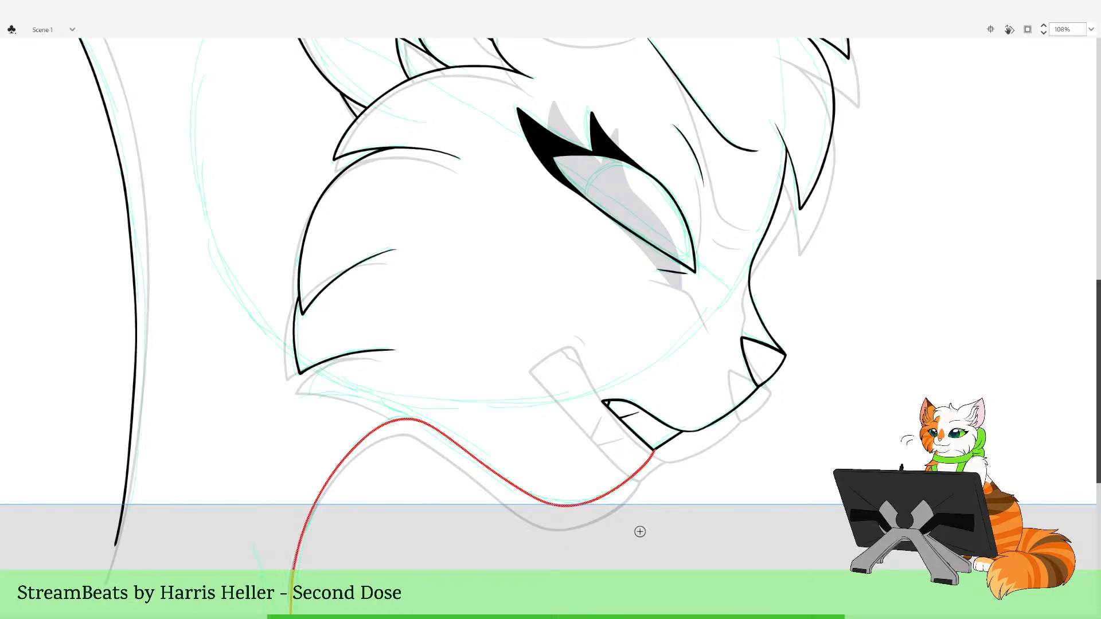
ctrl+click(668, 506)
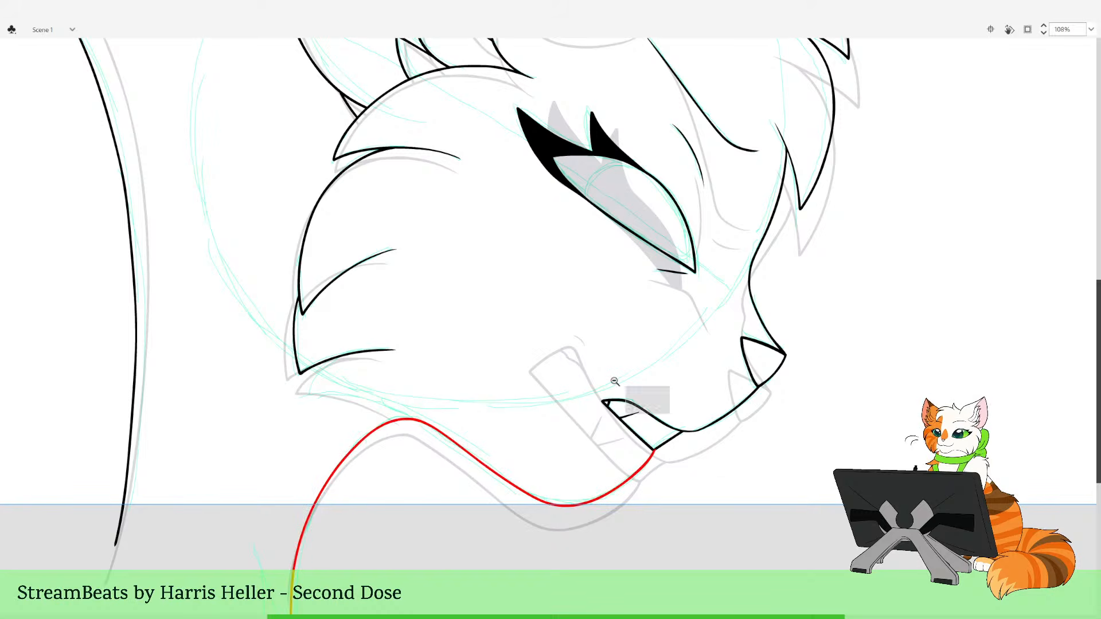
Draw the lowest cheek fur tuft in red, curving from the cheek line to a point and back toward the throat line
drag(625, 386, 750, 496)
click(508, 511)
click(509, 499)
click(508, 347)
drag(477, 349, 538, 575)
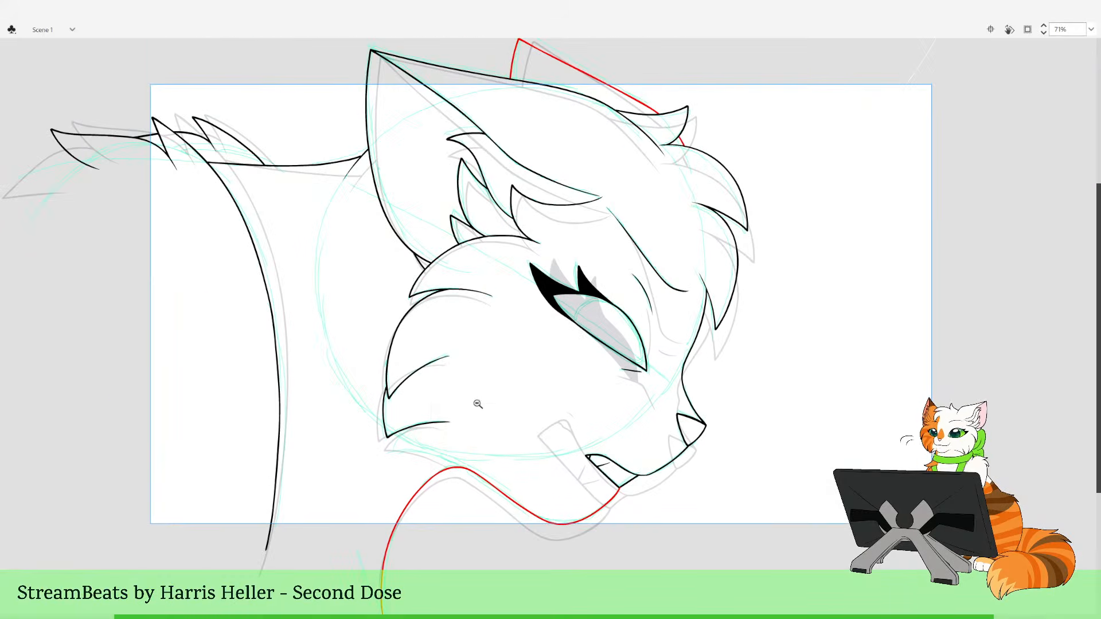
drag(429, 338, 539, 521)
click(19, 106)
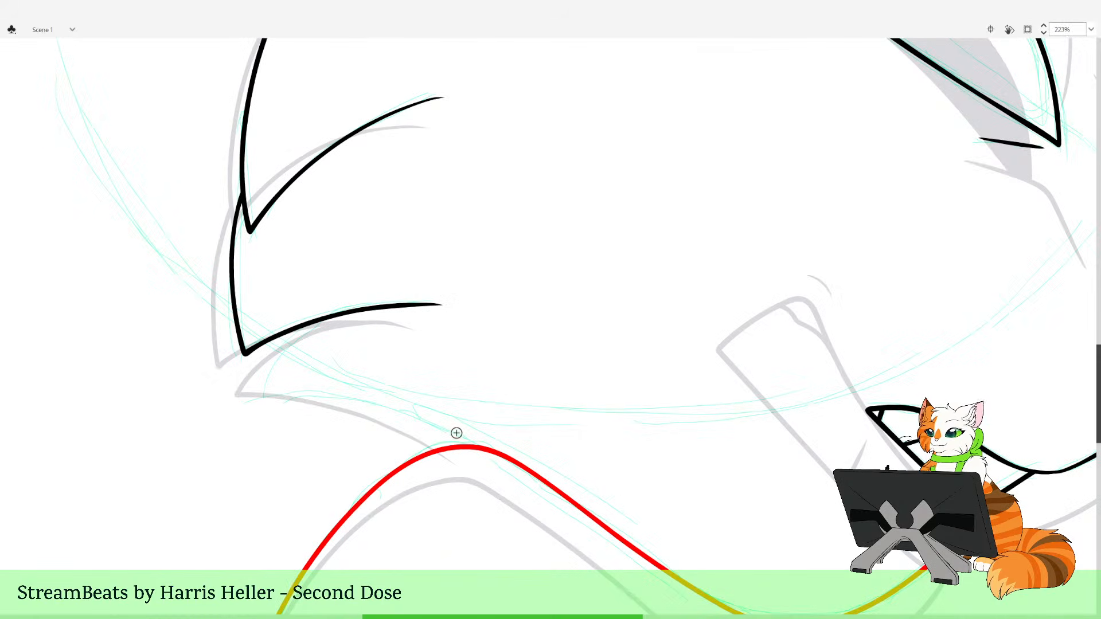
drag(468, 437, 405, 408)
key(ctrl+z)
mouse_move(476, 441)
mouse_down()
mouse_move(337, 397)
mouse_move(262, 397)
mouse_move(269, 365)
mouse_move(363, 309)
mouse_move(436, 301)
mouse_move(369, 306)
mouse_move(268, 367)
mouse_move(252, 396)
mouse_move(330, 389)
mouse_up()
key(ctrl+z)
key(ctrl+z)
mouse_move(432, 301)
mouse_down()
mouse_move(355, 313)
mouse_move(299, 340)
mouse_move(261, 391)
mouse_move(369, 392)
mouse_move(478, 434)
mouse_up()
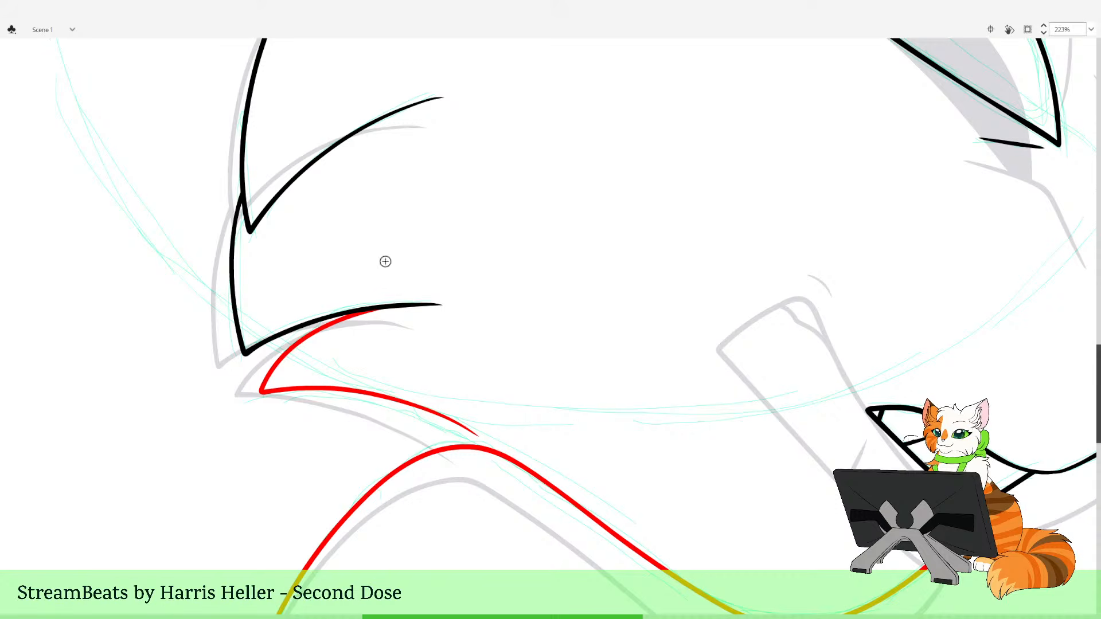
Recolor the red ear, jaw and cheek tuft lines of the cat's head black
click(549, 297)
click(554, 296)
click(563, 290)
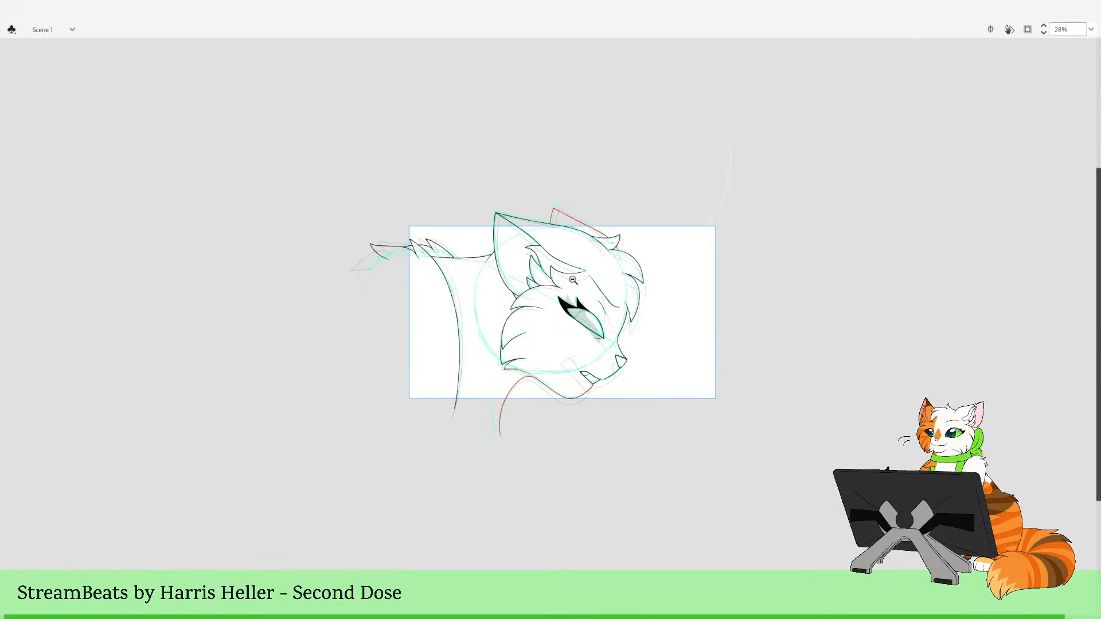
drag(591, 287, 596, 375)
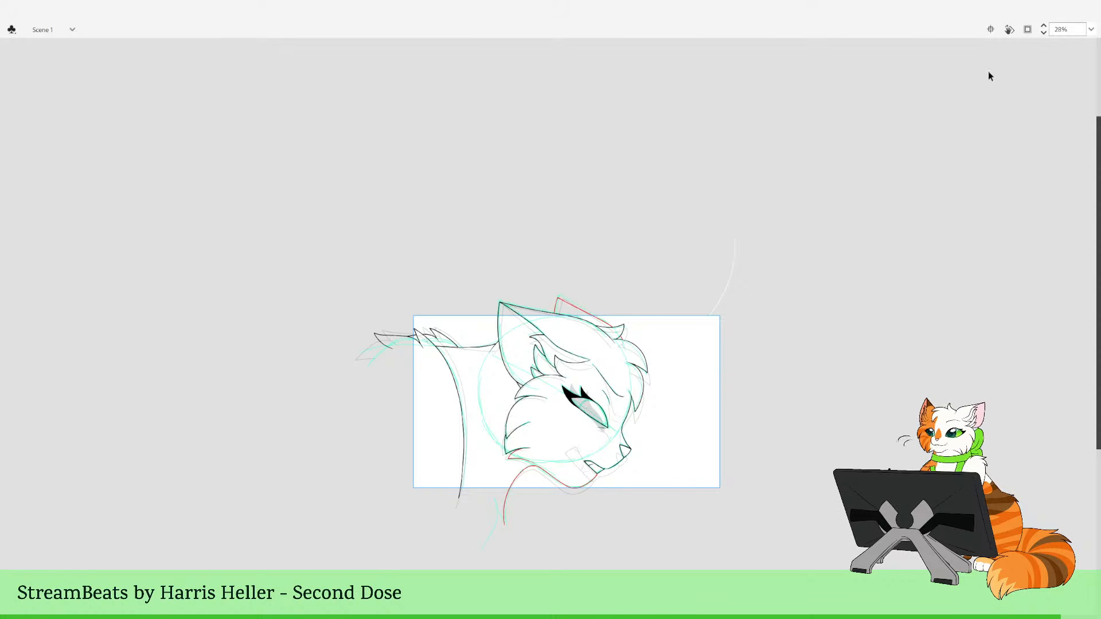
key(ctrl+a)
click(690, 326)
key(z)
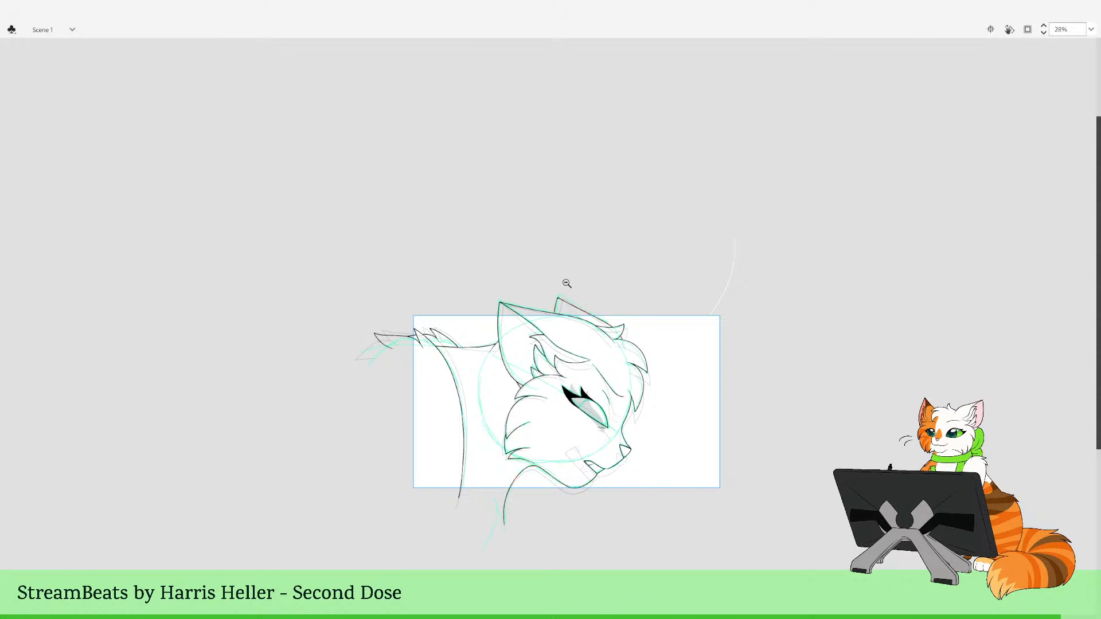
Play back the animation to check the inked head drawing in motion
drag(567, 282, 648, 509)
key(h)
drag(636, 164, 636, 281)
key(z)
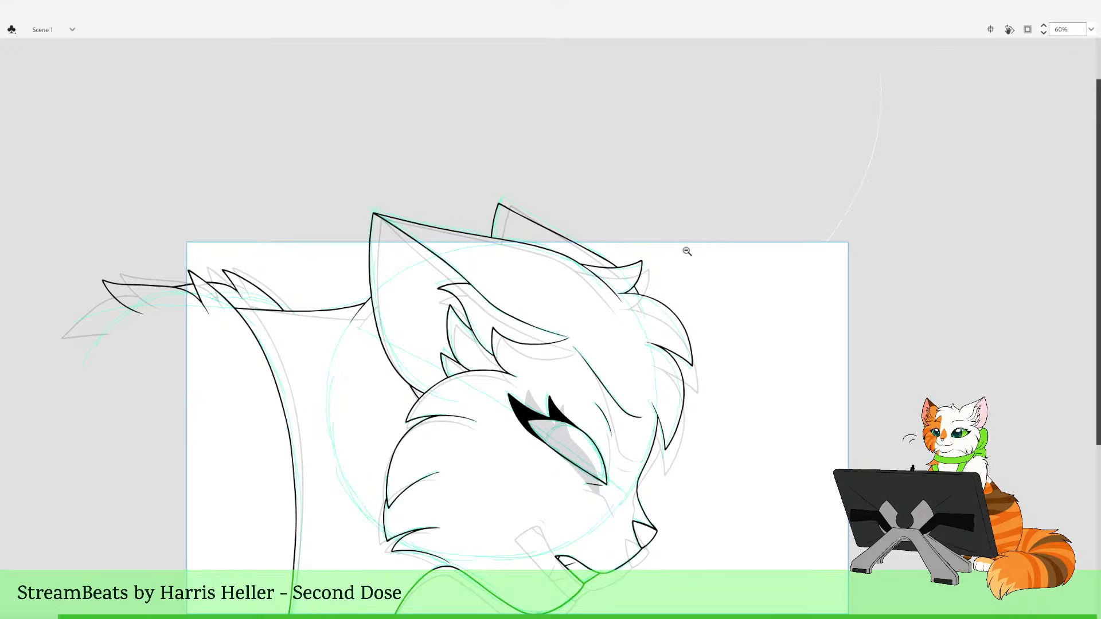
alt+click(688, 253)
drag(469, 243, 723, 527)
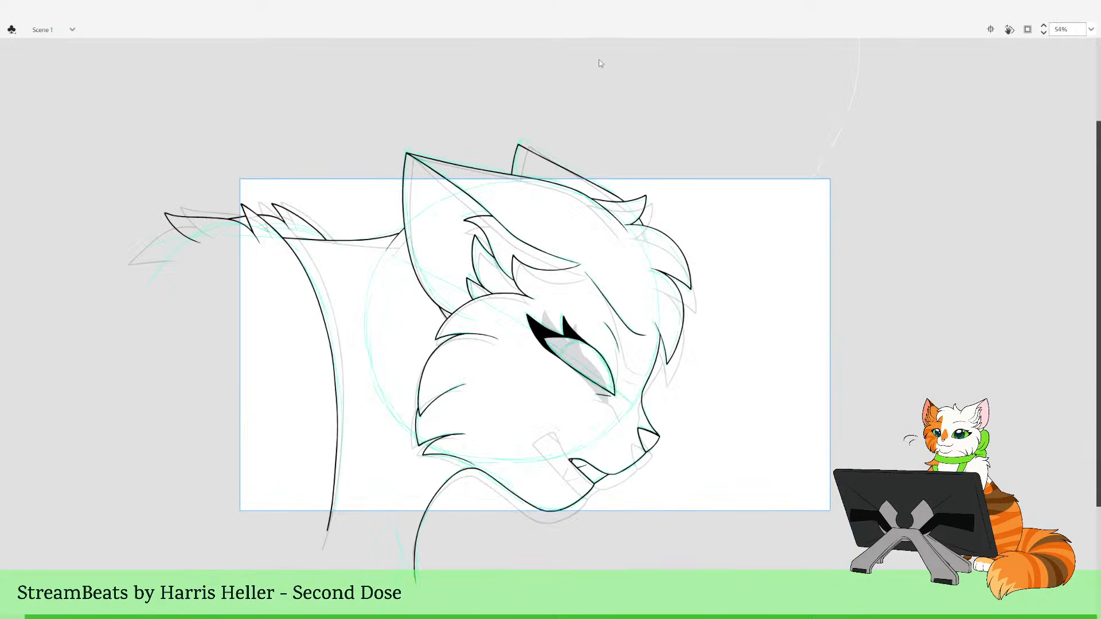
drag(599, 60, 991, 61)
key(Return)
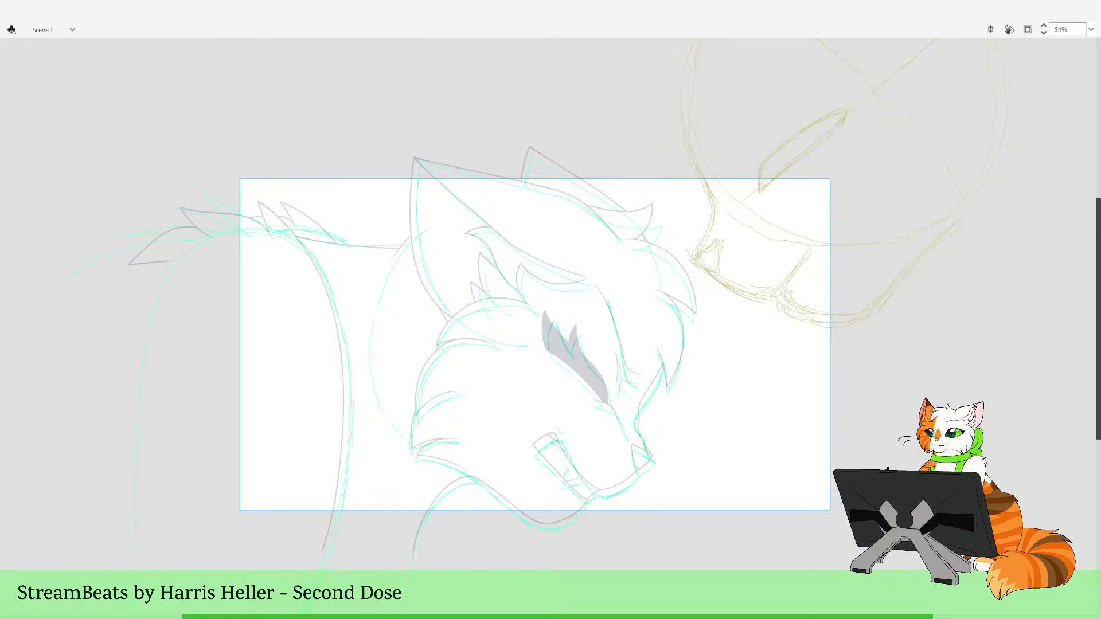
Ink the cat's triangular nose in black on the new frame, closely following the previous frame's faded nose outline
click(581, 376)
drag(576, 243, 645, 442)
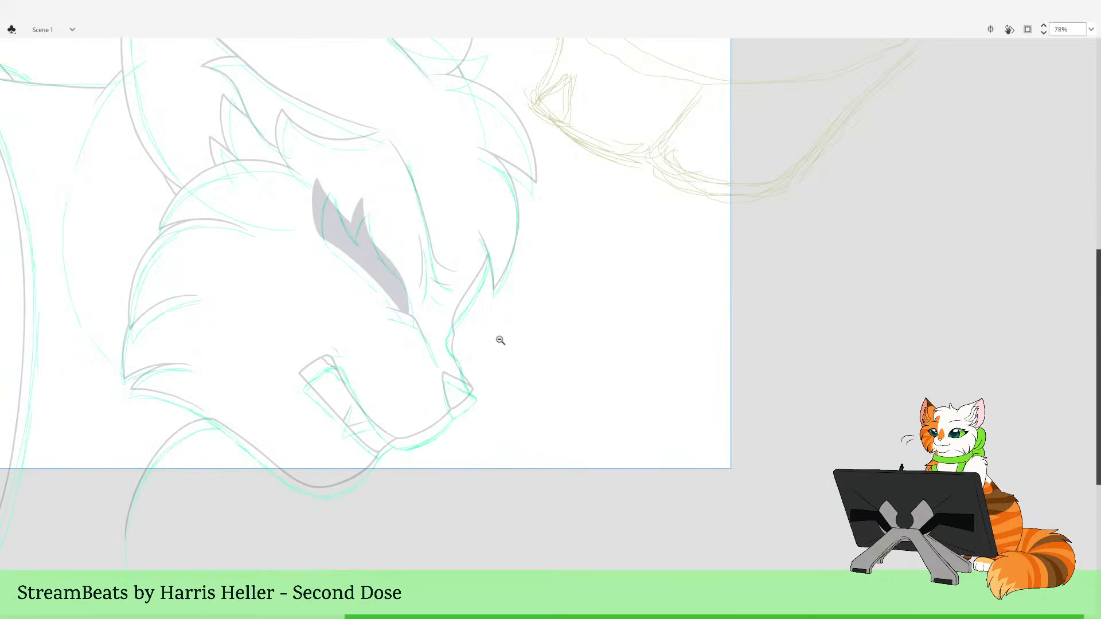
drag(420, 298, 531, 510)
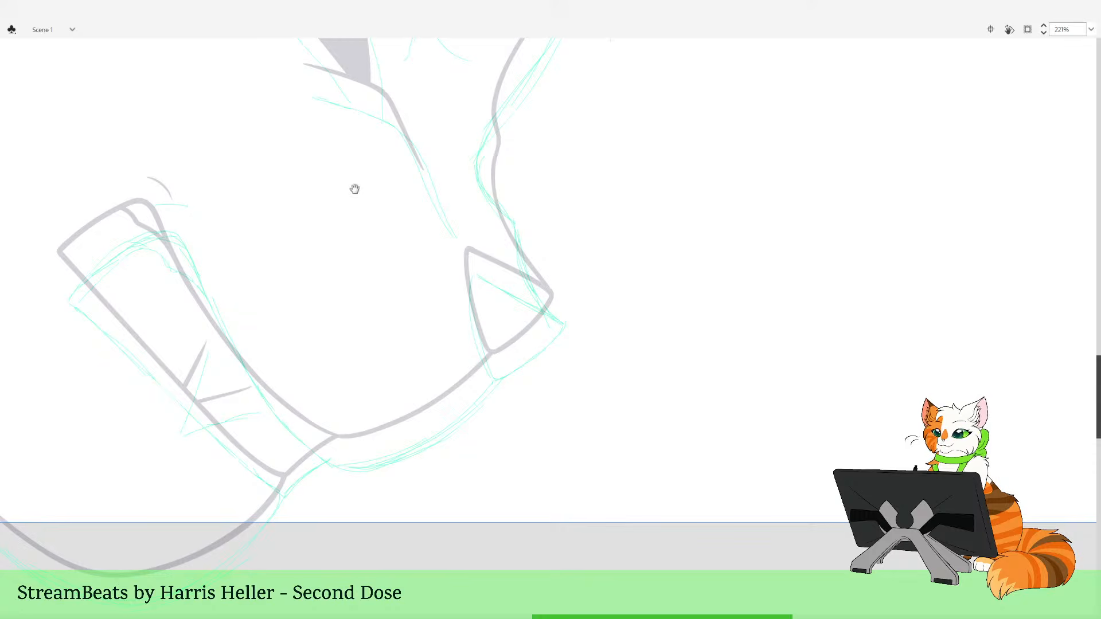
drag(354, 189, 385, 301)
mouse_move(522, 466)
mouse_down()
mouse_move(505, 443)
mouse_move(497, 363)
mouse_move(580, 405)
mouse_move(561, 442)
mouse_move(523, 466)
mouse_up()
click(40, 209)
drag(420, 252, 725, 508)
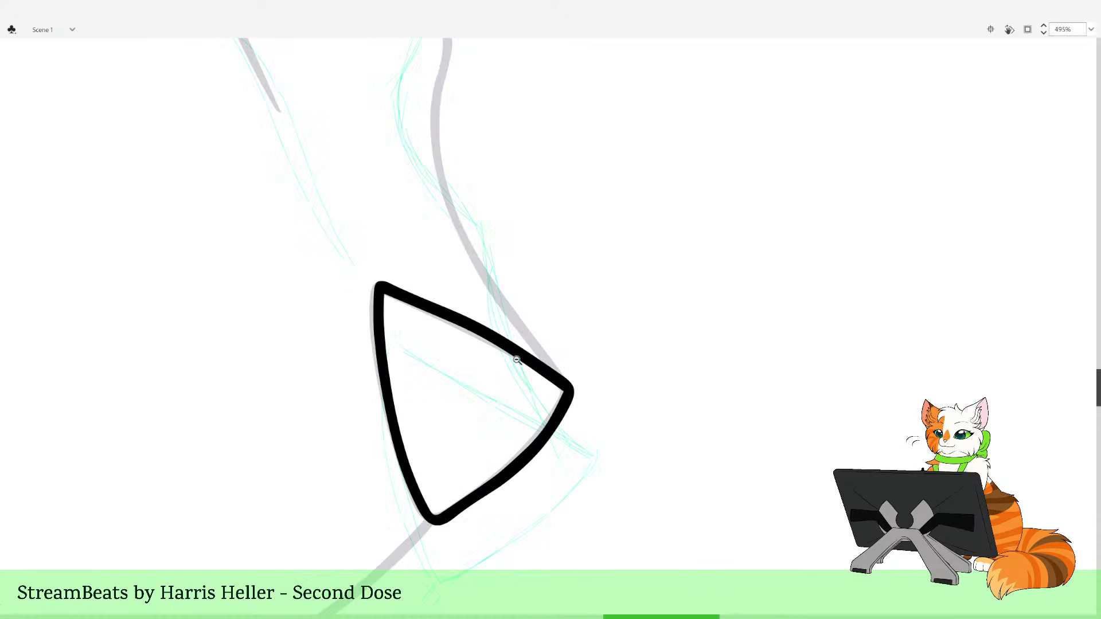
click(9, 112)
key(ctrl+z)
drag(434, 519, 403, 470)
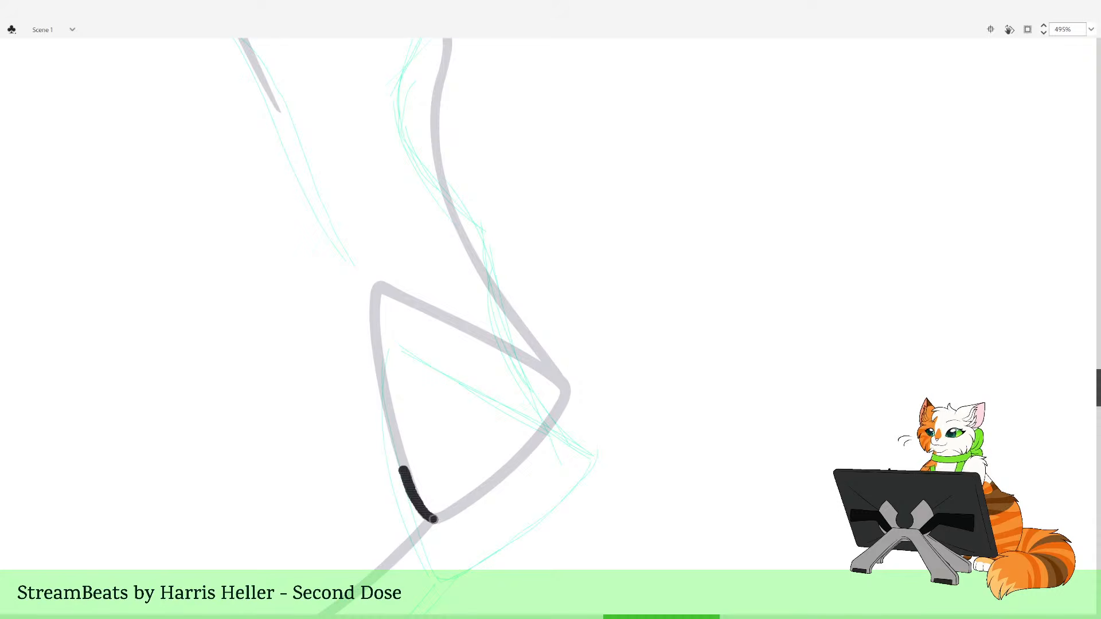
key(ctrl+z)
mouse_move(434, 519)
mouse_down()
mouse_move(386, 381)
mouse_move(374, 293)
mouse_move(568, 382)
mouse_move(554, 423)
mouse_move(508, 473)
mouse_move(442, 517)
mouse_move(542, 439)
mouse_move(569, 395)
mouse_up()
key(ctrl+z)
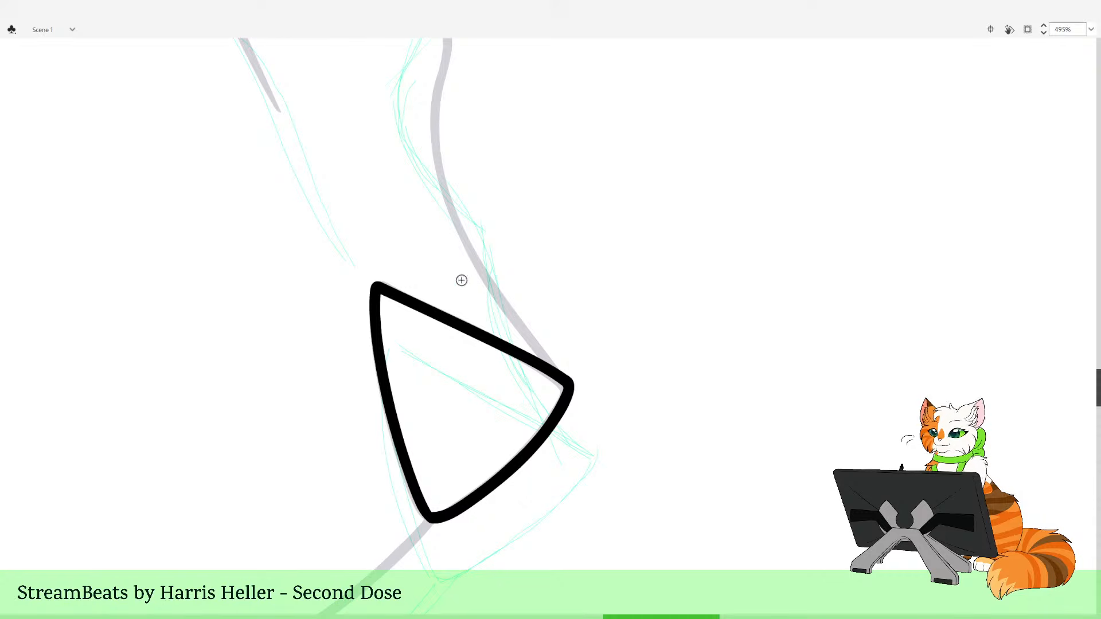
Ink a tapered black crease from the eye's inner corner, bending down toward the nose
drag(437, 261, 631, 529)
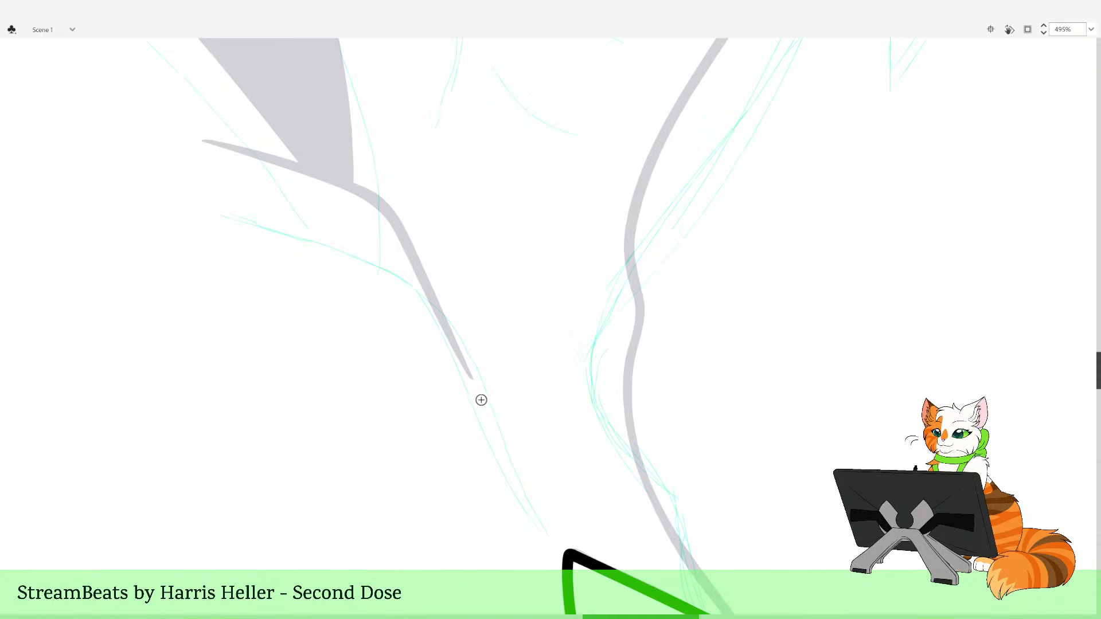
double_click(527, 320)
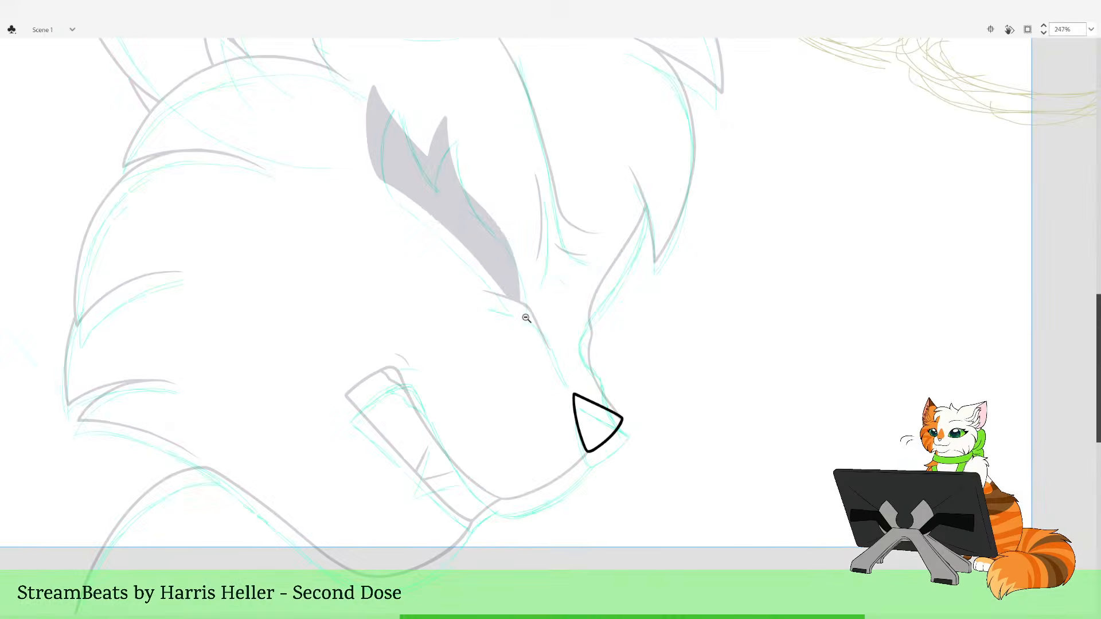
drag(507, 232, 506, 301)
drag(515, 258, 603, 541)
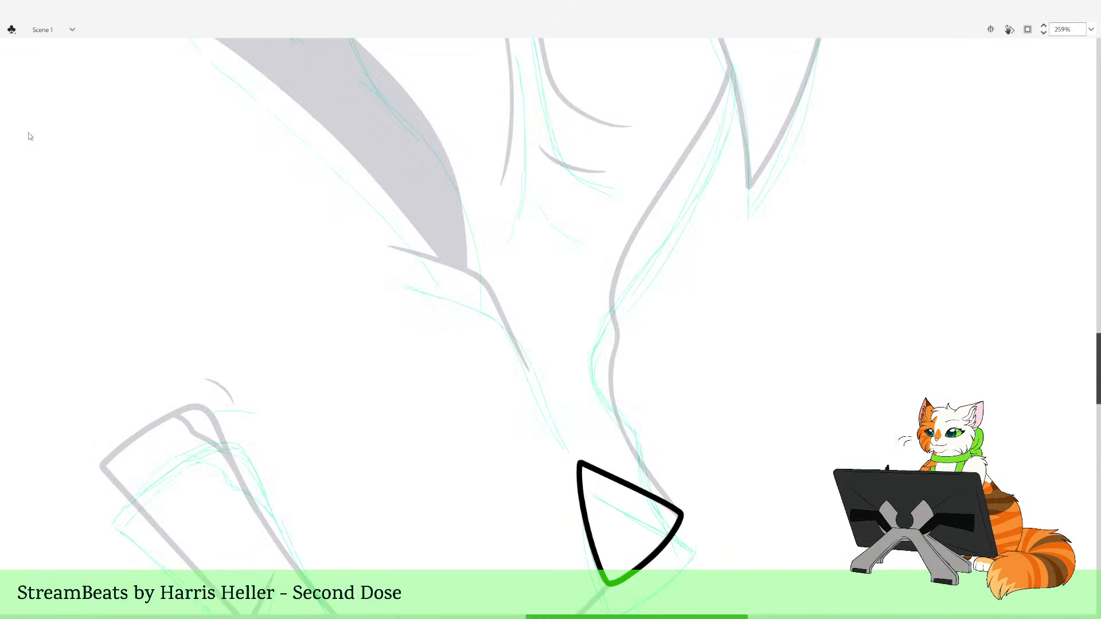
drag(532, 299, 509, 386)
mouse_move(510, 465)
mouse_down()
mouse_move(488, 425)
mouse_move(504, 453)
mouse_up()
key(ctrl+z)
mouse_move(485, 401)
mouse_down()
mouse_move(447, 354)
mouse_move(367, 333)
mouse_up()
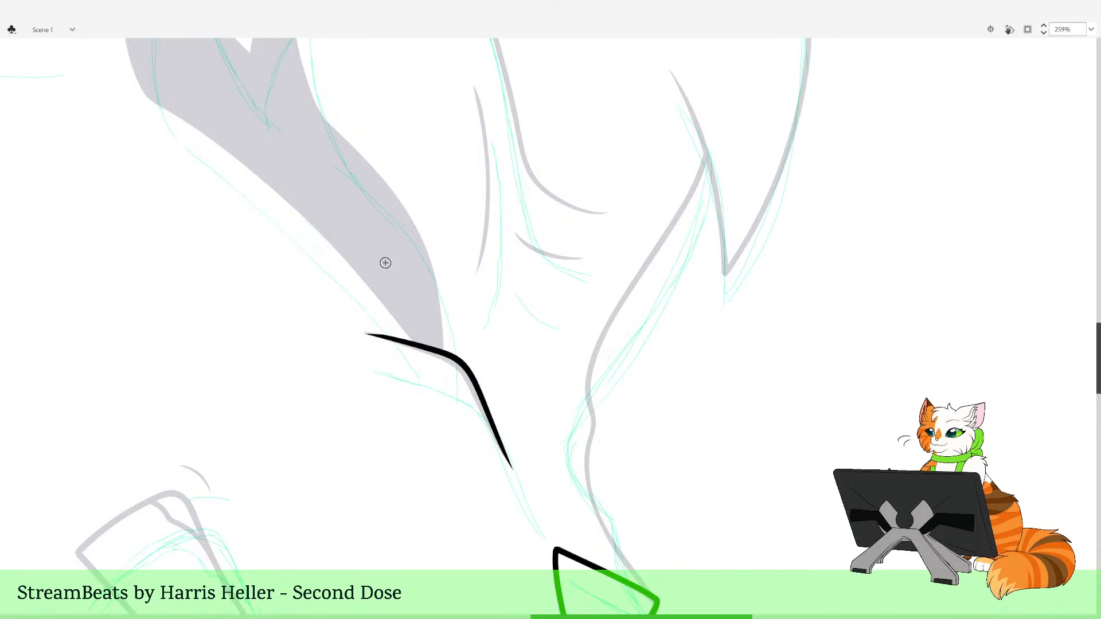
drag(417, 252, 437, 266)
key(ctrl+z)
drag(531, 479, 487, 380)
drag(423, 354, 396, 348)
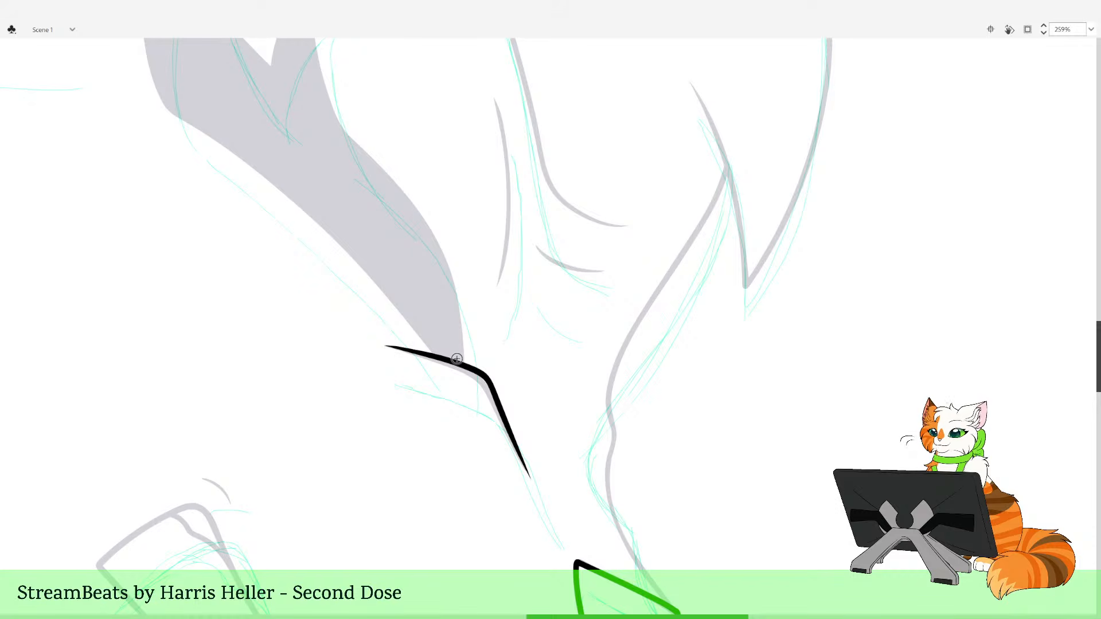
Outline the long closed-eye shape in red, ending both edges at the black crease by the inner corner
mouse_move(430, 291)
mouse_down()
mouse_move(438, 255)
mouse_move(442, 295)
mouse_move(430, 290)
mouse_move(526, 386)
mouse_move(513, 375)
mouse_up()
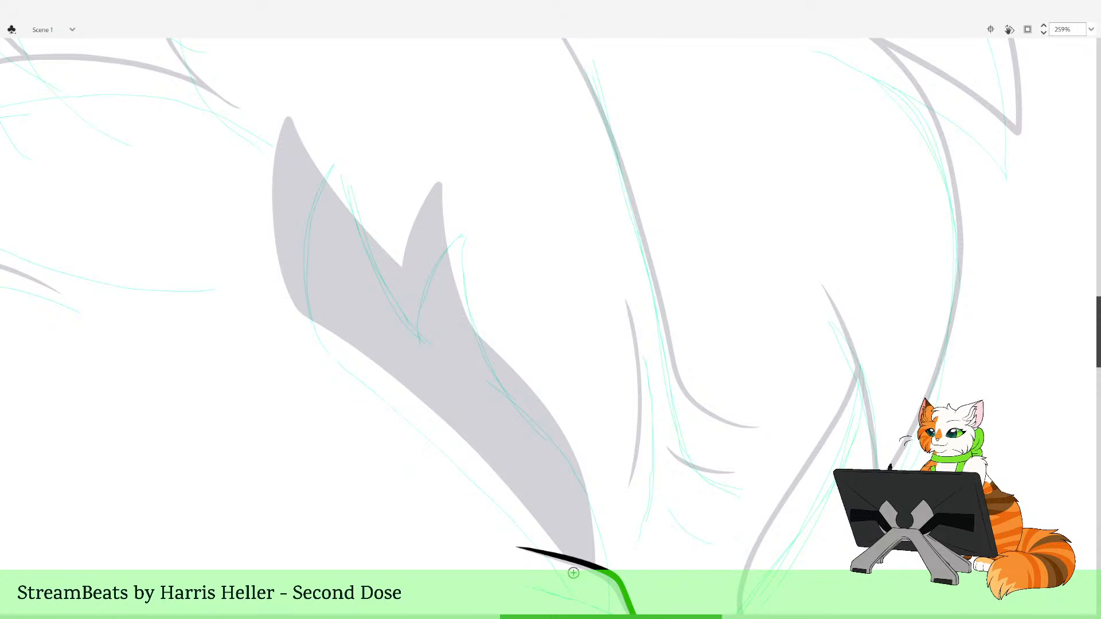
mouse_move(593, 542)
mouse_down()
mouse_move(578, 464)
mouse_move(546, 406)
mouse_move(365, 233)
mouse_move(300, 114)
mouse_move(281, 220)
mouse_move(298, 308)
mouse_move(489, 459)
mouse_up()
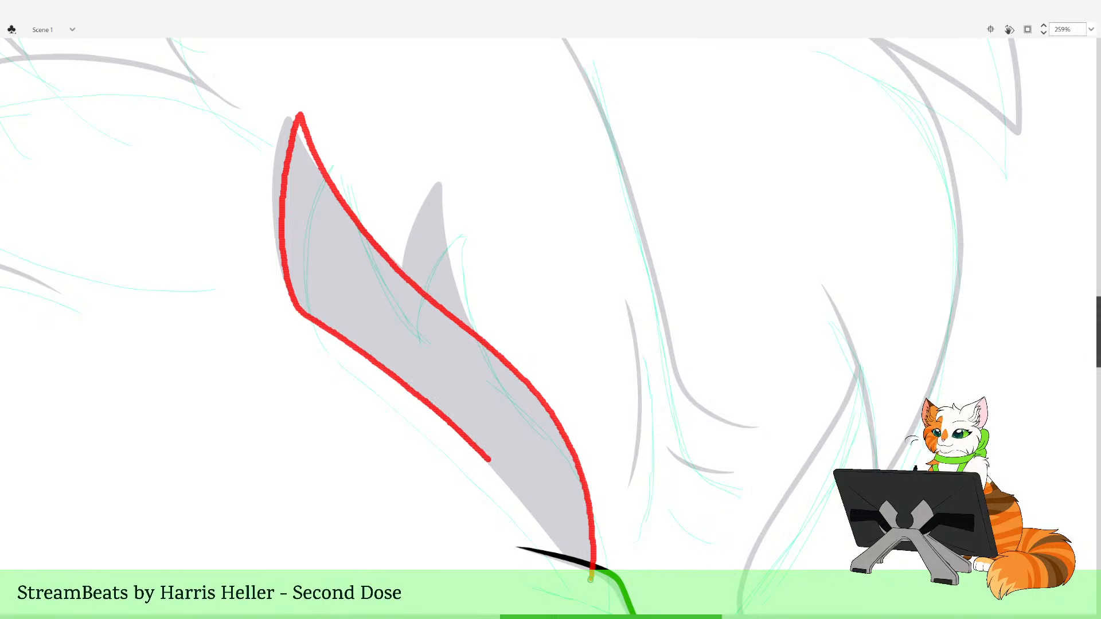
drag(591, 578, 580, 575)
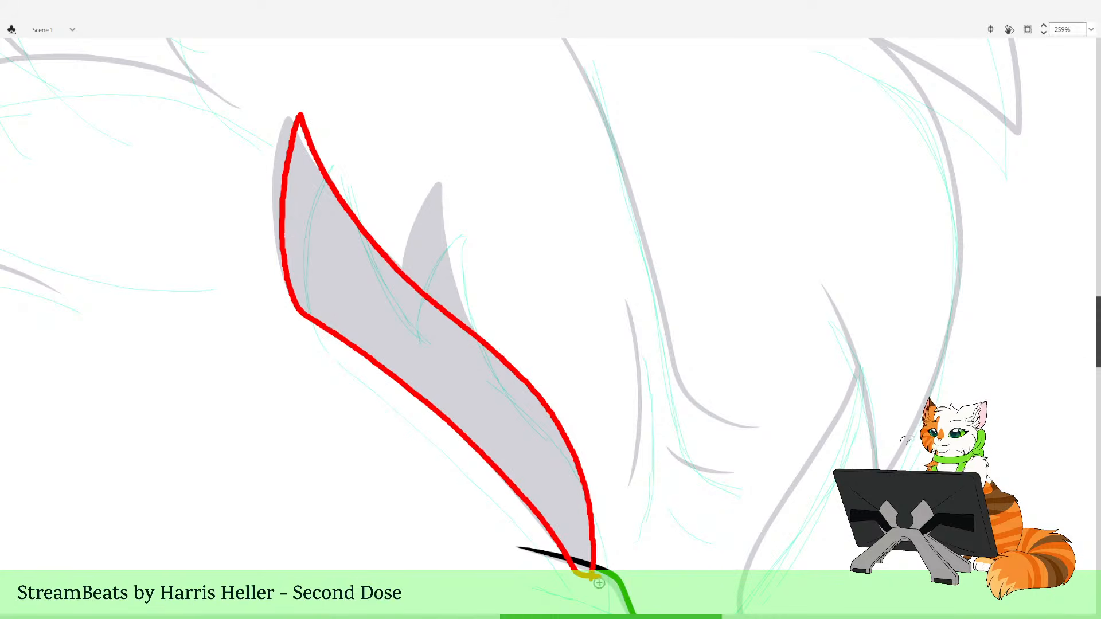
key(ctrl+z)
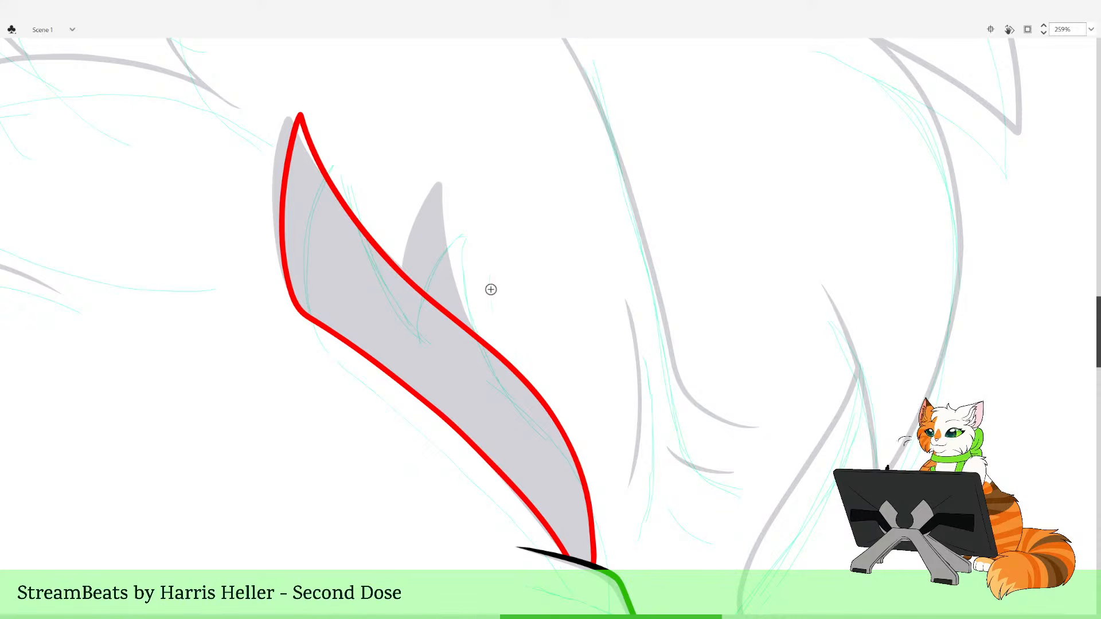
Show the artwork as outlines and reshape the lower and upper edges of the red eye shape
key(ctrl+alt+shift+o)
drag(447, 369, 451, 386)
key(v)
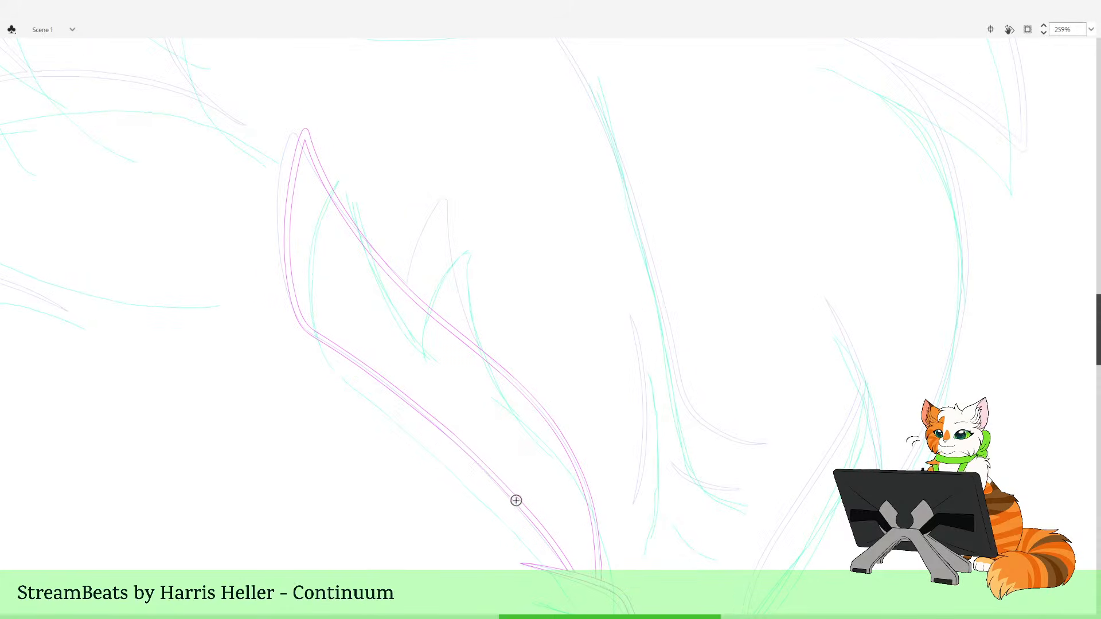
key(b)
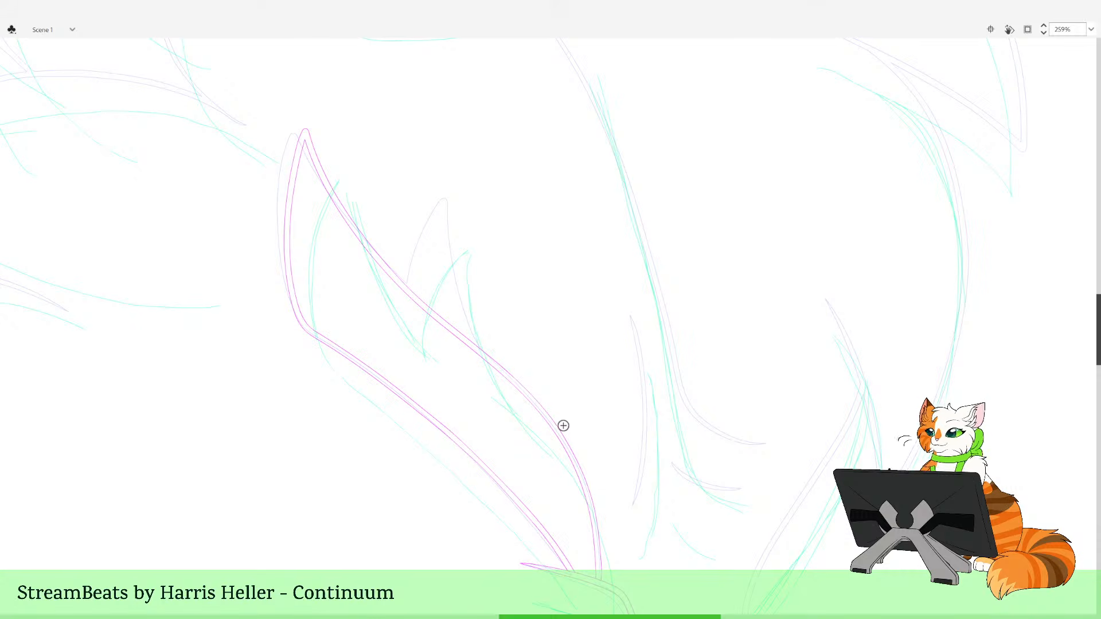
drag(524, 353, 569, 471)
key(v)
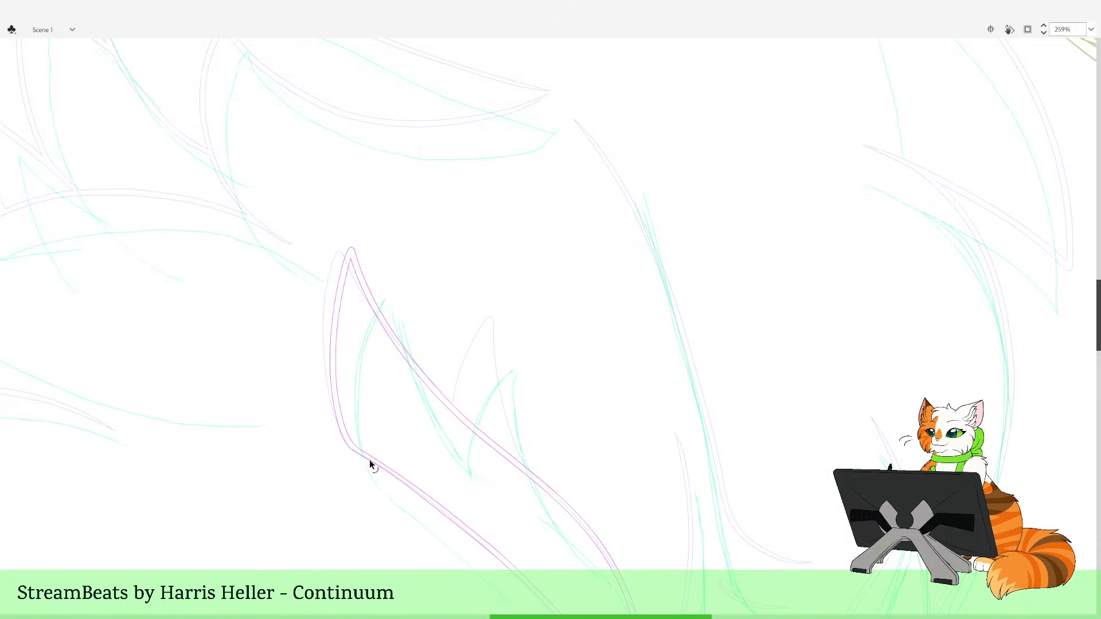
drag(369, 459, 423, 499)
drag(476, 536, 440, 449)
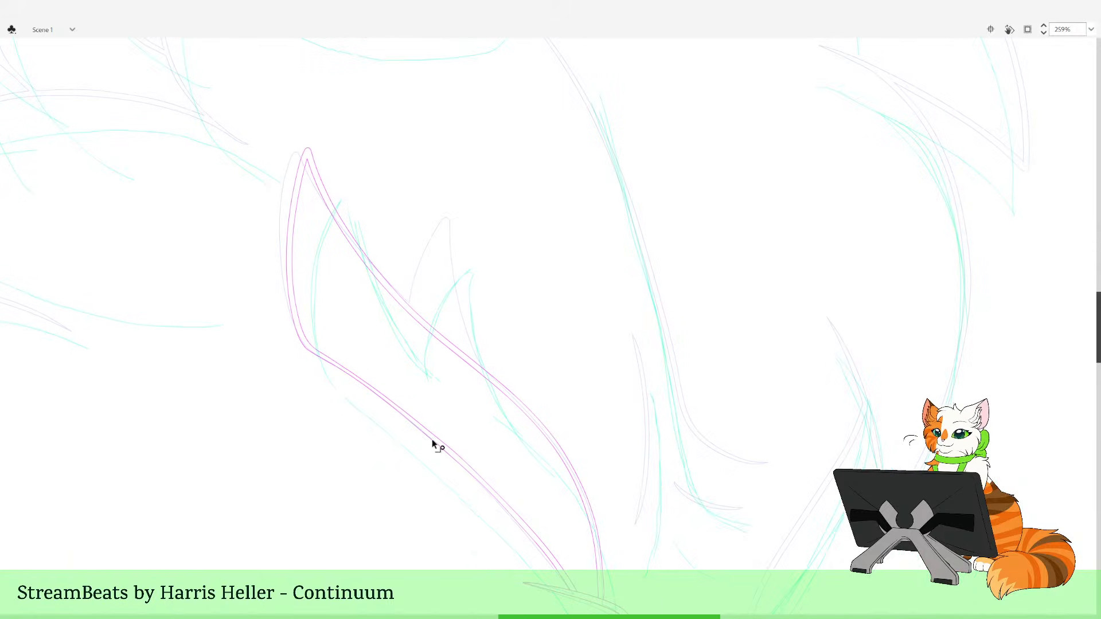
key(v)
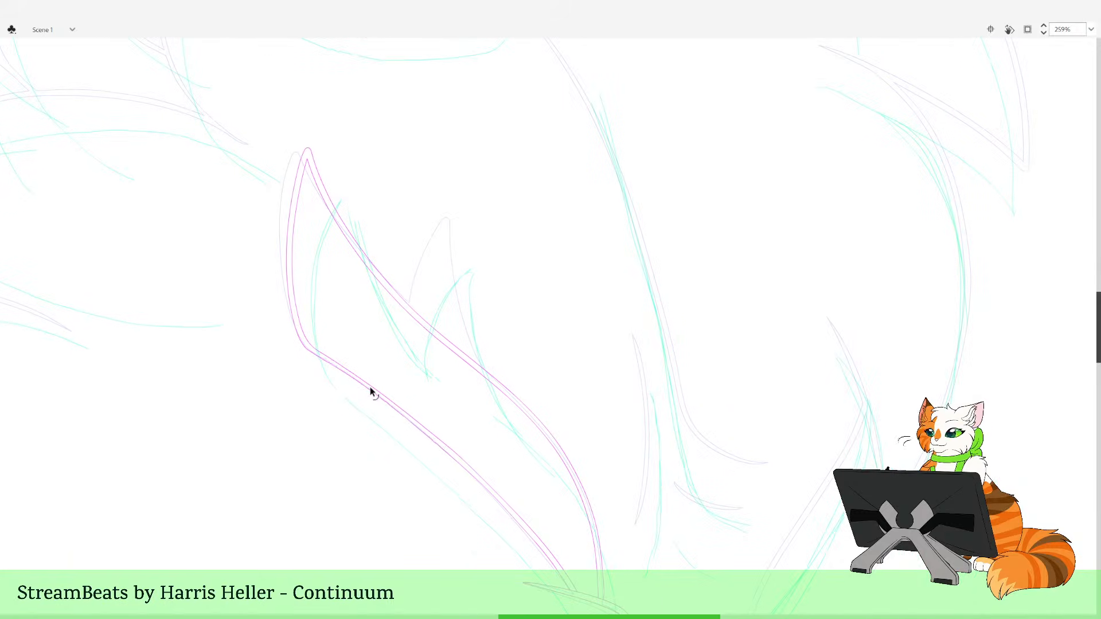
drag(477, 276, 467, 372)
key(b)
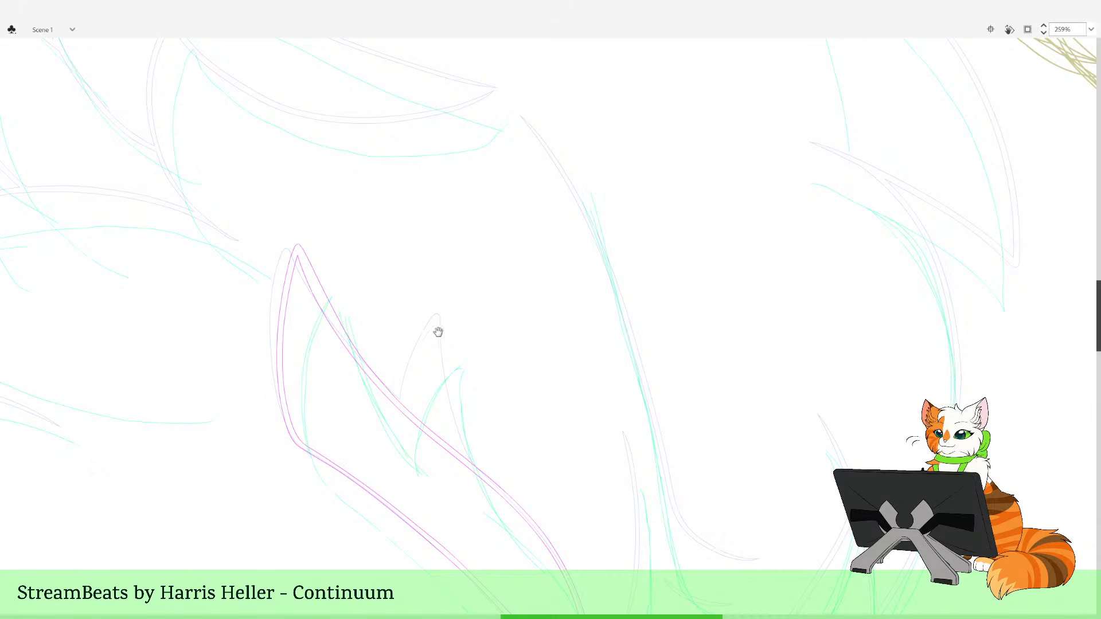
Draw a pointed red lash spike rising from the middle of the eye shape's upper edge
drag(438, 329, 463, 195)
mouse_move(487, 300)
mouse_down()
mouse_move(479, 281)
mouse_move(488, 362)
mouse_up()
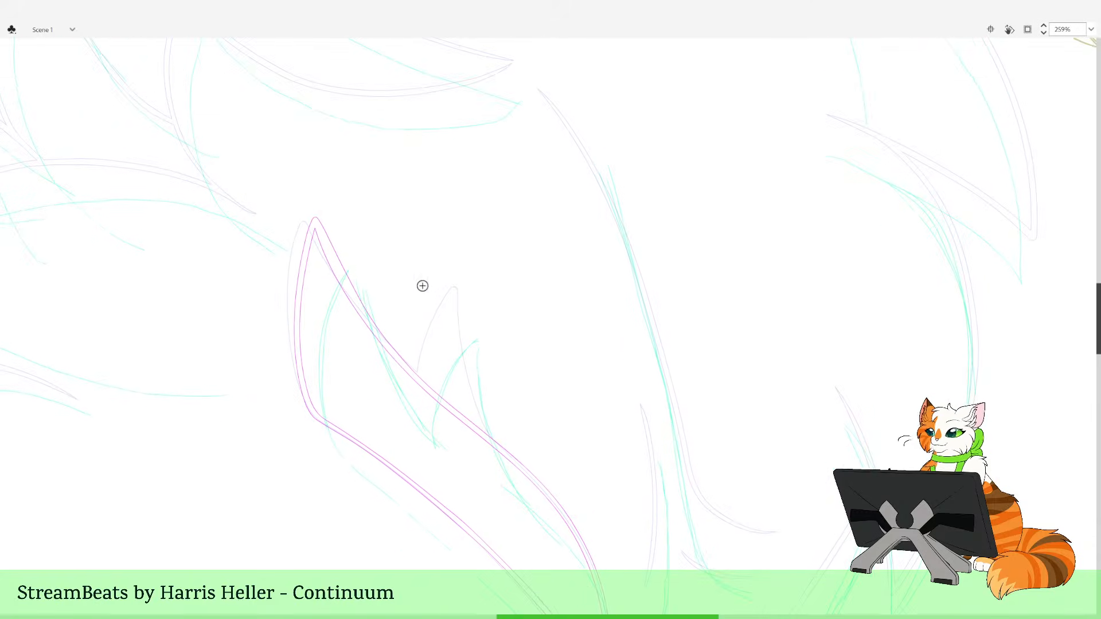
drag(426, 413, 419, 350)
mouse_move(430, 419)
mouse_down()
mouse_move(417, 368)
mouse_move(458, 291)
mouse_up()
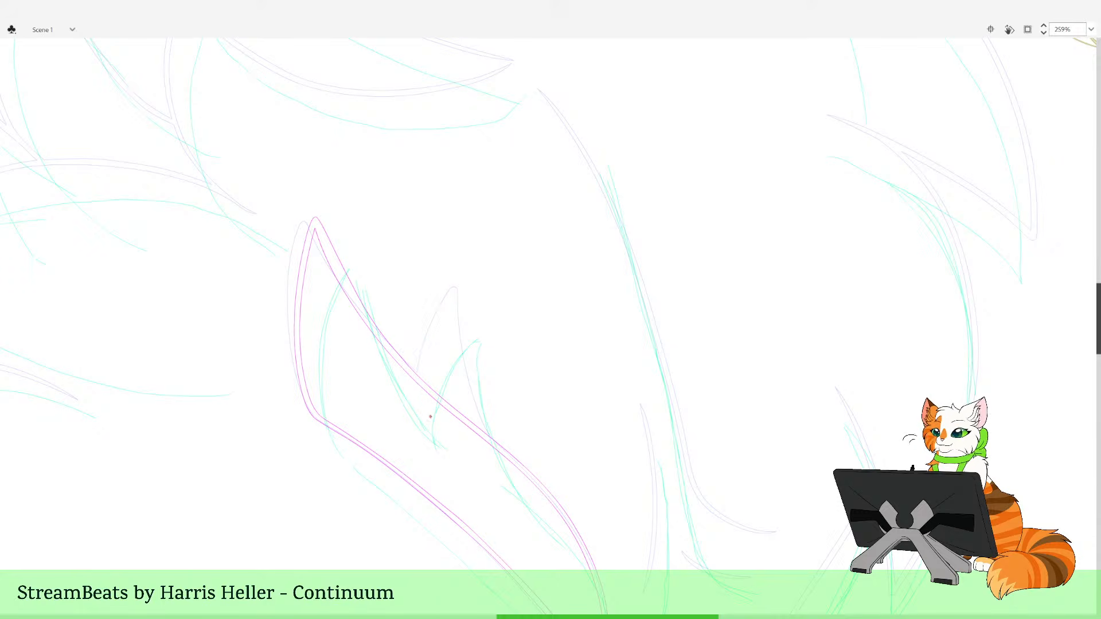
mouse_move(430, 419)
mouse_down()
mouse_move(422, 355)
mouse_move(459, 290)
mouse_move(473, 385)
mouse_move(510, 472)
mouse_move(475, 403)
mouse_move(461, 290)
mouse_move(421, 354)
mouse_move(419, 405)
mouse_up()
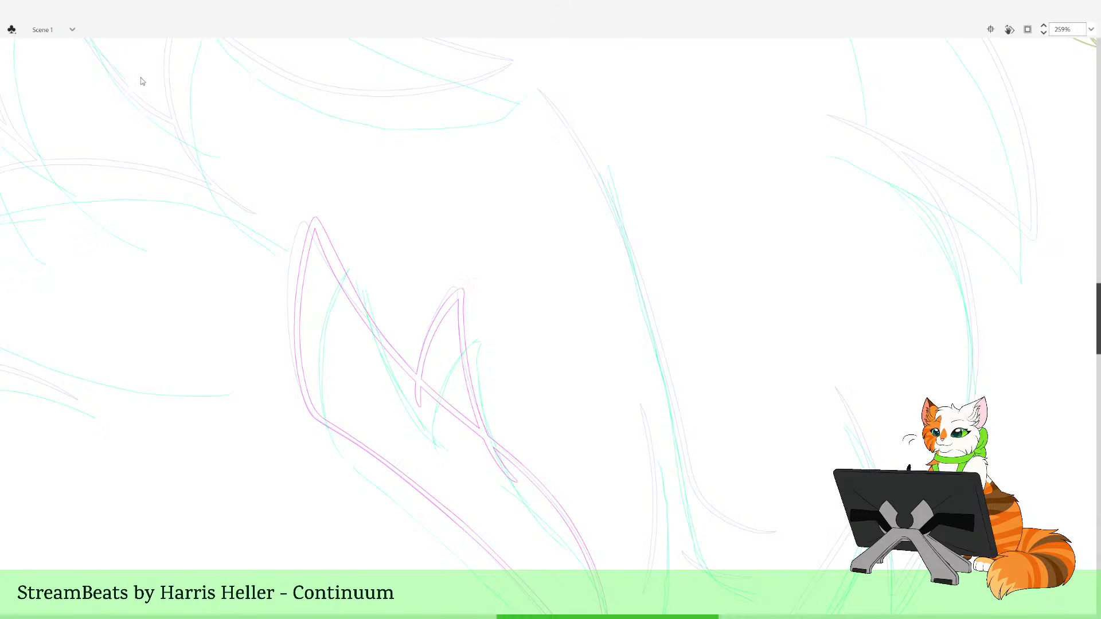
Return to the full-color view and fill the eye shape and its lash spike with red
key(ctrl+a)
key(ctrl+alt+shift+o)
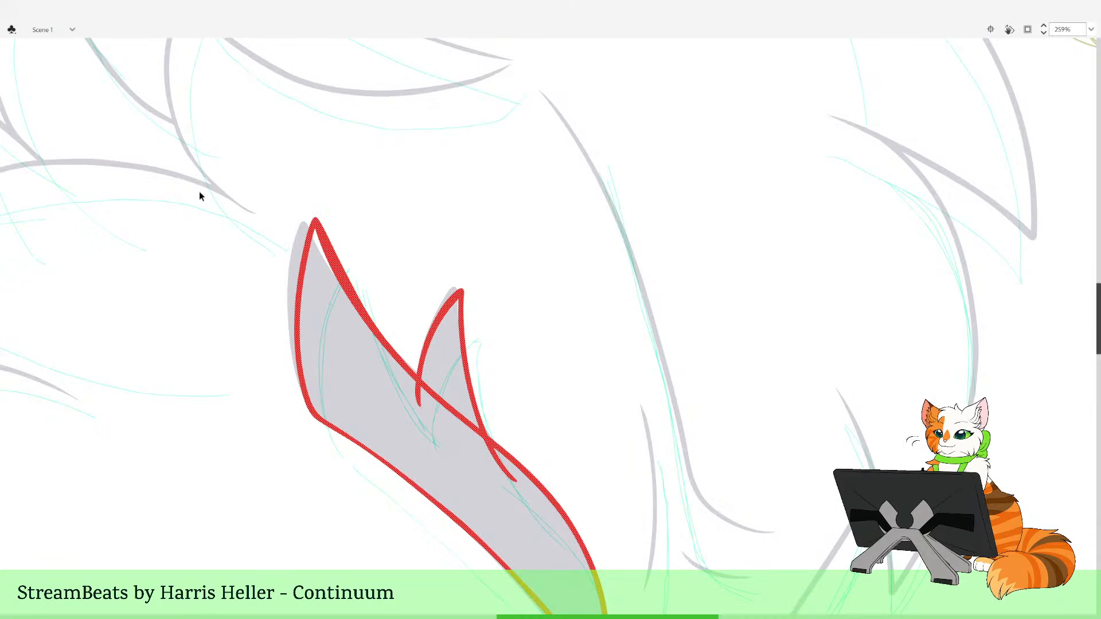
key(a)
key(k)
click(356, 364)
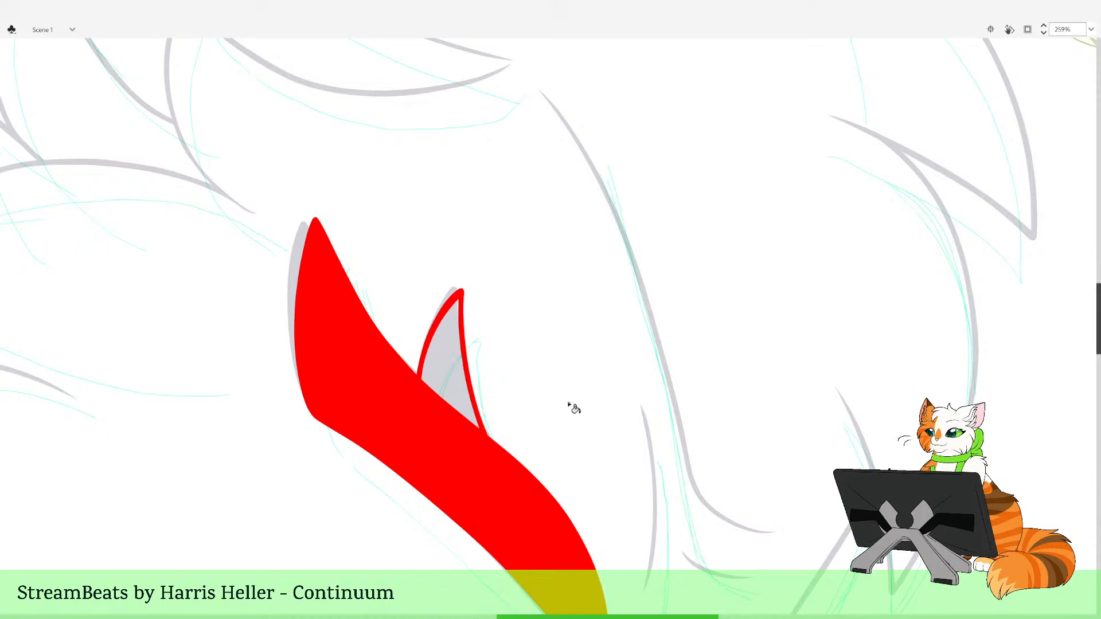
click(452, 359)
Draw a short, slightly curved red crease line between the eye and the long forehead line
key(z)
click(603, 355)
click(604, 355)
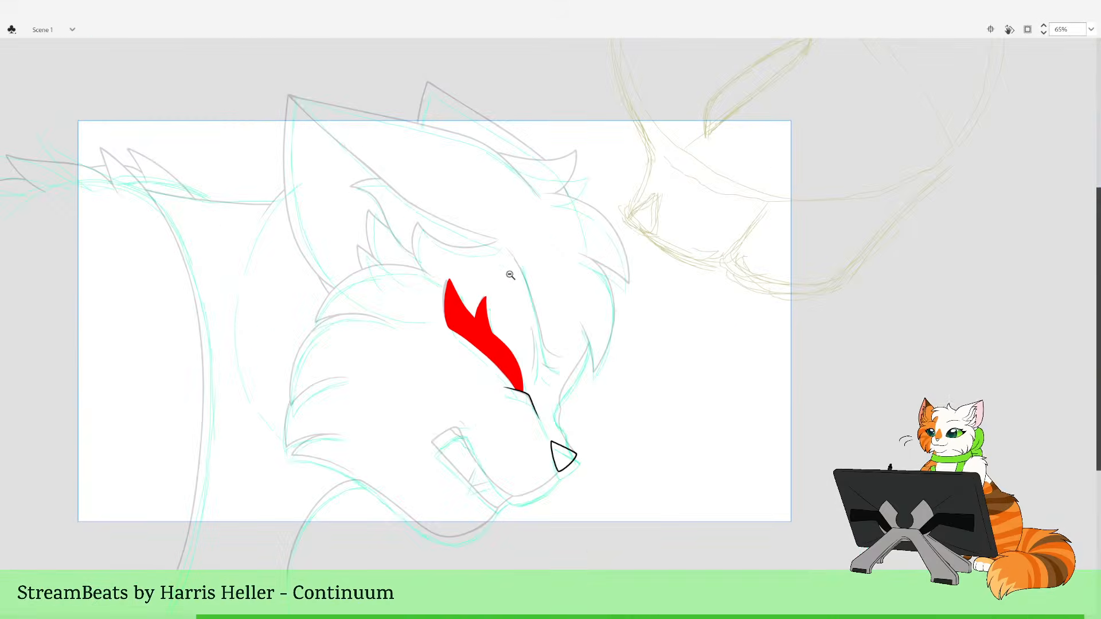
drag(507, 251, 567, 437)
key(space)
drag(605, 255, 582, 336)
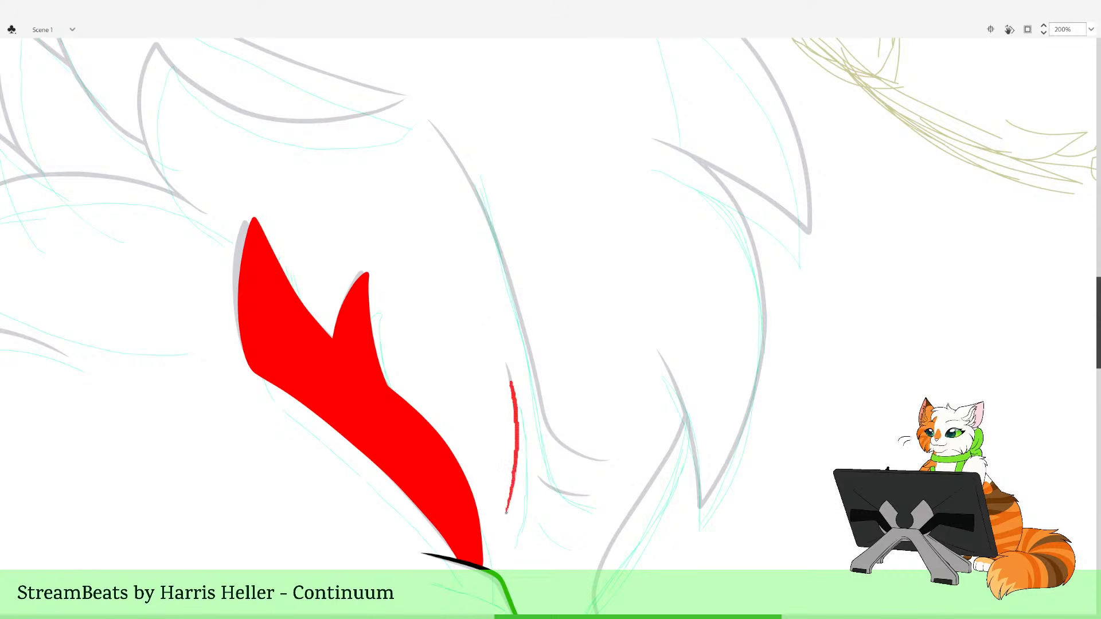
drag(511, 381, 507, 364)
Ink the long black forehead line with a small outward hook at its lower end above the muzzle
key(space)
drag(546, 269, 522, 330)
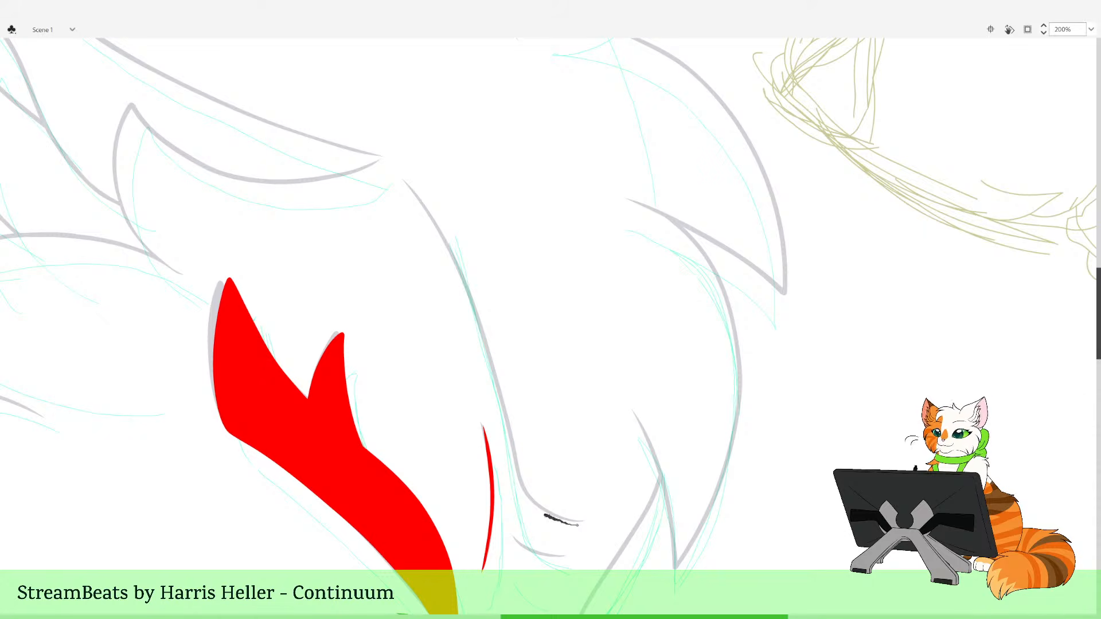
mouse_move(519, 492)
mouse_down()
mouse_move(461, 270)
mouse_move(414, 188)
mouse_up()
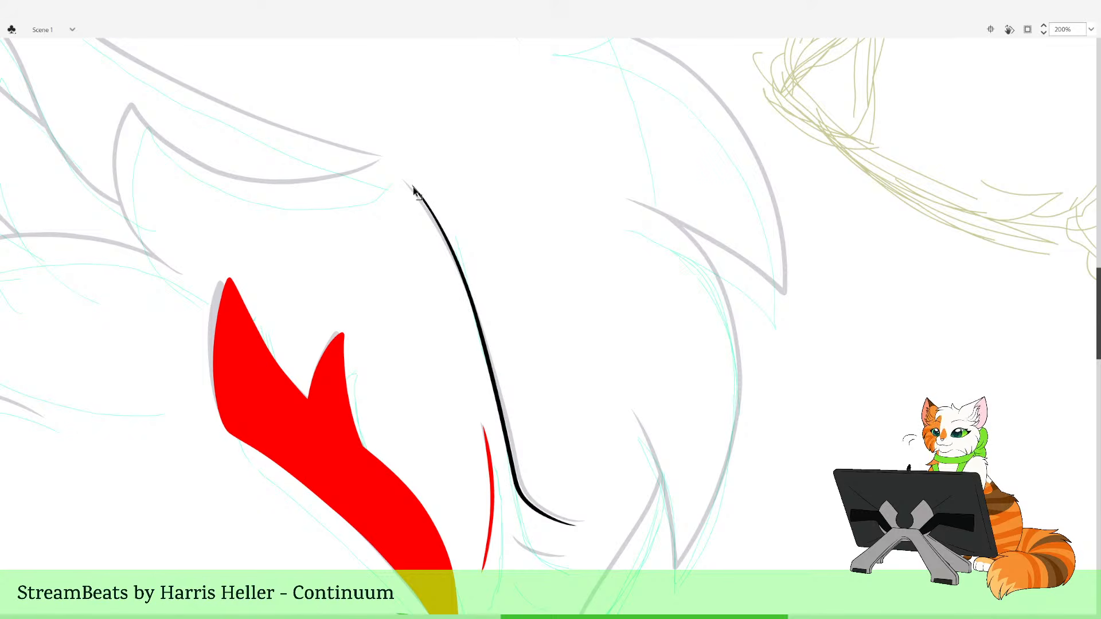
Ink a short curved black crease just below the hooked lower end of the forehead line
scroll(529, 327, down, 3)
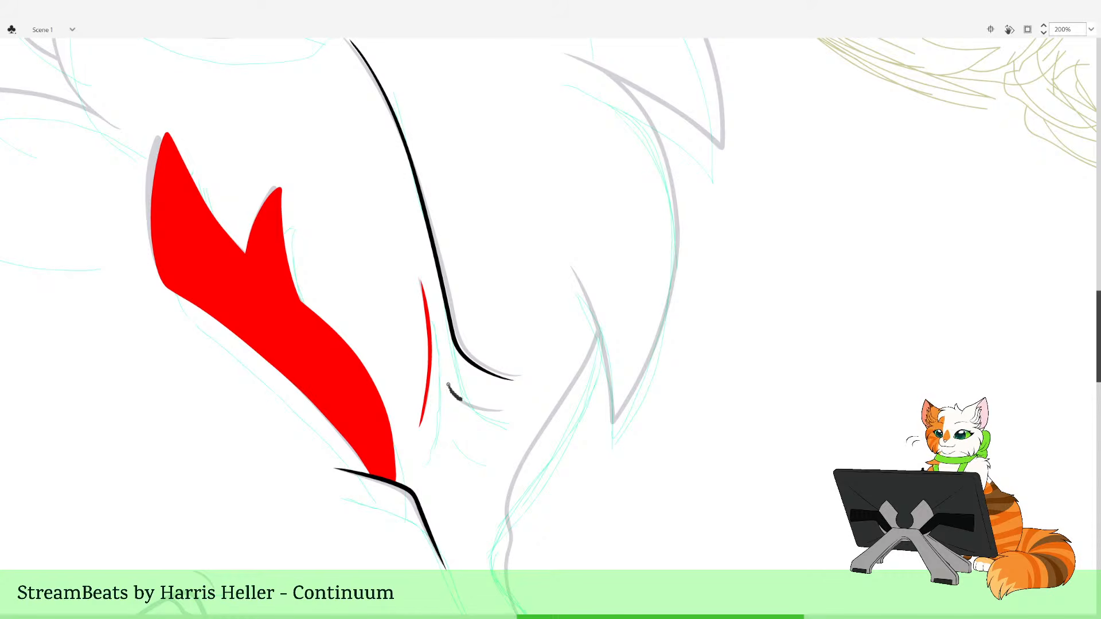
drag(461, 400, 502, 411)
key(z)
drag(370, 252, 668, 505)
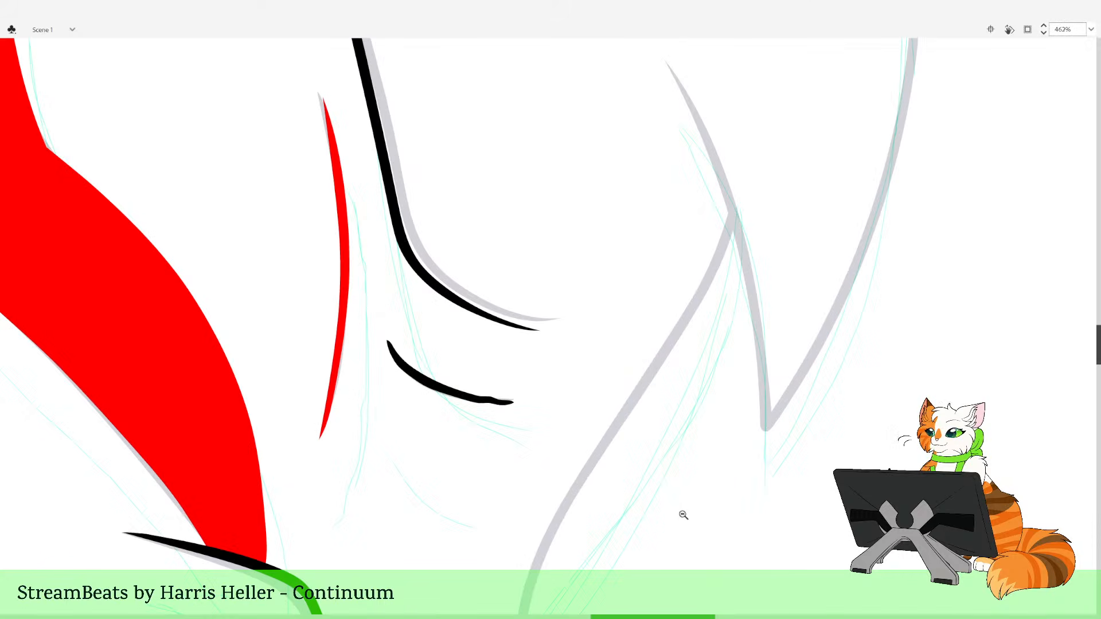
key(ctrl+z)
drag(386, 344, 428, 391)
key(ctrl+z)
mouse_move(385, 344)
mouse_down()
mouse_move(418, 392)
mouse_move(539, 409)
mouse_up()
key(ctrl+z)
mouse_move(387, 343)
mouse_down()
mouse_move(421, 387)
mouse_move(510, 407)
mouse_up()
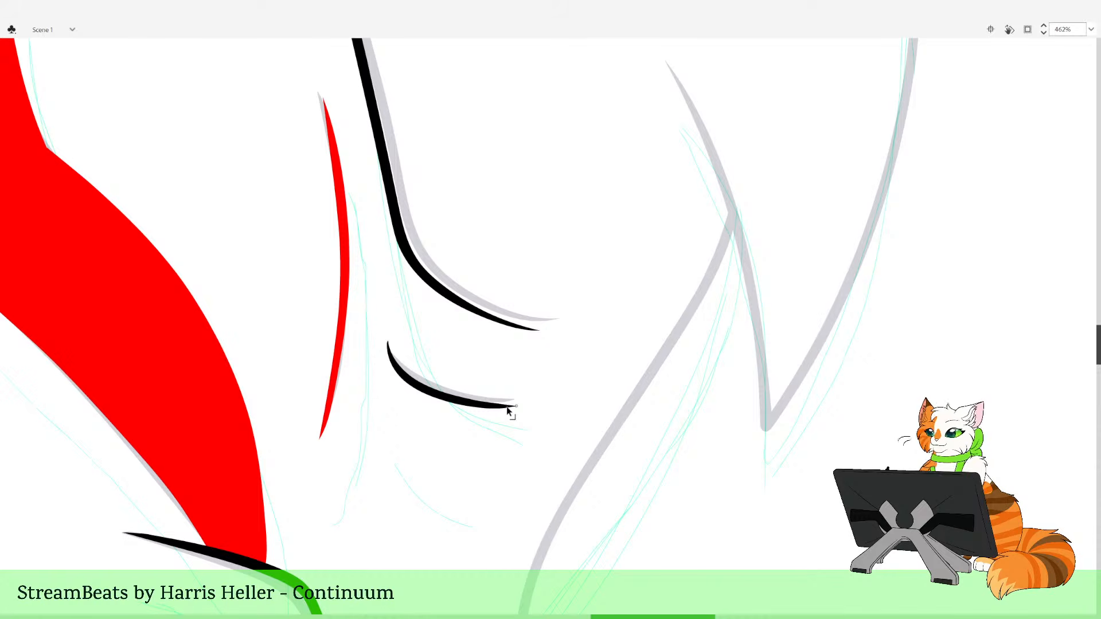
mouse_move(496, 408)
mouse_down()
mouse_move(477, 402)
mouse_move(487, 405)
mouse_up()
key(ctrl+z)
key(ctrl+z)
key(ctrl+z)
Select all the line art on this frame and recolor the red eye shape and crease black
key(z)
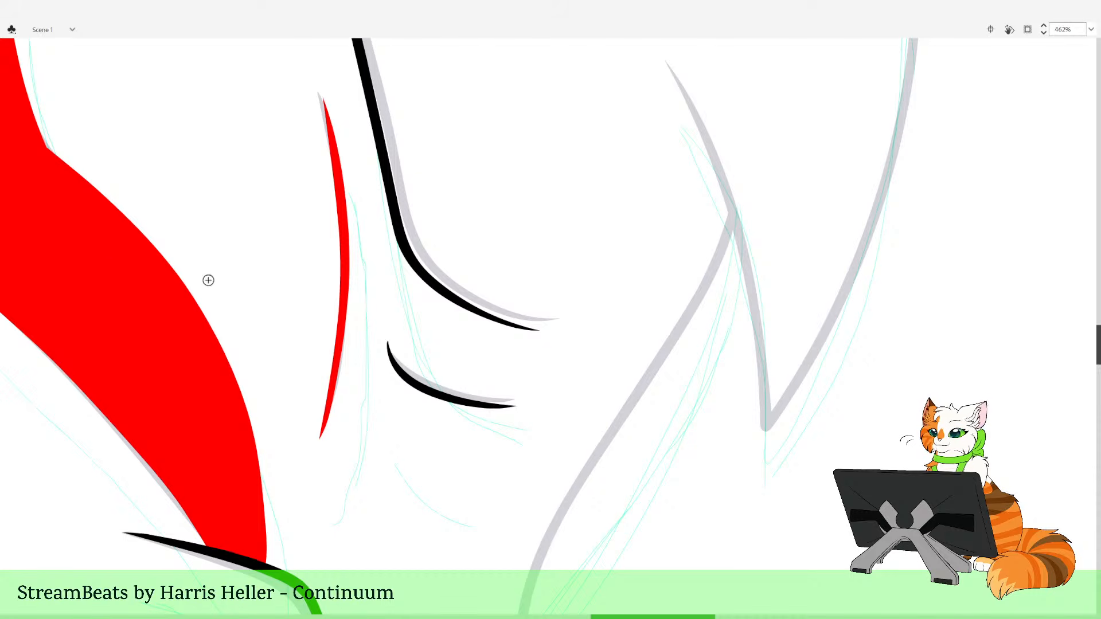
click(580, 340)
click(582, 341)
click(582, 341)
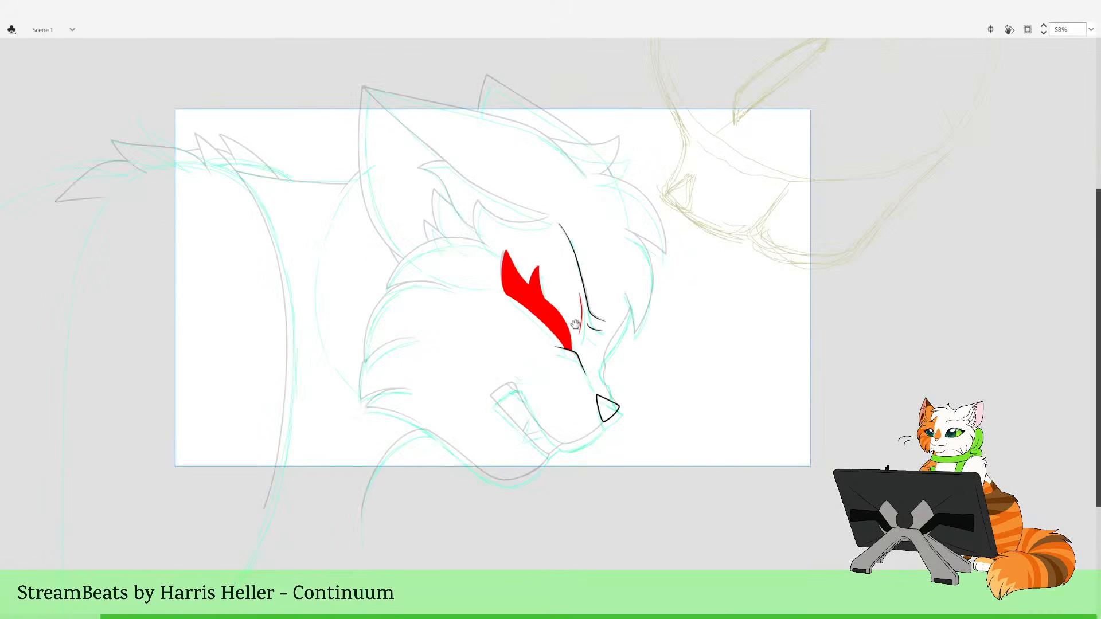
scroll(574, 321, up, 3)
drag(565, 228, 674, 547)
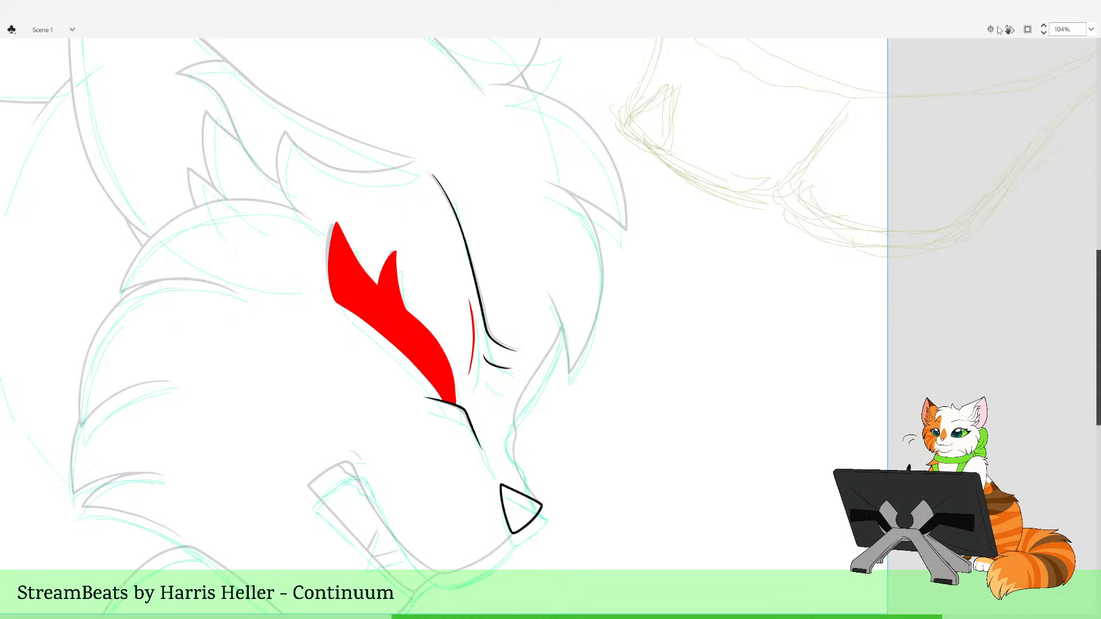
key(ctrl+a)
click(602, 300)
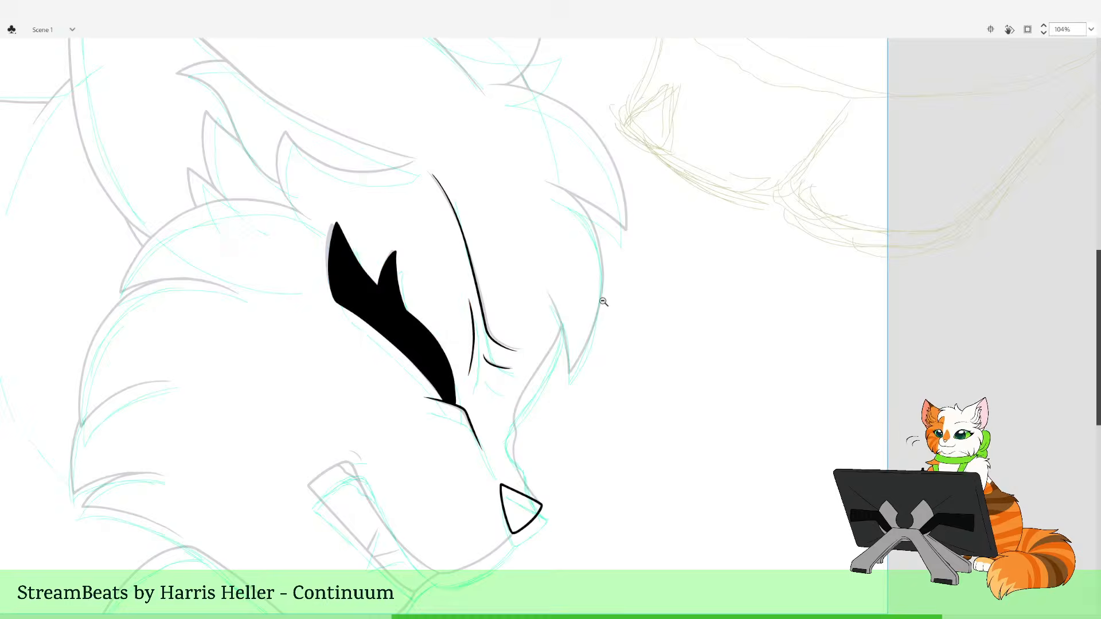
Select all the inked face lines and move them down so the nose sits over the sketched nose
key(z)
click(585, 262)
click(585, 262)
drag(571, 287, 659, 461)
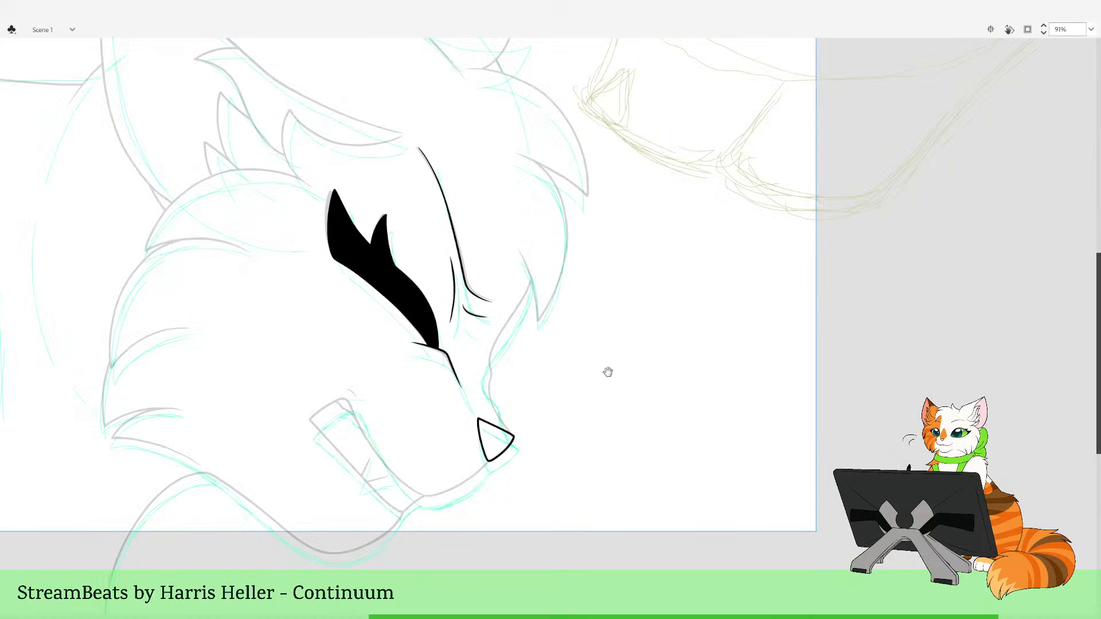
click(406, 349)
drag(544, 273, 670, 447)
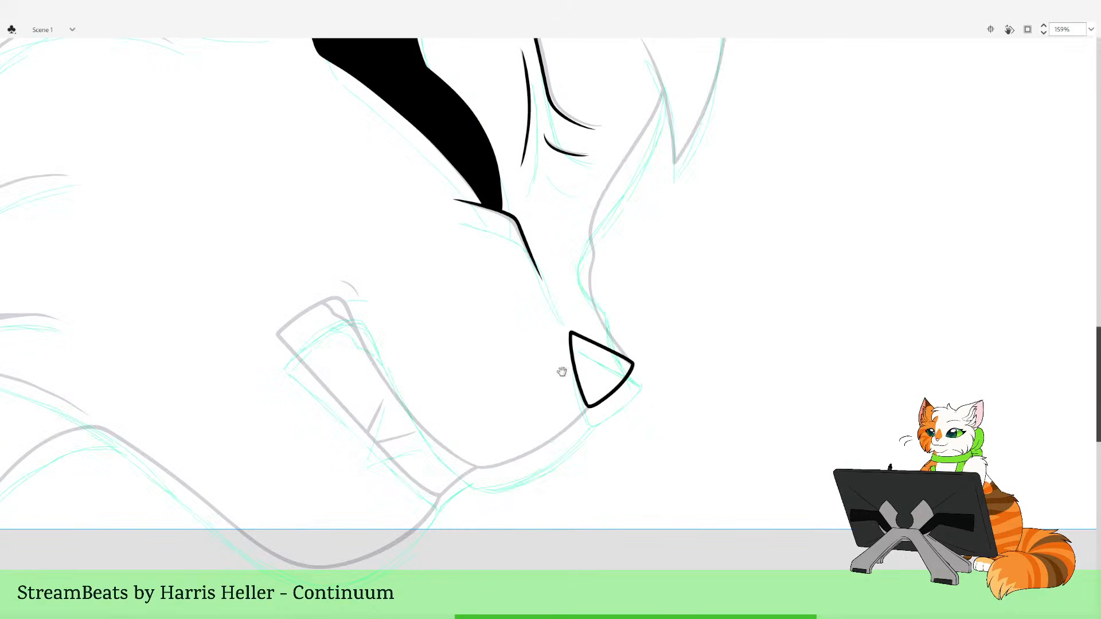
drag(562, 371, 580, 471)
key(ctrl+a)
click(617, 336)
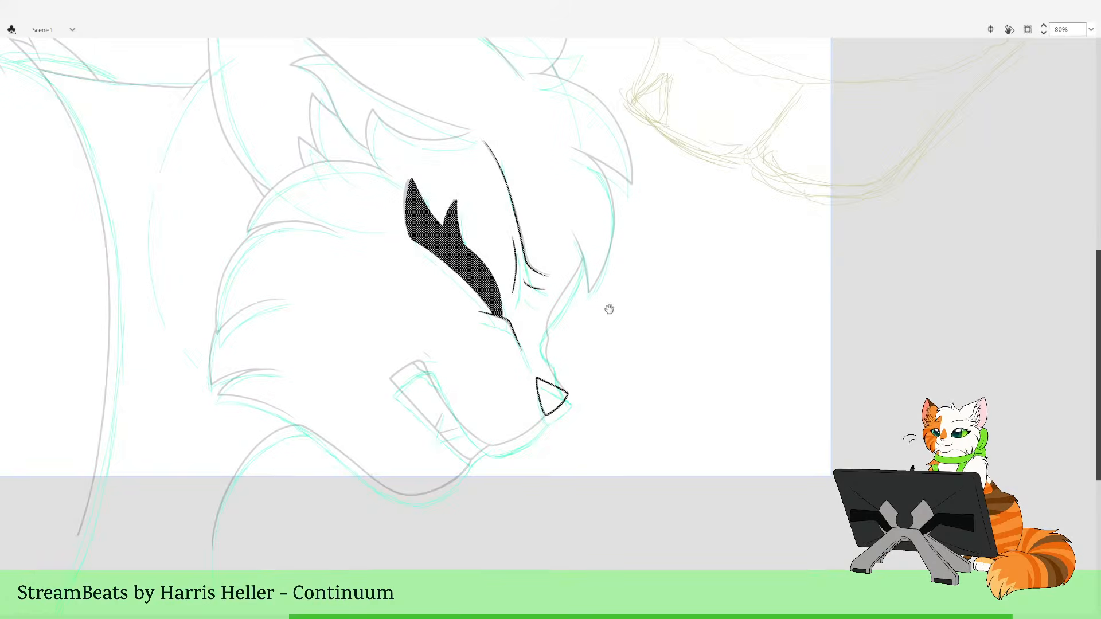
drag(534, 216, 634, 565)
drag(499, 347, 605, 537)
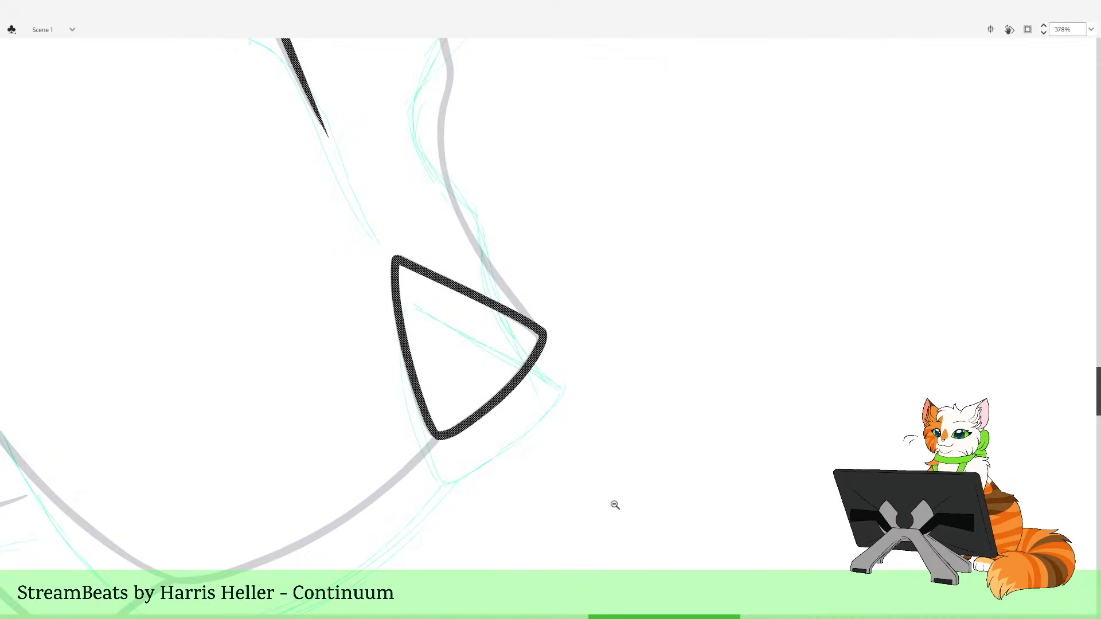
drag(509, 393, 515, 441)
drag(509, 396, 512, 391)
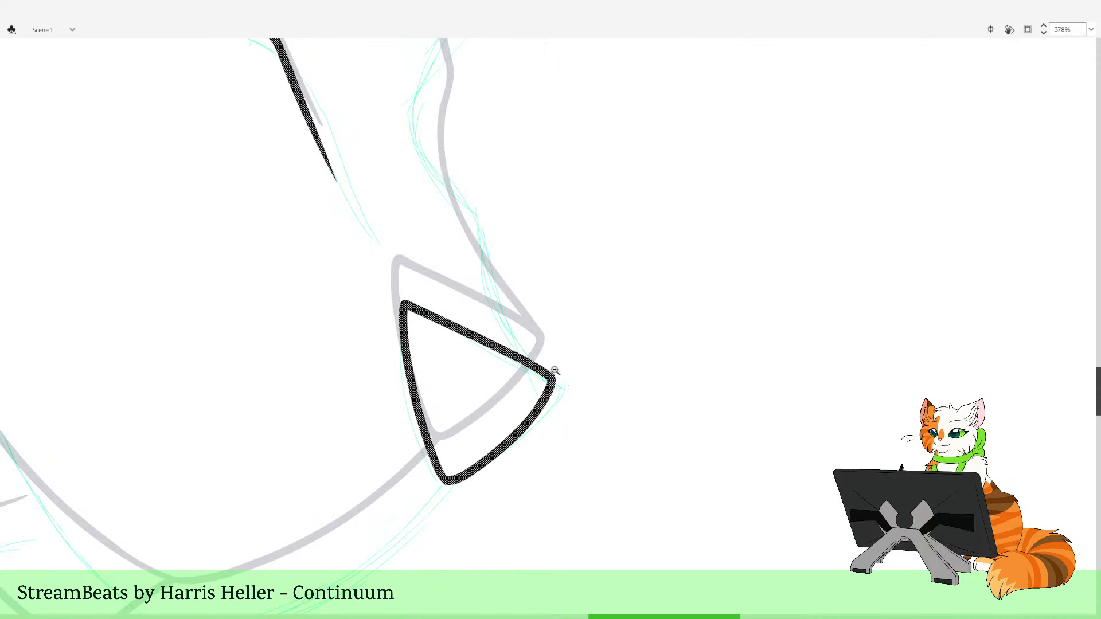
Place the transform pivot on the nose's lower tip and rotate the selected face lines slightly clockwise around it
key(q)
drag(369, 210, 506, 392)
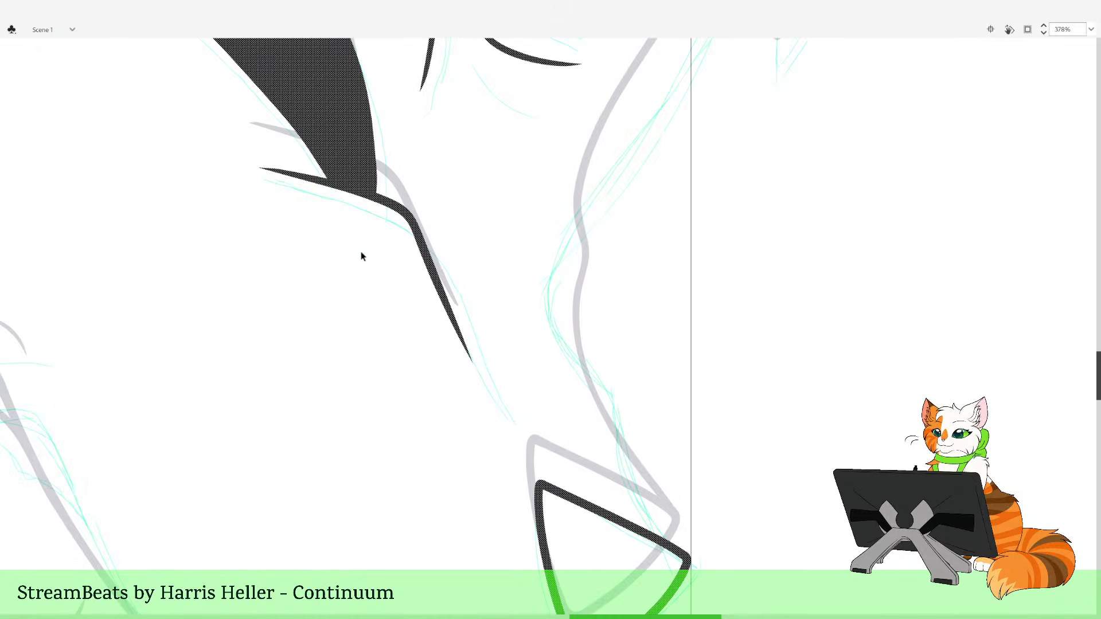
drag(317, 174, 463, 365)
drag(442, 254, 597, 563)
drag(654, 602, 547, 226)
drag(618, 524, 614, 529)
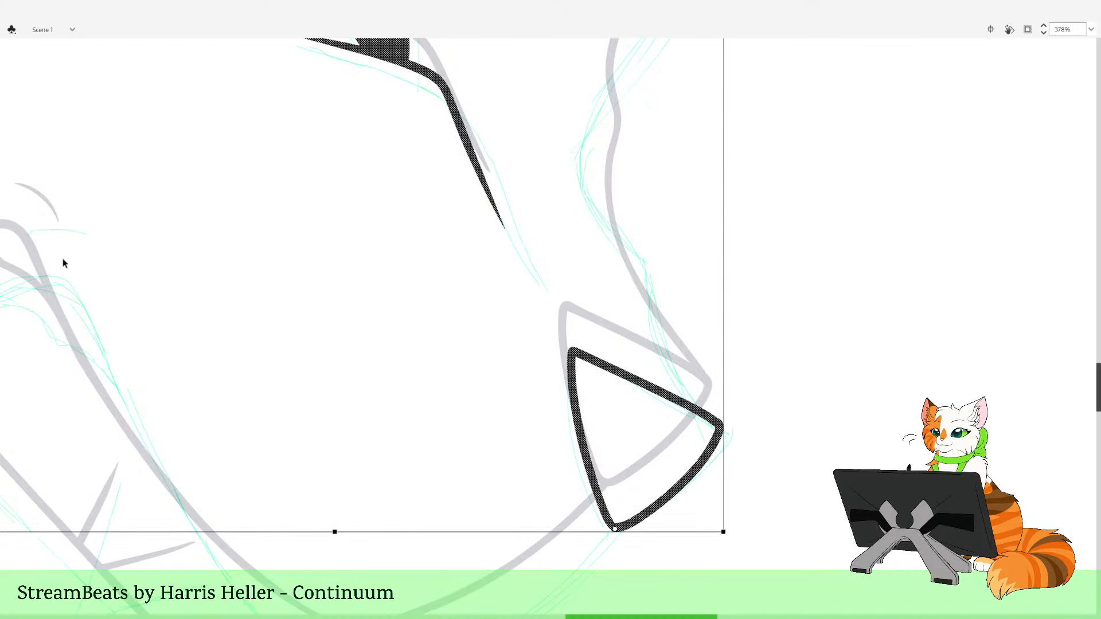
drag(732, 536, 733, 537)
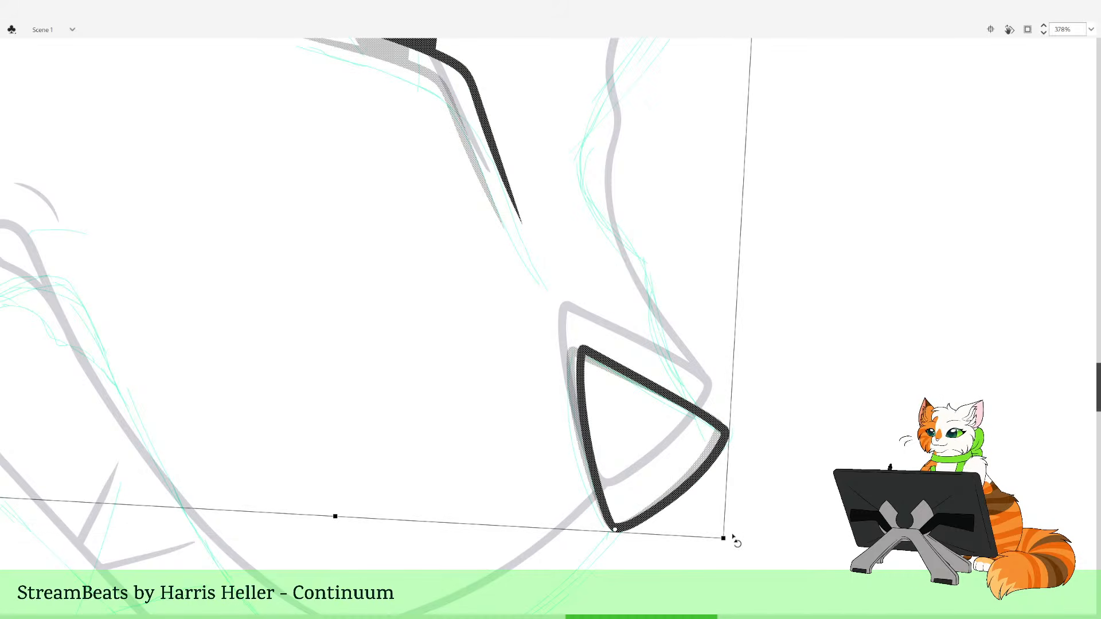
alt+click(579, 290)
alt+click(605, 303)
drag(621, 304, 632, 399)
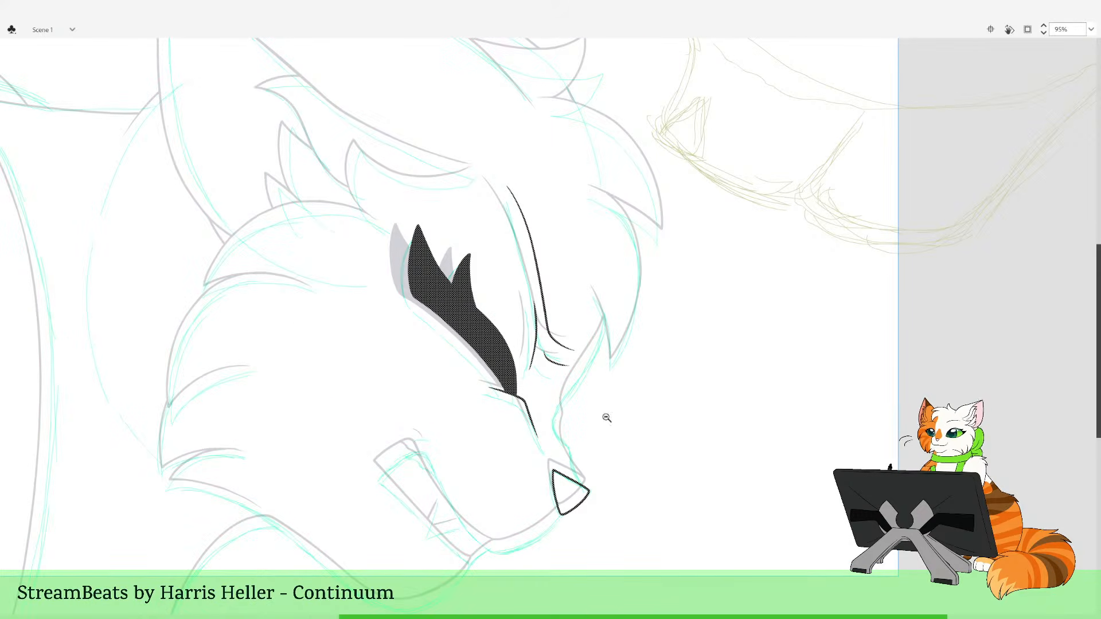
Nudge the selected face lines one increment down and four increments to the left, and deselect them
key(Down)
key(Left)
key(Left)
key(Left)
key(Left)
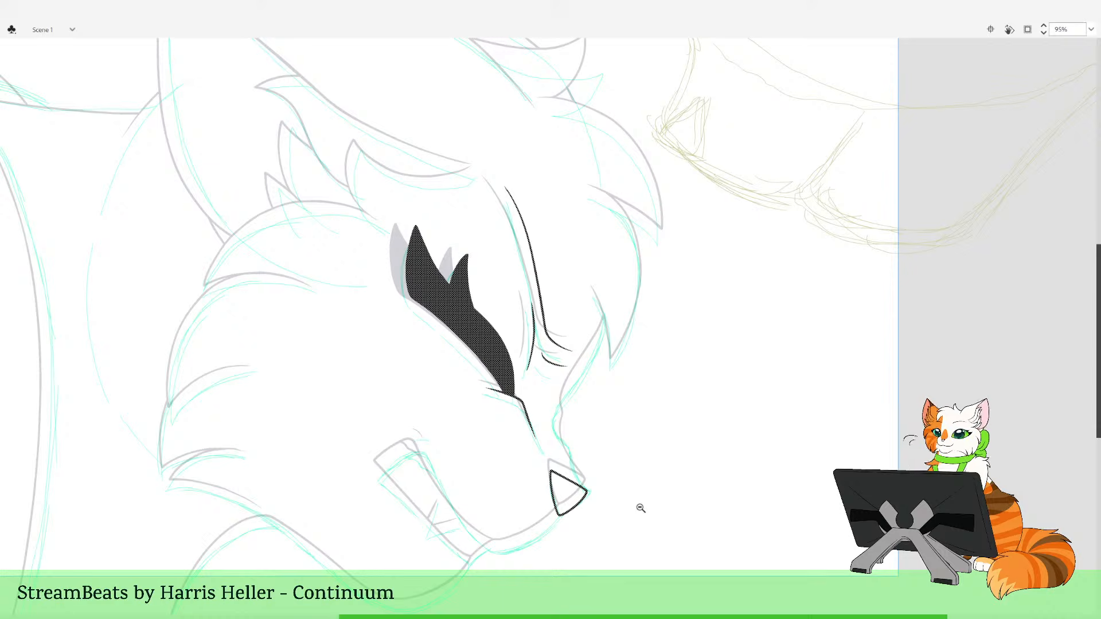
scroll(641, 508, up, 2)
key(ctrl+d)
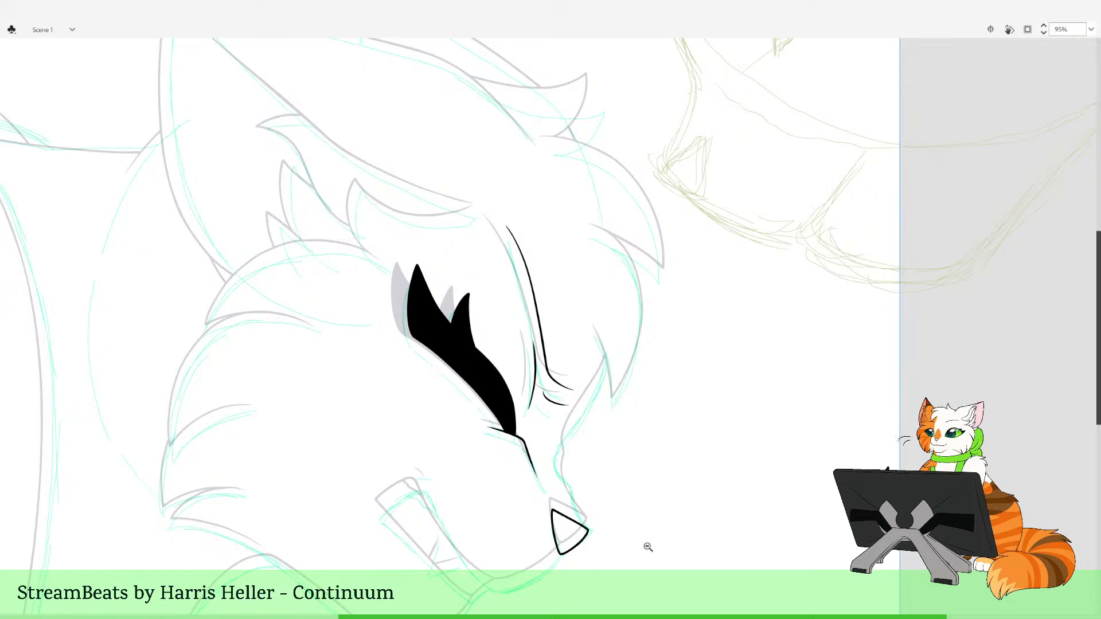
Turn off onion skinning and flip between this frame and the previous one to compare the face lines' motion
key(alt+shift+o)
key(comma)
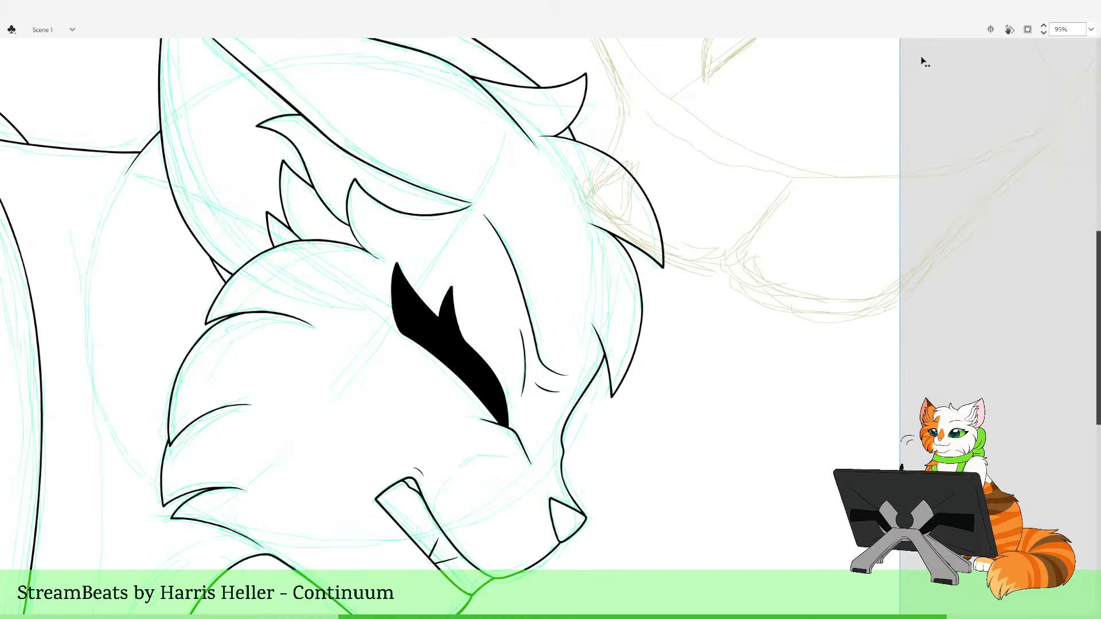
key(period)
key(comma)
key(period)
key(comma)
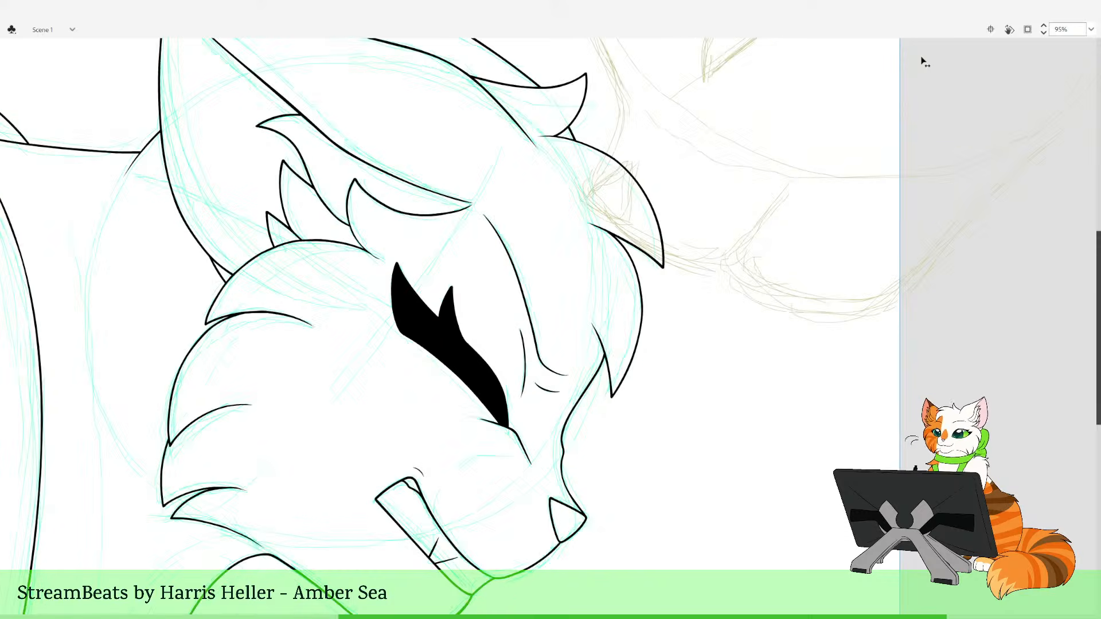
key(period)
key(comma)
key(period)
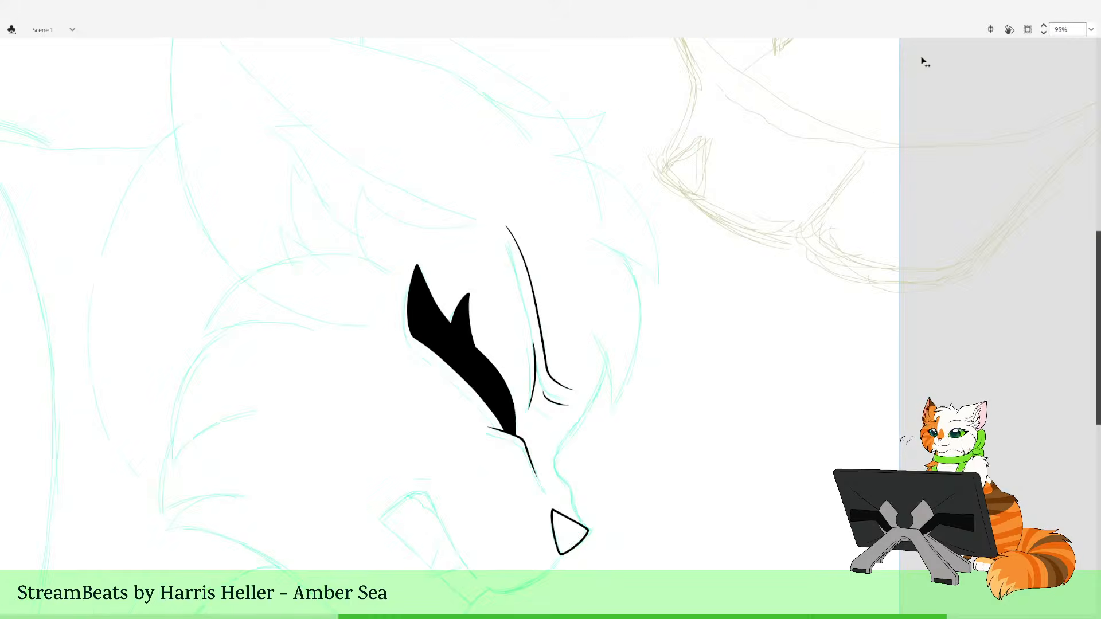
key(comma)
key(period)
key(comma)
key(period)
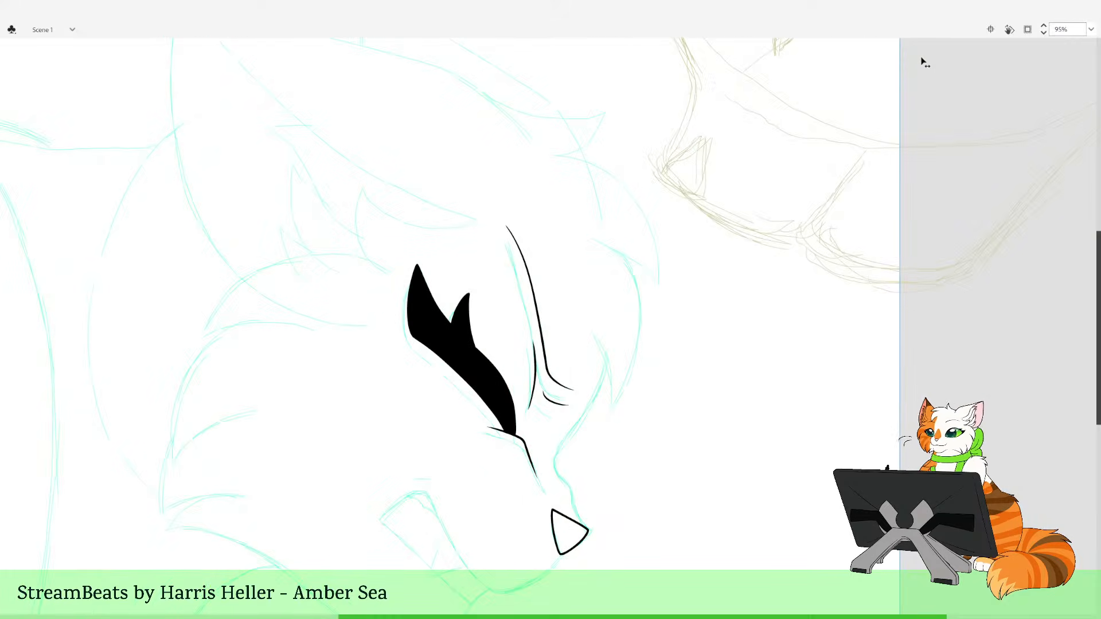
key(period)
key(comma)
key(comma)
key(period)
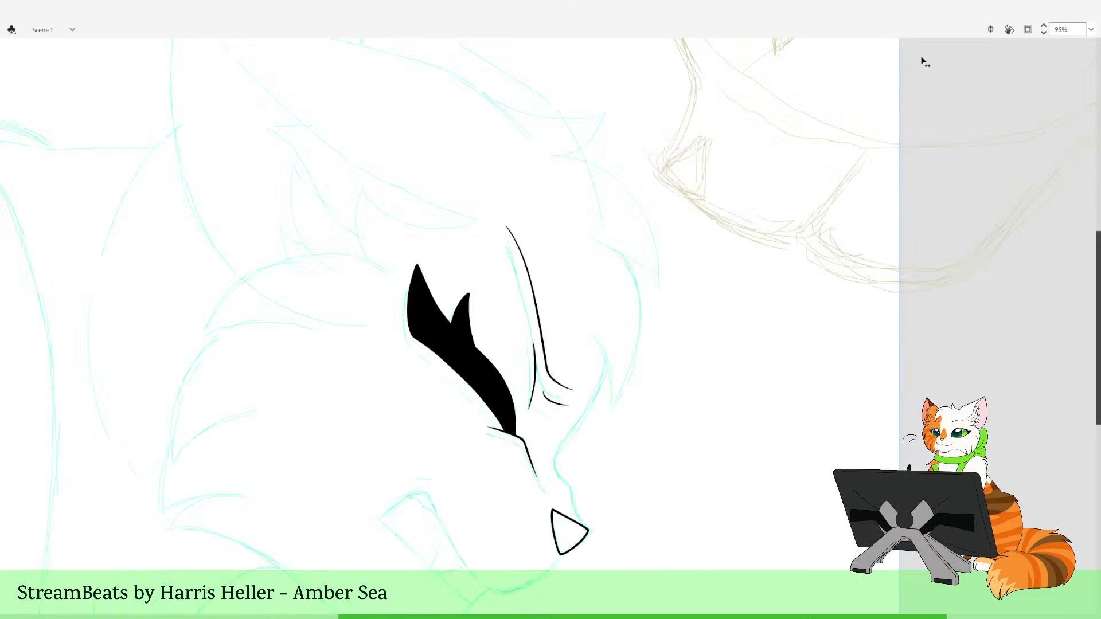
key(comma)
key(period)
key(comma)
key(period)
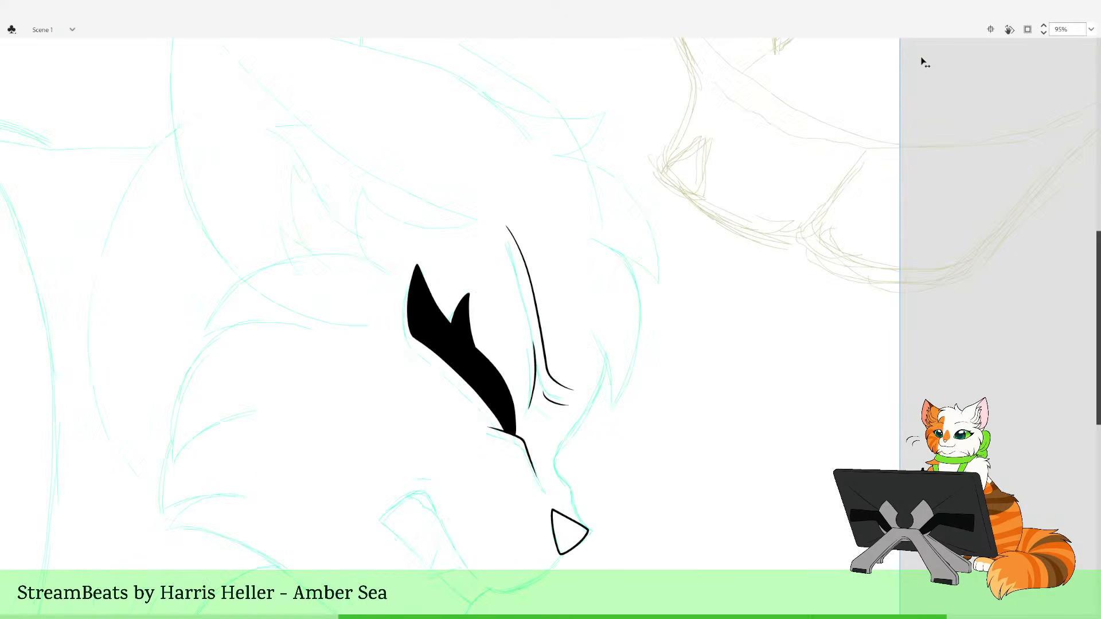
key(comma)
key(period)
key(comma)
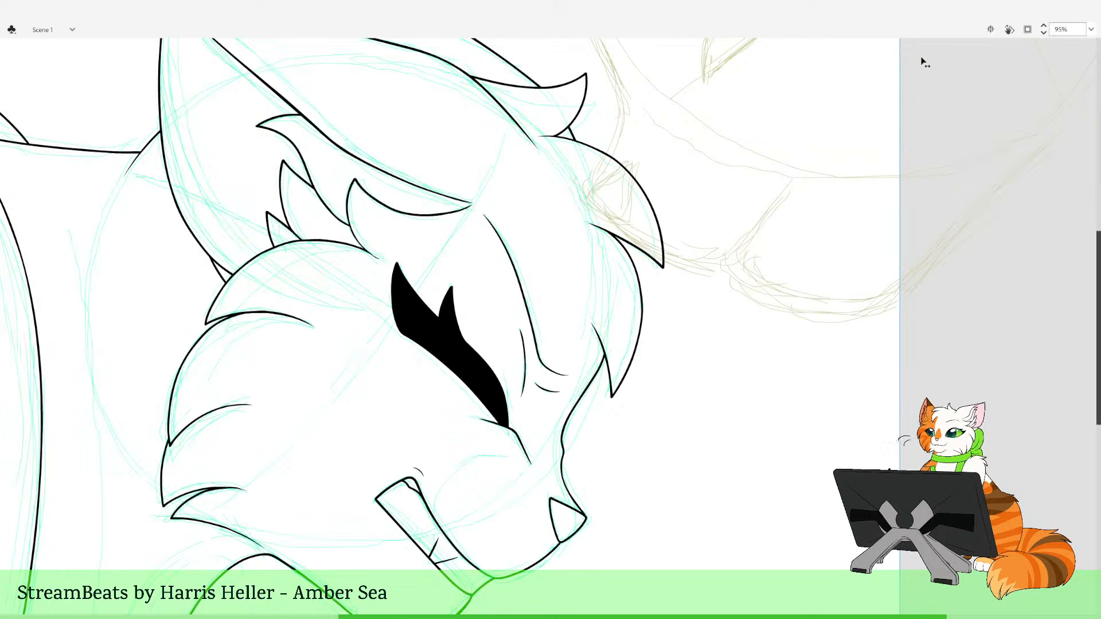
key(period)
key(comma)
key(period)
key(comma)
key(period)
key(comma)
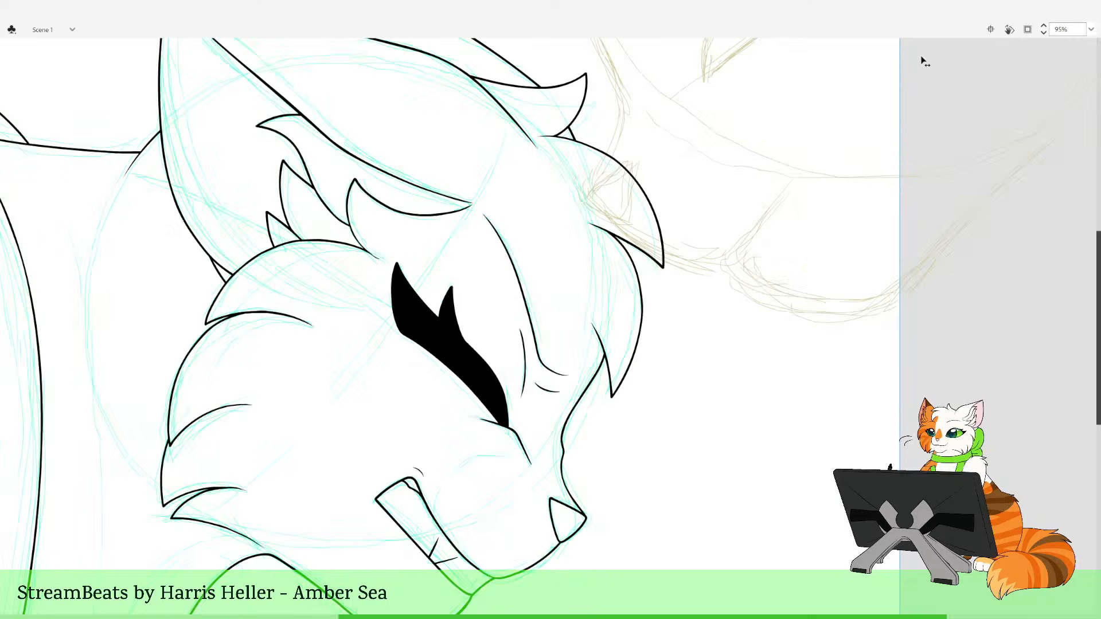
key(period)
key(comma)
key(period)
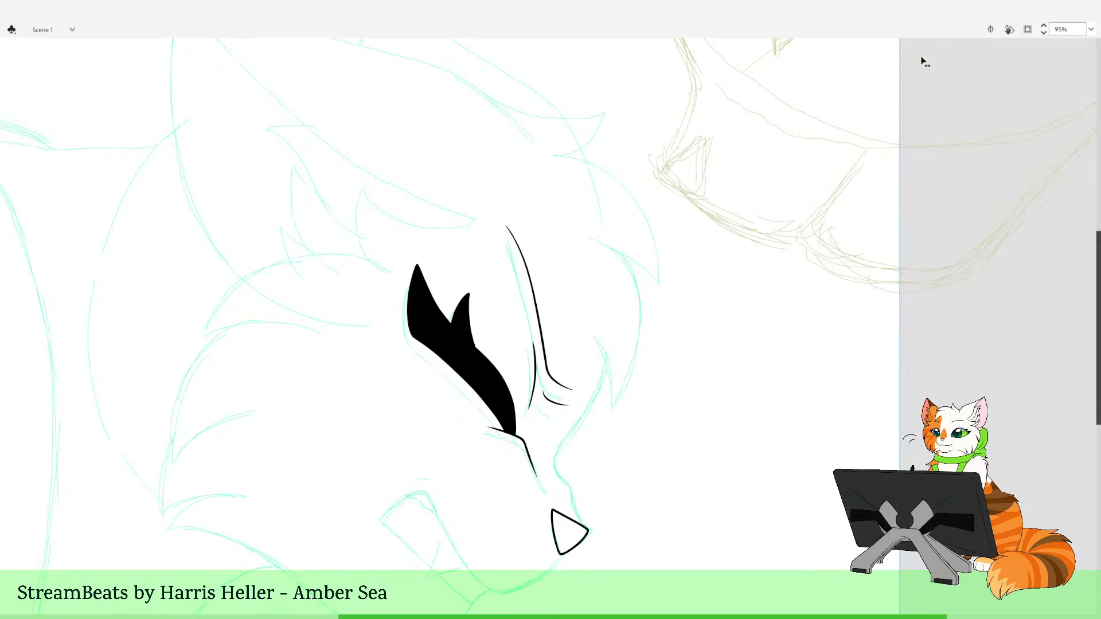
key(comma)
key(period)
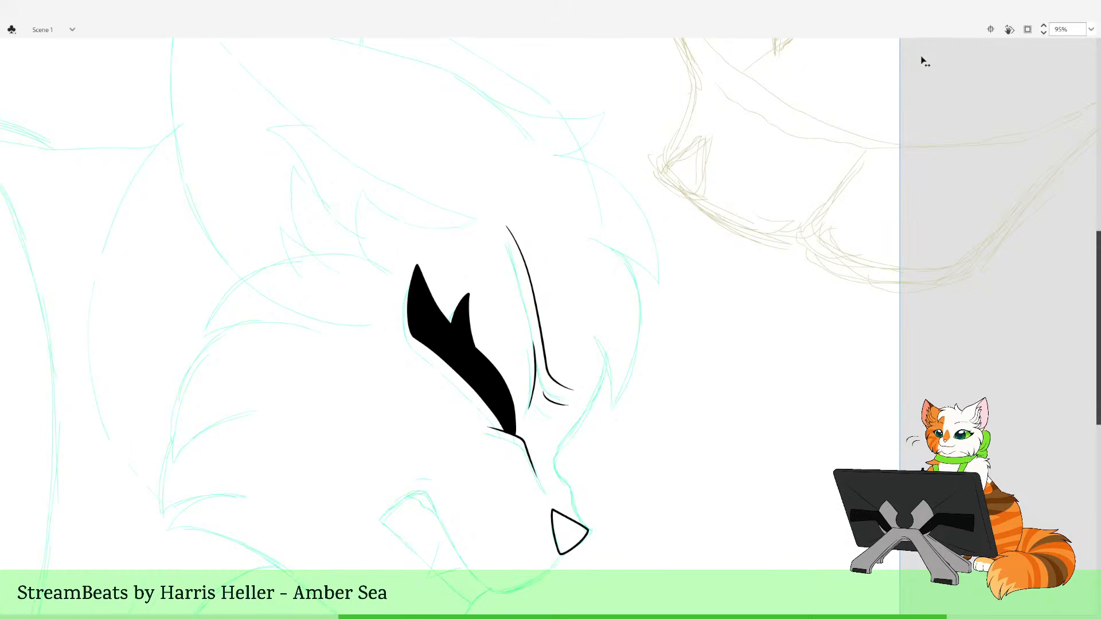
Select the forehead line and the short crease below it, and nudge both five increments to the left
click(555, 382)
shift+click(560, 406)
key(Left)
key(Left)
key(Left)
key(Left)
key(Left)
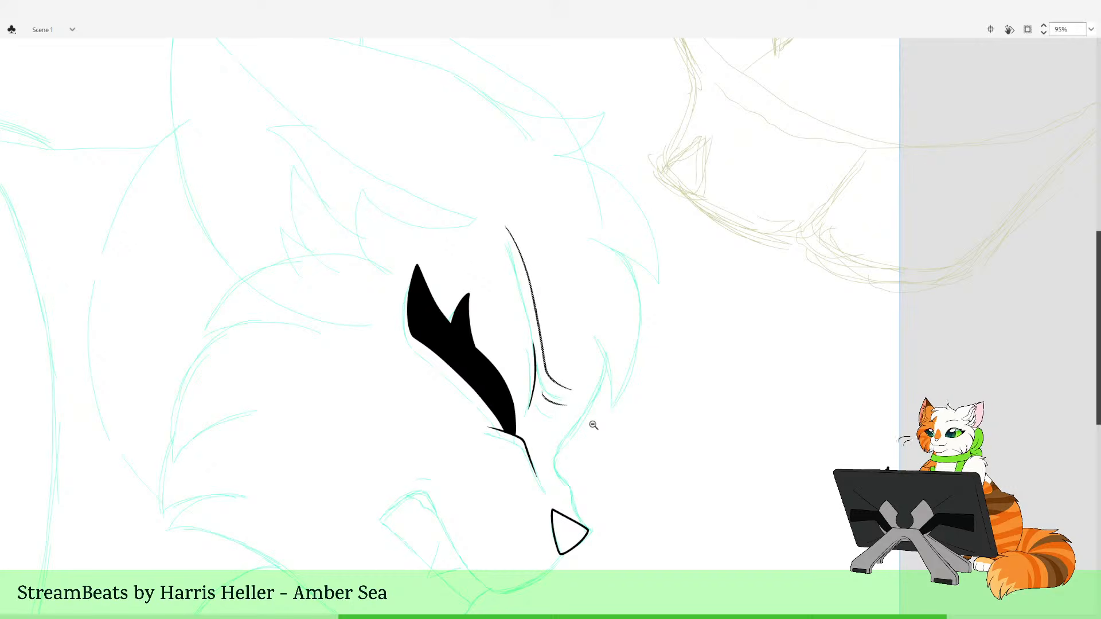
click(632, 504)
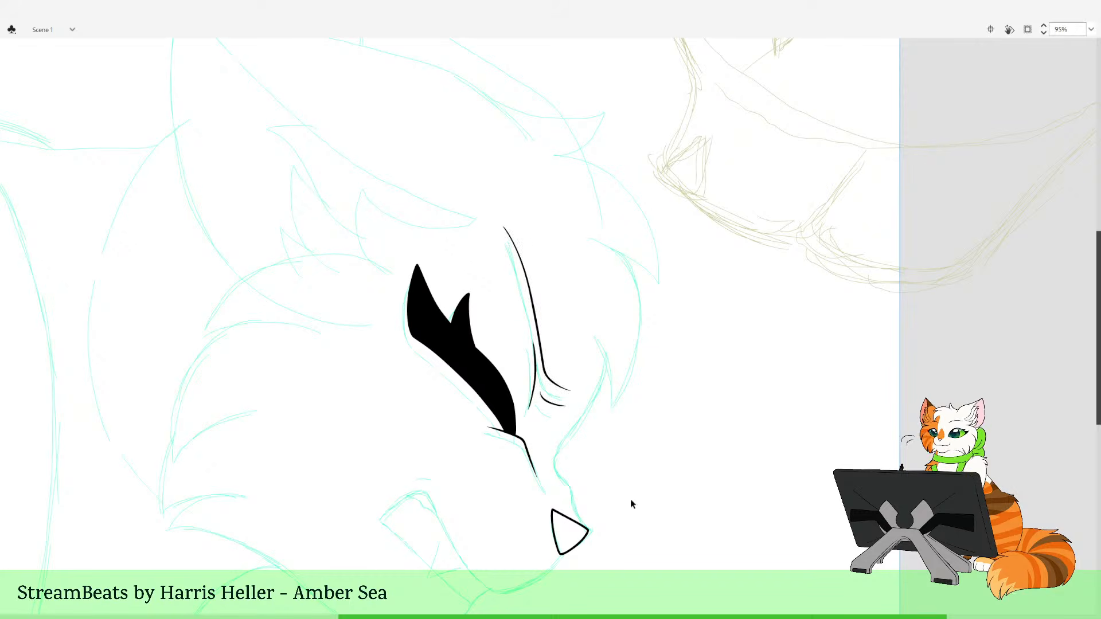
Select all the face lines, set the transform pivot near the nose's lower tip, and rotate them slightly counterclockwise
click(566, 515)
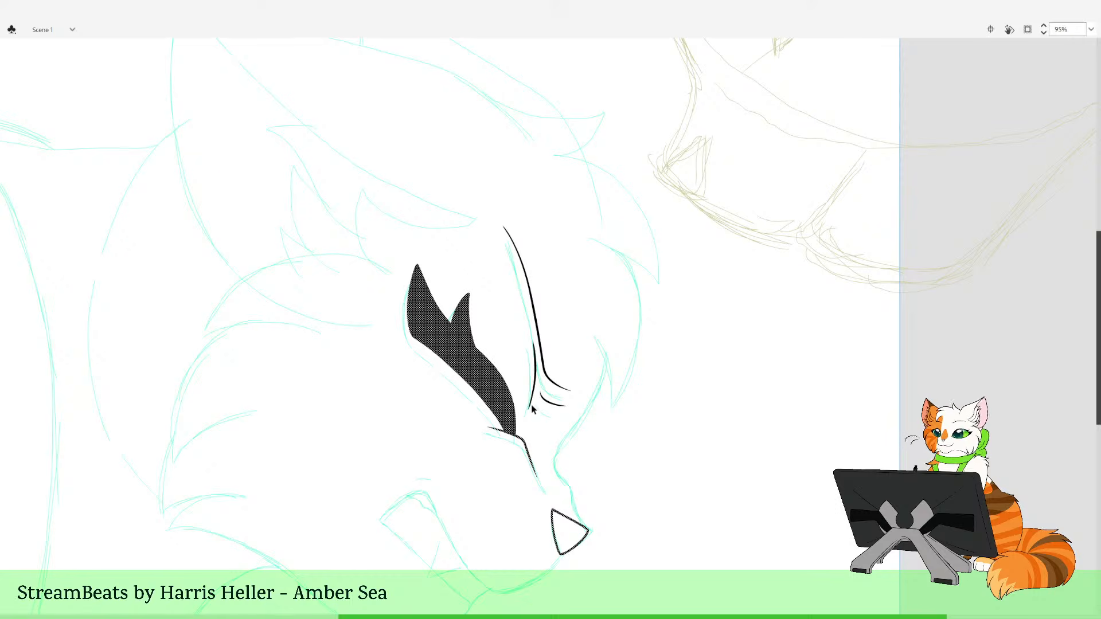
drag(620, 444, 410, 165)
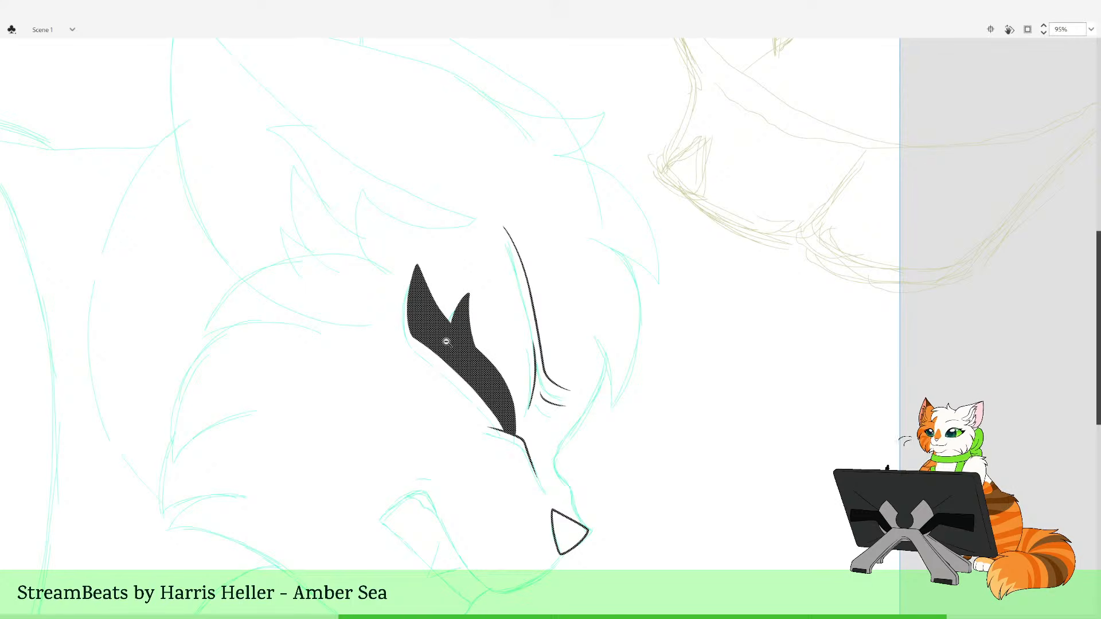
drag(510, 359, 722, 617)
key(q)
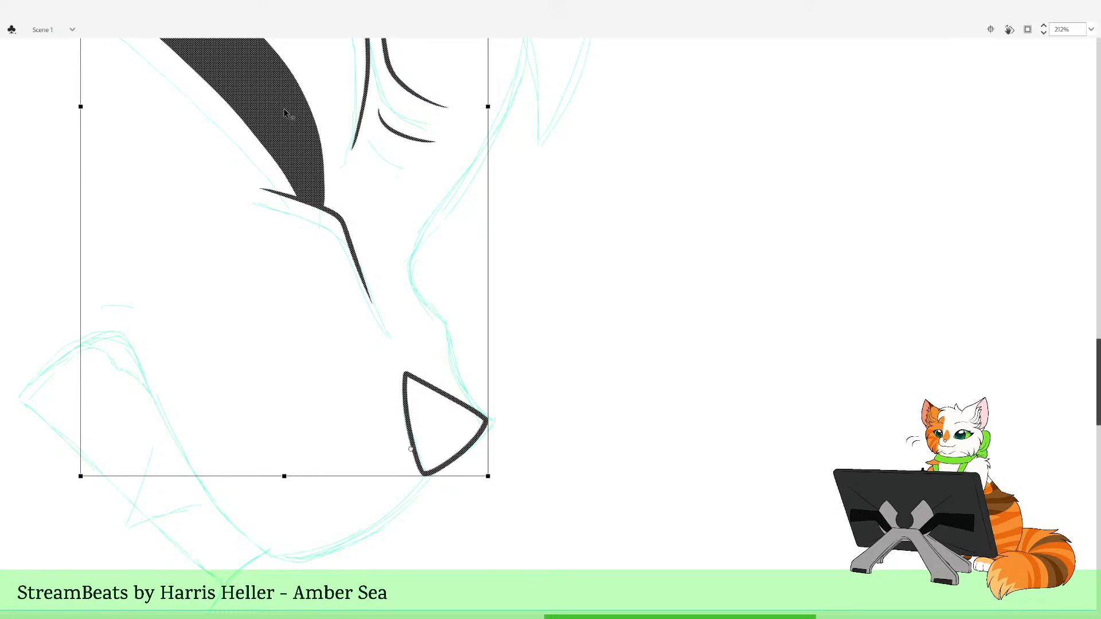
drag(284, 108, 421, 452)
key(space)
drag(404, 228, 485, 420)
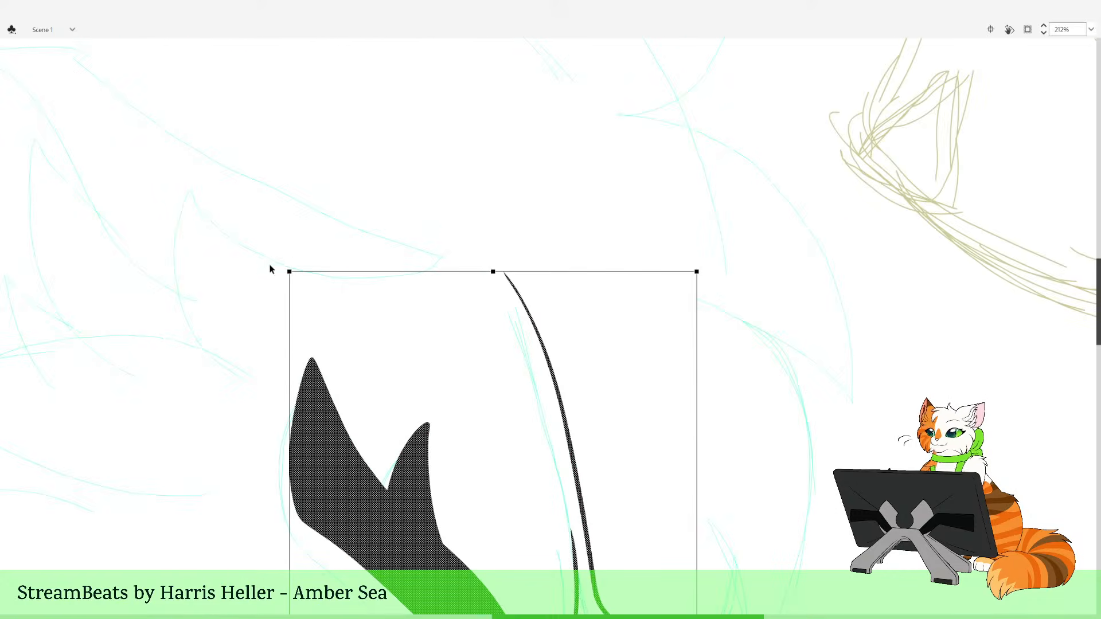
drag(286, 268, 283, 270)
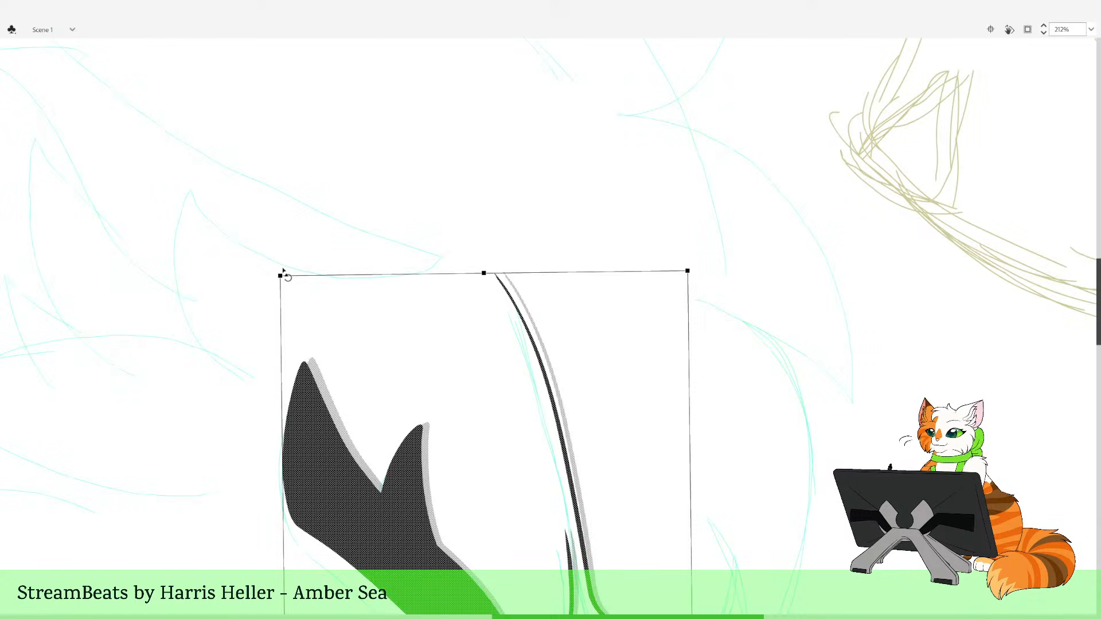
Deselect the face lines and flip between this frame and the previous one, without onion skinning, to check the rotated lines' motion
click(297, 247)
key(z)
alt+click(526, 411)
alt+click(526, 410)
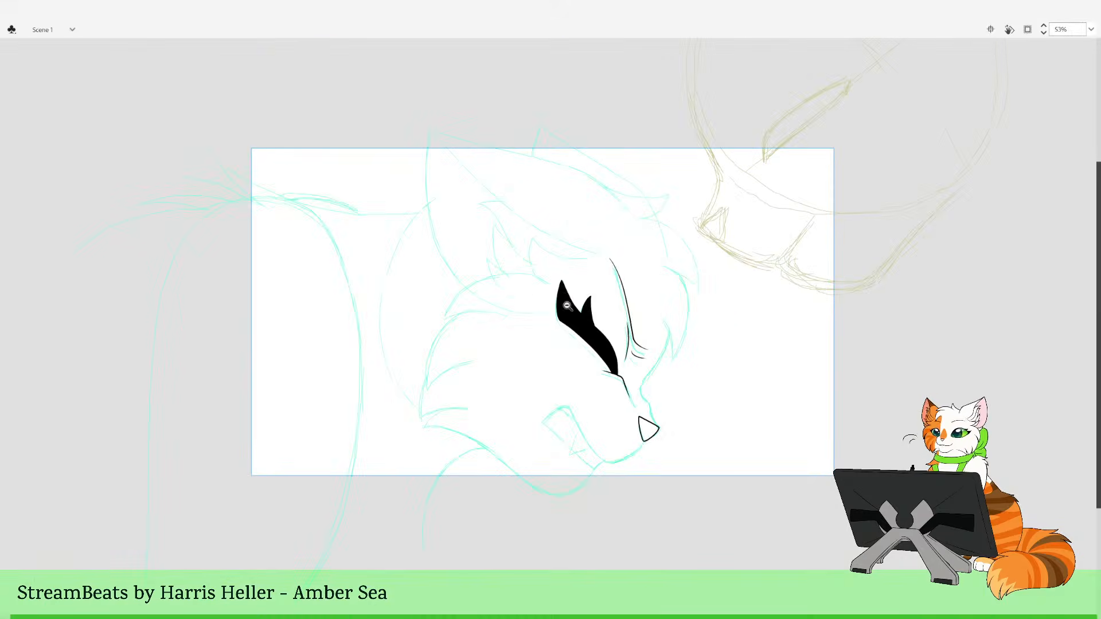
drag(562, 241, 677, 547)
key(space)
drag(703, 438, 706, 461)
key(comma)
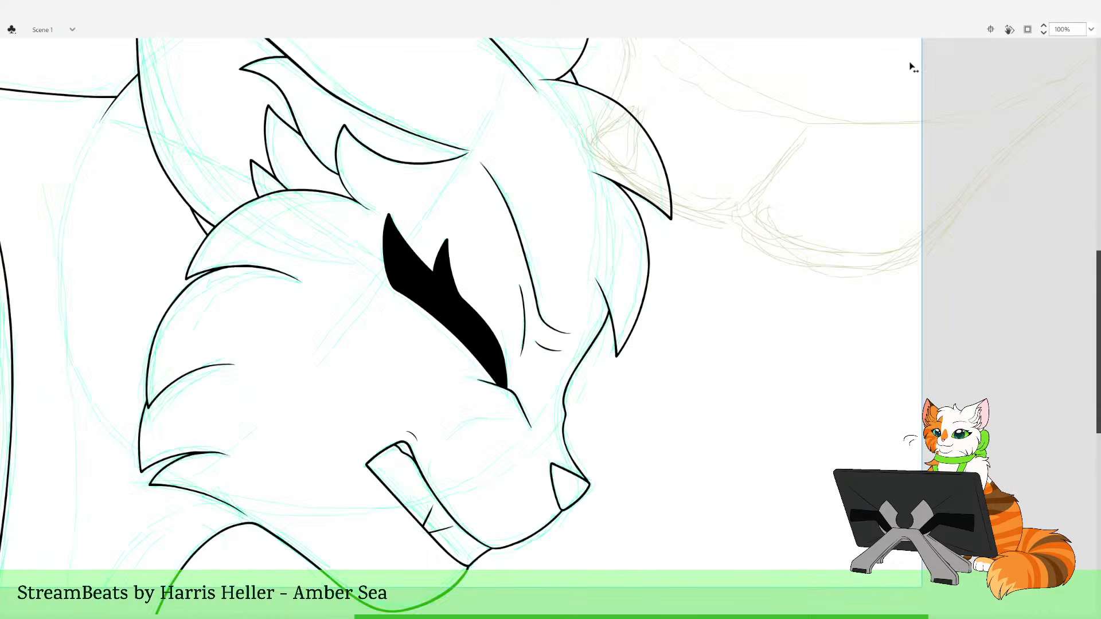
key(period)
key(comma)
key(period)
key(comma)
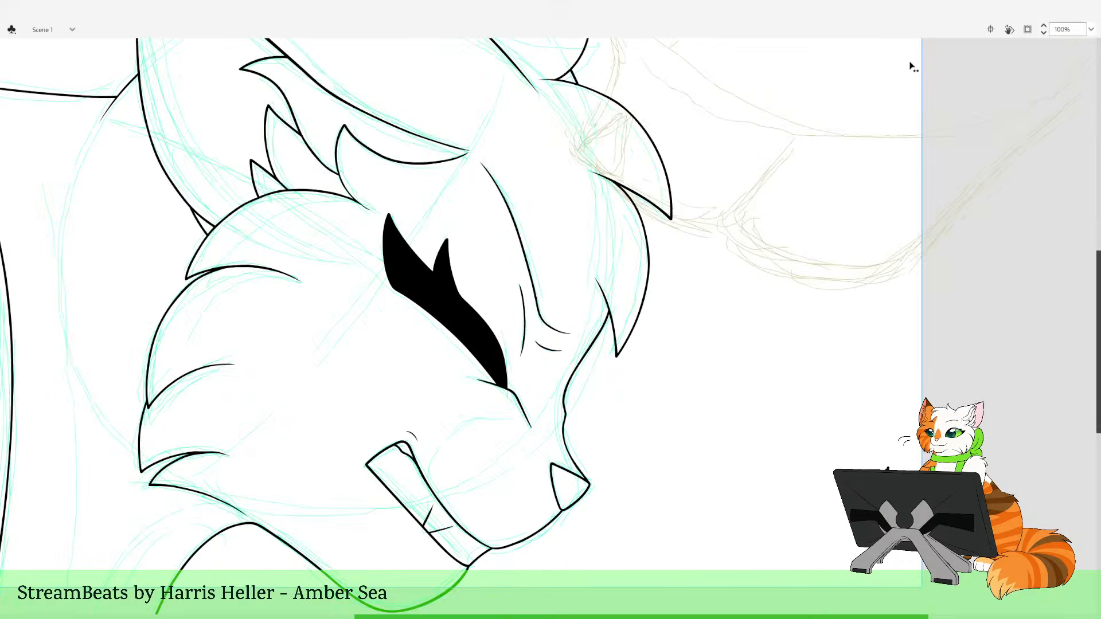
key(period)
key(comma)
key(period)
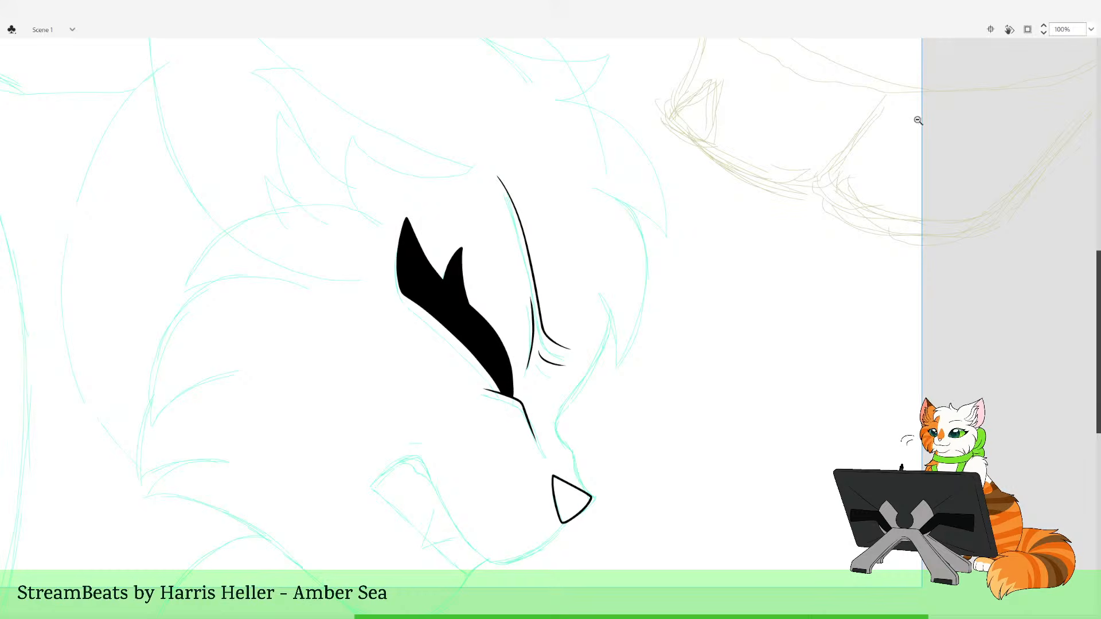
Select all the face lines, nudge them three increments down and a net four increments to the right, and deselect them
key(ctrl+a)
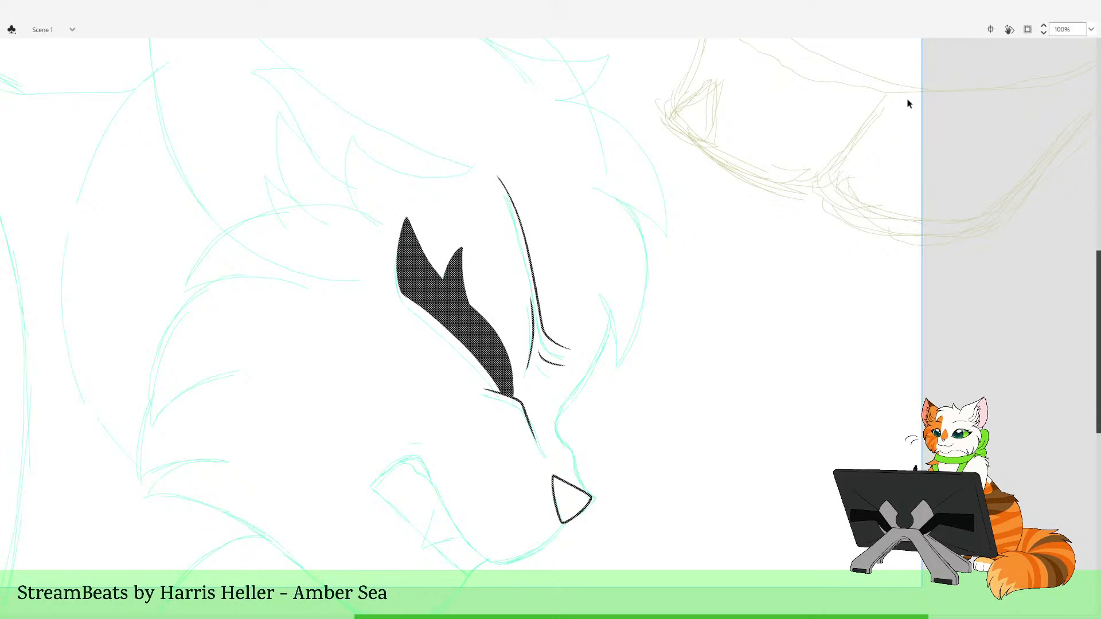
key(Right)
key(Right)
key(Right)
key(Down)
key(Down)
key(Down)
key(Right)
key(Right)
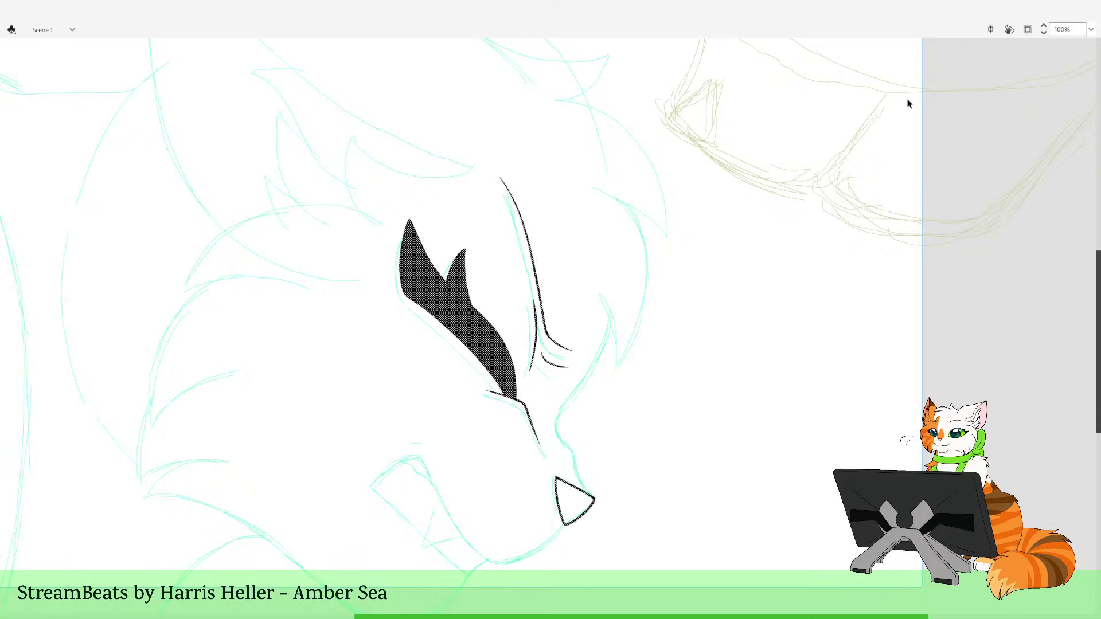
key(Left)
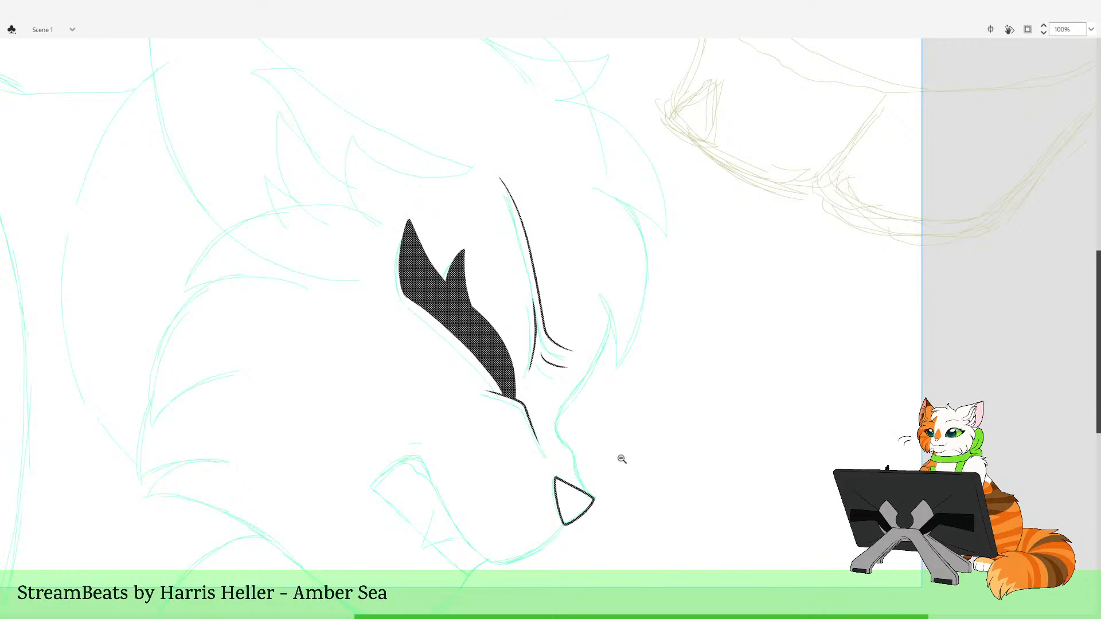
key(Escape)
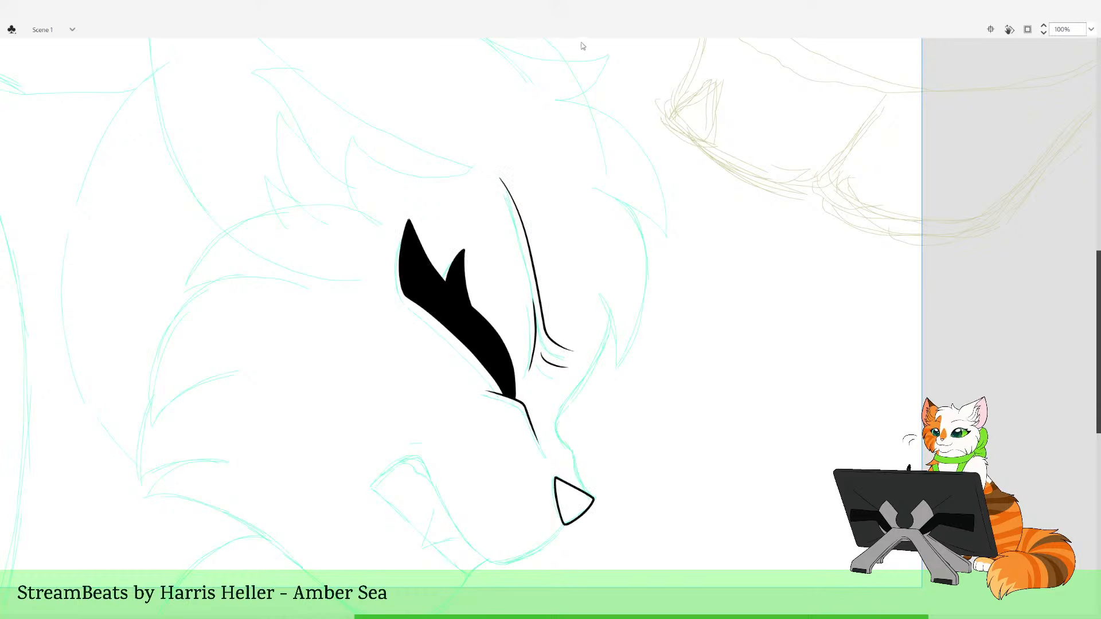
Turn onion skinning back on and ink the open mouth's upper contour and straight lower edge in black over the sketch
key(alt+shift+o)
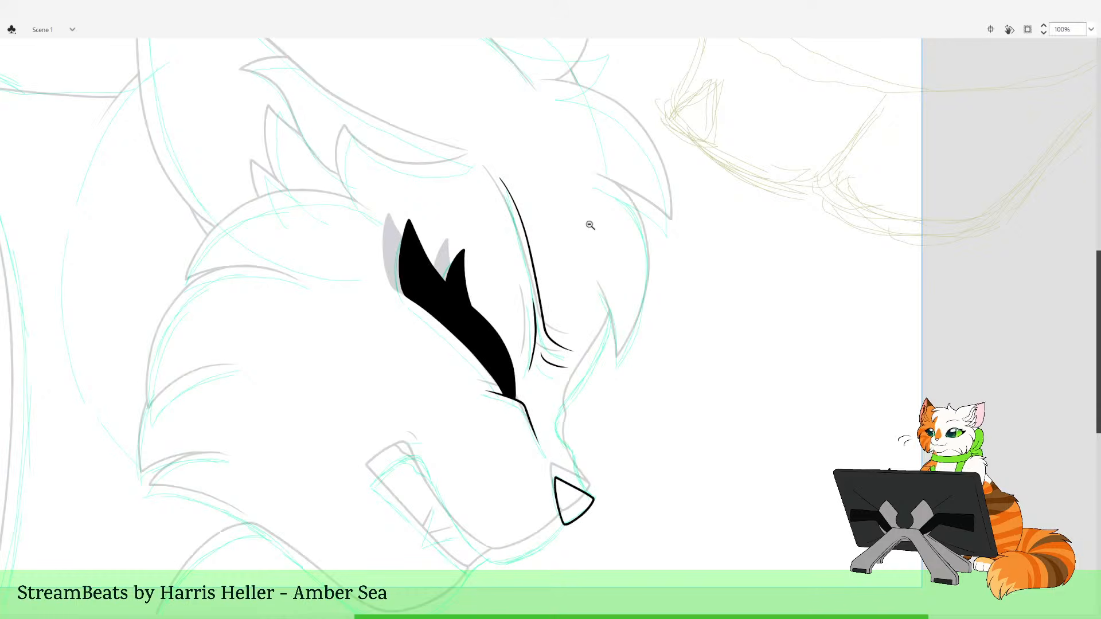
click(561, 245)
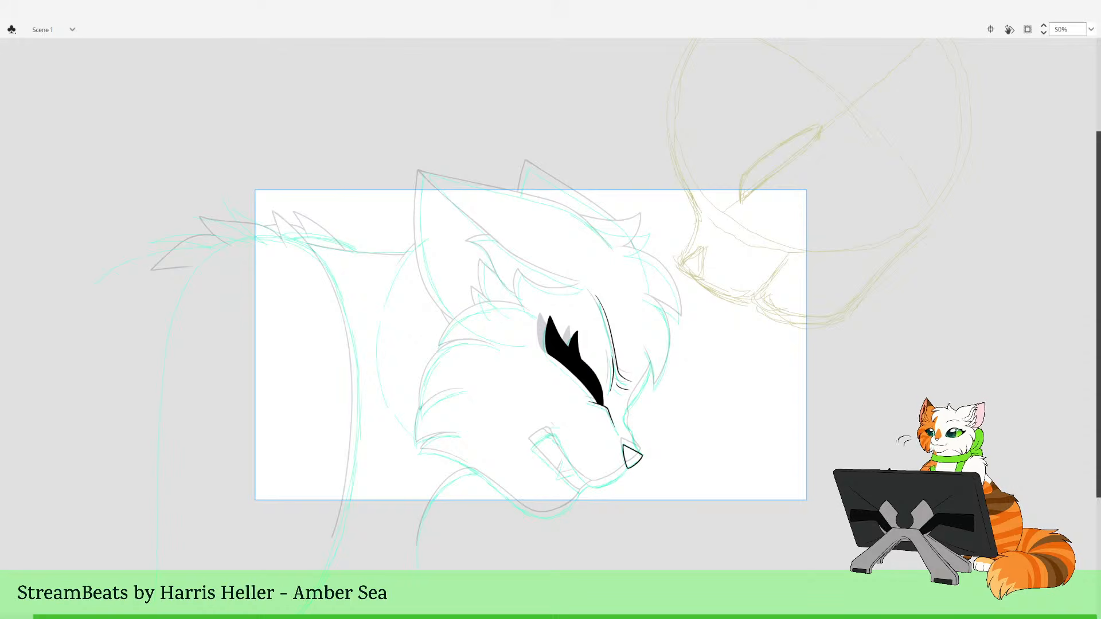
key(ctrl+minus)
drag(512, 255, 600, 395)
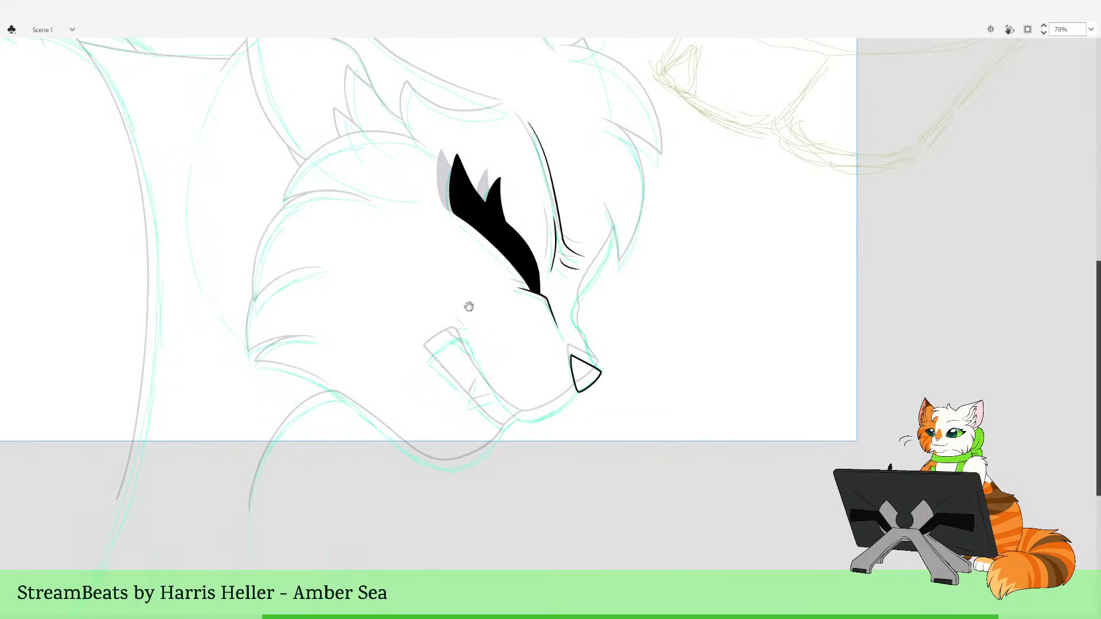
drag(482, 228, 590, 513)
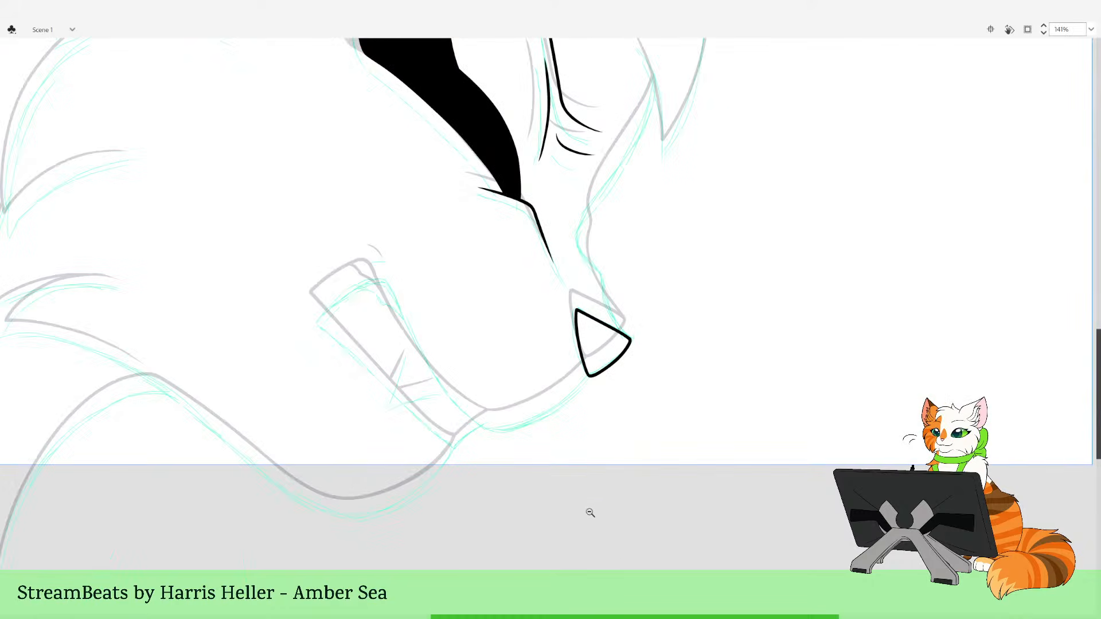
drag(535, 315, 524, 339)
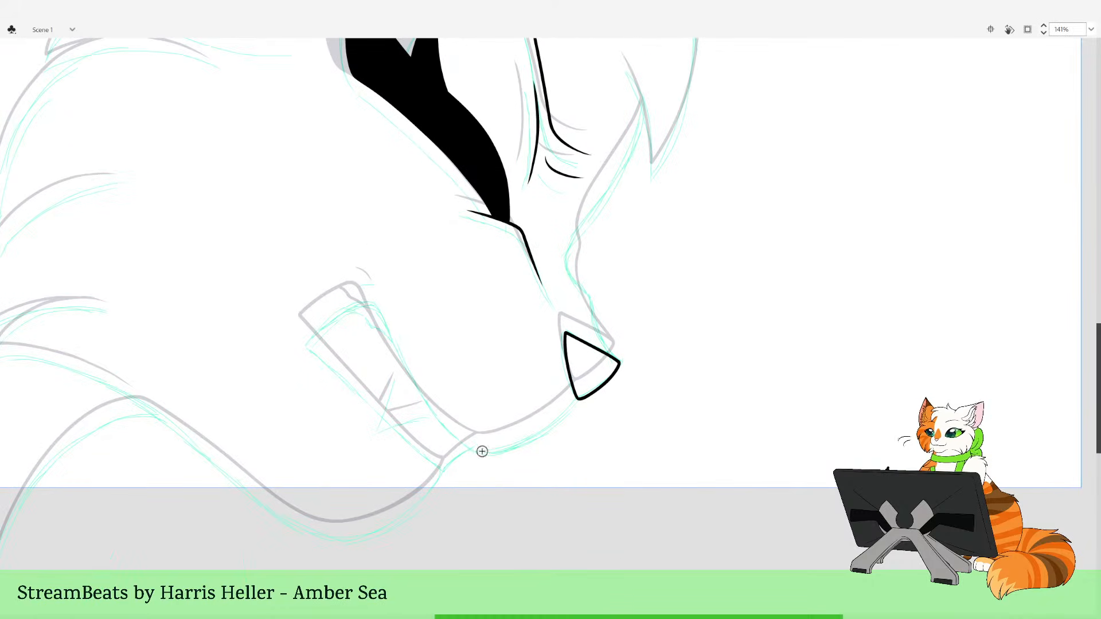
mouse_move(482, 451)
mouse_down()
mouse_move(422, 398)
mouse_move(396, 344)
mouse_up()
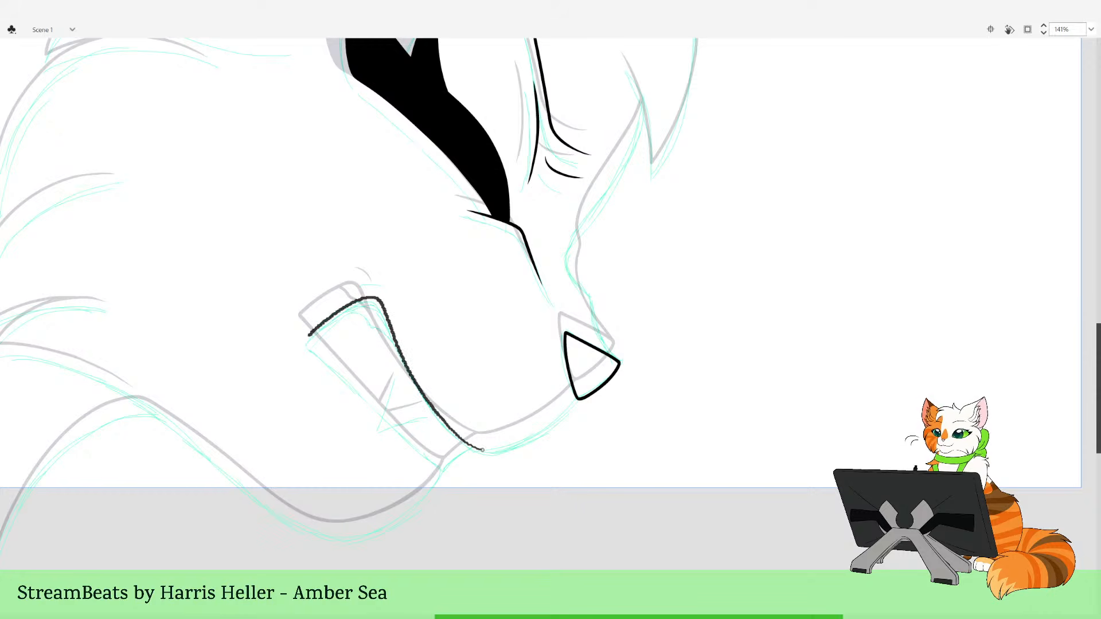
drag(306, 341, 406, 444)
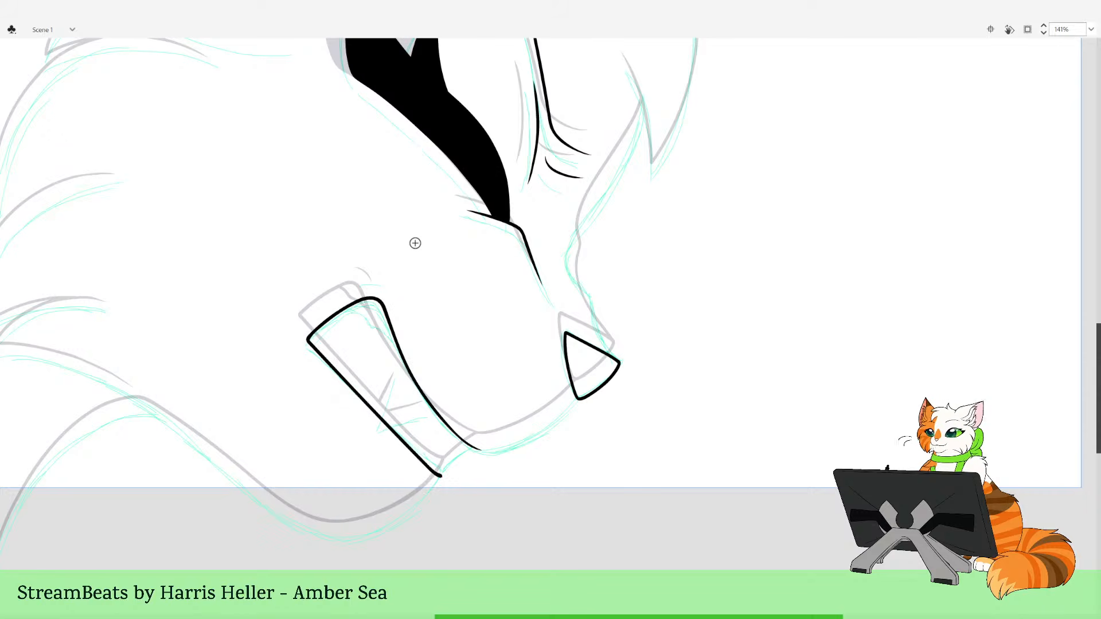
Try to ink a short crease above the mouth's upper corner, undoing the strokes
drag(462, 318, 457, 342)
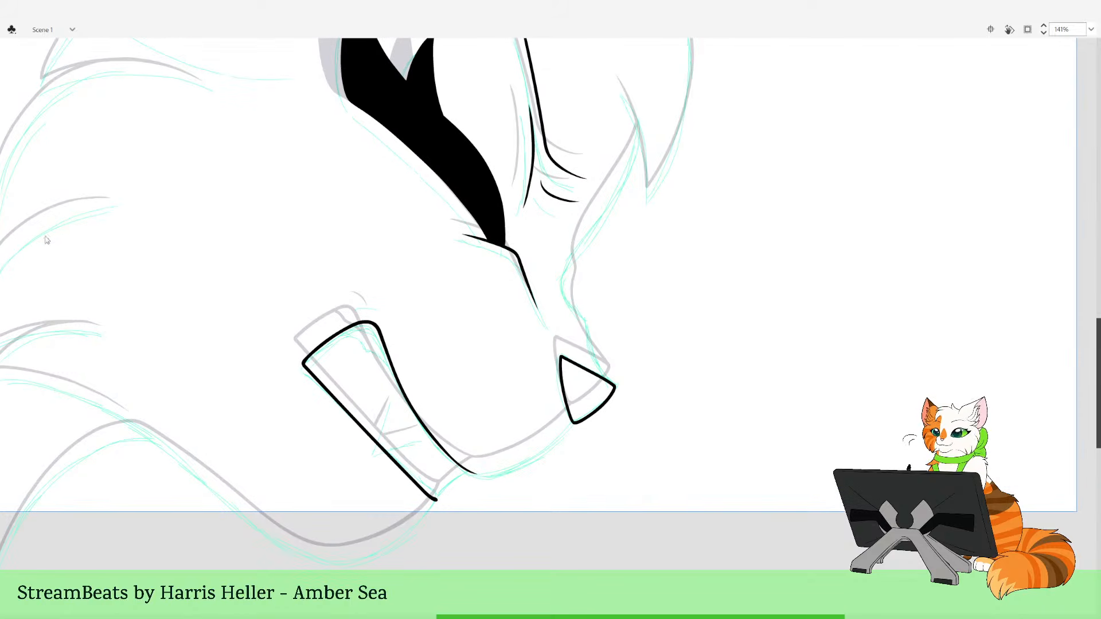
drag(360, 190, 618, 494)
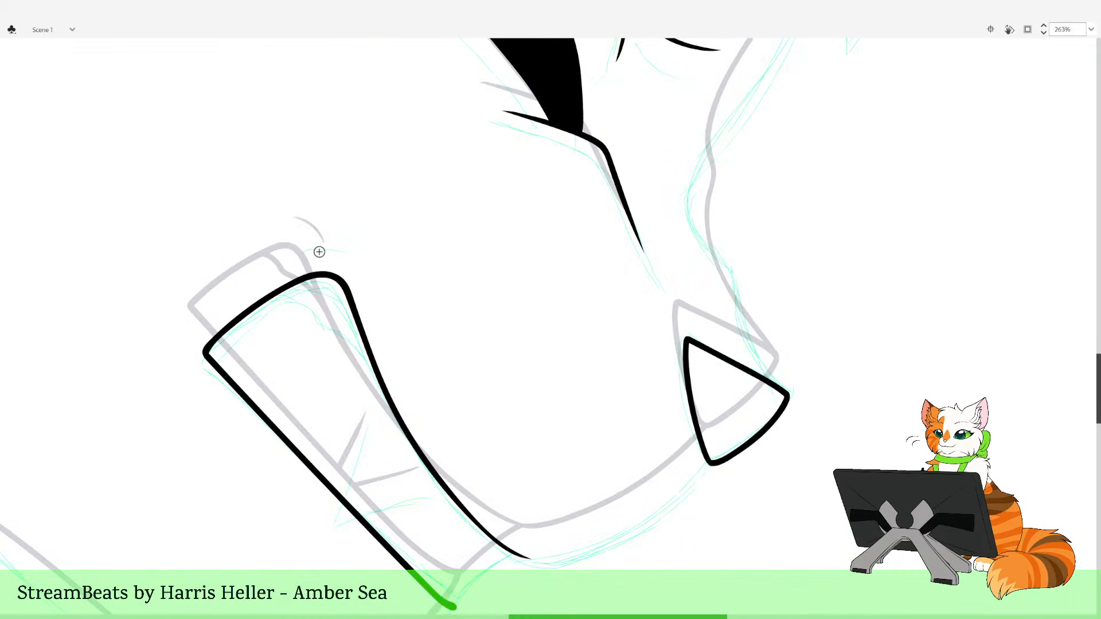
mouse_move(310, 245)
mouse_down()
mouse_move(346, 247)
mouse_move(365, 260)
mouse_move(314, 245)
mouse_move(367, 265)
mouse_move(311, 245)
mouse_up()
key(ctrl+z)
key(ctrl+z)
key(ctrl+z)
key(z)
mouse_move(306, 172)
mouse_down()
mouse_move(356, 195)
mouse_move(527, 388)
mouse_up()
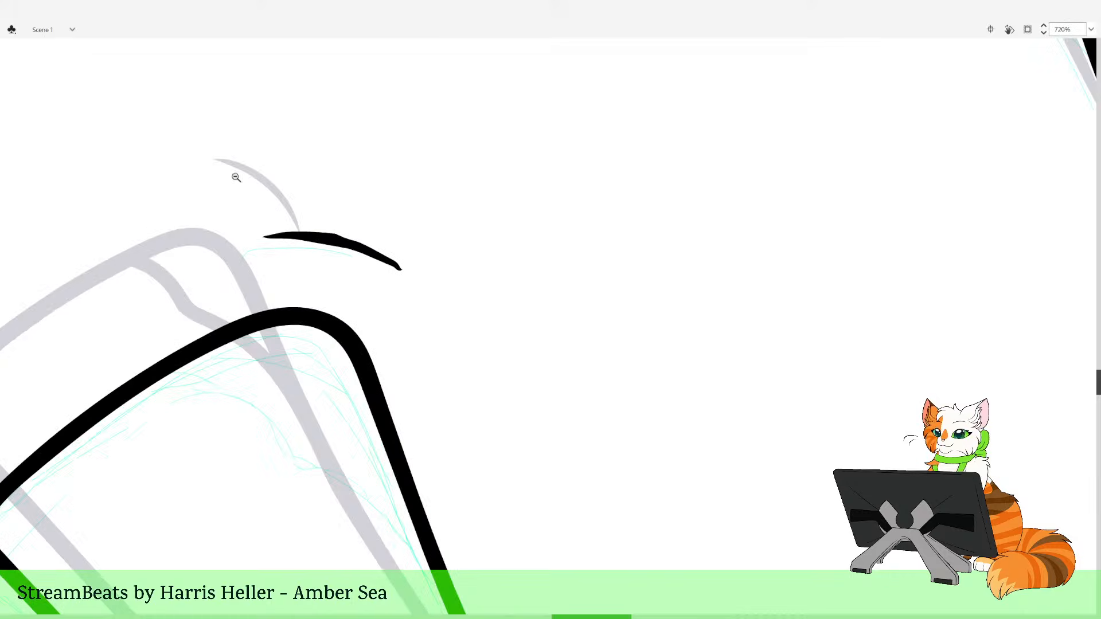
key(b)
key(ctrl+z)
Ink a short tapered crease arching just above the mouth's upper corner, redrawing it until the curve is smooth
mouse_move(259, 235)
mouse_down()
mouse_move(331, 236)
mouse_move(389, 263)
mouse_up()
key(ctrl+z)
mouse_move(258, 233)
mouse_down()
mouse_move(336, 244)
mouse_move(388, 278)
mouse_move(376, 253)
mouse_move(277, 229)
mouse_move(367, 239)
mouse_move(405, 265)
mouse_move(363, 239)
mouse_move(273, 228)
mouse_up()
key(ctrl+z)
key(ctrl+z)
key(ctrl+z)
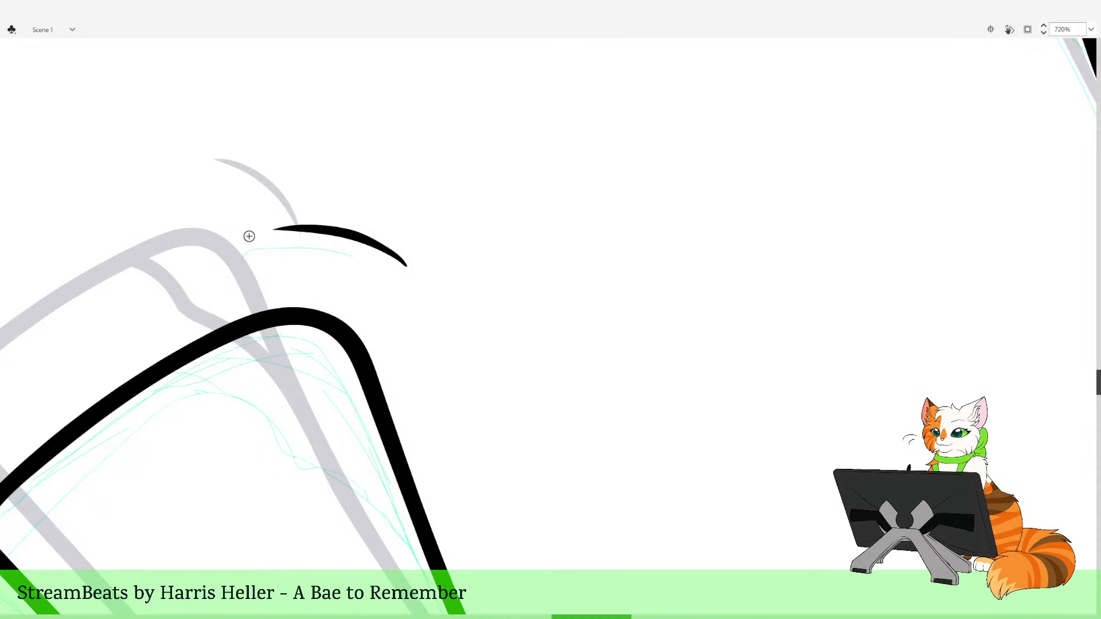
mouse_move(403, 261)
mouse_down()
mouse_move(416, 271)
mouse_move(380, 239)
mouse_up()
key(ctrl+z)
key(b)
Ink the muzzle's lower contour in red, curving from the mouth's front corner to the nose's lower tip
key(z)
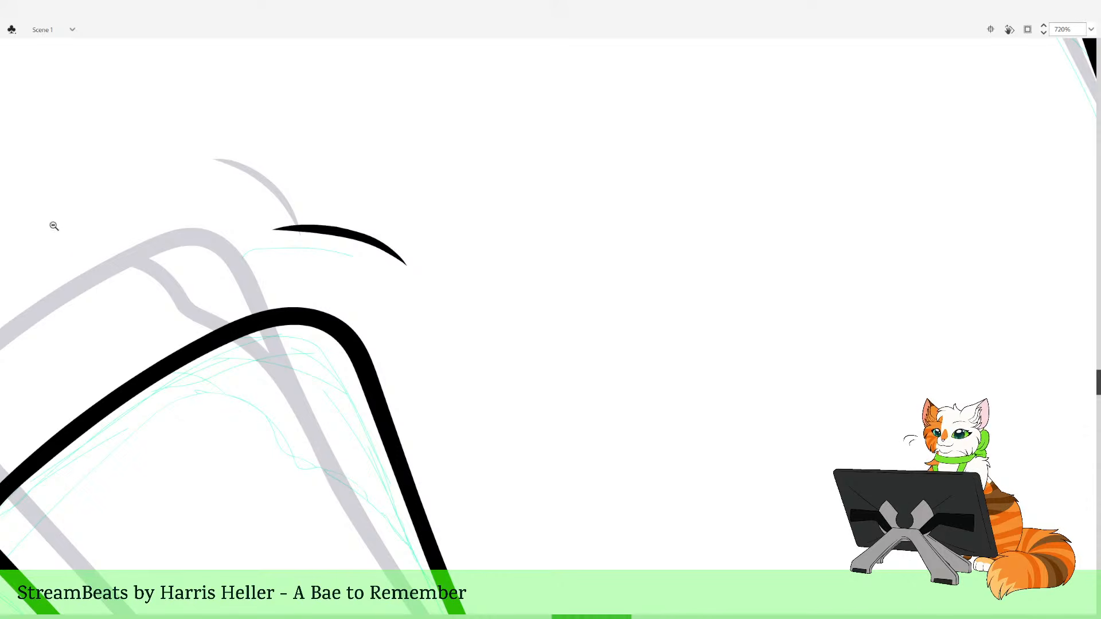
alt+click(536, 305)
alt+click(538, 305)
alt+click(541, 296)
right_click(527, 265)
drag(527, 265, 665, 512)
drag(617, 462, 560, 538)
drag(199, 241, 497, 574)
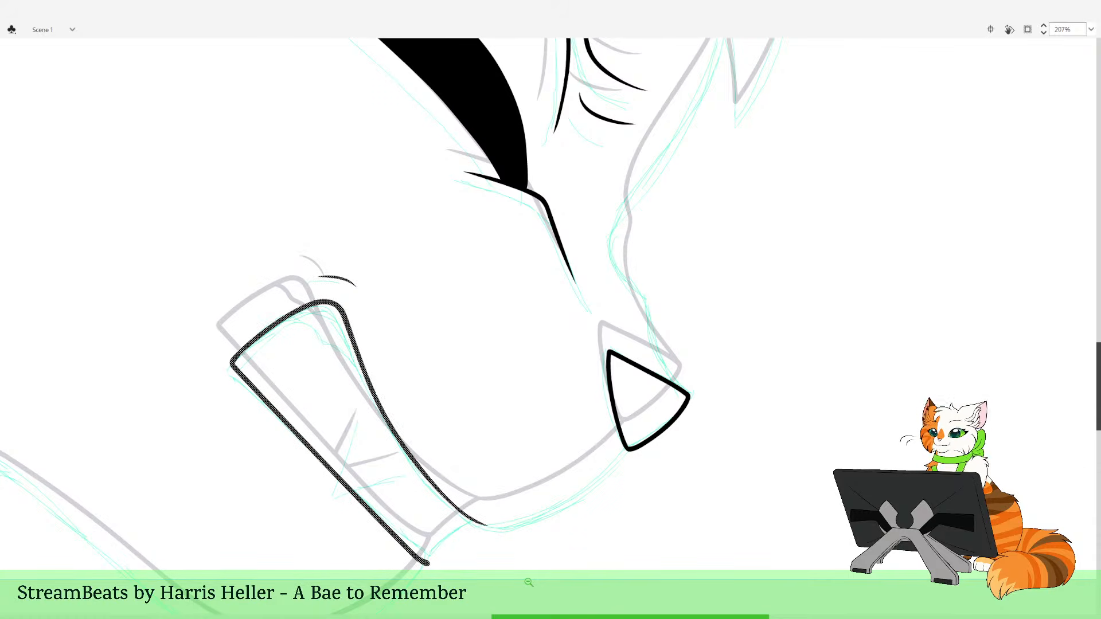
drag(603, 418, 552, 396)
key(b)
mouse_move(412, 496)
mouse_down()
mouse_move(459, 499)
mouse_move(519, 477)
mouse_move(596, 413)
mouse_move(510, 480)
mouse_move(454, 499)
mouse_move(401, 498)
mouse_up()
key(ctrl+z)
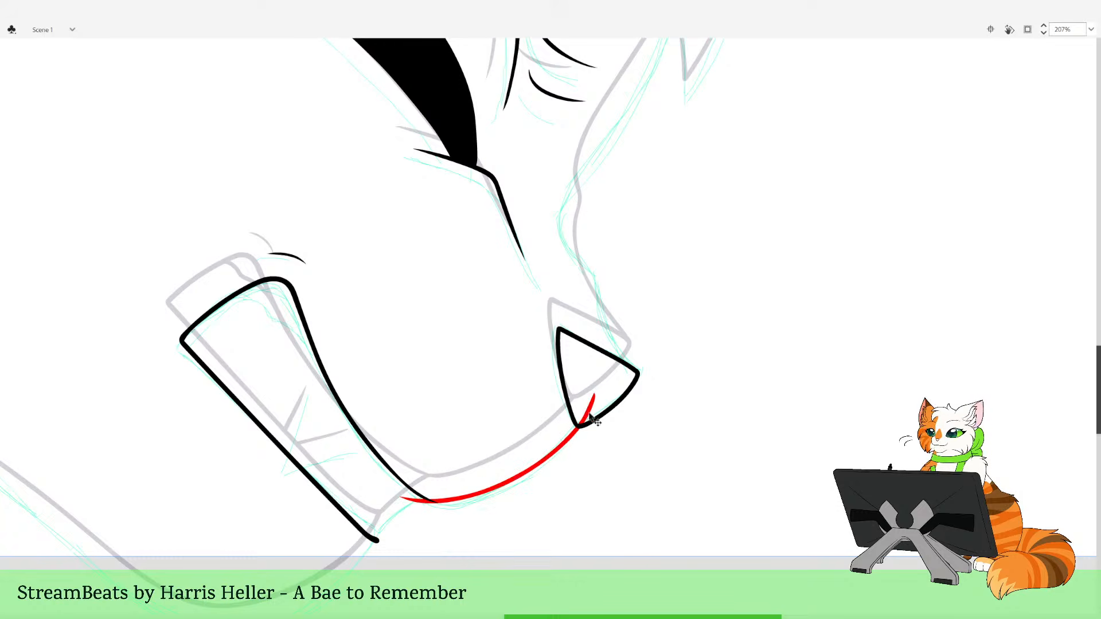
Delete the red muzzle line's overshooting ends inside the nose and past the mouth's upper contour
key(z)
drag(352, 406, 554, 570)
key(v)
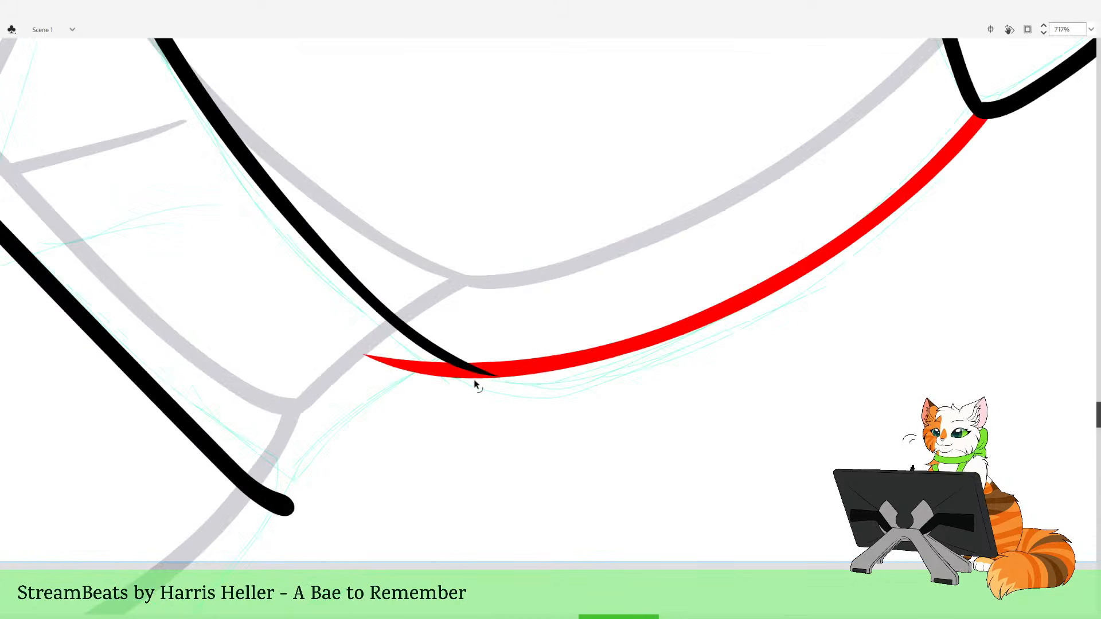
key(z)
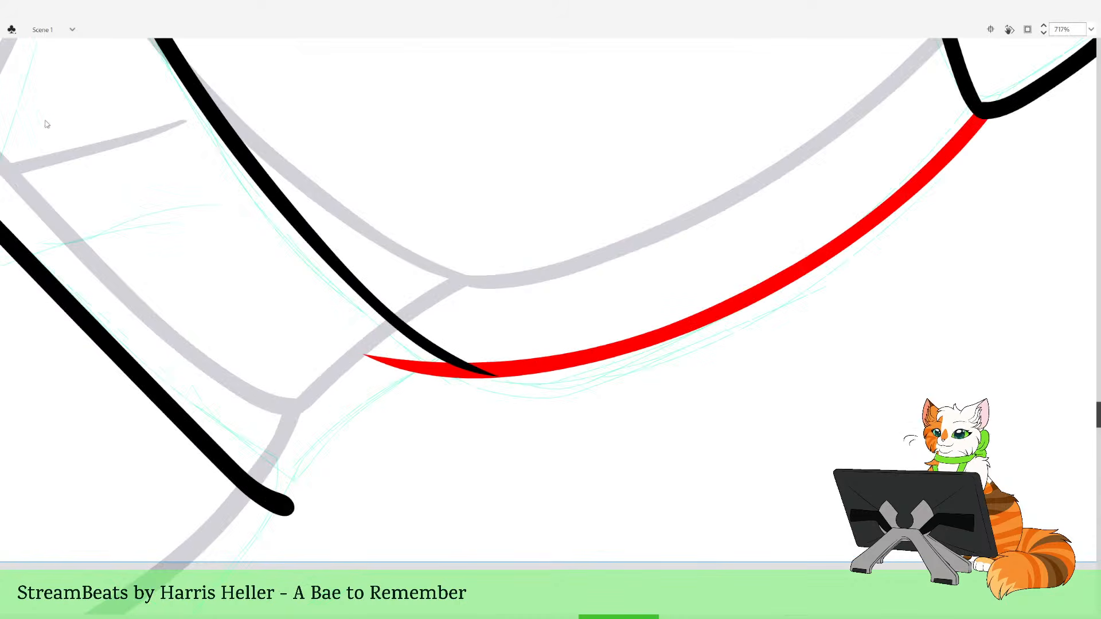
drag(573, 390, 481, 379)
click(517, 382)
key(Delete)
Ink the short black line closing the mouth's front end between its lower edge and the muzzle line, without any overshoot
key(space)
drag(522, 315, 626, 273)
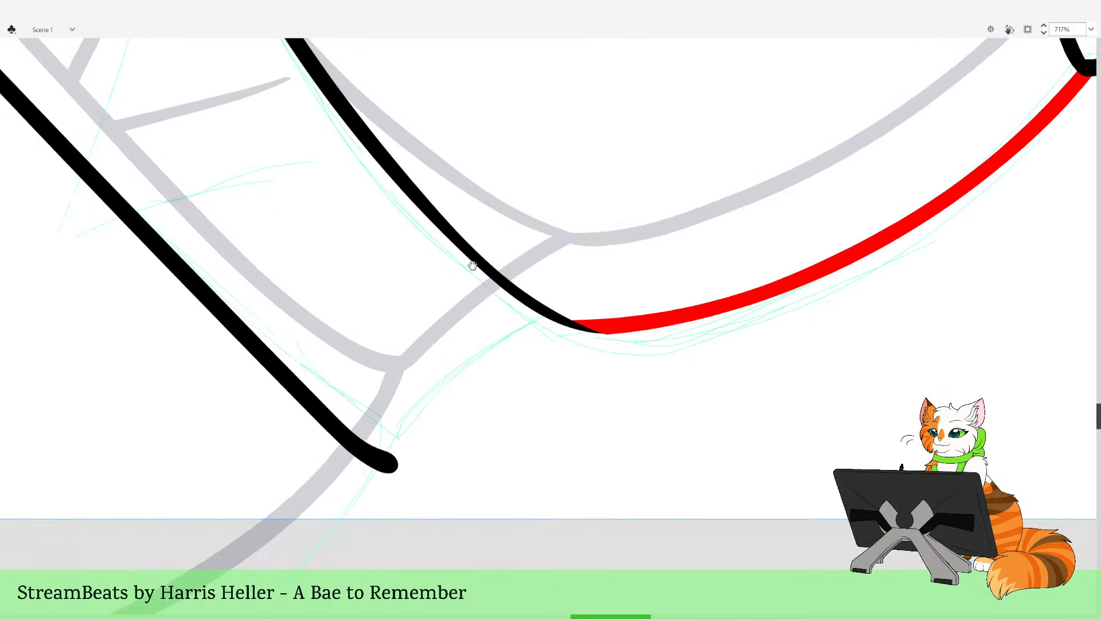
key(b)
key(space)
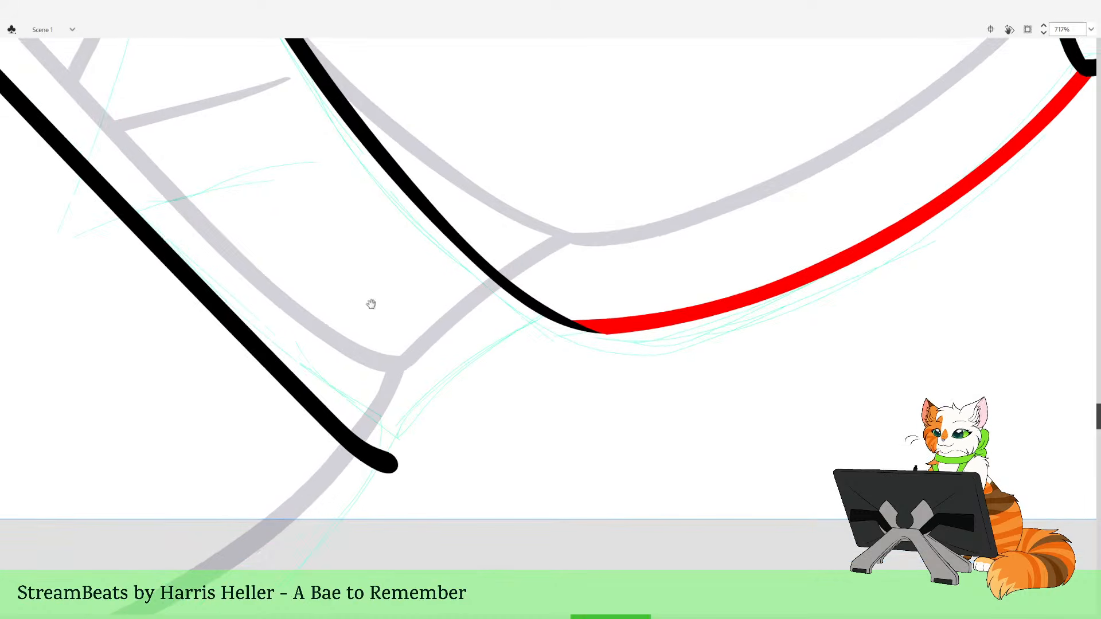
drag(371, 304, 387, 391)
mouse_move(409, 546)
mouse_down()
mouse_move(492, 472)
mouse_move(607, 405)
mouse_up()
key(ctrl+z)
mouse_move(409, 546)
mouse_down()
mouse_move(543, 437)
mouse_move(591, 415)
mouse_move(420, 539)
mouse_move(573, 422)
mouse_move(700, 365)
mouse_up()
key(ctrl+z)
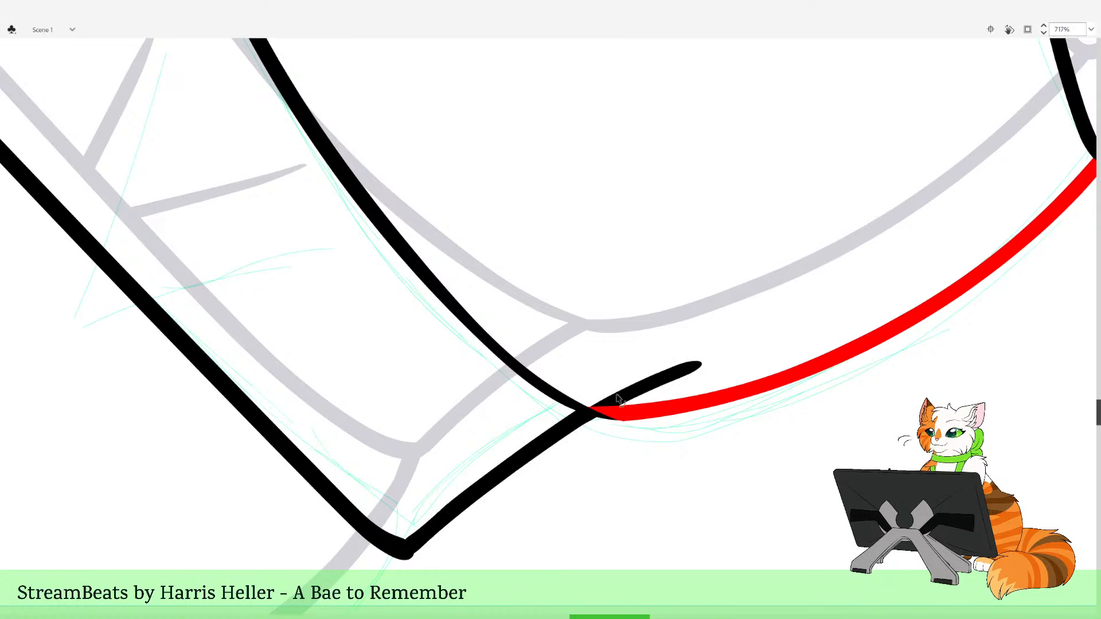
key(ctrl+z)
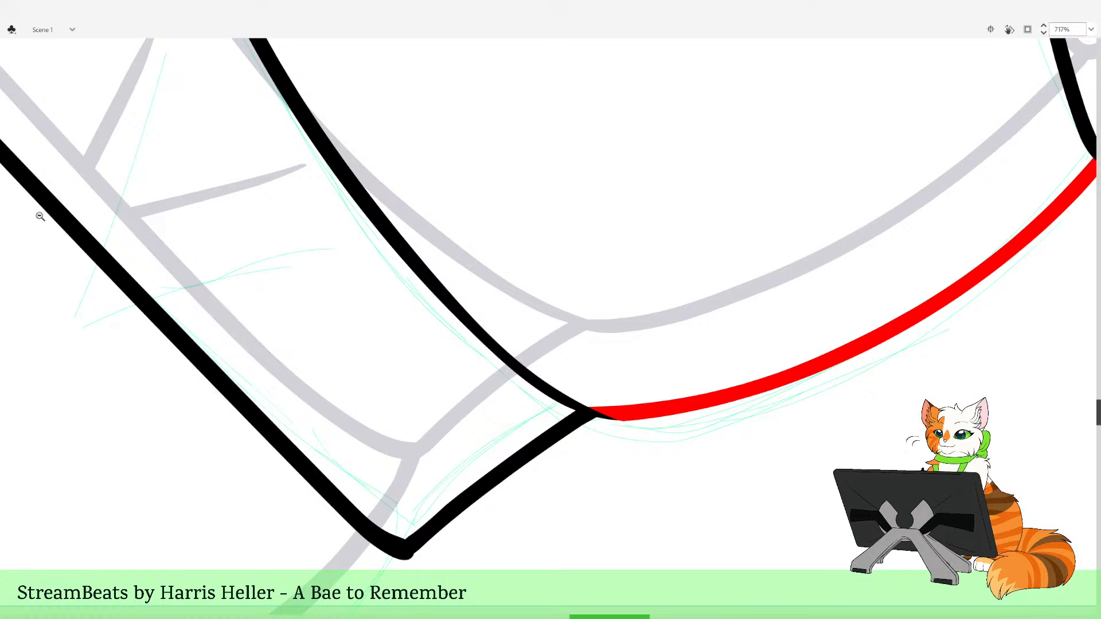
Ink a wavy red gum line across the mouth's upper corner and delete the ends that cross the mouth outline
double_click(480, 319)
drag(450, 133, 610, 551)
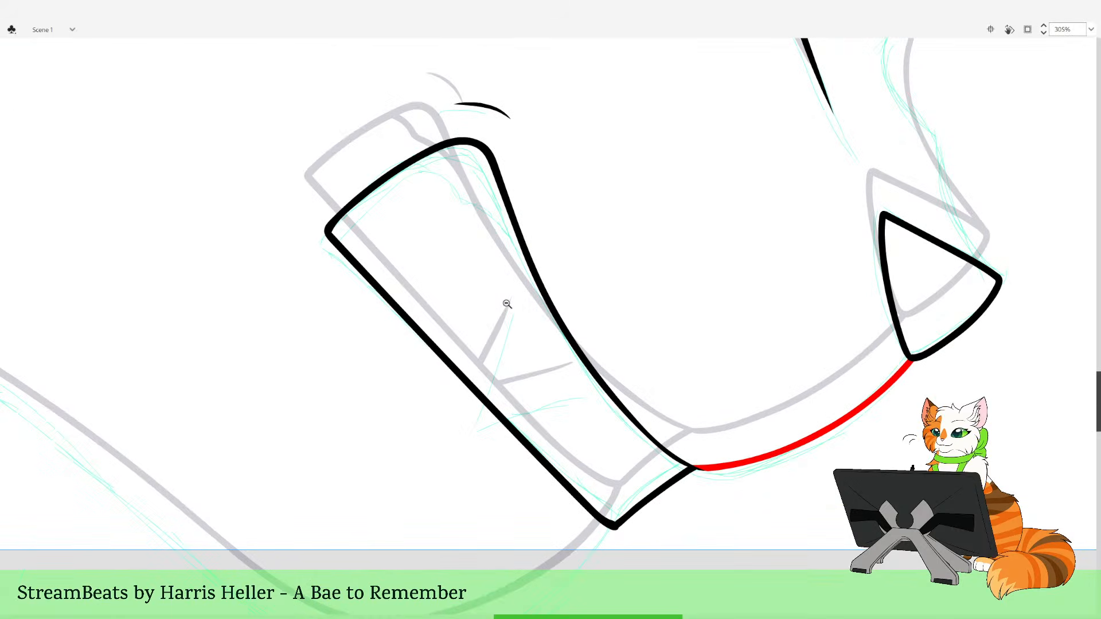
drag(483, 161, 453, 305)
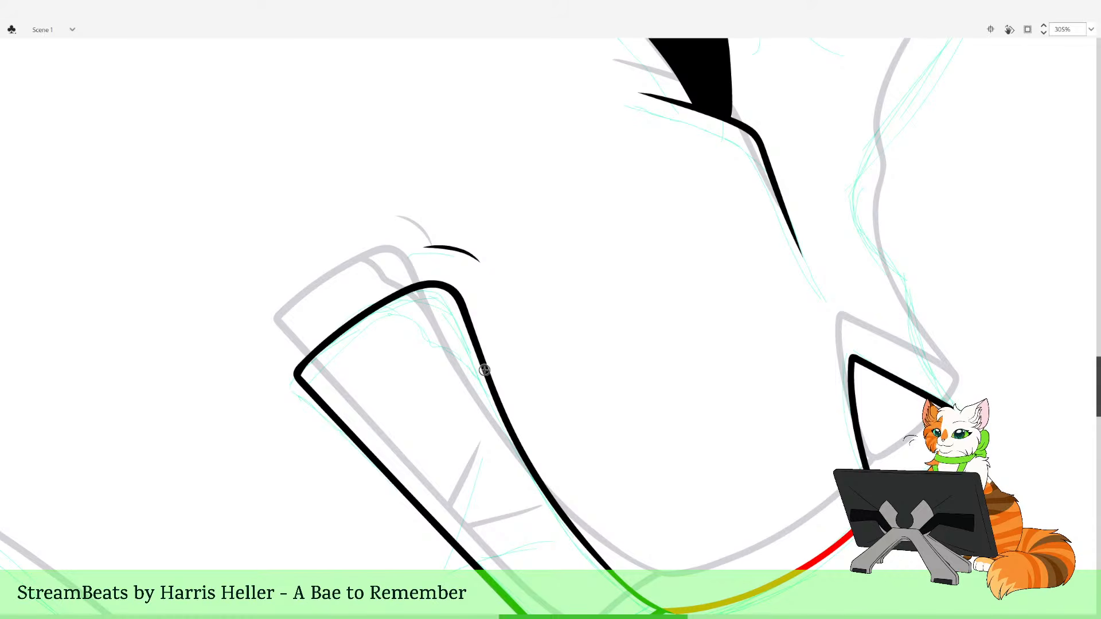
mouse_move(496, 401)
mouse_down()
mouse_move(439, 335)
mouse_move(380, 300)
mouse_move(451, 341)
mouse_move(521, 445)
mouse_up()
key(ctrl+z)
key(v)
click(517, 432)
key(Delete)
click(394, 295)
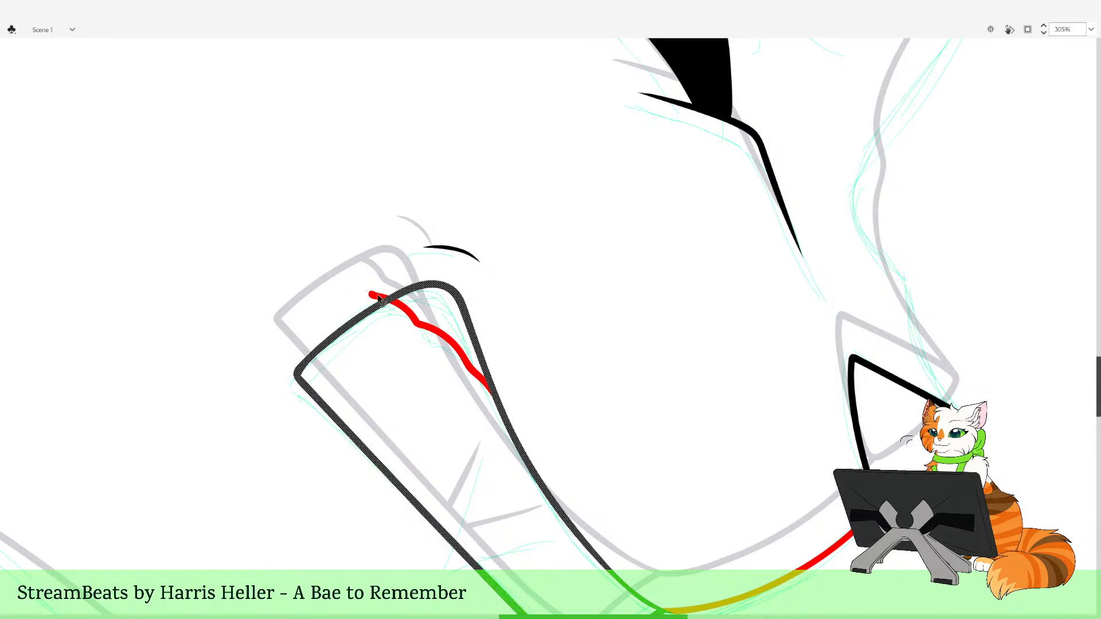
click(378, 295)
key(Delete)
Ink a pointed fang with two red lines from the mouth's lower edge and delete the part extending outside the mouth
key(b)
drag(579, 370, 558, 248)
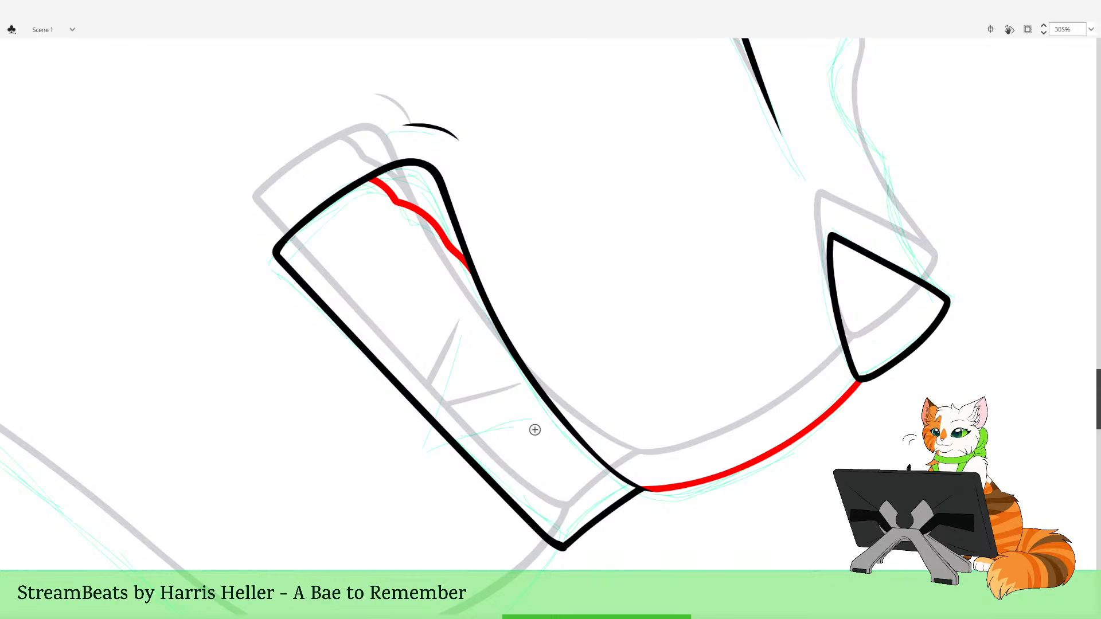
mouse_move(533, 421)
mouse_down()
mouse_move(446, 448)
mouse_move(437, 433)
mouse_move(476, 353)
mouse_up()
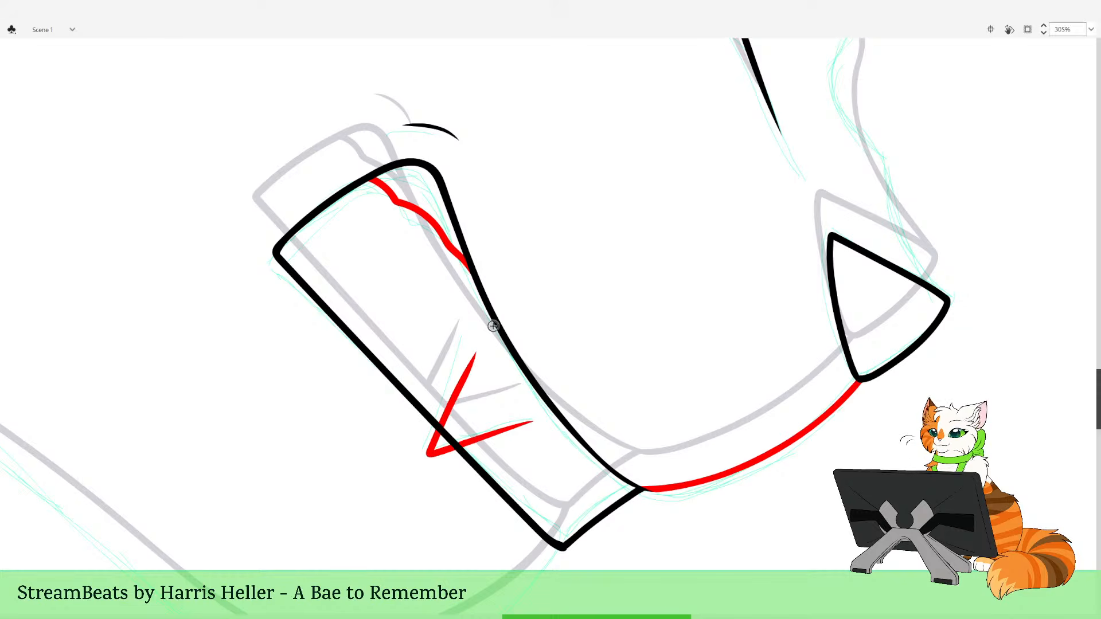
click(439, 458)
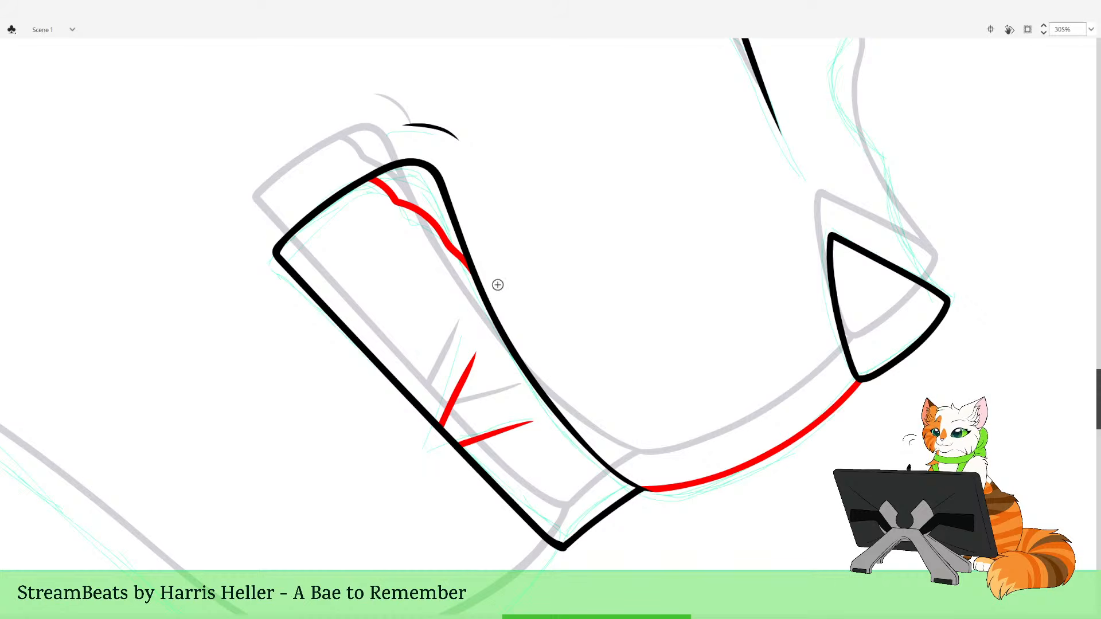
mouse_move(599, 250)
mouse_down()
mouse_move(602, 286)
mouse_move(664, 281)
mouse_move(588, 263)
mouse_up()
key(ctrl+z)
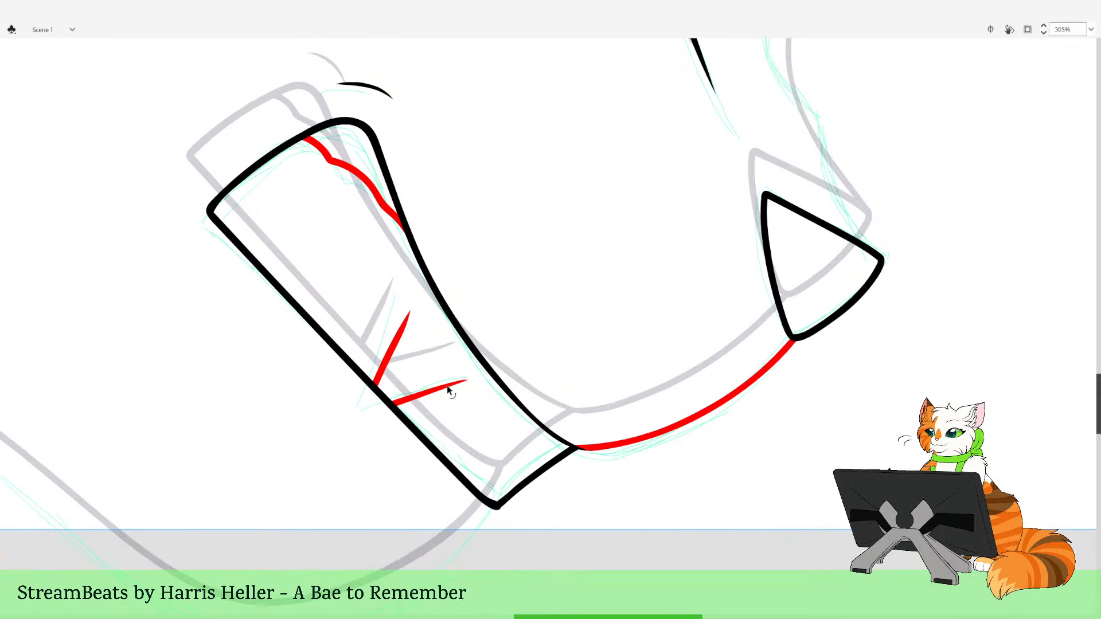
Redraw the fang's lower red line across the mouth's lower edge and delete the end extending outside the mouth
key(ctrl+z)
drag(367, 407, 459, 382)
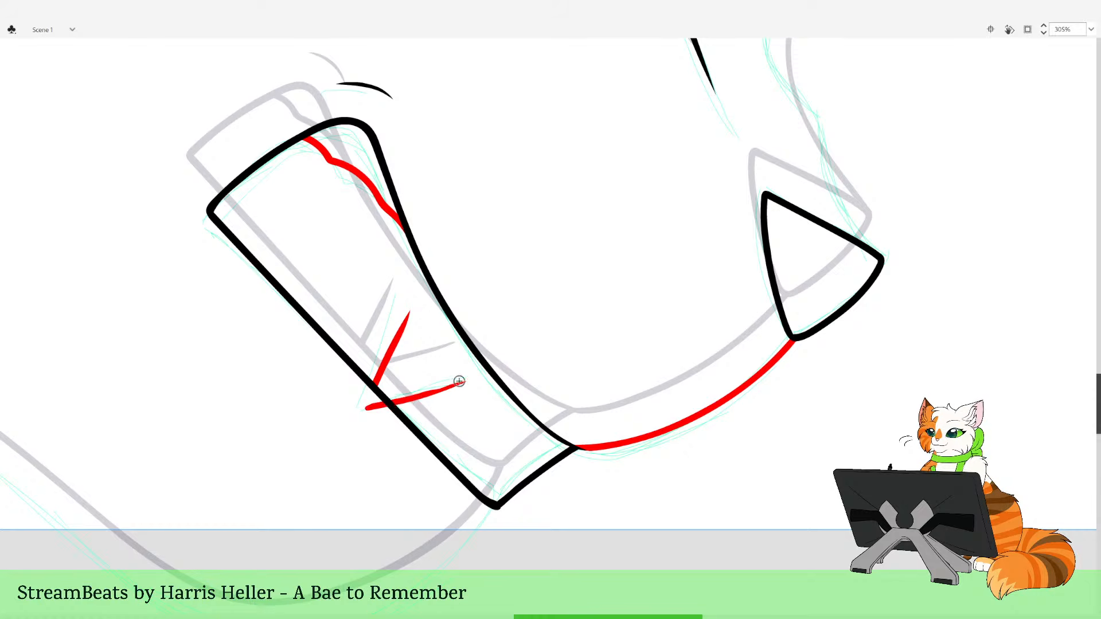
key(ctrl+z)
drag(366, 408, 467, 377)
click(378, 405)
key(Delete)
key(y)
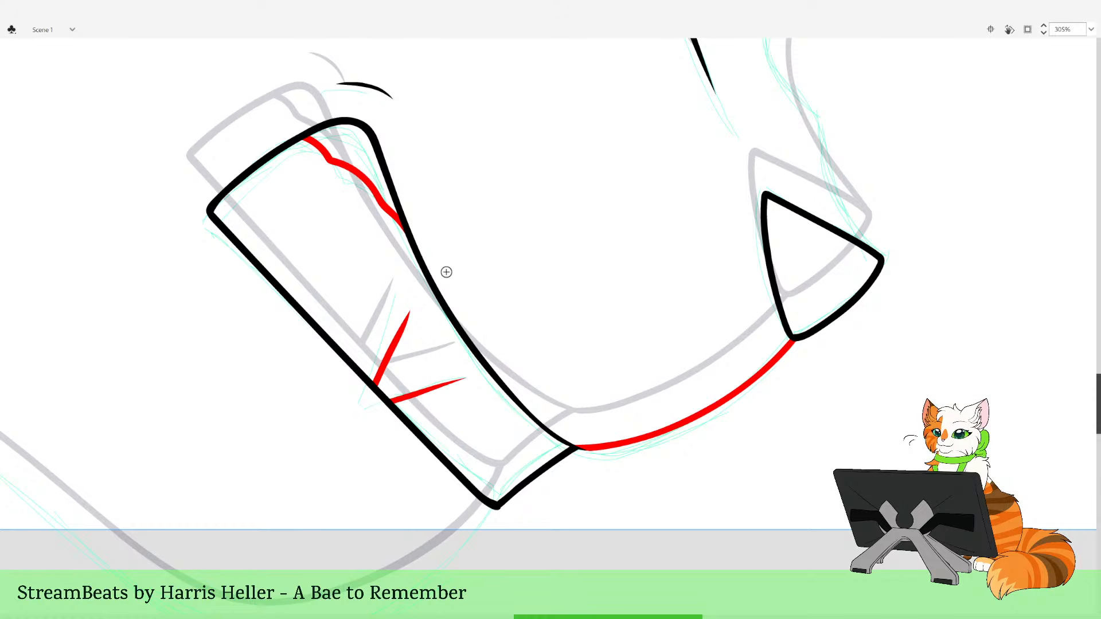
Ink the chin, jaw and chest contour in red from the mouth's lower front corner and delete the end inside the mouth
alt+click(584, 308)
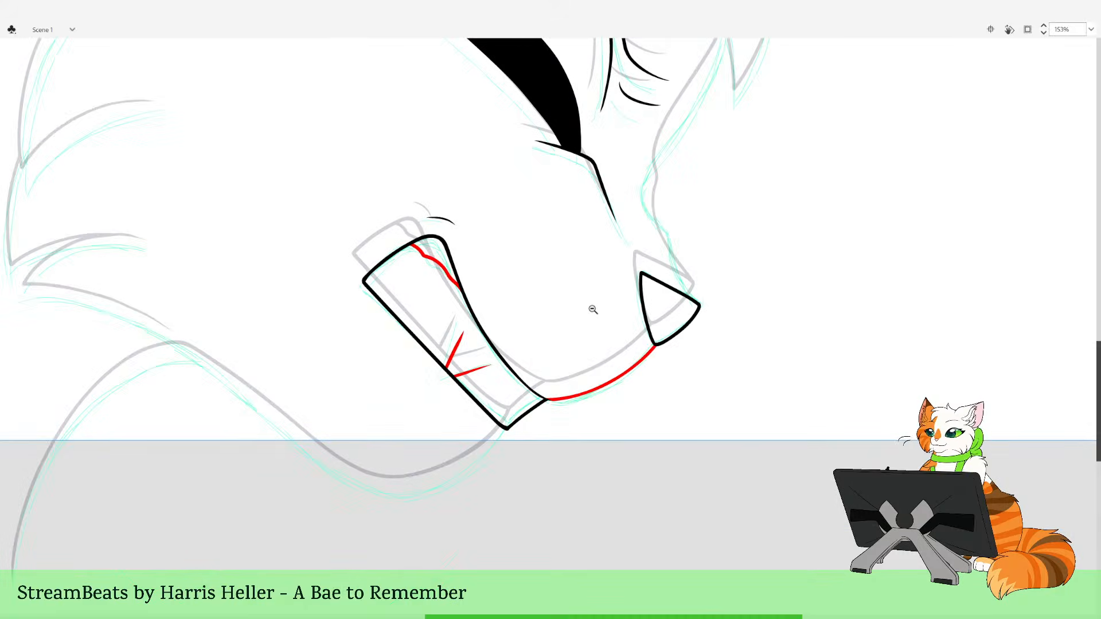
alt+click(618, 278)
drag(511, 194, 626, 479)
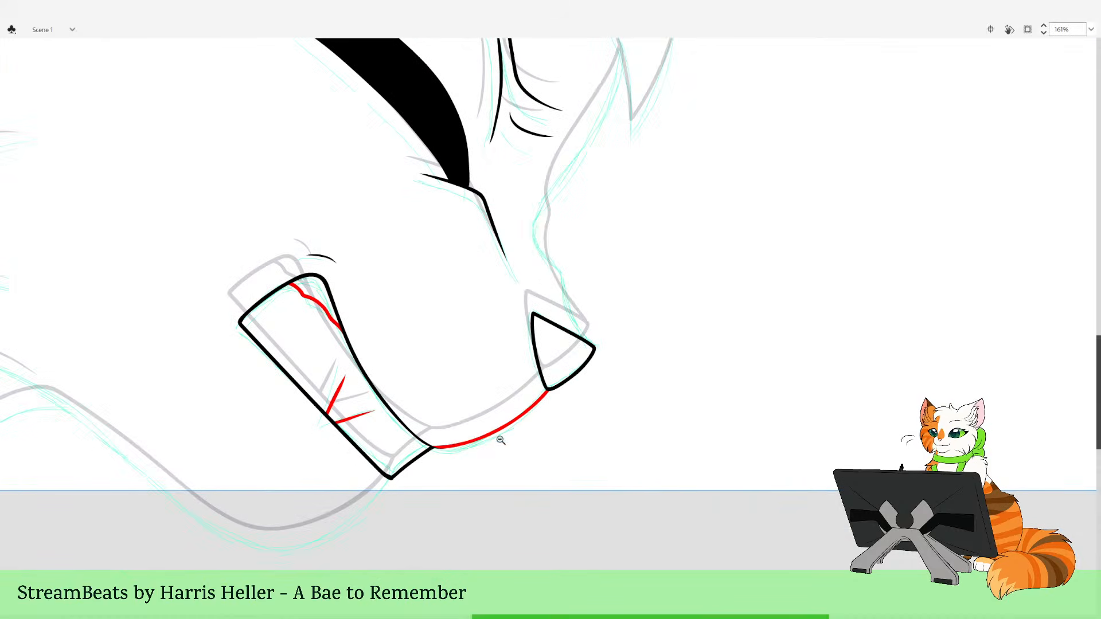
mouse_move(435, 447)
mouse_down()
mouse_move(620, 461)
mouse_move(690, 590)
mouse_move(695, 402)
mouse_move(660, 365)
mouse_move(603, 434)
mouse_move(550, 453)
mouse_move(466, 418)
mouse_move(370, 338)
mouse_move(288, 319)
mouse_move(221, 366)
mouse_move(166, 466)
mouse_up()
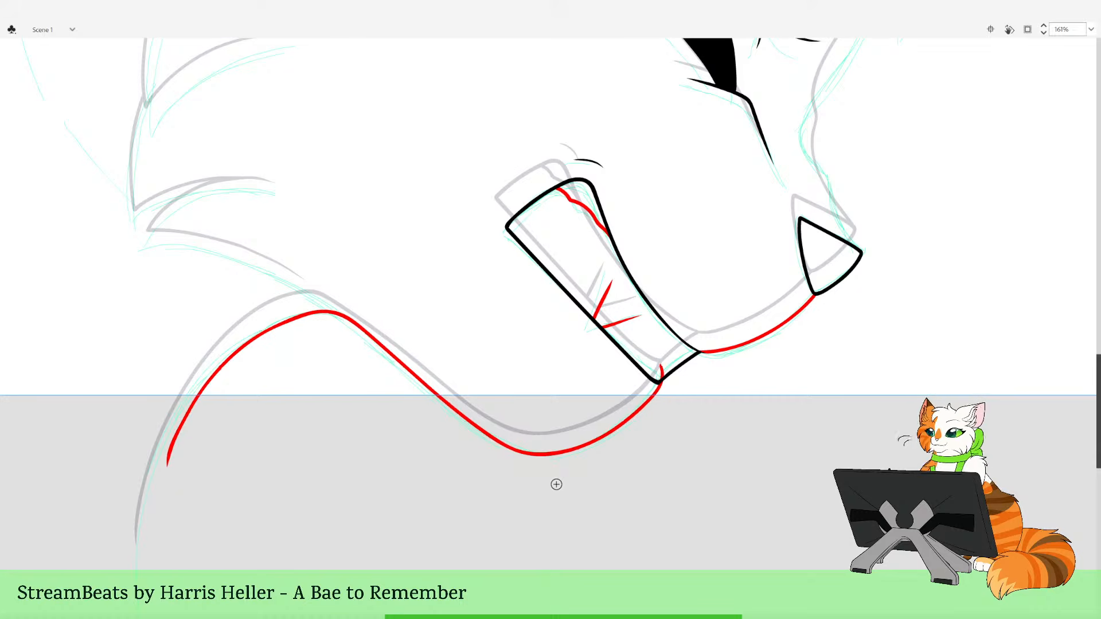
key(ctrl+z)
drag(653, 394, 599, 442)
key(ctrl+z)
mouse_move(659, 368)
mouse_down()
mouse_move(659, 386)
mouse_move(626, 420)
mouse_move(569, 449)
mouse_move(471, 426)
mouse_move(354, 325)
mouse_move(251, 346)
mouse_move(191, 399)
mouse_move(162, 446)
mouse_move(137, 509)
mouse_move(134, 577)
mouse_up()
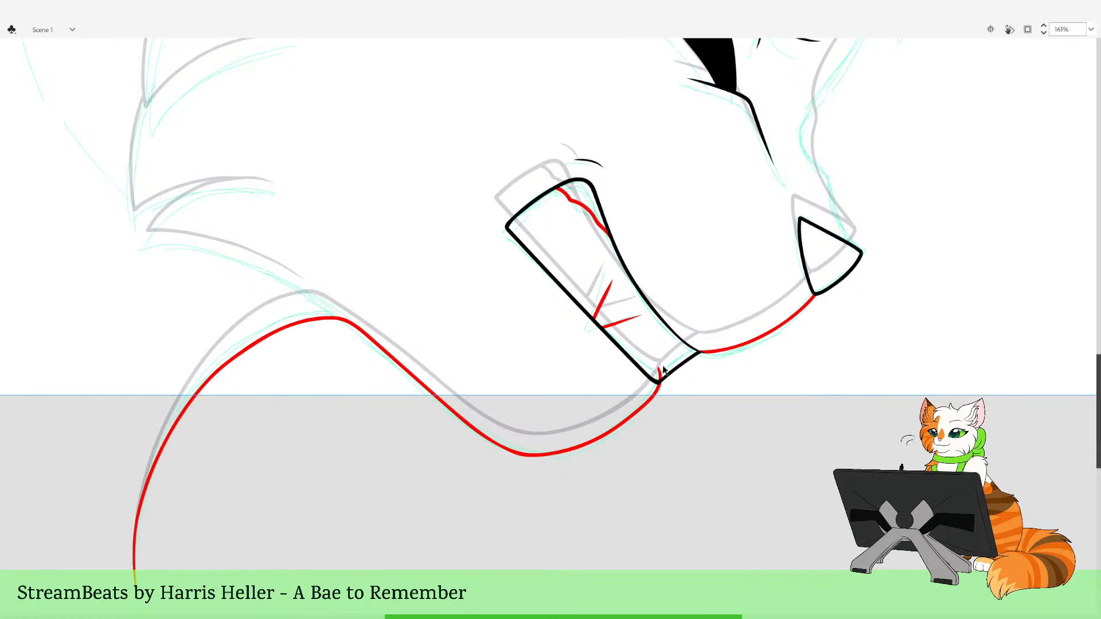
drag(720, 502, 711, 533)
drag(648, 517, 711, 489)
drag(504, 550, 648, 462)
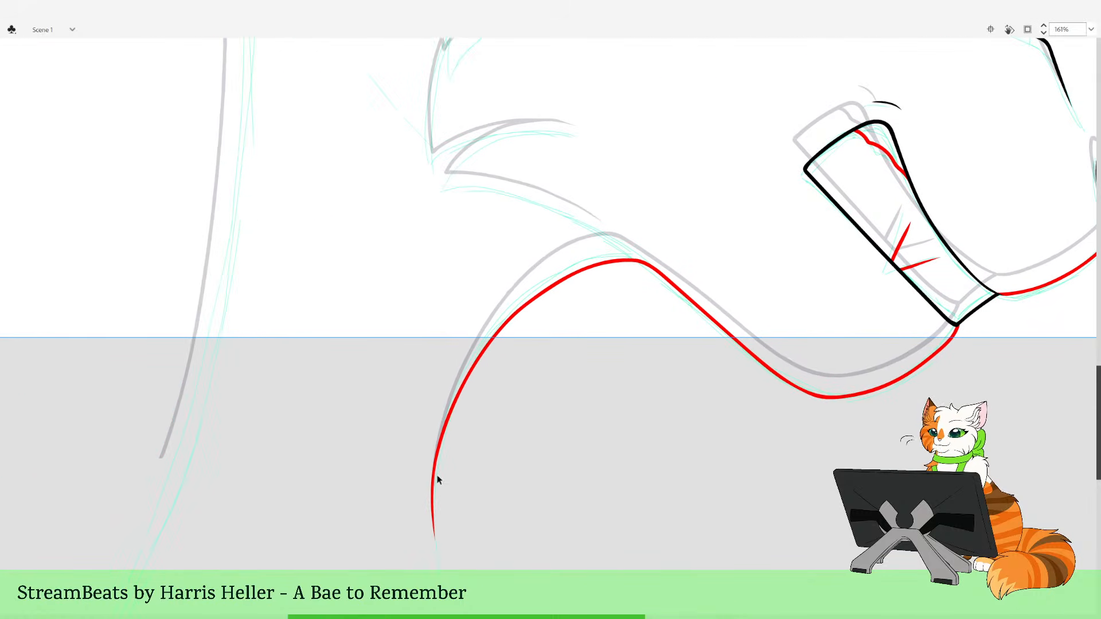
drag(435, 483, 436, 493)
key(ctrl+z)
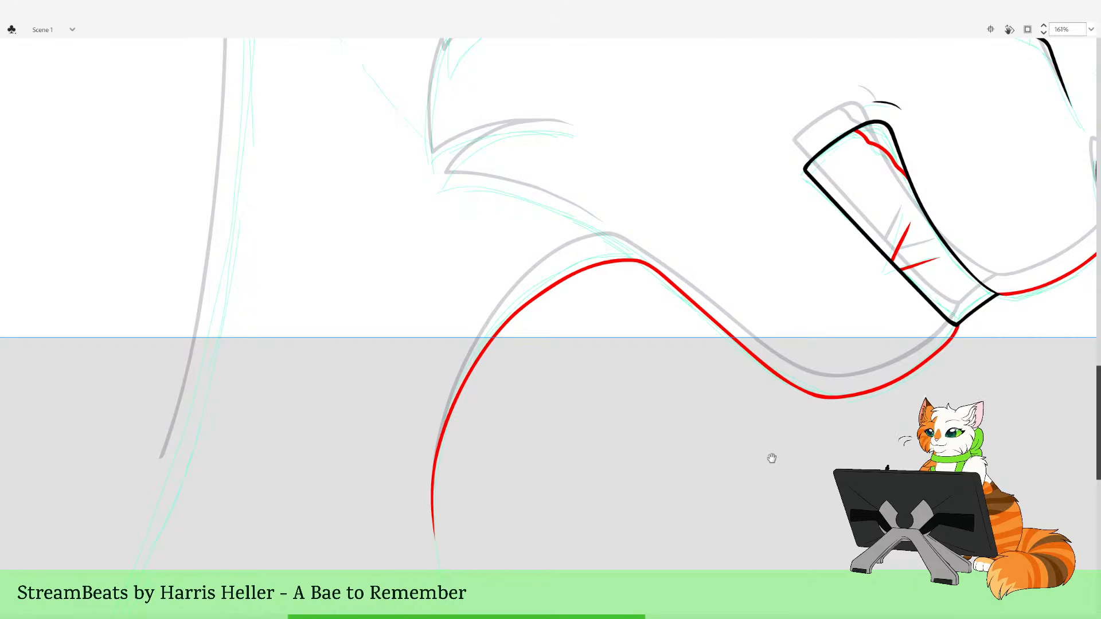
drag(871, 396, 563, 478)
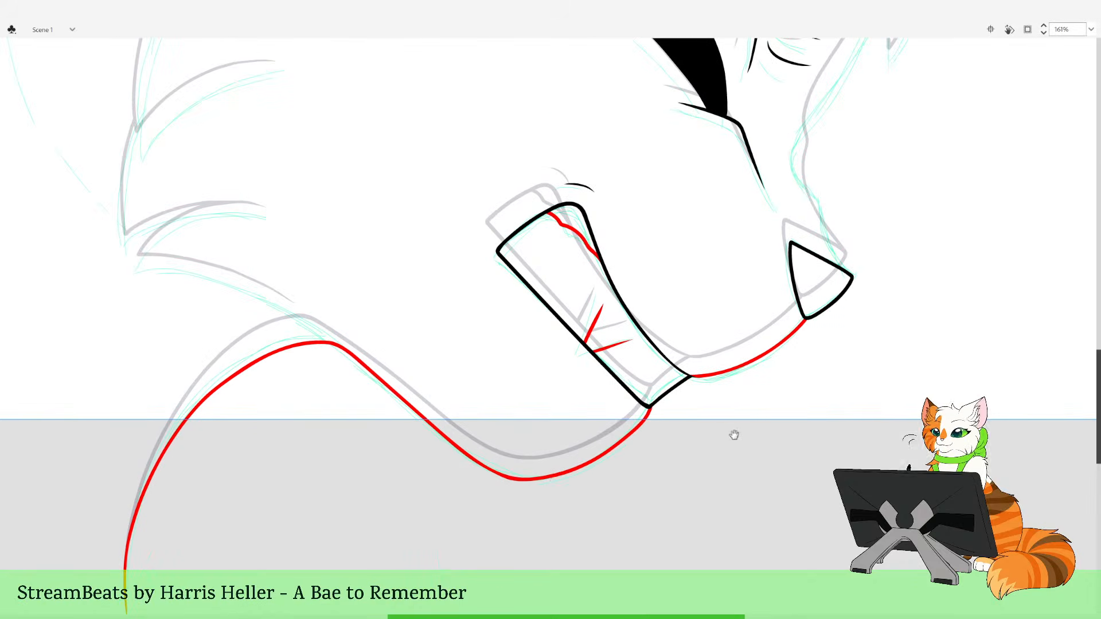
drag(707, 413, 627, 487)
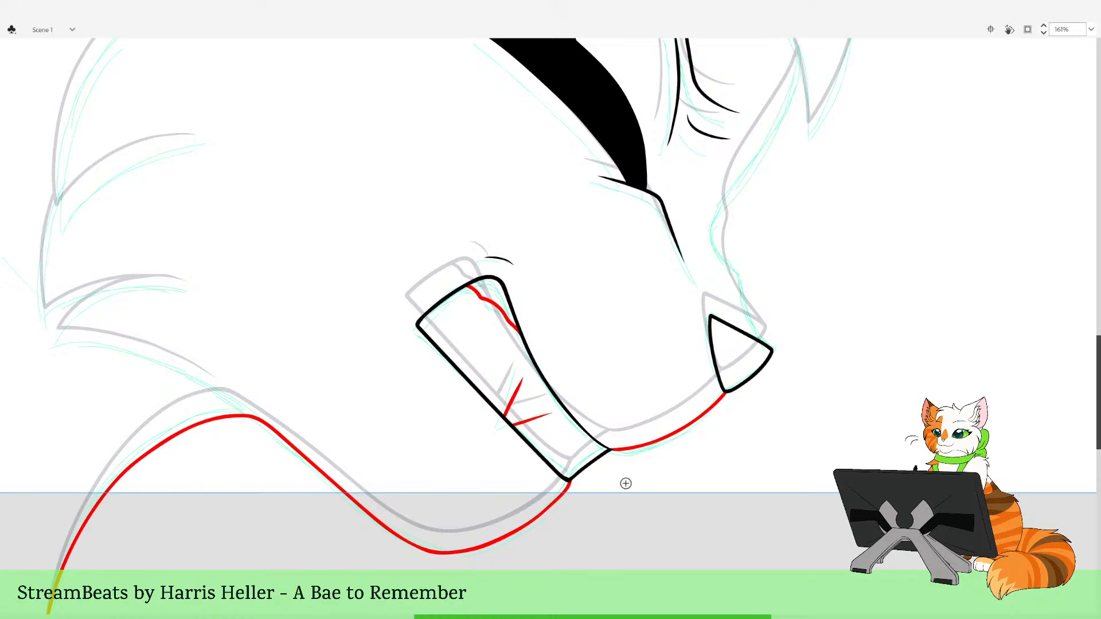
drag(630, 493, 651, 558)
key(ctrl+z)
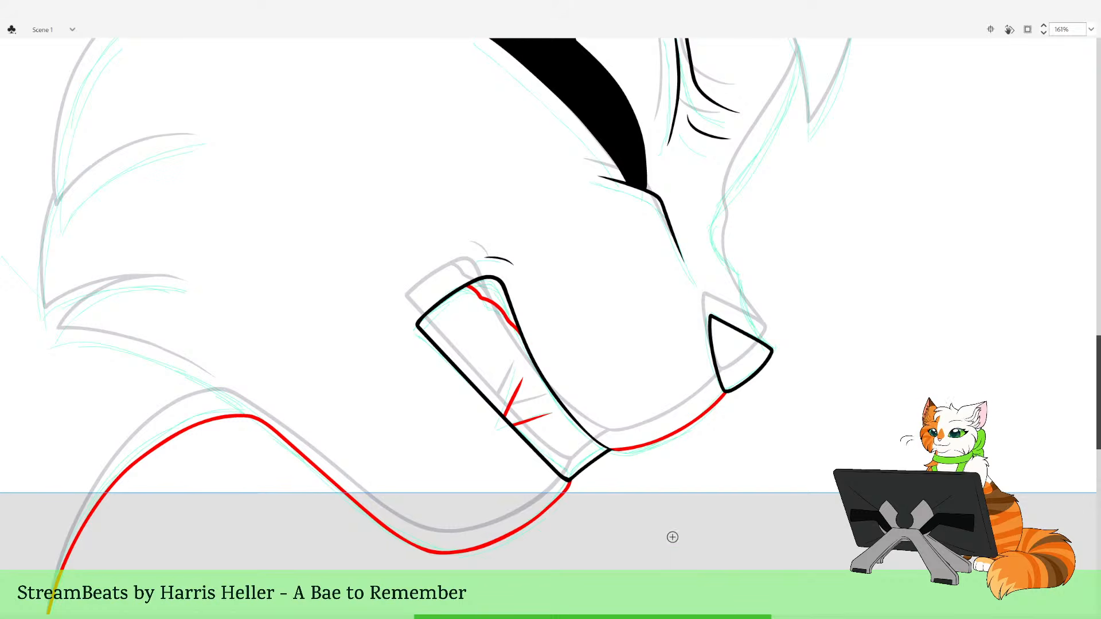
Ink the pointed brow fur tuft above the closed eye in black, with its upper curve and rounded back edge
drag(542, 427, 717, 571)
drag(671, 504, 659, 605)
drag(708, 496, 642, 602)
mouse_move(682, 465)
mouse_down()
mouse_move(676, 511)
mouse_move(628, 564)
mouse_up()
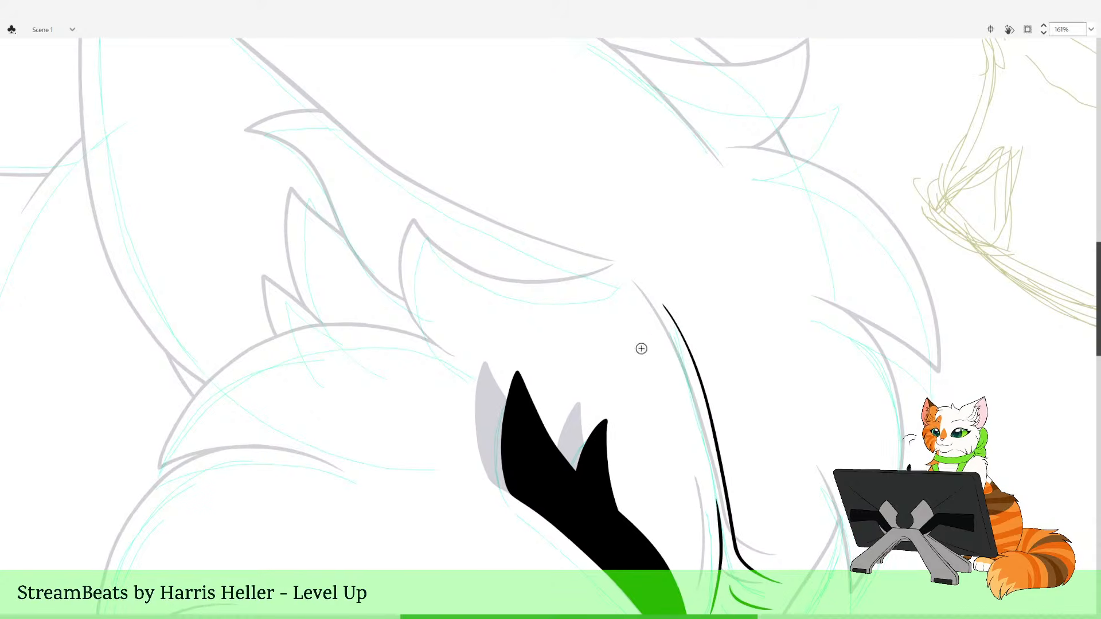
mouse_move(625, 281)
mouse_down()
mouse_move(544, 297)
mouse_move(468, 281)
mouse_move(420, 248)
mouse_up()
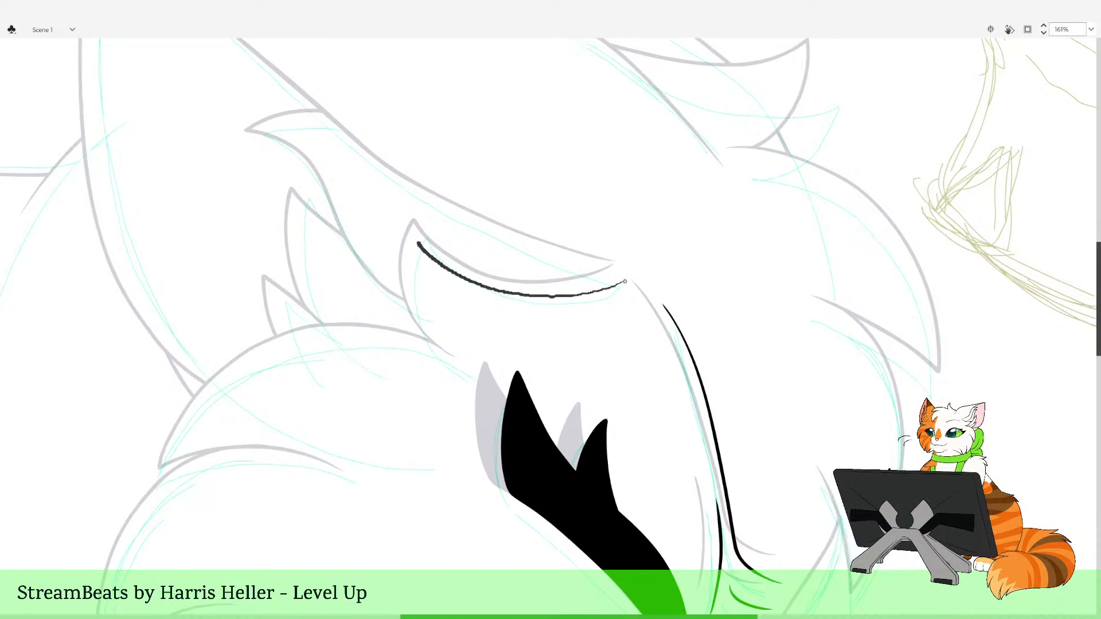
drag(437, 355, 466, 373)
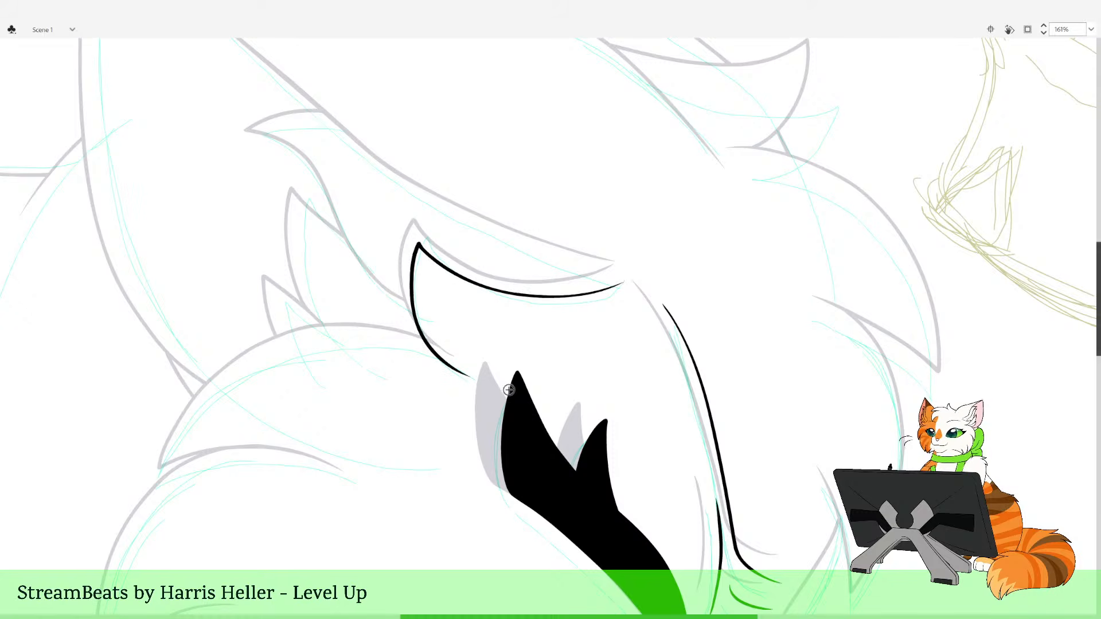
Try to ink the cheek fur tuft behind the eye with a red line from the brow tuft's lower end
drag(602, 257, 670, 238)
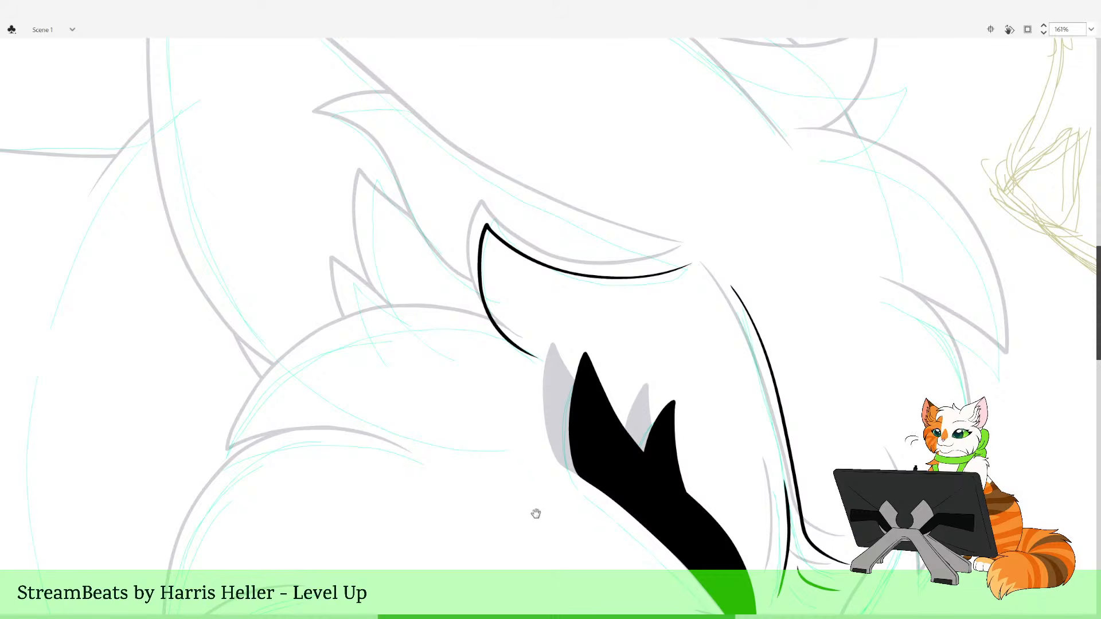
drag(536, 514, 545, 496)
mouse_move(535, 332)
mouse_down()
mouse_move(485, 308)
mouse_move(396, 303)
mouse_move(284, 360)
mouse_move(240, 425)
mouse_move(421, 441)
mouse_up()
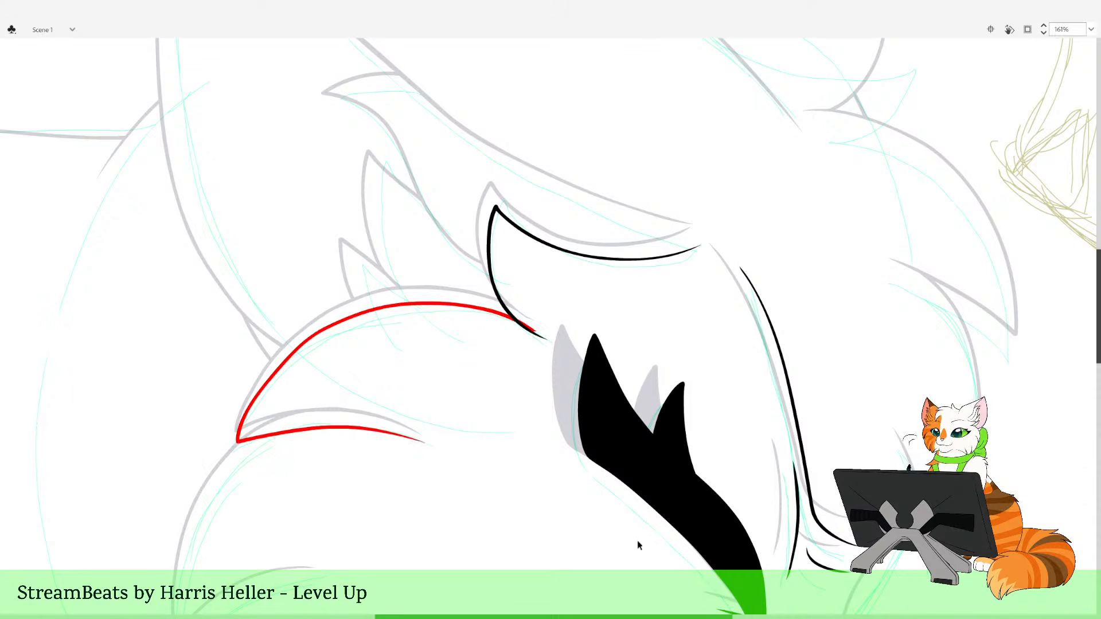
key(ctrl+z)
Try to ink the upper curve of the forehead hair tuft over the rough sketch
drag(826, 533, 508, 287)
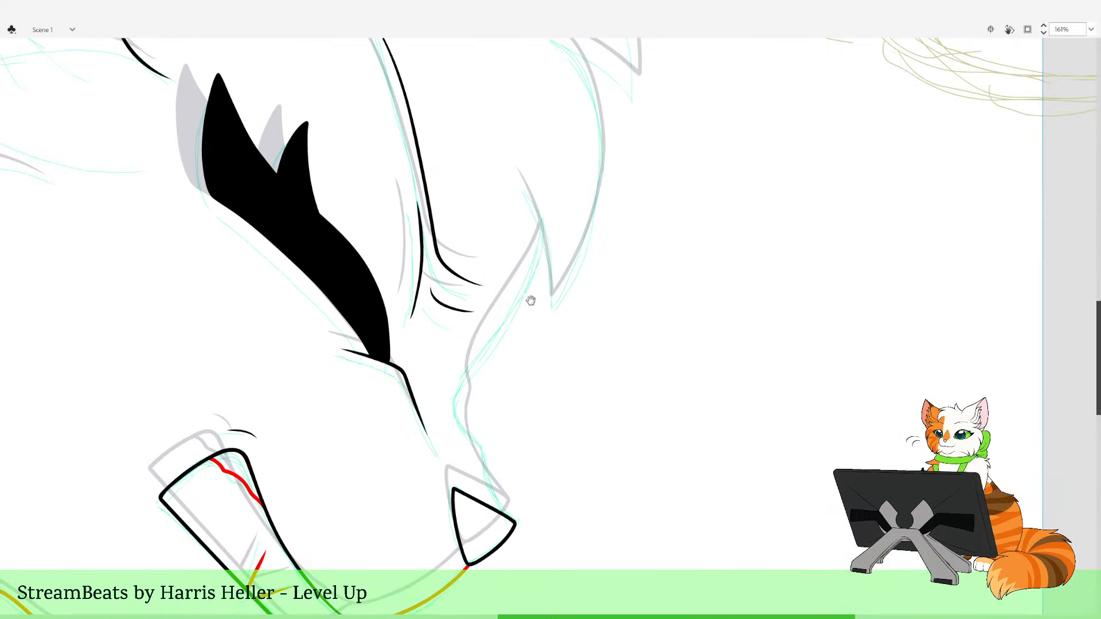
scroll(528, 300, up, 3)
scroll(540, 372, up, 5)
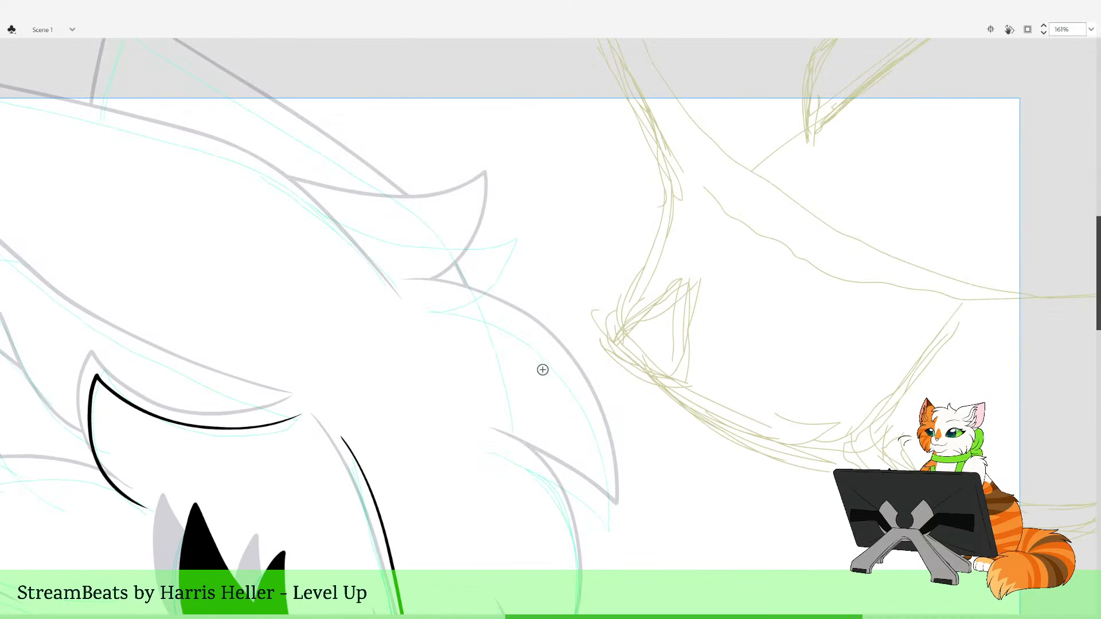
drag(570, 403, 561, 375)
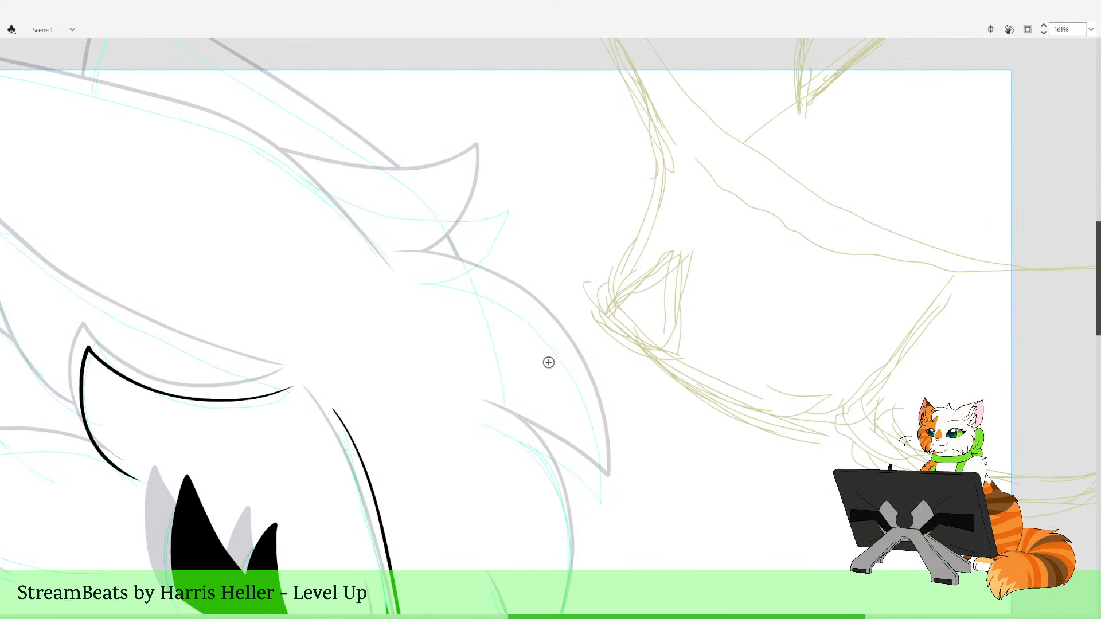
mouse_move(414, 273)
mouse_down()
mouse_move(466, 281)
mouse_move(527, 315)
mouse_up()
key(ctrl+z)
mouse_move(413, 273)
mouse_down()
mouse_move(498, 288)
mouse_move(569, 338)
mouse_move(611, 441)
mouse_up()
key(ctrl+z)
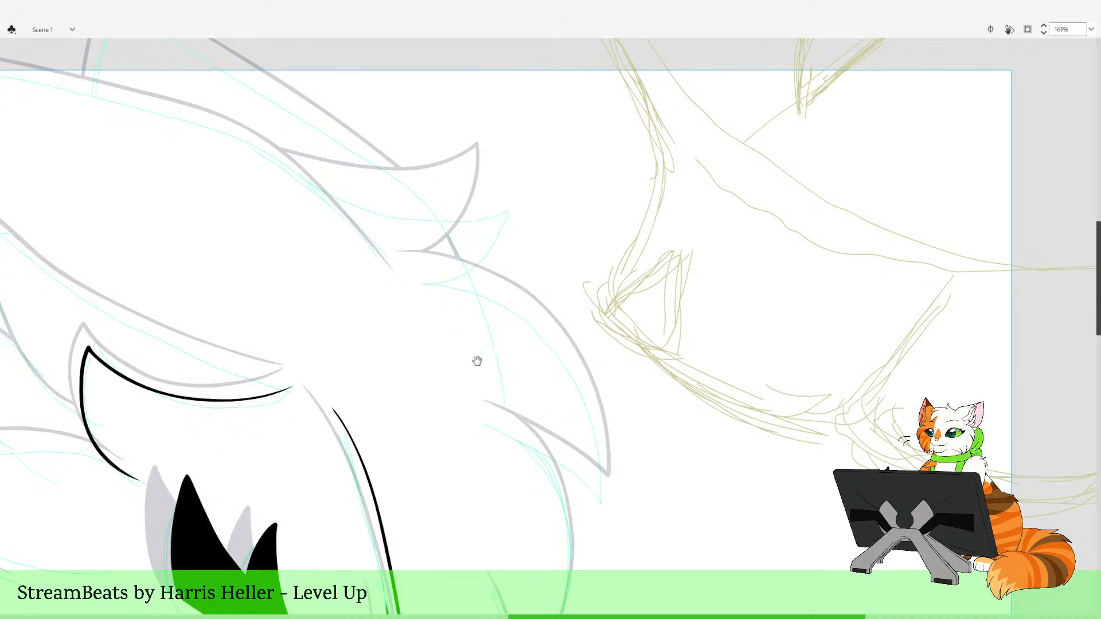
Ink the upper forehead hair tuft in black by tracing the previous frame's curved outline to its tip and back
scroll(474, 361, down, 5)
scroll(472, 326, up, 4)
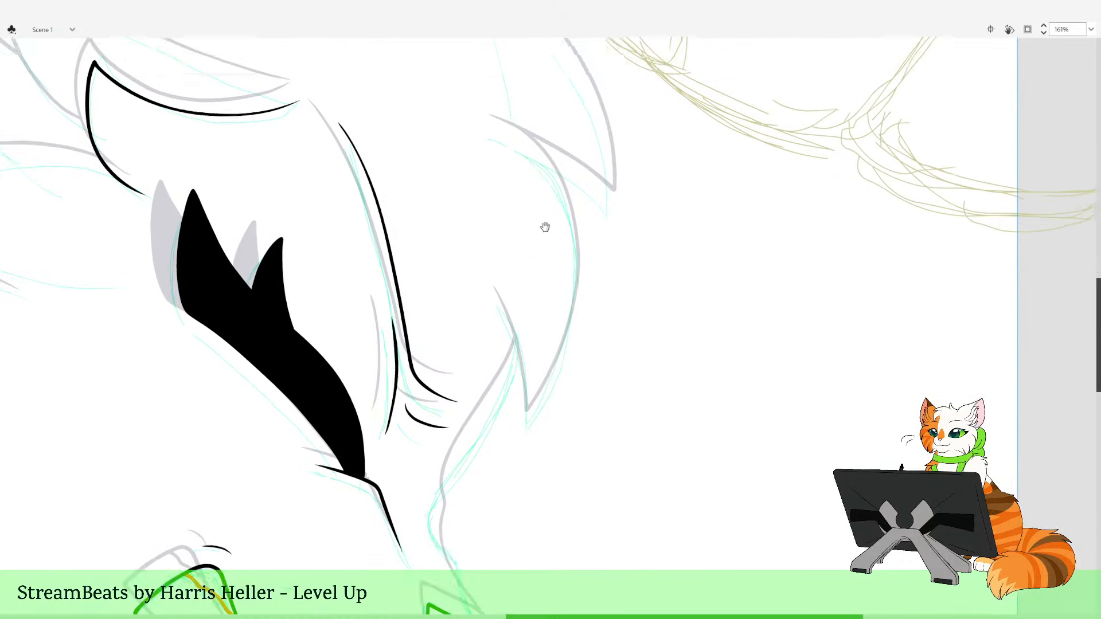
scroll(528, 250, right, 2)
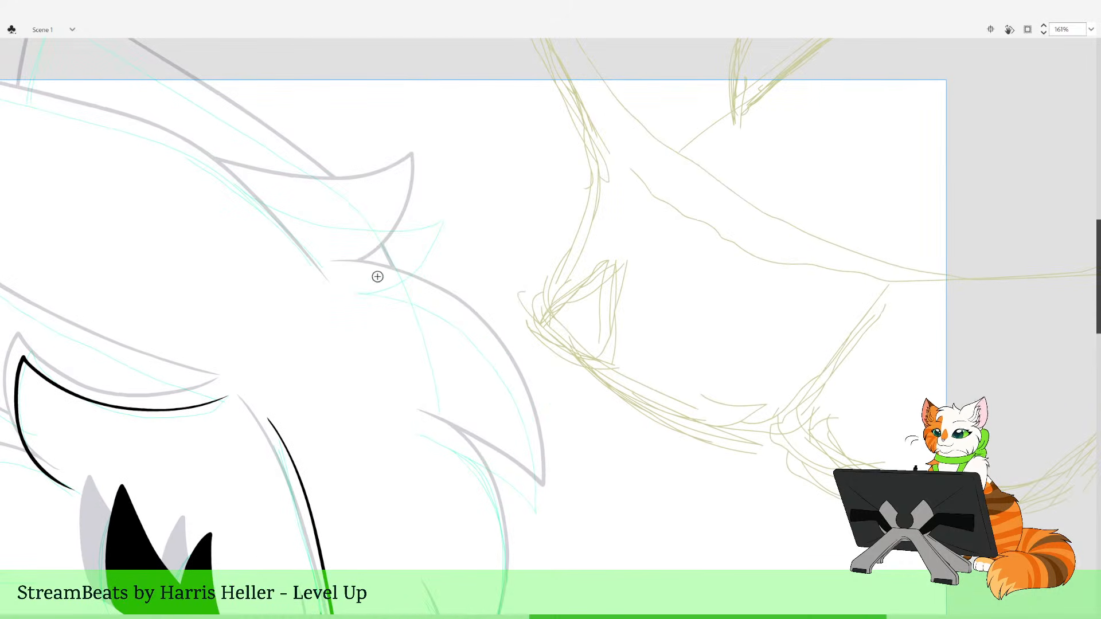
mouse_move(331, 262)
mouse_down()
mouse_move(432, 281)
mouse_move(484, 320)
mouse_move(521, 374)
mouse_move(542, 435)
mouse_up()
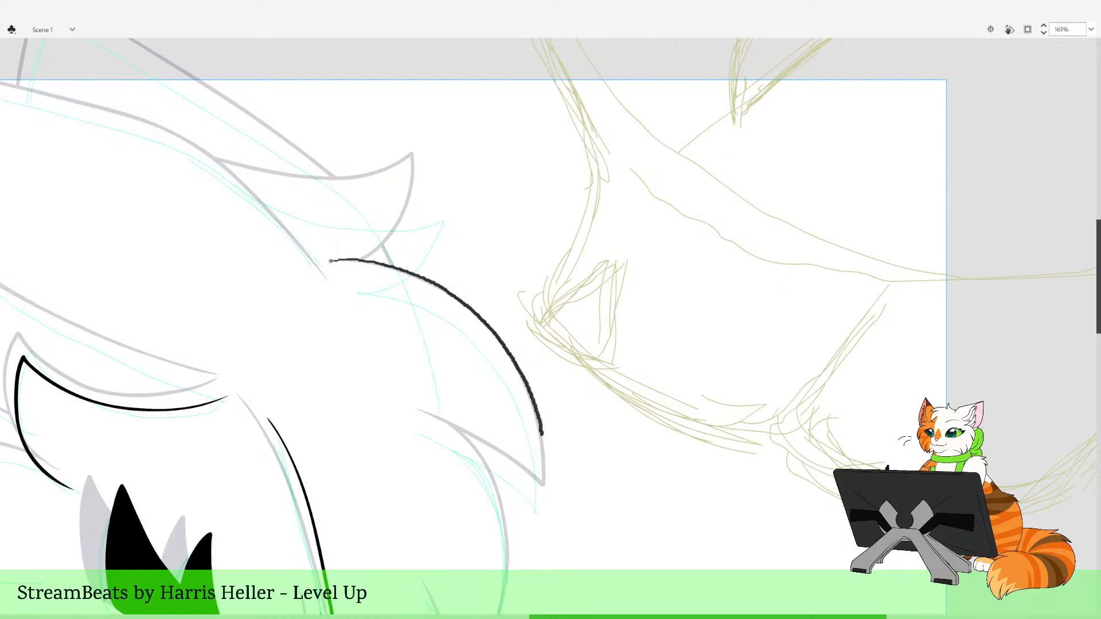
drag(527, 474, 422, 412)
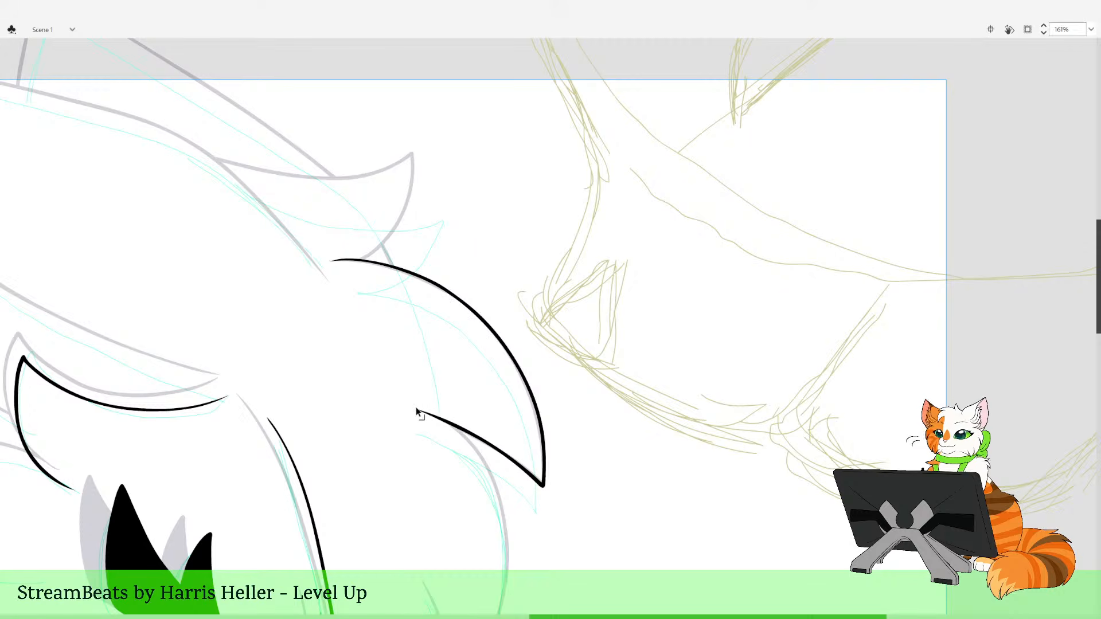
Trace the previous frame's lower forehead hair tuft in red and delete its end overshooting the upper tuft's line
drag(508, 414, 479, 275)
drag(402, 274, 392, 270)
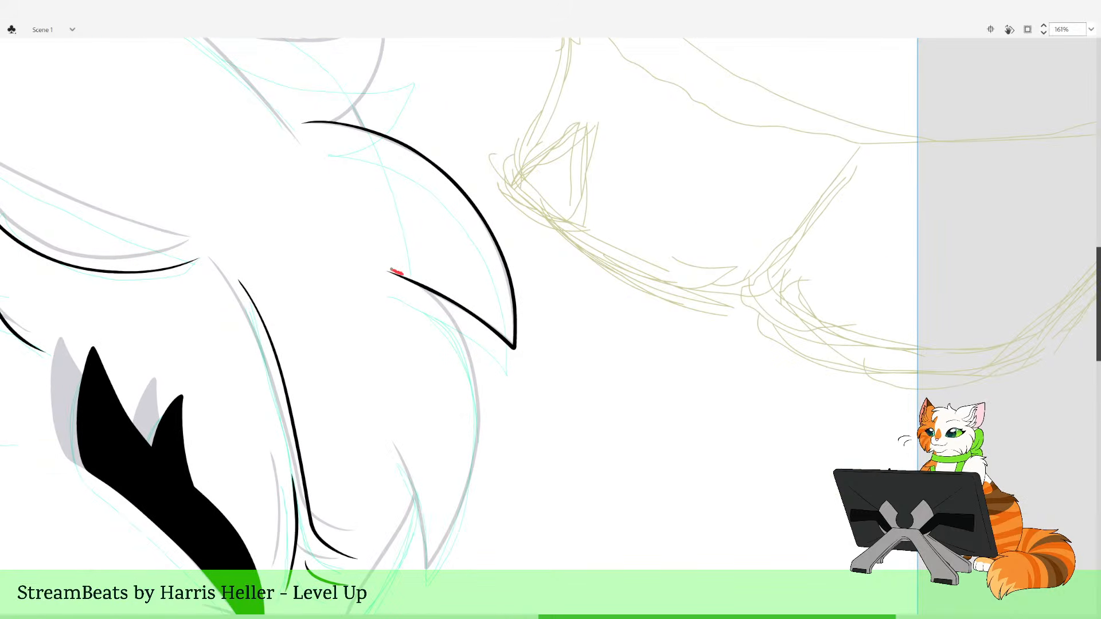
mouse_move(459, 333)
mouse_down()
mouse_move(478, 412)
mouse_move(462, 500)
mouse_up()
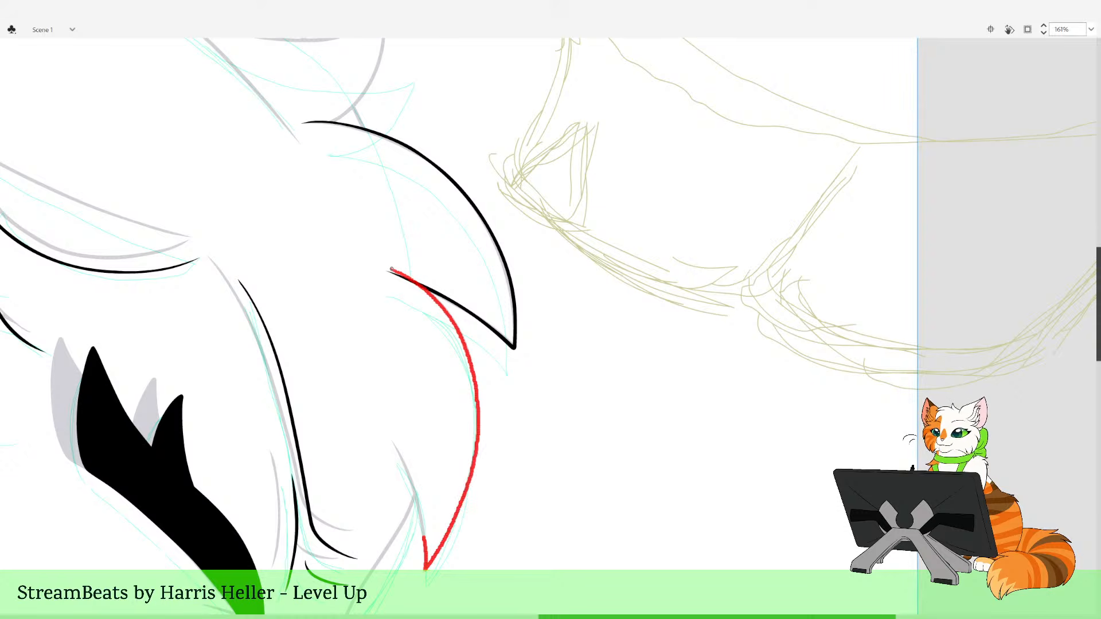
mouse_move(398, 450)
mouse_down()
mouse_move(393, 442)
mouse_move(408, 451)
mouse_up()
drag(386, 268, 382, 266)
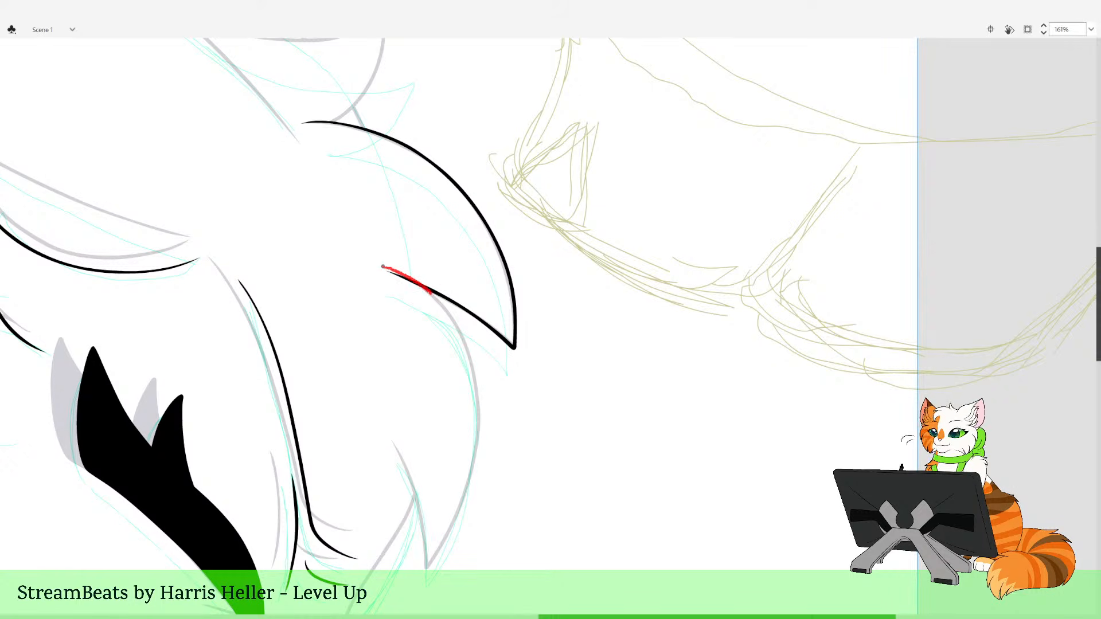
mouse_move(457, 328)
mouse_down()
mouse_move(479, 407)
mouse_move(465, 493)
mouse_up()
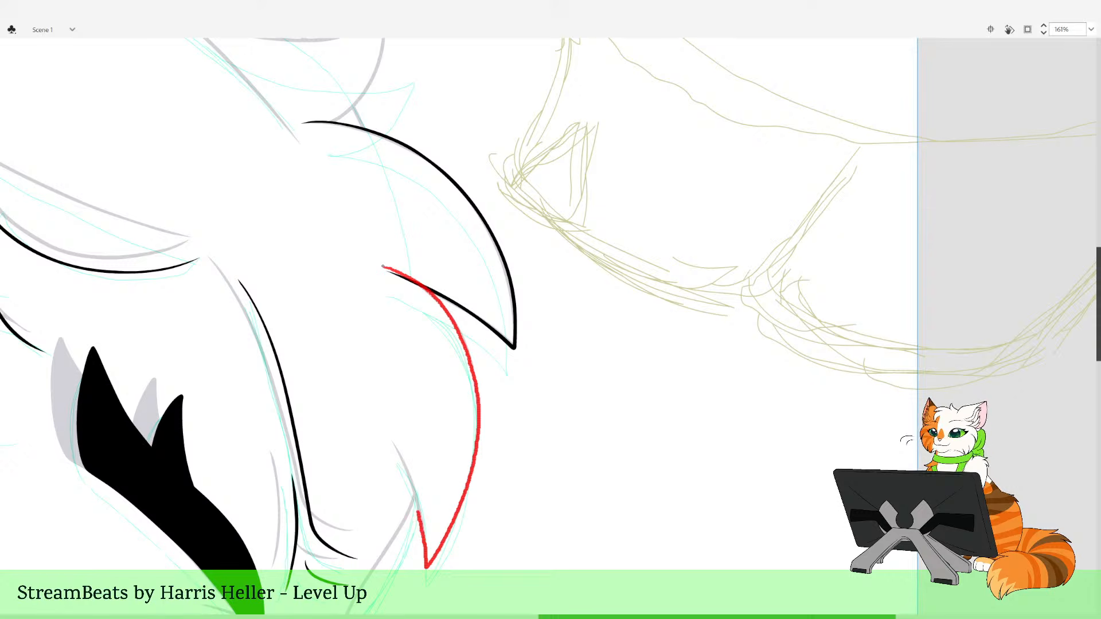
drag(407, 475, 393, 441)
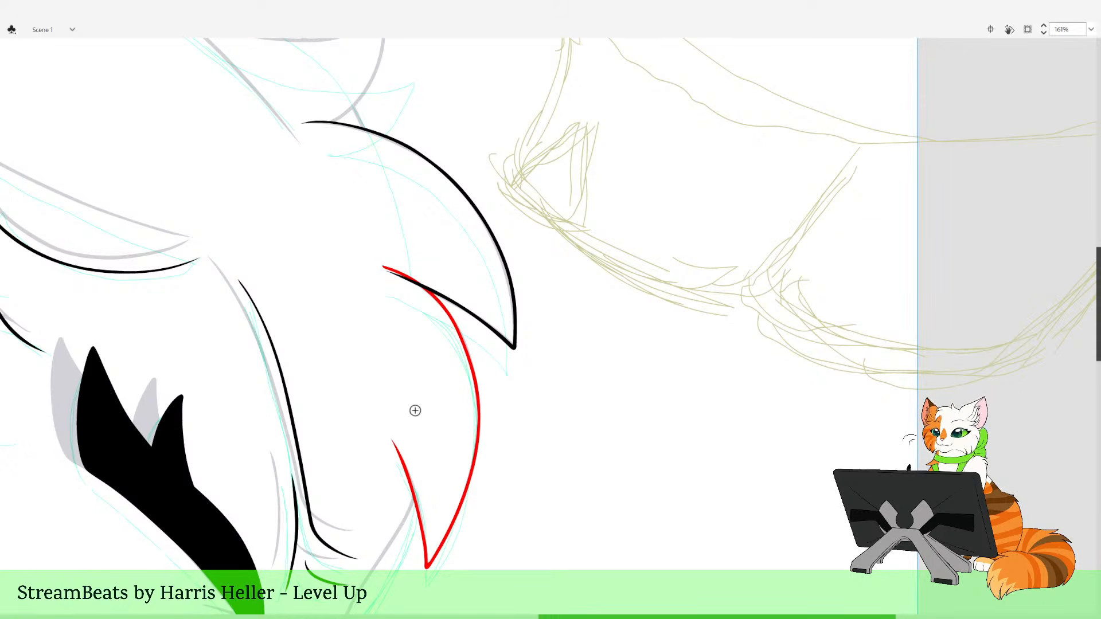
click(400, 271)
key(Delete)
Recolour the lower forehead hair tuft's red outline to black
mouse_move(494, 553)
mouse_down()
mouse_move(777, 379)
mouse_move(513, 553)
mouse_up()
double_click(480, 455)
click(526, 477)
Select both forehead hair tufts and move them down and to the right, off the previous frame's outlines
double_click(486, 414)
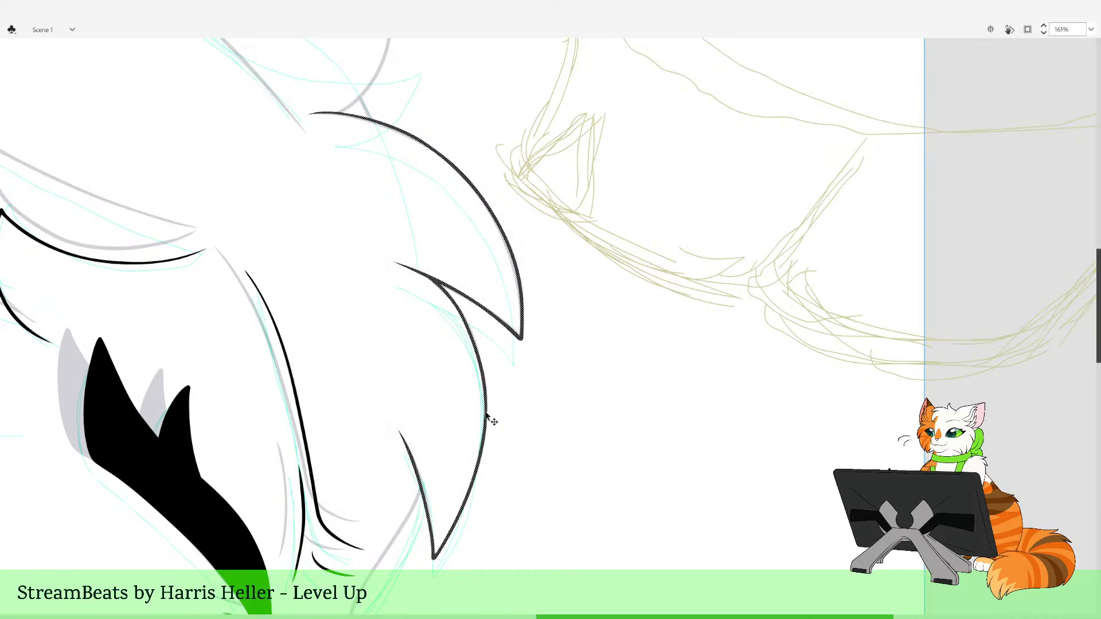
click(516, 317)
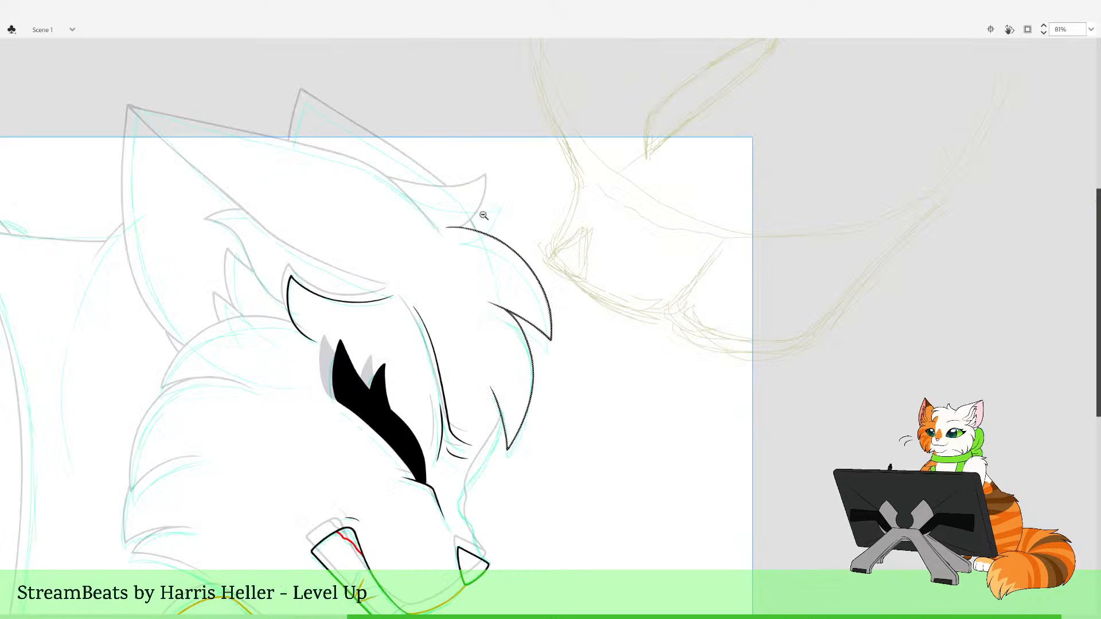
drag(438, 159, 570, 592)
drag(596, 378, 587, 480)
mouse_move(500, 234)
mouse_down()
mouse_move(522, 255)
mouse_move(512, 262)
mouse_up()
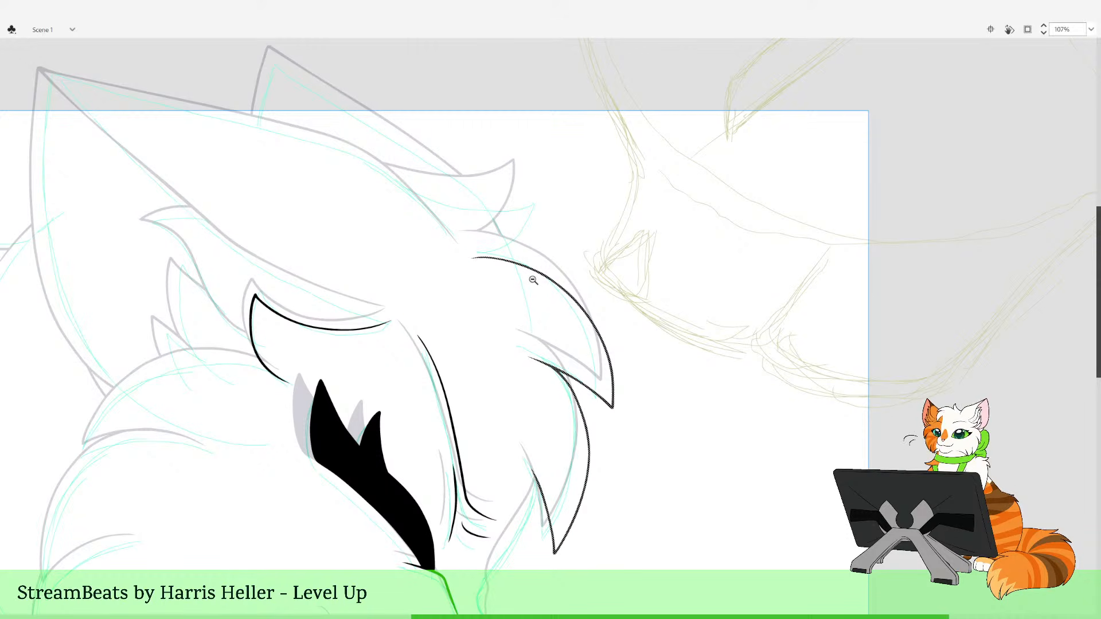
Nudge the two selected forehead hair tufts slightly further right and up to fine-tune their offset
key(Right)
key(Right)
key(Right)
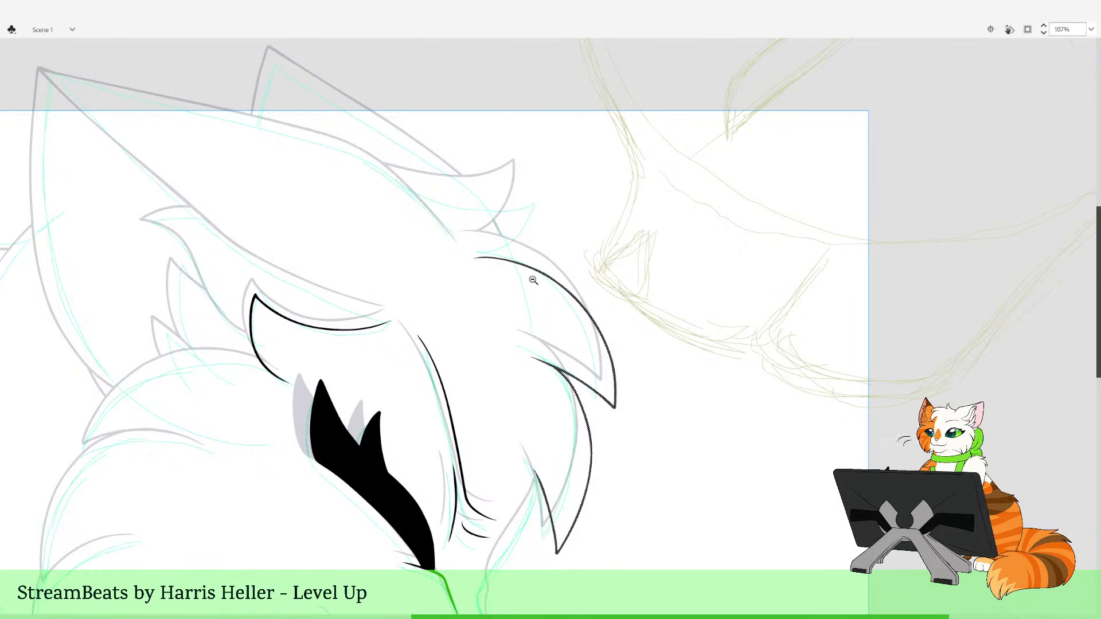
key(shift+Up)
key(Down)
key(Down)
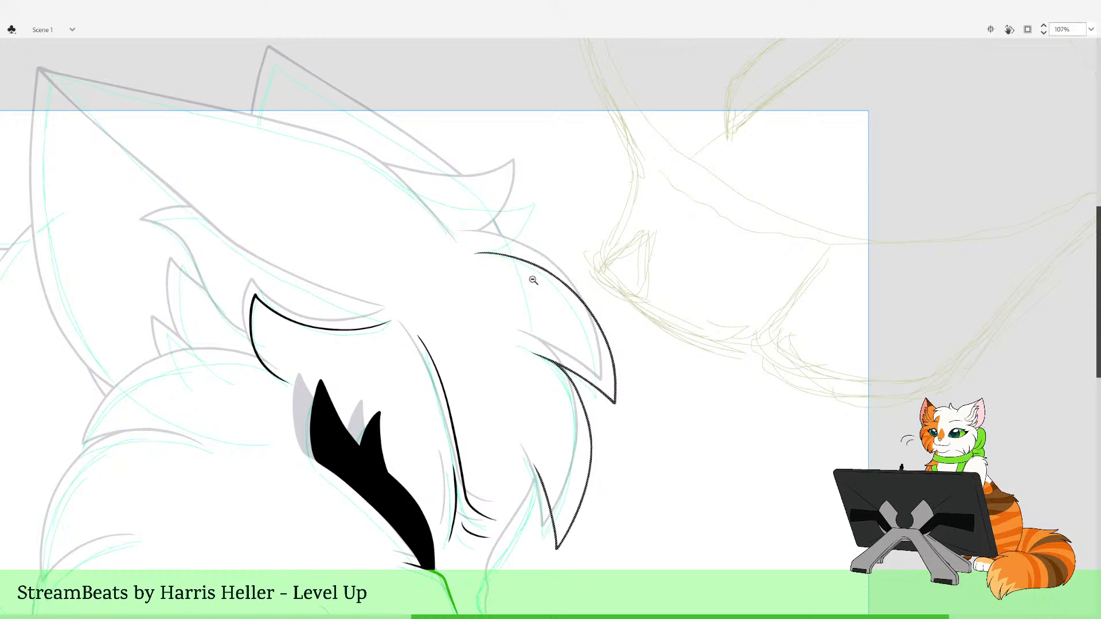
key(Right)
key(Down)
key(Right)
key(Right)
key(Right)
key(Right)
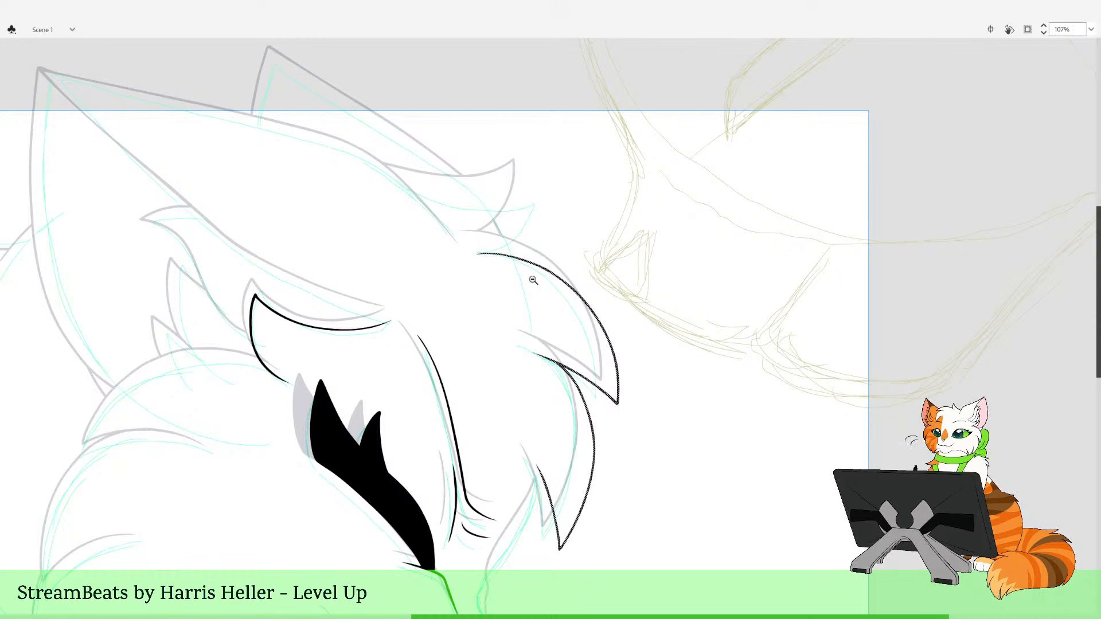
Nudge the two selected forehead hair tufts slightly up and to the left to settle their final offset
key(Down)
key(Right)
key(Down)
key(Up)
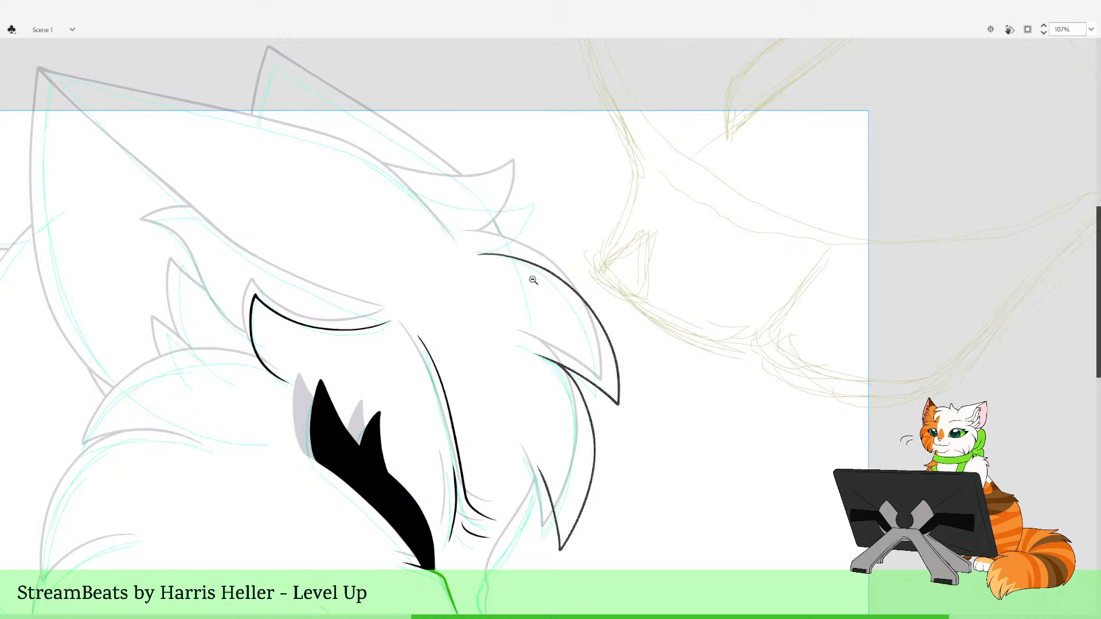
key(Left)
key(Up)
key(Up)
key(Up)
key(Up)
key(Up)
key(Left)
key(Down)
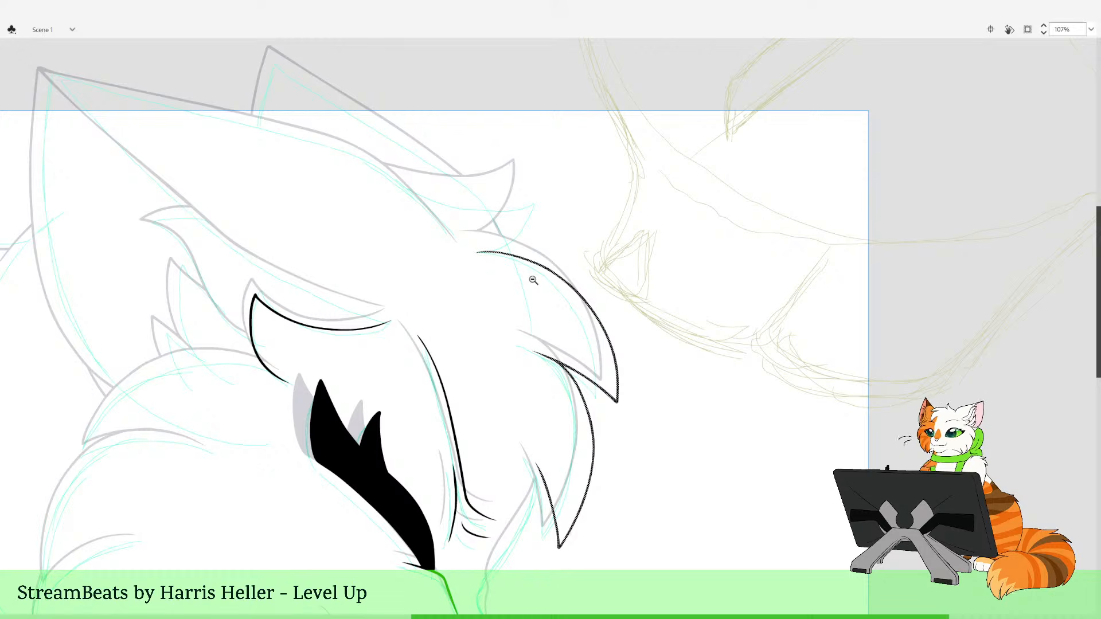
Rotate the two forehead hair tufts slightly clockwise with Free Transform and deselect them
key(q)
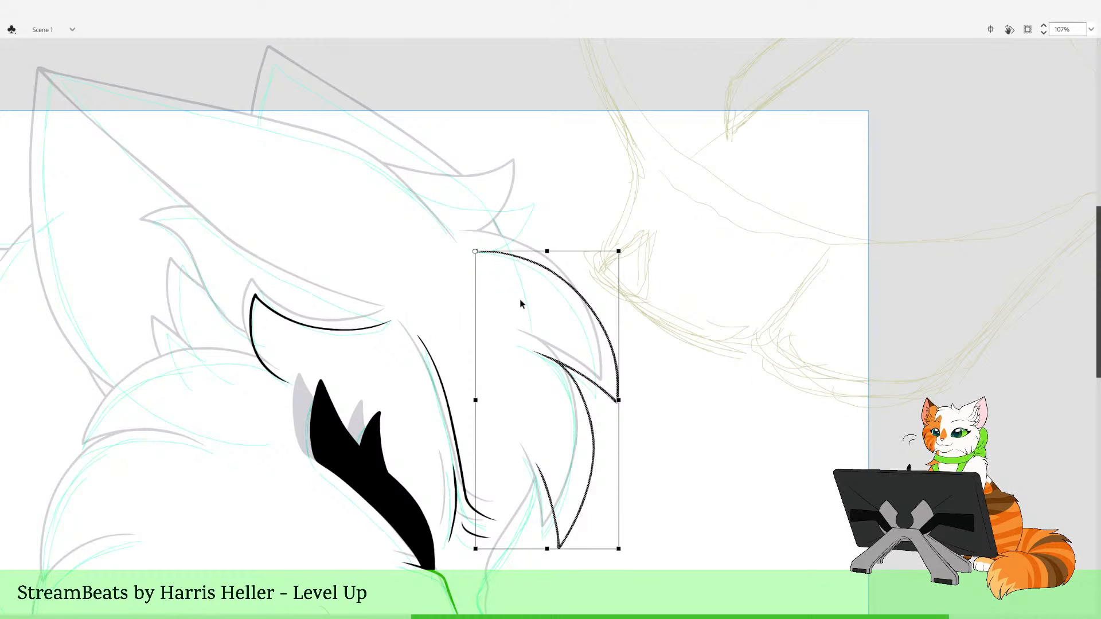
mouse_move(634, 536)
mouse_down()
mouse_move(696, 427)
mouse_move(686, 481)
mouse_up()
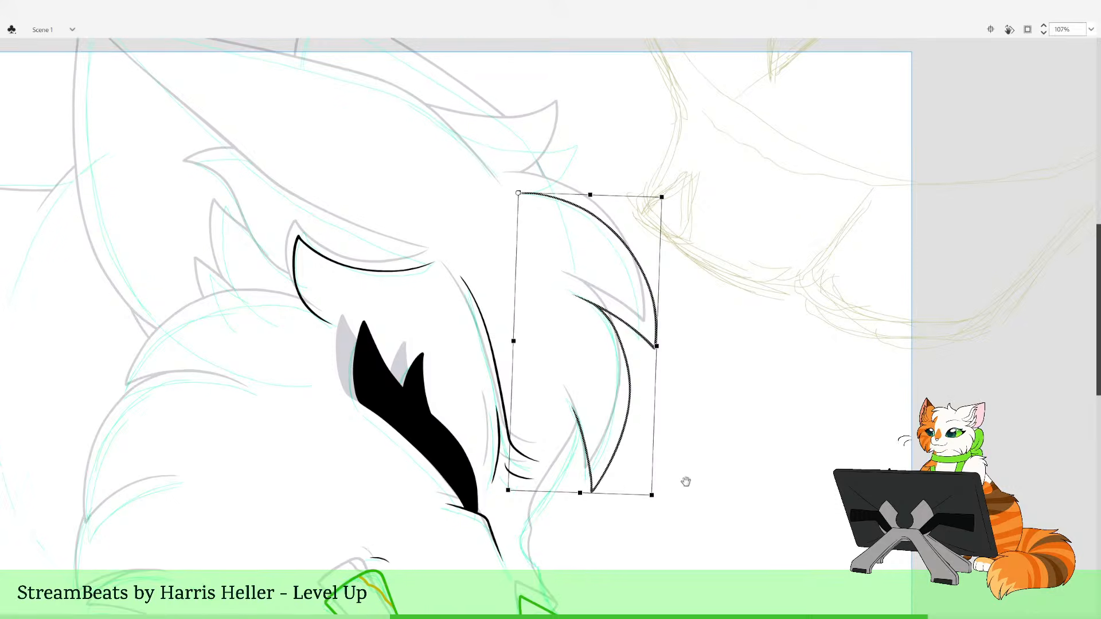
drag(703, 438, 663, 511)
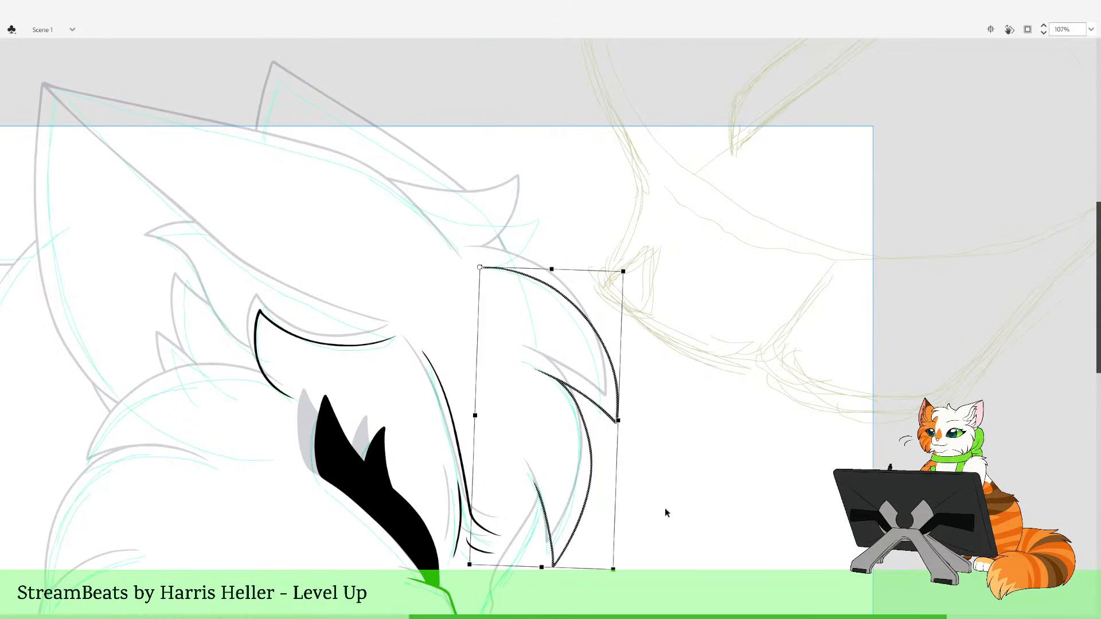
mouse_move(663, 565)
mouse_down()
mouse_move(690, 453)
mouse_move(646, 503)
mouse_up()
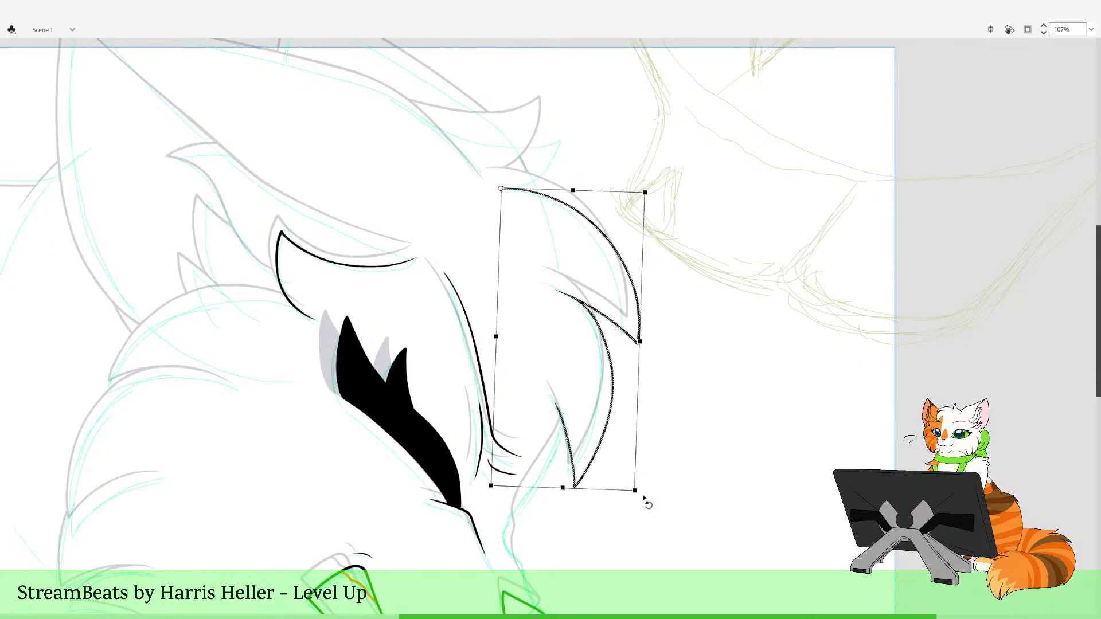
drag(641, 498, 639, 503)
drag(663, 468, 658, 525)
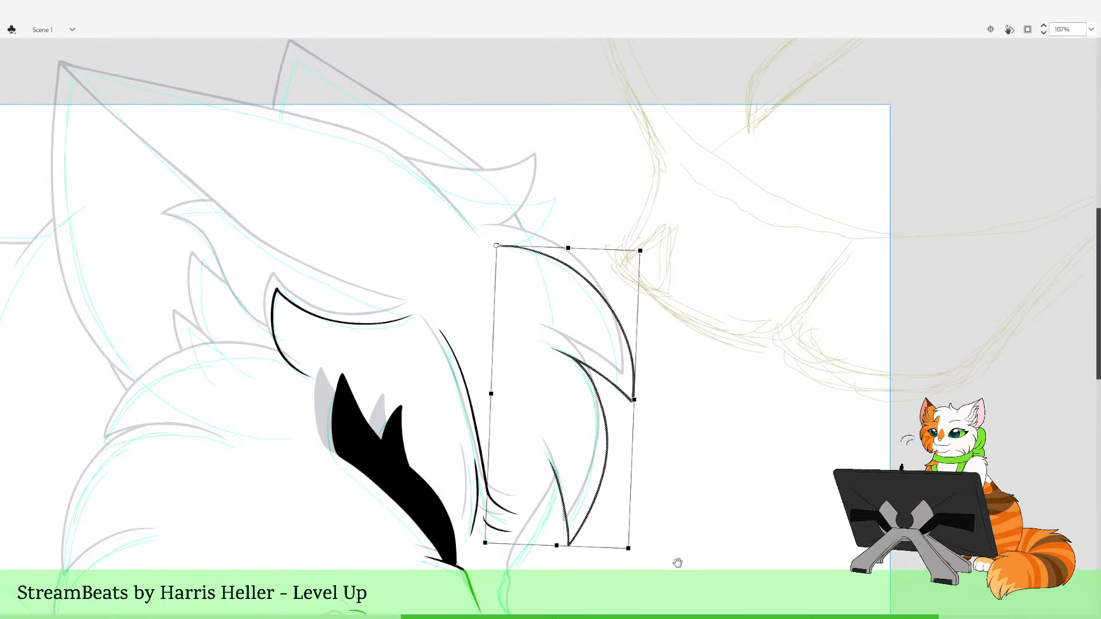
drag(677, 563, 716, 471)
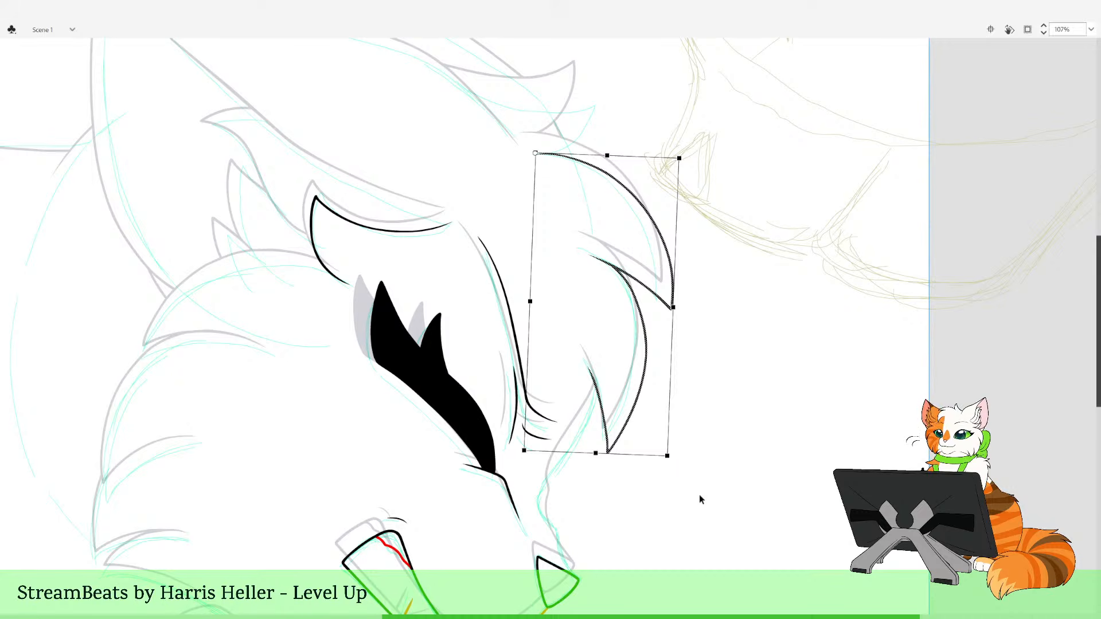
click(723, 461)
drag(738, 524, 635, 506)
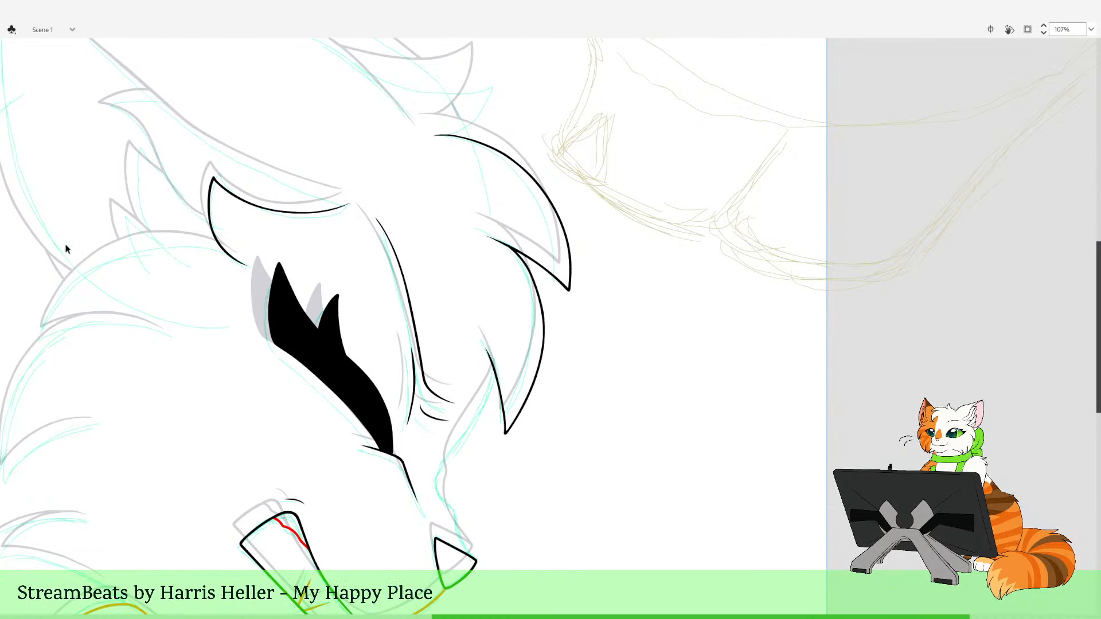
alt+click(575, 290)
drag(608, 297, 714, 526)
drag(614, 357, 584, 433)
drag(501, 206, 570, 602)
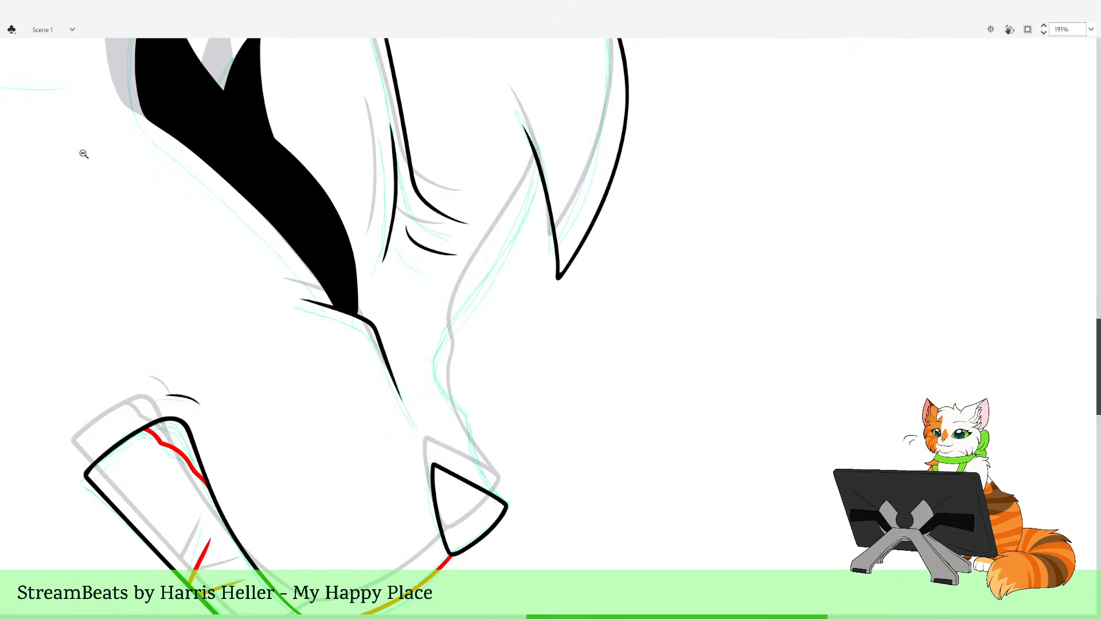
drag(511, 327, 522, 377)
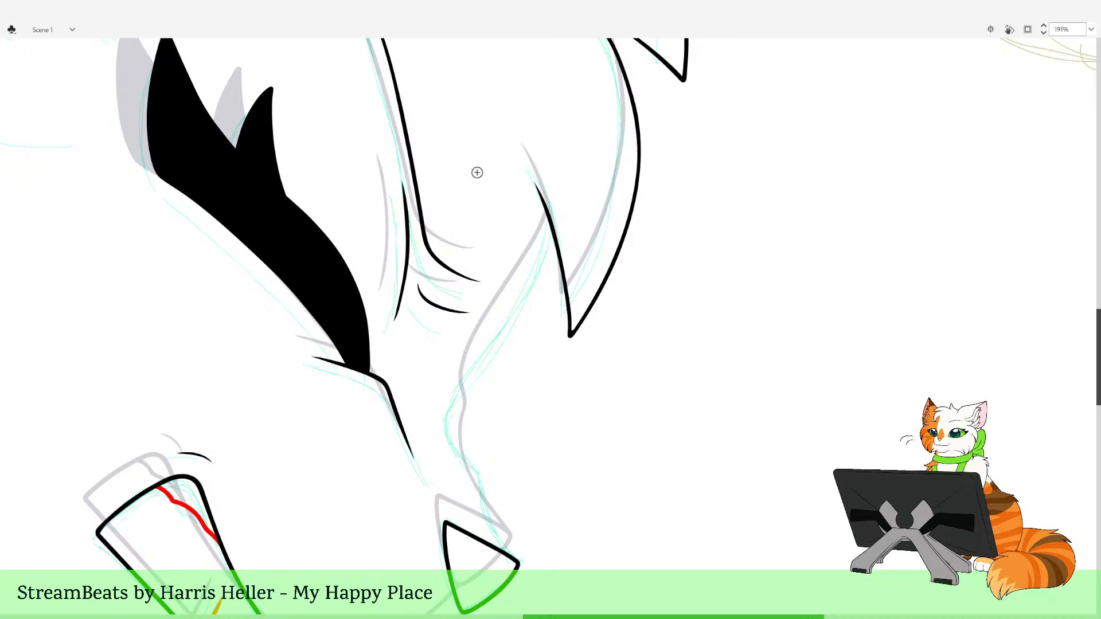
drag(480, 401, 548, 538)
key(ctrl+z)
drag(486, 330, 514, 360)
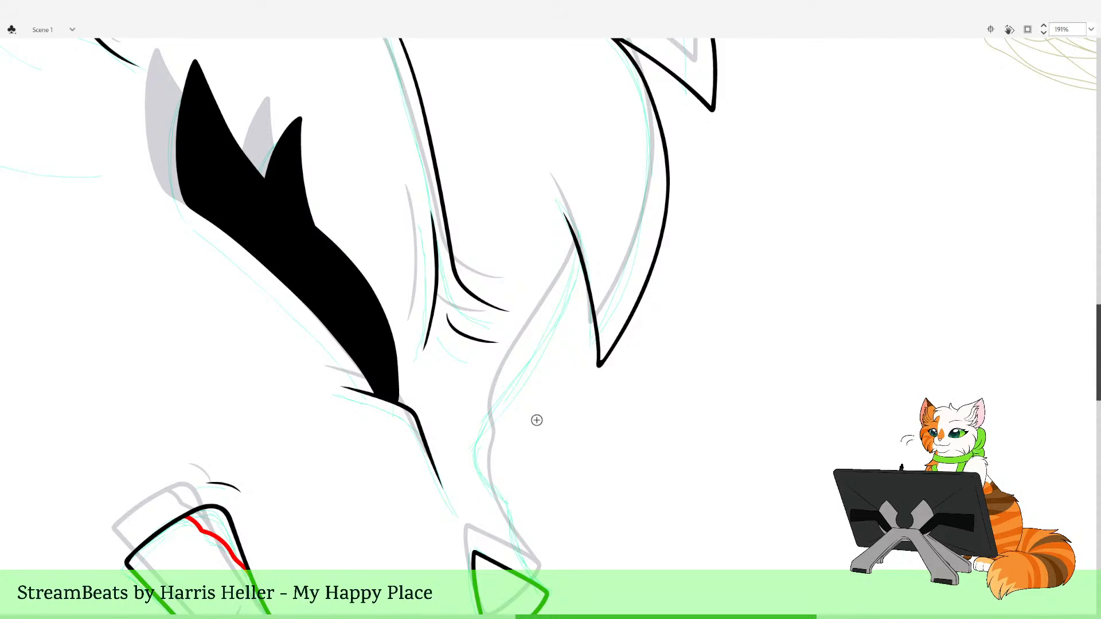
drag(545, 385, 671, 472)
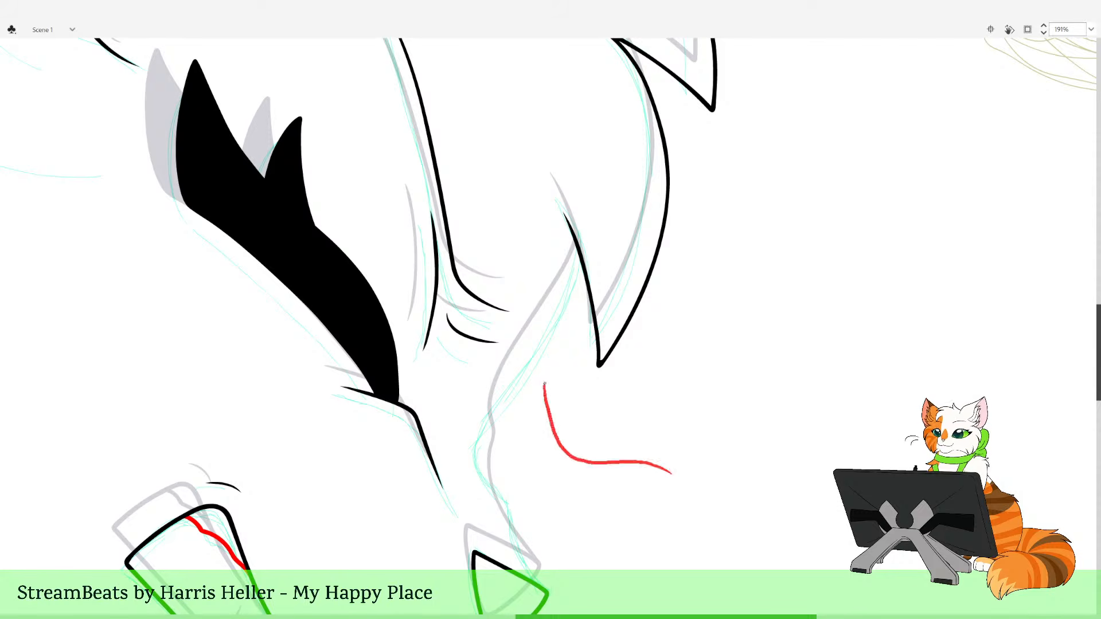
key(ctrl+z)
Draw the muzzle bridge in red from the lower forehead tuft to the nose tip and remove the end overshooting the tuft
key(space)
drag(569, 254, 594, 258)
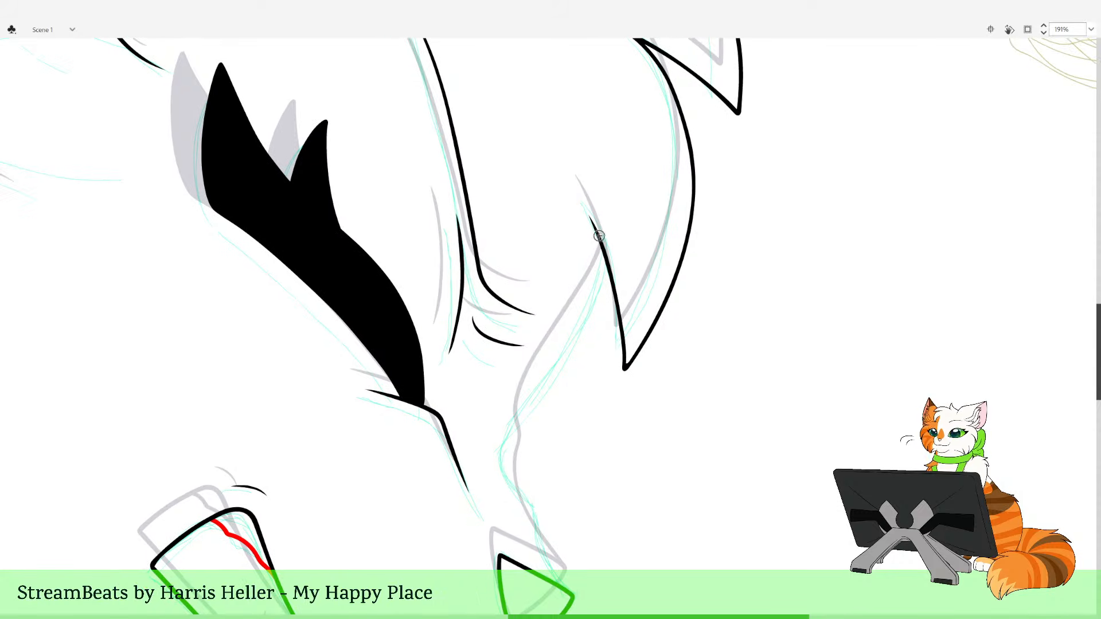
mouse_move(601, 199)
mouse_down()
mouse_move(605, 241)
mouse_move(589, 307)
mouse_move(512, 430)
mouse_move(571, 593)
mouse_up()
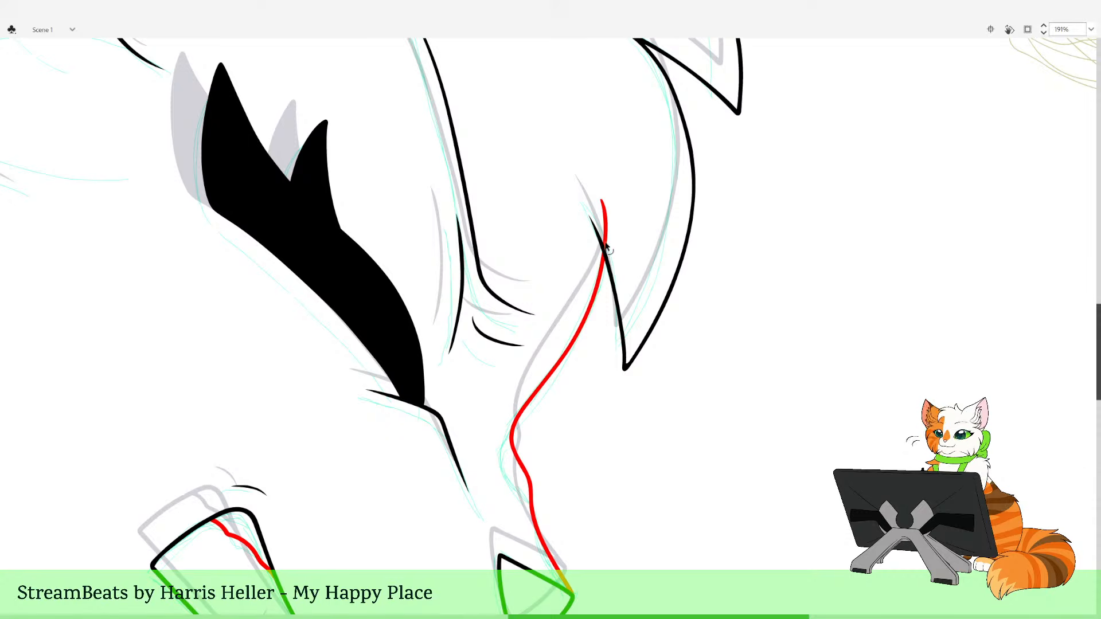
scroll(622, 408, down, 3)
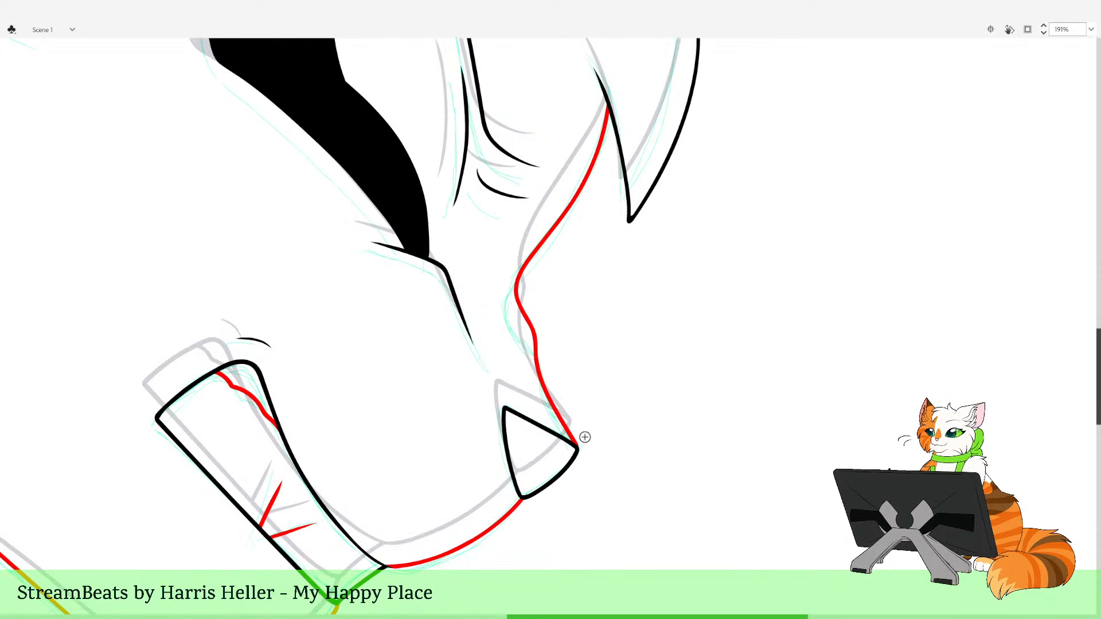
scroll(584, 442, up, 1)
Bend the red muzzle bridge line around the bump above the nose and even out its thickness at close zoom
mouse_move(542, 344)
mouse_down()
mouse_move(549, 373)
mouse_move(521, 350)
mouse_up()
key(v)
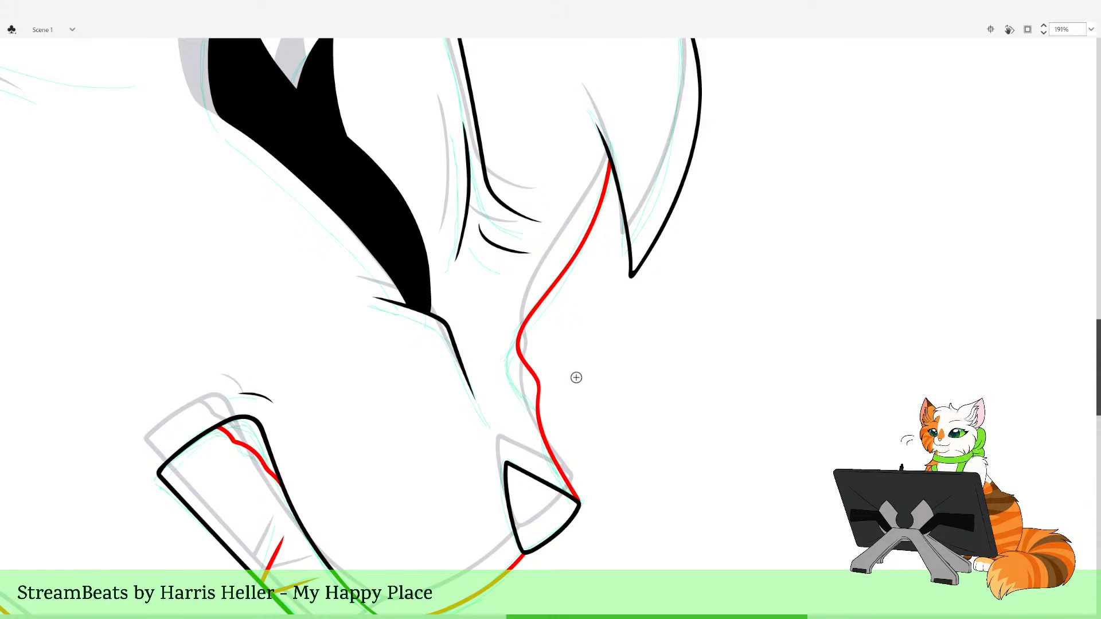
drag(454, 252, 702, 507)
key(v)
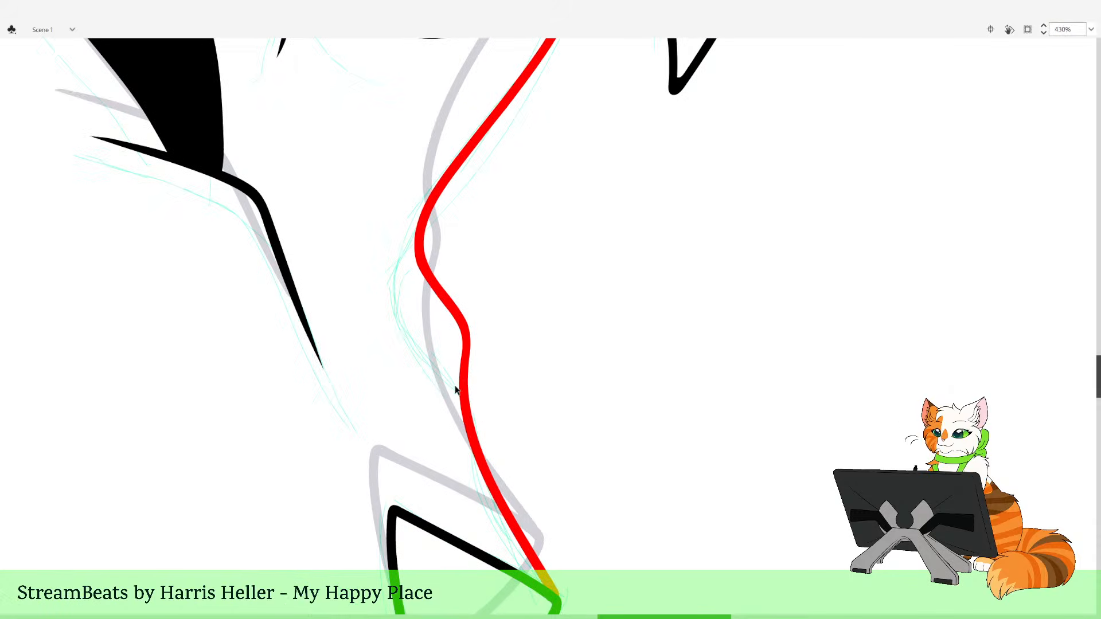
mouse_move(457, 388)
mouse_down()
mouse_move(469, 384)
mouse_move(463, 397)
mouse_up()
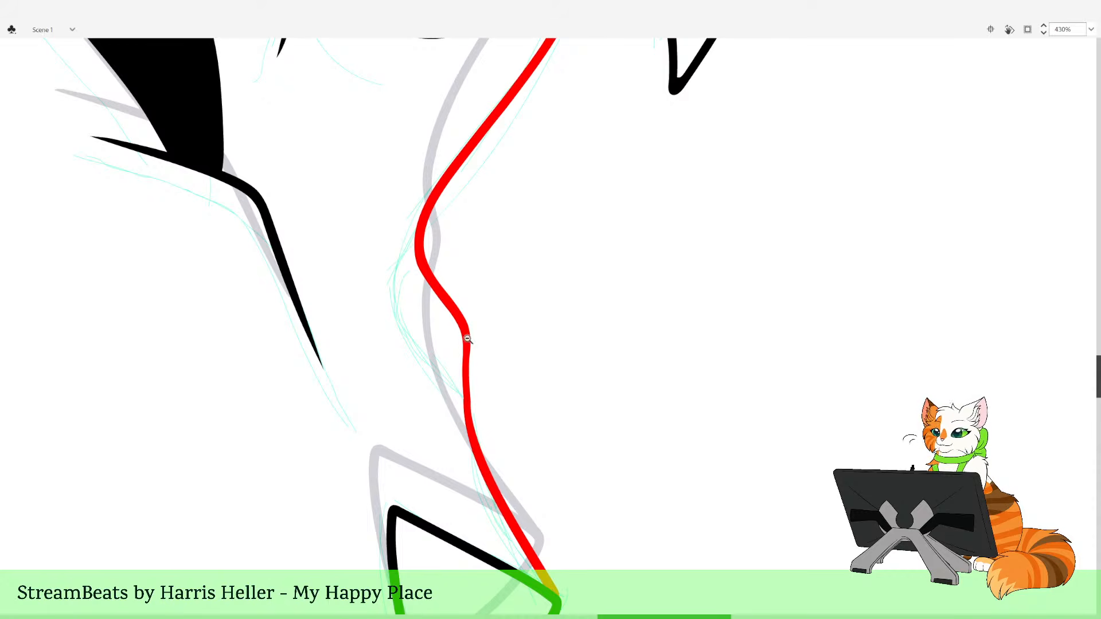
drag(465, 337, 551, 464)
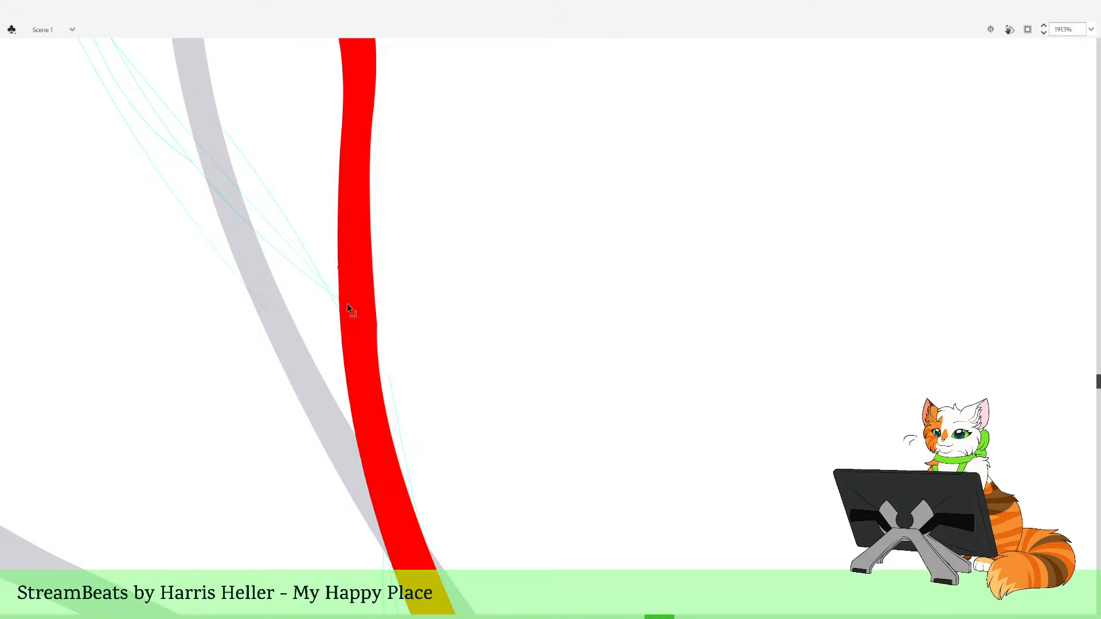
drag(347, 302, 346, 356)
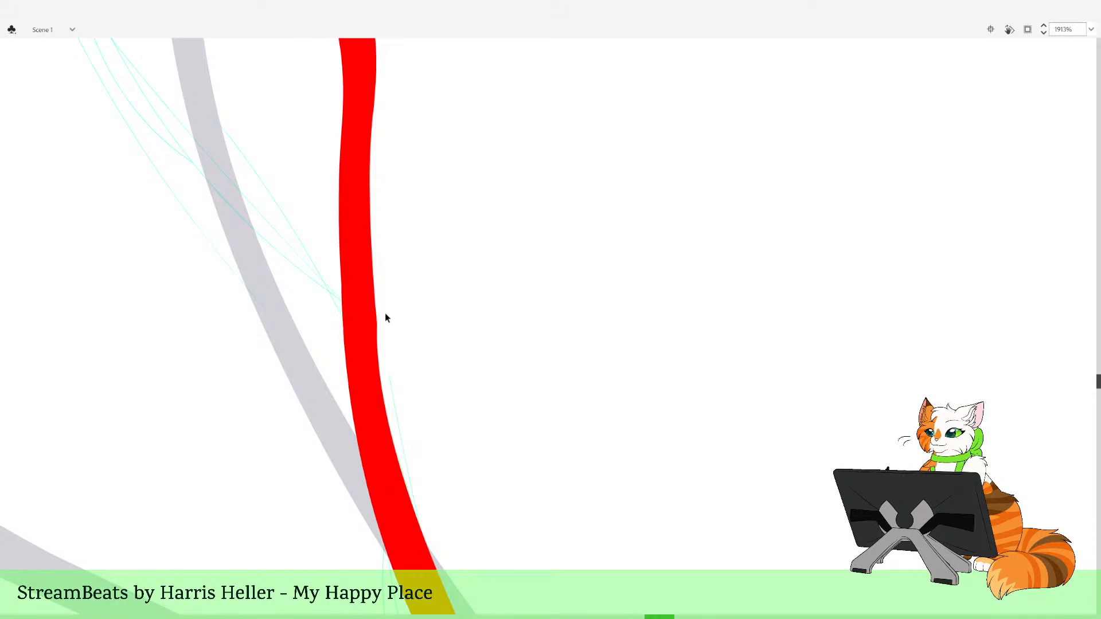
drag(383, 318, 377, 322)
Smooth the remaining unevenness in the red muzzle bridge line just below the bump by adjusting its edges
key(z)
alt+click(480, 266)
alt+click(539, 245)
alt+click(606, 230)
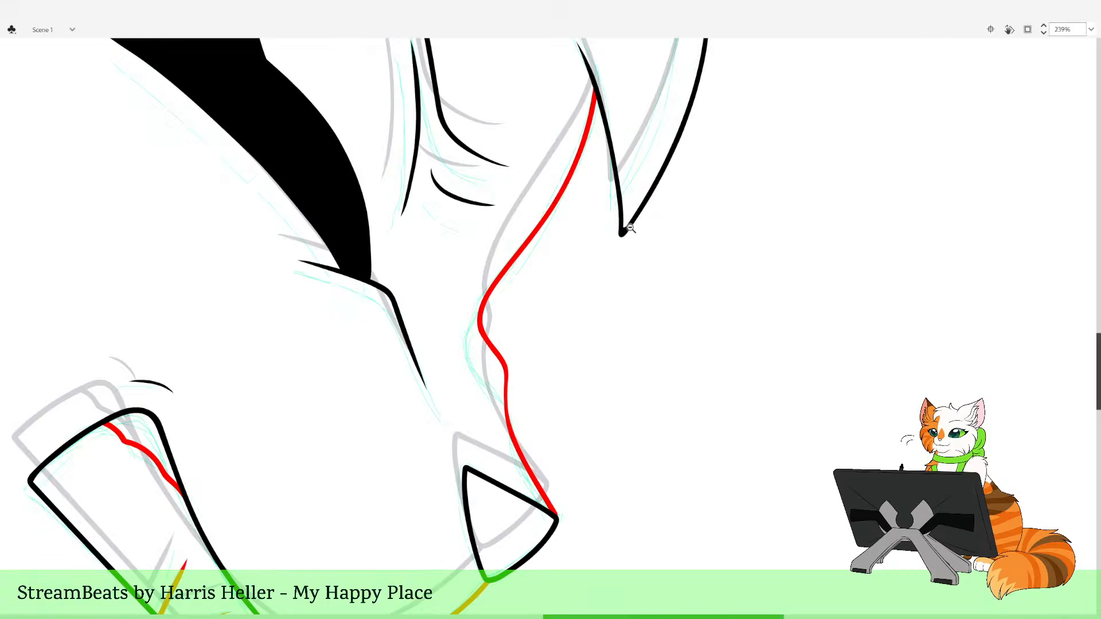
alt+click(629, 227)
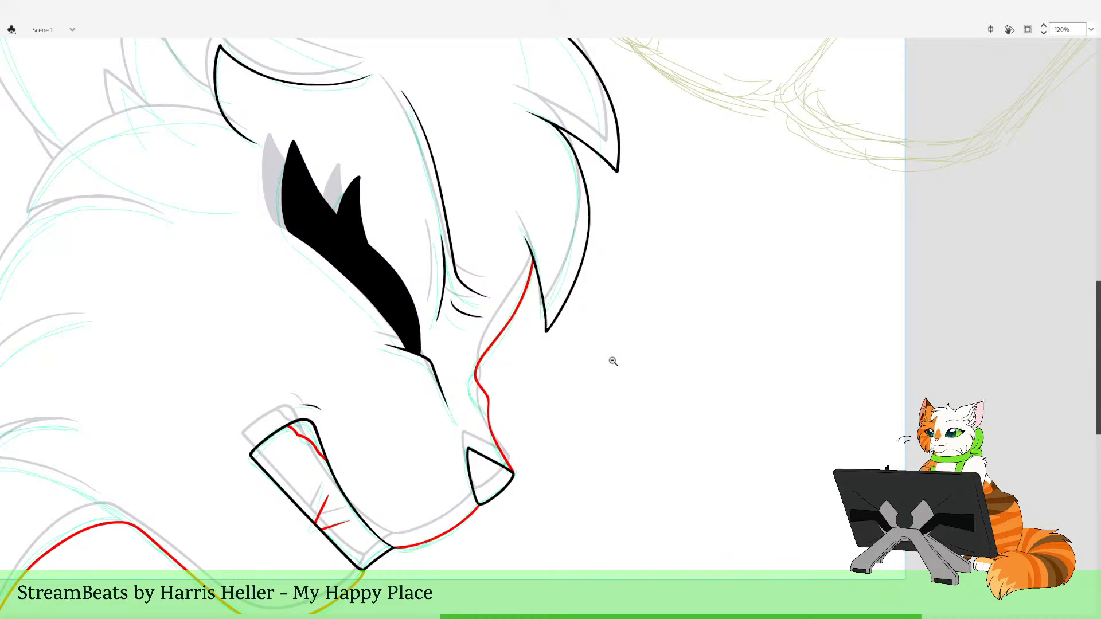
click(614, 467)
drag(504, 210, 675, 382)
drag(532, 223, 577, 354)
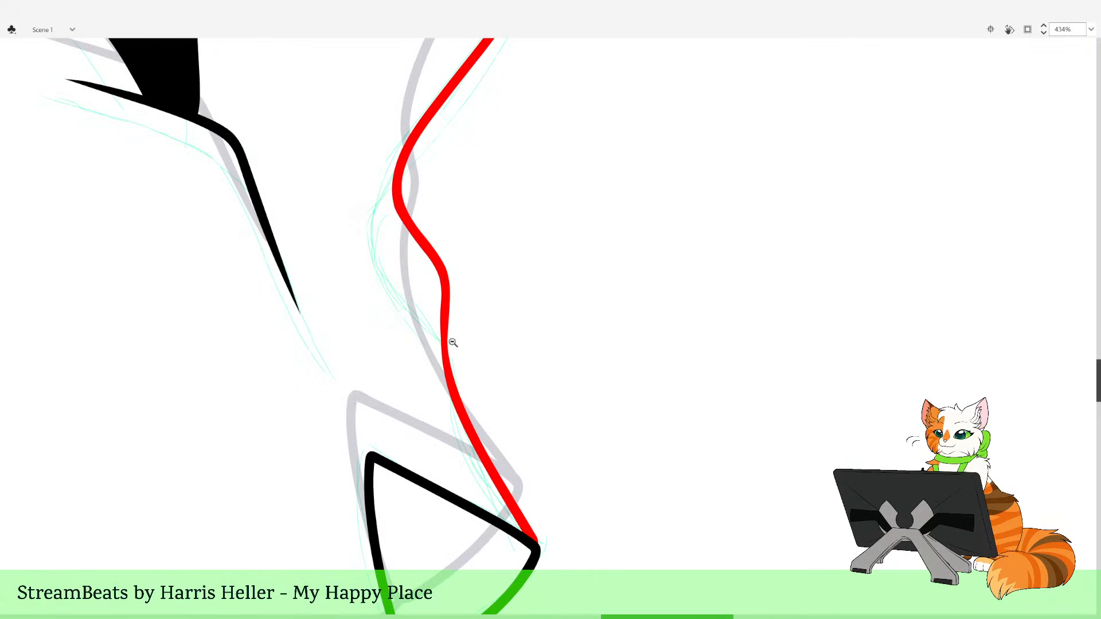
key(v)
drag(447, 339, 449, 339)
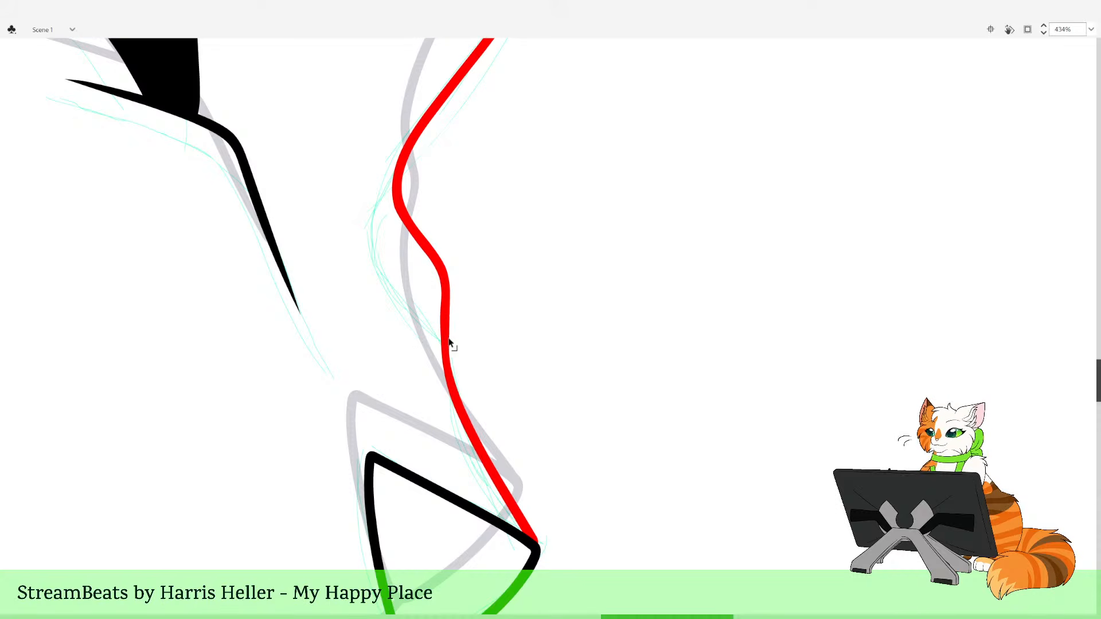
key(z)
drag(438, 242, 532, 407)
key(v)
mouse_move(403, 321)
mouse_down()
mouse_move(410, 312)
mouse_move(396, 306)
mouse_up()
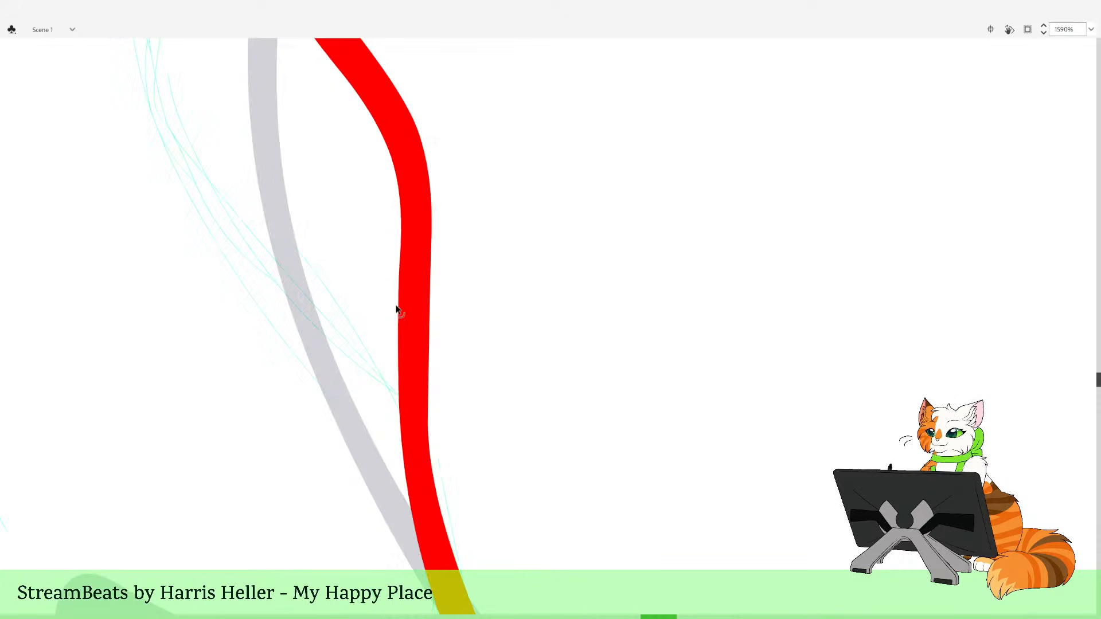
Check the refined muzzle bridge against the whole head and examine the sketched cheek fur beneath the ear
key(z)
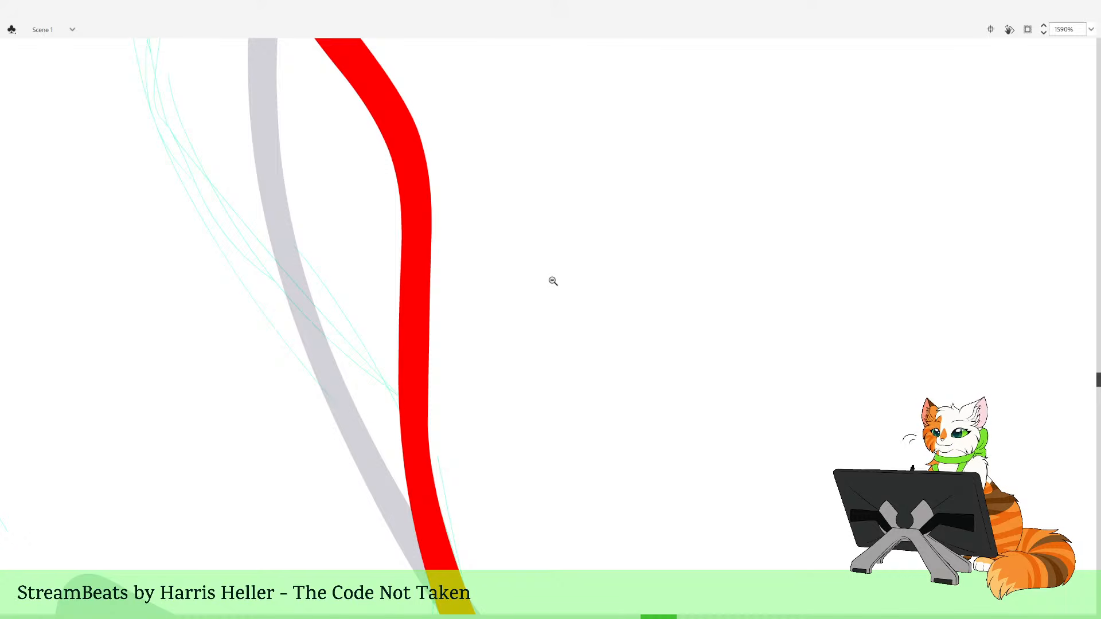
click(568, 329)
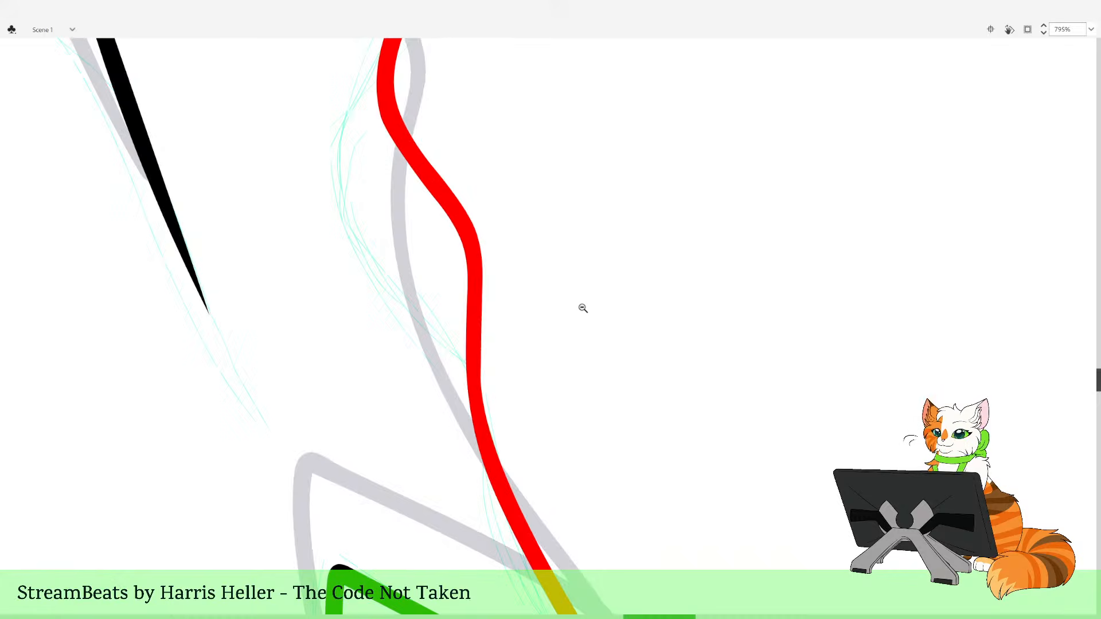
click(584, 305)
click(589, 296)
click(593, 293)
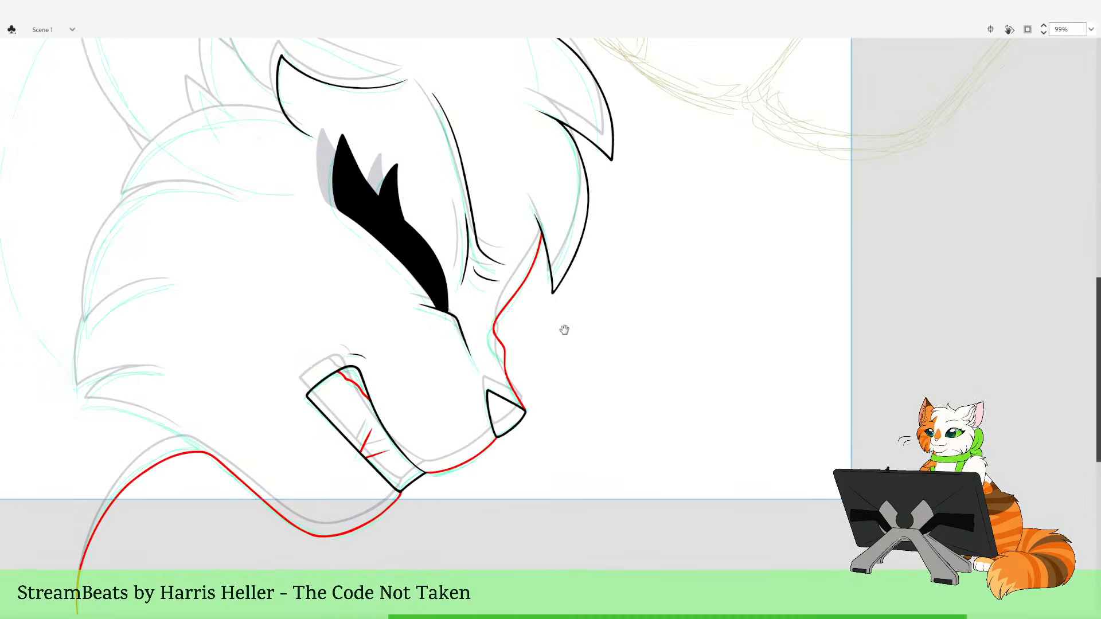
drag(565, 330, 594, 391)
click(594, 344)
drag(594, 267, 599, 416)
drag(562, 407, 519, 309)
drag(412, 273, 434, 295)
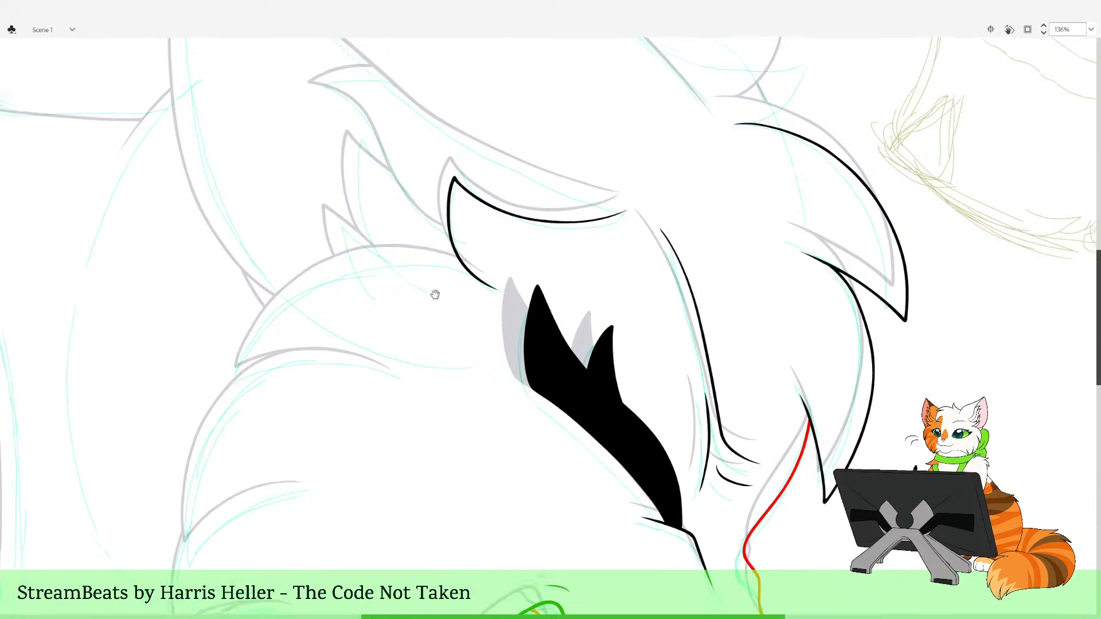
drag(278, 155, 622, 608)
drag(585, 484, 594, 539)
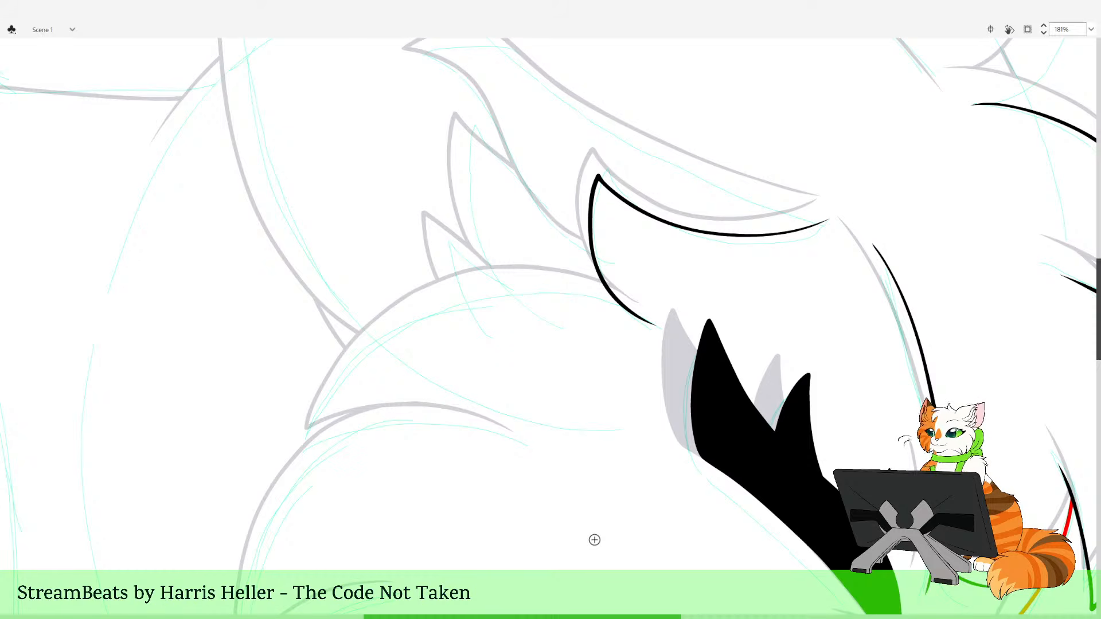
drag(553, 338, 614, 454)
key(ctrl+z)
drag(709, 540, 695, 474)
drag(824, 581, 724, 377)
drag(727, 250, 839, 545)
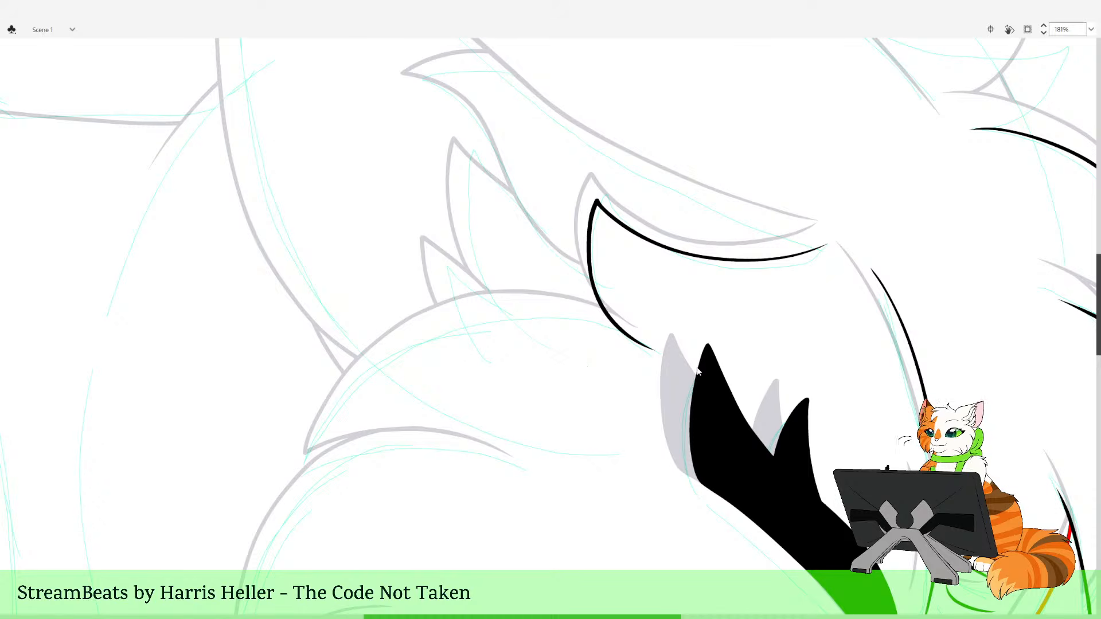
scroll(697, 321, down, 1)
mouse_move(522, 427)
mouse_down()
mouse_move(459, 404)
mouse_move(387, 395)
mouse_up()
key(ctrl+z)
mouse_move(525, 431)
mouse_down()
mouse_move(455, 408)
mouse_move(353, 407)
mouse_move(303, 423)
mouse_move(311, 391)
mouse_move(365, 329)
mouse_move(445, 288)
mouse_move(563, 278)
mouse_move(646, 302)
mouse_move(590, 282)
mouse_move(510, 279)
mouse_move(356, 322)
mouse_up()
key(ctrl+z)
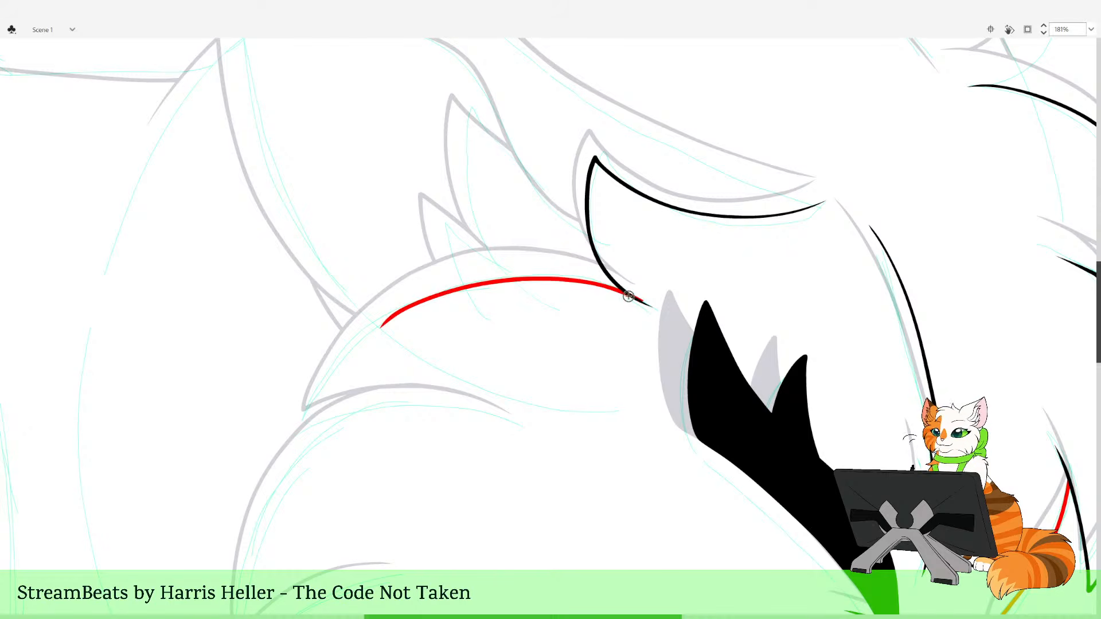
key(ctrl+z)
mouse_move(642, 299)
mouse_down()
mouse_move(537, 270)
mouse_move(441, 285)
mouse_move(336, 354)
mouse_move(293, 428)
mouse_move(378, 406)
mouse_move(485, 411)
mouse_move(384, 407)
mouse_move(303, 422)
mouse_move(359, 335)
mouse_move(432, 291)
mouse_move(567, 274)
mouse_move(659, 304)
mouse_up()
key(ctrl+z)
key(ctrl+z)
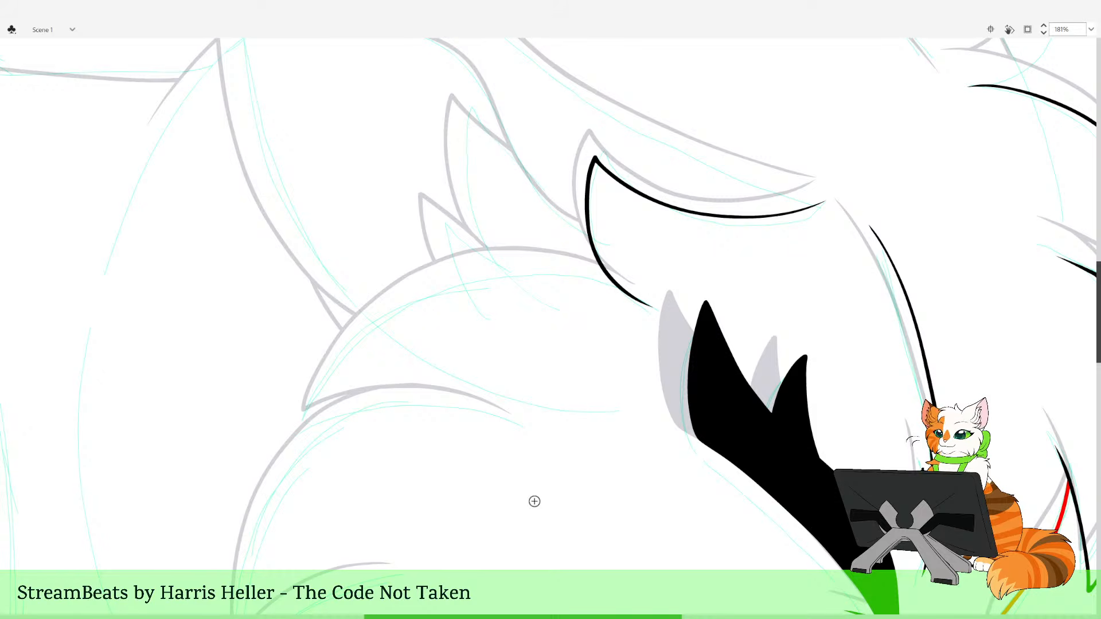
Draw the upper cheek fur tuft in red, from its inner lower edge around the point and up to the brow tuft
mouse_move(518, 424)
mouse_down()
mouse_move(439, 409)
mouse_move(298, 427)
mouse_move(323, 379)
mouse_move(380, 320)
mouse_move(449, 288)
mouse_move(530, 272)
mouse_move(597, 280)
mouse_up()
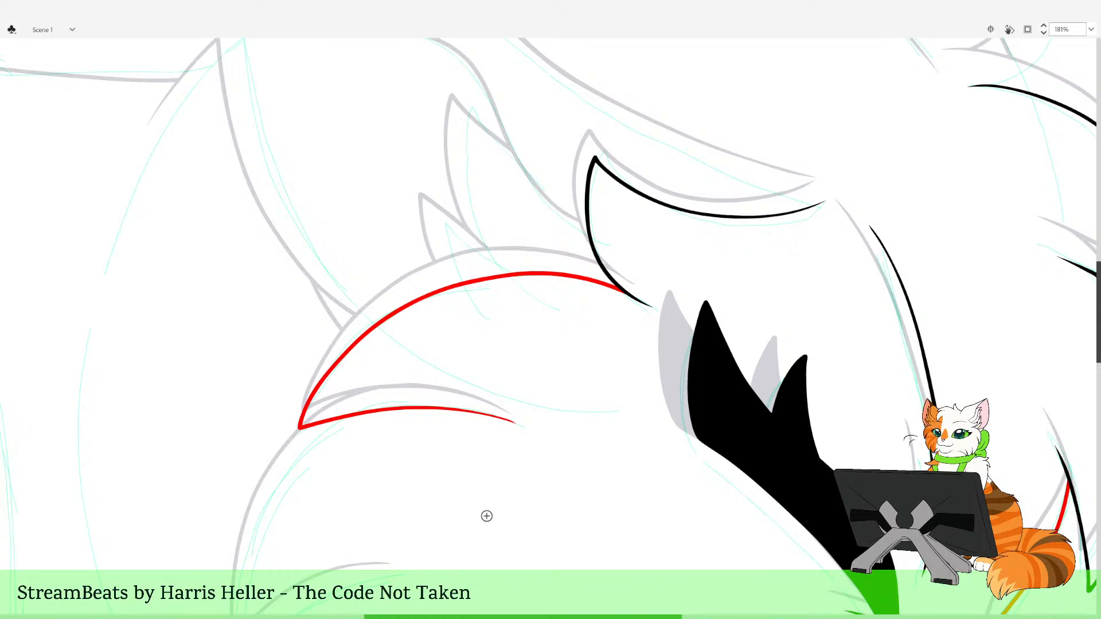
Try to draw the middle cheek fur tuft from its inner lower edge around the point to the red upper tuft
drag(487, 497, 530, 532)
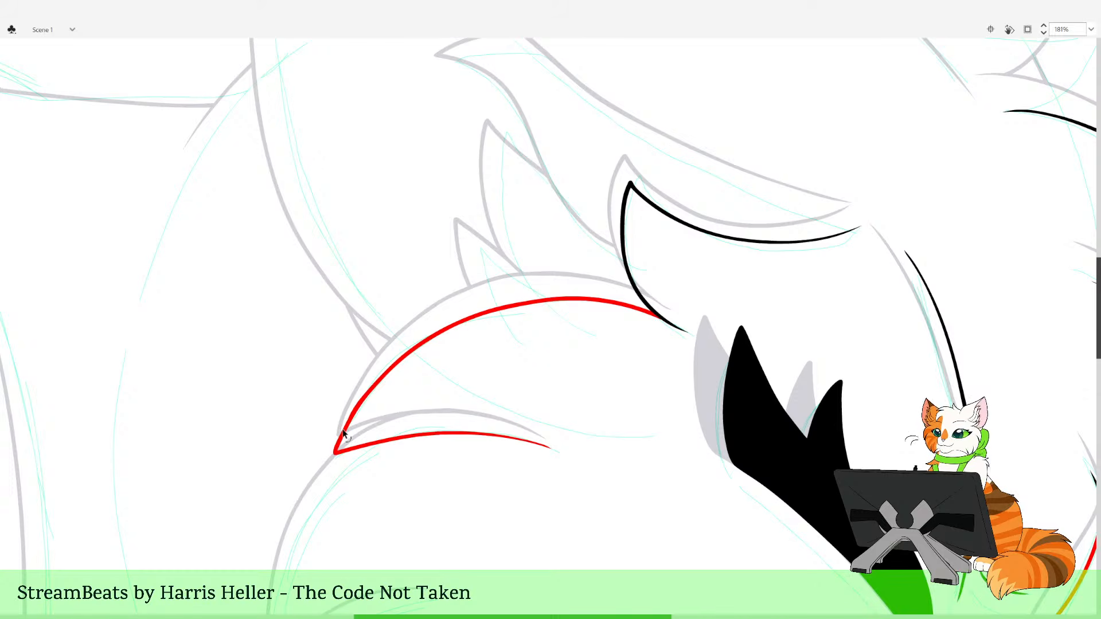
mouse_move(524, 531)
mouse_down()
mouse_move(622, 351)
mouse_move(656, 461)
mouse_up()
mouse_move(542, 406)
mouse_down()
mouse_move(461, 430)
mouse_move(378, 499)
mouse_move(375, 427)
mouse_move(406, 327)
mouse_move(437, 286)
mouse_move(490, 249)
mouse_move(576, 235)
mouse_up()
key(ctrl+z)
key(ctrl+z)
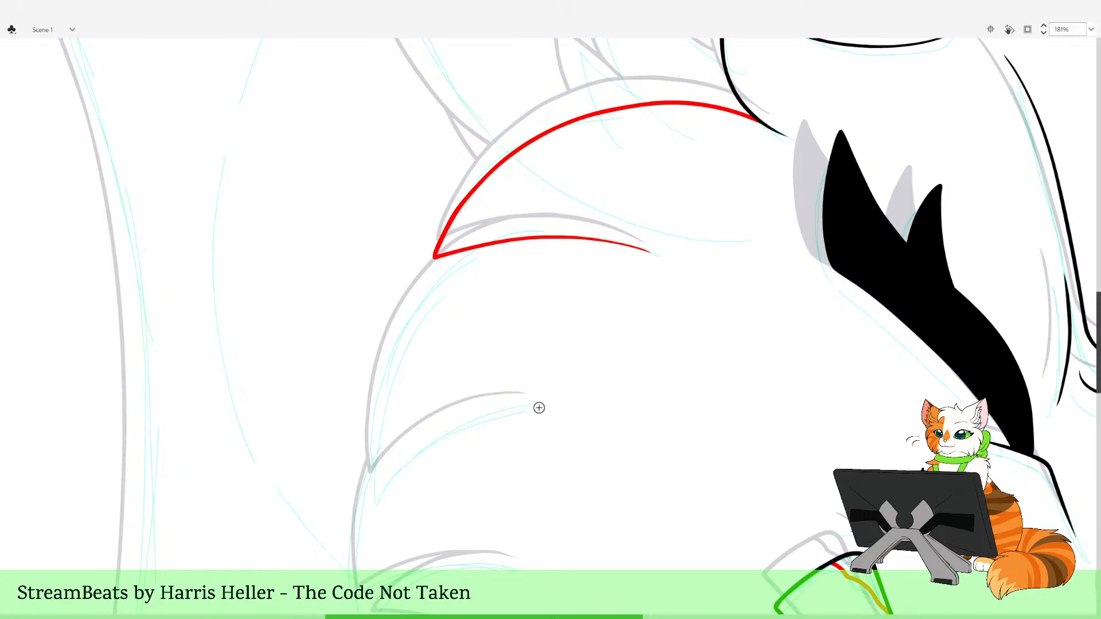
mouse_move(547, 404)
mouse_down()
mouse_move(446, 436)
mouse_move(383, 491)
mouse_move(387, 385)
mouse_move(418, 307)
mouse_move(476, 250)
mouse_move(563, 231)
mouse_up()
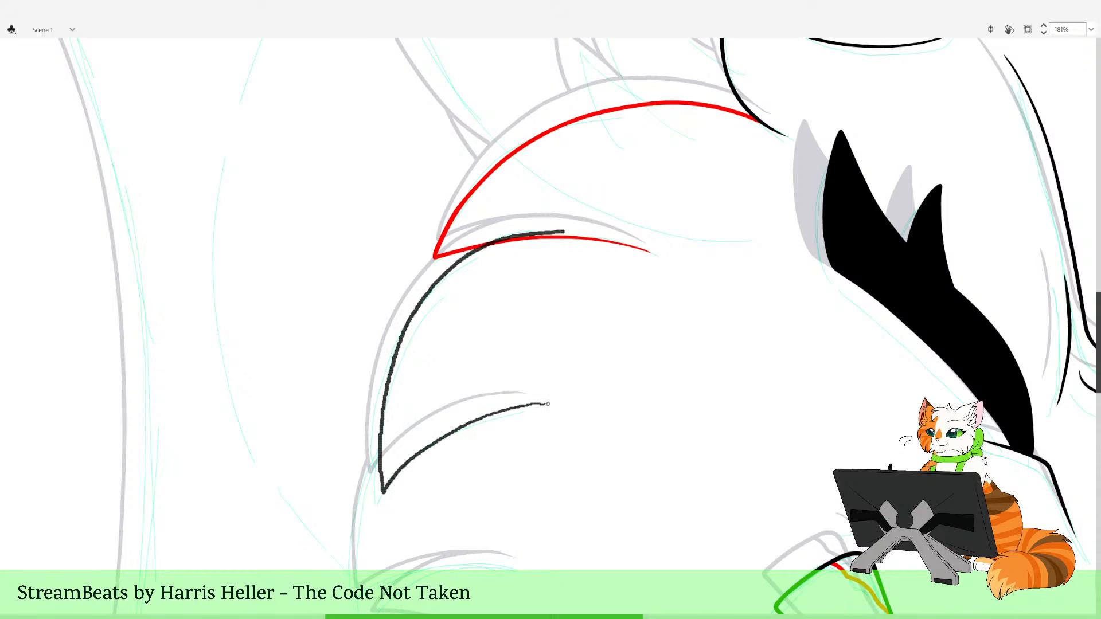
scroll(721, 409, up, 1)
key(ctrl+z)
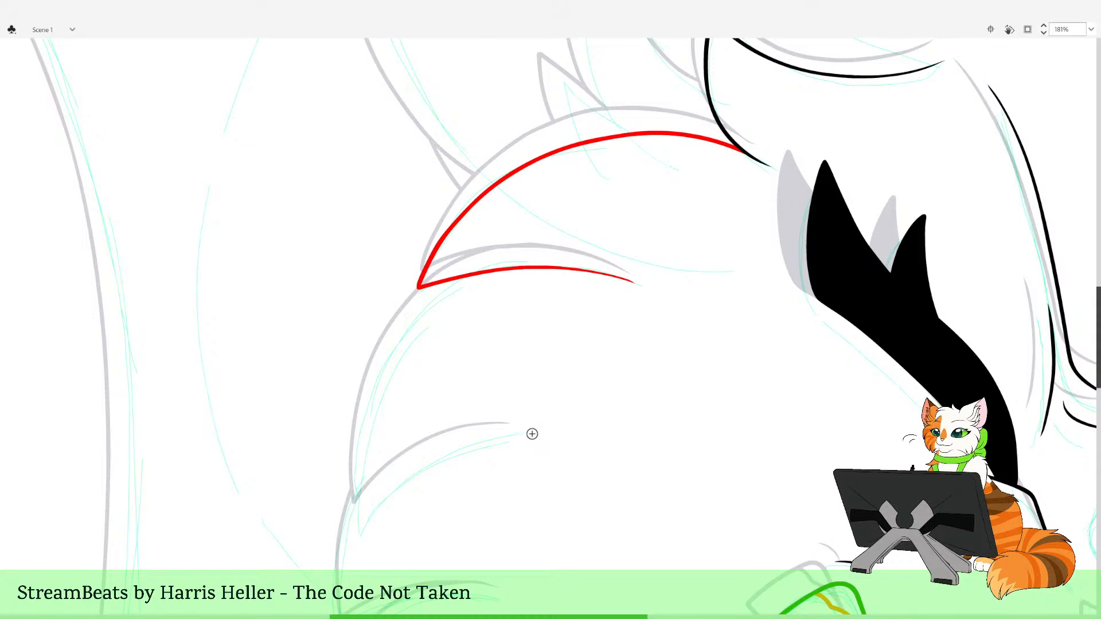
Draw the middle cheek fur tuft in black up to the red upper tuft, removing the part that overlaps it
mouse_move(533, 434)
mouse_down()
mouse_move(436, 459)
mouse_move(393, 486)
mouse_up()
mouse_move(365, 521)
mouse_down()
mouse_move(373, 383)
mouse_move(414, 309)
mouse_move(531, 260)
mouse_move(603, 257)
mouse_up()
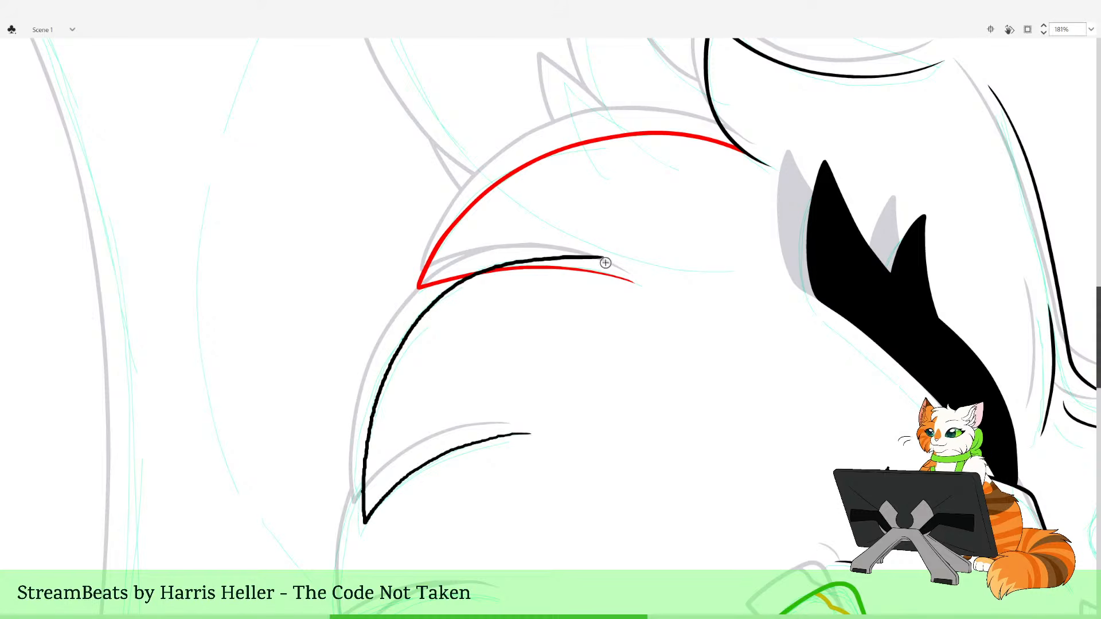
ctrl+click(591, 258)
key(Delete)
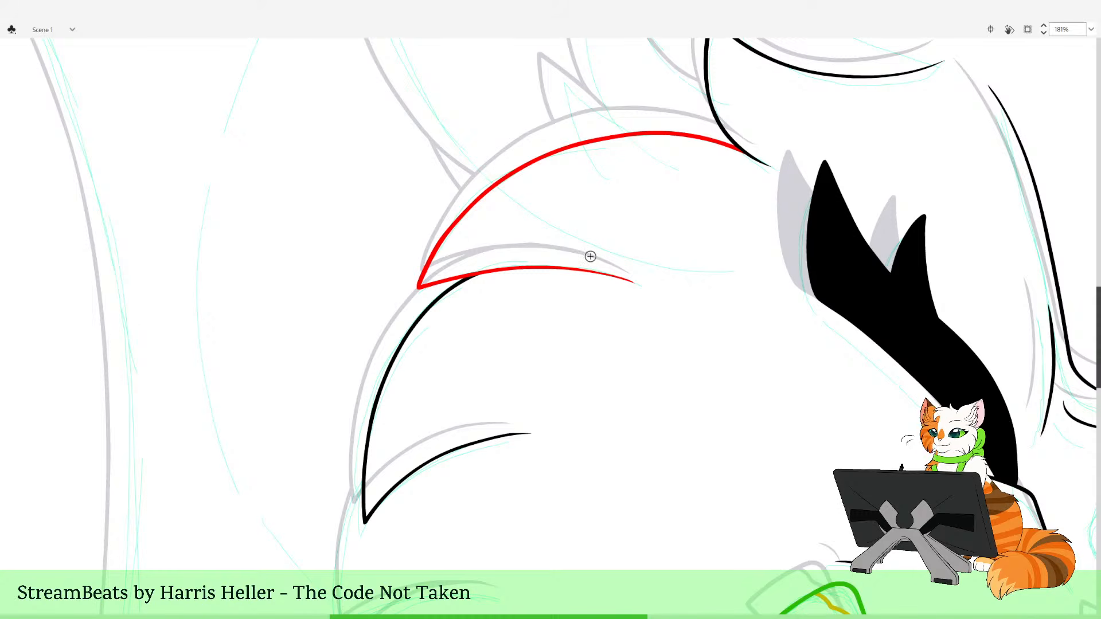
drag(627, 470, 635, 414)
key(ctrl+z)
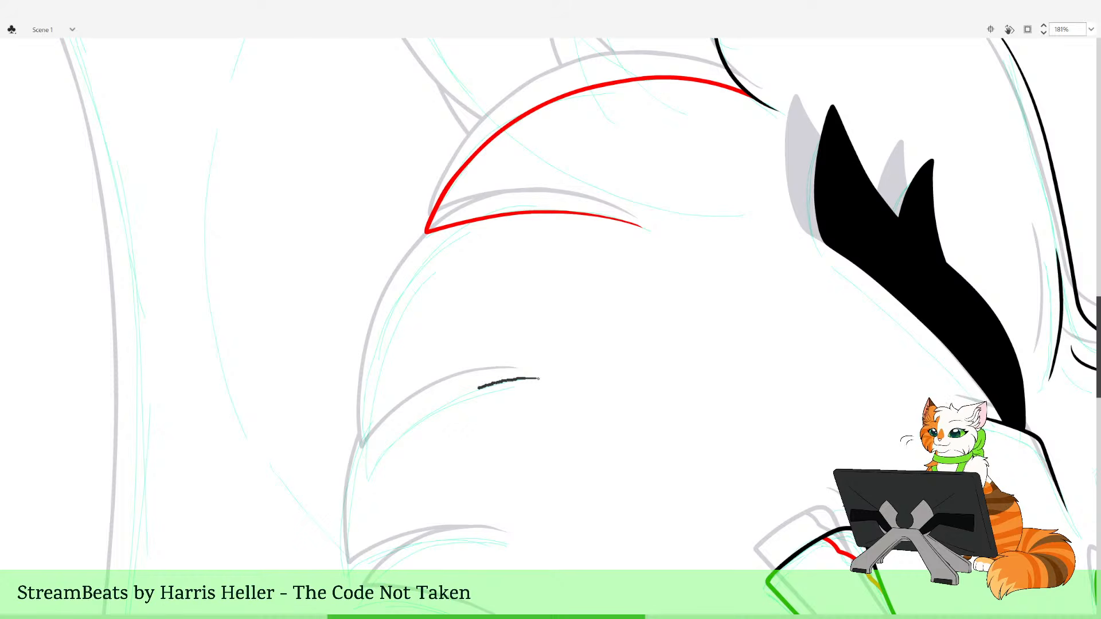
mouse_move(478, 388)
mouse_down()
mouse_move(366, 463)
mouse_move(374, 361)
mouse_move(417, 269)
mouse_move(500, 214)
mouse_move(609, 216)
mouse_up()
key(ctrl+z)
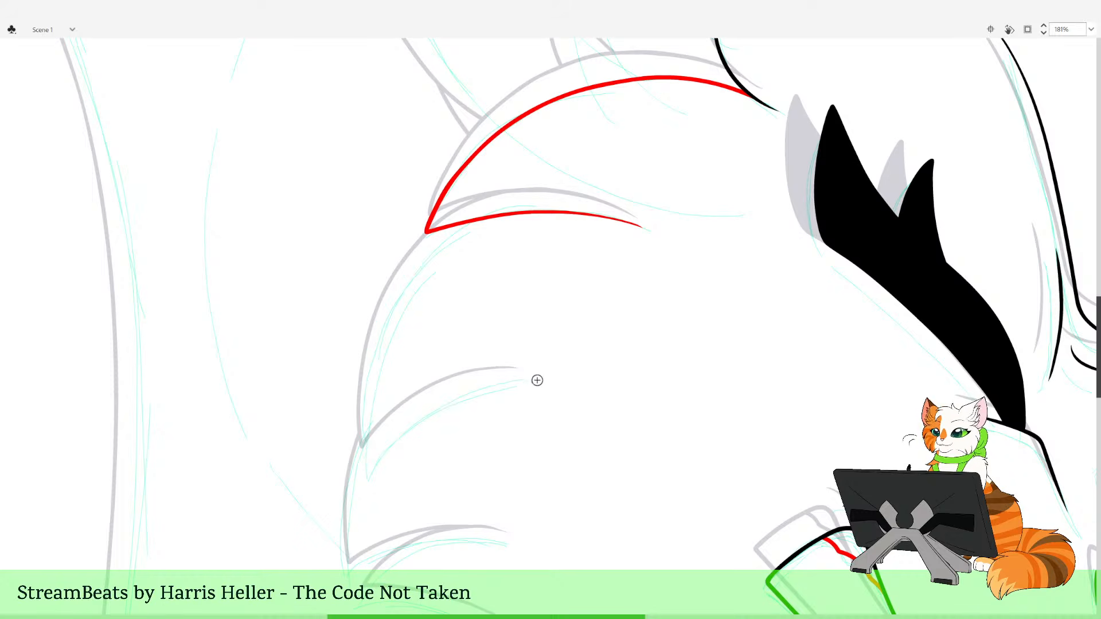
mouse_move(535, 377)
mouse_down()
mouse_move(442, 402)
mouse_move(367, 465)
mouse_move(375, 363)
mouse_move(410, 281)
mouse_move(441, 248)
mouse_move(553, 199)
mouse_move(625, 198)
mouse_up()
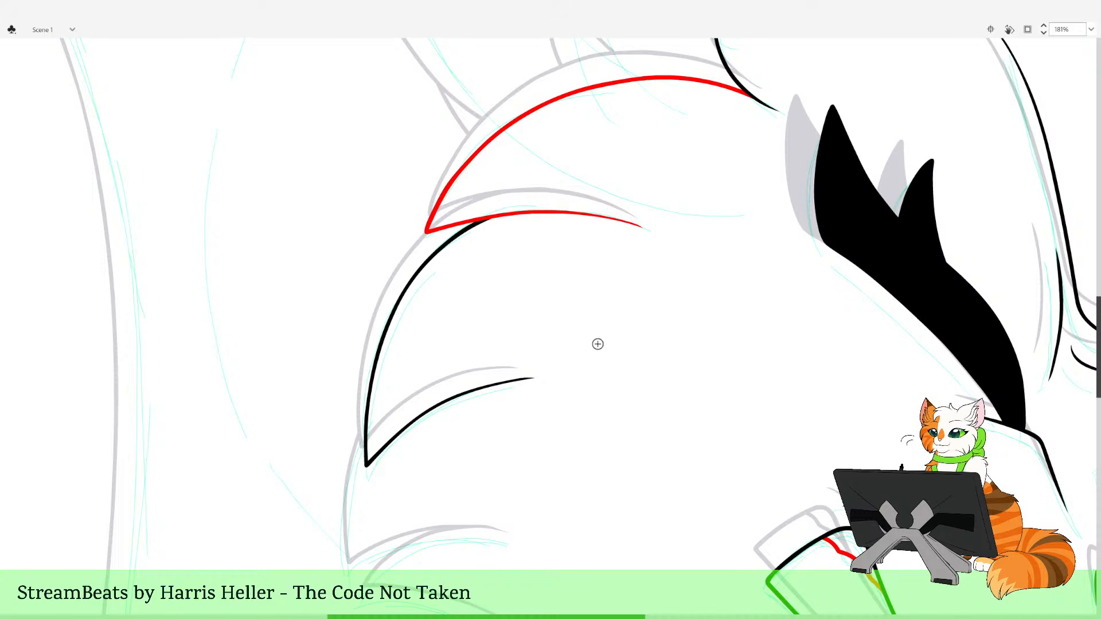
Draw the lower cheek fur tuft in red below the black tuft and delete the excess stroke inside the black tuft
mouse_move(676, 474)
mouse_down()
mouse_move(568, 201)
mouse_move(632, 323)
mouse_up()
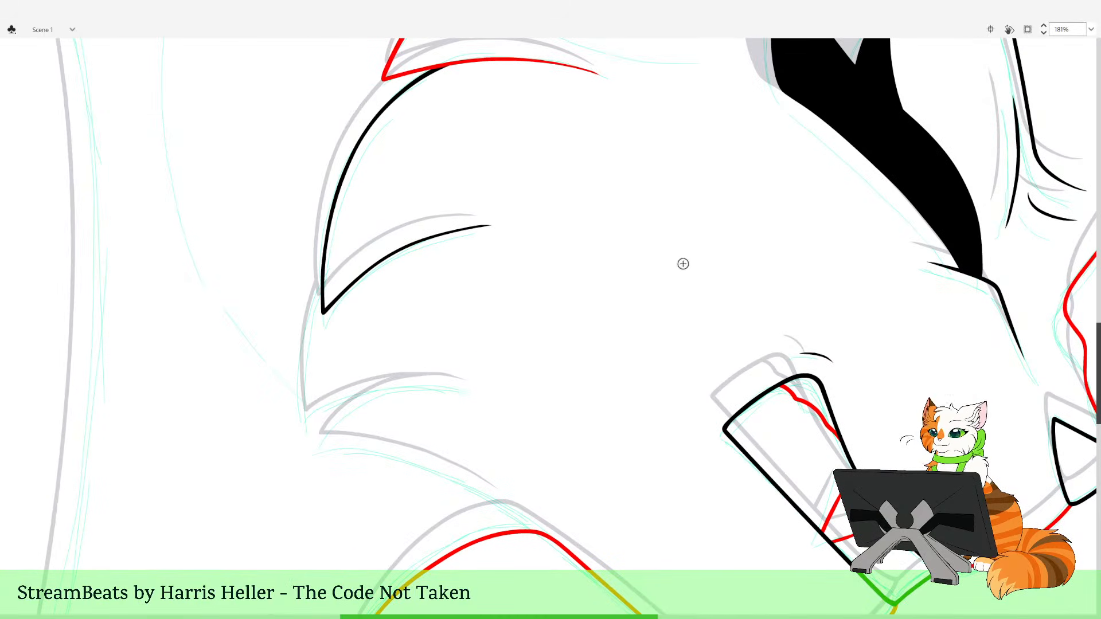
key(ctrl+z)
mouse_move(476, 398)
mouse_down()
mouse_move(425, 388)
mouse_move(457, 393)
mouse_move(337, 403)
mouse_move(304, 360)
mouse_move(332, 277)
mouse_move(430, 228)
mouse_up()
drag(429, 144, 435, 270)
key(v)
click(412, 355)
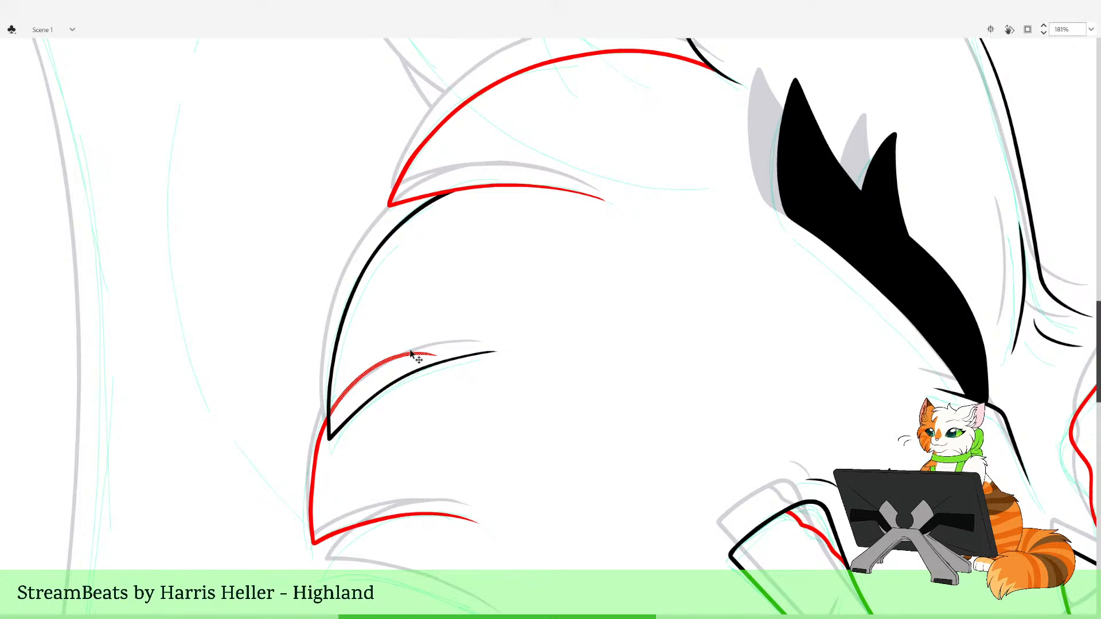
key(Delete)
Draw the small lowest cheek tuft in black from the jaw line around its point to the red tuft's lower edge
drag(532, 227, 477, 357)
drag(573, 222, 487, 342)
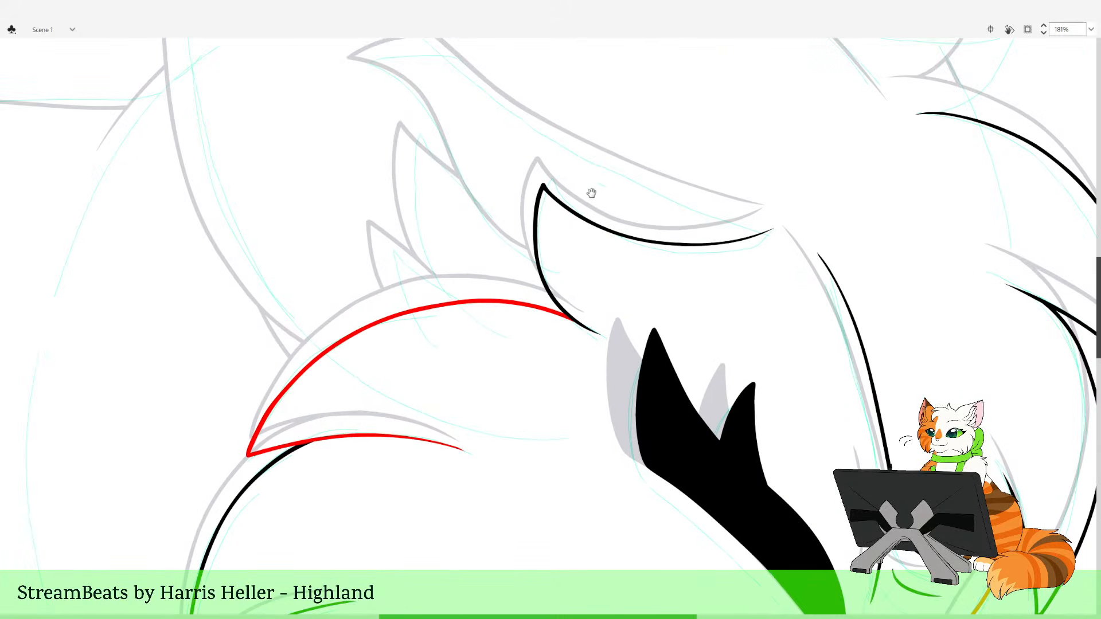
mouse_move(442, 560)
mouse_down()
mouse_move(442, 462)
mouse_move(589, 241)
mouse_up()
drag(494, 363, 455, 288)
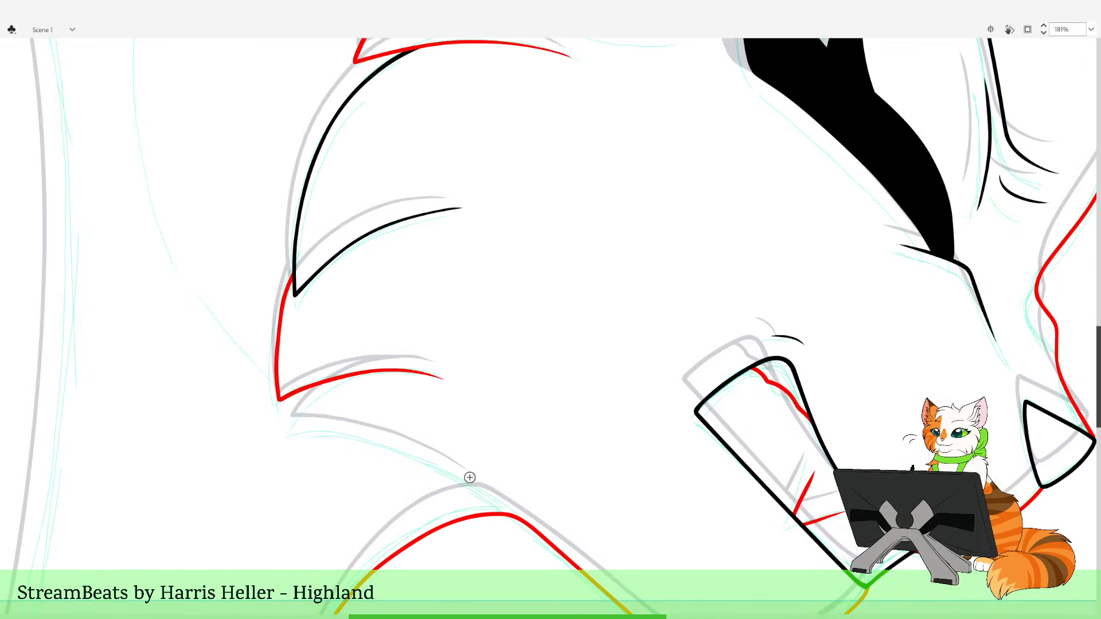
mouse_move(504, 507)
mouse_down()
mouse_move(406, 450)
mouse_move(293, 420)
mouse_up()
key(ctrl+z)
mouse_move(506, 509)
mouse_down()
mouse_move(367, 430)
mouse_move(306, 419)
mouse_move(340, 387)
mouse_move(459, 378)
mouse_up()
key(ctrl+z)
mouse_move(507, 510)
mouse_down()
mouse_move(383, 437)
mouse_move(315, 419)
mouse_move(390, 372)
mouse_move(505, 401)
mouse_up()
key(ctrl+z)
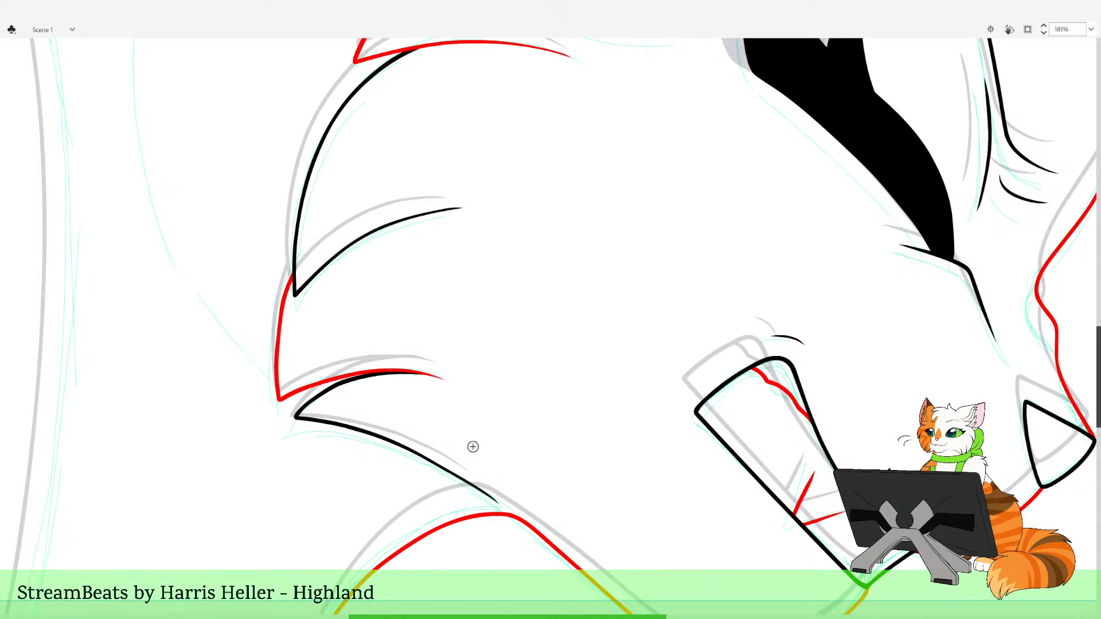
Select all the line art on the frame and recolour it black by sampling the existing fur line
click(539, 396)
click(597, 420)
drag(616, 368, 610, 564)
right_click(373, 232)
drag(374, 232, 606, 591)
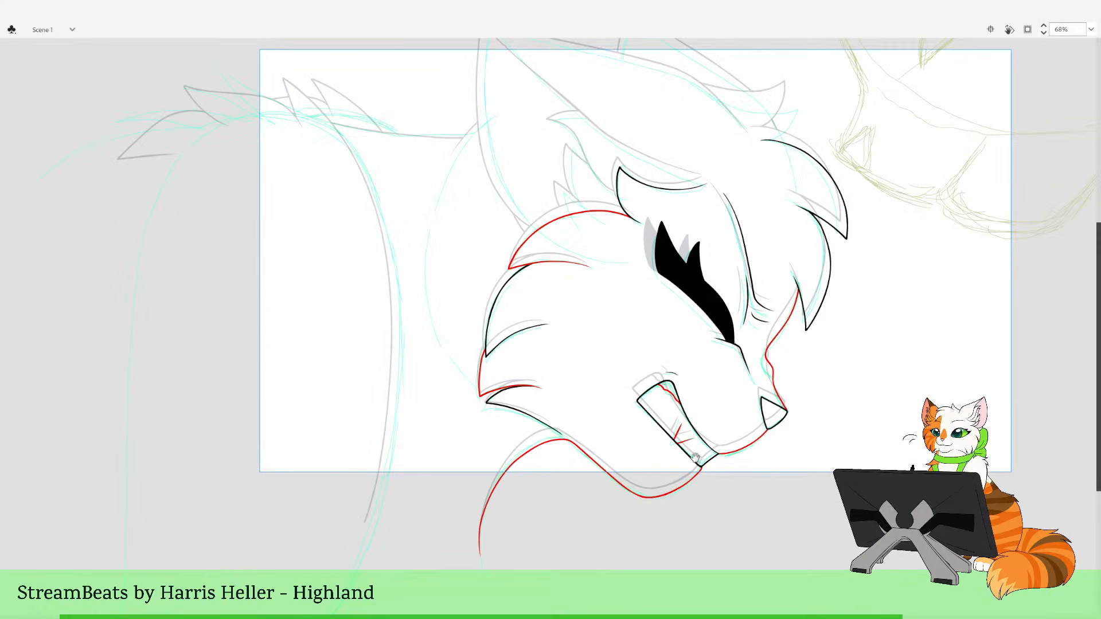
drag(695, 458, 690, 362)
key(ctrl+a)
key(i)
click(766, 292)
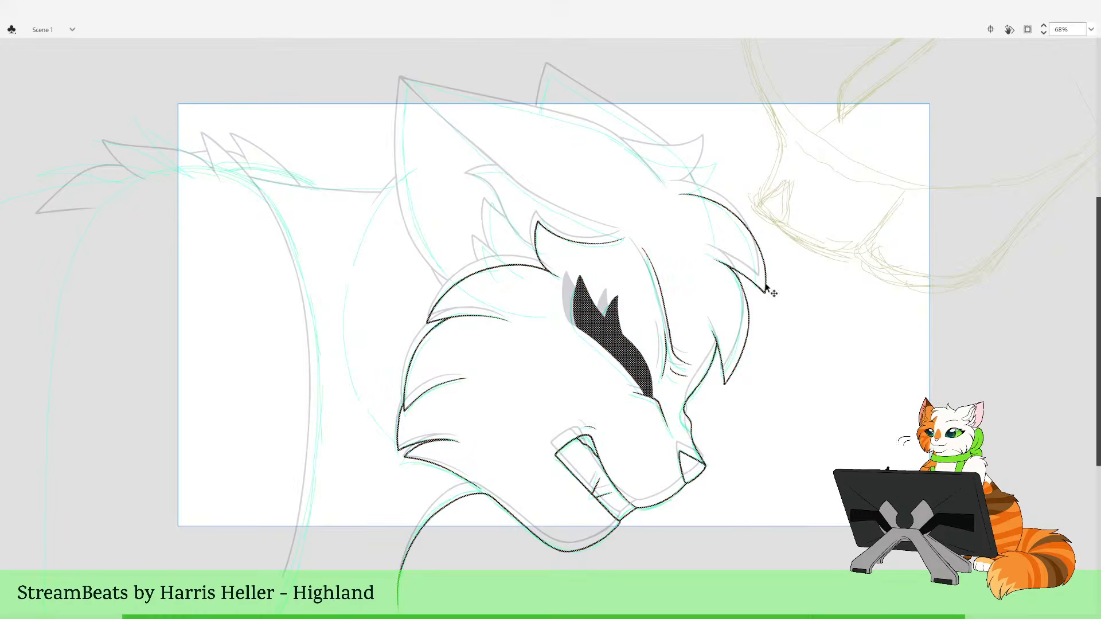
click(790, 298)
Play back the animation and examine the inked head against the neighbouring frames, both as a whole and up close
key(ctrl+minus)
drag(646, 250, 649, 305)
key(Return)
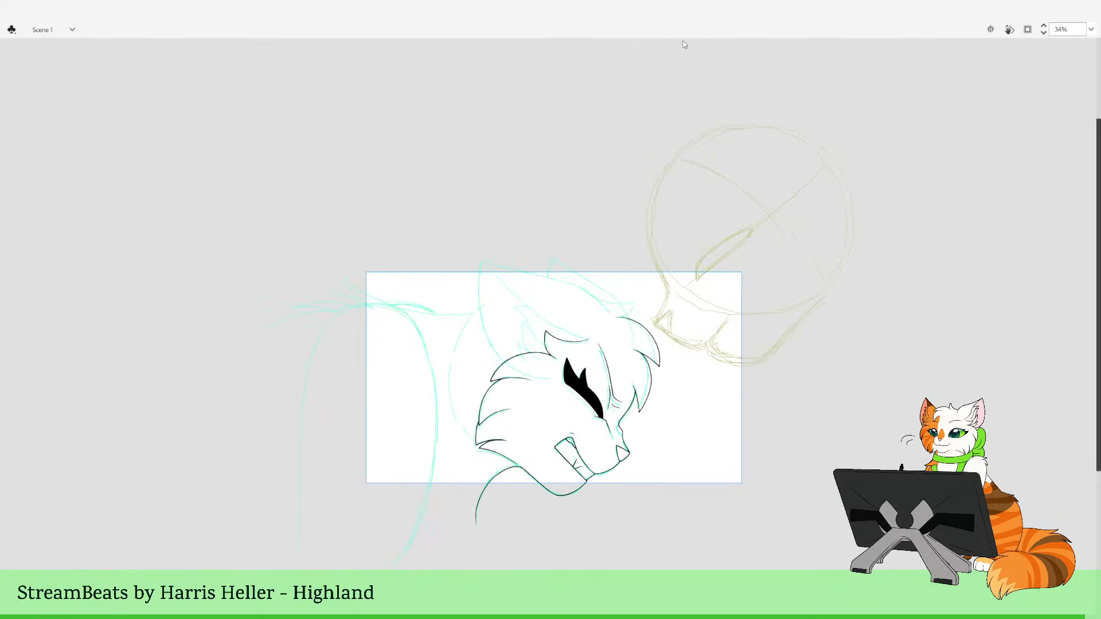
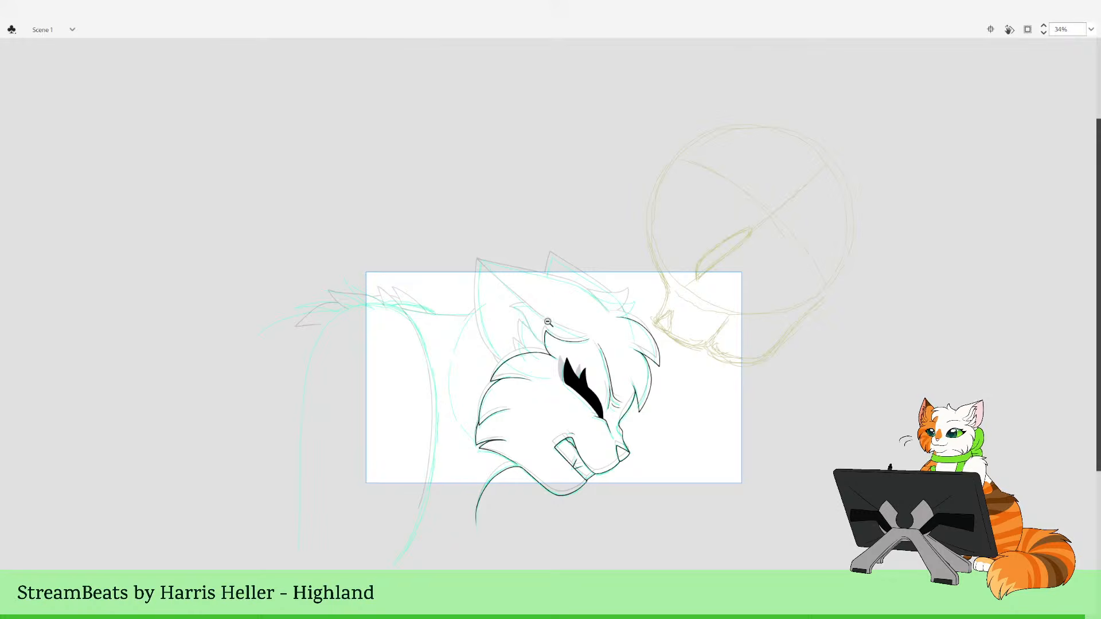
drag(582, 336, 515, 208)
click(554, 283)
mouse_move(561, 337)
mouse_down()
mouse_move(528, 298)
mouse_move(533, 307)
mouse_up()
mouse_move(568, 389)
mouse_down()
mouse_move(538, 204)
mouse_move(577, 341)
mouse_up()
drag(603, 383, 521, 236)
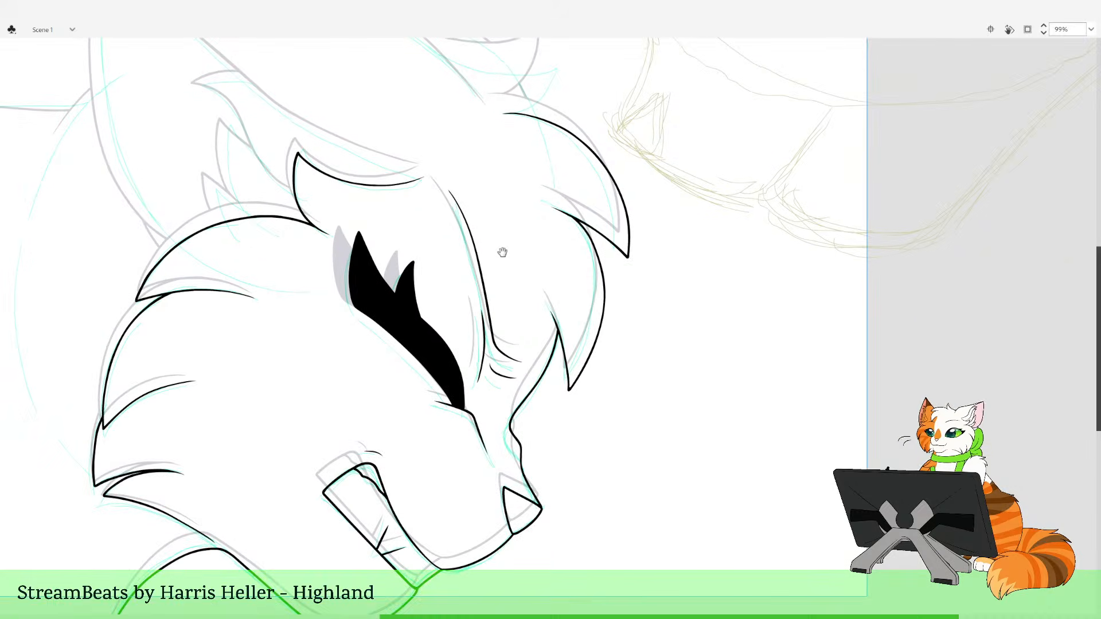
drag(440, 153, 526, 355)
click(536, 367)
drag(518, 296, 520, 335)
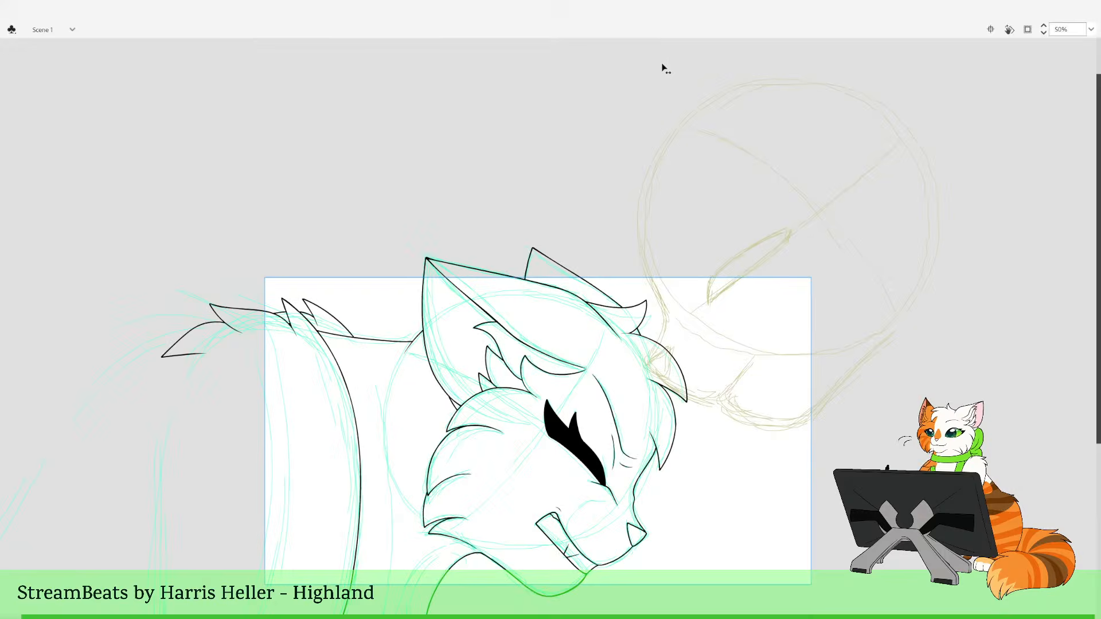
key(Return)
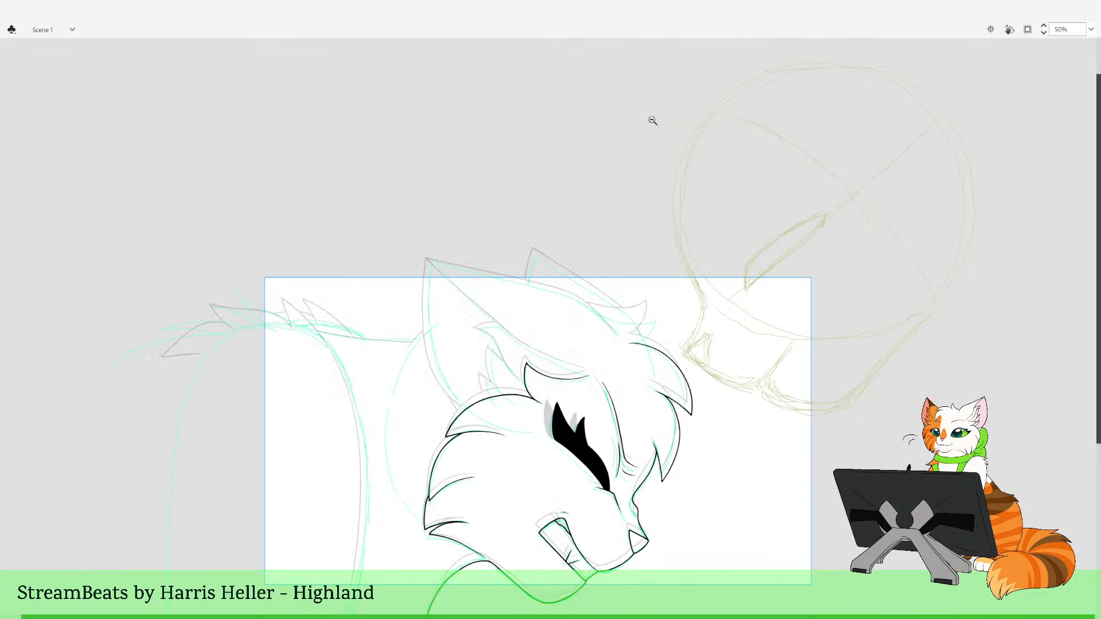
Examine the sketched ears at close zoom and compare them with the adjacent frame
drag(553, 287, 552, 314)
drag(518, 260, 659, 489)
click(565, 354)
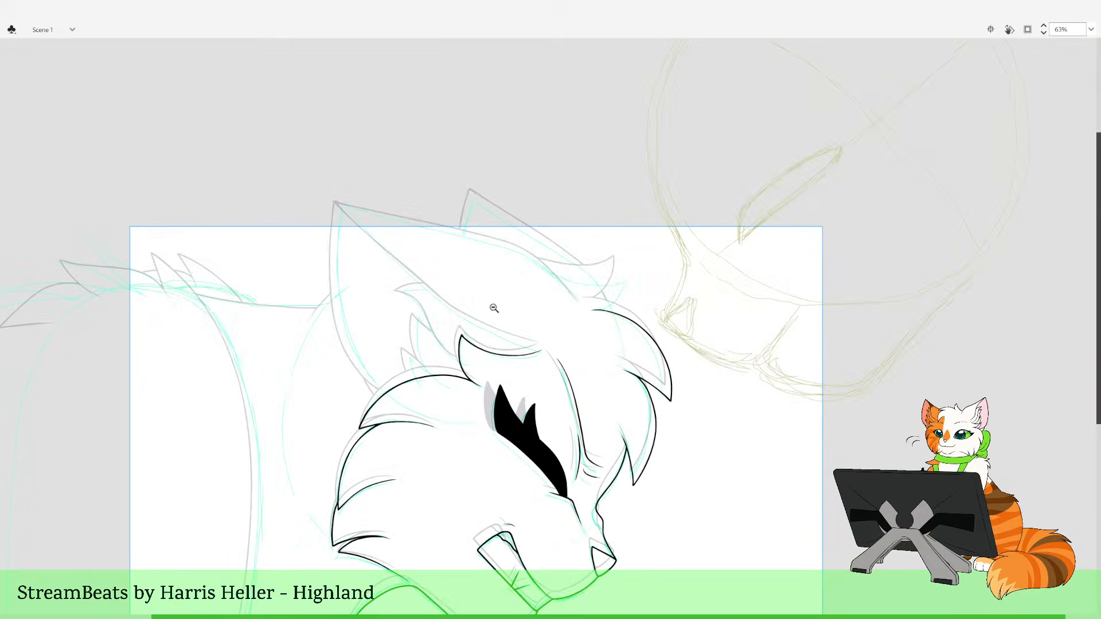
drag(404, 152, 565, 479)
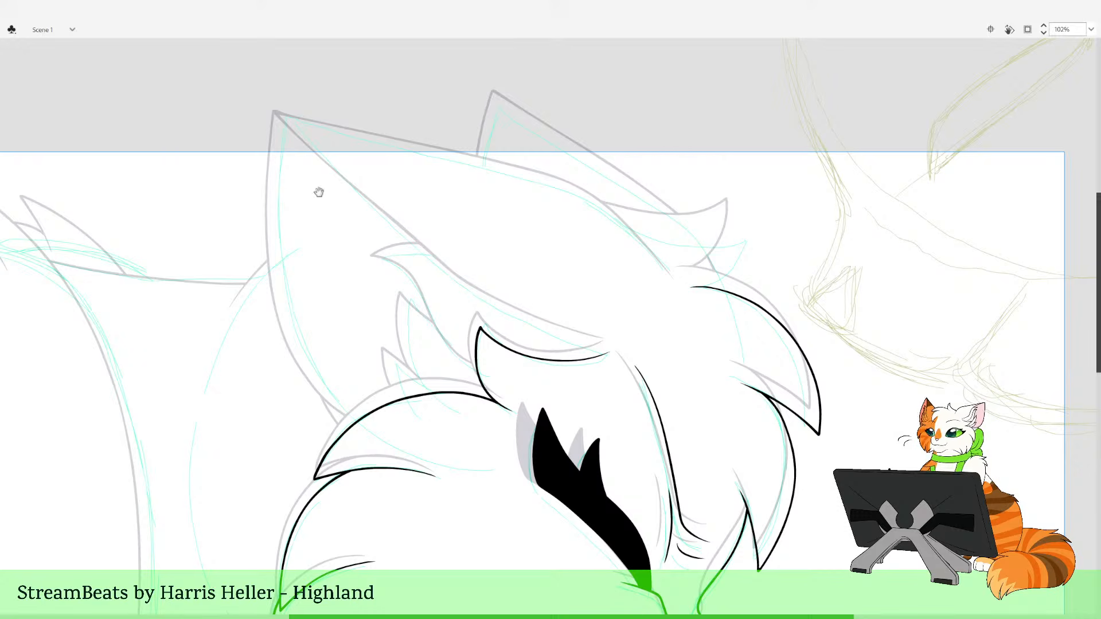
drag(558, 296, 565, 380)
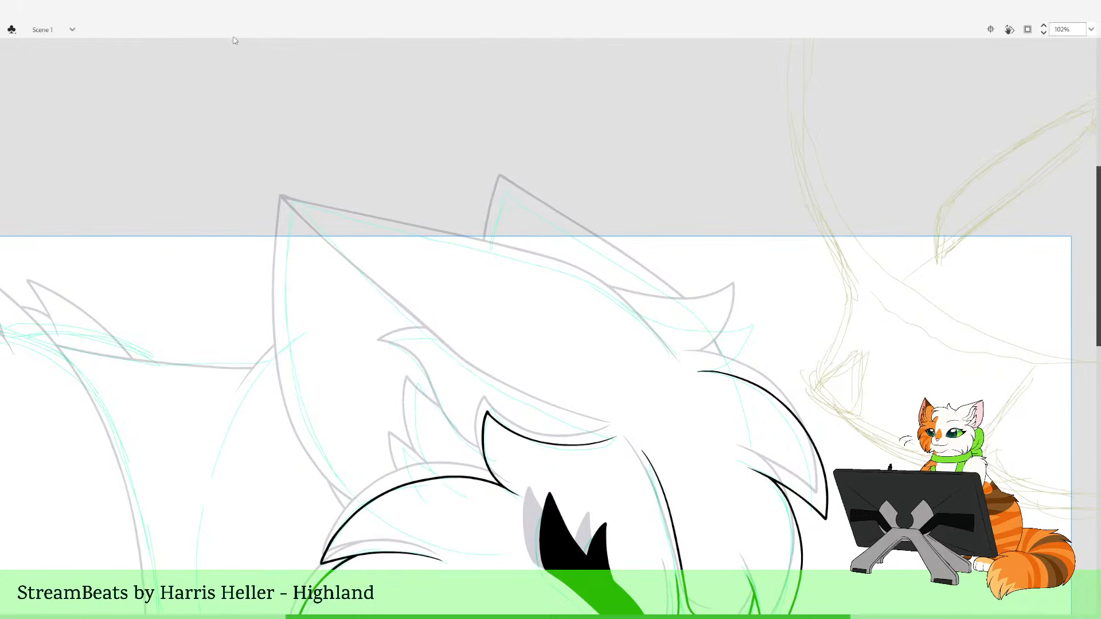
key(period)
key(comma)
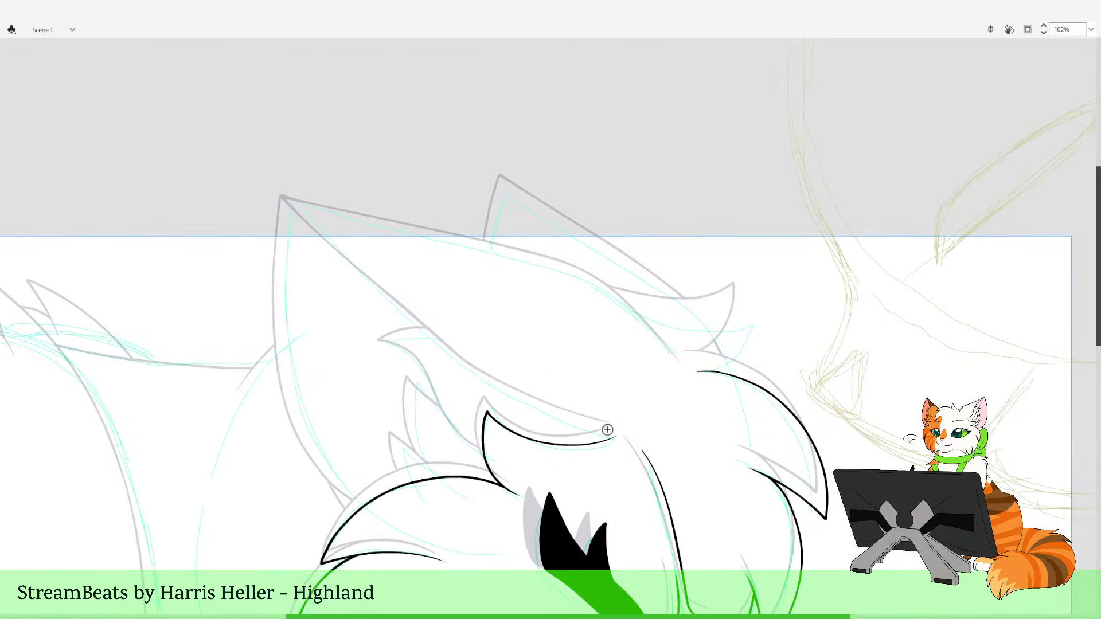
Try to ink the near ear's inner edge from above the brow tuft to the ear tip
drag(511, 392, 506, 388)
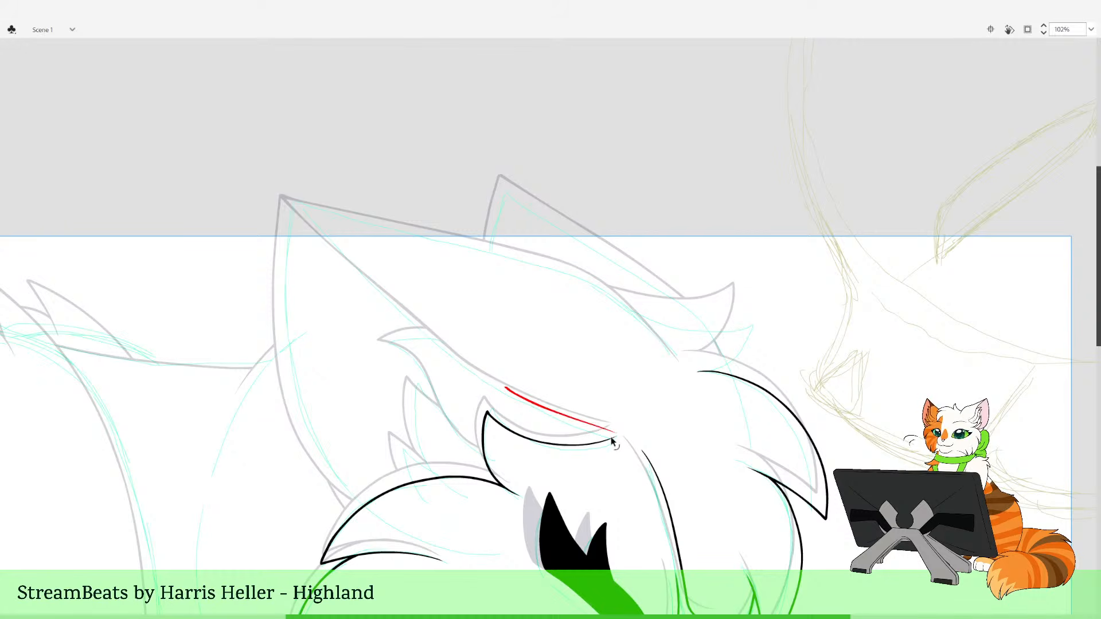
key(ctrl+z)
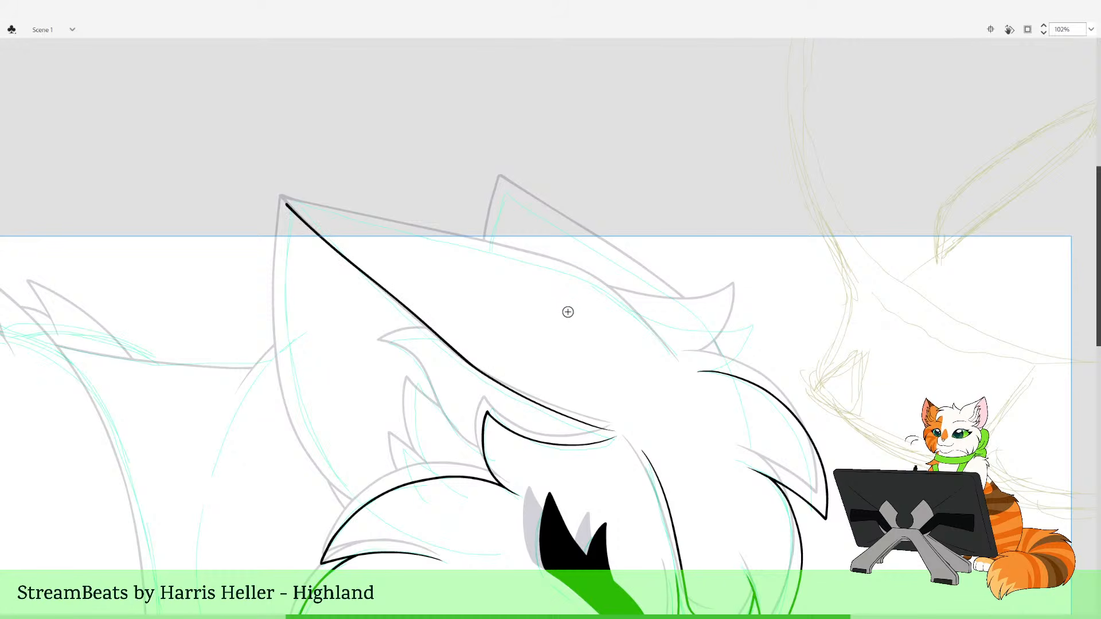
click(578, 426)
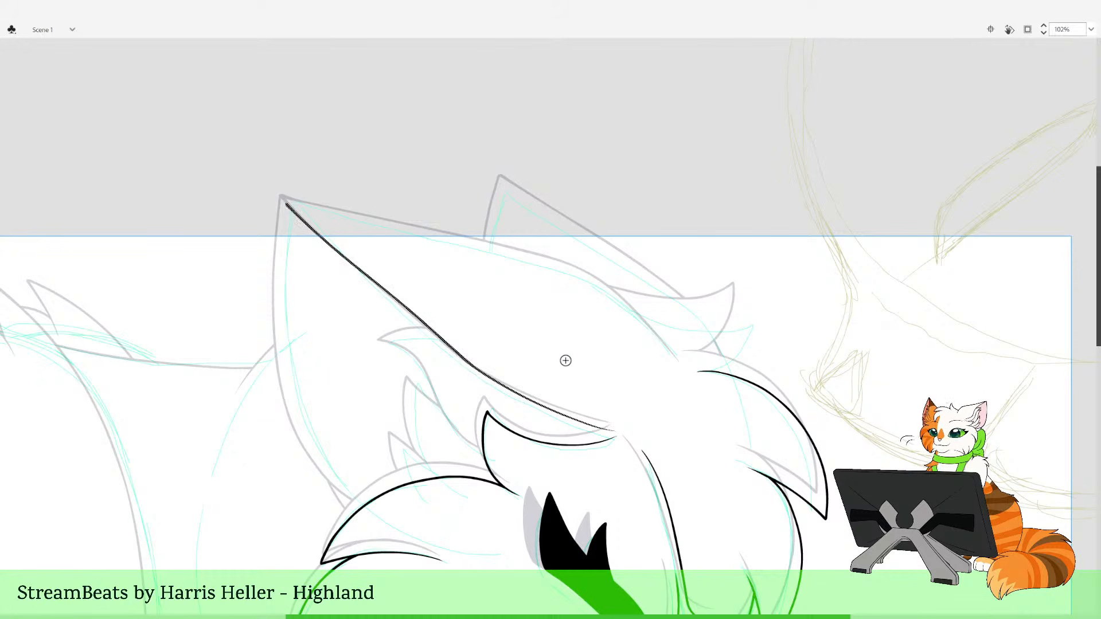
key(Delete)
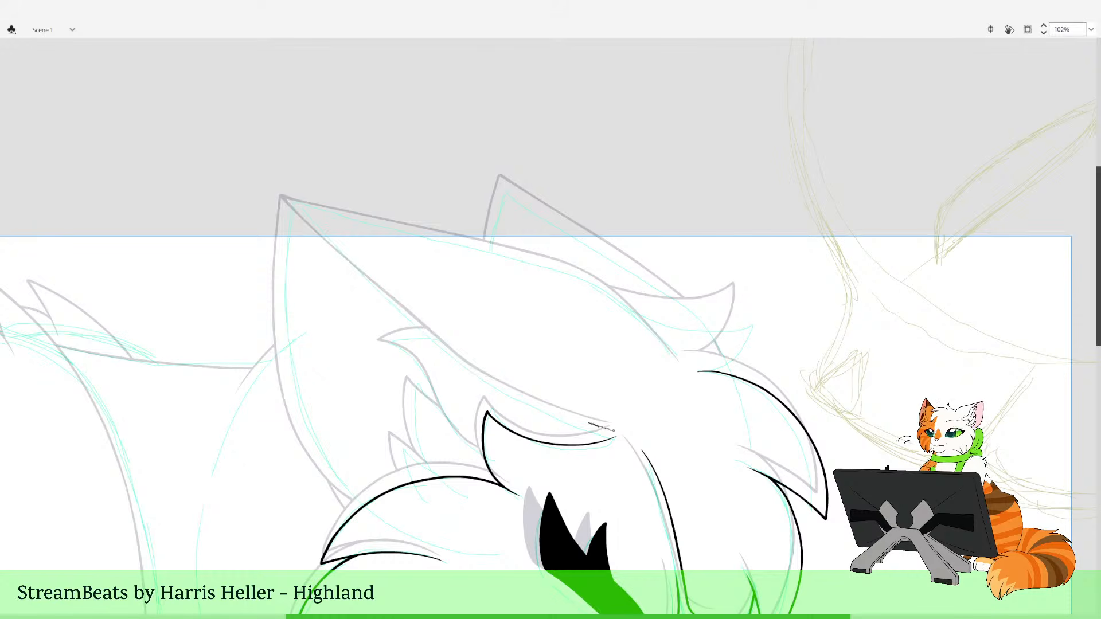
Try to redraw the near ear's inner edge as a longer stroke starting closer to the forehead line
key(ctrl+z)
drag(589, 423, 562, 411)
key(ctrl+z)
drag(618, 433, 495, 379)
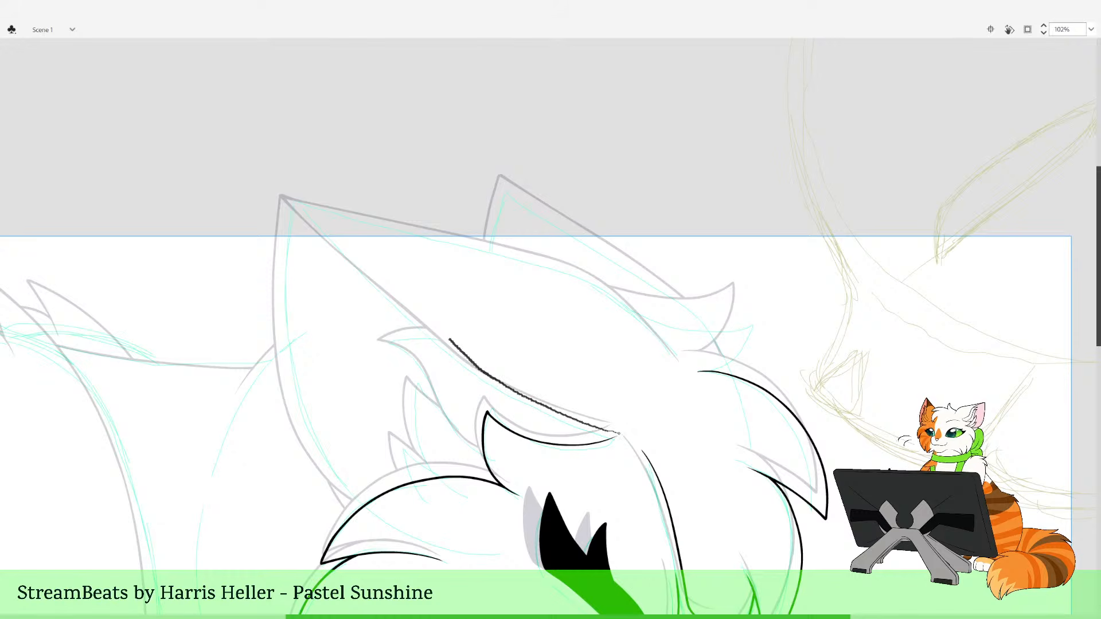
drag(450, 340, 308, 221)
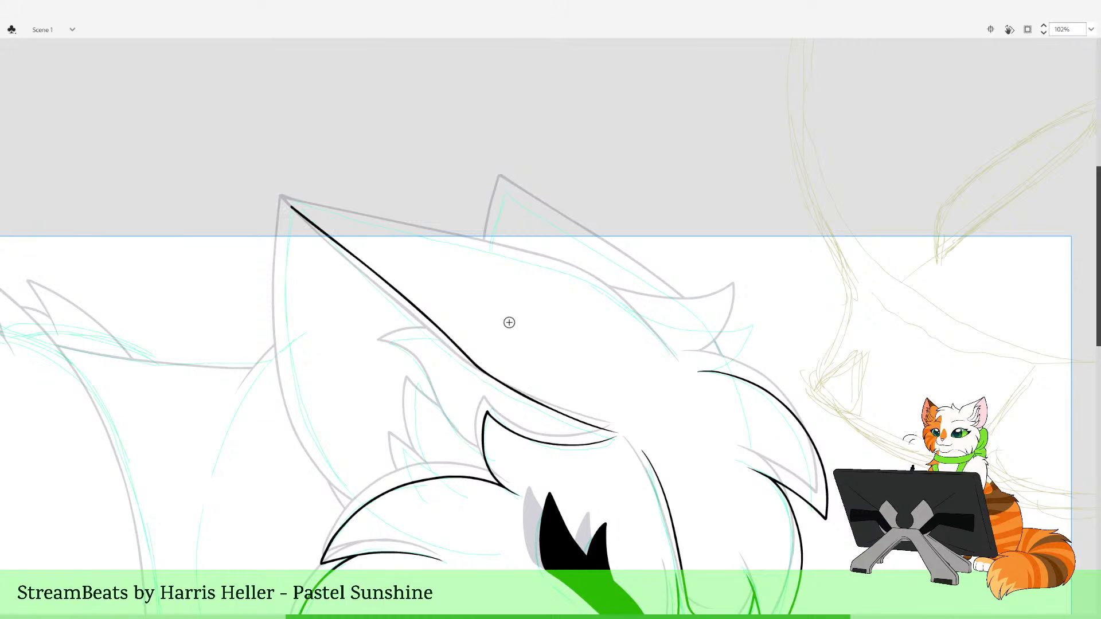
key(ctrl+z)
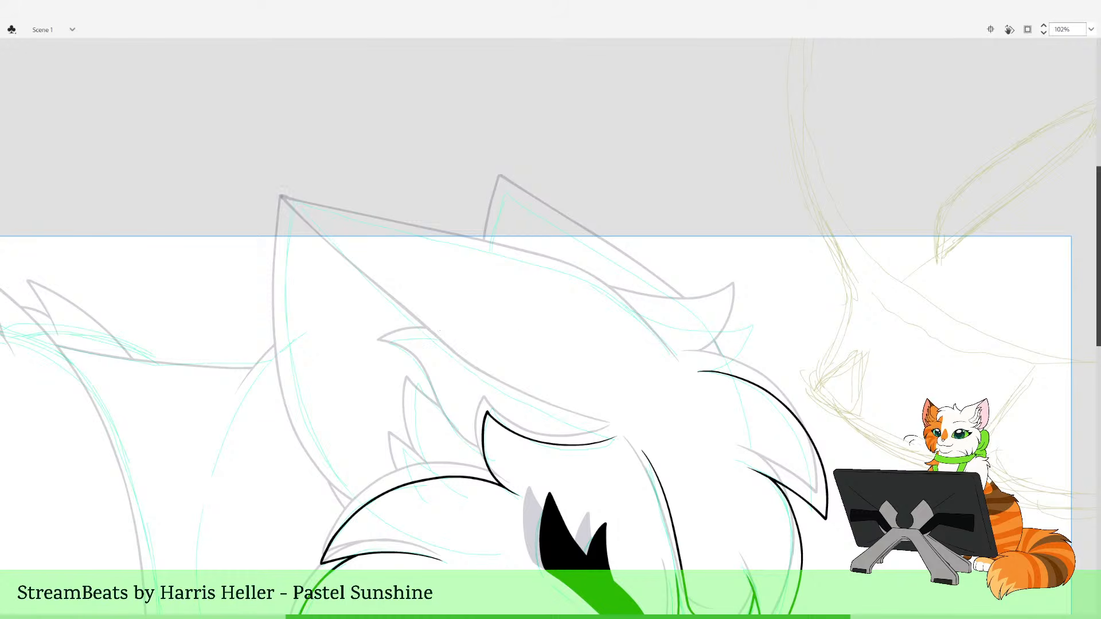
Try to ink the near ear's inner edge with a more curved line beginning exactly at the ear tip
mouse_move(281, 196)
mouse_down()
mouse_move(459, 360)
mouse_move(606, 422)
mouse_move(441, 347)
mouse_move(329, 256)
mouse_move(281, 199)
mouse_up()
key(ctrl+z)
key(ctrl+z)
drag(562, 251, 534, 315)
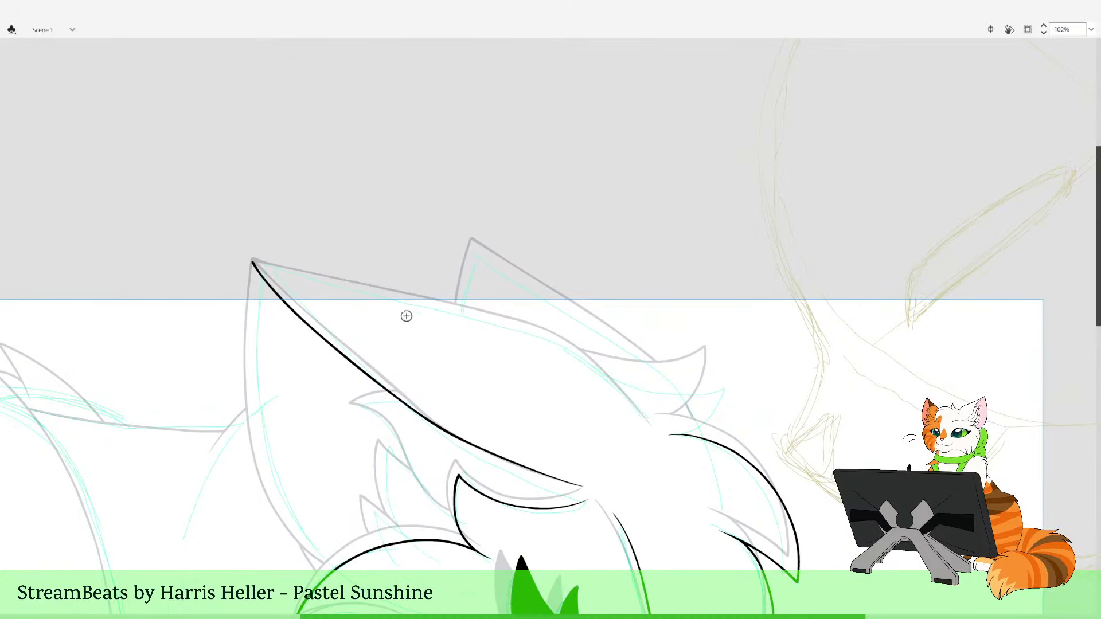
drag(242, 201, 778, 571)
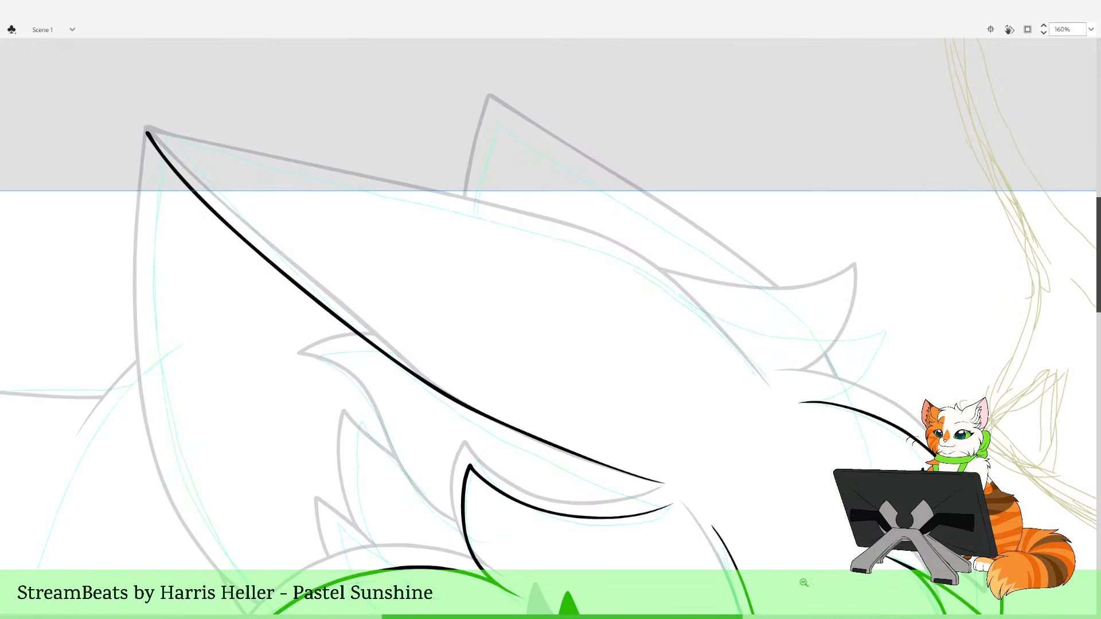
drag(718, 438, 690, 496)
key(ctrl+z)
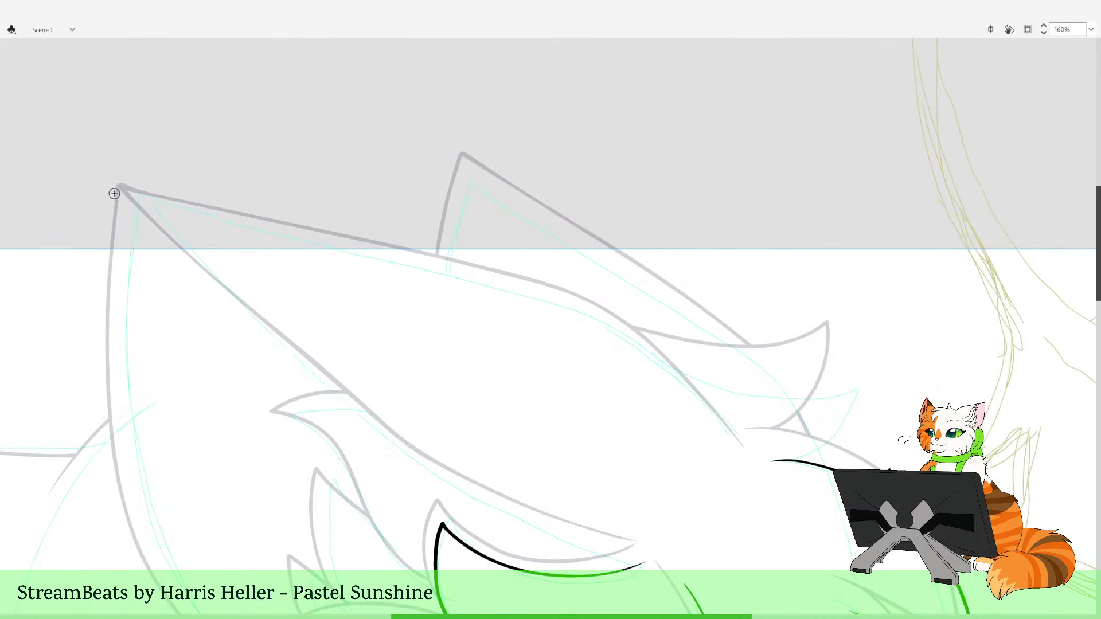
Ink the near ear's inner edge as one long curved stroke from the ear tip down to above the brow tuft
mouse_move(113, 190)
mouse_down()
mouse_move(269, 340)
mouse_move(406, 443)
mouse_move(489, 488)
mouse_move(641, 542)
mouse_up()
key(v)
key(b)
key(v)
key(b)
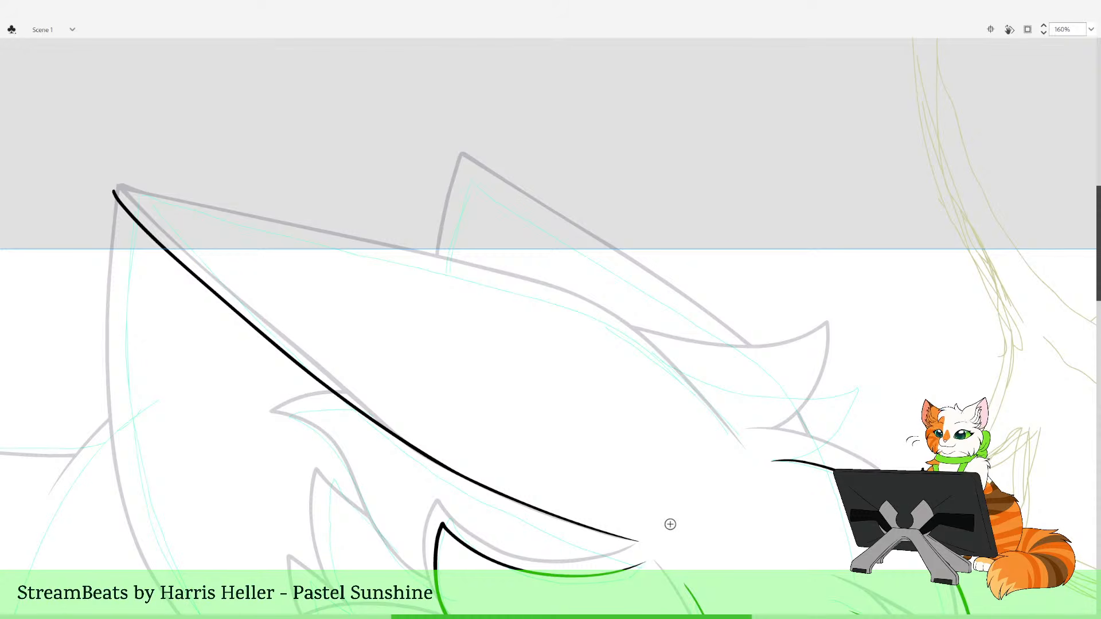
Try to ink the near ear's upper edge from the ear tip toward the forehead
drag(115, 191, 314, 239)
key(ctrl+z)
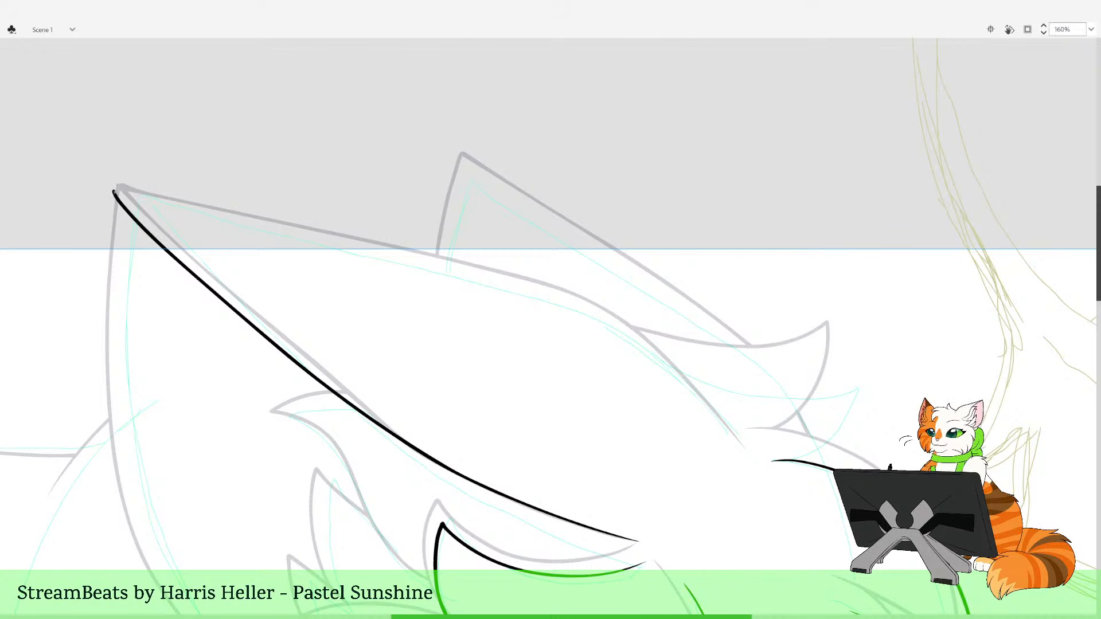
drag(114, 191, 317, 234)
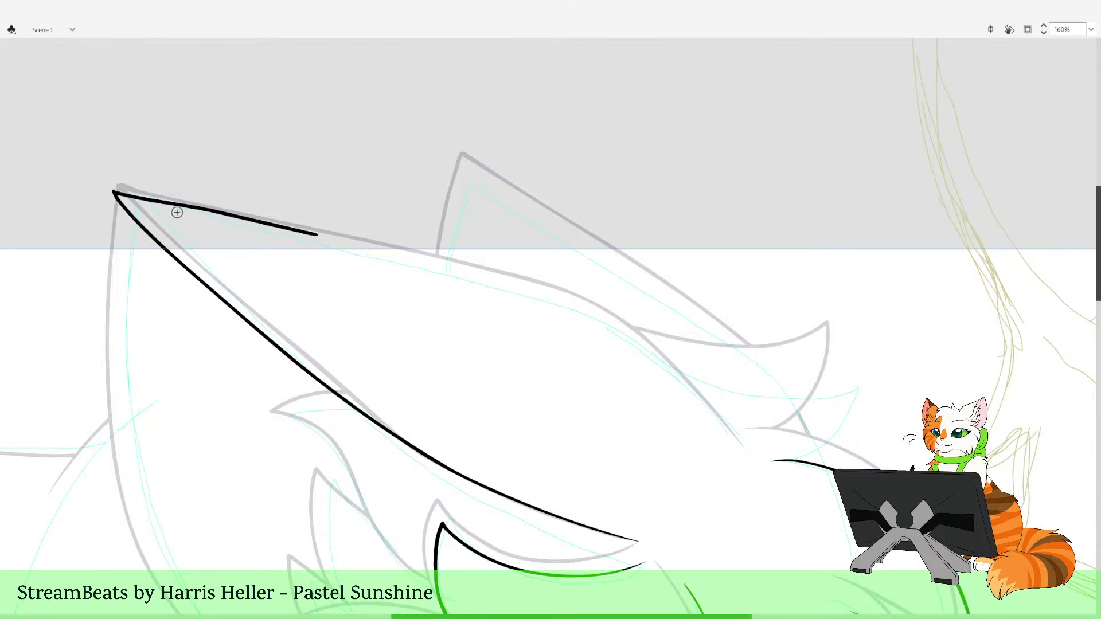
key(ctrl+z)
mouse_move(114, 191)
mouse_down()
mouse_move(578, 296)
mouse_move(681, 367)
mouse_move(744, 444)
mouse_up()
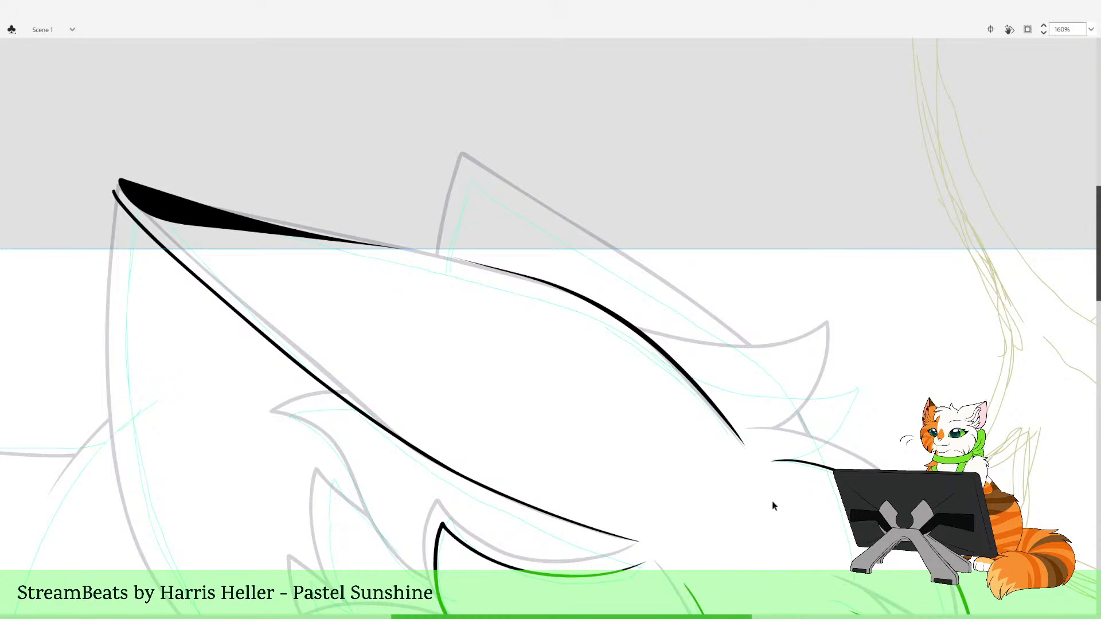
key(ctrl+z)
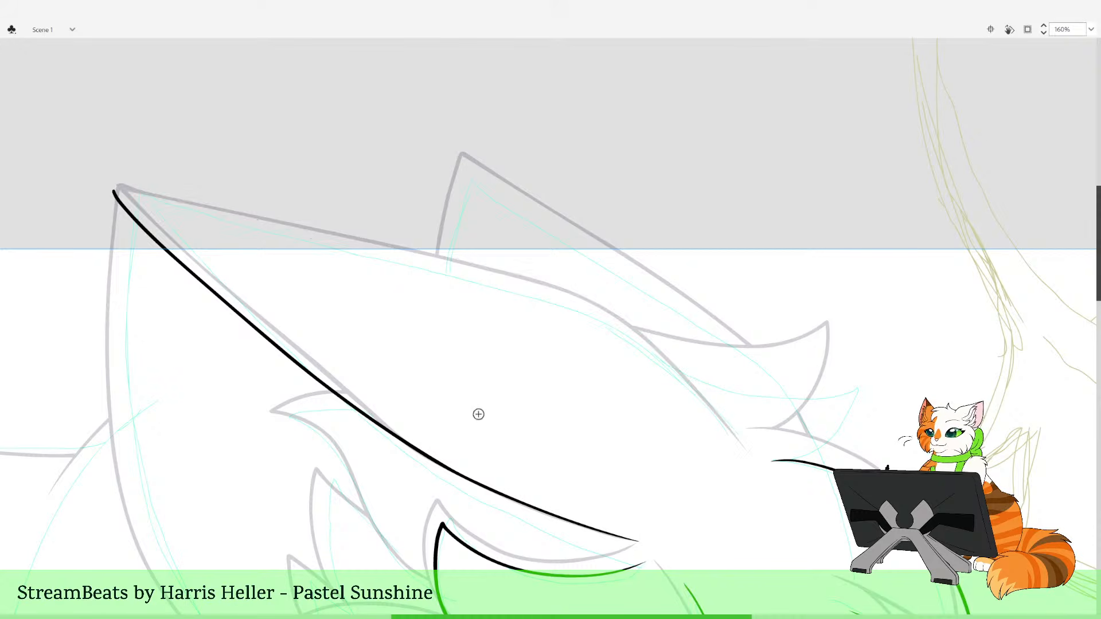
Straighten the tip end of the near ear's inner edge so it reaches outward past the sketched outer edge
key(z)
drag(101, 161, 256, 268)
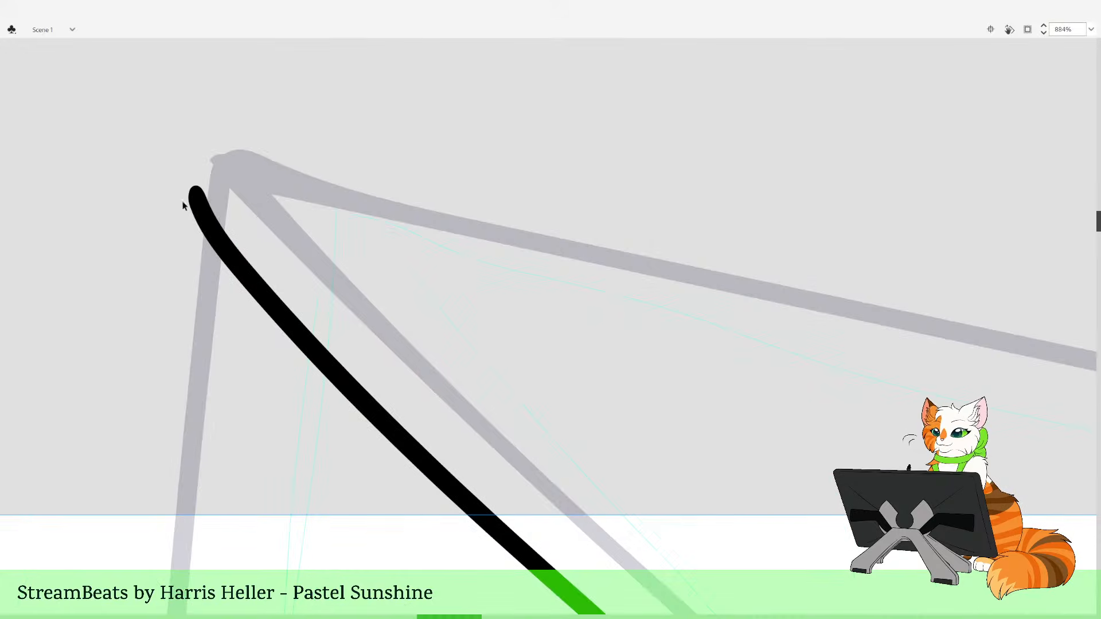
mouse_move(191, 199)
mouse_down()
mouse_move(192, 223)
mouse_move(218, 259)
mouse_up()
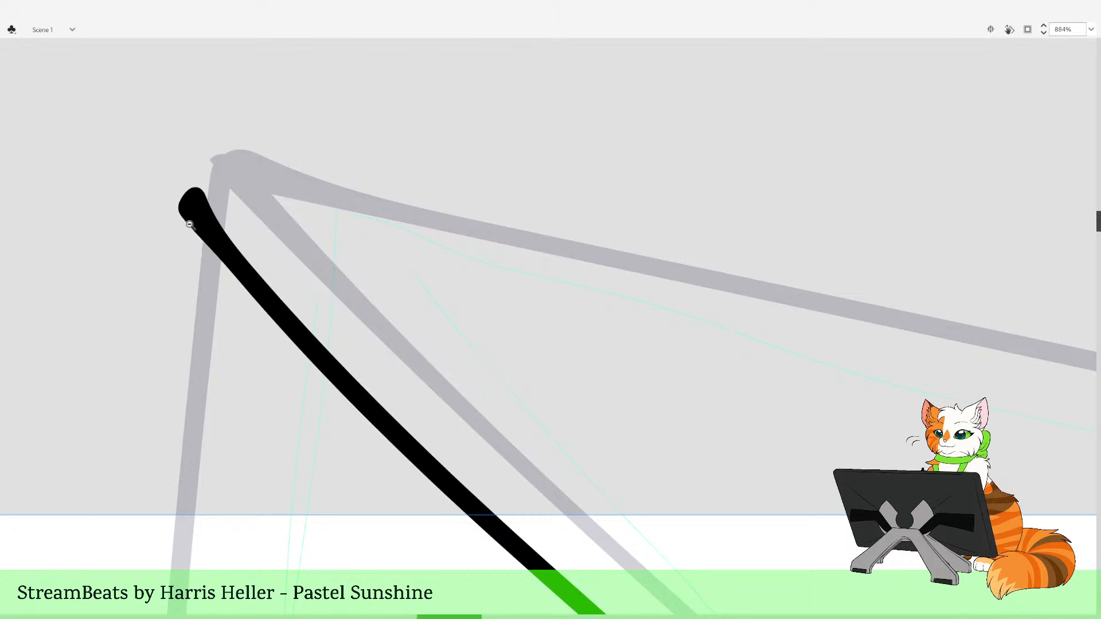
key(v)
drag(196, 194, 211, 221)
key(ctrl+z)
key(z)
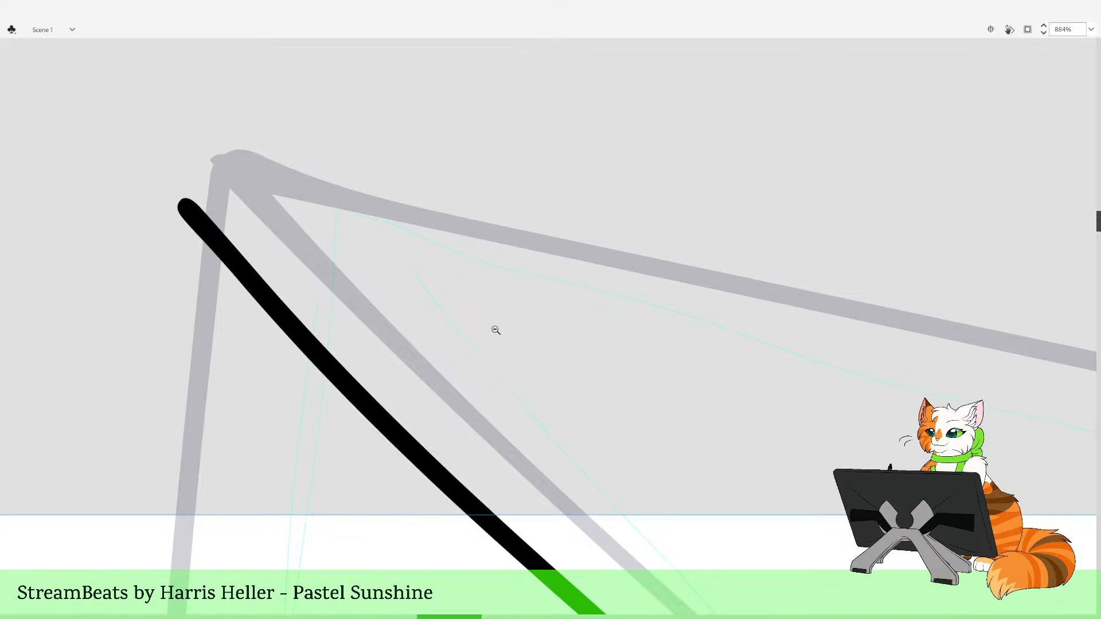
alt+click(537, 342)
alt+click(549, 340)
alt+click(568, 343)
Ink the near ear's upper edge from the ear tip, curving down to the forehead
drag(526, 229, 939, 616)
drag(851, 488, 784, 537)
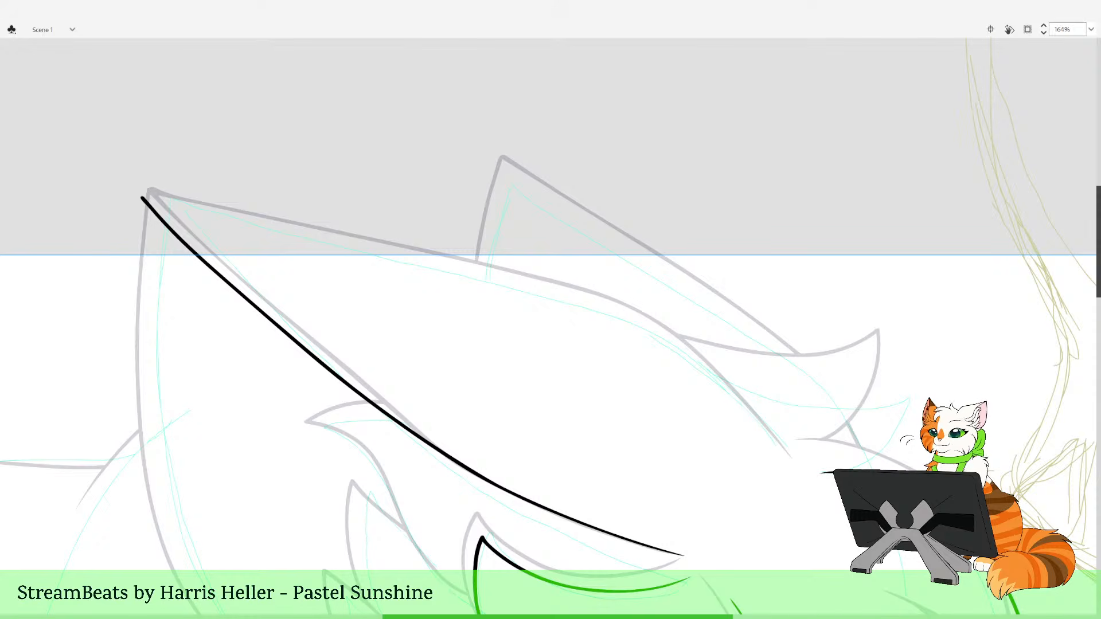
drag(526, 320, 606, 395)
key(ctrl+z)
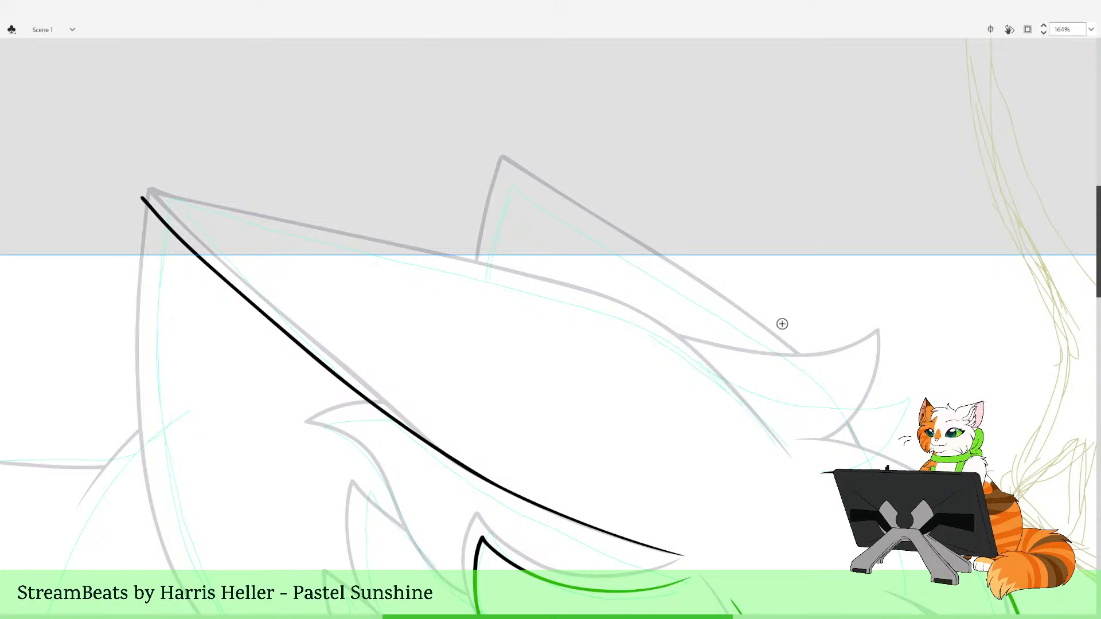
drag(739, 314, 719, 332)
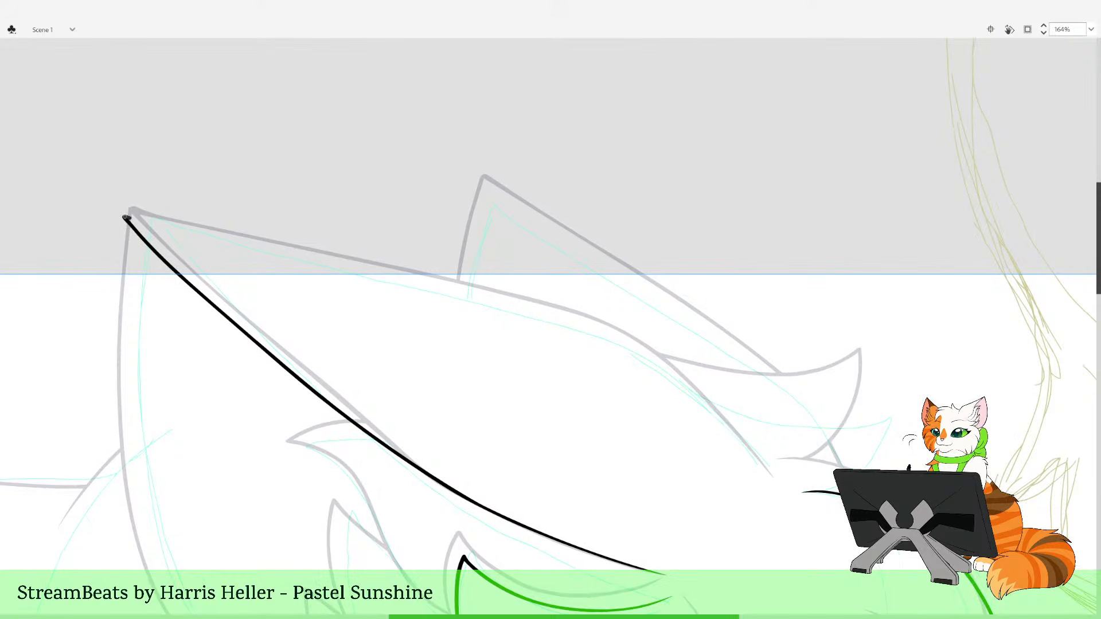
mouse_move(125, 218)
mouse_down()
mouse_move(601, 323)
mouse_move(666, 360)
mouse_move(774, 477)
mouse_up()
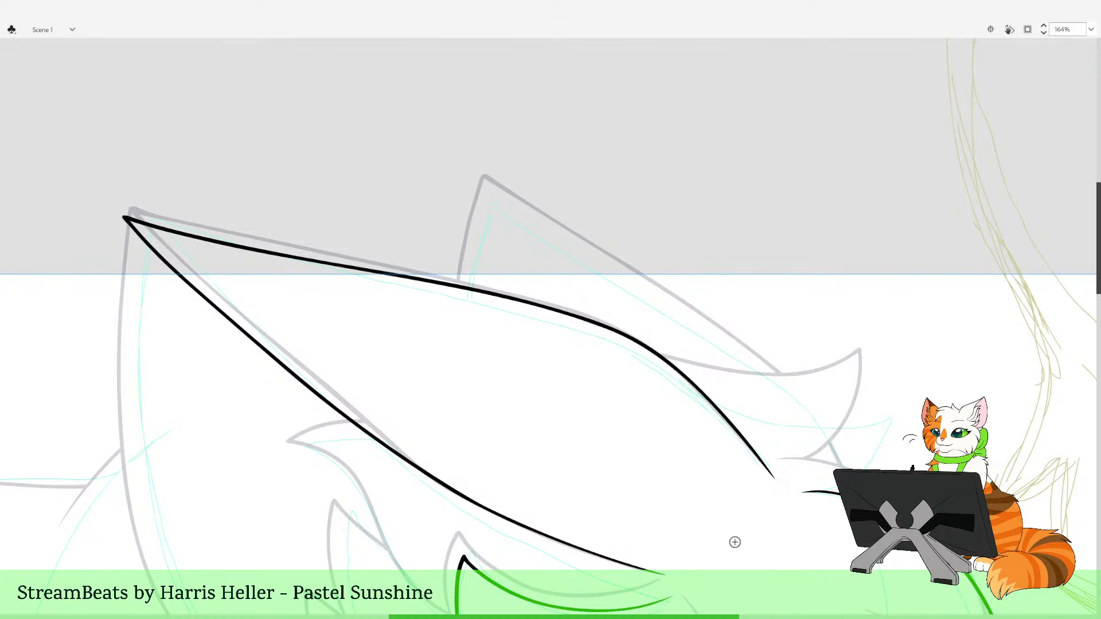
scroll(826, 542, right, 5)
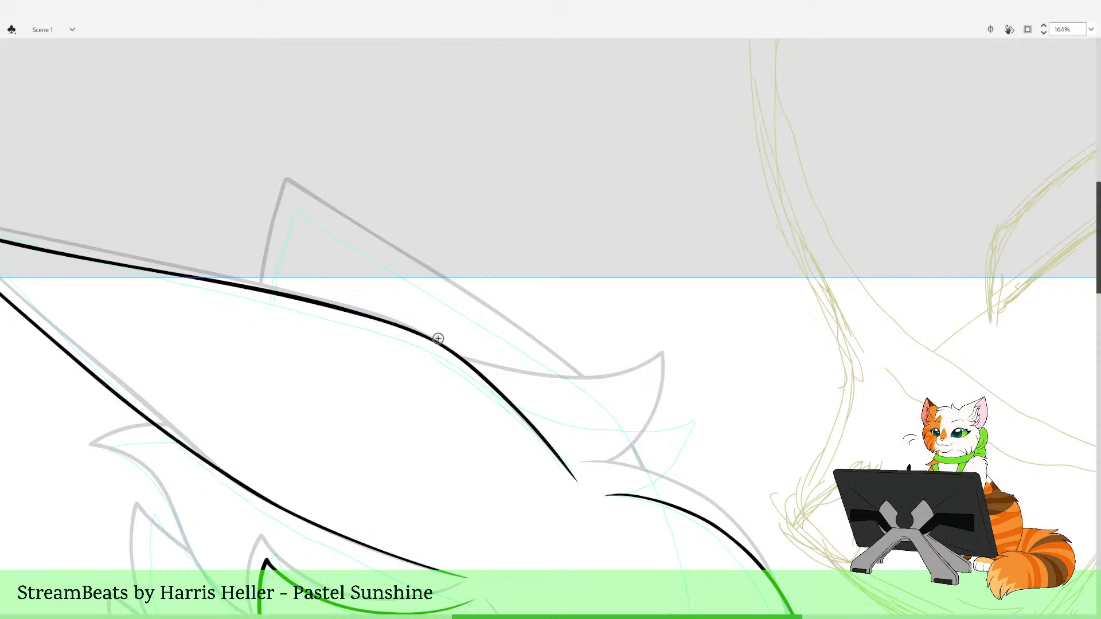
mouse_move(438, 339)
mouse_down()
mouse_move(570, 280)
mouse_move(535, 283)
mouse_up()
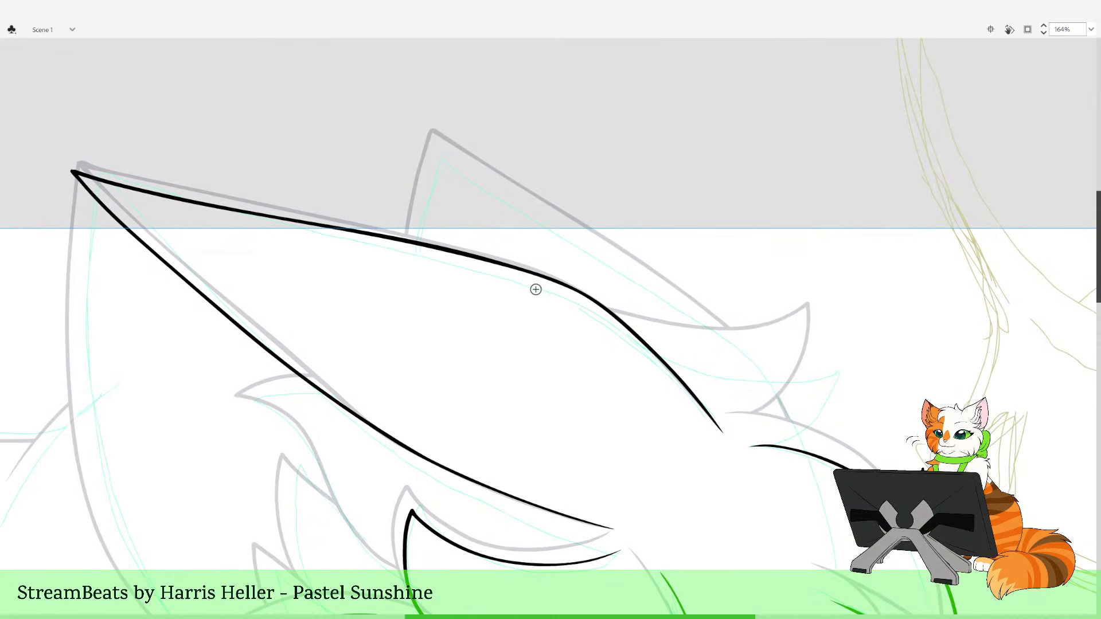
Select both inked edges of the near ear and nudge them slightly down and toward the face
drag(457, 371, 562, 272)
alt+click(548, 288)
drag(619, 438, 634, 477)
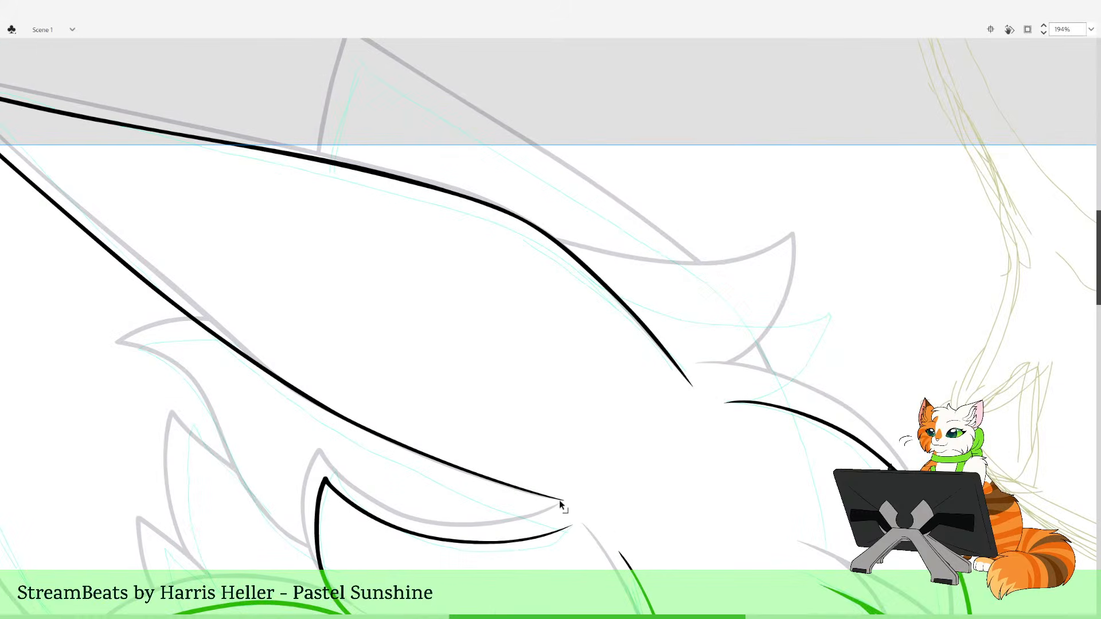
click(561, 503)
alt+click(607, 496)
alt+click(608, 493)
drag(502, 143, 600, 286)
drag(477, 196, 569, 379)
alt+click(629, 520)
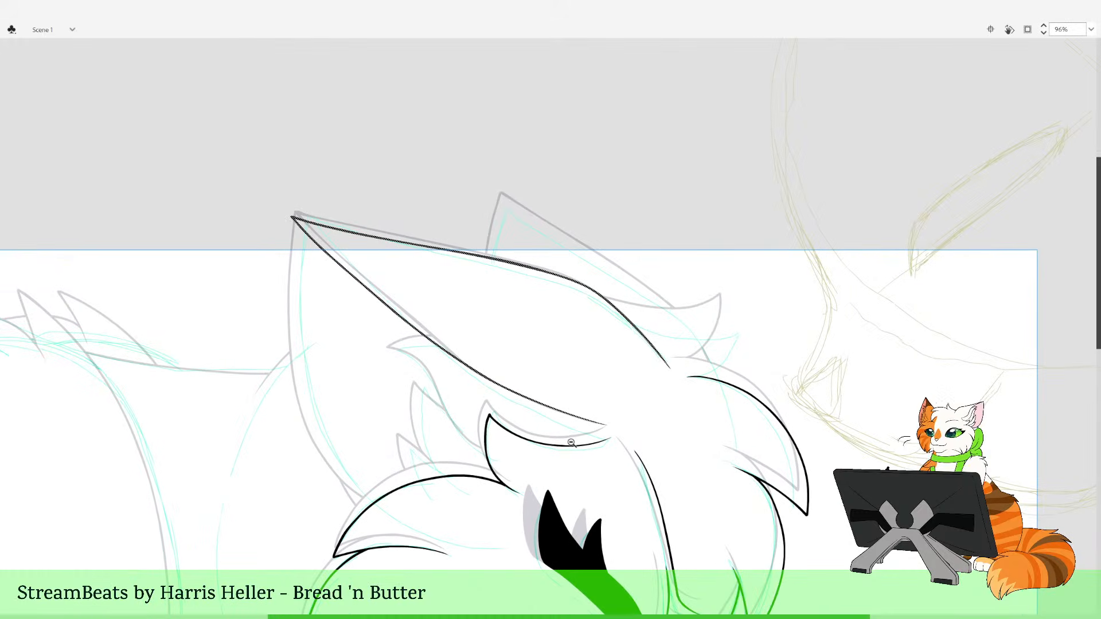
key(shift+Down)
key(shift+Right)
key(shift+Down)
key(Up)
key(Up)
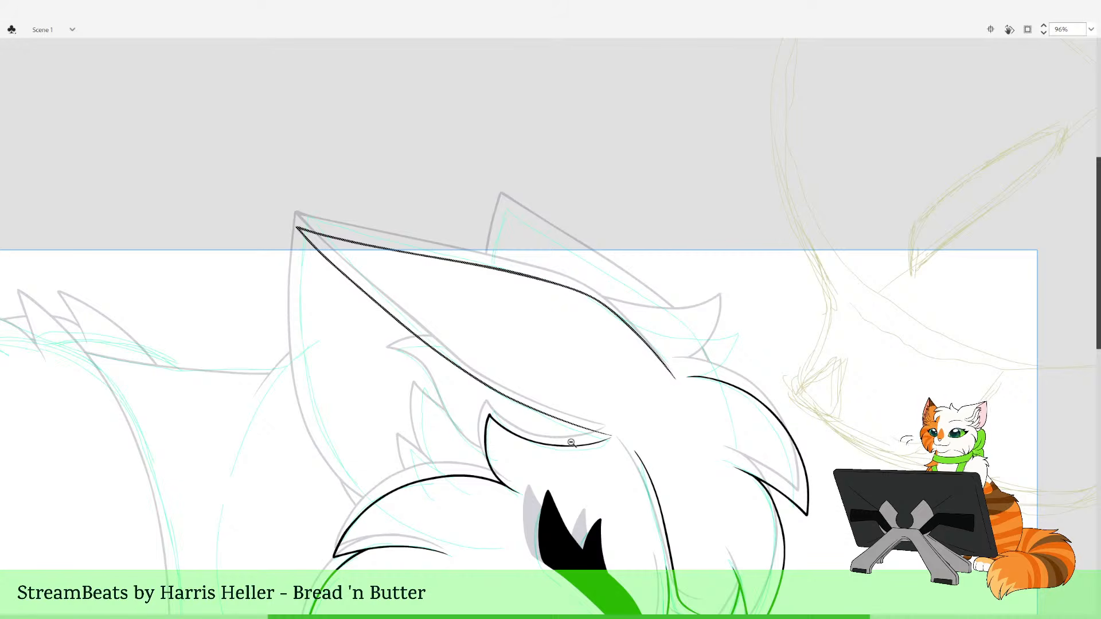
Rotate the near ear's lines slightly about their lower end so that the ear tip lifts
key(q)
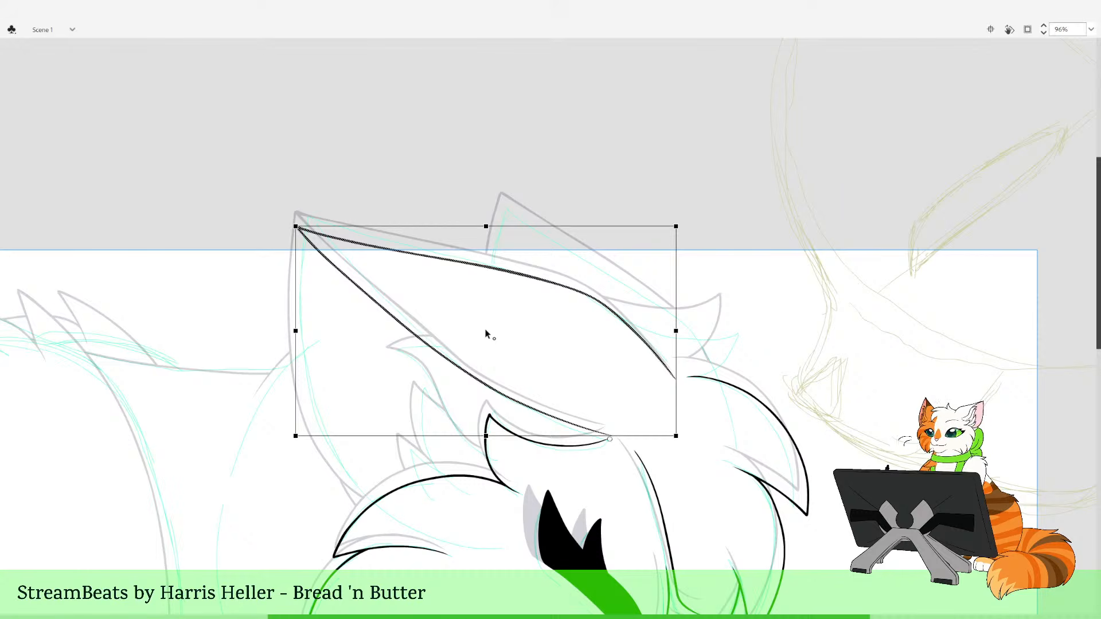
click(618, 443)
click(611, 436)
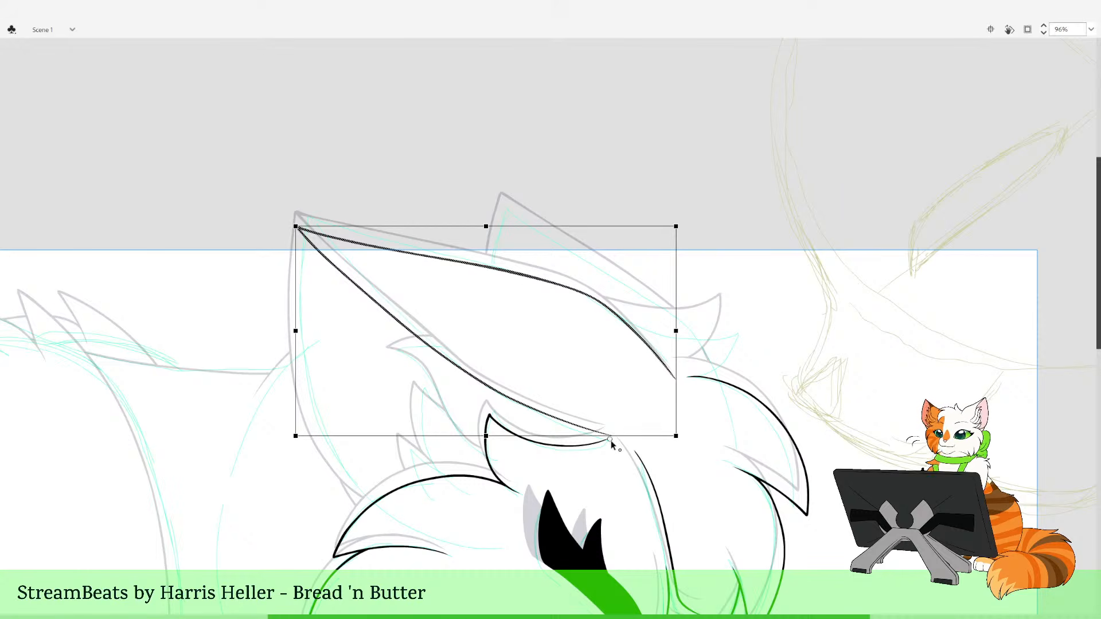
drag(289, 231, 292, 227)
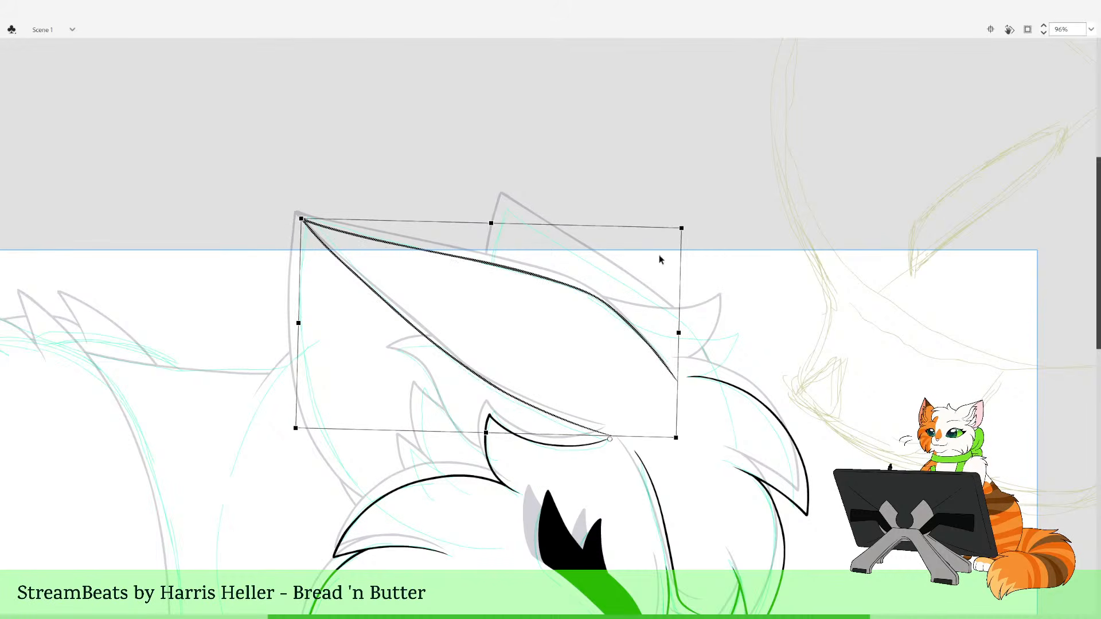
click(732, 284)
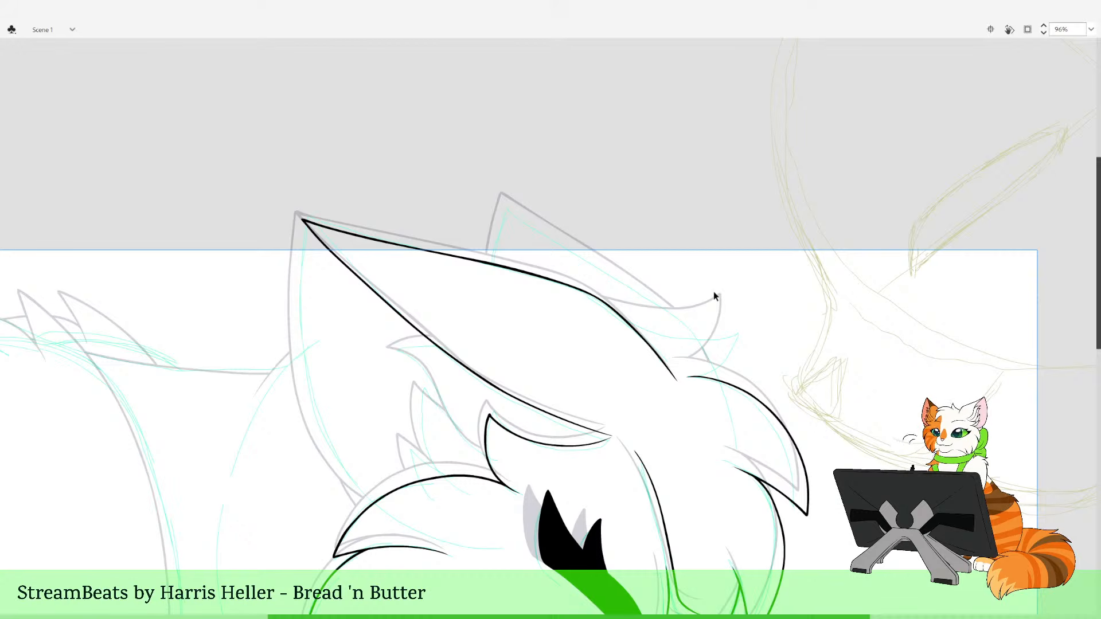
Compare the inked ear with the adjacent frame with onion skinning turned off, and turn it back on
key(alt+shift+o)
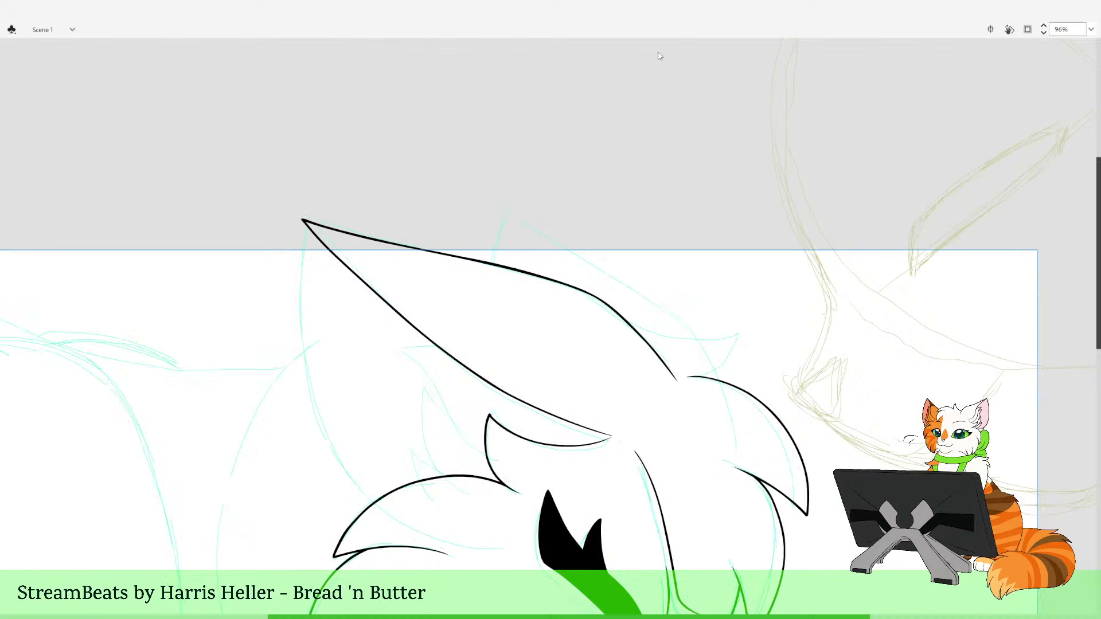
key(comma)
key(period)
key(comma)
key(period)
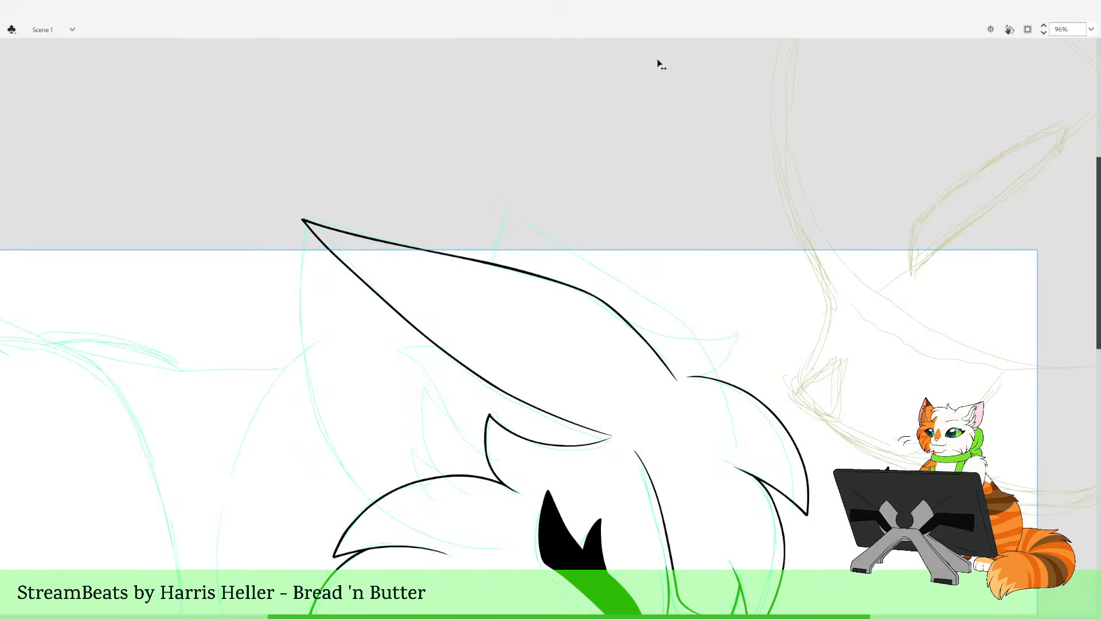
key(comma)
key(period)
key(alt+shift+o)
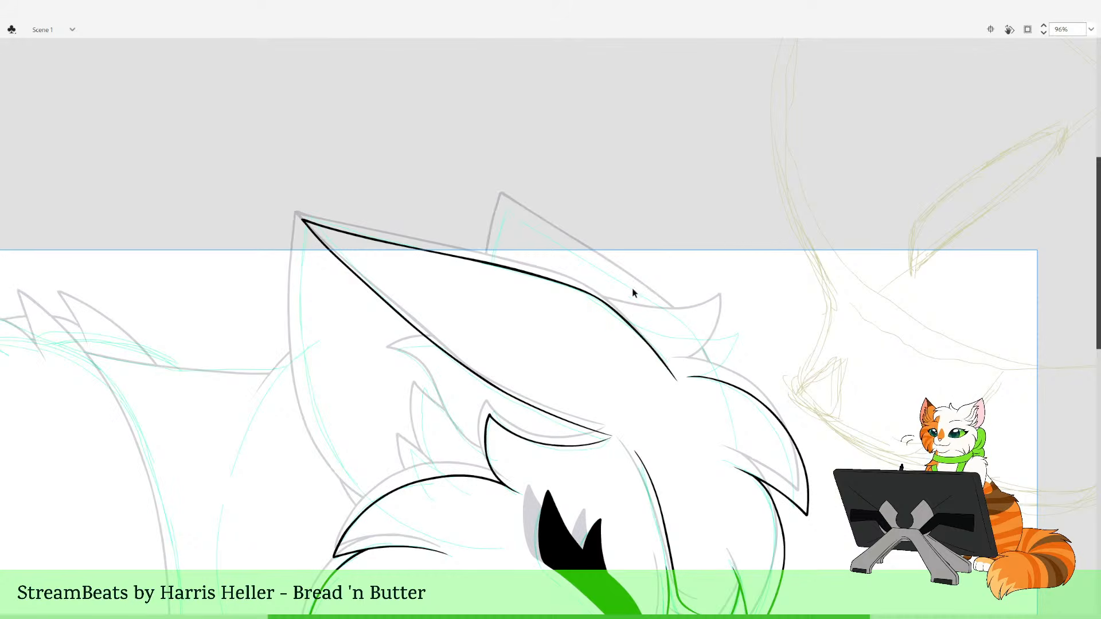
Shorten and taper the lower end of the near ear's upper edge above the forehead
drag(640, 304, 734, 445)
drag(736, 308, 696, 273)
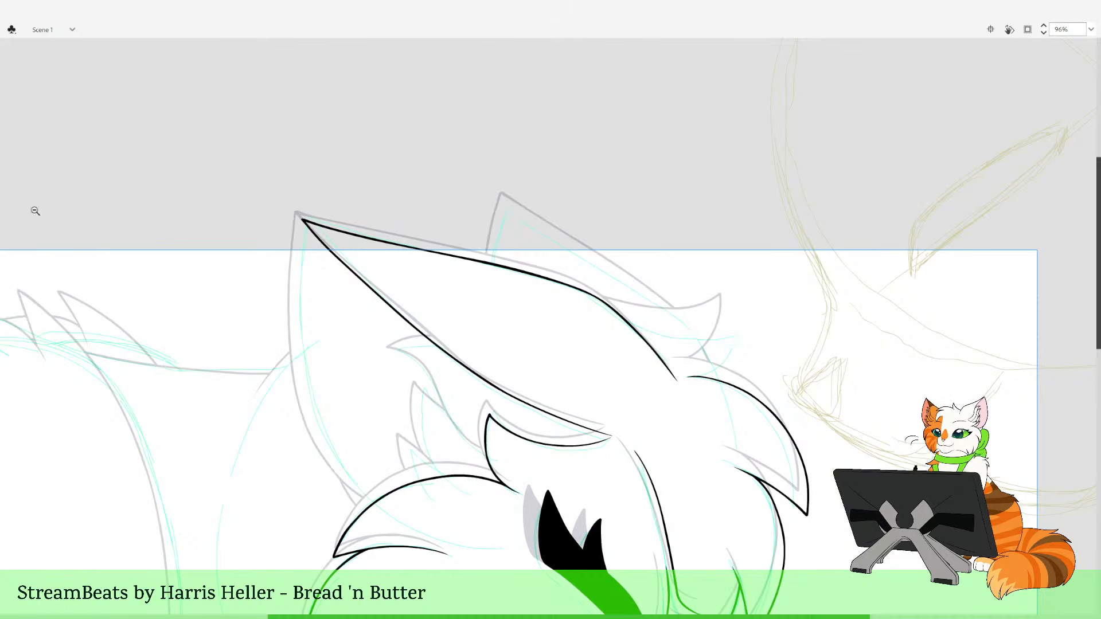
drag(542, 251, 785, 435)
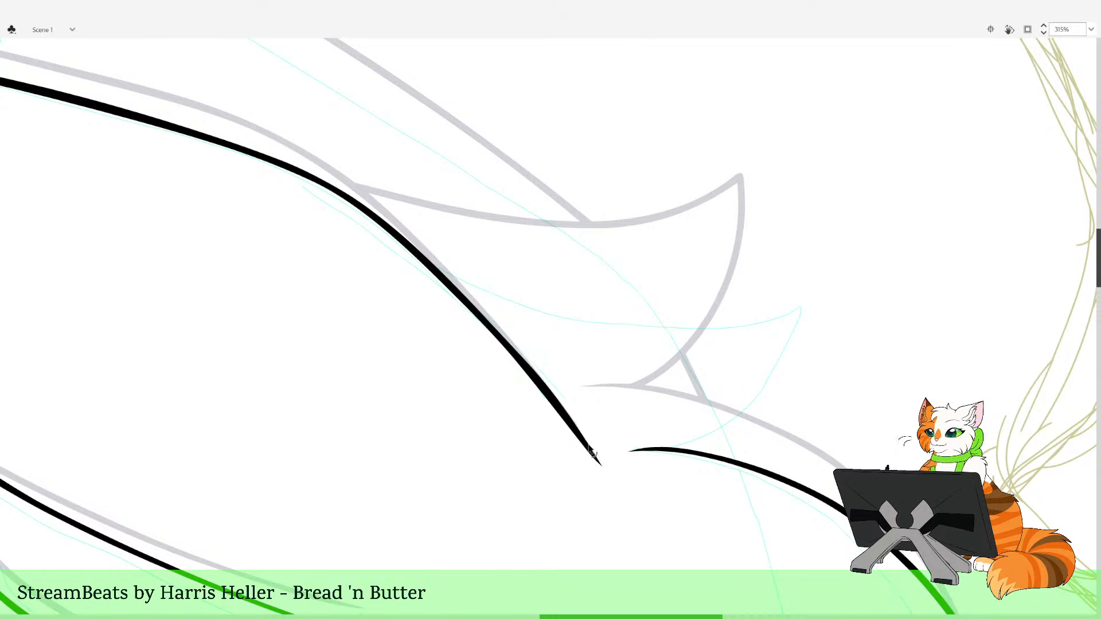
drag(588, 446, 592, 449)
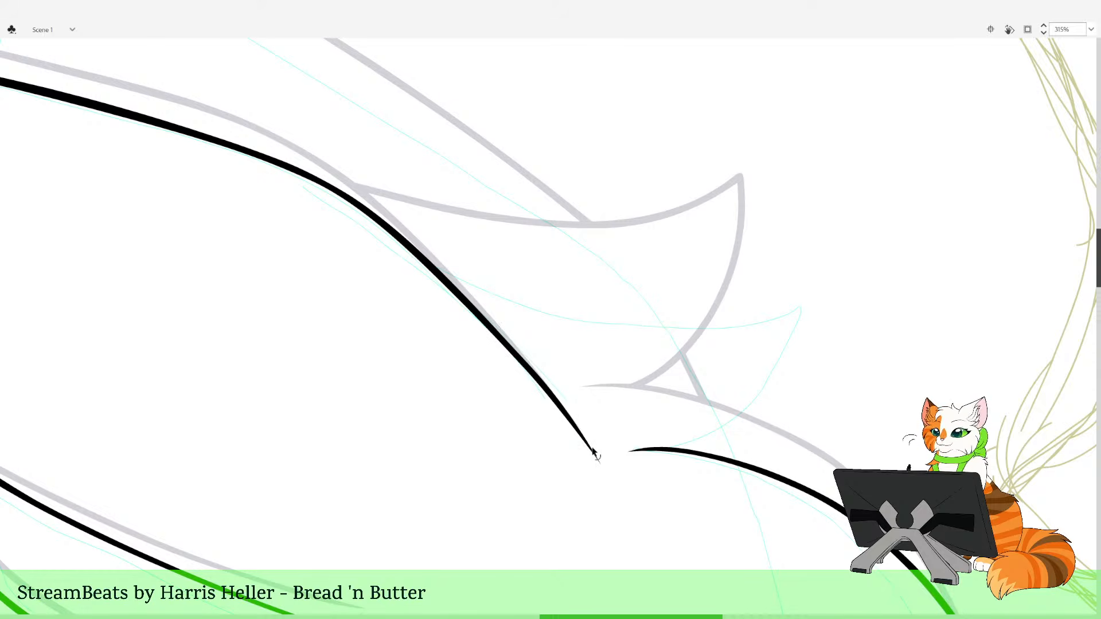
alt+click(596, 404)
alt+click(604, 390)
alt+click(629, 340)
drag(418, 200, 576, 425)
drag(598, 286, 531, 365)
drag(401, 195, 650, 617)
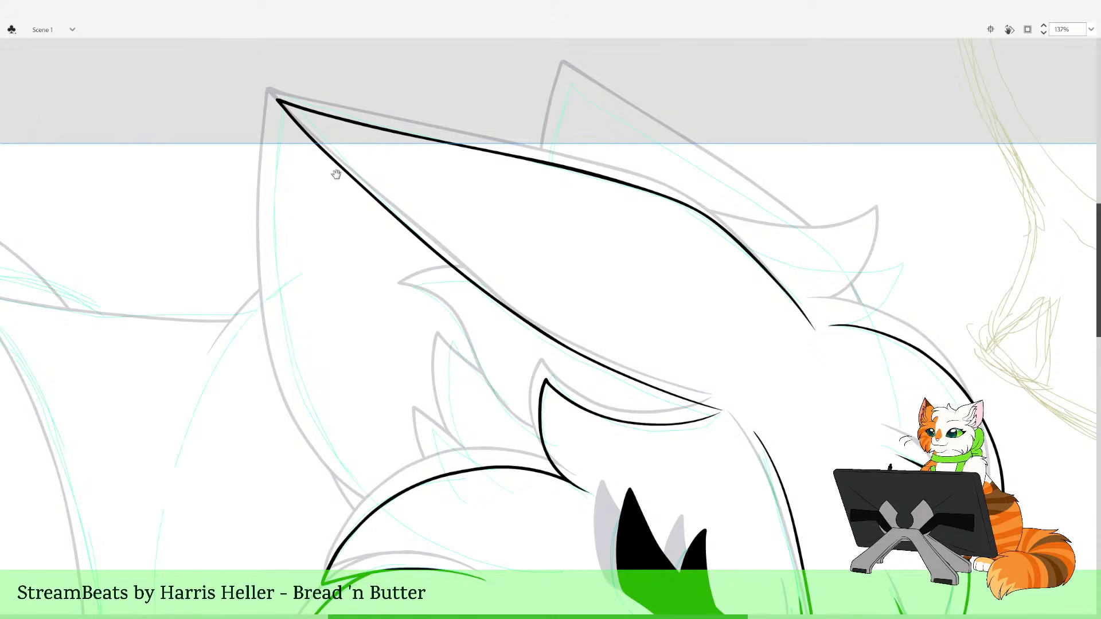
Try to draw the near ear's outer edge in red between the ear tip and the cheek fur
drag(336, 174, 373, 203)
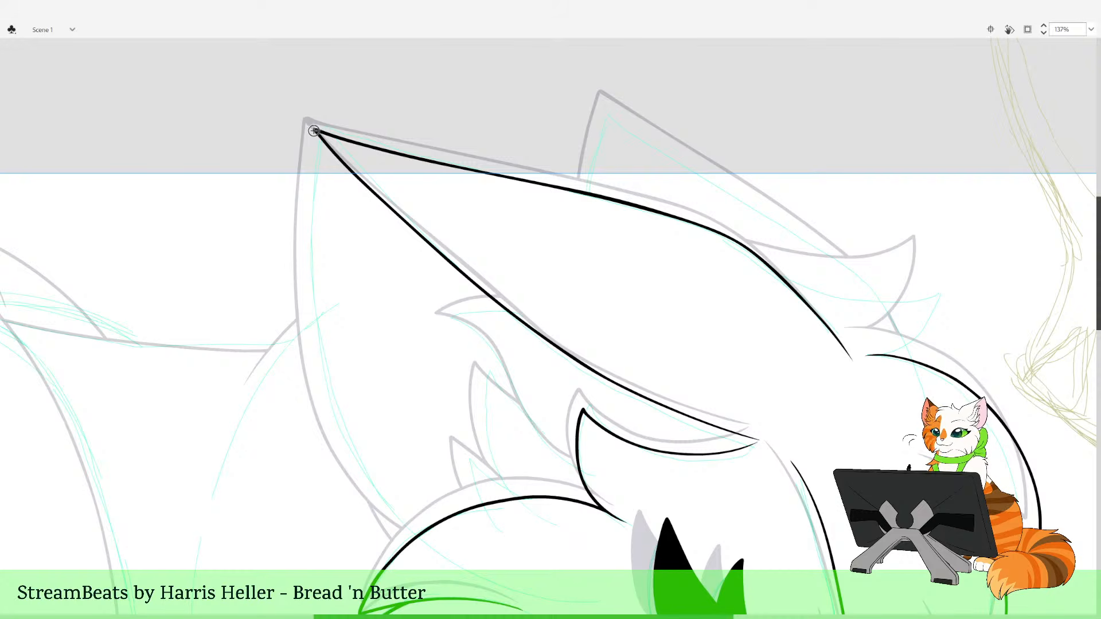
drag(312, 144, 313, 361)
mouse_move(330, 432)
mouse_down()
mouse_move(358, 488)
mouse_move(405, 536)
mouse_move(486, 574)
mouse_up()
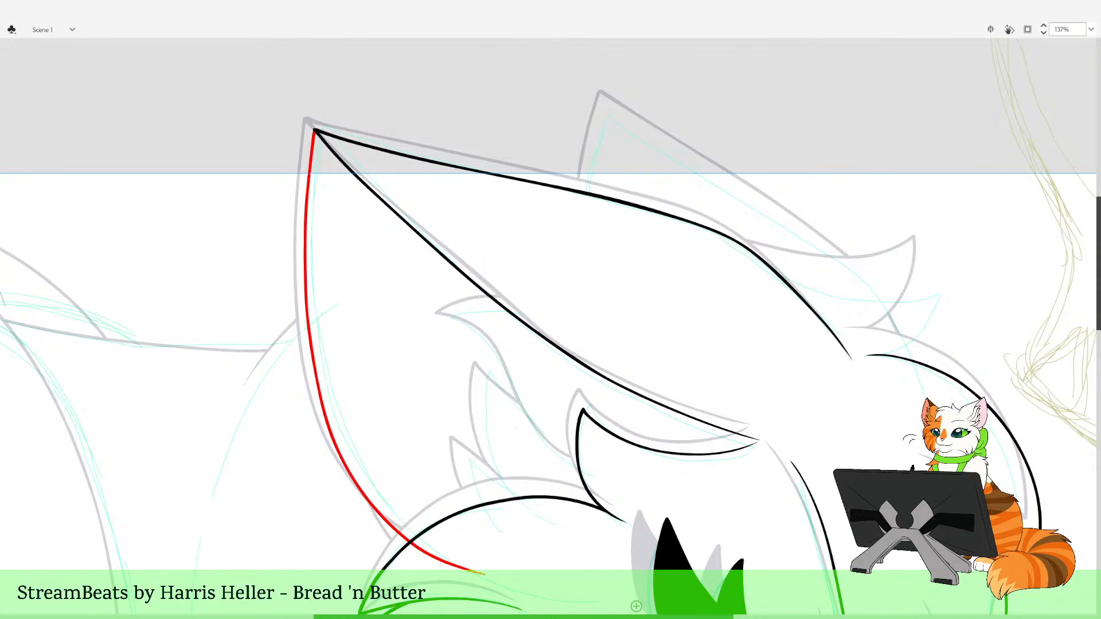
key(ctrl+z)
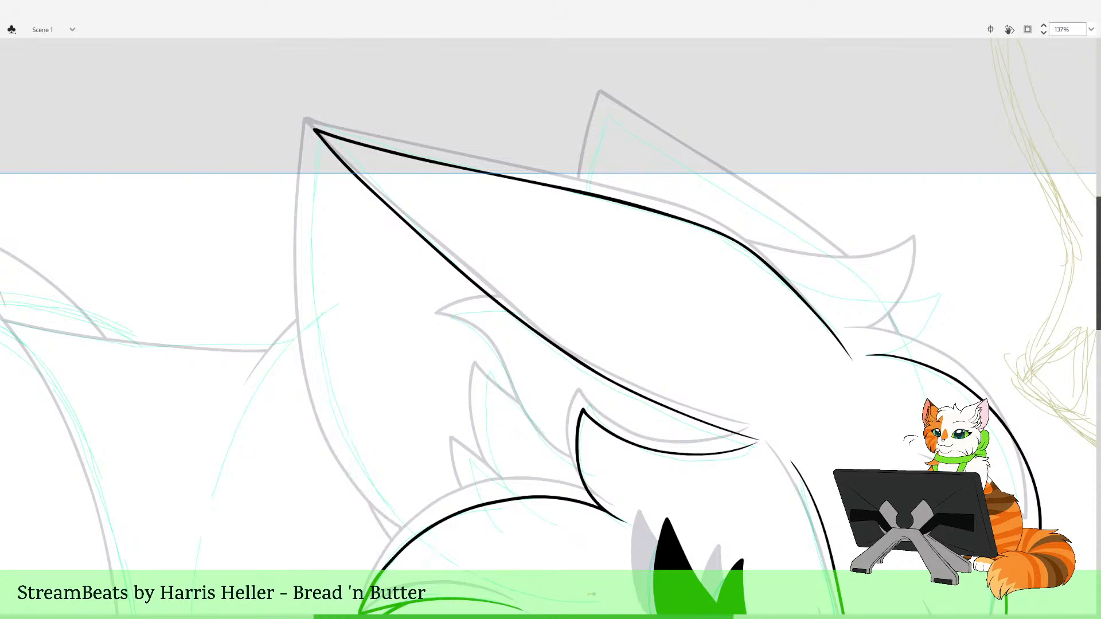
mouse_move(593, 596)
mouse_down()
mouse_move(481, 583)
mouse_move(442, 563)
mouse_move(376, 498)
mouse_move(351, 453)
mouse_move(320, 335)
mouse_move(314, 127)
mouse_up()
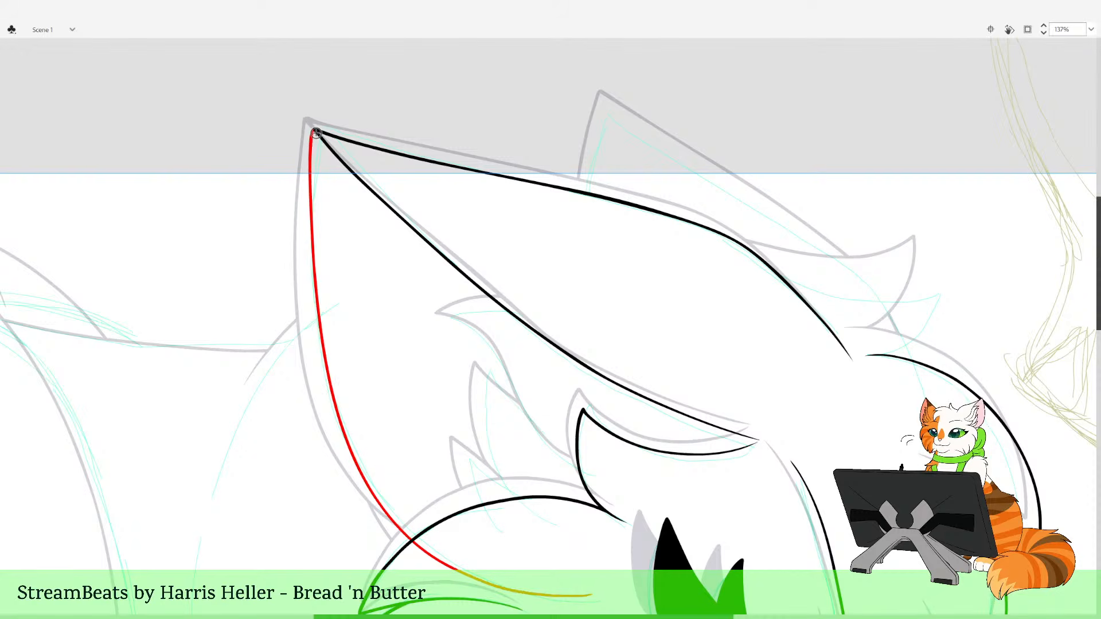
key(ctrl+z)
Draw the near ear's outer edge in red from the tip to the cheek and delete the part crossing the cheek fur
mouse_move(311, 167)
mouse_down()
mouse_move(309, 294)
mouse_move(336, 441)
mouse_move(371, 504)
mouse_move(442, 565)
mouse_move(542, 589)
mouse_up()
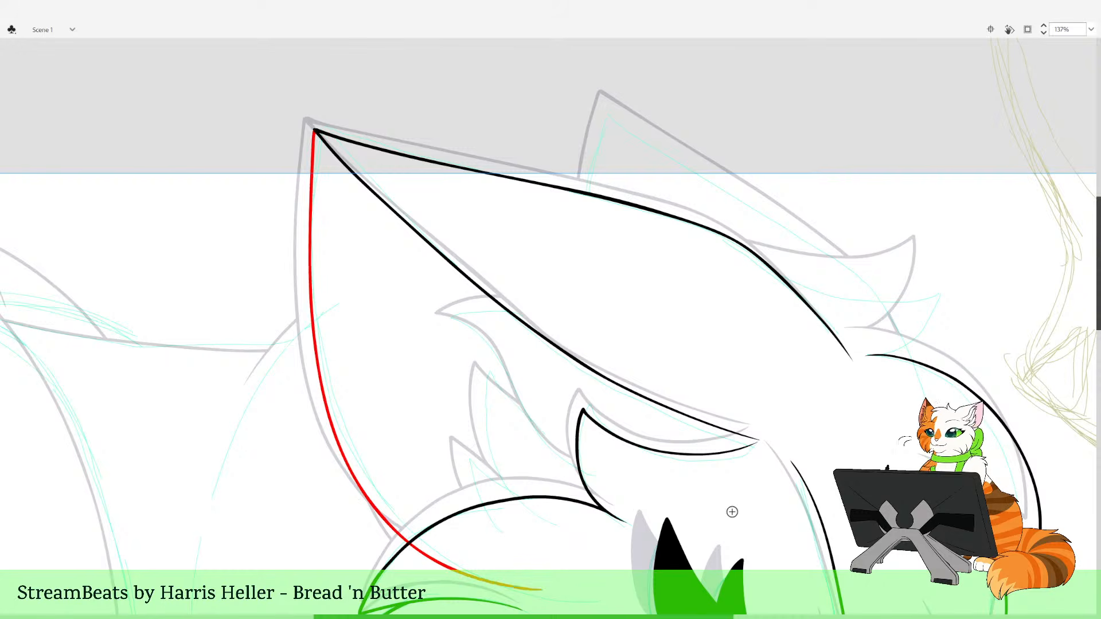
ctrl+click(476, 579)
key(Delete)
Try to add a short curved red stroke from the outer edge's lower end into the cheek fur
drag(698, 458, 729, 371)
mouse_move(419, 433)
mouse_down()
mouse_move(453, 486)
mouse_move(502, 503)
mouse_up()
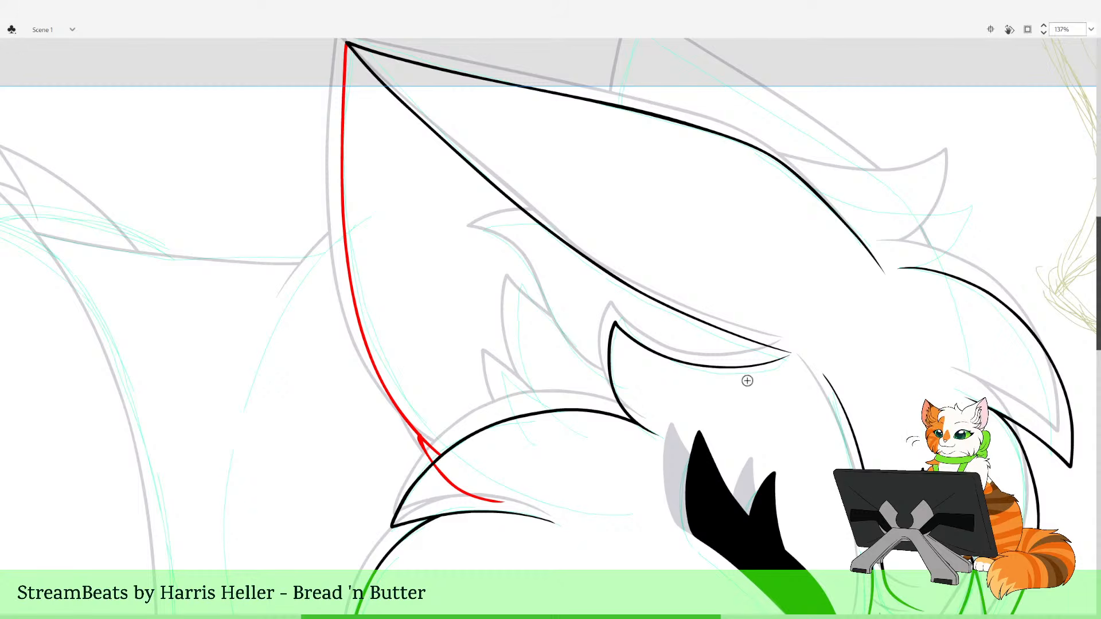
key(ctrl+z)
mouse_move(417, 434)
mouse_down()
mouse_move(466, 491)
mouse_move(499, 497)
mouse_up()
key(ctrl+z)
drag(809, 396, 751, 531)
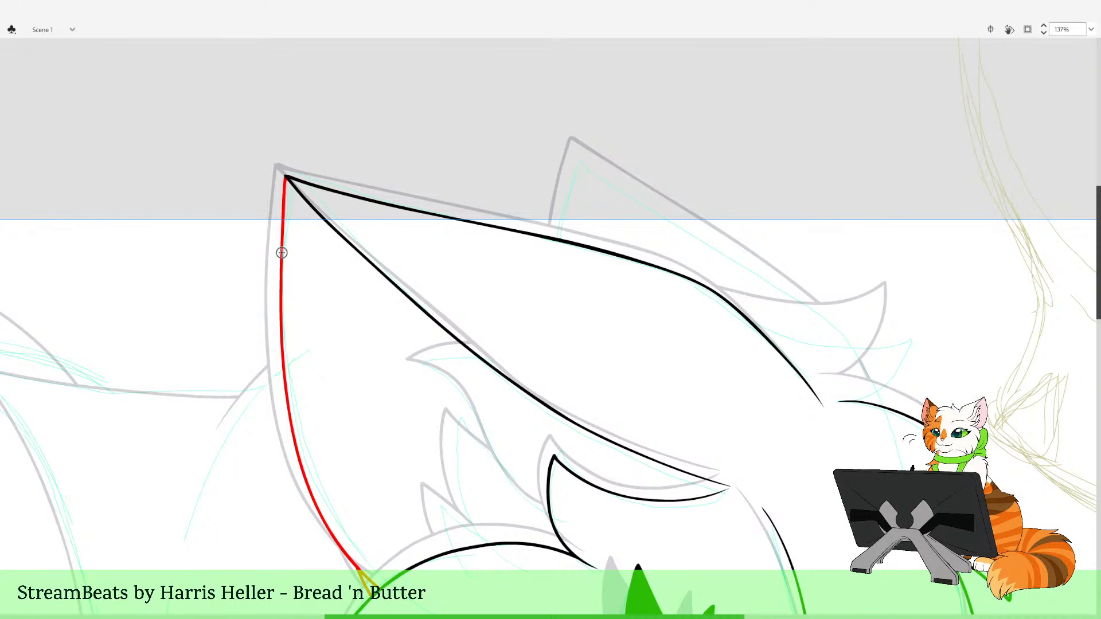
Bend the upper part of the near ear's outer edge slightly outward and check the ear outline
key(v)
drag(284, 251, 282, 250)
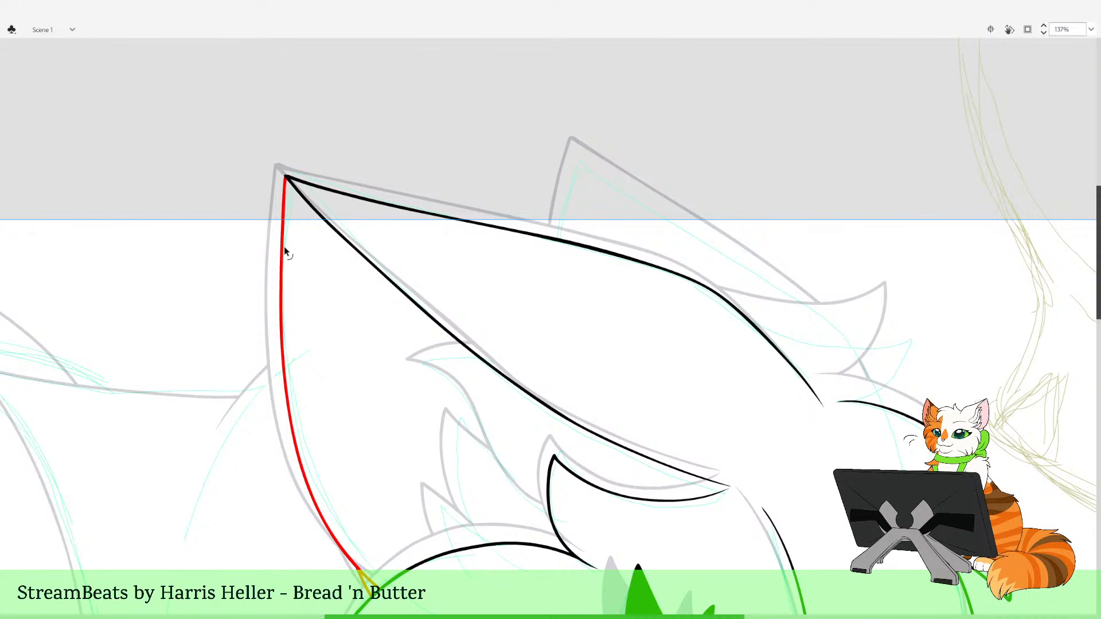
key(b)
key(space)
drag(392, 399, 278, 343)
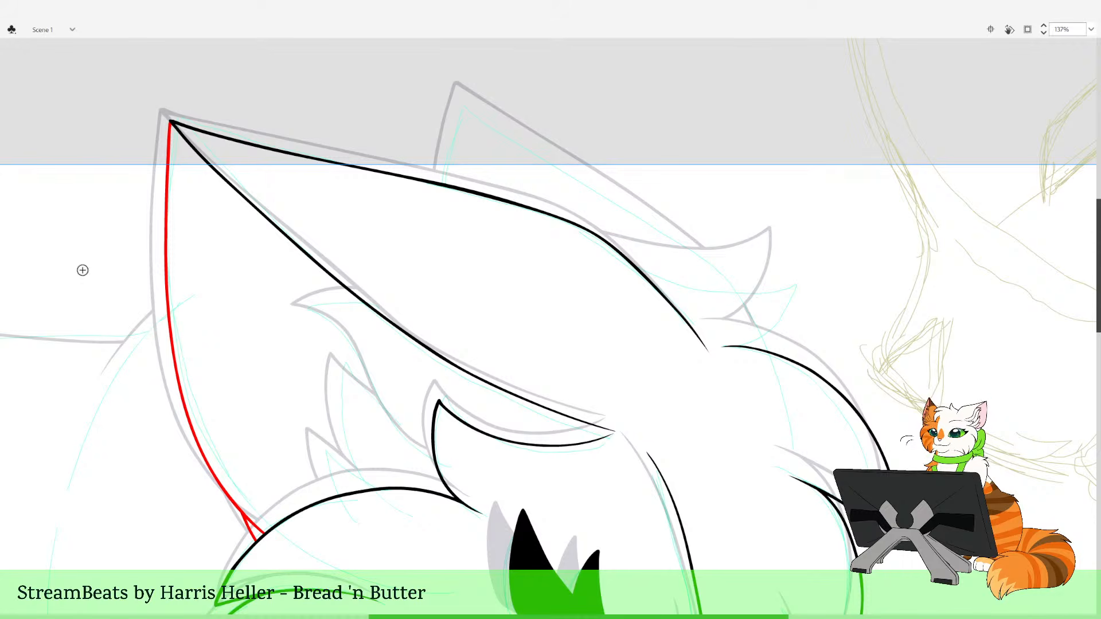
alt+click(554, 292)
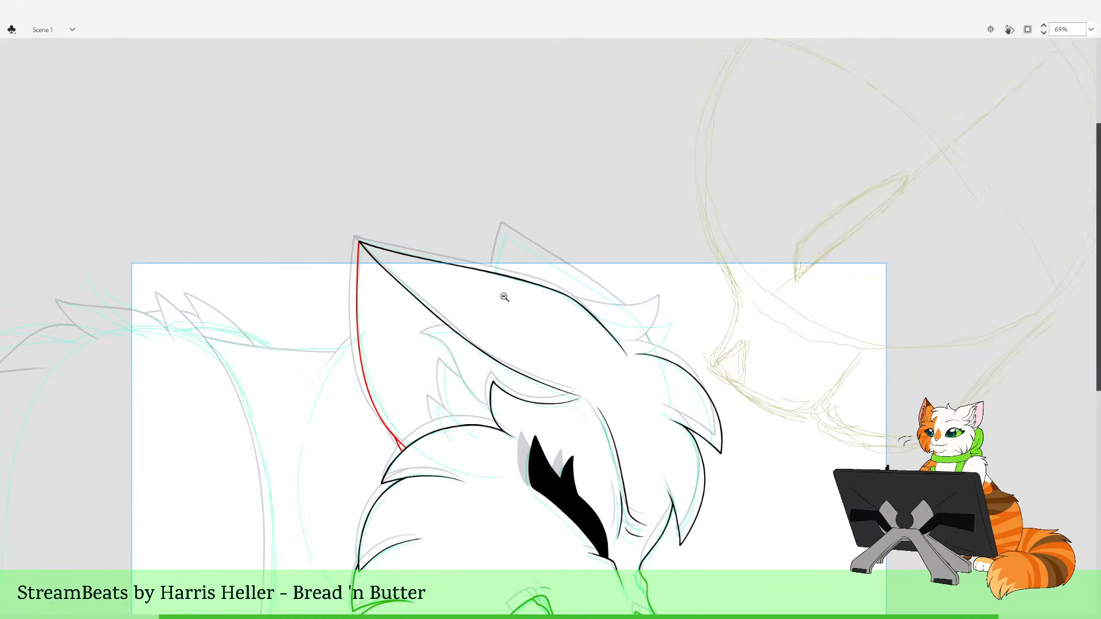
drag(544, 240, 551, 262)
drag(476, 315, 555, 496)
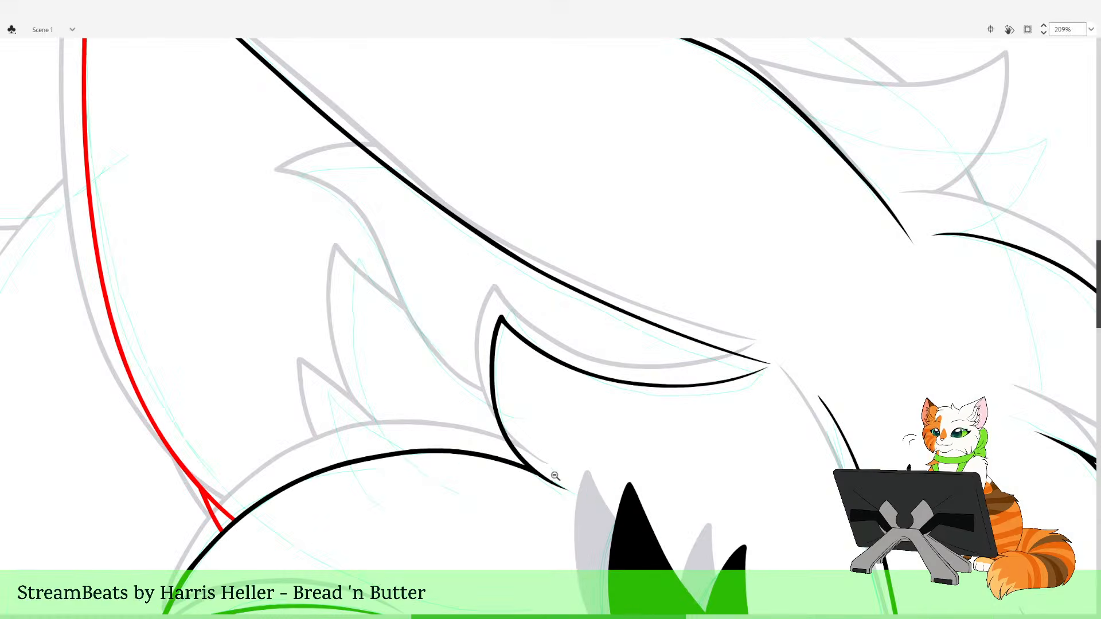
alt+click(506, 352)
drag(466, 209, 645, 401)
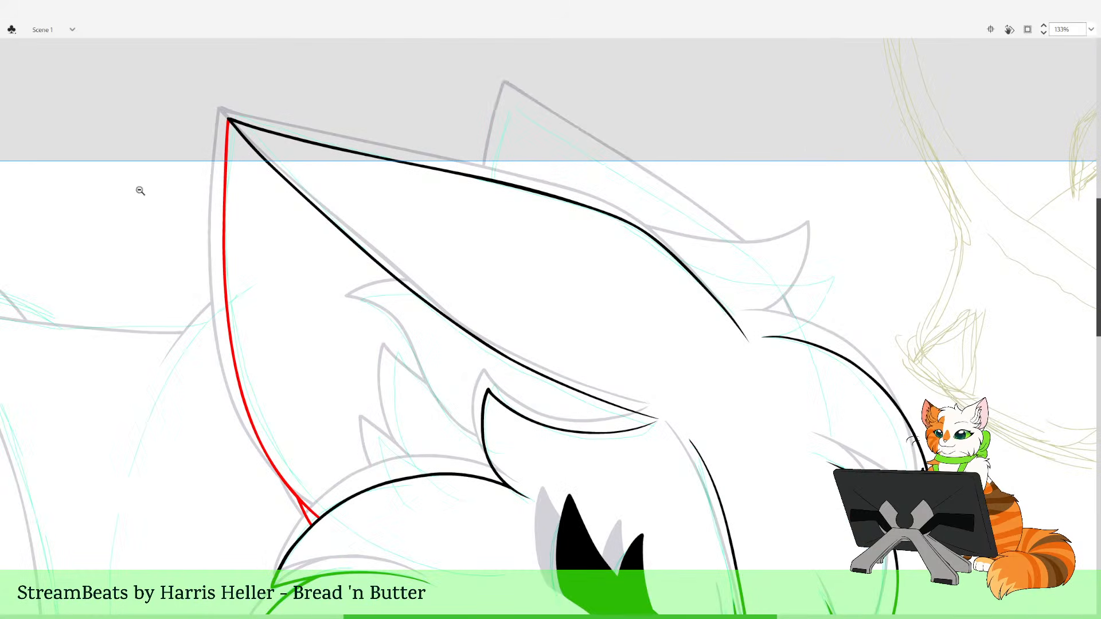
Draw the upper inner-ear fur tuft in red and delete the part of its lower edge that crosses the front tuft
mouse_move(463, 321)
mouse_down()
mouse_move(400, 300)
mouse_move(428, 314)
mouse_move(371, 317)
mouse_move(461, 328)
mouse_move(417, 310)
mouse_up()
key(ctrl+z)
key(ctrl+z)
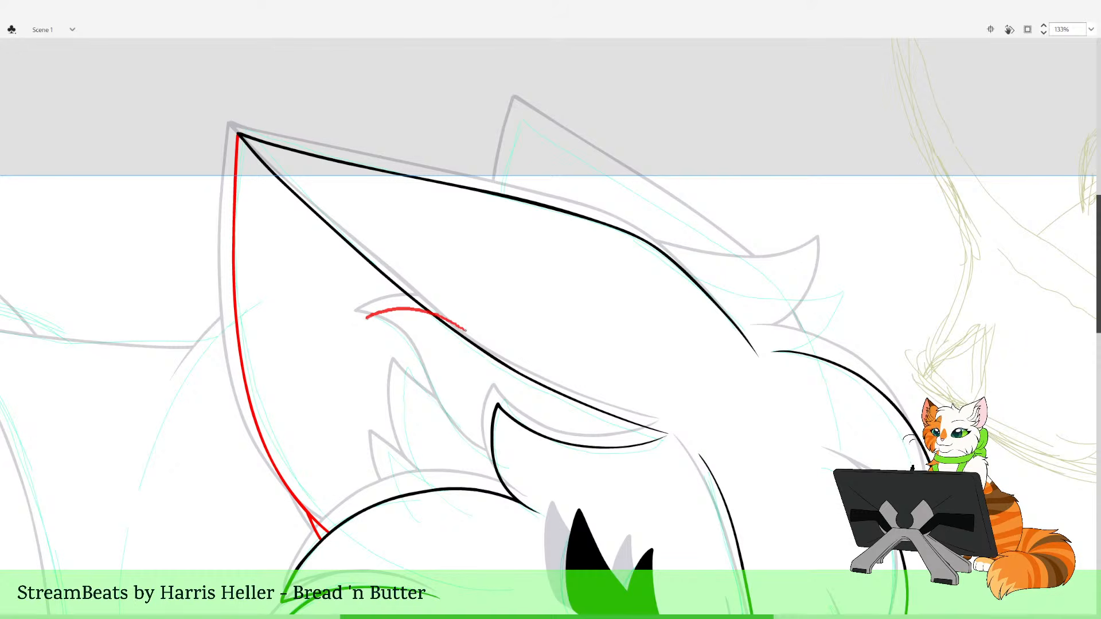
mouse_move(423, 380)
mouse_down()
mouse_move(476, 460)
mouse_move(568, 481)
mouse_up()
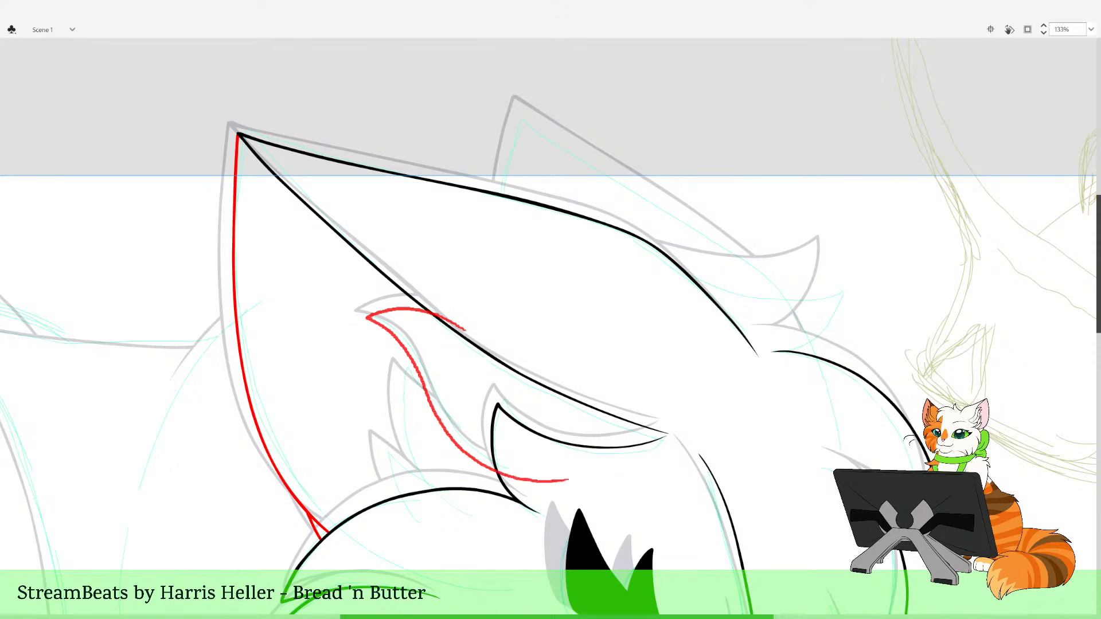
key(v)
click(523, 479)
key(Delete)
key(b)
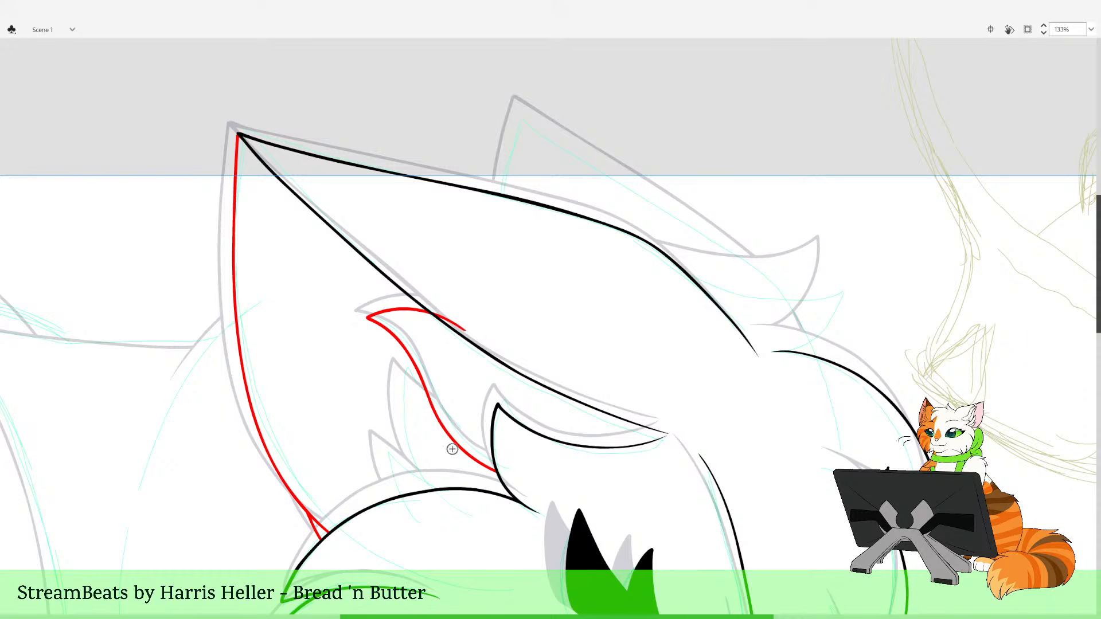
Draw the pointed middle inner-ear tuft in black between the upper tuft's lower edge and the cheek fur
mouse_move(464, 510)
mouse_down()
mouse_move(396, 442)
mouse_move(393, 360)
mouse_move(416, 392)
mouse_move(399, 365)
mouse_up()
key(ctrl+z)
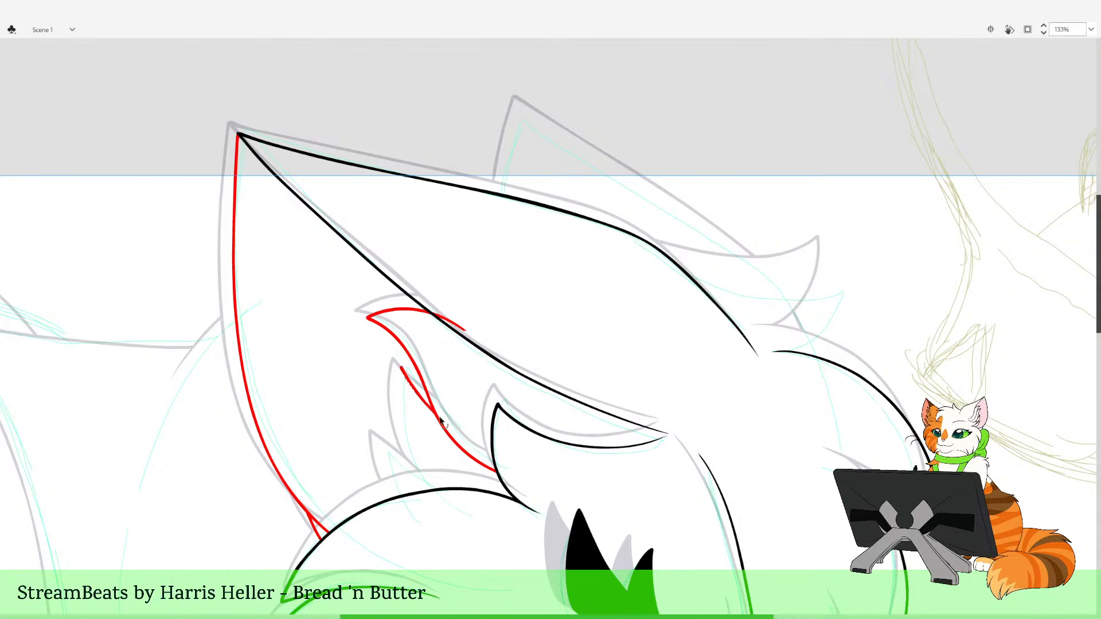
key(ctrl+z)
drag(464, 432, 405, 377)
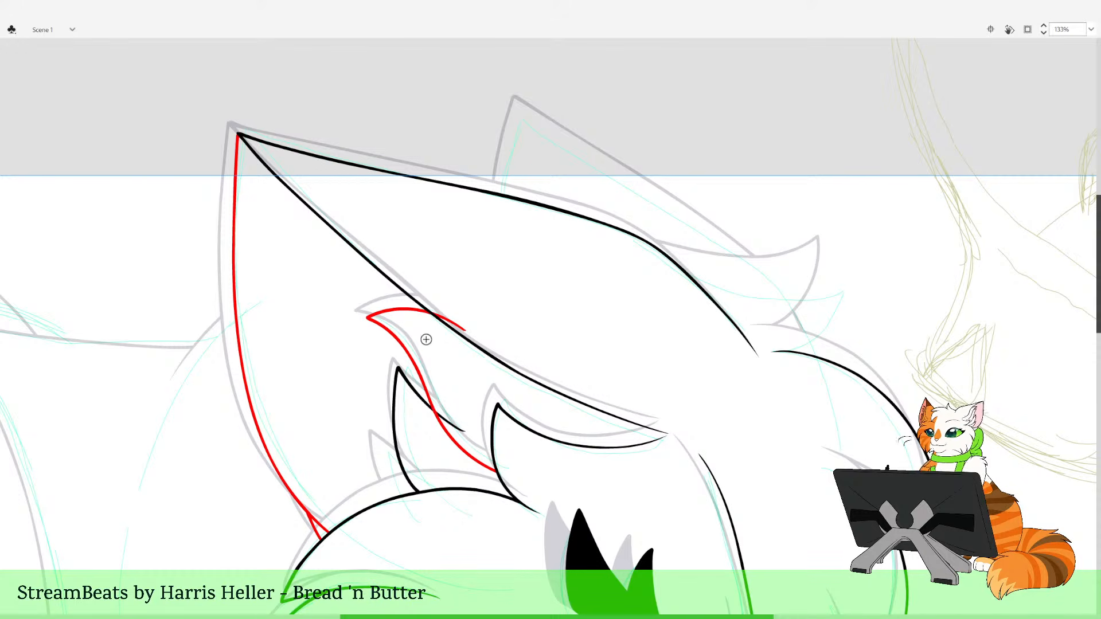
key(ctrl+z)
mouse_move(421, 491)
mouse_down()
mouse_move(390, 436)
mouse_move(389, 383)
mouse_move(444, 419)
mouse_move(469, 350)
mouse_up()
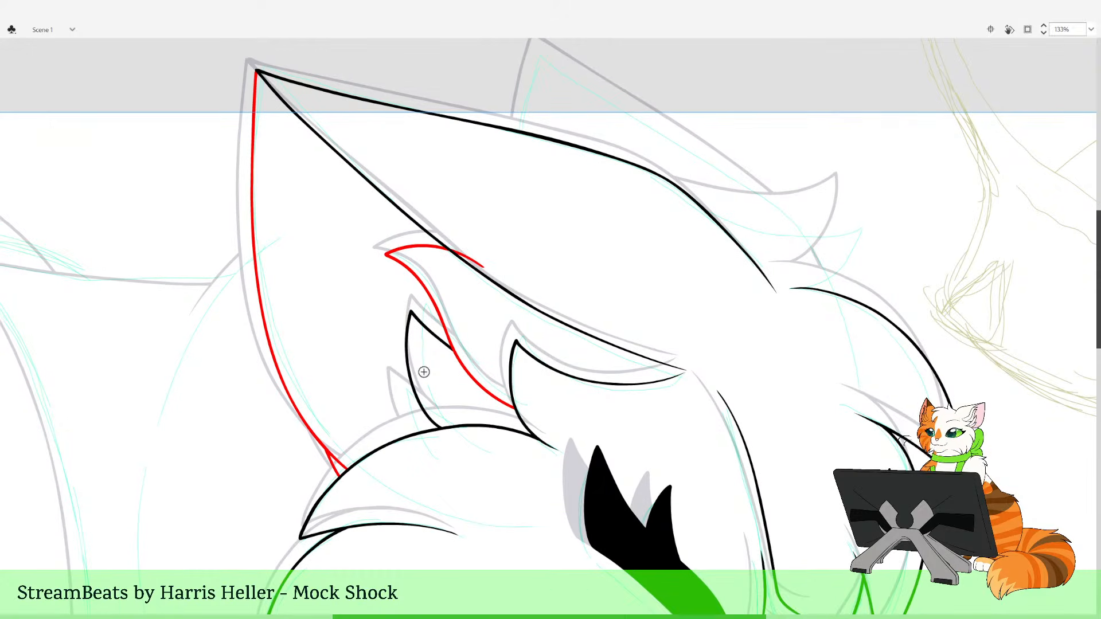
Draw a small pointed red tuft beside the middle inner-ear tuft and delete the ends crossing the neighbouring lines
mouse_move(393, 389)
mouse_down()
mouse_move(393, 418)
mouse_move(463, 486)
mouse_move(441, 479)
mouse_move(392, 415)
mouse_move(441, 427)
mouse_up()
key(ctrl+z)
key(v)
click(441, 426)
key(Delete)
click(431, 475)
key(Delete)
key(y)
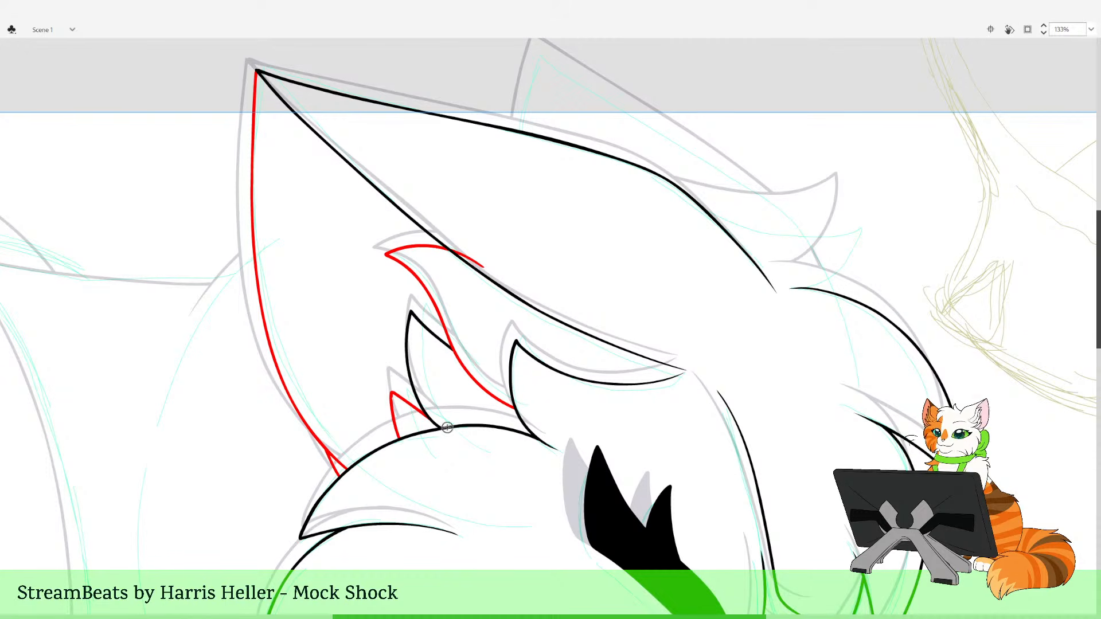
Try to reshape the tip of the small red inner-ear tuft
drag(363, 314, 508, 457)
key(v)
mouse_move(375, 385)
mouse_down()
mouse_move(380, 364)
mouse_move(405, 376)
mouse_move(381, 374)
mouse_up()
key(ctrl+z)
key(z)
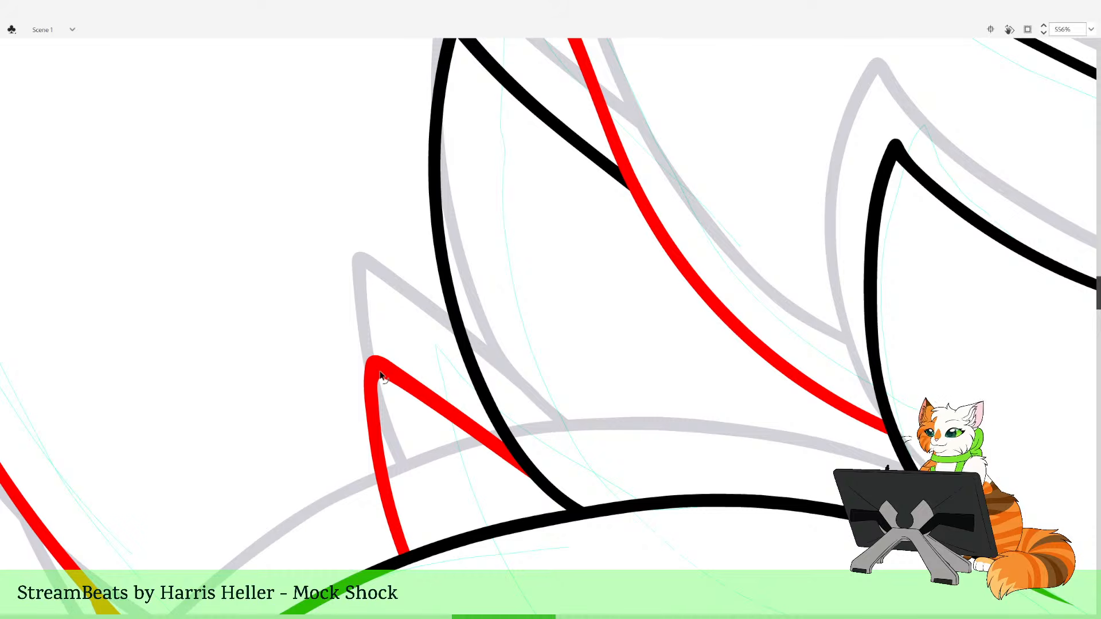
click(434, 323)
click(585, 261)
click(586, 261)
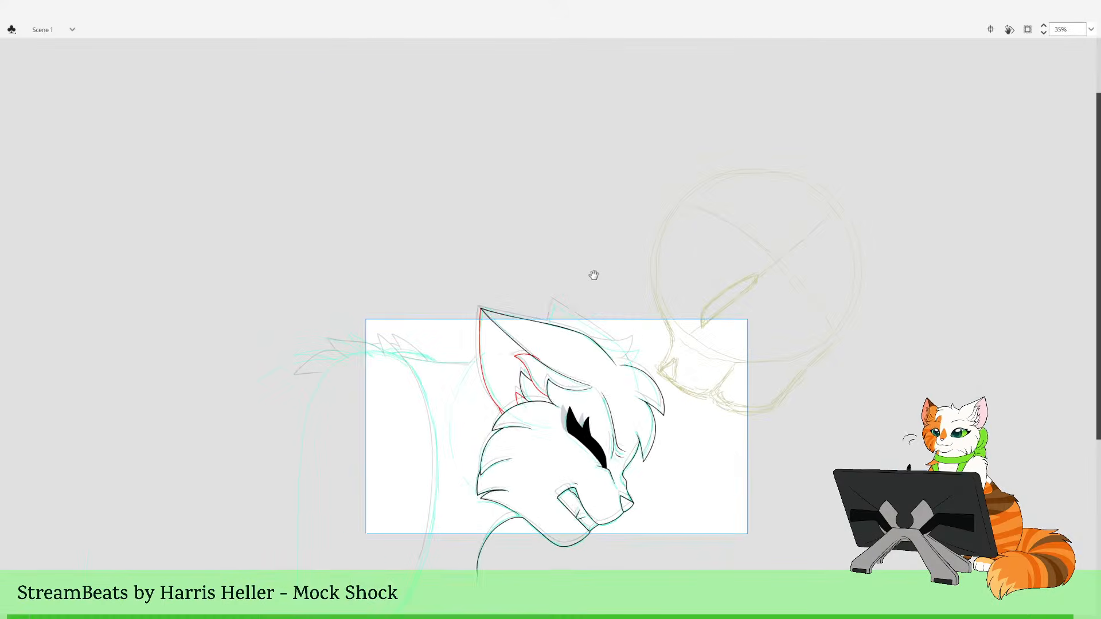
drag(619, 293, 596, 288)
drag(497, 256, 661, 422)
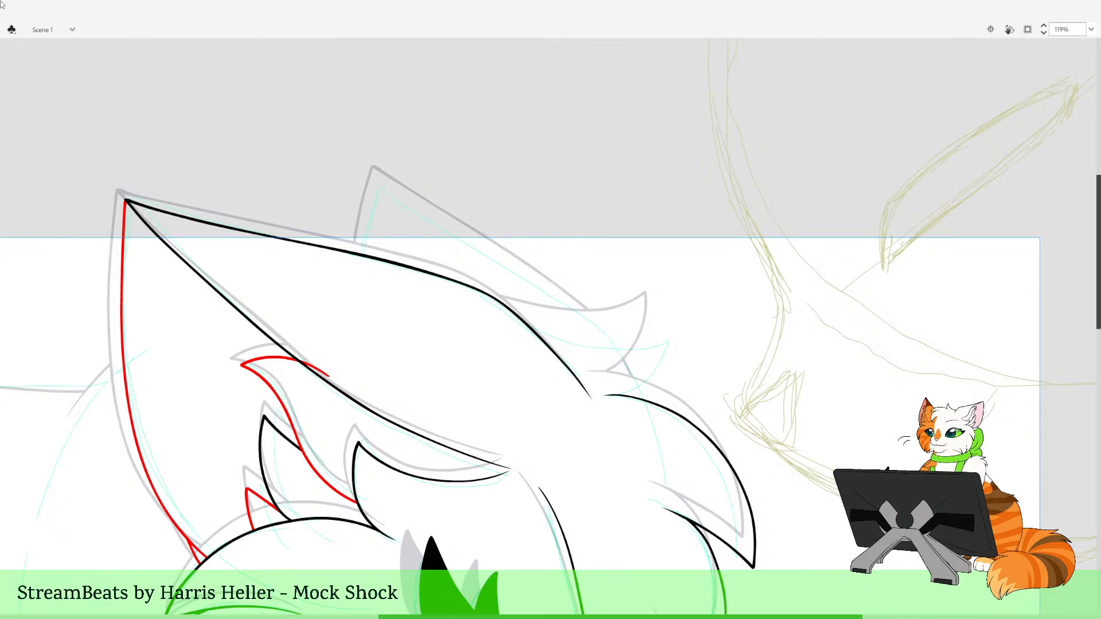
Undo the stray red stroke inside the ear and delete the upper tuft's end that crosses the ear's inner edge
drag(316, 310, 362, 380)
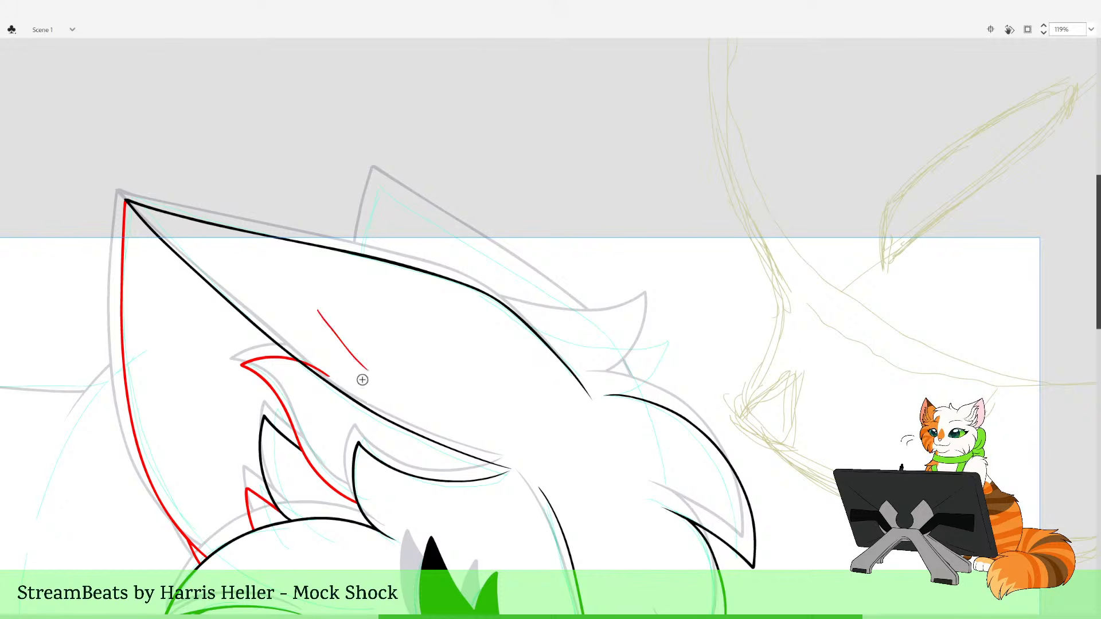
key(ctrl+z)
ctrl+click(322, 372)
key(Delete)
Try to draw the curled head tuft in red between the forehead fur and the near ear's upper edge
drag(706, 358, 696, 372)
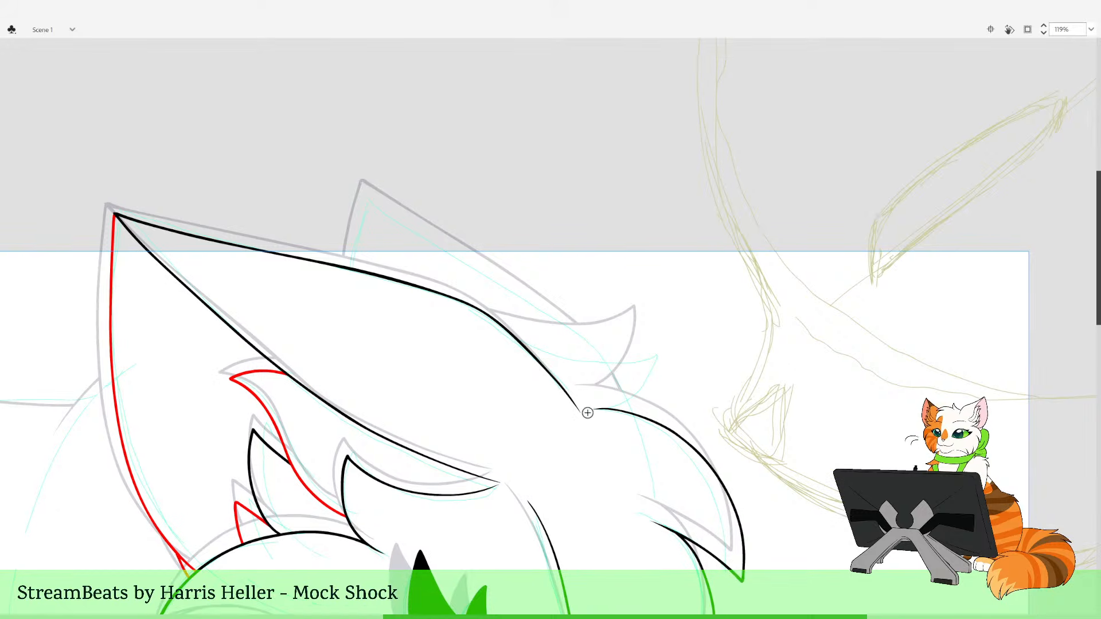
mouse_move(612, 408)
mouse_down()
mouse_move(652, 366)
mouse_move(666, 327)
mouse_up()
key(ctrl+z)
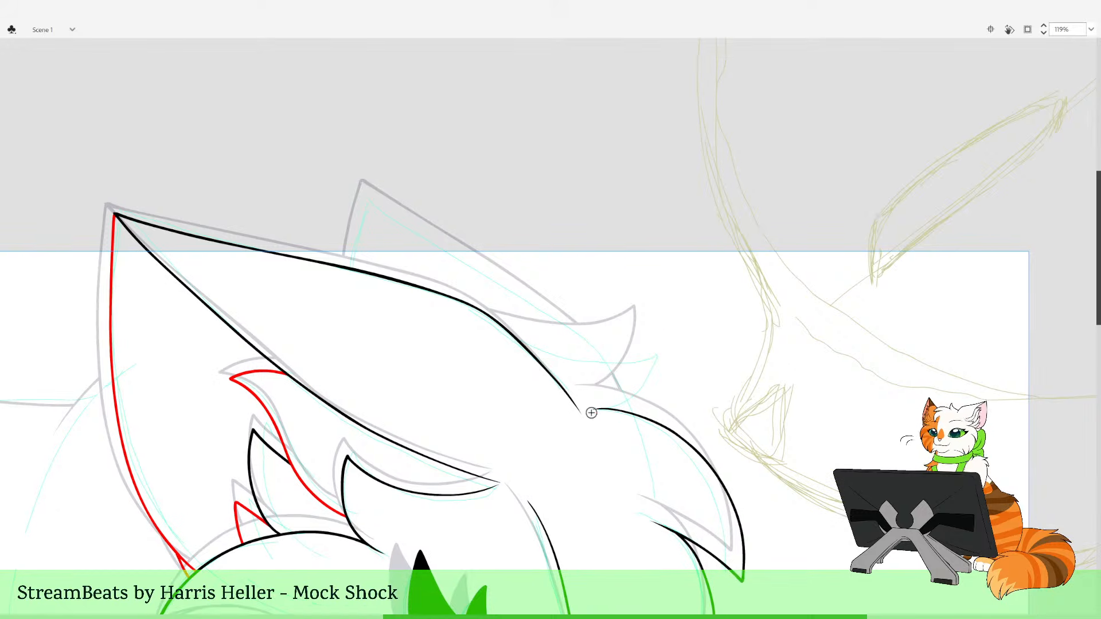
drag(637, 384, 643, 337)
key(ctrl+z)
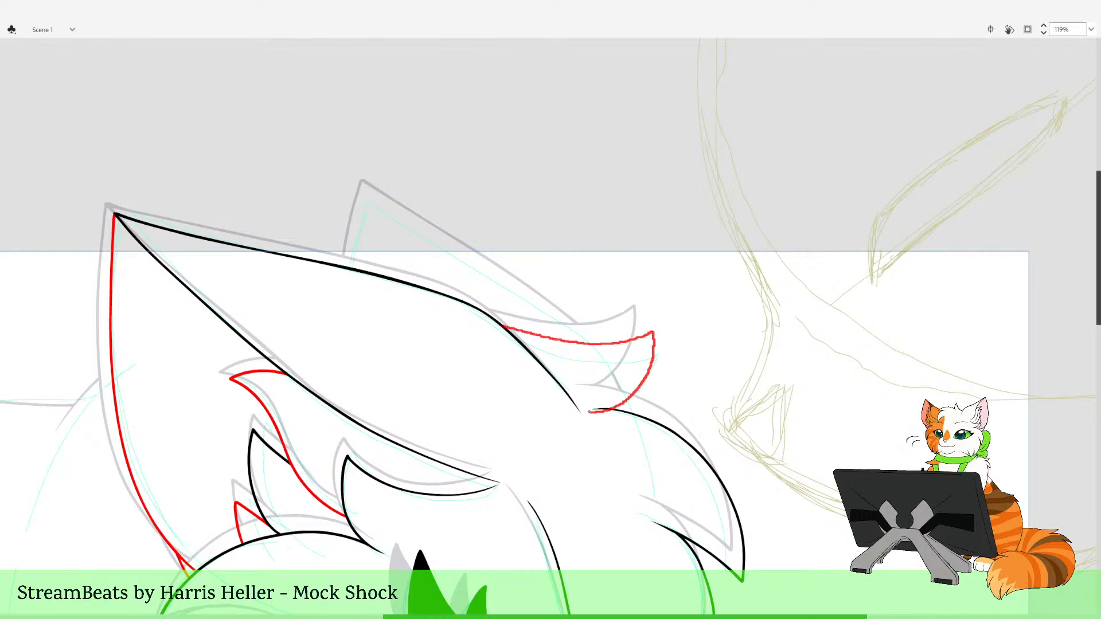
drag(503, 327, 385, 313)
drag(662, 307, 631, 306)
key(ctrl+z)
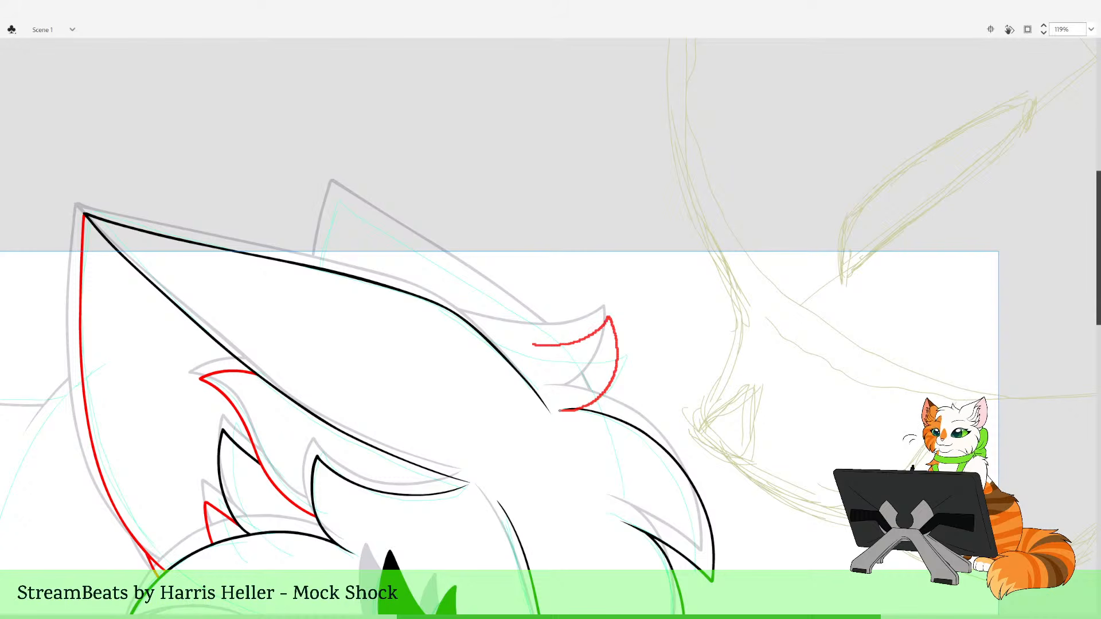
Draw the curled head tuft in red from the forehead fur to the near ear's upper edge, trimming its overlapping ends
drag(533, 345, 395, 318)
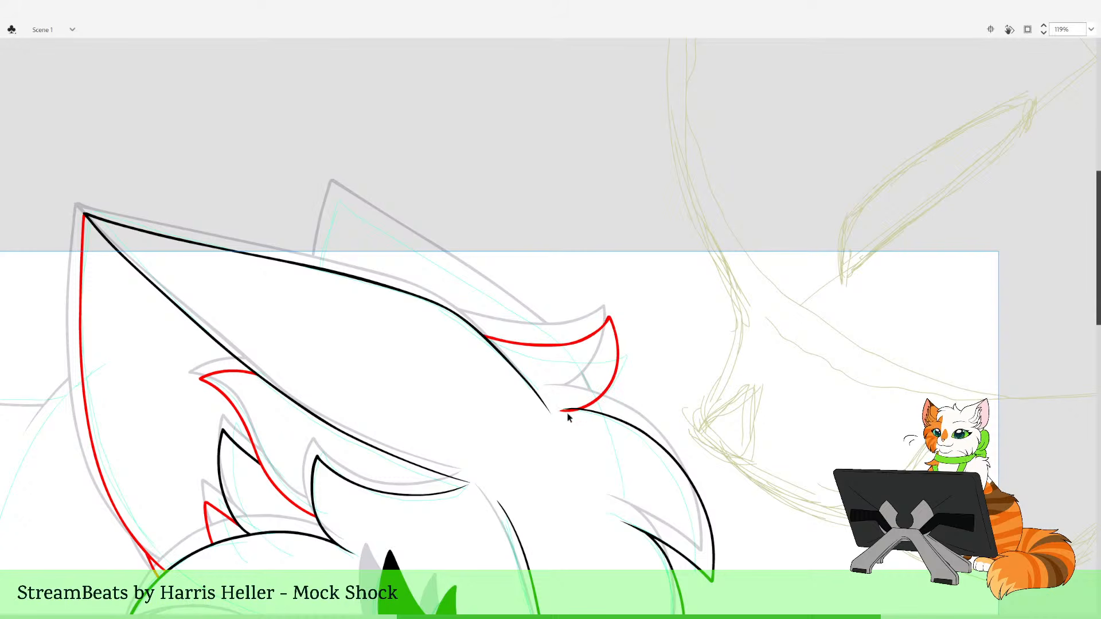
drag(659, 310, 611, 232)
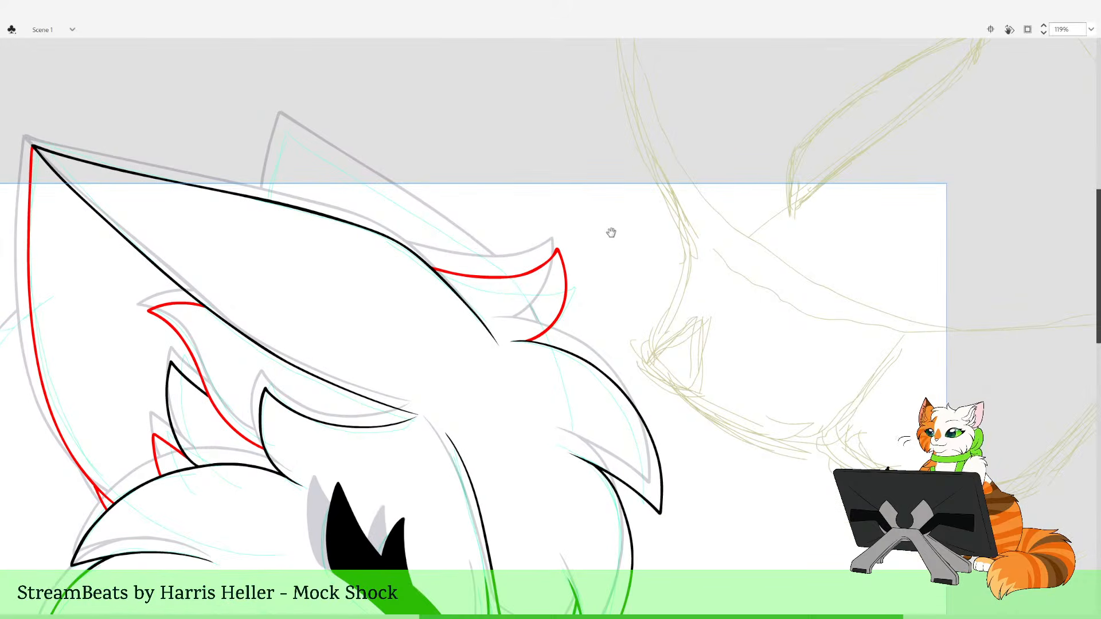
drag(543, 279, 696, 256)
Draw the curved back-of-neck line in black behind the near ear and delete the part inside the ear
mouse_move(357, 374)
mouse_down()
mouse_move(566, 309)
mouse_move(681, 437)
mouse_up()
mouse_move(458, 415)
mouse_down()
mouse_move(525, 344)
mouse_move(566, 326)
mouse_up()
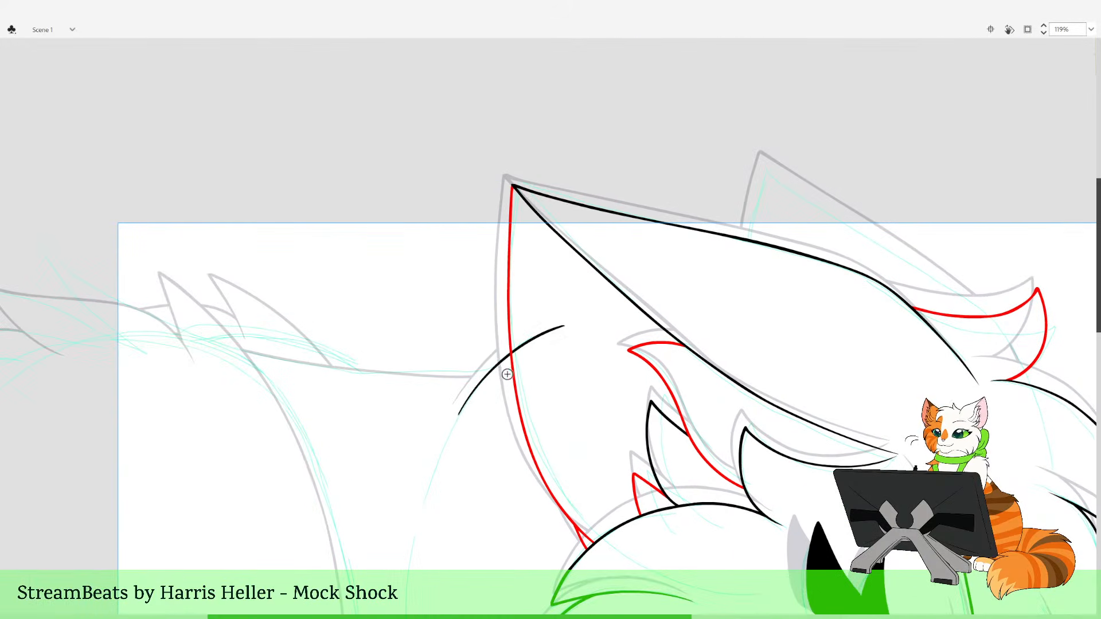
key(ctrl+z)
mouse_move(461, 410)
mouse_down()
mouse_move(477, 387)
mouse_move(575, 323)
mouse_up()
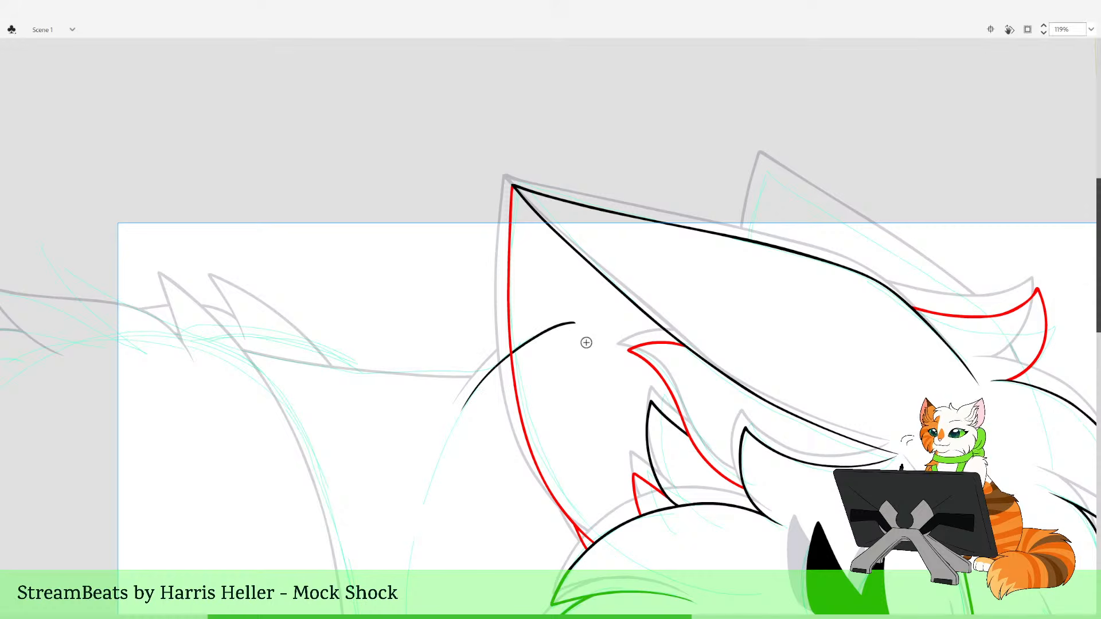
click(528, 342)
key(Delete)
Try to draw the far ear's front edge in red from inside the forehead fur up to the ear tip
drag(511, 516, 719, 396)
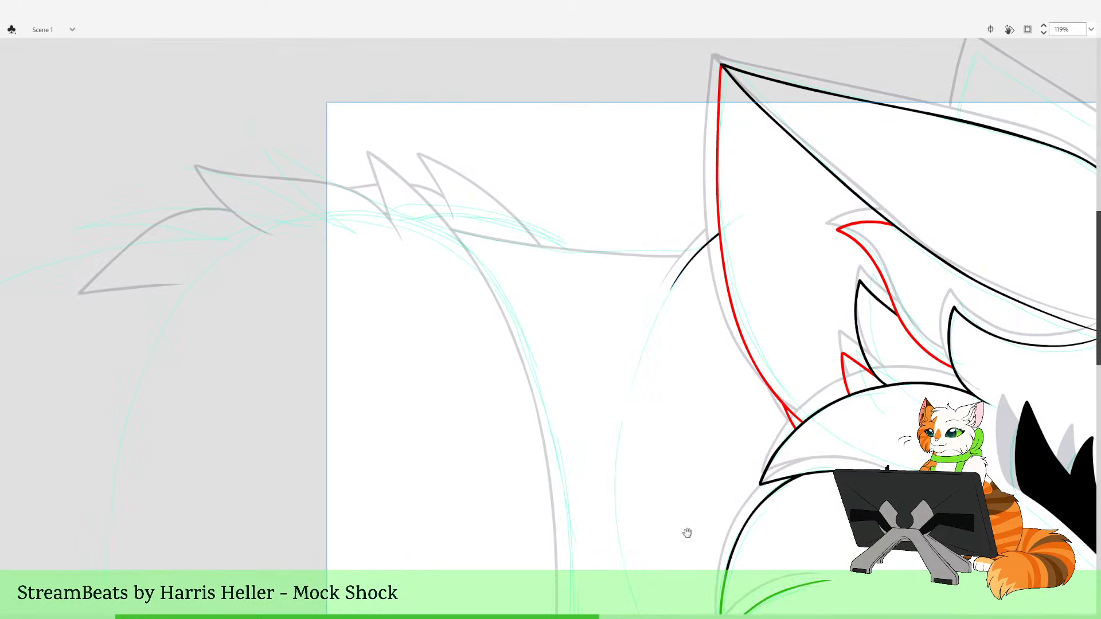
drag(687, 533, 438, 235)
drag(972, 259, 725, 448)
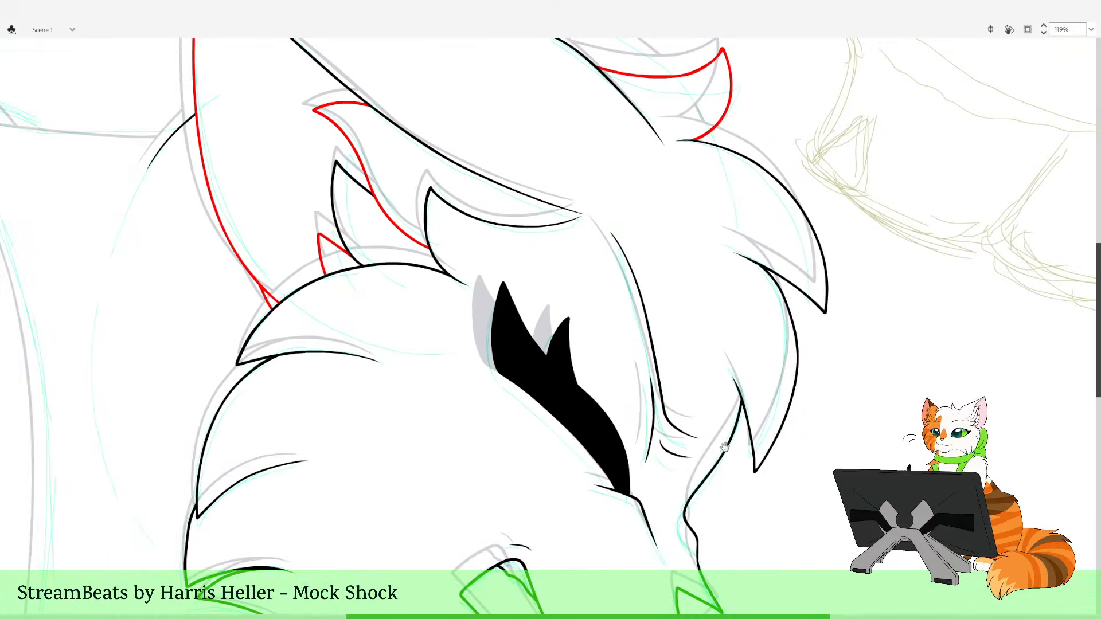
drag(747, 339, 649, 582)
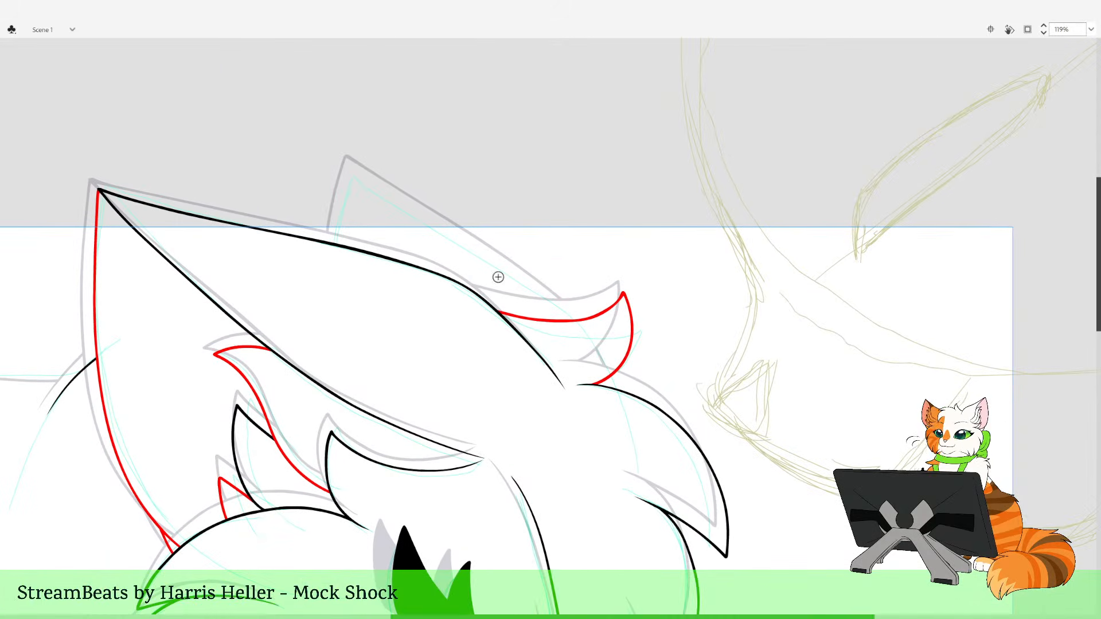
mouse_move(484, 209)
mouse_down()
mouse_move(678, 453)
mouse_move(629, 416)
mouse_move(603, 359)
mouse_up()
click(689, 416)
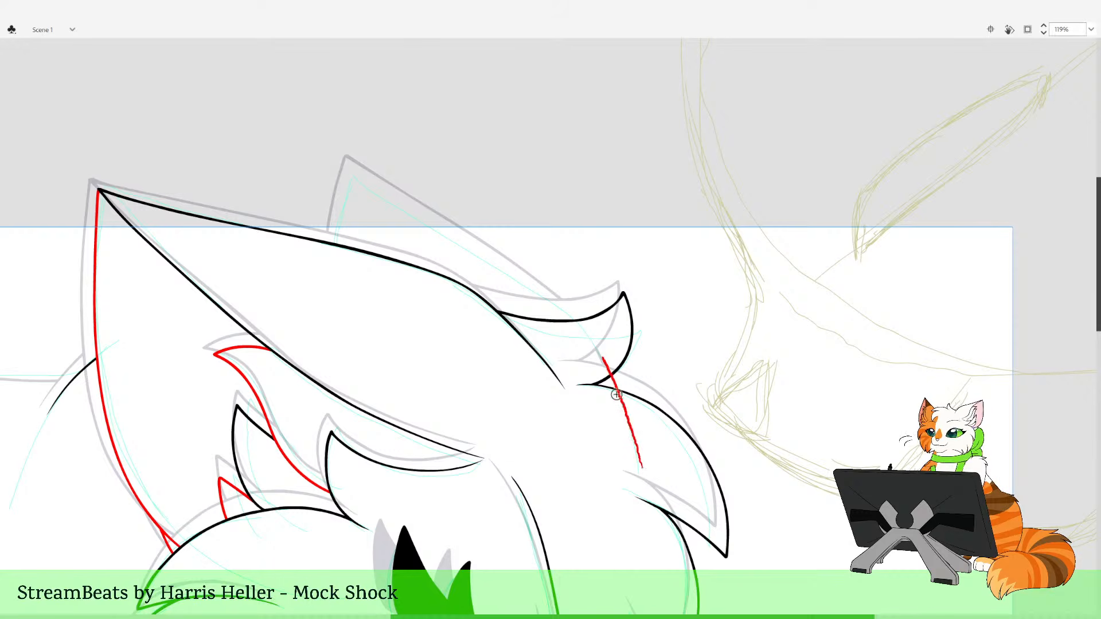
key(ctrl+z)
drag(636, 444, 597, 349)
drag(560, 307, 502, 268)
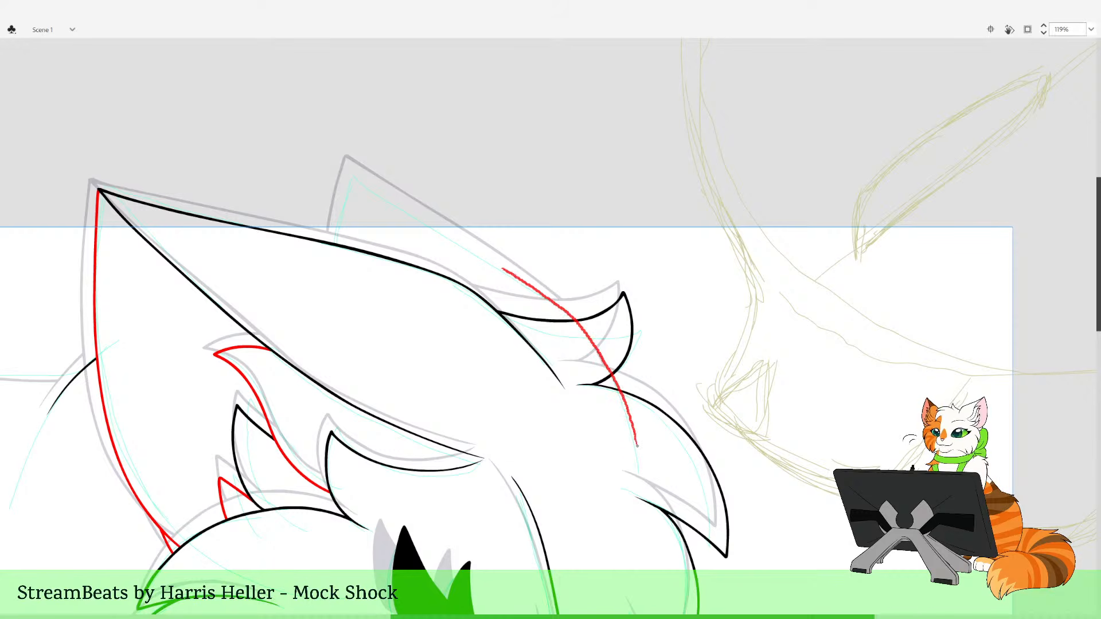
key(ctrl+z)
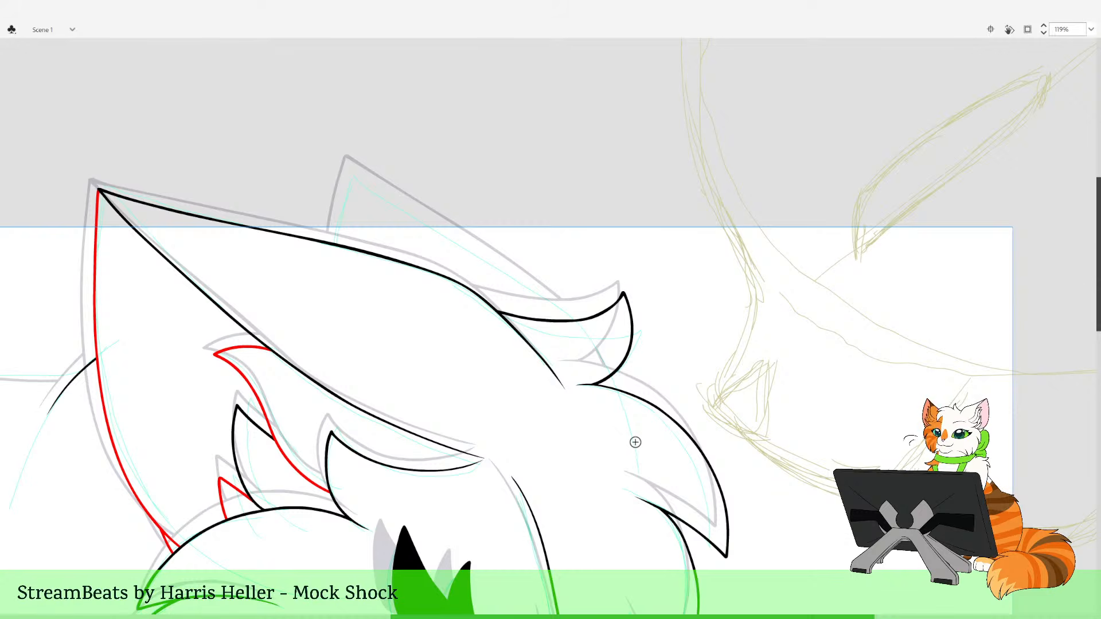
drag(641, 457, 596, 346)
drag(565, 309, 365, 184)
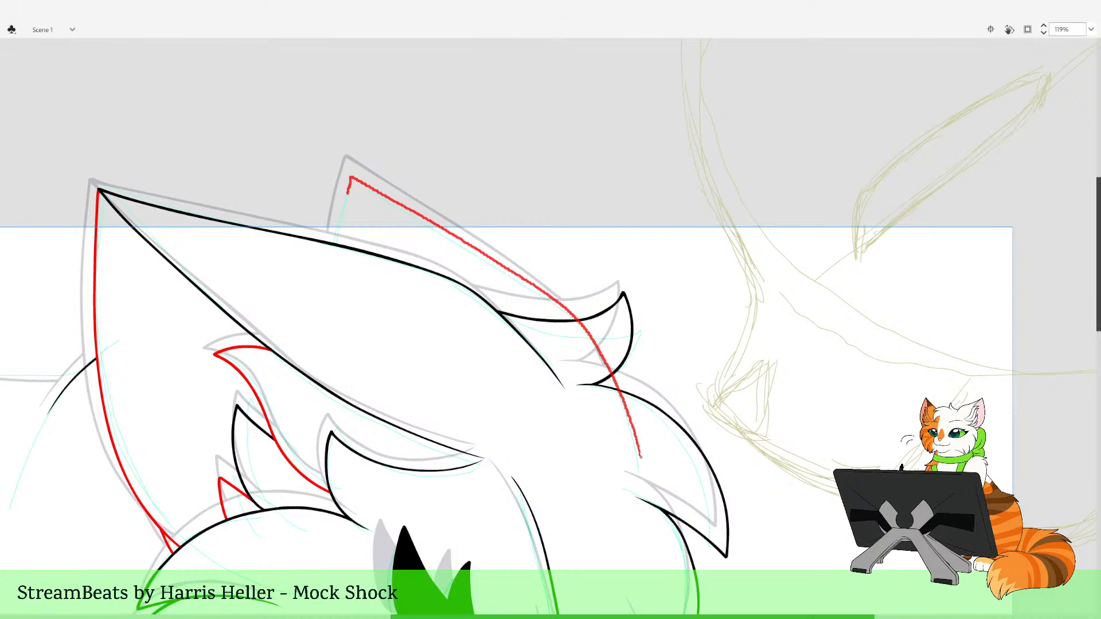
key(ctrl+z)
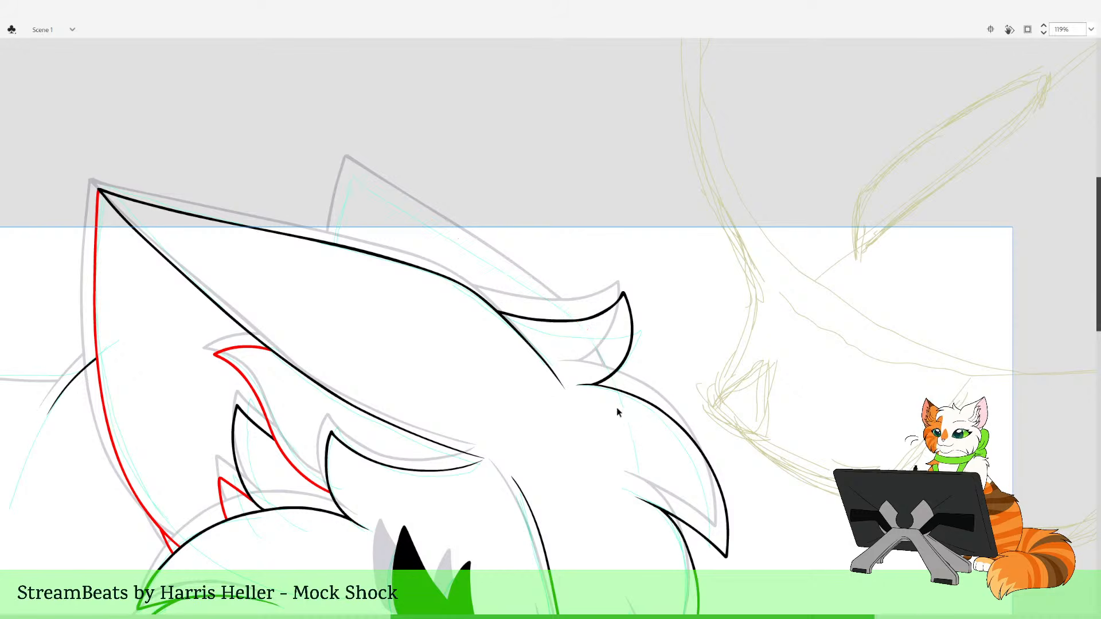
Draw the far ear in red from the forehead fur up to its tip and down behind the near ear, removing the hidden parts
drag(641, 455, 584, 326)
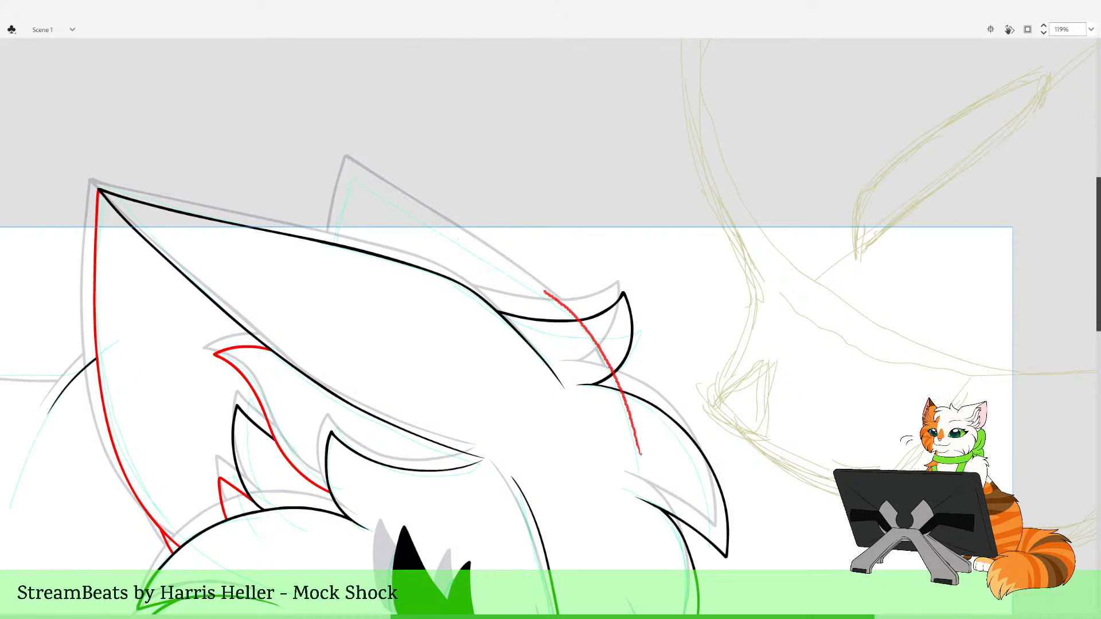
drag(545, 292, 394, 197)
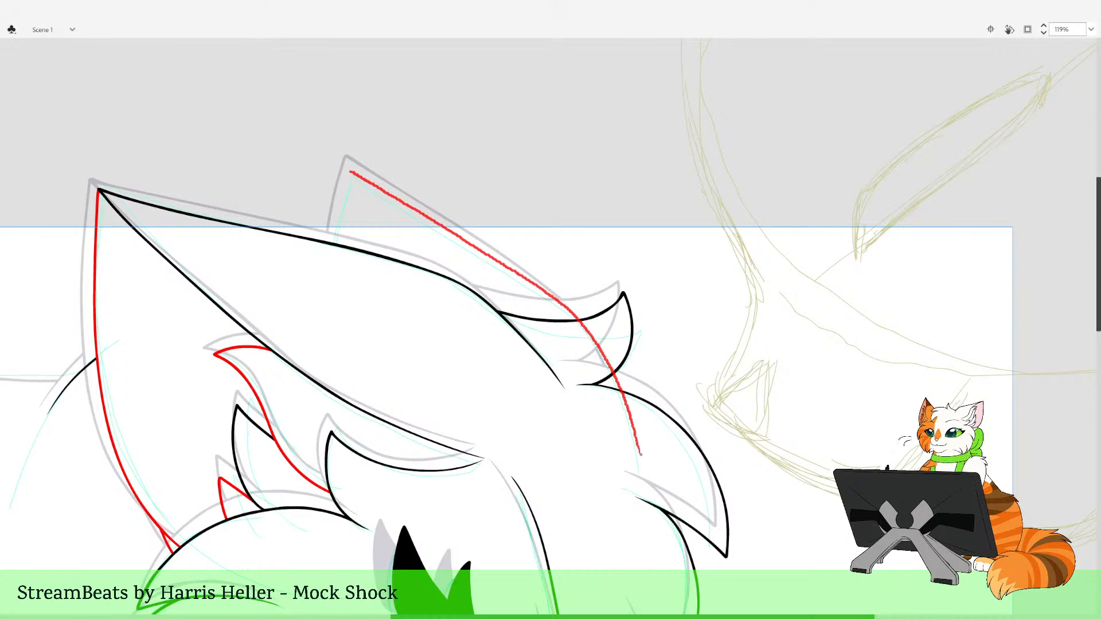
mouse_move(334, 238)
mouse_down()
mouse_move(431, 348)
mouse_move(656, 442)
mouse_up()
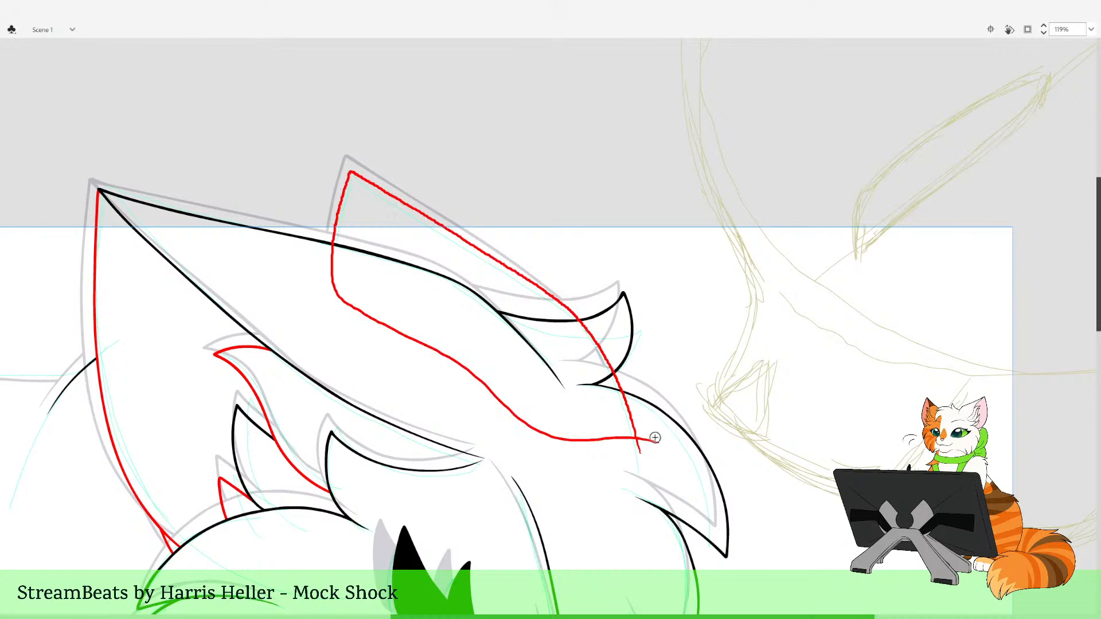
key(ctrl+z)
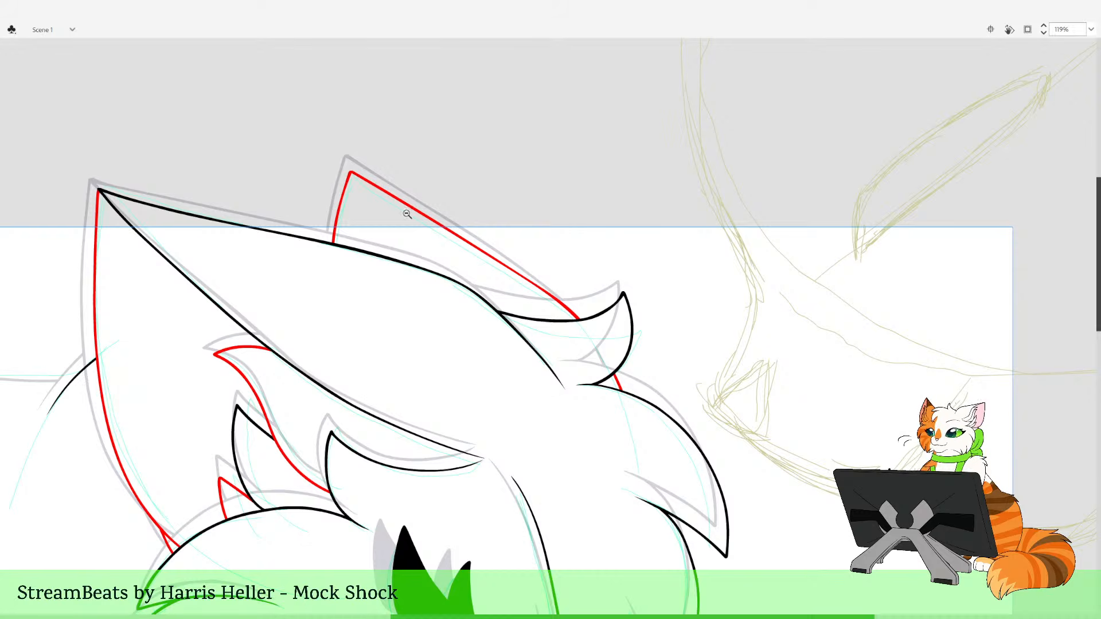
alt+click(574, 307)
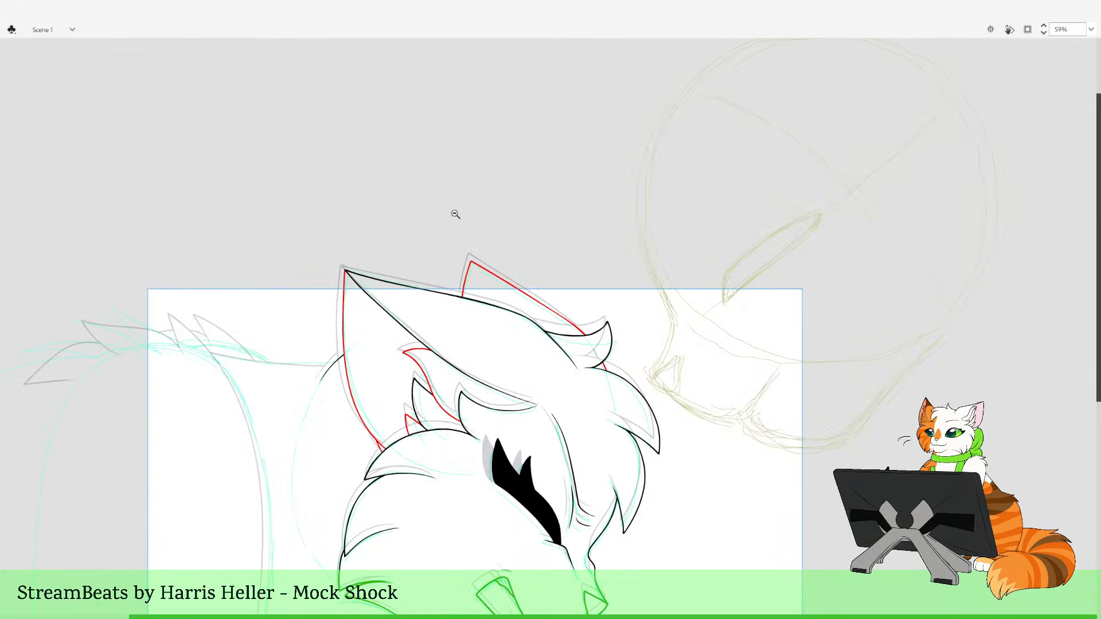
drag(455, 214, 554, 320)
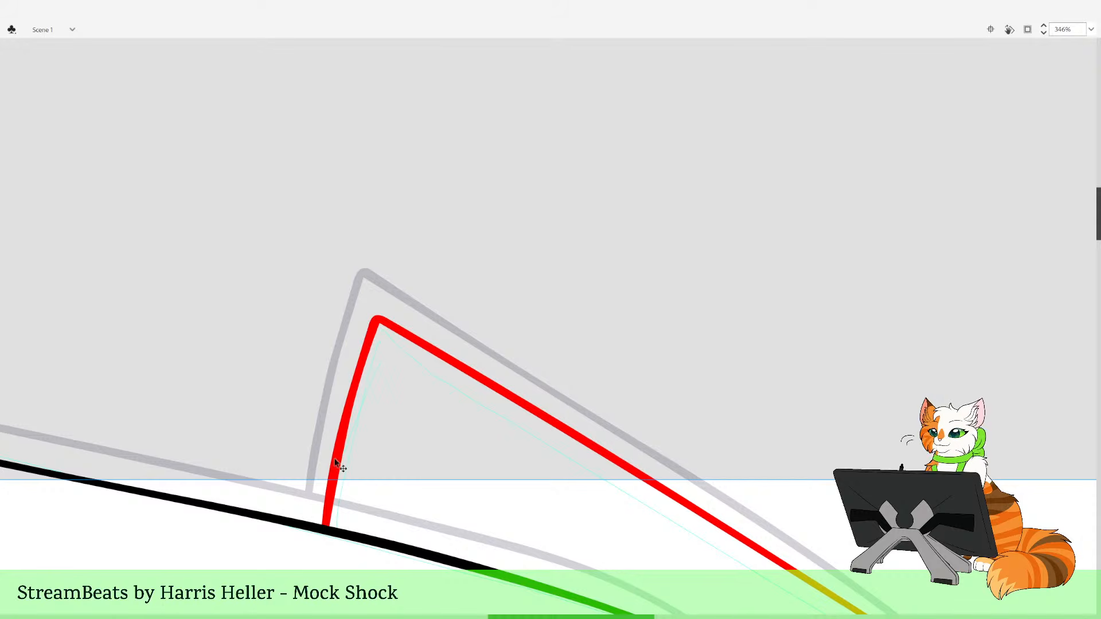
alt+click(425, 356)
alt+click(457, 317)
alt+click(613, 299)
Draw the pointed tuft on the cat's back in red, tracing the previous frame's tuft with both tapered ends
drag(688, 540, 687, 452)
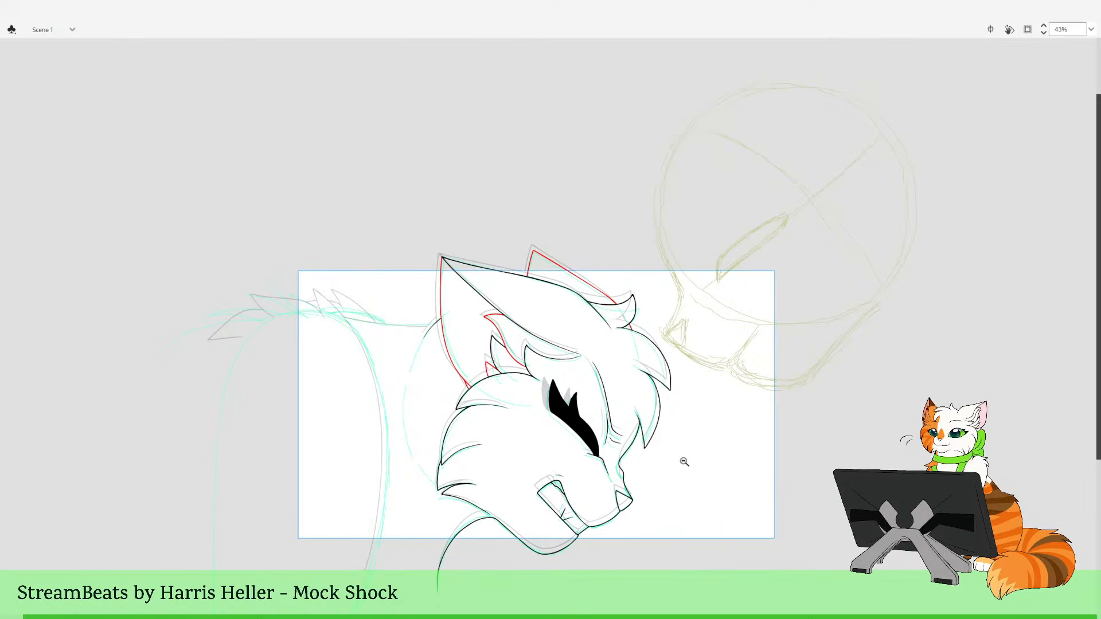
drag(672, 494, 695, 494)
drag(350, 244, 549, 608)
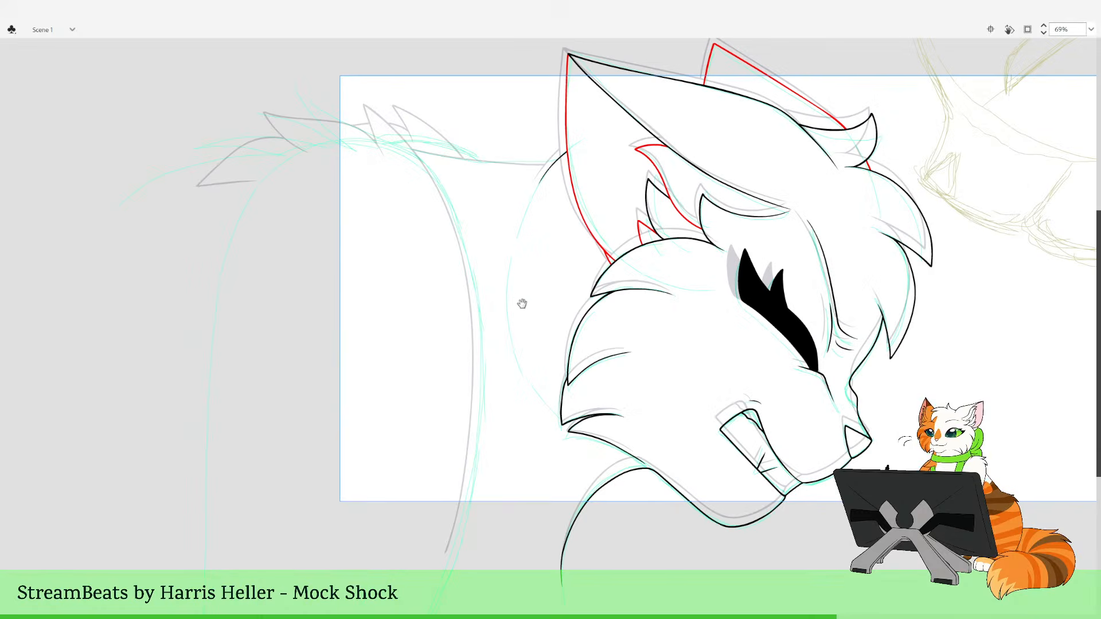
drag(522, 303, 520, 452)
drag(316, 184, 465, 404)
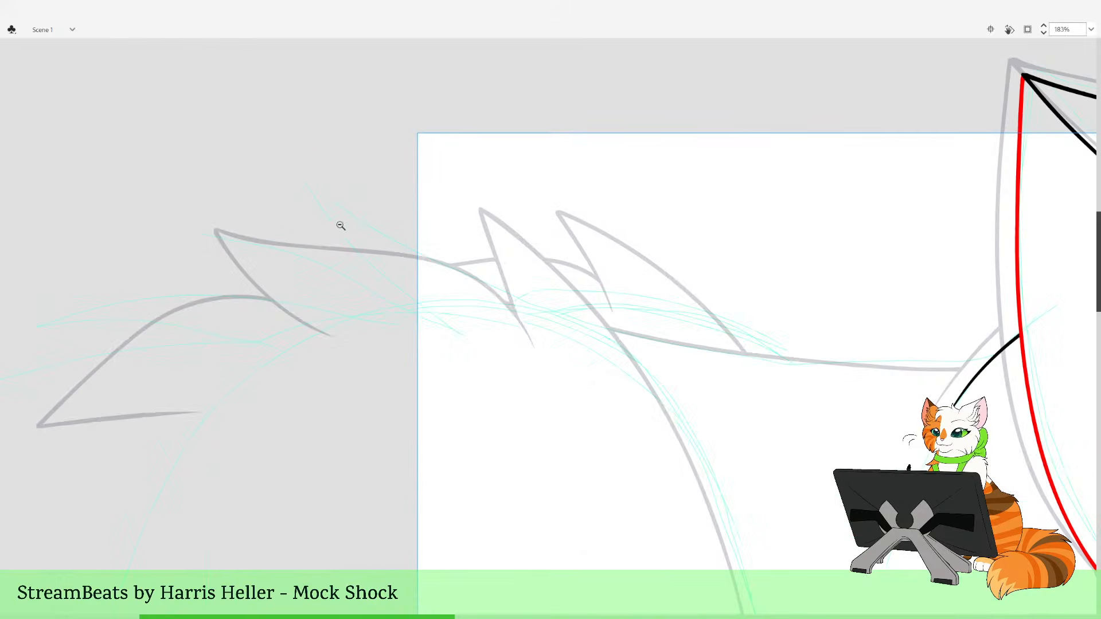
mouse_move(537, 352)
mouse_down()
mouse_move(492, 290)
mouse_move(437, 259)
mouse_move(243, 235)
mouse_up()
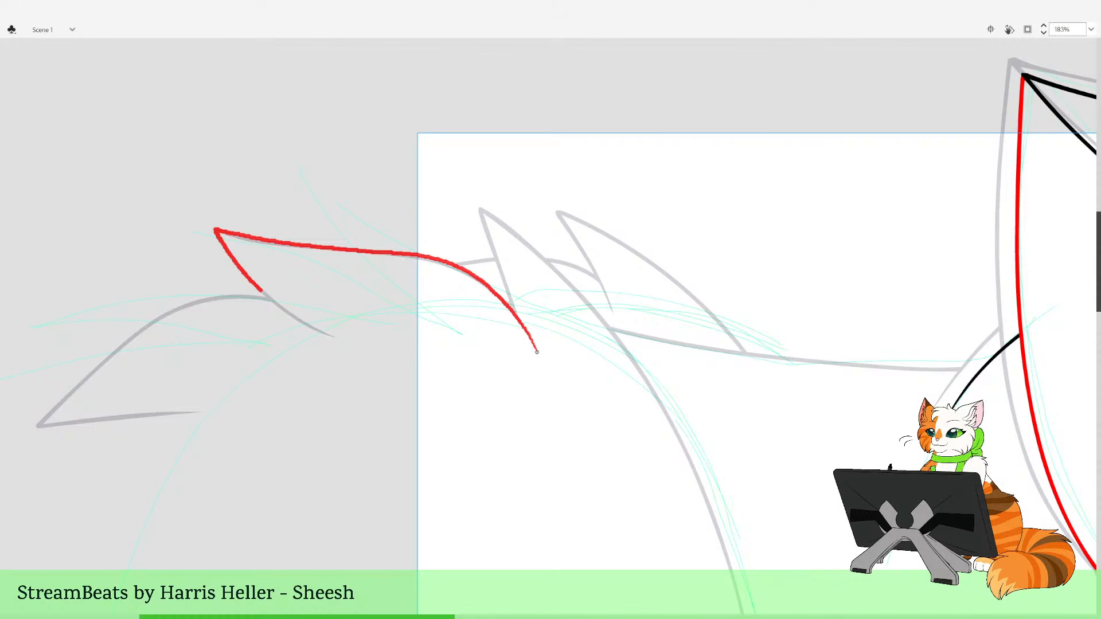
drag(262, 291, 338, 339)
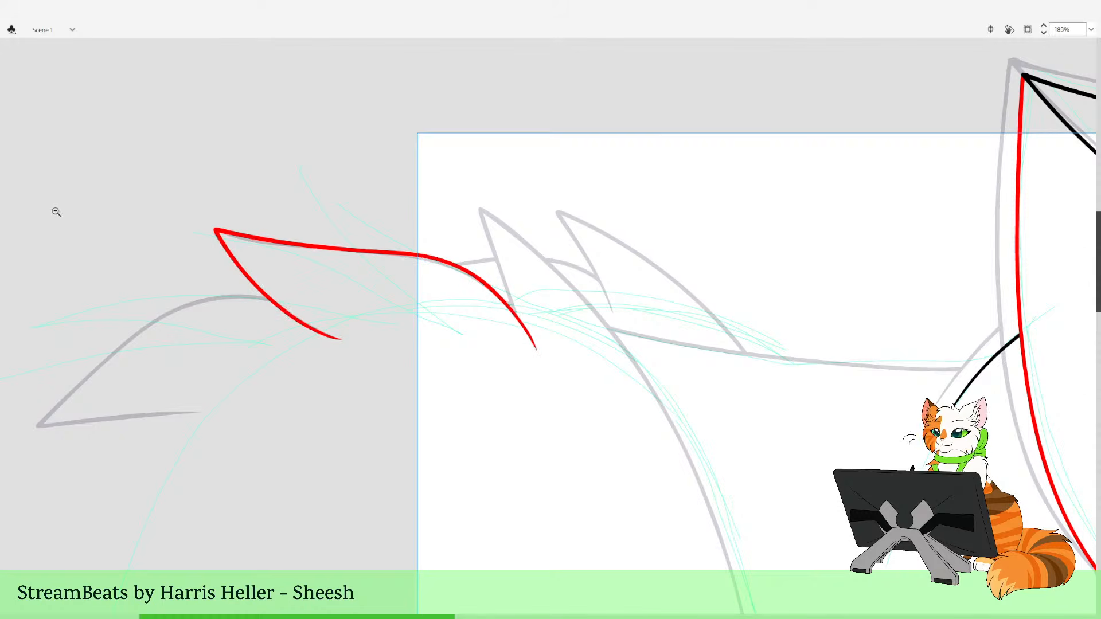
click(666, 441)
click(666, 441)
Draw the second back tuft in black with the long shoulder curve running down from it, trimming the tuft at the red tuft's edge
drag(339, 184, 558, 580)
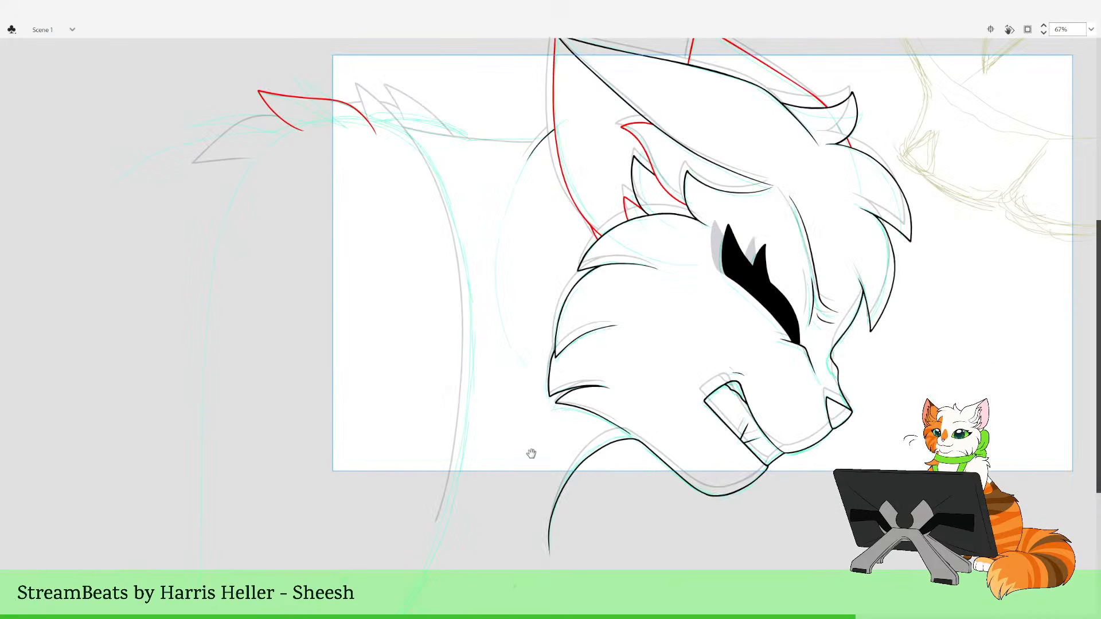
drag(530, 451, 526, 492)
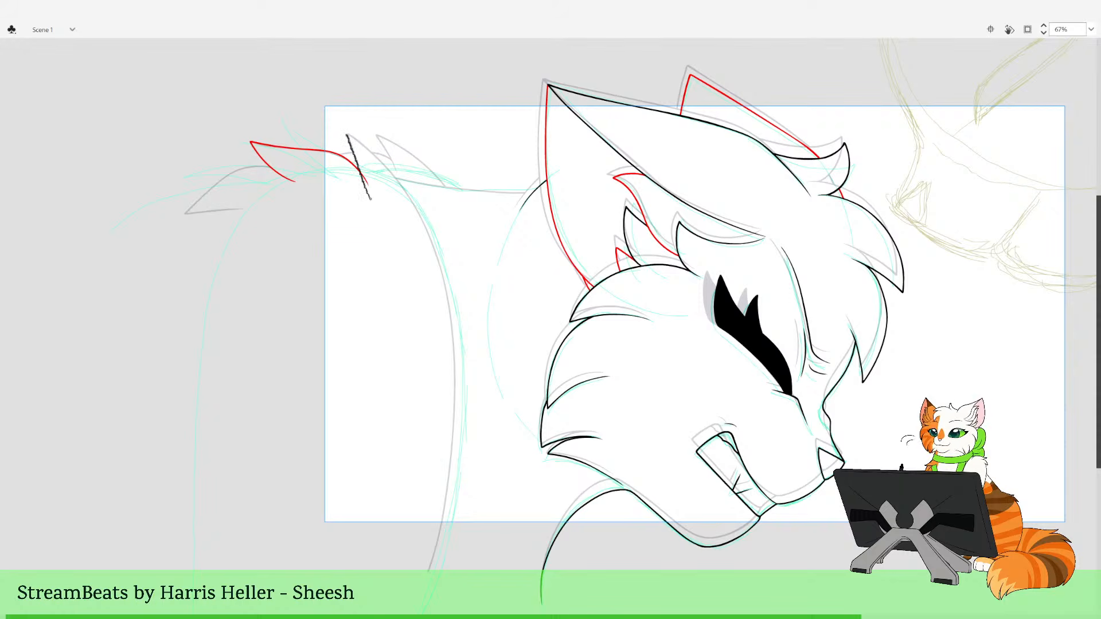
mouse_move(385, 167)
mouse_down()
mouse_move(402, 187)
mouse_move(364, 185)
mouse_up()
key(ctrl+z)
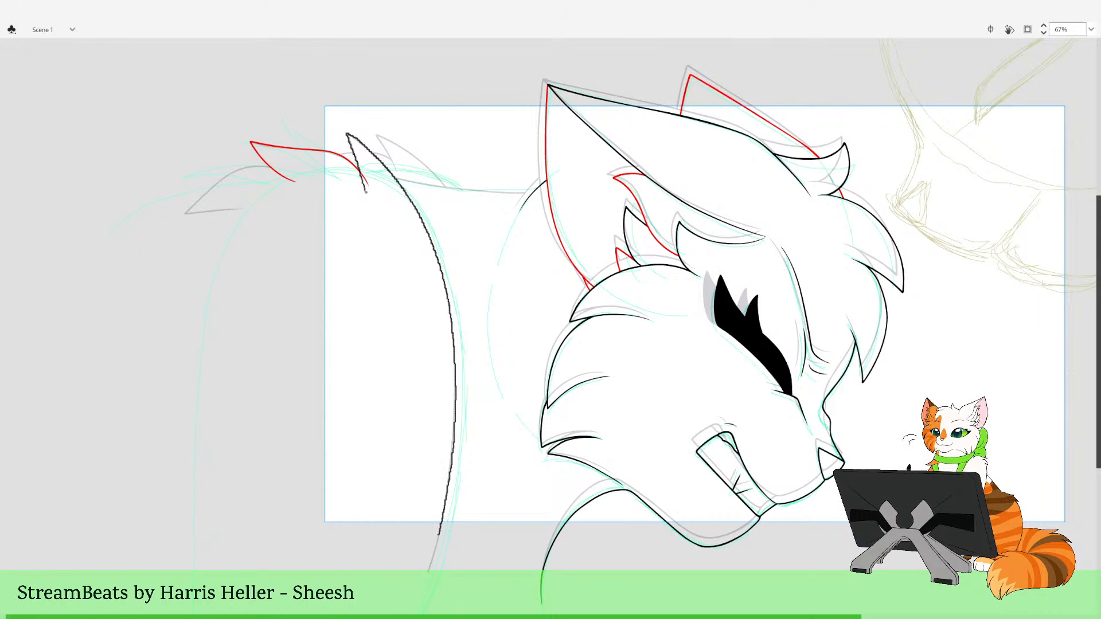
drag(431, 568, 421, 594)
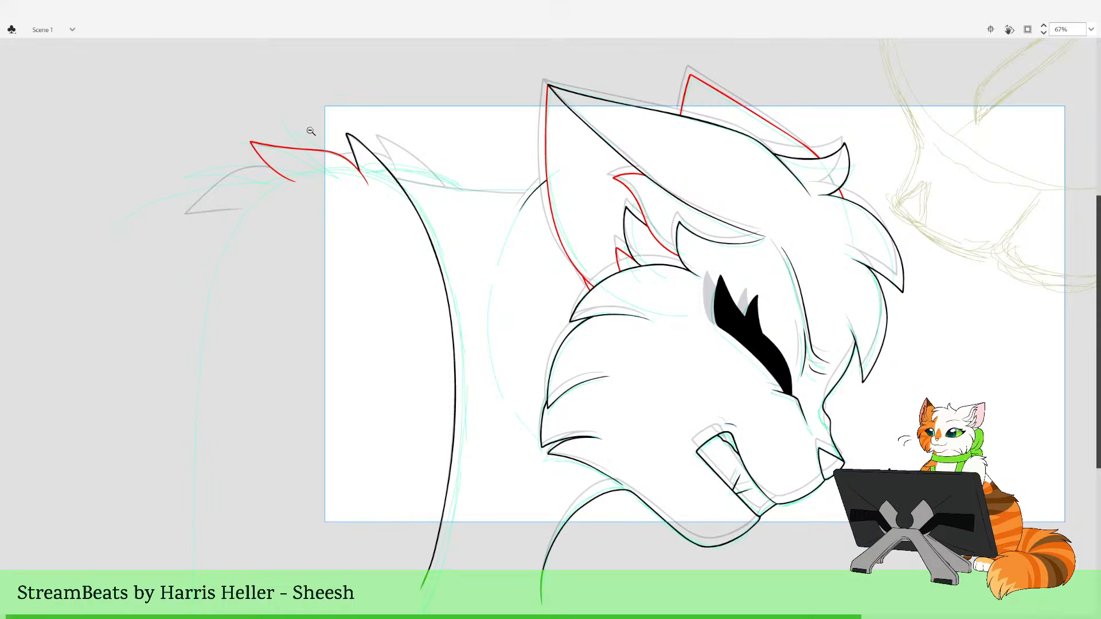
drag(311, 131, 457, 203)
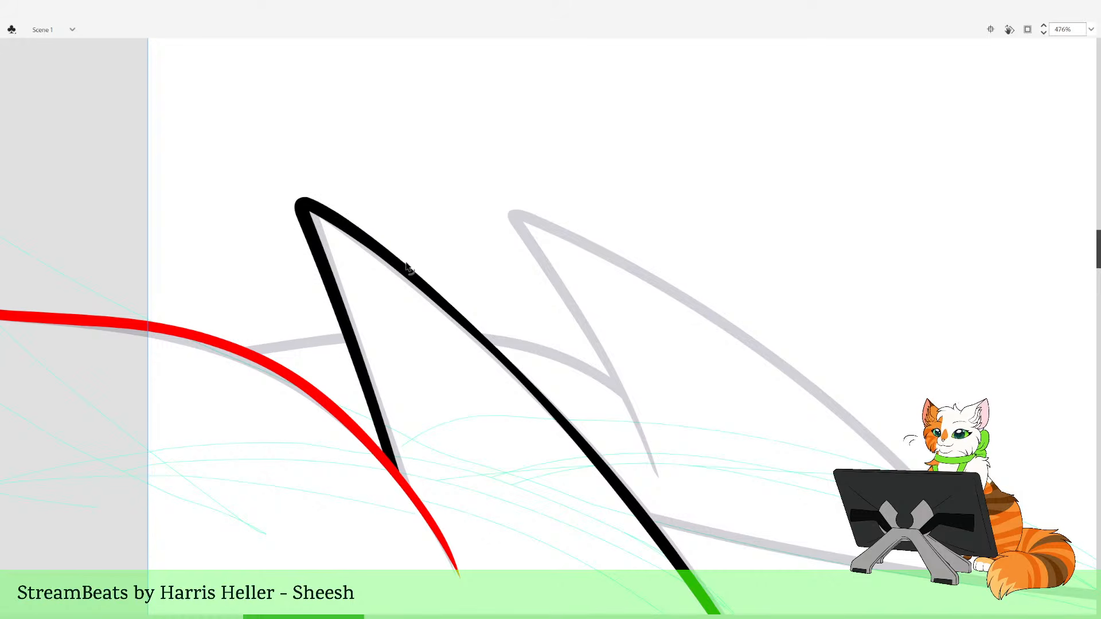
alt+click(571, 329)
alt+click(573, 315)
alt+click(585, 291)
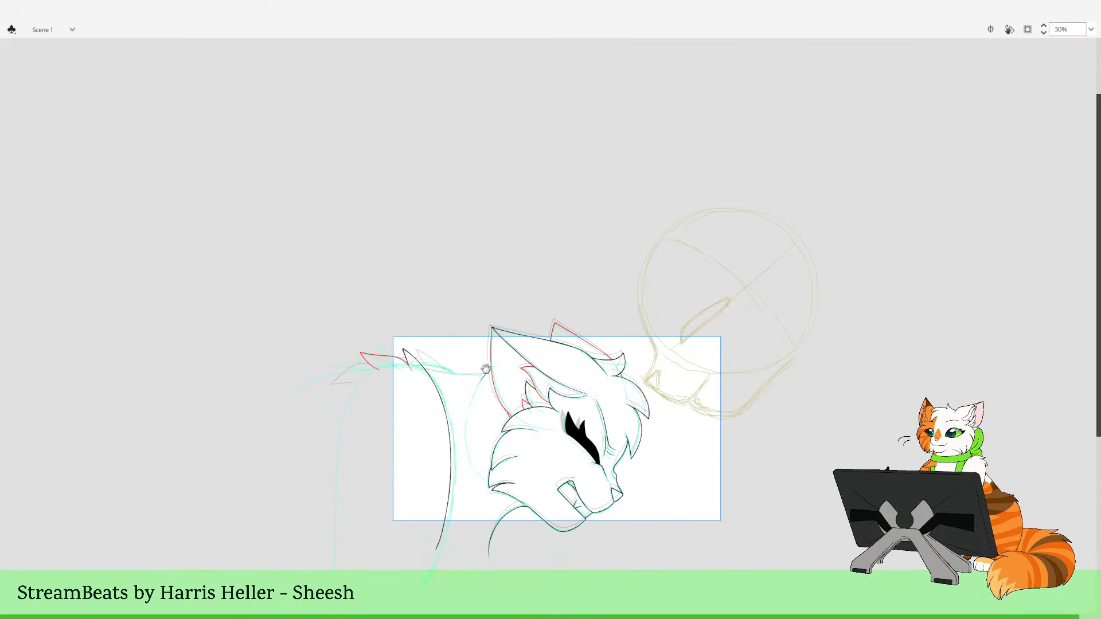
Recolour the red back tuft black and shift both tufts with the shoulder curve slightly away from the previous frame's lines
drag(439, 399, 322, 308)
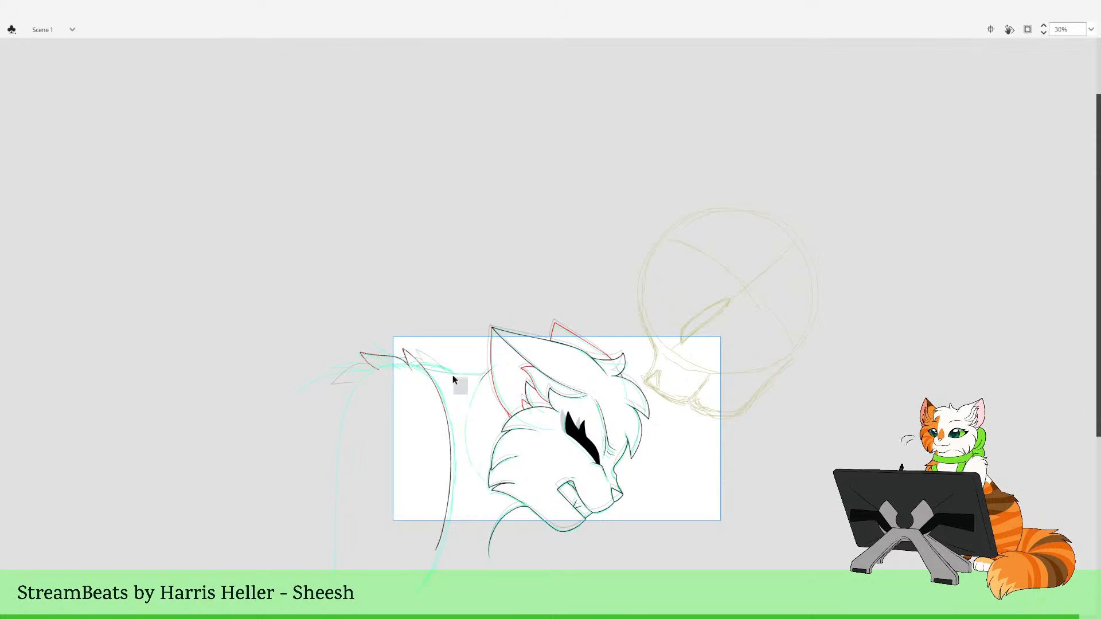
drag(402, 309, 554, 593)
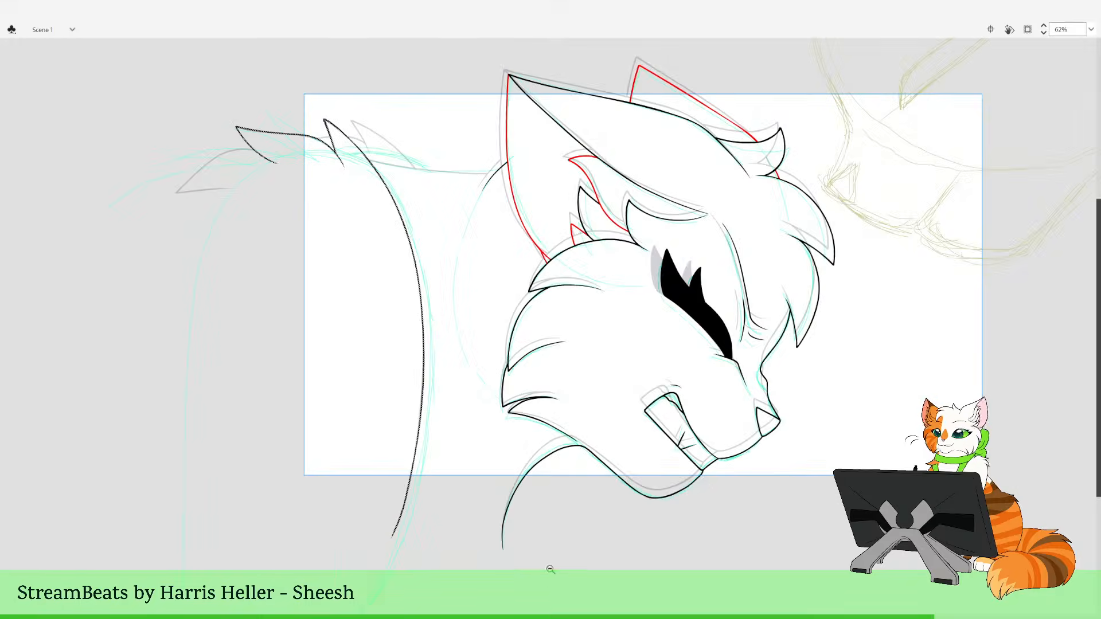
alt+click(550, 569)
mouse_move(540, 347)
mouse_down()
mouse_move(496, 413)
mouse_move(496, 503)
mouse_up()
key(alt+s)
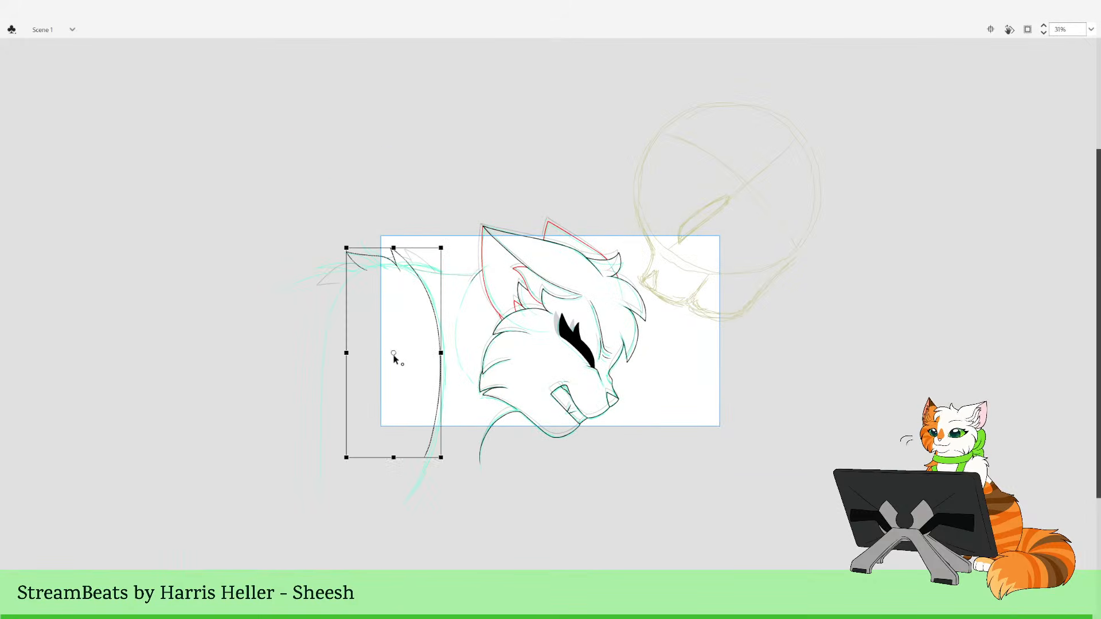
mouse_move(450, 252)
mouse_down()
mouse_move(467, 258)
mouse_move(451, 251)
mouse_move(466, 301)
mouse_up()
click(460, 243)
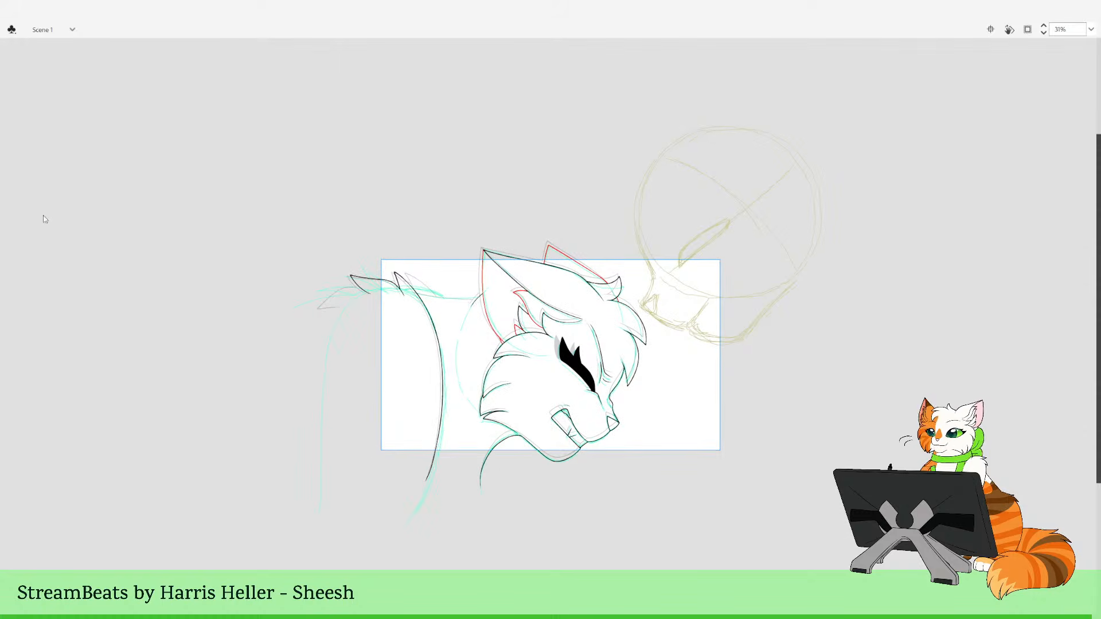
Compare the shifted back tufts and shoulder curve with the previous frame's drawing
drag(351, 329, 587, 543)
mouse_move(452, 360)
mouse_down()
mouse_move(451, 369)
mouse_move(456, 349)
mouse_move(449, 379)
mouse_up()
drag(489, 294, 532, 614)
click(528, 469)
drag(351, 223, 569, 458)
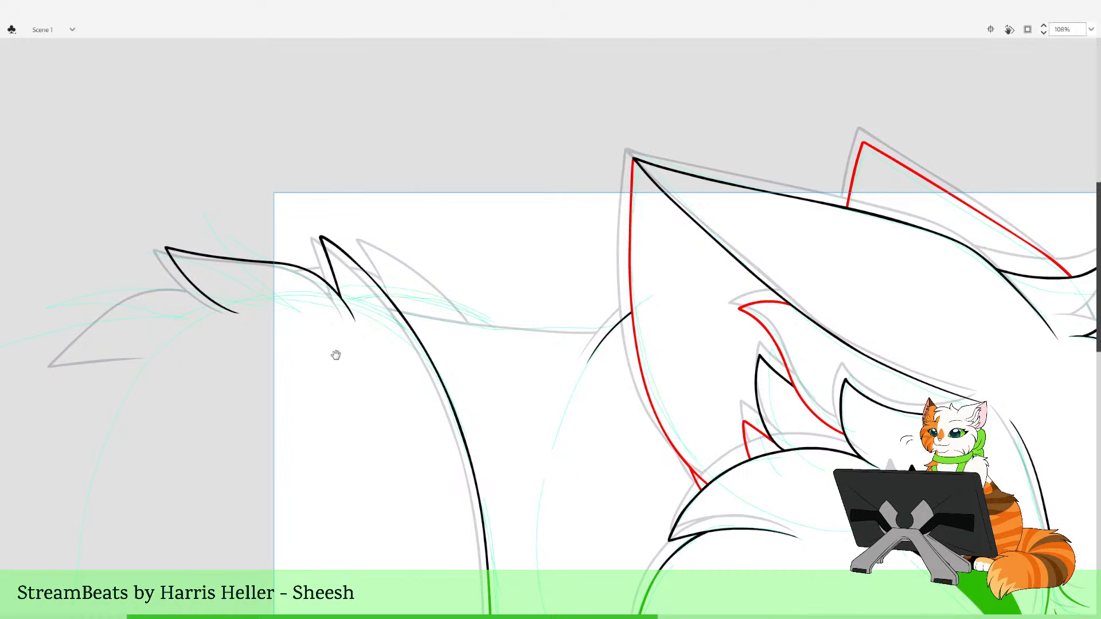
drag(385, 352, 322, 400)
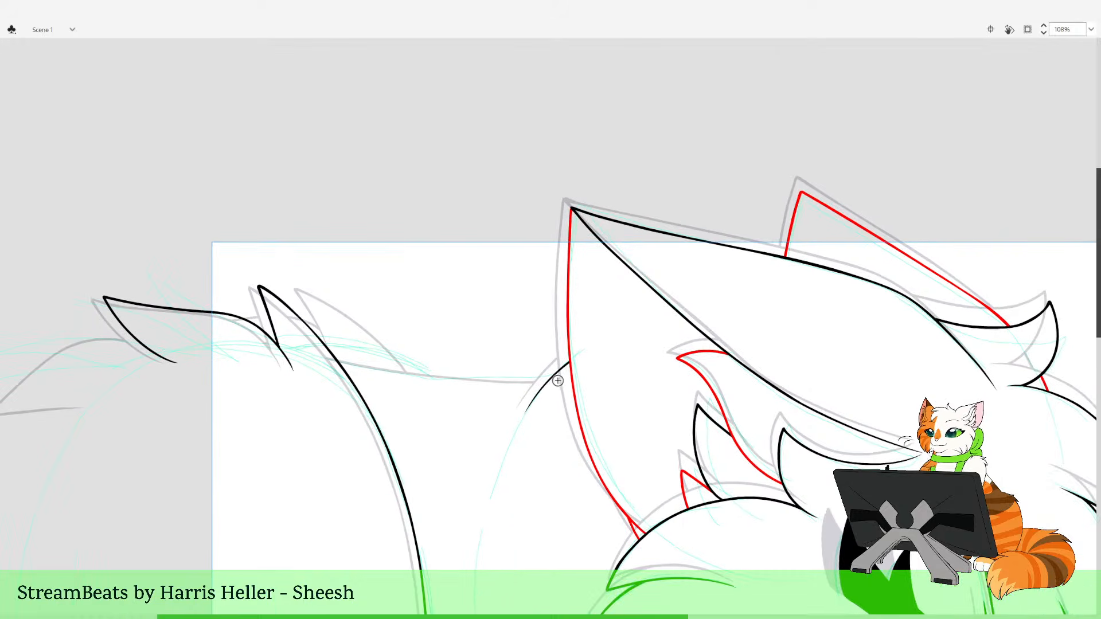
mouse_move(739, 582)
mouse_down()
mouse_move(557, 421)
mouse_move(348, 349)
mouse_move(580, 204)
mouse_move(633, 502)
mouse_up()
drag(561, 290, 577, 418)
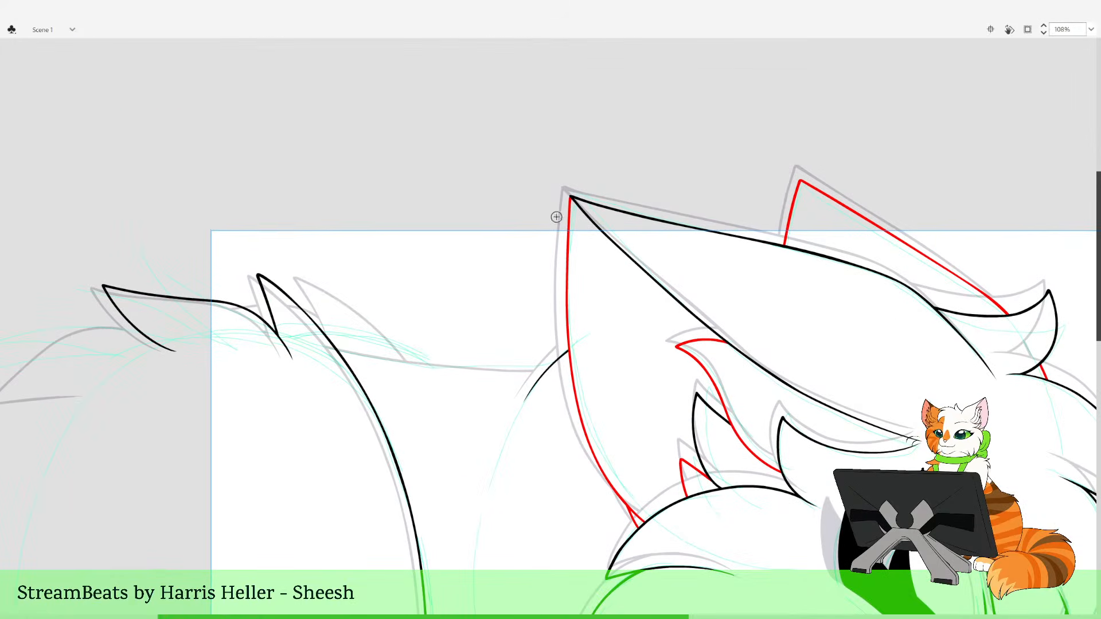
key(comma)
key(period)
key(comma)
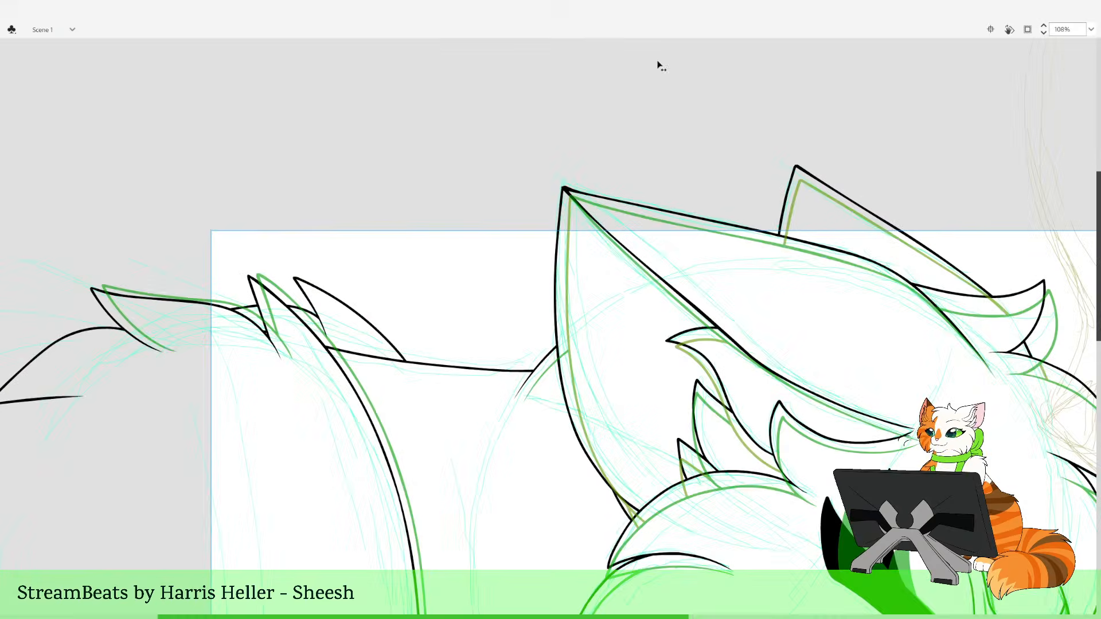
key(period)
Try to draw the upper neck line in red between the shoulder curve and the near ear
mouse_move(559, 365)
mouse_down()
mouse_move(383, 363)
mouse_move(295, 341)
mouse_move(455, 368)
mouse_up()
key(ctrl+z)
key(ctrl+z)
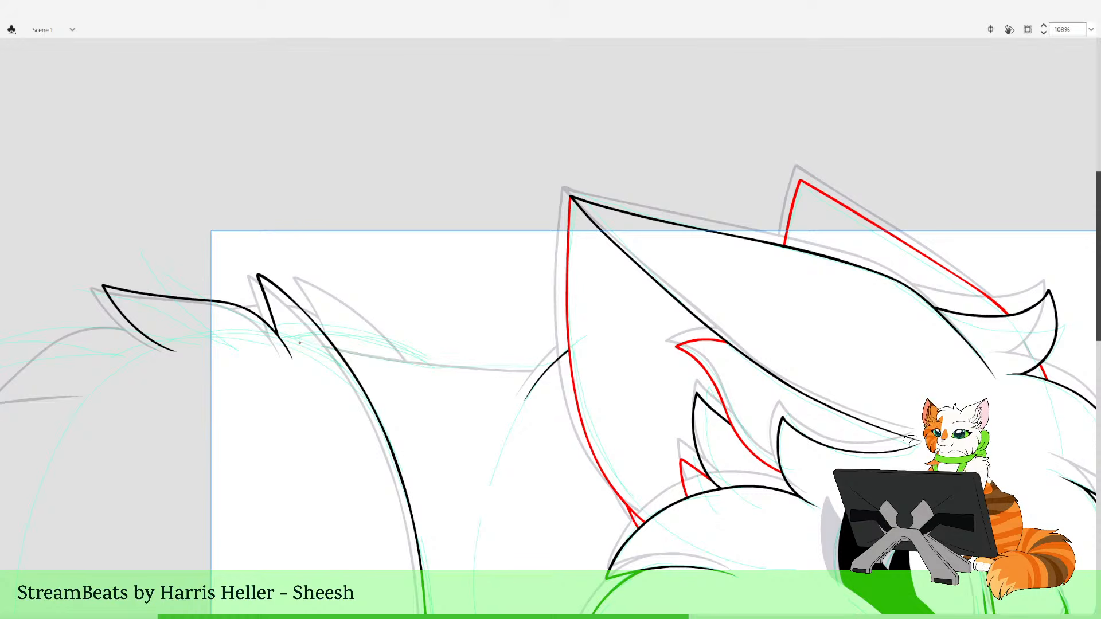
drag(367, 356, 568, 369)
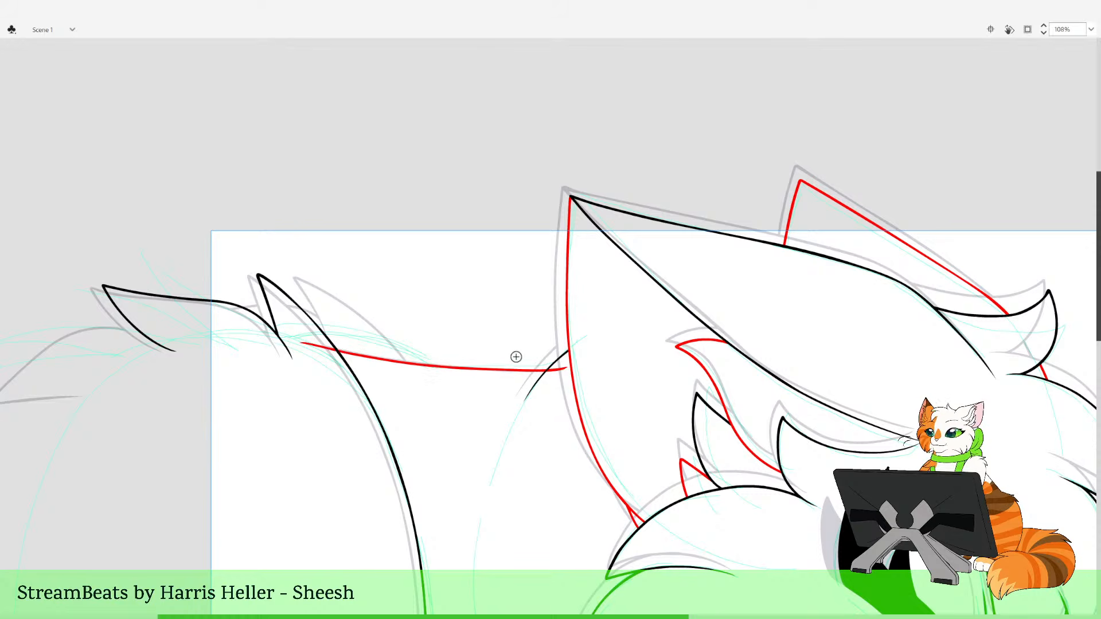
Hide the onion skin and flip between this frame and the previous one to check the neck line's motion
key(alt+shift+o)
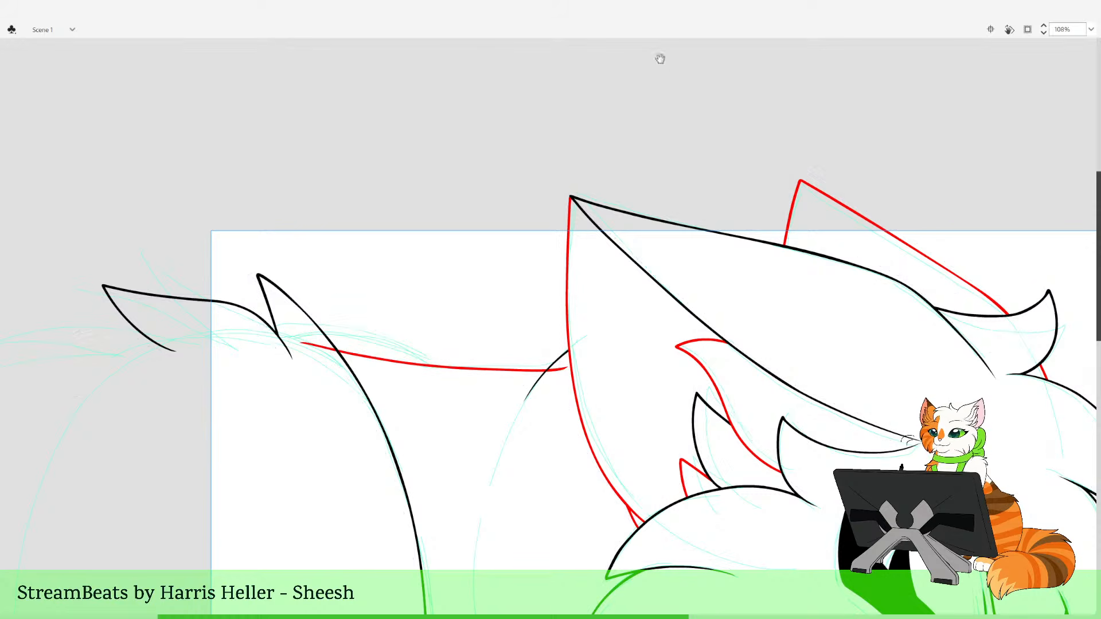
key(comma)
key(period)
key(comma)
key(period)
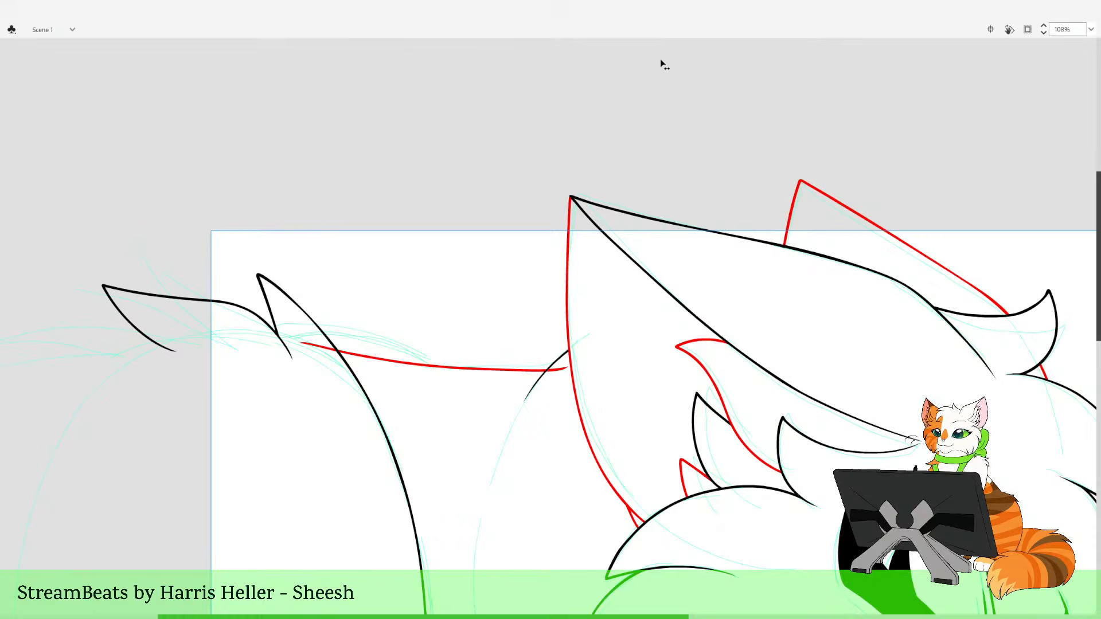
key(comma)
key(period)
key(comma)
key(period)
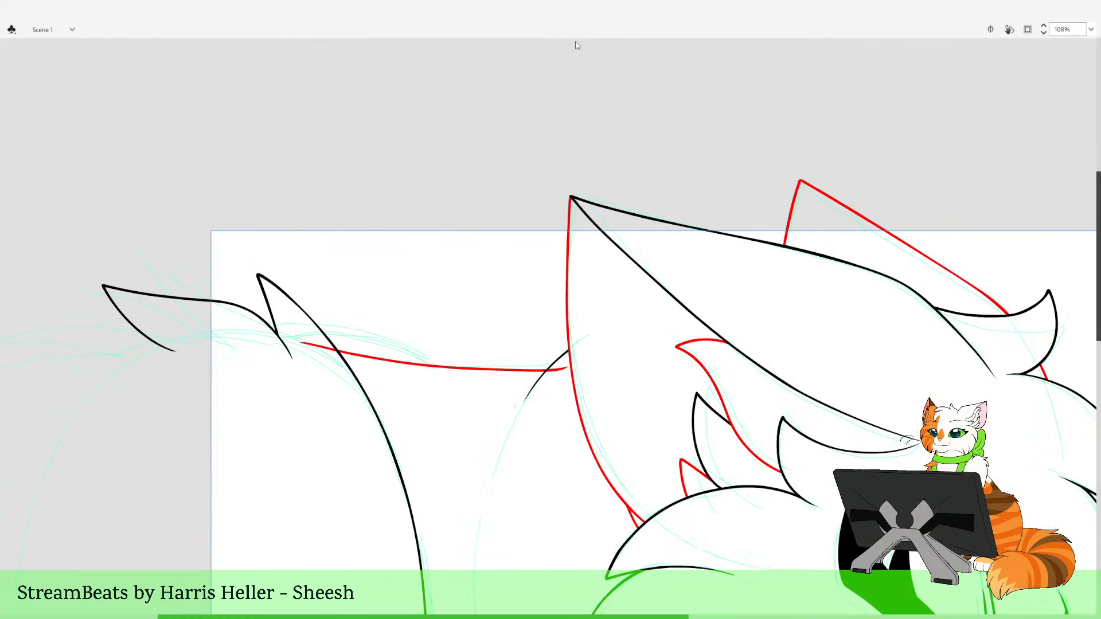
key(alt+shift+o)
Undo the red neck line and try to redraw it slightly lower, ending at the curve behind the near ear
key(ctrl+z)
drag(338, 351, 305, 342)
key(ctrl+z)
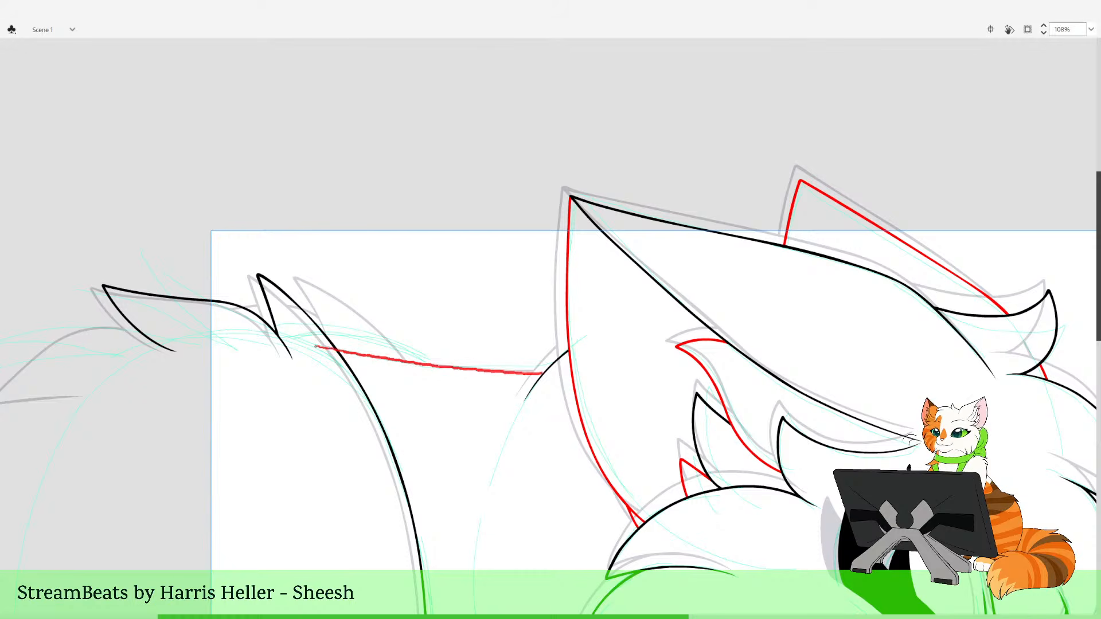
mouse_move(541, 374)
mouse_down()
mouse_move(572, 371)
mouse_move(466, 374)
mouse_up()
key(ctrl+z)
key(ctrl+z)
key(ctrl+z)
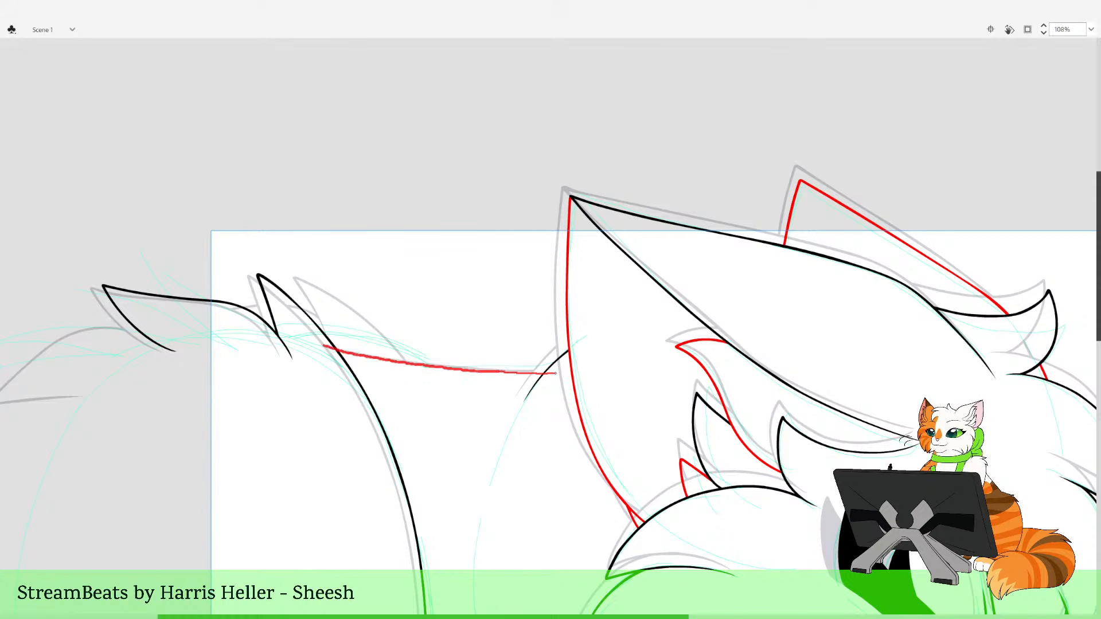
Draw the upper neck line in red from the shoulder curve to the curve behind the near ear and delete its overhanging ends
drag(324, 346, 309, 340)
key(v)
click(326, 347)
key(Delete)
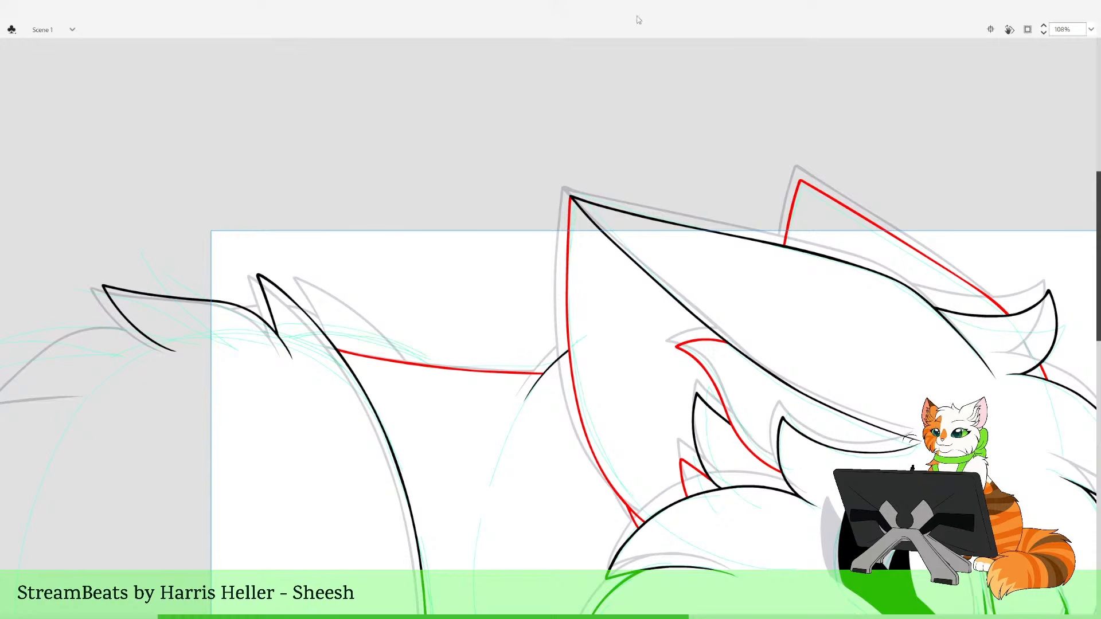
Hide the onion skin and check the trimmed neck line by flipping between the current and previous frames
click(574, 43)
key(comma)
key(period)
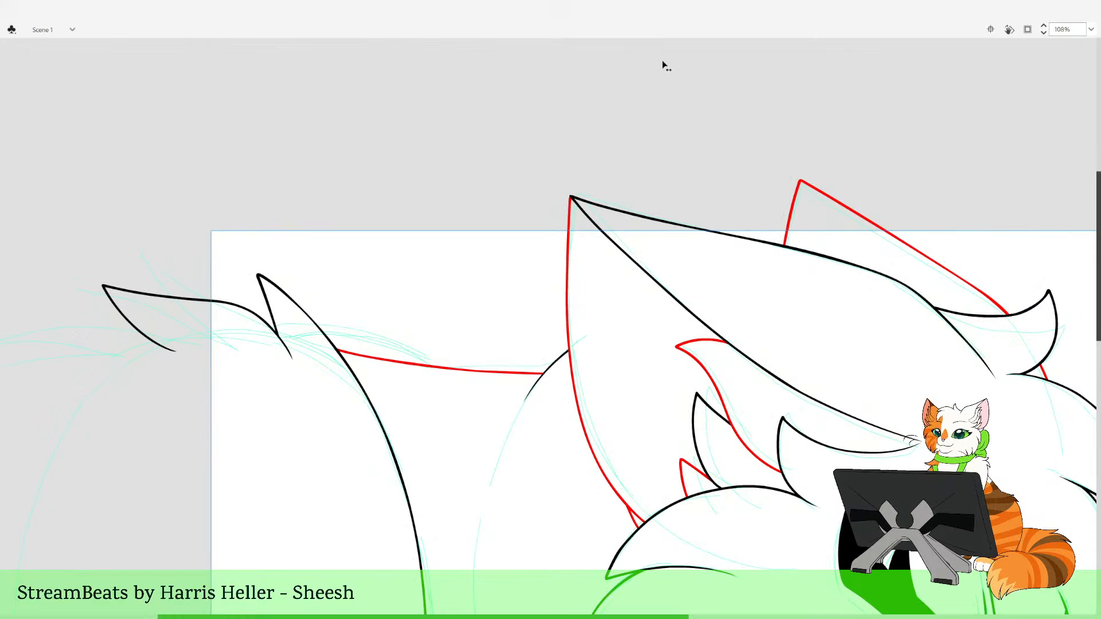
key(comma)
key(period)
key(comma)
key(period)
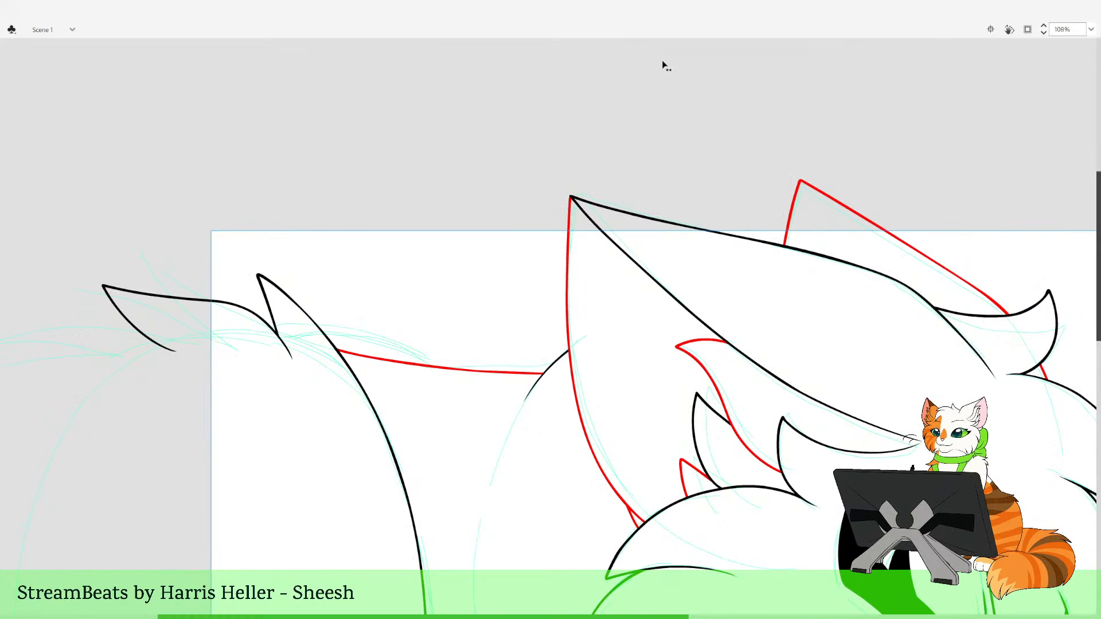
Show the onion skin and draw another pointed back tuft in black, with its outer edge meeting the red neck line
click(575, 44)
drag(398, 294, 451, 331)
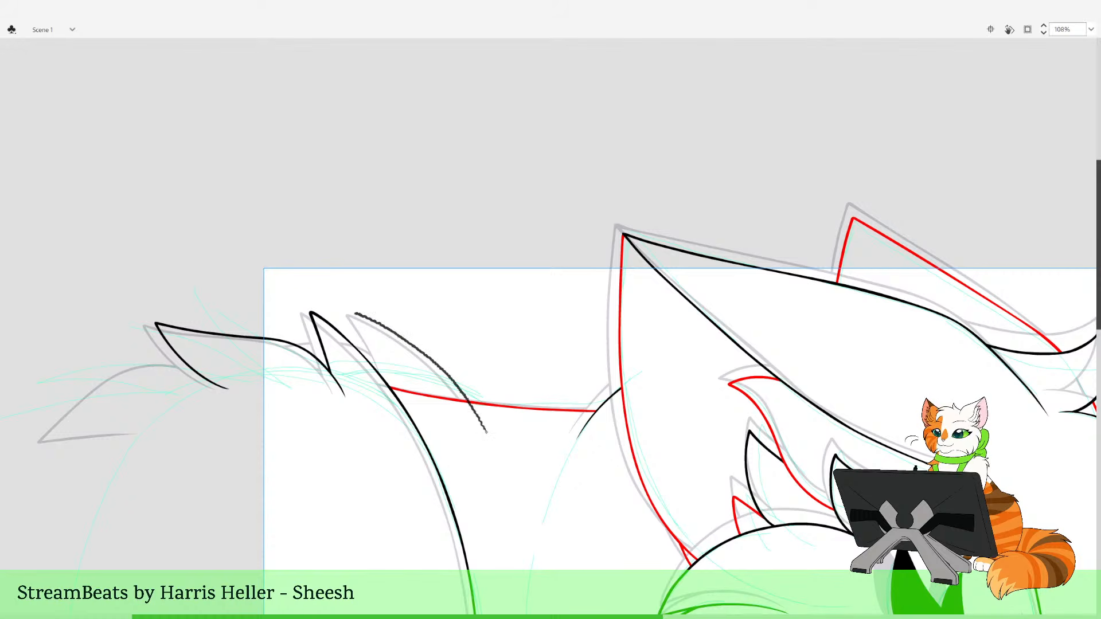
drag(371, 342, 386, 379)
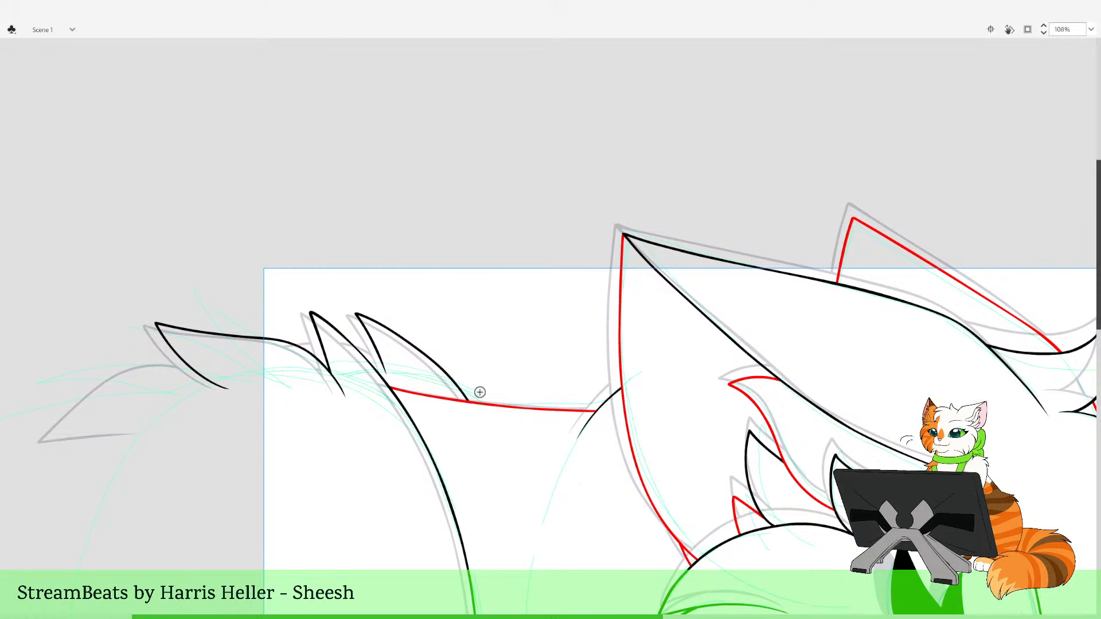
Draw the red contour linking the back tufts and delete its overhanging ends and the piece inside the middle tuft
drag(290, 257, 551, 488)
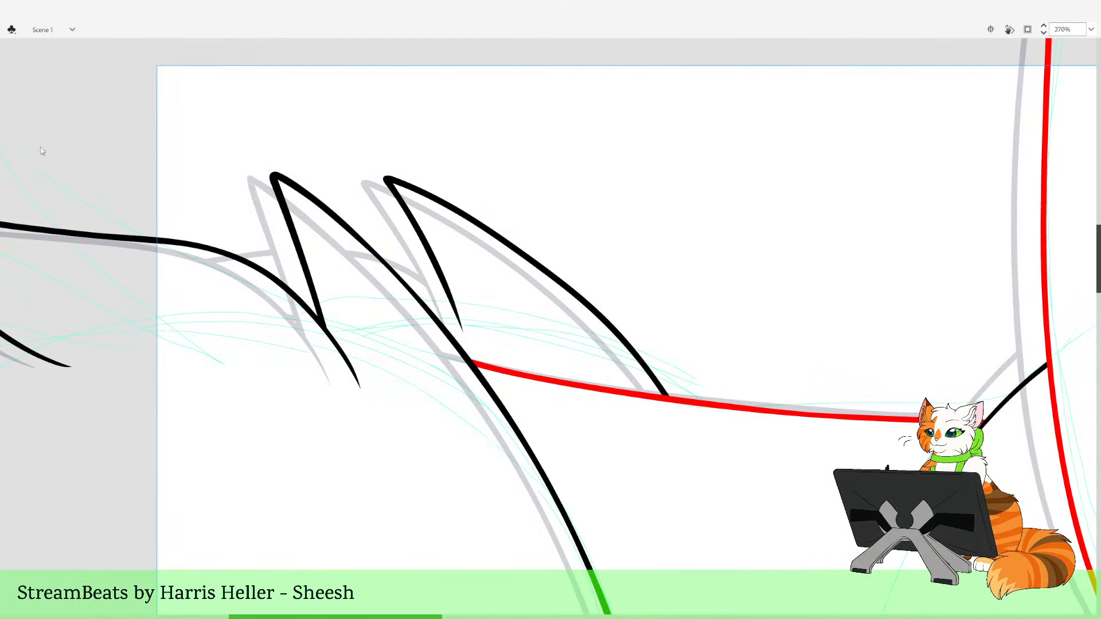
mouse_move(475, 333)
mouse_down()
mouse_move(452, 298)
mouse_move(397, 258)
mouse_move(318, 250)
mouse_move(184, 262)
mouse_move(312, 249)
mouse_move(394, 255)
mouse_move(454, 295)
mouse_move(478, 327)
mouse_move(442, 276)
mouse_move(356, 247)
mouse_move(197, 270)
mouse_up()
key(ctrl+z)
key(ctrl+z)
key(v)
click(208, 266)
key(Delete)
click(311, 251)
key(Delete)
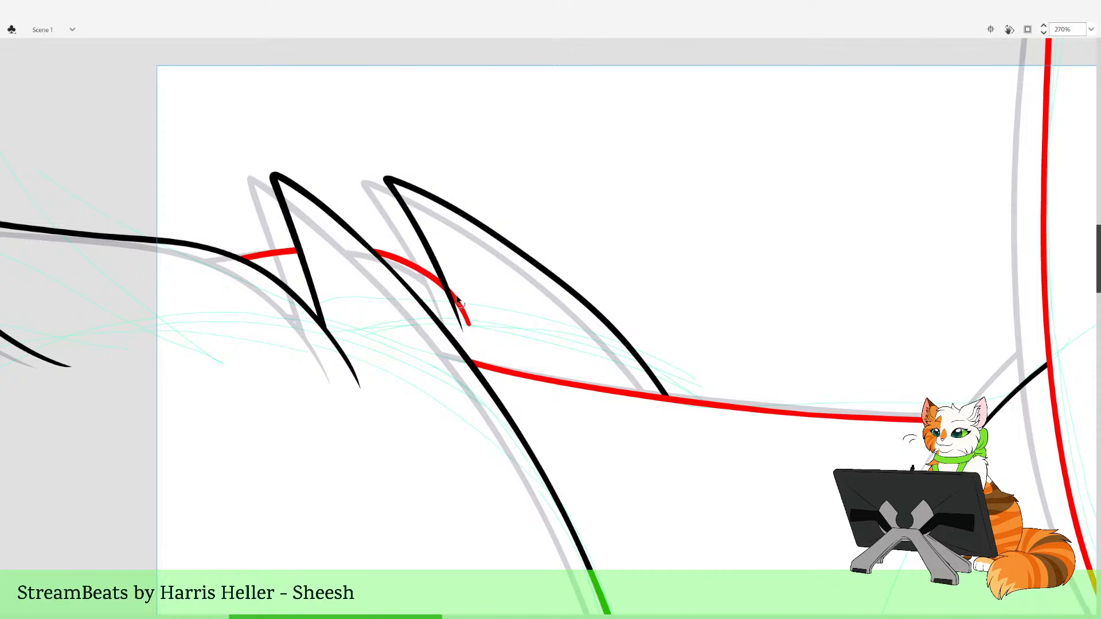
click(471, 314)
key(Delete)
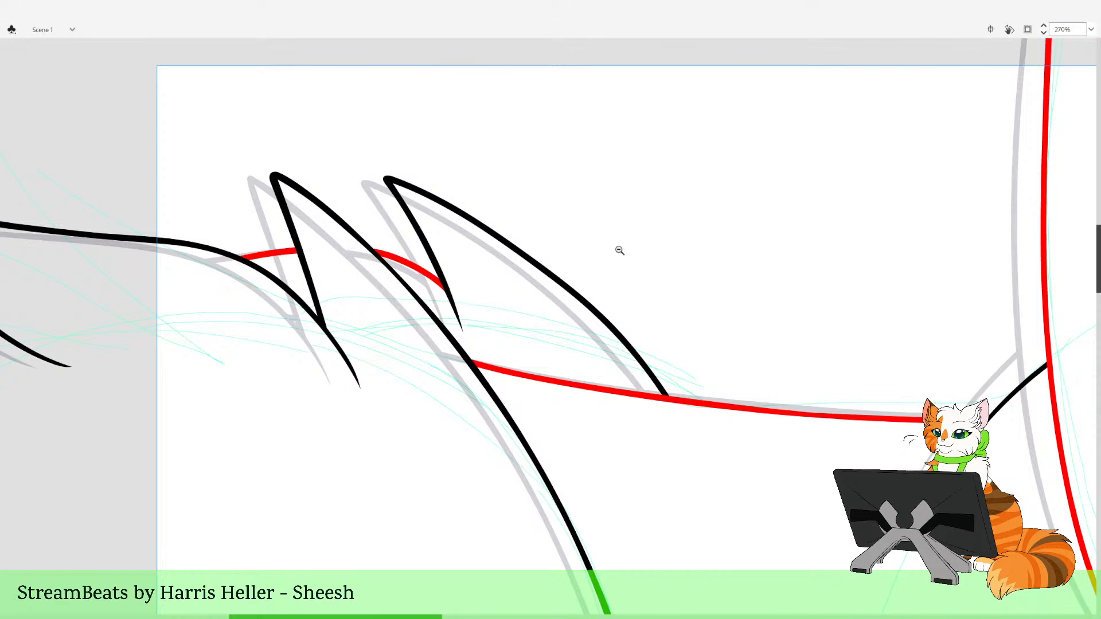
Redraw the upper edge of the hair tuft at the far ear's base slightly higher, starting from the forehead curve
scroll(620, 251, down, 10)
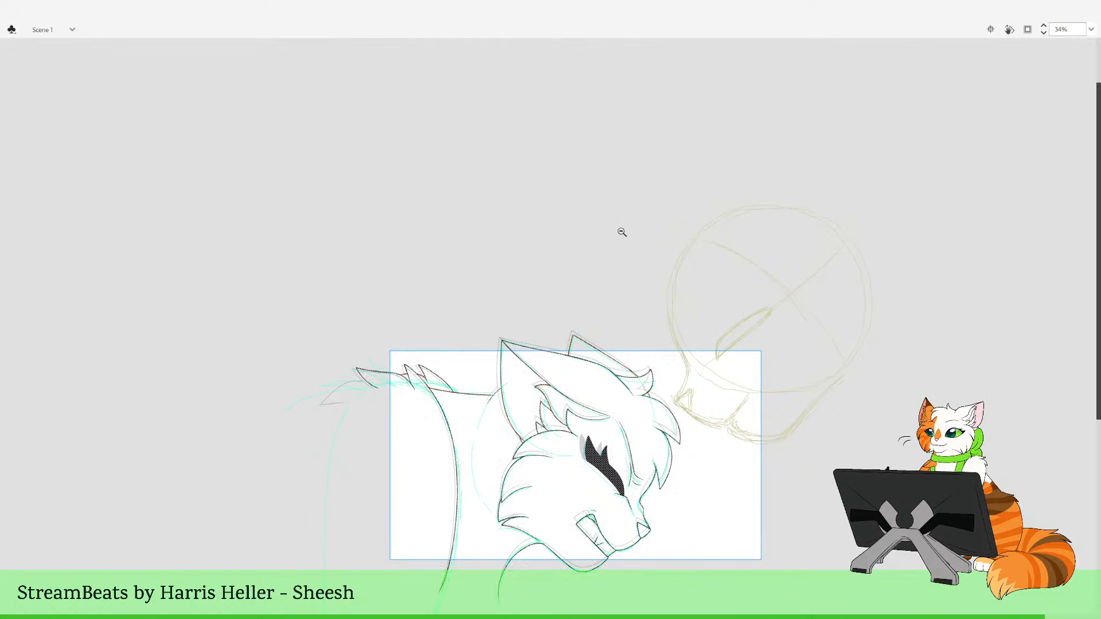
scroll(646, 255, down, 3)
scroll(673, 457, up, 4)
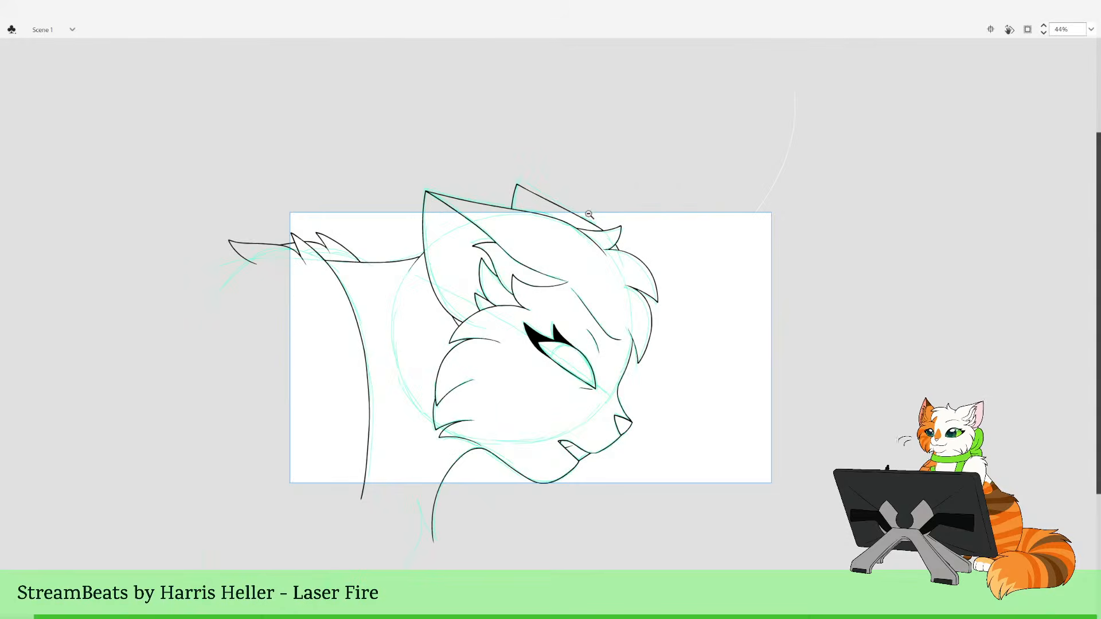
drag(575, 154, 660, 293)
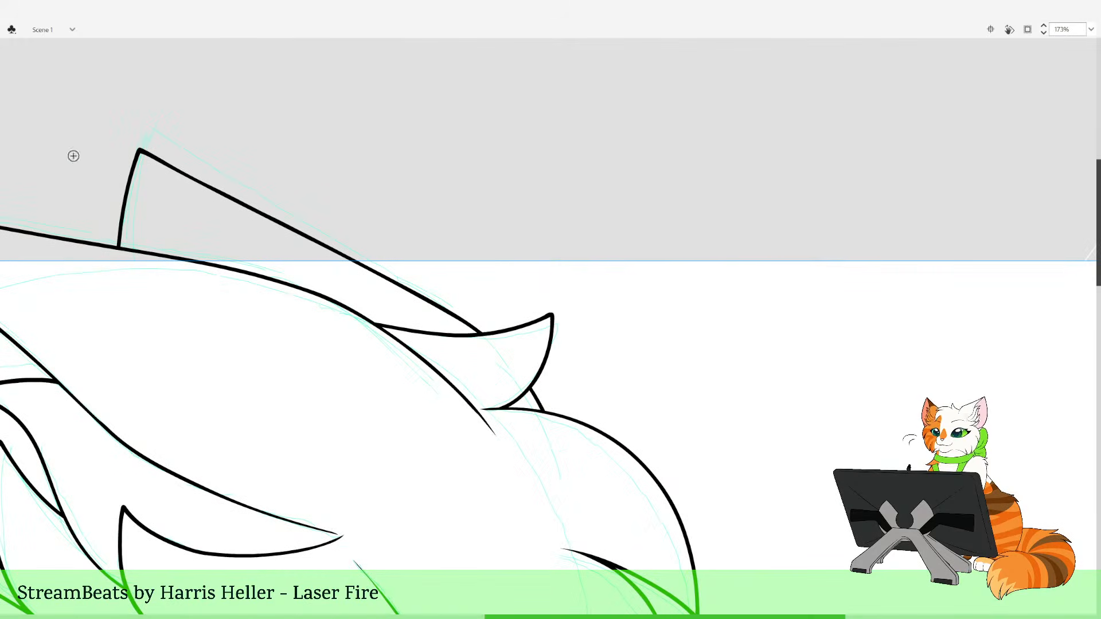
mouse_move(299, 305)
mouse_down()
mouse_move(455, 329)
mouse_move(554, 304)
mouse_up()
key(ctrl+z)
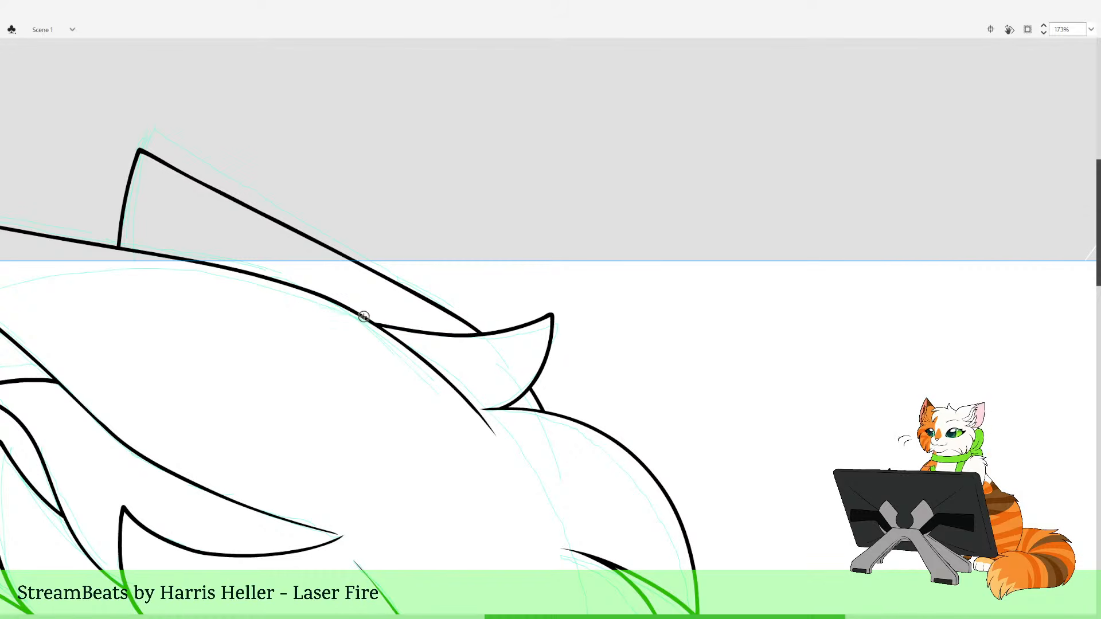
drag(356, 312, 403, 321)
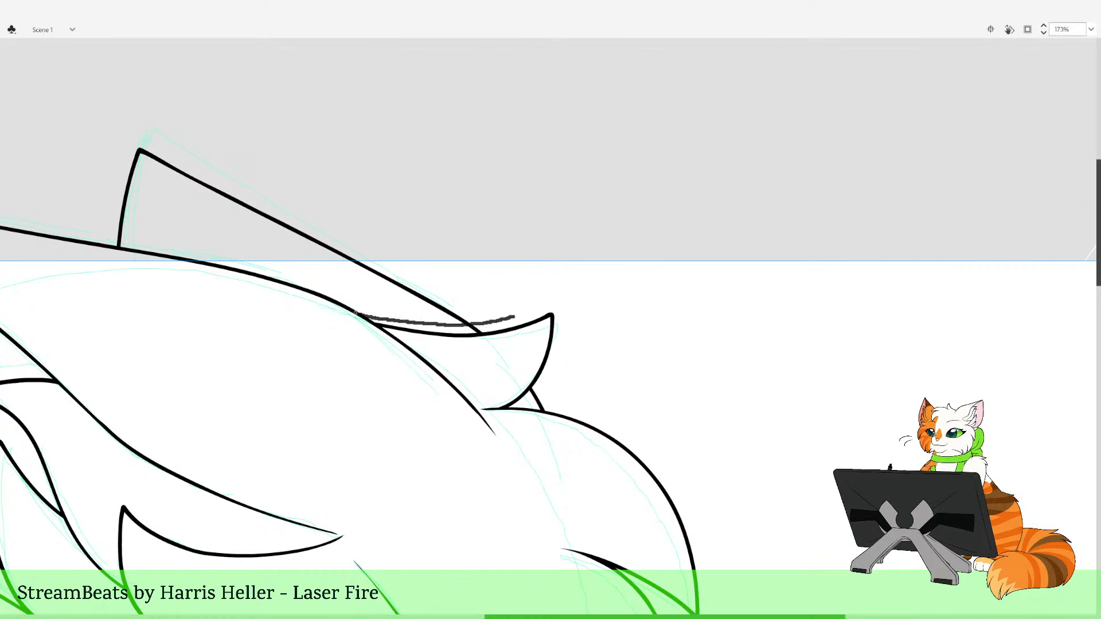
Ink a new, higher upper edge for the hair tuft behind the far ear, ending in a raised pointed tip
drag(514, 317, 552, 293)
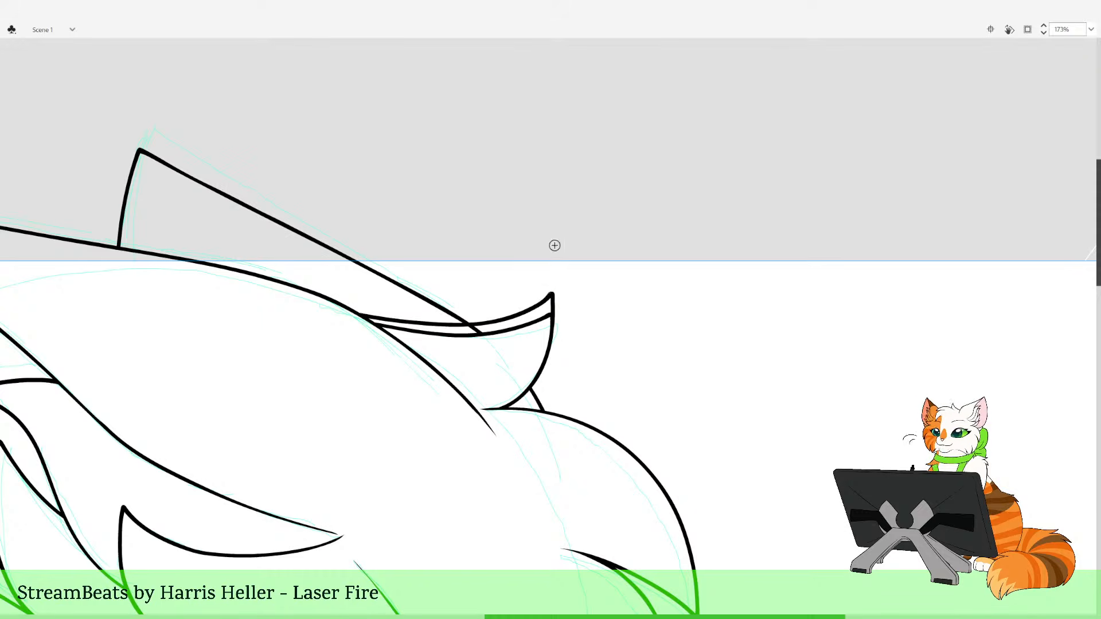
double_click(538, 292)
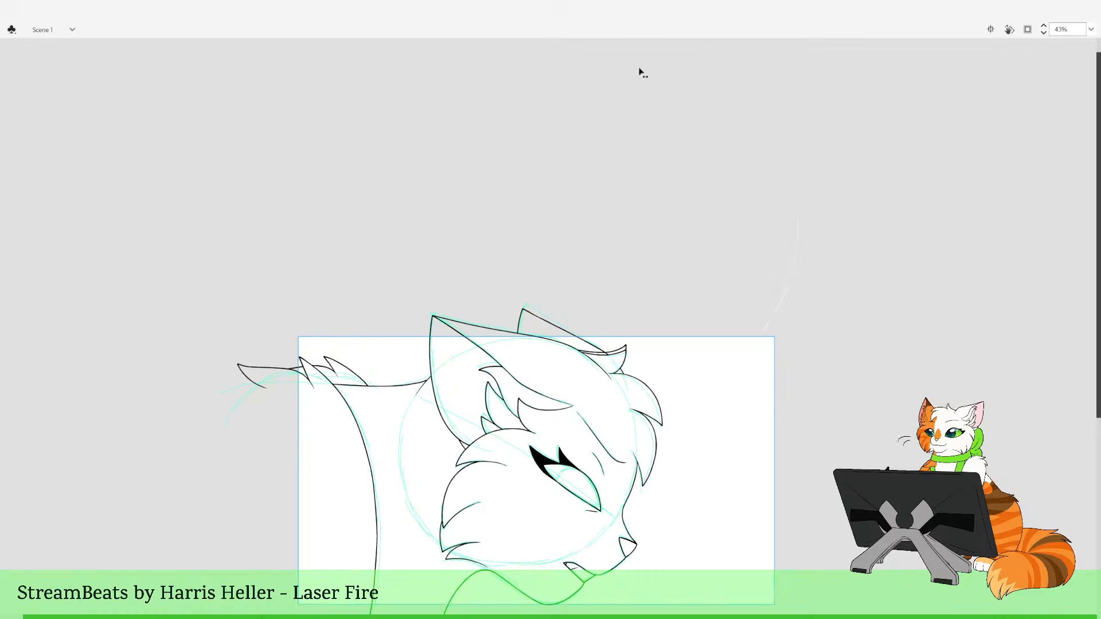
drag(639, 69, 732, 65)
click(736, 65)
Cut the ear line where it crosses the new tuft edge and trim the old edge's end away from the tuft's tip
drag(579, 319, 636, 377)
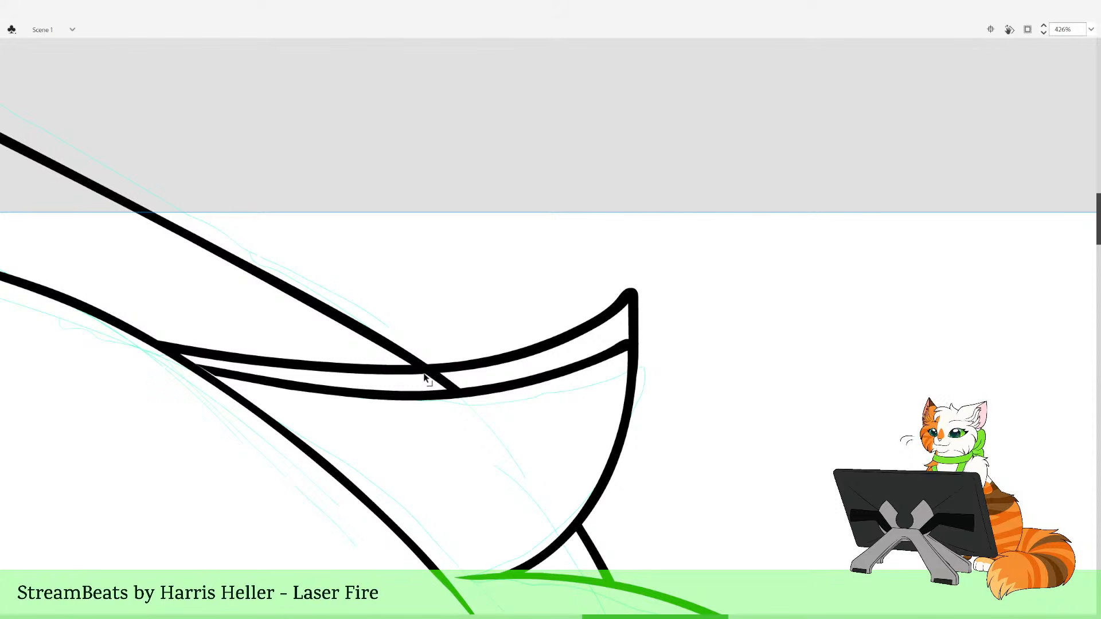
key(ctrl+a)
click(514, 425)
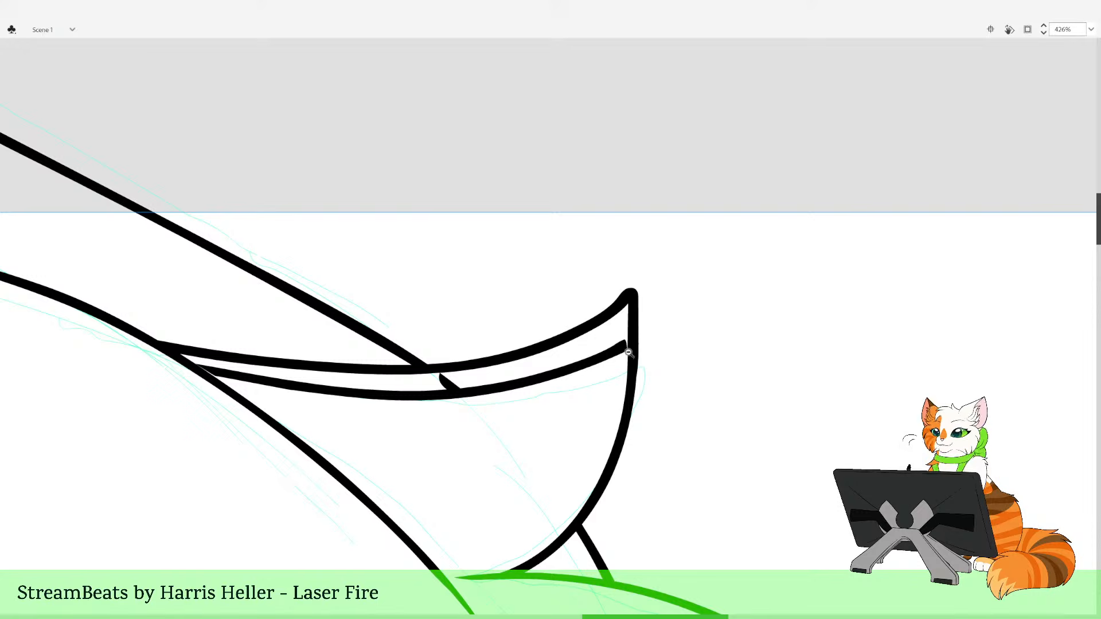
click(633, 354)
click(640, 357)
drag(627, 342, 623, 368)
click(625, 348)
key(Delete)
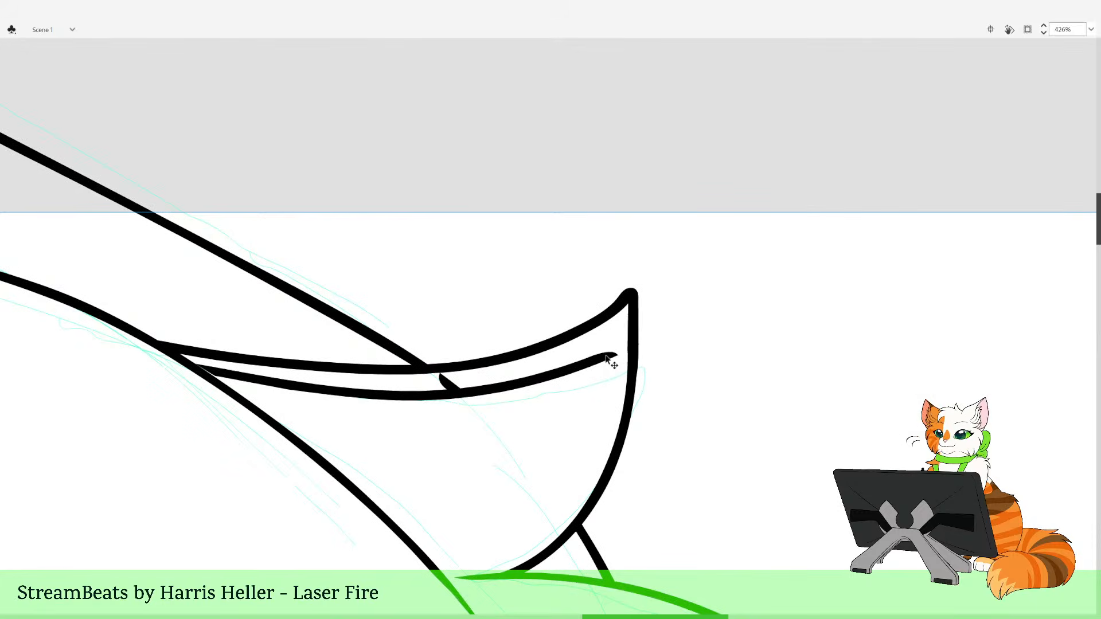
Delete the old lower edge inside the tuft together with the leftover stub of the ear line
key(ctrl+a)
click(265, 391)
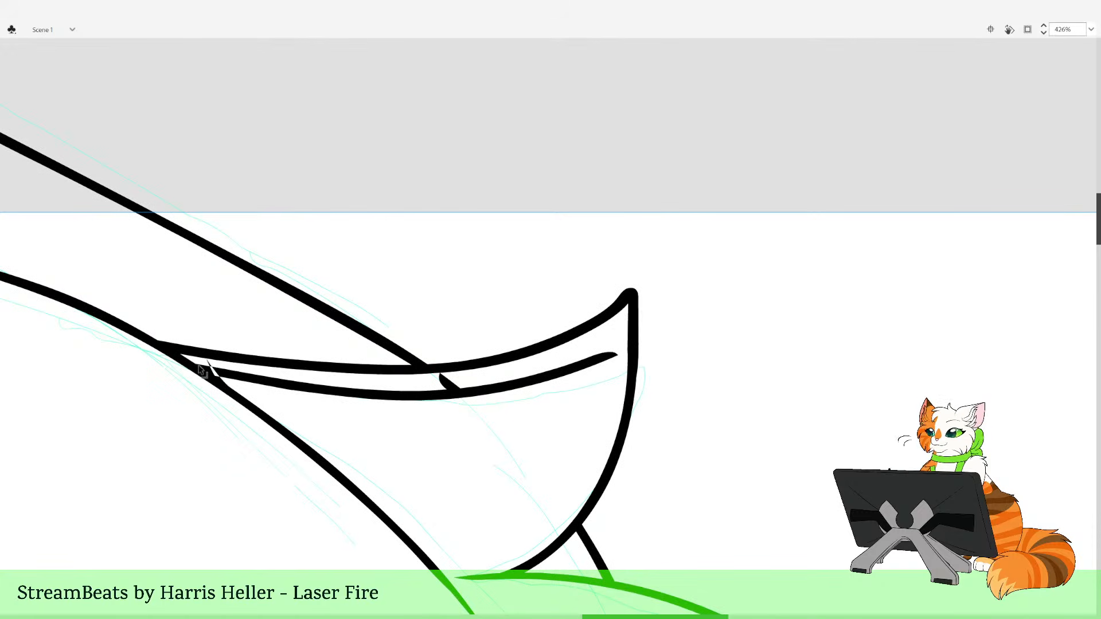
drag(199, 367, 215, 377)
key(ctrl+a)
key(ctrl+x)
key(ctrl+shift+v)
click(438, 380)
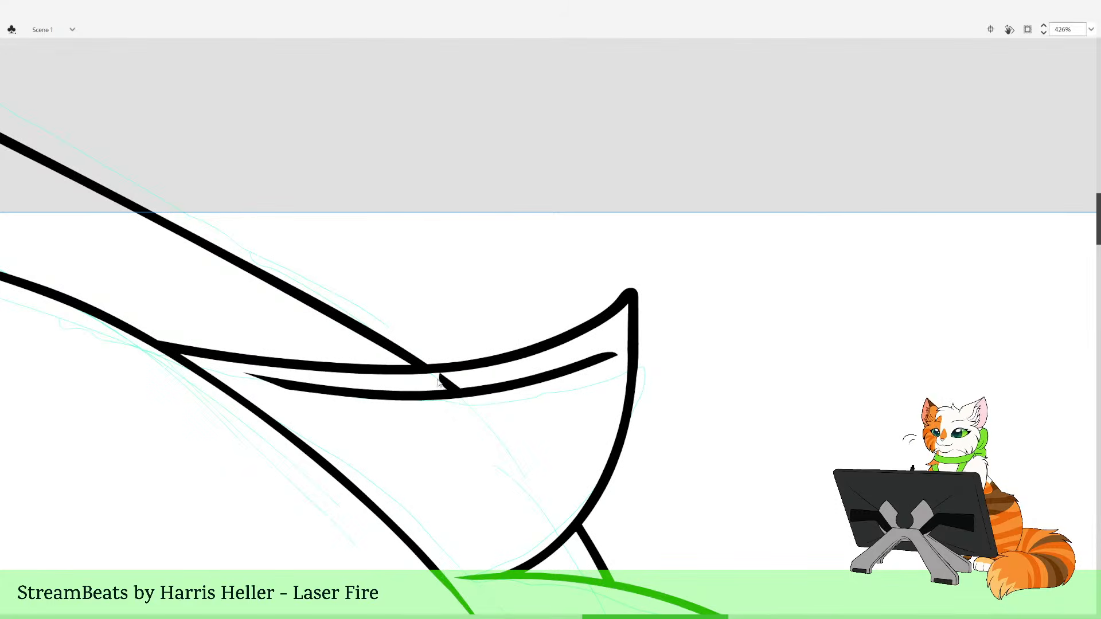
click(438, 382)
key(Delete)
double_click(521, 283)
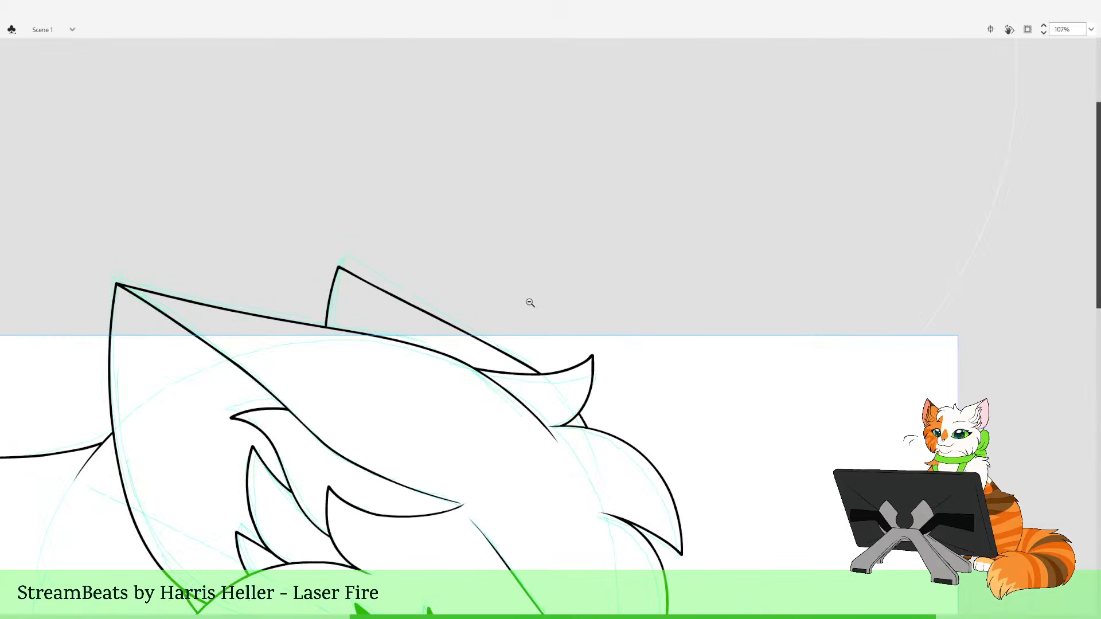
Reshape the tuft's front edge below the tip into a smooth, evenly tapering outward curve
drag(543, 322, 620, 392)
drag(590, 333, 596, 338)
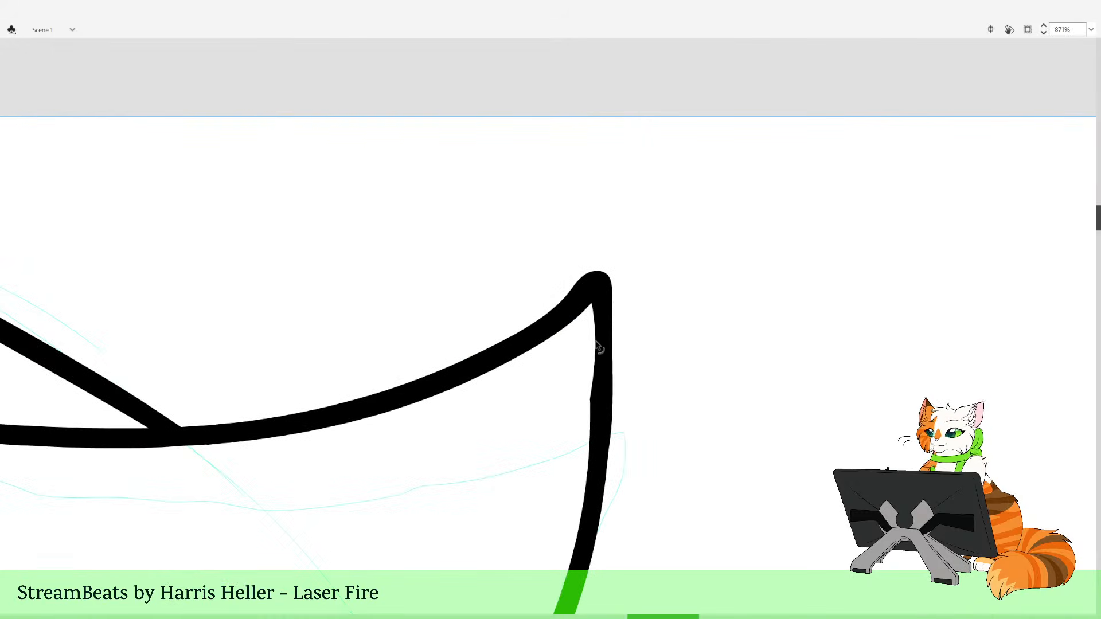
drag(590, 399, 623, 216)
key(space)
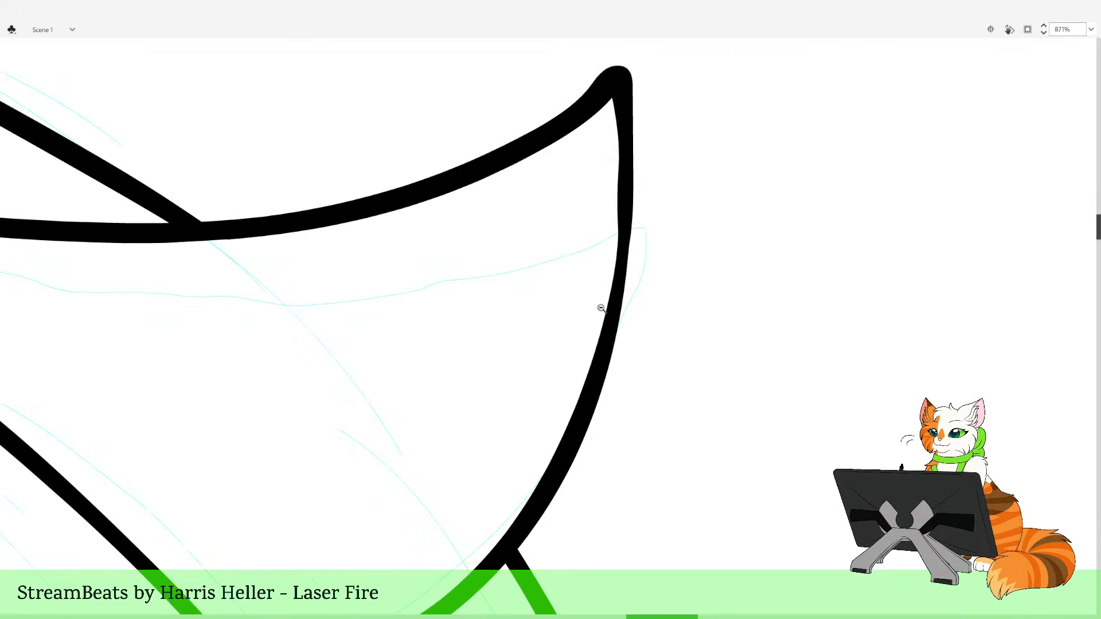
drag(612, 283, 613, 276)
drag(628, 181, 613, 253)
drag(602, 274, 644, 177)
key(ctrl+z)
key(ctrl+z)
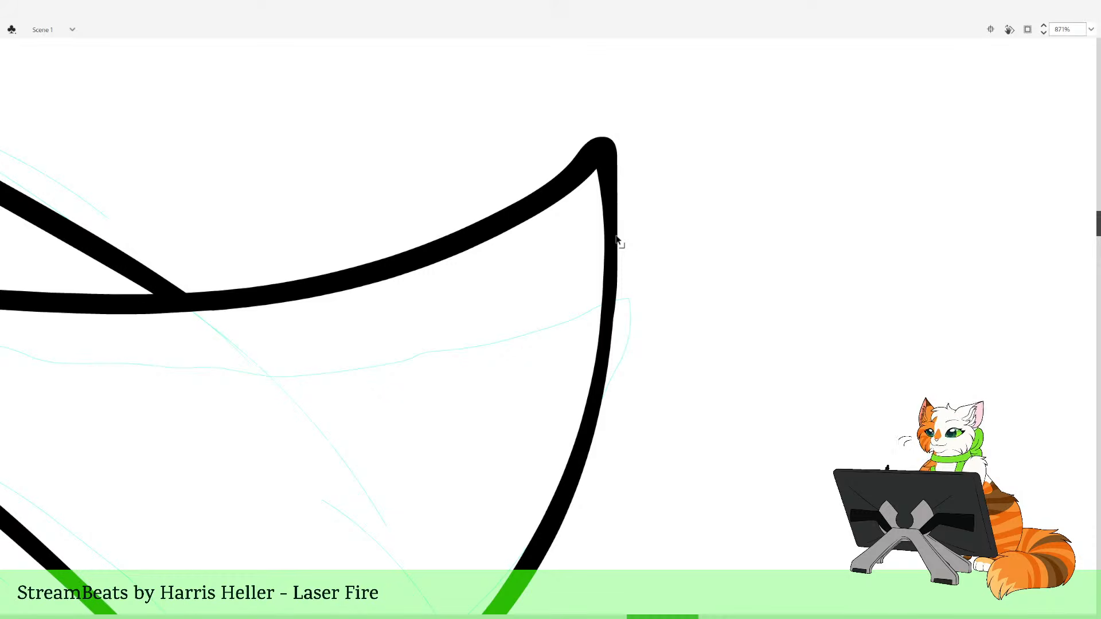
drag(619, 290, 619, 261)
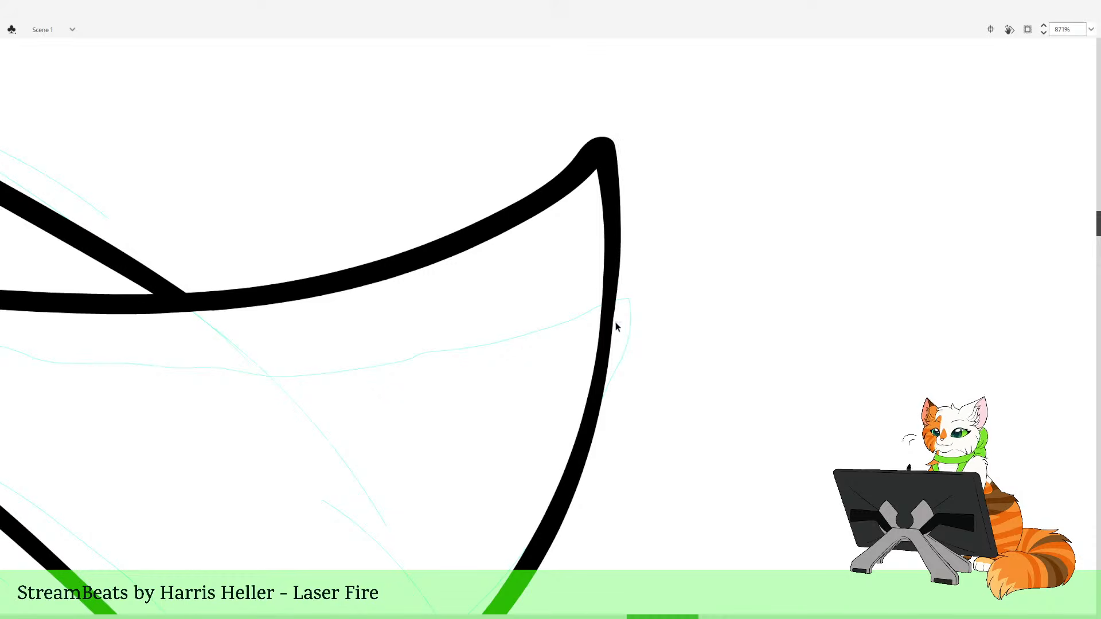
drag(614, 317, 618, 313)
Go to the in-between frame with both neighbouring drawings onion-skinned and bring the eye corner and muzzle into close view
key(z)
alt+click(632, 283)
alt+click(634, 286)
alt+click(637, 287)
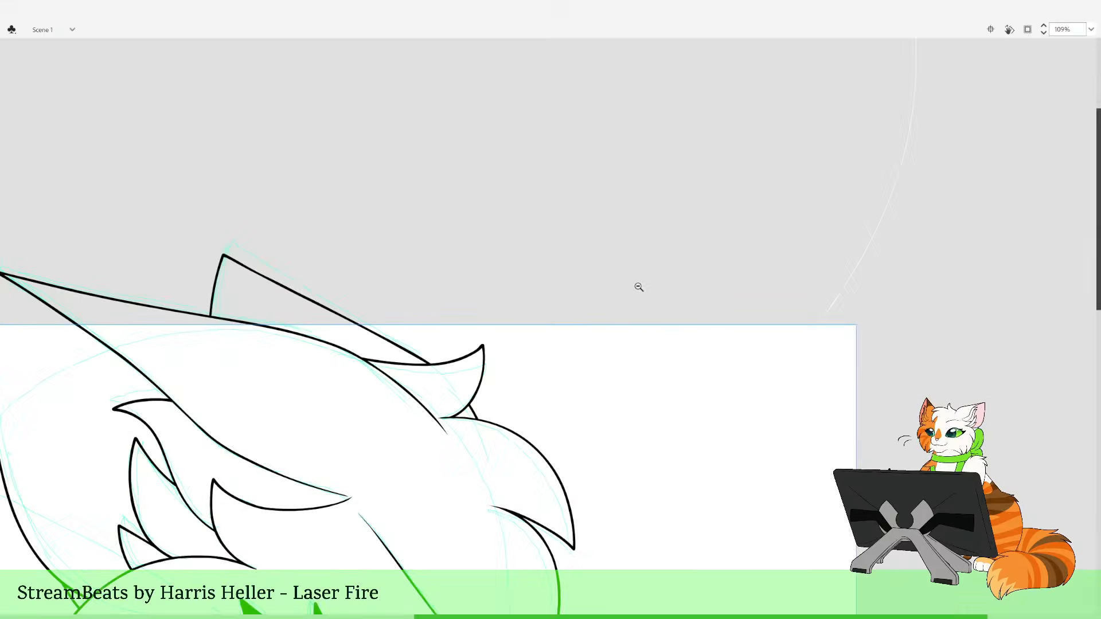
alt+click(636, 289)
alt+click(609, 323)
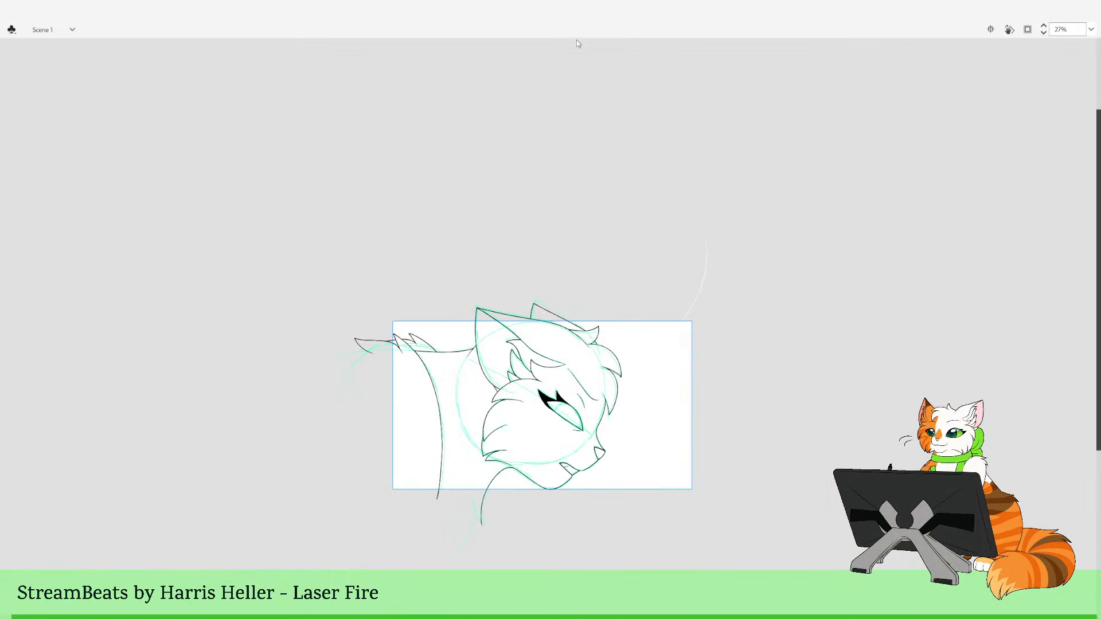
click(682, 44)
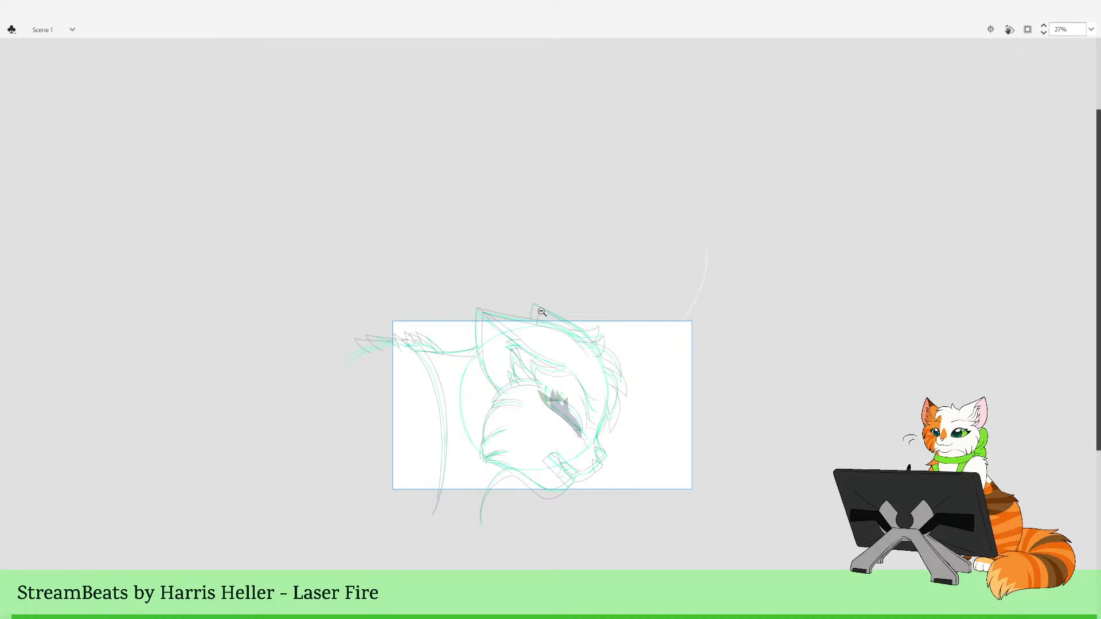
scroll(611, 450, up, 3)
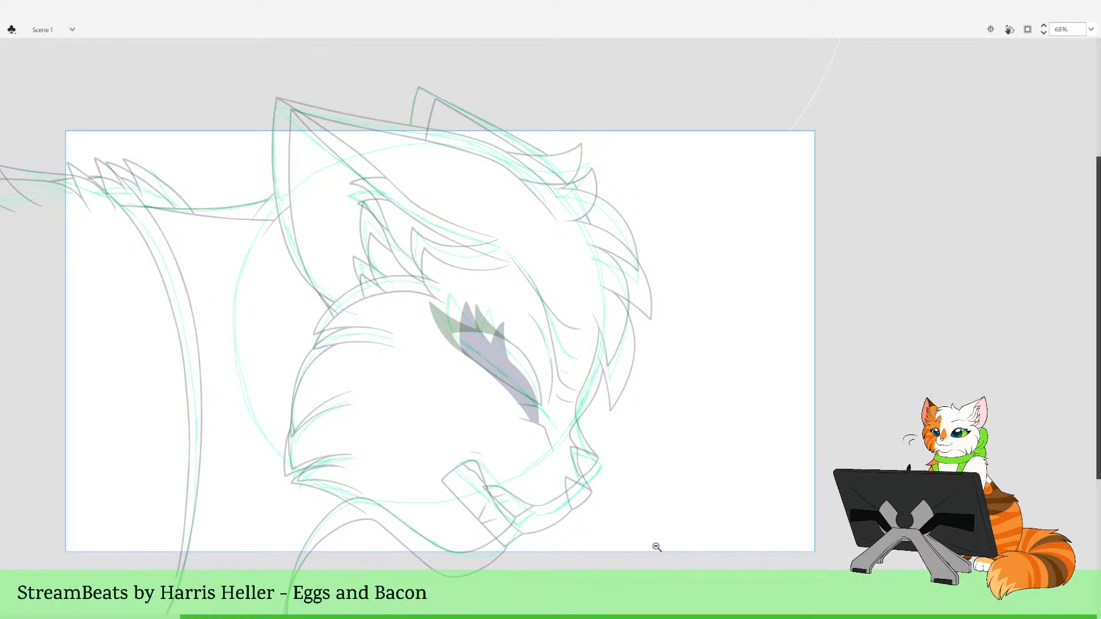
drag(555, 372, 637, 538)
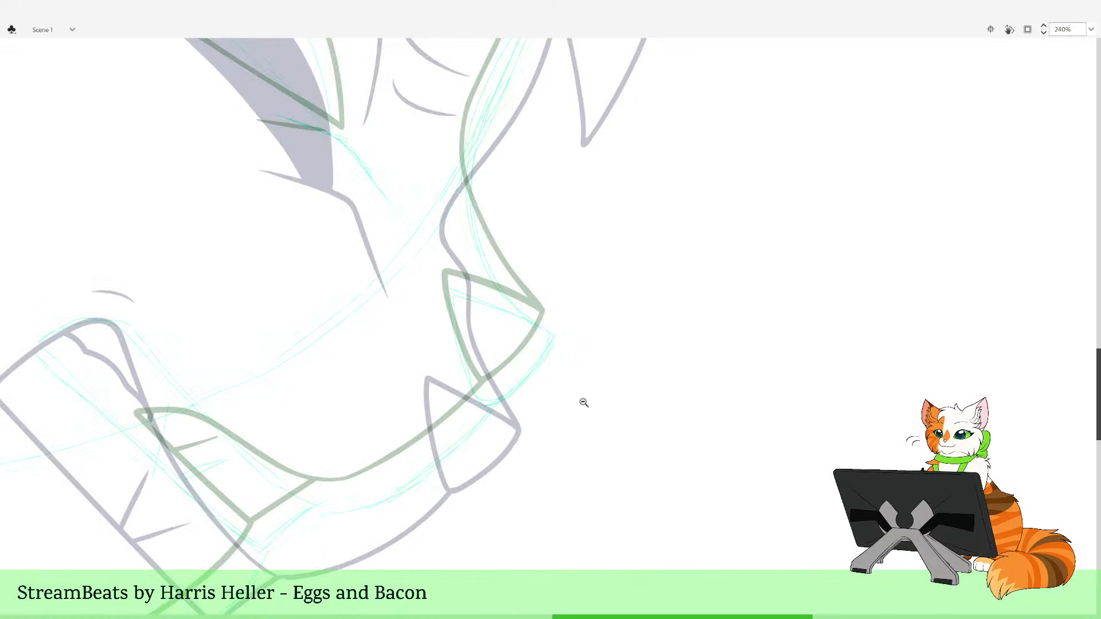
drag(461, 216, 447, 287)
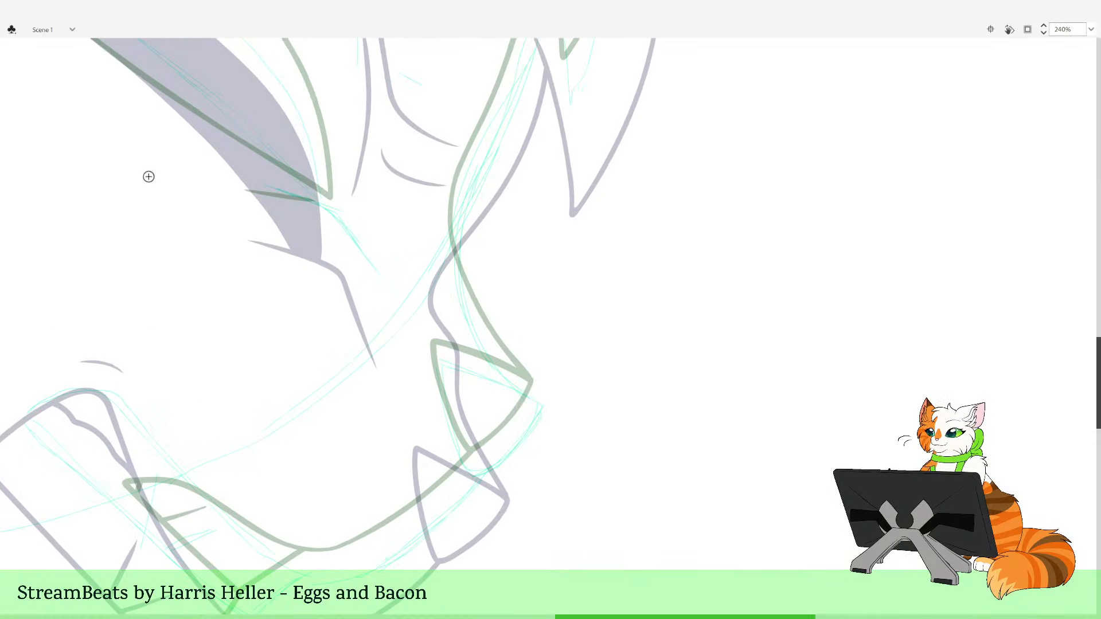
mouse_move(502, 239)
mouse_down()
mouse_move(504, 332)
mouse_move(492, 308)
mouse_up()
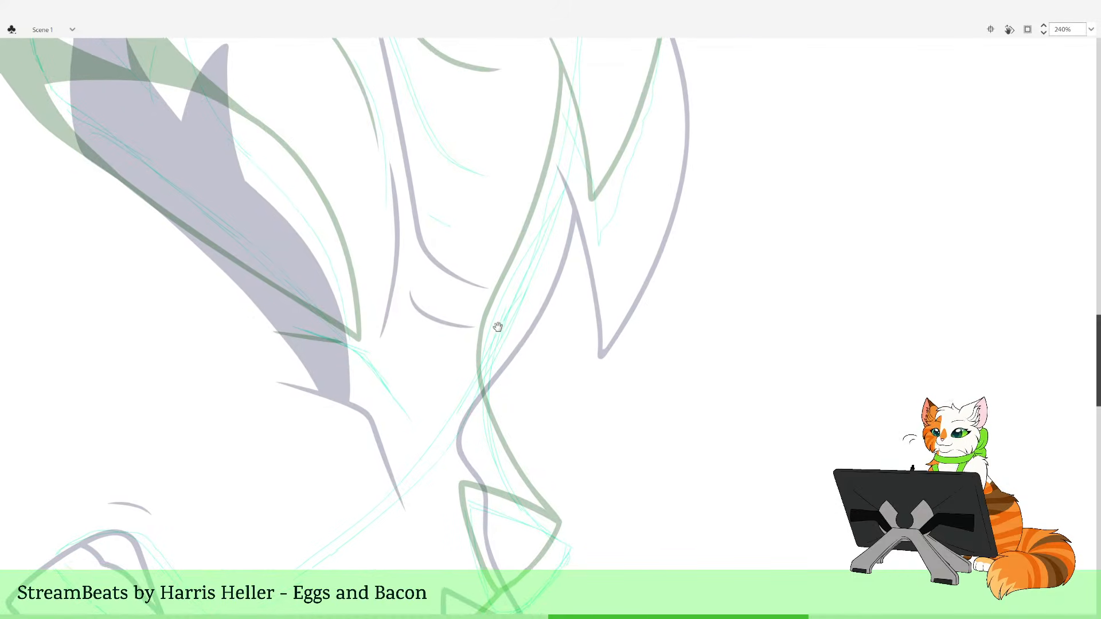
mouse_move(298, 327)
mouse_down()
mouse_move(360, 353)
mouse_move(418, 429)
mouse_up()
key(ctrl+z)
mouse_move(302, 330)
mouse_down()
mouse_move(358, 355)
mouse_move(400, 403)
mouse_move(351, 346)
mouse_move(301, 330)
mouse_move(364, 353)
mouse_move(381, 380)
mouse_up()
key(ctrl+z)
key(ctrl+z)
key(ctrl+z)
Ink the bent crease at the eye's inner corner, tapered at both ends, between the two onion-skinned versions
mouse_move(296, 328)
mouse_down()
mouse_move(359, 355)
mouse_move(406, 414)
mouse_up()
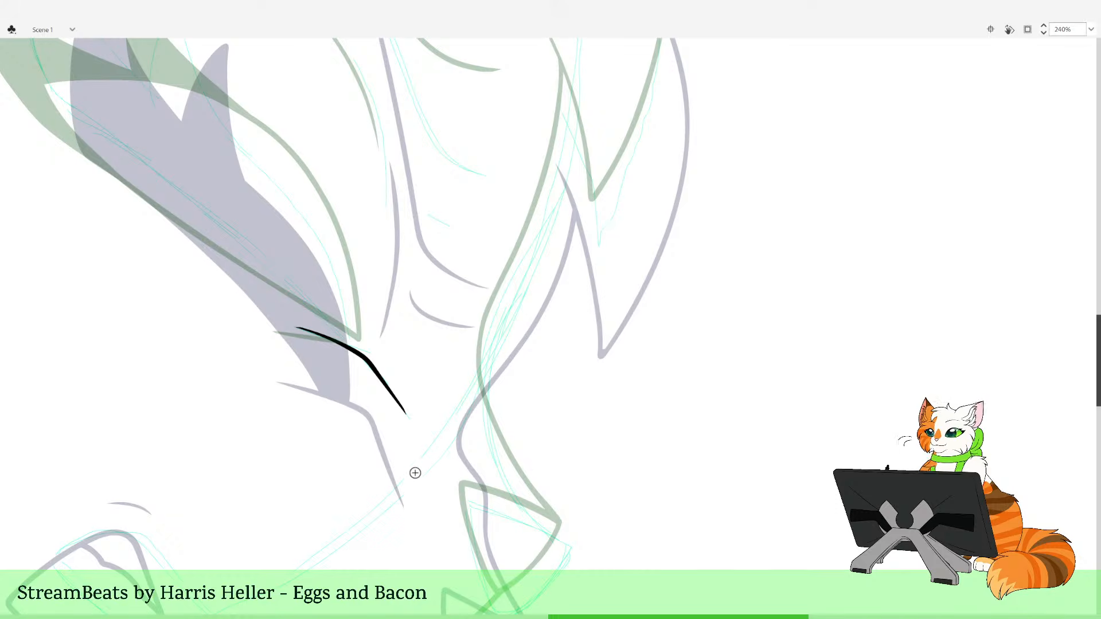
drag(424, 477, 387, 378)
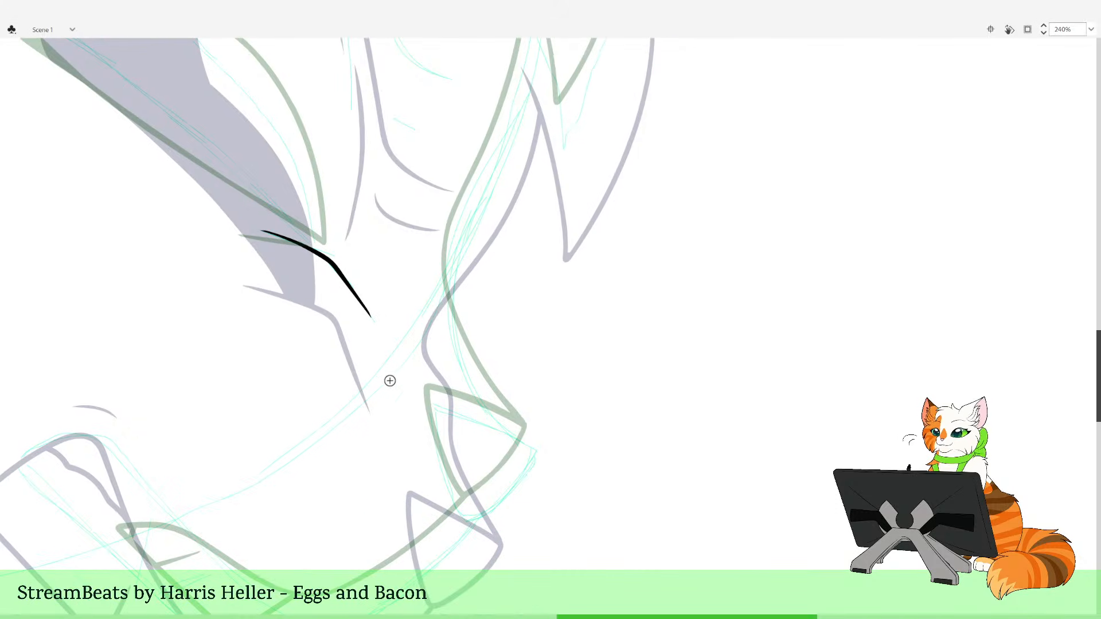
key(v)
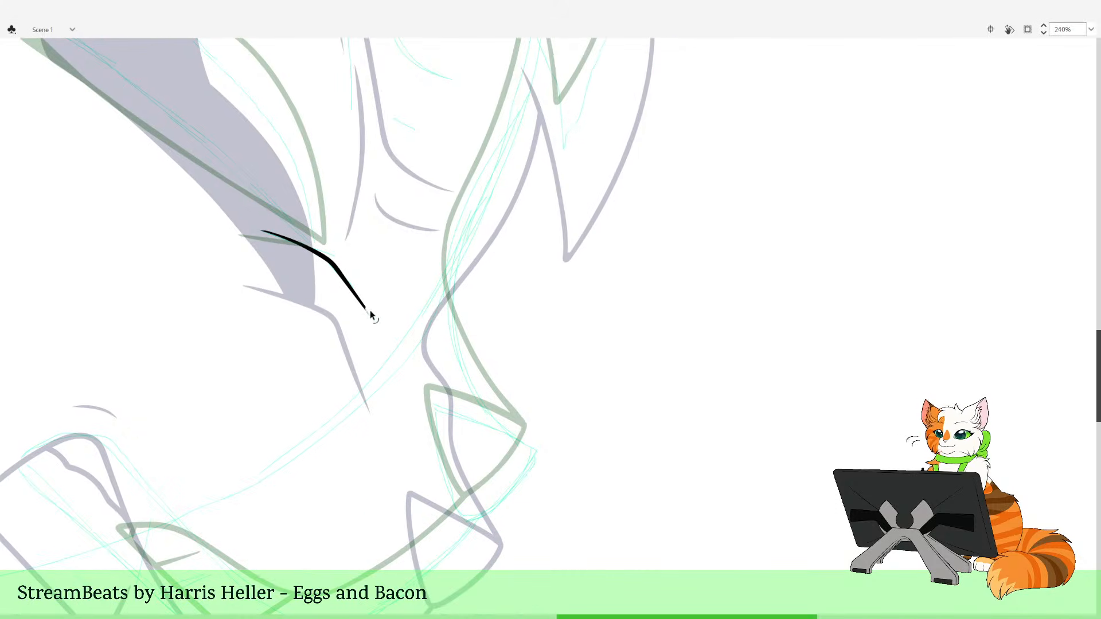
mouse_move(372, 316)
mouse_down()
mouse_move(366, 308)
mouse_move(374, 328)
mouse_move(371, 320)
mouse_up()
key(ctrl+z)
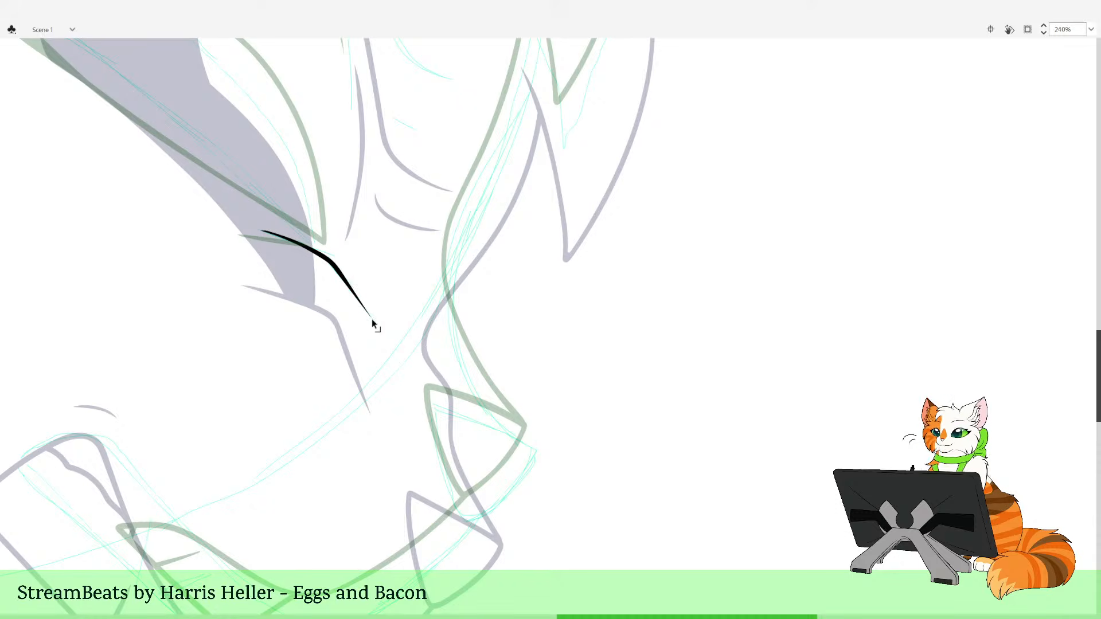
Trace the lower onion-skinned nose as a closed, rounded triangular outline with the brush
key(b)
scroll(417, 340, down, 3)
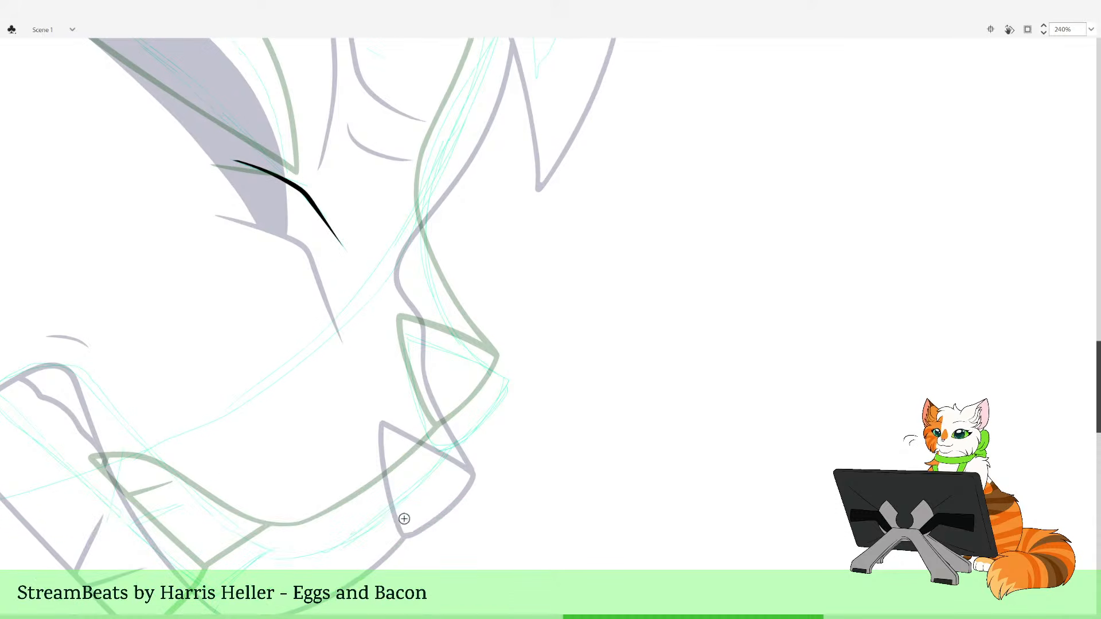
drag(434, 425, 410, 374)
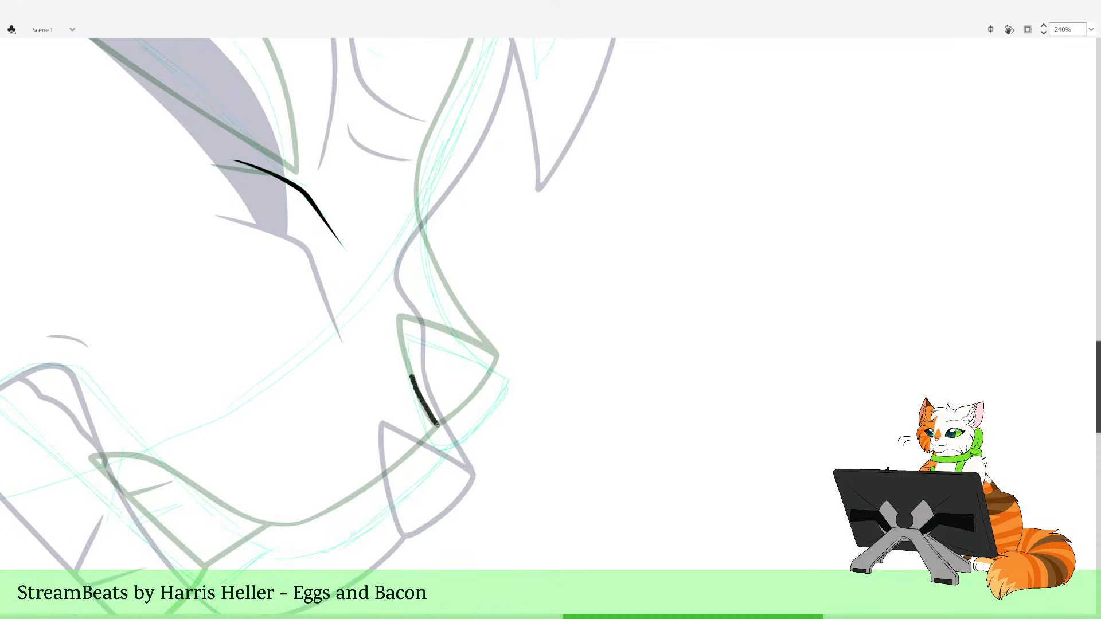
key(ctrl+z)
mouse_move(405, 536)
mouse_down()
mouse_move(380, 423)
mouse_move(467, 470)
mouse_move(459, 498)
mouse_move(406, 538)
mouse_up()
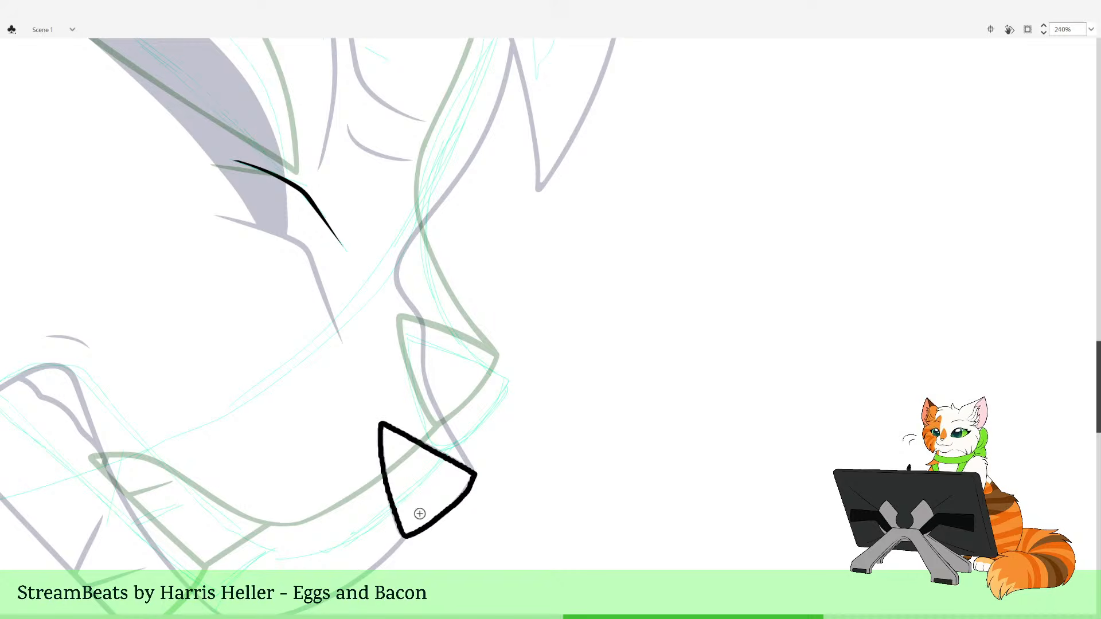
Move the traced nose up onto the sketched in-between position and rotate it slightly counterclockwise
double_click(469, 489)
drag(470, 487, 490, 407)
key(q)
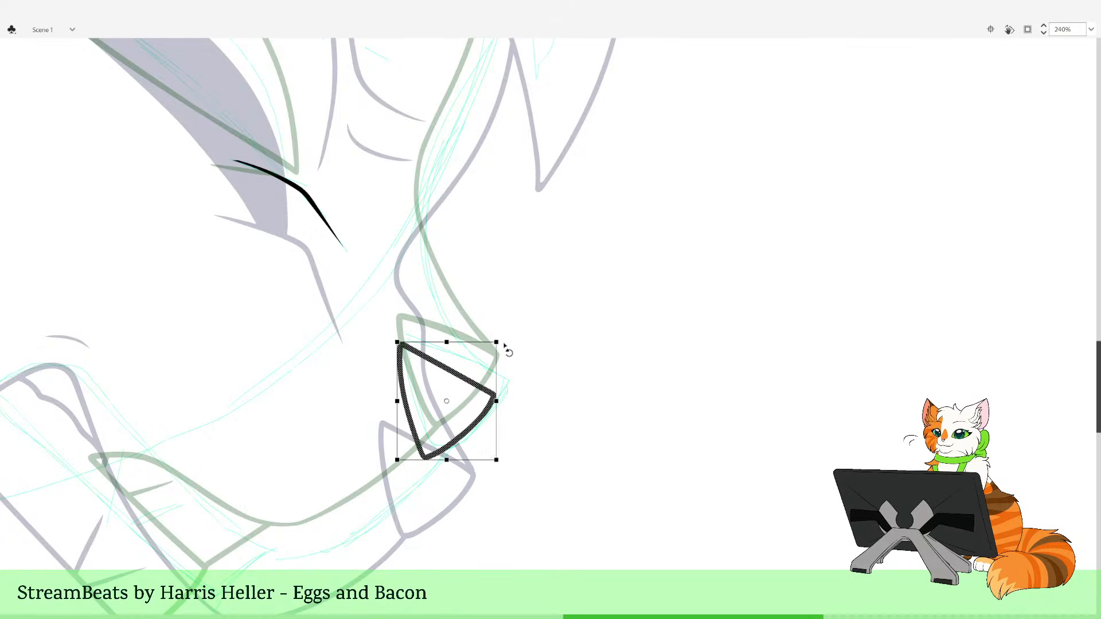
drag(508, 351, 501, 342)
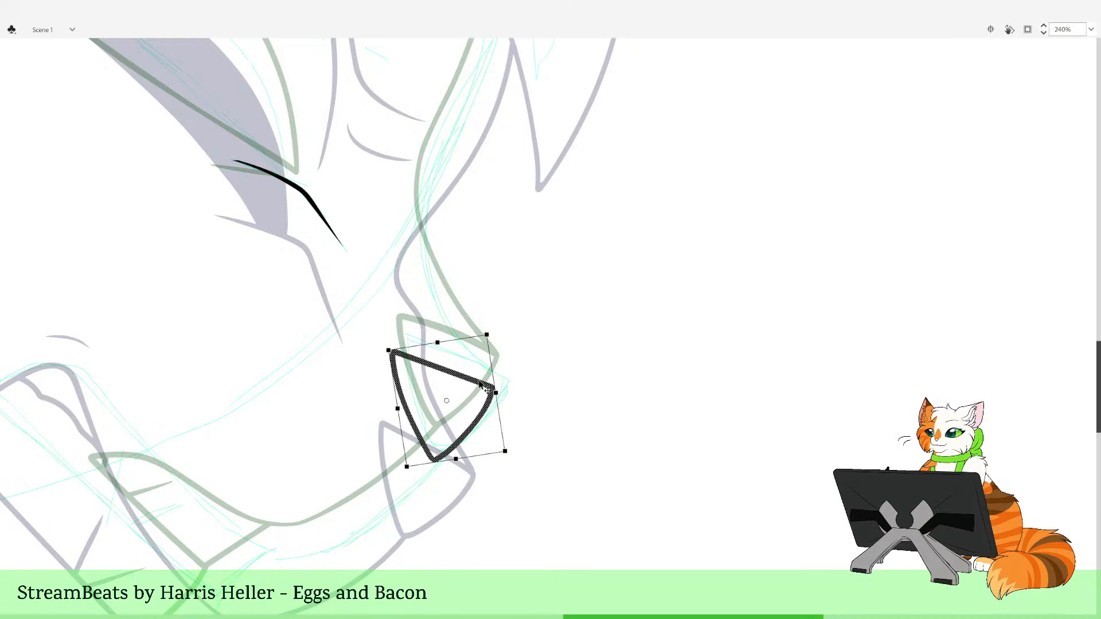
drag(466, 394, 478, 386)
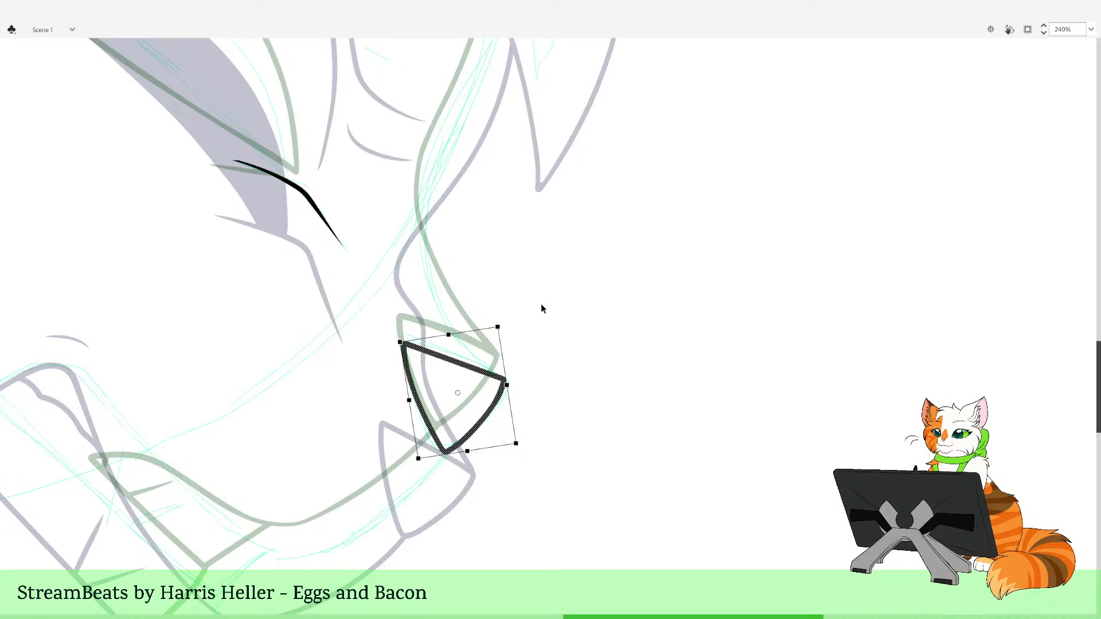
Nudge the nose outline upward and slightly to the right to match the cyan sketch
key(Up)
key(Up)
key(Up)
key(Up)
key(Up)
key(Up)
key(Up)
key(Right)
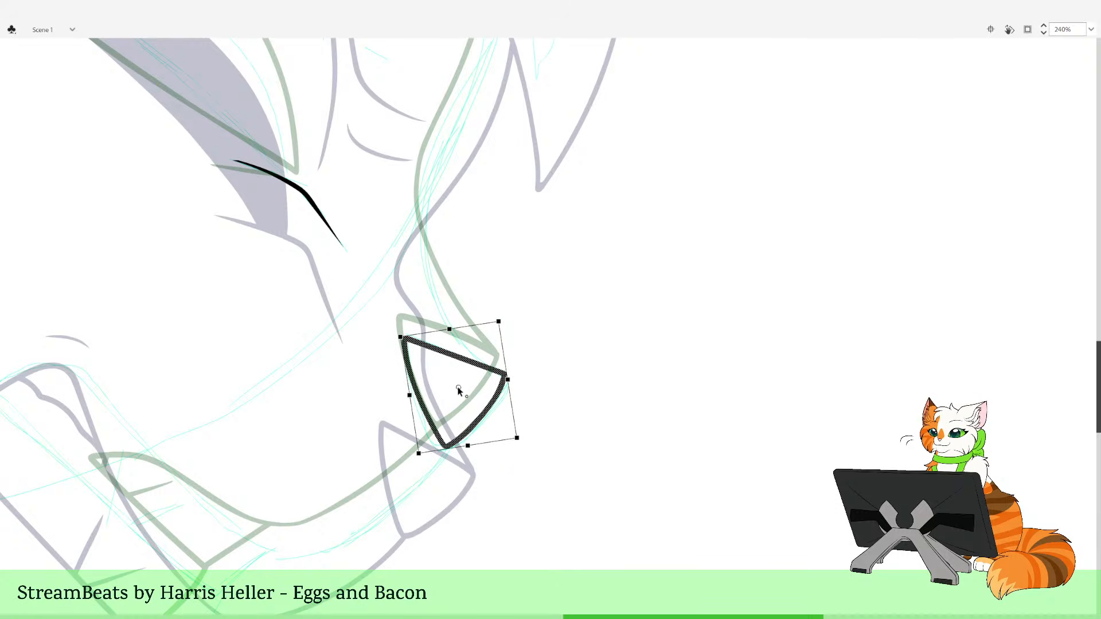
Move the nose outline's transformation point to its upper-left corner, and fine-tune its position slightly down and right
drag(458, 389, 405, 336)
key(Right)
key(Down)
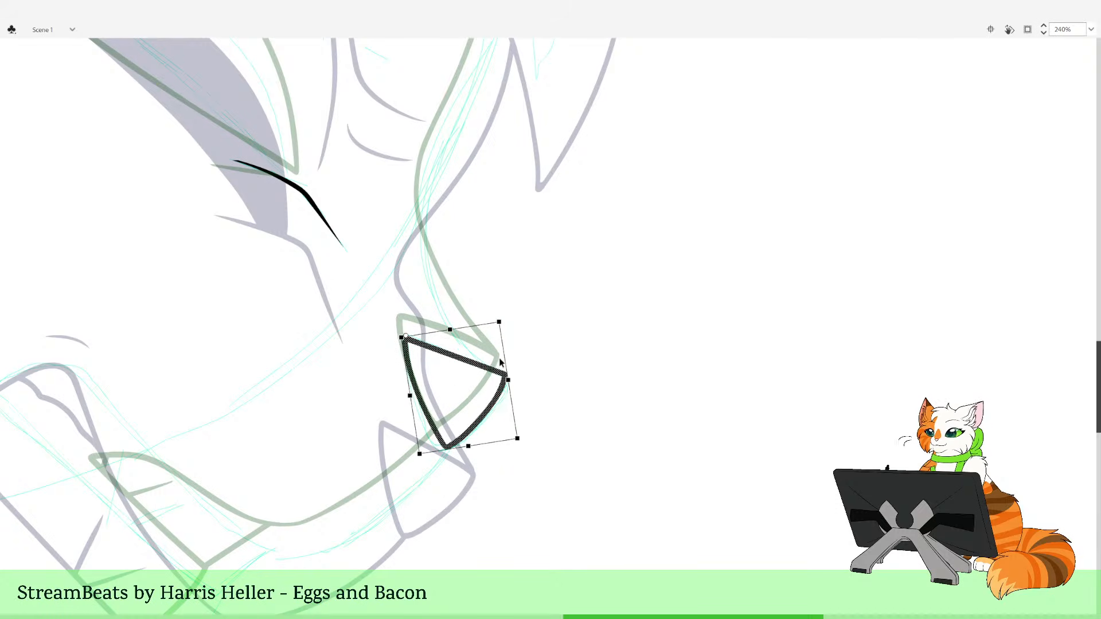
key(Right)
key(Down)
key(Right)
key(Down)
key(Down)
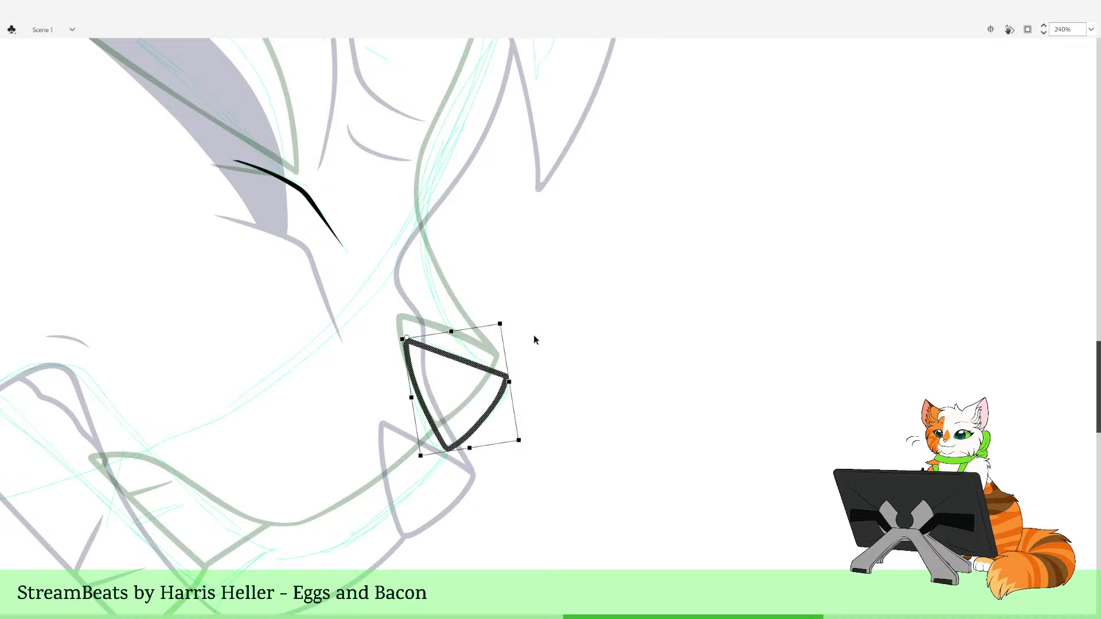
key(Left)
drag(527, 355, 550, 390)
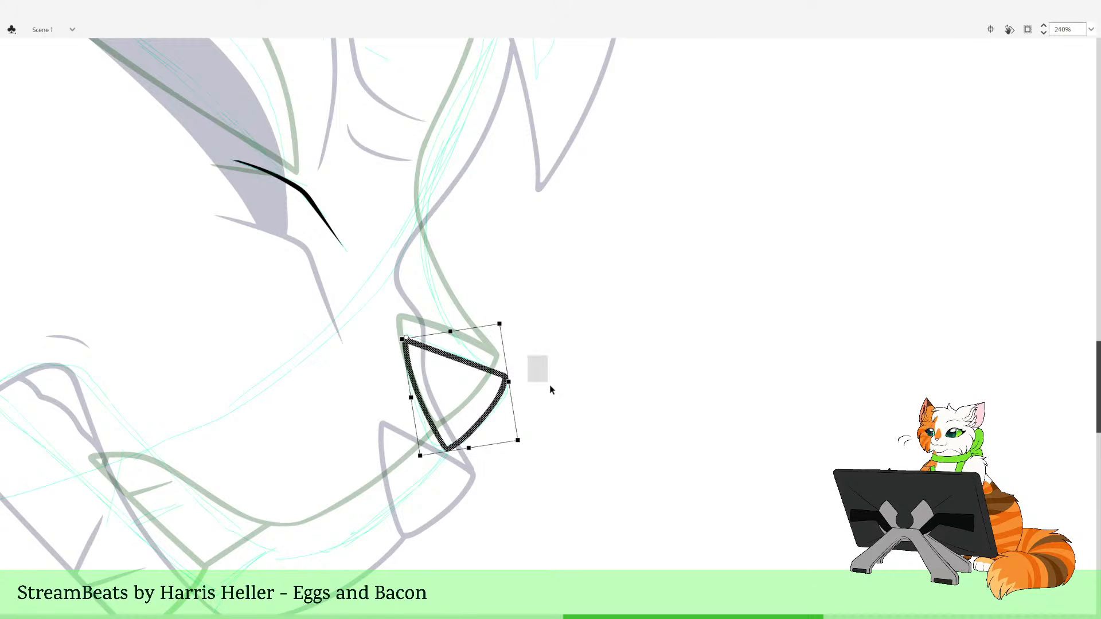
key(z)
mouse_move(408, 292)
mouse_down()
mouse_move(514, 442)
mouse_move(576, 445)
mouse_up()
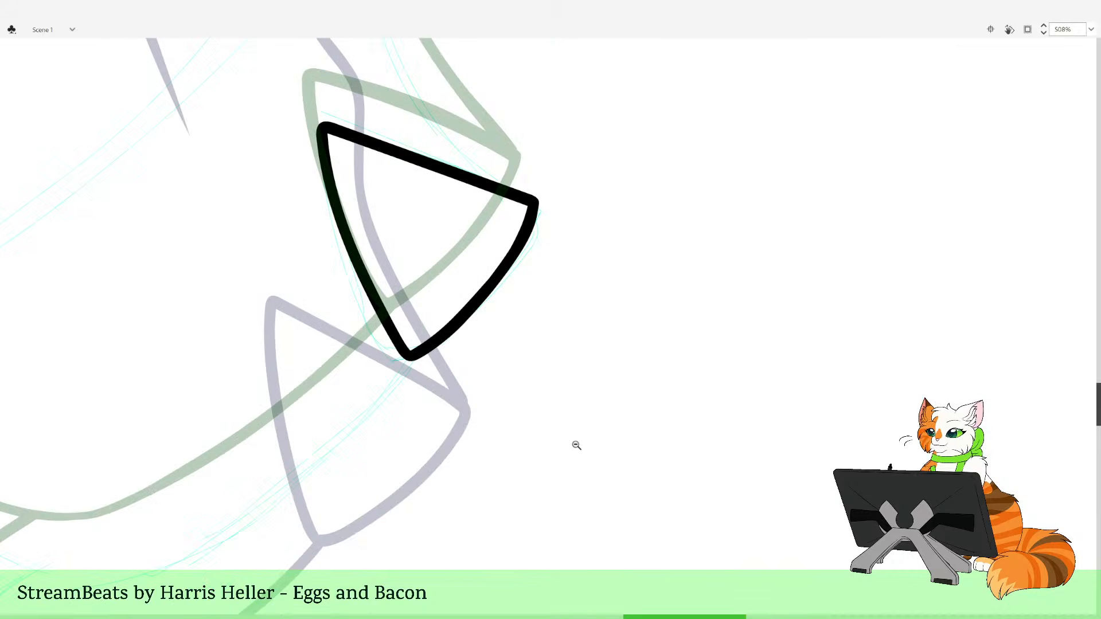
drag(499, 244, 446, 360)
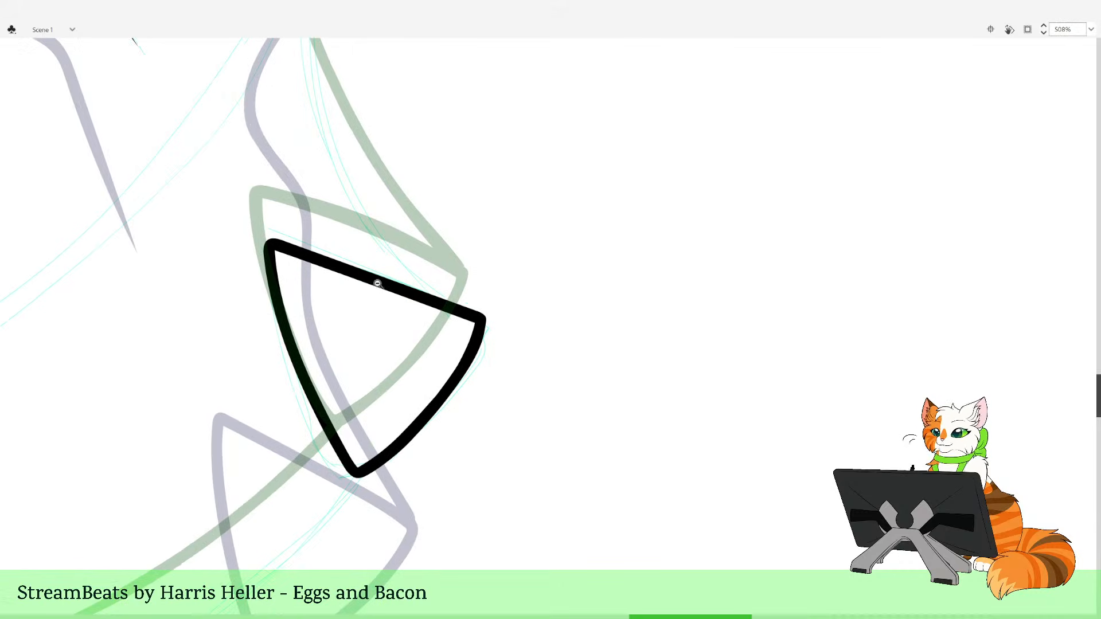
key(v)
drag(396, 295, 419, 301)
drag(476, 327, 421, 303)
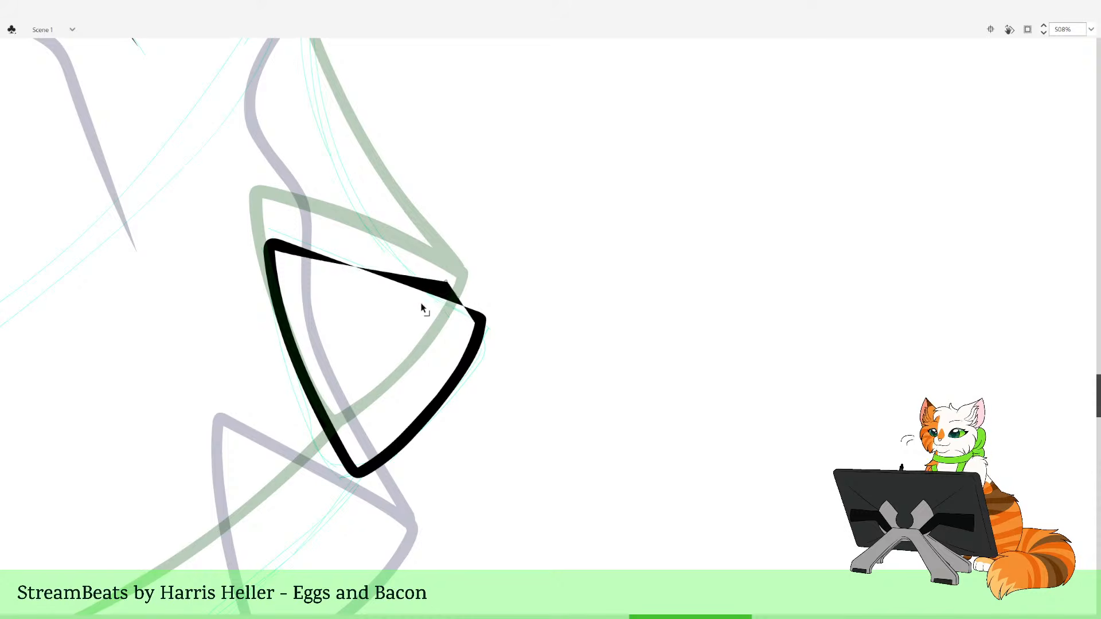
key(ctrl+z)
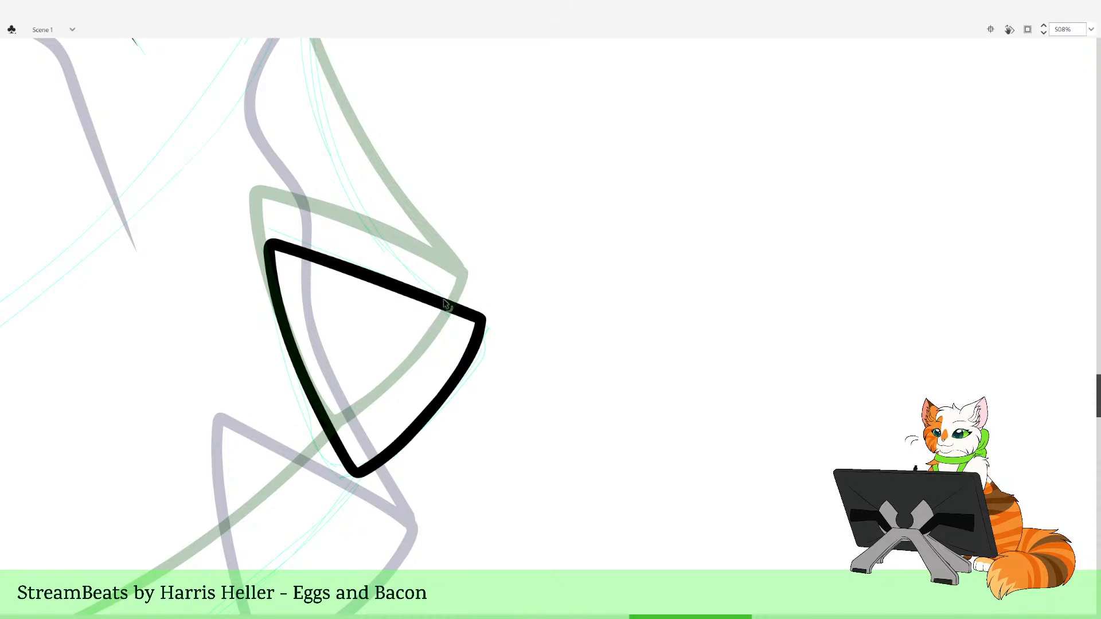
Ink the open mouth as a long, slanted outline with a rounded upper end over the cyan sketch, redrawing the first attempt
key(z)
alt+click(450, 282)
alt+click(477, 257)
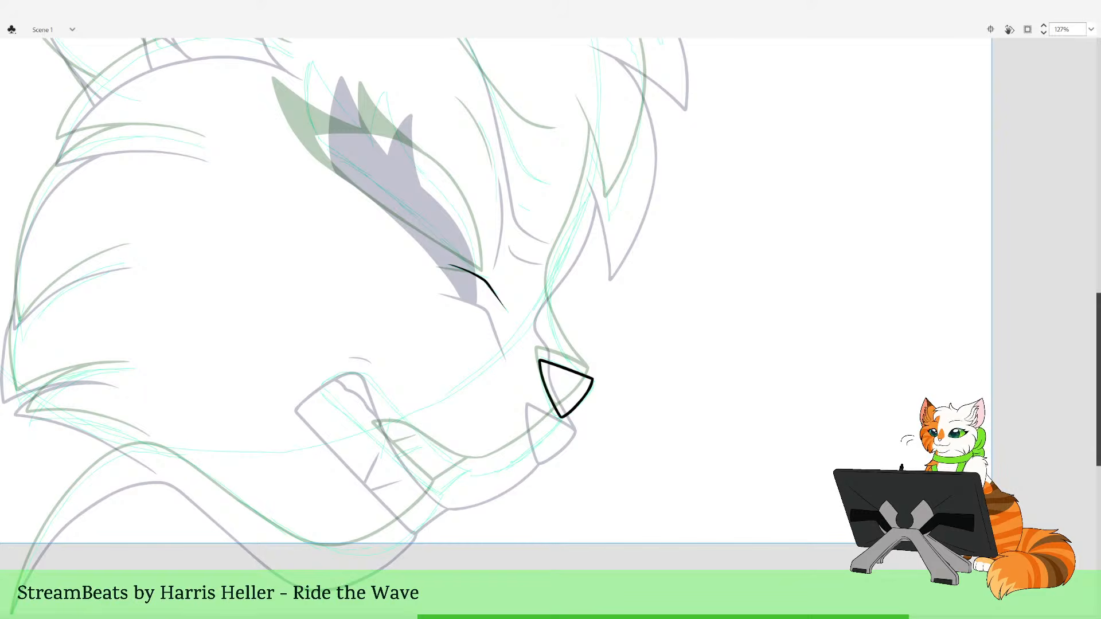
drag(555, 487, 519, 409)
alt+click(549, 443)
alt+click(545, 428)
alt+click(542, 397)
drag(454, 99, 457, 296)
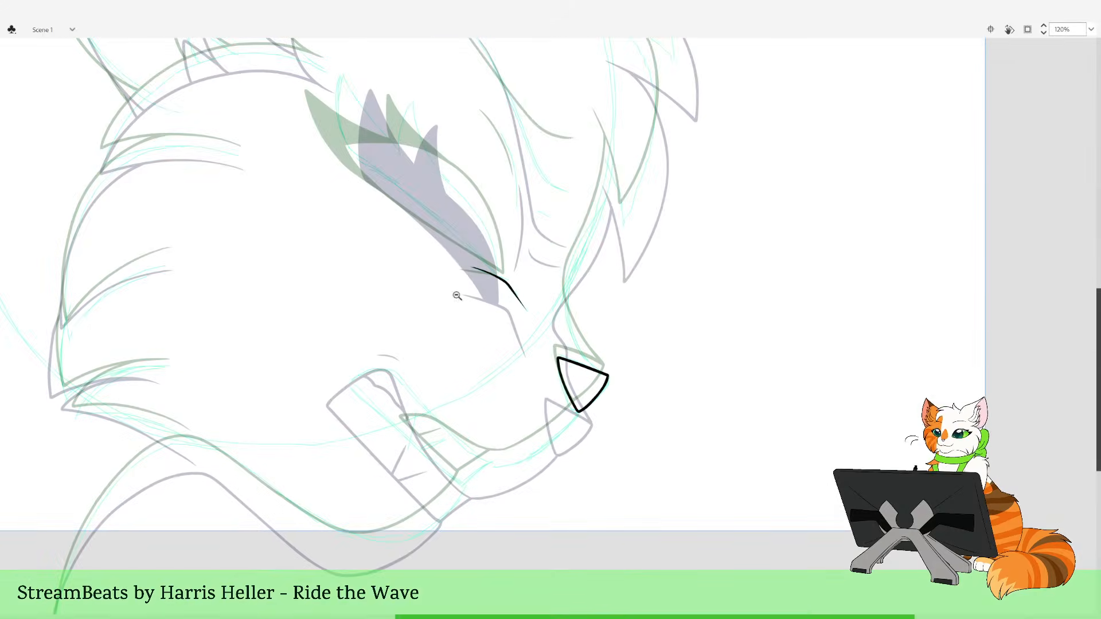
drag(457, 256, 603, 544)
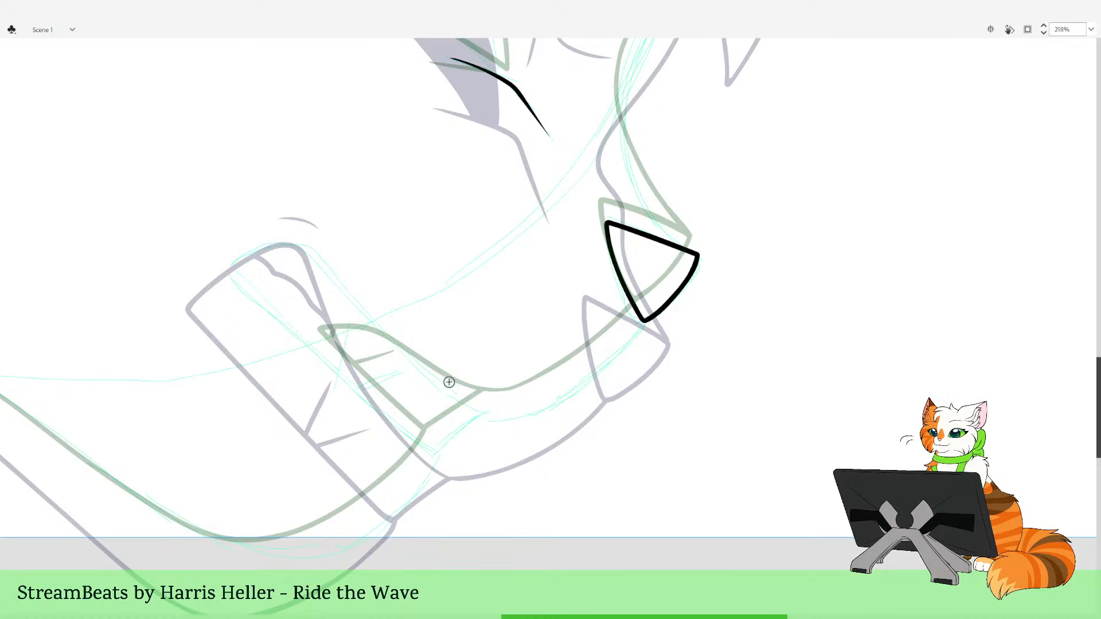
mouse_move(492, 415)
mouse_down()
mouse_move(412, 365)
mouse_move(302, 246)
mouse_move(230, 269)
mouse_move(435, 453)
mouse_up()
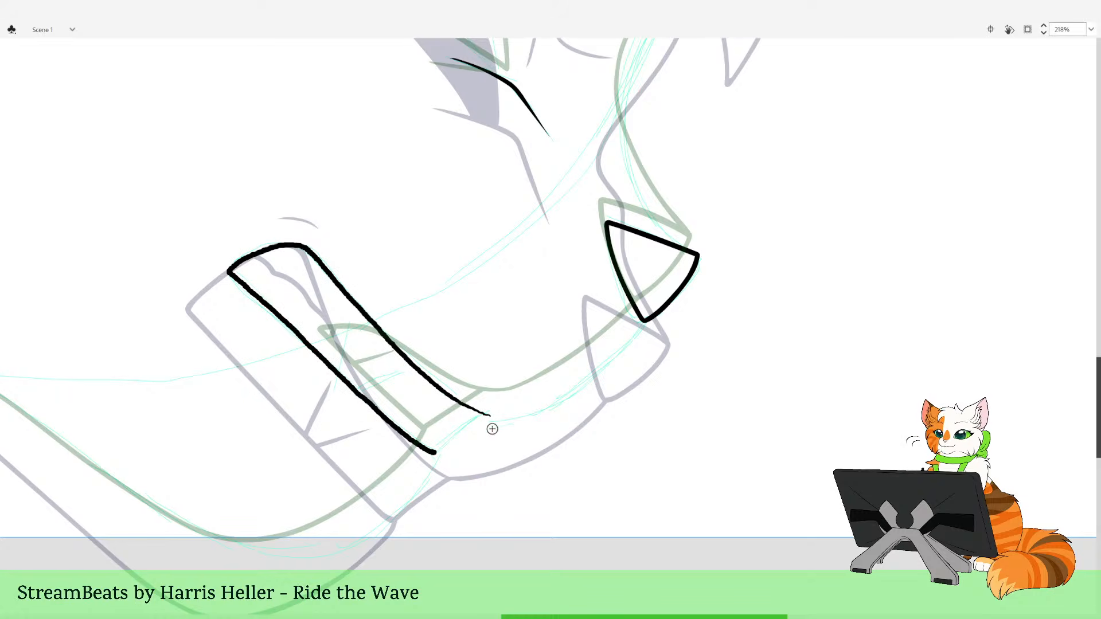
scroll(598, 477, up, 2)
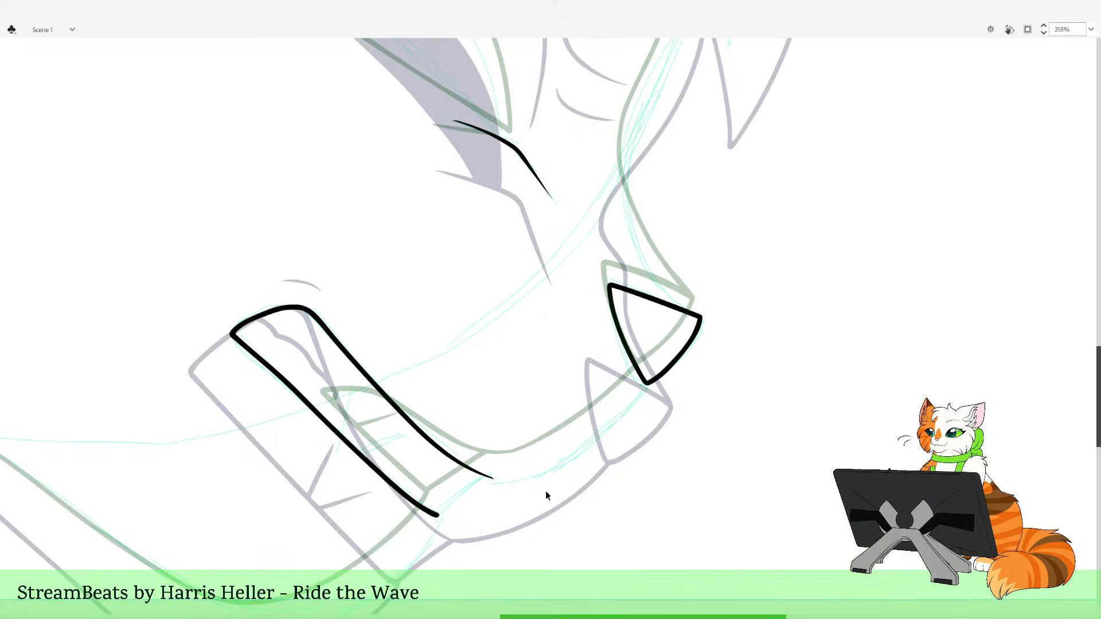
key(ctrl+z)
mouse_move(490, 481)
mouse_down()
mouse_move(441, 449)
mouse_move(309, 316)
mouse_move(293, 310)
mouse_move(242, 332)
mouse_up()
drag(289, 385, 440, 518)
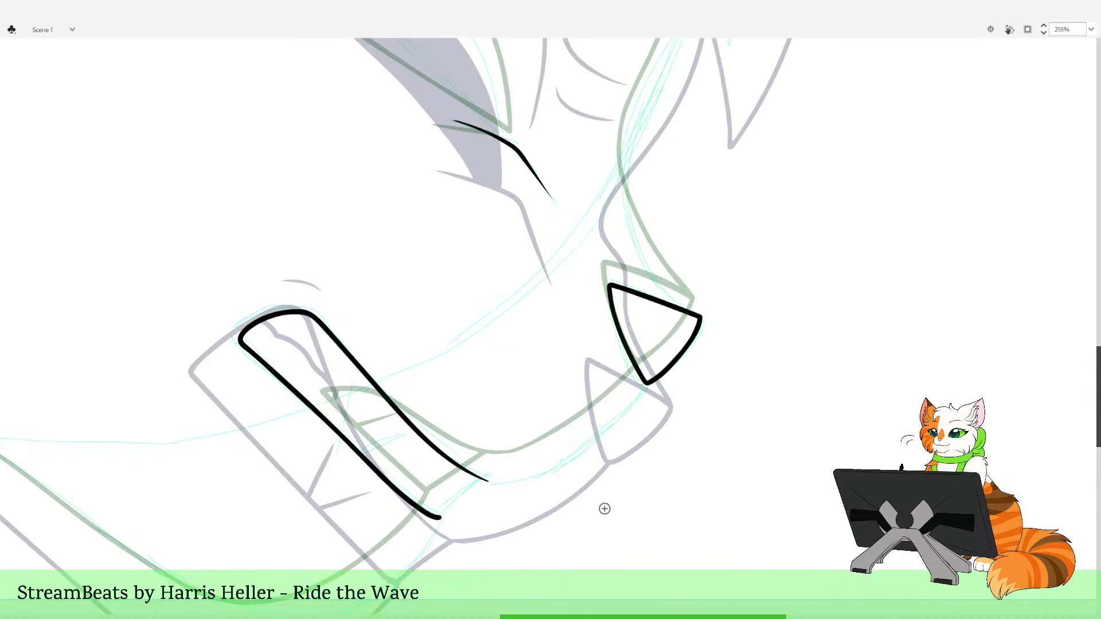
Close the mouth's lower end in red, draw the curved red lip line up to the nose, and delete the overshoot inside the nose
drag(631, 507, 579, 521)
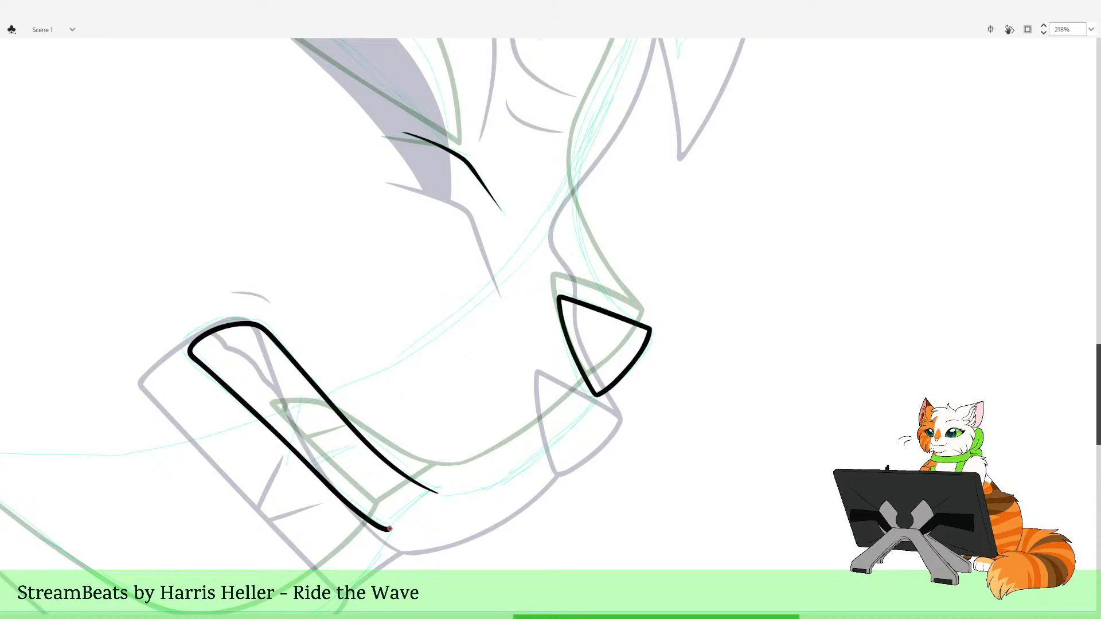
mouse_move(389, 529)
mouse_down()
mouse_move(488, 457)
mouse_move(469, 480)
mouse_up()
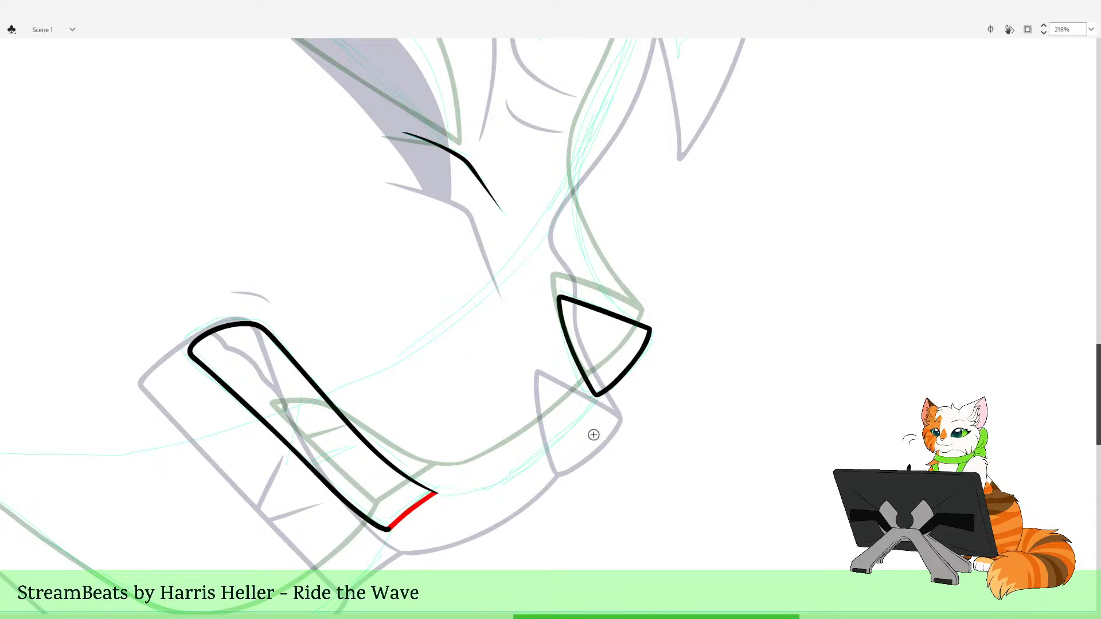
mouse_move(613, 351)
mouse_down()
mouse_move(607, 381)
mouse_move(544, 451)
mouse_up()
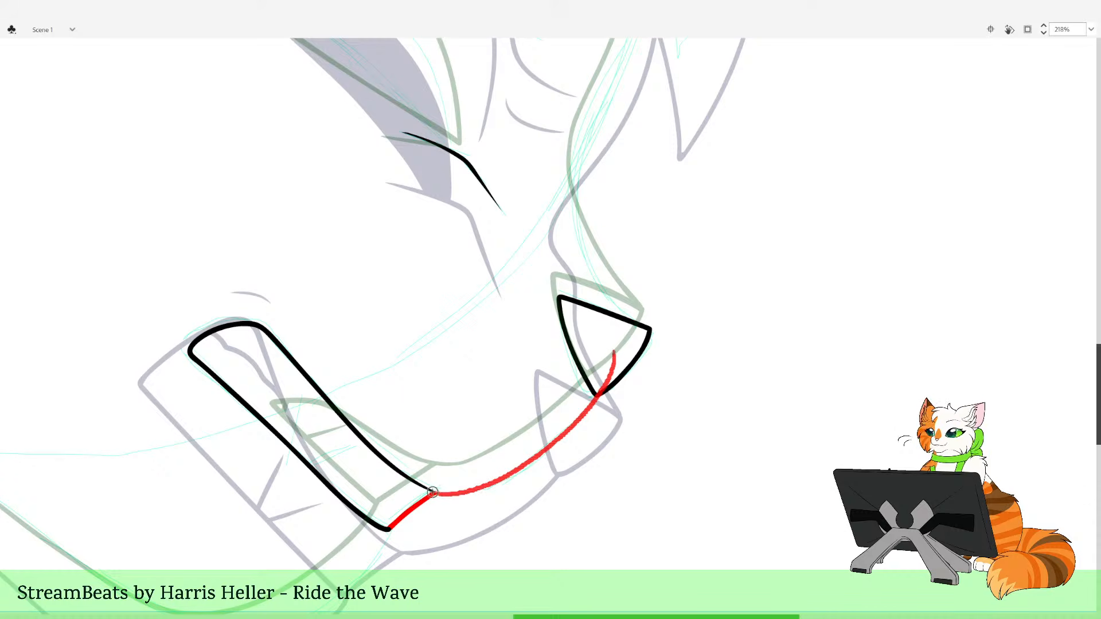
drag(433, 492, 431, 492)
key(v)
click(612, 371)
key(Delete)
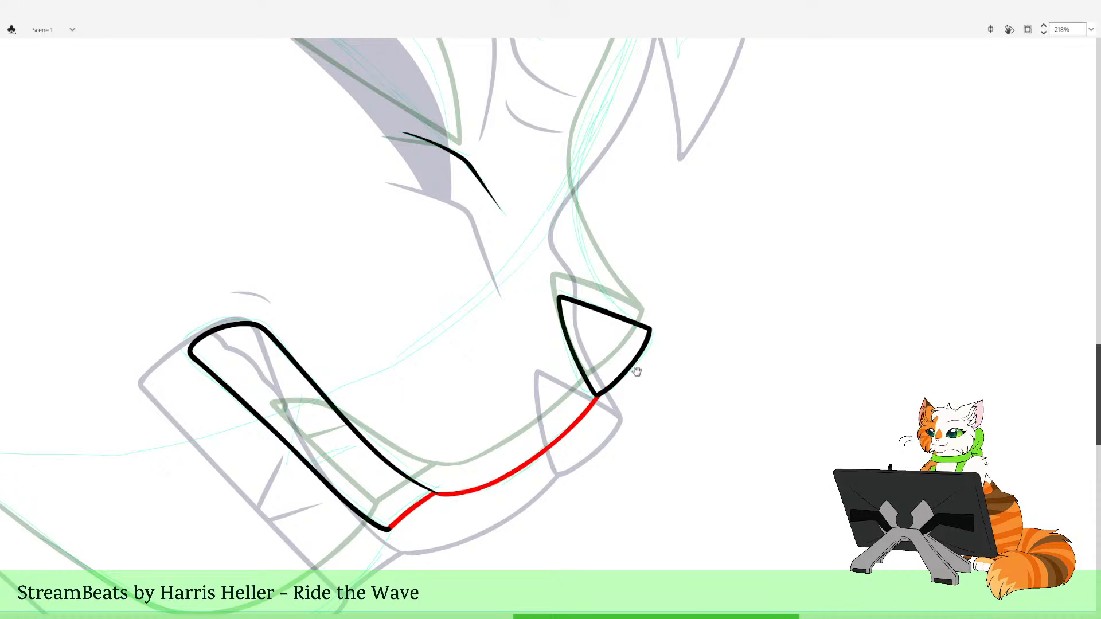
Draw two short red tooth lines branching from the mouth's lower edge and delete the parts that extend outside the mouth
mouse_move(600, 514)
mouse_down()
mouse_move(681, 438)
mouse_move(602, 531)
mouse_up()
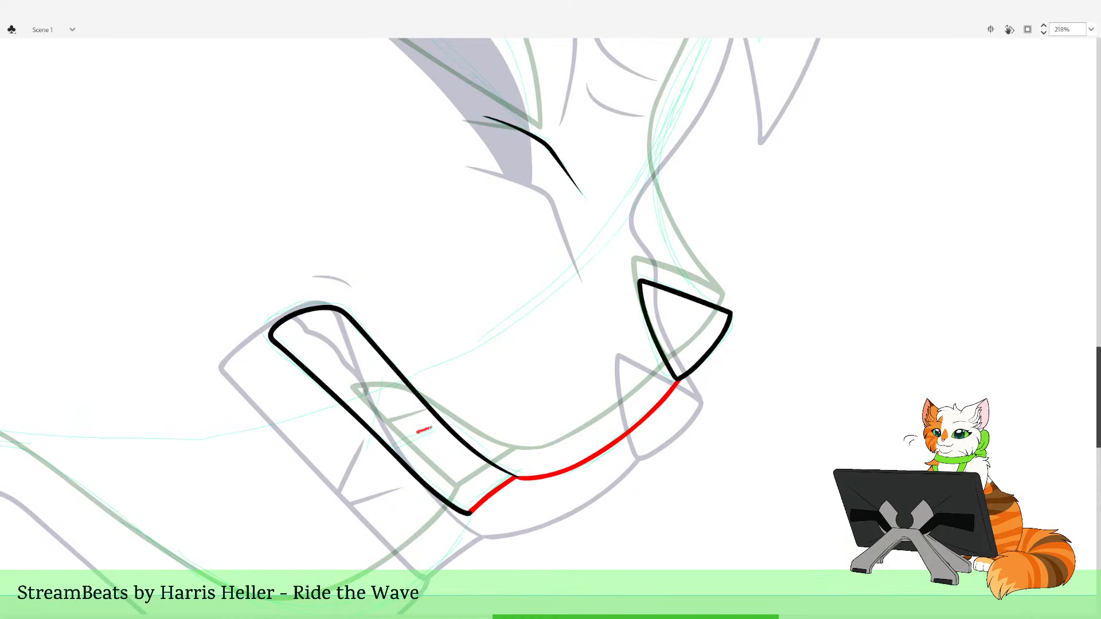
mouse_move(430, 428)
mouse_down()
mouse_move(367, 448)
mouse_move(382, 377)
mouse_up()
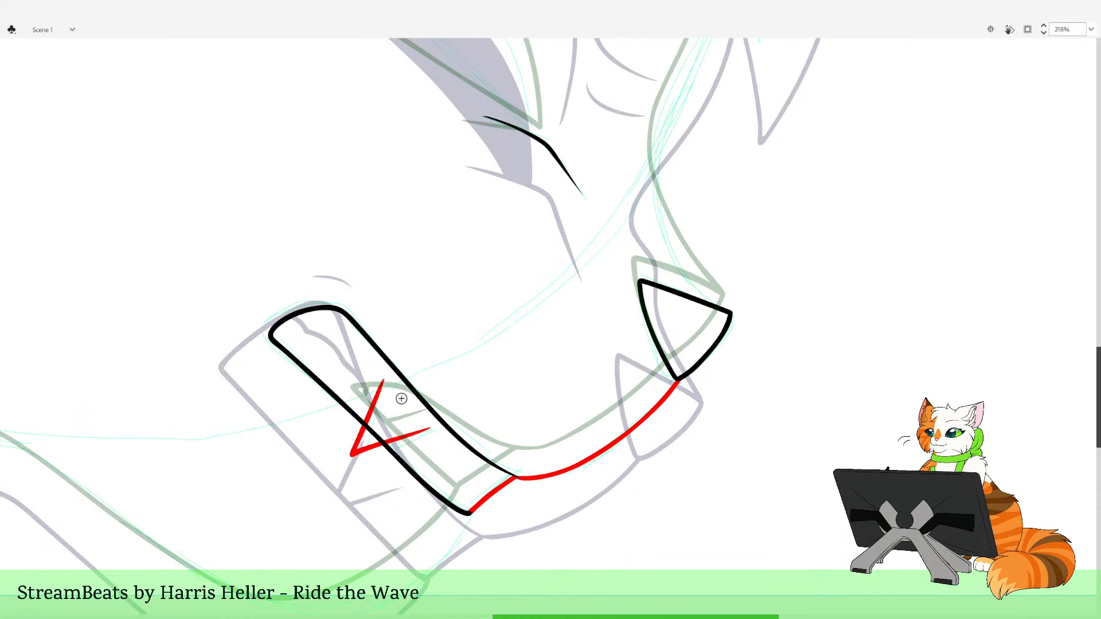
key(ctrl+z)
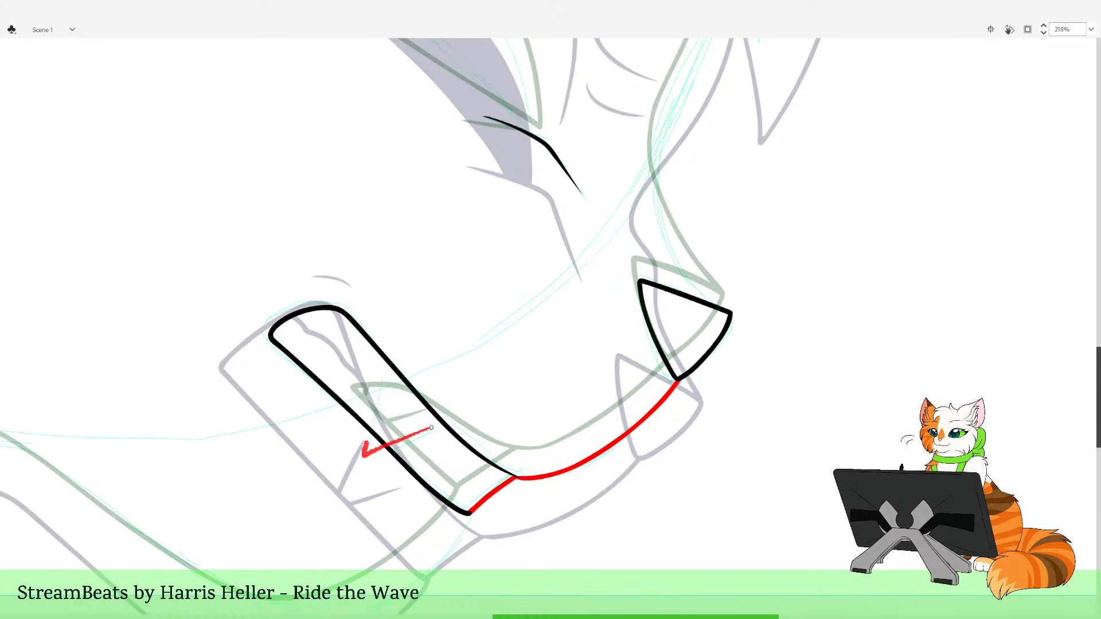
drag(378, 406, 388, 382)
click(365, 454)
key(Delete)
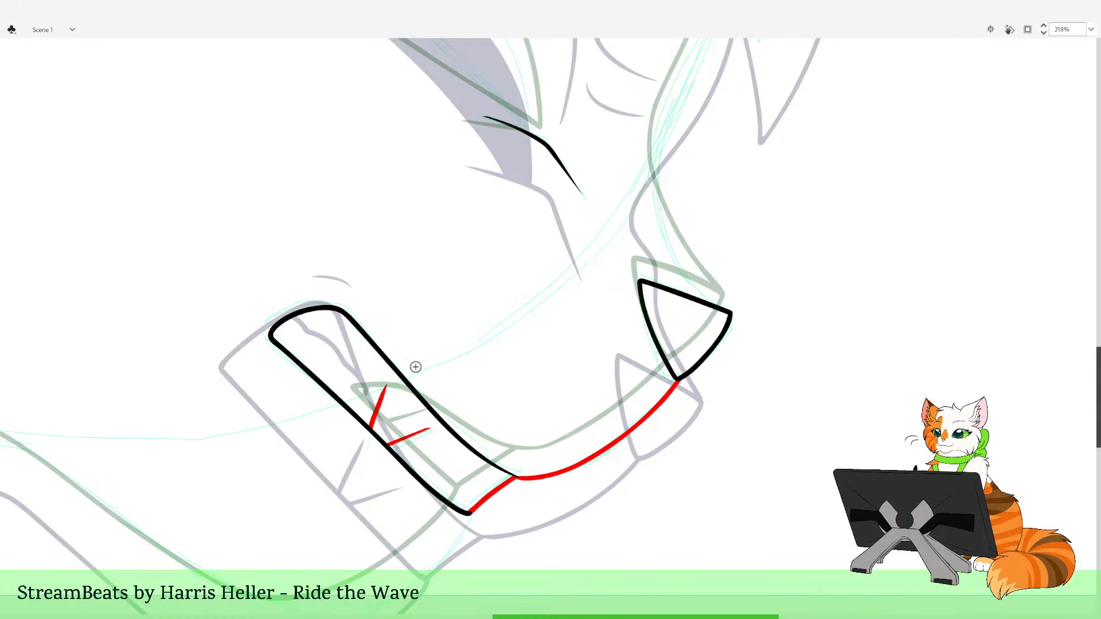
Examine the inked mouth and teeth up close, and compare the whole head with the sketch and onion-skinned drawings
key(z)
drag(295, 291, 528, 492)
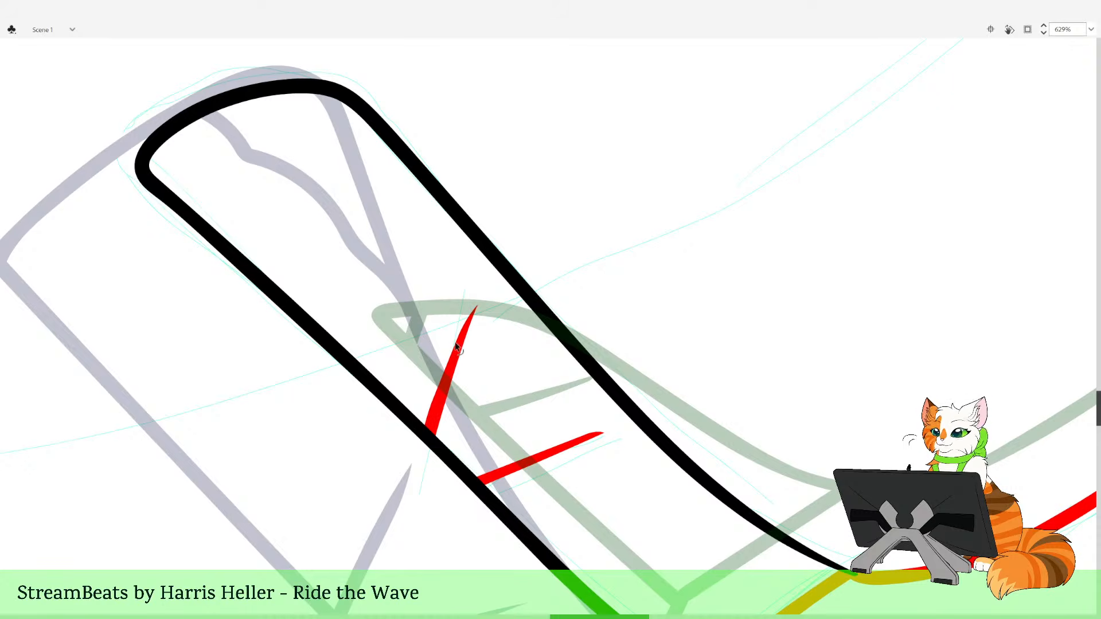
alt+click(518, 304)
alt+click(530, 302)
alt+click(544, 301)
drag(569, 238, 454, 335)
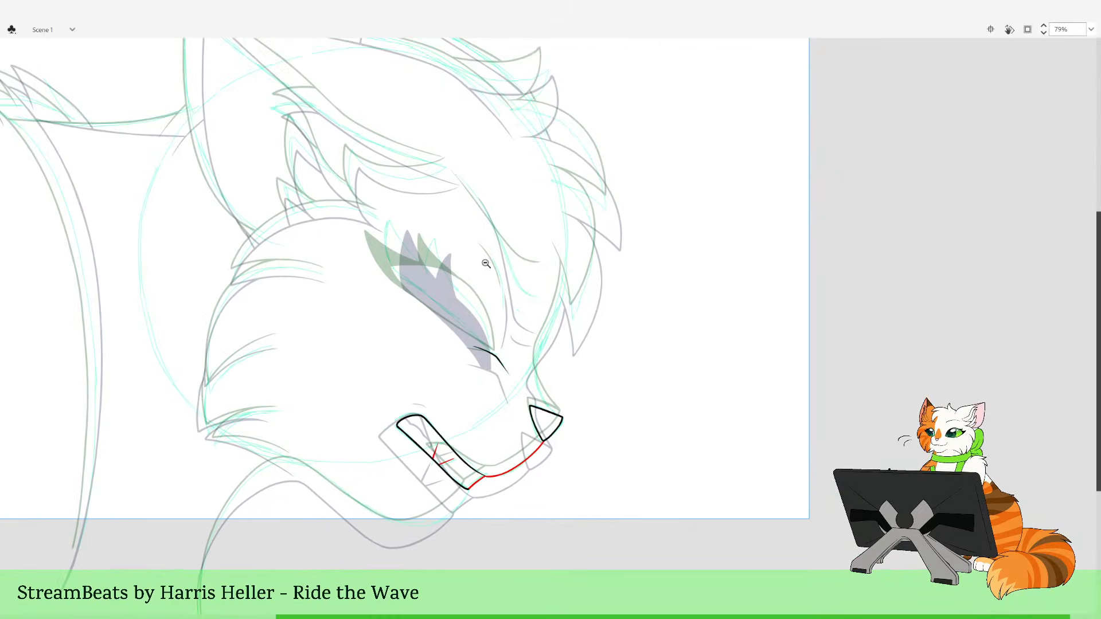
drag(486, 256, 570, 453)
alt+click(583, 333)
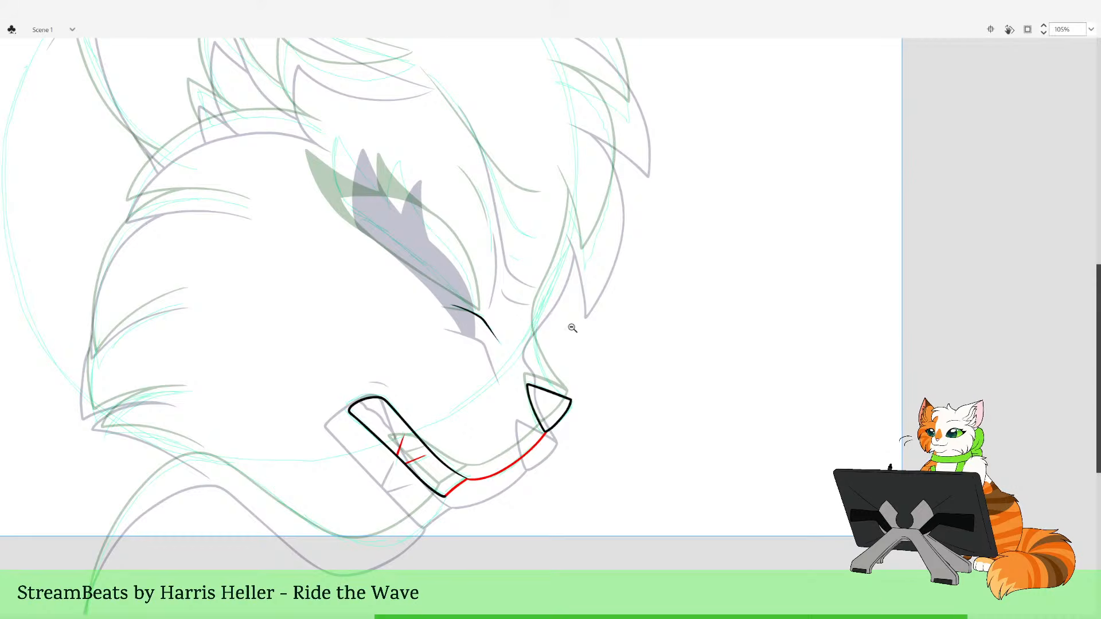
drag(563, 319, 537, 383)
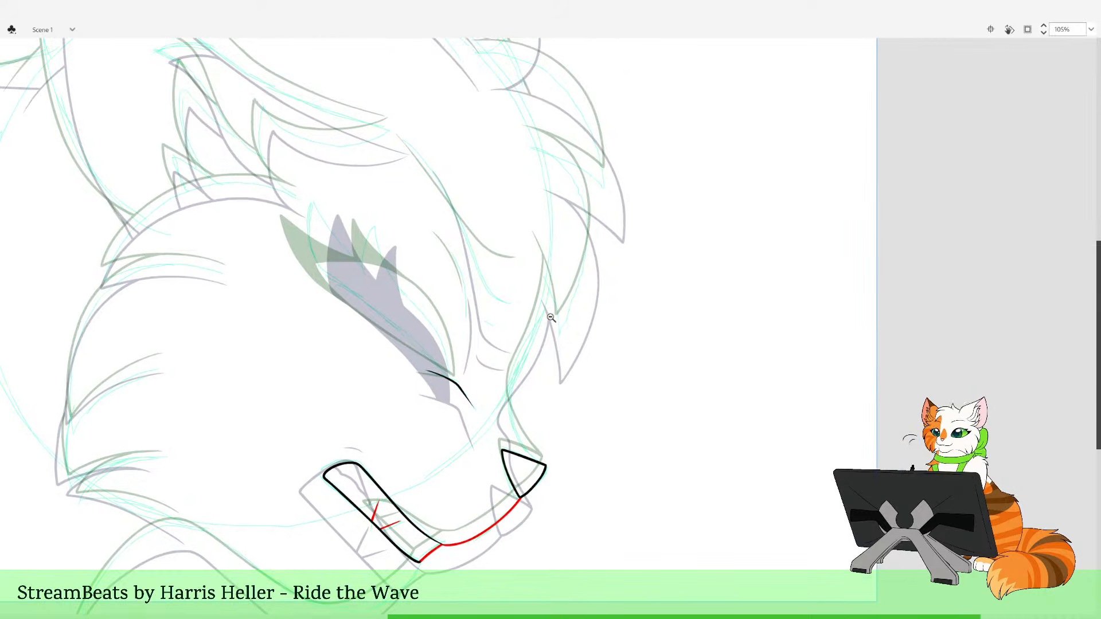
alt+click(505, 239)
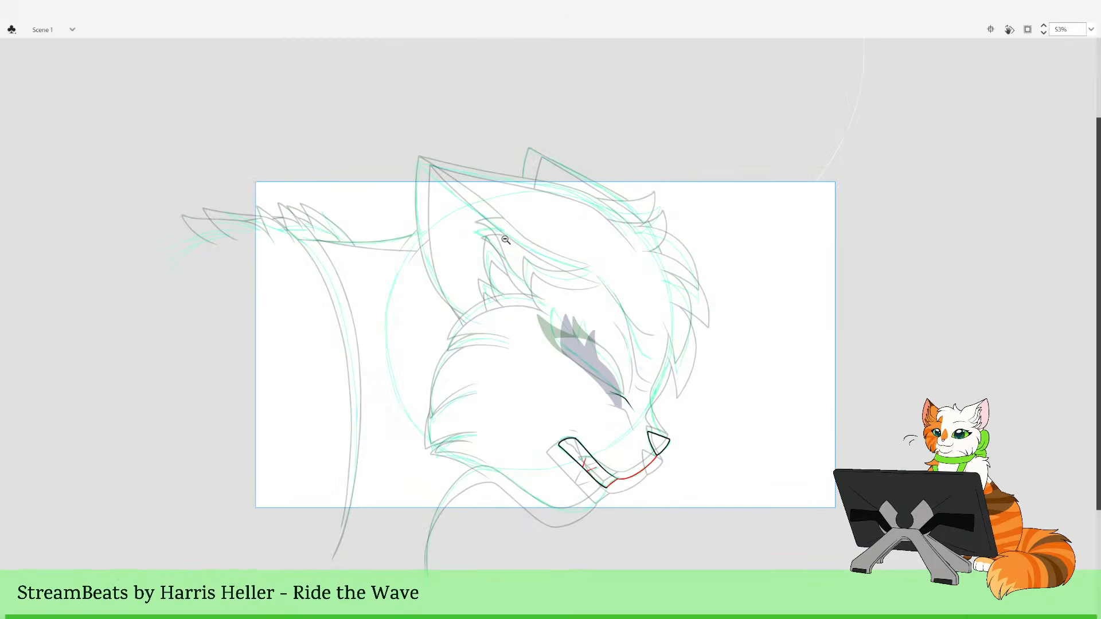
mouse_move(525, 320)
mouse_down()
mouse_move(531, 349)
mouse_move(518, 341)
mouse_up()
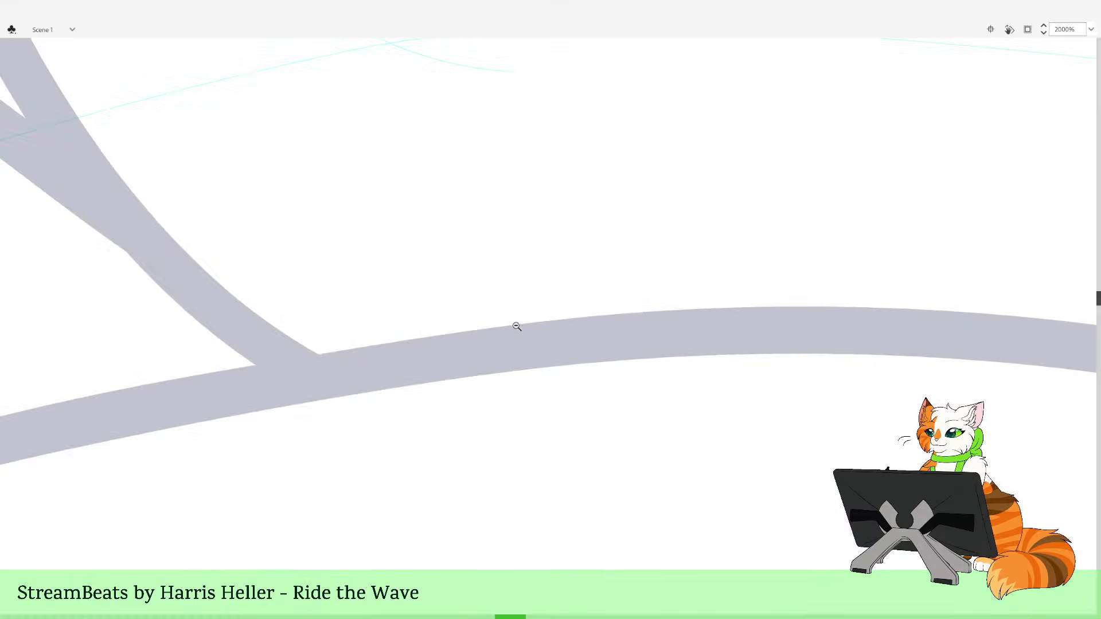
alt+click(518, 326)
alt+click(527, 299)
alt+click(528, 299)
alt+click(534, 289)
alt+click(542, 279)
alt+click(551, 275)
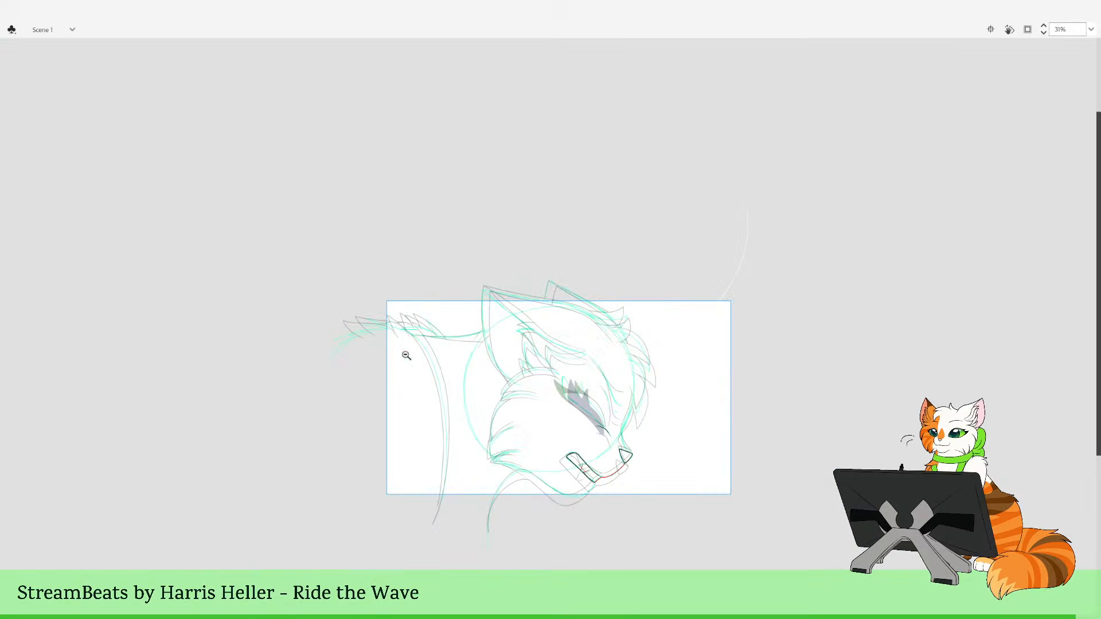
Inspect the onion-skinned lines and sketch from the back fur tufts across the cheek and eye to the muzzle
drag(367, 289, 453, 348)
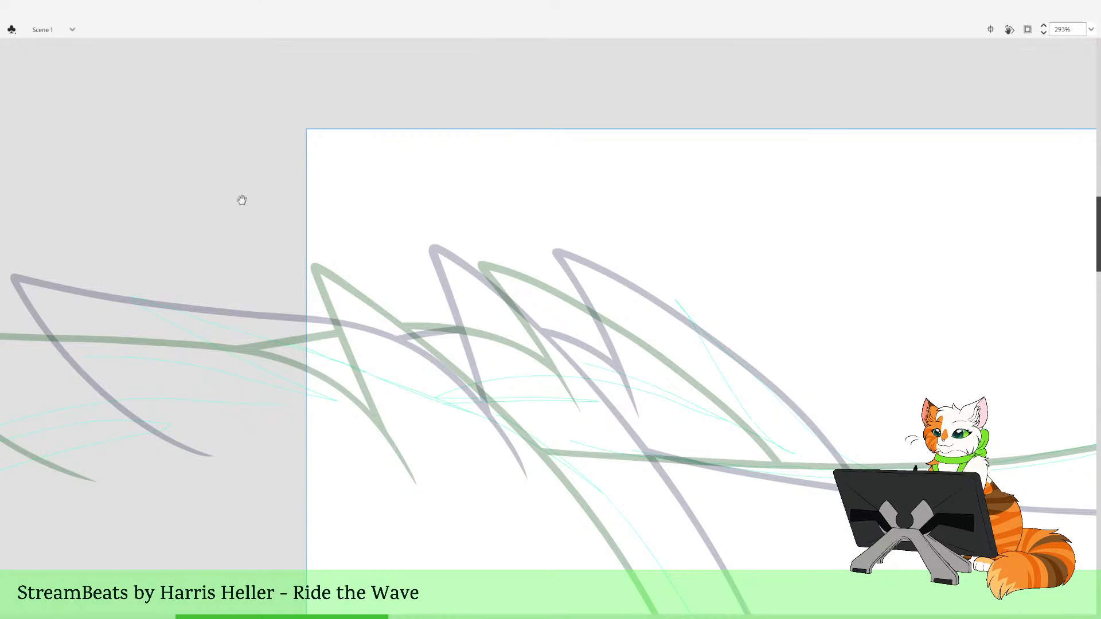
drag(242, 199, 352, 218)
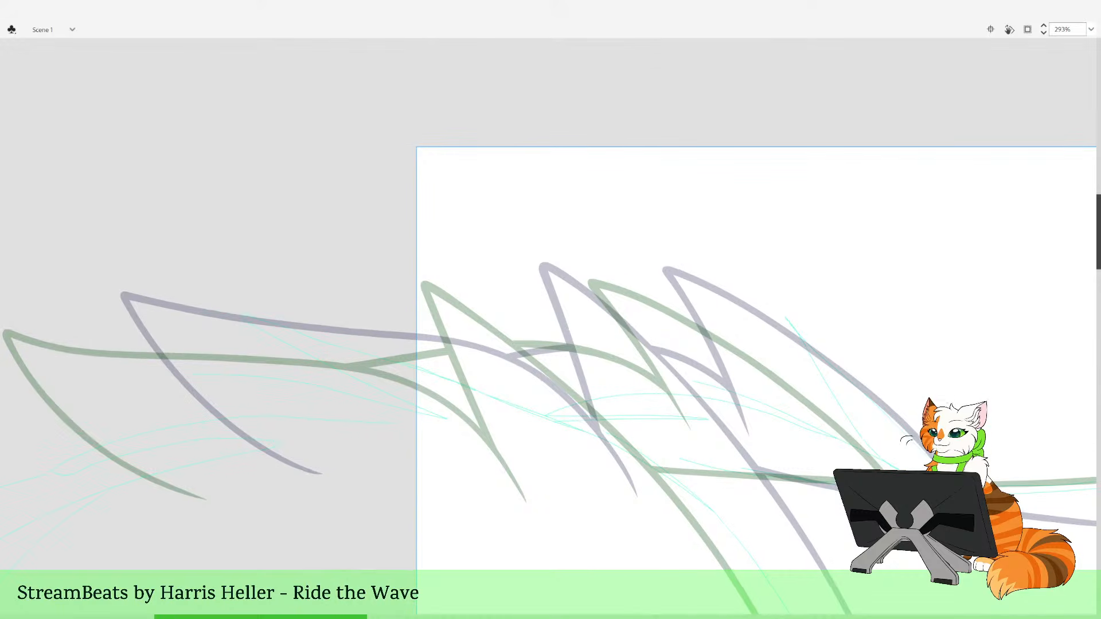
drag(1007, 527, 548, 393)
drag(884, 571, 404, 316)
drag(929, 574, 415, 314)
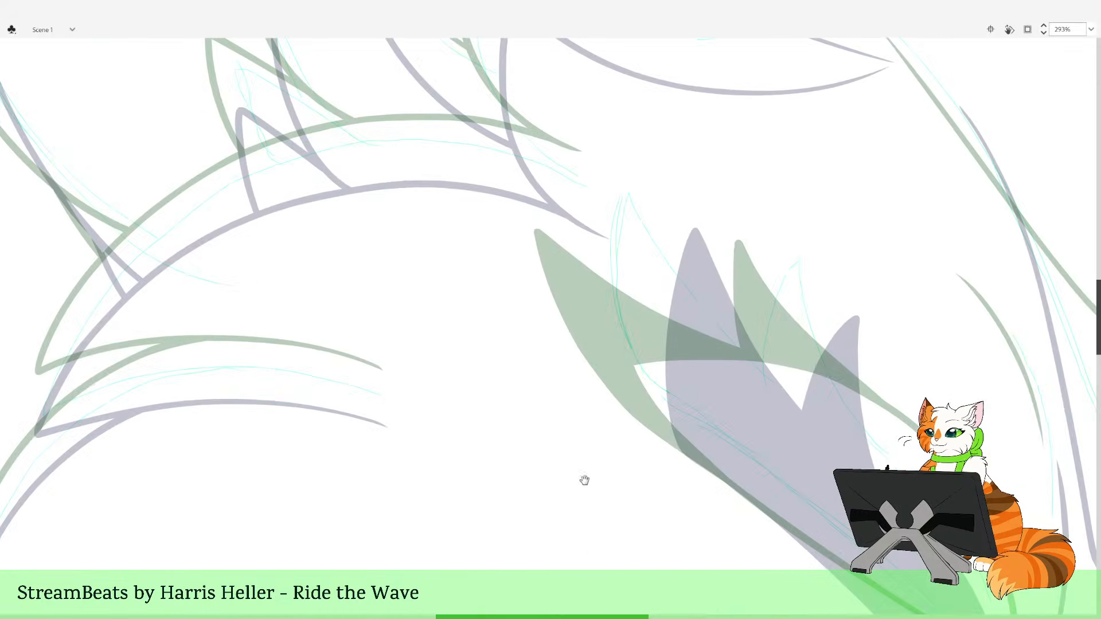
drag(584, 480, 339, 351)
mouse_move(487, 610)
mouse_down()
mouse_move(363, 431)
mouse_move(394, 372)
mouse_move(416, 358)
mouse_up()
drag(912, 441, 635, 449)
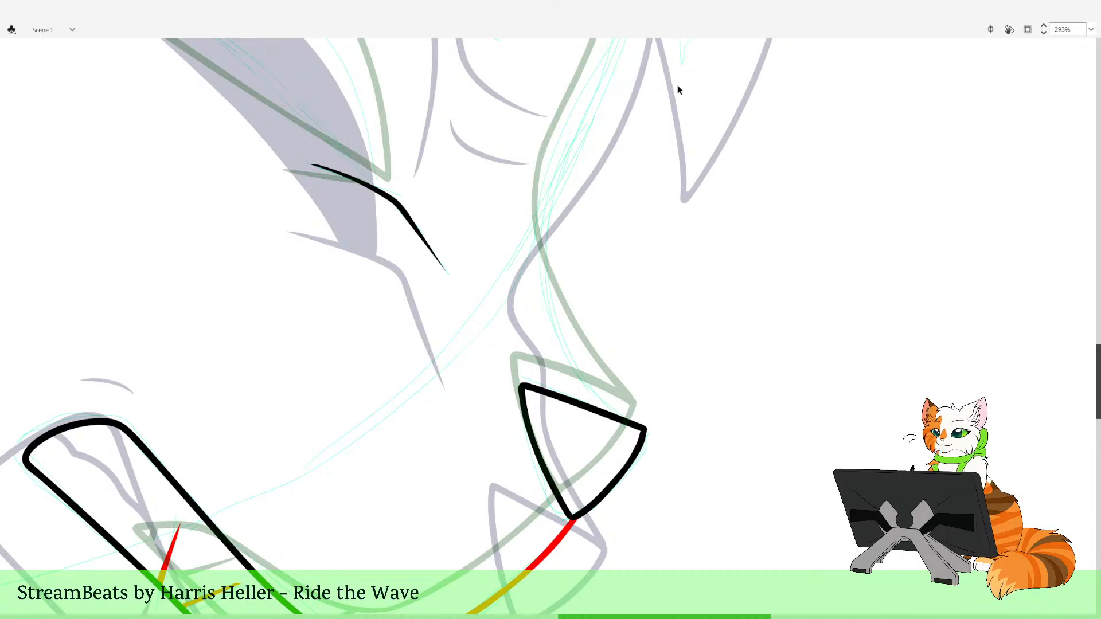
Draw the outermost back fur tuft in red between the onion-skinned drawings, with a curved tip and a line tapering toward the next tuft
click(398, 253)
click(407, 246)
click(403, 251)
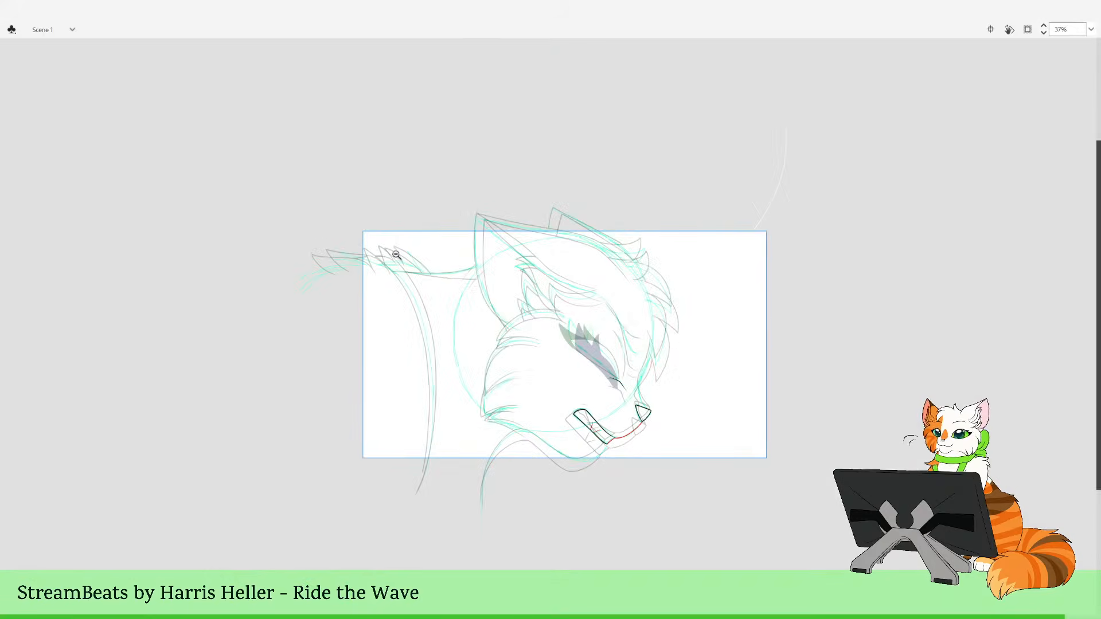
drag(332, 210, 528, 433)
drag(465, 241, 474, 381)
drag(423, 229, 520, 477)
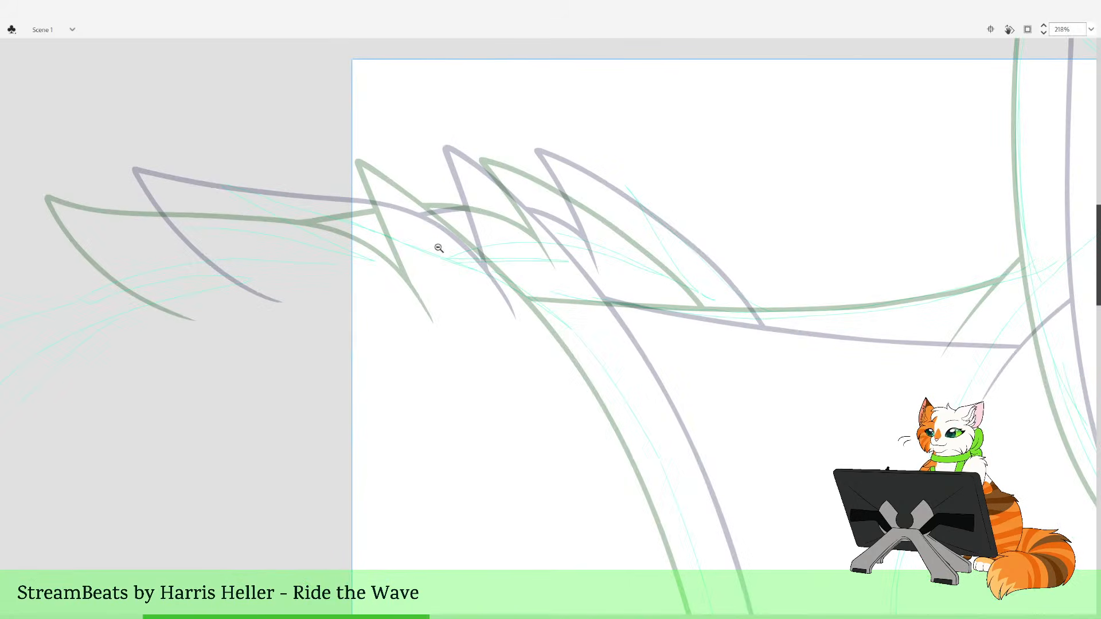
drag(324, 166, 400, 246)
mouse_move(515, 364)
mouse_down()
mouse_move(532, 397)
mouse_move(462, 315)
mouse_move(401, 297)
mouse_move(246, 288)
mouse_move(179, 268)
mouse_move(175, 299)
mouse_move(258, 375)
mouse_move(319, 394)
mouse_move(196, 319)
mouse_move(155, 273)
mouse_move(445, 310)
mouse_up()
key(ctrl+z)
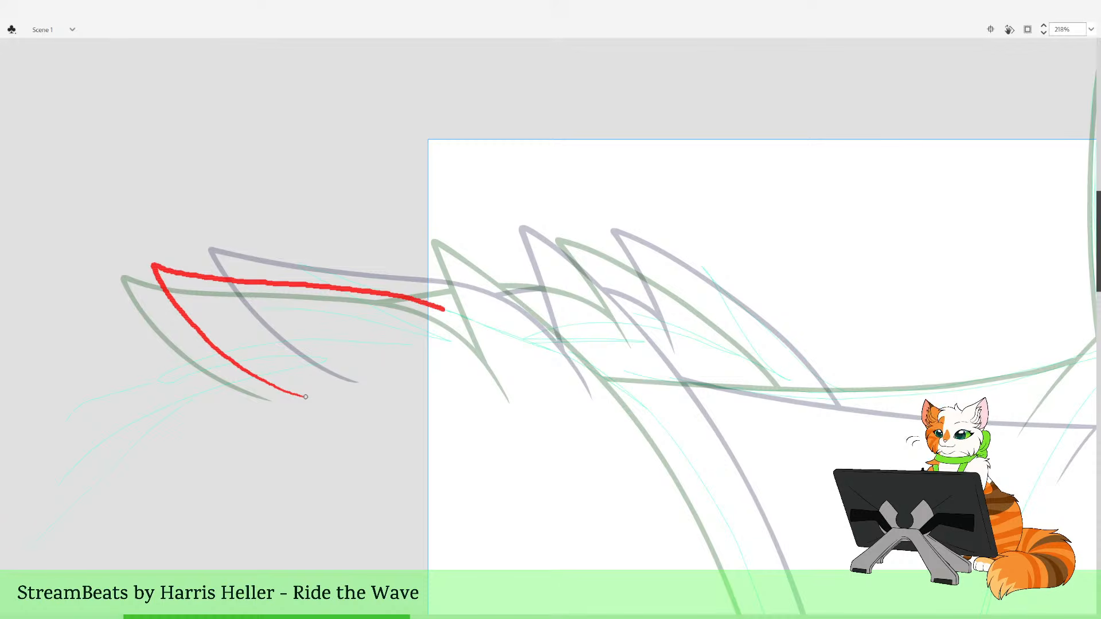
drag(488, 342, 524, 391)
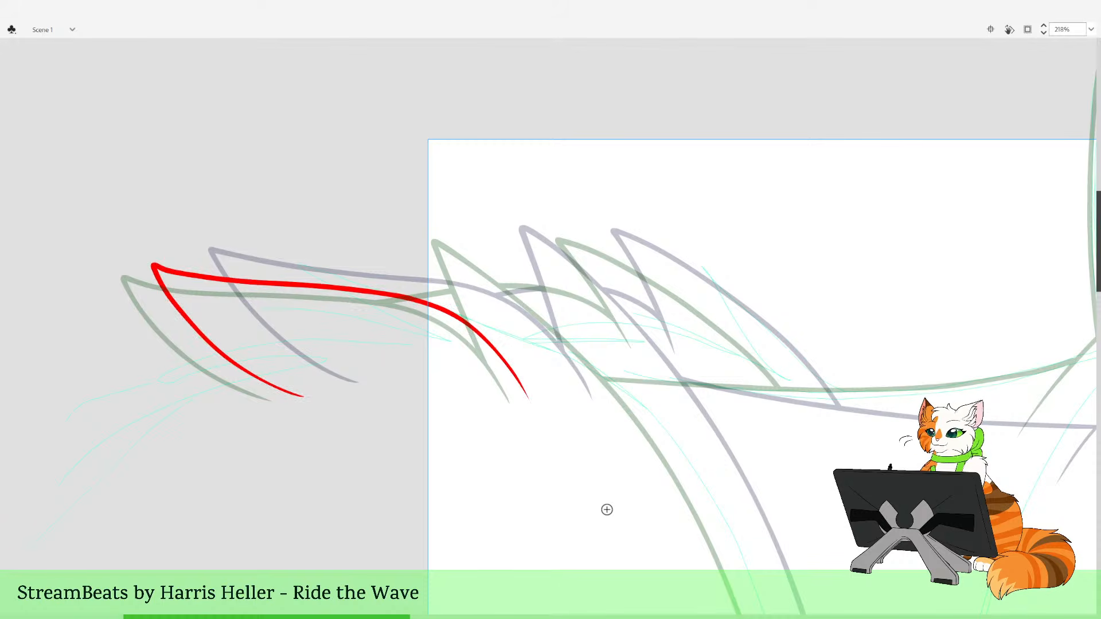
Ink the next back tuft's pointed tip in black and continue it as one long curve down between the onion-skinned lines
scroll(644, 506, right, 3)
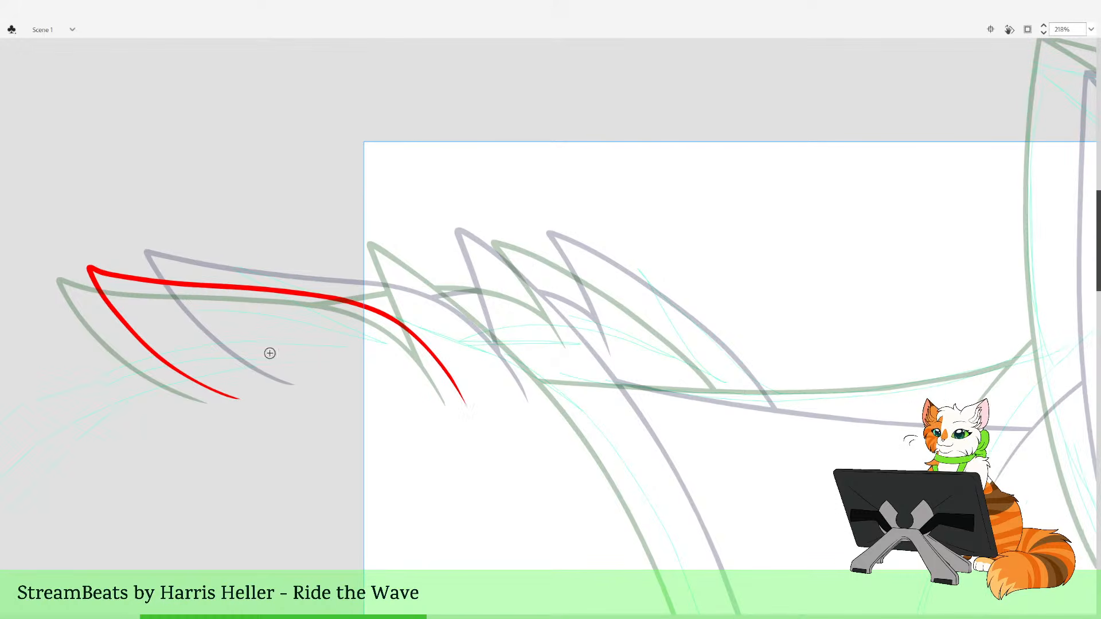
click(672, 494)
click(666, 514)
drag(643, 502, 640, 553)
drag(299, 212, 545, 582)
drag(539, 425, 550, 458)
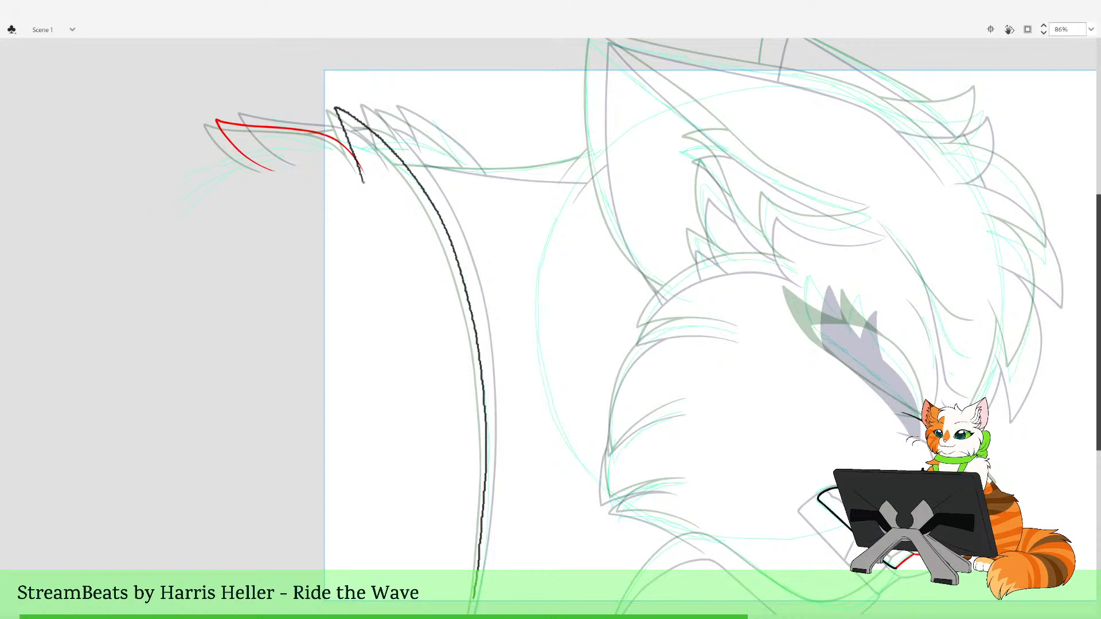
drag(475, 598, 471, 612)
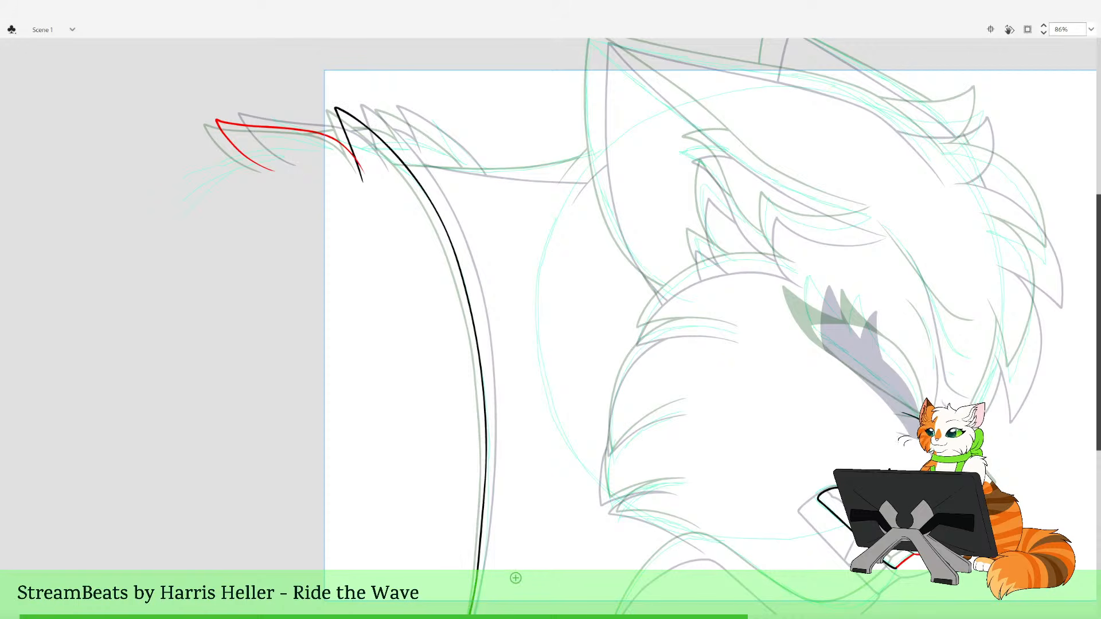
scroll(370, 144, up, 3)
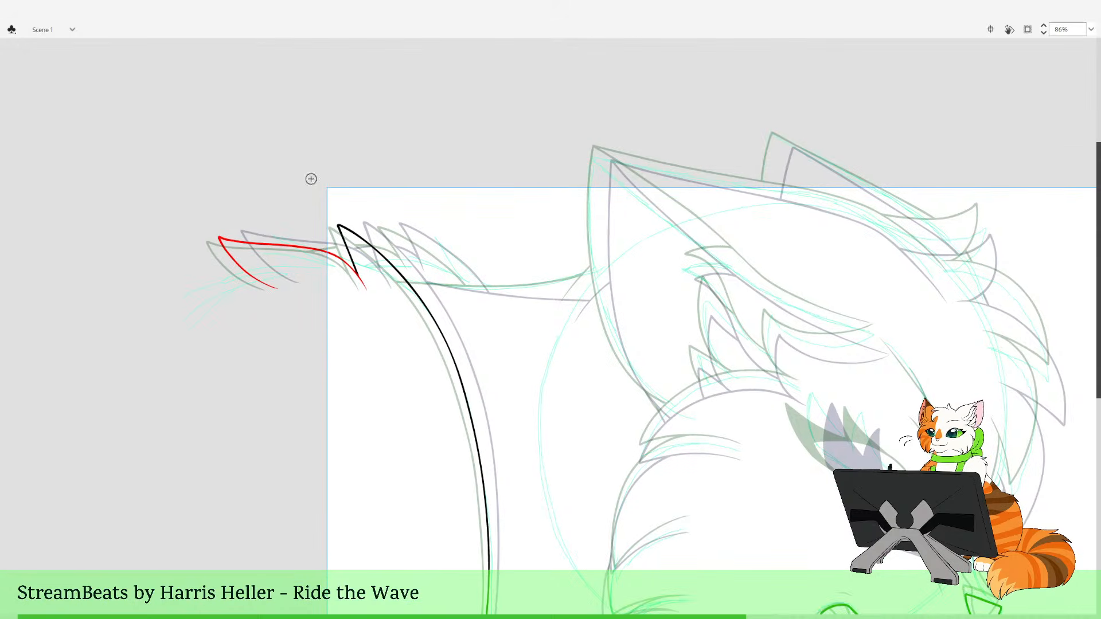
Bend the edges of the black back curve just below the pointed tuft to thicken its upper part
drag(336, 171, 491, 396)
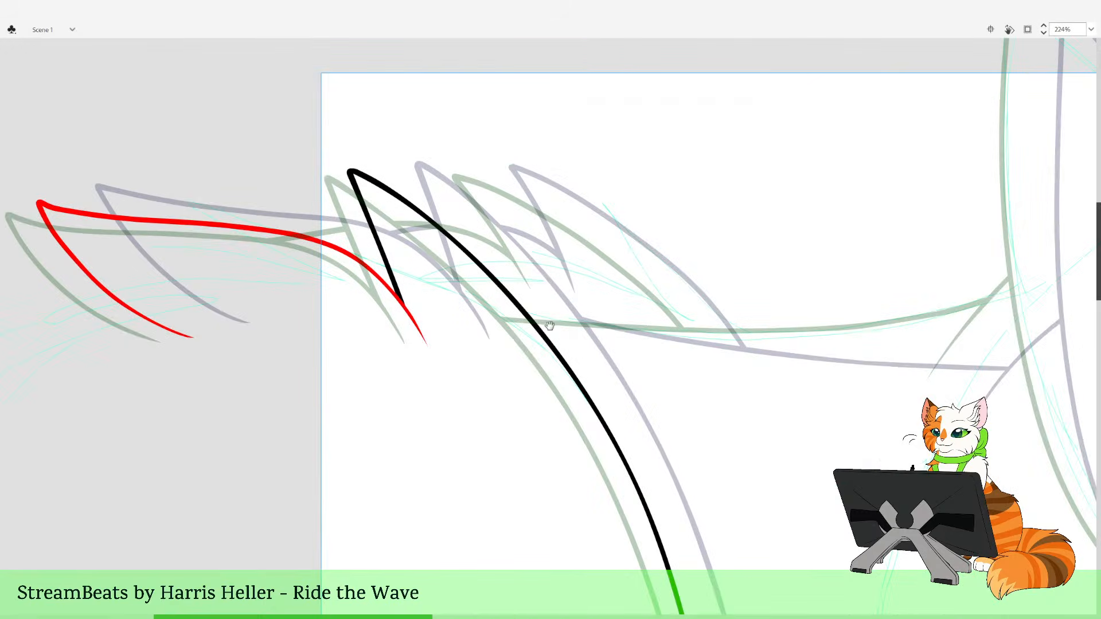
drag(550, 326, 381, 213)
drag(454, 348, 428, 310)
drag(461, 380, 464, 375)
drag(430, 275, 428, 348)
drag(489, 397, 420, 246)
drag(439, 340, 436, 331)
alt+click(481, 306)
alt+click(549, 277)
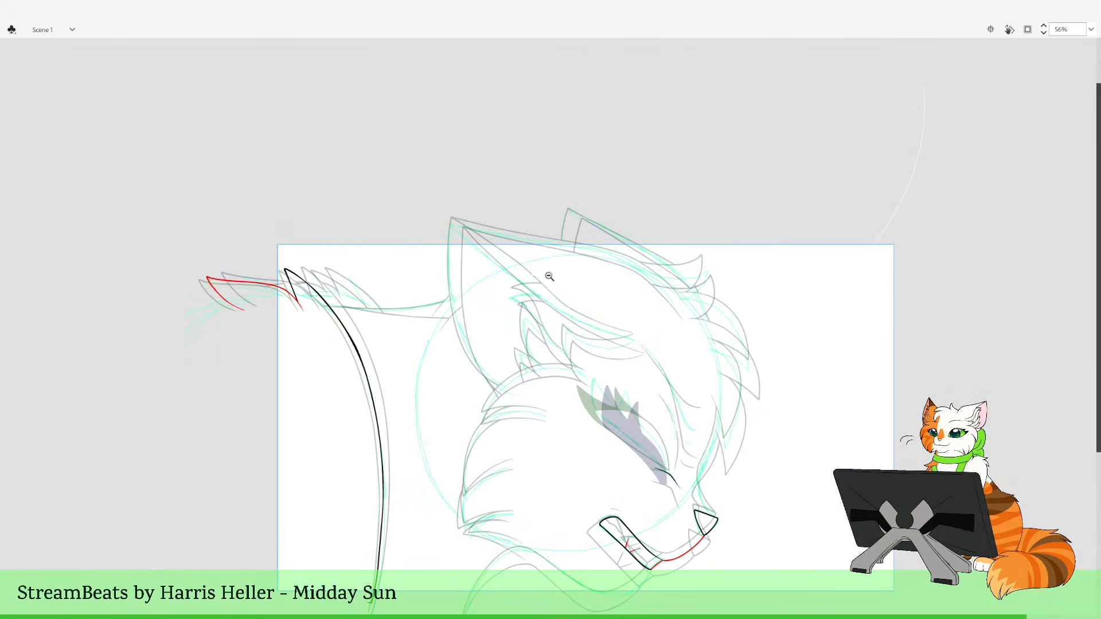
Thicken the upper back curve above a temporary red stroke drawn across it, and delete that dividing stroke
mouse_move(315, 254)
mouse_down()
mouse_move(402, 416)
mouse_move(682, 433)
mouse_up()
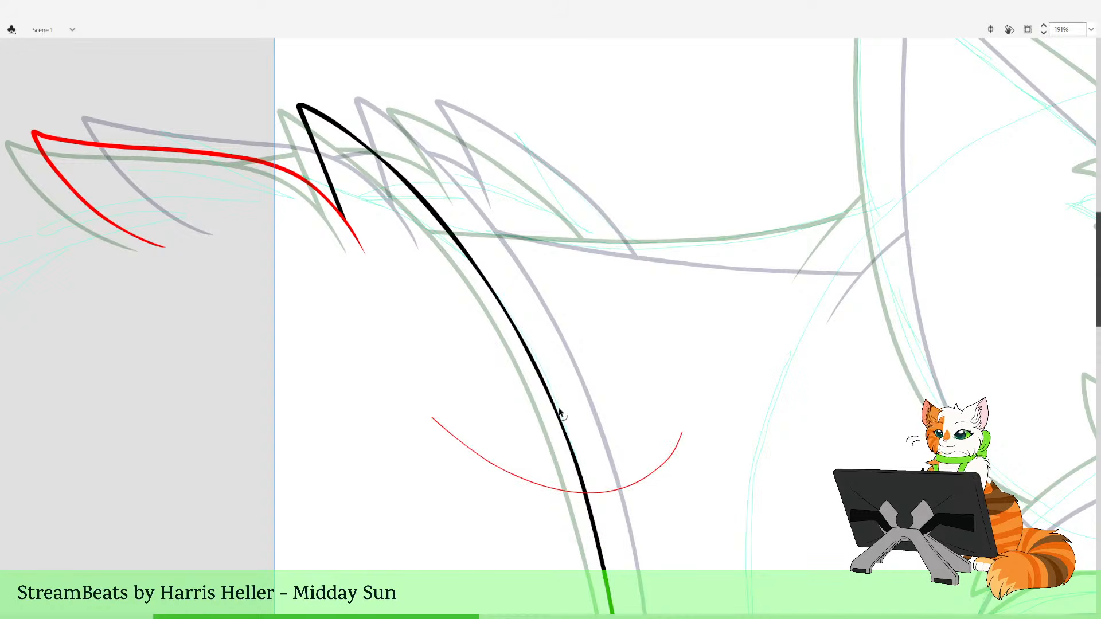
drag(546, 318, 536, 383)
drag(527, 432, 528, 433)
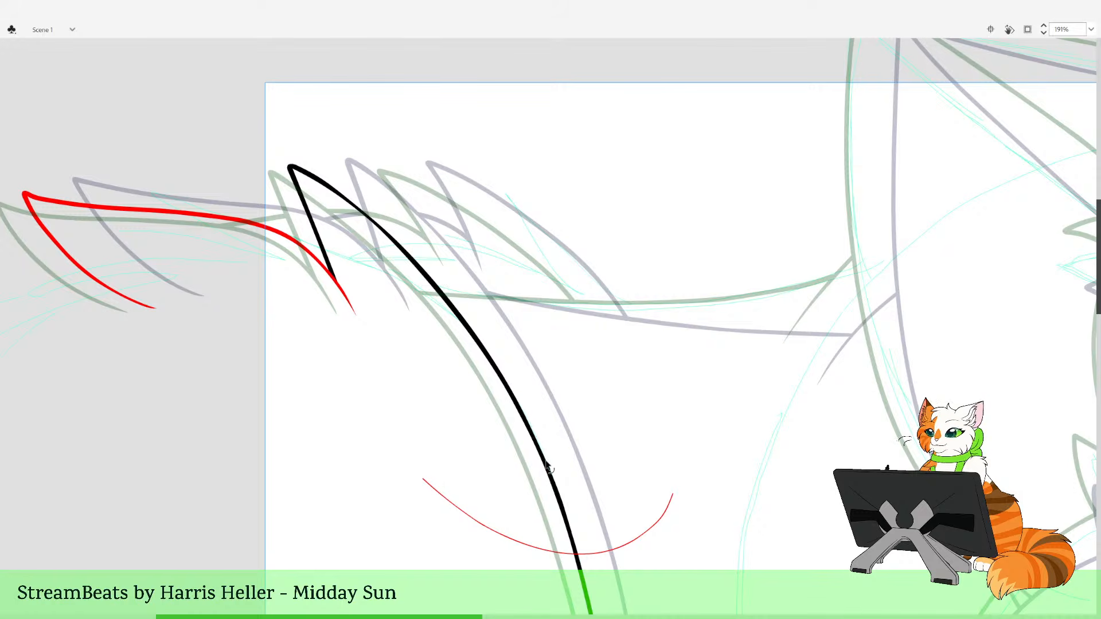
drag(469, 317, 468, 359)
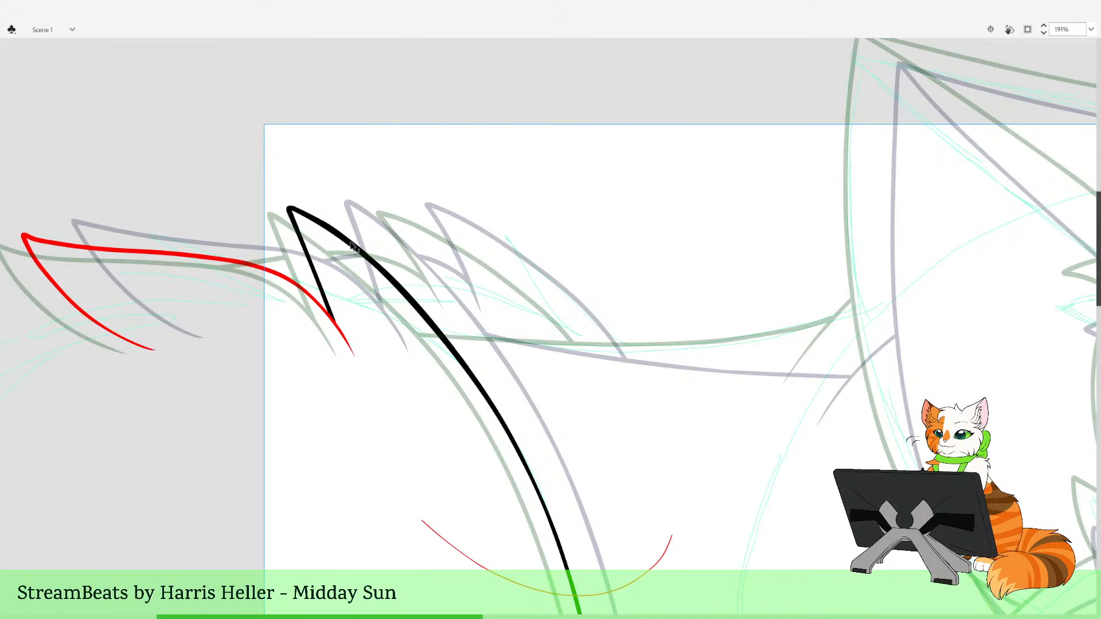
click(446, 539)
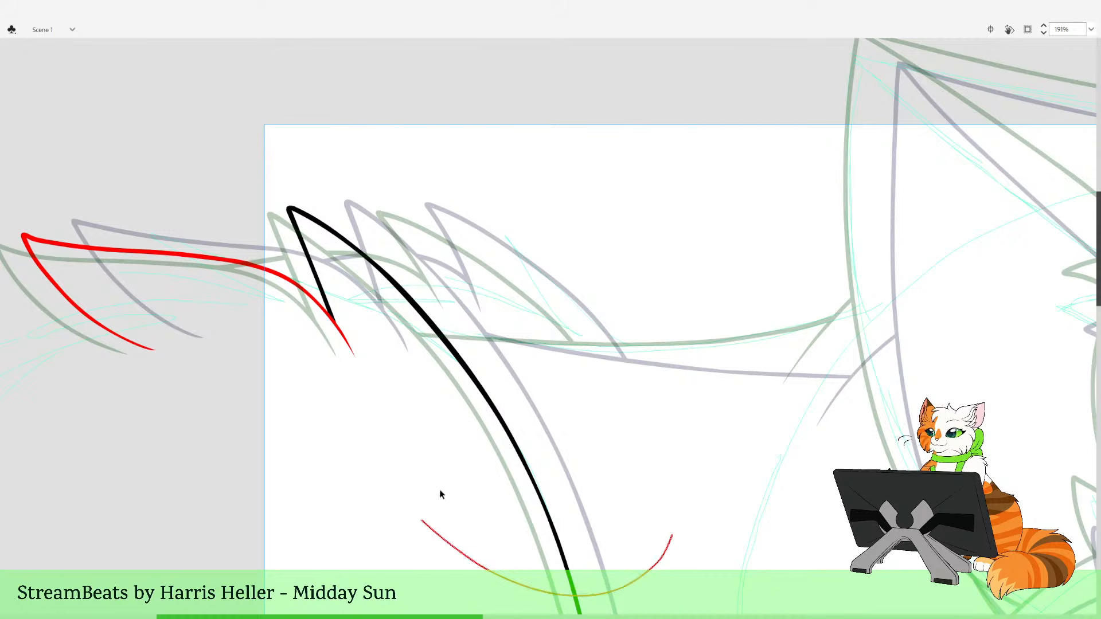
key(Delete)
key(shift+y)
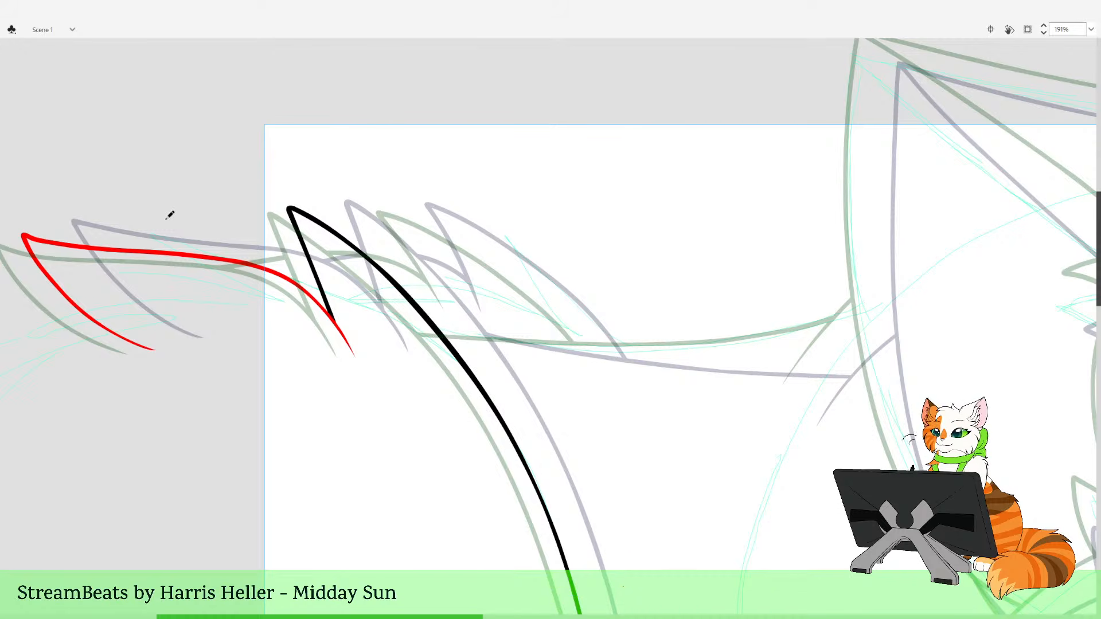
Thicken the lower stretch of the black back curve between the onion-skinned lines by bending its edges outward
double_click(617, 292)
drag(630, 324, 568, 264)
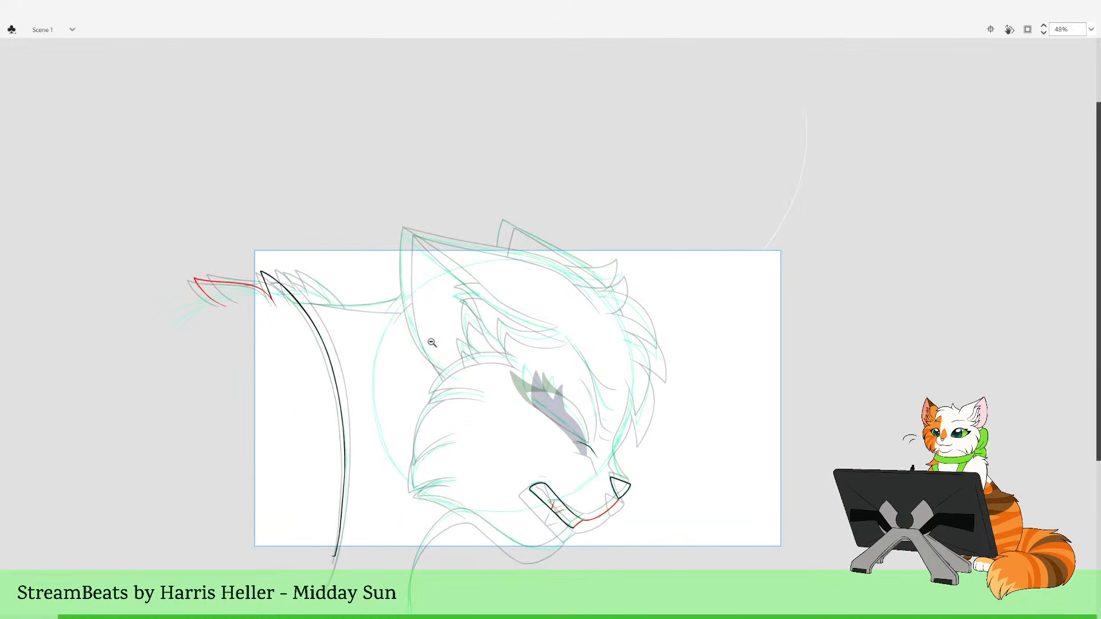
drag(315, 423, 381, 538)
drag(567, 375, 493, 342)
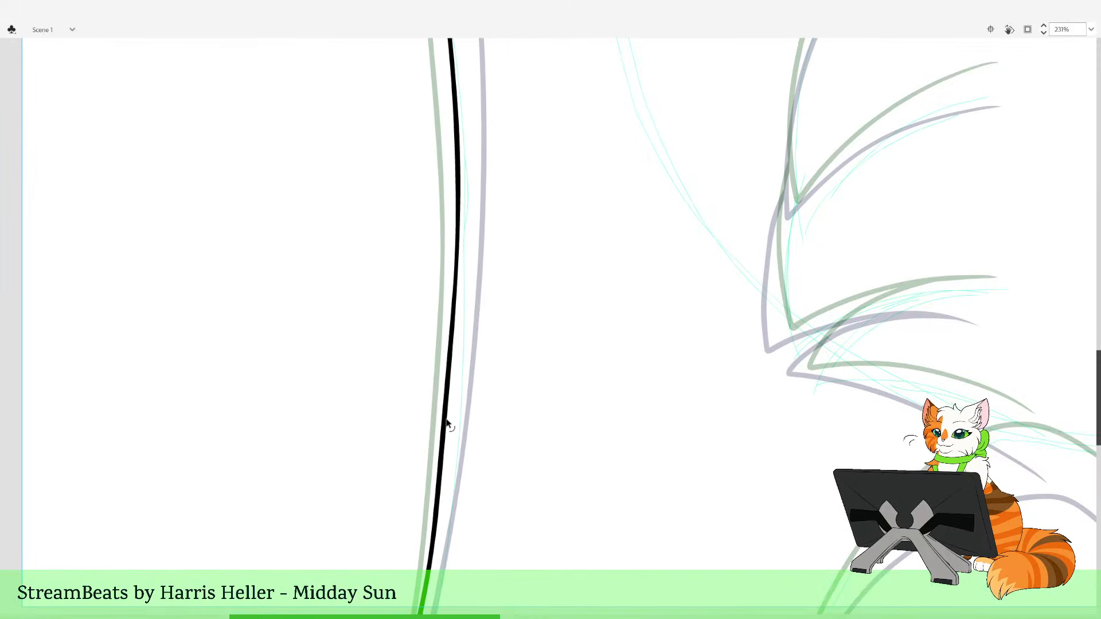
drag(446, 419, 452, 376)
drag(459, 273, 459, 305)
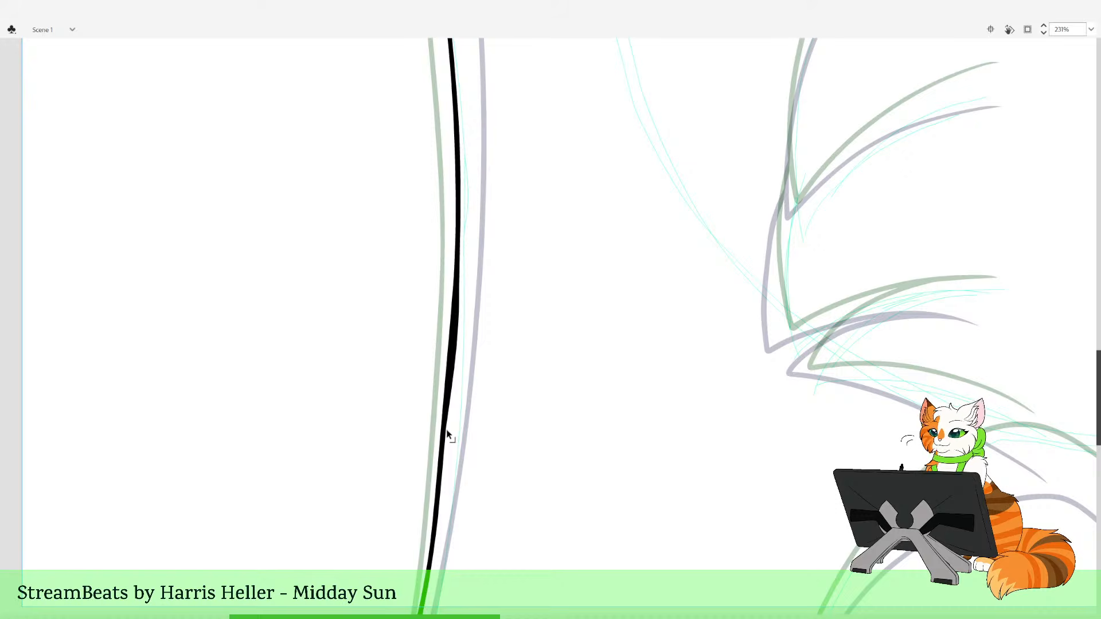
drag(446, 430, 449, 429)
mouse_move(442, 471)
mouse_down()
mouse_move(448, 430)
mouse_move(443, 466)
mouse_move(456, 430)
mouse_move(448, 436)
mouse_move(472, 435)
mouse_move(450, 449)
mouse_move(440, 521)
mouse_move(442, 492)
mouse_up()
key(ctrl+z)
key(ctrl+z)
key(ctrl+z)
key(ctrl+z)
key(ctrl+z)
key(ctrl+z)
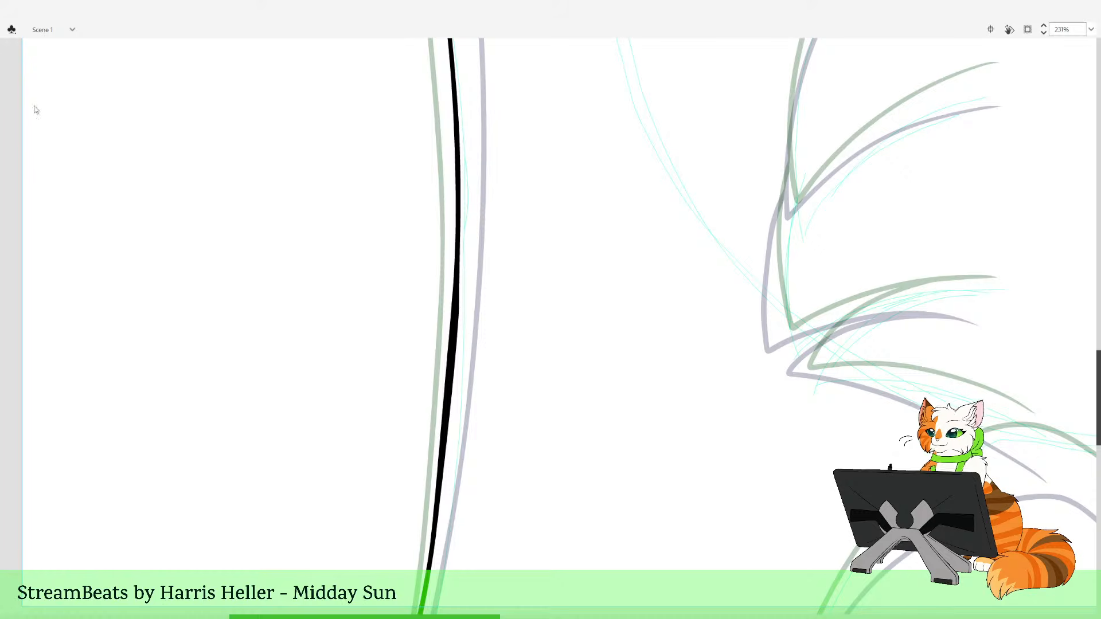
Draw a temporary red stroke across the lower back curve and even out the line's edges below it
drag(387, 211, 552, 296)
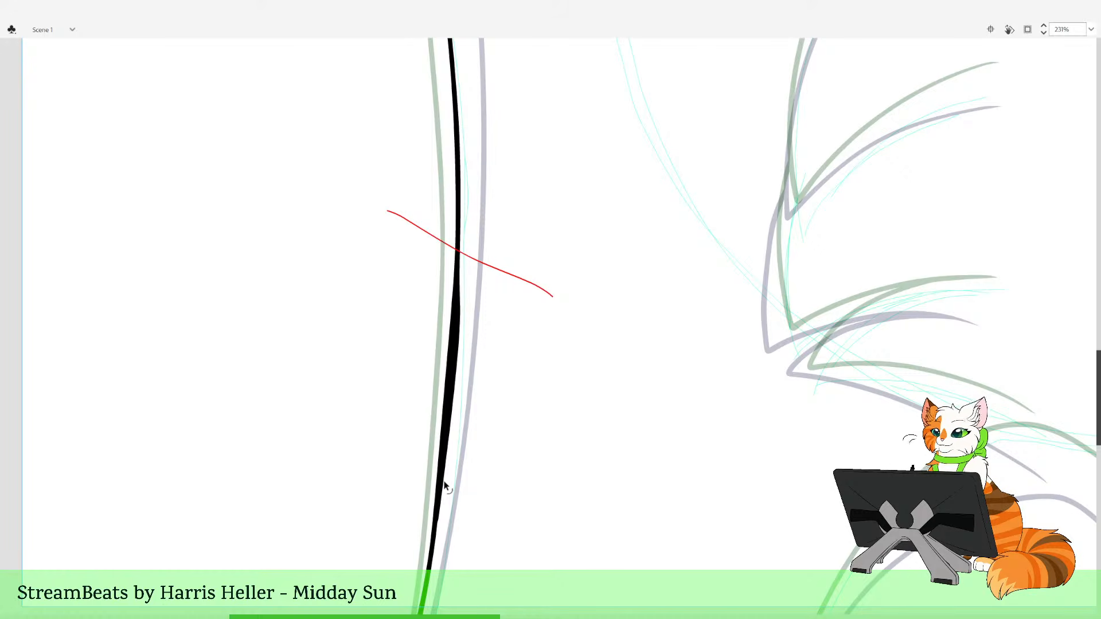
mouse_move(460, 343)
mouse_down()
mouse_move(459, 331)
mouse_move(459, 359)
mouse_up()
key(ctrl+z)
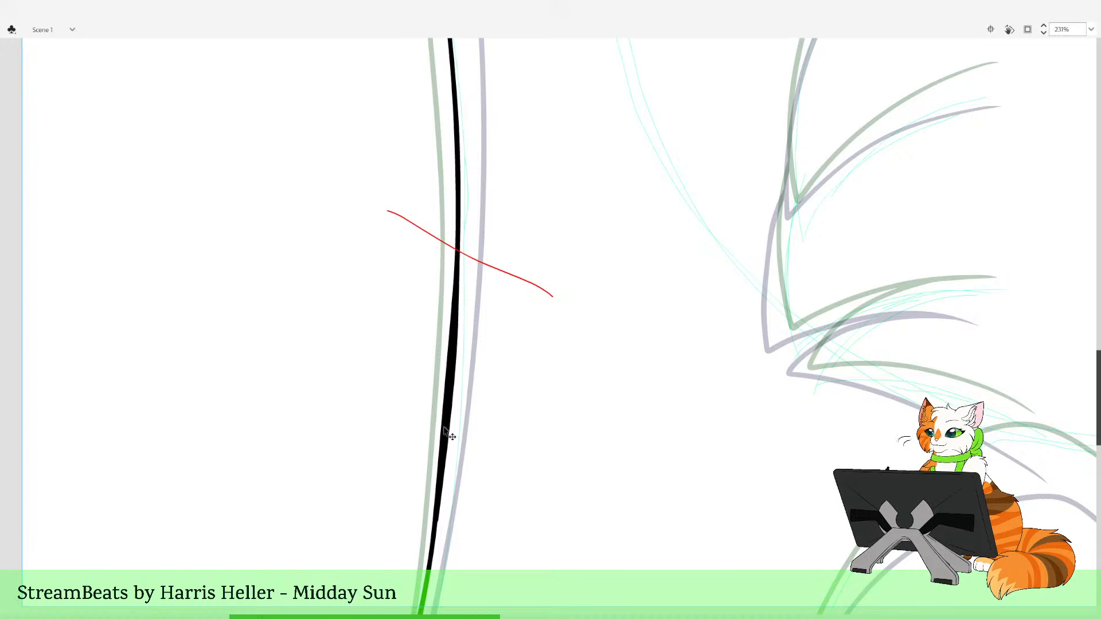
drag(444, 428, 442, 422)
key(ctrl+z)
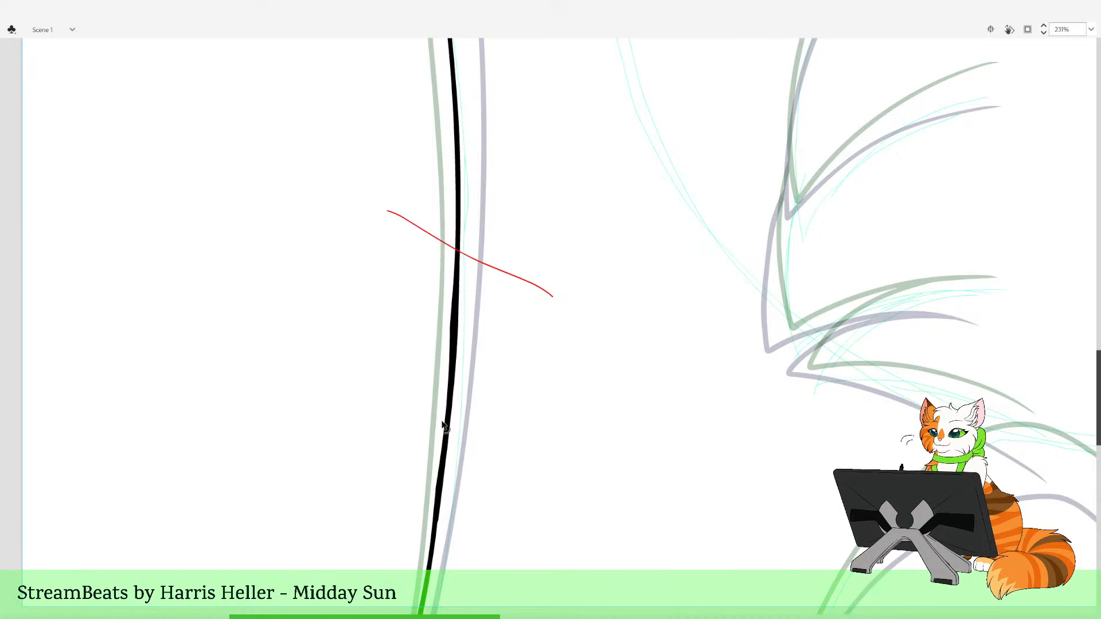
drag(451, 328, 451, 319)
key(ctrl+z)
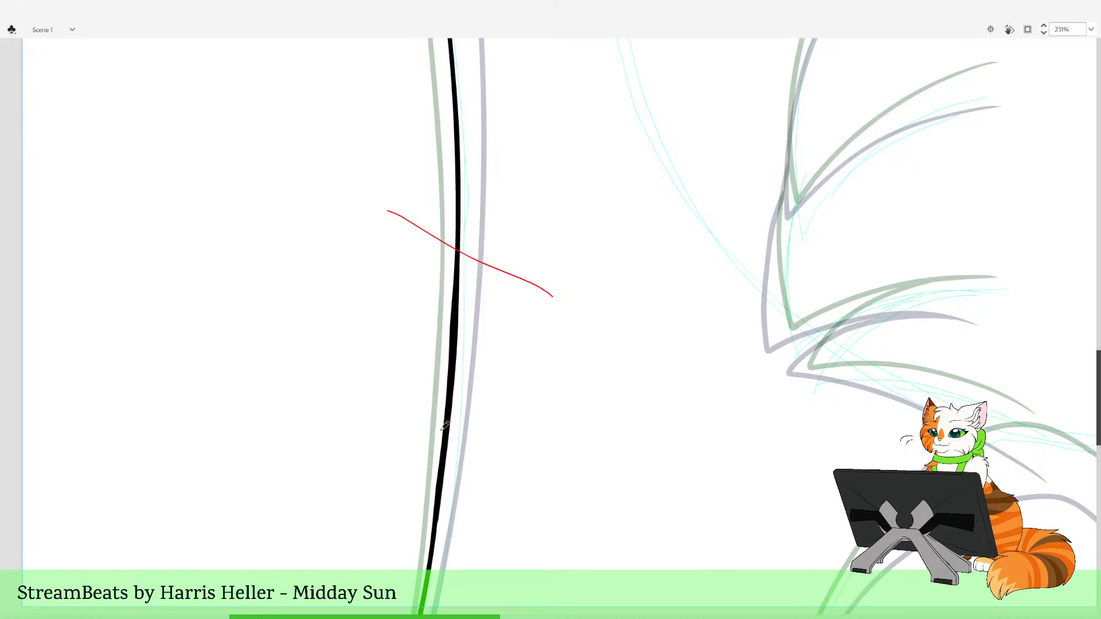
drag(438, 494, 436, 492)
key(ctrl+z)
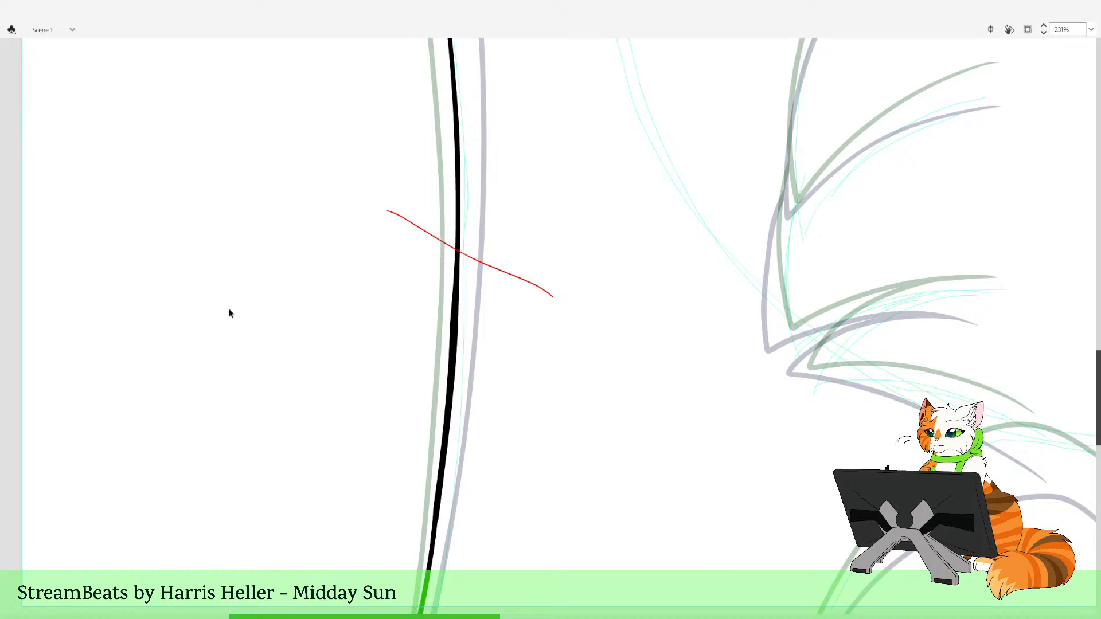
Smooth the remaining kinks in the lower back curve's edges up close so its thickness flows evenly
key(z)
drag(380, 406, 584, 565)
drag(380, 385, 386, 373)
key(z)
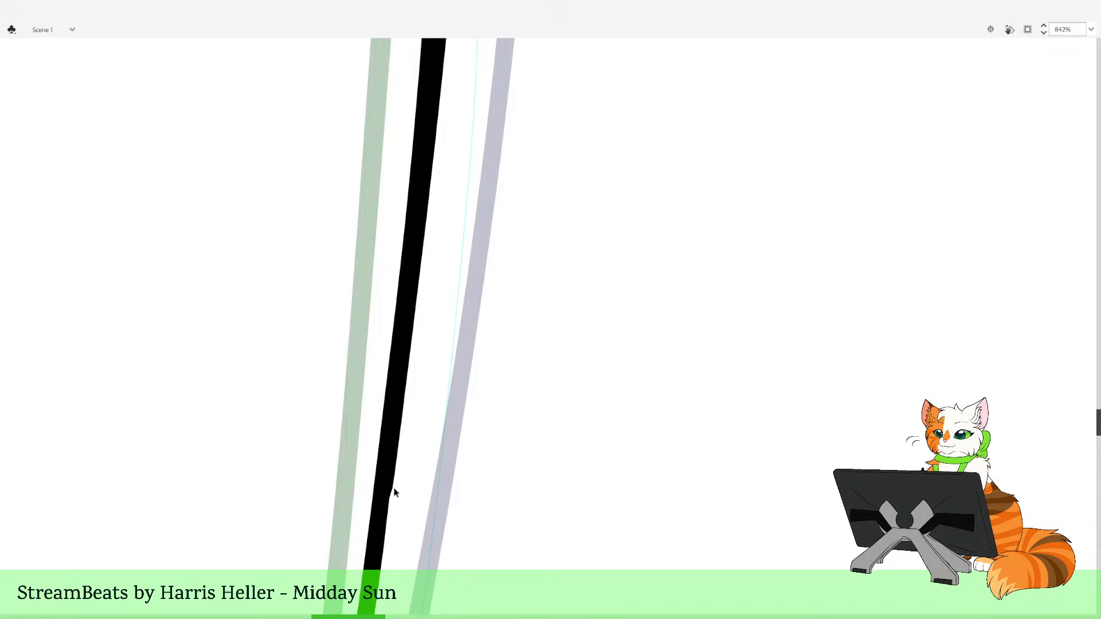
drag(393, 488, 392, 485)
drag(399, 439, 395, 459)
key(space)
drag(435, 331, 428, 387)
drag(399, 438, 400, 434)
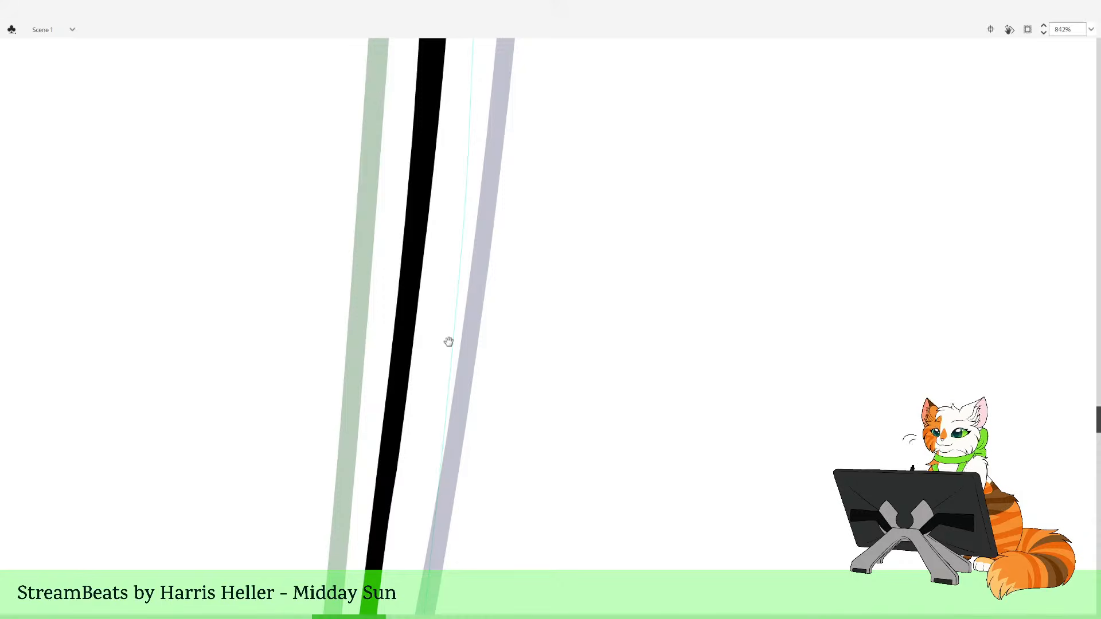
drag(448, 342, 409, 433)
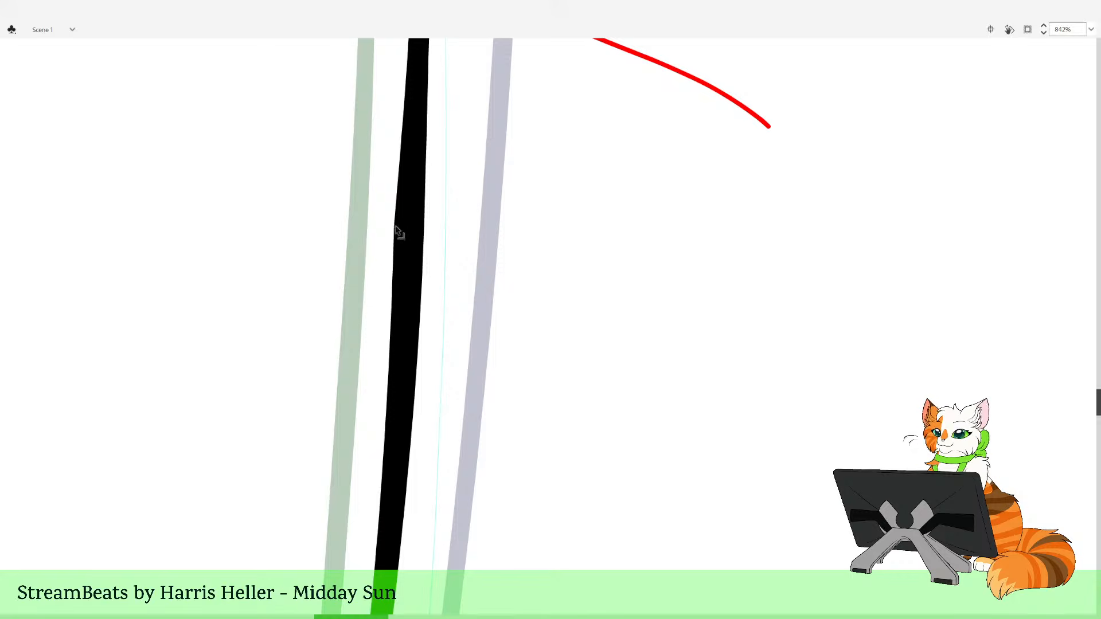
drag(394, 227, 395, 229)
drag(486, 176, 483, 319)
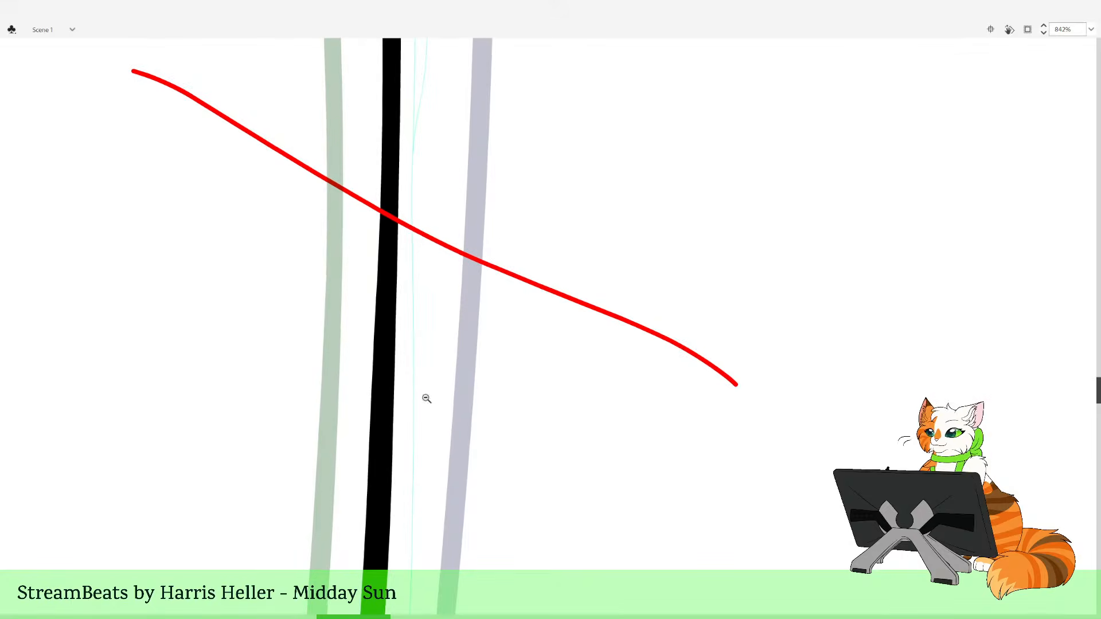
drag(391, 491, 388, 491)
Delete the parts of the red dividing stroke that stick out on both sides of the black back curve
click(450, 248)
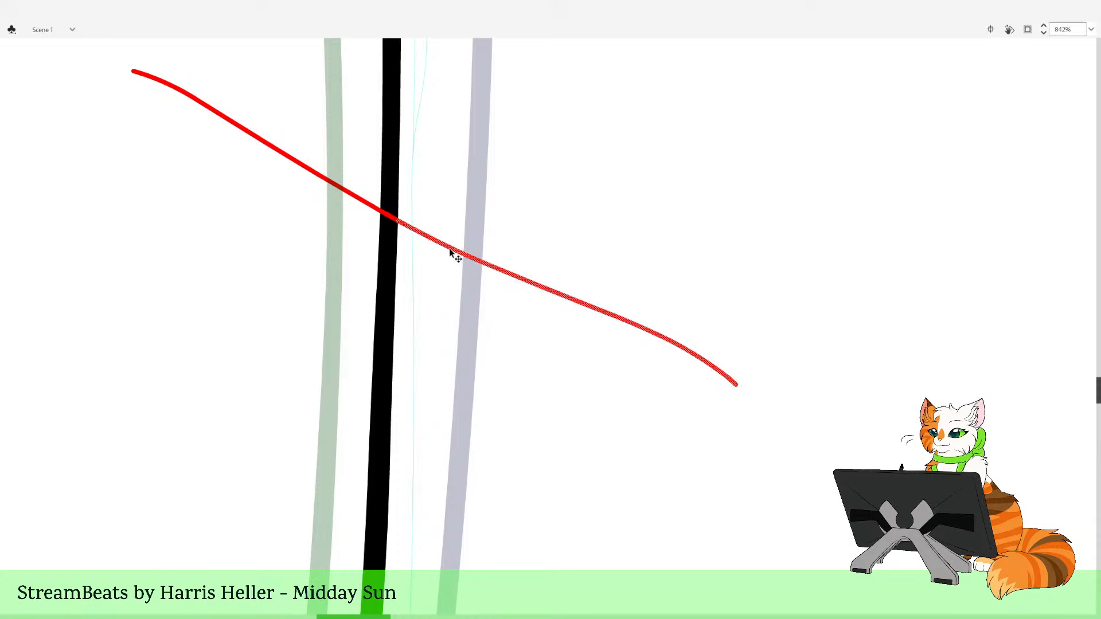
key(Delete)
click(373, 209)
key(Delete)
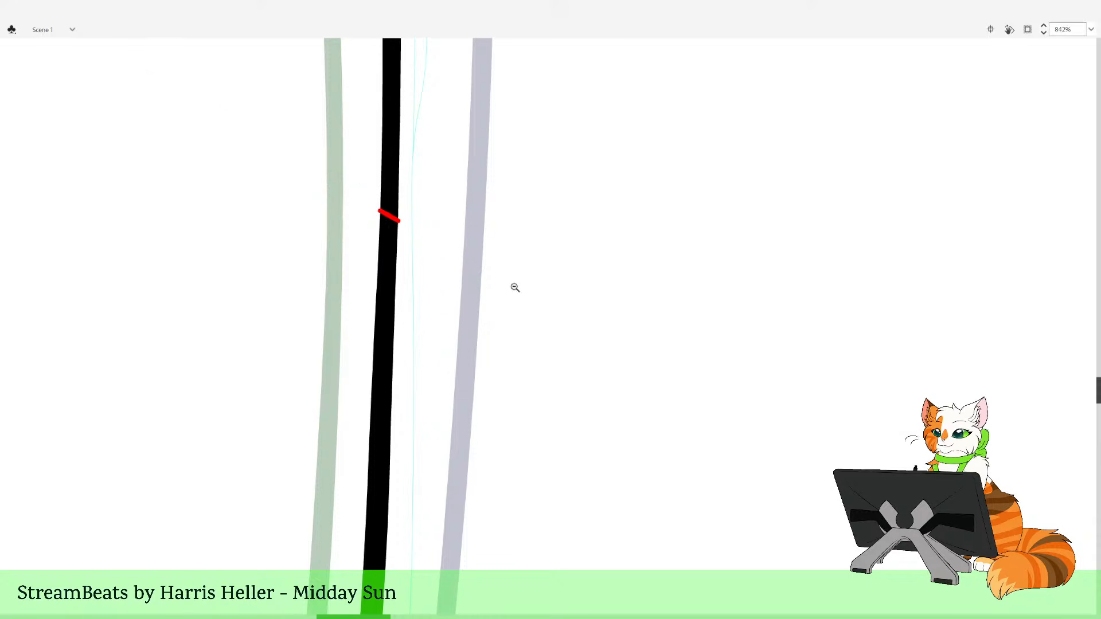
alt+click(514, 287)
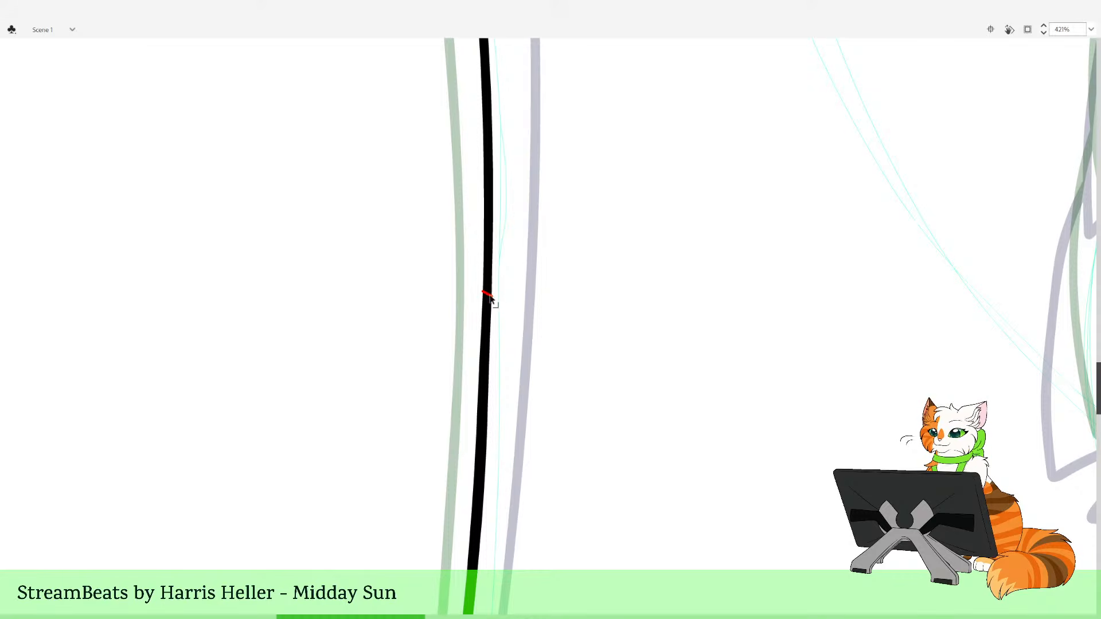
alt+click(552, 309)
alt+click(562, 301)
alt+click(574, 292)
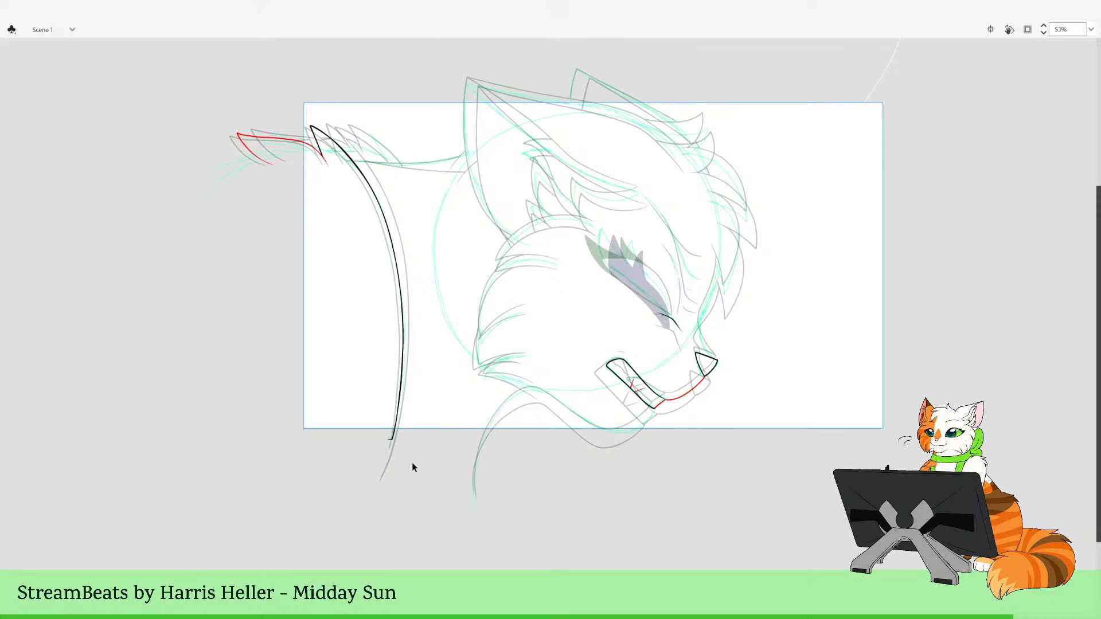
Outline the eyelid in red between the onion-skinned eyes, add a second pointed lash, and fill the shape solid red
drag(531, 394, 531, 522)
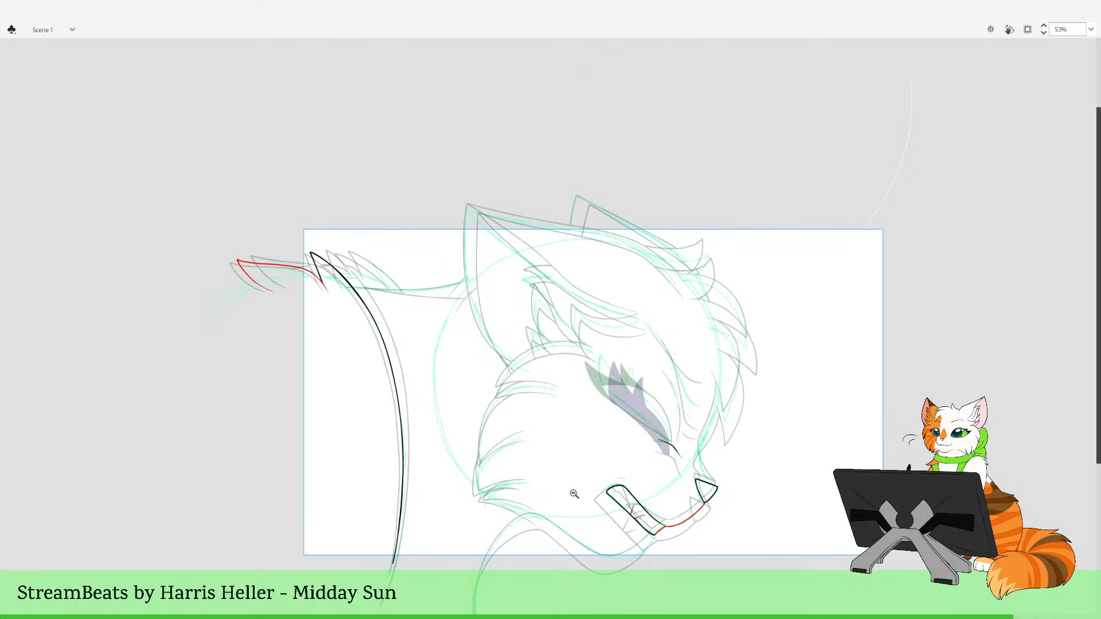
drag(725, 540, 636, 491)
drag(550, 261, 631, 475)
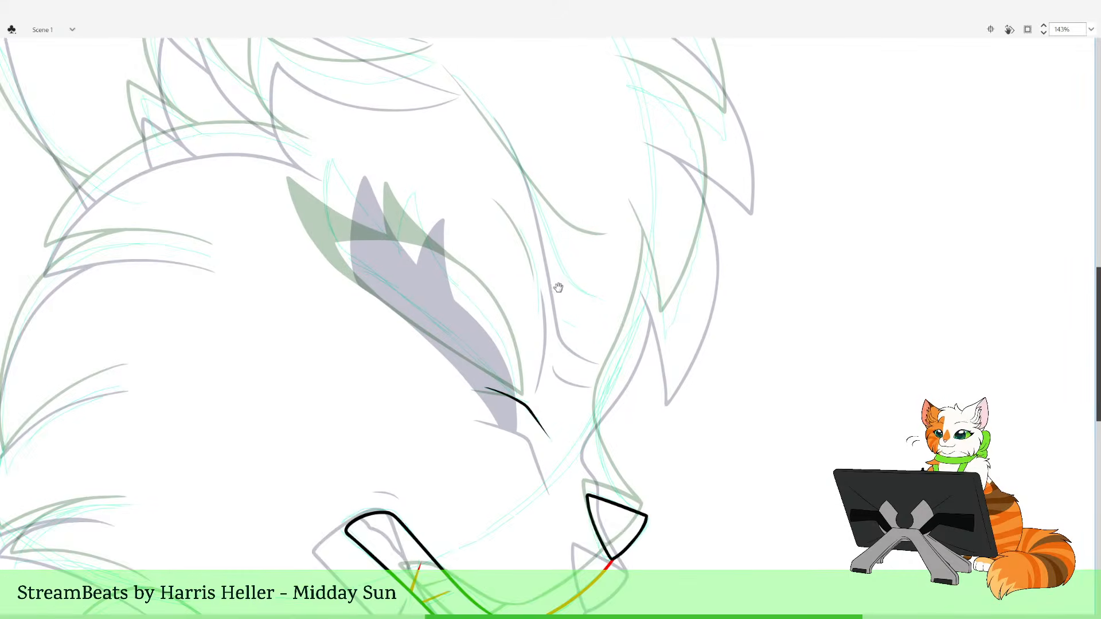
drag(563, 231, 565, 501)
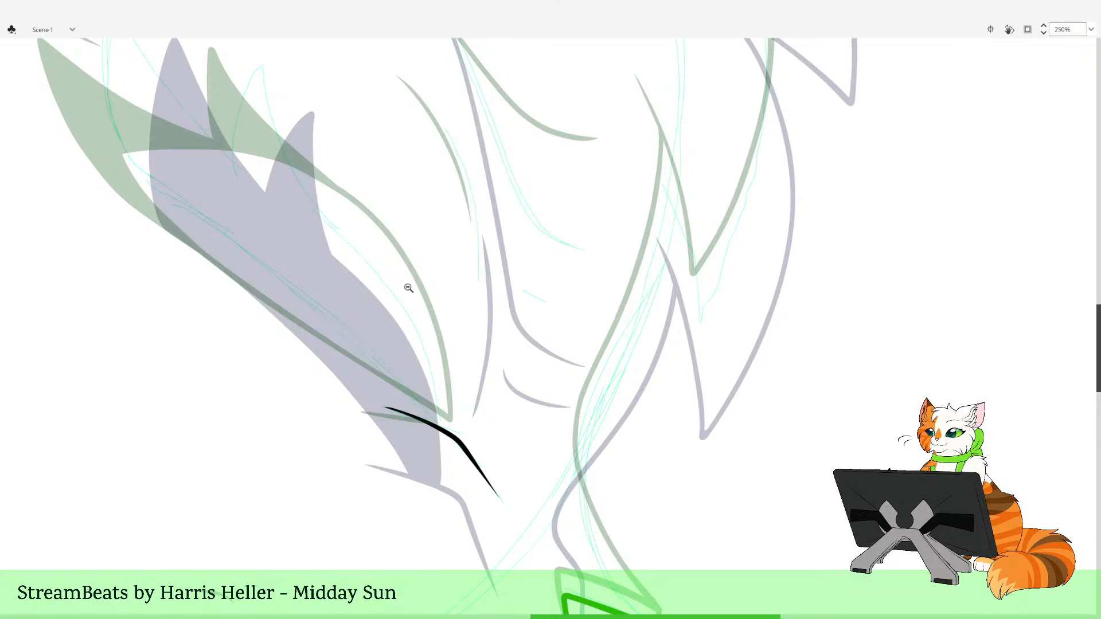
drag(371, 237, 501, 400)
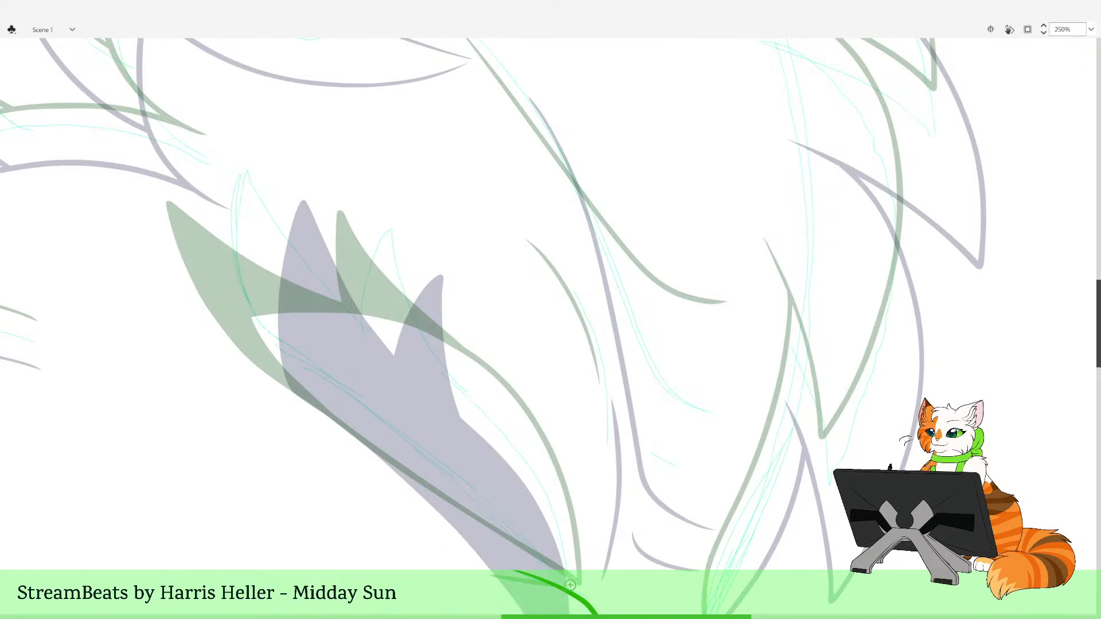
mouse_move(570, 582)
mouse_down()
mouse_move(520, 449)
mouse_move(456, 381)
mouse_move(334, 290)
mouse_move(251, 172)
mouse_move(238, 257)
mouse_move(260, 337)
mouse_move(568, 581)
mouse_up()
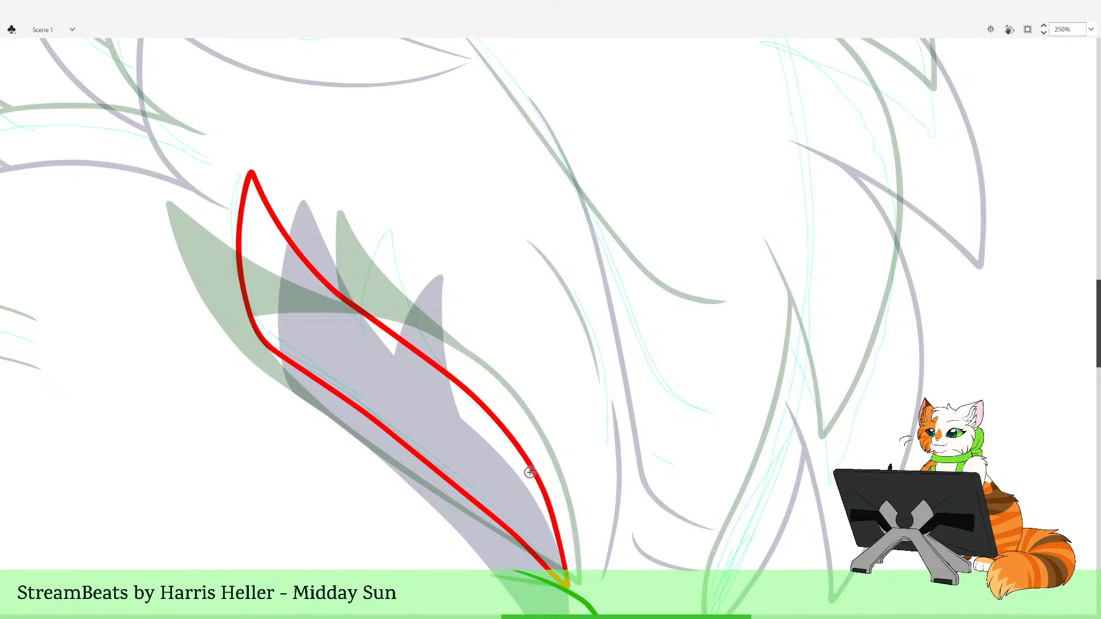
mouse_move(381, 374)
mouse_down()
mouse_move(361, 289)
mouse_move(393, 227)
mouse_move(401, 281)
mouse_move(440, 366)
mouse_up()
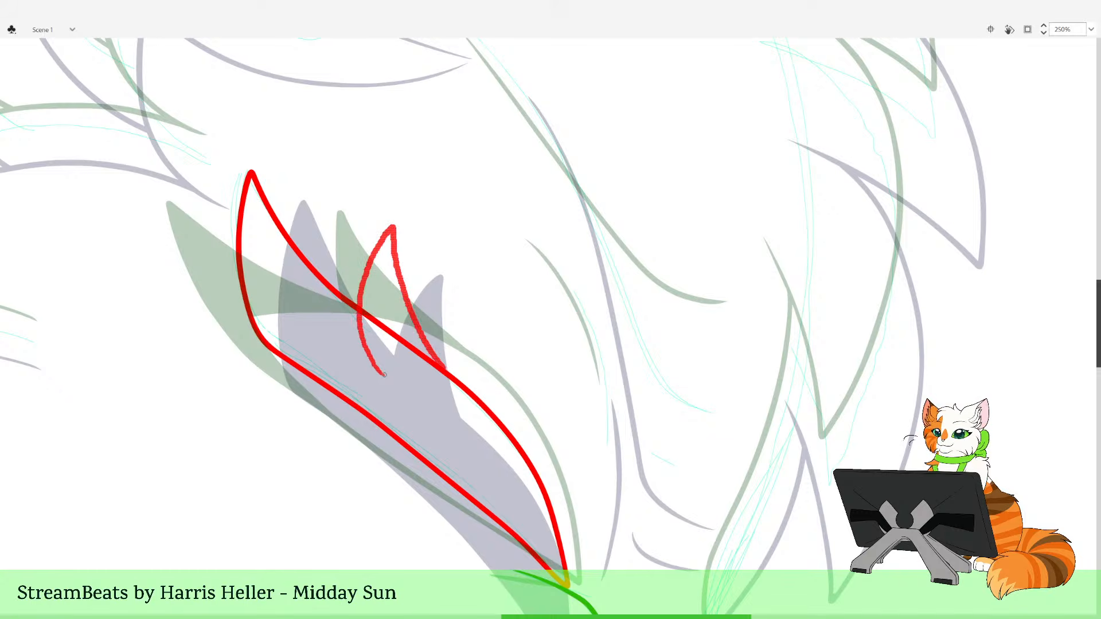
click(263, 289)
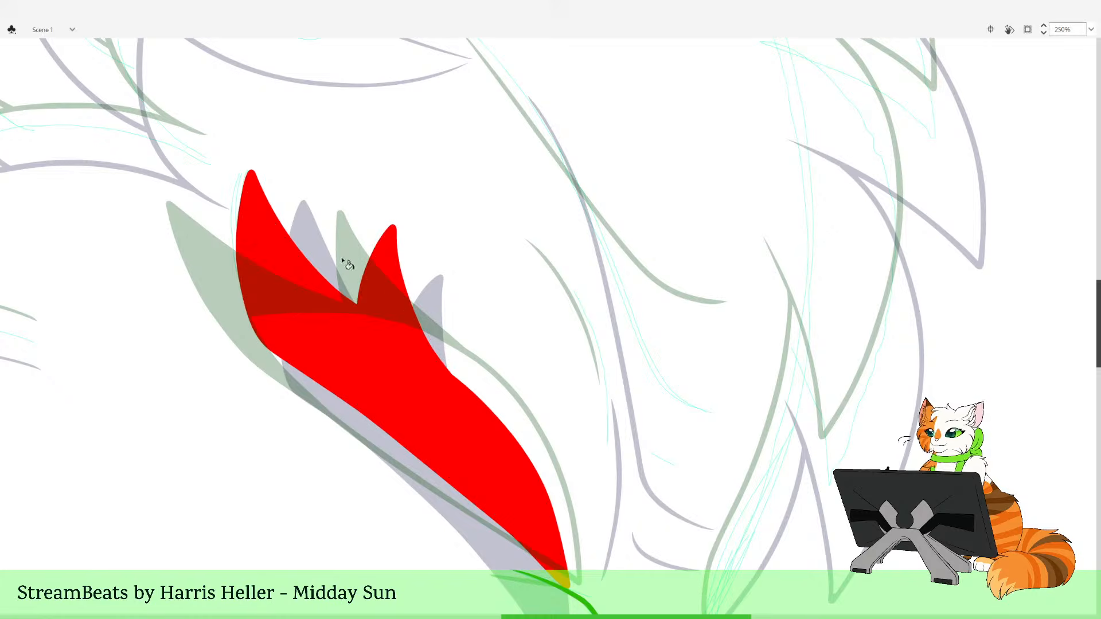
Ink the brow line in black from the forehead down toward the muzzle bridge, ending in a short outward curve
click(570, 294)
click(569, 295)
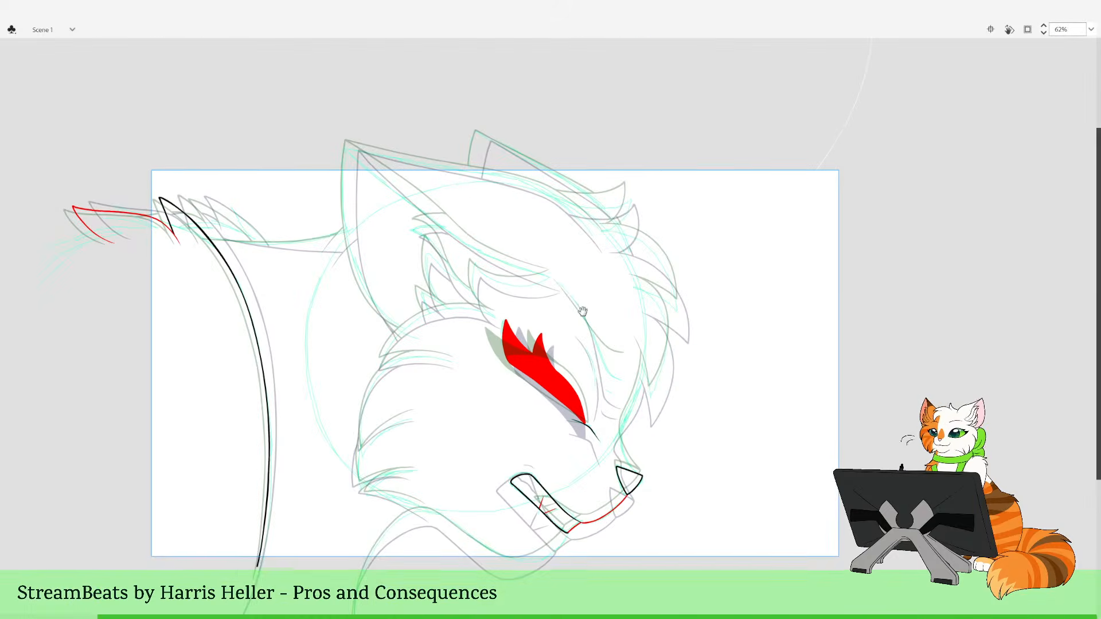
scroll(516, 287, up, 1)
drag(528, 263, 709, 499)
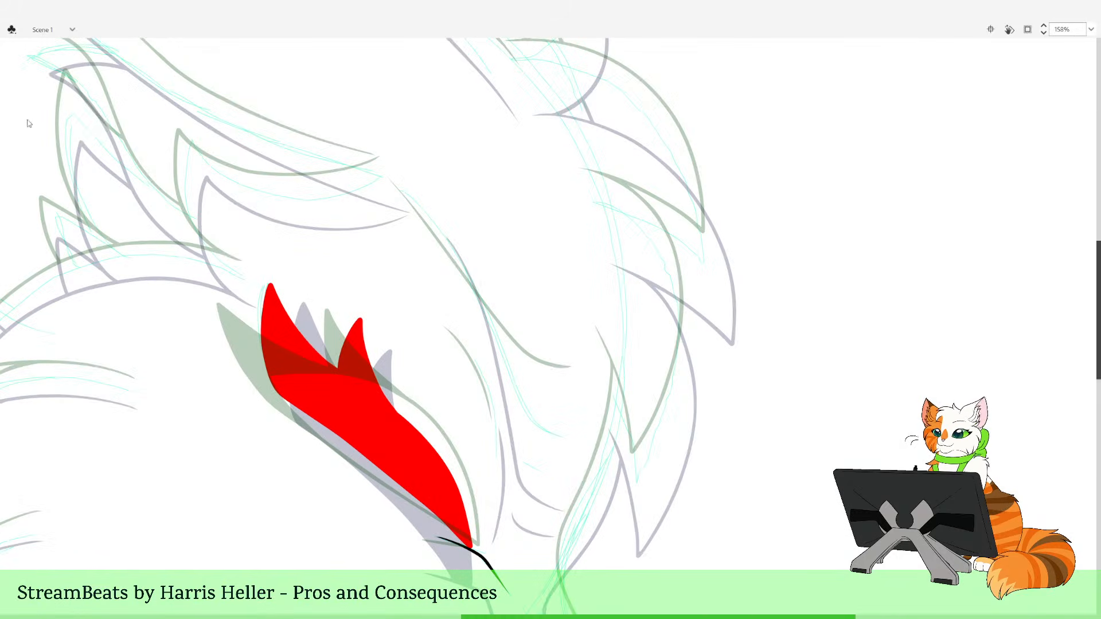
drag(550, 227, 548, 270)
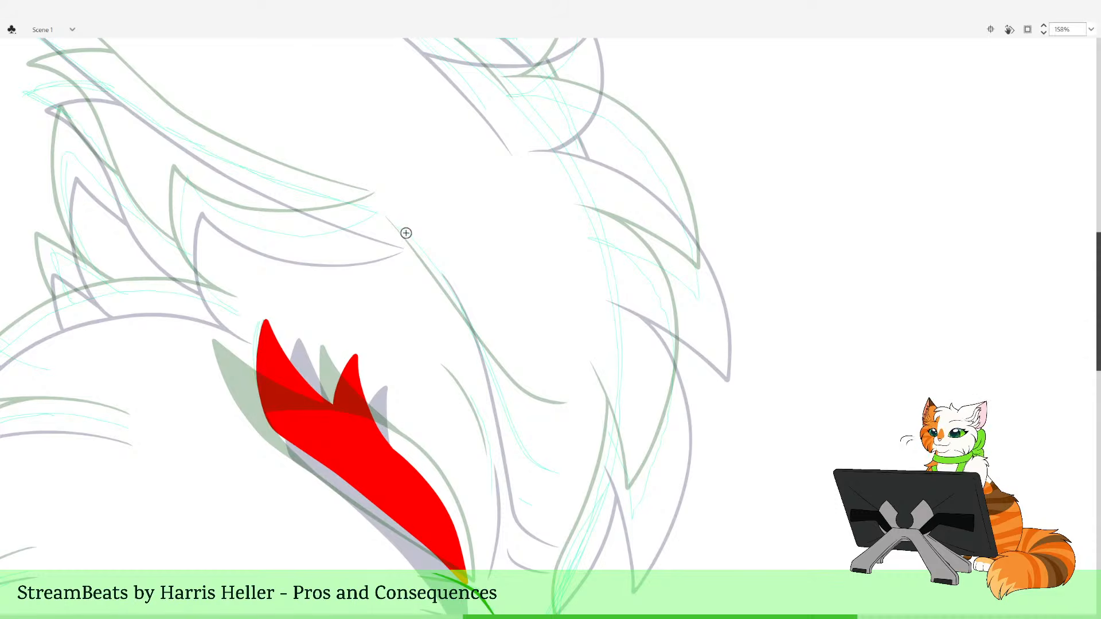
mouse_move(406, 232)
mouse_down()
mouse_move(456, 300)
mouse_move(523, 437)
mouse_move(565, 457)
mouse_up()
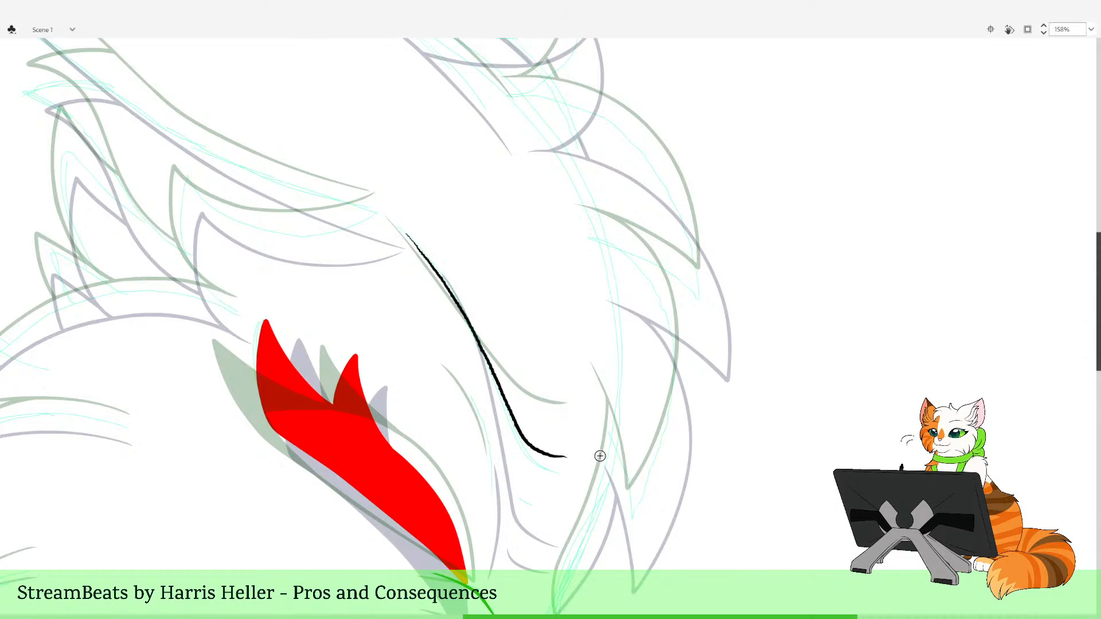
Smooth the black brow line along its whole length so its thickness flows evenly
click(497, 383)
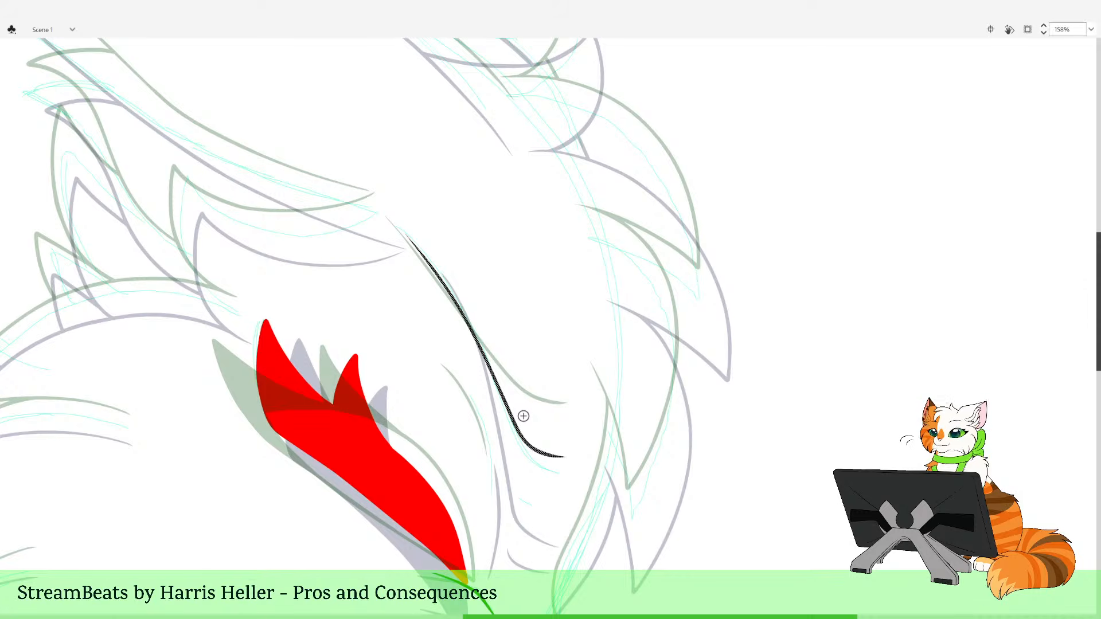
ctrl+click(522, 314)
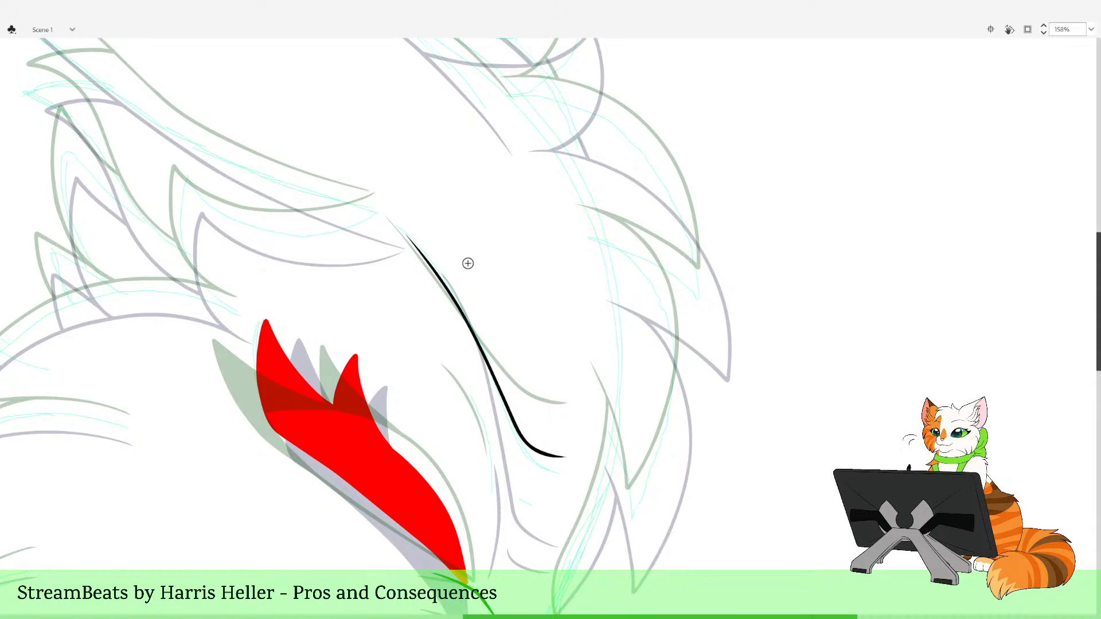
key(ctrl+a)
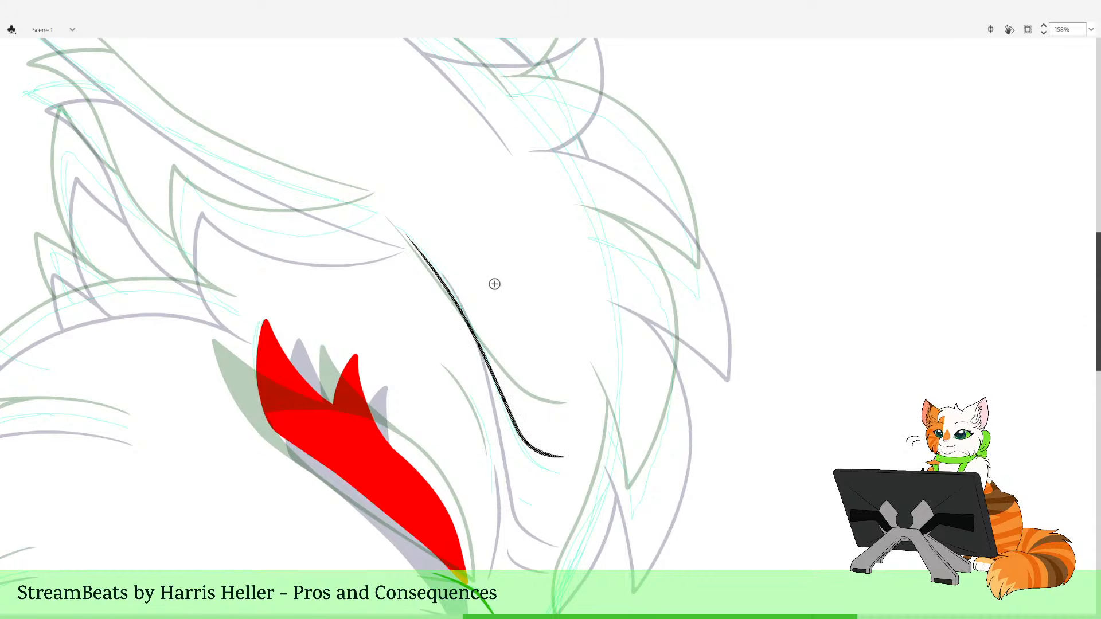
ctrl+click(524, 329)
Ink a short black curved crease just below the outward end of the brow line and refine its edge
mouse_move(352, 234)
mouse_down()
mouse_move(464, 317)
mouse_move(710, 596)
mouse_up()
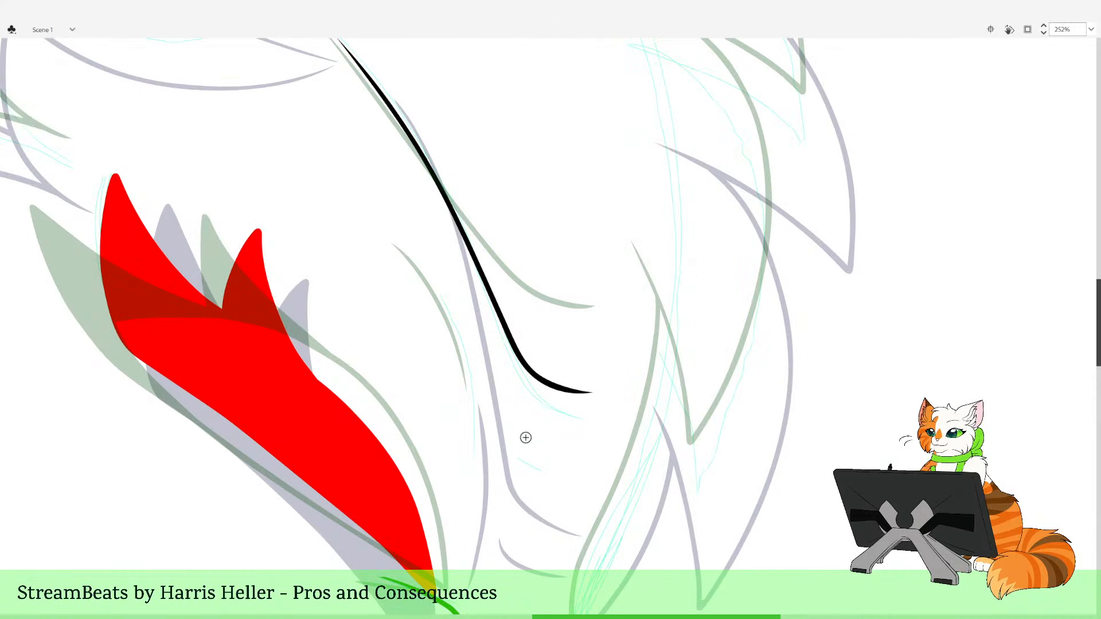
drag(527, 436, 559, 453)
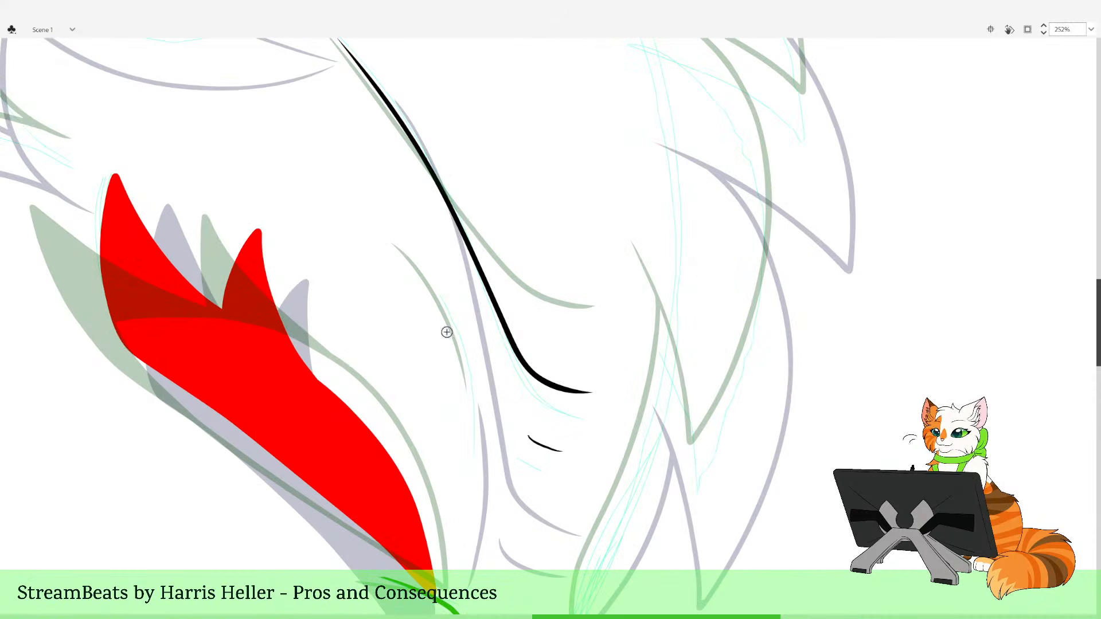
drag(457, 266, 800, 511)
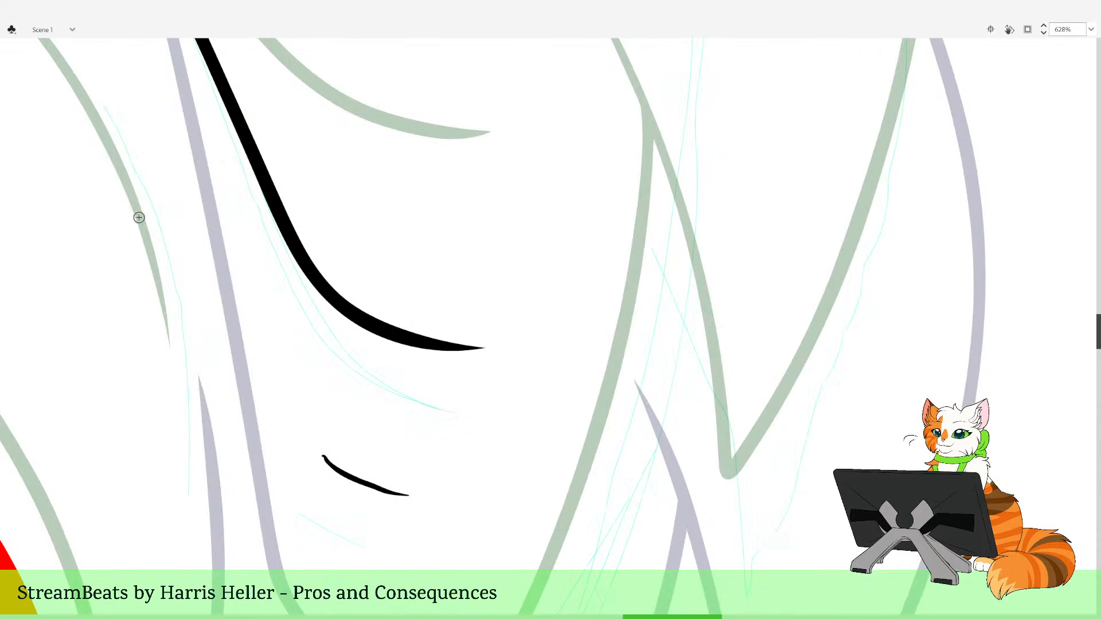
key(ctrl+z)
drag(316, 445, 436, 483)
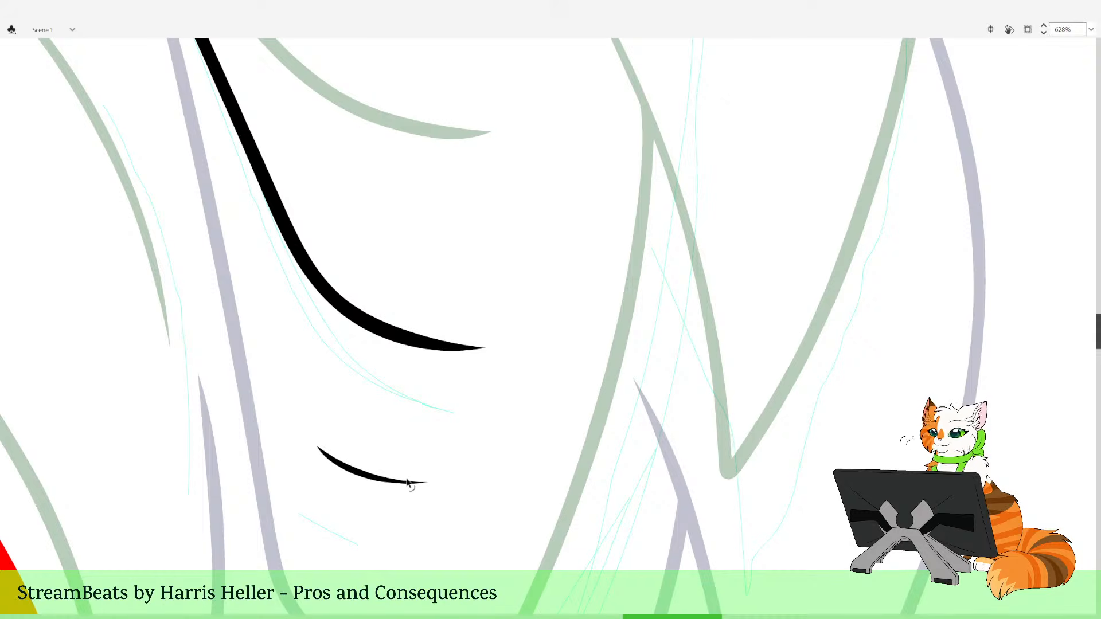
drag(388, 484, 380, 484)
key(z)
click(511, 351)
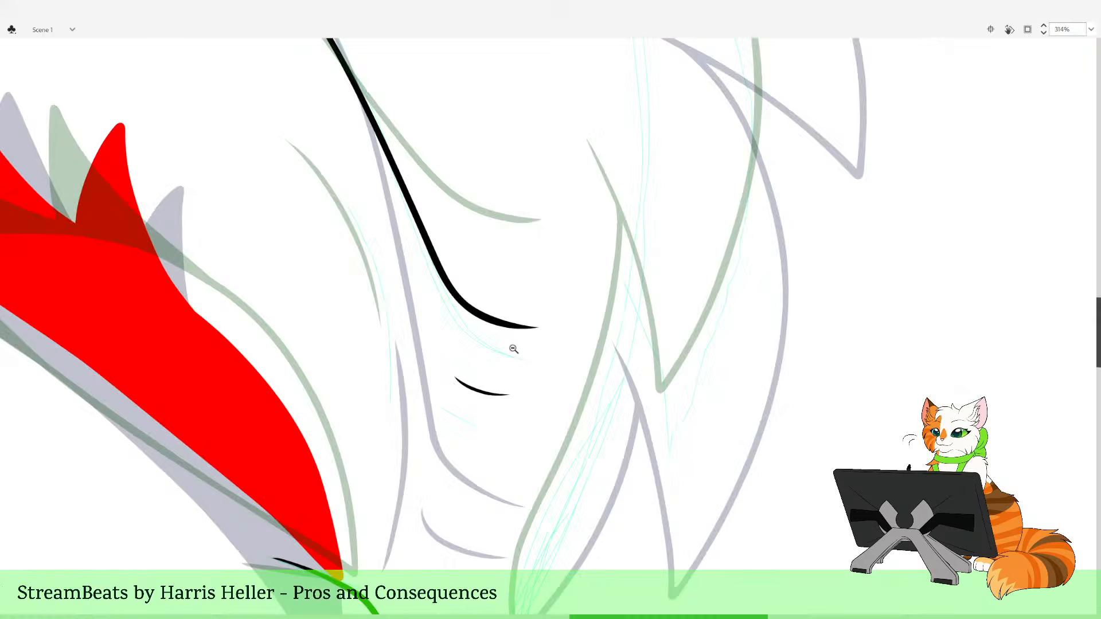
click(511, 354)
drag(526, 263, 517, 356)
drag(515, 244, 557, 557)
key(b)
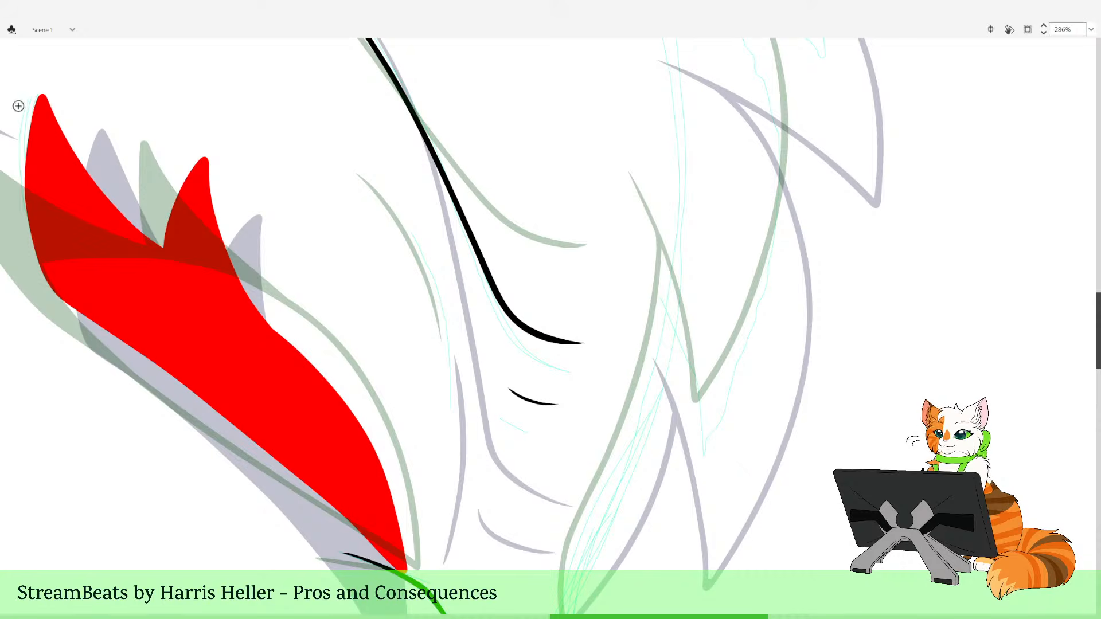
drag(463, 316, 475, 327)
mouse_move(463, 417)
mouse_down()
mouse_move(451, 309)
mouse_move(414, 225)
mouse_move(453, 317)
mouse_move(462, 386)
mouse_move(445, 280)
mouse_up()
key(ctrl+z)
key(ctrl+z)
key(ctrl+z)
Ink a tapered black wrinkle line between the red eyelid and the brow line, curving between its two onion-skinned neighbours
mouse_move(464, 396)
mouse_down()
mouse_move(454, 316)
mouse_move(414, 223)
mouse_up()
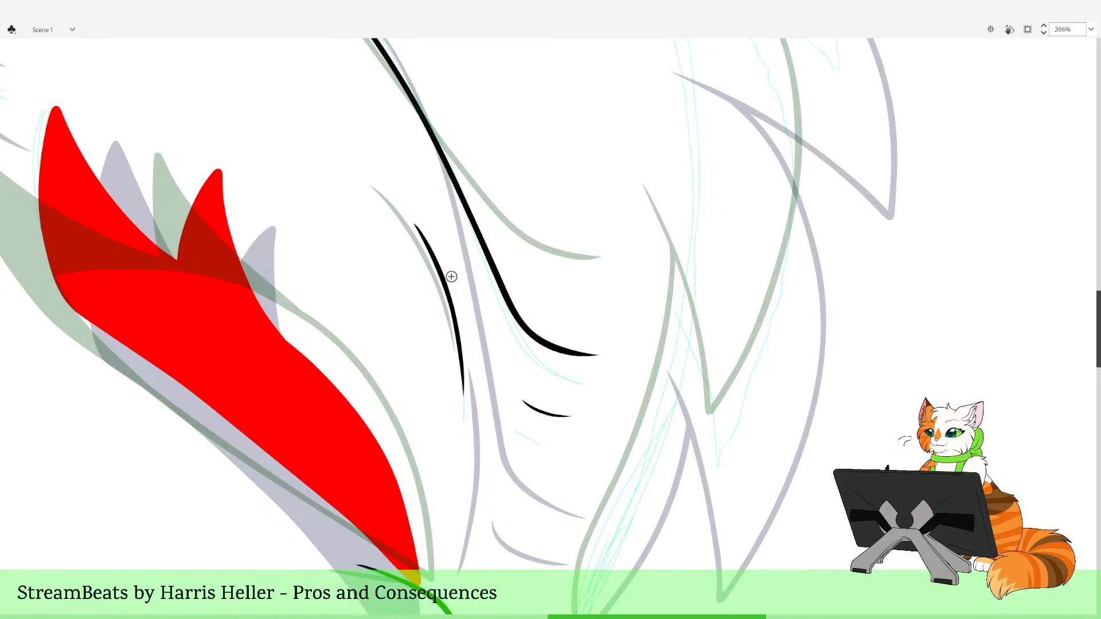
drag(462, 244, 435, 273)
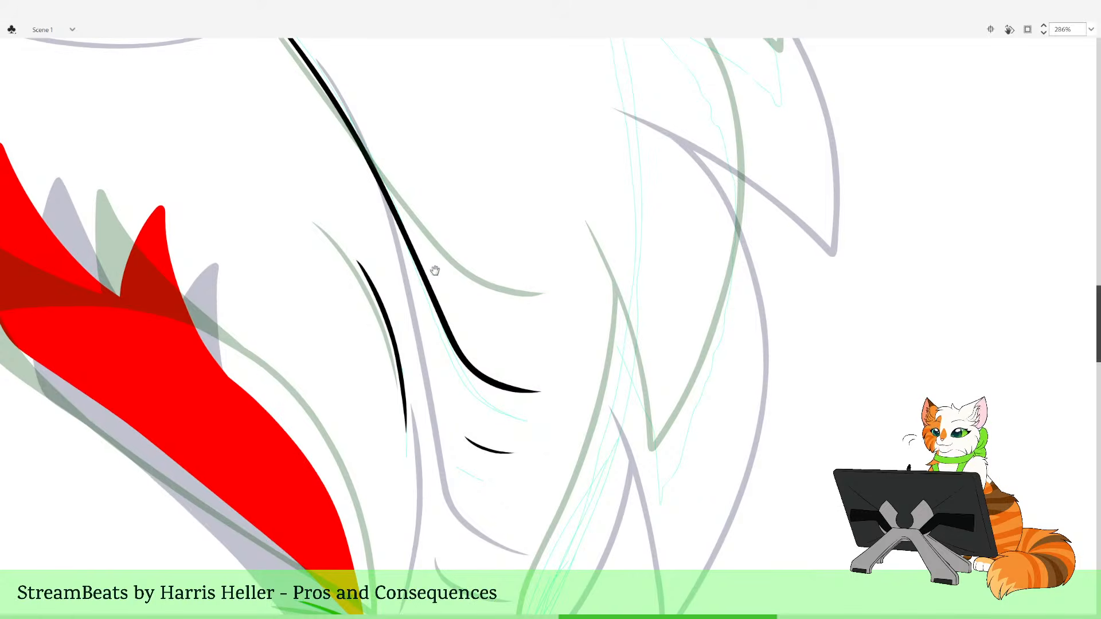
mouse_move(363, 279)
mouse_down()
mouse_move(401, 368)
mouse_move(408, 427)
mouse_up()
drag(435, 521, 511, 494)
key(ctrl+z)
mouse_move(478, 400)
mouse_down()
mouse_move(459, 304)
mouse_move(432, 244)
mouse_up()
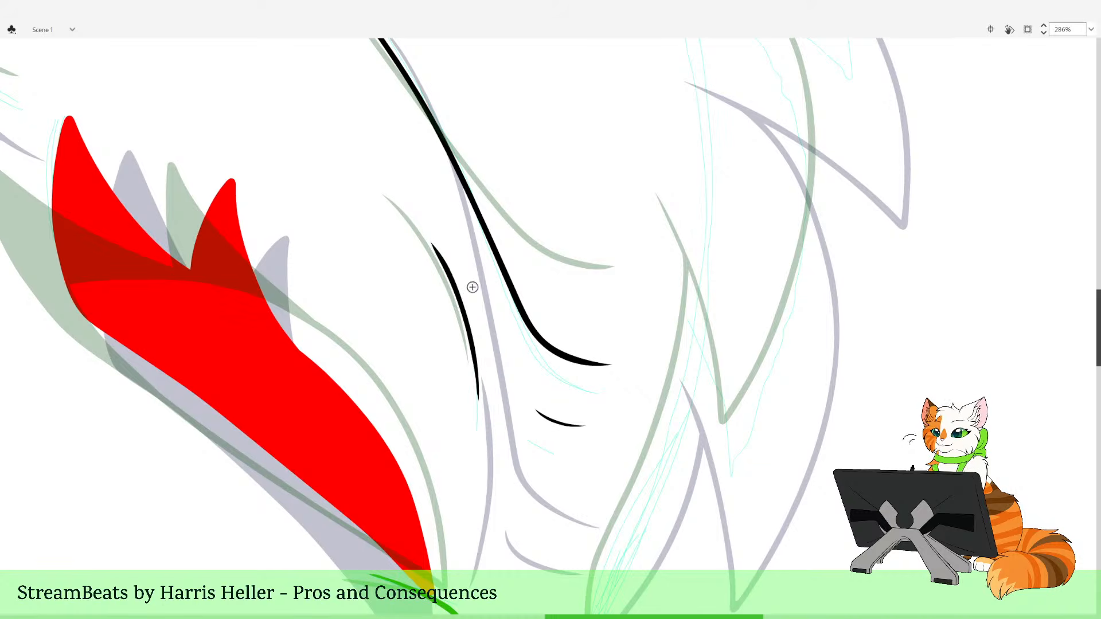
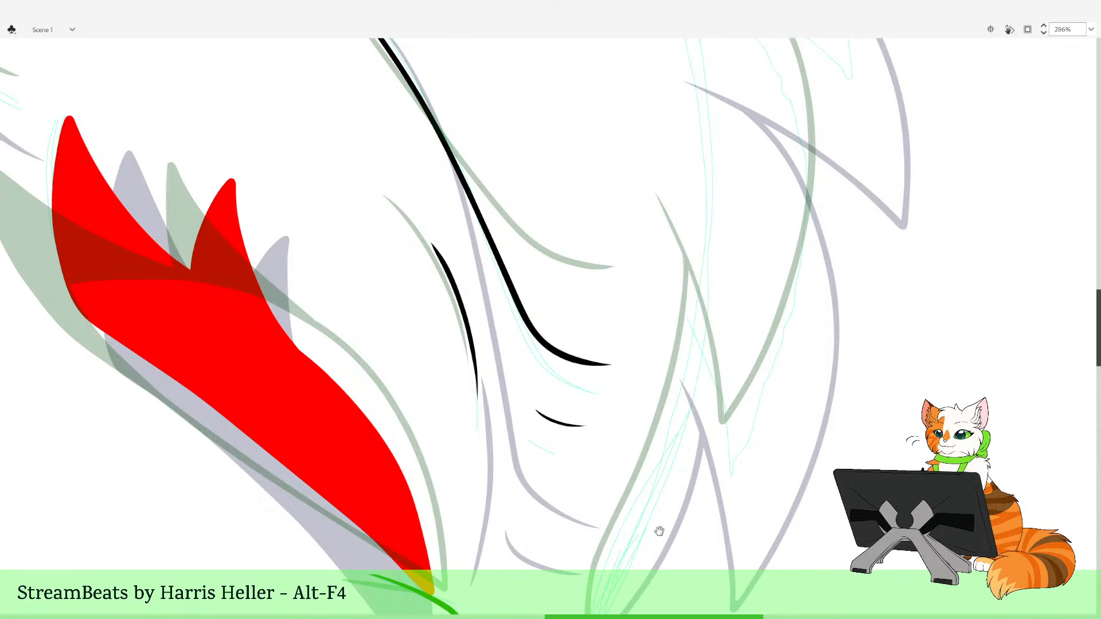
Ink the fur tuft above the eye in black, from the brow line's upper end to its pointed tip and down toward the eyelid
mouse_move(659, 528)
mouse_down()
mouse_move(410, 282)
mouse_move(411, 339)
mouse_up()
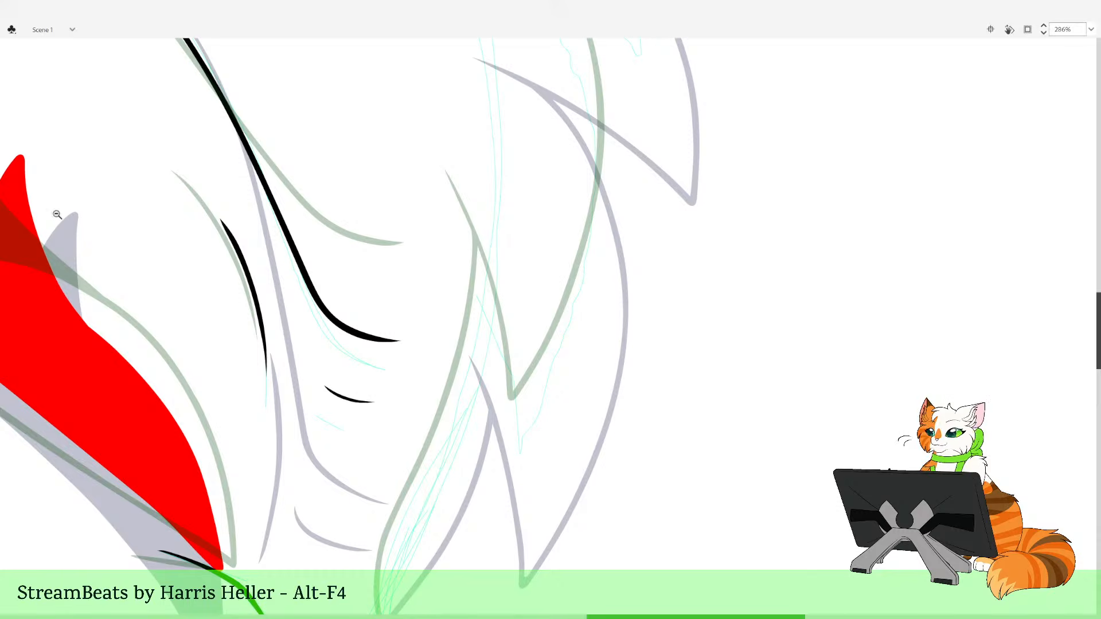
alt+click(543, 298)
alt+click(551, 297)
scroll(528, 307, up, 1)
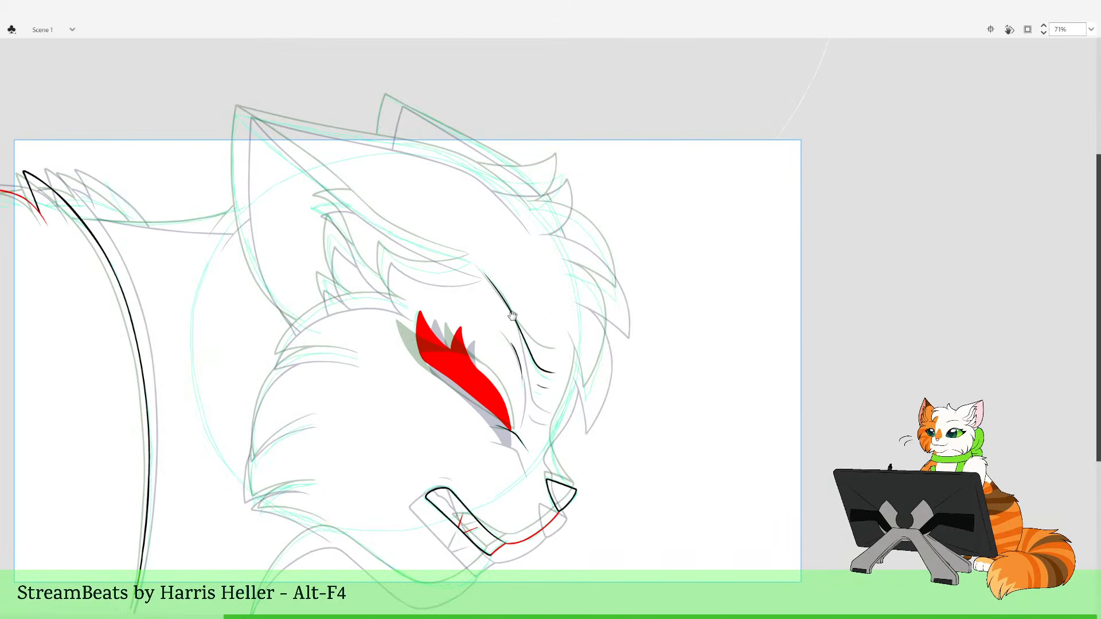
alt+click(495, 362)
drag(521, 201, 597, 408)
drag(591, 283, 496, 405)
drag(459, 246, 521, 521)
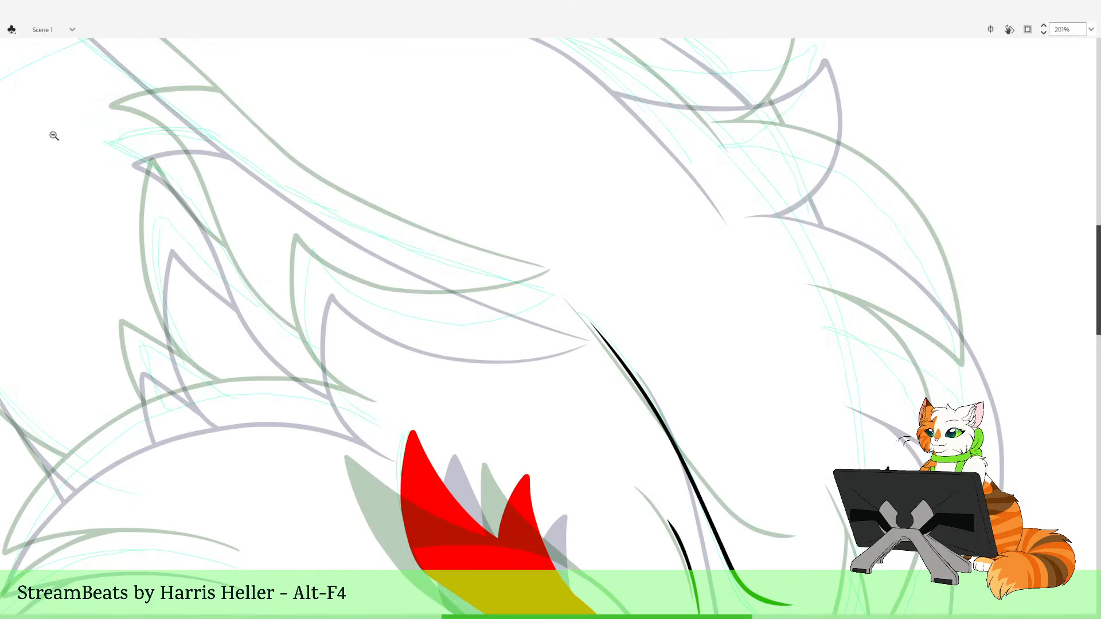
drag(583, 241, 579, 266)
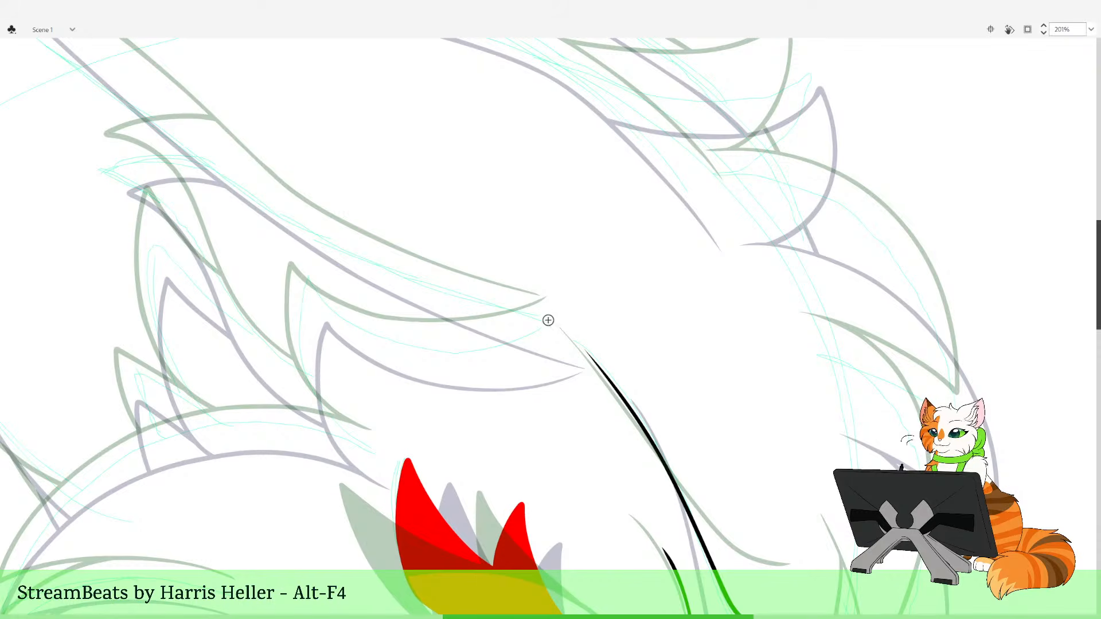
mouse_move(556, 319)
mouse_down()
mouse_move(437, 346)
mouse_move(365, 333)
mouse_move(299, 291)
mouse_up()
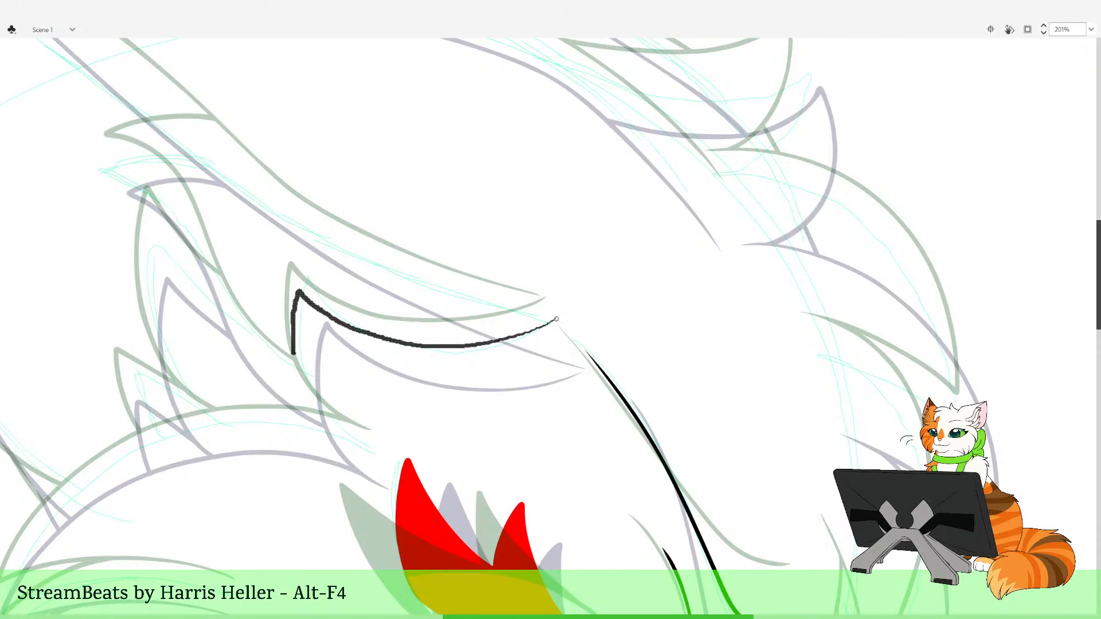
mouse_move(293, 354)
mouse_down()
mouse_move(314, 402)
mouse_move(373, 447)
mouse_up()
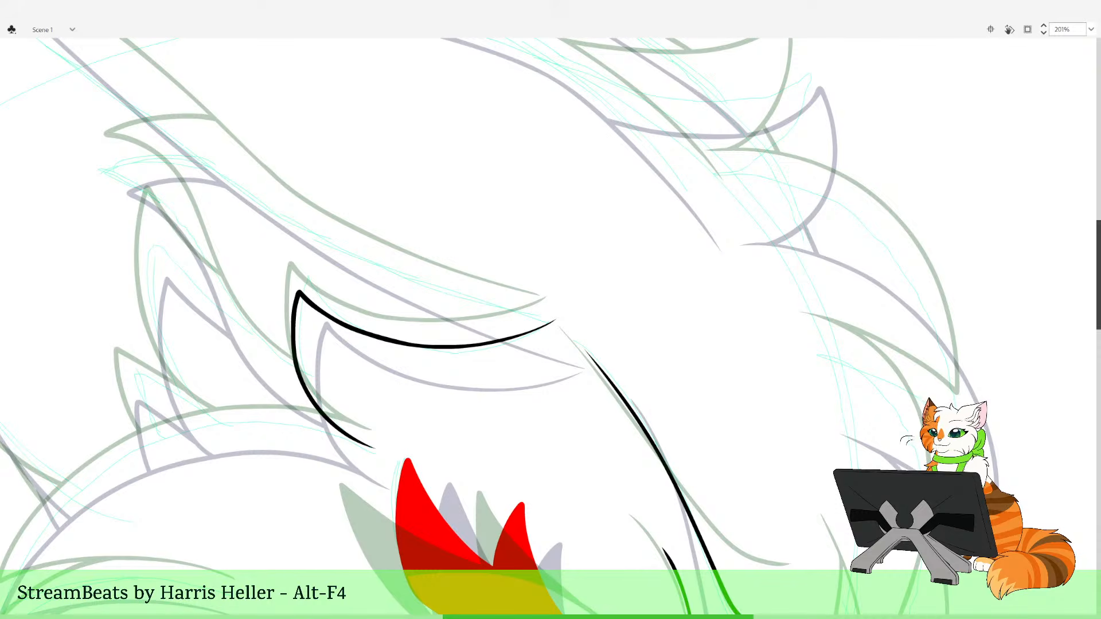
drag(379, 363, 450, 430)
key(ctrl+z)
key(space)
mouse_move(526, 263)
mouse_down()
mouse_move(492, 236)
mouse_move(521, 257)
mouse_up()
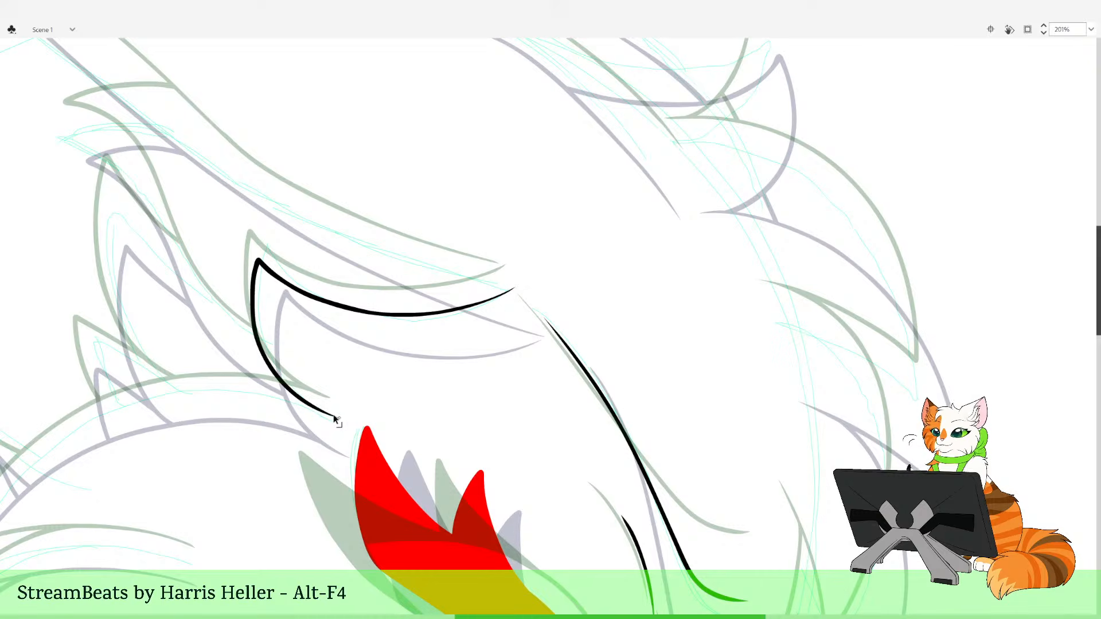
key(space)
mouse_move(337, 422)
mouse_down()
mouse_move(587, 270)
mouse_move(502, 323)
mouse_move(411, 302)
mouse_up()
key(ctrl+z)
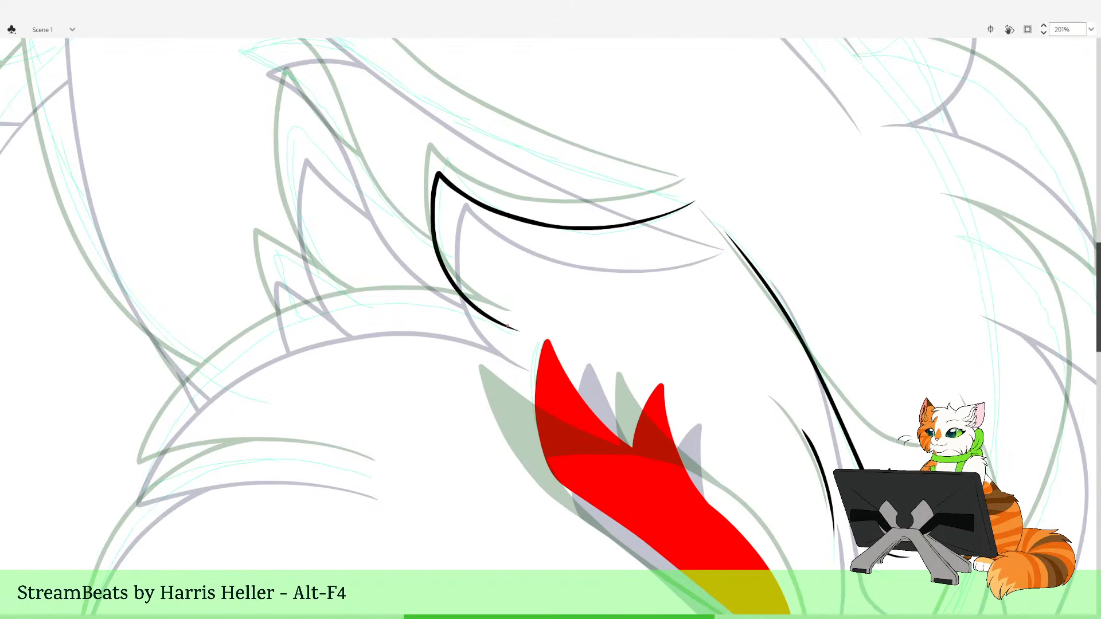
mouse_move(508, 325)
mouse_down()
mouse_move(445, 305)
mouse_move(349, 304)
mouse_move(245, 341)
mouse_move(178, 402)
mouse_move(149, 450)
mouse_move(309, 453)
mouse_move(376, 469)
mouse_move(283, 451)
mouse_move(163, 468)
mouse_move(155, 433)
mouse_move(195, 387)
mouse_move(304, 322)
mouse_move(399, 305)
mouse_up()
key(ctrl+z)
key(ctrl+z)
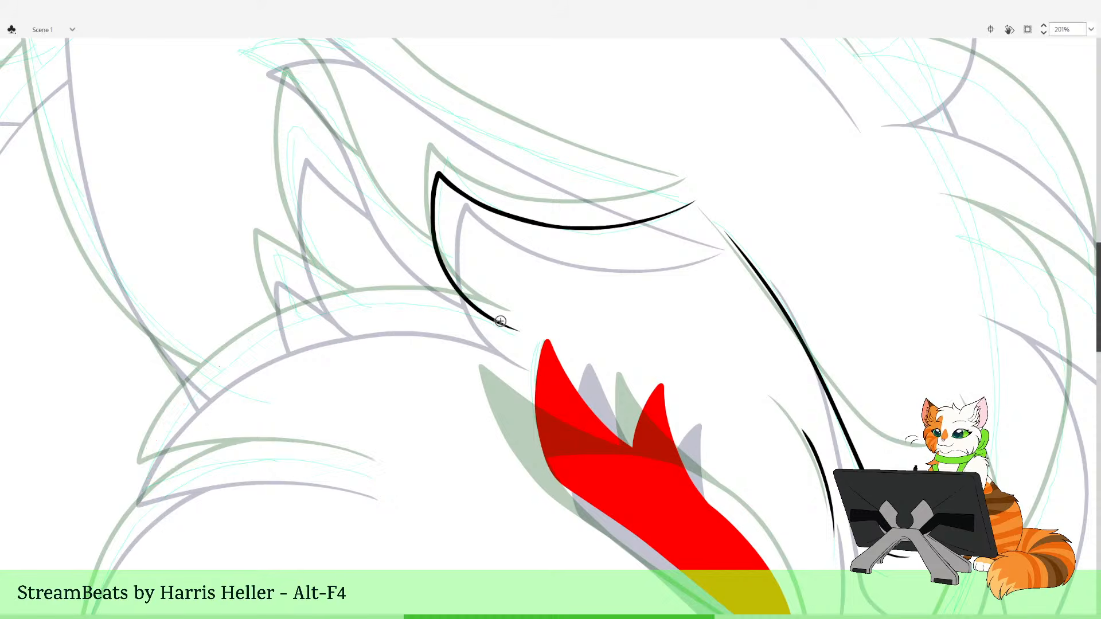
mouse_move(503, 322)
mouse_down()
mouse_move(409, 302)
mouse_move(344, 309)
mouse_up()
key(ctrl+z)
mouse_move(504, 322)
mouse_down()
mouse_move(411, 300)
mouse_move(316, 313)
mouse_up()
key(ctrl+z)
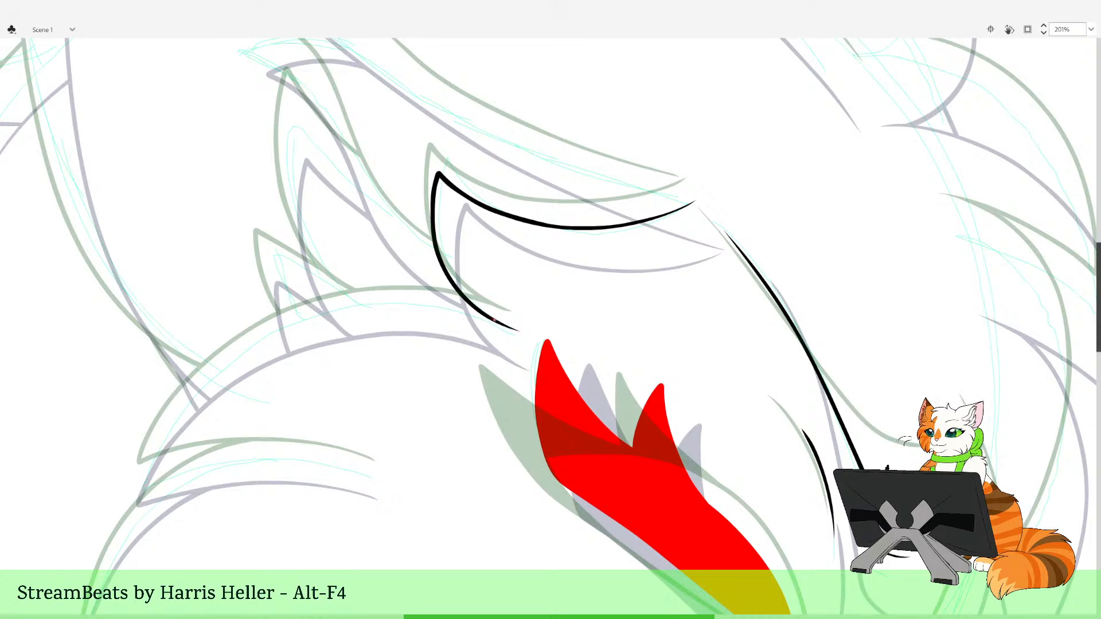
mouse_move(496, 319)
mouse_down()
mouse_move(354, 300)
mouse_move(273, 328)
mouse_move(206, 377)
mouse_move(159, 433)
mouse_move(138, 482)
mouse_move(234, 460)
mouse_move(375, 469)
mouse_up()
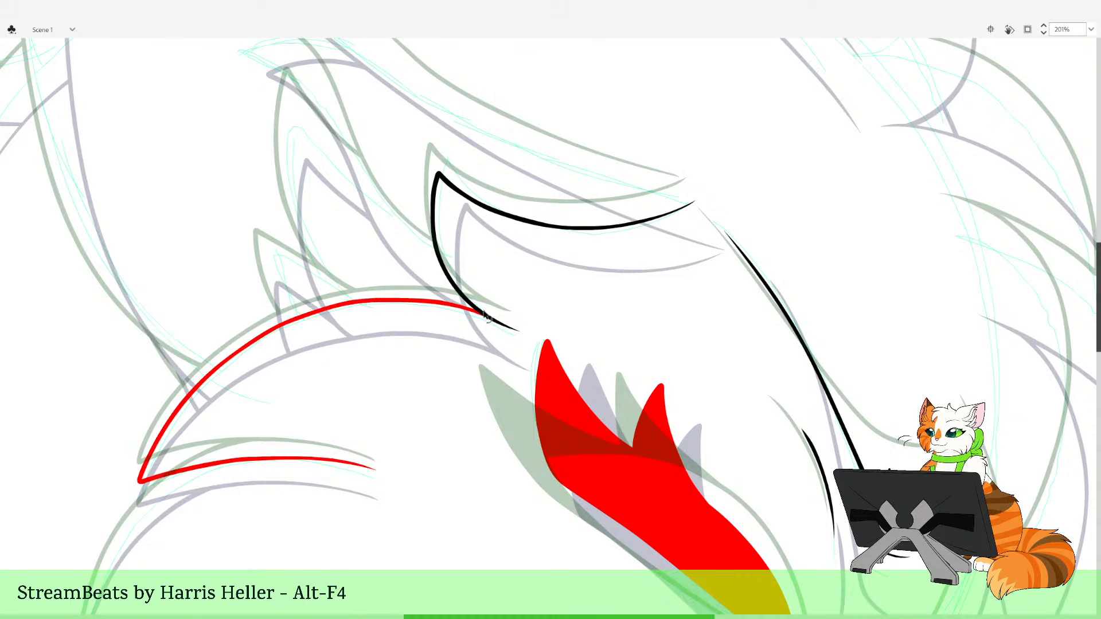
key(ctrl+z)
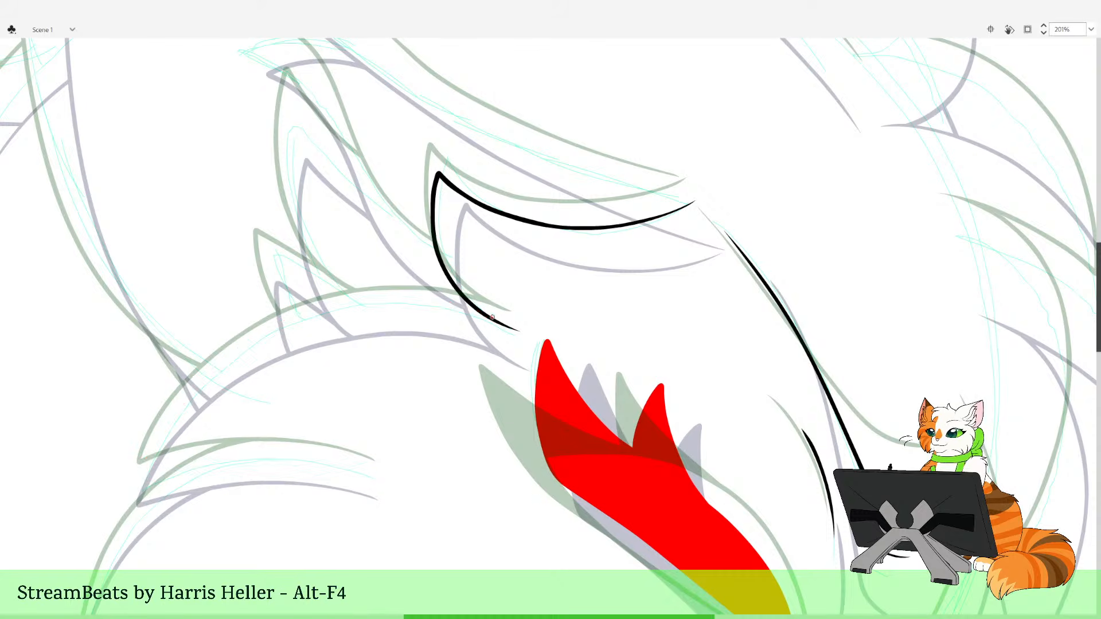
Ink the upper cheek fur in red from the black tuft around to its point and back inward, tapering the inner end
mouse_move(493, 315)
mouse_down()
mouse_move(435, 301)
mouse_move(352, 303)
mouse_move(279, 326)
mouse_move(216, 367)
mouse_move(154, 445)
mouse_move(210, 460)
mouse_move(280, 452)
mouse_move(373, 466)
mouse_up()
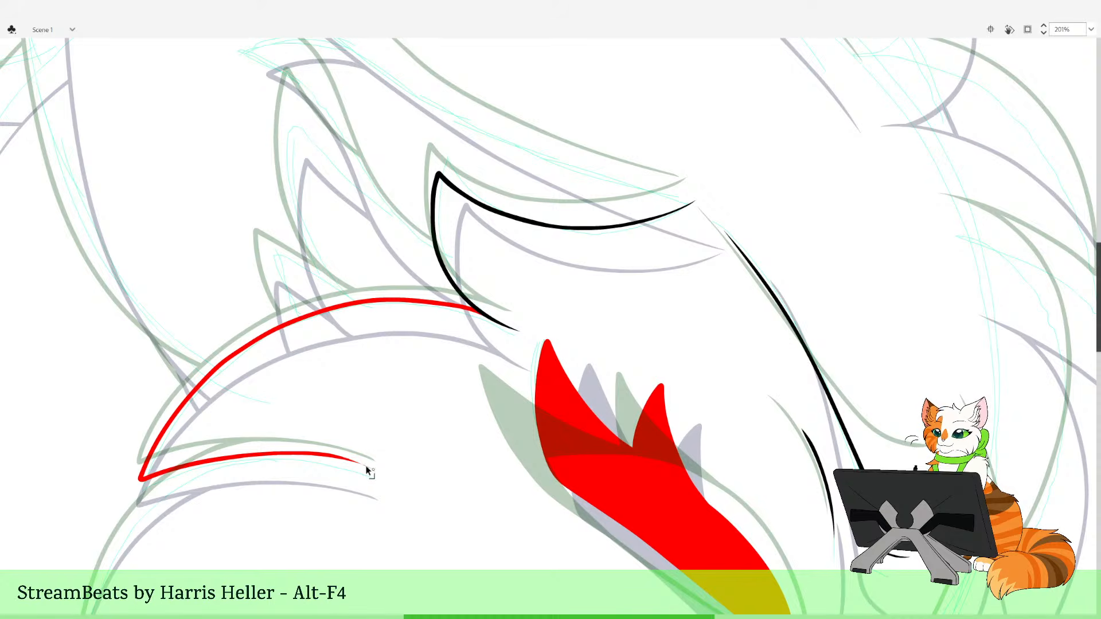
drag(354, 462, 354, 462)
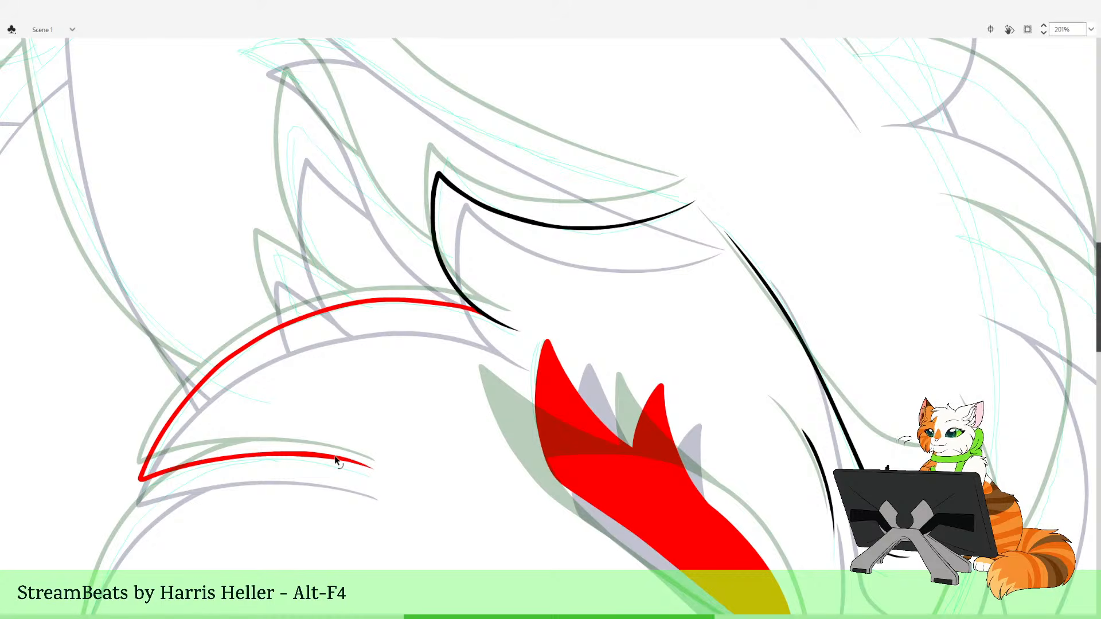
drag(335, 457, 362, 467)
click(373, 469)
key(Delete)
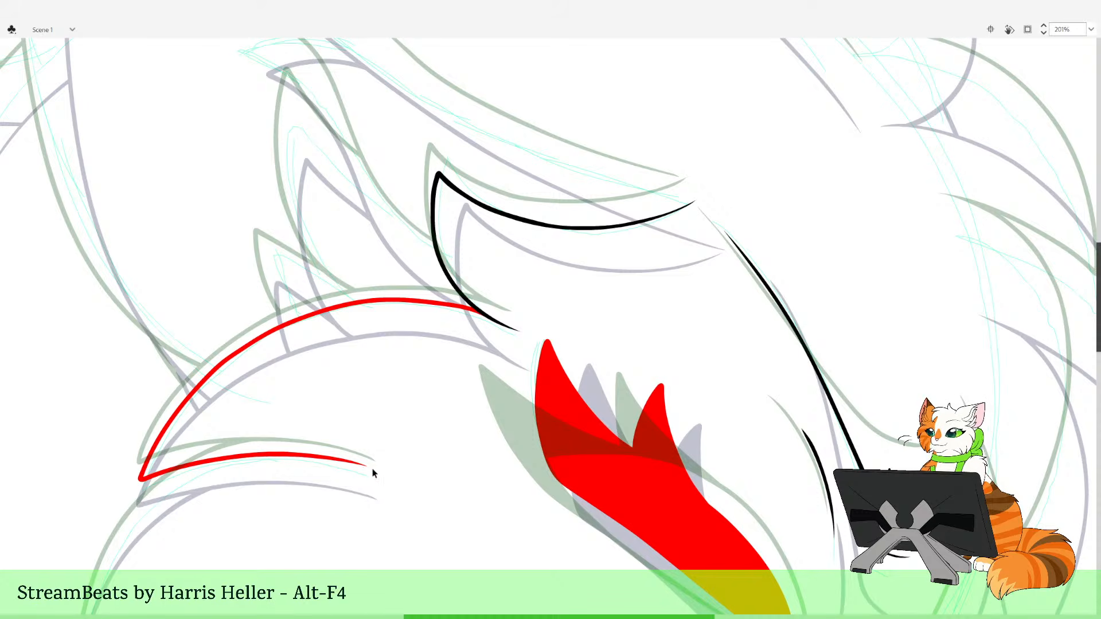
key(b)
mouse_move(292, 608)
mouse_down()
mouse_move(361, 543)
mouse_move(538, 421)
mouse_move(538, 445)
mouse_move(441, 441)
mouse_move(350, 506)
mouse_move(325, 424)
mouse_move(353, 342)
mouse_move(402, 277)
mouse_move(579, 228)
mouse_up()
key(v)
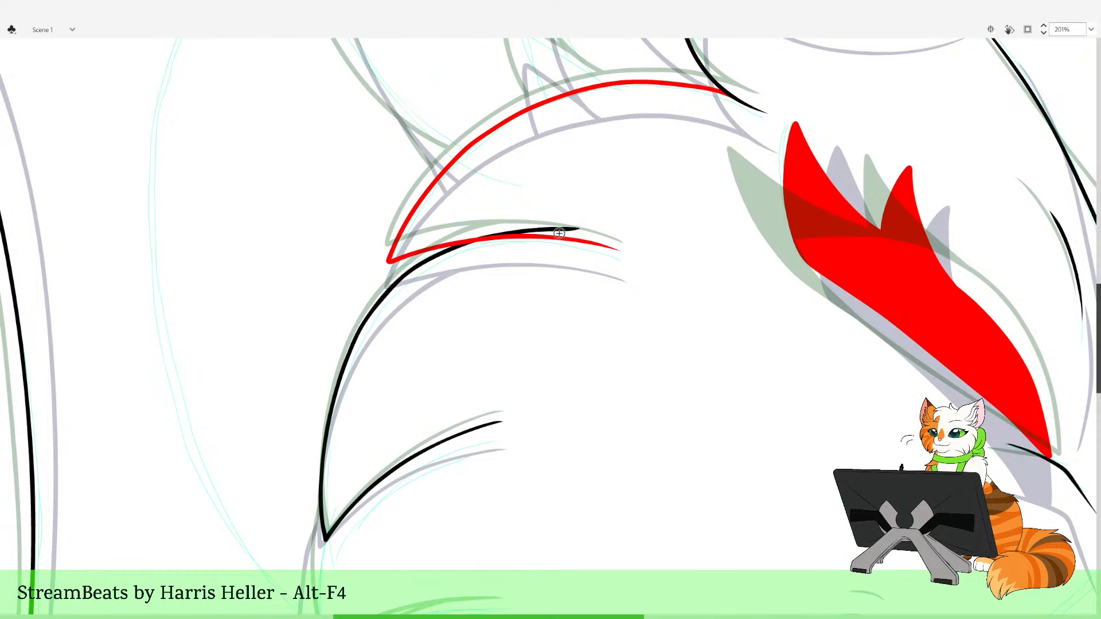
click(555, 229)
key(Delete)
key(y)
drag(444, 325, 424, 385)
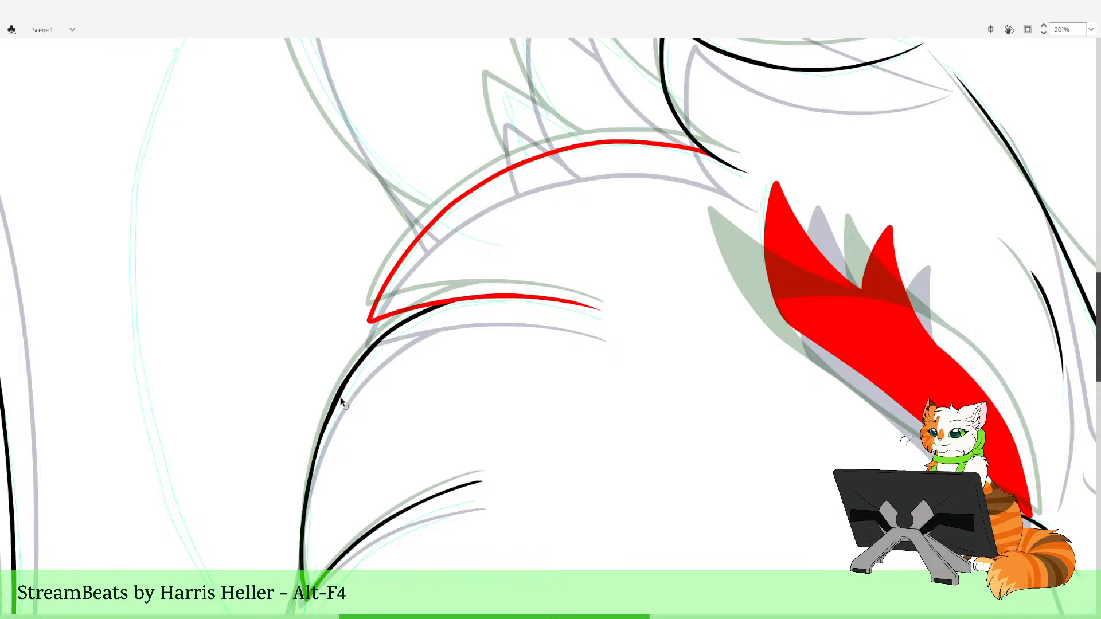
drag(390, 519, 369, 337)
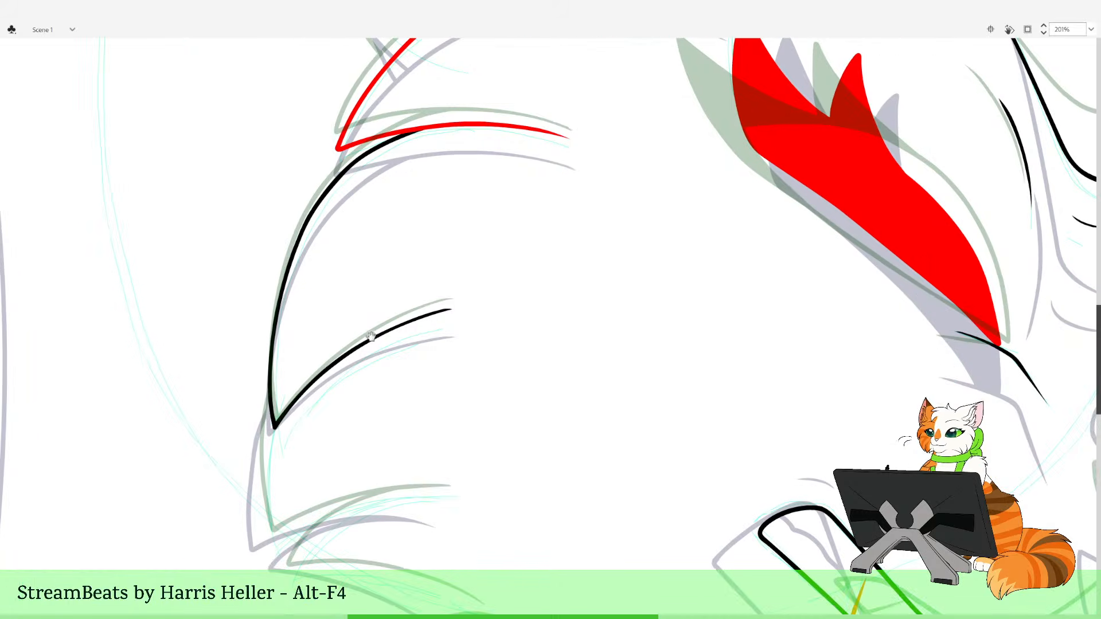
drag(426, 428, 397, 575)
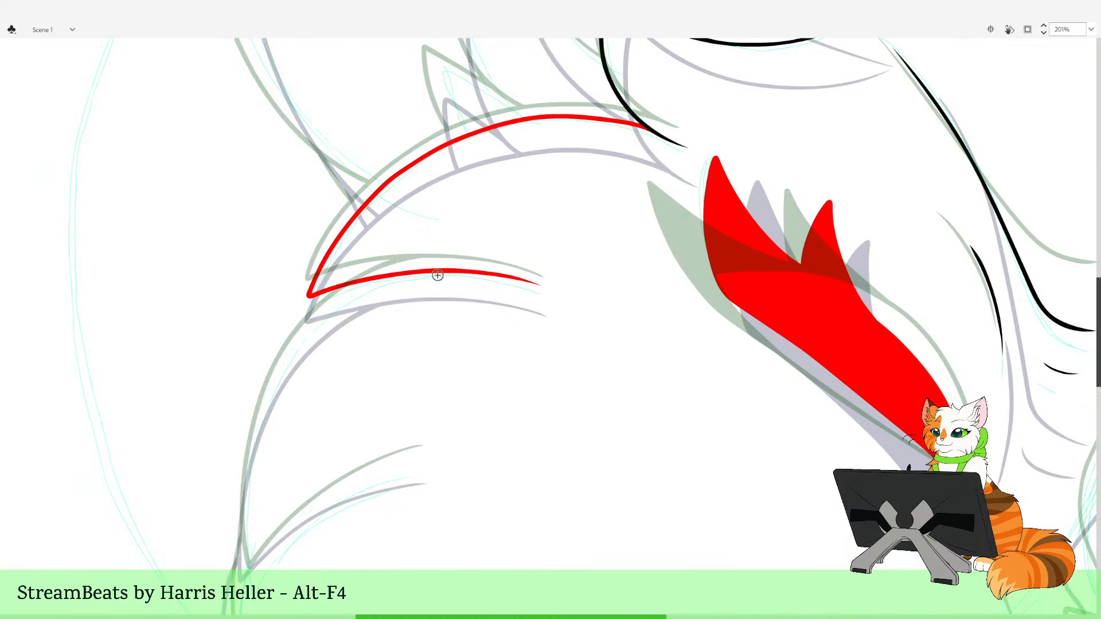
Ink the next cheek tuft in black down to its point and back inward, deleting the part that crosses above the red stroke
mouse_move(458, 263)
mouse_down()
mouse_move(345, 296)
mouse_move(287, 349)
mouse_move(256, 409)
mouse_move(243, 496)
mouse_up()
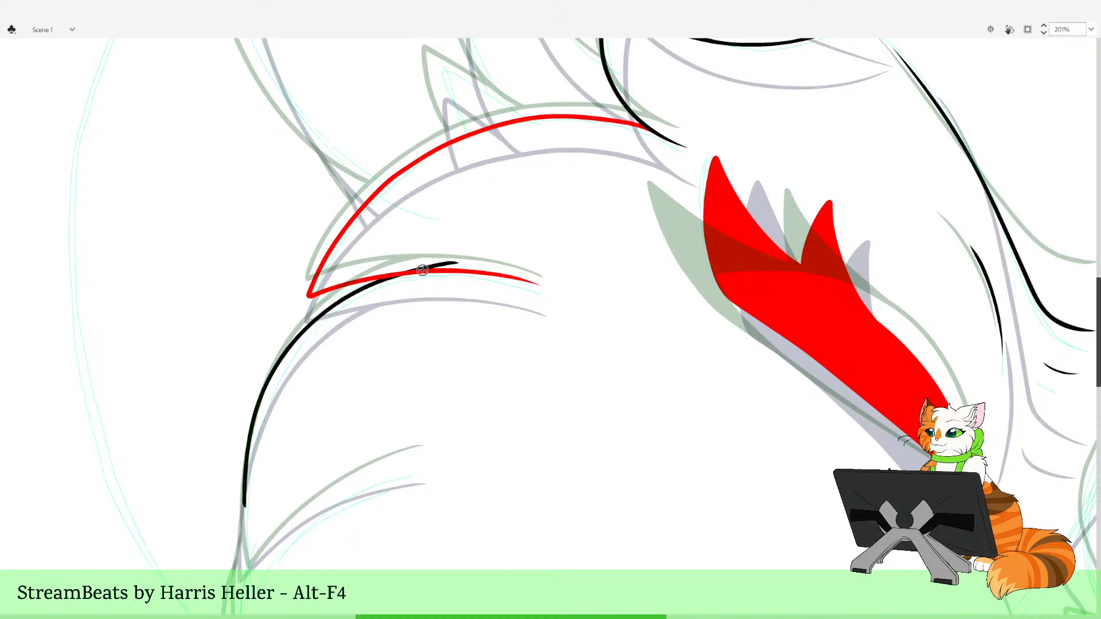
key(ctrl+z)
mouse_move(444, 264)
mouse_down()
mouse_move(384, 278)
mouse_move(304, 334)
mouse_move(260, 409)
mouse_move(242, 513)
mouse_up()
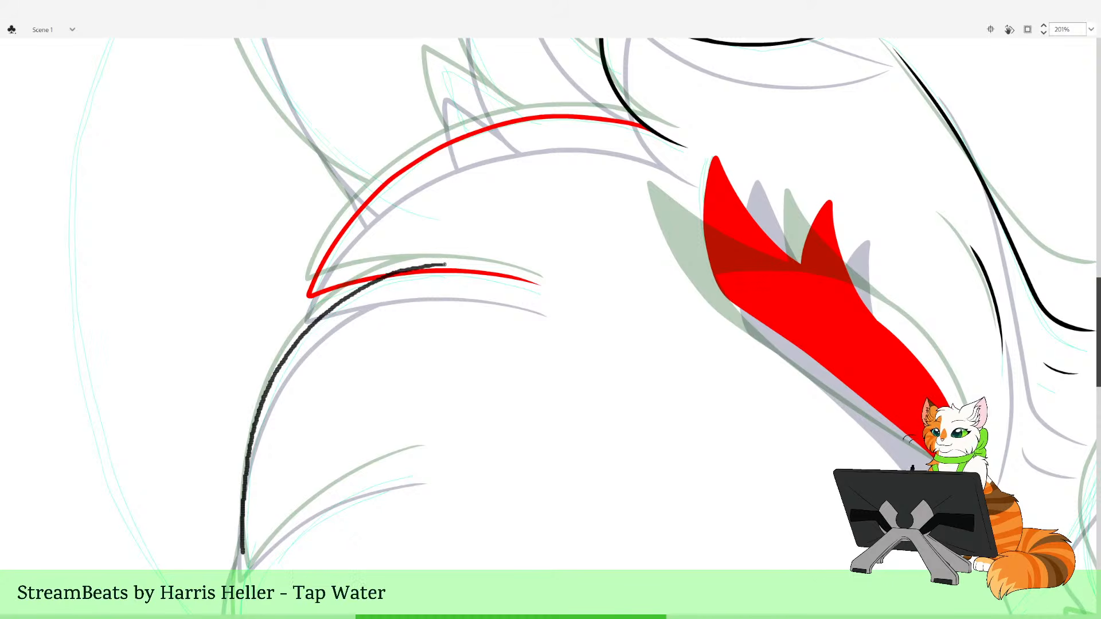
mouse_move(262, 549)
mouse_down()
mouse_move(338, 481)
mouse_move(423, 449)
mouse_move(380, 464)
mouse_move(406, 452)
mouse_up()
key(v)
click(437, 266)
key(Delete)
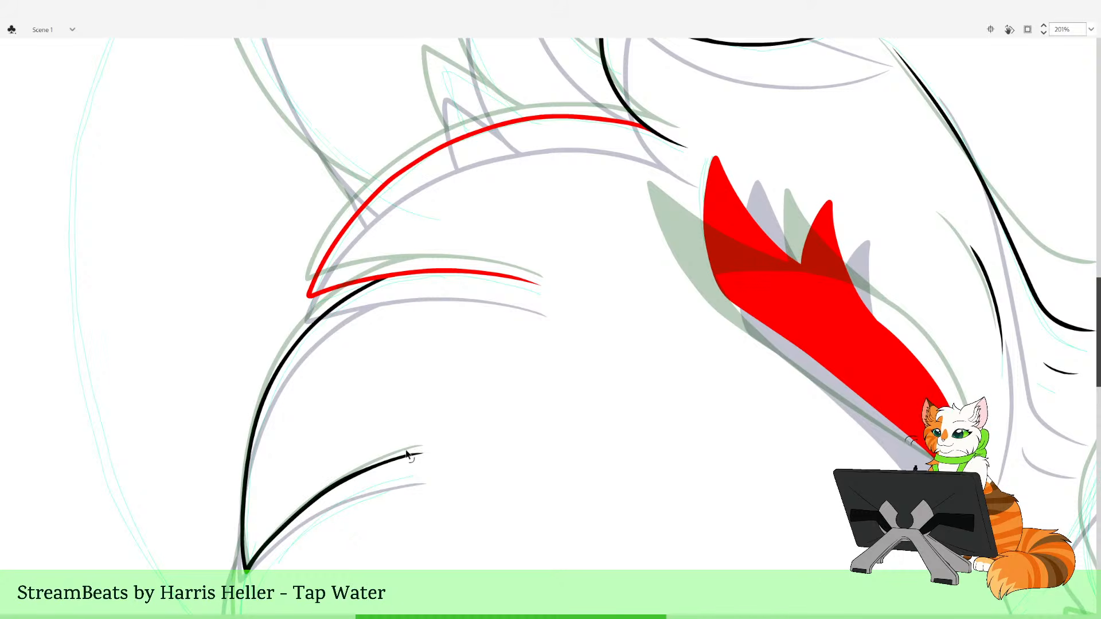
Refine the inner stroke of the black cheek tuft, adjusting its bend and tapered end between the onion-skinned neighbours
drag(333, 486, 335, 487)
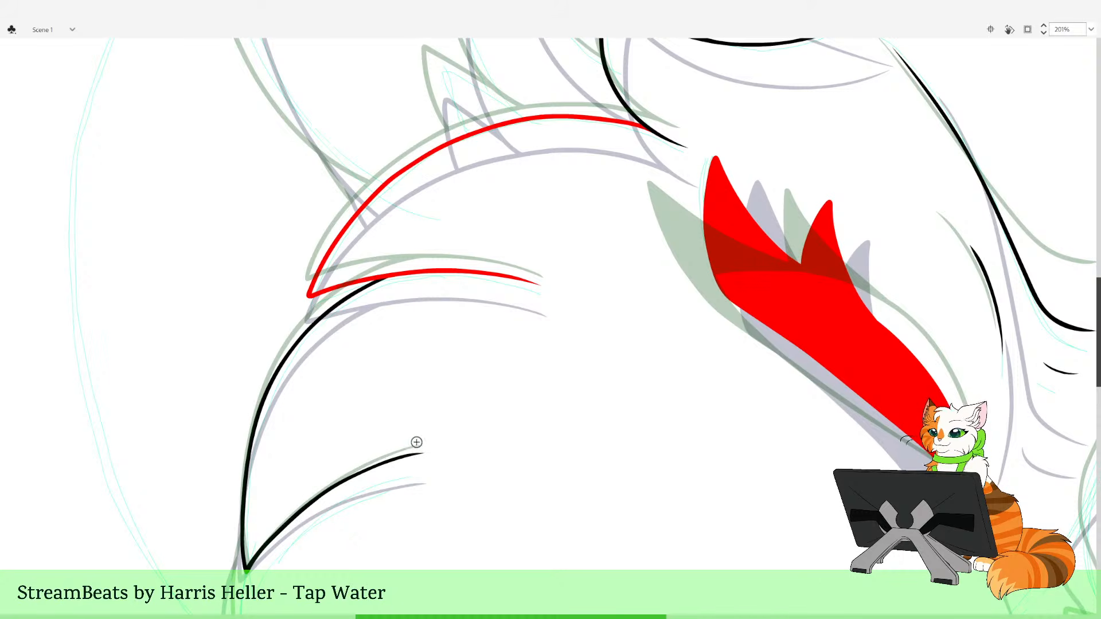
drag(409, 459, 407, 457)
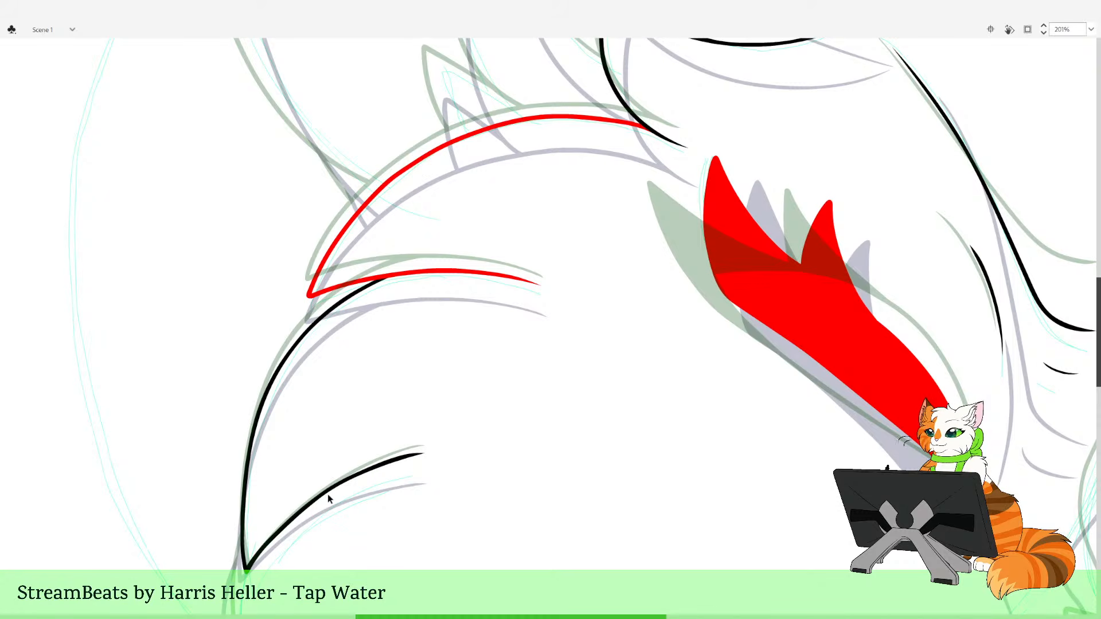
drag(328, 494, 331, 497)
drag(400, 457, 402, 457)
drag(331, 490, 330, 488)
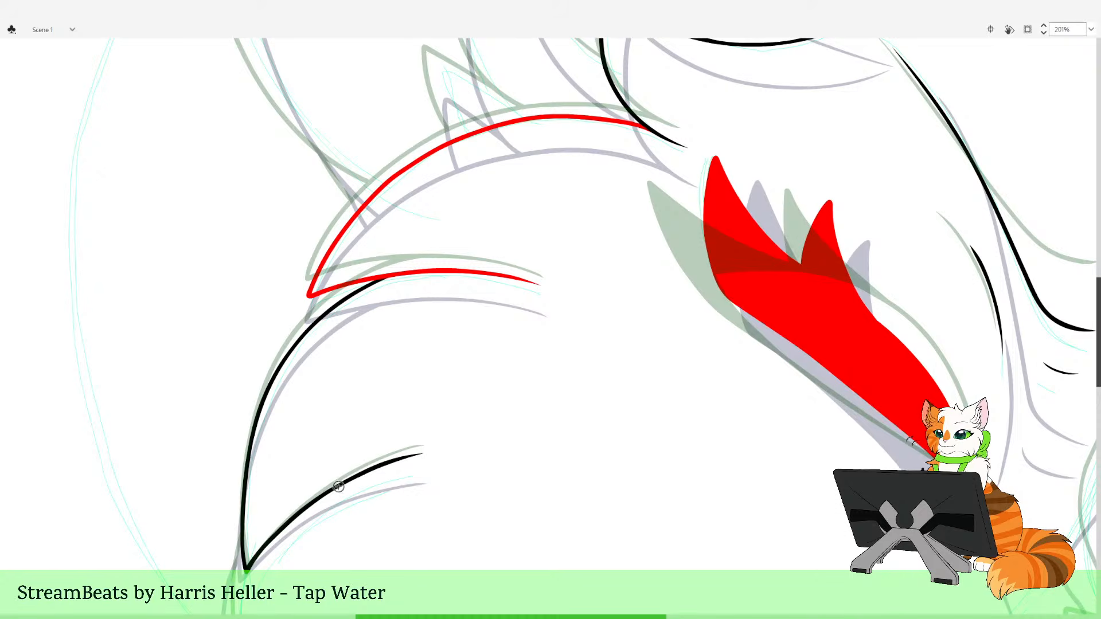
scroll(502, 467, down, 1)
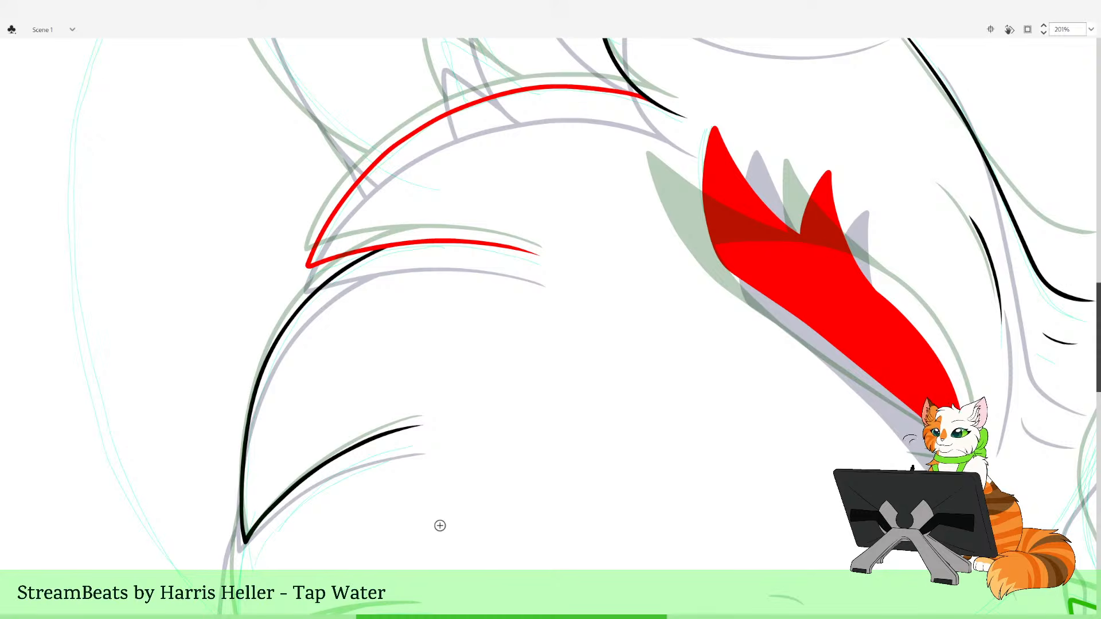
scroll(448, 545, down, 3)
scroll(453, 551, down, 2)
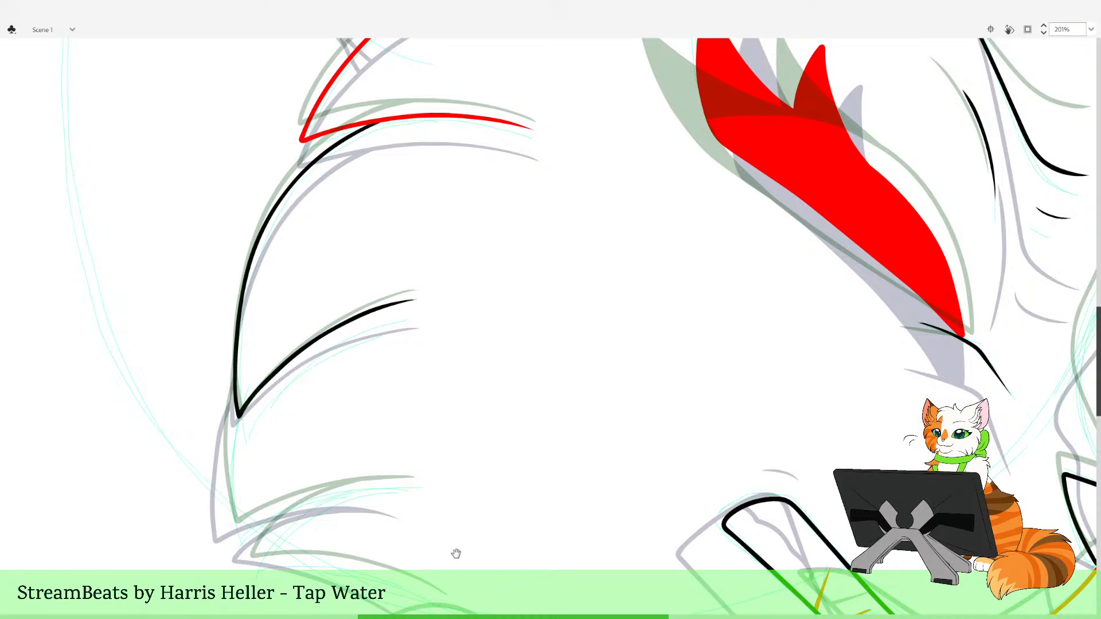
scroll(455, 552, down, 2)
drag(457, 550, 465, 555)
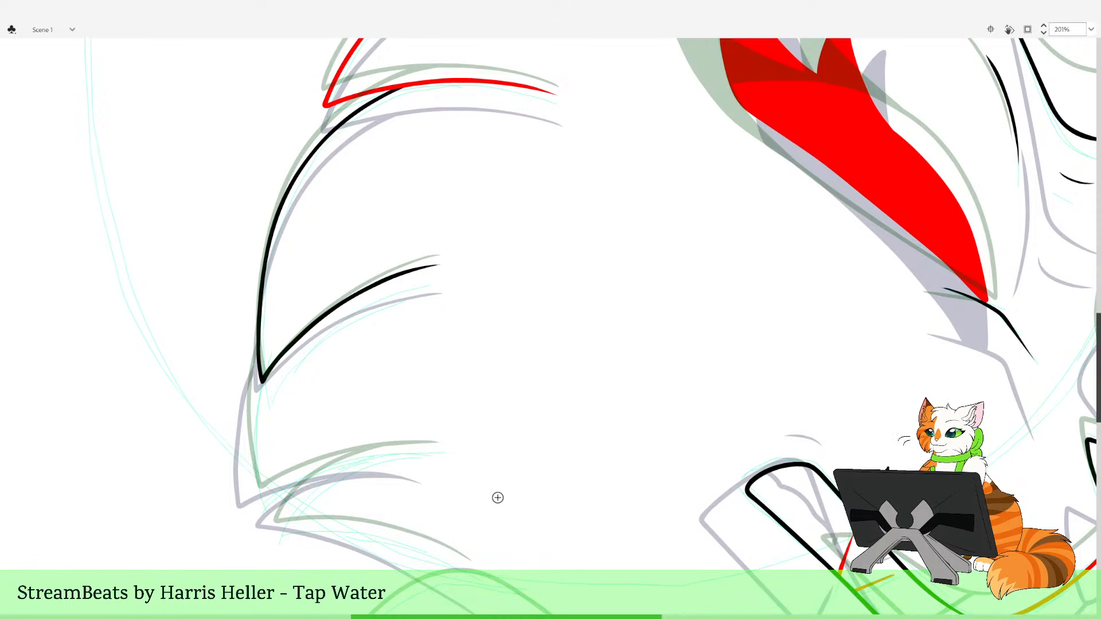
scroll(511, 526, down, 2)
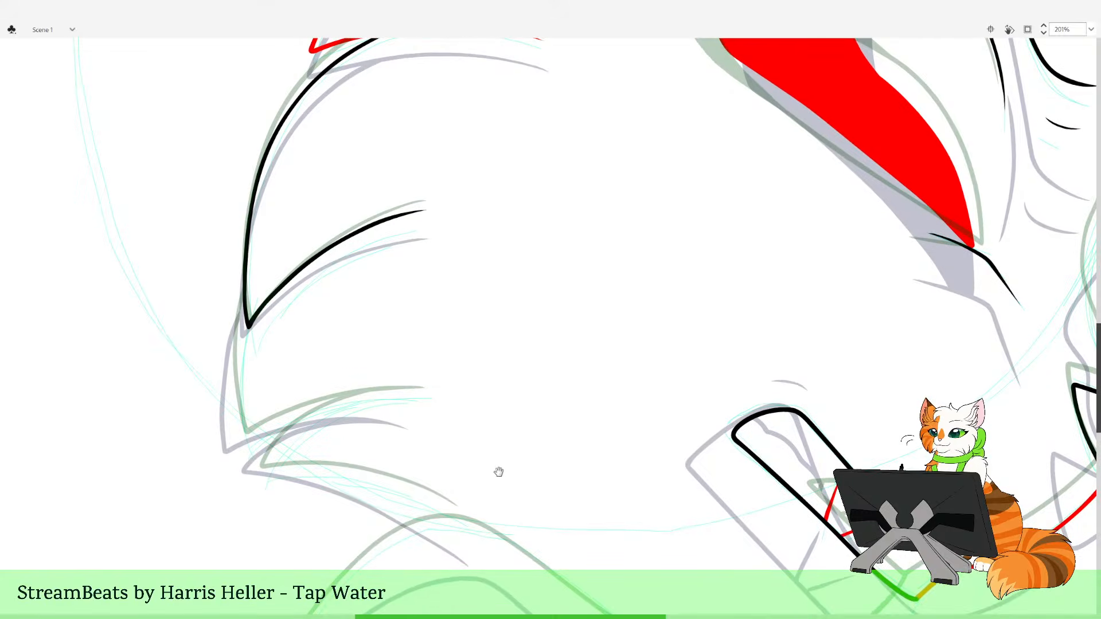
scroll(525, 441, up, 1)
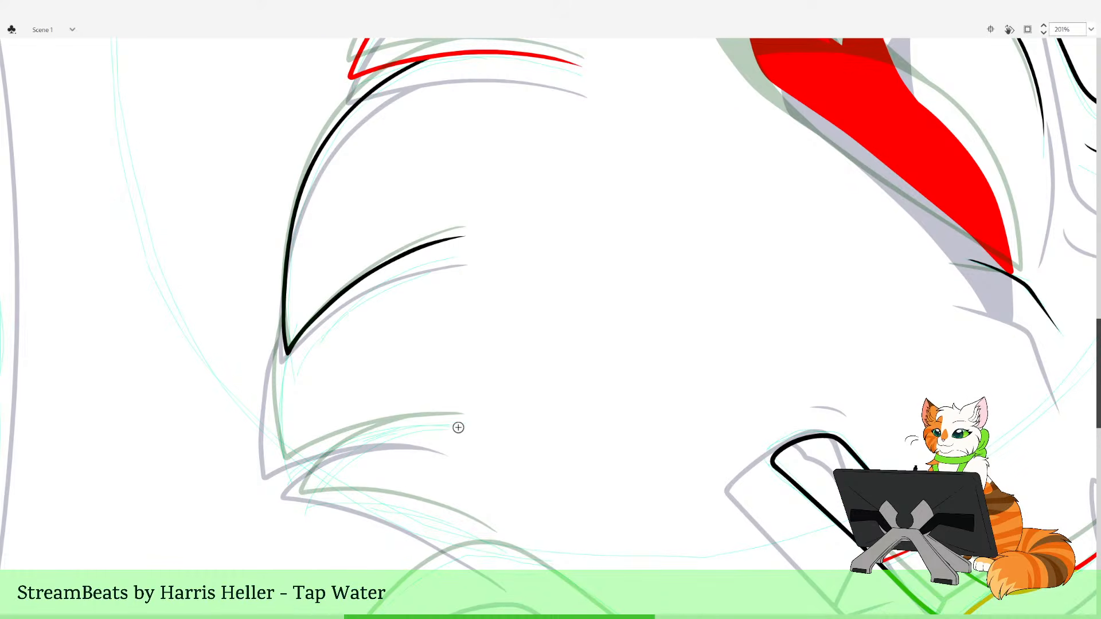
mouse_move(459, 429)
mouse_down()
mouse_move(390, 430)
mouse_move(282, 467)
mouse_move(269, 418)
mouse_move(276, 345)
mouse_move(336, 261)
mouse_up()
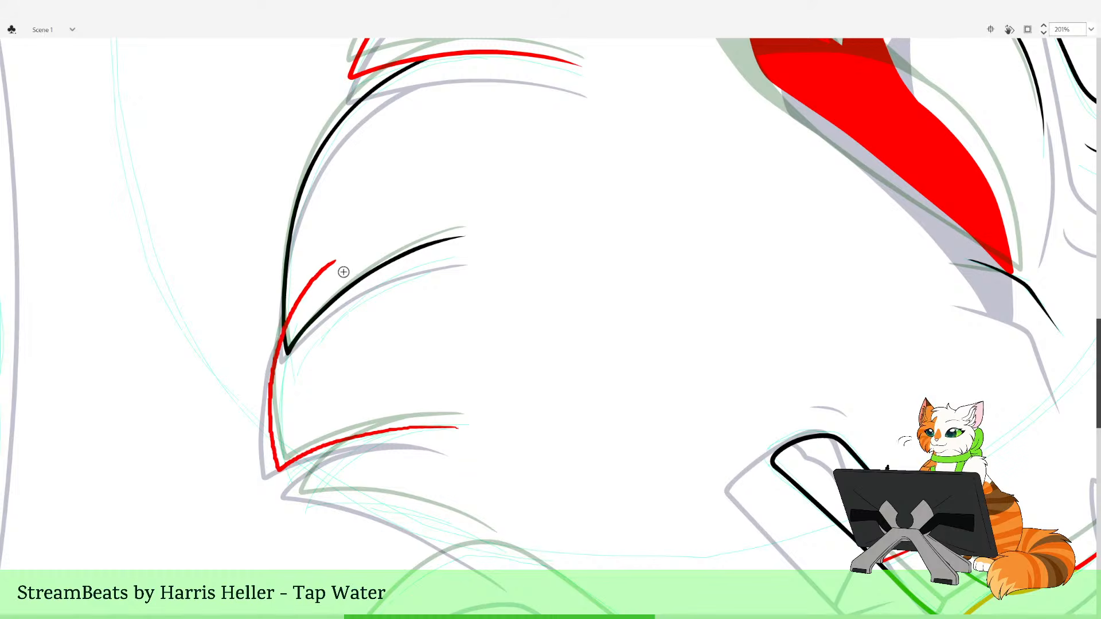
key(ctrl+z)
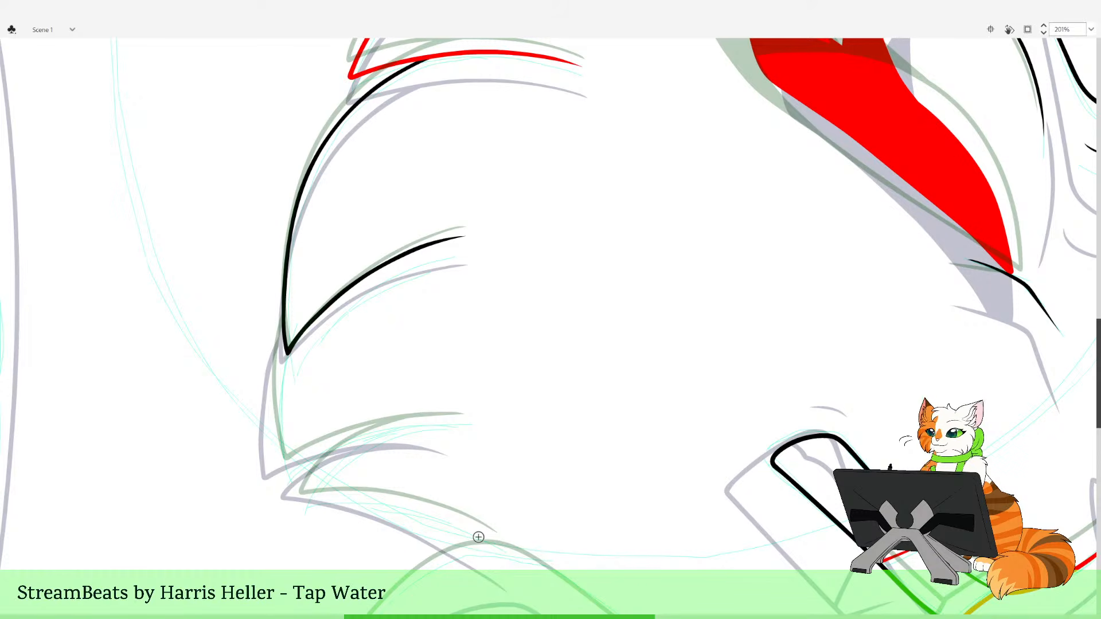
mouse_move(447, 373)
mouse_down()
mouse_move(481, 456)
mouse_move(369, 429)
mouse_move(306, 449)
mouse_move(266, 400)
mouse_move(349, 251)
mouse_up()
key(ctrl+z)
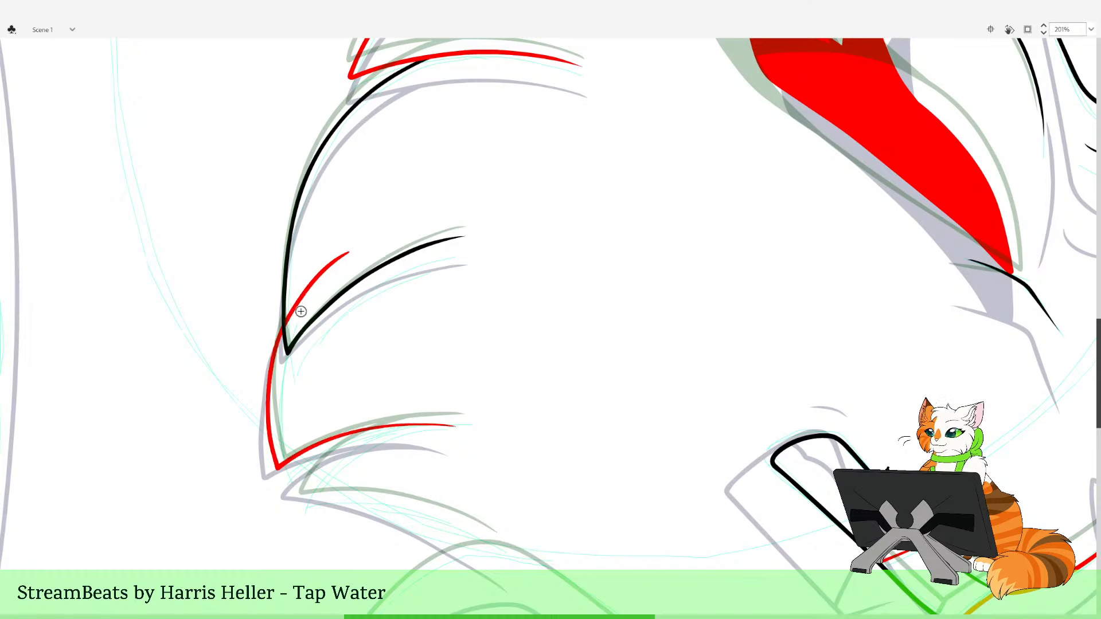
key(ctrl+z)
mouse_move(305, 295)
mouse_down()
mouse_move(271, 386)
mouse_move(284, 321)
mouse_up()
key(ctrl+z)
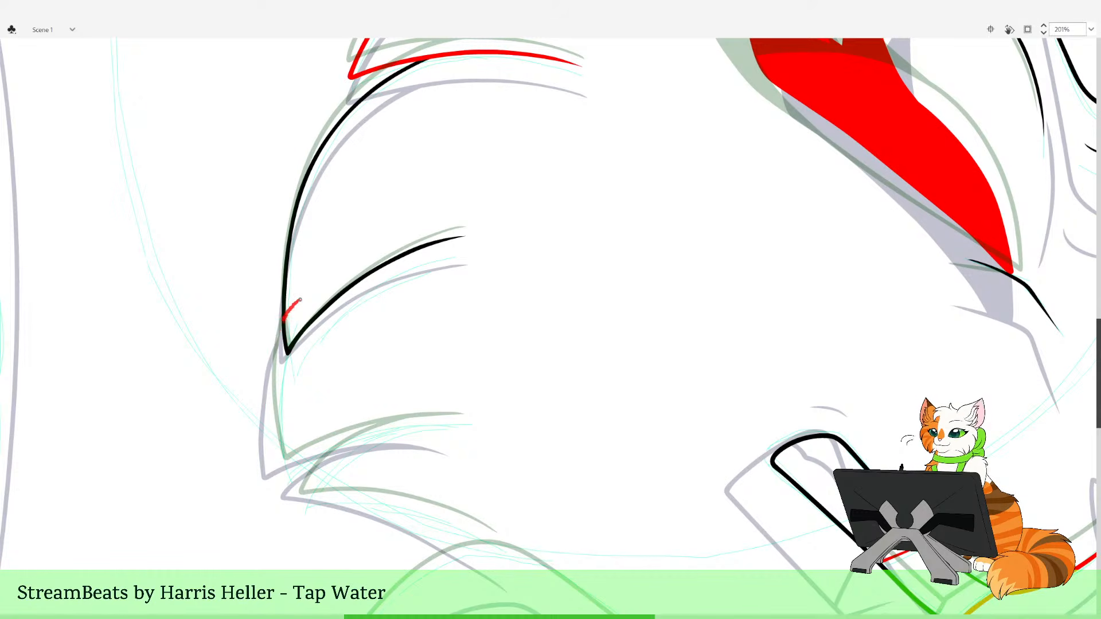
drag(272, 367, 271, 412)
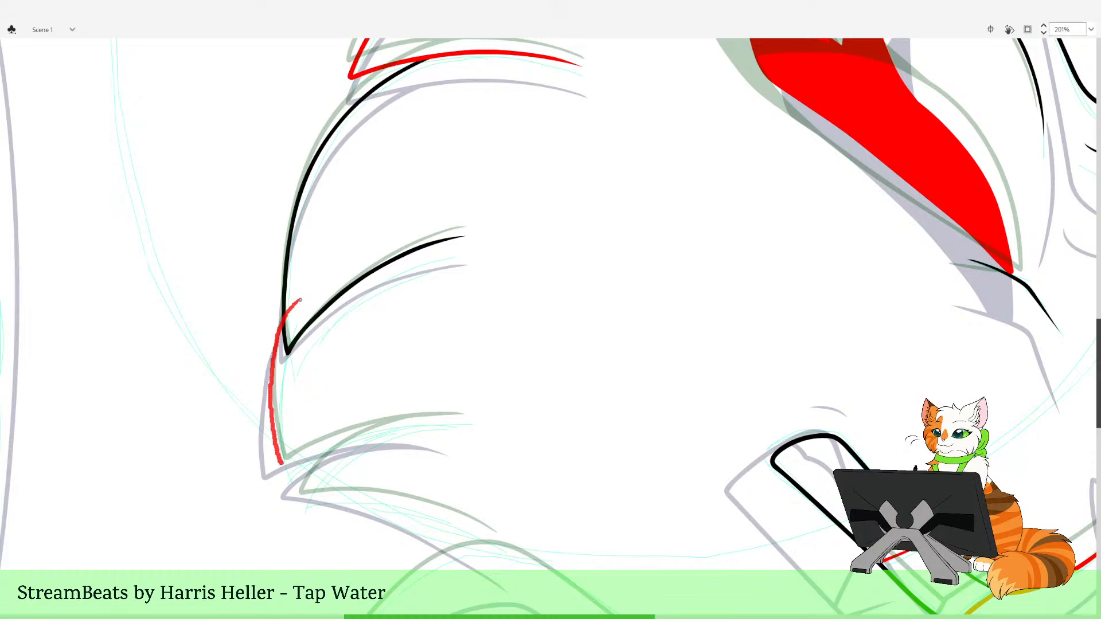
mouse_move(281, 463)
mouse_down()
mouse_move(353, 431)
mouse_move(417, 421)
mouse_up()
key(ctrl+z)
Ink the next lower cheek tuft in red to its point and back inward, deleting the part that crosses inside the black tuft
mouse_move(304, 290)
mouse_down()
mouse_move(278, 336)
mouse_move(269, 423)
mouse_up()
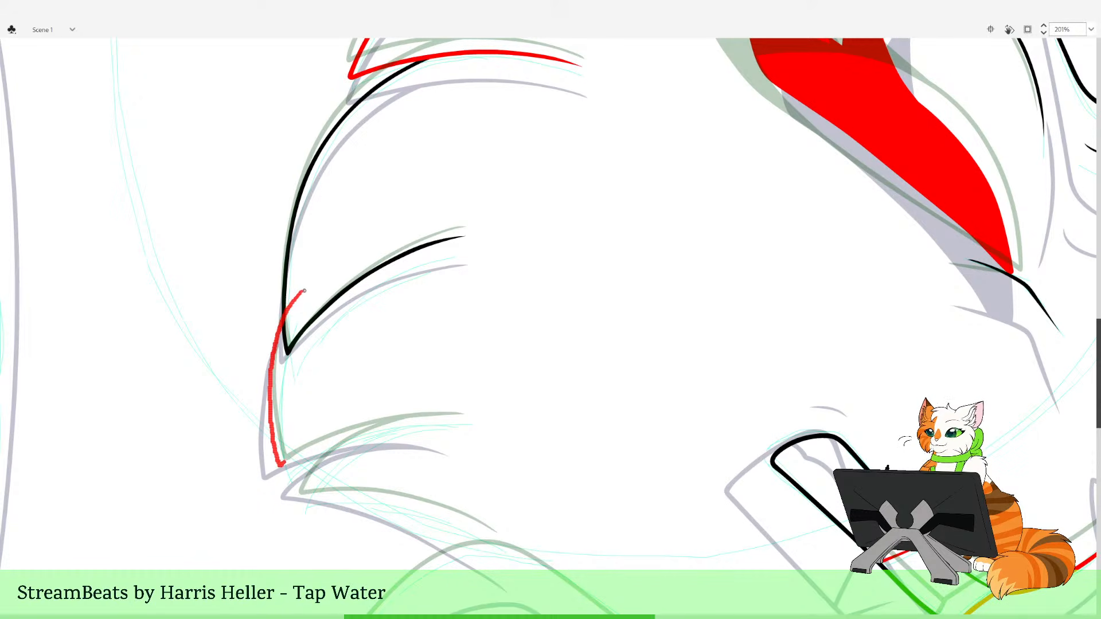
mouse_move(281, 464)
mouse_down()
mouse_move(339, 439)
mouse_move(460, 424)
mouse_up()
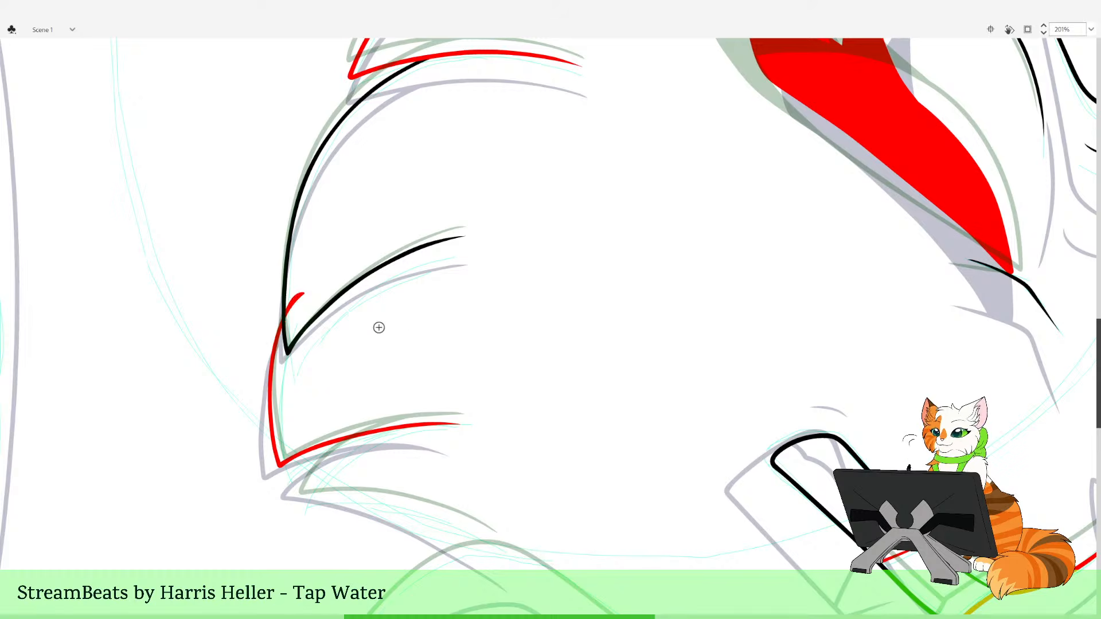
ctrl+click(289, 308)
key(Delete)
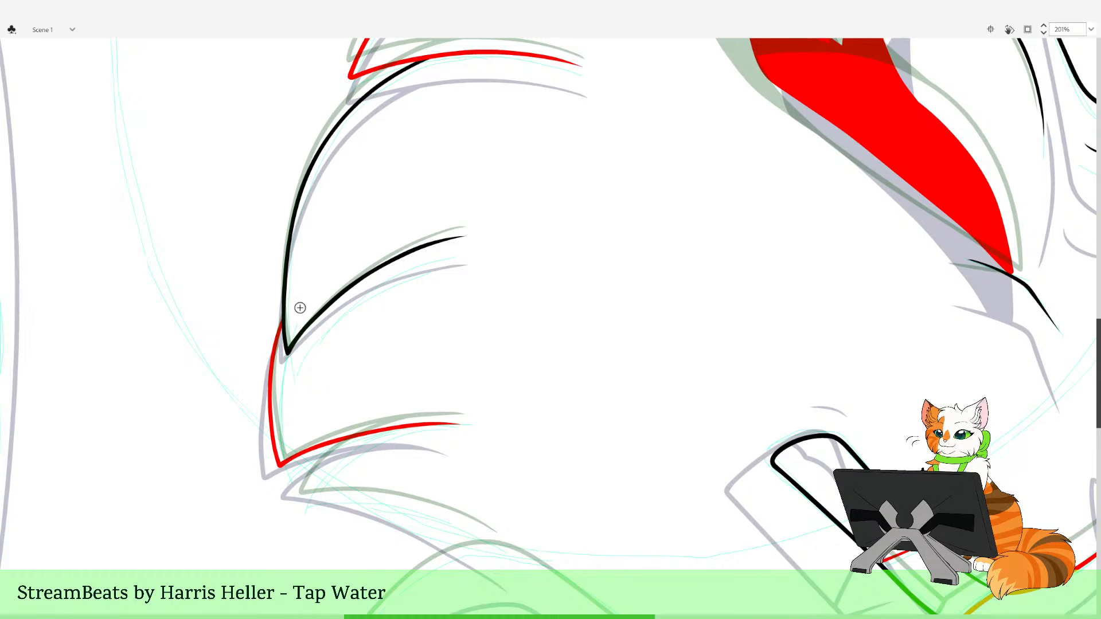
Ink the lowest cheek tuft in black from beneath the red stroke to its point and back inward along the jaw
drag(580, 554, 490, 497)
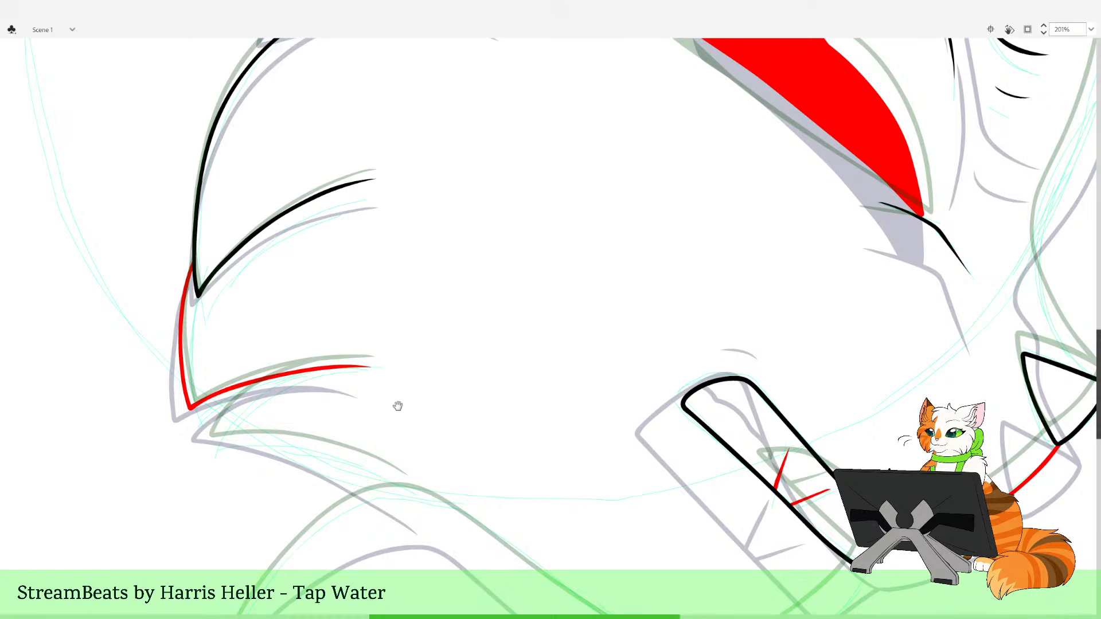
drag(398, 406, 351, 363)
mouse_move(360, 425)
mouse_down()
mouse_move(283, 396)
mouse_move(164, 376)
mouse_move(198, 337)
mouse_move(280, 309)
mouse_move(343, 305)
mouse_up()
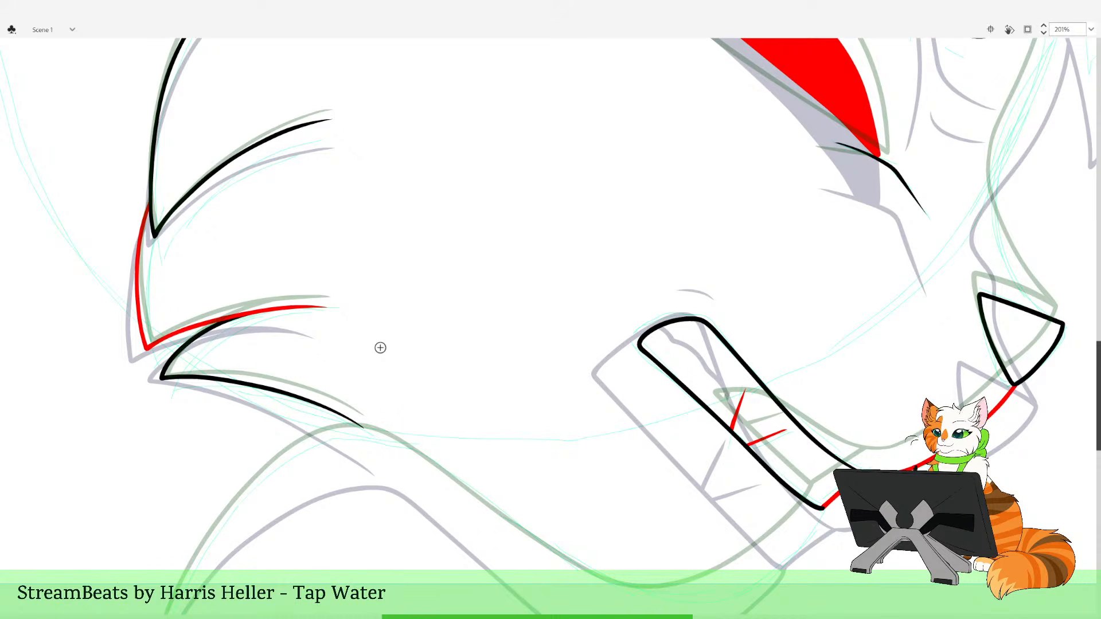
Review the inked cheek fur within the whole head drawing and examine the onion-skinned outlines of the ear and forehead
click(480, 377)
click(490, 313)
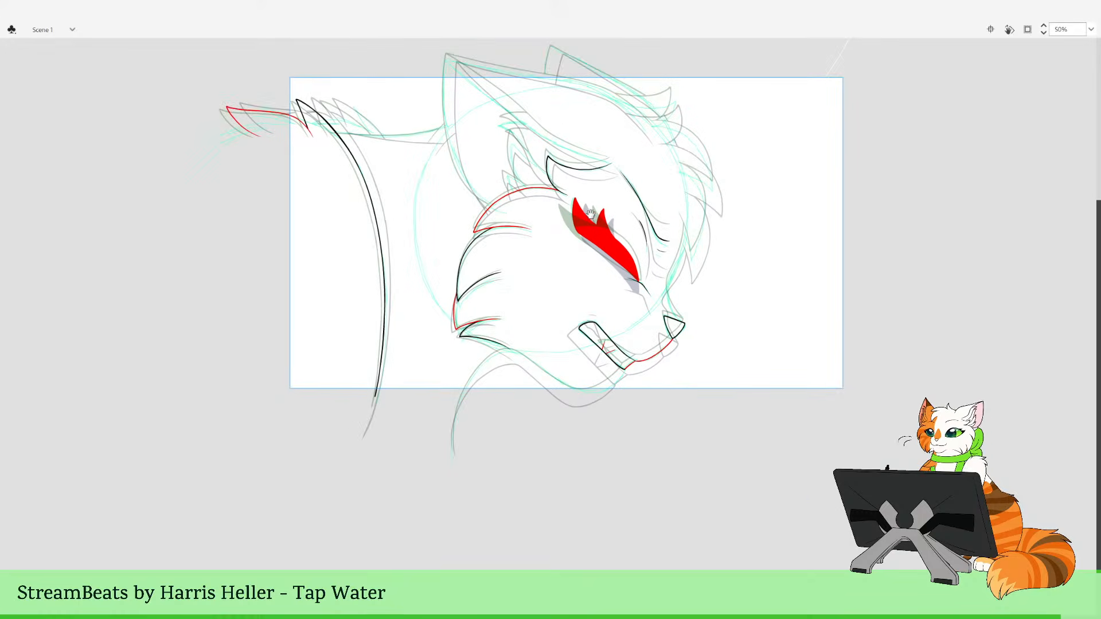
drag(591, 214, 504, 295)
scroll(593, 220, up, 1)
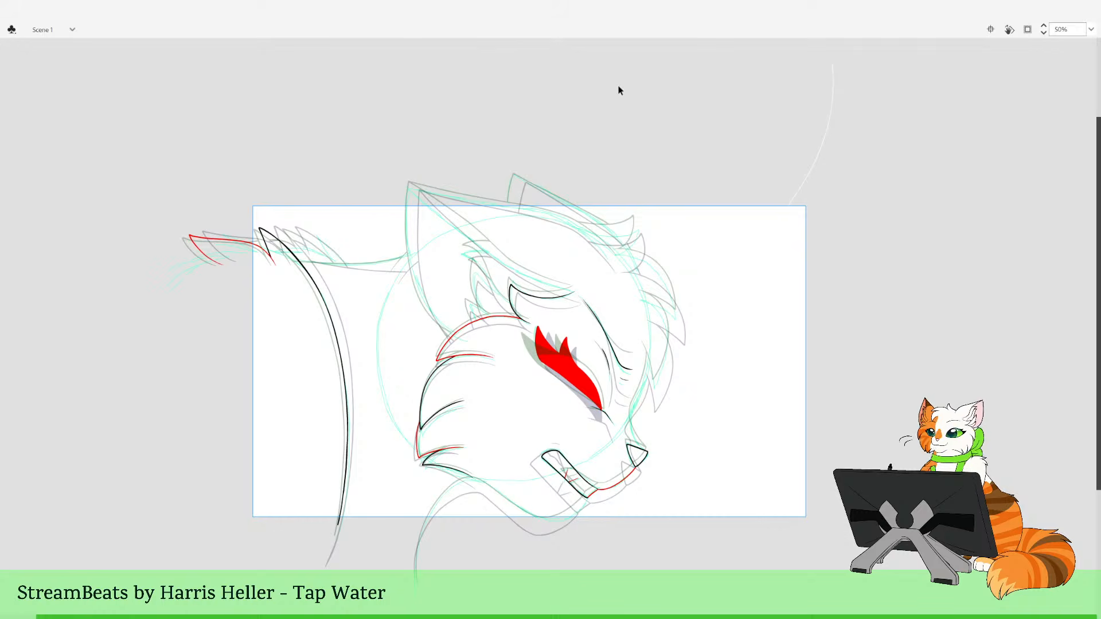
click(479, 447)
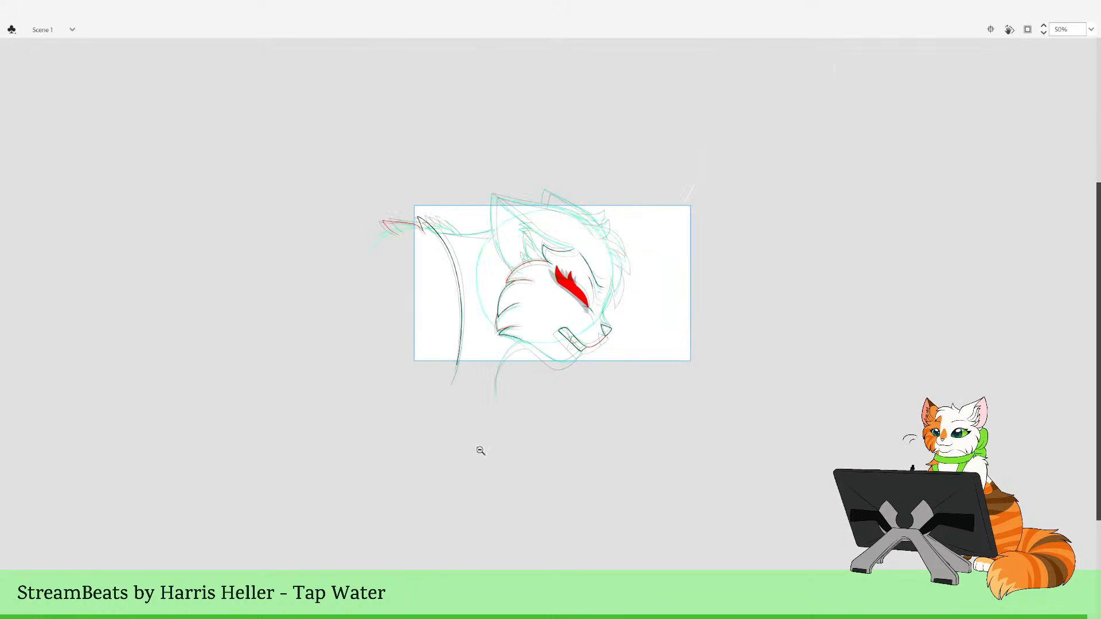
drag(545, 268, 635, 419)
drag(296, 237, 408, 421)
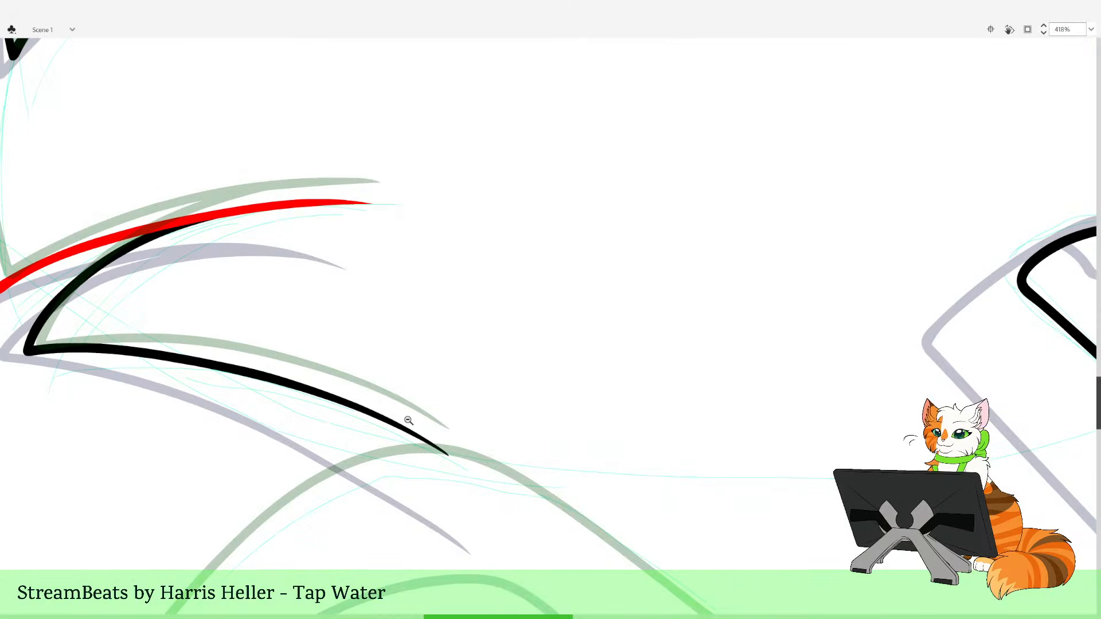
click(450, 395)
click(454, 383)
drag(597, 297, 481, 373)
click(518, 377)
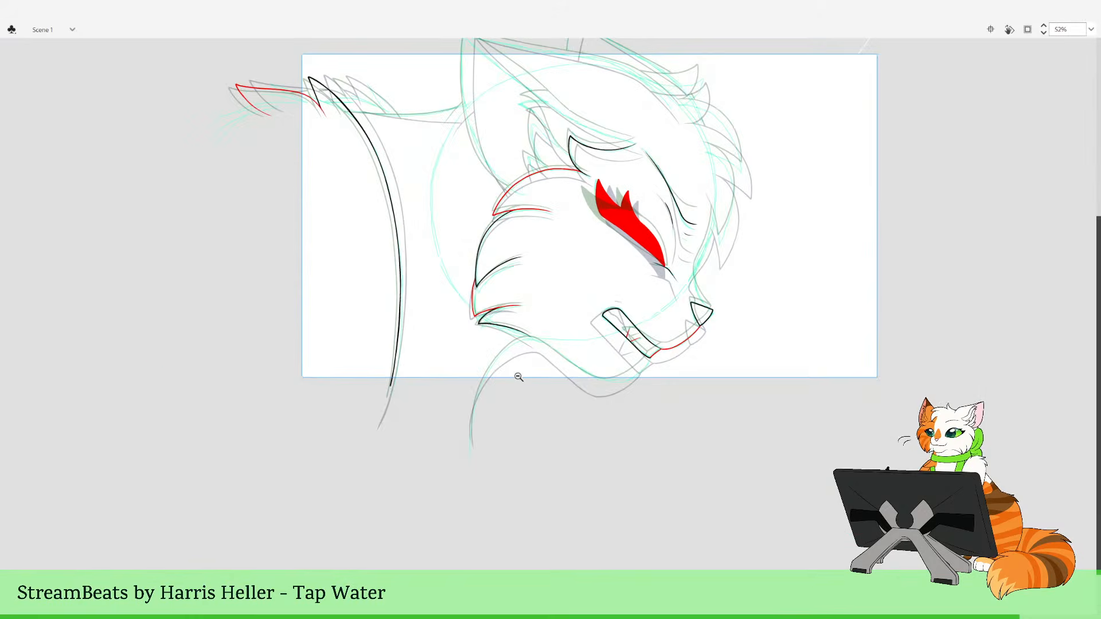
drag(540, 334, 489, 545)
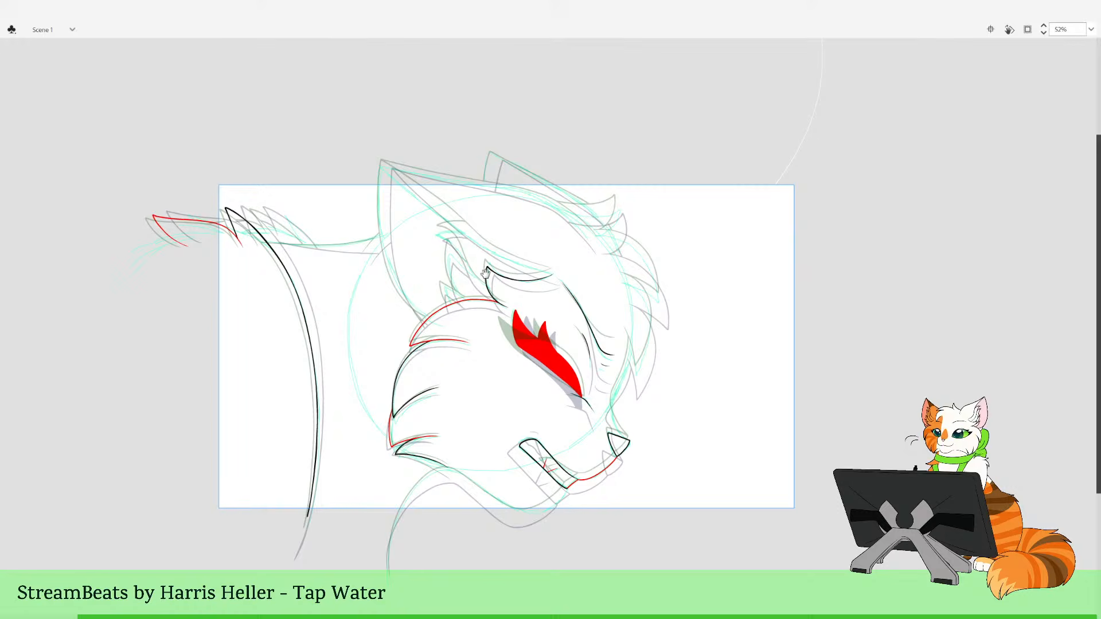
scroll(485, 274, up, 2)
drag(467, 224, 589, 468)
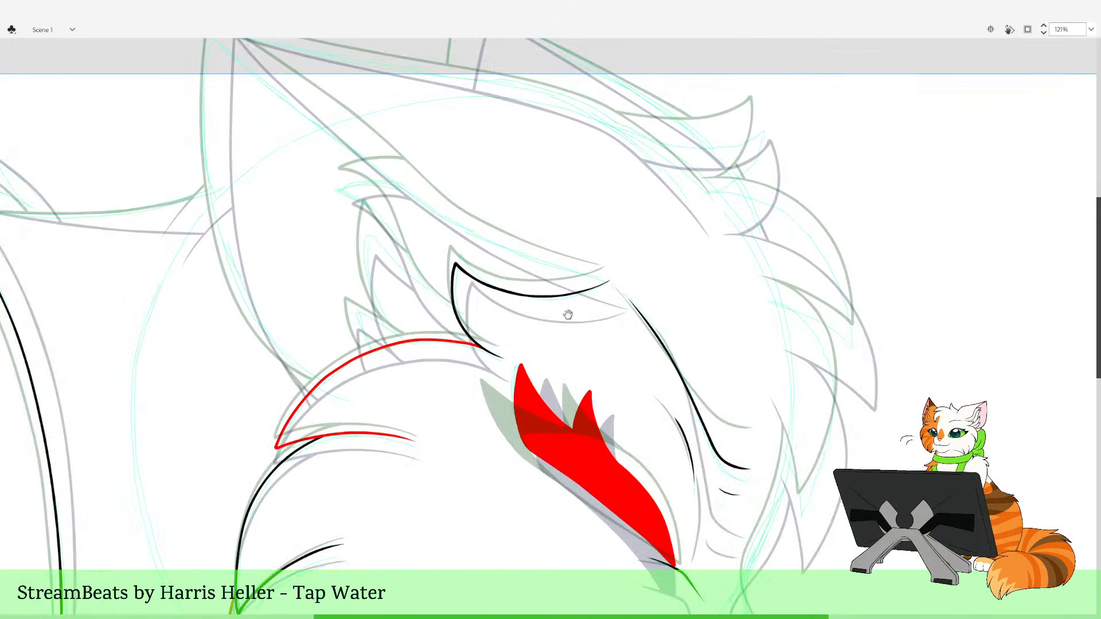
drag(568, 315, 536, 485)
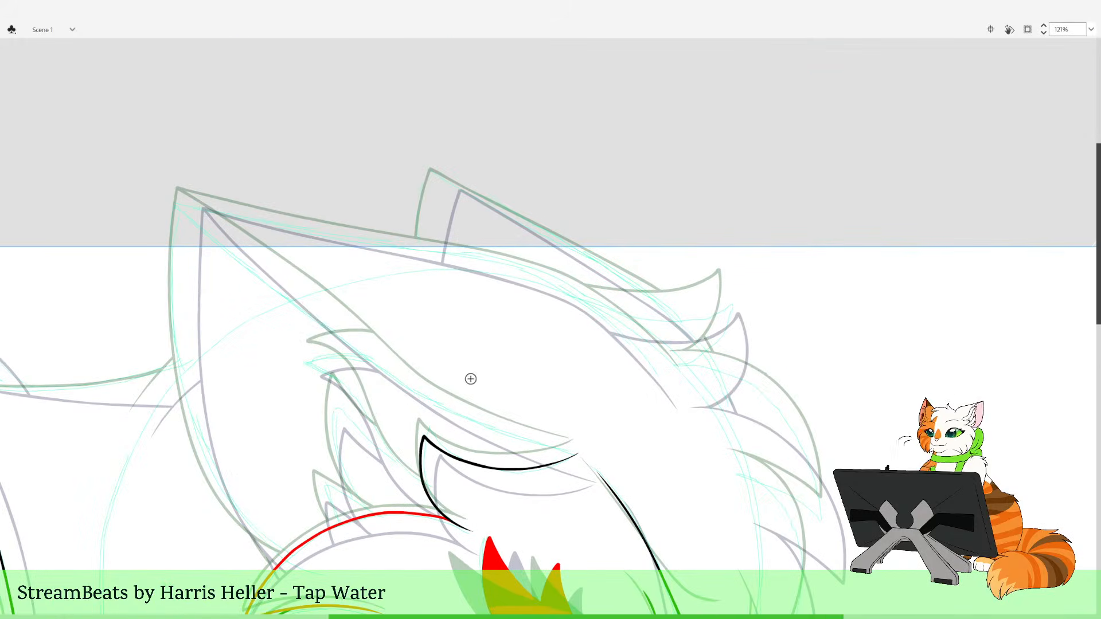
drag(524, 418, 476, 378)
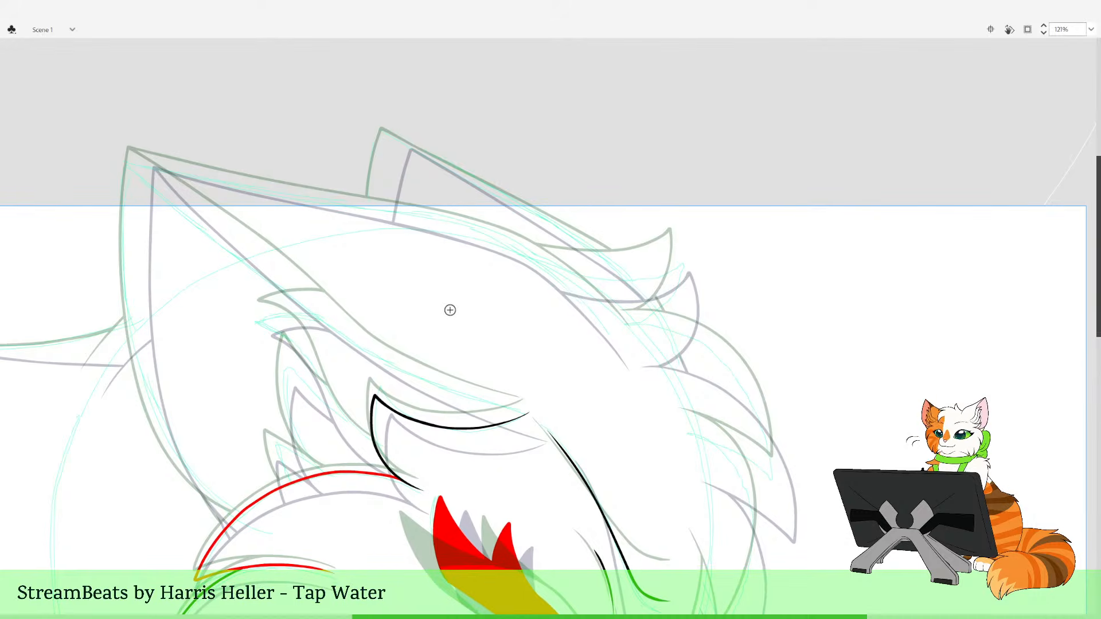
drag(588, 401, 522, 386)
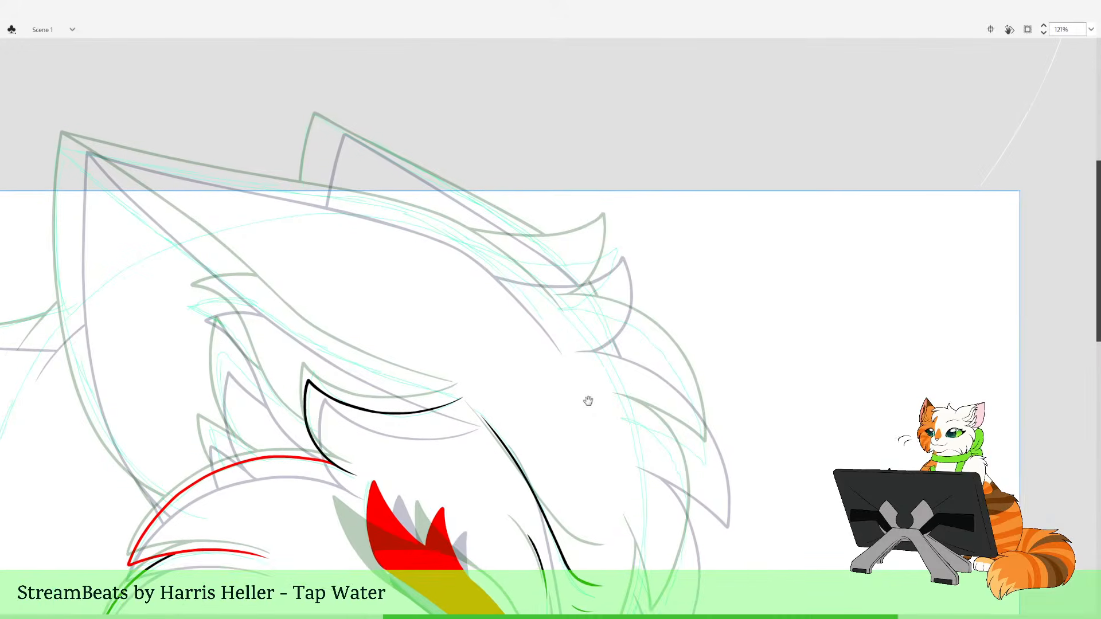
drag(382, 350, 449, 381)
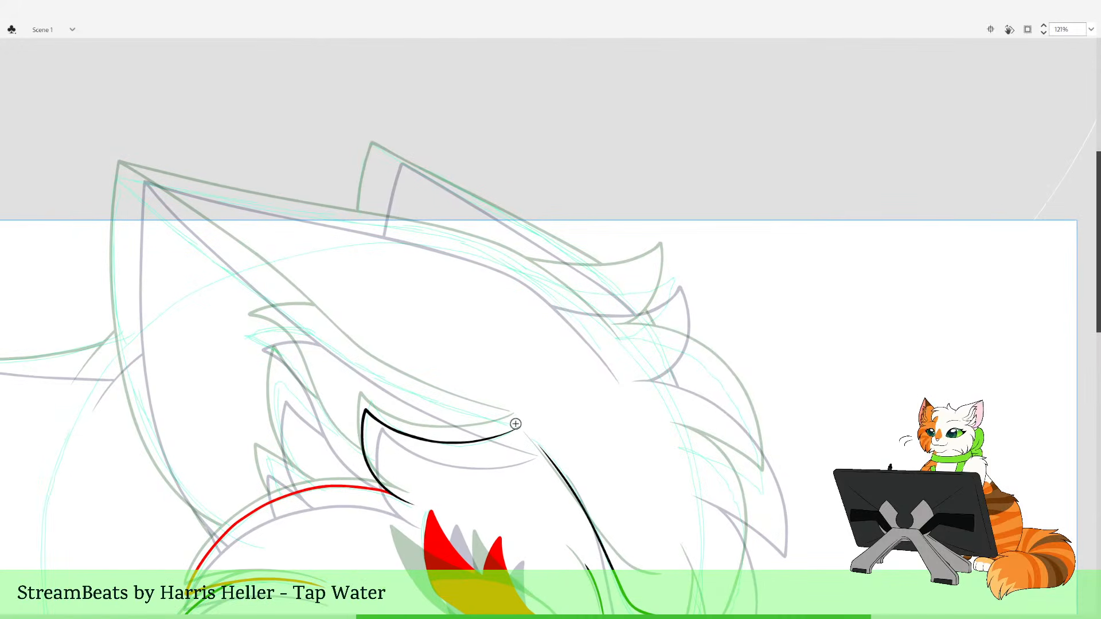
drag(380, 353, 376, 361)
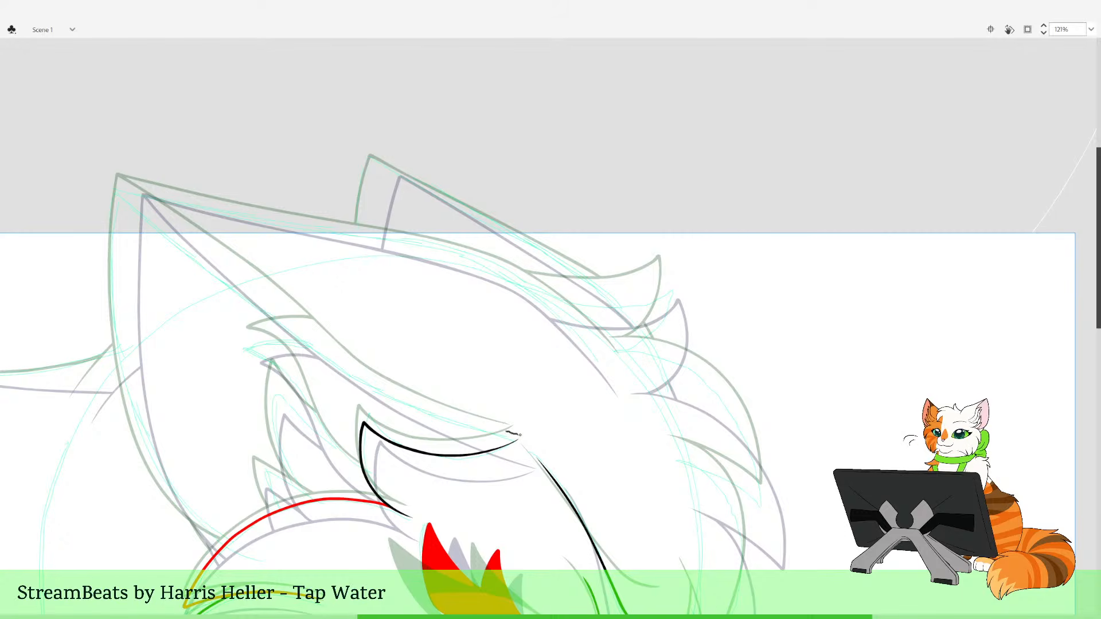
drag(518, 433, 446, 412)
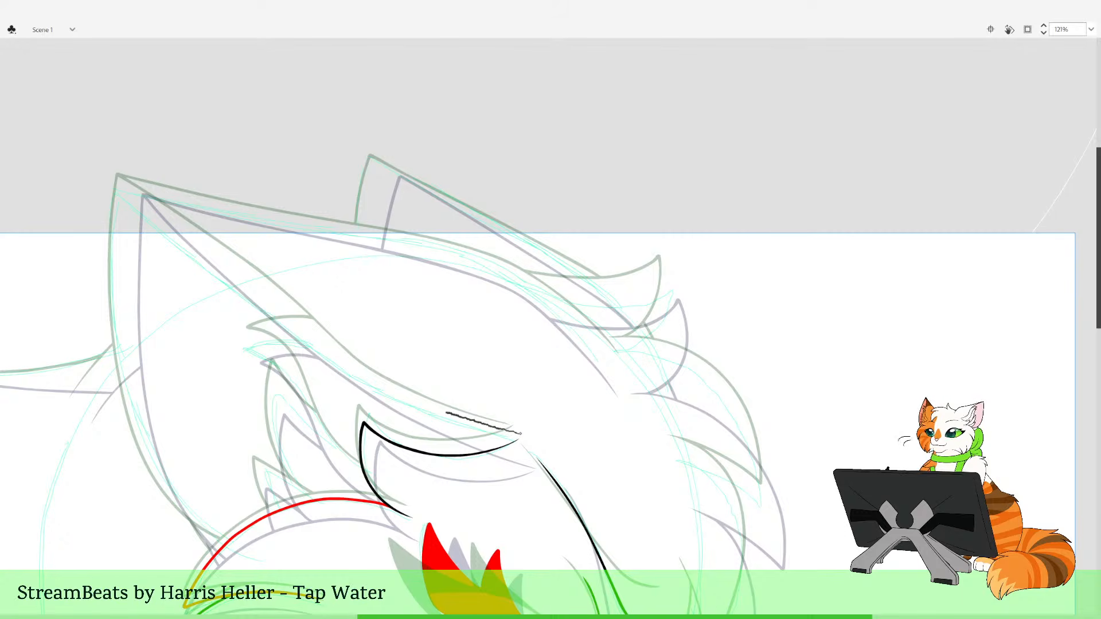
mouse_move(360, 370)
mouse_down()
mouse_move(132, 185)
mouse_move(309, 321)
mouse_up()
key(ctrl+z)
key(ctrl+z)
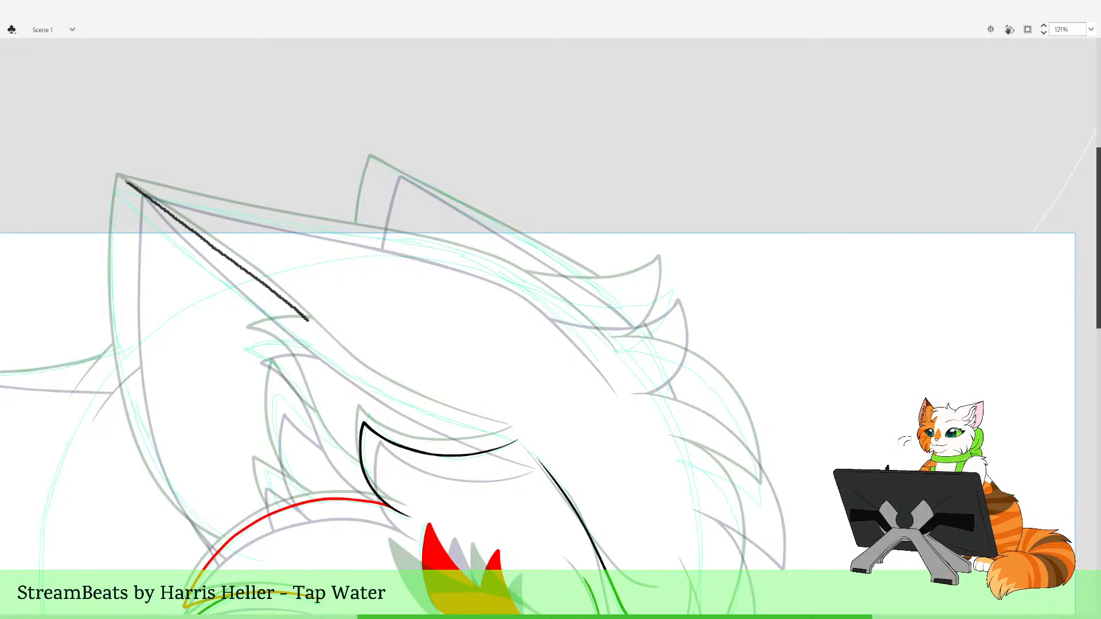
Ink the near ear's inner edge in black as one curve between the ear tip and the inner end of the brow tuft
drag(385, 382, 451, 414)
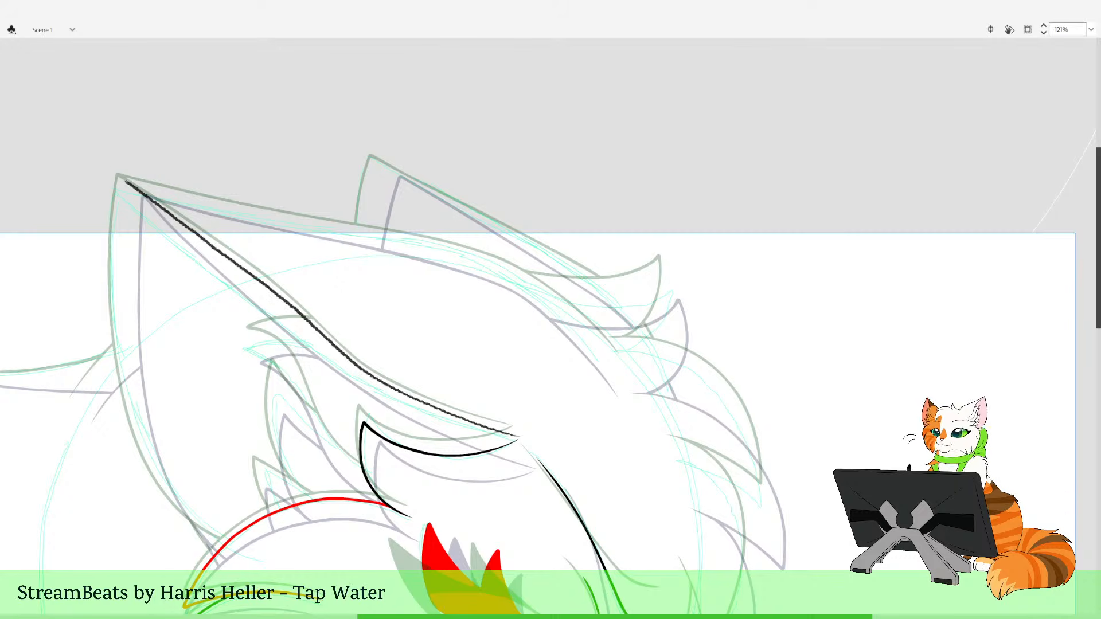
drag(517, 435, 519, 437)
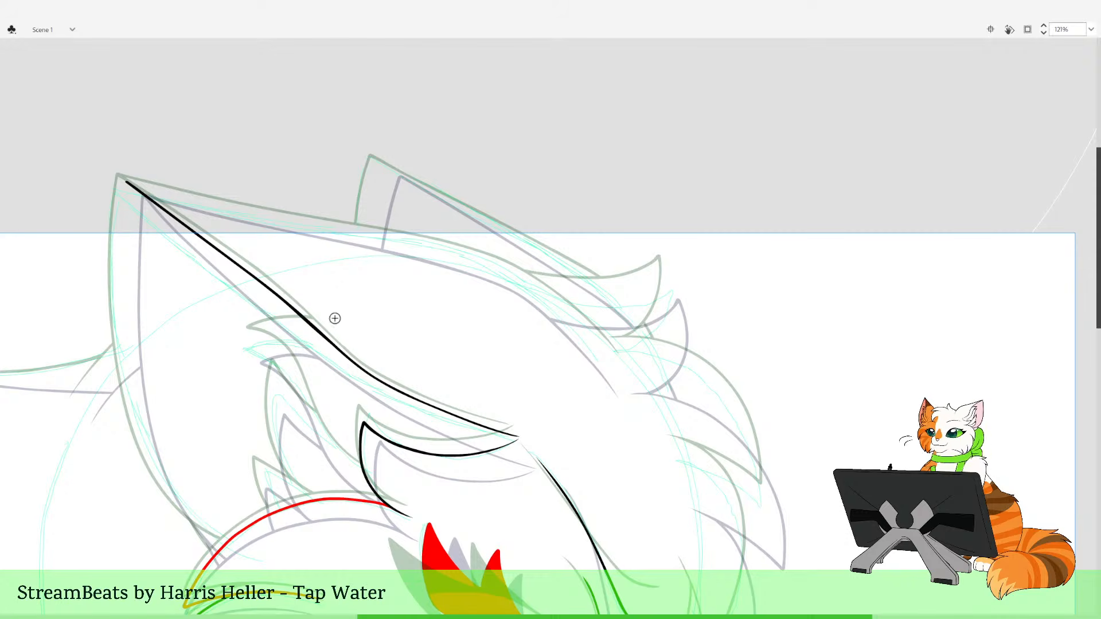
drag(349, 319, 388, 278)
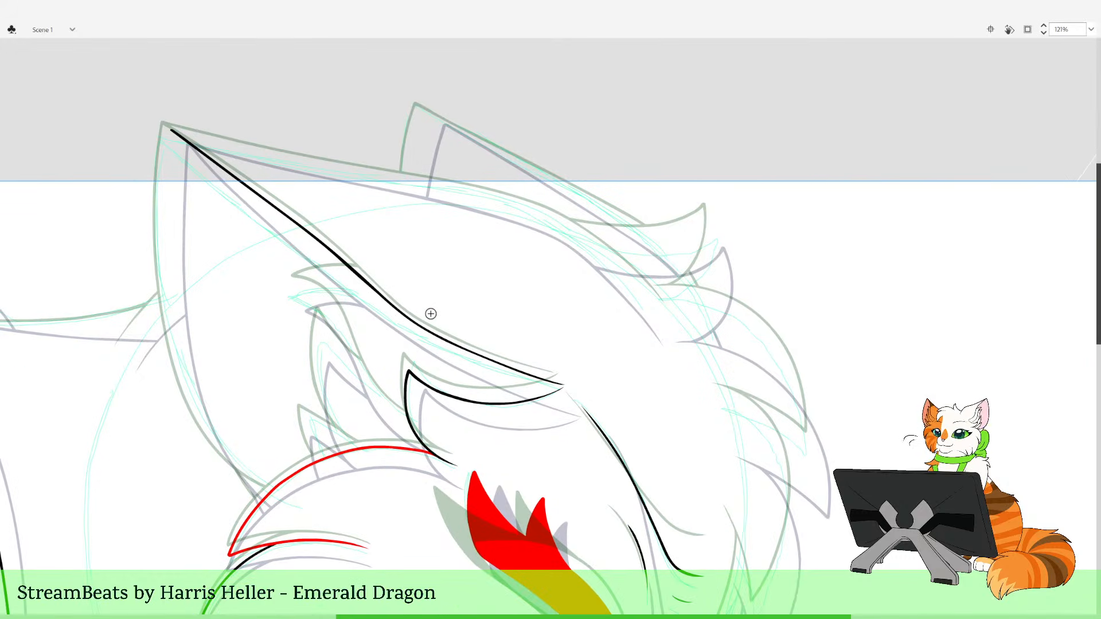
Ink the near ear's outer edge in black from the ear tip down to the red cheek stroke, removing the part that crosses inside it
drag(315, 503, 238, 471)
key(ctrl+z)
mouse_move(299, 501)
mouse_down()
mouse_move(232, 468)
mouse_move(181, 343)
mouse_up()
key(ctrl+z)
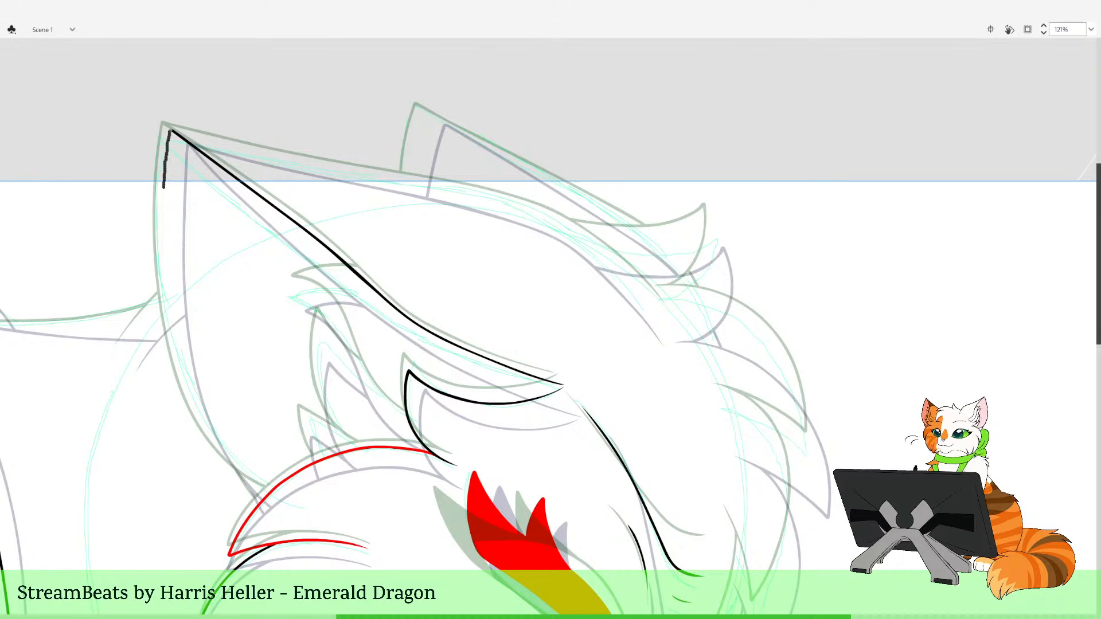
drag(164, 187, 181, 383)
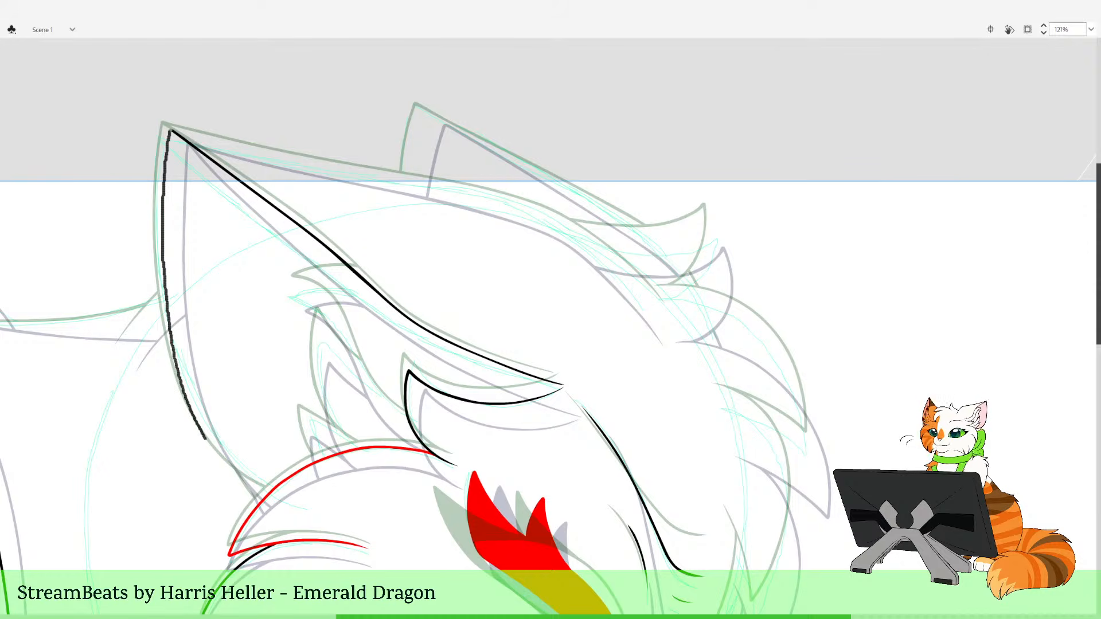
mouse_move(235, 475)
mouse_down()
mouse_move(284, 500)
mouse_move(357, 505)
mouse_up()
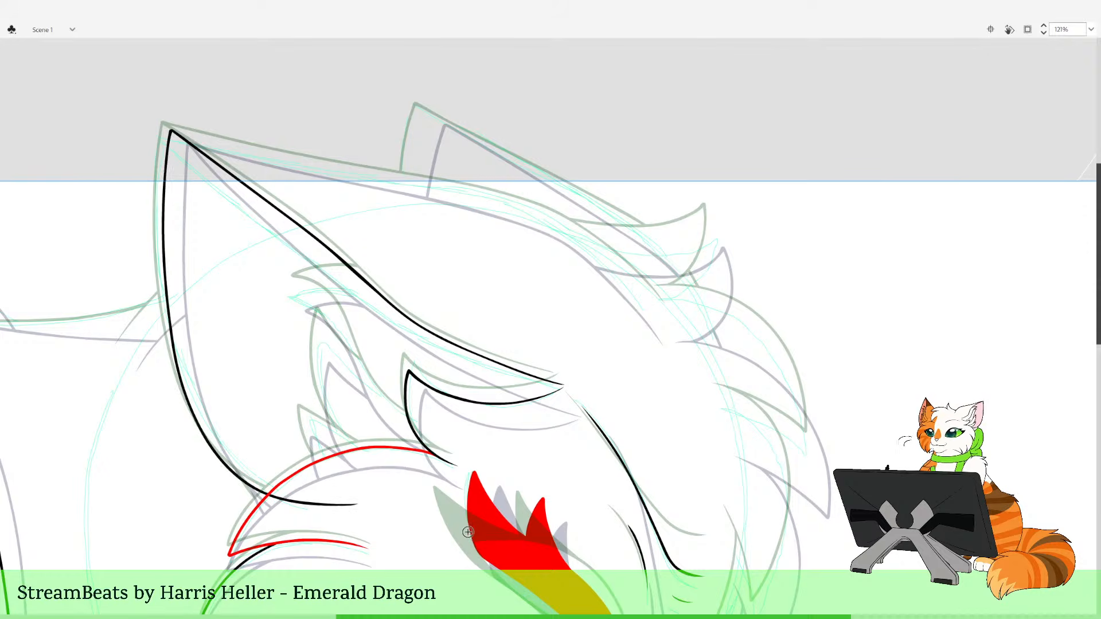
key(ctrl+z)
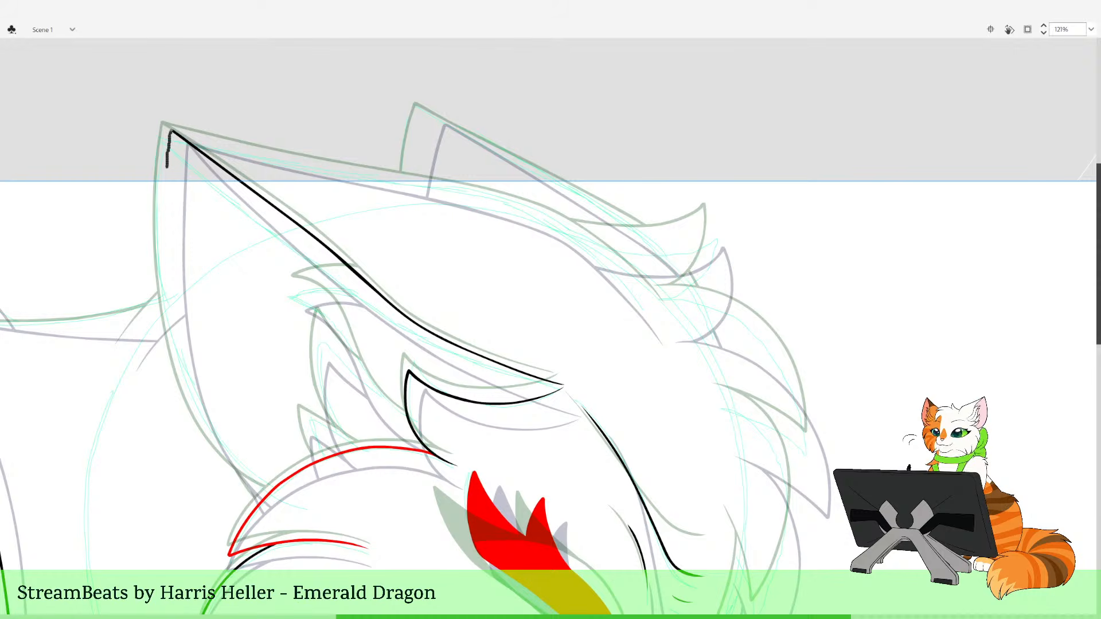
mouse_move(163, 220)
mouse_down()
mouse_move(171, 346)
mouse_move(189, 410)
mouse_up()
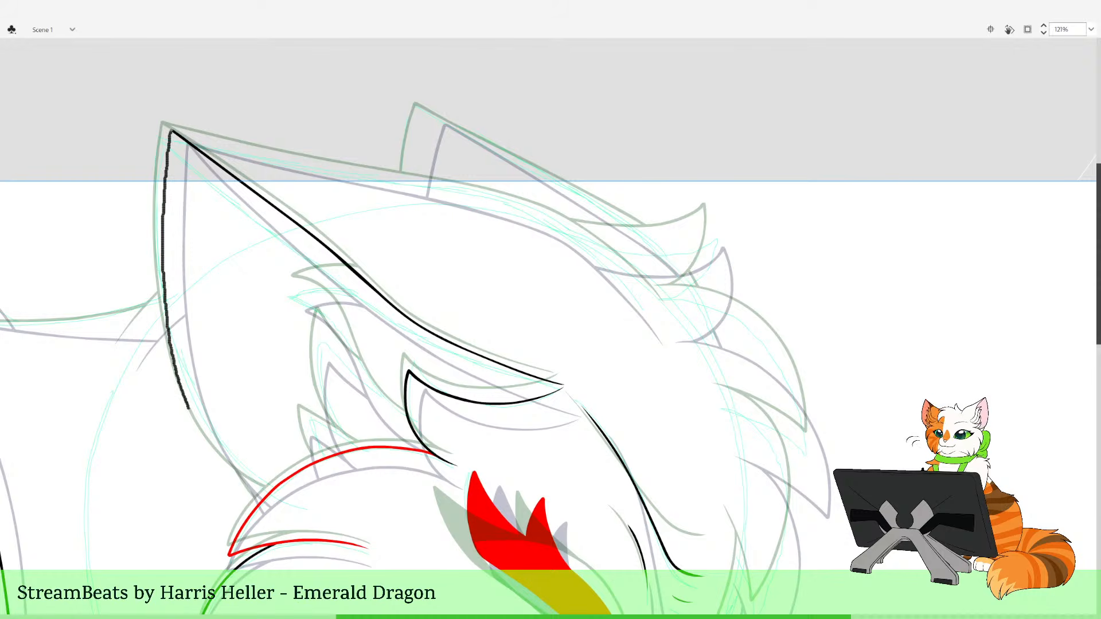
drag(264, 494, 318, 508)
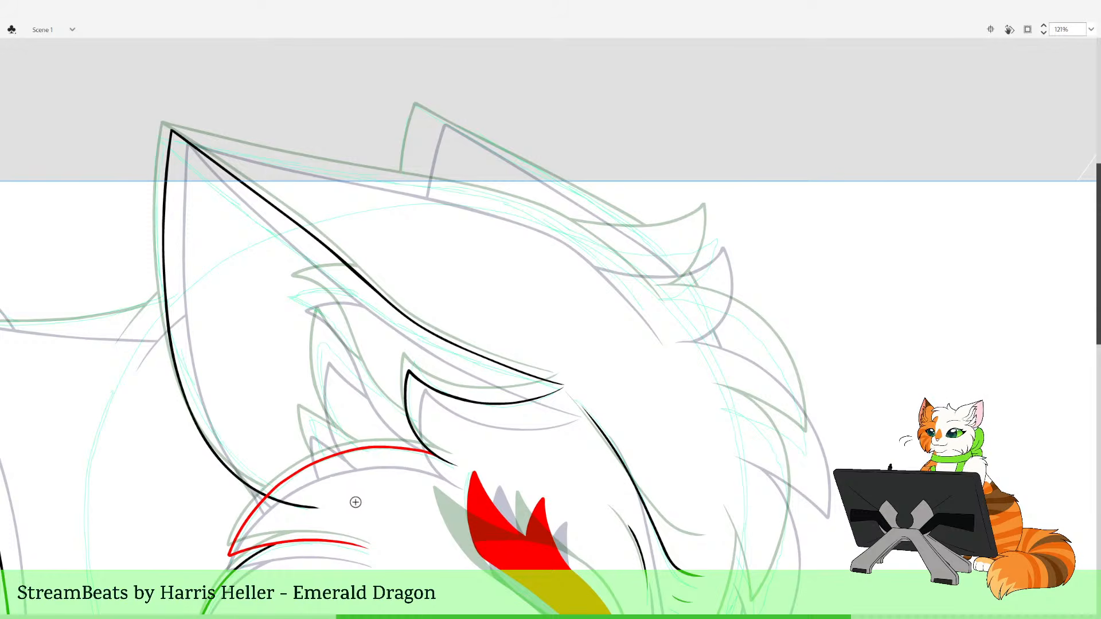
drag(388, 174, 404, 213)
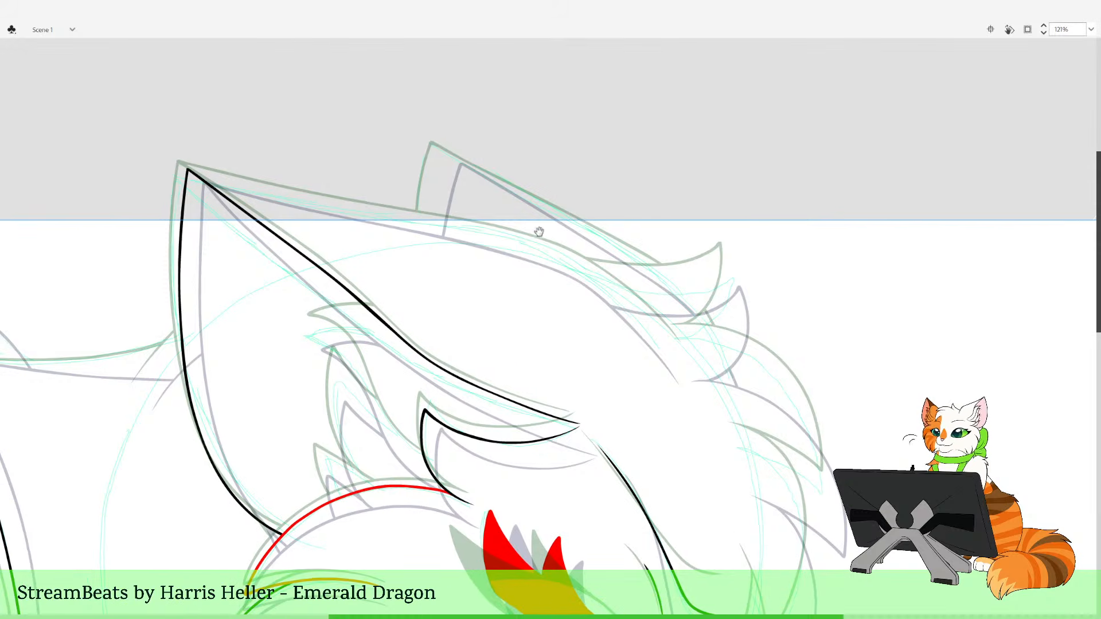
drag(538, 231, 470, 322)
drag(257, 179, 737, 617)
drag(626, 374, 641, 456)
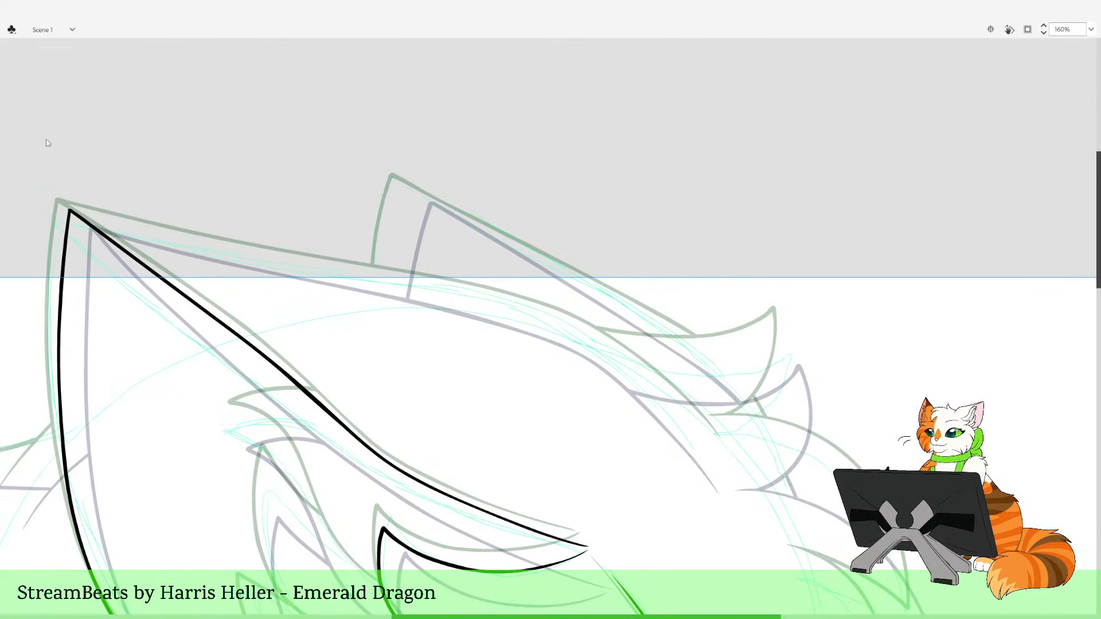
mouse_move(117, 222)
mouse_down()
mouse_move(561, 319)
mouse_move(651, 374)
mouse_move(726, 456)
mouse_up()
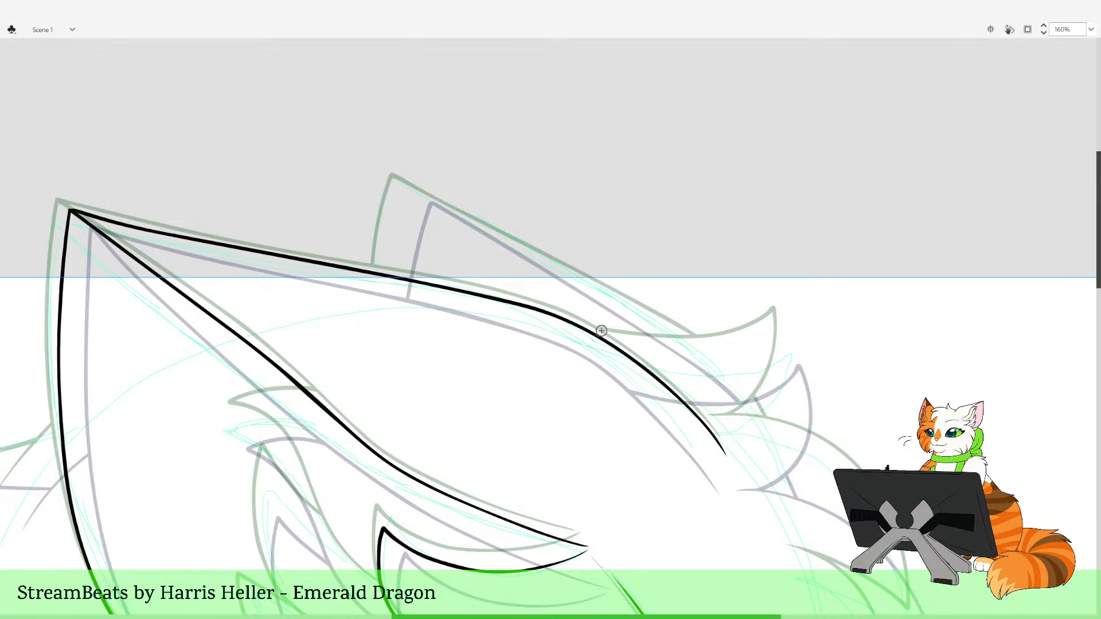
key(ctrl+z)
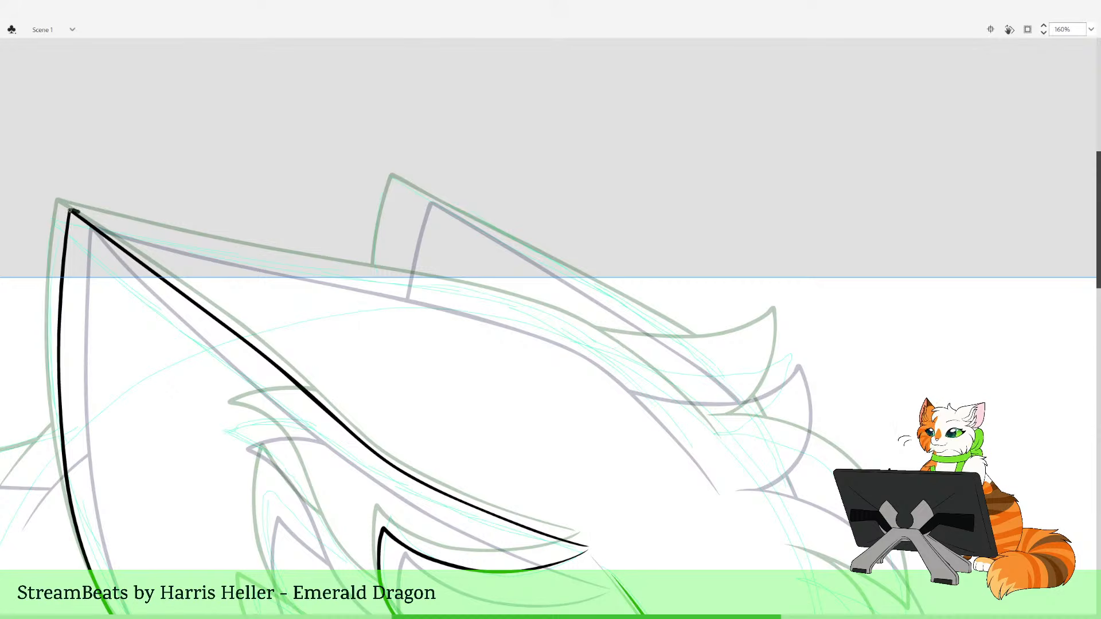
mouse_move(70, 211)
mouse_down()
mouse_move(539, 312)
mouse_move(622, 357)
mouse_move(718, 447)
mouse_up()
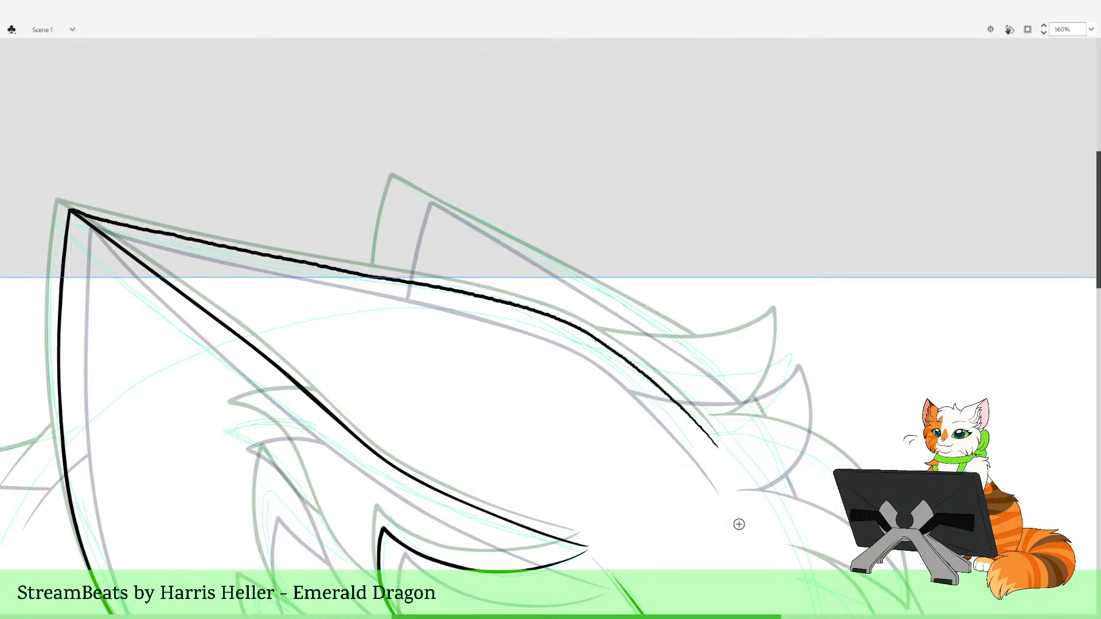
key(ctrl+z)
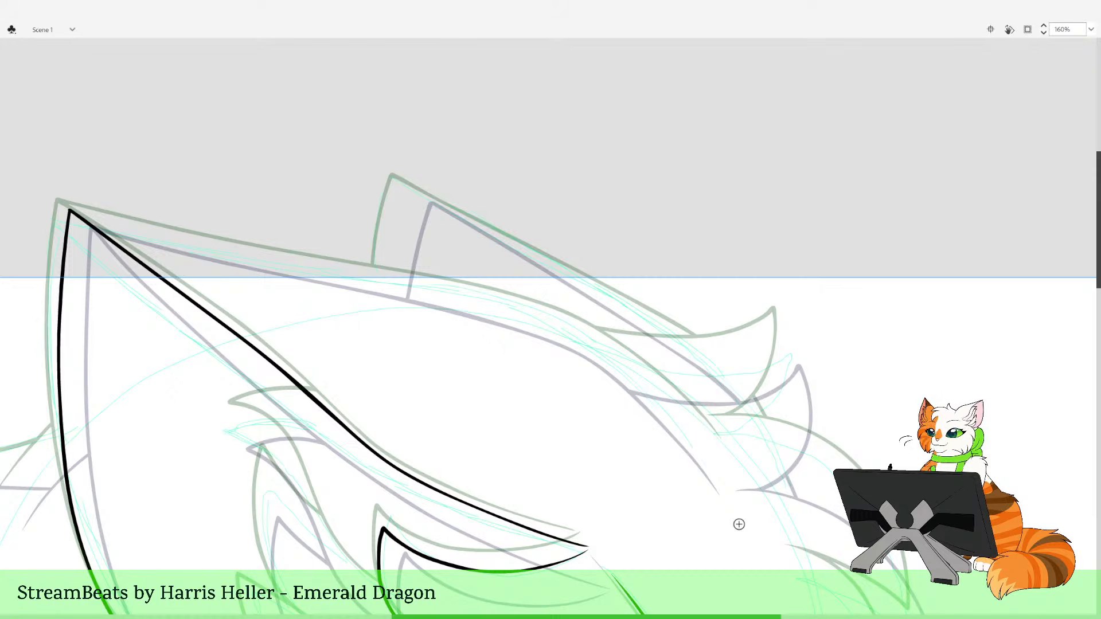
drag(351, 246, 484, 373)
key(ctrl+z)
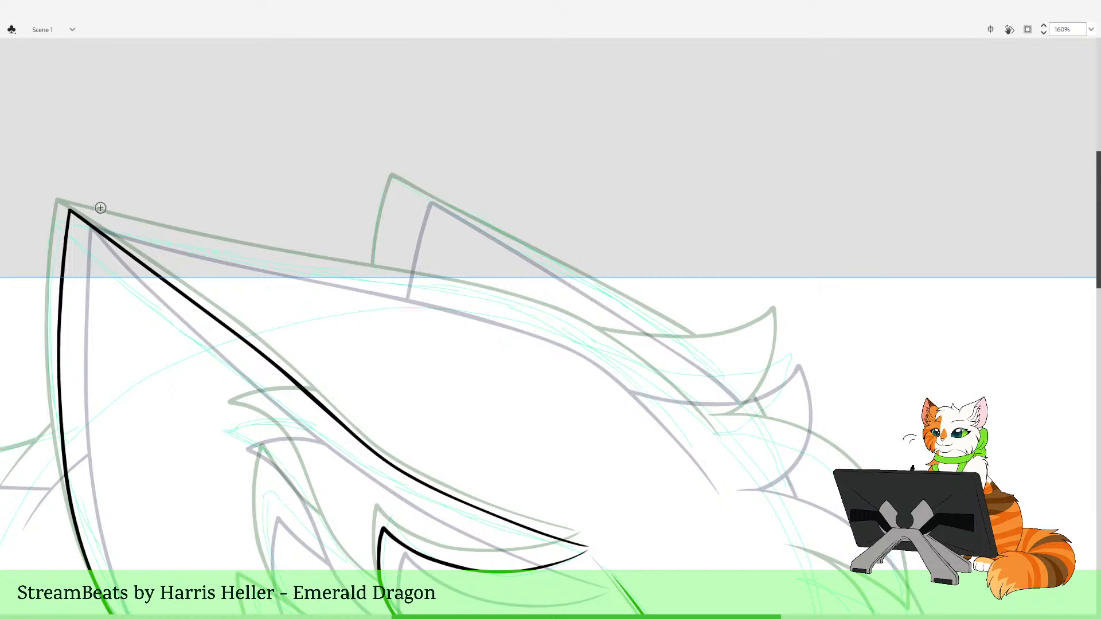
drag(70, 211, 247, 256)
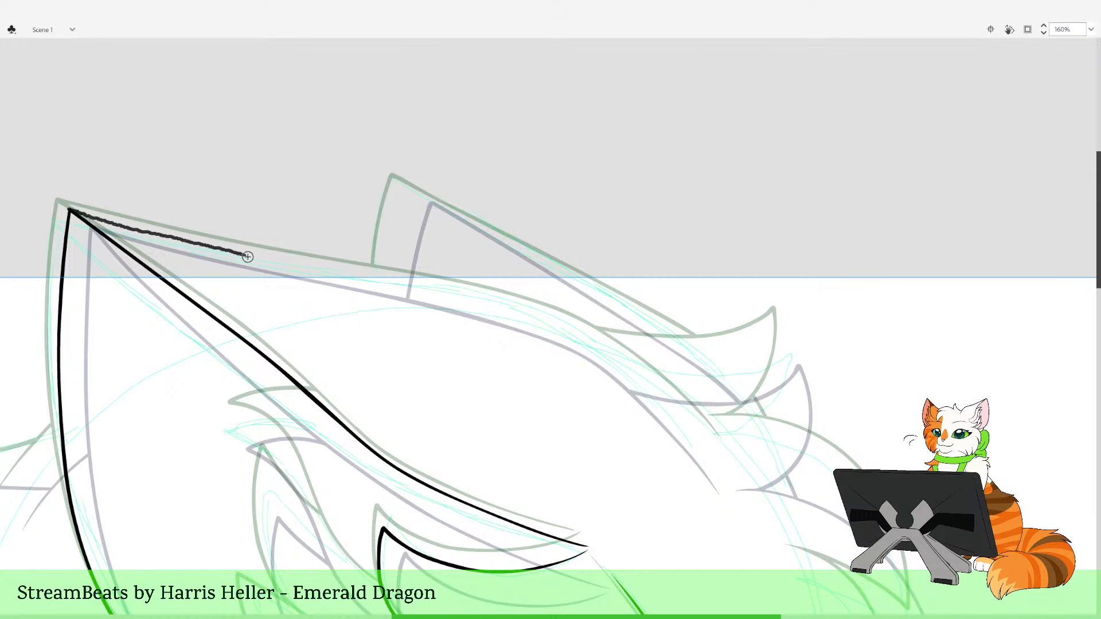
key(ctrl+z)
drag(70, 211, 480, 300)
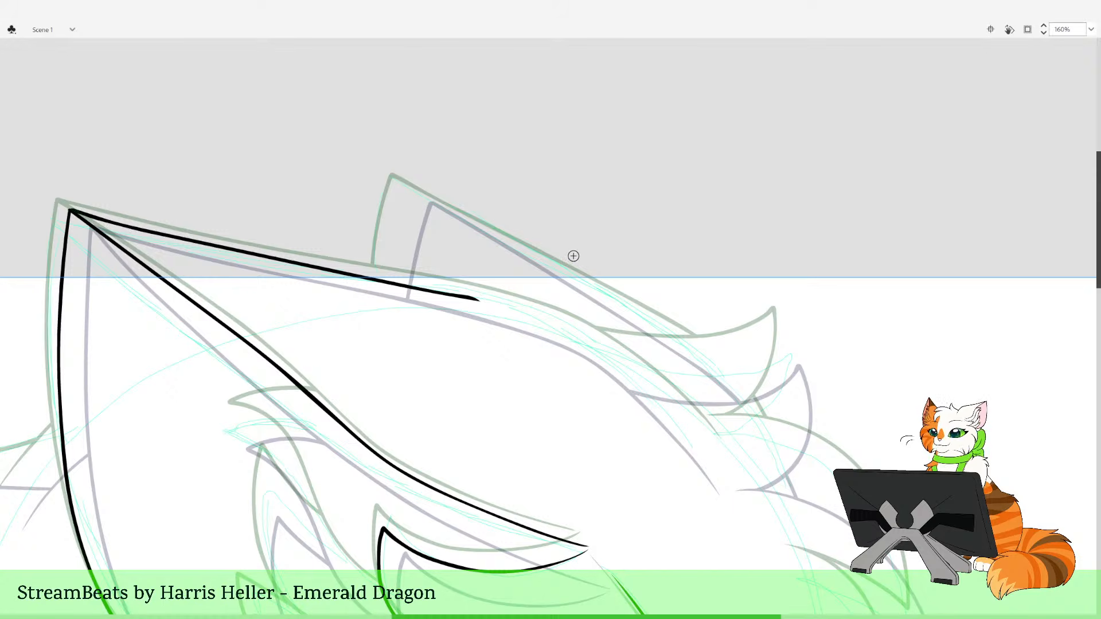
key(ctrl+z)
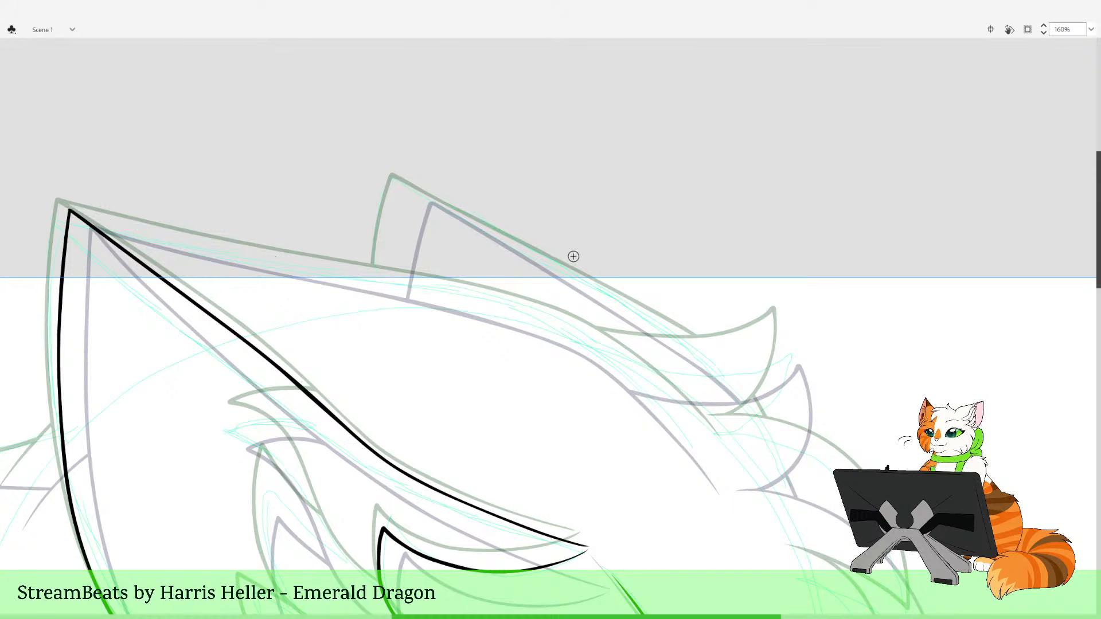
drag(475, 328, 552, 325)
drag(620, 362, 577, 359)
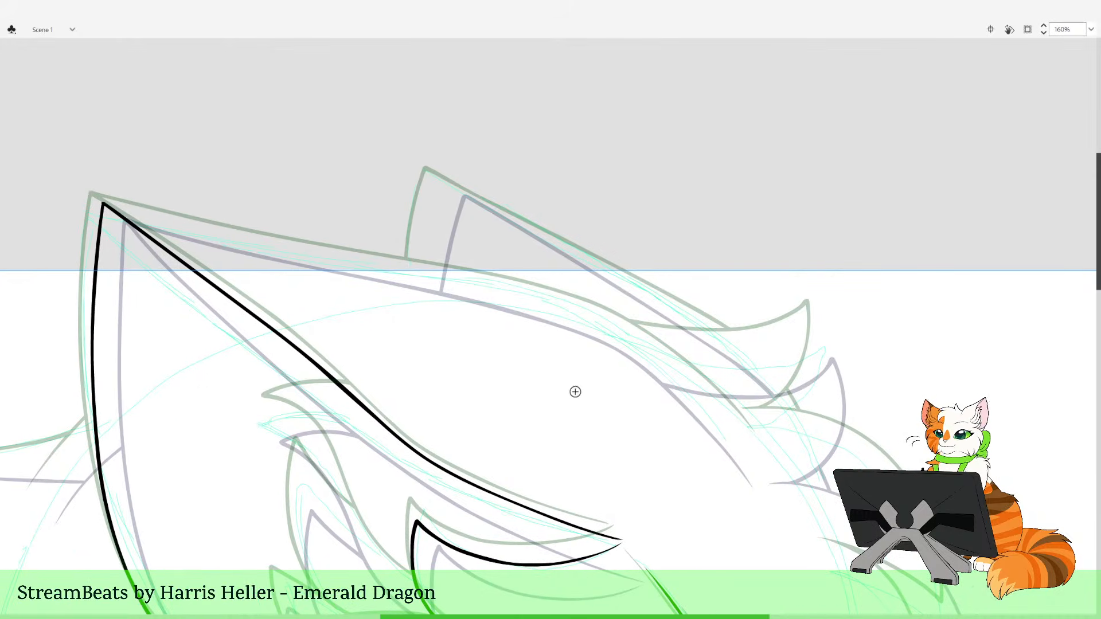
mouse_move(642, 398)
mouse_down()
mouse_move(603, 405)
mouse_move(625, 407)
mouse_up()
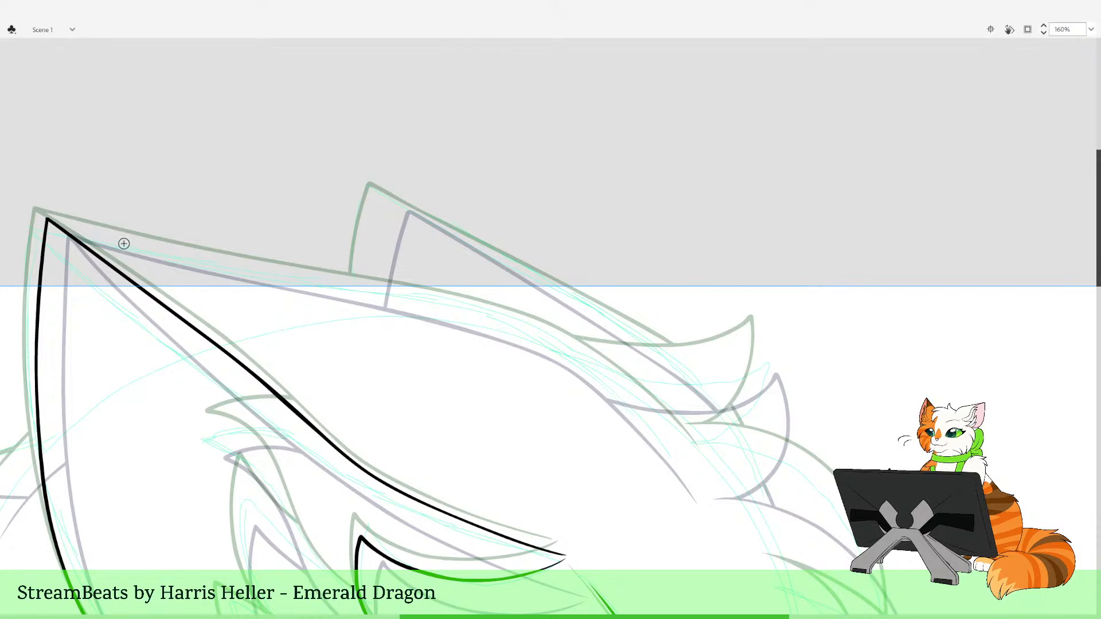
mouse_move(136, 231)
mouse_down()
mouse_move(189, 225)
mouse_move(201, 244)
mouse_move(270, 252)
mouse_up()
key(ctrl+z)
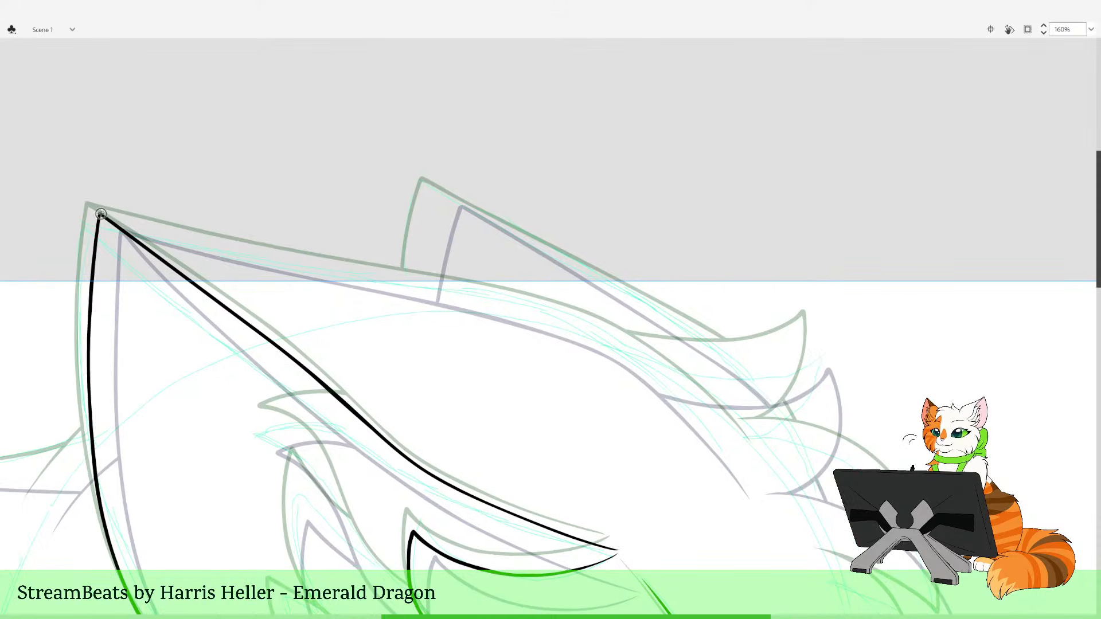
drag(121, 219, 529, 303)
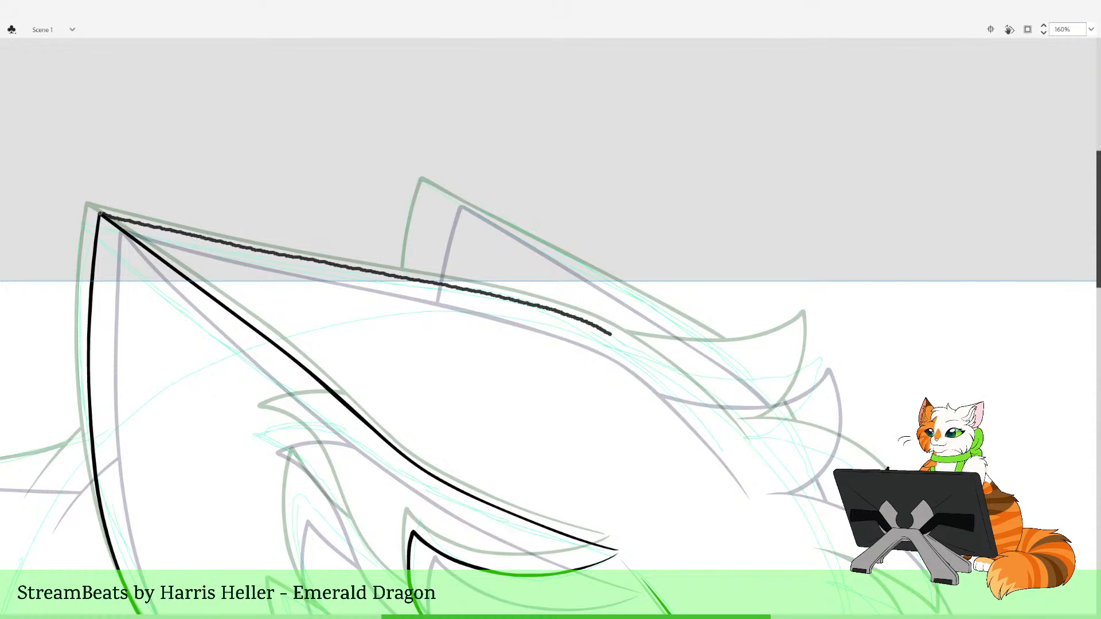
drag(650, 362, 758, 457)
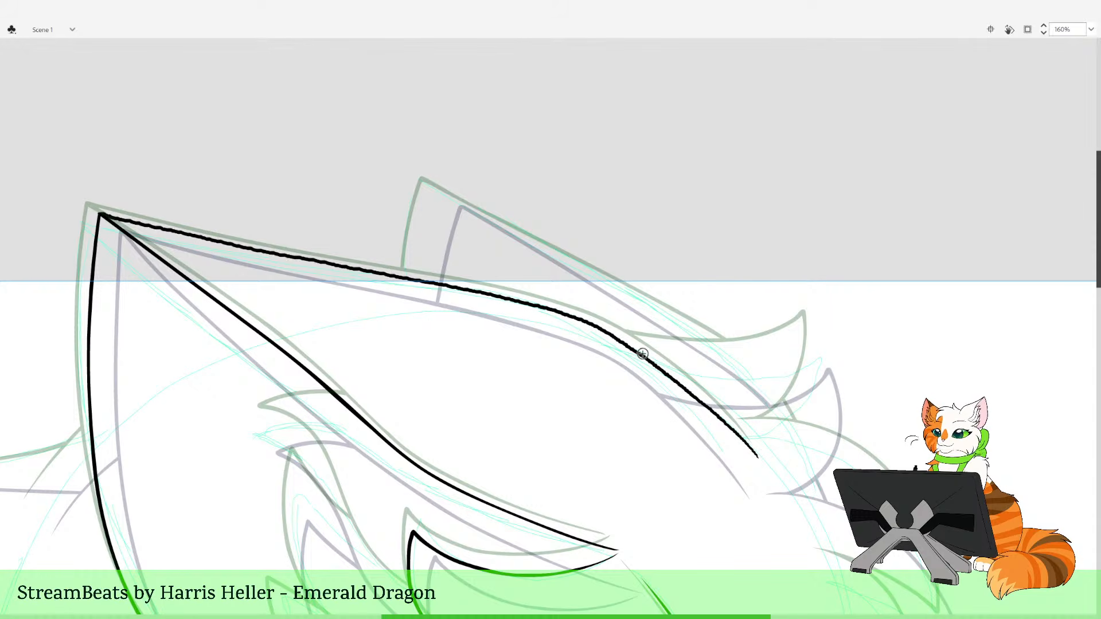
key(ctrl+z)
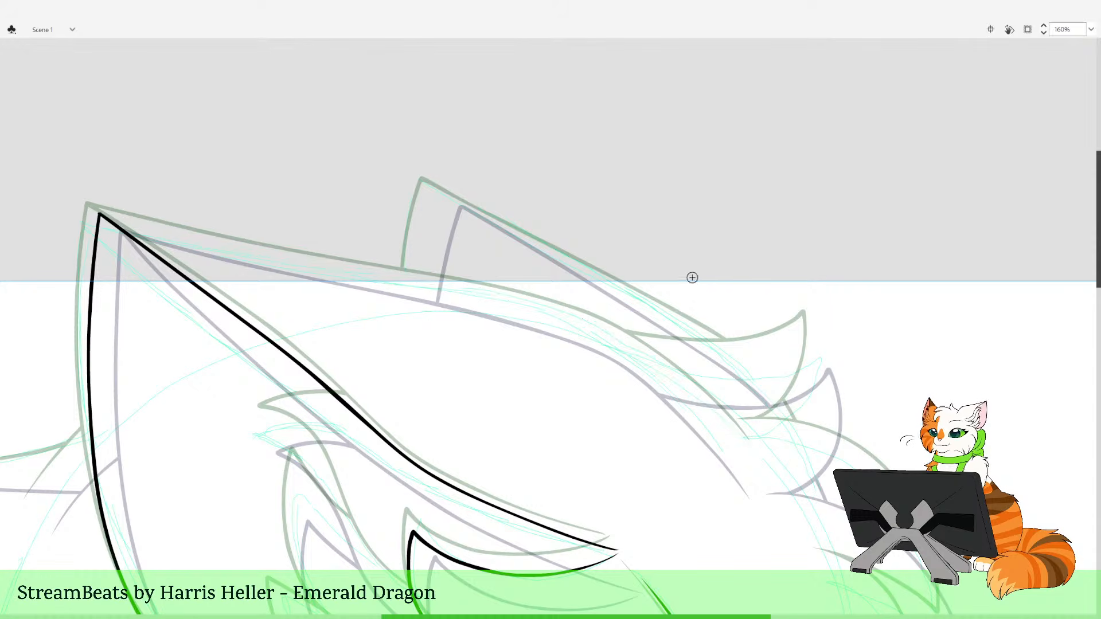
Ink the near ear's upper edge and the forehead in red as one curve from the ear tip to the base of the forehead tufts
drag(705, 346, 727, 378)
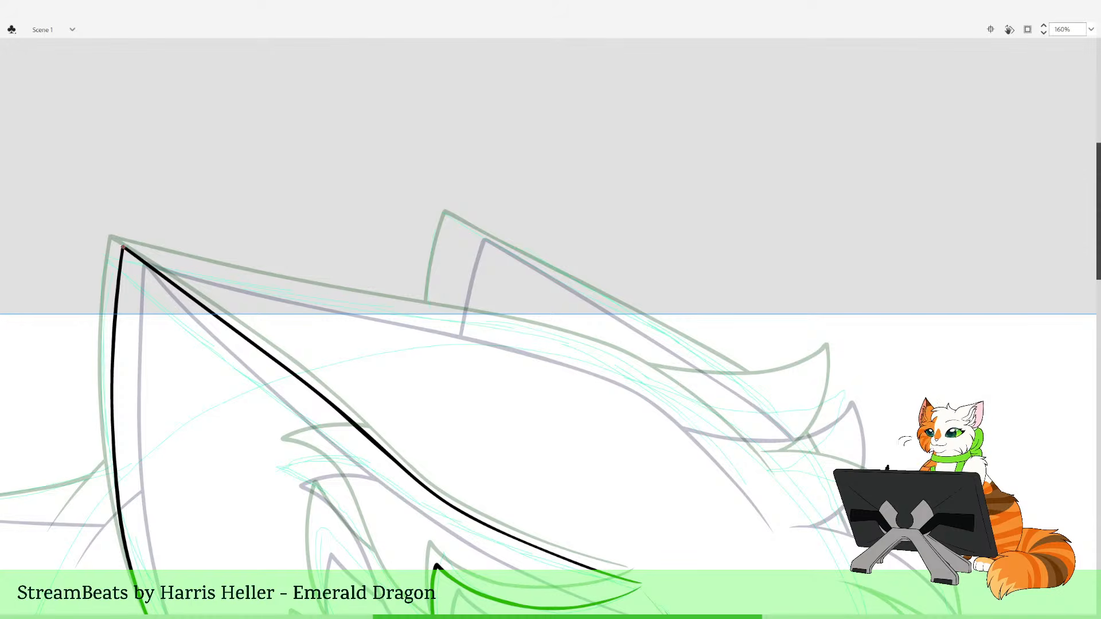
mouse_move(122, 246)
mouse_down()
mouse_move(571, 342)
mouse_move(642, 366)
mouse_move(720, 428)
mouse_up()
drag(763, 471, 781, 492)
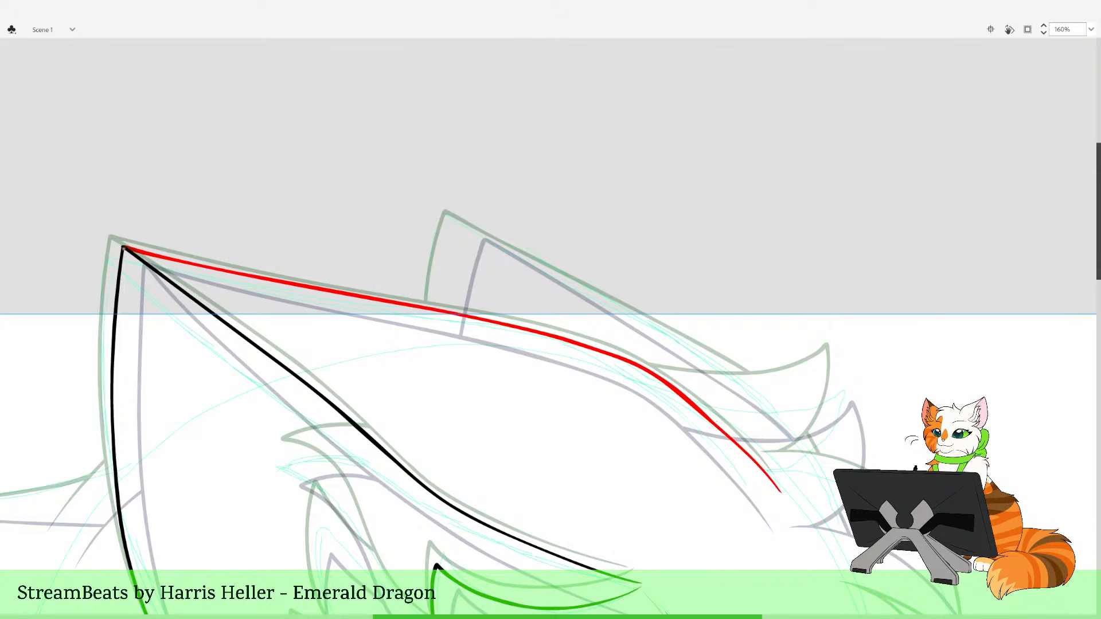
Thin and smooth the thickened section of the red forehead stroke by reshaping its lower edge to match the rest of the line
key(z)
mouse_move(589, 295)
mouse_down()
mouse_move(738, 390)
mouse_move(927, 615)
mouse_up()
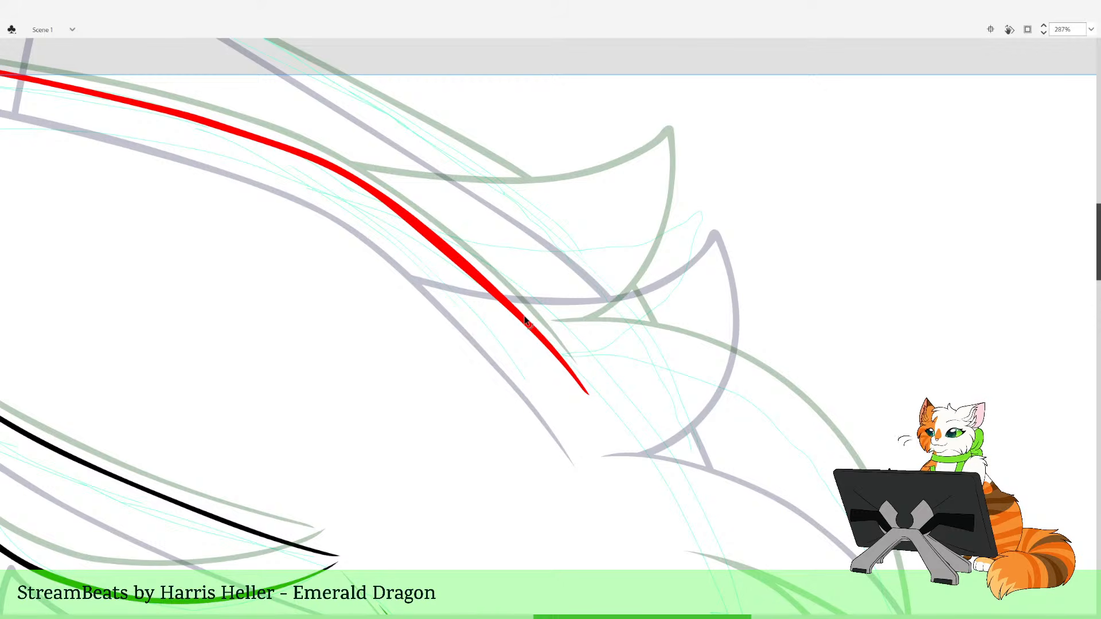
click(447, 255)
click(444, 254)
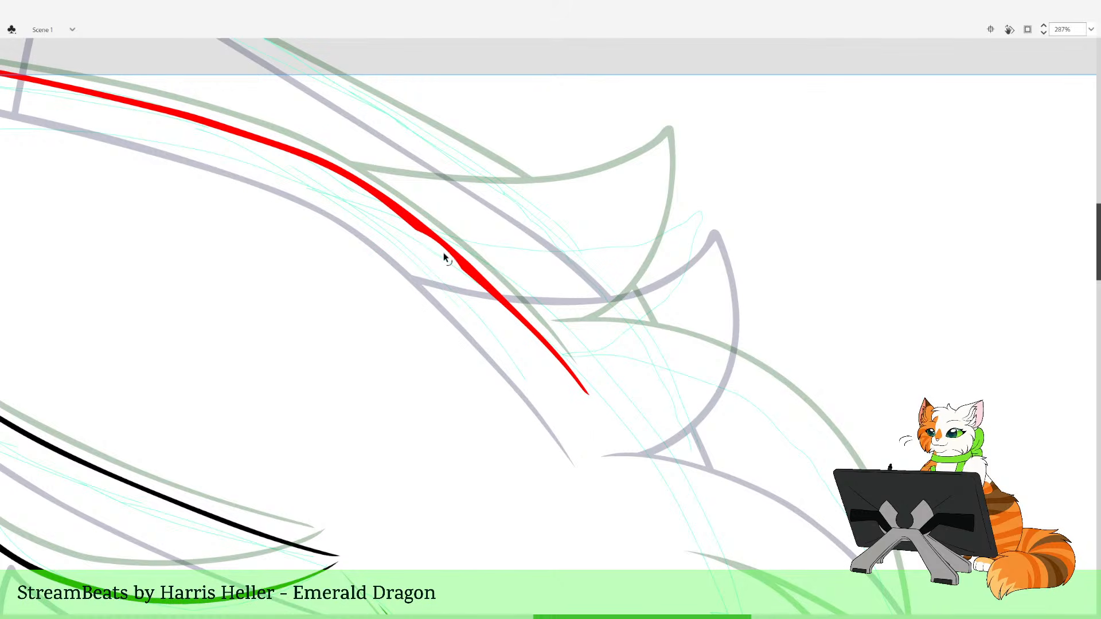
drag(423, 237, 418, 232)
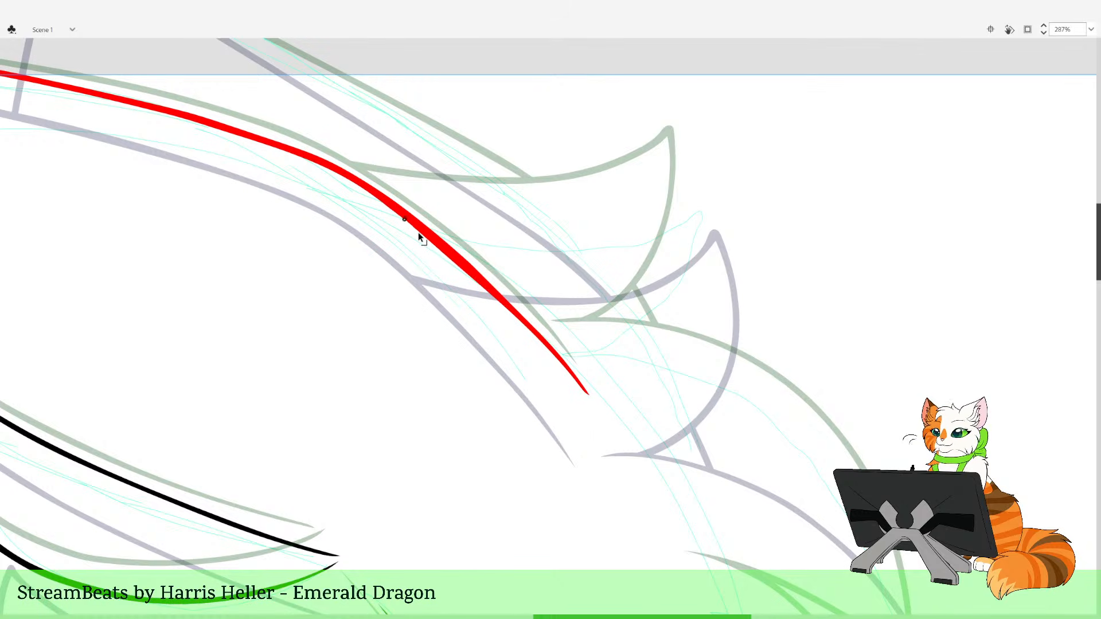
mouse_move(466, 279)
mouse_down()
mouse_move(476, 284)
mouse_move(467, 262)
mouse_move(517, 309)
mouse_up()
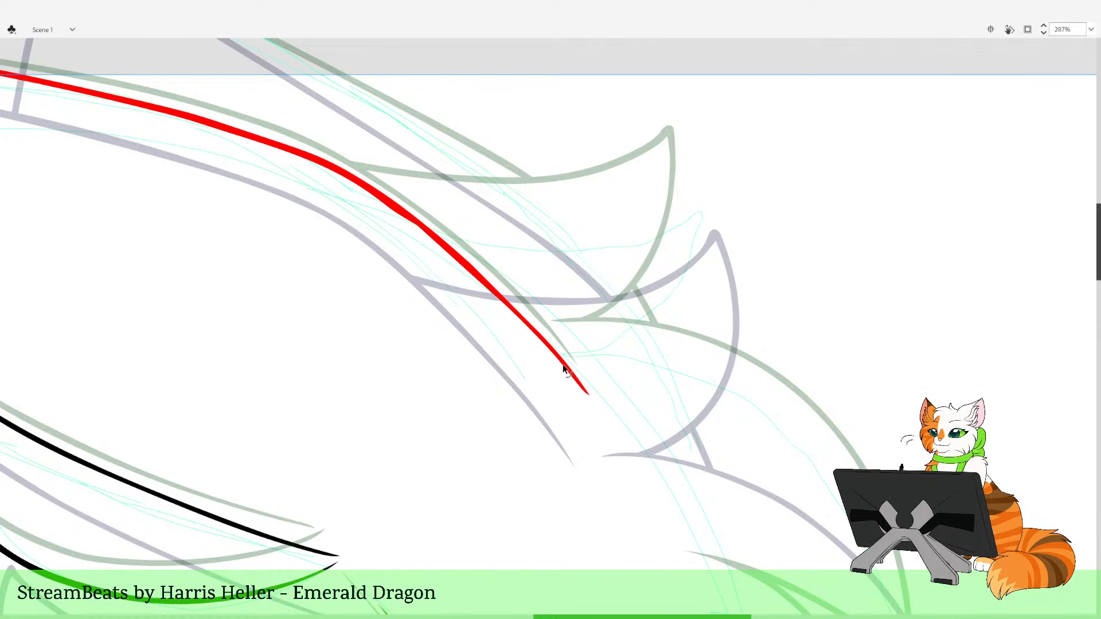
drag(490, 275, 505, 327)
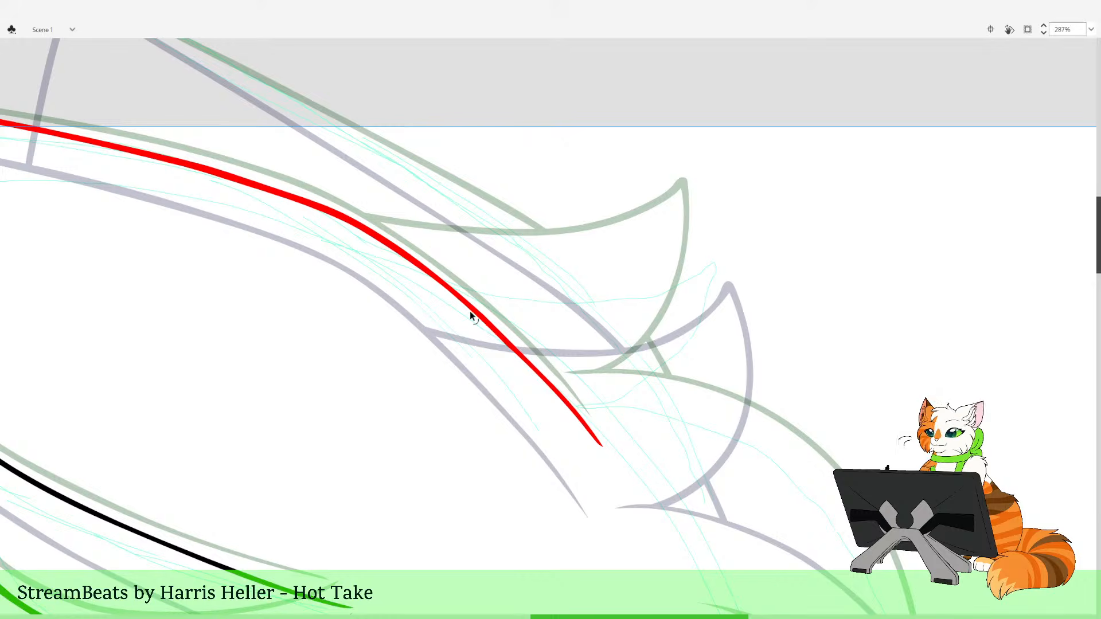
Ink a short black fold from the near ear's outer base edge to the red cheek stroke, deleting the part that crosses inside it
alt+click(494, 277)
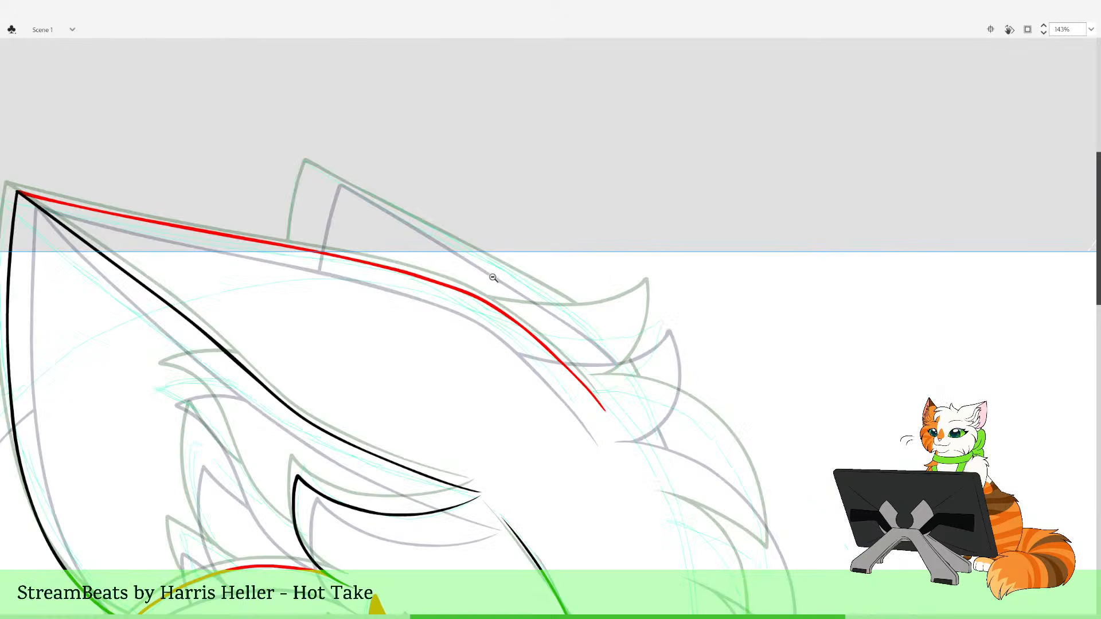
alt+click(489, 310)
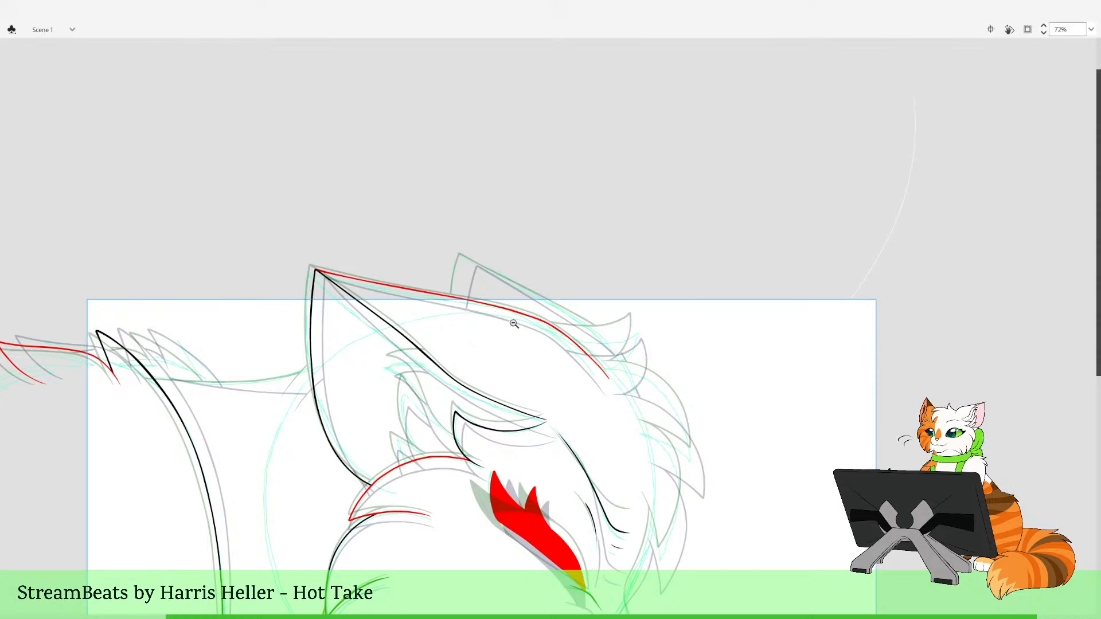
alt+click(513, 324)
drag(486, 288, 468, 275)
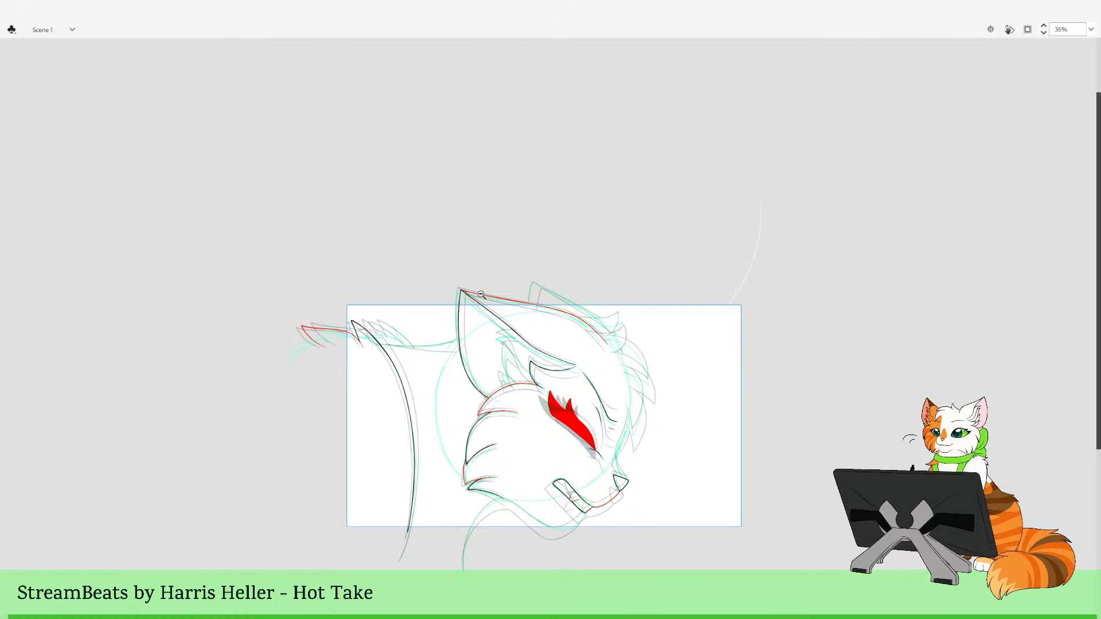
drag(430, 230, 519, 336)
drag(477, 289, 596, 551)
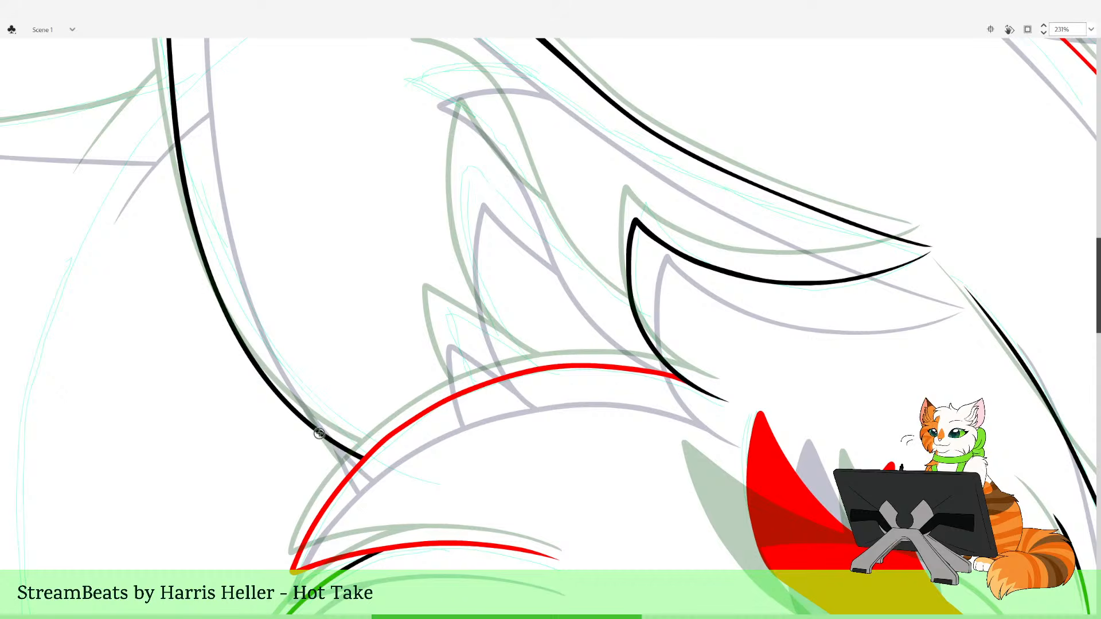
drag(321, 436, 447, 526)
key(ctrl+z)
mouse_move(322, 437)
mouse_down()
mouse_move(339, 458)
mouse_move(471, 527)
mouse_up()
key(ctrl+z)
drag(438, 510, 472, 511)
key(v)
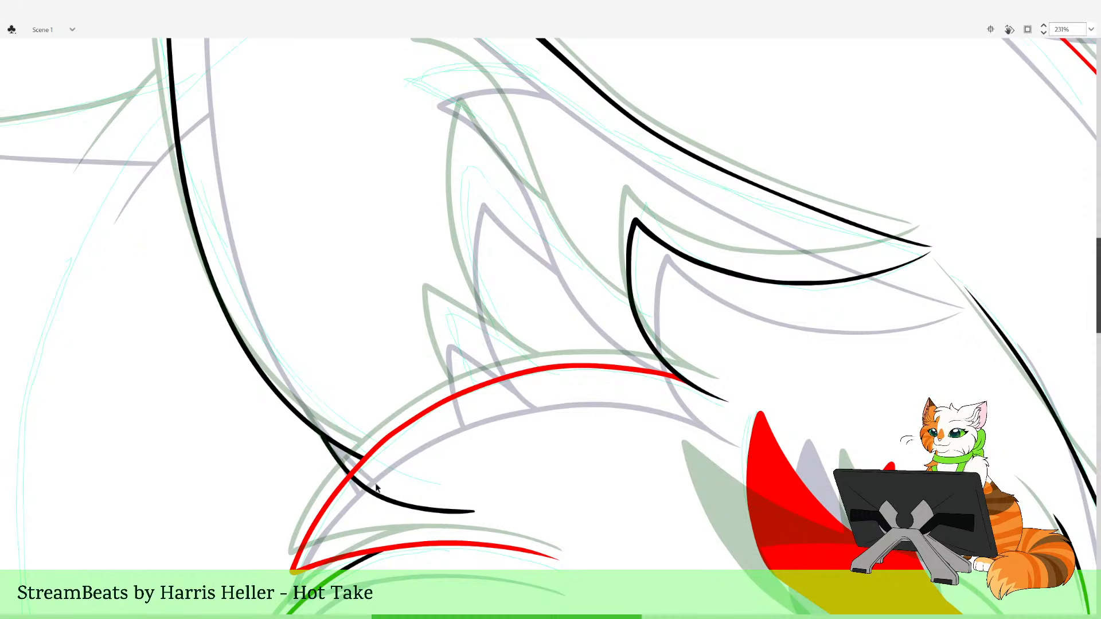
click(375, 497)
key(Delete)
drag(605, 196, 496, 404)
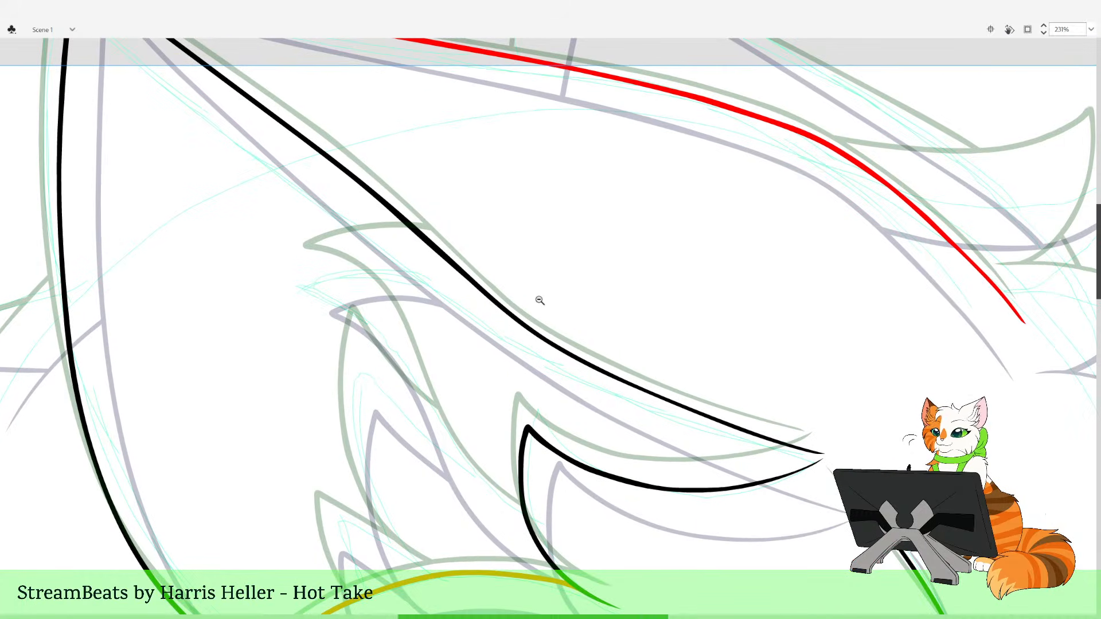
Examine the inked near ear and forehead lines against the onion-skinned neighbouring drawings
click(540, 300)
click(598, 313)
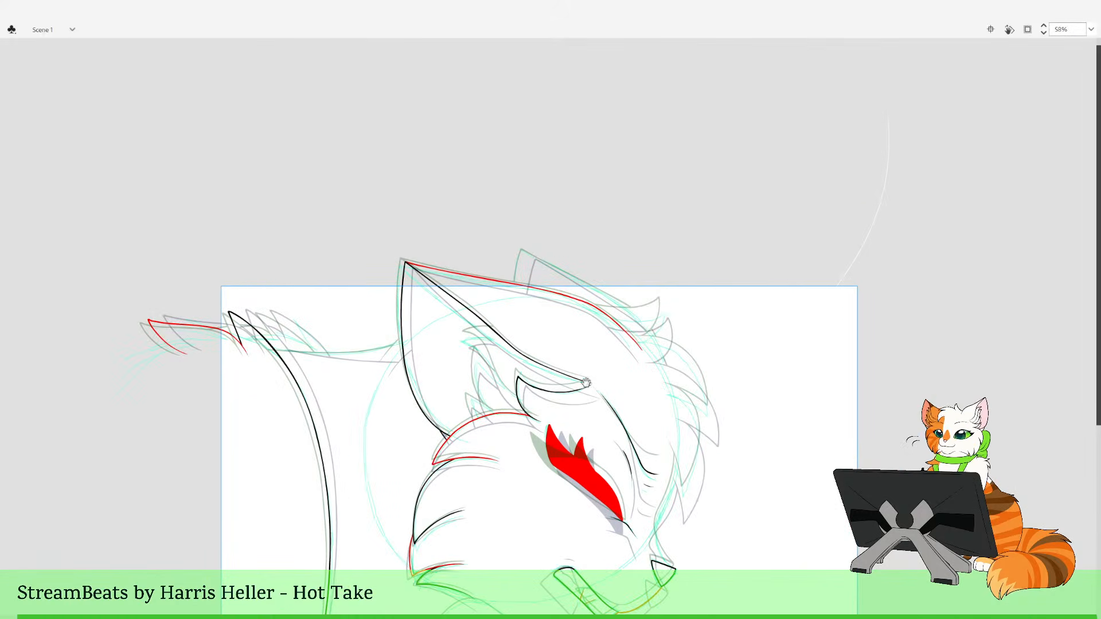
drag(586, 382, 588, 342)
drag(635, 274, 638, 327)
drag(522, 286, 596, 490)
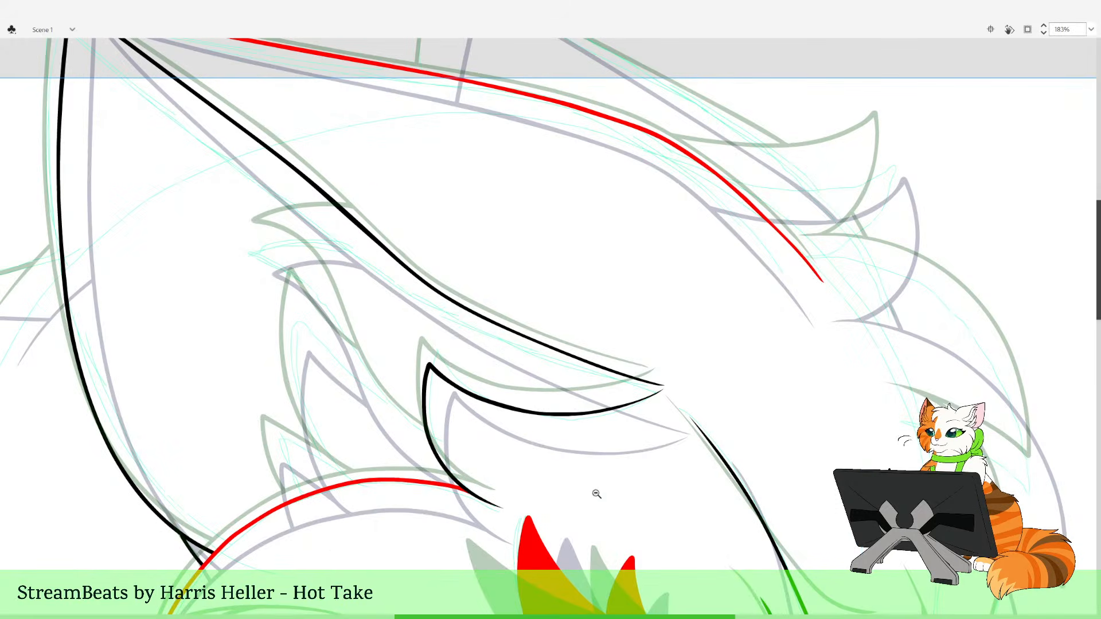
drag(460, 288, 534, 314)
drag(534, 354, 578, 367)
drag(436, 379, 465, 389)
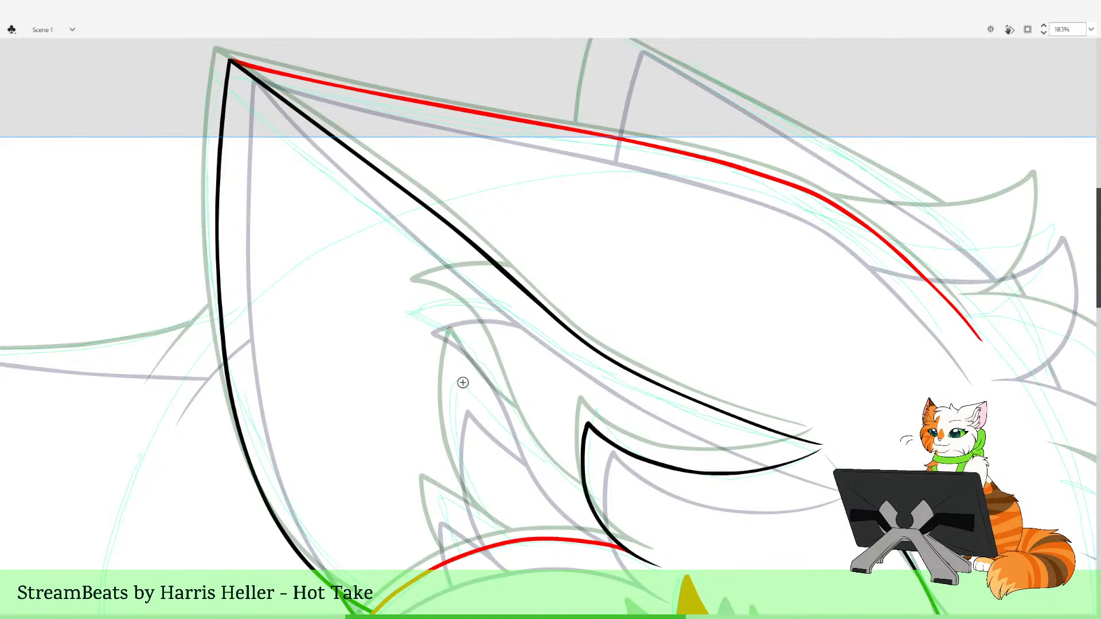
Clean up the bump at the near ear's tip and smooth the outer corner where the ear lines meet
key(z)
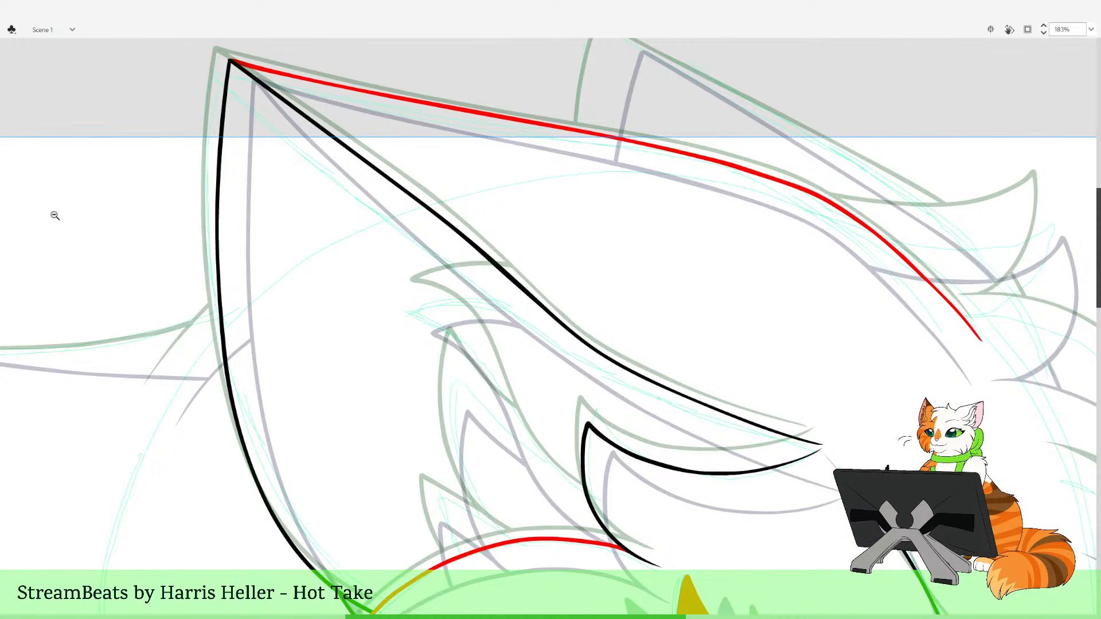
click(526, 247)
mouse_move(456, 199)
mouse_down()
mouse_move(508, 285)
mouse_move(611, 392)
mouse_up()
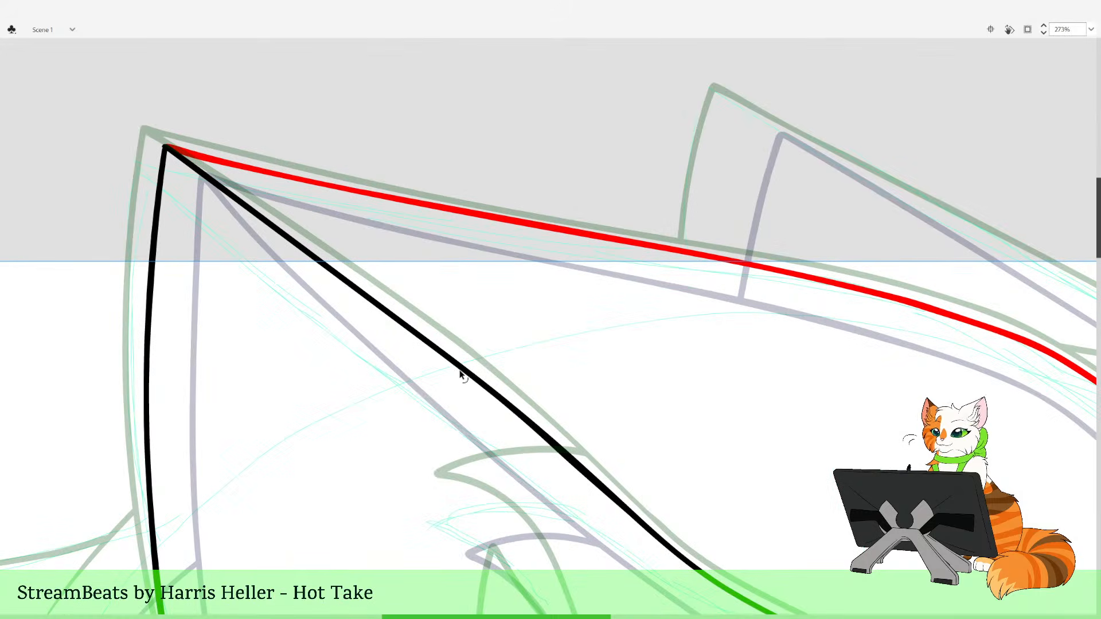
drag(438, 261, 512, 344)
click(437, 310)
click(544, 315)
drag(469, 278, 576, 347)
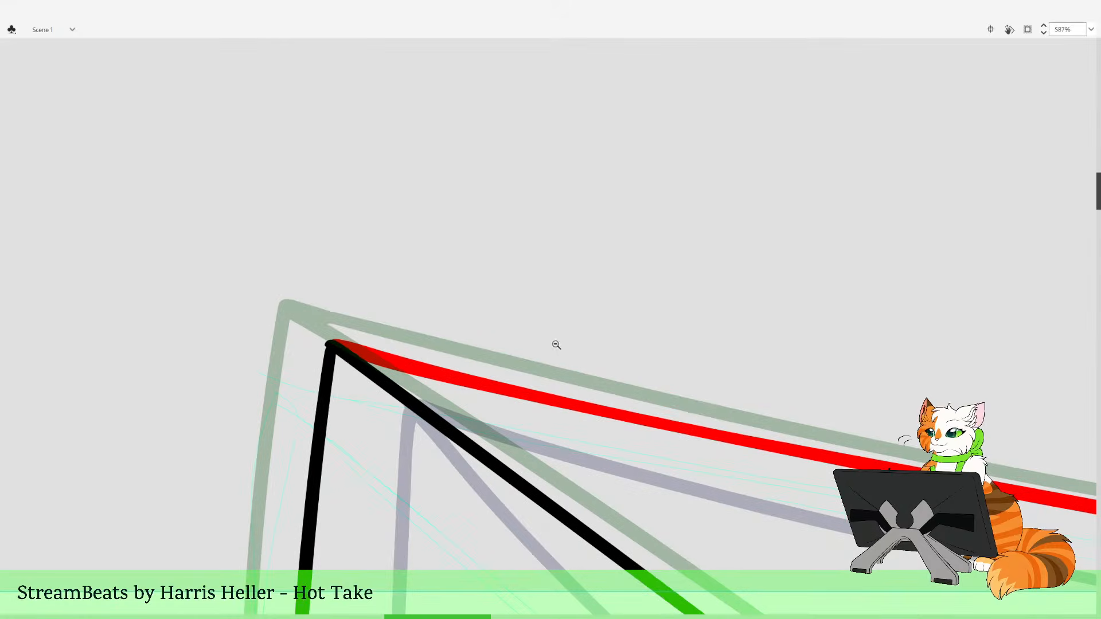
drag(330, 233, 505, 417)
key(v)
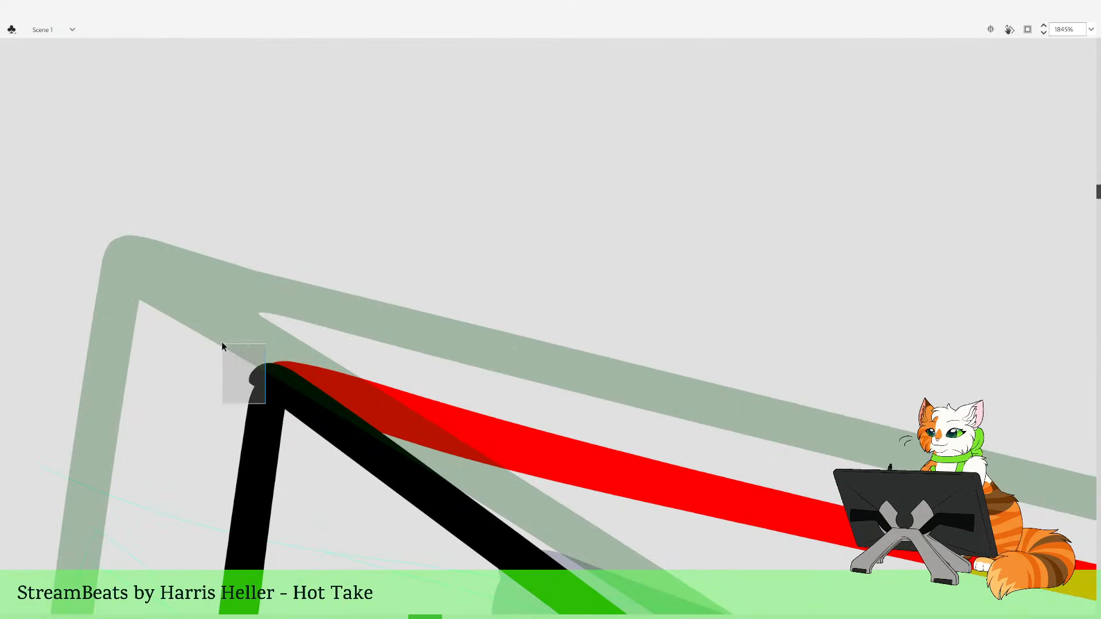
key(Delete)
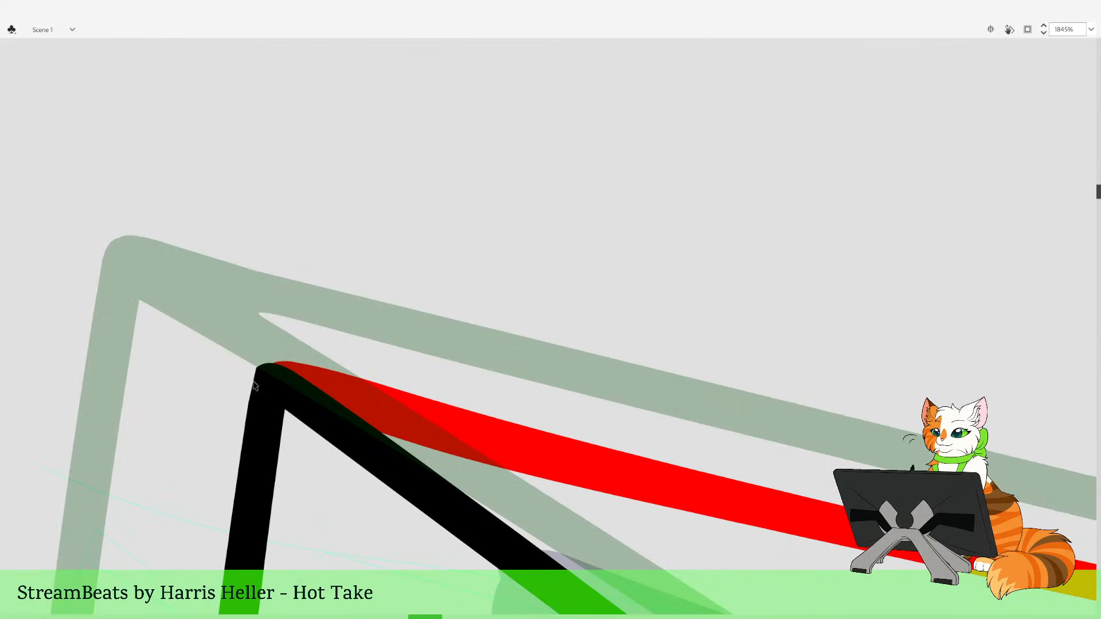
key(ctrl+z)
Examine the inked head from the near ear's tip down past the eye to the mouth and jaw
key(z)
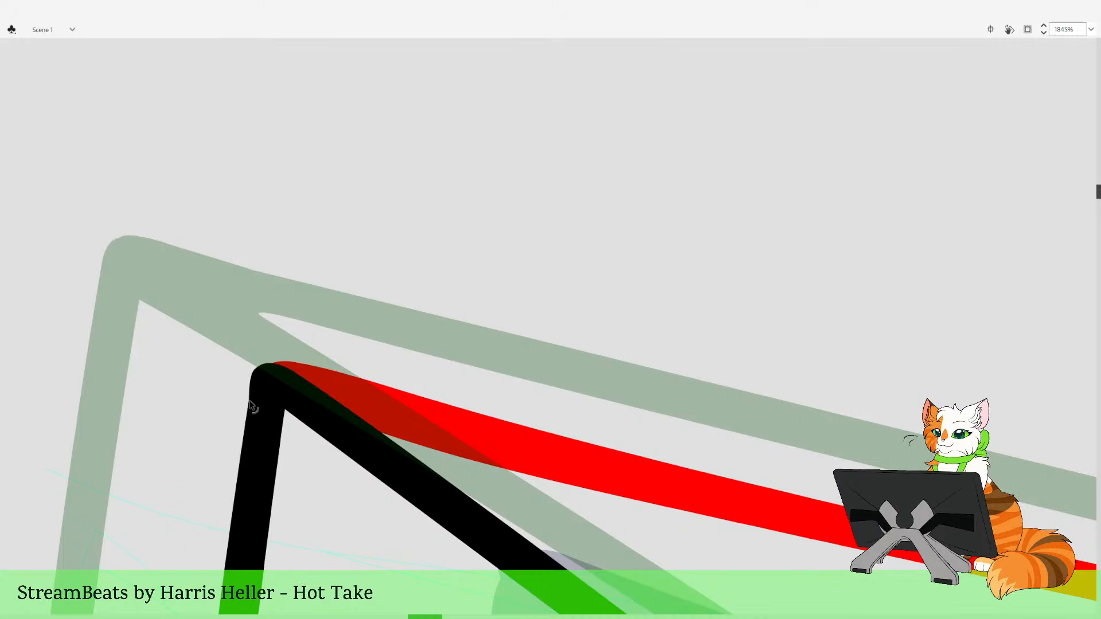
alt+click(436, 292)
alt+click(436, 292)
alt+click(436, 292)
alt+click(435, 292)
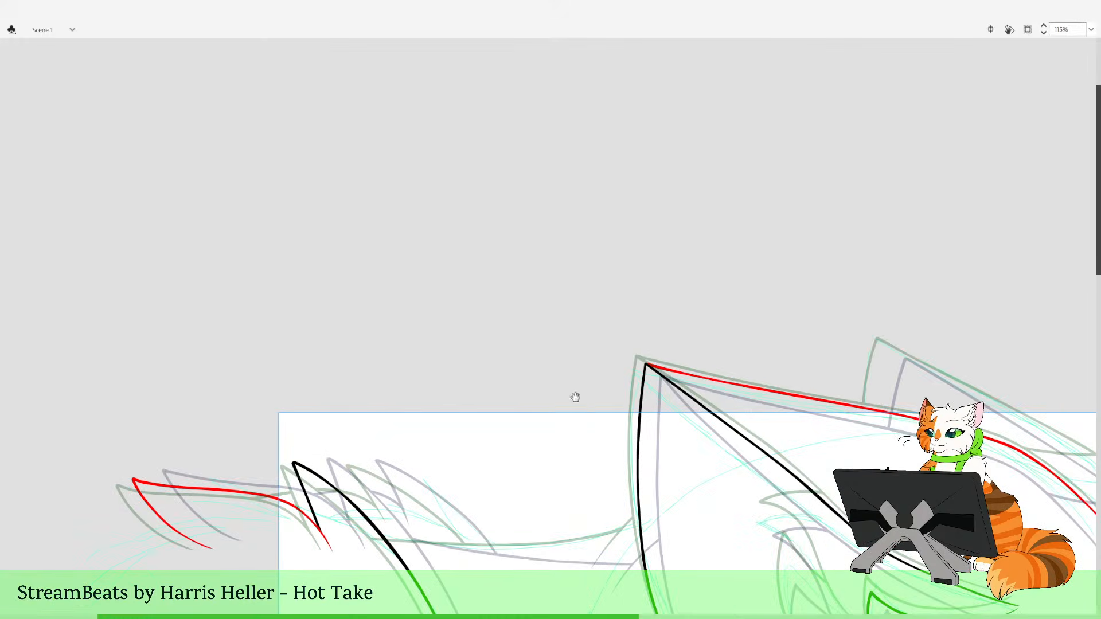
drag(575, 398, 441, 227)
alt+click(578, 294)
drag(553, 216, 660, 478)
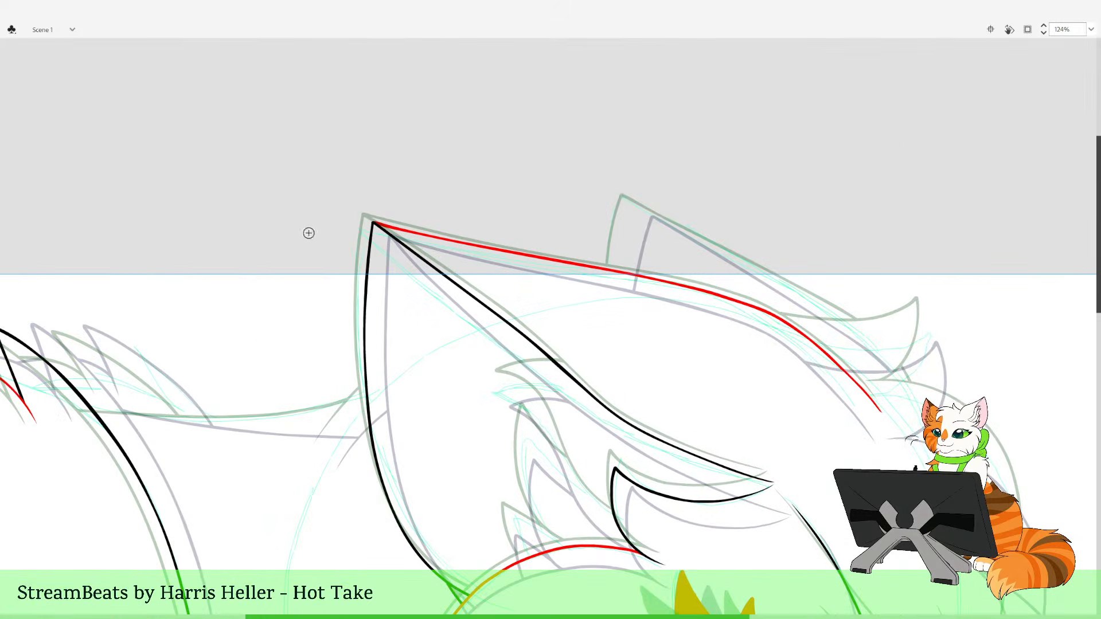
drag(761, 495, 788, 259)
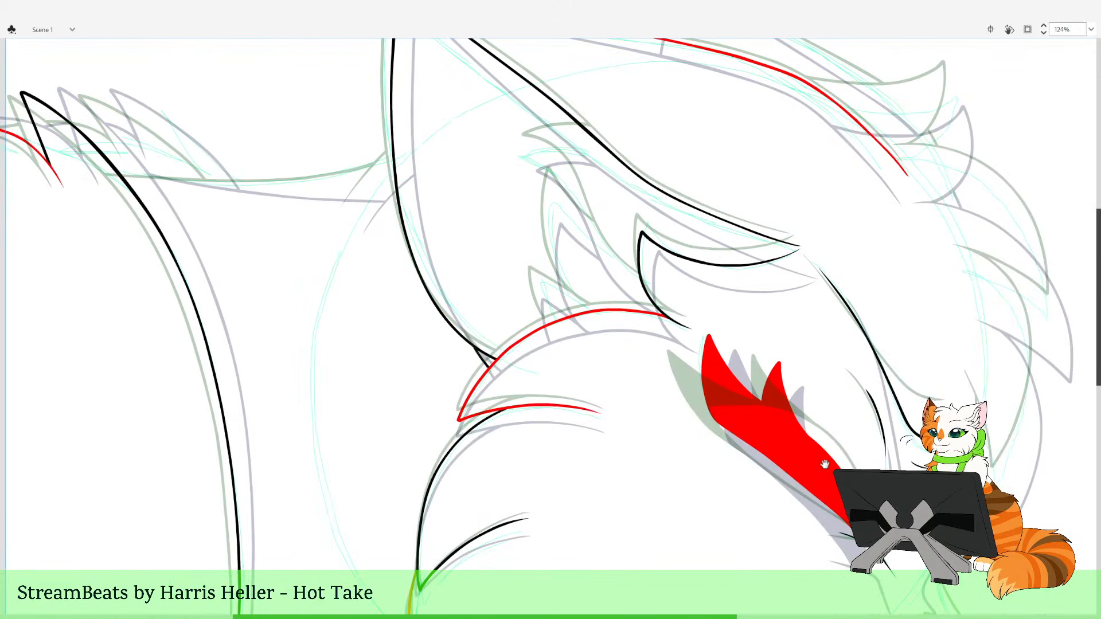
drag(824, 465, 775, 336)
drag(830, 379, 721, 379)
drag(751, 439, 634, 384)
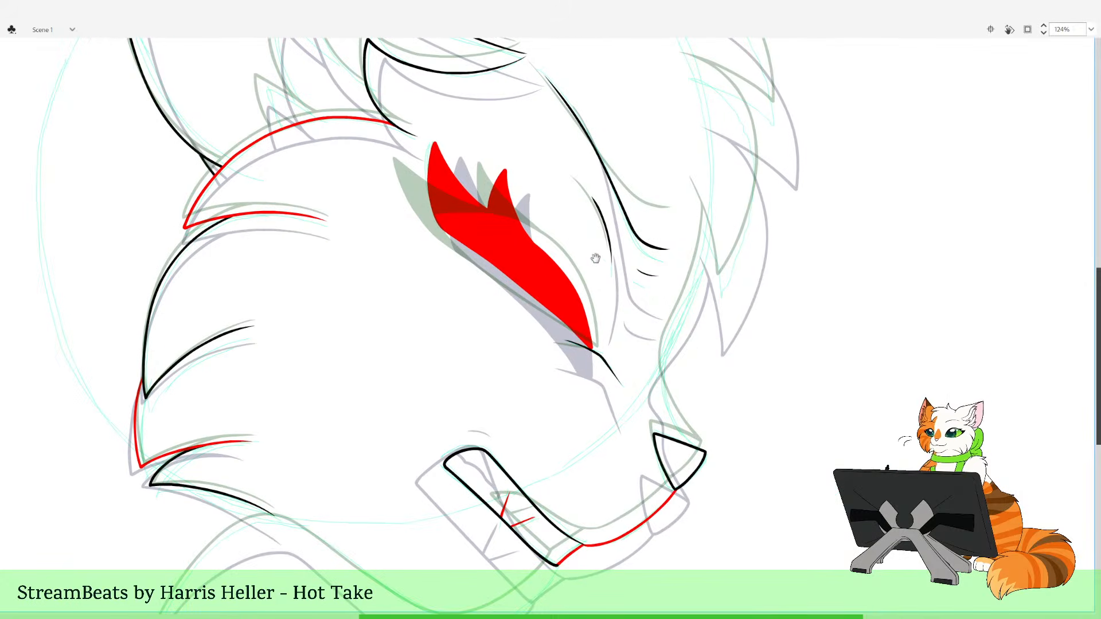
drag(379, 483, 423, 321)
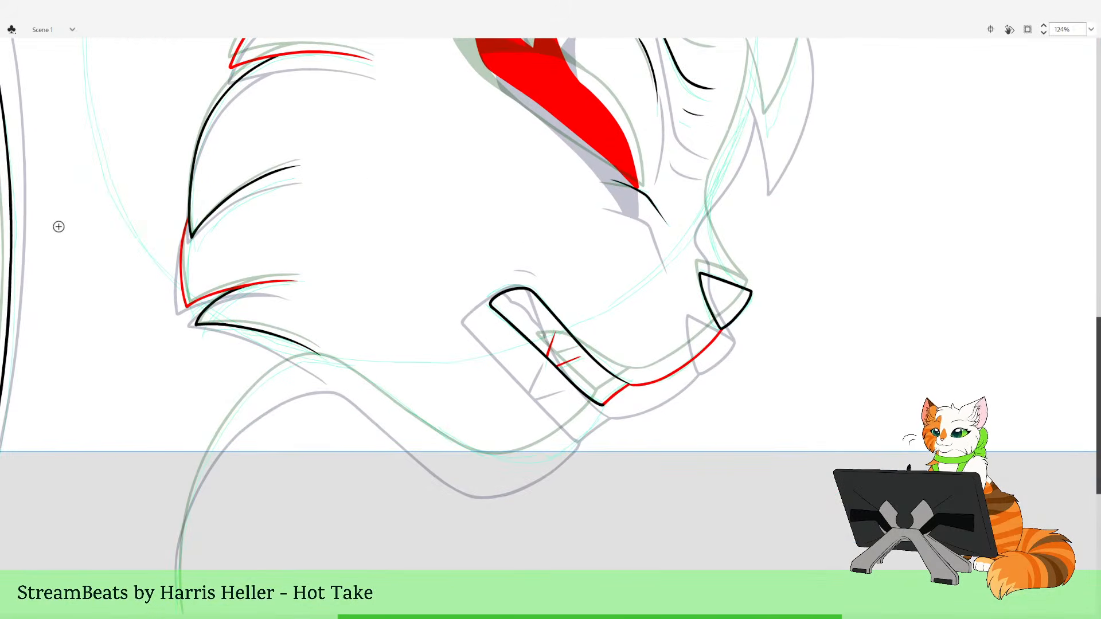
Recolour the red muzzle and mouth lines between the nose and the mouth corner black
key(z)
drag(224, 173, 683, 554)
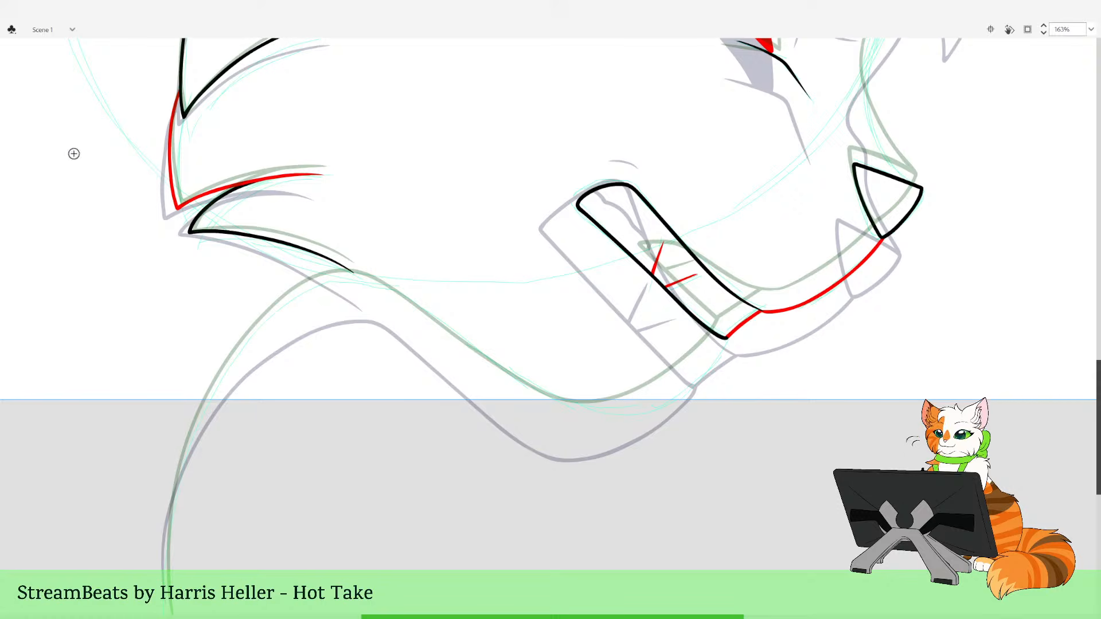
drag(753, 410, 746, 450)
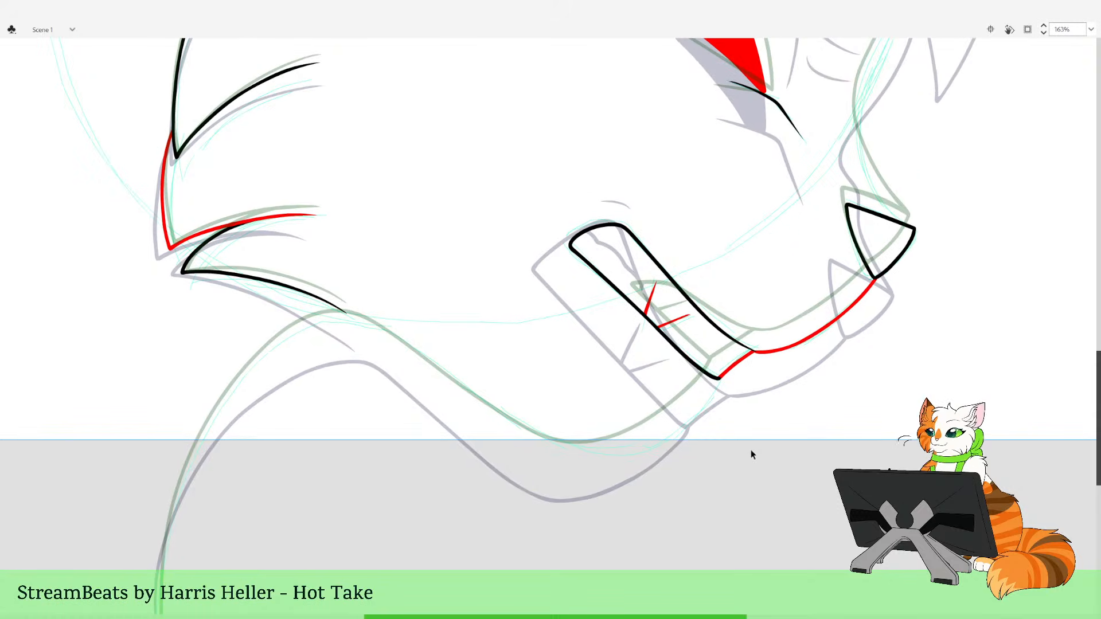
key(b)
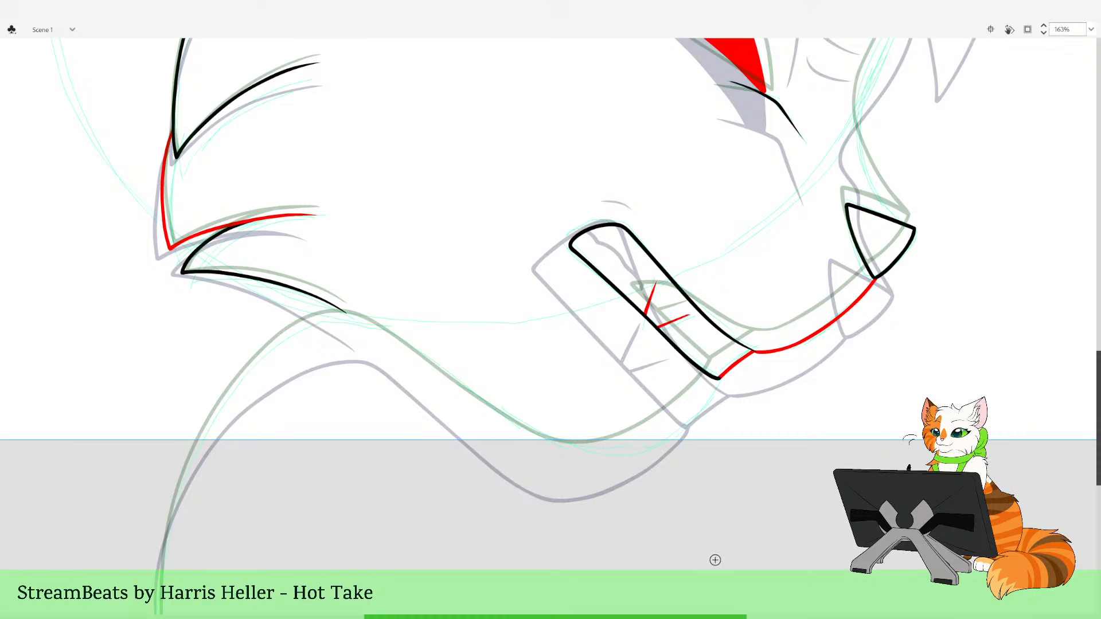
mouse_move(807, 504)
mouse_down()
mouse_move(732, 532)
mouse_move(720, 552)
mouse_up()
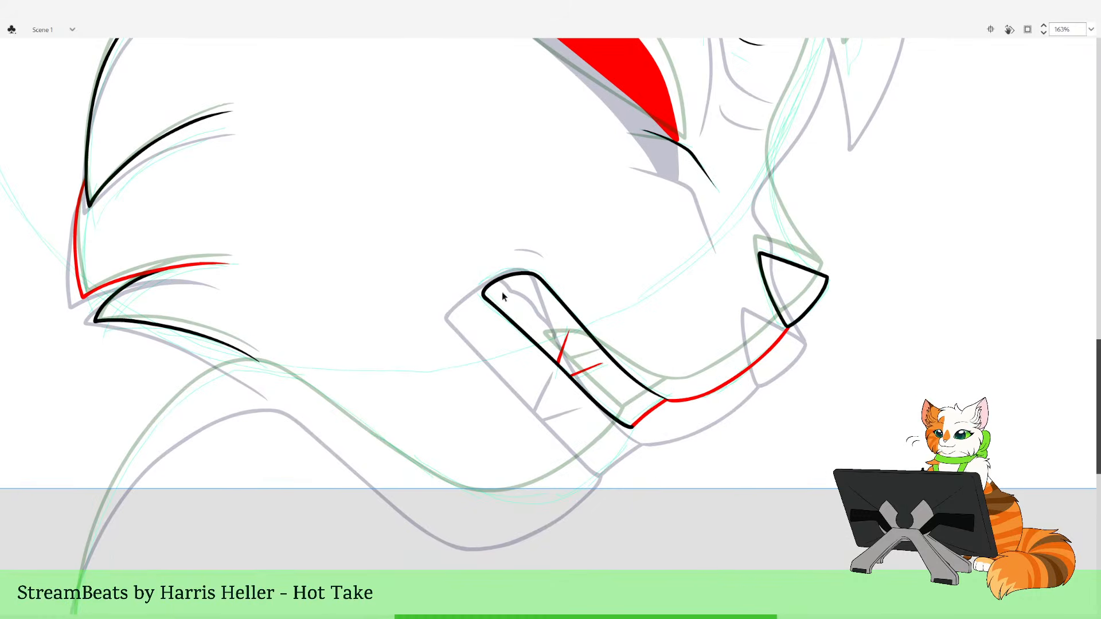
mouse_move(436, 240)
mouse_down()
mouse_move(634, 452)
mouse_move(767, 516)
mouse_move(870, 528)
mouse_up()
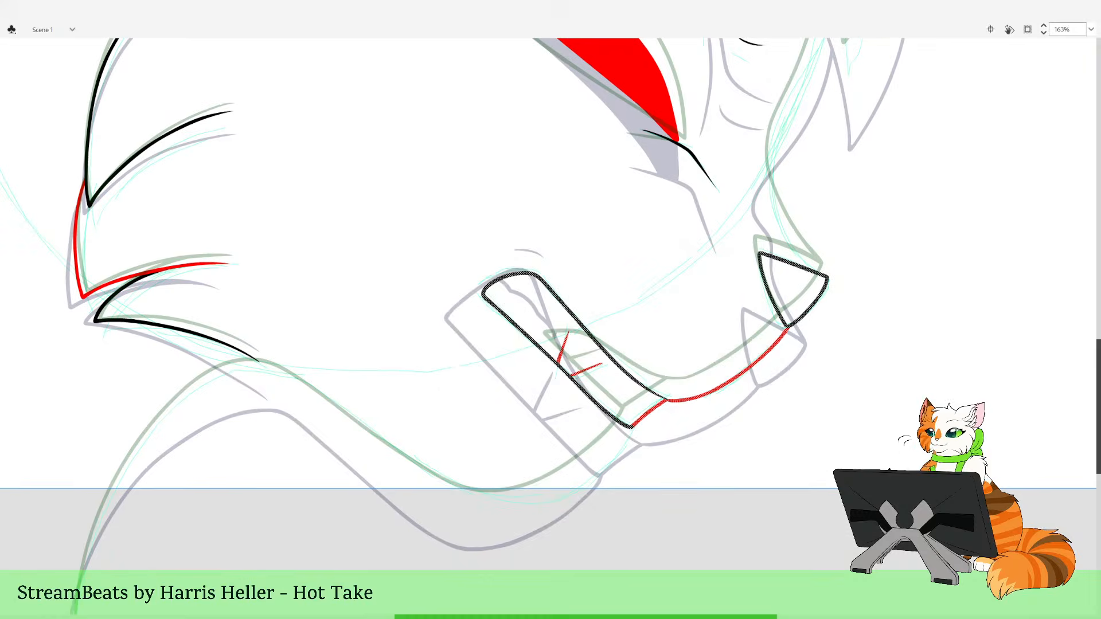
key(d)
key(b)
Ink the chin, jaw and neck in red as one curve from the mouth's lower corner, deleting the overshoot inside the mouth
drag(456, 561, 665, 487)
drag(811, 484, 791, 490)
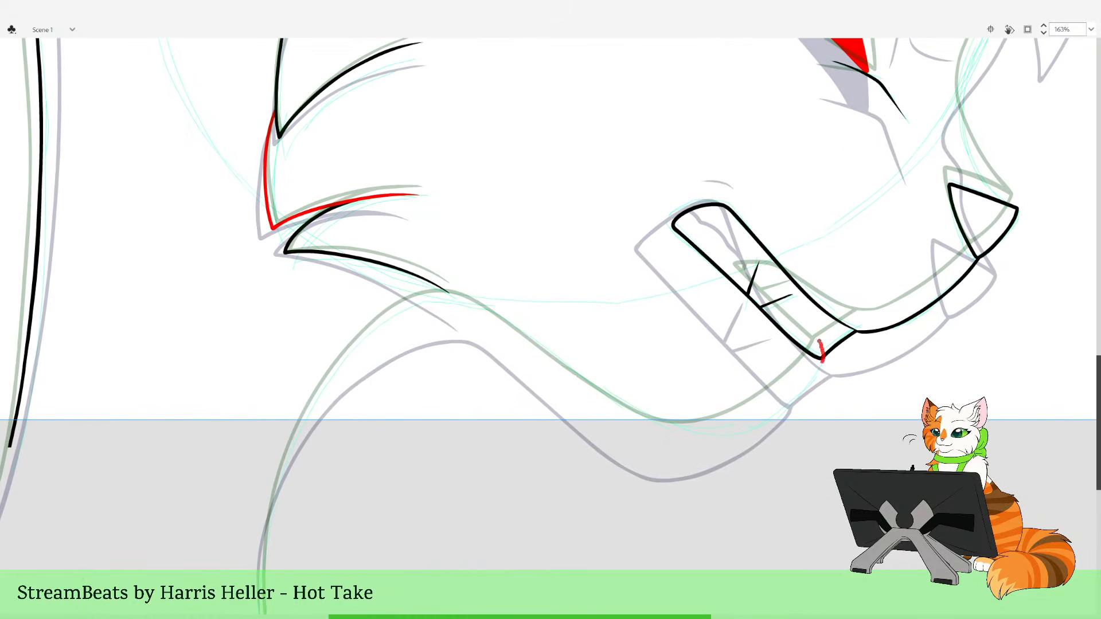
mouse_move(803, 391)
mouse_down()
mouse_move(710, 446)
mouse_move(666, 448)
mouse_move(478, 317)
mouse_move(422, 311)
mouse_move(378, 330)
mouse_move(309, 410)
mouse_move(273, 504)
mouse_move(266, 565)
mouse_up()
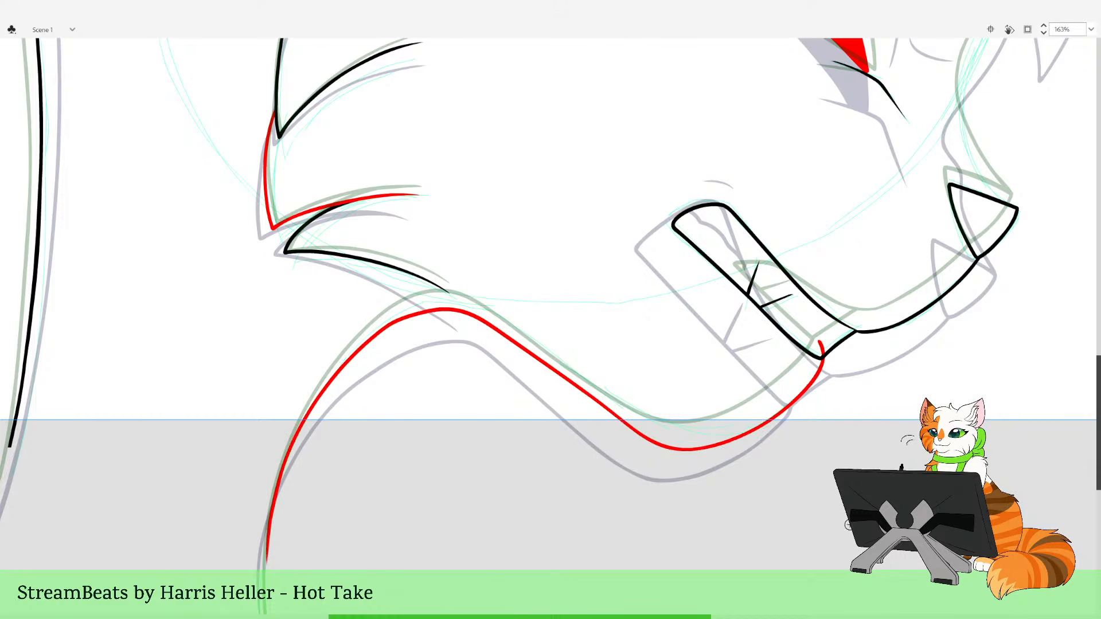
drag(861, 447, 765, 472)
click(723, 376)
key(Delete)
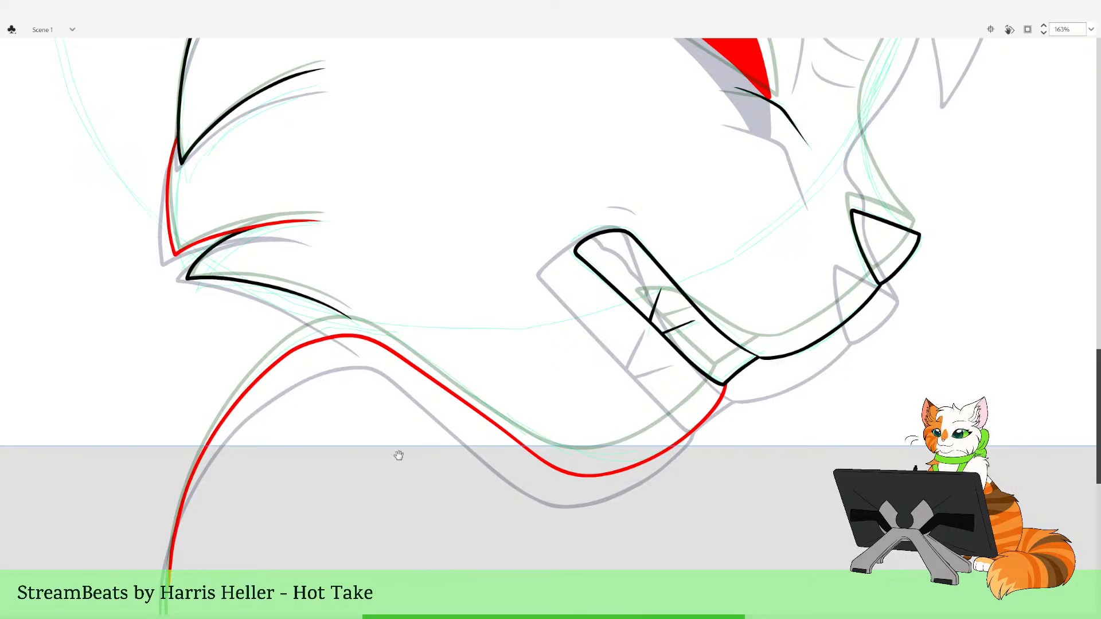
Thin and smooth the thickened lower section of the red neck line by reshaping its edges
drag(251, 432, 495, 454)
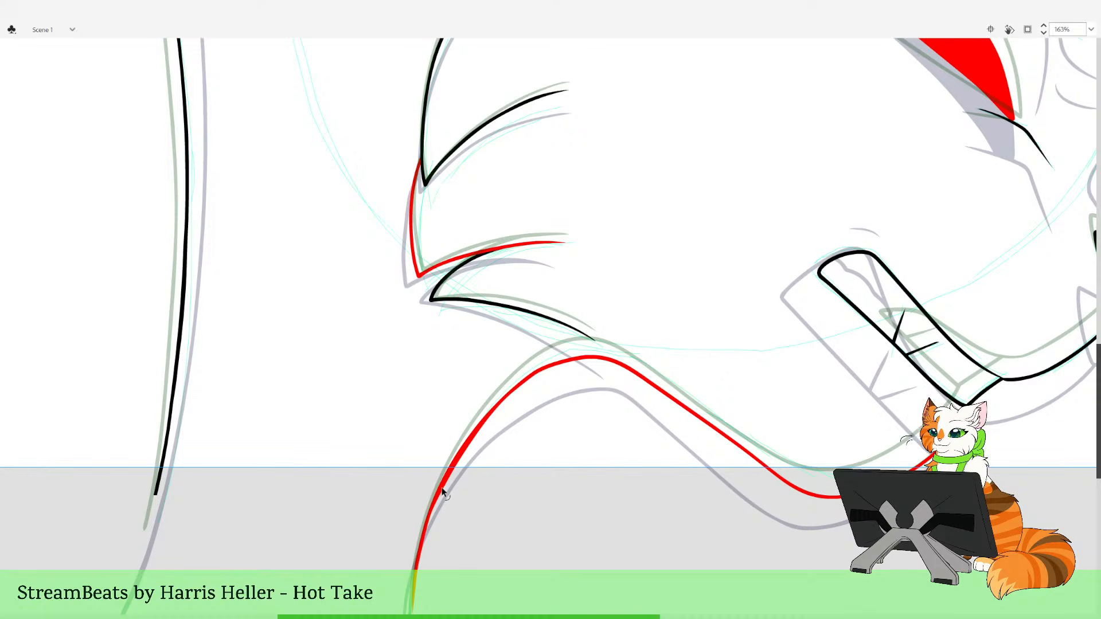
drag(481, 522, 538, 459)
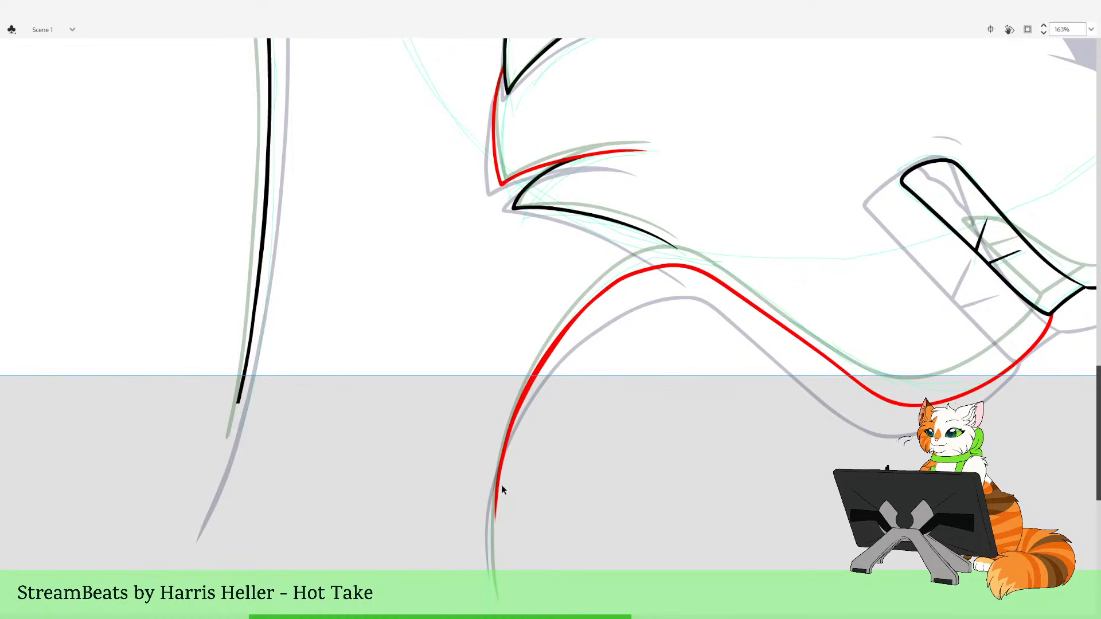
drag(626, 430, 524, 562)
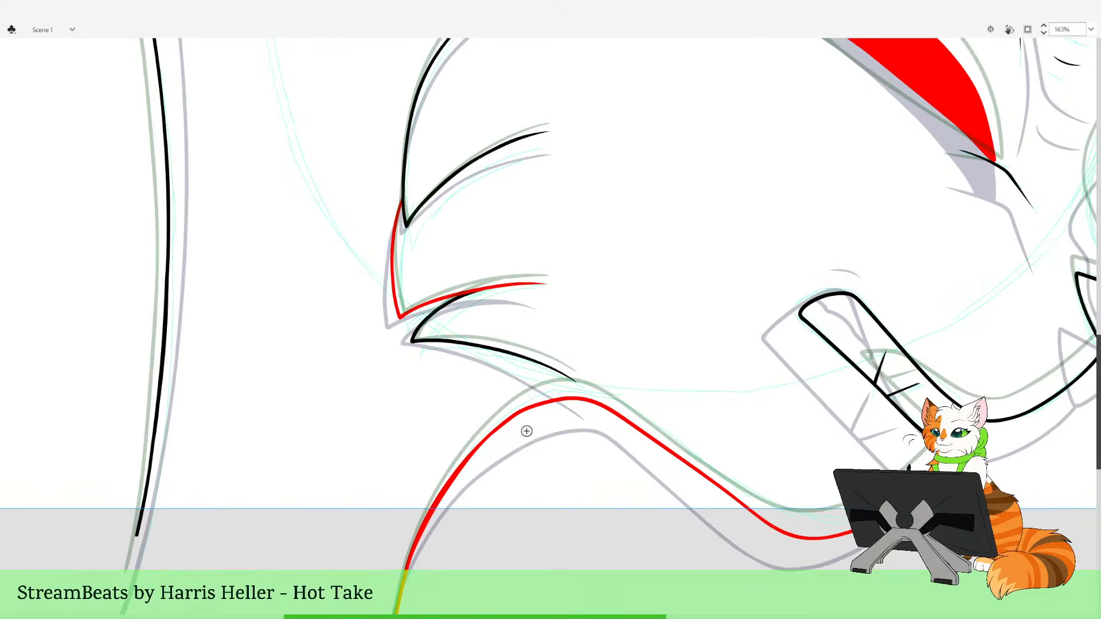
drag(466, 459, 469, 460)
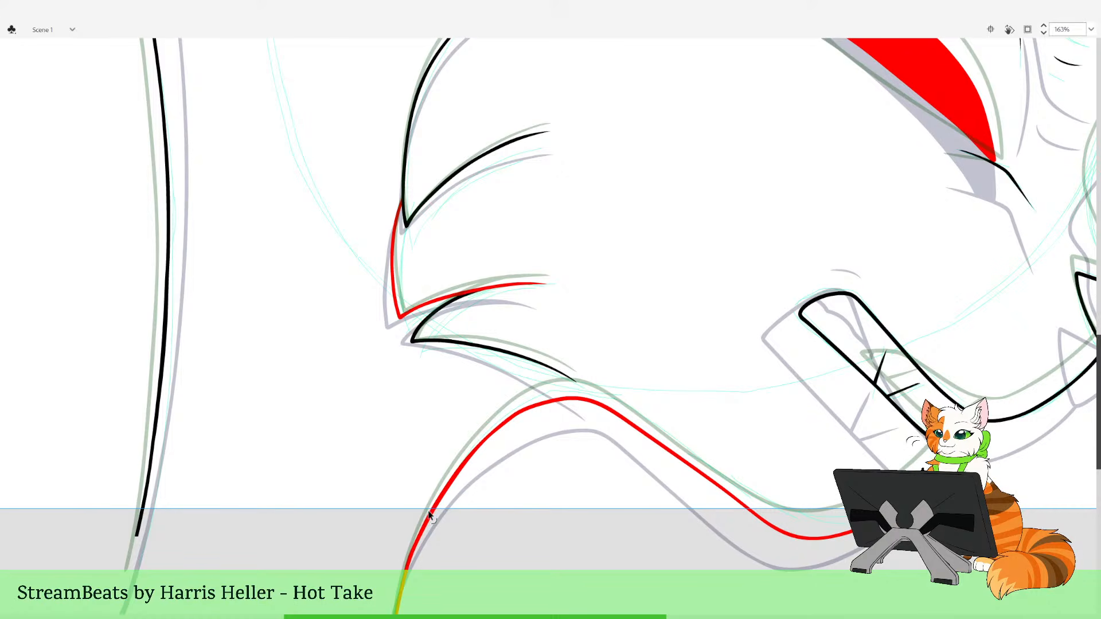
drag(614, 449, 527, 440)
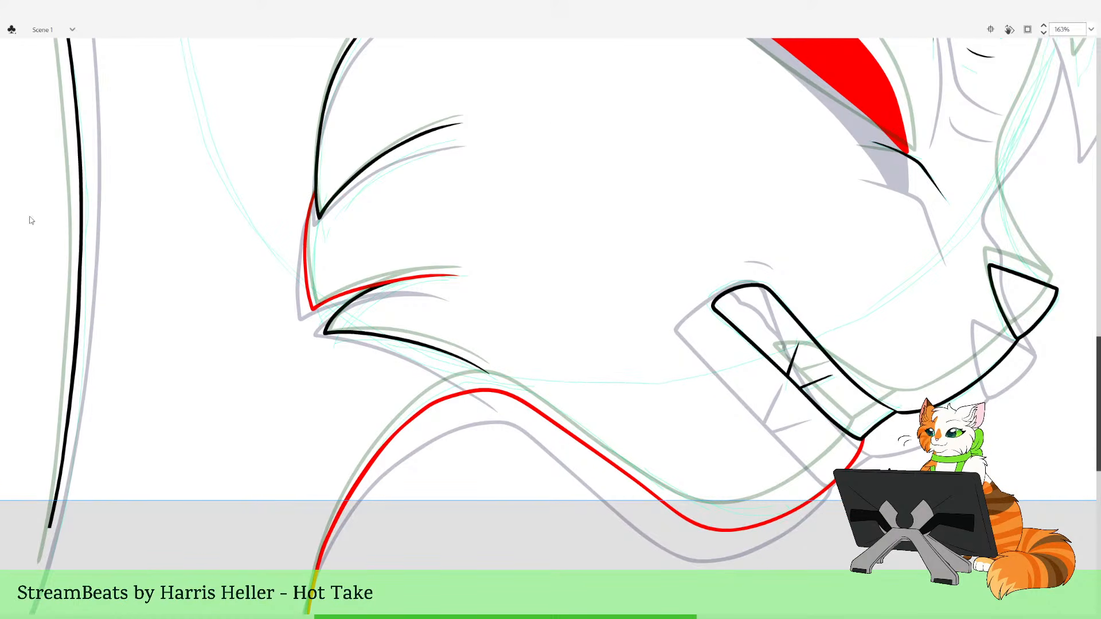
Smooth the red line's rounded bend below the cheek fur, evening out its thickness into the neck
click(279, 221)
drag(396, 238, 700, 570)
drag(665, 264, 947, 577)
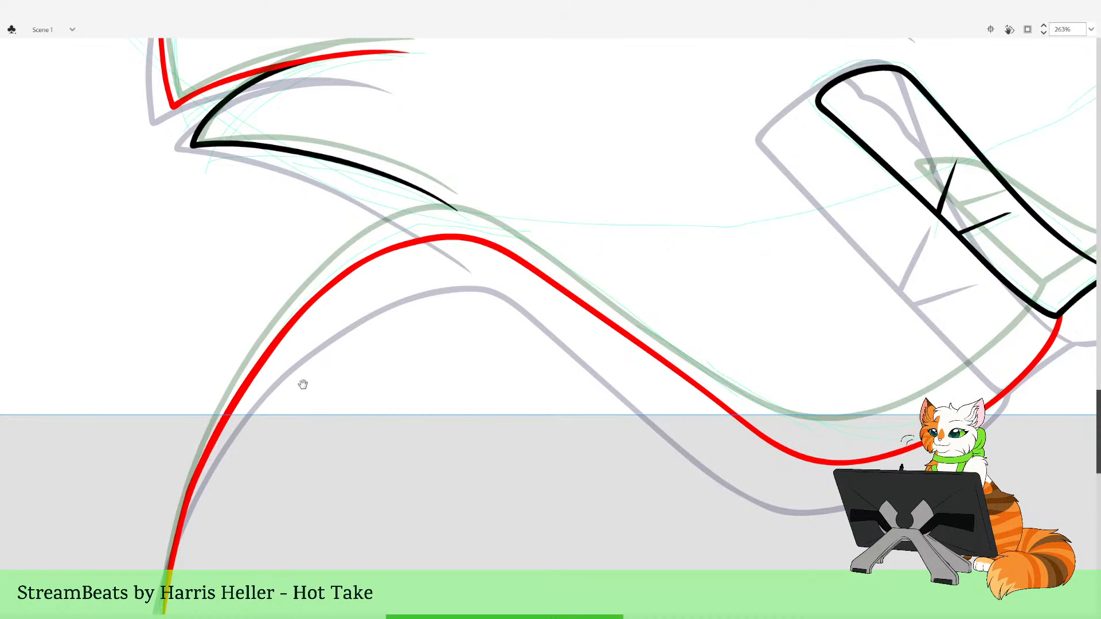
mouse_move(302, 384)
mouse_down()
mouse_move(339, 447)
mouse_move(278, 460)
mouse_up()
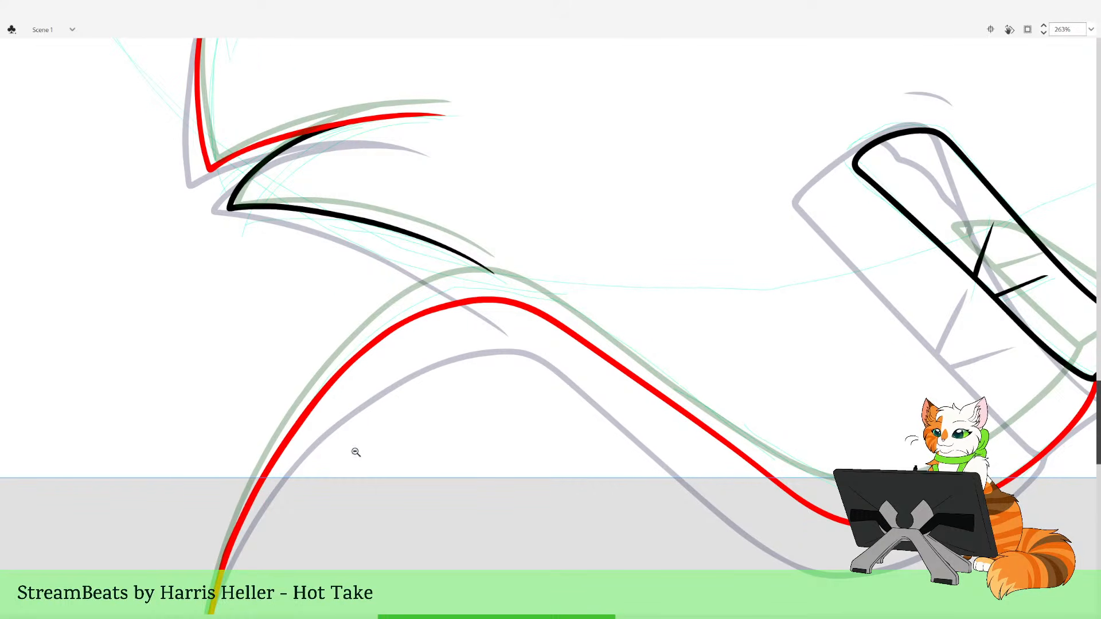
double_click(598, 457)
drag(597, 435, 561, 573)
drag(449, 325, 518, 486)
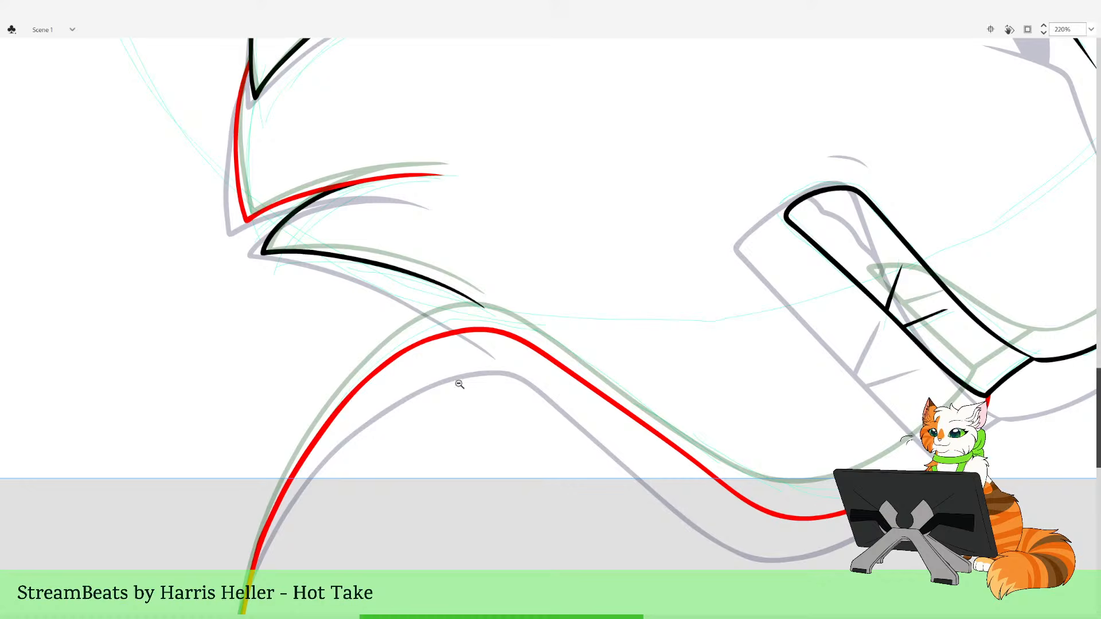
mouse_move(399, 266)
mouse_down()
mouse_move(501, 421)
mouse_move(400, 270)
mouse_up()
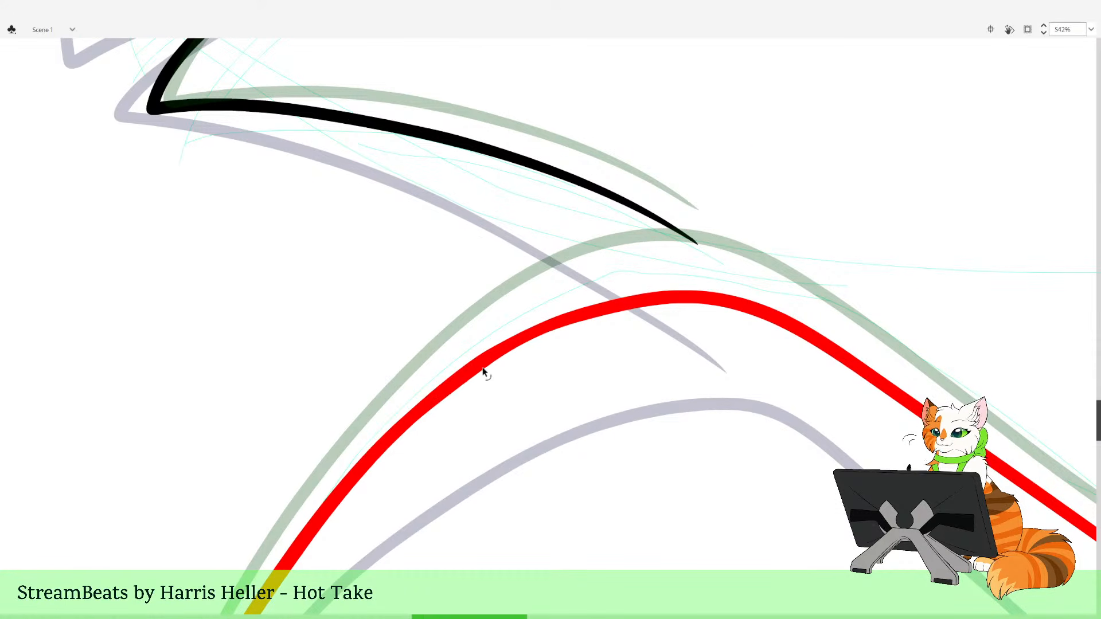
Free-transform the red chin and neck line, narrowing it slightly and nudging its corner so its end meets the mouth's lower corner
alt+click(580, 404)
alt+click(602, 401)
alt+click(637, 401)
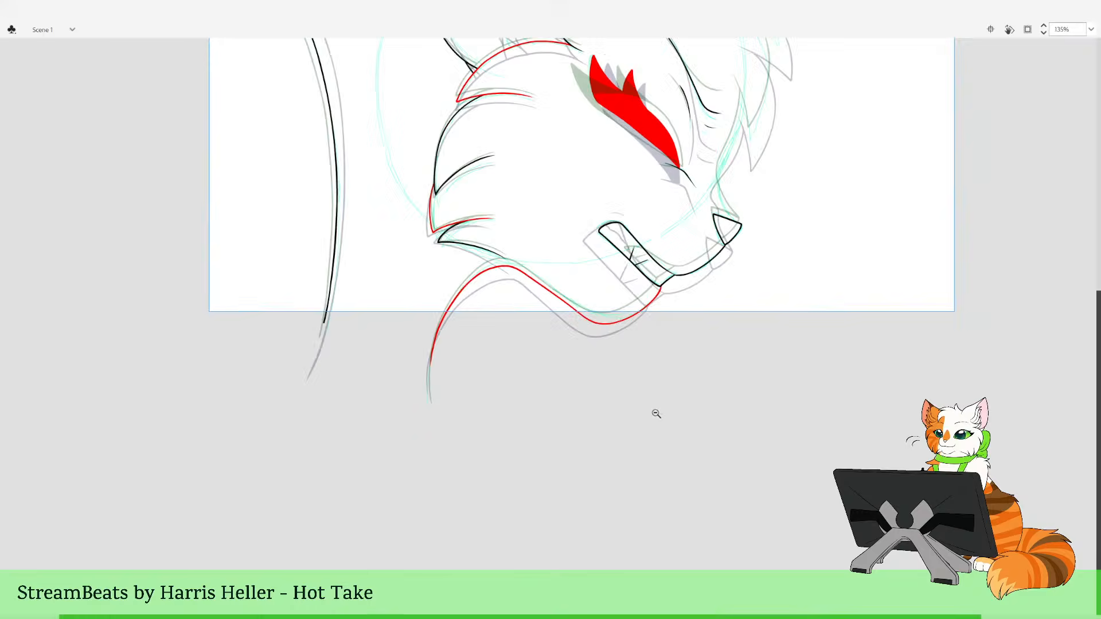
drag(660, 338, 608, 419)
drag(569, 294, 629, 439)
alt+click(613, 378)
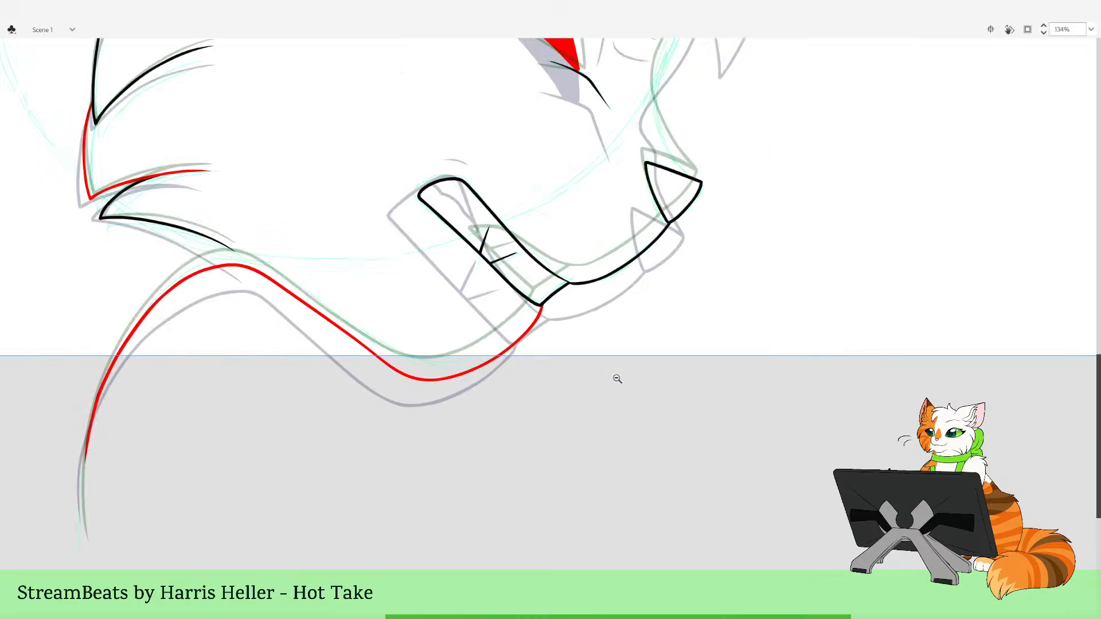
alt+click(600, 373)
drag(454, 261, 512, 379)
drag(458, 262, 595, 511)
click(664, 411)
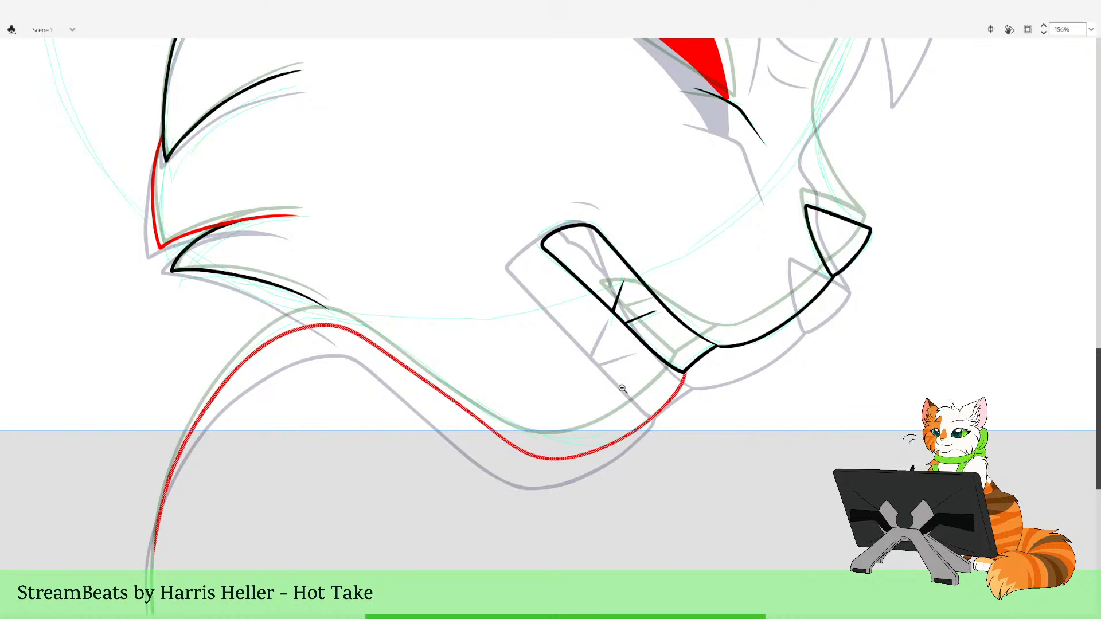
key(q)
drag(514, 371, 564, 414)
click(341, 335)
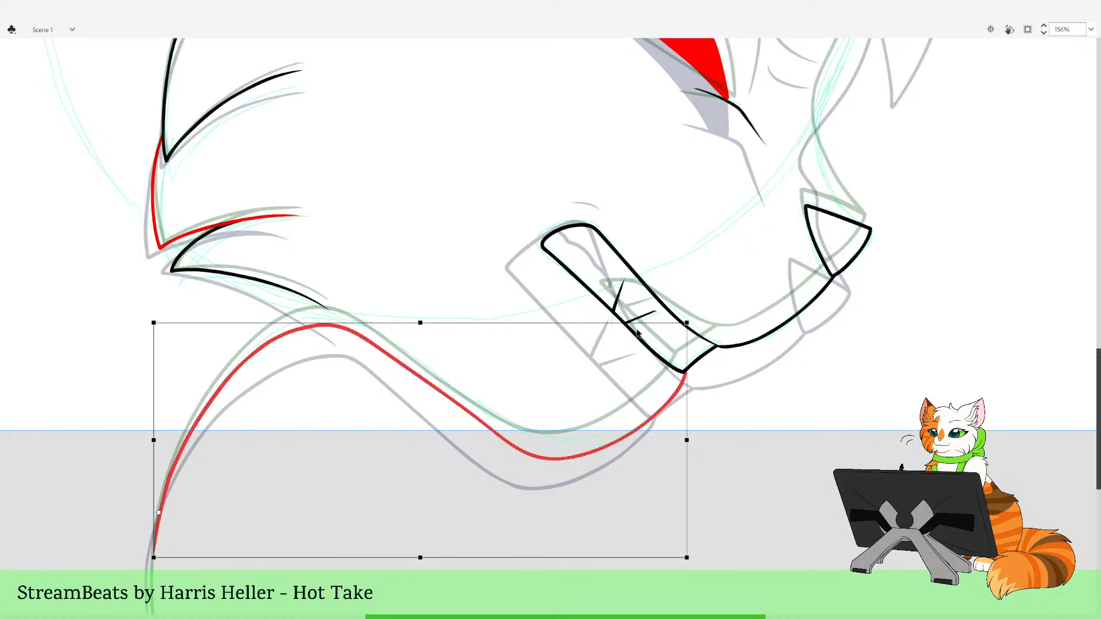
drag(641, 323, 637, 323)
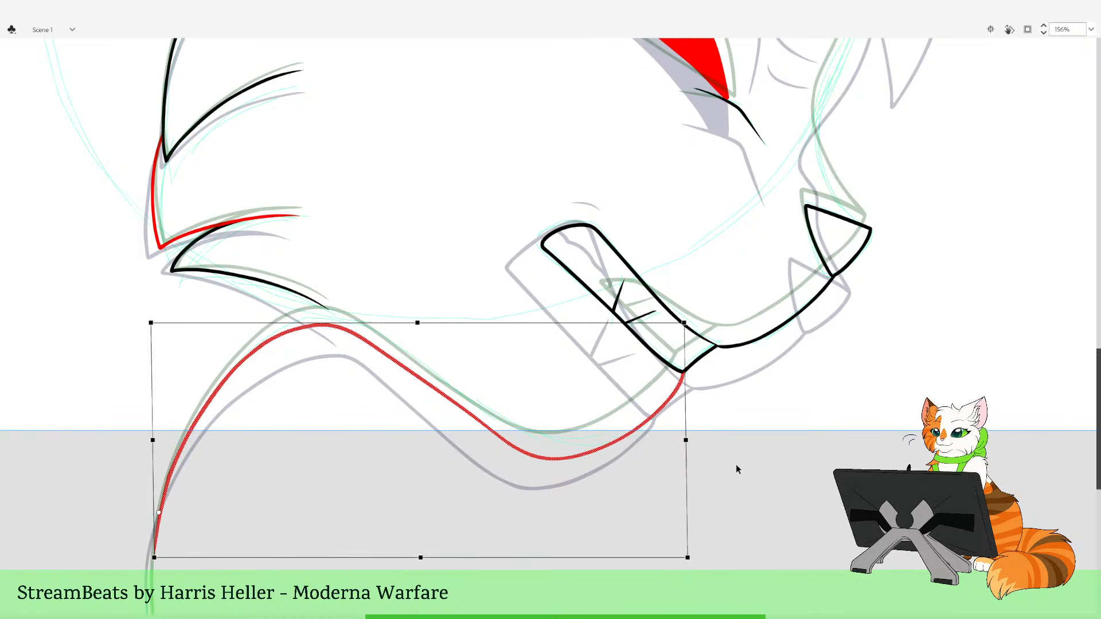
key(ctrl+z)
drag(685, 440, 684, 441)
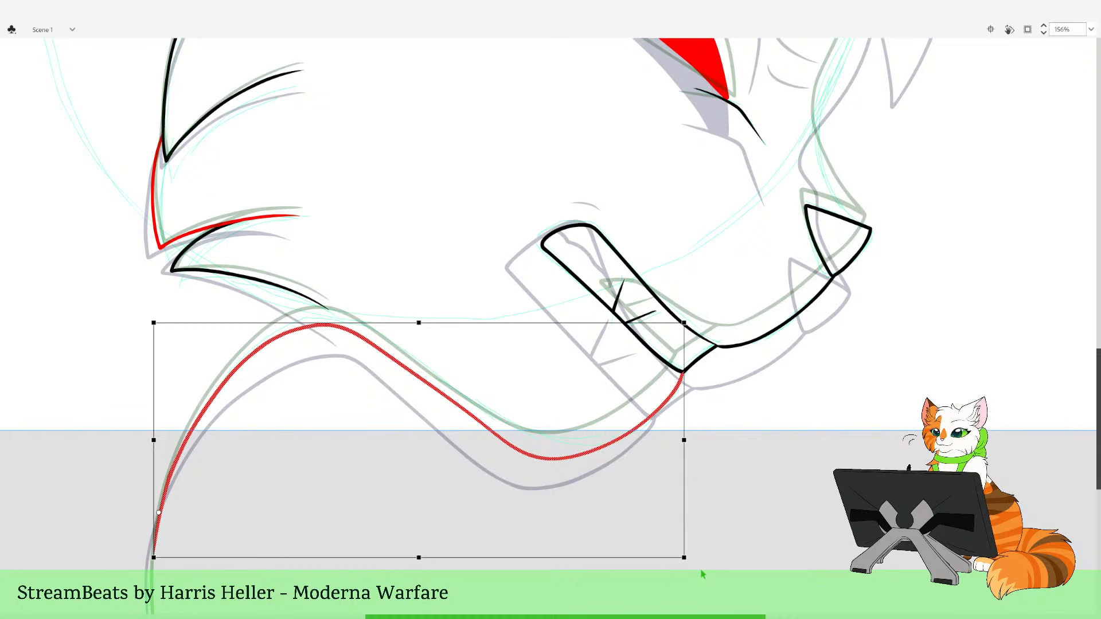
drag(684, 559, 684, 560)
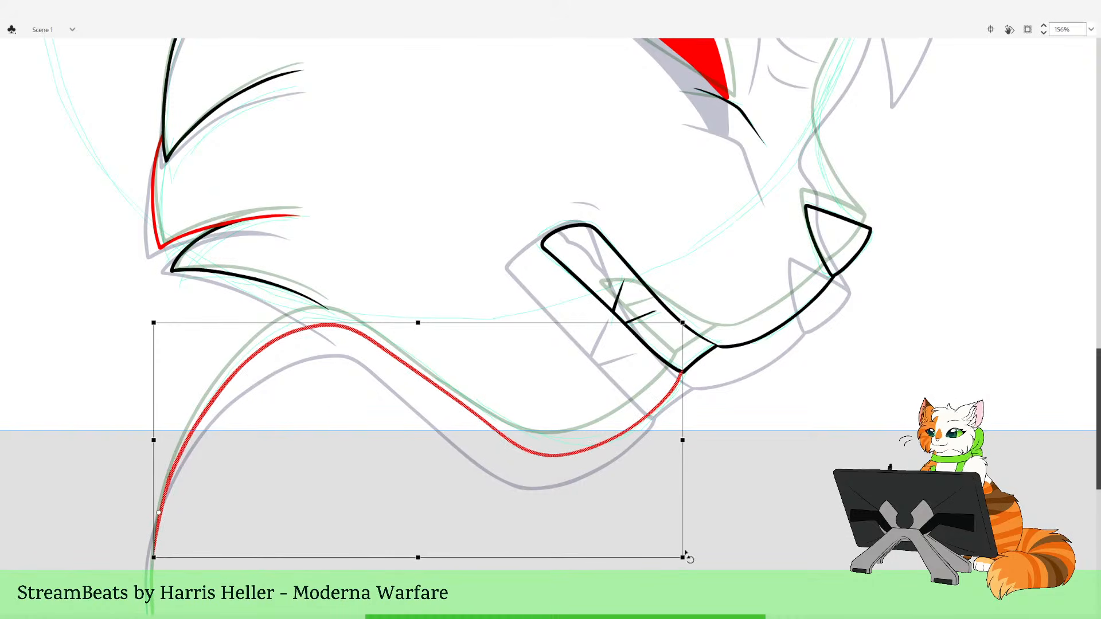
click(738, 487)
Pull back the pointed tip of the red jaw line that overshoots the mouth's lower corner
drag(657, 344, 773, 430)
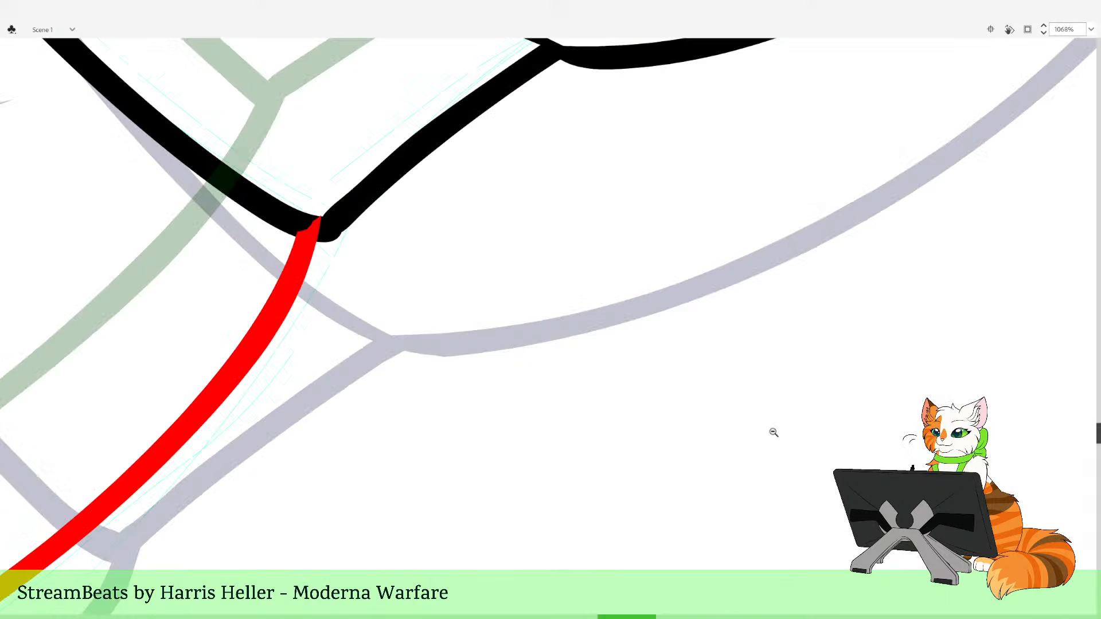
drag(400, 254, 466, 349)
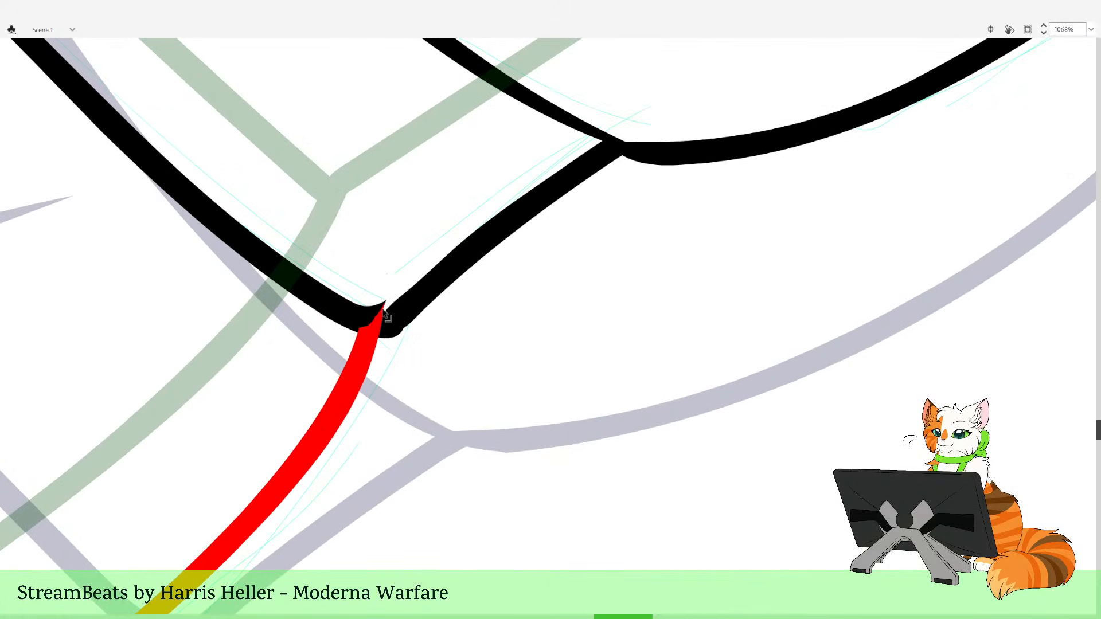
drag(354, 269, 403, 319)
click(442, 351)
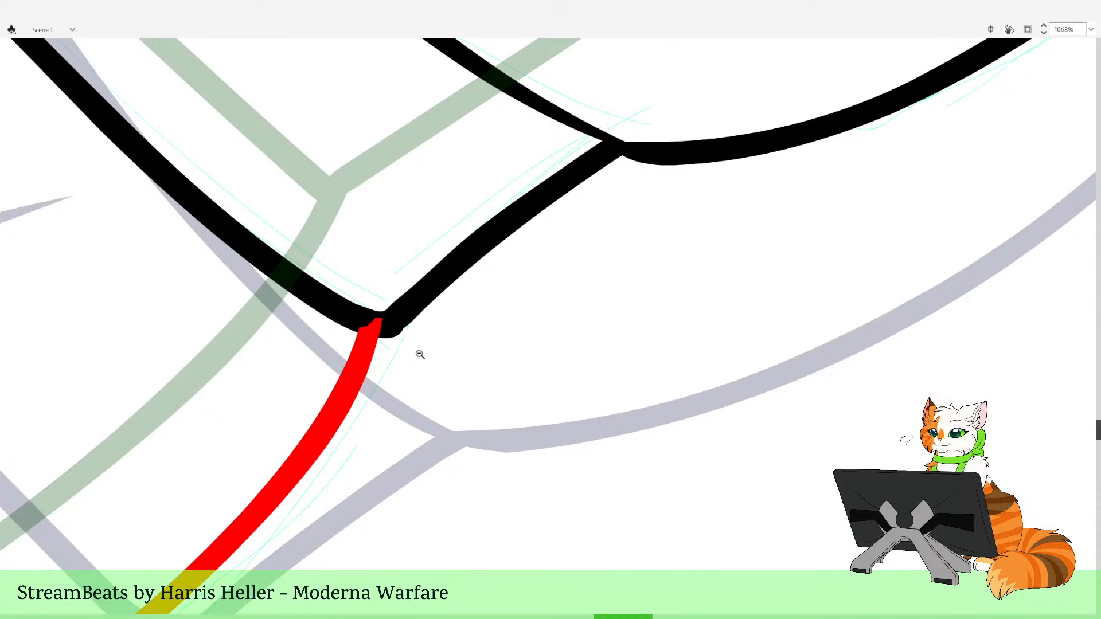
drag(429, 353, 447, 343)
click(507, 264)
click(561, 232)
click(539, 307)
Thicken the red jaw line's upper end with a new stroke below the mouth corner, deleting the overshoot inside the mouth
drag(519, 304, 671, 525)
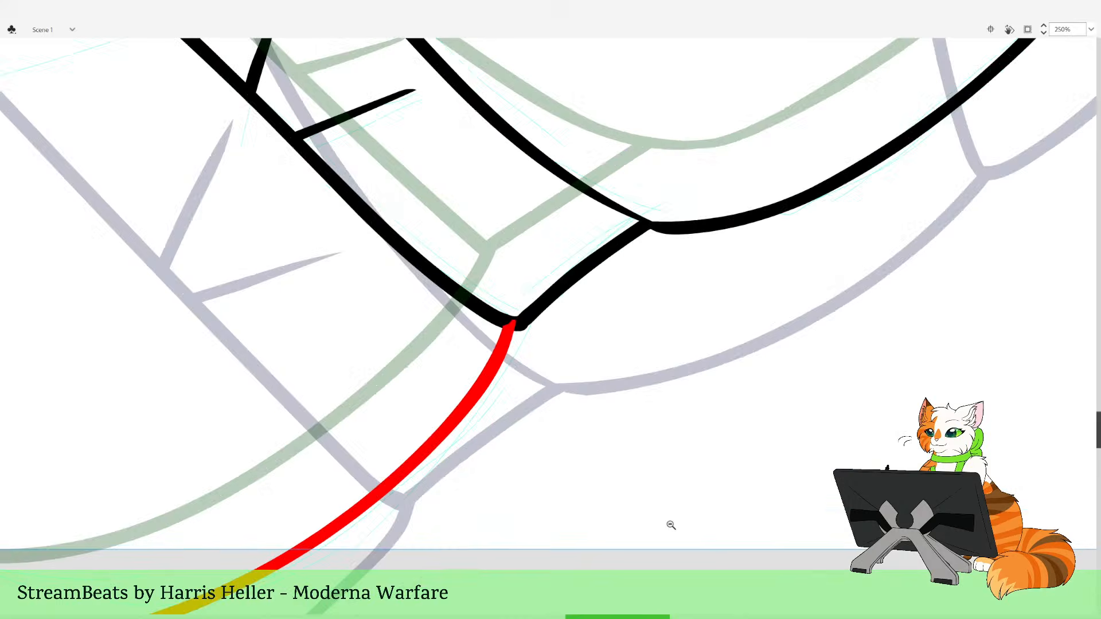
mouse_move(548, 336)
mouse_down()
mouse_move(494, 397)
mouse_move(454, 342)
mouse_move(455, 407)
mouse_move(439, 453)
mouse_move(374, 504)
mouse_up()
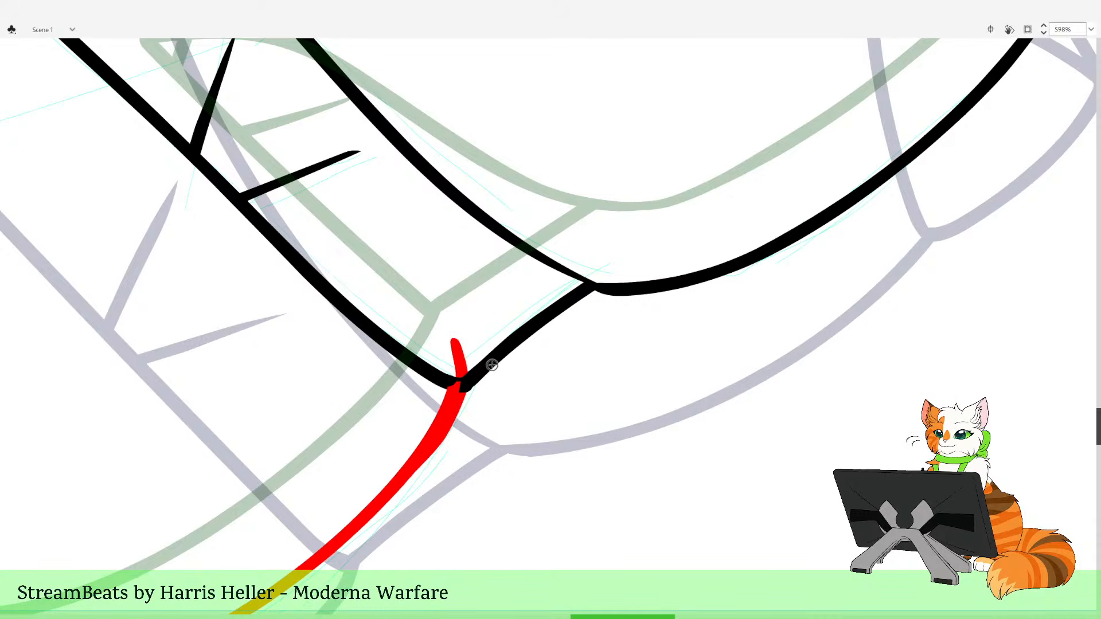
key(ctrl+z)
mouse_move(454, 336)
mouse_down()
mouse_move(457, 396)
mouse_move(437, 447)
mouse_move(368, 516)
mouse_up()
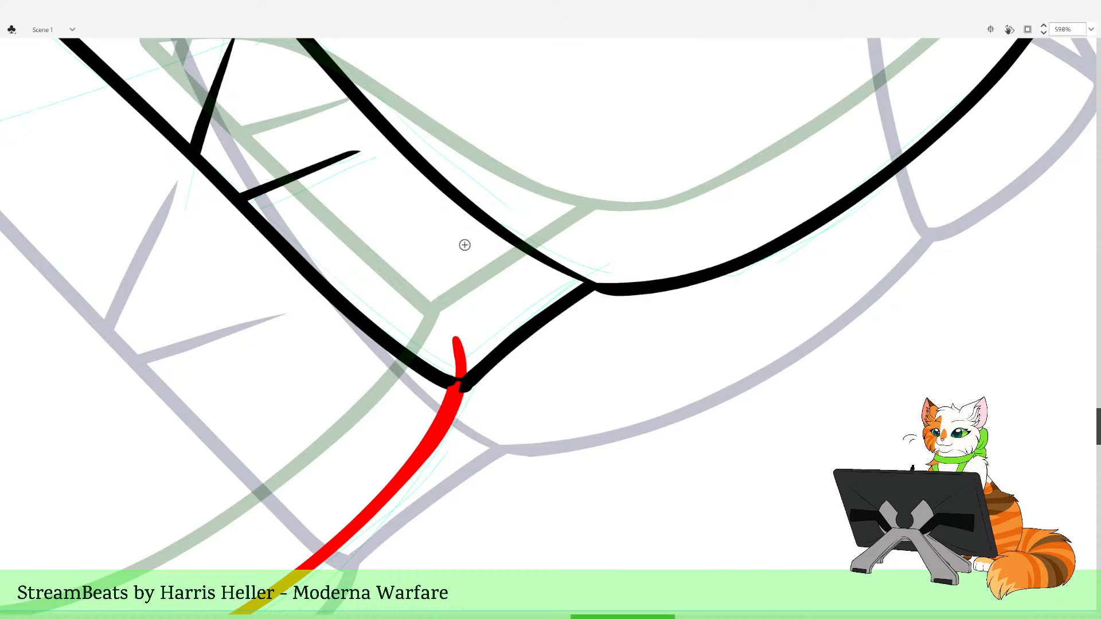
click(455, 361)
key(Delete)
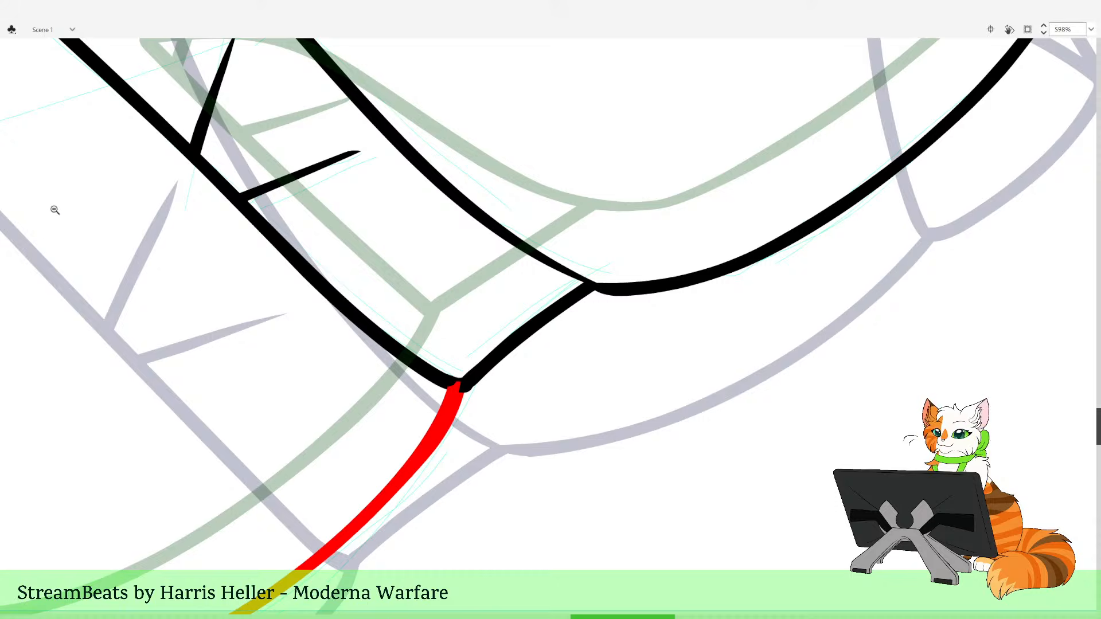
key(z)
alt+click(498, 300)
alt+click(494, 288)
drag(493, 255, 627, 430)
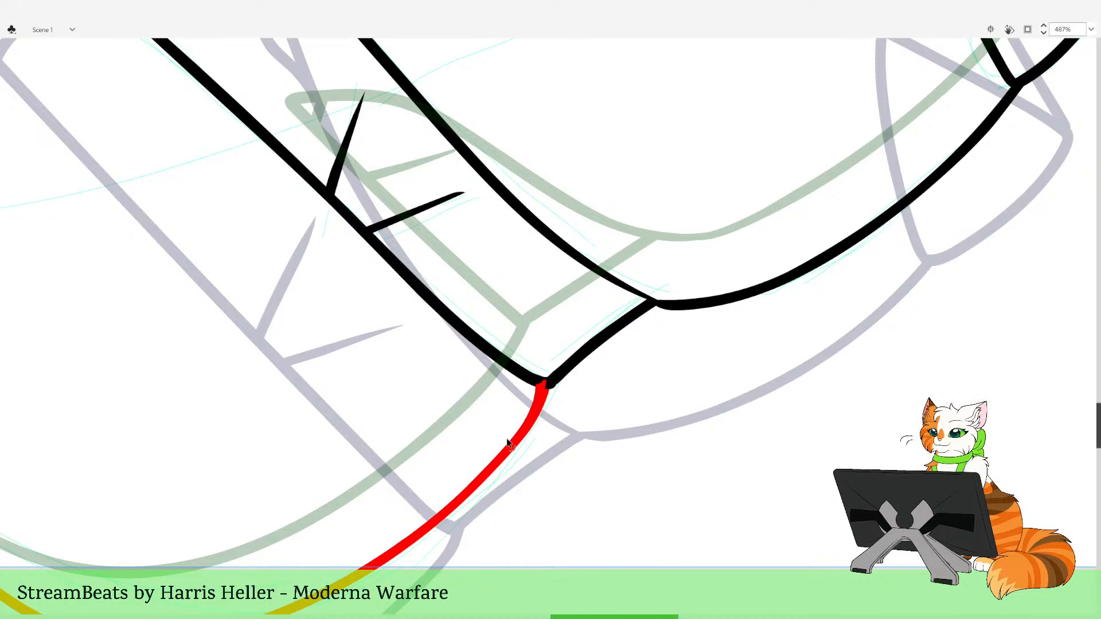
Check the red jaw and neck line along its full length, from the mouth corner to the cheek fur
alt+click(560, 399)
alt+click(567, 381)
alt+click(575, 365)
scroll(579, 423, up, 5)
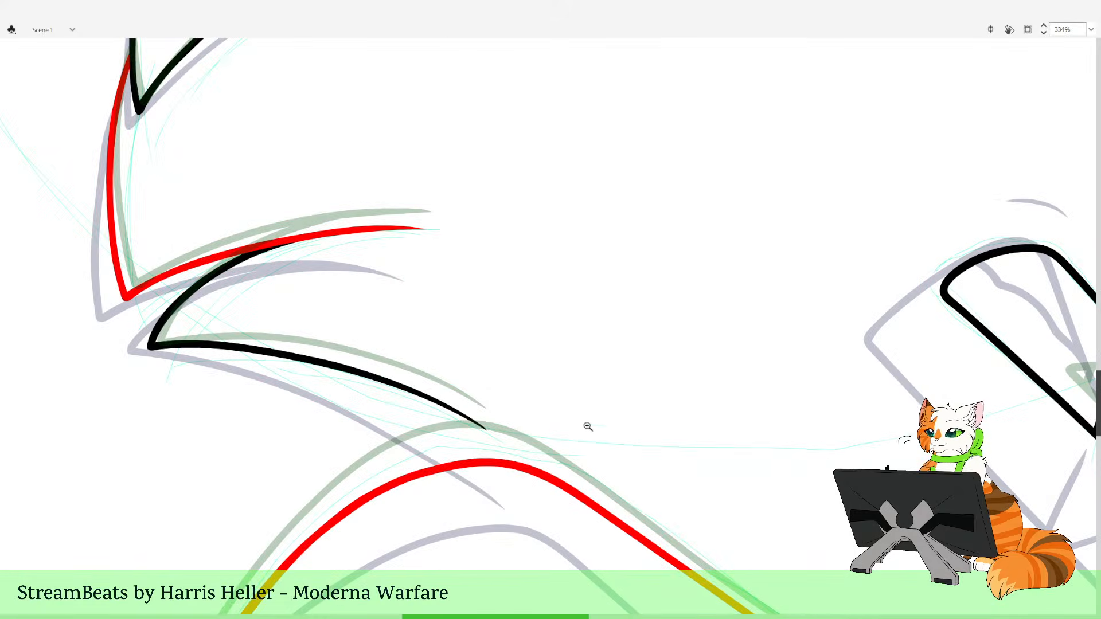
scroll(605, 405, up, 3)
drag(543, 273, 580, 303)
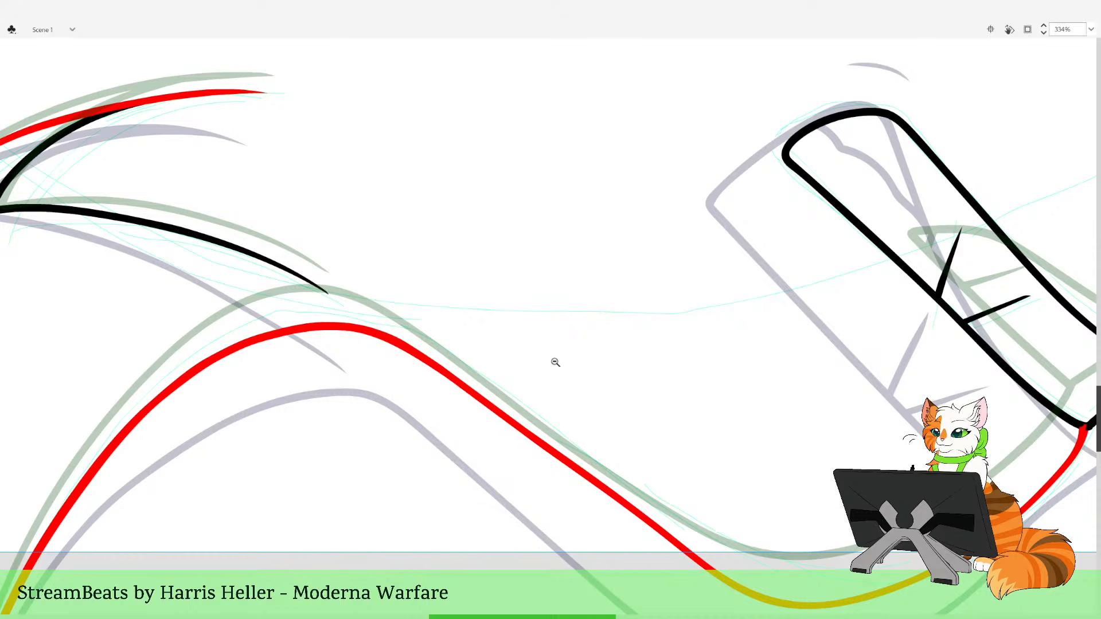
drag(492, 409, 494, 407)
drag(655, 433, 605, 370)
drag(562, 436, 569, 430)
double_click(573, 405)
drag(561, 227, 586, 379)
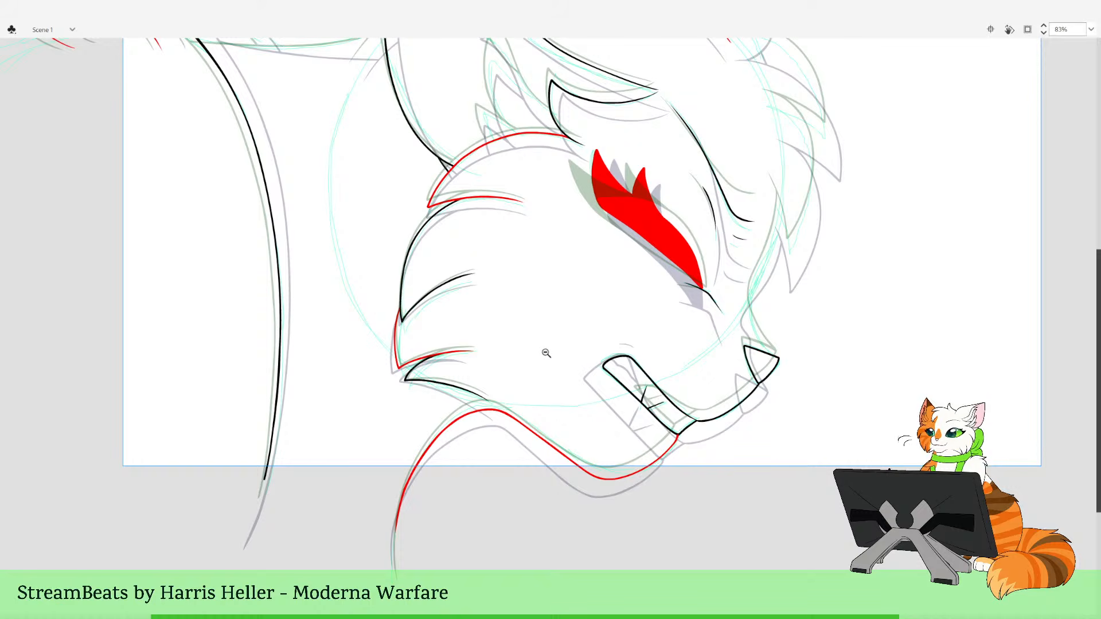
Look over the forehead, ear, back, eye and muzzle against the neighbouring drawings for lines not yet inked
click(564, 353)
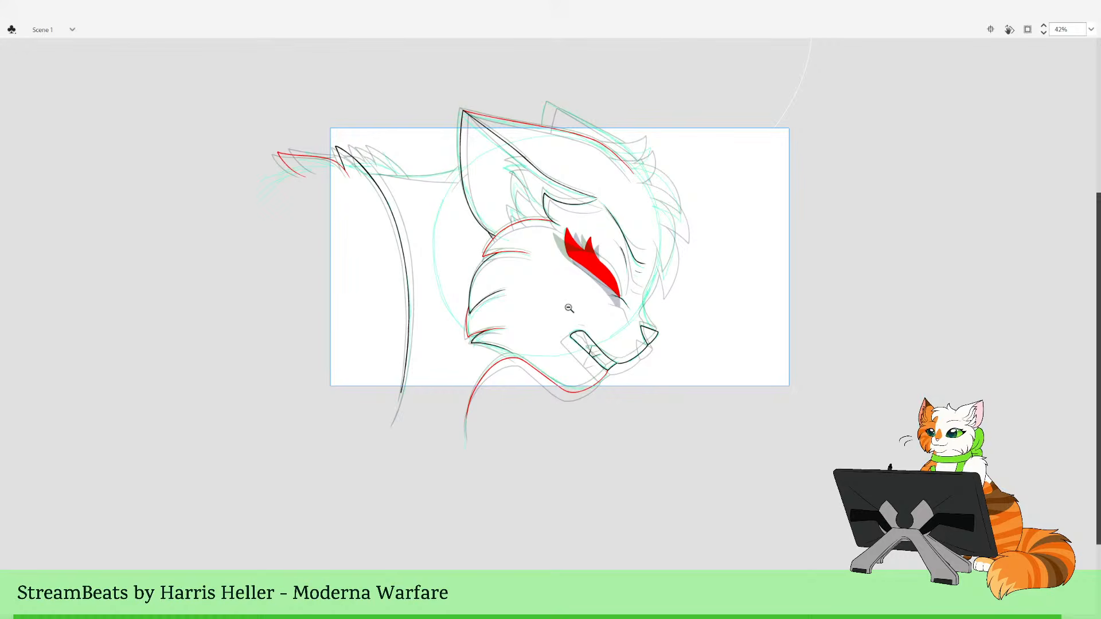
scroll(562, 287, up, 3)
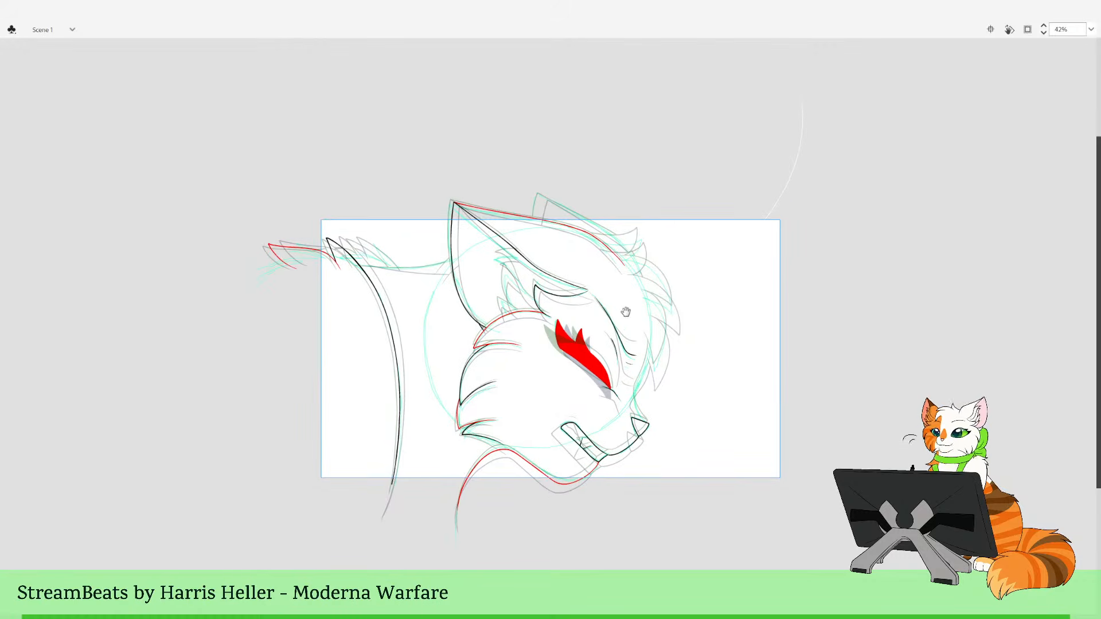
scroll(571, 283, up, 2)
drag(549, 256, 651, 389)
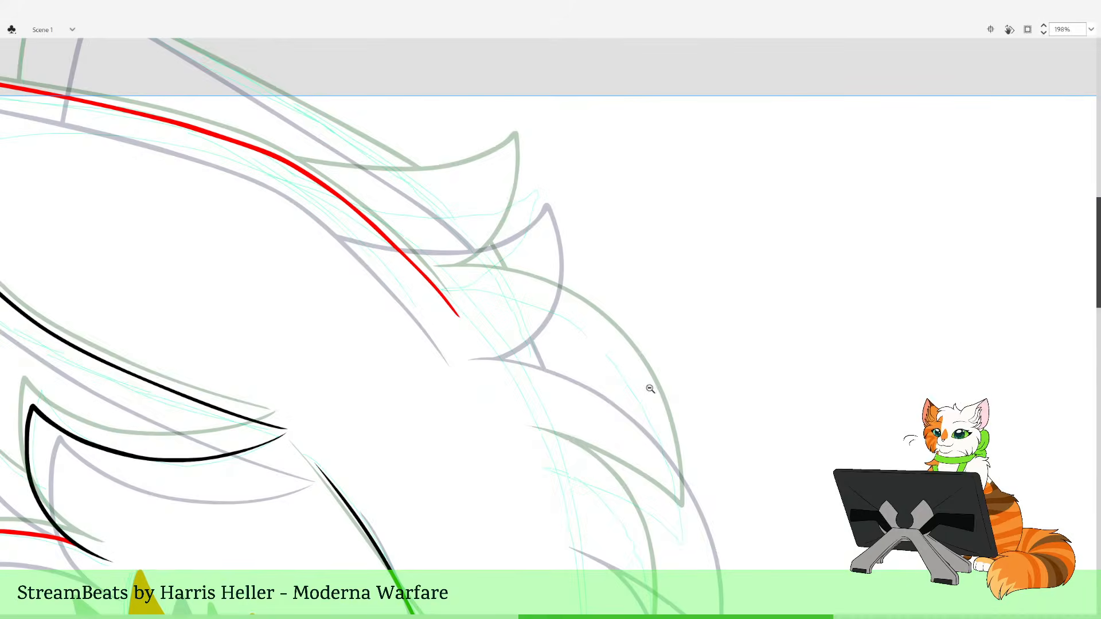
click(459, 291)
click(554, 269)
scroll(602, 344, down, 4)
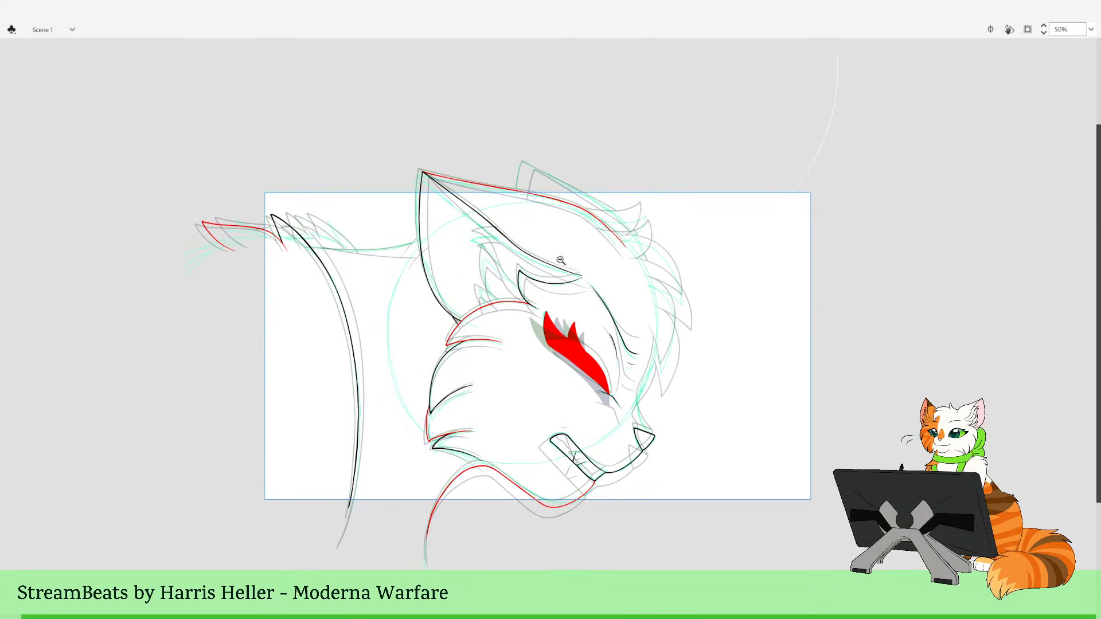
scroll(561, 261, up, 3)
drag(371, 218, 567, 397)
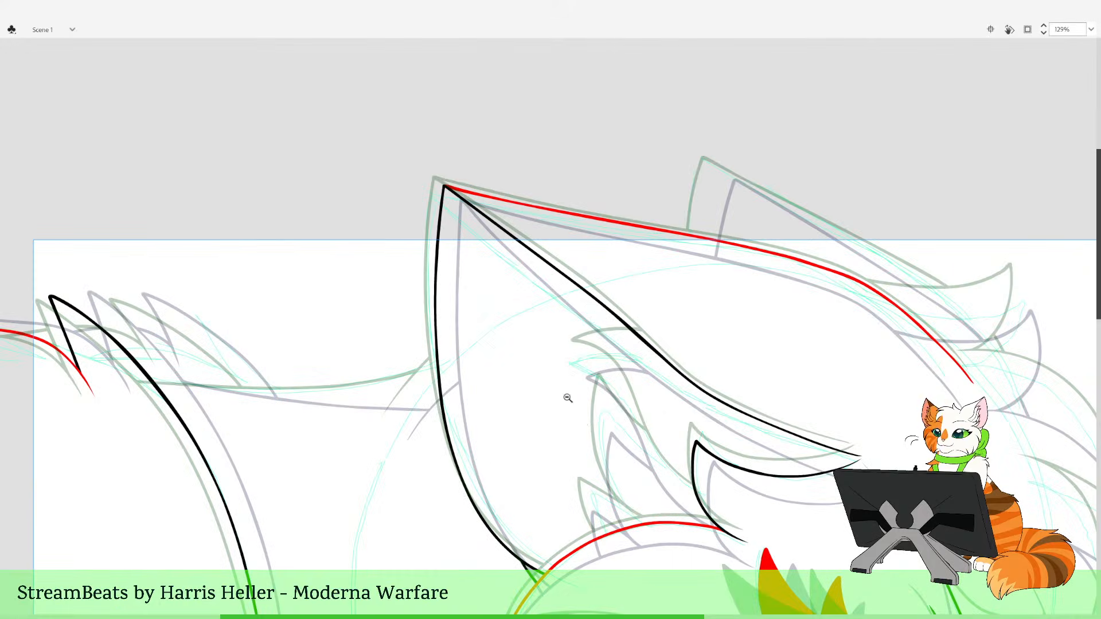
drag(368, 310, 463, 330)
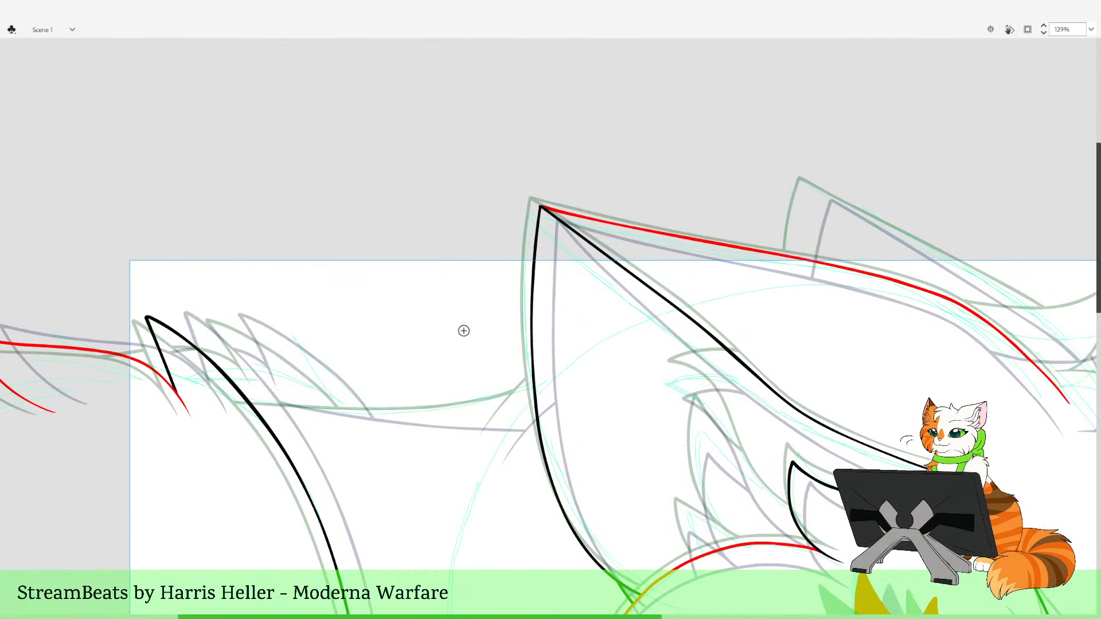
drag(736, 586, 688, 548)
drag(895, 509, 673, 494)
drag(858, 561, 607, 204)
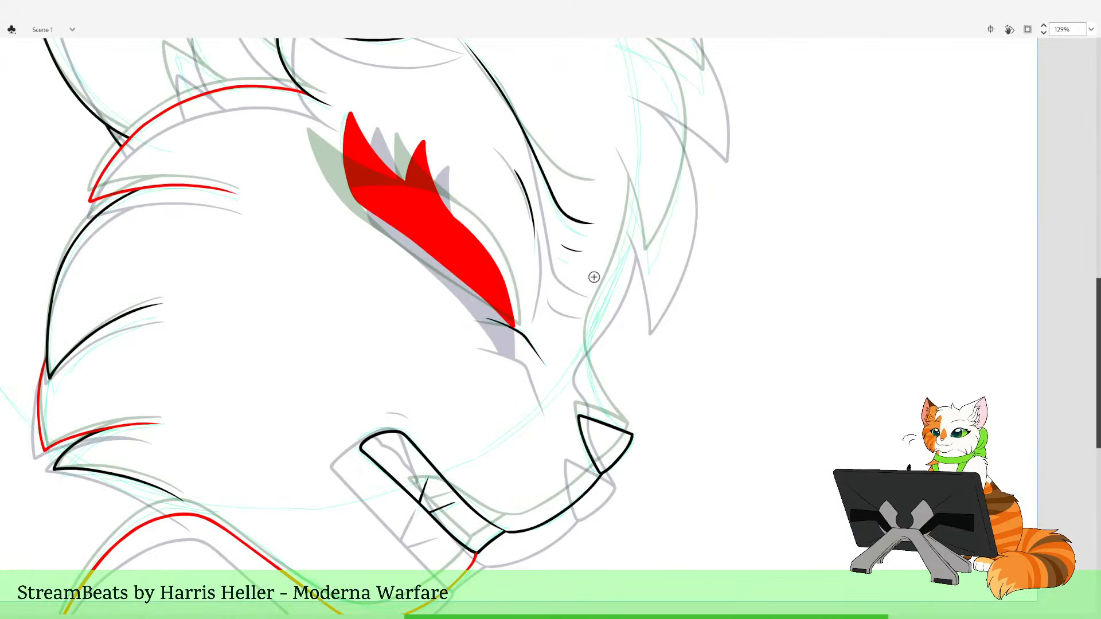
drag(533, 279, 675, 333)
drag(525, 223, 576, 310)
drag(545, 248, 615, 406)
drag(583, 372, 584, 375)
drag(448, 259, 563, 361)
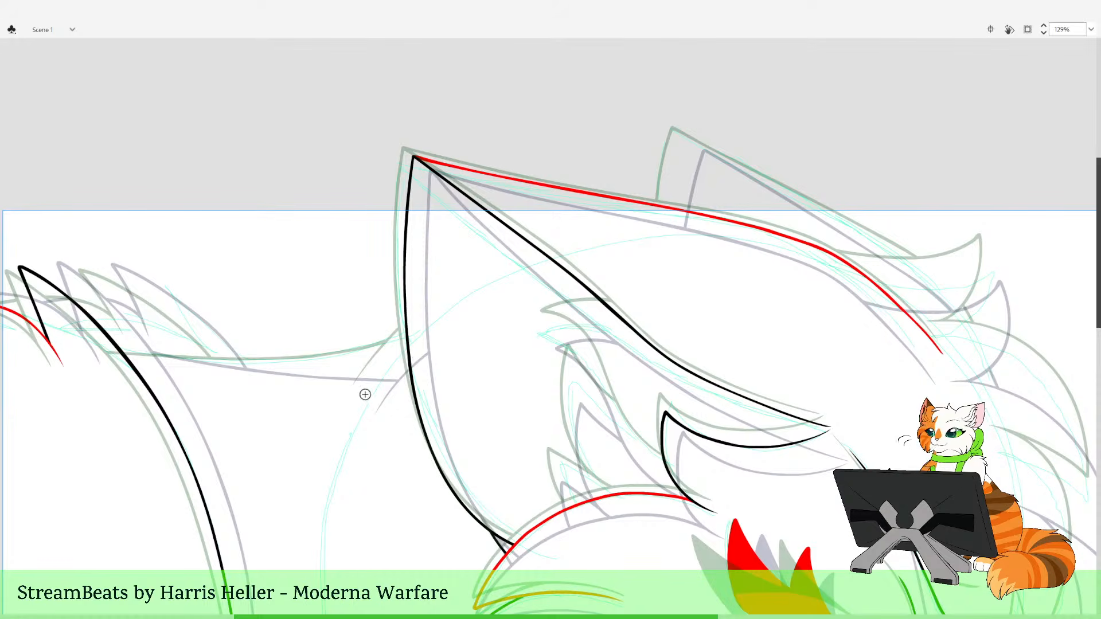
drag(360, 393, 473, 295)
key(ctrl+z)
drag(362, 393, 470, 297)
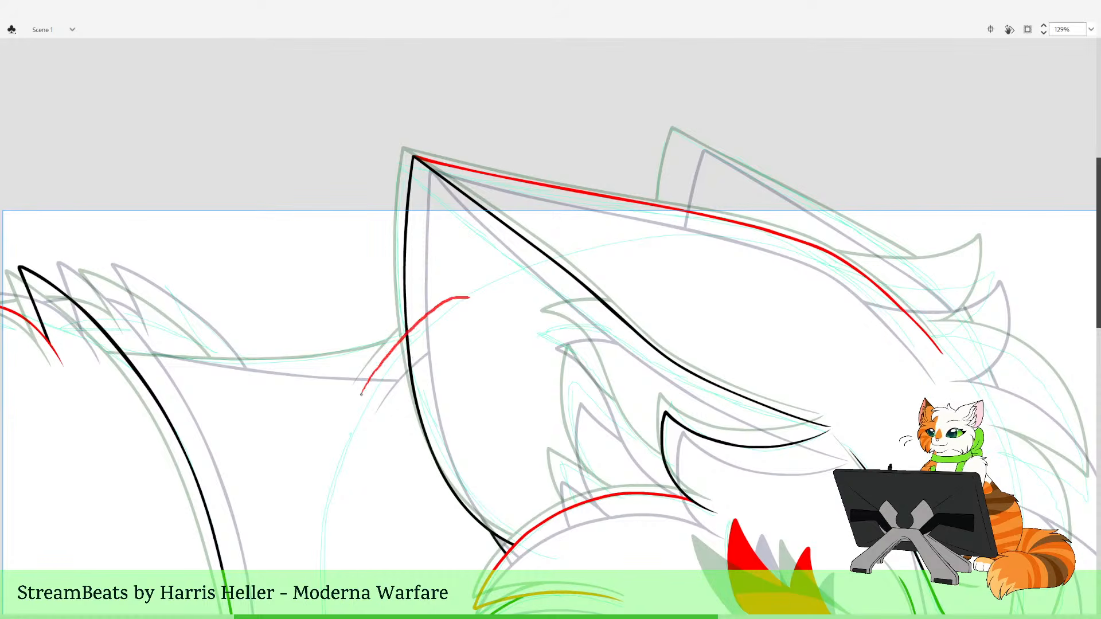
drag(661, 475, 352, 194)
drag(757, 540, 711, 472)
mouse_move(450, 204)
mouse_down()
mouse_move(519, 239)
mouse_move(770, 507)
mouse_up()
key(ctrl+z)
Ink a short, tapered red curve running down from behind the ear's back edge, deleting the part that crosses inside the ear
mouse_move(325, 350)
mouse_down()
mouse_move(426, 249)
mouse_move(463, 233)
mouse_up()
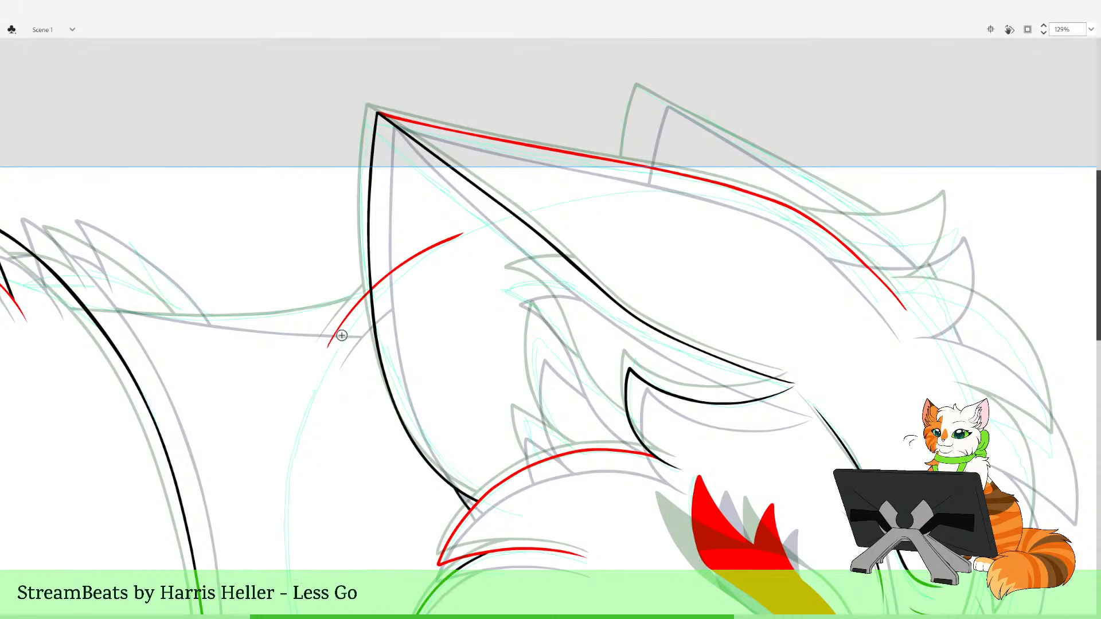
drag(328, 349, 330, 343)
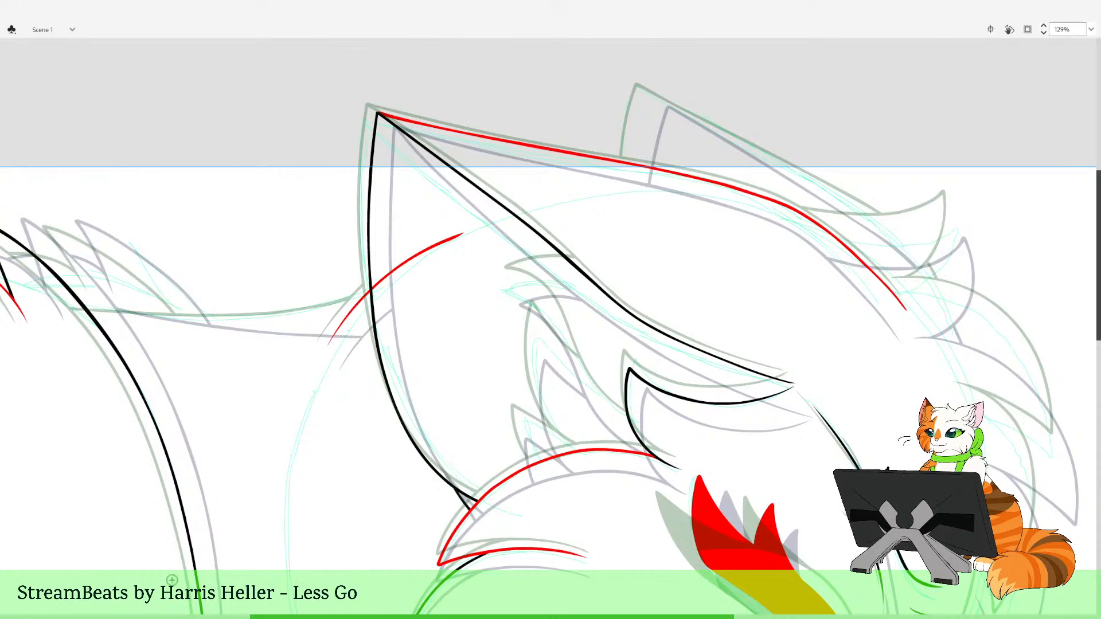
click(393, 271)
key(Delete)
key(y)
key(z)
Refine the curve and tapered lower tip of the short red line behind the ear
drag(297, 238, 479, 411)
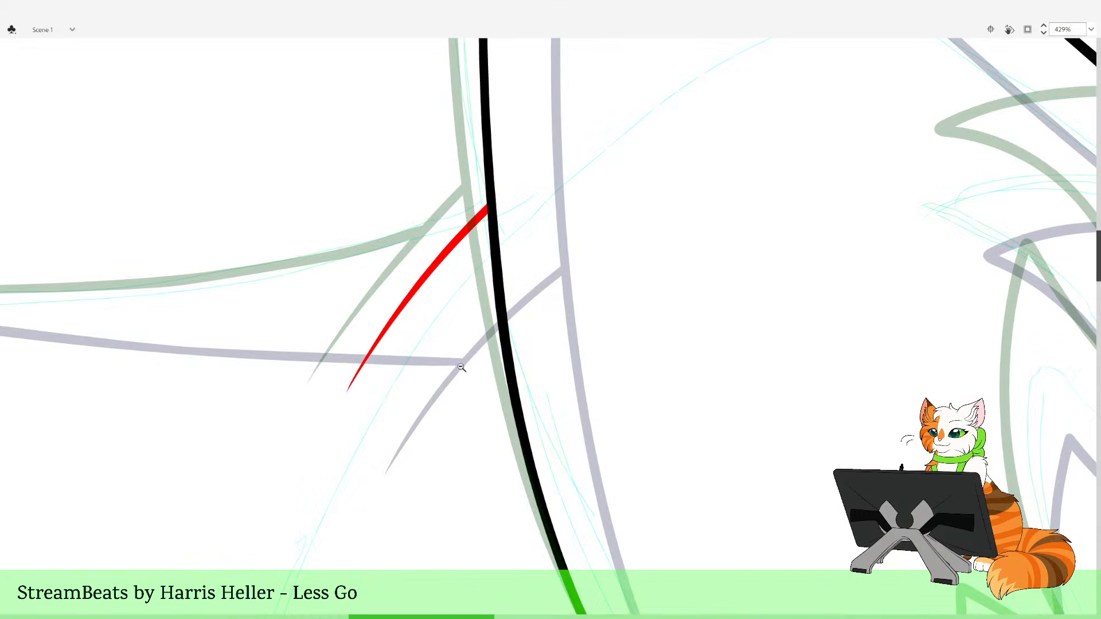
mouse_move(346, 394)
mouse_down()
mouse_move(347, 382)
mouse_move(340, 404)
mouse_move(371, 346)
mouse_up()
key(z)
drag(420, 276, 424, 275)
click(571, 345)
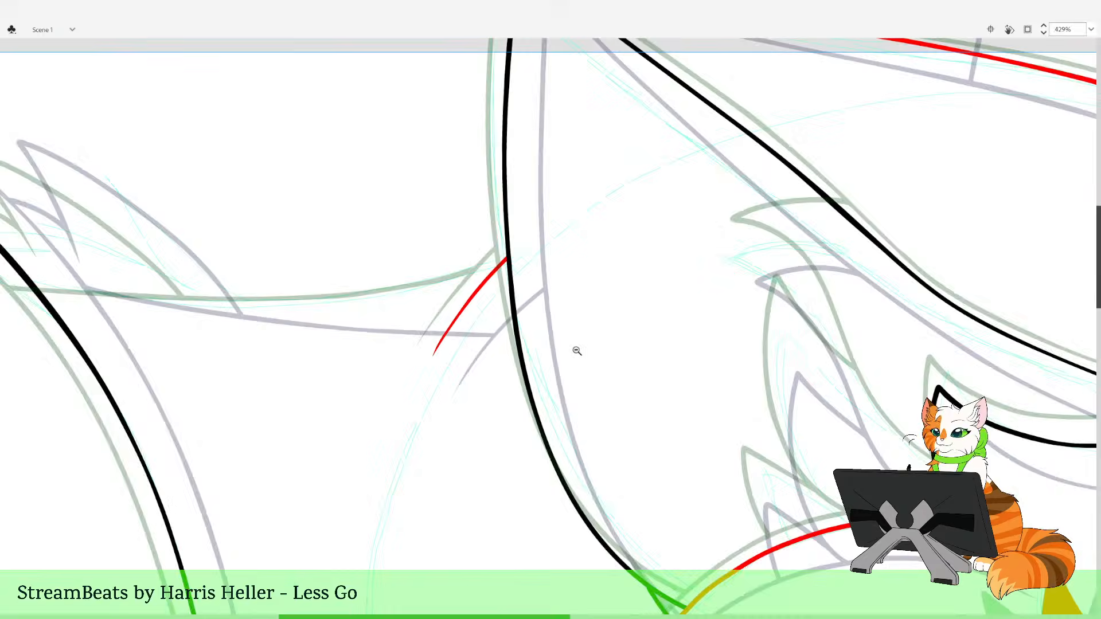
click(585, 356)
click(594, 365)
drag(570, 426, 574, 447)
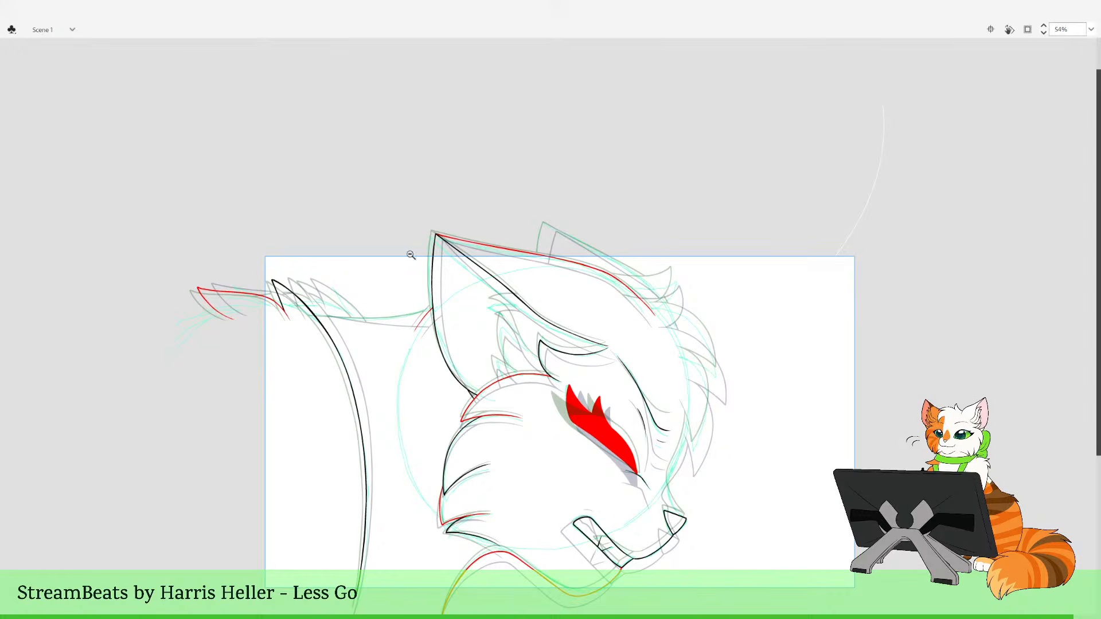
Adjust the pointed lower end of the short red line behind the ear
right_click(378, 196)
drag(379, 197, 379, 197)
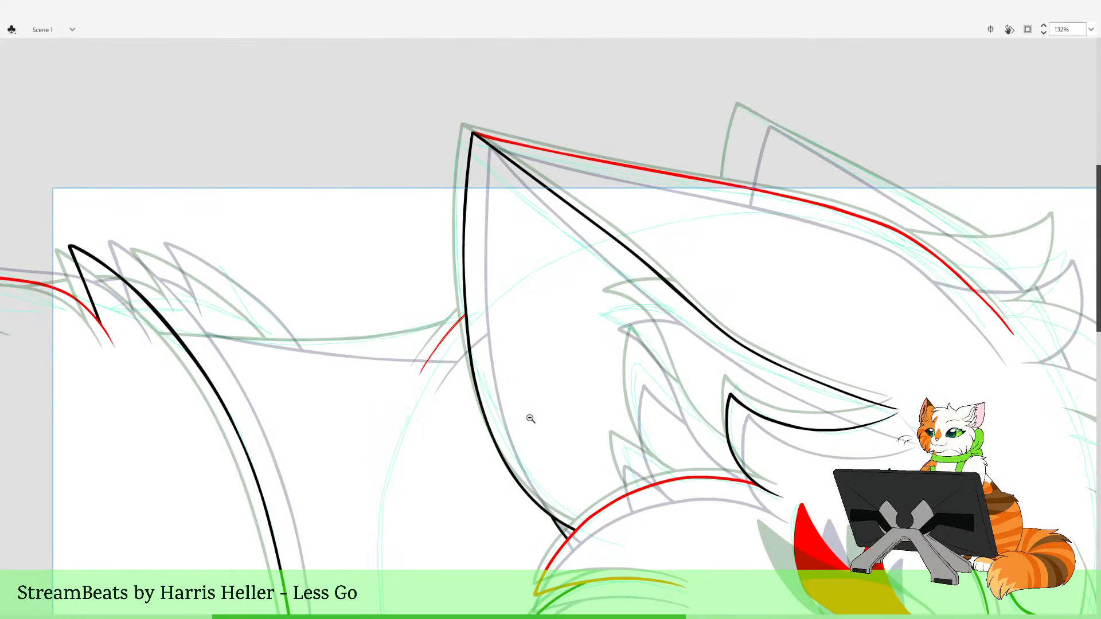
click(436, 318)
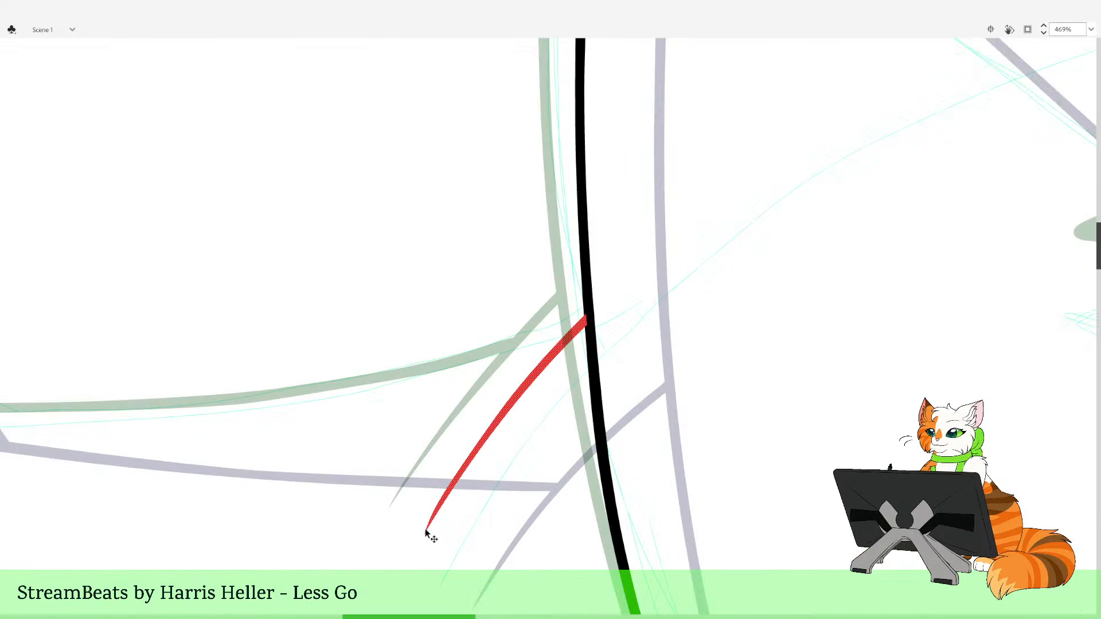
click(425, 547)
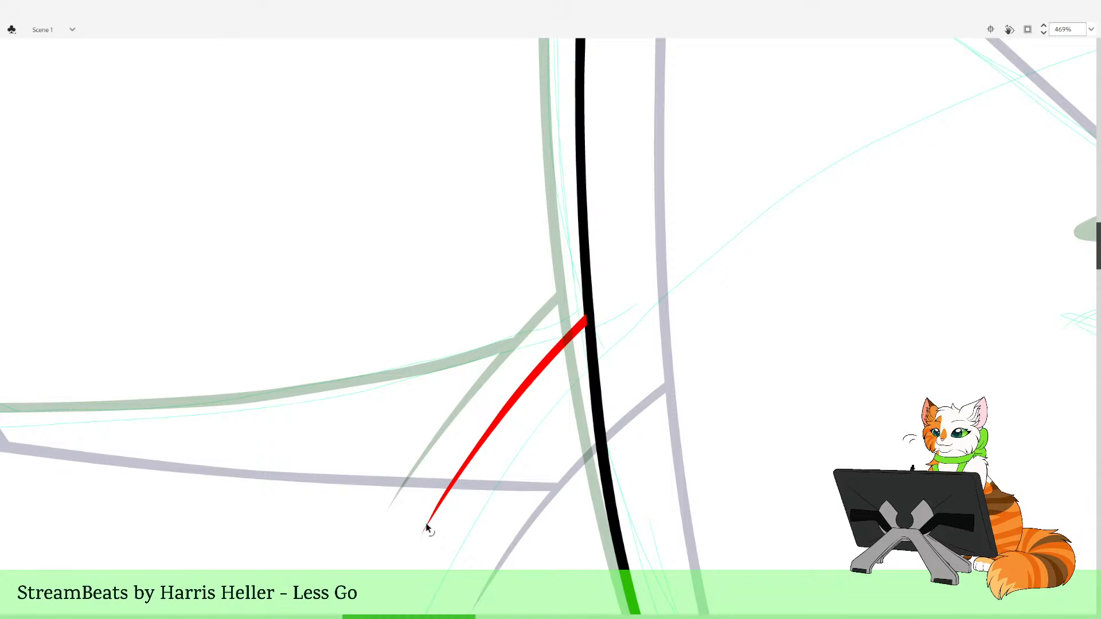
drag(427, 528, 427, 526)
key(z)
click(455, 511)
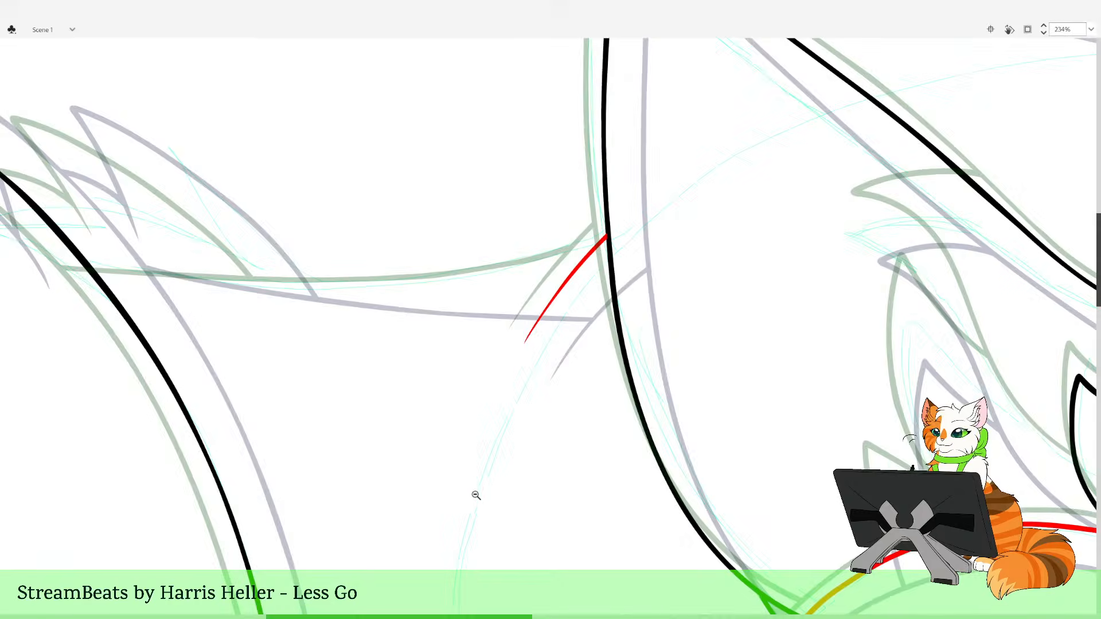
Try to ink the nape line in red, from the long back curve to the short line behind the ear
click(481, 390)
drag(394, 212, 660, 615)
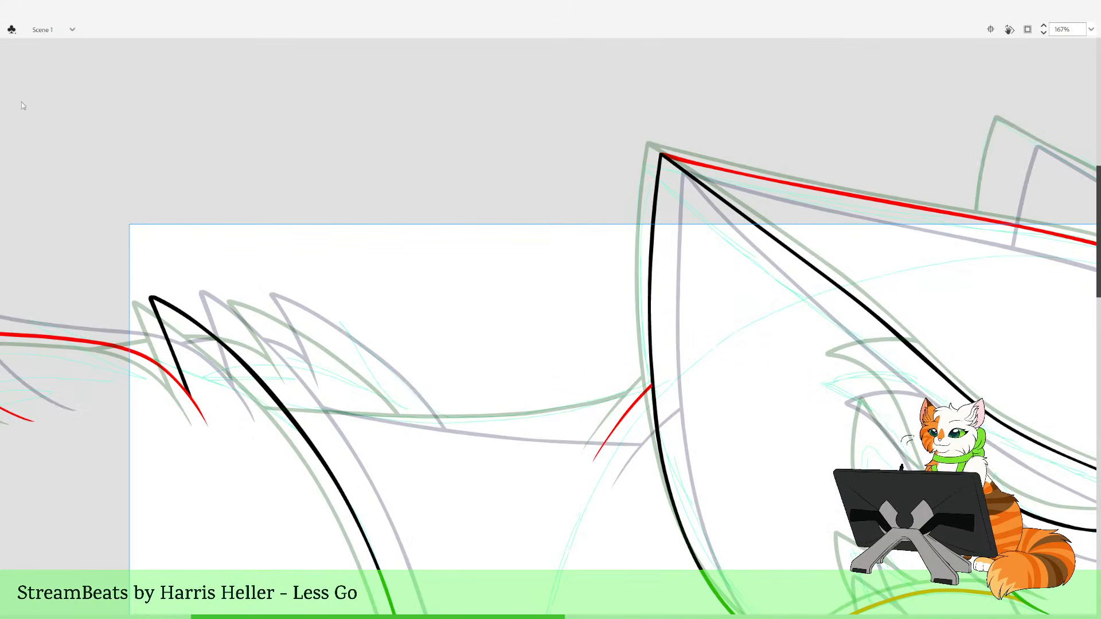
drag(239, 403, 433, 419)
key(ctrl+z)
mouse_move(246, 405)
mouse_down()
mouse_move(487, 424)
mouse_move(620, 403)
mouse_up()
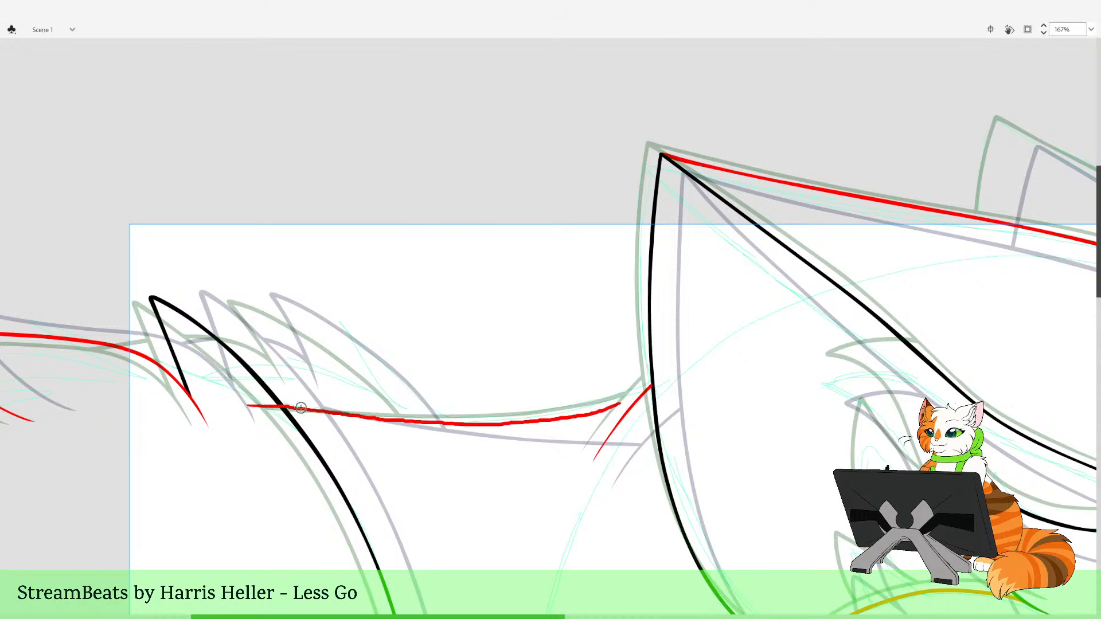
key(ctrl+z)
mouse_move(245, 404)
mouse_down()
mouse_move(426, 423)
mouse_move(578, 417)
mouse_up()
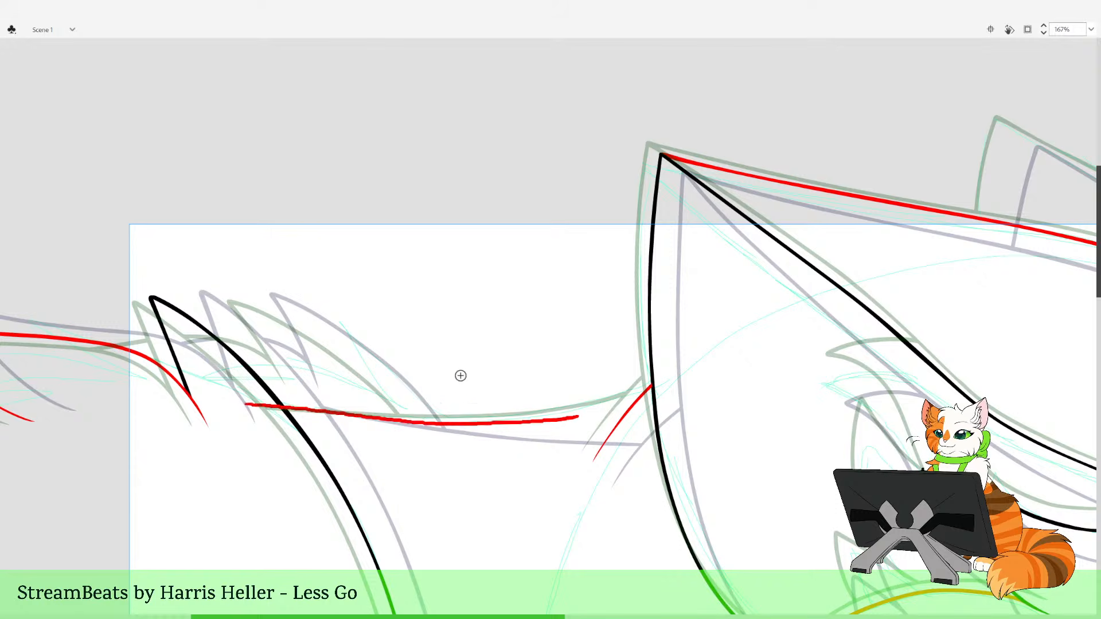
key(ctrl+z)
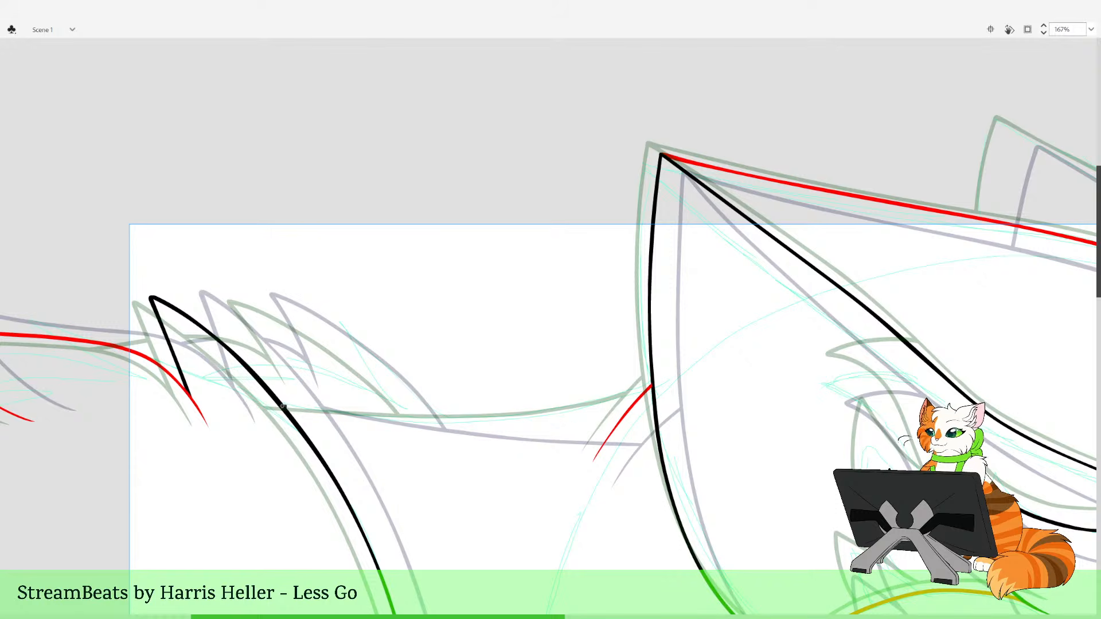
Ink a gently sagging black nape line from the long back curve to the short red line behind the ear
mouse_move(284, 407)
mouse_down()
mouse_move(535, 420)
mouse_move(640, 409)
mouse_up()
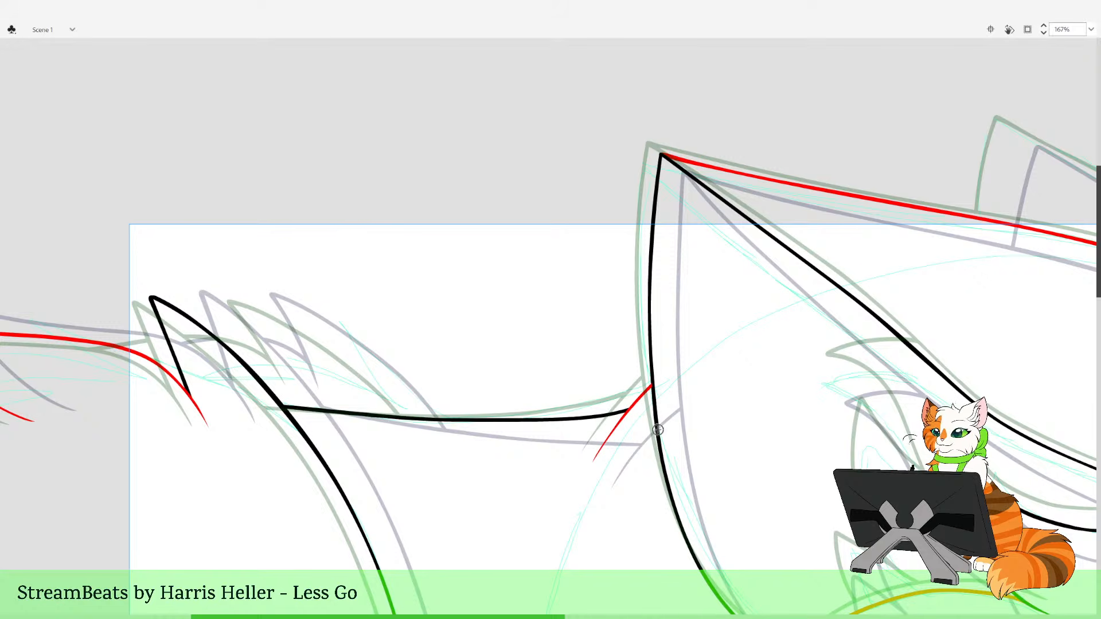
key(z)
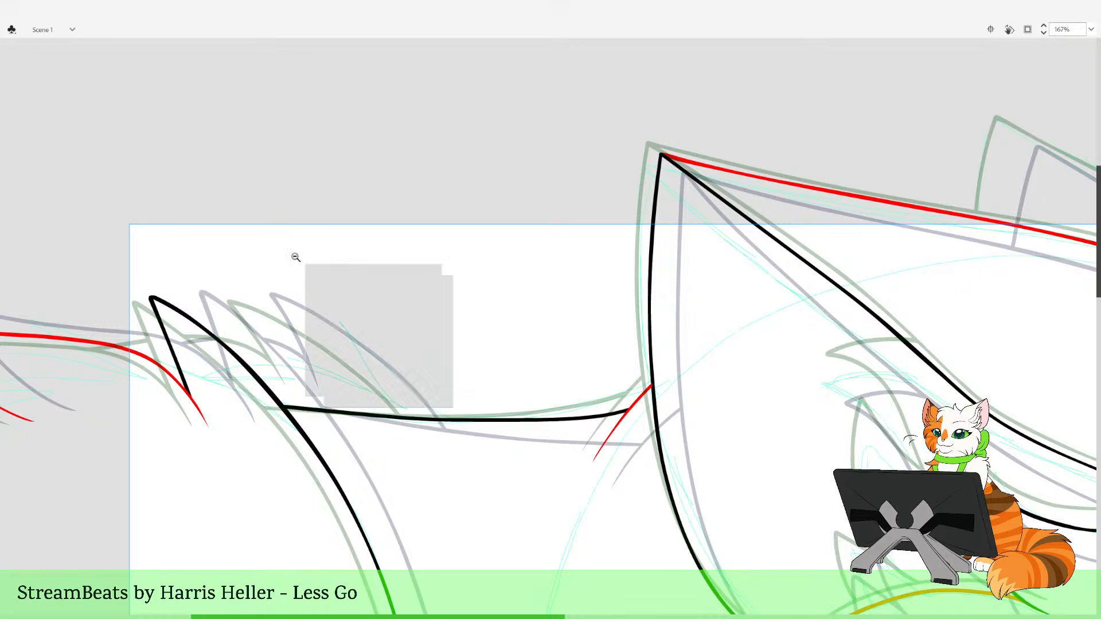
drag(295, 257, 668, 542)
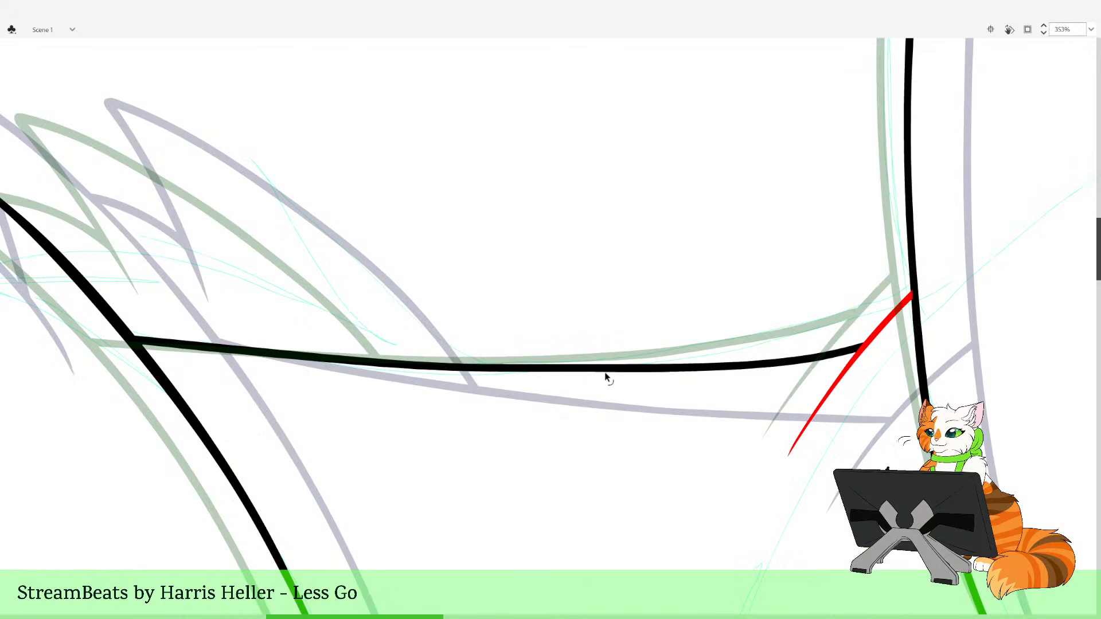
mouse_move(597, 372)
mouse_down()
mouse_move(597, 382)
mouse_move(637, 365)
mouse_up()
key(ctrl+z)
key(ctrl+z)
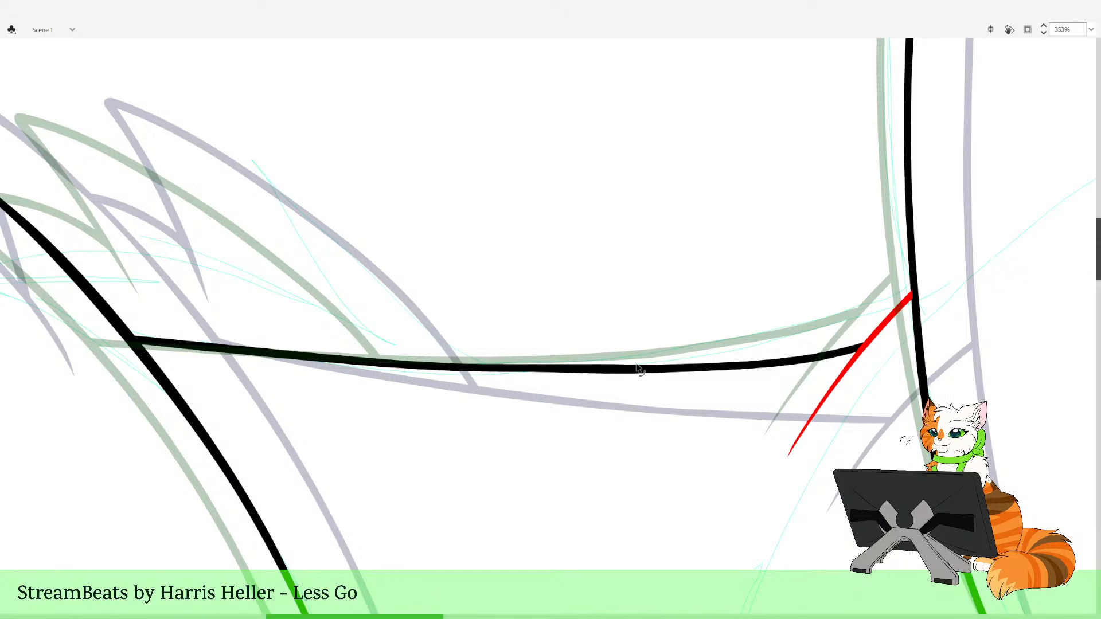
click(648, 350)
Recolour the connected back curve, its fur spike and the nape line red
drag(351, 221, 457, 368)
drag(388, 236, 607, 584)
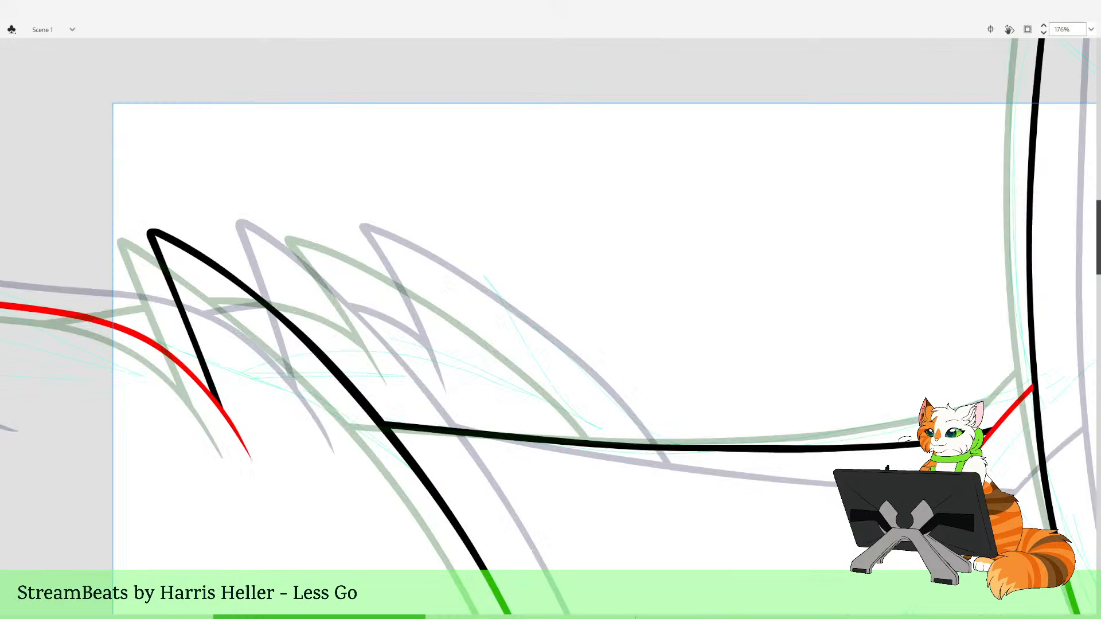
drag(442, 315, 521, 399)
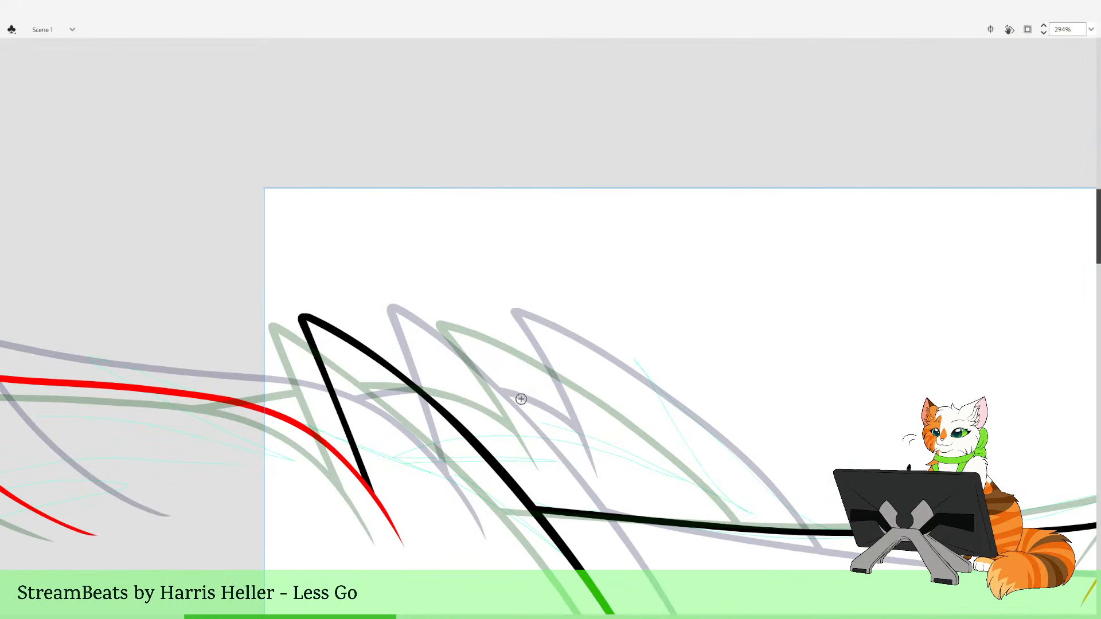
click(302, 319)
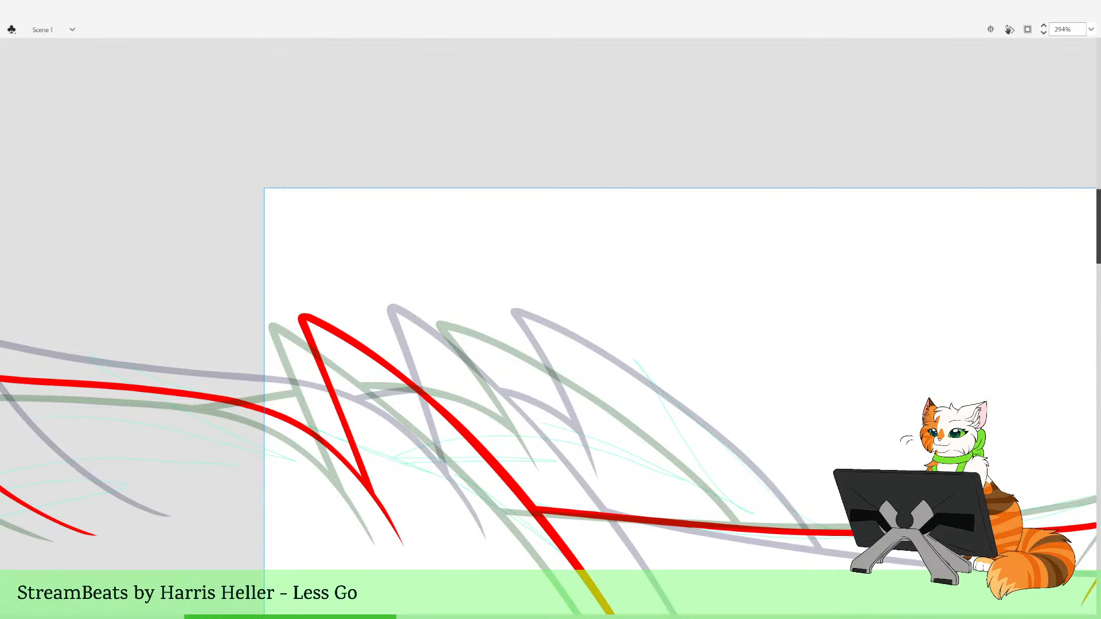
Ink a pointed black fur tuft above the nape line, between the neighbouring drawings' tufts, deleting the part that extends below the line
drag(511, 282, 592, 402)
key(ctrl+z)
drag(754, 498, 640, 443)
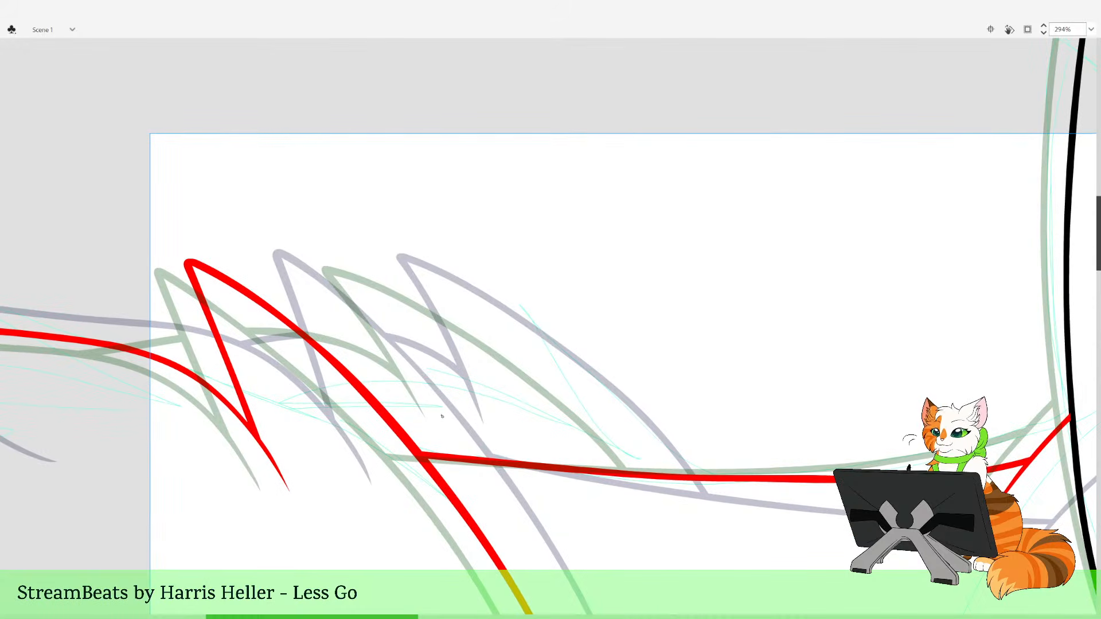
mouse_move(396, 337)
mouse_down()
mouse_move(442, 417)
mouse_move(347, 270)
mouse_move(463, 315)
mouse_up()
key(ctrl+z)
mouse_move(443, 418)
mouse_down()
mouse_move(405, 335)
mouse_move(351, 261)
mouse_move(435, 290)
mouse_move(558, 376)
mouse_move(633, 453)
mouse_move(691, 569)
mouse_up()
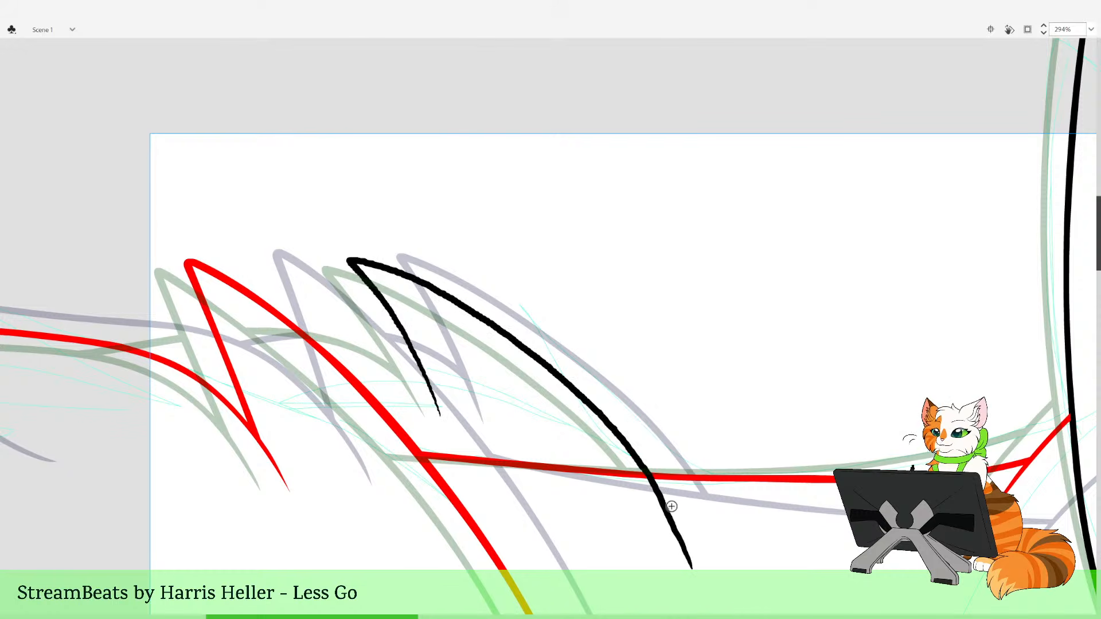
click(671, 507)
key(Delete)
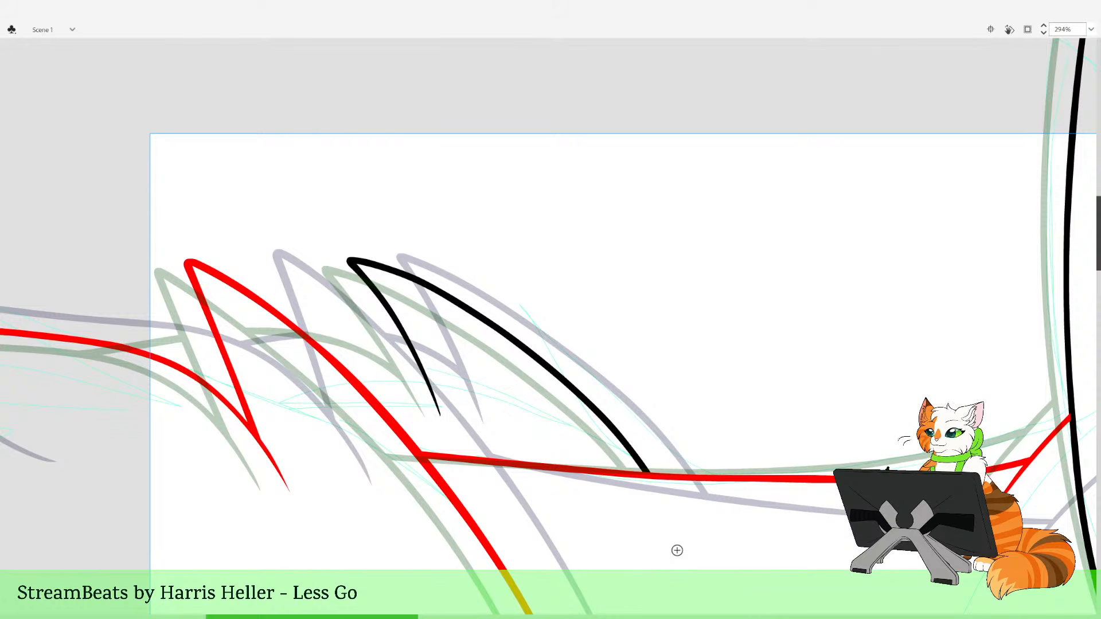
Try to ink an arched black fur line from the red back line to the new tuft, deleting its overlapping and overshooting parts
drag(390, 331, 502, 334)
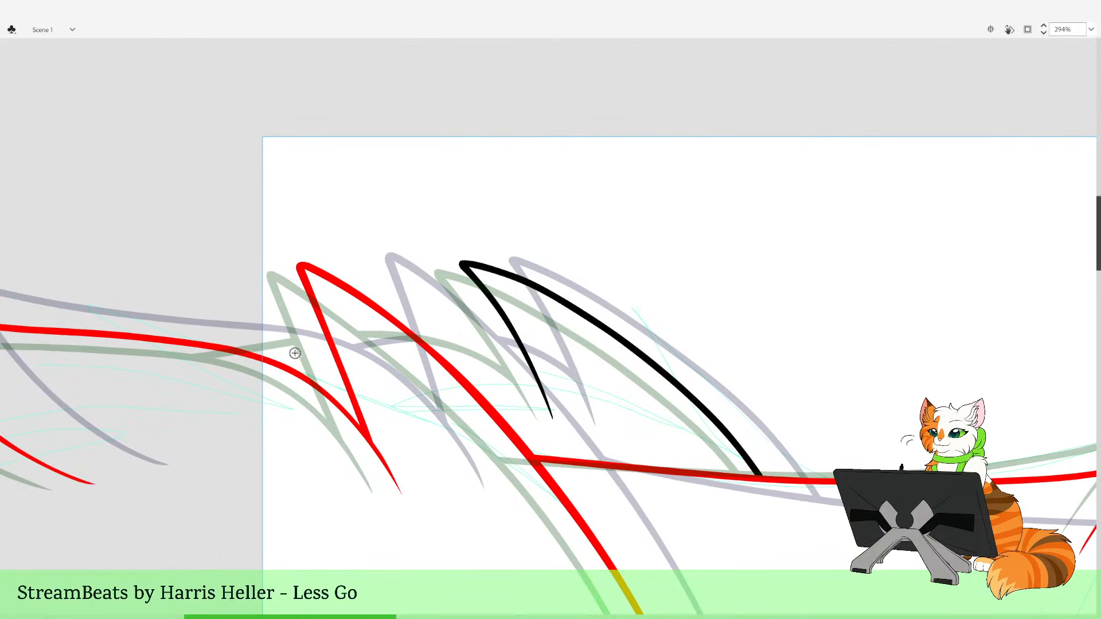
mouse_move(212, 367)
mouse_down()
mouse_move(327, 340)
mouse_move(255, 355)
mouse_move(426, 337)
mouse_move(494, 351)
mouse_move(537, 382)
mouse_up()
key(ctrl+z)
key(v)
click(368, 337)
key(Delete)
click(229, 350)
key(Delete)
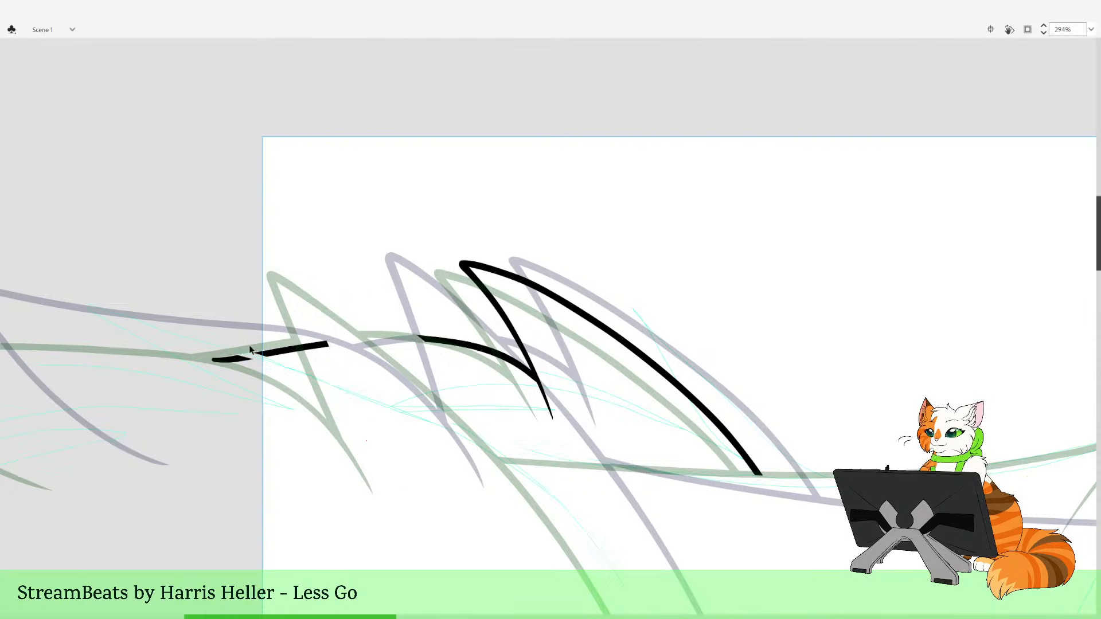
key(ctrl+z)
click(236, 360)
key(Delete)
Reshape the arch of the black fur line between the red back curve and the tuft
key(z)
right_click(402, 278)
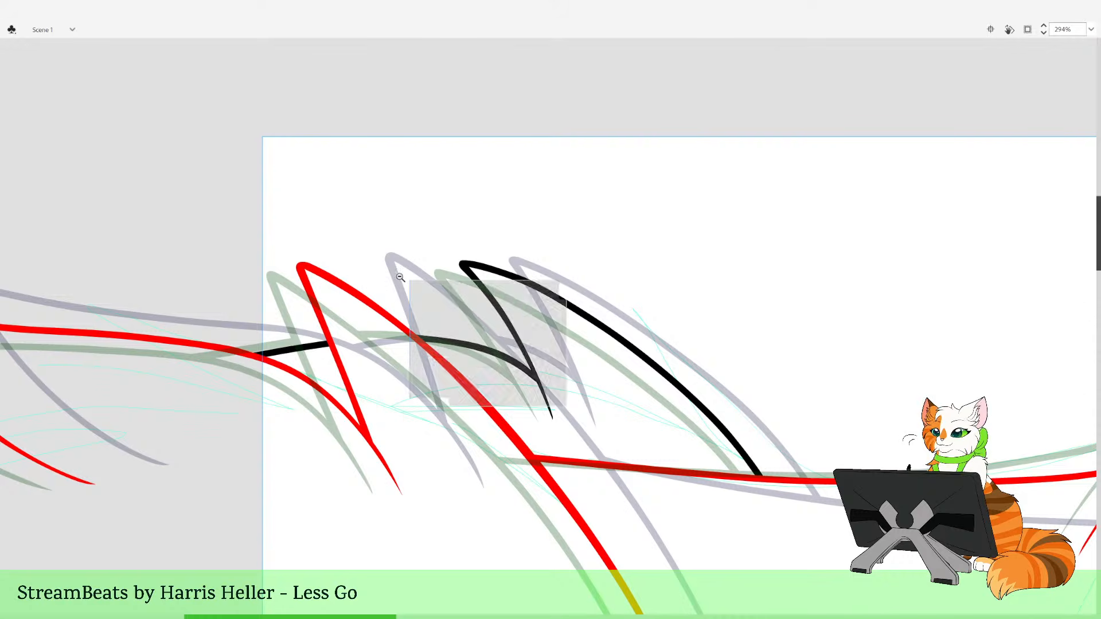
drag(403, 279, 636, 446)
click(652, 294)
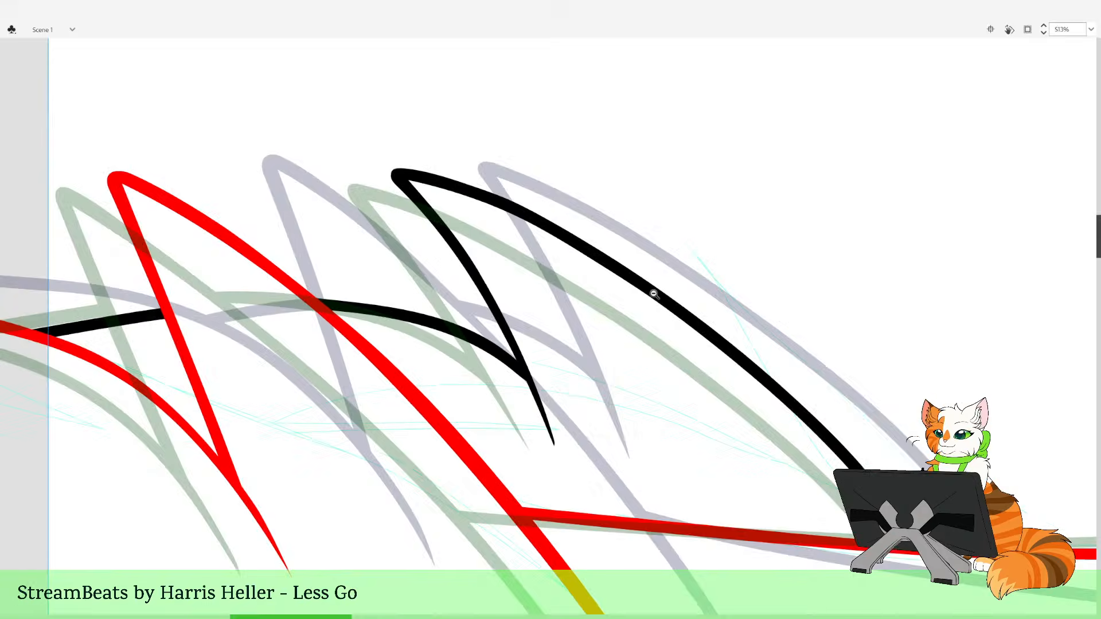
click(653, 294)
drag(391, 238, 496, 452)
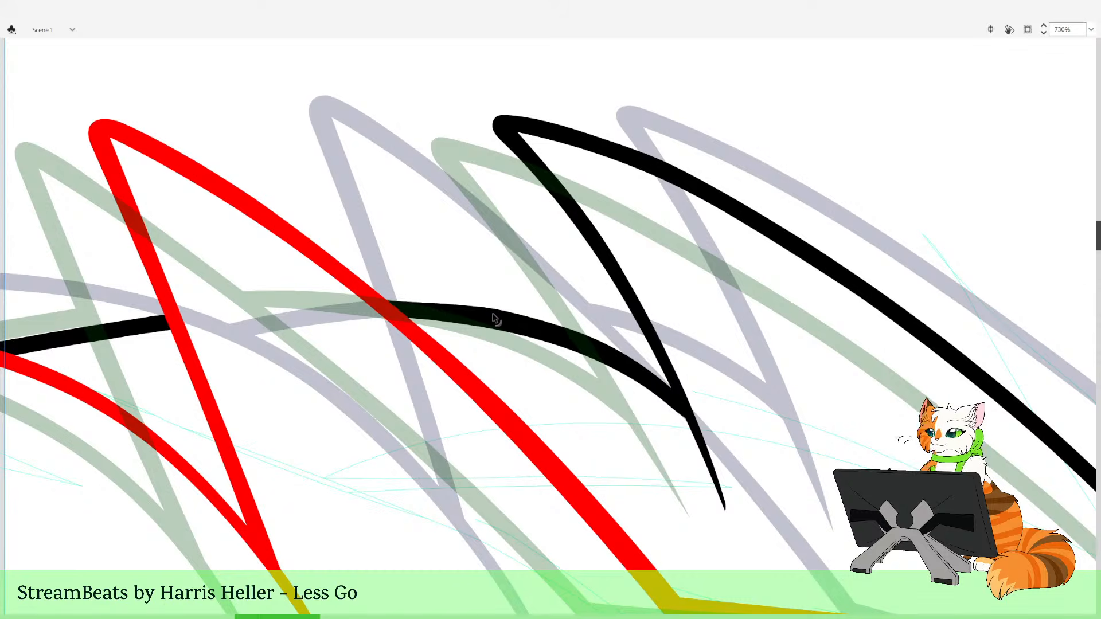
click(505, 317)
click(505, 313)
click(506, 308)
drag(495, 221, 575, 443)
drag(405, 342, 531, 380)
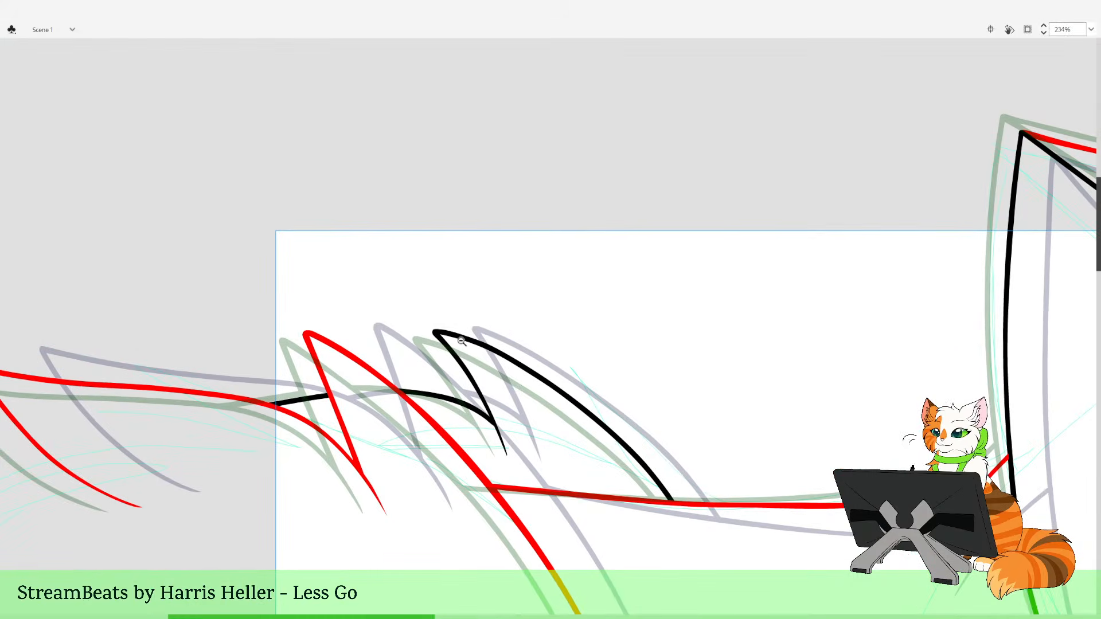
drag(450, 342, 497, 384)
drag(436, 290, 582, 594)
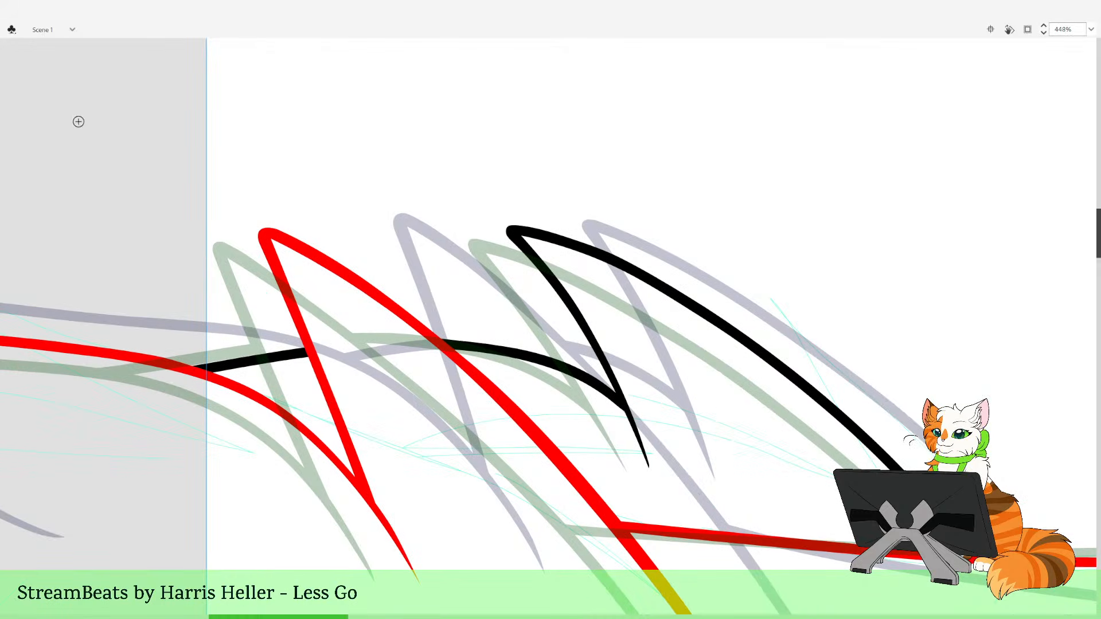
Undo the arched fur line together with its trimming and reshaping
key(ctrl+z)
key(ctrl+z)
key(ctrl+z)
key(ctrl+z)
key(ctrl+z)
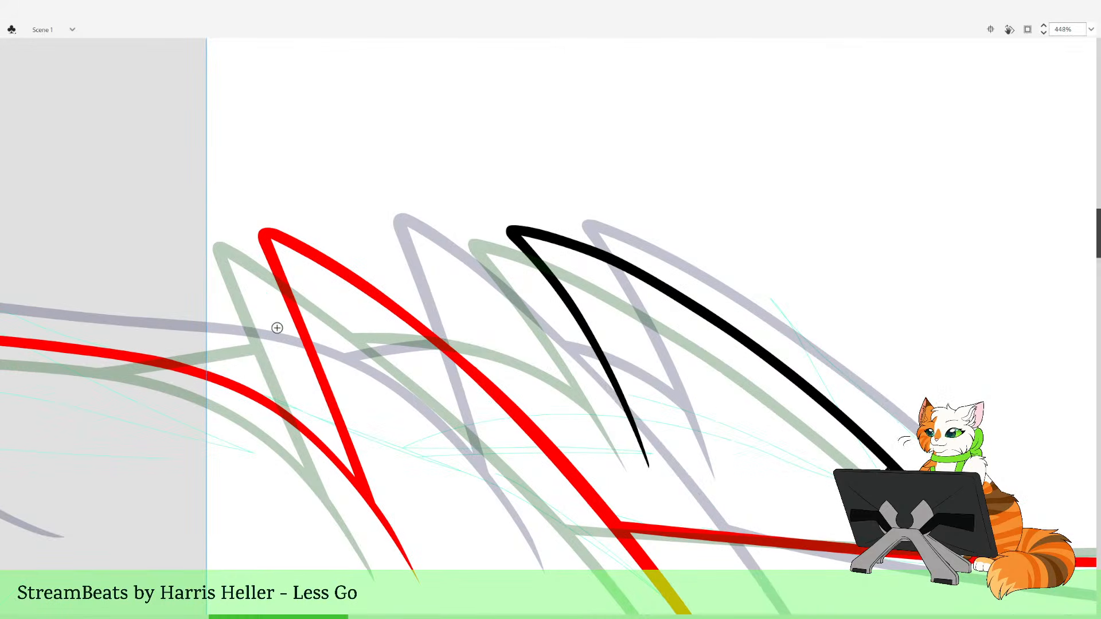
Redraw the arched black fur line up to the tuft, deleting the section inside the red spike and the overshooting start
mouse_move(118, 380)
mouse_down()
mouse_move(277, 345)
mouse_move(457, 331)
mouse_up()
key(ctrl+z)
mouse_move(140, 374)
mouse_down()
mouse_move(430, 334)
mouse_move(580, 374)
mouse_move(636, 435)
mouse_up()
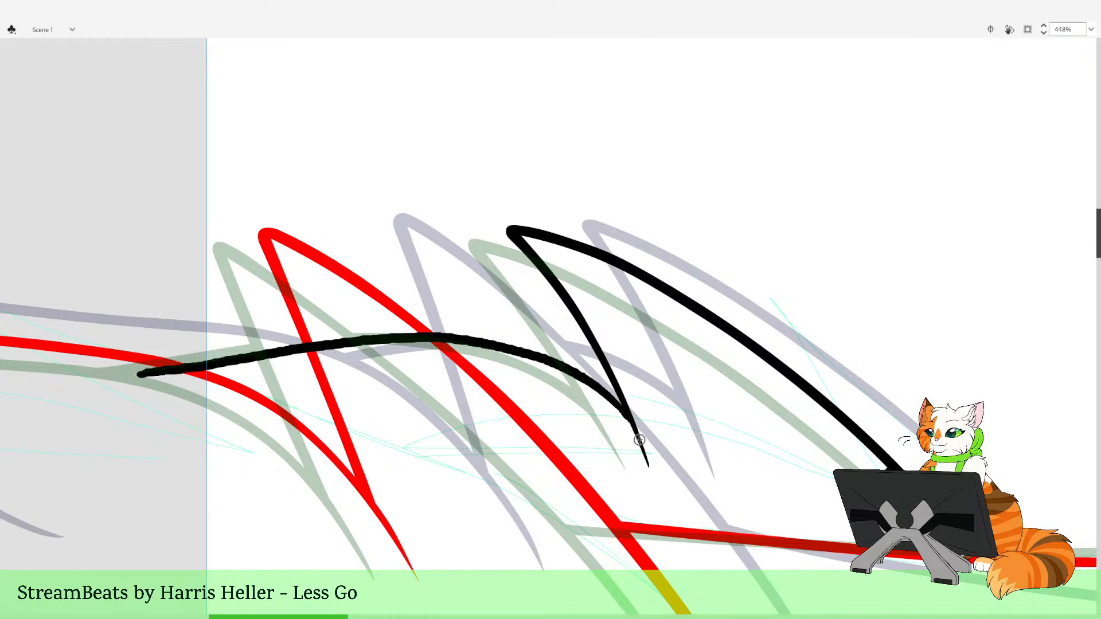
click(349, 343)
click(172, 373)
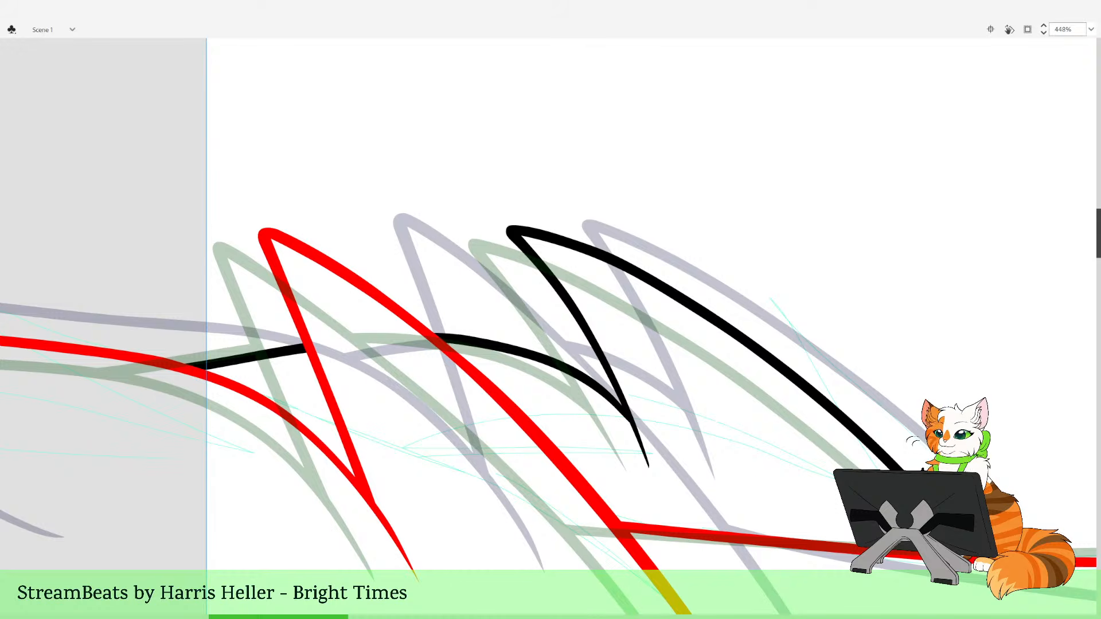
Select all the linework of the cat drawing and recolour it black
click(572, 277)
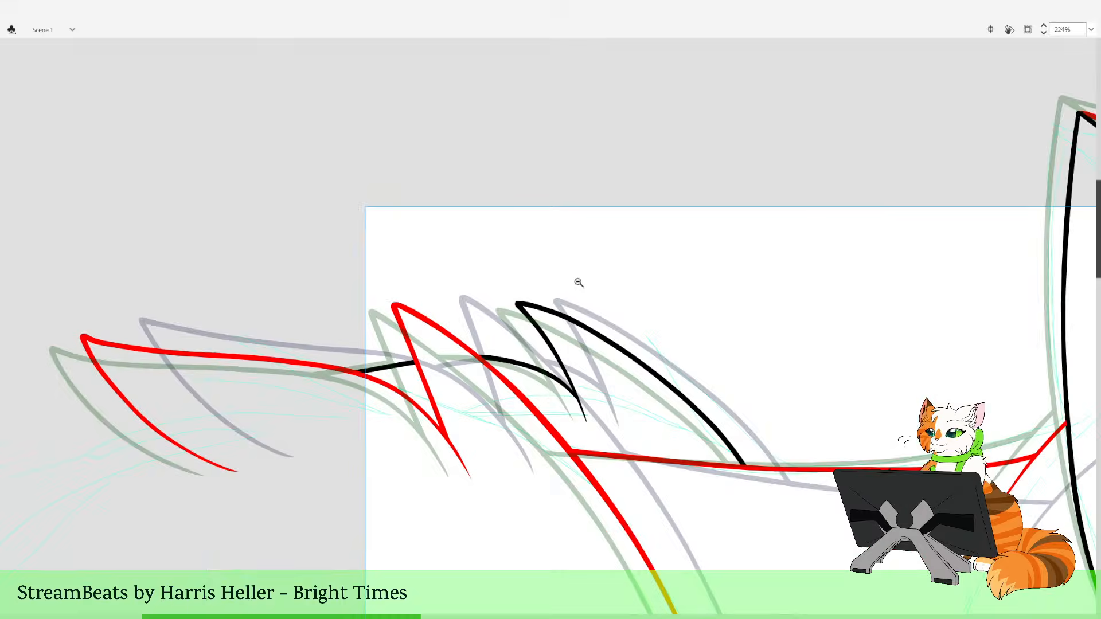
click(578, 281)
click(579, 307)
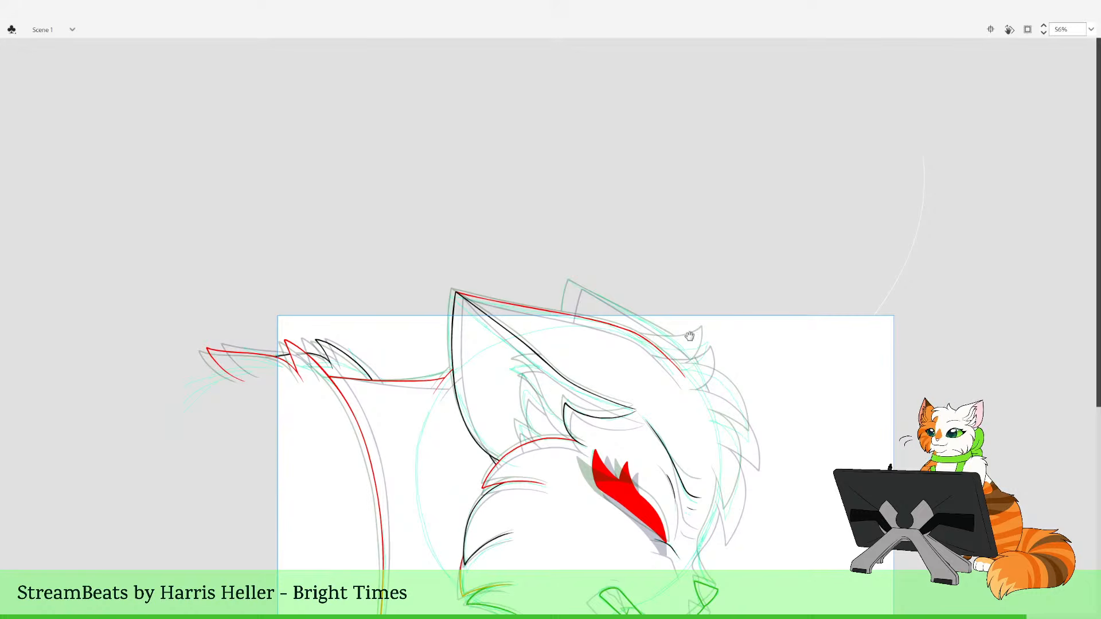
drag(689, 336, 614, 289)
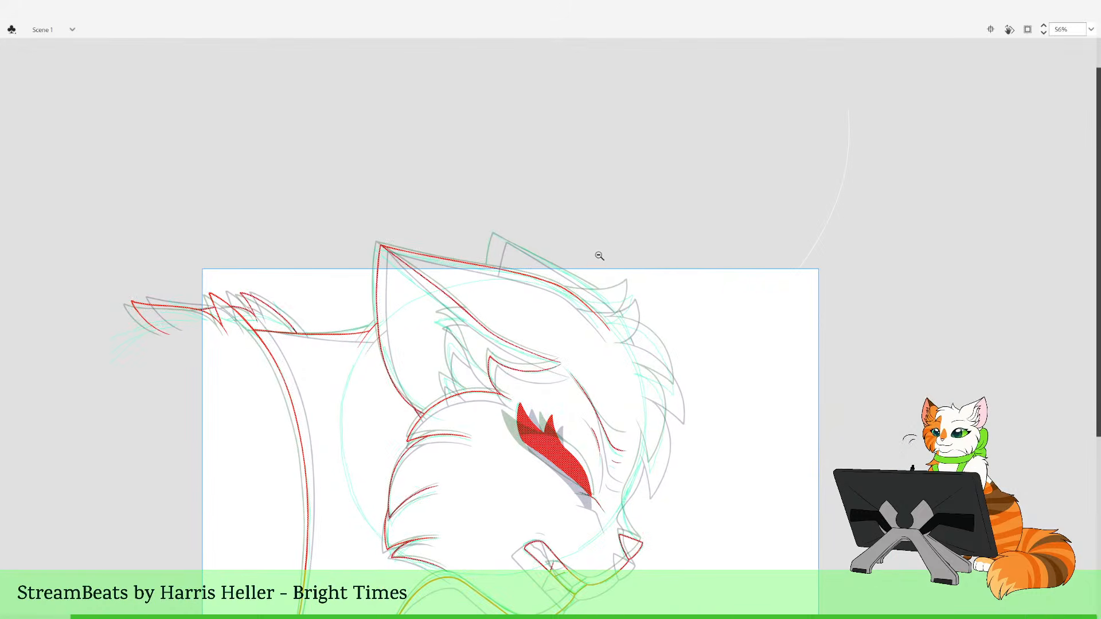
key(ctrl+a)
click(692, 76)
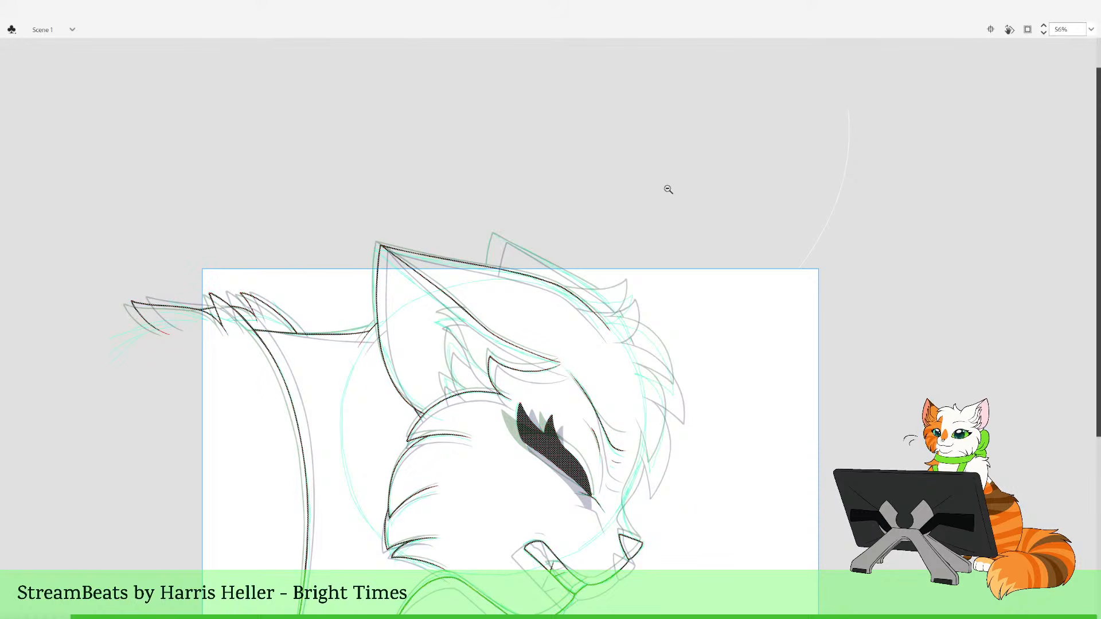
Draw the upper inner-ear fur tuft in red, from the ear edge to a sharp tip and down across the black tuft
click(664, 283)
drag(665, 317, 634, 304)
drag(513, 261, 610, 427)
click(552, 370)
click(547, 355)
mouse_move(491, 201)
mouse_down()
mouse_move(579, 381)
mouse_move(492, 201)
mouse_up()
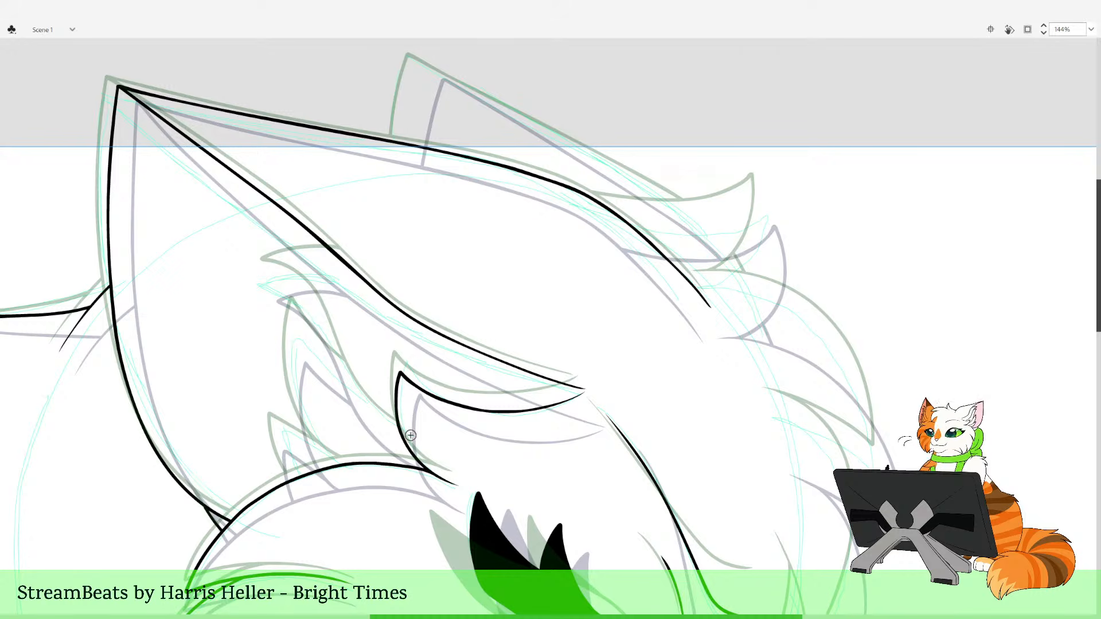
mouse_move(446, 447)
mouse_down()
mouse_move(395, 431)
mouse_move(357, 396)
mouse_move(332, 333)
mouse_up()
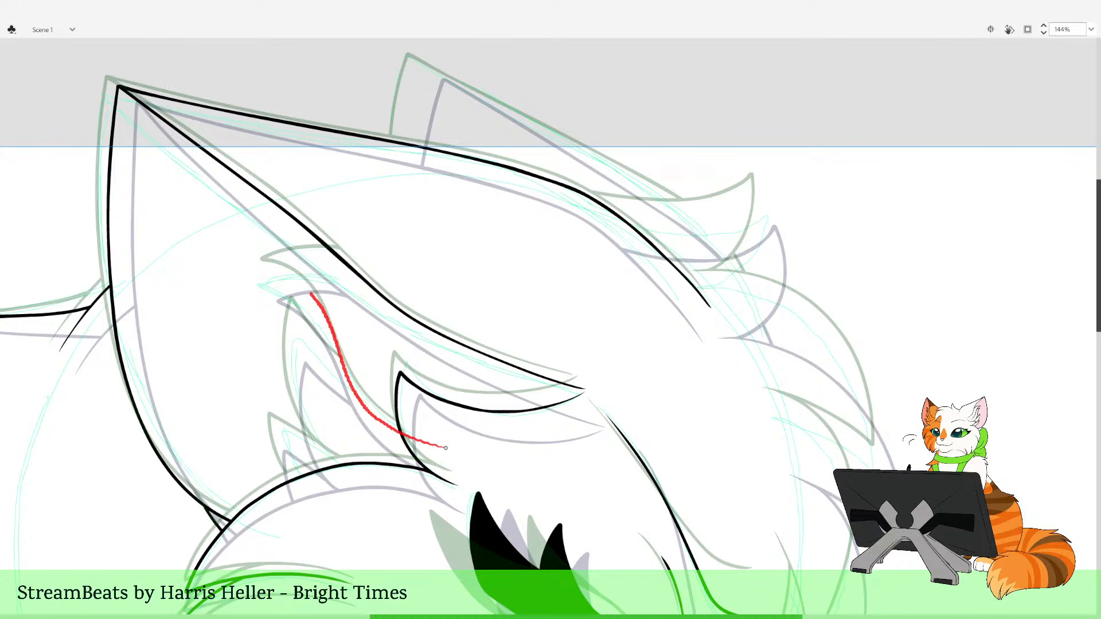
mouse_move(267, 270)
mouse_down()
mouse_move(323, 261)
mouse_move(384, 290)
mouse_move(327, 280)
mouse_up()
key(ctrl+z)
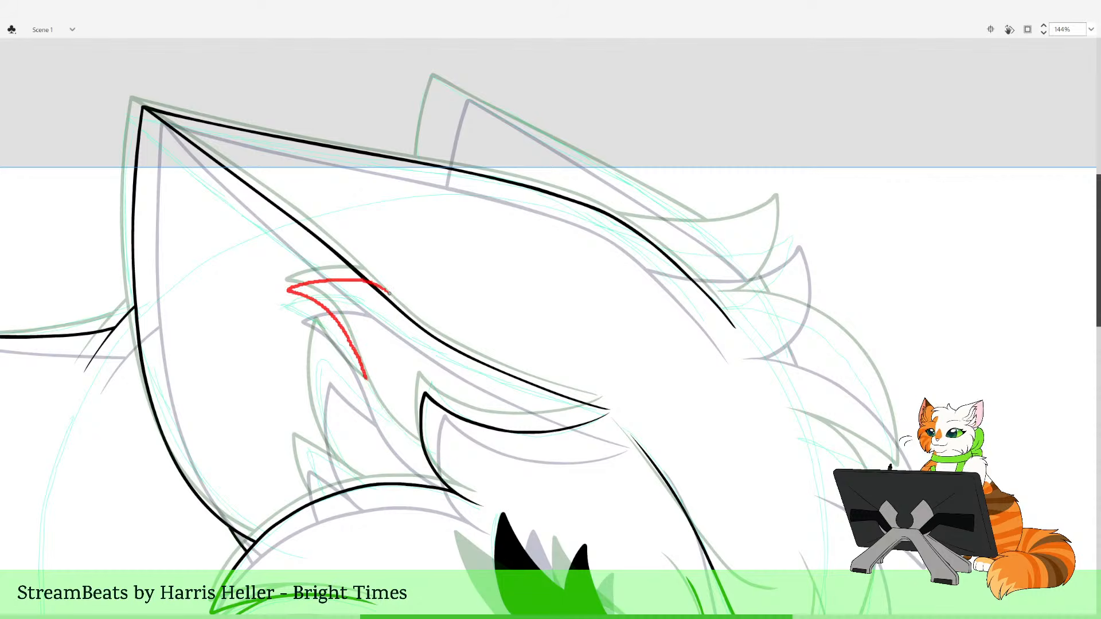
mouse_move(383, 420)
mouse_down()
mouse_move(437, 462)
mouse_move(496, 469)
mouse_up()
Delete the ends of the red fur tuft overshooting the black tuft and the ear edge
key(v)
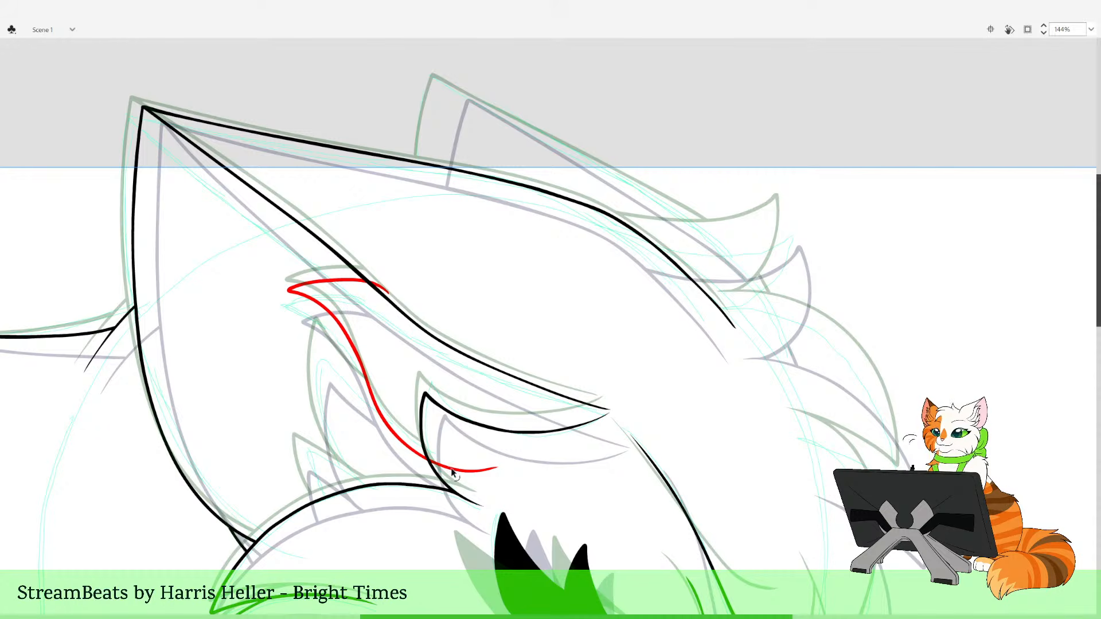
click(451, 467)
key(Delete)
click(378, 286)
key(Delete)
Ink the outer edge of the middle inner-ear fur tuft, curving down from its tip to the cheek line
key(z)
drag(282, 184, 597, 541)
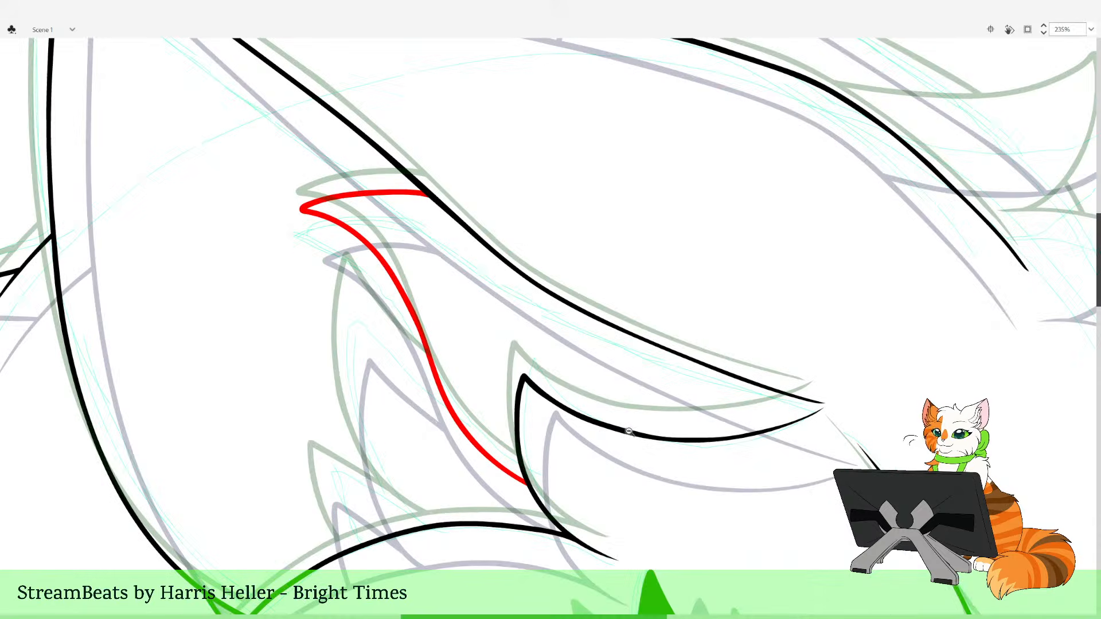
drag(495, 279, 456, 329)
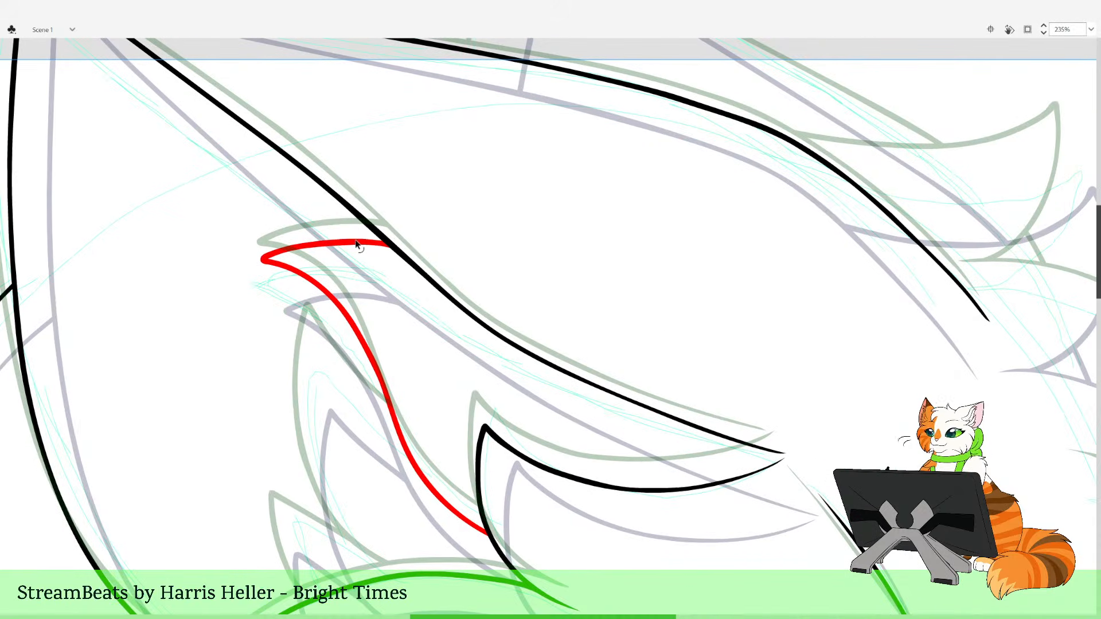
drag(395, 304, 378, 283)
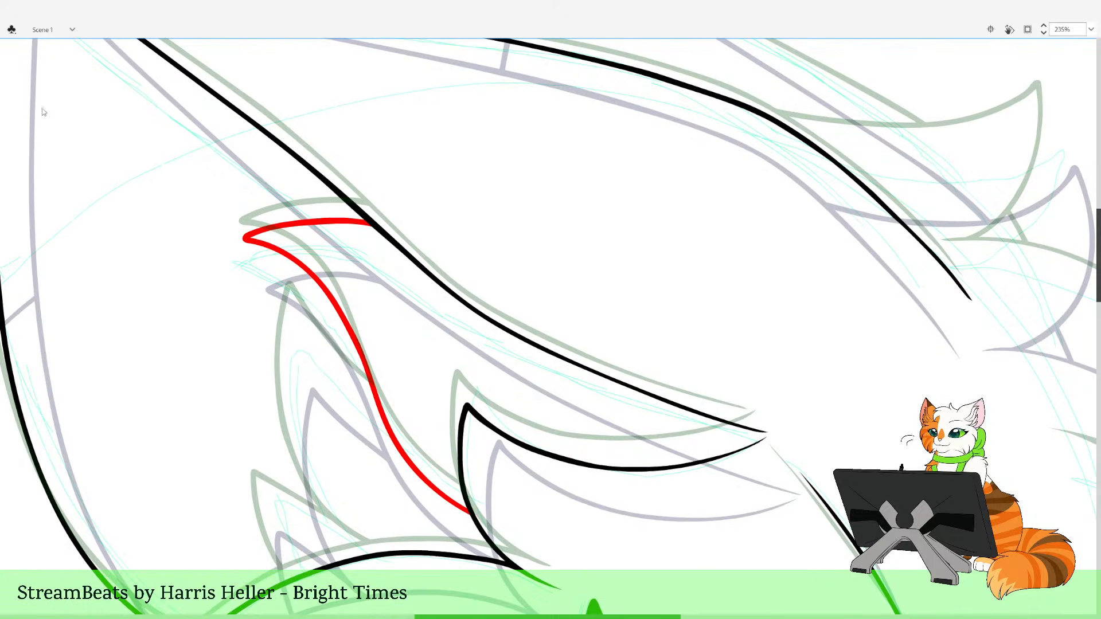
drag(477, 226, 556, 274)
drag(792, 446, 802, 473)
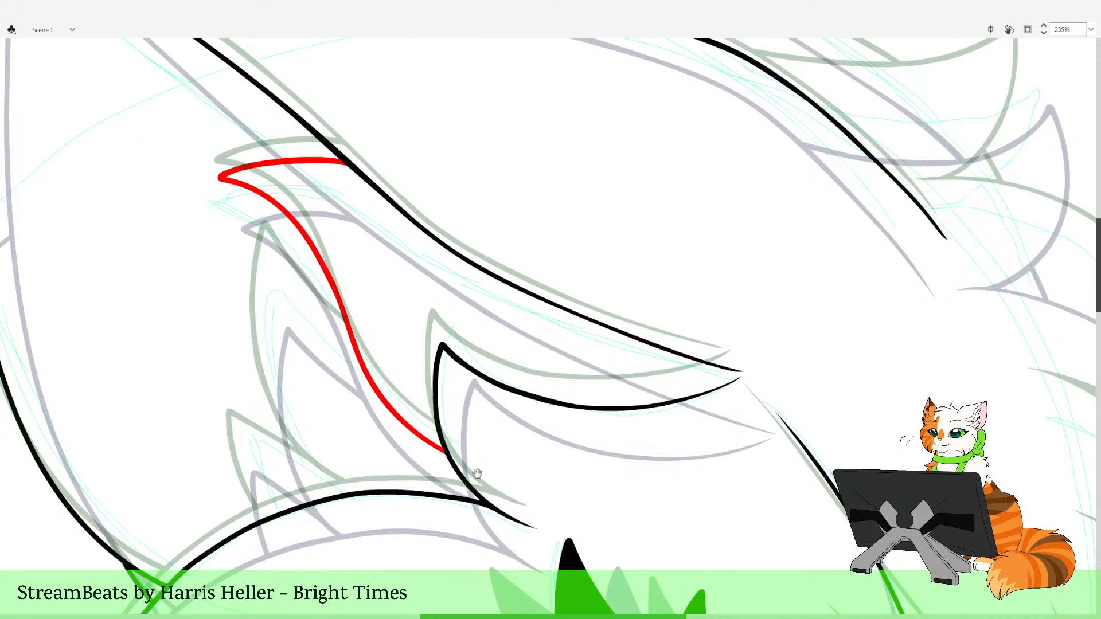
drag(477, 473, 522, 487)
mouse_move(429, 521)
mouse_down()
mouse_move(369, 500)
mouse_move(327, 456)
mouse_move(309, 396)
mouse_move(318, 276)
mouse_up()
key(ctrl+z)
mouse_move(423, 520)
mouse_down()
mouse_move(331, 457)
mouse_move(366, 496)
mouse_move(325, 448)
mouse_move(308, 378)
mouse_move(319, 277)
mouse_up()
key(ctrl+z)
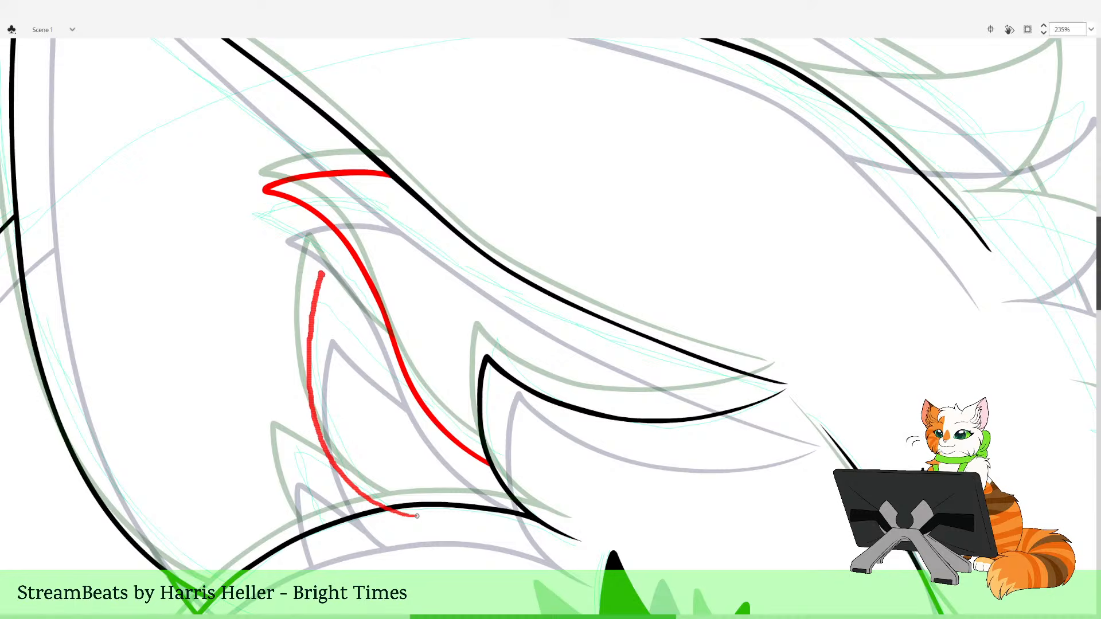
key(ctrl+z)
Ink the inner edge of the middle ear tuft from its tip to the red line and delete the overshoot
mouse_move(426, 376)
mouse_down()
mouse_move(365, 334)
mouse_move(322, 276)
mouse_up()
key(ctrl+z)
mouse_move(429, 378)
mouse_down()
mouse_move(362, 326)
mouse_move(323, 275)
mouse_move(307, 370)
mouse_move(316, 430)
mouse_move(338, 473)
mouse_move(404, 508)
mouse_move(378, 507)
mouse_move(318, 436)
mouse_move(304, 333)
mouse_move(314, 276)
mouse_move(344, 319)
mouse_move(433, 384)
mouse_up()
key(ctrl+z)
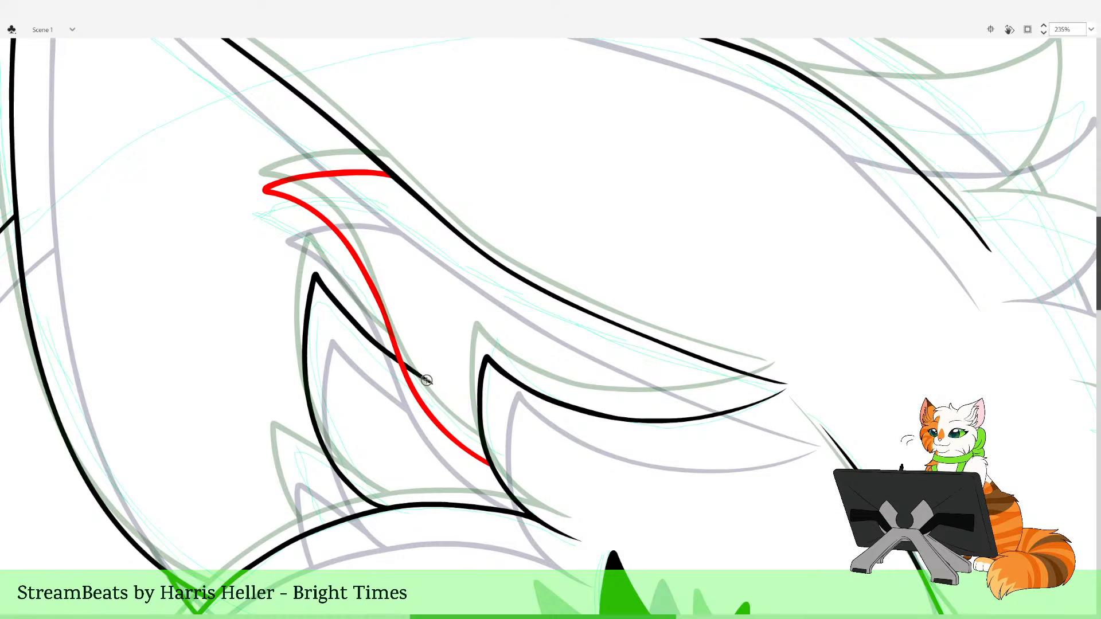
click(428, 385)
key(Delete)
Draw the small lowest inner-ear fur tuft in red and delete its overshoots past the middle tuft and the cheek line
key(b)
drag(423, 431, 482, 355)
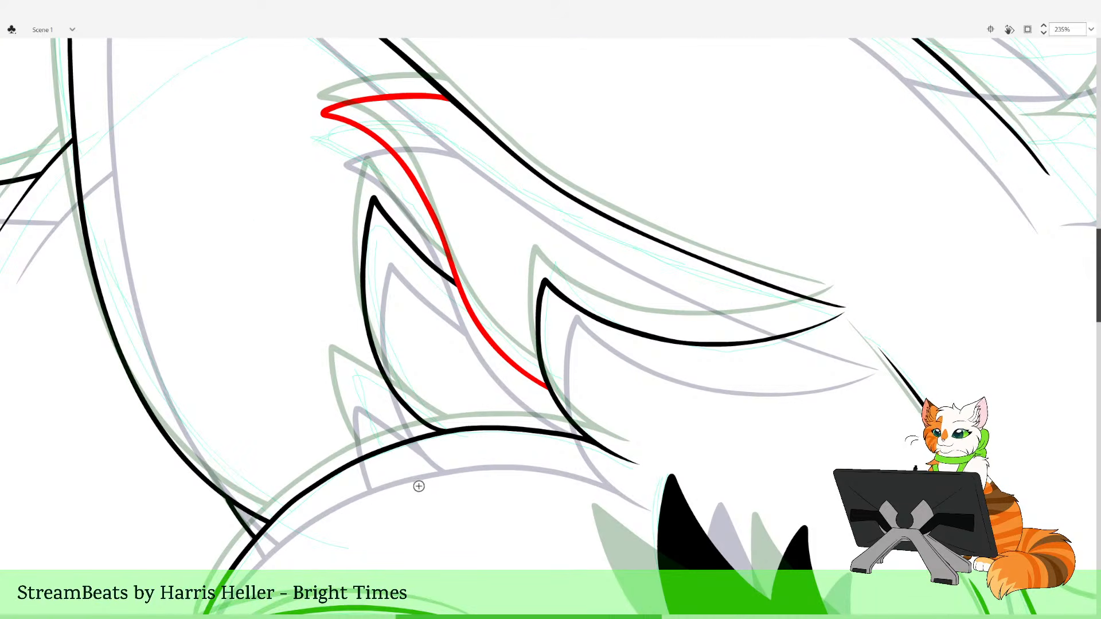
mouse_move(416, 487)
mouse_down()
mouse_move(375, 465)
mouse_move(338, 400)
mouse_up()
key(ctrl+z)
mouse_move(383, 478)
mouse_down()
mouse_move(348, 431)
mouse_move(340, 369)
mouse_move(440, 430)
mouse_up()
key(v)
click(429, 423)
key(Delete)
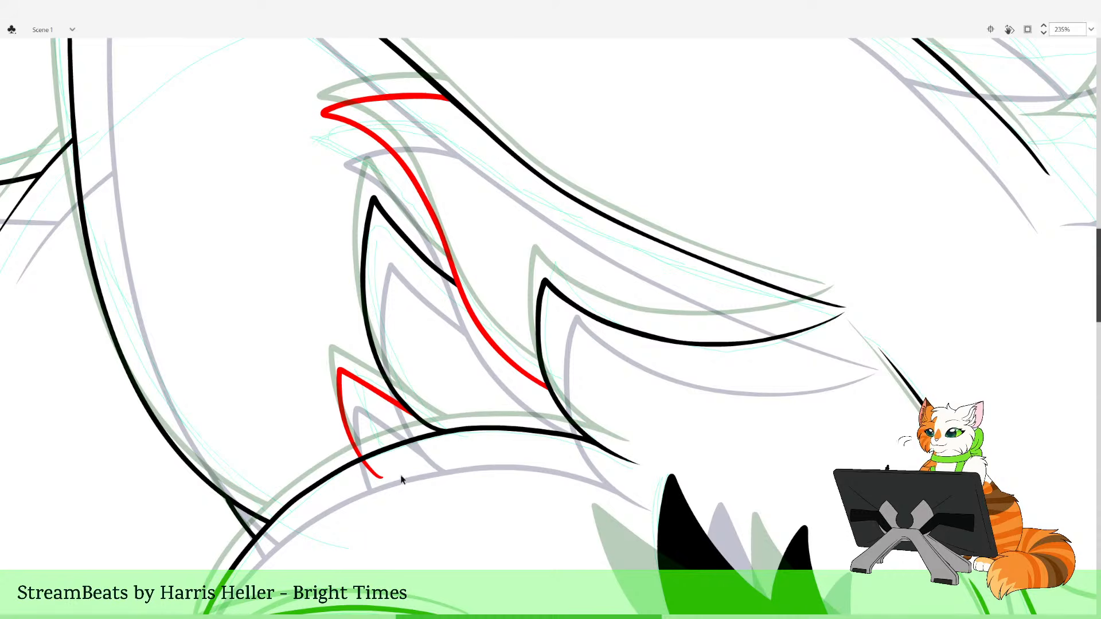
click(380, 475)
key(Delete)
key(b)
Try to ink the outer curve of the top forehead fur tuft
key(z)
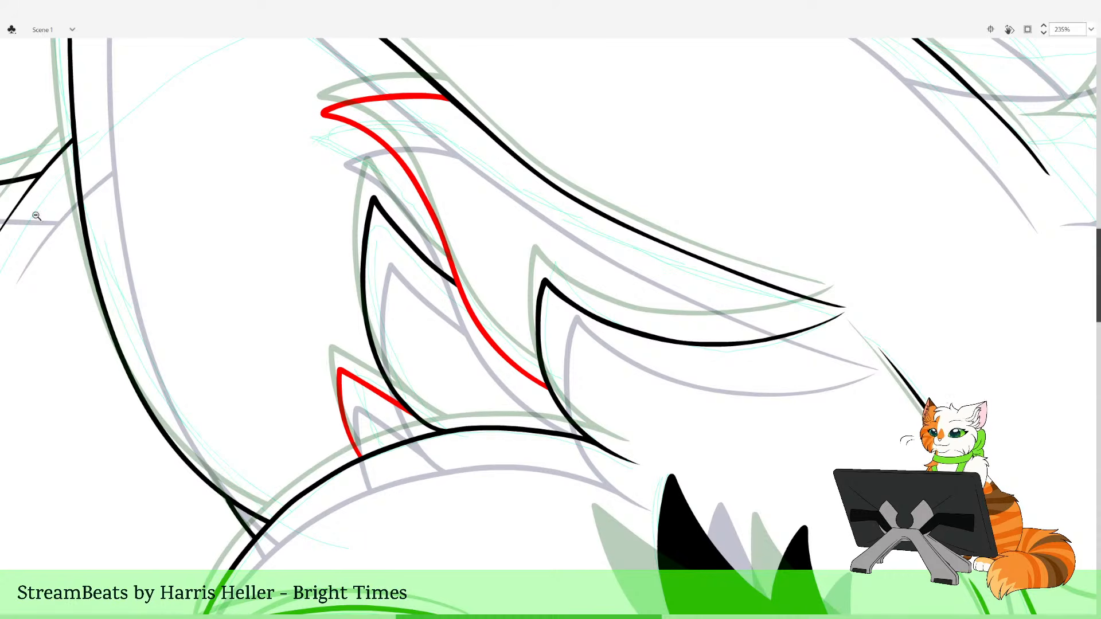
alt+click(614, 294)
alt+click(614, 294)
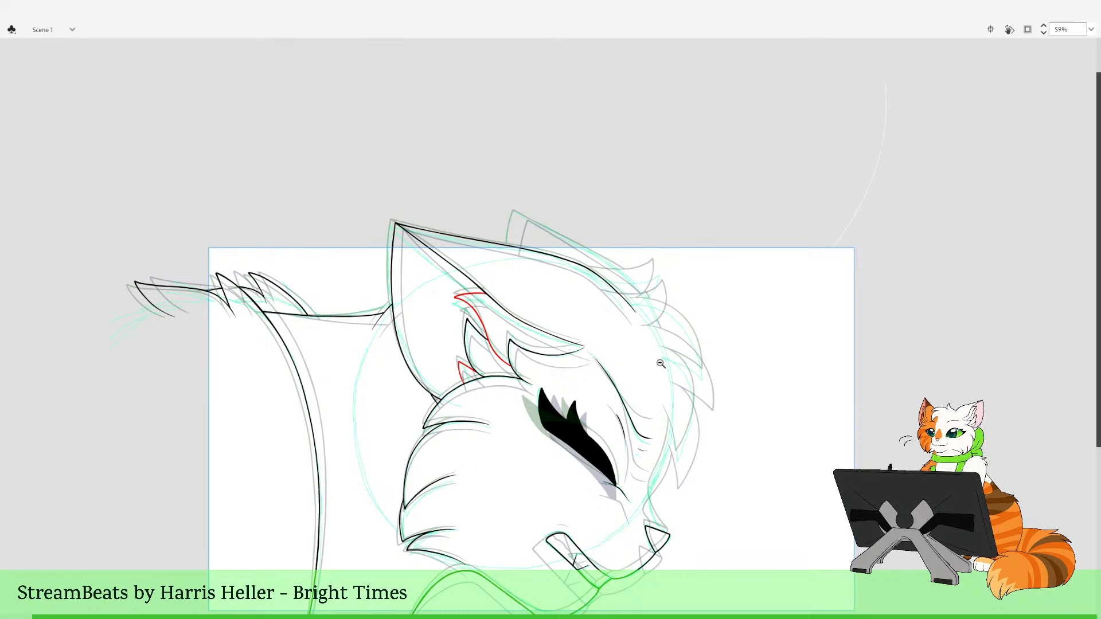
click(634, 442)
drag(551, 231, 677, 385)
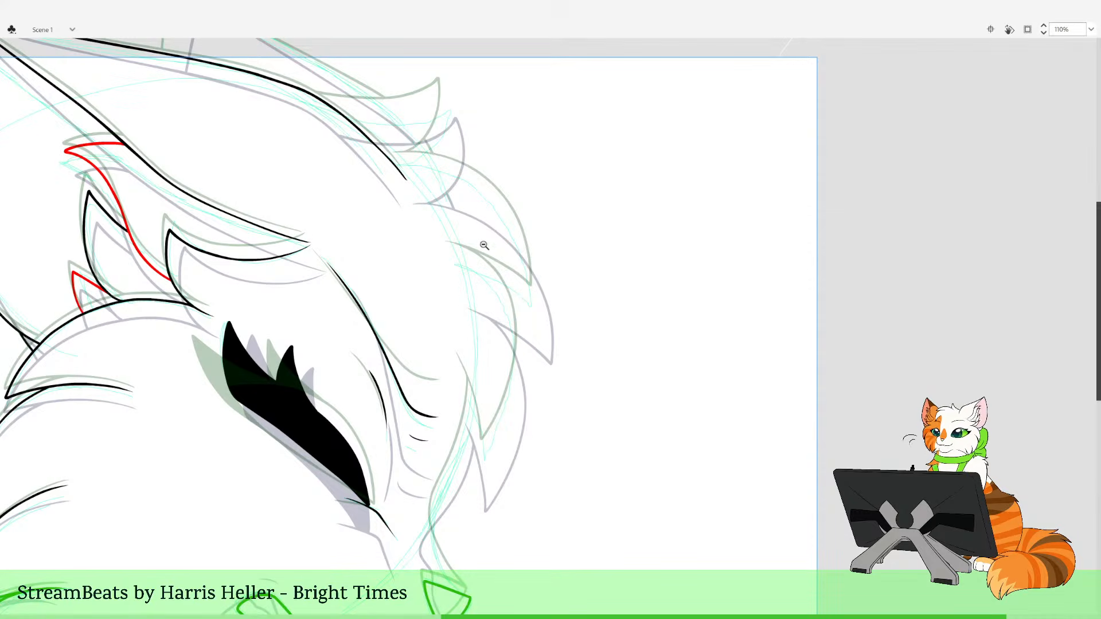
drag(517, 209, 493, 300)
drag(420, 158, 612, 526)
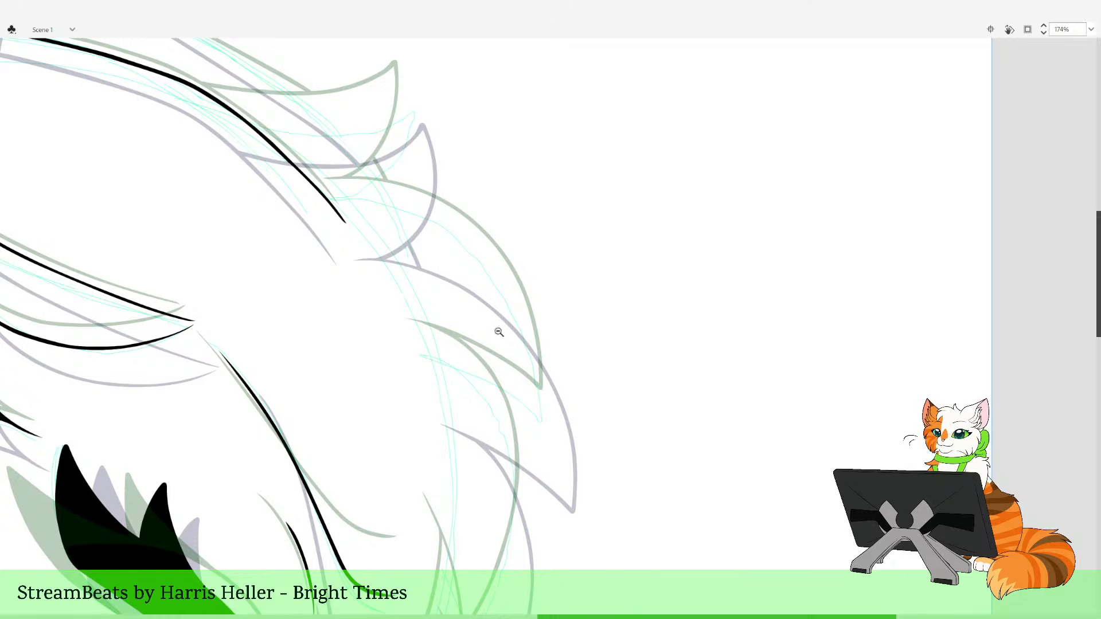
drag(498, 340, 540, 444)
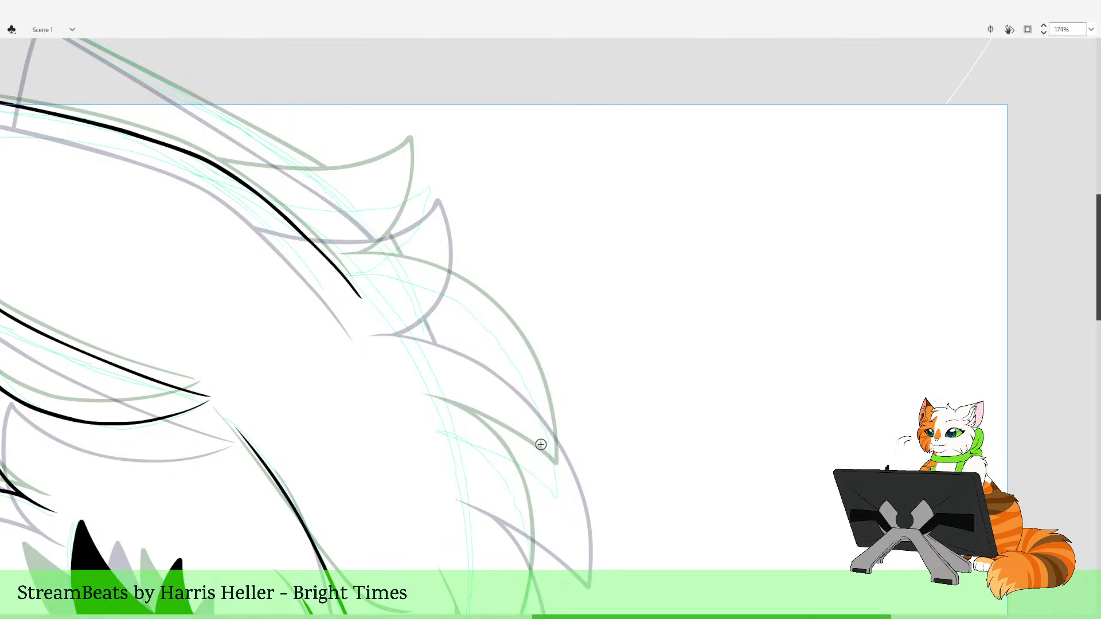
drag(463, 262, 529, 392)
key(ctrl+z)
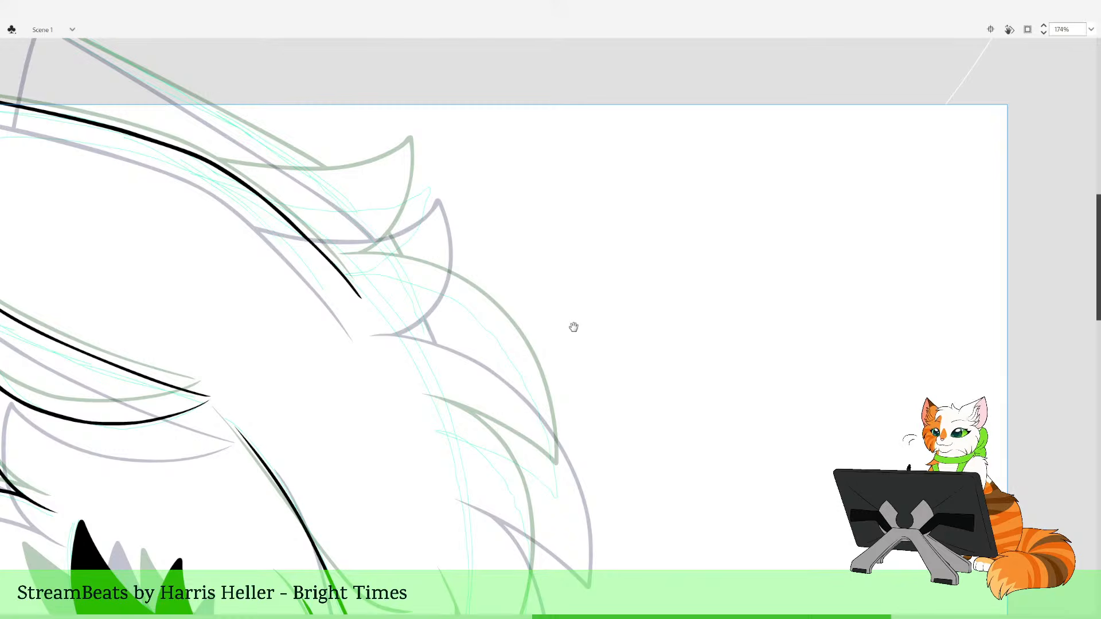
Delete the overshoot below the cheek line at the base of the small red ear tuft
drag(573, 328, 613, 322)
drag(561, 375, 836, 226)
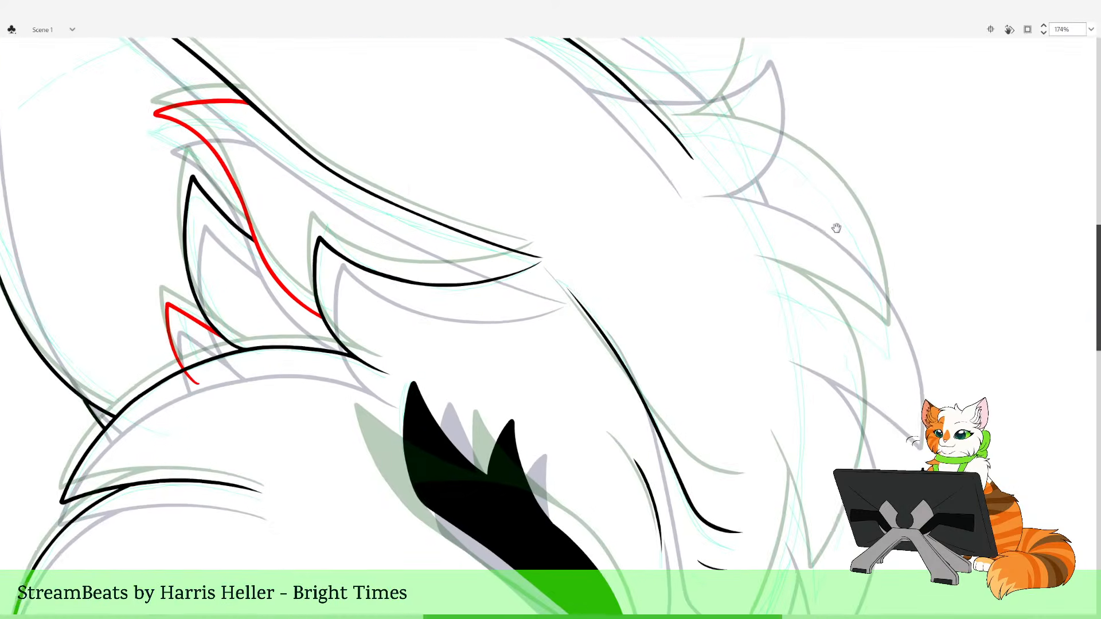
key(Delete)
drag(567, 241, 635, 429)
drag(907, 507, 590, 354)
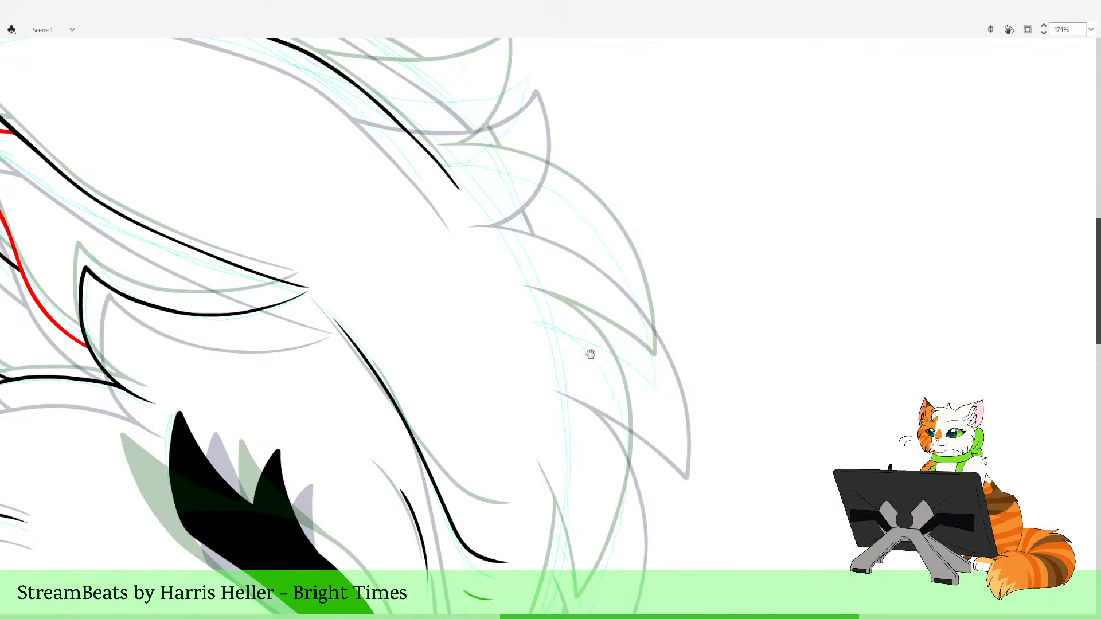
Ink the top forehead fur tuft in black, curving out to a sharp point and back, and trim its inner tip
mouse_move(642, 204)
mouse_down()
mouse_move(644, 256)
mouse_move(627, 304)
mouse_up()
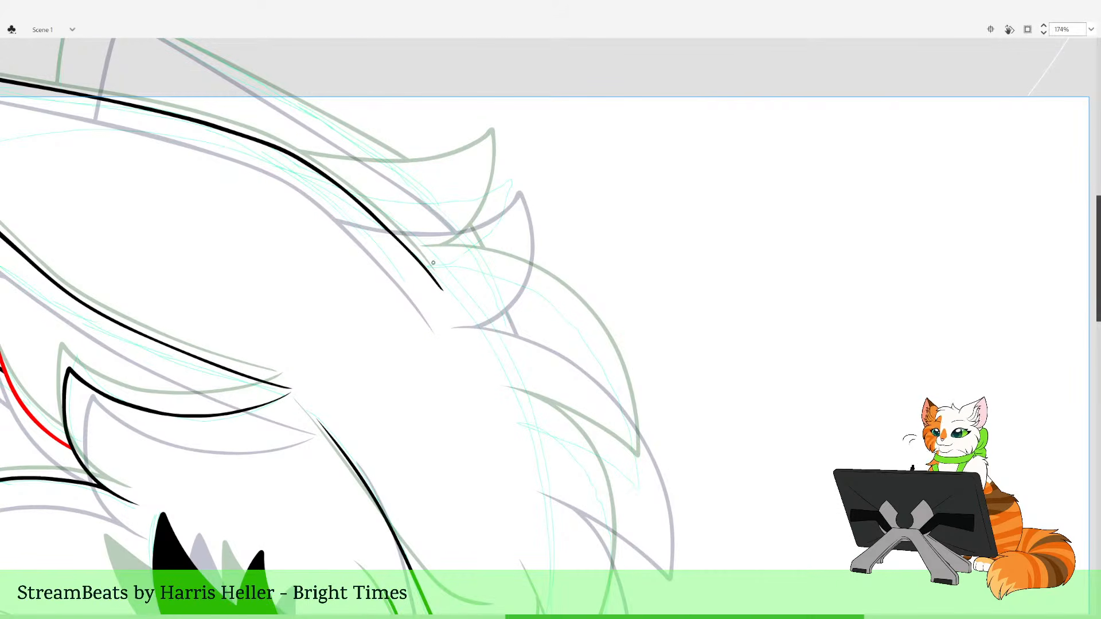
drag(433, 263, 525, 270)
key(ctrl+z)
mouse_move(430, 262)
mouse_down()
mouse_move(525, 279)
mouse_move(589, 319)
mouse_move(622, 365)
mouse_up()
key(ctrl+z)
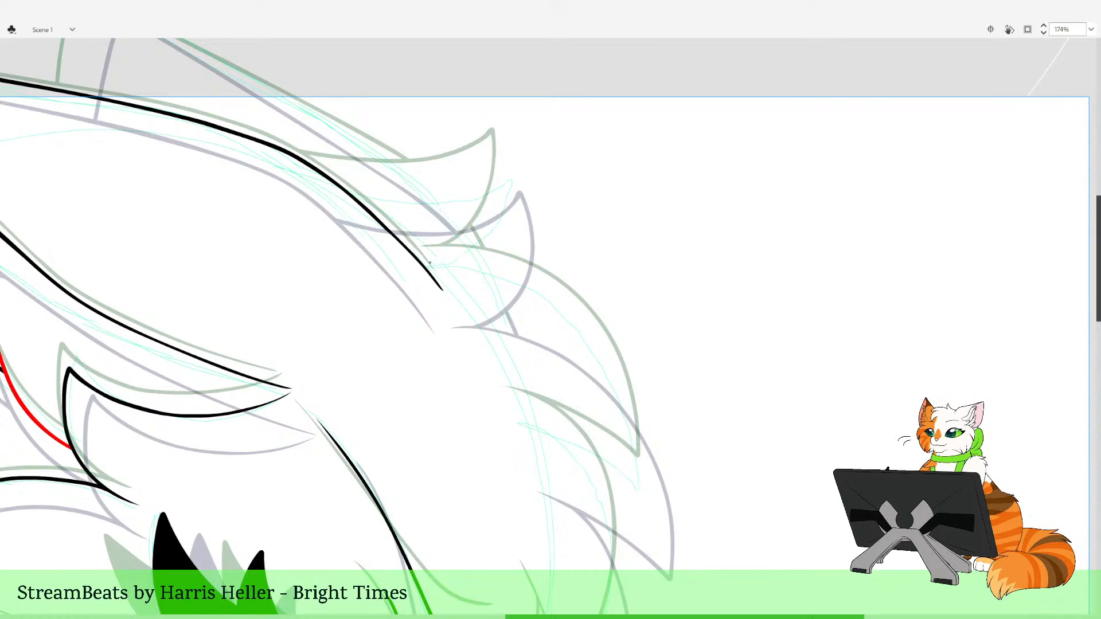
mouse_move(430, 262)
mouse_down()
mouse_move(513, 273)
mouse_move(591, 313)
mouse_move(632, 364)
mouse_move(652, 427)
mouse_move(651, 483)
mouse_move(580, 432)
mouse_move(520, 410)
mouse_up()
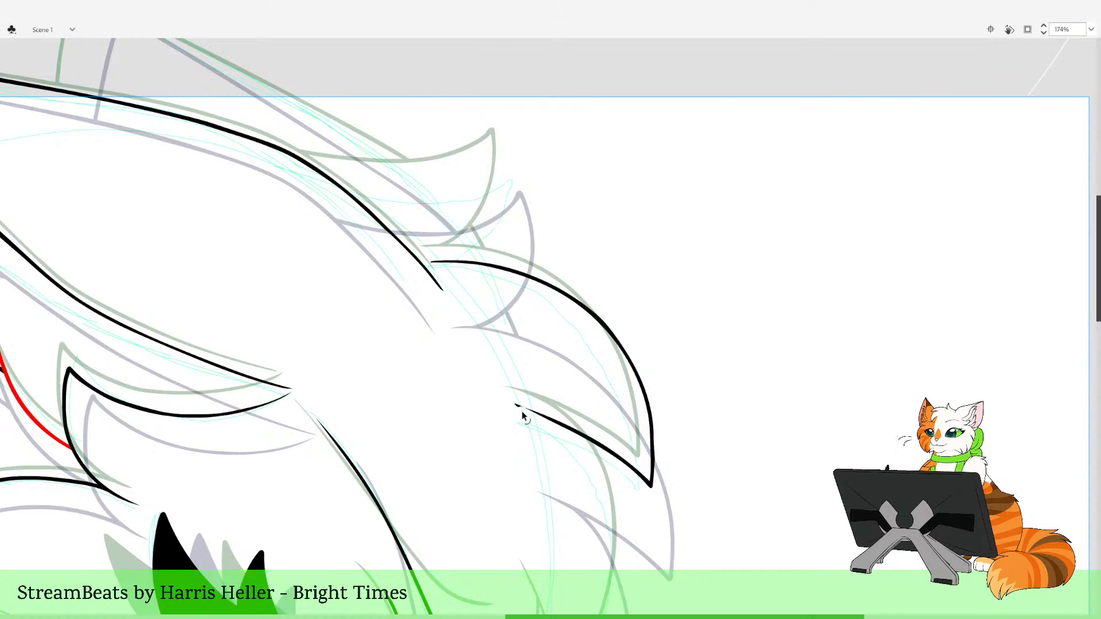
mouse_move(522, 412)
mouse_down()
mouse_move(541, 415)
mouse_move(524, 412)
mouse_up()
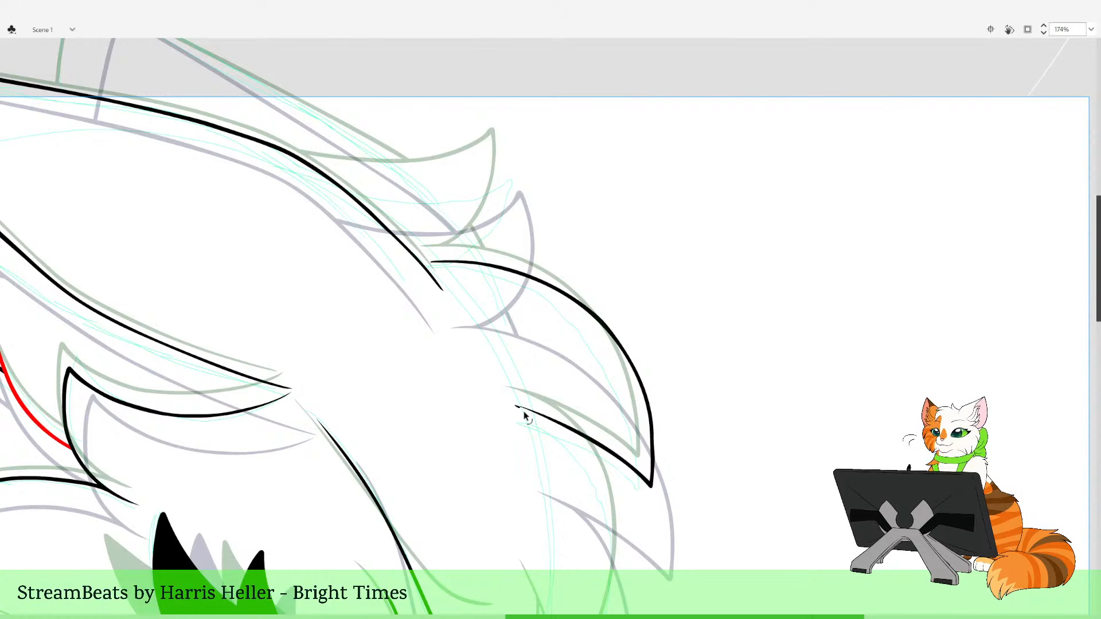
click(517, 406)
key(Delete)
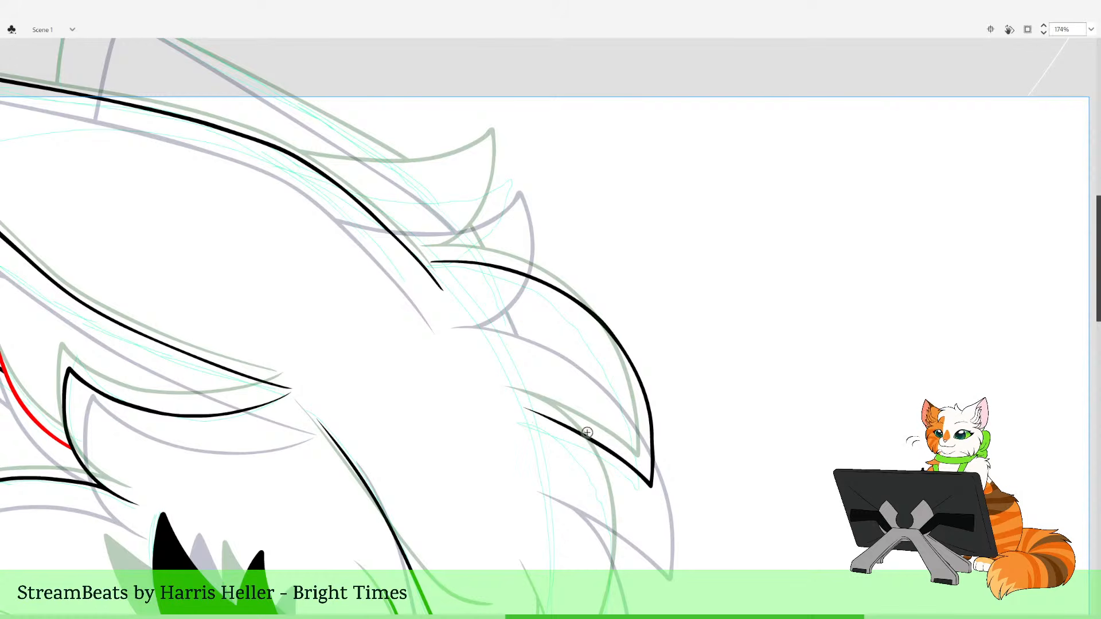
Try to extend the thin inner tip of the top forehead tuft's lower edge
drag(631, 378, 553, 348)
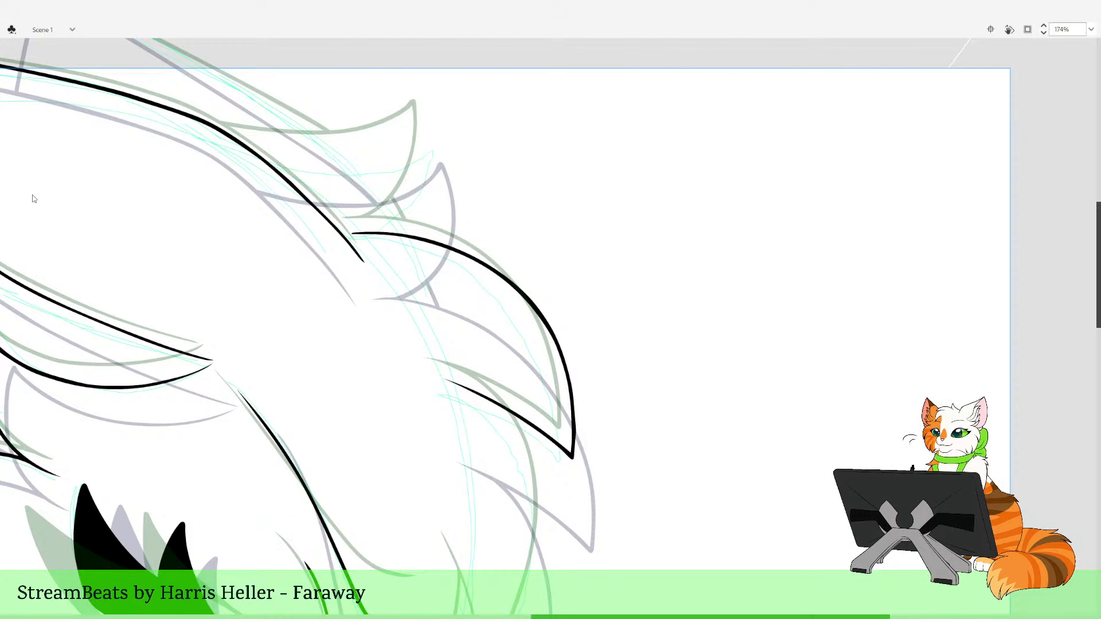
drag(450, 210, 513, 251)
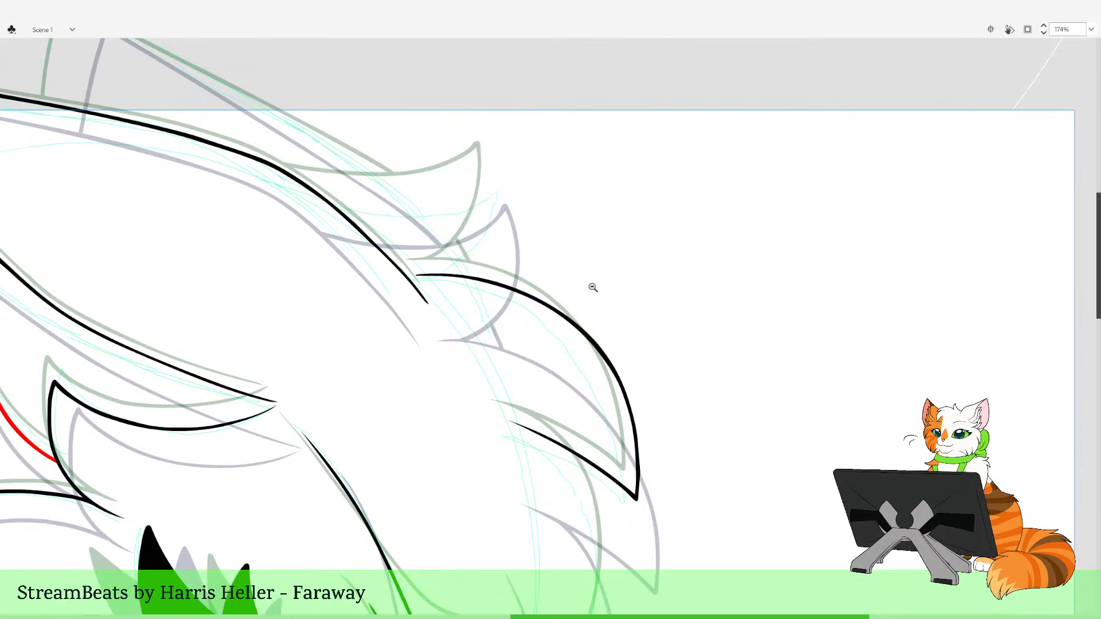
drag(489, 390, 561, 458)
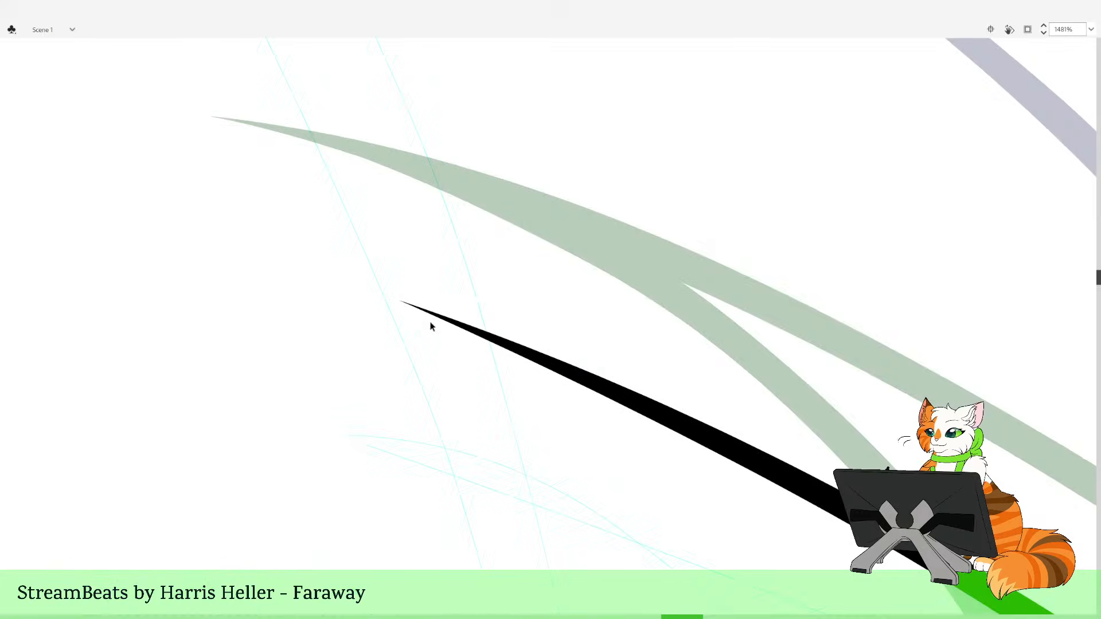
mouse_move(399, 301)
mouse_down()
mouse_move(333, 297)
mouse_move(353, 288)
mouse_move(405, 315)
mouse_move(387, 297)
mouse_move(345, 299)
mouse_up()
key(ctrl+z)
key(ctrl+z)
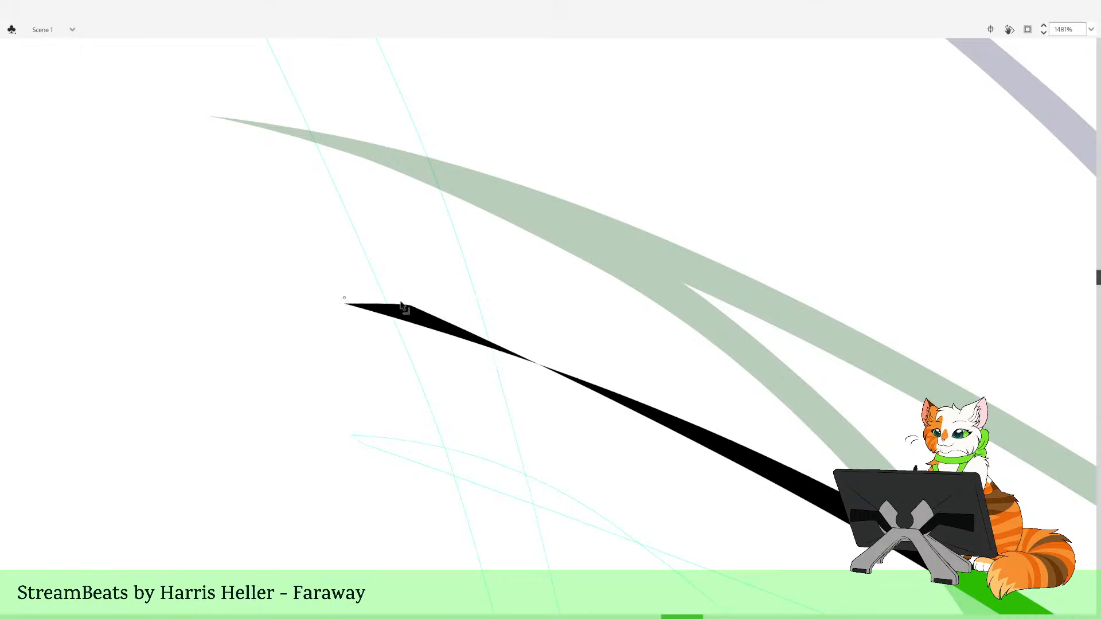
click(403, 306)
key(Delete)
key(ctrl+z)
key(ctrl+z)
Ink the lower forehead fur tuft in red, from its inner edge to a sharp point and up to the top tuft, trimming the overshoot
alt+click(520, 291)
alt+click(523, 281)
alt+click(527, 278)
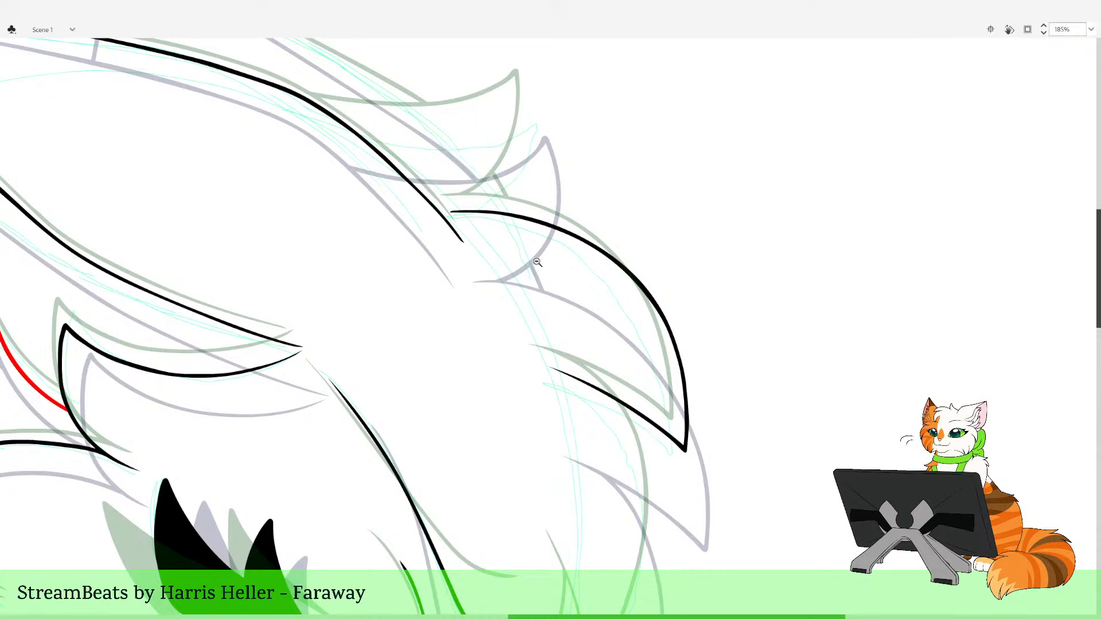
alt+click(549, 300)
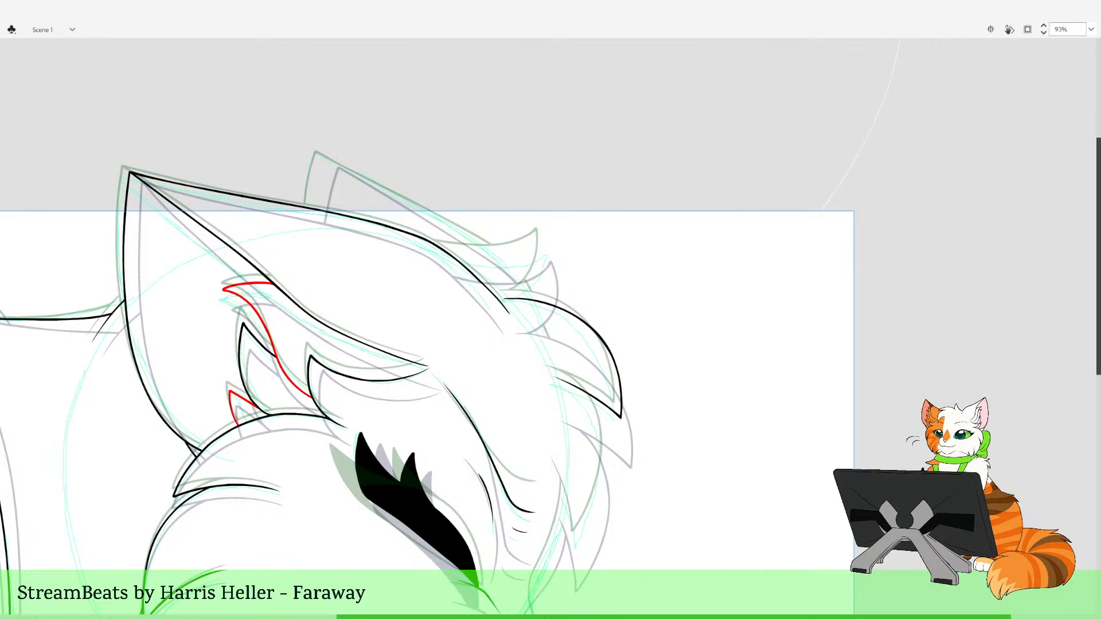
alt+click(449, 338)
alt+click(562, 307)
drag(585, 323, 629, 470)
drag(479, 113, 486, 260)
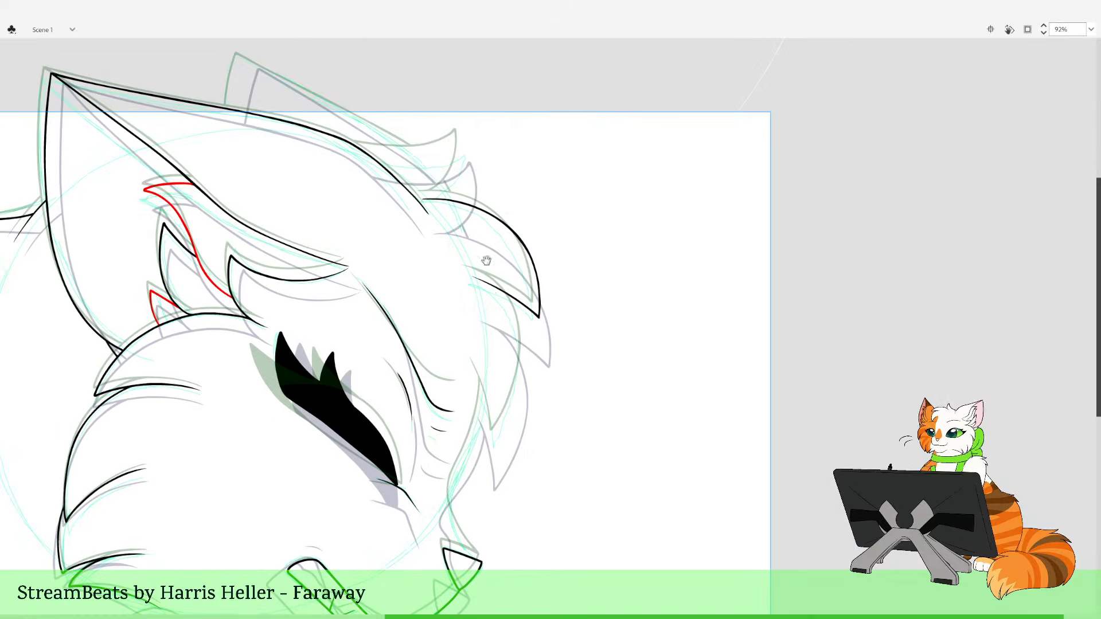
drag(479, 194, 598, 500)
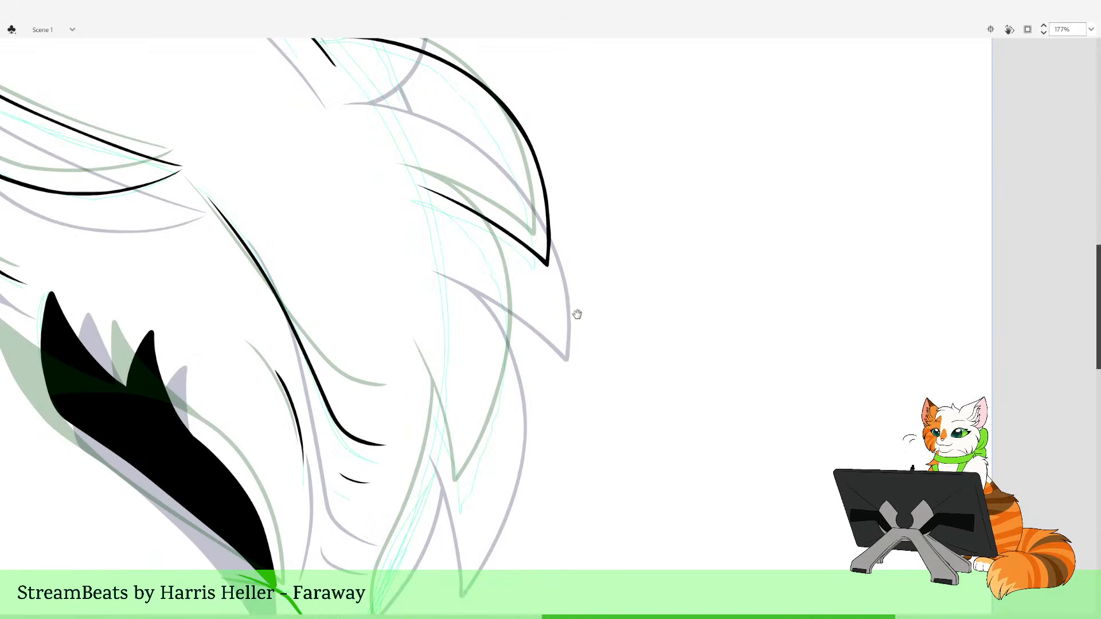
mouse_move(595, 453)
mouse_down()
mouse_move(577, 319)
mouse_move(574, 447)
mouse_up()
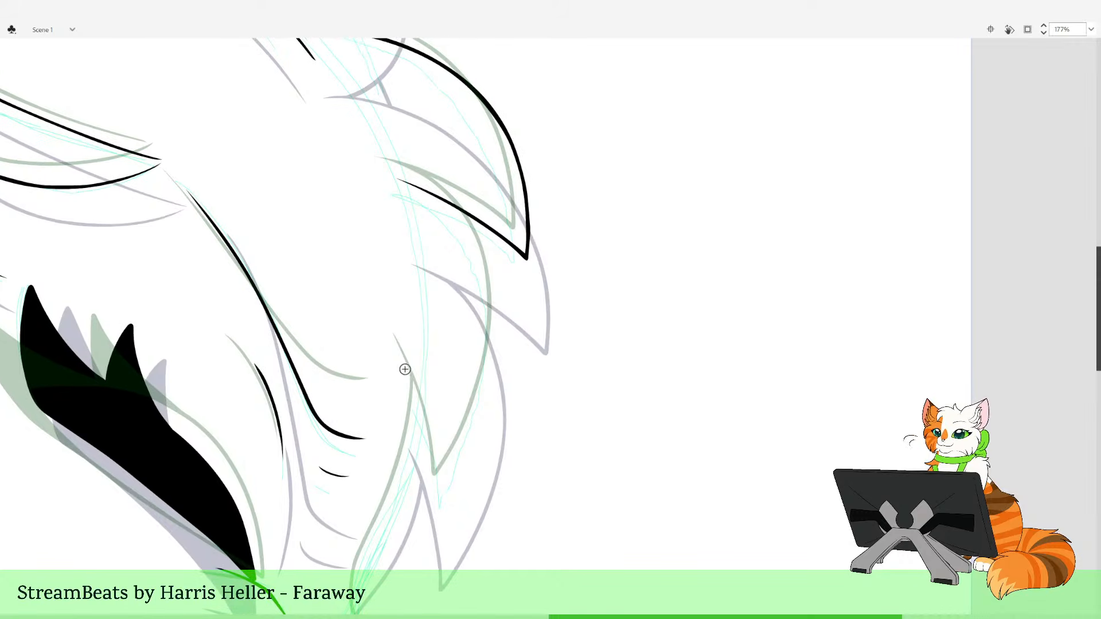
drag(405, 370, 431, 499)
key(ctrl+z)
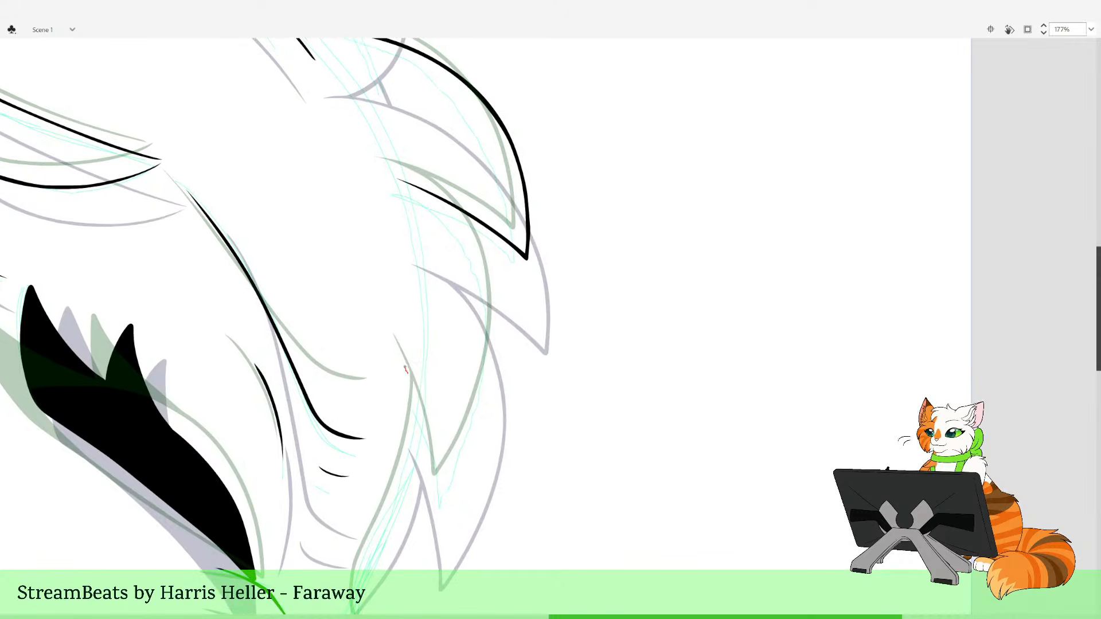
drag(405, 368, 430, 448)
mouse_move(436, 503)
mouse_down()
mouse_move(474, 447)
mouse_move(497, 322)
mouse_move(474, 252)
mouse_move(438, 204)
mouse_move(374, 165)
mouse_up()
click(399, 178)
key(Delete)
Ink the muzzle bridge line in black from the lower forehead tuft down to the nose and trim its overlapping upper end
mouse_move(517, 212)
mouse_down()
mouse_move(453, 264)
mouse_move(379, 250)
mouse_up()
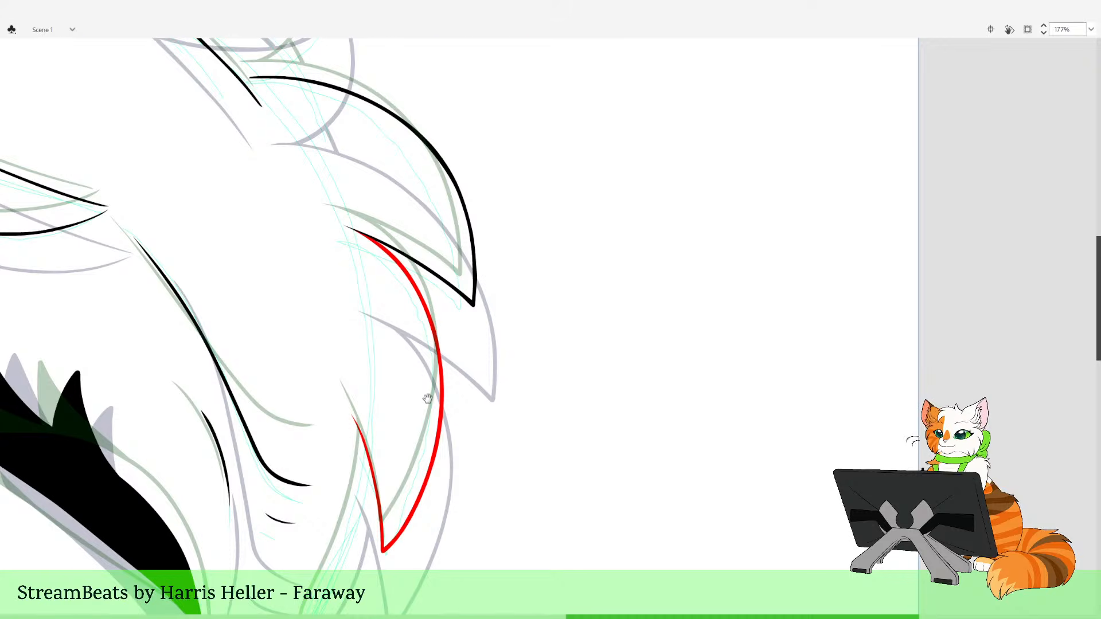
drag(427, 403, 493, 263)
drag(441, 370, 481, 258)
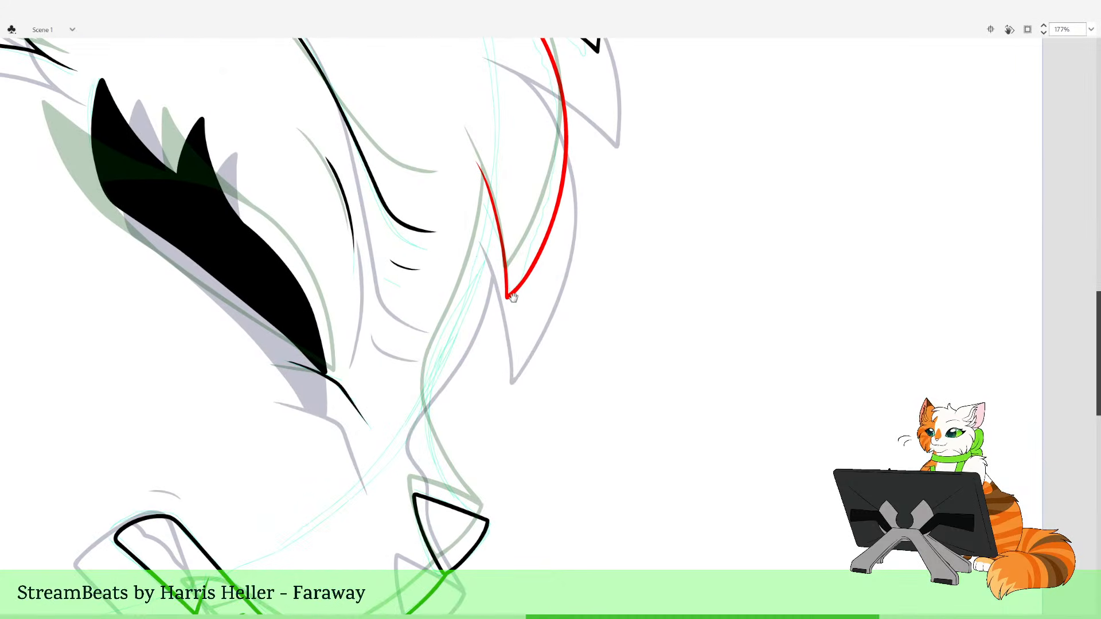
drag(523, 302, 543, 328)
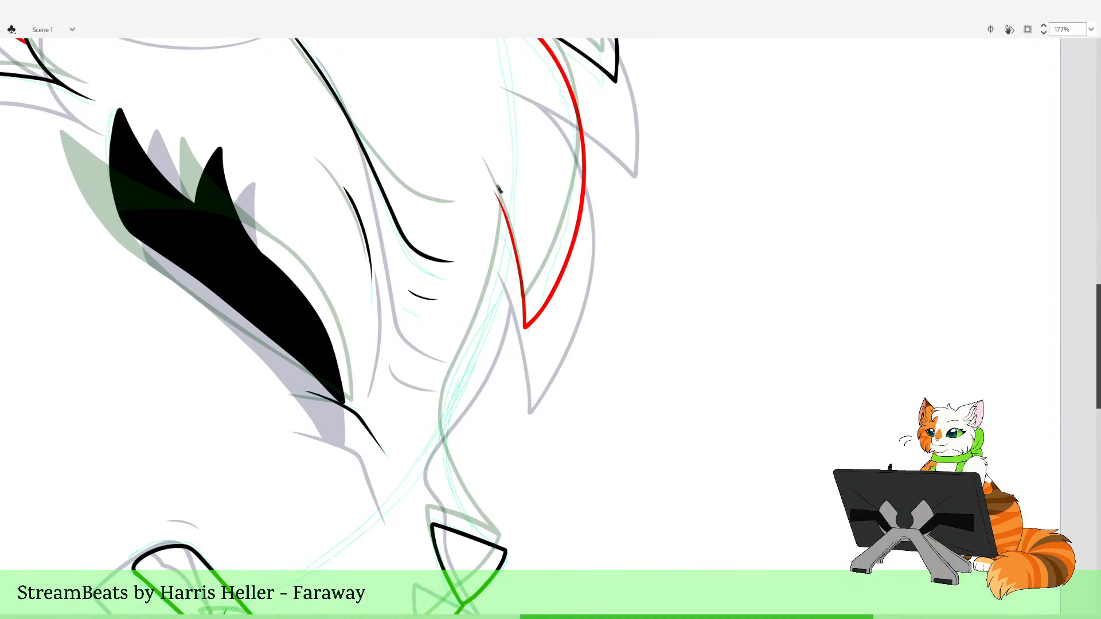
drag(508, 238, 445, 399)
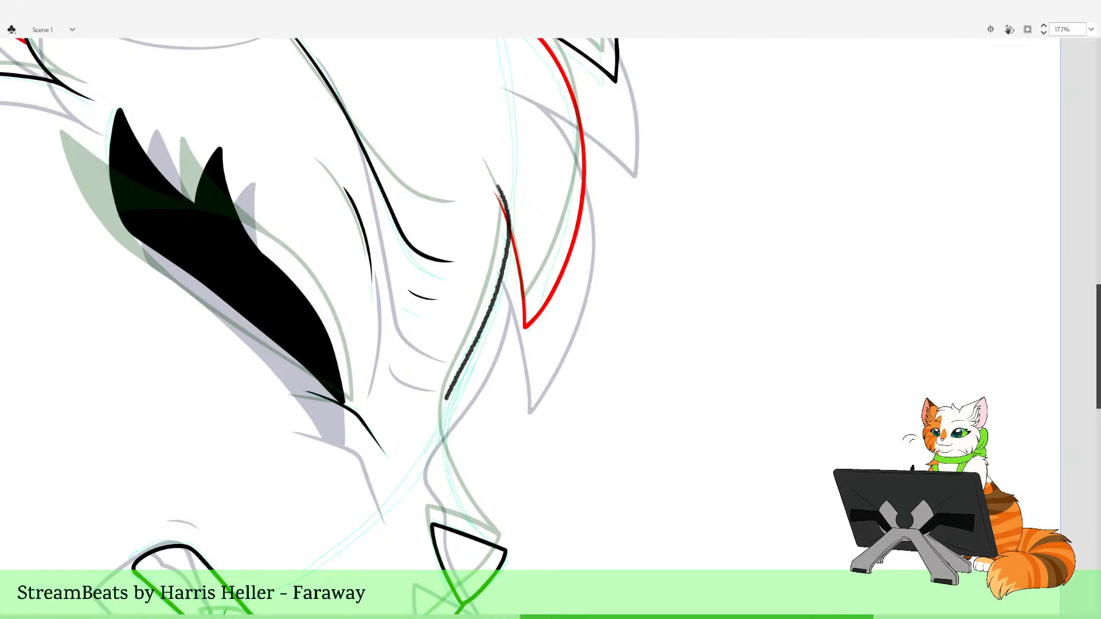
mouse_move(440, 441)
mouse_down()
mouse_move(453, 489)
mouse_move(505, 549)
mouse_up()
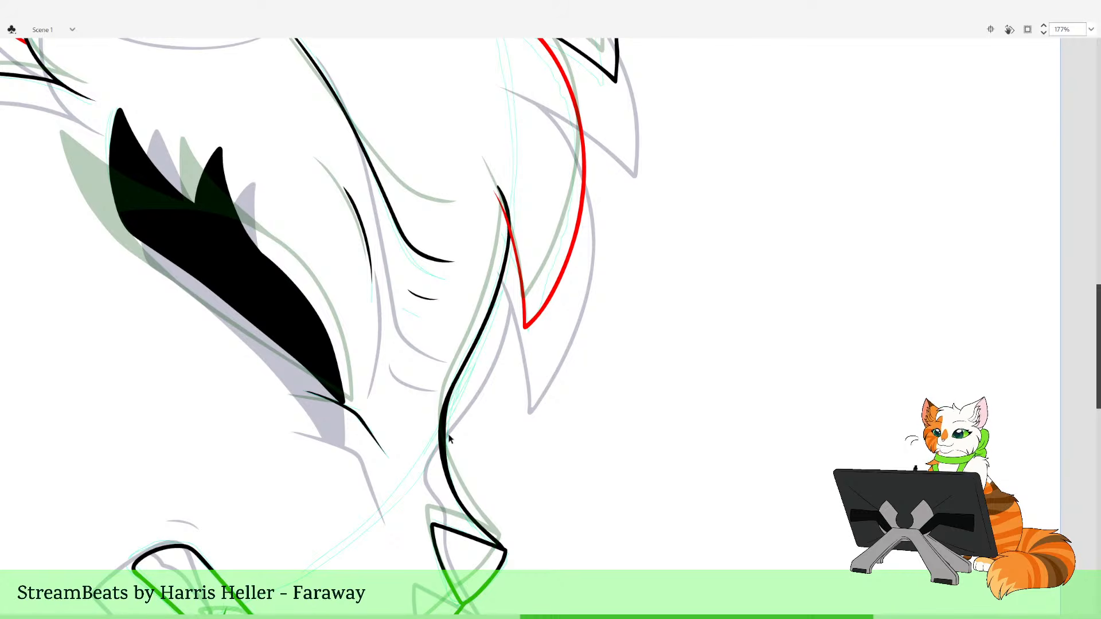
click(502, 272)
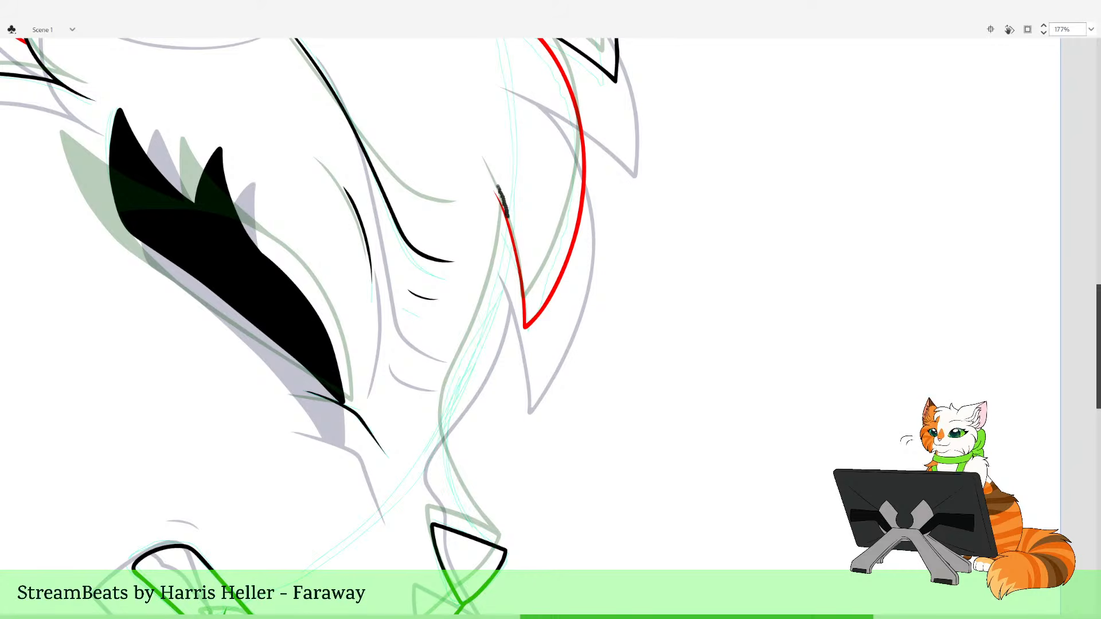
drag(508, 263, 457, 393)
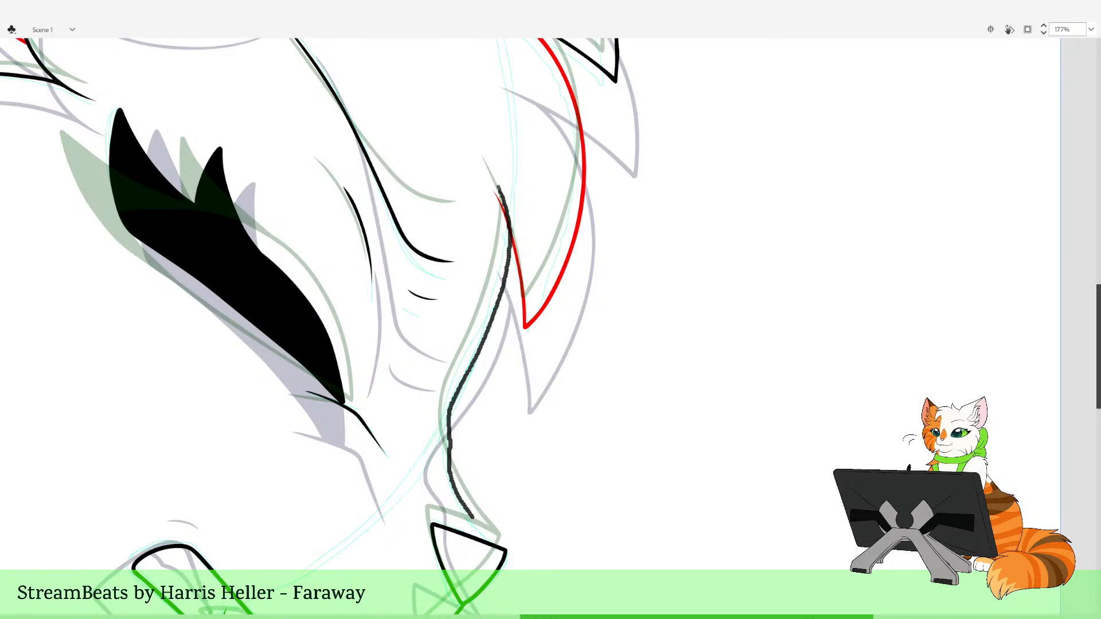
drag(503, 547, 506, 549)
key(v)
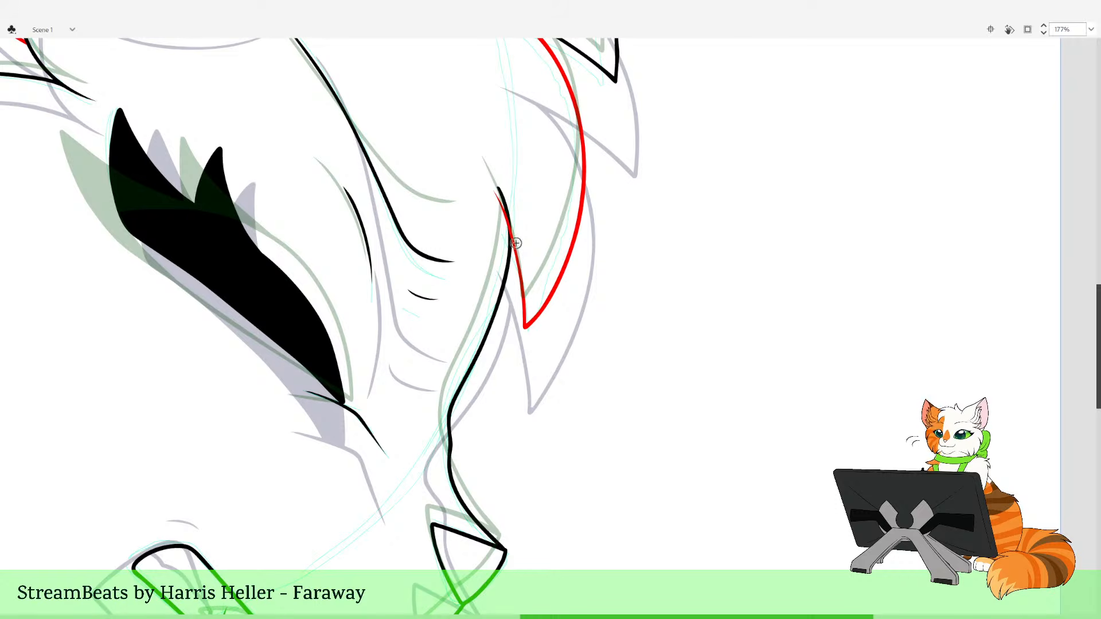
click(507, 214)
key(Delete)
Try to ink the upward-curling fur tuft between the near ear and the top forehead tuft in red
key(y)
key(space)
drag(533, 219, 573, 271)
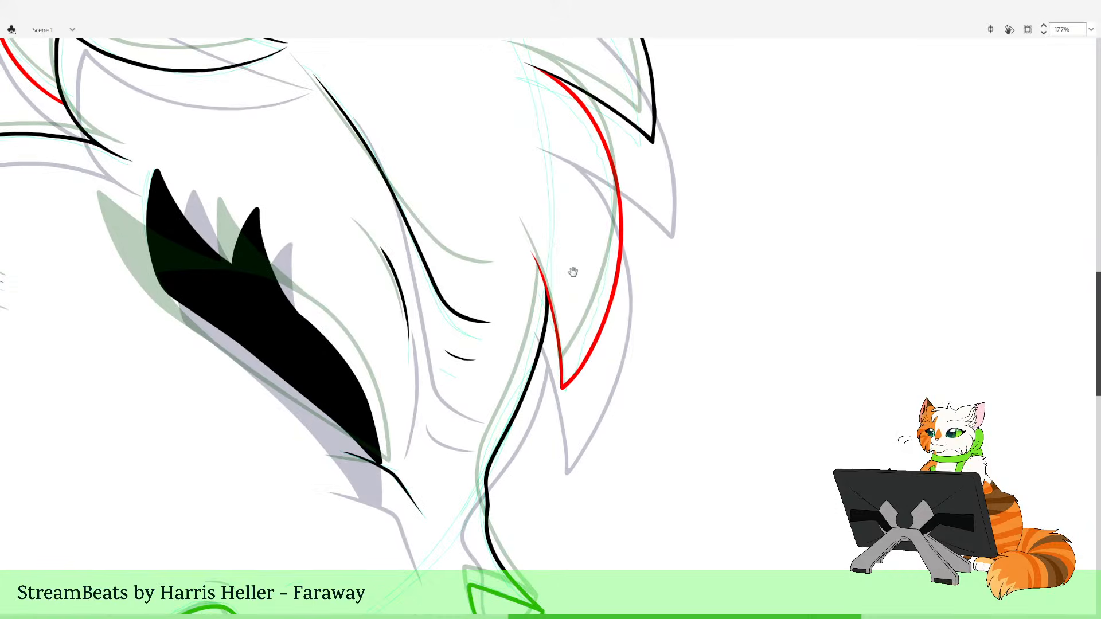
drag(564, 232, 595, 490)
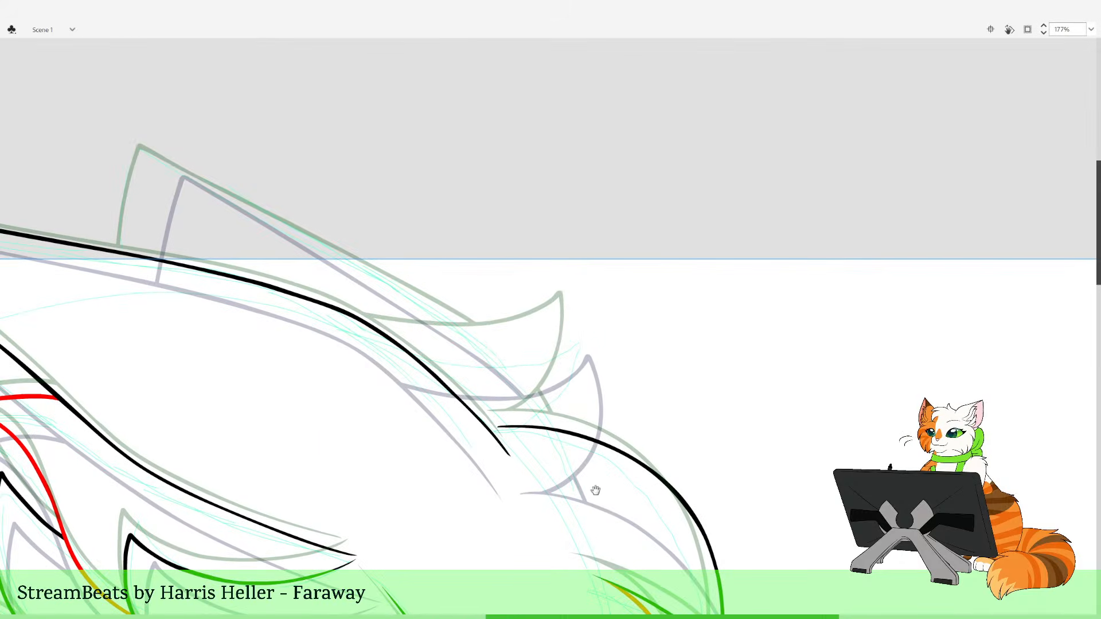
mouse_move(392, 401)
mouse_down()
mouse_move(828, 310)
mouse_move(663, 399)
mouse_move(691, 428)
mouse_up()
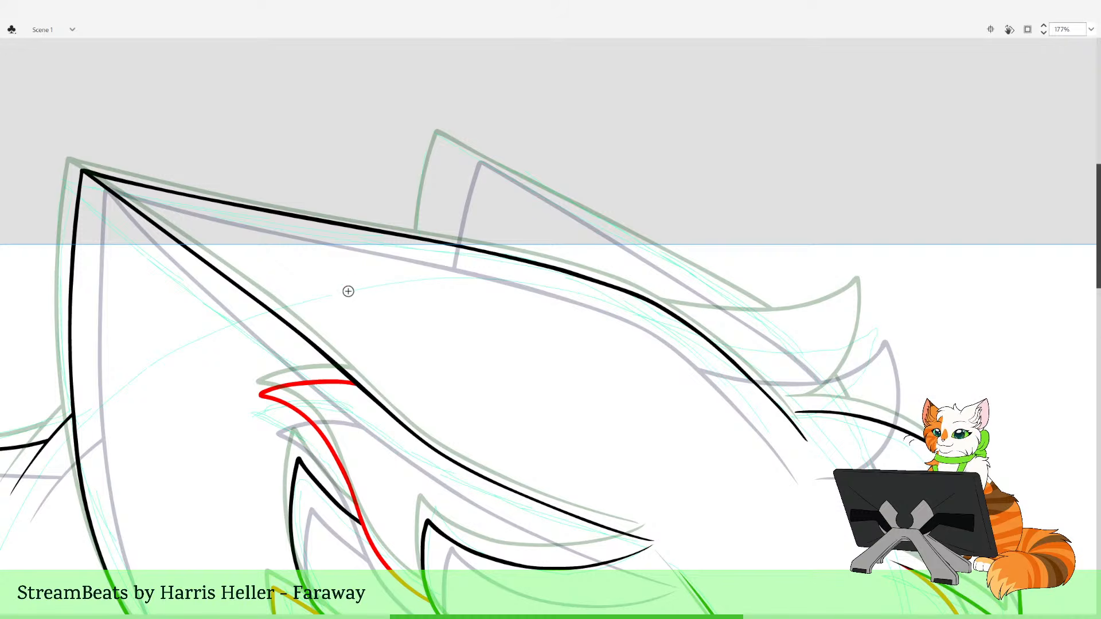
mouse_move(344, 289)
mouse_down()
mouse_move(425, 272)
mouse_move(567, 282)
mouse_move(729, 331)
mouse_move(810, 331)
mouse_move(861, 302)
mouse_move(877, 329)
mouse_move(846, 403)
mouse_move(803, 424)
mouse_up()
drag(895, 358, 878, 368)
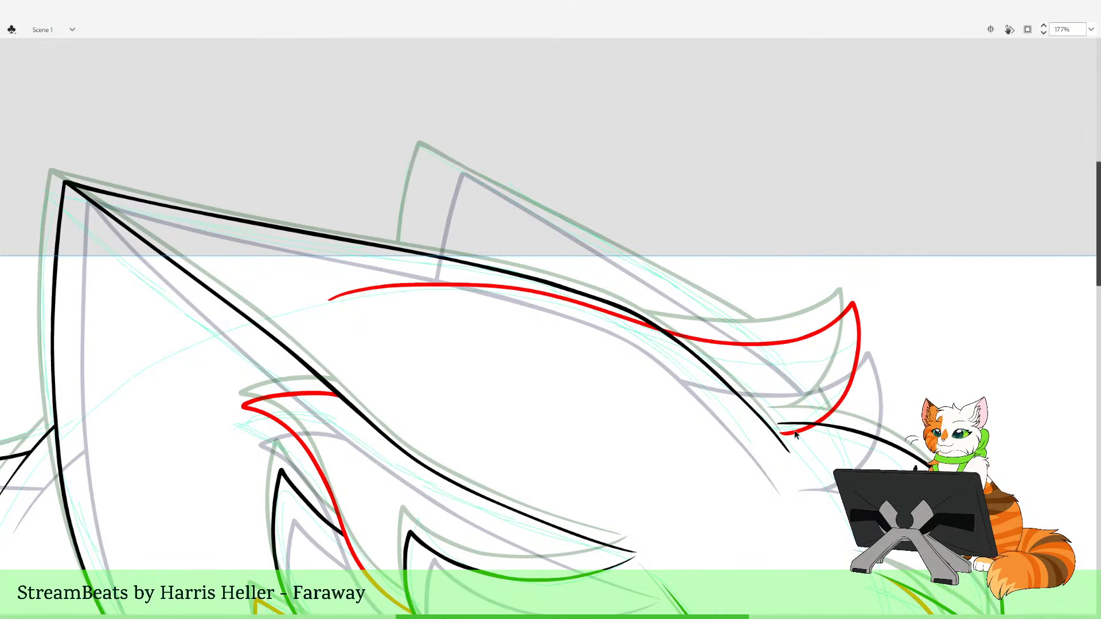
key(ctrl+z)
mouse_move(778, 425)
mouse_down()
mouse_move(807, 420)
mouse_move(844, 382)
mouse_move(854, 305)
mouse_move(807, 328)
mouse_move(747, 328)
mouse_up()
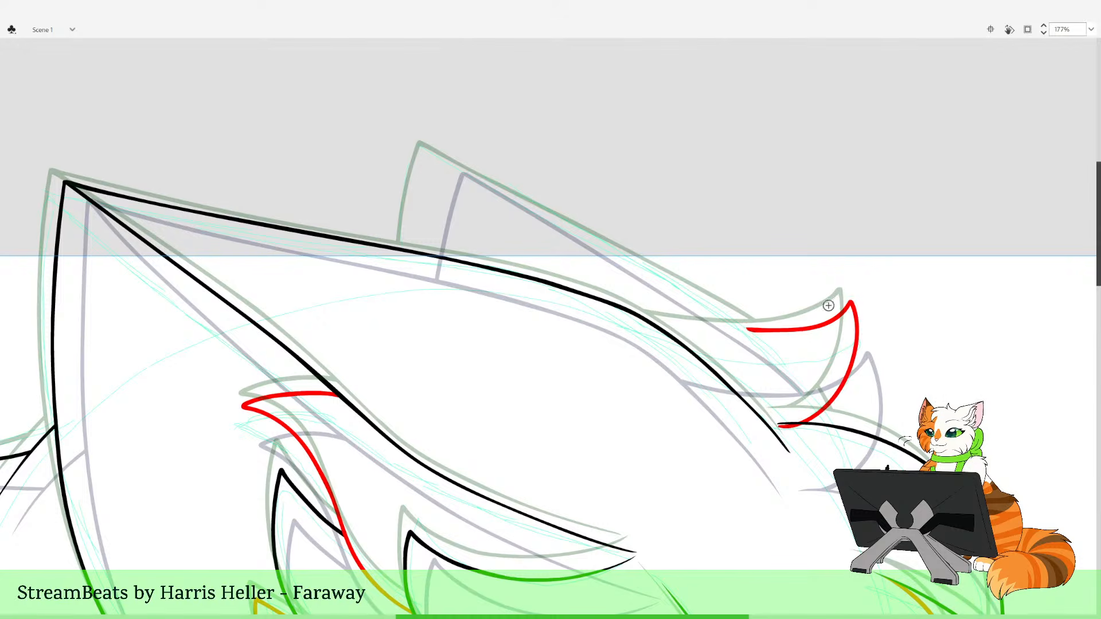
key(ctrl+z)
Ink the upward-curling crown tuft in red with a sharp tip and delete its overshoots past the ear edge and forehead tuft
mouse_move(782, 426)
mouse_down()
mouse_move(824, 406)
mouse_move(847, 364)
mouse_up()
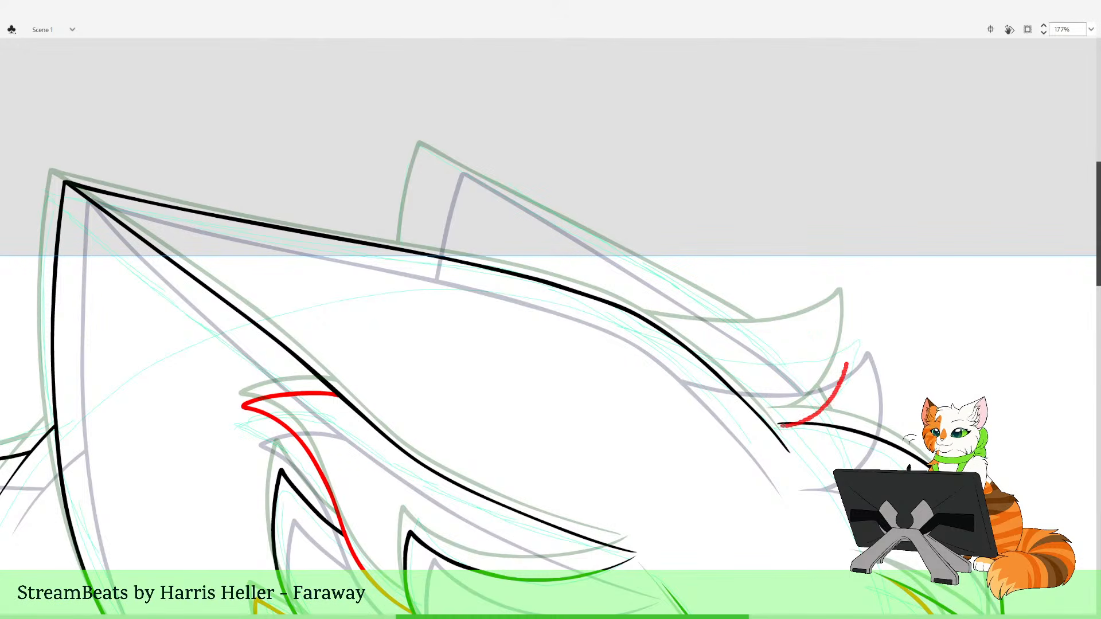
mouse_move(845, 300)
mouse_down()
mouse_move(784, 330)
mouse_move(699, 332)
mouse_move(457, 289)
mouse_up()
key(v)
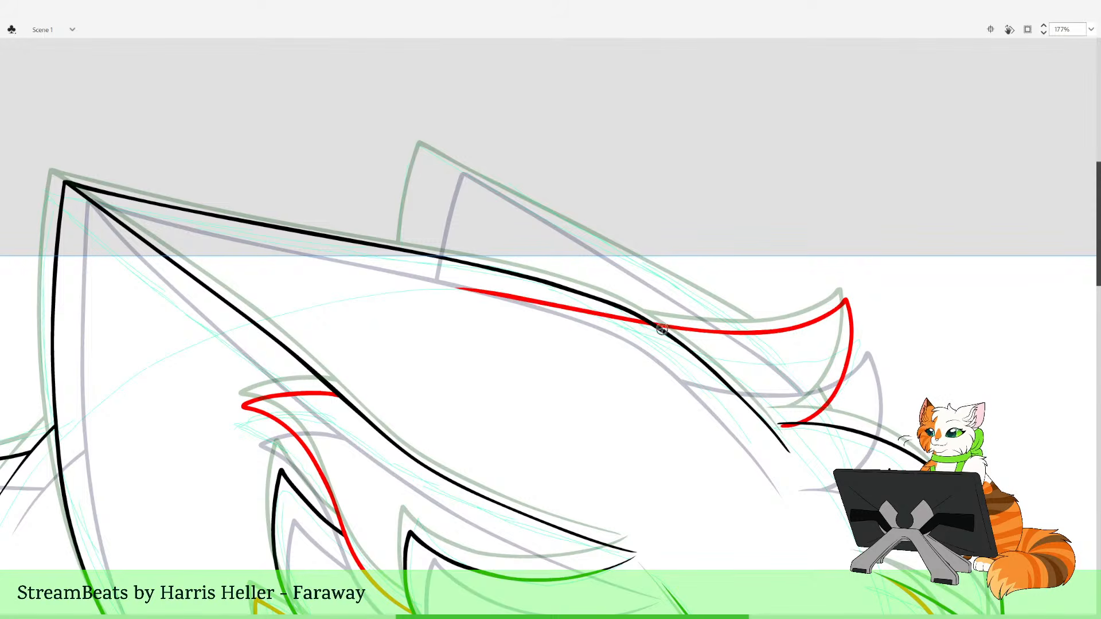
click(641, 323)
key(Delete)
click(792, 426)
key(Delete)
Recolour the crown tuft's outline black
drag(915, 397, 629, 428)
key(z)
drag(421, 276, 739, 493)
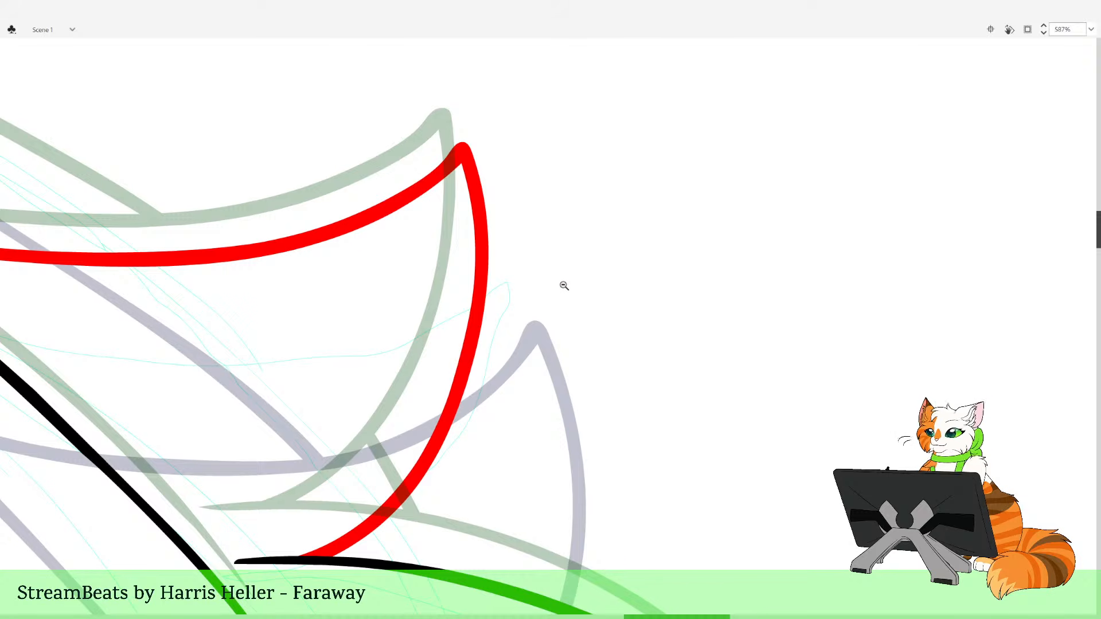
drag(540, 267, 565, 284)
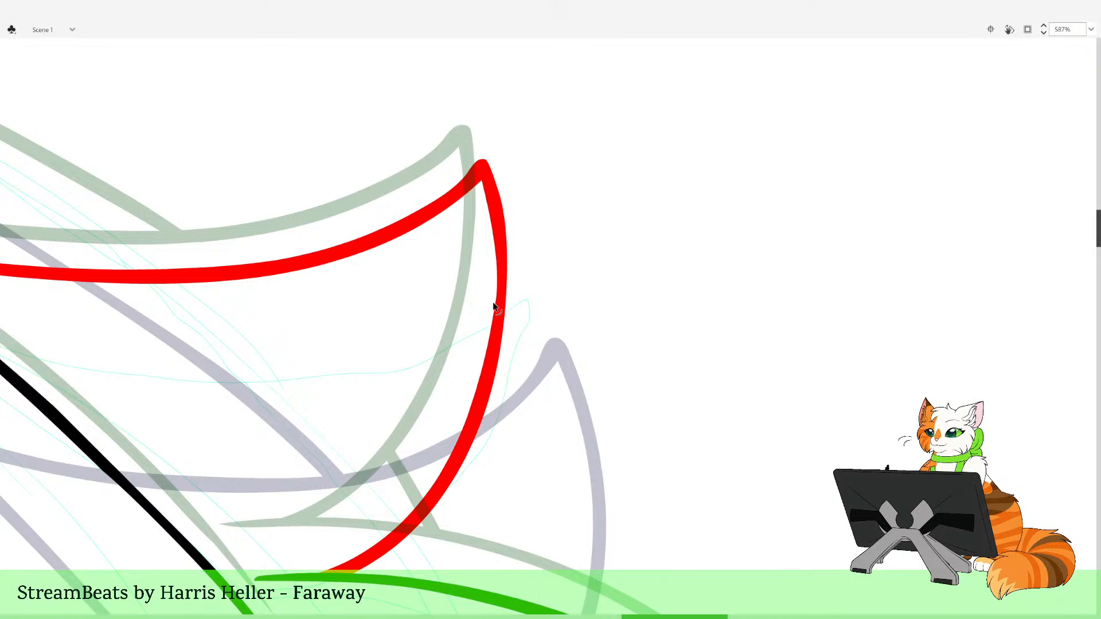
key(z)
drag(494, 304, 538, 344)
alt+click(538, 269)
alt+click(542, 266)
alt+click(547, 258)
drag(468, 280, 605, 519)
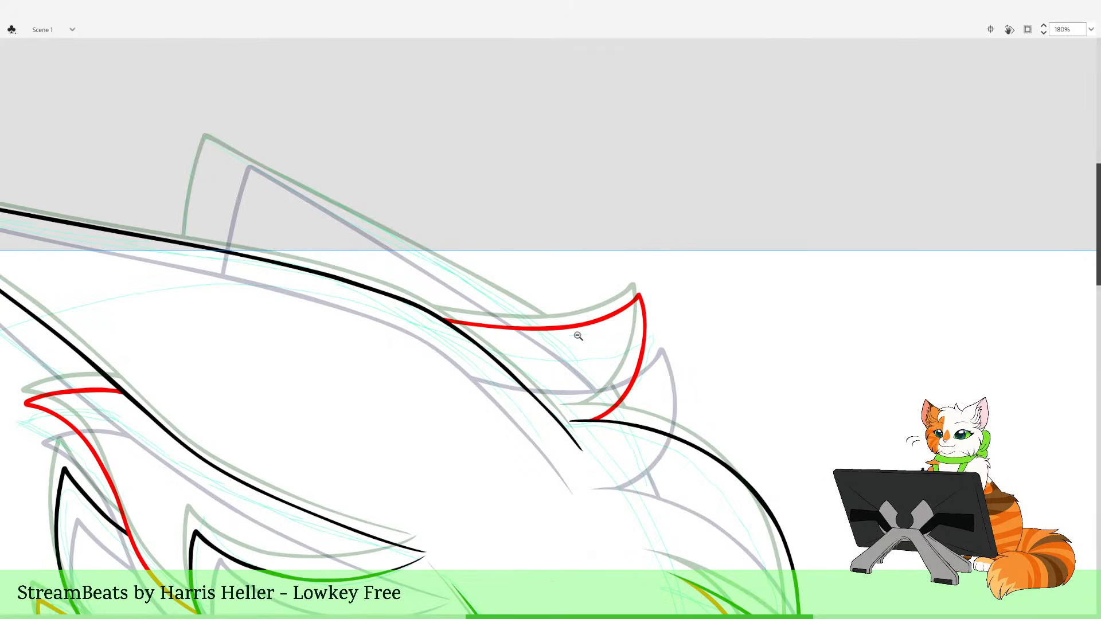
click(651, 314)
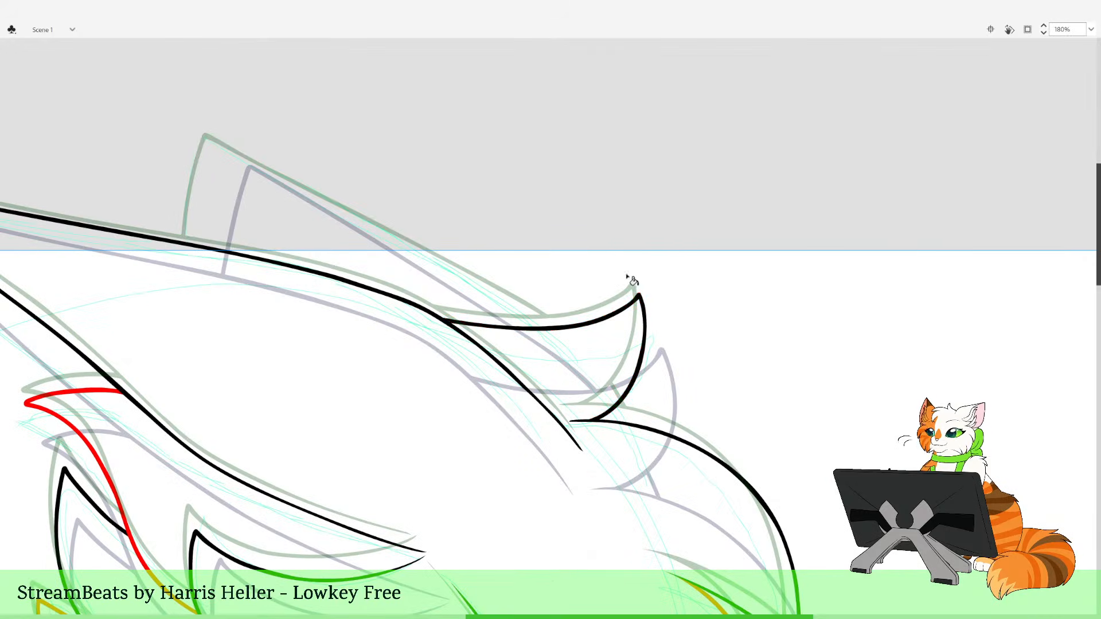
Try to ink the far ear's front edge in red, from behind the forehead tufts up towards the ear tip
drag(370, 198, 451, 248)
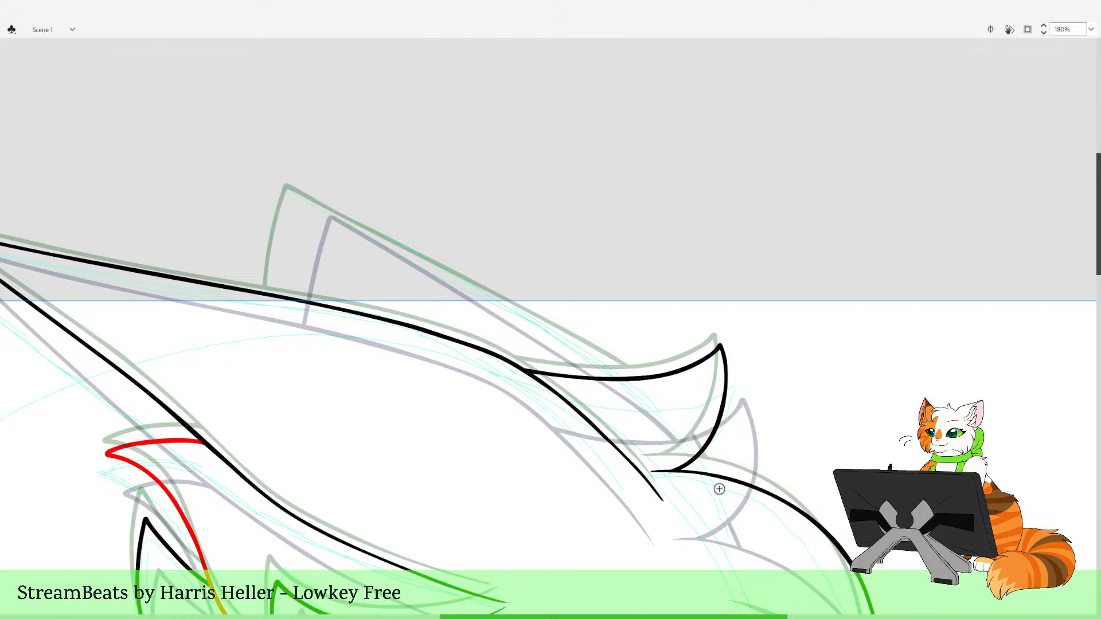
mouse_move(717, 488)
mouse_down()
mouse_move(731, 516)
mouse_move(662, 412)
mouse_up()
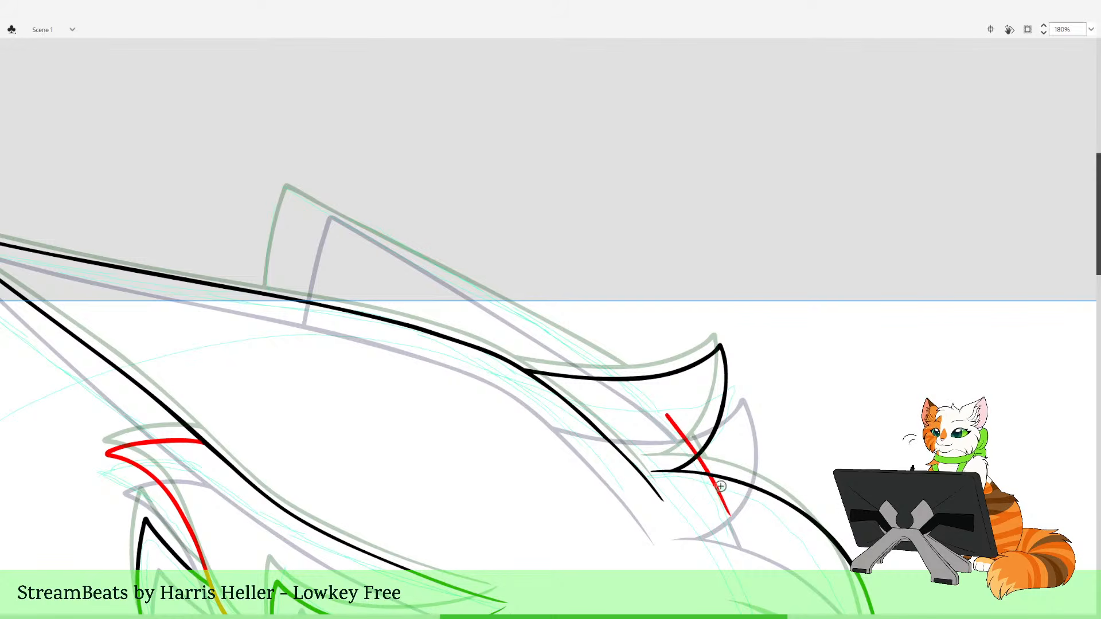
key(ctrl+z)
mouse_move(729, 510)
mouse_down()
mouse_move(703, 454)
mouse_move(621, 371)
mouse_move(305, 202)
mouse_up()
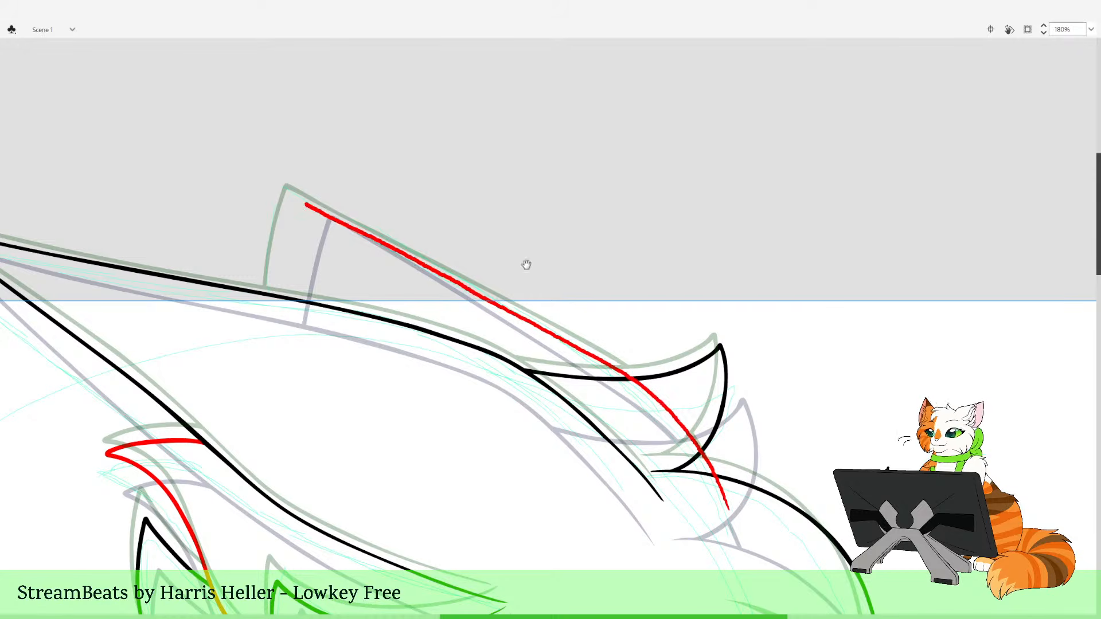
drag(658, 302, 750, 312)
drag(460, 305, 594, 343)
mouse_move(758, 374)
mouse_down()
mouse_move(638, 354)
mouse_move(587, 366)
mouse_up()
key(ctrl+z)
Ink the far ear in red from its base over the tip to the forehead, and delete the parts overlapping the near ear and tufts
mouse_move(333, 337)
mouse_down()
mouse_move(339, 377)
mouse_move(345, 266)
mouse_move(383, 255)
mouse_move(574, 349)
mouse_move(692, 423)
mouse_move(736, 465)
mouse_move(787, 581)
mouse_up()
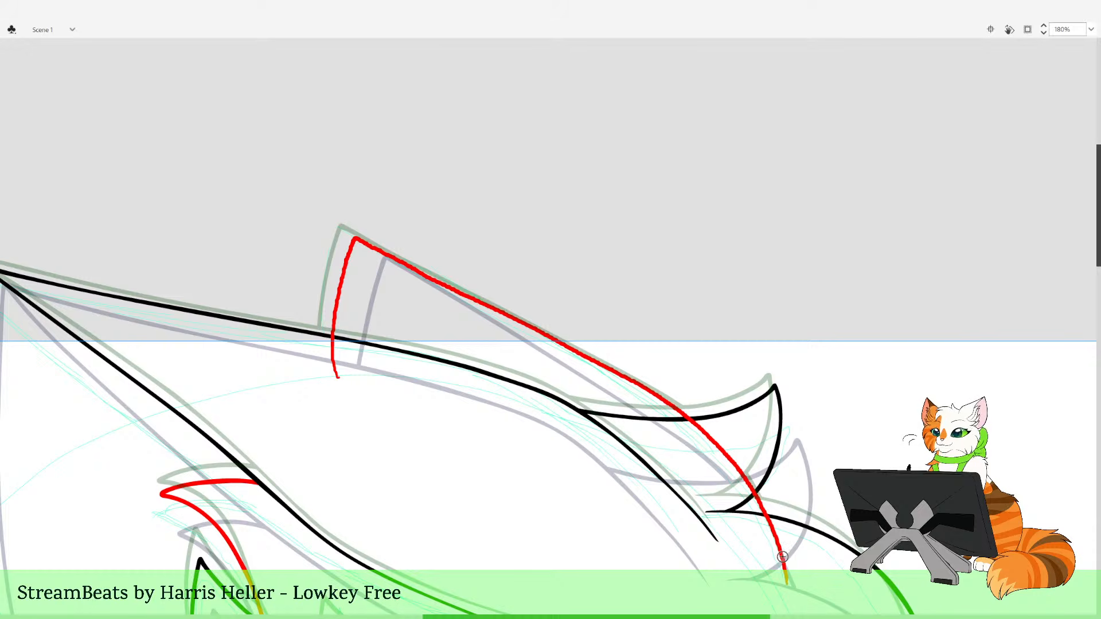
key(v)
click(782, 558)
key(Delete)
click(738, 467)
key(Delete)
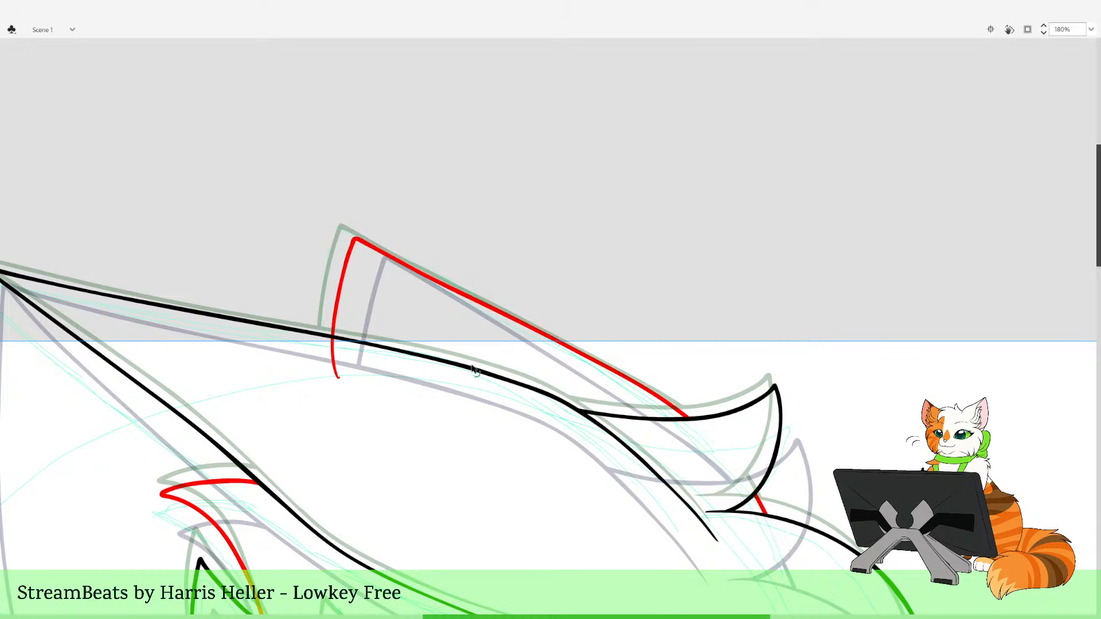
click(336, 359)
key(Delete)
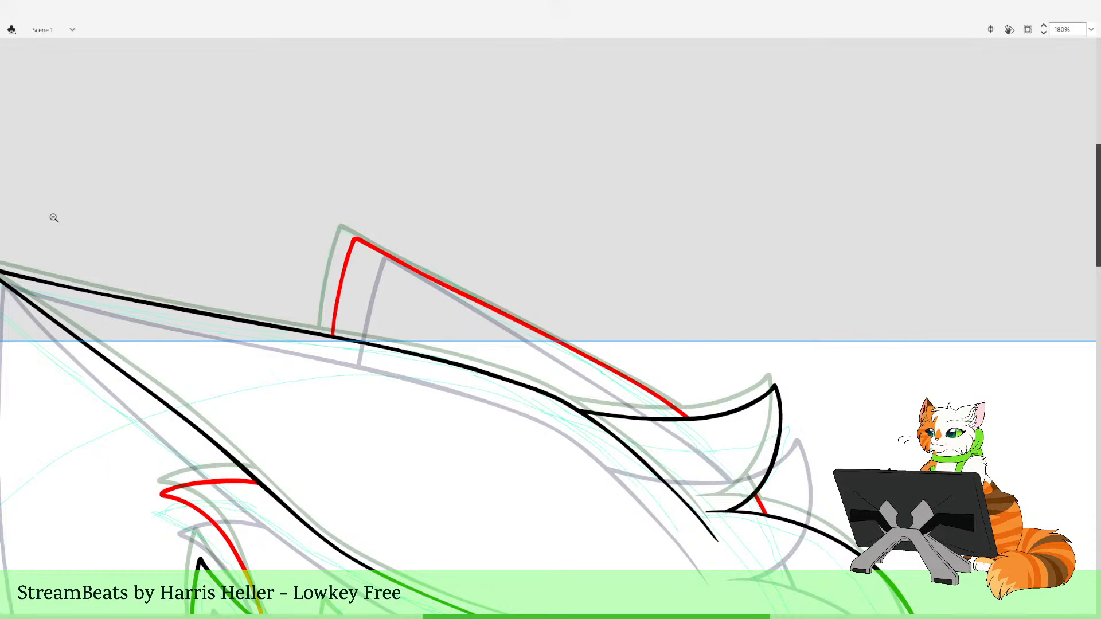
Recolour all remaining red strokes of the head drawing black
click(591, 259)
click(601, 264)
click(605, 277)
right_click(484, 317)
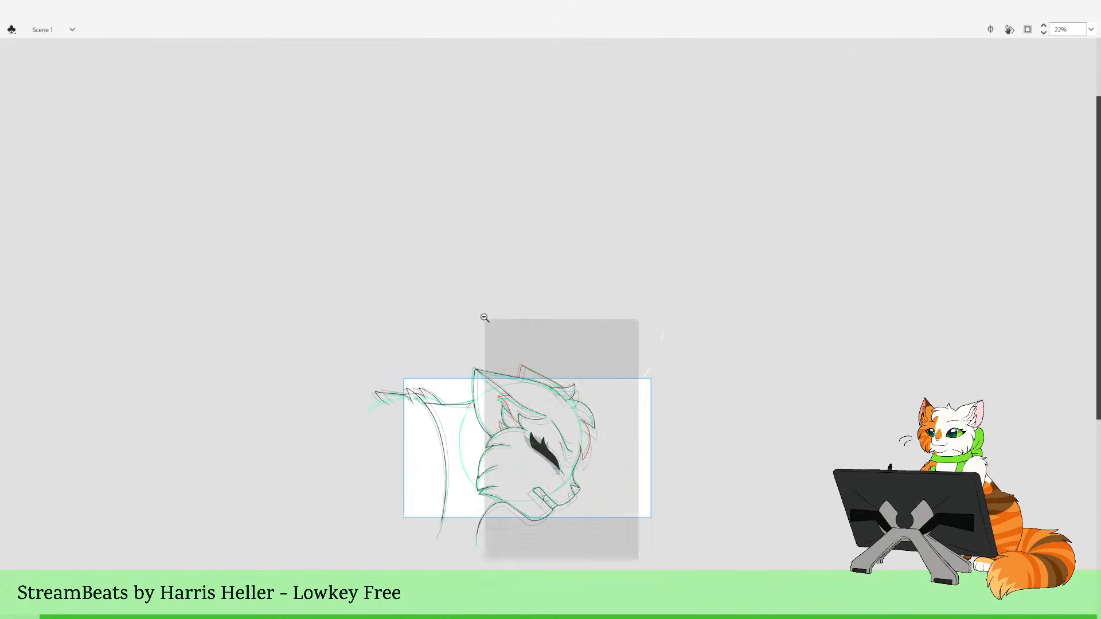
key(ctrl+2)
key(ctrl+a)
click(752, 284)
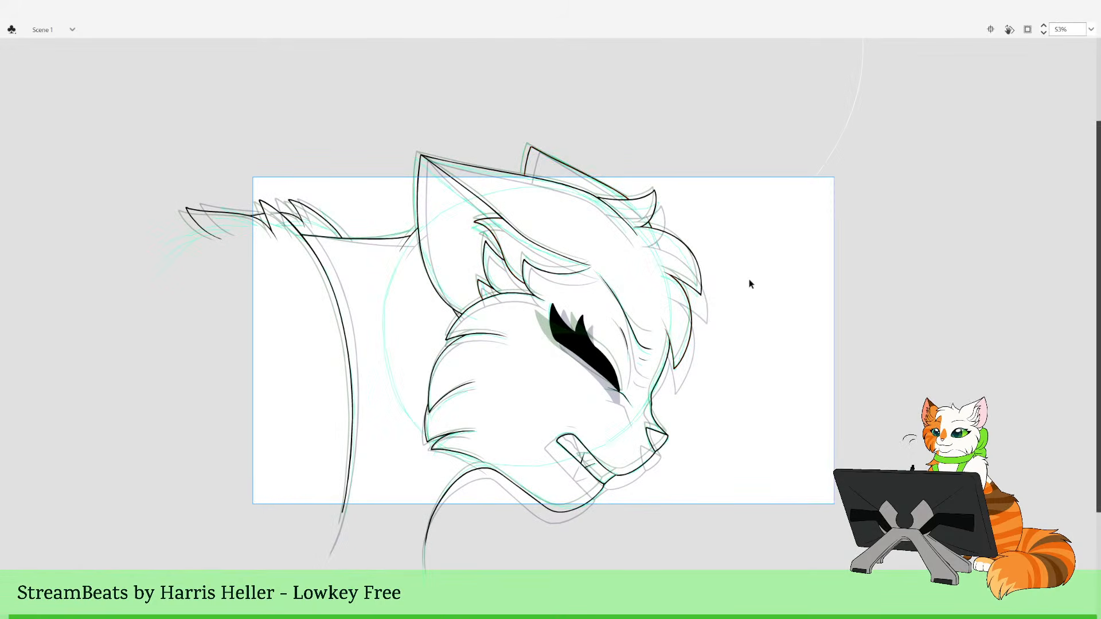
Turn off onion skinning with the whole head drawing in view
drag(421, 125, 422, 149)
click(422, 150)
drag(273, 191, 782, 553)
drag(278, 225, 801, 554)
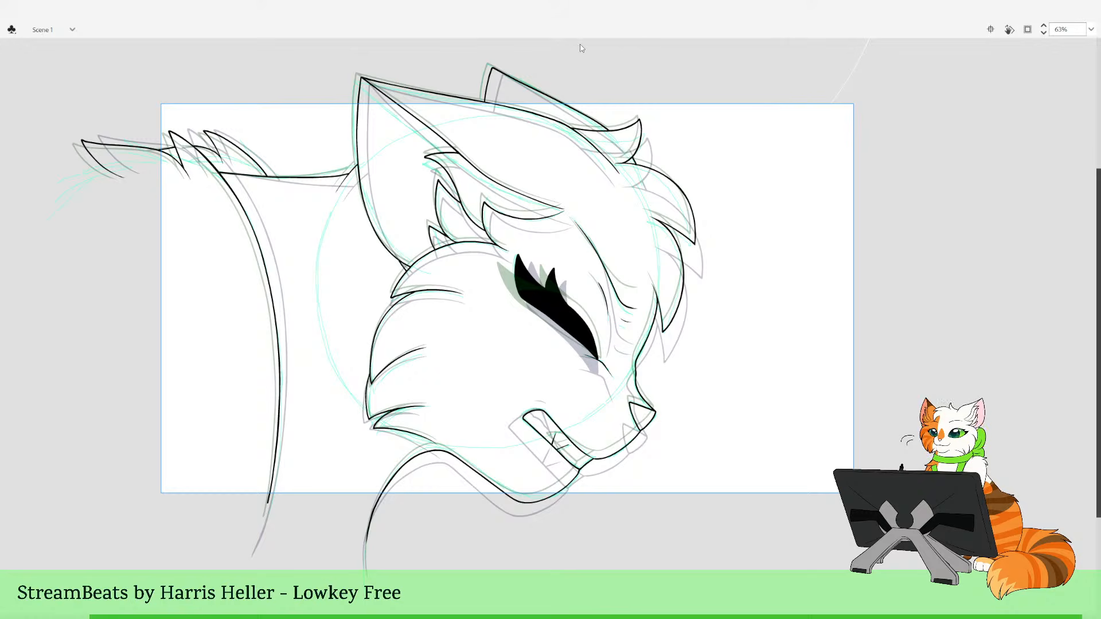
key(alt+shift+o)
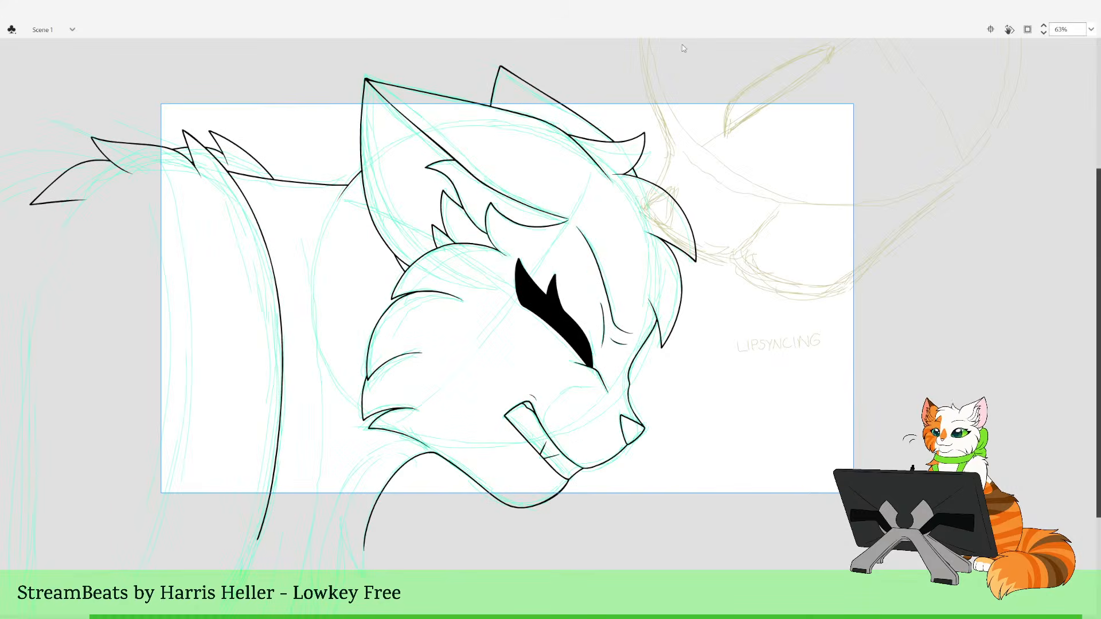
Play back the animation to review the inked cat's head and back motion, and replay the frames where it crouches before the sketched sitting cat
double_click(554, 265)
mouse_move(405, 287)
mouse_down()
mouse_move(614, 411)
mouse_move(773, 478)
mouse_up()
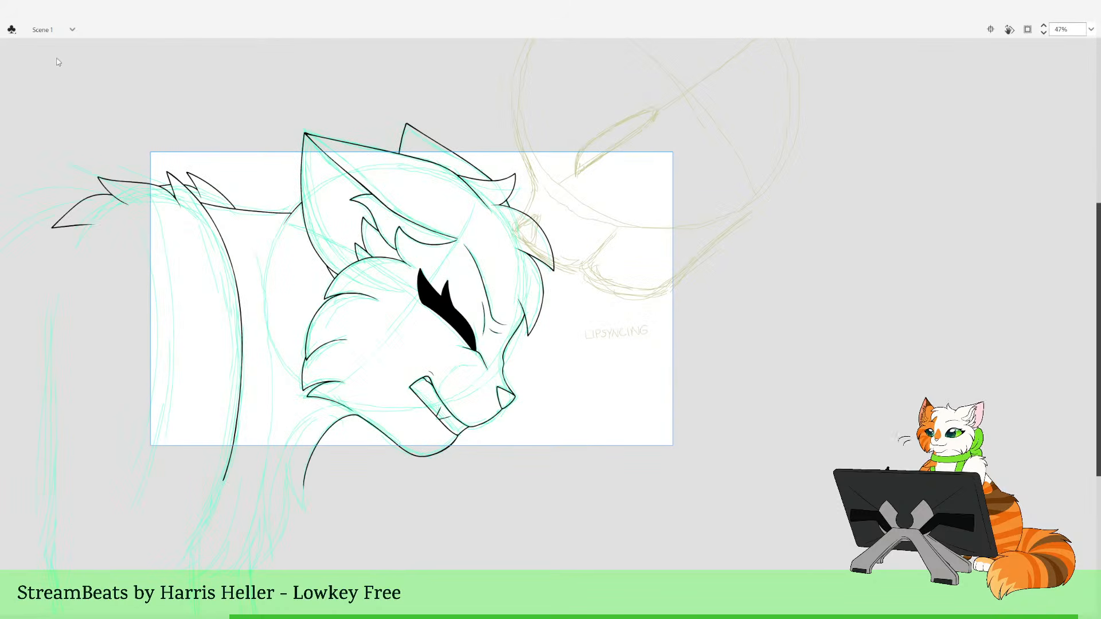
key(Return)
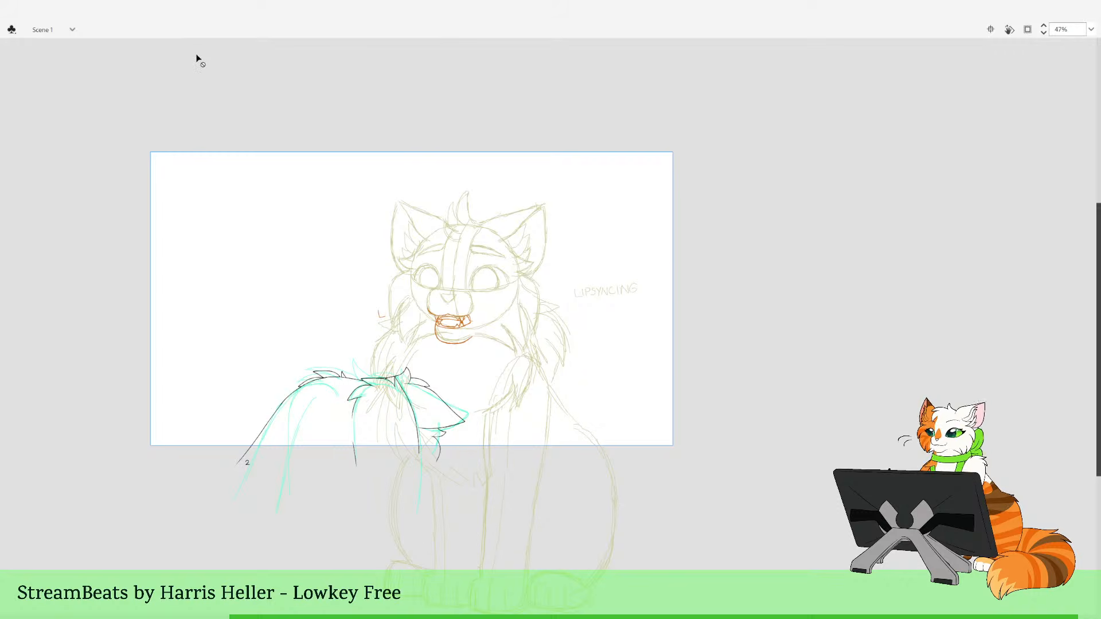
click(514, 299)
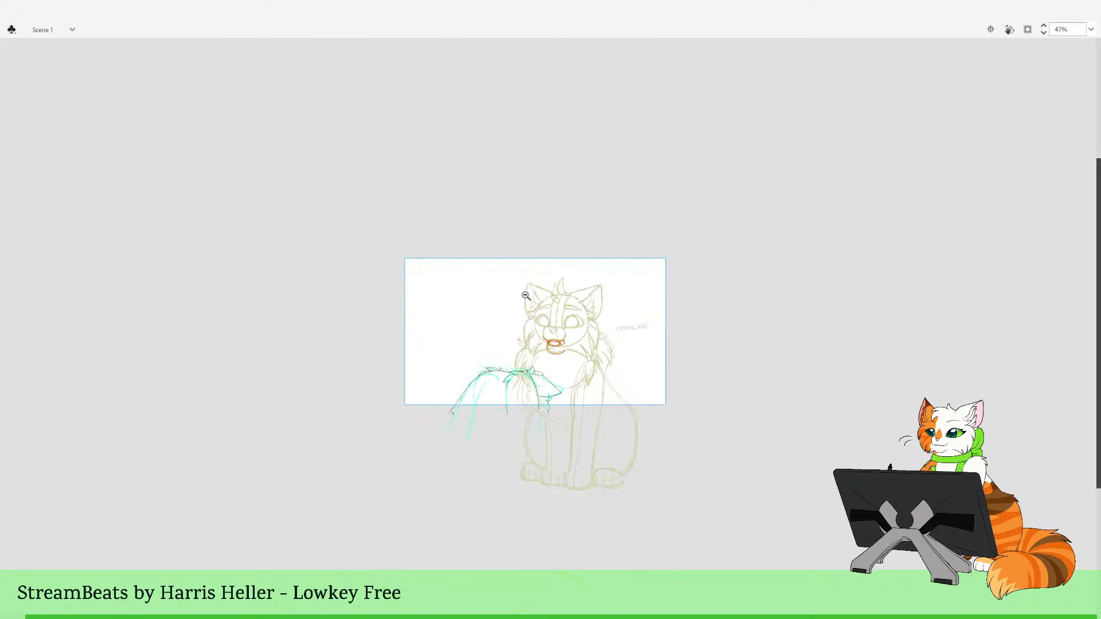
drag(397, 246, 679, 419)
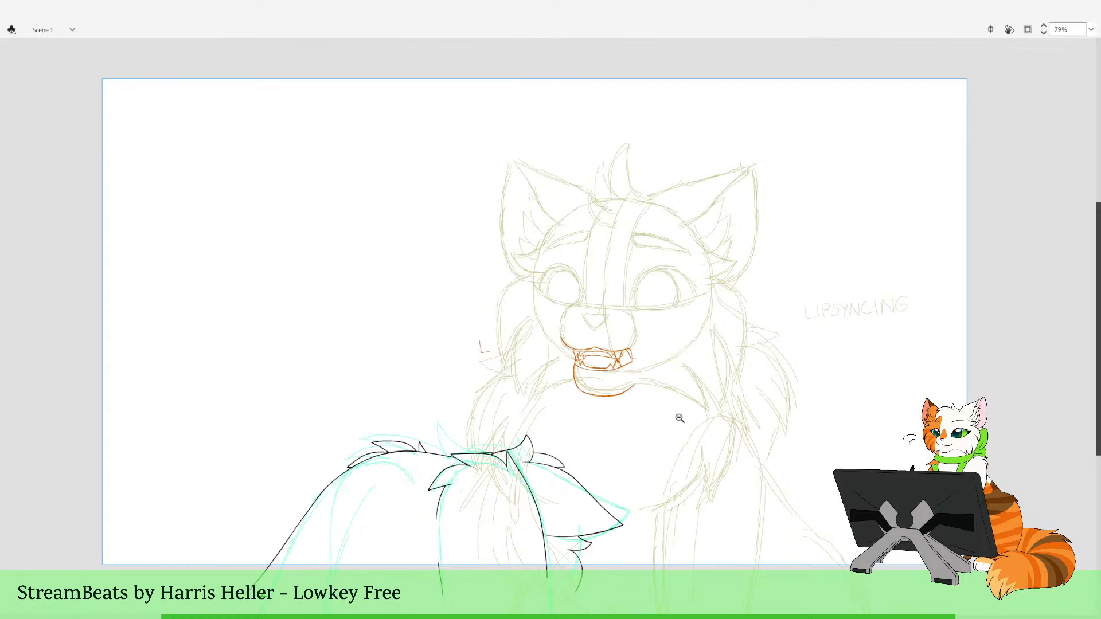
key(space)
drag(711, 478, 734, 471)
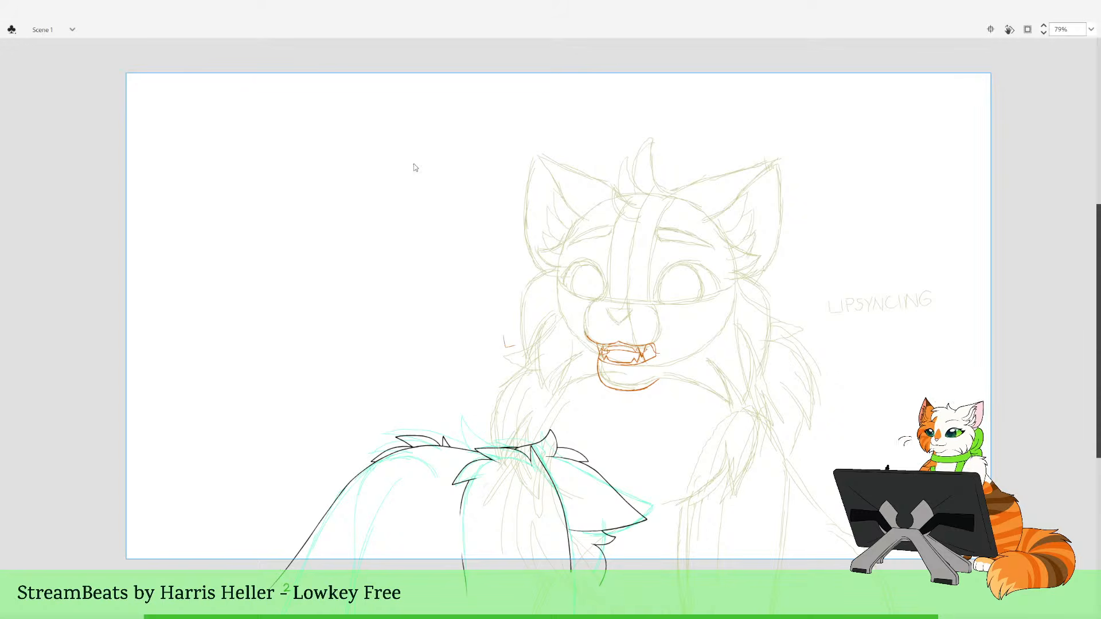
key(Return)
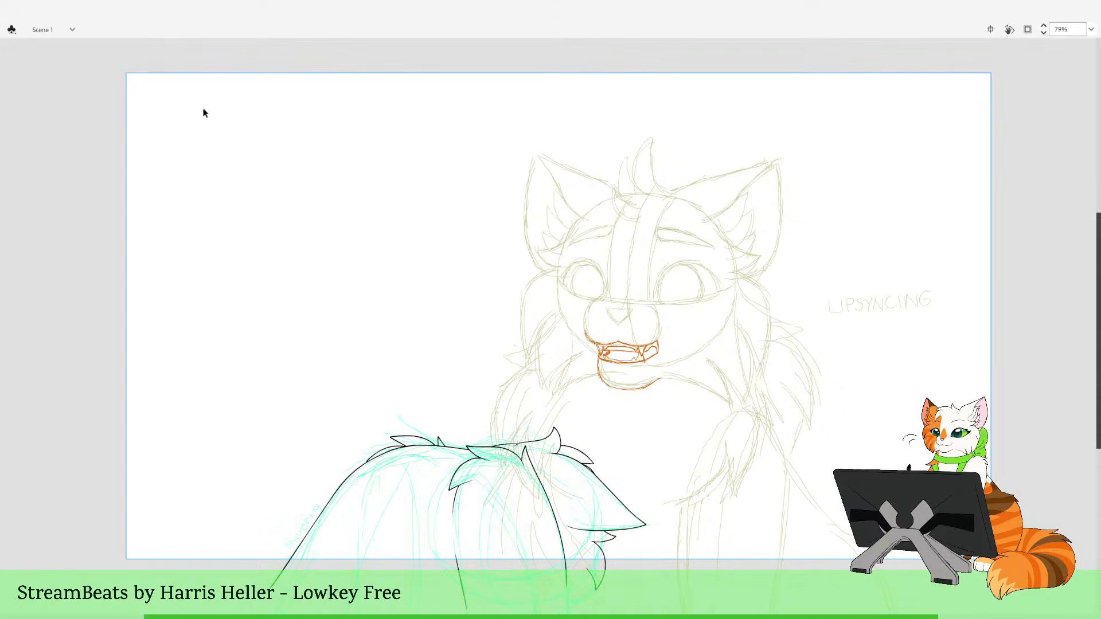